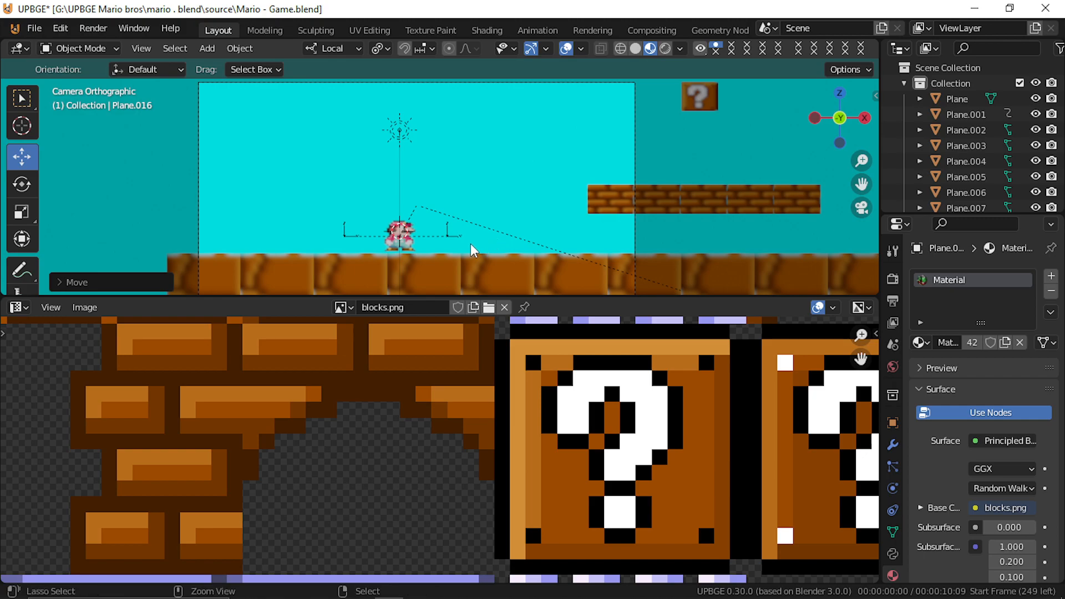
Step: Run the game in the maximized viewport and test Mario's jumps on the first brick platform beneath the question block
scroll(470, 244, "up", 2)
middle_click_drag(470, 244, 412, 184, "shift")
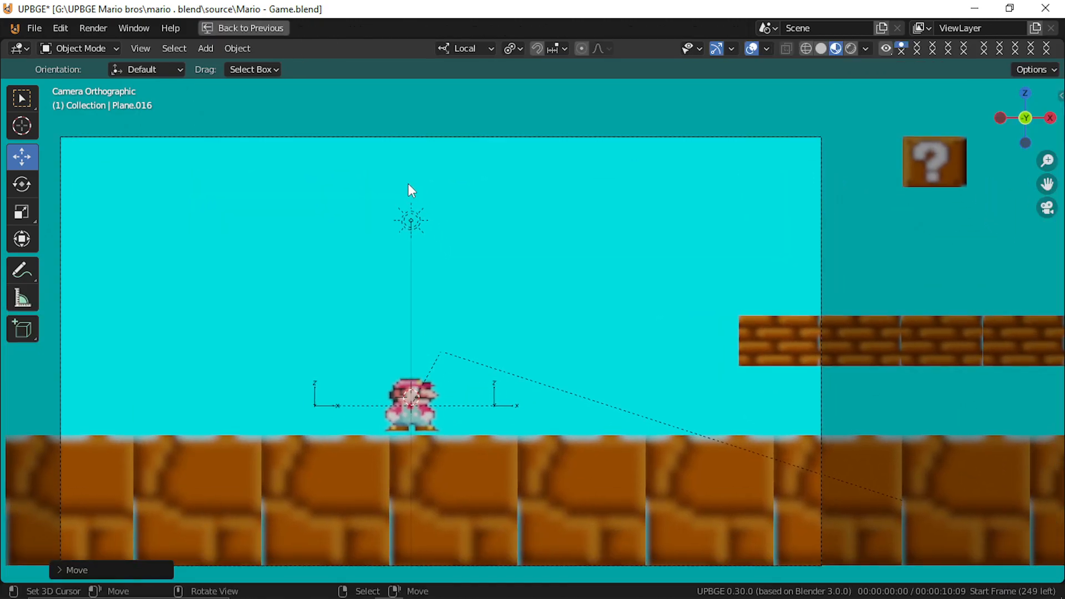
key("p")
key("Right")
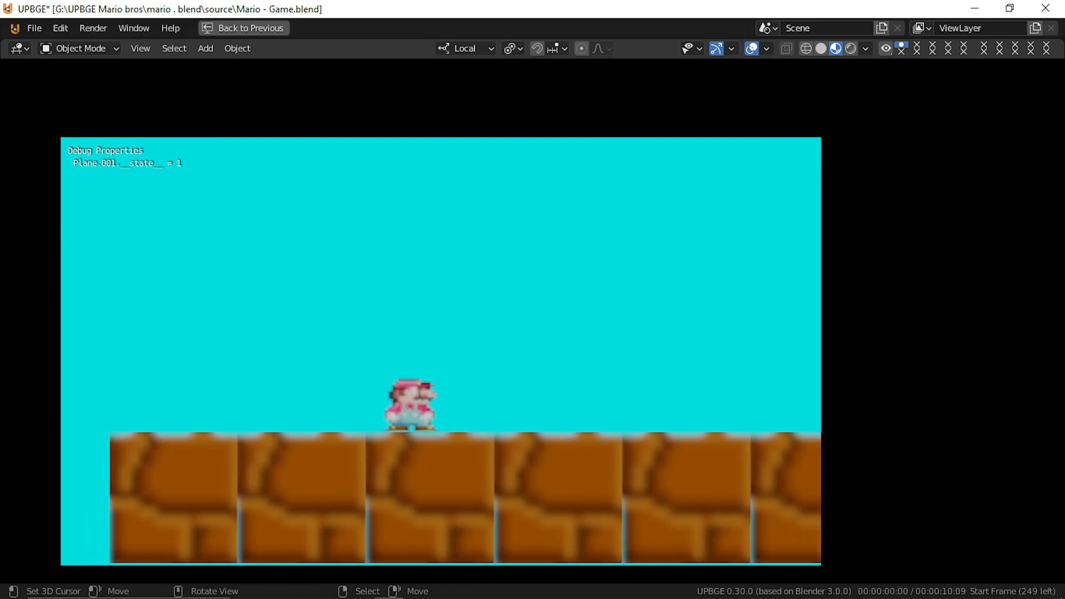
key("space")
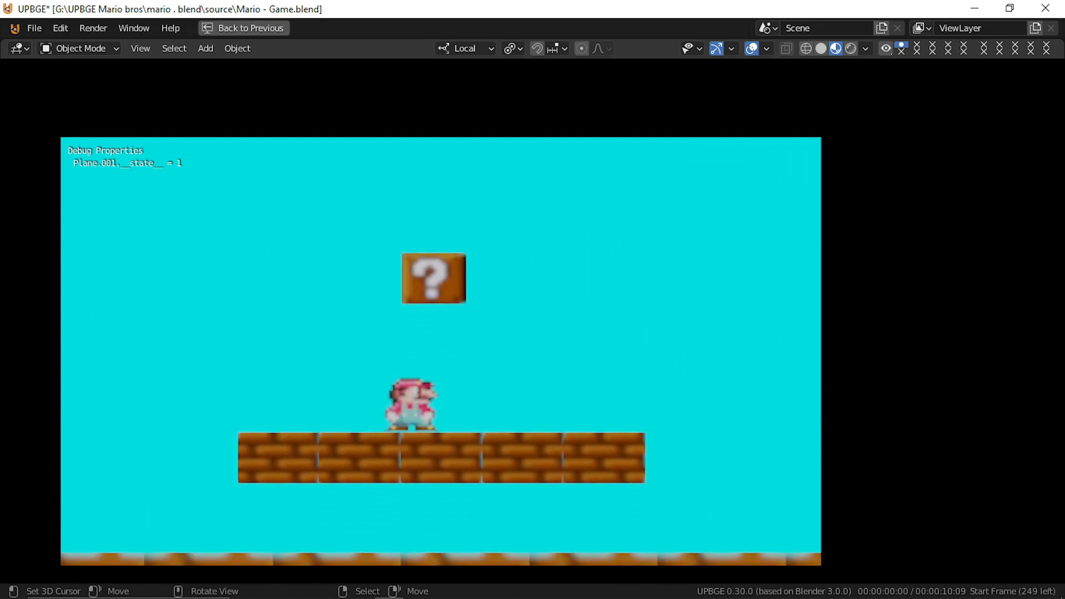
key("space")
key("Right")
key("Left")
key("space")
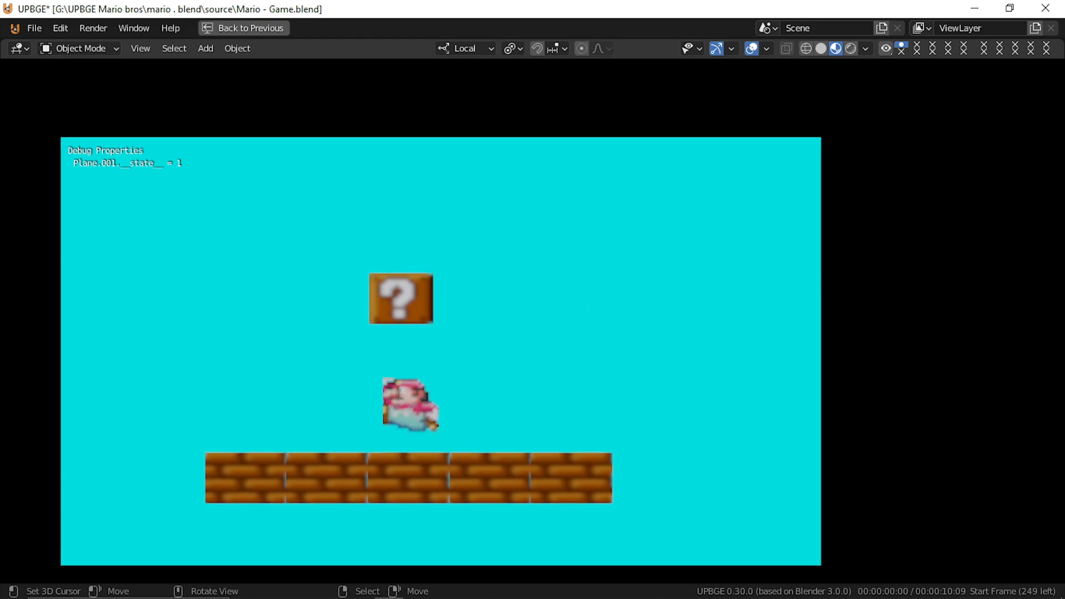
Step: Play-test the next stretch by moving Mario rightward over the ground gap and green pipe onto the second brick platform
key("space")
key("Right")
key("Right")
key("space")
key("Right")
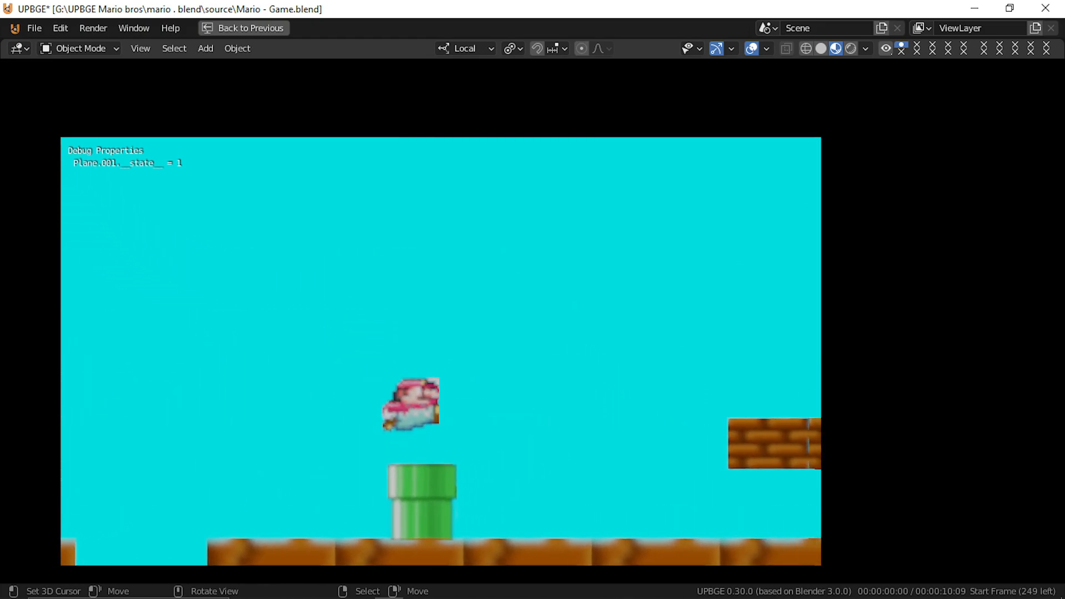
key("space")
key("Right")
key("Left")
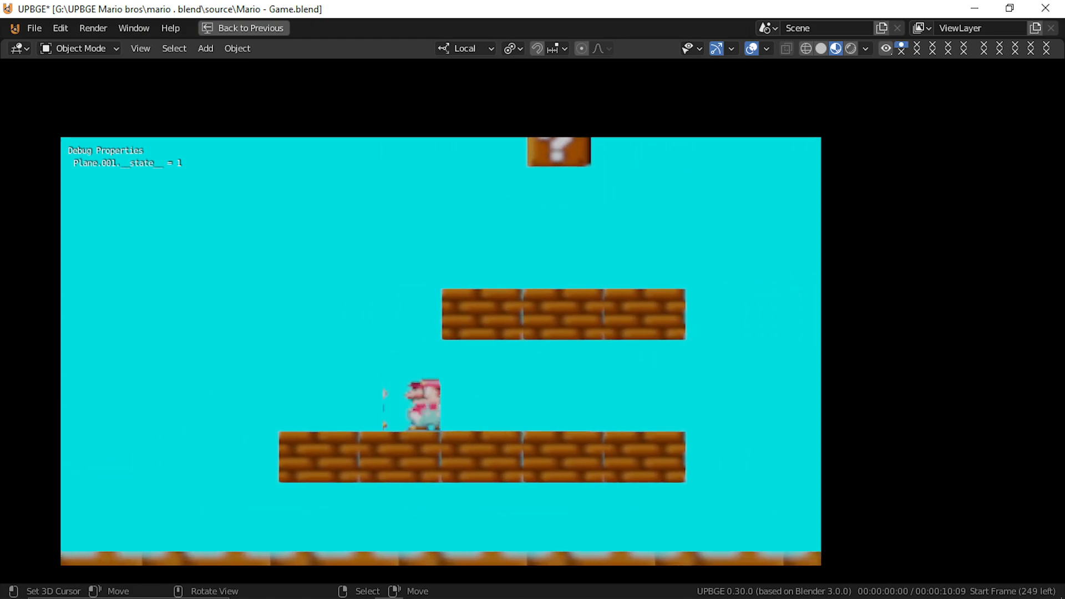
Step: Test Mario's movement in both directions around the two stacked brick platforms and on the ground beneath them
key("space")
key("Right")
key("space")
key("Right")
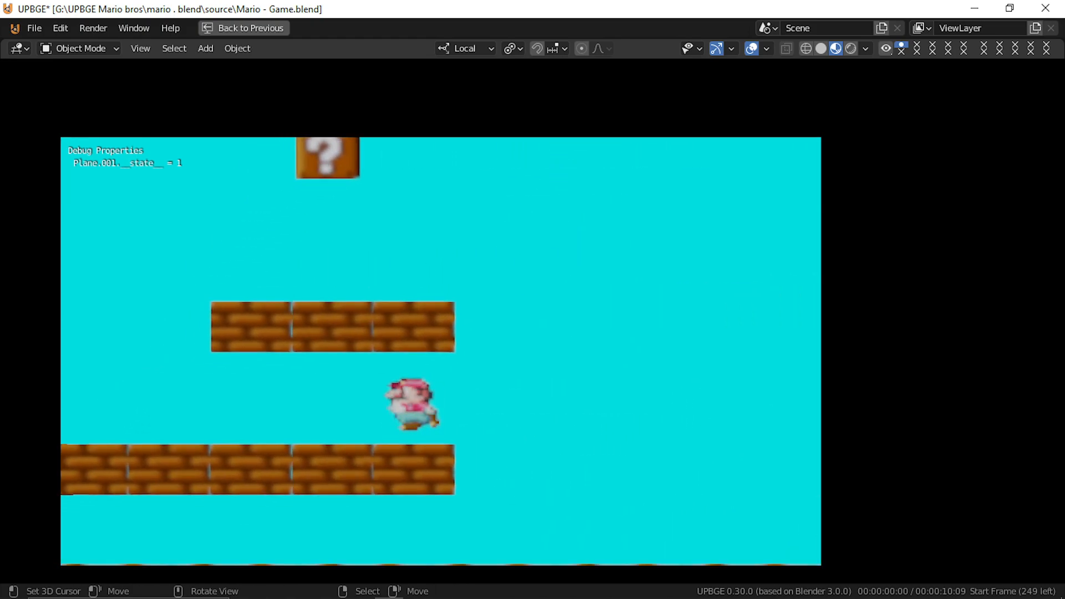
key("Left")
key("Left")
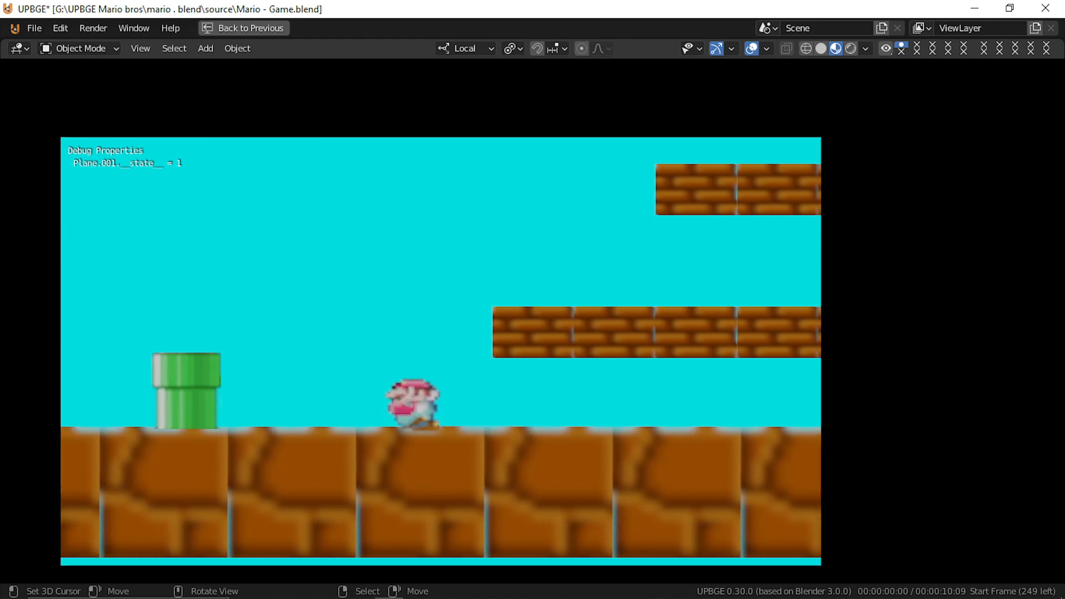
key("space")
key("Right")
key("Right")
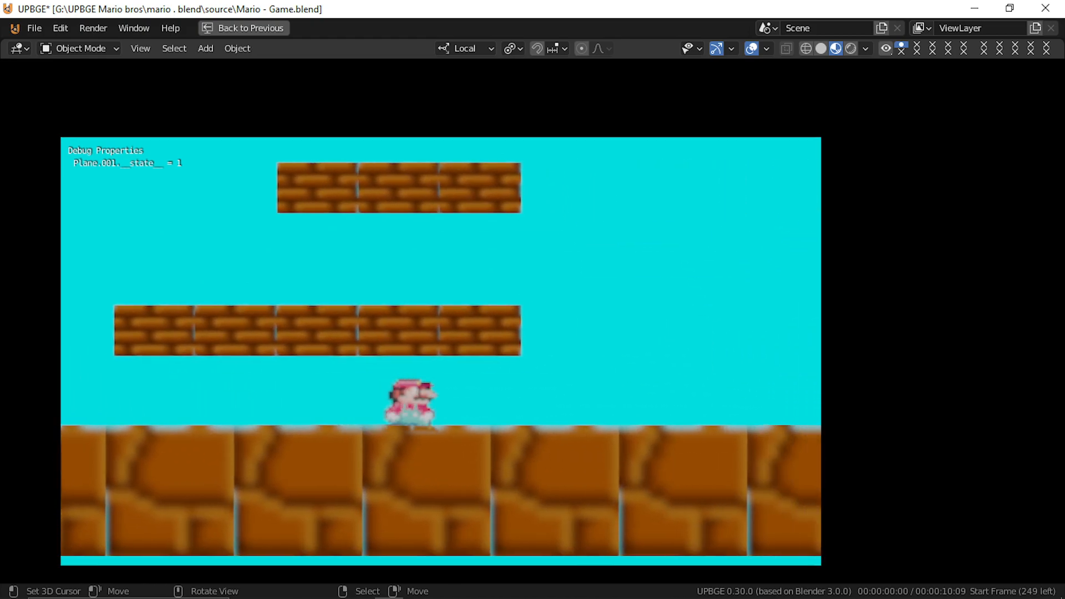
Step: Run Mario past the narrow green pipe, across the following gap and up the brick staircase
key("space")
key("Right")
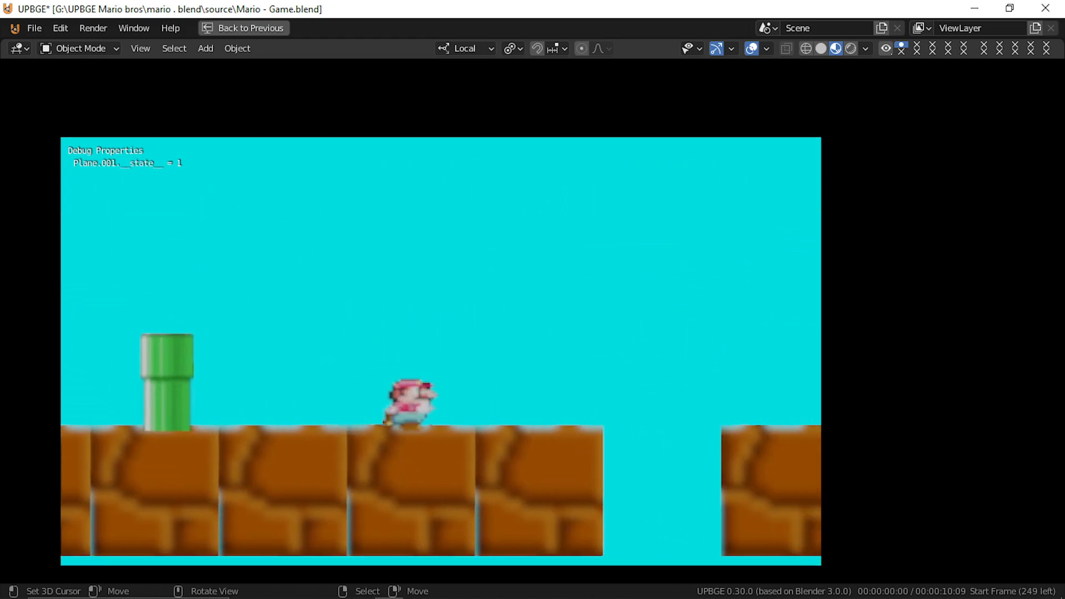
key("space")
key("Right")
key("space")
key("space")
key("Right")
key("space")
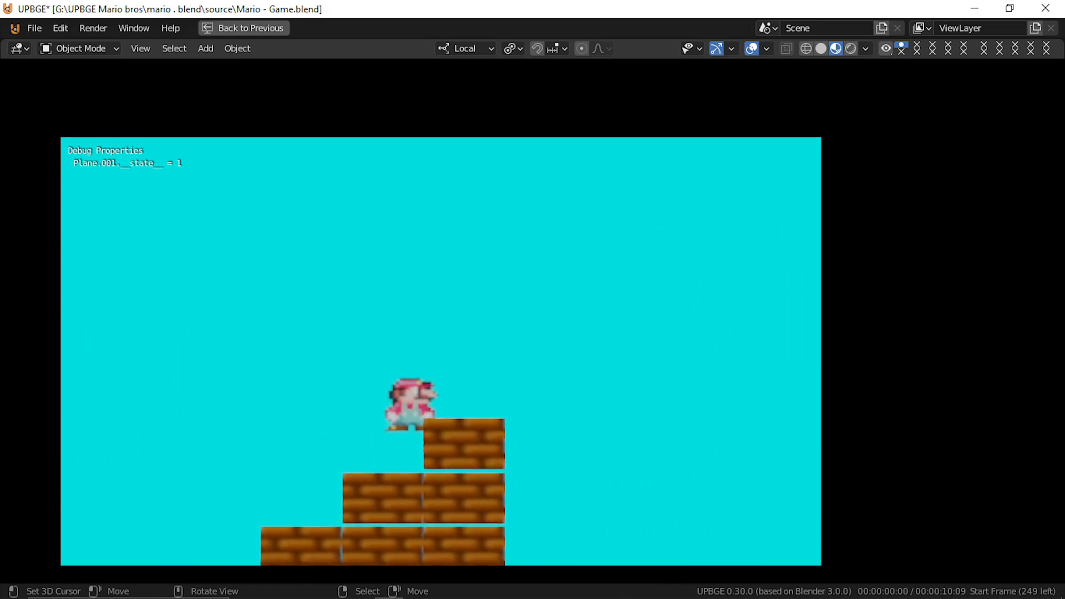
Step: Test the return route by jumping Mario leftward over the pipe and brick platforms, and end the game run
key("Left")
key("space")
key("Left")
key("space")
key("space")
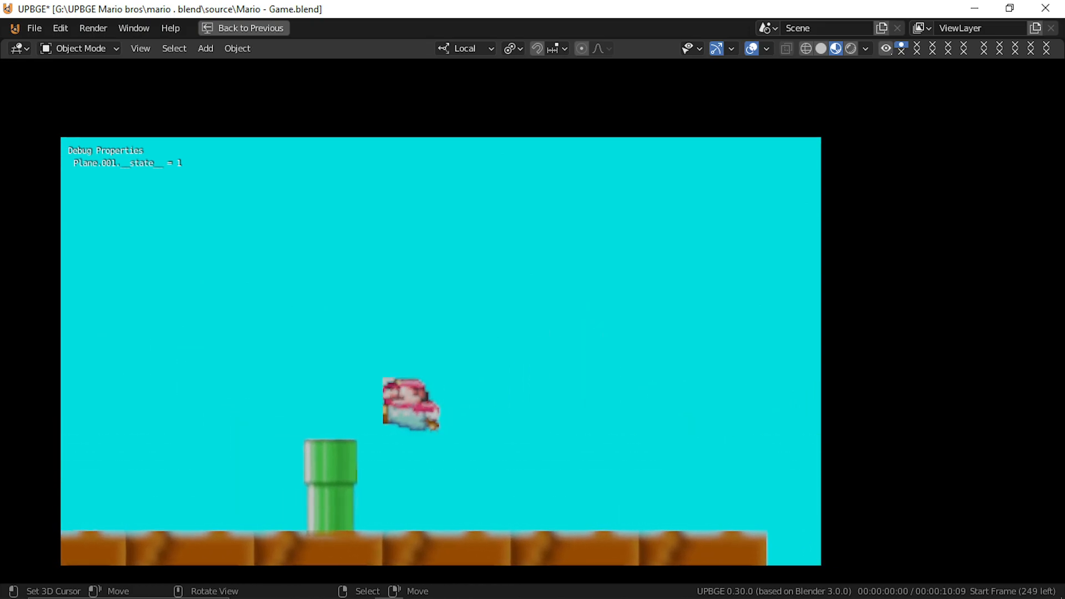
key("Left")
key("space")
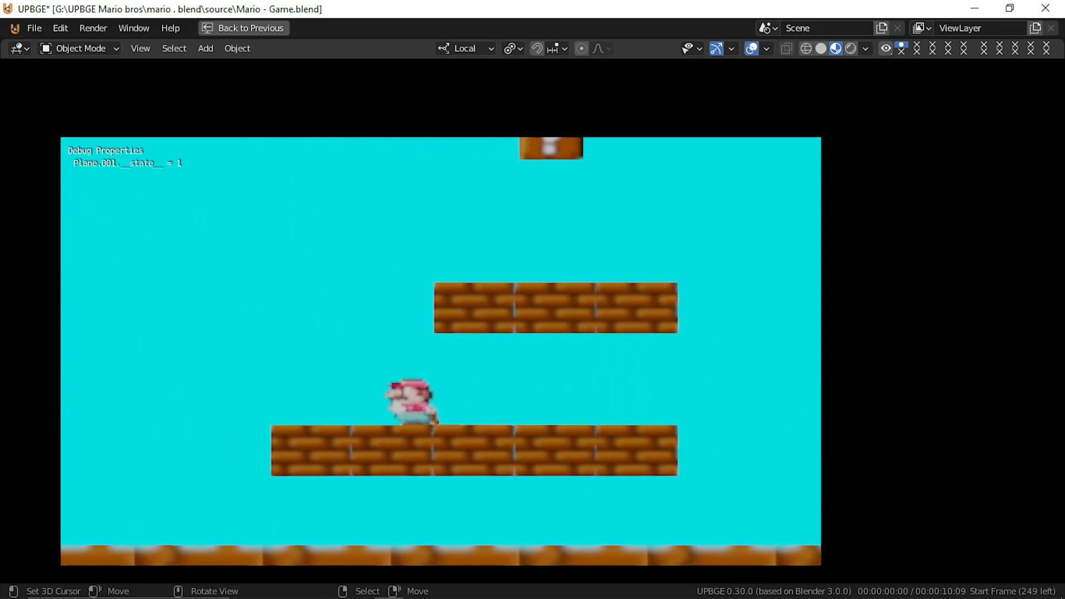
key("Left")
key("space")
key("space")
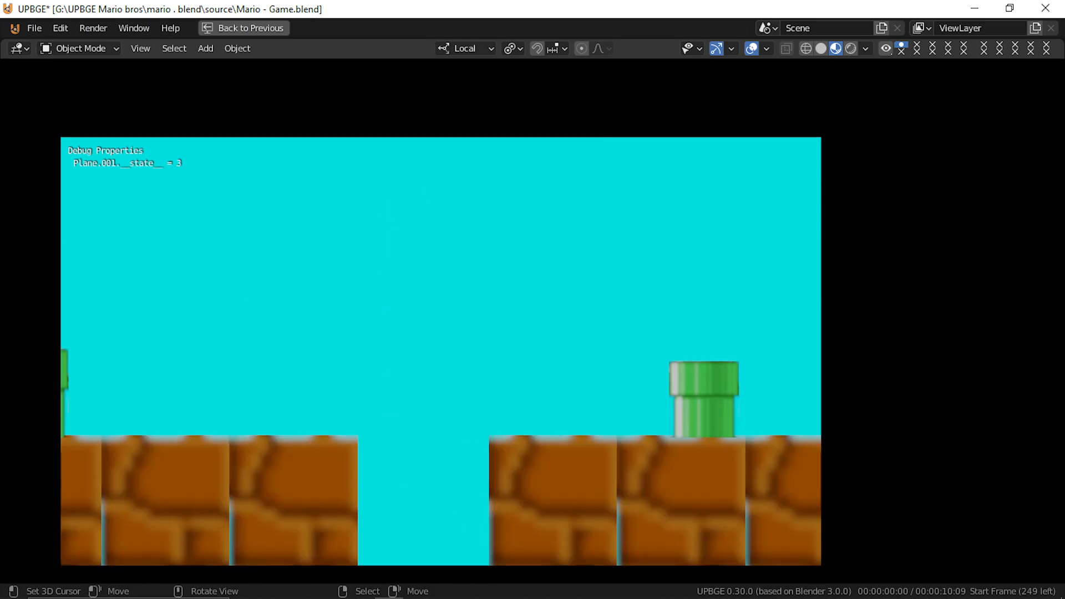
key("Escape")
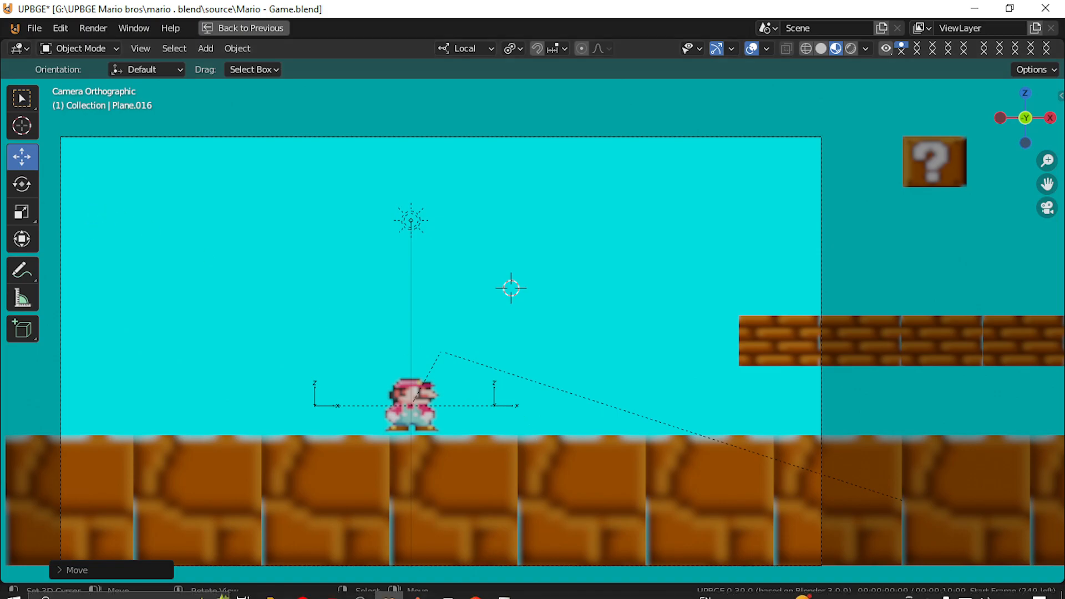
Step: Switch to the web browser and search in a new tab for "super mario sprite sheet"
mouse_move(434, 583)
left_click(476, 589)
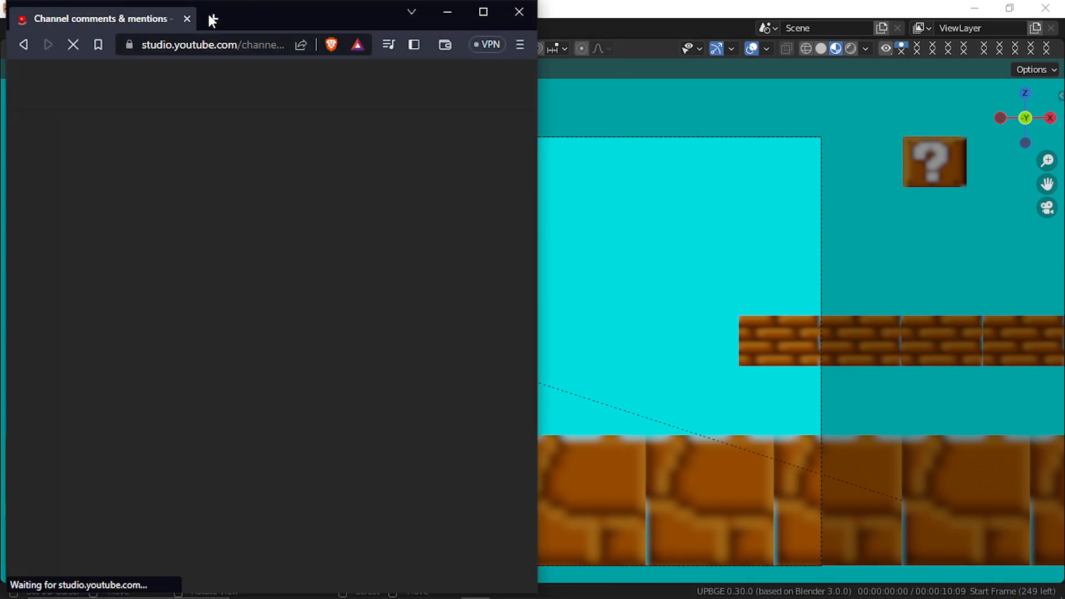
left_click(212, 21)
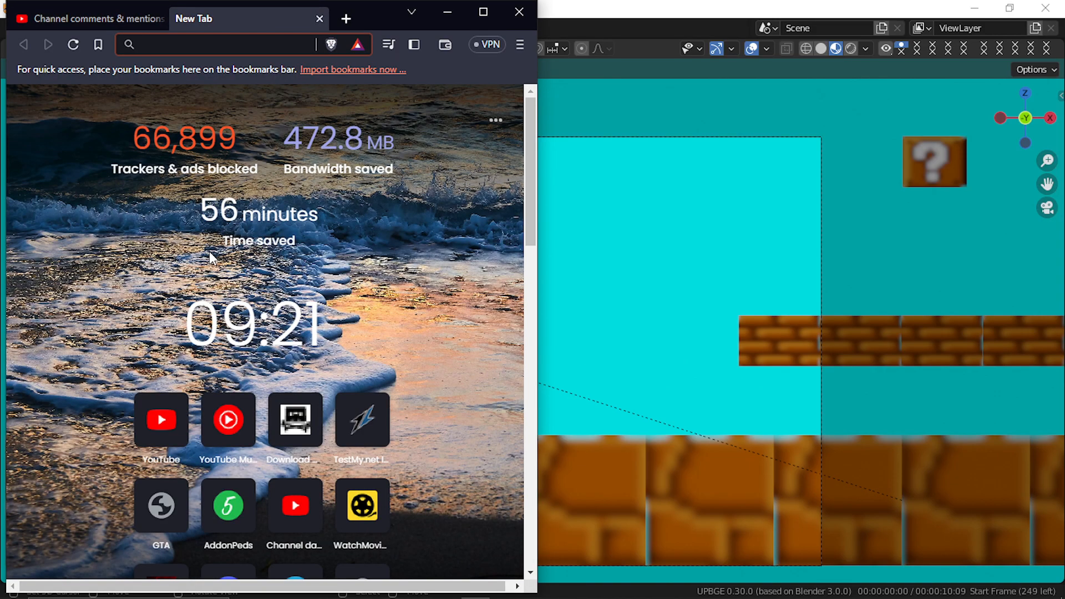
type("sup")
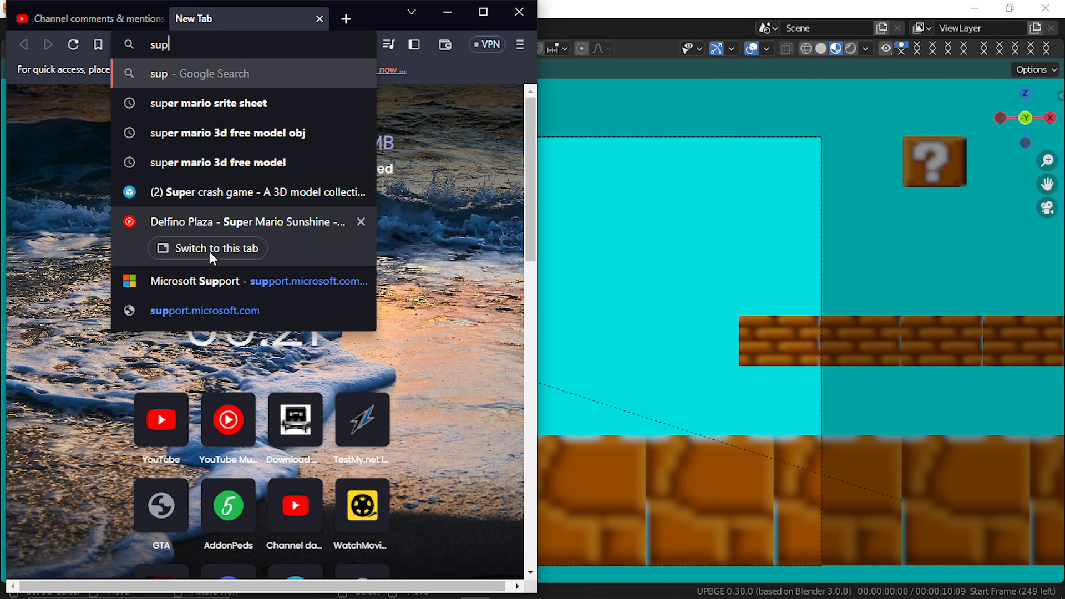
type("er mar")
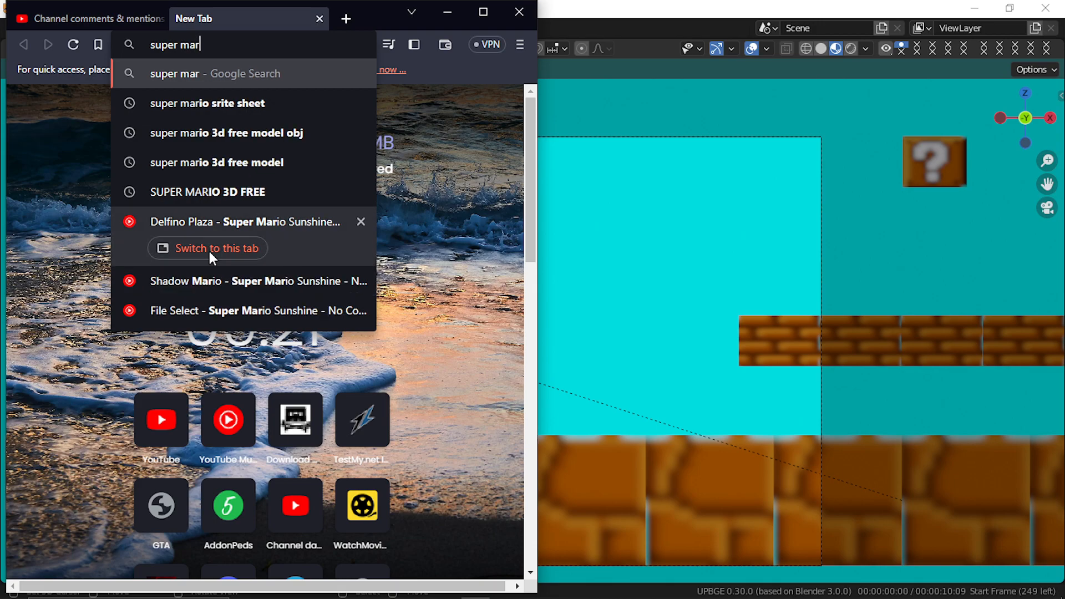
type("io")
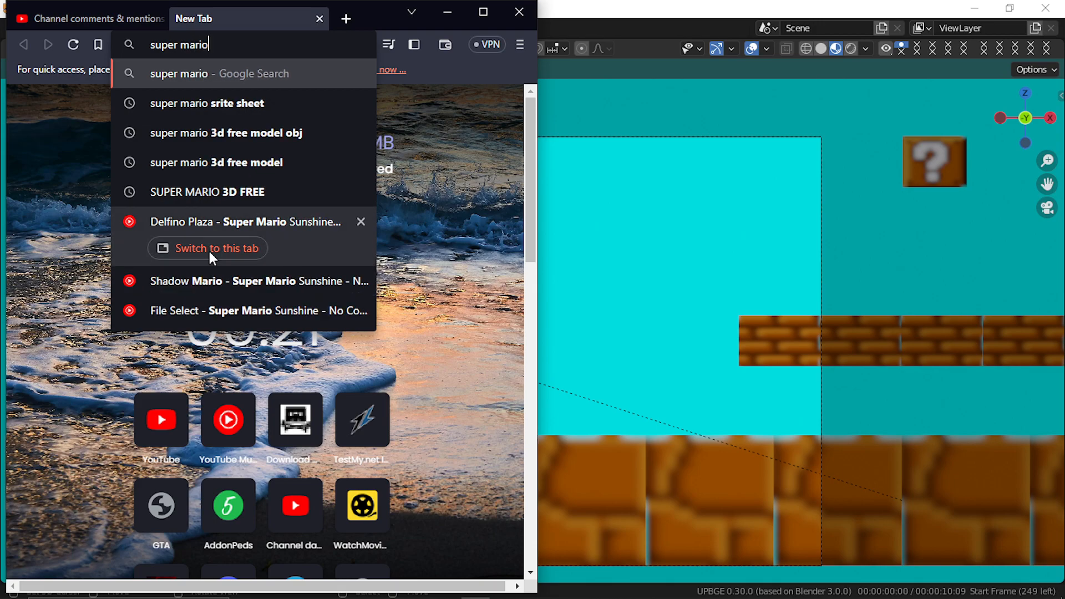
type(" ssprit")
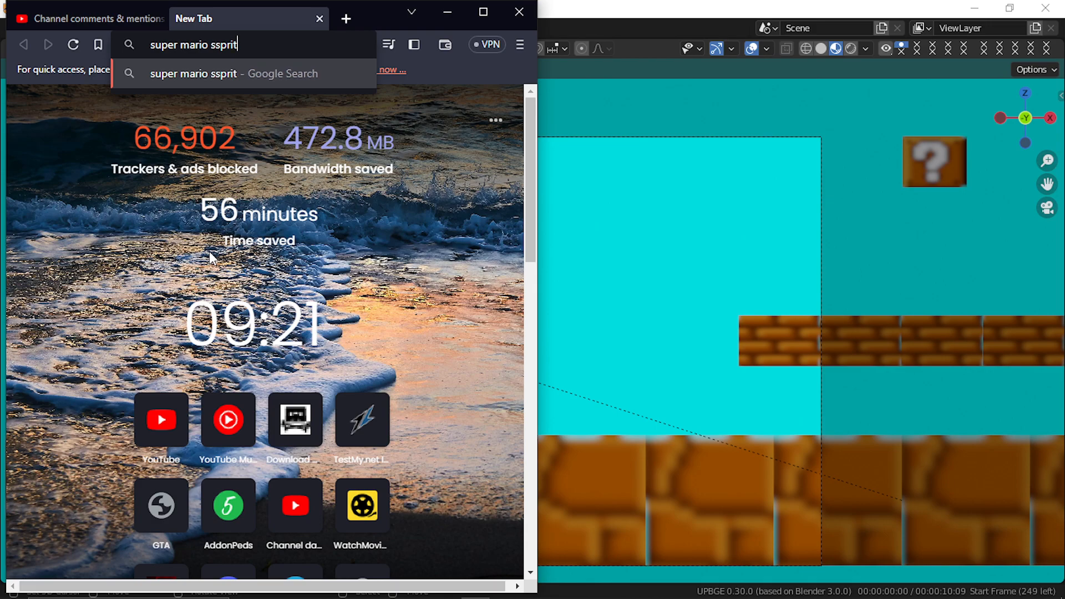
key("BackSpace")
key("BackSpace")
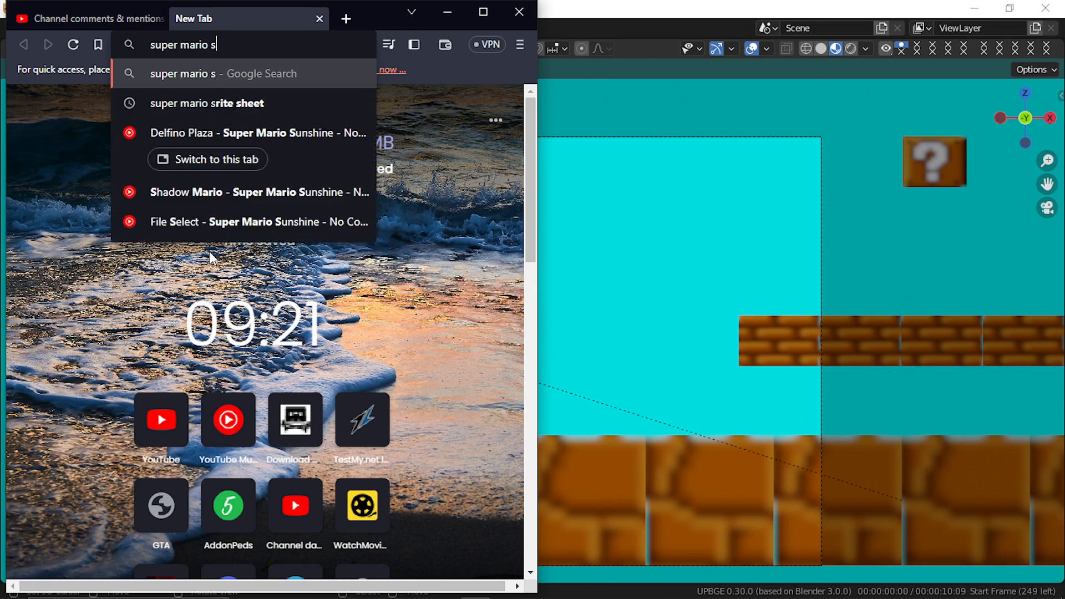
type("prite sheet")
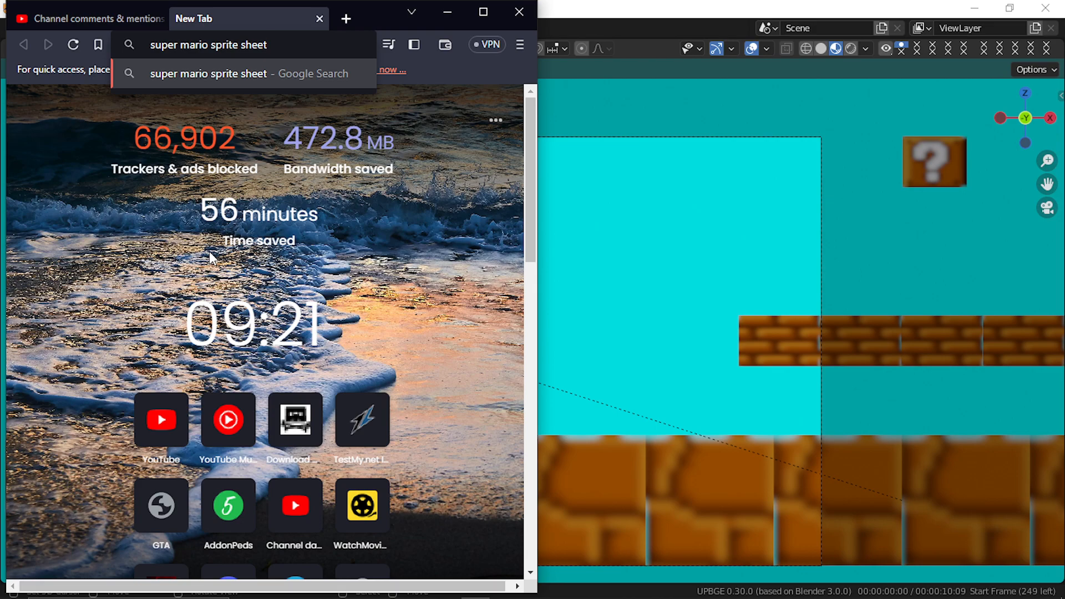
key("Return")
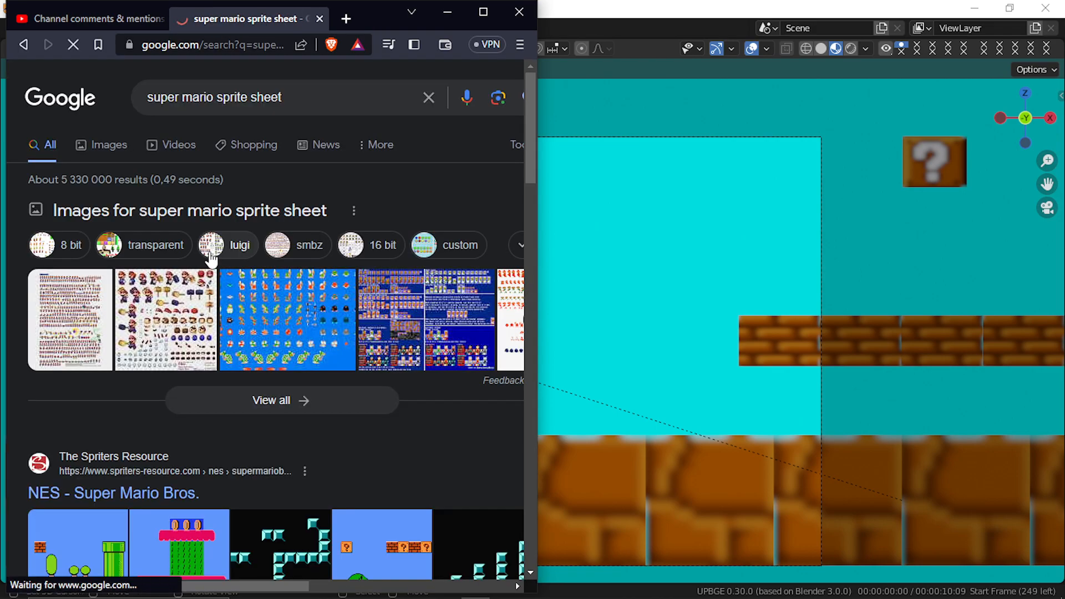
Step: Scan the image and web results for sites offering Super Mario sprite sheets
scroll(294, 328, "down", 5)
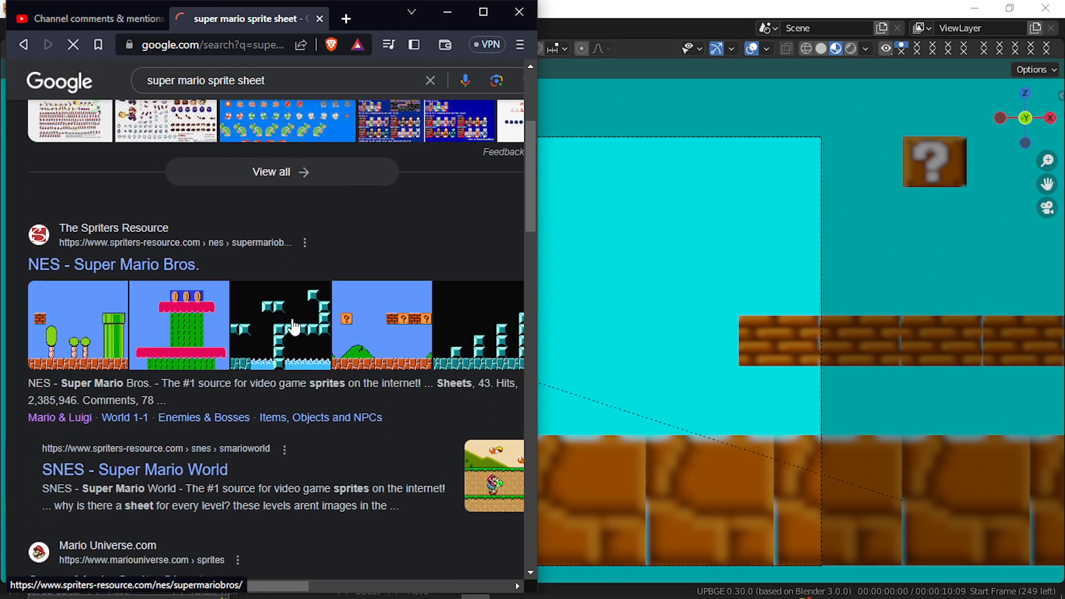
scroll(294, 328, "down", 8)
scroll(293, 322, "up", 4)
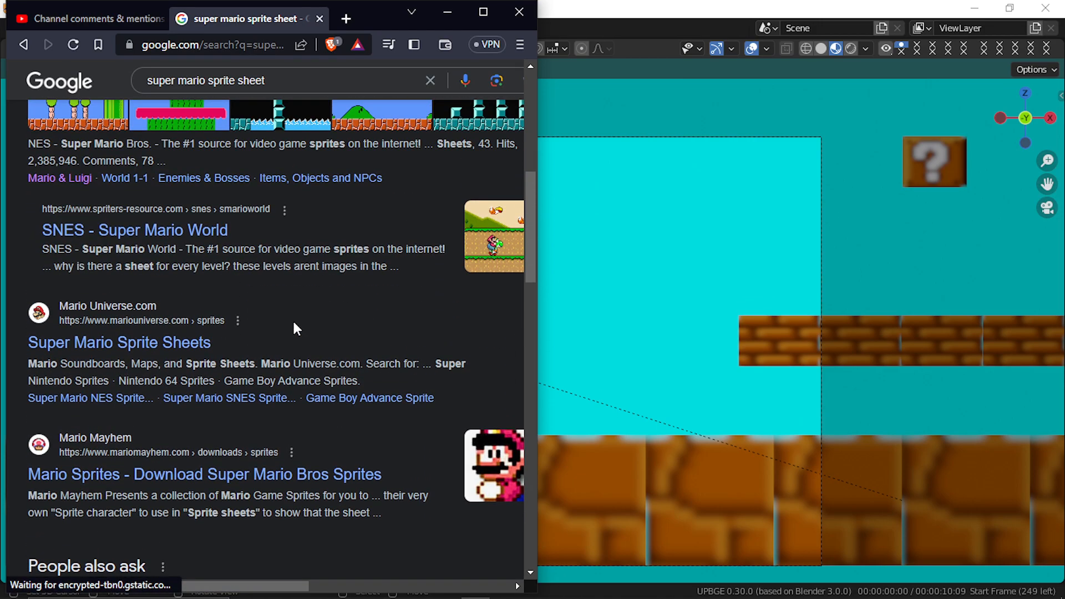
scroll(227, 338, "down", 4)
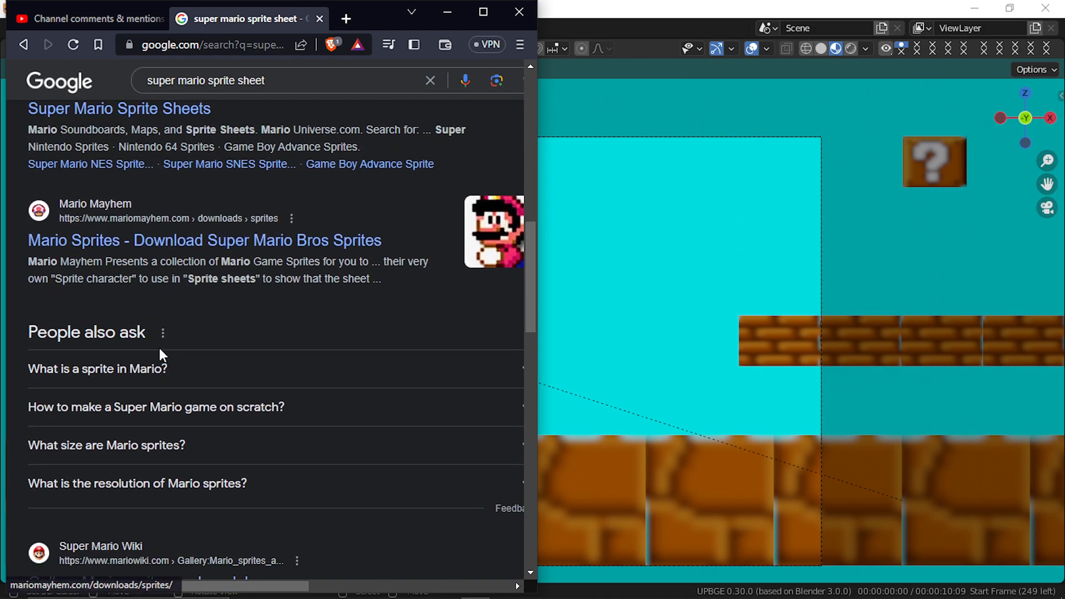
scroll(161, 353, "up", 5)
scroll(158, 347, "up", 6)
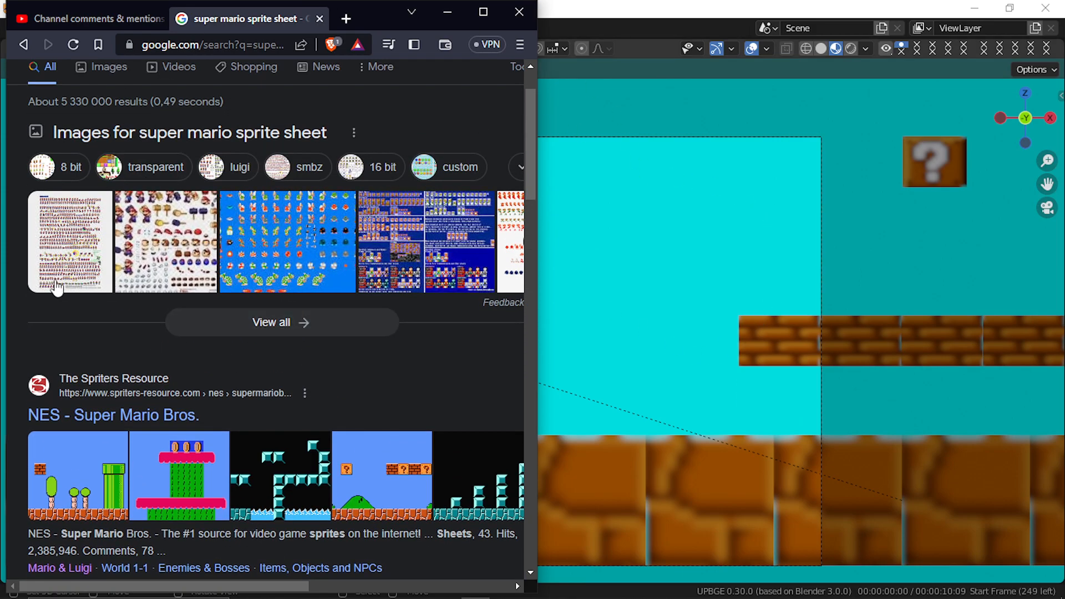
Step: Examine the Mario & Luigi sheet page on The Spriters Resource and return to the search results
scroll(337, 414, "down", 4)
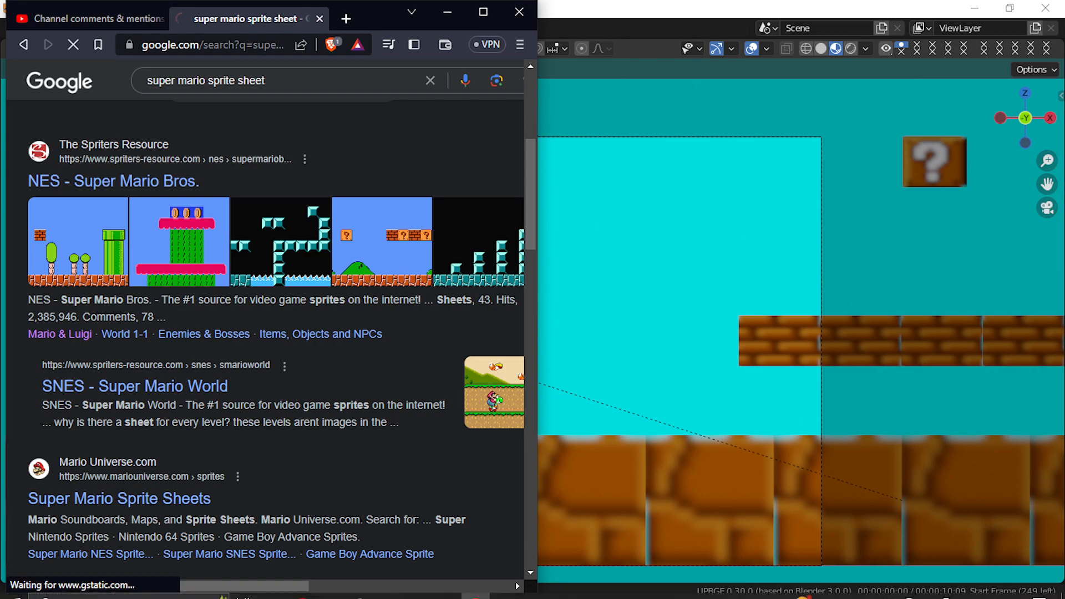
scroll(136, 348, "down", 3)
scroll(136, 348, "down", 4)
scroll(135, 344, "up", 10)
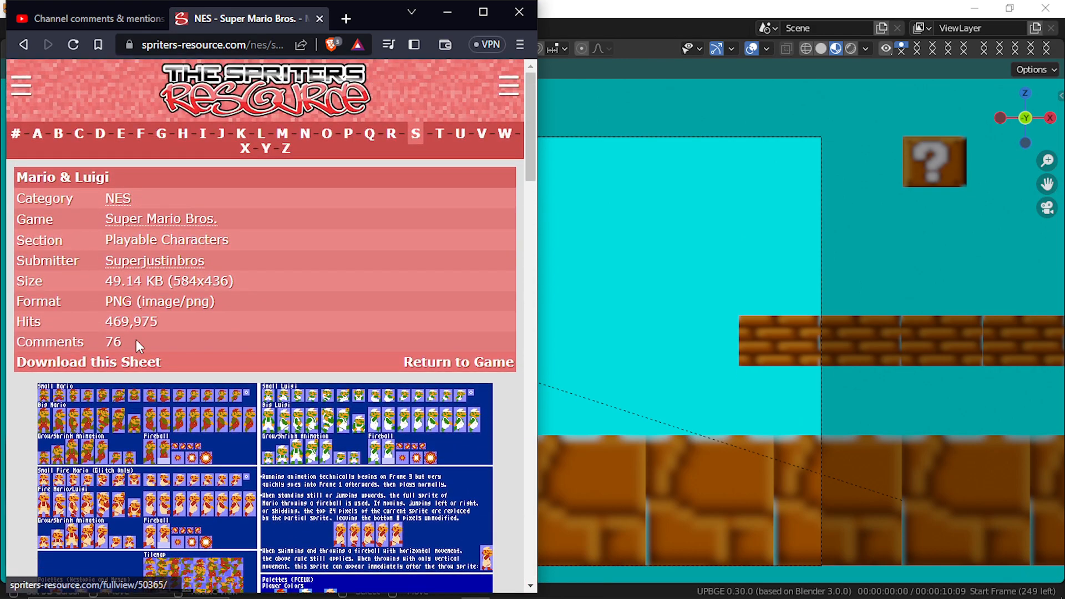
key("alt+Left")
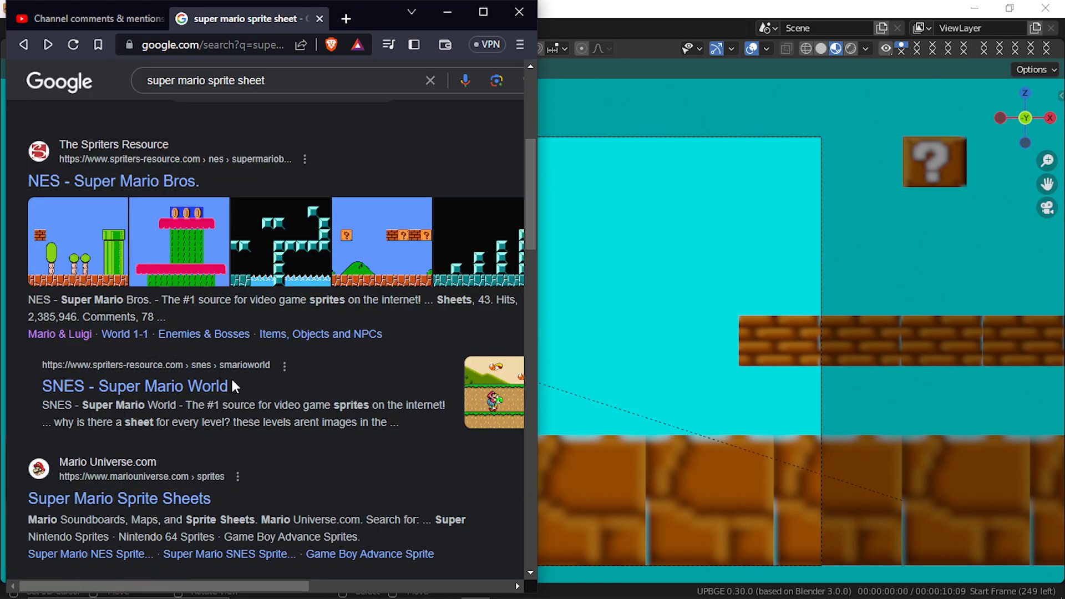
Step: Look through the Super Mario Sprite Sheets page on Mario Universe and go back to the search results
scroll(167, 388, "down", 3)
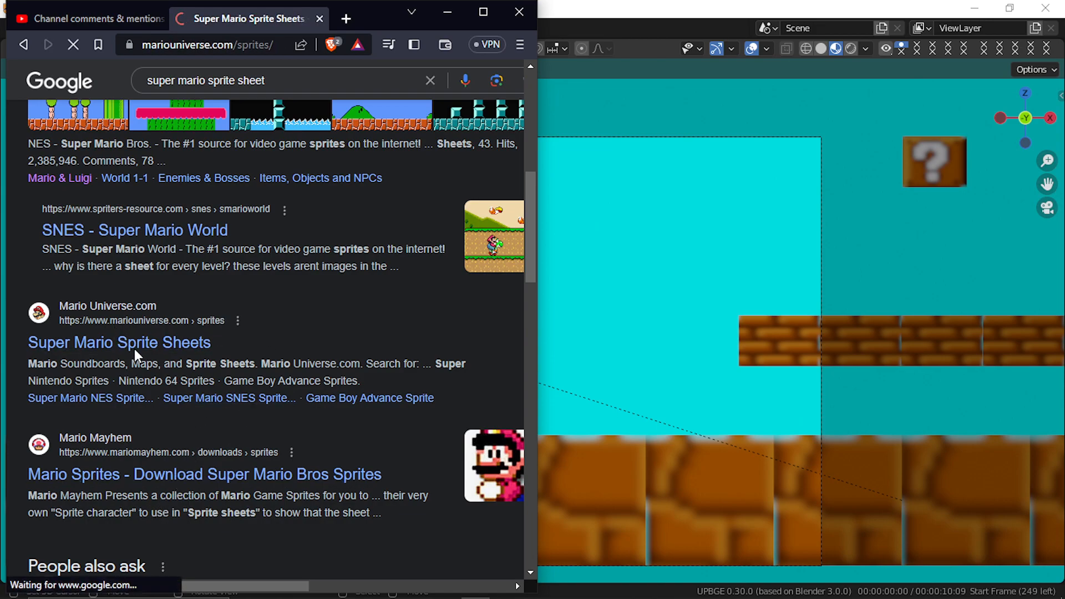
scroll(274, 299, "down", 6)
scroll(273, 299, "down", 5)
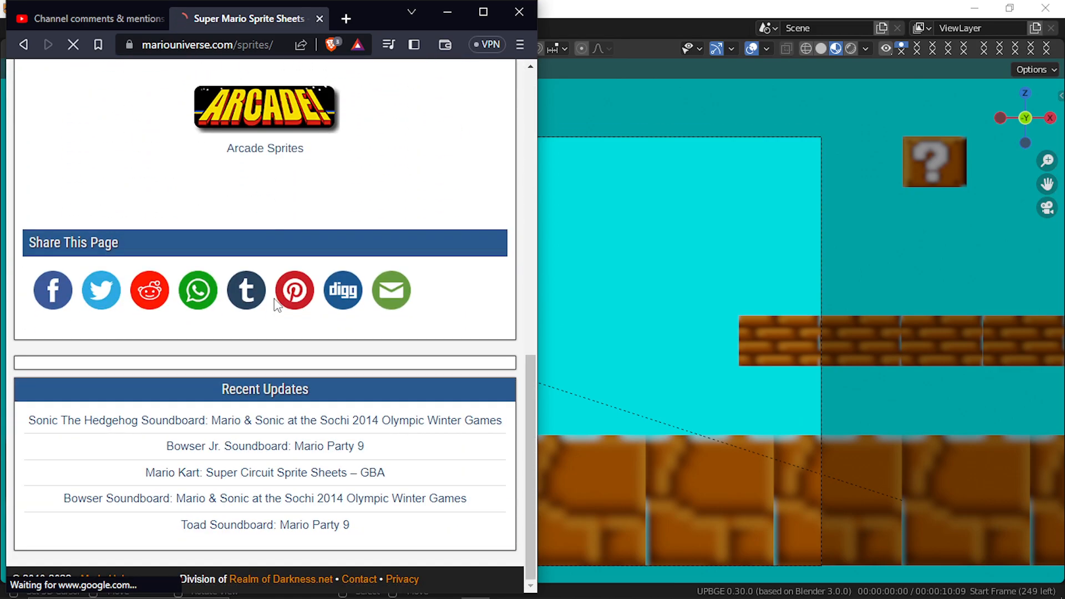
scroll(274, 299, "up", 5)
key("alt+Left")
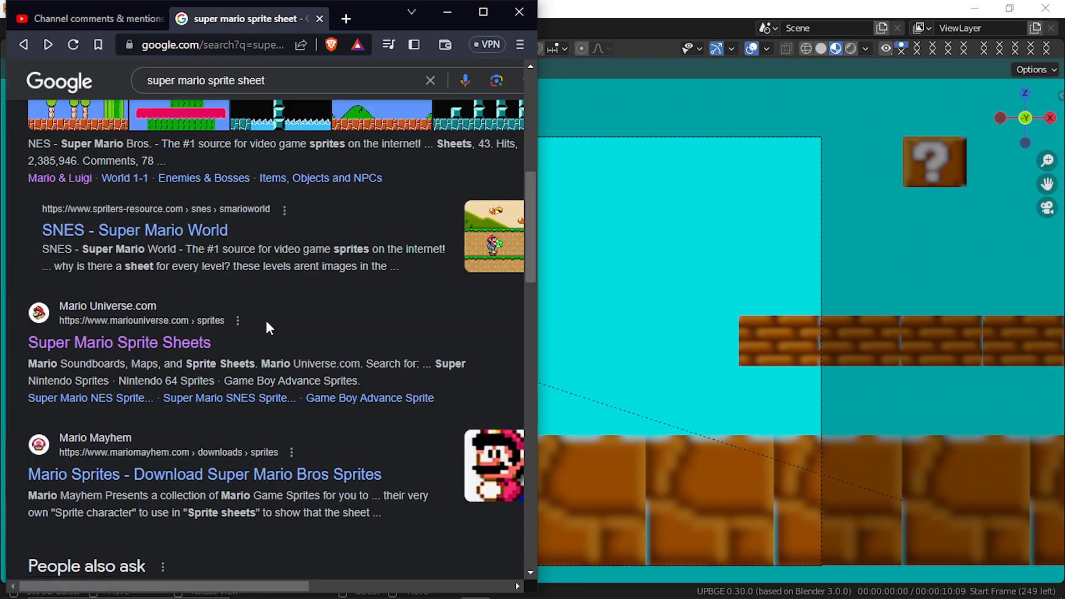
Step: Scan the remaining search results in a maximized browser window and open the Super Mario Wiki page "Gallery:Mario sprites and models"
scroll(359, 380, "down", 10)
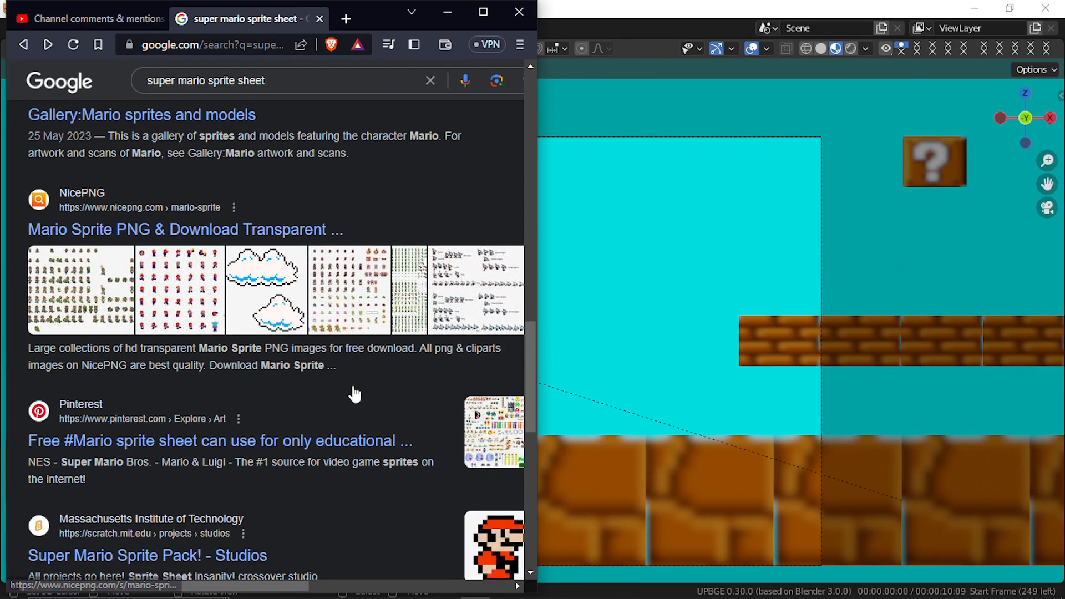
scroll(353, 388, "down", 7)
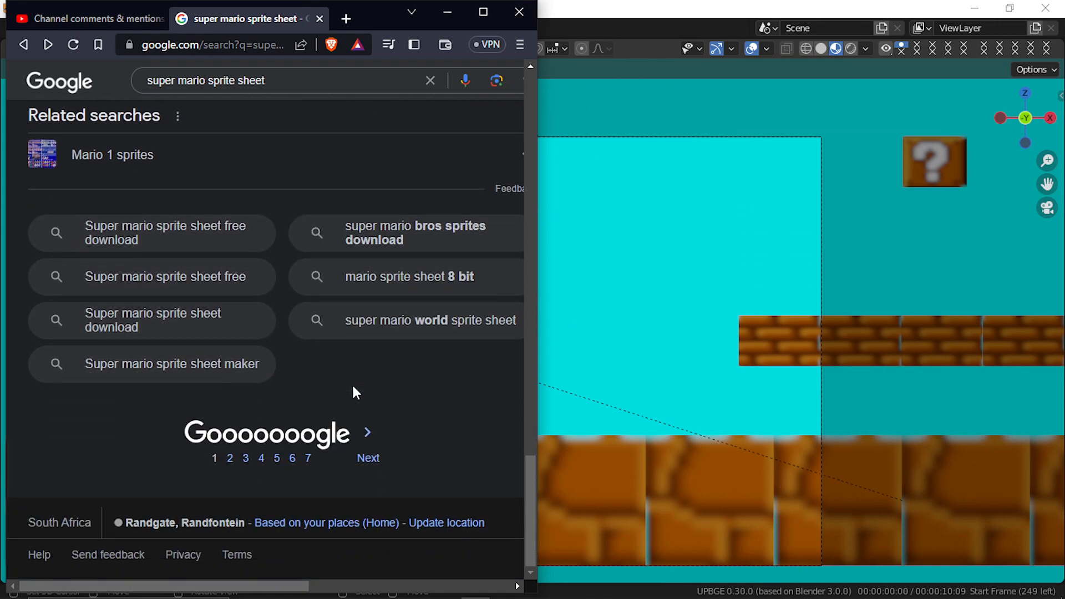
left_click(483, 12)
scroll(532, 244, "down", 1)
scroll(526, 257, "up", 10)
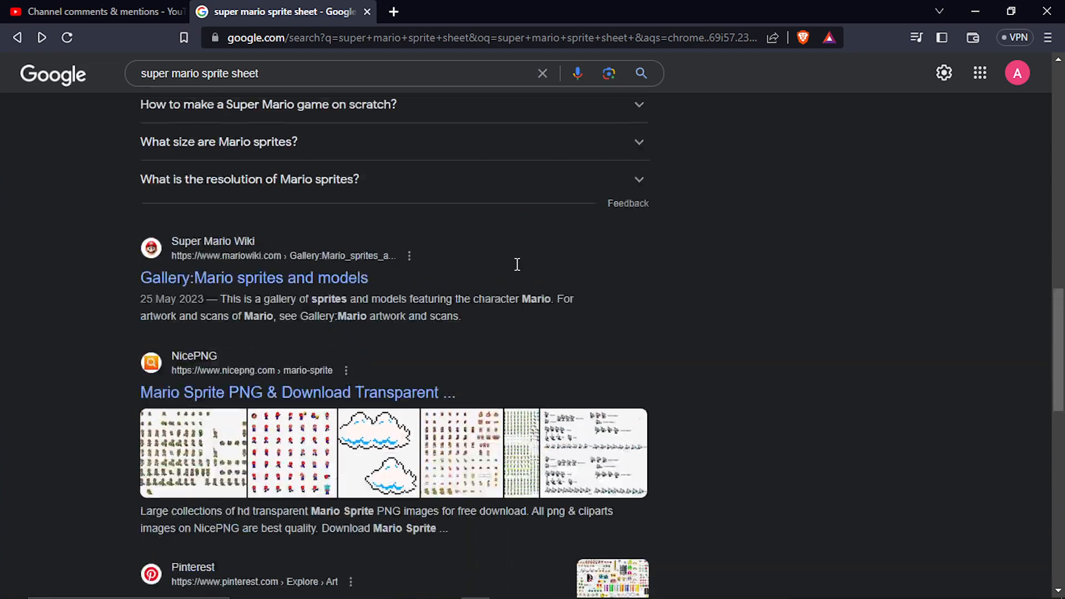
left_click(230, 335)
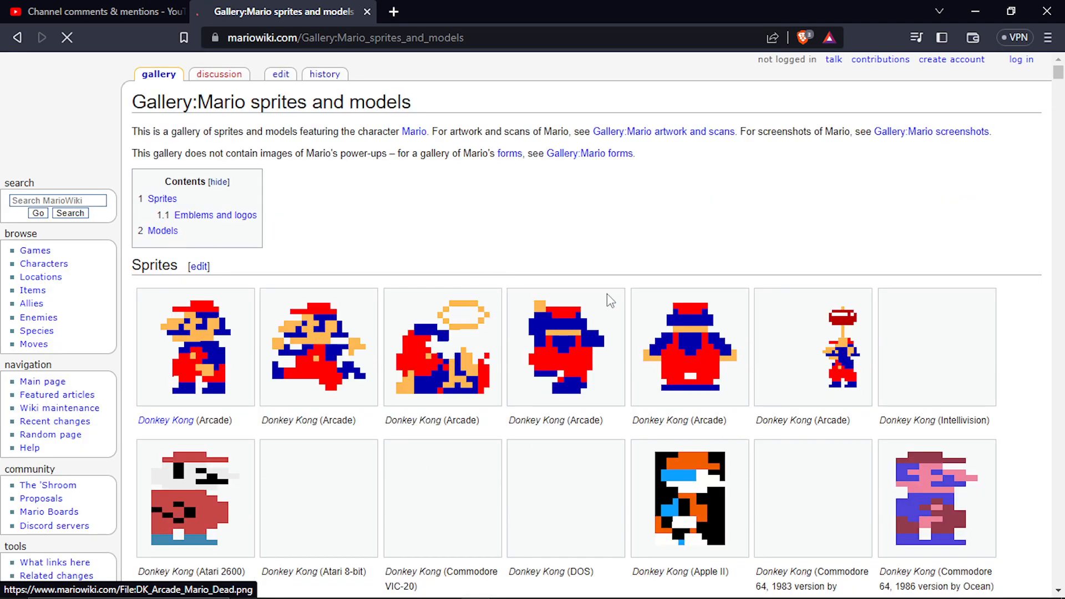
Step: Look through the gallery's Mario sprites, from the Donkey Kong arcade entries to the Super Mario All-Stars and Yoshi's Safari ones
scroll(420, 328, "down", 5)
scroll(419, 324, "down", 8)
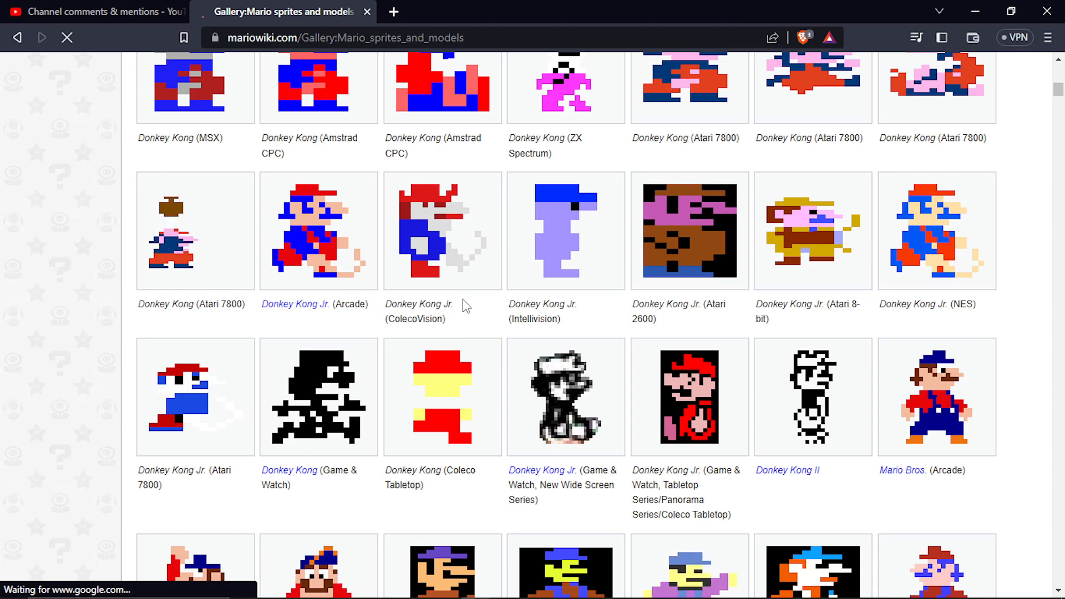
scroll(461, 302, "down", 4)
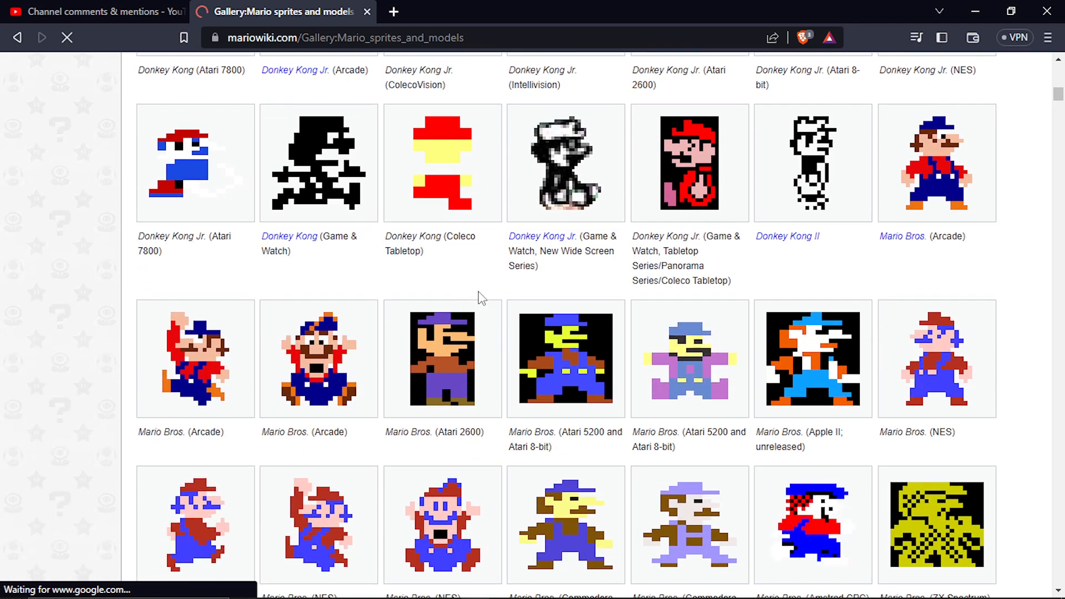
scroll(492, 295, "down", 2)
scroll(495, 294, "down", 1)
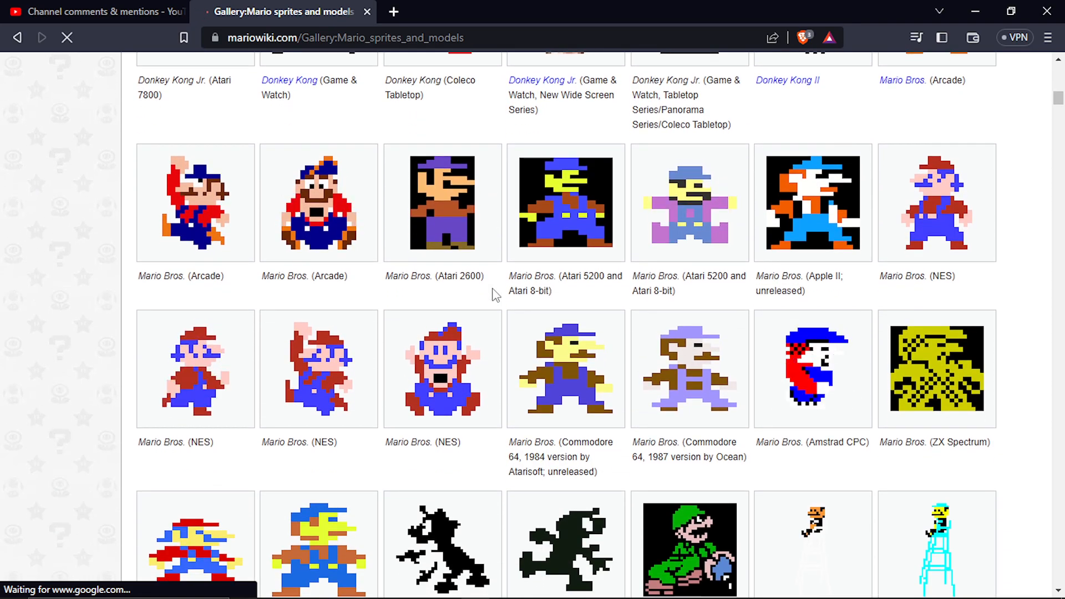
scroll(495, 295, "down", 5)
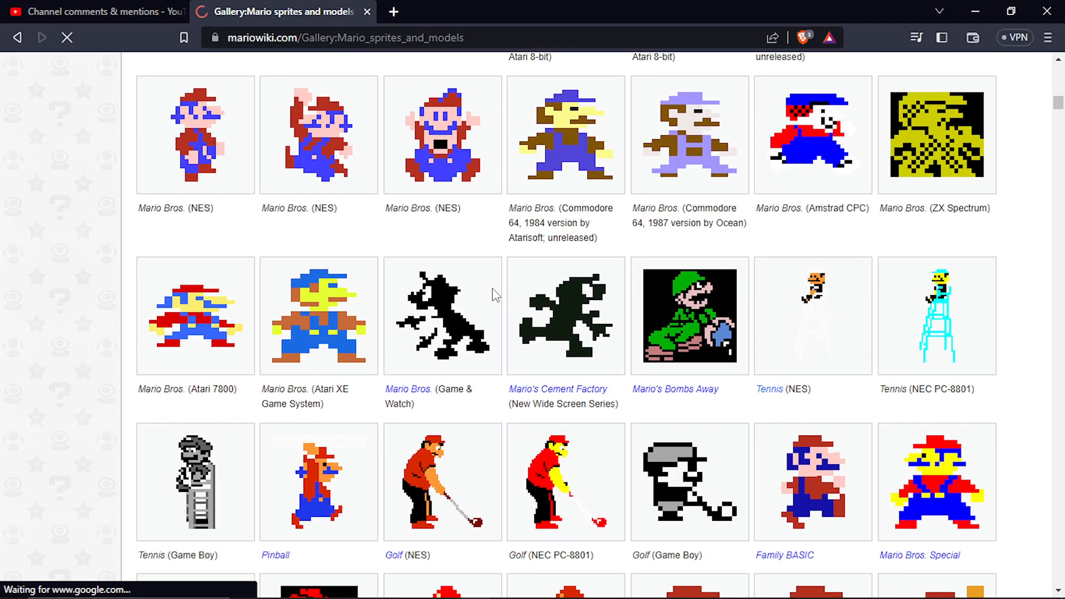
scroll(494, 296, "down", 3)
scroll(492, 296, "down", 4)
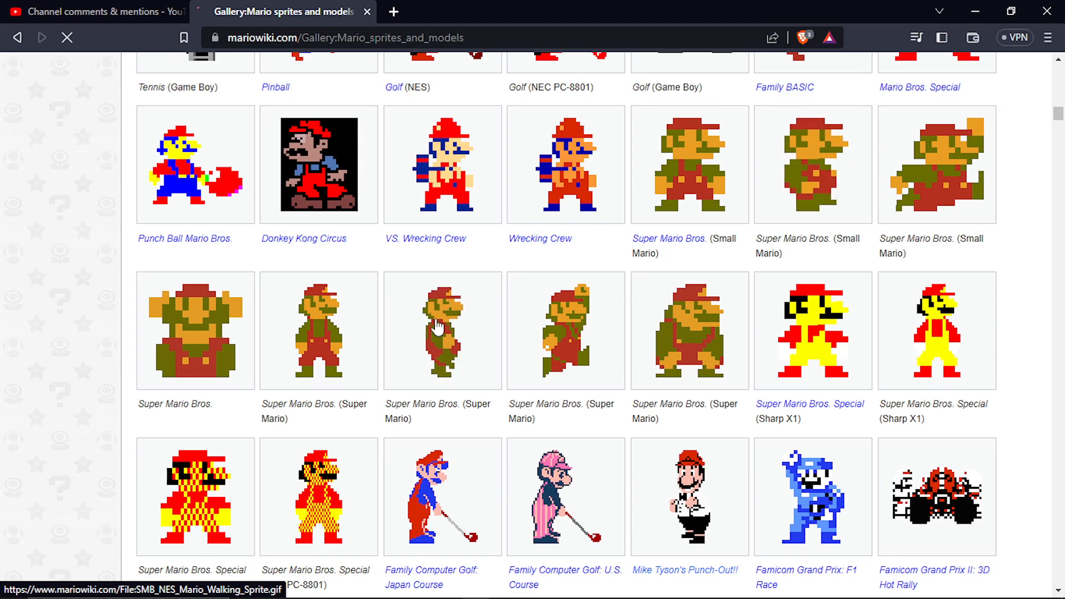
scroll(843, 340, "down", 4)
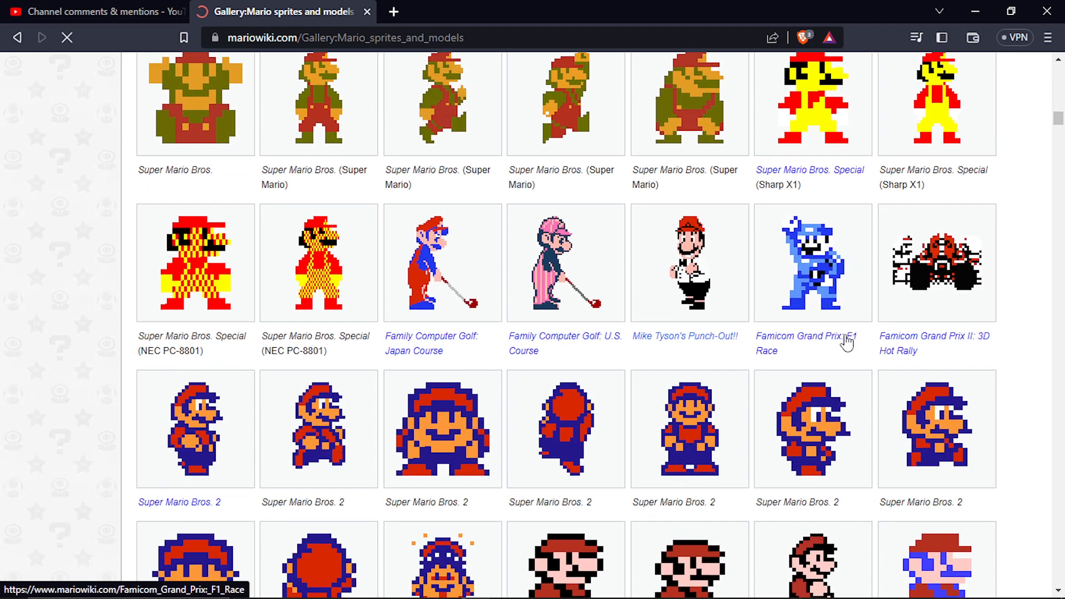
scroll(841, 344, "down", 4)
scroll(841, 349, "down", 19)
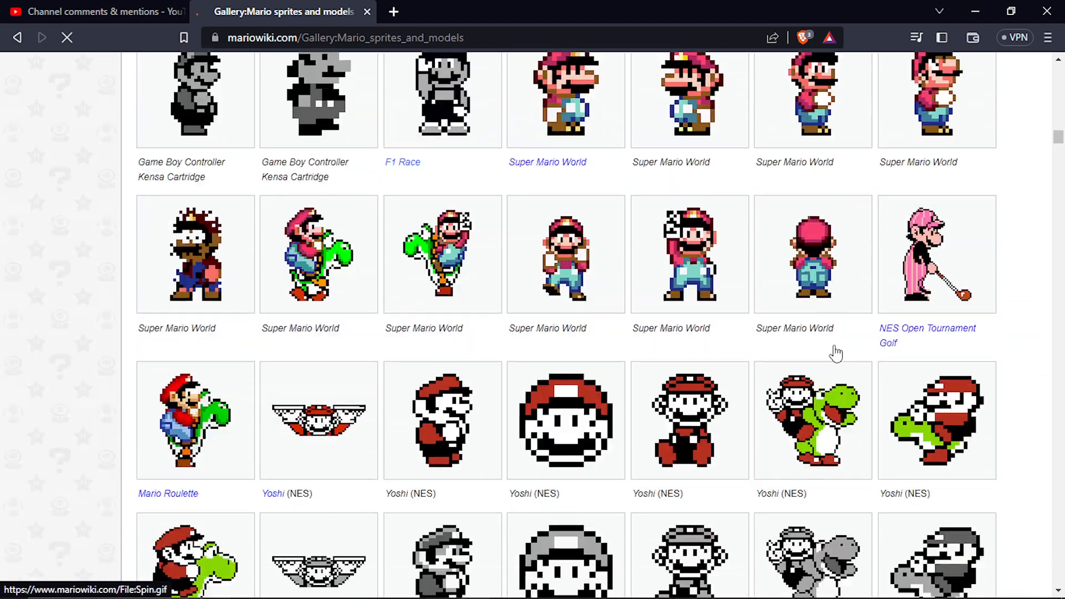
scroll(830, 361, "down", 8)
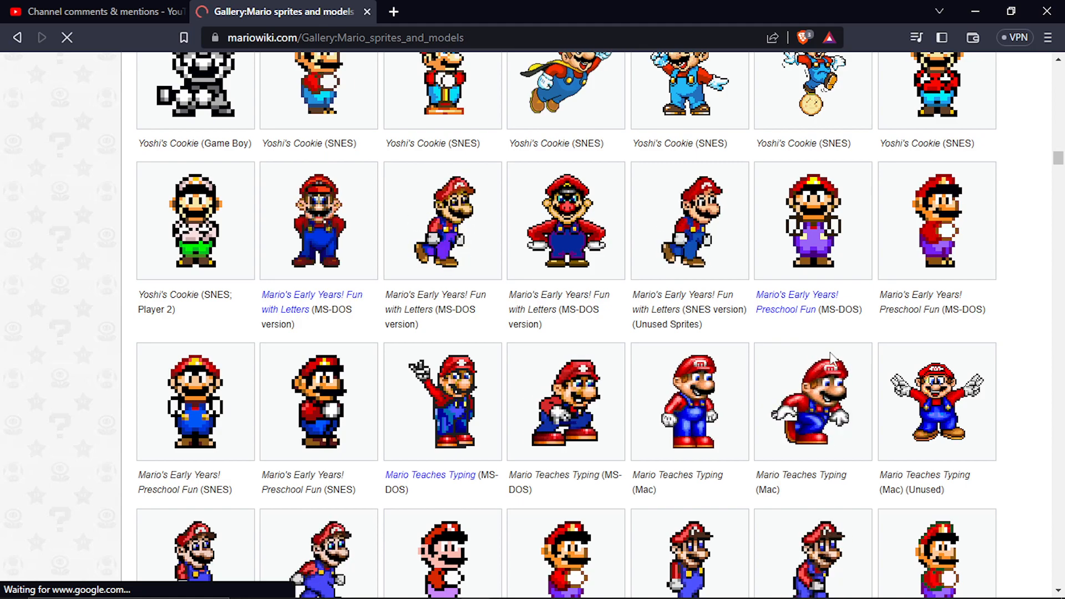
scroll(830, 360, "down", 4)
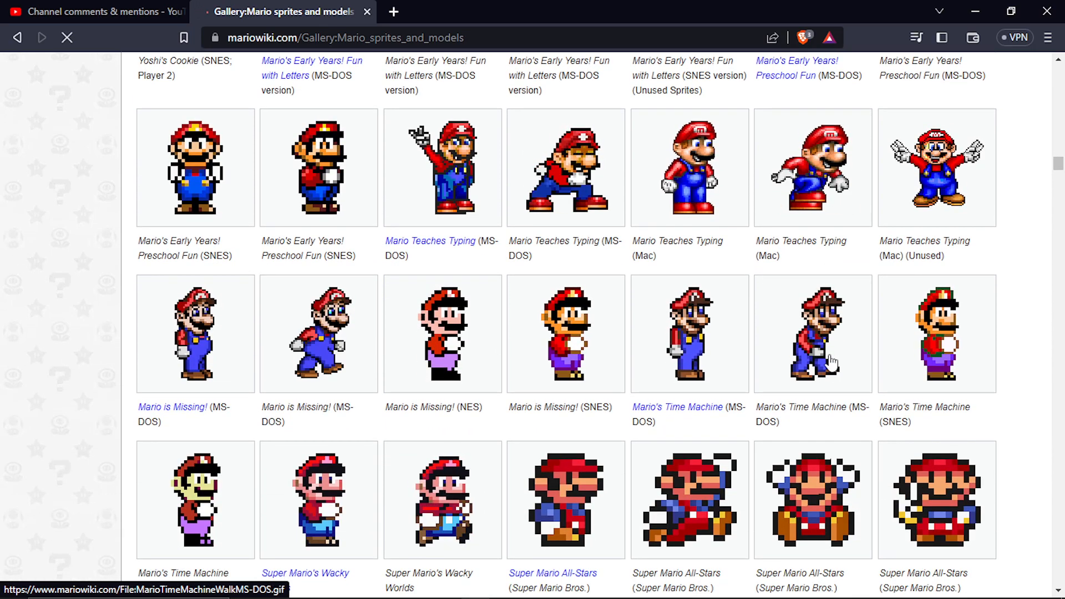
scroll(830, 363, "down", 4)
scroll(830, 366, "down", 4)
scroll(830, 364, "down", 4)
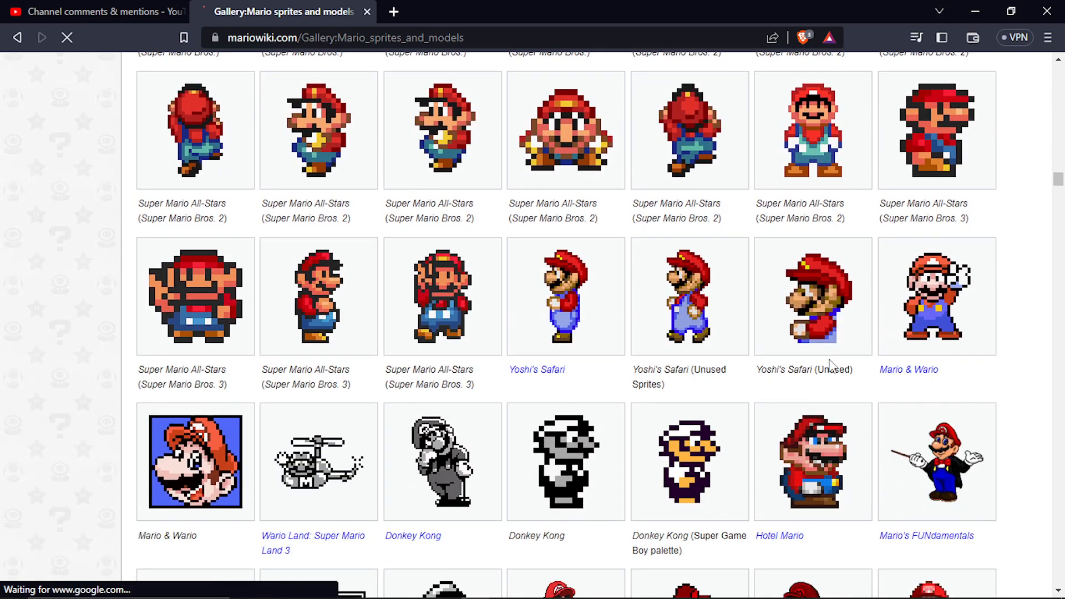
scroll(830, 363, "down", 4)
Step: Review the Super Mario All-Stars and Super Mario World sprites again and return to the start of the gallery
scroll(830, 366, "up", 5)
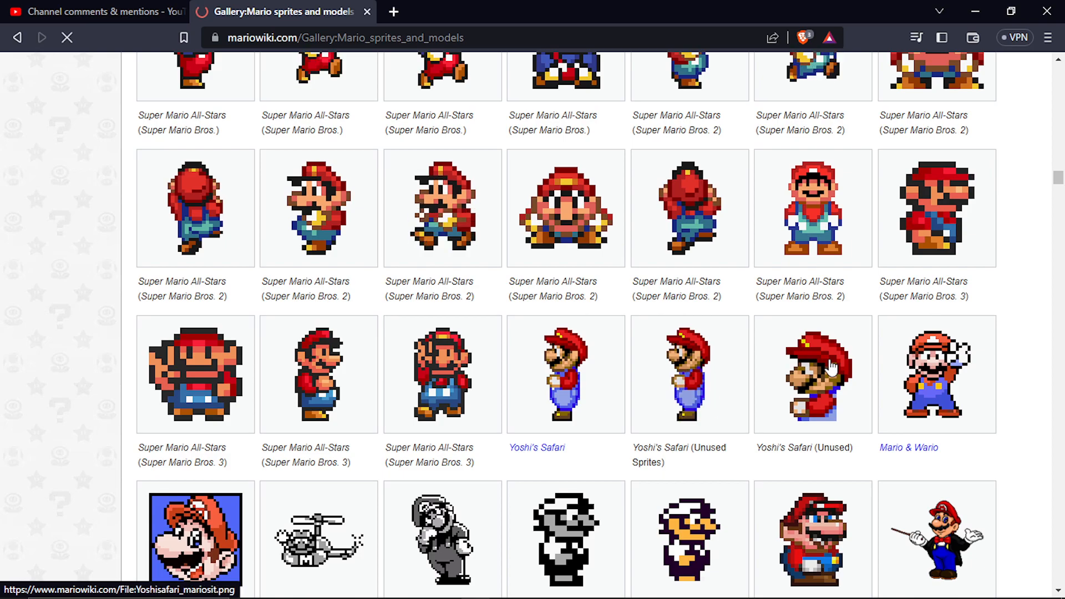
scroll(696, 387, "up", 4)
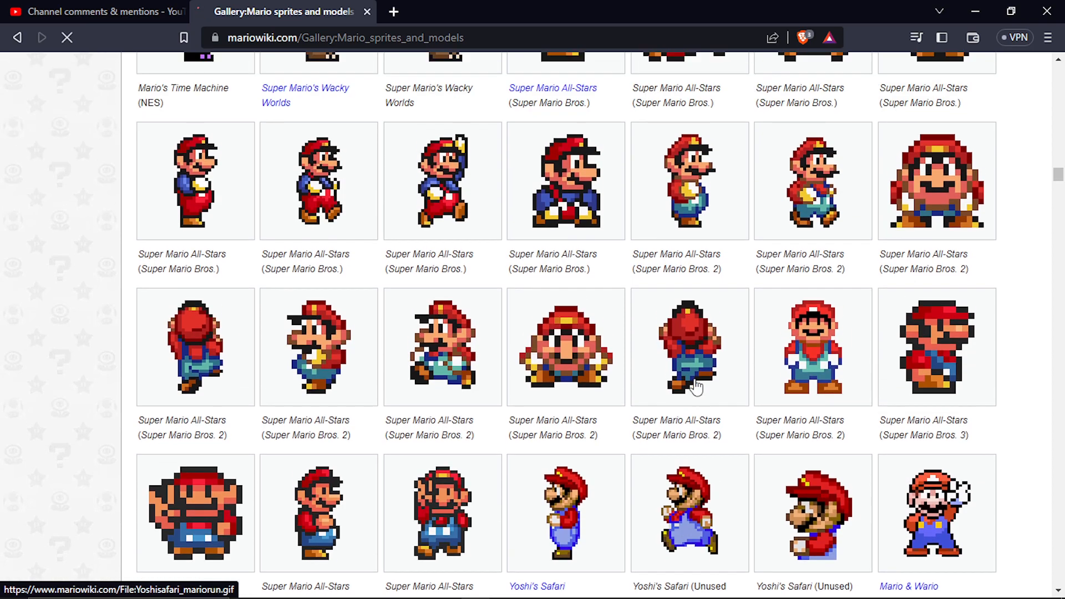
scroll(629, 386, "up", 3)
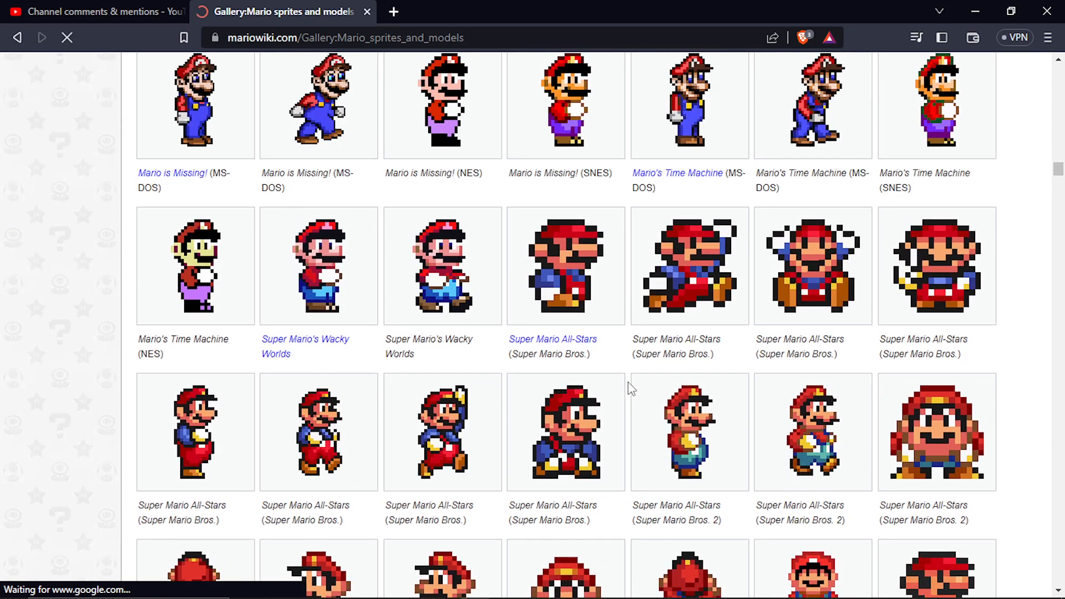
scroll(629, 387, "up", 3)
scroll(628, 382, "up", 20)
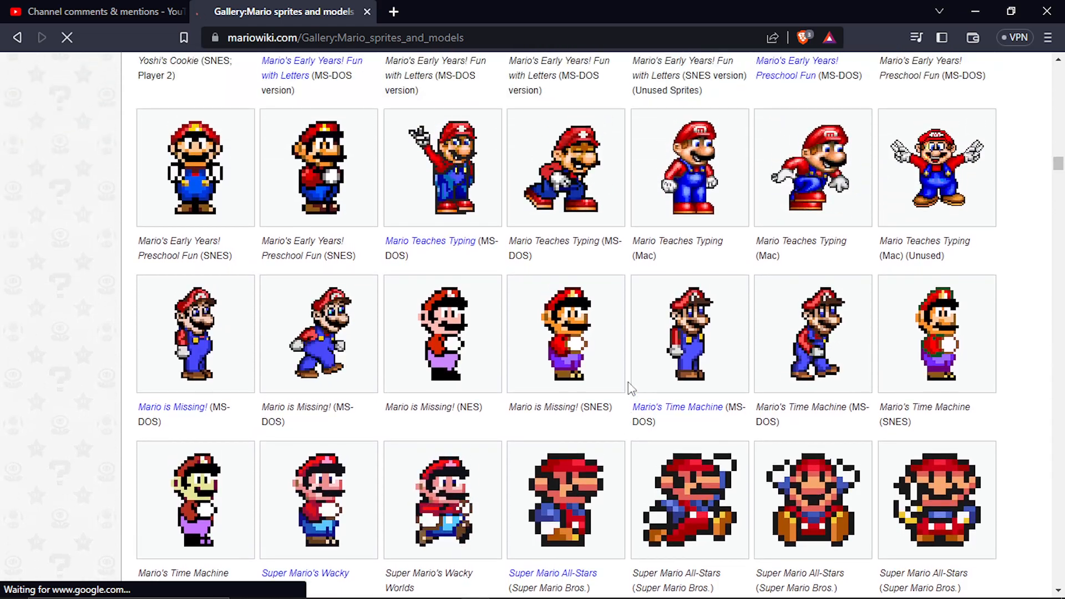
scroll(631, 387, "up", 20)
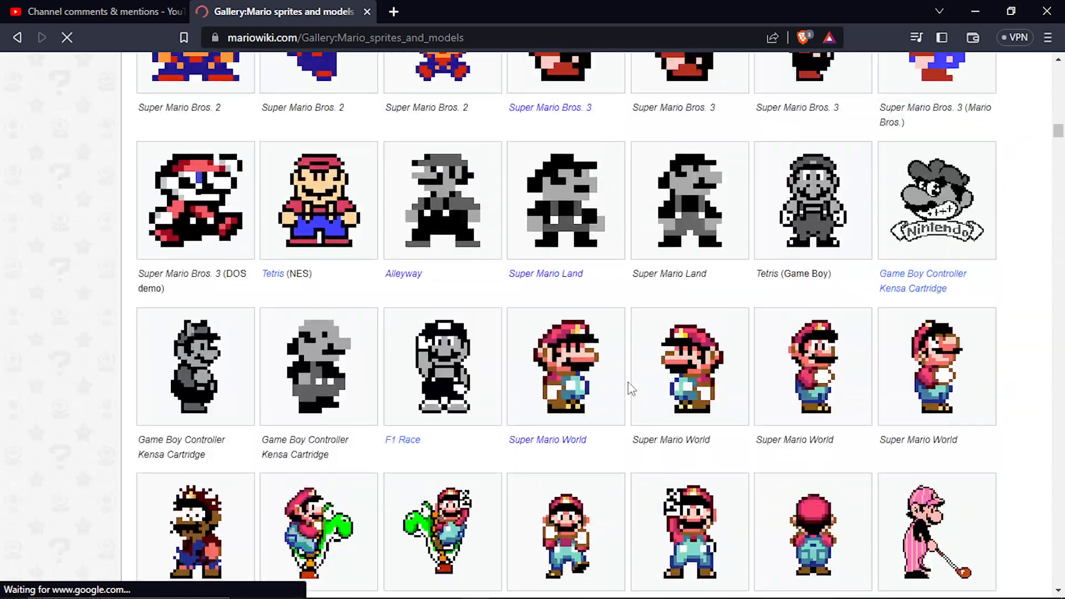
scroll(629, 386, "up", 20)
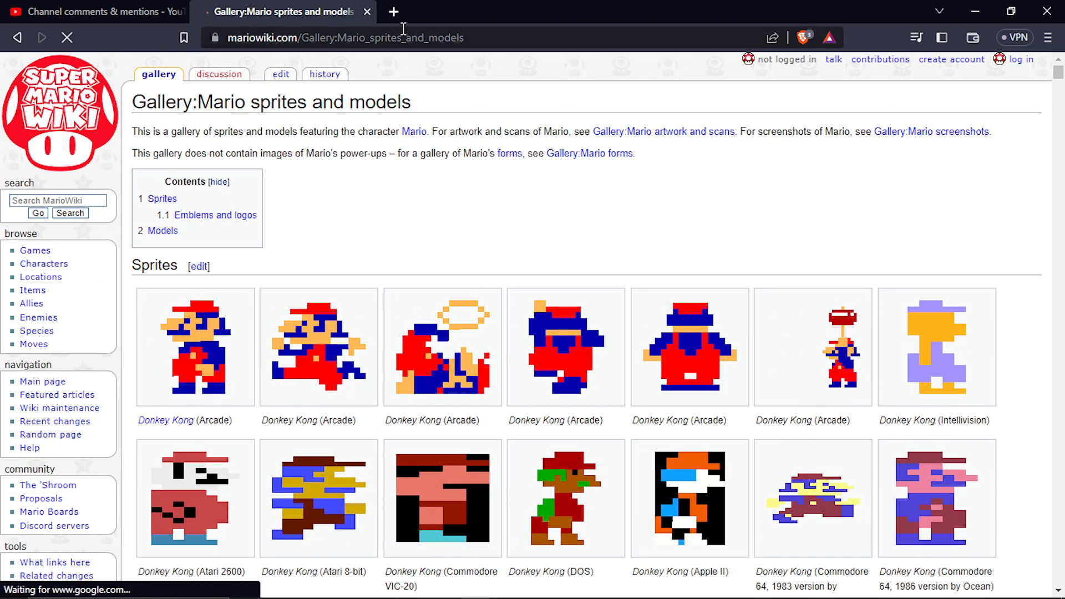
Step: Switch back to UPBGE and play-test the level, running and jumping Mario past the bricks and first pipe to the gap, then end the game
left_click(976, 8)
key("p")
key("Right")
key("space")
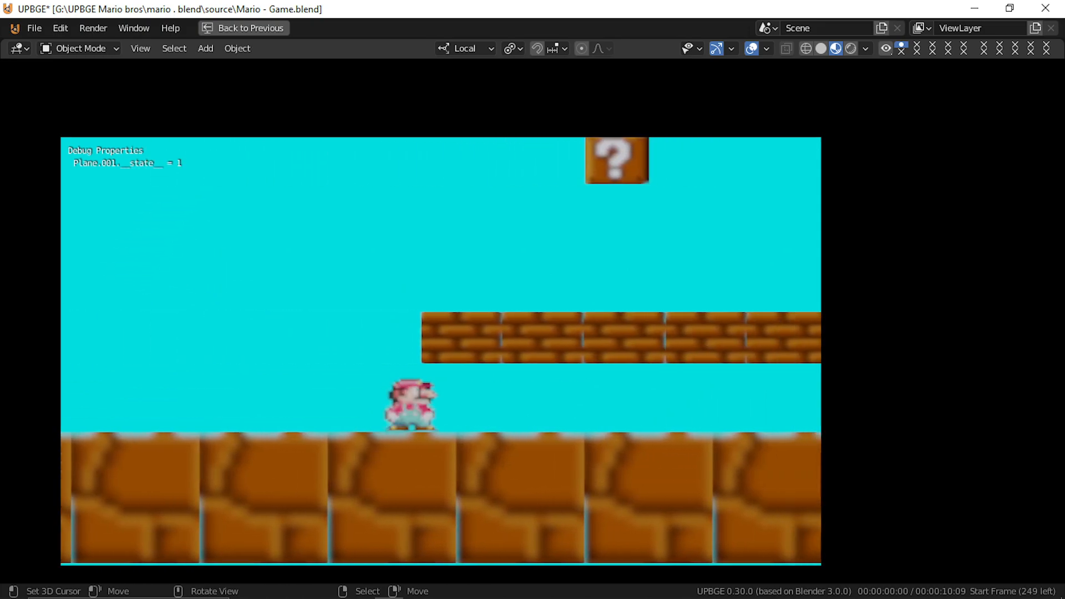
key("space")
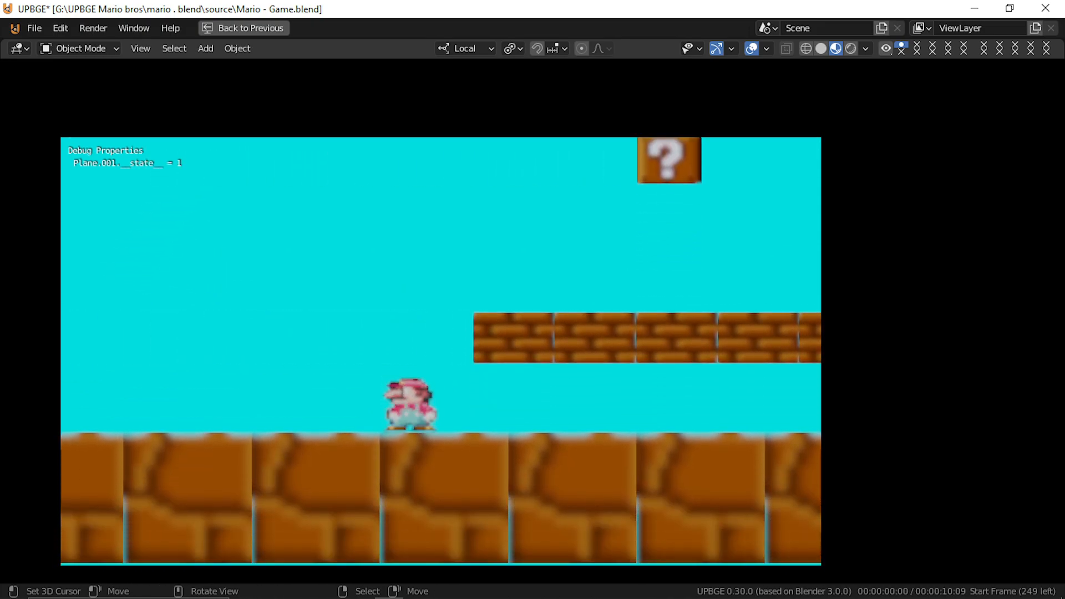
key("Right")
key("space")
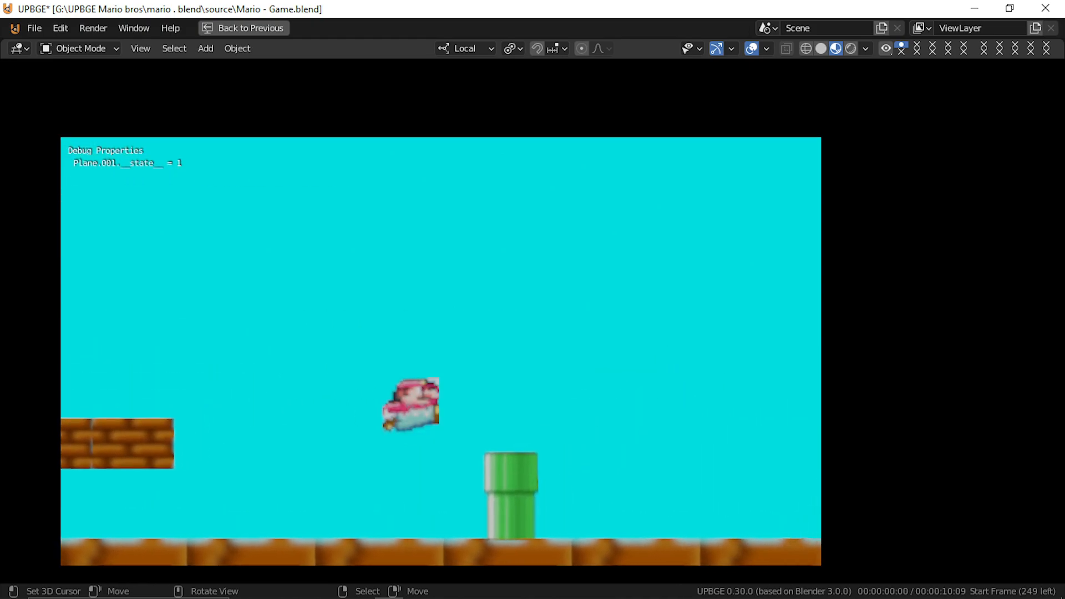
key("Right")
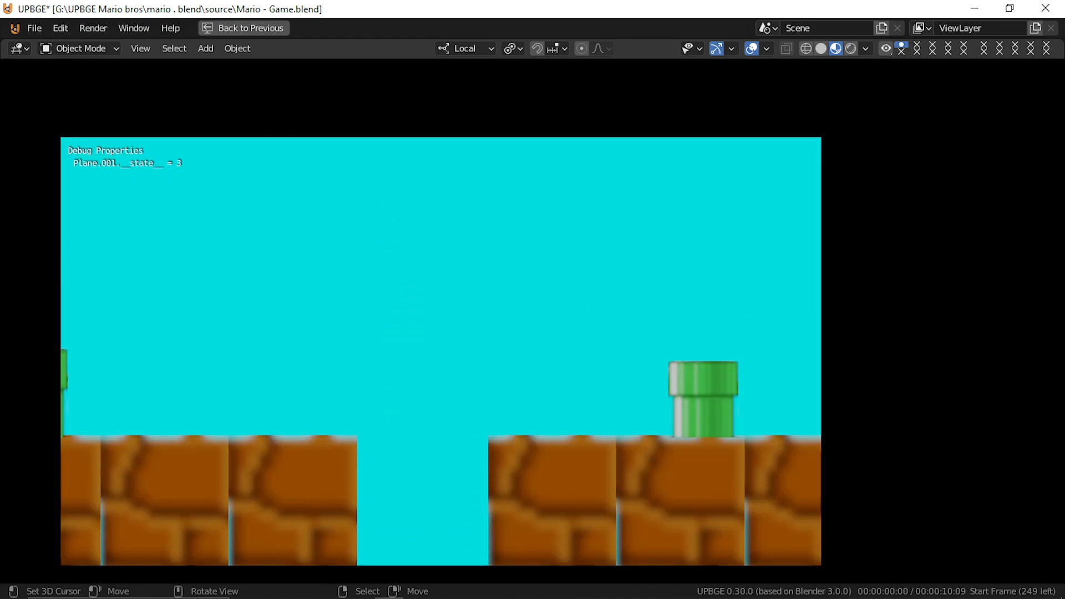
key("Escape")
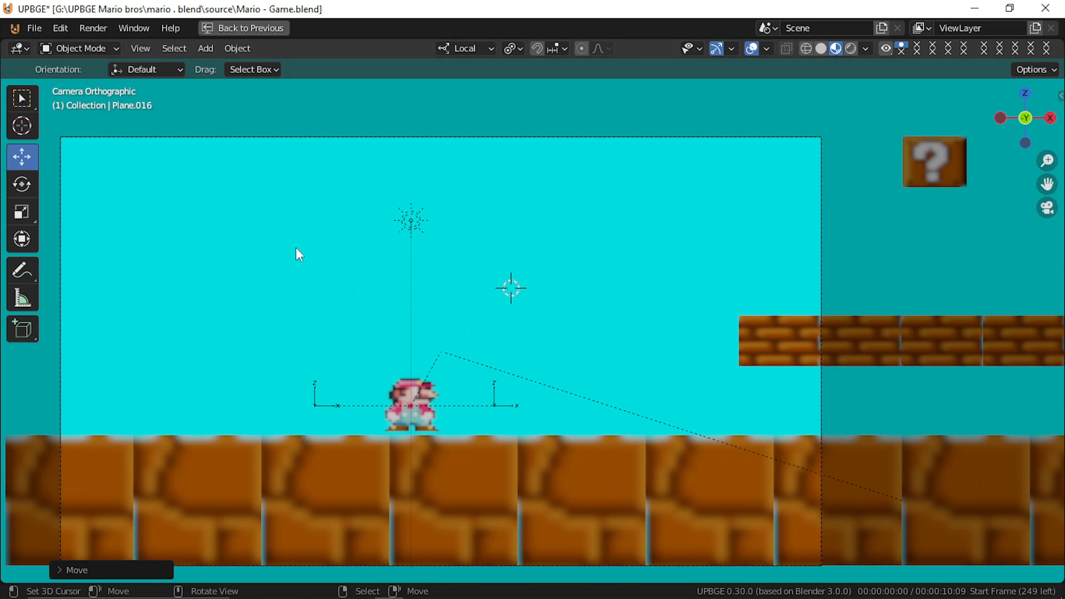
Step: Hide the cyan background plane behind the level
middle_click_drag(228, 261, 351, 262)
left_click(514, 238)
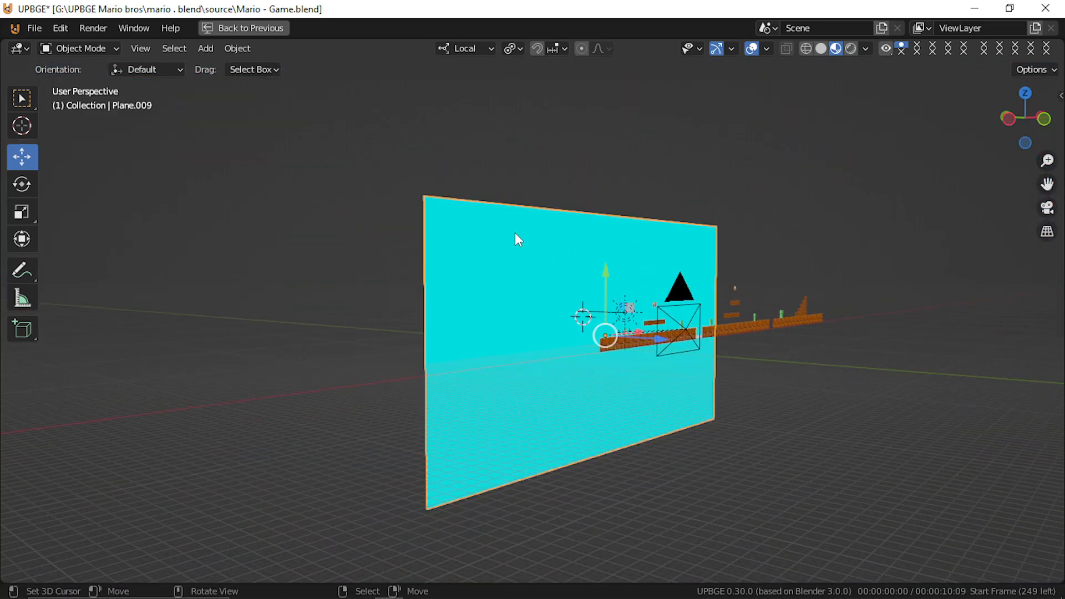
middle_click_drag(515, 237, 520, 297)
left_click_drag(520, 297, 380, 148)
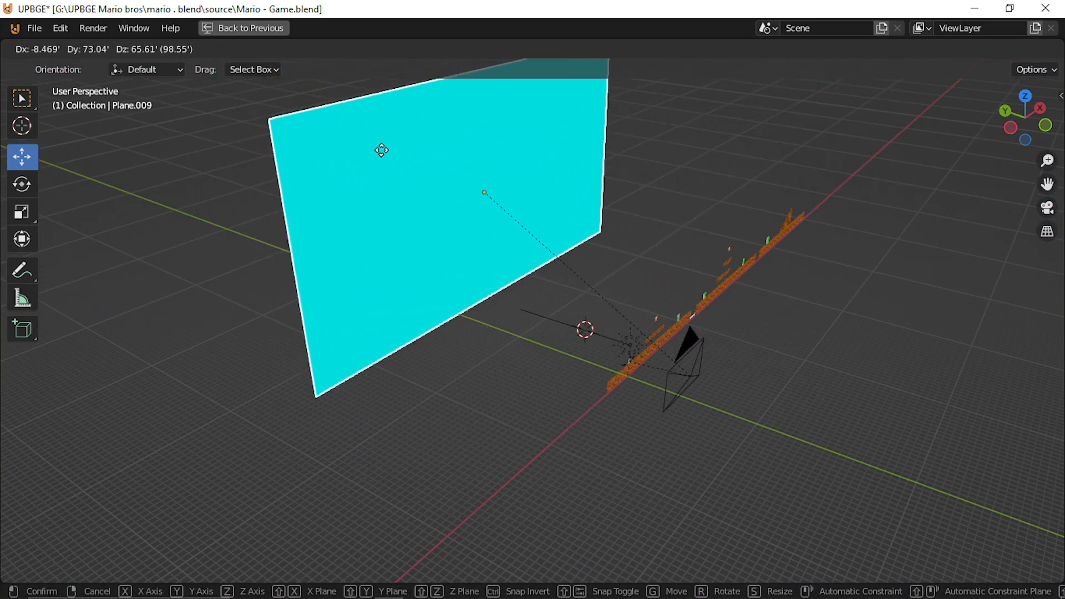
right_click(444, 194)
middle_click_drag(504, 237, 562, 258)
key("h")
Step: Fly through the level in walk navigation to examine the ground blocks, brick platforms, pipes and gap
key("shift+grave")
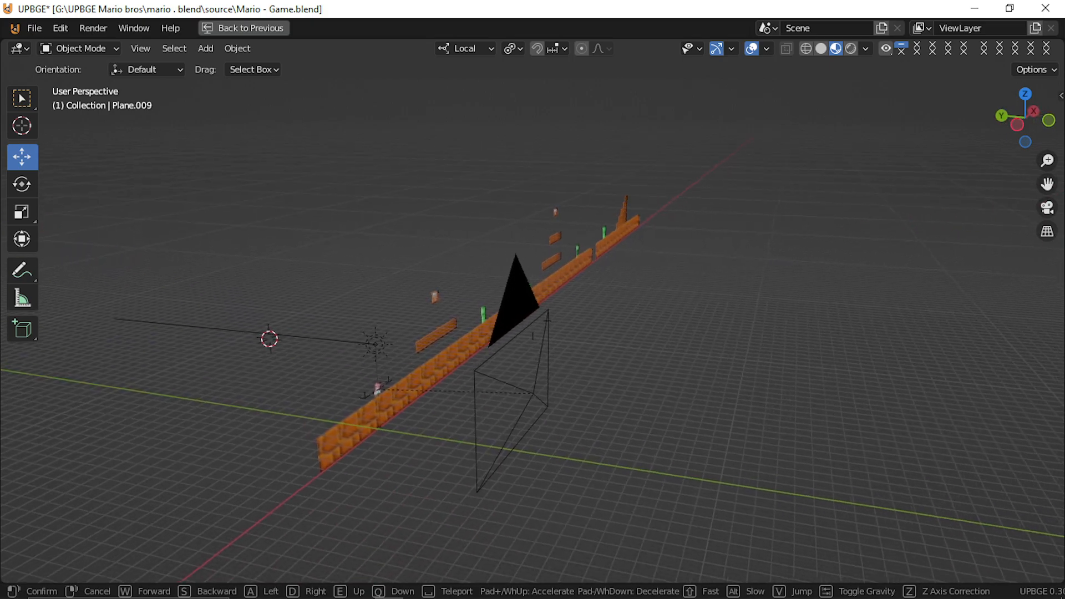
key("w")
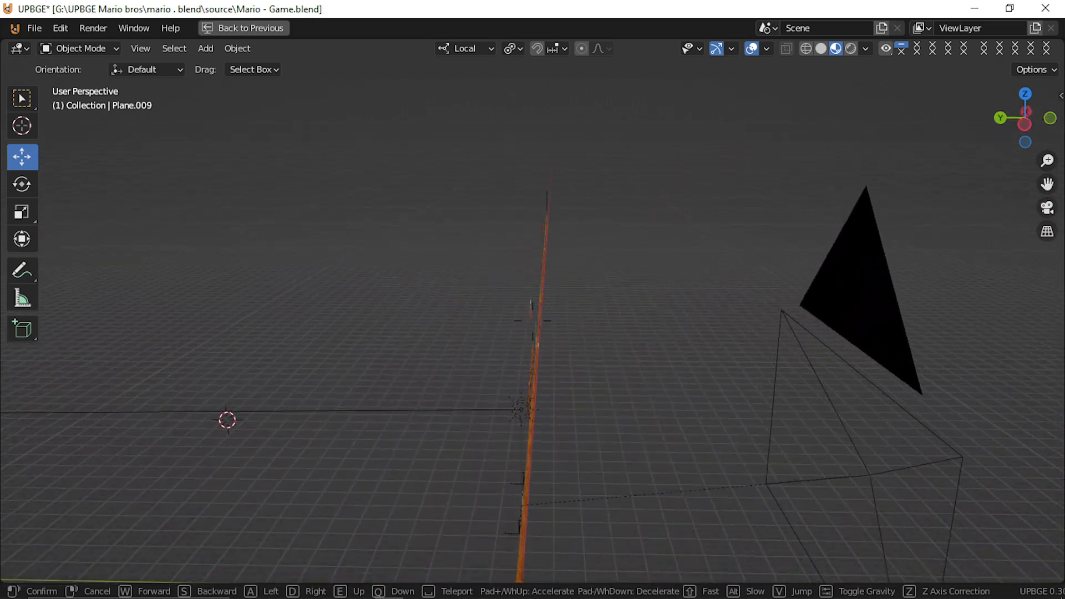
key("w")
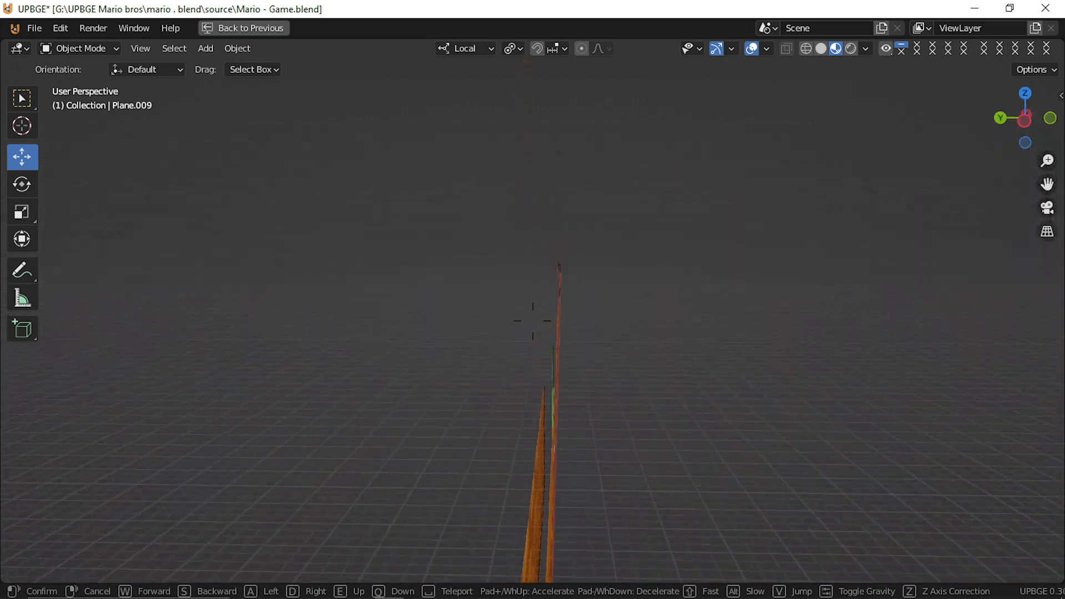
key("w")
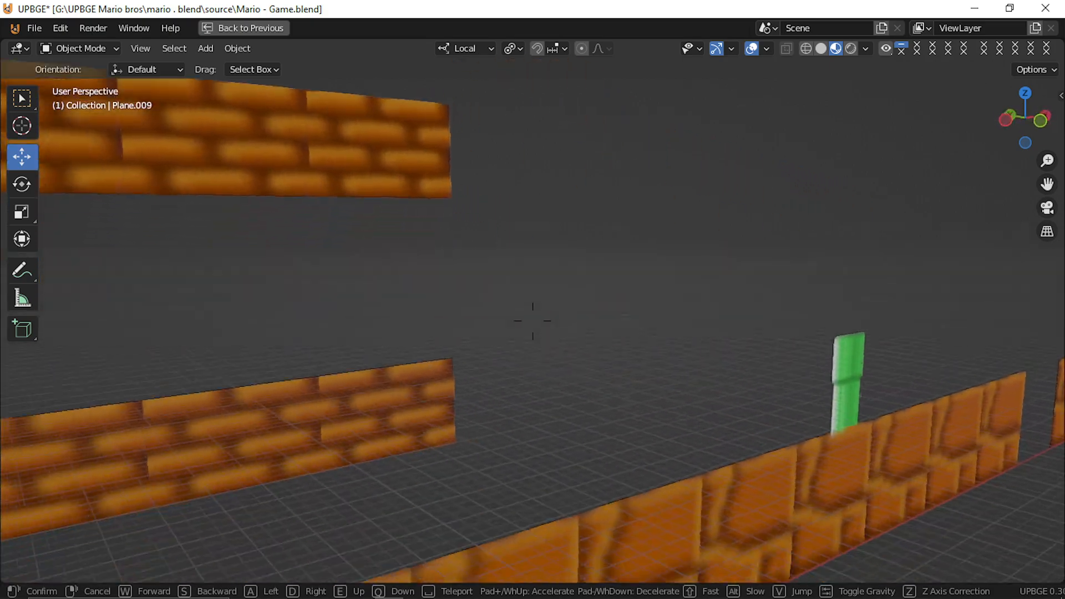
key("w")
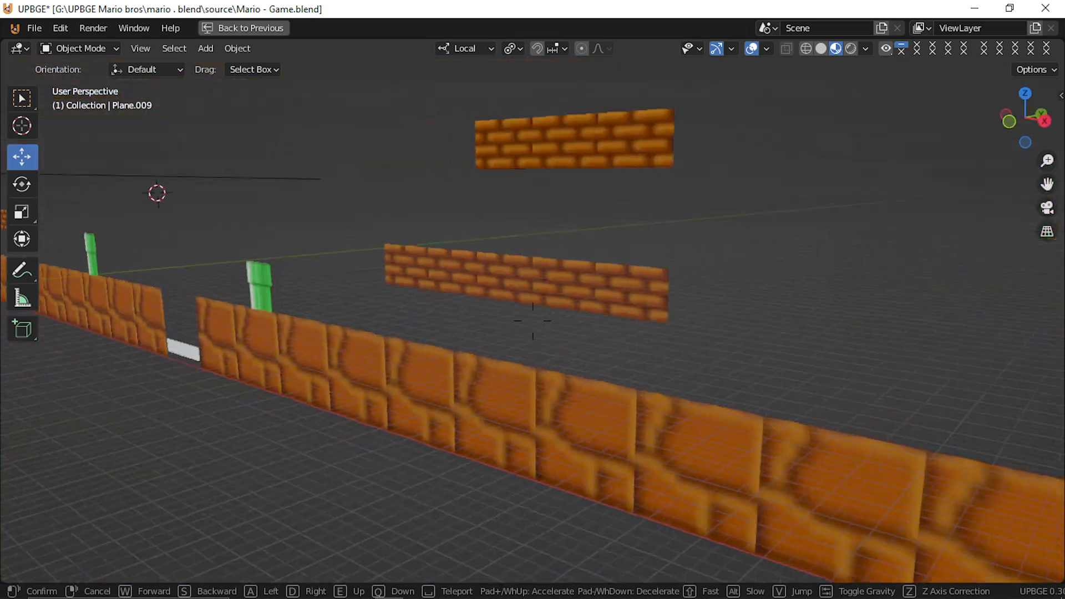
key("w")
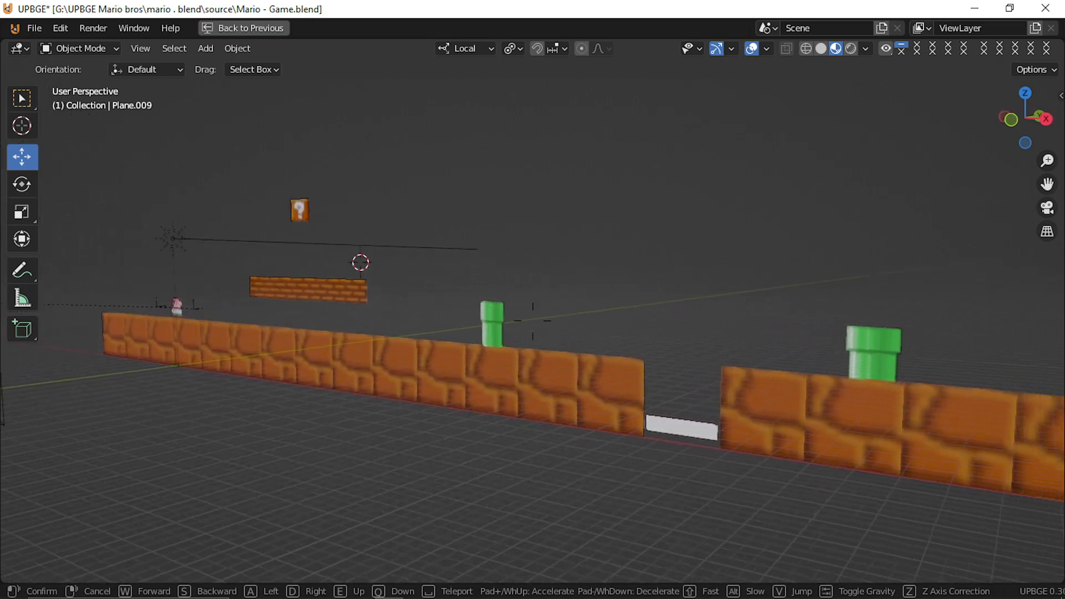
Step: Select the white plane in the gap between the ground sections and nudge it slightly
left_click(650, 423)
left_click_drag(636, 381, 637, 388)
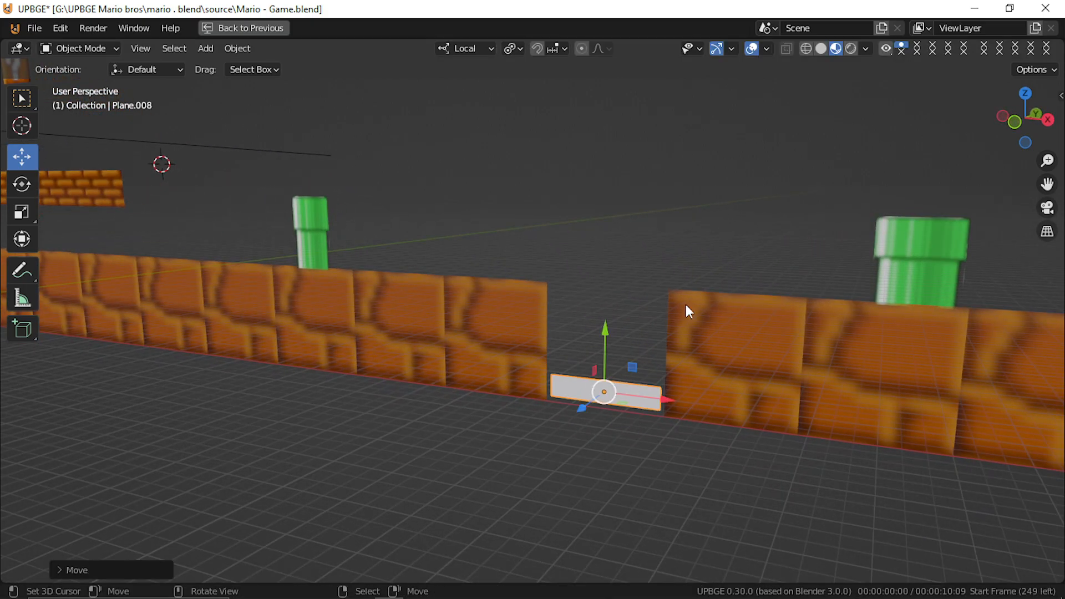
key("g")
key("Escape")
scroll(538, 355, "down", 5)
middle_click_drag(469, 346, 547, 328, "shift")
scroll(570, 429, "up", 4)
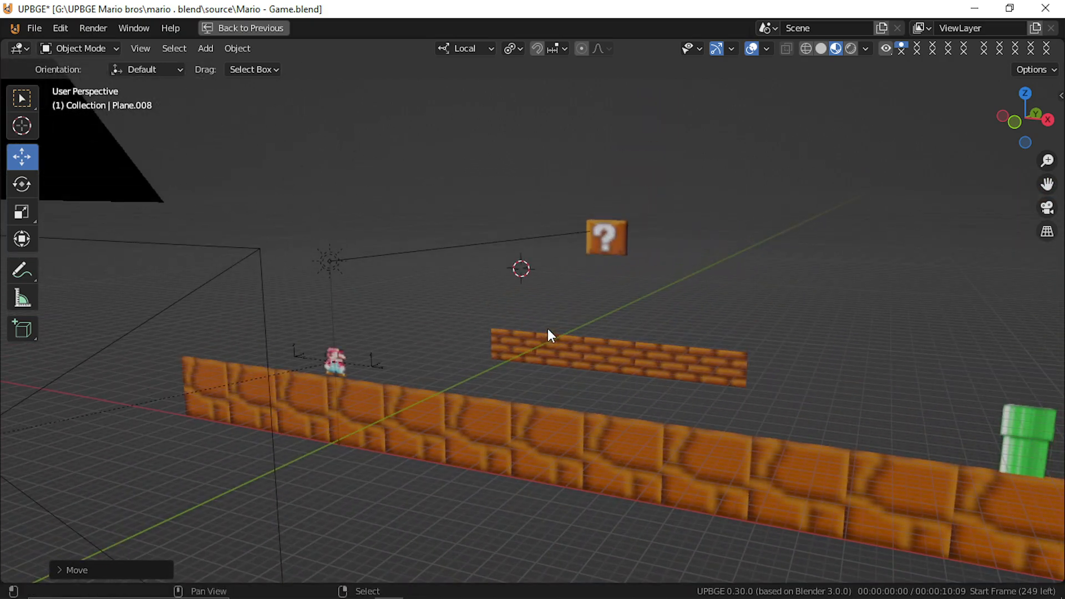
Step: Select the Mario plane and restore the split layout showing the viewport together with the blocks.png image
left_click(333, 363)
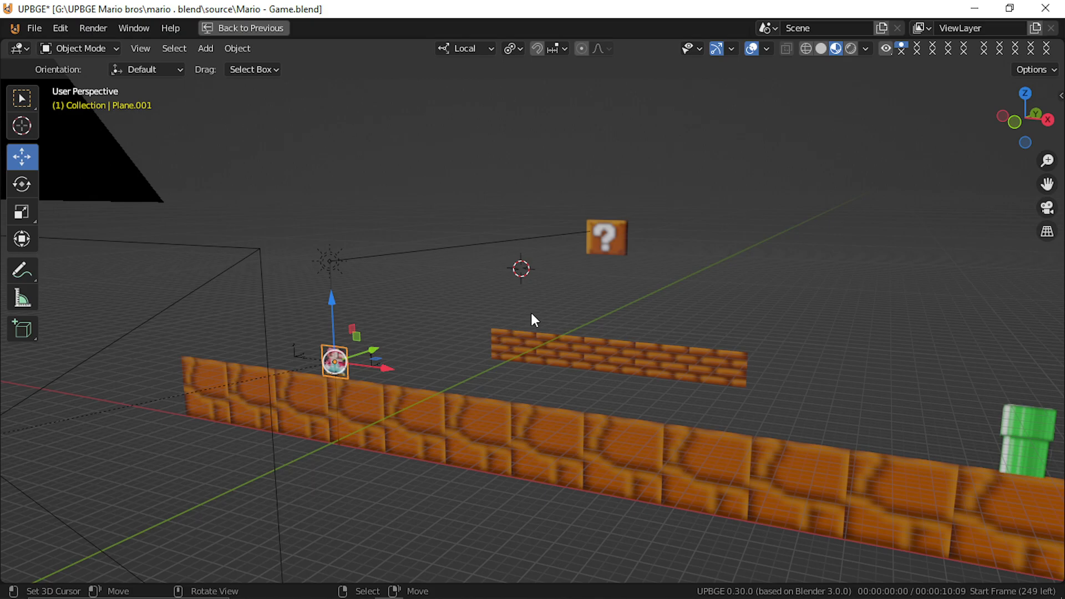
scroll(551, 310, "down", 7)
scroll(553, 314, "up", 7)
scroll(544, 313, "down", 5)
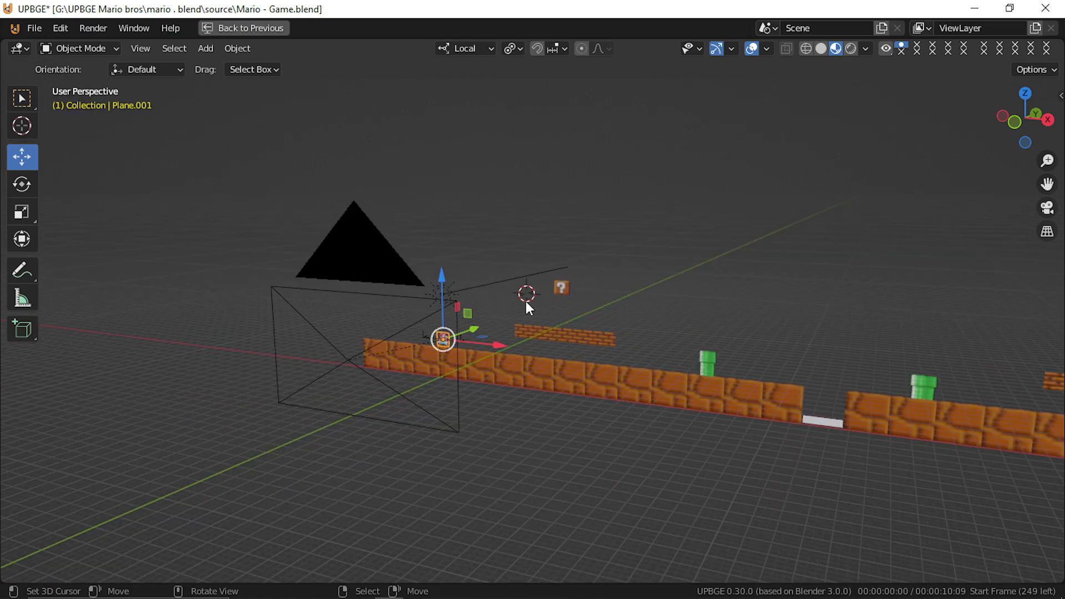
key("ctrl+space")
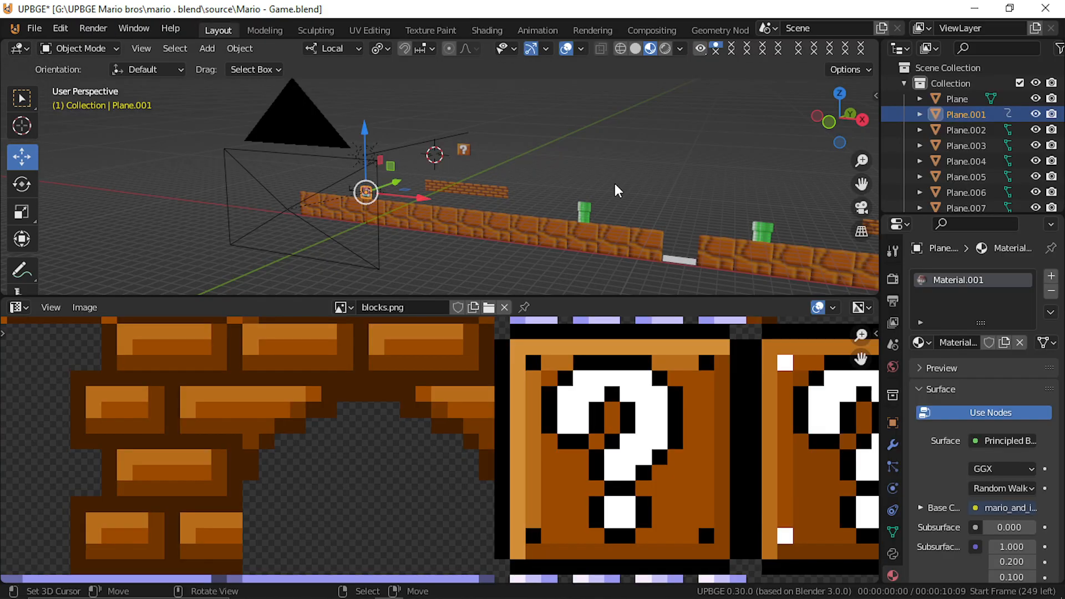
Step: Examine the tile artwork in the blocks.png sprite sheet, from the question block to the full sheet
scroll(521, 451, "down", 6)
scroll(477, 404, "down", 2)
middle_click_drag(548, 462, 382, 546)
scroll(462, 390, "up", 1)
scroll(334, 497, "up", 4)
scroll(335, 497, "up", 1)
middle_click_drag(330, 461, 441, 395)
scroll(440, 395, "down", 4)
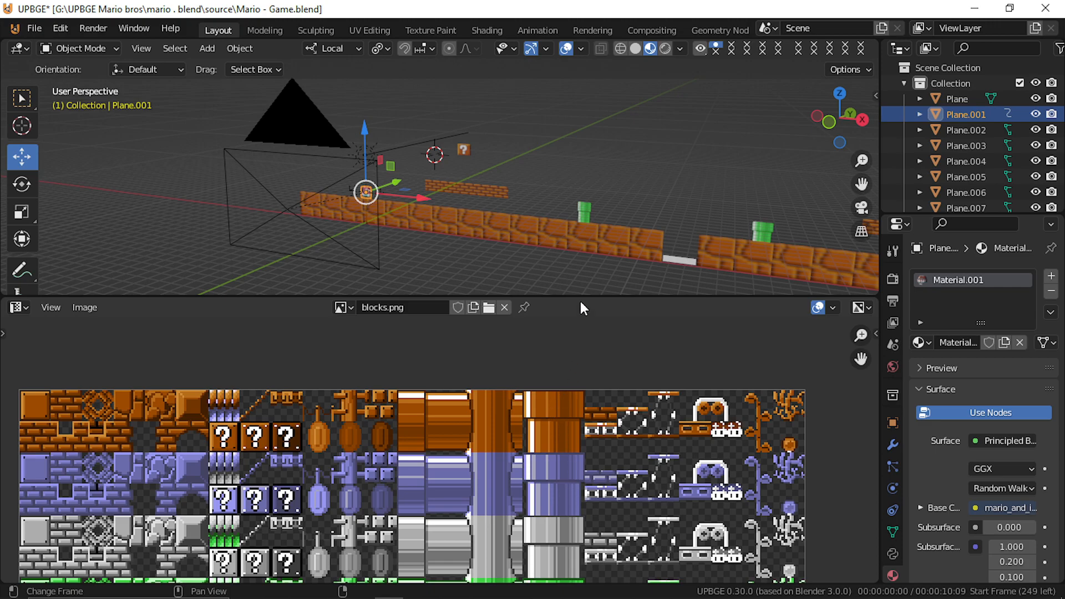
Step: Try to move the green pipes standing on either side of the gap in the ground
middle_click_drag(408, 234, 466, 228)
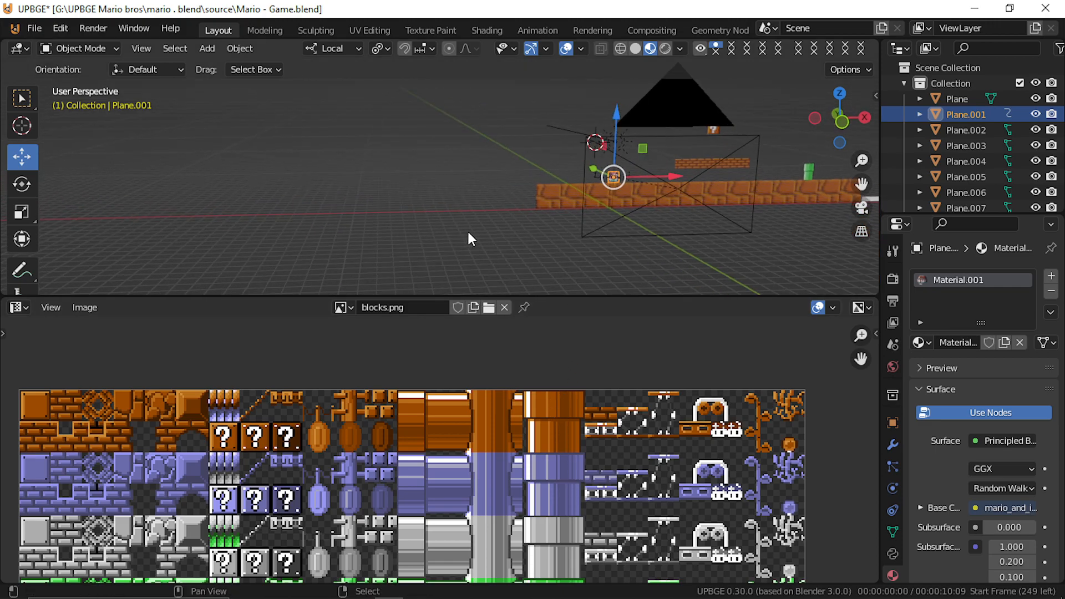
key("shift+grave")
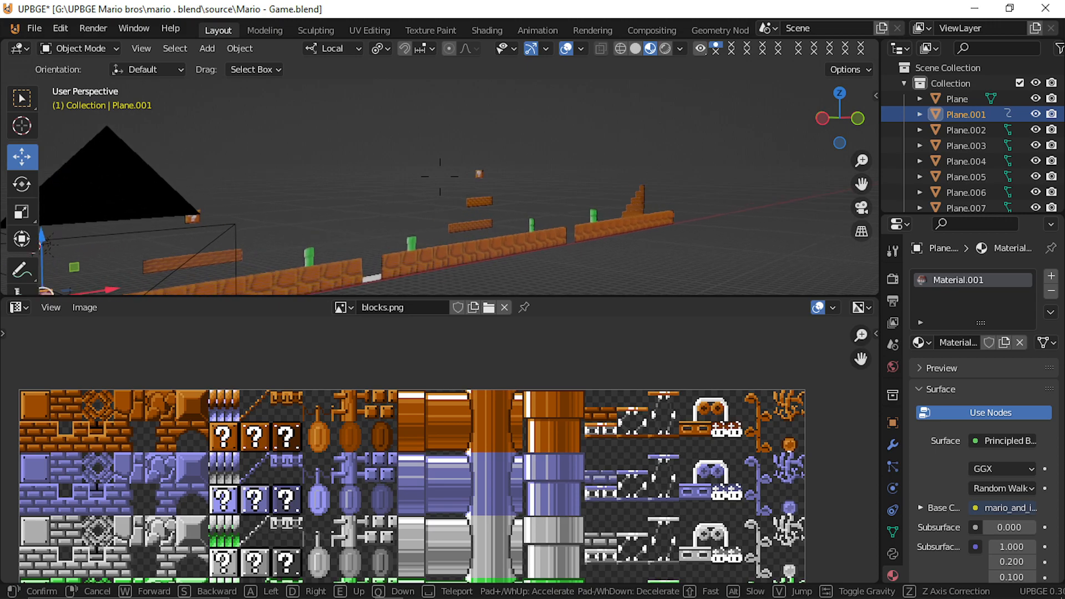
key("w")
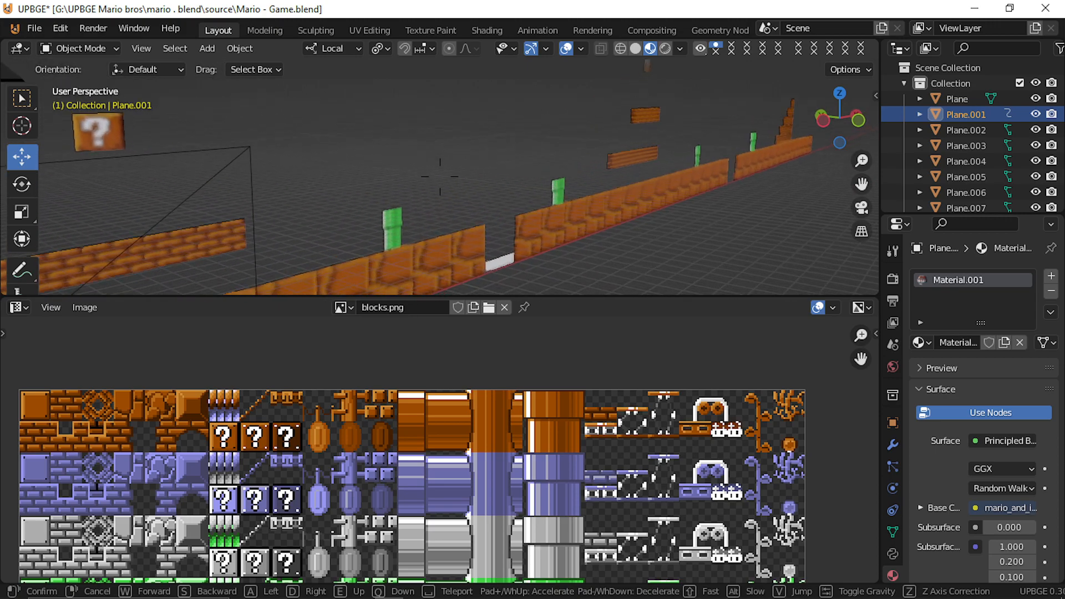
left_click(439, 177)
left_click_drag(464, 165, 442, 106)
right_click(418, 102)
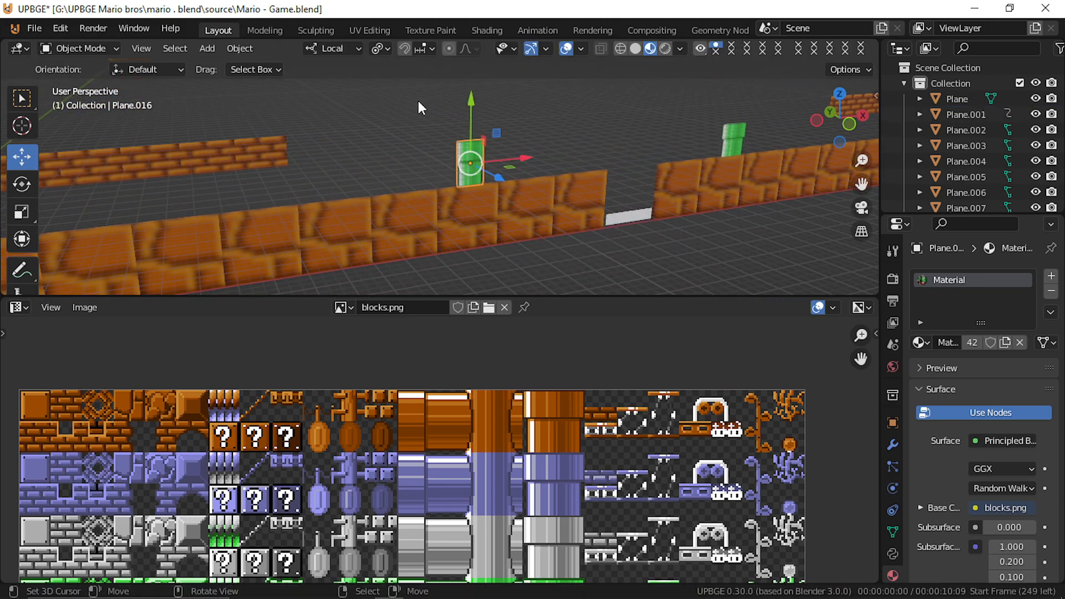
left_click_drag(732, 141, 696, 93)
right_click(743, 127)
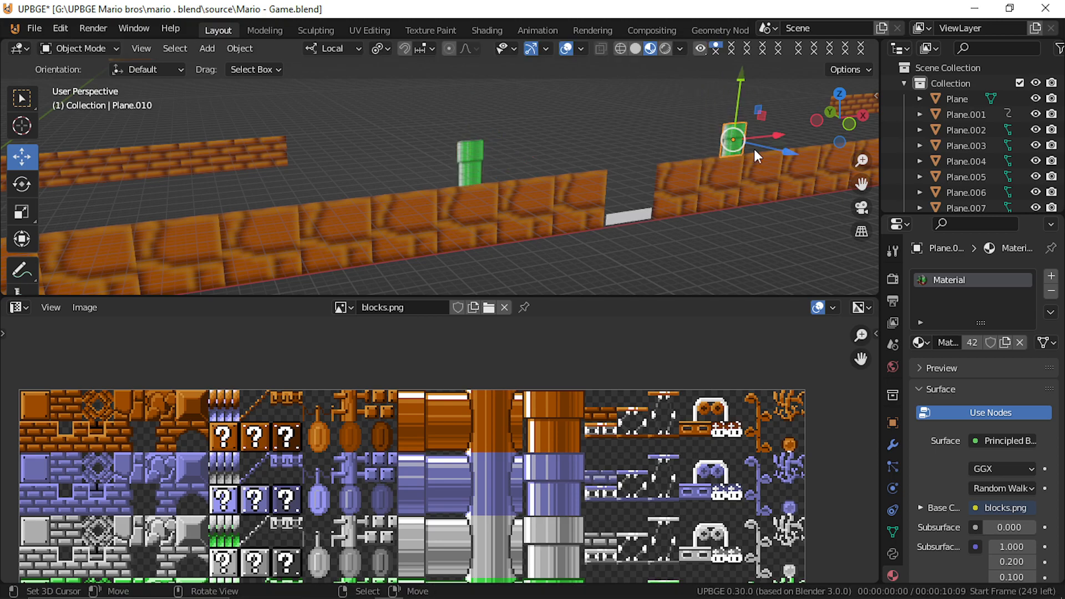
Step: Select a single block of the first brick platform and try to move it
key("shift+grave")
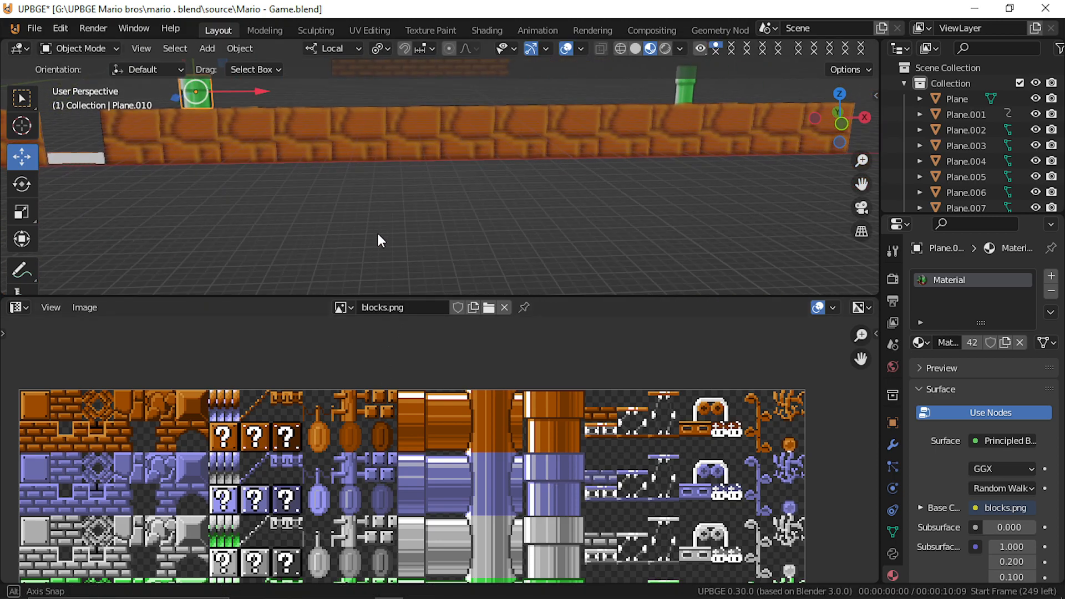
key("w")
key("s")
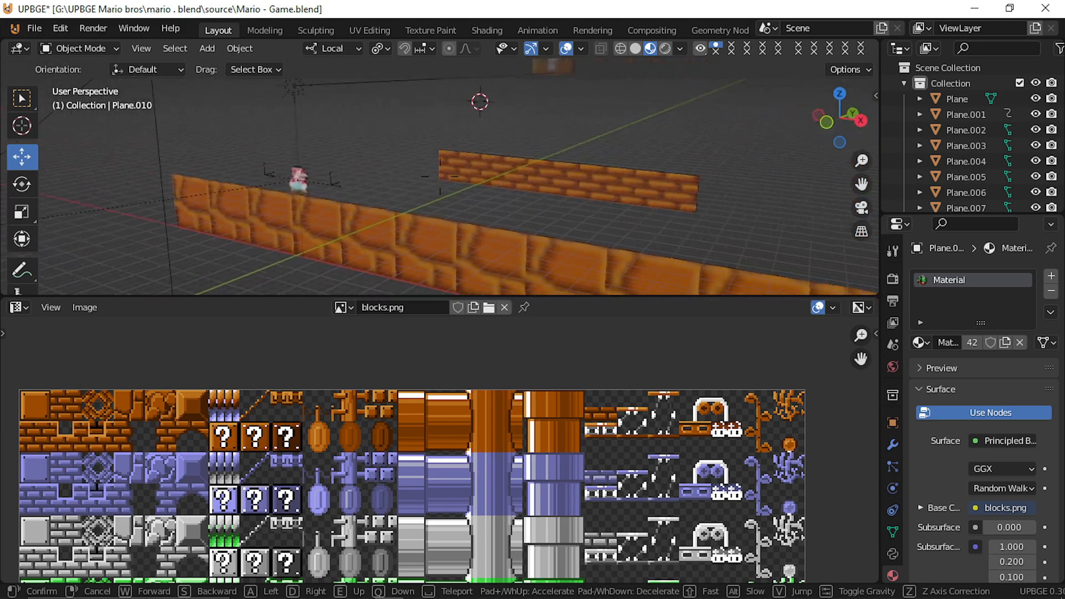
left_click(441, 176)
left_click(441, 176)
scroll(431, 192, "down", 5)
key("g")
key("Escape")
scroll(410, 198, "up", 5)
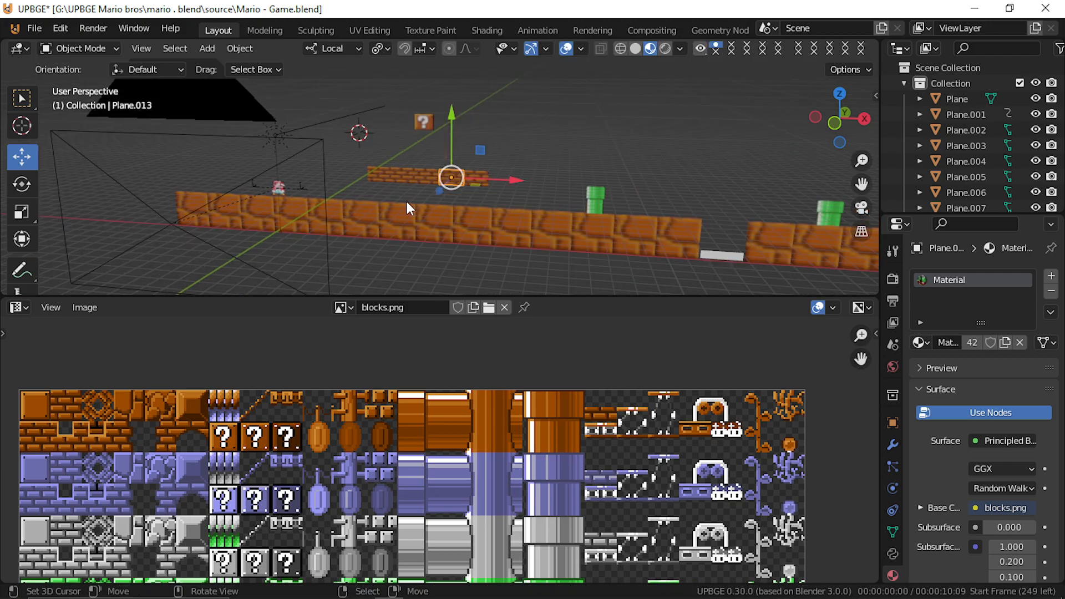
Step: Fly up to the start of the level and select the Mario plane
scroll(405, 199, "down", 3)
key("shift+grave")
key("w")
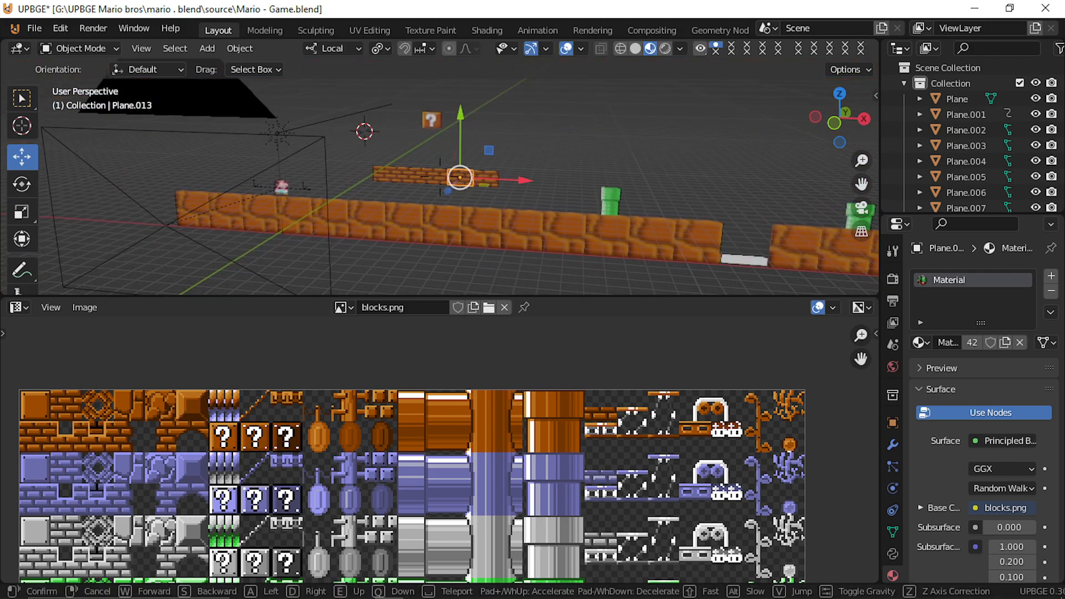
key("w")
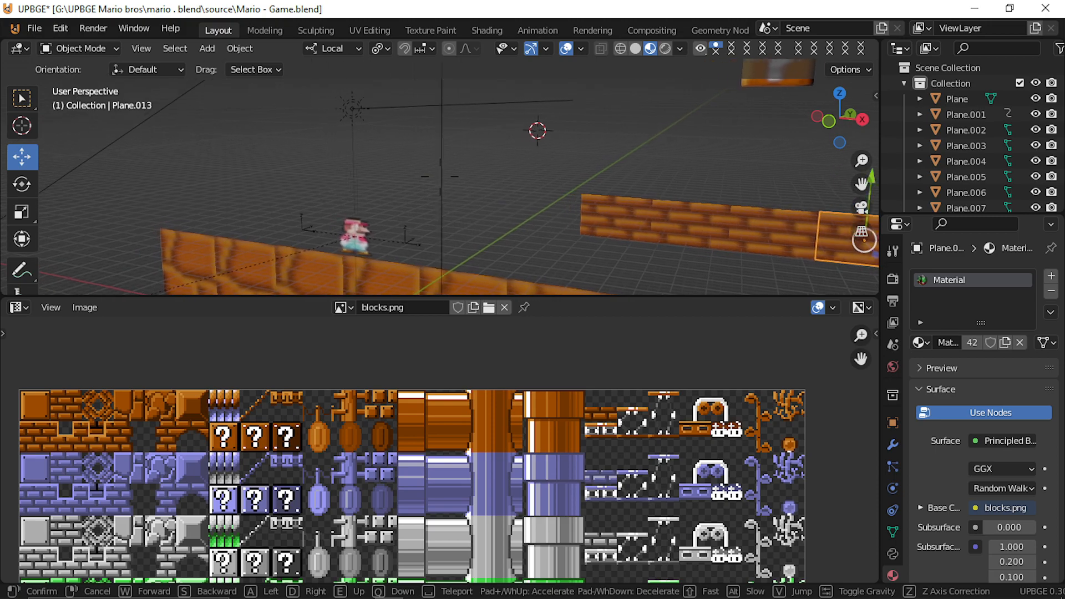
key("w")
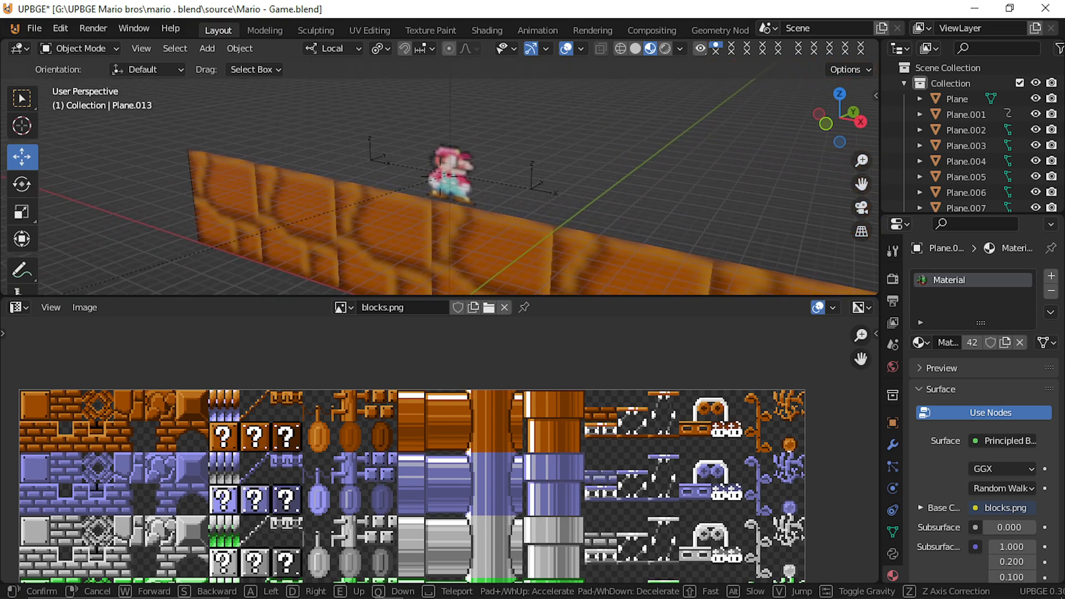
left_click(440, 176)
left_click(440, 176)
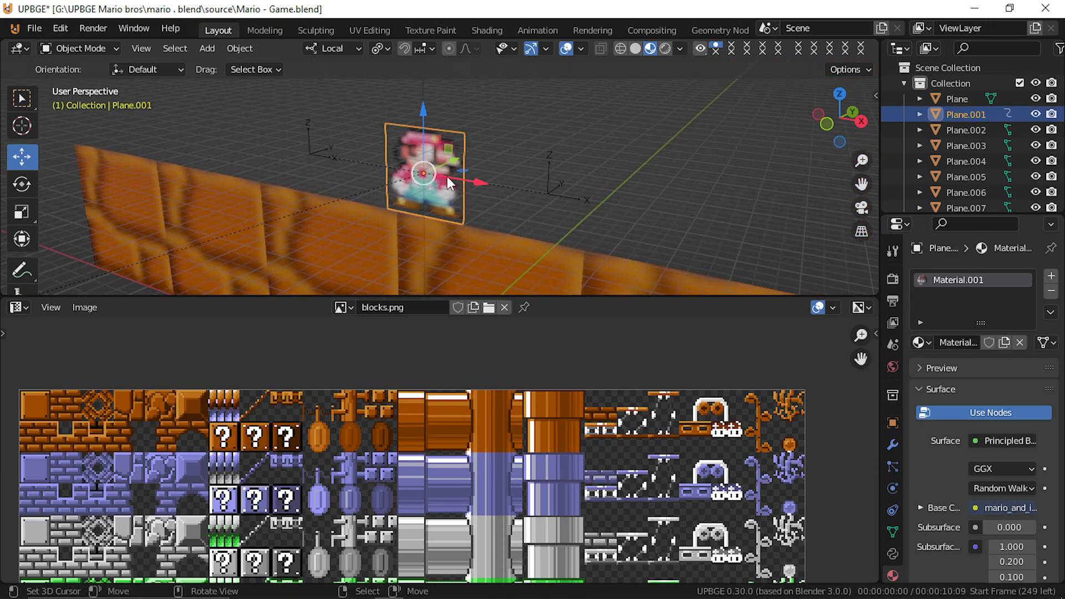
Step: Examine the Mario plane edge-on and from the front to check how it lines up with the ground blocks
key("KP_3")
key("shift+grave")
key("w")
key("w")
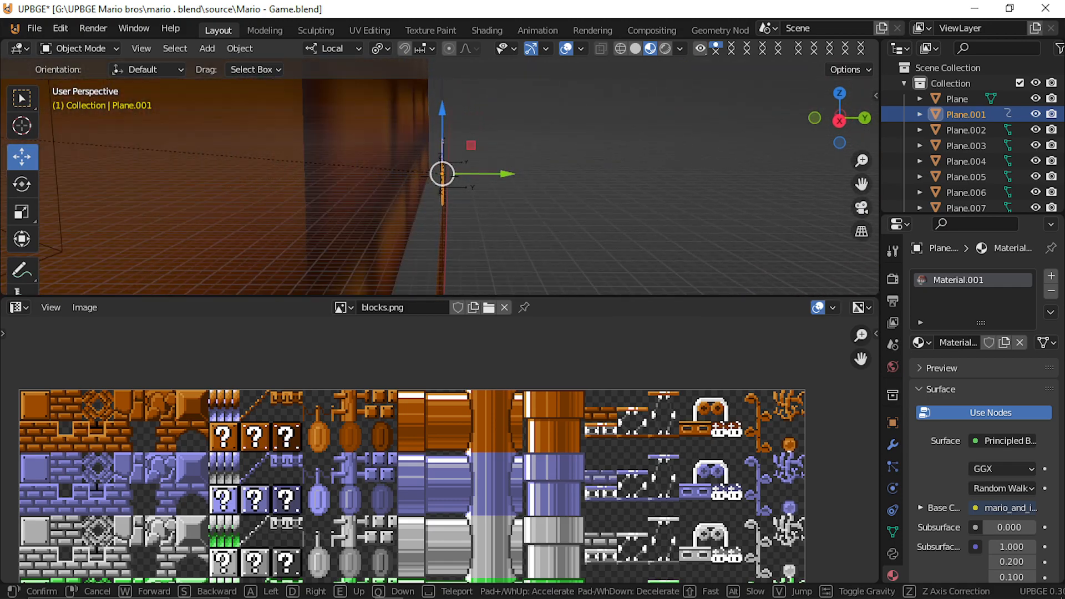
key("s")
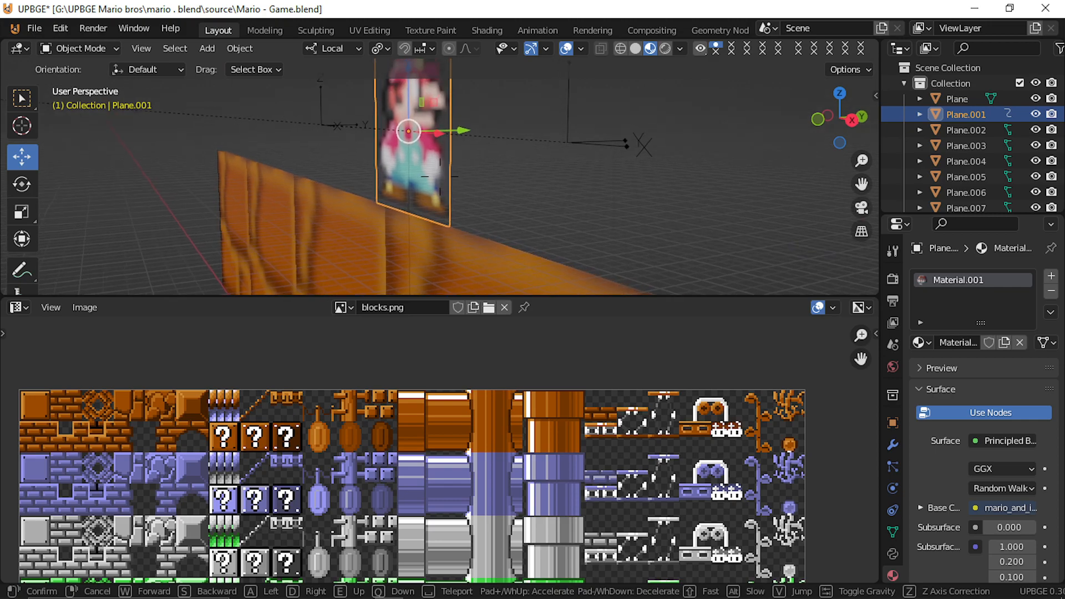
left_click(441, 177)
key("shift+grave")
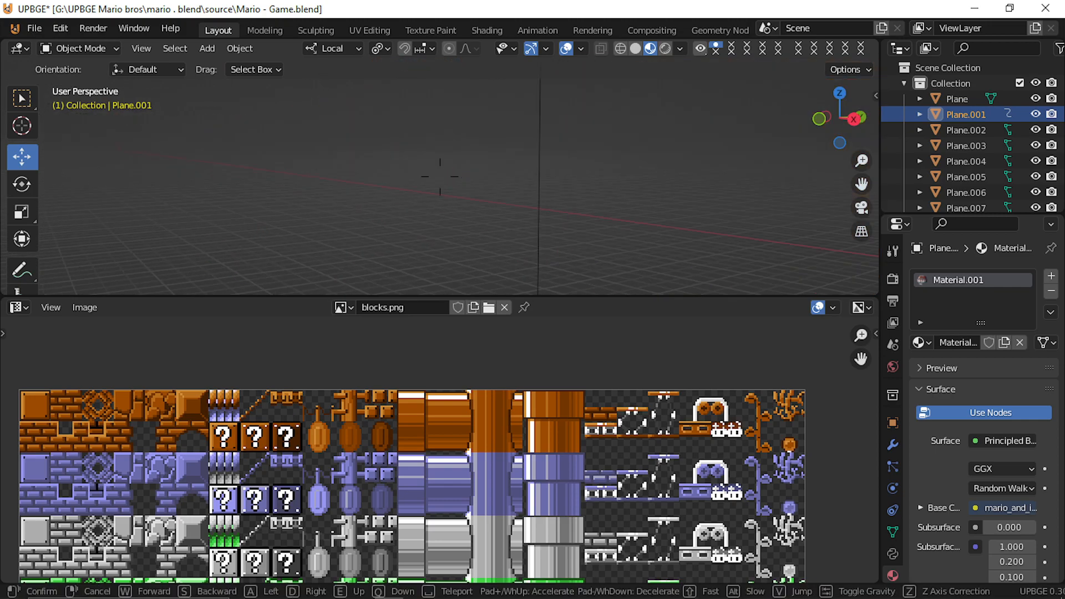
key("w")
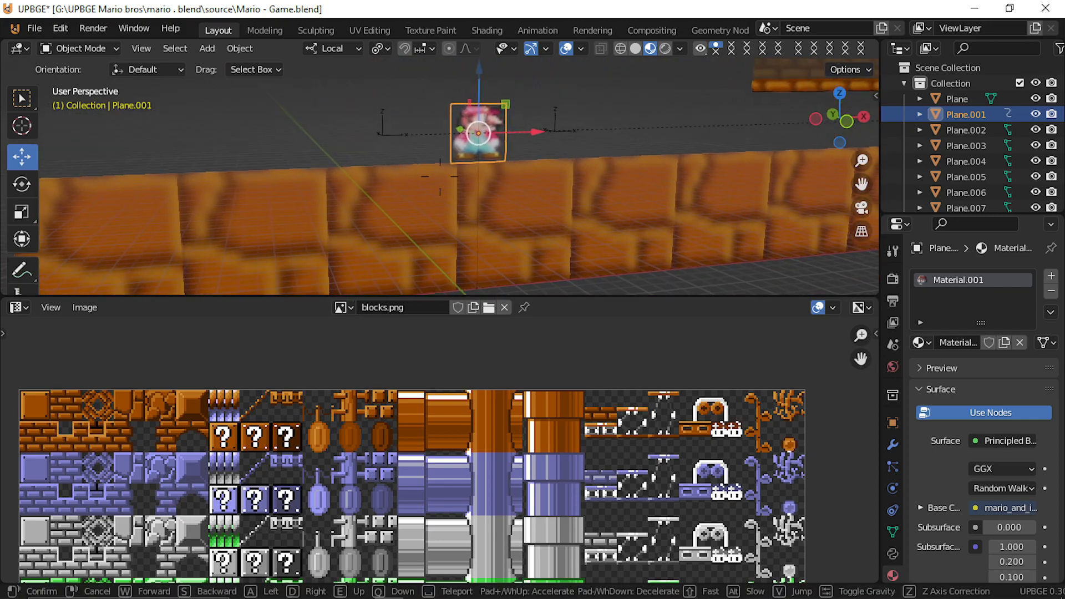
key("d")
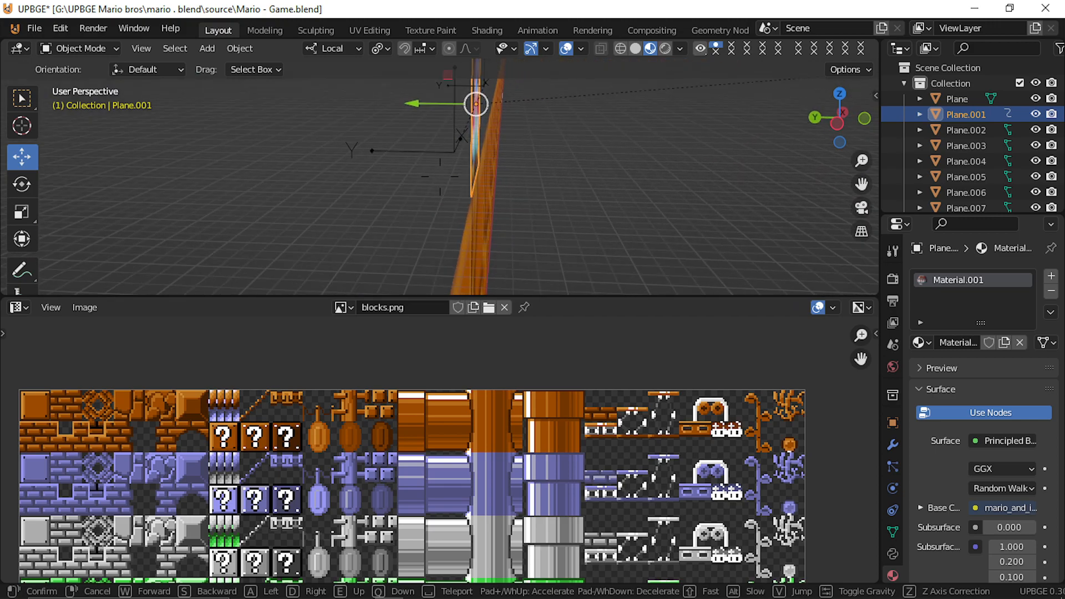
left_click(441, 176)
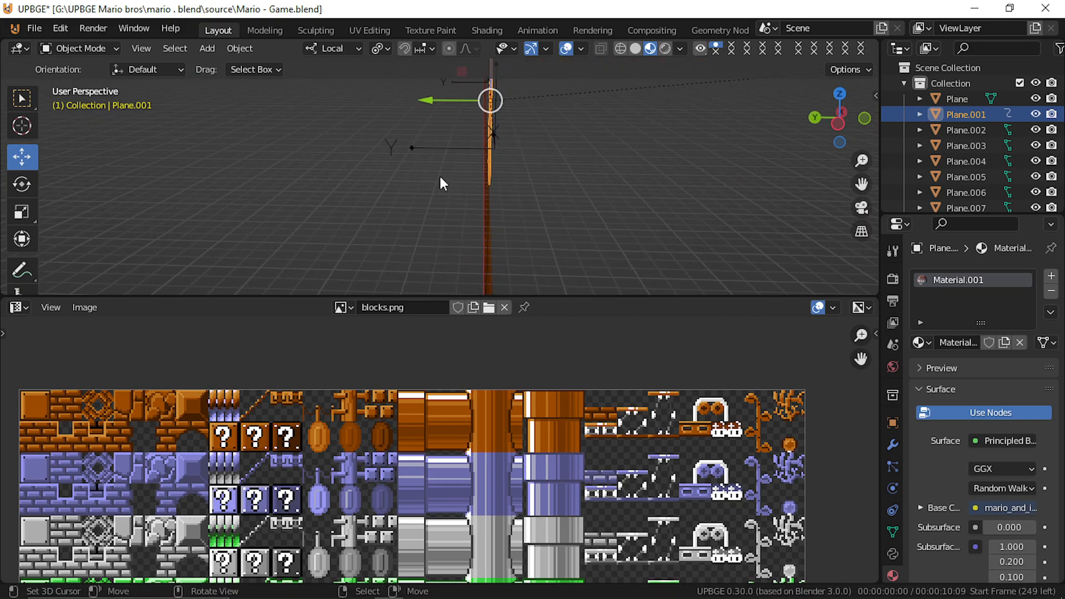
Step: Deselect the Mario plane and examine at an angle how it stands beside the ground strip
left_click(477, 182)
key("shift+grave")
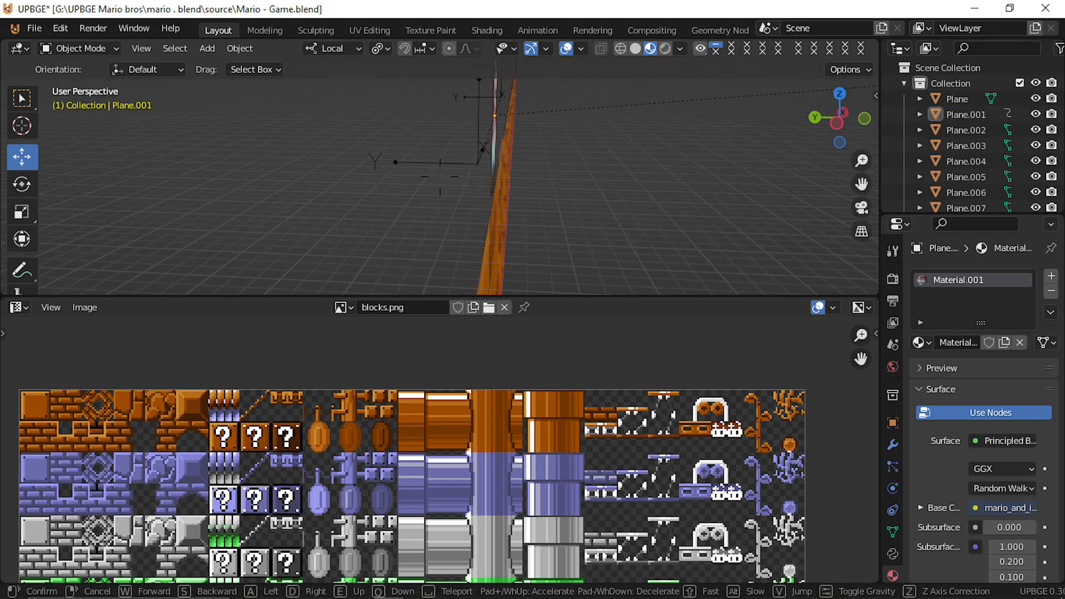
key("a")
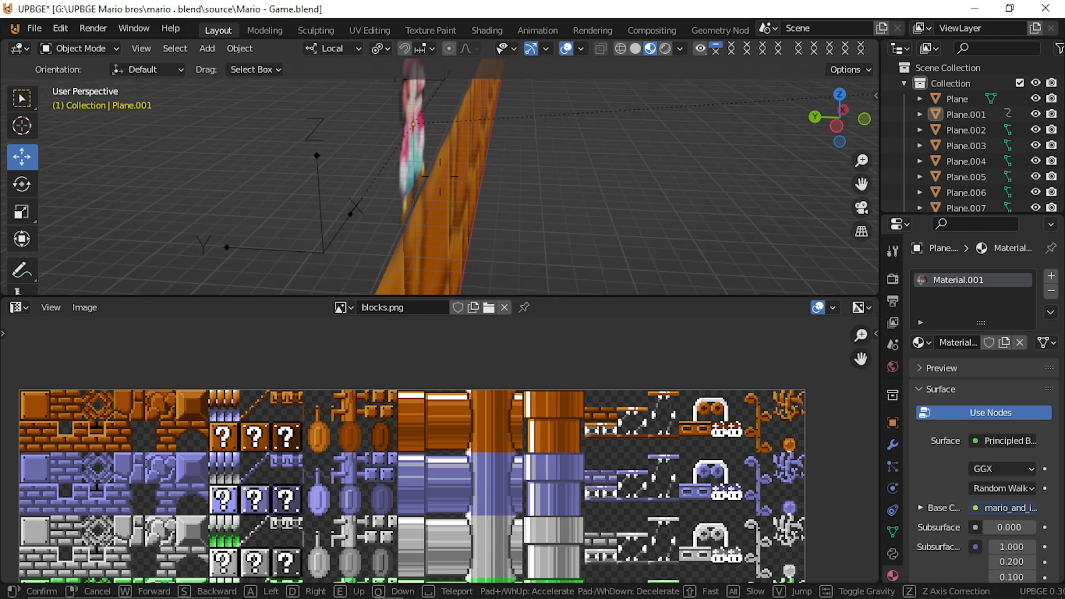
left_click(418, 184)
middle_click_drag(417, 184, 444, 165)
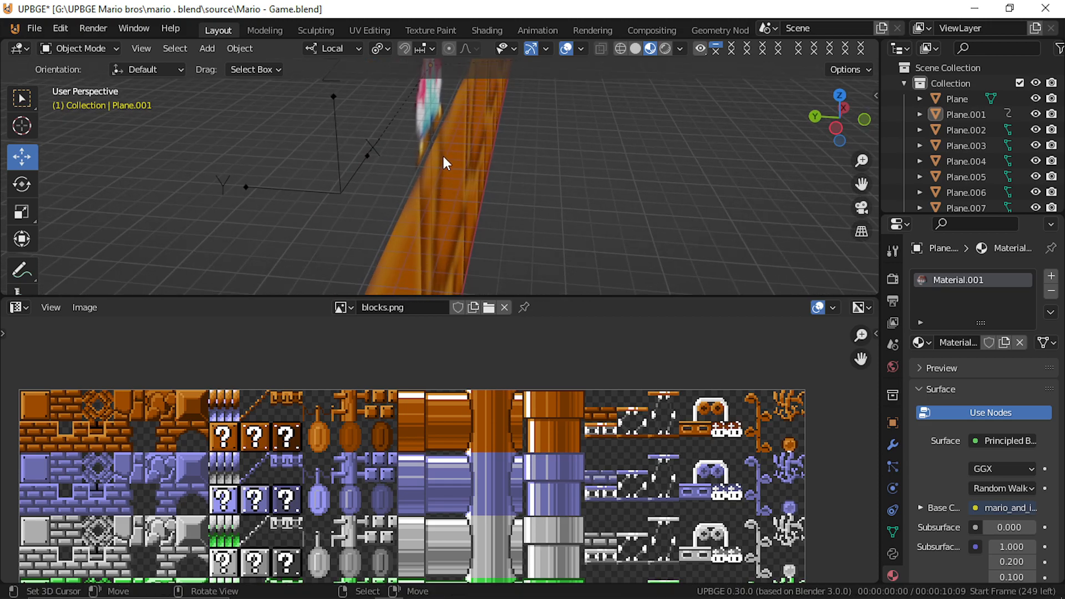
Step: Select the Mario plane and snap the 3D cursor to it
left_click(432, 111)
key("shift+s")
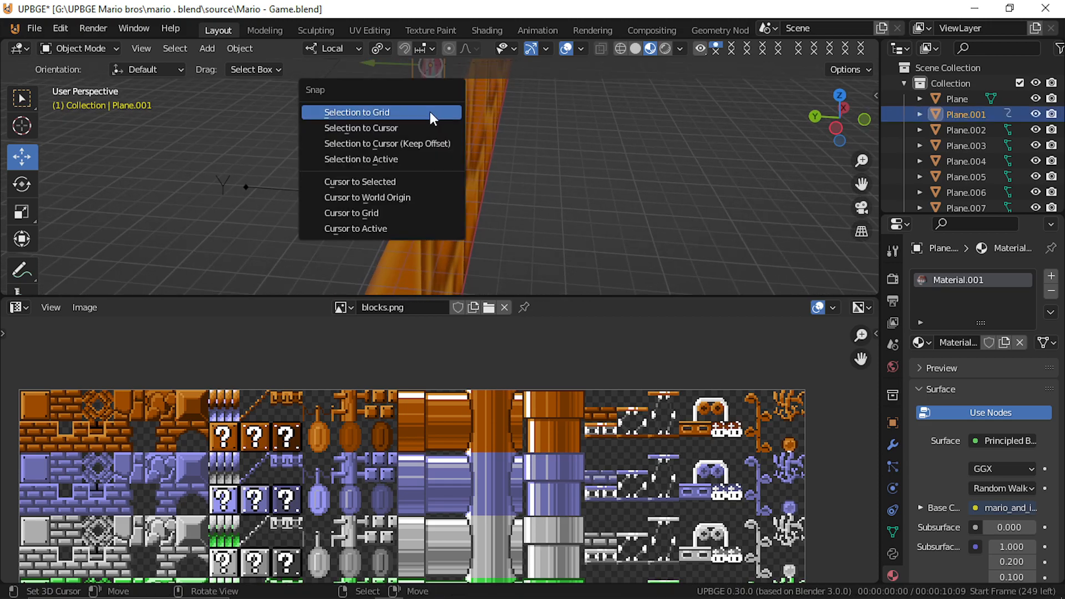
left_click(360, 182)
scroll(454, 121, "down", 6)
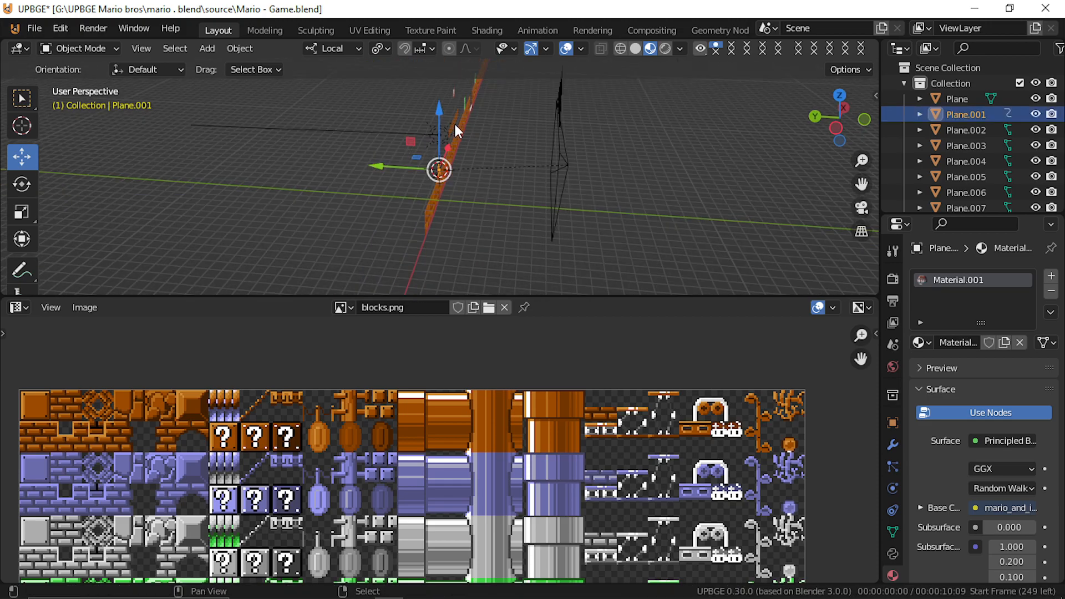
scroll(454, 129, "up", 2)
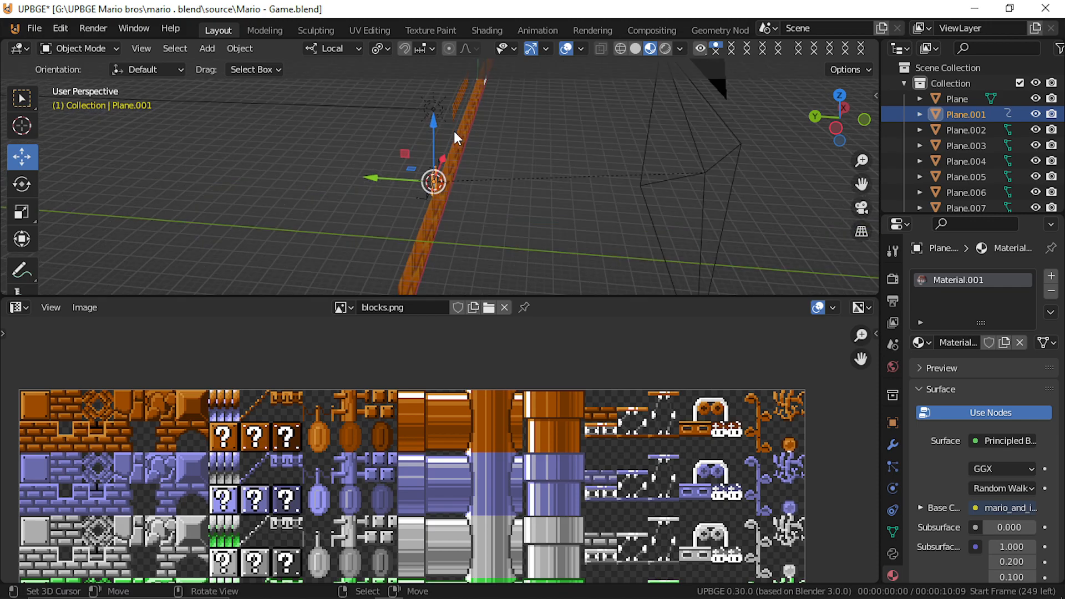
Step: Try the game with the Mario plane shifted along Y, undo the shift, and test-run the game again
key("g")
key("y")
left_click(484, 158)
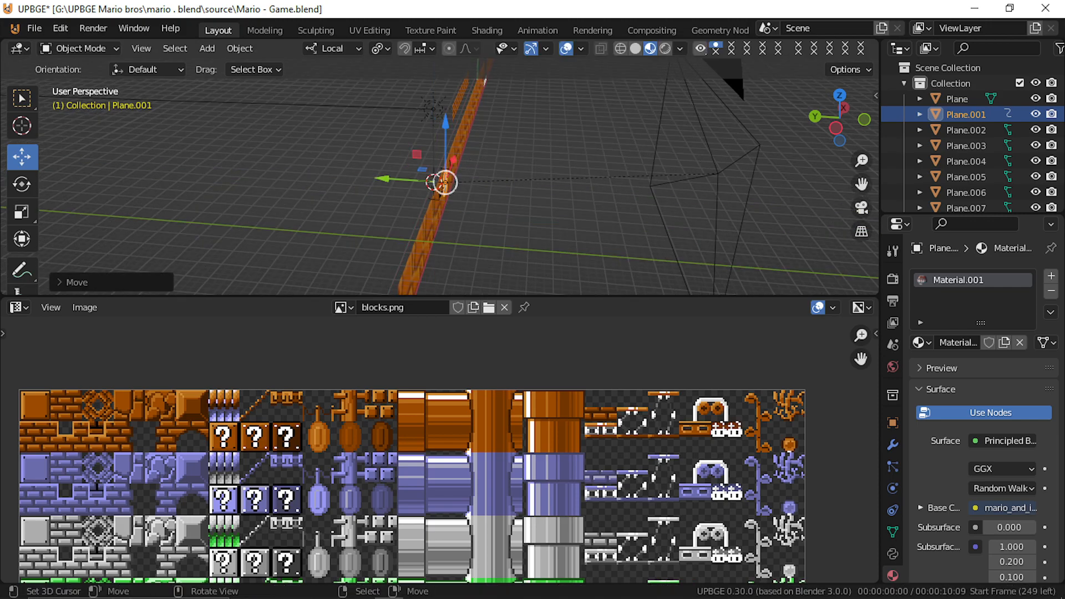
key("p")
key("Escape")
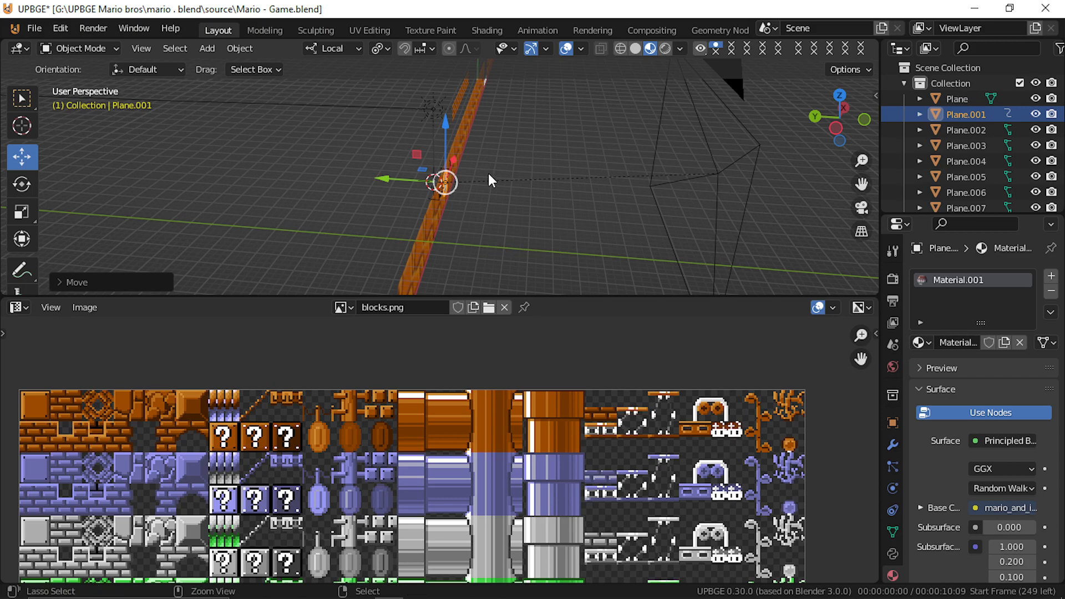
key("ctrl+z")
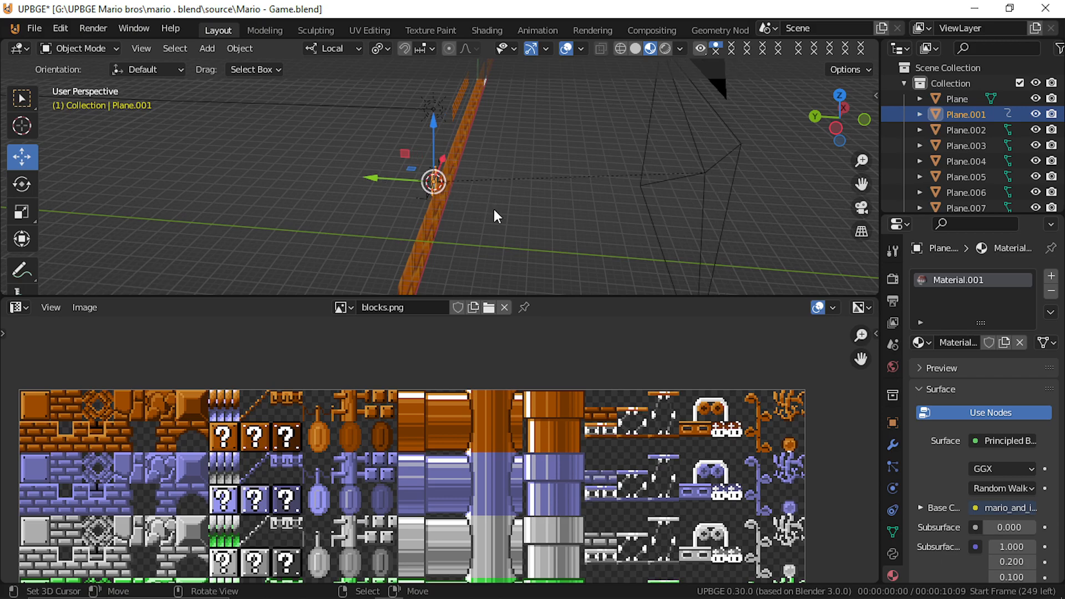
key("p")
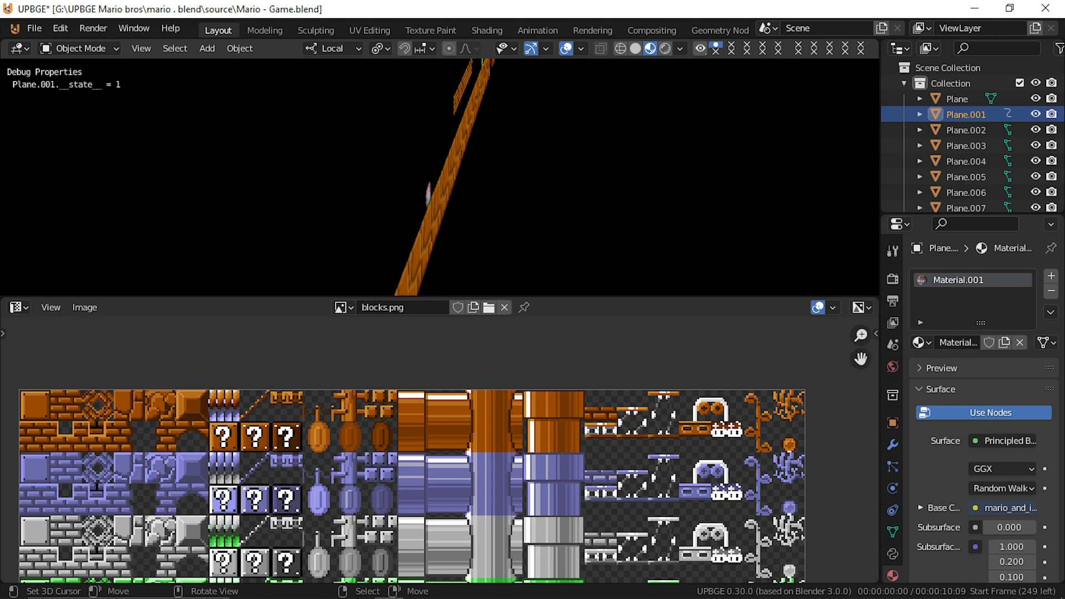
key("Escape")
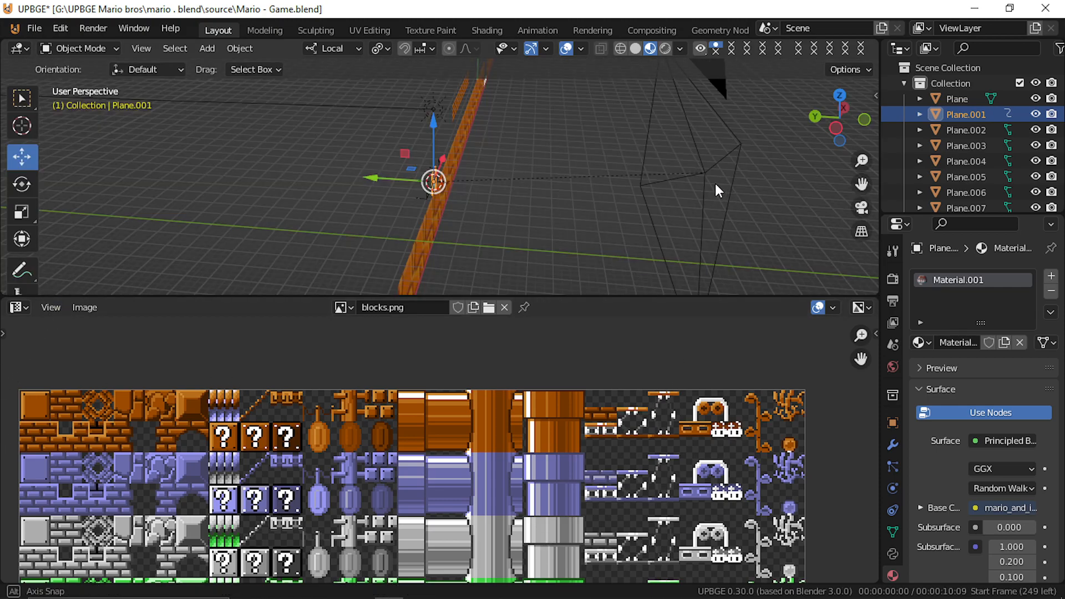
Step: Fly back until the start of the level is in view and hide the Mario plane
key("shift+grave")
key("s")
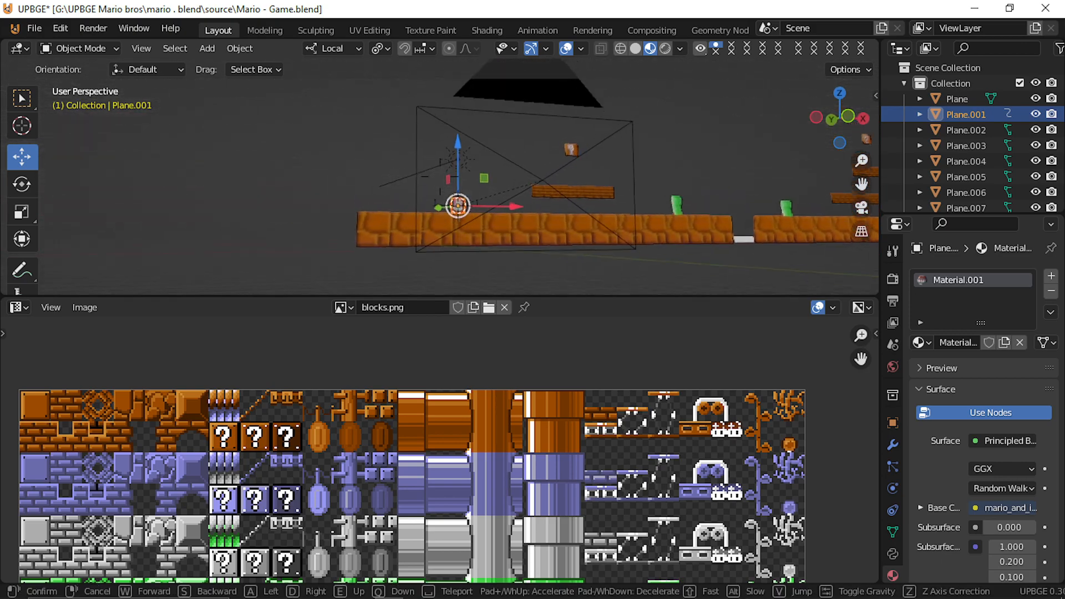
left_click(440, 176)
key("h")
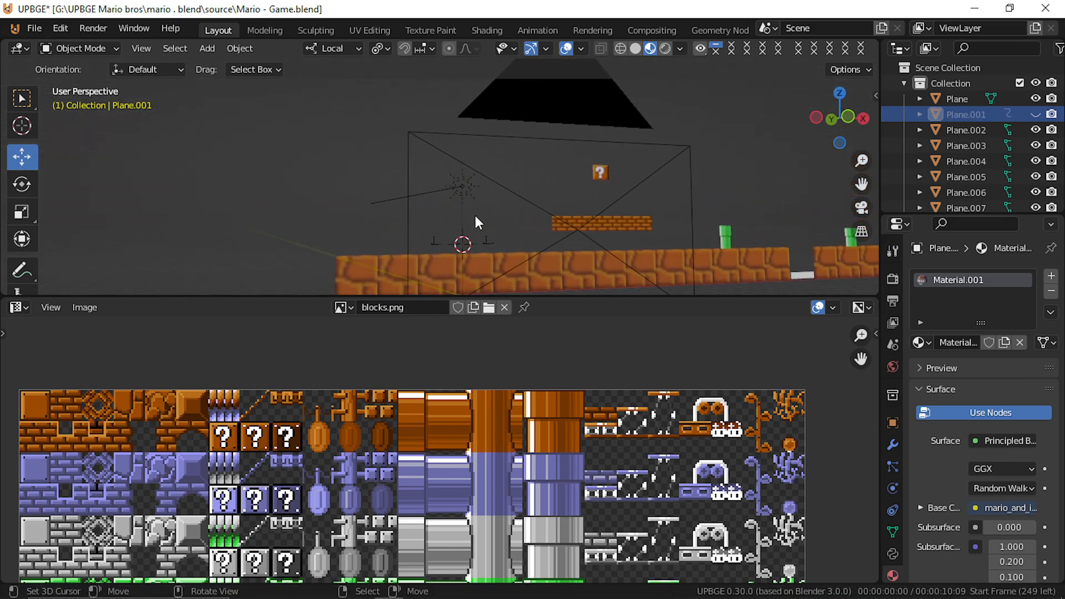
Step: Add a mesh plane at the 3D cursor where the hidden Mario plane stood
key("shift+grave")
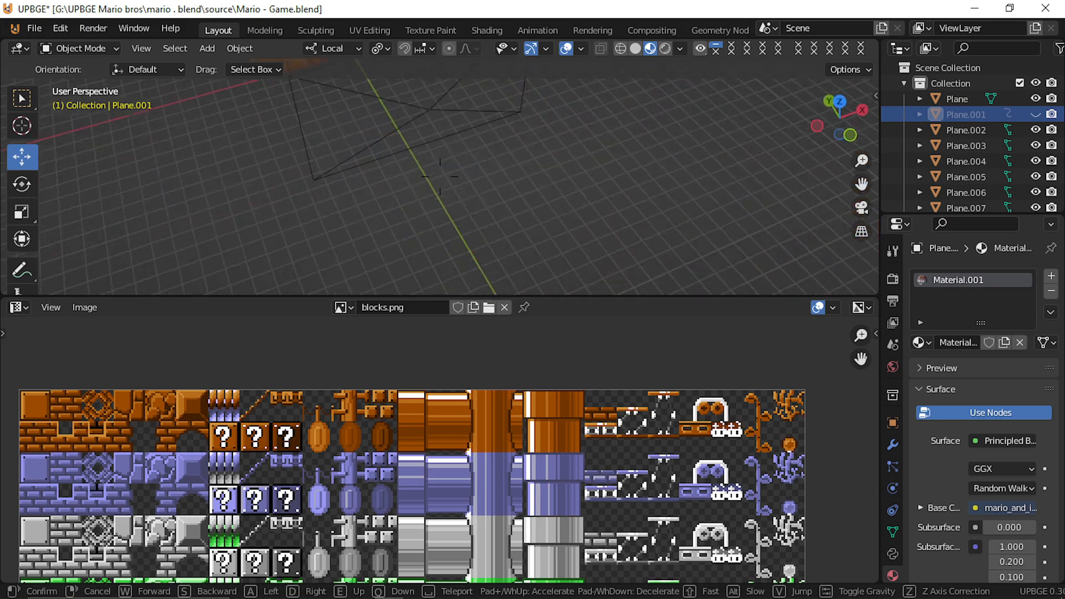
key("w")
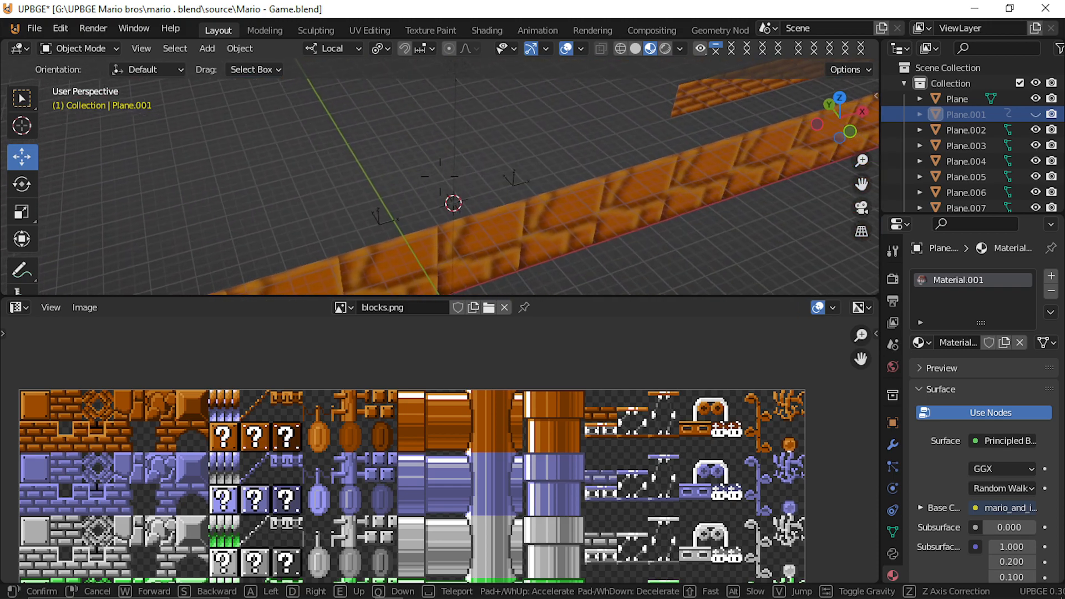
left_click(440, 177)
key("shift+a")
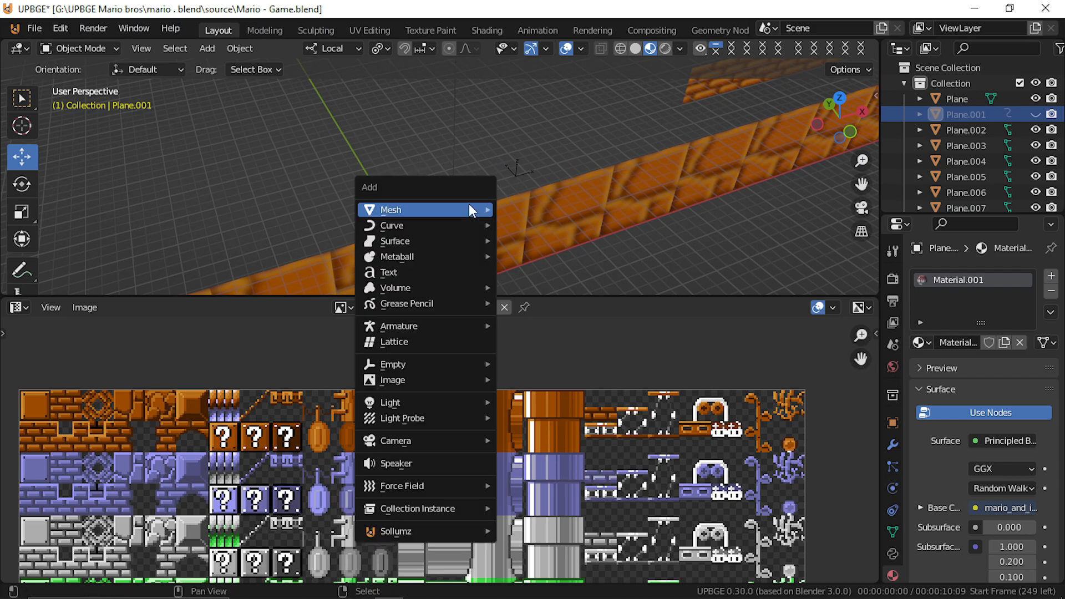
mouse_move(467, 201)
left_click(541, 209)
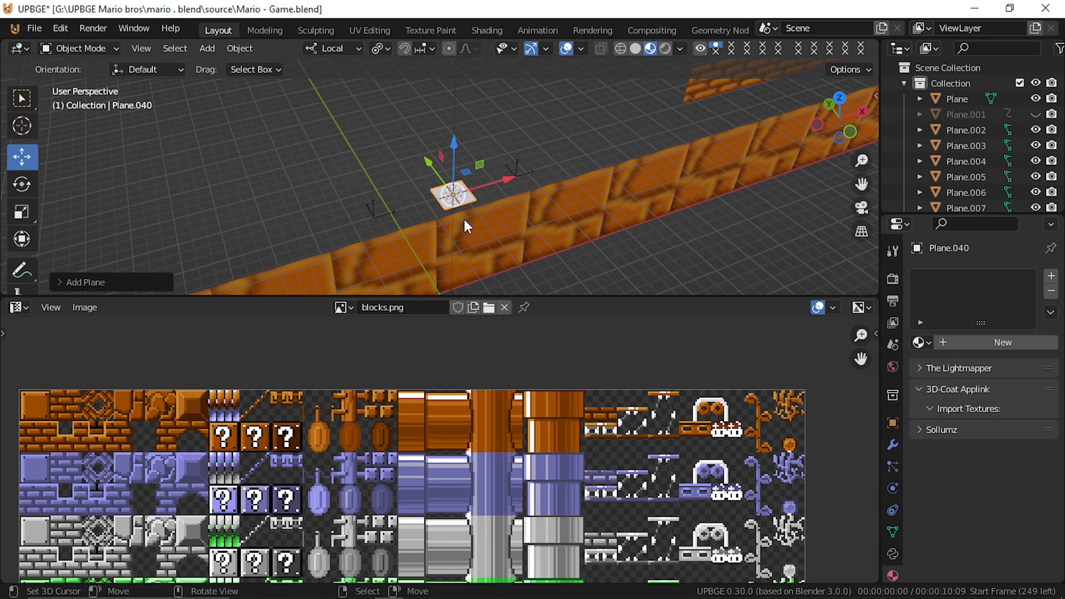
Step: Rotate the new plane 89° about its local X axis so it stands upright
key("r")
key("x")
key("x")
type("80")
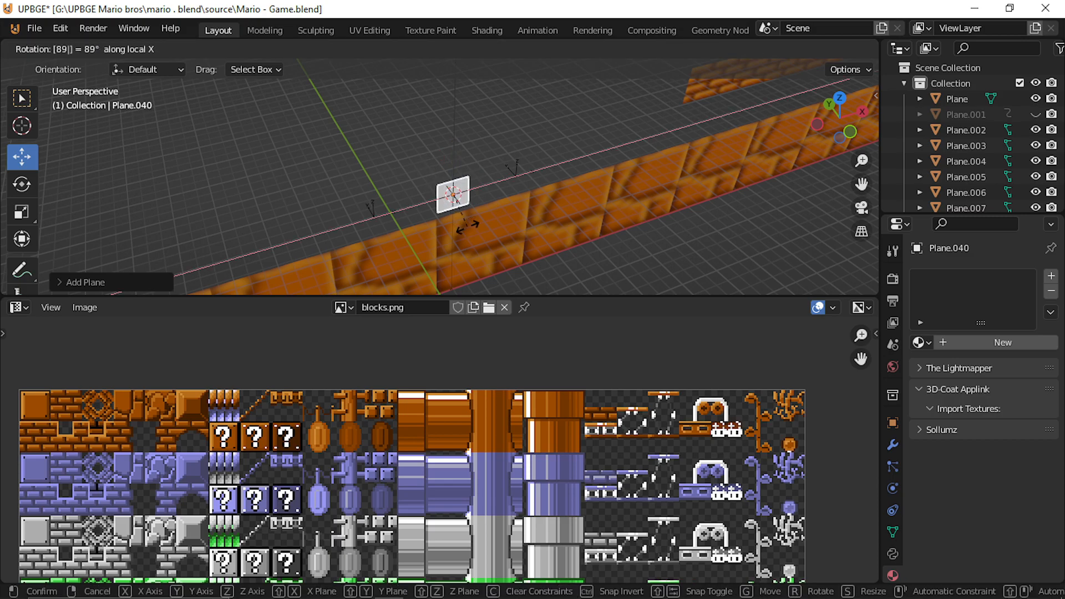
key("Return")
Step: Shift the upright plane about 0.3' along its local X axis and keep it selected
key("g")
key("x")
key("x")
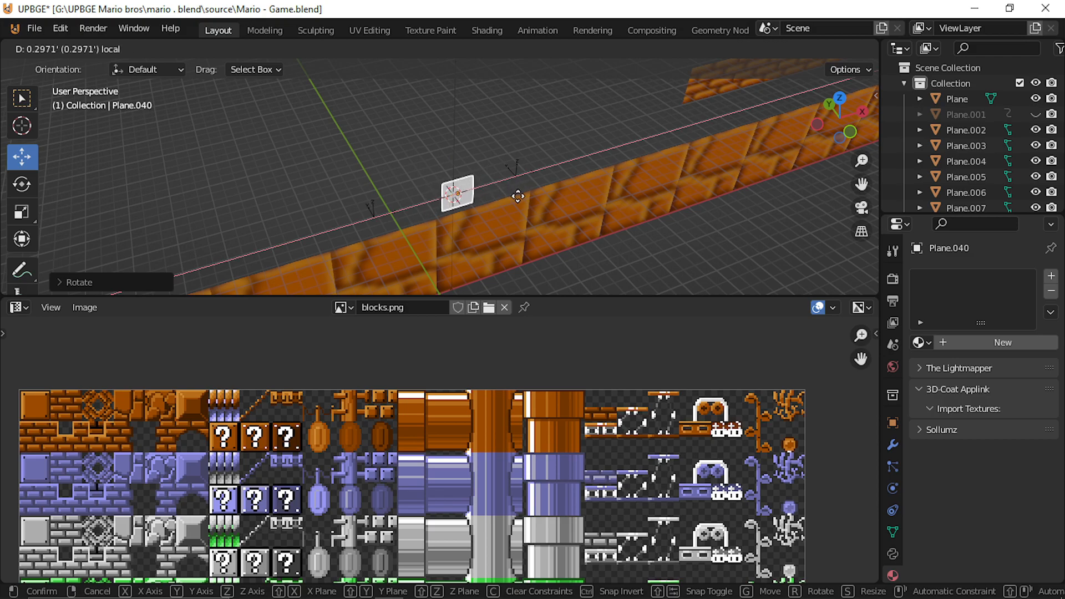
left_click(529, 195)
left_click_drag(511, 174, 543, 191)
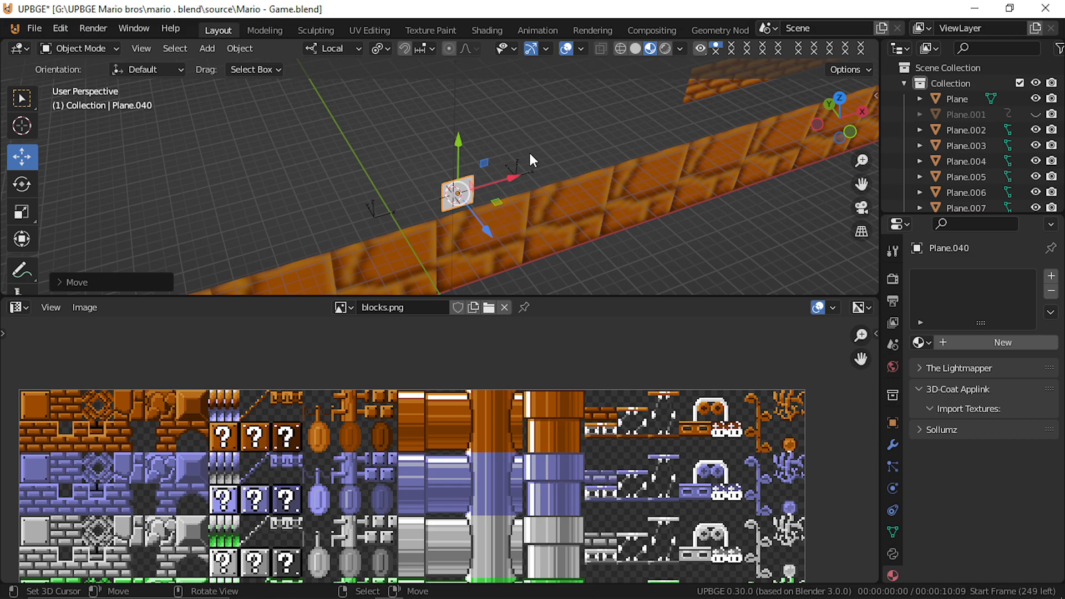
left_click(515, 173)
left_click(374, 215)
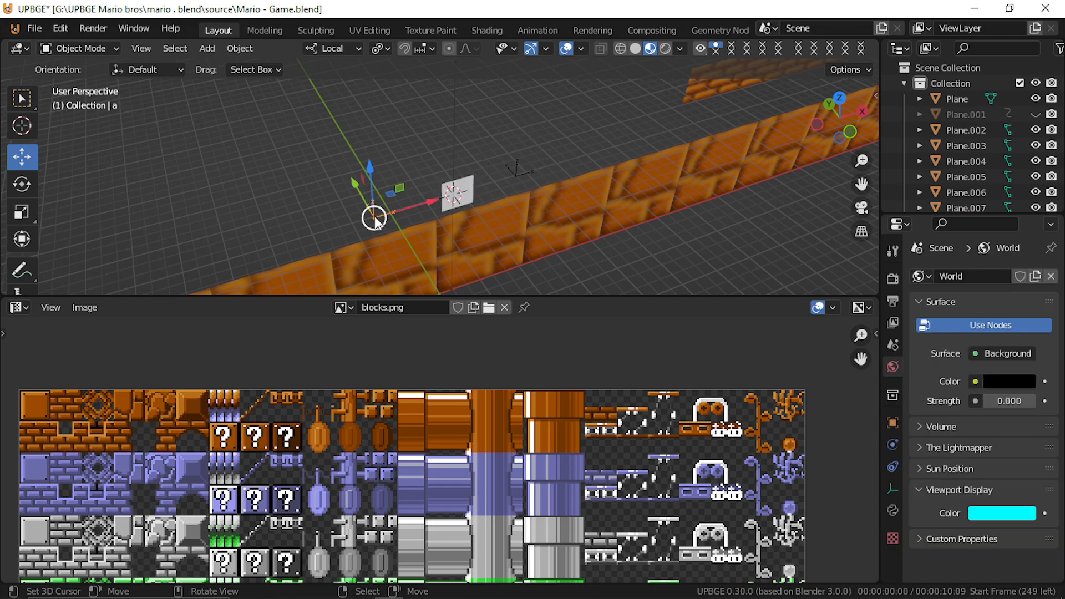
left_click(464, 200)
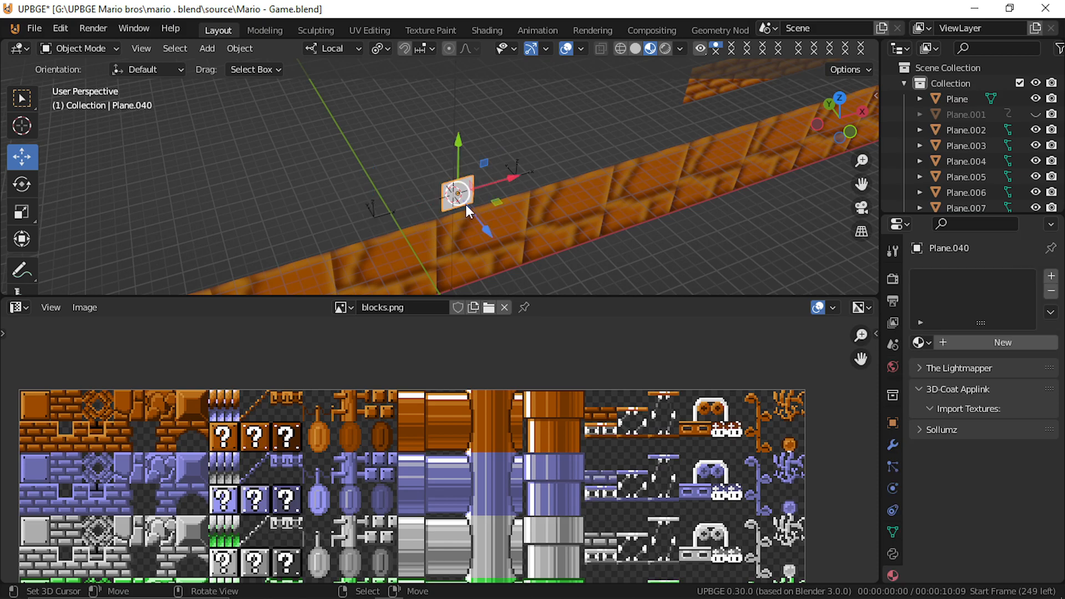
Step: Try to add a single vertex to the new plane's mesh in Edit Mode
key("Tab")
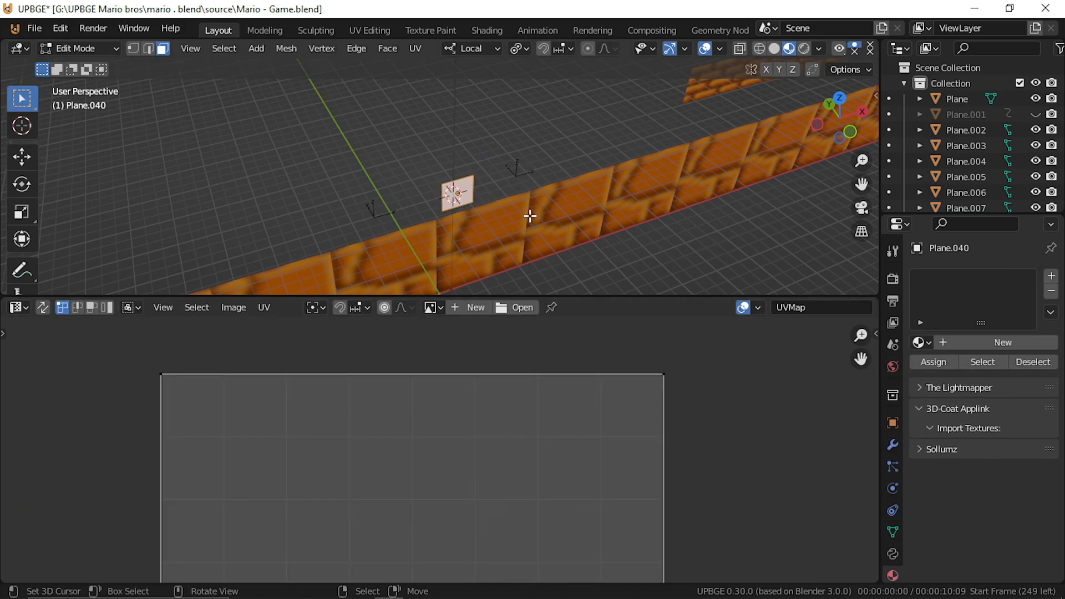
key("shift+a")
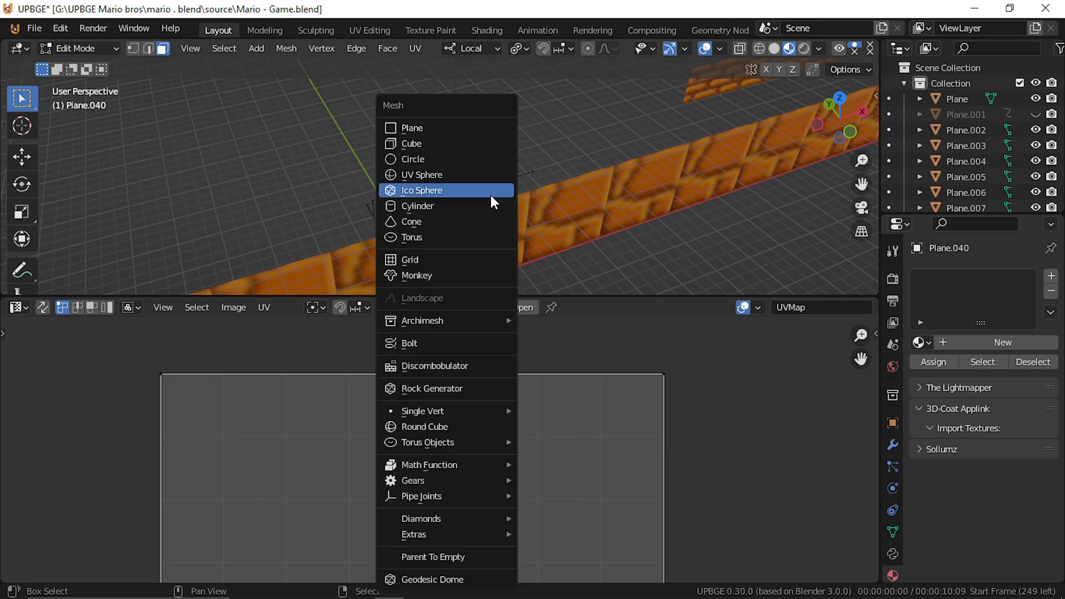
mouse_move(487, 413)
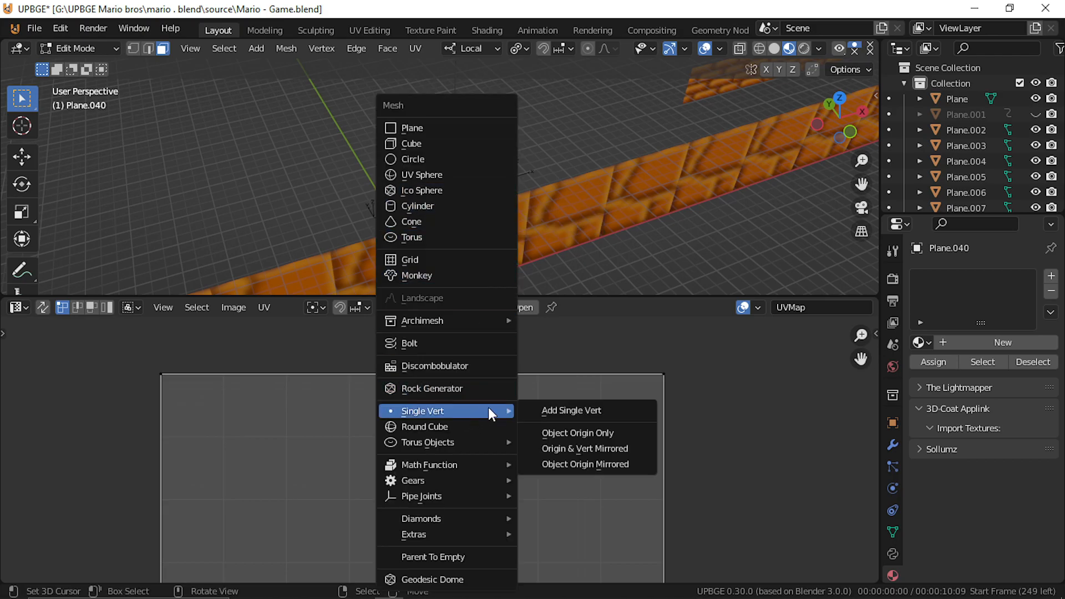
left_click(610, 411)
key("Tab")
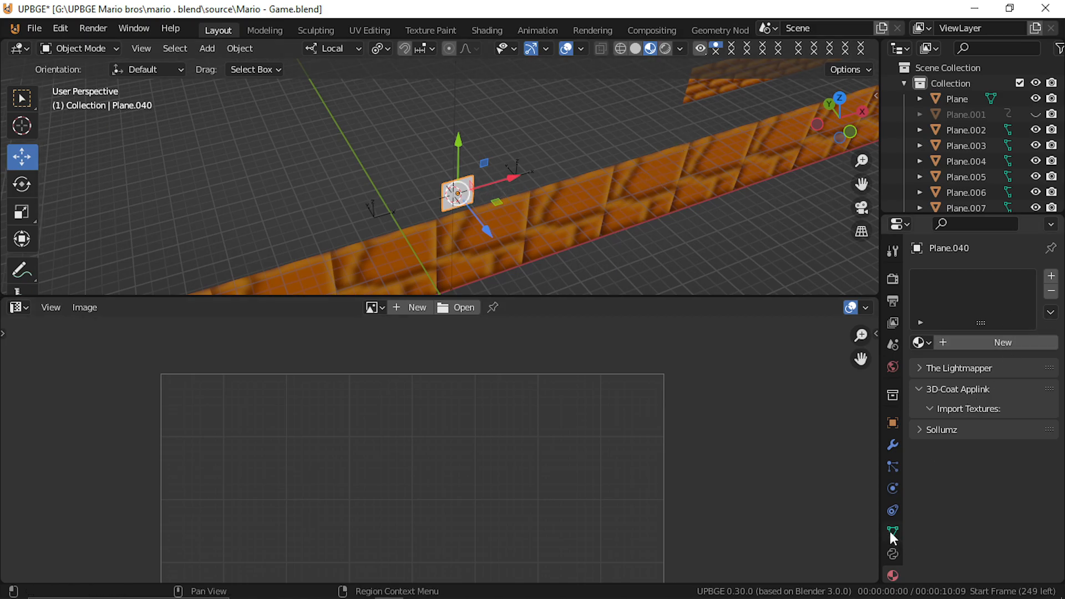
Step: Set the new plane's game physics type to Character and test-run the game
left_click(893, 488)
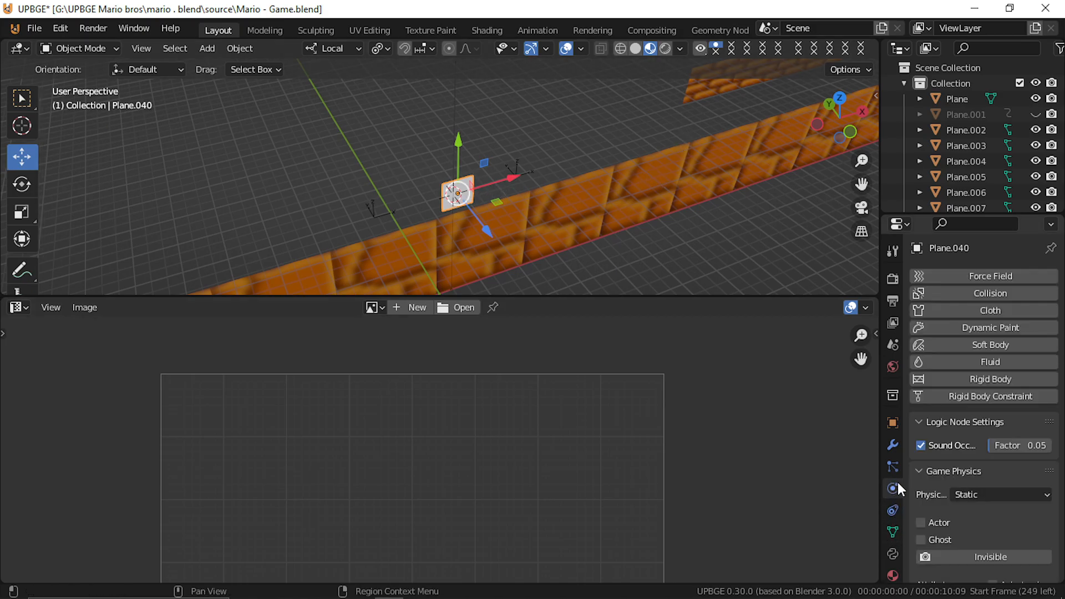
left_click(994, 491)
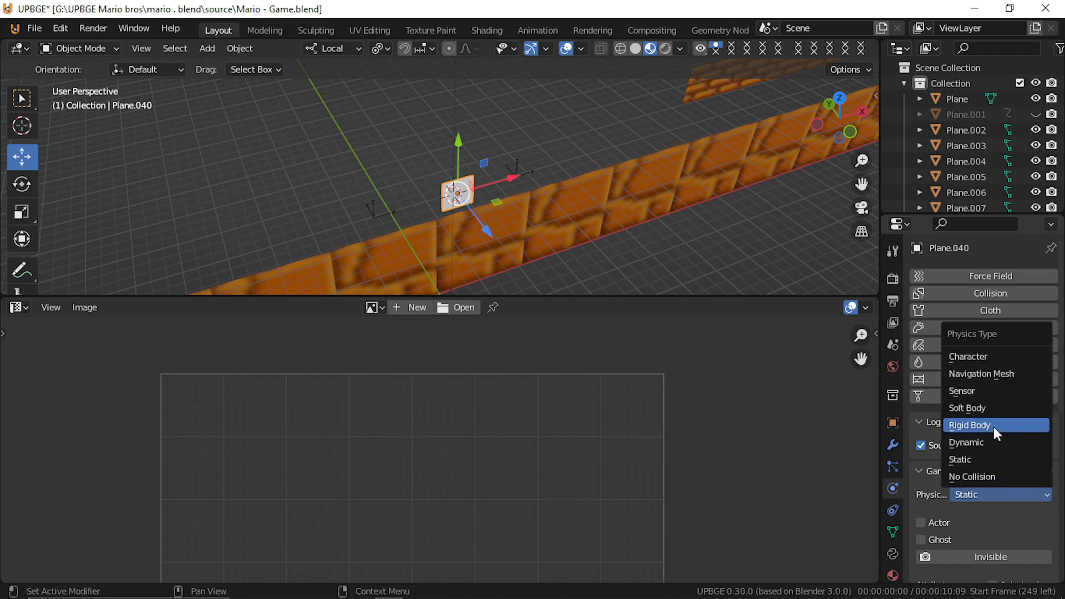
left_click(979, 357)
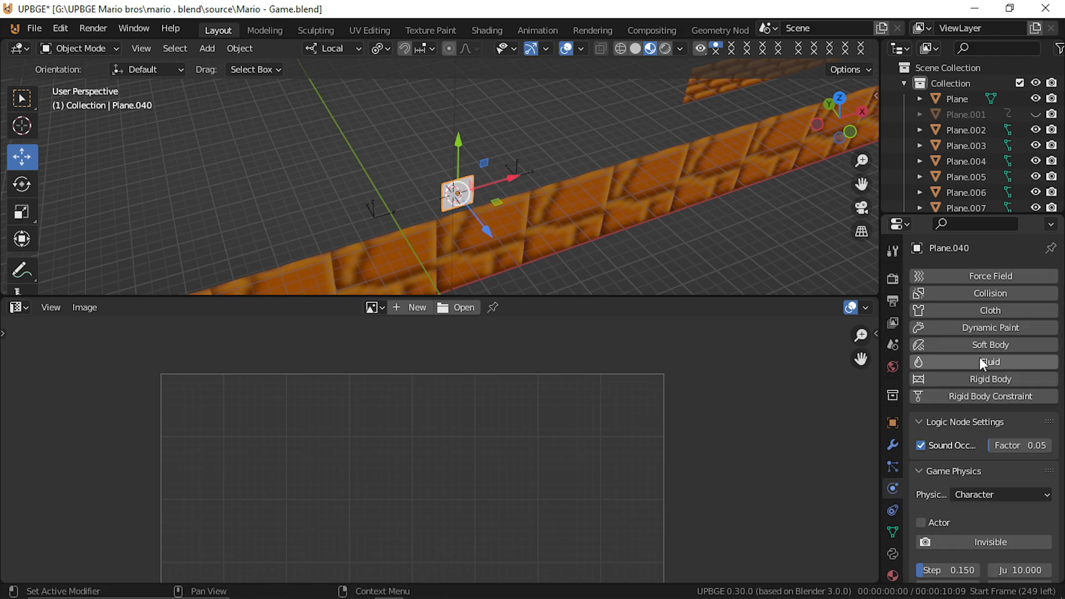
key("p")
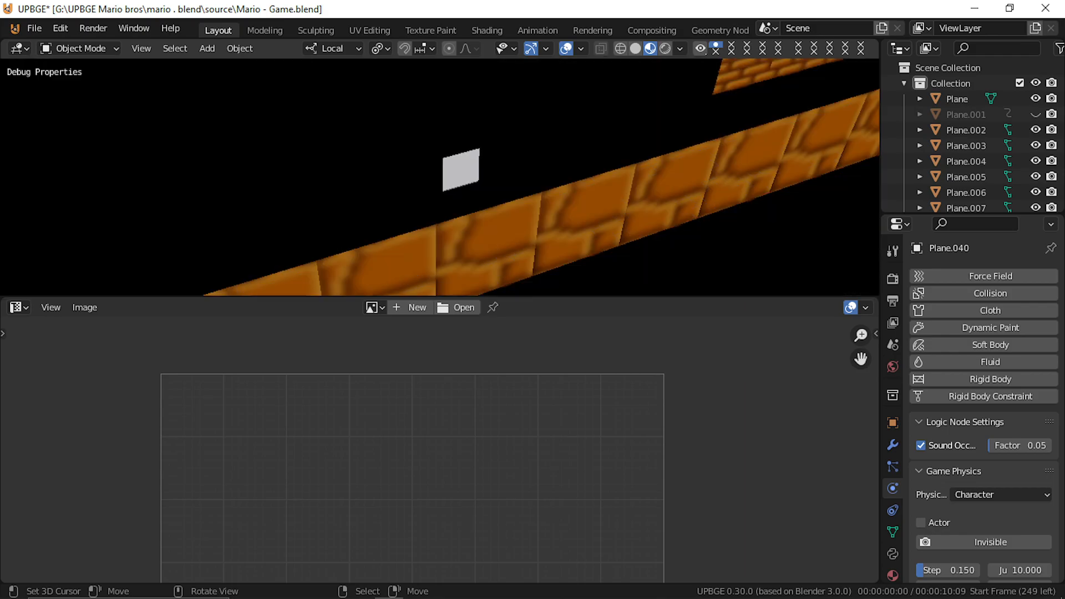
key("Escape")
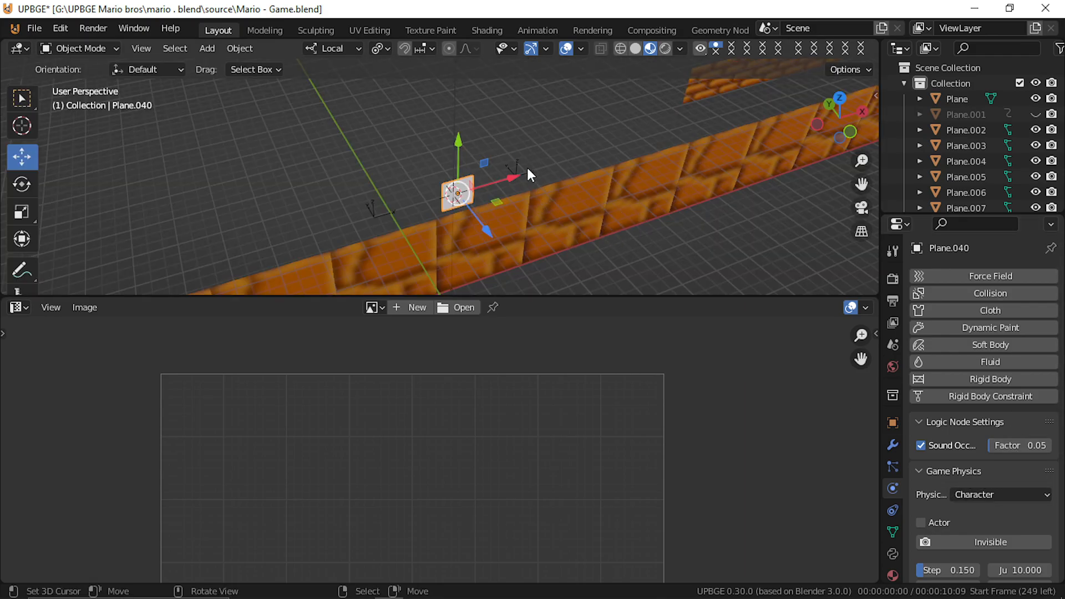
Step: Enable Actor and Collision Bounds for the new plane and test-run the game
left_click(921, 522)
scroll(960, 500, "down", 6)
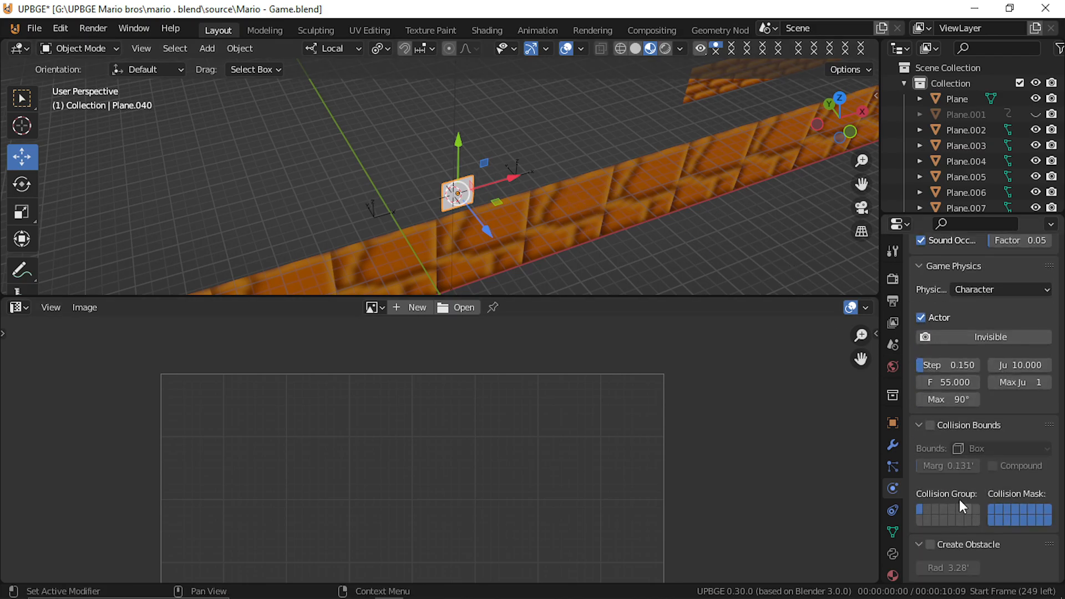
left_click(930, 426)
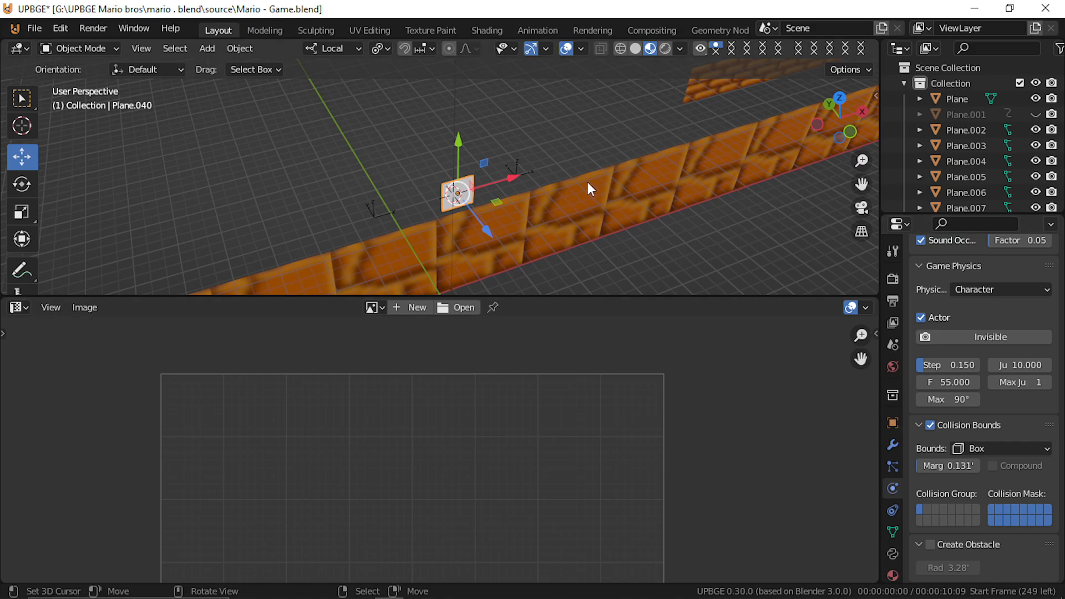
key("p")
key("Escape")
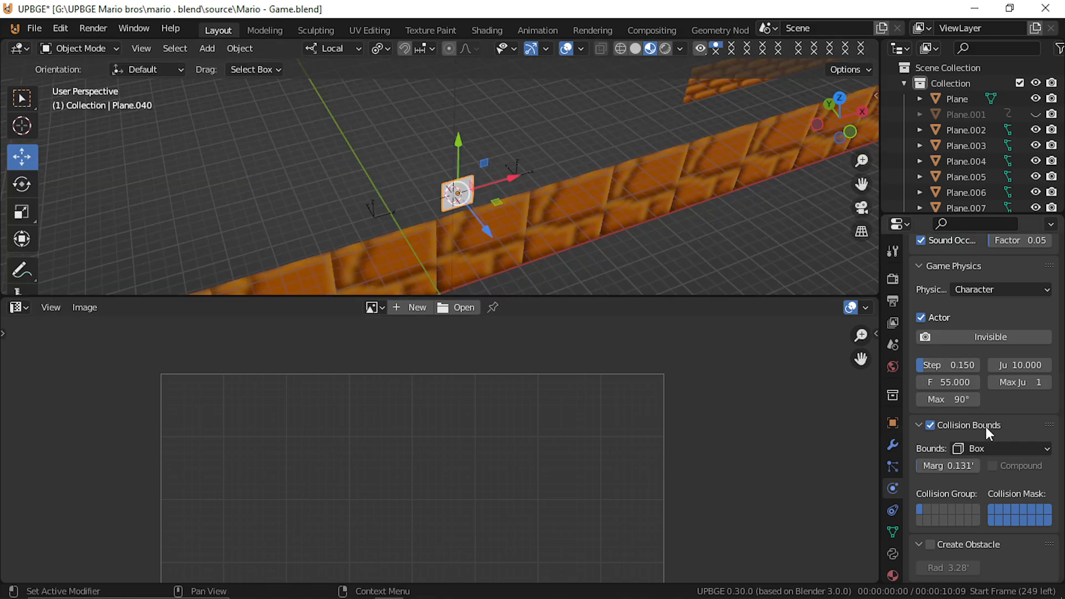
Step: Set the new plane's collision bounds to Convex Hull and test-run the game
left_click(974, 448)
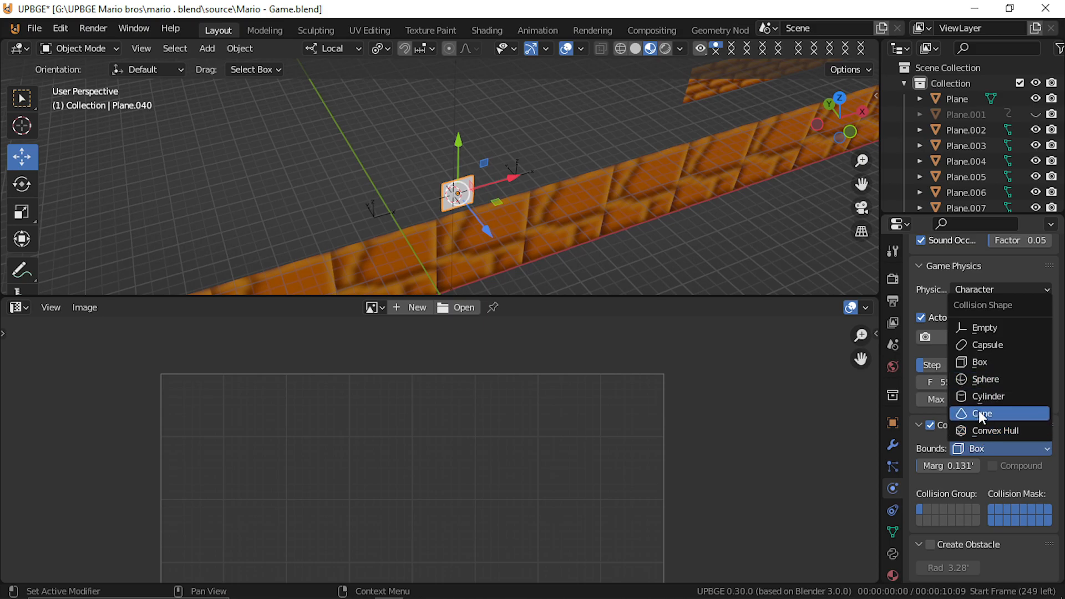
left_click(995, 431)
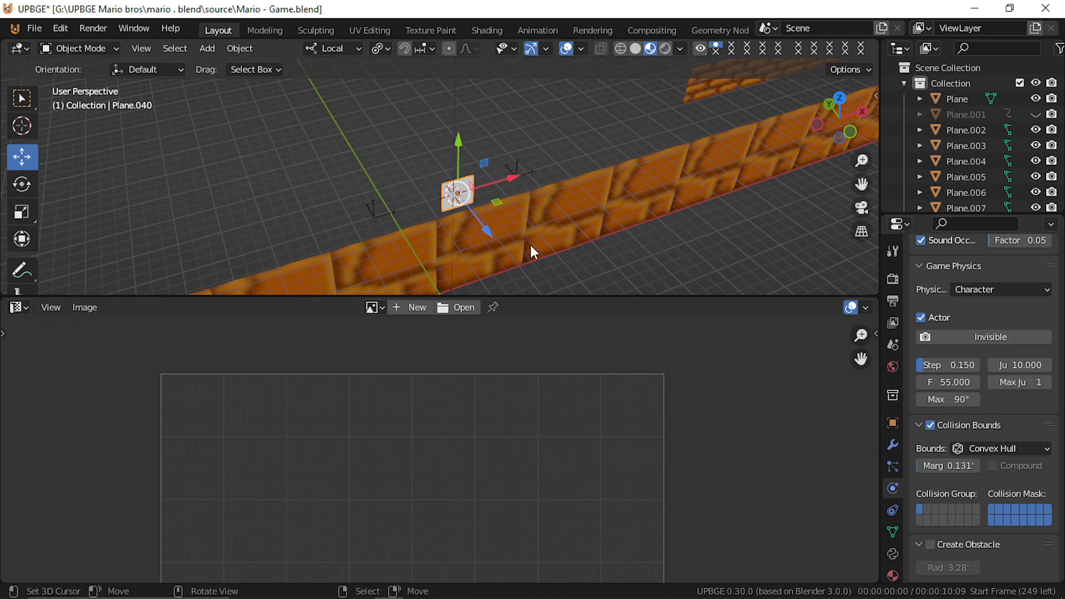
key("p")
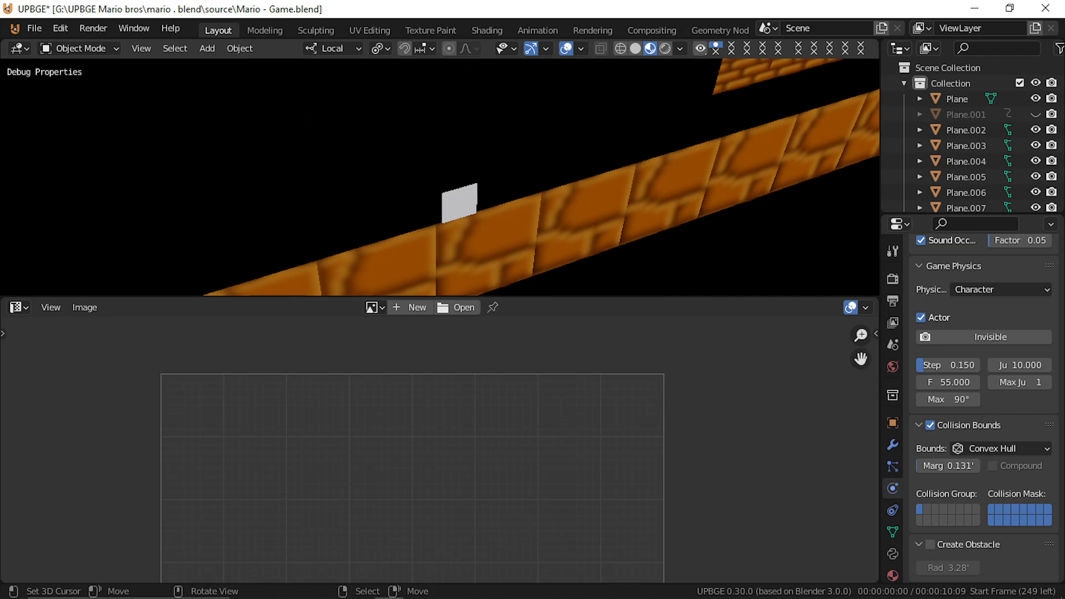
key("Escape")
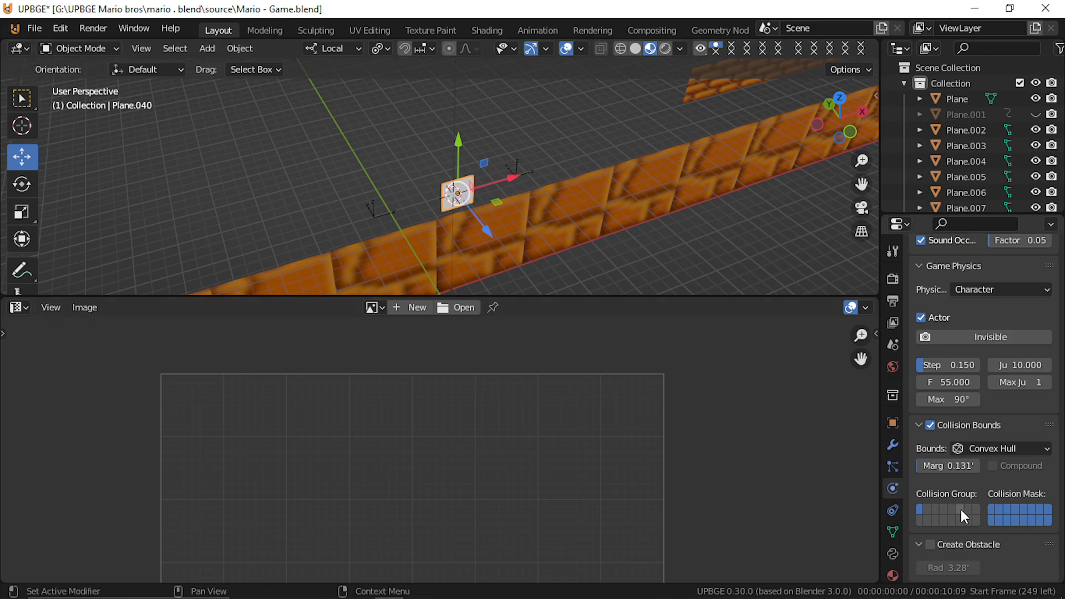
Step: Select the ground strip and show its material nodes in a Shader Editor in place of the Image Editor
left_click(537, 216)
scroll(940, 418, "down", 5)
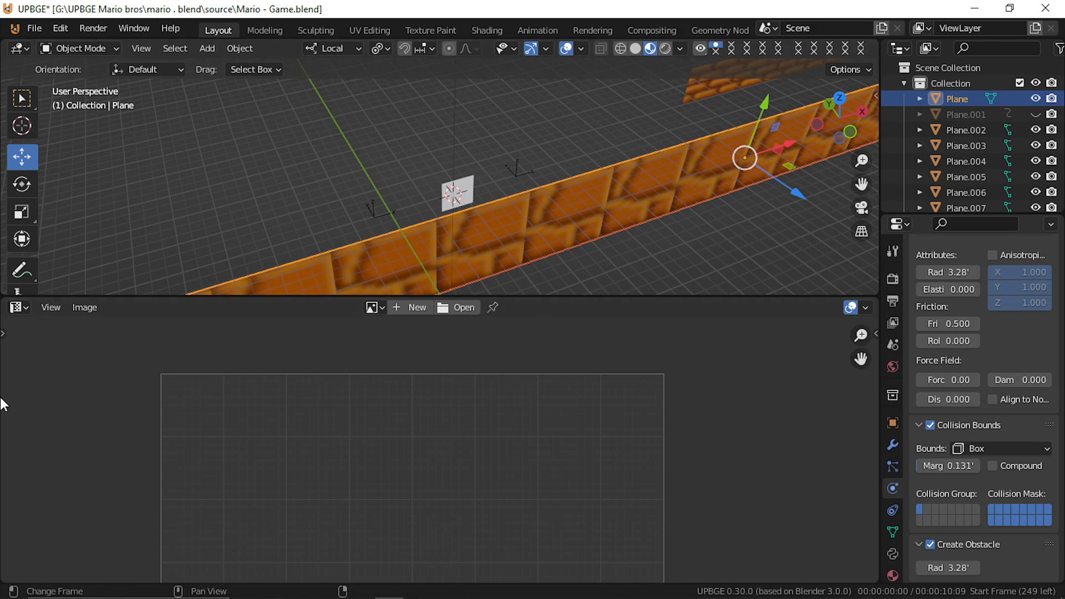
left_click(15, 308)
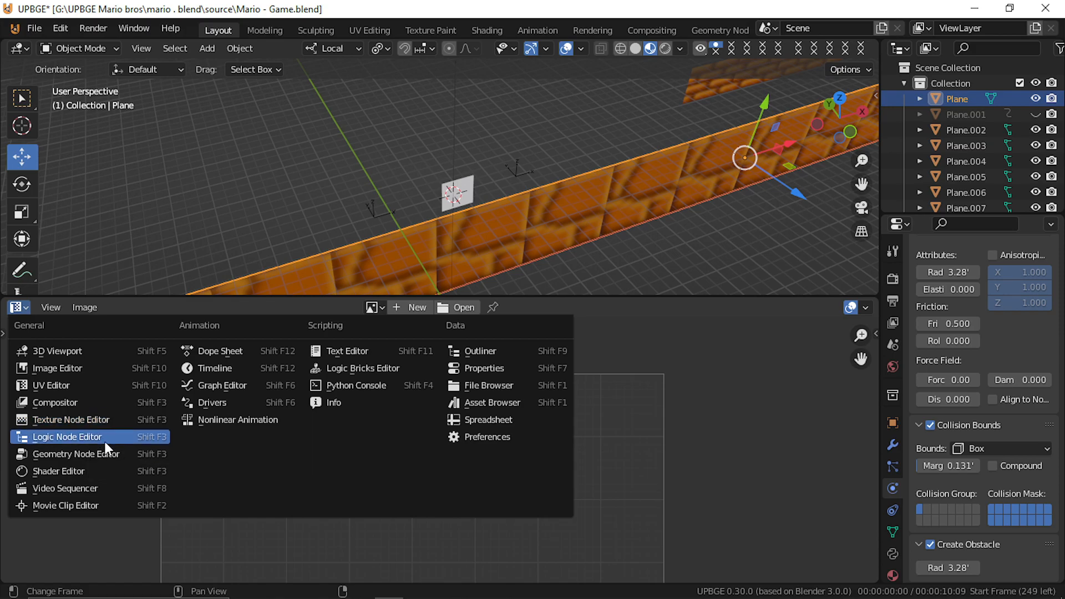
left_click(70, 474)
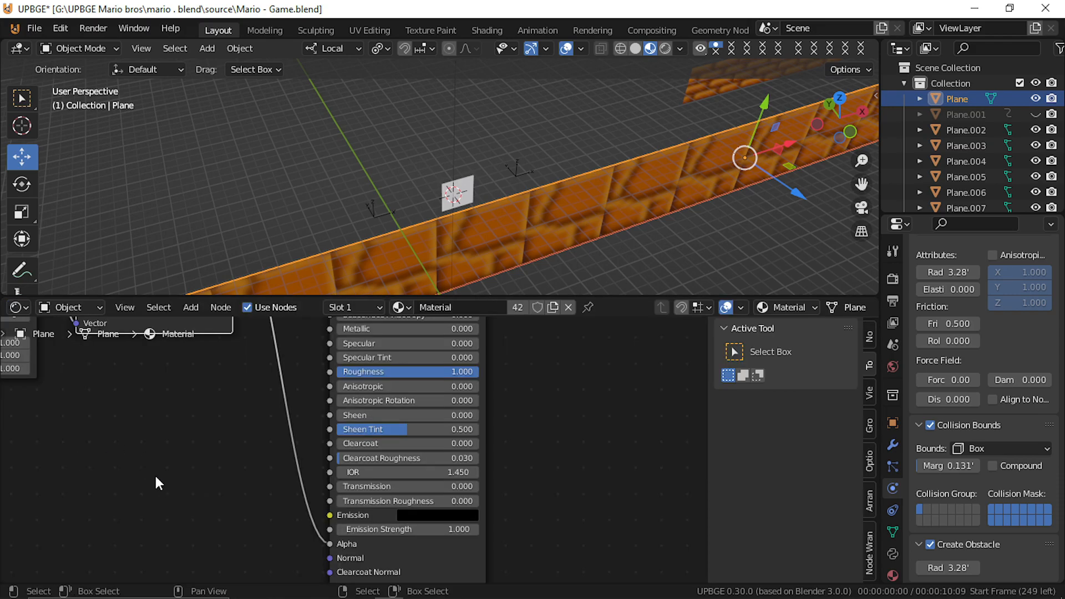
scroll(158, 481, "down", 4)
middle_click_drag(161, 548, 166, 570)
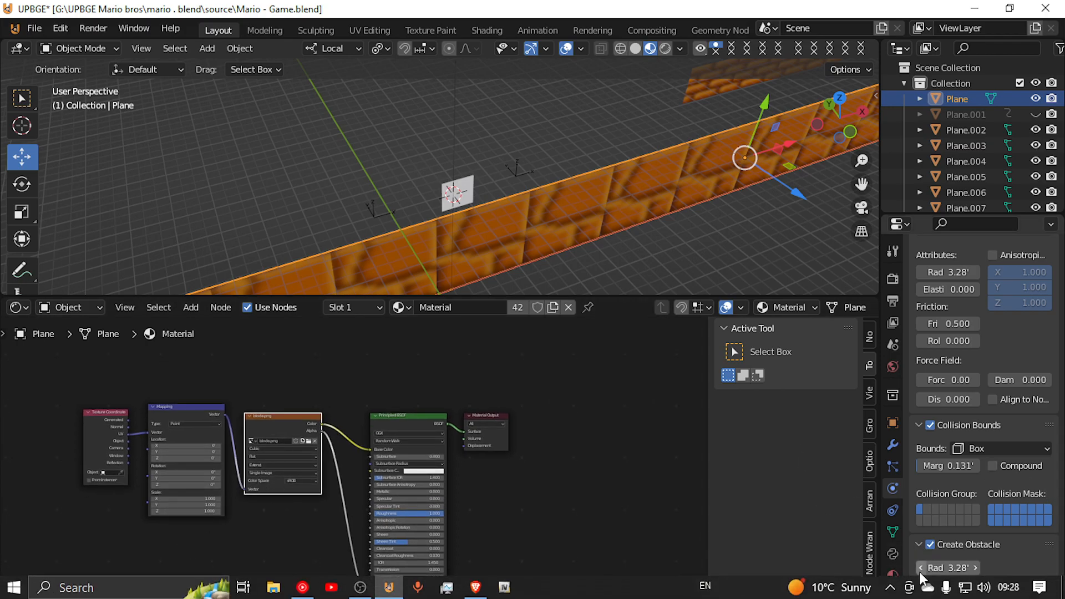
Step: Assign the existing Material.001 with the Mario sprite sheet to the new upright plane
left_click(893, 573)
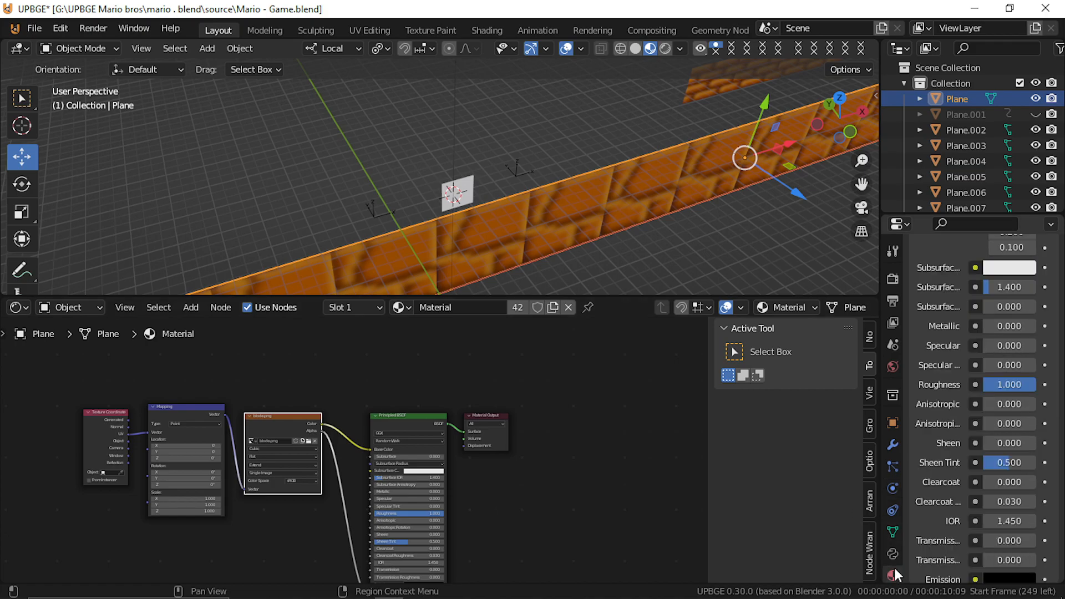
scroll(923, 371, "up", 15)
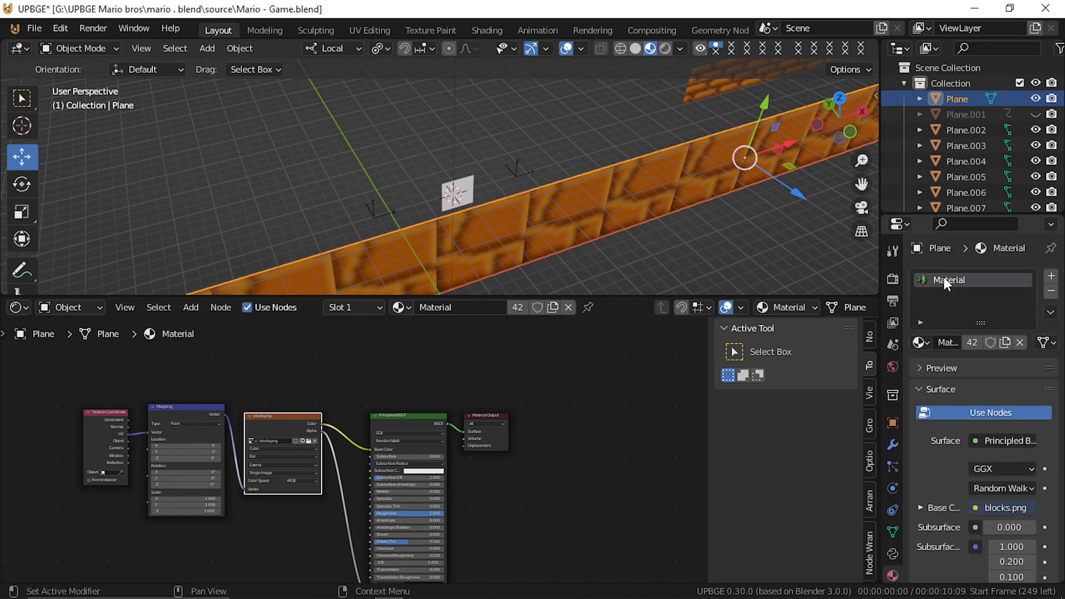
left_click(462, 194)
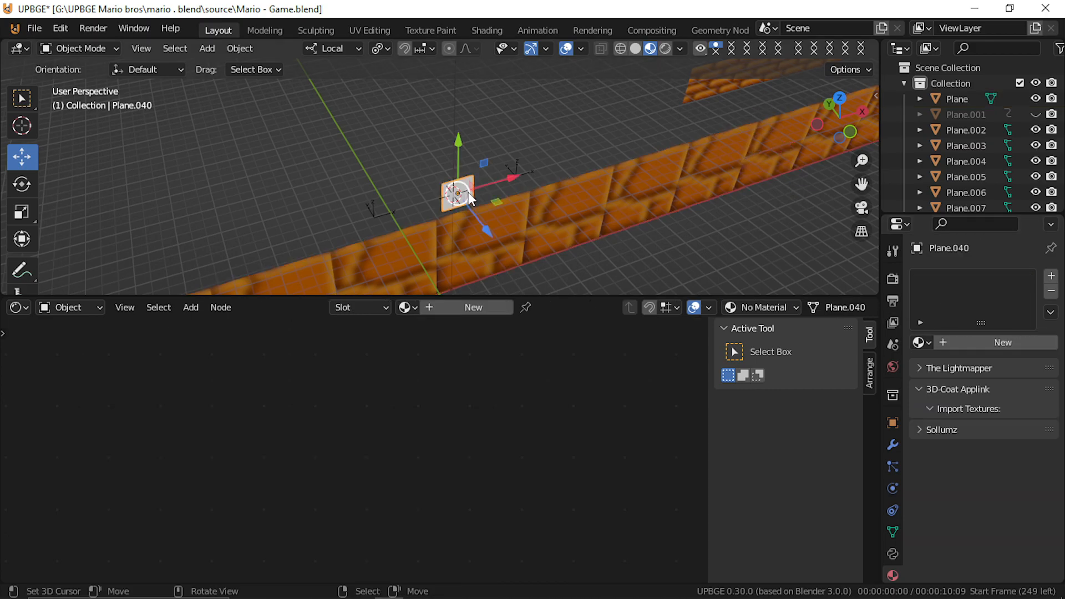
left_click(920, 343)
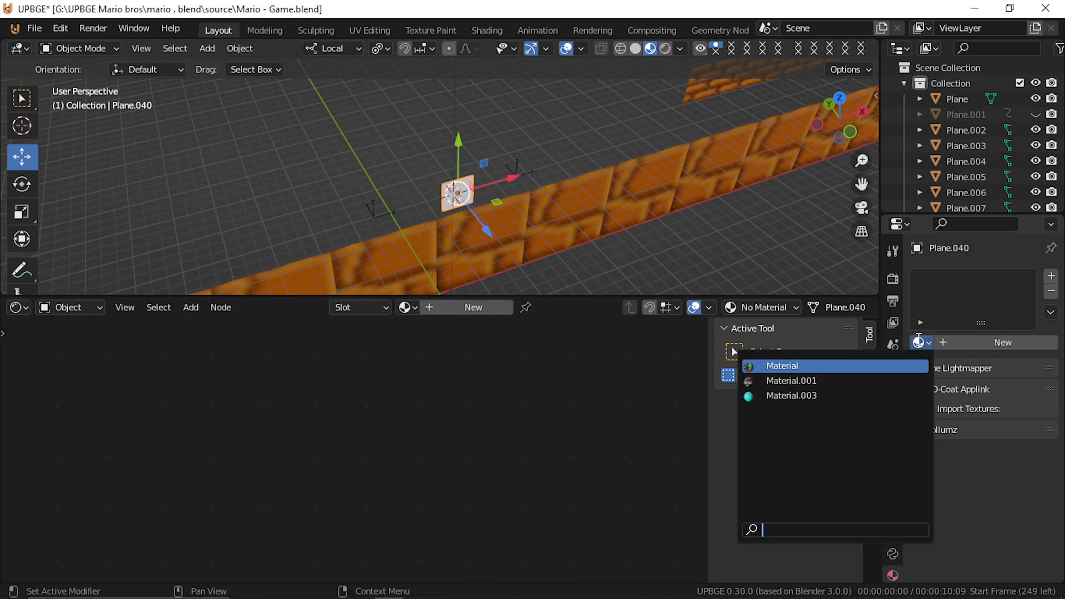
left_click(864, 380)
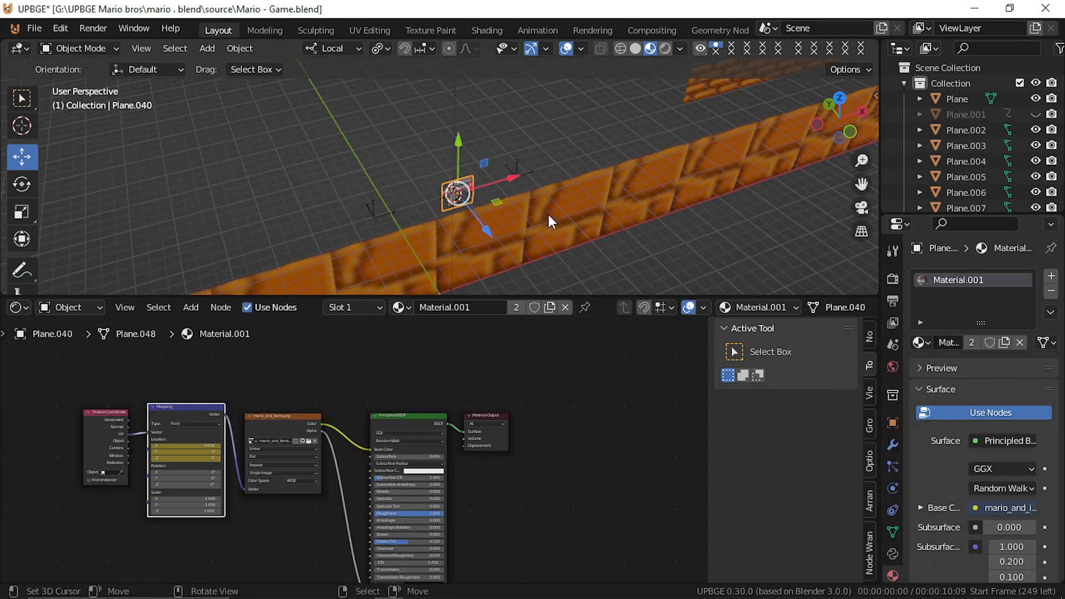
key("shift+grave")
key("w")
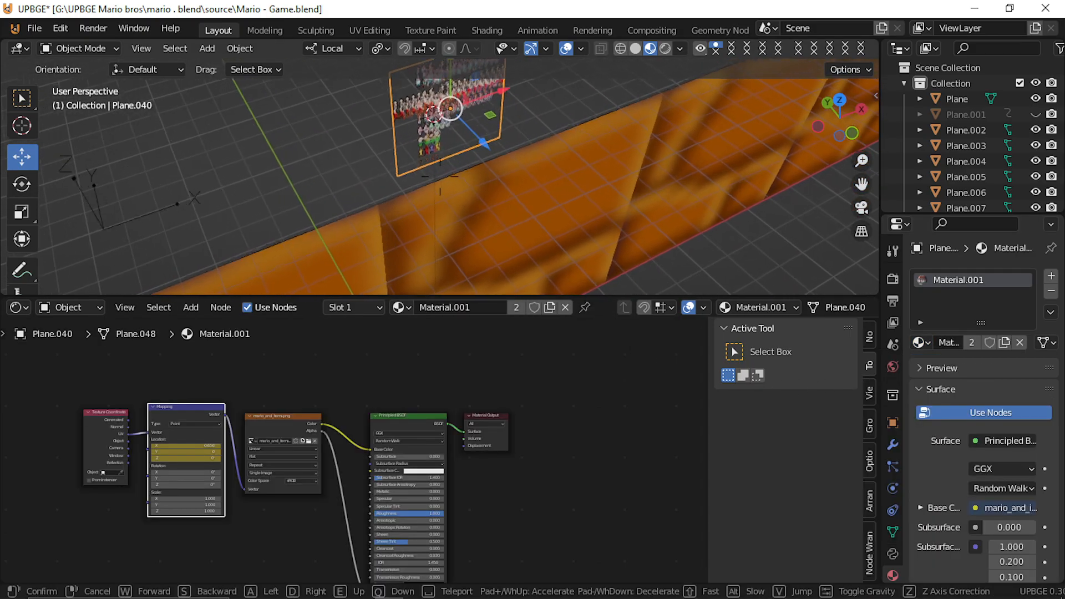
Step: Open the Mario sprite-sheet plane's mesh for editing and select all of its geometry
key("s")
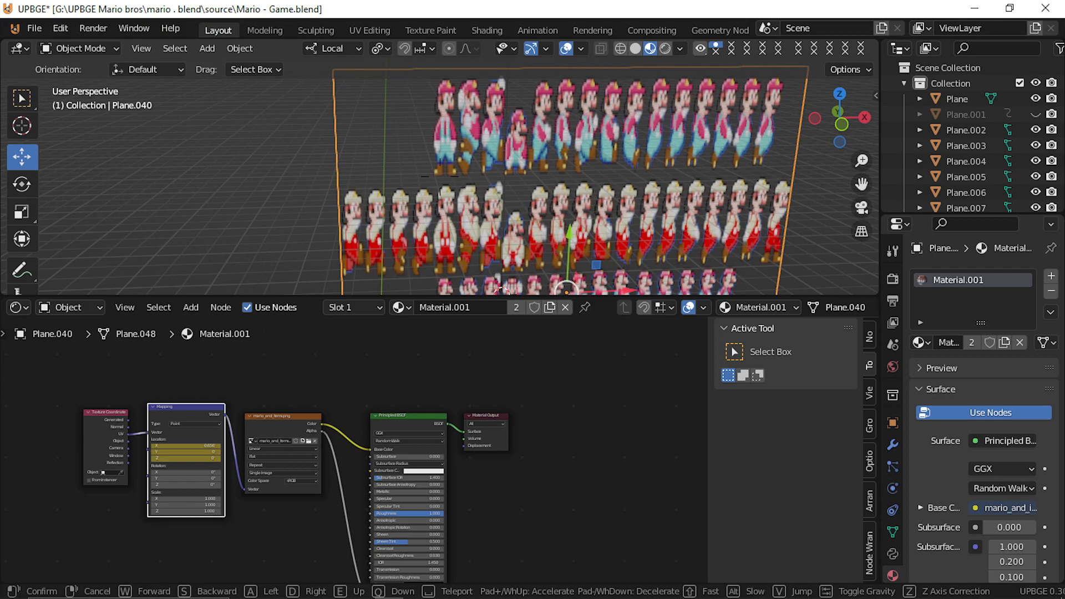
key("q")
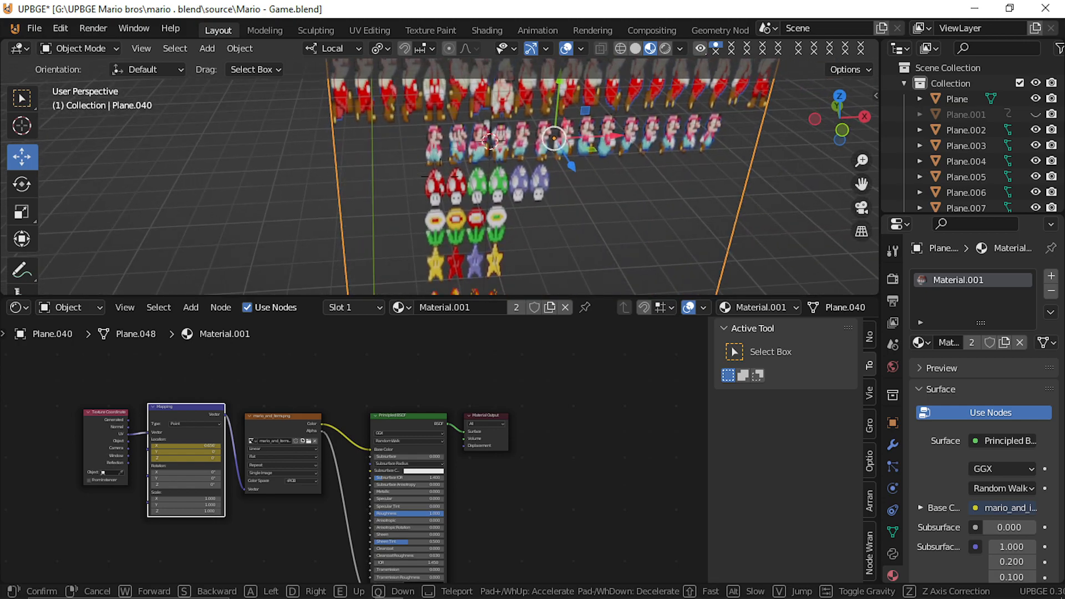
key("e")
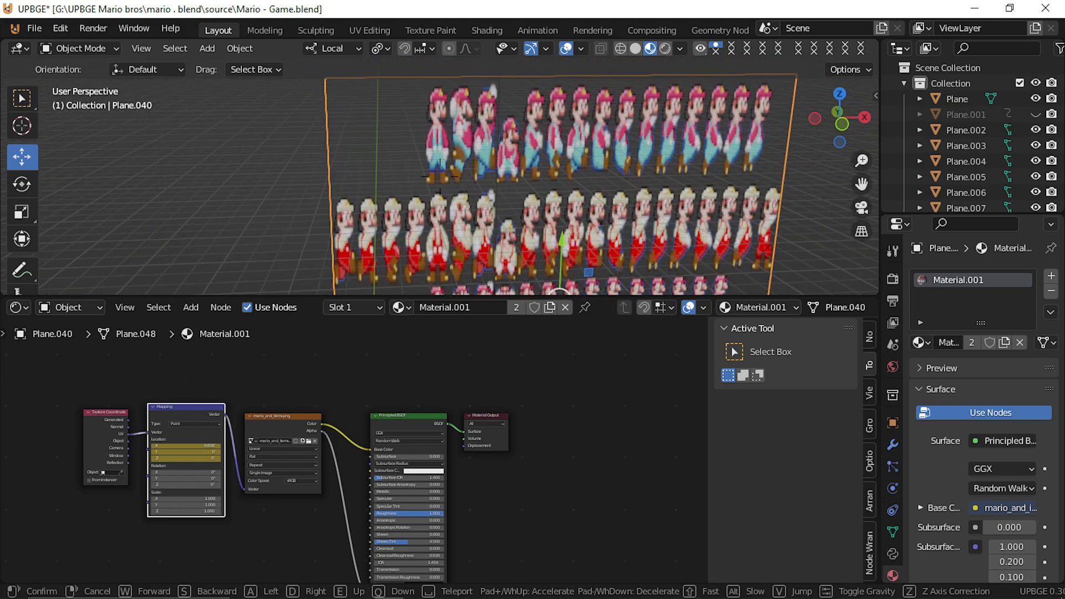
left_click(440, 177)
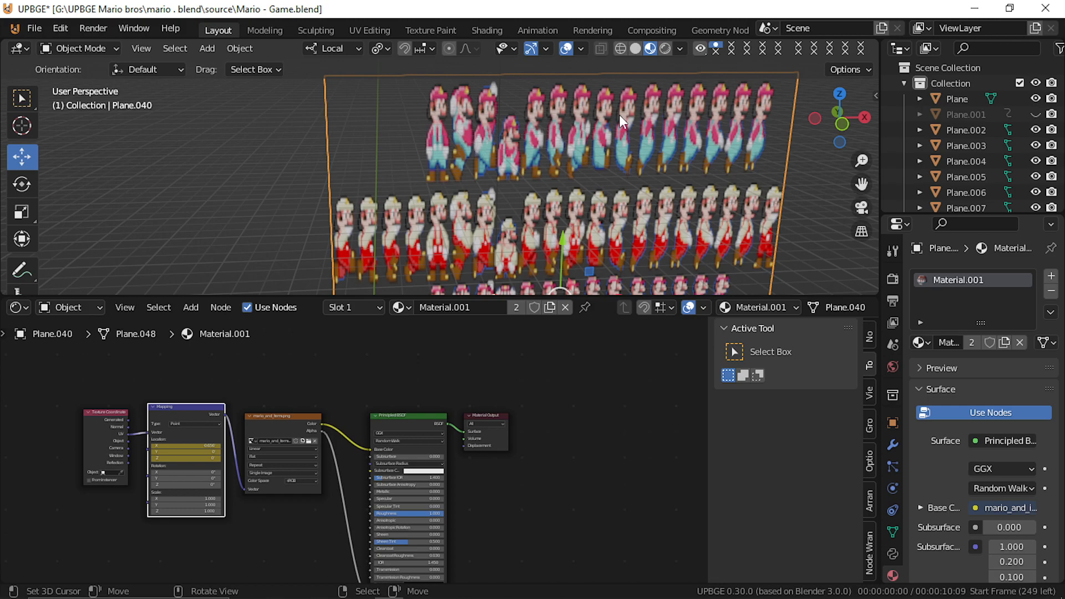
key("Tab")
key("Tab")
key("Tab")
key("a")
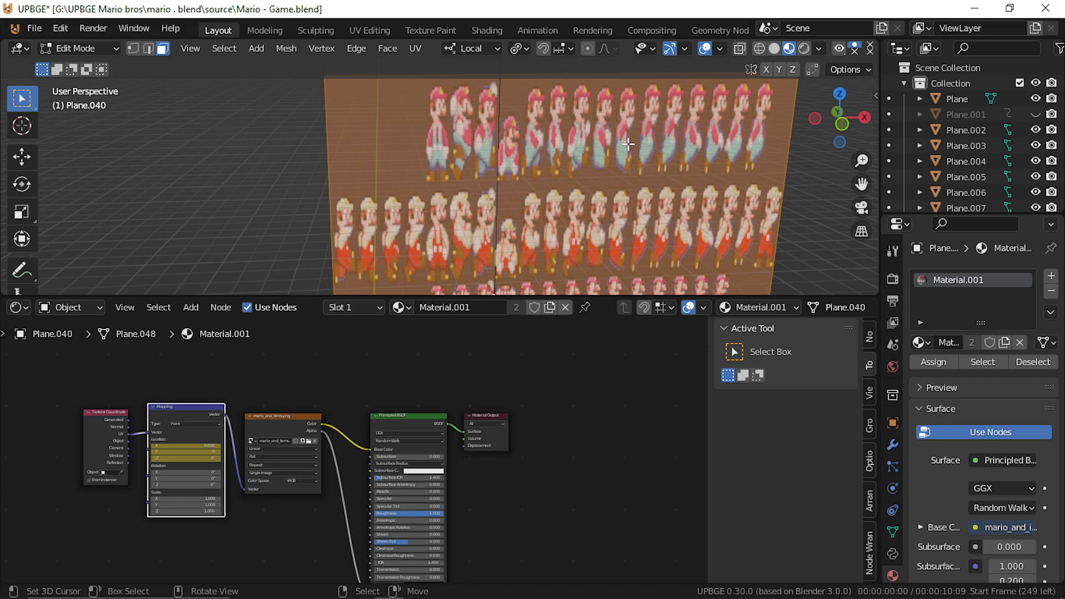
Step: Replace the Shader Editor with a UV Editor showing mario_and_items.png for the plane
scroll(627, 185, "down", 5)
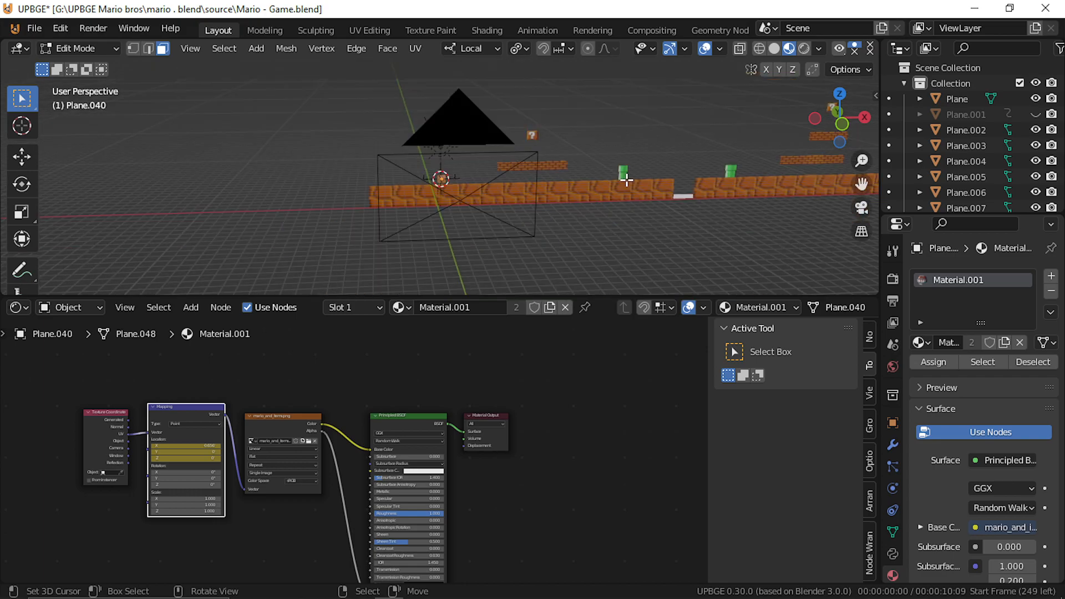
key("KP_Decimal")
key("shift+grave")
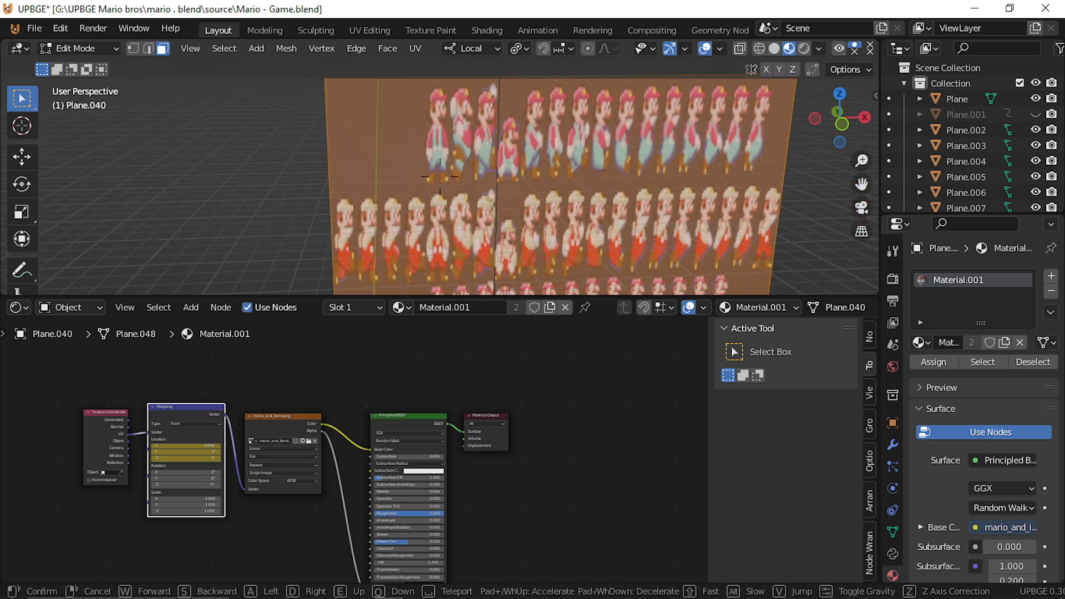
key("w")
key("Return")
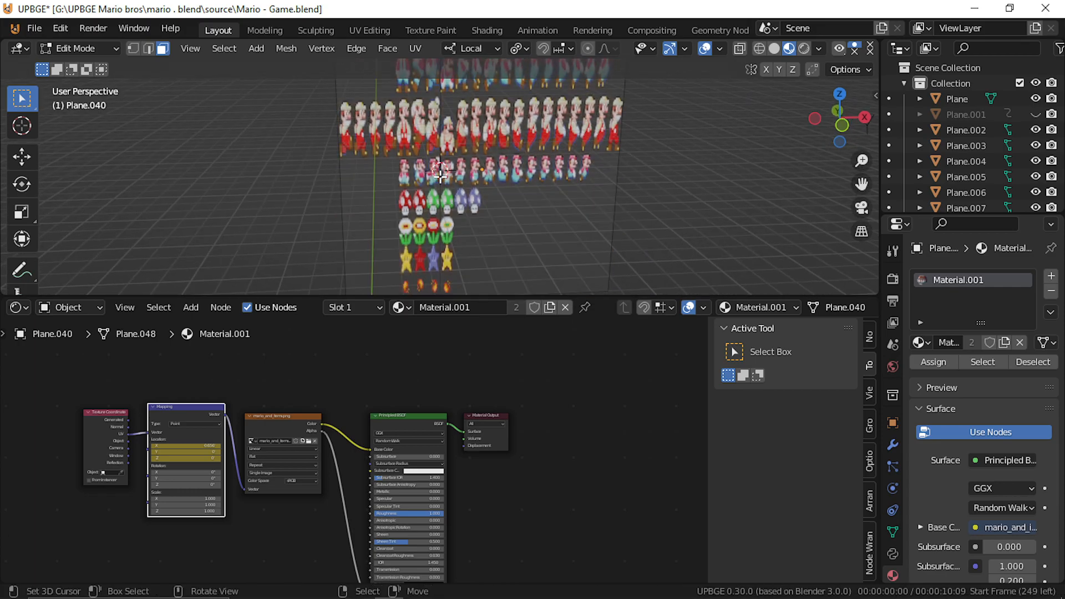
left_click(28, 308)
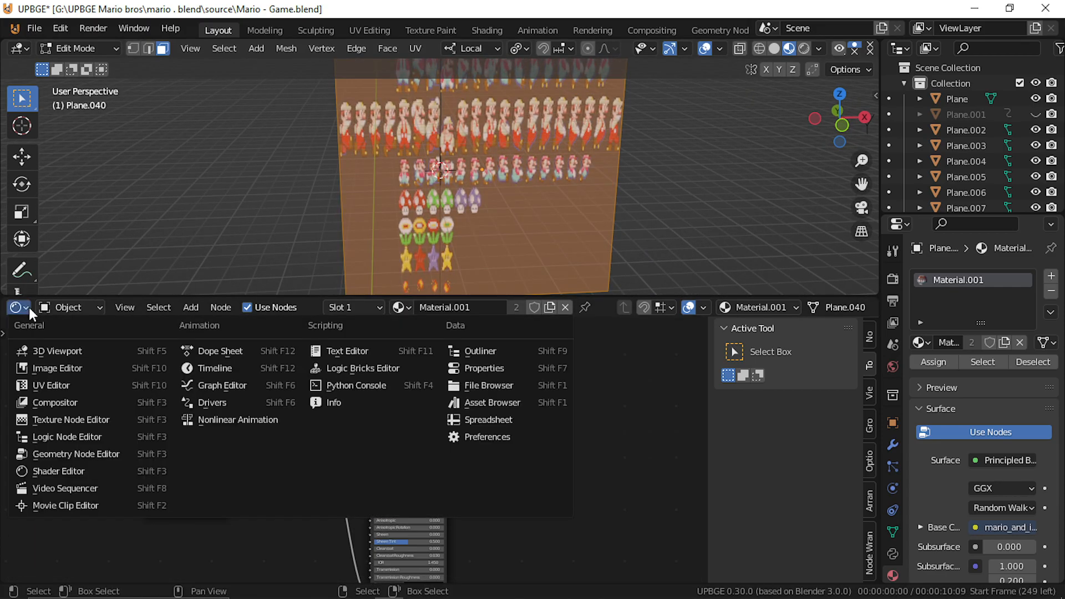
left_click(56, 382)
scroll(188, 399, "down", 2)
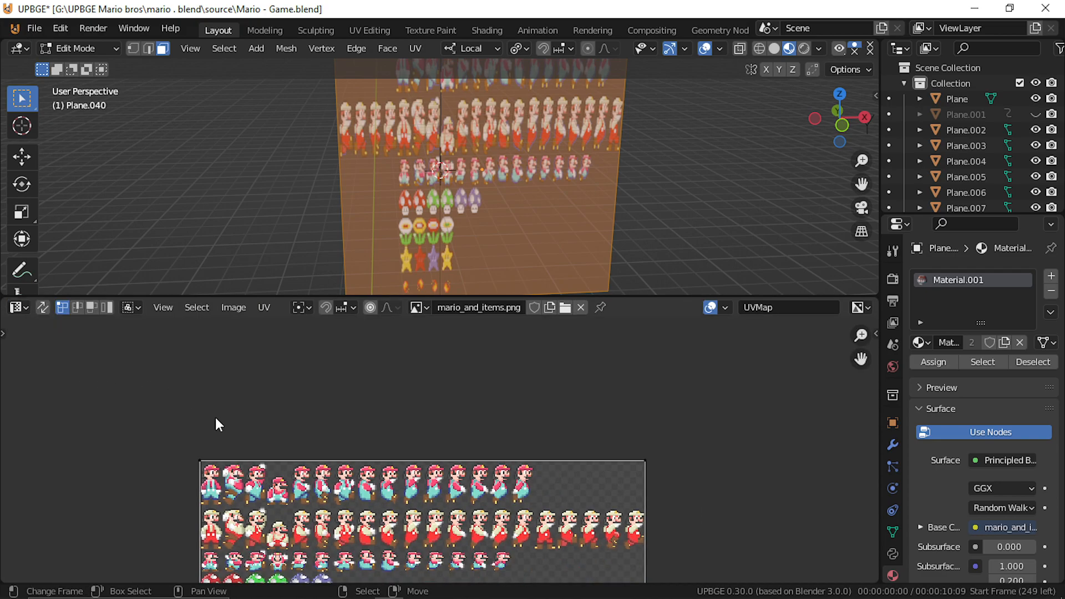
middle_click_drag(234, 442, 238, 377)
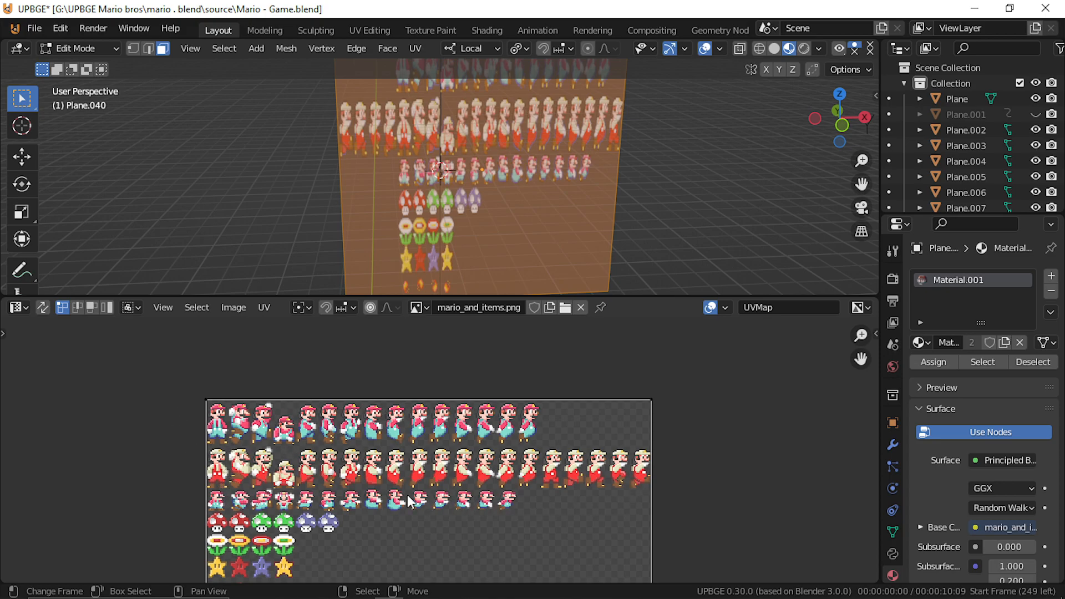
scroll(309, 504, "down", 3)
scroll(304, 502, "up", 3)
scroll(301, 505, "up", 1)
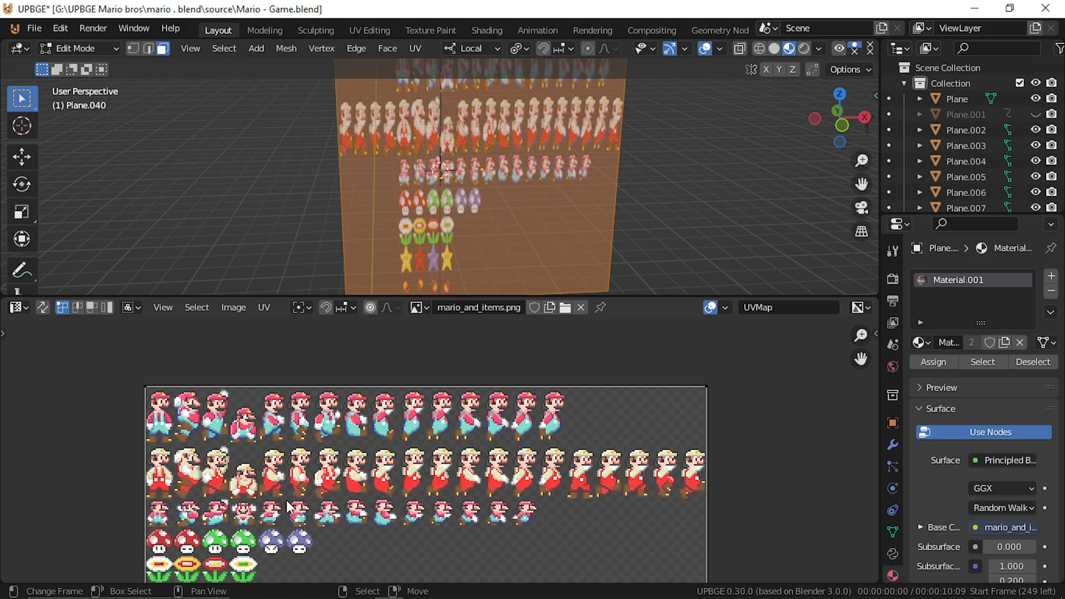
Step: Select the plane's whole UV face, scale it down to about 0.17 and narrow it along X
key("a")
key("s")
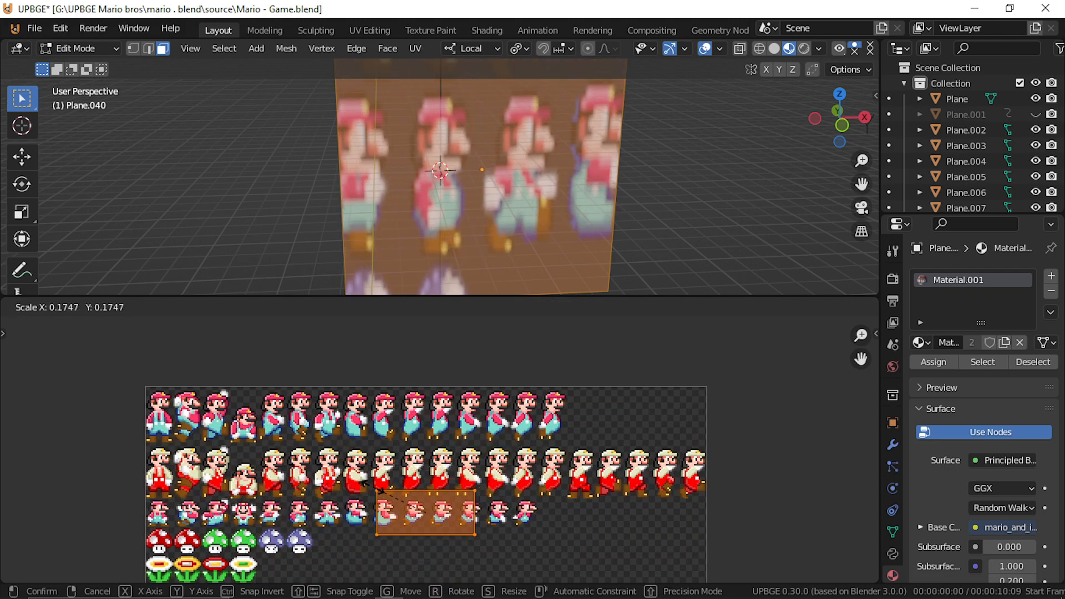
left_click(385, 492)
scroll(385, 491, "up", 2)
key("s")
key("x")
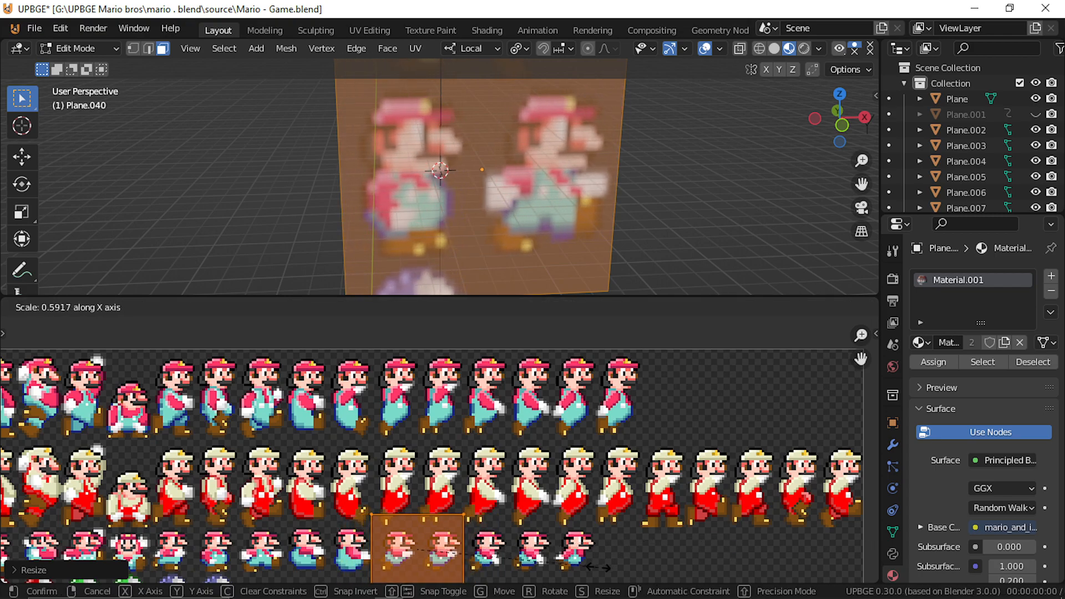
left_click(566, 554)
Step: Shrink the UV face to about one sprite's width and place it over the first standing Mario of the sheet's upper row
key("g")
left_click(560, 559)
key("s")
left_click(511, 562)
middle_click_drag(455, 490, 670, 506)
key("g")
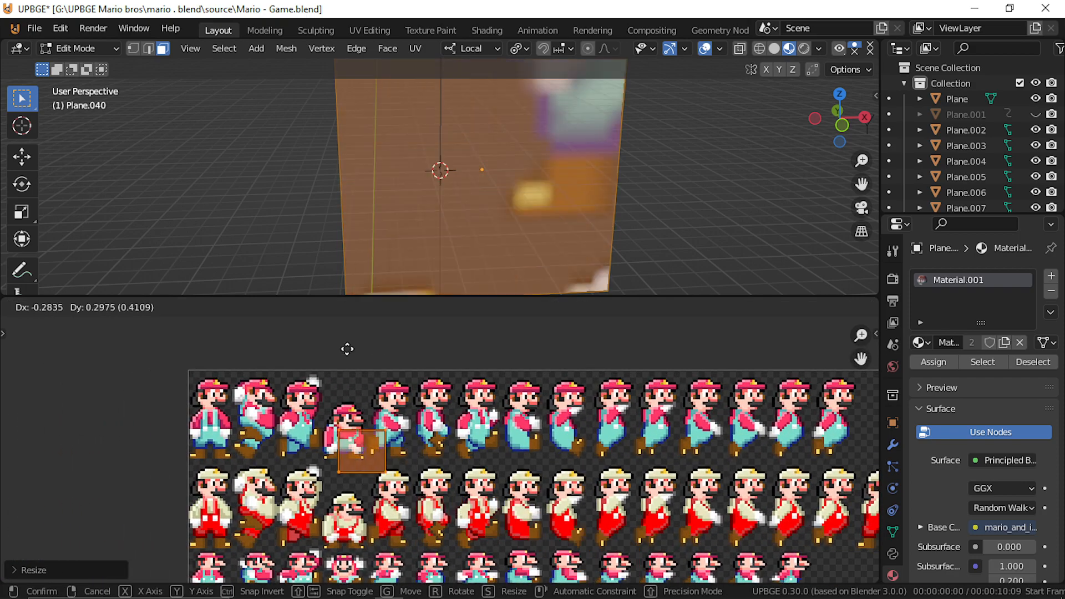
left_click(261, 577)
Step: Move the UV face's right edge inward along X to fit the width of the first Mario sprite
scroll(236, 547, "up", 3)
middle_click_drag(136, 421, 435, 527)
left_click(344, 422)
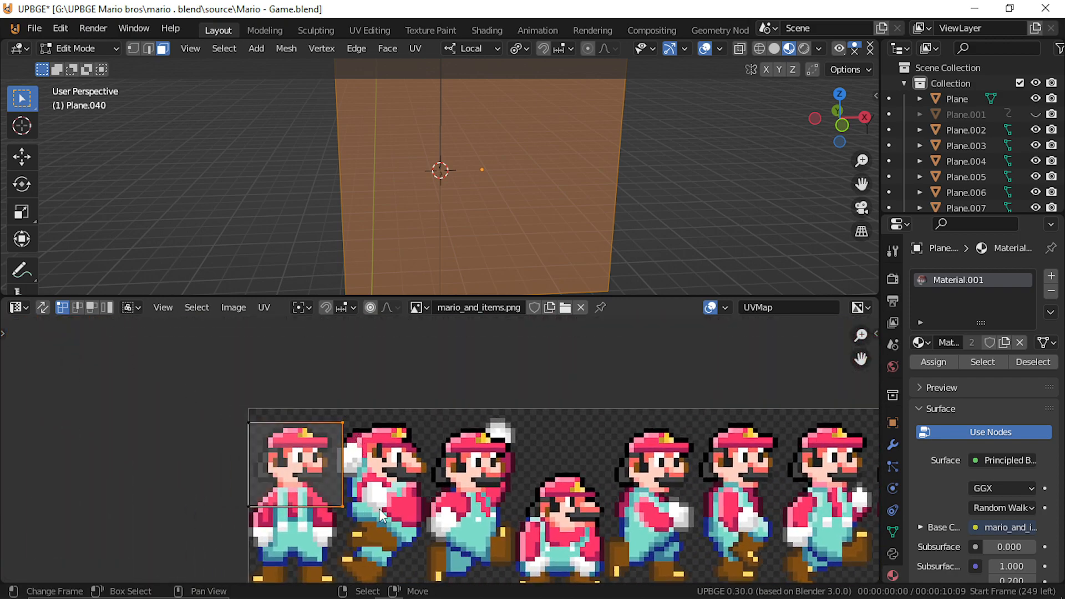
key("g")
key("x")
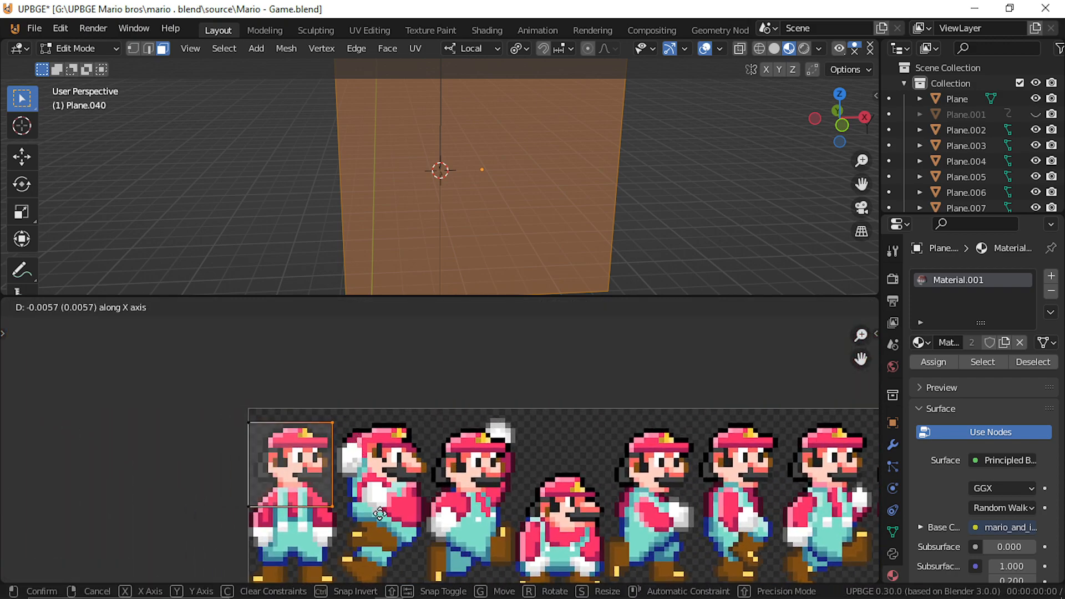
left_click(391, 514)
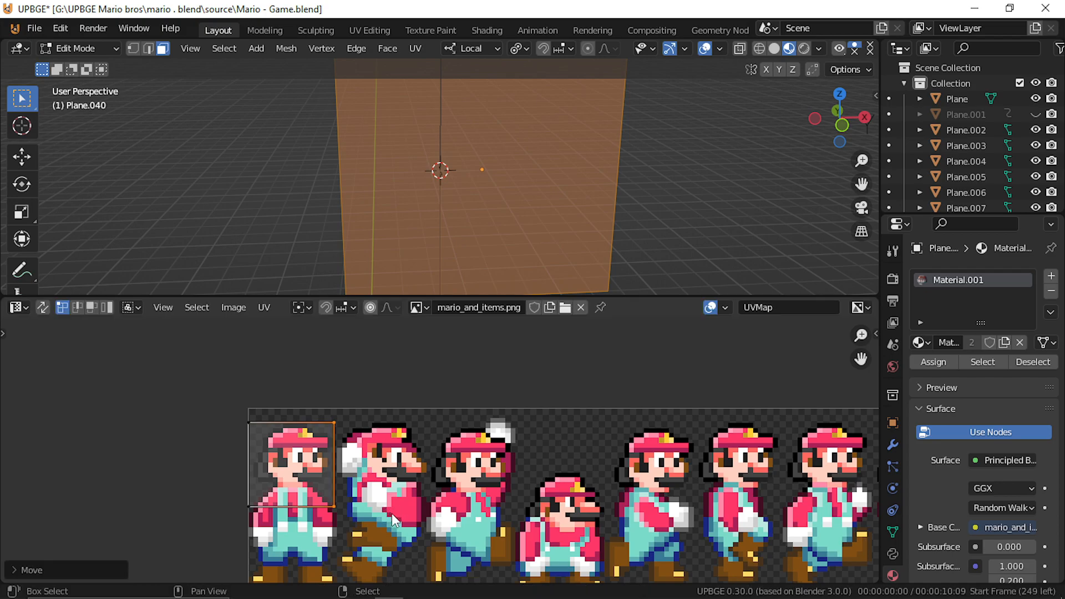
Step: Move the UV face's bottom edge down along Y by about 0.045 to the first Mario sprite's feet
left_click(248, 502)
middle_click_drag(338, 509, 354, 422)
key("g")
key("y")
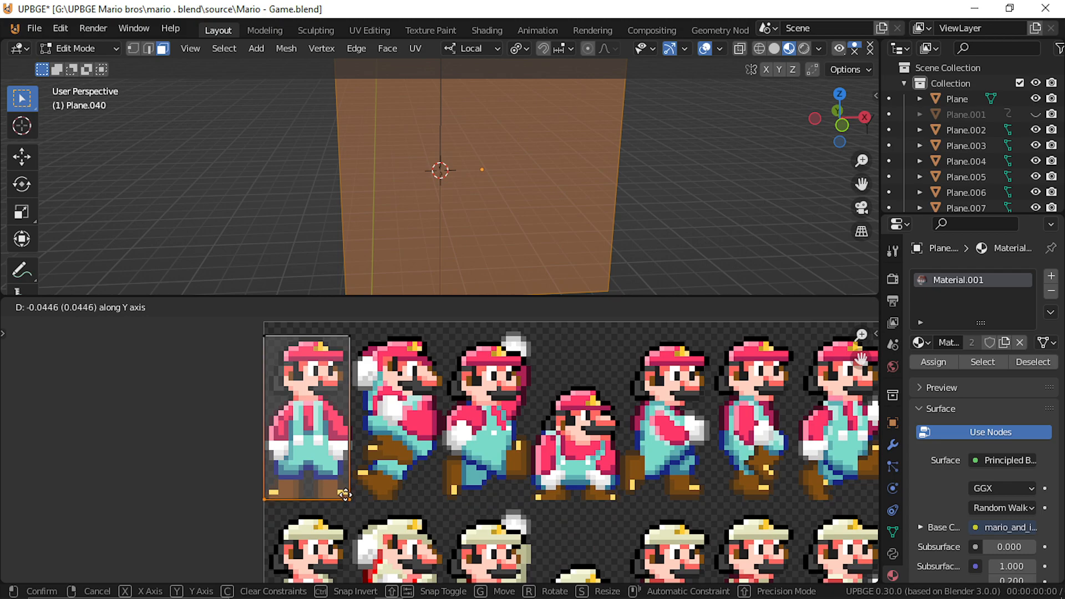
left_click(345, 499)
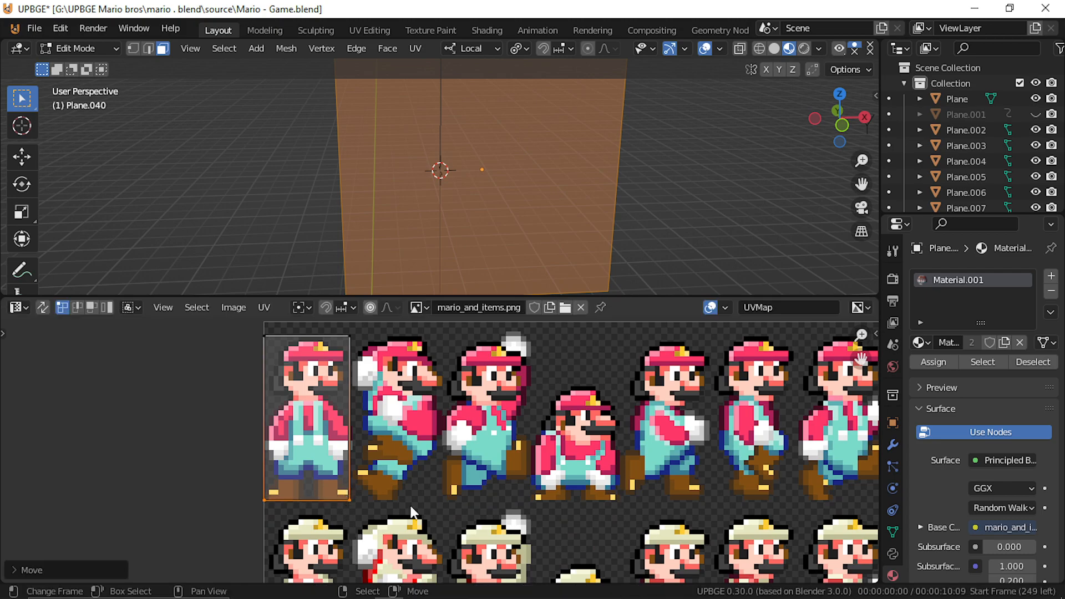
Step: Leave mesh editing and inspect the plane's sprite texture from several viewpoints
key("Tab")
scroll(367, 204, "down", 6)
scroll(371, 209, "up", 6)
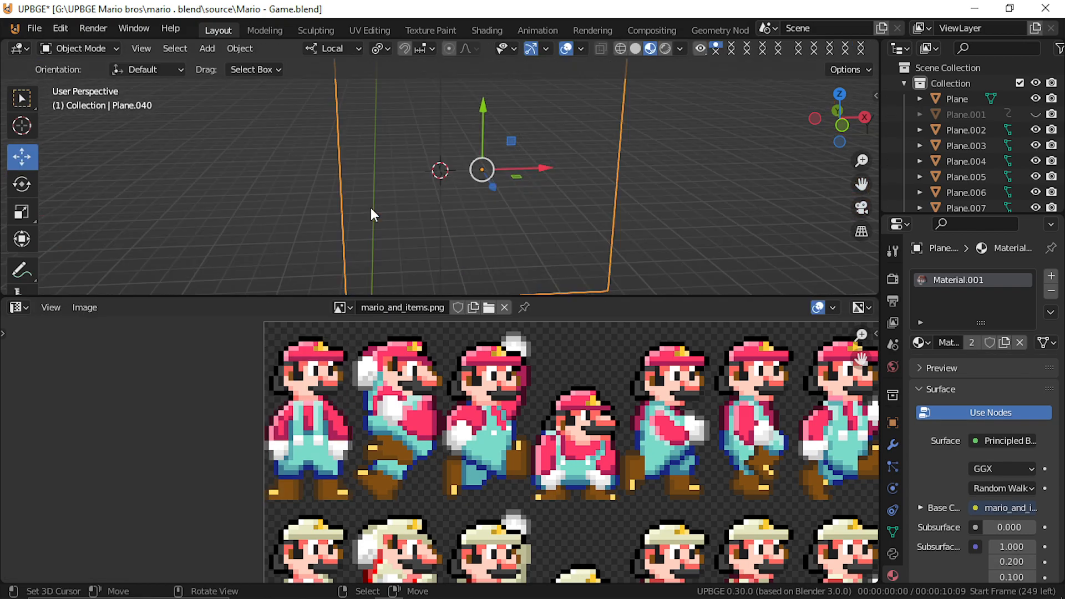
key("shift+grave")
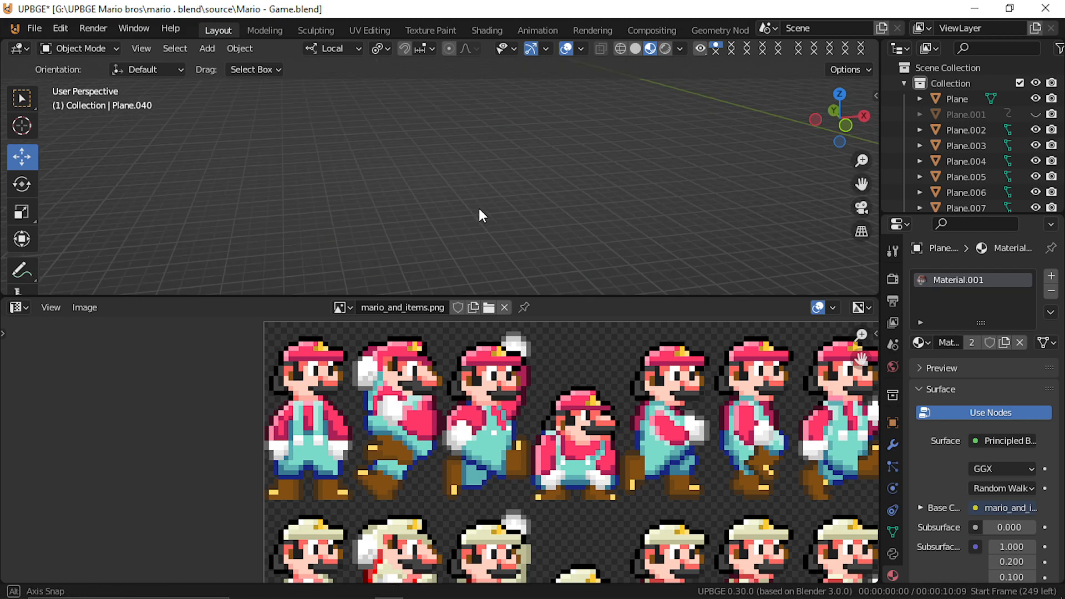
key("Escape")
key("w")
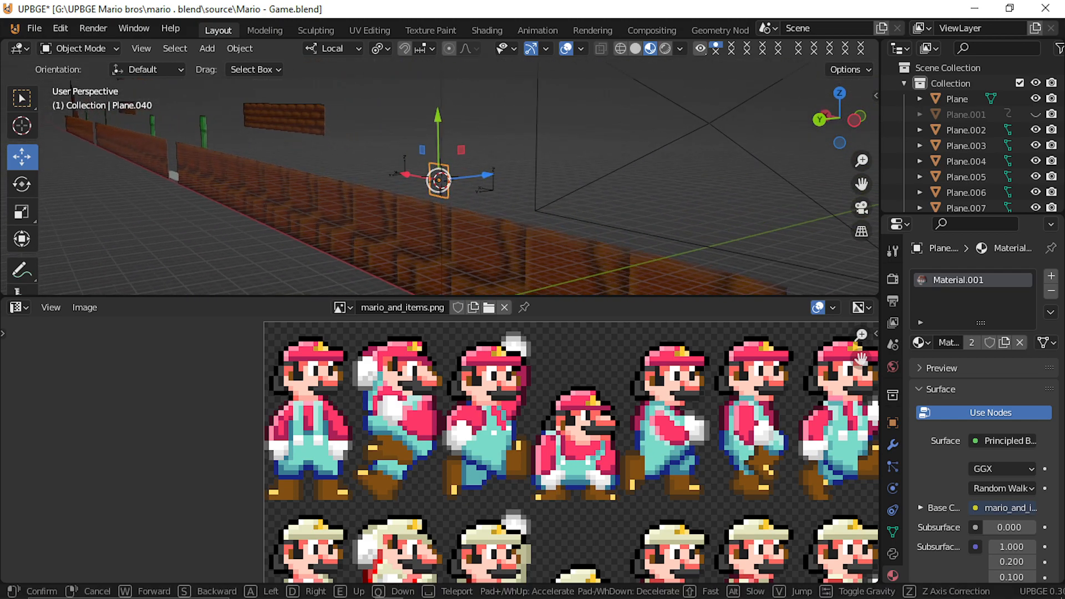
left_click(442, 186)
key("Tab")
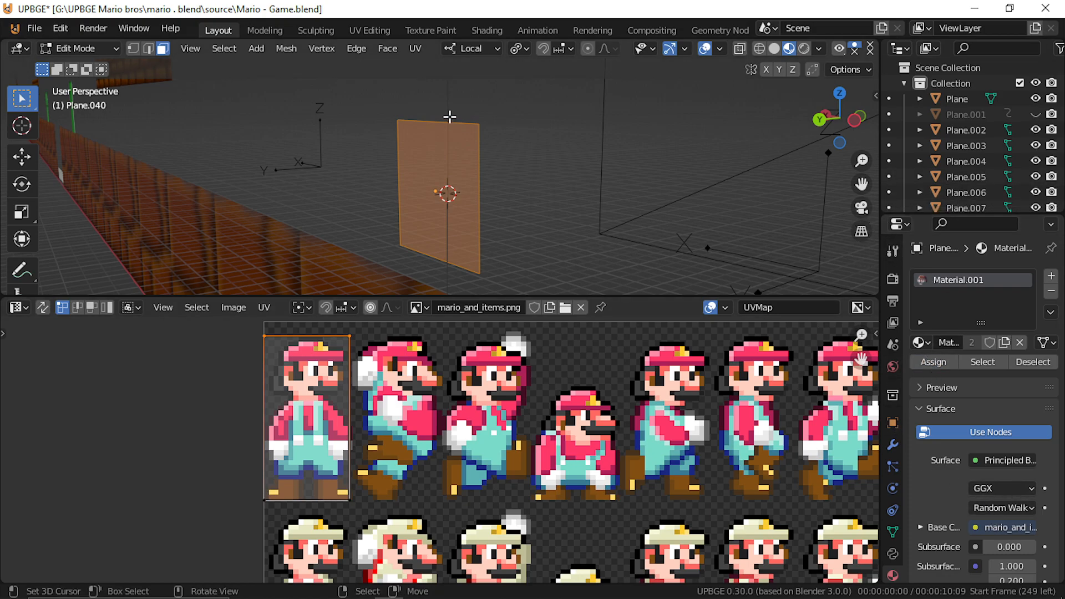
key("Tab")
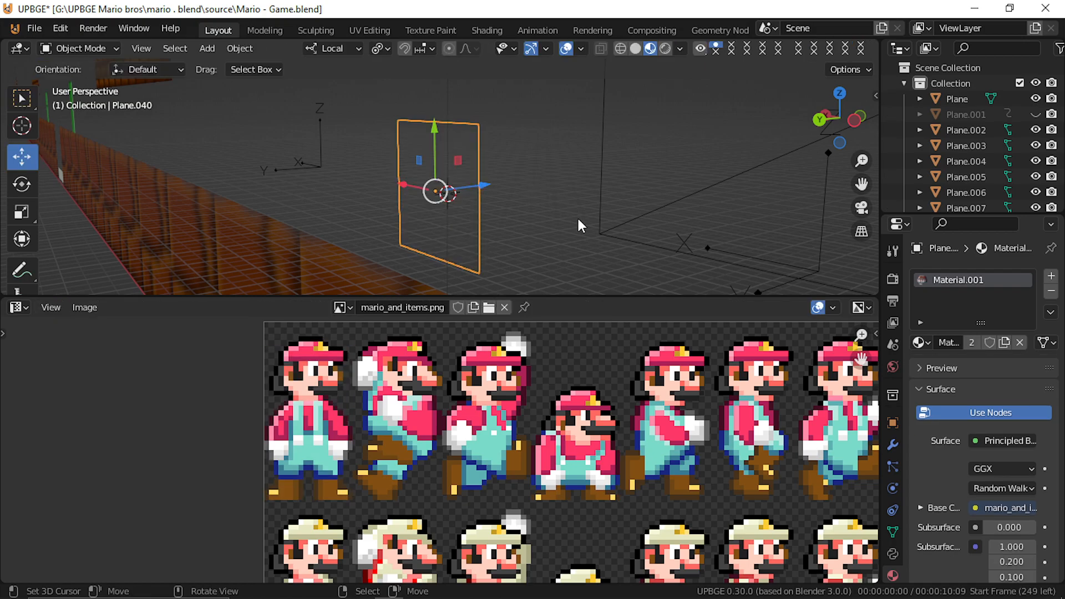
key("Tab")
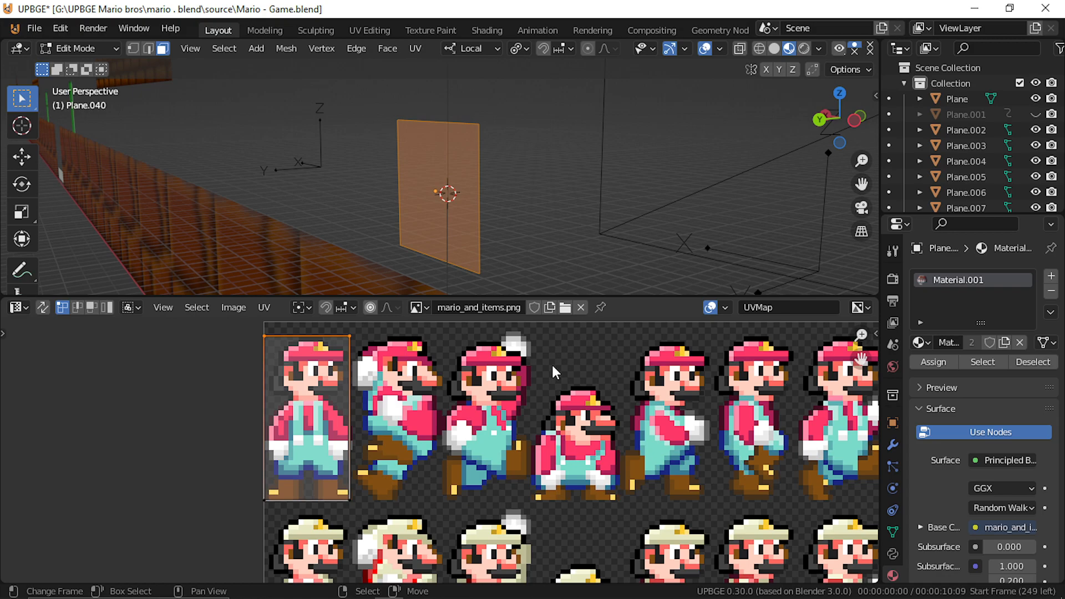
key("g")
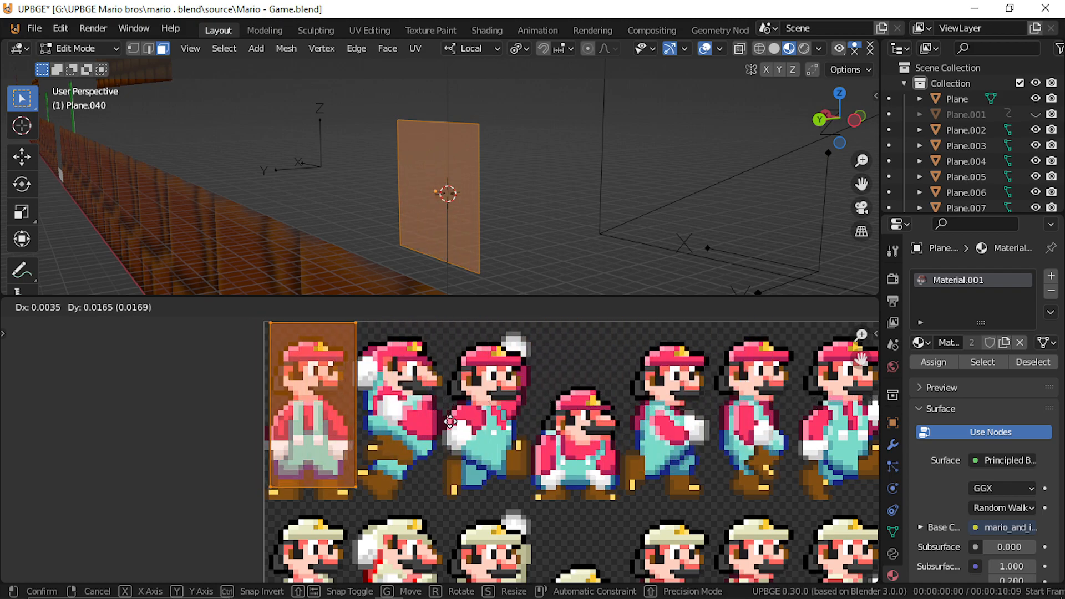
left_click(452, 441)
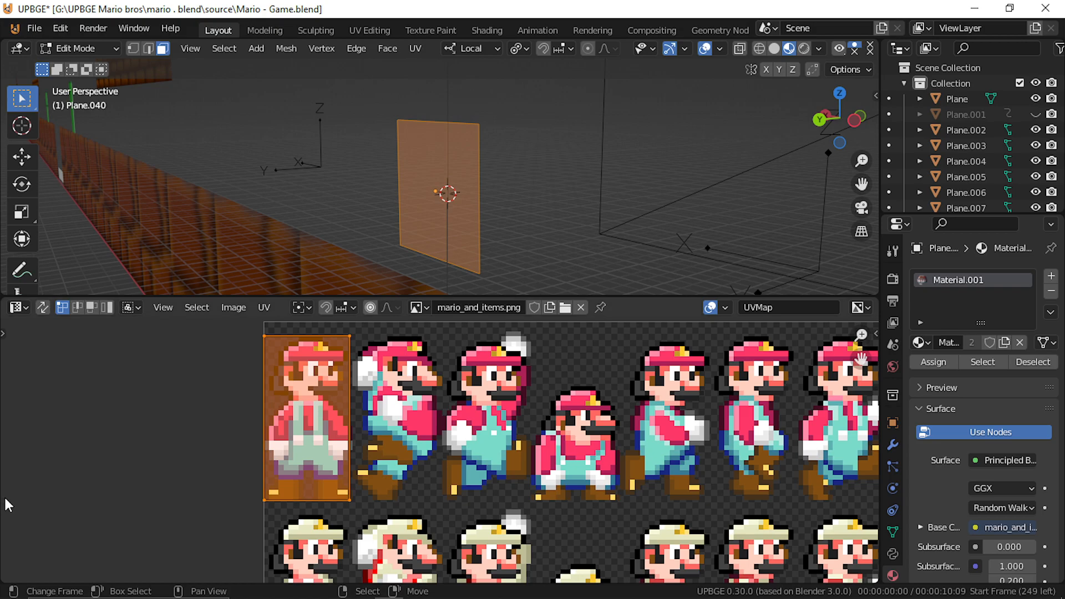
Step: Try Cubic interpolation with the sRGB color space on the base color's Mario image, and return the interpolation to Linear
left_click(920, 528)
left_click(992, 528)
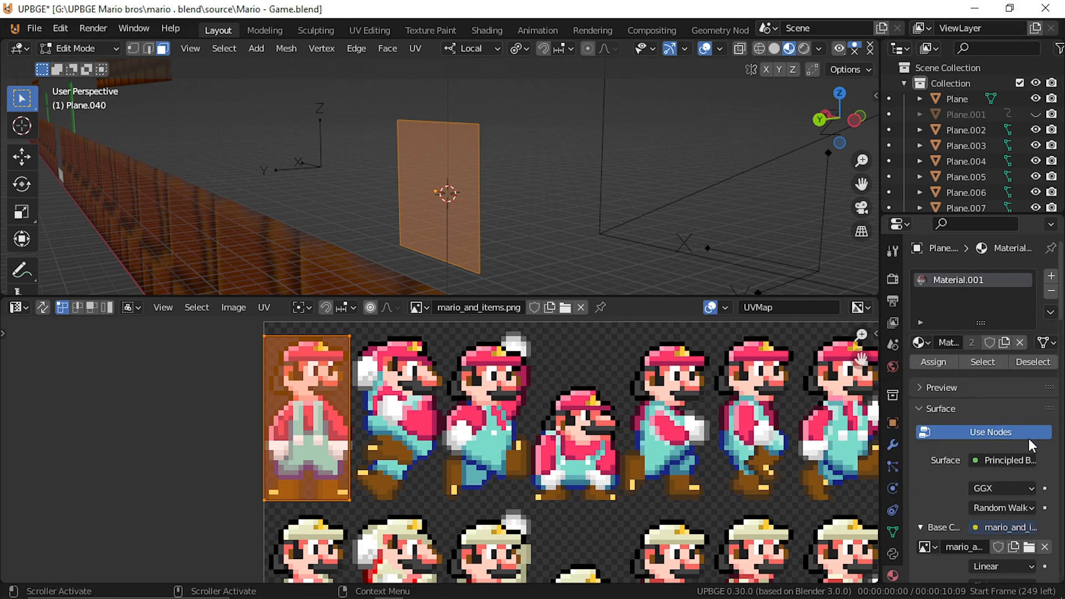
scroll(1026, 540, "down", 4)
scroll(1027, 540, "down", 3)
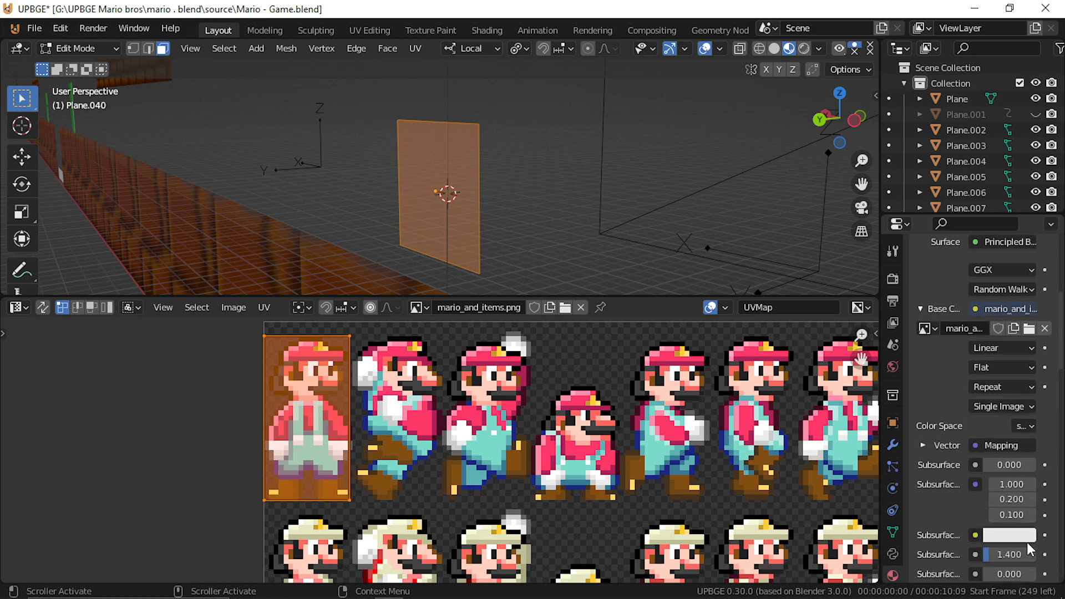
left_click(997, 347)
left_click(984, 397)
left_click(1028, 425)
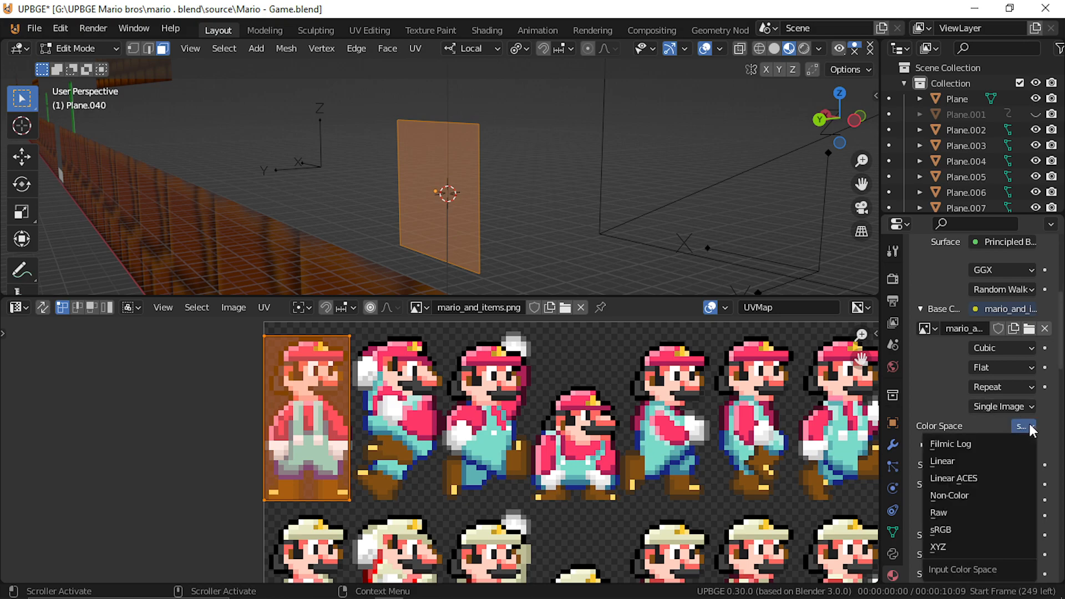
left_click(993, 527)
left_click(996, 349)
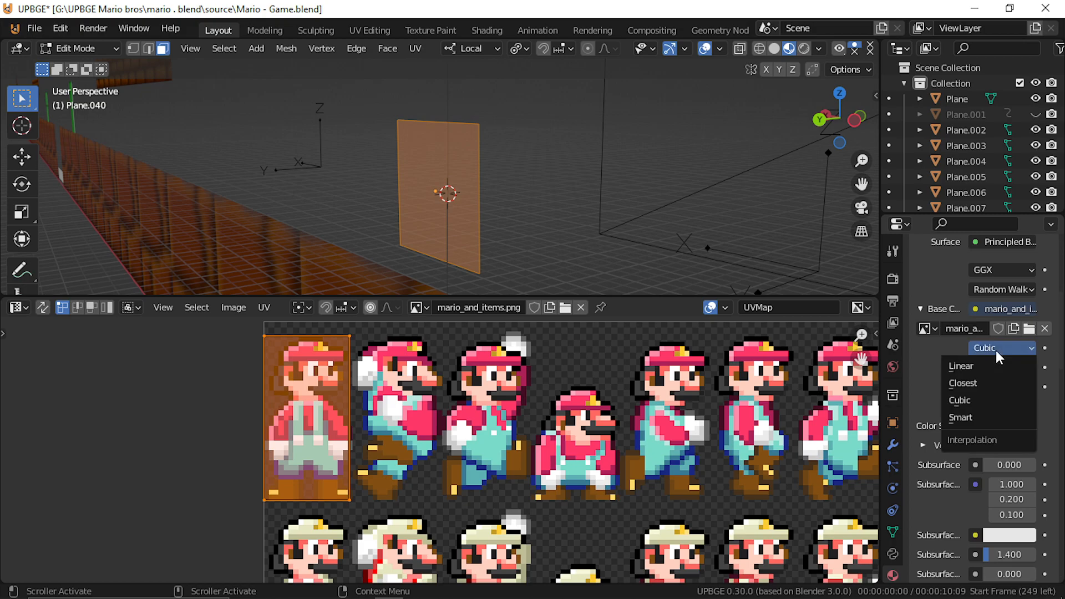
left_click(991, 364)
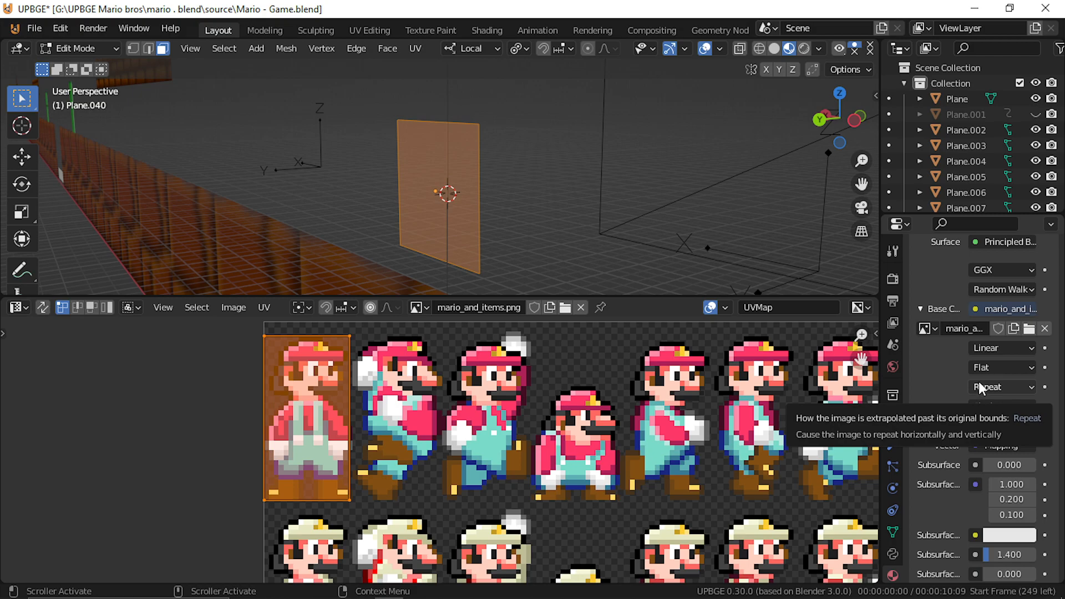
Step: Apply the Mario plane's object transform in Object Mode and return to editing its mesh
key("Tab")
key("ctrl+a")
left_click(470, 205)
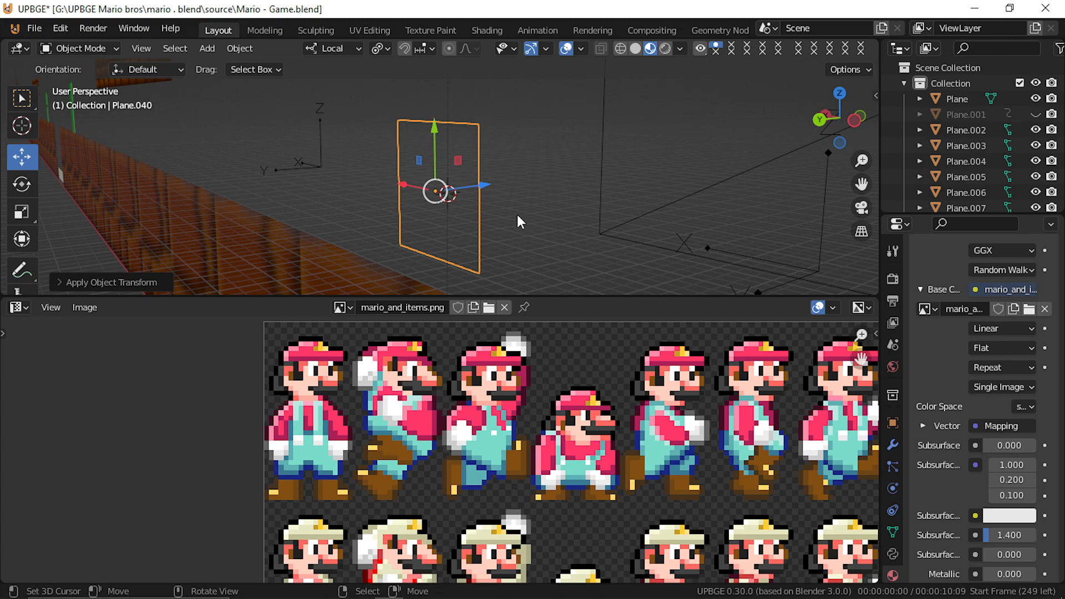
key("Tab")
key("shift+grave")
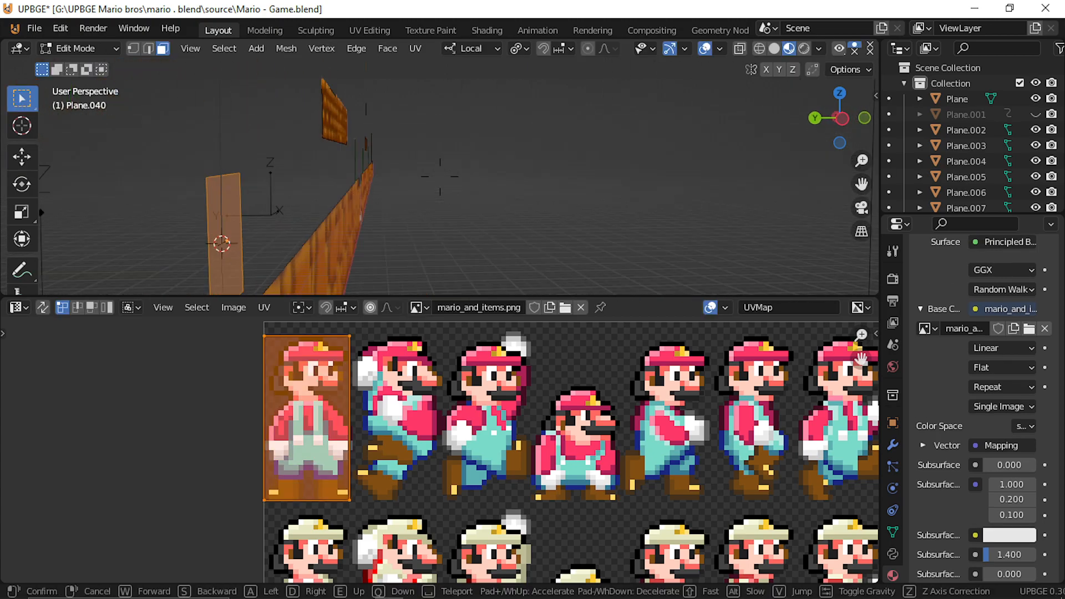
key("w")
left_click(467, 222)
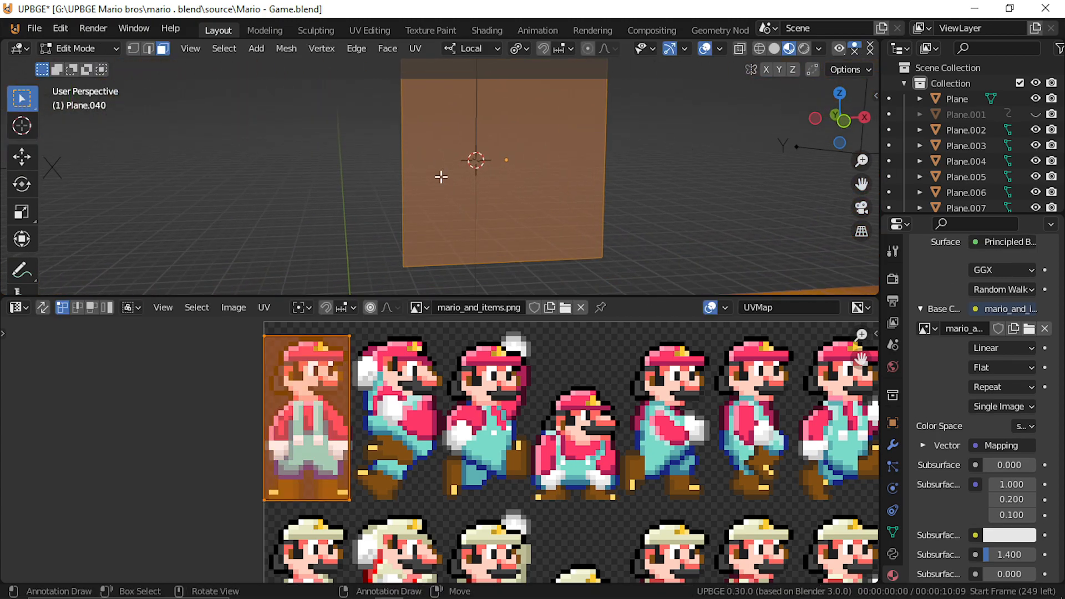
key("Tab")
key("Tab")
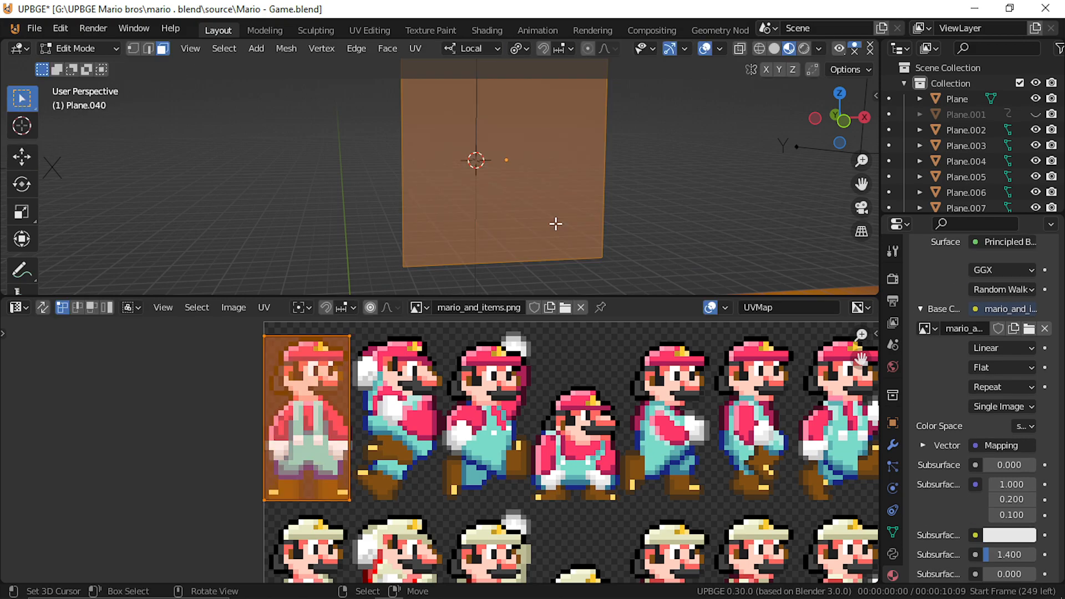
Step: Try to move the UV face down about 0.23 onto the second-row Mario sprite
scroll(605, 428, "down", 5)
key("g")
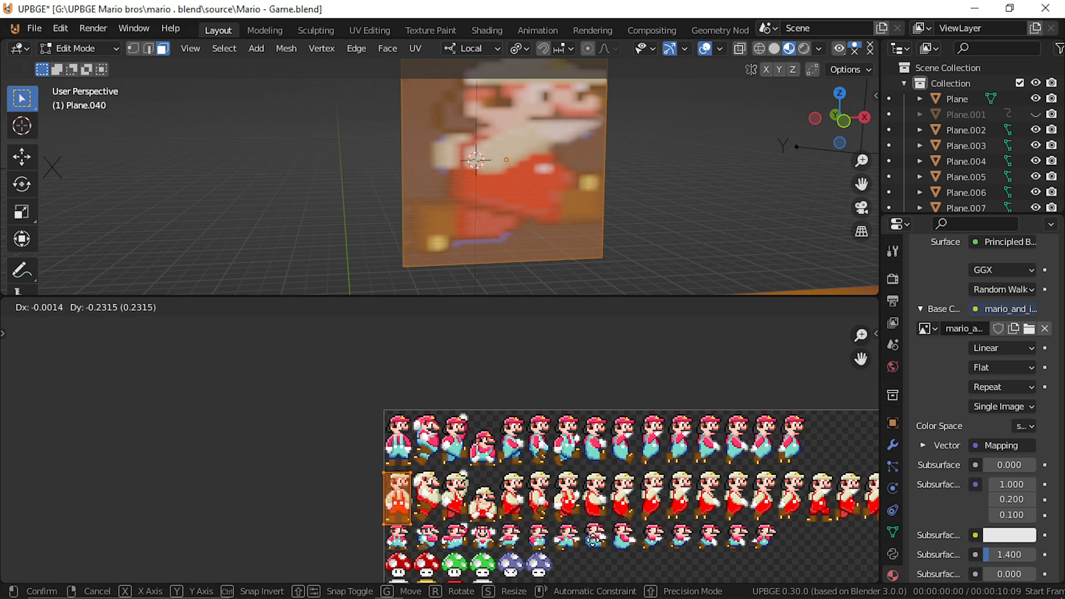
right_click(557, 367)
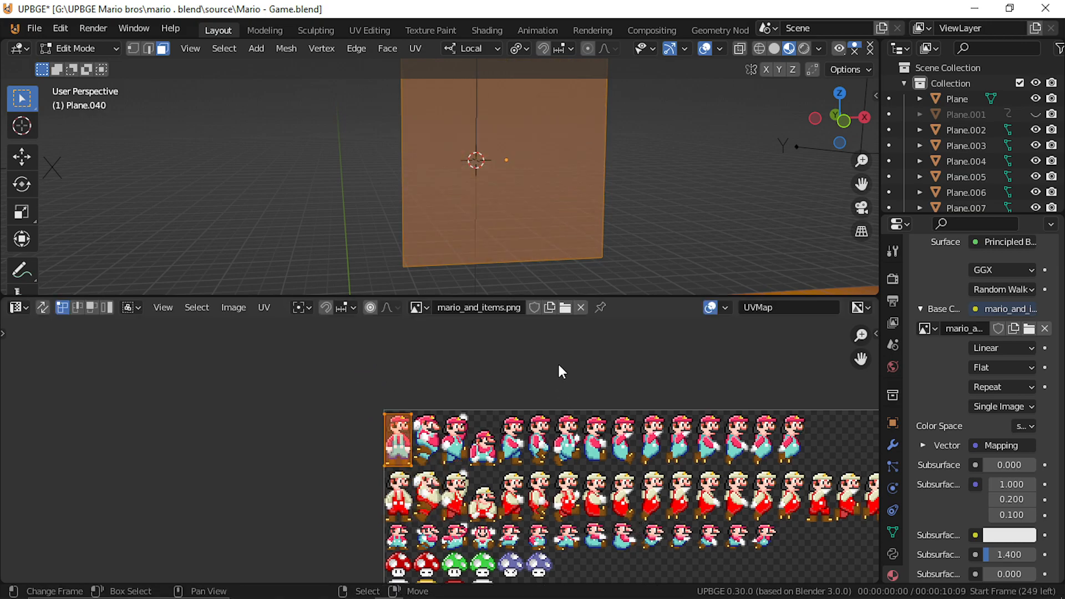
key("Left")
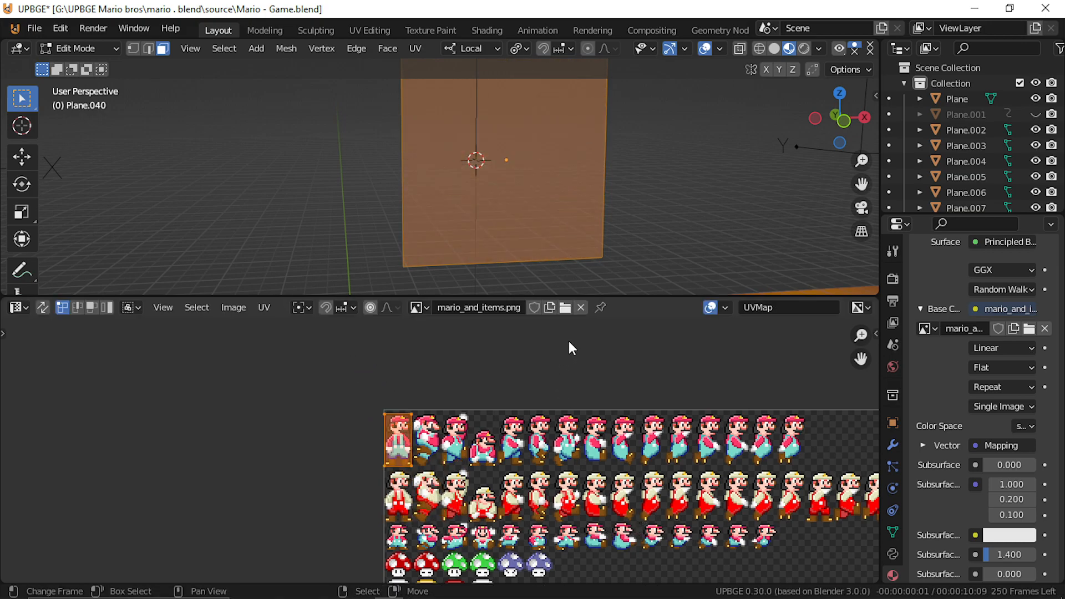
key("Right")
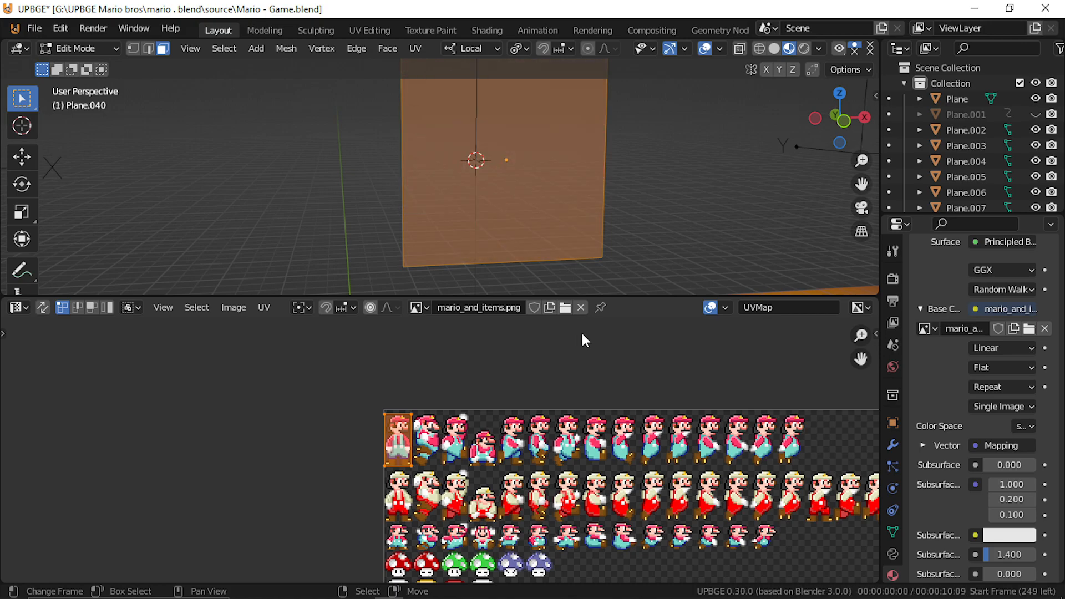
Step: Make a single-user copy of the plane's shared material
scroll(1038, 392, "up", 8)
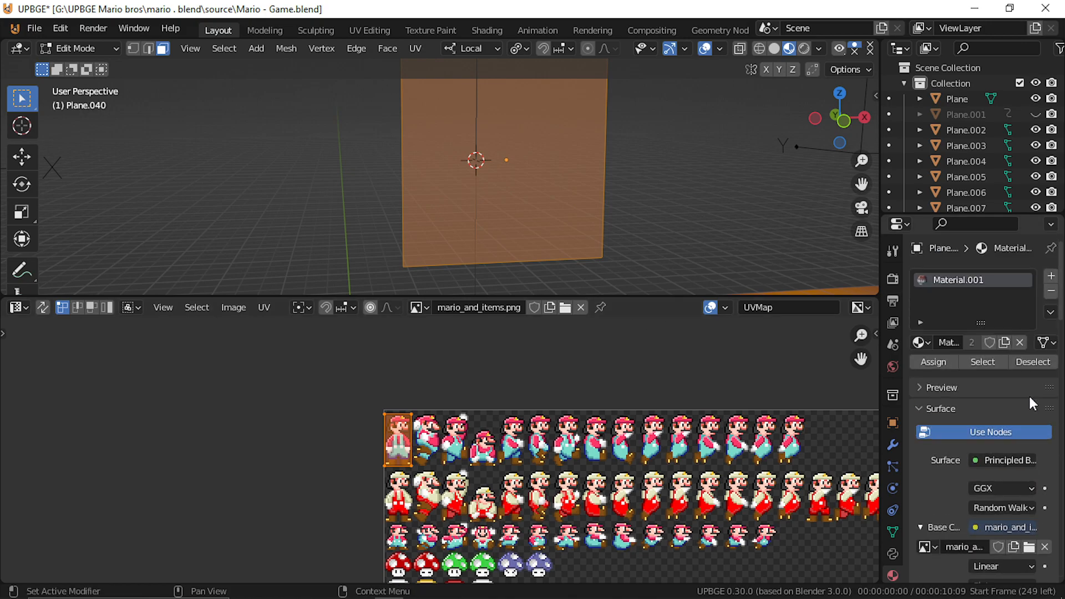
left_click(1004, 343)
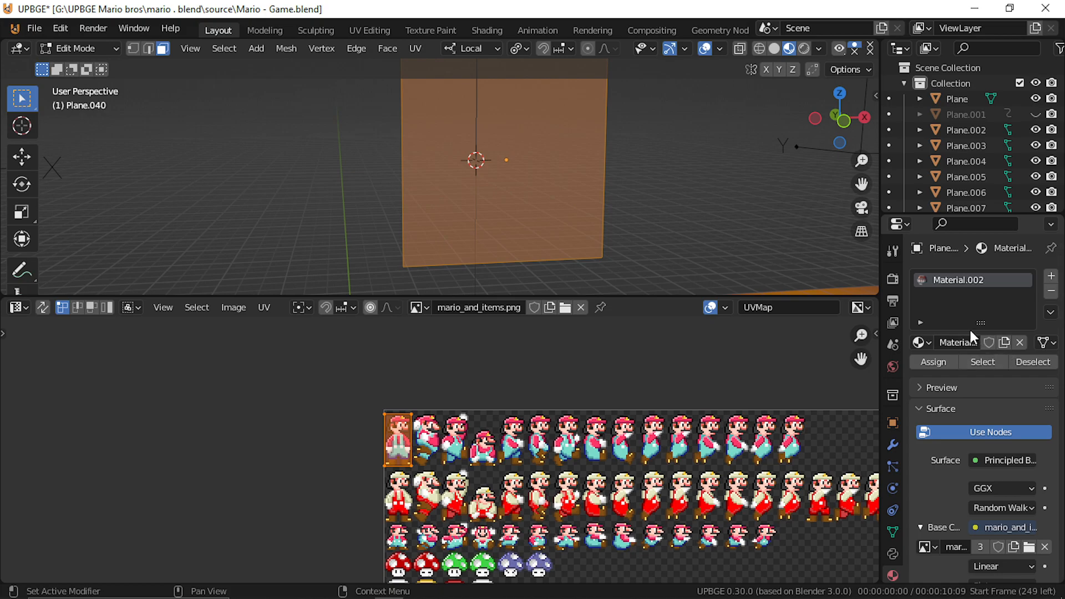
key("g")
key("Escape")
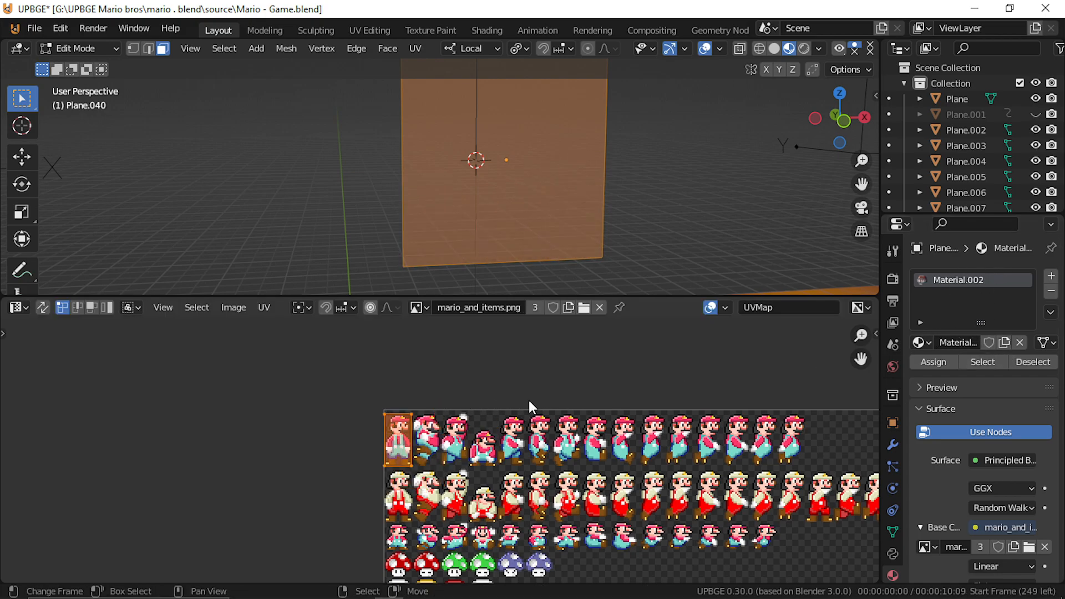
Step: Show the Timeline in the lower editor and delete all the keyframes of the plane's material
left_click(20, 309)
left_click(230, 368)
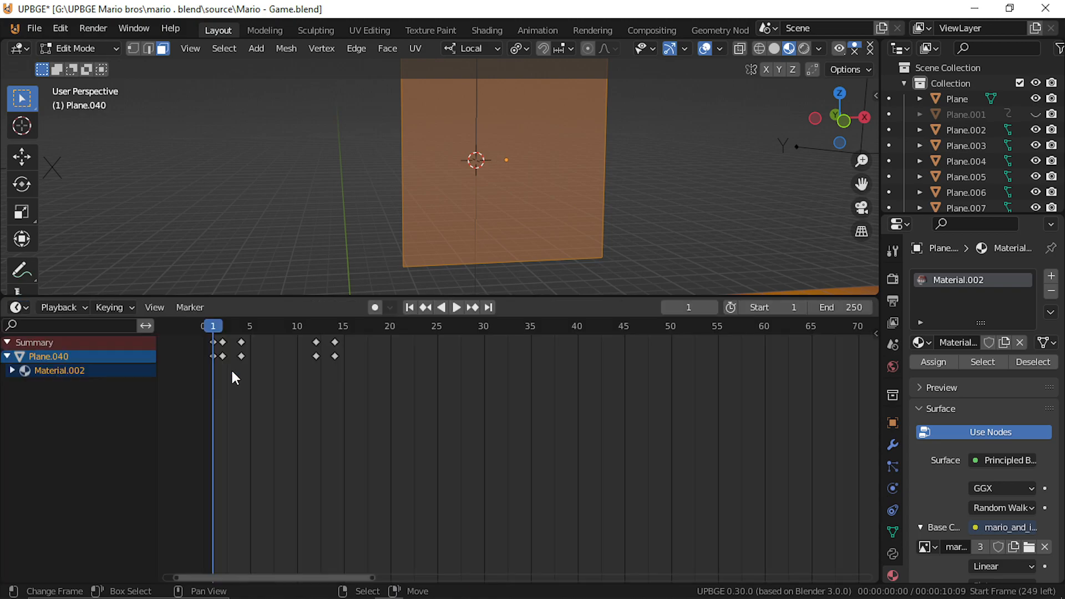
key("x")
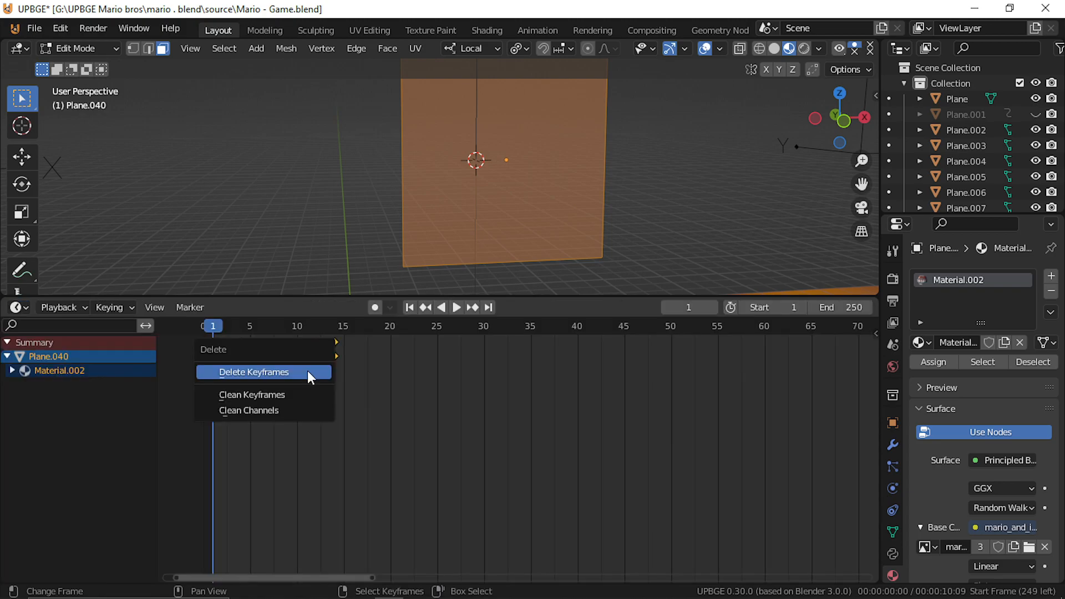
left_click(309, 373)
key("space")
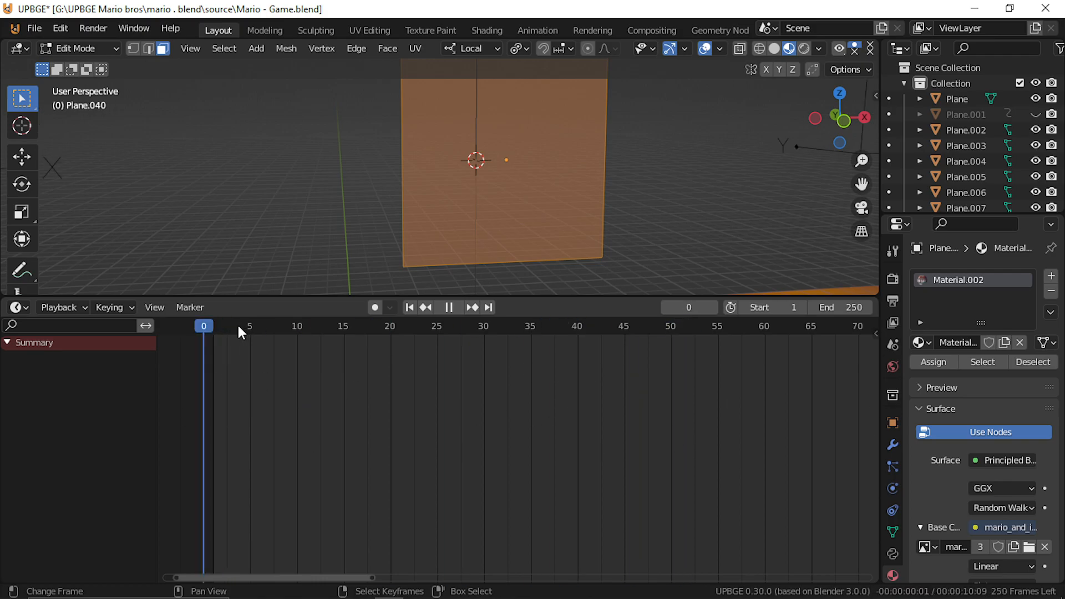
key("space")
key("Tab")
key("Tab")
Step: Bring back the UV Editor with the sprite sheet and briefly play the animation to check the plane
left_click(18, 308)
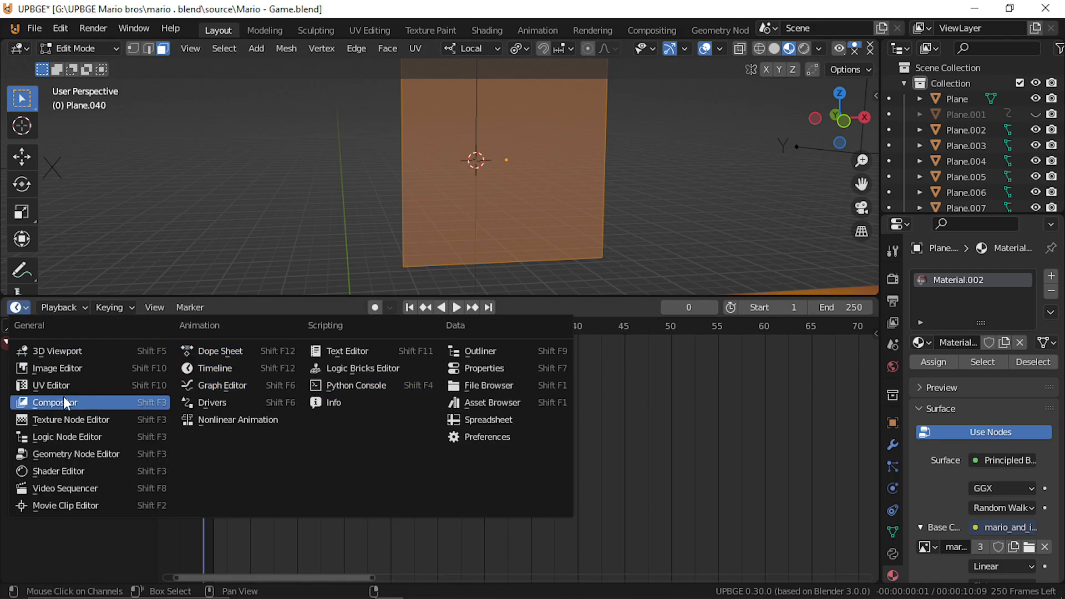
left_click(76, 383)
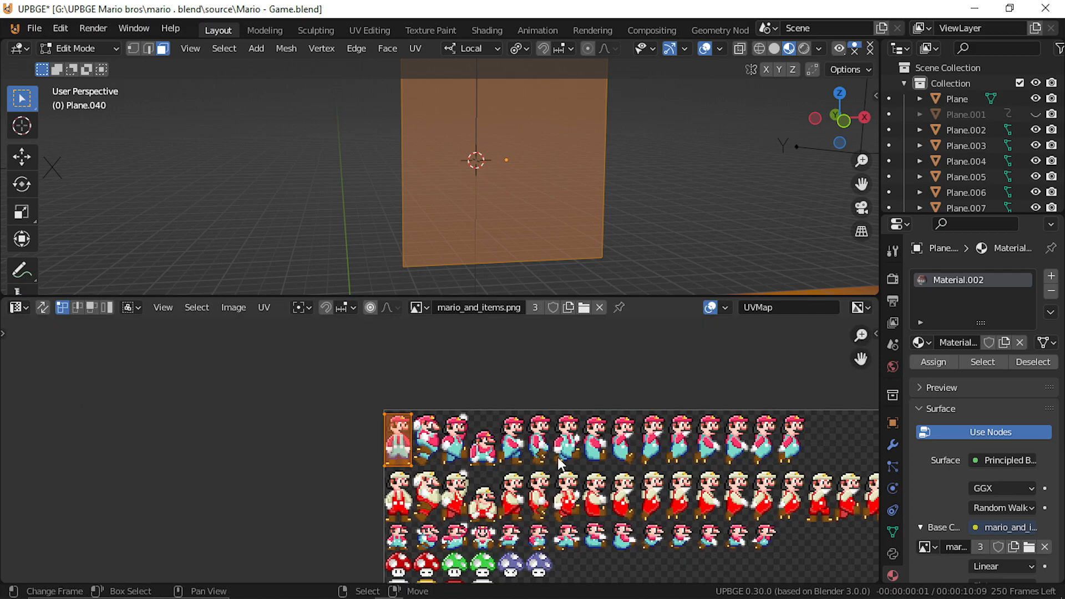
key("space")
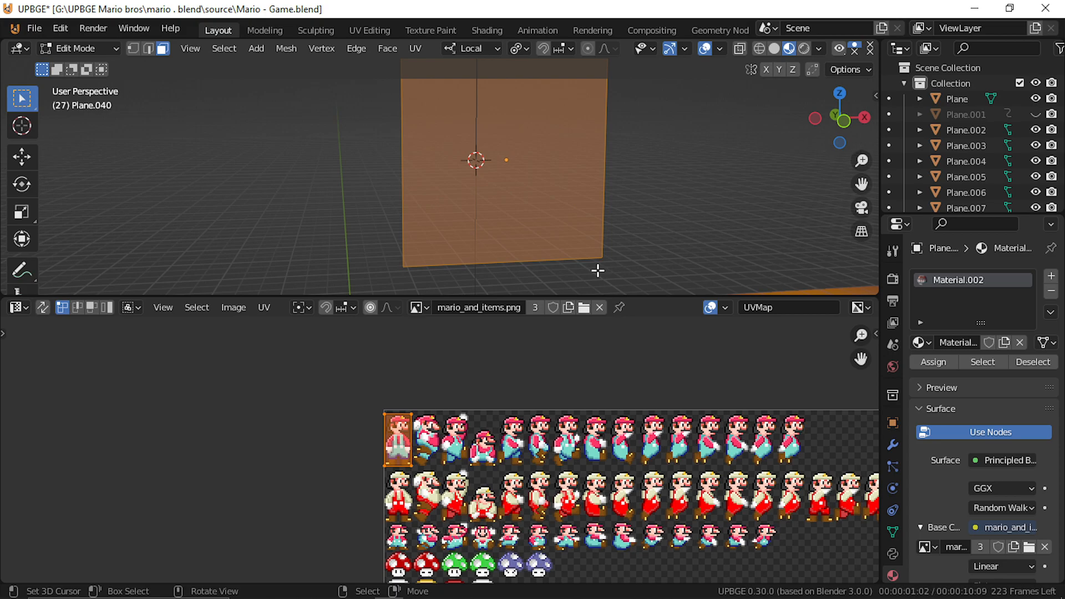
key("Escape")
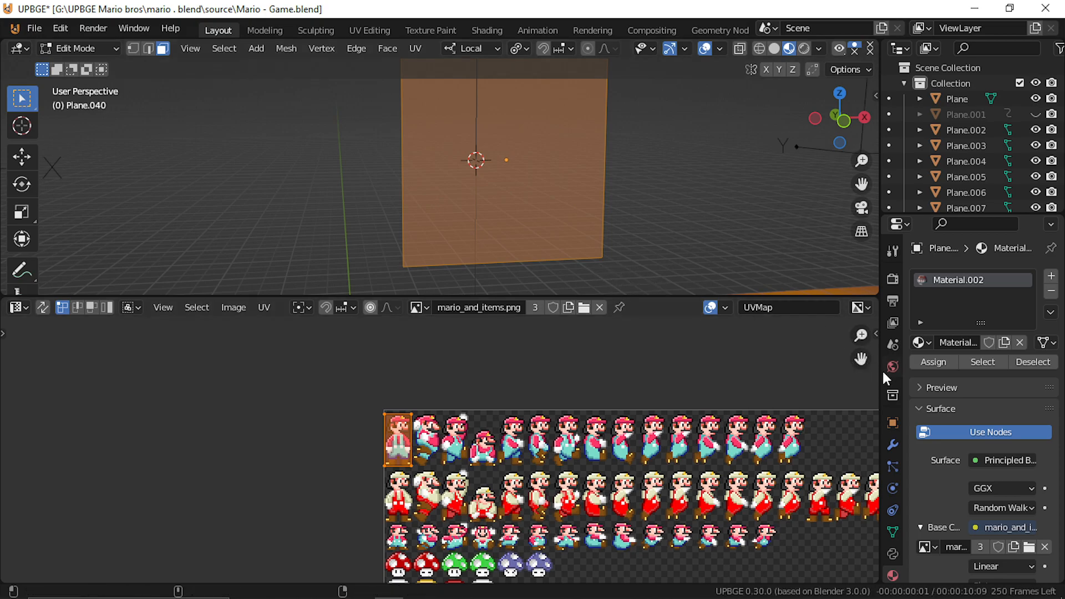
Step: Leave mesh editing and remove the plane's material slot
left_click(932, 368)
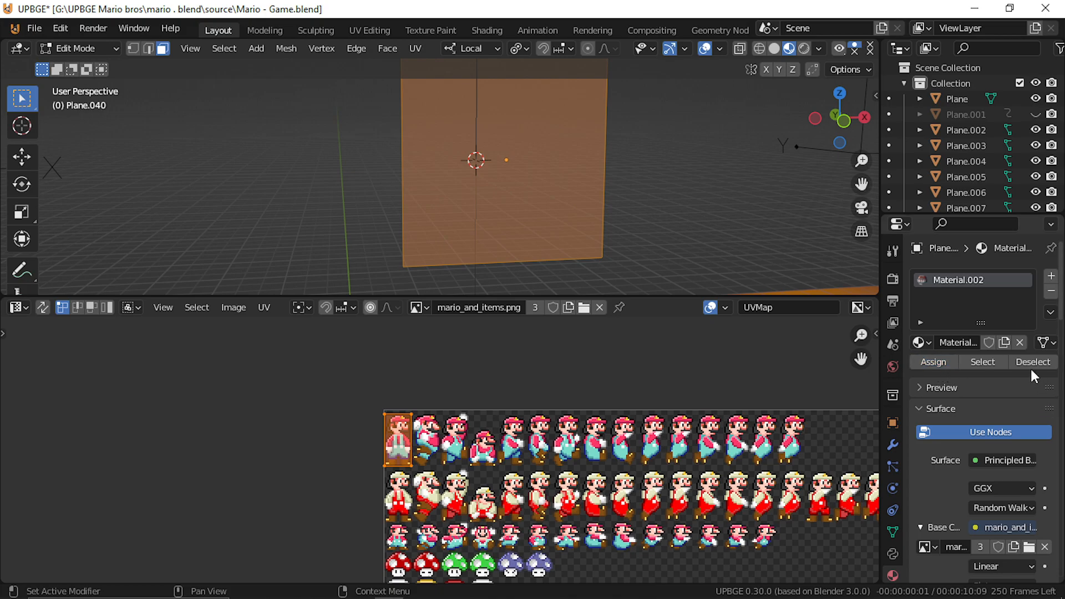
left_click(1051, 292)
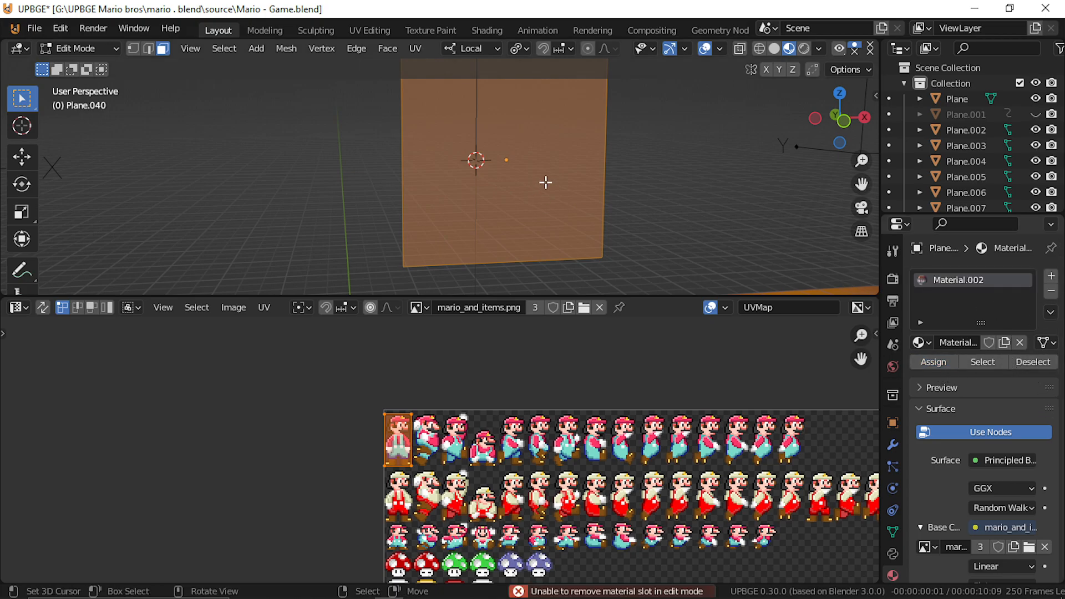
key("Tab")
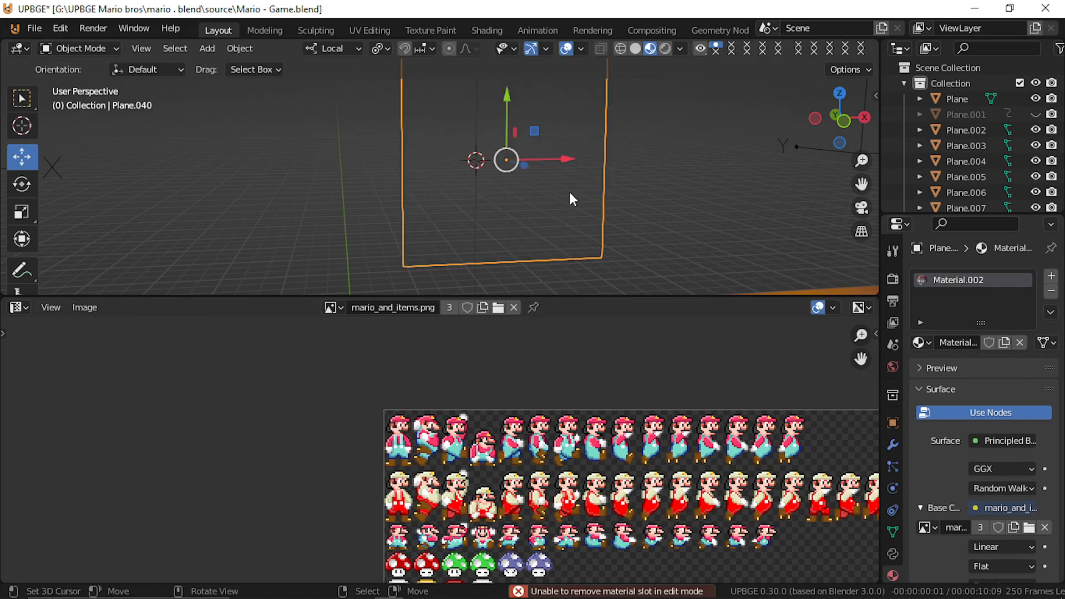
left_click(1051, 291)
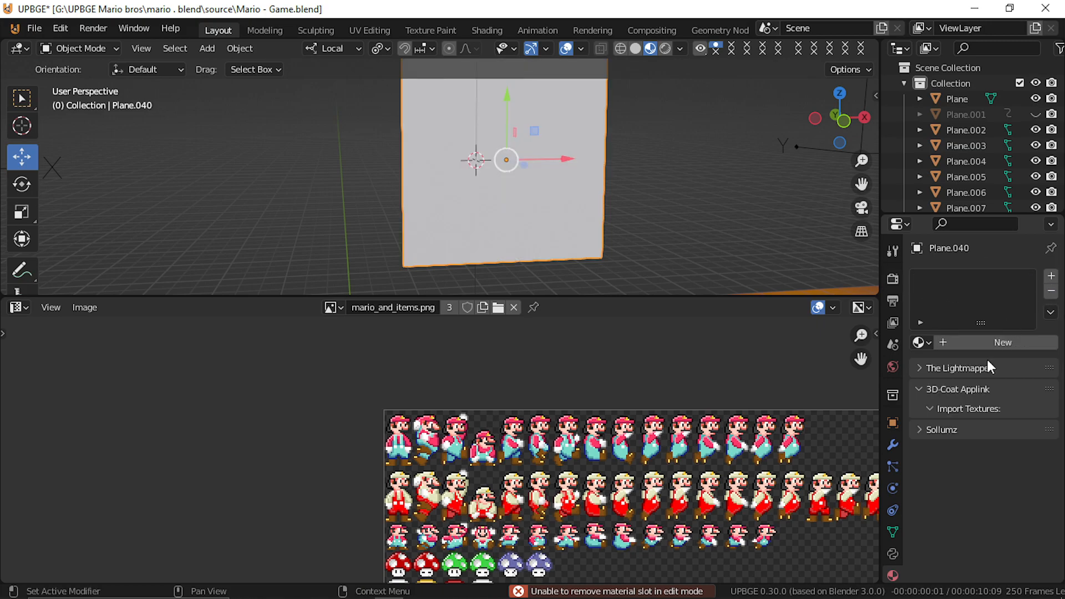
Step: Create a fresh material on the plane and name it "new"
left_click(986, 343)
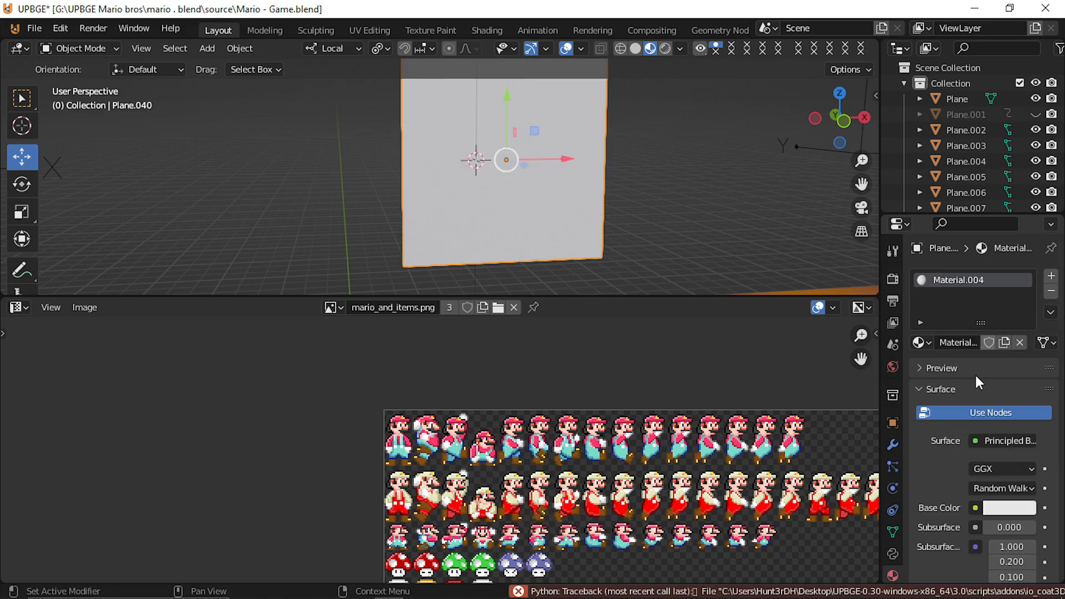
double_click(975, 280)
type("new")
key("Return")
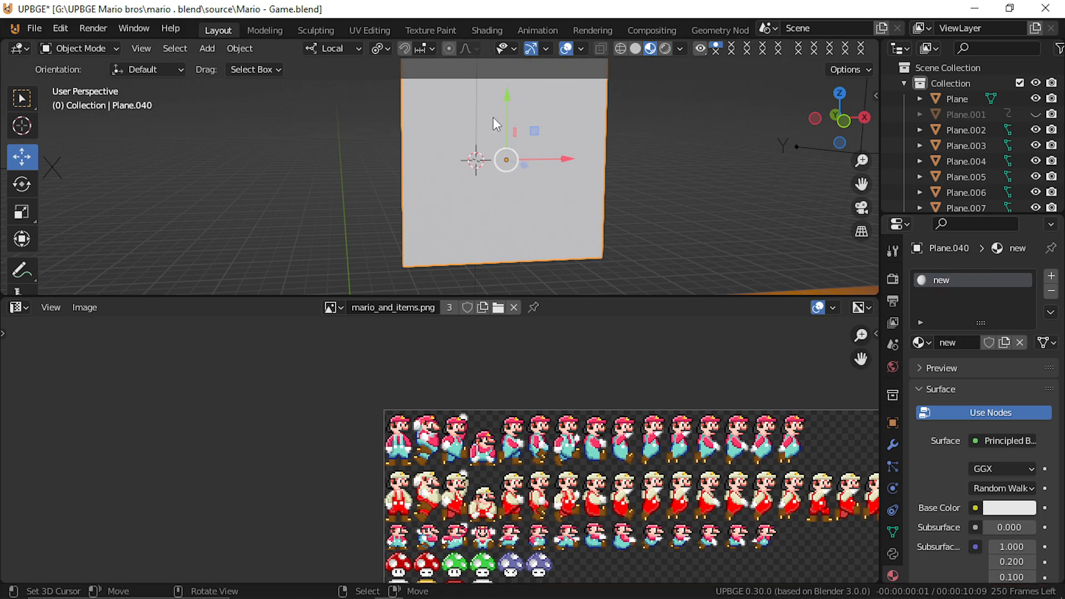
Step: Show the Shader Editor and add a Texture Coordinate, Mapping and Image Texture setup to the Principled BSDF's base color
scroll(966, 536, "down", 5)
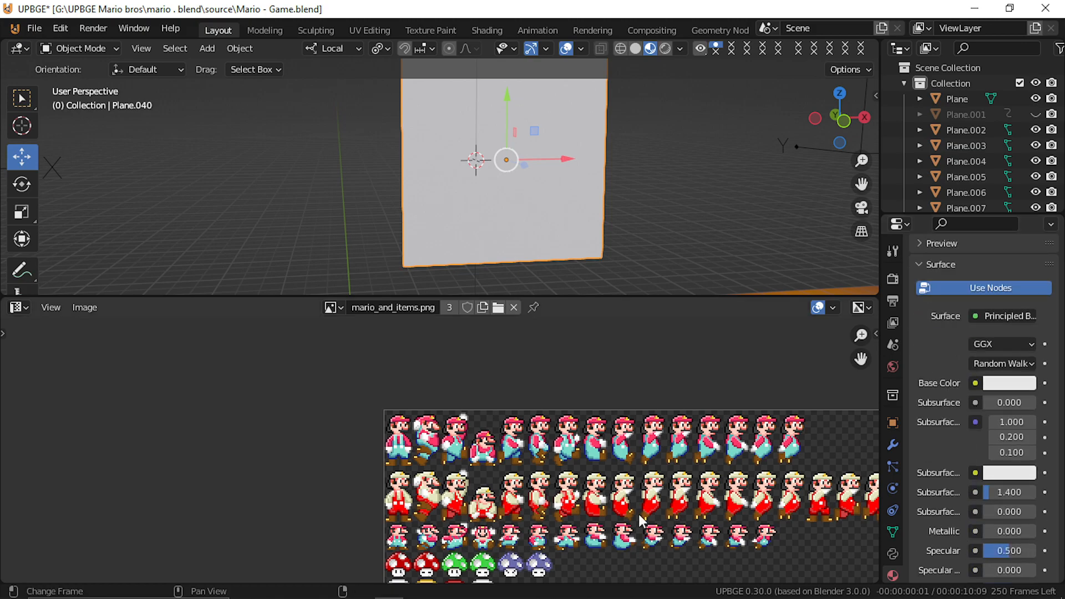
left_click(17, 309)
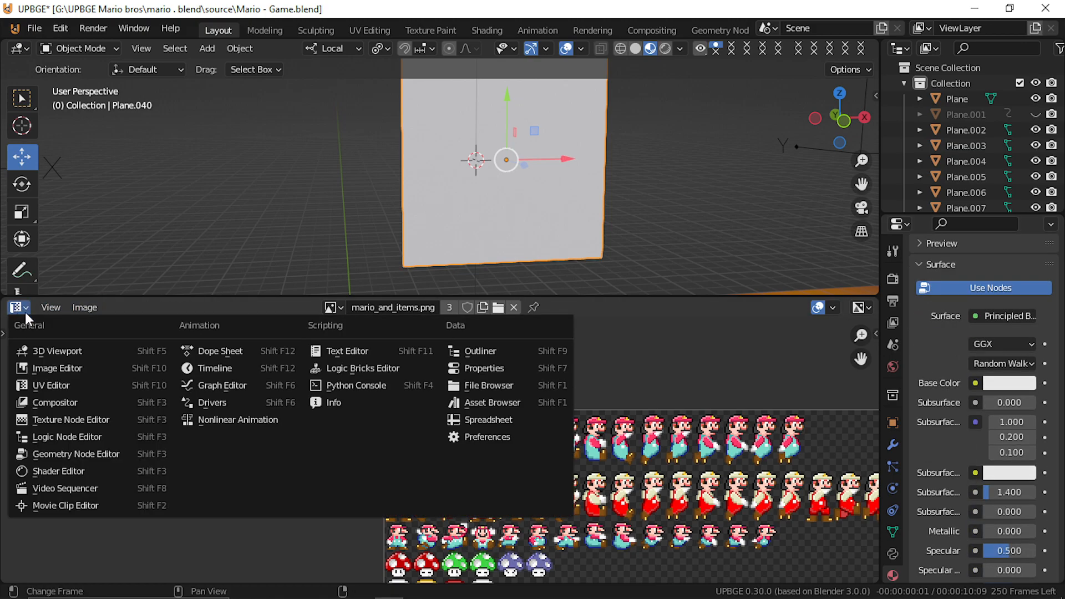
left_click(117, 473)
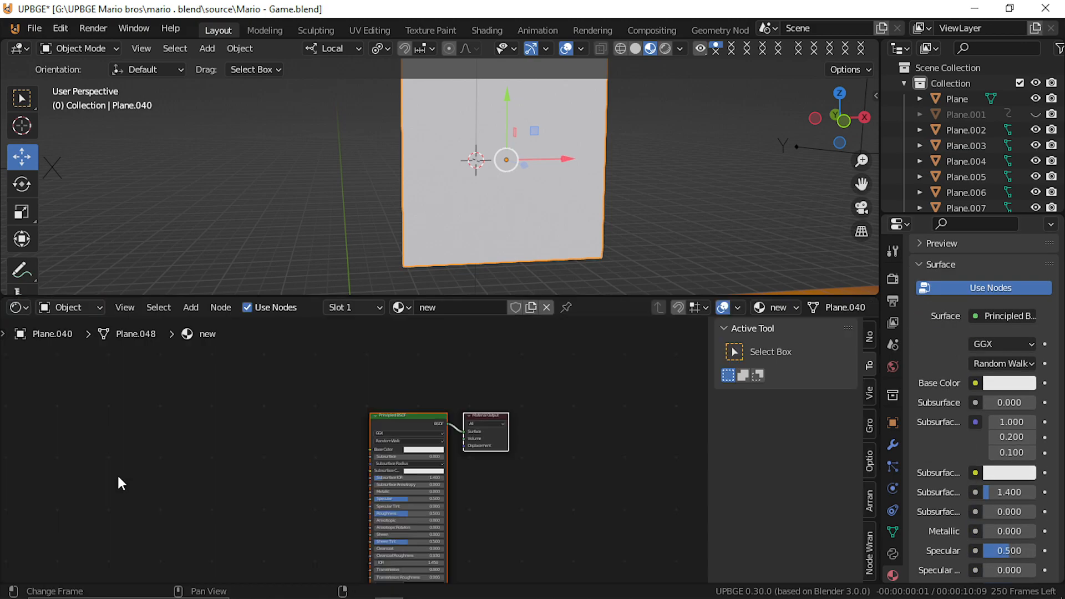
left_click(415, 425)
key("ctrl+t")
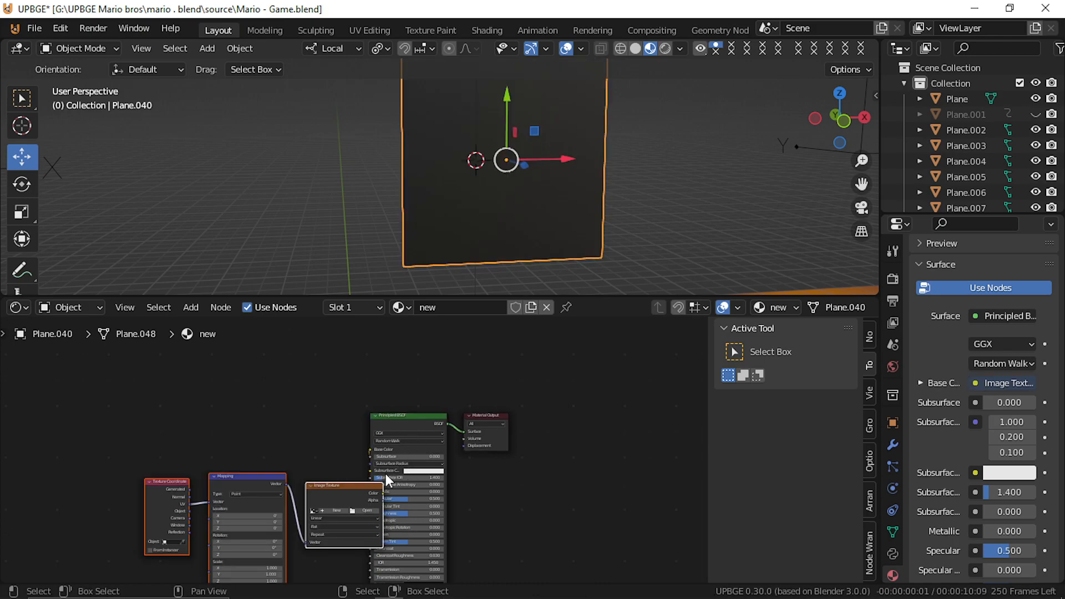
left_click_drag(311, 501, 261, 464)
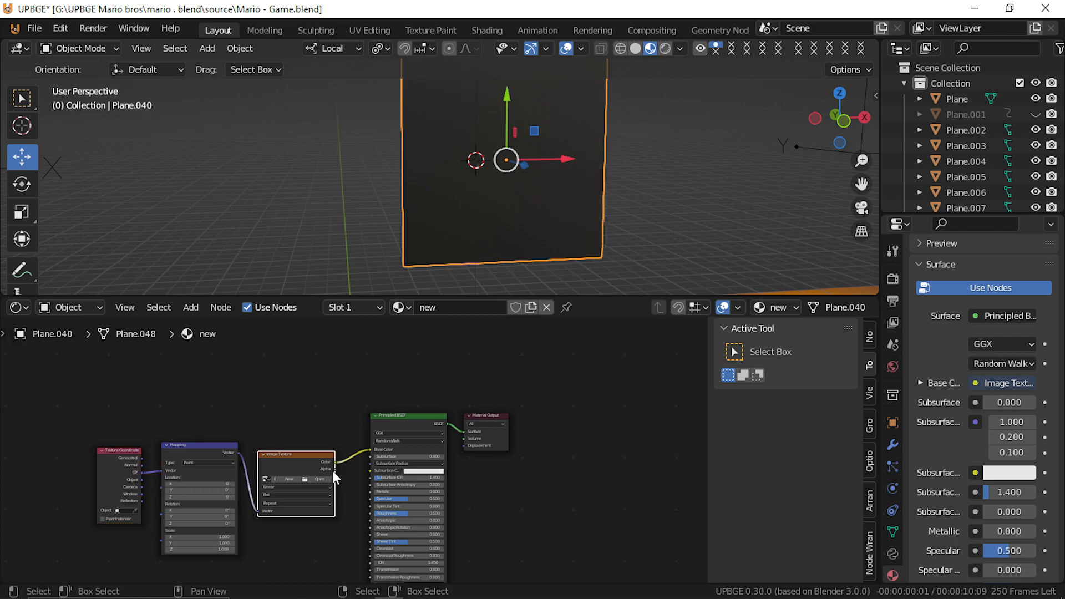
Step: Connect the Image Texture's alpha to the Principled BSDF's alpha and assign mario_and_items.png to the texture node
left_click_drag(334, 469, 377, 517)
scroll(374, 477, "up", 2)
middle_click_drag(308, 473, 335, 534)
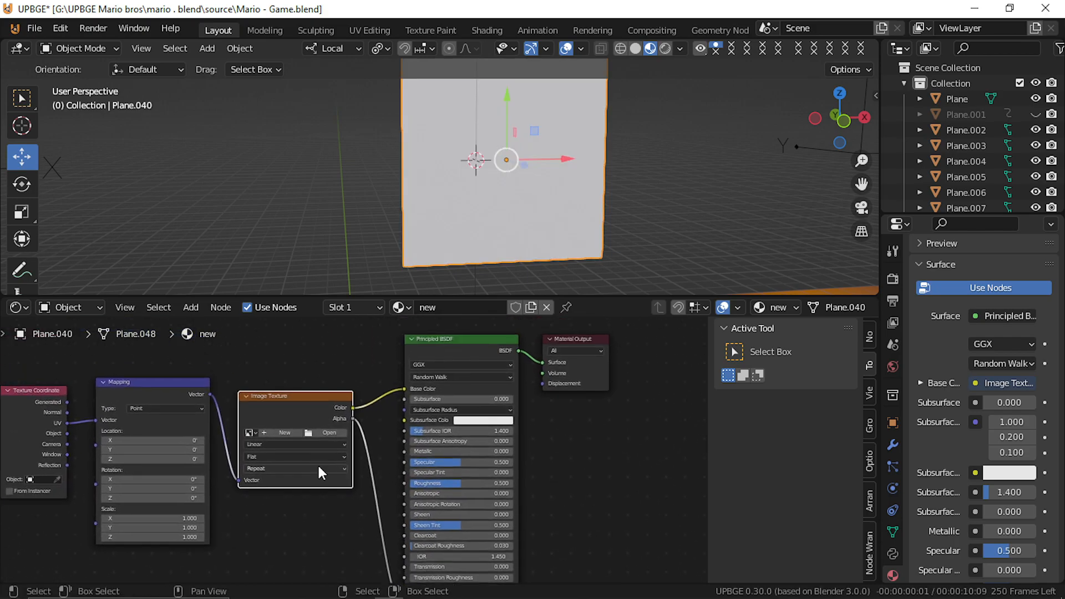
left_click(252, 432)
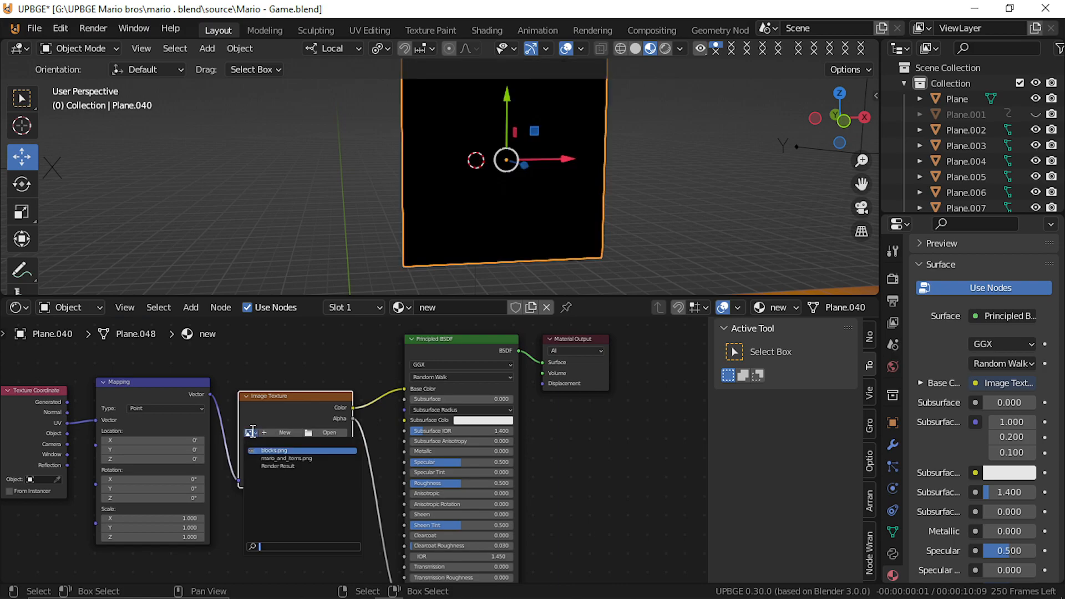
left_click(287, 458)
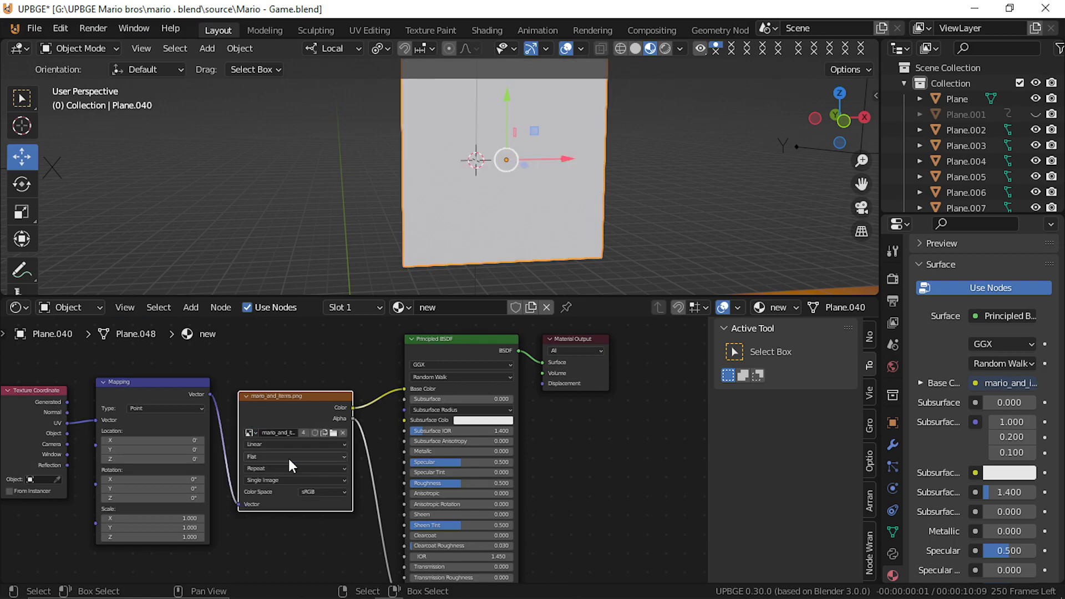
Step: Set the new material's blend mode to Alpha Blend so the sprite's background turns transparent
scroll(527, 165, "down", 5)
scroll(524, 165, "up", 5)
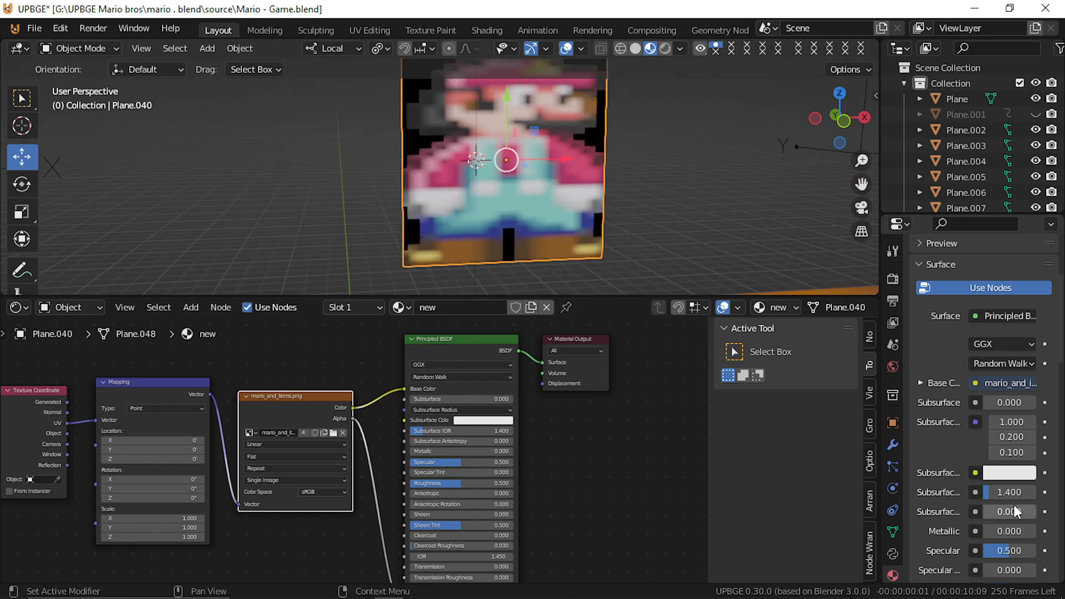
scroll(1004, 510, "down", 5)
scroll(998, 518, "down", 15)
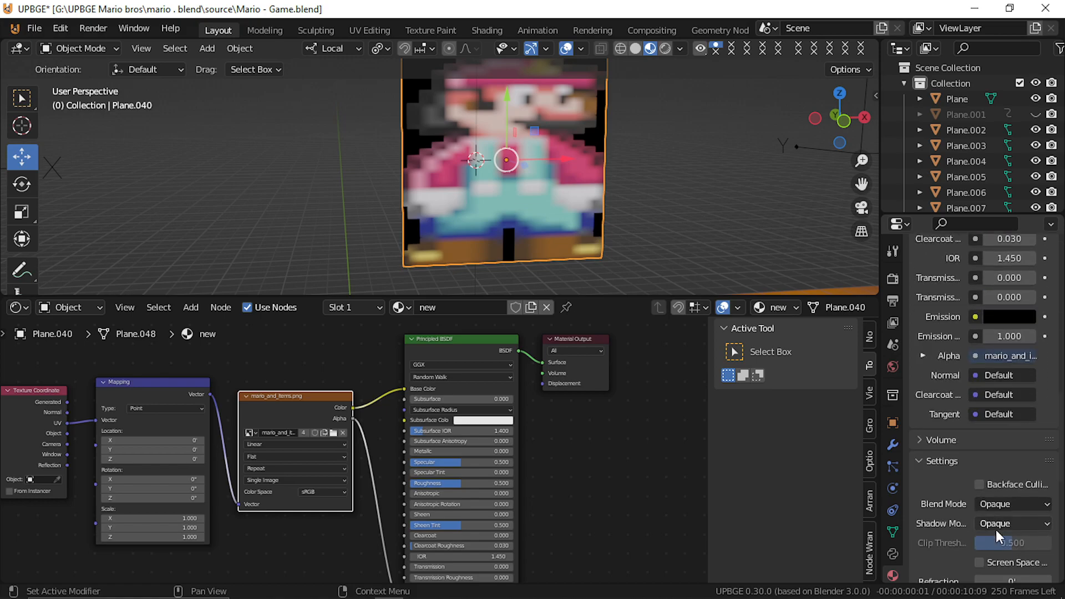
left_click(1015, 473)
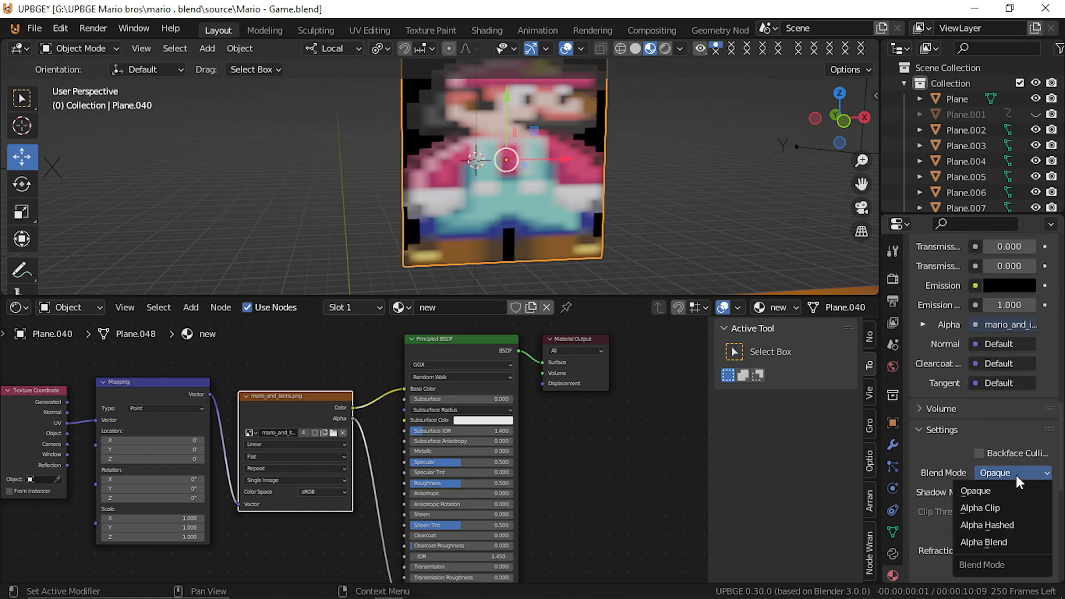
left_click(1021, 539)
scroll(562, 175, "down", 6)
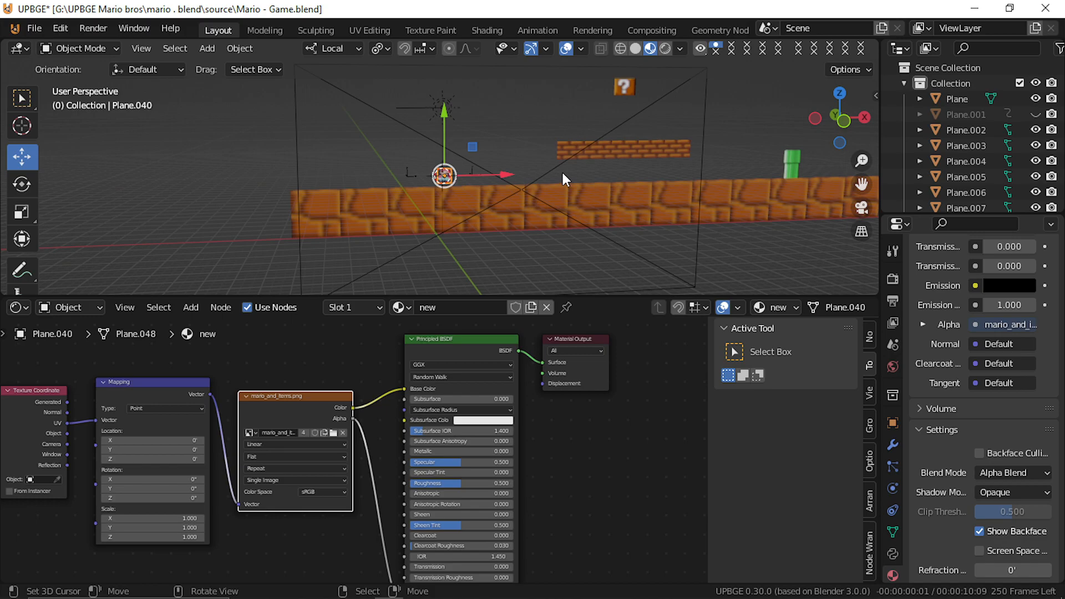
key("KP_Decimal")
key("shift+grave")
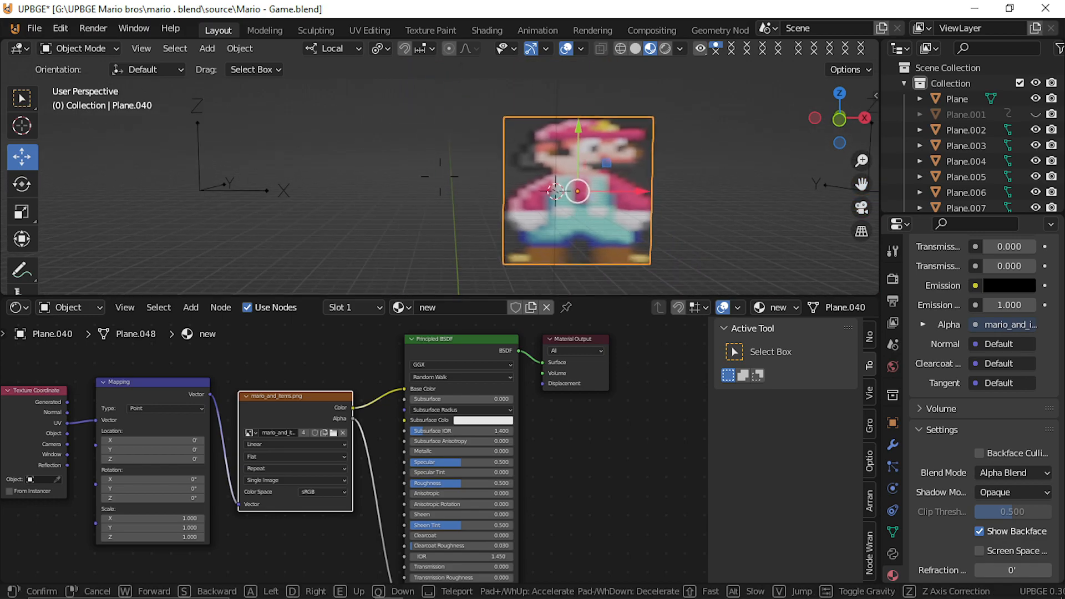
key("Return")
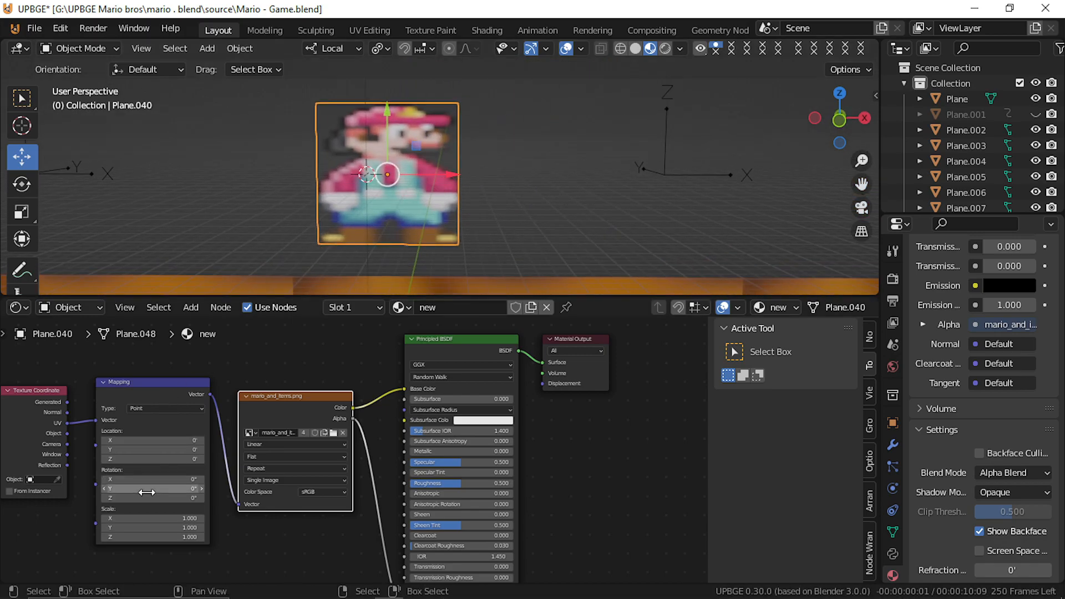
Step: Try shifting the sprite on the plane by changing the Mapping node's X location
left_click(150, 441)
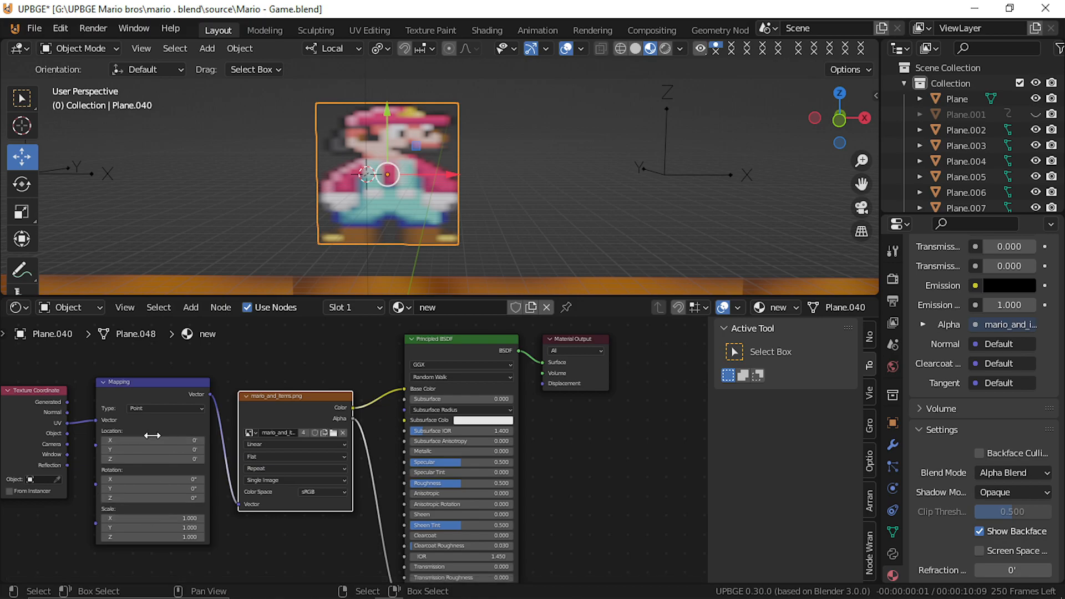
type("3.3")
key("Return")
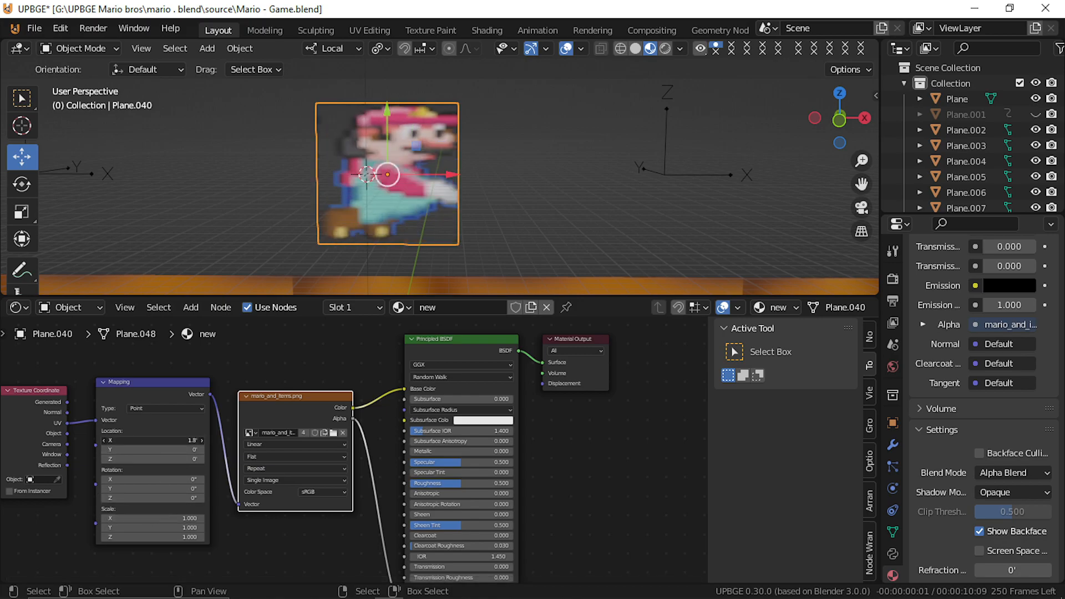
mouse_move(150, 441)
left_mouse_down()
mouse_move(188, 441)
mouse_move(138, 441)
mouse_move(189, 440)
mouse_move(155, 440)
mouse_move(165, 438)
left_mouse_up()
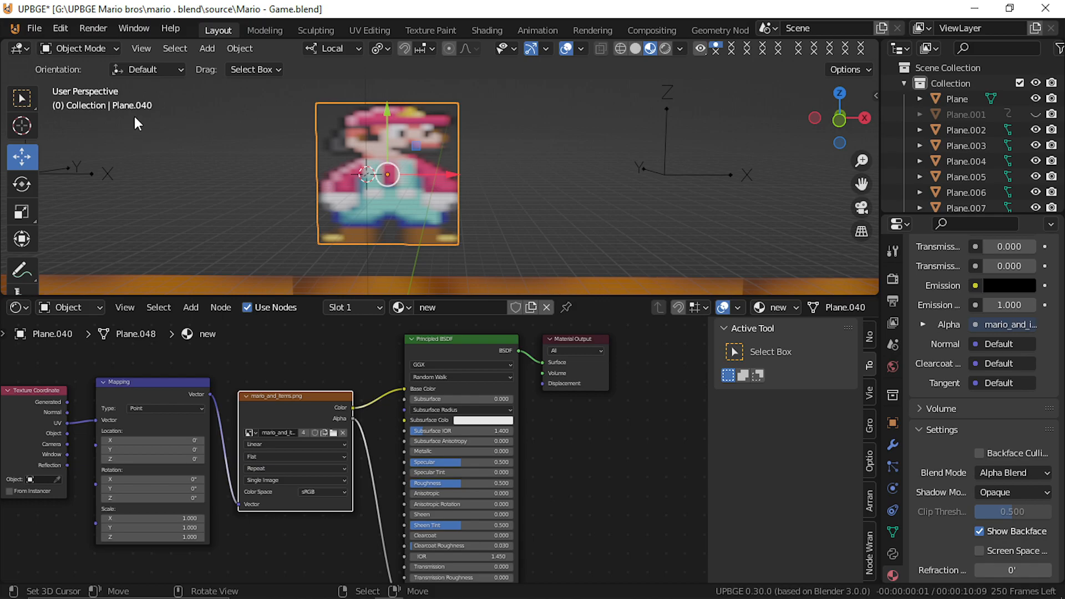
Step: Insert a keyframe for the Mapping node's location of 0 on frame 1
key("Right")
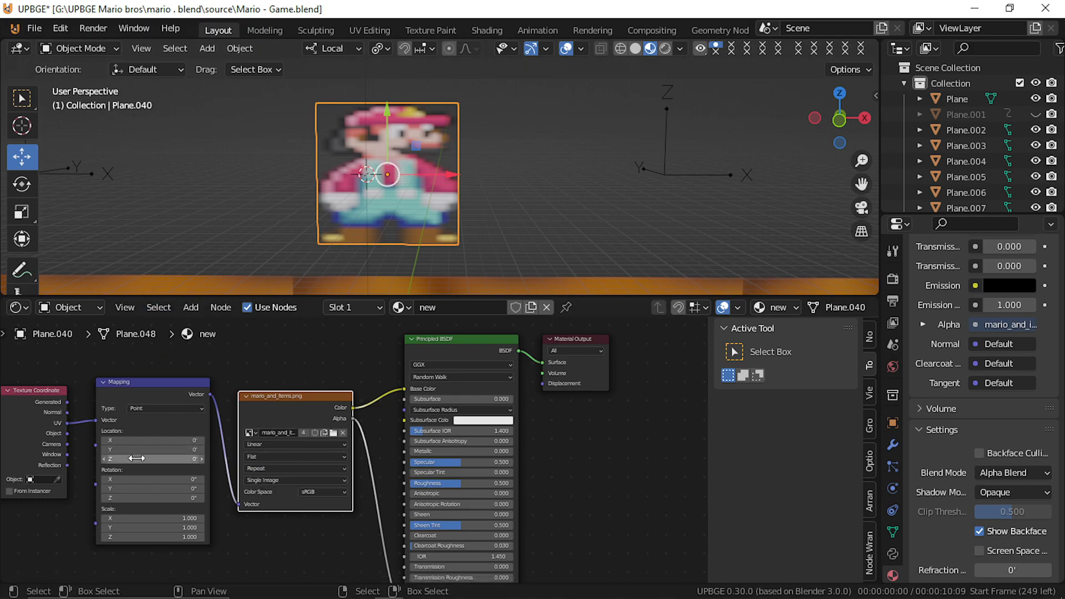
key("i")
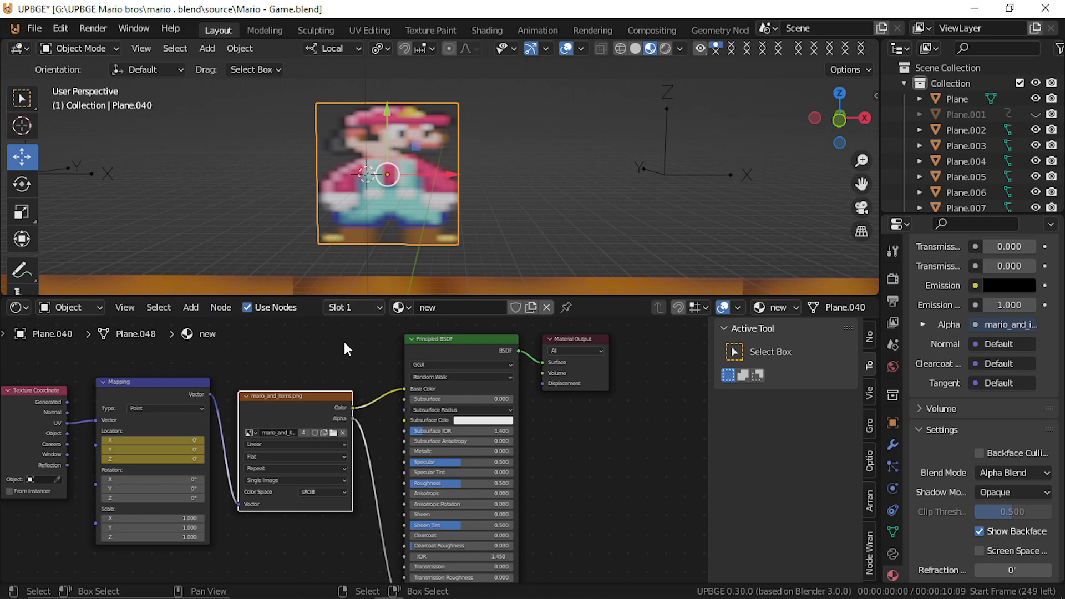
Step: Run the game preview to check how the Mario plane looks in play, and stop it again
key("p")
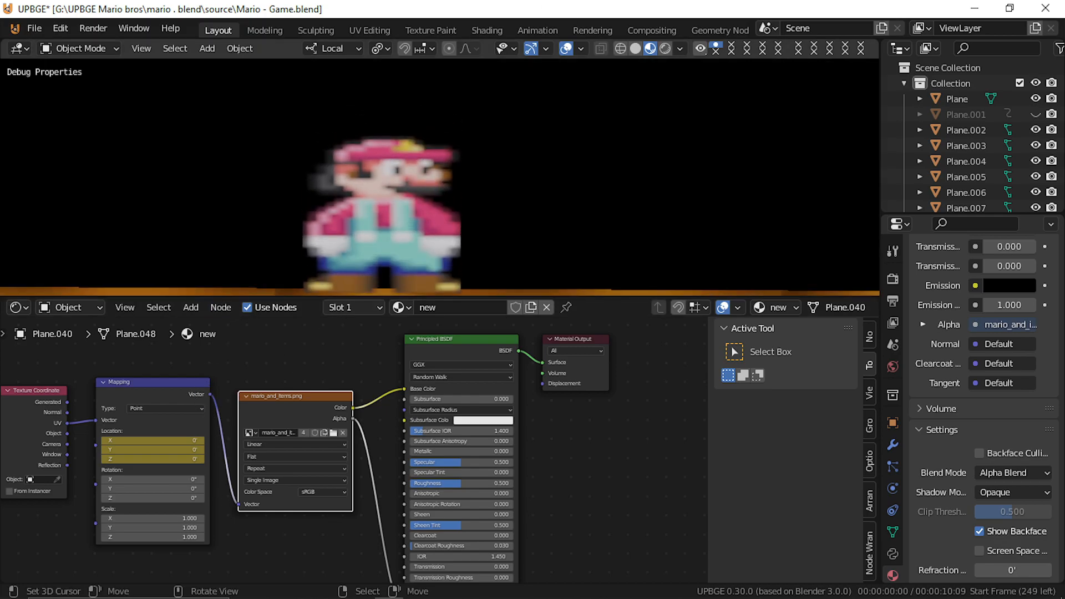
key("Escape")
key("p")
key("Escape")
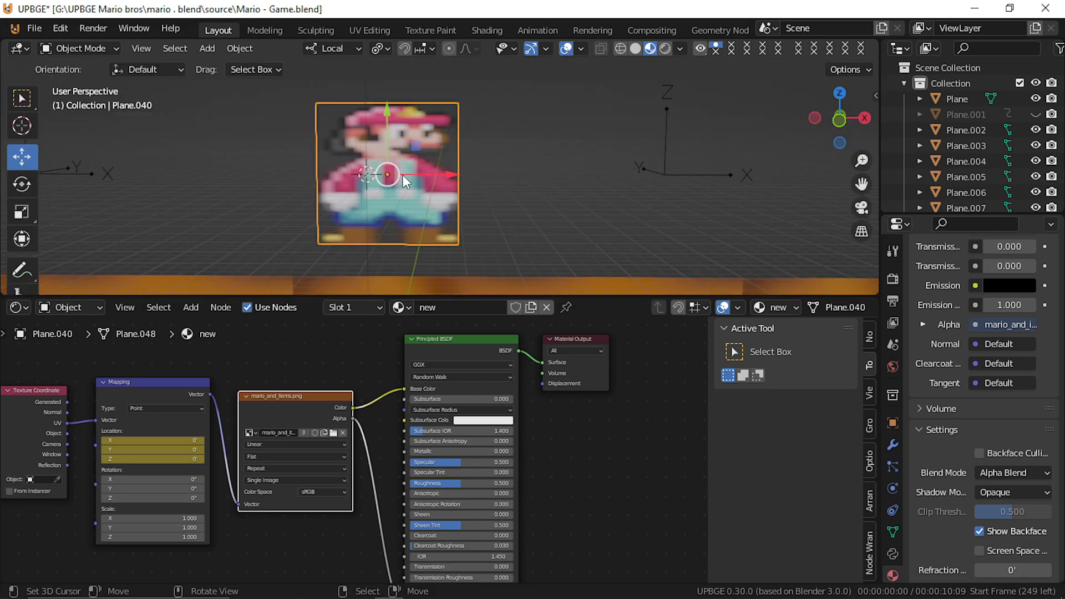
scroll(404, 173, "down", 14)
scroll(408, 166, "up", 14)
scroll(409, 168, "down", 9)
scroll(410, 167, "up", 8)
Step: Go to frame 3 and shift the Mapping node's X location to 0.65 feet to reach another Mario pose
key("space")
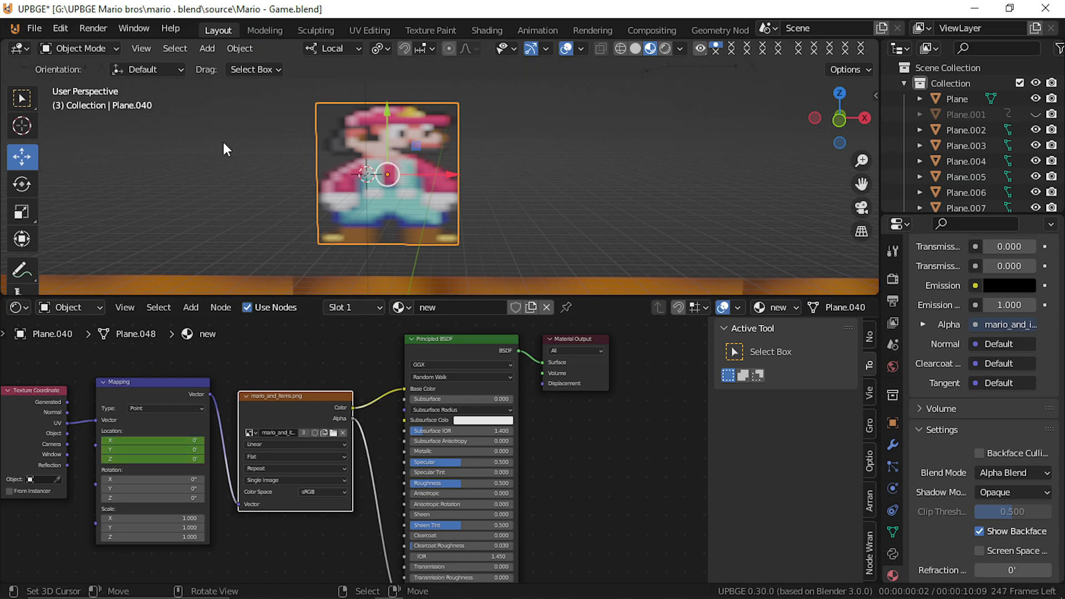
key("Escape")
key("space")
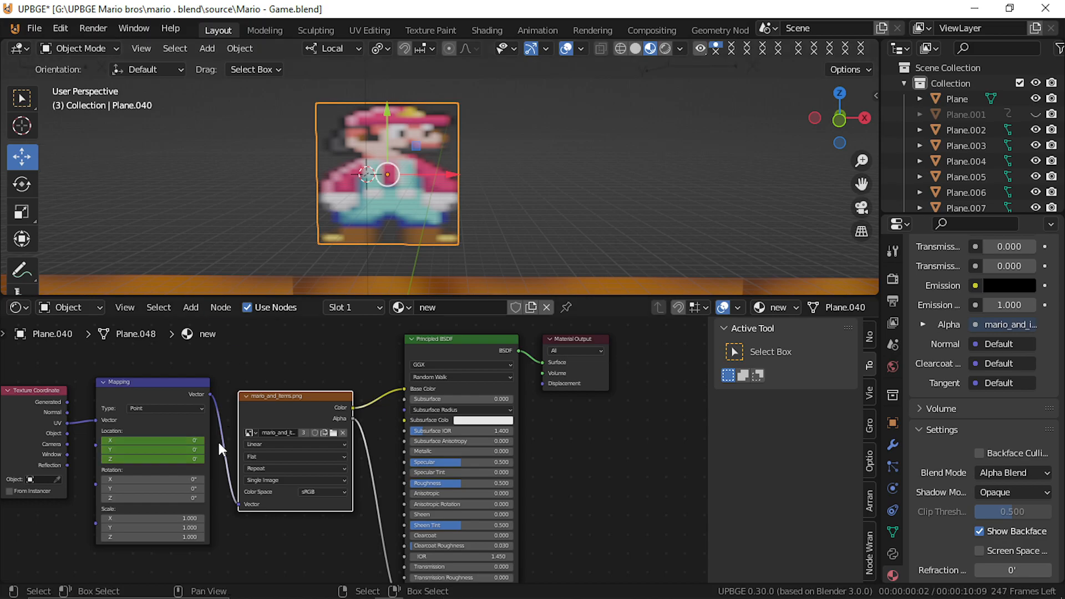
left_click(200, 440)
left_click(200, 439)
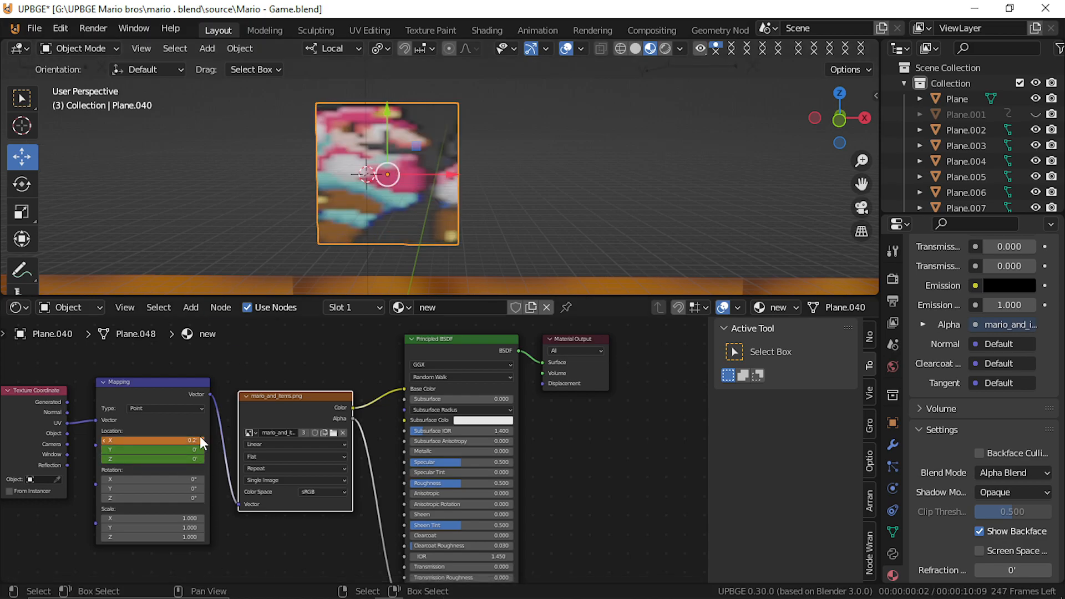
left_click(201, 439)
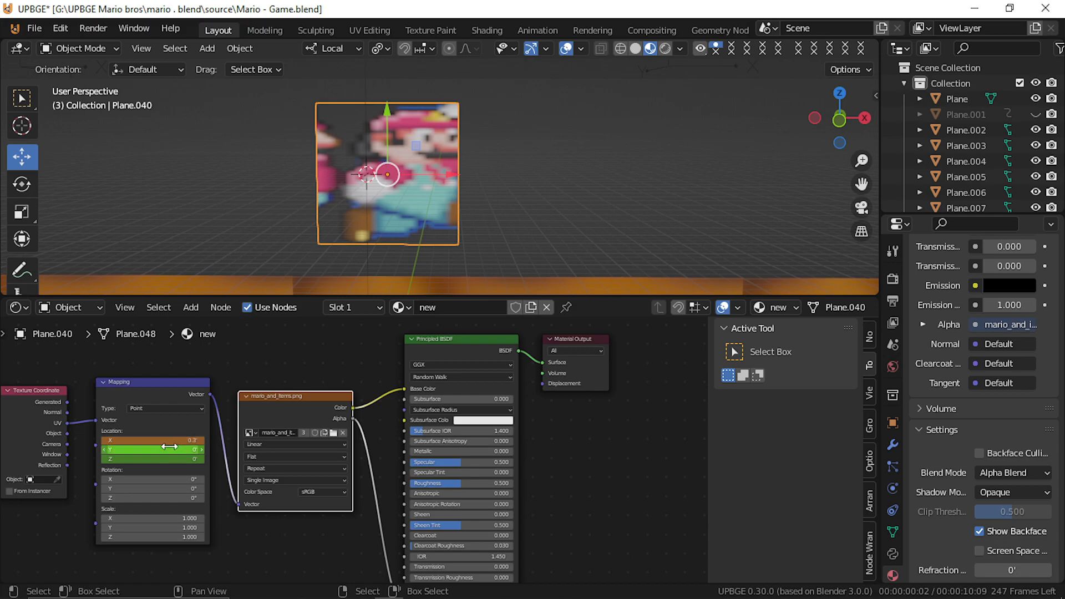
left_click(200, 439)
left_click_drag(189, 440, 234, 440)
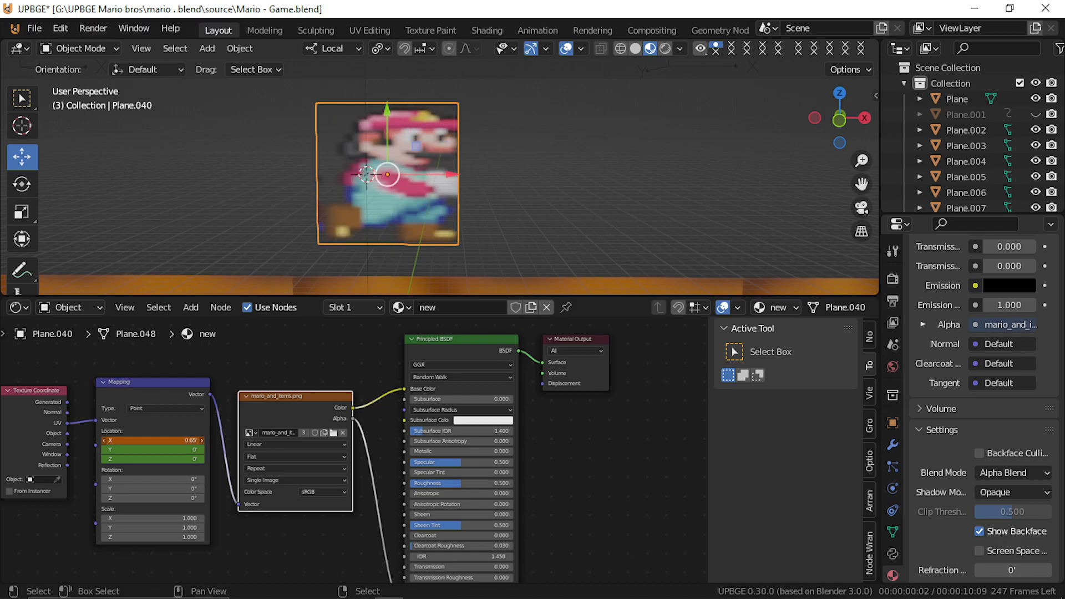
Step: Set the Mapping node's X location to 0.66 feet and keyframe the location on frame 3
scroll(172, 464, "up", 4)
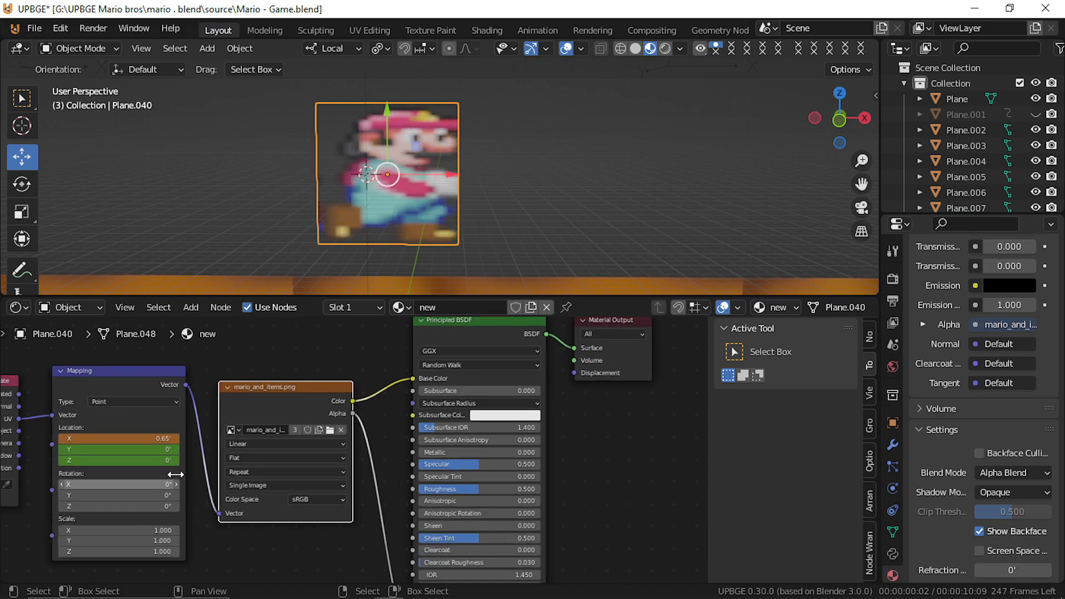
middle_click_drag(154, 494, 243, 503)
scroll(317, 501, "up", 3)
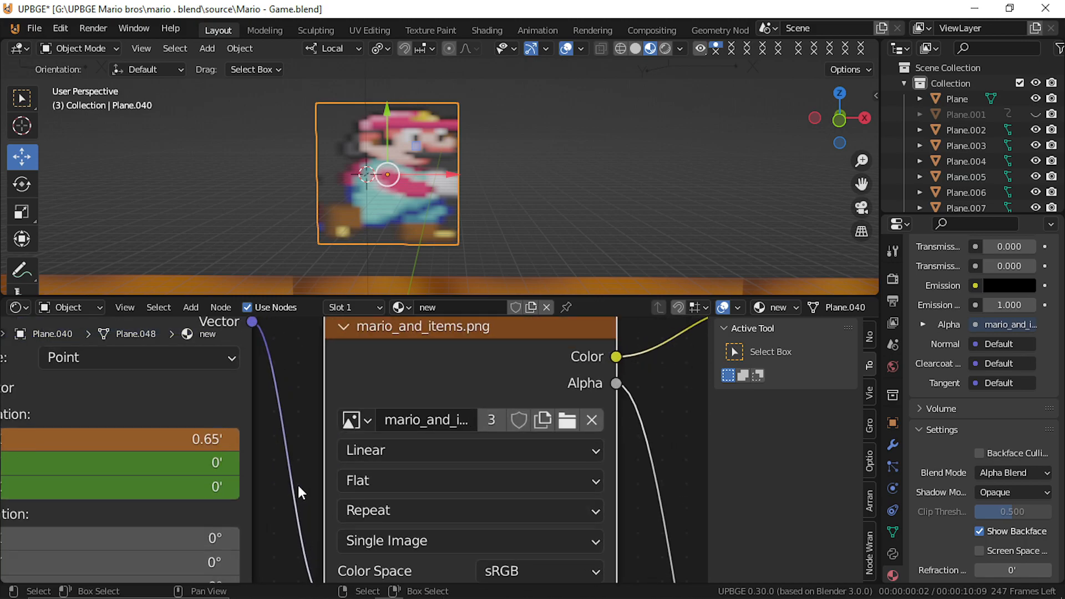
left_click(196, 443)
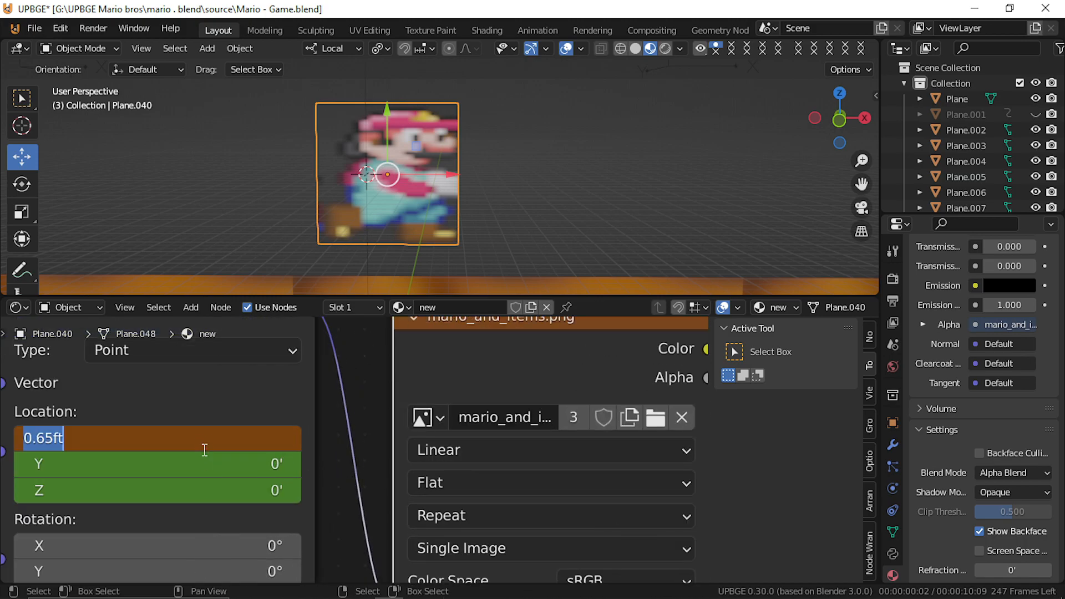
key("Left")
key("Right")
key("Right")
key("Right")
key("Right")
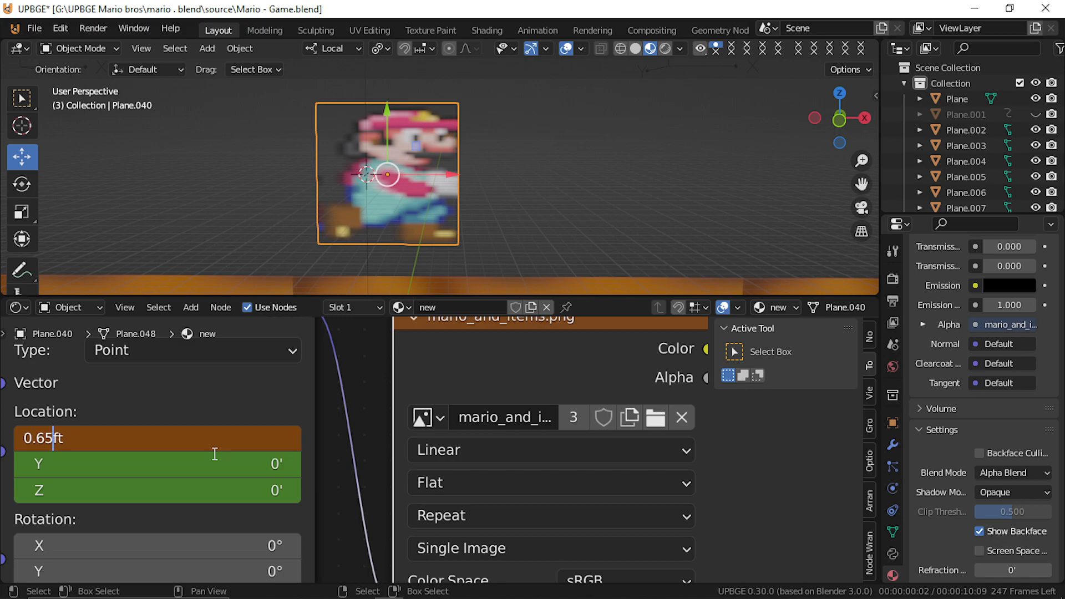
key("BackSpace")
type("6")
key("Return")
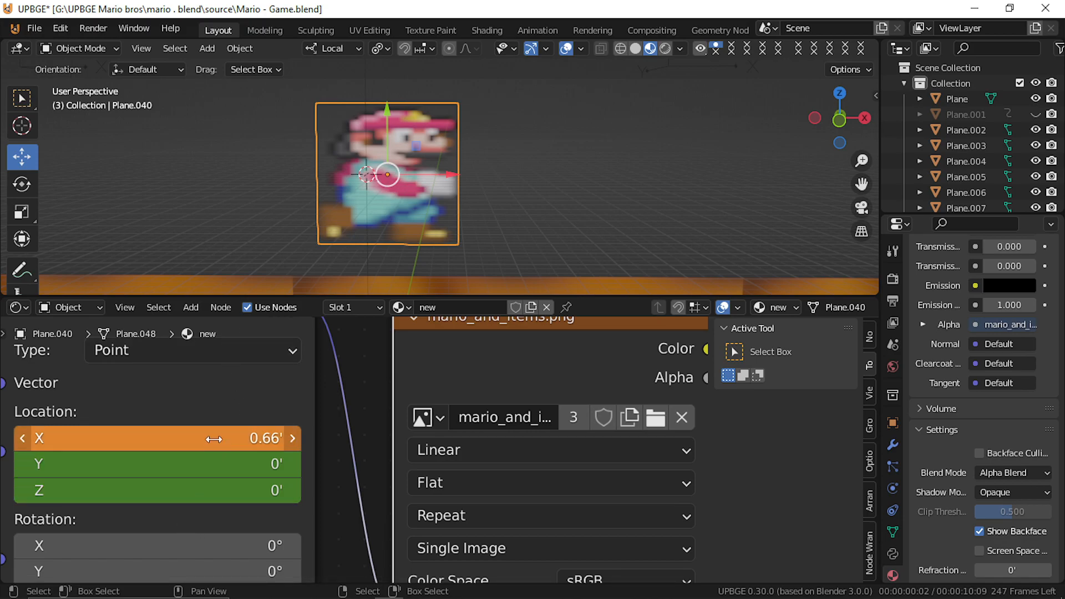
key("i")
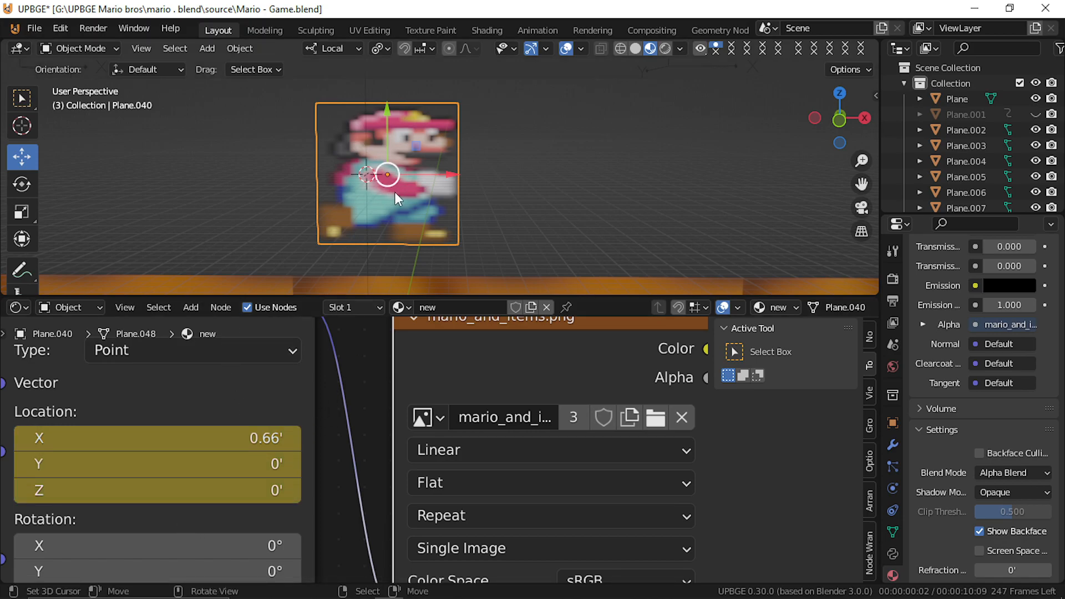
Step: Step back and forth through the first four frames to check how the sprite pose changes
key("Left")
key("Left")
key("Right")
key("Right")
key("Left")
key("Right")
key("Left")
key("Right")
key("Right")
key("Left")
key("Left")
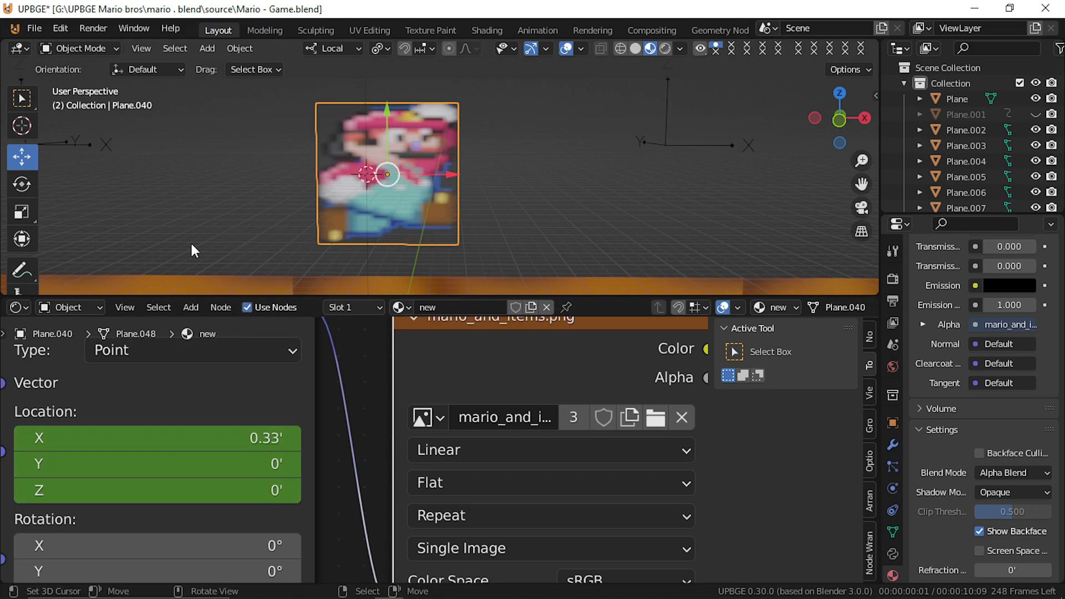
key("Right")
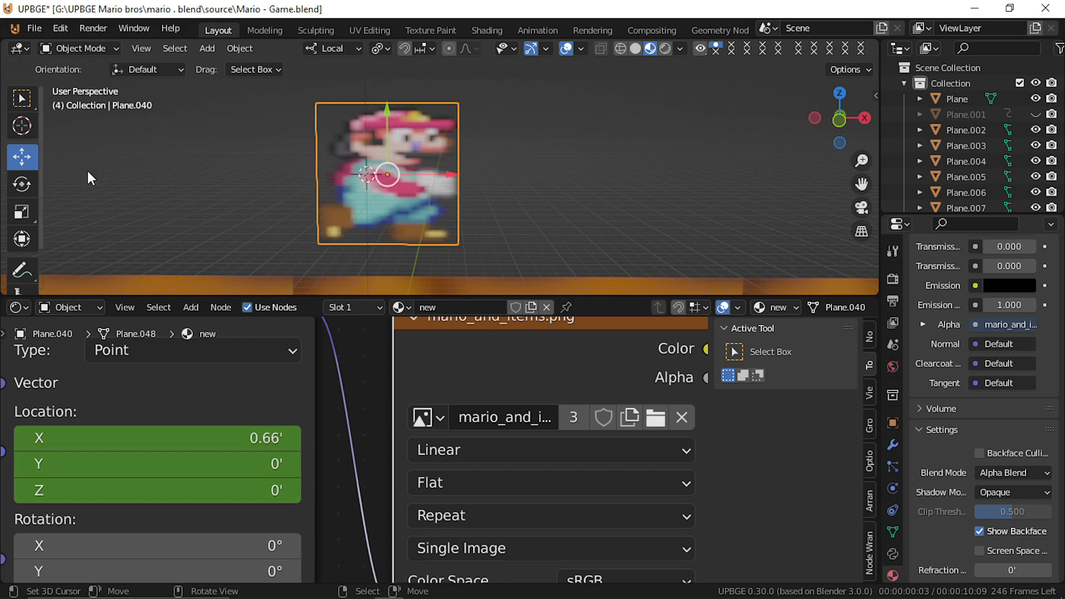
key("Left")
key("Left")
key("Right")
key("Right")
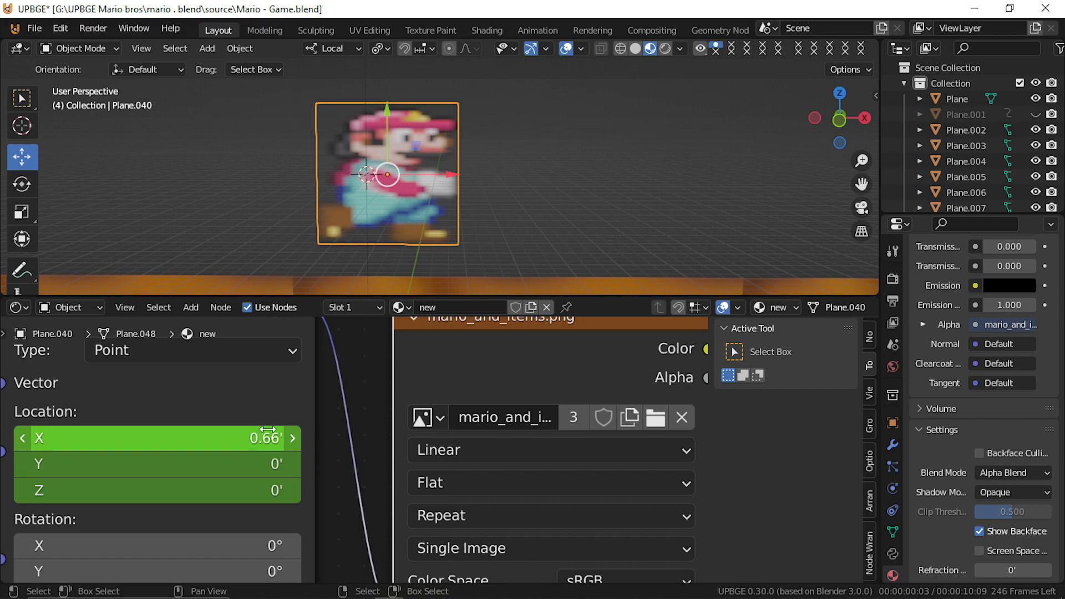
Step: On frame 4, try shifting the Mapping node's X location to 0.84 feet and on to 0.86 feet
left_click_drag(270, 439, 369, 438)
key("Escape")
left_click_drag(270, 438, 316, 438)
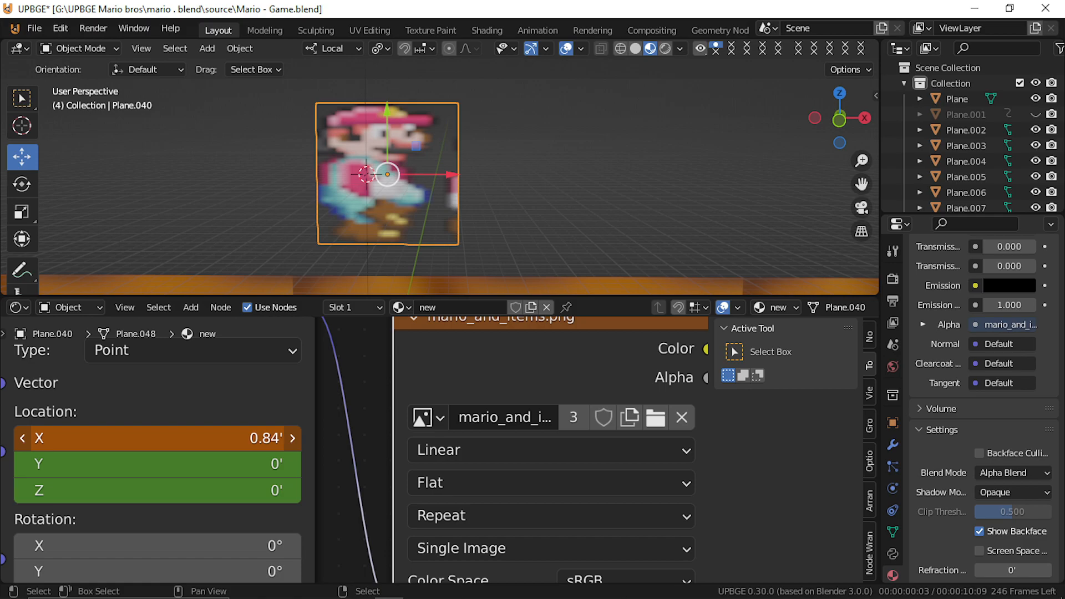
left_click(256, 438)
left_click(192, 447)
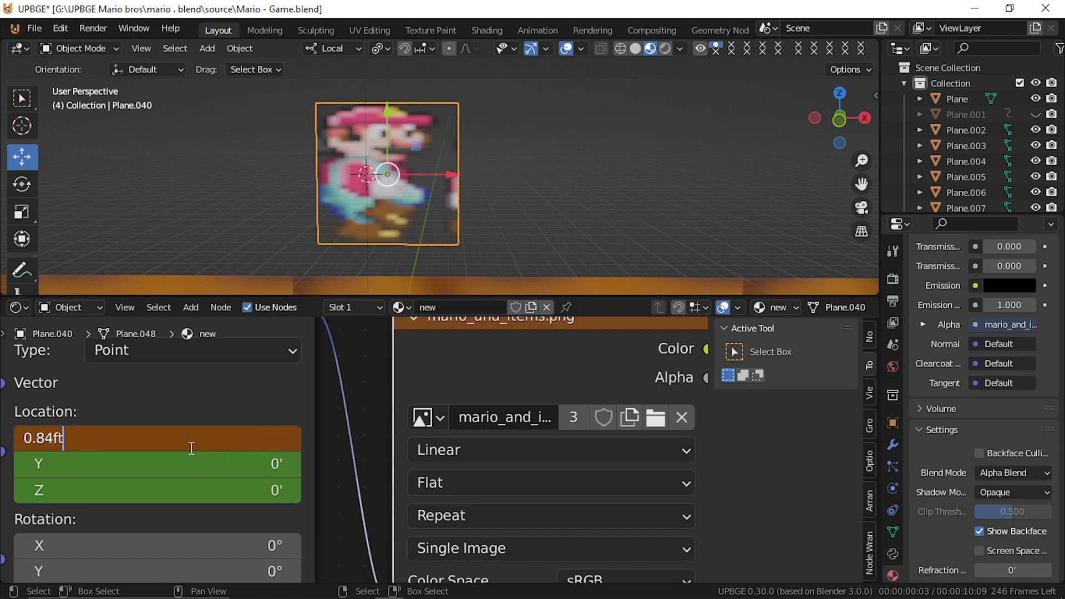
key("Left")
key("Left")
key("BackSpace")
type("6")
key("Return")
Step: Set the Mapping node's X location back to 0.84 feet on frame 4
left_click(215, 438)
key("Left")
key("Right")
key("Right")
key("Right")
key("Right")
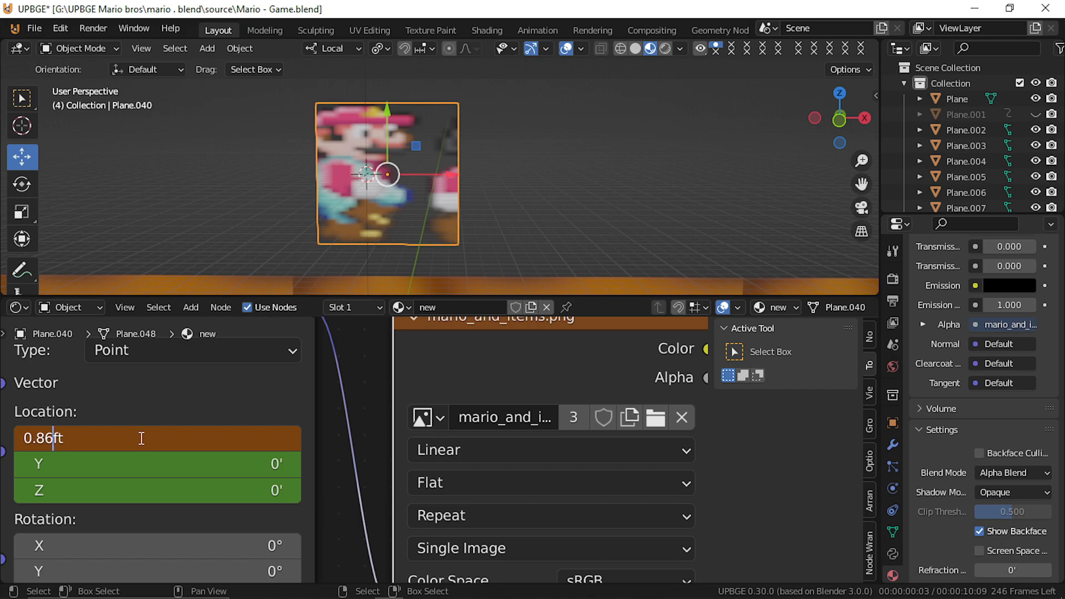
key("BackSpace")
type("4")
key("Return")
Step: Set the Mapping node's X location to 0.82 feet and keyframe the location on frame 4
left_click(153, 434)
key("Left")
key("Right")
key("Right")
key("Right")
key("Right")
key("BackSpace")
type("2")
key("Return")
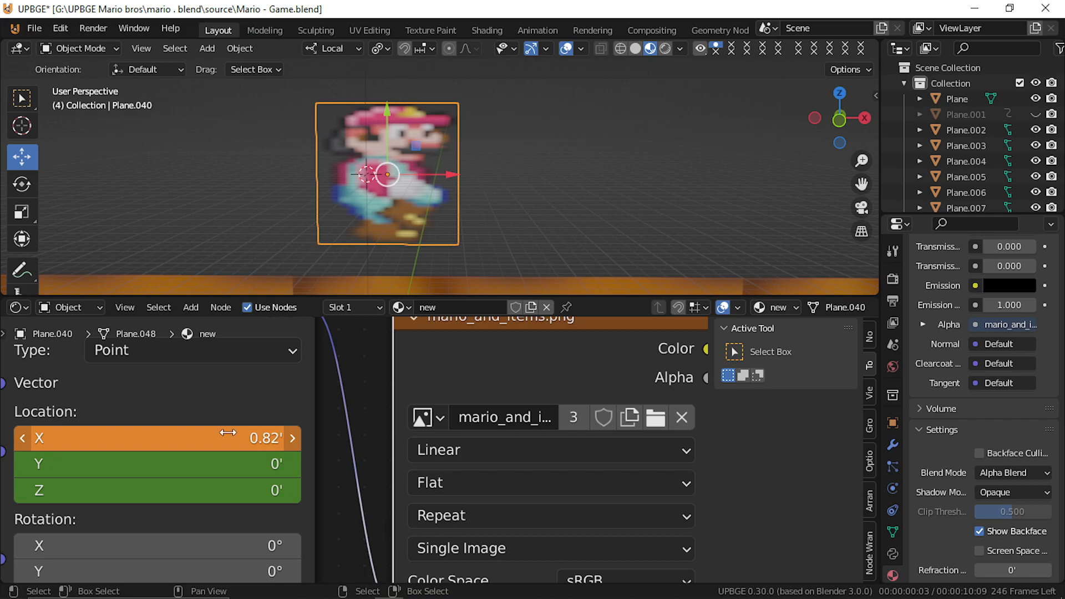
key("i")
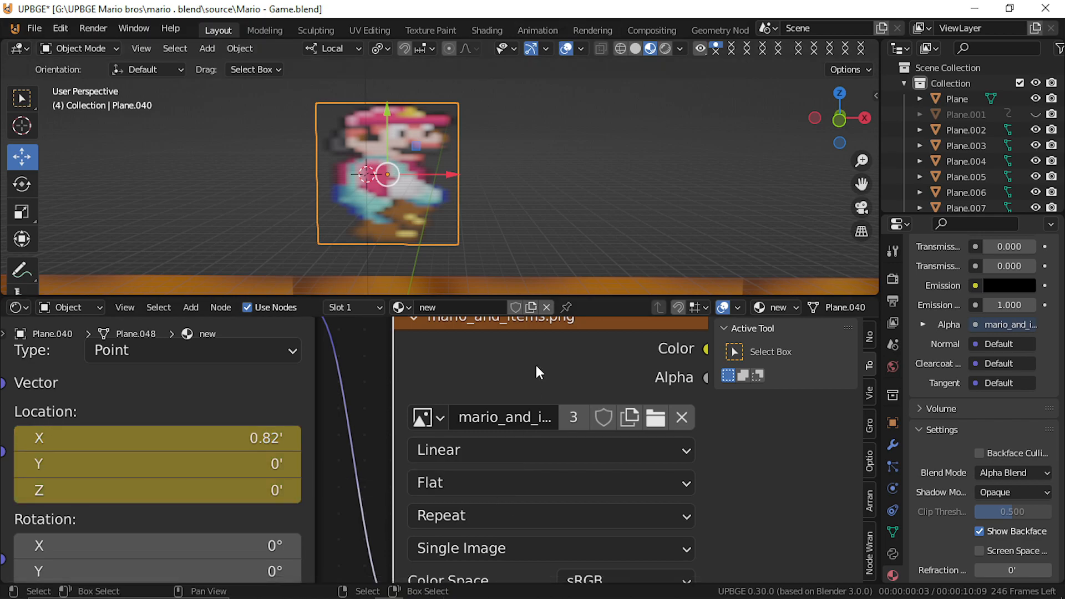
Step: Step repeatedly through the keyframed frames to examine Mario's walking motion and the in-between poses
key("Left")
key("Right")
key("Left")
key("Right")
key("Left")
key("Right")
key("Left")
key("Right")
key("Left")
key("Left")
key("Left")
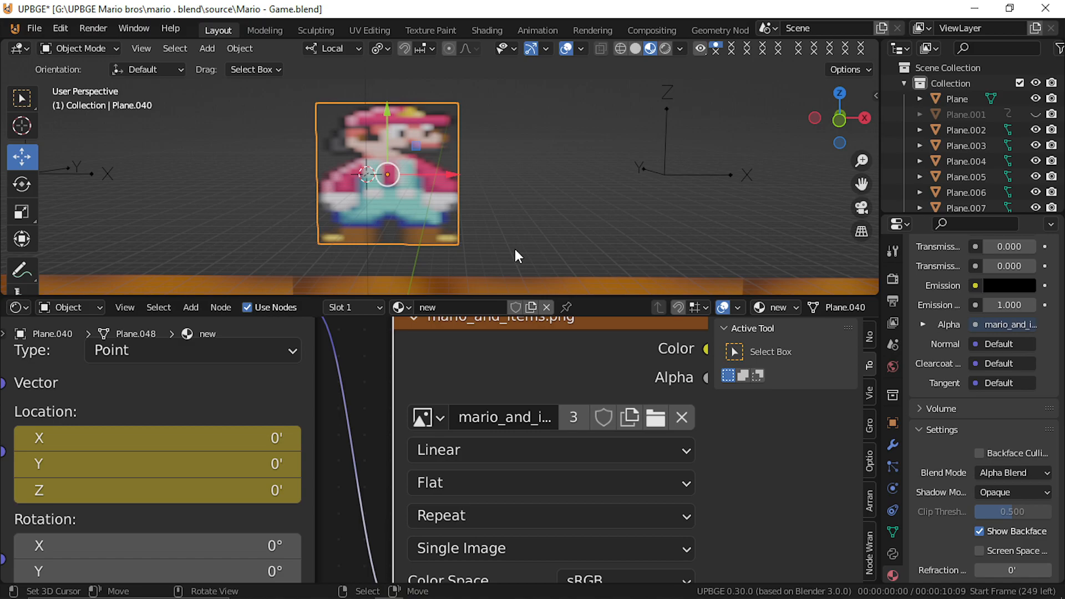
key("Right")
key("Left")
key("Right")
key("Right")
Step: On frame 2, try lowering the Mapping node's X location to 0.149 feet
key("Left")
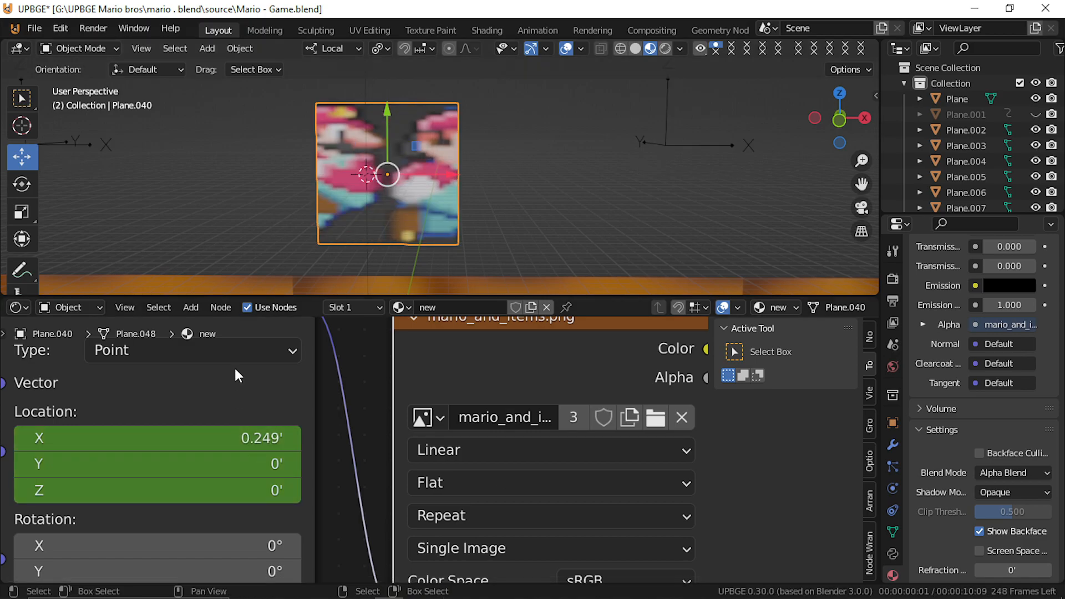
left_click(23, 437)
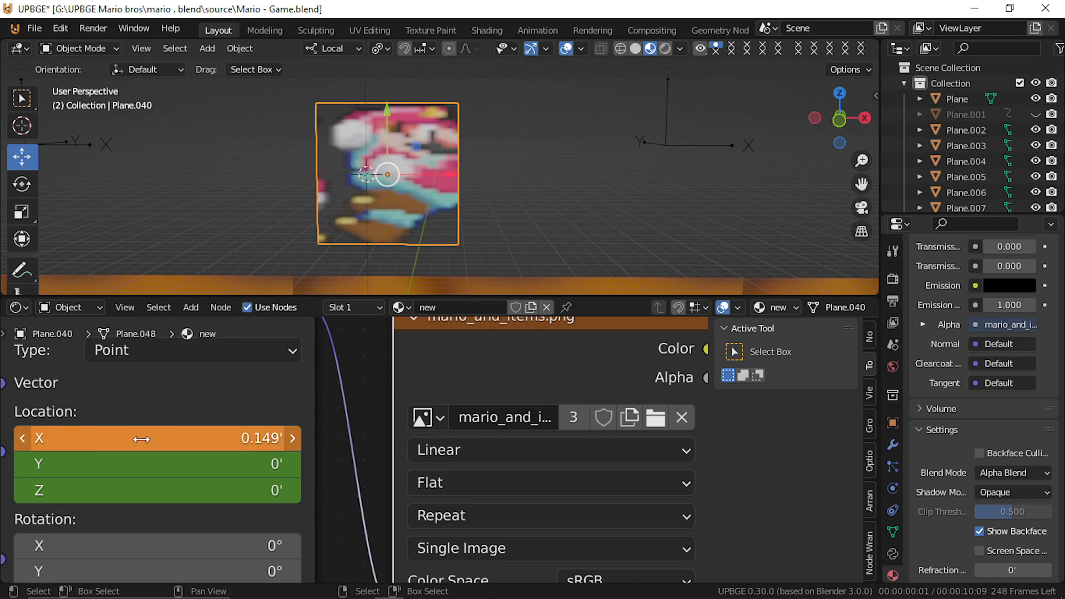
key("Left")
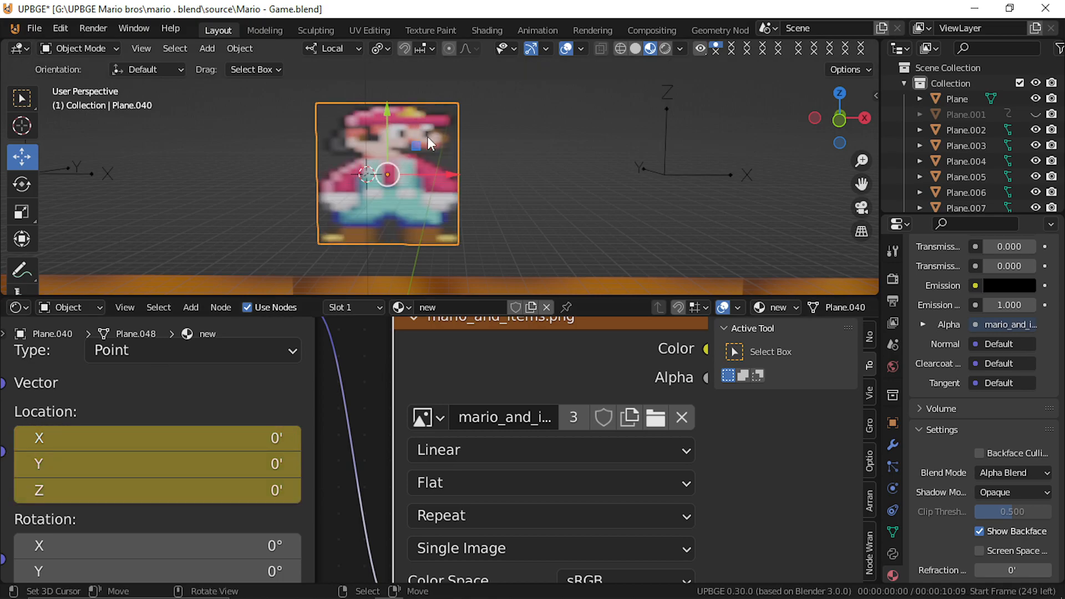
Step: On frame 2, set the Mapping node's X location to 0.339 feet and keyframe the location
key("Right")
key("Right")
key("Left")
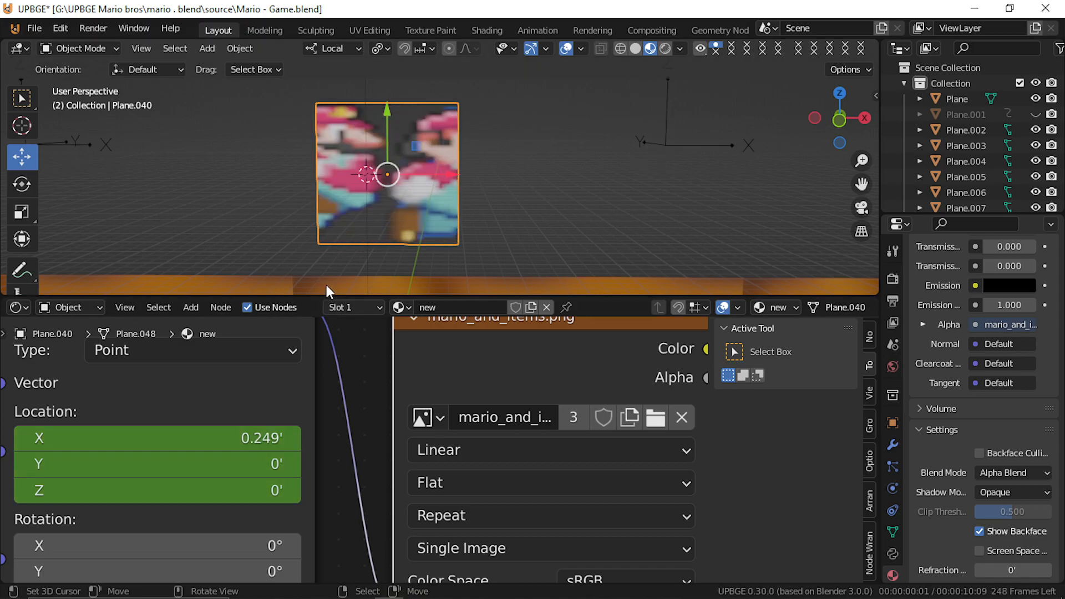
key("Left")
key("Right")
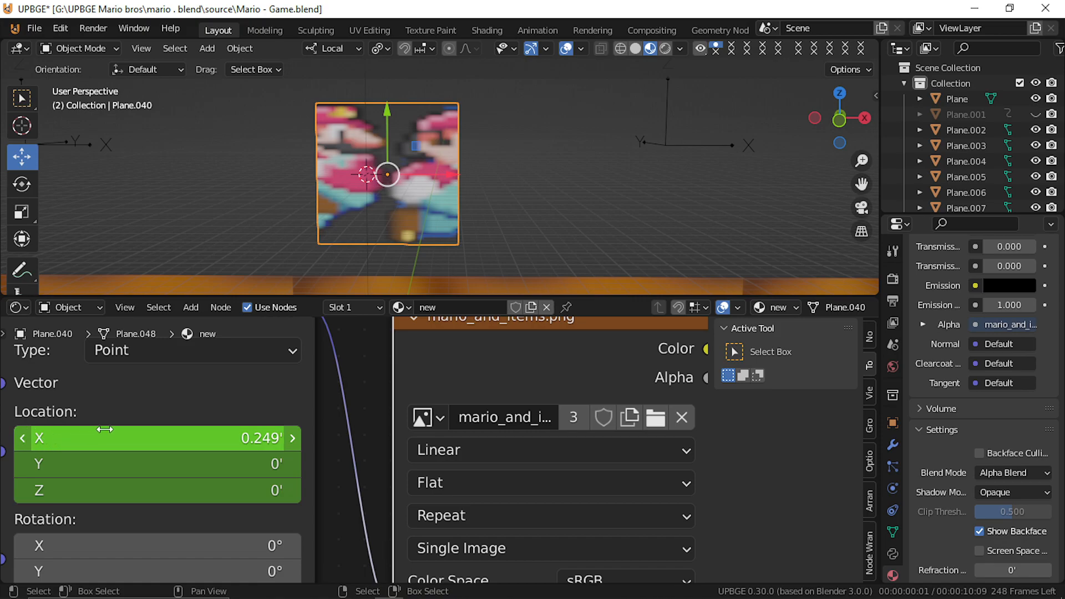
left_click_drag(166, 438, 191, 438)
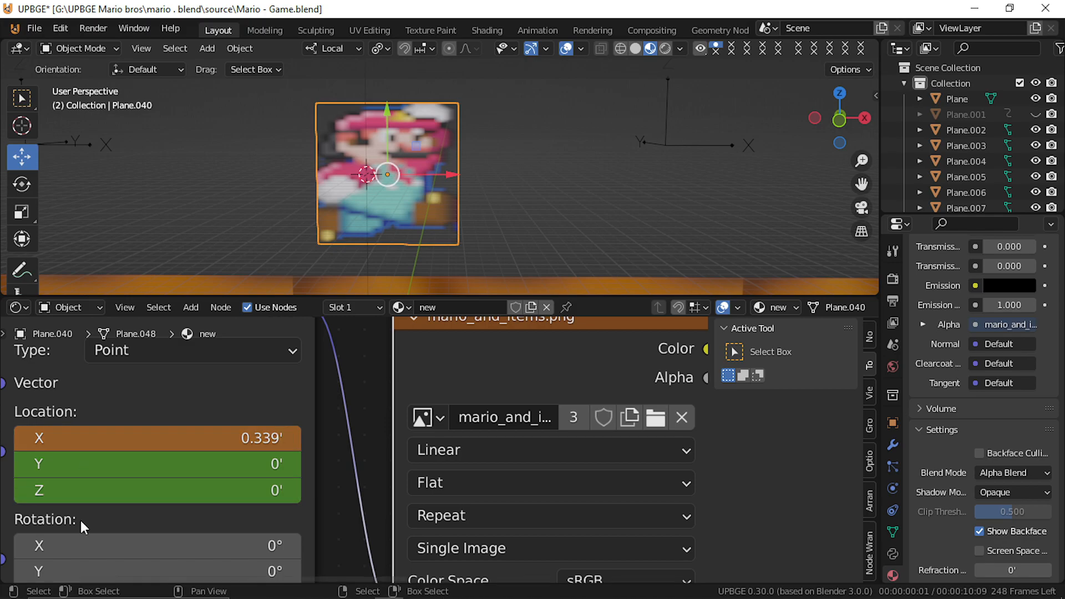
key("i")
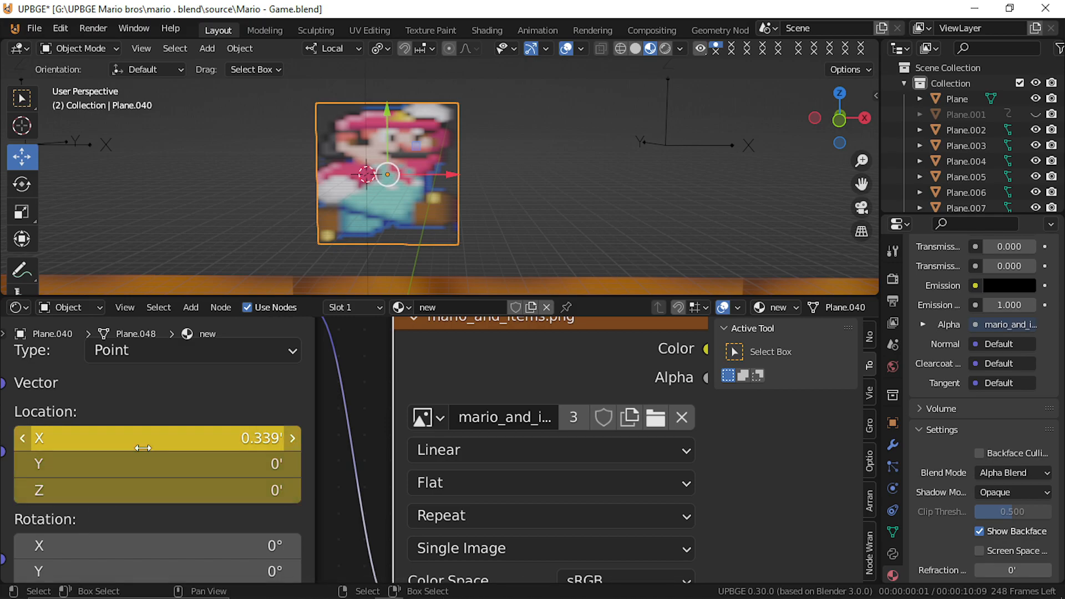
Step: Step back and forth through the first four frames to examine Mario's walking poses with the new frame 2 keyframe
key("Left")
key("Right")
key("Right")
key("Right")
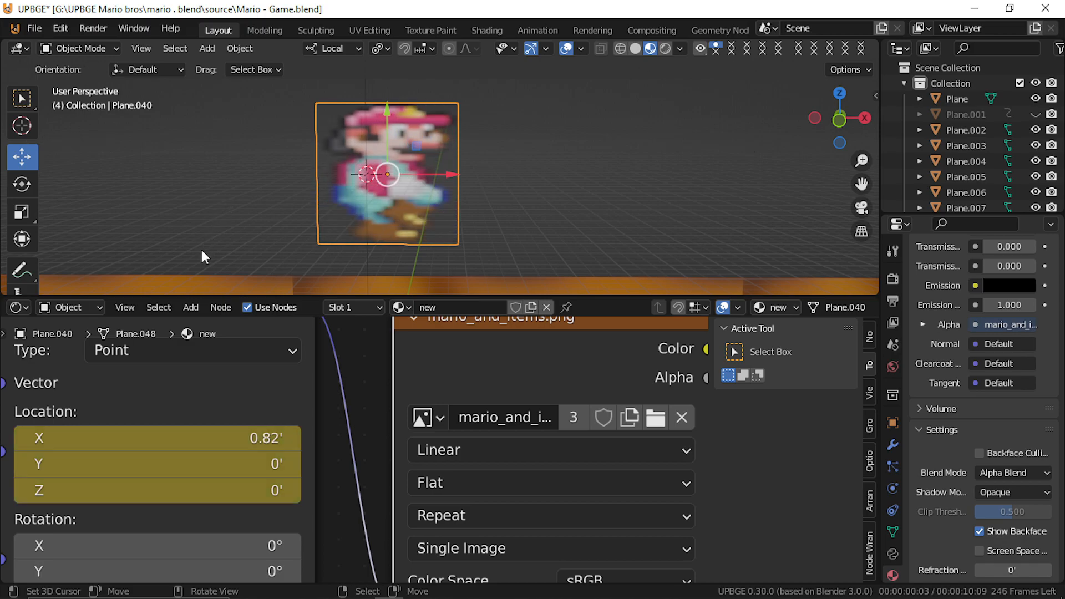
key("Left")
key("Left")
key("Left")
key("Left")
key("Right")
key("Right")
key("Right")
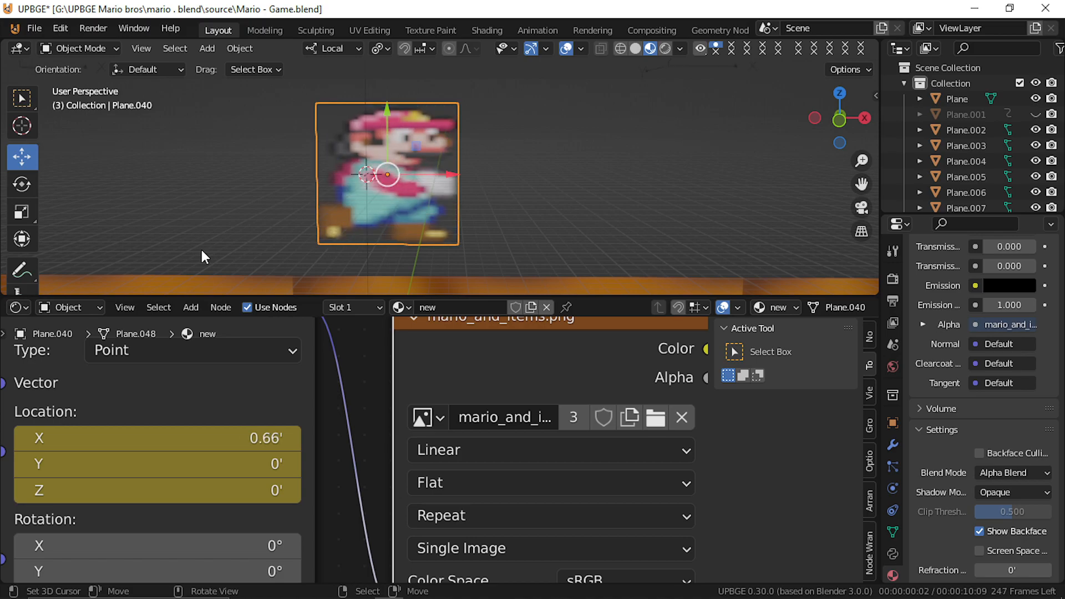
Step: On frame 5, raise the Mapping node's X location to 1 foot
key("Right")
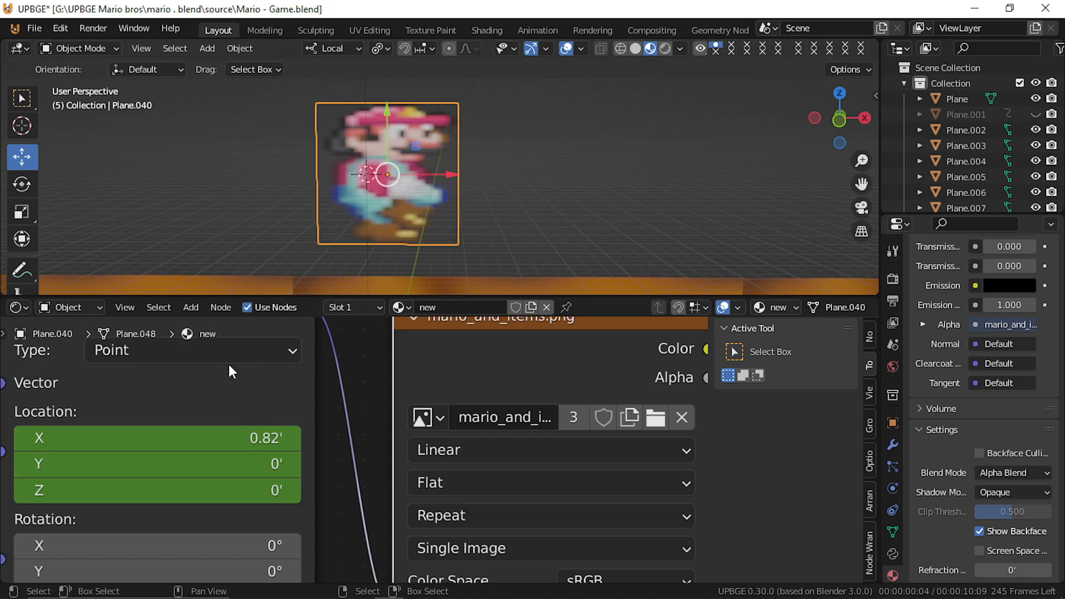
left_click_drag(271, 438, 316, 438)
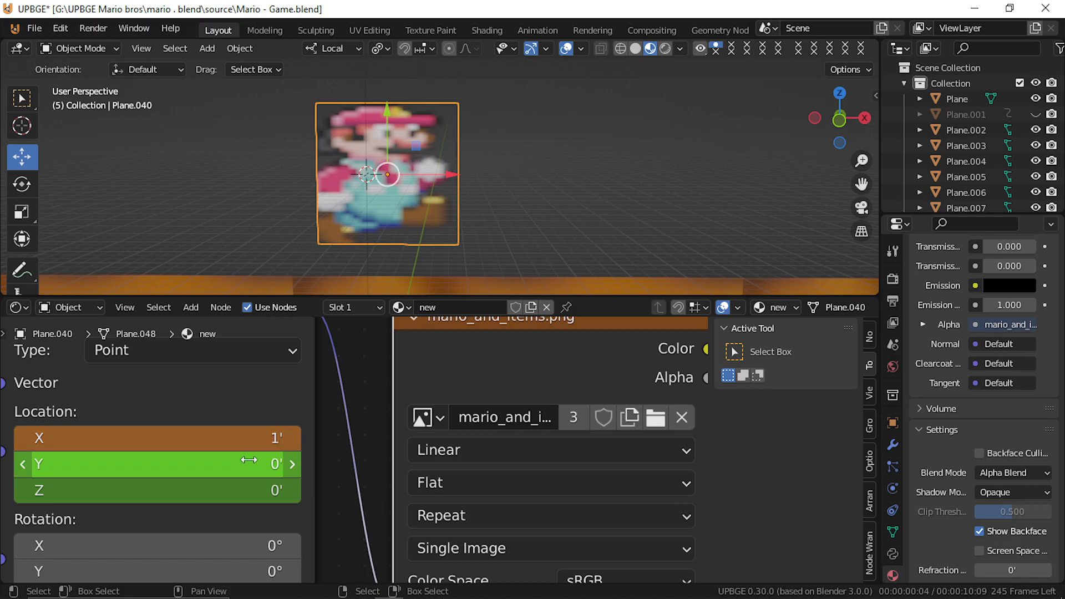
left_click(252, 438)
key("Home")
key("Right")
key("BackSpace")
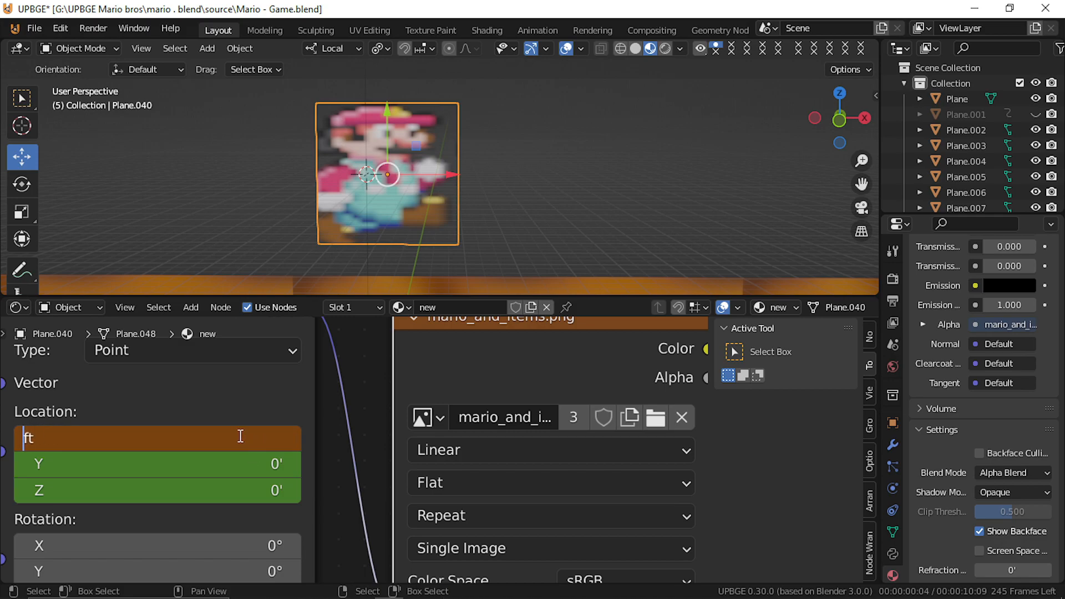
key("Escape")
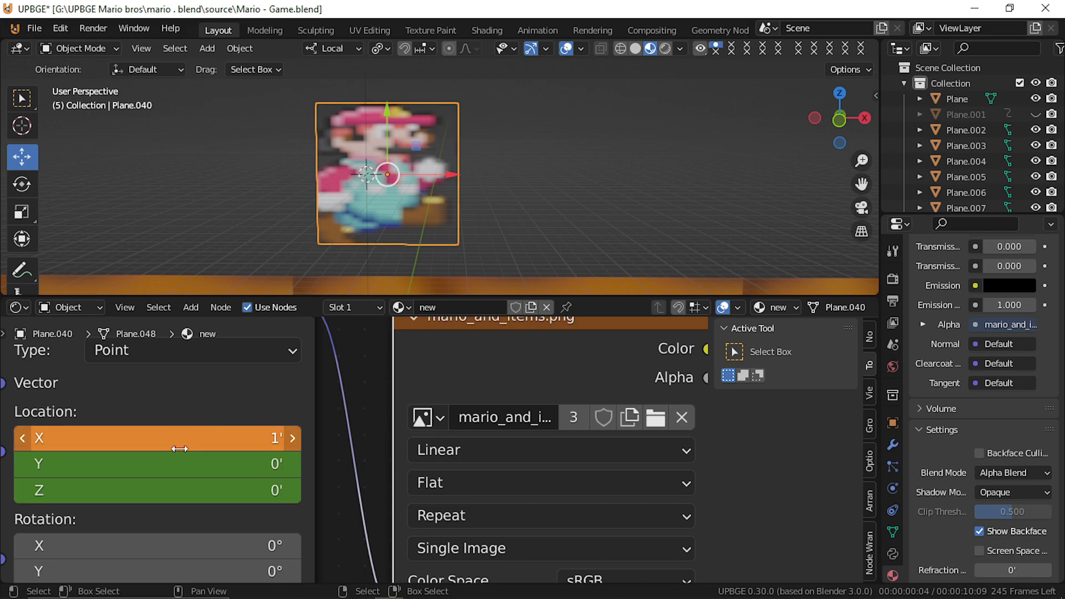
Step: Try X locations of 1.6 feet and 1.1 feet for the Mapping node on frame 5
left_click(178, 446)
key("Home")
key("Right")
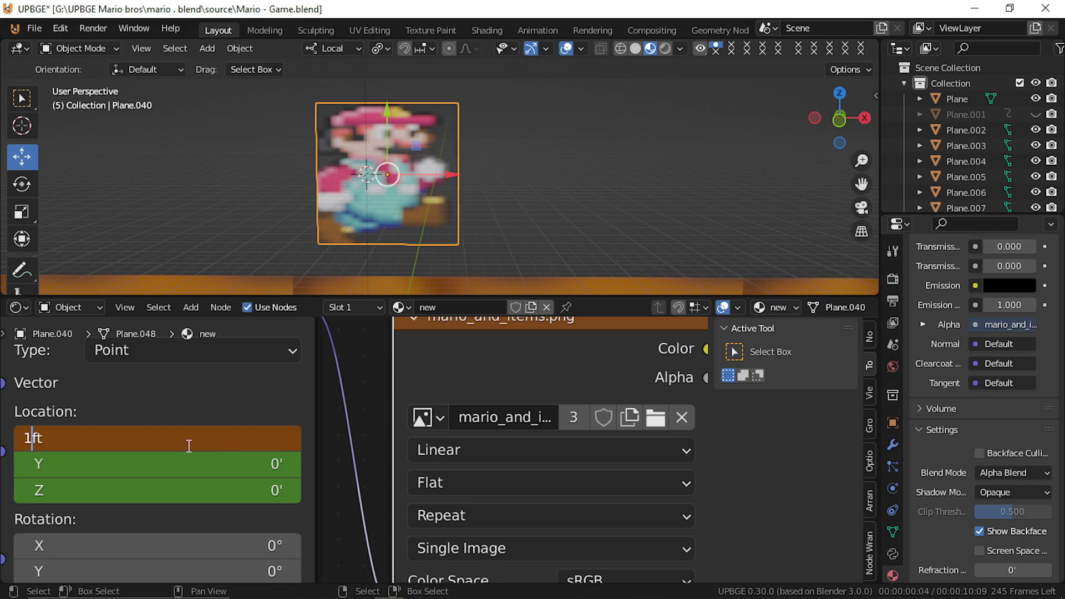
type(".6")
key("Return")
left_click(230, 439)
key("Left")
key("Right")
key("Right")
key("Right")
key("BackSpace")
type("1")
key("Return")
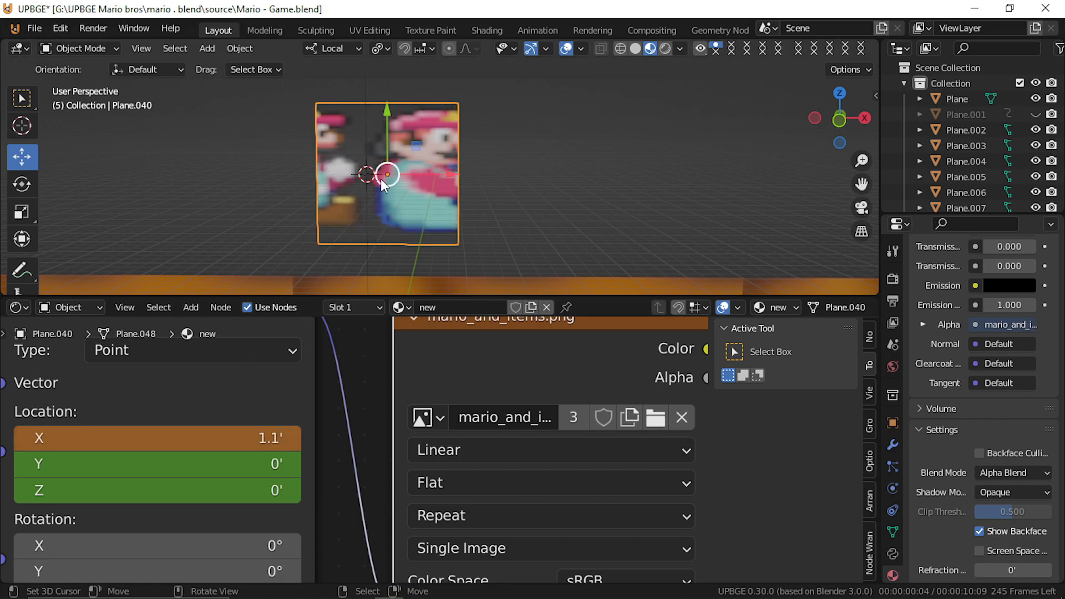
Step: Return the Mapping node's X location on frame 5 to 1 foot
left_click(231, 438)
key("Left")
key("Right")
key("Right")
key("Right")
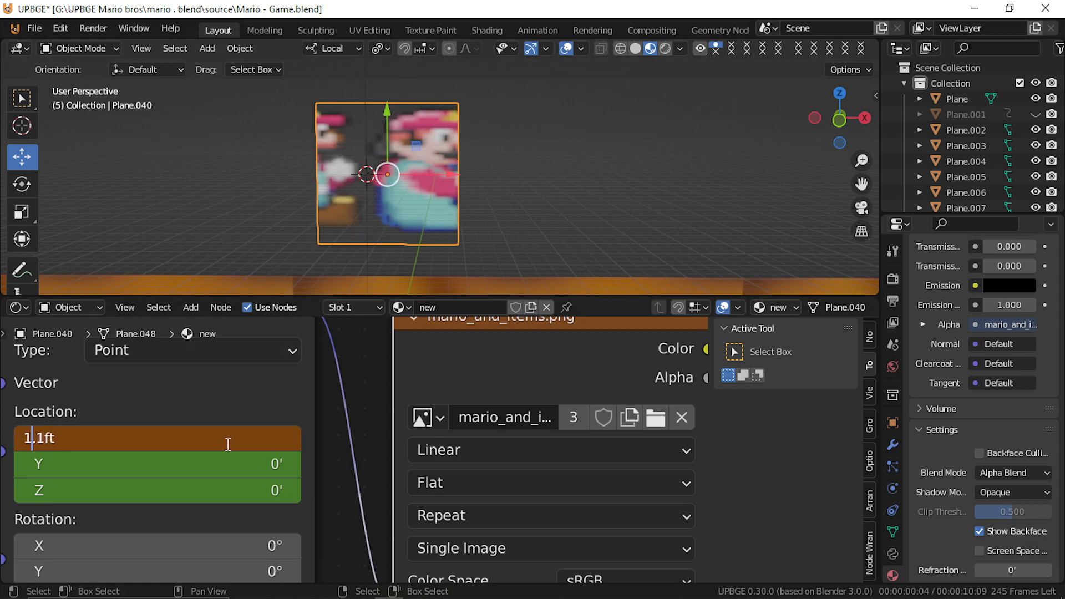
key("BackSpace")
key("BackSpace")
type("0")
key("Return")
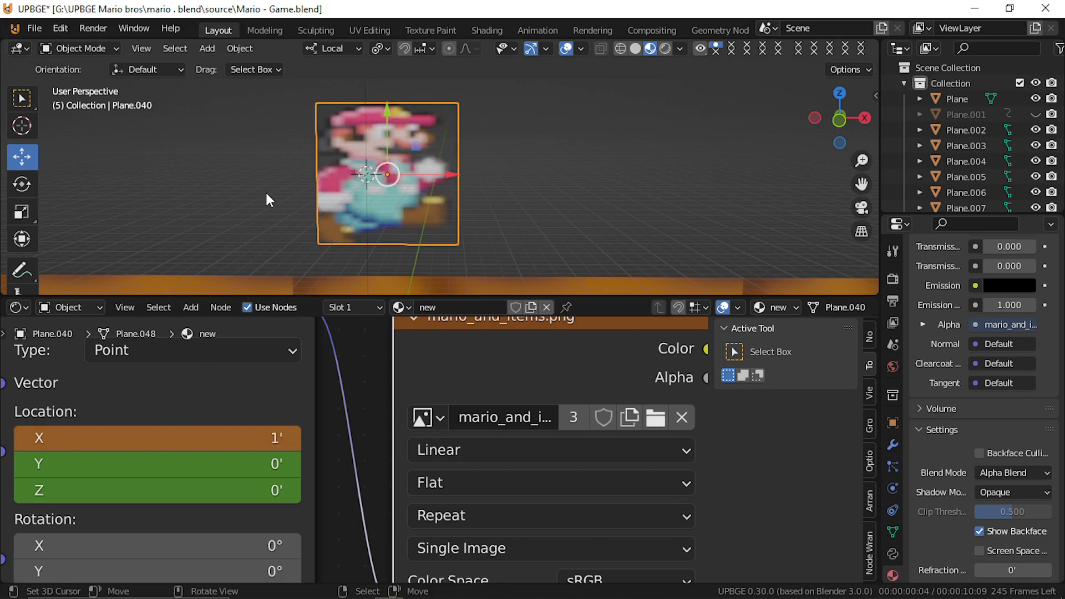
Step: Lower the Mapping node's X location on frame 5 to 0.991 feet
left_click(105, 439)
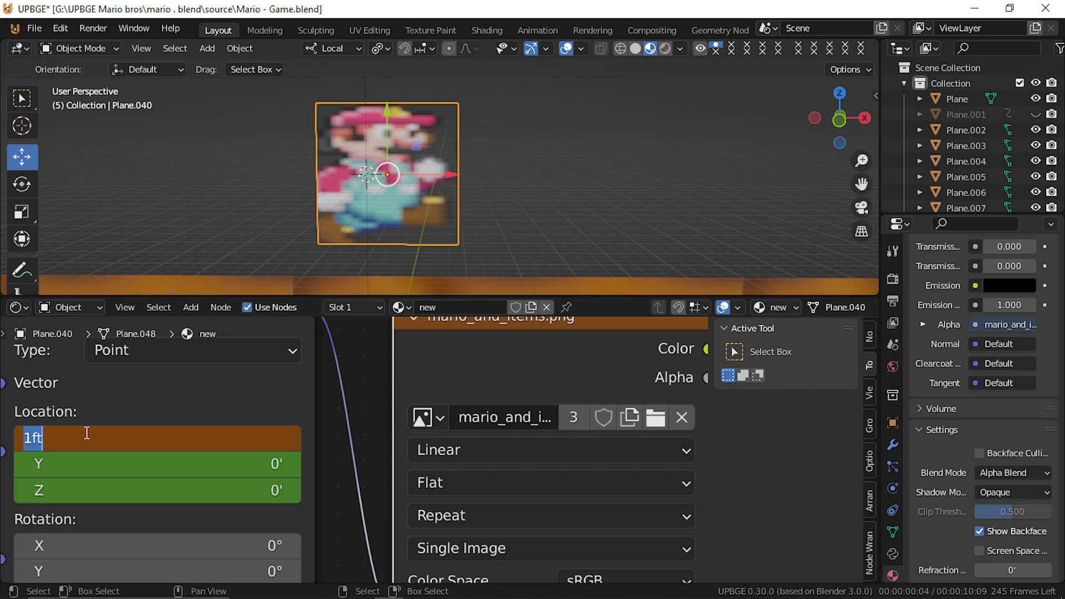
left_click(32, 439)
key("Home")
type("0.99")
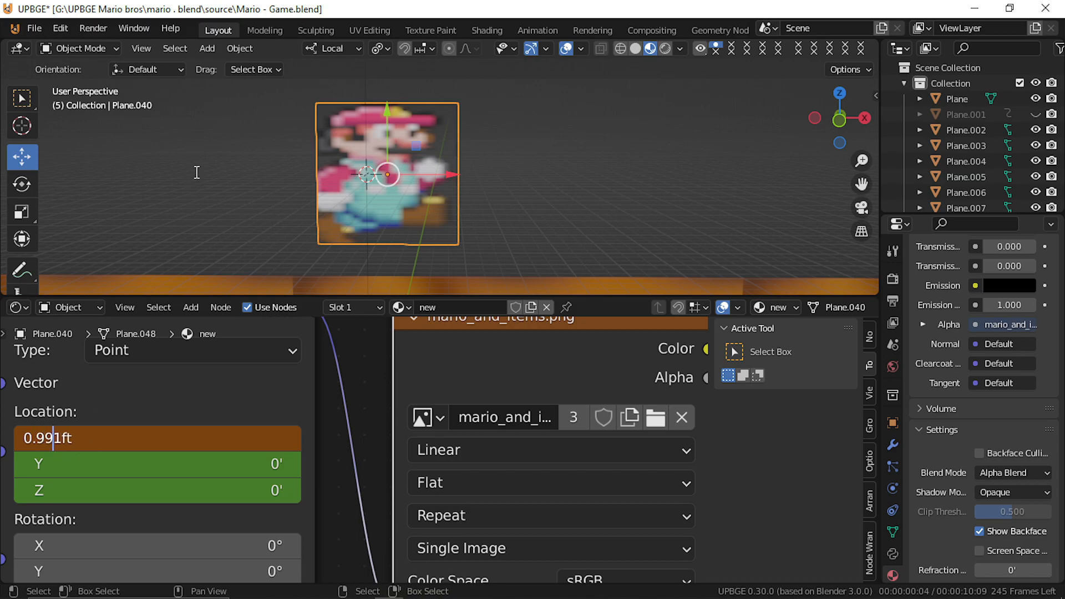
key("Return")
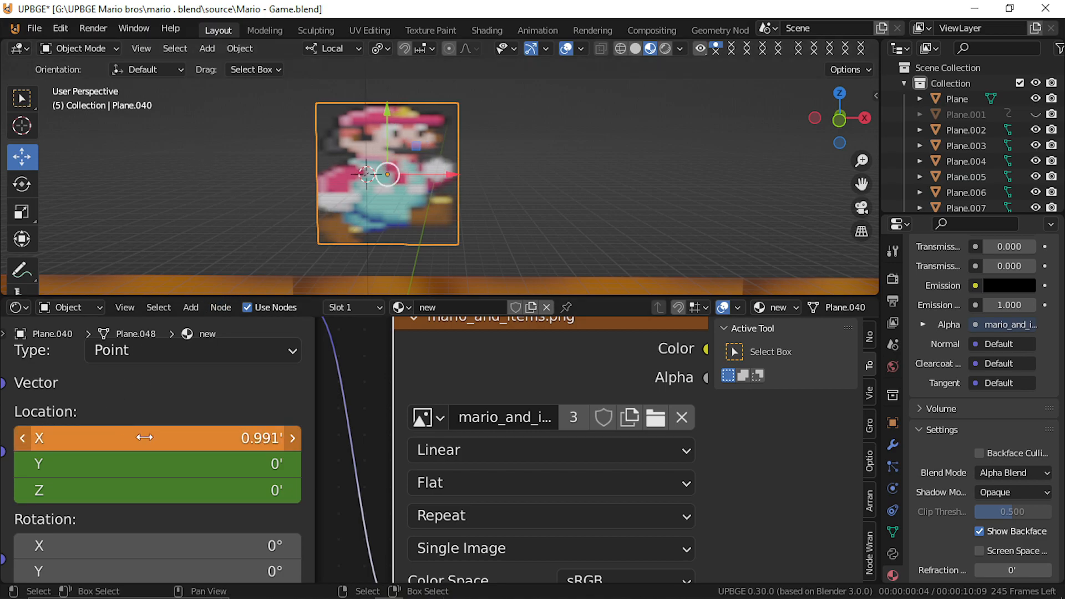
Step: Try an X location of 0.995 feet for the Mapping node on frame 5
left_click(273, 438)
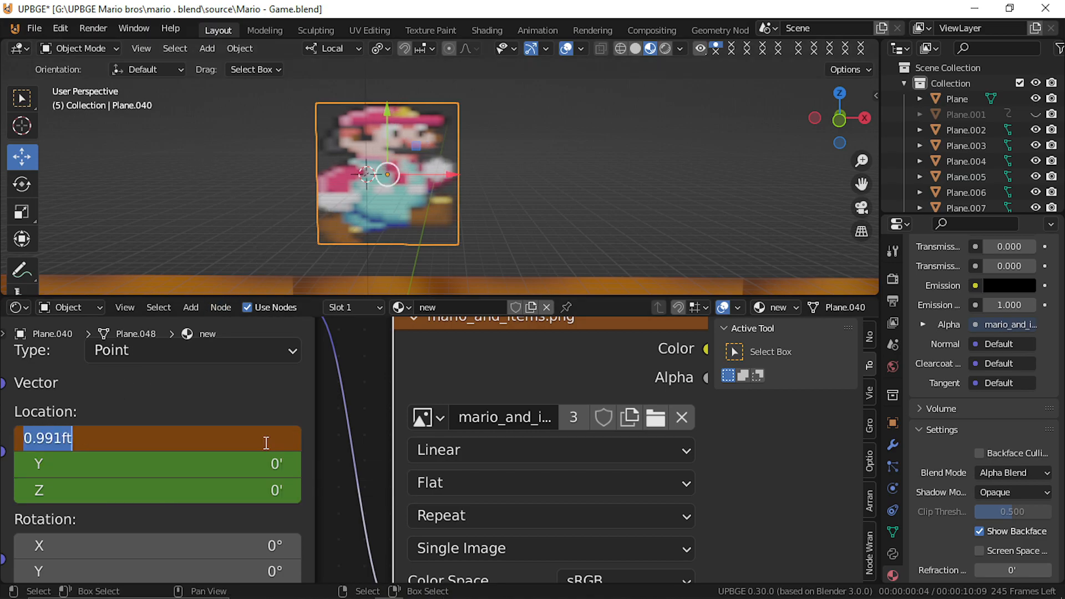
key("Left")
key("Right")
key("Right")
key("Right")
key("Right")
key("Right")
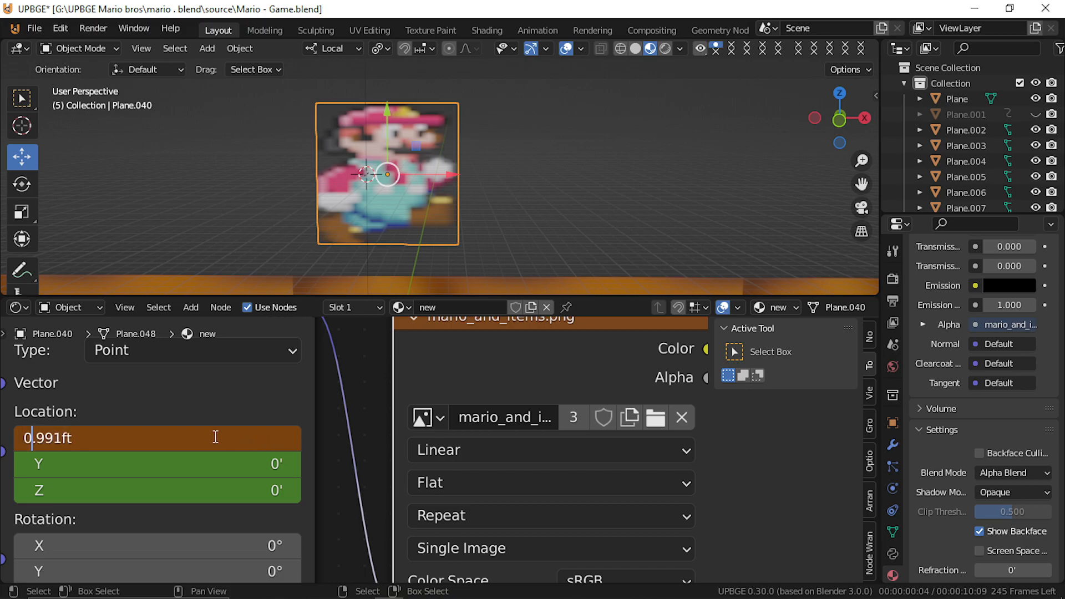
key("BackSpace")
type("5")
key("Return")
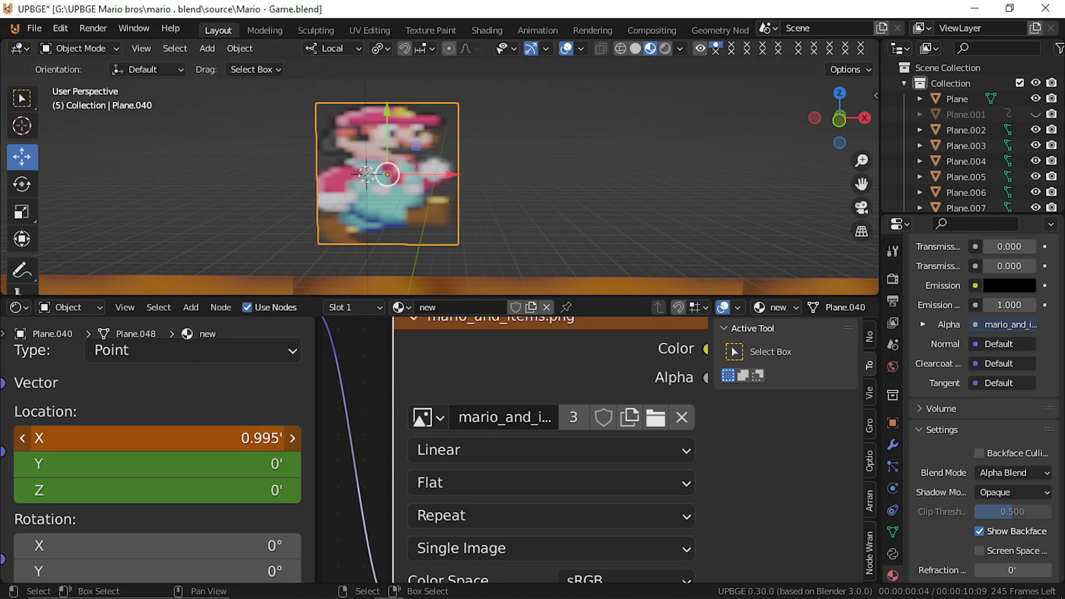
Step: Set the Mapping node's X location to 0.99 feet on frame 5 and keyframe the location
left_click(172, 437)
key("Left")
key("Right")
key("Right")
key("Right")
key("Right")
key("Right")
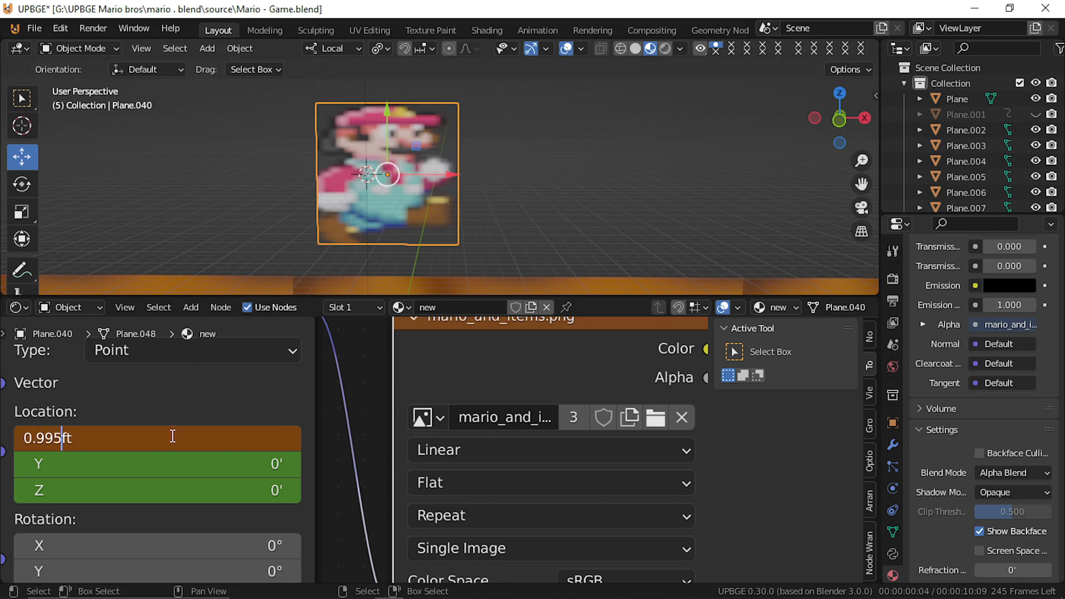
key("BackSpace")
key("Return")
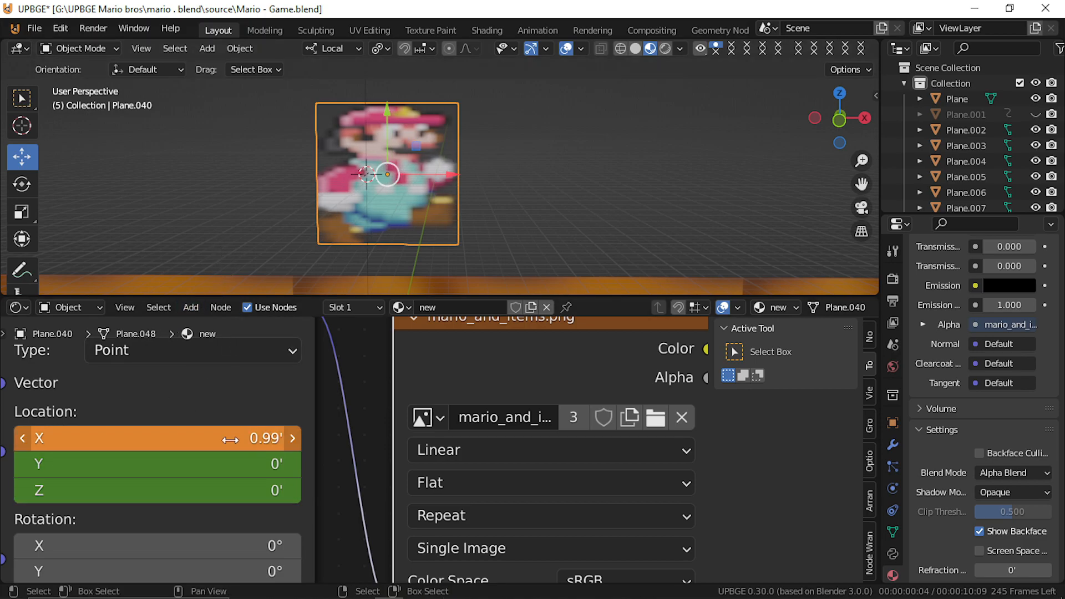
key("i")
Step: Step back and forth between frames 3 and 6 to examine how the frame 5 pose fits the walk
key("Left")
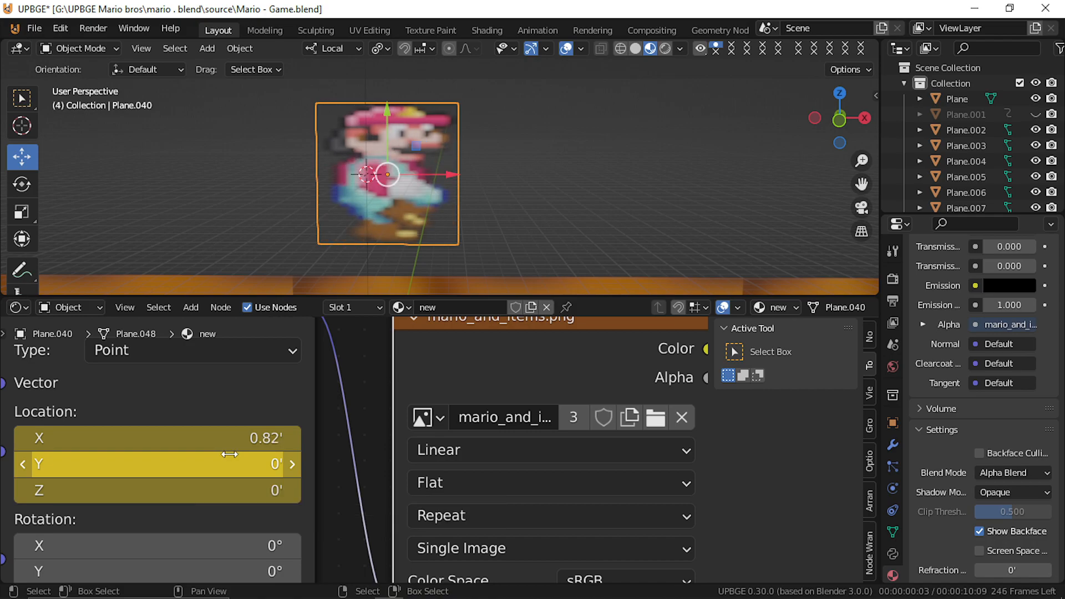
key("Left")
key("Right")
key("Right")
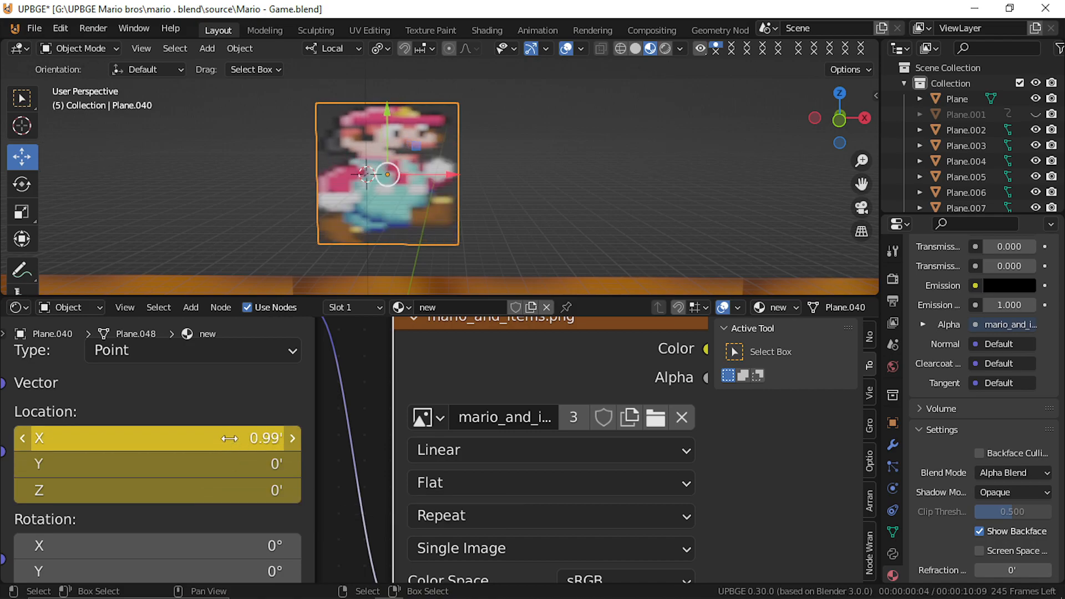
key("Left")
key("Left")
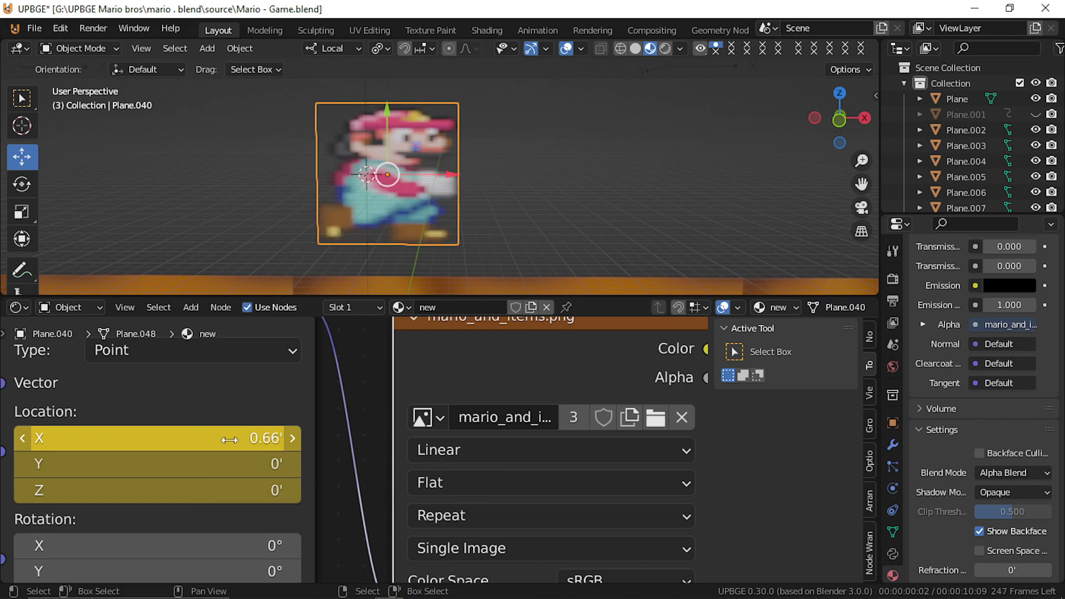
key("Right")
key("Right")
key("Right")
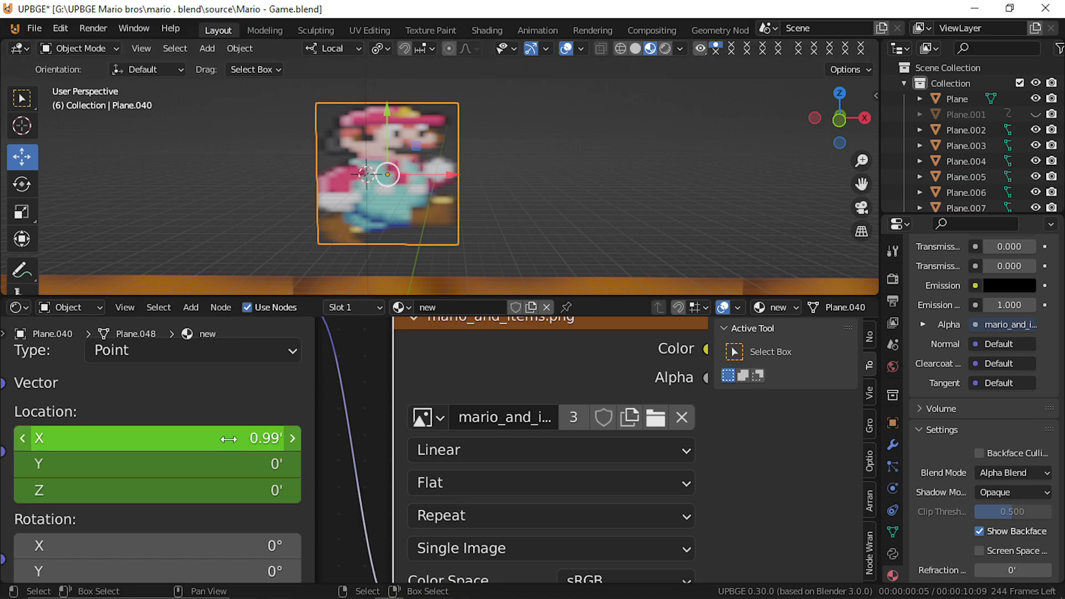
mouse_move(166, 438)
left_mouse_down()
mouse_move(193, 438)
mouse_move(121, 438)
mouse_move(166, 438)
left_mouse_up()
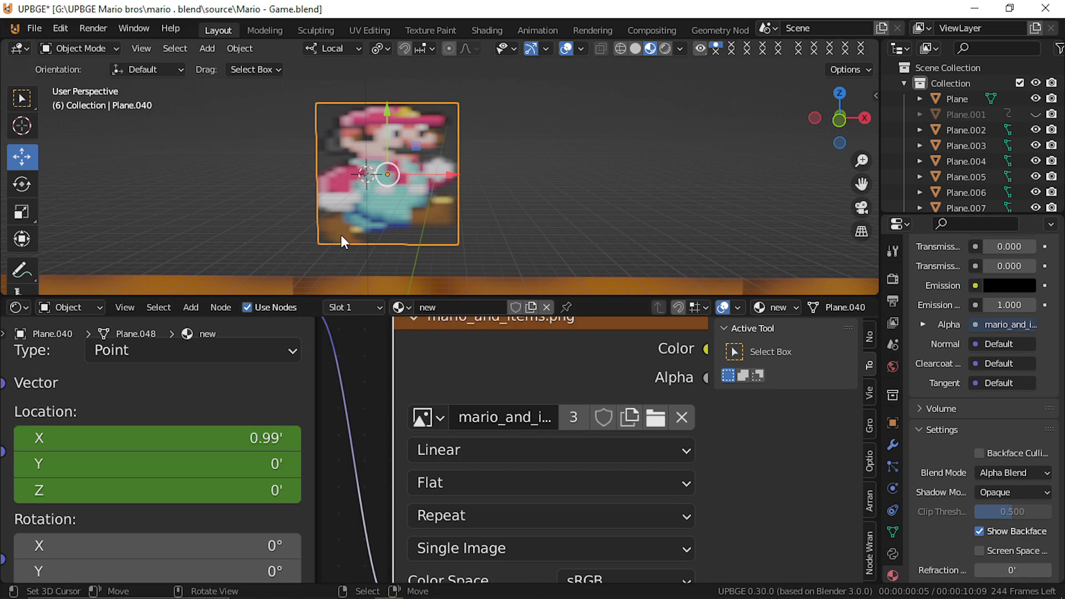
Step: Reuse frame 4's X location of 0.82 feet for the Mapping node on frame 6 and keyframe the location
key("Left")
key("Left")
key("Left")
key("Right")
key("Right")
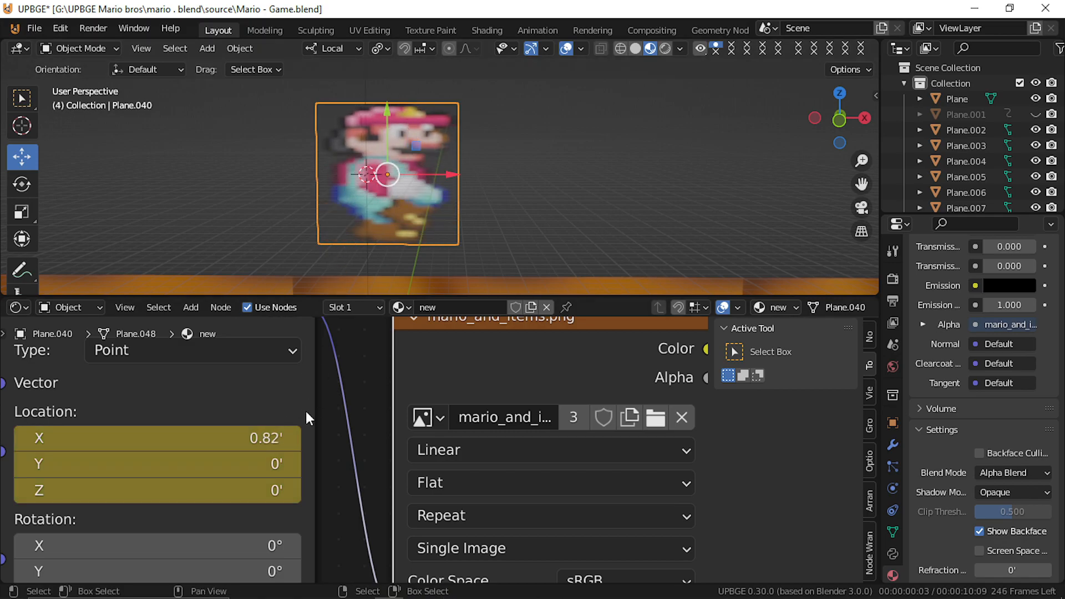
left_click(237, 457)
left_click(237, 444)
left_click(238, 433)
left_click(370, 235)
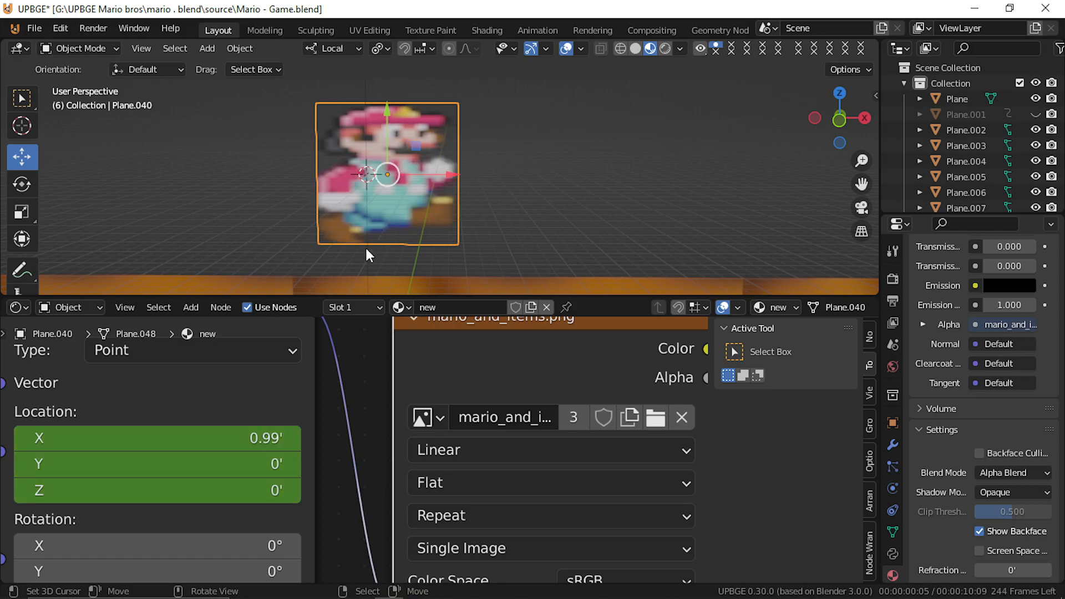
left_click(250, 435)
type("0.82ft")
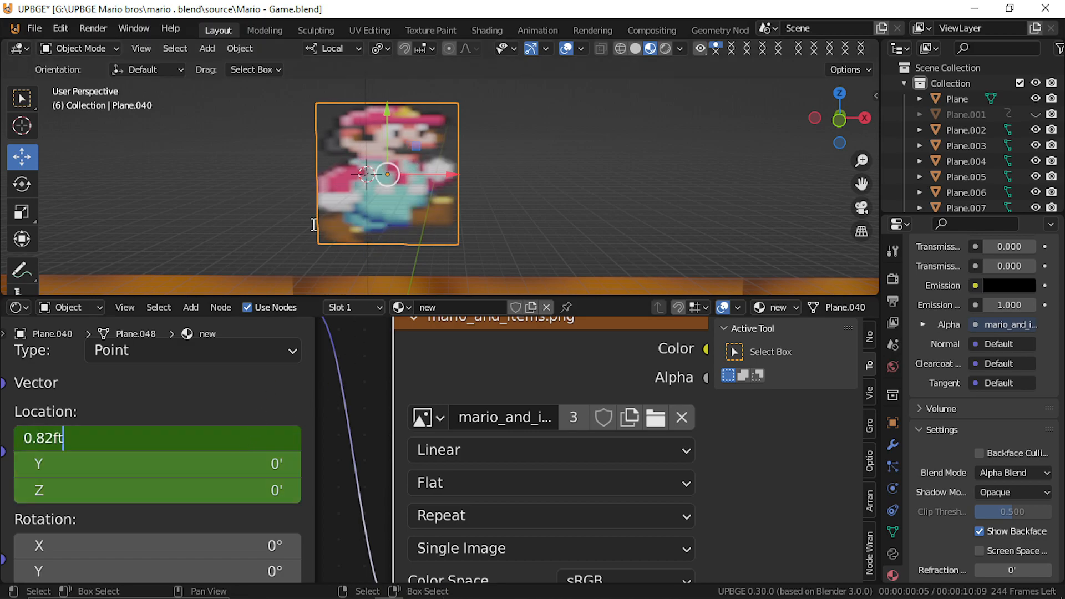
left_click(309, 209)
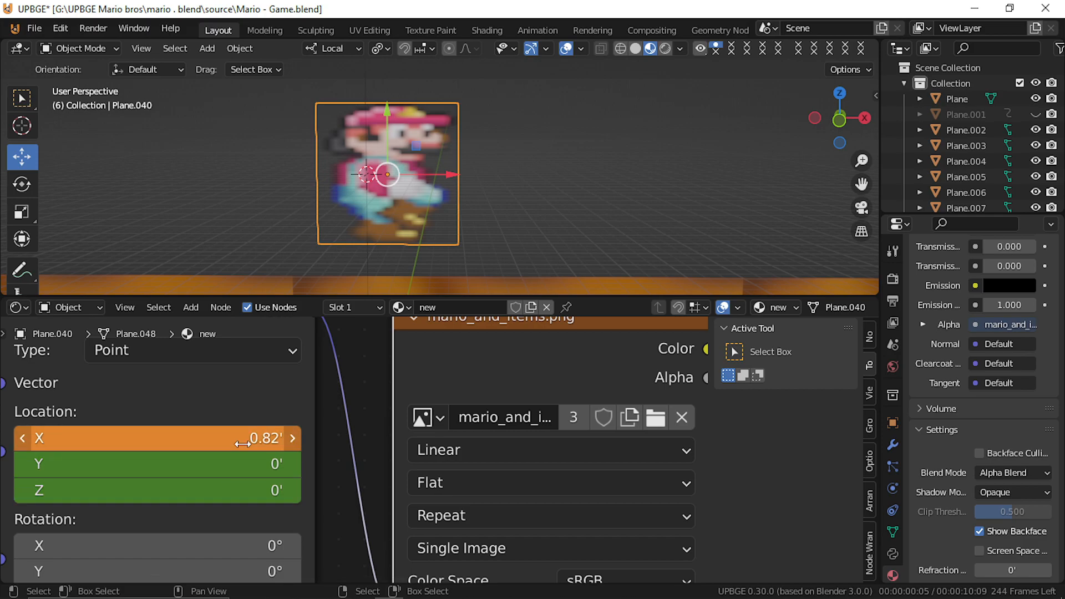
key("i")
Step: Step back through the keyframed frames to frame 2 to review Mario's walk cycle
key("Left")
key("Left")
key("Left")
key("Right")
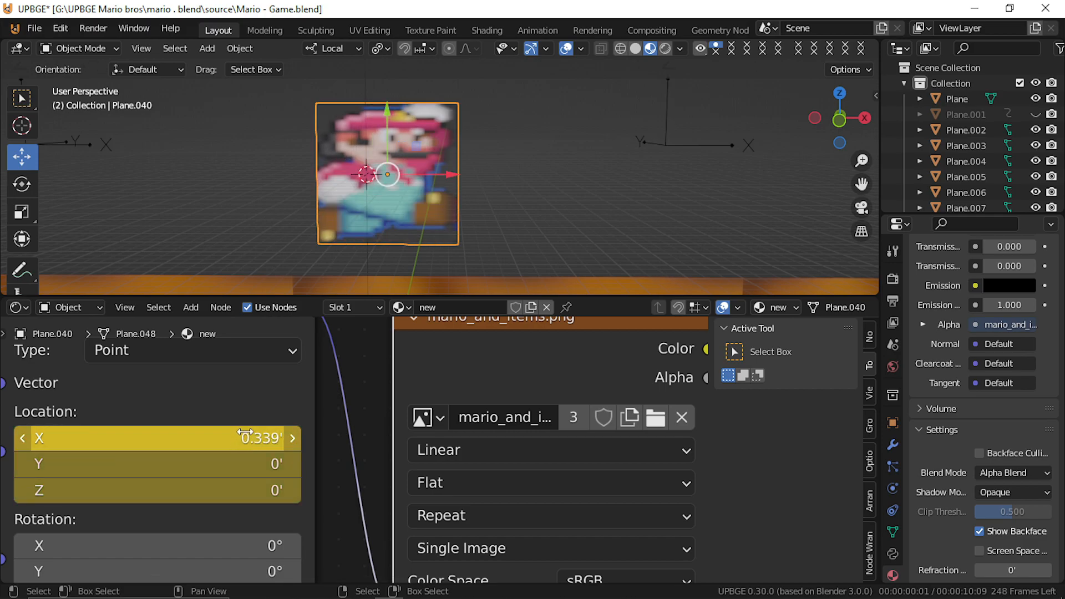
Step: Step back and forth through the first six frames to examine the order of Mario's walk poses
key("Left")
key("Right")
key("Right")
key("Right")
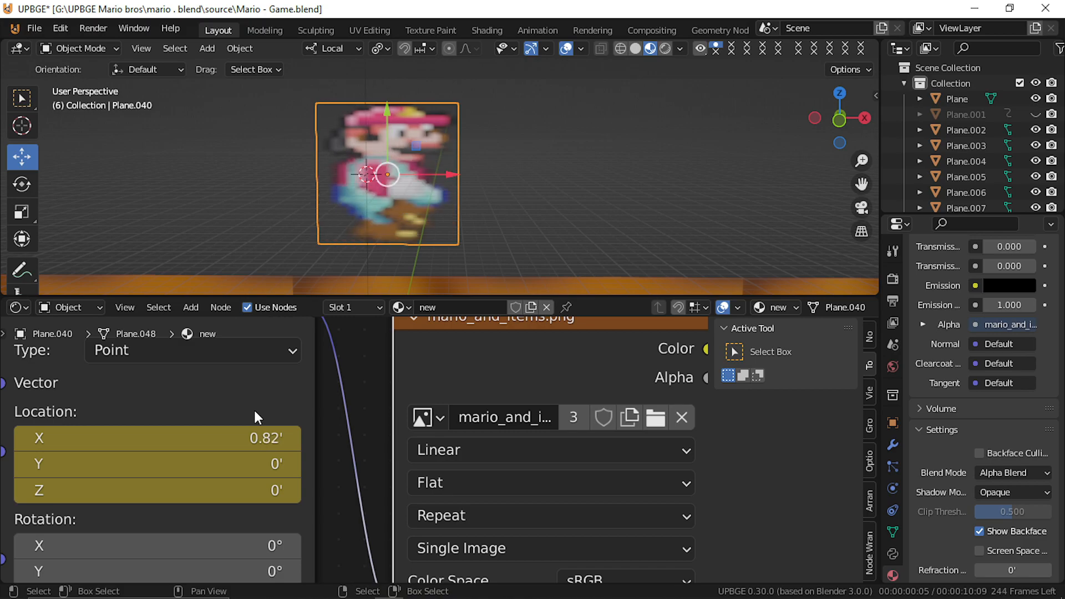
key("Right")
key("Left")
key("Left")
key("Left")
key("Left")
key("Left")
key("Right")
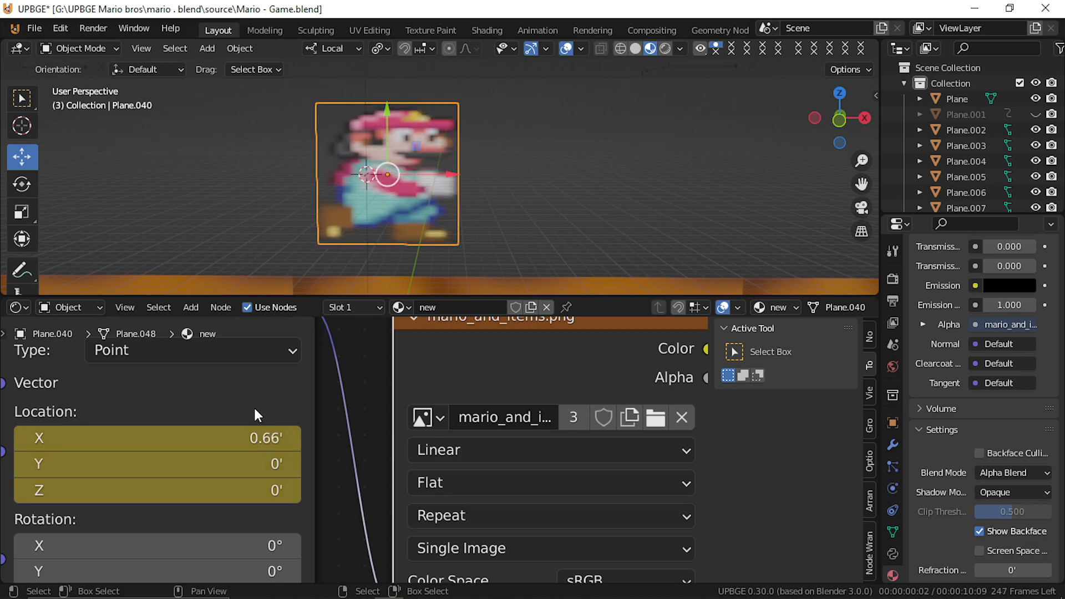
key("Right")
key("Right")
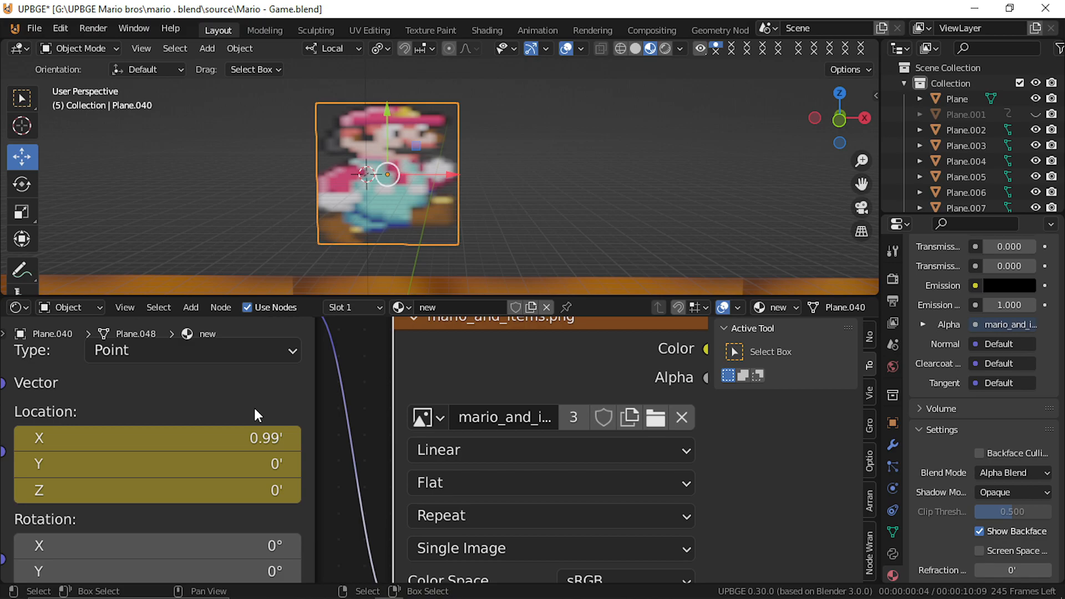
key("Right")
key("Left")
key("Left")
key("Left")
key("Left")
key("Left")
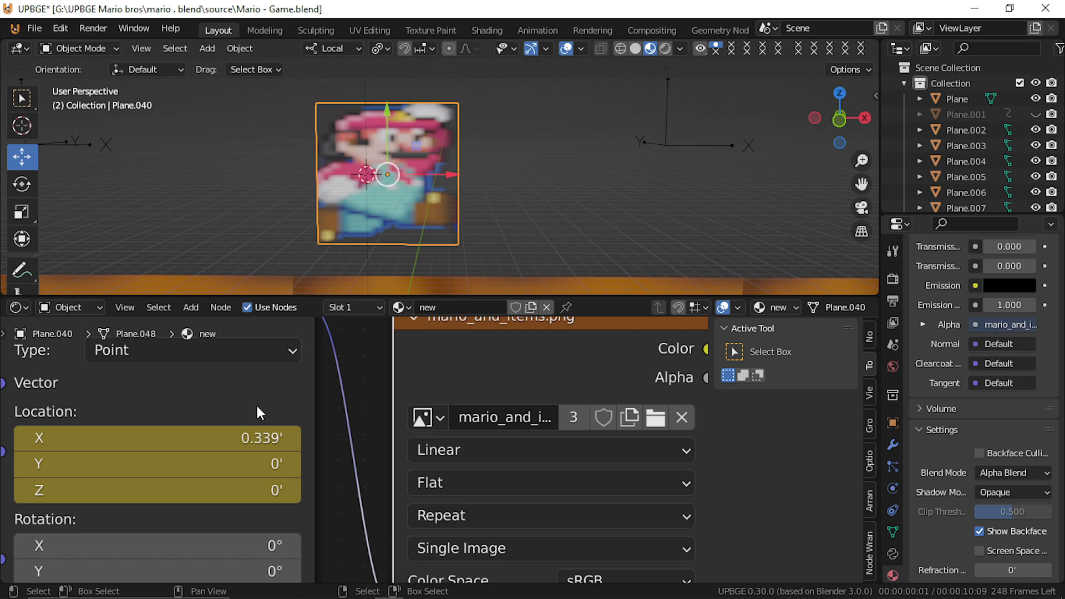
key("Right")
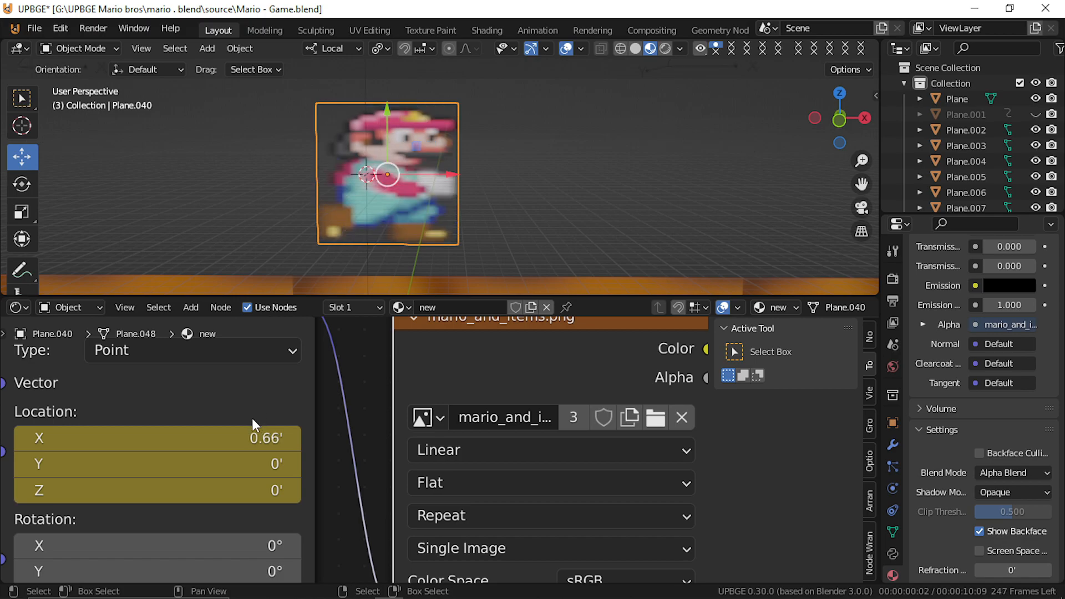
Step: Reuse frame 3's X location of 0.66 feet for the Mapping node on frame 7 and keyframe the location
left_click(267, 444)
key("ctrl+c")
key("Escape")
key("Right")
key("Right")
key("Right")
key("Right")
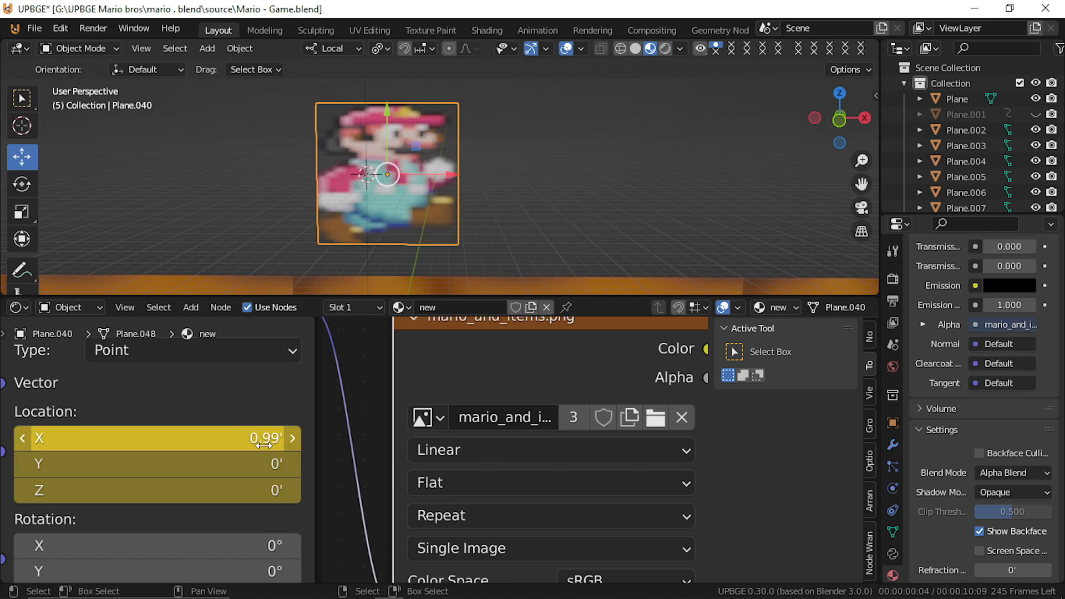
left_click(259, 436)
key("ctrl+v")
key("Return")
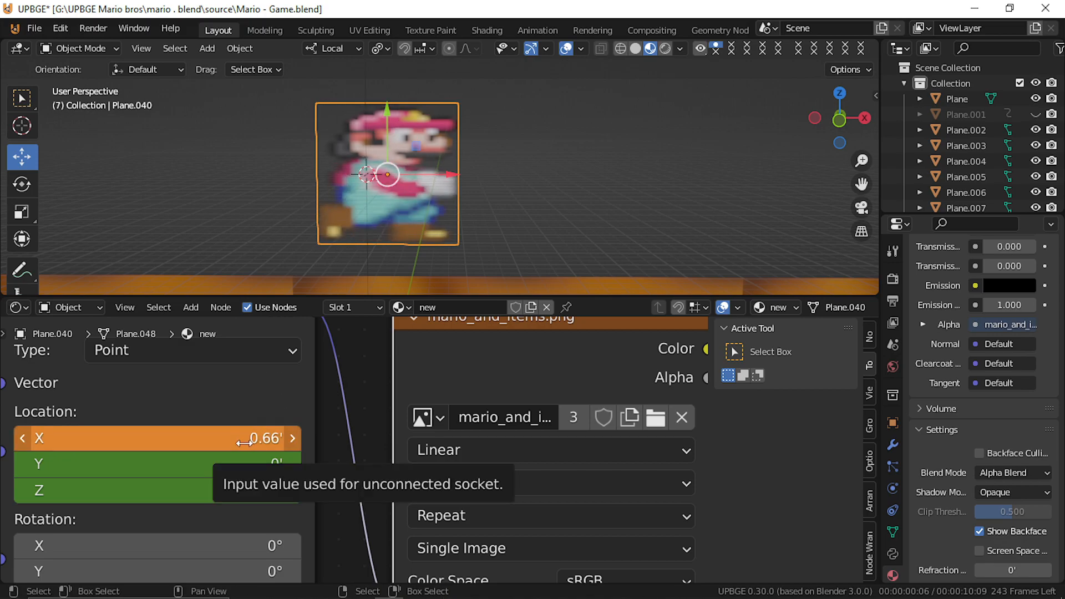
key("i")
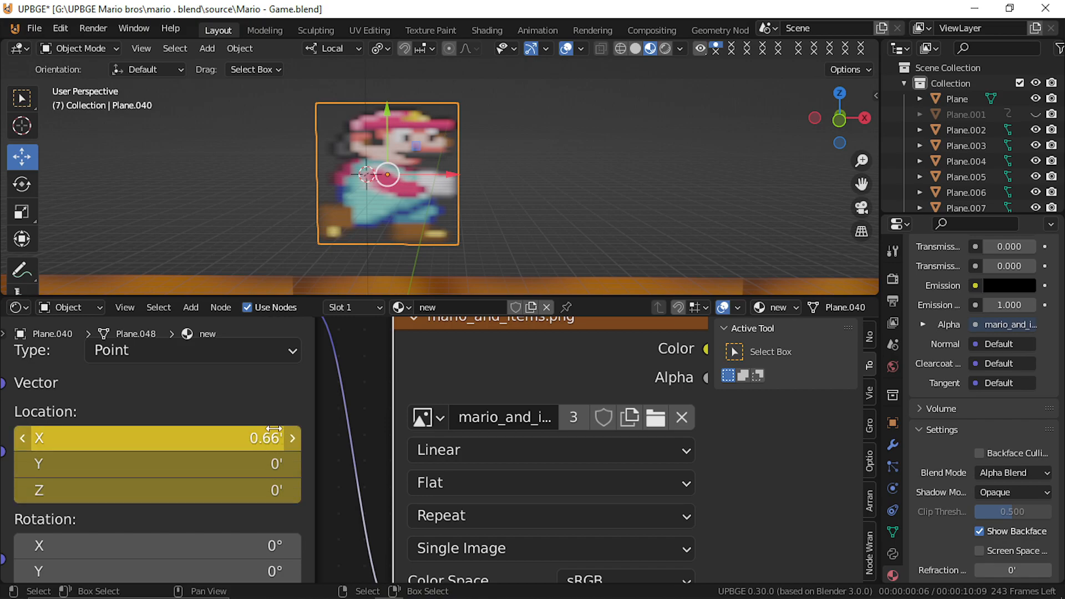
Step: Step back and forth through the keyframed frames up to frame 8 to examine how frame 7 closes the walk cycle
key("Left")
key("Left")
key("Left")
key("Left")
key("Left")
key("Right")
key("Right")
key("Right")
key("Right")
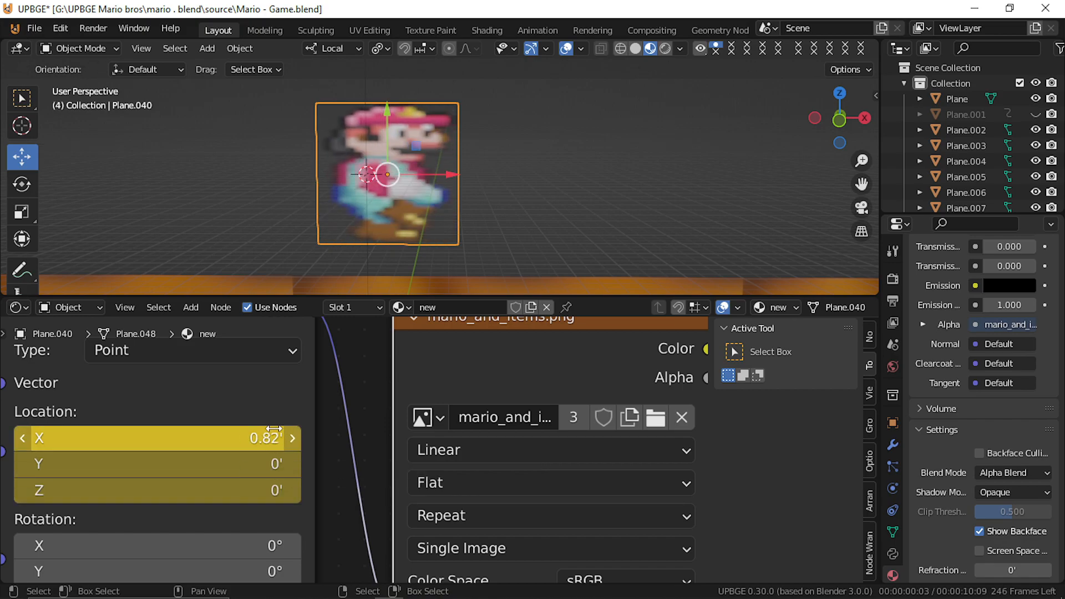
key("Left")
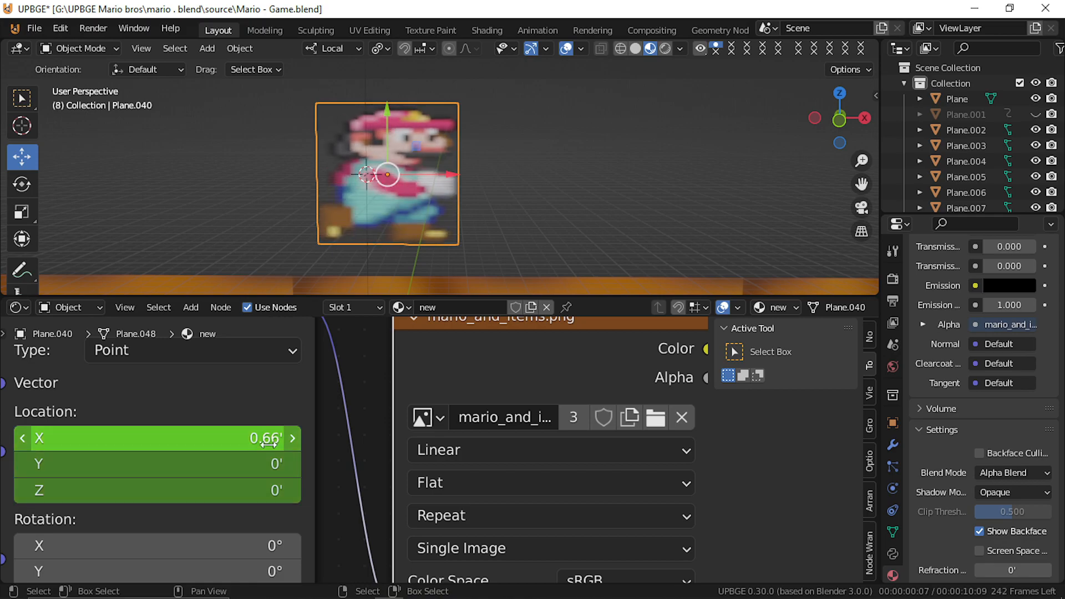
key("Right")
key("Right")
key("Left")
key("Left")
key("Right")
key("Left")
key("Right")
key("Right")
key("Left")
key("Left")
key("Right")
key("Right")
key("Left")
key("Left")
key("Right")
key("Right")
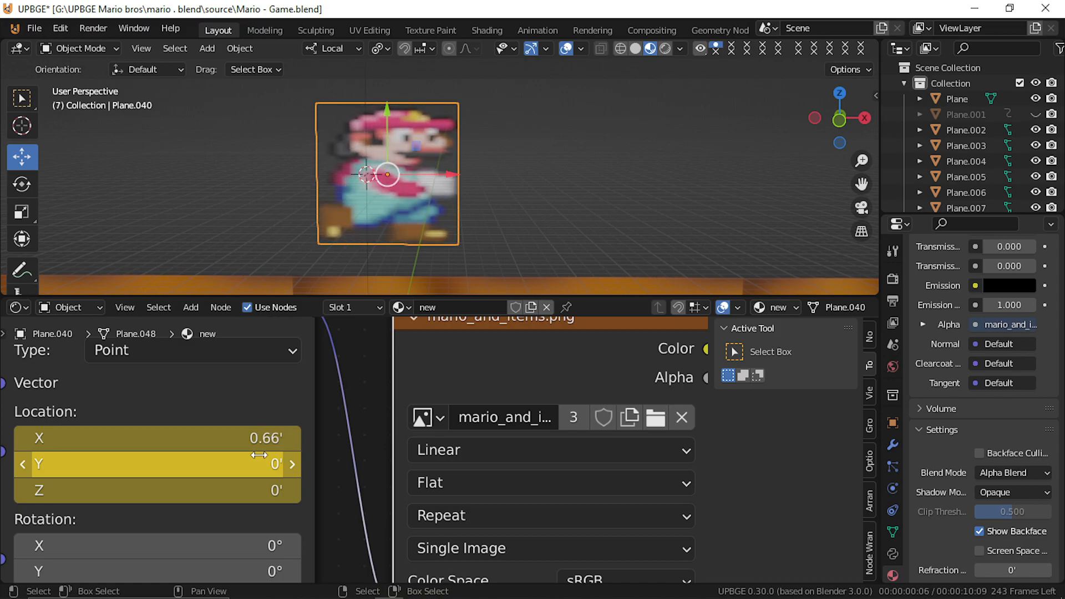
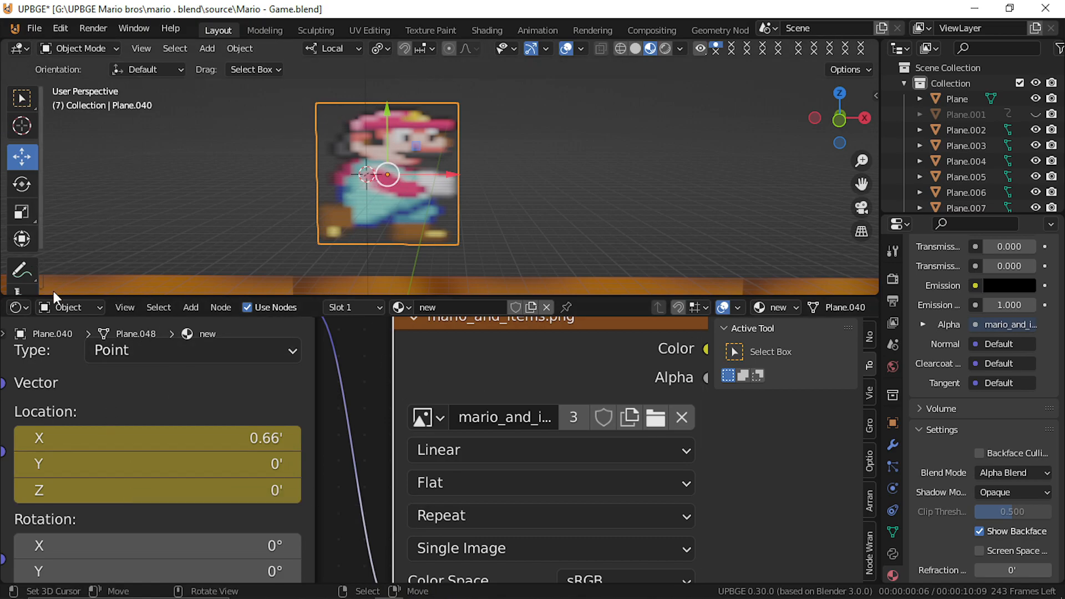
Step: Show the Timeline in place of the shader nodes and preview the sprite animation from frame 1
left_click(19, 308)
left_click(216, 370)
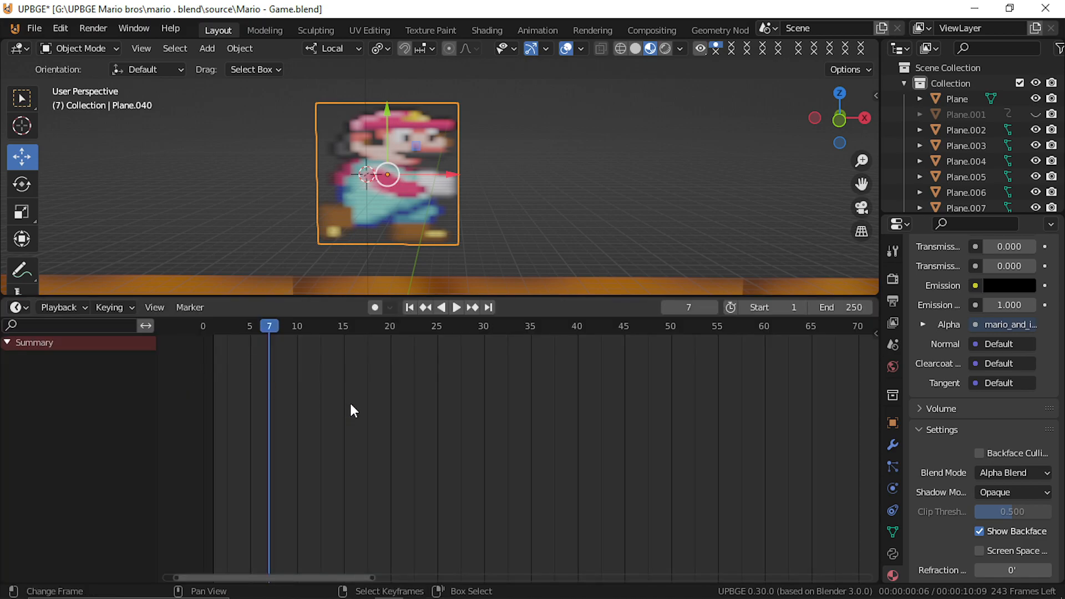
left_click(212, 377)
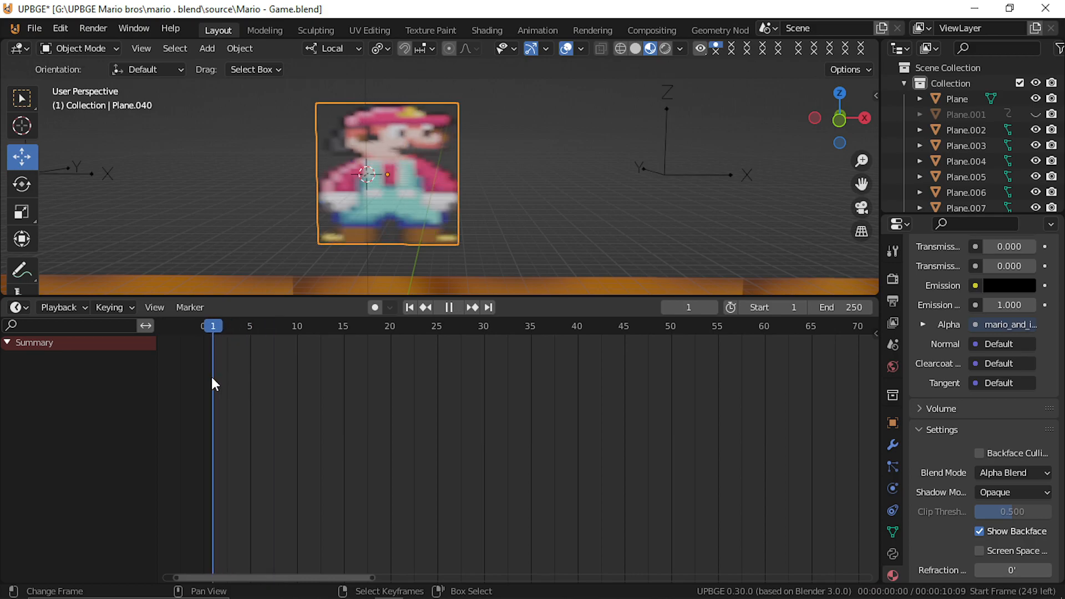
key("space")
left_click(196, 418)
key("space")
Step: Switch the lower area to the Action Editor and check it for Mario's sprite animation
left_click(19, 307)
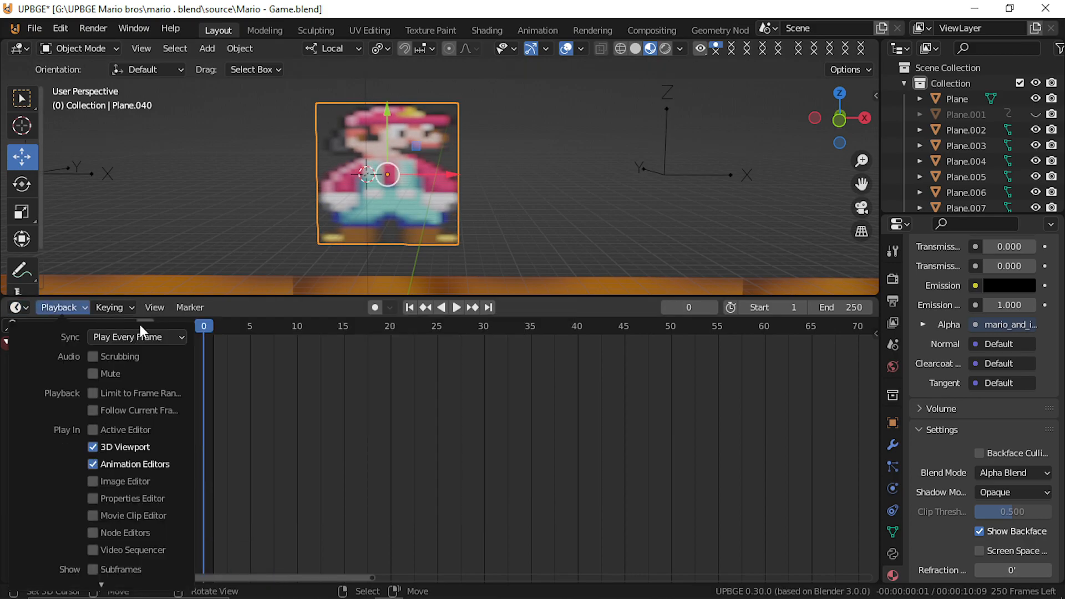
left_click(284, 351)
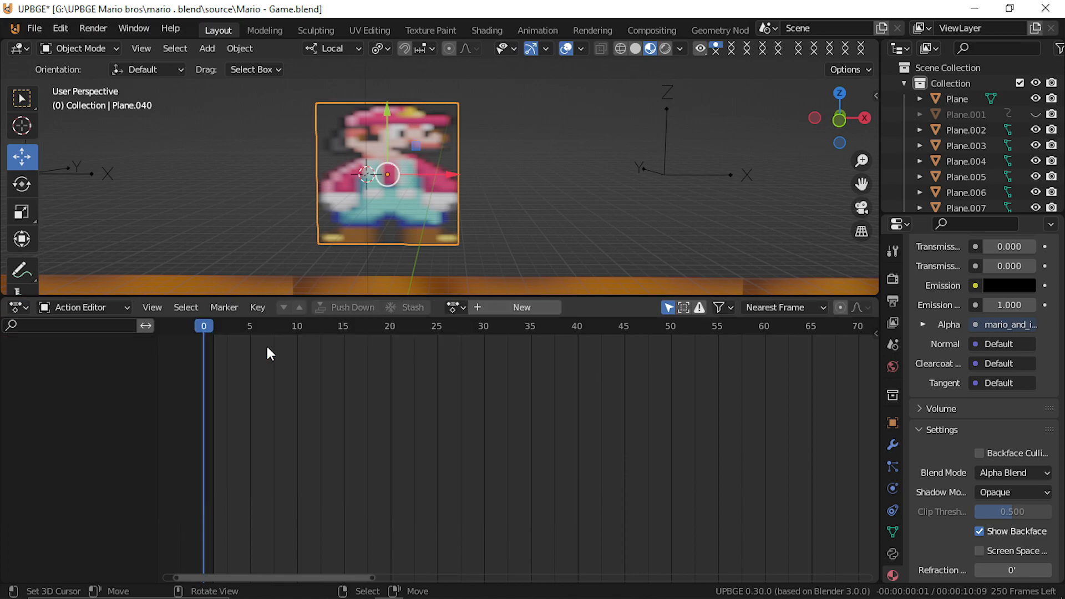
left_click_drag(333, 383, 49, 423)
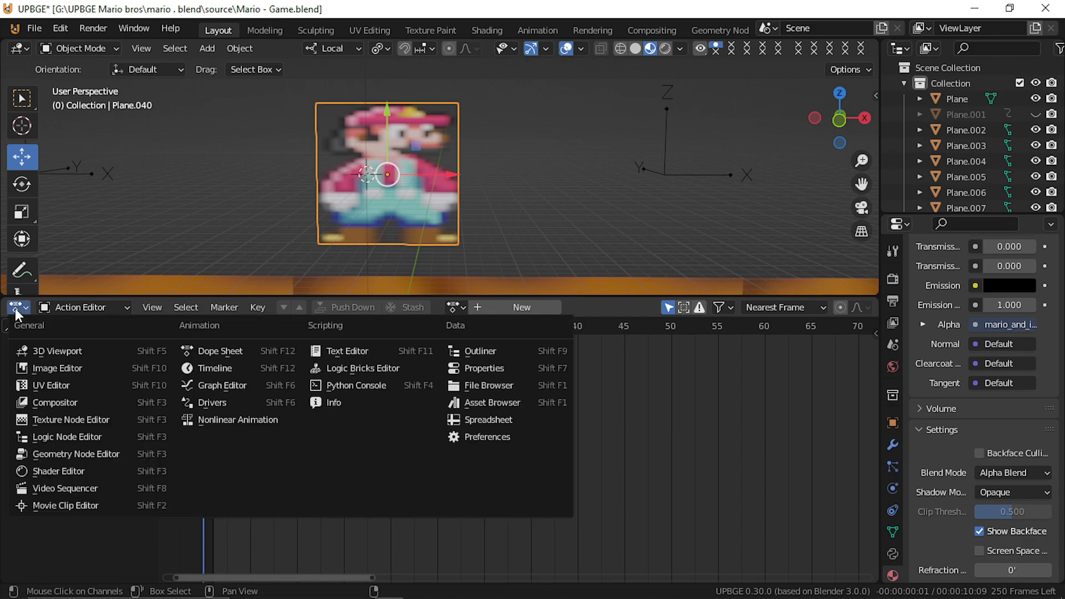
left_click(105, 308)
left_click(18, 307)
left_click(23, 307)
key("Escape")
left_click(22, 307)
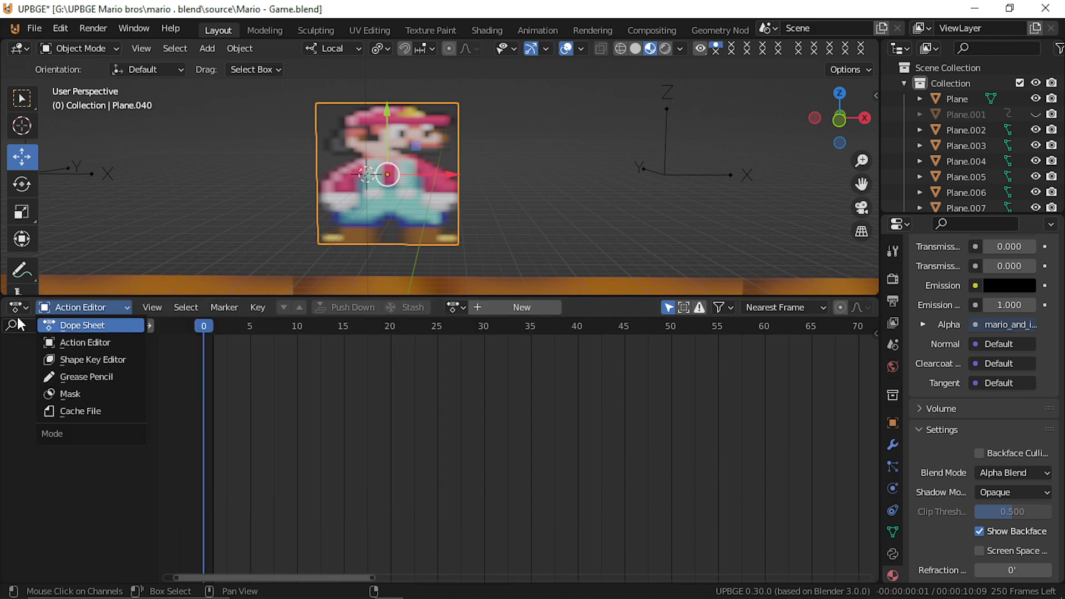
Step: Open the Logic Bricks Editor and add an Action actuator to Mario's plane using Shader NodetreeAction.002
left_click(18, 309)
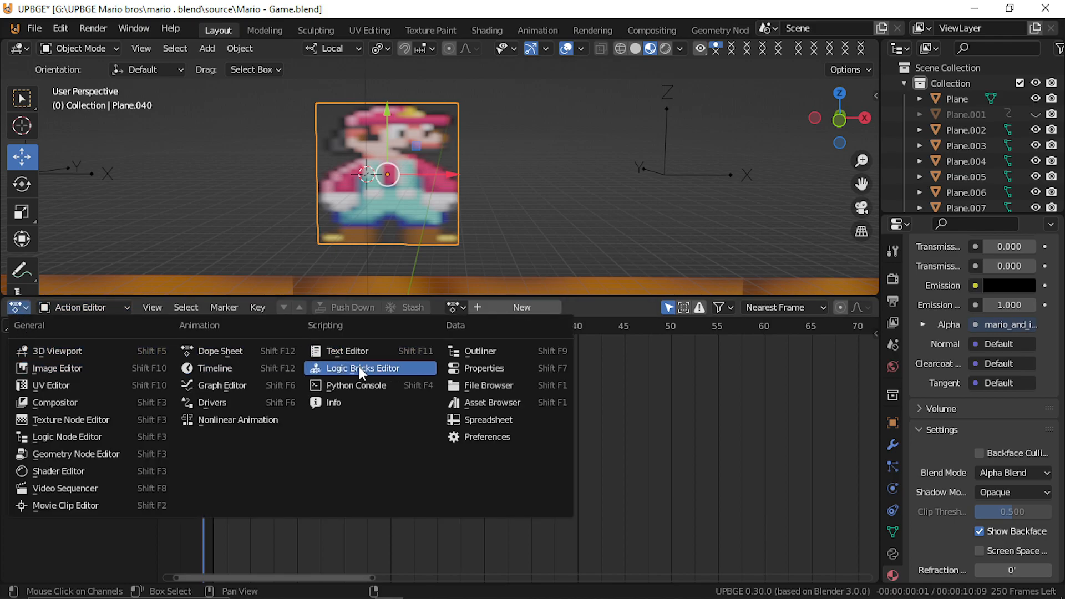
left_click(390, 373)
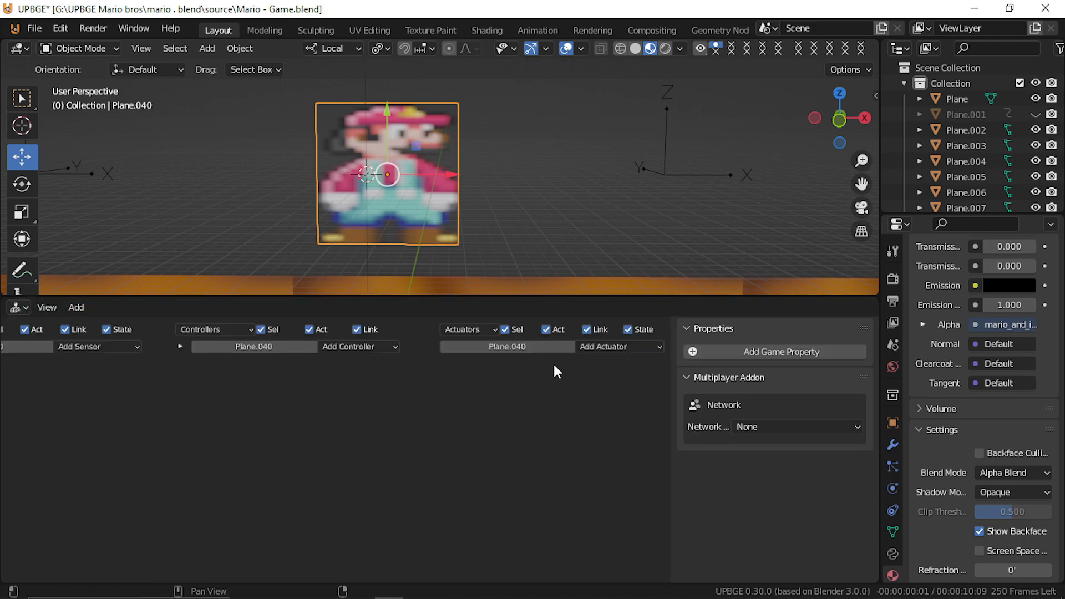
left_click(595, 347)
left_click(610, 331)
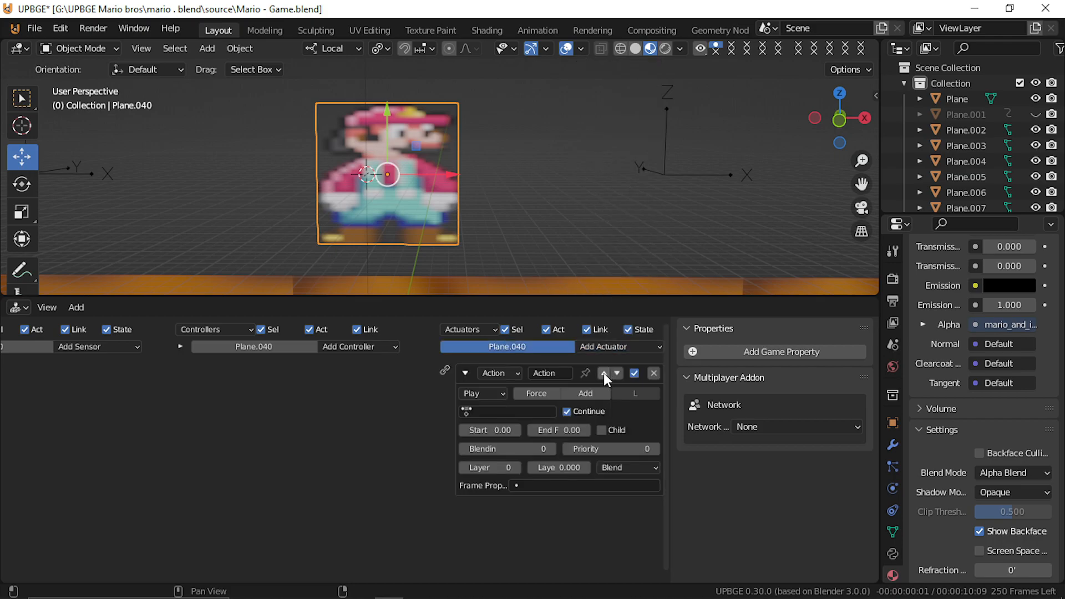
left_click(505, 413)
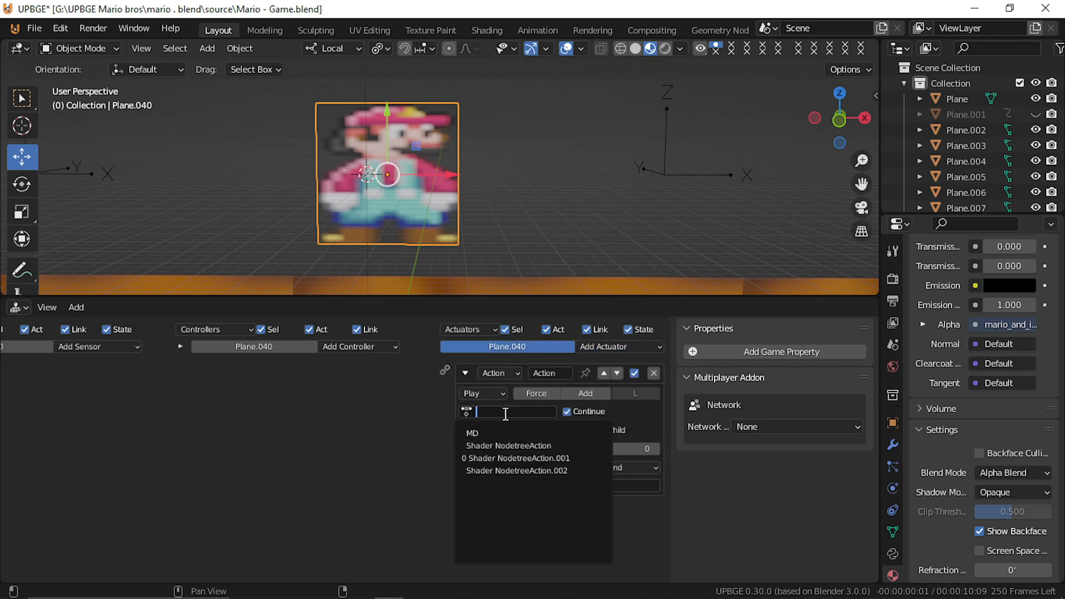
left_click(547, 471)
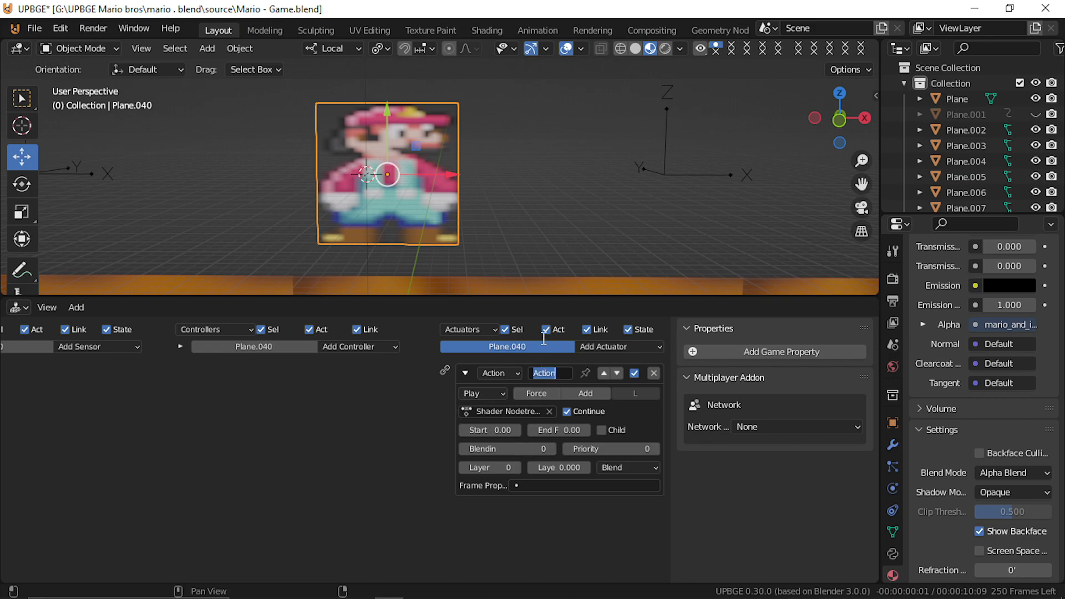
Step: Rename the Action actuator as idle and set both its start and end frames to 1
type("idle")
key("Return")
left_click(515, 430)
Step: Add a Keyboard sensor with Tap, Invert and All Keys enabled, and link it through an And controller to the idle actuator
middle_click_drag(202, 416, 277, 409)
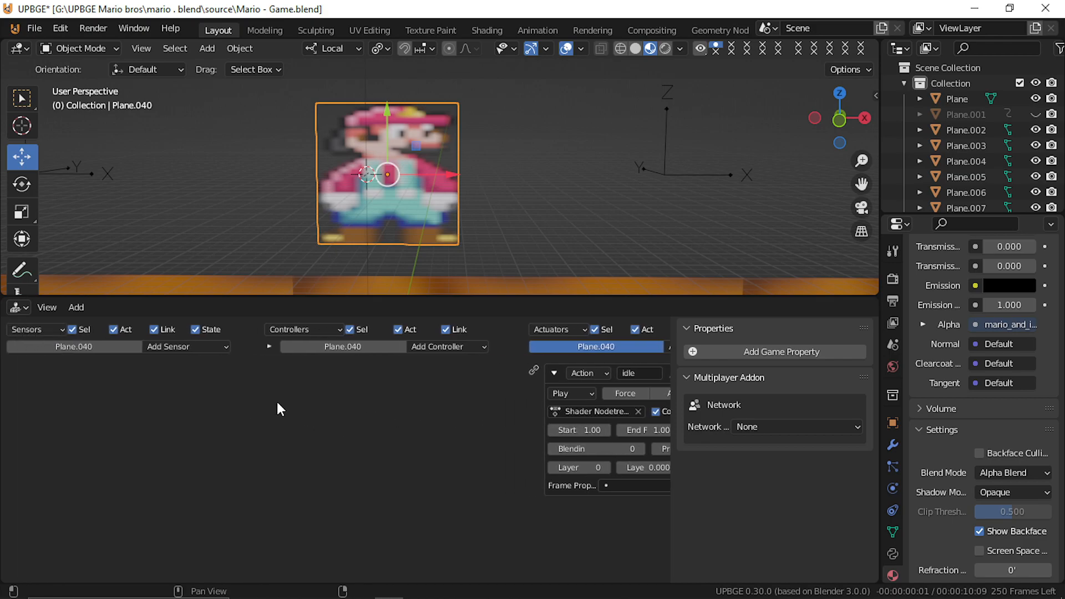
left_click(191, 346)
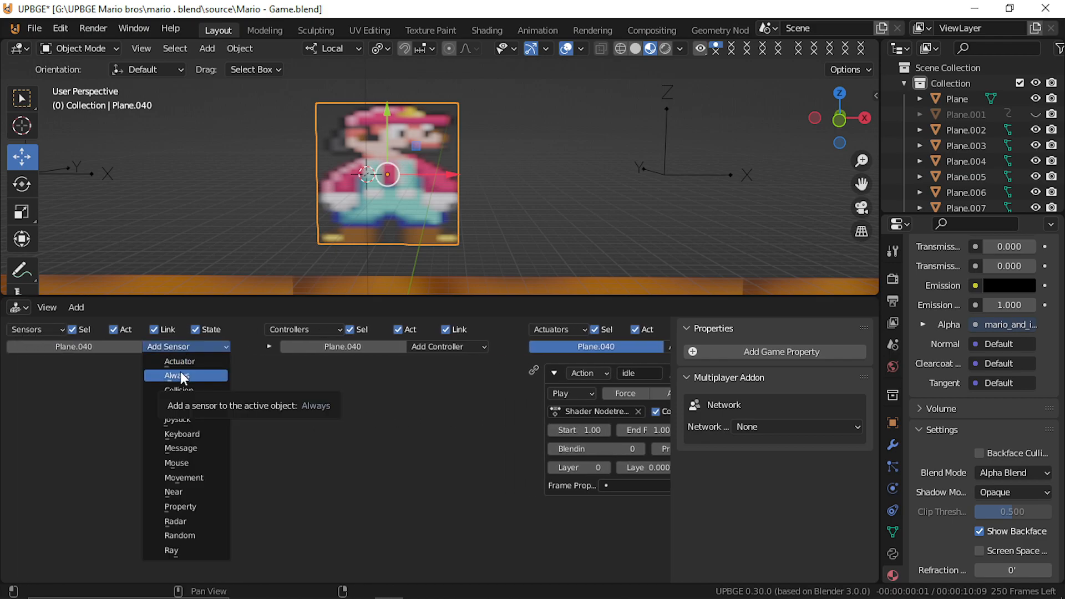
left_click(189, 438)
left_click(98, 413)
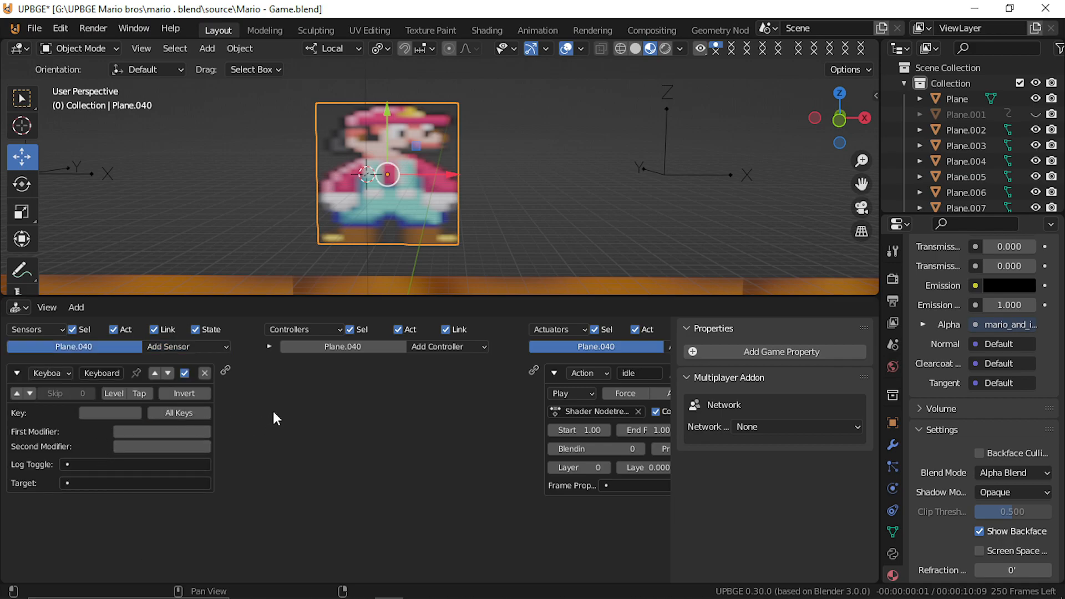
left_click(183, 412)
left_click(191, 395)
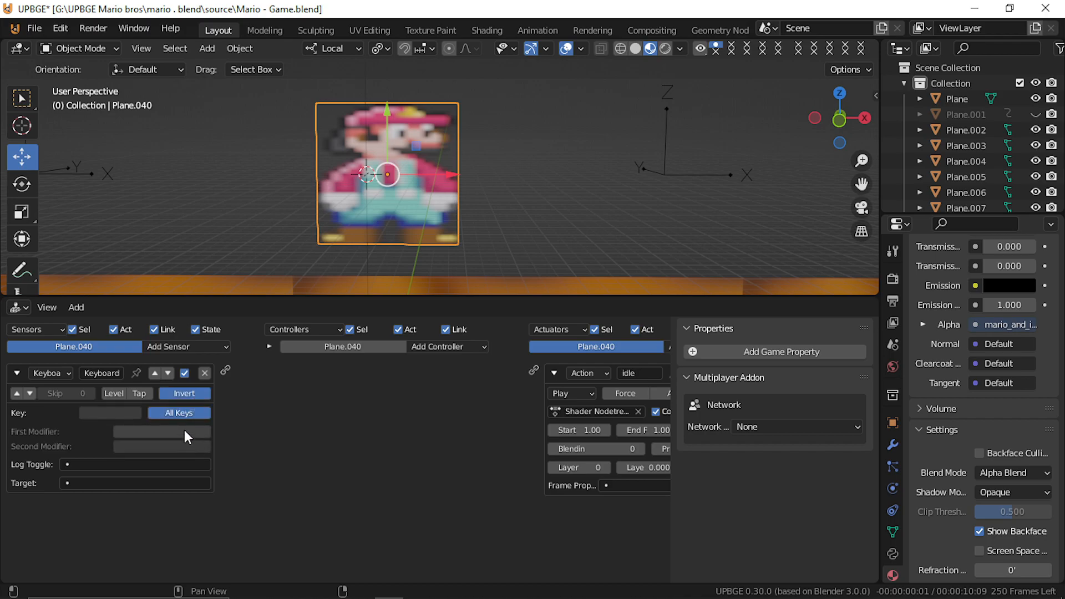
left_click_drag(225, 369, 531, 373)
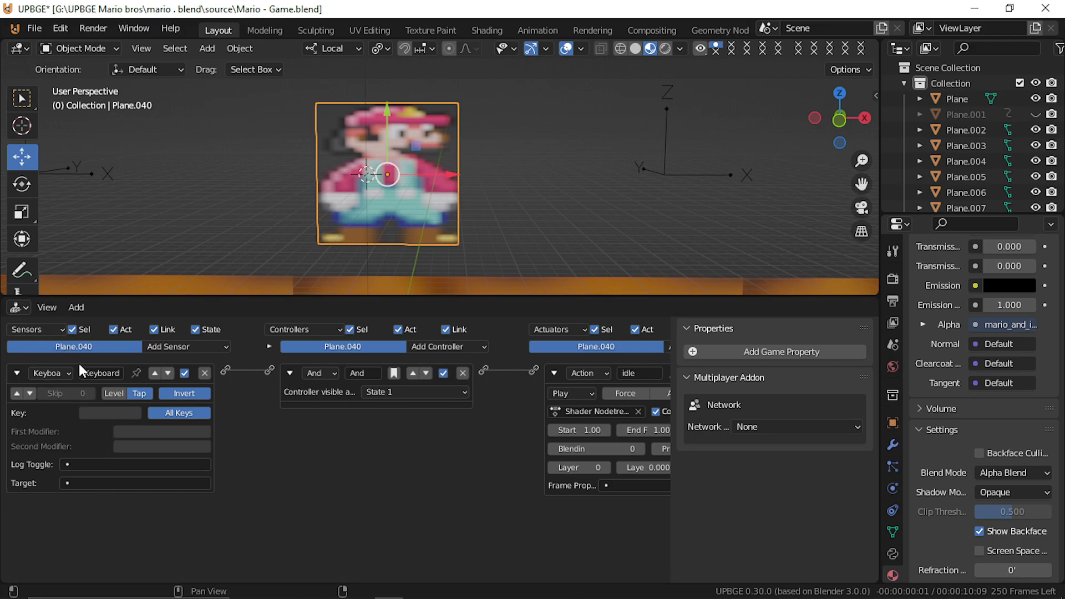
Step: Add five more Keyboard sensors to Mario's plane
left_click(171, 345)
left_click(171, 345)
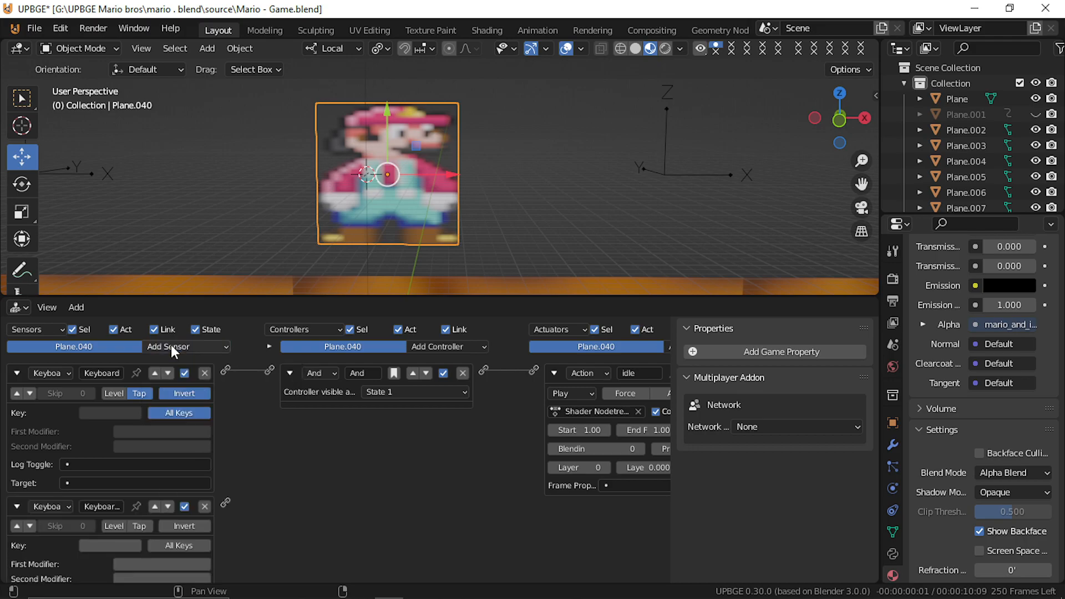
left_click(171, 345)
left_click(171, 345)
Step: Rename the first Keyboard sensor as idle and collapse it
left_click(94, 372)
type("idle")
key("Return")
left_click(17, 372)
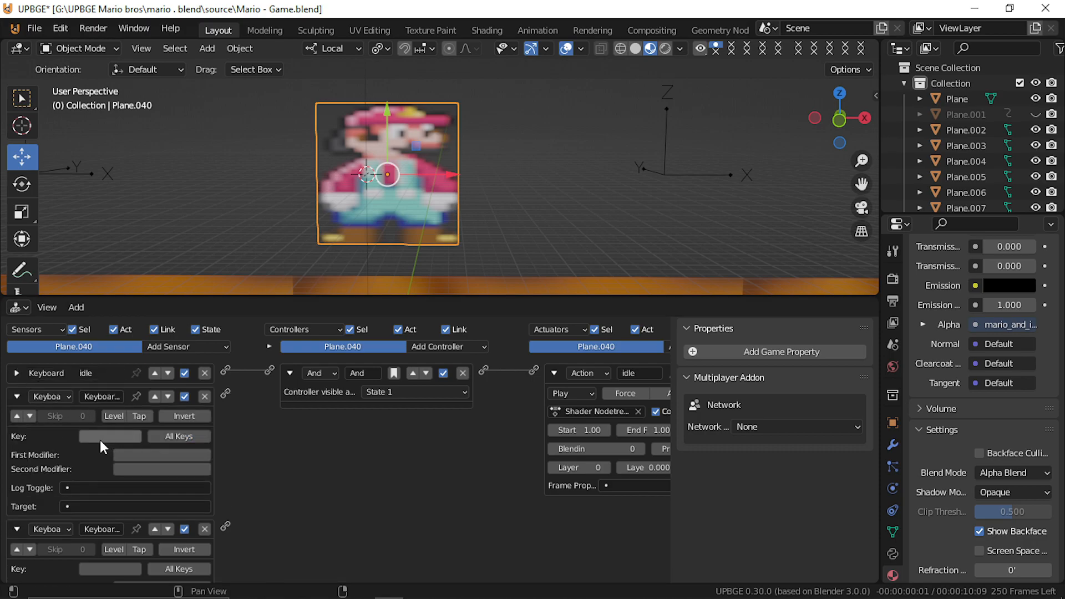
Step: Rename the second Keyboard sensor as a and collapse it
double_click(108, 402)
type("a")
key("Return")
left_click(17, 396)
Step: Rename the third Keyboard sensor as d, assign its matching key and collapse it
double_click(114, 420)
type("d")
left_click(119, 458)
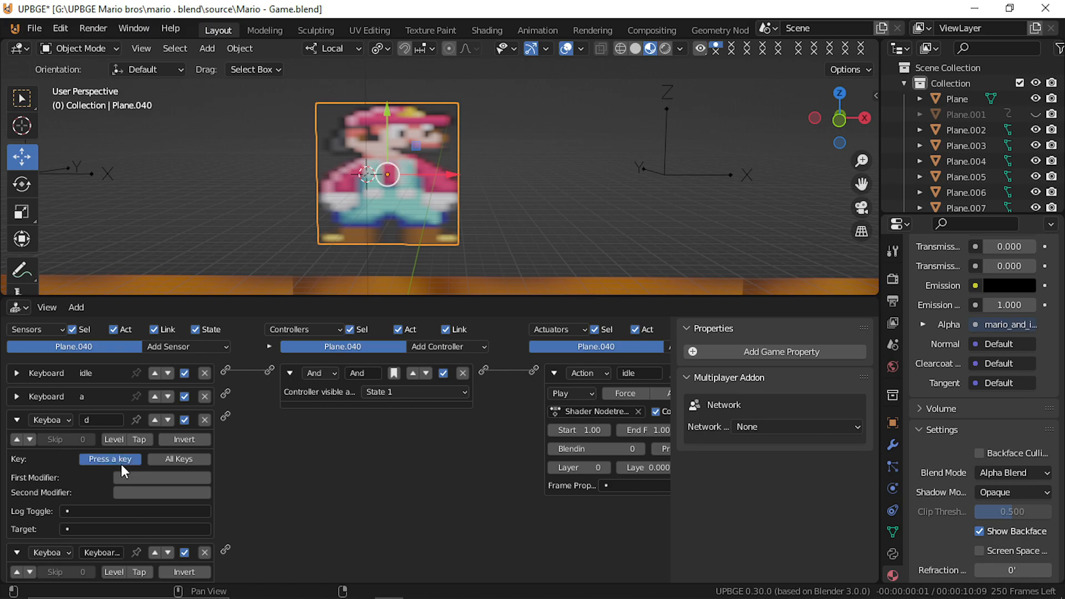
left_click(18, 420)
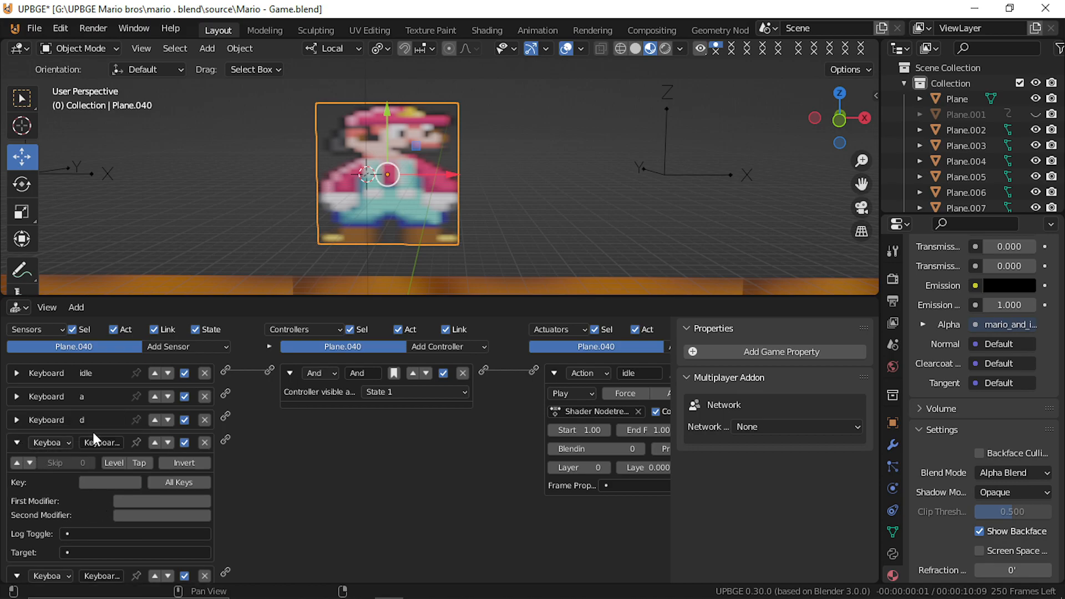
Step: Rename the fourth Keyboard sensor as w, assign it the W key and collapse it
double_click(99, 447)
type("w")
left_click(105, 482)
key("w")
left_click(17, 442)
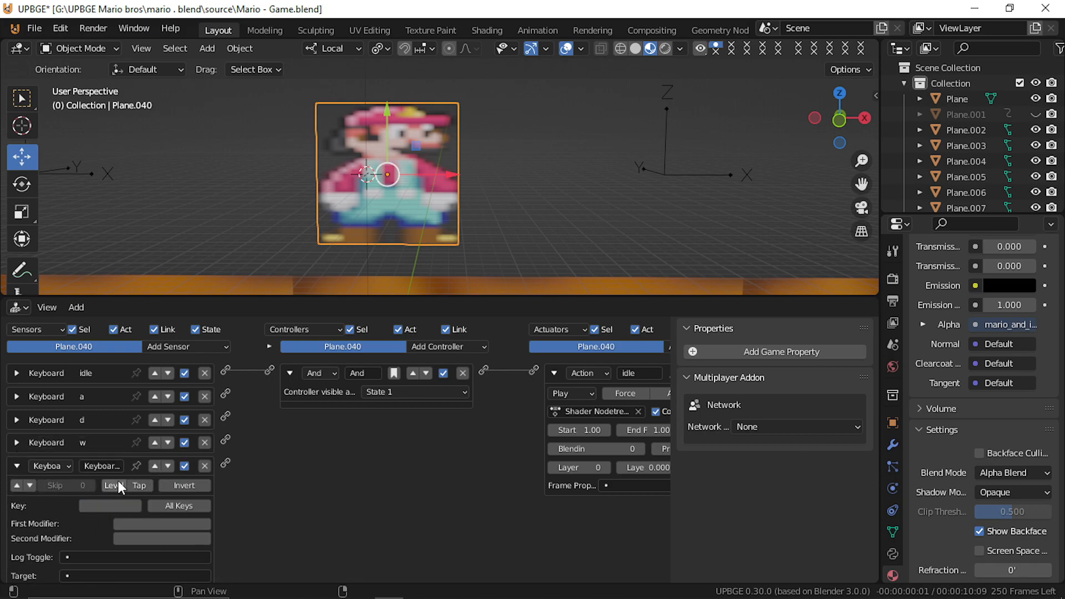
Step: Rename the fifth Keyboard sensor as s, assign it the S key and collapse it
double_click(98, 468)
type("ss")
left_click(17, 466)
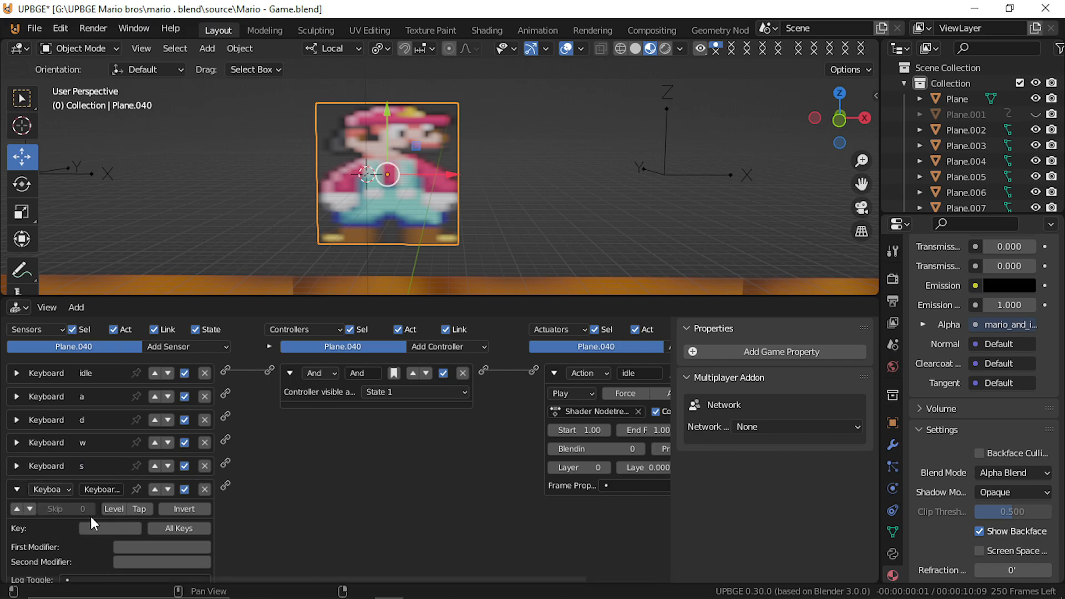
Step: Assign the Spacebar to the sixth Keyboard sensor, rename it as Jump and collapse it
left_click(107, 528)
key("space")
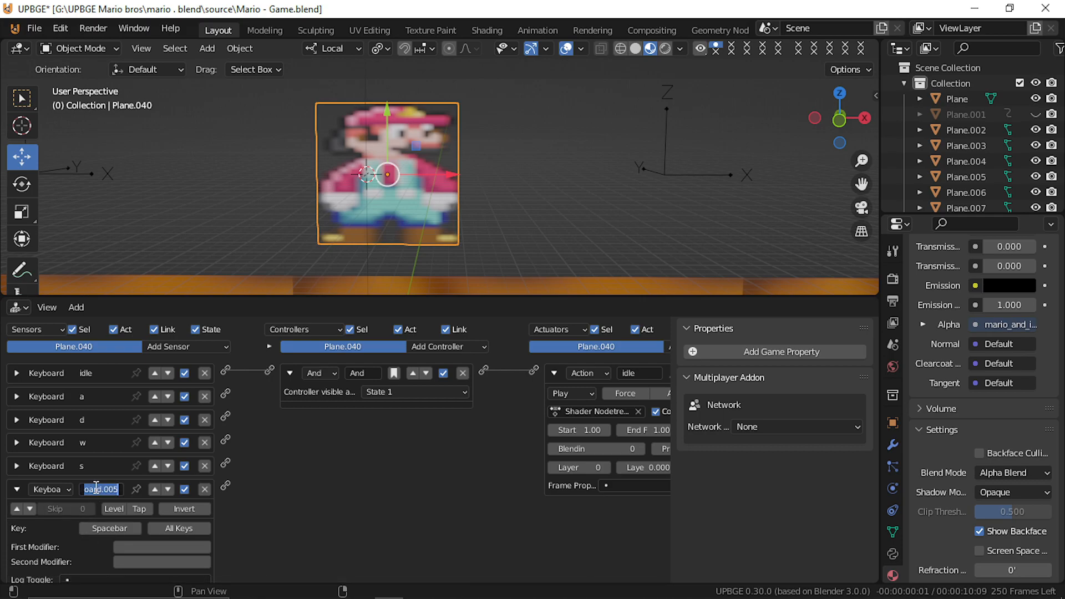
type("Jump")
key("Return")
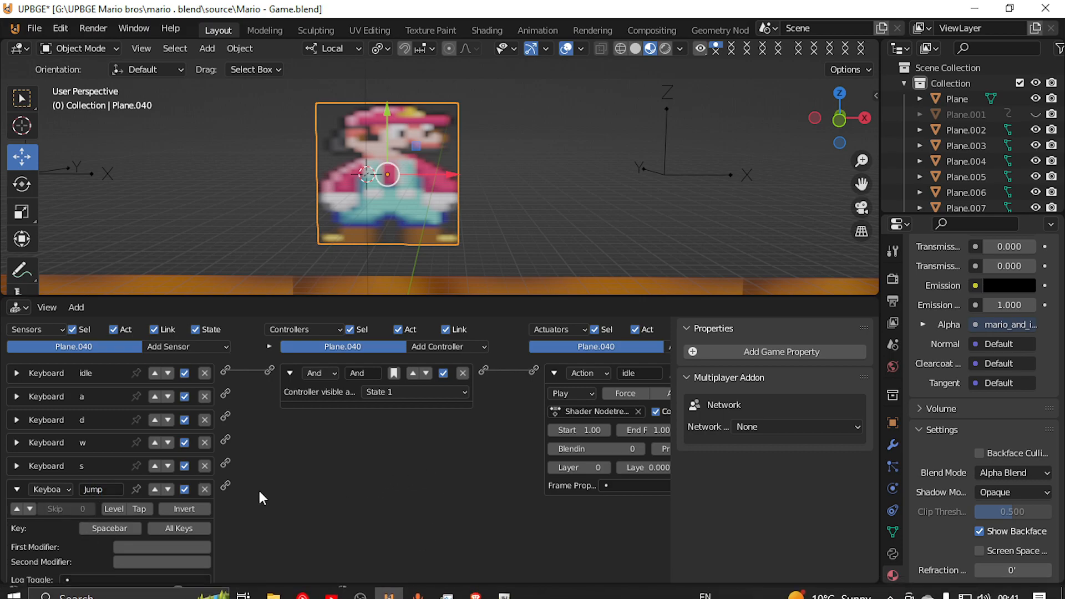
left_click(17, 489)
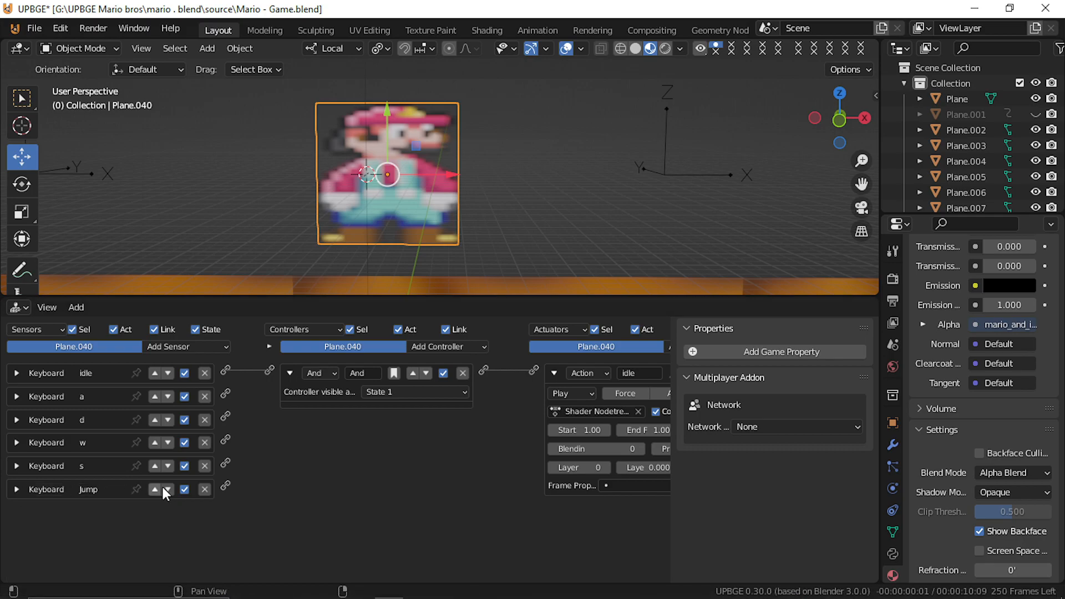
Step: Enable the Tap option on the Jump sensor and collapse it again
left_click(16, 489)
left_click(130, 509)
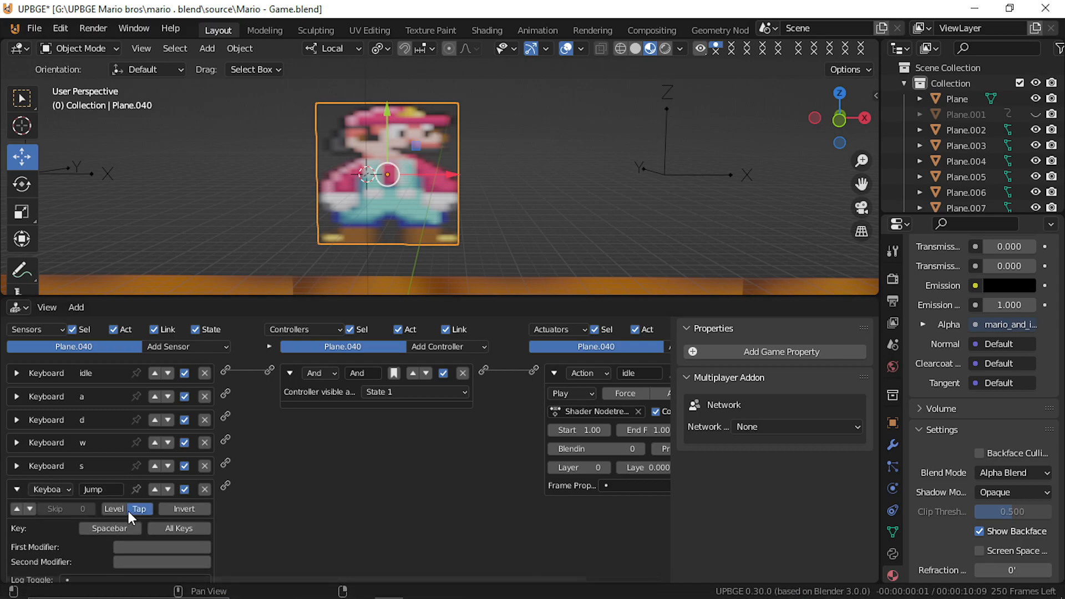
left_click(16, 489)
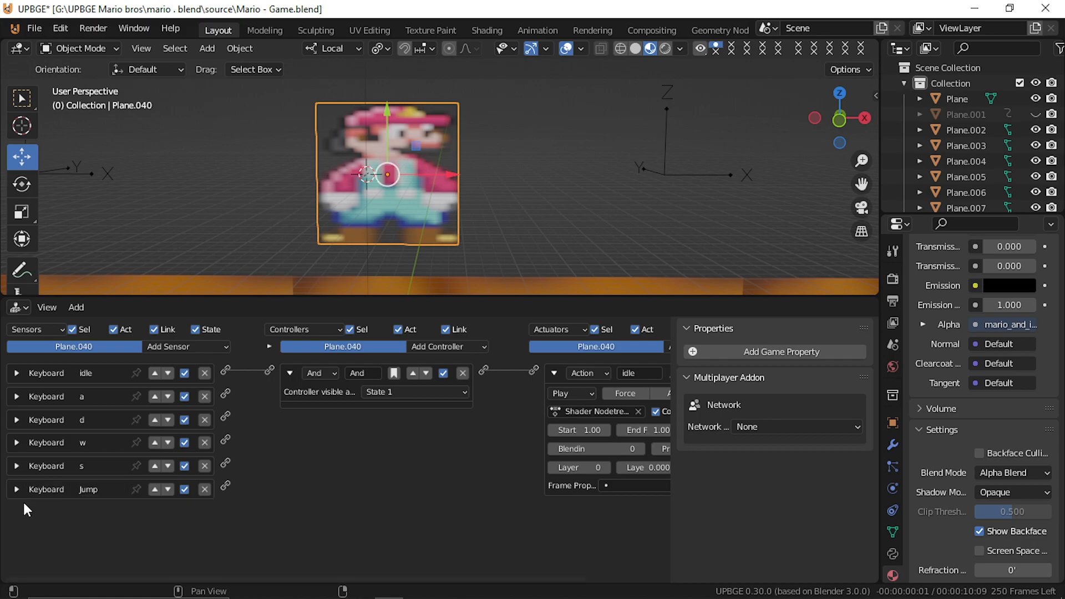
Step: Add a Collision sensor to the Mario plane
left_click(186, 346)
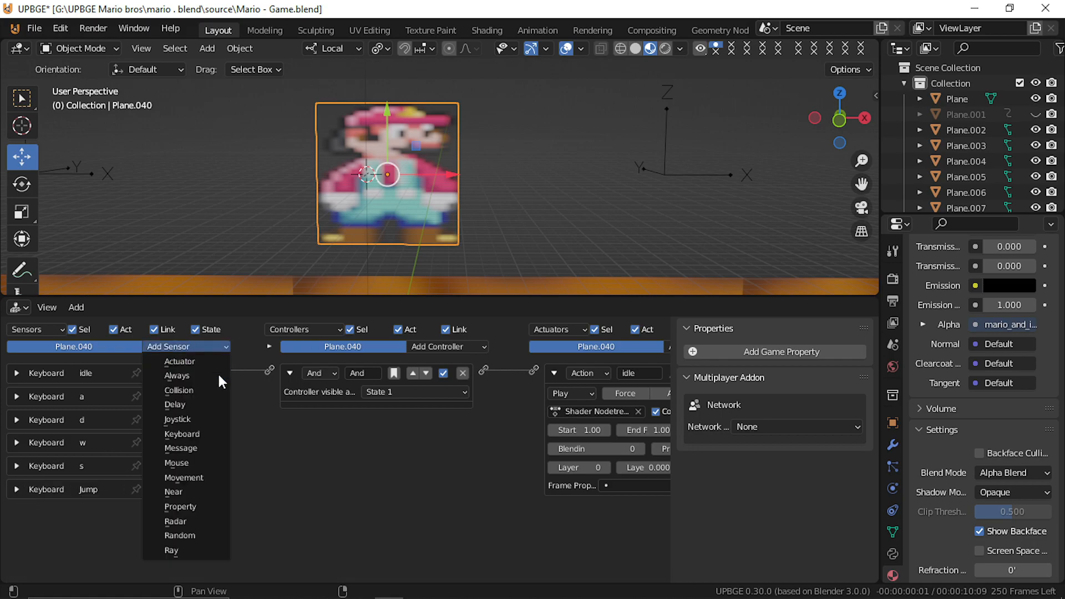
left_click(207, 390)
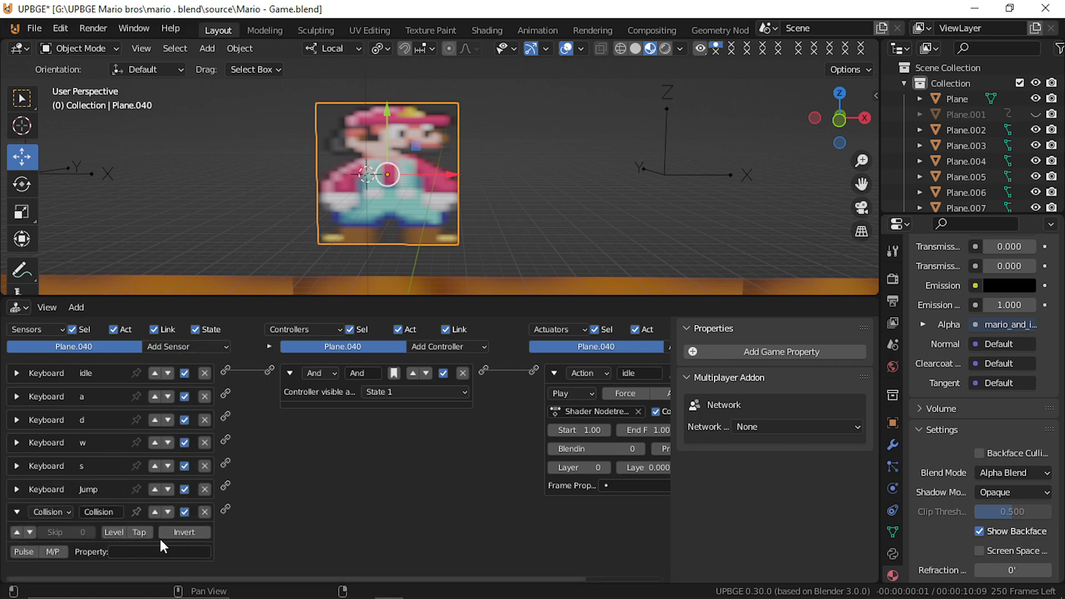
Step: Select the ground plane and check the name of its game property
scroll(278, 211, "down", 8)
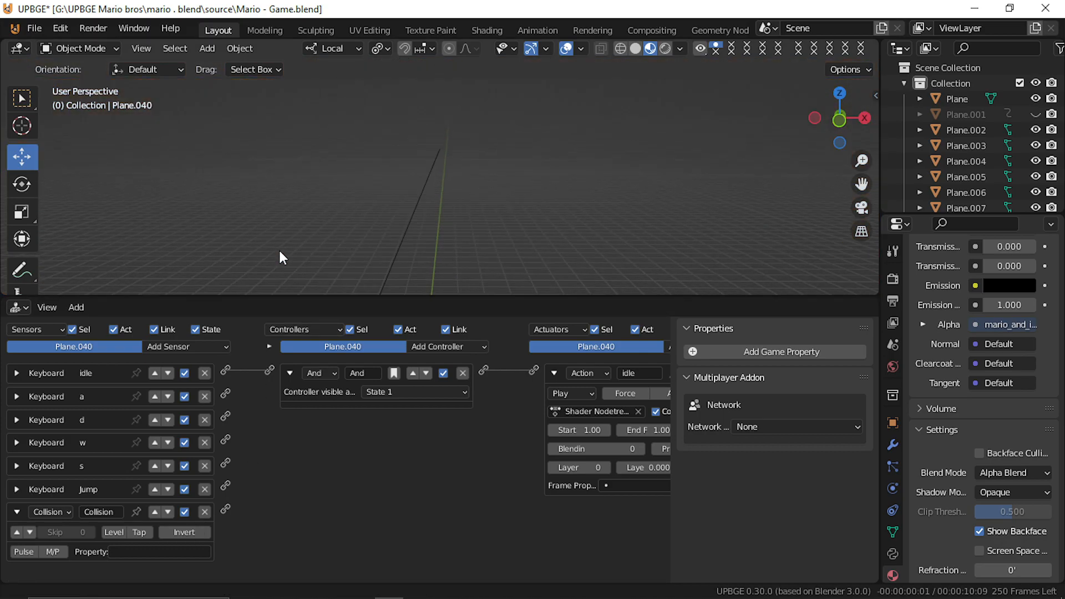
left_click(371, 239)
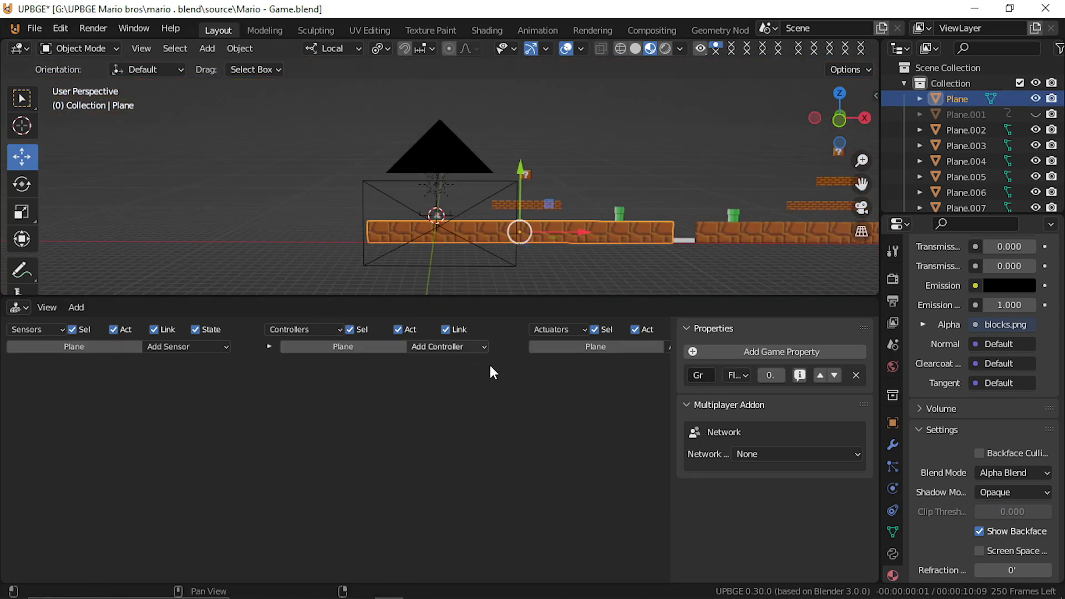
left_click(701, 376)
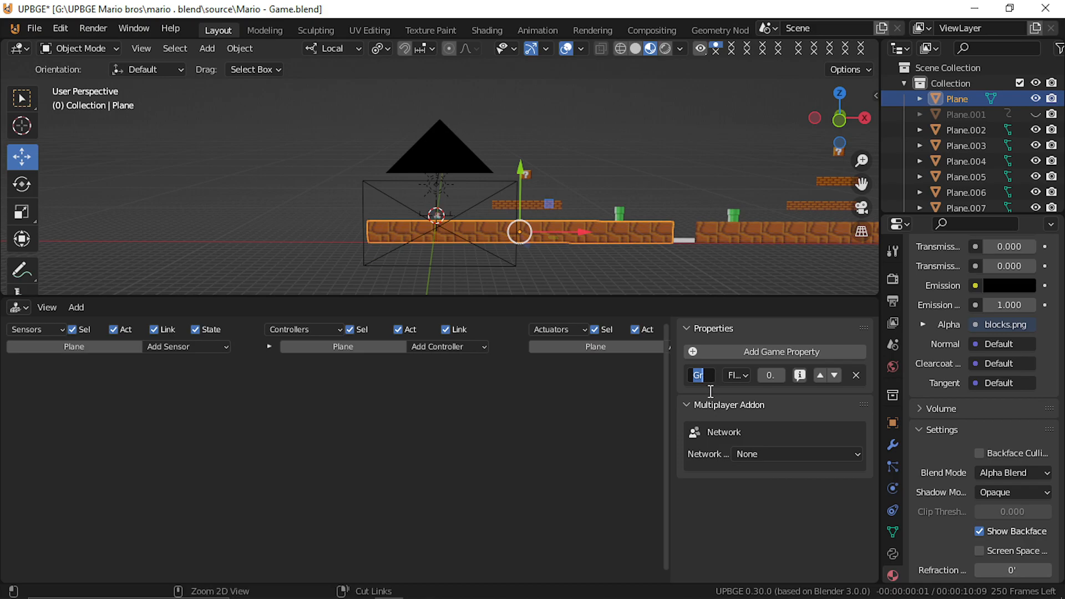
left_click(588, 402)
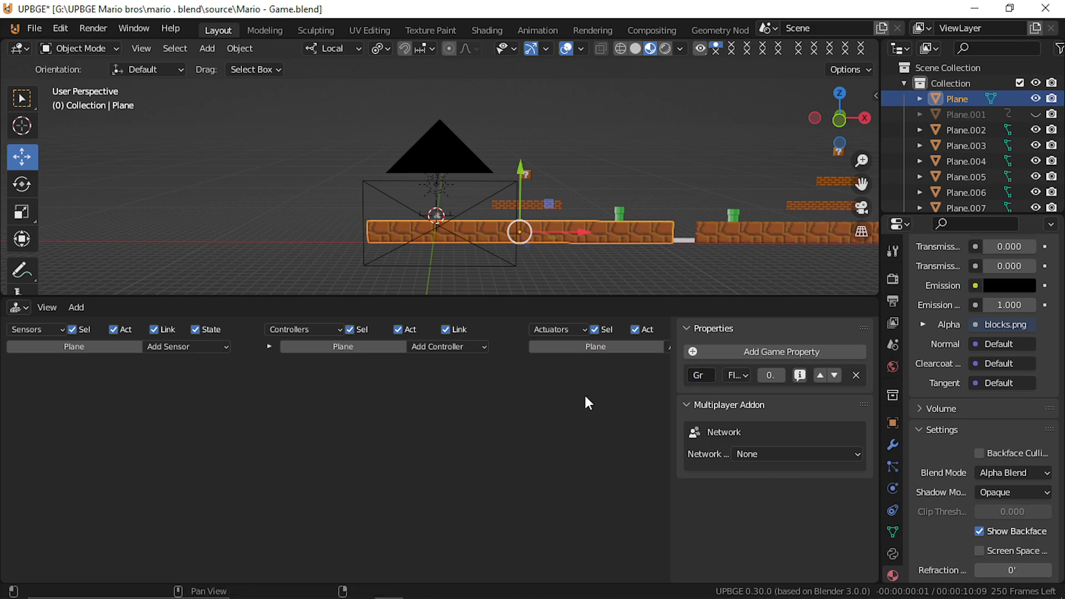
left_click(766, 352)
left_click(855, 403)
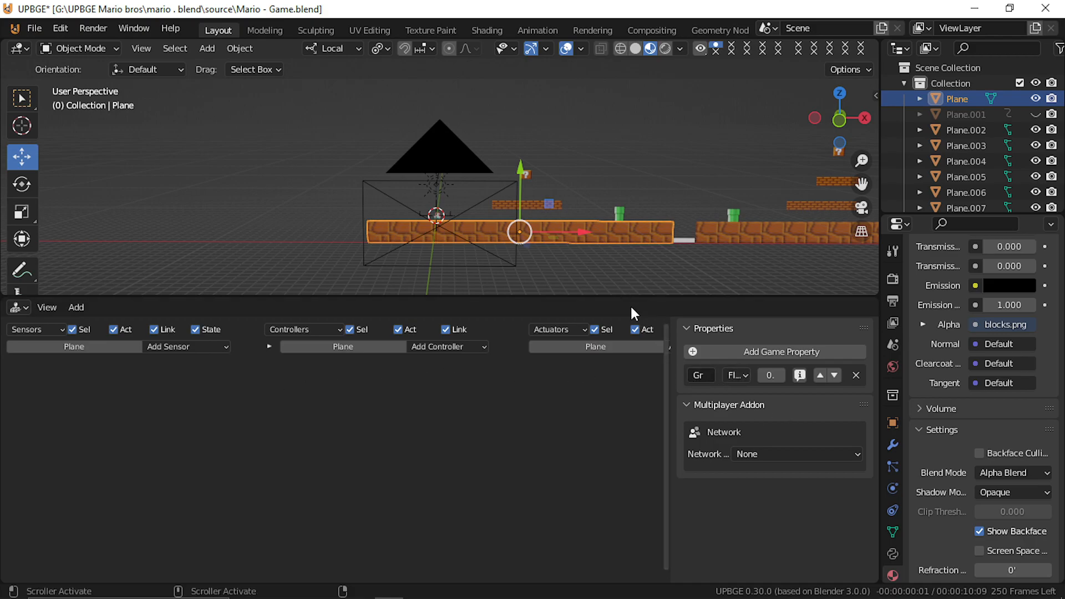
left_click(510, 473)
scroll(448, 211, "up", 5)
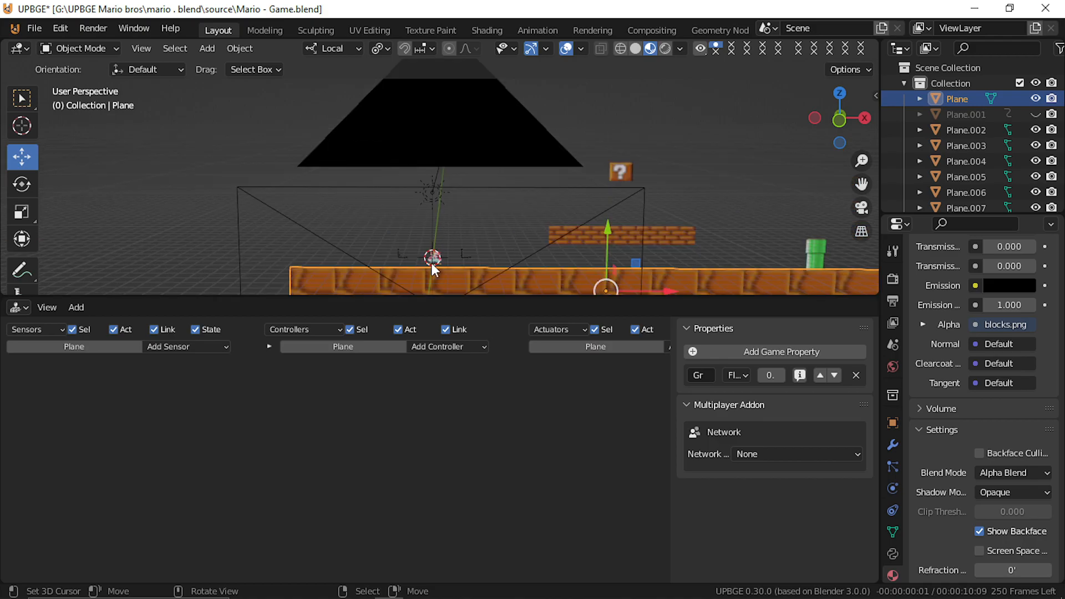
Step: Reselect the Mario plane, set its Collision sensor's property to Gr and enable true-level triggering
right_click(431, 260)
right_click(436, 254)
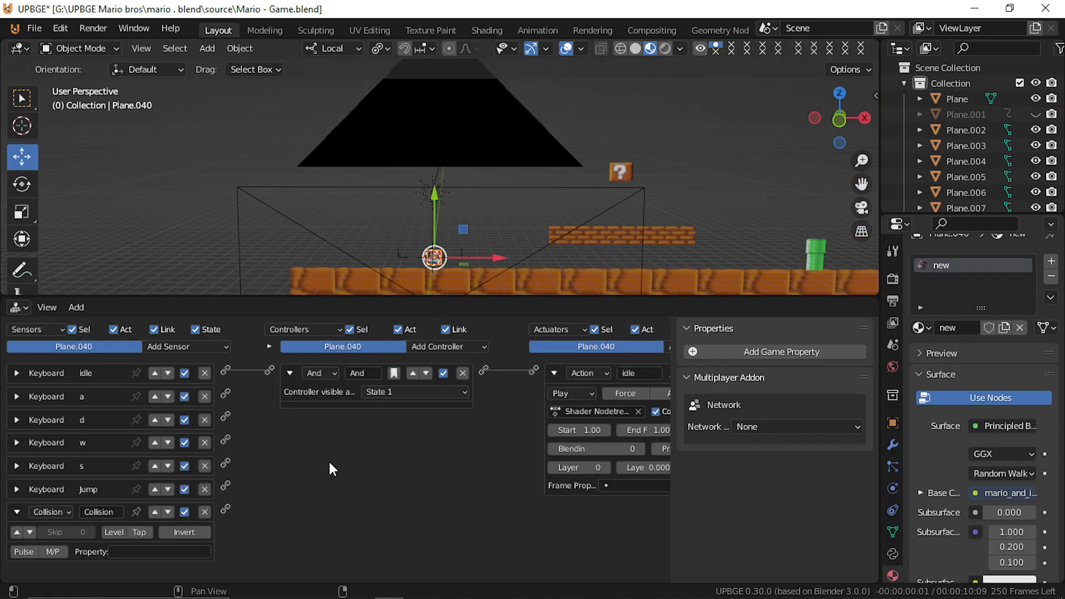
left_click(146, 551)
type("Gr")
left_click(361, 507)
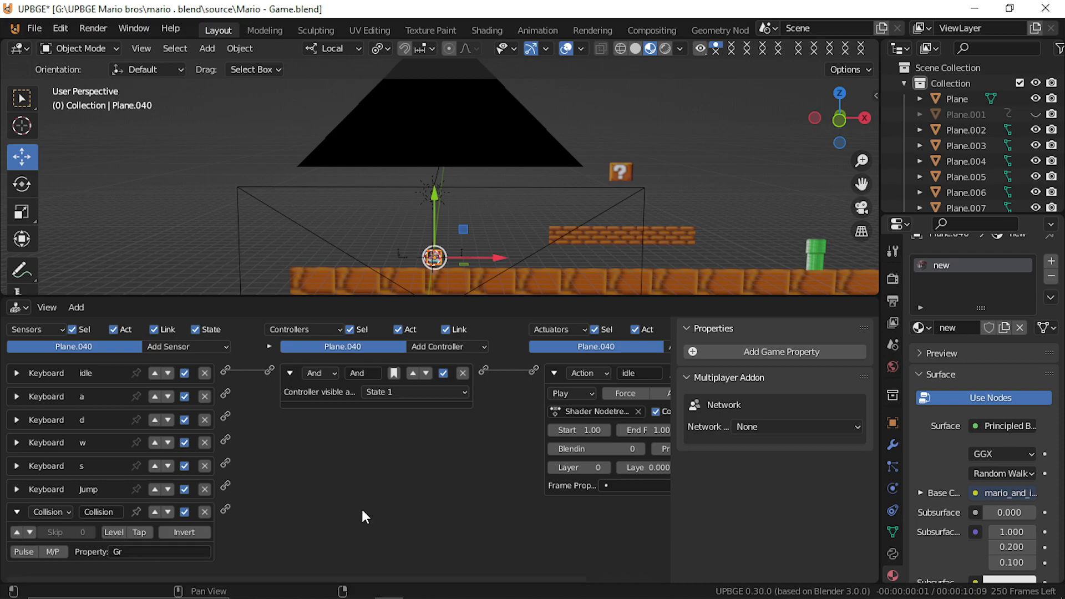
left_click(16, 533)
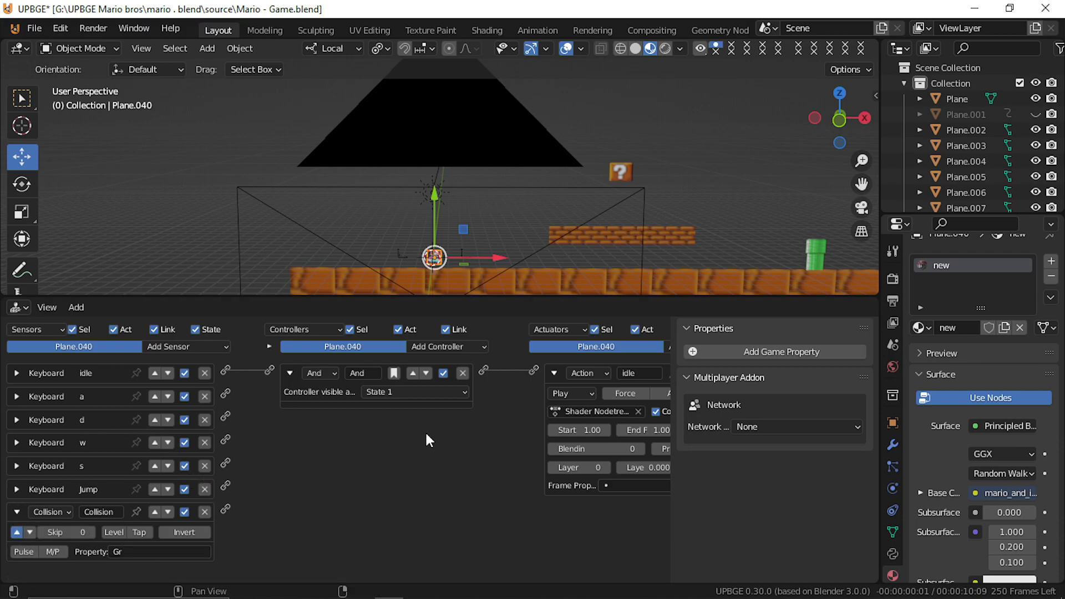
scroll(419, 438, "right", 4, "ctrl")
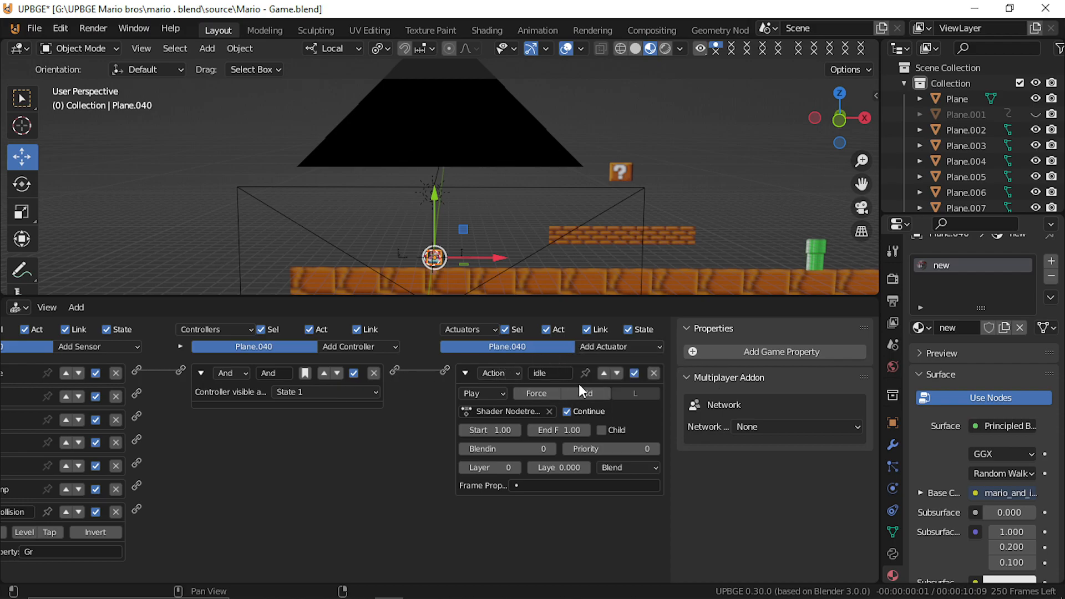
left_click(604, 345)
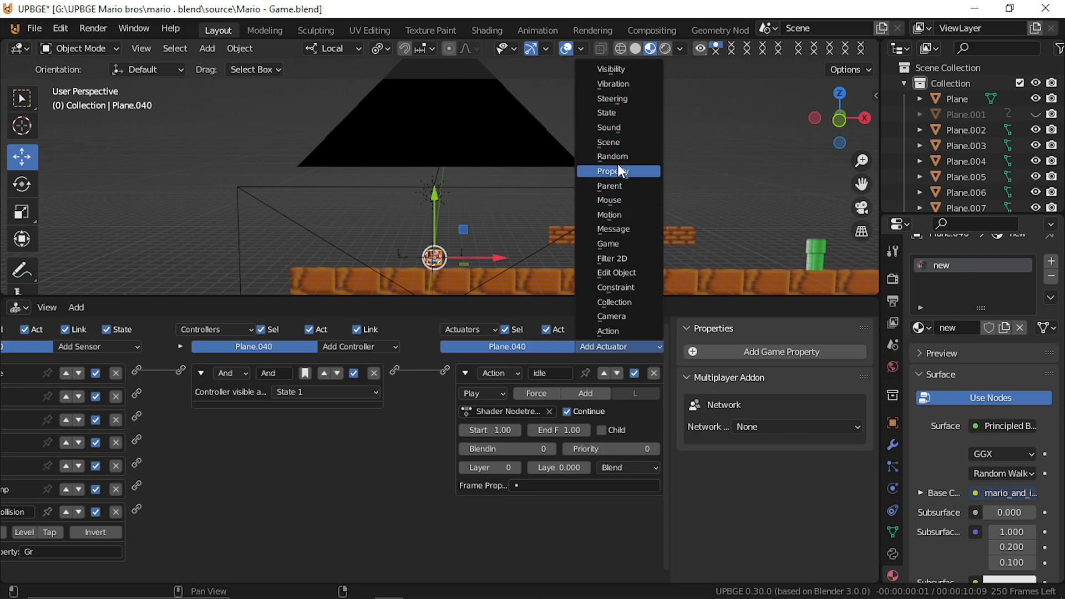
left_click(610, 215)
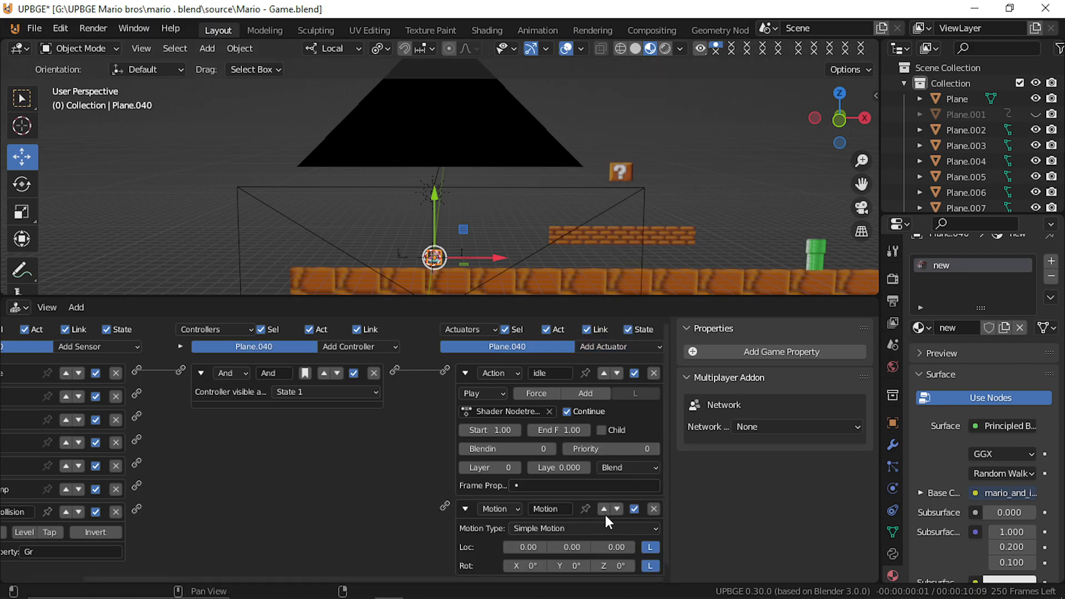
left_click(654, 508)
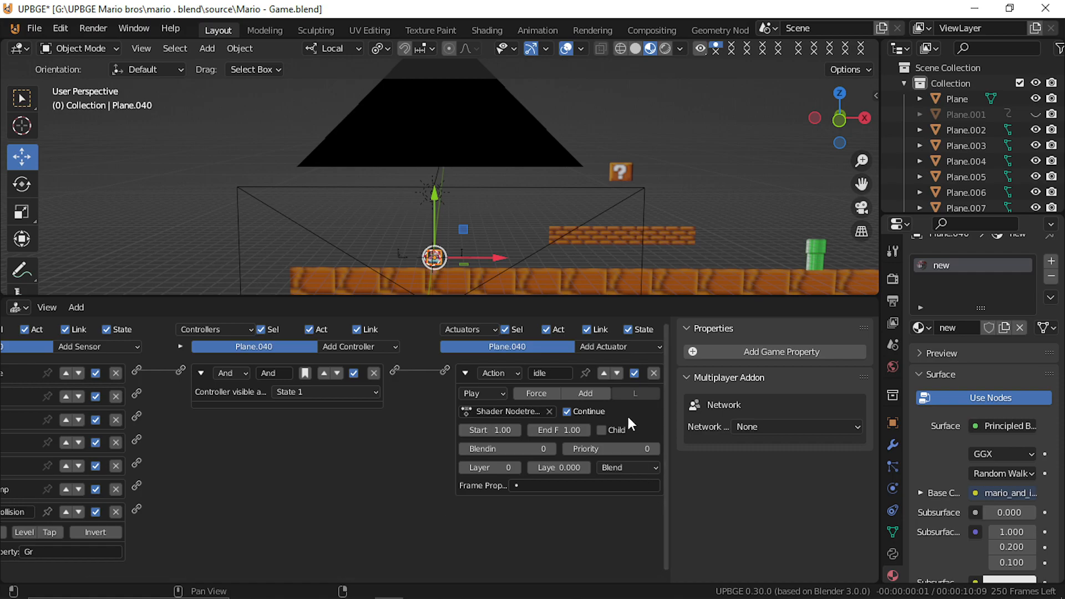
Step: Add a second Action actuator and an Edit Object actuator to the Mario plane
left_click(623, 348)
left_click(625, 347)
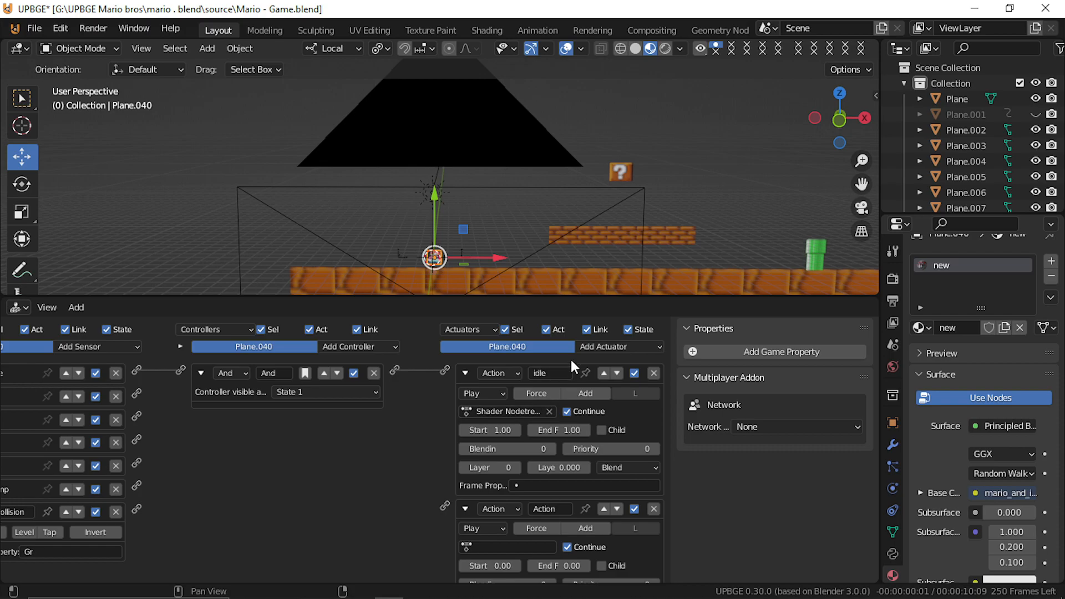
left_click(600, 346)
scroll(560, 409, "down", 6)
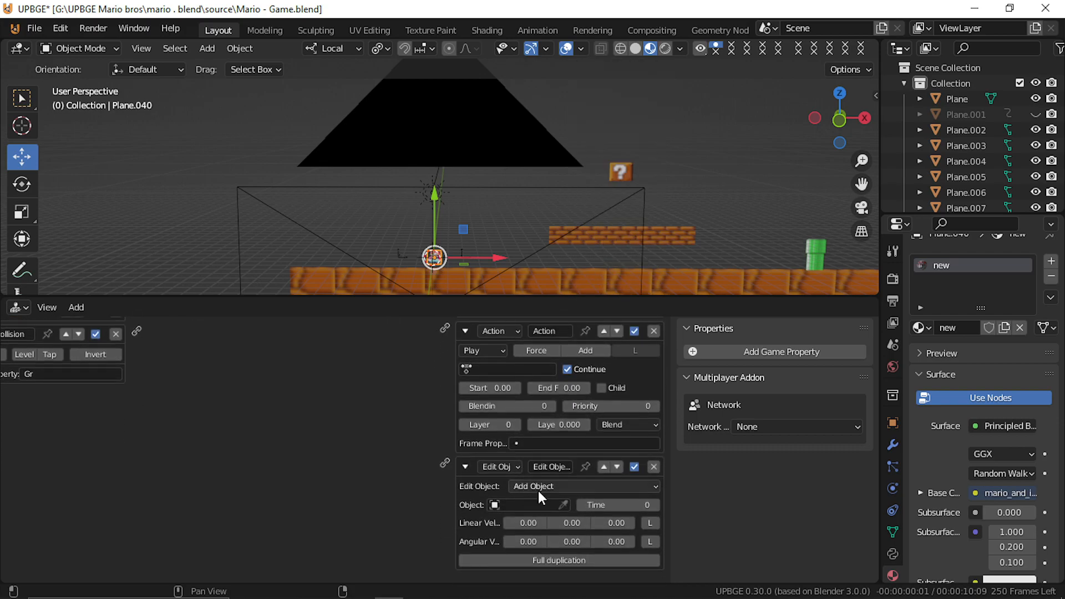
Step: Set the Edit Object actuator to Track to, with the X axis as its track axis
left_click(538, 490)
left_click(542, 541)
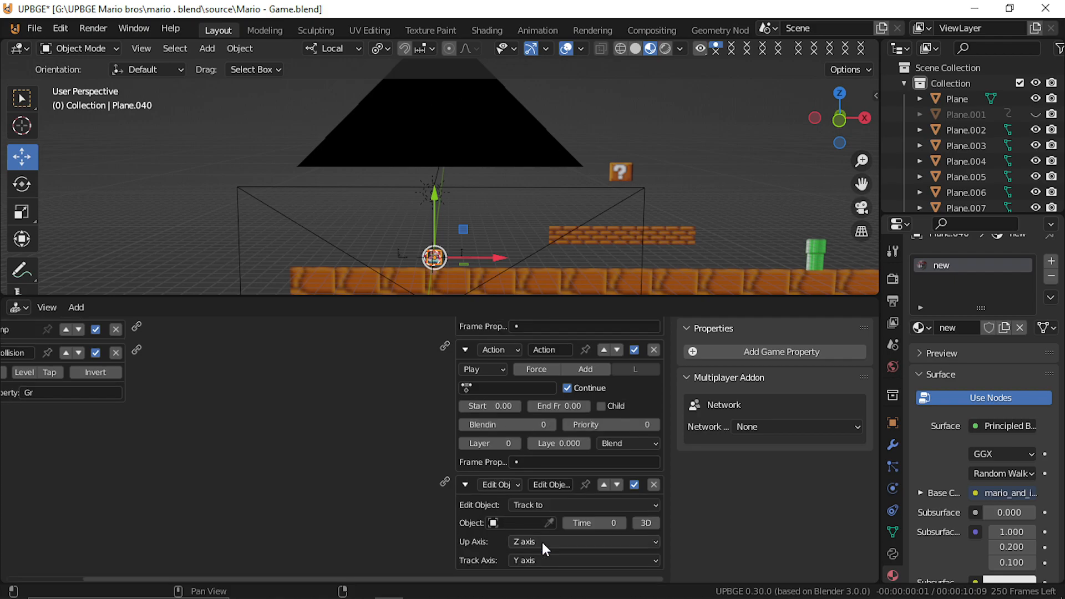
left_click(528, 560)
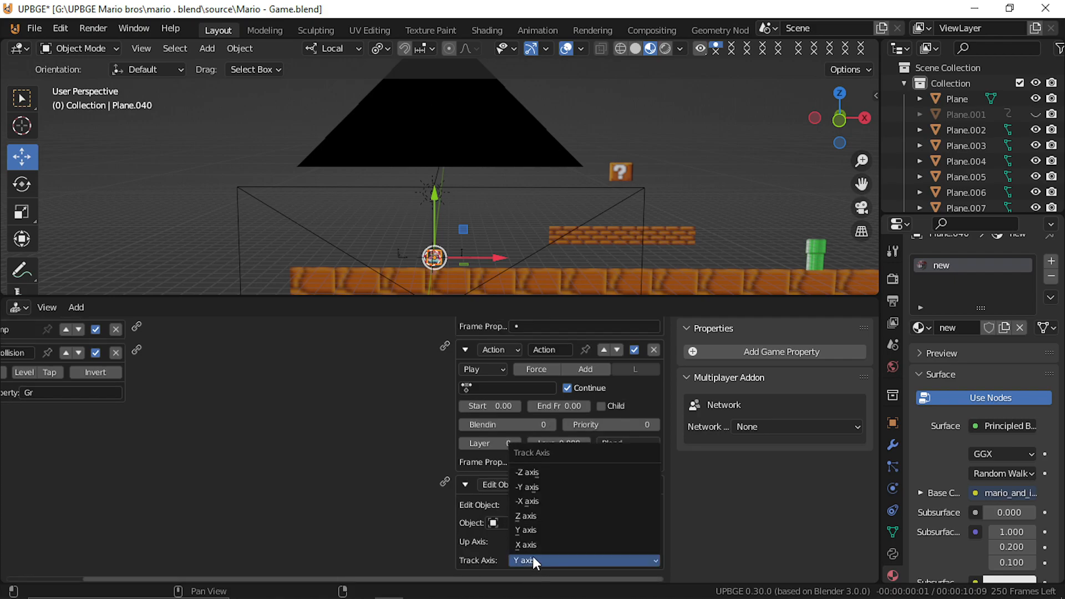
left_click(541, 542)
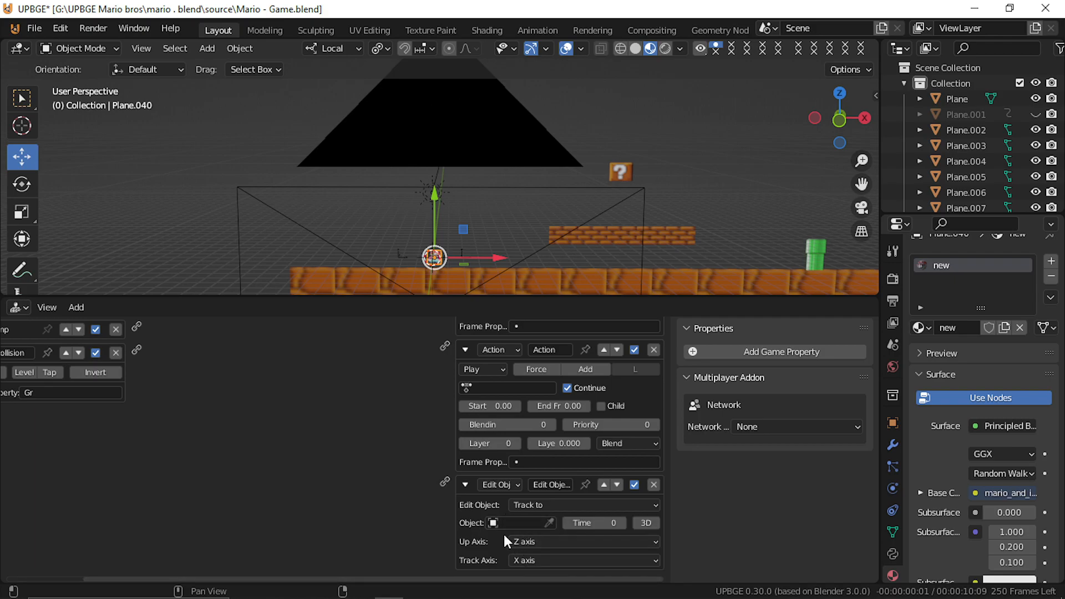
Step: Assign Shader NodetreeAction.002 to the second Action actuator, starting at frame 3 and ending at frame 7
left_click(506, 387)
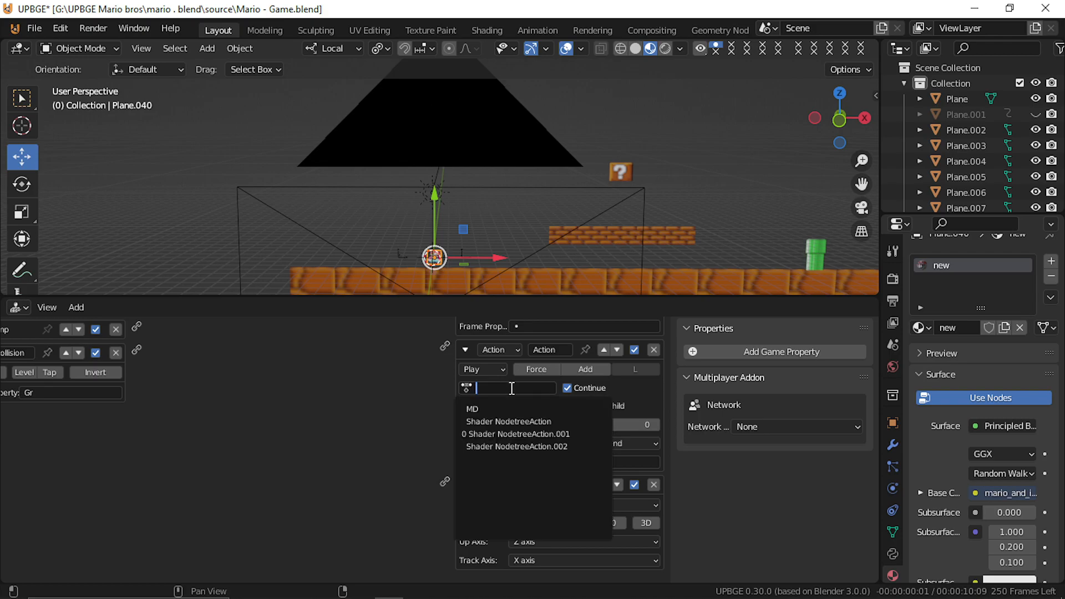
left_click(510, 447)
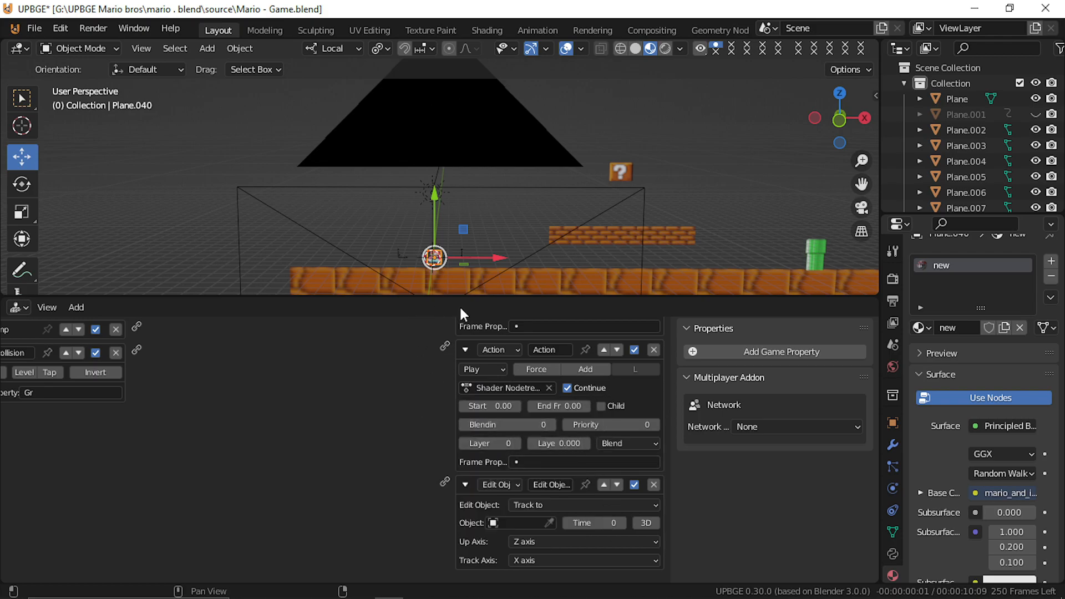
left_click(517, 404)
left_click(587, 406)
left_click(587, 406)
left_click(587, 406)
left_click(587, 406)
left_click(588, 406)
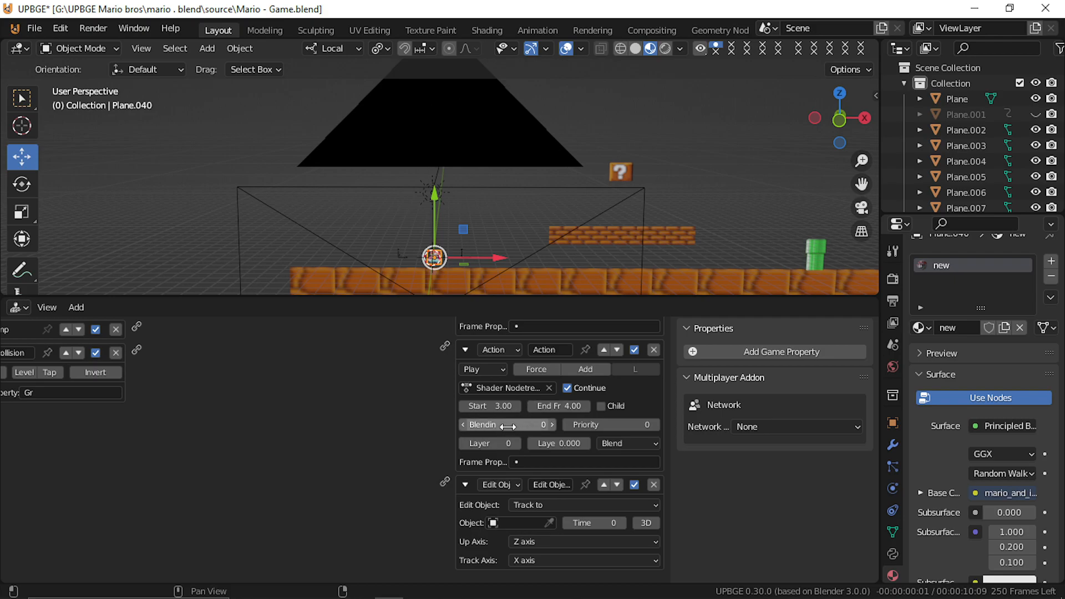
left_click(531, 406)
left_click(587, 406)
left_click(587, 406)
left_click(587, 406)
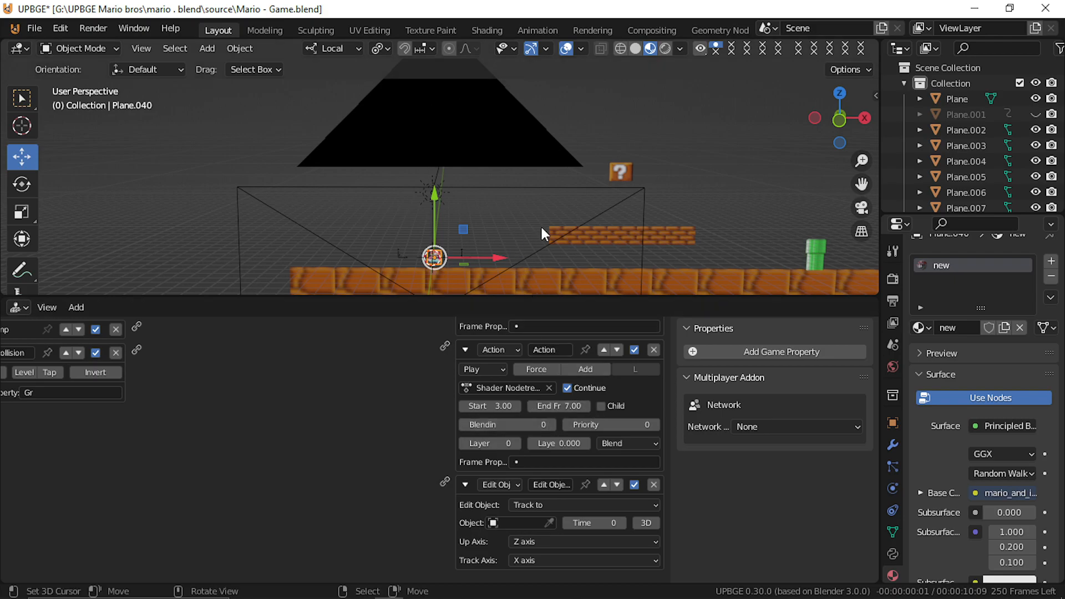
Step: Rename the second Action actuator as run
key("shift+grave")
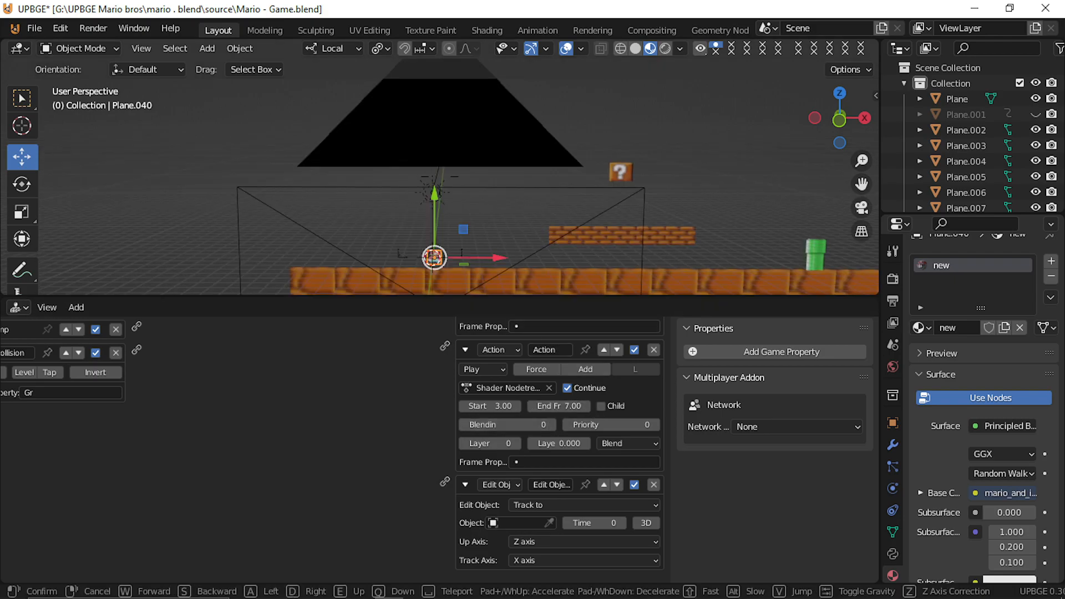
key("w")
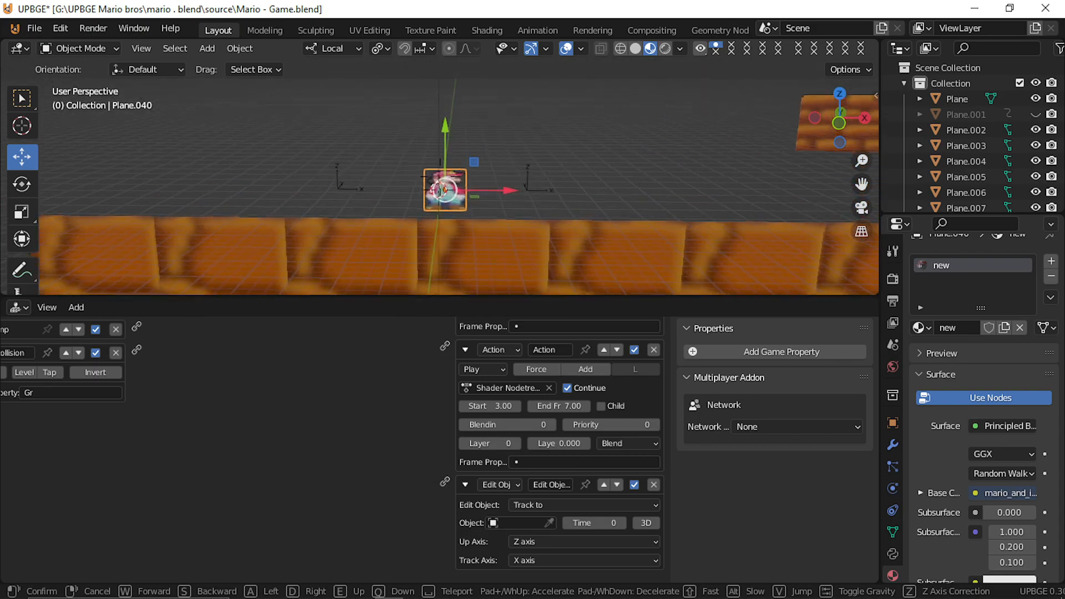
left_click(440, 177)
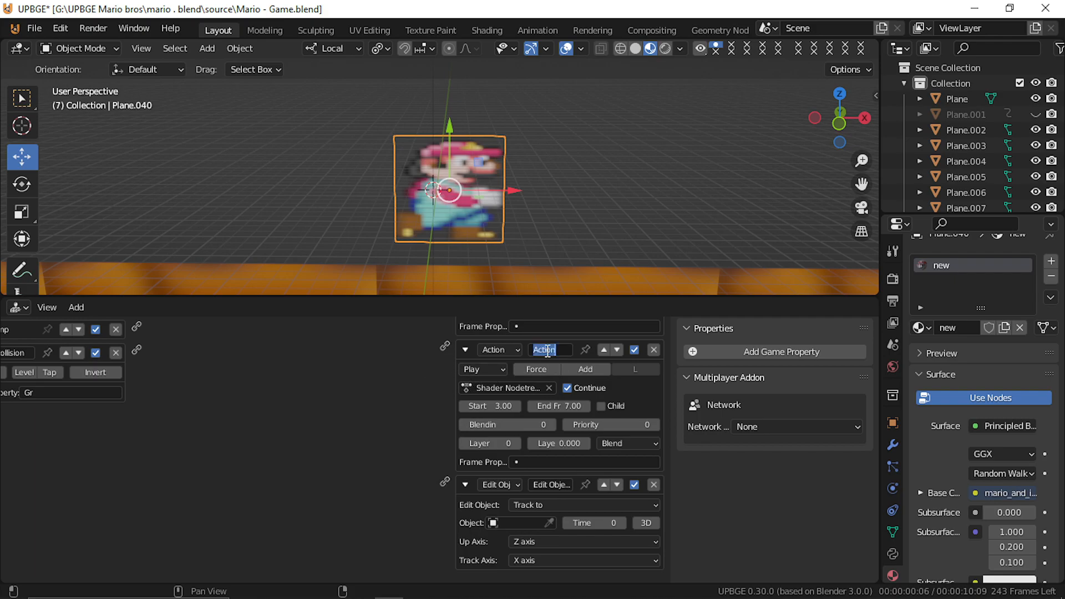
type("run")
key("Return")
Step: Set the run actuator's layer to 1, its layer weight to 0.100 and its priority to 1
left_click(516, 443)
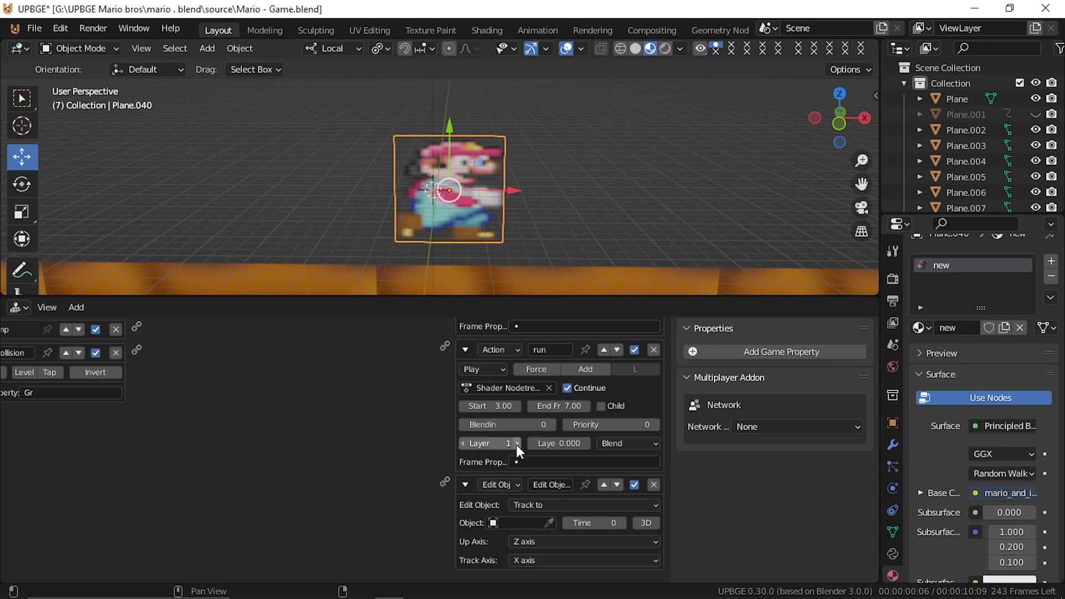
left_click(586, 444)
left_click(654, 427)
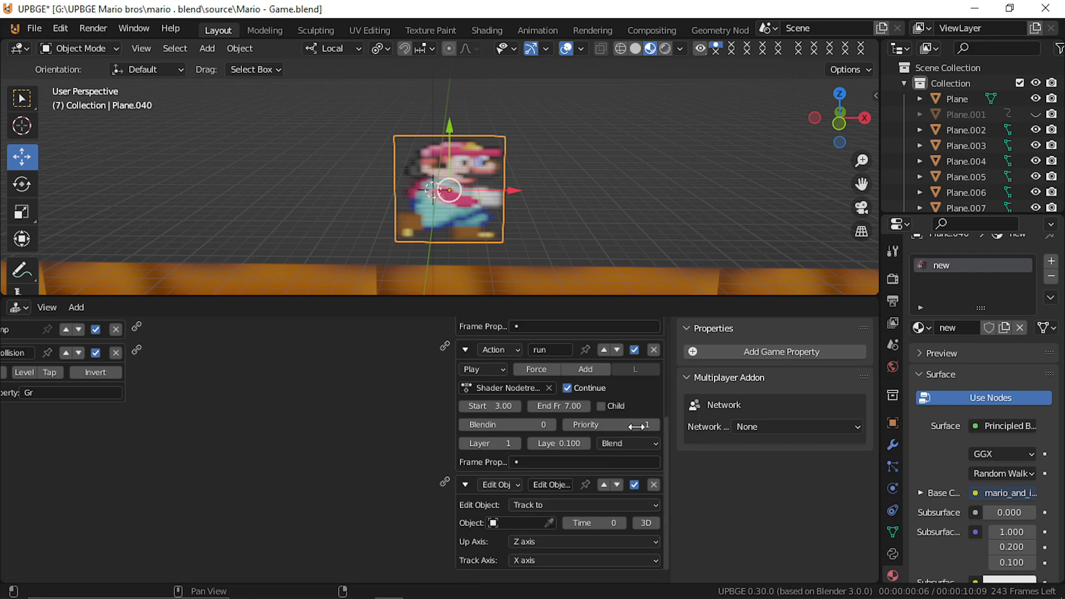
Step: Set the run actuator's play mode to Loop Stop and link the keyboard sensor a to it
left_click(483, 369)
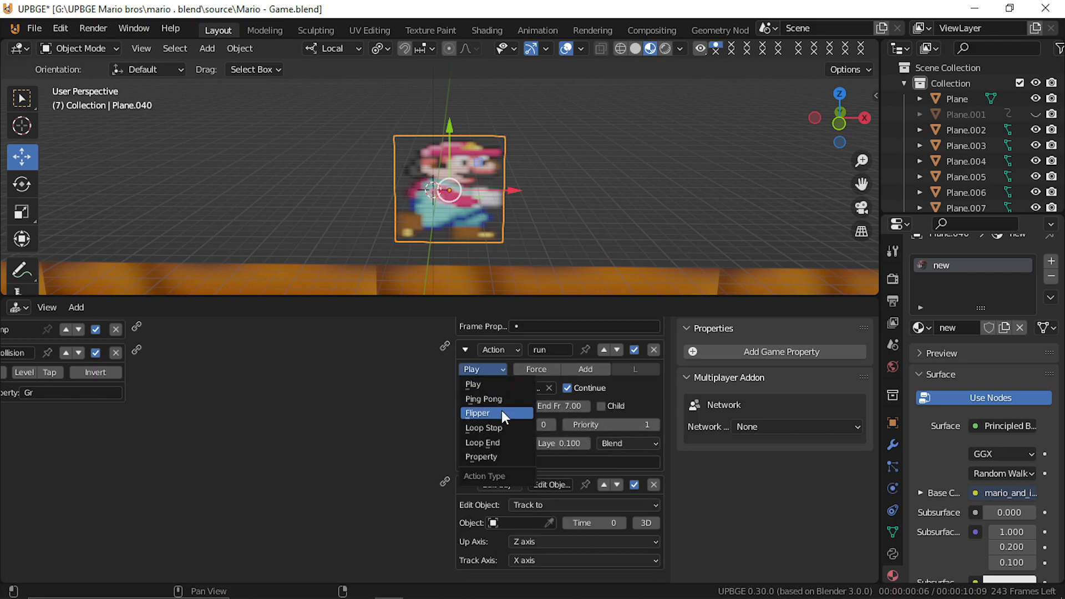
left_click(508, 427)
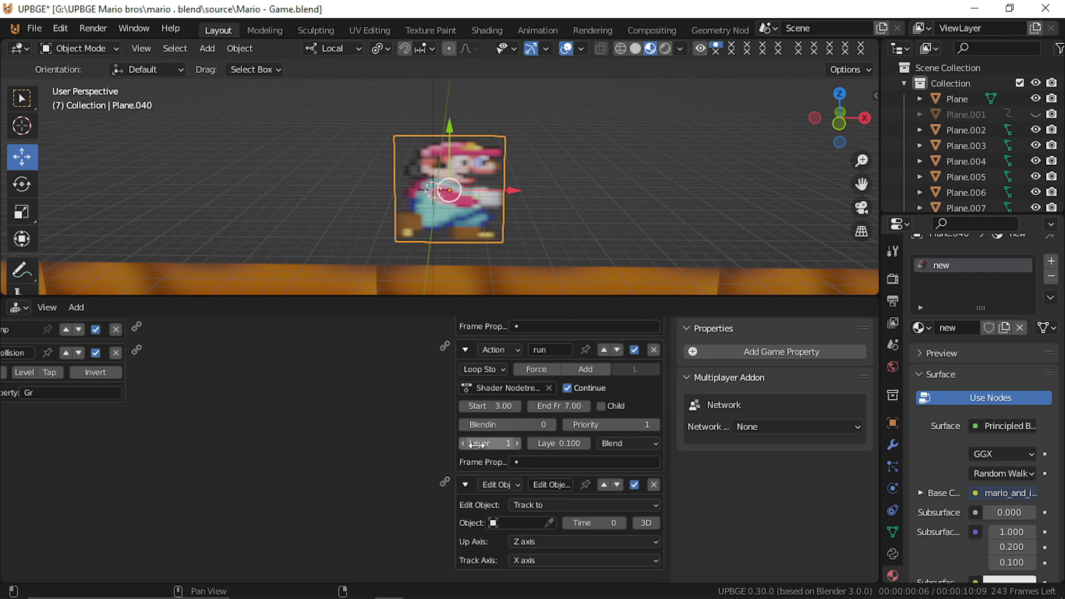
middle_click_drag(321, 449, 458, 332)
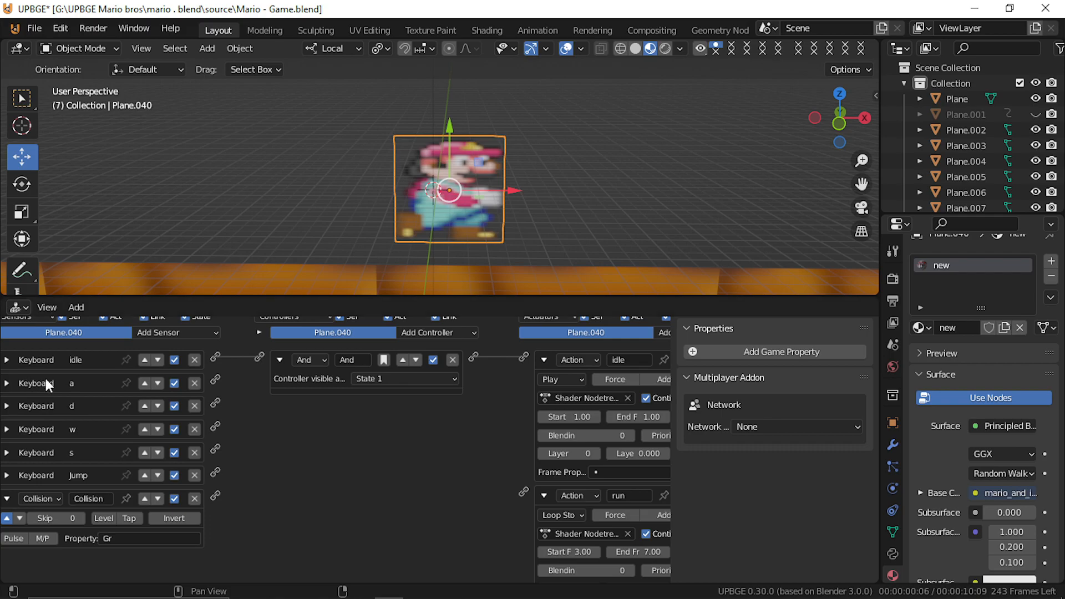
left_click_drag(215, 380, 524, 492)
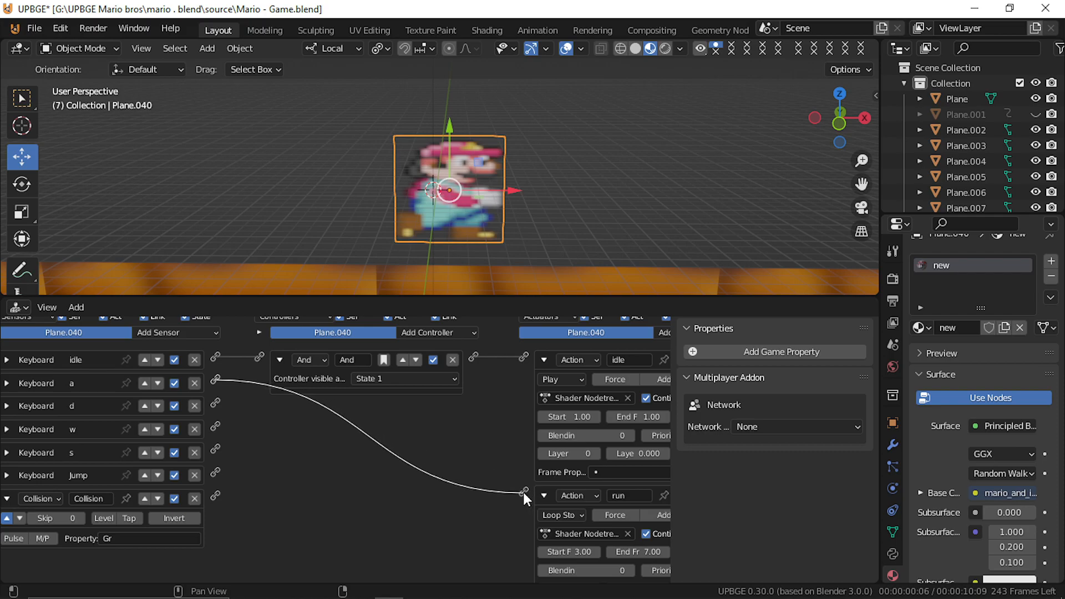
middle_click_drag(524, 491, 445, 503)
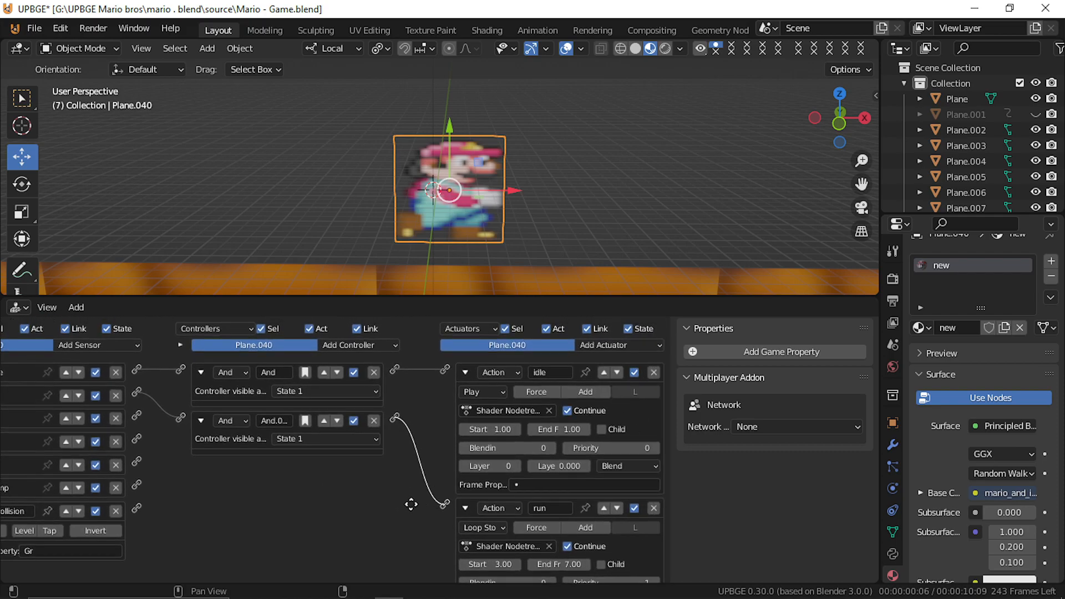
Step: Link the second And controller to the Edit Object actuator as well, and collapse the idle, run and Edit Object actuators
left_click(465, 372)
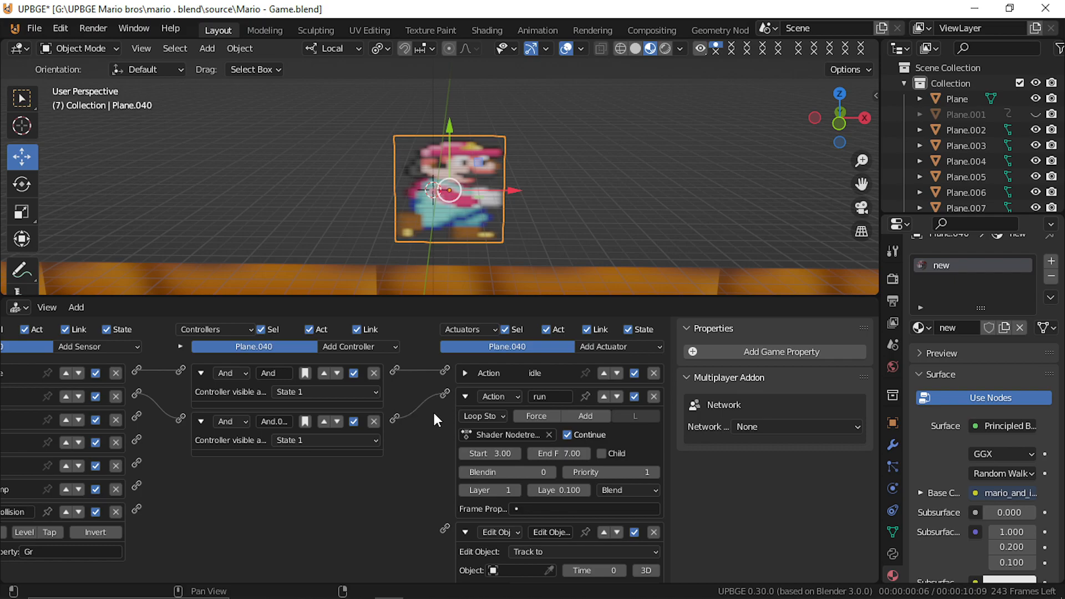
left_click_drag(395, 418, 420, 520)
left_click_drag(442, 532, 444, 527)
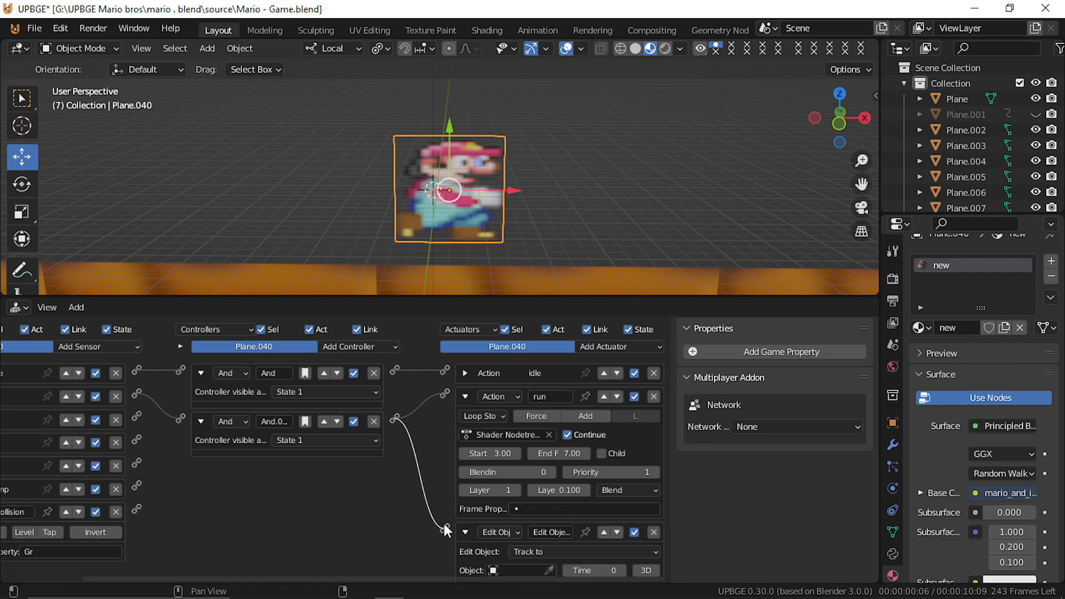
left_click(465, 396)
left_click(465, 419)
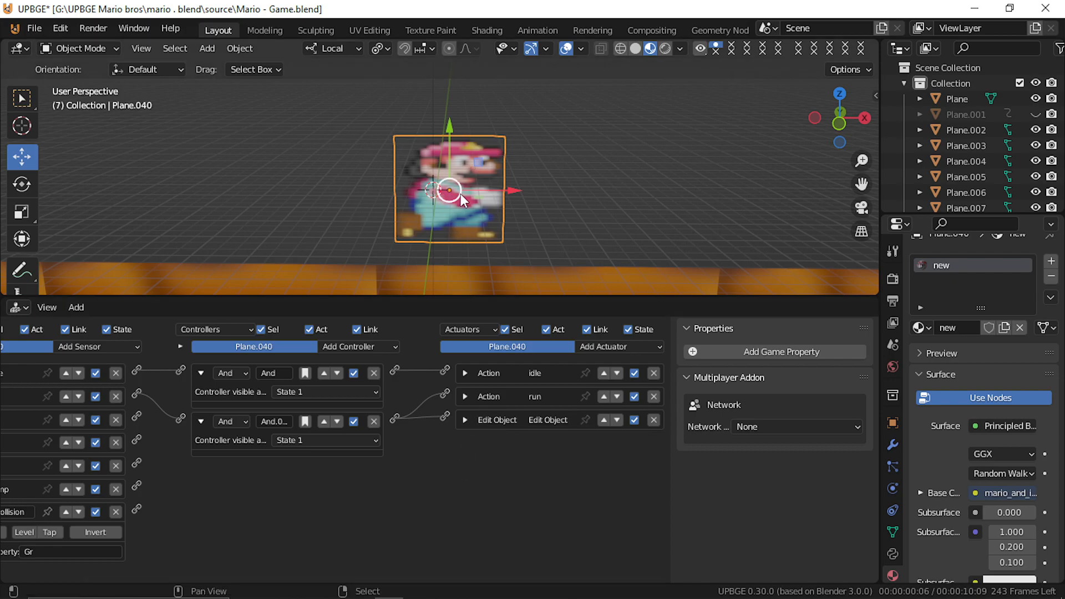
Step: Select the two empties a and d above Mario and clear their parent
key("shift+grave")
left_click(442, 183)
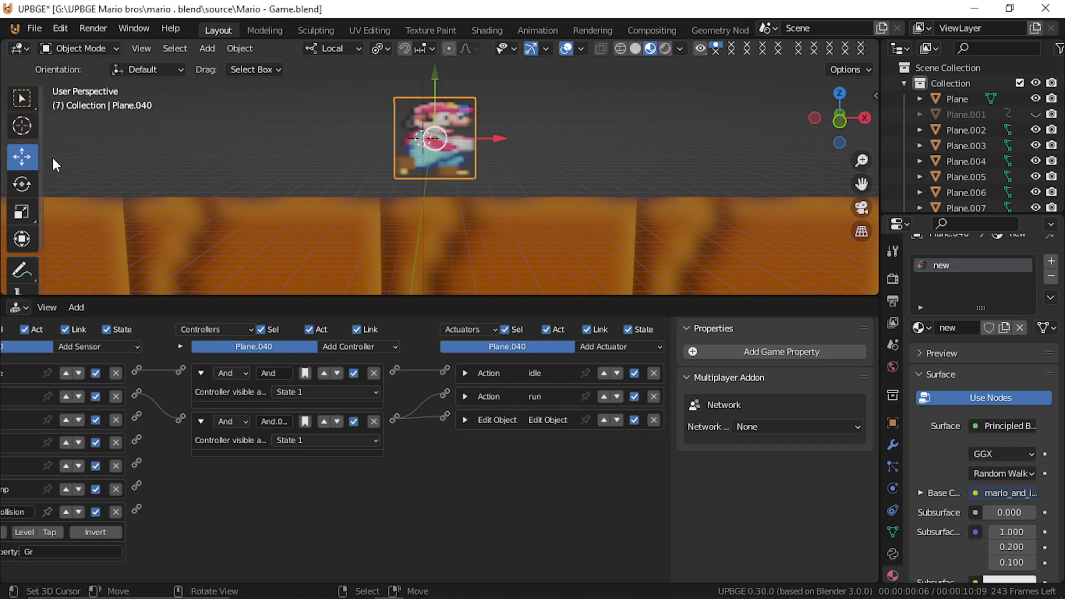
scroll(375, 171, "down", 12)
scroll(376, 170, "up", 4)
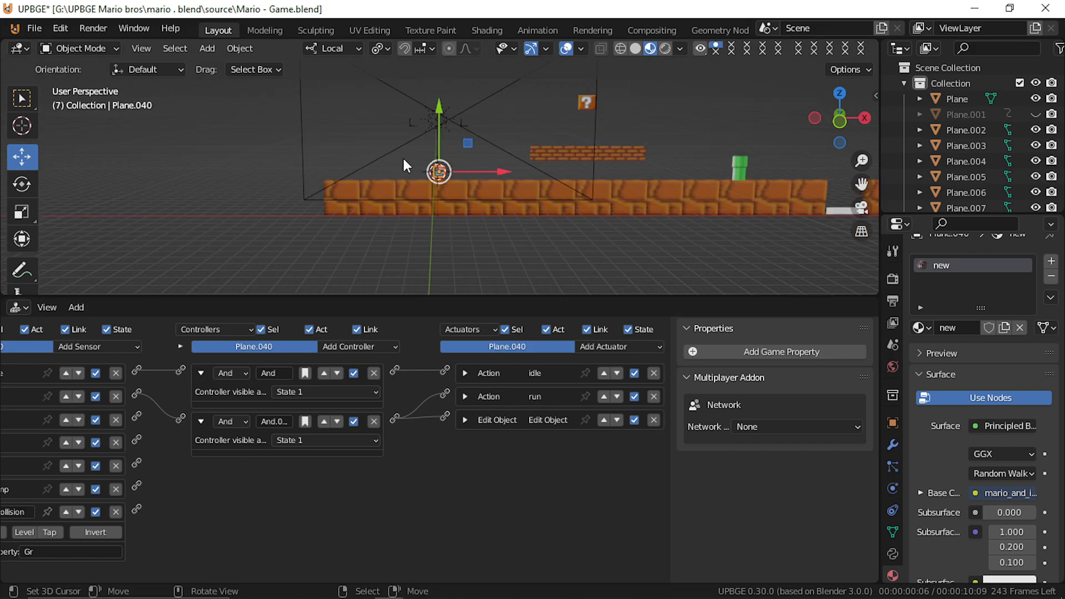
left_click(446, 122)
left_click(454, 126)
left_click(461, 127)
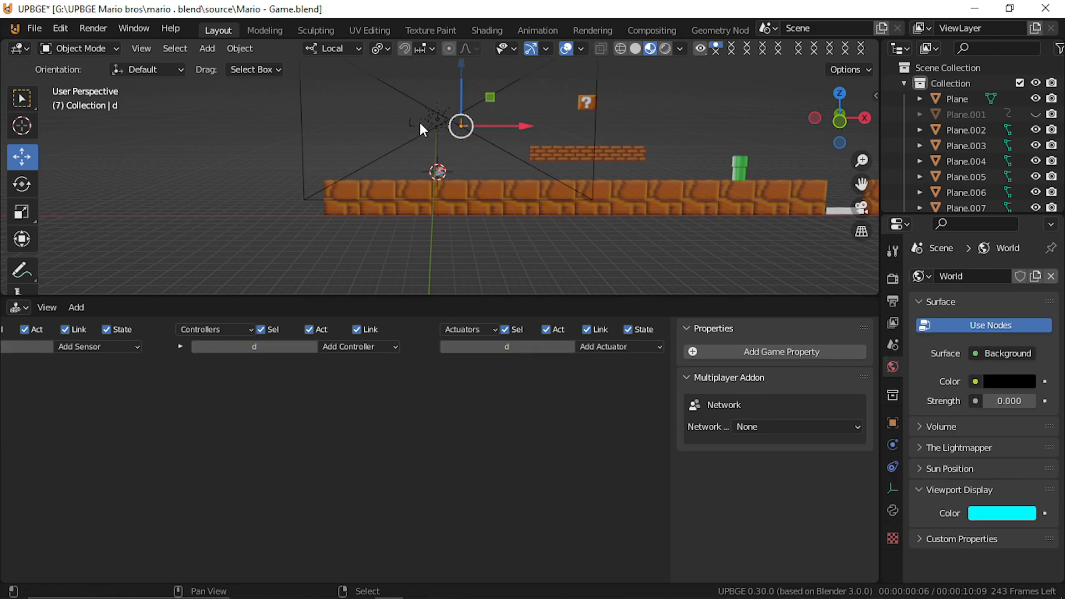
left_click(415, 123)
left_click(409, 124)
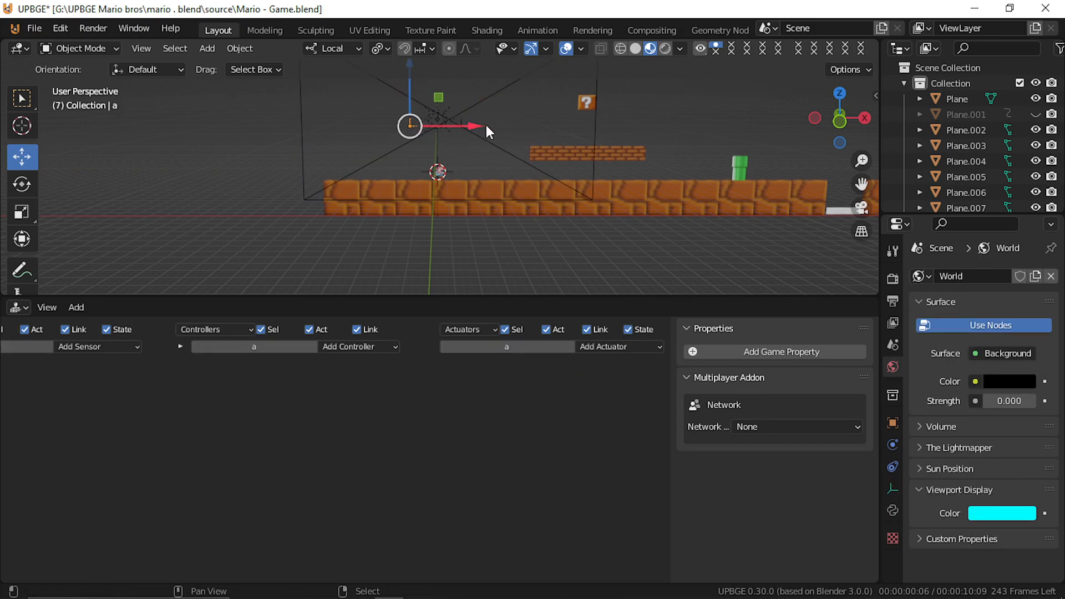
left_click(465, 122)
left_click(463, 120)
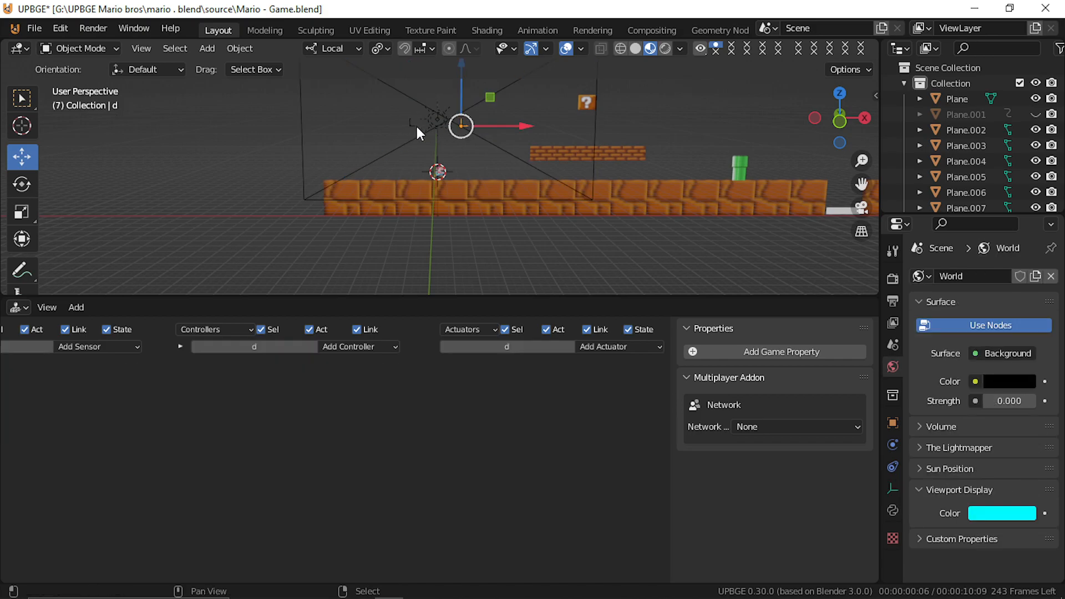
left_click(417, 127, "shift")
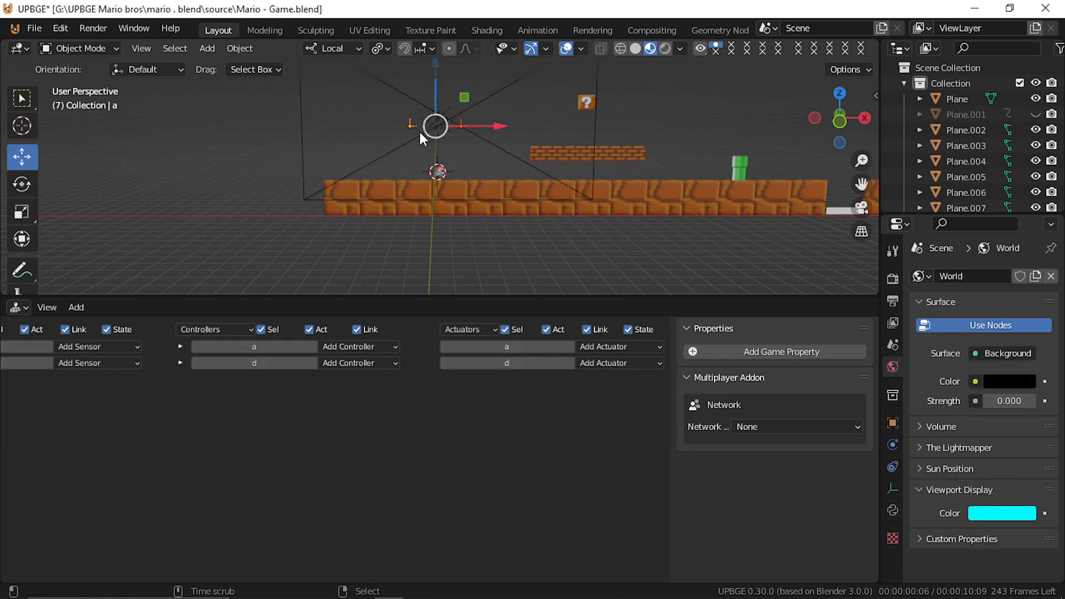
key("alt+p")
left_click(418, 151)
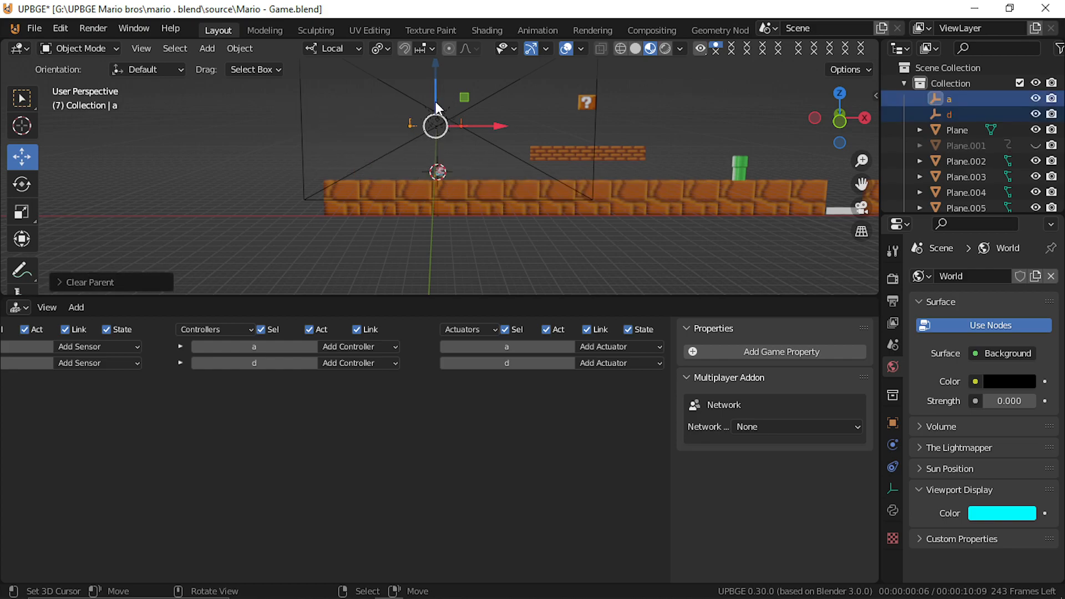
Step: Lower the empties a and d by about 9.4 ft along Z, and fine-tune their height beside the Mario plane
key("g")
key("z")
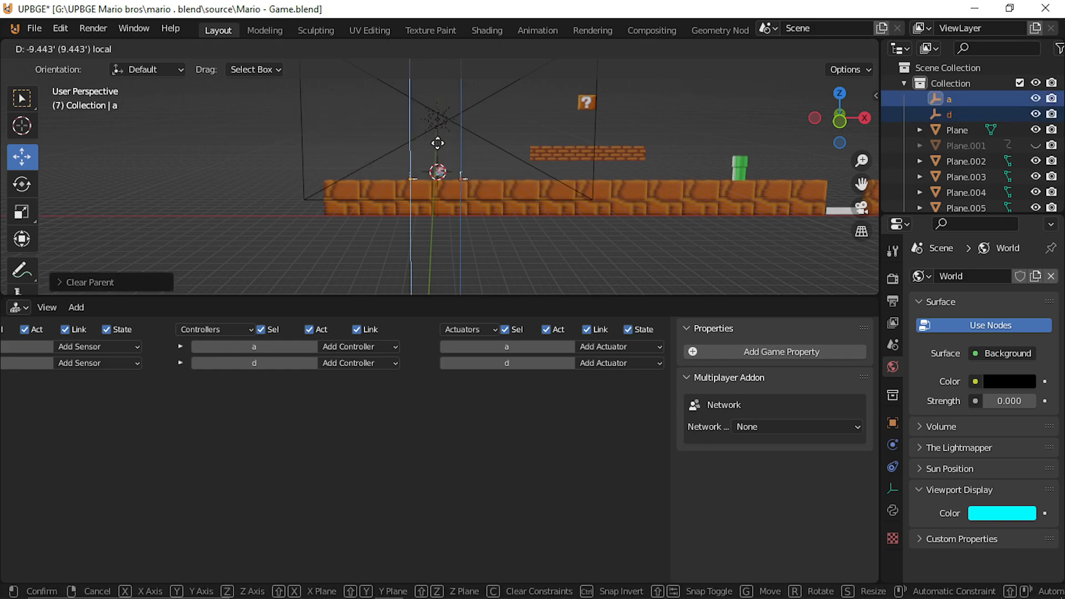
left_click(438, 143)
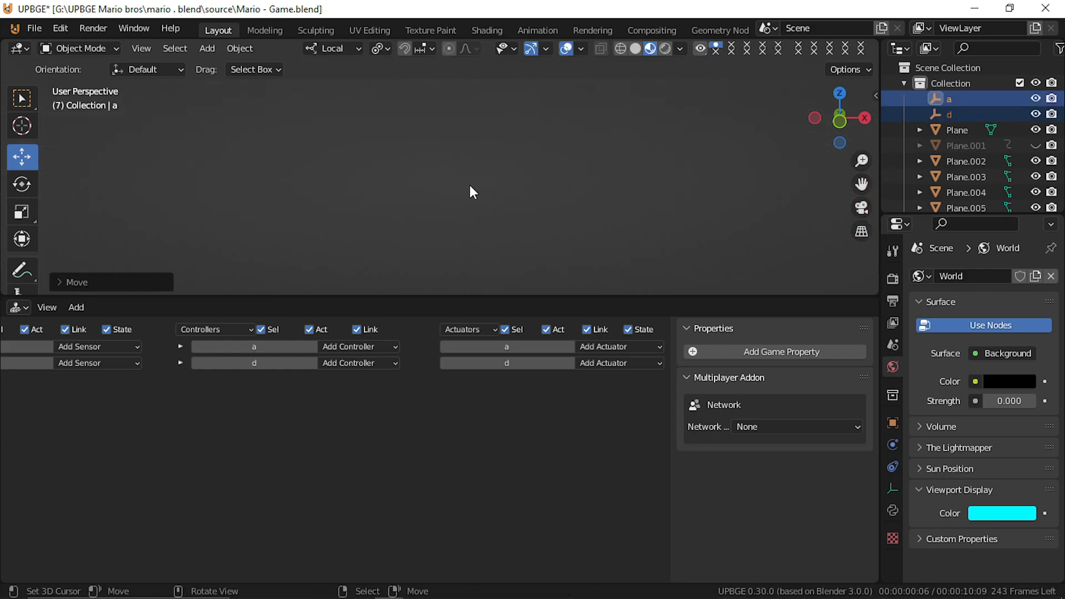
key("KP_Decimal")
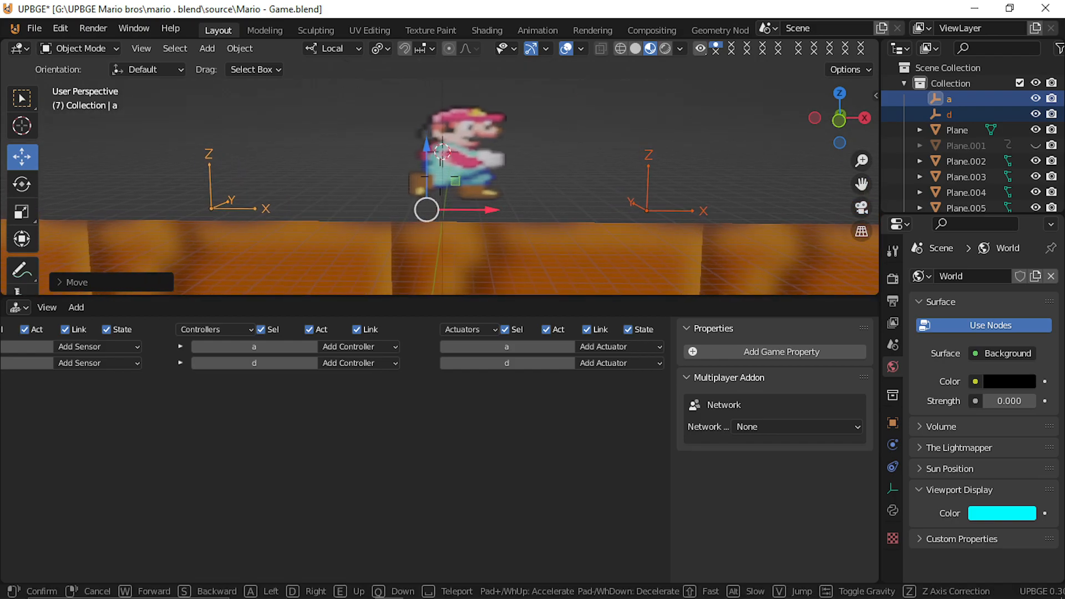
key("g")
key("z")
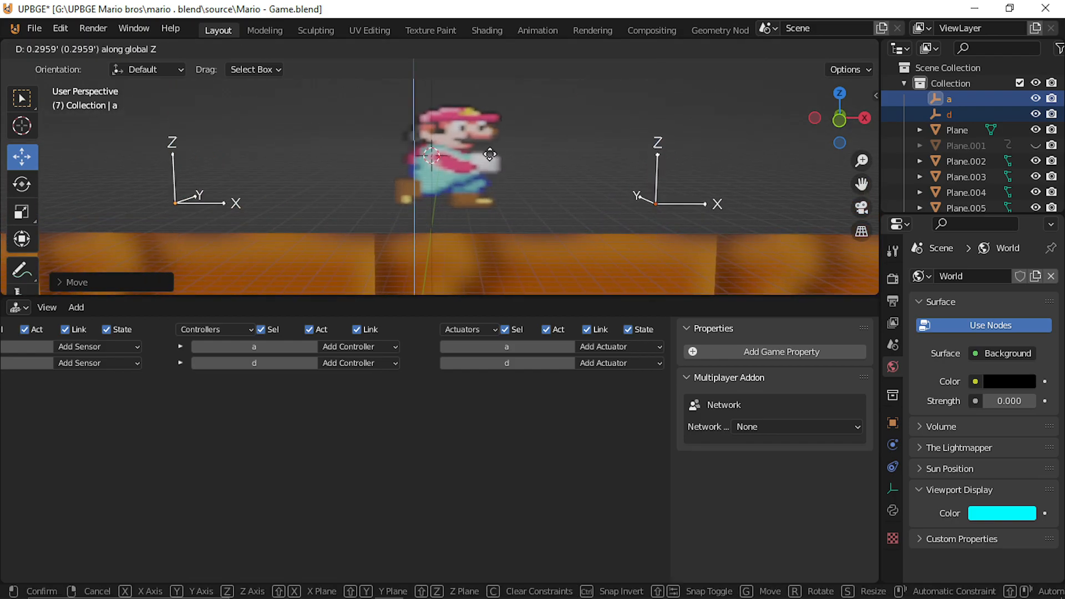
left_click(488, 167)
Step: Open the Mario plane's mesh for editing in vertex selection mode
middle_click_drag(488, 166, 495, 176)
key("shift+grave")
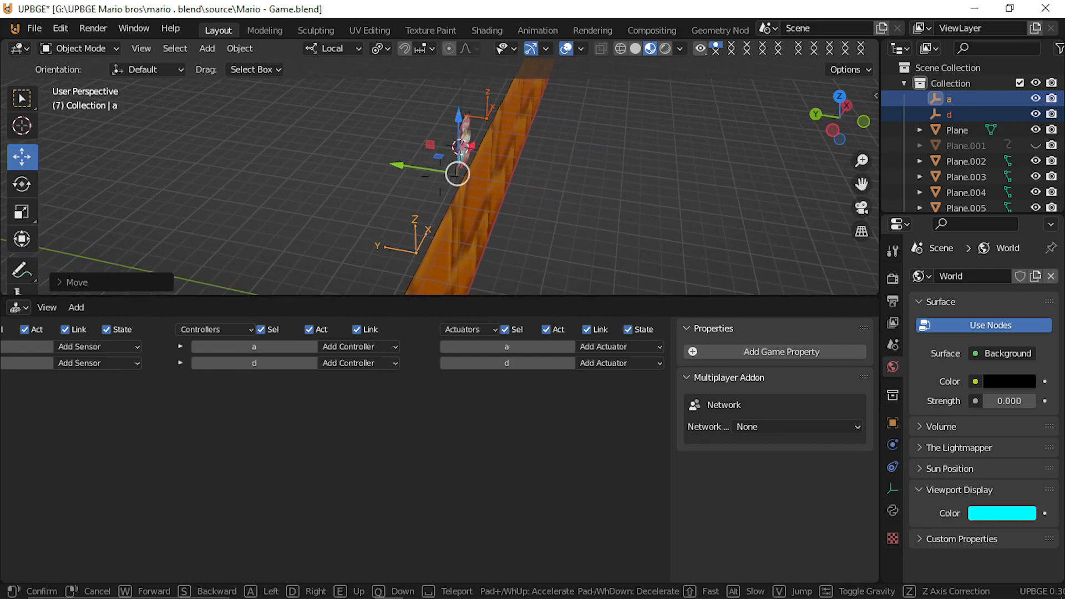
left_click(440, 177)
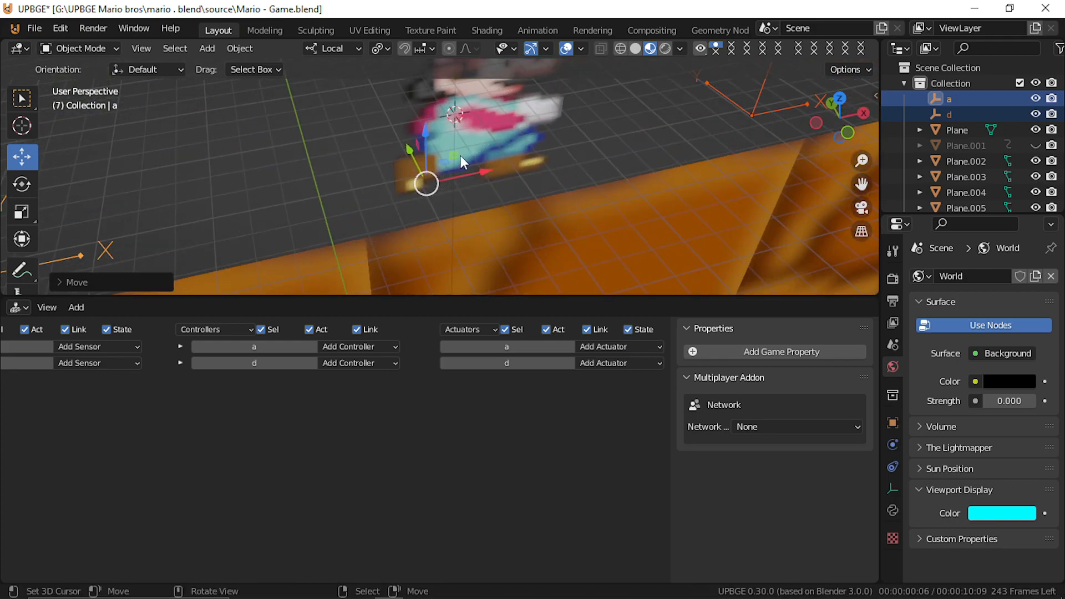
left_click(541, 128)
key("Tab")
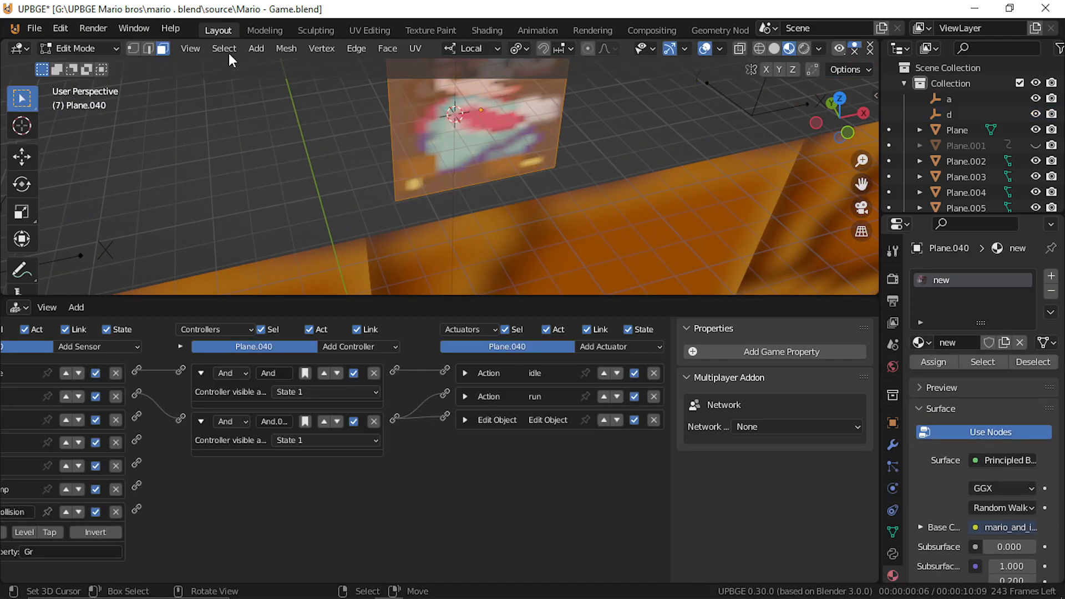
left_click(134, 50)
left_click(478, 102)
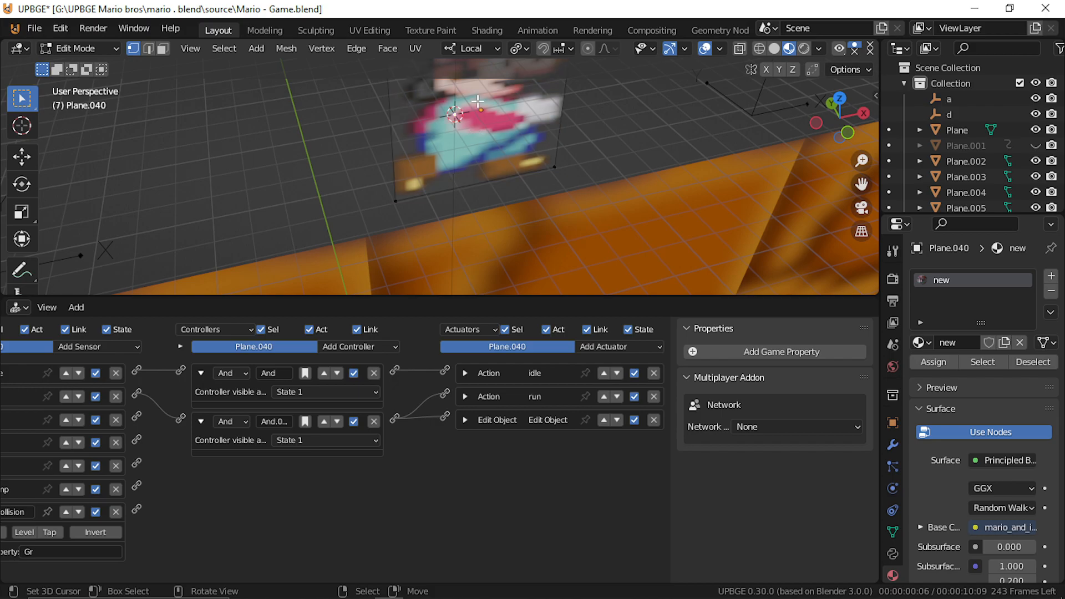
key("g")
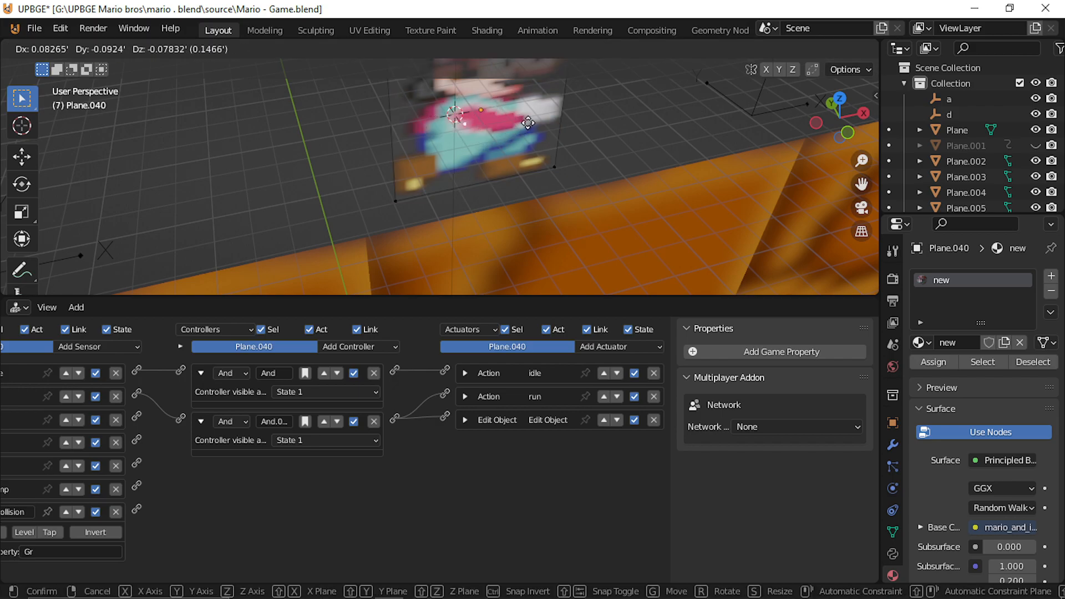
key("Escape")
key("Tab")
key("Tab")
Step: Select the four corner vertices of the Mario plane and snap the 3D cursor to the selection
key("shift+grave")
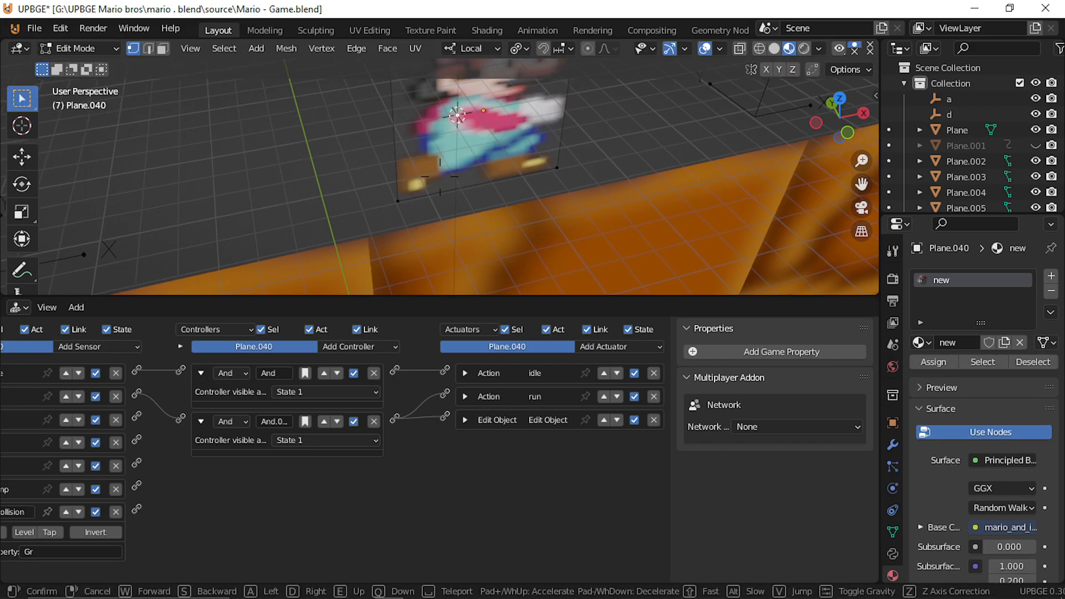
key("s")
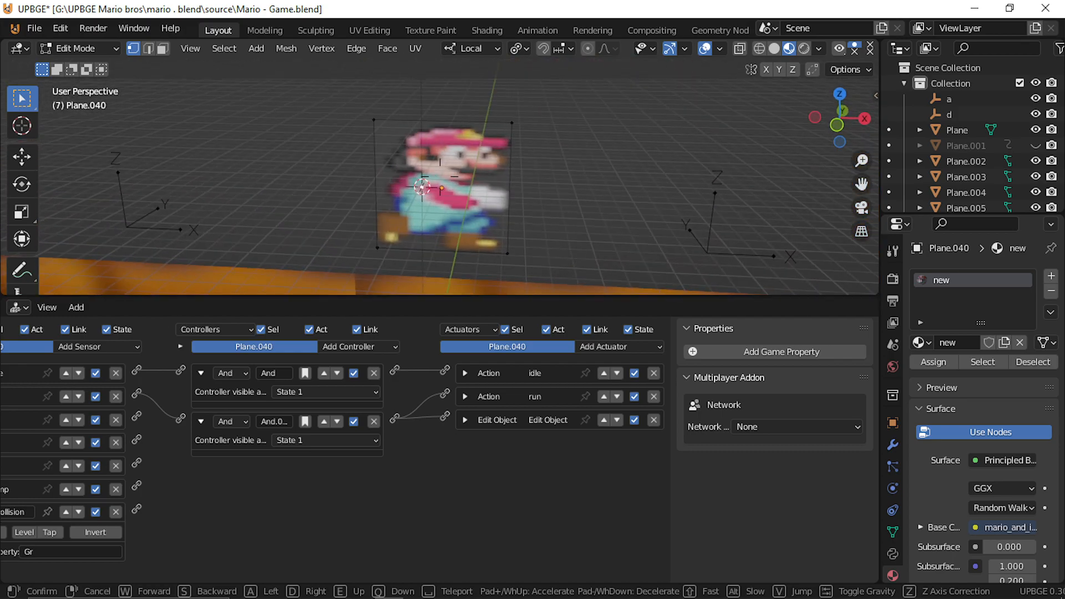
left_click(440, 176)
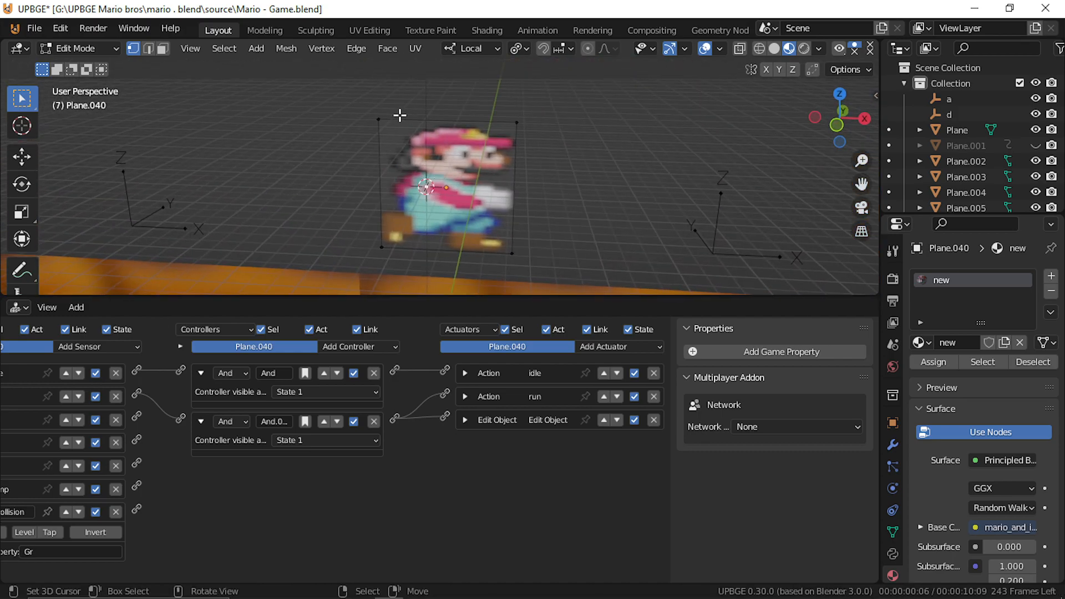
left_click(512, 253, "shift")
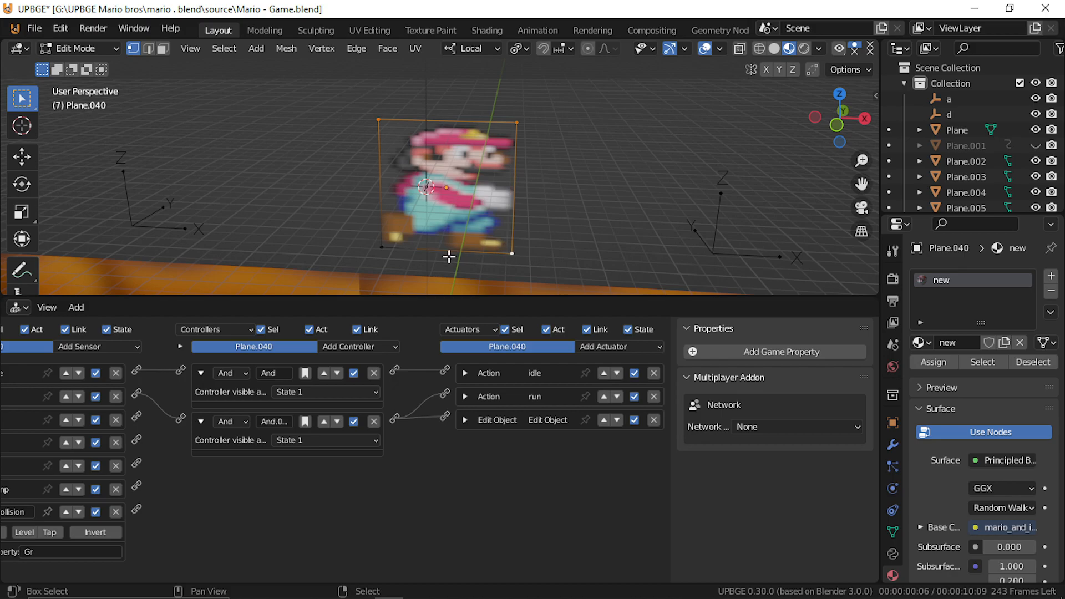
left_click(381, 248, "shift")
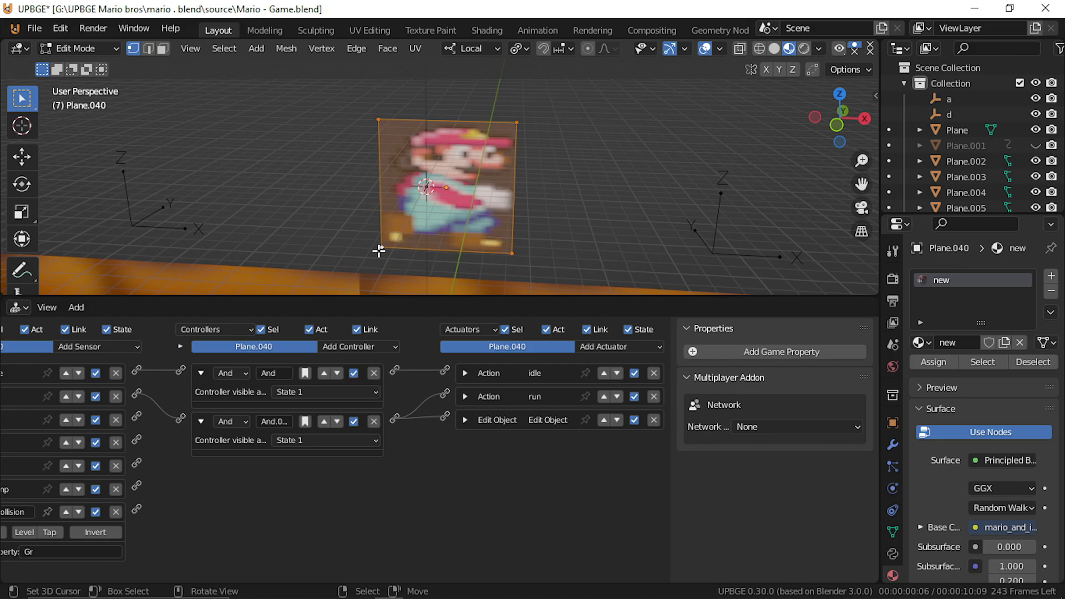
key("shift+s")
left_click(381, 253)
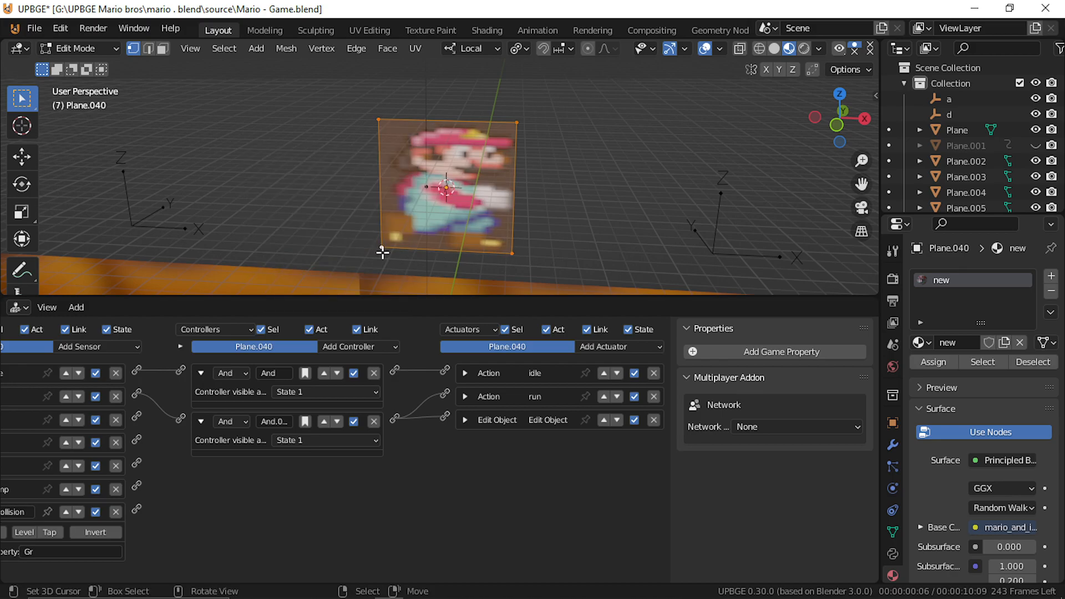
Step: Snap the loose vertex near the plane's centre to the 3D cursor and return to Object Mode
left_click(422, 186)
key("shift+s")
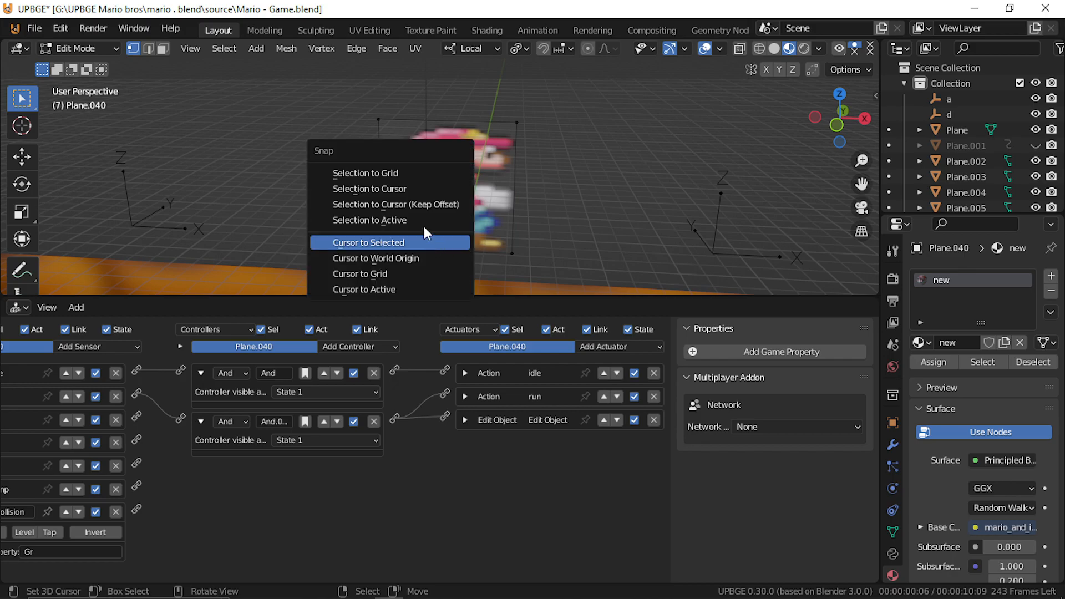
left_click(358, 183)
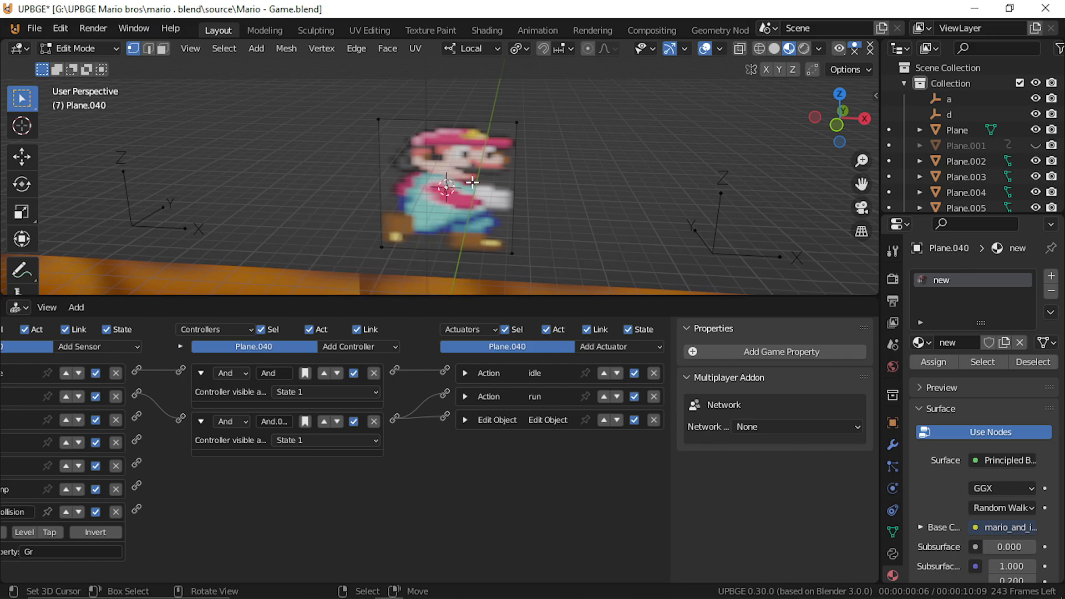
key("Tab")
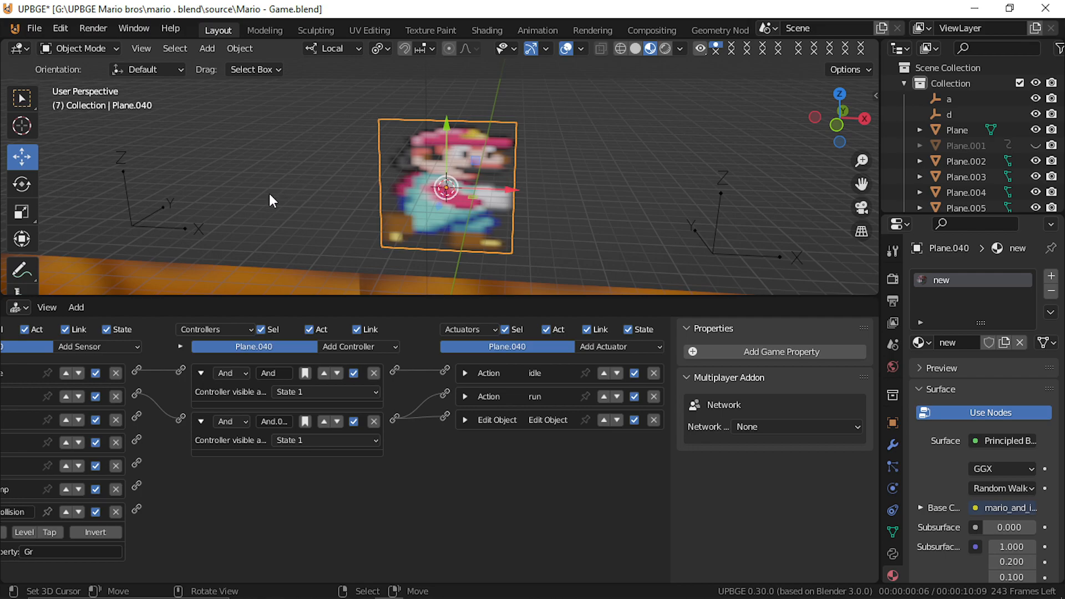
Step: Parent the empties a and d to the central vertex of the Mario plane using Make Vertex Parent, and return to Object Mode
left_click(131, 225)
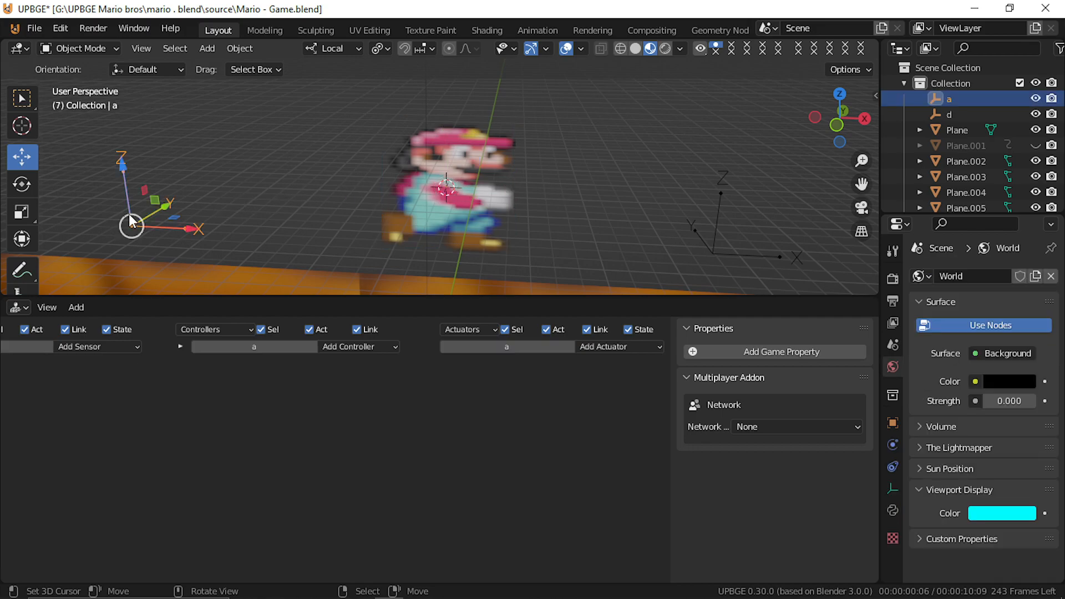
left_click(722, 201, "shift")
left_click(482, 199, "shift")
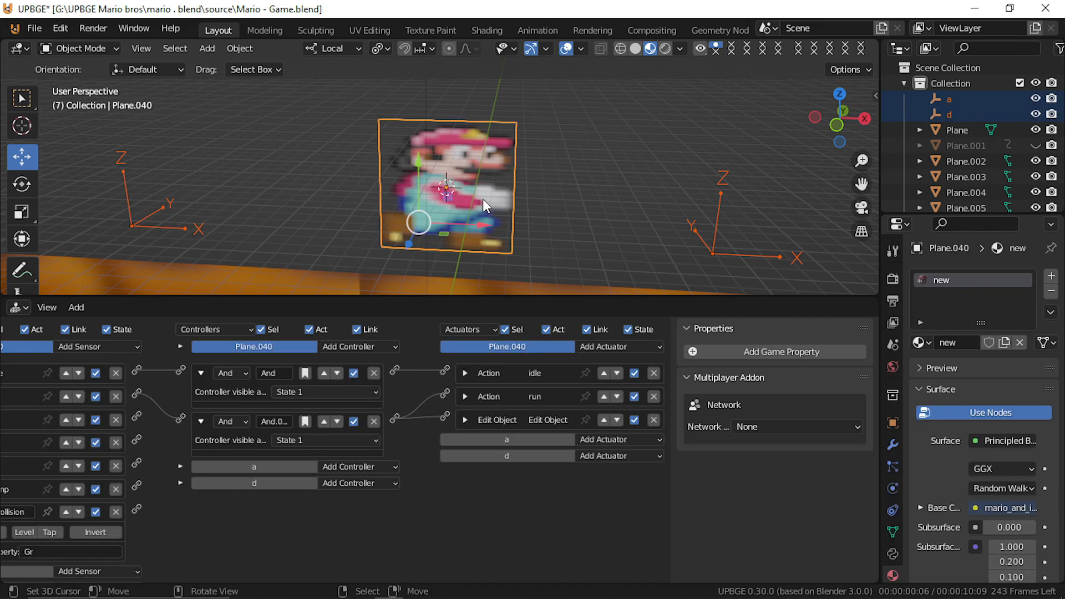
key("Tab")
key("ctrl+p")
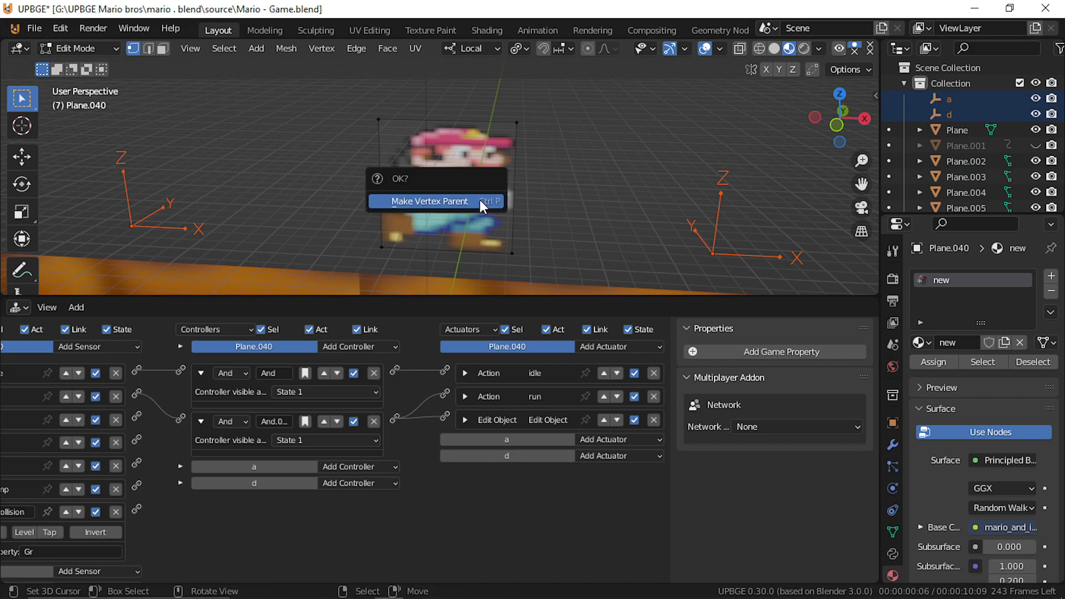
left_click(480, 199)
key("Tab")
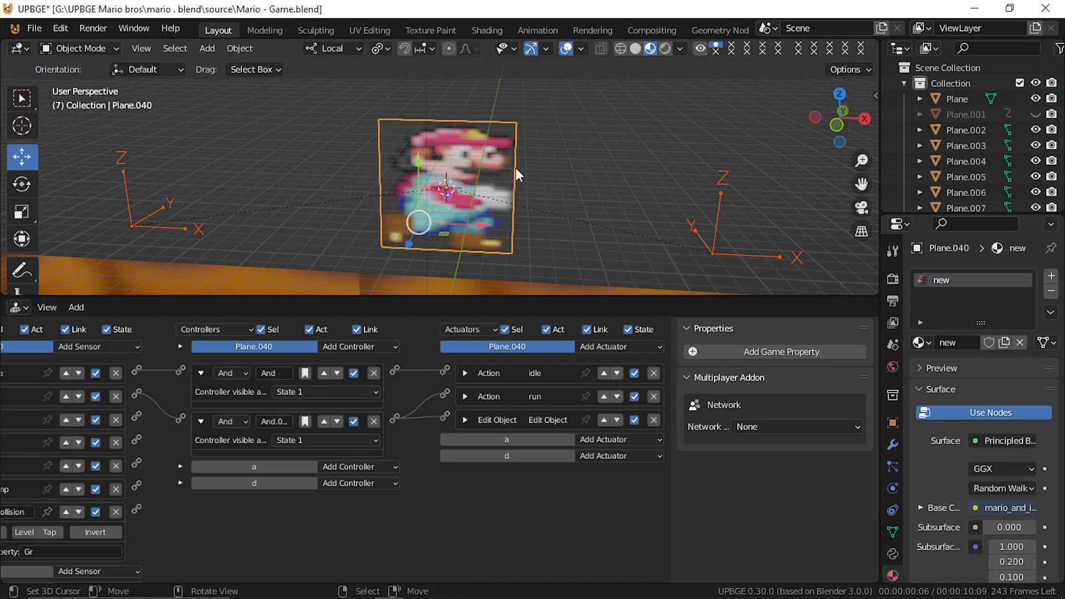
Step: Test how the parented empties follow the Mario plane by trial-rotating it about global Z and trial-moving it along local X, cancelling each transform
left_click(516, 176)
key("r")
key("Escape")
key("r")
key("z")
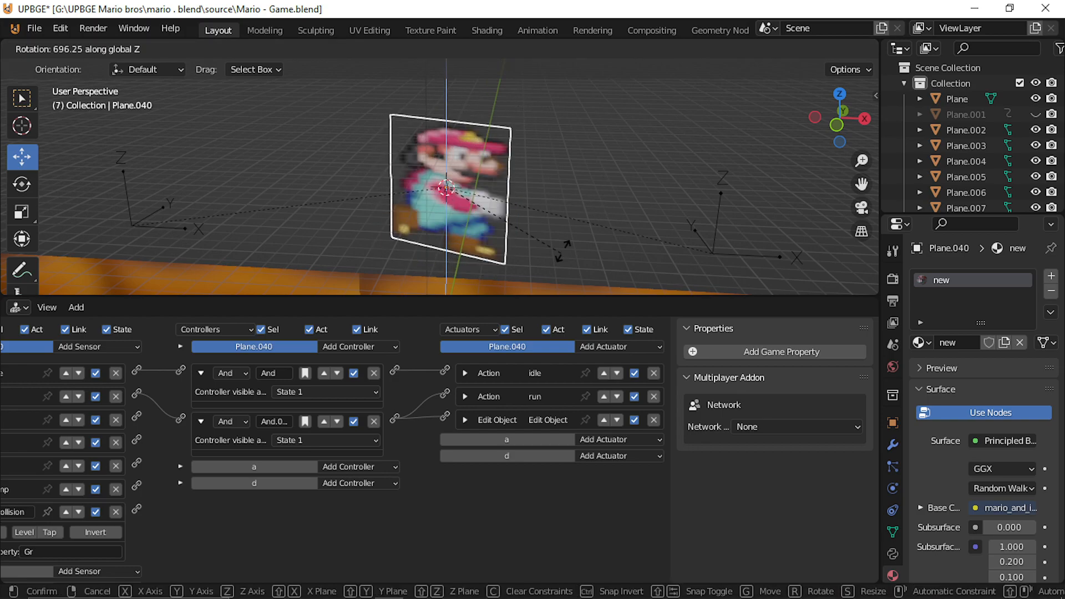
key("Escape")
key("g")
key("x")
key("x")
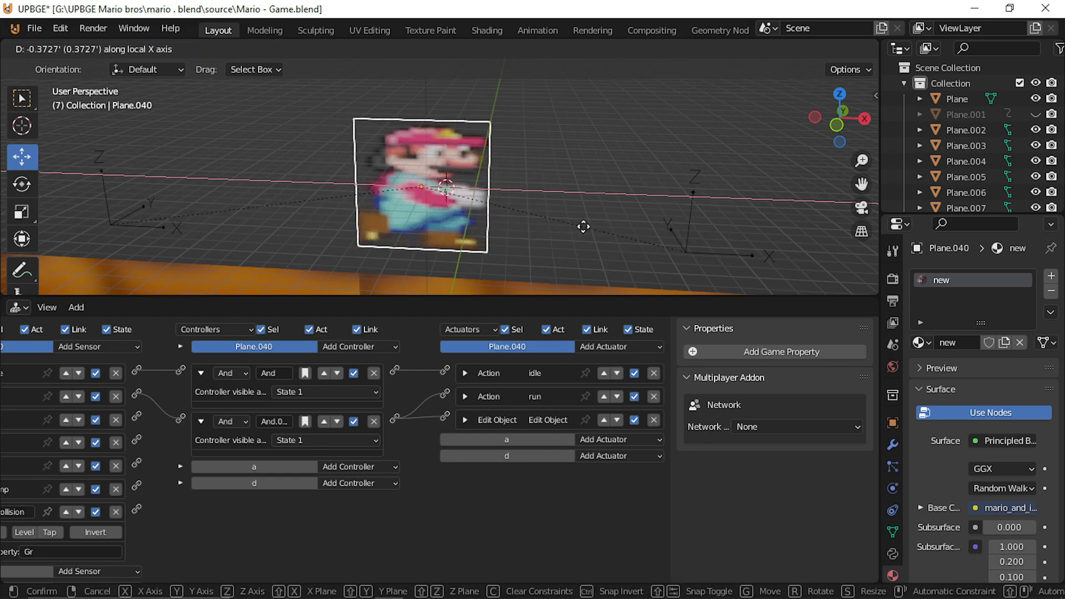
key("Escape")
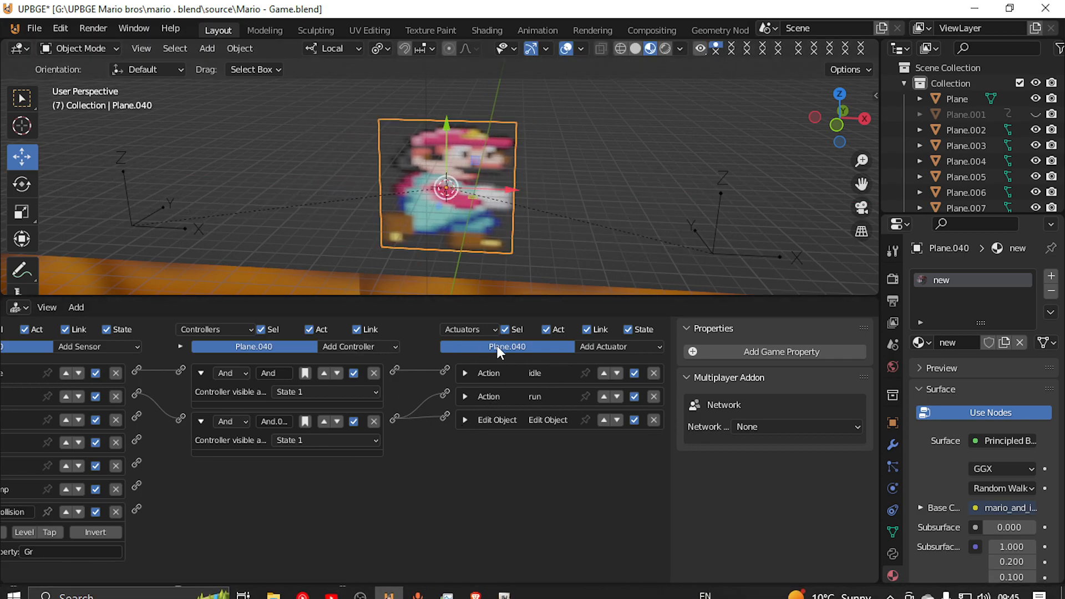
Step: Select the empty a and open the Visibility settings in its object properties
left_click(128, 188)
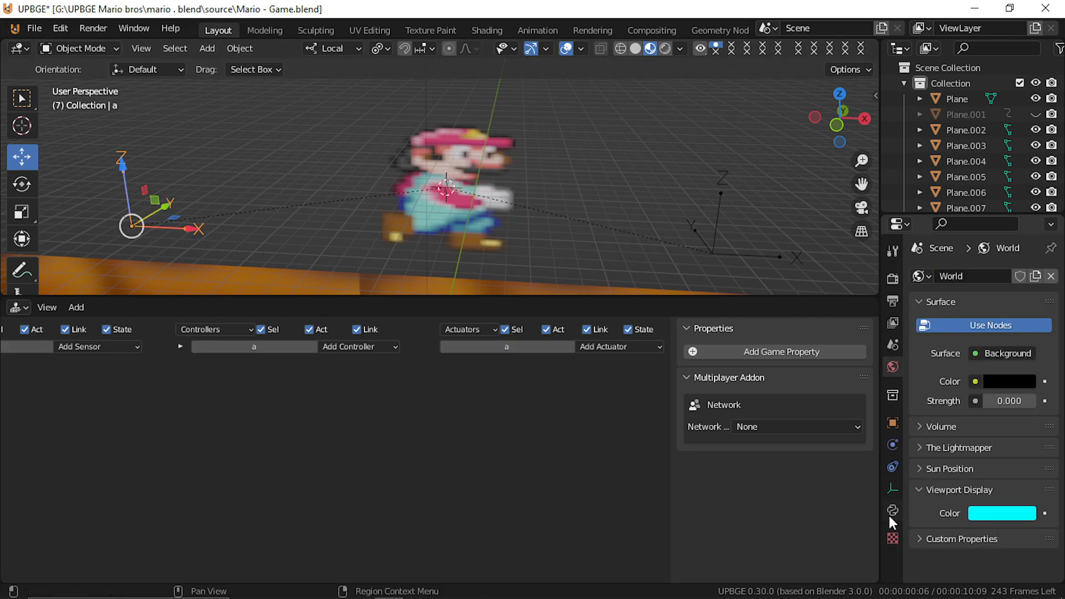
left_click(891, 486)
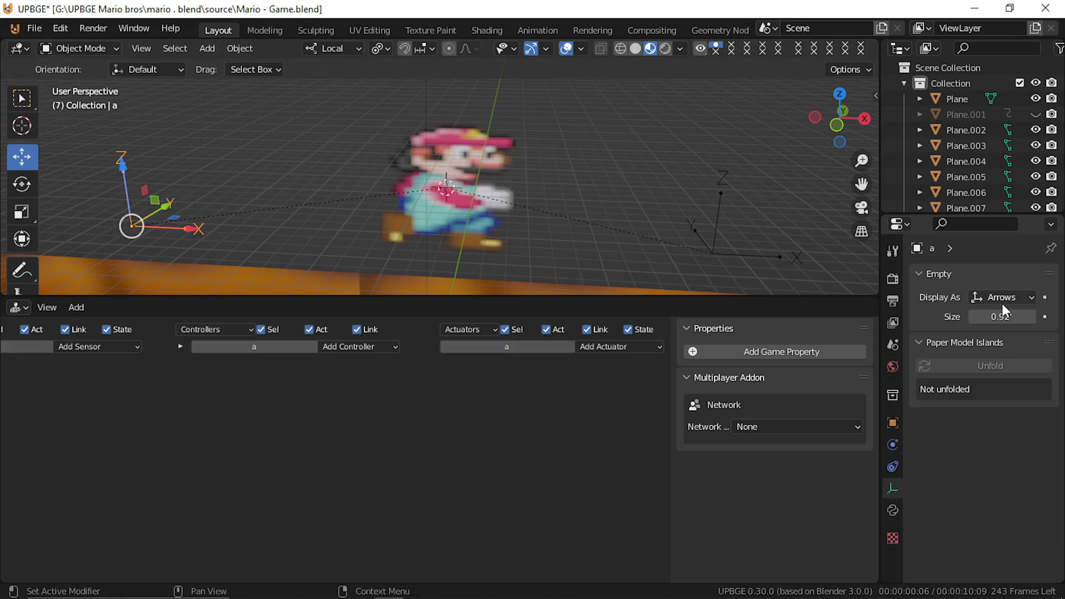
left_click(892, 423)
left_click(959, 278)
key("Return")
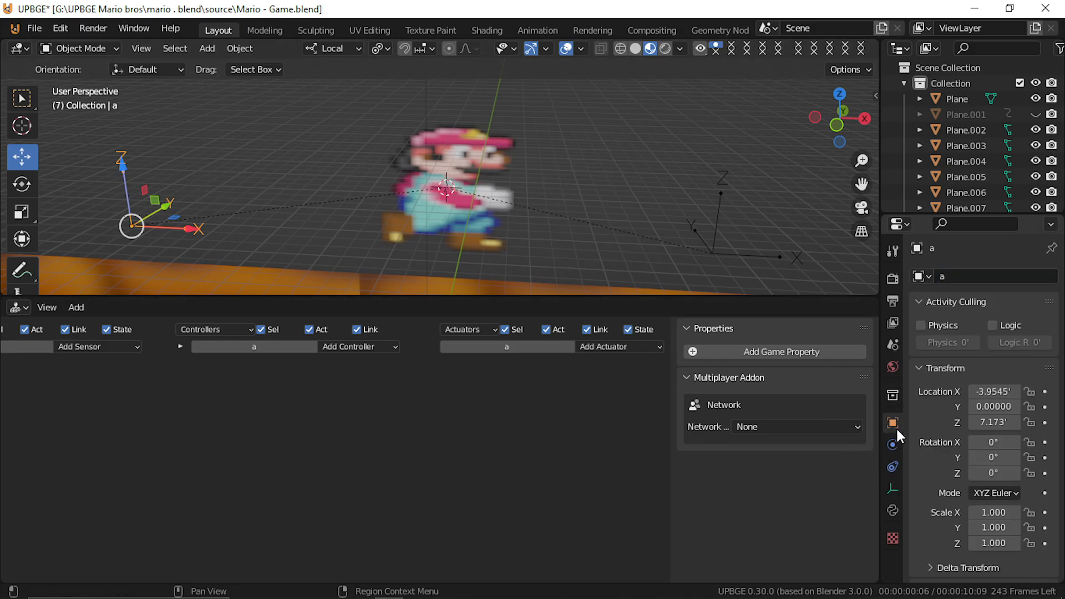
scroll(999, 471, "down", 8)
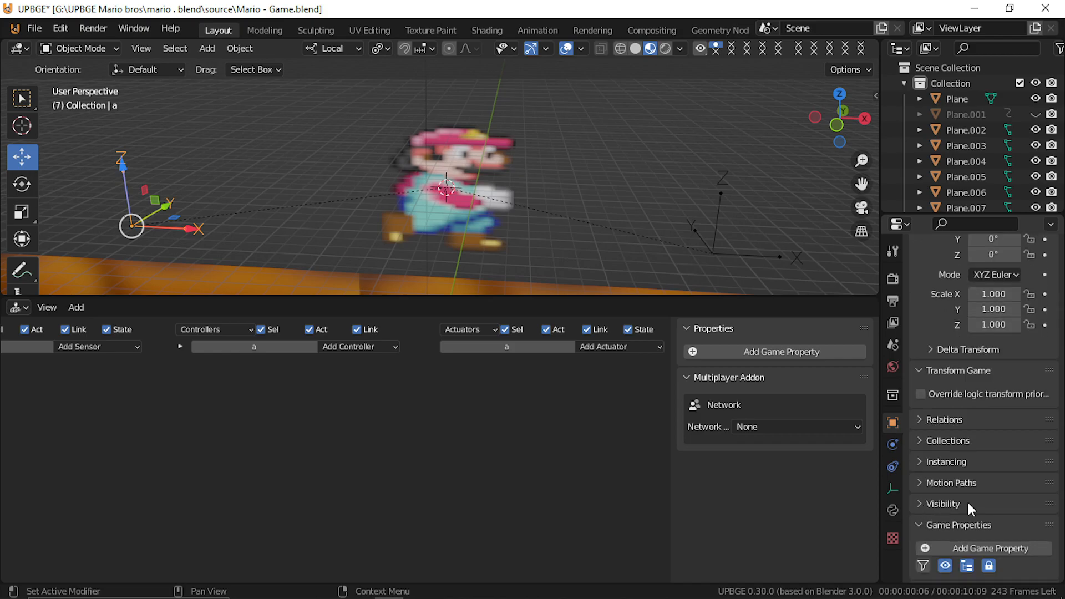
left_click(962, 503)
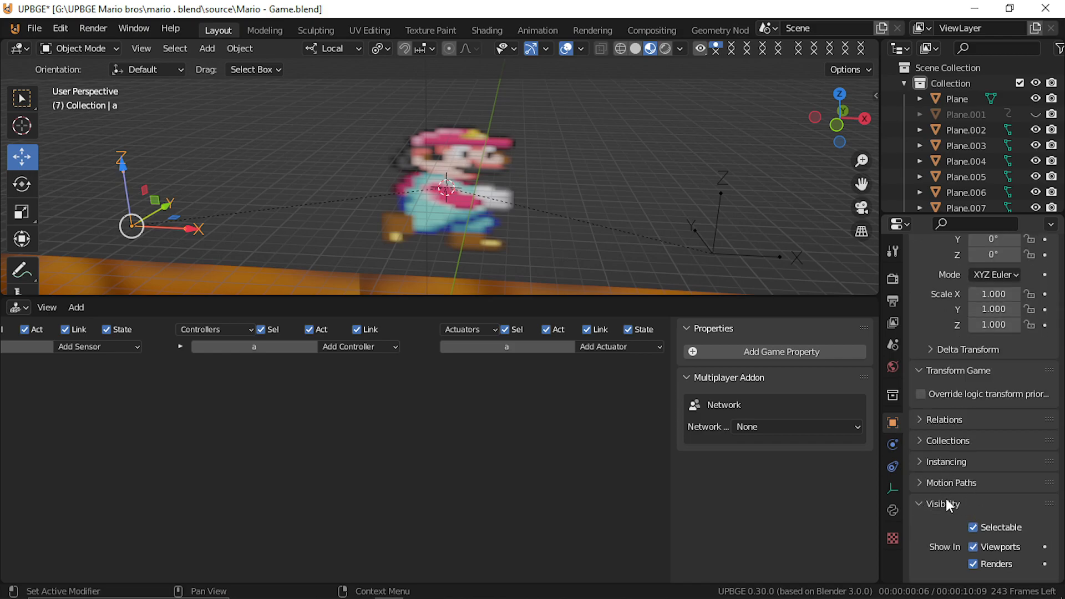
Step: Inspect the Viewport Display options of the empty a and compare them with those of the empty d
left_click(946, 503)
scroll(959, 525, "down", 3)
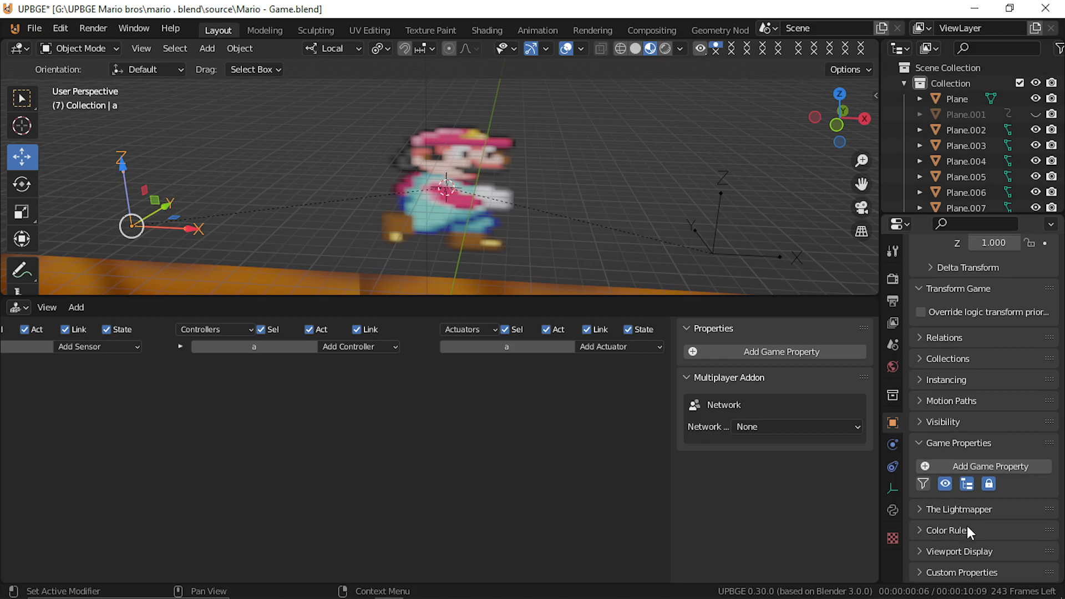
left_click(961, 549)
scroll(968, 546, "down", 2)
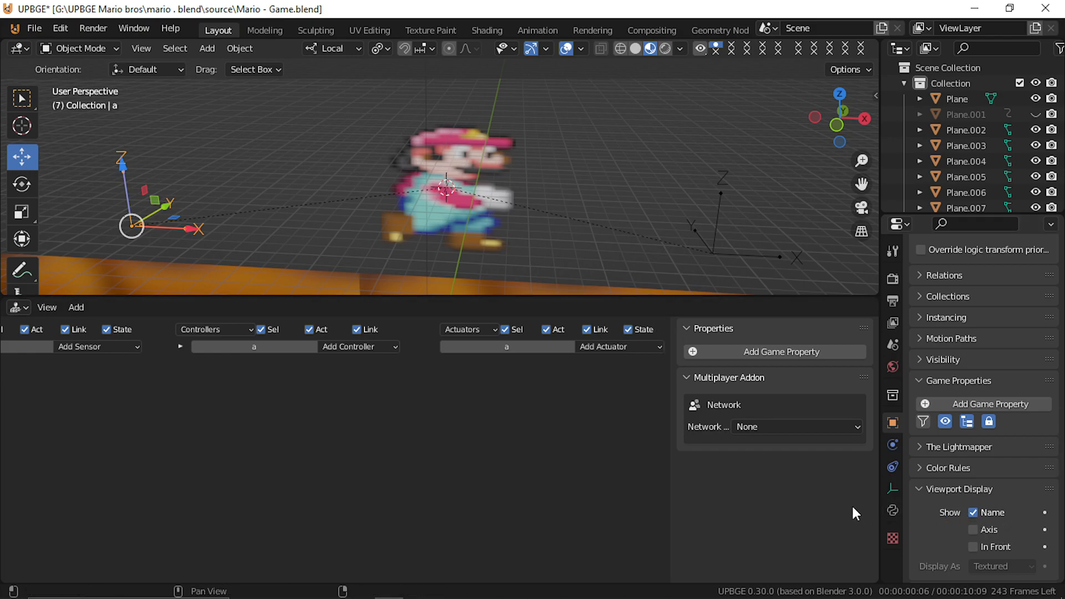
left_click(734, 248)
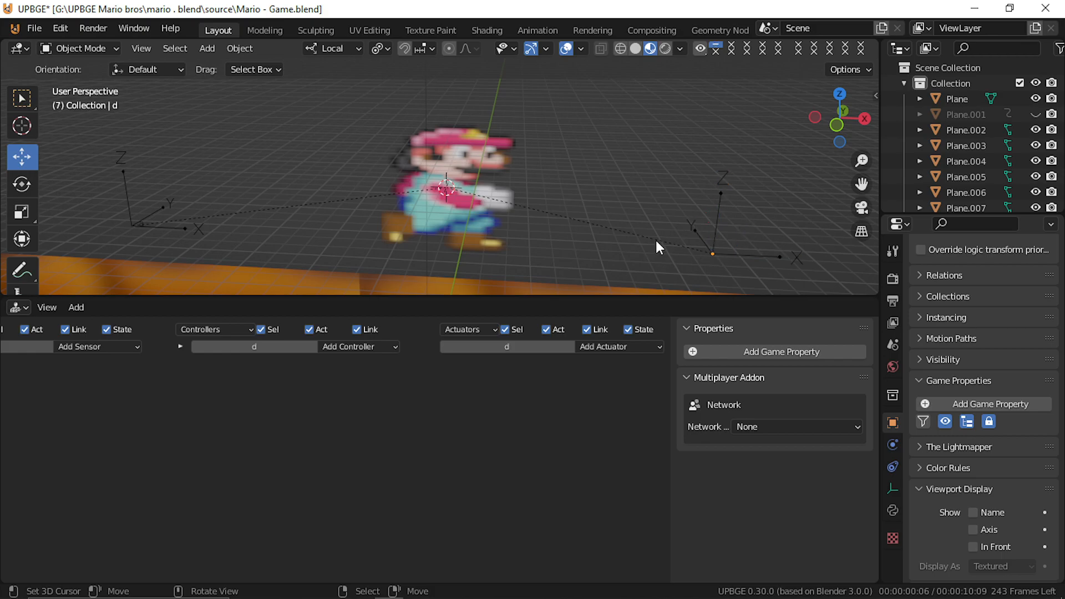
Step: Select the empty a, clear its scale, and place the 3D cursor on the brick floor
key("shift+grave")
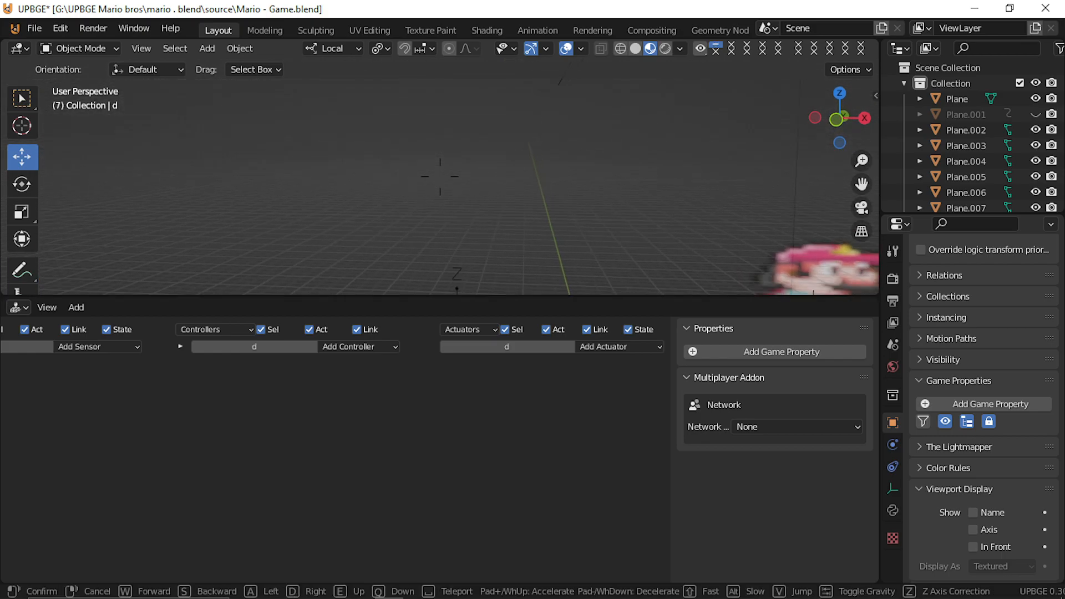
mouse_move(440, 177)
key("w")
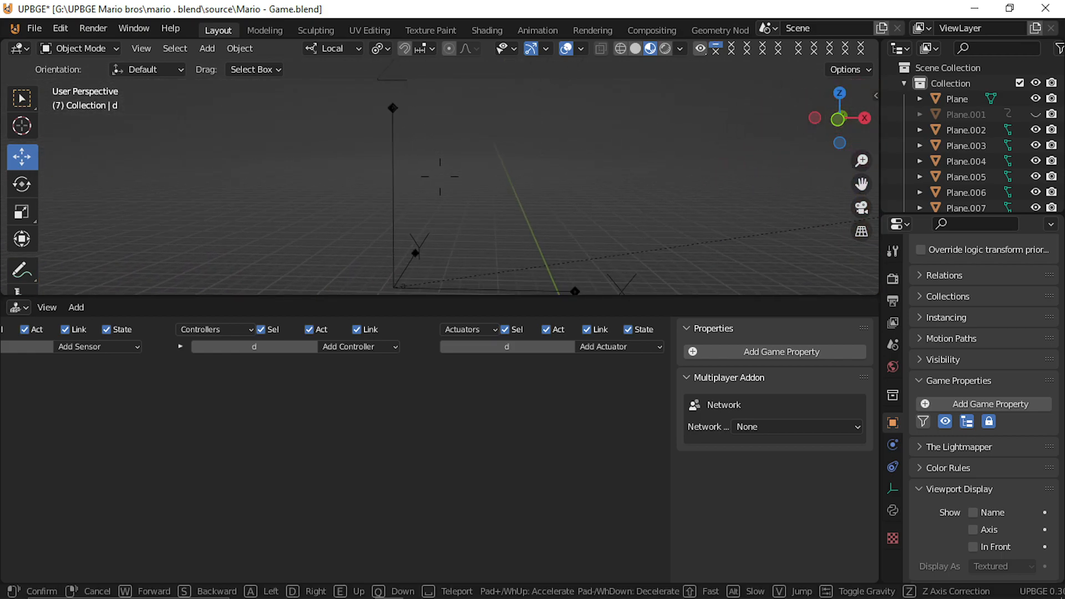
left_click(403, 224)
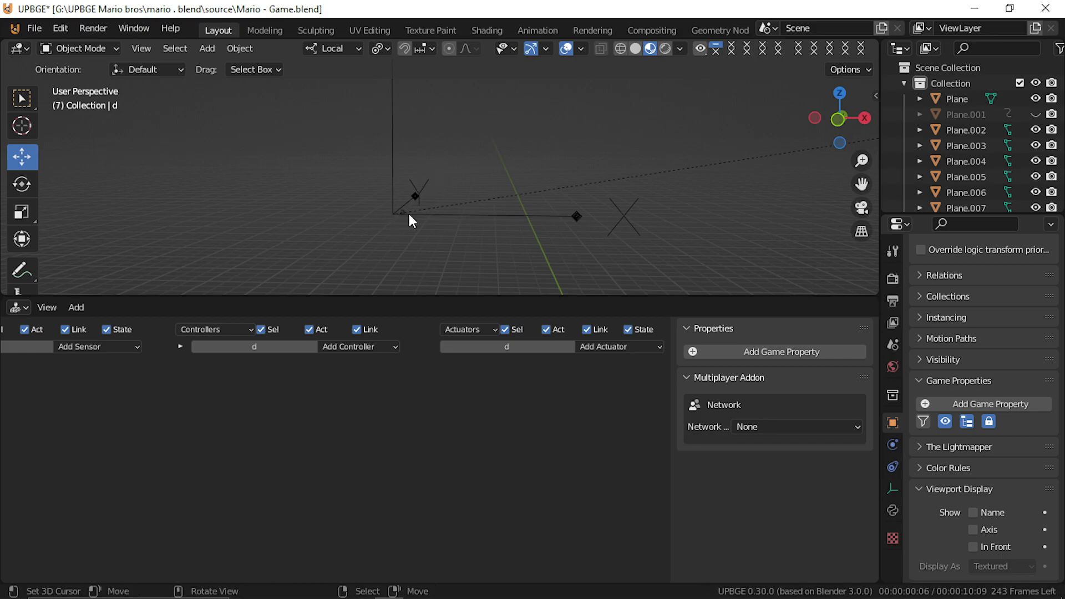
left_click(396, 211)
key("shift+grave")
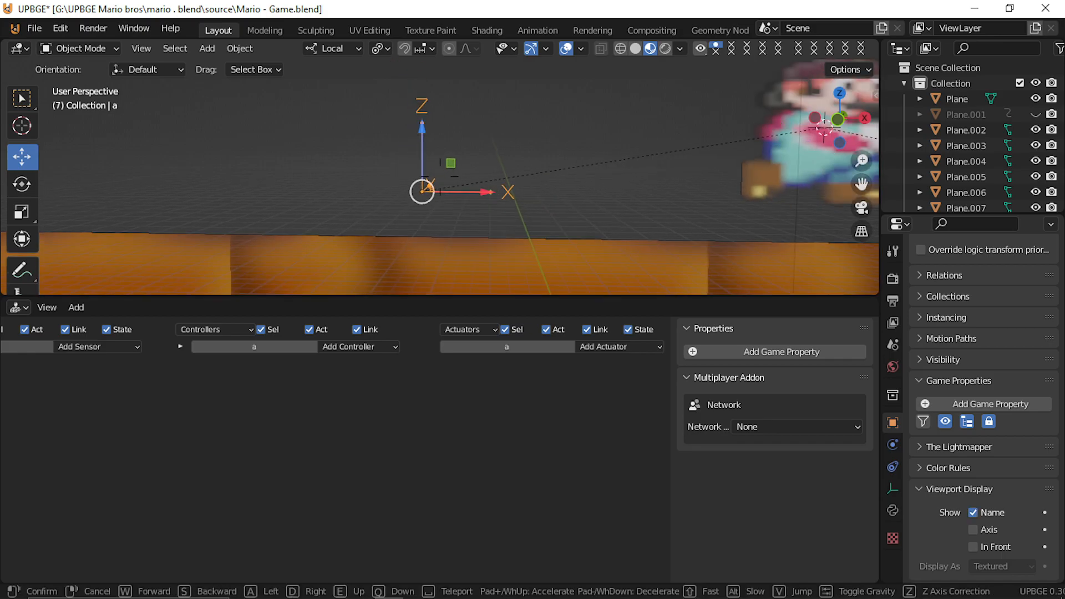
key("s")
left_click(440, 176)
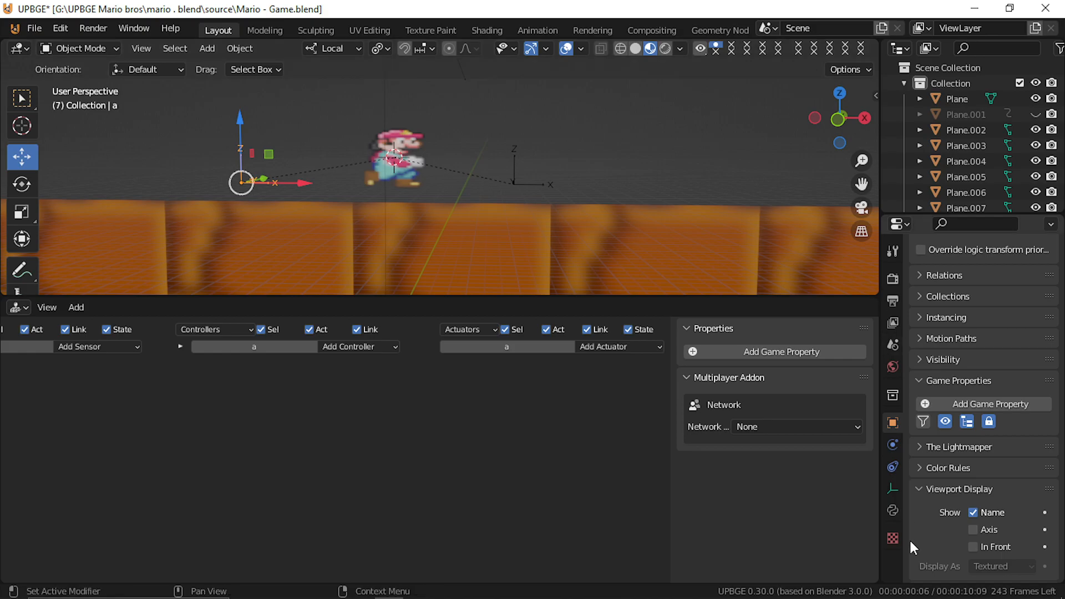
left_click(892, 488)
key("ctrl")
key("alt+s")
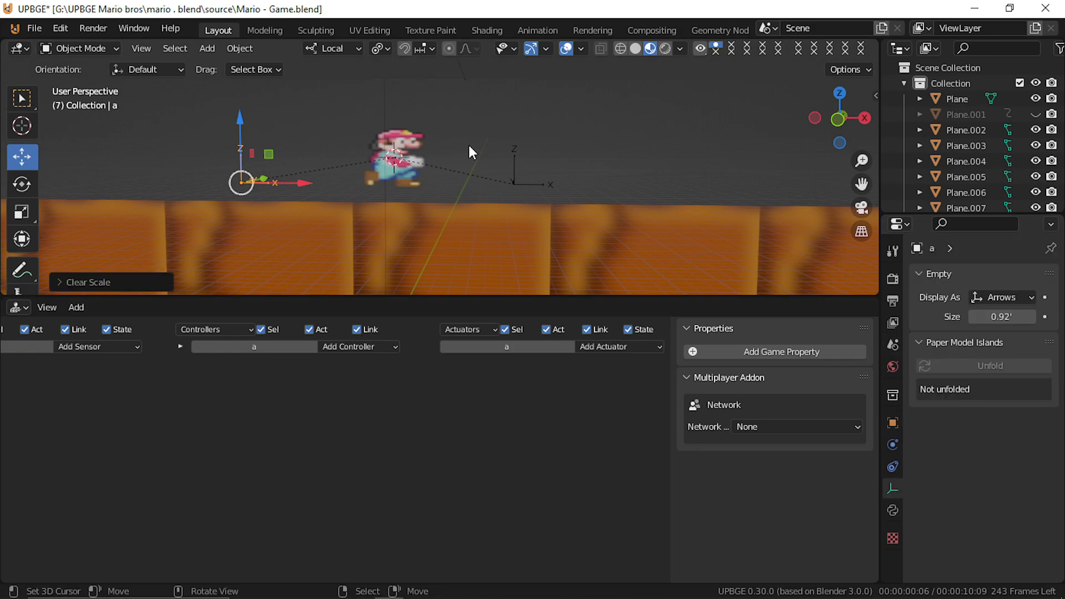
right_click(717, 237, "shift")
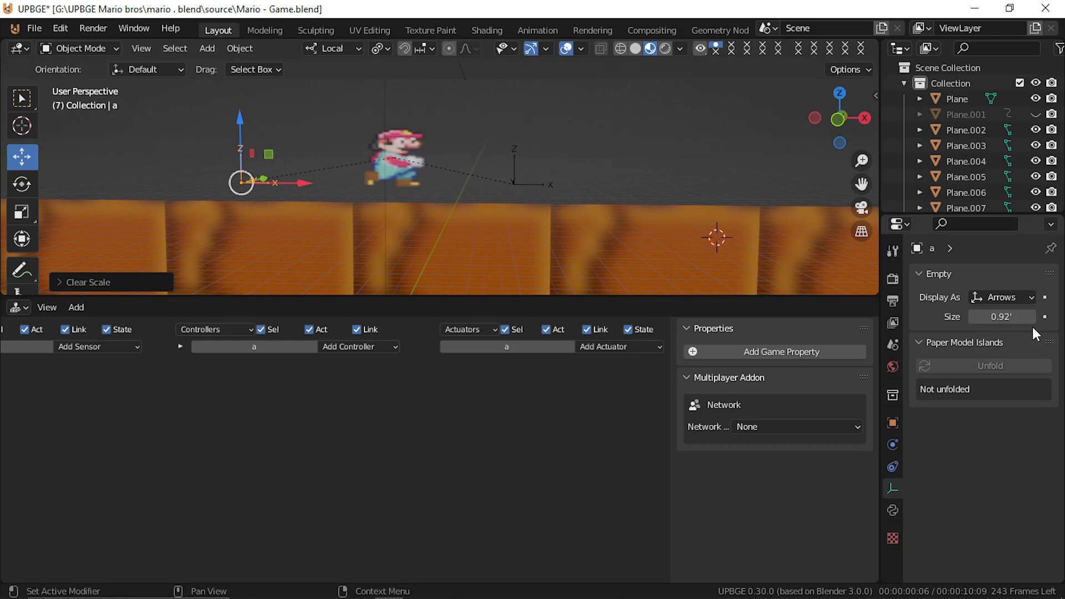
left_click_drag(976, 316, 914, 299)
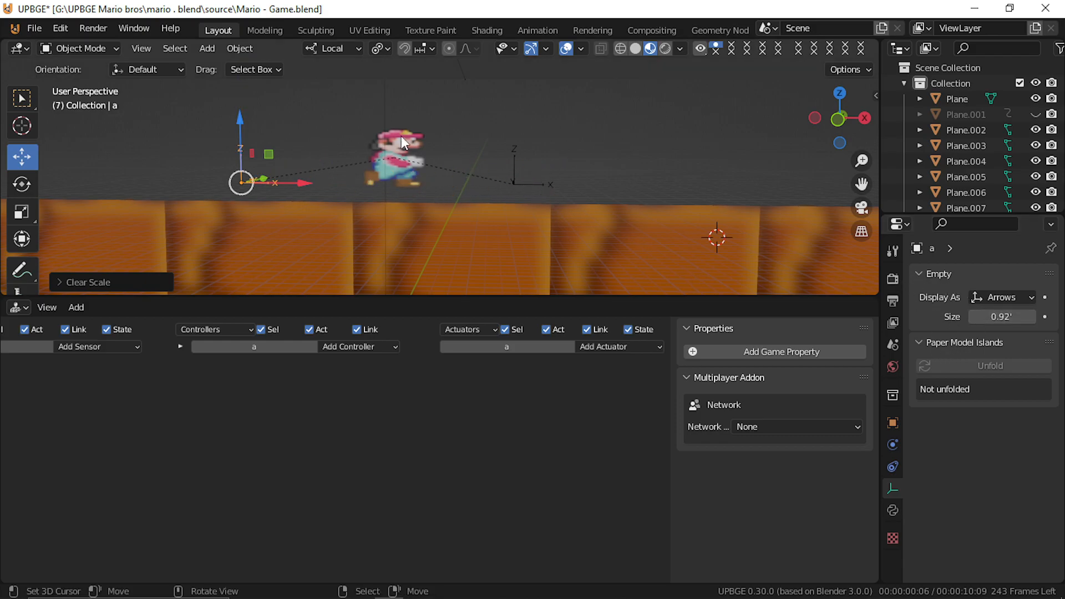
key("s")
key("Escape")
left_click_drag(1001, 317, 1032, 316)
key("Escape")
Step: Select the Mario sprite plane and try rotating it around the global Z axis
left_click(381, 152)
key("r")
key("z")
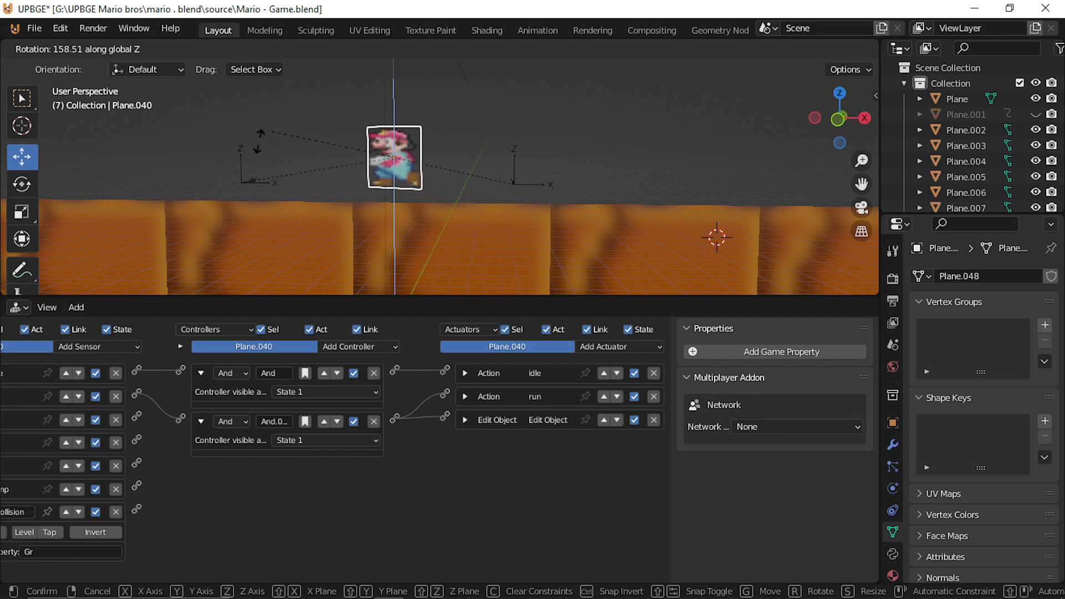
key("Escape")
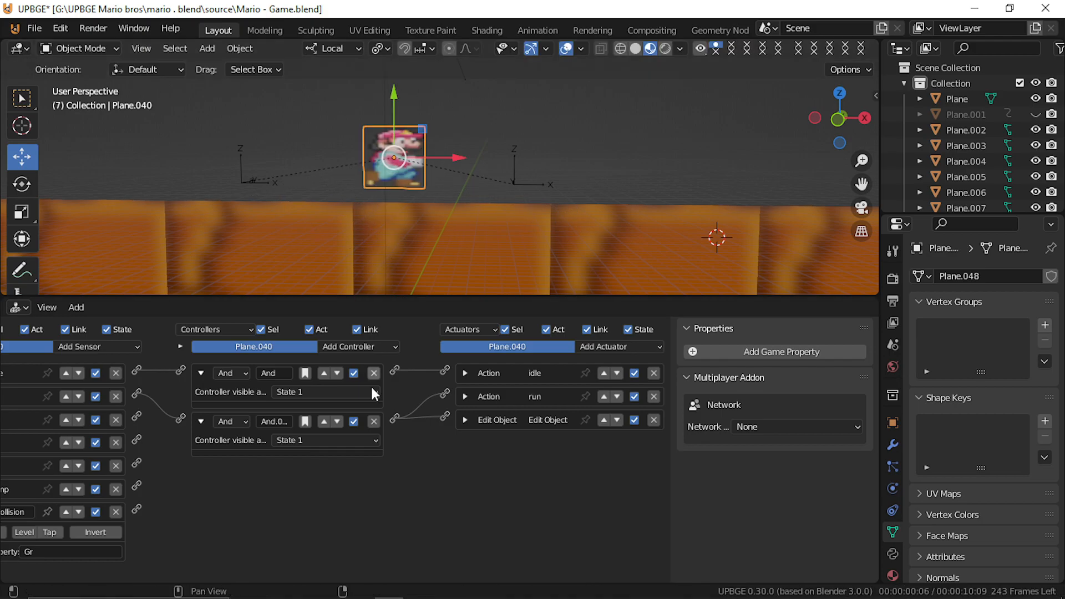
Step: Make the empty a the Track to target of Mario's Edit Object actuator and playtest the game
left_click(465, 421)
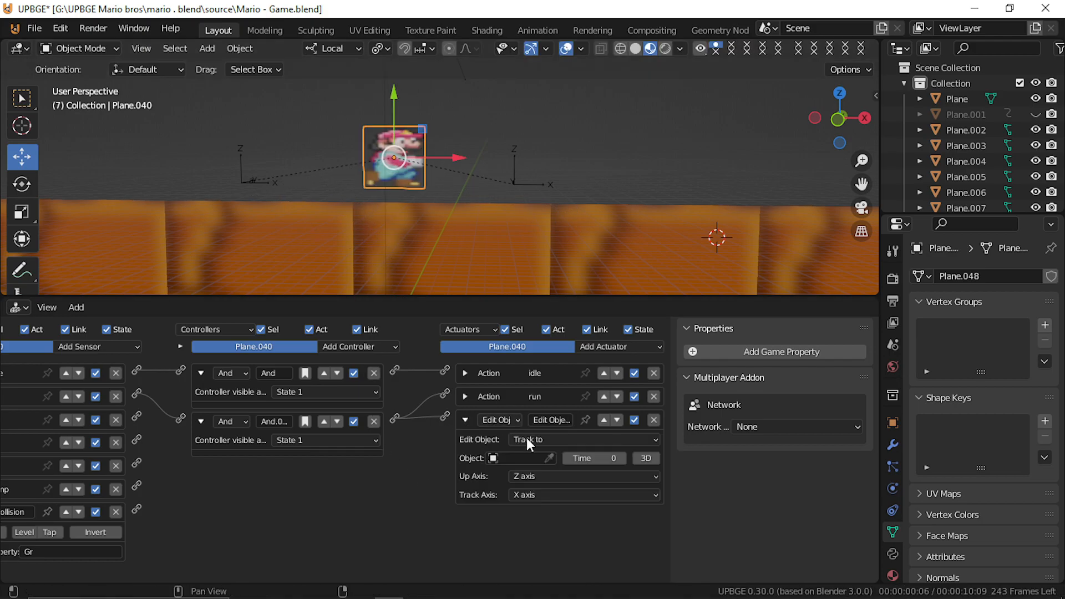
left_click(549, 458)
left_click(248, 160)
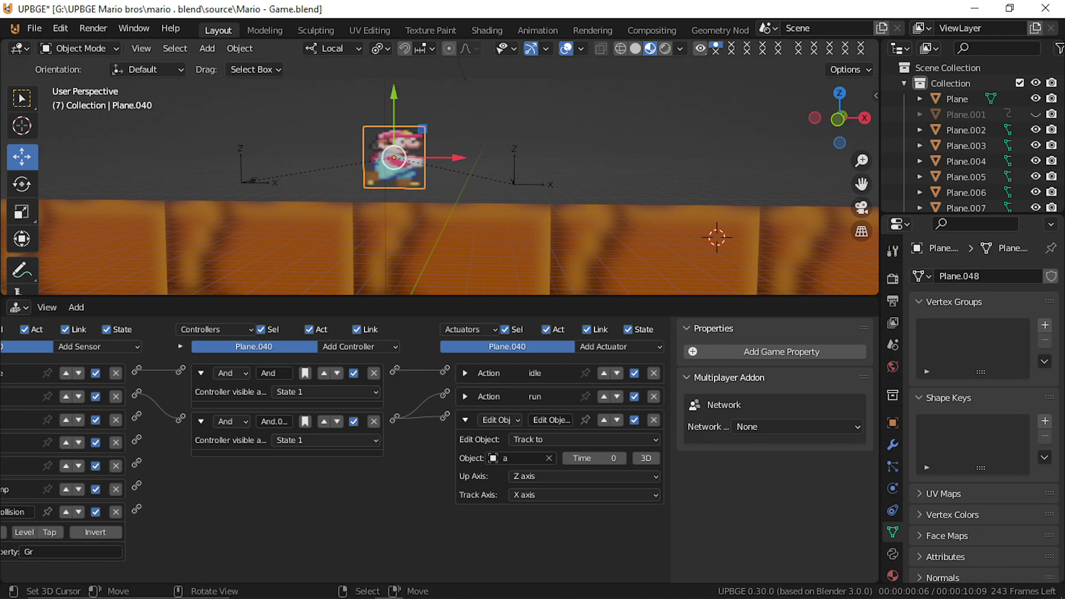
key("p")
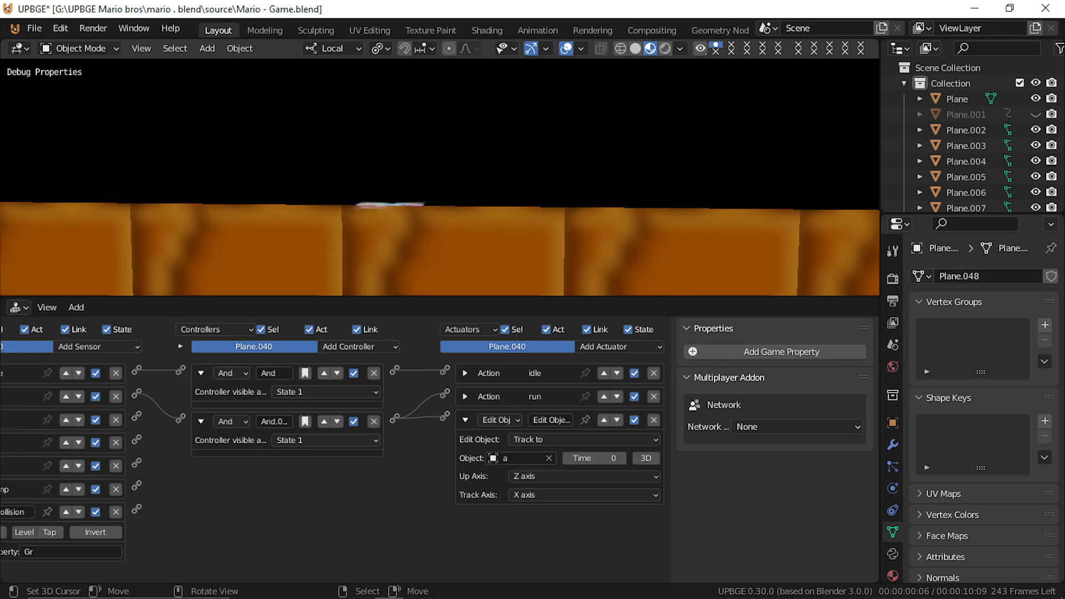
key("Escape")
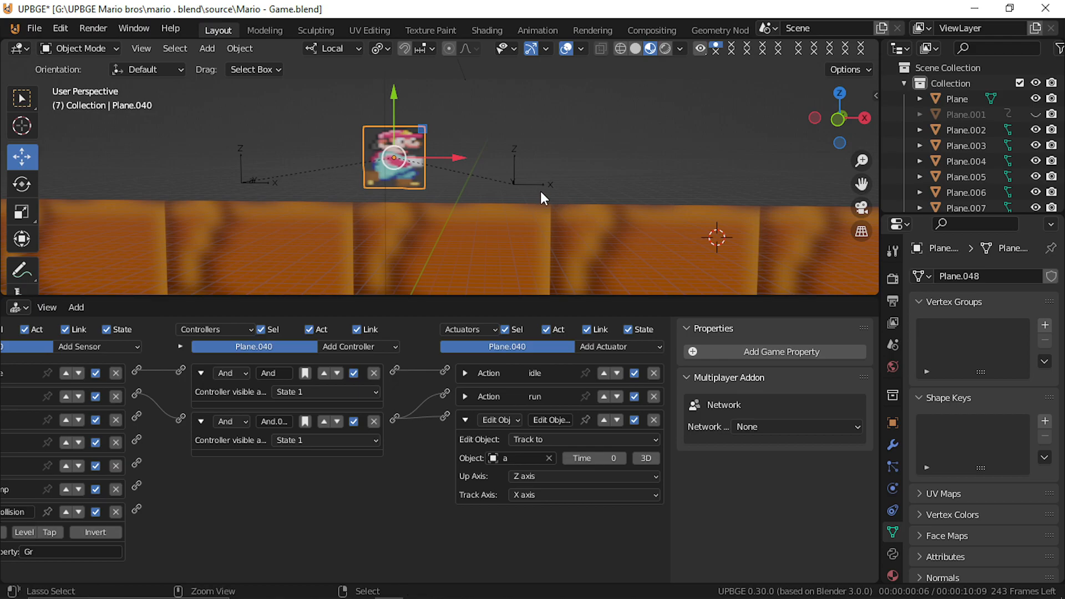
Step: Apply the Mario plane's object transform and playtest the turning behaviour
key("ctrl+a")
left_click(513, 176)
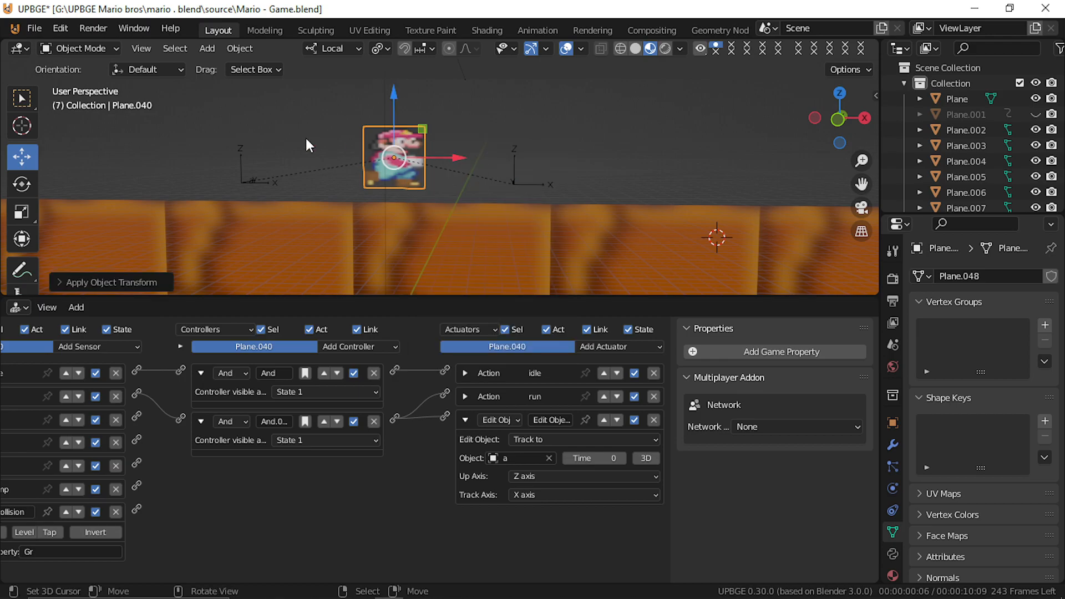
key("p")
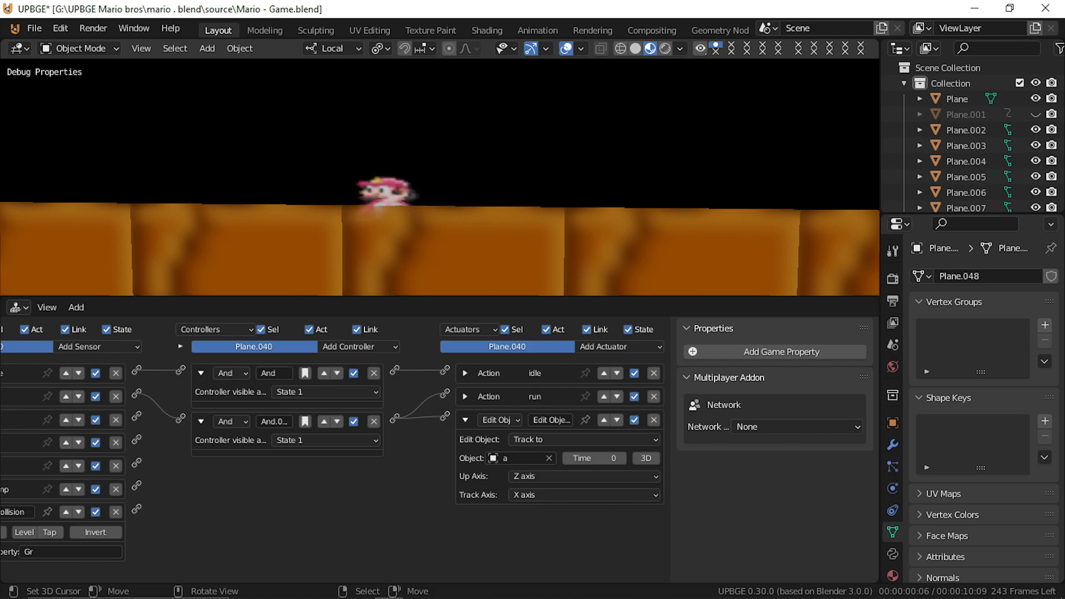
key("Escape")
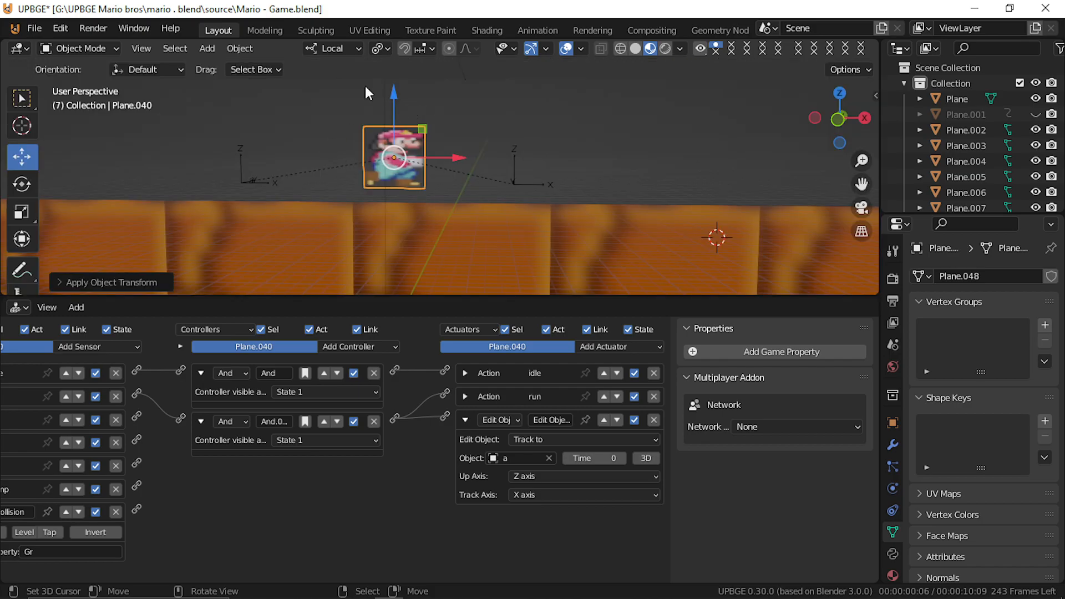
Step: Raise the Mario plane along its Z axis, higher above the brick floor, and run the game
left_click_drag(390, 105, 390, 43)
key("p")
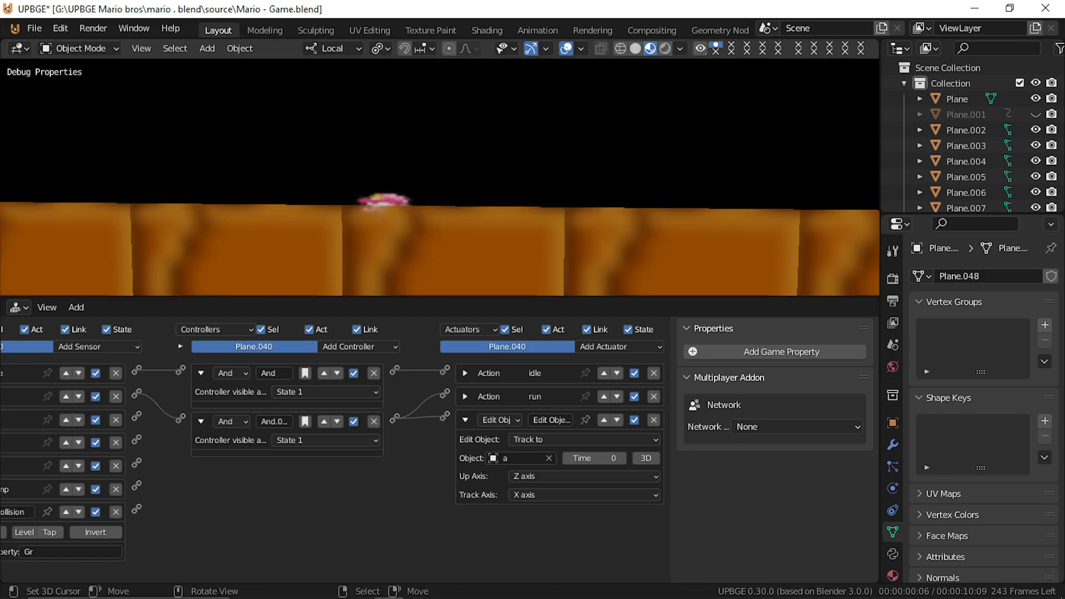
key("Escape")
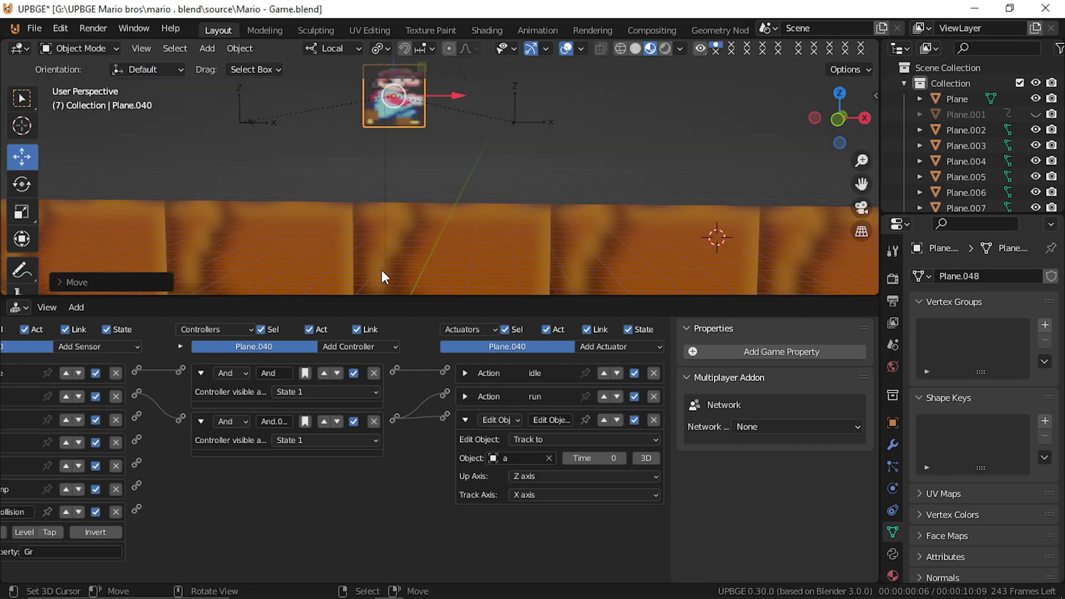
Step: Move the empties a and d up together about 0.95' along local Z, level with Mario's centre, and playtest
left_click(517, 120)
left_click(249, 120, "shift")
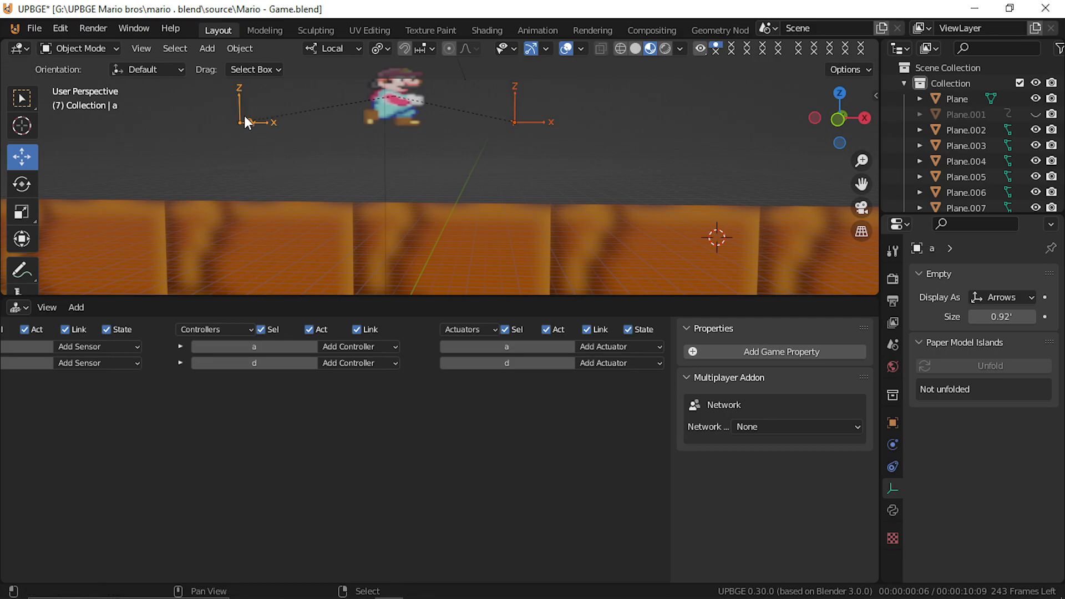
key("g")
key("z")
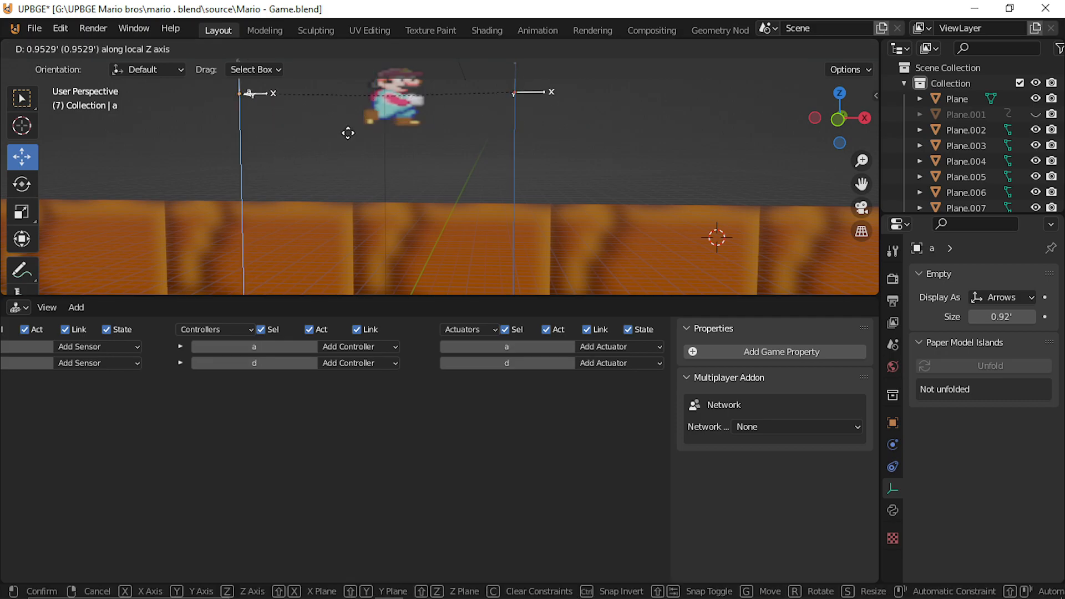
left_click(347, 133)
key("p")
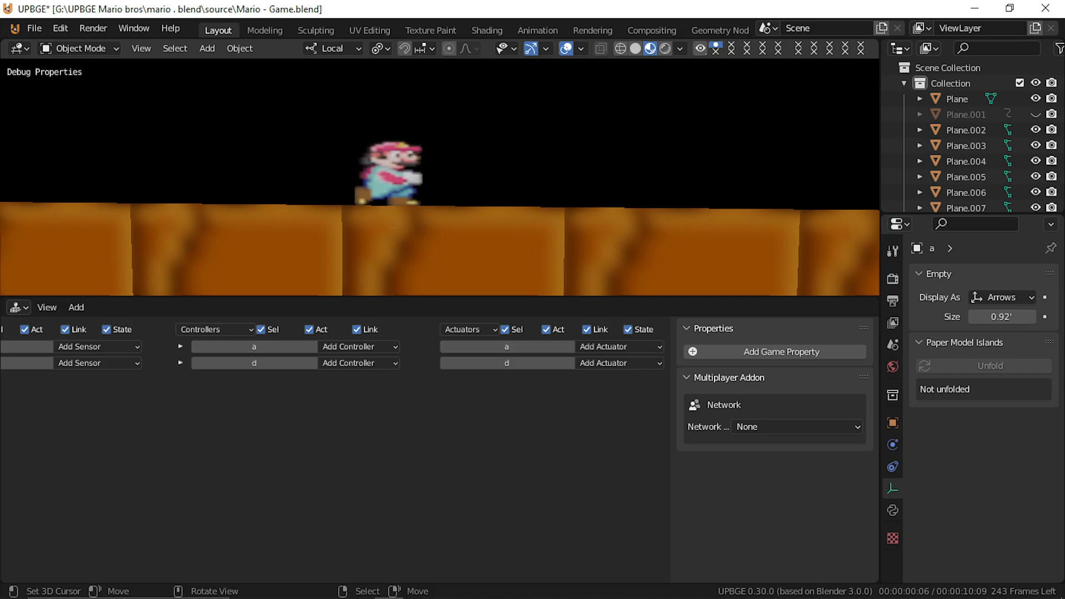
key("Escape")
Step: Set the Track Axis of Mario's Edit Object actuator to -X axis and playtest the result
left_click(409, 124)
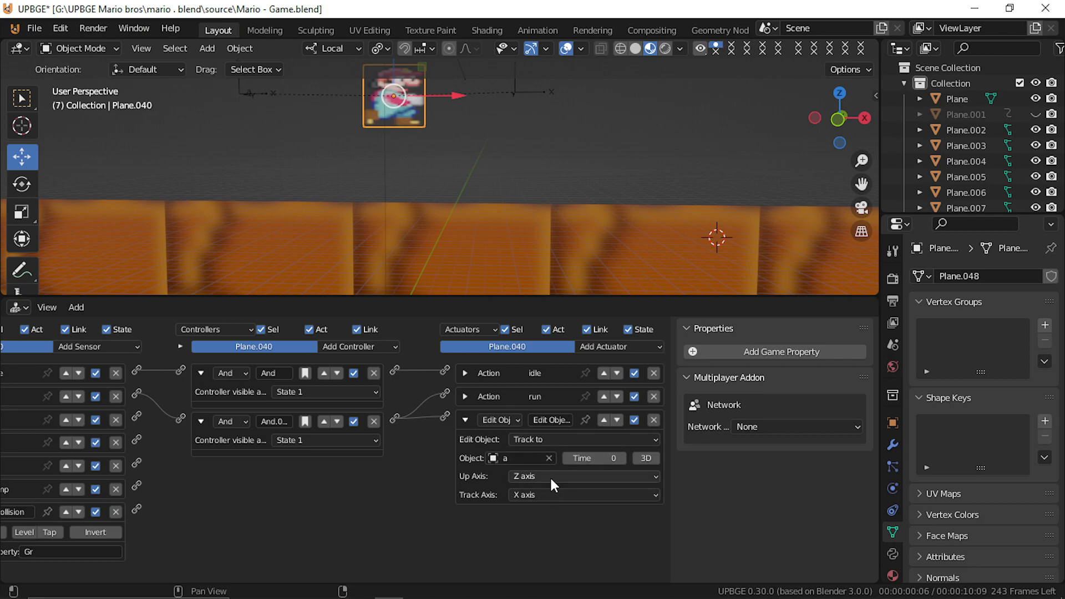
left_click(566, 494)
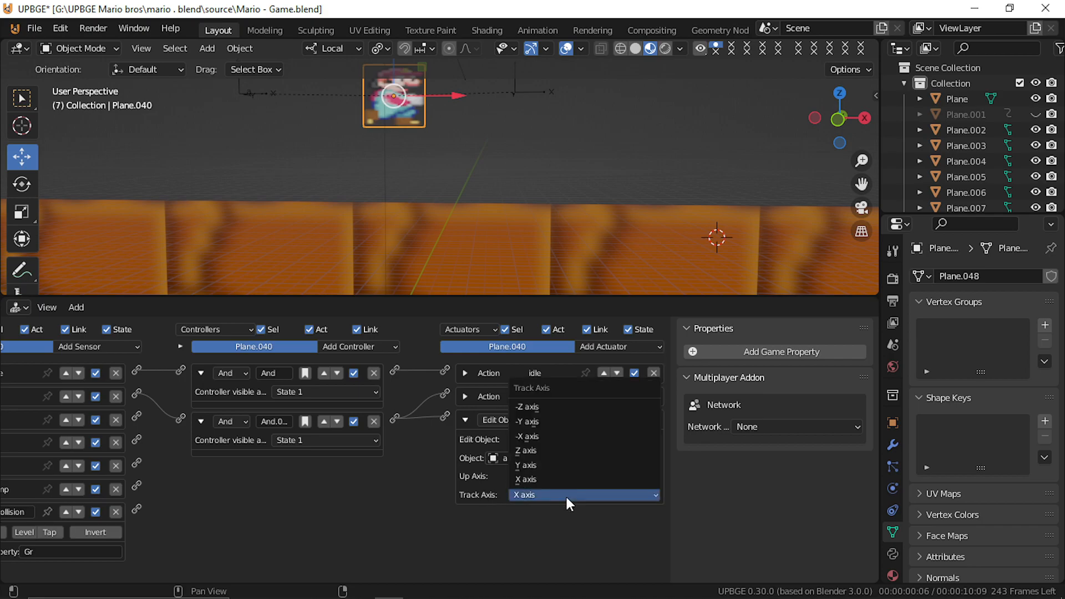
left_click(545, 435)
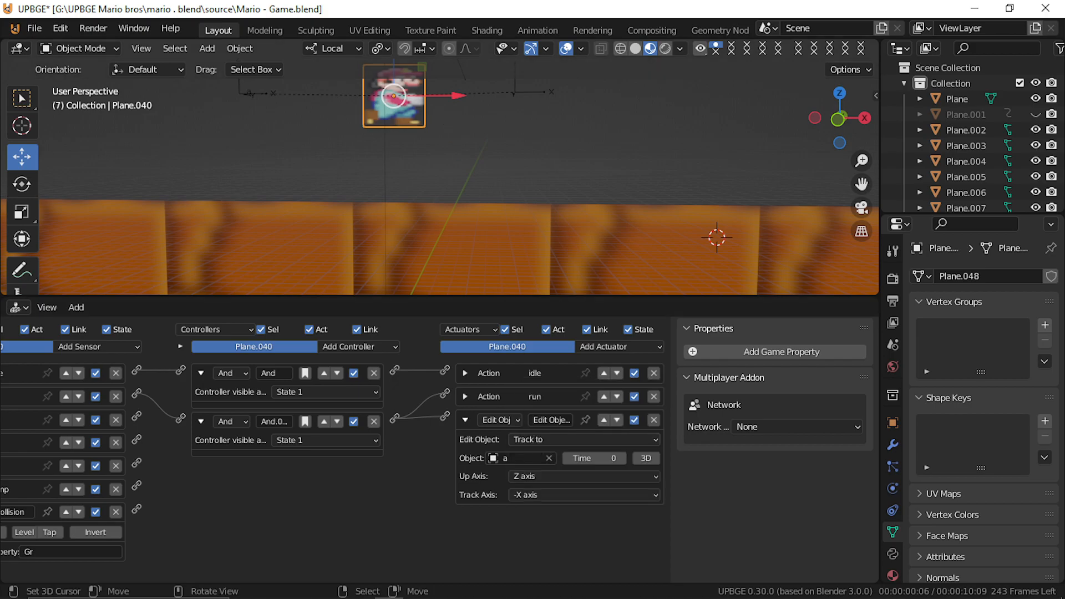
key("p")
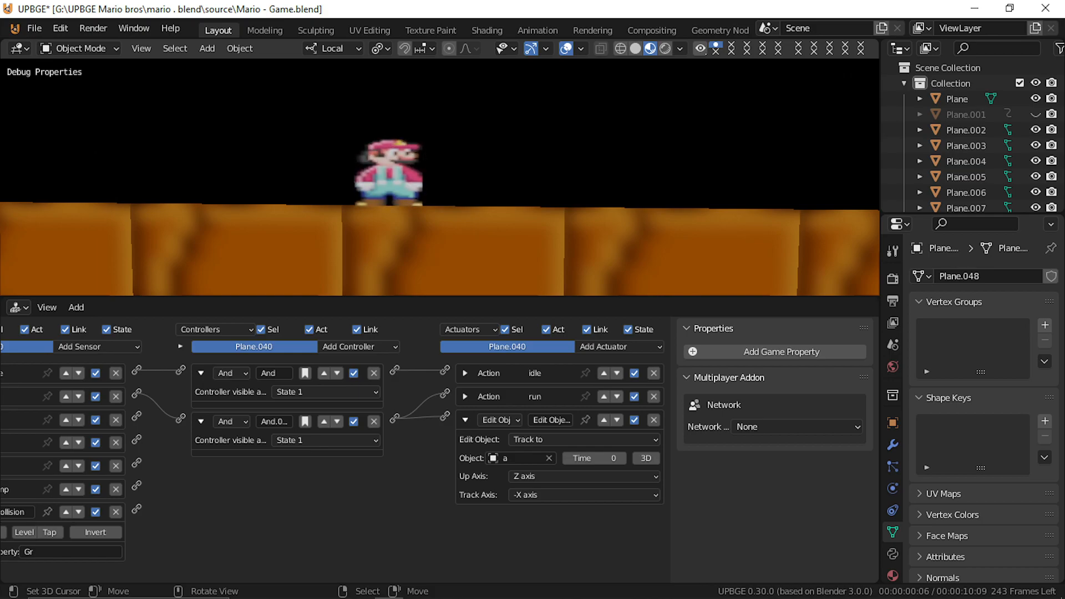
key("Escape")
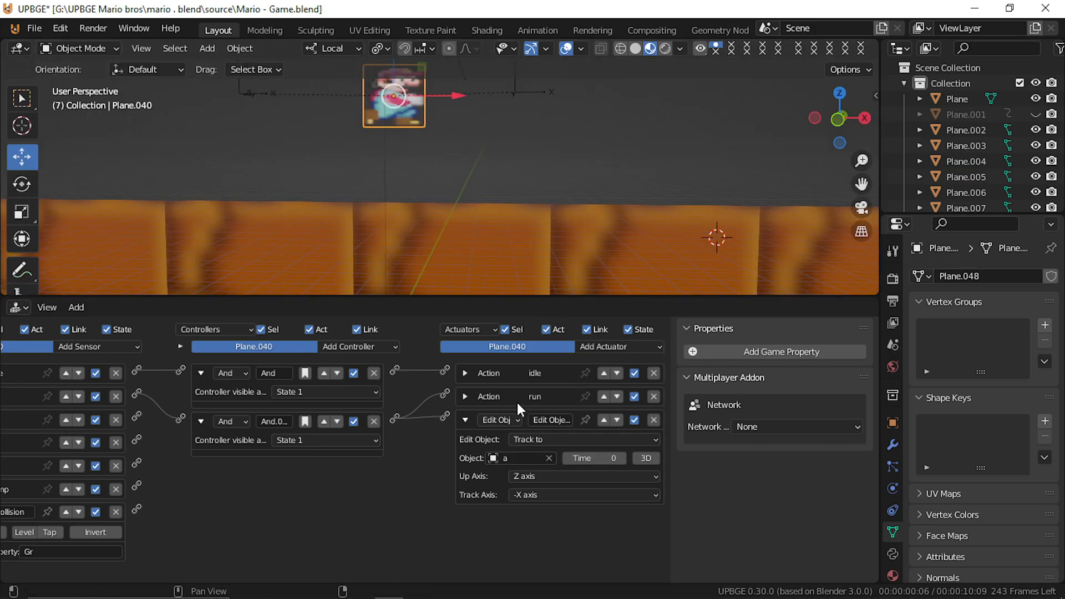
Step: Set the run Action actuator's end frame to 13 and playtest the animation
left_click(465, 396)
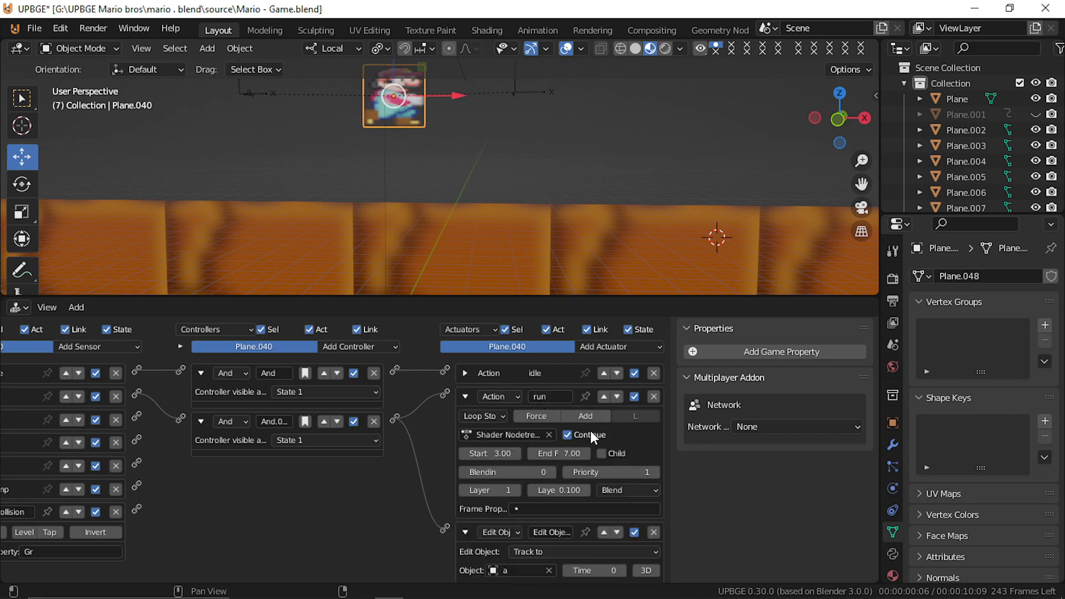
left_click(587, 453)
left_click(587, 453)
left_click(587, 453)
left_click(587, 453)
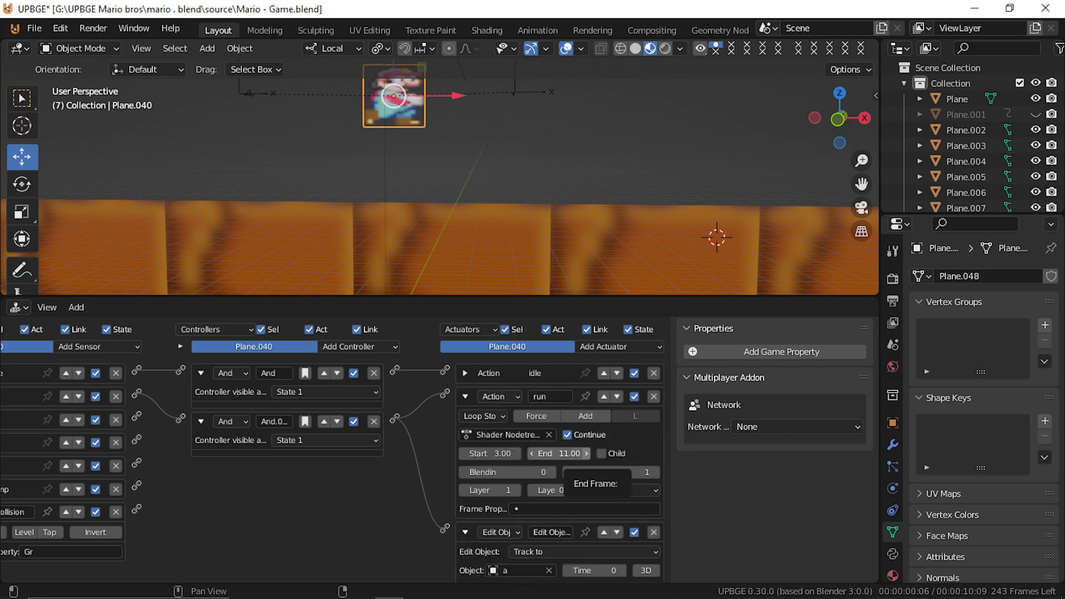
key("p")
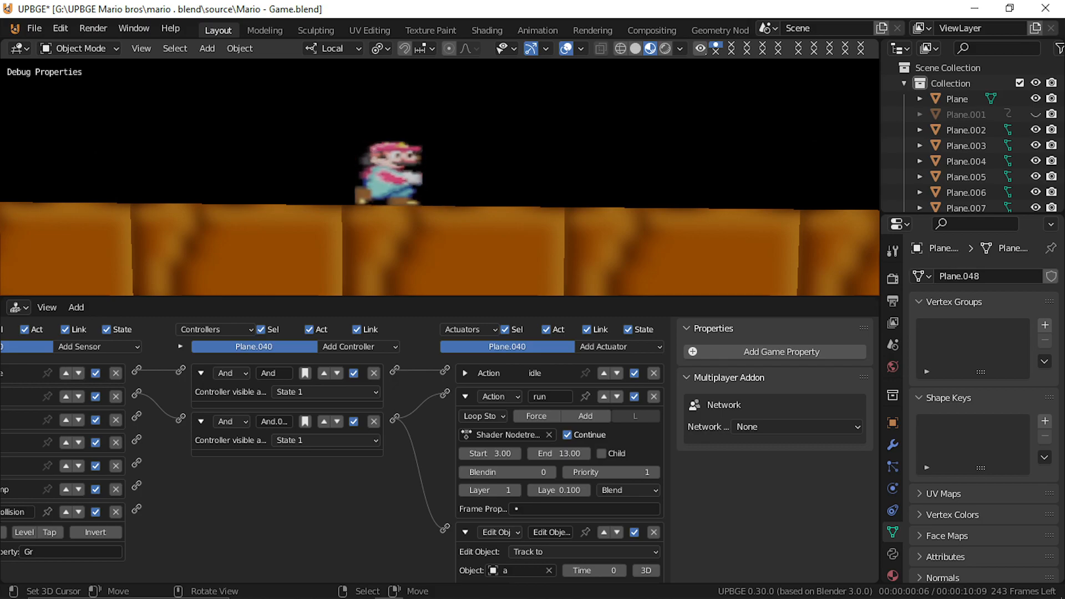
key("Escape")
Step: Set the run Action actuator's end frame to 8 and start the game again to check the animation
left_click(530, 457)
left_click(530, 457)
left_click(530, 457)
left_click(530, 458)
left_click(530, 458)
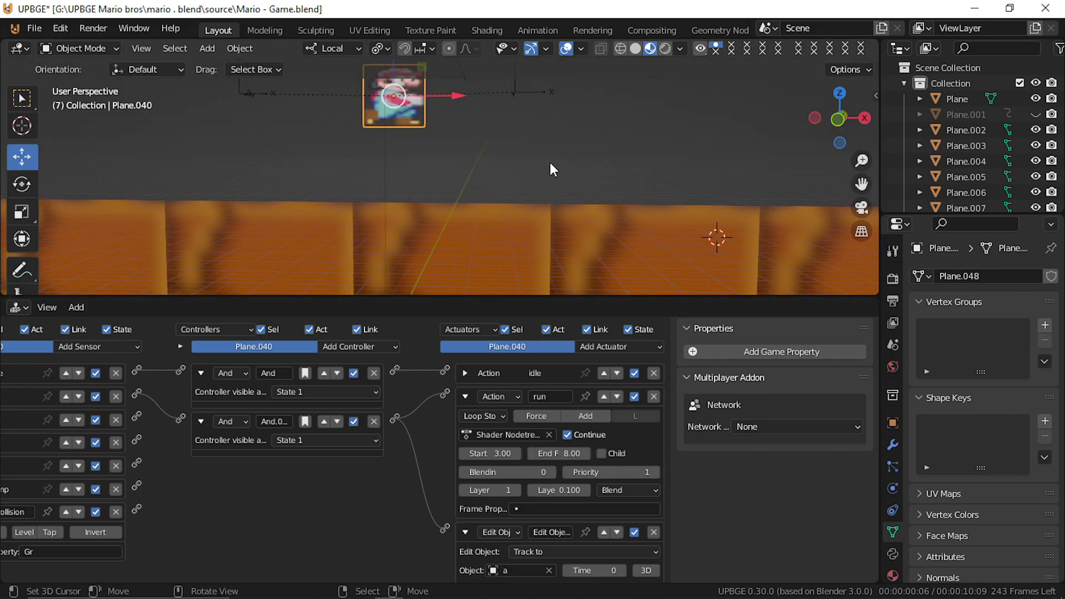
key("p")
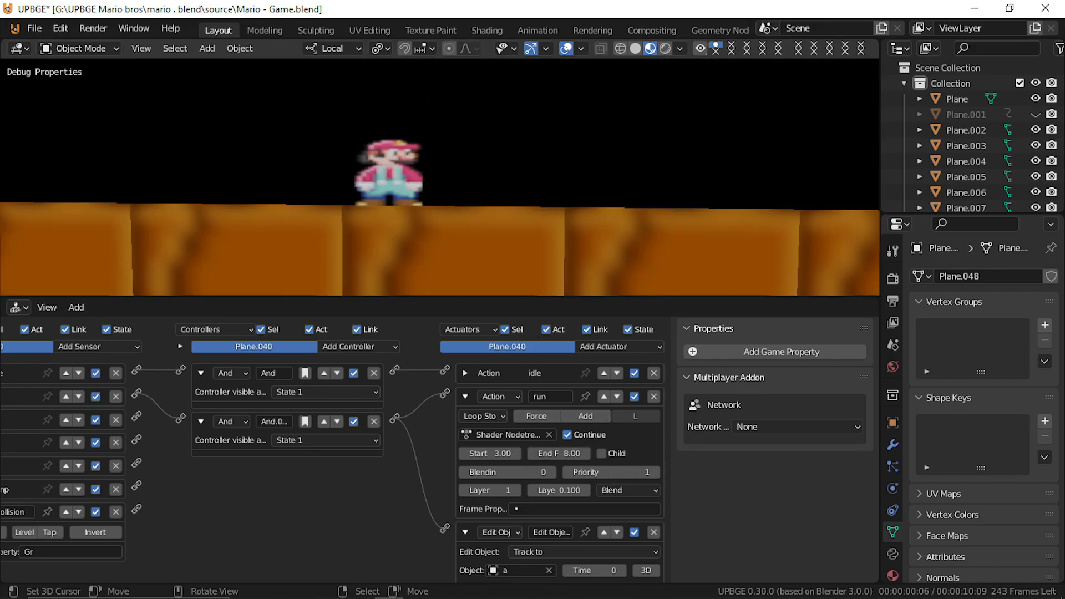
Step: Try end frames 7 and 6 on the run Action actuator, playtesting the animation with each value
key("Escape")
left_click(530, 454)
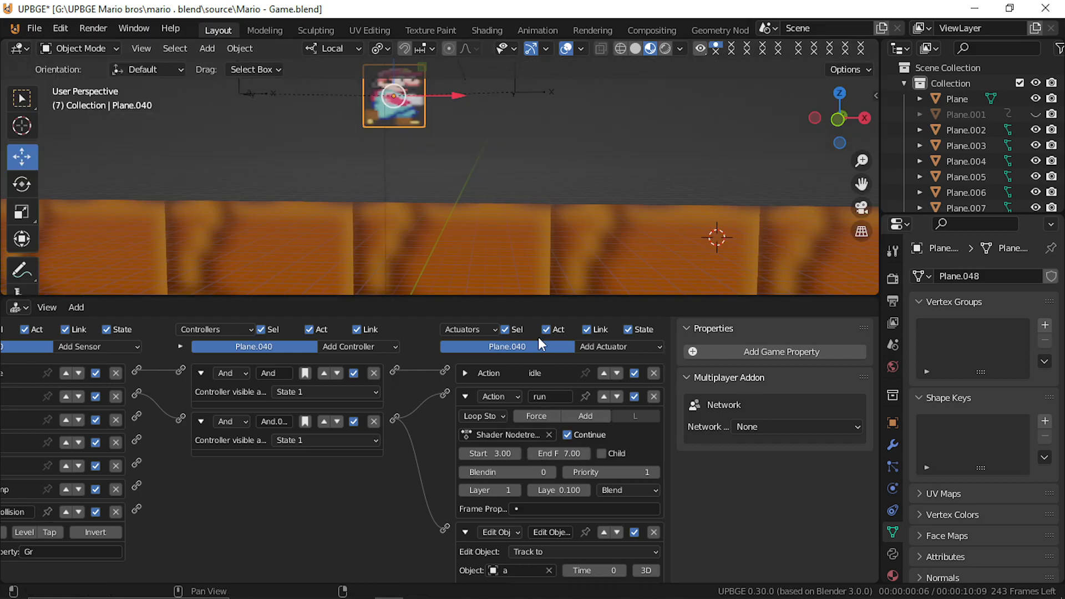
key("p")
key("Escape")
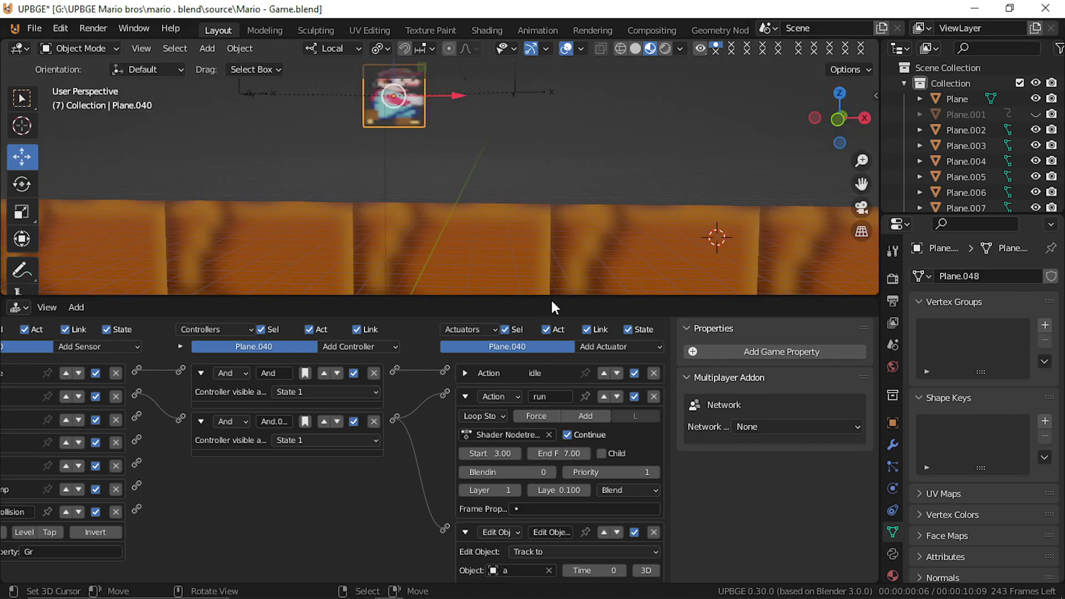
left_click(531, 453)
key("p")
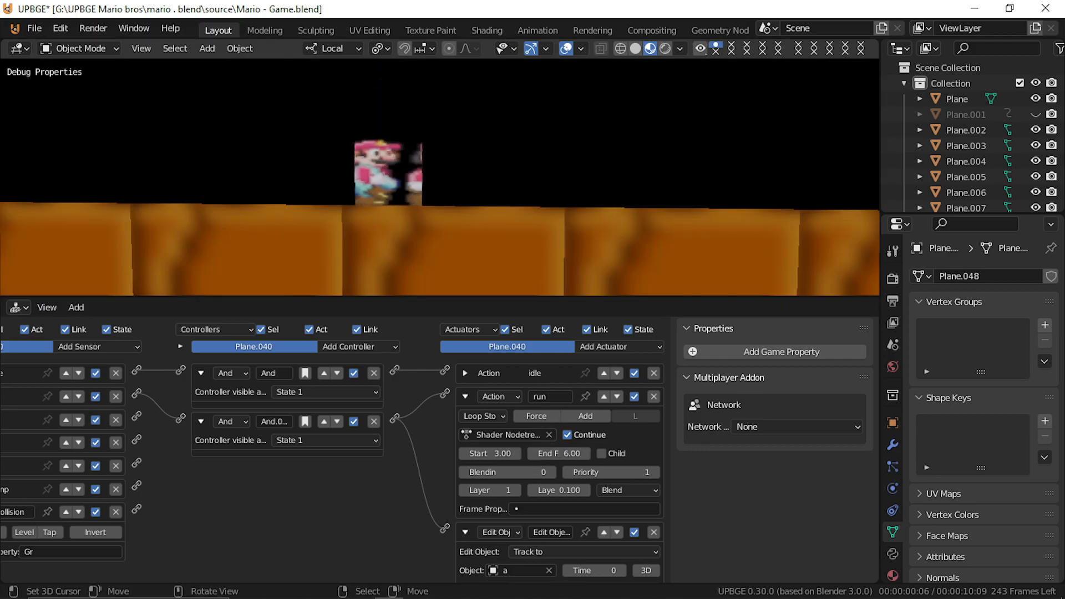
key("Escape")
Step: Disable Continue on the run Action actuator, set its end frame to 8 and playtest the animation
left_click(567, 434)
left_click(586, 453)
left_click(586, 454)
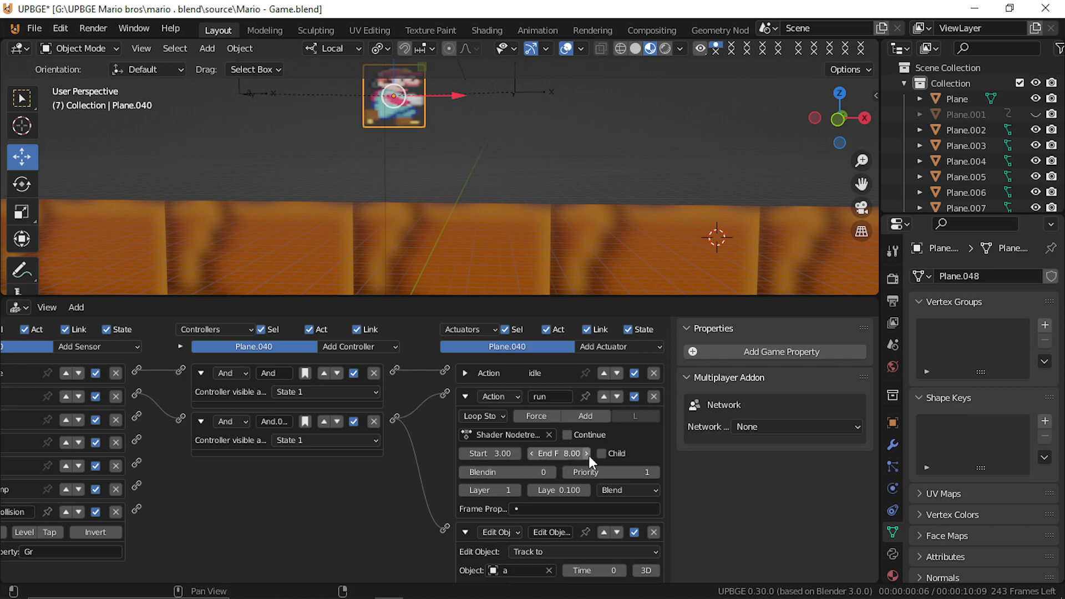
key("p")
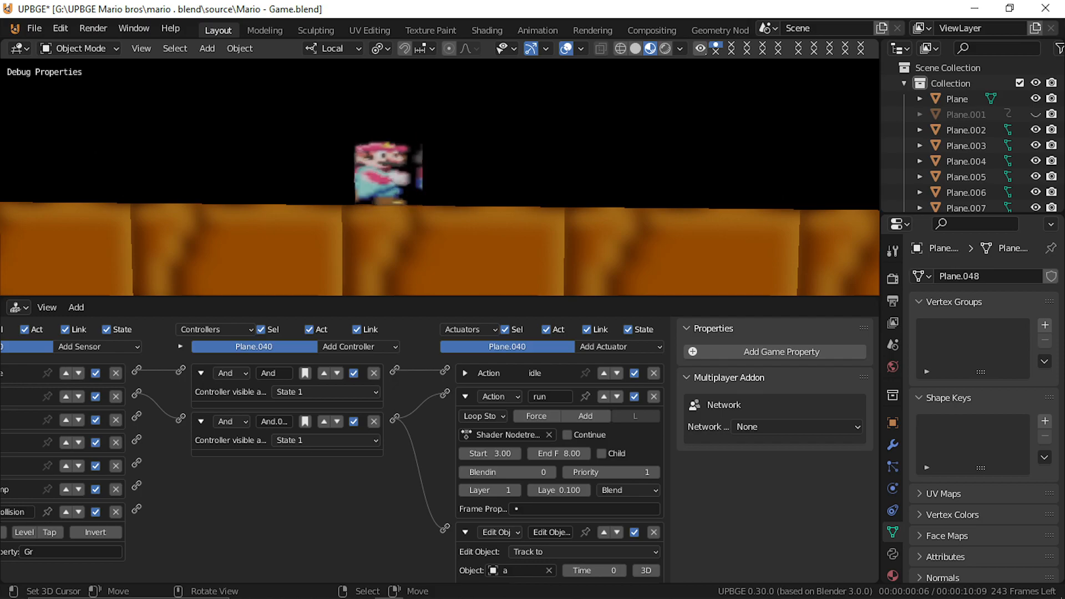
key("Escape")
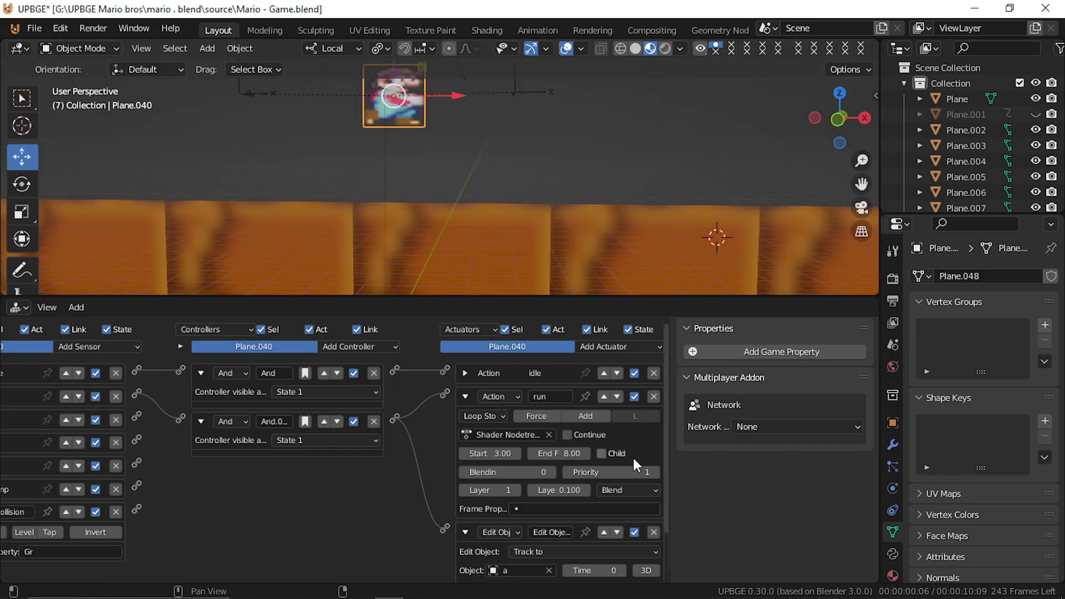
Step: Change the run Action actuator's blend mode to Add and playtest the animation
left_click(630, 490)
left_click(630, 516)
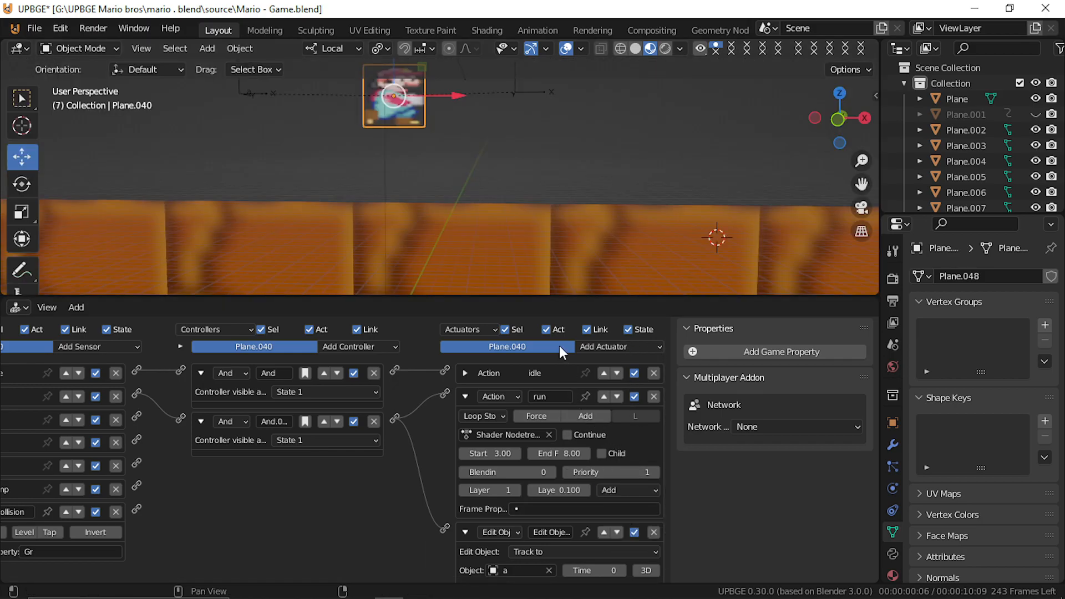
key("p")
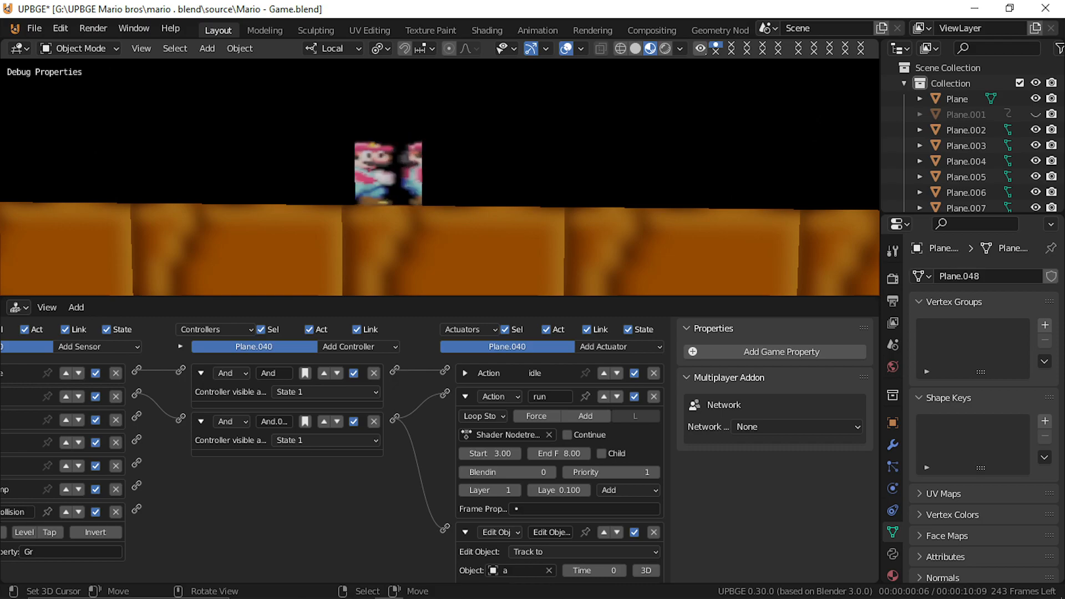
key("Escape")
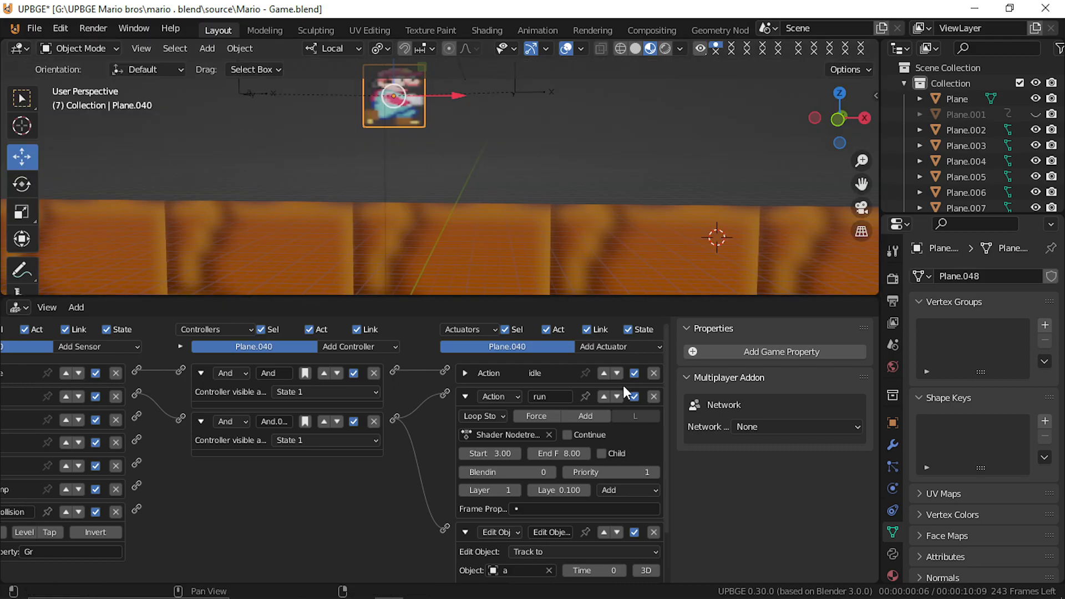
Step: Enable the Force option on the run Action actuator and playtest Mario's movement
left_click(544, 420)
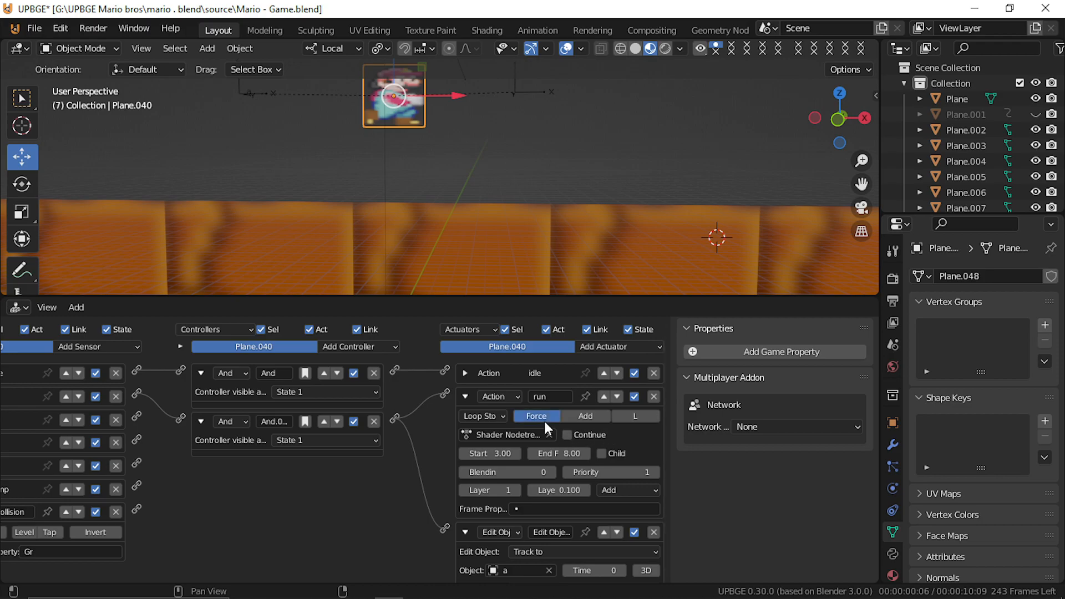
key("p")
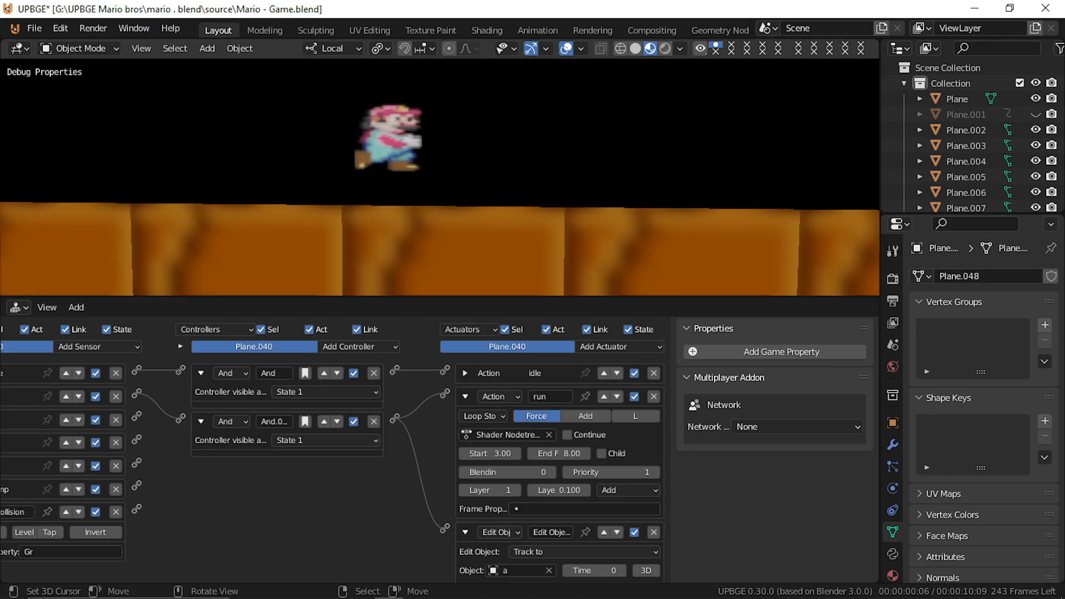
key("Escape")
Step: Enable the Add option instead of Force on the run Action actuator and playtest again
left_click(602, 417)
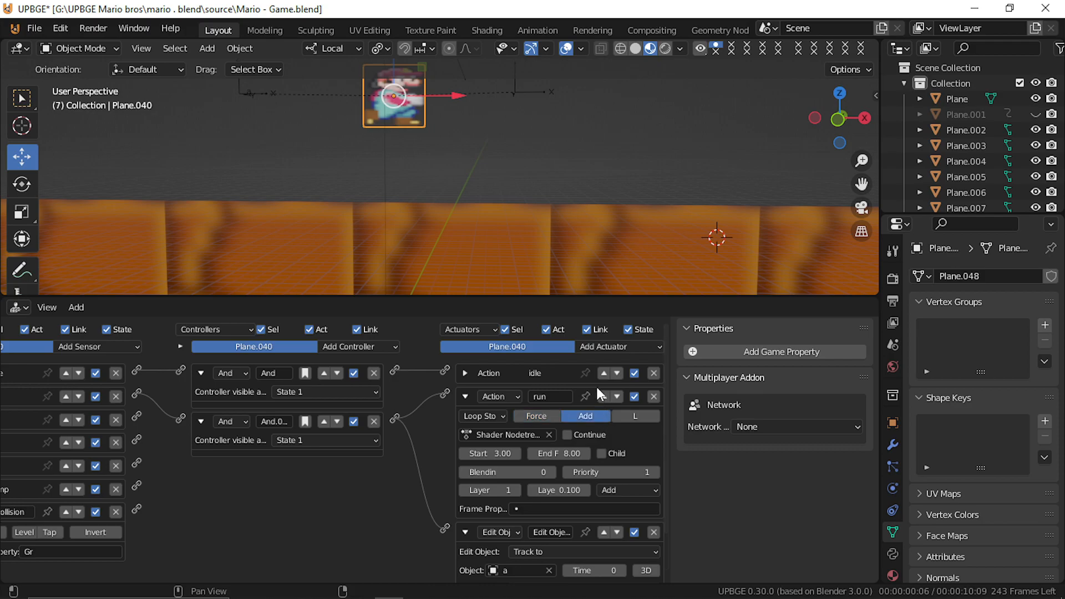
key("p")
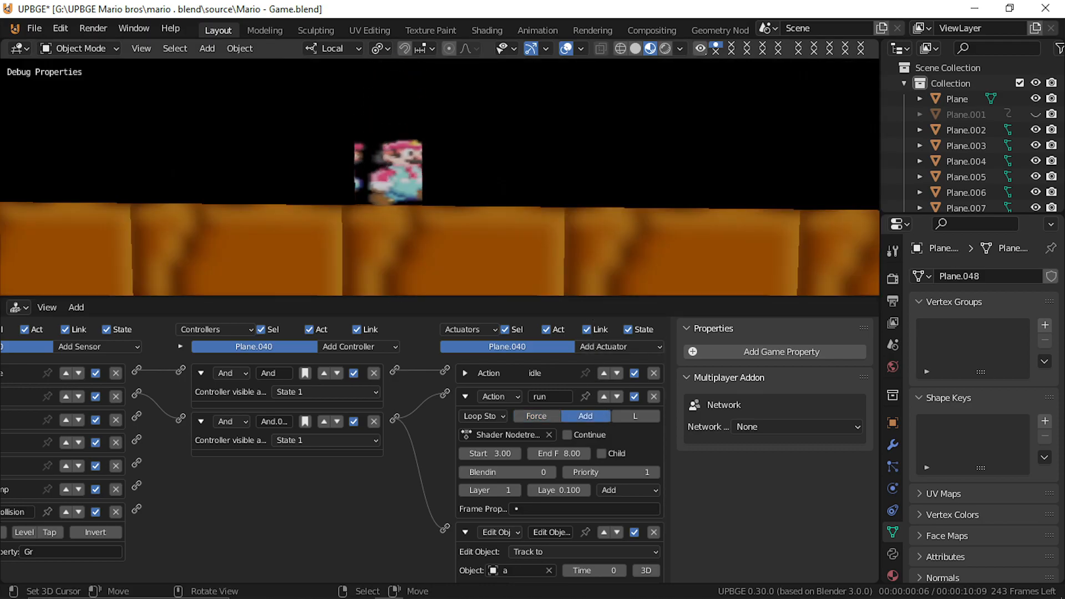
key("Escape")
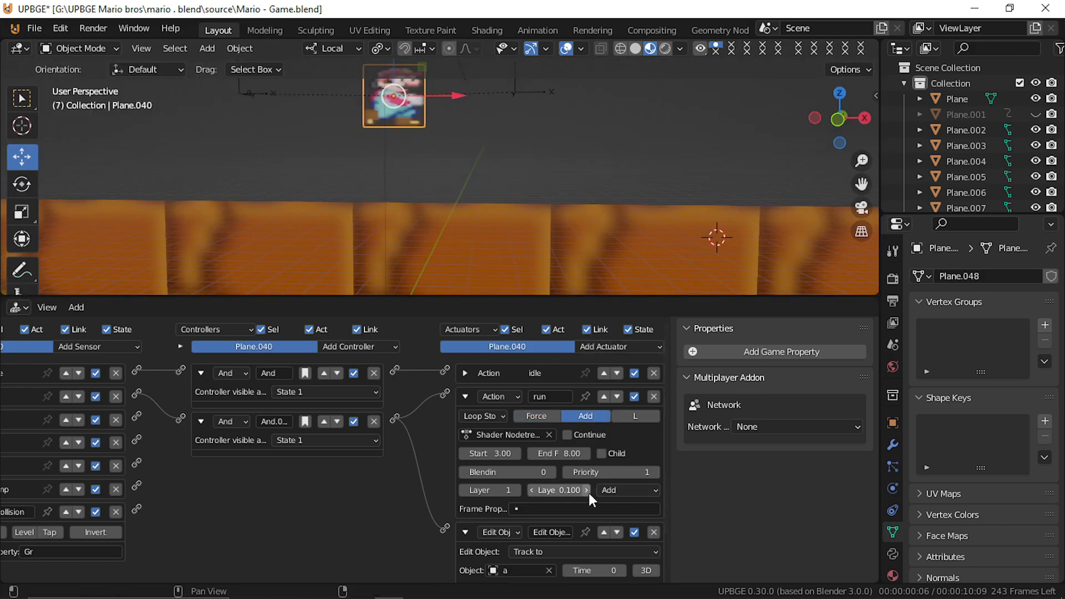
Step: Set the Track Axis of Mario's Edit Object actuator to X axis and playtest the turning
middle_click_drag(564, 512, 549, 490)
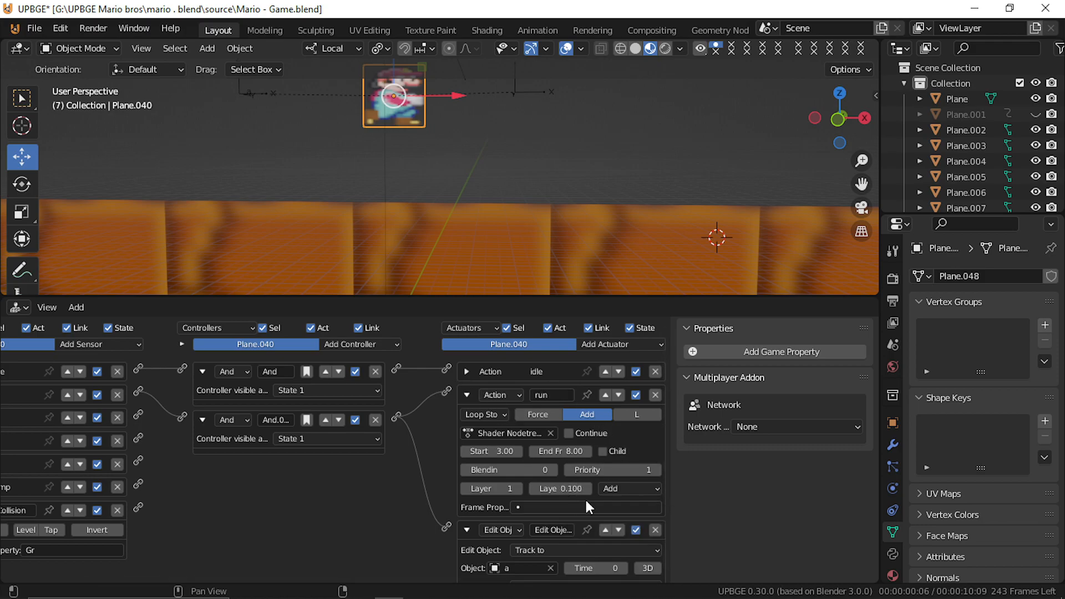
middle_click_drag(609, 536, 588, 489)
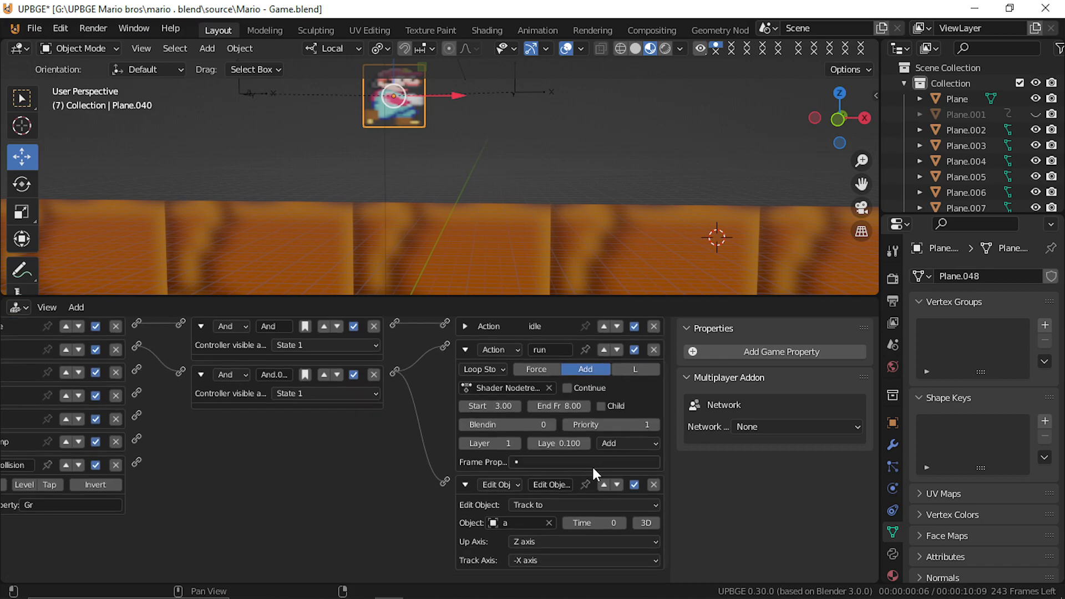
left_click(579, 558)
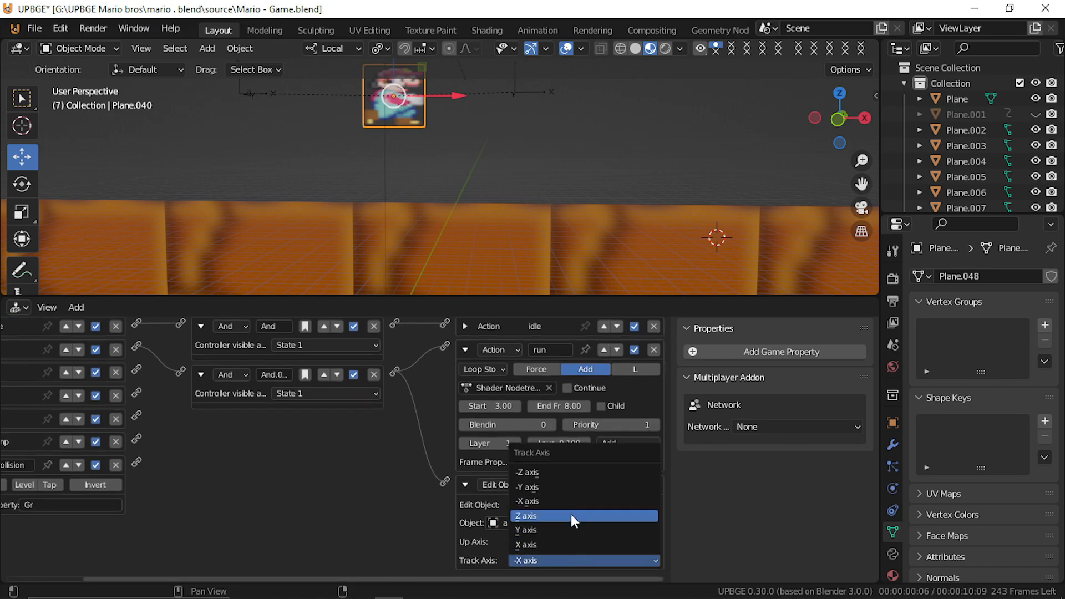
left_click(562, 543)
key("p")
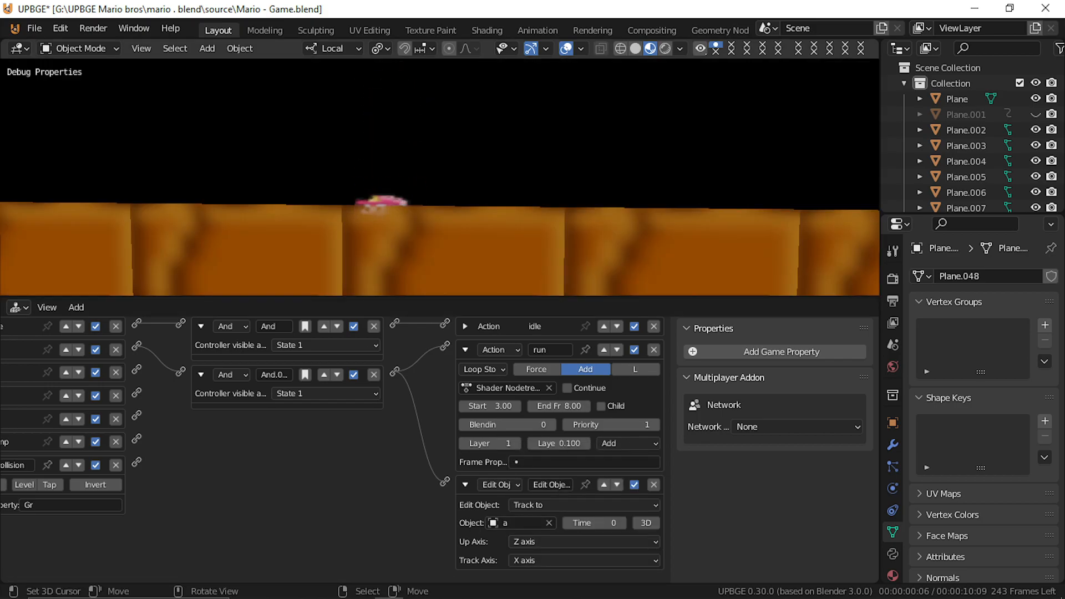
key("Escape")
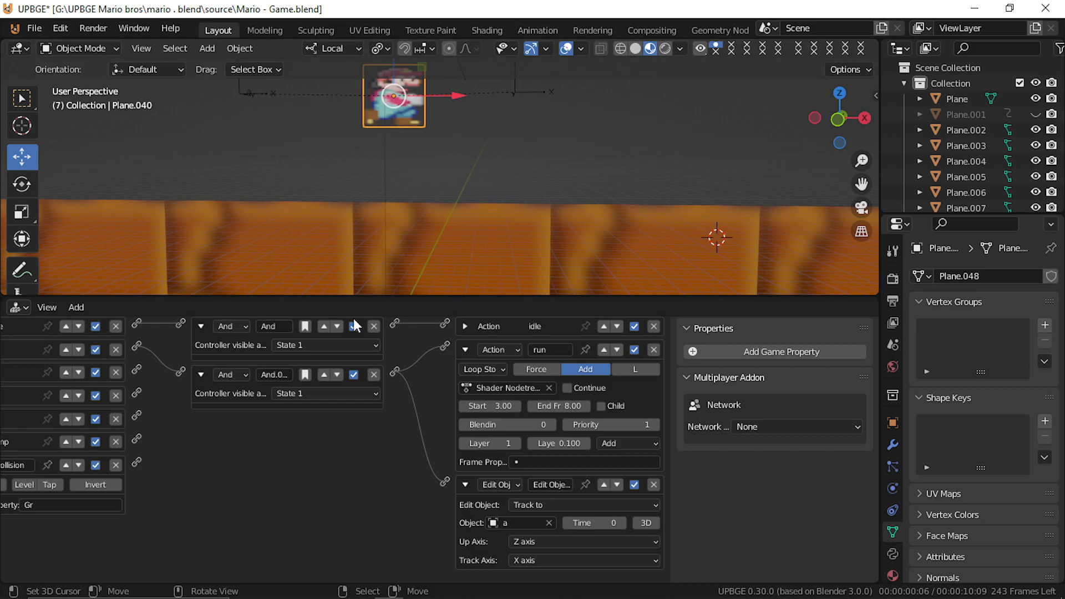
left_click(893, 574)
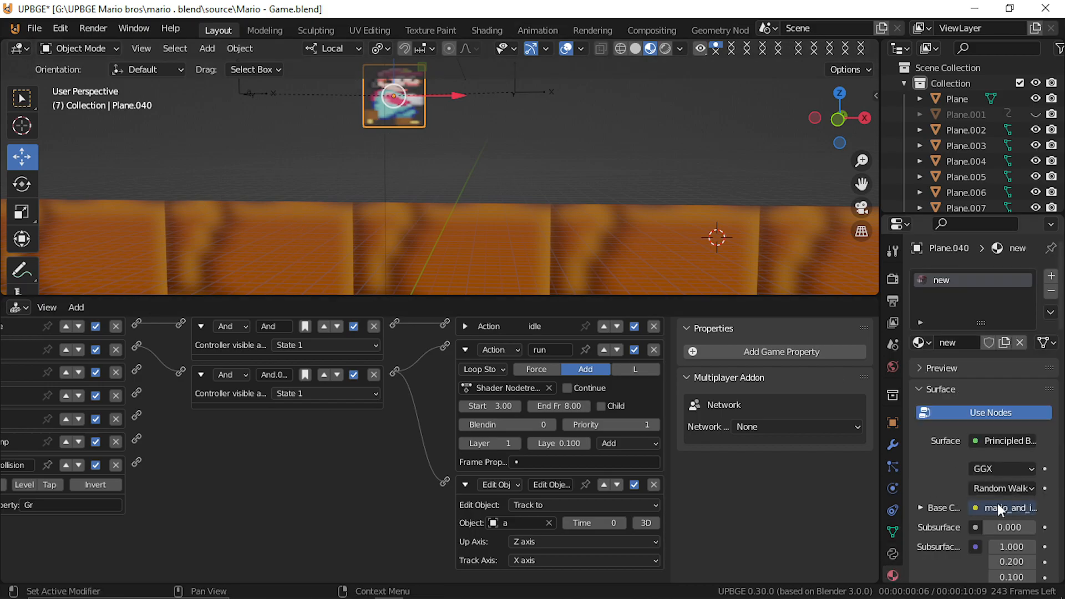
scroll(997, 504, "down", 6)
scroll(997, 498, "down", 2)
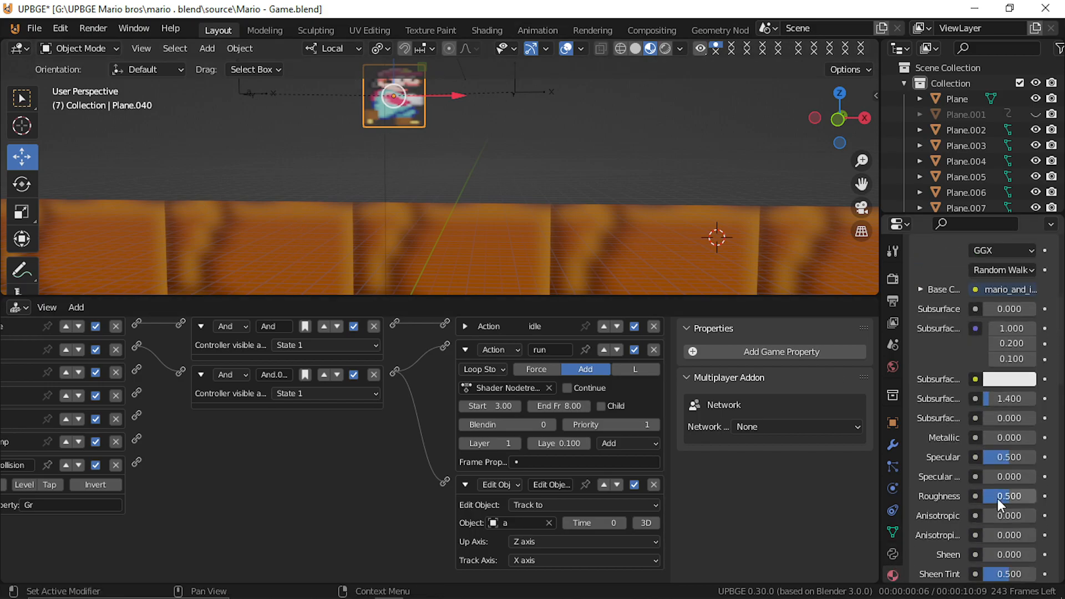
Step: Try to mirror the Mario plane along its local X axis
middle_click_drag(346, 123, 464, 189)
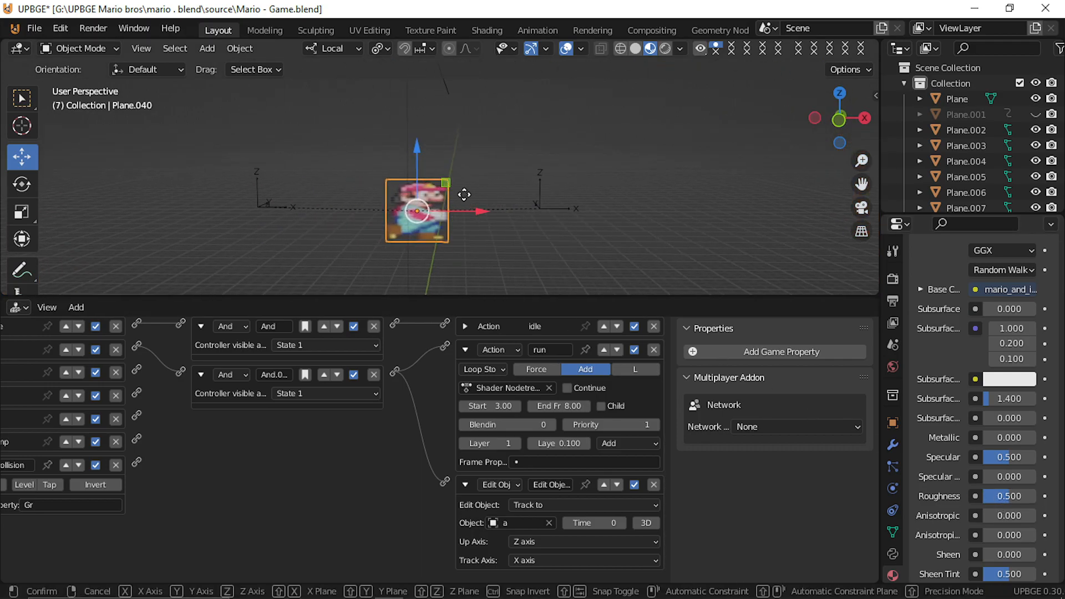
key("ctrl+m")
key("x")
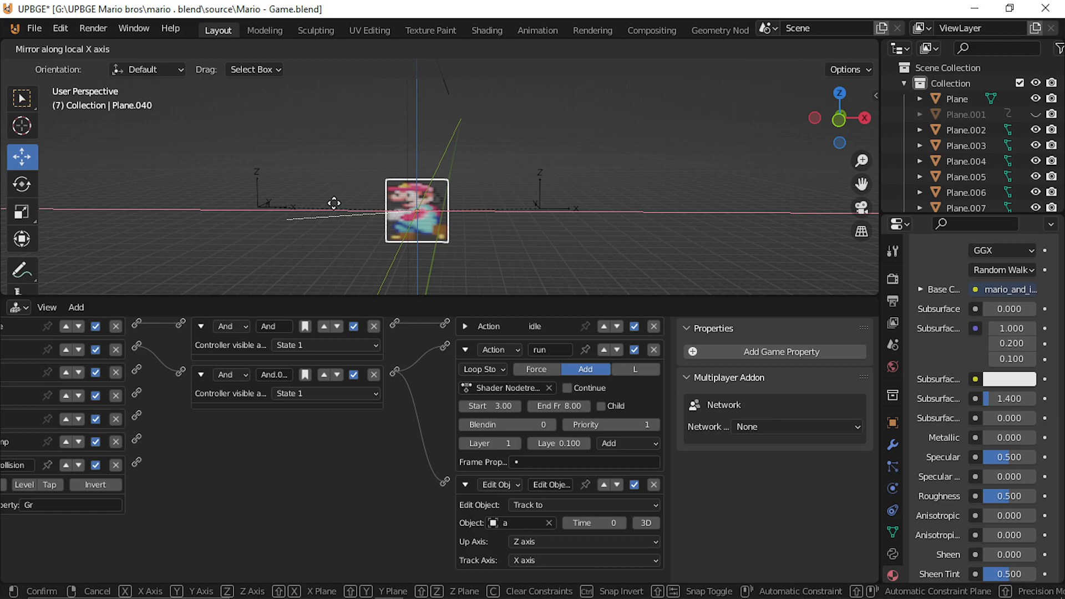
left_click(333, 203)
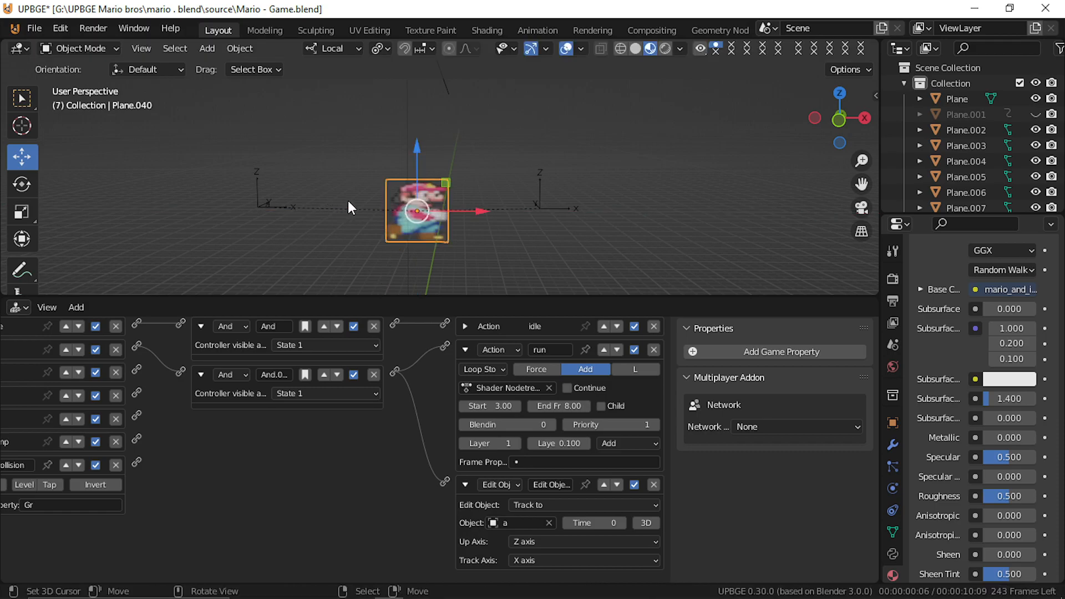
Step: Select the empty a beside Mario and snap the 3D cursor to it
left_click(268, 206)
key("shift+a")
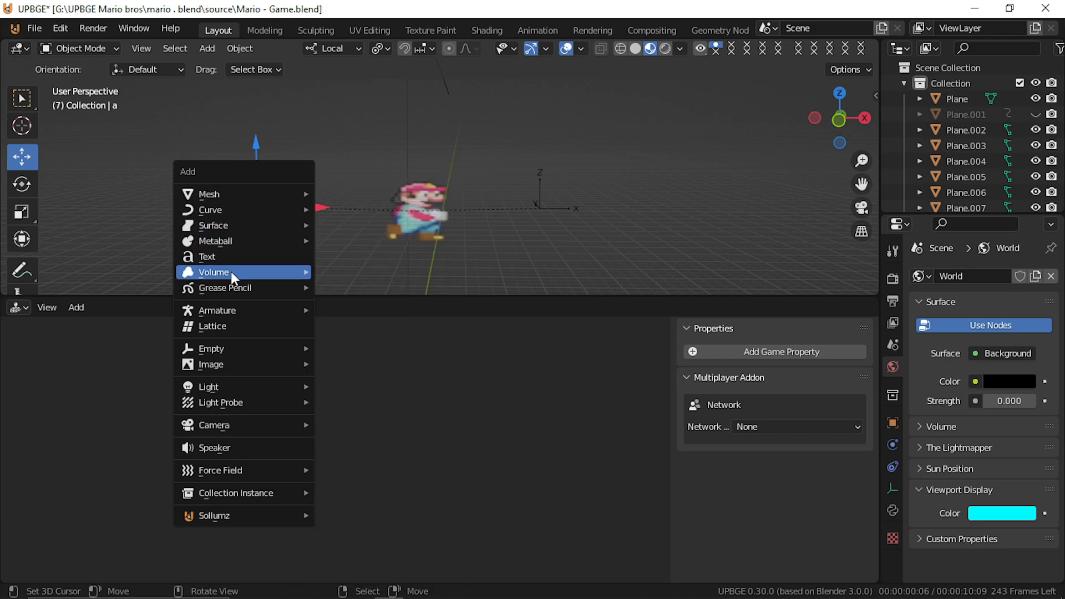
mouse_move(228, 226)
key("Escape")
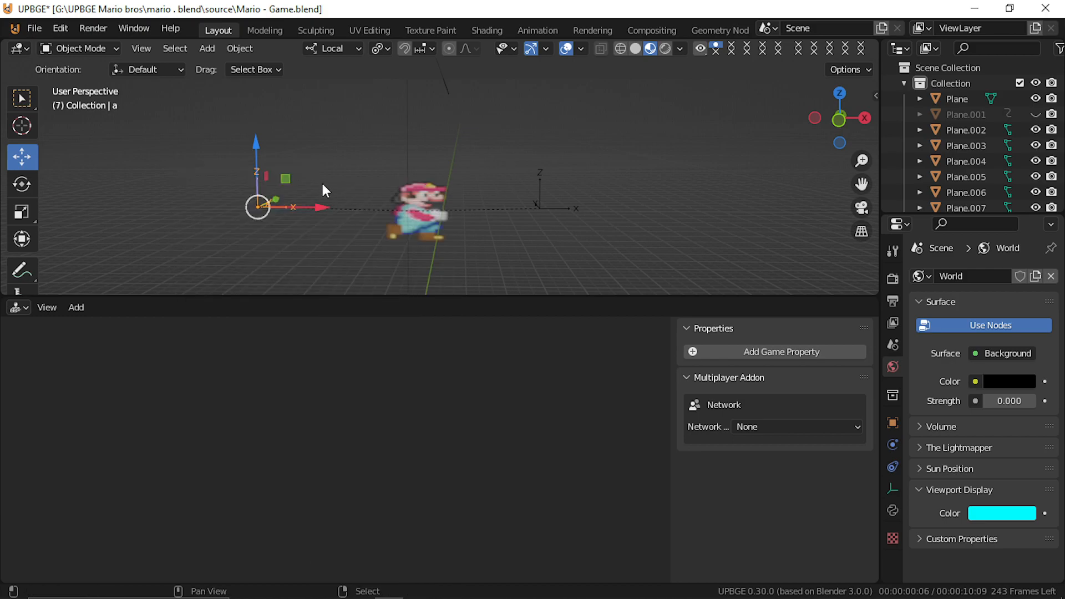
key("shift+s")
left_click(295, 239)
Step: Add a cube mesh at the empty a and scale it down to a small marker
key("shift+a")
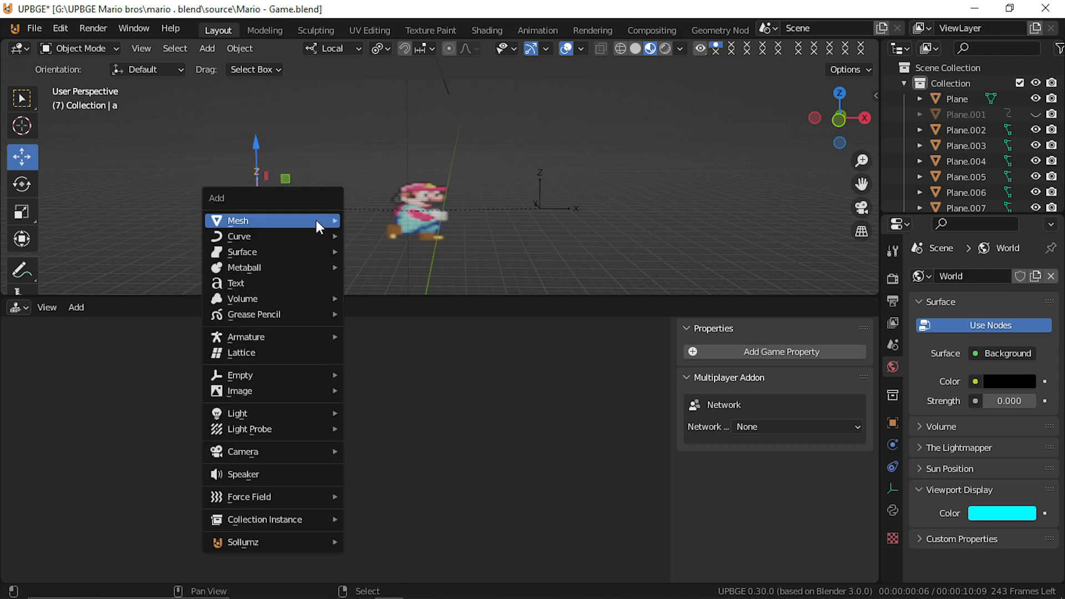
mouse_move(315, 217)
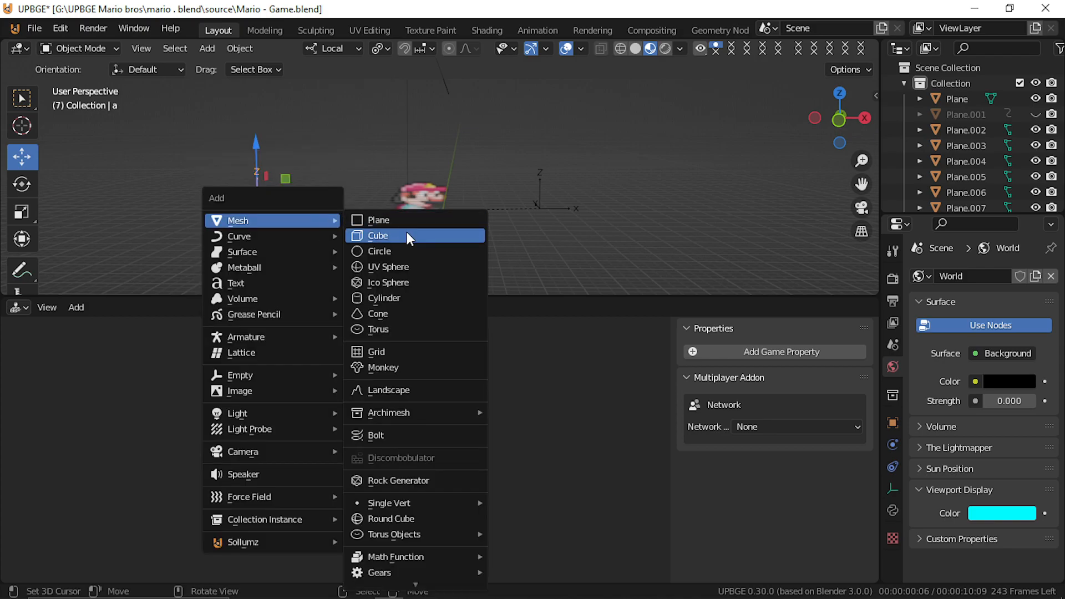
left_click(407, 232)
key("s")
left_click(297, 219)
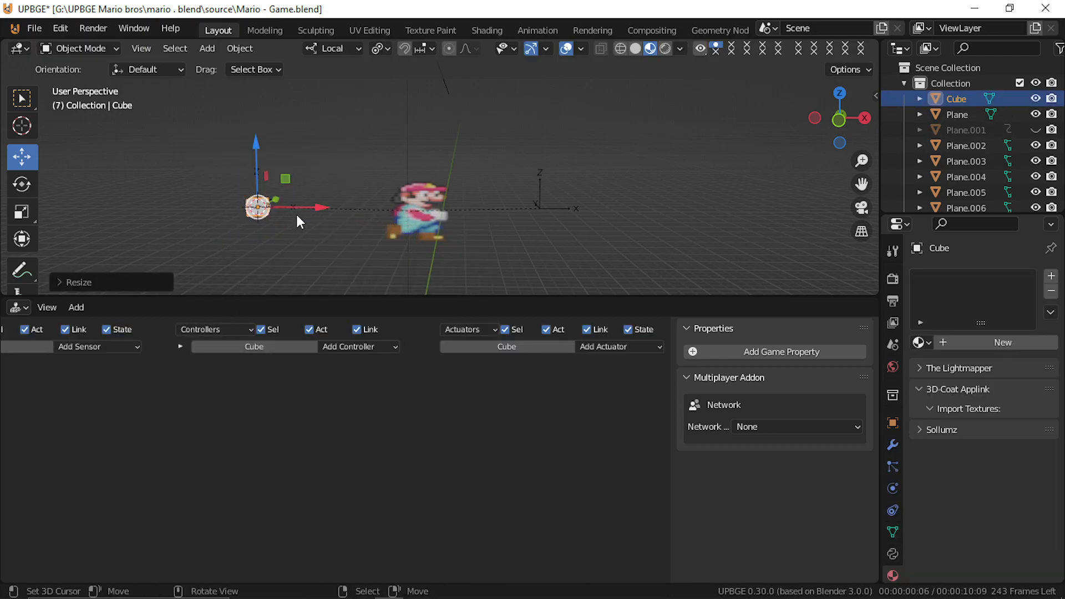
Step: Parent the small cube to the empty a with the Object option and playtest
left_click(255, 171, "shift")
key("ctrl+p")
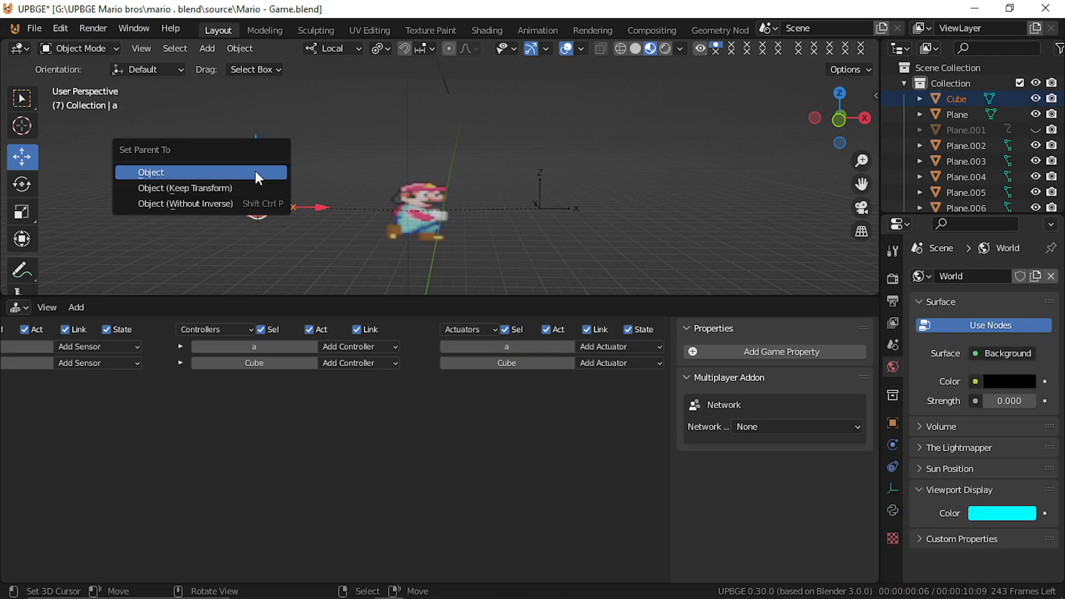
left_click(256, 170)
key("p")
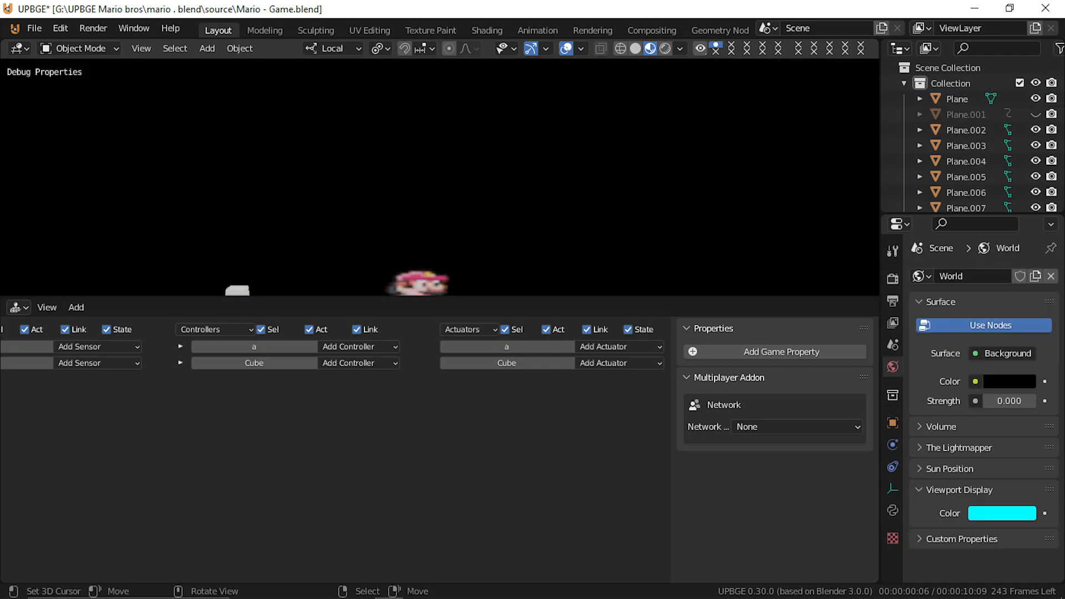
key("Escape")
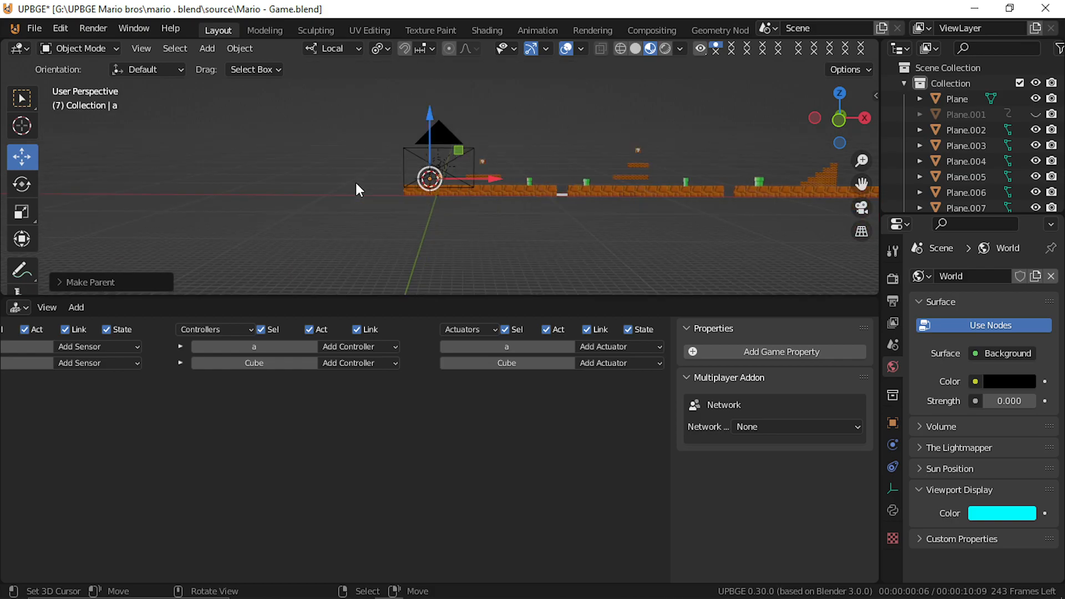
Step: Playtest the game from afar and from a closer view to examine how Mario and the small cube marker behave
key("p")
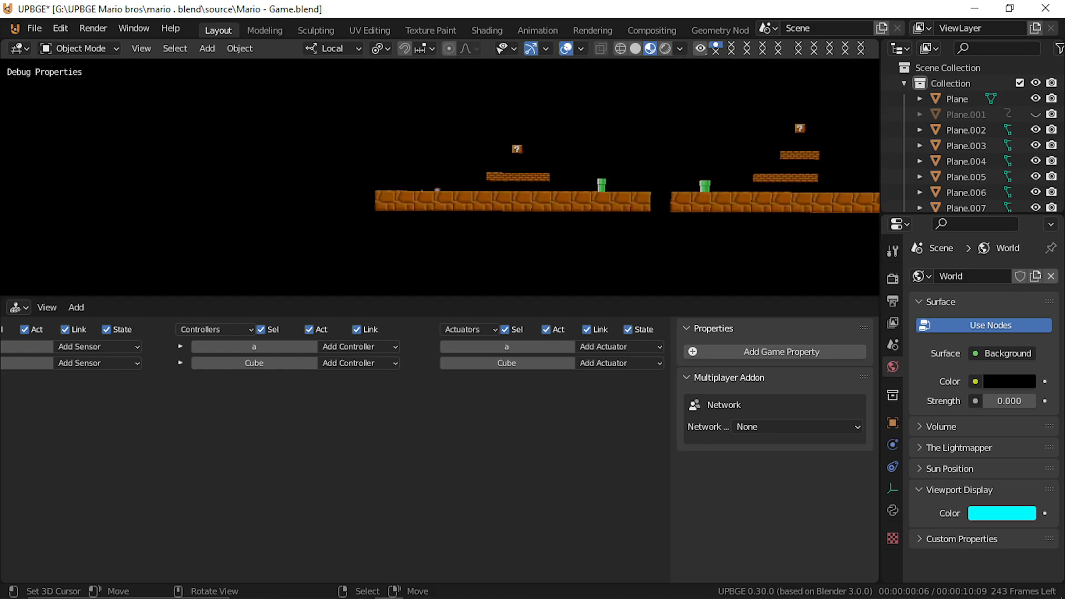
key("Escape")
scroll(354, 184, "up", 8)
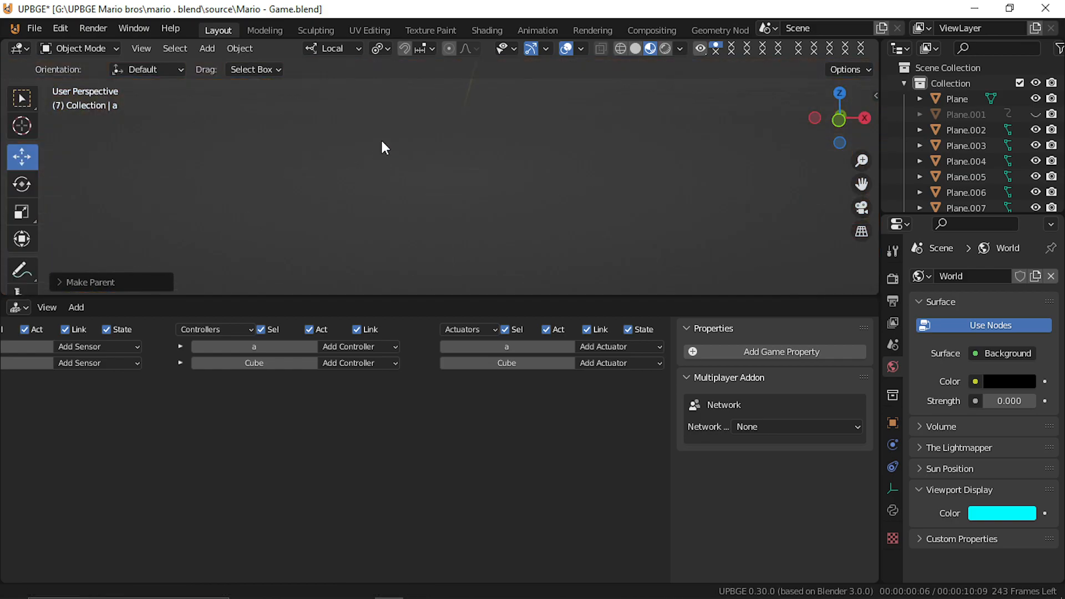
key("shift+grave")
key("s")
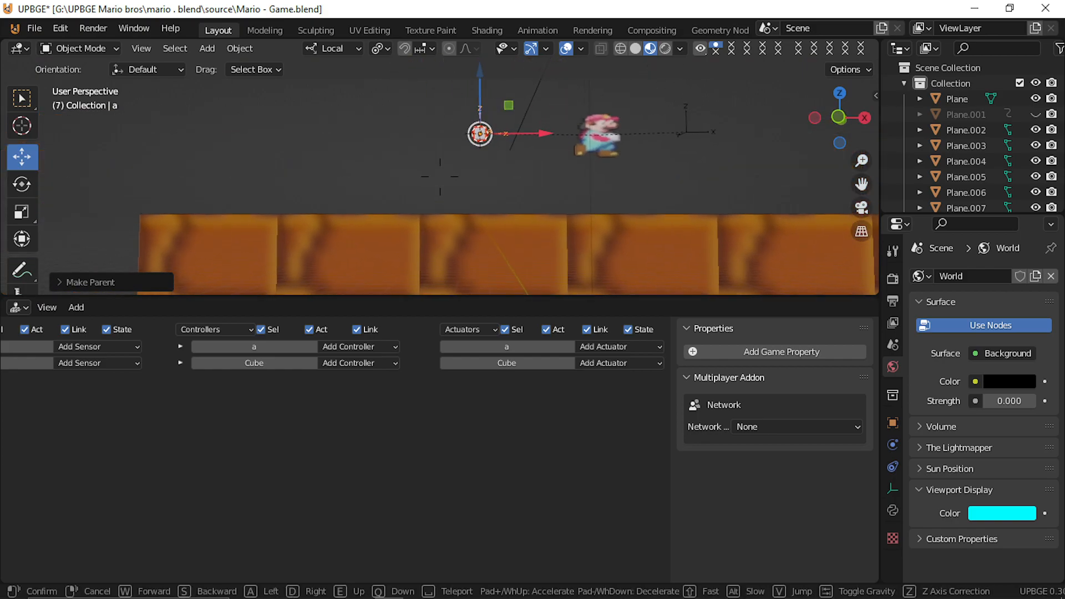
left_click(440, 177)
key("p")
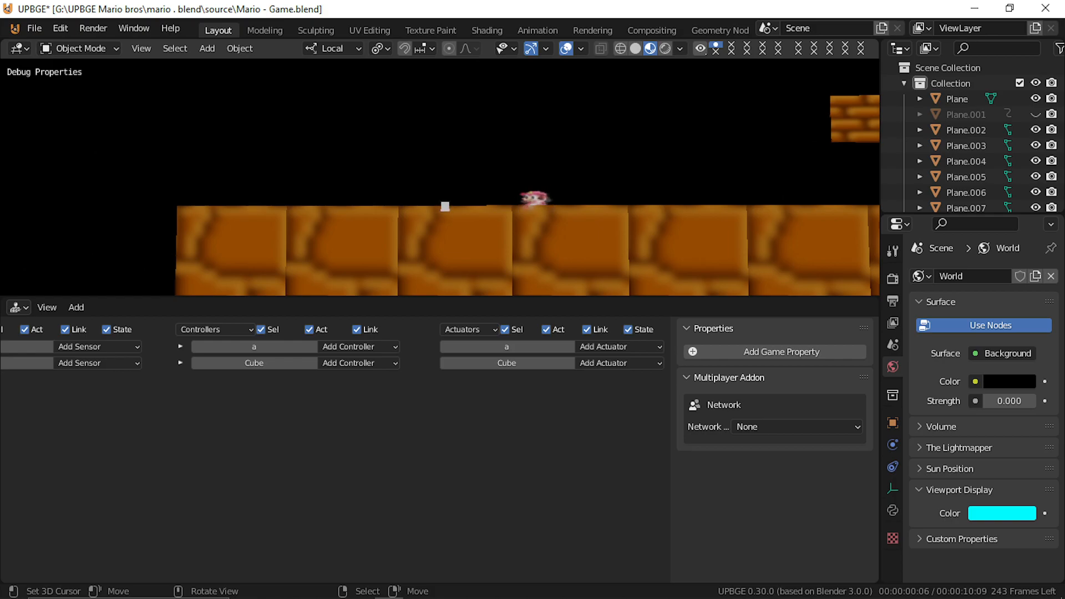
key("Escape")
Step: Turn off Add, enable Continue and set the blend mode to Blend in the Mario plane's run action actuator
left_click(521, 150)
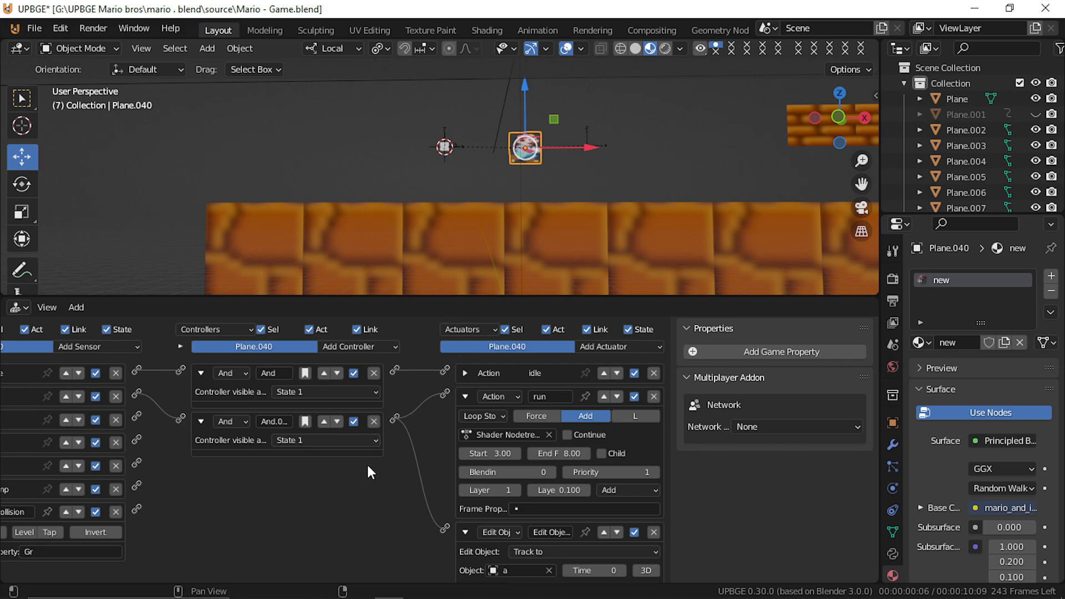
middle_click_drag(509, 504, 406, 477)
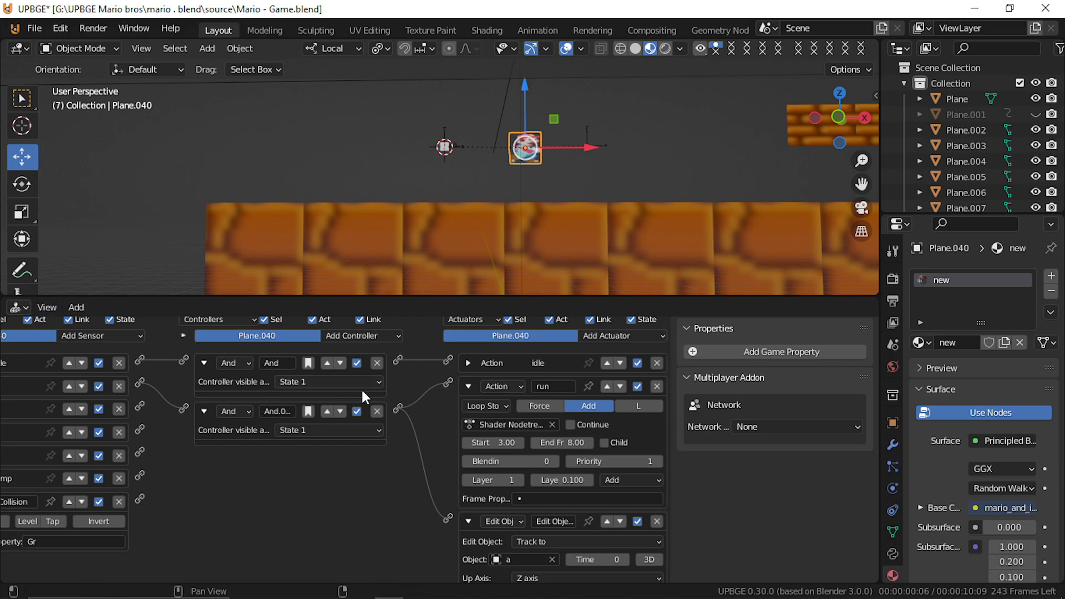
left_click(590, 406)
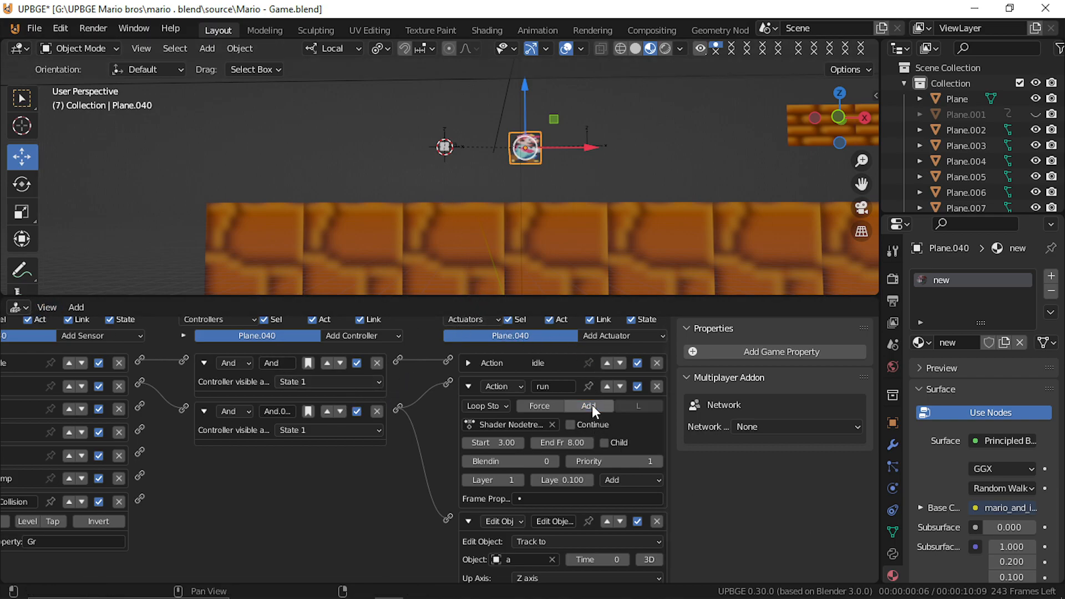
left_click(569, 426)
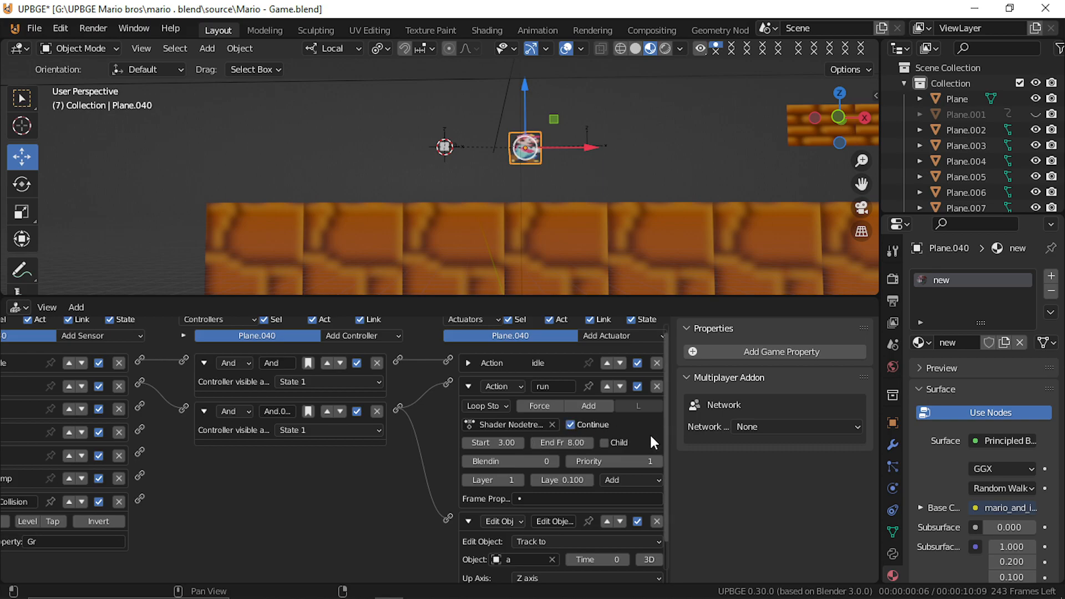
left_click(625, 480)
left_click(630, 494)
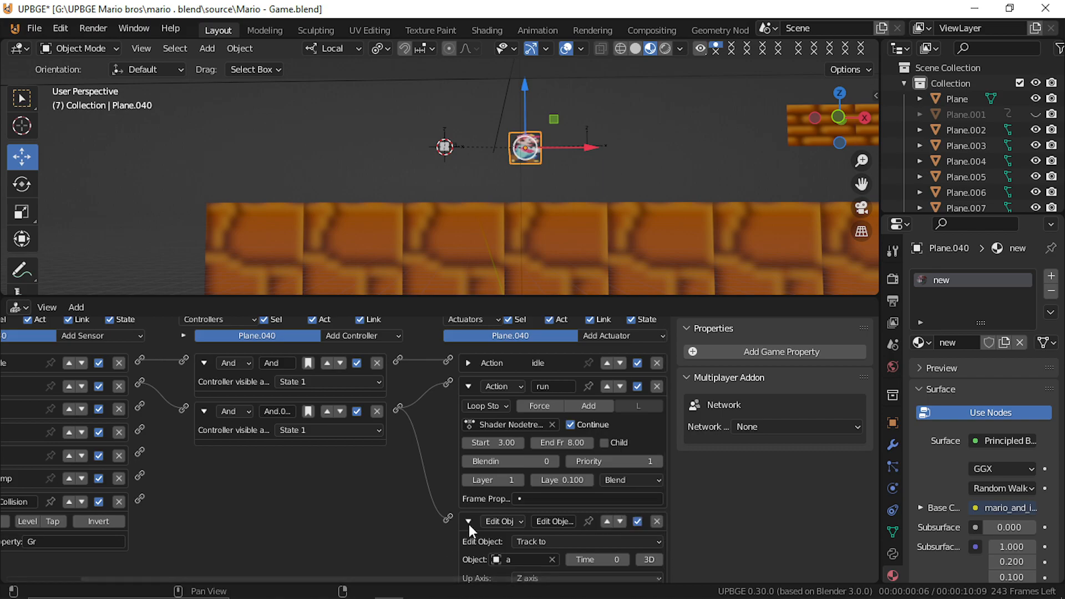
Step: Disable Continue in the Mario plane's idle action actuator and playtest the game
left_click(467, 363)
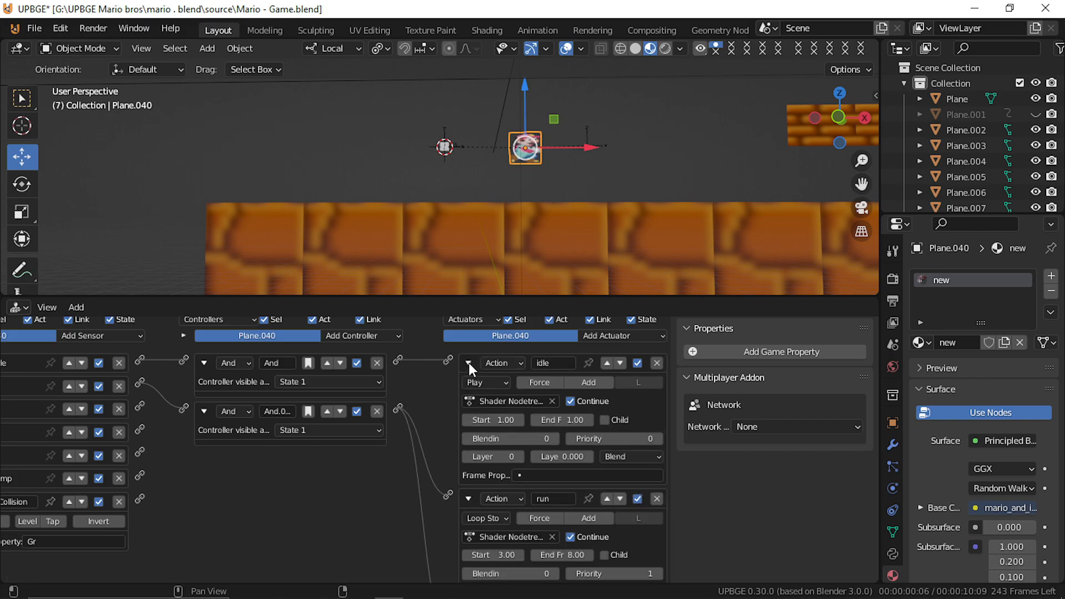
left_click(577, 399)
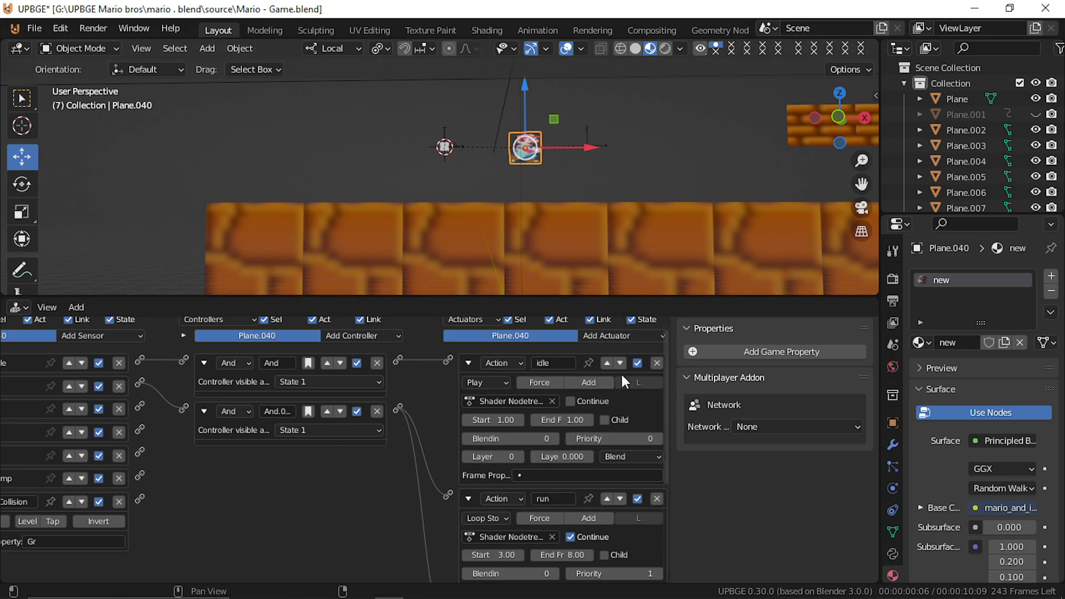
key("p")
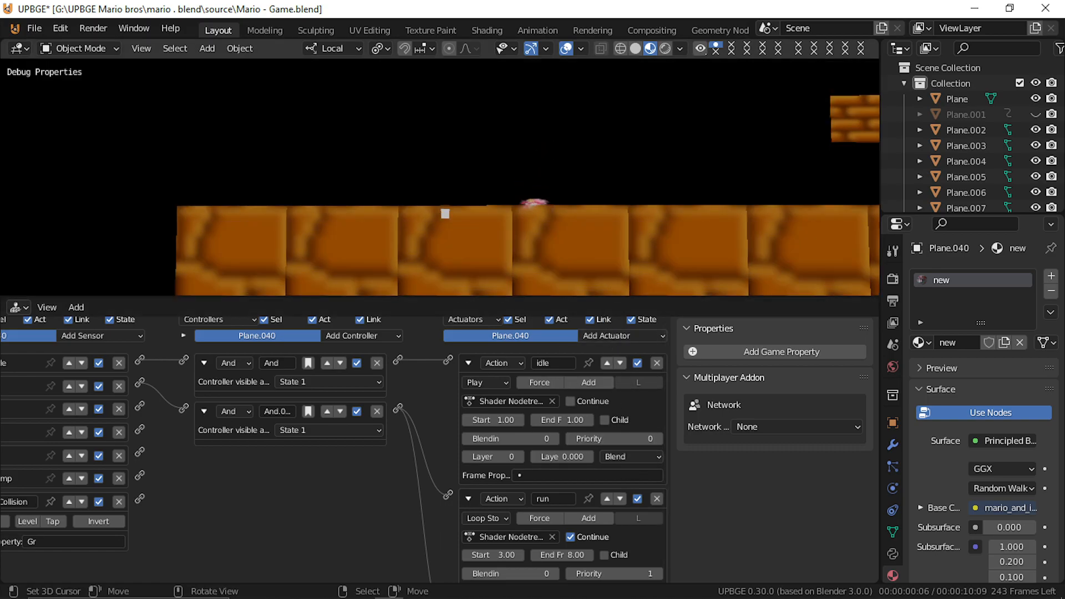
key("Escape")
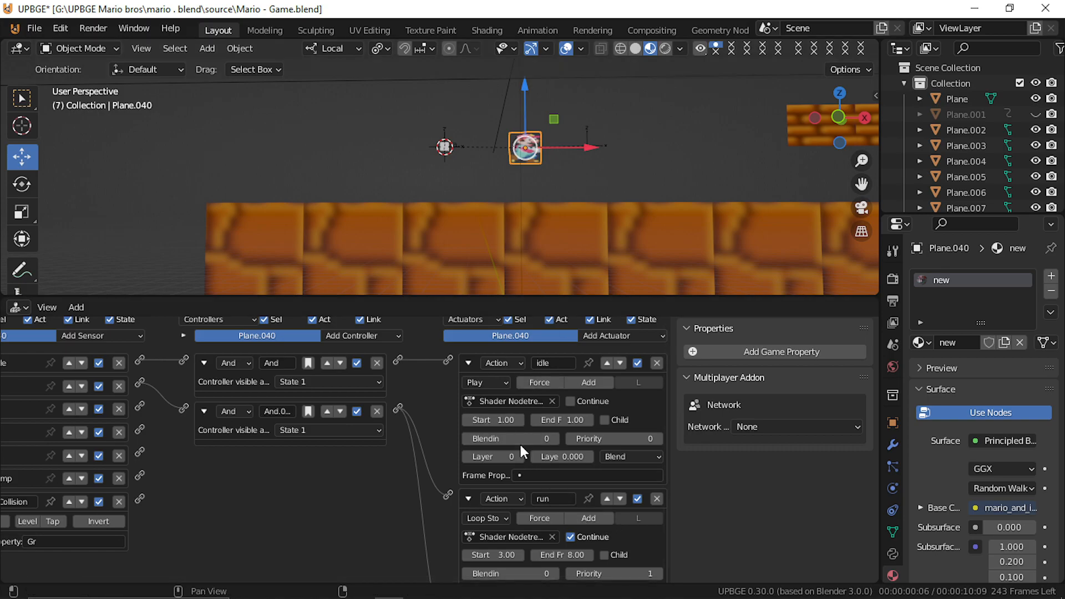
left_click(467, 362)
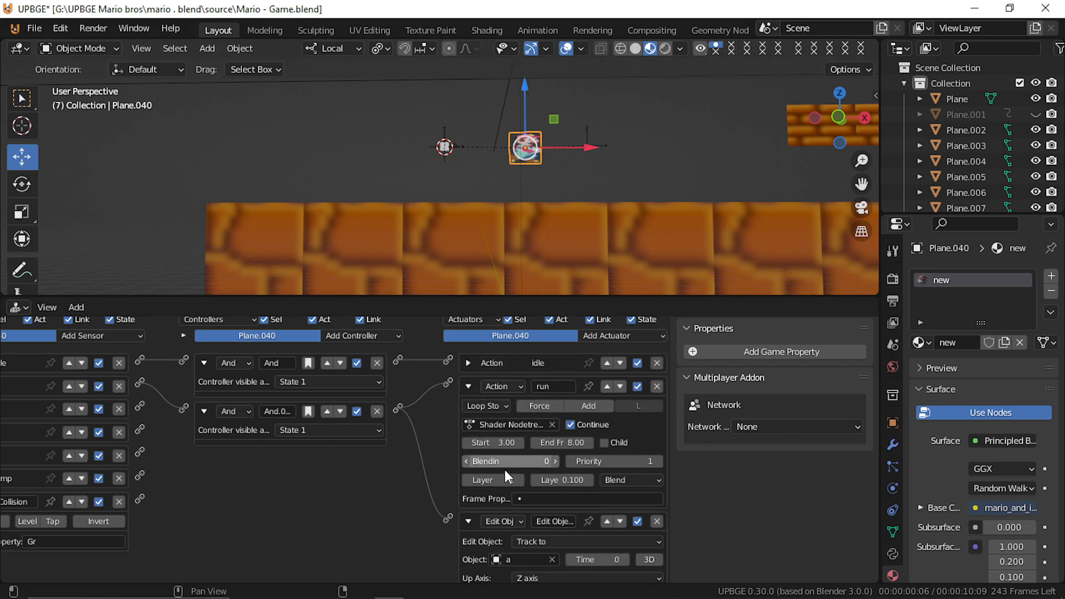
Step: Apply the scale of the Mario plane and playtest the game
middle_click_drag(509, 461, 509, 425)
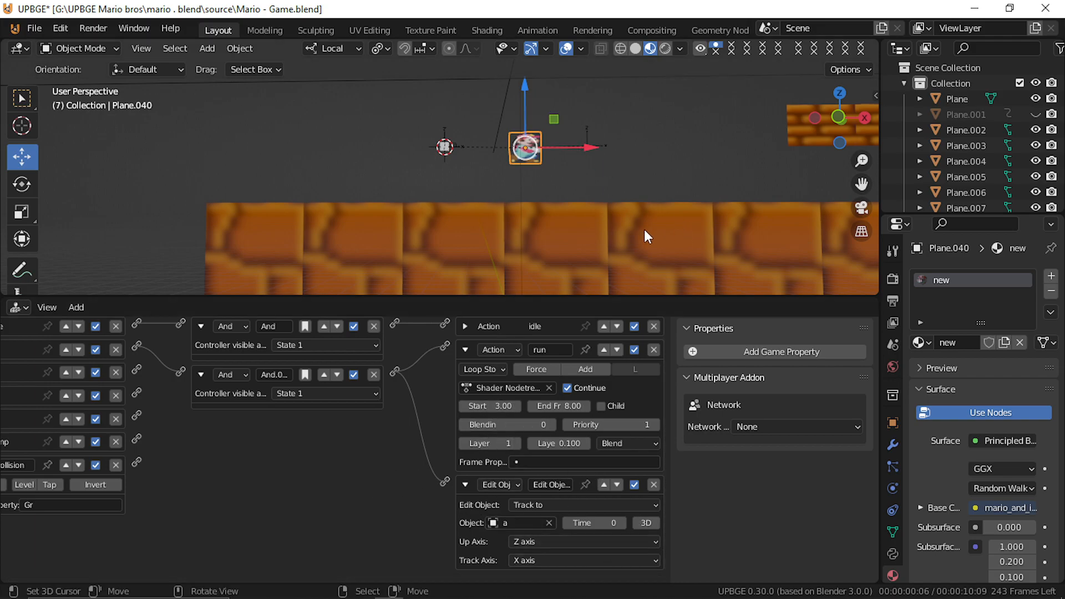
key("ctrl+a")
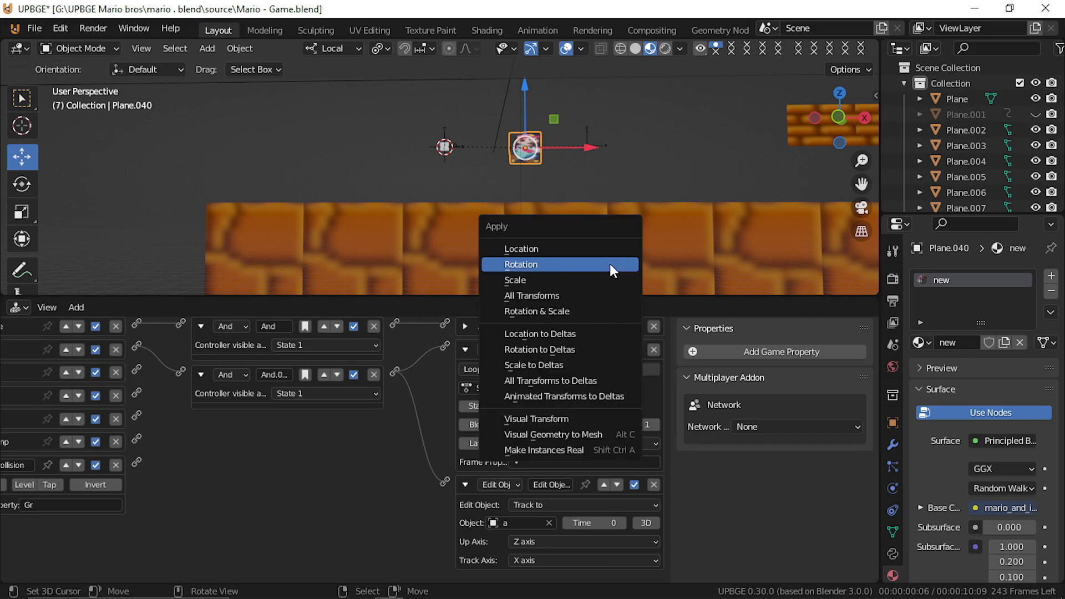
left_click(566, 280)
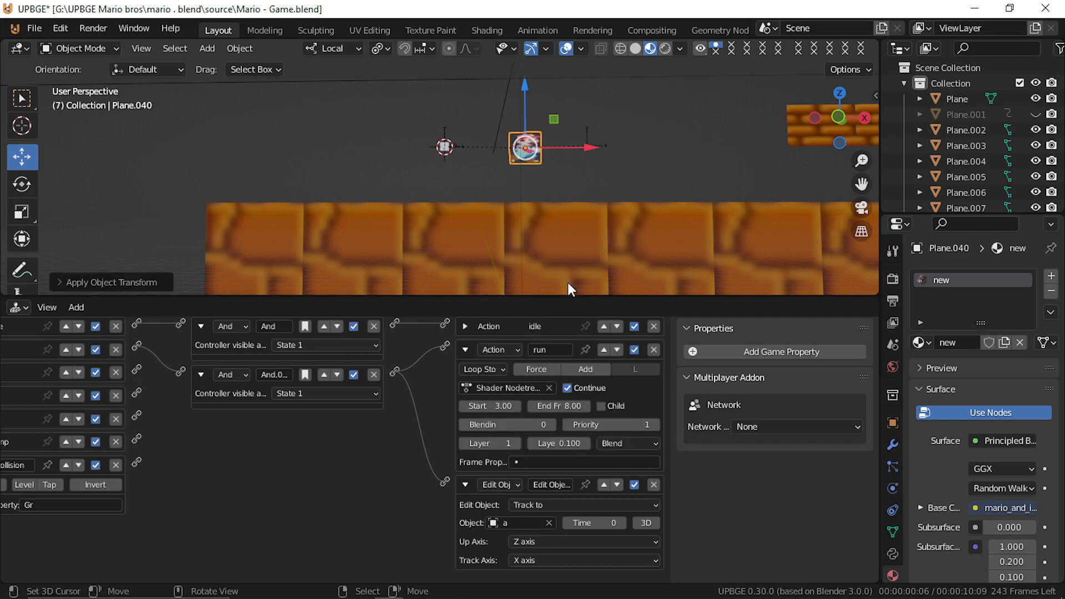
key("p")
key("Escape")
Step: Try the game with the Mario plane scaled up, and undo the resize
left_click(605, 216)
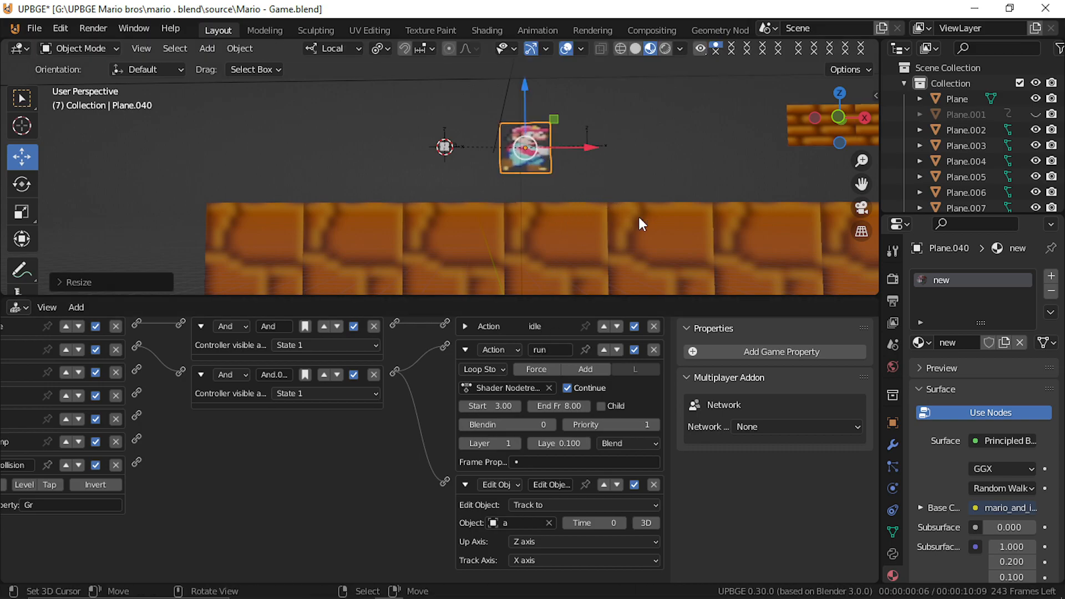
key("p")
key("Escape")
key("ctrl+z")
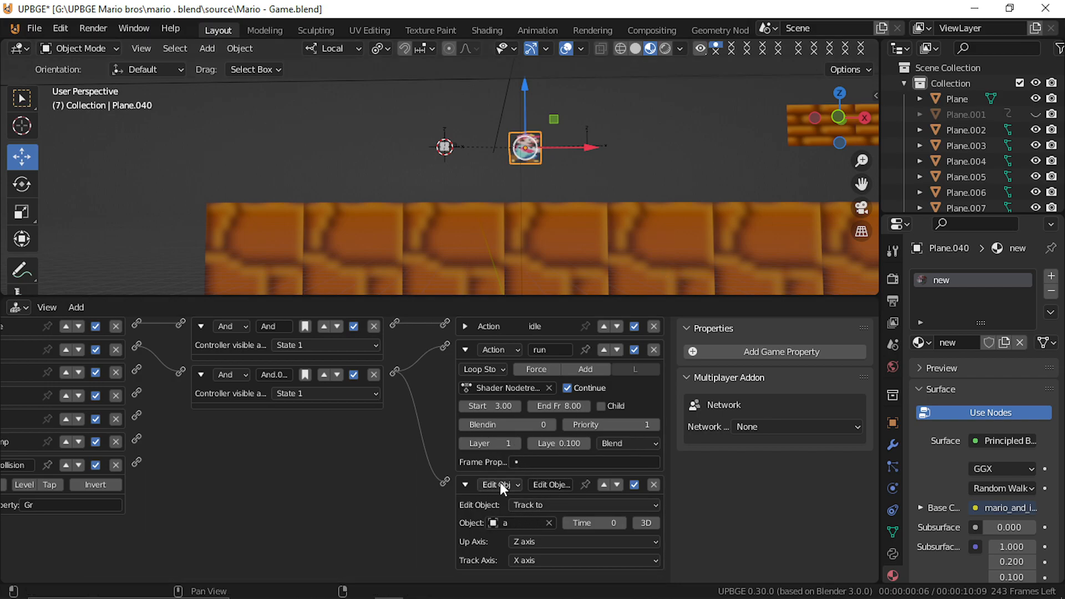
Step: Delete the Mario plane Plane.040 and unhide all hidden objects
key("x")
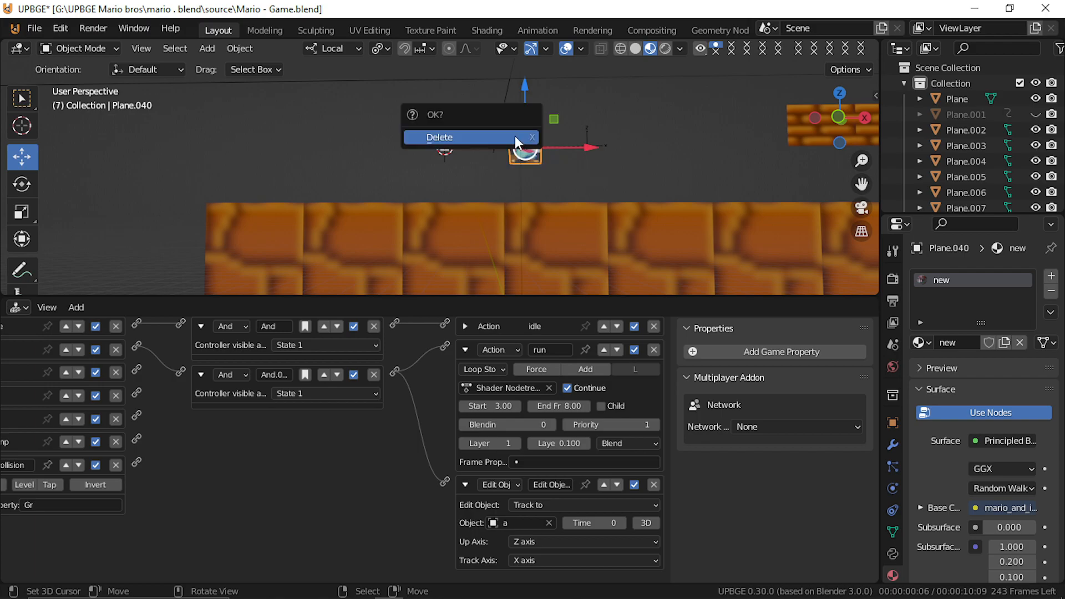
left_click(515, 139)
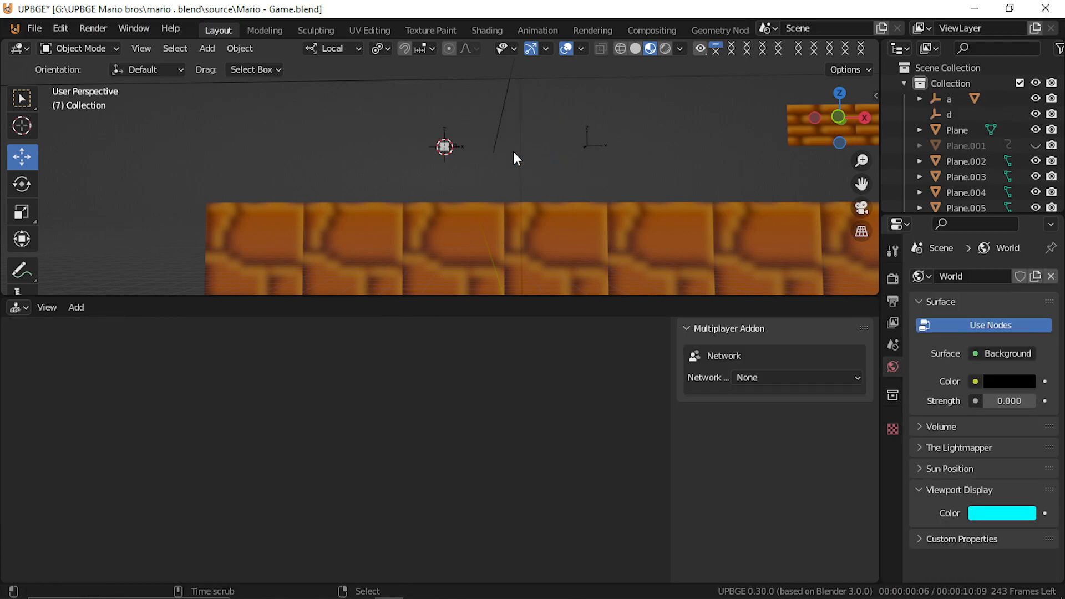
key("alt+h")
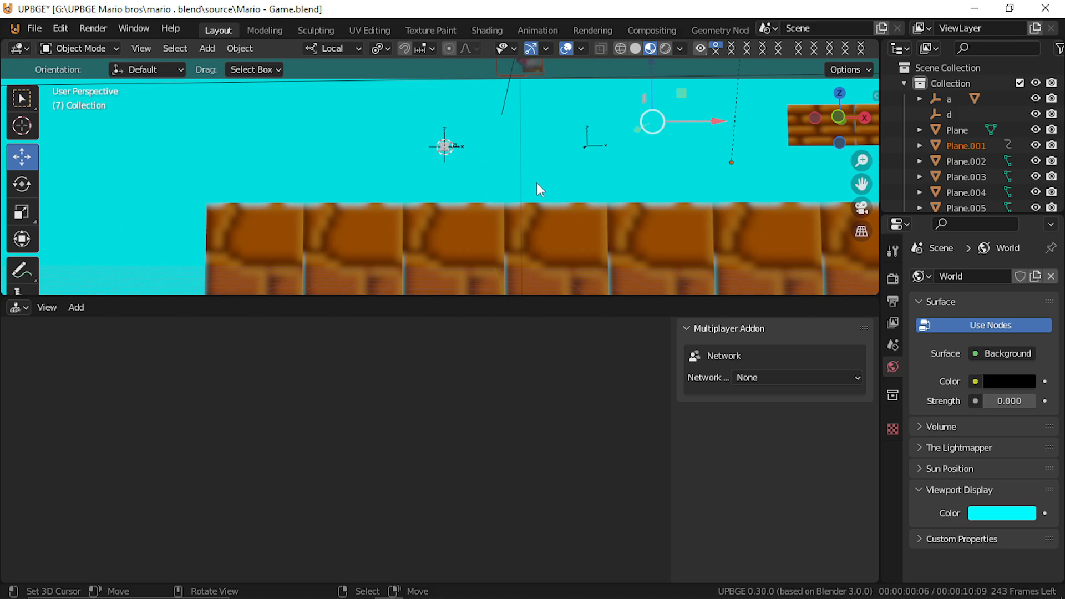
Step: Move the original Mario plane Plane.001 down about 6 ft along local Z to the level of the empties a and d
scroll(537, 182, "down", 4)
scroll(493, 175, "down", 1)
scroll(491, 174, "up", 4)
scroll(491, 175, "down", 4)
key("shift+grave")
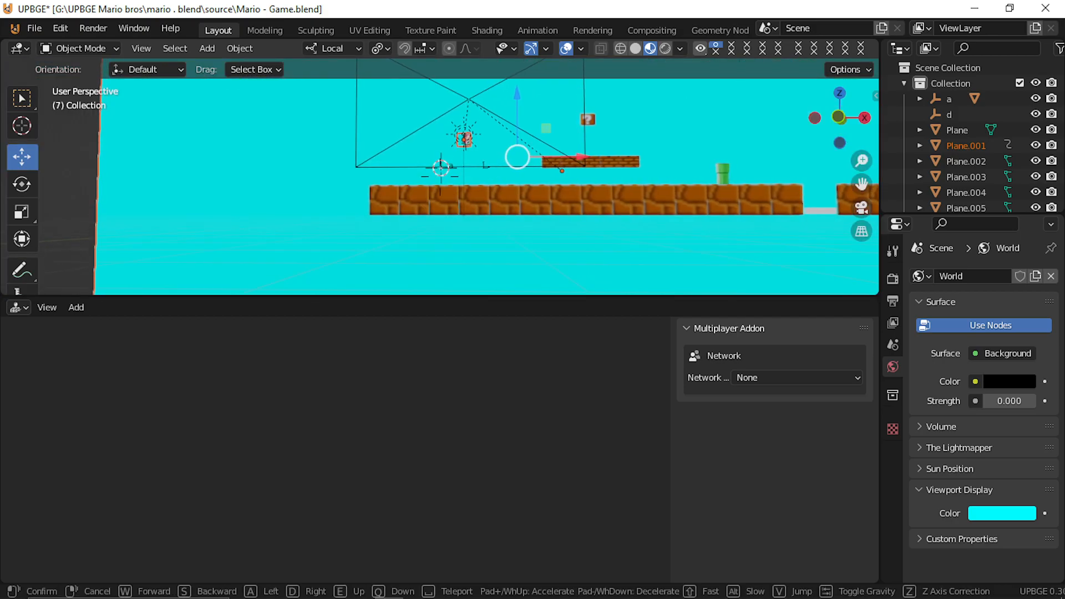
key("w")
left_click(440, 176)
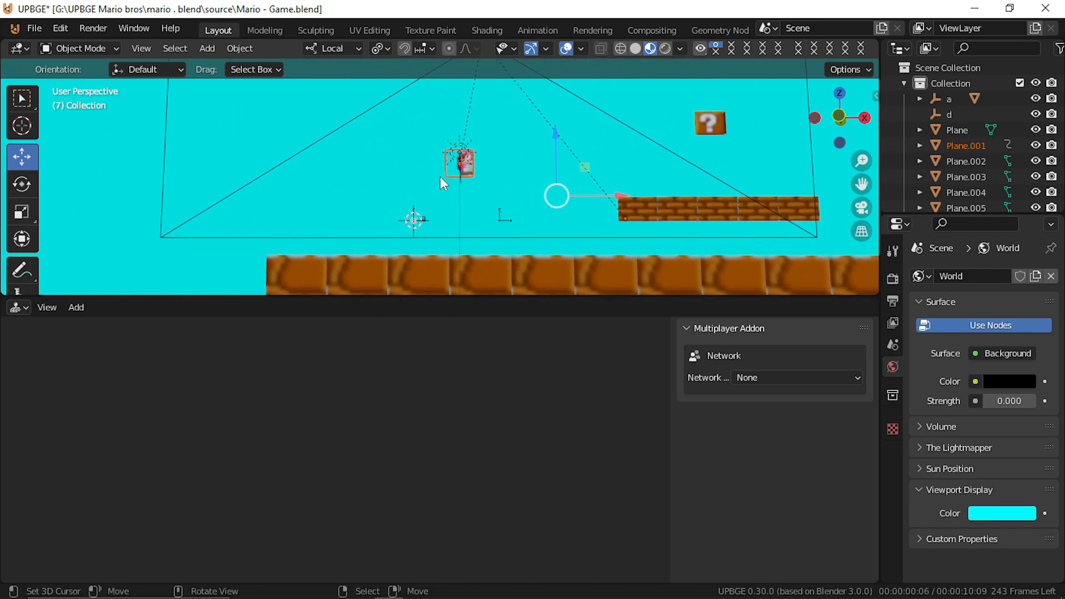
left_click(454, 167)
key("g")
key("z")
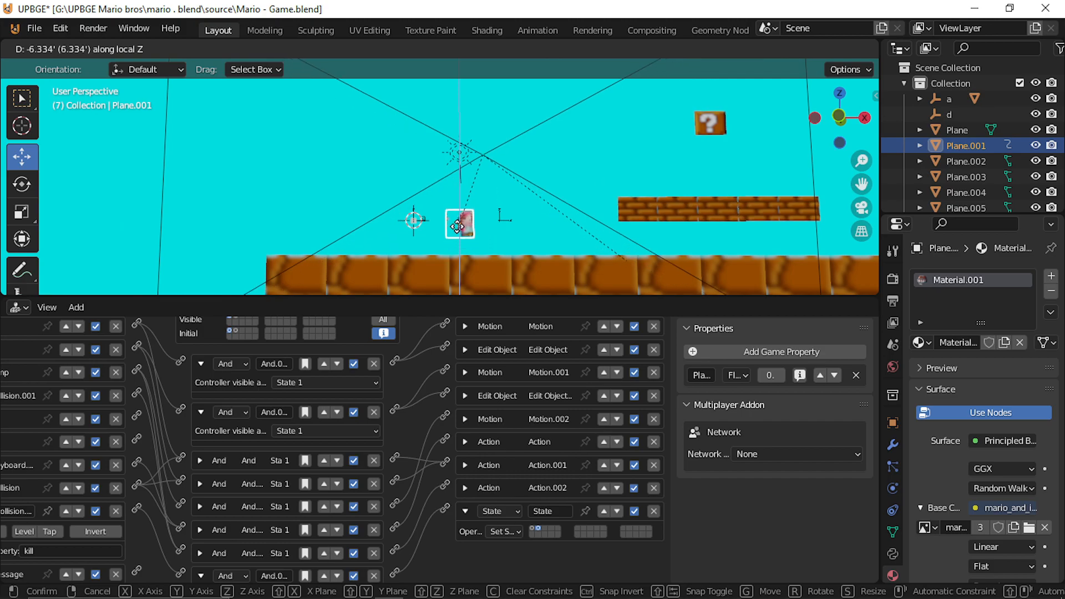
left_click(427, 228)
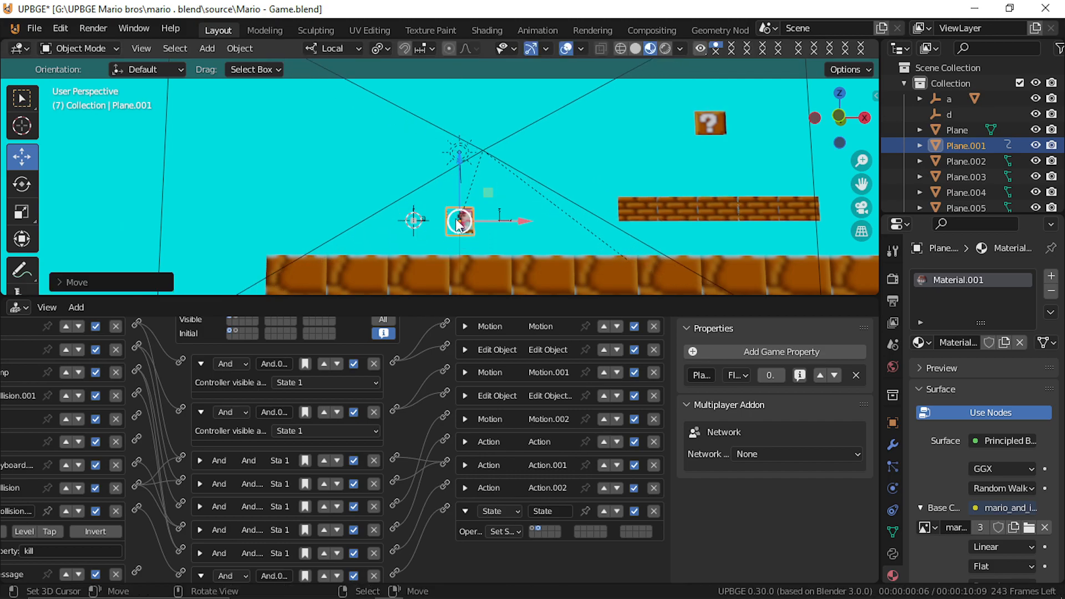
Step: Snap the 3D cursor to the original Mario plane Plane.001
left_click(460, 218)
left_click(461, 218)
key("shift+s")
left_click(461, 219)
Step: Move the small cube along X away from the empty a and delete it
left_click(426, 221)
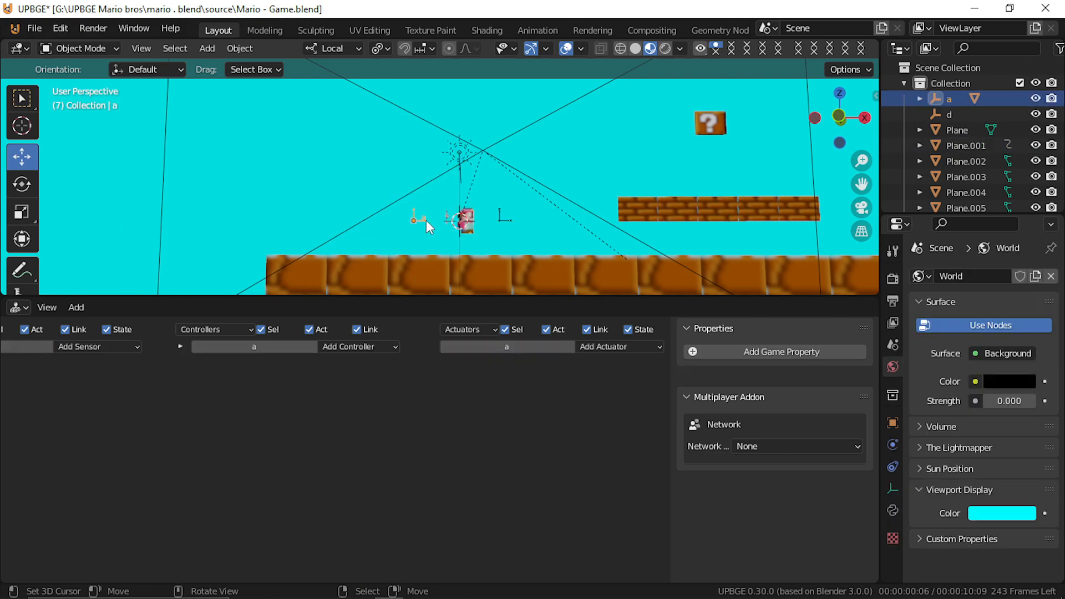
left_click(504, 218, "shift")
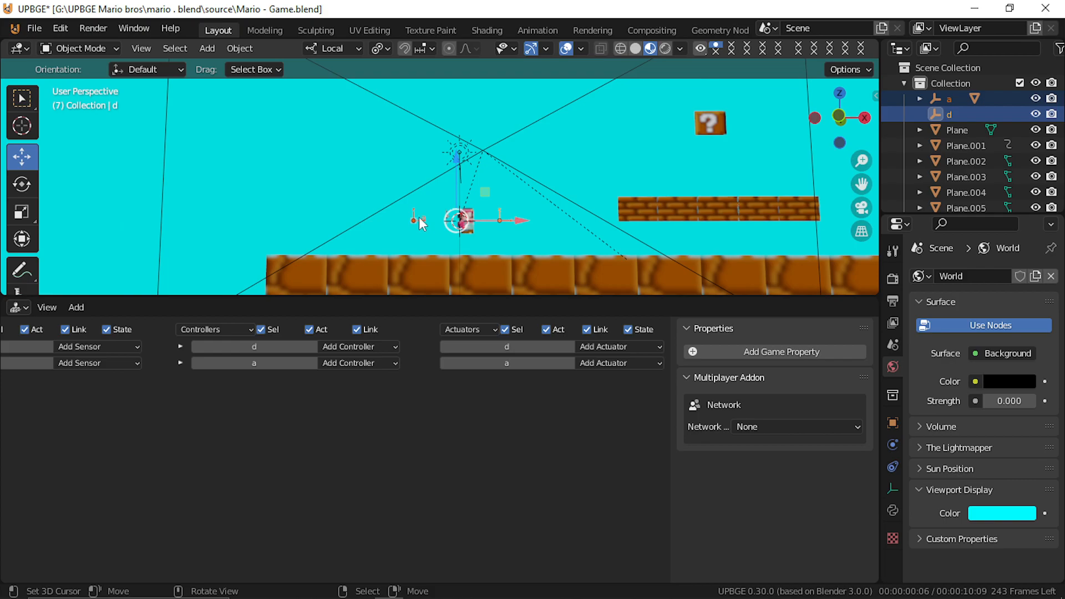
left_click(421, 223)
key("shift+s")
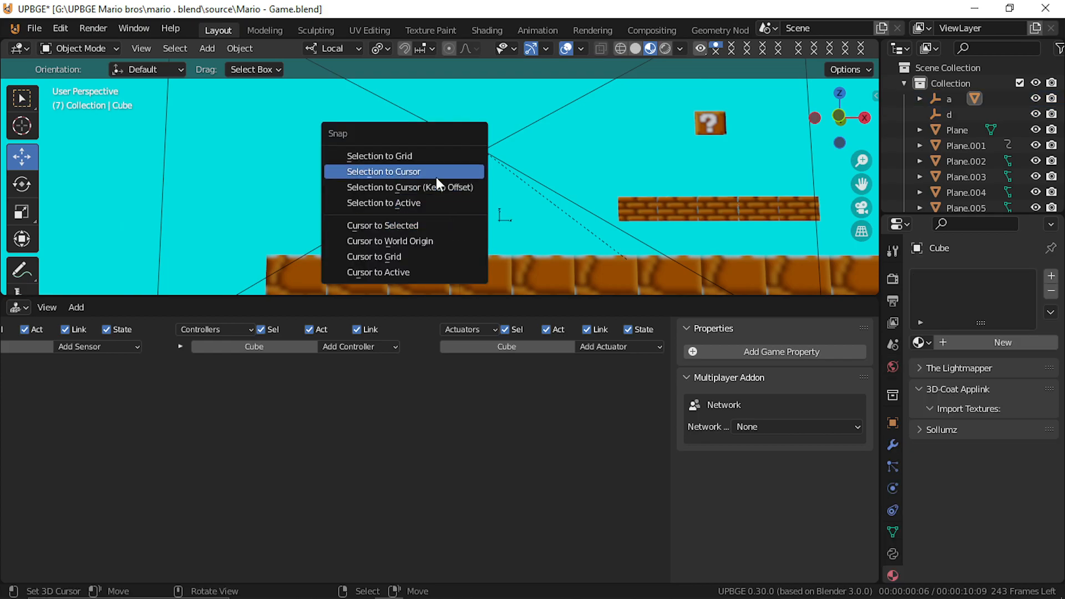
left_click(437, 178)
key("g")
key("x")
left_click(448, 209)
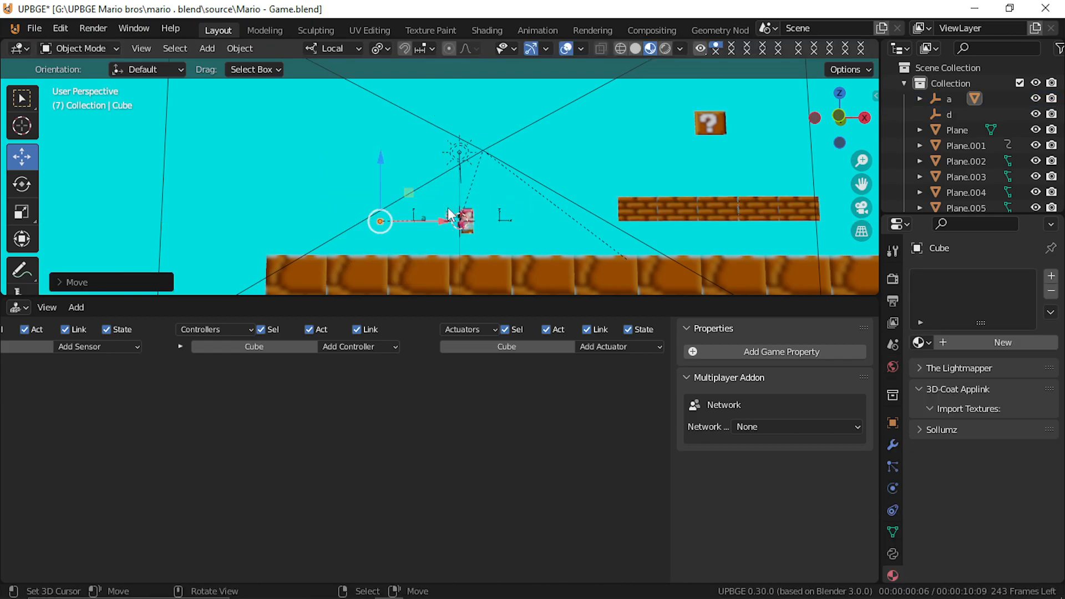
left_click(430, 218)
left_click(424, 216)
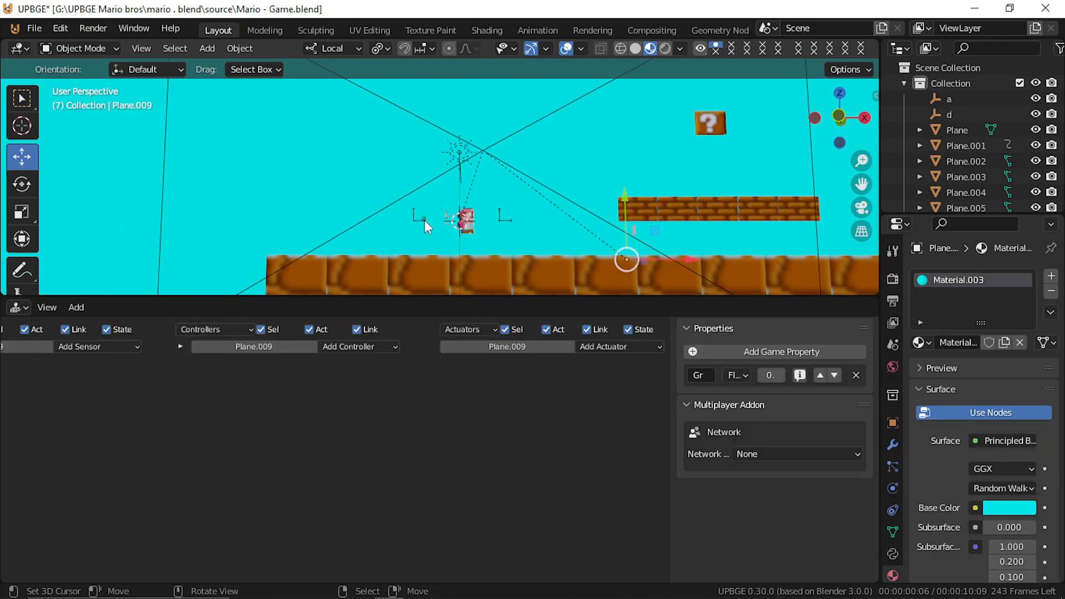
Step: Snap the empty a to the 3D cursor and move it along X to the left side of Mario
left_click(425, 221)
key("shift+s")
left_click(424, 220)
key("g")
key("x")
left_click(463, 239)
Step: Snap the empty d to the 3D cursor and move it about 4 ft along local X to the right side of Mario
right_click(498, 222)
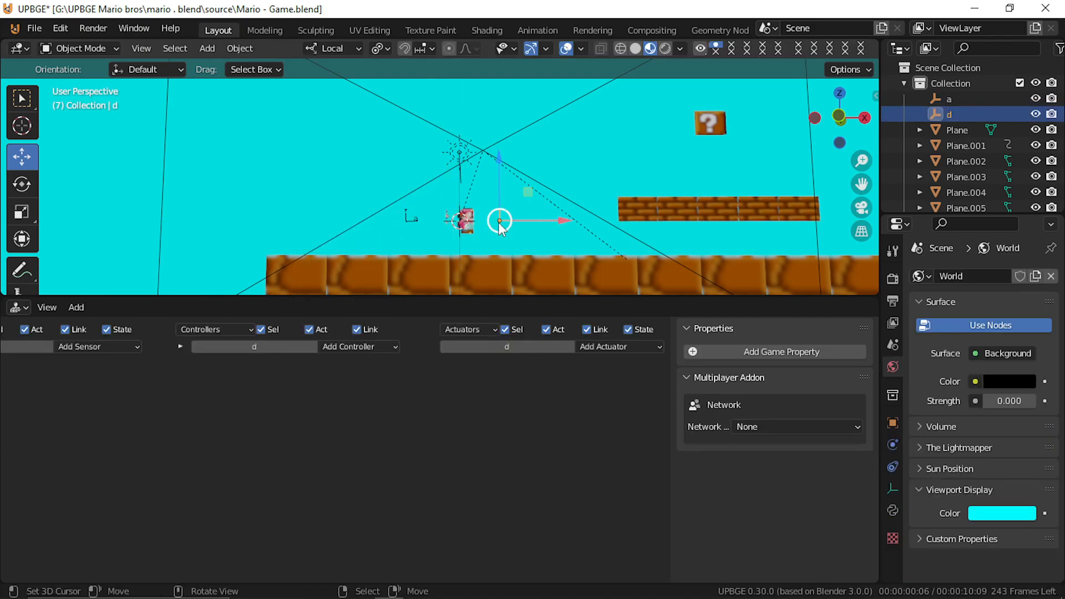
key("shift+s")
left_click(498, 220)
key("g")
key("x")
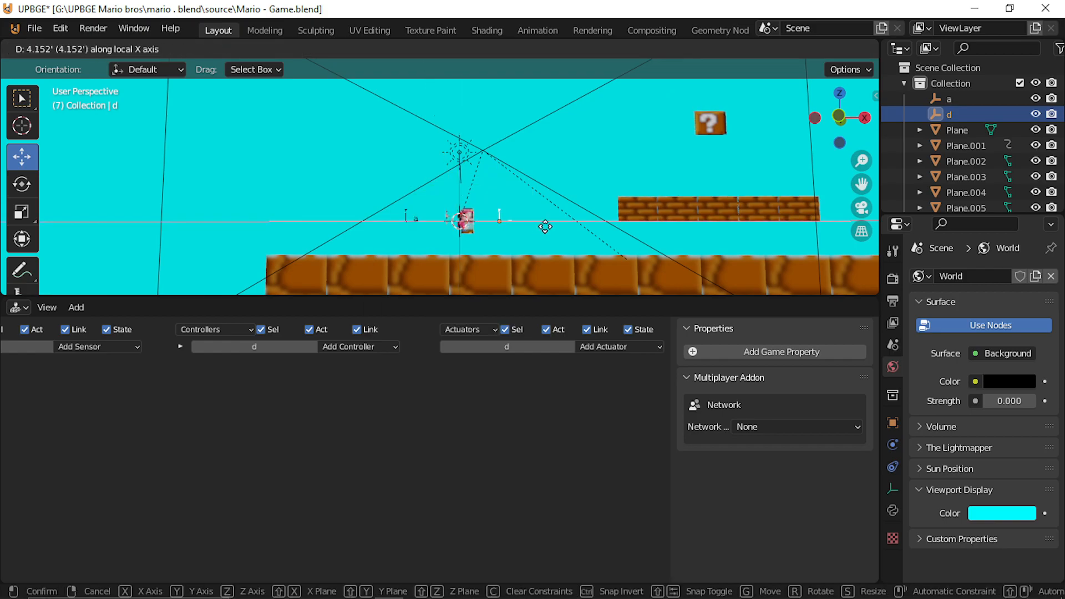
left_click(551, 227)
Step: Jump the timeline to its start frame while viewing Mario up close
key("shift+grave")
key("w")
left_click(440, 176)
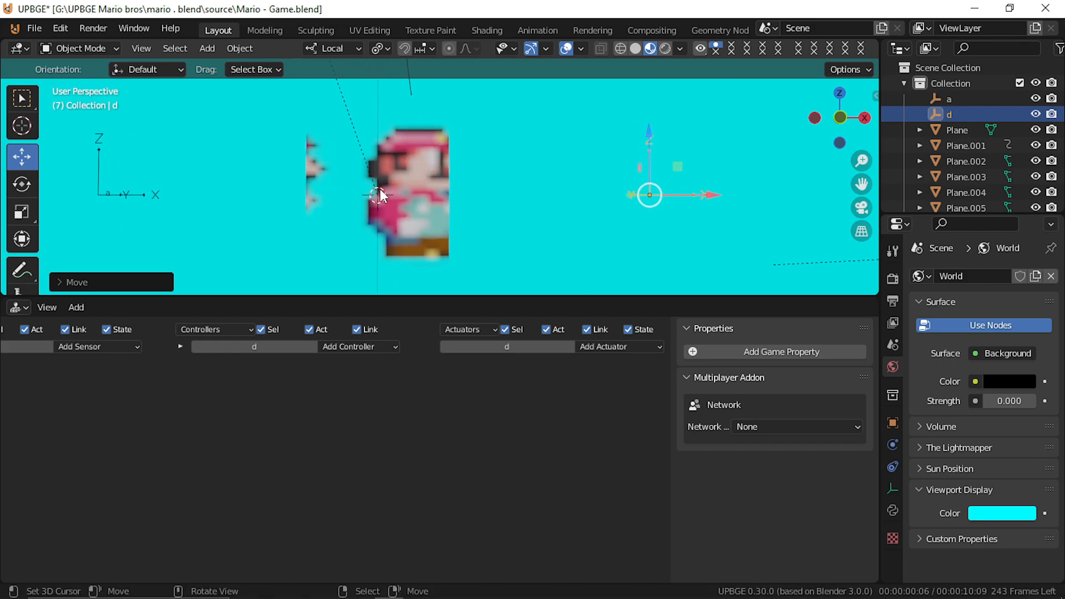
key("shift+Left")
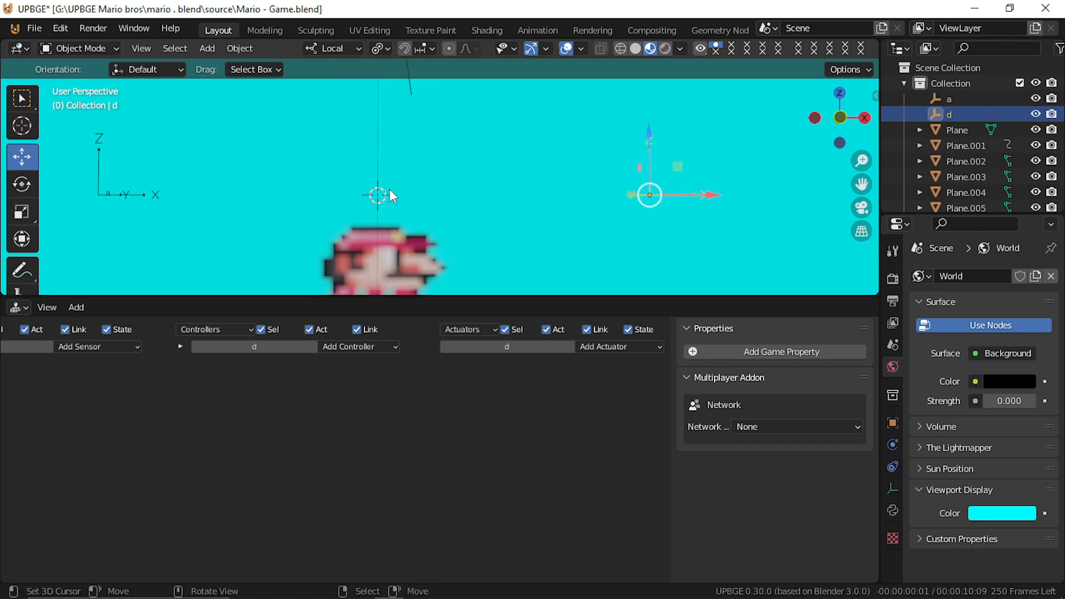
Step: Play the timeline briefly while viewing the level, and step it back to the start frame
scroll(391, 189, "down", 12)
scroll(390, 190, "up", 12)
scroll(391, 190, "down", 12)
key("space")
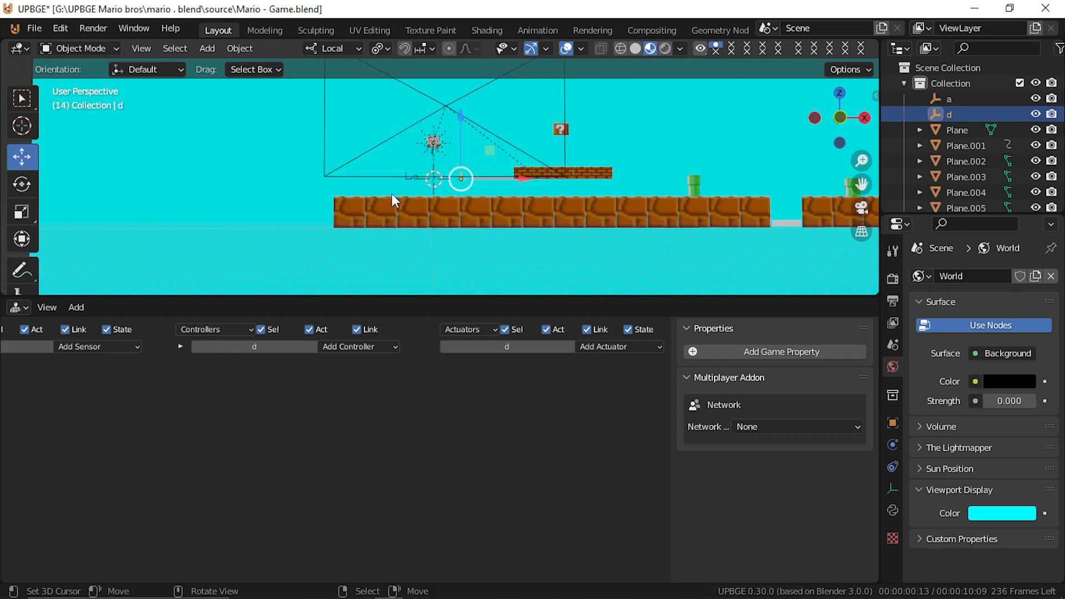
key("Left")
key("Left")
key("Left")
key("Left")
key("Left")
key("Left")
key("Left")
key("Left")
key("Left")
key("Left")
key("Left")
key("Left")
key("Left")
key("Left")
key("Left")
key("Left")
key("Left")
key("Left")
key("Left")
key("Left")
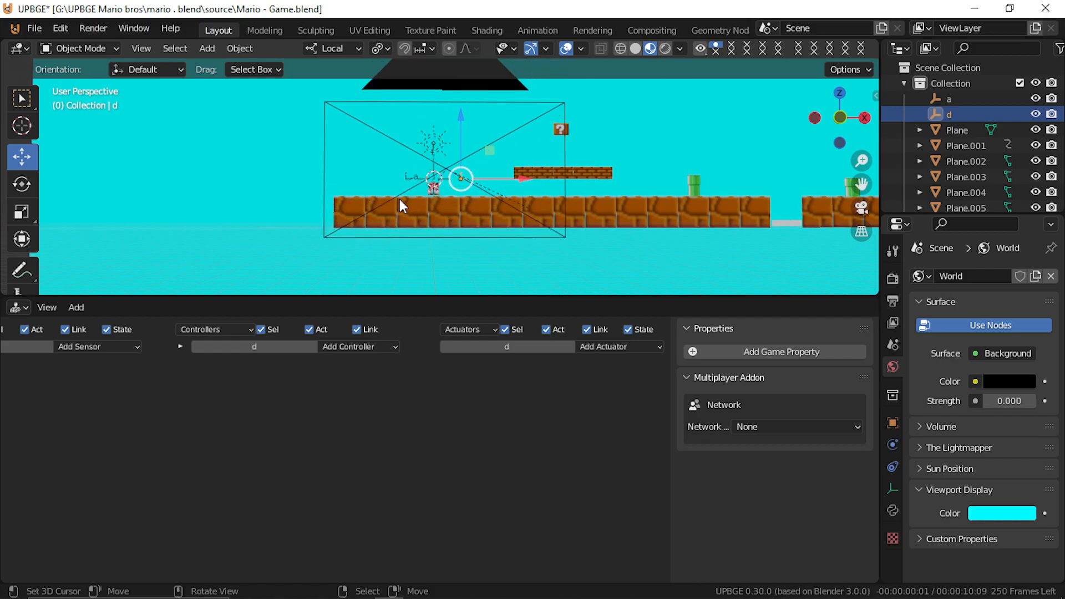
scroll(469, 184, "up", 10)
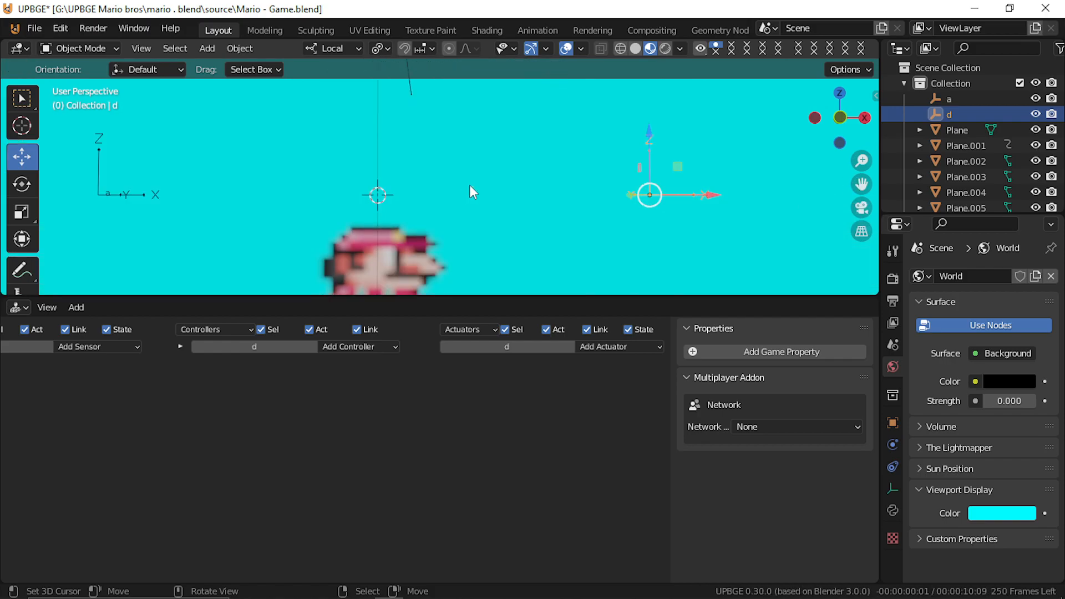
scroll(469, 185, "down", 10)
Step: Select the empties a and d together and move them down about 2 ft along global Z to Mario's mid-height
left_click(403, 178)
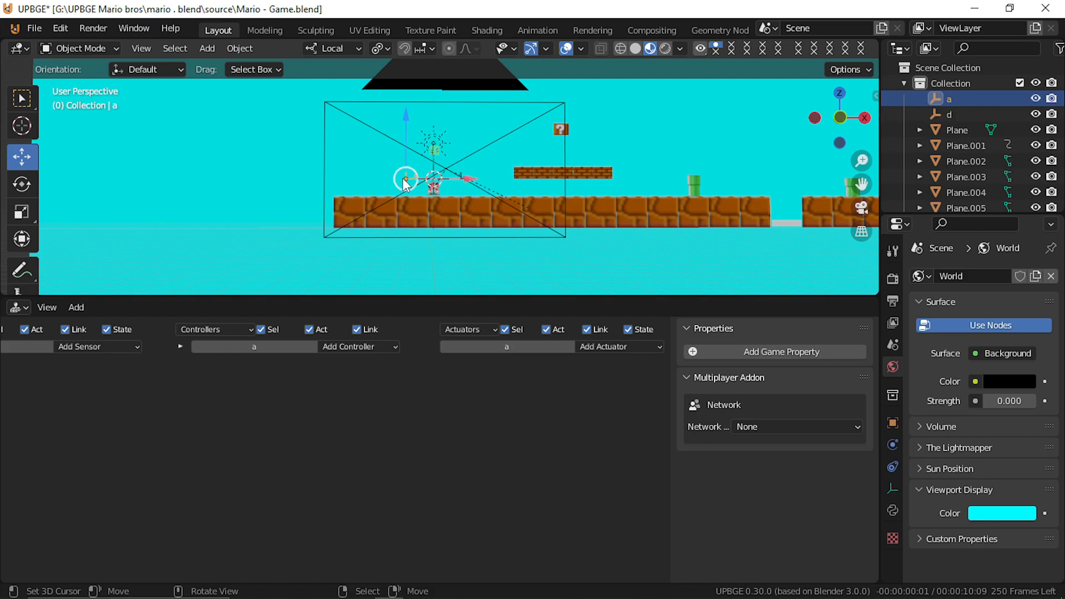
left_click(478, 180, "shift")
key("shift+grave")
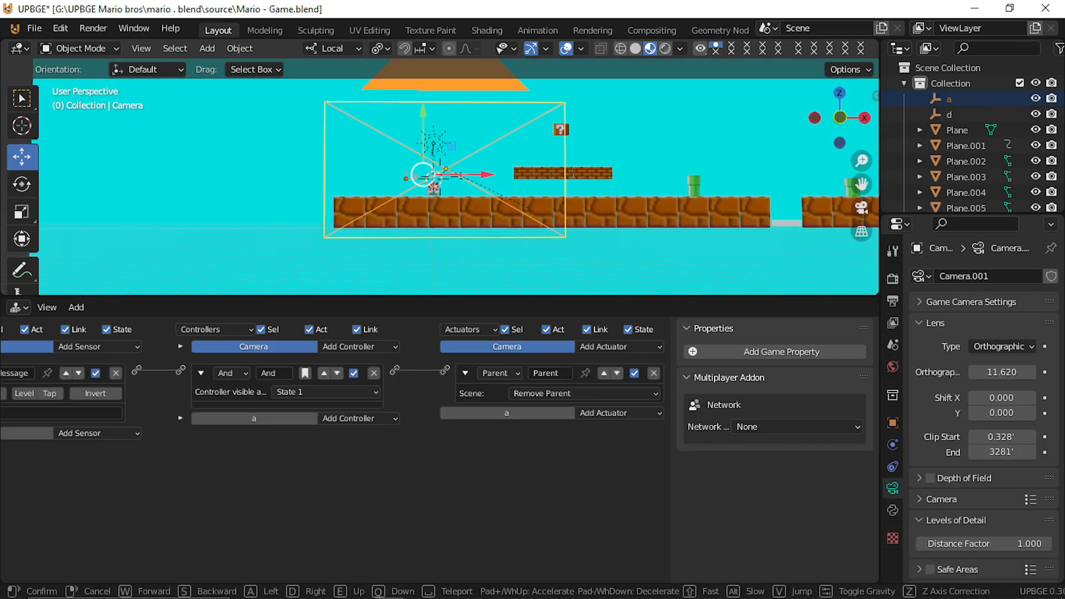
key("w")
key("w")
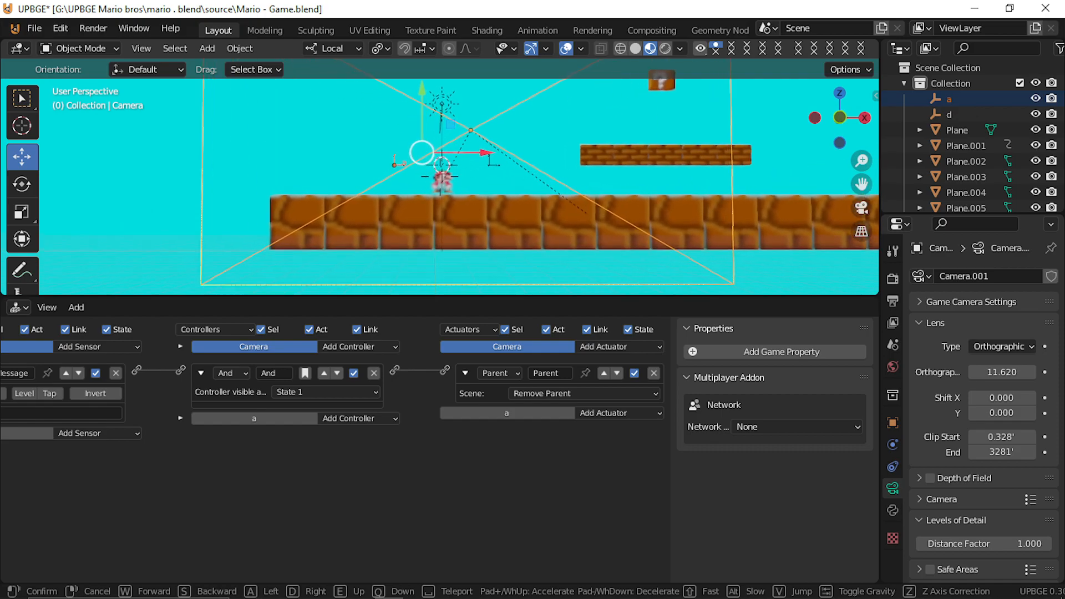
left_click(351, 186)
left_click(291, 163)
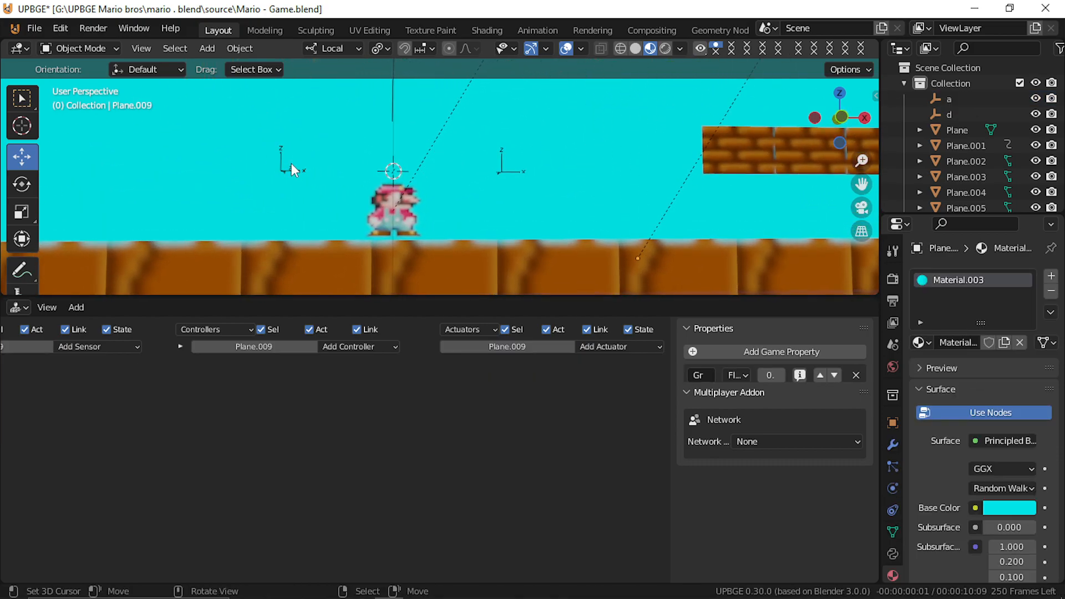
left_click(301, 167)
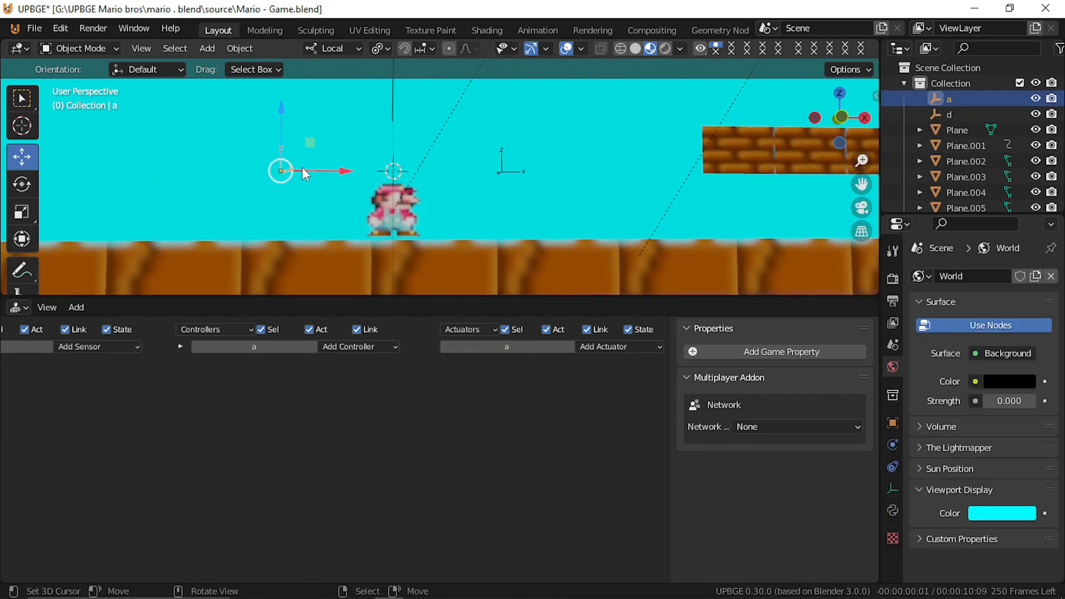
left_click(483, 167, "shift")
left_click(492, 177)
left_click(492, 173)
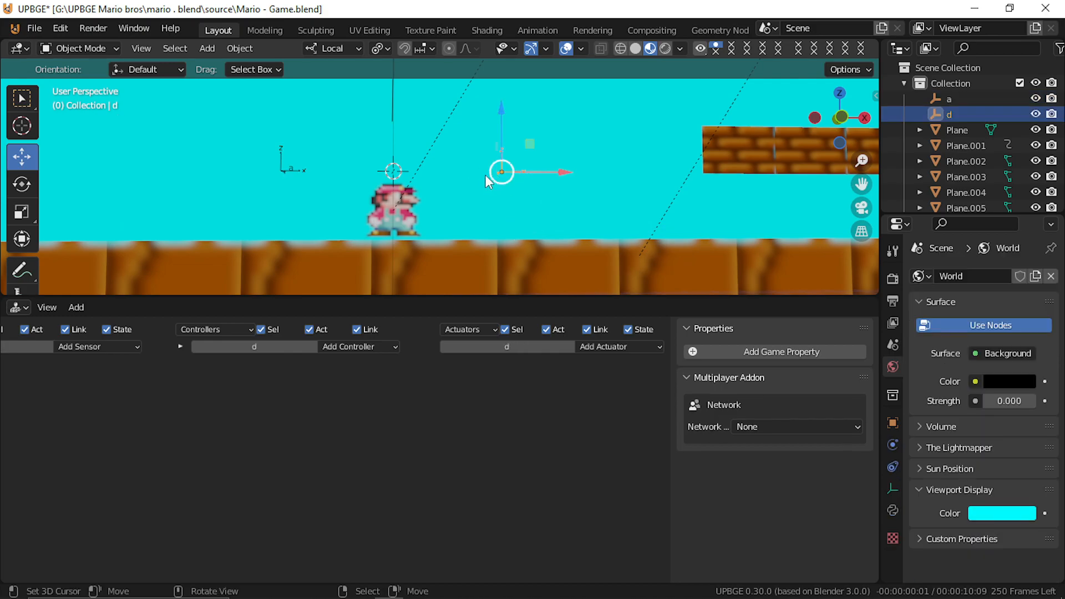
left_click(302, 172, "shift")
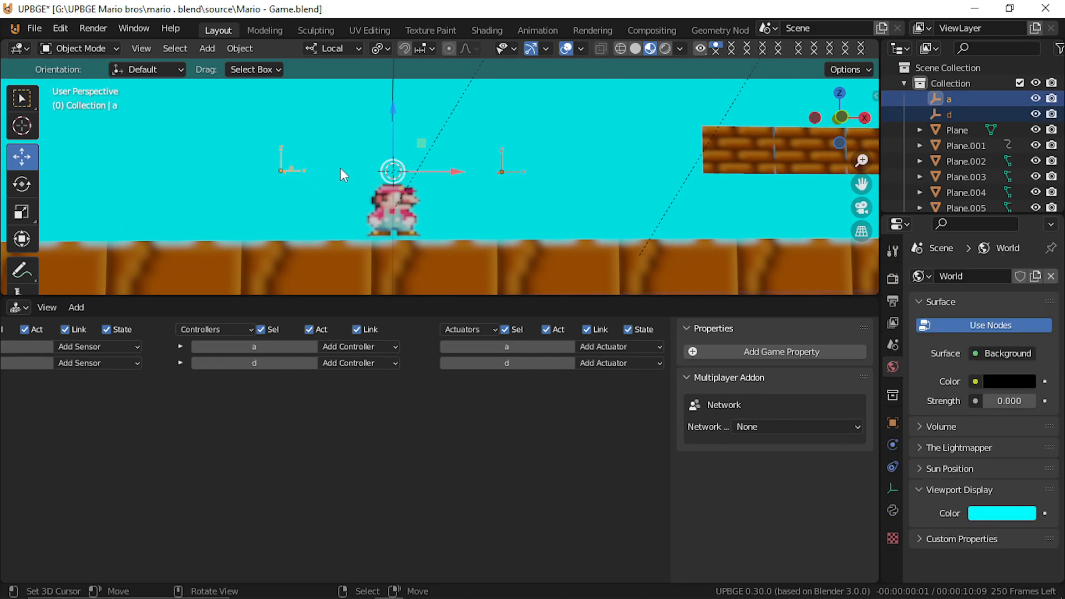
key("g")
key("z")
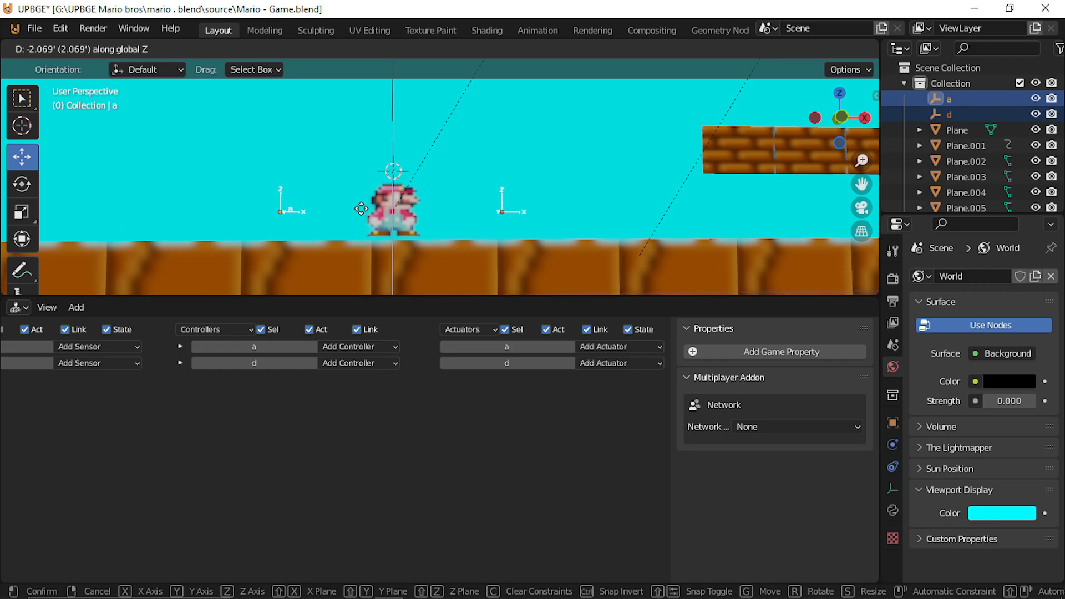
left_click(361, 208)
left_click(398, 214)
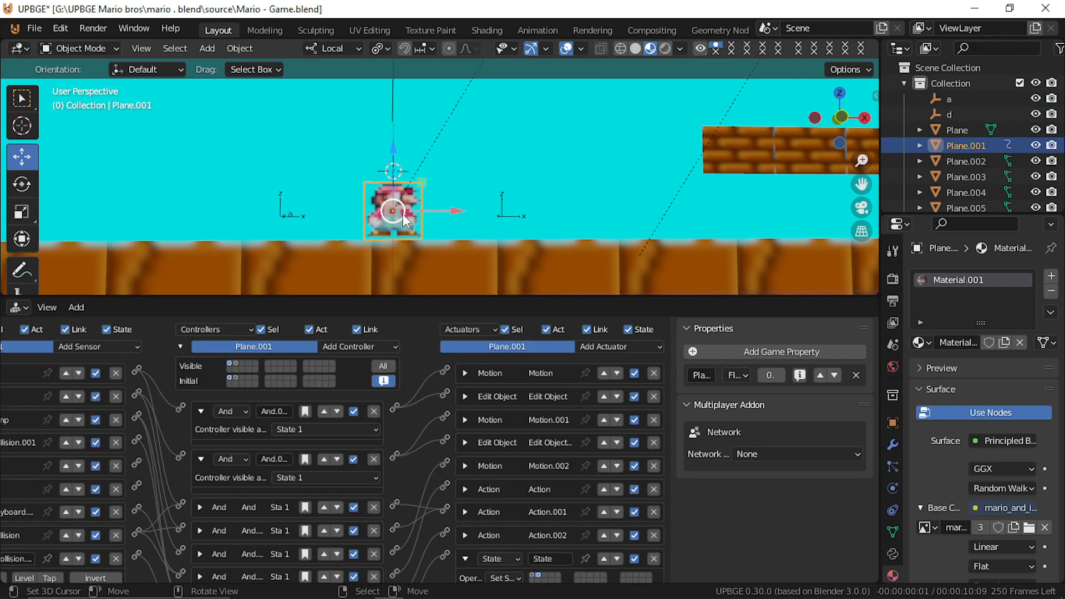
key("Tab")
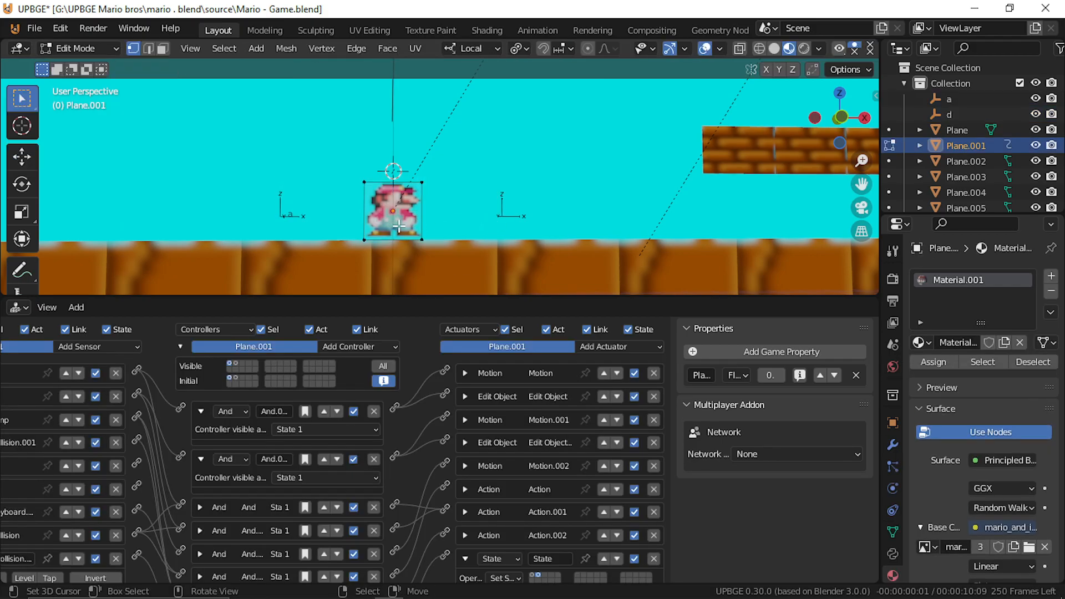
key("g")
key("Escape")
key("Tab")
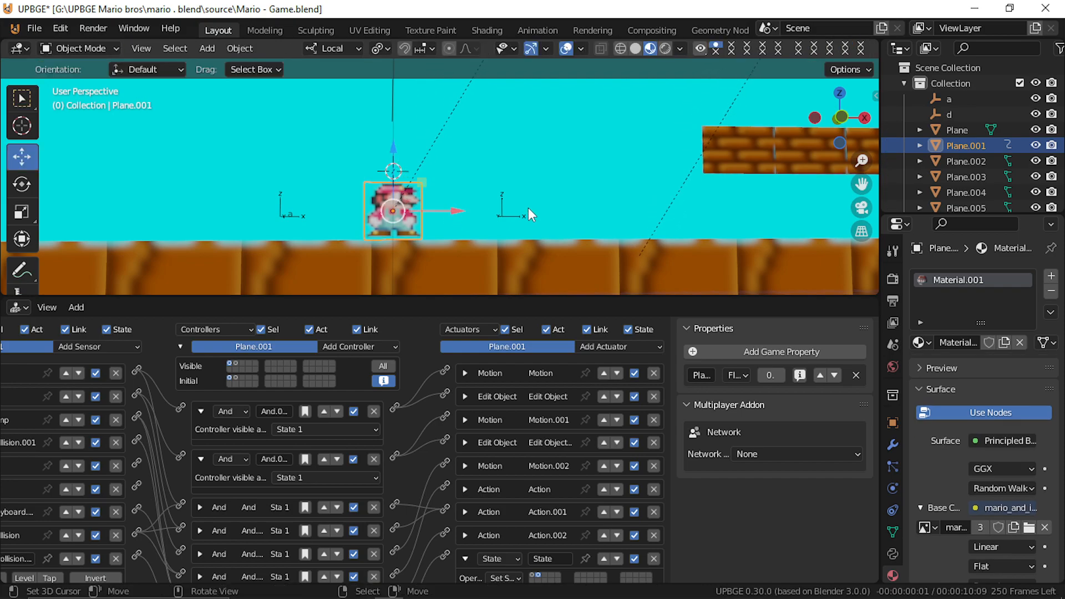
Step: Parent the empties a and d to the Mario plane, Plane.001
left_click(503, 217)
left_click(291, 218, "shift")
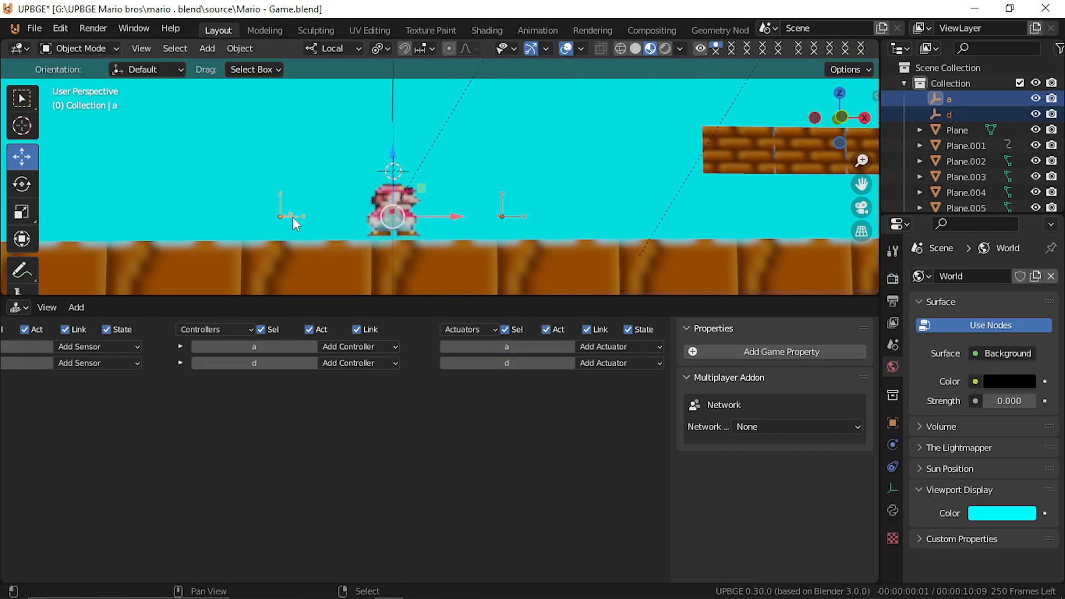
left_click(399, 224)
key("Tab")
key("ctrl+p")
left_click(401, 224)
key("Tab")
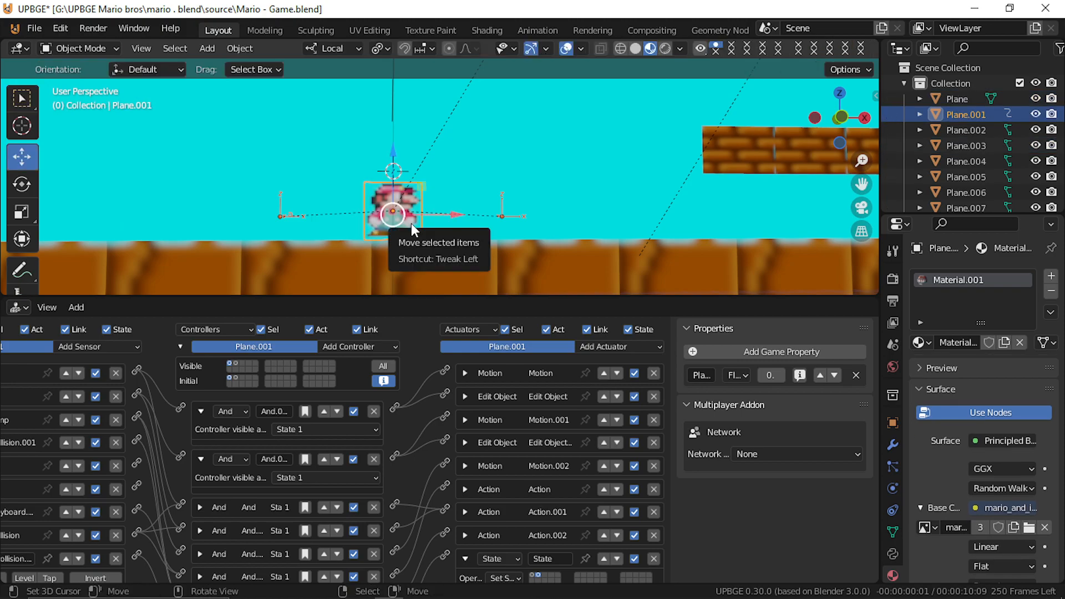
Step: Run the game, test Mario walking, turning left and right and jumping, and stop it
key("p")
key("d")
key("a")
key("d")
key("a")
key("d")
key("a")
key("d")
key("a")
key("d")
key("a")
key("d")
key("w")
key("d")
key("w")
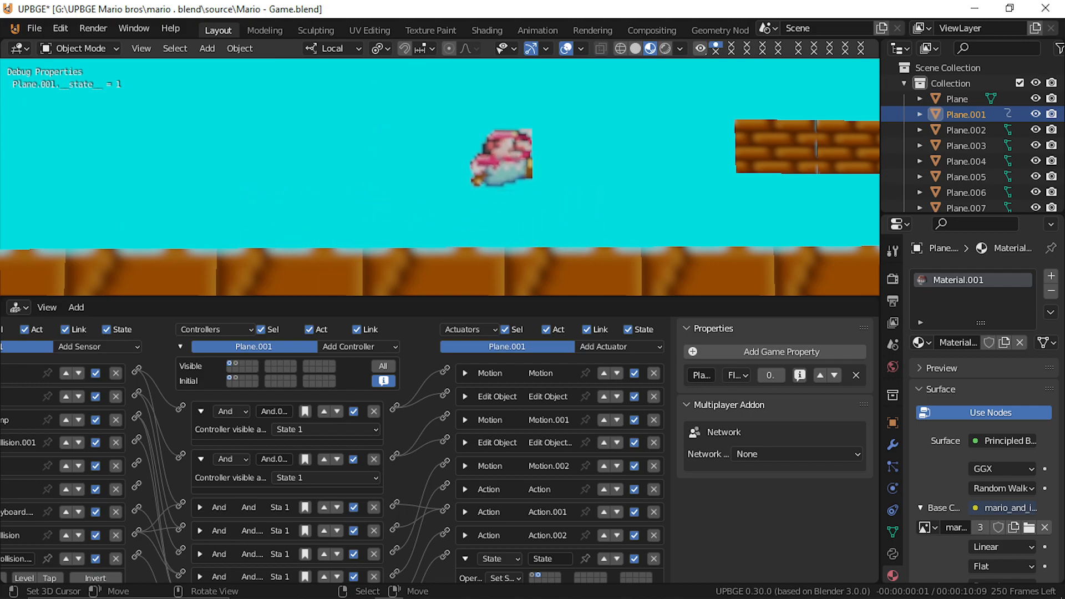
key("a")
key("w")
key("d")
key("w")
key("a")
key("w")
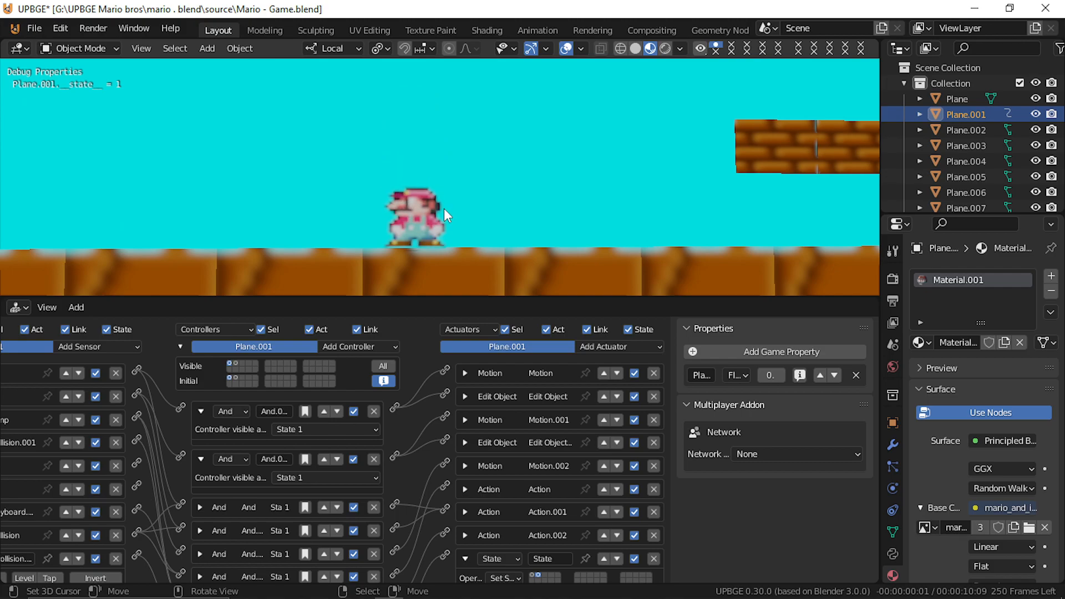
key("Escape")
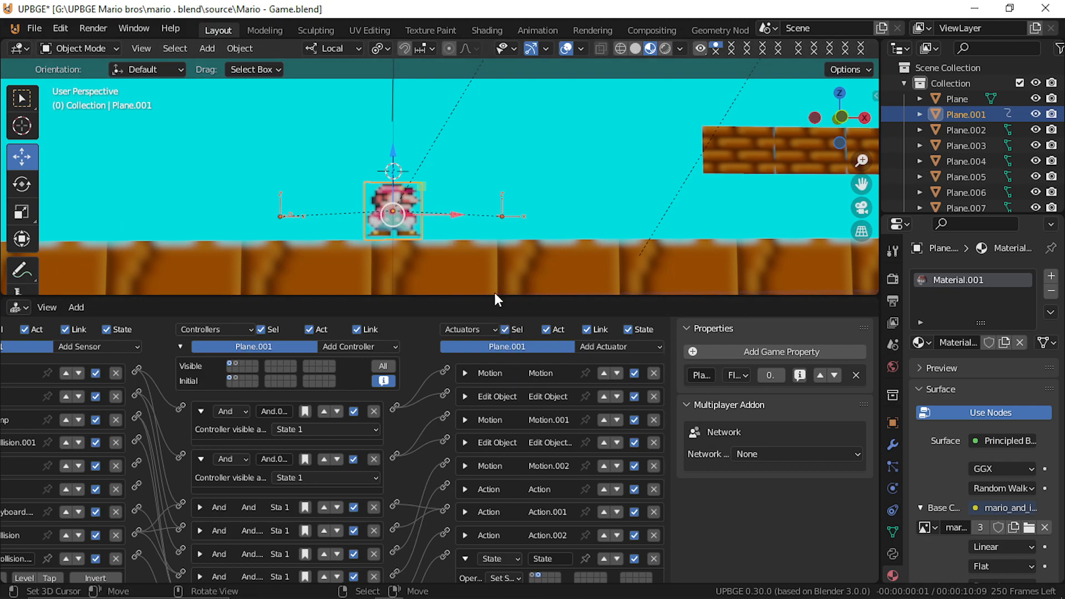
Step: Enlarge the logic editor over the viewport and expand Plane.001's sensors above the Message sensor
left_click_drag(492, 298, 533, 83)
scroll(427, 405, "up", 2)
middle_click_drag(427, 405, 630, 402)
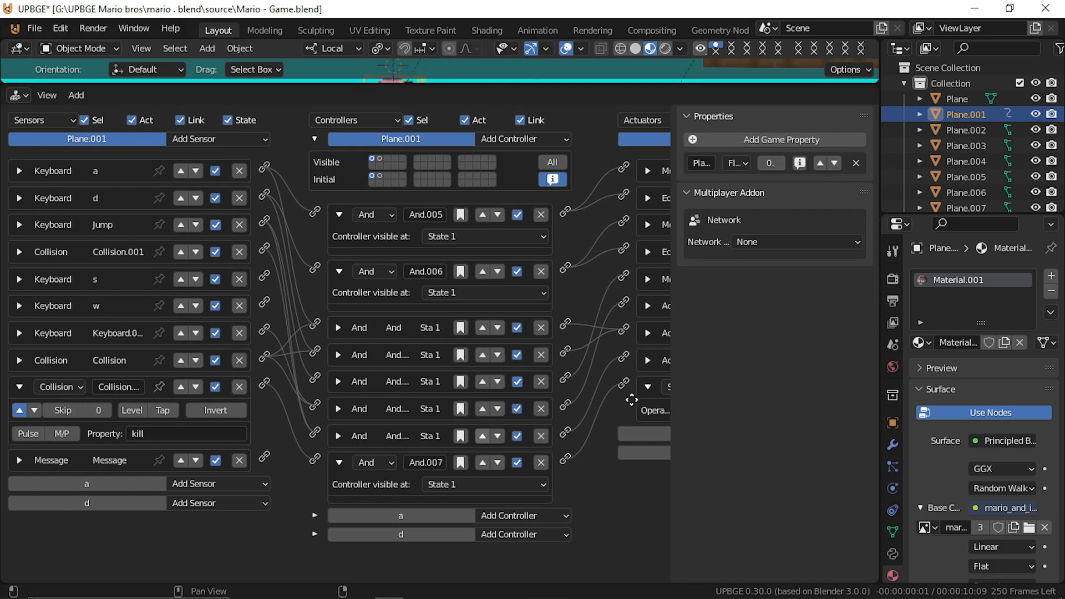
left_click_drag(18, 361, 31, 155)
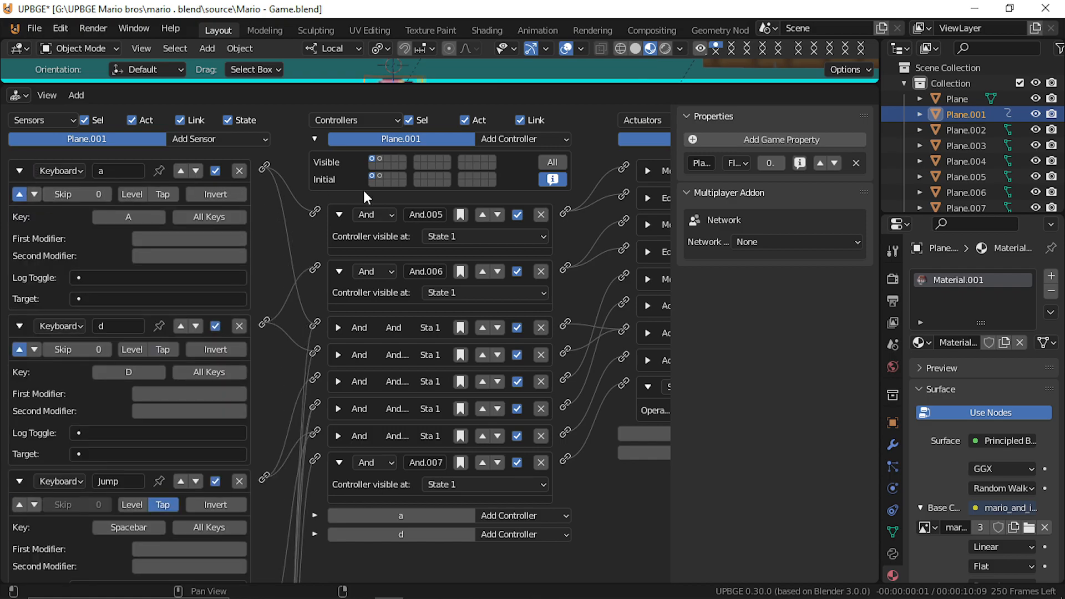
Step: Collapse Plane.001's first two And controllers and maximize the logic editor
left_click(341, 215)
left_click(341, 239)
middle_click_drag(470, 330, 253, 330)
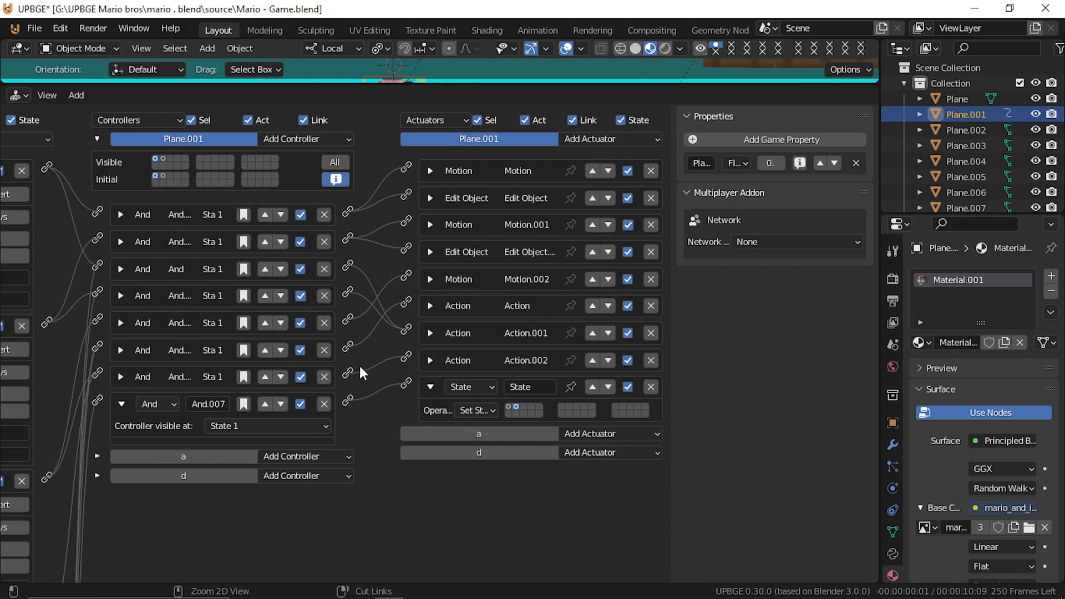
key("ctrl+space")
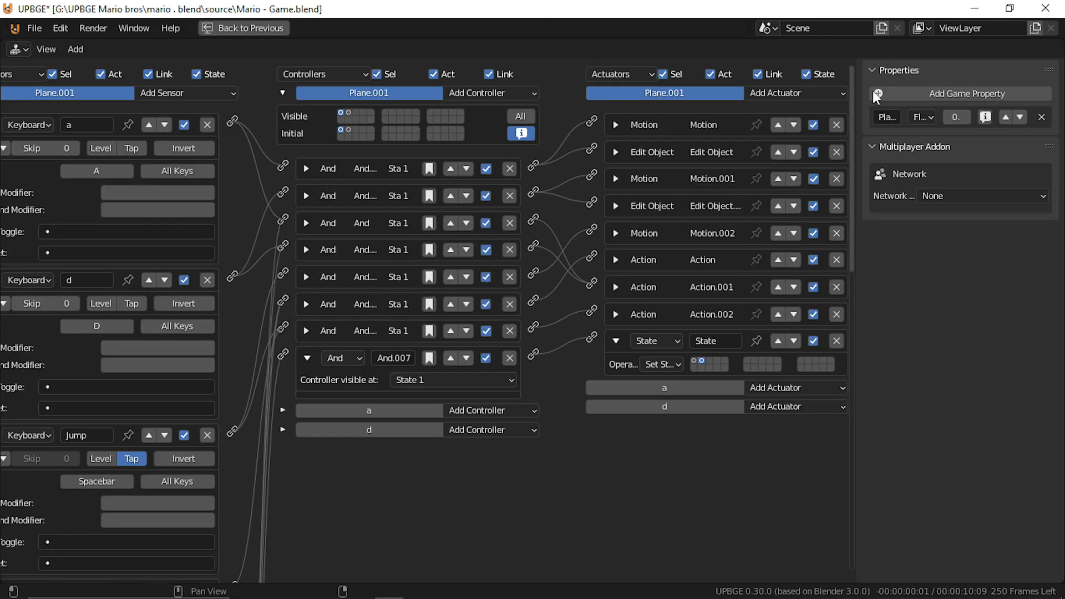
left_click(873, 71)
left_click(872, 71)
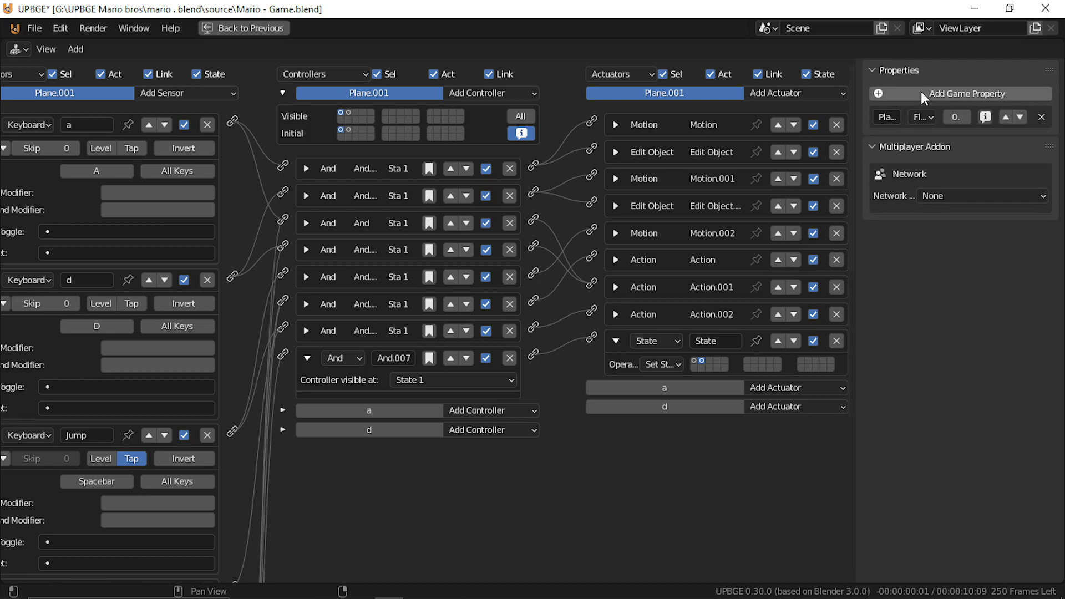
Step: Expand all of Plane.001's actuators and review their links to the controllers and sensors
left_click(616, 341)
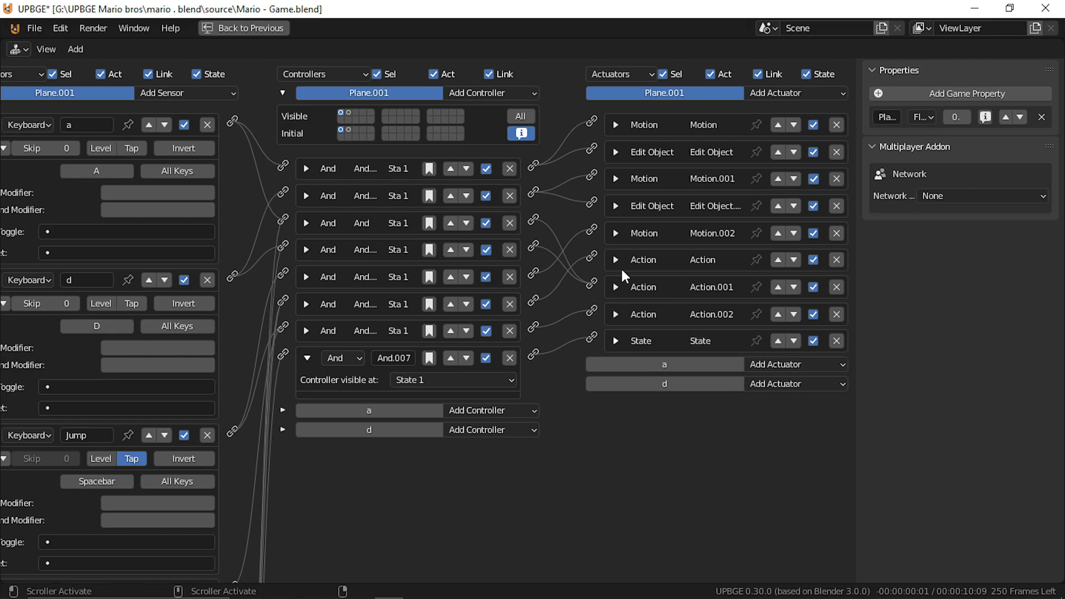
left_click_drag(614, 339, 616, 111)
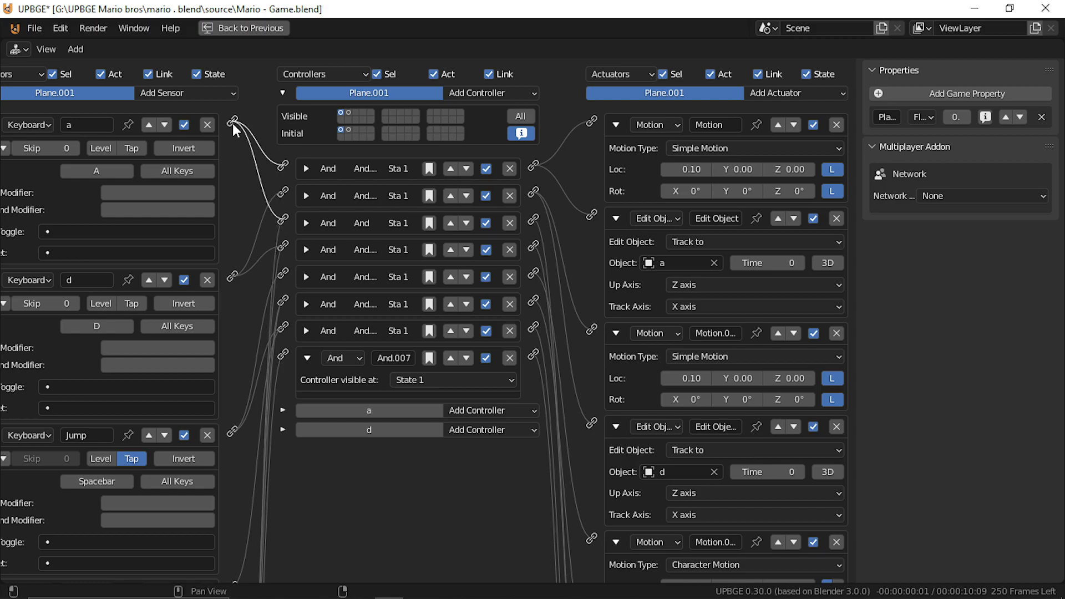
scroll(277, 553, "down", 5)
middle_click_drag(277, 552, 368, 497)
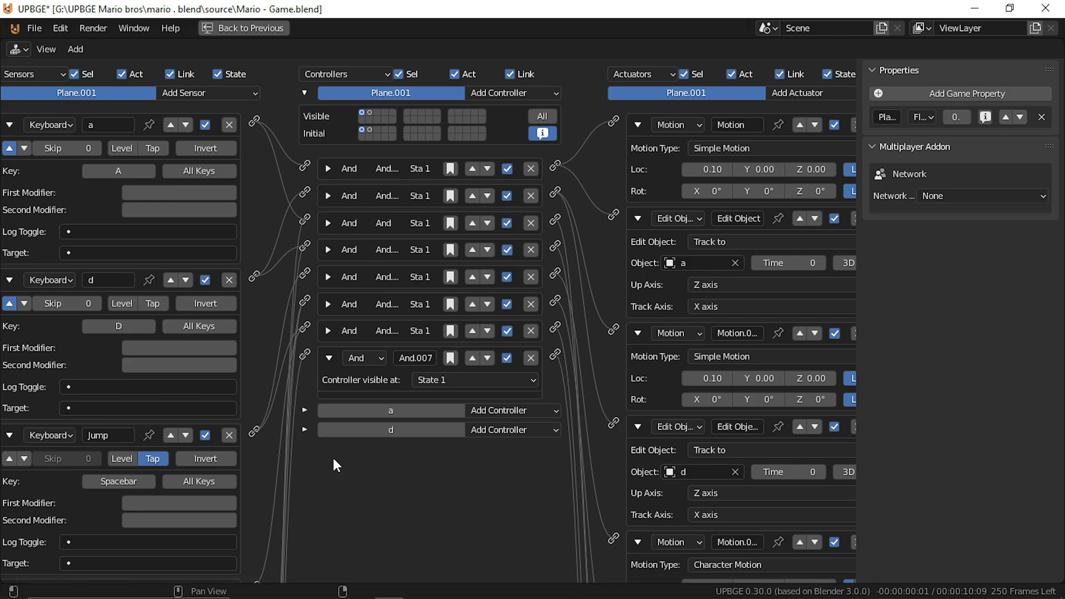
middle_click_drag(333, 460, 344, 150)
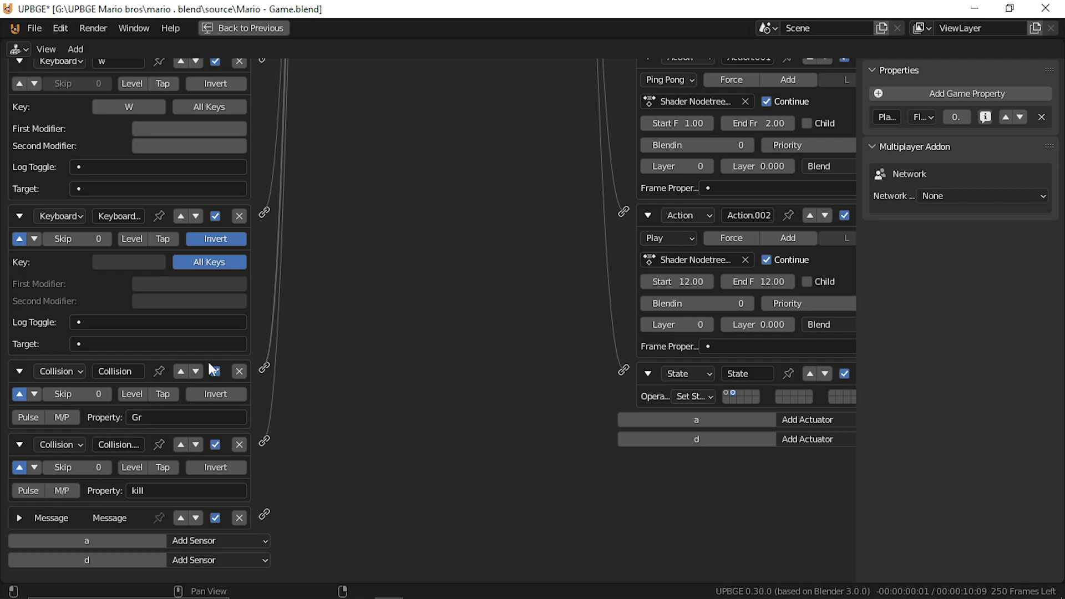
scroll(266, 150, "up", 15)
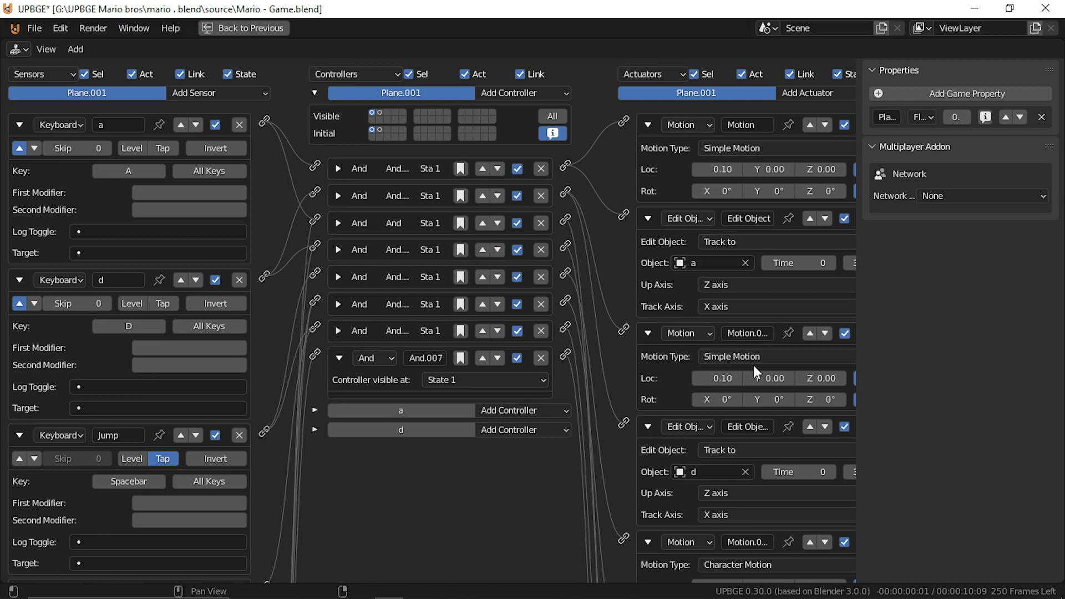
Step: Collapse Plane.001's first four actuators, the two Simple Motion and two Track to bricks
left_click(649, 123)
left_click(648, 152)
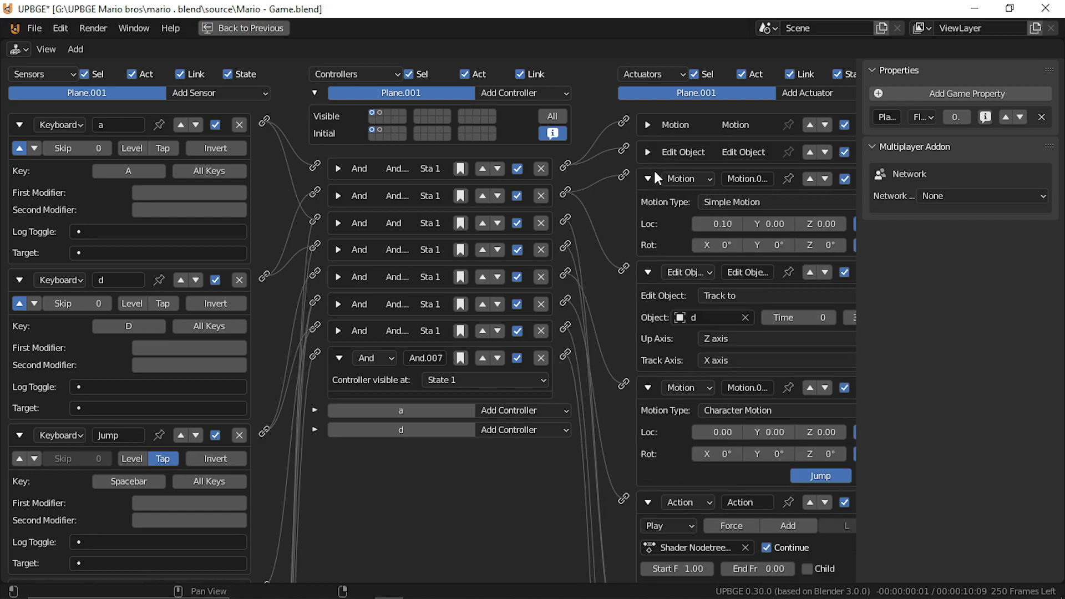
left_click(648, 179)
left_click(649, 205)
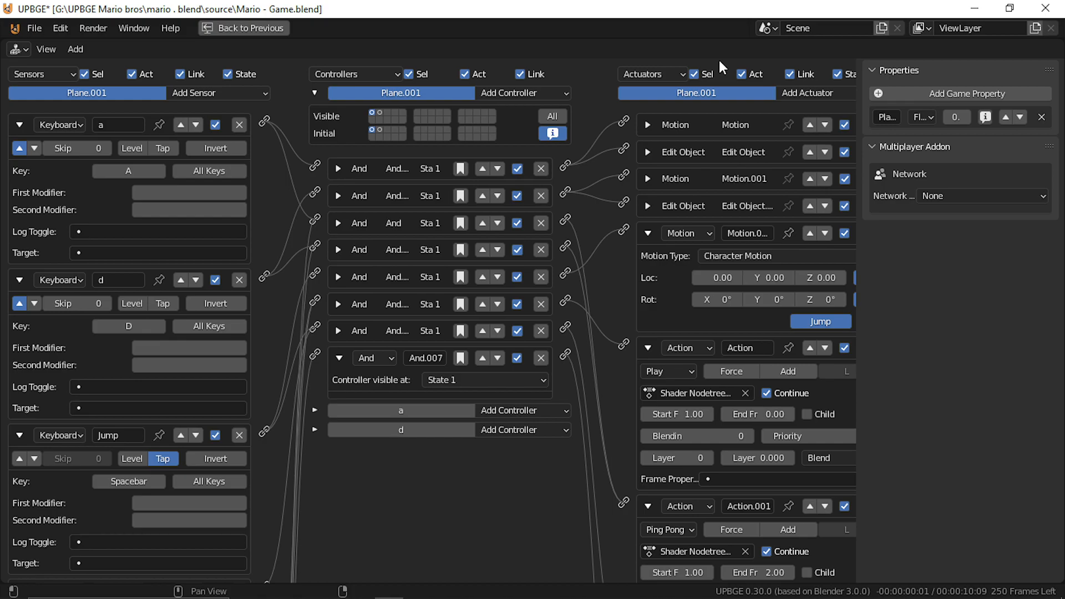
Step: Rename Plane.001's first Motion actuator as a
left_click(648, 125)
double_click(755, 125)
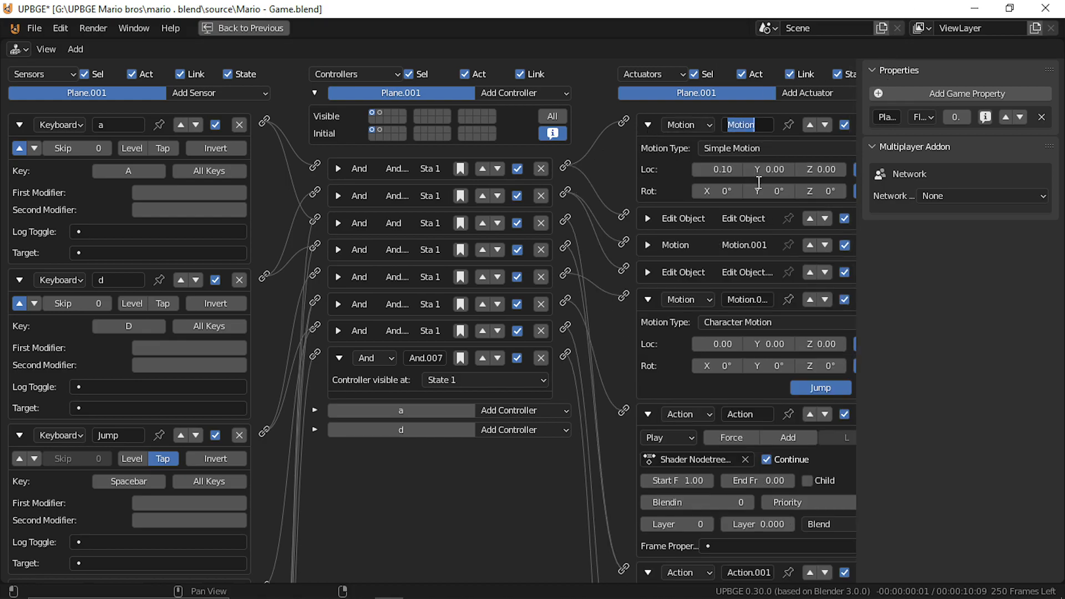
type("a")
key("Return")
Step: Rename the Edit Object actuator that tracks to the empty a as "a." and collapse both renamed actuators
left_click(647, 218)
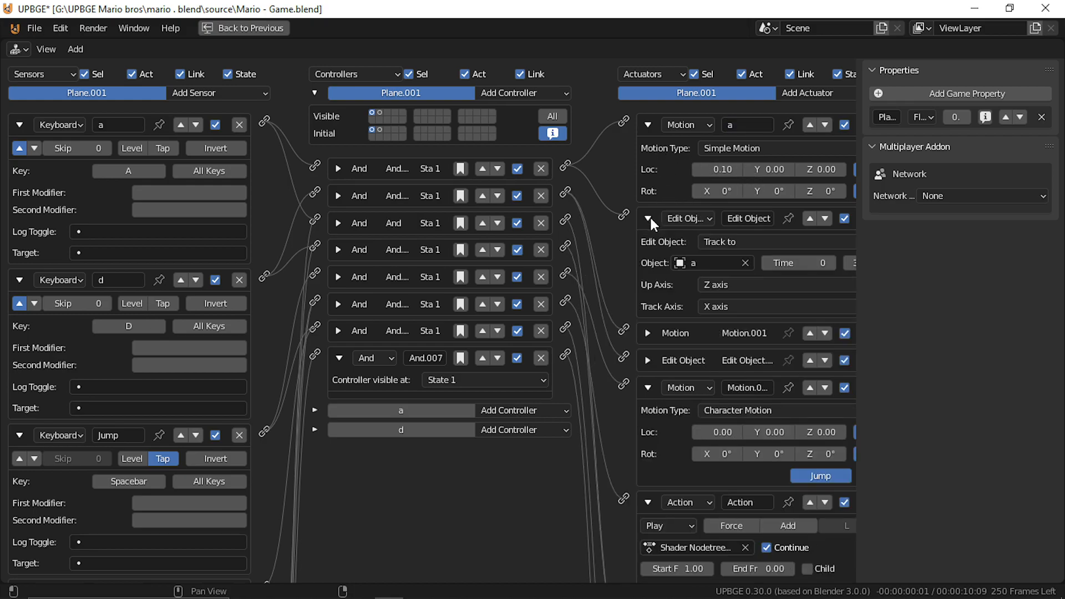
double_click(748, 219)
type("a")
key("Return")
key("Return")
left_click(646, 127)
left_click(648, 153)
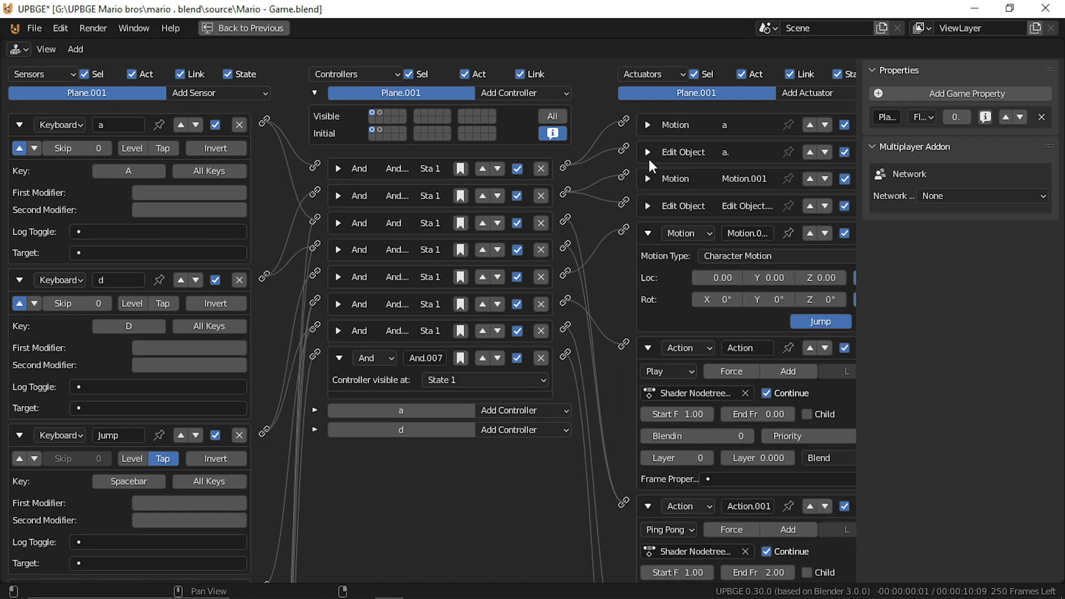
Step: Rename Plane.001's second Simple Motion actuator as d and collapse it
left_click(647, 179)
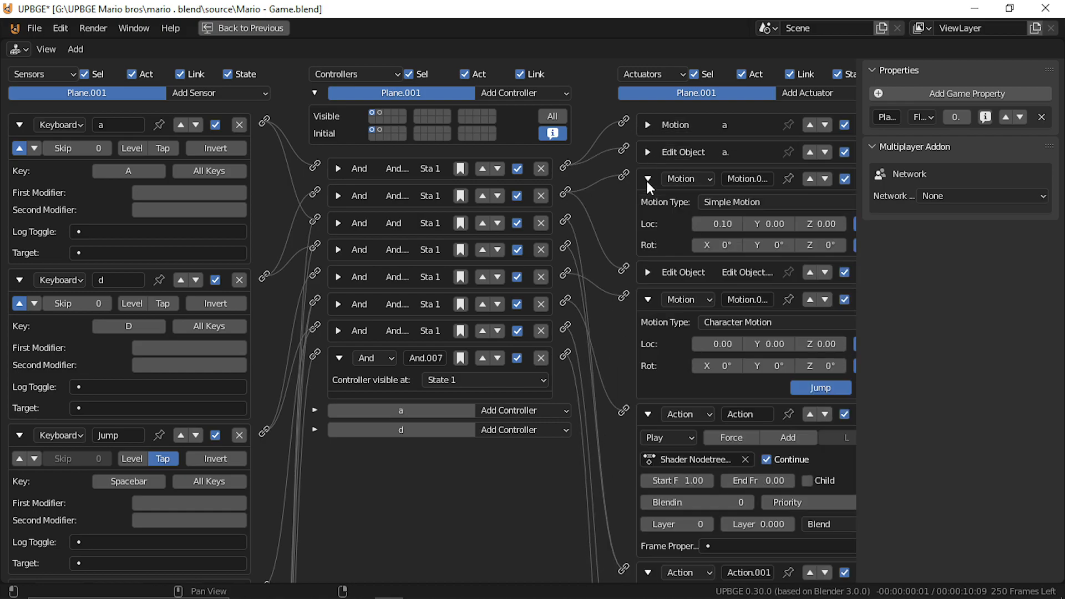
double_click(739, 181)
type("d")
key("Return")
left_click(647, 179)
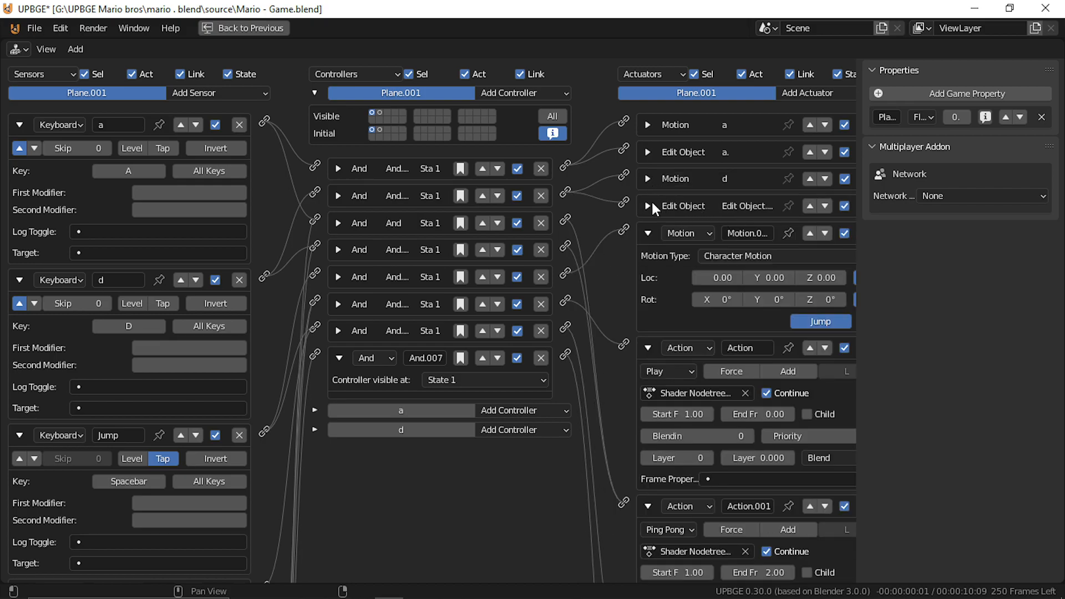
Step: Rename the Edit Object actuator that tracks to the empty d as "d." and collapse it
left_click(648, 206)
left_click(760, 205)
type("d")
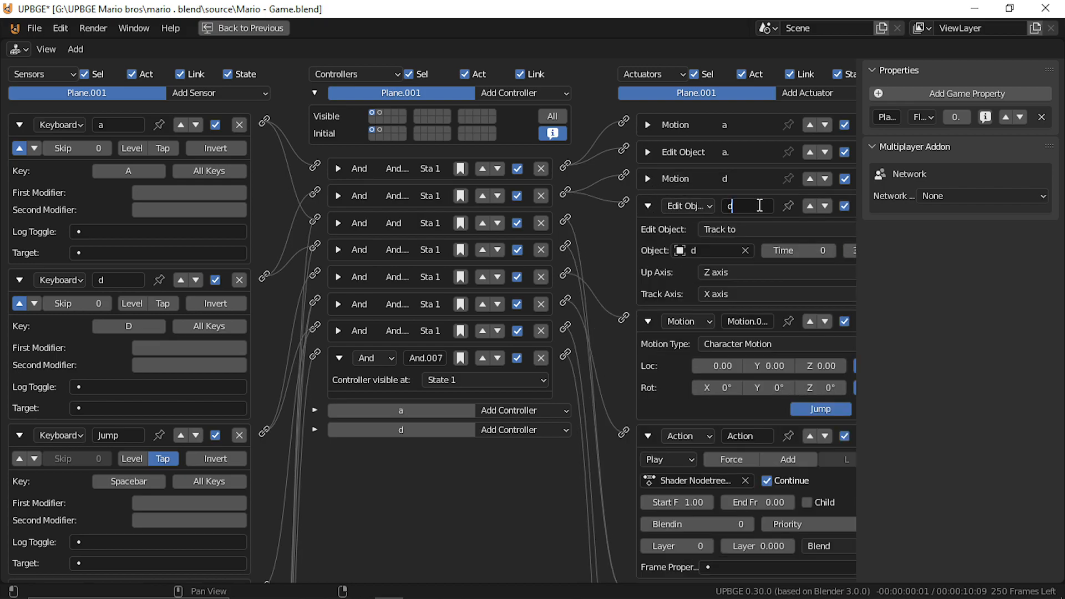
type(".")
key("Return")
left_click(648, 206)
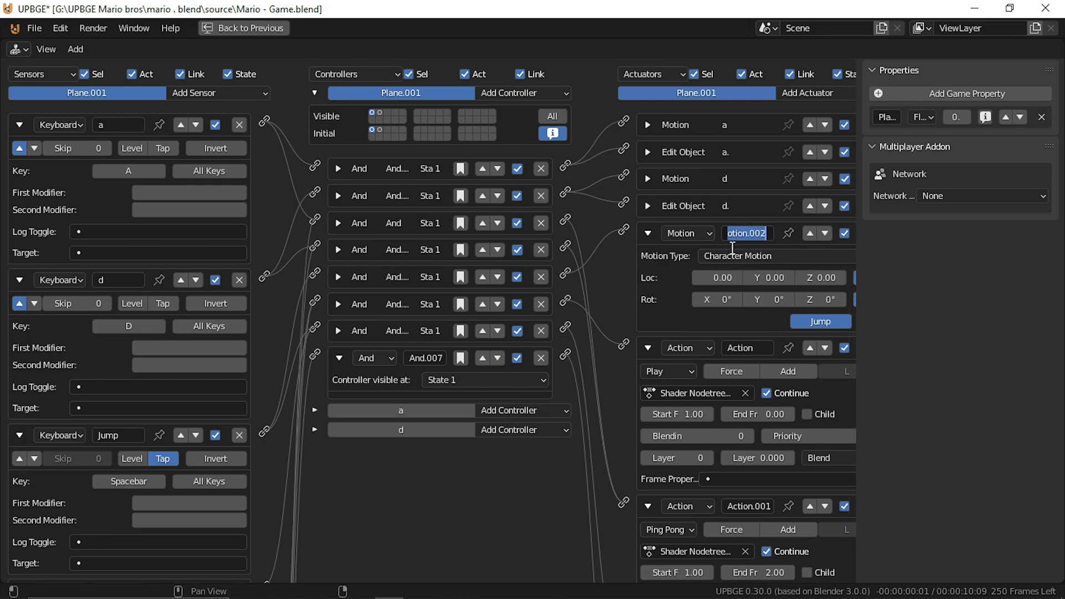
Step: Rename the Character Motion actuator as jump and collapse it
type("jump")
key("Return")
left_click(648, 233)
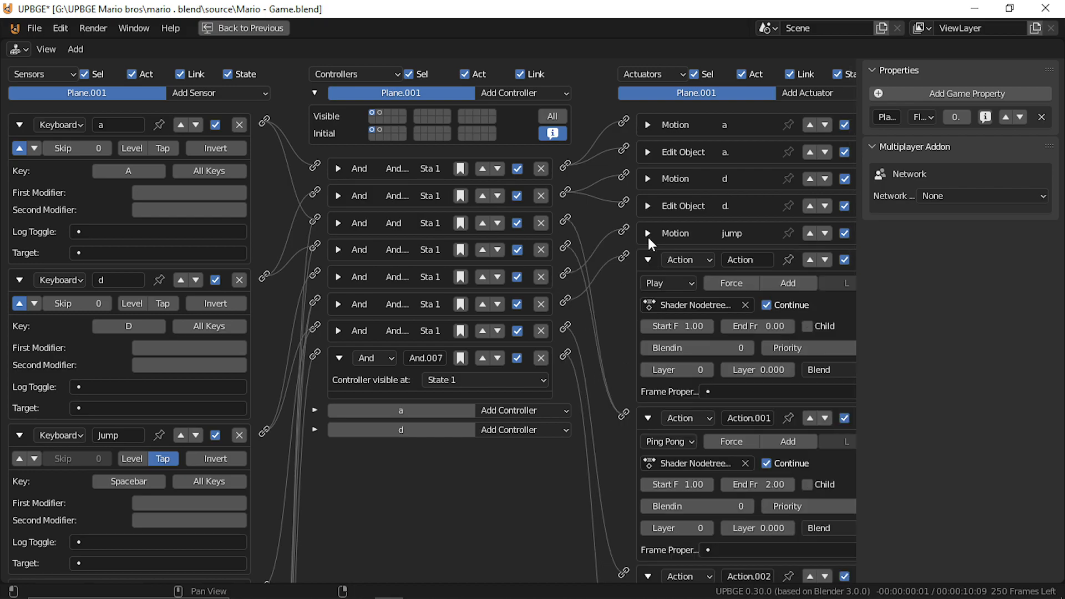
Step: Try the names anim and run on Plane.001's first Action actuator
left_click(747, 261)
type("anim")
key("Return")
left_click(740, 262)
type("run")
key("Return")
Step: Rename Plane.001's first Action actuator as idle and collapse it
left_click(737, 259)
key("BackSpace")
type("idle")
key("Return")
left_click(657, 259)
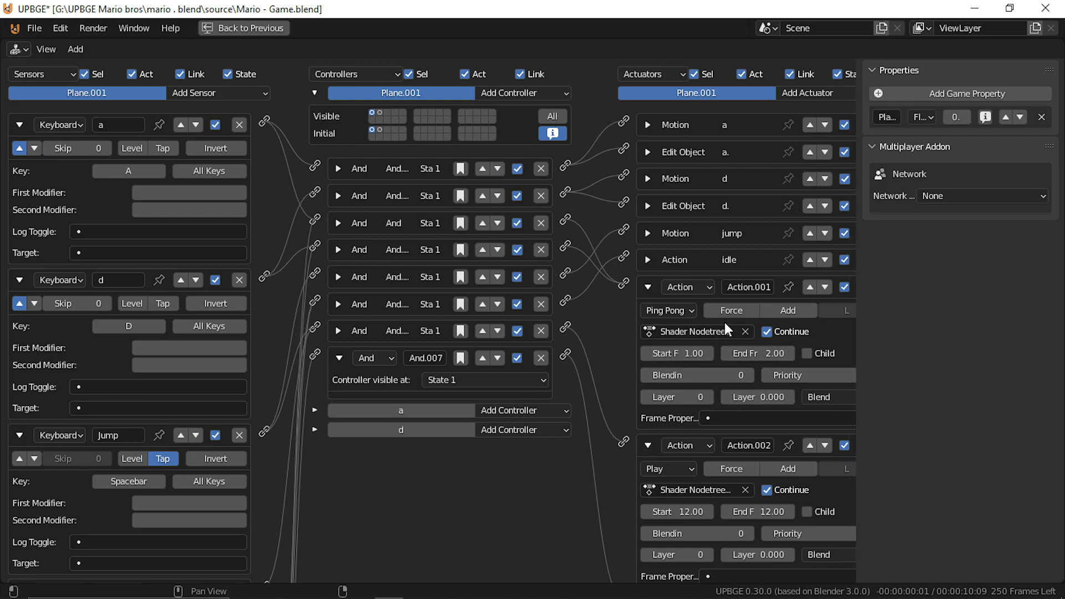
Step: Rename the Ping Pong Action actuator as run and collapse it
left_click(740, 288)
left_click(681, 362)
left_click(747, 287)
key("BackSpace")
type("run")
key("Return")
left_click(648, 287)
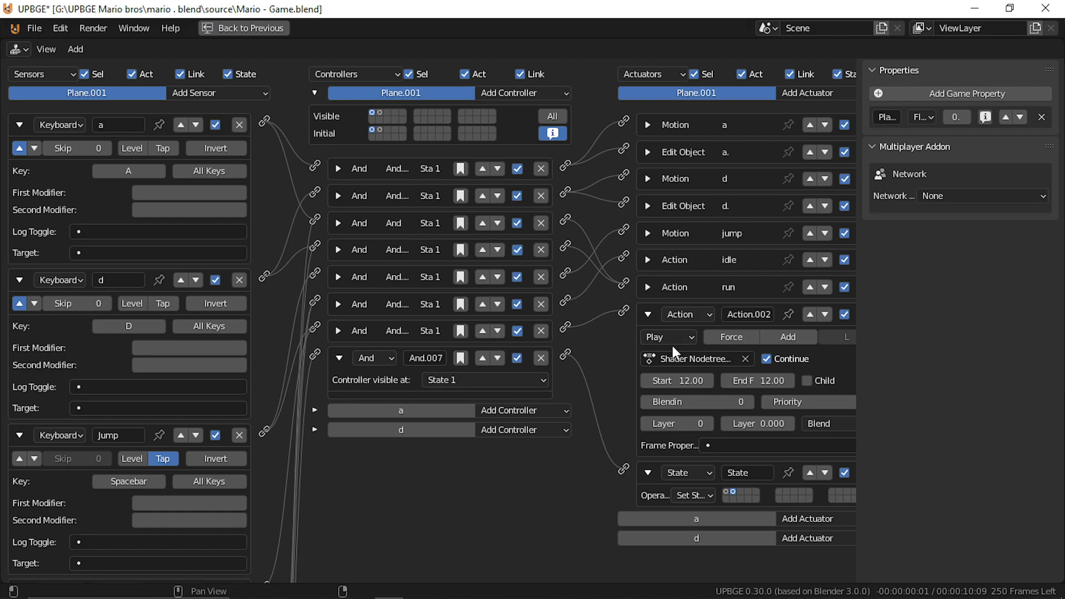
Step: Rename the Action actuator that plays frame 12 as death and collapse it
left_click(758, 317)
type("death")
key("Return")
left_click(647, 315)
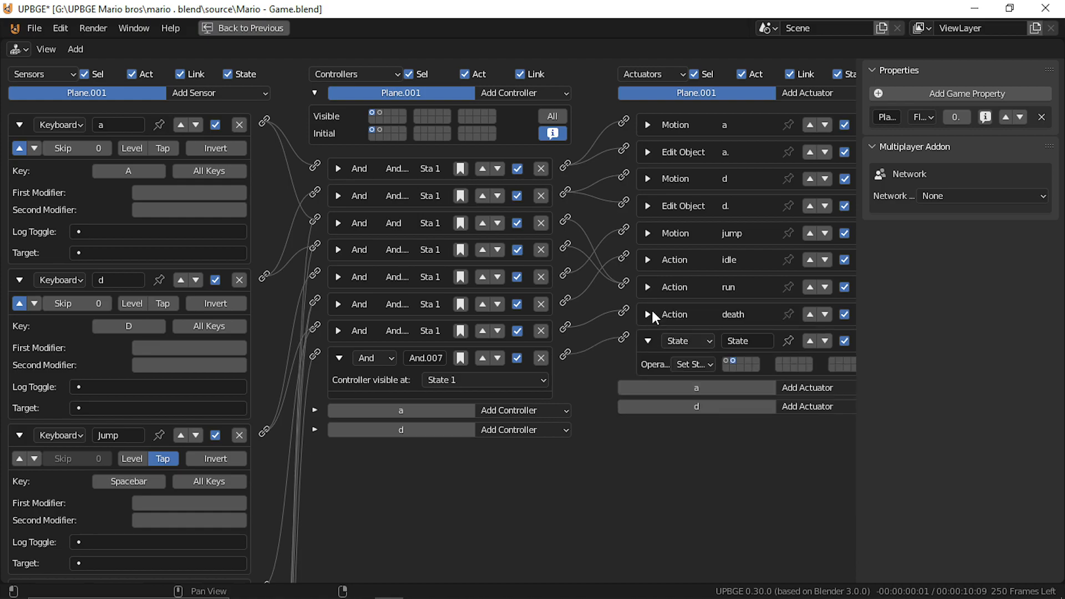
left_click(647, 342)
left_click(647, 341)
Step: In Plane.001's state 2 bricks, collapse the s and w Keyboard sensors and disable them along with the Message sensor
left_click(380, 112)
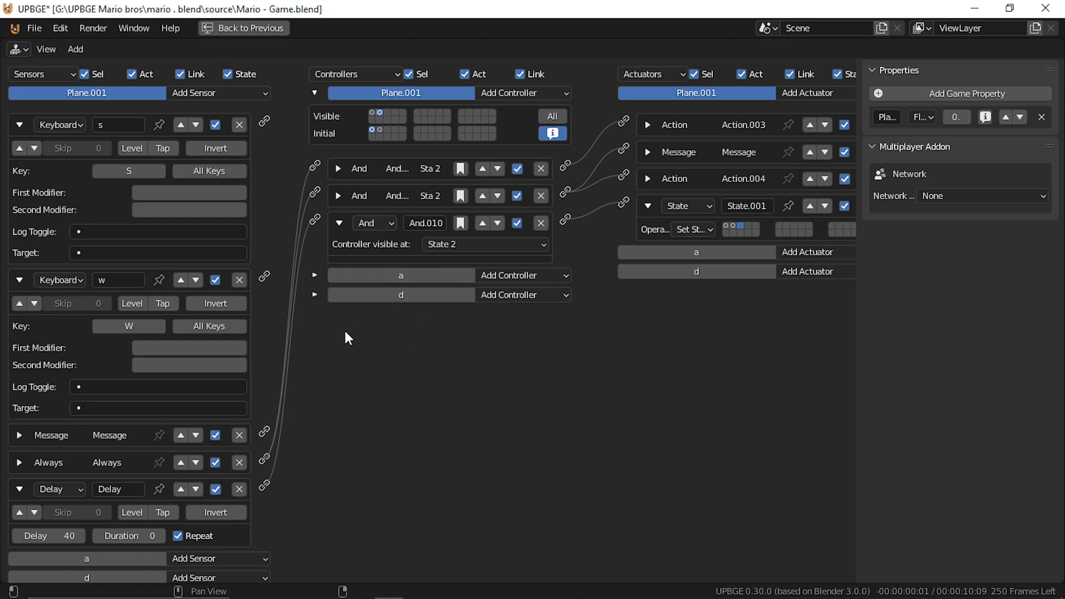
left_click(19, 124)
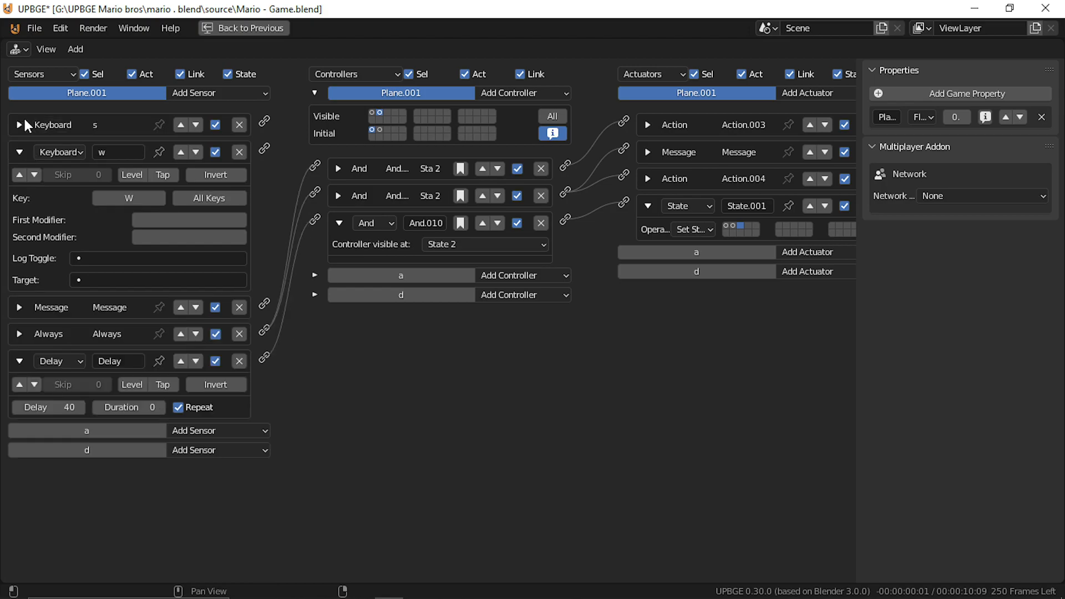
left_click(20, 152)
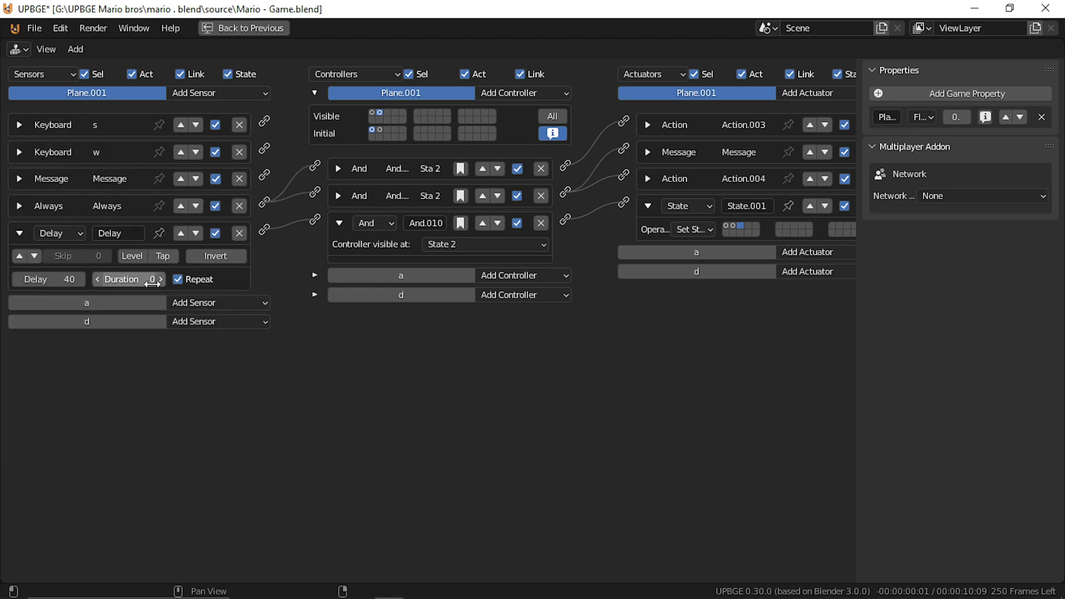
left_click(216, 126)
left_click(215, 153)
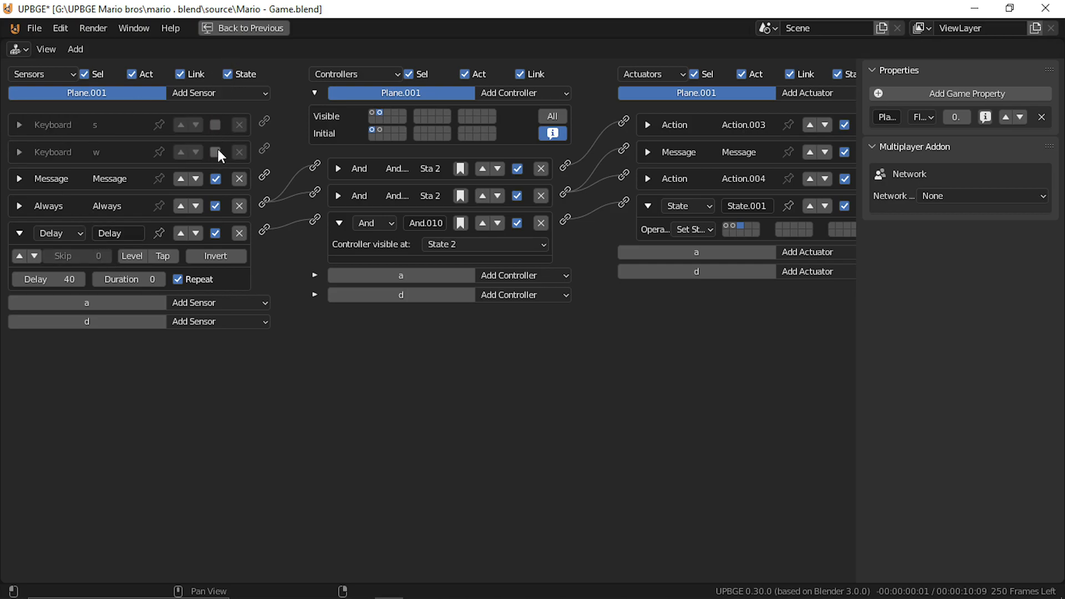
left_click(214, 180)
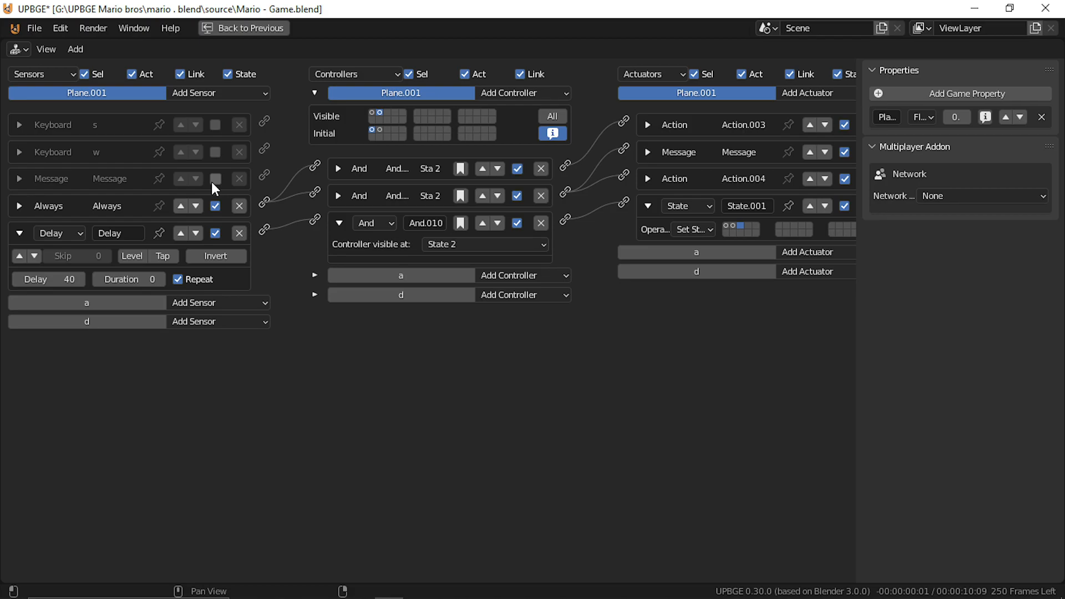
Step: Examine the settings of state 2's Always sensor and its linked Action and Message actuators
left_click(19, 207)
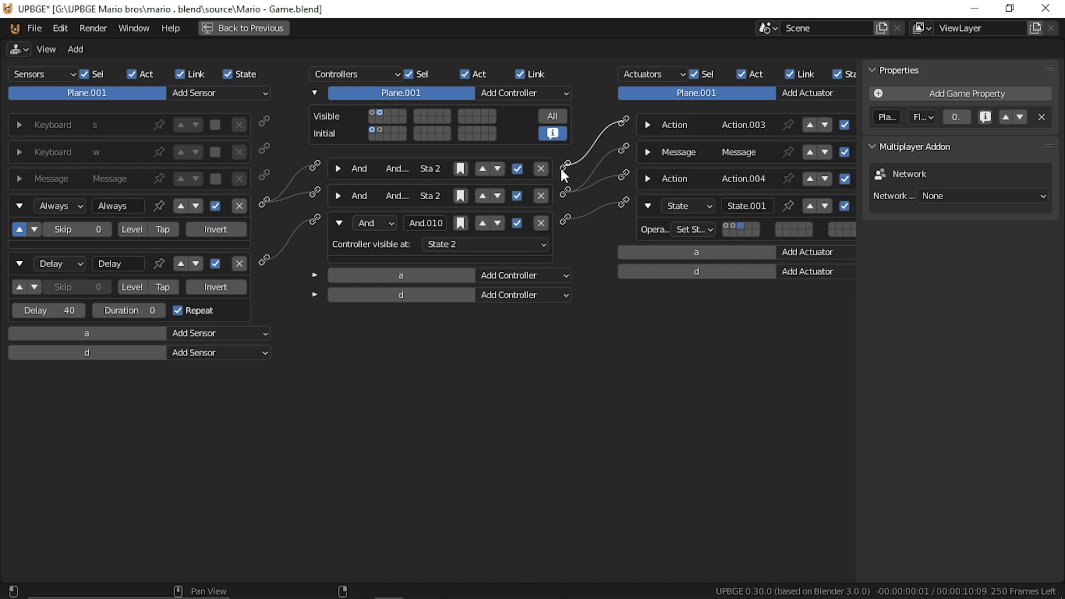
left_click(646, 126)
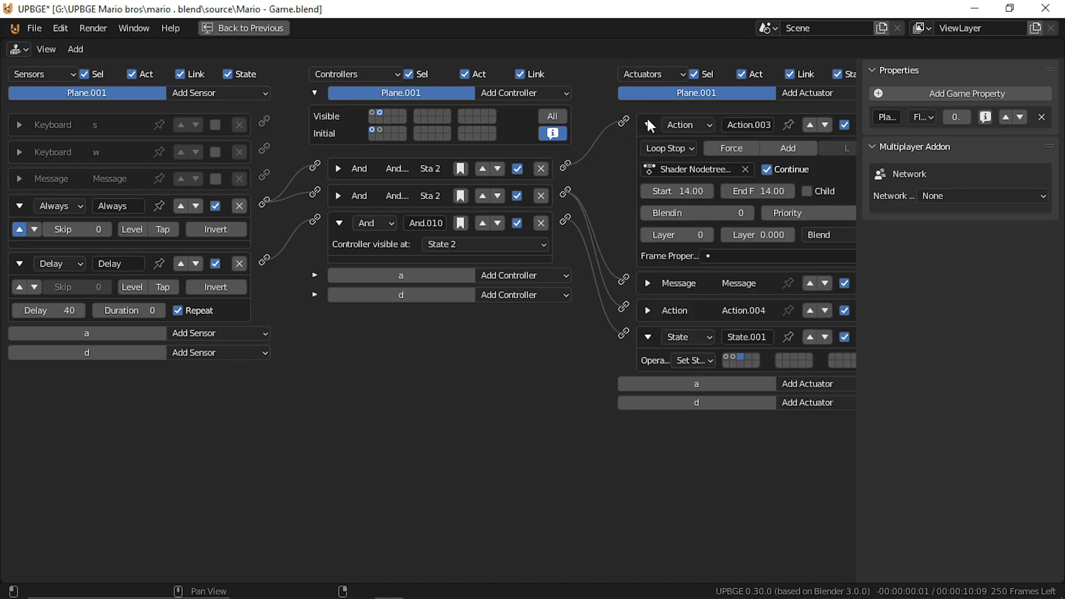
left_click(647, 122)
left_click(649, 122)
left_click(647, 124)
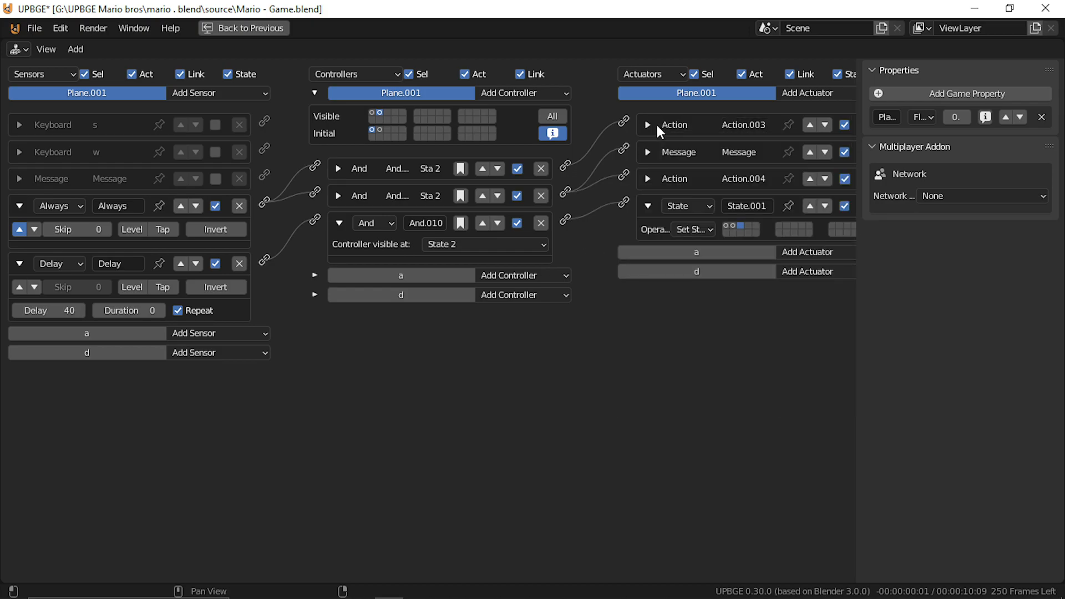
left_click(647, 152)
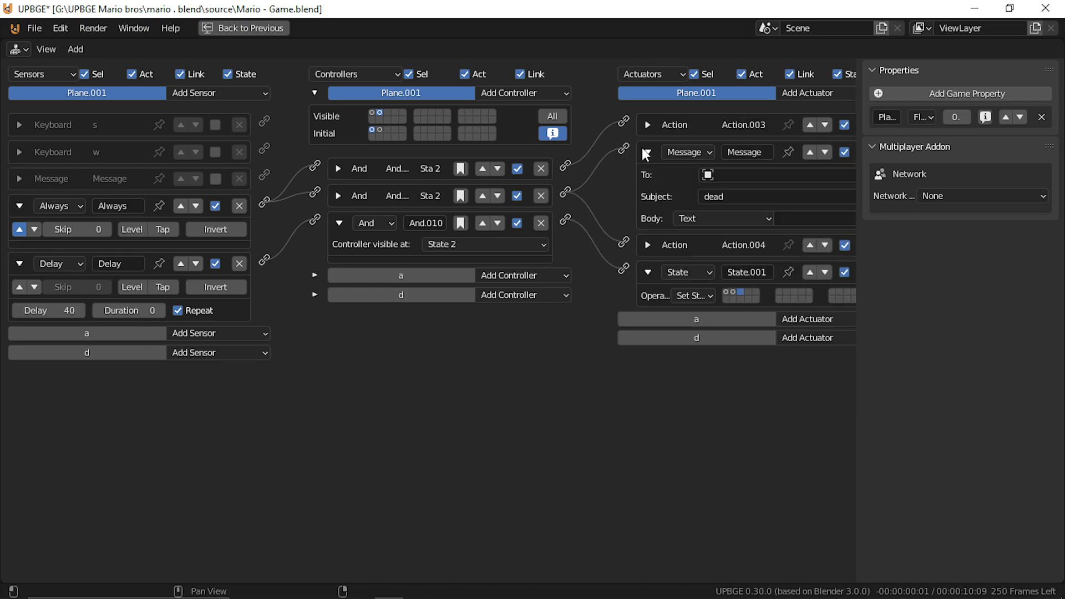
left_click(735, 195)
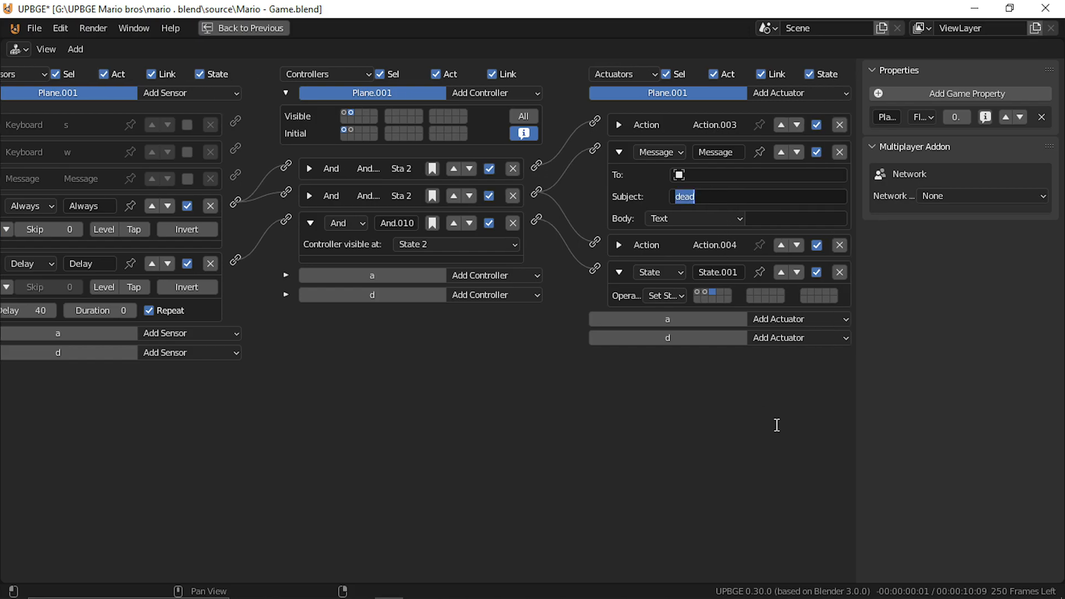
left_click(786, 409)
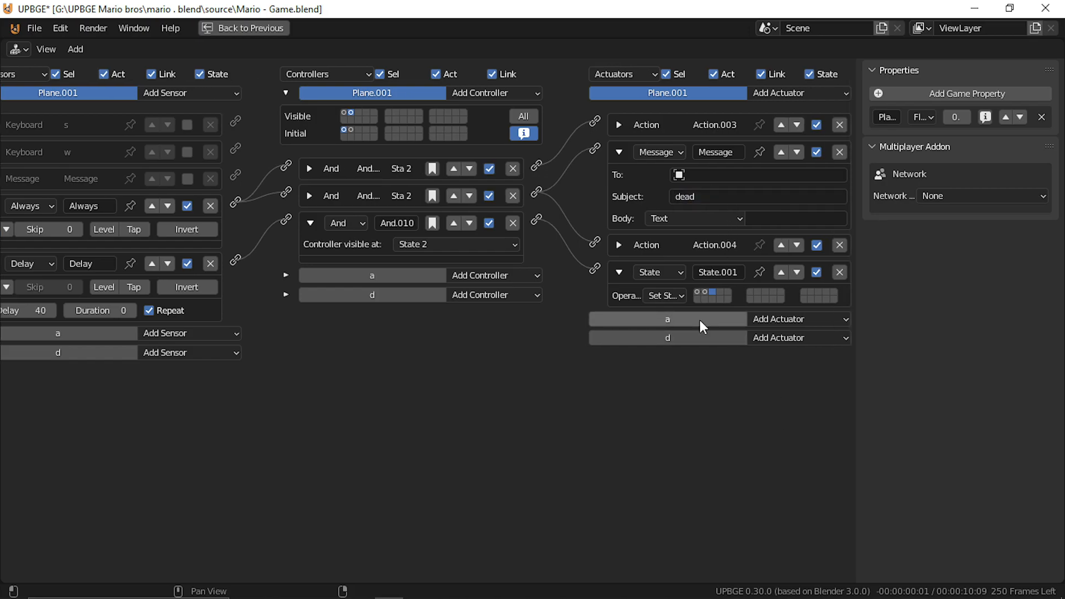
left_click(618, 245)
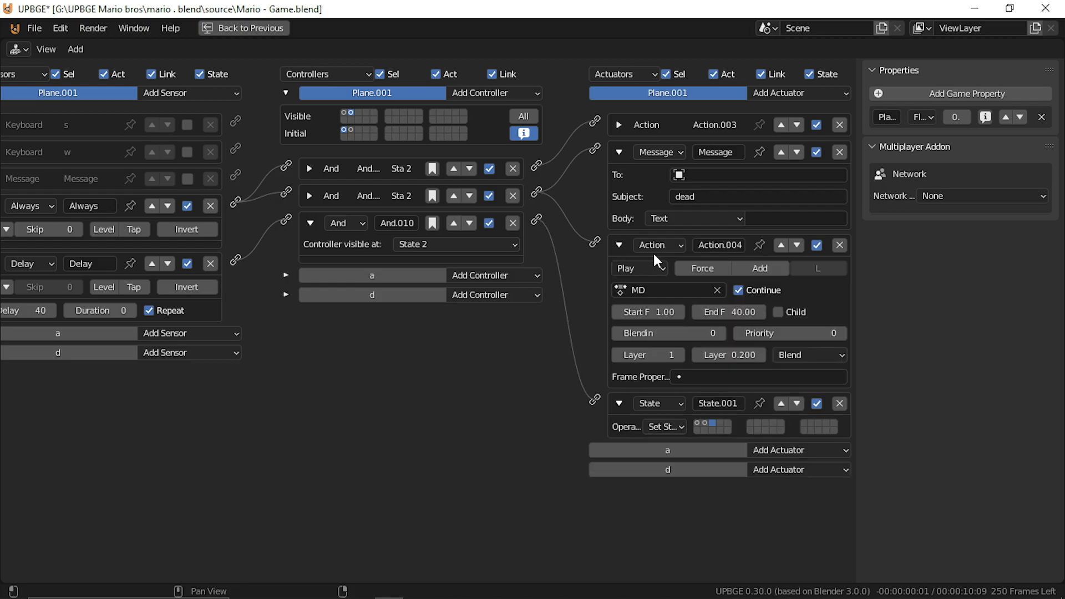
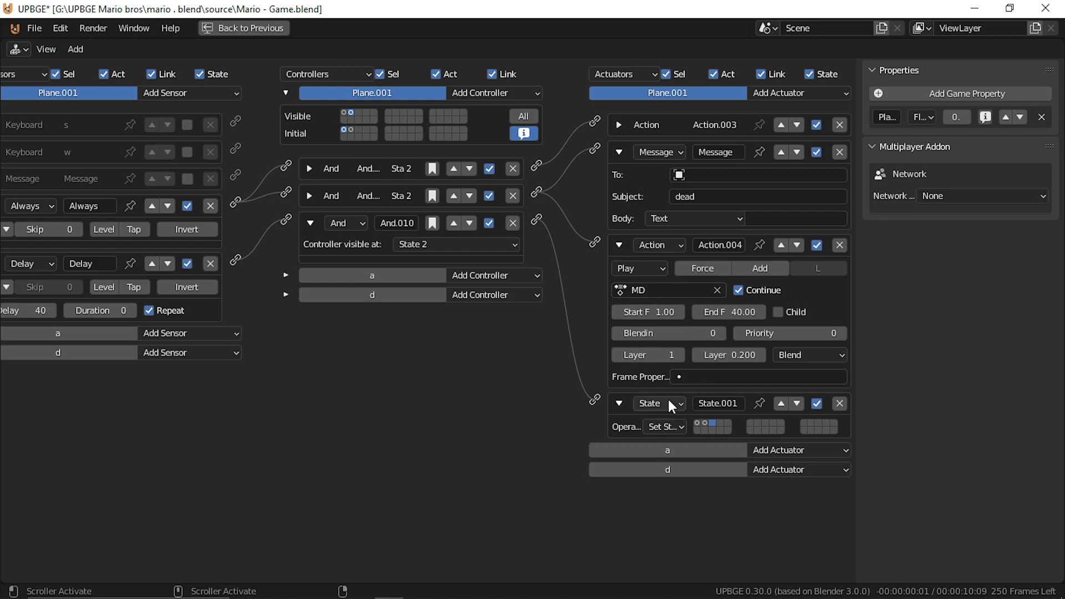
Step: Show Plane.001's state 1 bricks again and collapse all of their open sensors and the State actuator
left_click(342, 113)
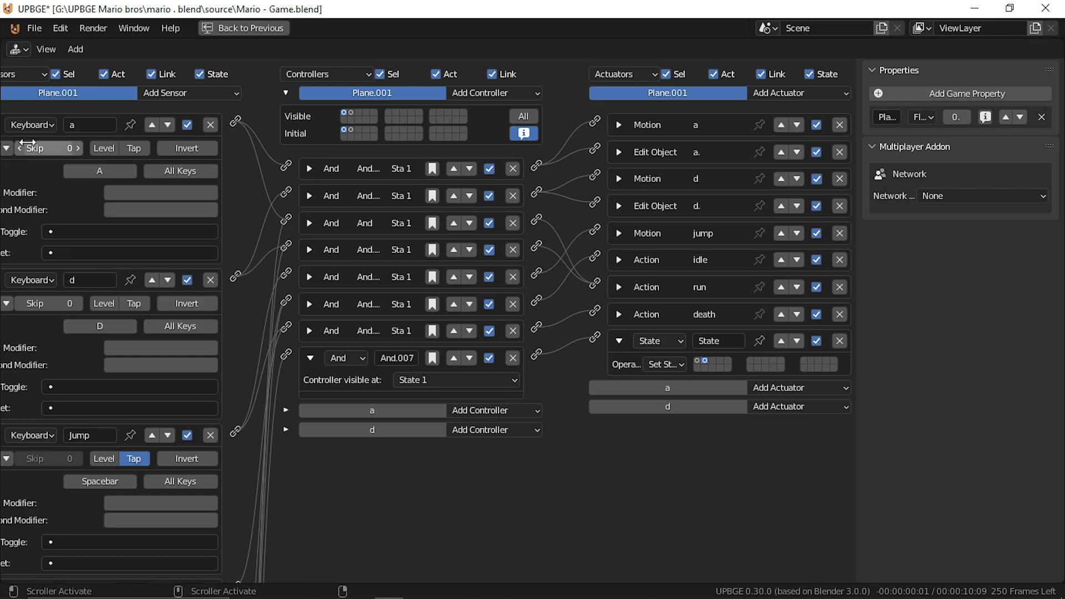
scroll(8, 145, "left", 1, "ctrl")
left_click(21, 125)
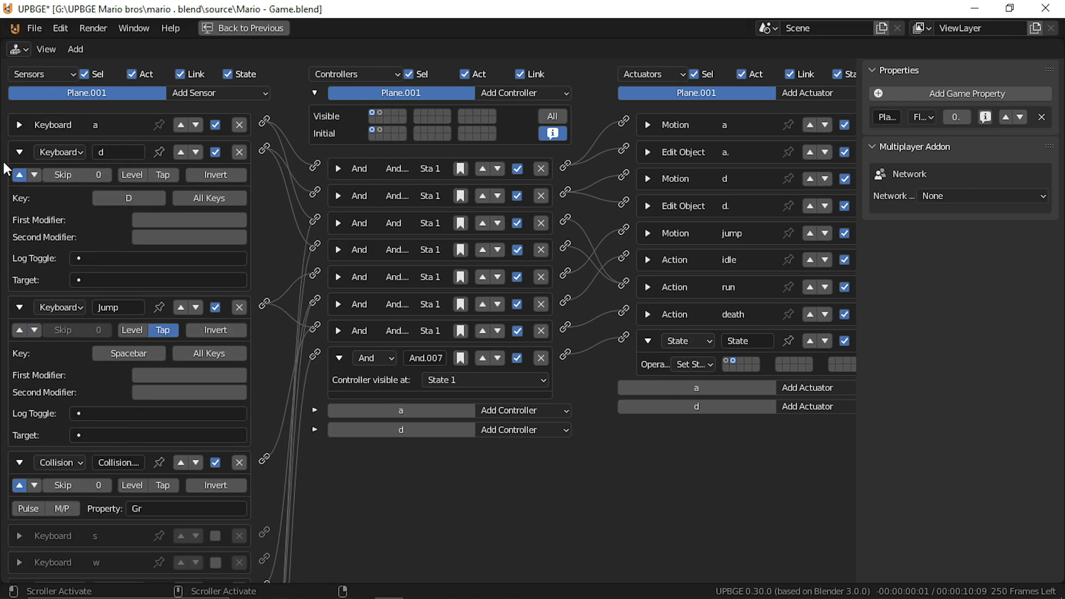
left_click(19, 151)
left_click(20, 178)
left_click(20, 206)
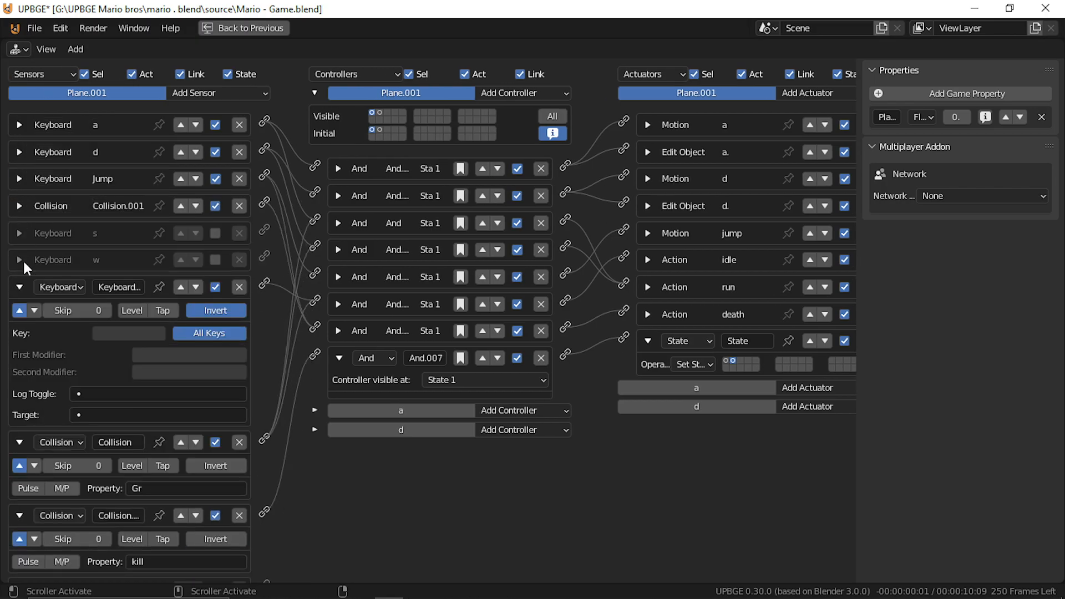
left_click(20, 287)
left_click(20, 314)
left_click(19, 341)
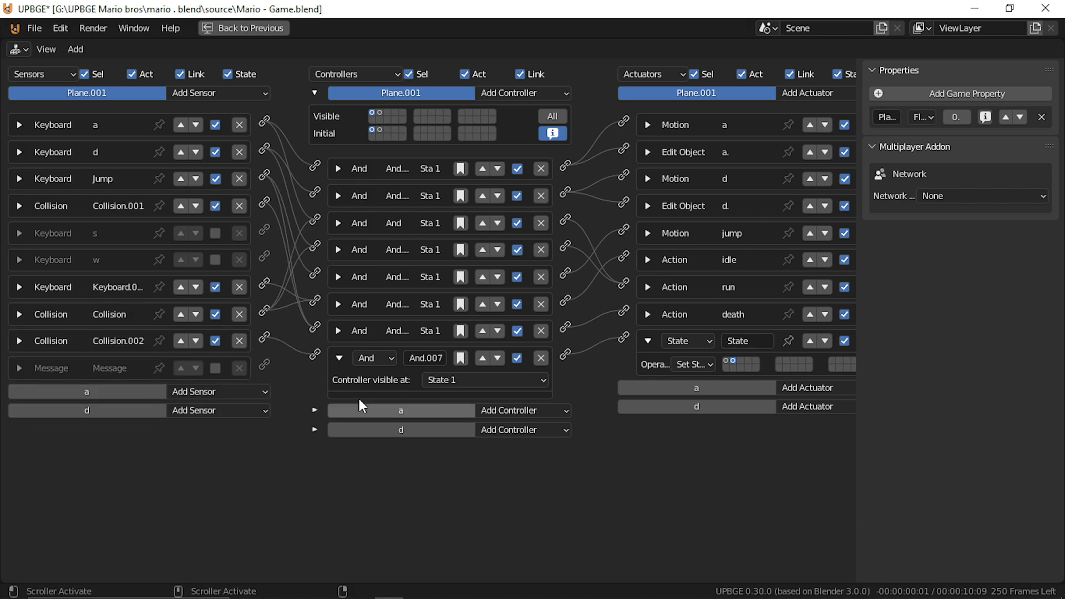
left_click(648, 340)
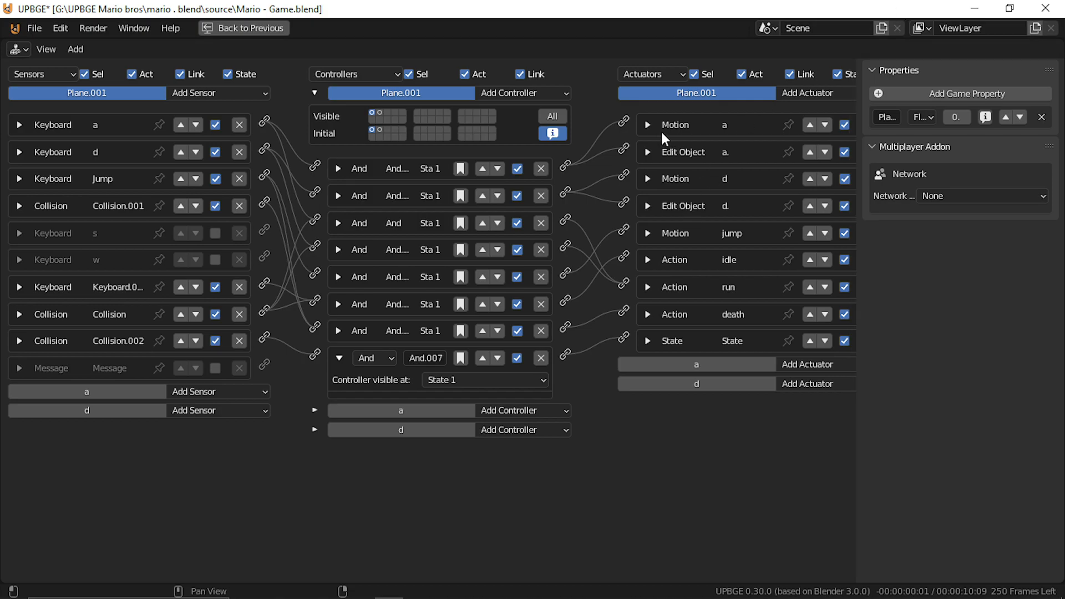
Step: Restore the multi-editor layout and enlarge the 3D viewport to show the whole level
key("ctrl+space")
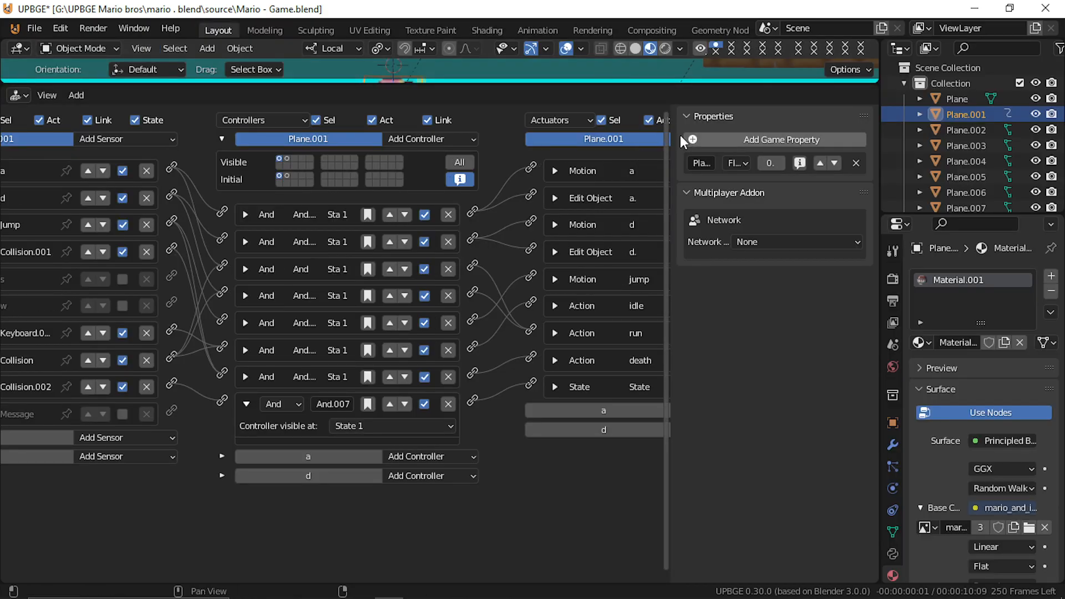
left_click_drag(600, 84, 599, 510)
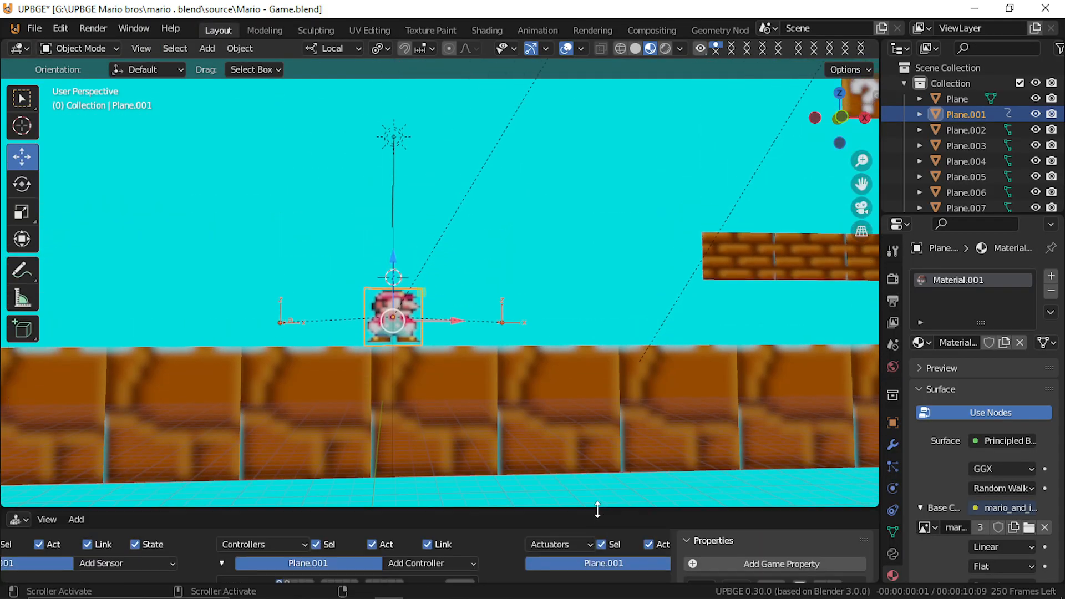
scroll(556, 391, "down", 5)
scroll(549, 380, "up", 2)
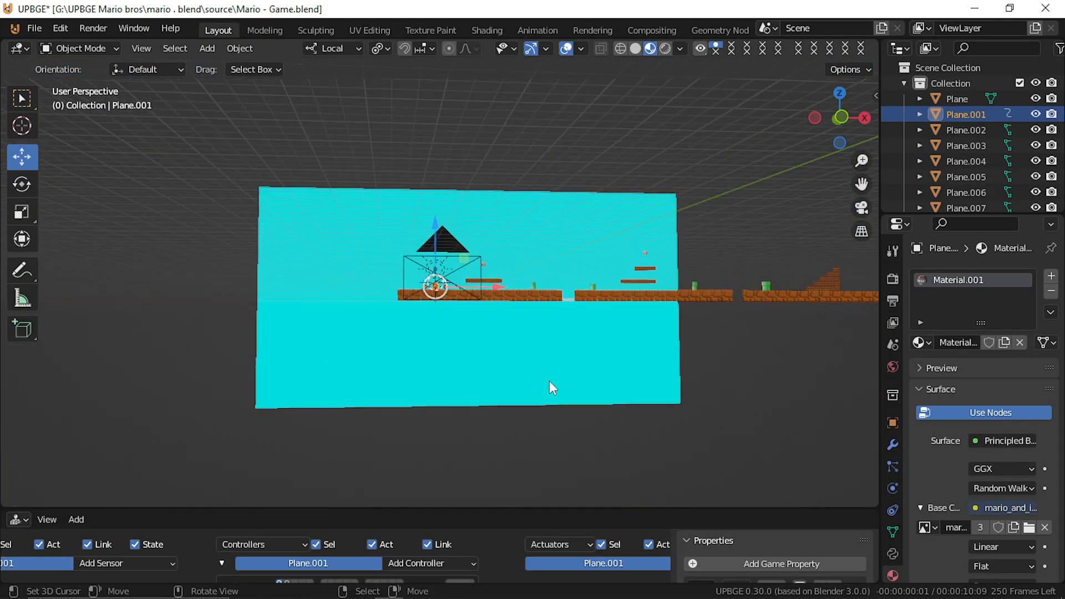
Step: Try to move Mario (Plane.001) freely together with the objects parented to it
left_click(451, 254)
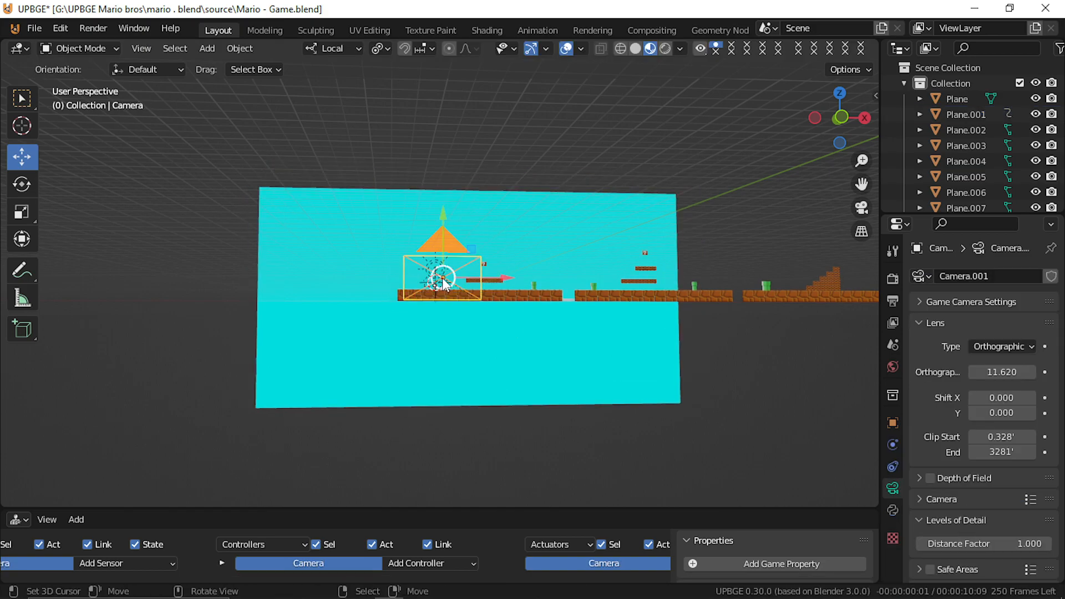
scroll(433, 300, "up", 8)
left_click(404, 329)
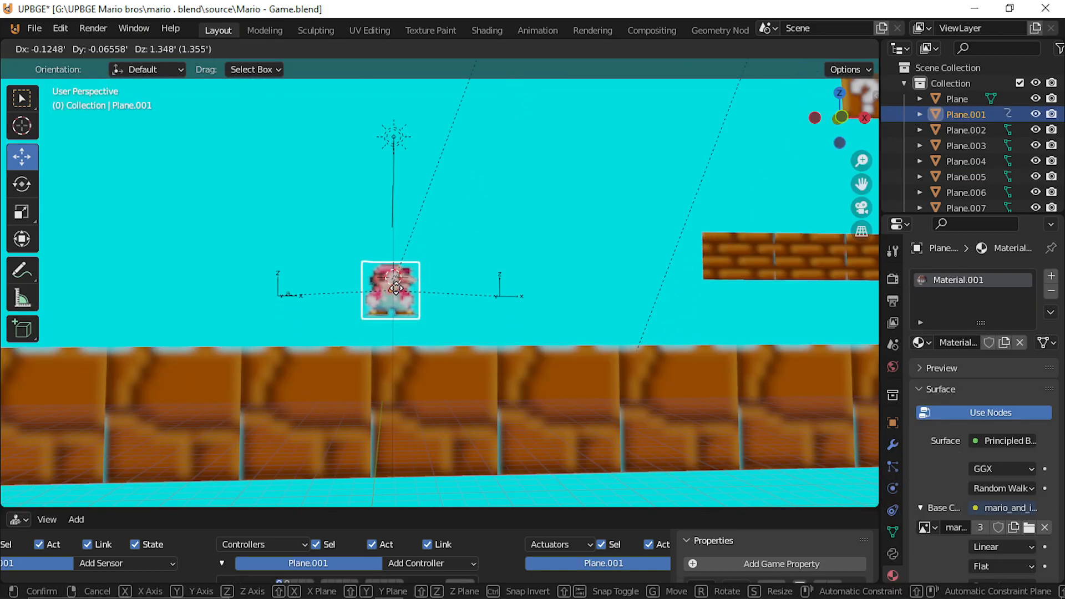
scroll(414, 301, "down", 6)
key("g")
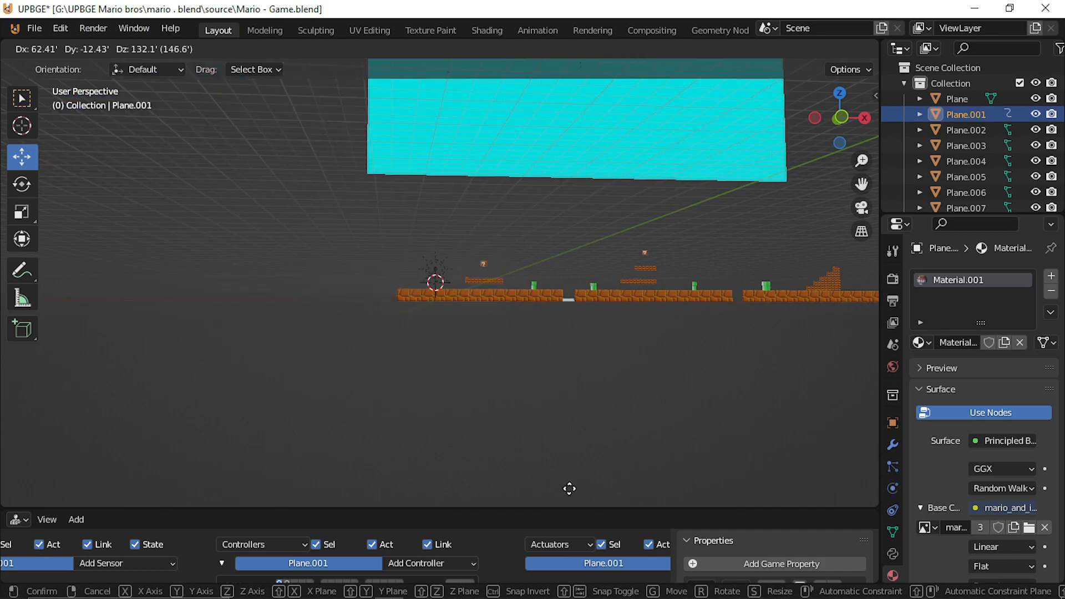
left_click(510, 228)
scroll(510, 228, "up", 5)
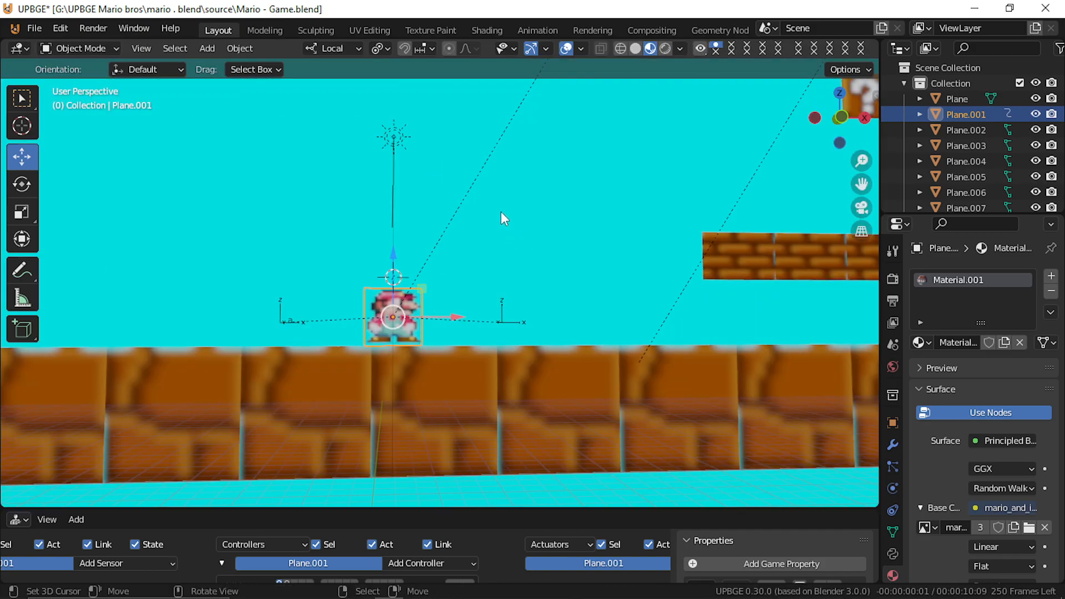
Step: Select the orthographic camera framing Mario at the start of the level
scroll(461, 305, "down", 5)
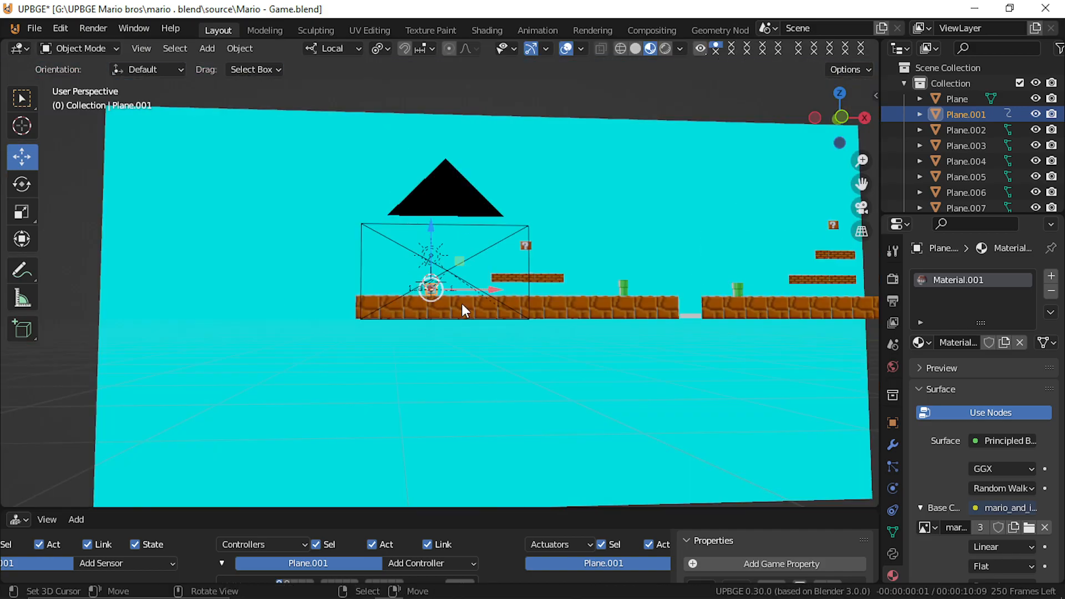
scroll(462, 297, "up", 5)
scroll(461, 289, "down", 5)
left_click(438, 191)
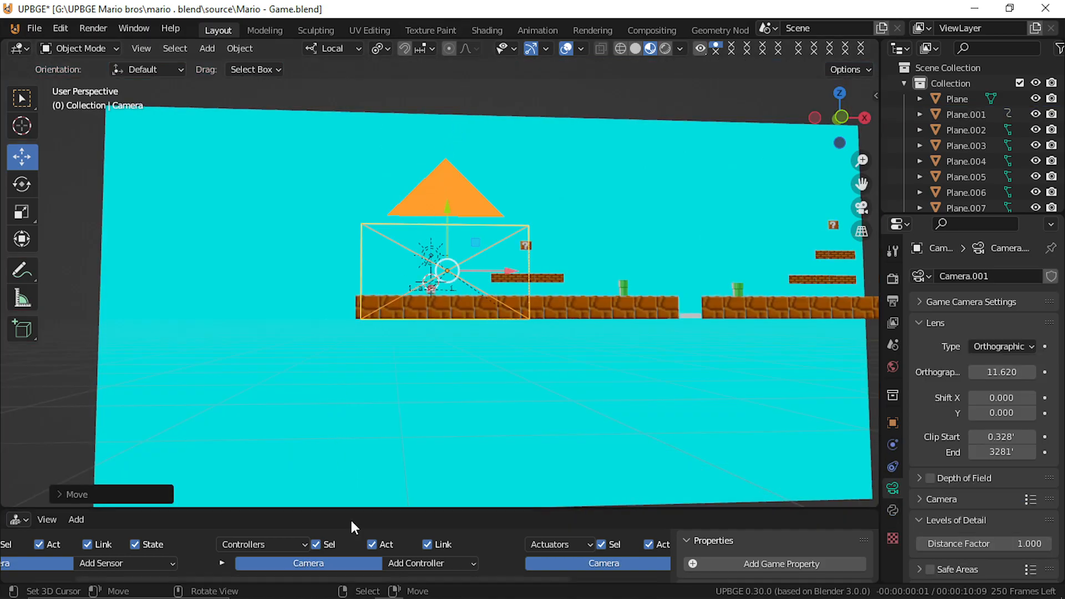
Step: Enlarge the logic editor and examine the camera's Message sensor subject and its Remove Parent actuator
left_click_drag(356, 513, 416, 308)
middle_click_drag(221, 524, 313, 524)
left_click(128, 441)
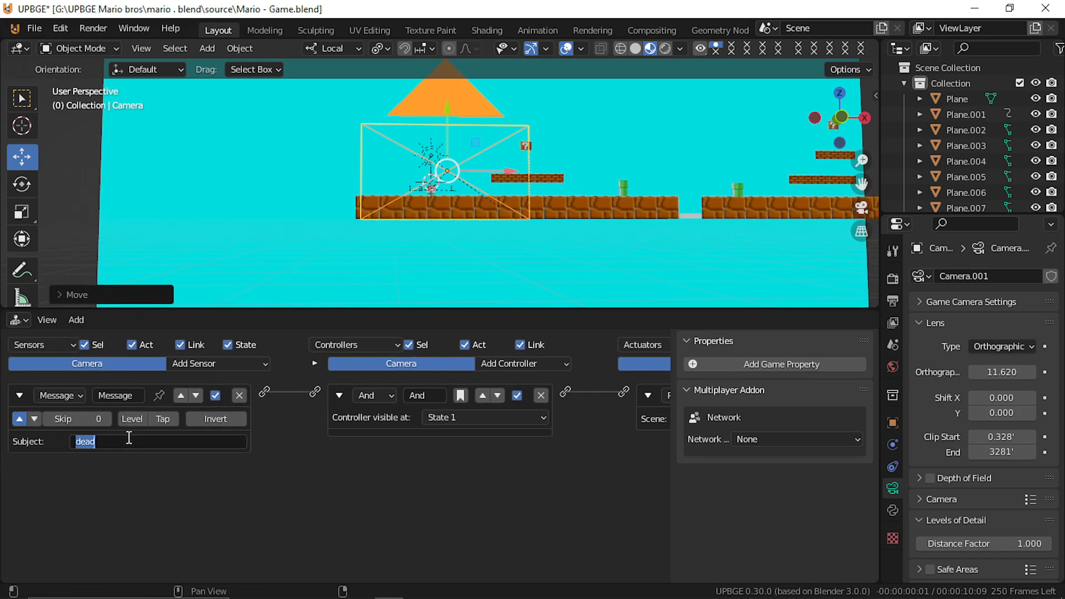
left_click(553, 515)
middle_click_drag(497, 522, 280, 519)
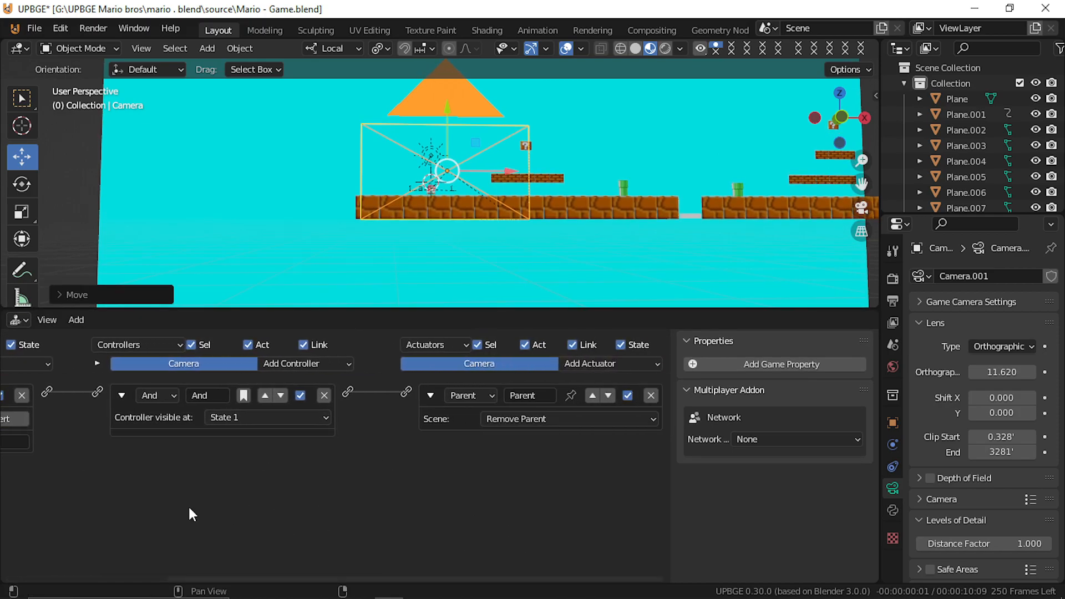
left_click(550, 425)
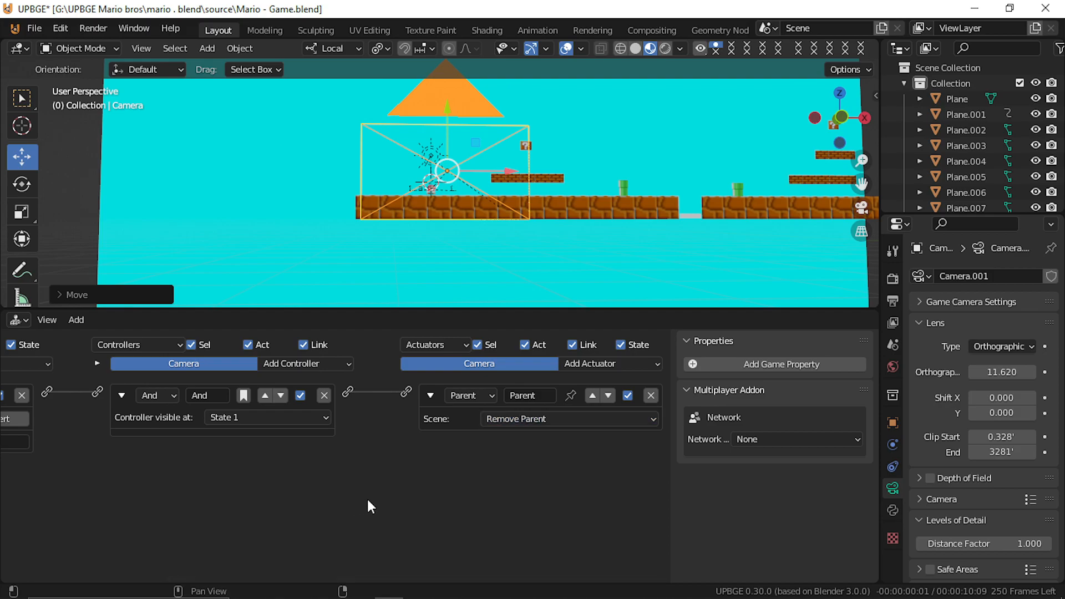
Step: Run the game from the camera view and send Mario into the pit to check how the camera behaves
key("KP_0")
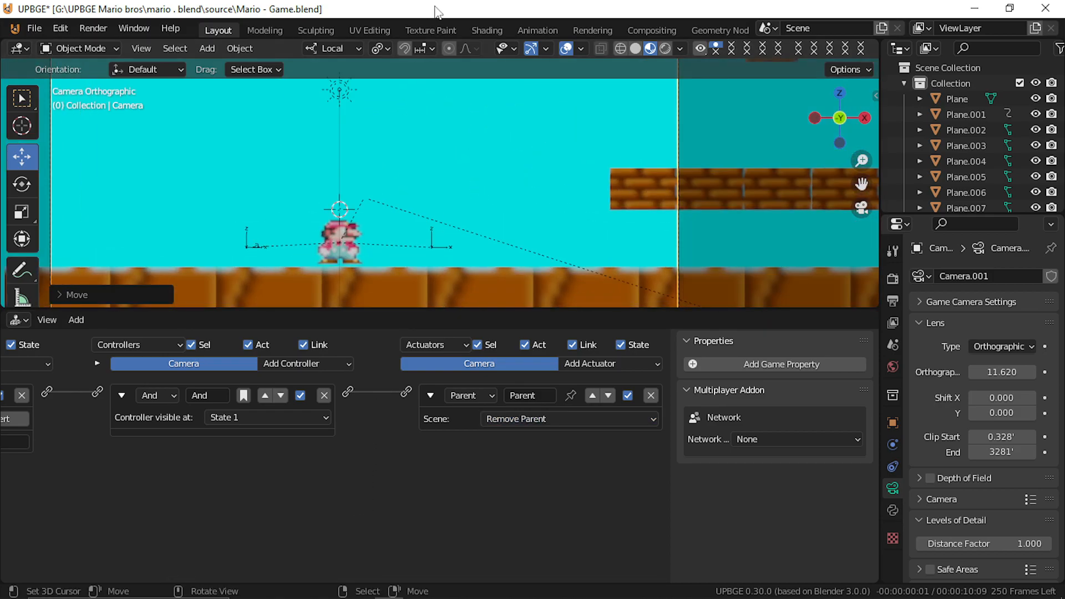
key("p")
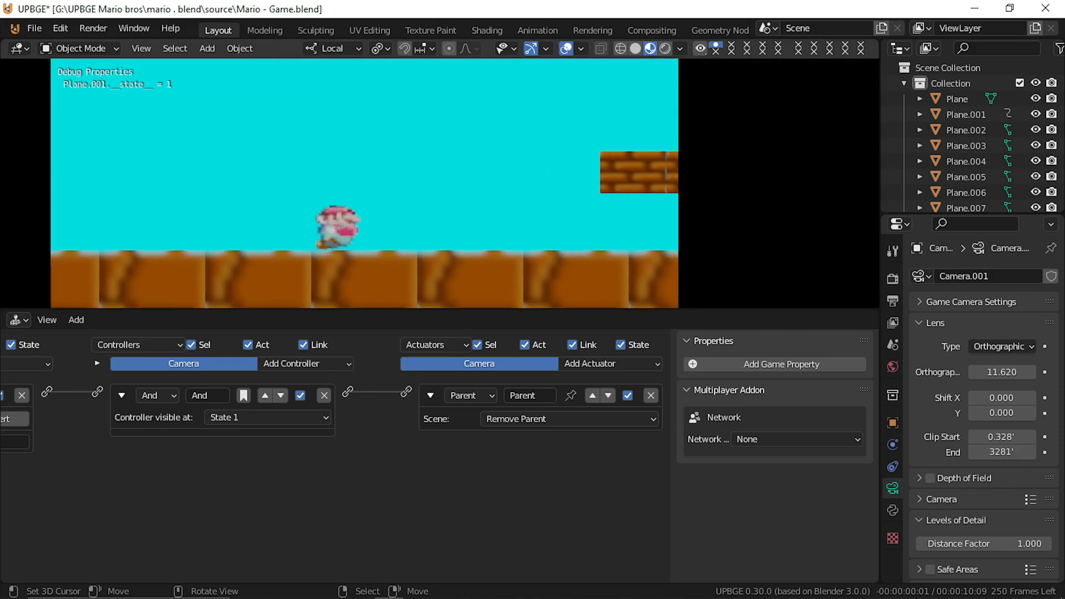
key("Right")
key("Up")
key("Up")
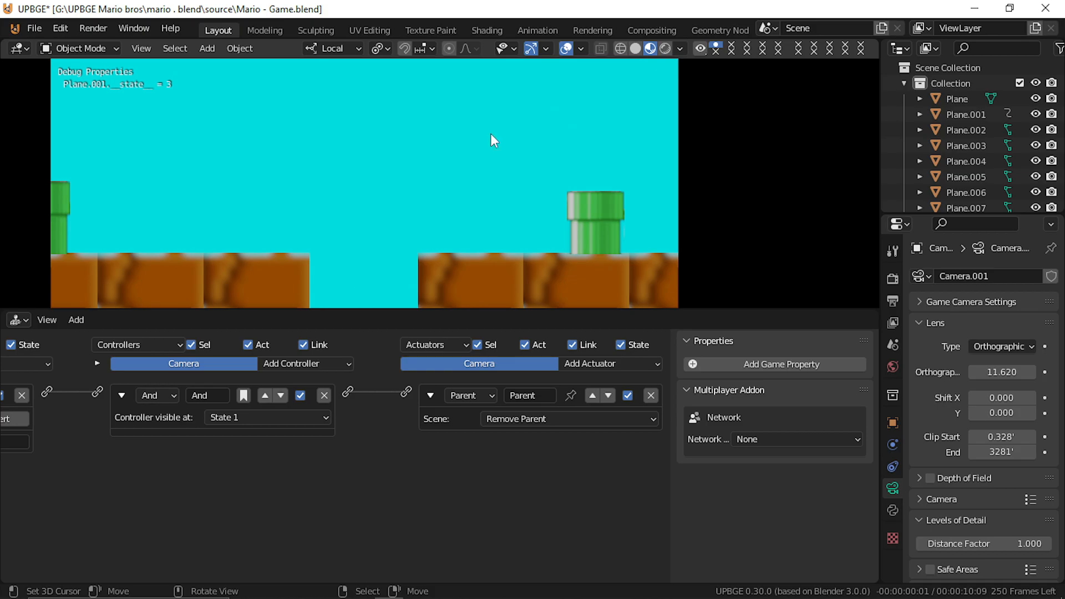
key("Escape")
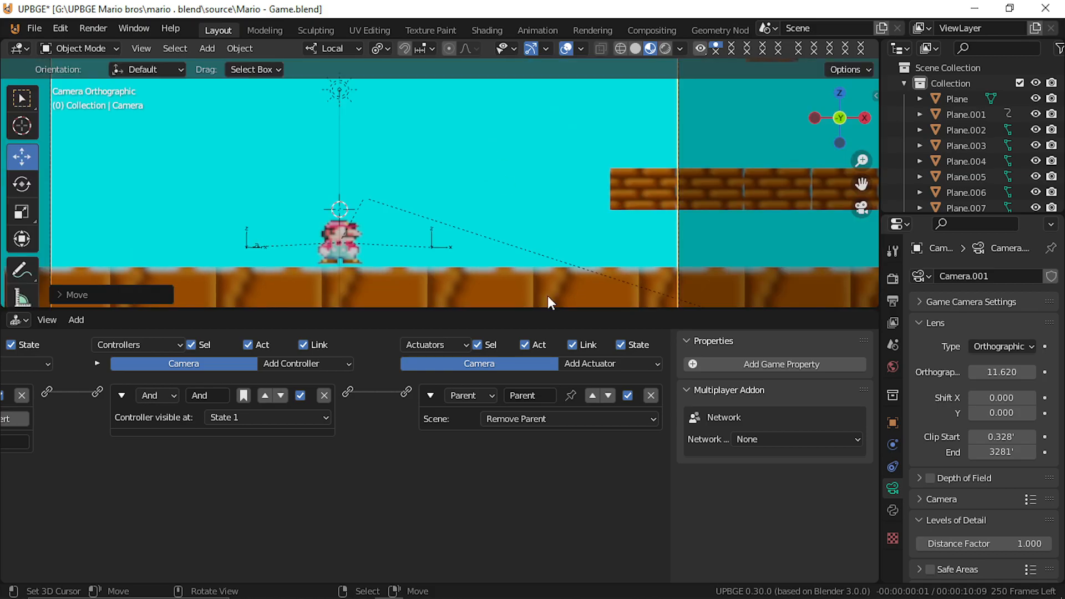
Step: Add a Scene actuator in Restart mode to the camera
left_click(597, 365)
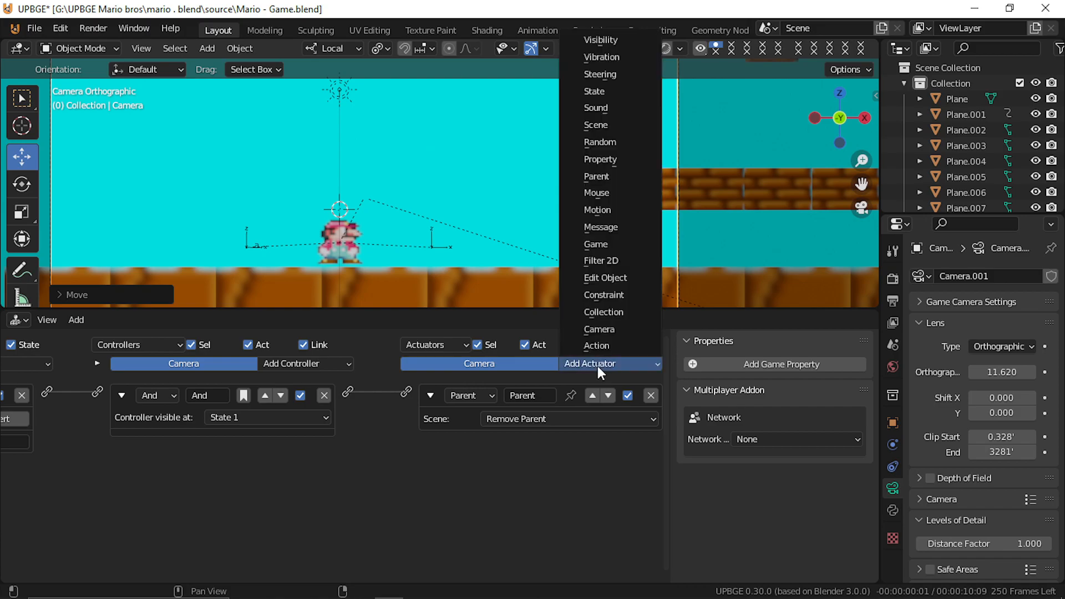
left_click(610, 125)
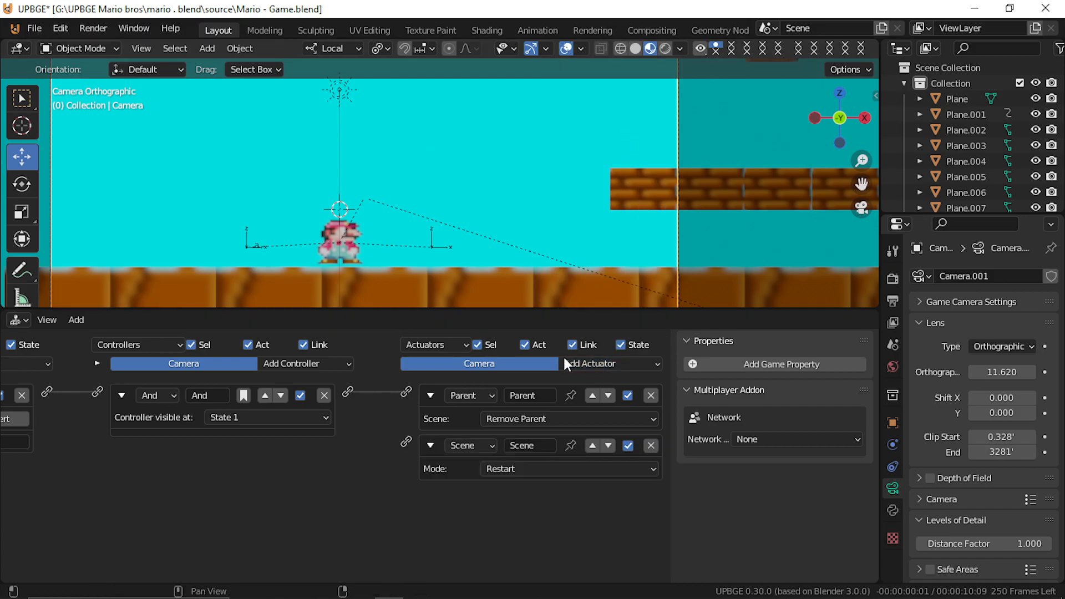
left_click(531, 471)
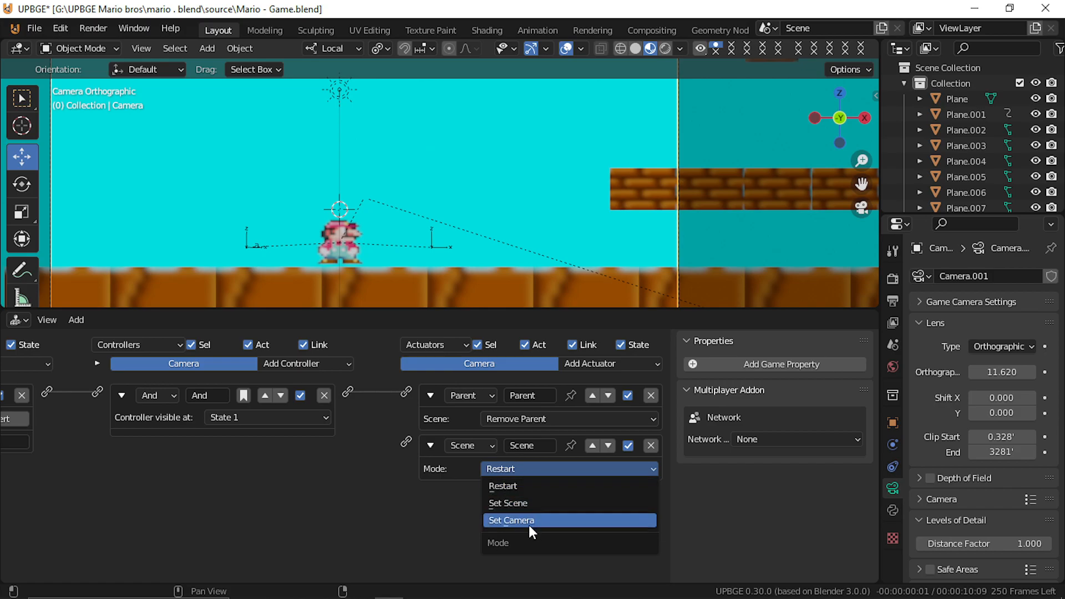
left_click(534, 485)
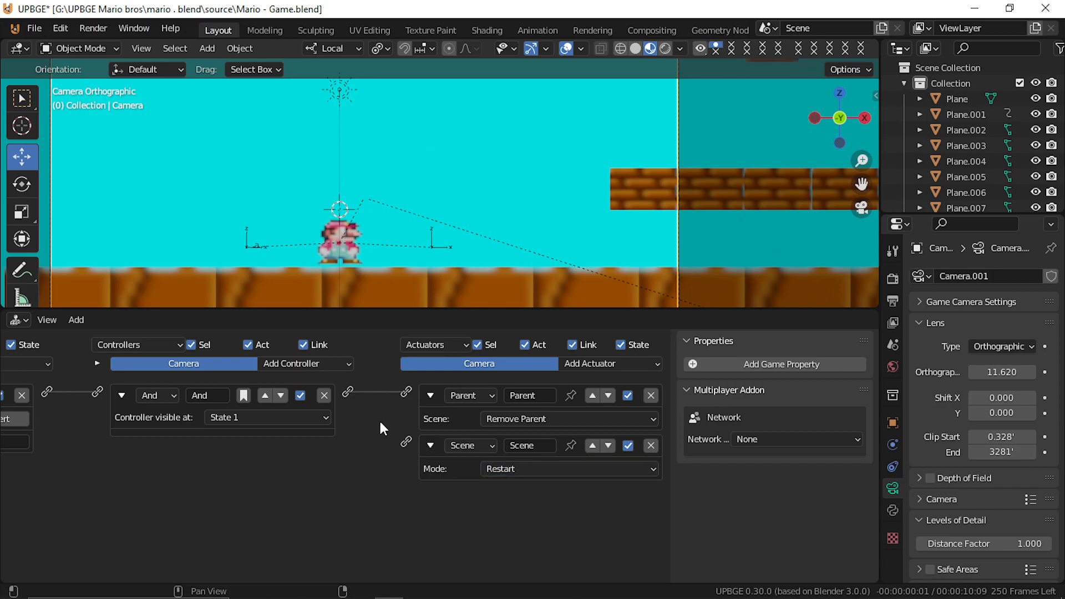
left_click_drag(349, 388, 376, 400)
Step: Add a State actuator that sets state 2 and link it to the camera's And controller
left_click(625, 362)
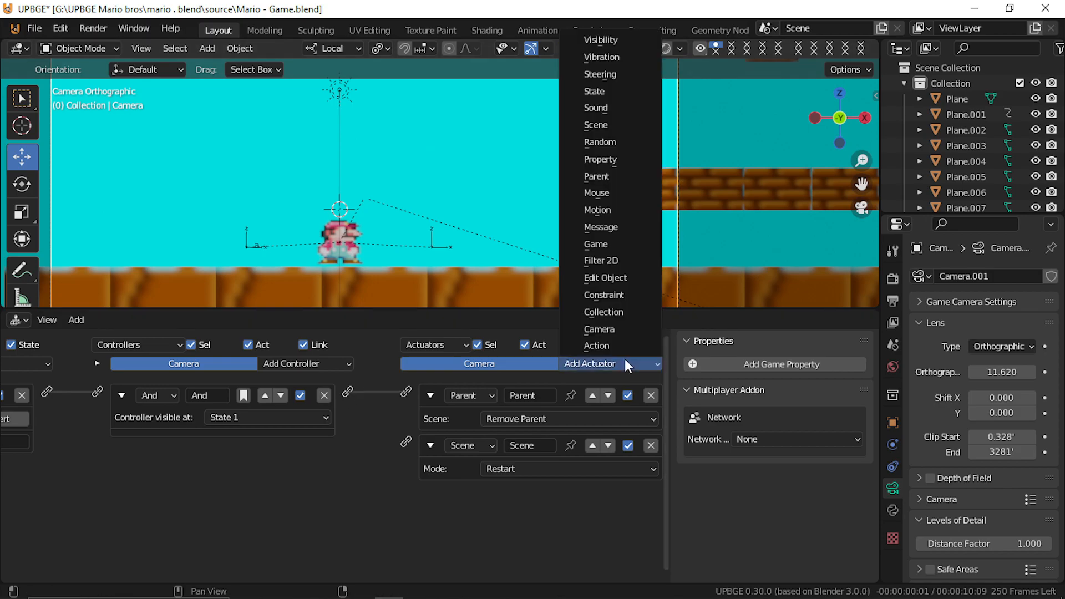
left_click(582, 91)
left_click(516, 517)
left_click_drag(378, 493, 405, 493)
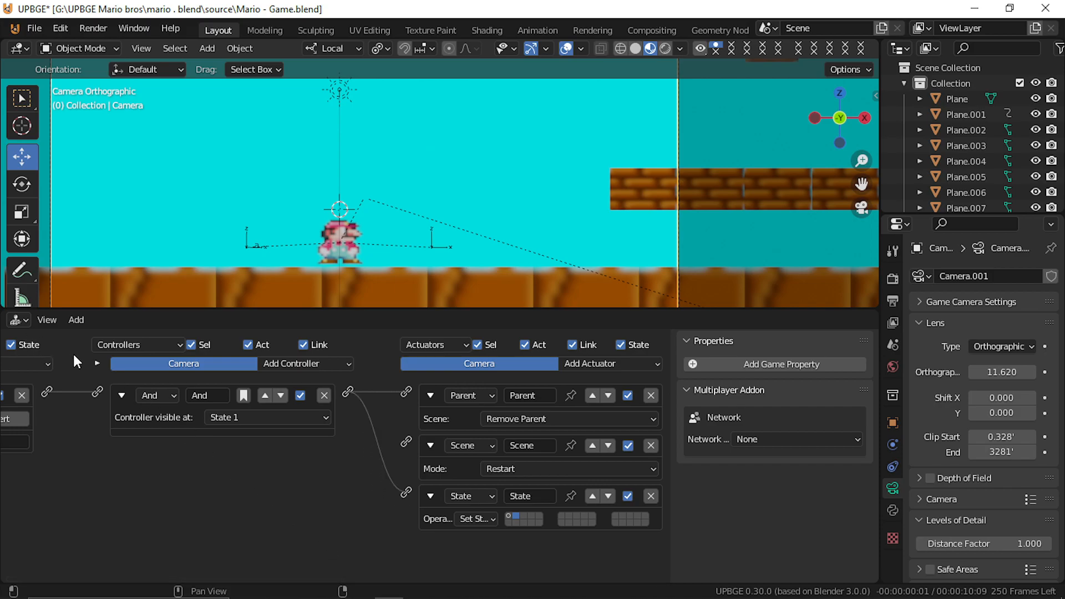
Step: Expand the camera's controller states and show only the state 2 bricks
middle_click_drag(71, 351, 228, 351)
middle_click_drag(164, 368, 219, 368)
left_click(209, 365)
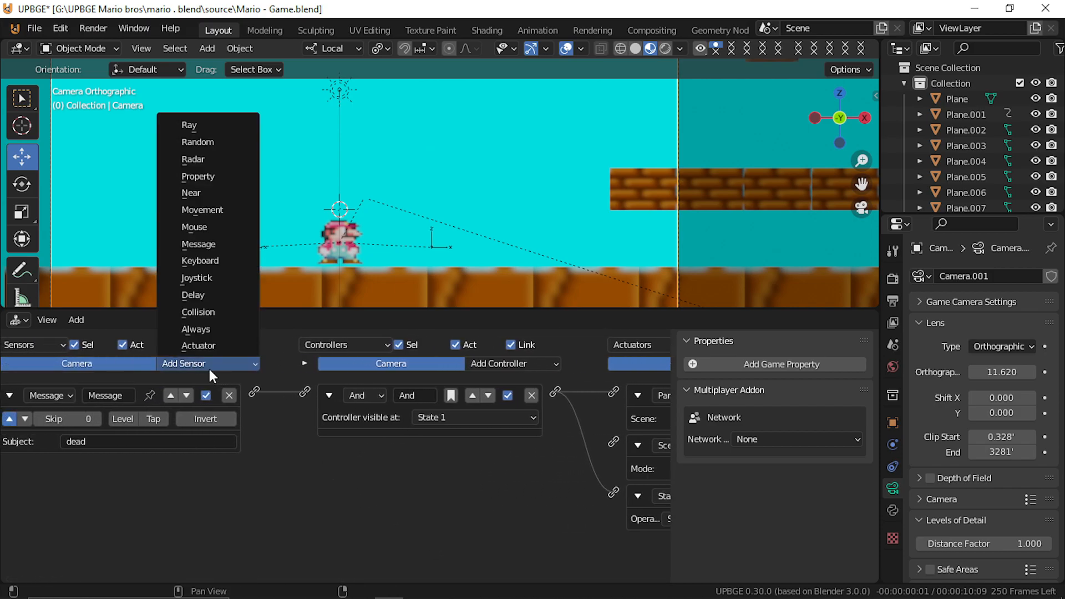
left_click(305, 364)
left_click(371, 383)
left_click(240, 365)
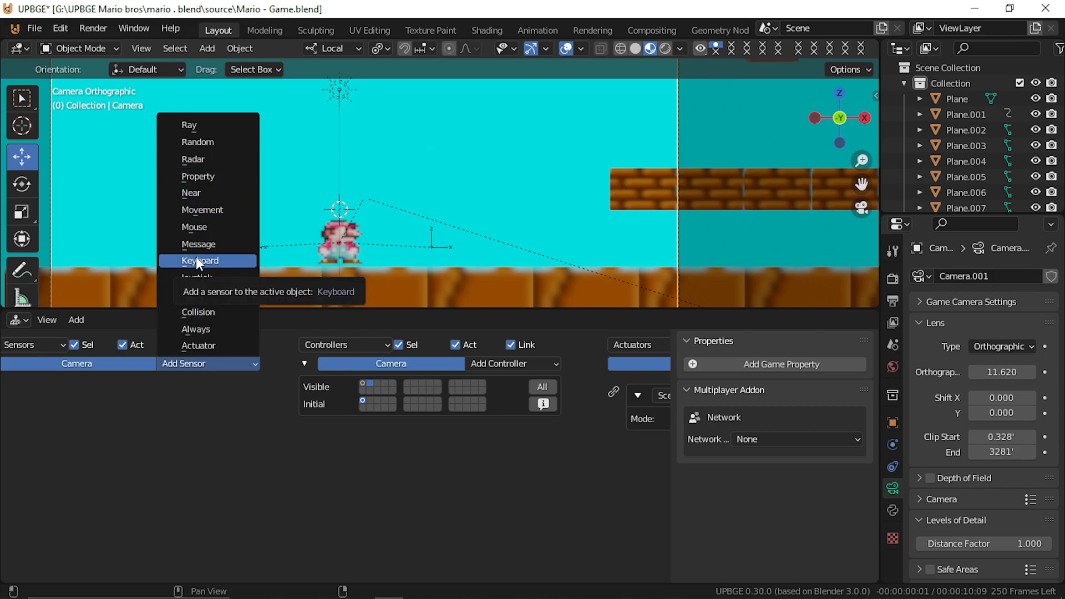
left_click(209, 174)
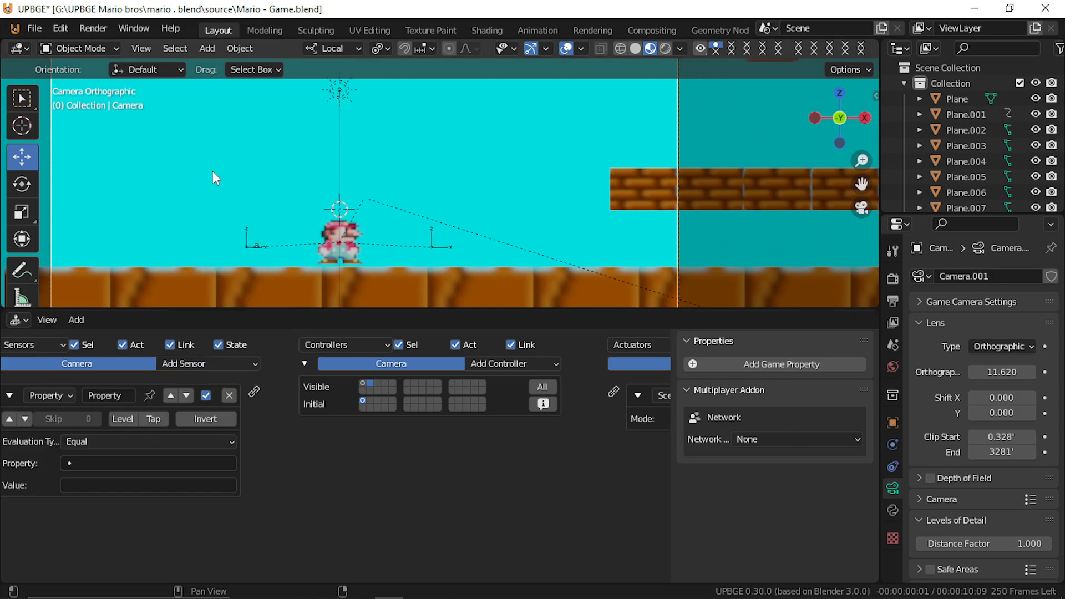
middle_click_drag(118, 520, 127, 526)
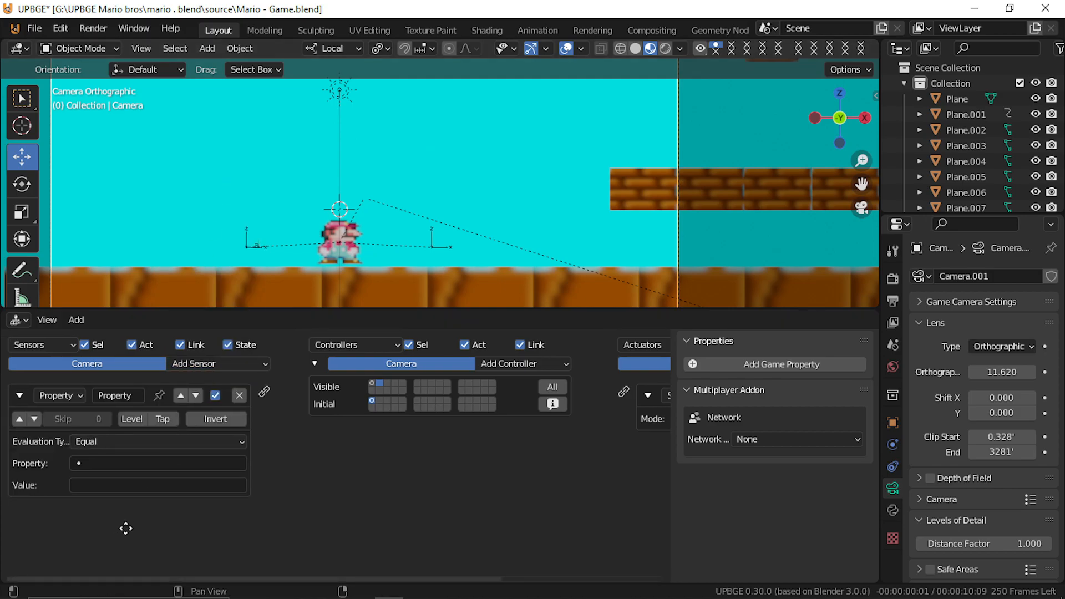
left_click(239, 395)
Step: Add a Delay sensor to the camera with delay 30, duration 30, Repeat enabled and true level triggering on
left_click(221, 361)
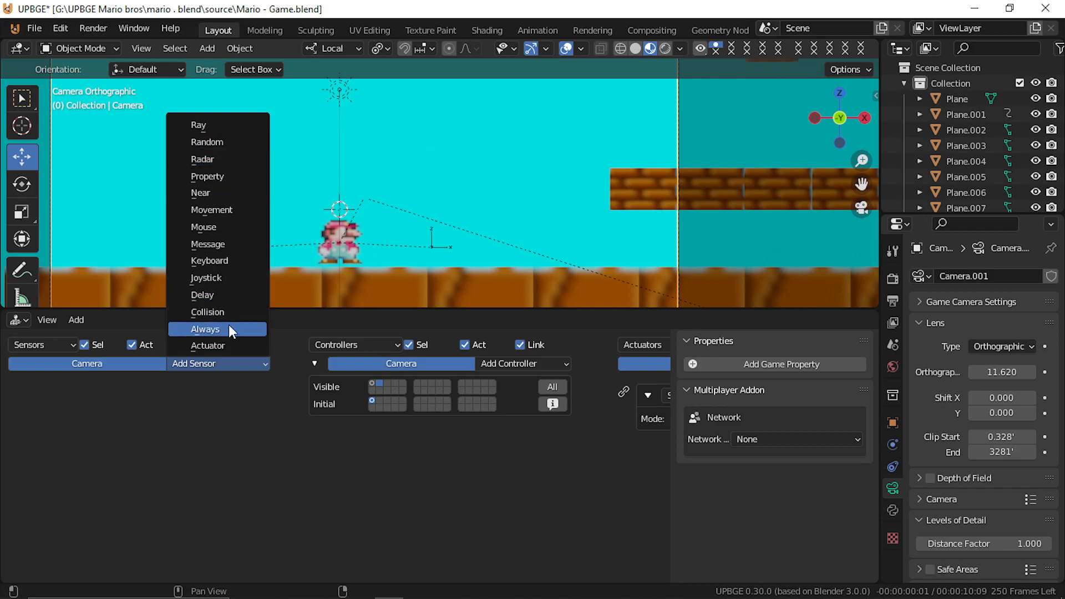
left_click(231, 296)
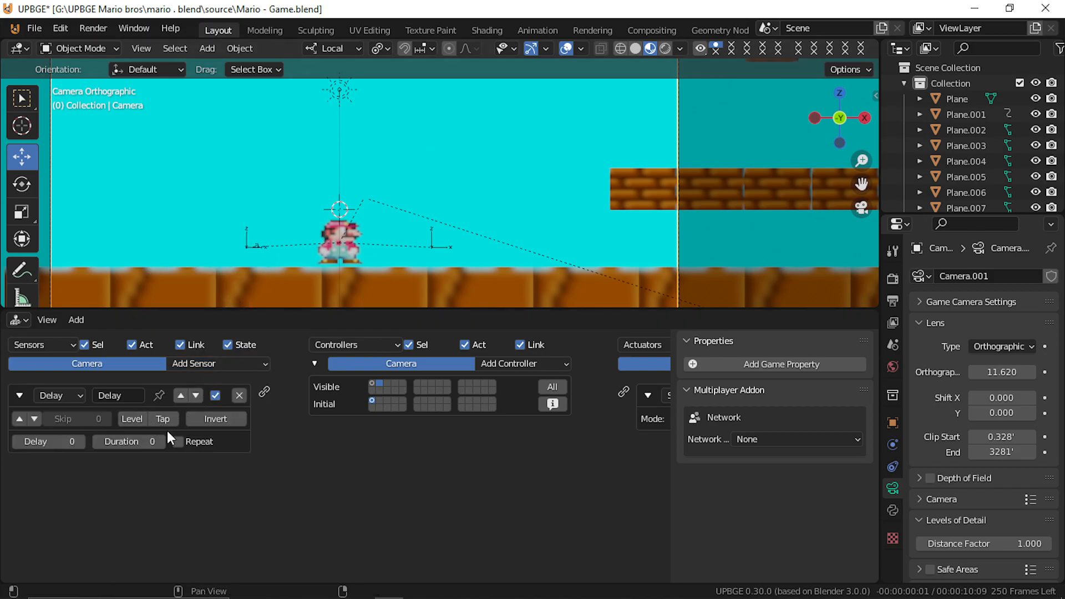
left_click(130, 442)
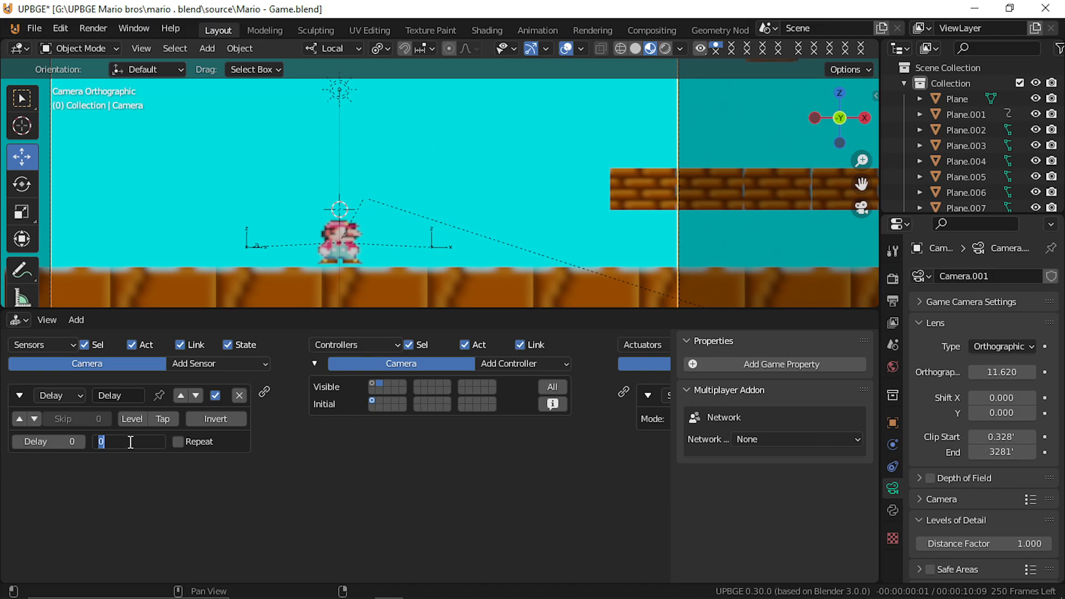
key("Return")
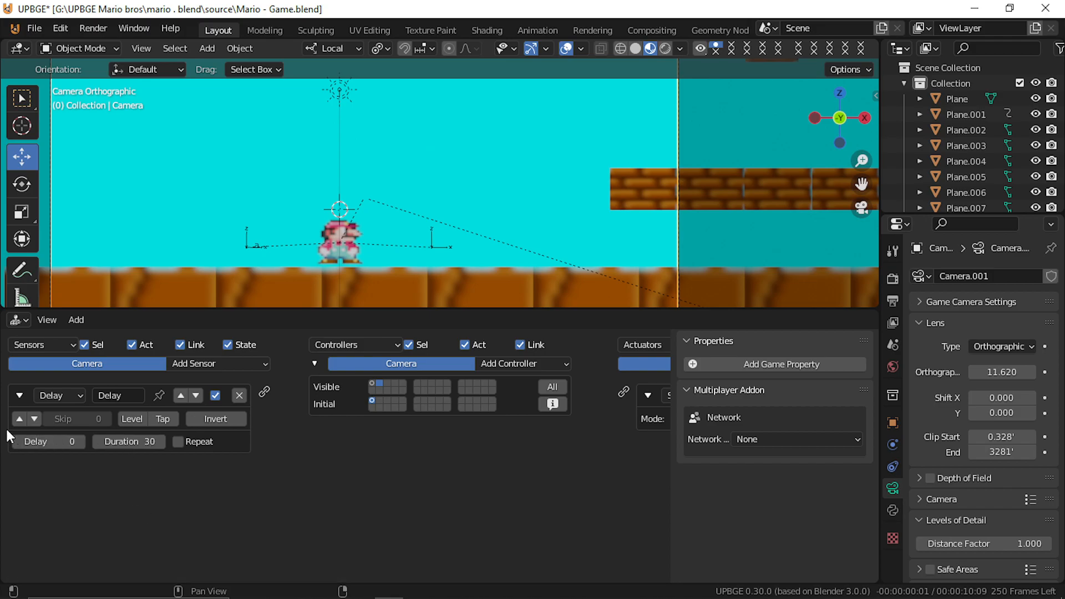
left_click(40, 443)
type("30")
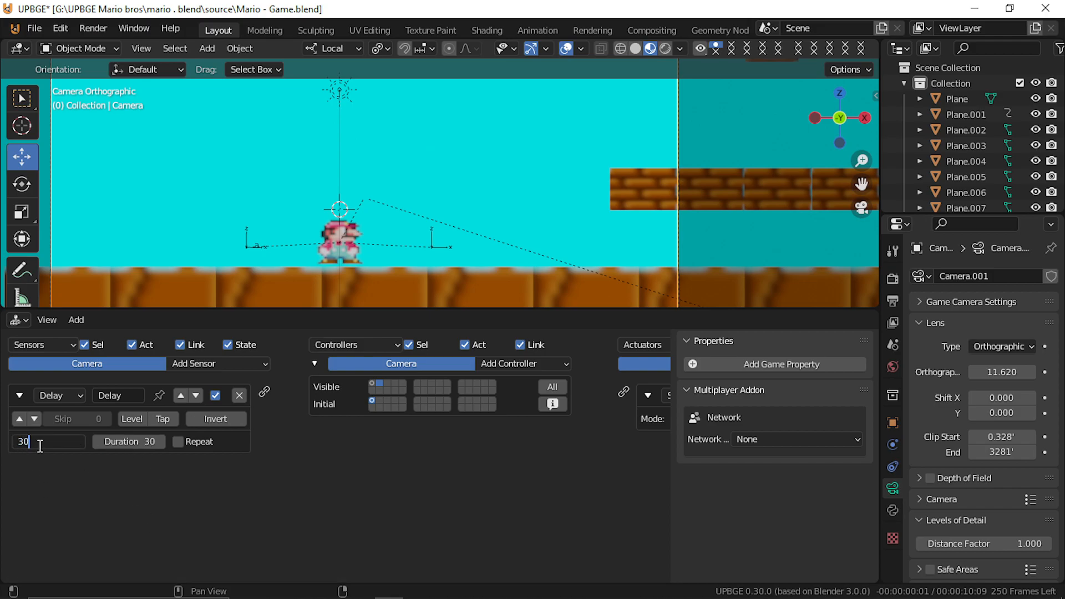
key("Return")
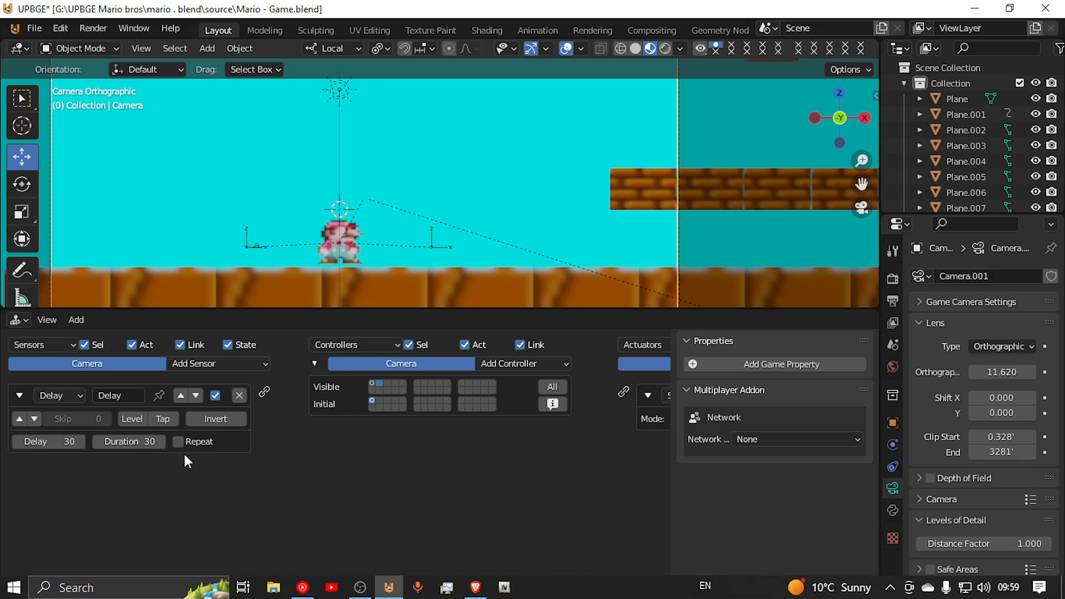
left_click(178, 442)
left_click(20, 419)
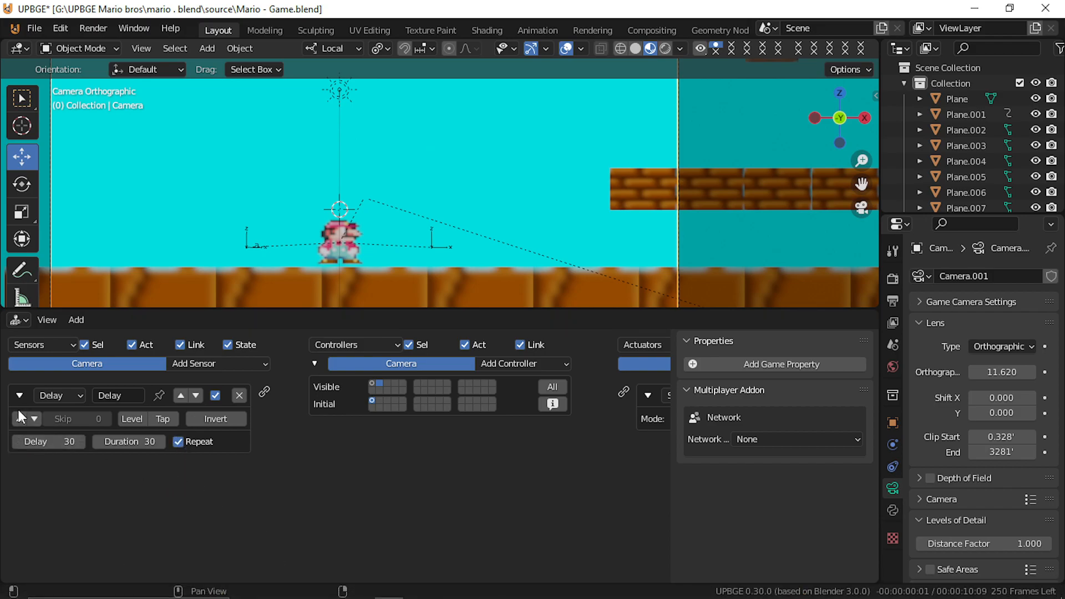
Step: Link the Delay sensor to the Scene Restart actuator through an And controller in state 2
middle_click_drag(438, 410, 55, 410)
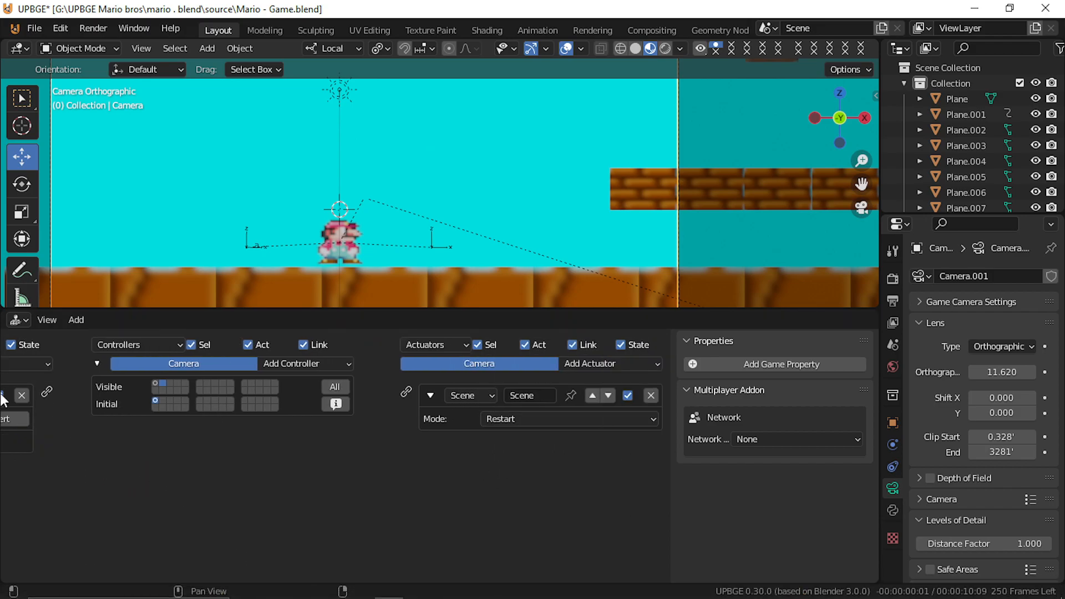
middle_click_drag(119, 375, 131, 375)
left_click_drag(58, 391, 422, 388)
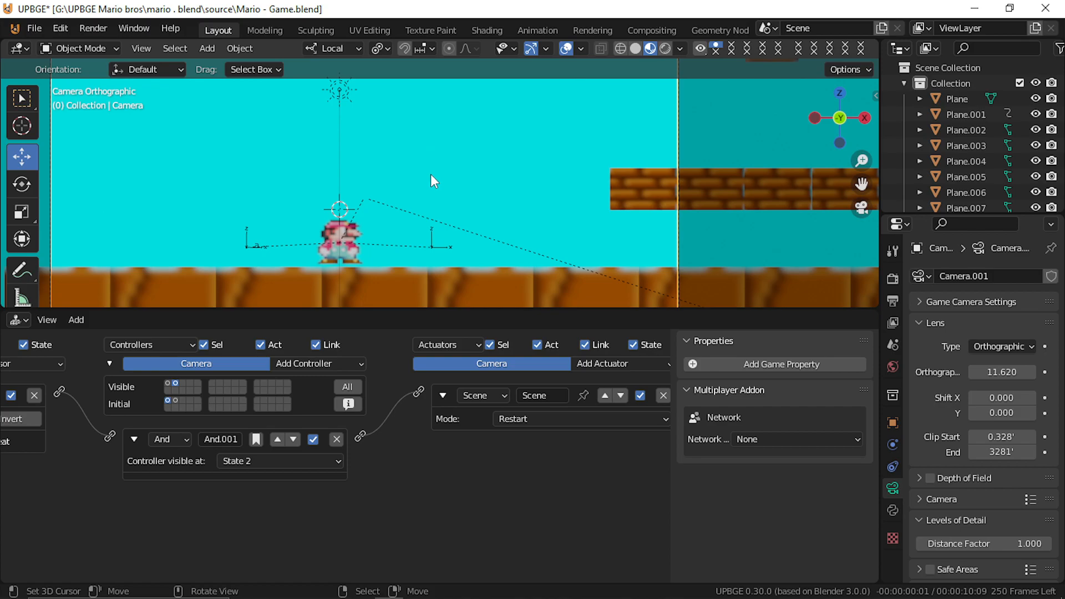
Step: Run the game and drop Mario into the pit to test the scene restart
key("p")
key("Right")
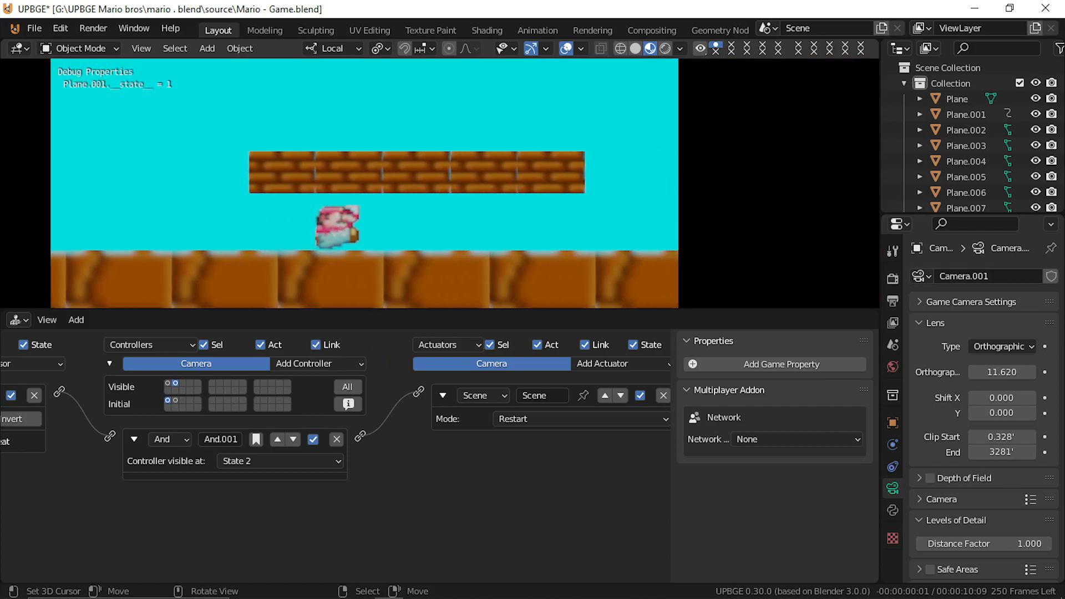
key("Up")
key("Up")
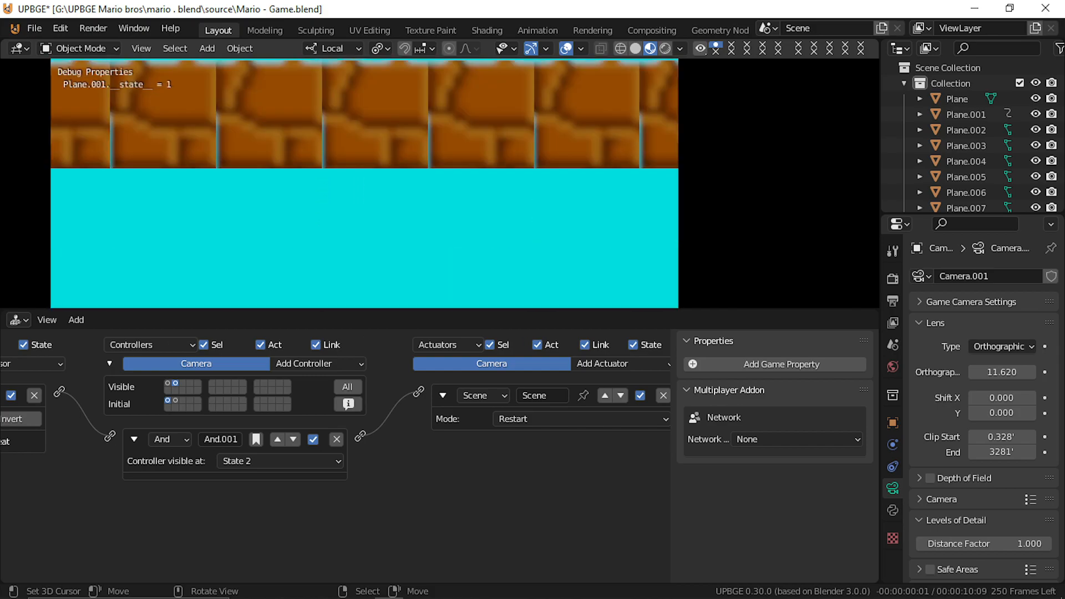
key("Escape")
Step: Set both the delay and the duration of the camera's Delay sensor to 70
scroll(361, 464, "left", 5, "ctrl")
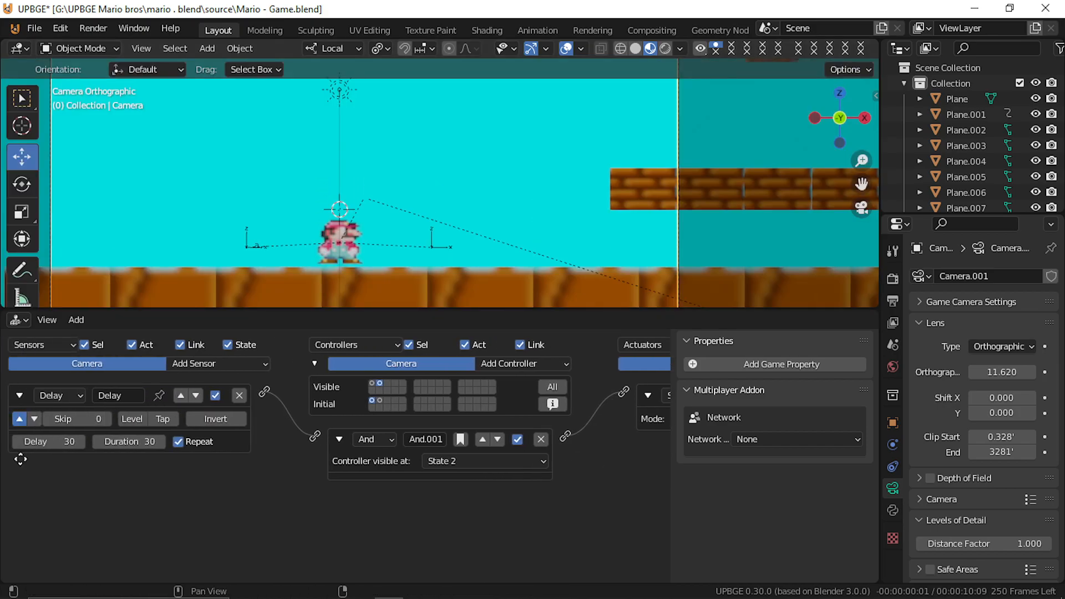
left_click(65, 440)
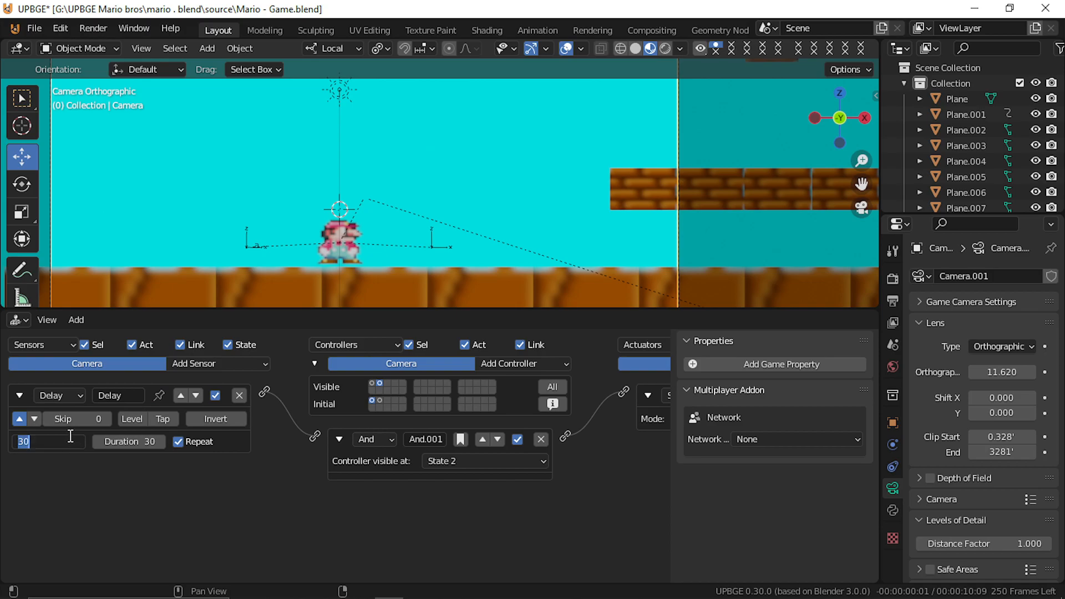
type("70")
key("Tab")
type("70")
key("Return")
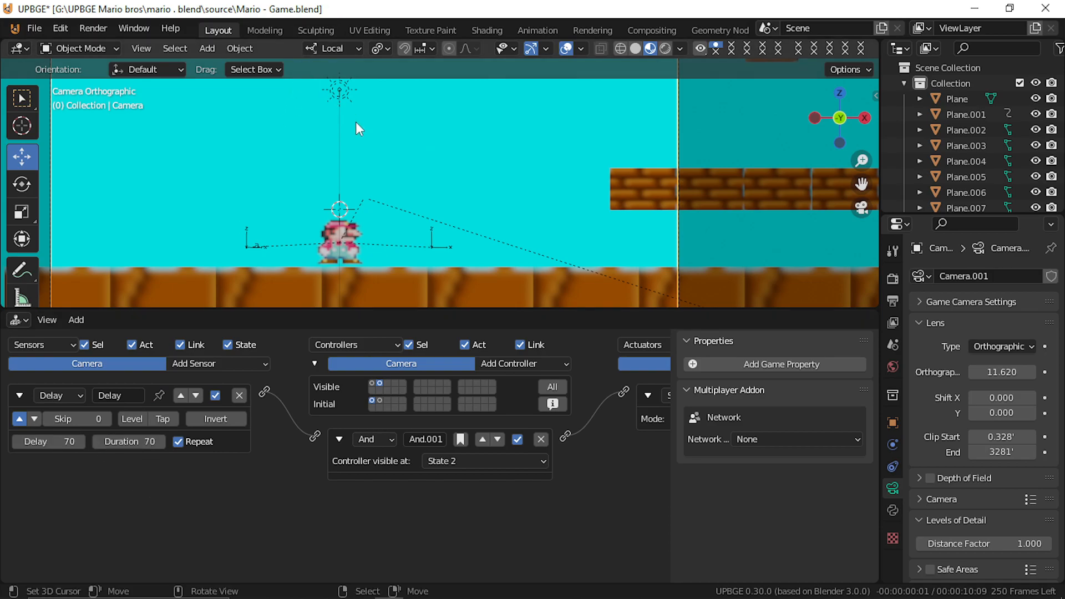
Step: Run the game again and let Mario fall into the pit to test the longer restart delay
key("p")
key("Right")
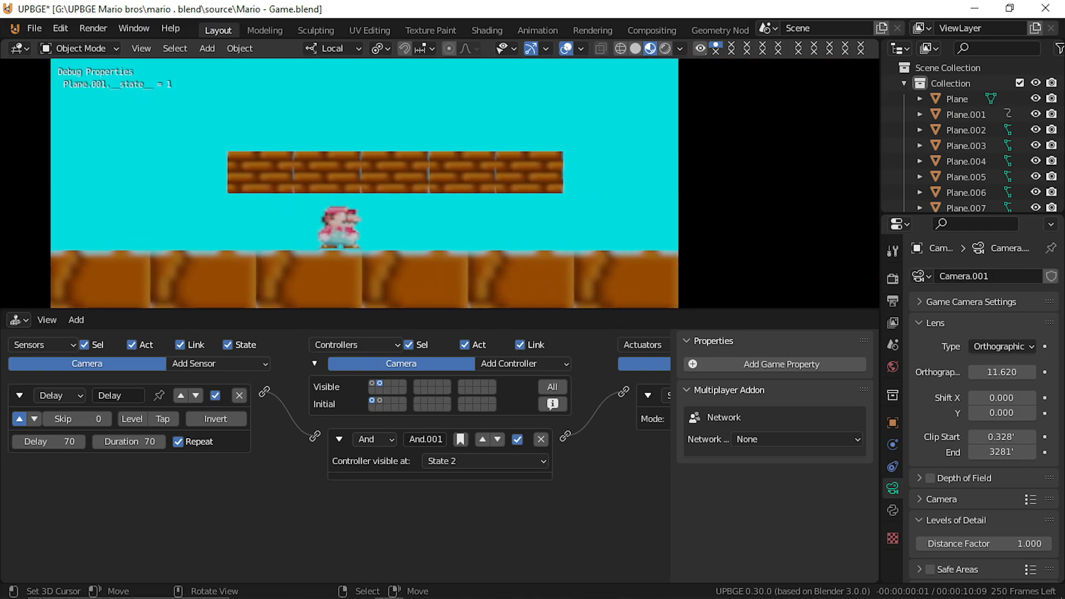
key("space")
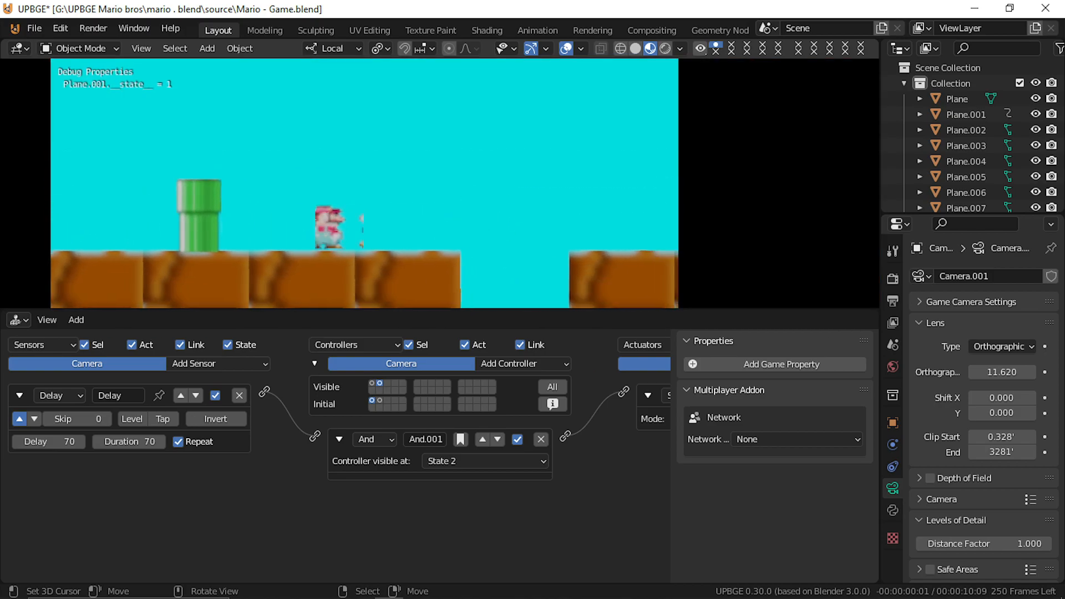
key("space")
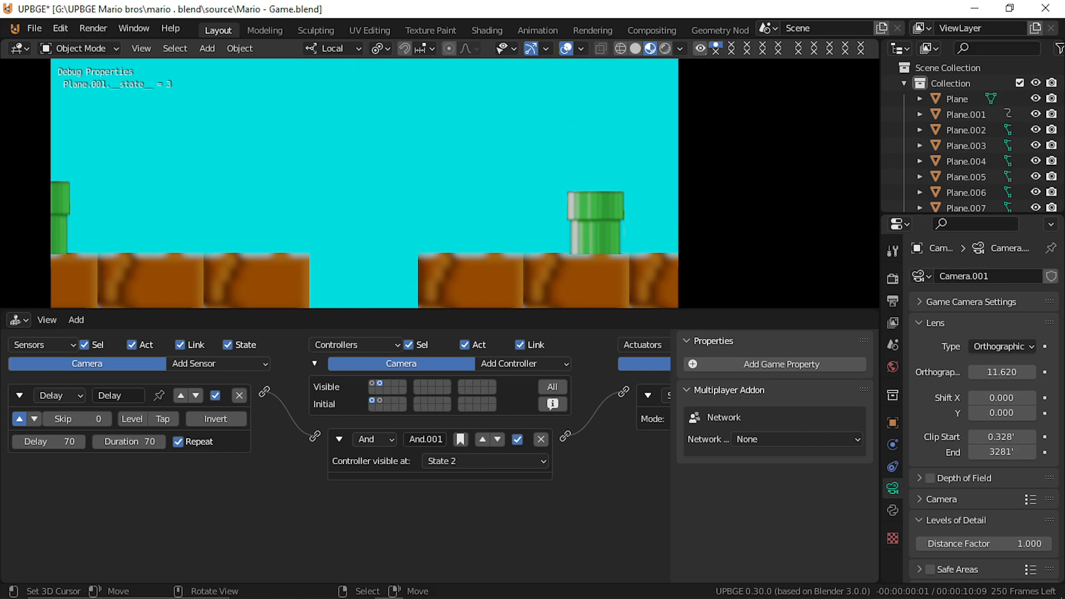
key("Escape")
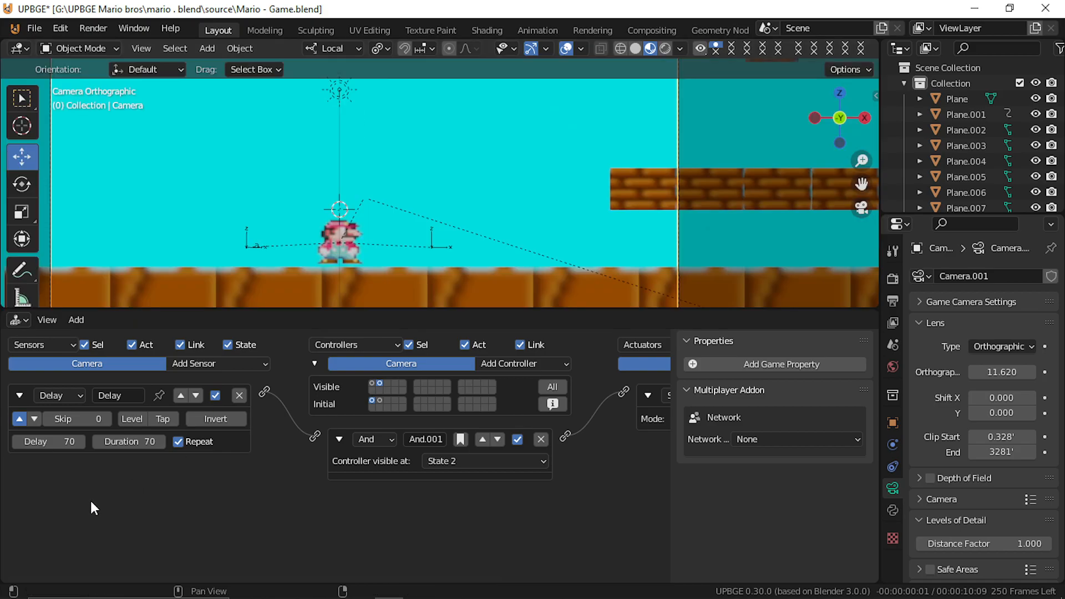
Step: Set both the delay and the duration of the camera's Delay sensor to 100
left_click(61, 440)
type("100")
key("Return")
left_click(141, 441)
type("1")
key("Return")
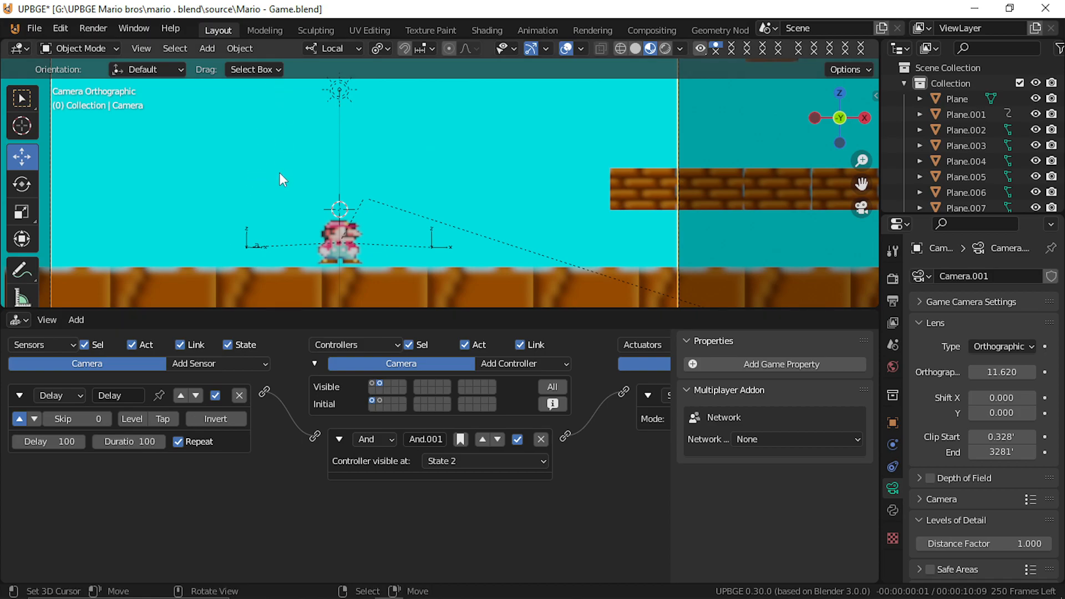
Step: Run the game and drop Mario into the pit to test the restart timing
key("p")
key("Right")
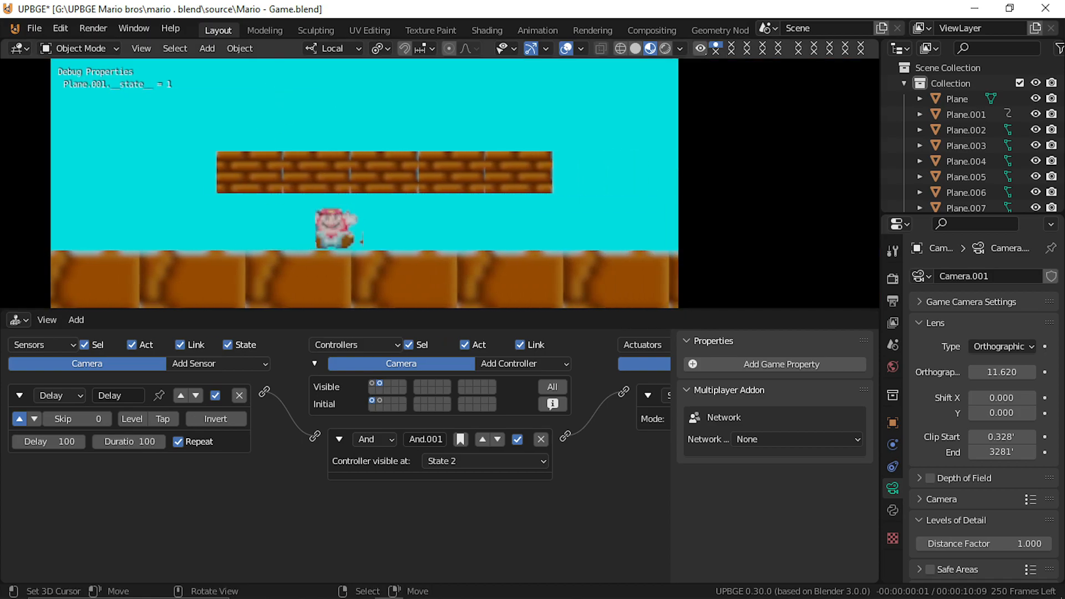
key("Up")
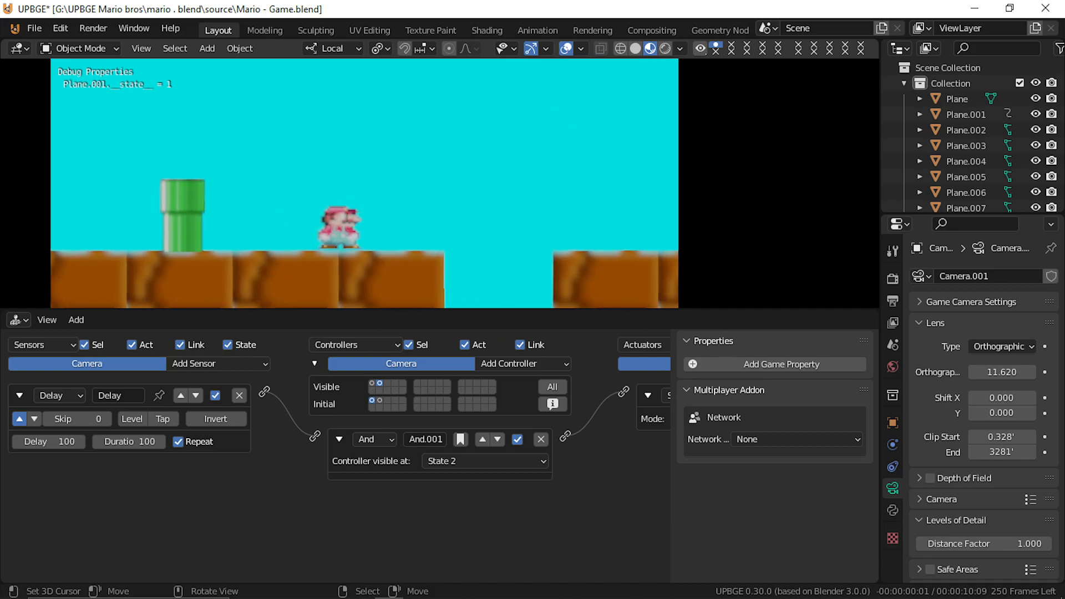
key("Up")
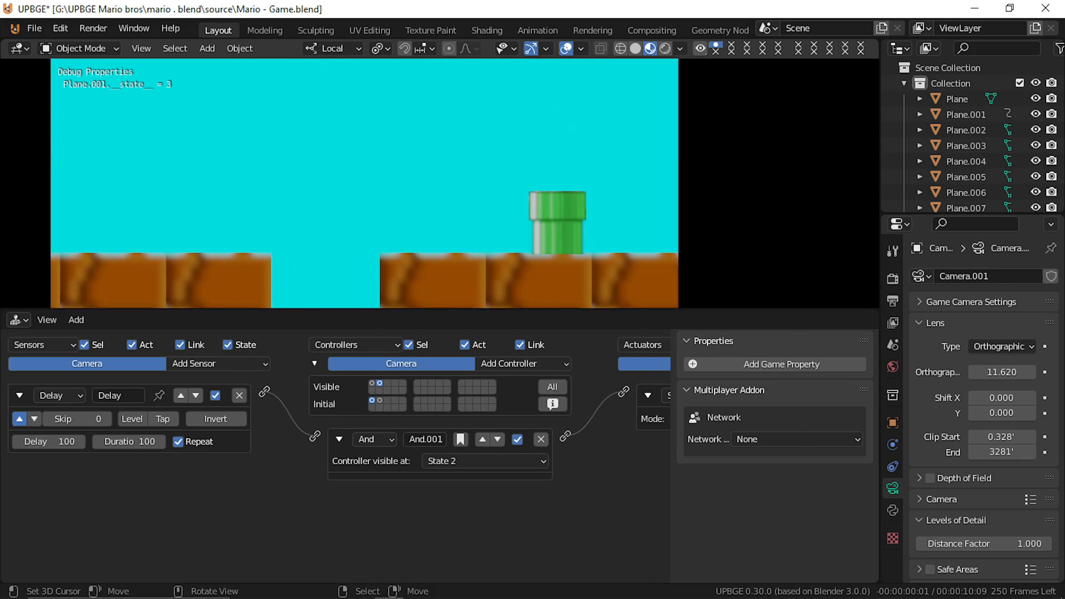
key("Escape")
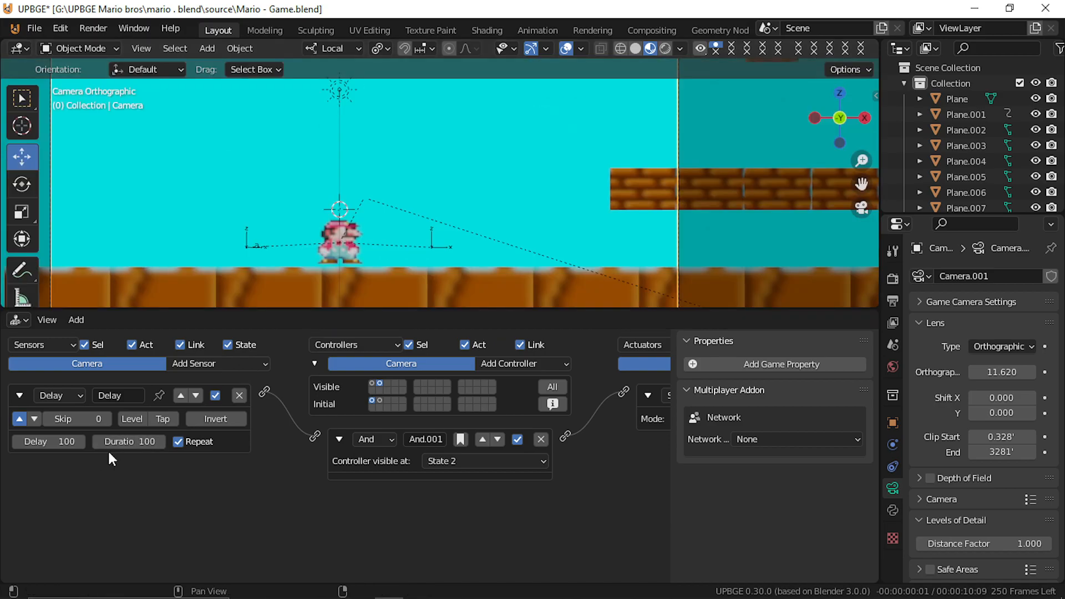
Step: Set the Delay sensor's delay and duration to 200 and run the game to check the scene restart
left_click(60, 443)
type("200")
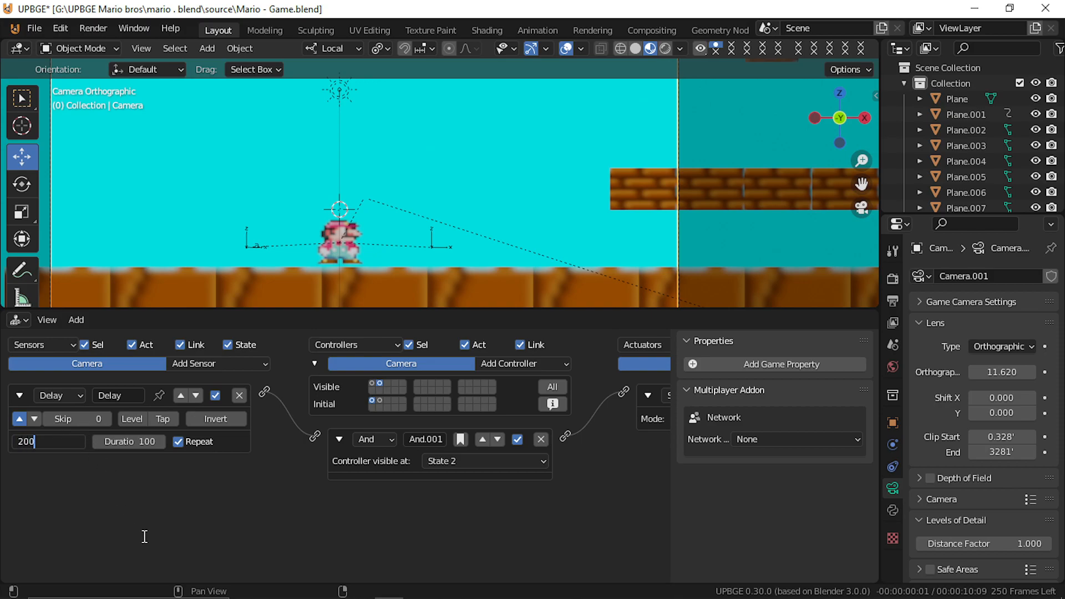
key("Return")
left_click(126, 439)
type("200")
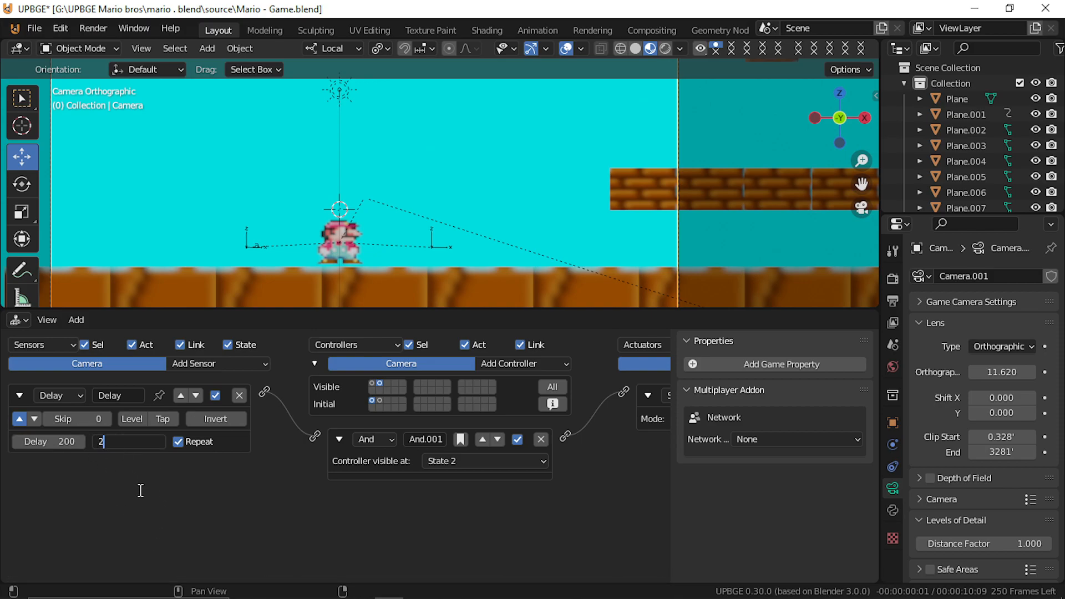
key("Return")
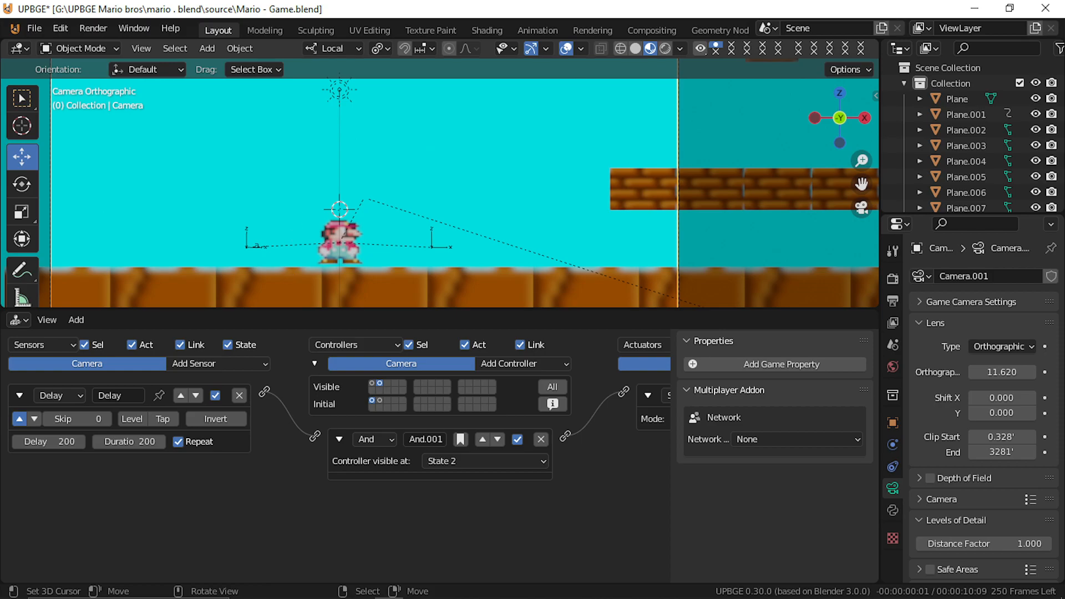
key("p")
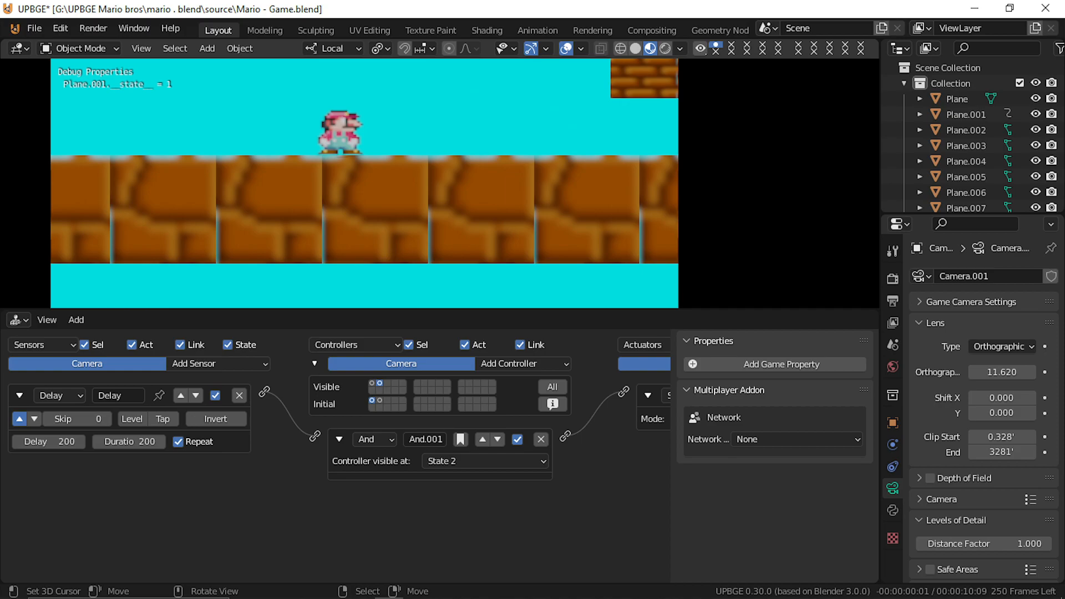
key("Escape")
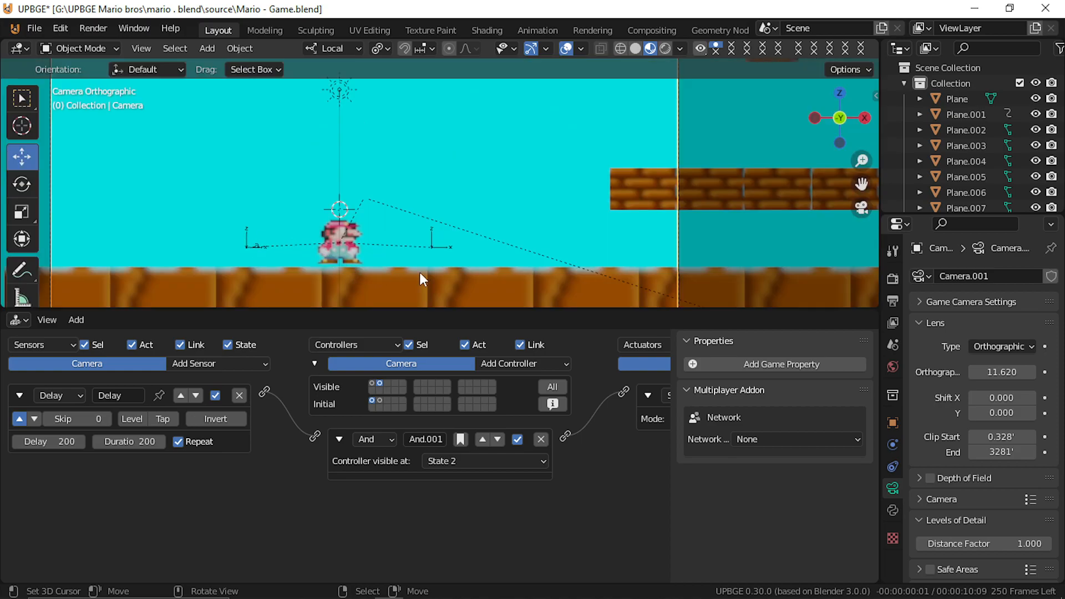
Step: Show state 1 of the camera's logic and add another sensor below the Message sensor
scroll(468, 267, "down", 4)
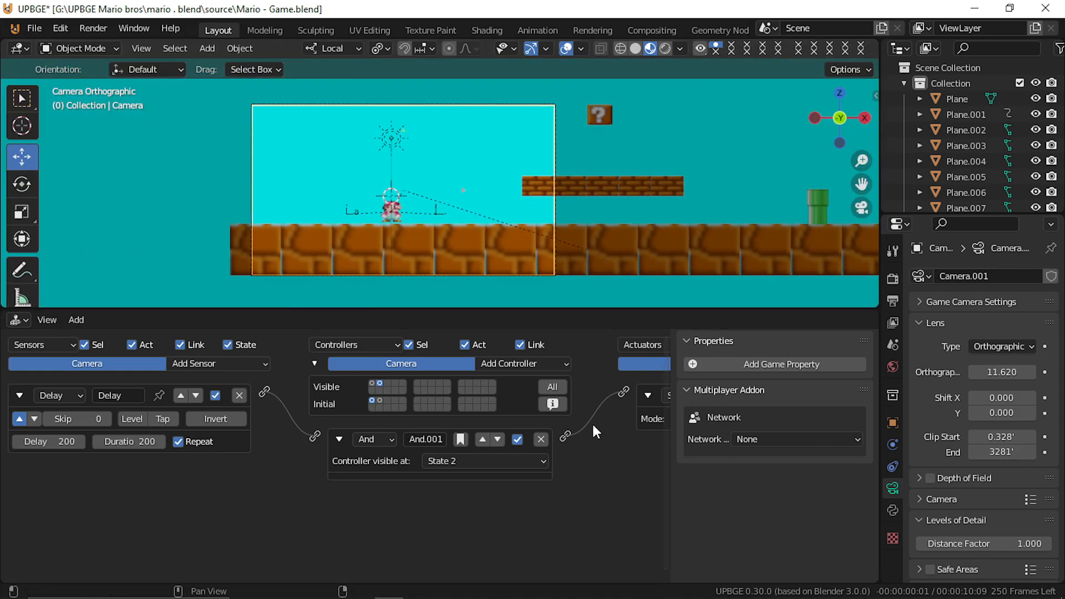
scroll(466, 410, "right", 1, "ctrl")
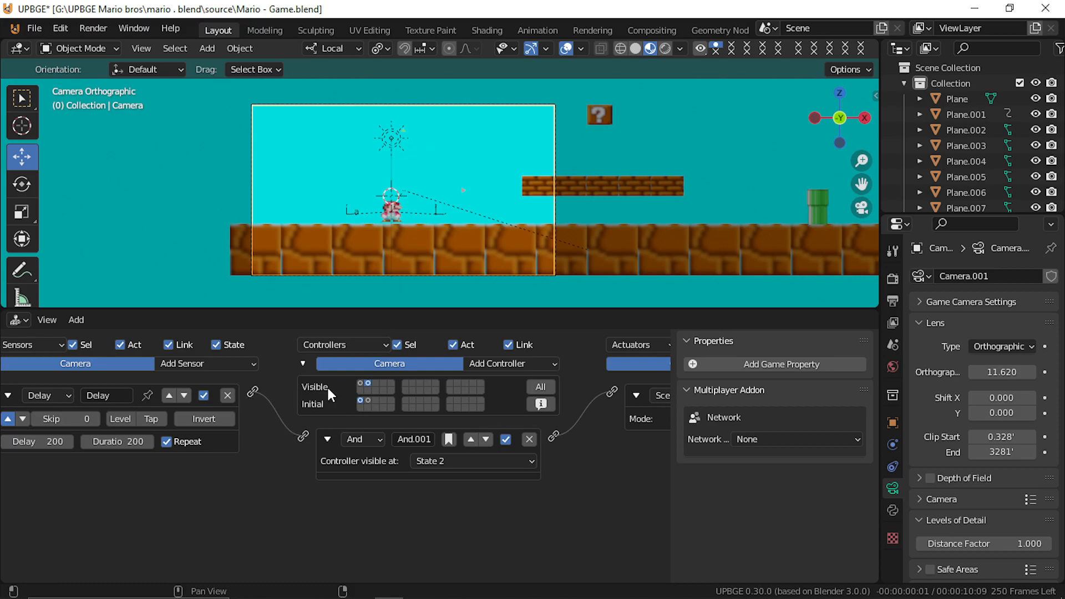
left_click(360, 383)
left_click(214, 364)
left_click(209, 329)
middle_click_drag(825, 514, 620, 514)
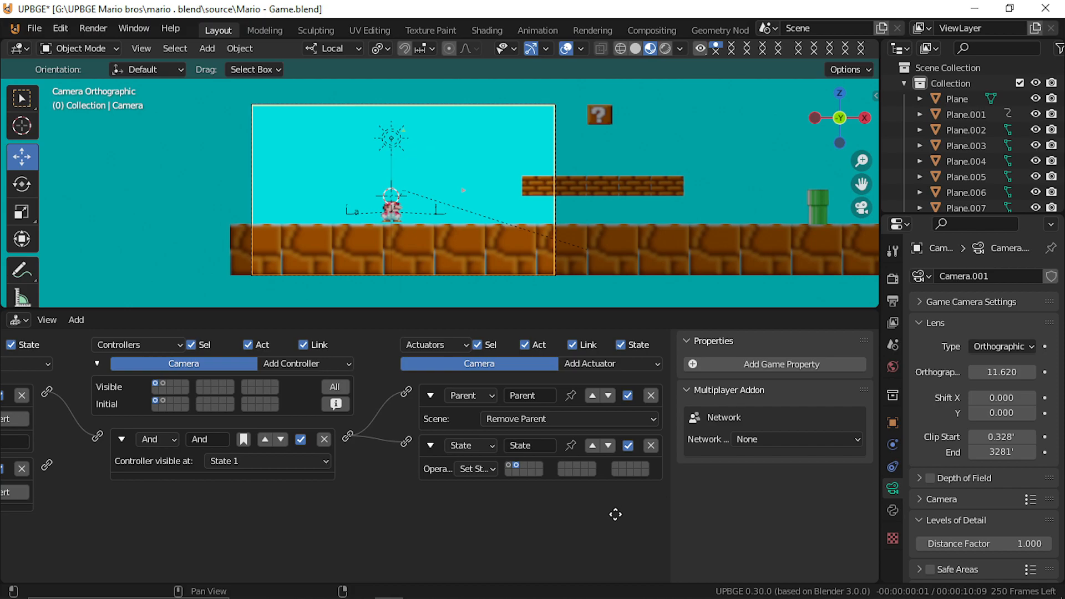
Step: Add a Parent actuator to the camera in Set Parent mode with Mario's plane as the parent object
left_click(620, 362)
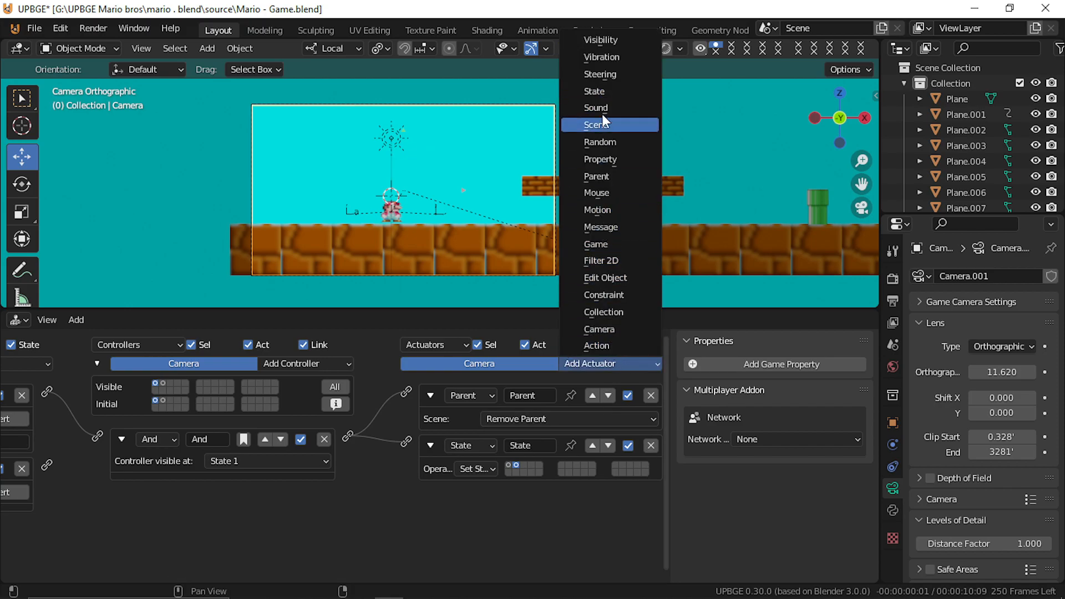
left_click(601, 176)
left_click(649, 540)
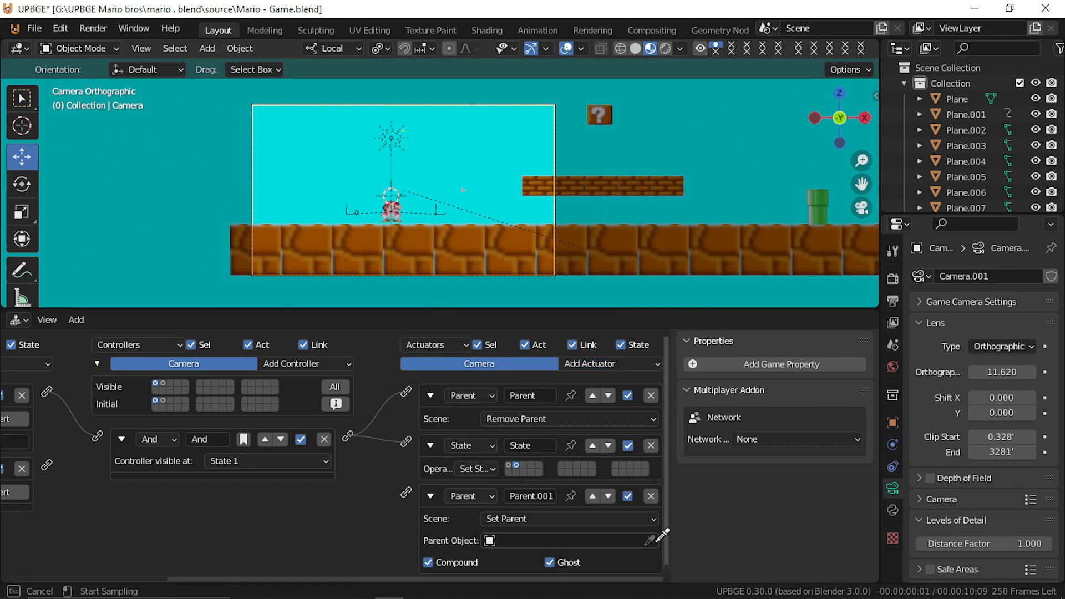
left_click(395, 216)
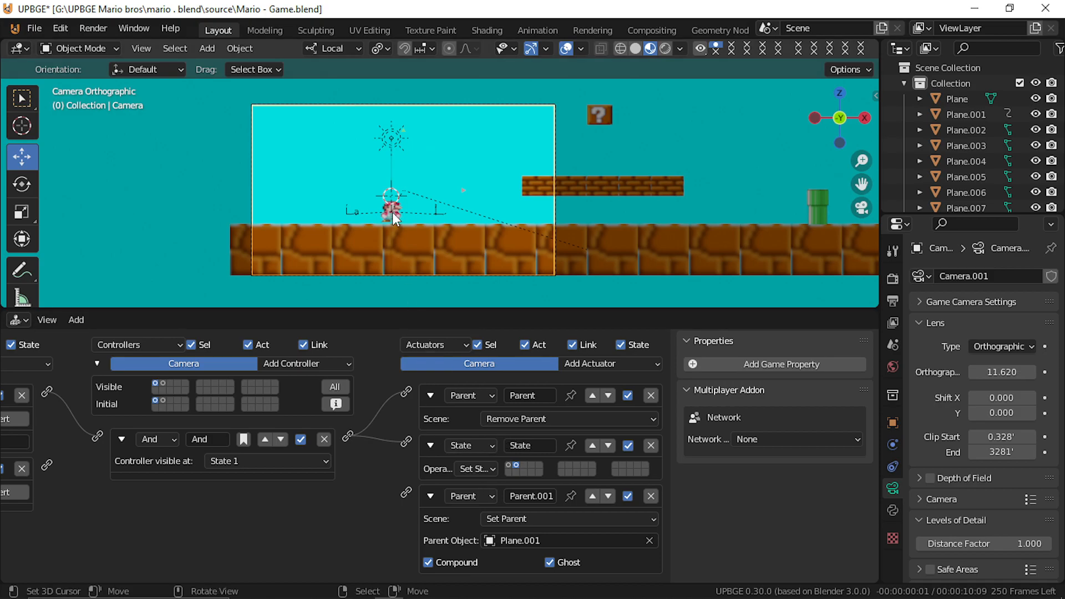
Step: Rename Mario's object Plane.001 as mario
left_click(395, 215)
left_click(395, 215)
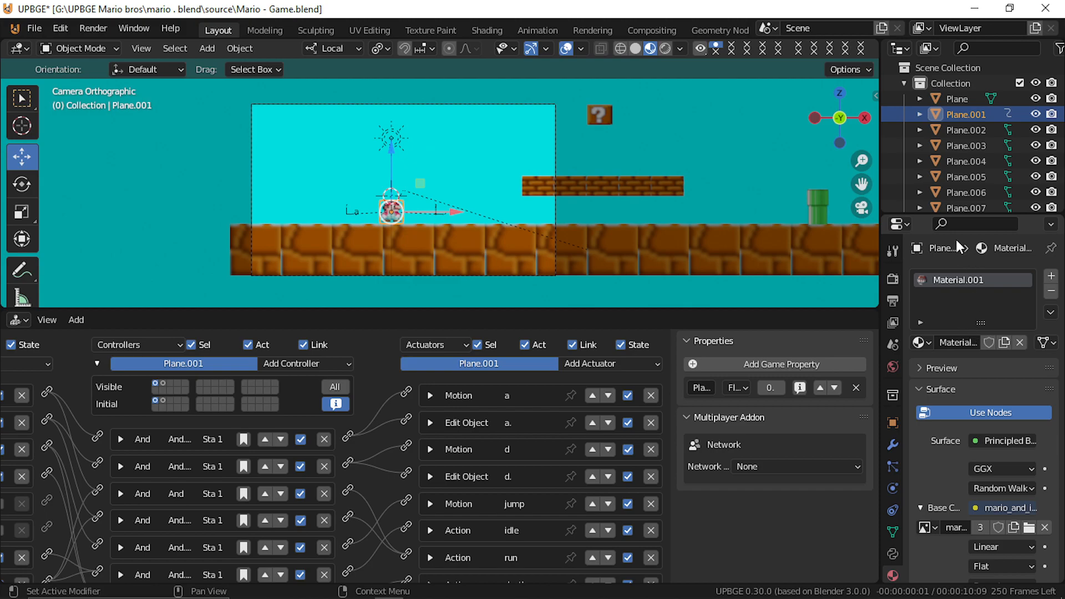
double_click(969, 114)
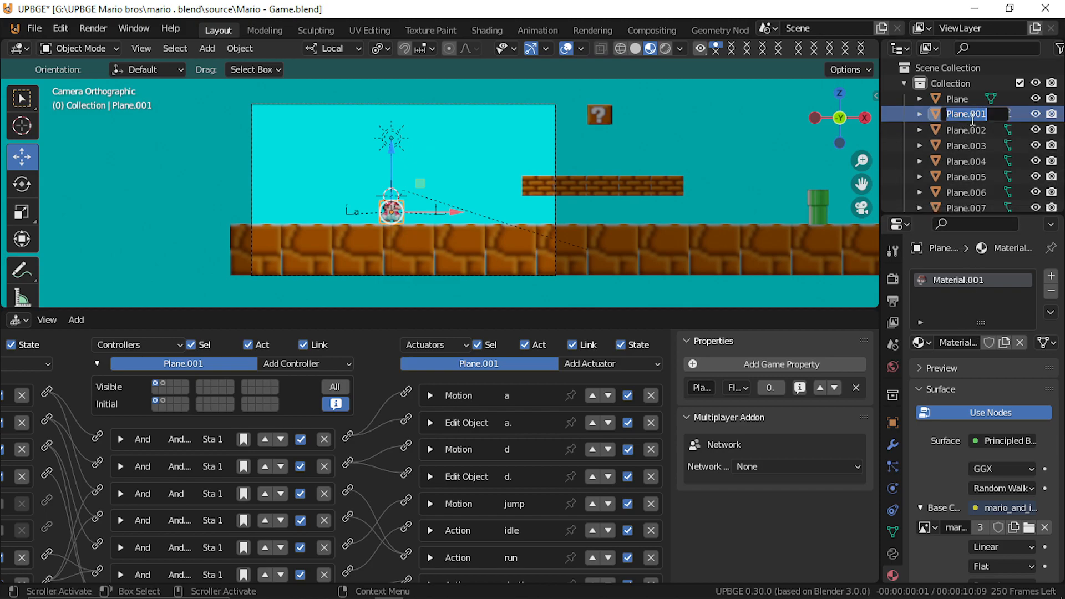
type("mario")
key("Return")
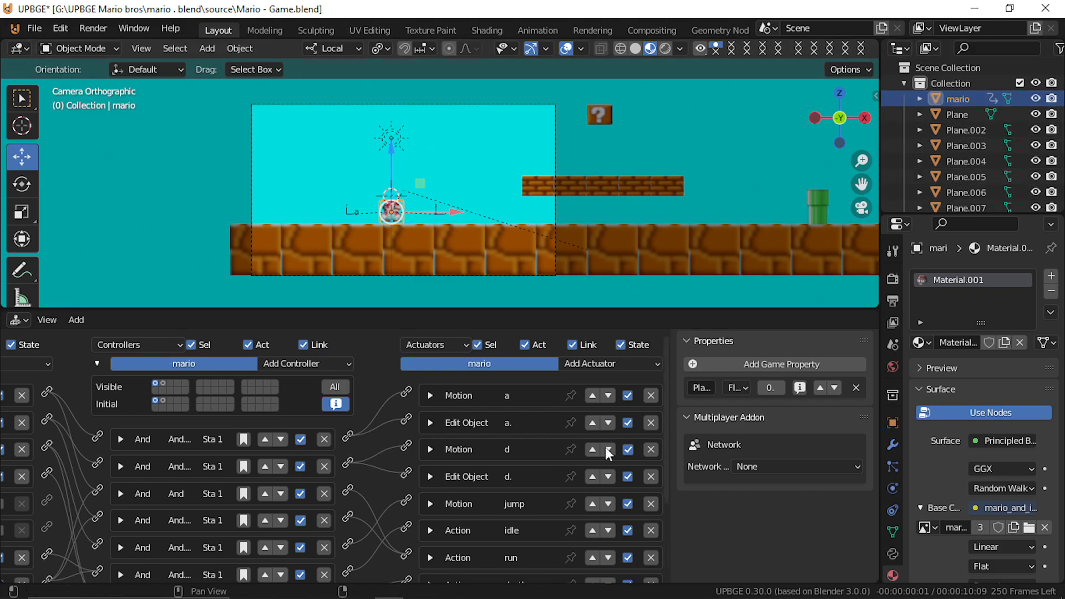
Step: Link the camera's new sensor to the Set Parent actuator through an And controller and run the game to test it
left_click(556, 150)
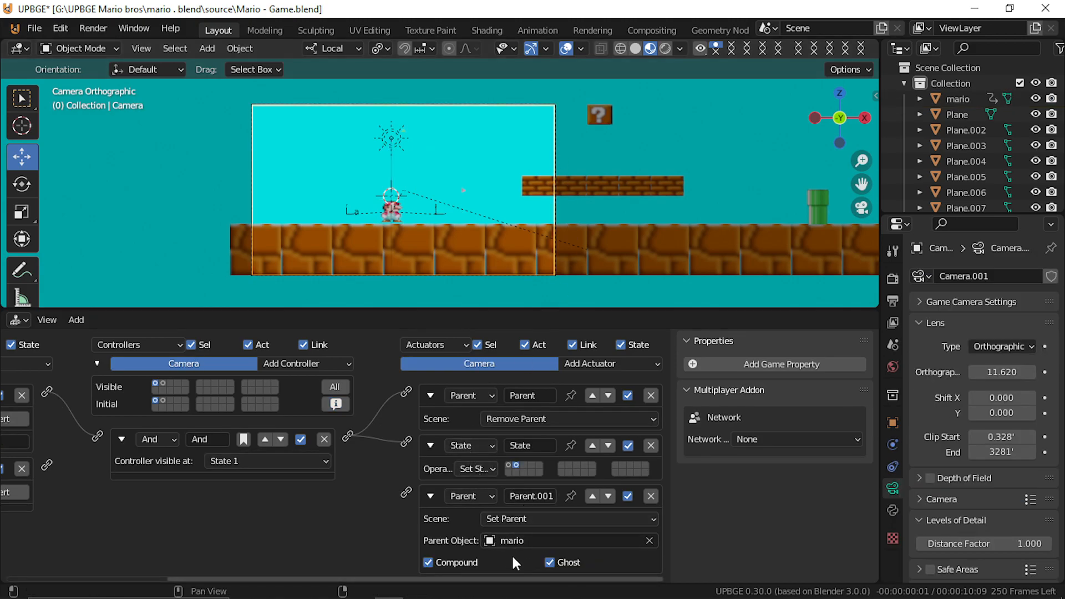
left_click_drag(46, 464, 405, 491)
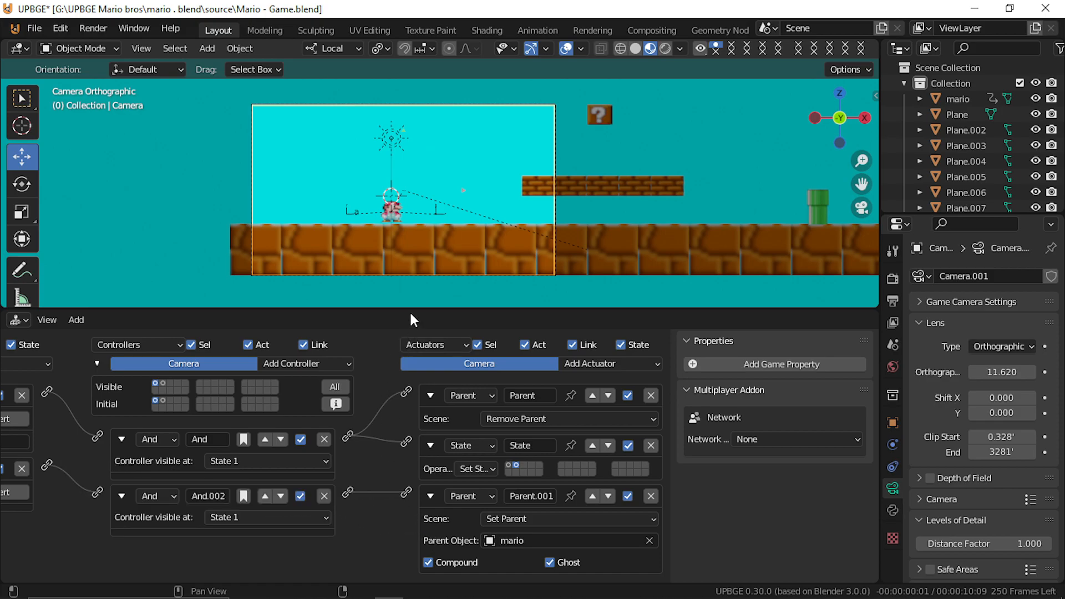
key("p")
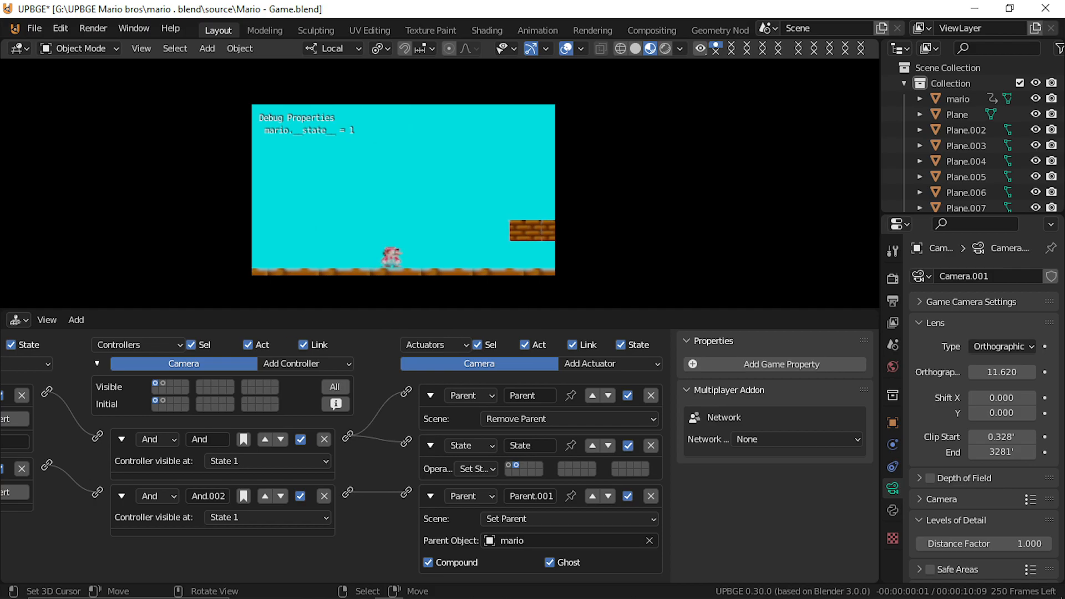
key("Escape")
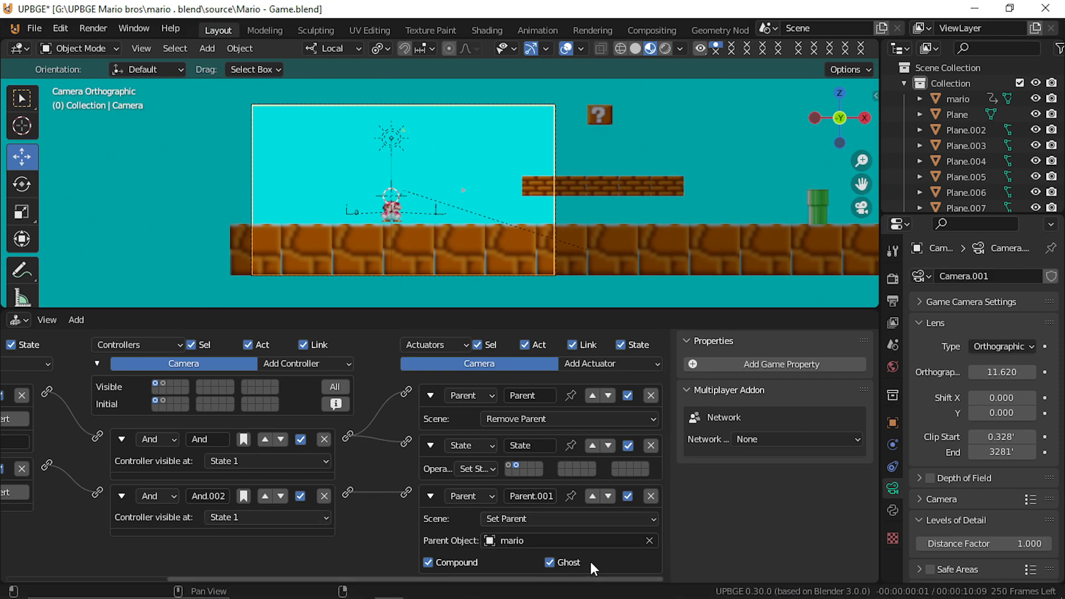
Step: Delete the camera's Set Parent actuator together with the And.002 controller and sensor linked to it
left_click(650, 495)
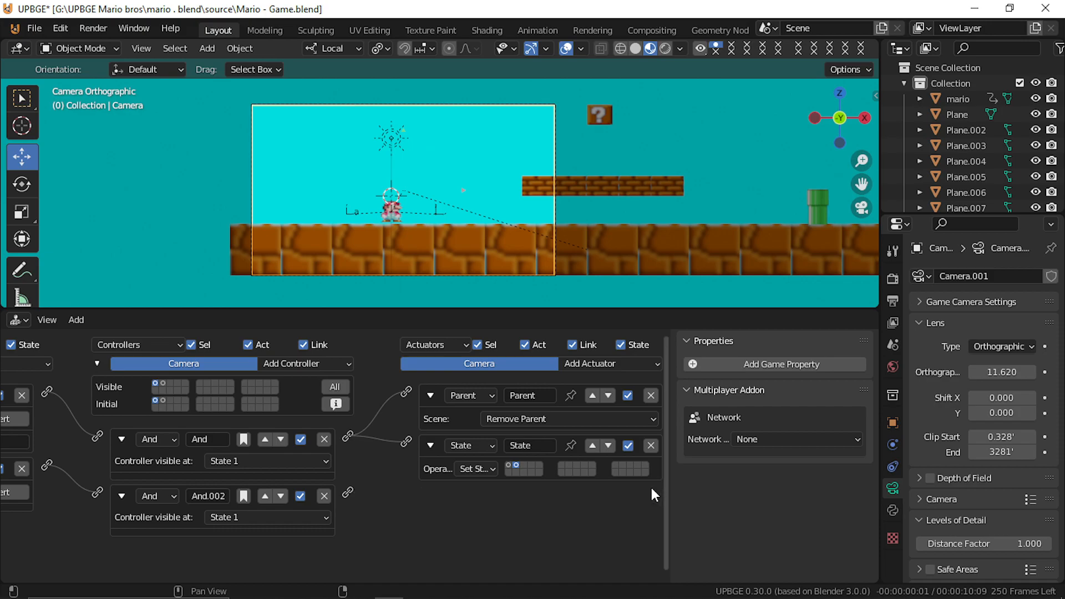
left_click(324, 496)
scroll(262, 504, "left", 5, "ctrl")
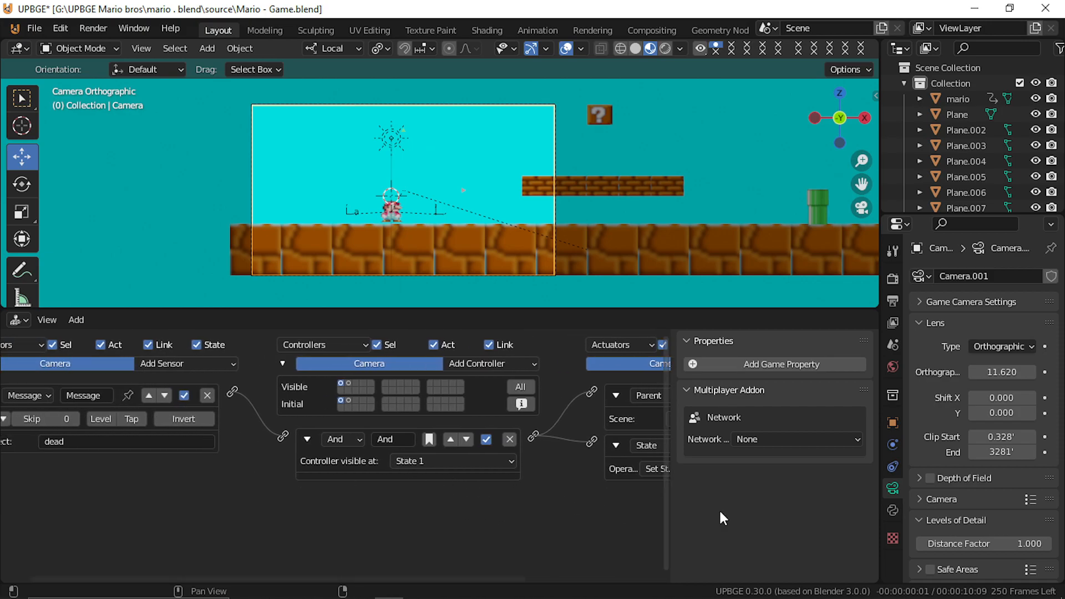
middle_click_drag(468, 475, 247, 476)
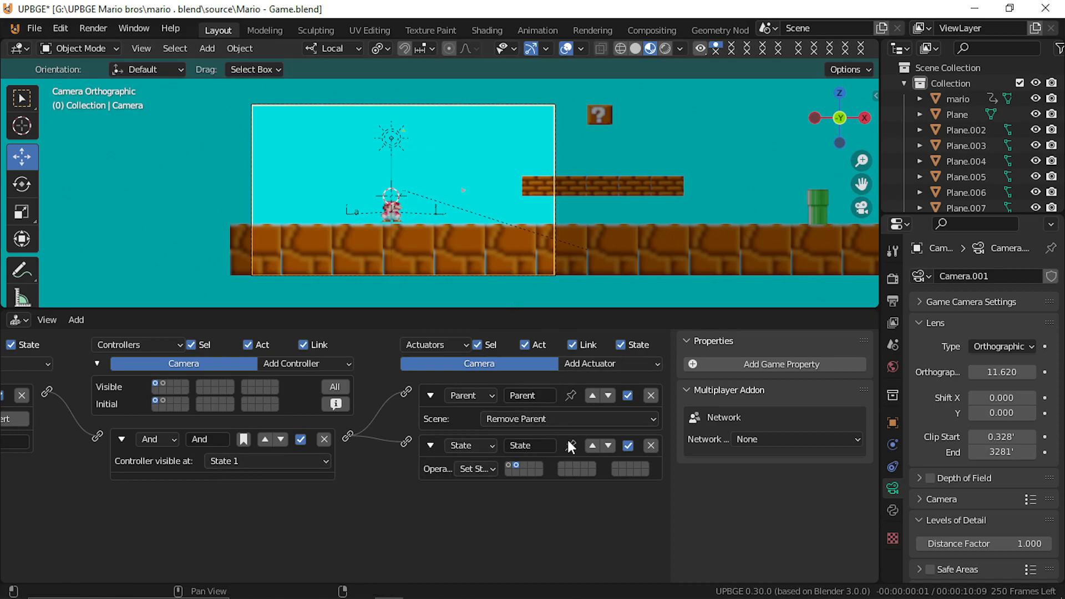
Step: In state 2 of the camera's logic, change the Scene actuator to a Game actuator set to Restart Game
left_click(163, 382)
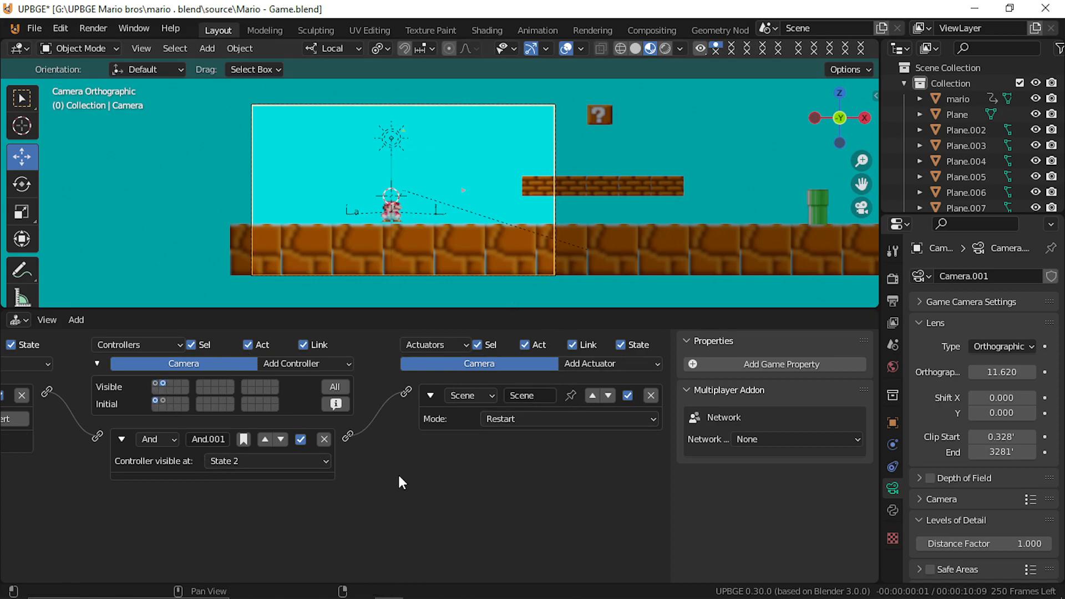
middle_click_drag(490, 458, 494, 459)
left_click(597, 365)
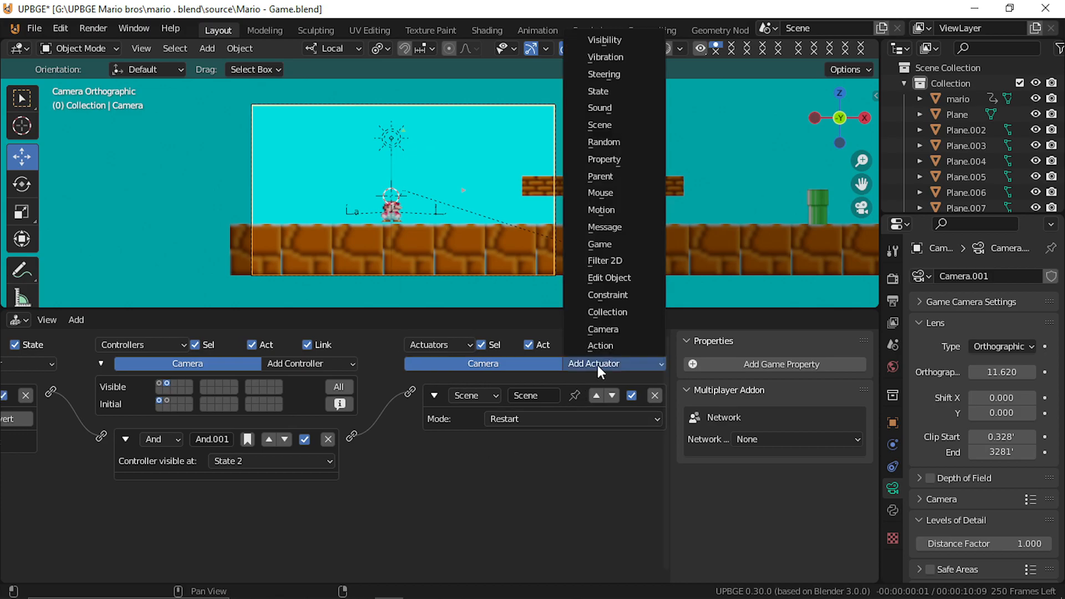
left_click(568, 417)
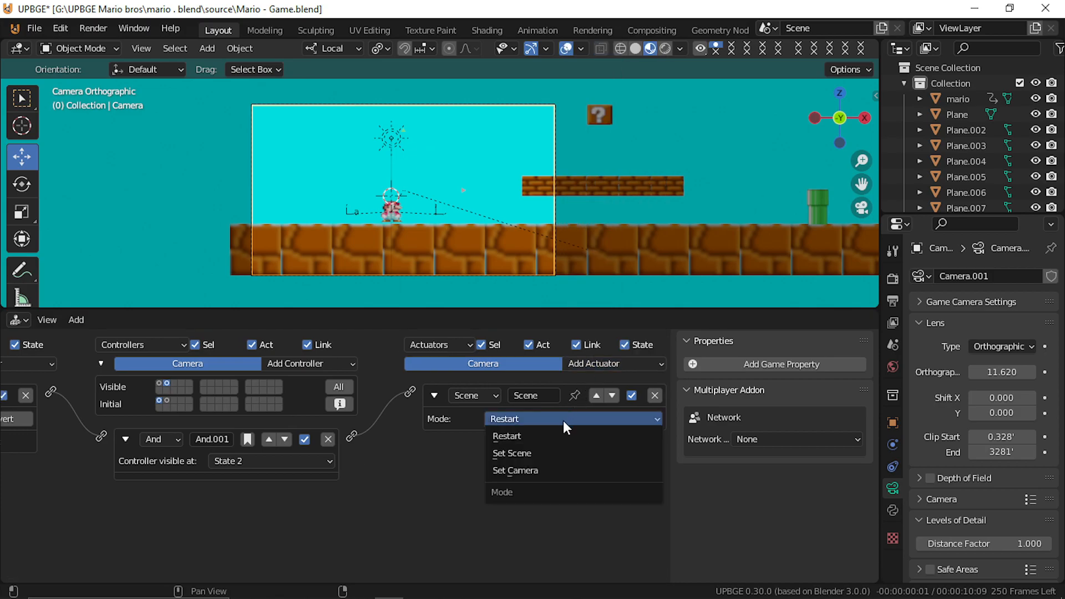
left_click(466, 451)
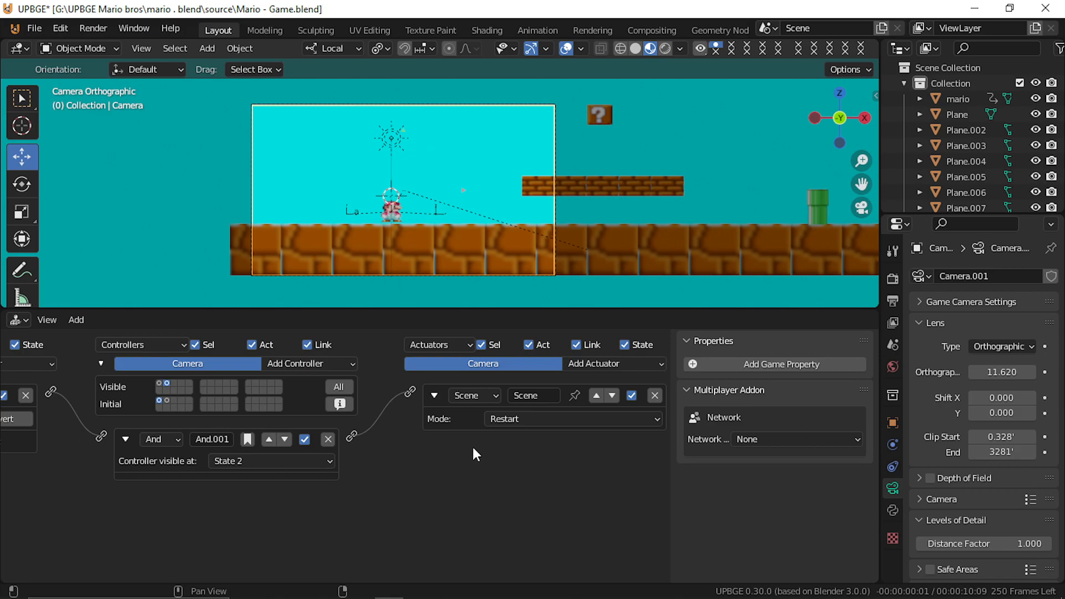
left_click(464, 396)
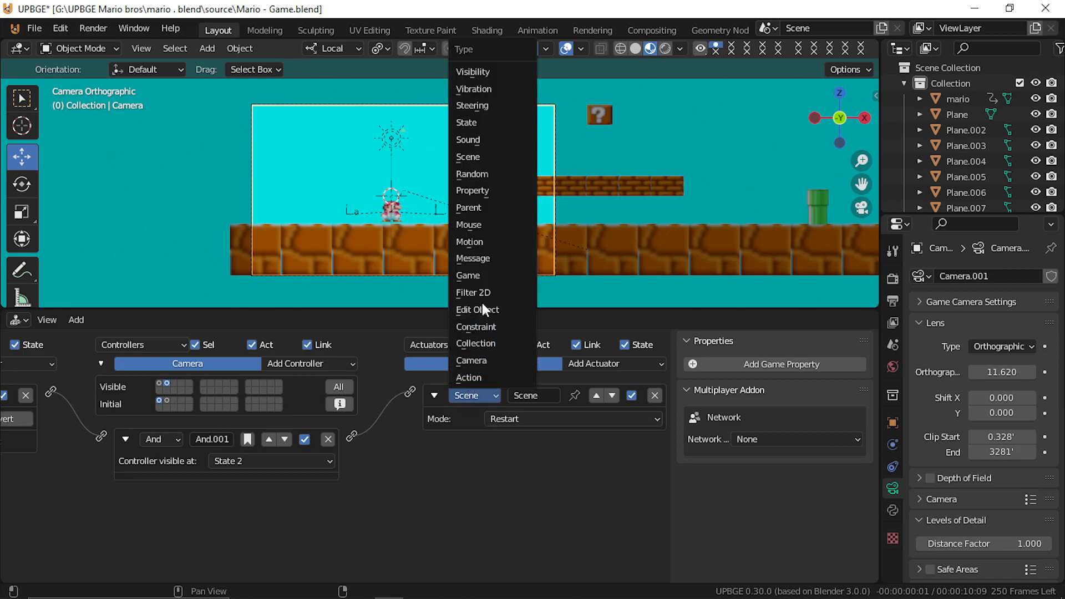
left_click(490, 277)
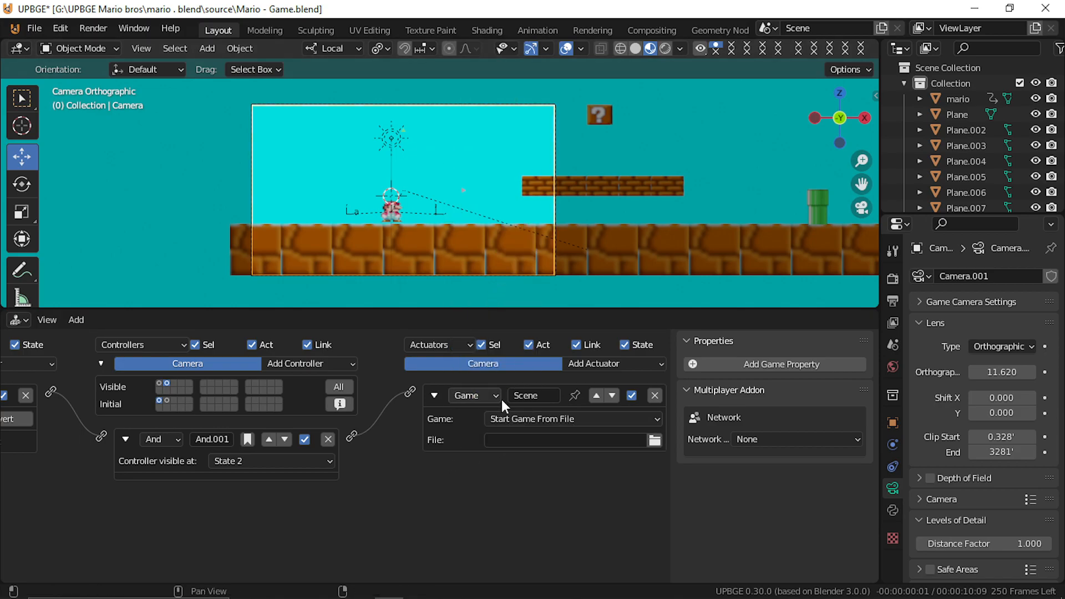
left_click(540, 418)
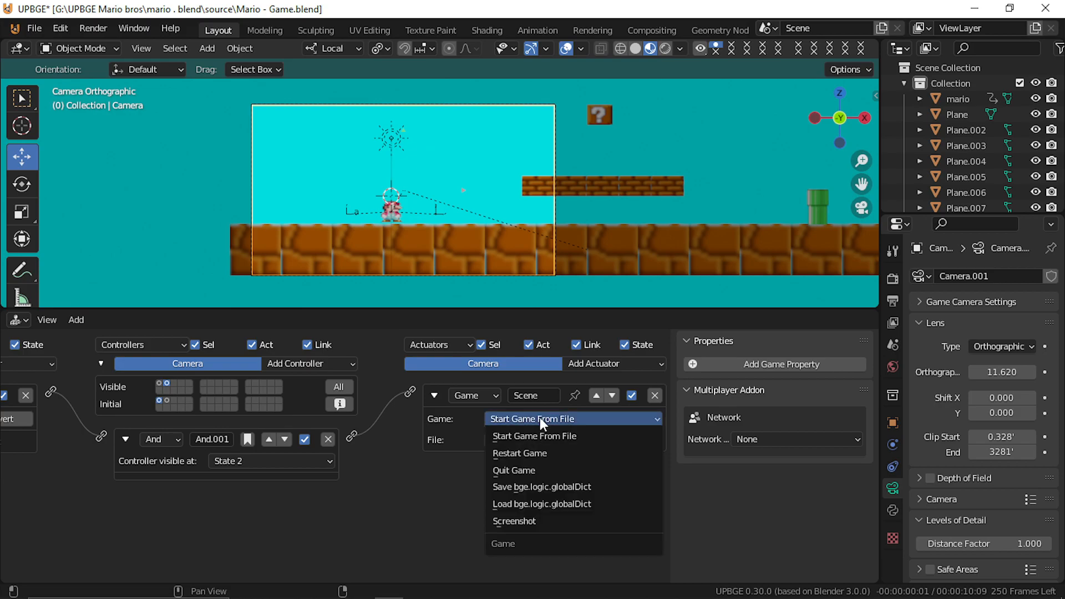
left_click(572, 452)
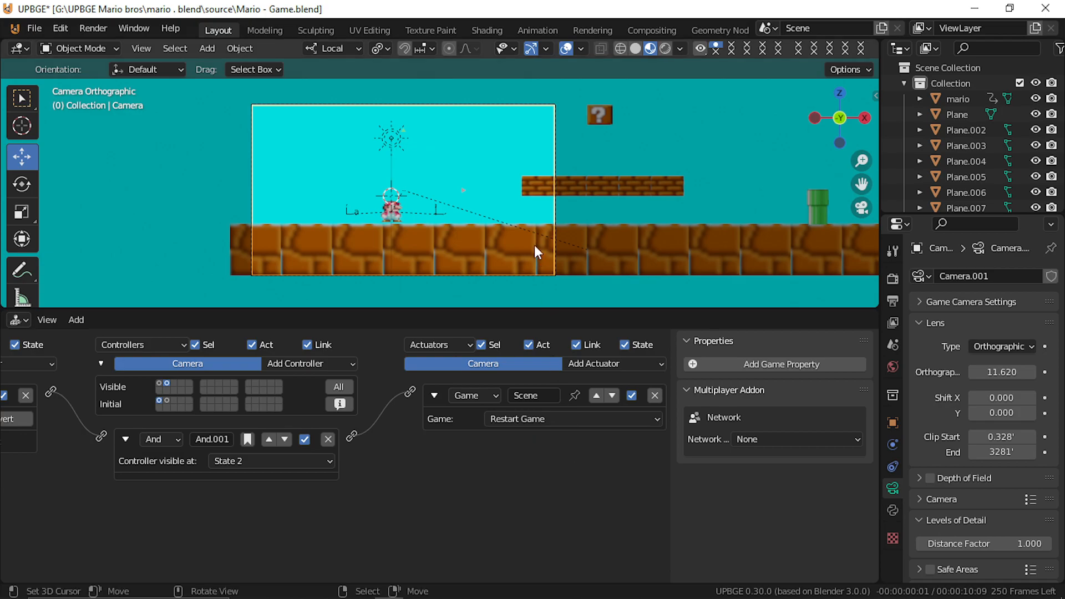
Step: Run the game and move Mario to his death to test the Restart Game actuator, and save the file after stopping
key("p")
key("Right")
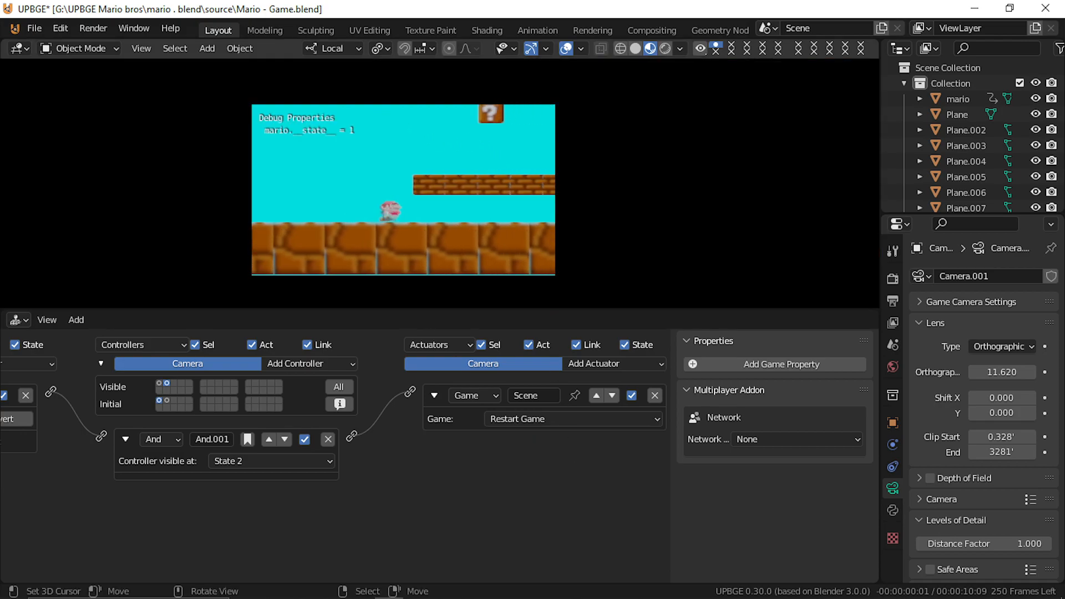
key("space")
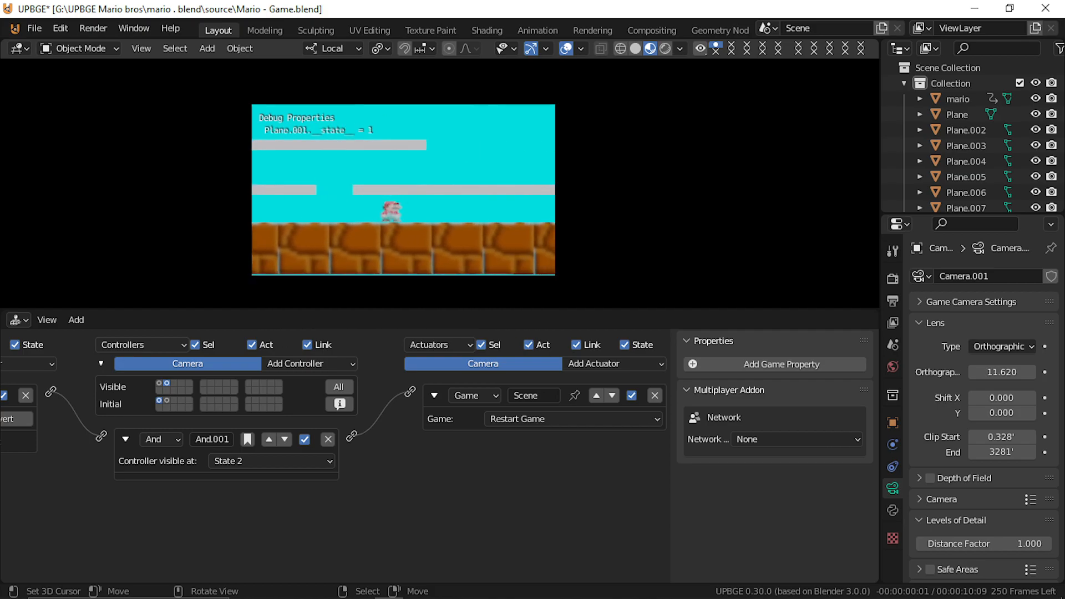
key("space")
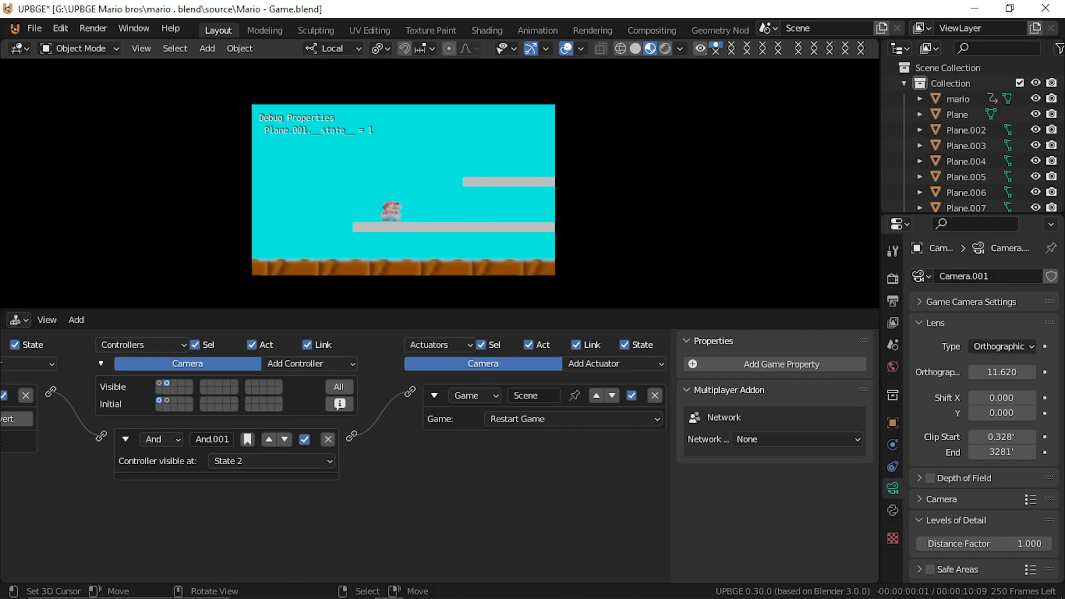
key("Right")
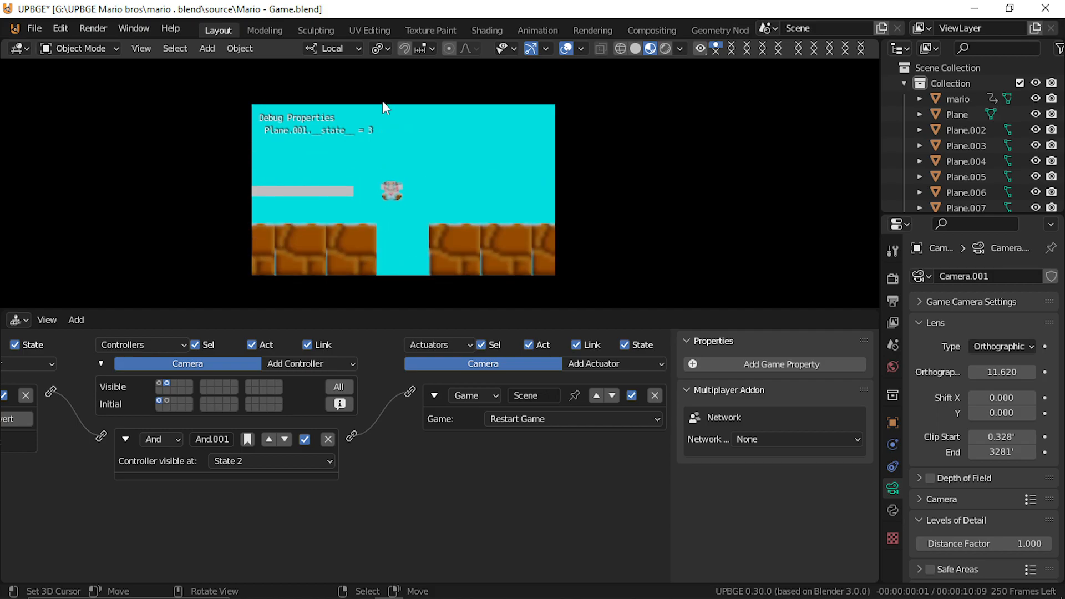
key("Escape")
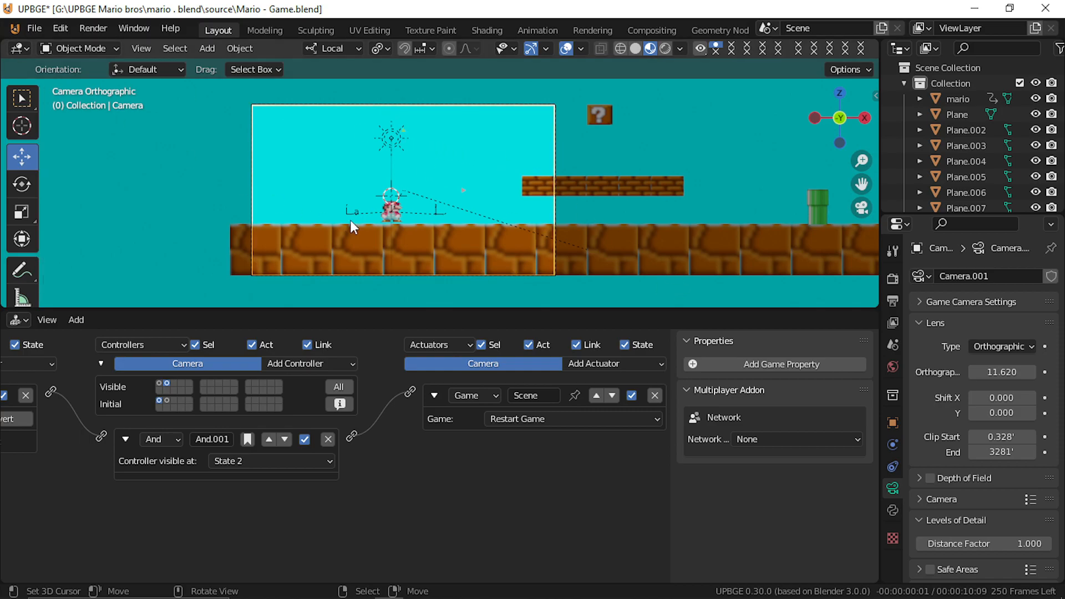
key("ctrl+s")
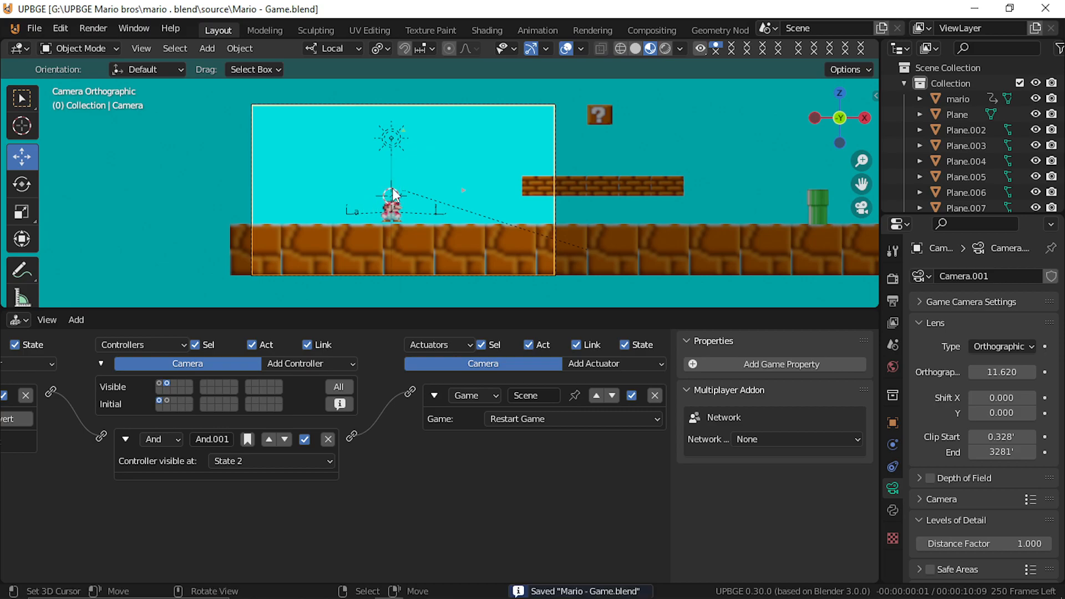
Step: Play the saved game again through Mario's fall and the restart to check the camera follow, and save the file once more
key("p")
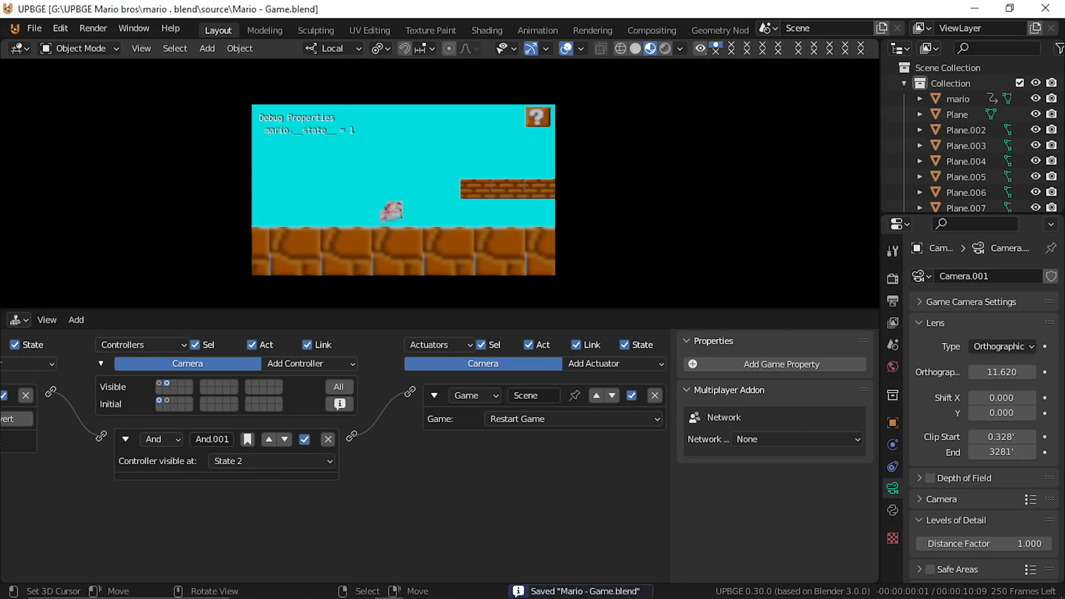
key("Right")
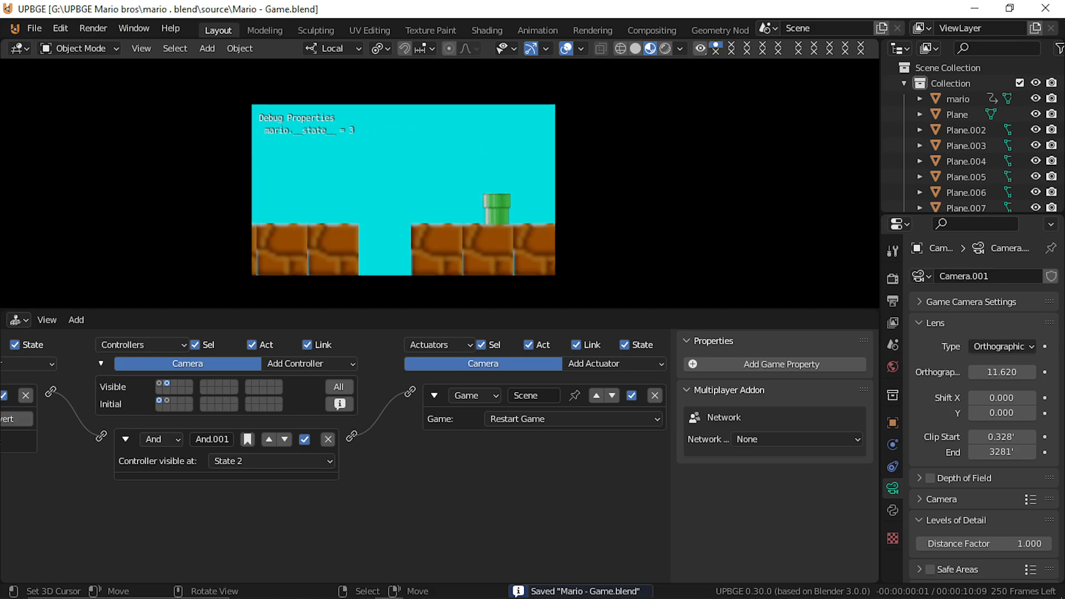
key("Right")
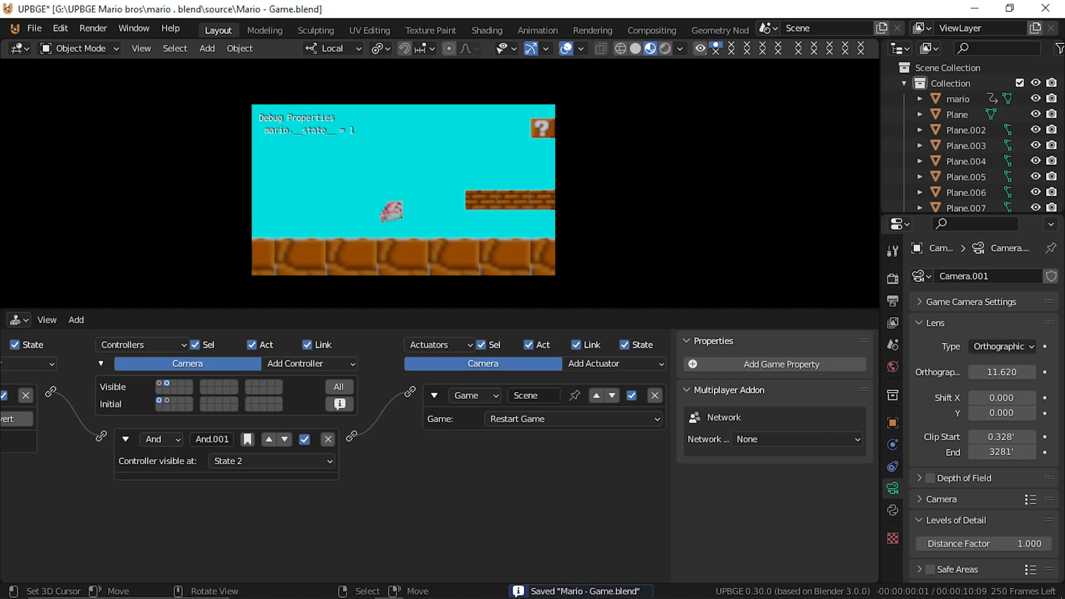
key("Right")
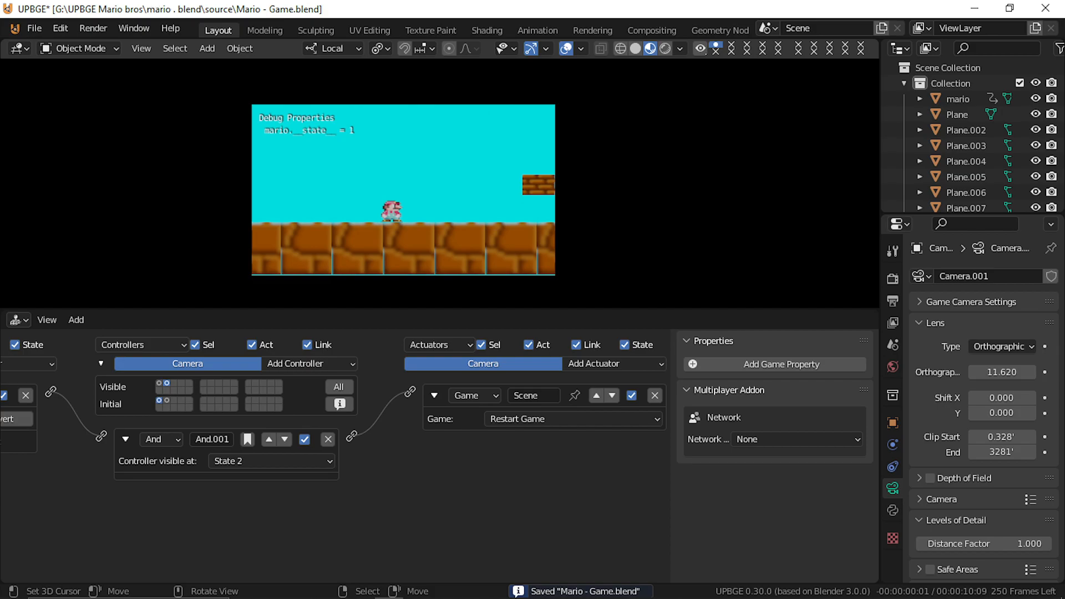
key("Escape")
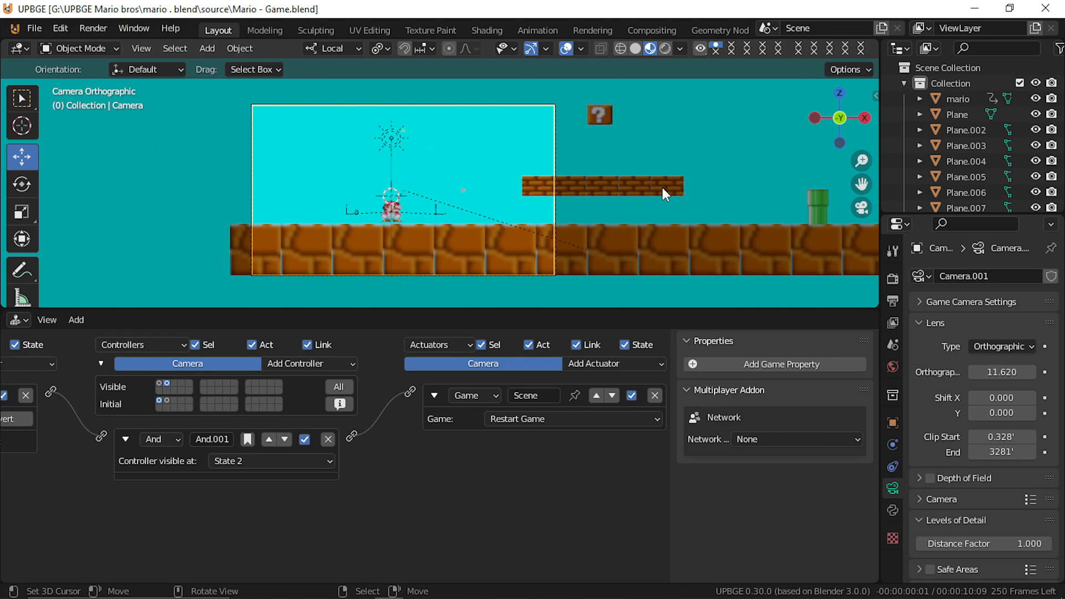
key("ctrl+s")
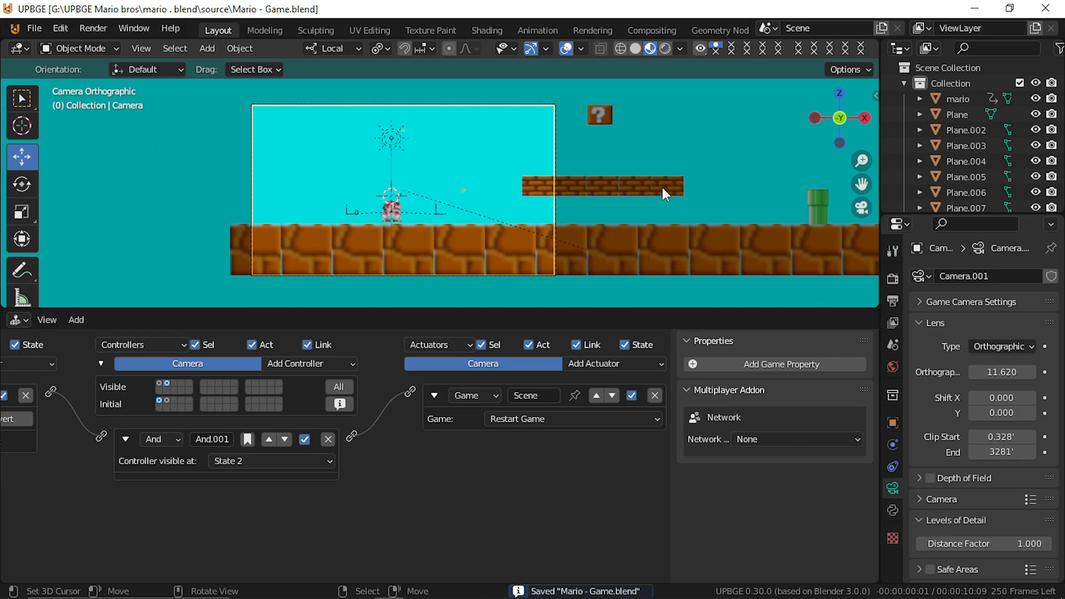
Step: Create a new file from the General template
left_click(30, 32)
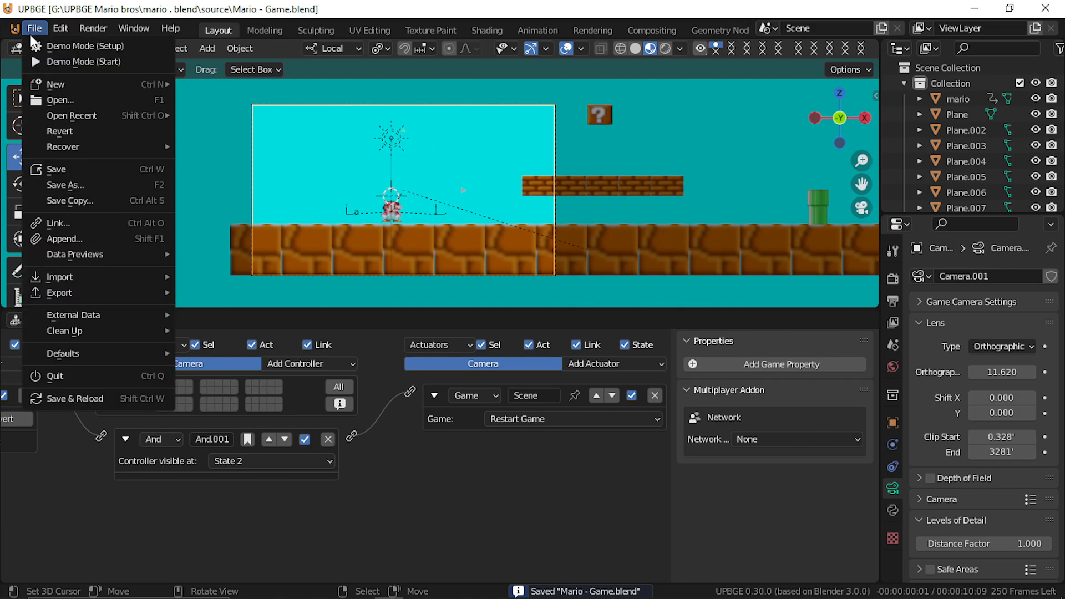
mouse_move(63, 85)
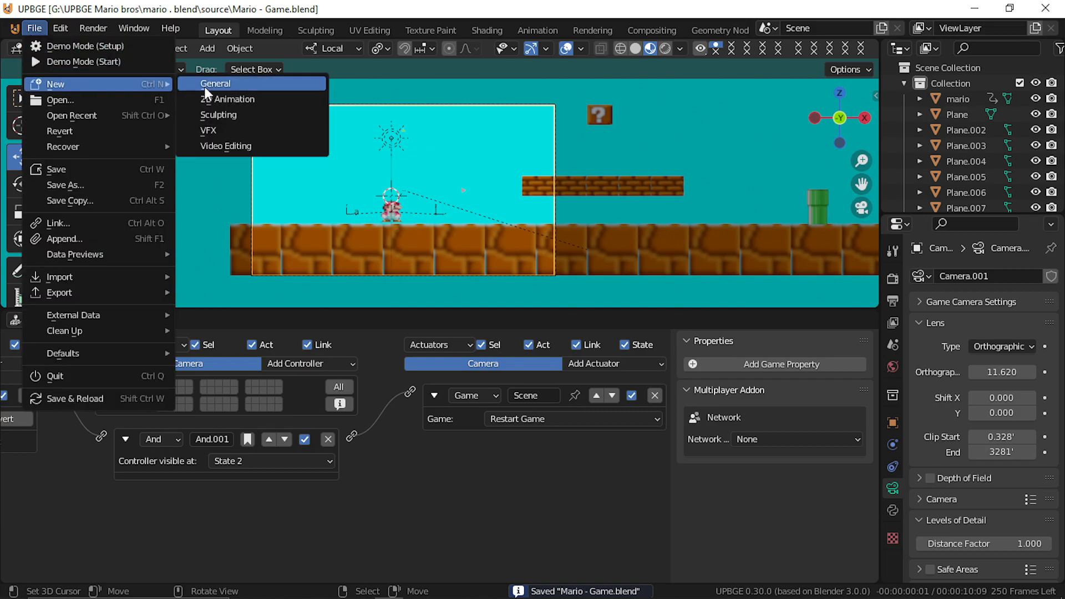
left_click(229, 85)
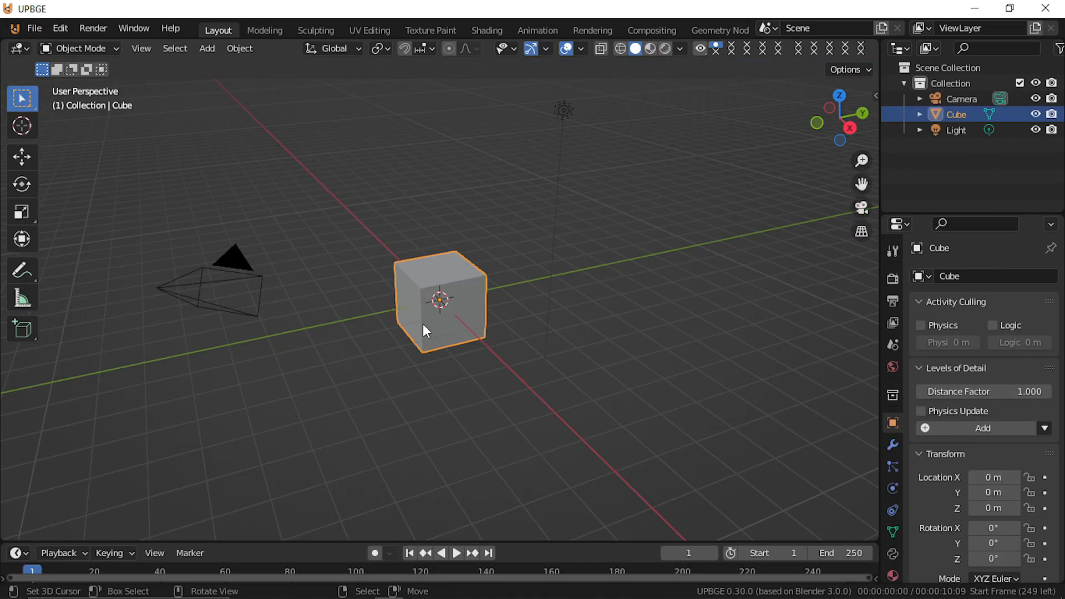
Step: Delete the default camera and light from the new scene
middle_click_drag(516, 338, 392, 331)
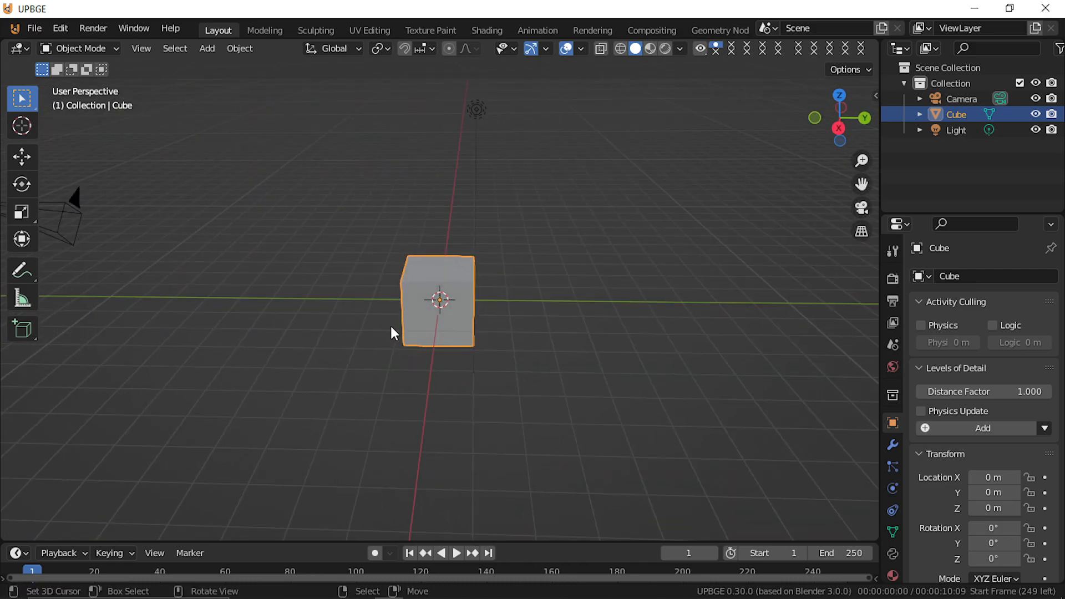
scroll(392, 331, "down", 4)
left_click(299, 270)
left_click(462, 217, "shift")
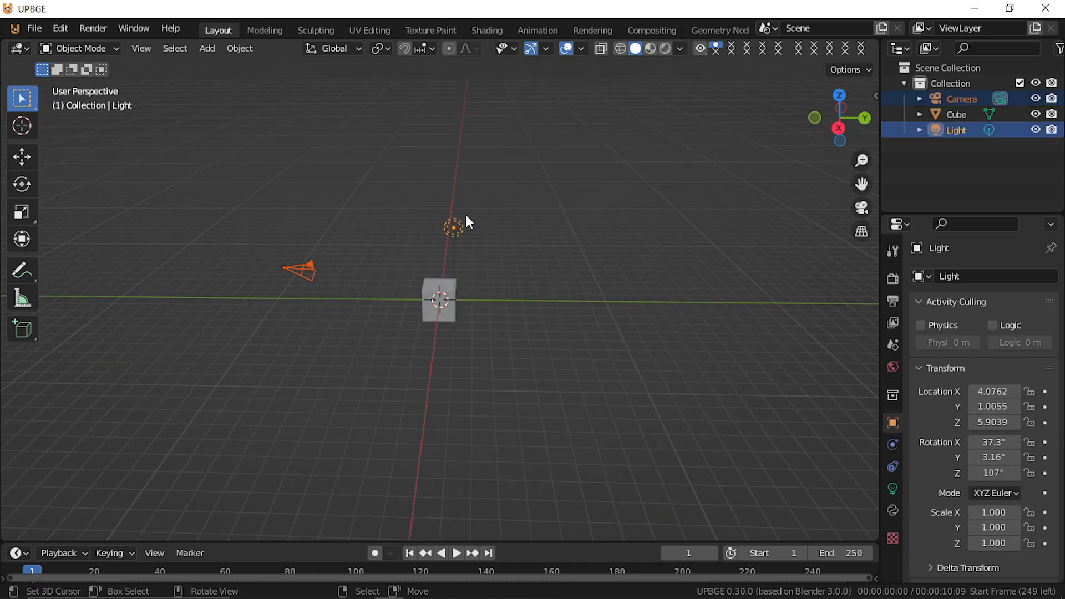
key("Delete")
Step: Stretch the default cube's mesh along X in Edit Mode by a factor of about 29 to form a long ground bar
left_click(439, 300)
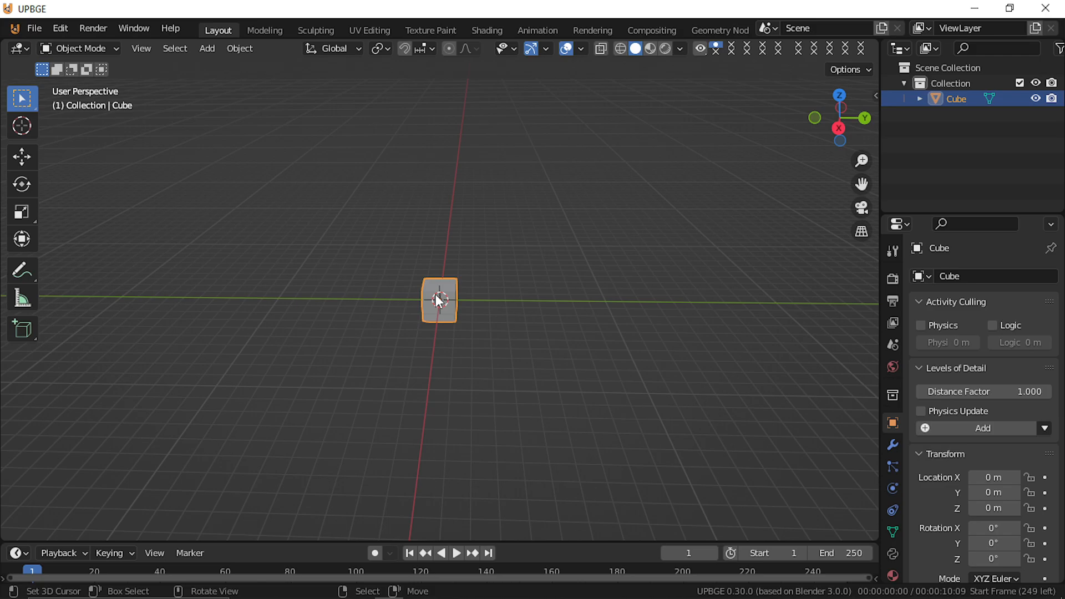
key("KP_1")
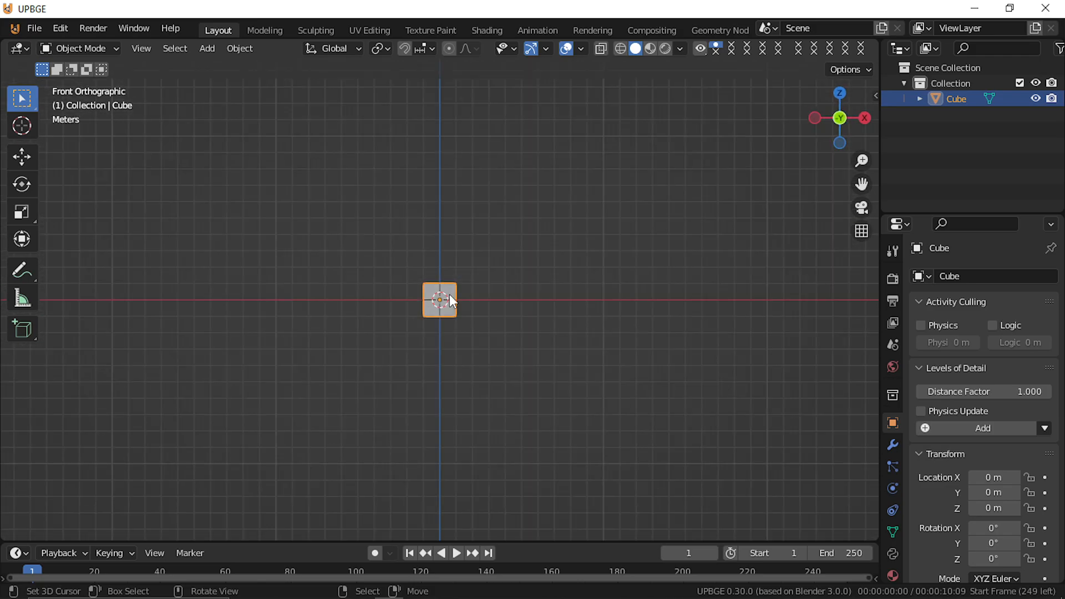
middle_click_drag(363, 278, 404, 335)
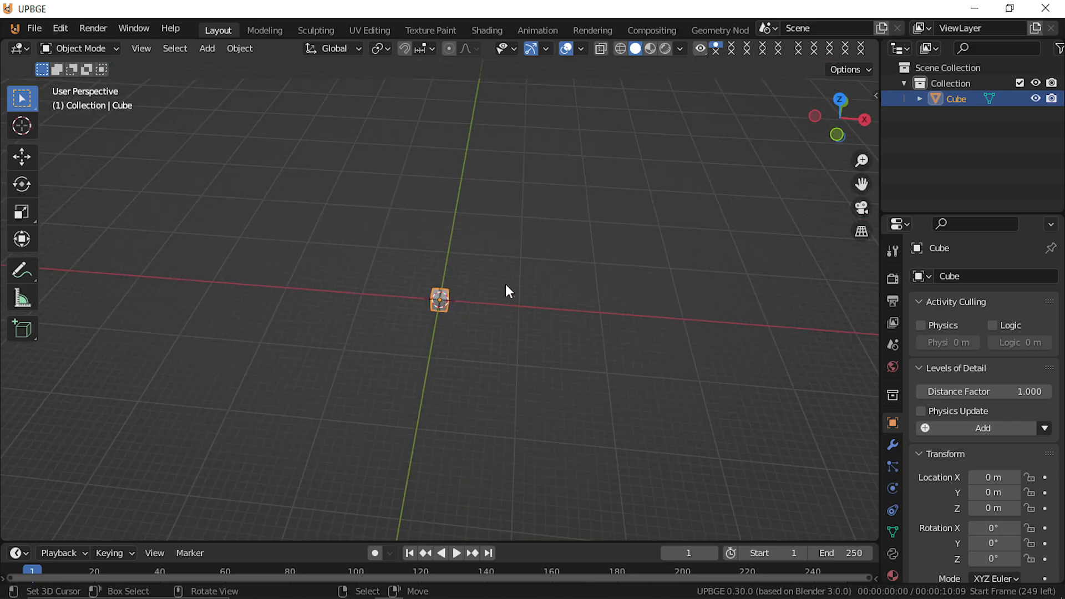
key("Tab")
key("s")
key("x")
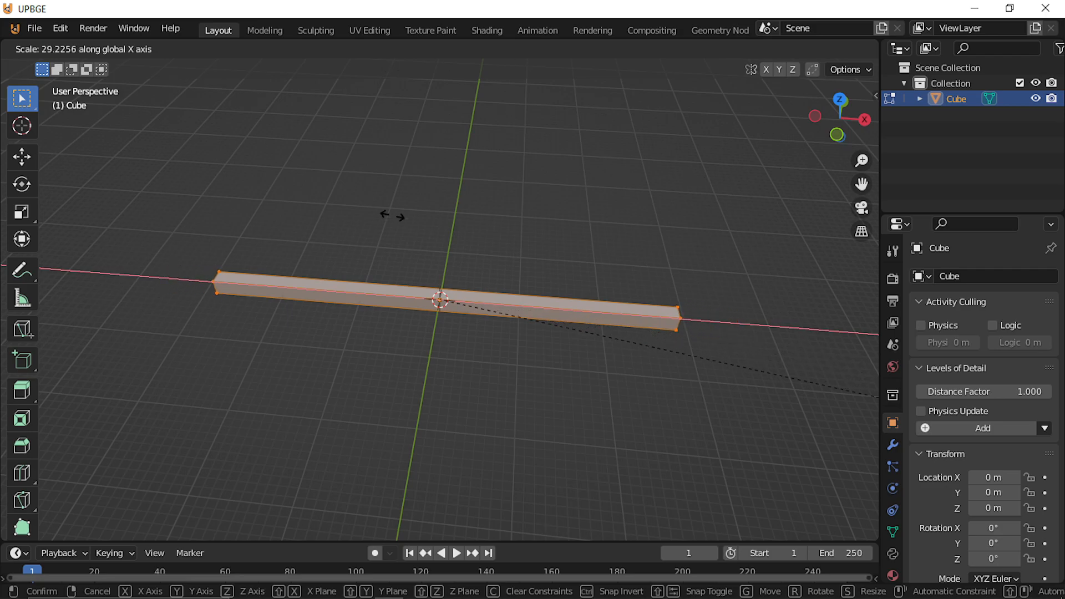
left_click(482, 264)
left_click(209, 250)
left_click(210, 260, "shift")
left_click(688, 305, "shift")
left_click(691, 315, "shift")
middle_click_drag(446, 324, 487, 221)
key("Tab")
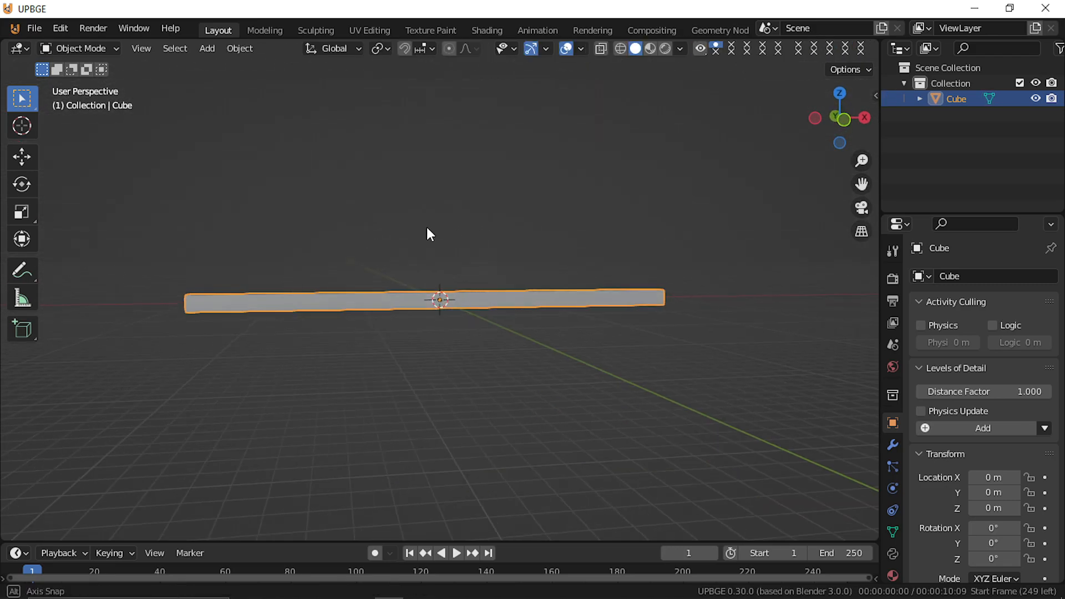
Step: Duplicate the long bar and raise the copy straight up to about Z 5.42 m
middle_click_drag(425, 233, 492, 238)
key("shift+d")
key("Escape")
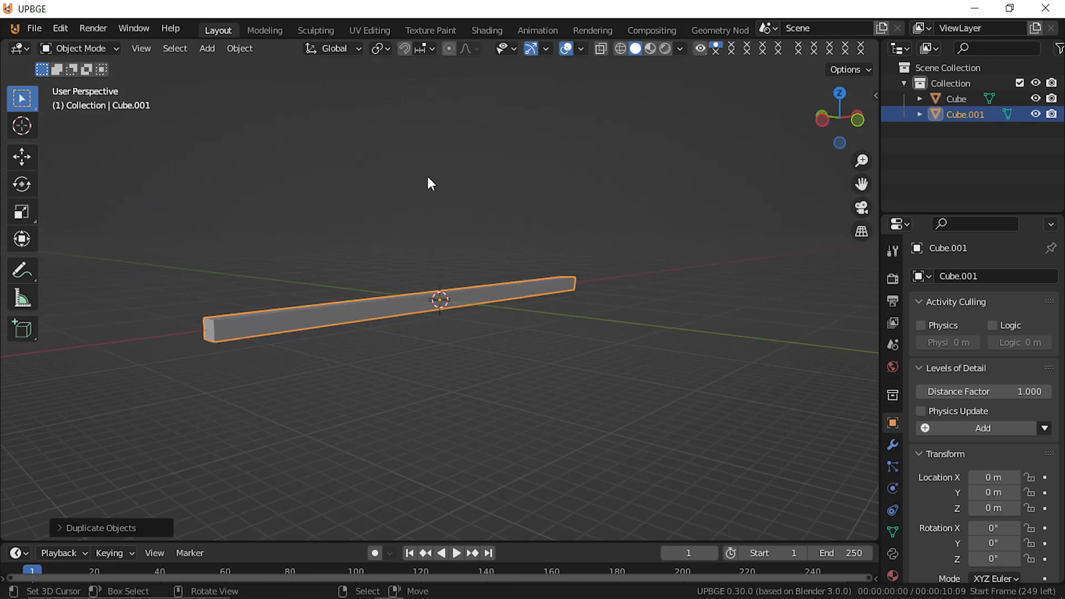
key("g")
key("z")
left_click(456, 141)
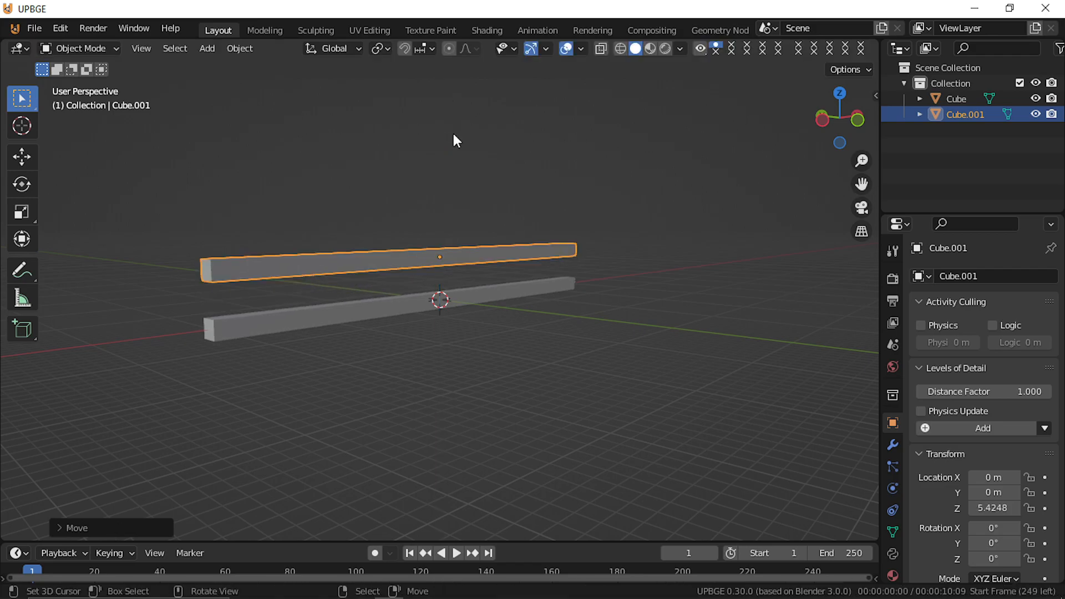
Step: Scale the raised bar along X to roughly a quarter of its length and adjust its depth along Y
key("s")
key("x")
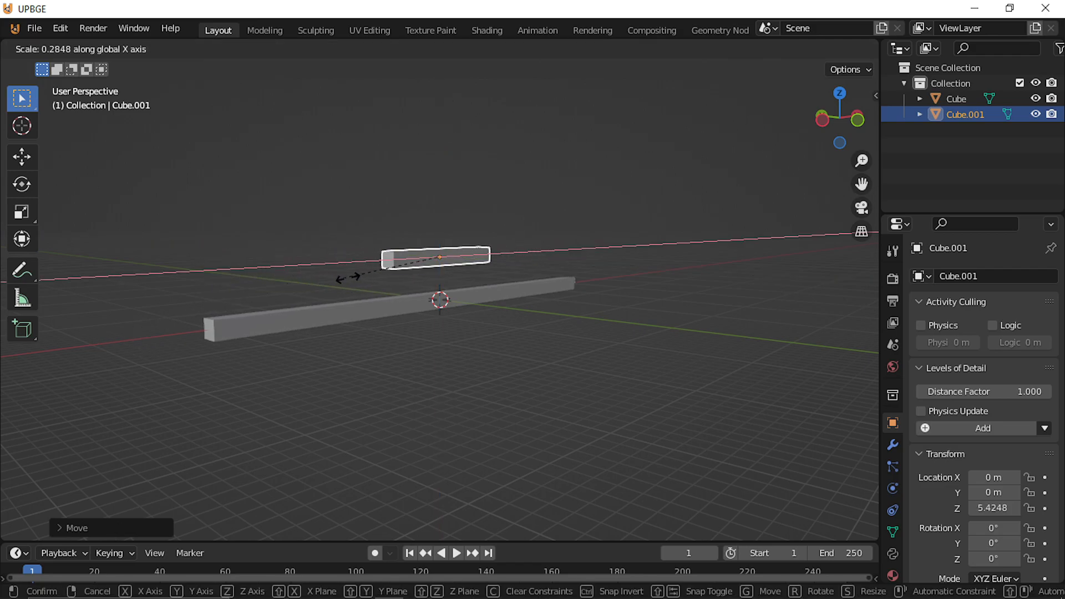
left_click(361, 285)
middle_click_drag(362, 284, 599, 294)
key("s")
key("y")
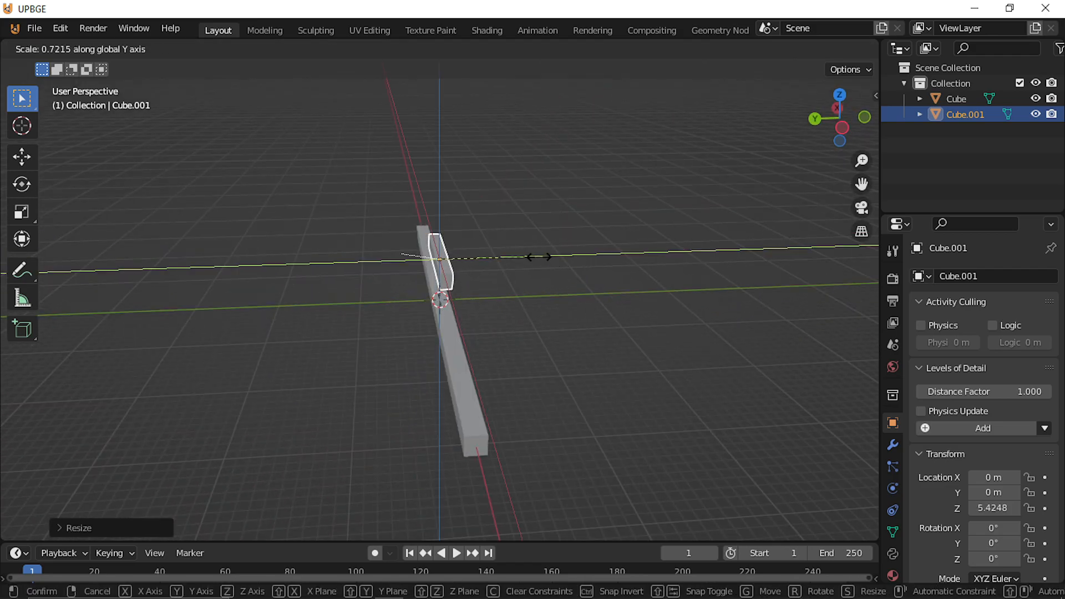
left_click(498, 256)
middle_click_drag(499, 258, 505, 280)
key("s")
key("y")
left_click(452, 222)
Step: Add a small scaled-down cube above the negative-X end of the long bar, at about X -28 m and Z 2.57 m
key("shift+a")
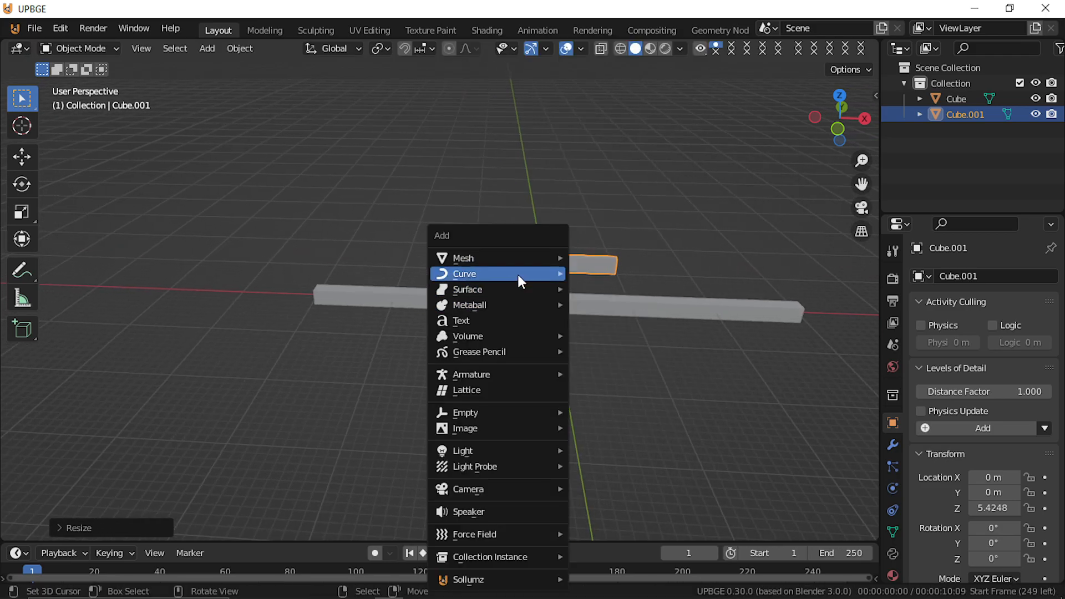
key("Escape")
key("shift+a")
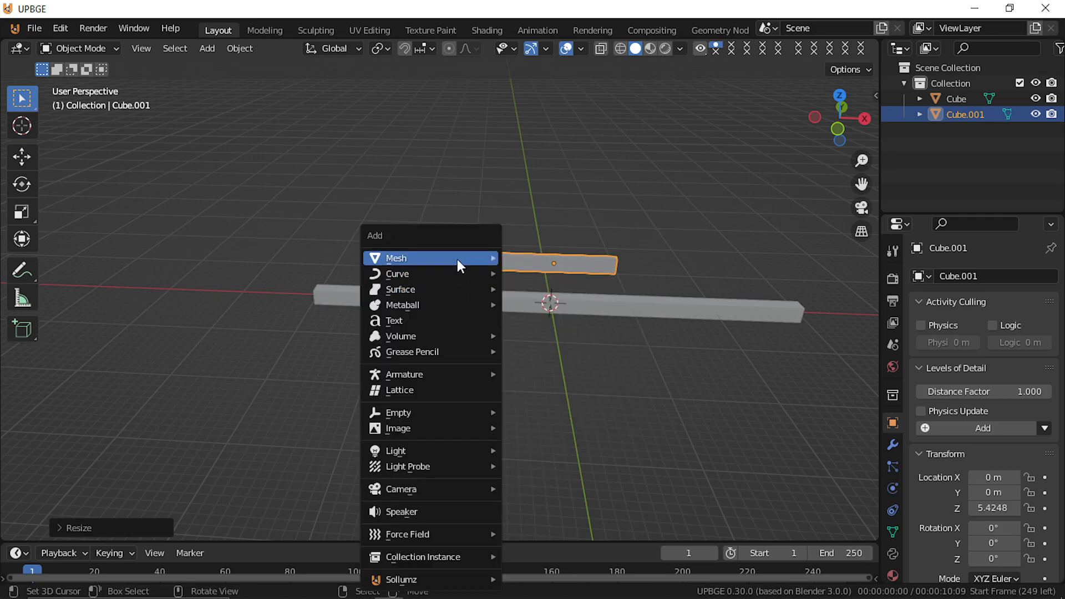
mouse_move(457, 258)
left_click(547, 269)
key("g")
key("x")
left_click(434, 292)
key("g")
key("z")
left_click(432, 269)
key("s")
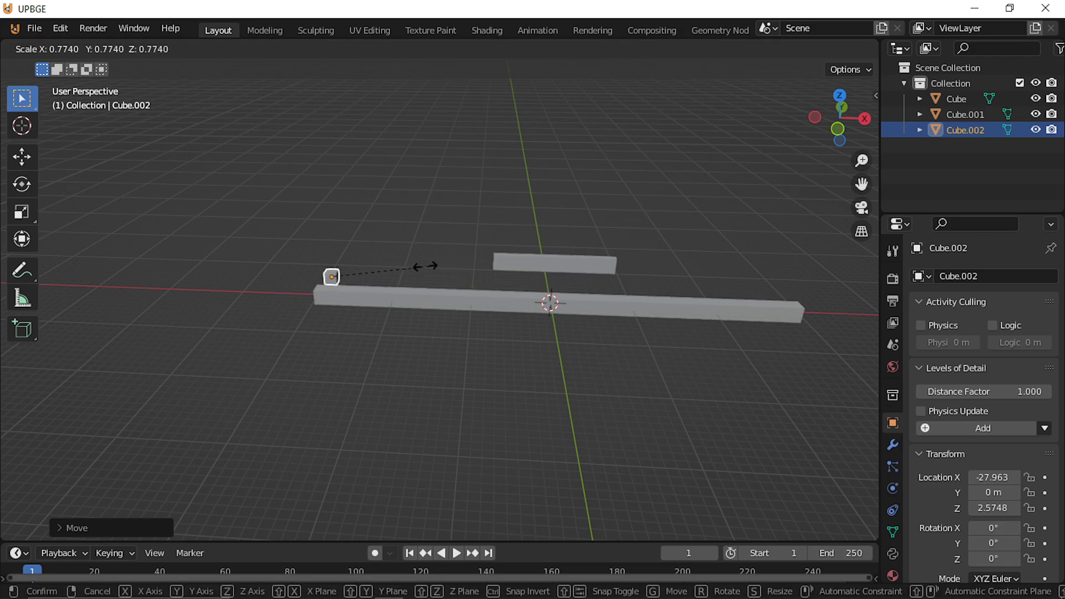
left_click(408, 284)
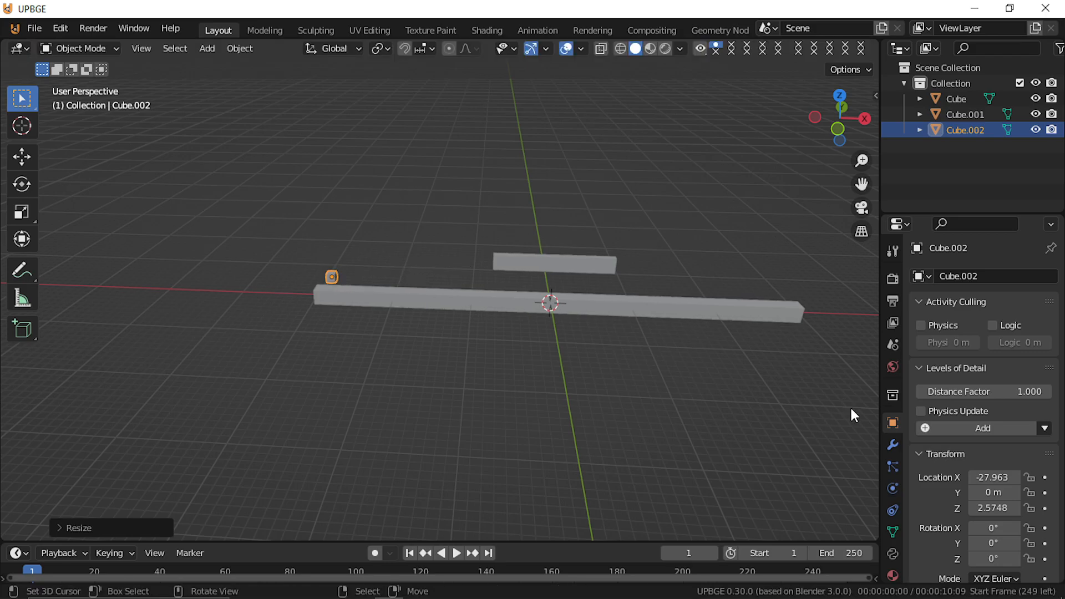
Step: Set the small cube's game physics type to Character
left_click(890, 488)
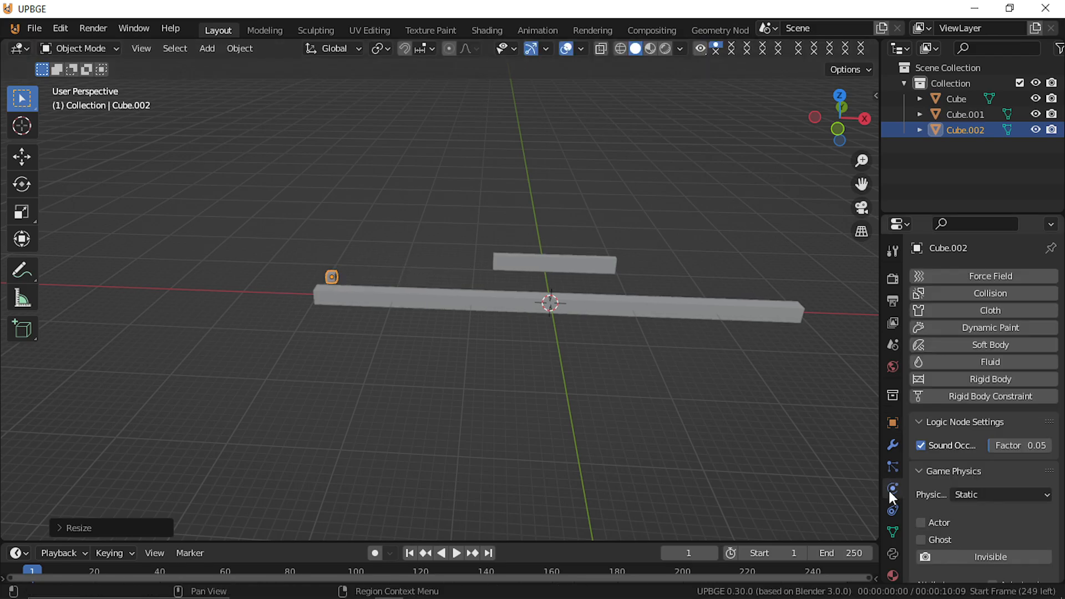
left_click(969, 489)
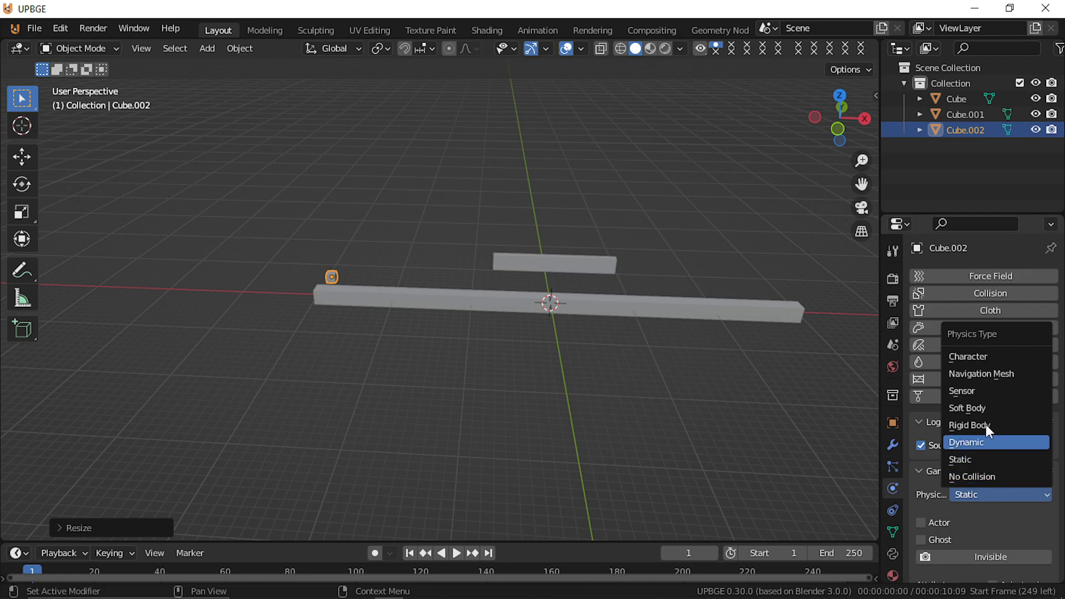
left_click(975, 357)
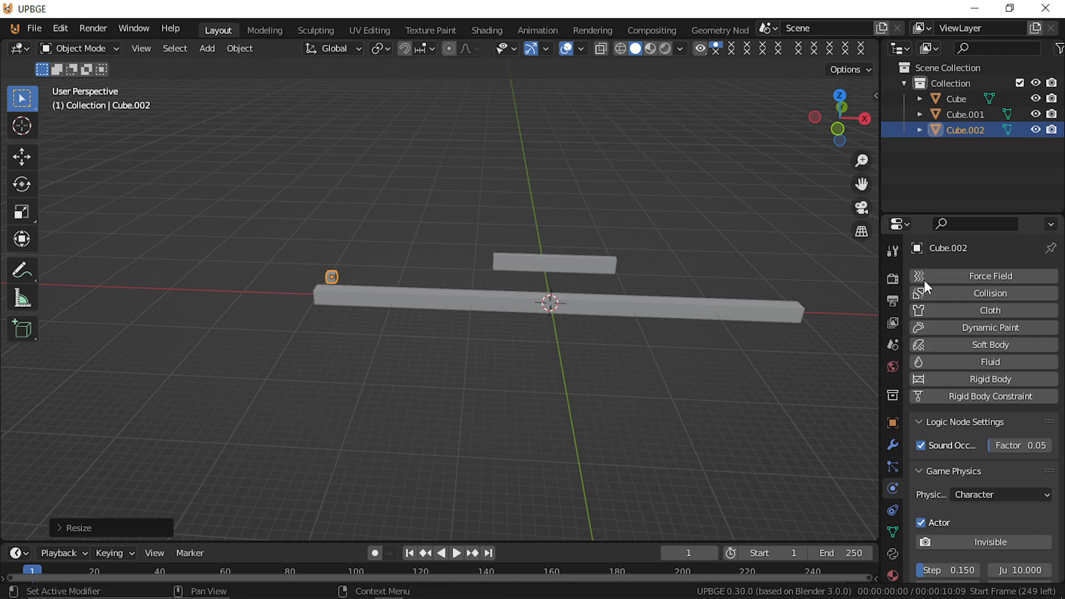
Step: Rename the small cube Cube.002 as player
left_click(966, 115)
double_click(970, 131)
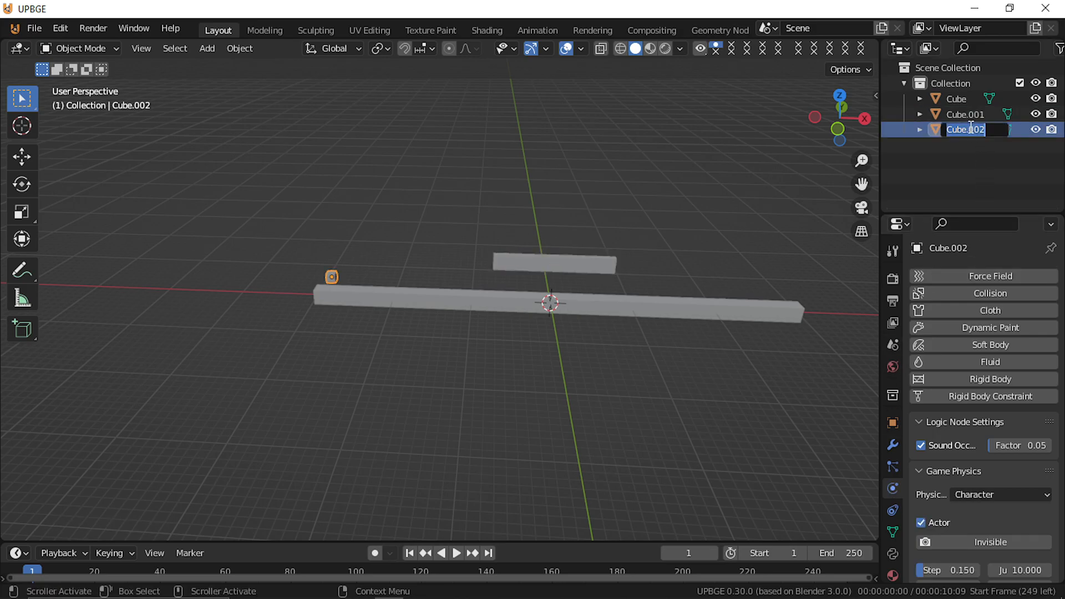
type("P")
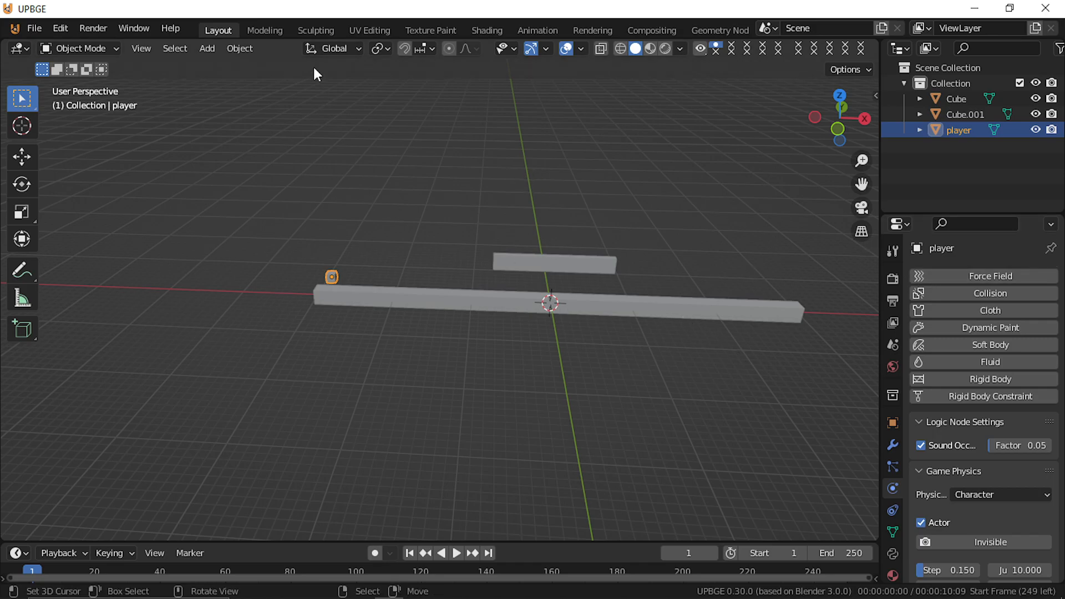
middle_click_drag(458, 122, 404, 171)
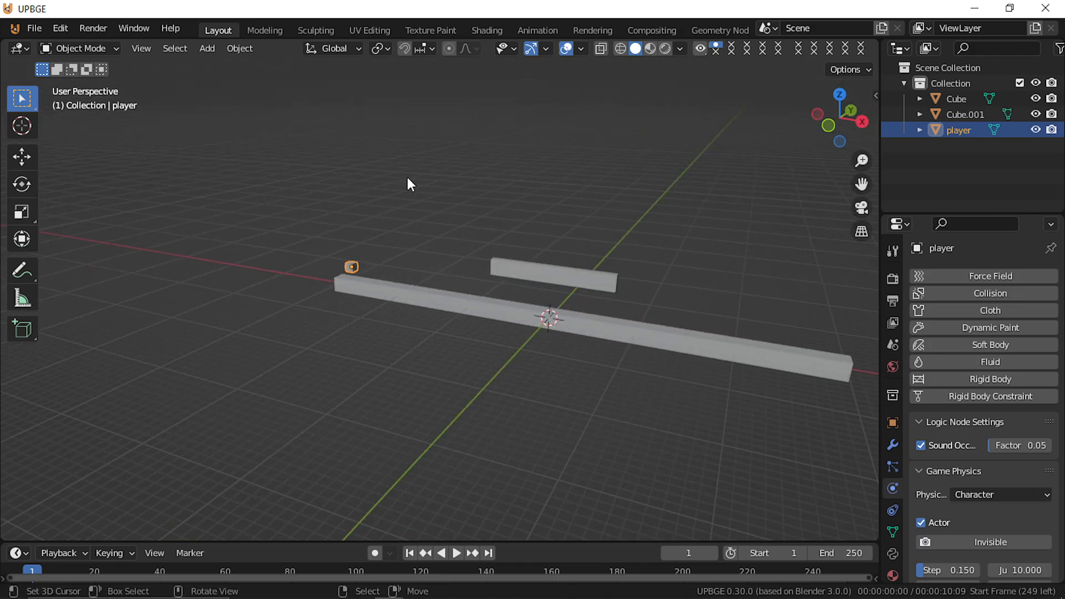
scroll(418, 226, "up", 5)
middle_click_drag(342, 259, 388, 330, "shift")
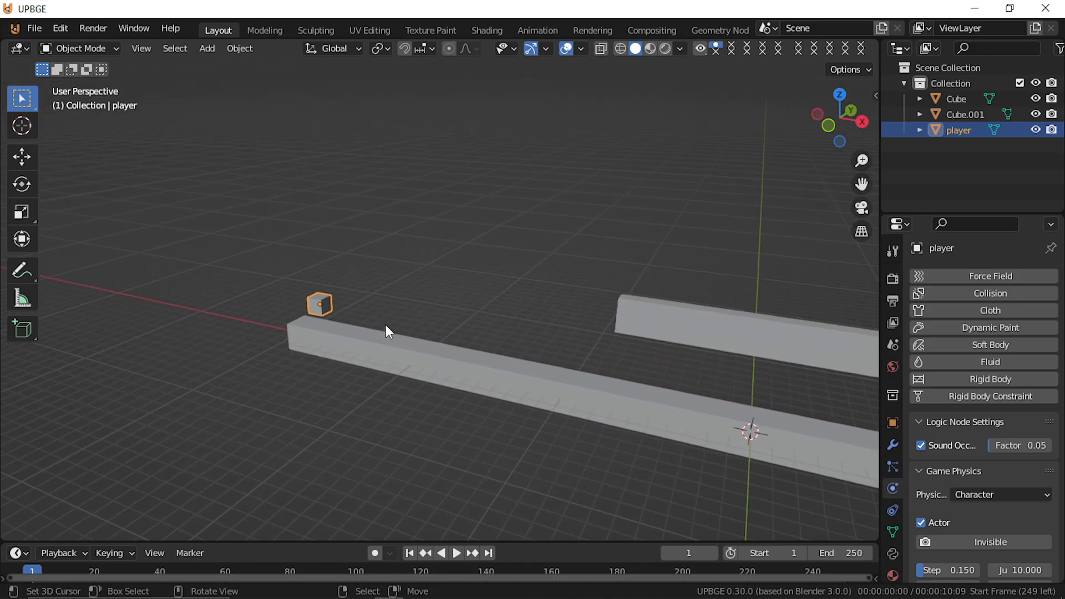
key("g")
key("x")
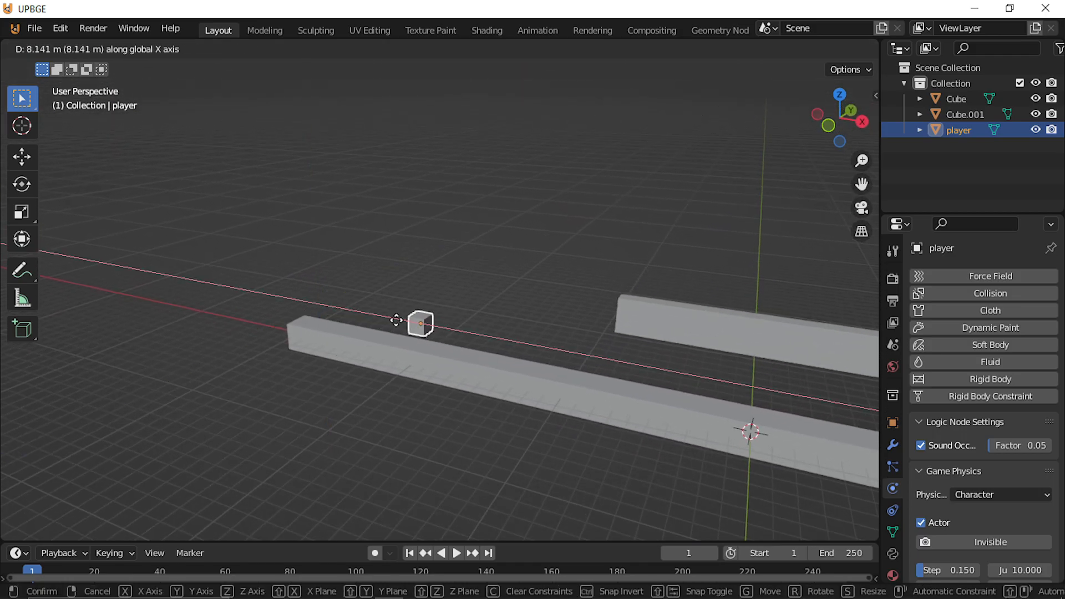
key("Escape")
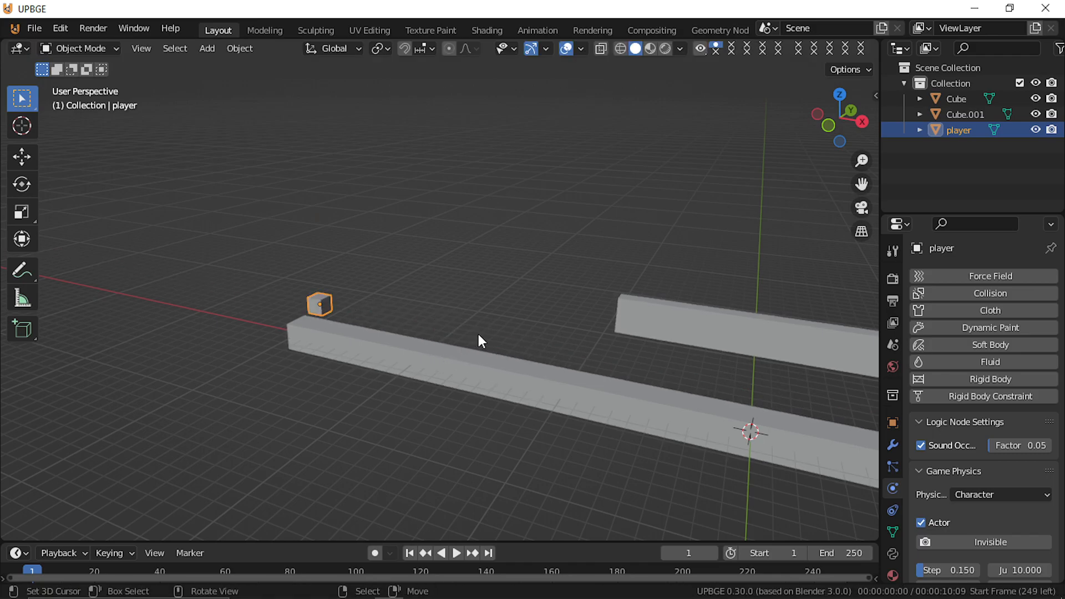
Step: Scale the player cube in X and Y only into an upright block, and then rescale it uniformly
key("s")
key("shift+z")
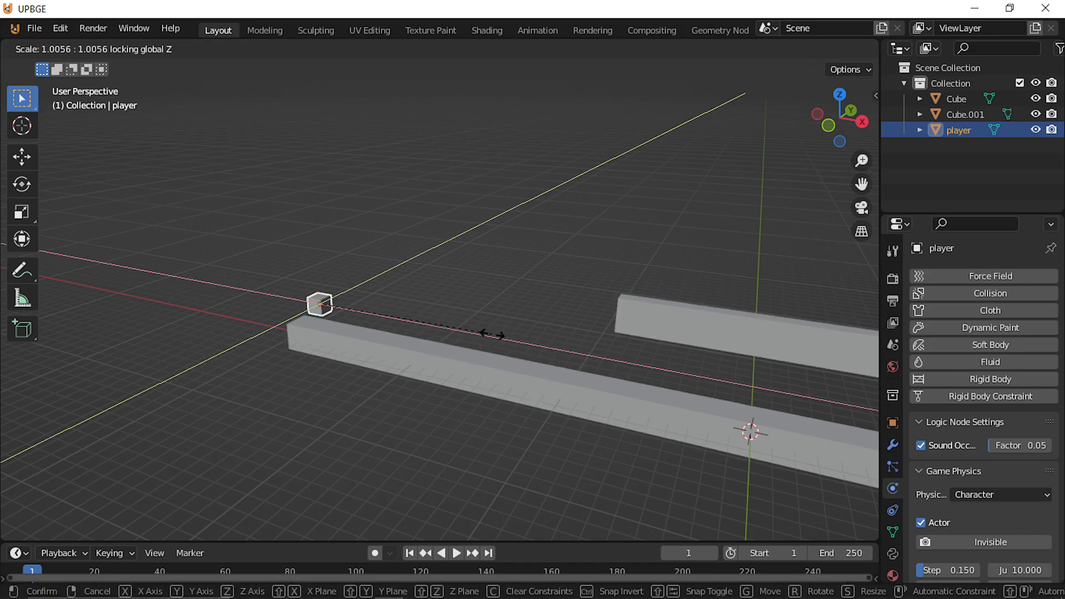
left_click(370, 304)
middle_click_drag(307, 347, 539, 276)
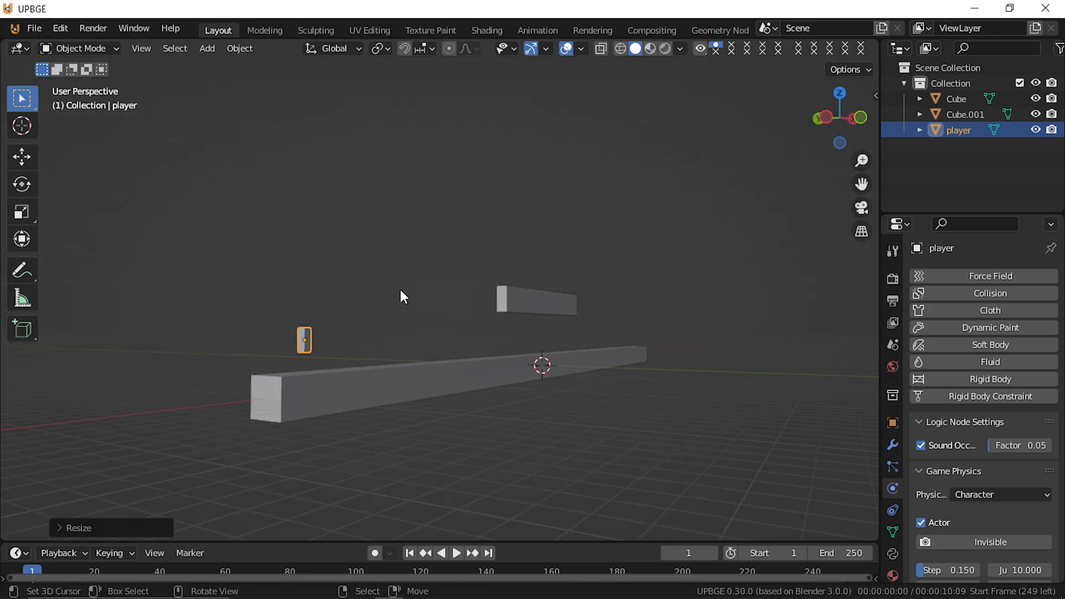
key("s")
left_click(438, 261)
Step: Move the player block down along Z until it sits on the long bar
key("g")
key("z")
left_click(442, 271)
middle_click_drag(444, 272, 358, 294)
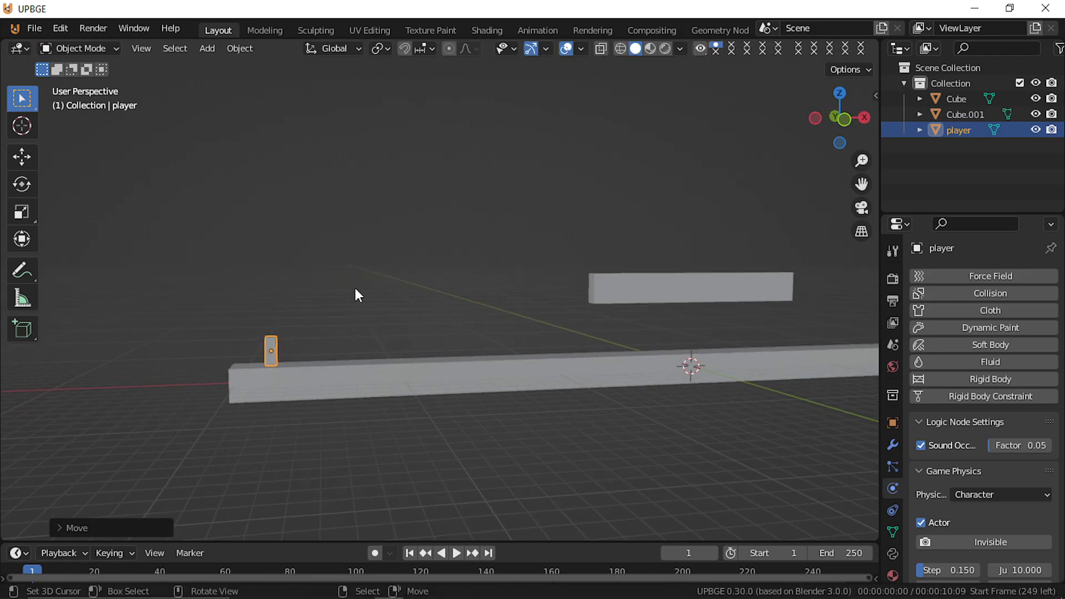
Step: Flatten the raised bar along Z to about half its height
left_click(629, 280)
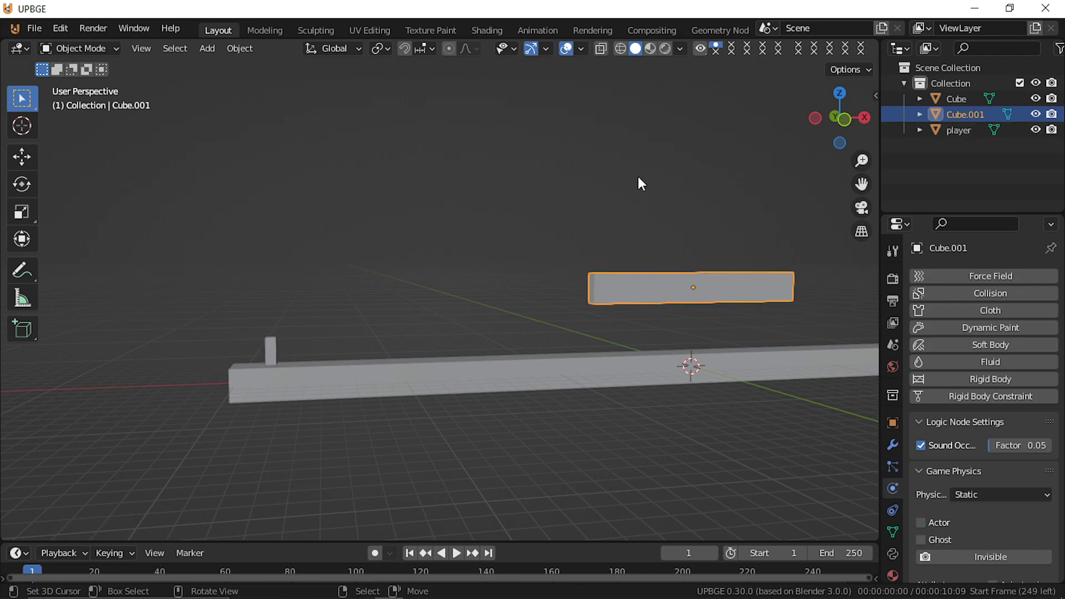
key("s")
key("z")
left_click(646, 248)
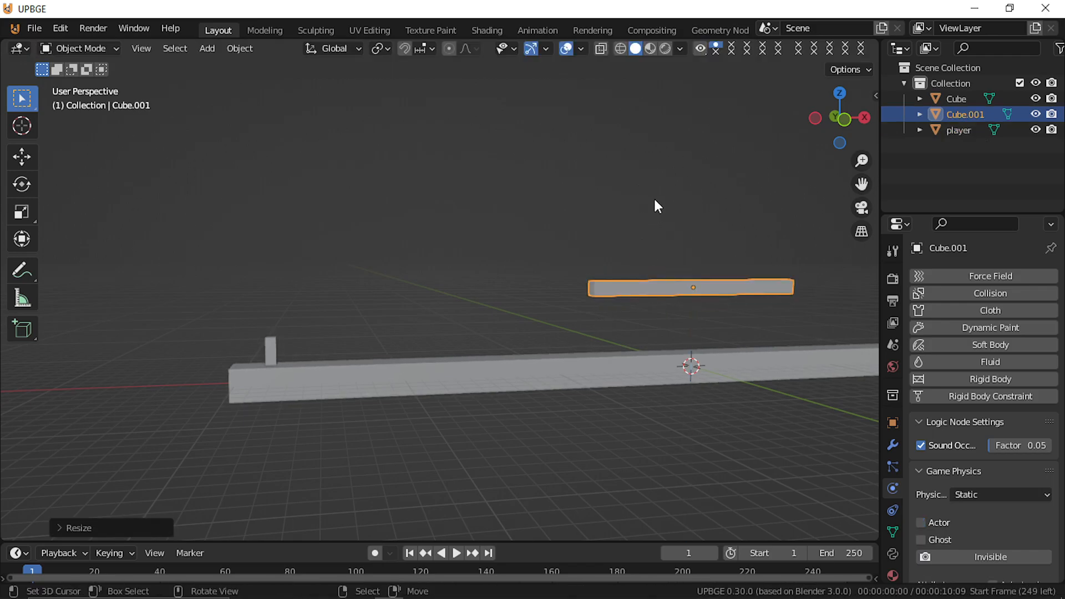
Step: Adjust the raised bar's height along Z so it floats slightly lower above the long bar
key("g")
key("z")
left_click(654, 228)
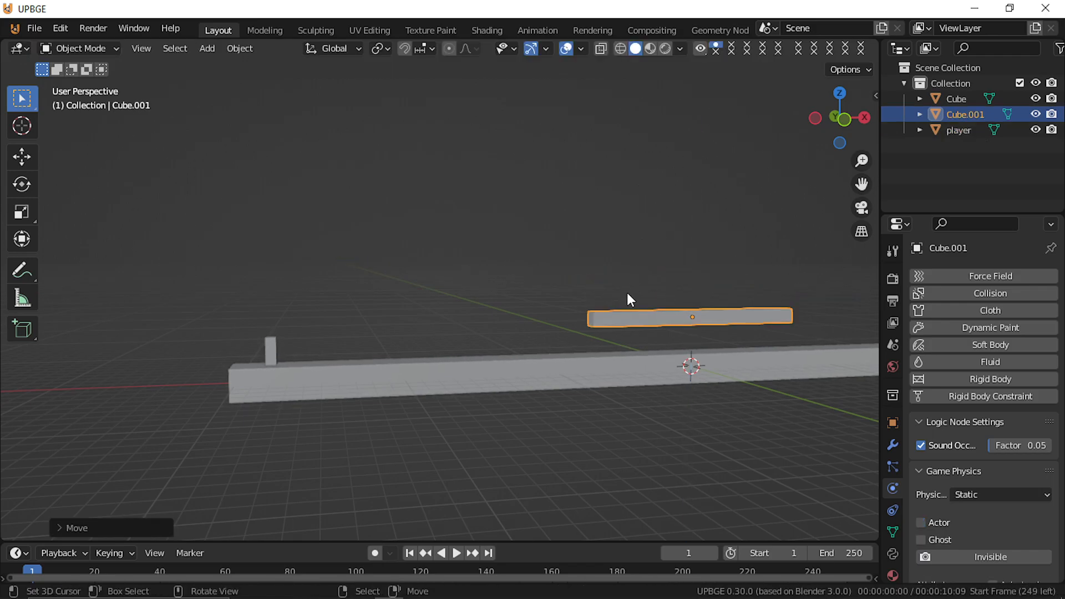
key("g")
key("z")
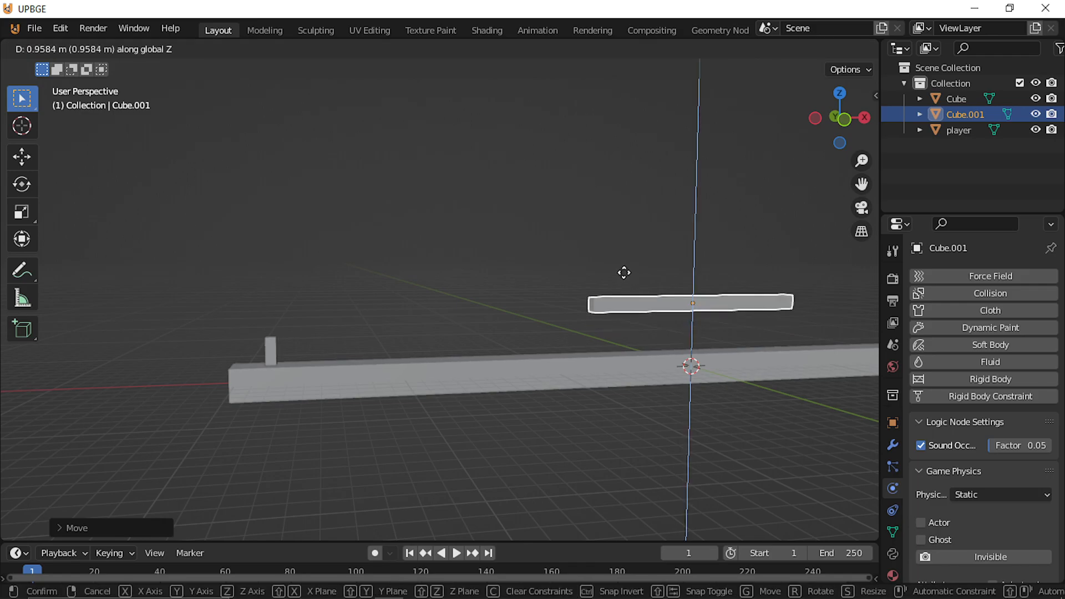
left_click(612, 269)
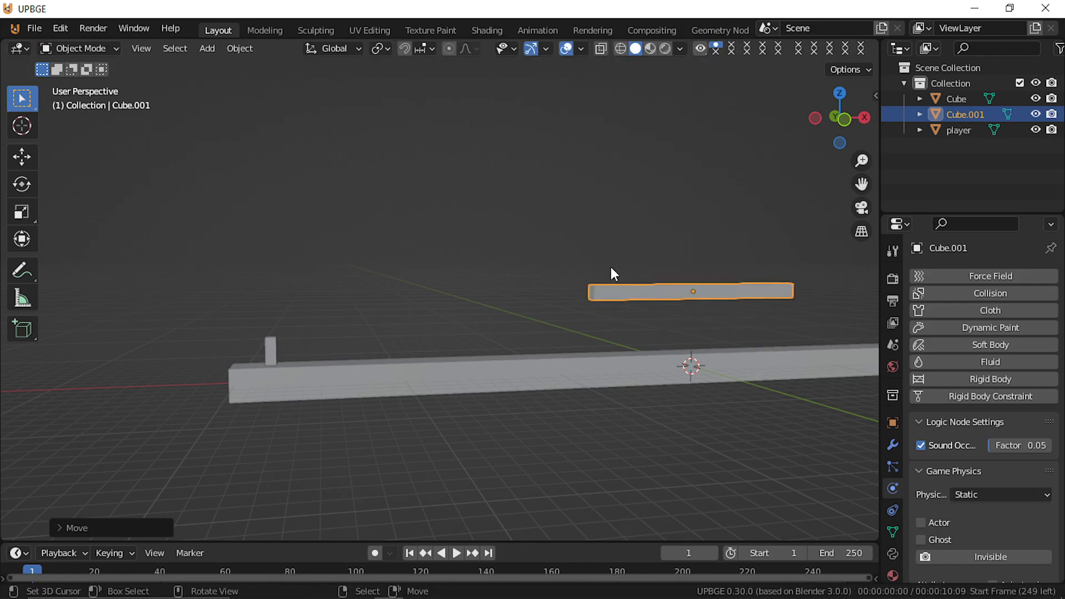
Step: Raise the player block along Z to leave a small gap above the long bar
left_click(273, 355)
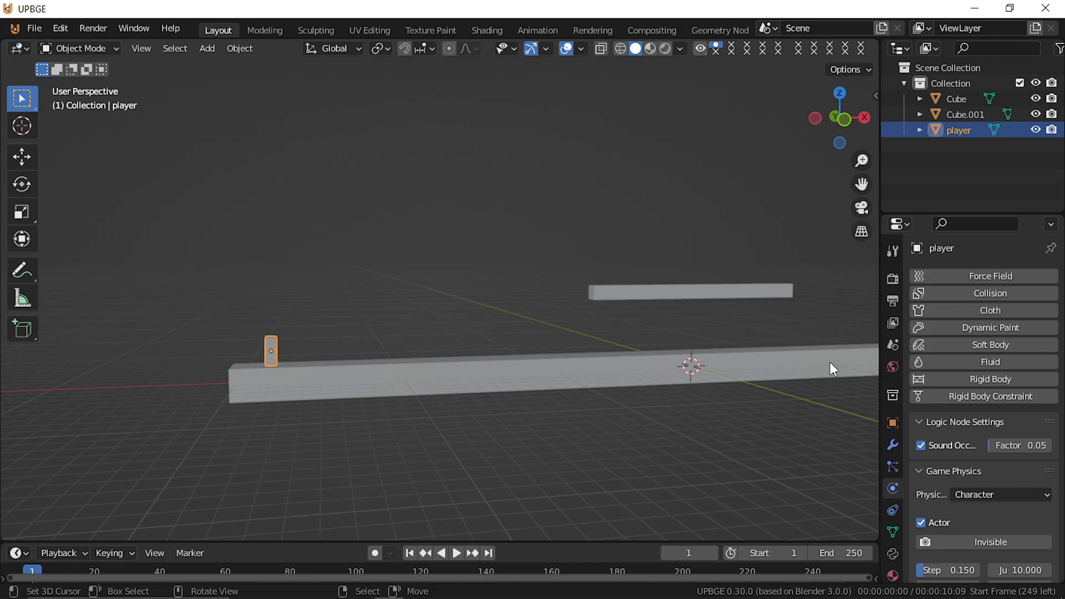
key("g")
key("z")
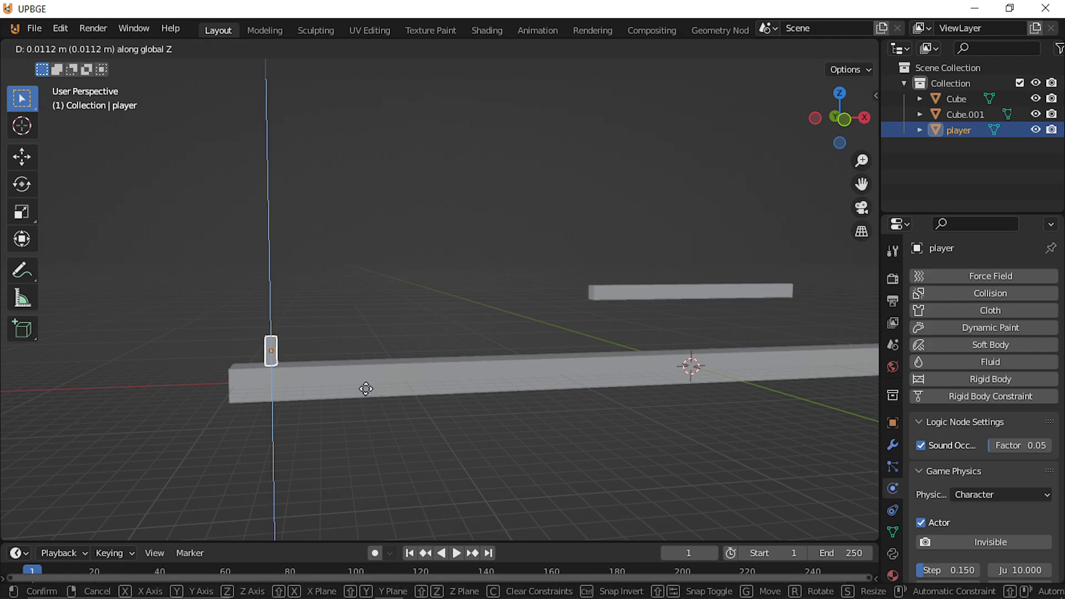
left_click(358, 382)
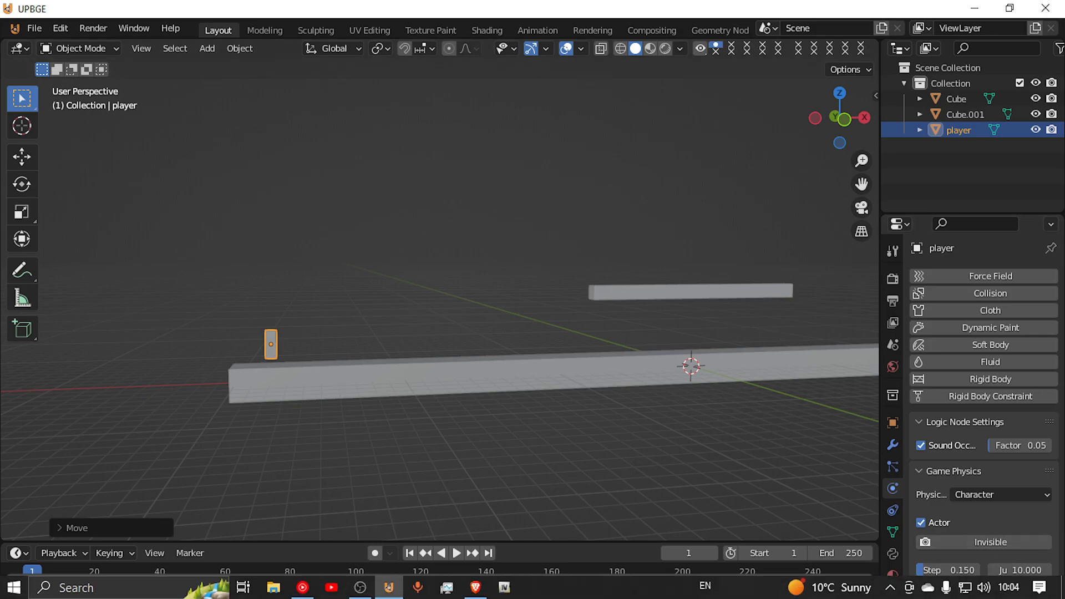
left_click(302, 587)
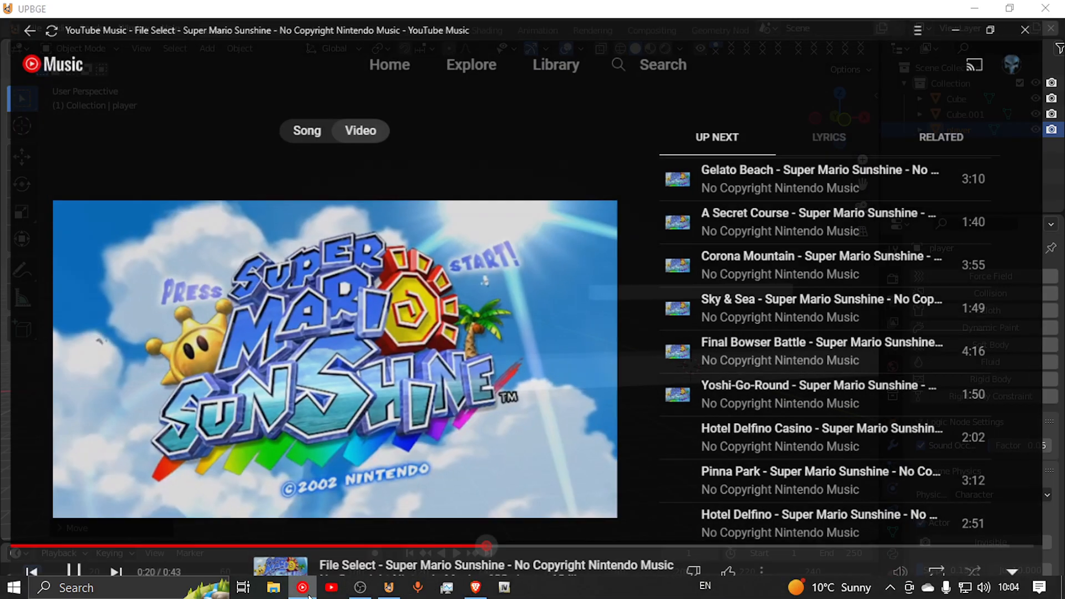
scroll(937, 266, "down", 3)
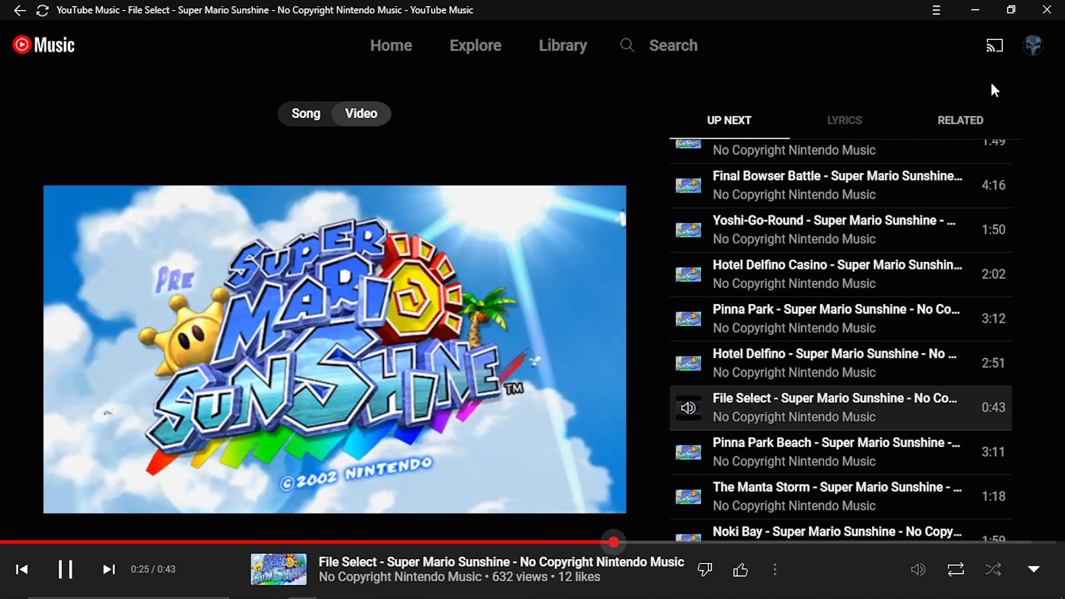
left_click(975, 8)
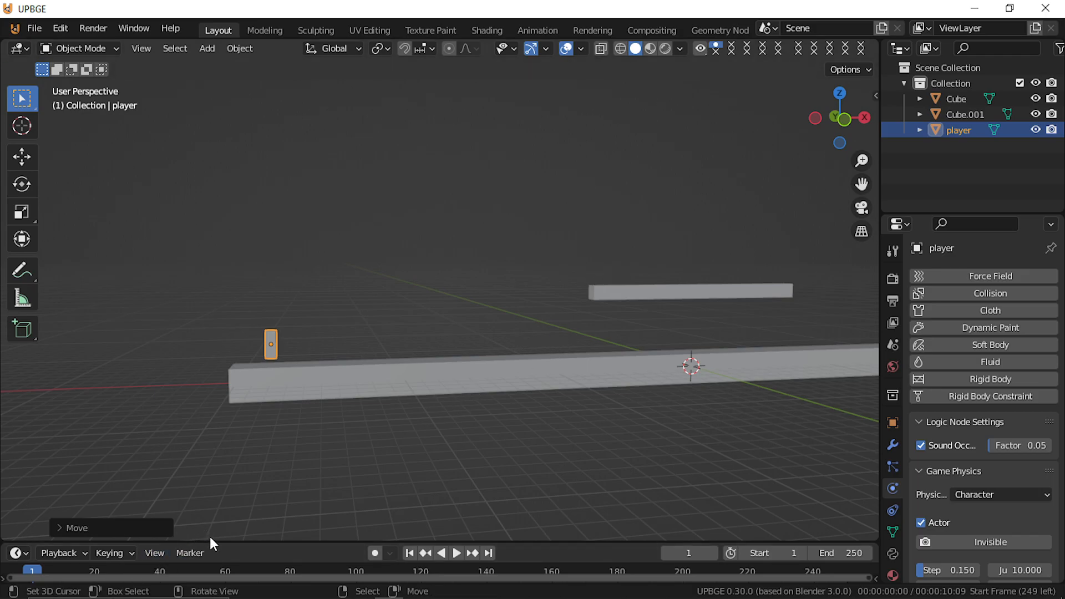
Step: Enlarge the timeline area and change it to the Logic Bricks Editor
left_click_drag(205, 541, 22, 424)
left_click(19, 436)
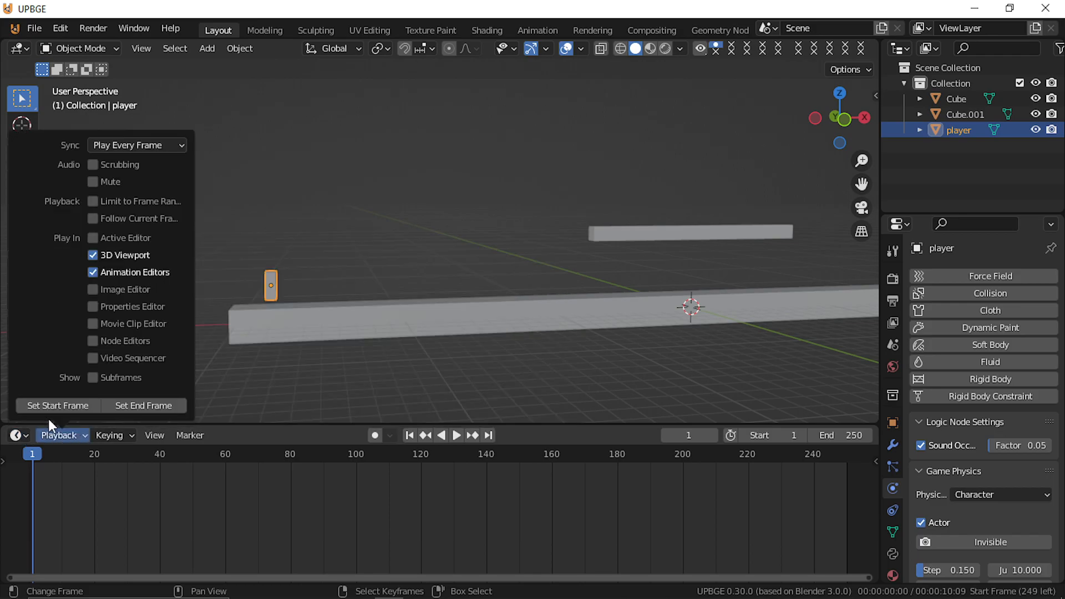
left_click(17, 437)
left_click(17, 435)
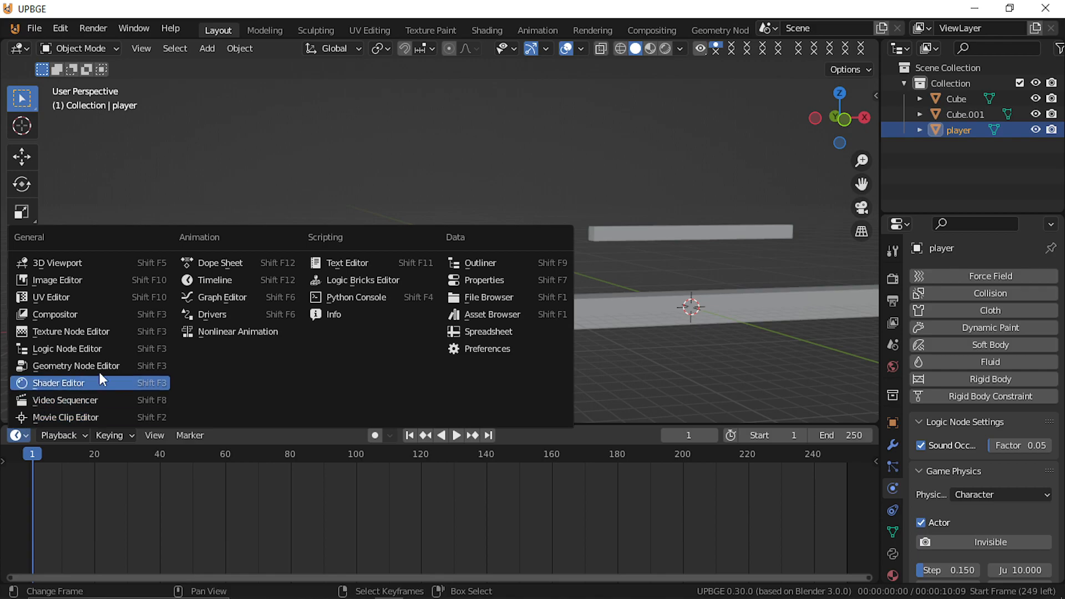
left_click(372, 281)
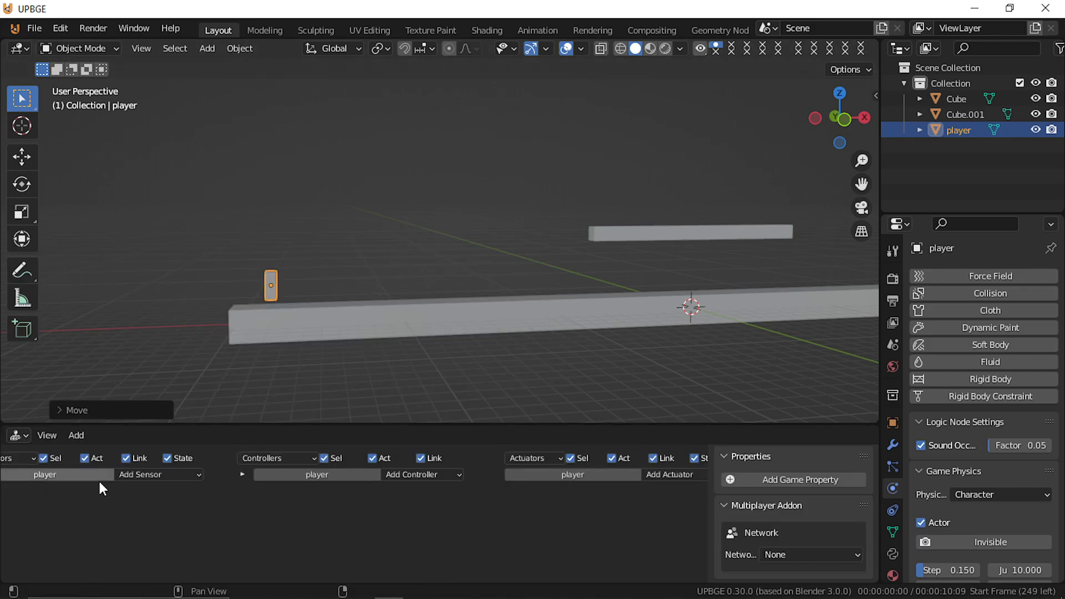
Step: Add a Keyboard sensor to the player, name it a and assign the A key
left_click(138, 473)
left_click(138, 472)
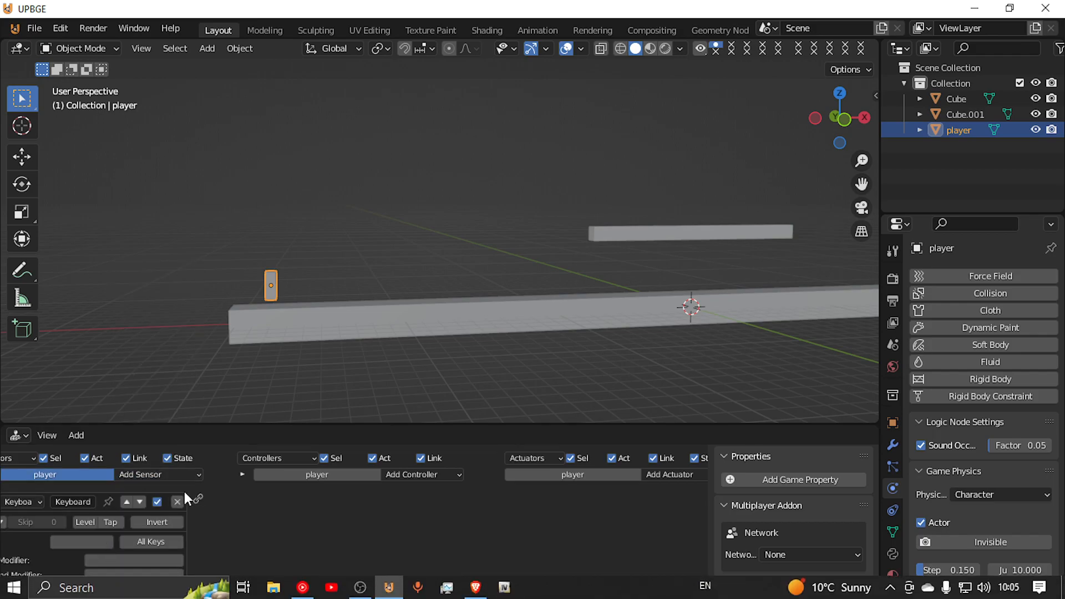
left_click(173, 472)
left_click(103, 541)
type("aa")
left_click(250, 511)
middle_click_drag(250, 510, 422, 529)
mouse_move(233, 534)
middle_mouse_down()
mouse_move(239, 567)
mouse_move(239, 542)
middle_mouse_up()
Step: Set up a second Keyboard sensor named d for the D key, and collapse the a and d sensors
left_click(107, 520)
type("d")
left_click(15, 520)
left_click(13, 520)
scroll(18, 467, "up", 3)
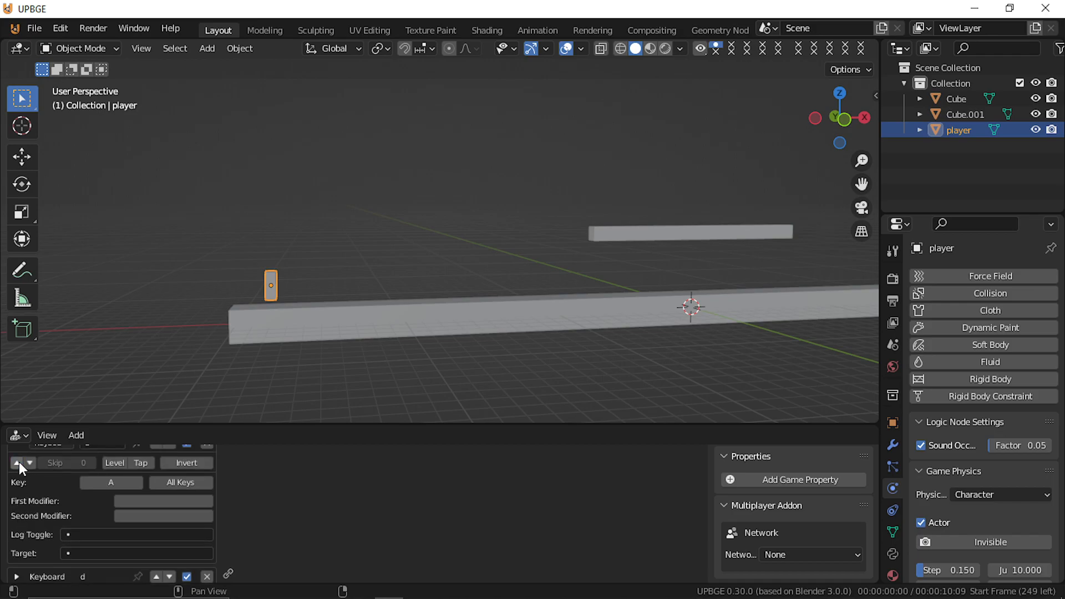
scroll(19, 461, "up", 3)
left_click(9, 498)
Step: Name the third Keyboard sensor space, assign it the Spacebar with Tap enabled, and collapse it
scroll(39, 483, "down", 3)
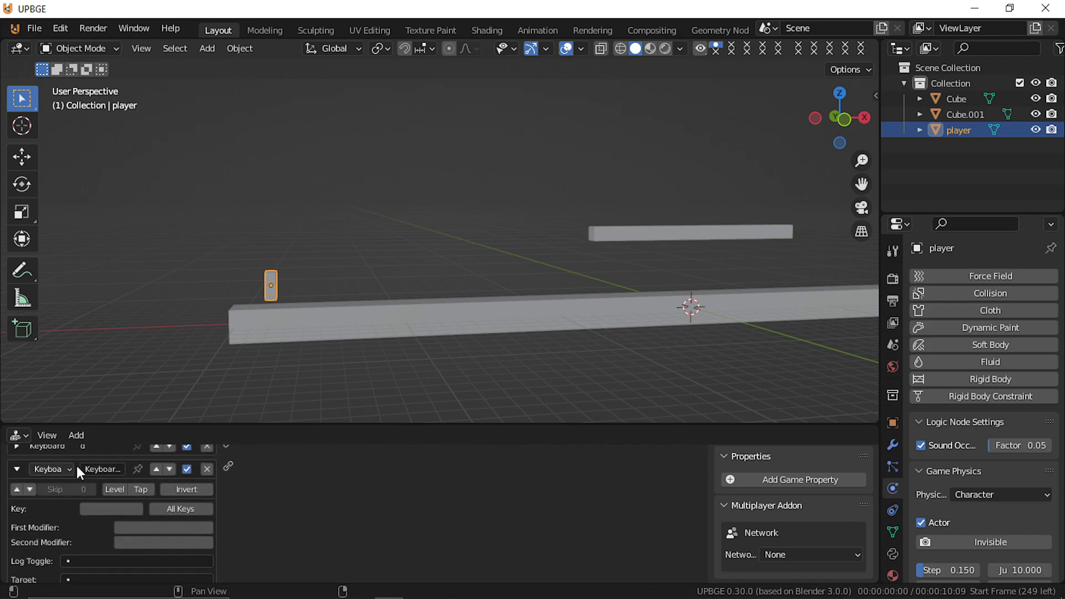
type("s")
type("s")
left_click(280, 502)
left_click(95, 470)
left_click(95, 470)
type("ace")
key("Return")
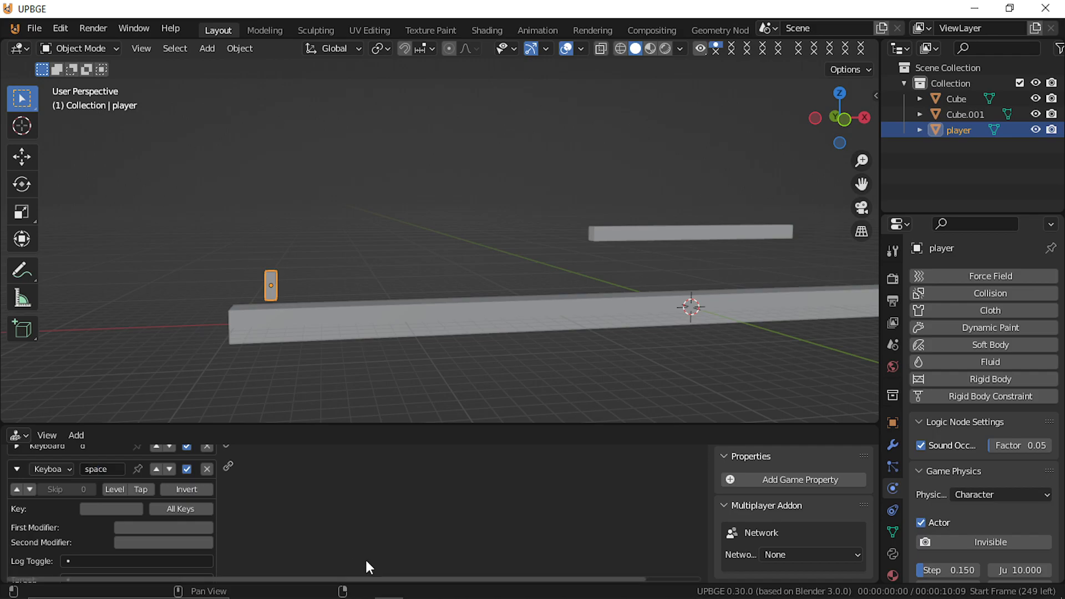
key("space")
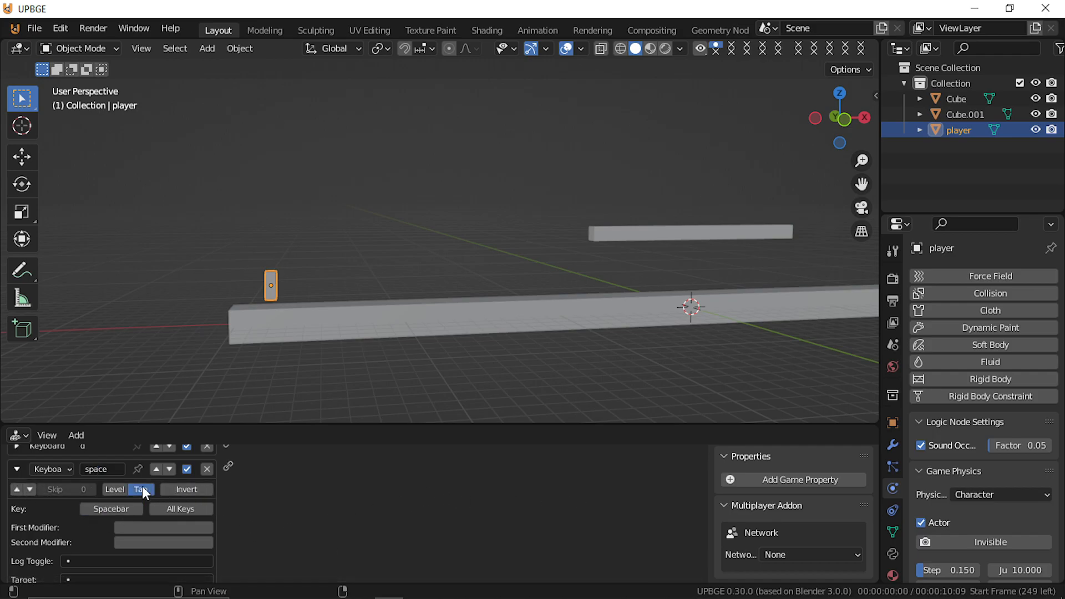
left_click(14, 470)
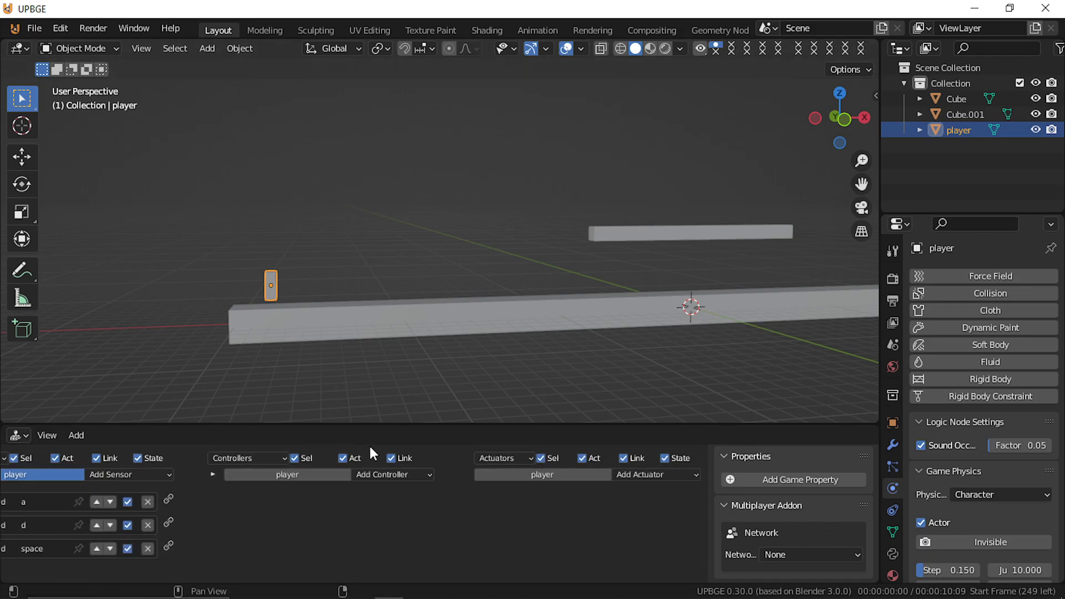
Step: Add Motion actuators to the player, set the first one's motion type to Character Motion and collapse it
left_click(646, 471)
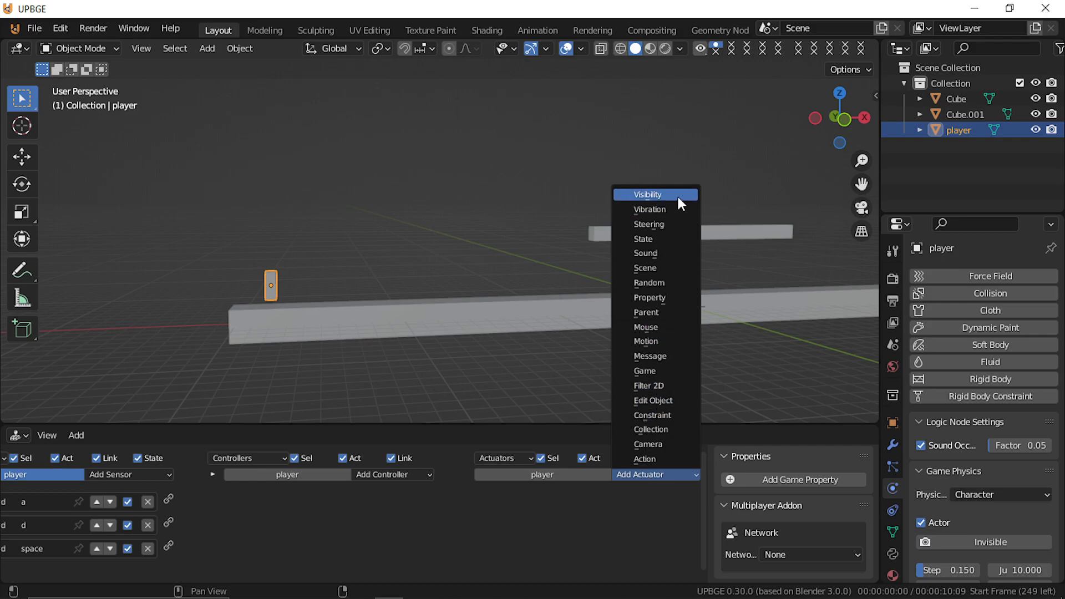
left_click(659, 341)
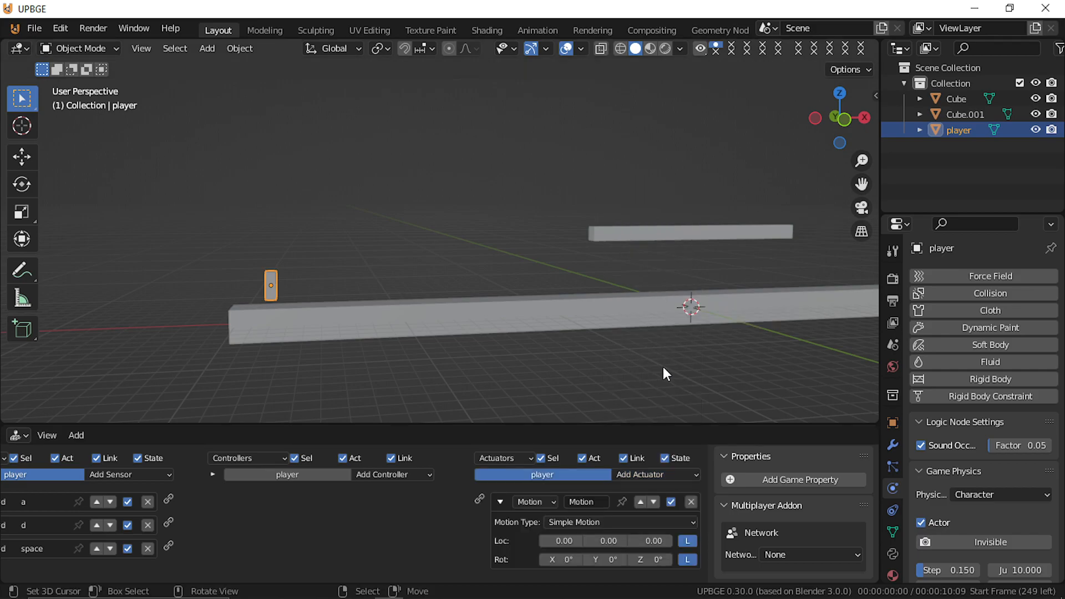
left_click(671, 474)
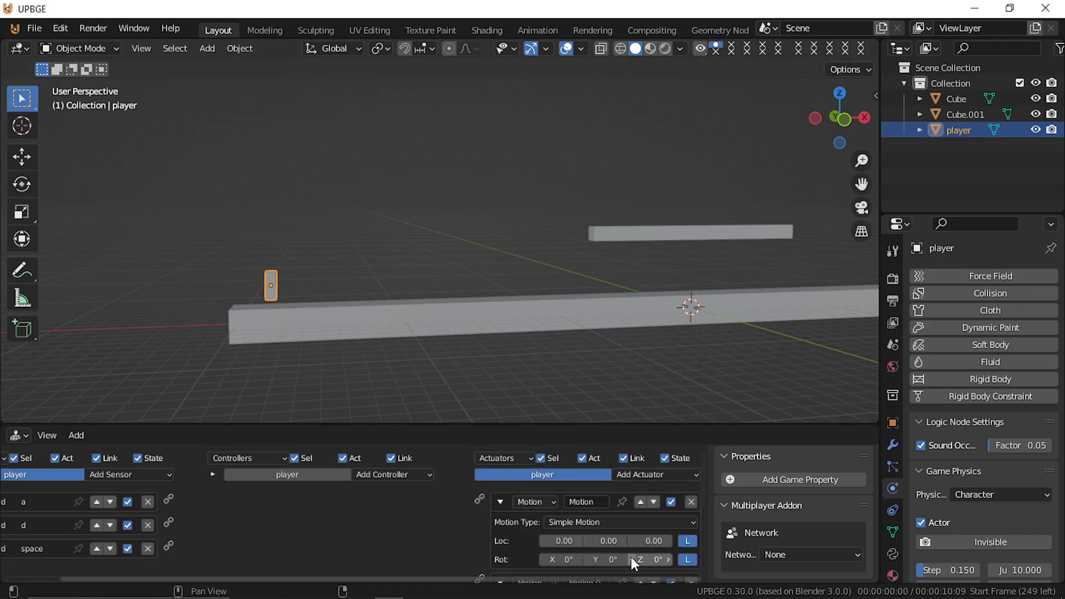
left_click(607, 522)
left_click(610, 566)
left_click(498, 501)
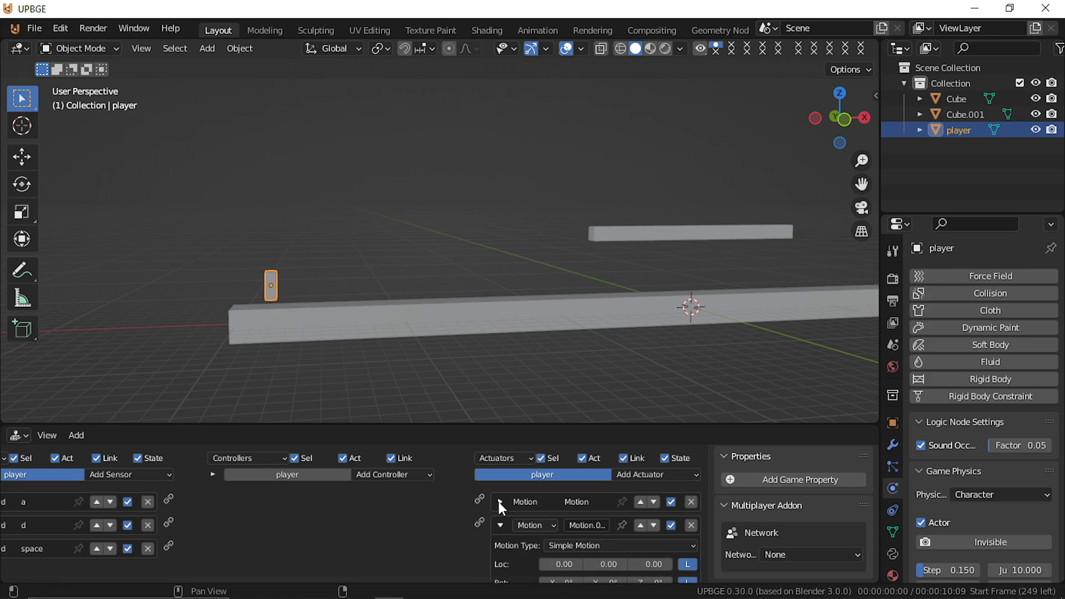
Step: Set the motion type of the second and third Motion actuators to Character Motion
left_click(575, 546)
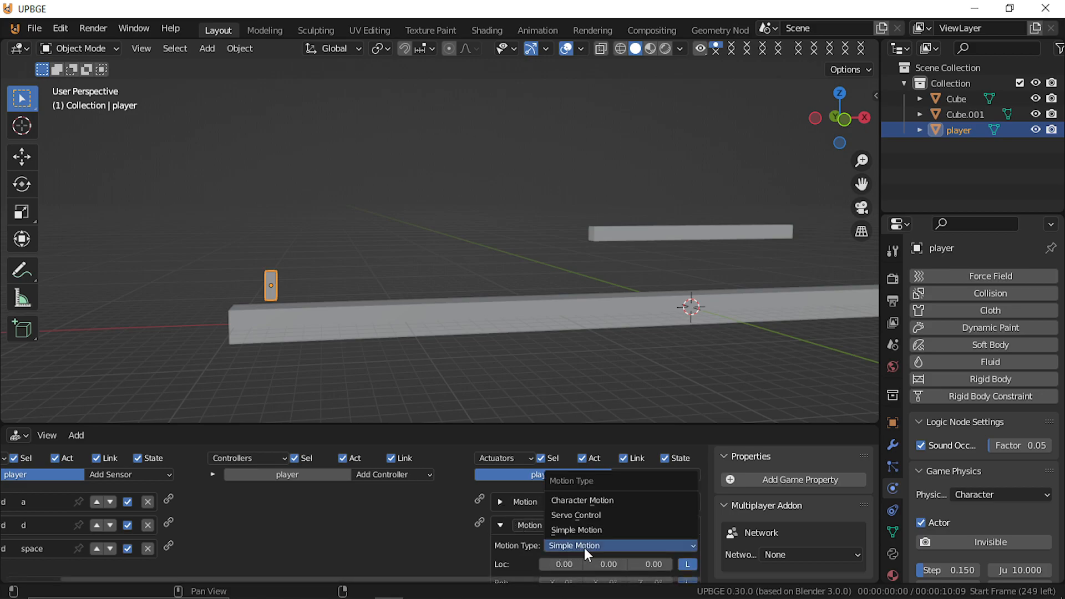
left_click(581, 499)
left_click(499, 525)
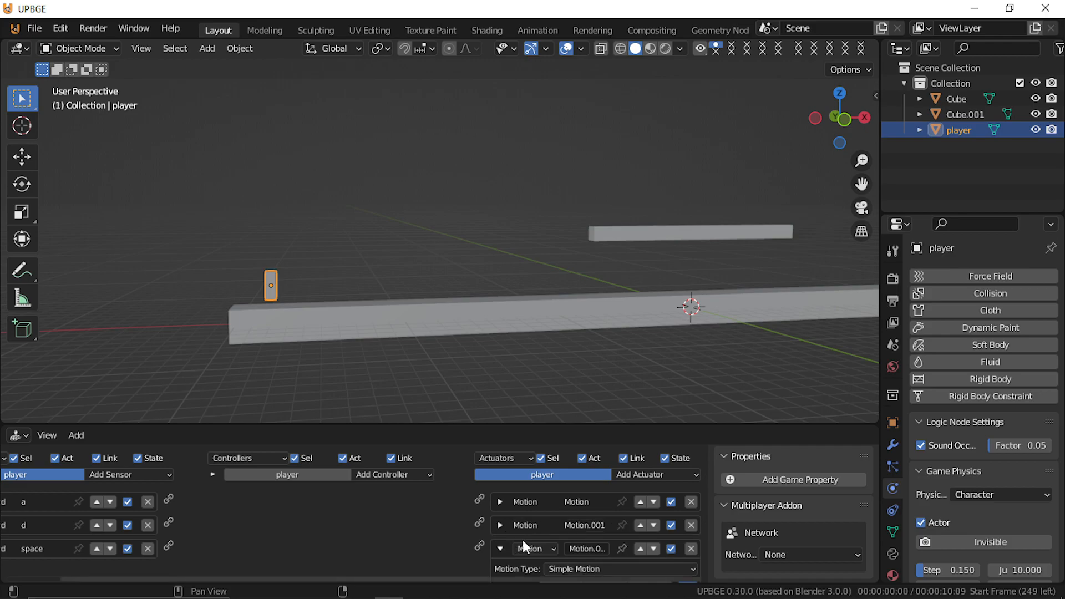
left_click(571, 567)
left_click(577, 522)
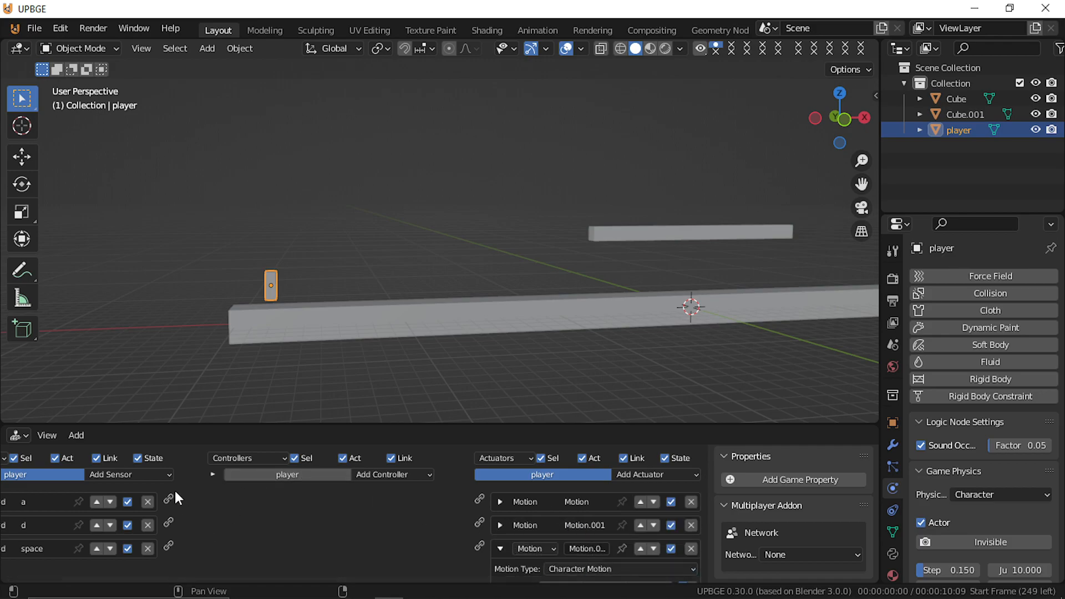
Step: Link the a, d and space sensors to the first, second and third Motion actuators respectively
left_click_drag(168, 499, 479, 498)
left_click_drag(168, 522, 479, 522)
left_click_drag(171, 543, 478, 547)
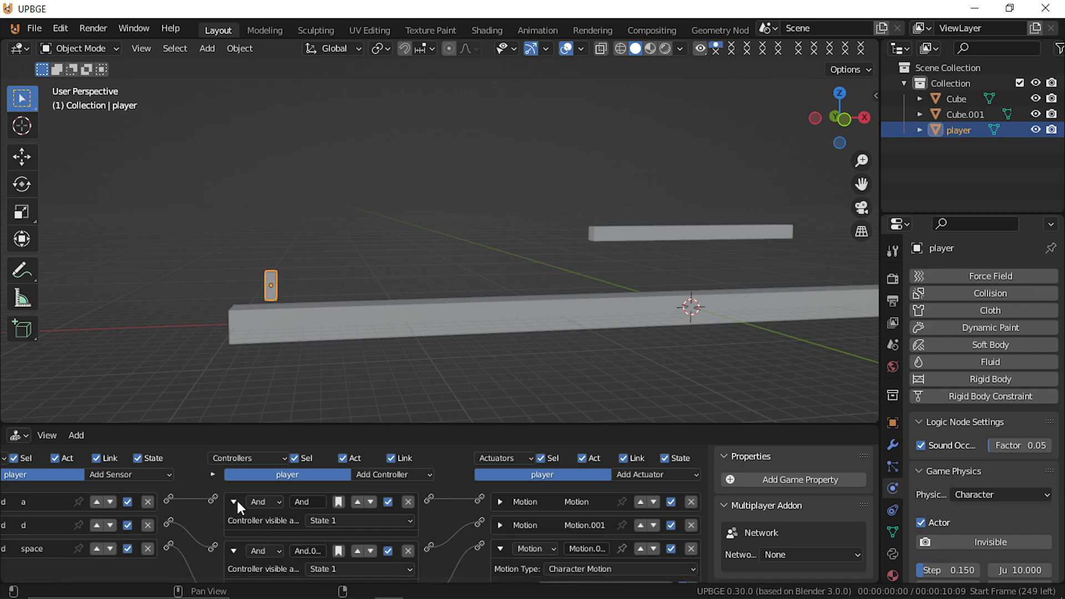
Step: Collapse the player's controllers, enable Jump on the third Motion actuator and collapse that actuator
left_click(233, 502)
left_click(233, 524)
middle_click_drag(563, 512, 565, 447)
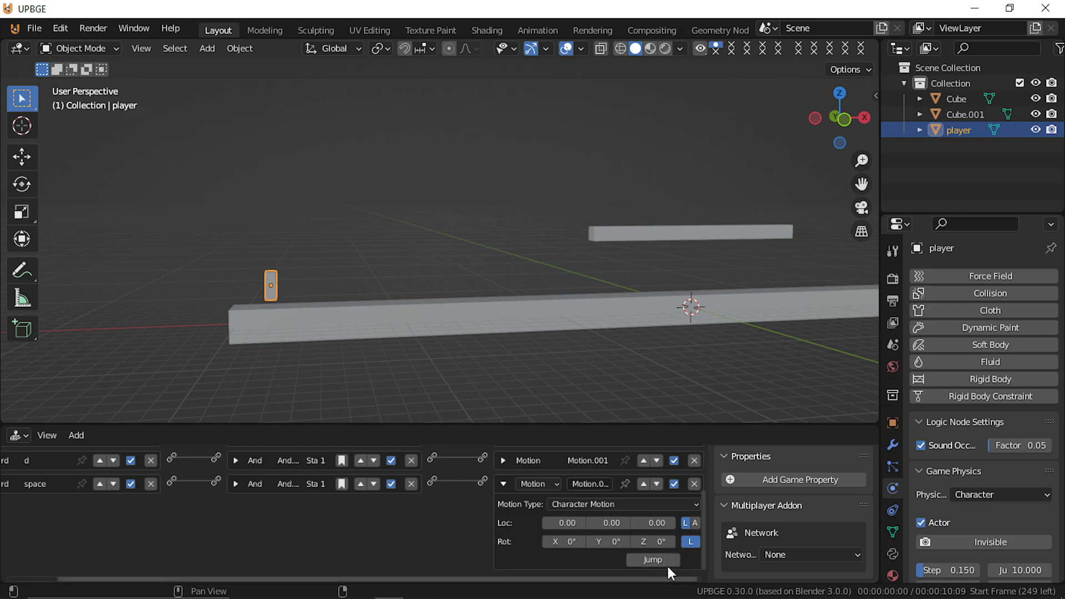
left_click(503, 483)
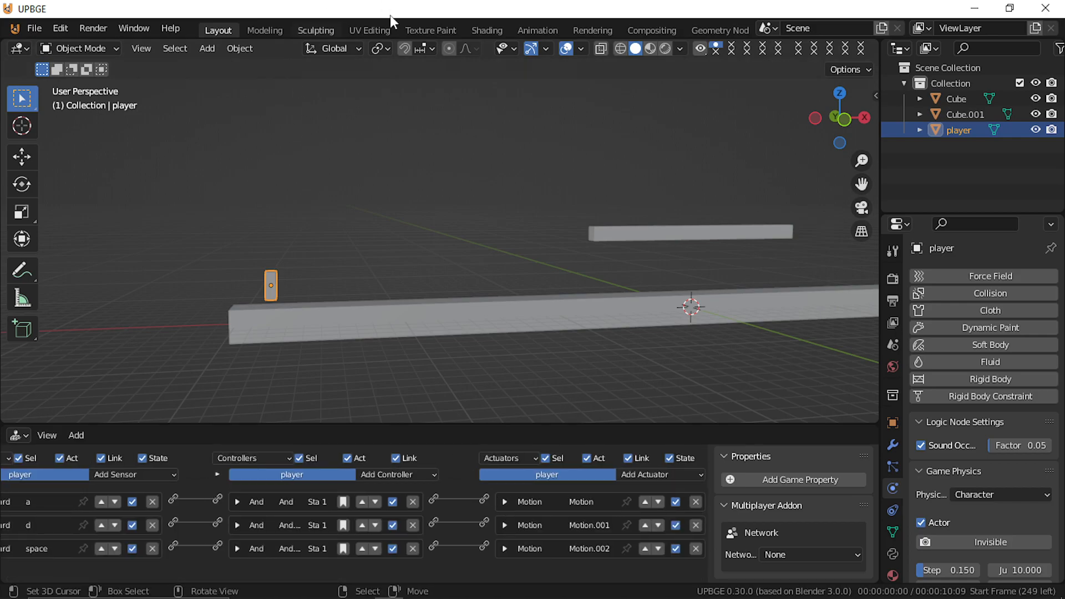
Step: Activate the Move tool and set the transform orientation to Local
left_click(16, 165)
left_click(329, 49)
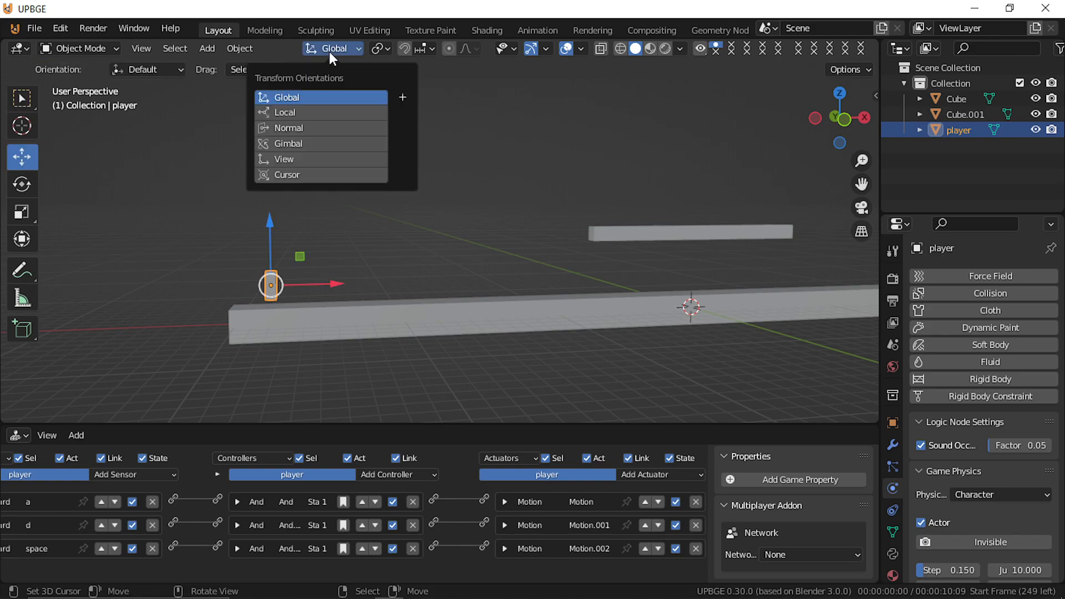
left_click(336, 112)
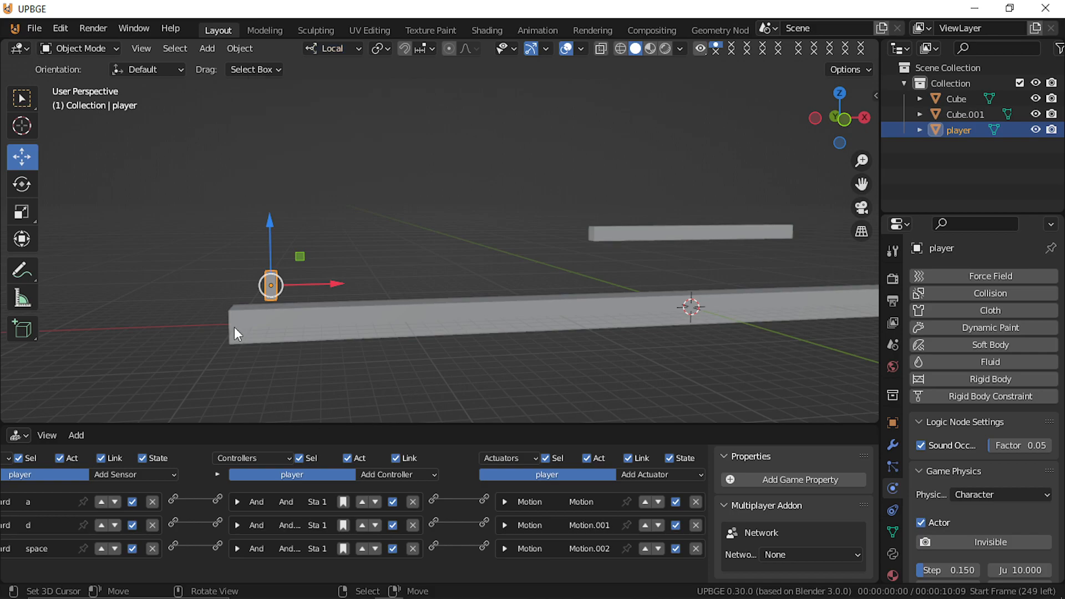
Step: Set the X location to 0.10 in the first Motion actuator and -0.10 in the second, and test-run the game
left_click(503, 502)
left_click(583, 540)
middle_click_drag(567, 556, 574, 492)
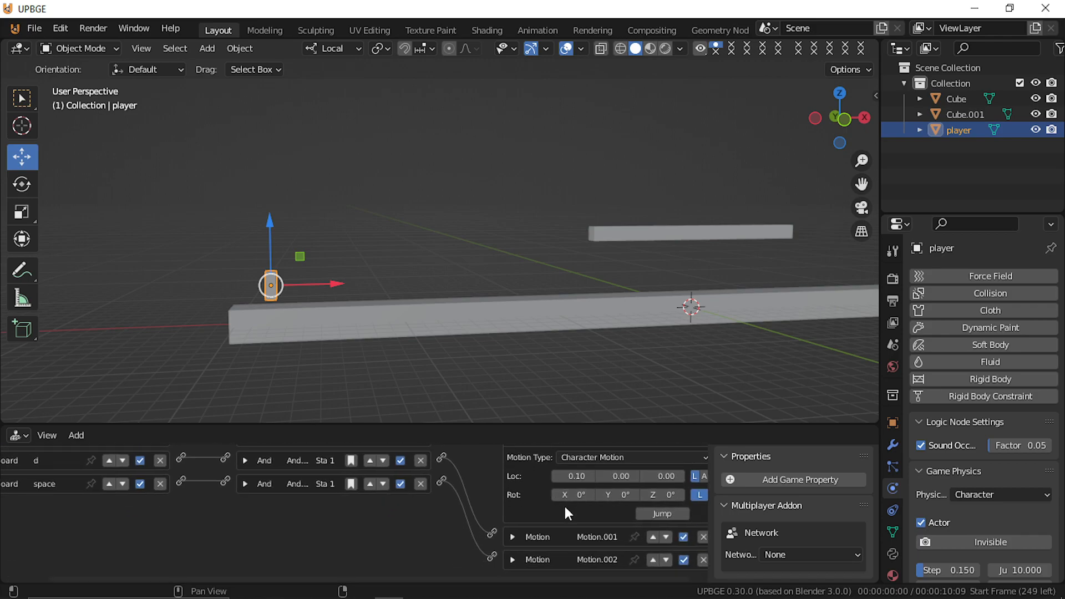
left_click(510, 538)
scroll(557, 560, "down", 1)
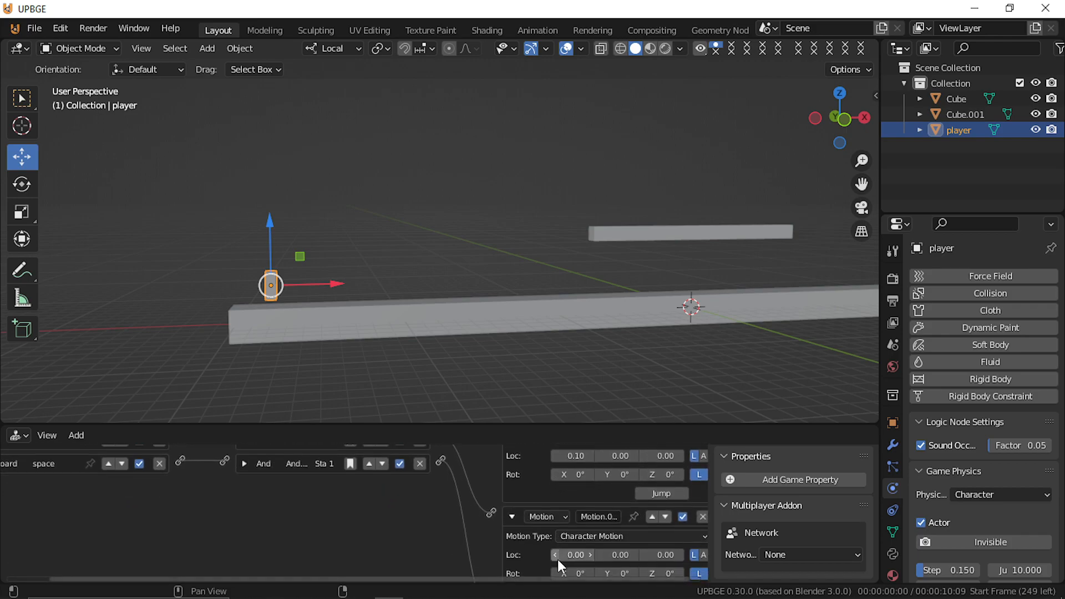
key("p")
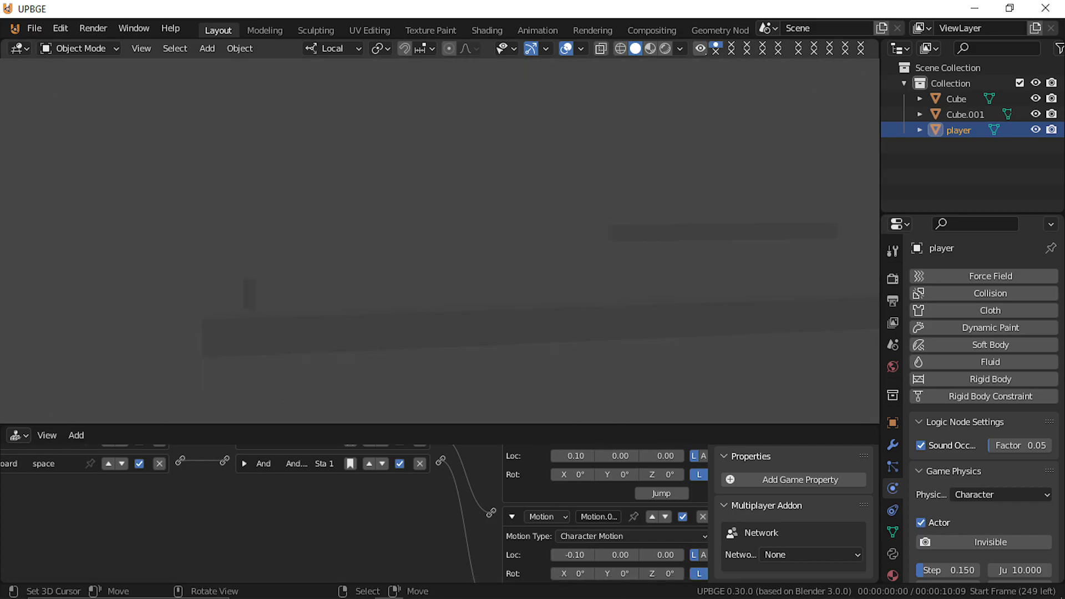
key("Escape")
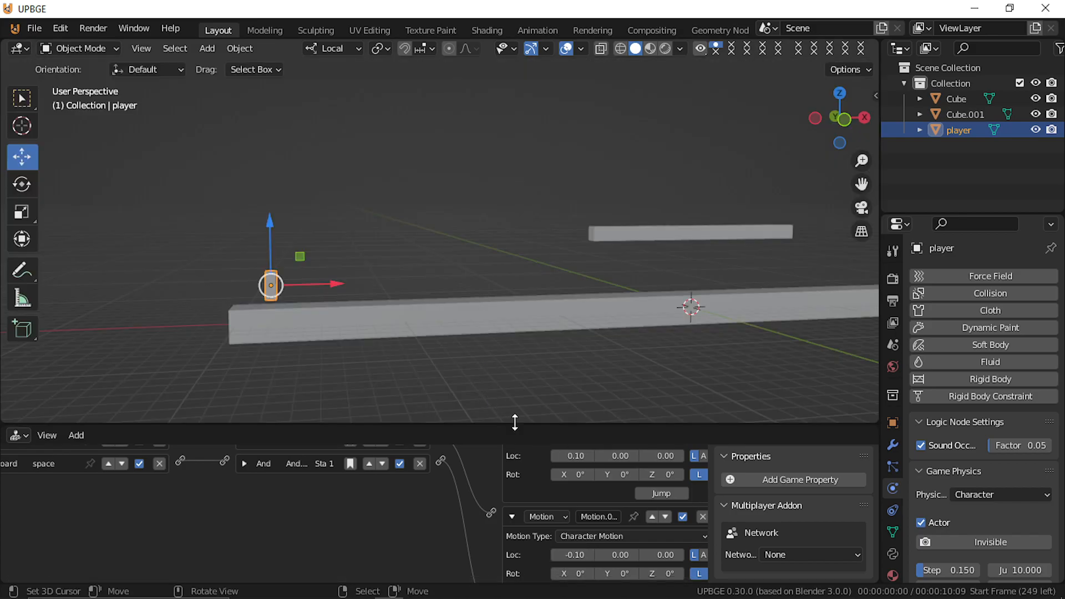
Step: Change the X location to -0.10 in the first Motion actuator and 0.10 in the second, and test-run the game
double_click(552, 456)
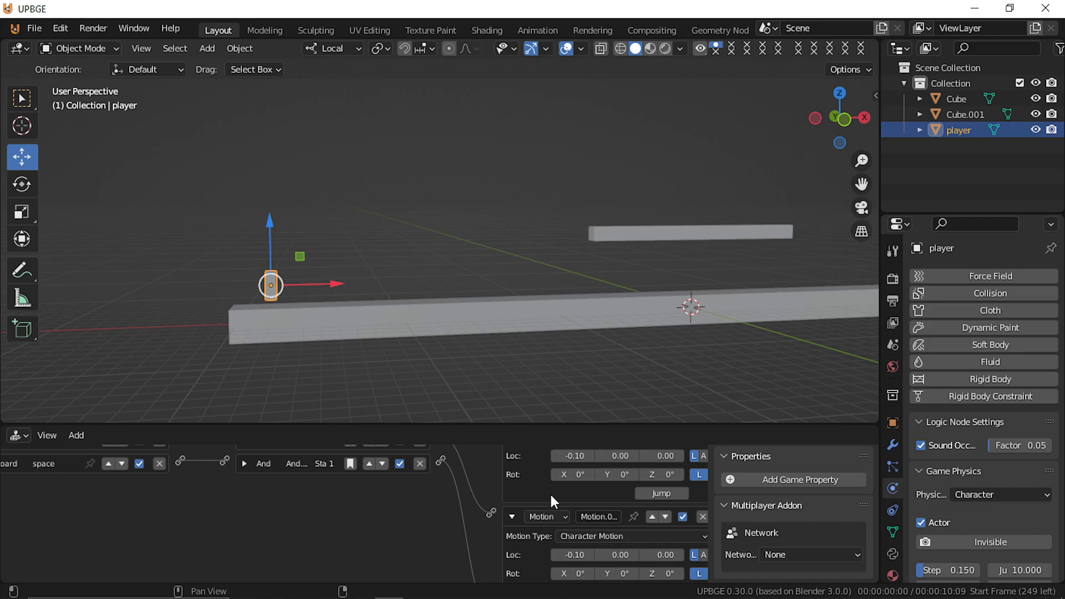
key("minus")
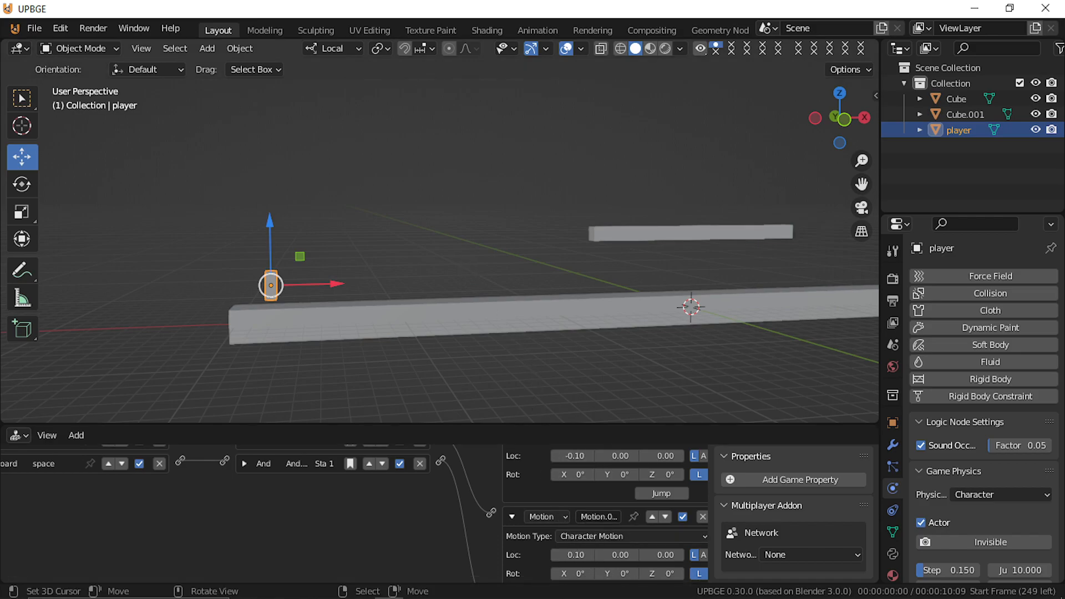
key("p")
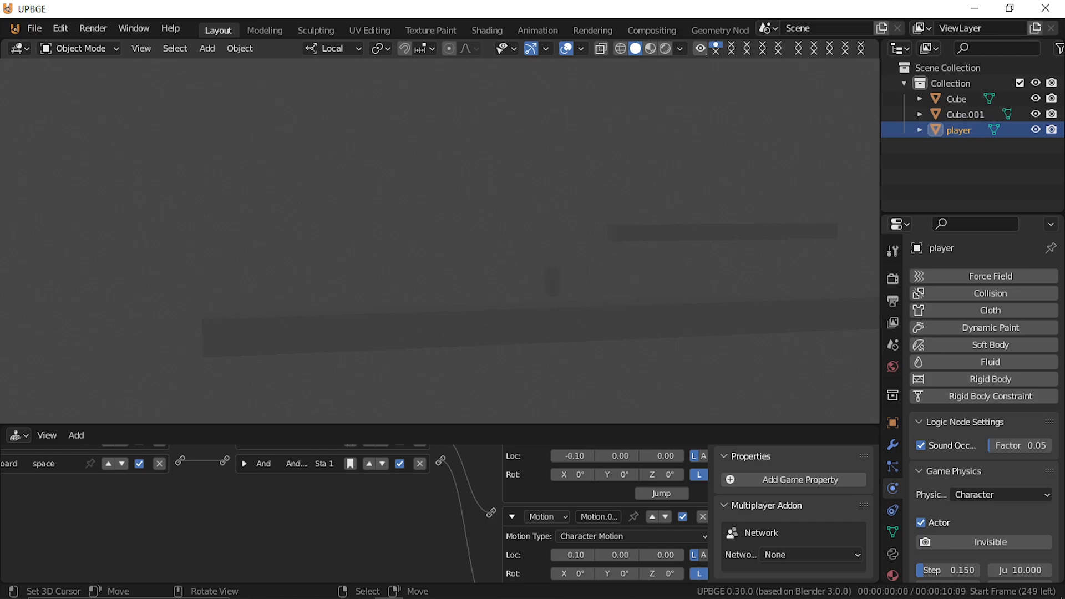
key("Escape")
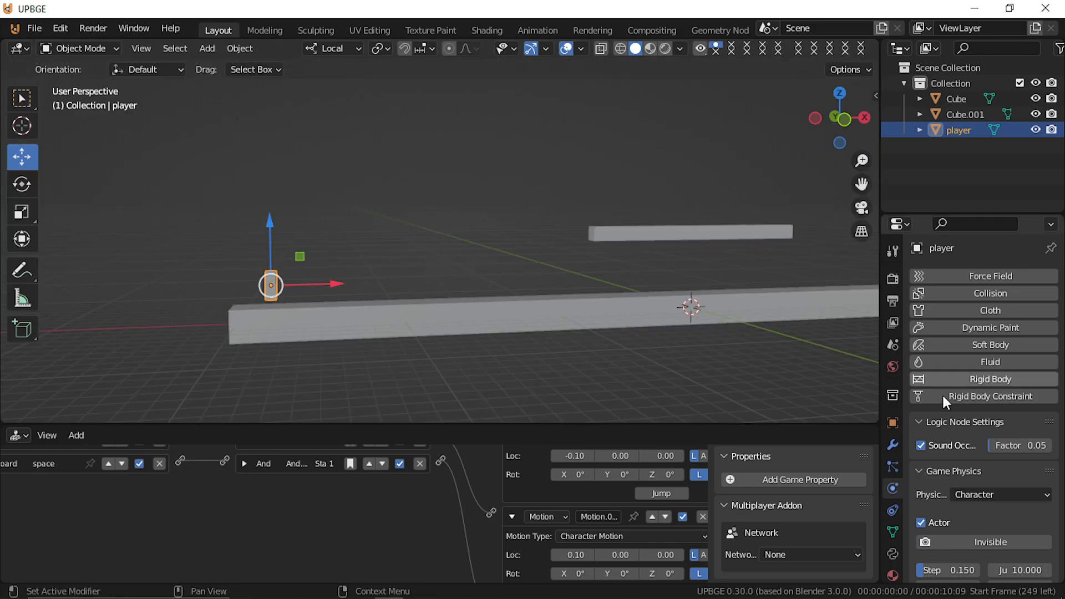
Step: Select all objects, apply their object transform and test-run the game
key("a")
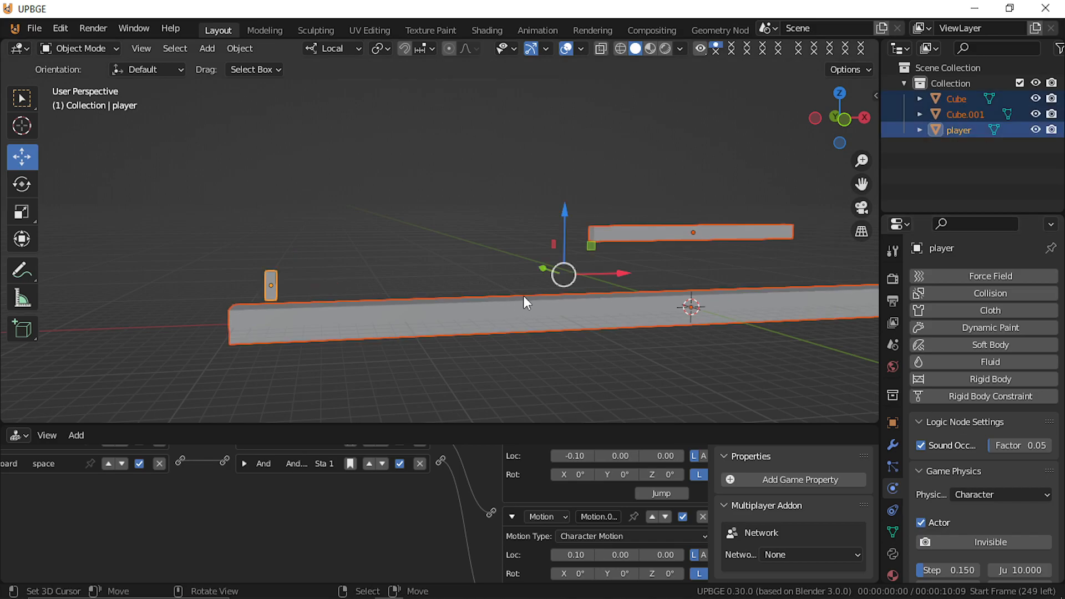
left_click(532, 295)
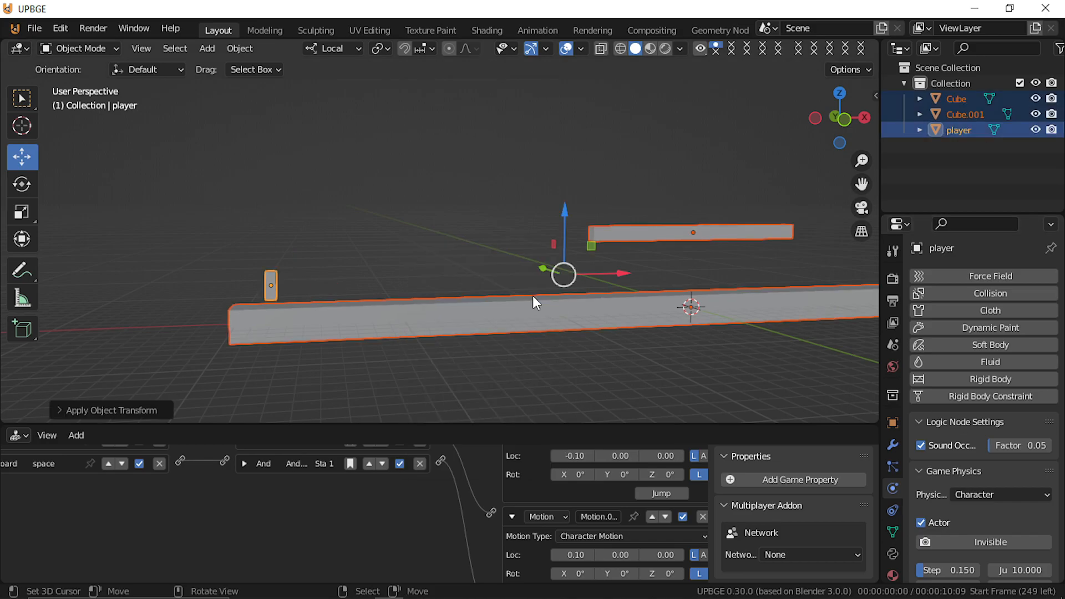
key("p")
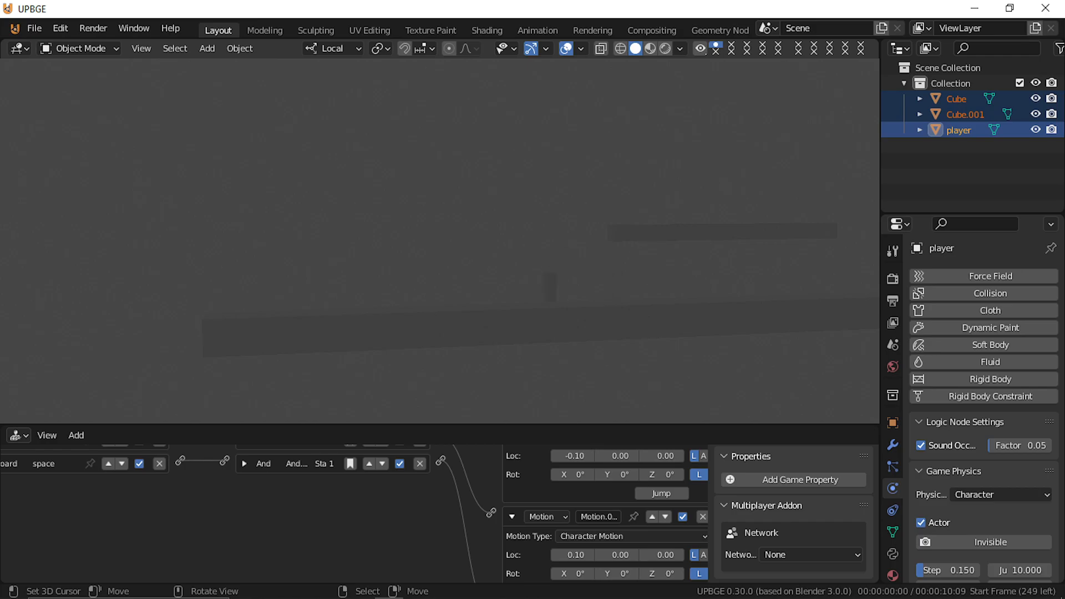
key("Escape")
Step: Duplicate the upper platform, lower the copy about 2 m along local Z and shift it along local X toward the player
left_click(660, 234)
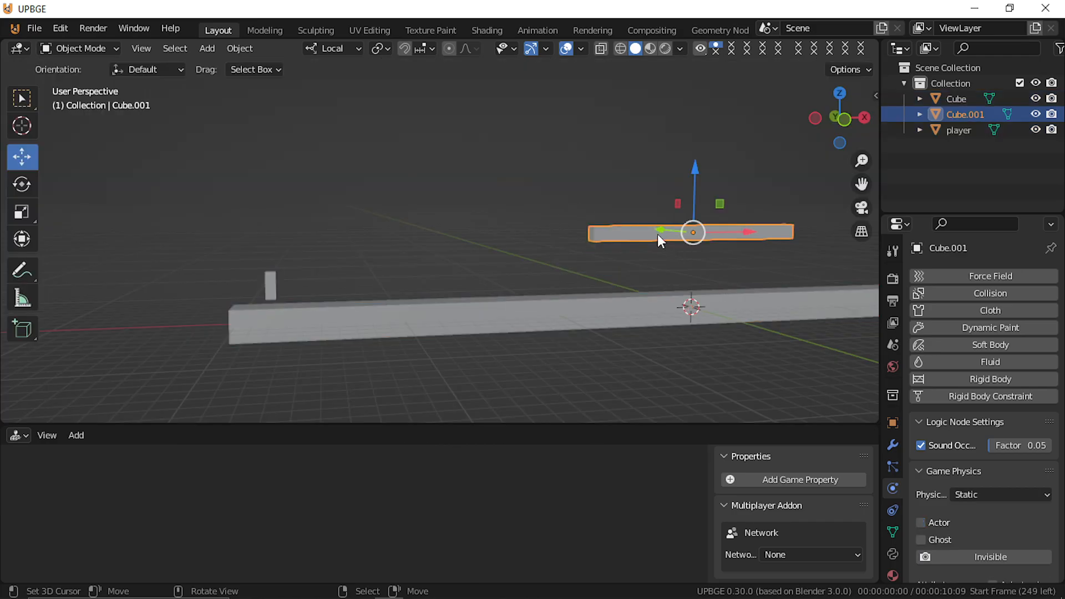
key("shift+d")
right_click(627, 221)
key("g")
key("z")
key("z")
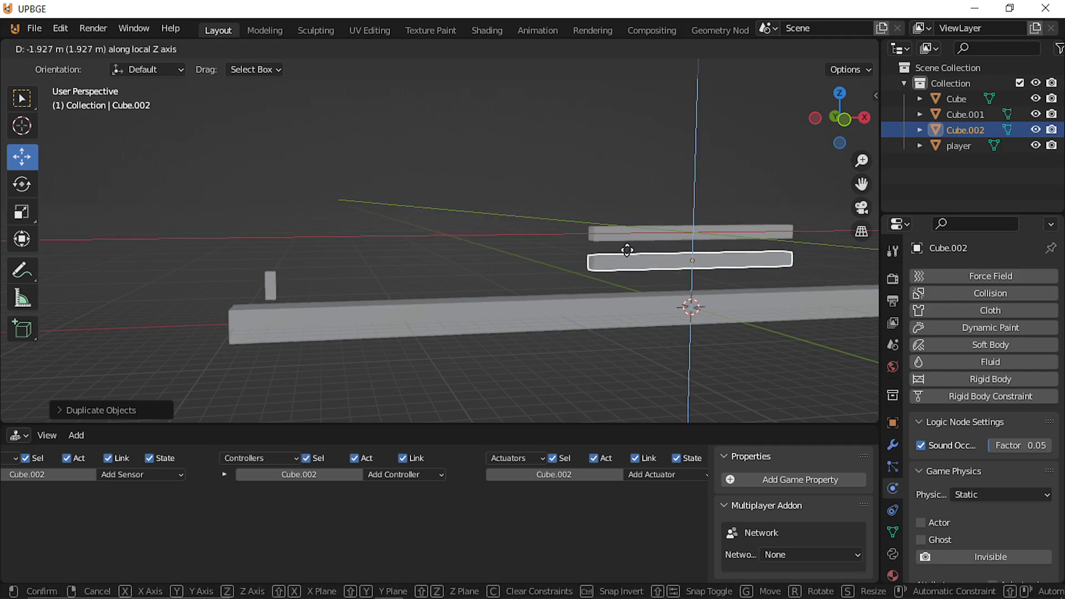
left_click(615, 255)
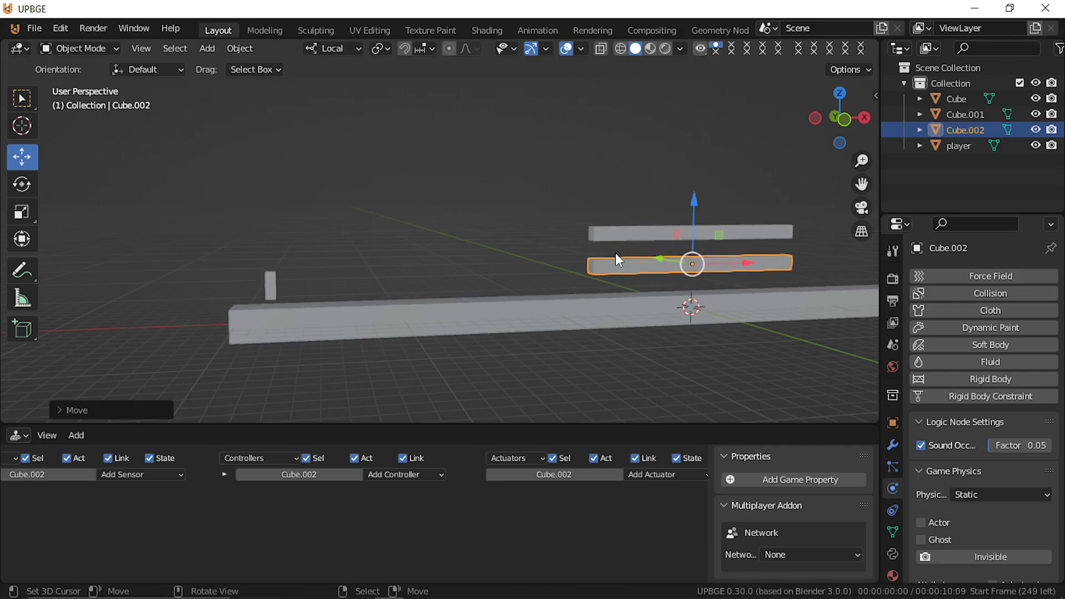
key("g")
key("x")
key("x")
left_click(548, 261)
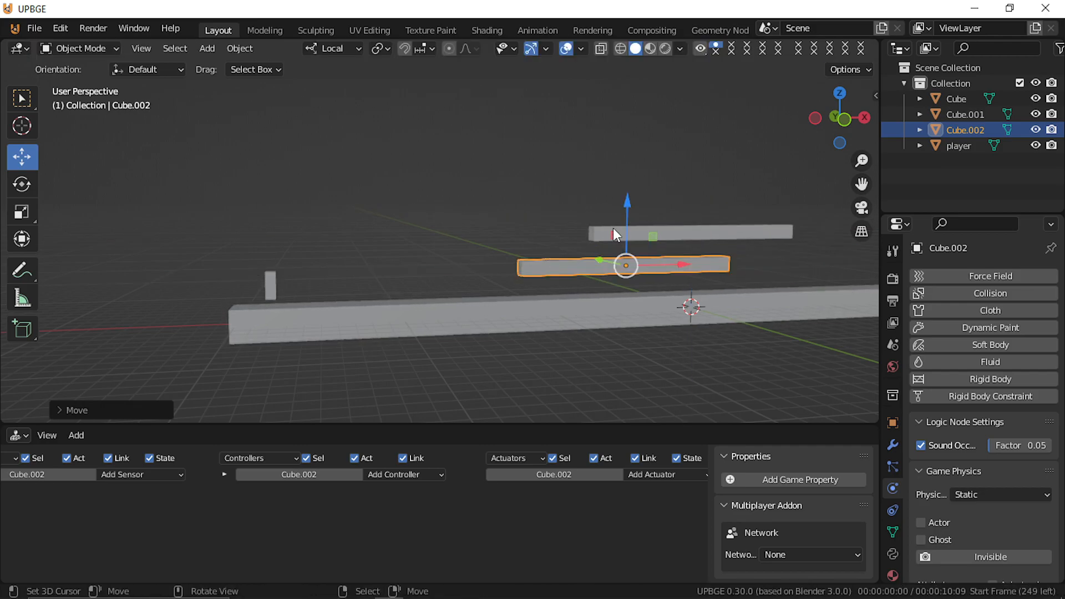
Step: Shorten the duplicated platform along local X, shift it about 3 m toward the player and test-run the game
key("s")
key("x")
key("x")
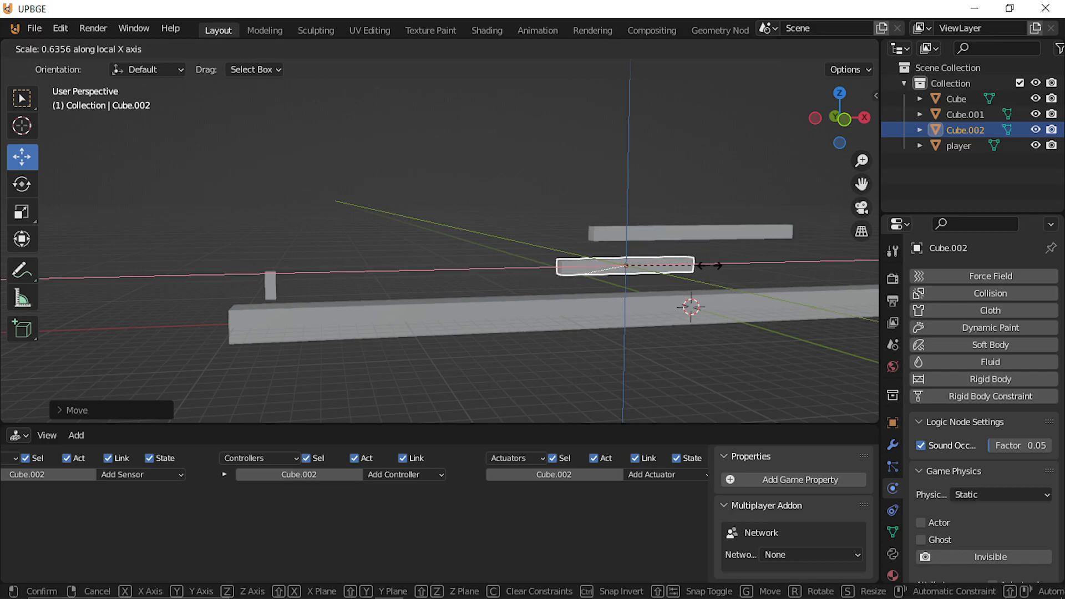
left_click(681, 265)
key("g")
key("y")
key("y")
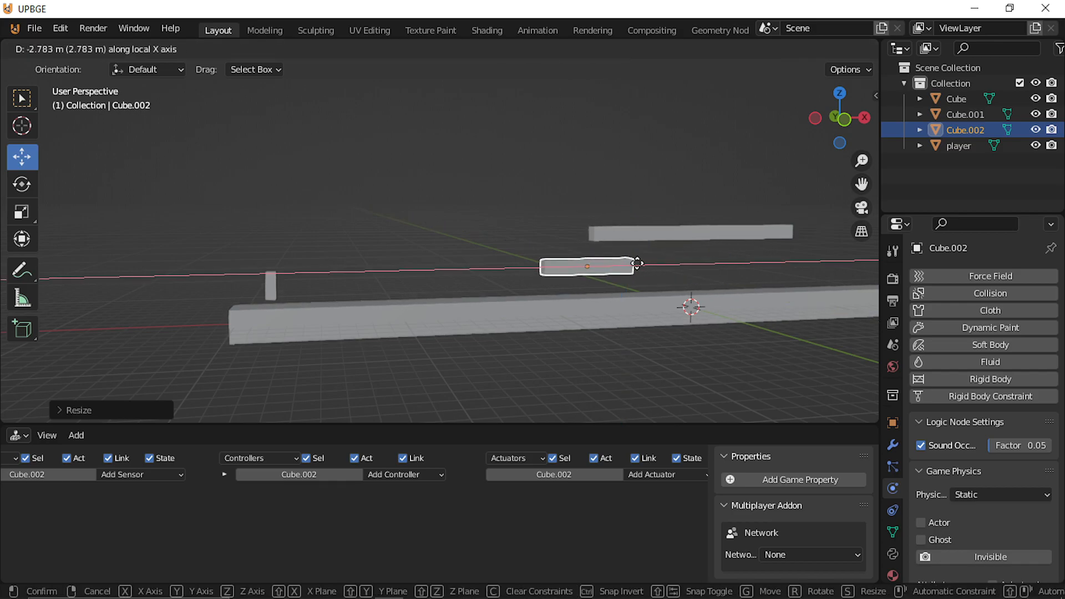
left_click(636, 263)
key("p")
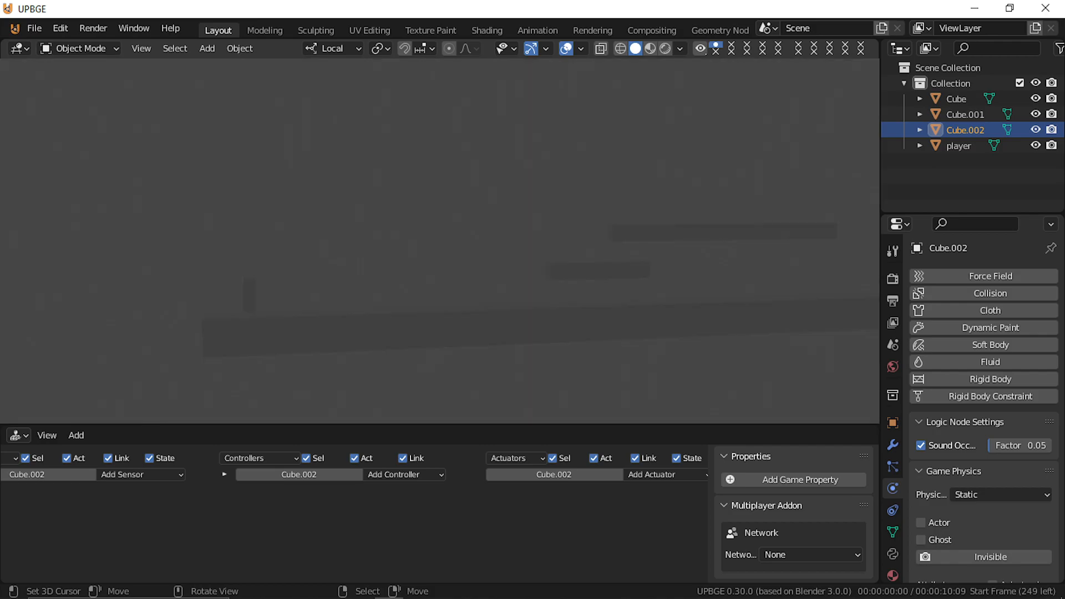
key("Escape")
left_click(651, 30)
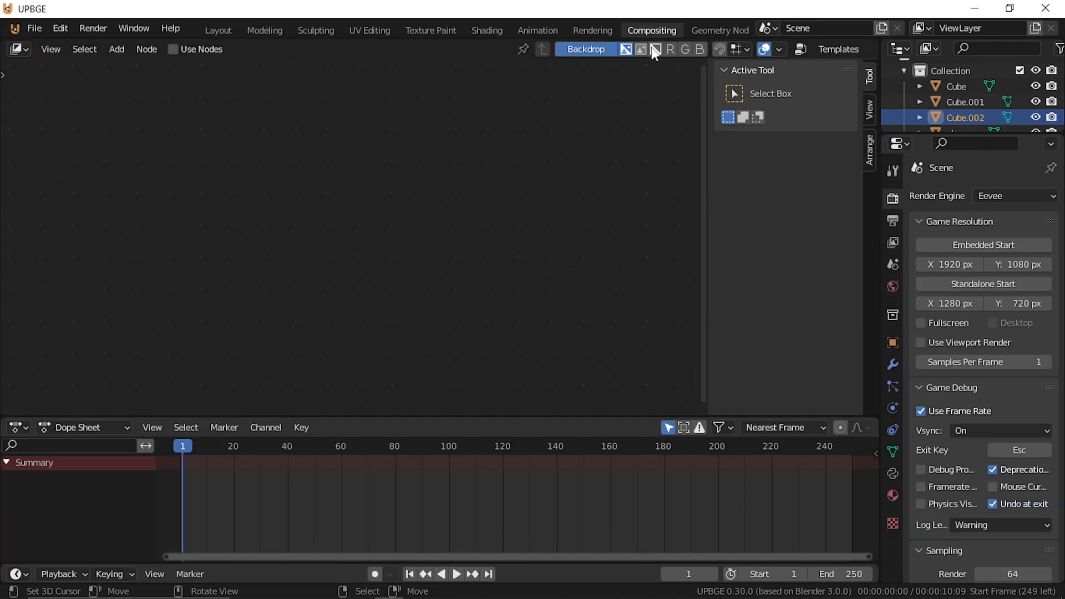
left_click(20, 49)
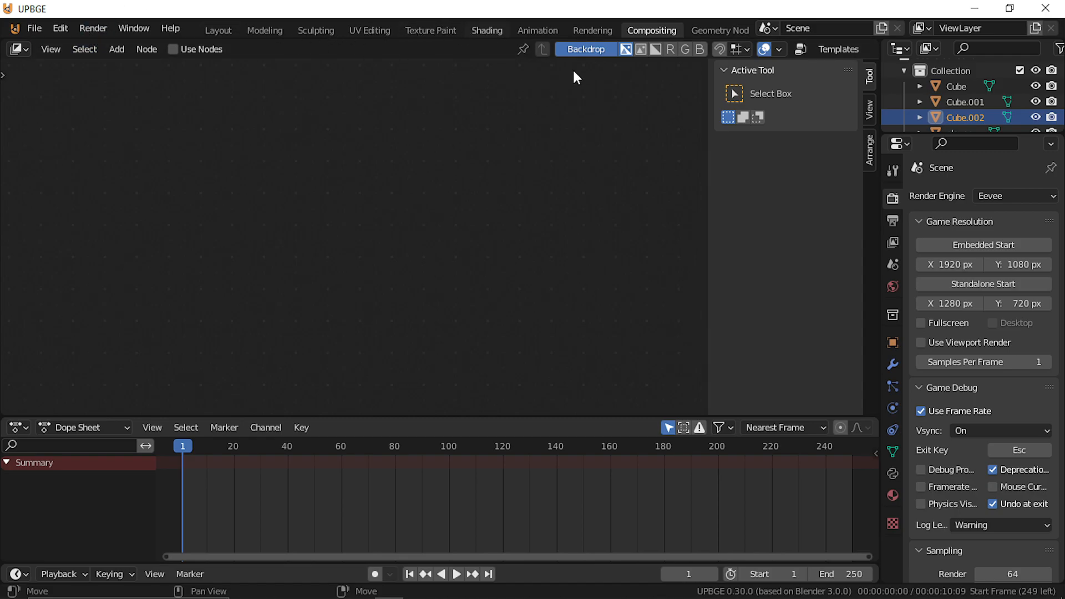
left_click(487, 30)
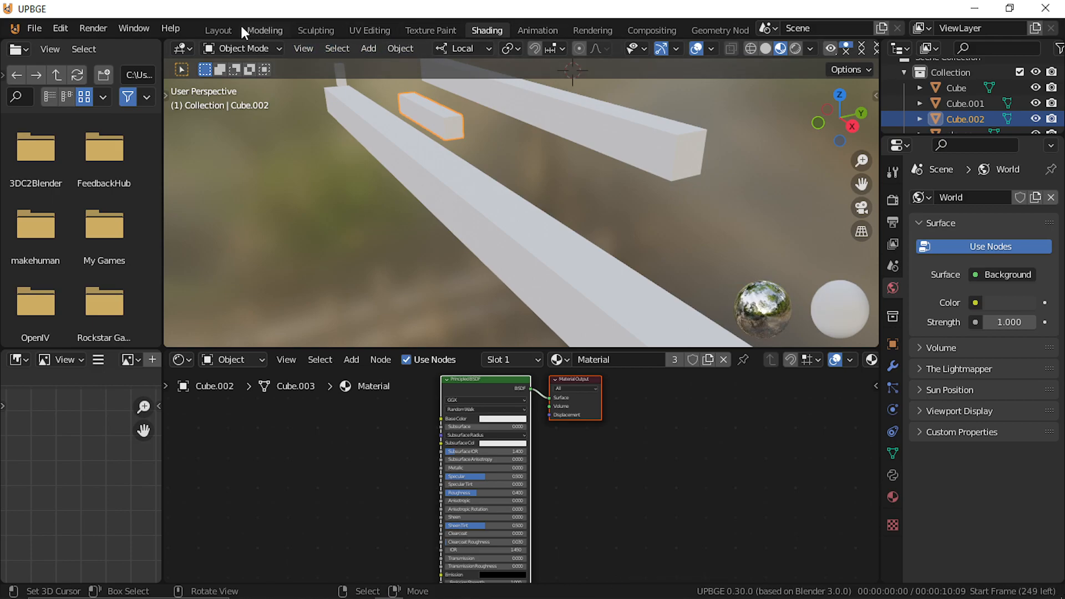
left_click(217, 30)
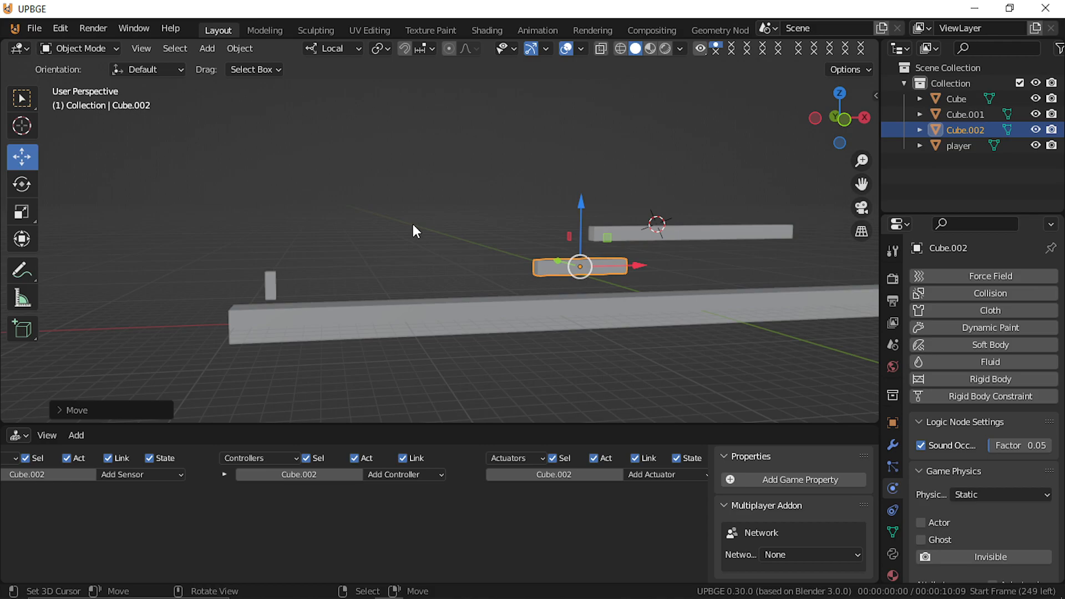
Step: Set the viewport shading to Material Preview and play the game, moving the player and jumping between the platforms
left_click(650, 50)
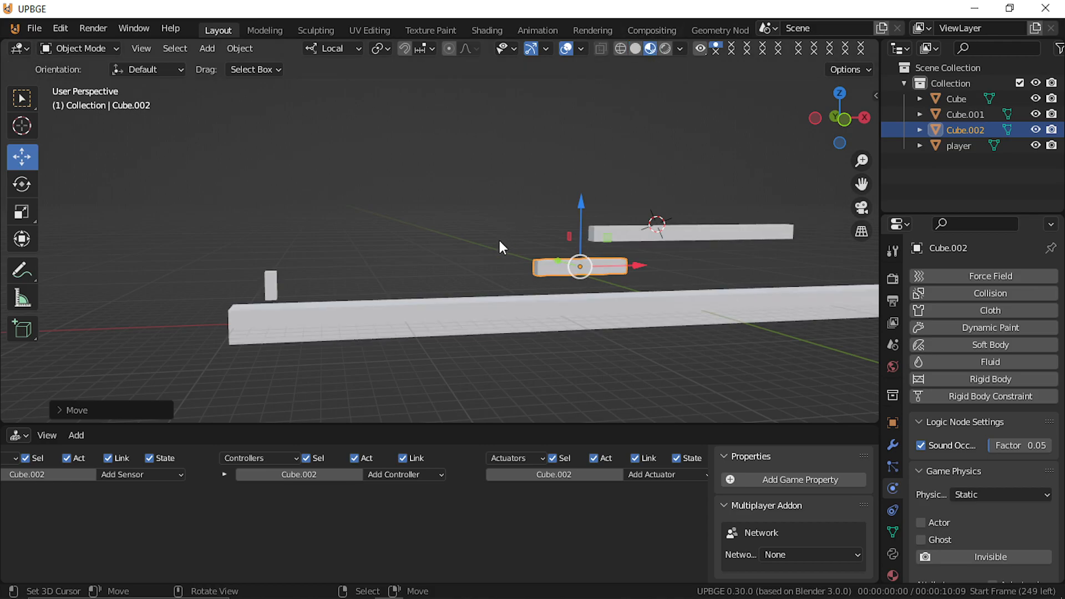
key("p")
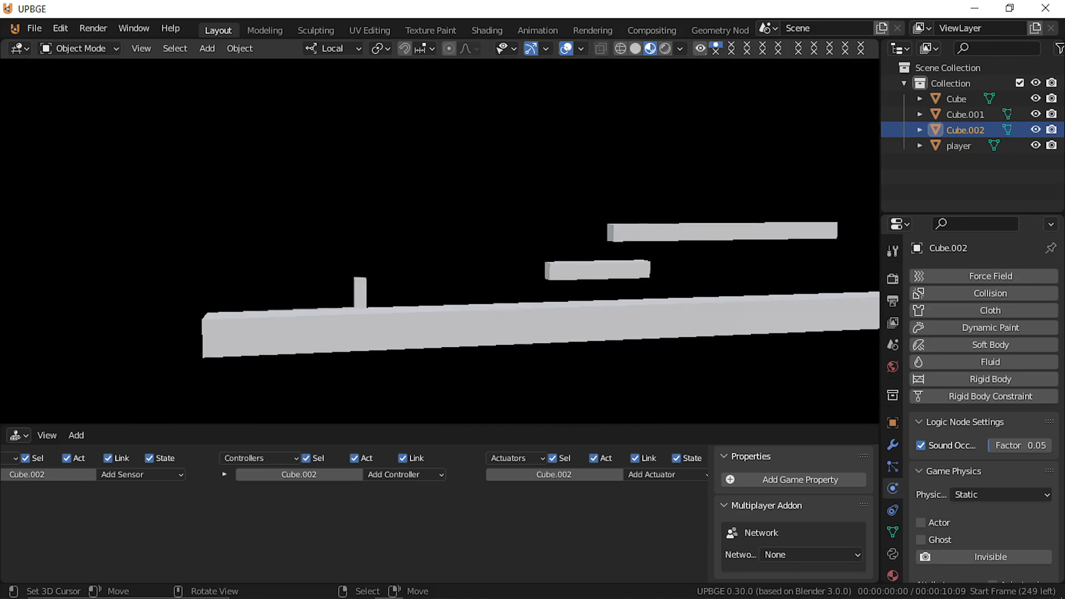
key("space")
key("space")
key("Left")
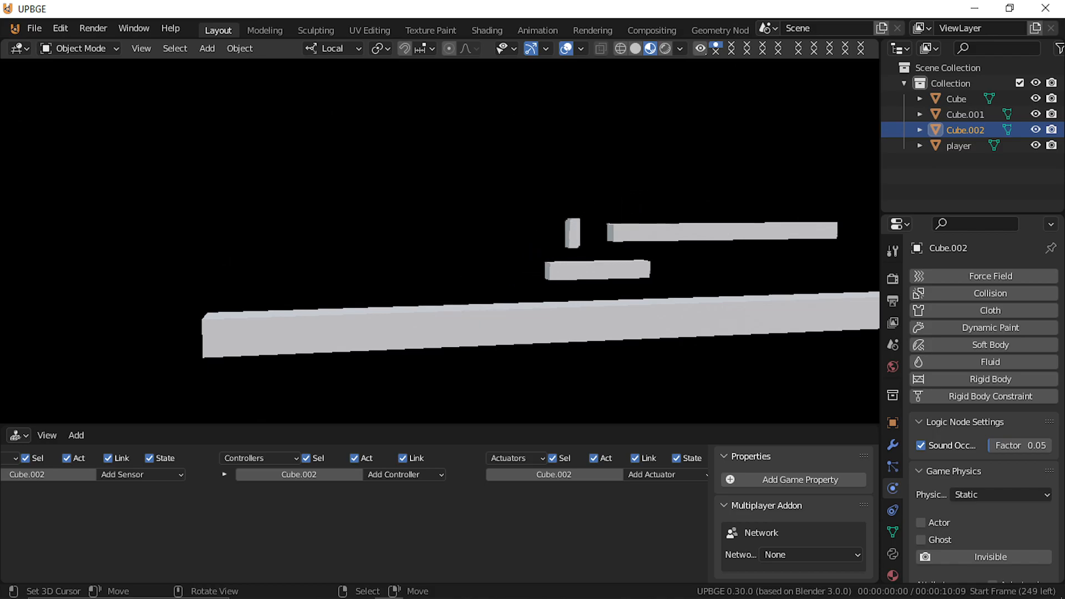
key("Right")
key("space")
key("Left")
key("Left")
key("Right")
key("space")
key("Left")
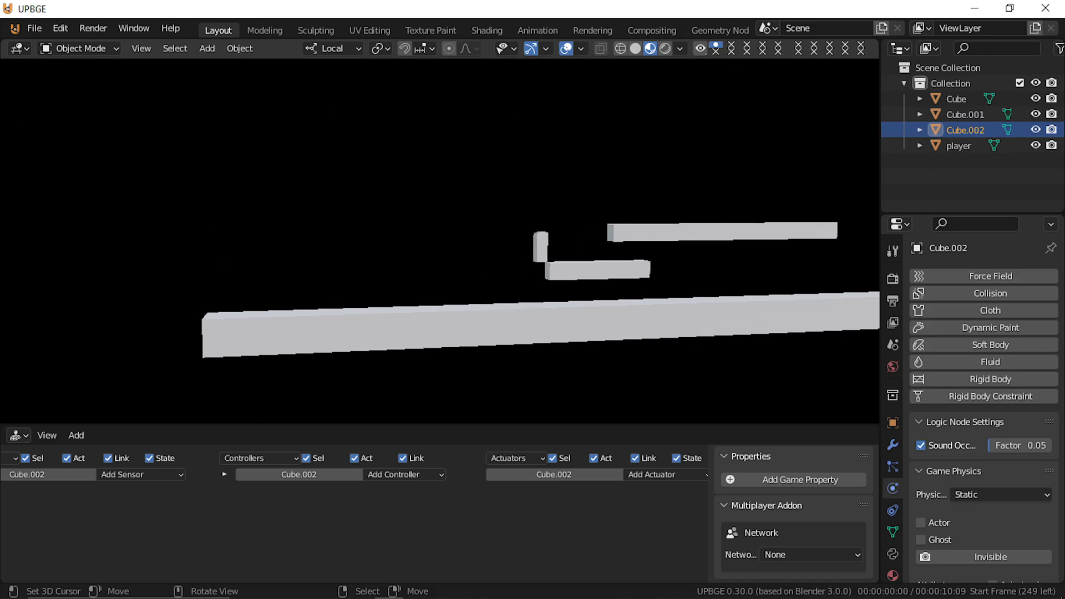
key("Right")
key("space")
key("Left")
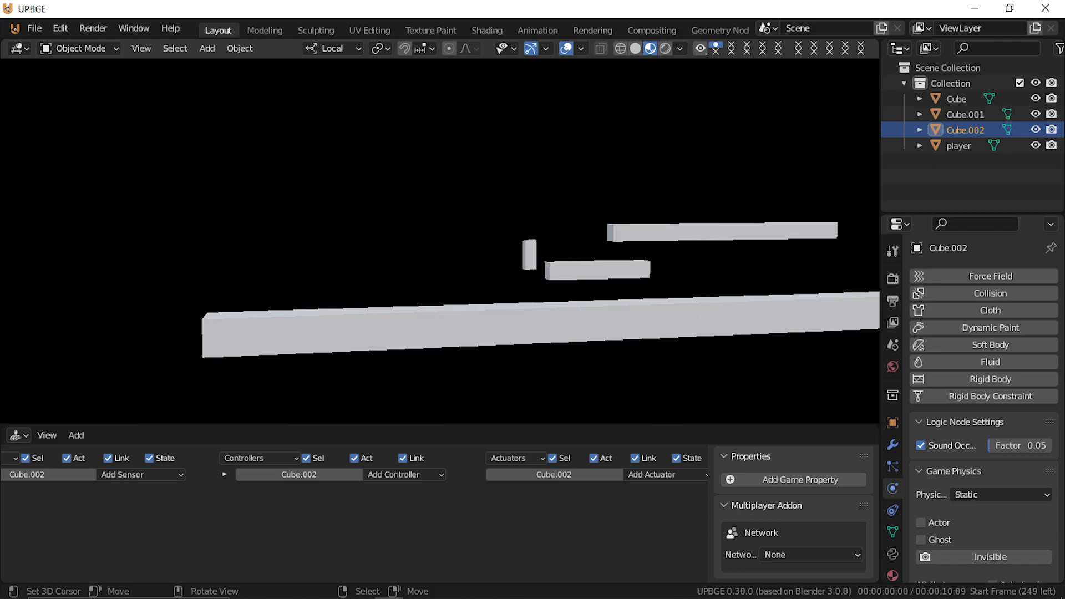
key("Left")
key("Right")
key("space")
key("space")
key("Right")
key("Left")
key("Right")
key("space")
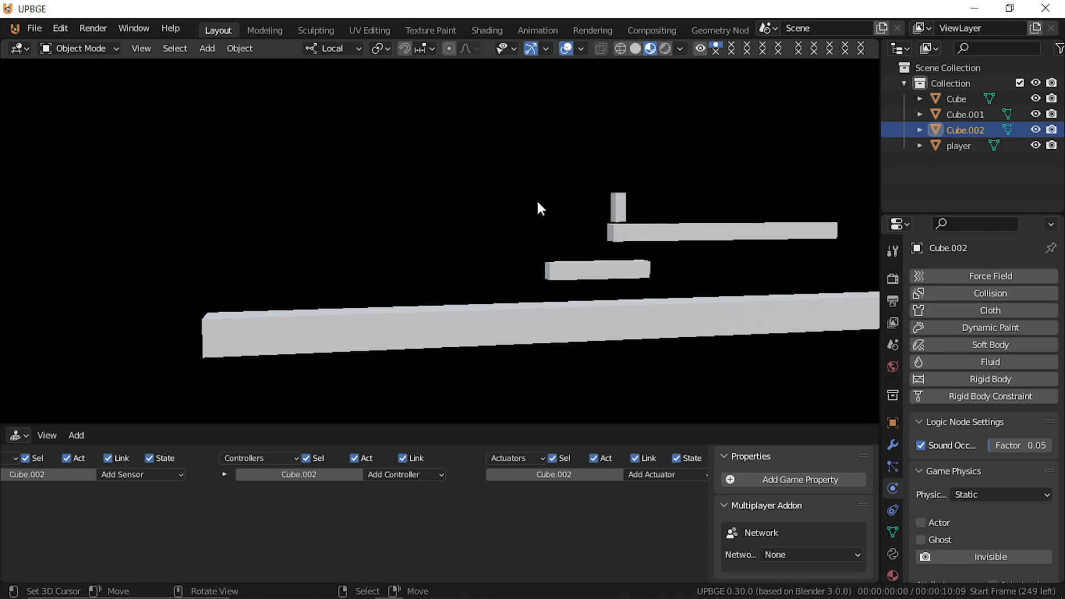
key("Escape")
Step: Enable Collision Bounds for the player with Box bounds
left_click(272, 283)
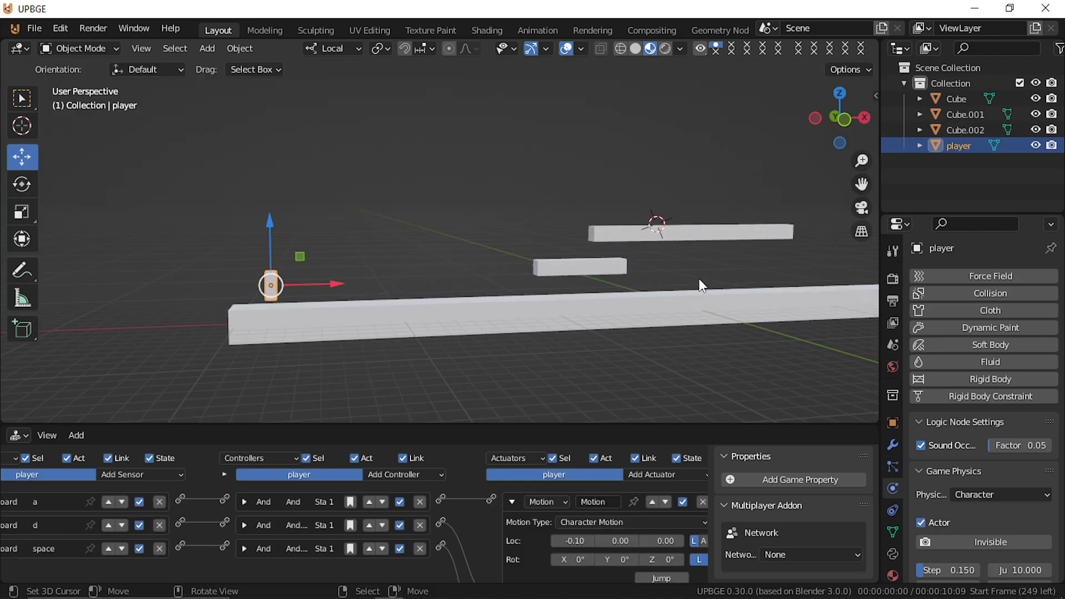
scroll(976, 506, "down", 6)
left_click(930, 425)
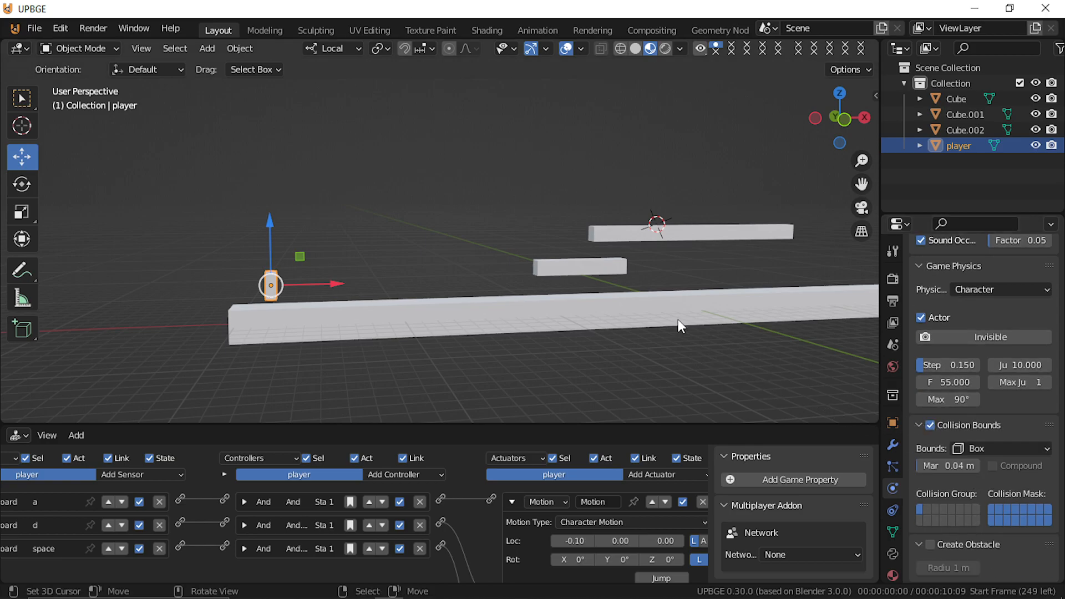
Step: Enable Collision Bounds with Box bounds for the short floating platform and the longer upper platform
left_click(580, 274)
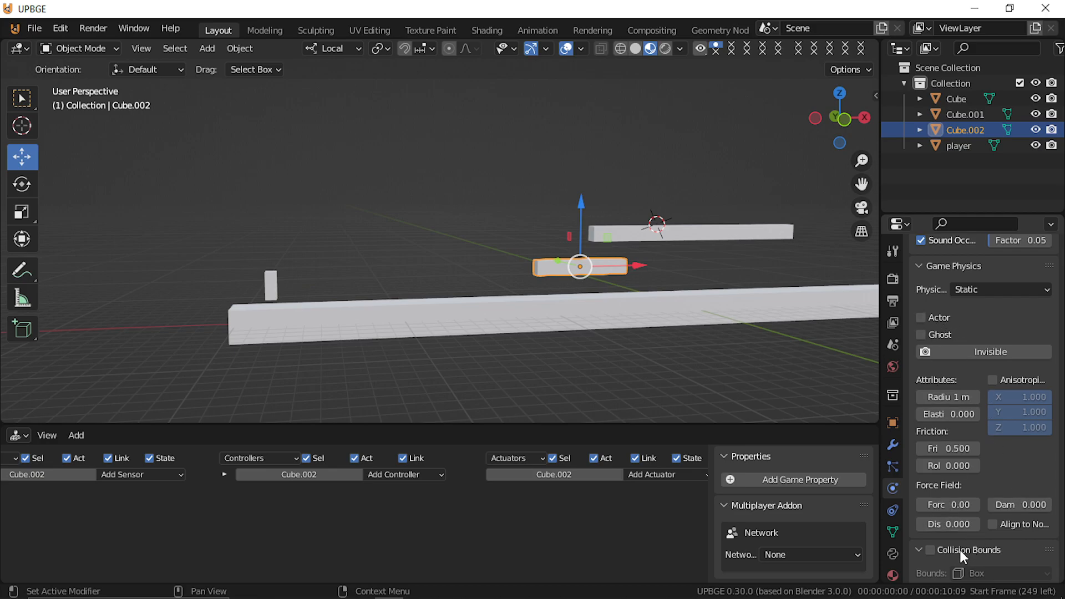
left_click(929, 550)
left_click(661, 235)
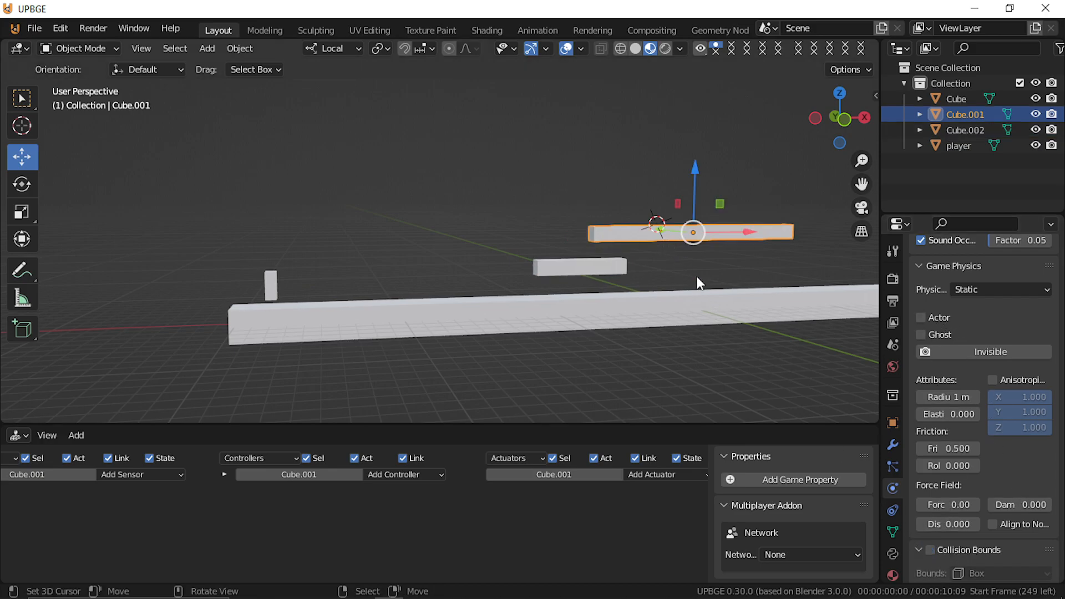
left_click(930, 550)
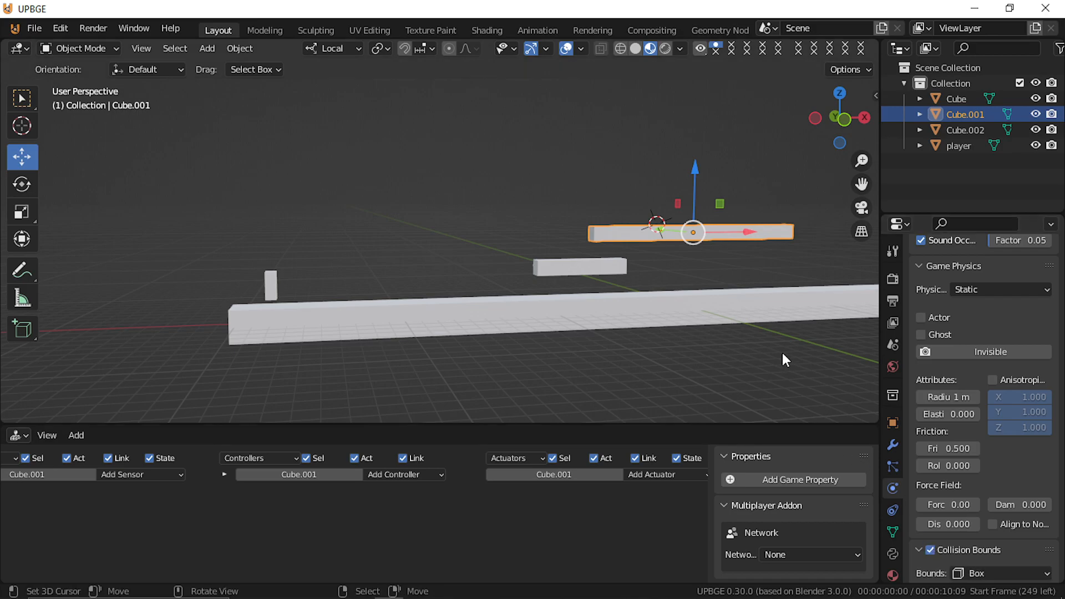
Step: Apply the scale of the short floating platform
left_click(607, 269)
key("ctrl+a")
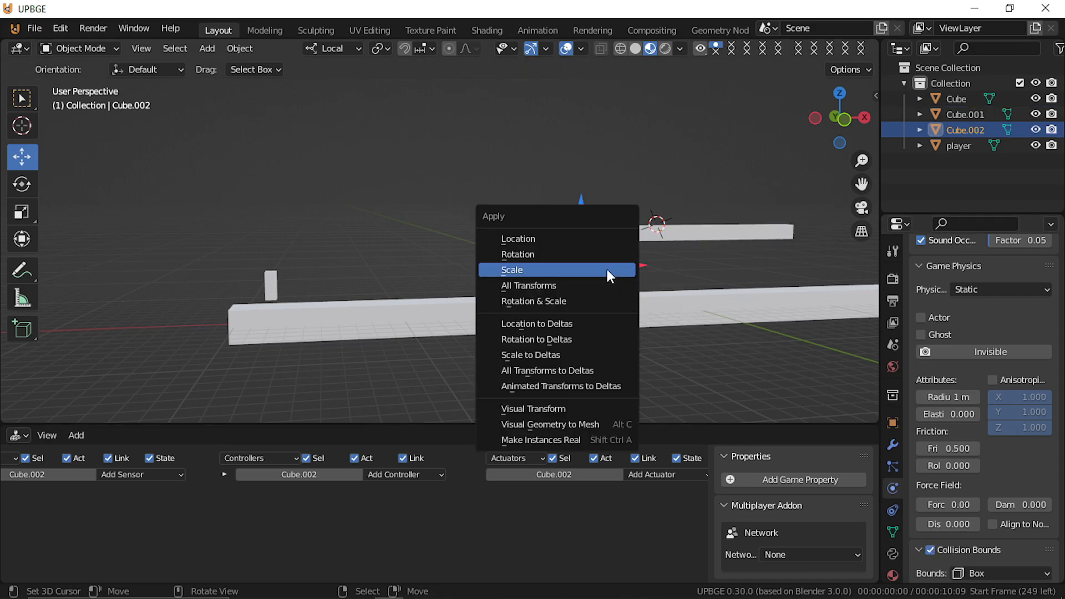
left_click(607, 268)
Step: Lower the player's step height to 0.104 and test-run the game, moving and jumping against the short platform
left_click(271, 285)
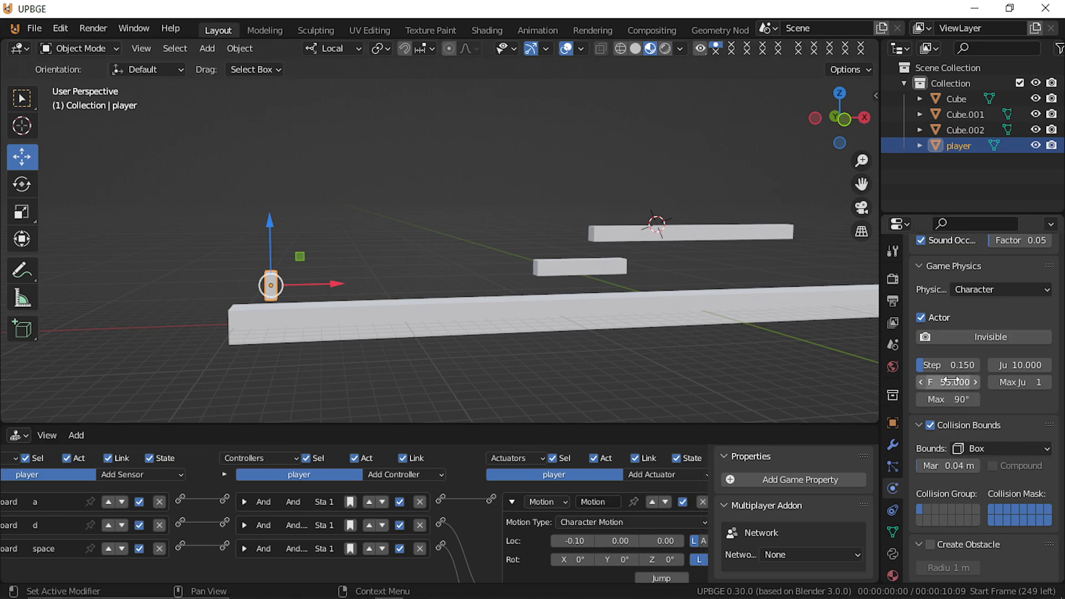
left_click_drag(950, 366, 948, 366)
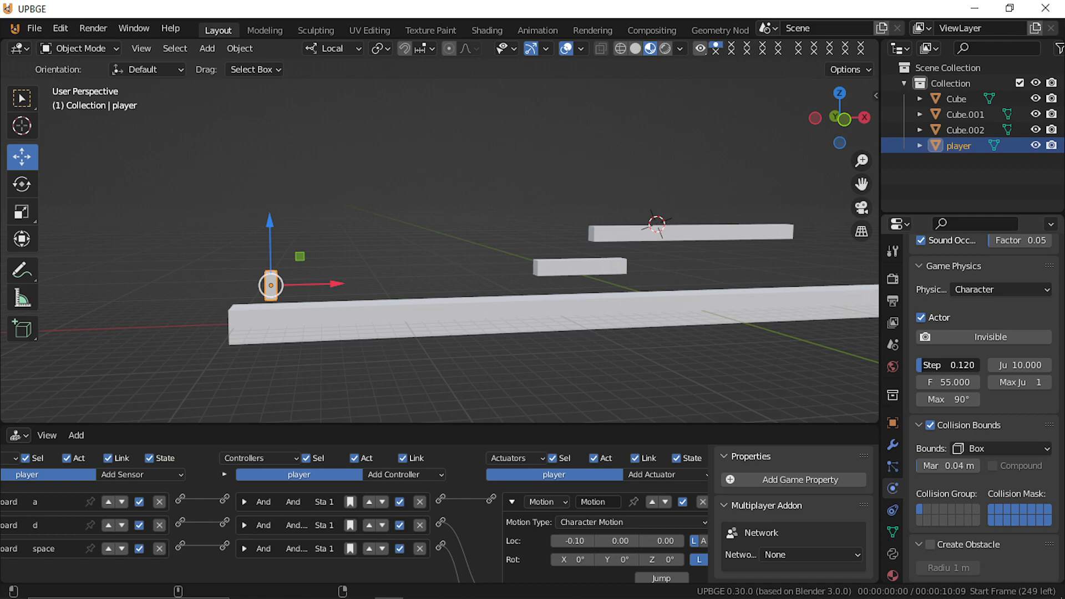
key("p")
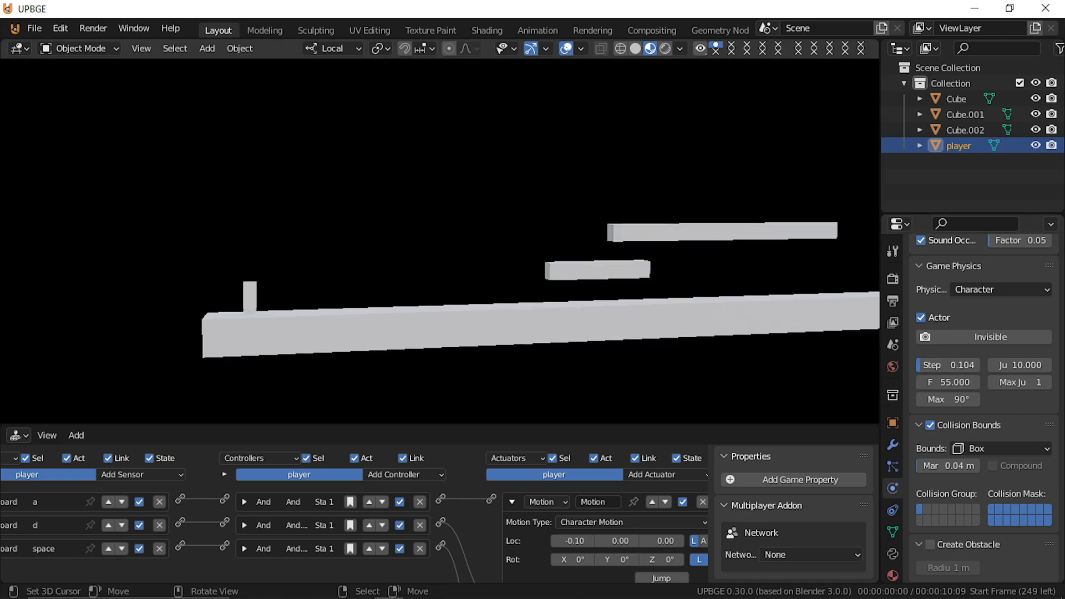
key("d")
key("space")
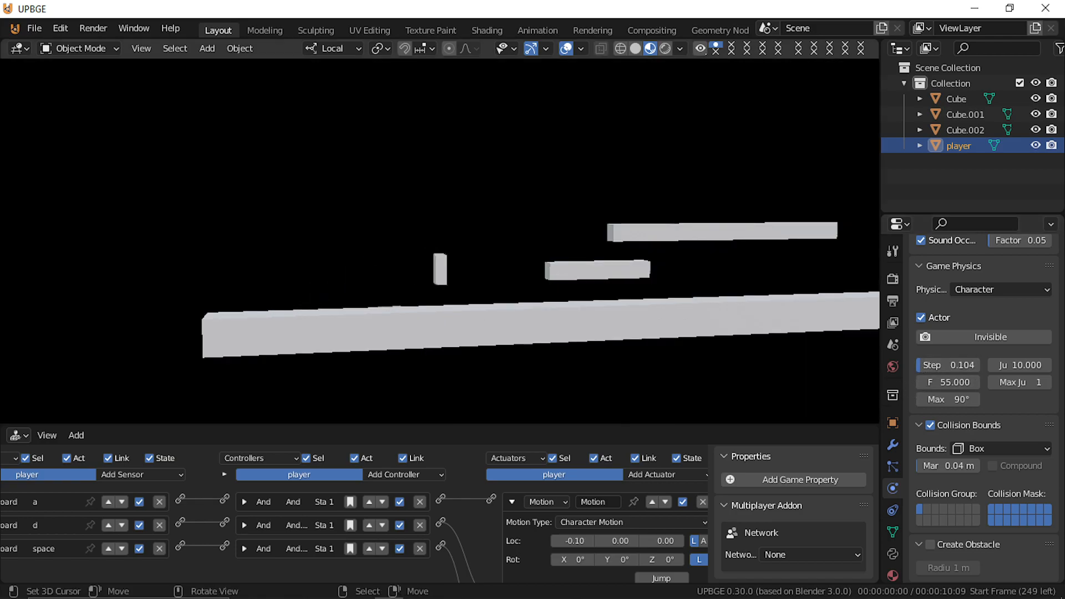
key("d")
key("space")
key("space")
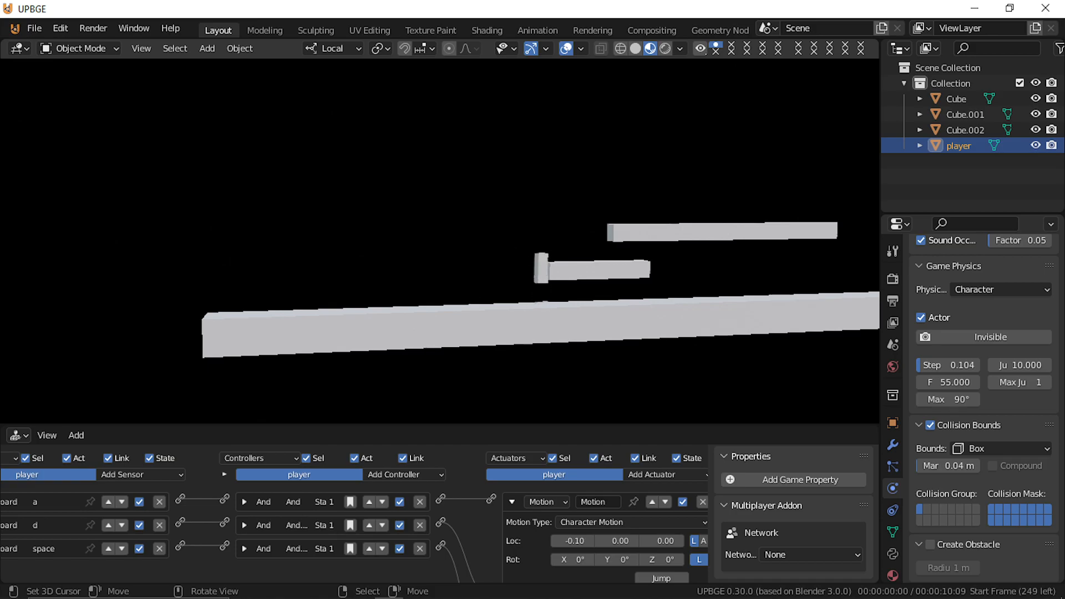
key("a")
key("d")
key("space")
key("a")
key("d")
key("space")
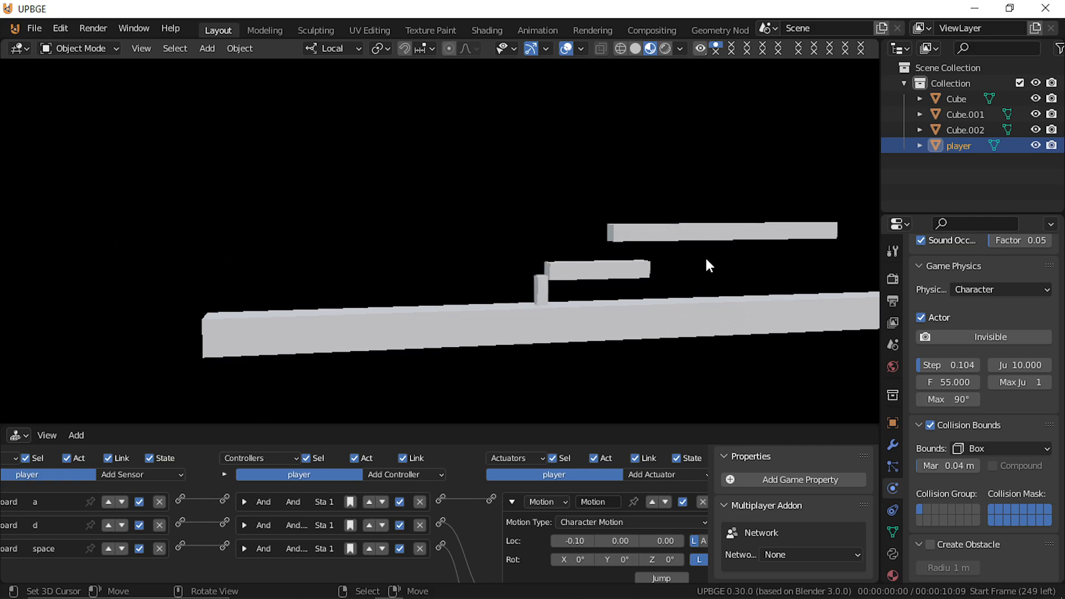
key("Escape")
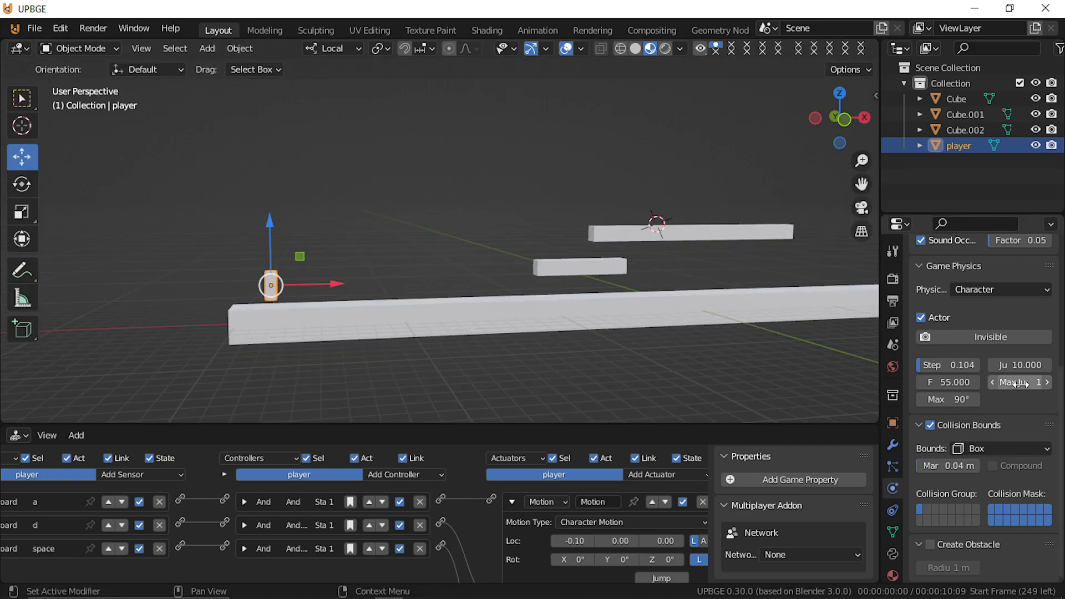
Step: Set the player's jump force to 15.510 and test-run the game, jumping onto the floating platforms
left_click_drag(1023, 364, 1024, 365)
key("p")
key("space")
key("d")
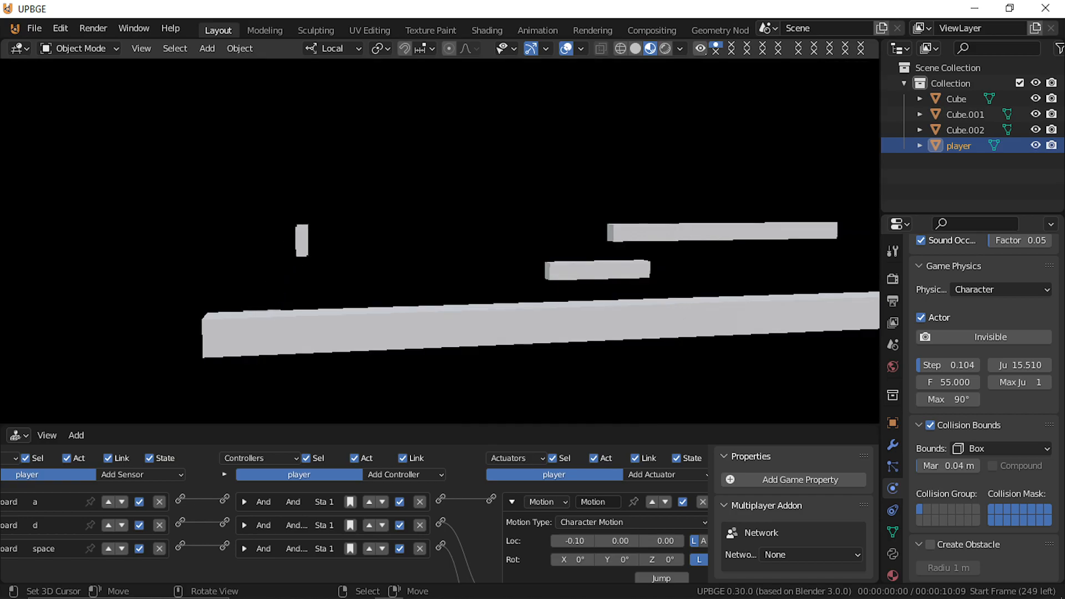
key("space")
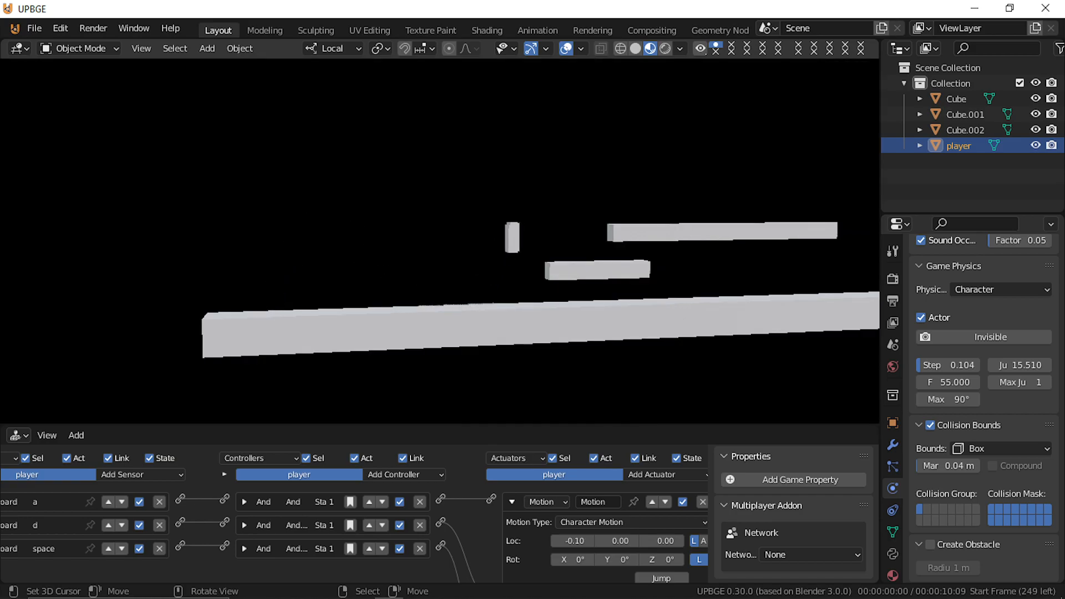
key("space")
key("a")
key("space")
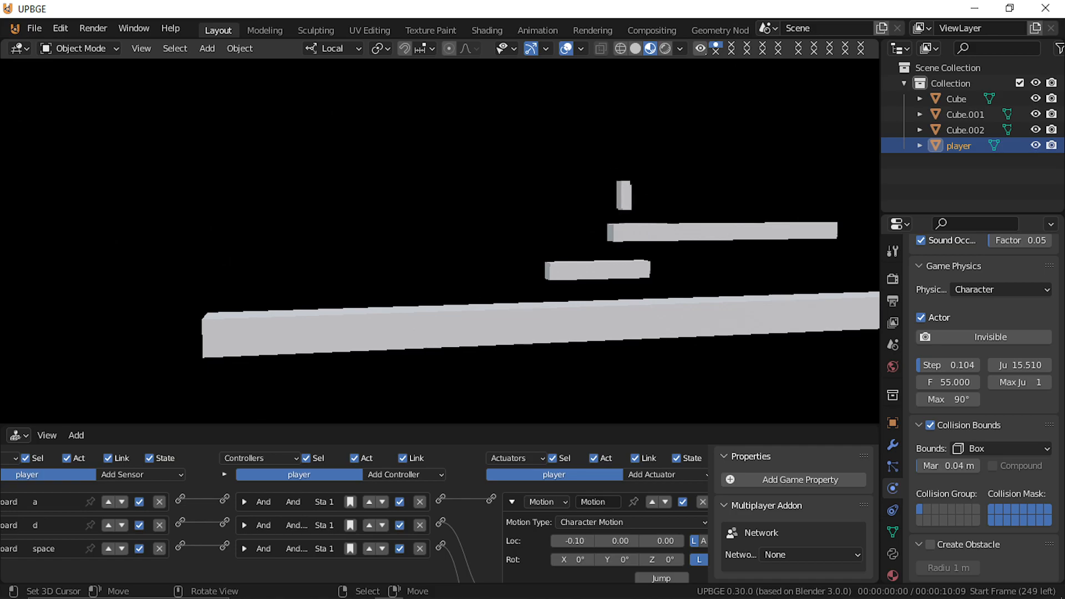
key("d")
key("space")
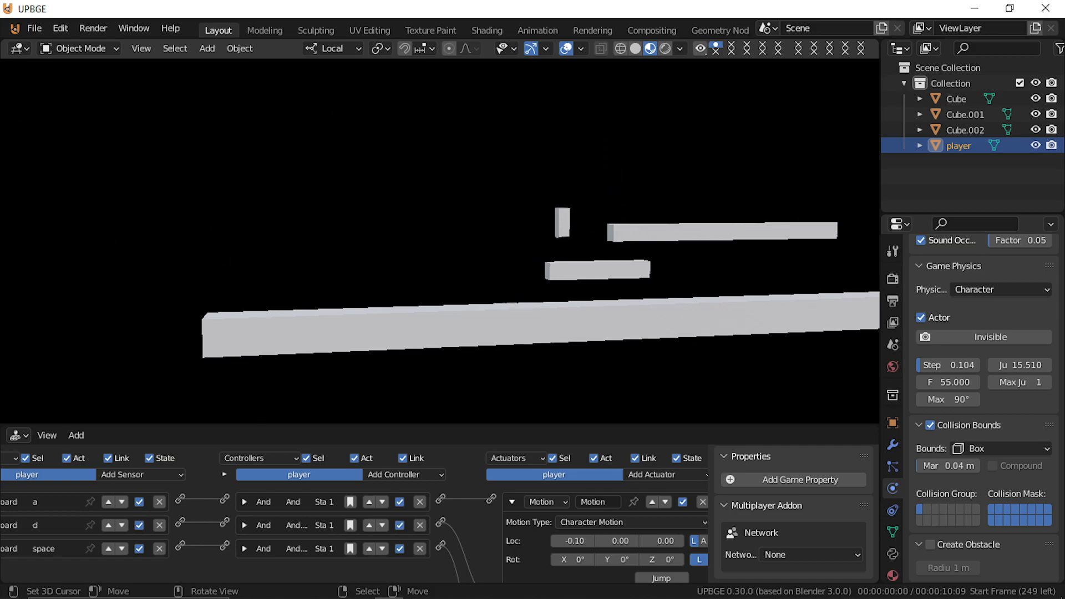
key("Escape")
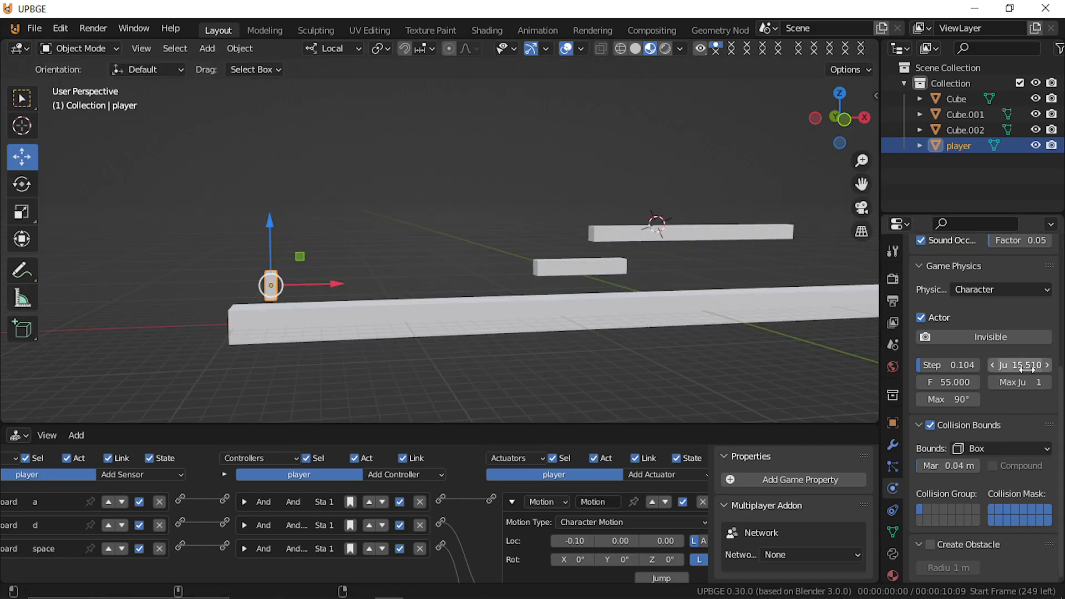
Step: Reduce the player's jump force to 8.910 and test-run a jump at the short platform
left_click_drag(1020, 365, 640, 294)
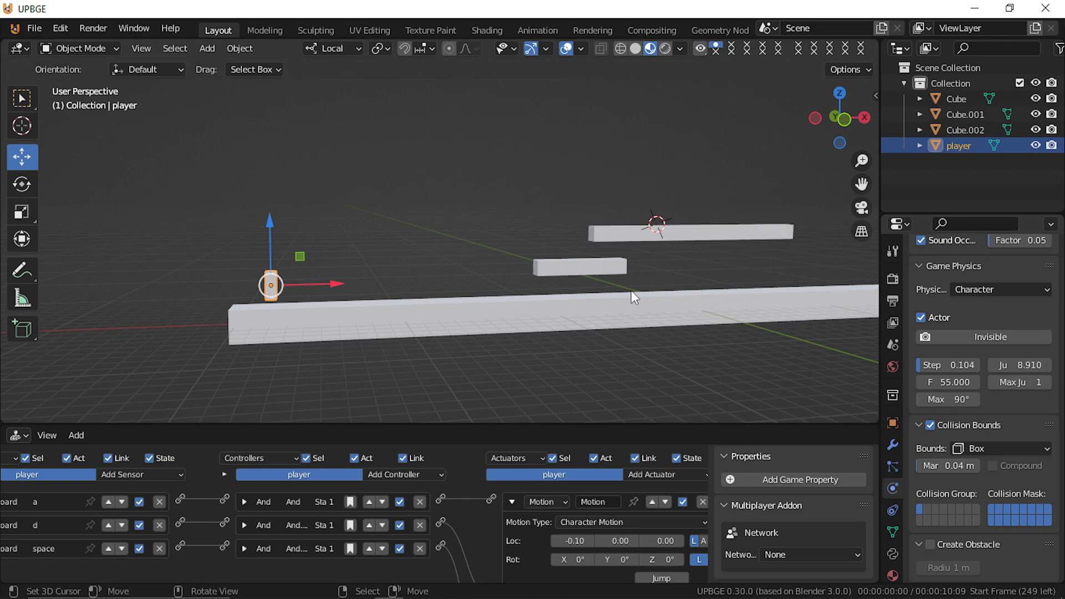
key("p")
key("d")
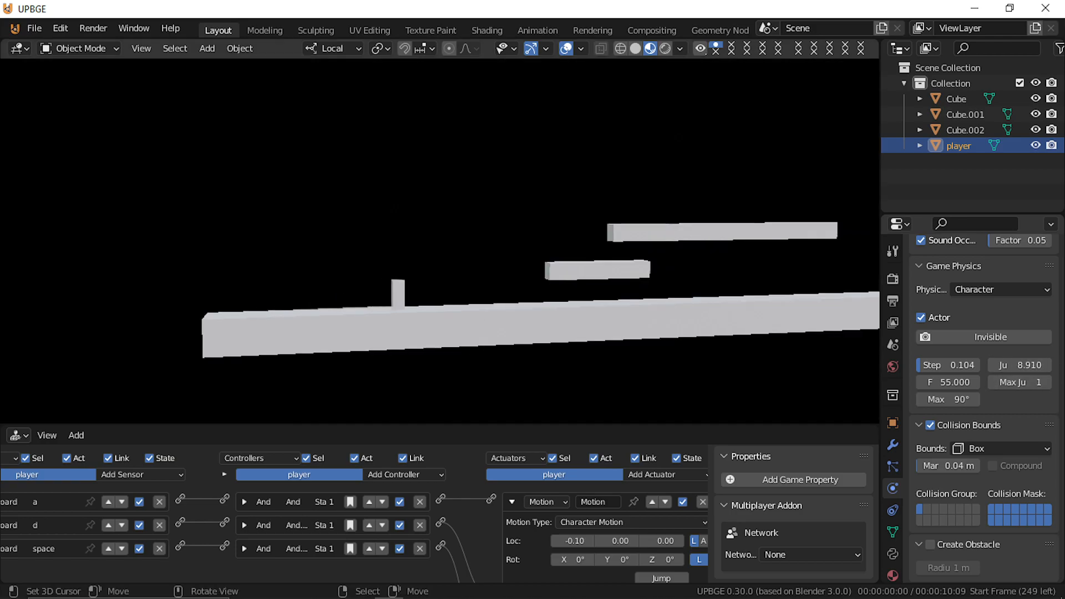
key("space")
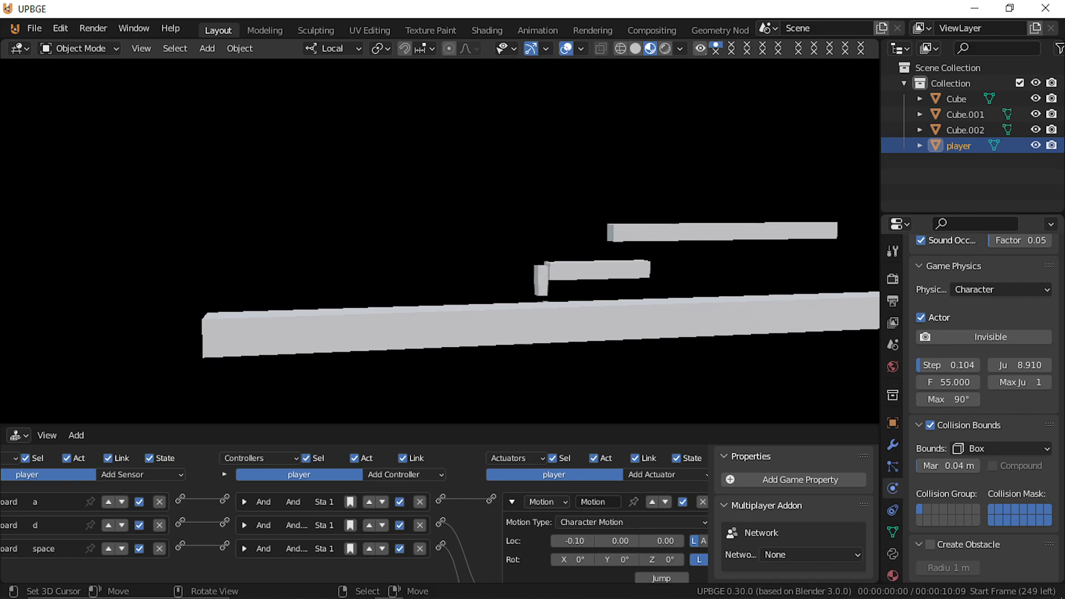
key("Escape")
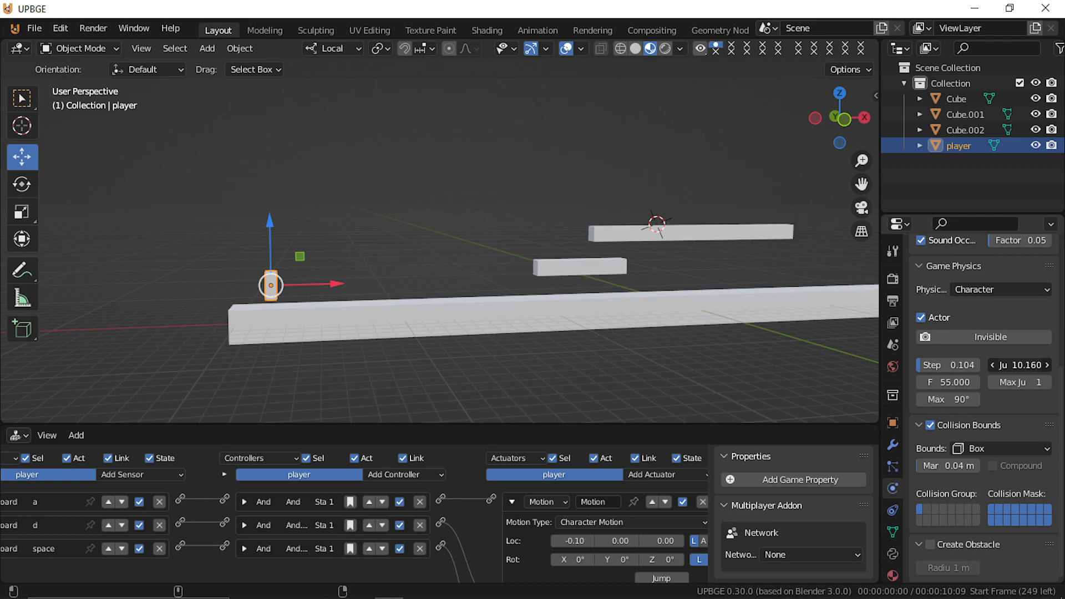
Step: Raise the player's jump force to 33.510 and test-run the game with a jump
left_click_drag(1019, 365, 1048, 365)
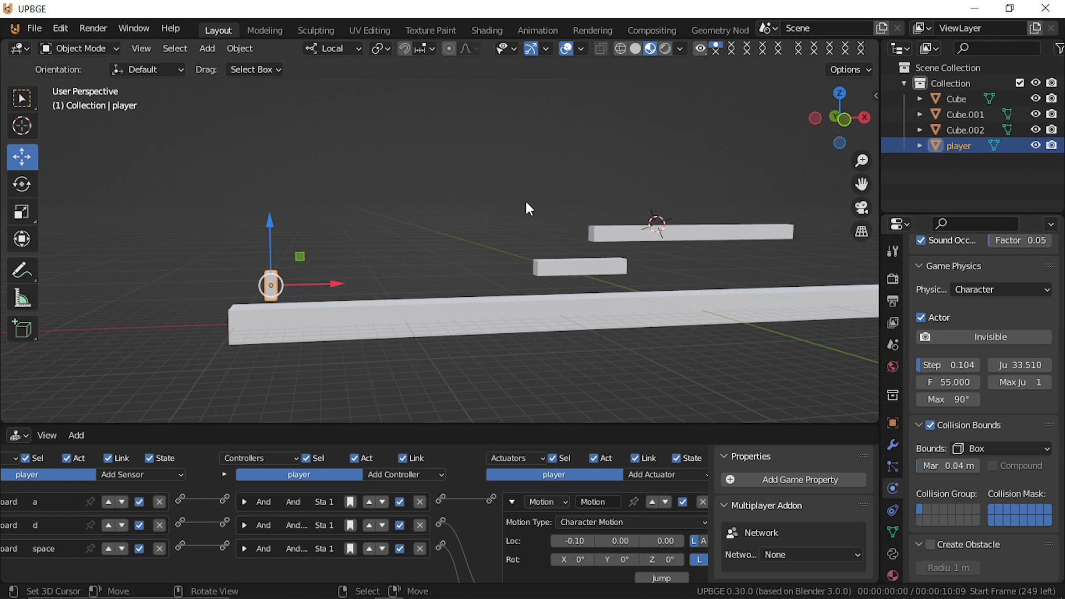
key("p")
key("d")
key("space")
key("Escape")
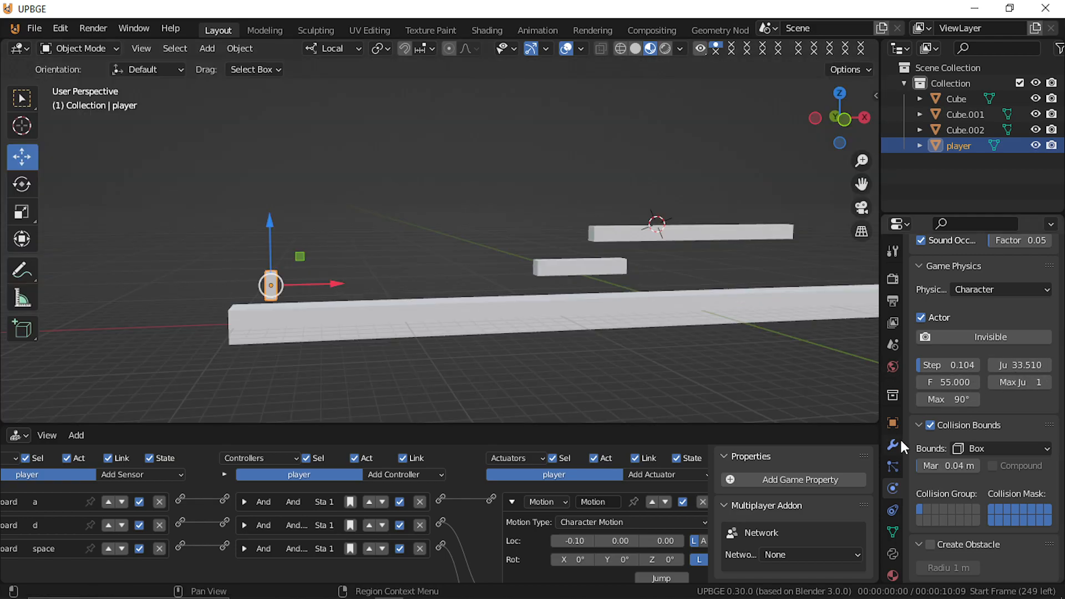
Step: Set the player's jump force to 11 and test-run the game, moving and jumping
left_click(1032, 367)
type("11")
key("Return")
key("p")
key("d")
key("space")
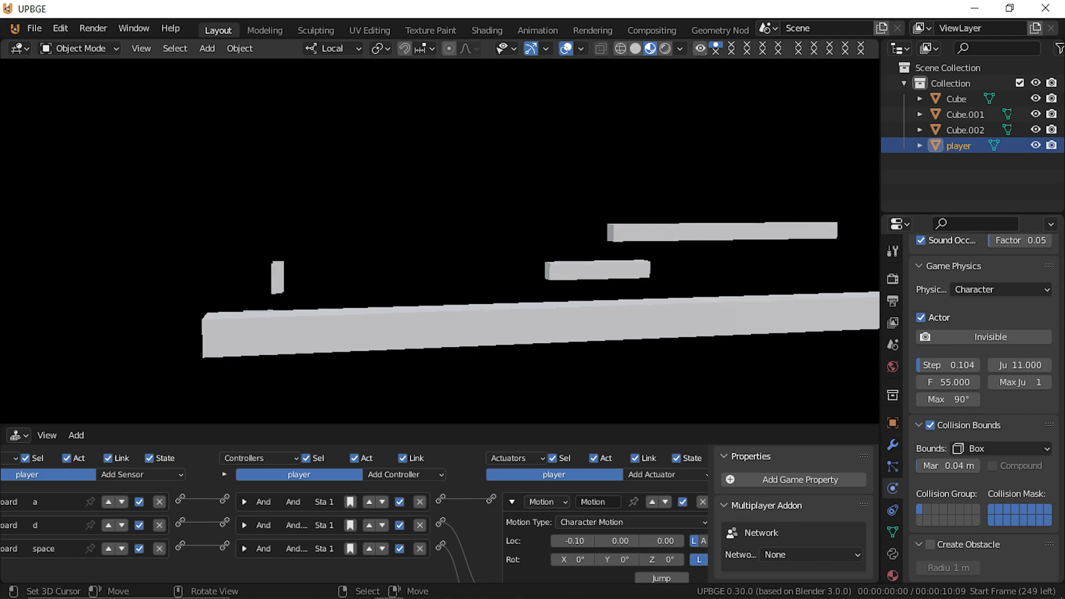
key("Escape")
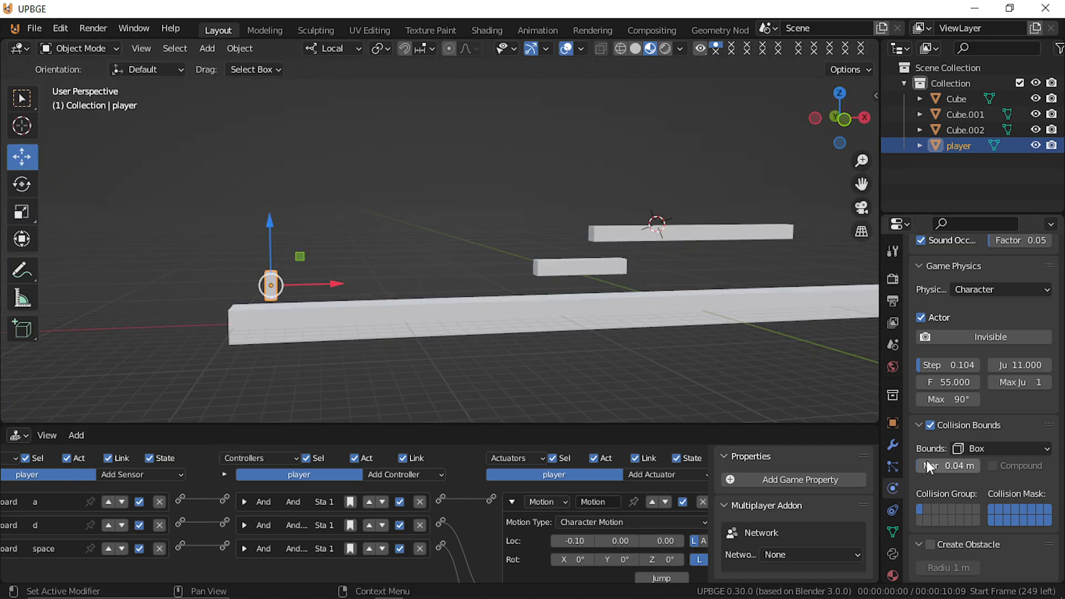
Step: Set the player's jump force to 12 and briefly run the game
left_click(1021, 364)
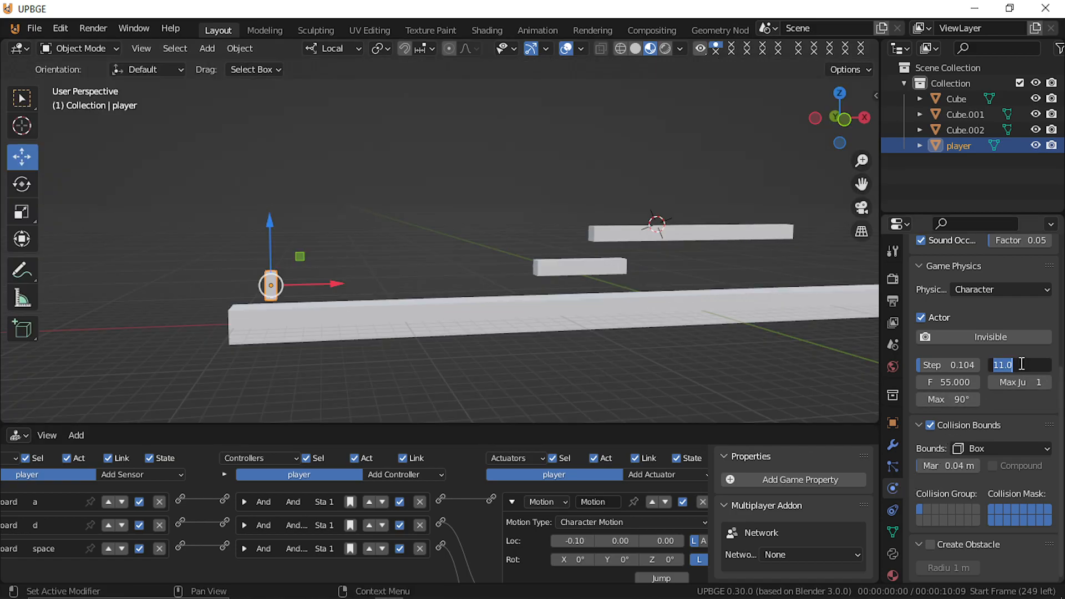
key("Return")
key("p")
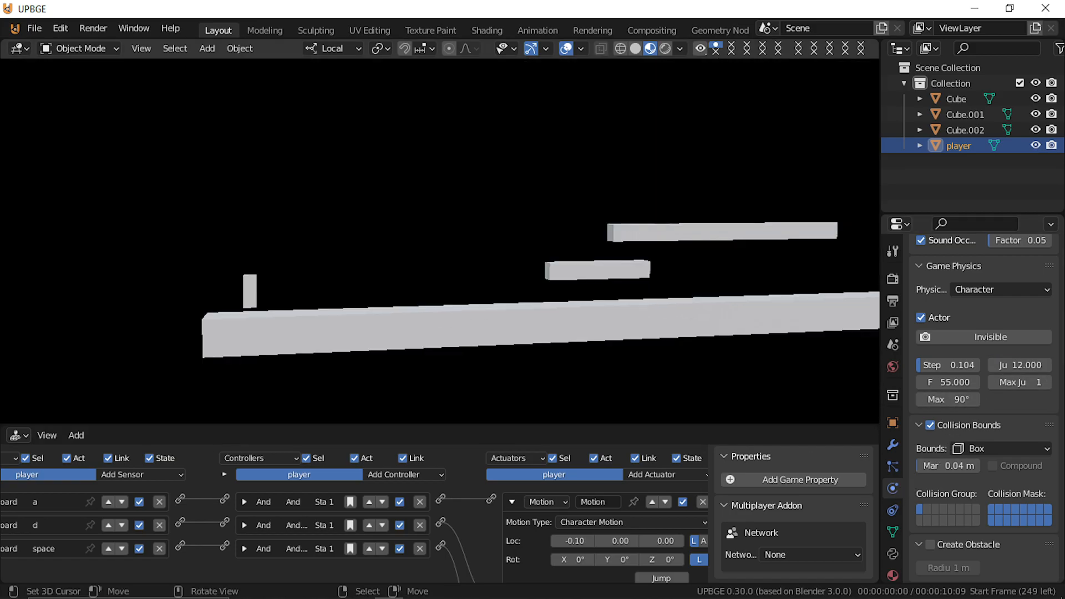
key("Escape")
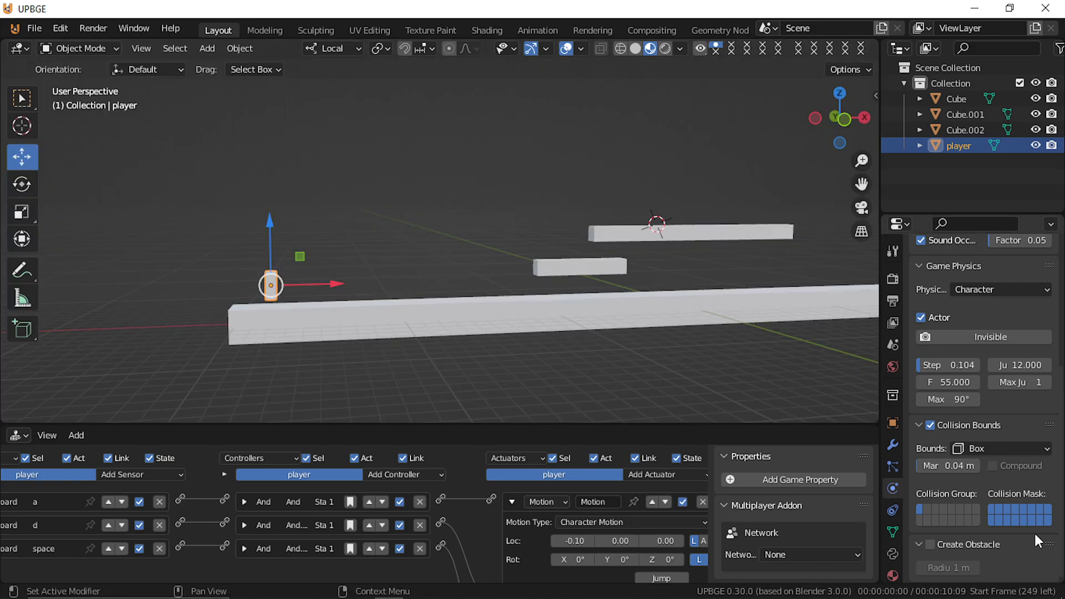
Step: Set the player's jump force to 14 and test-run the game, jumping up to the upper platform
left_click(1013, 366)
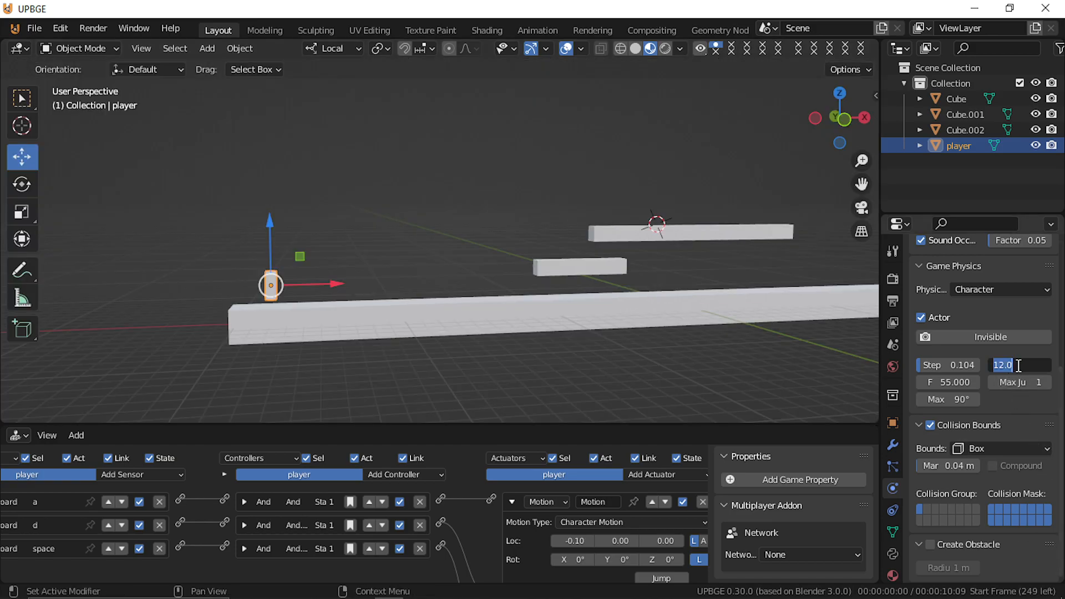
key("Return")
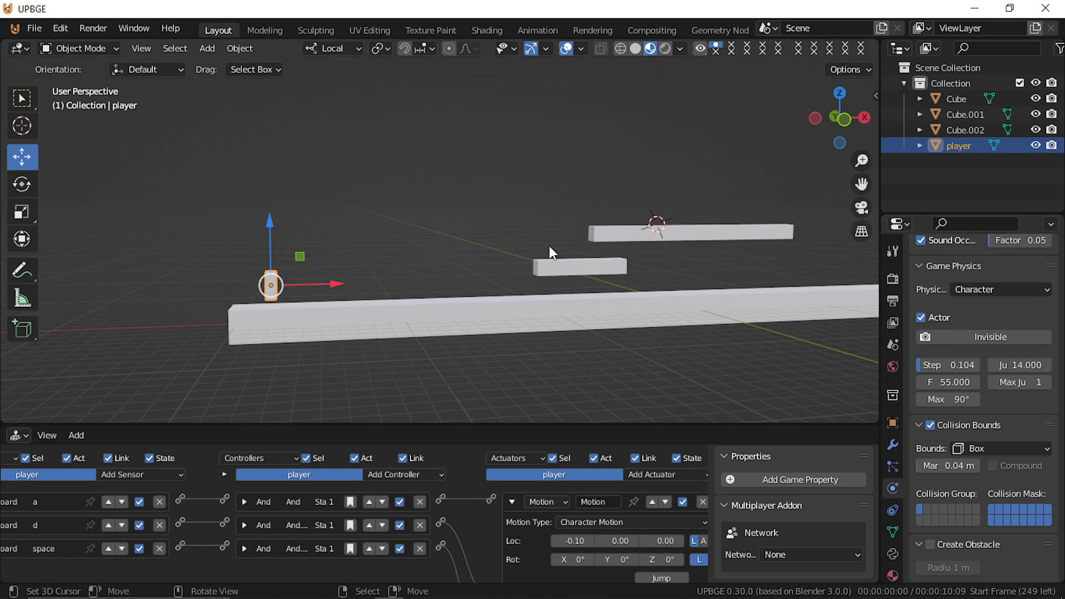
key("p")
key("space")
key("d")
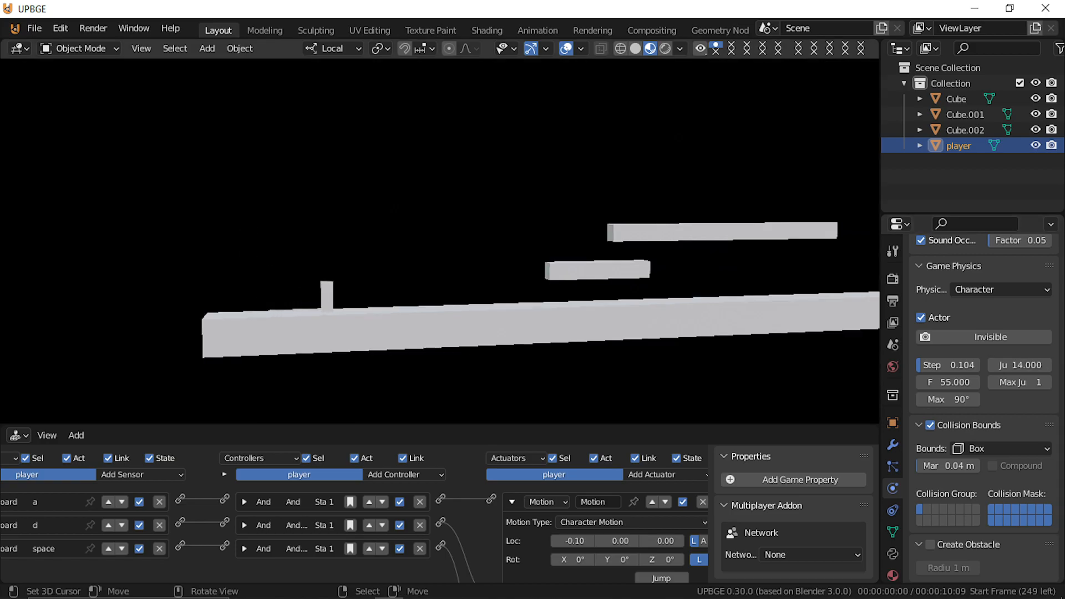
key("space")
key("space")
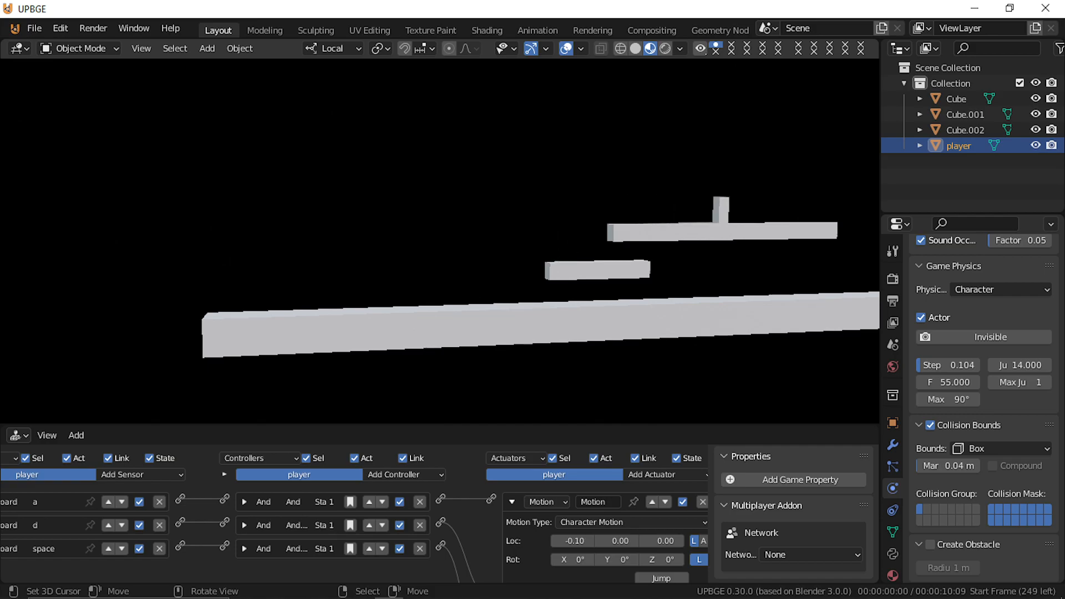
key("Escape")
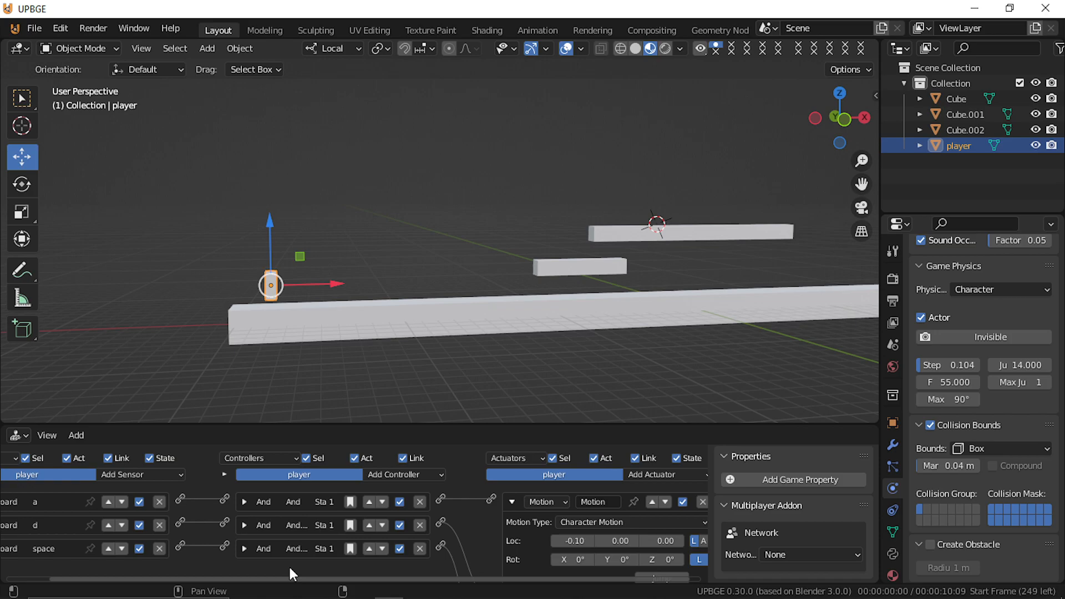
Step: Duplicate the long ground platform and move the copy about 63 m along local X, leaving a small gap
scroll(289, 565, "down", 1)
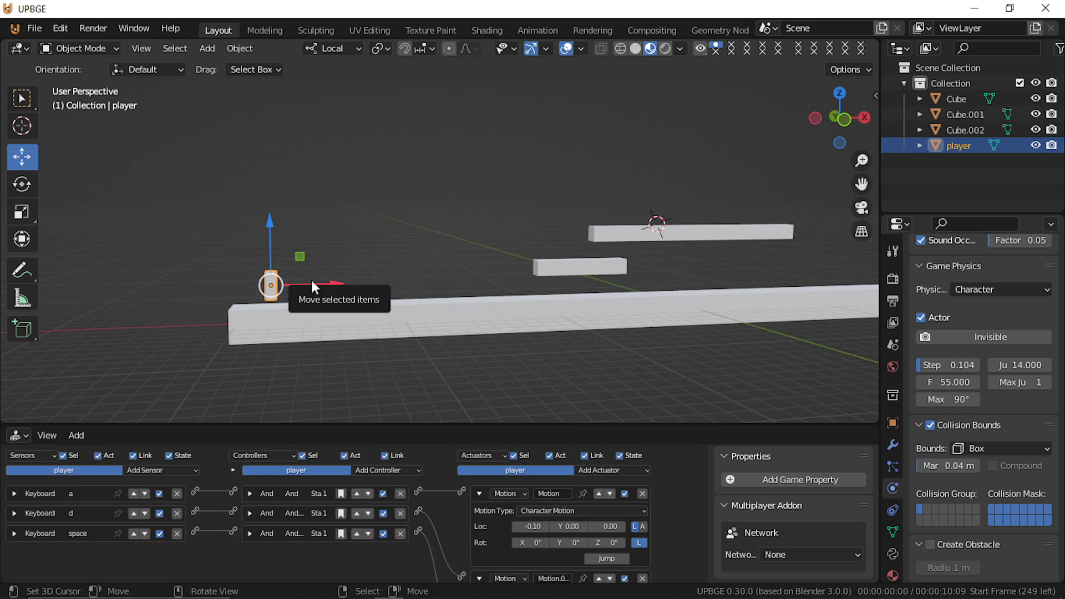
middle_click_drag(571, 246, 205, 282, "shift")
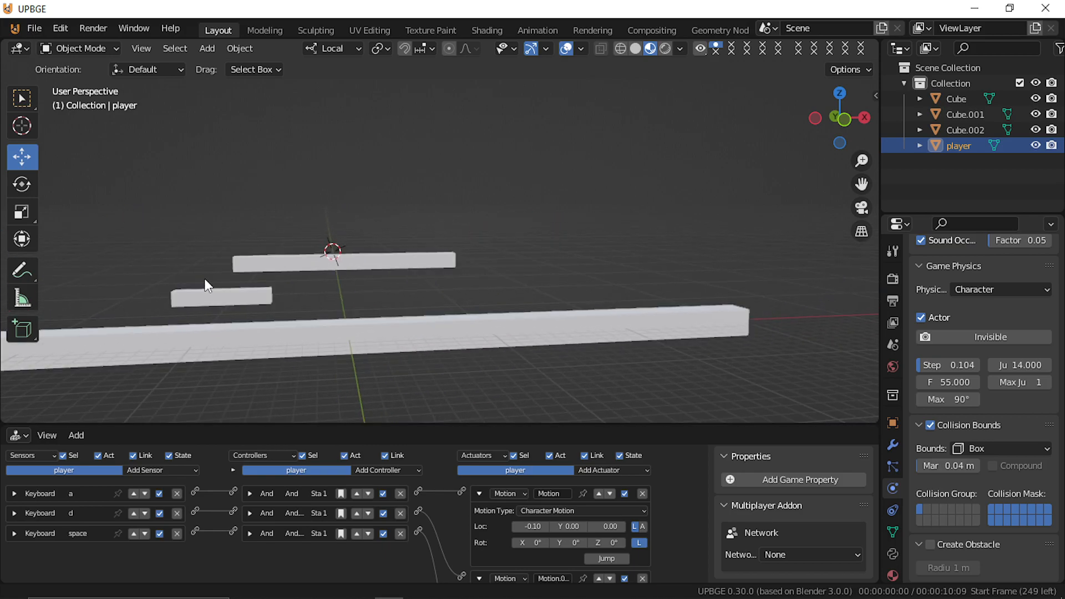
scroll(366, 303, "down", 3)
left_click(375, 300)
key("shift+d")
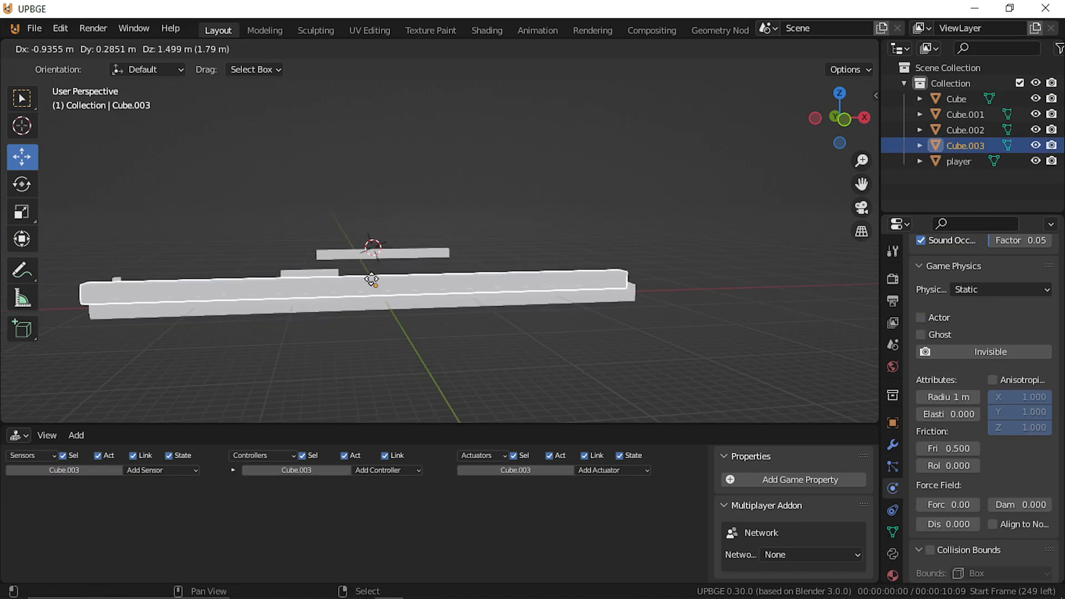
key("Escape")
key("g")
key("x")
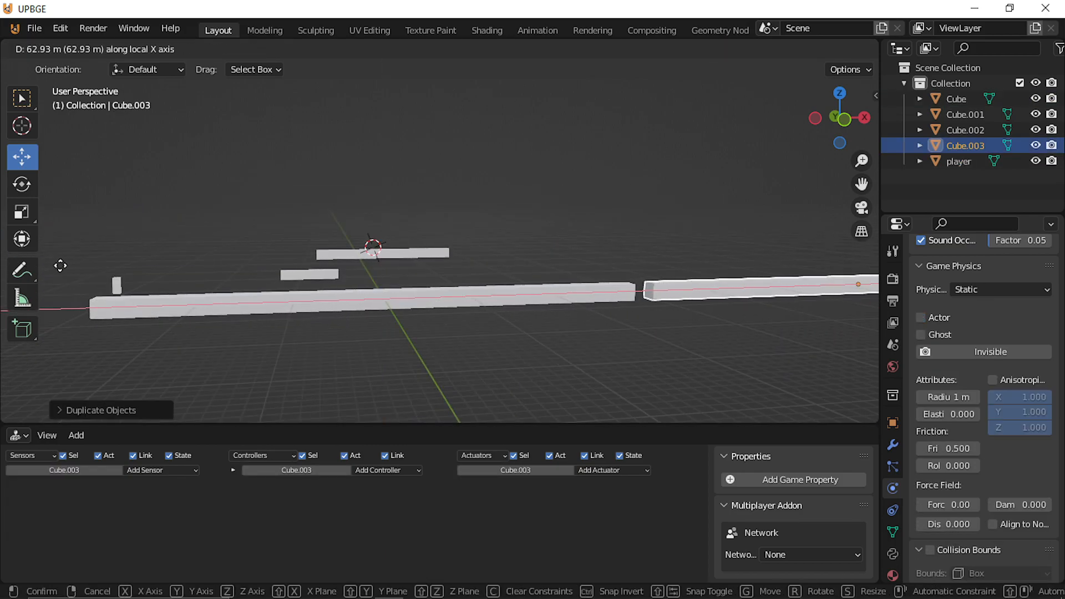
left_click(60, 265)
Step: Duplicate the second ground platform and place the copy beyond its far end along local X, leaving a gap
middle_click_drag(876, 255, 360, 283, "shift")
key("g")
key("Escape")
key("shift+d")
key("x")
key("x")
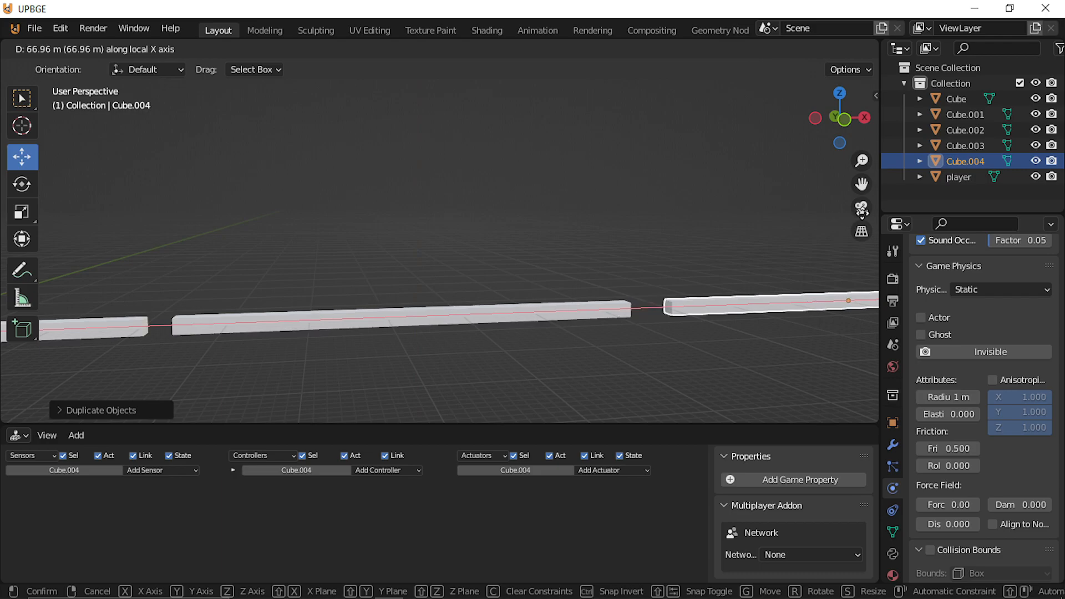
left_click(514, 302)
Step: Duplicate the short floating platform and move the copy along local X to above the near end of the second ground platform
middle_click_drag(514, 302, 64, 221, "shift")
left_click(161, 287)
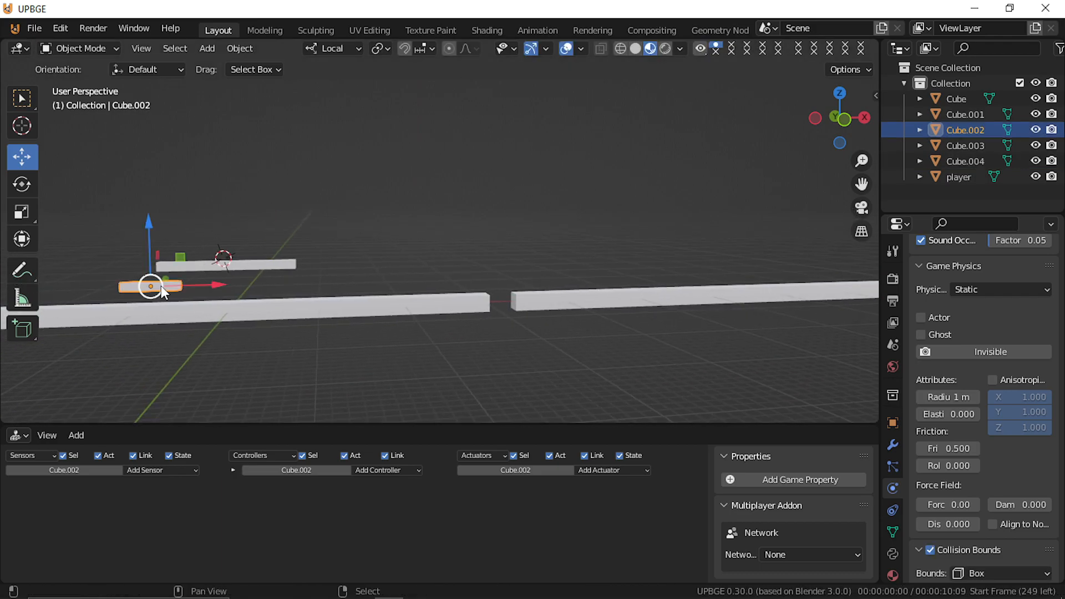
key("shift+d")
key("x")
key("x")
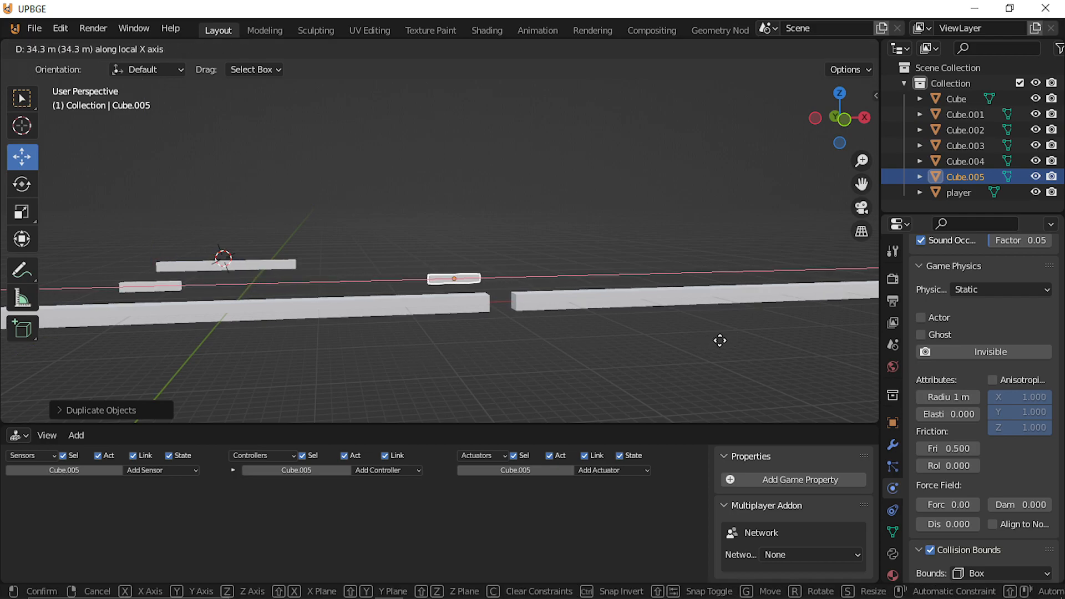
left_click(792, 321)
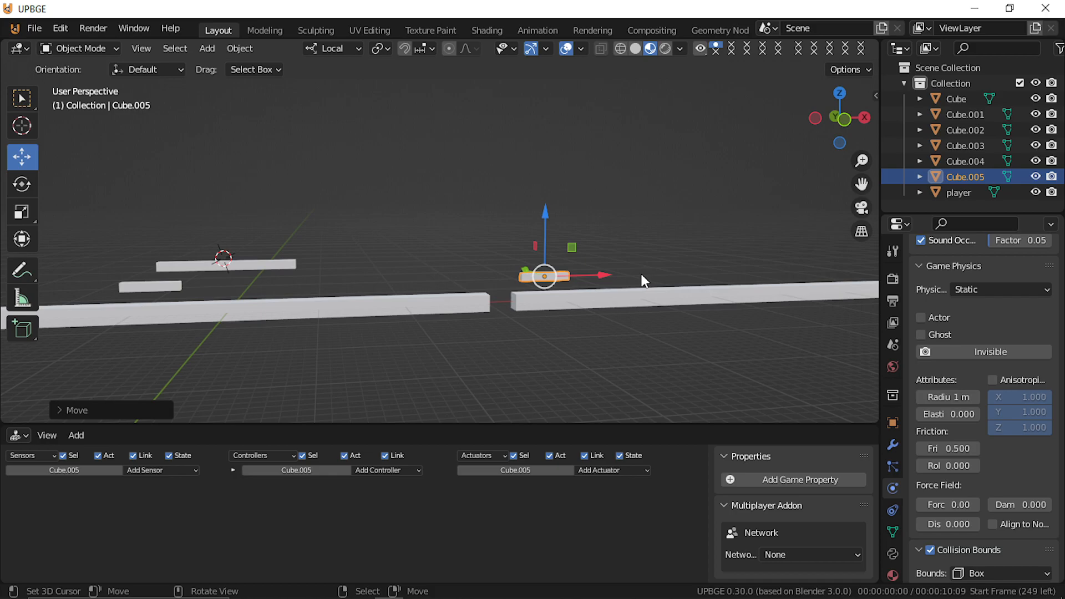
Step: Raise the selected short platform above the second floor block about 25 m along its local Z axis
key("g")
key("z")
key("z")
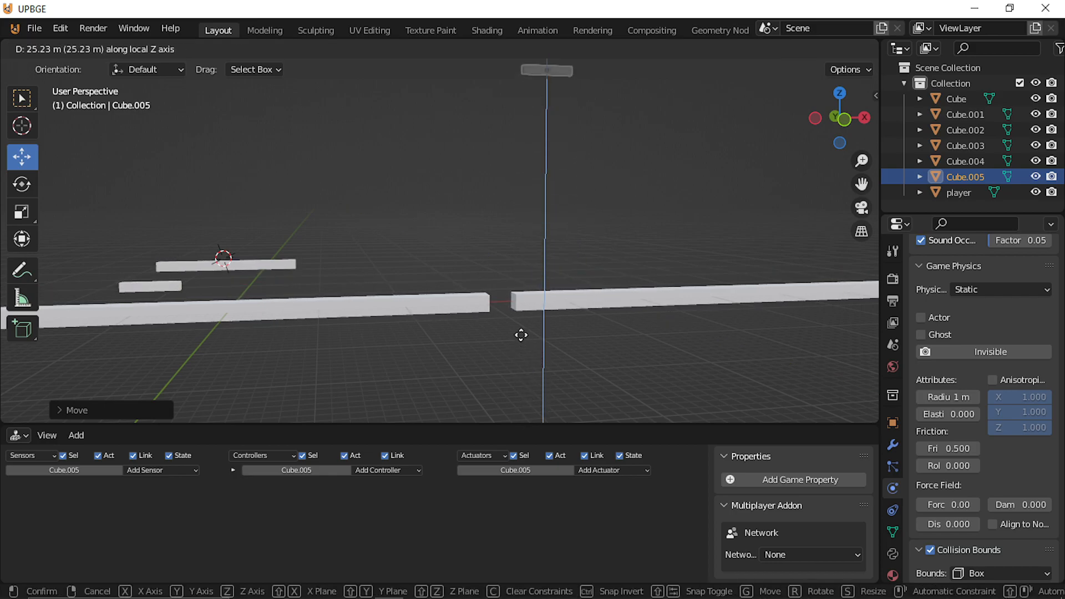
left_click(539, 159)
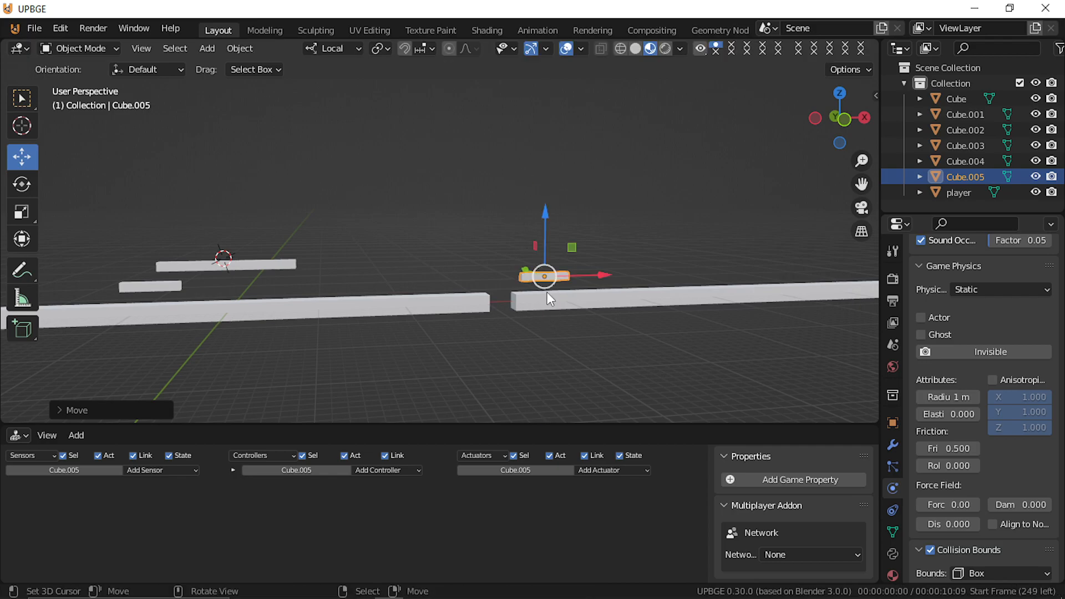
left_click_drag(543, 221, 561, 363)
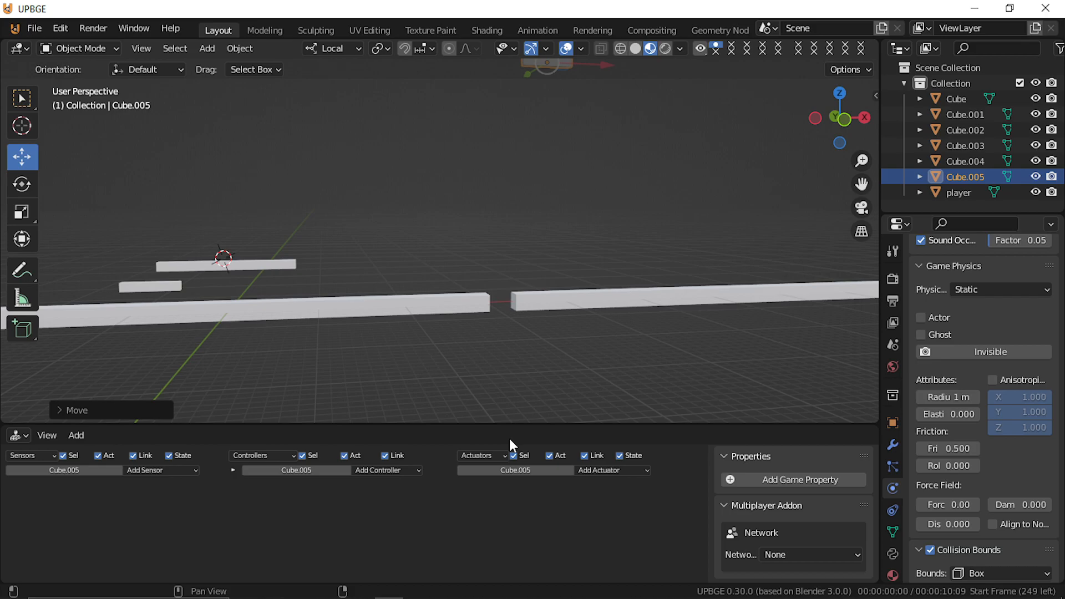
middle_click_drag(494, 183, 455, 343, "shift")
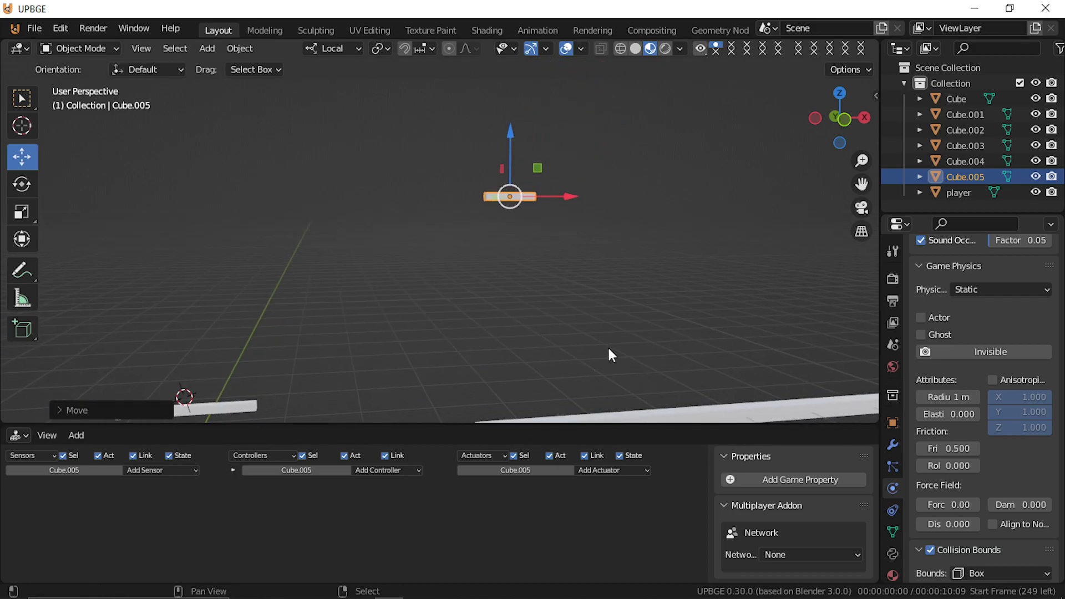
Step: Duplicate the second long floor block and raise the copy about 29 m along its local Z axis
middle_click_drag(608, 352, 615, 363, "shift")
left_click(626, 377)
key("shift+d")
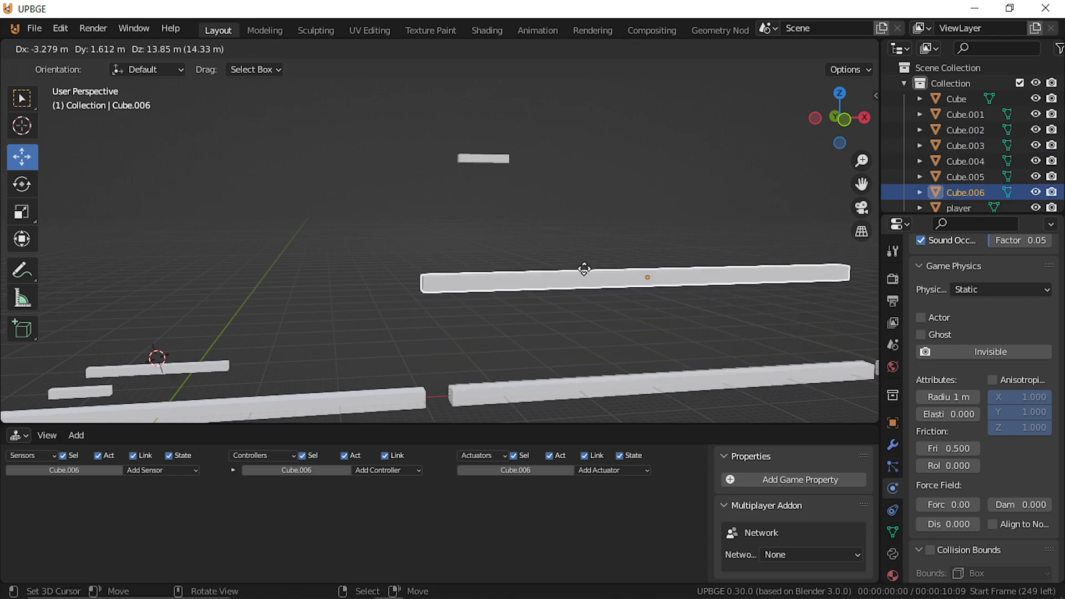
key("Escape")
key("g")
key("z")
key("z")
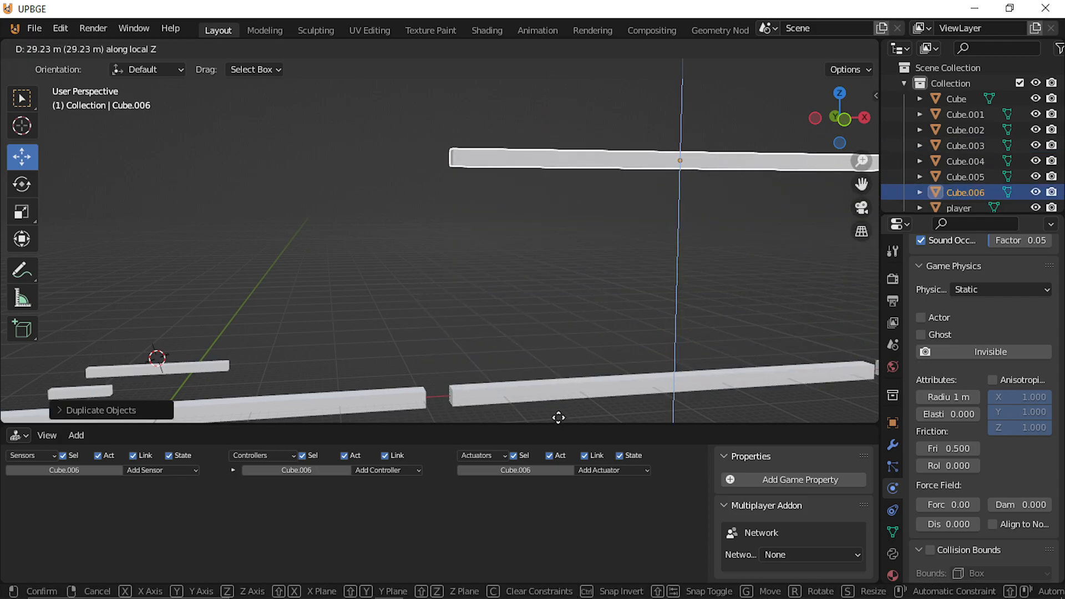
left_click(559, 417)
key("g")
key("y")
key("y")
left_click(490, 241)
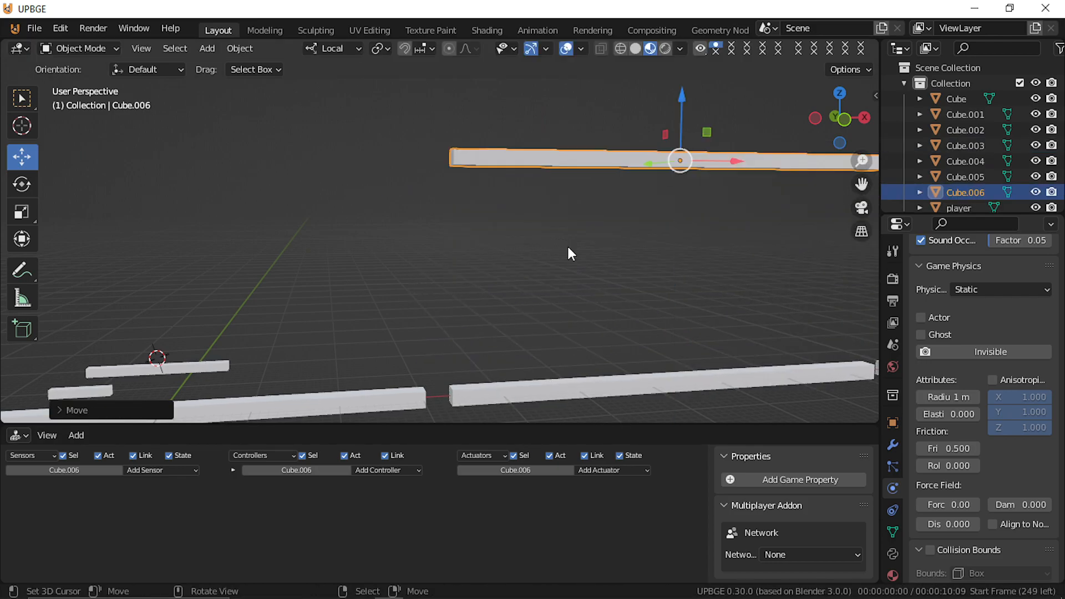
Step: Move the raised long block about 9 m along its local X axis, just past the raised short platform
middle_click_drag(490, 242, 477, 285)
key("g")
key("x")
key("x")
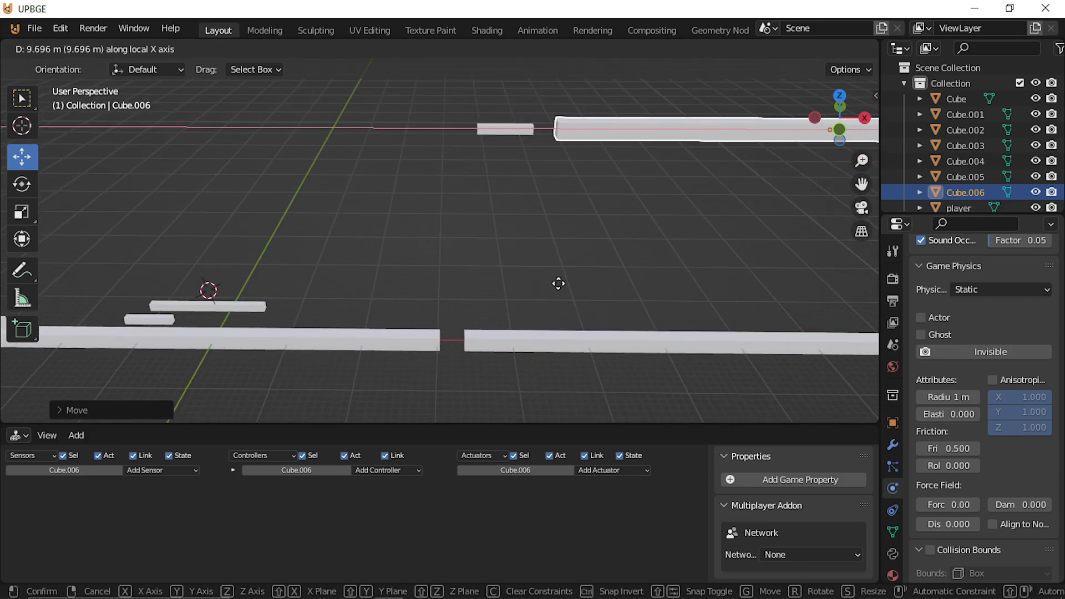
left_click(553, 286)
Step: Examine the platform layout from several angles, including the right and front orthographic views
middle_click_drag(502, 107, 221, 154, "shift")
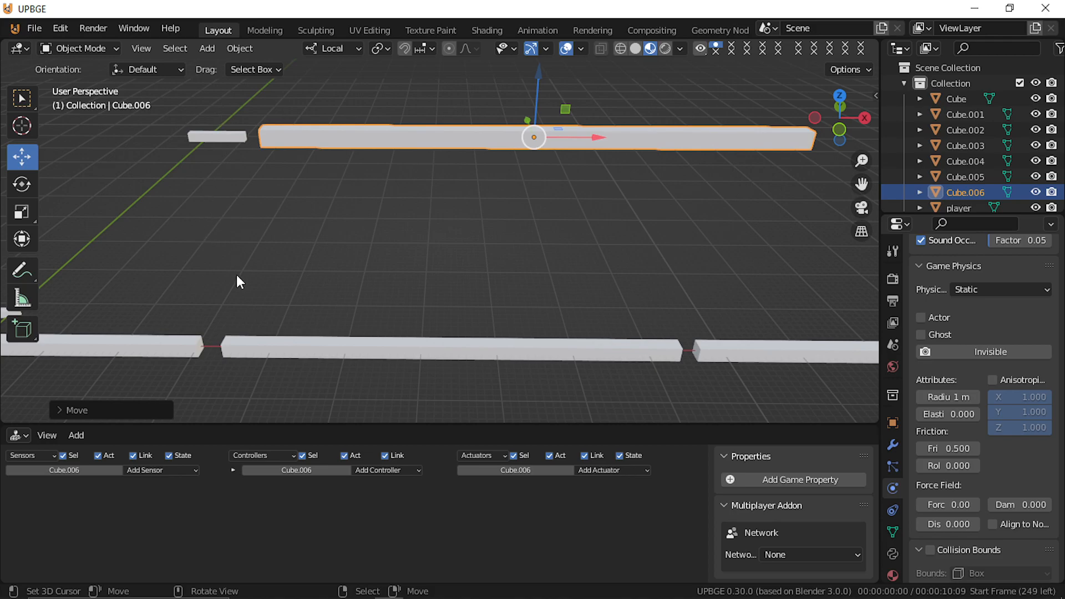
middle_click_drag(292, 178, 460, 92)
scroll(345, 155, "down", 6)
middle_click_drag(582, 117, 687, 217)
scroll(486, 221, "up", 2)
scroll(682, 226, "up", 1)
key("KP_3")
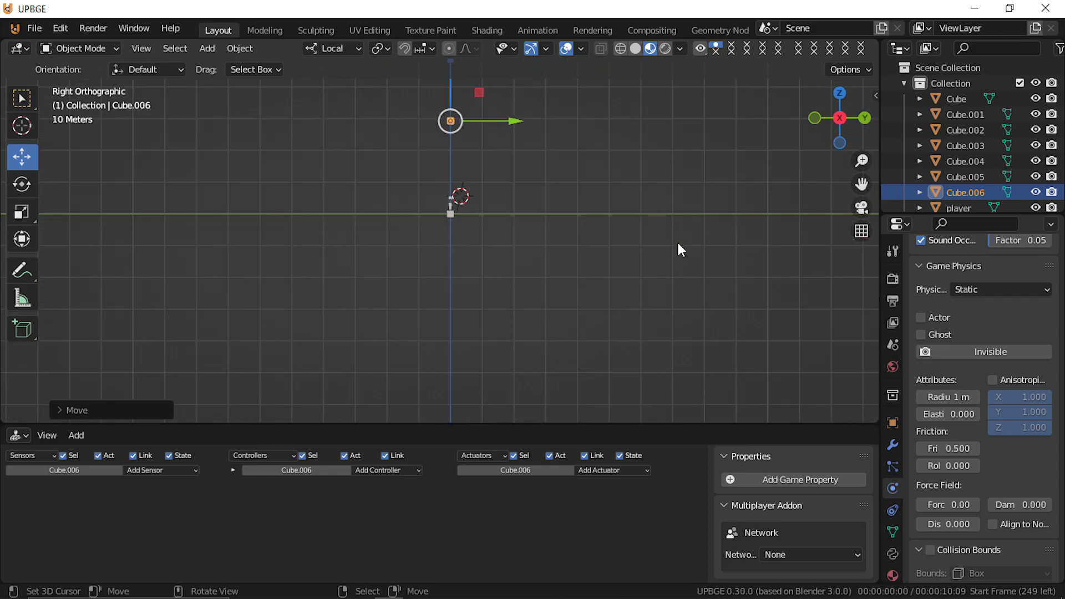
key("KP_1")
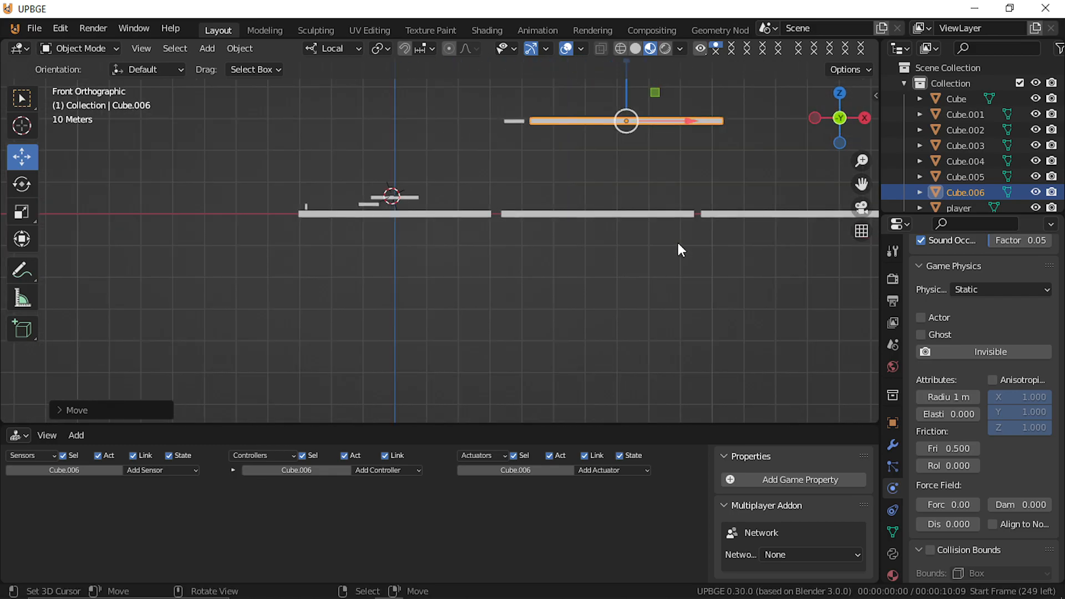
scroll(677, 243, "up", 3)
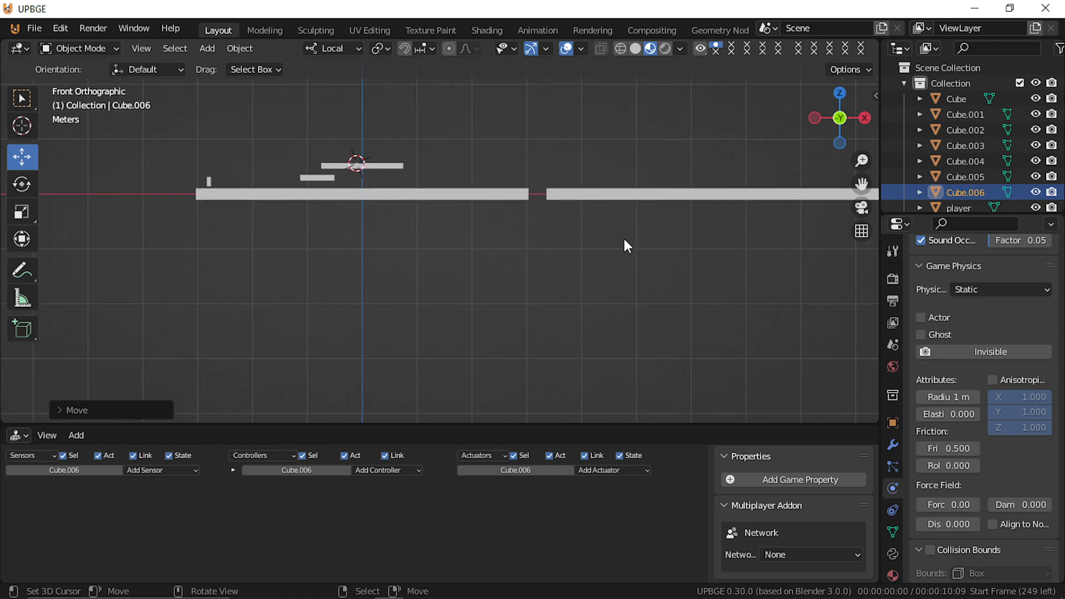
middle_click_drag(571, 231, 551, 255, "shift")
Step: Playtest the level from the front view, moving the player and jumping repeatedly, and end the game
key("p")
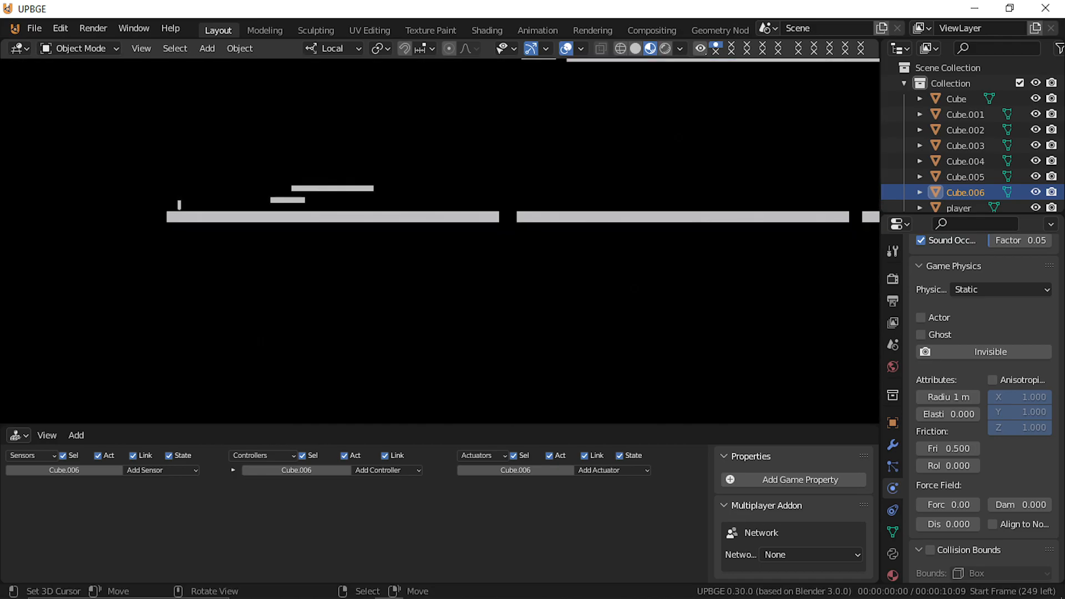
key("d")
key("space")
key("space")
key("space")
key("space")
key("Left")
key("space")
key("space")
key("space")
key("Escape")
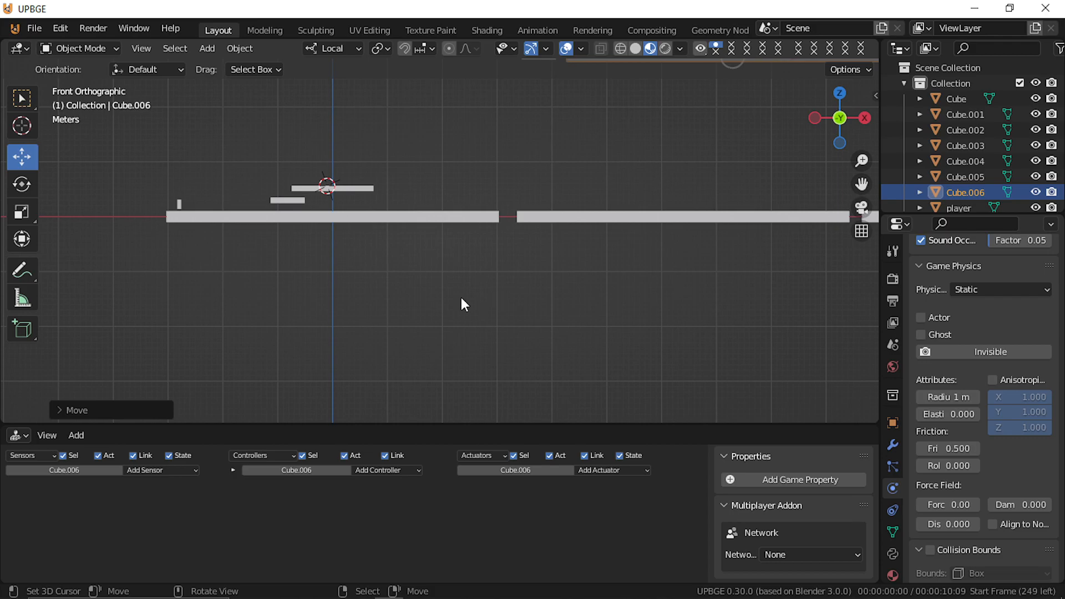
Step: Run the game again to test a few jumps while moving in the positive X direction
key("p")
key("d")
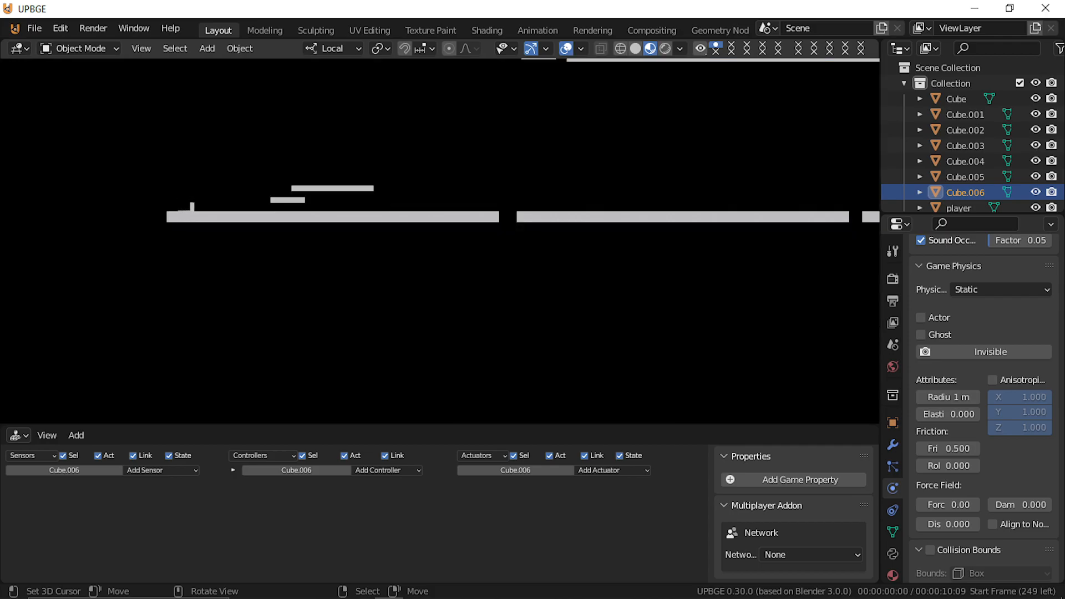
key("space")
key("space")
key("space")
key("Right")
key("space")
key("Escape")
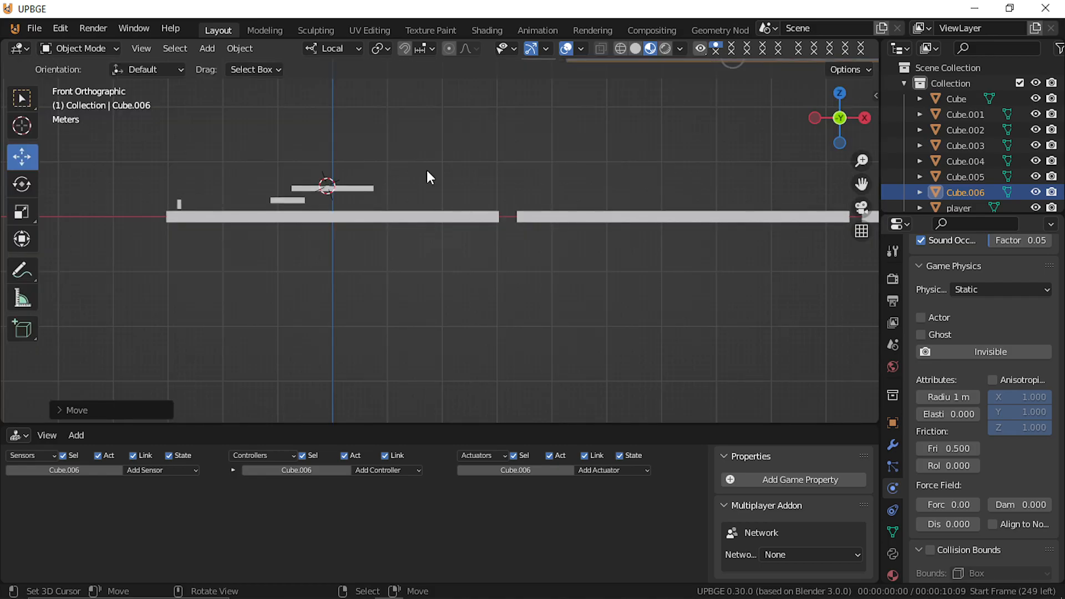
Step: Start another playtest, running the player forward along the floor with a series of jumps, and stop it
key("p")
key("d")
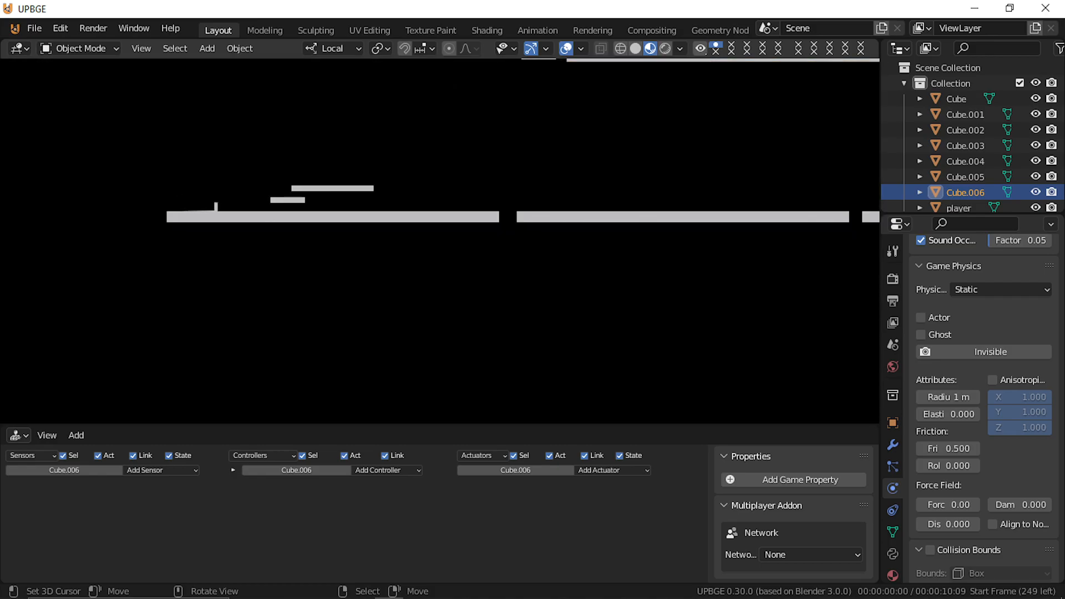
key("space")
key("space")
key("space")
key("Right")
key("Right")
key("space")
key("Escape")
Step: Playtest the level once more, combining repeated jumps with changes of direction, and return to editing
key("p")
key("Right")
key("space")
key("space")
key("space")
key("Right")
key("Right")
key("space")
key("Right")
key("Left")
key("Right")
key("space")
key("Right")
key("Escape")
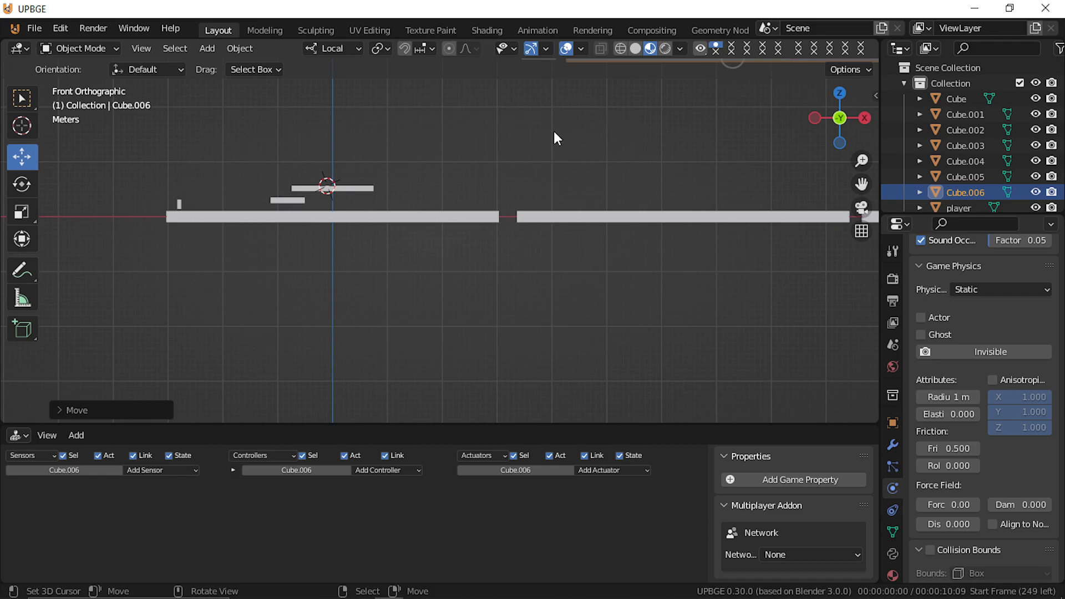
Step: Duplicate the higher platform over the first floor block and move the copy about 65 m along X, above the second block
middle_click_drag(521, 304, 303, 375, "shift")
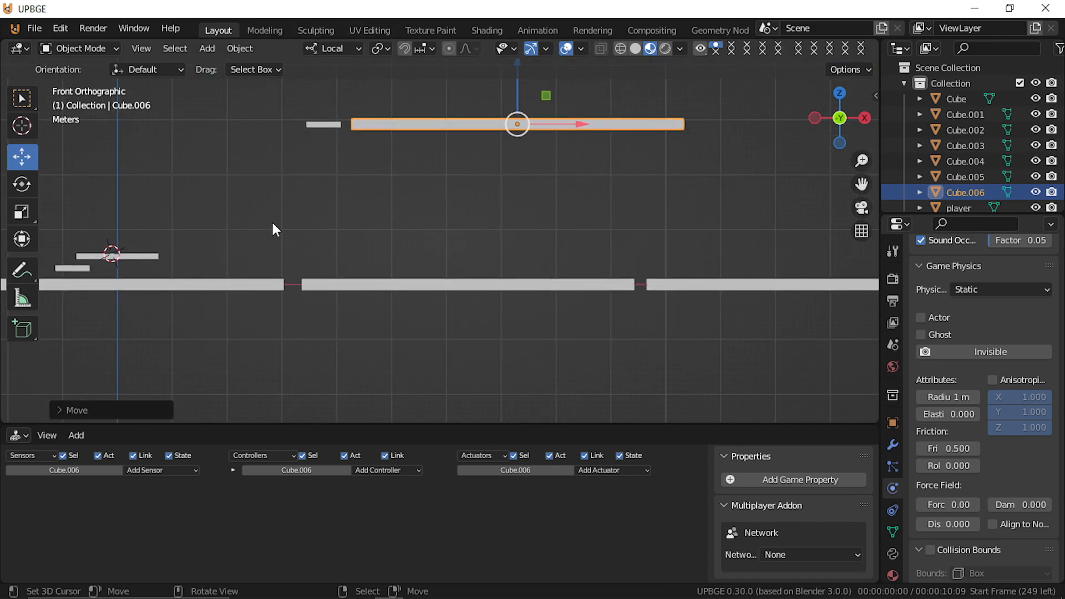
left_click(94, 256)
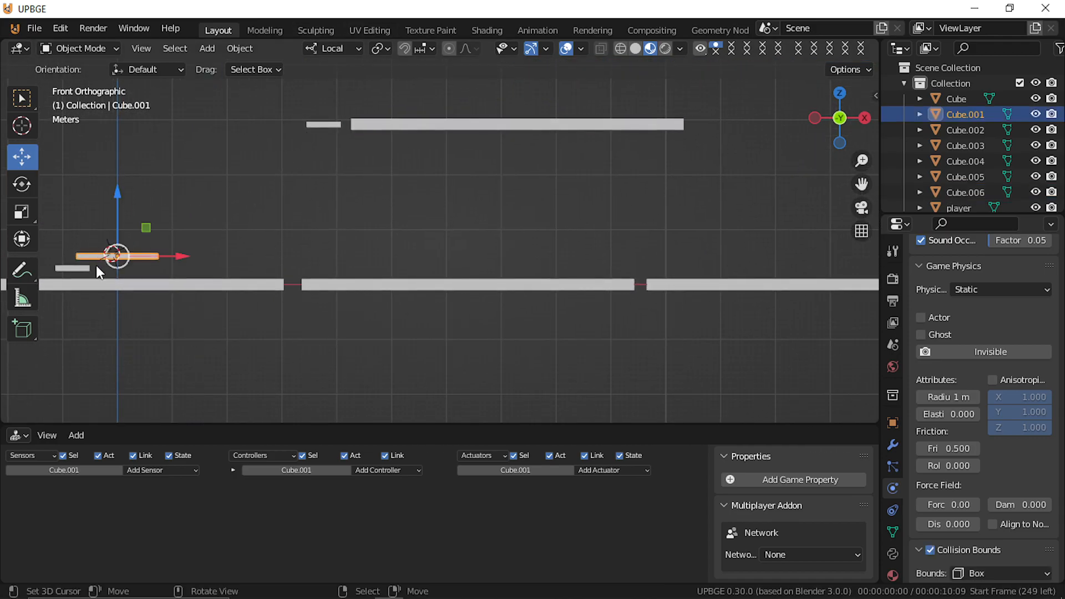
key("shift+d")
right_click(108, 283)
key("g")
key("x")
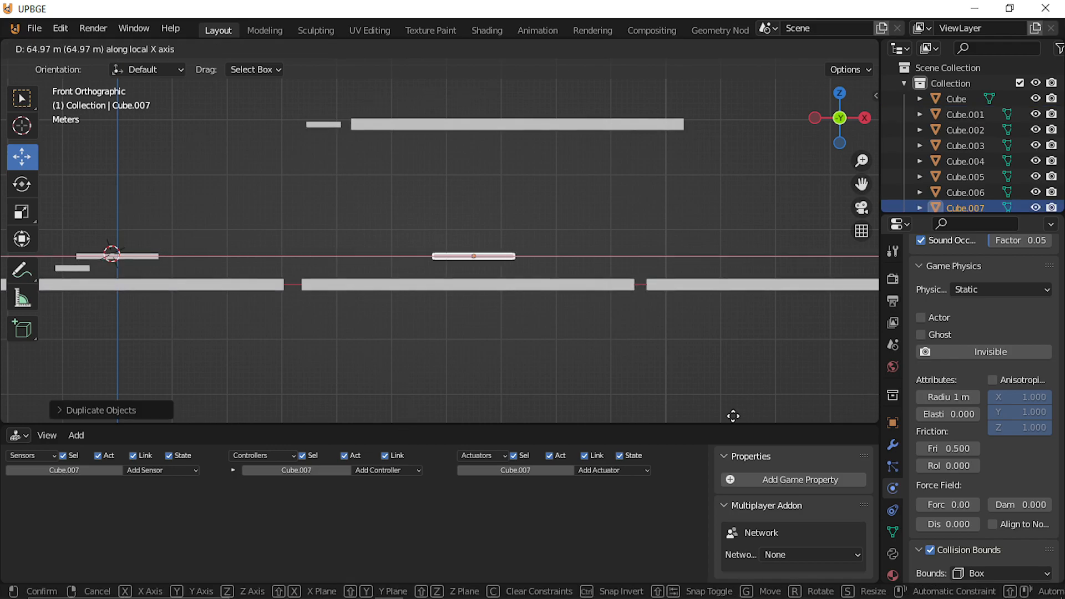
left_click(732, 416)
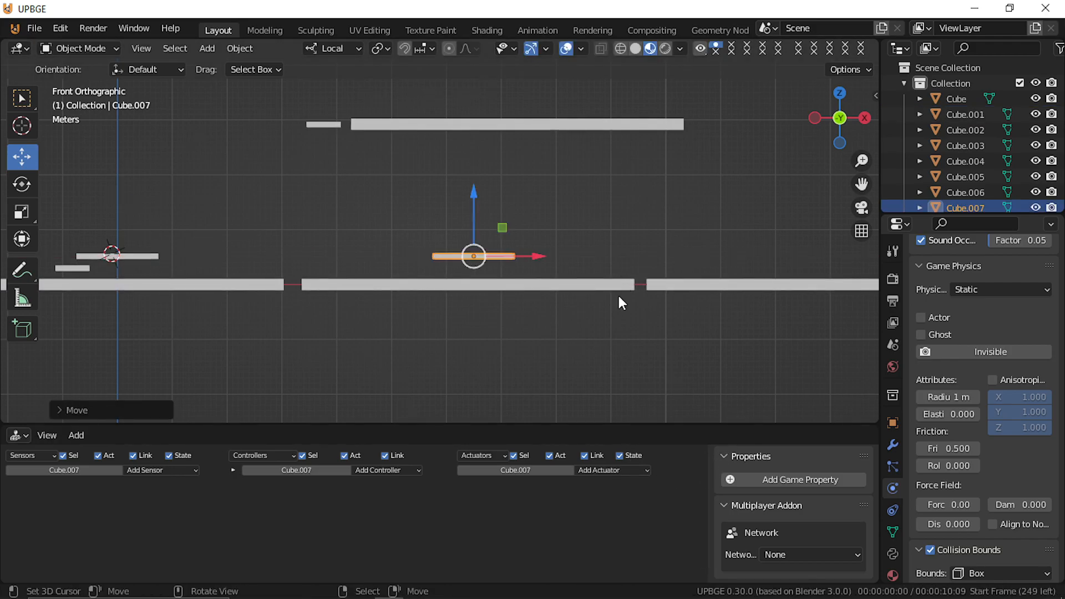
Step: Duplicate the platform over the second floor block, lower the copy about 2 m, and shift it toward negative X
key("shift+d")
right_click(627, 350)
middle_click_drag(626, 346, 605, 320)
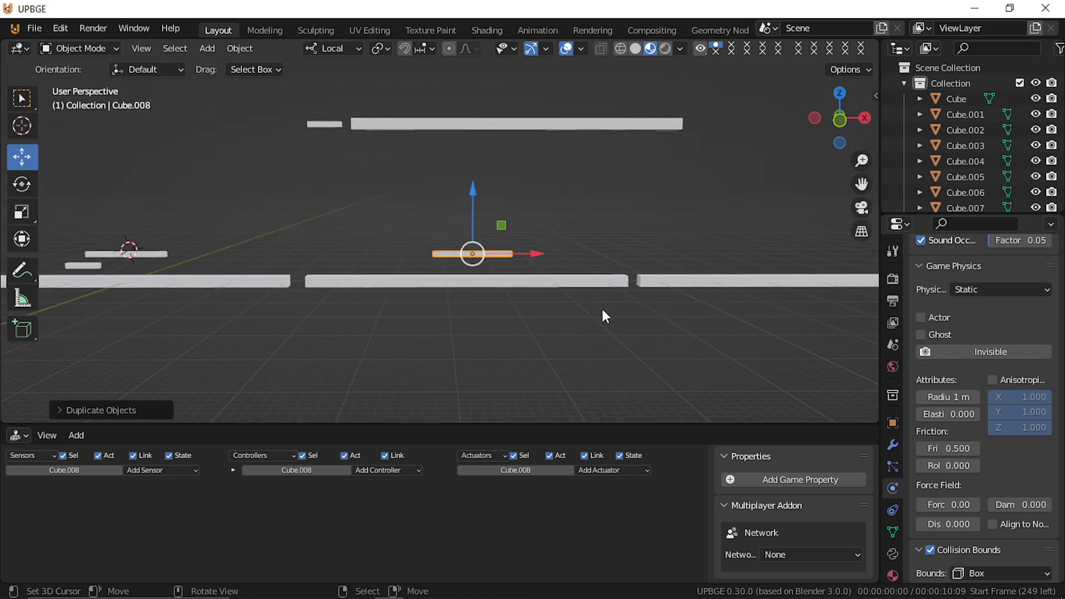
key("g")
key("z")
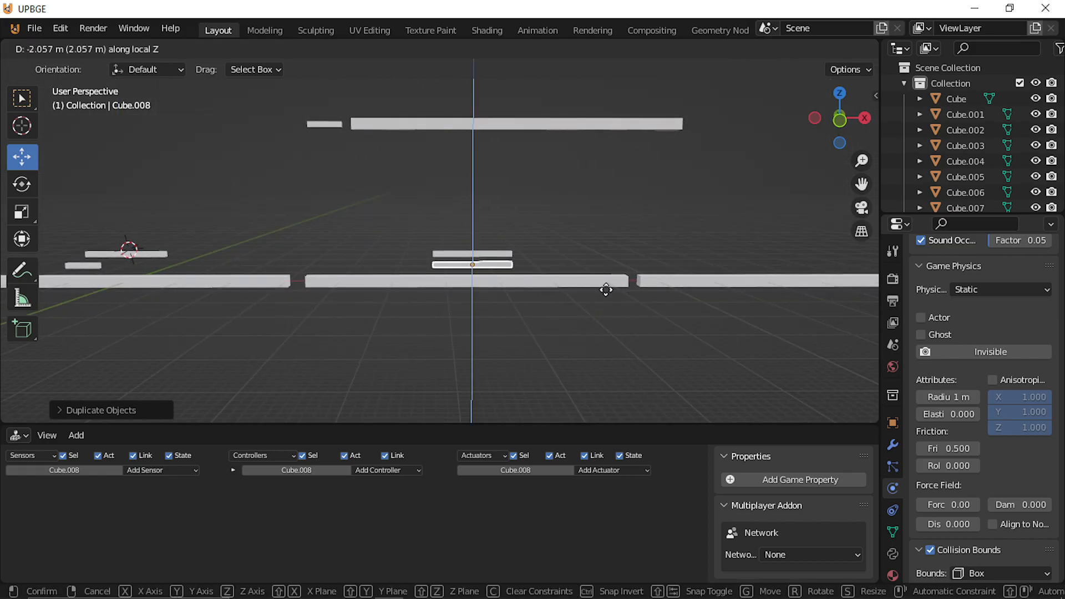
left_click(557, 290)
middle_click_drag(557, 291, 530, 291)
key("g")
key("x")
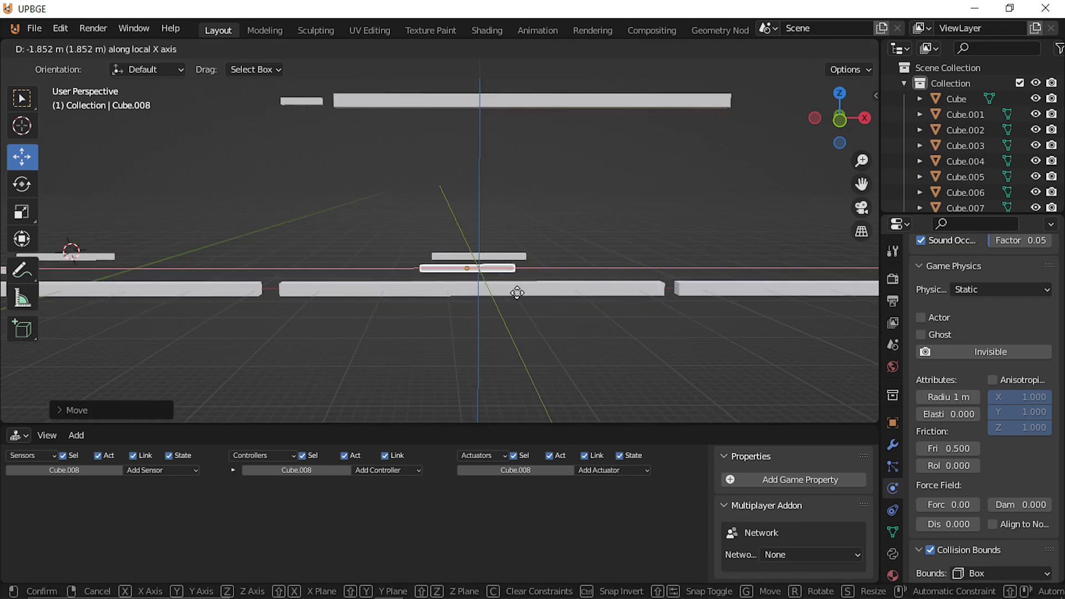
left_click(484, 292)
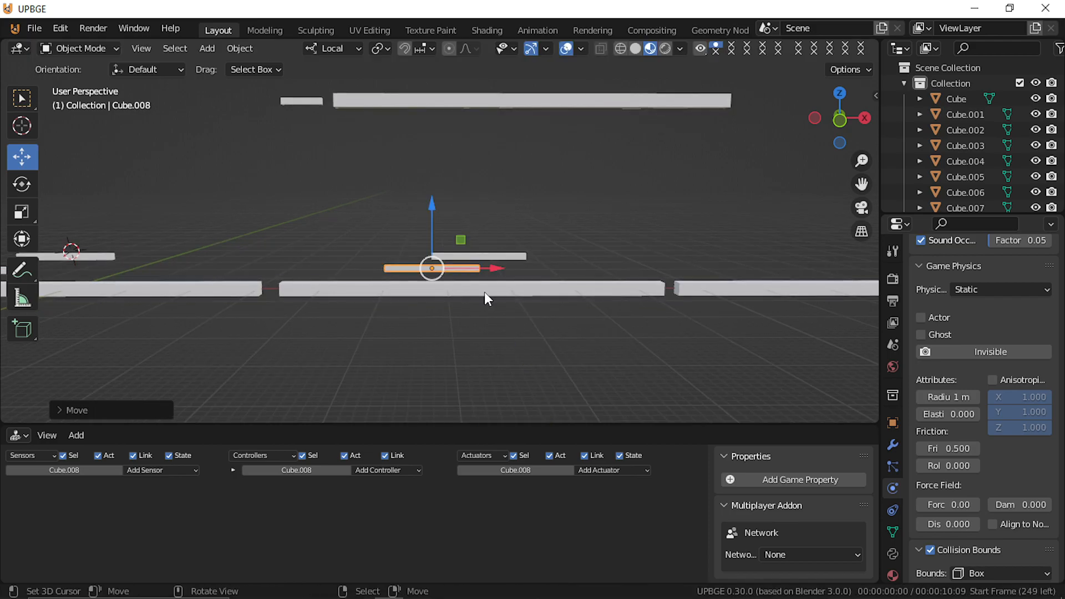
Step: Raise the upper platform over the second floor block slightly and shift it toward positive X
left_click(505, 256)
key("g")
key("z")
left_click(505, 253)
key("g")
key("x")
left_click(547, 259)
Step: Duplicate the lower platform and move the copy along X to the other side of the upper platform
left_click(453, 270)
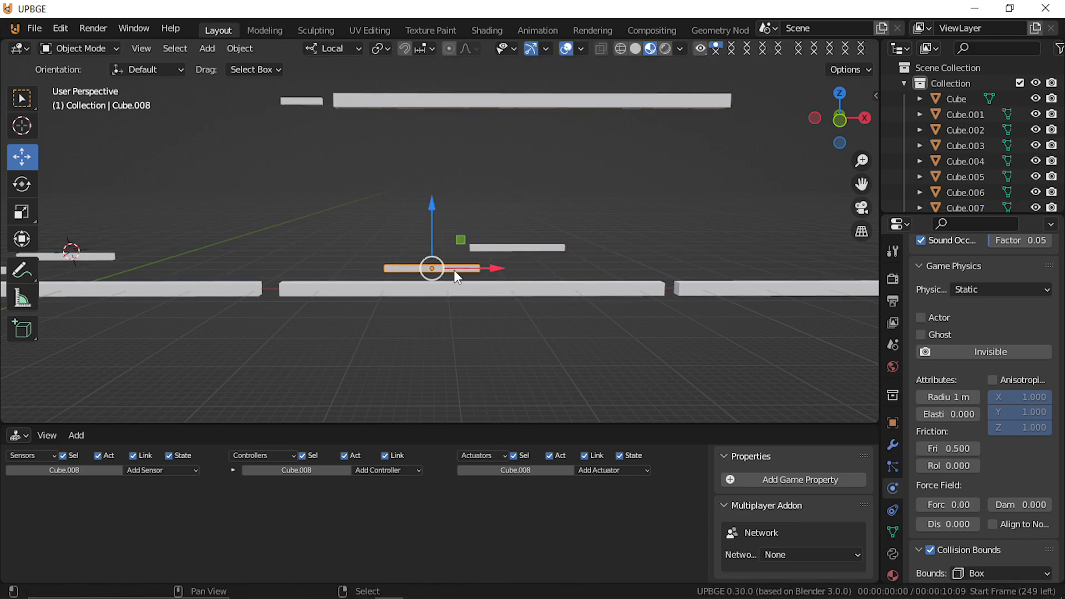
key("shift+d")
key("Escape")
key("g")
key("x")
left_click(632, 276)
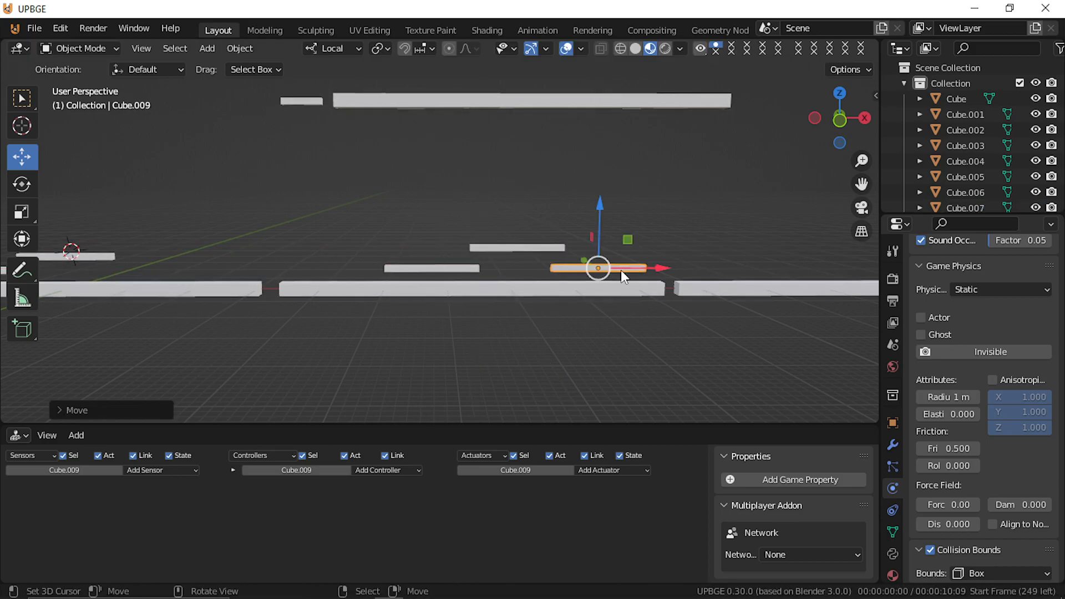
Step: Shift the three platforms over the second floor block together toward negative X, centring them above the block
left_click(526, 250, "shift")
left_click(472, 271, "shift")
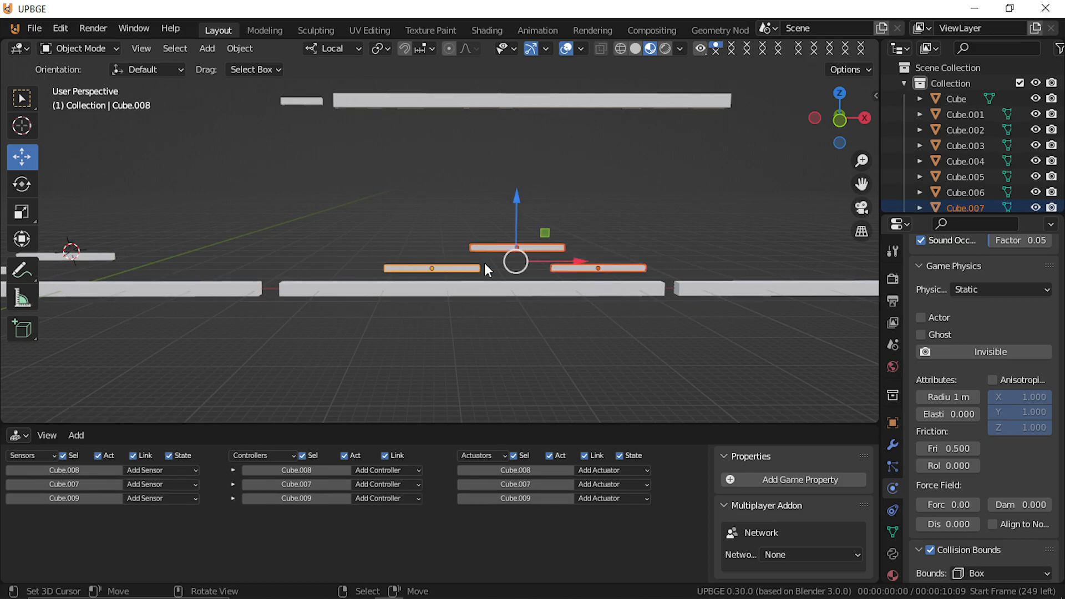
key("g")
key("x")
left_click(455, 264)
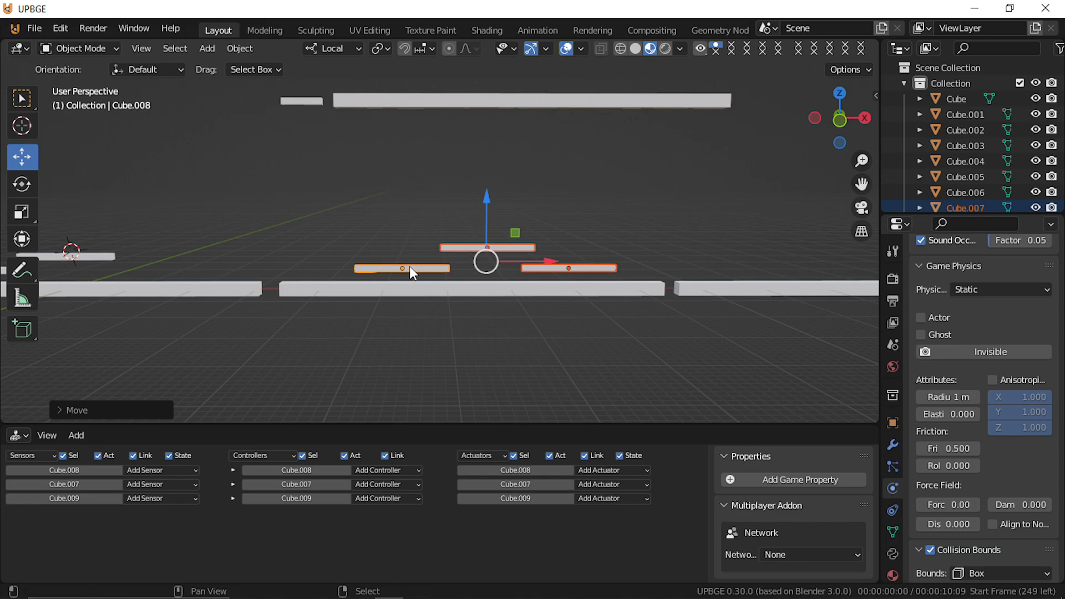
Step: Playtest the new platform arrangement by running the player along the first floor block, and end the game
middle_click_drag(404, 267, 671, 230, "shift")
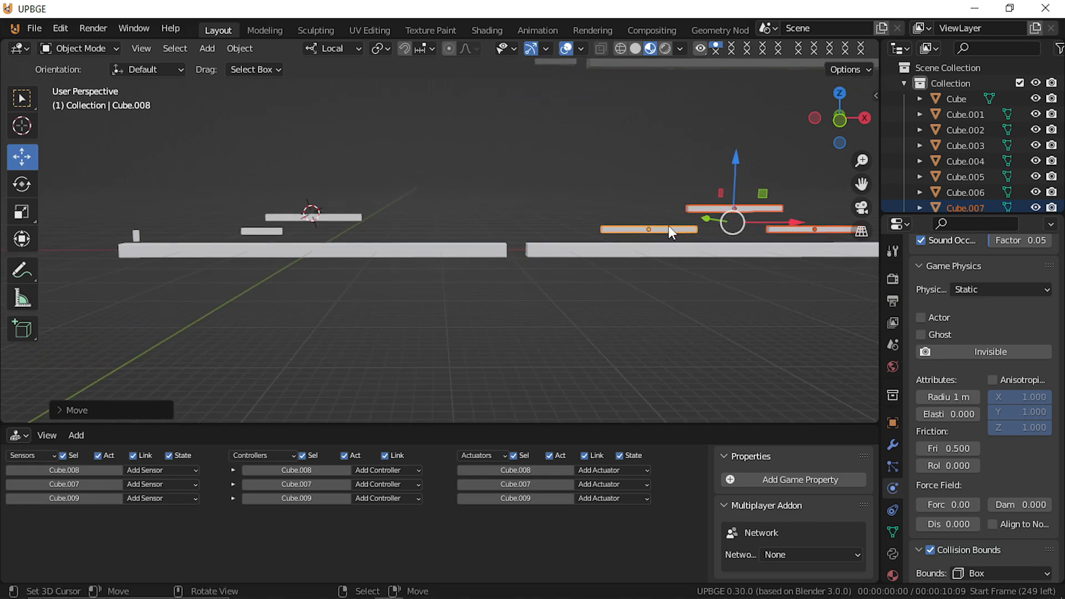
key("p")
key("d")
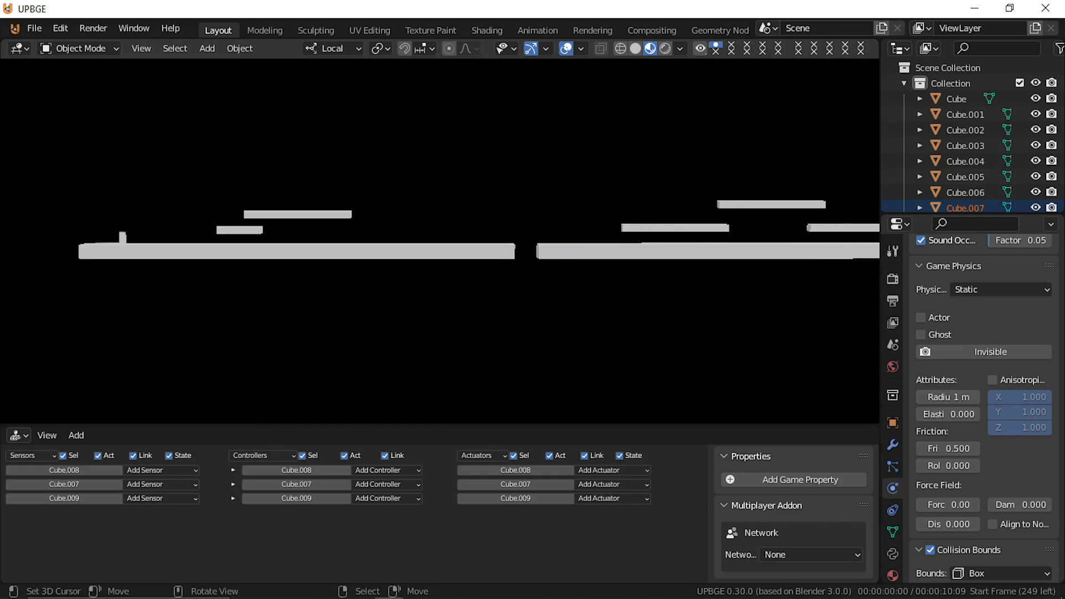
key("d")
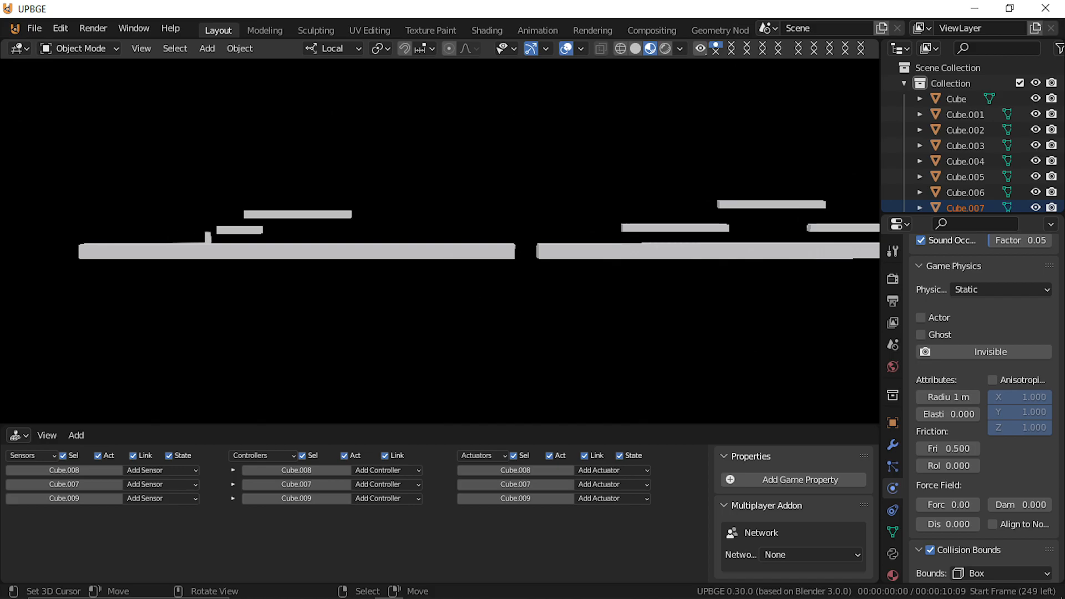
key("Escape")
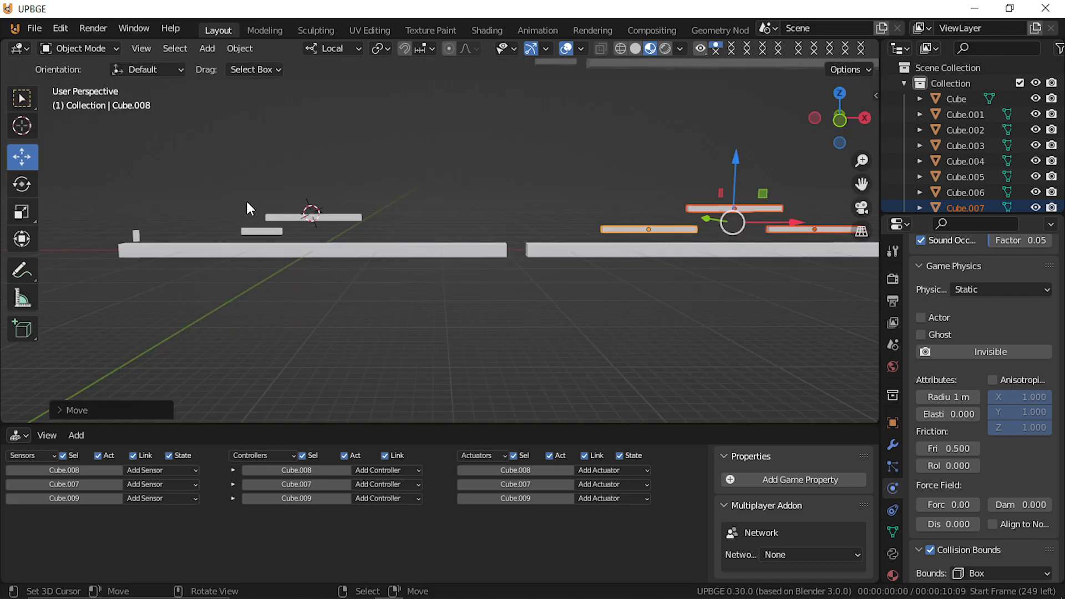
Step: Raise the two platforms over the first floor block together slightly along Z
left_click(263, 232)
left_click(326, 218, "shift")
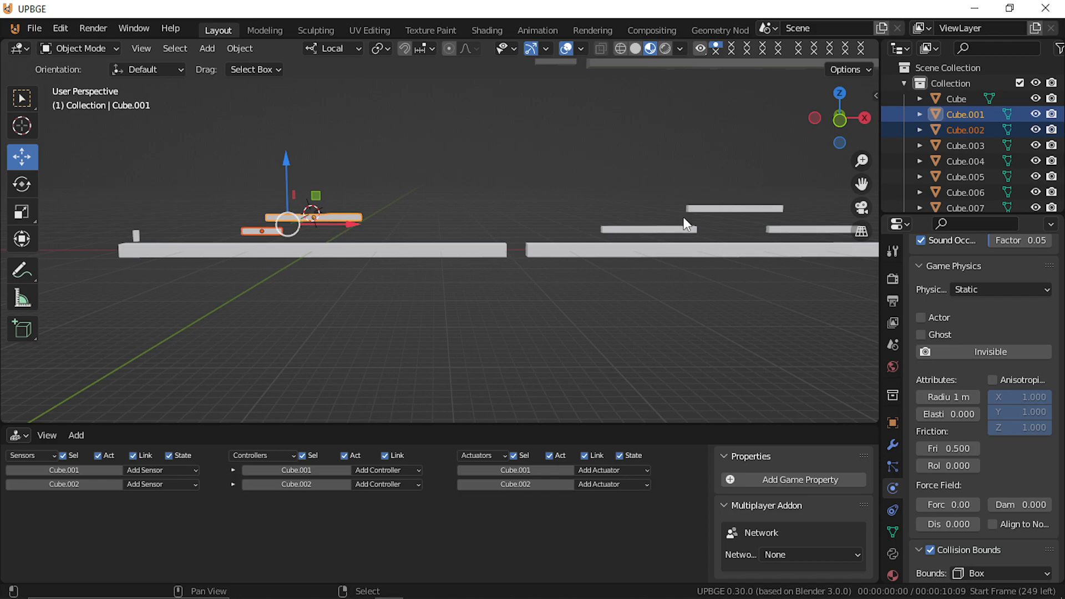
left_click_drag(286, 163, 285, 155)
Step: Playtest the raised platforms by running and jumping the player around them, and end the game
key("p")
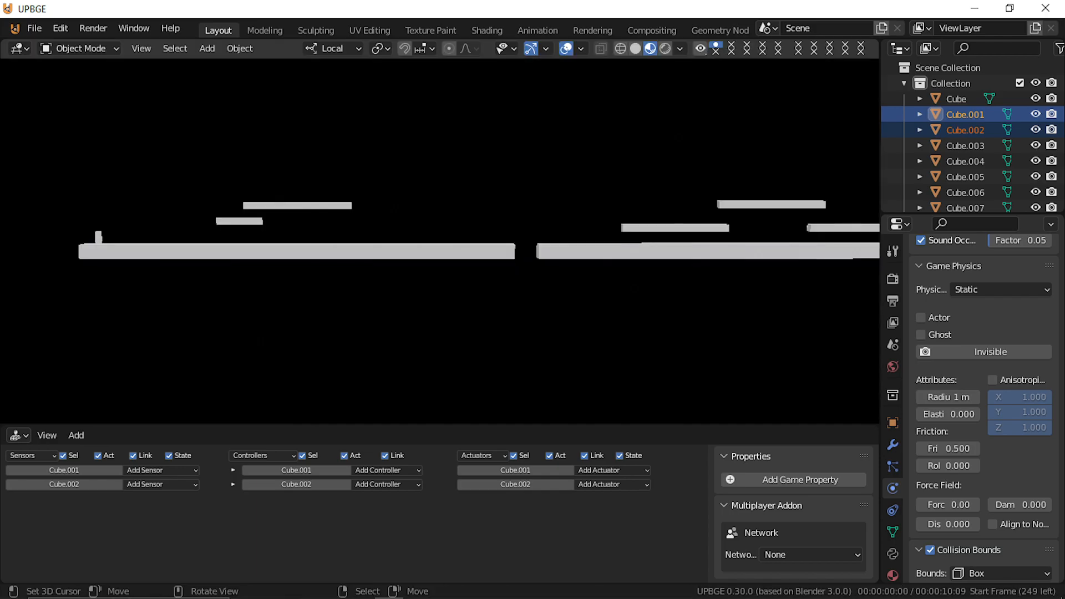
key("d")
key("space")
key("Left")
key("Right")
key("Left")
key("Up")
key("Right")
key("Left")
key("Up")
key("Right")
key("Escape")
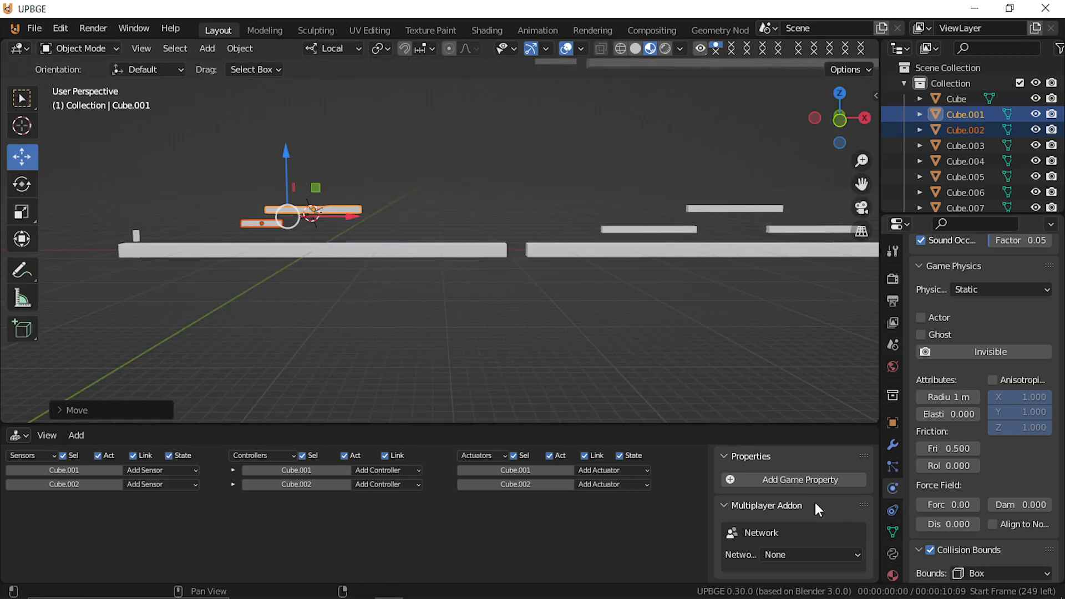
Step: Set the player's jump force to 15 in its character physics
left_click(135, 234)
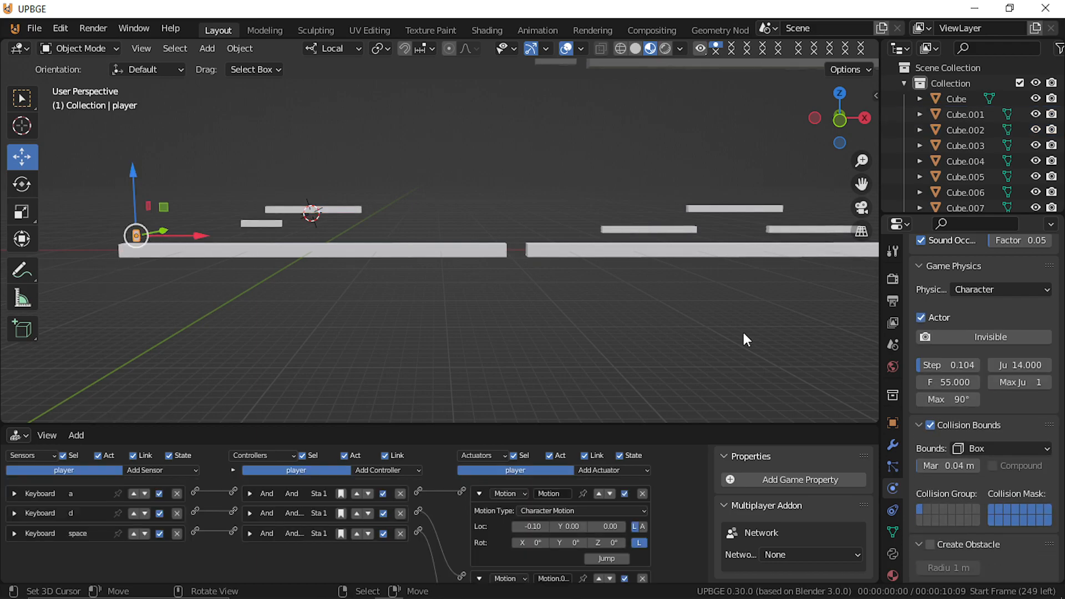
left_click(1017, 365)
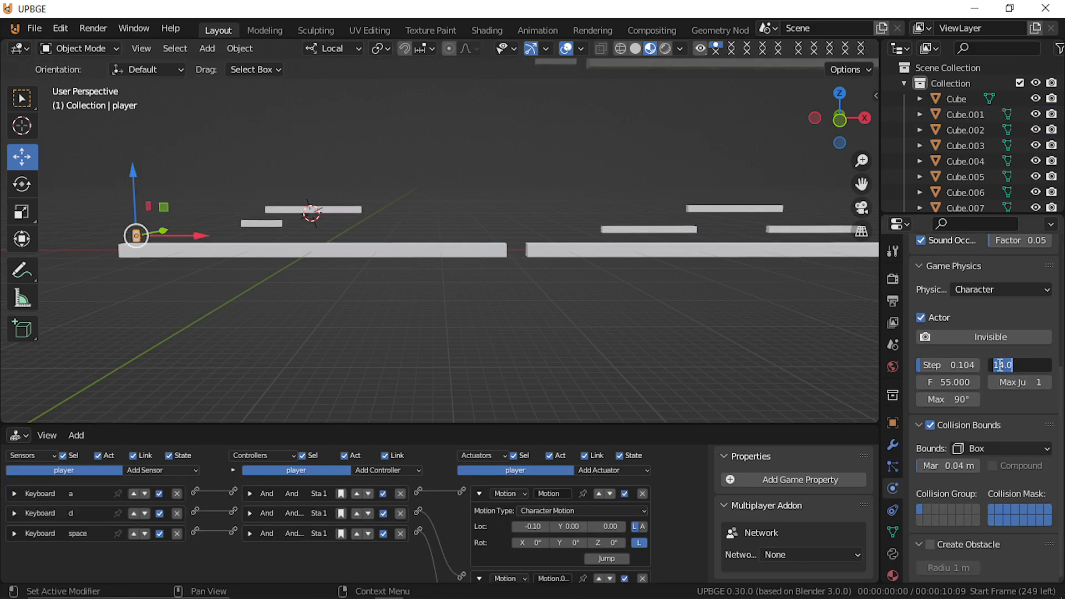
left_click(1000, 364)
type("5")
key("Return")
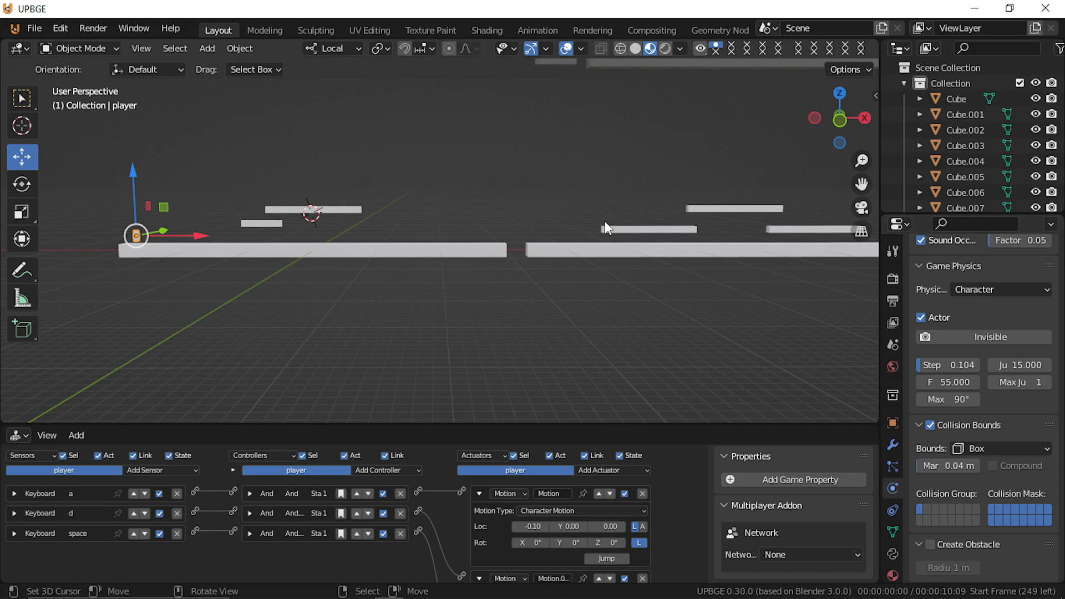
Step: Playtest the jump force of 15 by jumping the player towards the platforms over the first floor block, and end the game
key("p")
key("d")
key("space")
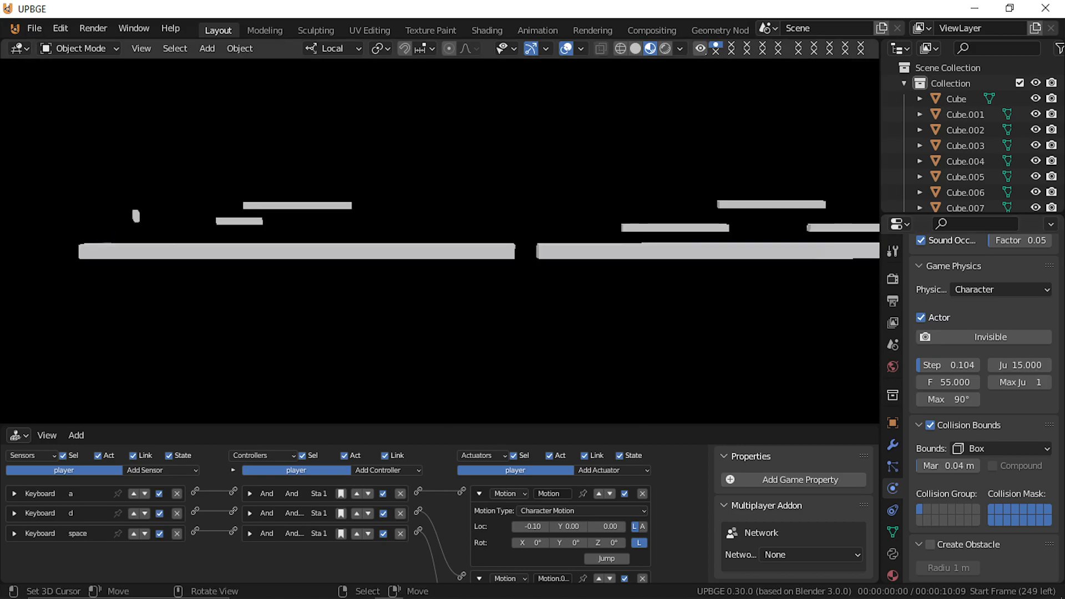
key("space")
key("a")
key("space")
key("space")
key("d")
key("space")
key("Escape")
Step: Set the player's jump force to 15.5
left_click(1020, 366)
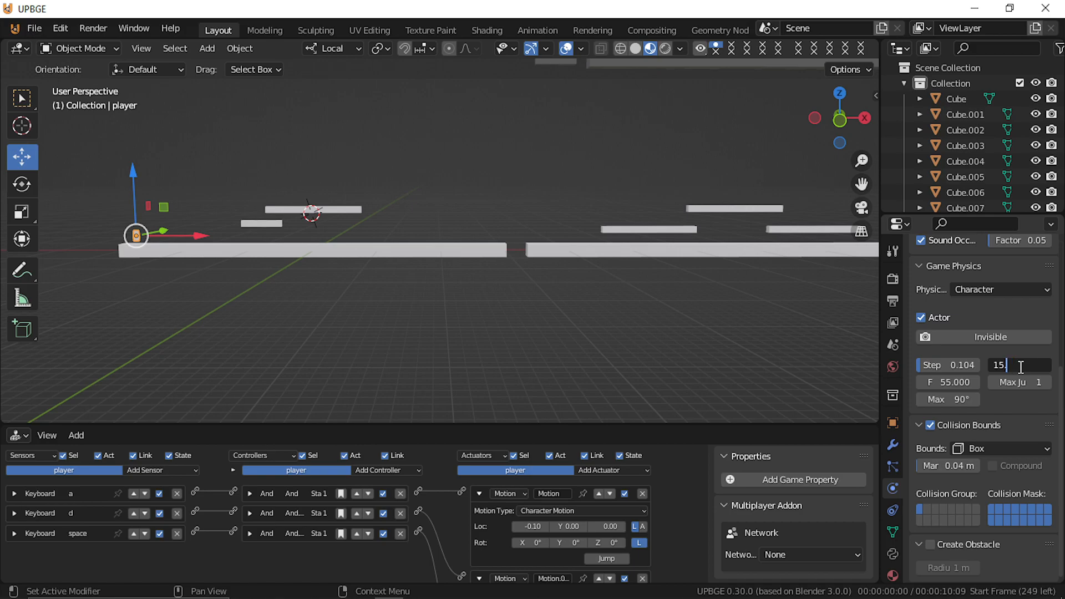
type("5")
key("Return")
key("o")
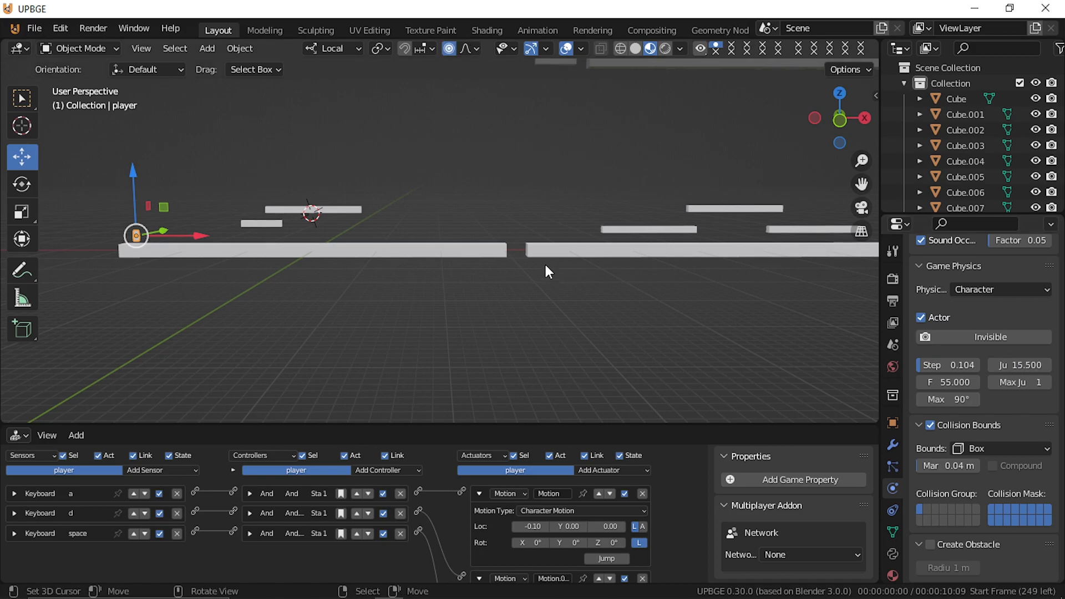
Step: Playtest the jump force of 15.5 by running and jumping the player across the first floor block, and end the game
key("p")
key("space")
key("d")
key("space")
key("space")
key("space")
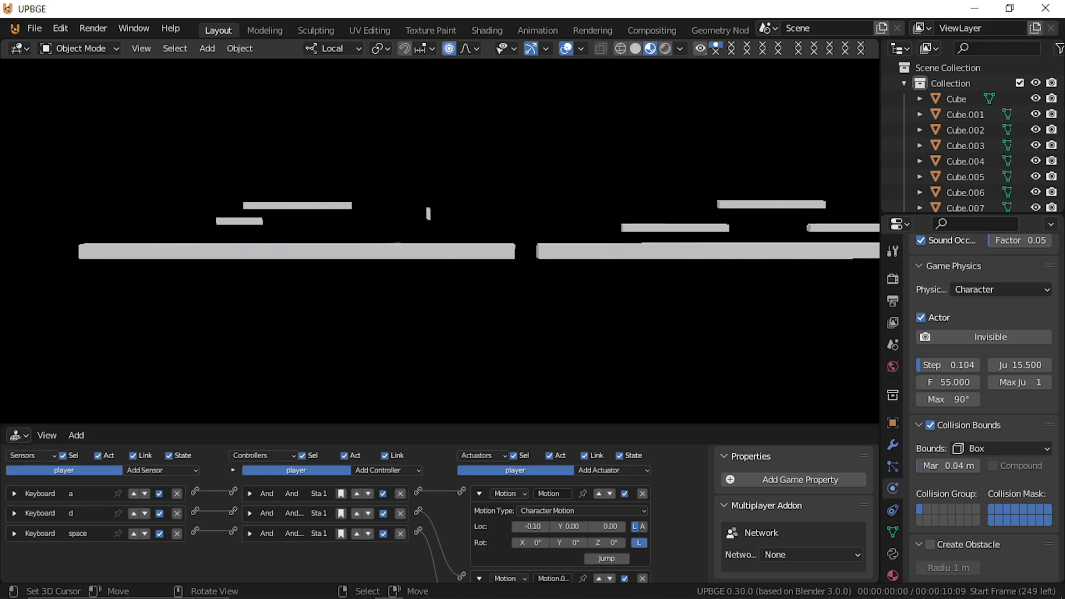
key("space")
key("d")
key("Escape")
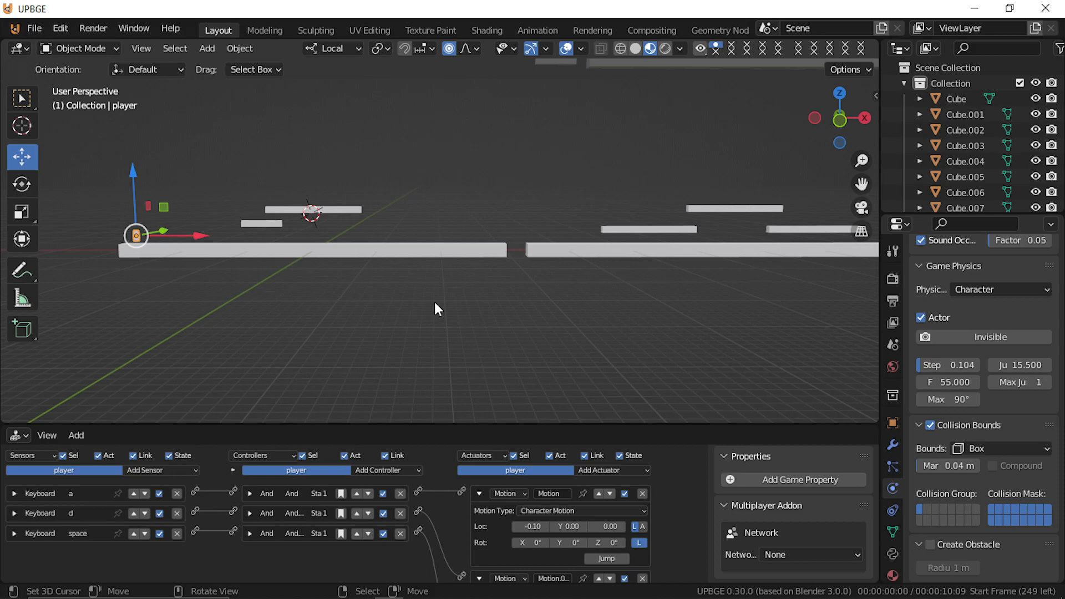
Step: Move the three platforms over the second floor block along negative X, next to the first block's platforms for height comparison
left_click(675, 225)
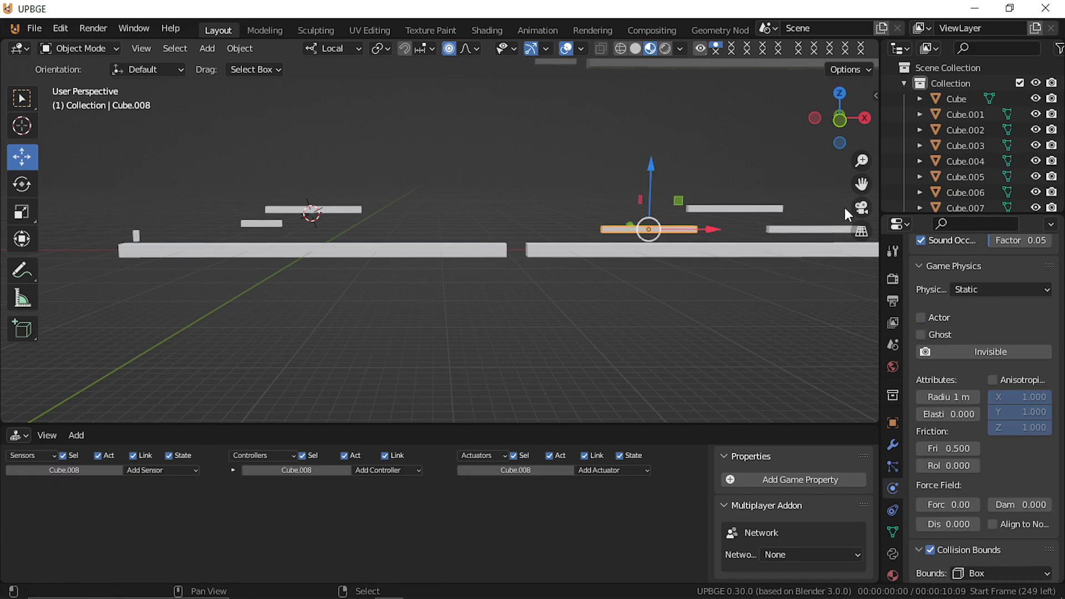
left_click(819, 232, "shift")
left_click(734, 208, "shift")
key("g")
key("x")
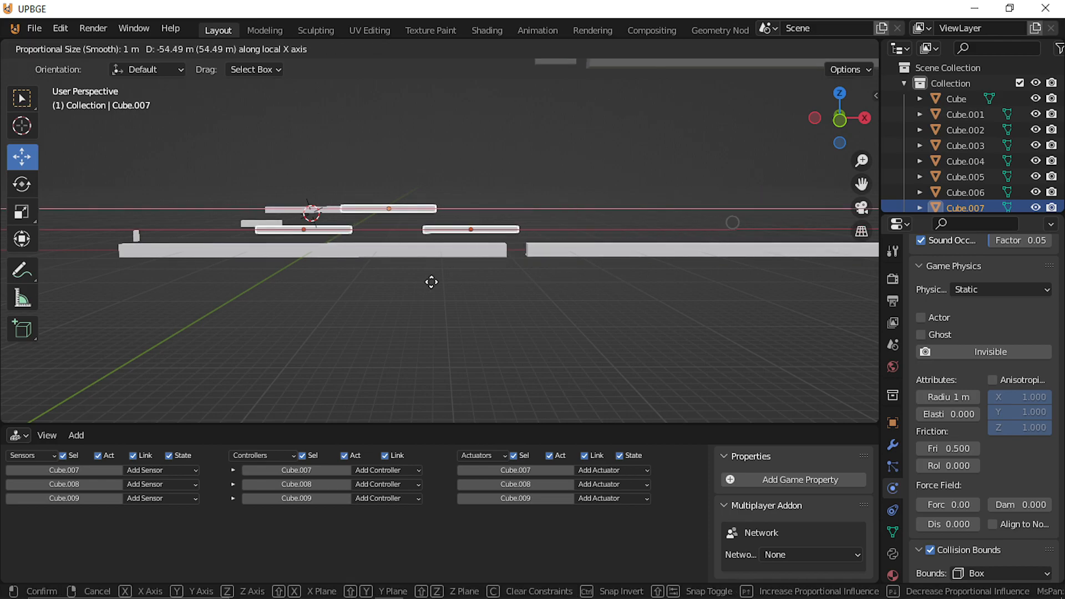
left_click(461, 282)
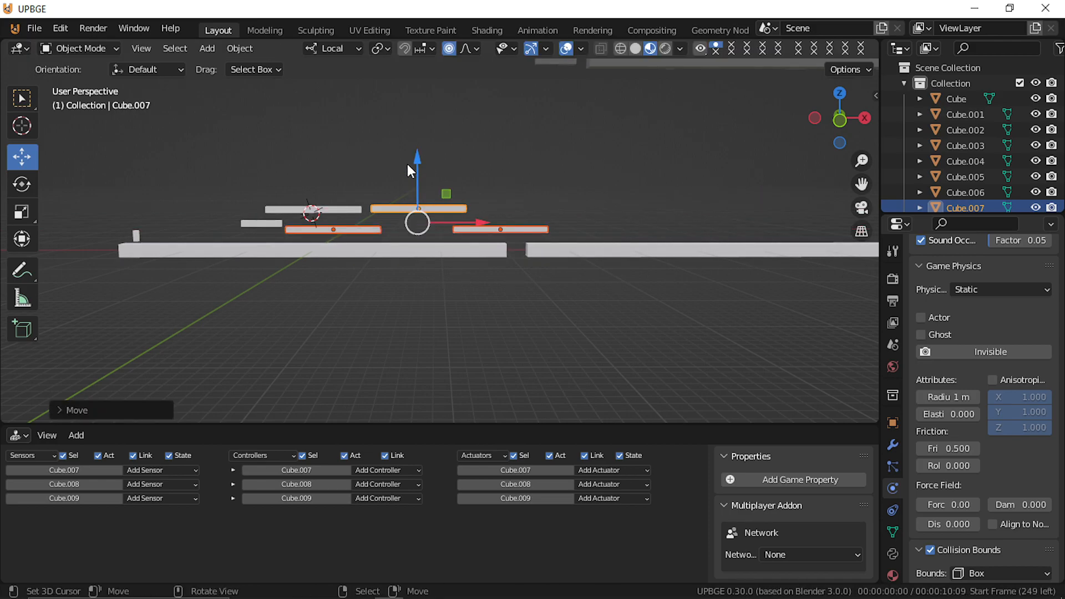
Step: Raise the three selected platforms along Z until the lower ones are level with the first block's lower platform
key("g")
key("z")
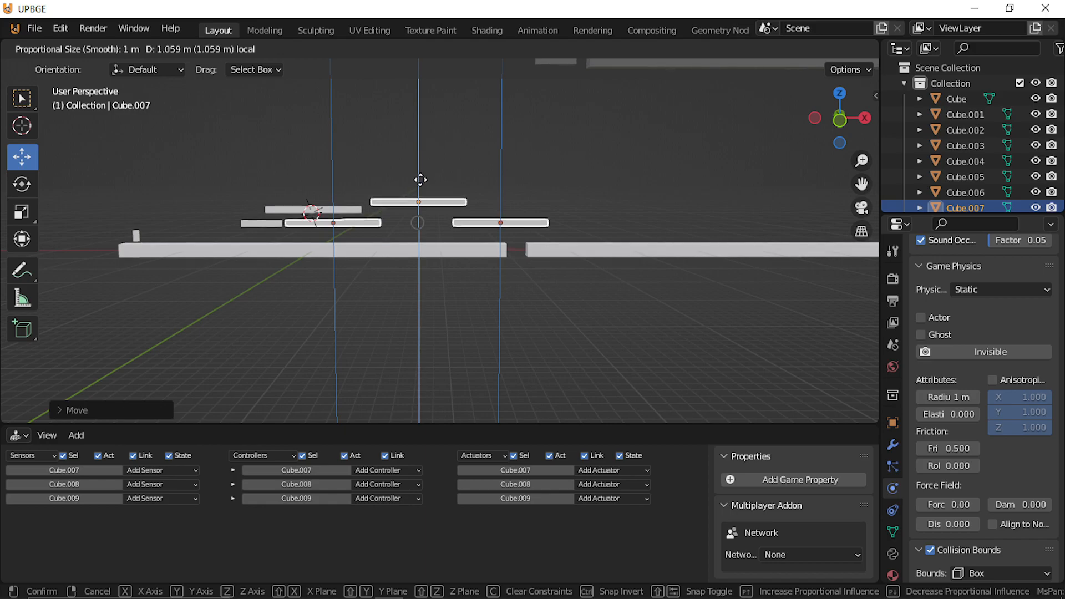
left_click(419, 174)
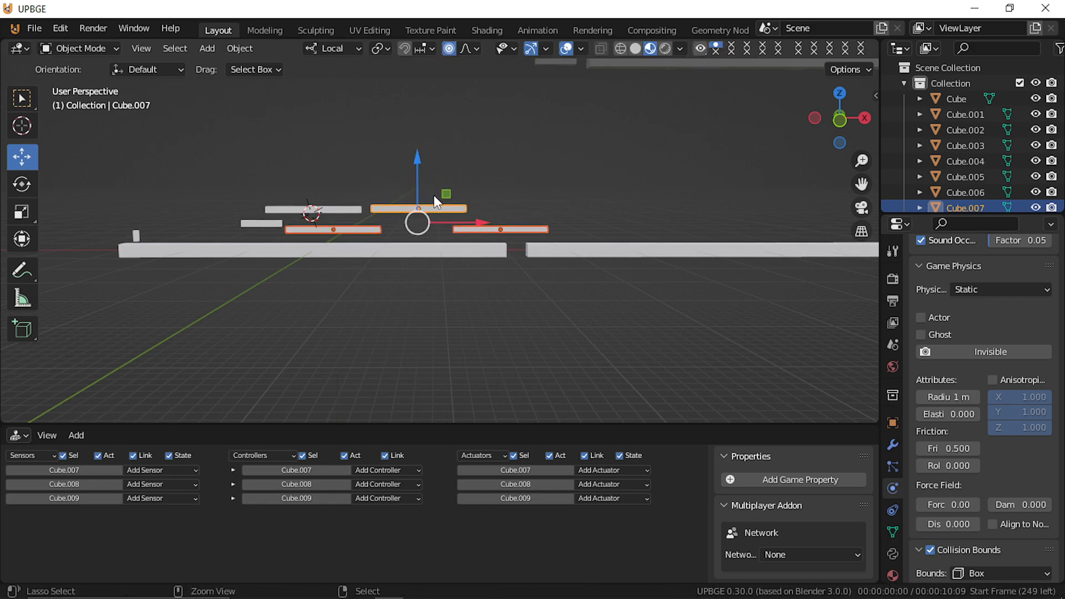
key("g")
key("z")
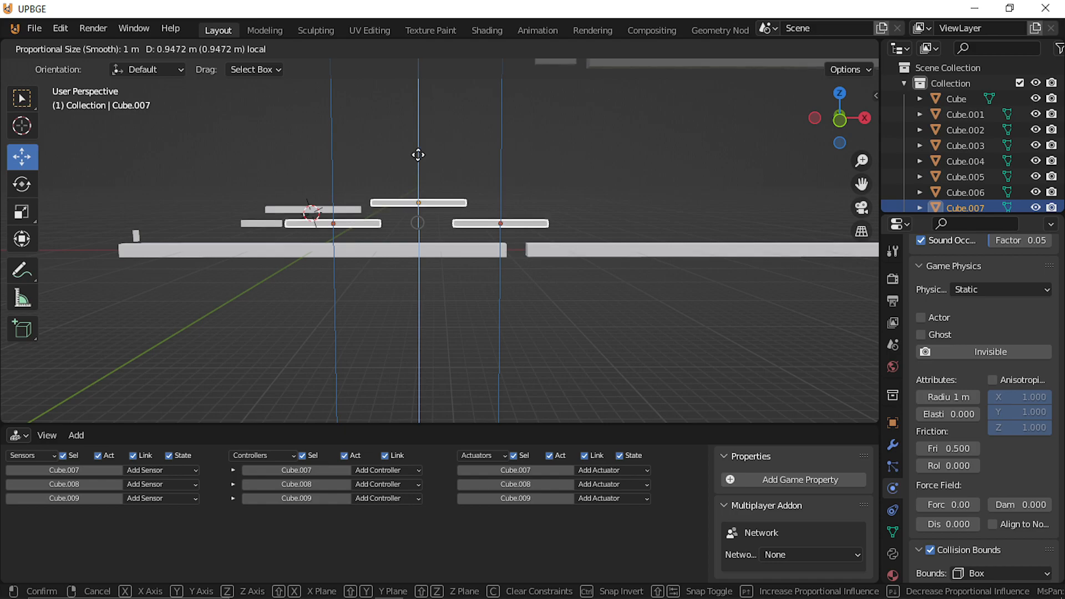
left_click(427, 182)
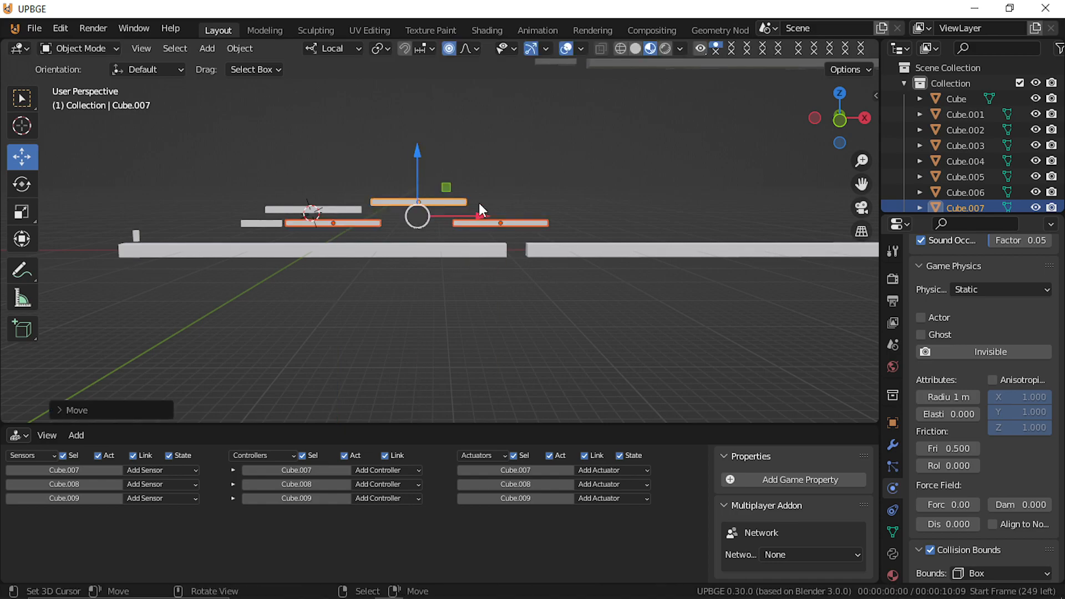
Step: Move the three platforms along positive X back over the second floor block
key("g")
key("x")
key("x")
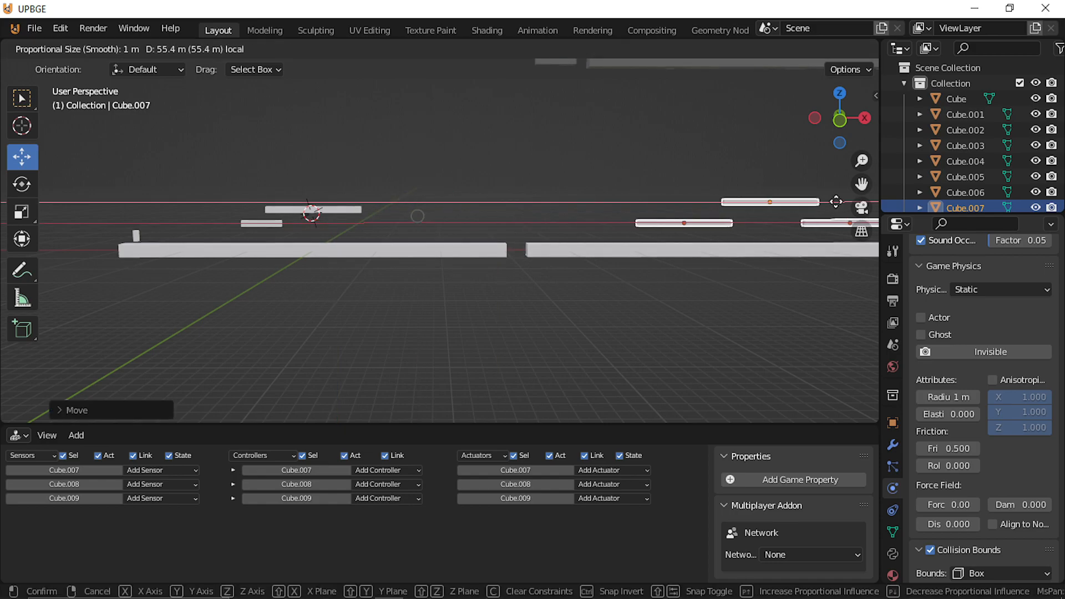
left_click(835, 209)
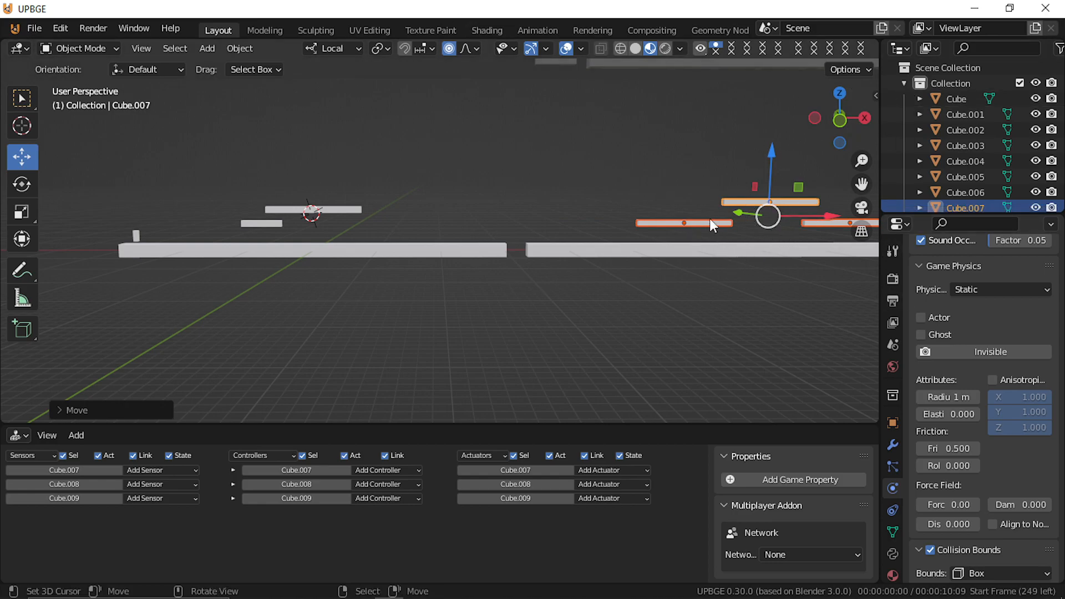
Step: Playtest the level by running and jumping the player in both directions across the blocks and platforms, and end the game
key("p")
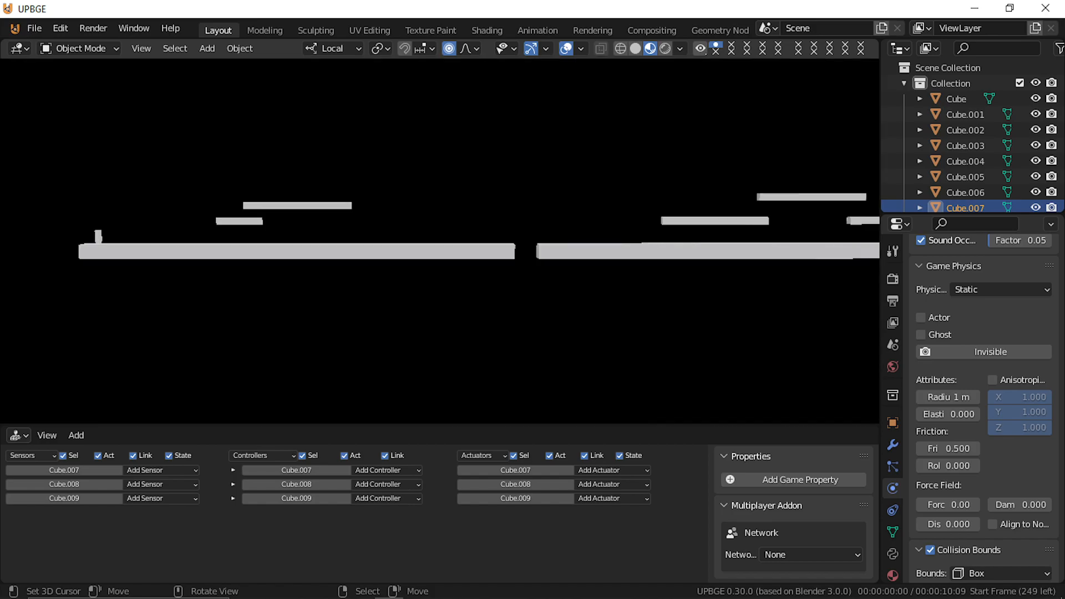
key("d")
key("d")
key("d")
key("d")
key("d")
key("space")
key("d")
key("d")
key("space")
key("a")
key("space")
key("d")
key("a")
key("space")
key("d")
key("space")
key("Escape")
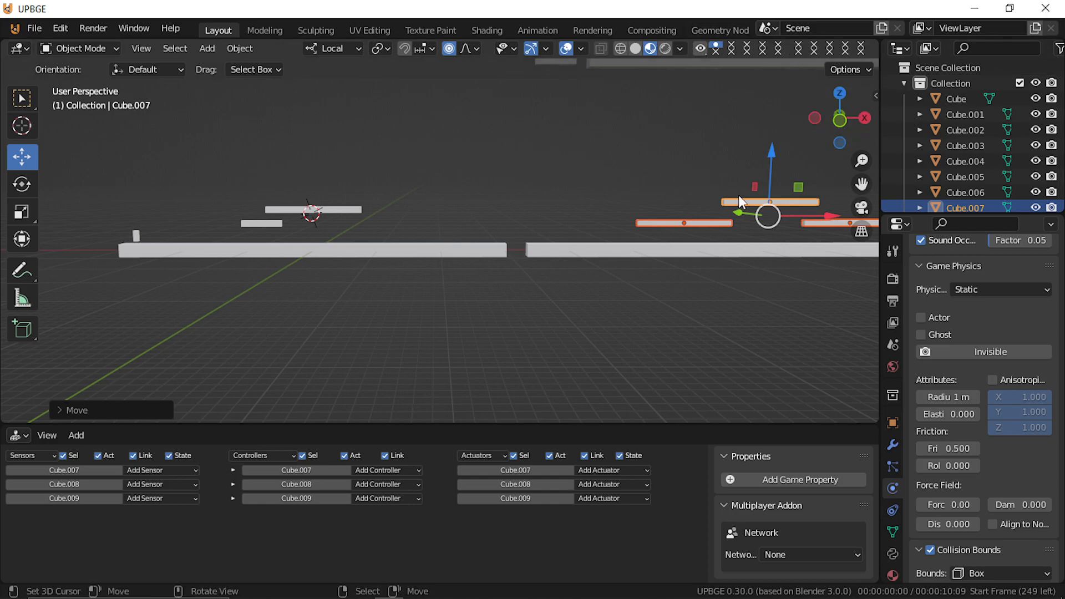
scroll(743, 208, "down", 2)
scroll(747, 214, "up", 1)
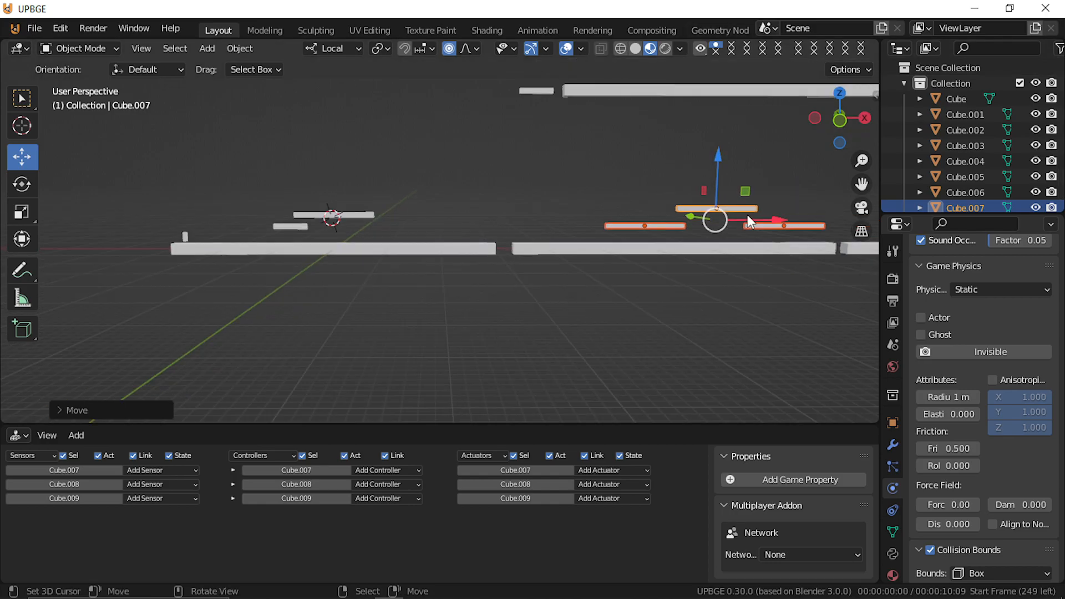
left_click(532, 92)
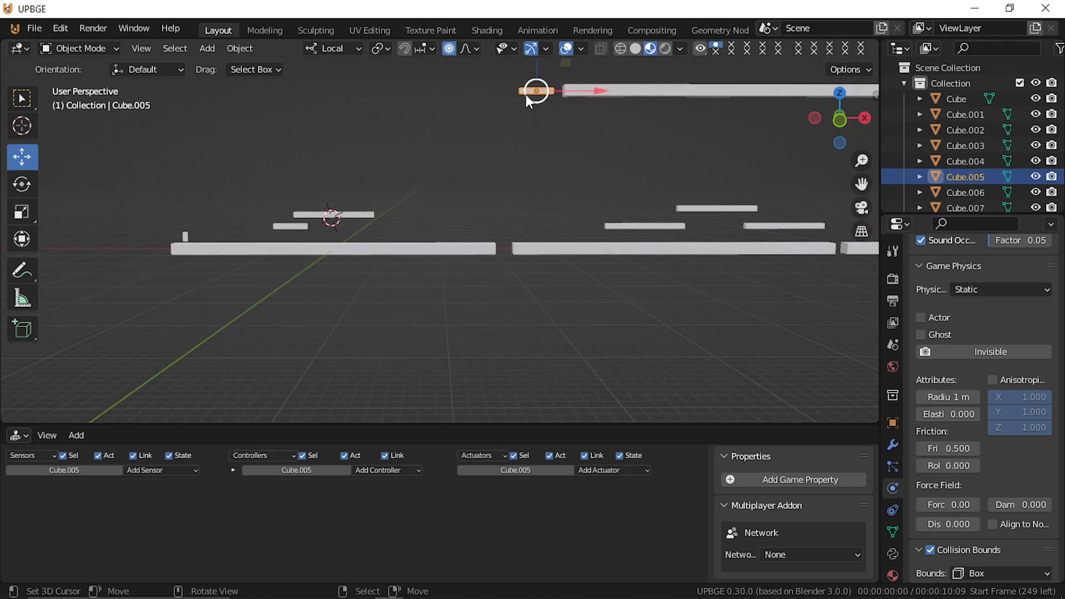
key("g")
key("z")
key("z")
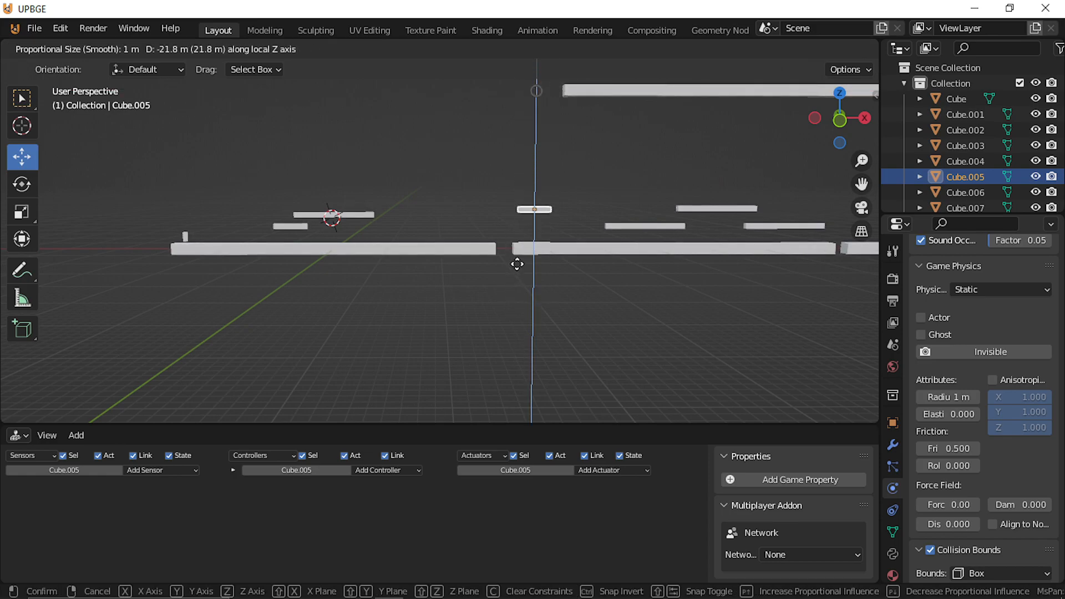
right_click(512, 260)
Step: Rename the first floor block's material to "brick"
middle_click_drag(649, 112, 311, 139, "shift")
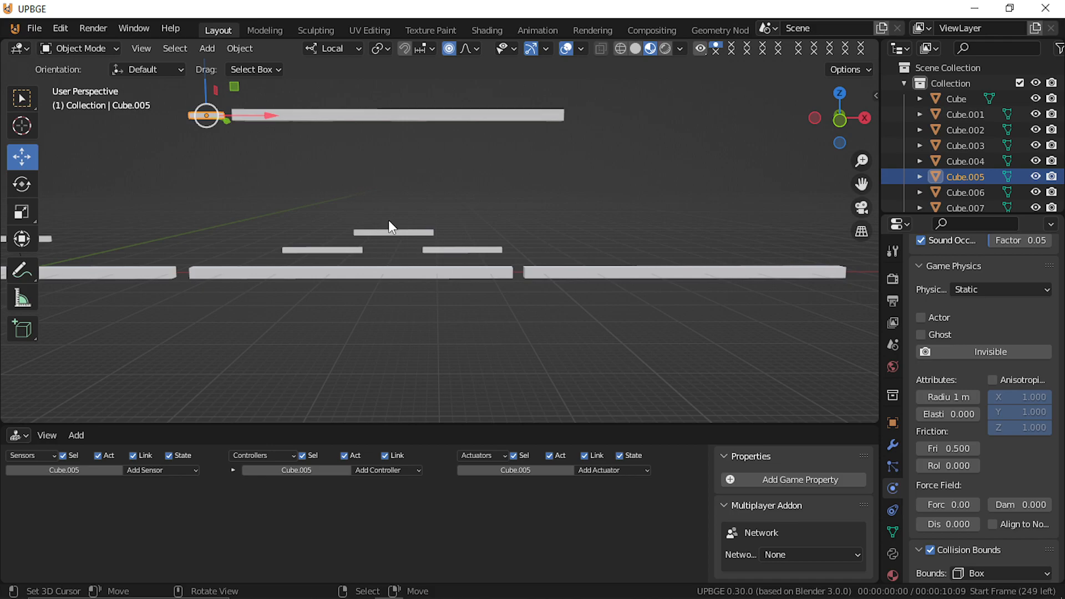
middle_click_drag(664, 240, 416, 328)
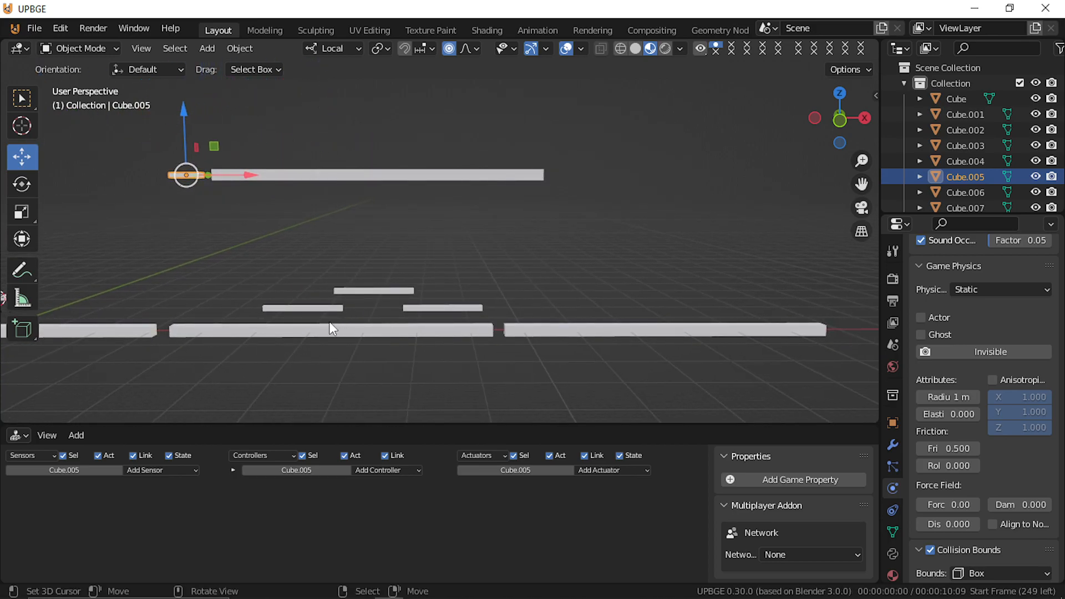
middle_click_drag(229, 322, 538, 305)
left_click(400, 332)
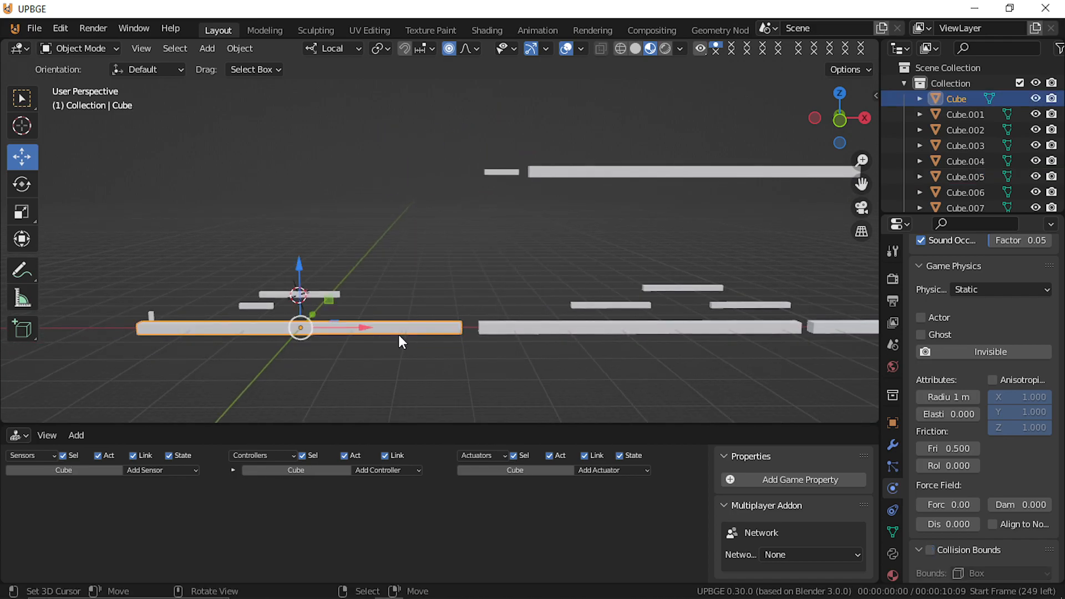
left_click(575, 330)
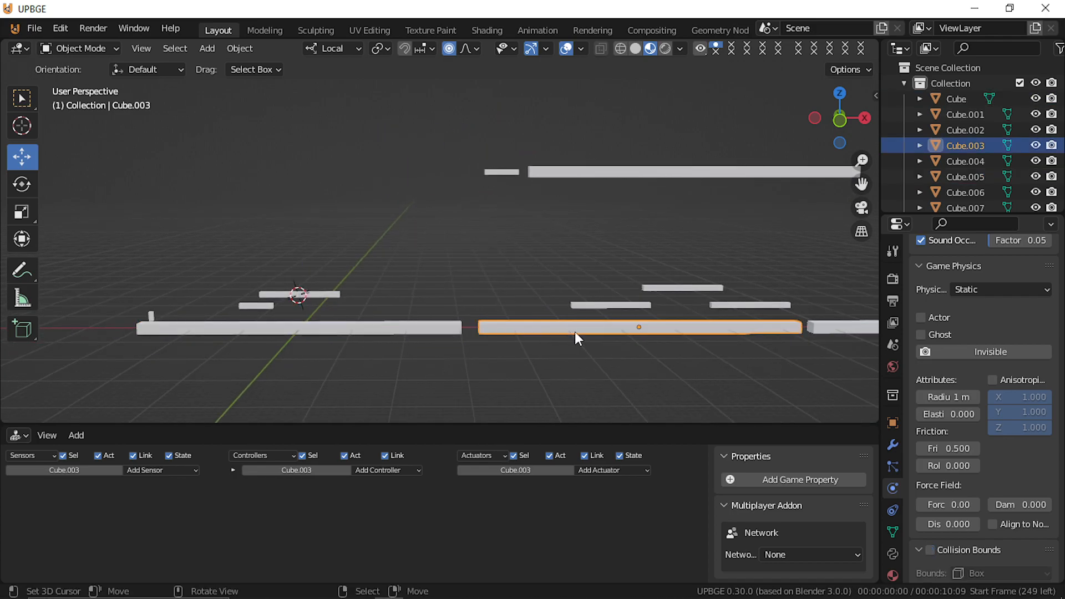
left_click(275, 329)
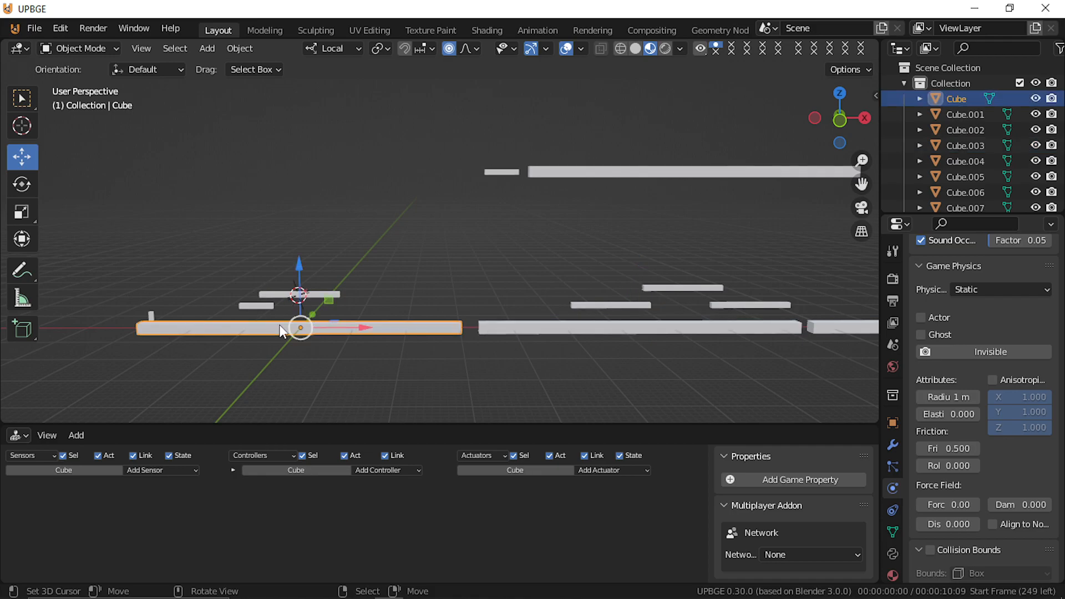
left_click(893, 575)
scroll(986, 298, "up", 8)
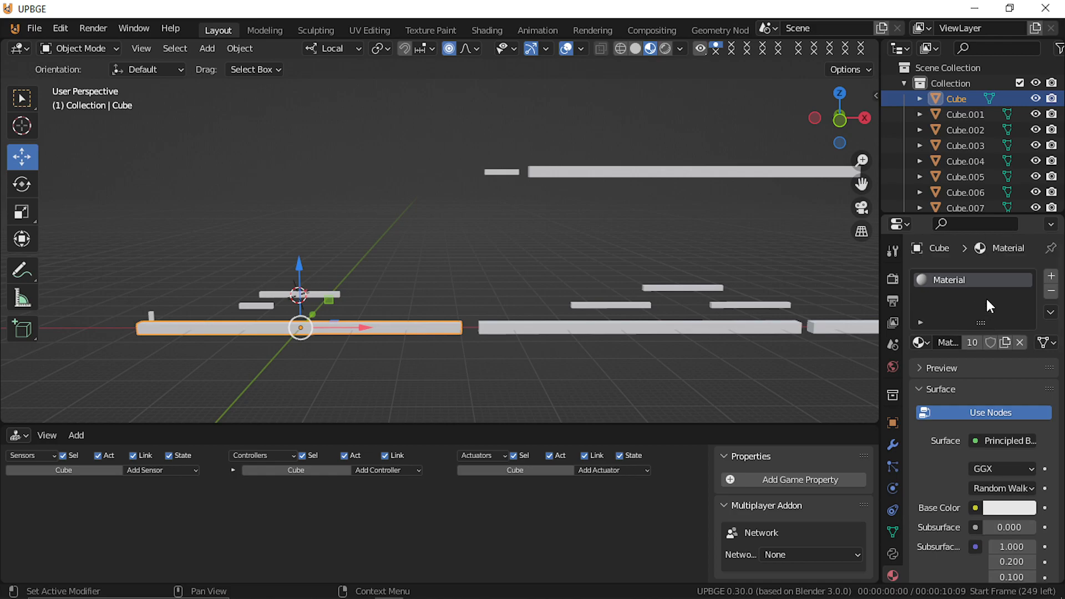
double_click(968, 278)
type("brick")
key("Return")
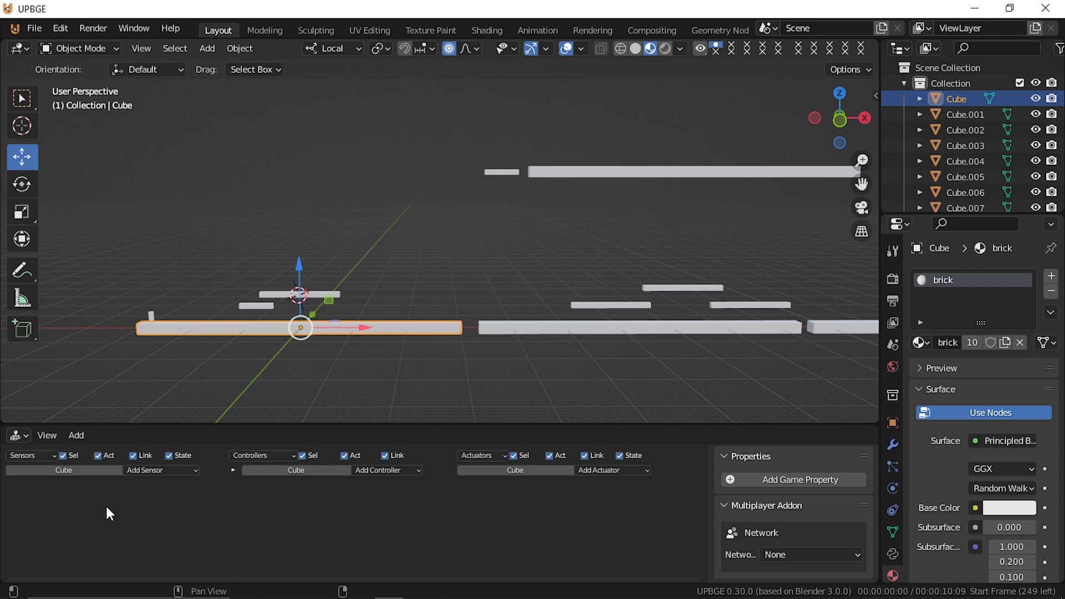
Step: Replace the logic bricks editor with the Shader Editor and add an image texture setup with mapping to the brick material's Principled BSDF
left_click(19, 434)
left_click(19, 435)
left_click(19, 434)
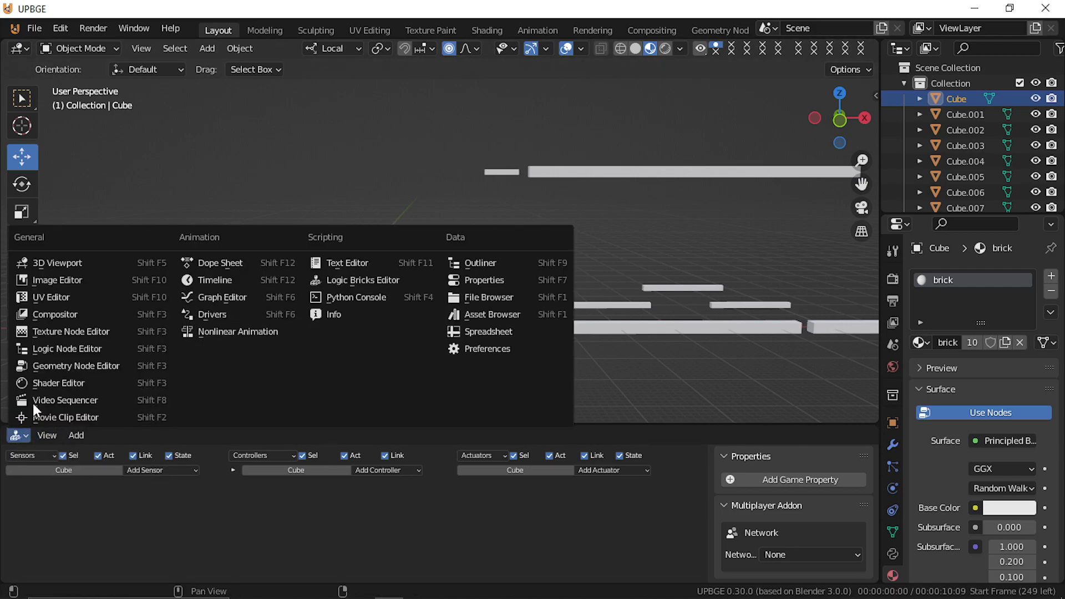
left_click(78, 384)
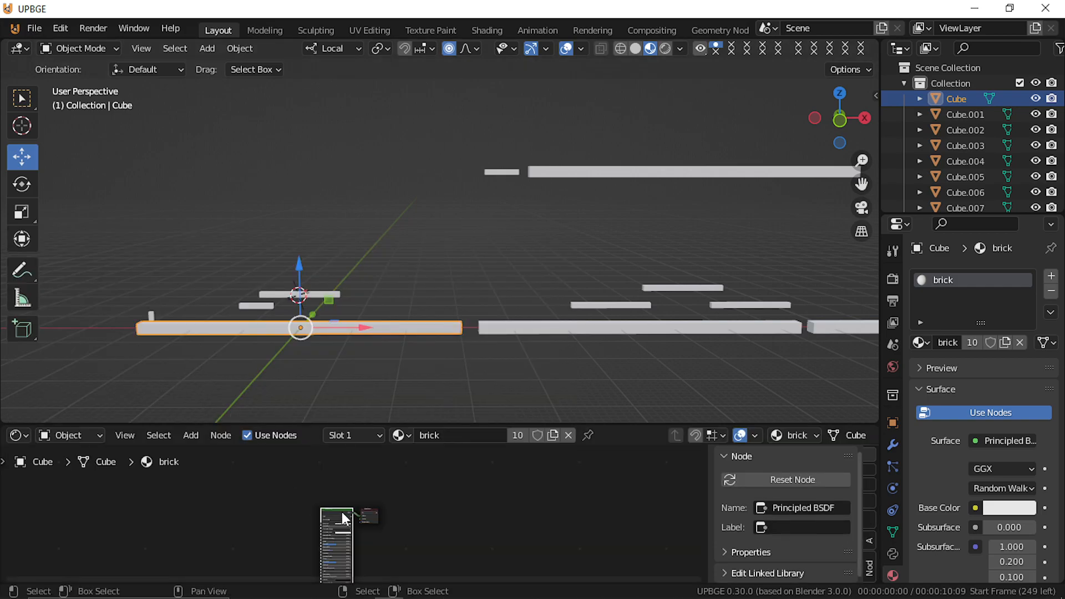
key("ctrl+t")
scroll(290, 521, "up", 4)
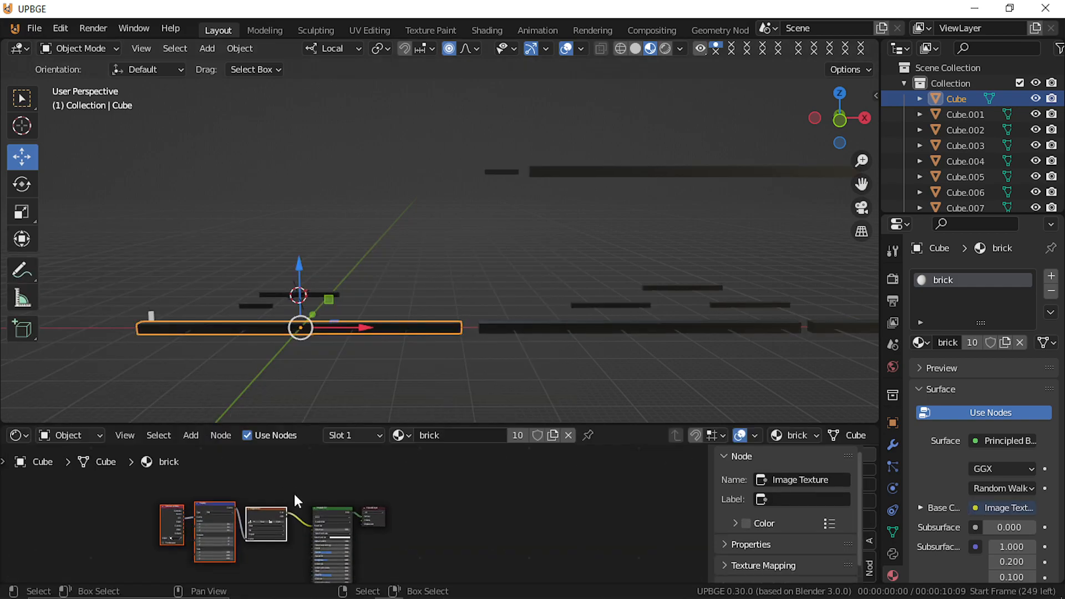
Step: Switch the Image Texture node feeding the Principled BSDF's base color to a Brick Texture node
scroll(217, 527, "up", 5)
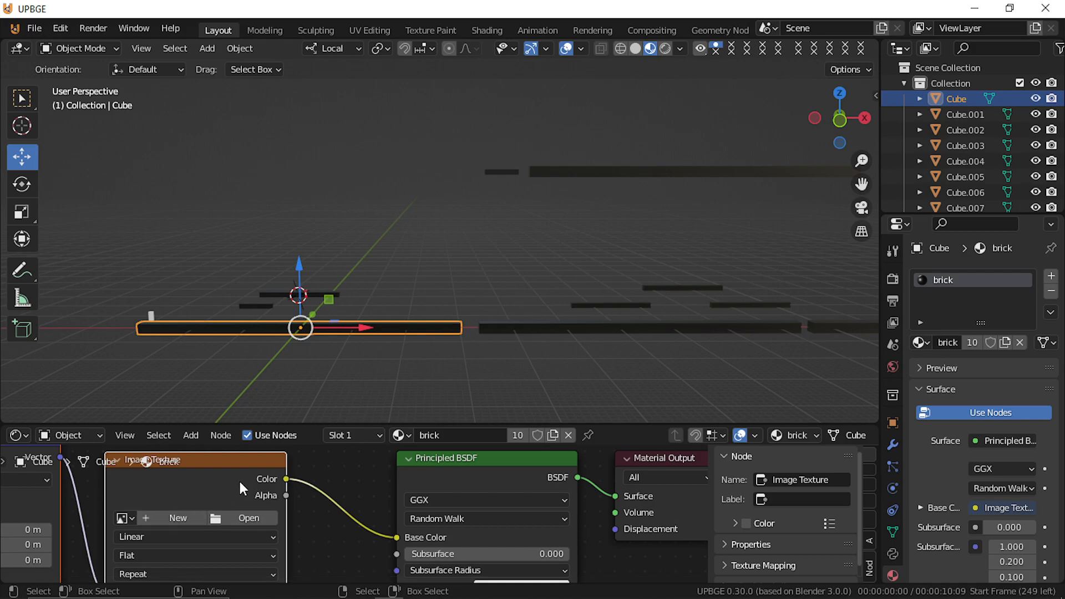
left_click(202, 464)
key("shift+s")
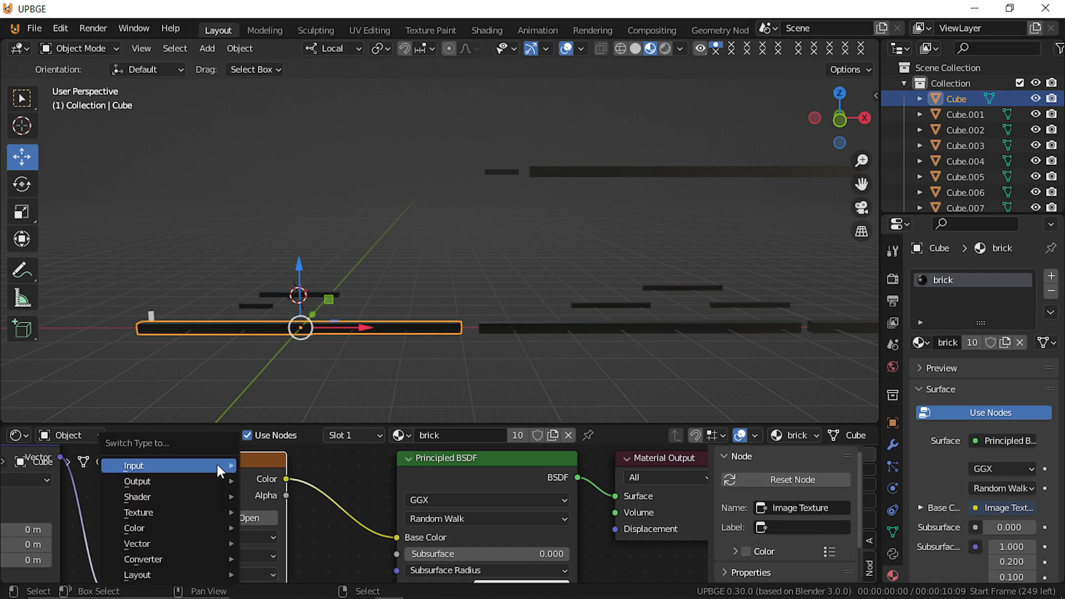
mouse_move(198, 531)
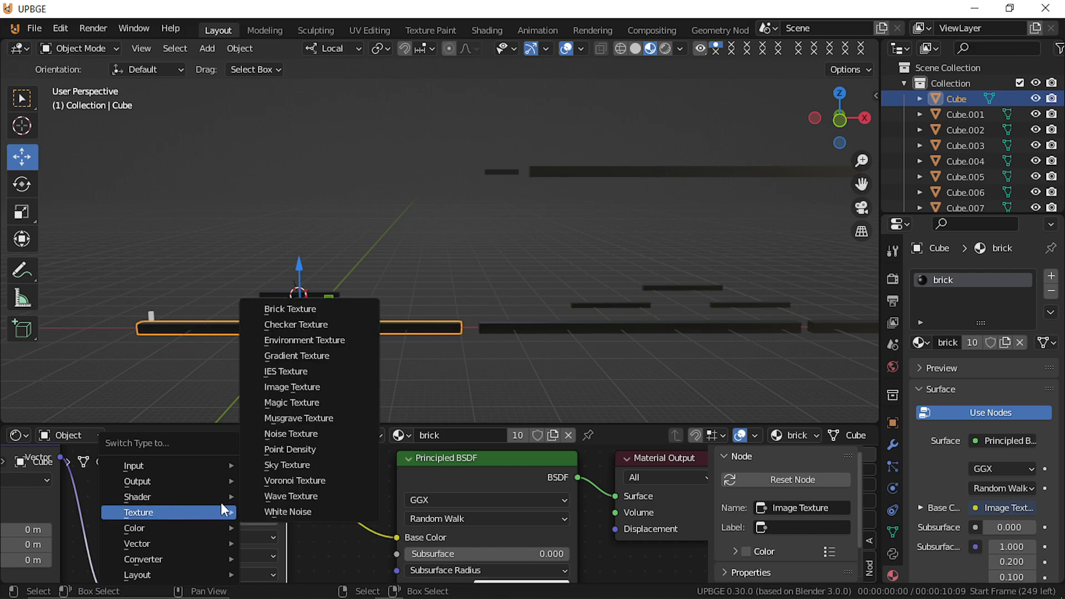
left_click(310, 314)
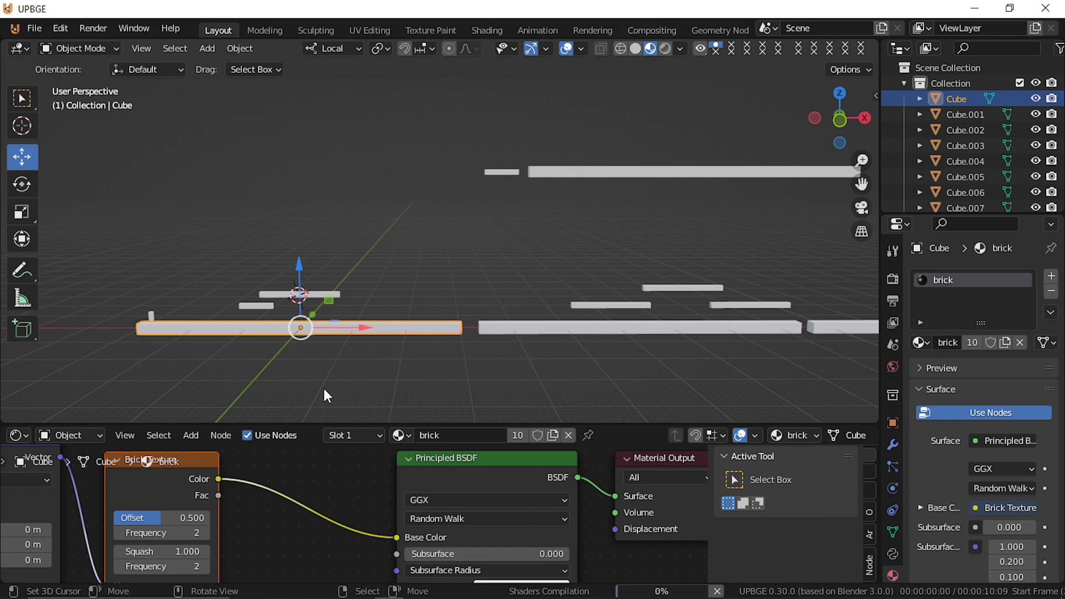
Step: Set the Brick Texture node's squash to 0.630 and its squash frequency to 12
scroll(322, 386, "up", 4)
middle_click_drag(324, 388, 384, 221, "shift")
scroll(384, 221, "up", 3)
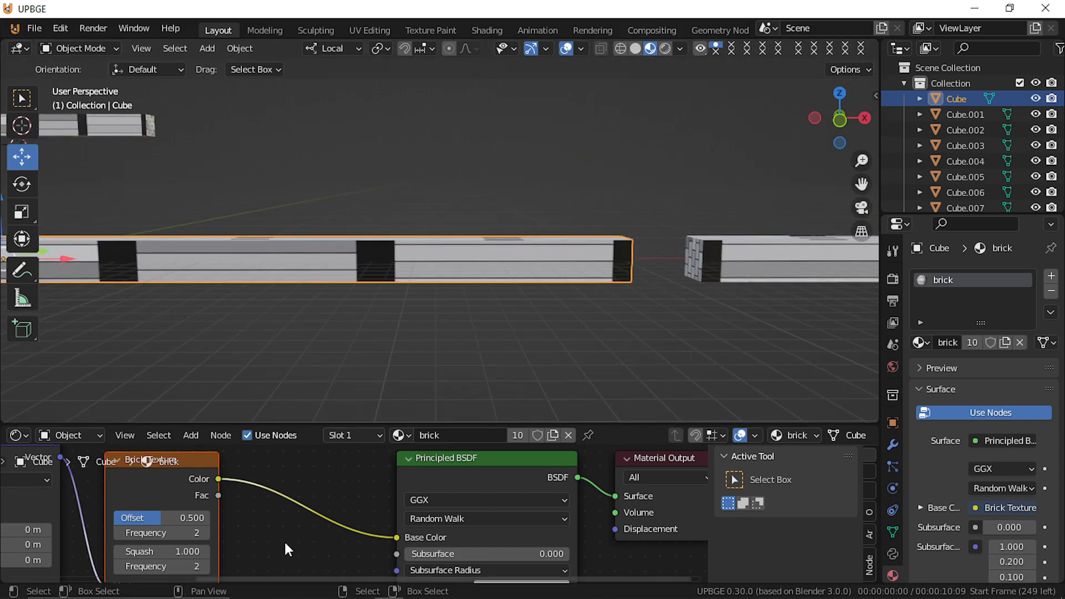
mouse_move(194, 519)
left_mouse_down()
mouse_move(249, 519)
mouse_move(194, 519)
left_mouse_up()
left_click_drag(128, 549, 183, 566)
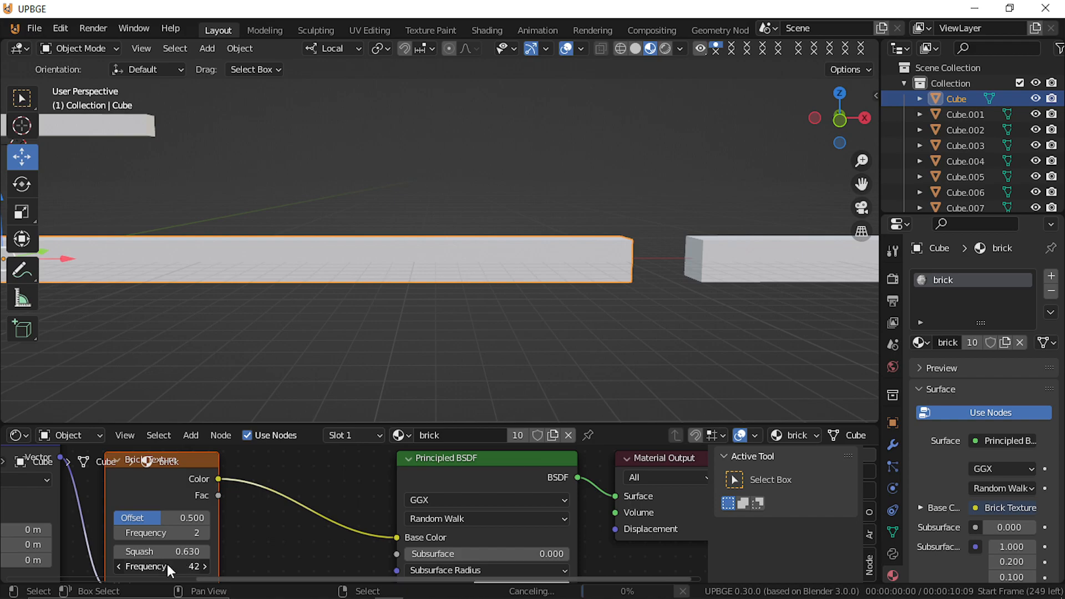
key("ctrl+z")
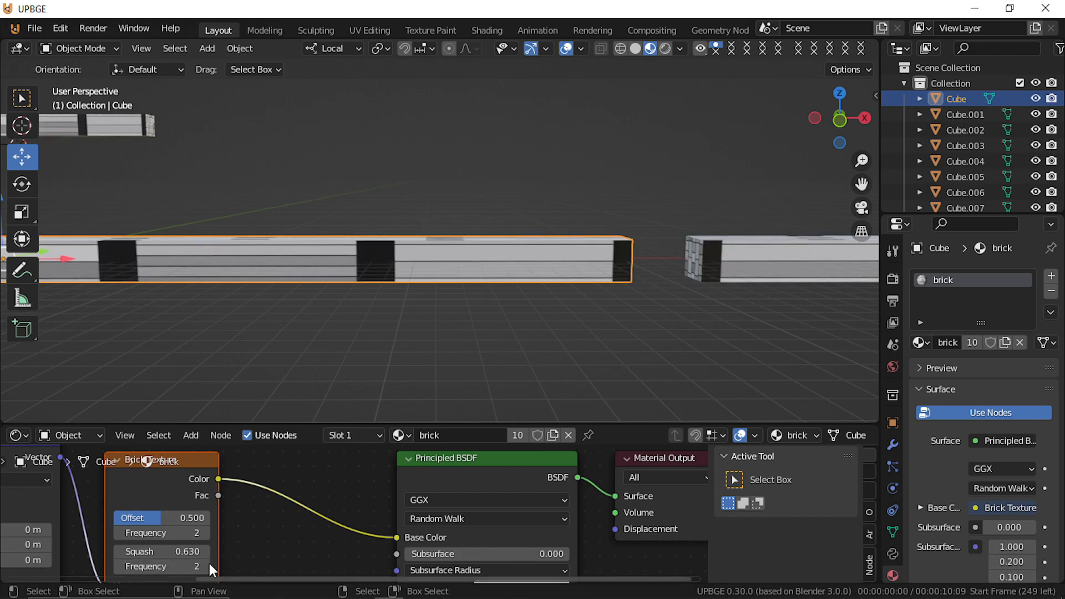
left_click_drag(194, 566, 204, 567)
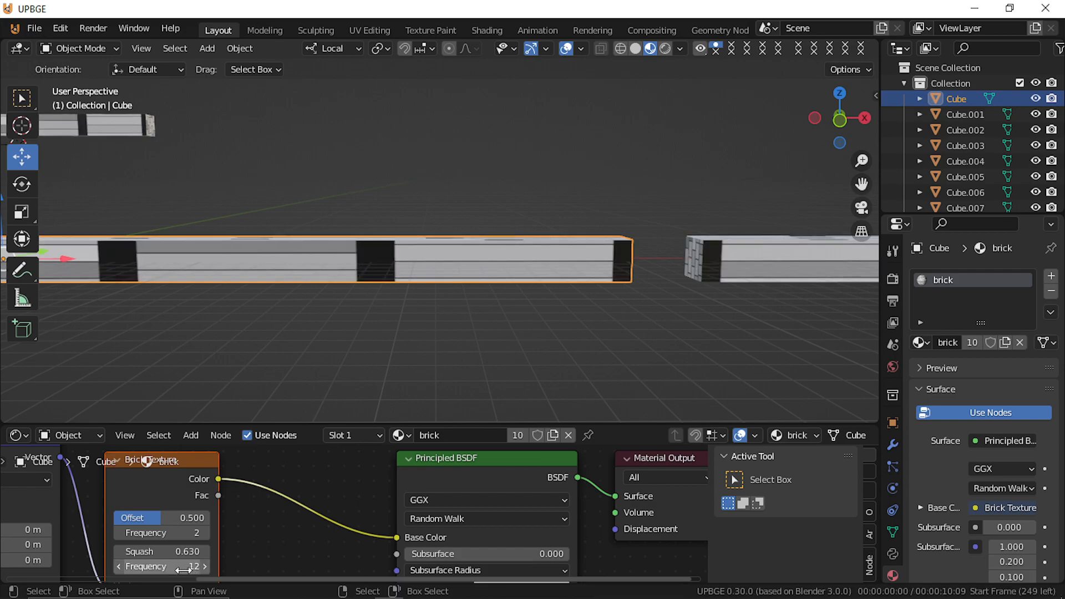
Step: Set the Mapping node's Y scale to 9.7 to make the bricks narrower
middle_click_drag(175, 564, 451, 562)
scroll(450, 562, "down", 5, "shift")
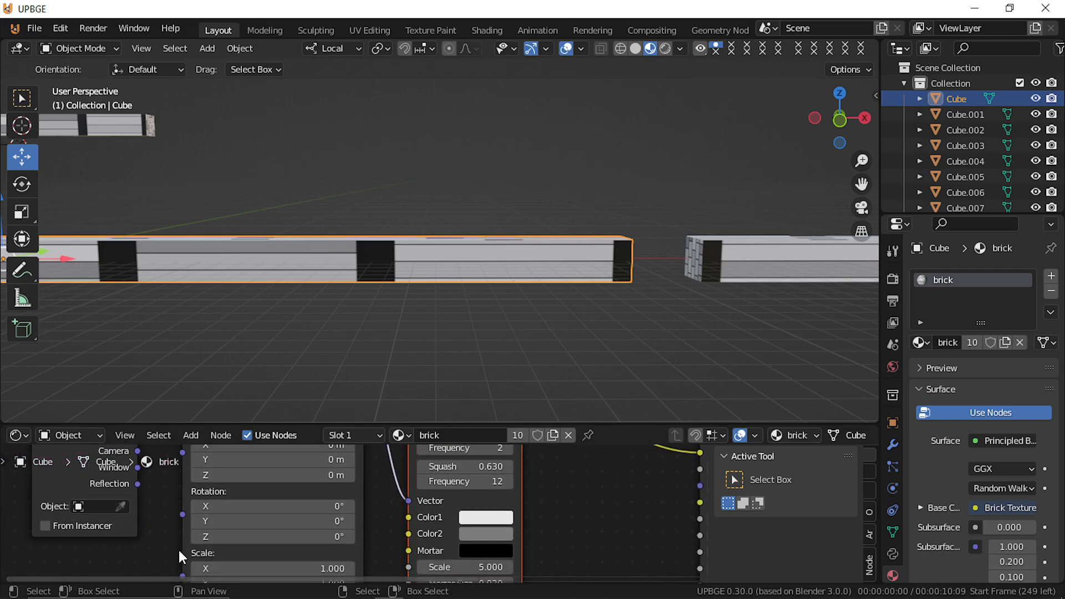
left_click_drag(235, 535, 345, 550)
key("ctrl+z")
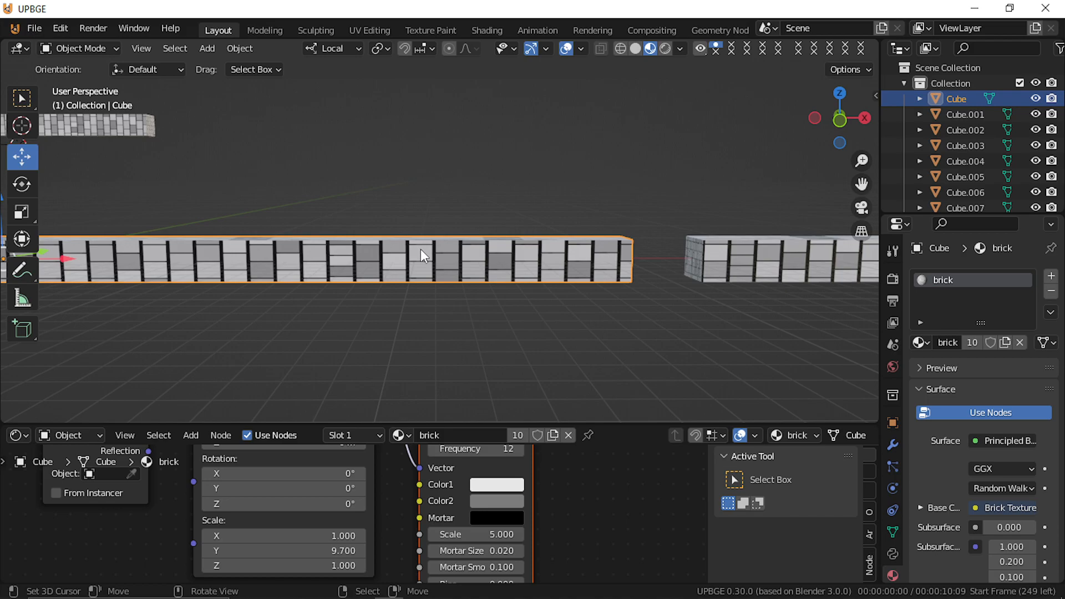
Step: Change the Brick Texture's Color1 to a light red
left_click(513, 487)
left_click_drag(534, 328, 530, 362)
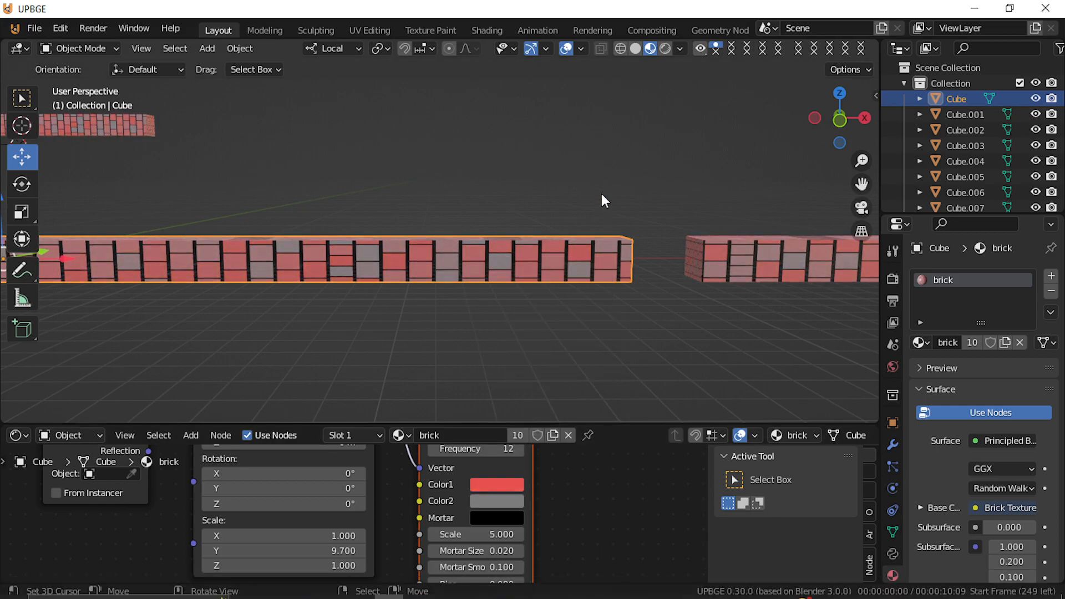
scroll(315, 256, "down", 4)
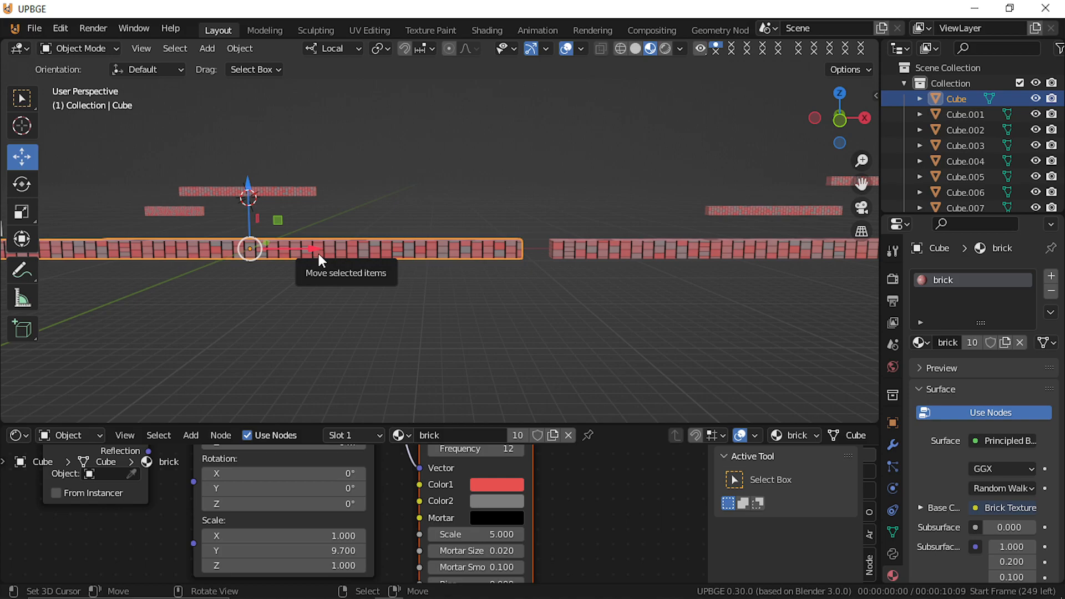
Step: Select the small platform beside the raised upper block and remove its brick material slot
middle_click_drag(588, 335, 396, 155, "shift")
left_click(391, 167)
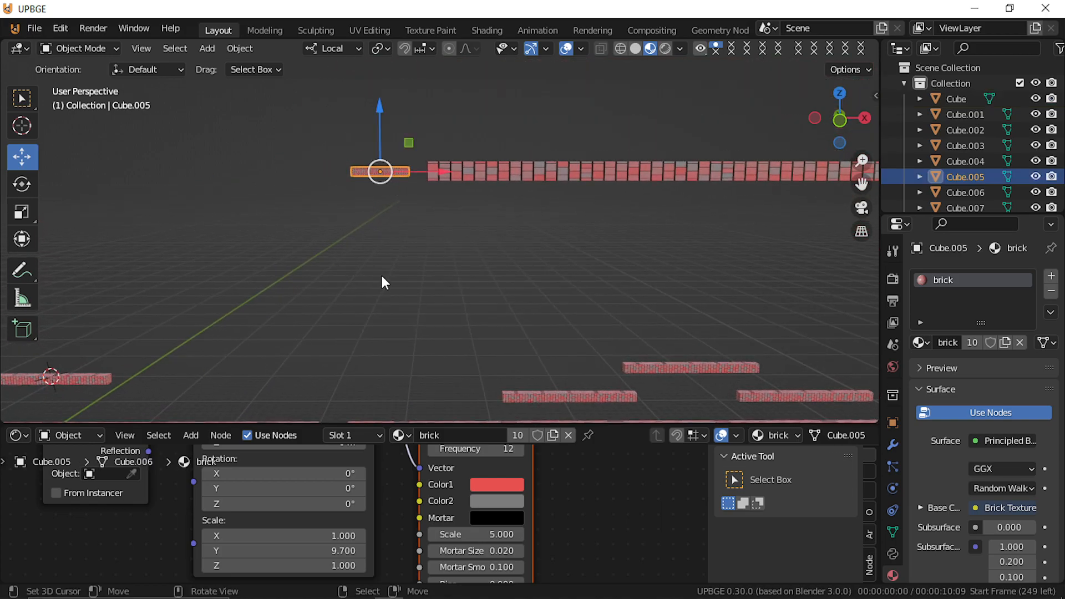
middle_click_drag(395, 221, 690, 190, "shift")
key("KP_Decimal")
middle_click_drag(857, 87, 675, 145, "shift")
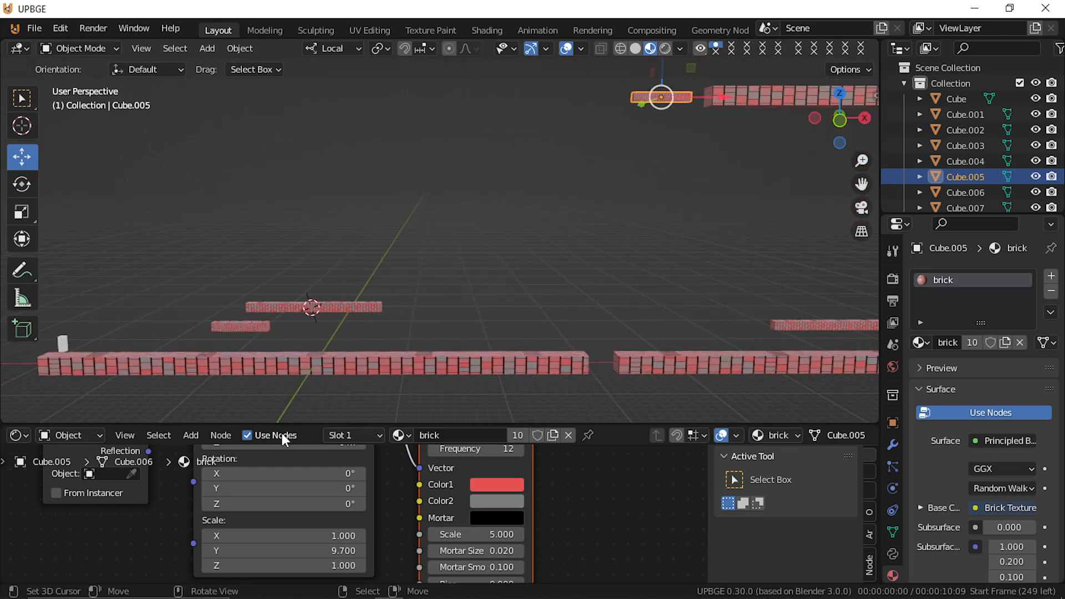
middle_click_drag(541, 197, 294, 341, "shift")
left_click(1050, 292)
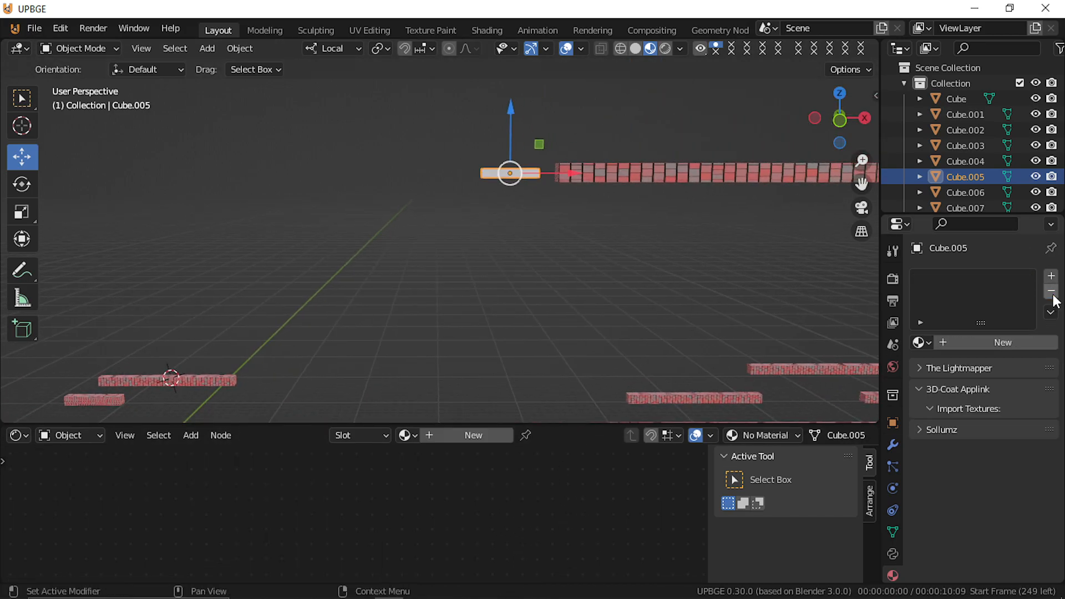
key("g")
key("z")
key("Escape")
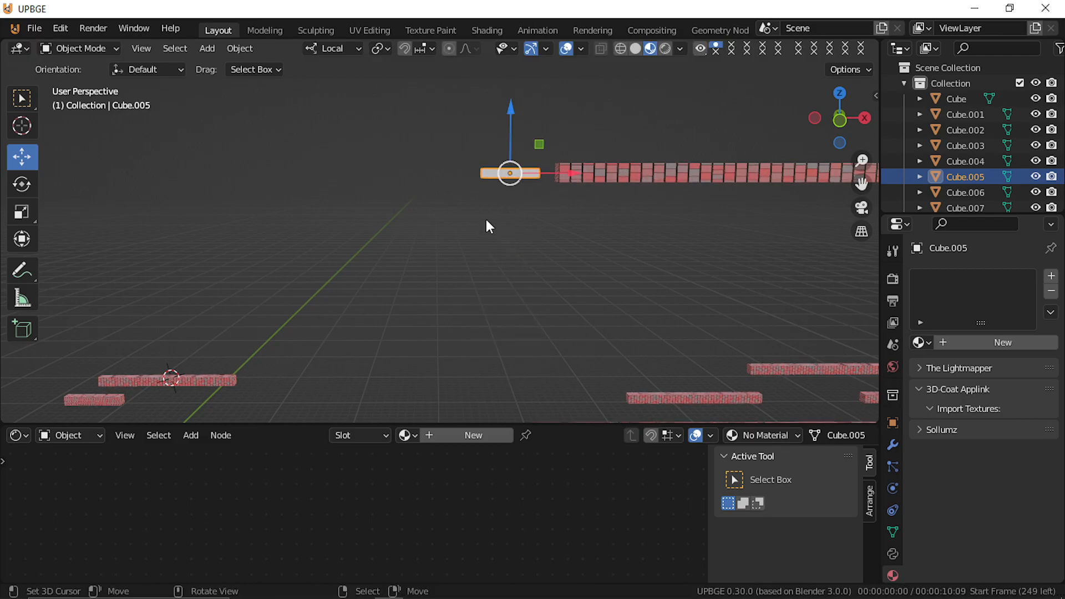
Step: Replace the Shader Editor with the Timeline and insert a location keyframe for the small platform at frame 180
left_click(20, 435)
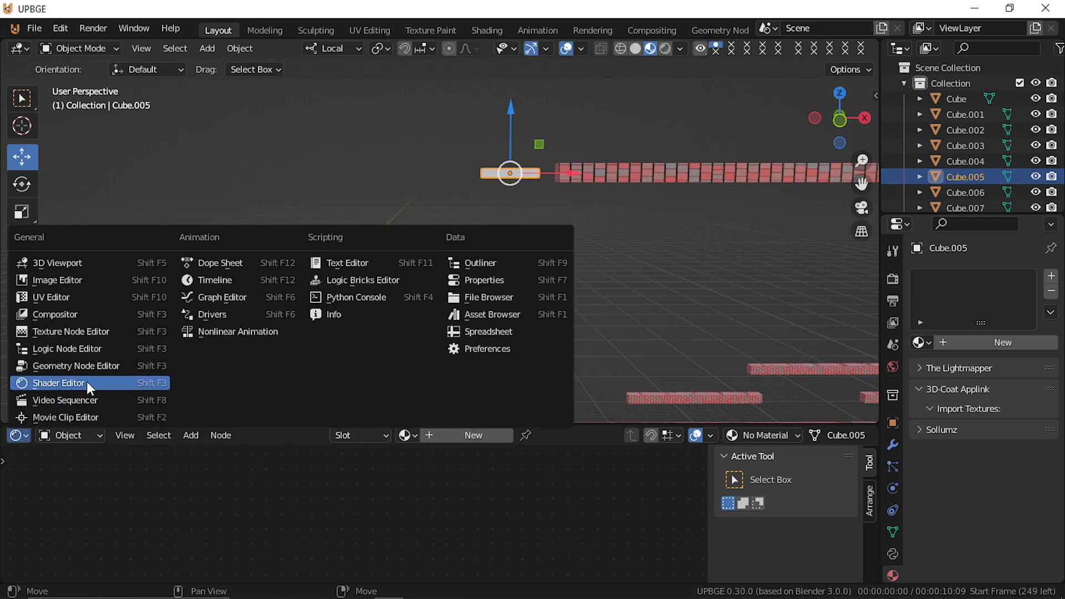
left_click(217, 279)
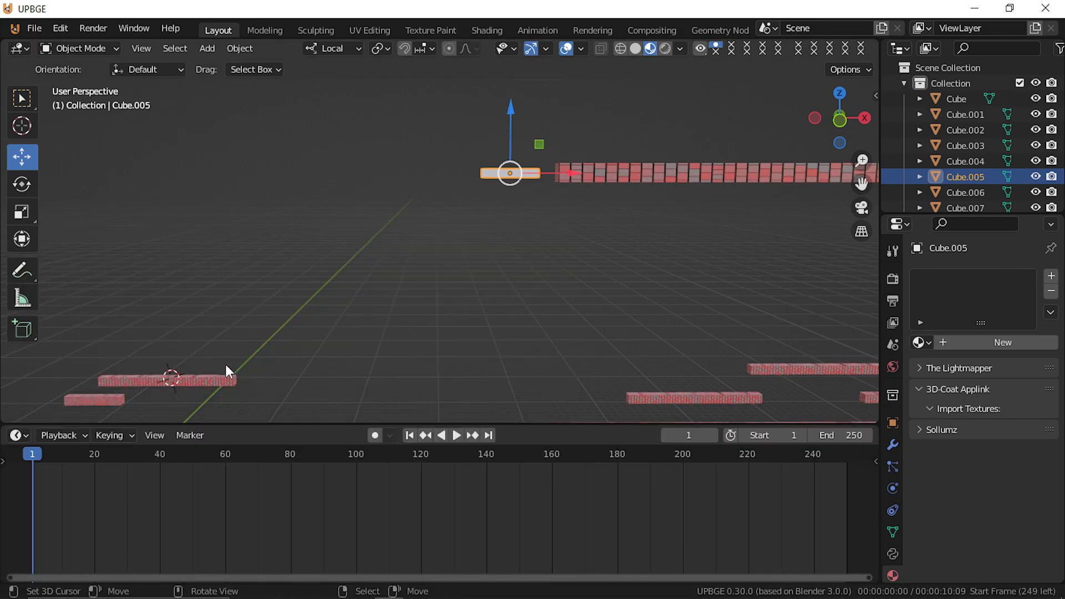
left_click_drag(167, 464, 618, 527)
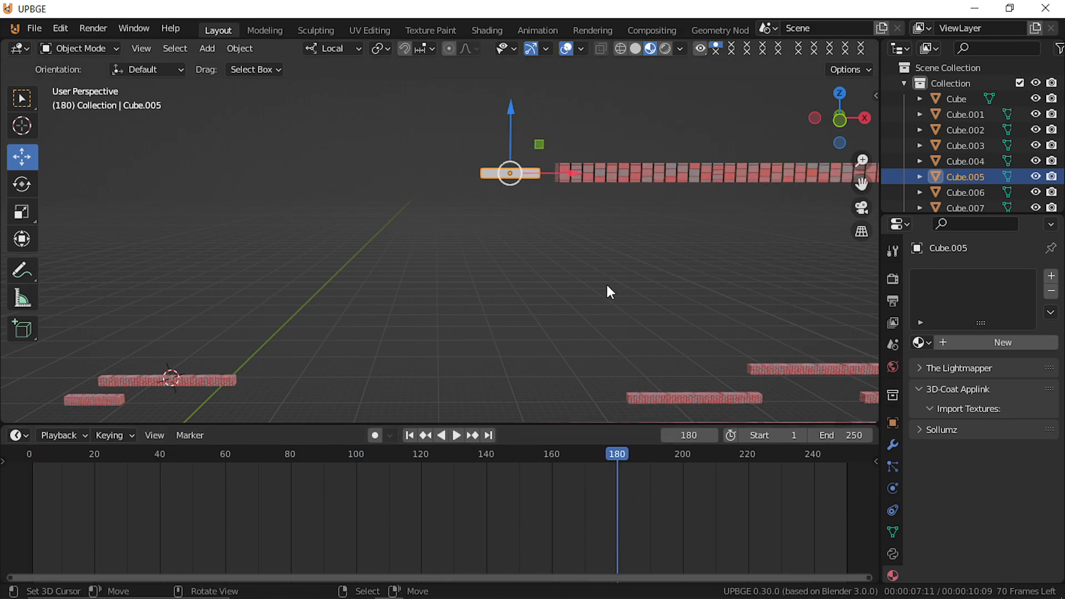
key("i")
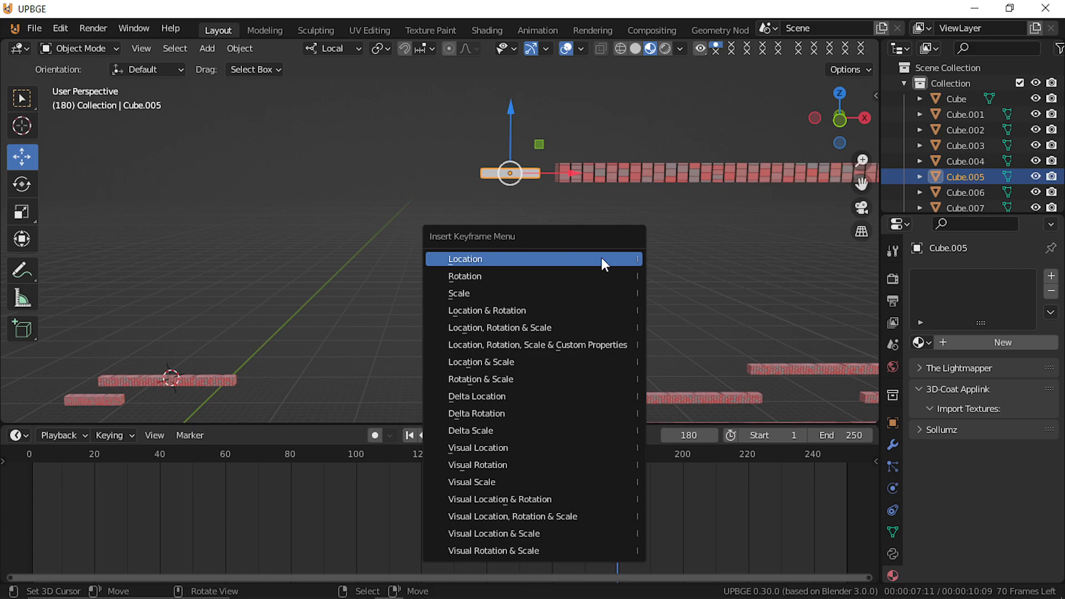
left_click(601, 258)
Step: At frame 1, lower the small platform along Z to just above the second floor block and insert a location keyframe
left_click_drag(595, 473, 31, 486)
key("g")
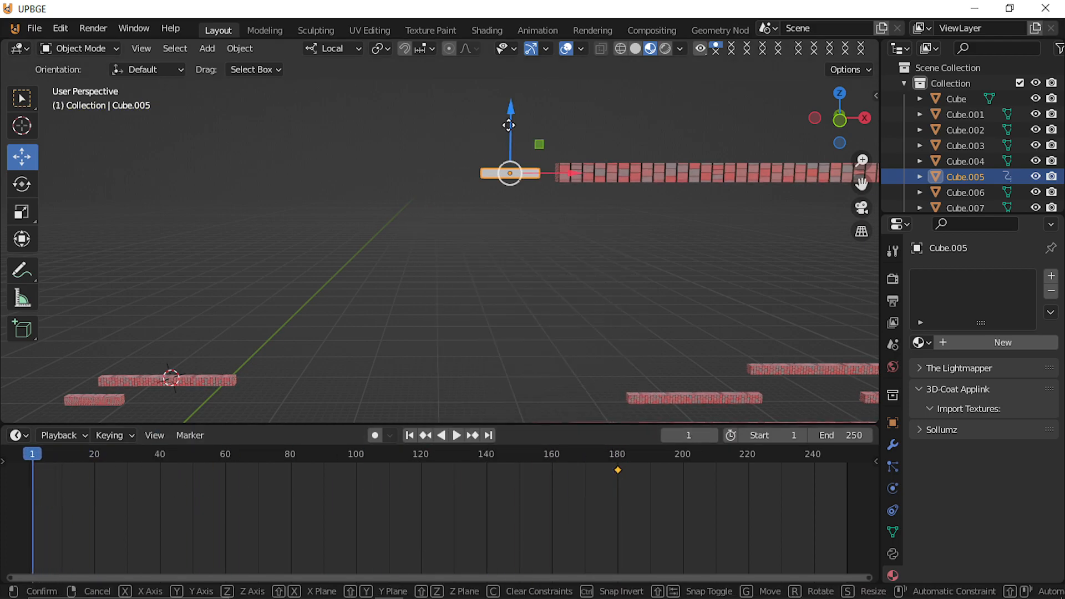
key("z")
left_click(509, 255)
middle_click_drag(509, 255, 533, 161, "shift")
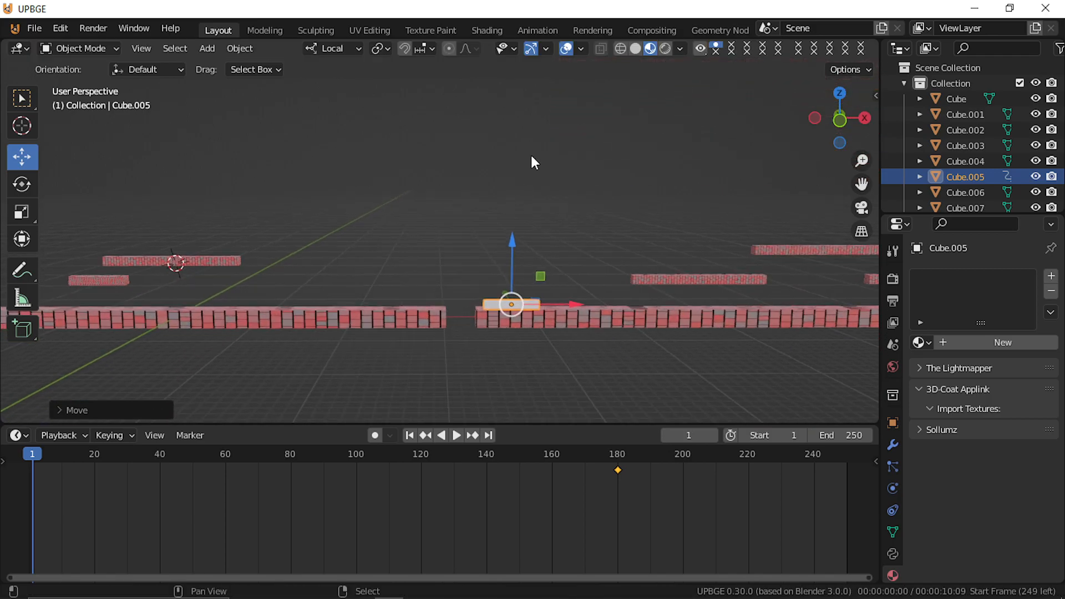
key("g")
key("z")
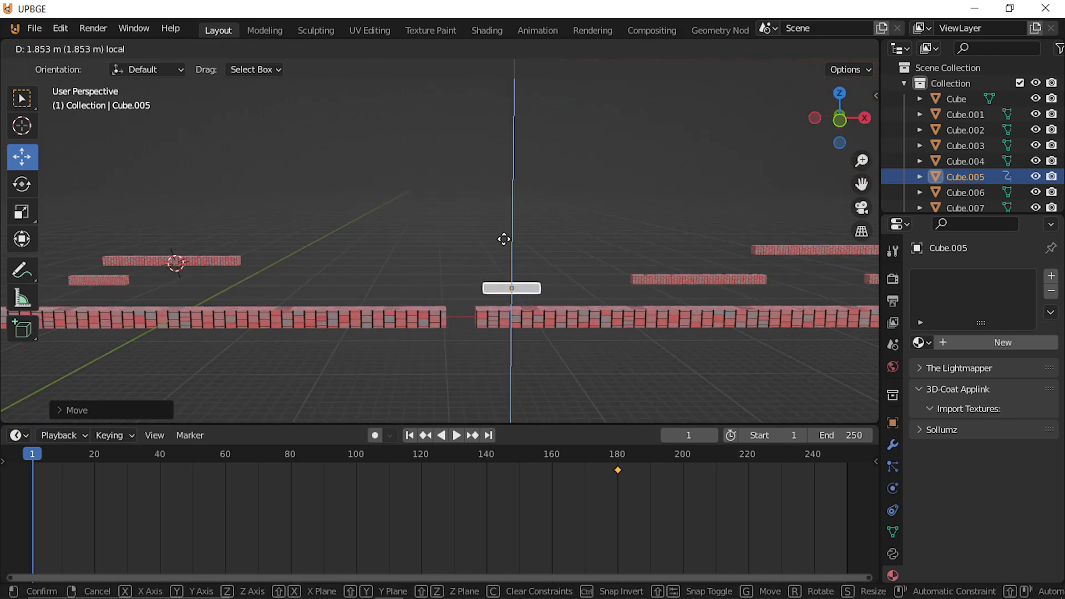
left_click(504, 247)
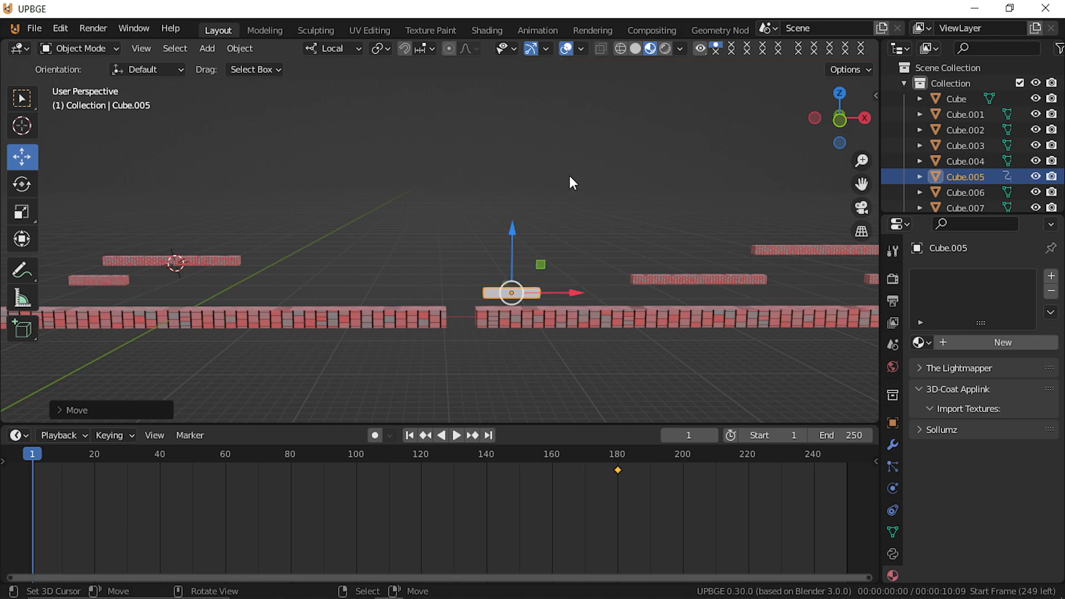
key("i")
left_click(535, 176)
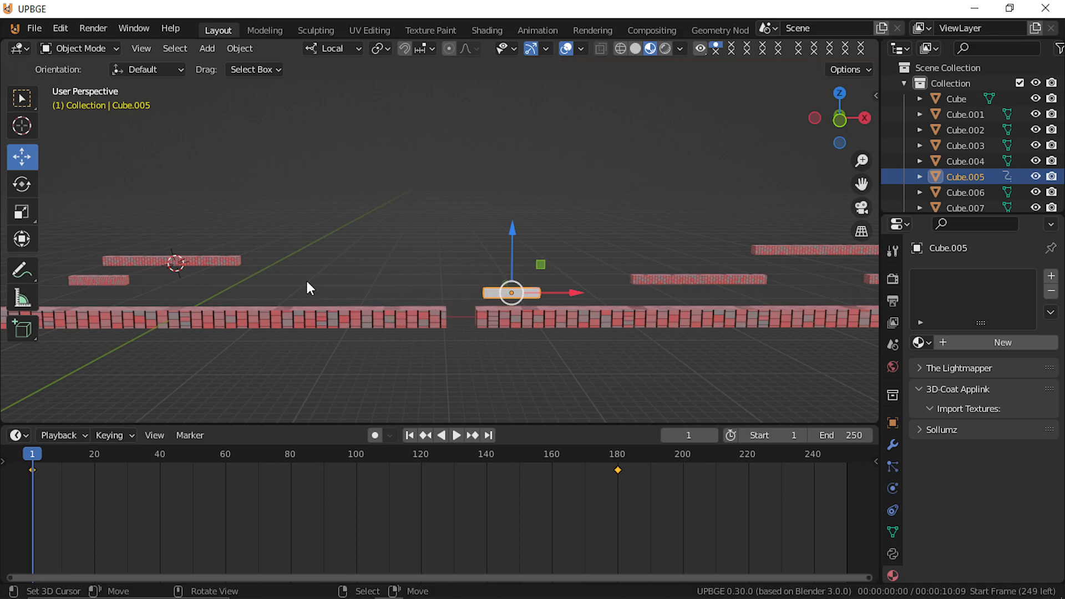
Step: Playtest the level by moving the player onto the animated platform, and end the game
scroll(308, 288, "down", 2)
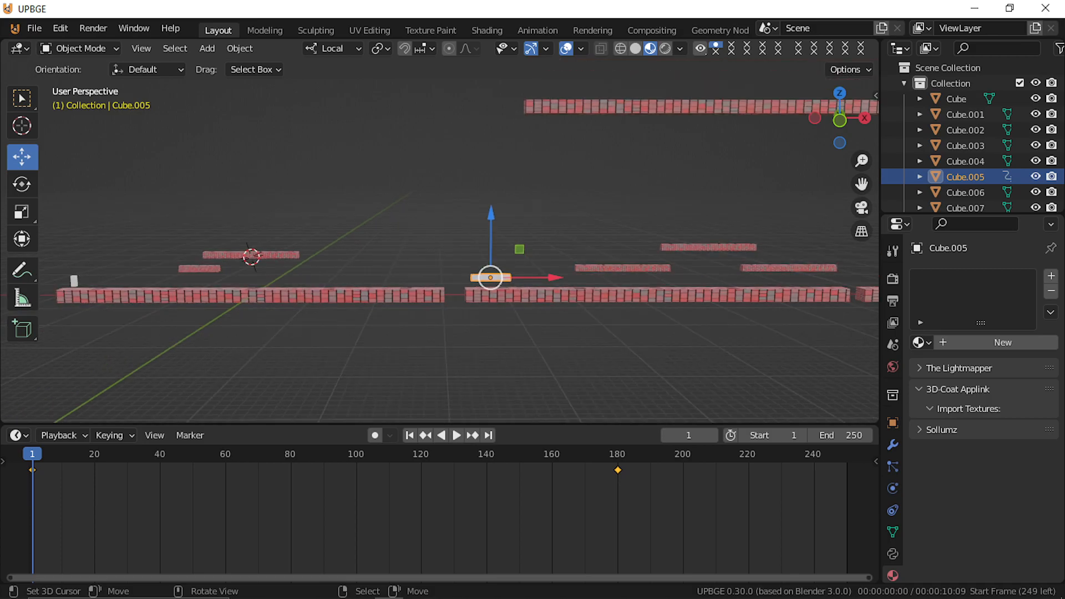
key("p")
key("Right")
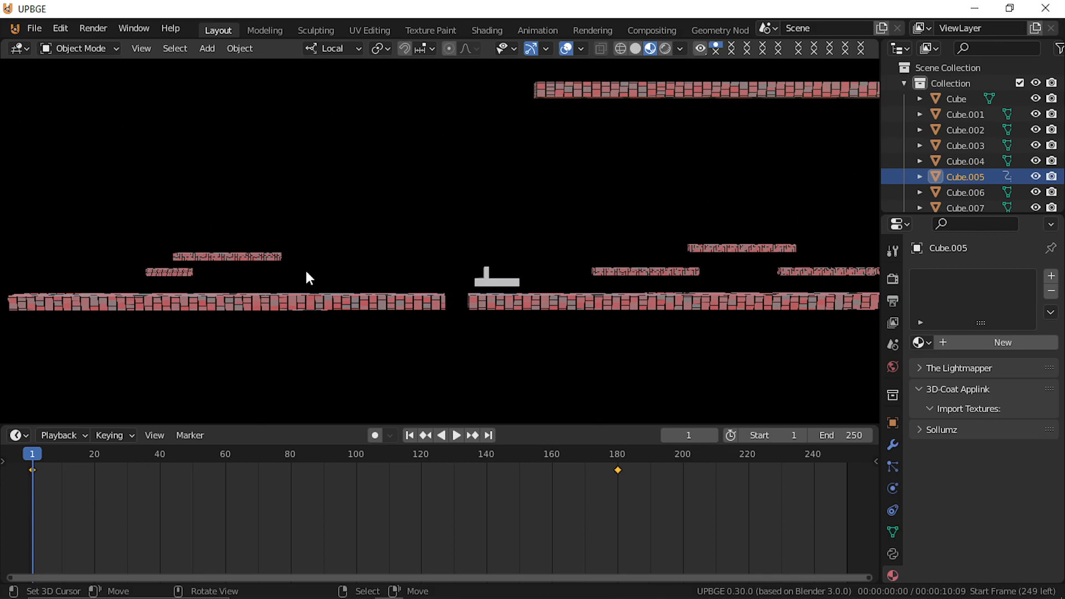
key("Escape")
Step: Insert a location keyframe for the small platform at frame 20
left_click_drag(32, 491, 94, 497)
key("i")
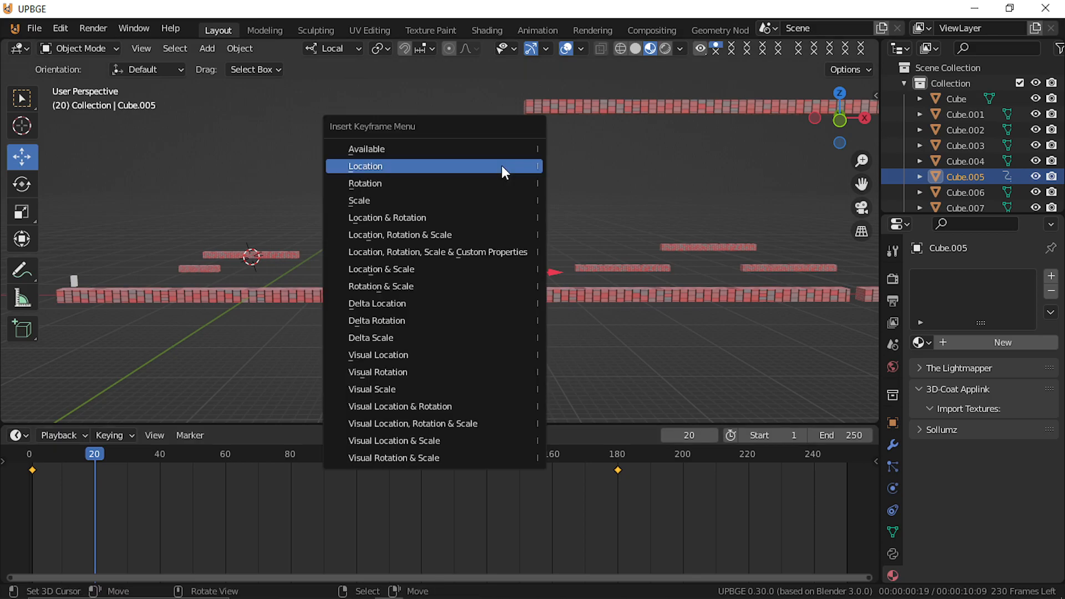
left_click(451, 169)
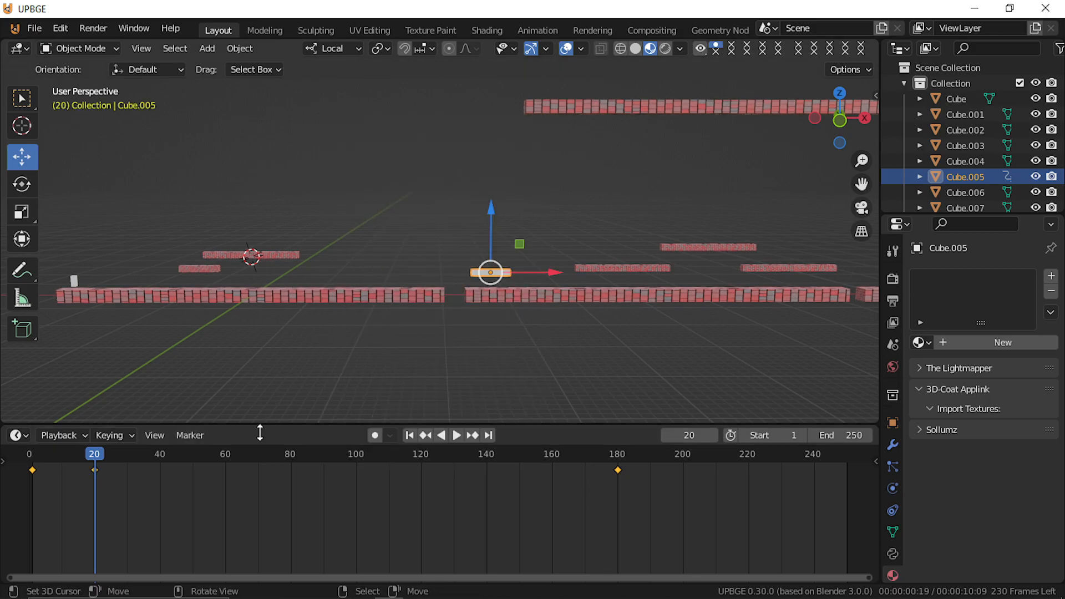
Step: Play back the small platform's rising animation and stop it near frame 160
key("space")
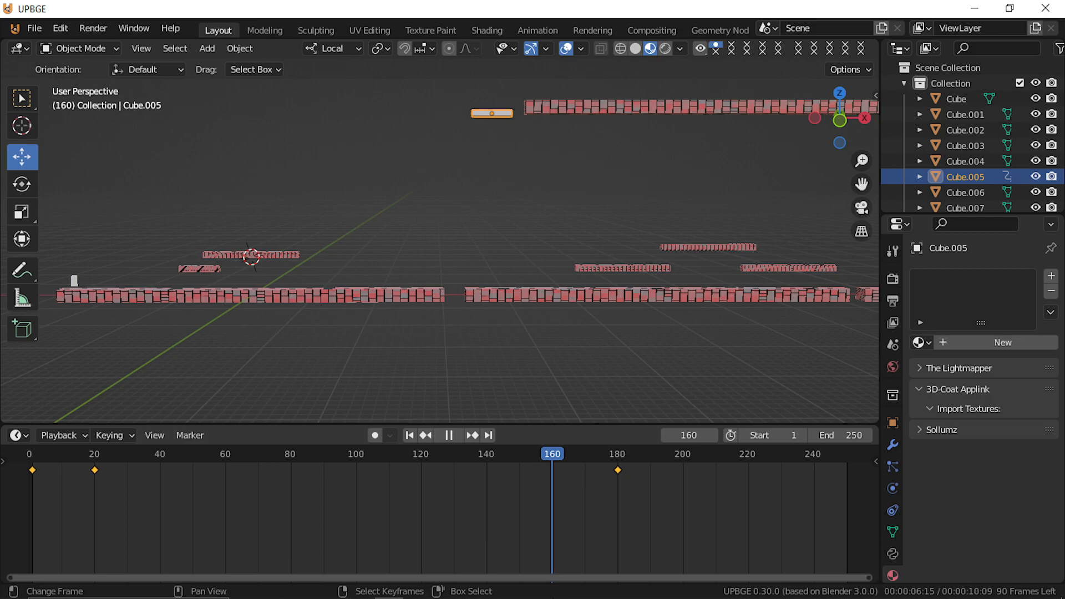
left_click_drag(579, 597, 555, 597)
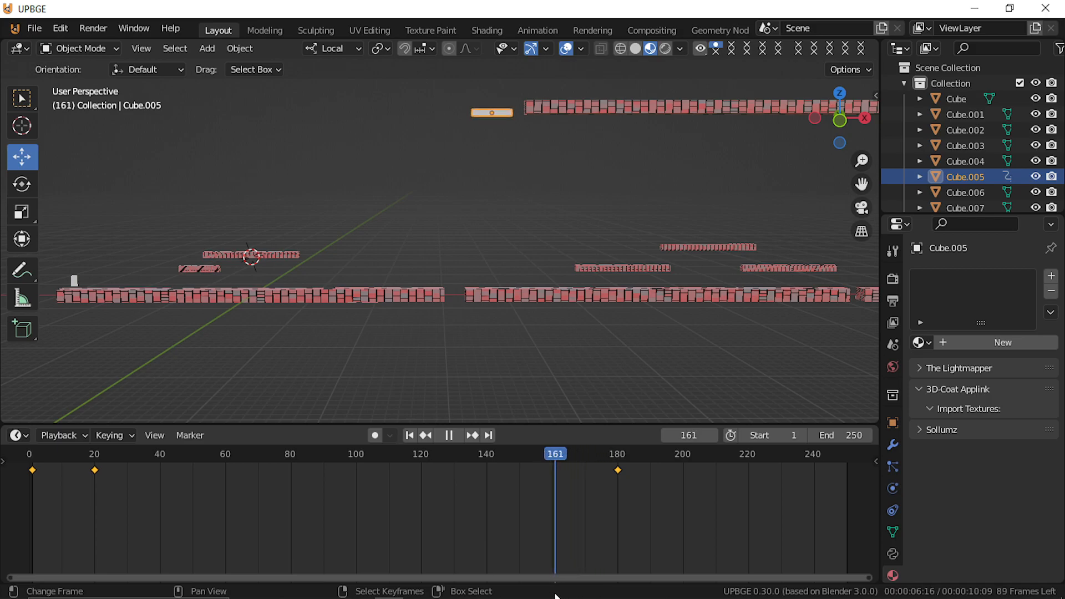
key("space")
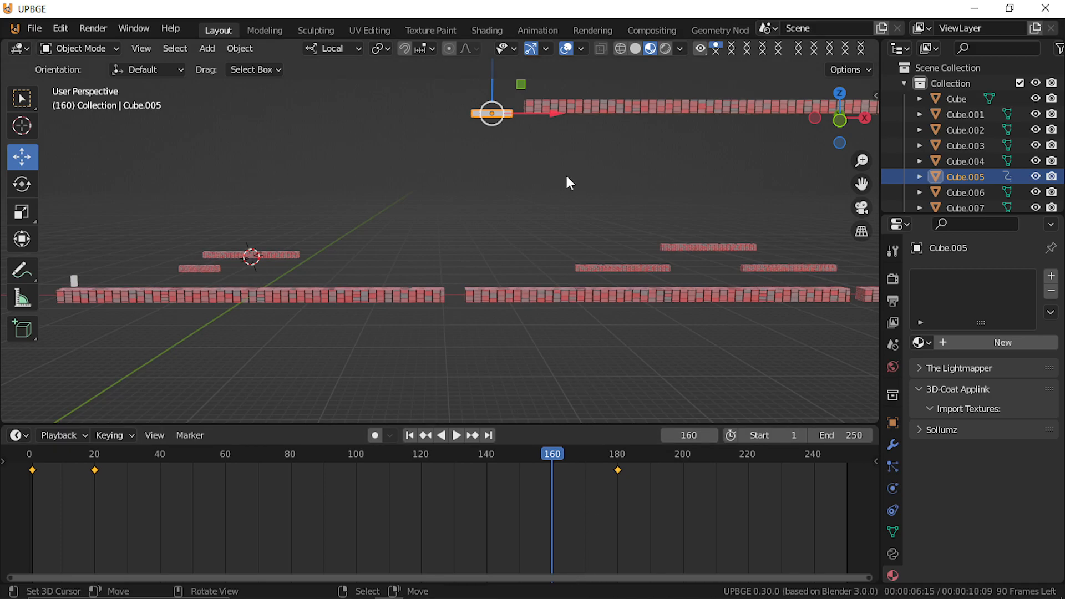
Step: Insert a location keyframe for the small platform at frame 200
key("i")
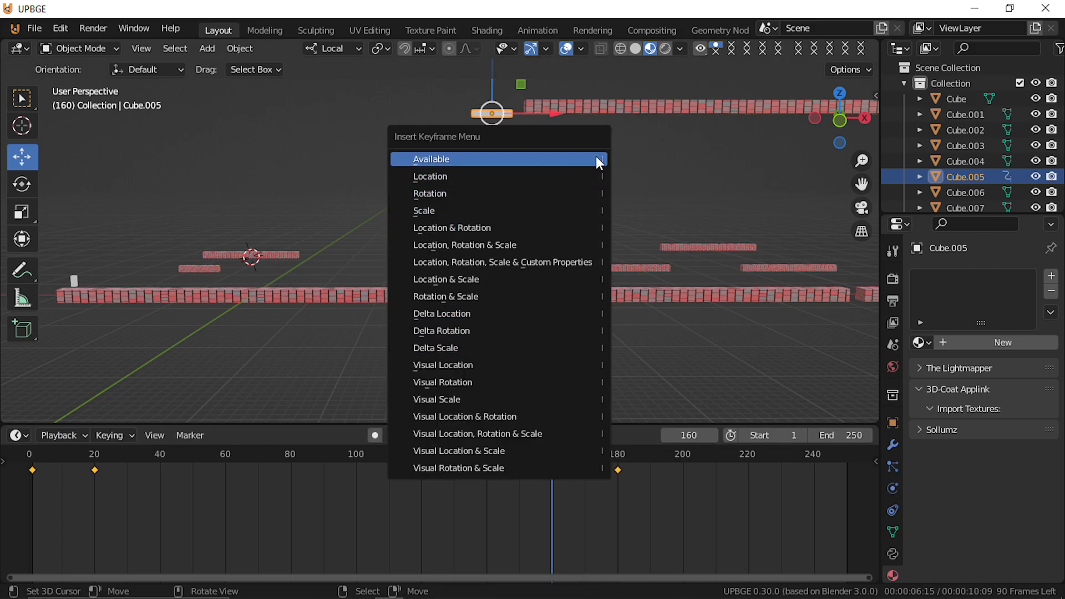
left_click_drag(571, 508, 681, 518)
key("i")
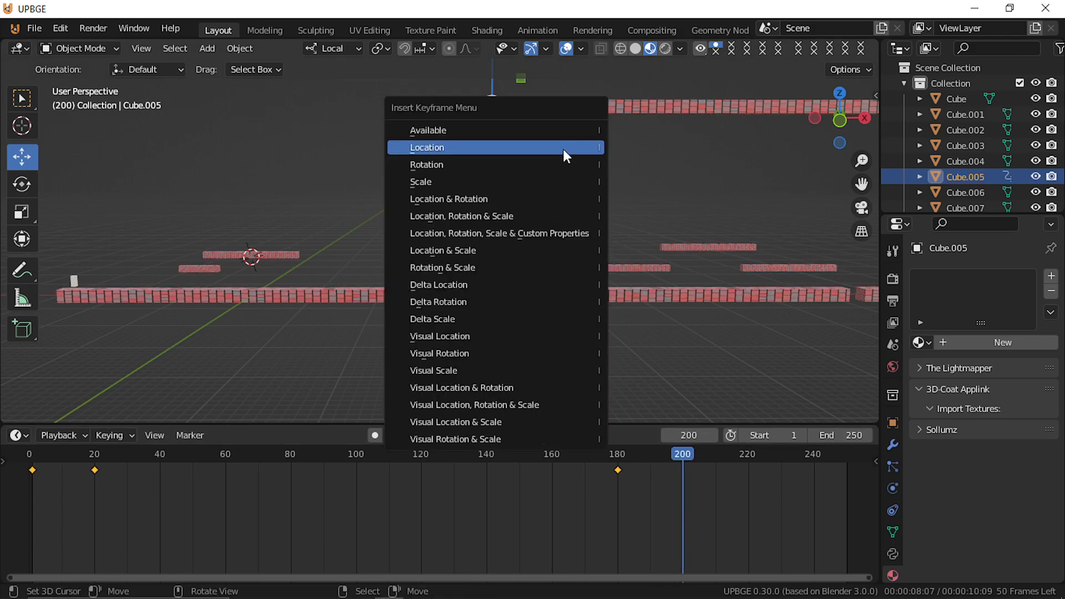
left_click(564, 151)
left_click_drag(684, 500, 160, 541)
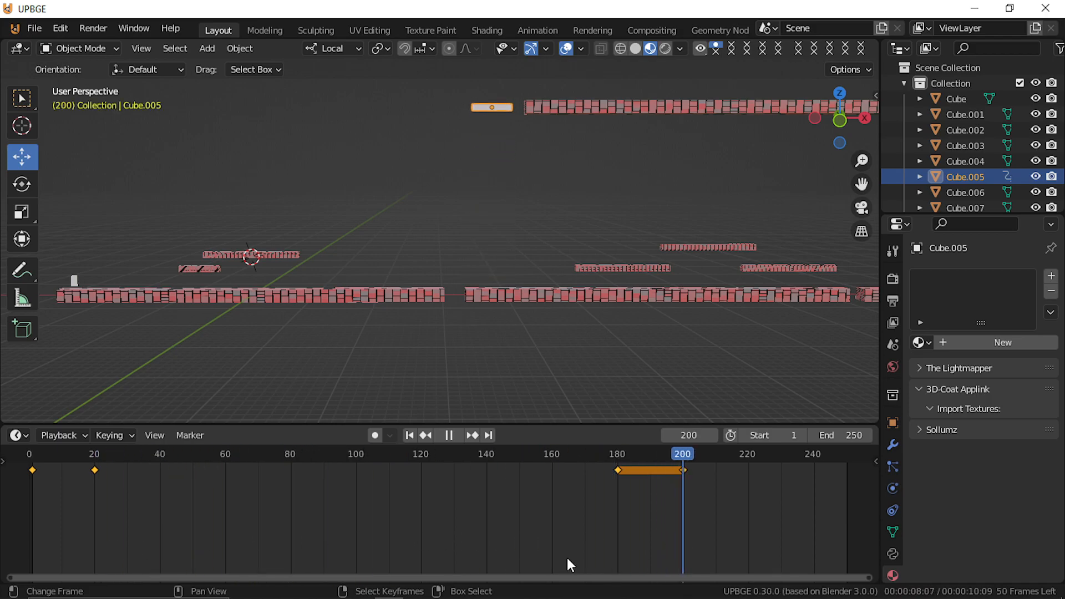
Step: Stop the animation playback and set the timeline's end frame to 100
key("Escape")
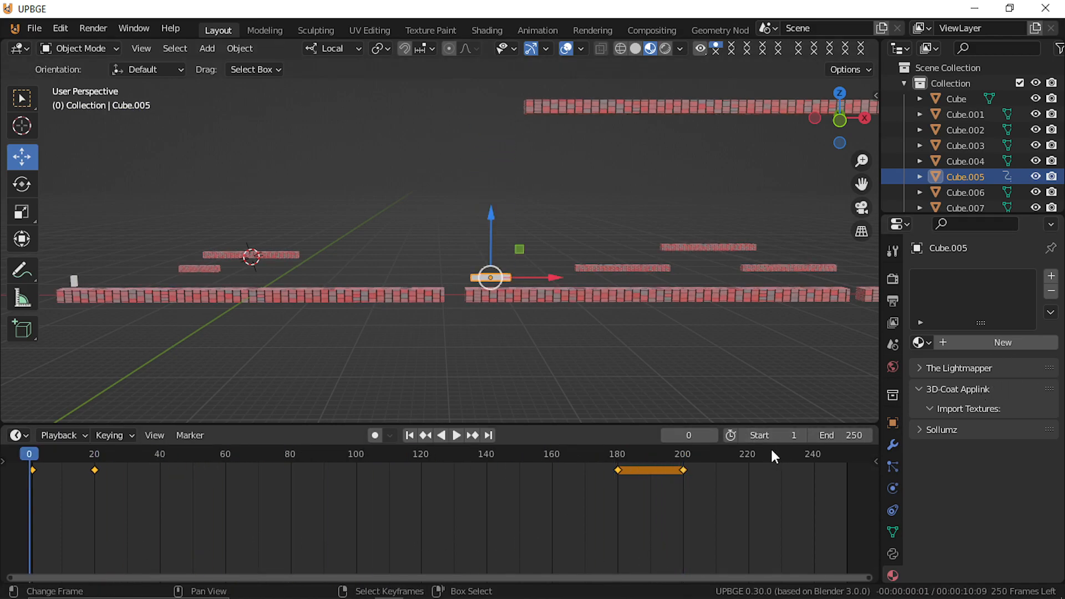
left_click(844, 435)
type("100")
key("Return")
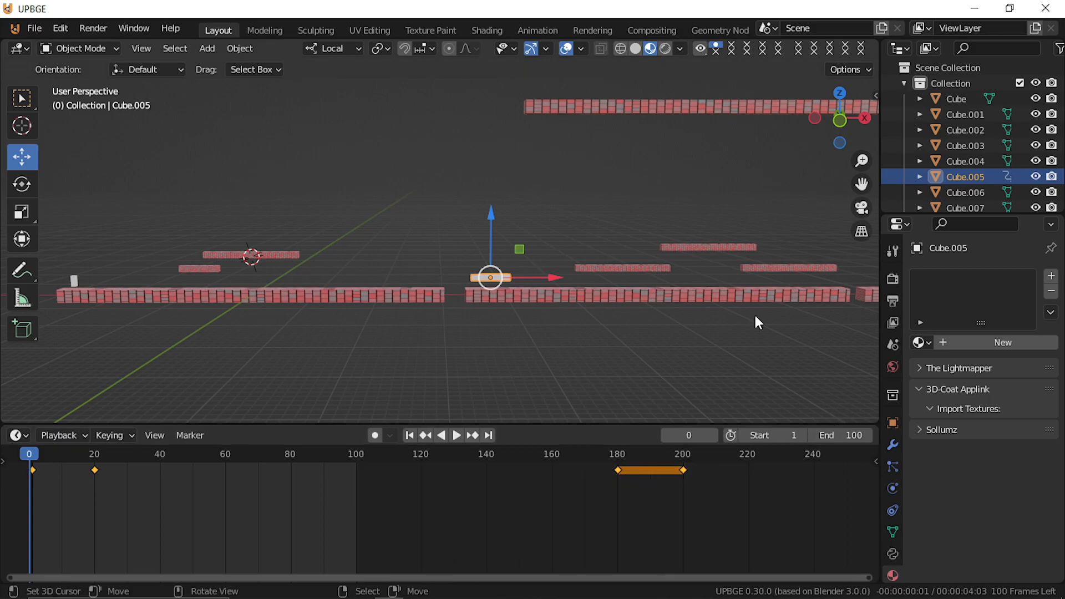
Step: Set the timeline's end frame to 200 and play back the small platform's animation
left_click(853, 435)
type("200")
key("Return")
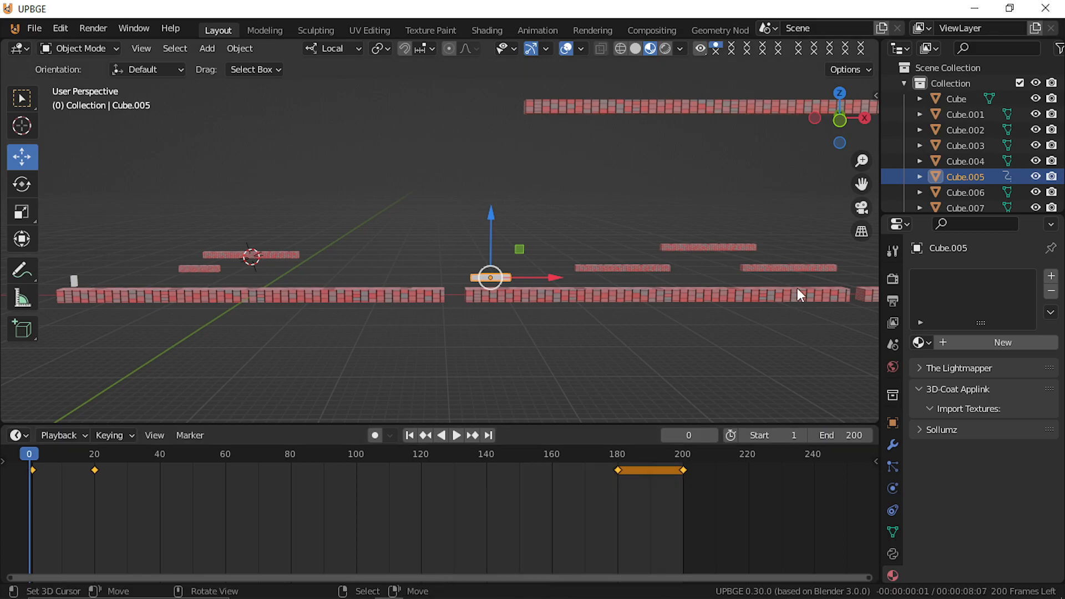
key("space")
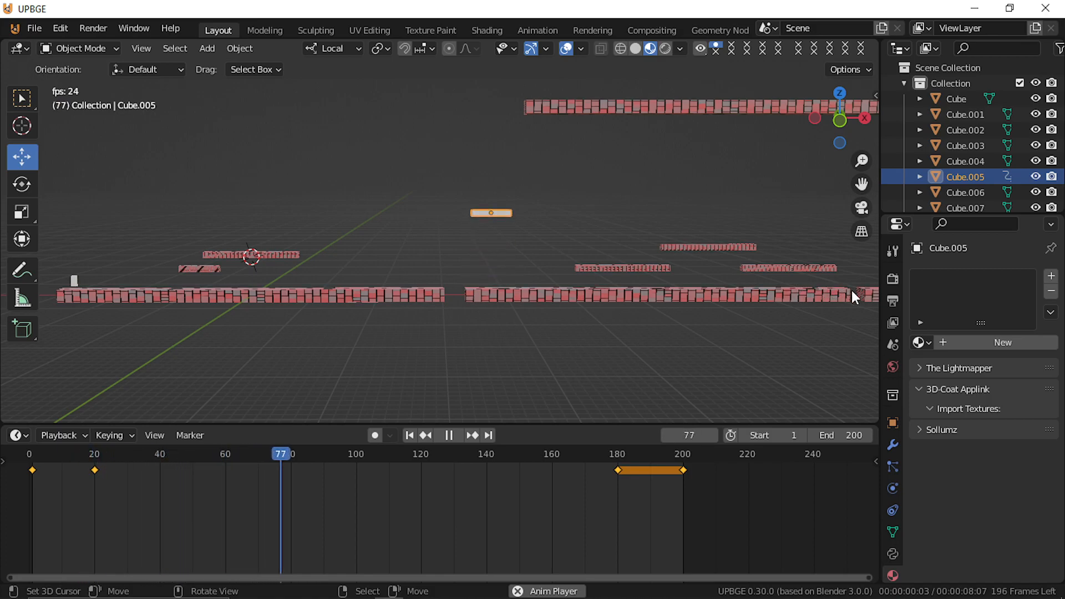
key("Escape")
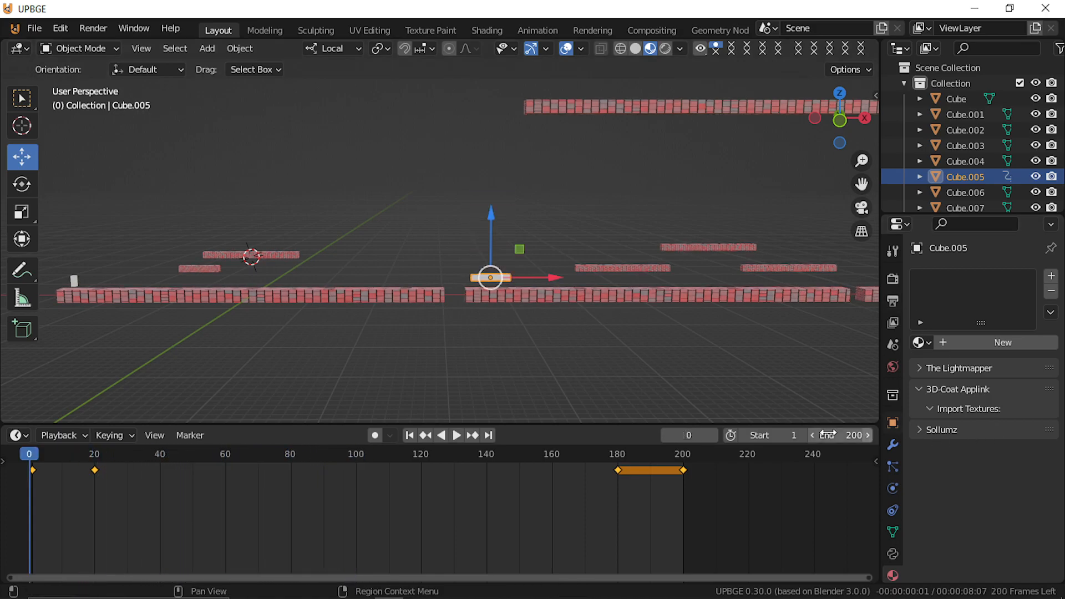
Step: Scale the small platform's keyframes toward frame 1 so the last one falls at frame 140, and play back the result
left_click(34, 481)
key("s")
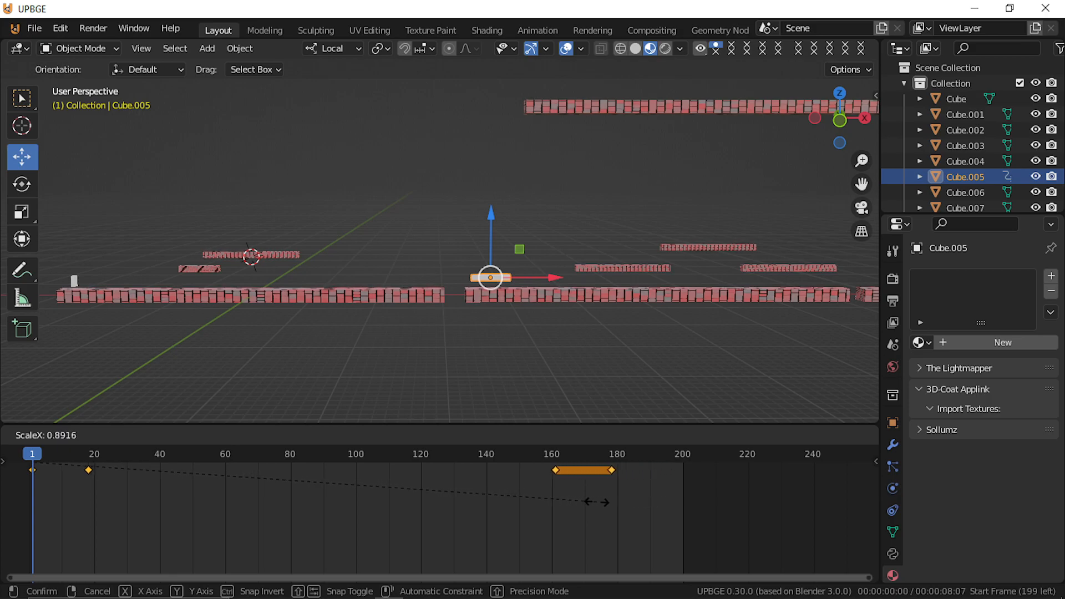
left_click(474, 506)
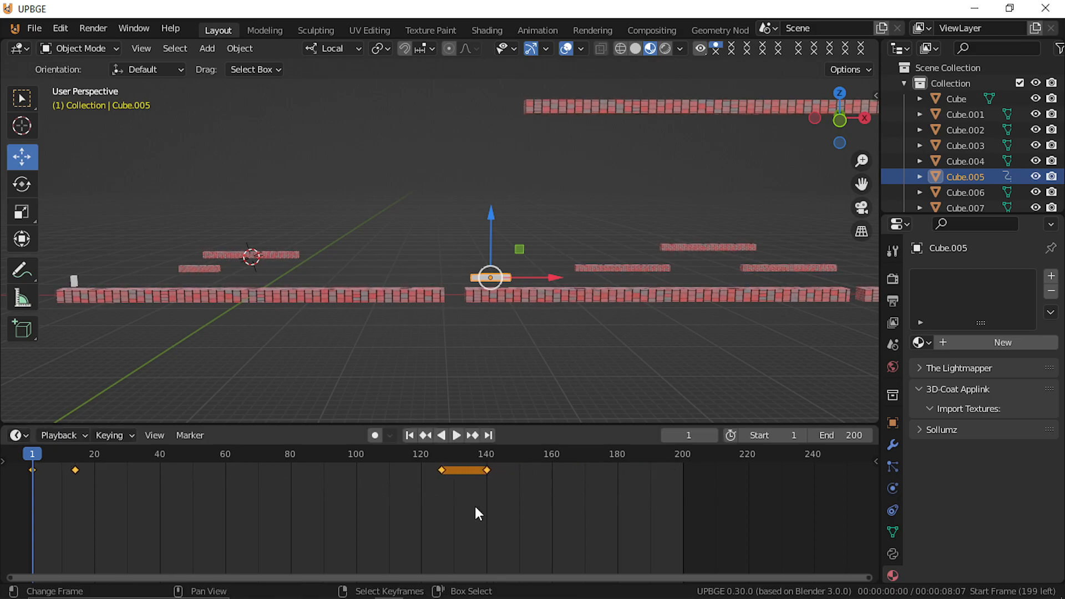
key("space")
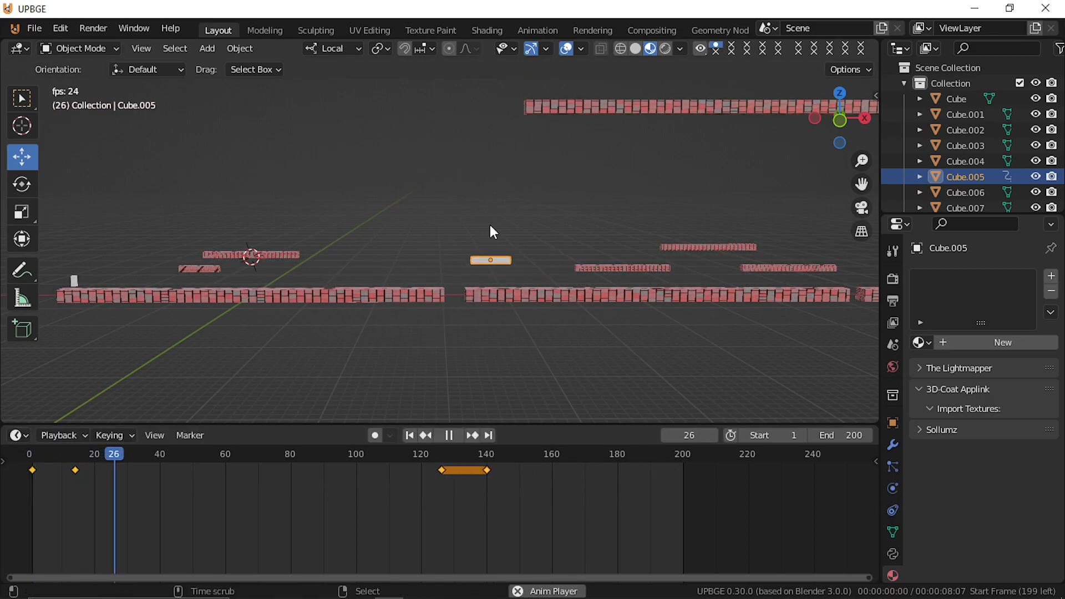
key("space")
Step: Move the small platform's last two keyframes to frames 80 and 94
key("g")
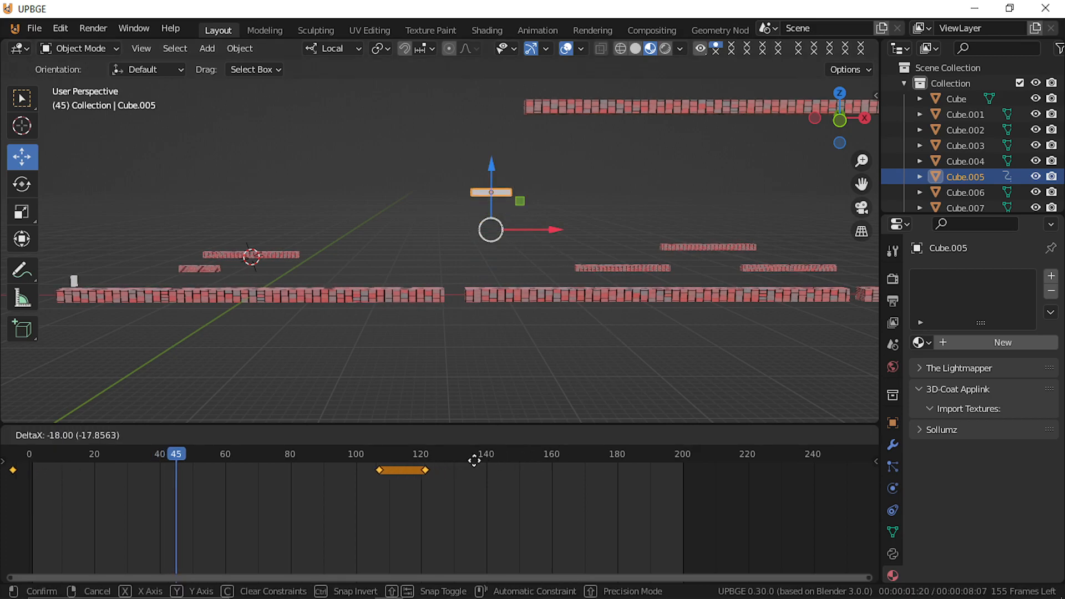
key("Escape")
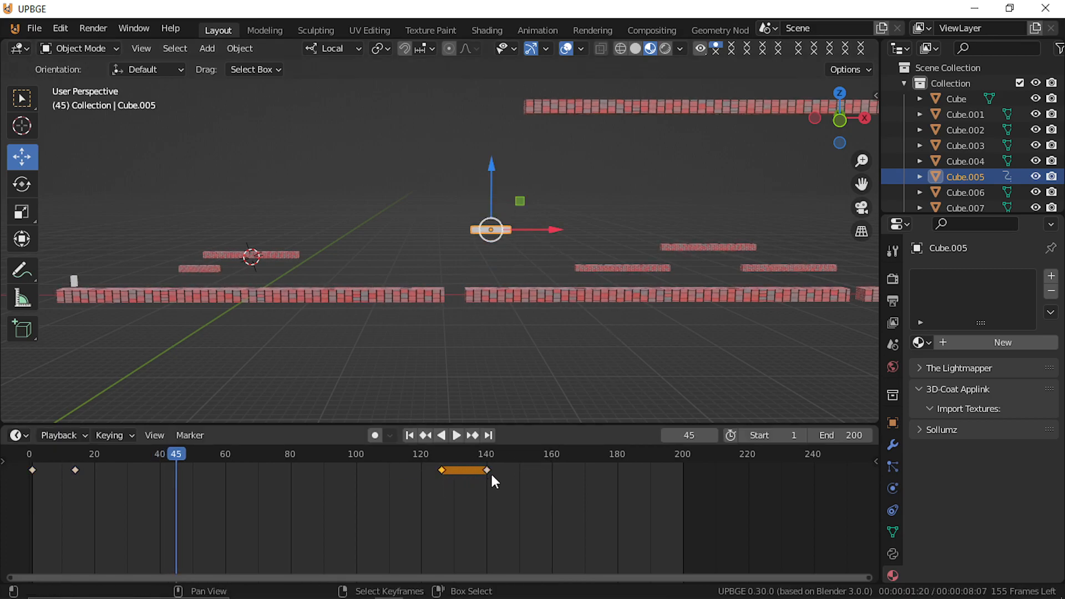
key("g")
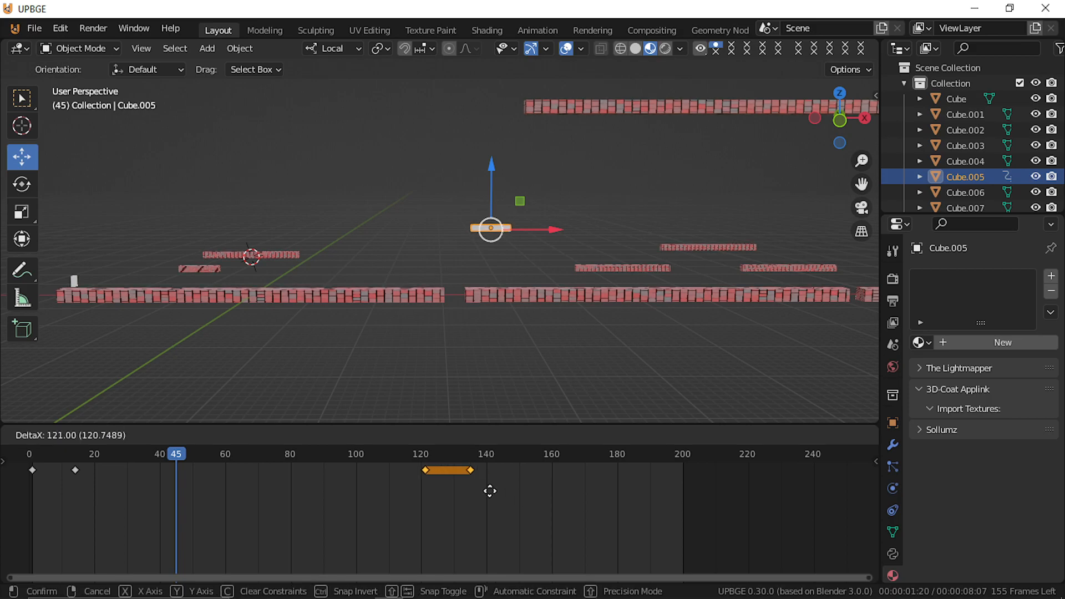
left_click(365, 511)
Step: Preview the small platform's rise by playing the animation forward and backward and scrubbing through the early frames
left_click_drag(72, 470, 32, 486)
key("space")
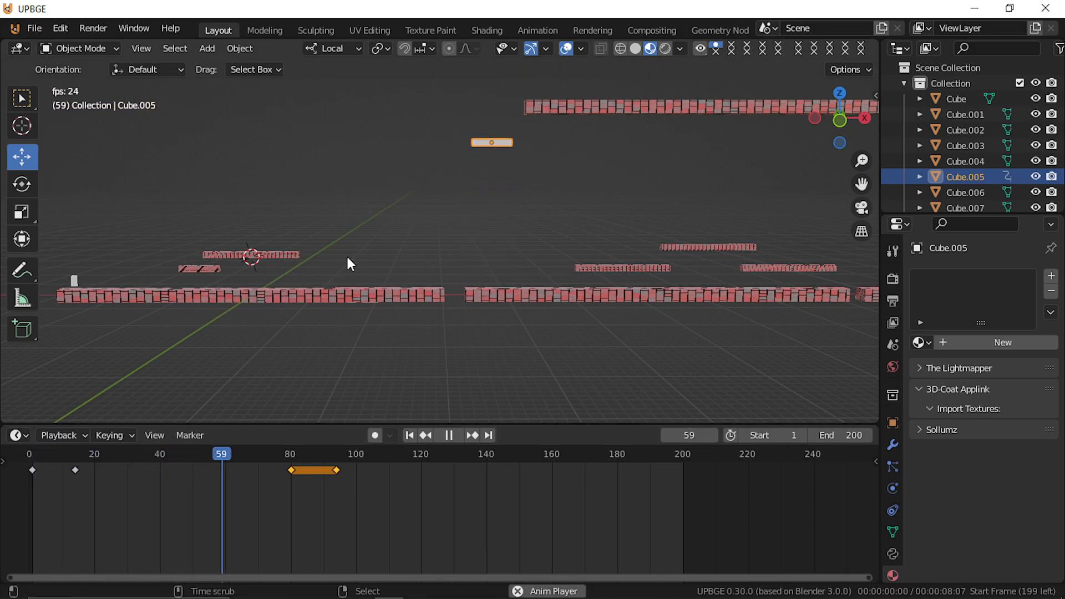
key("space")
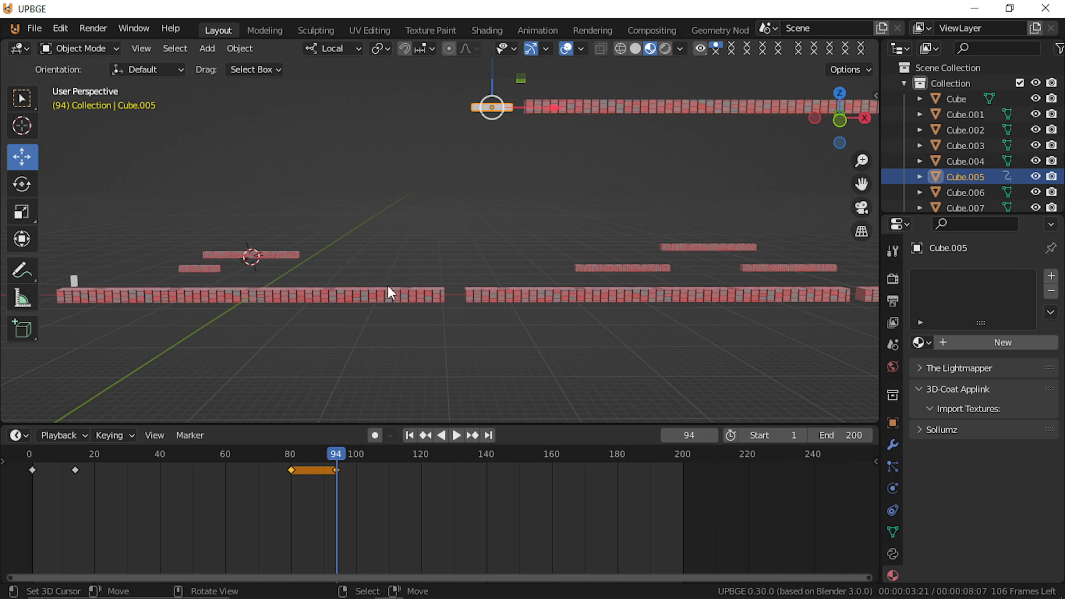
key("shift+ctrl+space")
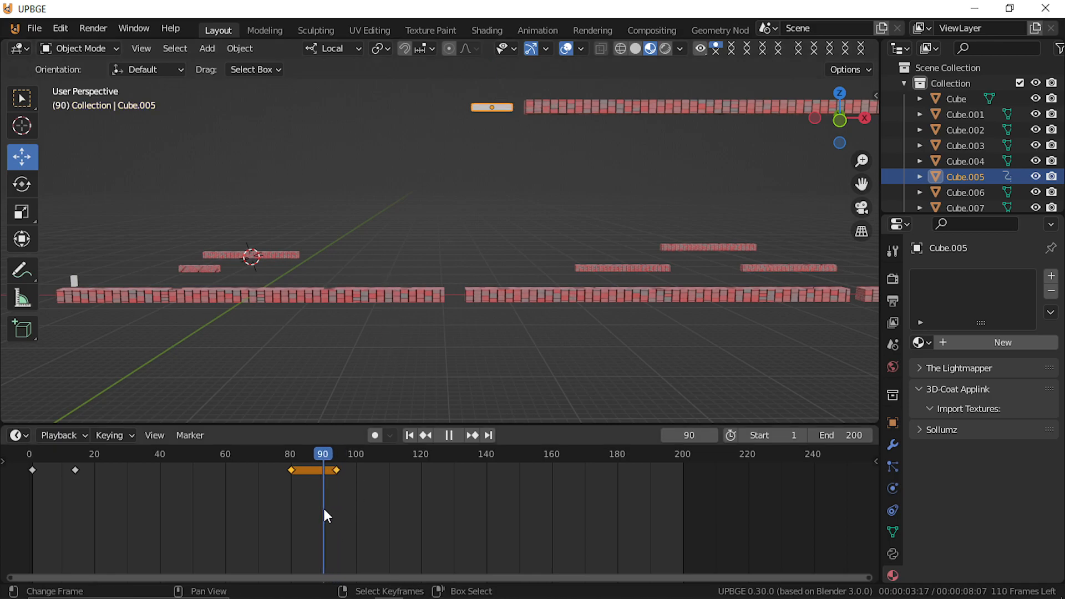
left_click_drag(201, 504, 77, 504)
left_click_drag(42, 502, 73, 497)
key("space")
Step: Duplicate the small platform's frame 1 keyframe onto frame 14 and return to frame 1
left_click(35, 466)
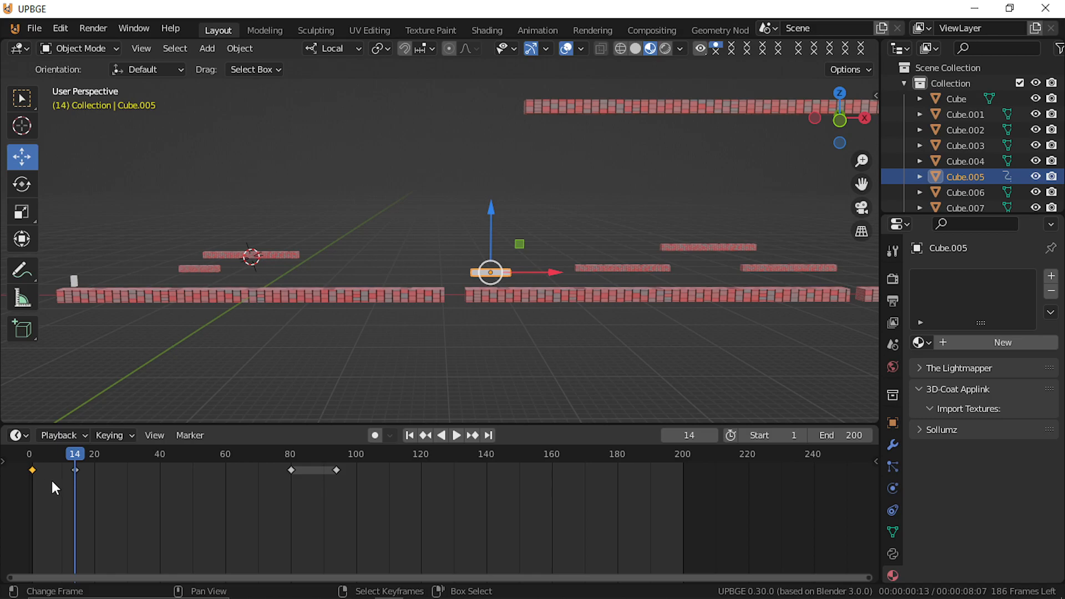
key("shift+d")
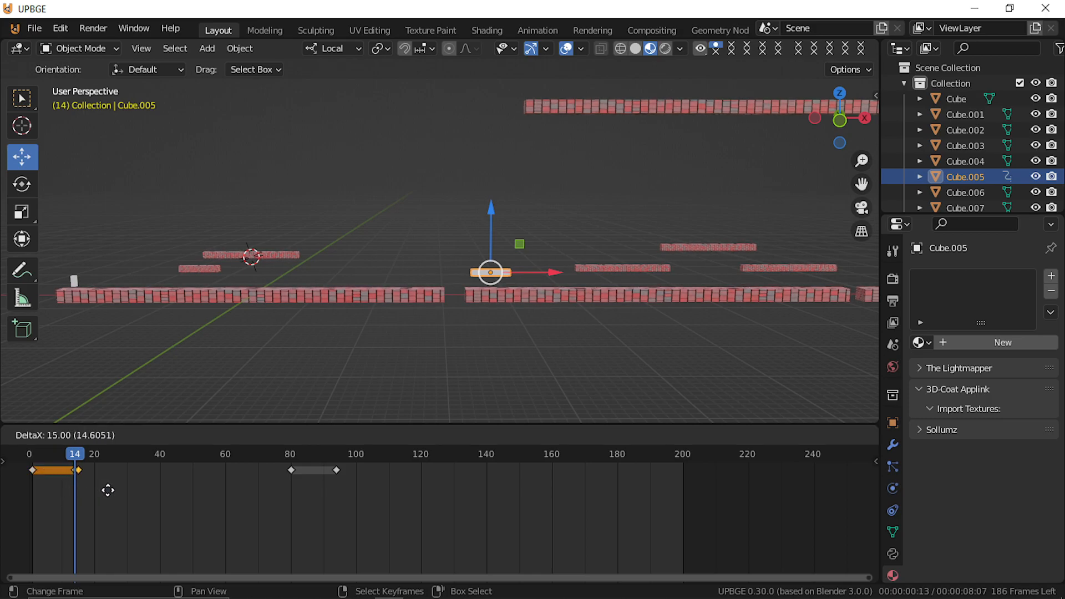
left_click(109, 493)
left_click_drag(82, 487, 32, 521)
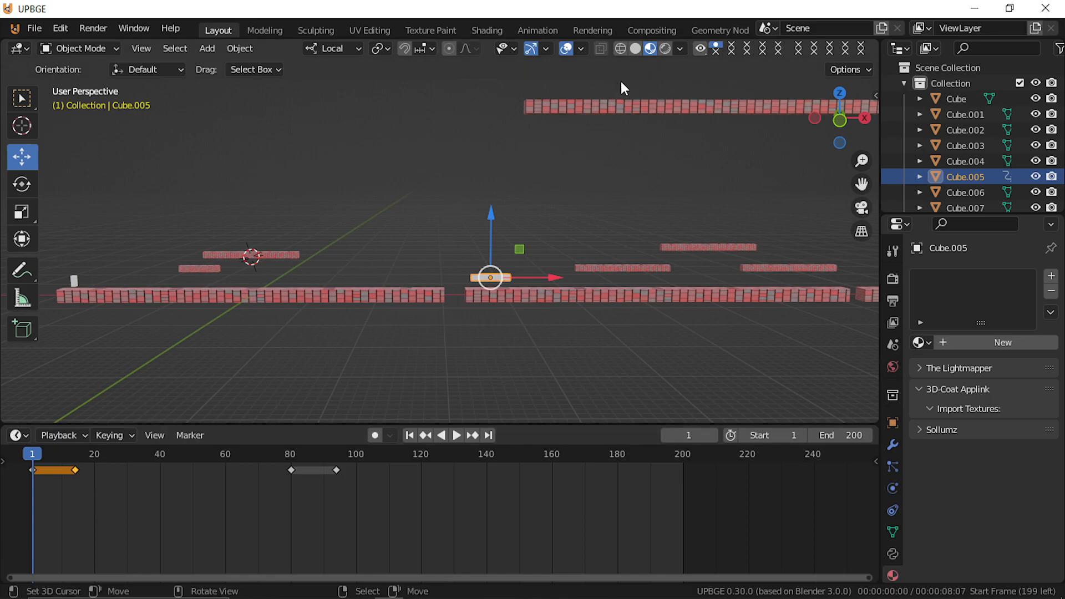
Step: Change the timeline area to the Dope Sheet in Action Editor mode
left_click(920, 342)
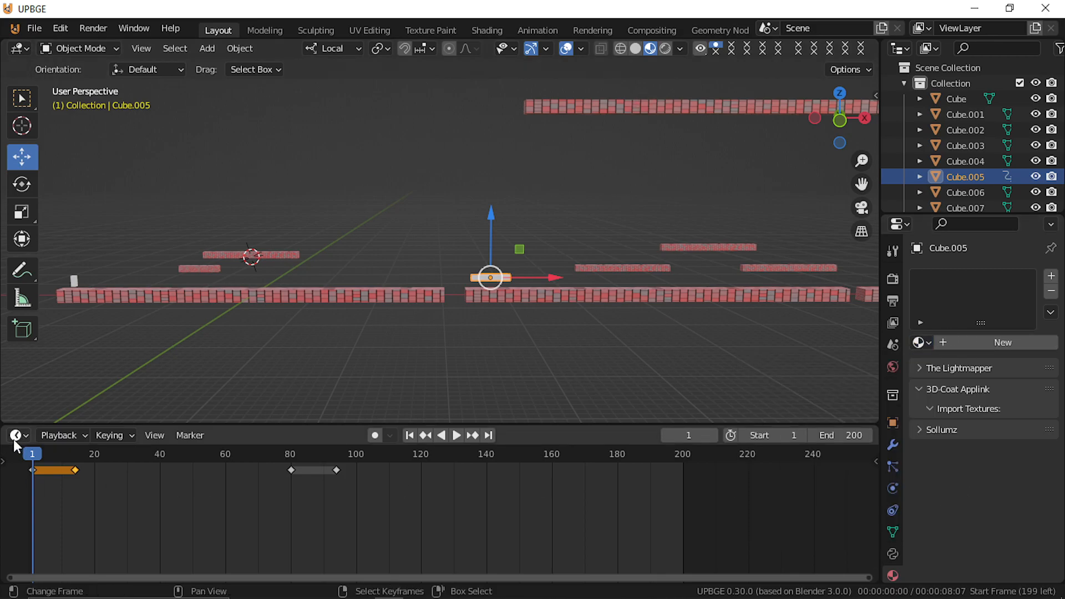
left_click(61, 435)
left_click(16, 434)
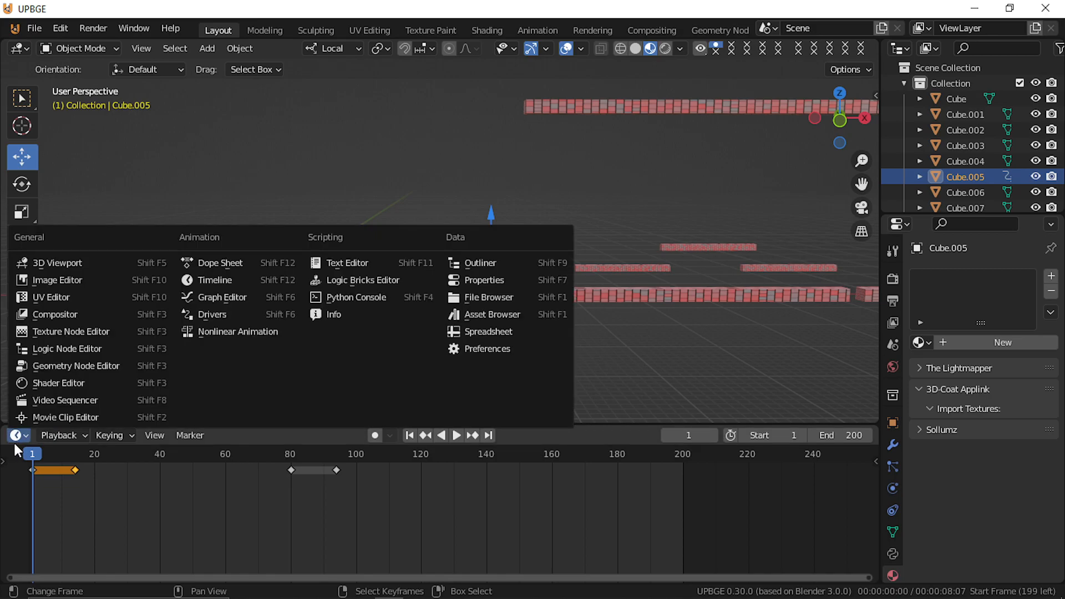
left_click(17, 435)
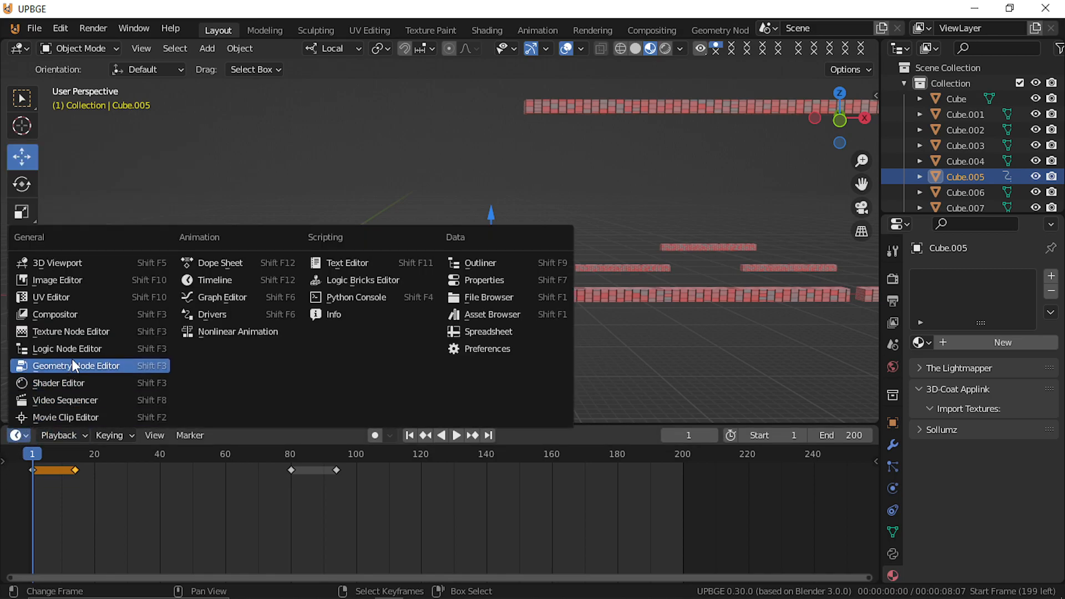
left_click(249, 262)
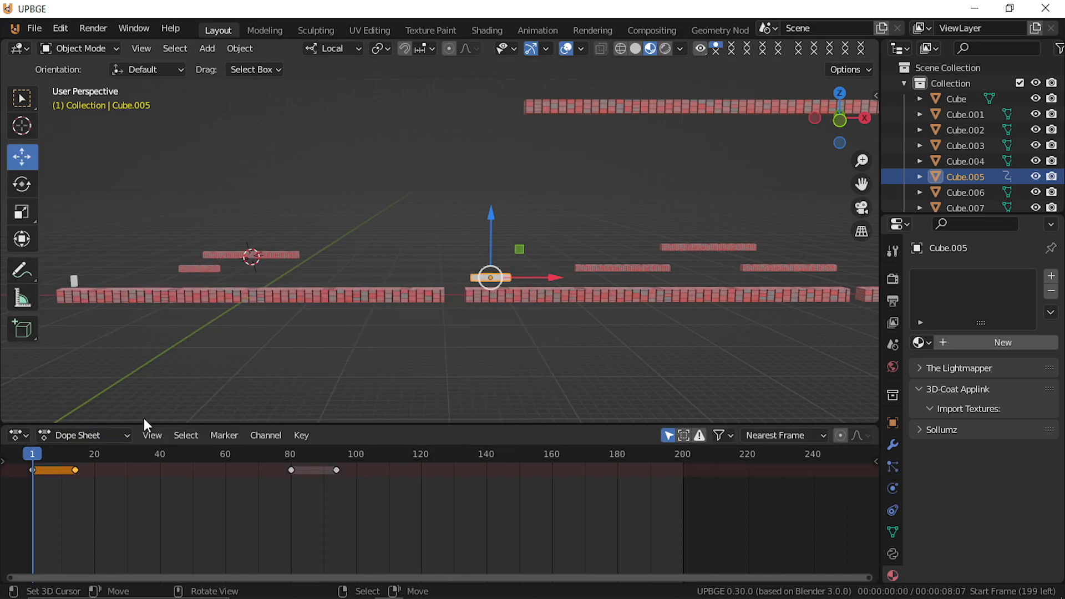
left_click(94, 434)
left_click(96, 469)
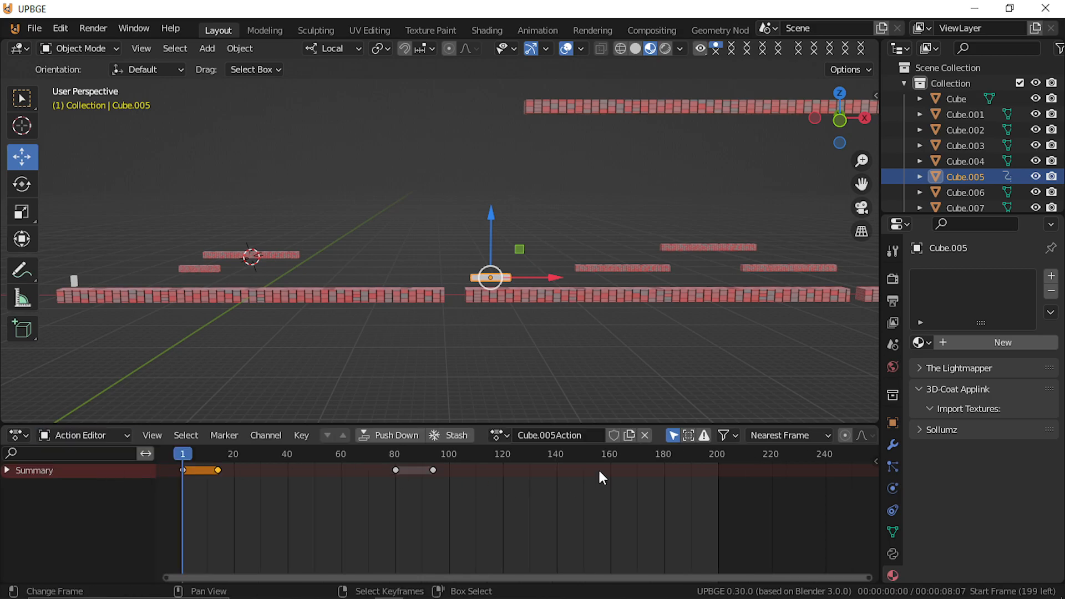
Step: Rename the small platform's action to "UP DOWN"
left_click(548, 435)
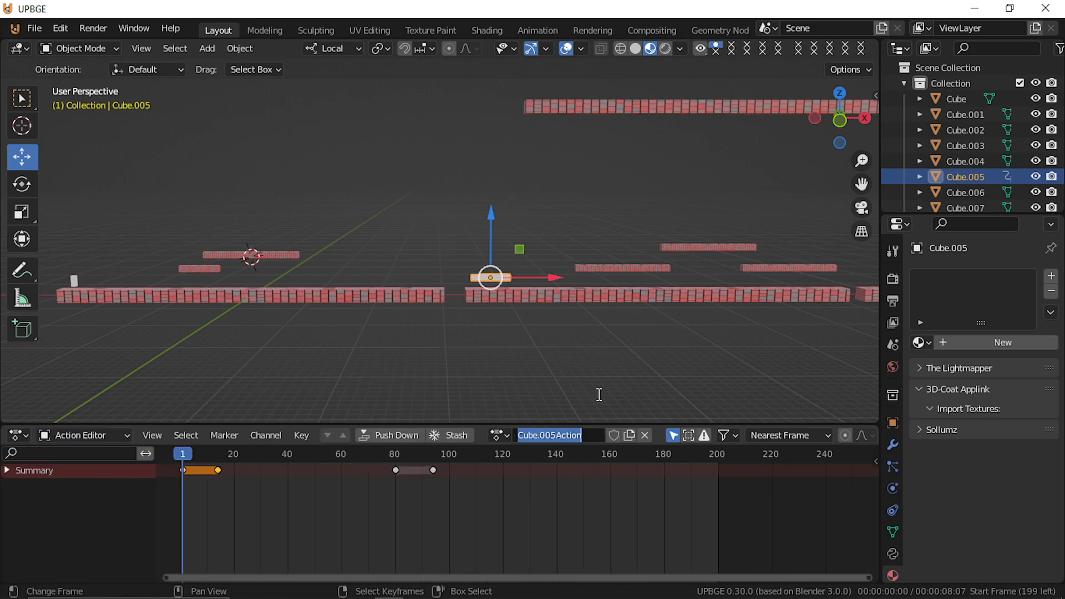
type("U")
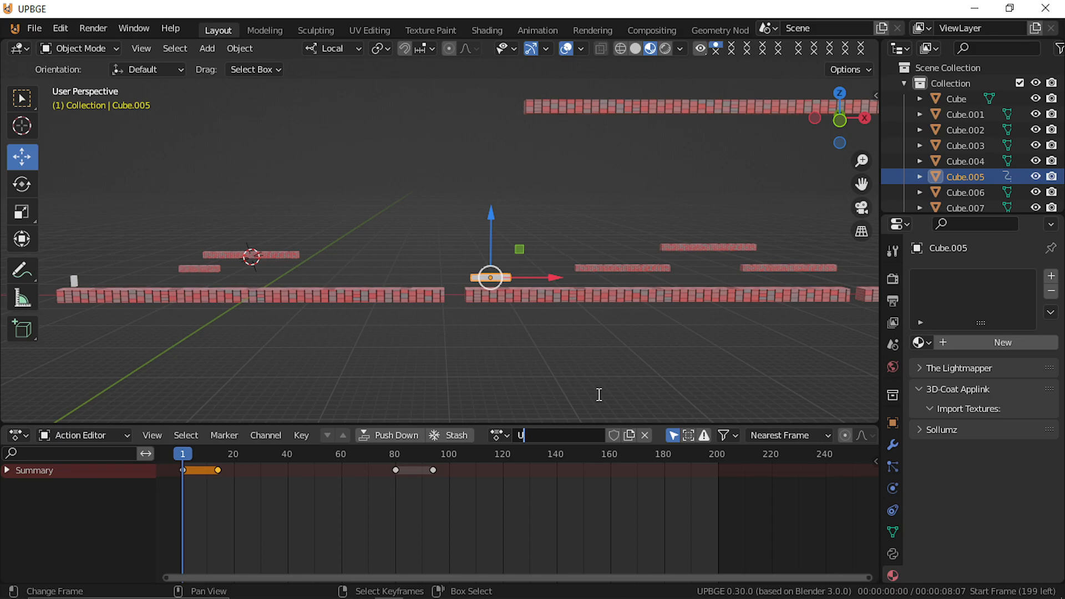
type("P DOWN")
key("Return")
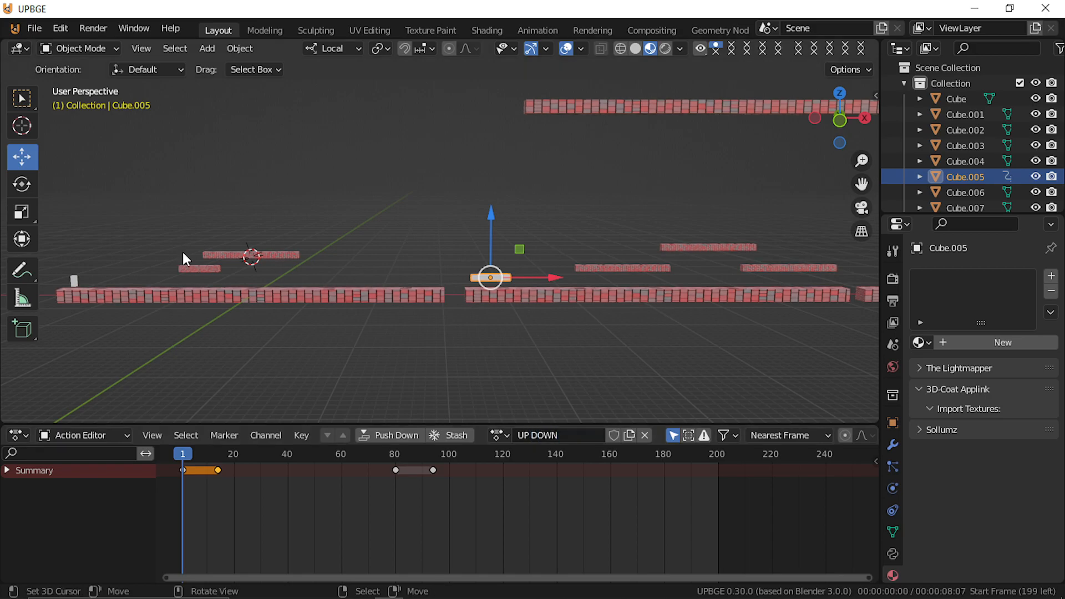
Step: Change the animation area to the Logic Bricks Editor and add an Always sensor to the small platform
left_click(18, 435)
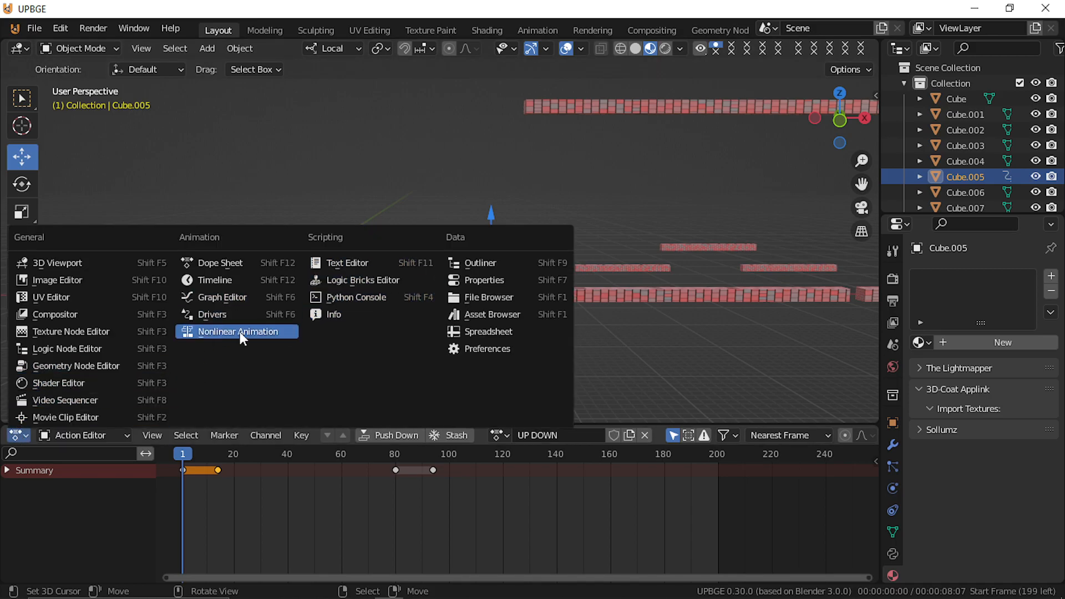
left_click(384, 279)
left_click(164, 466)
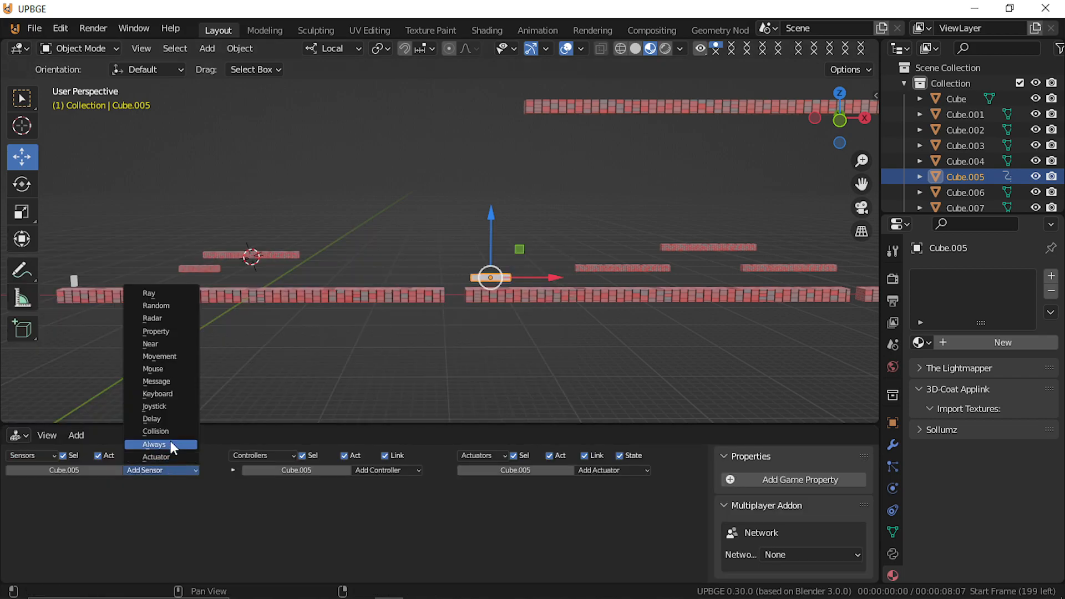
left_click(171, 440)
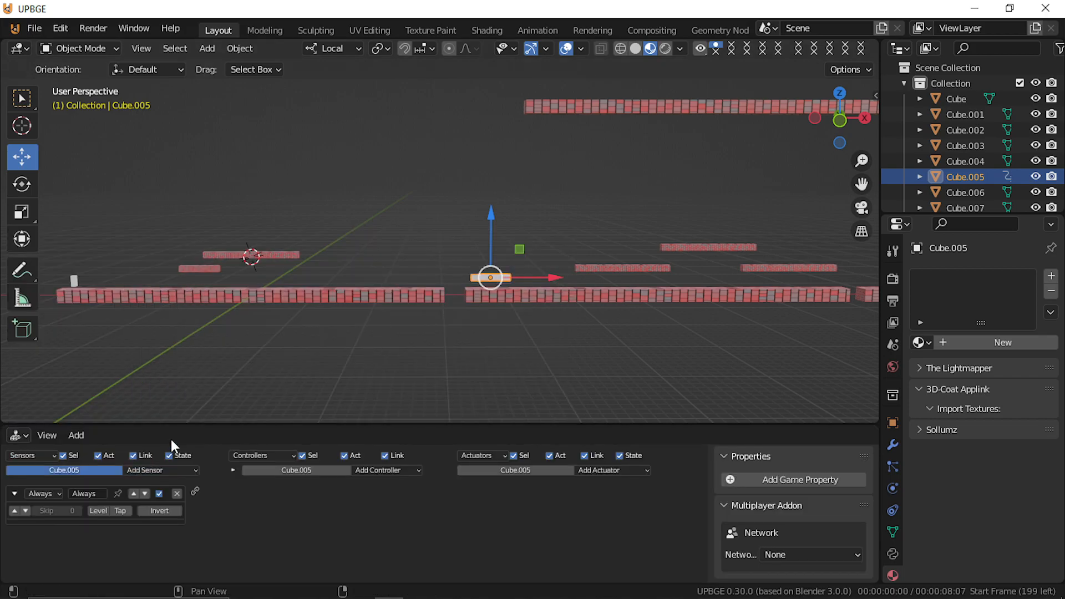
Step: Add an Action actuator to the small platform and set its end frame to 80
left_click(613, 469)
left_click(614, 459)
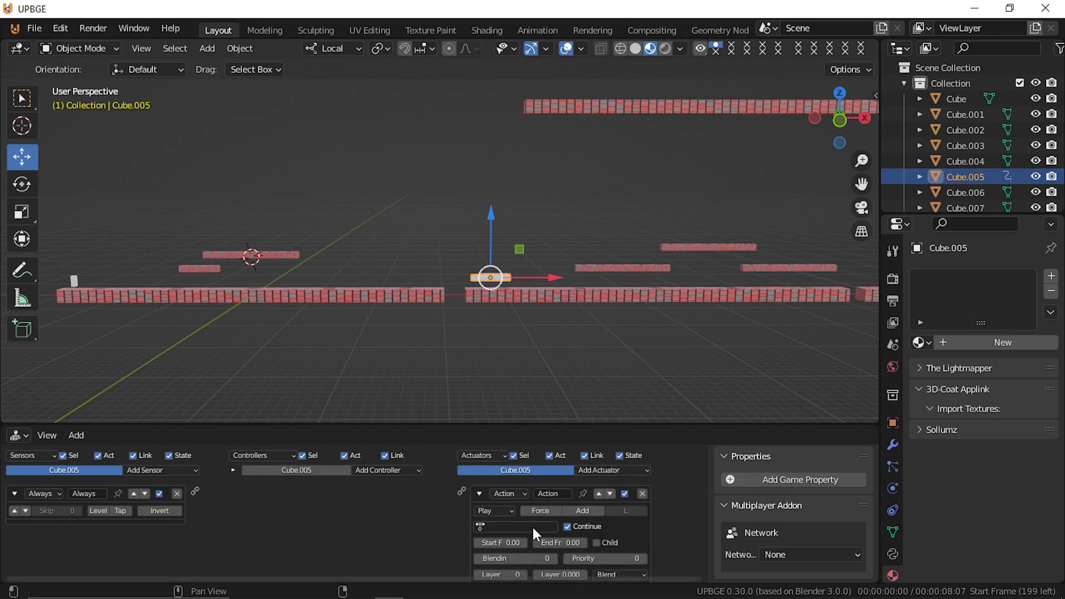
left_click(570, 542)
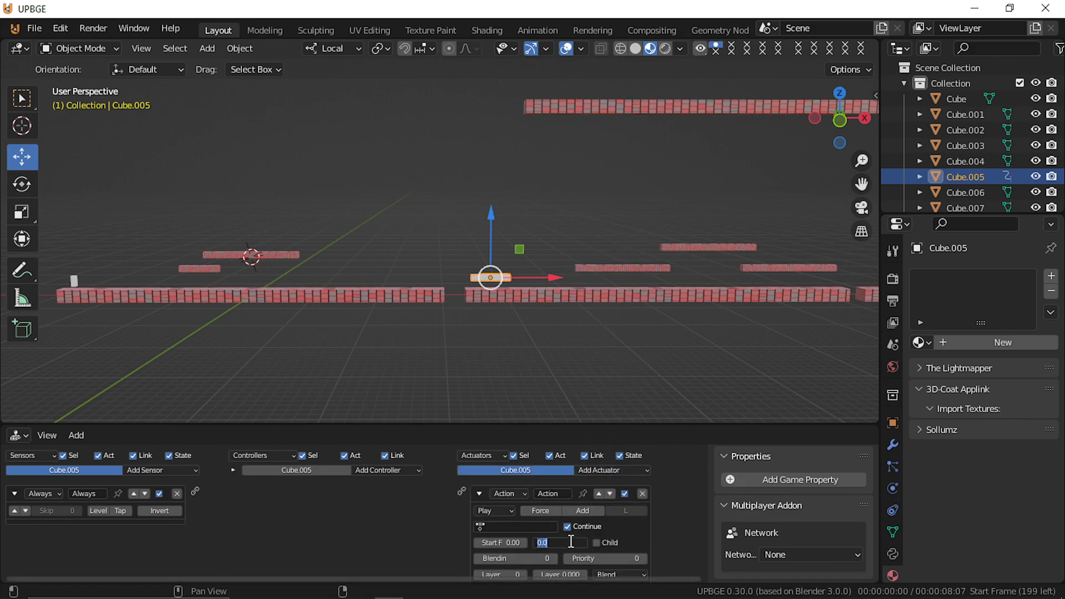
type("80")
key("Return")
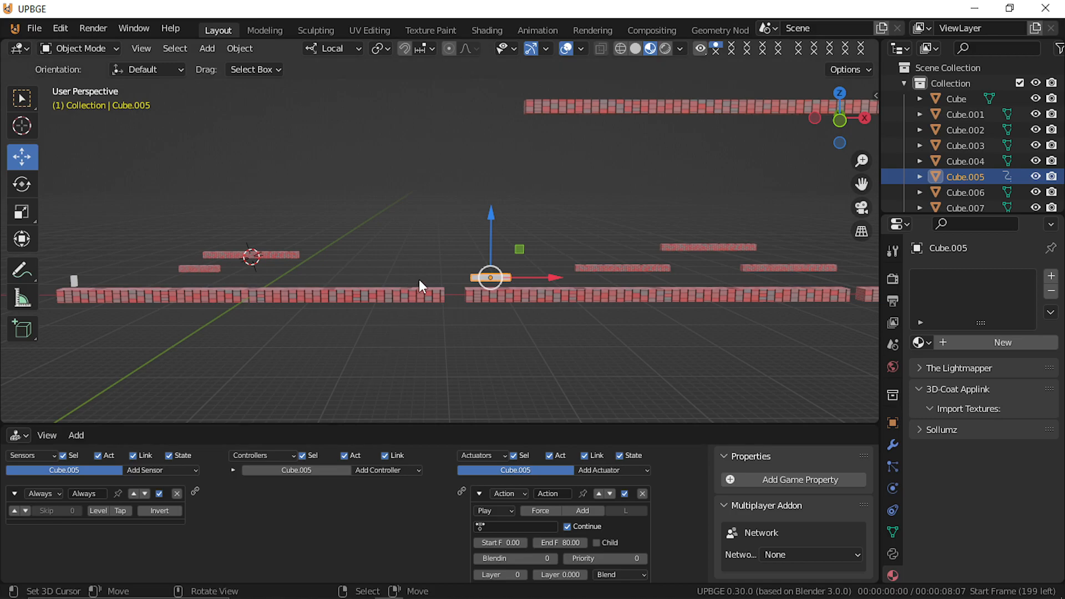
Step: Jump to the small platform's last keyframe and set the Action actuator's end frame to 94
key("Up")
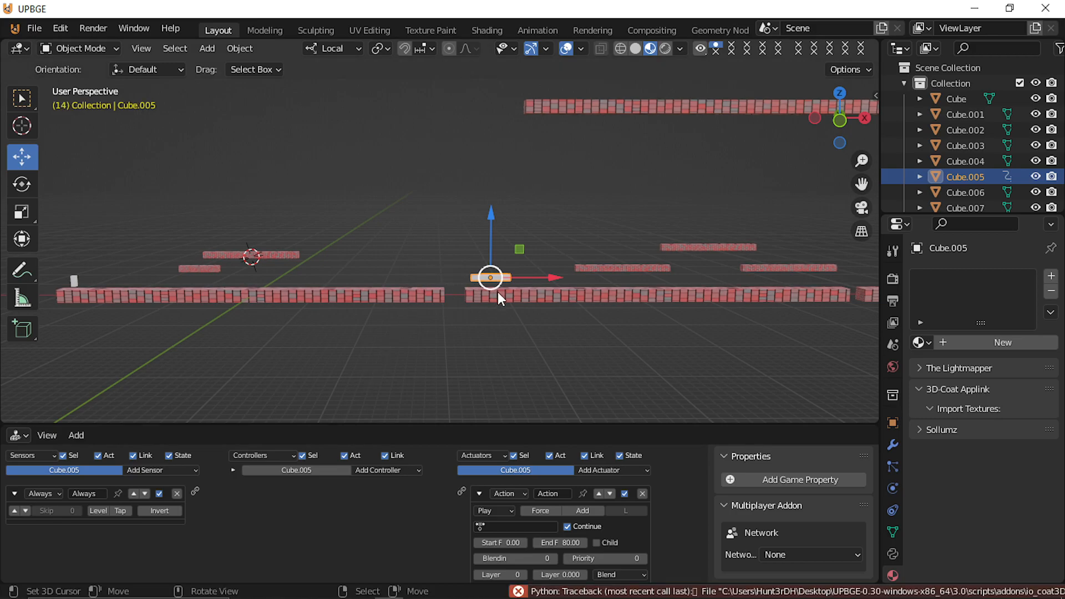
key("shift+Right")
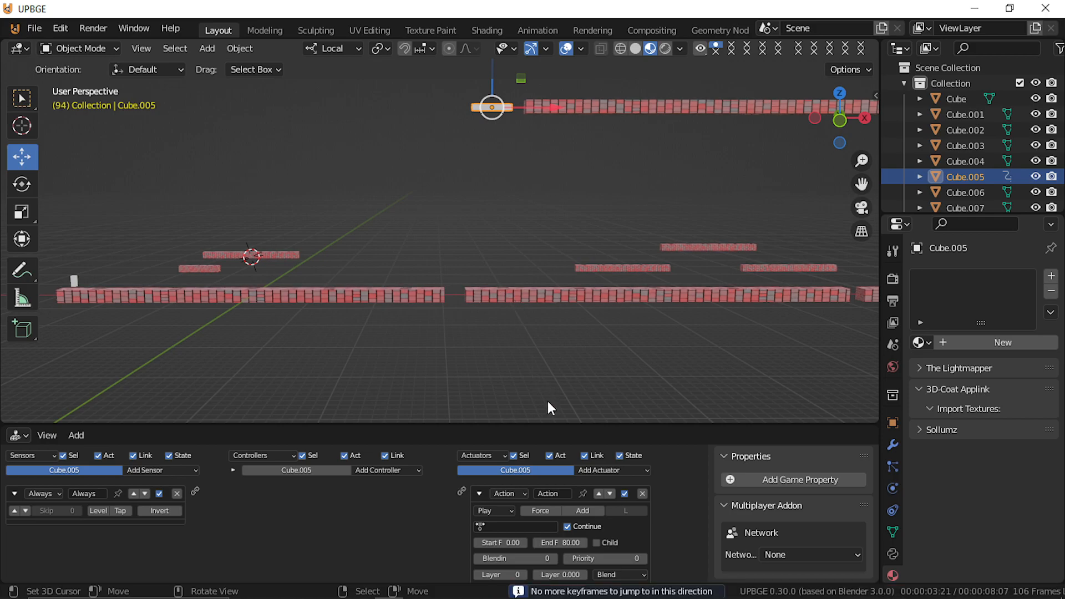
left_click(571, 543)
type("94")
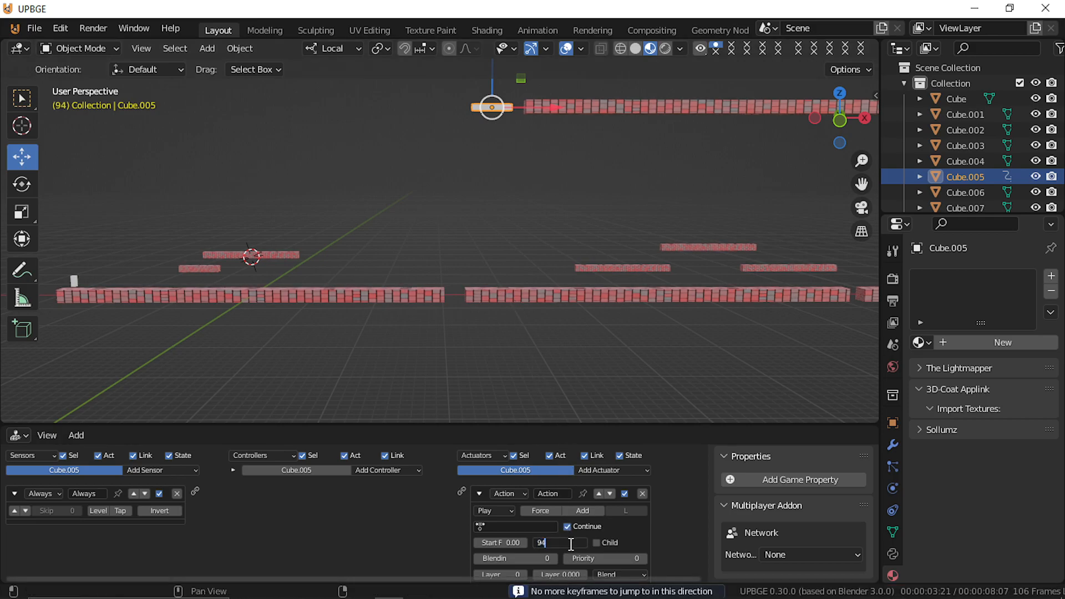
key("Return")
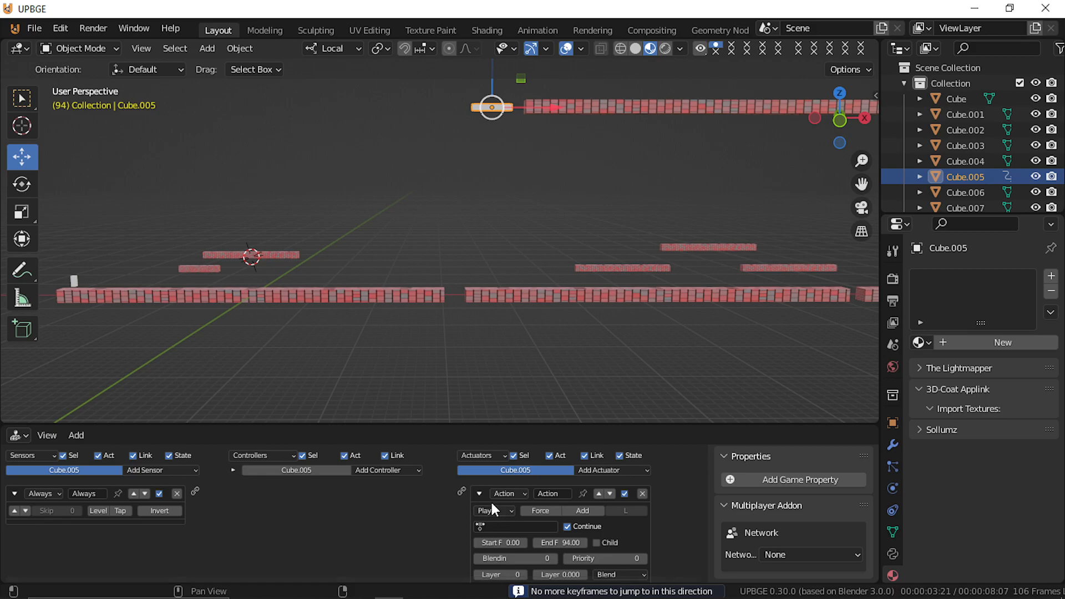
Step: Assign the UP DOWN action to the small platform's Action actuator and set its play mode to Ping Pong
left_click(500, 527)
left_click(503, 415)
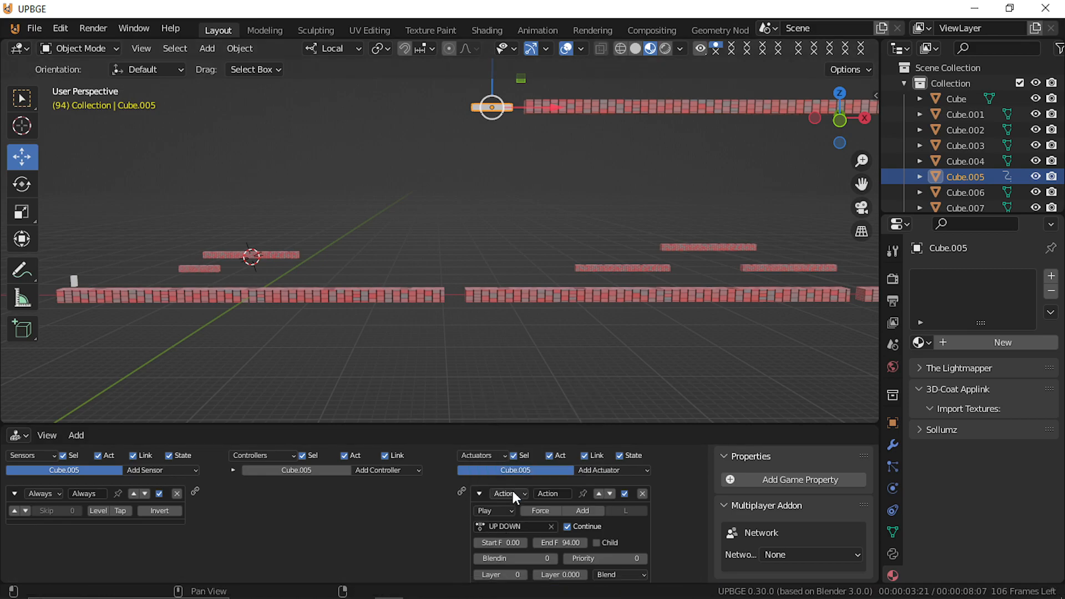
left_click(497, 507)
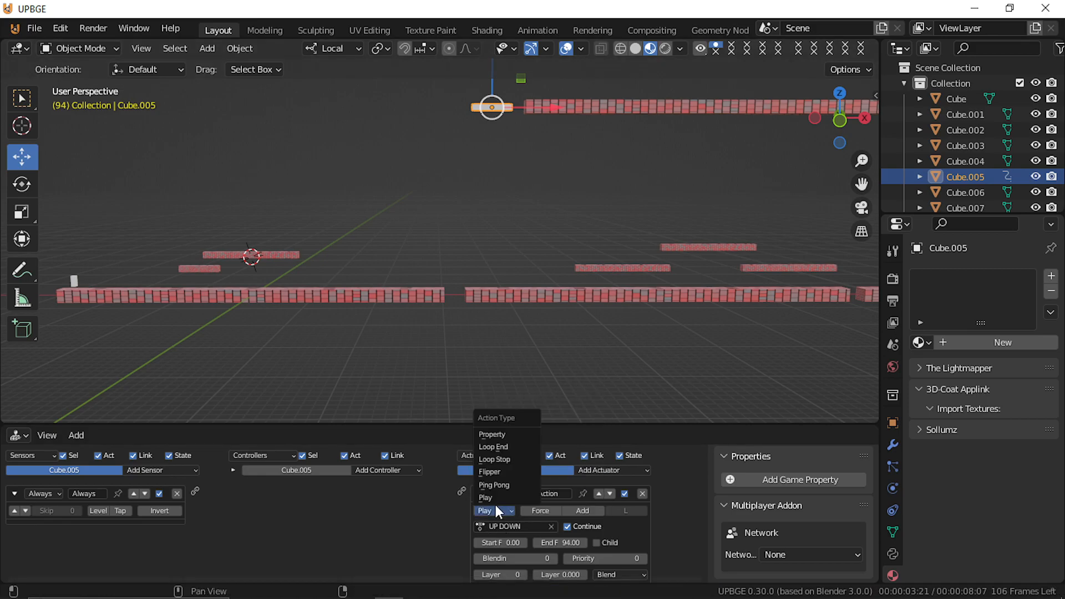
left_click(505, 484)
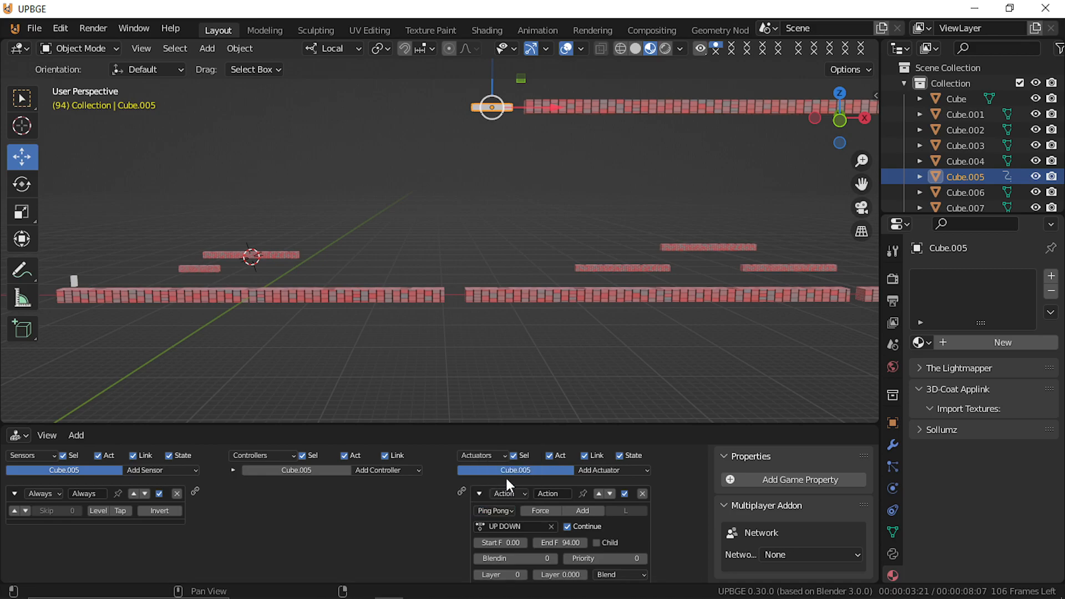
Step: Link the small platform's Always sensor to its Action actuator through an And controller and test-run the game
key("p")
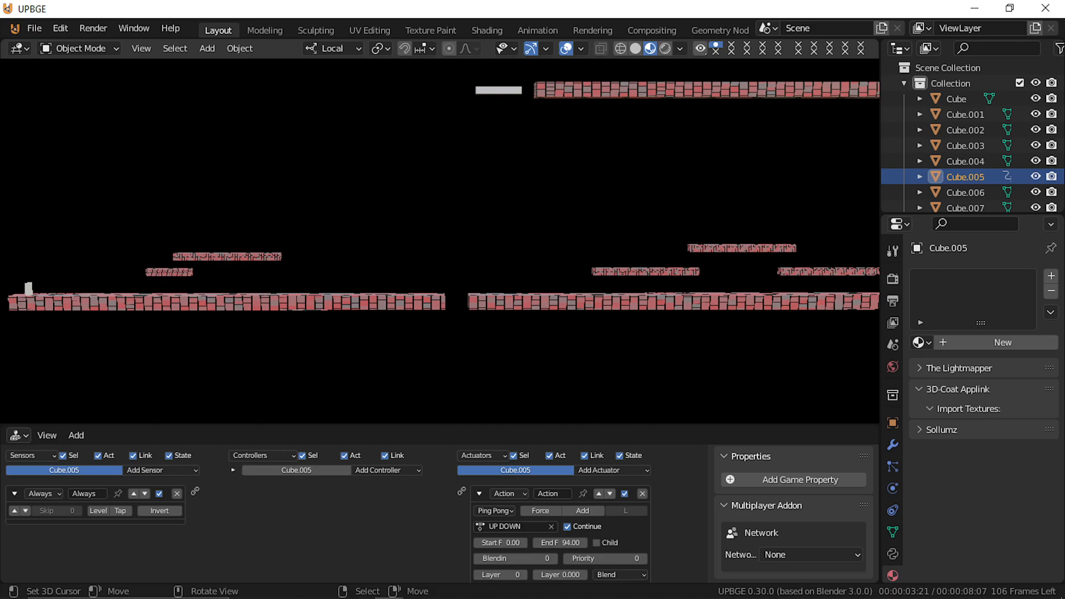
key("Escape")
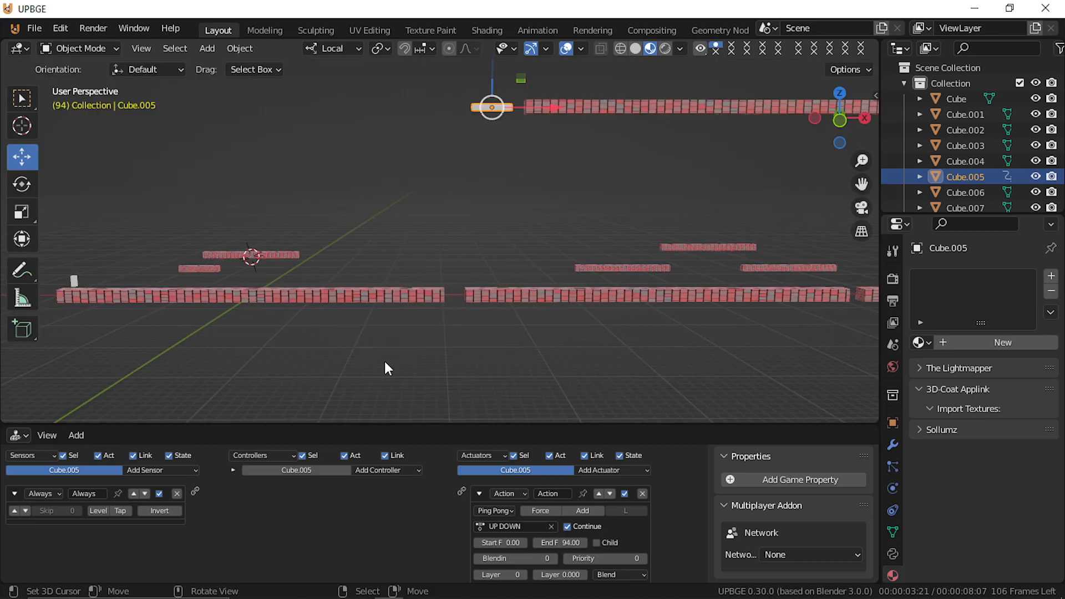
left_click_drag(194, 487, 461, 490)
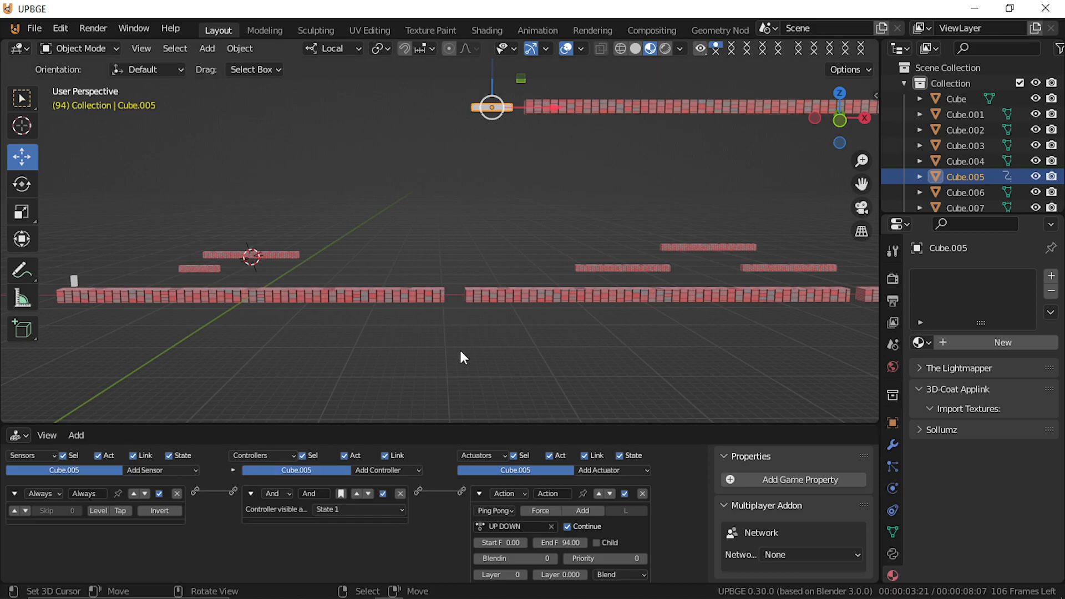
key("p")
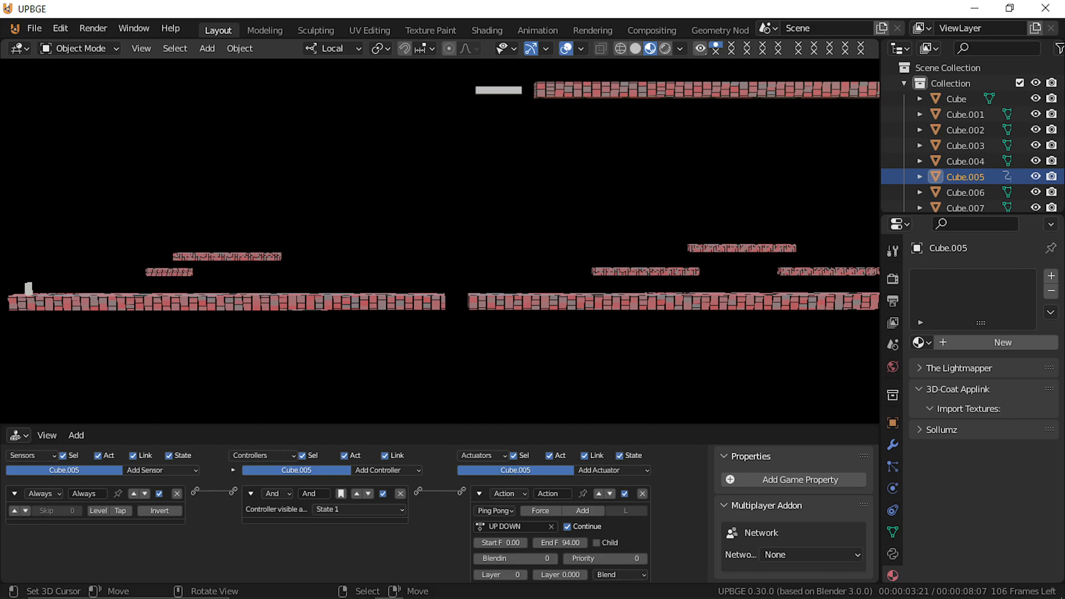
key("Escape")
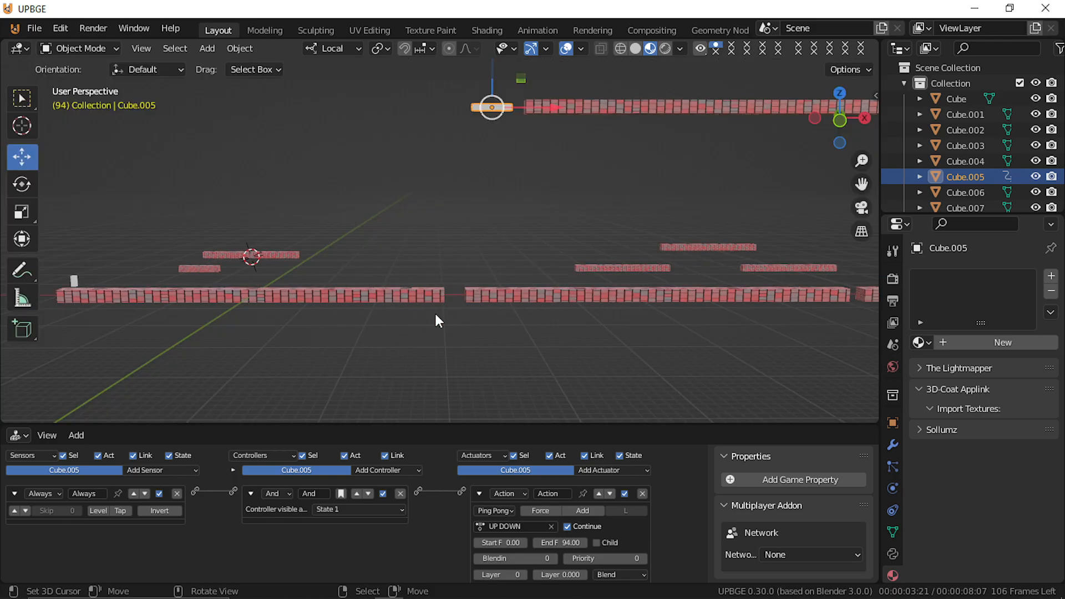
Step: Enable true-level triggering on the small platform's Always sensor and start the game
left_click(502, 511)
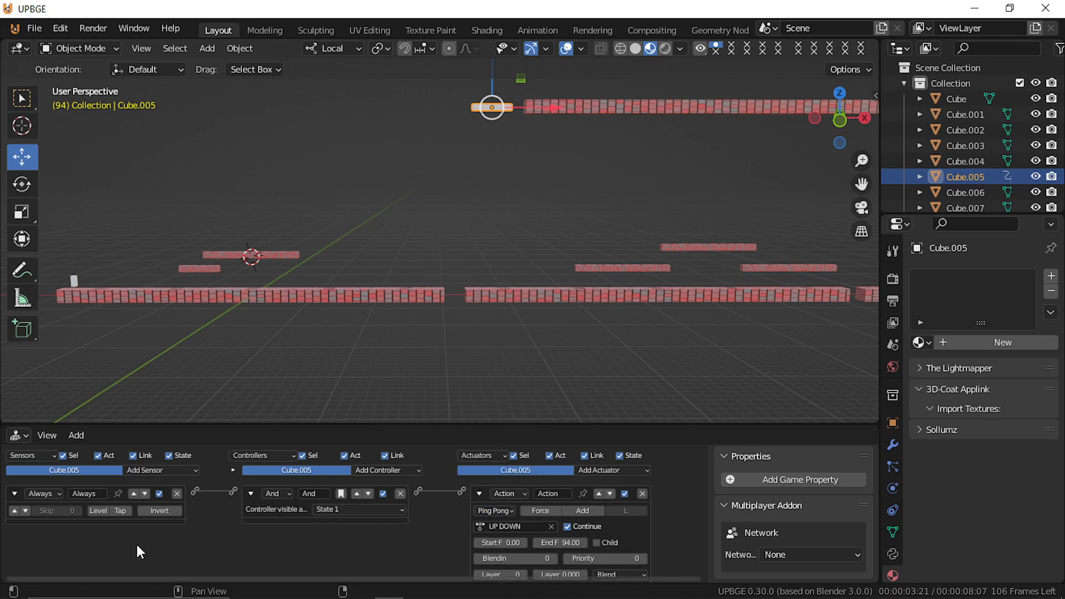
left_click(17, 510)
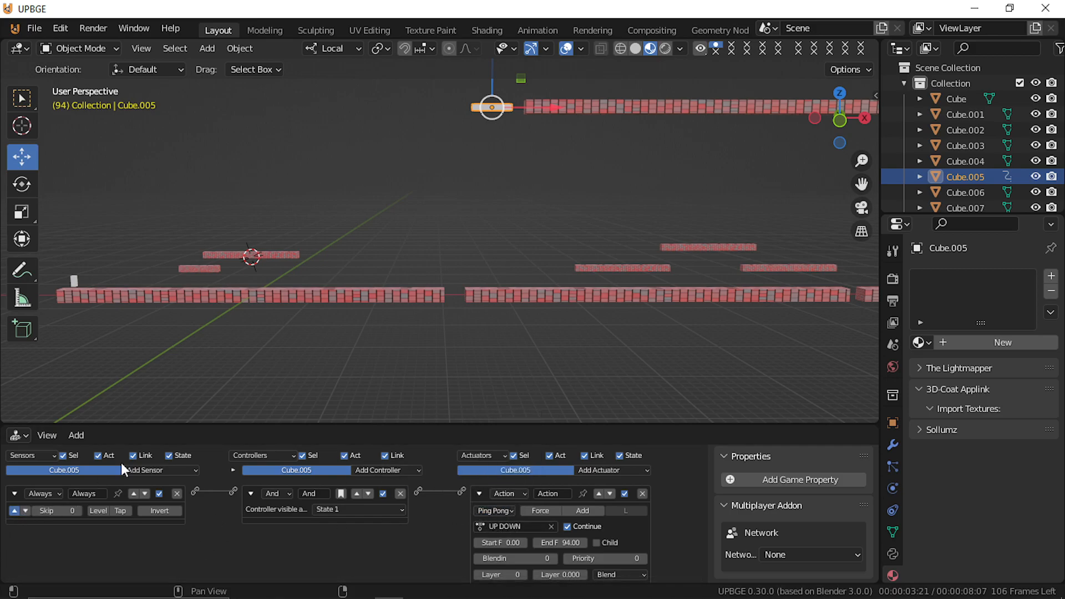
key("p")
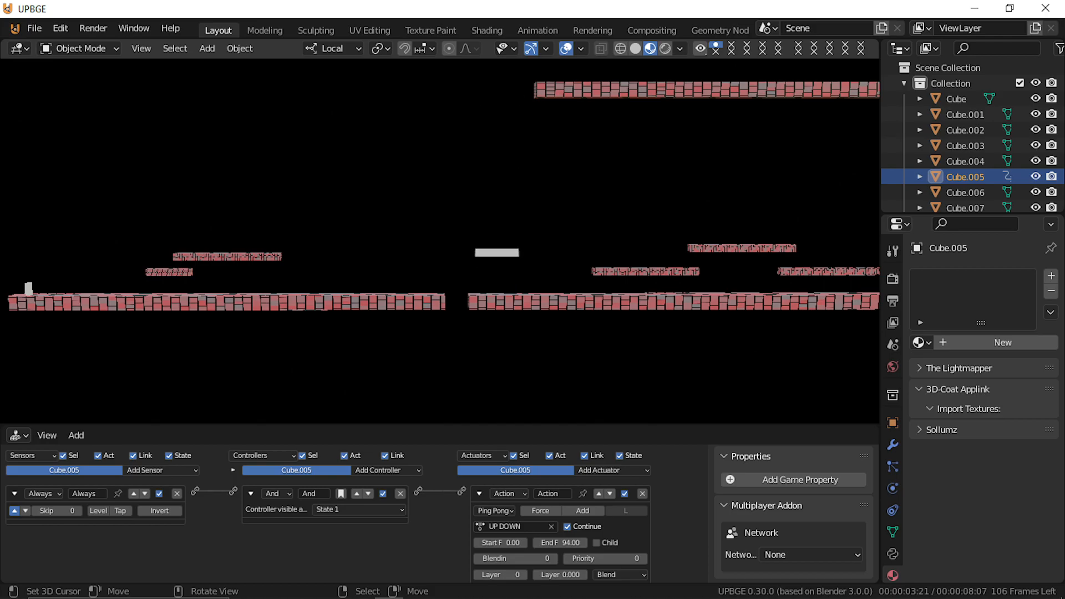
Step: Playtest the level by steering the player past the first raised blocks and jumping onto the moving elevator platform
key("d")
key("d")
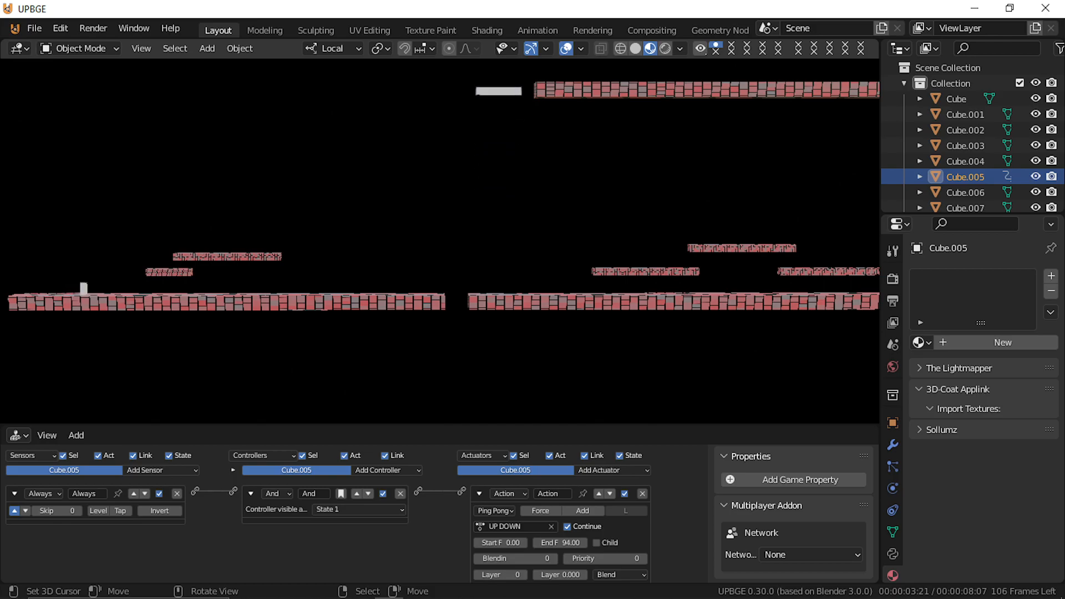
key("w")
key("d")
key("w")
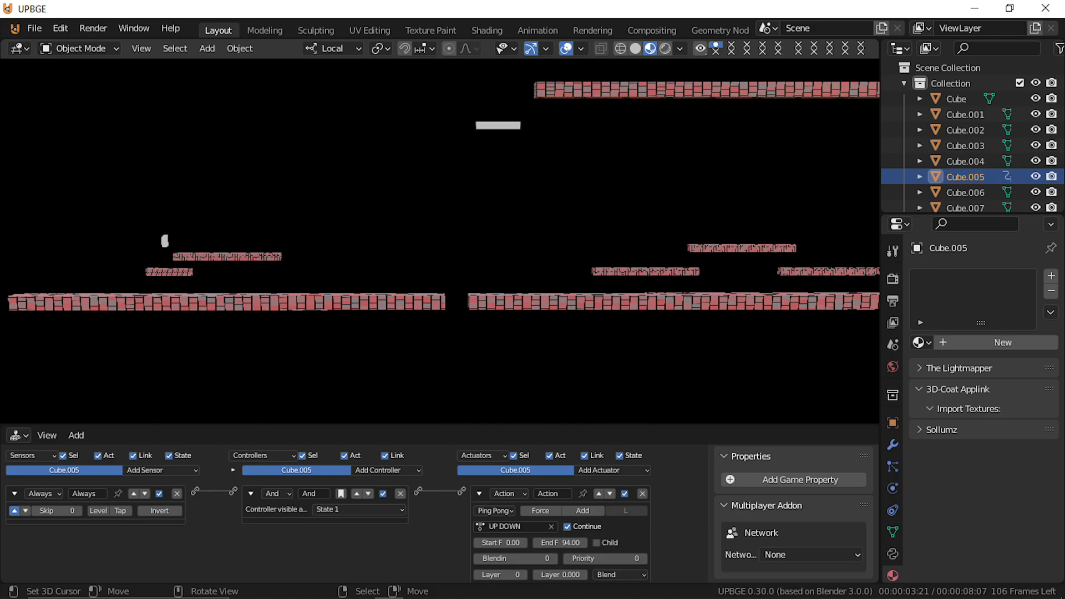
key("d")
key("w")
key("w")
key("d")
key("w")
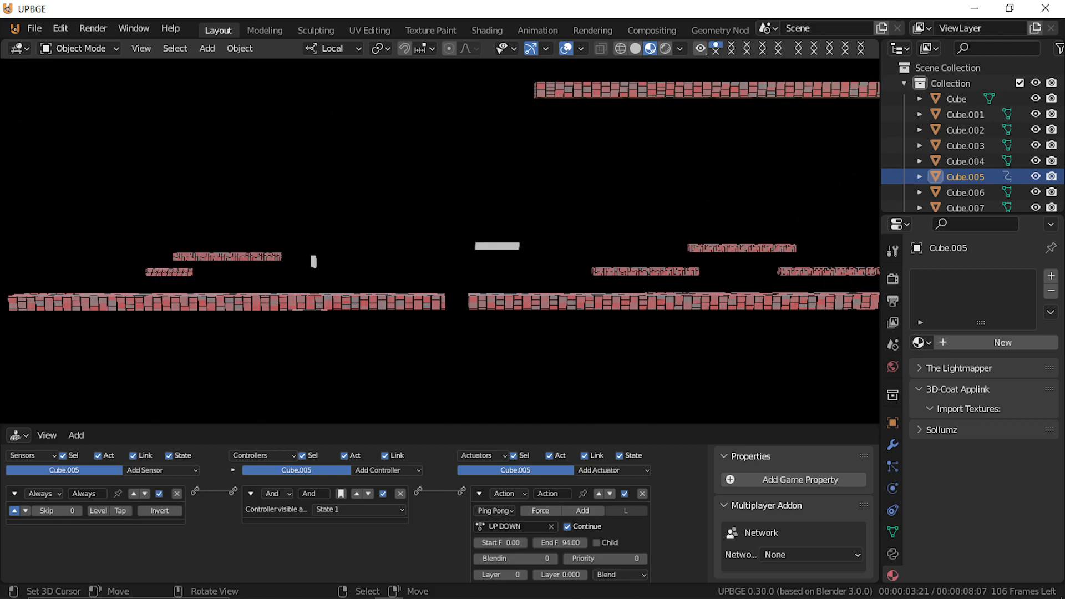
key("w")
key("a")
key("w")
key("d")
key("w")
key("d")
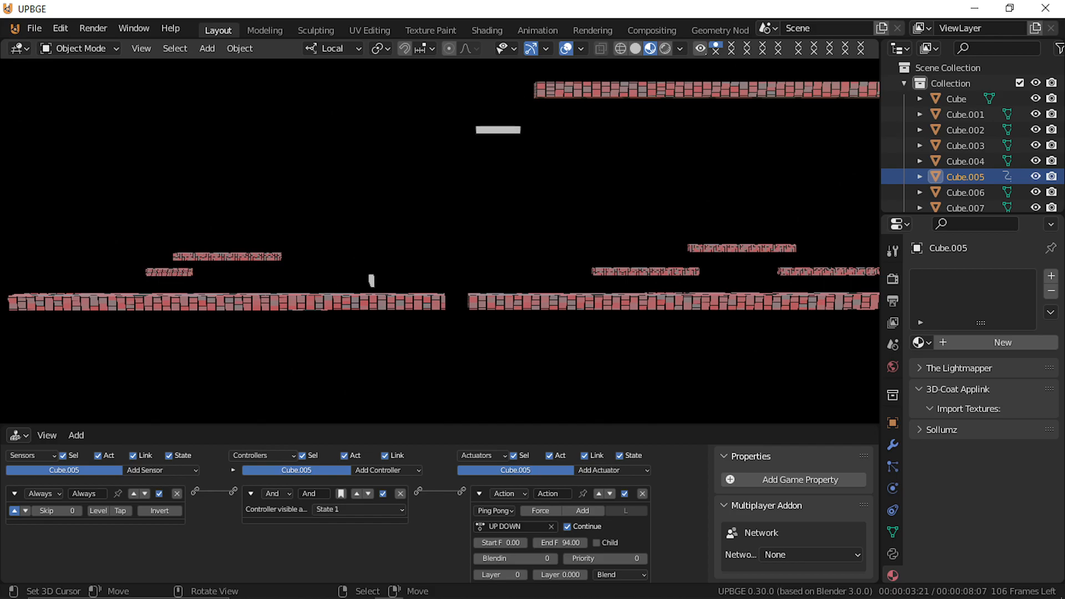
key("d")
key("w")
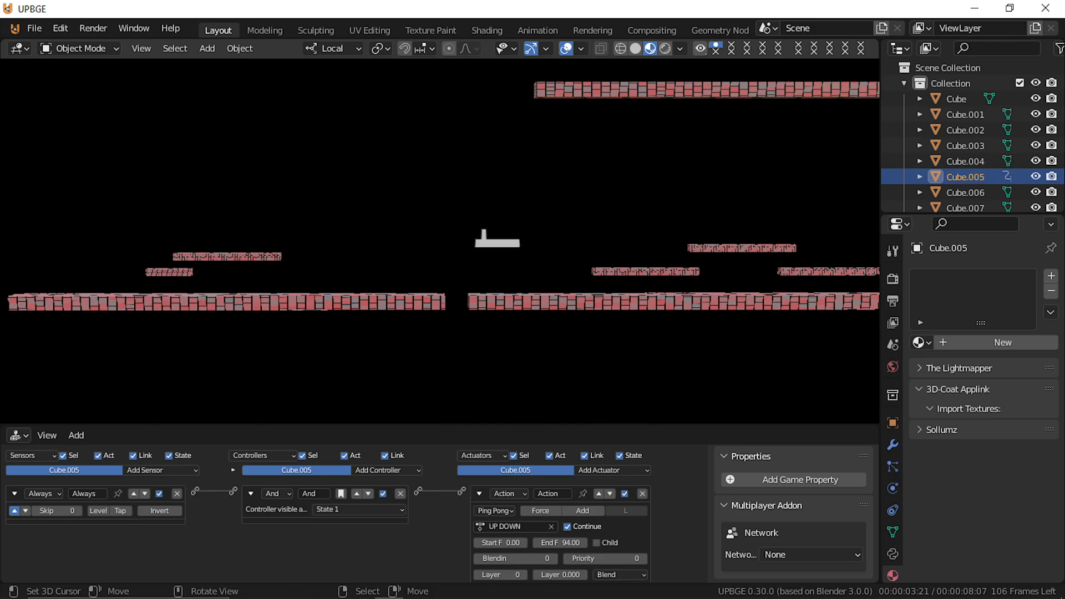
Step: Ride the elevator up, move the player onto the upper brick platform, and end the game
key("w")
key("d")
key("d")
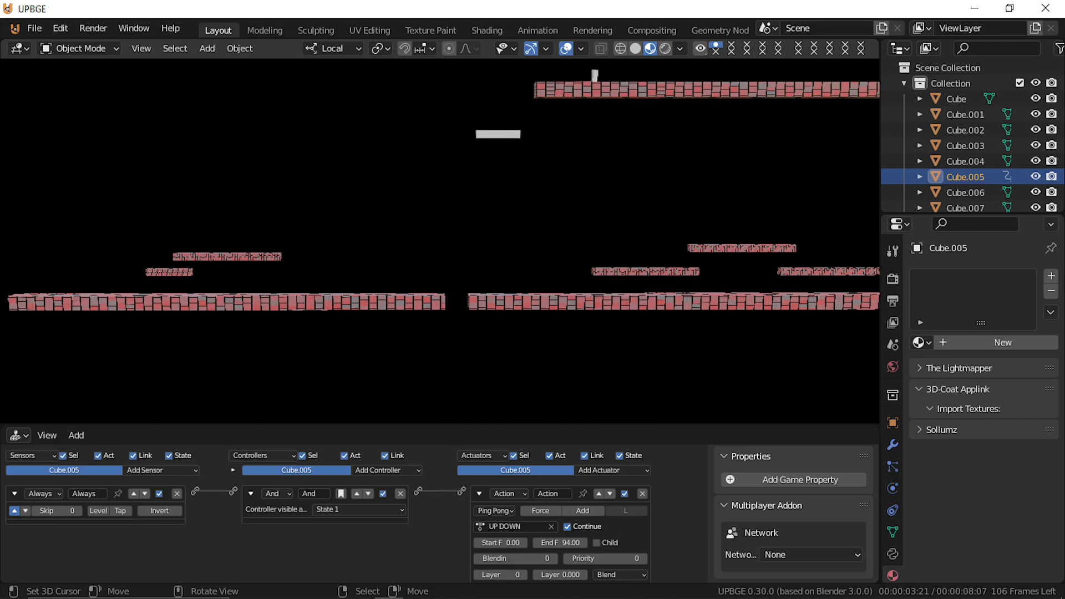
key("a")
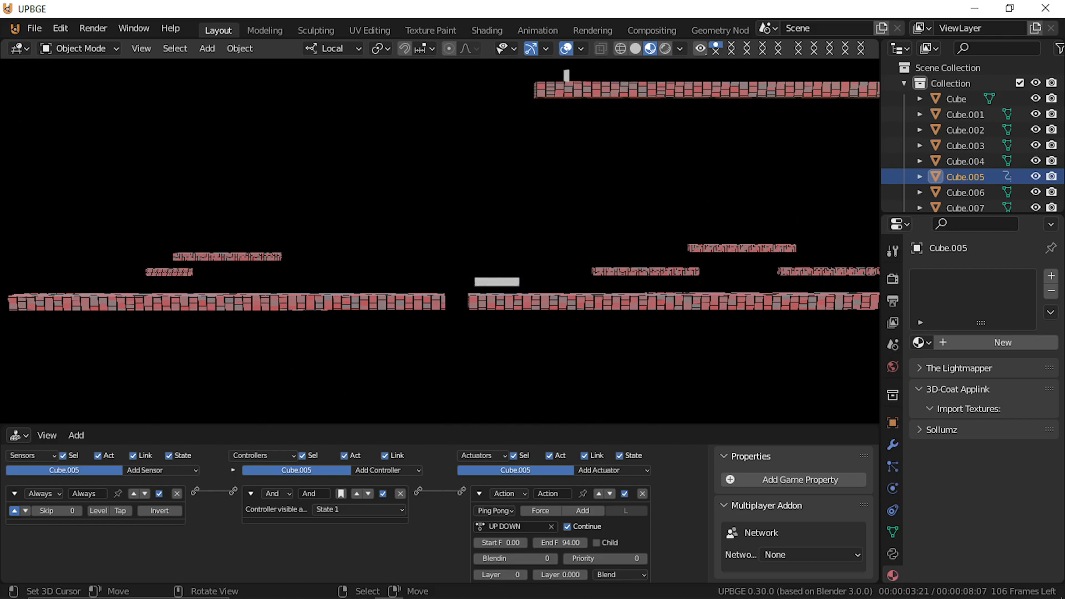
key("Escape")
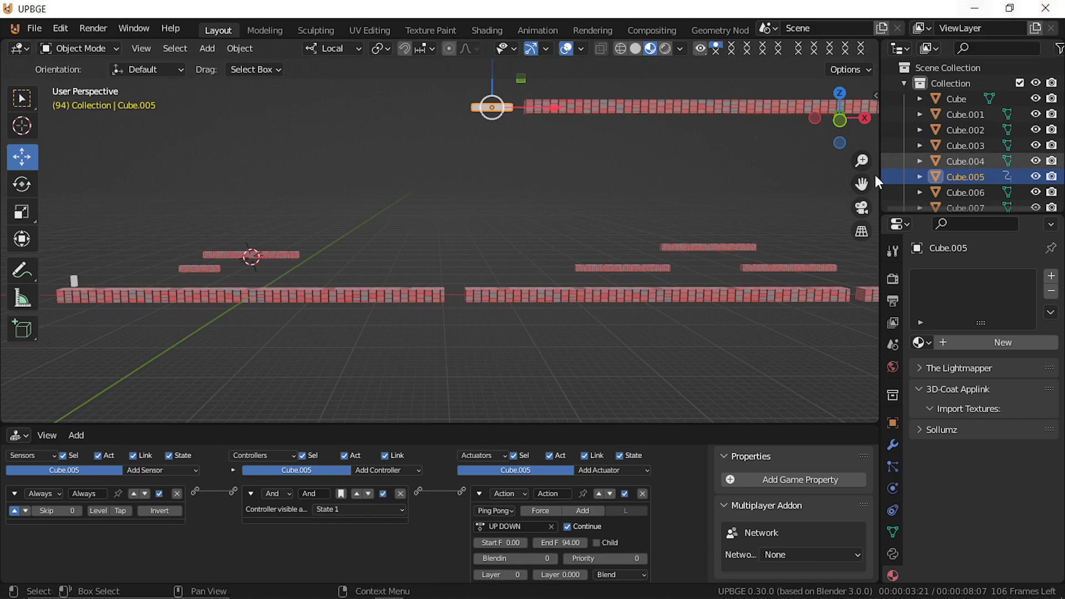
Step: Snap the 3D cursor to the top end edge of the first ground block, beside the gap, and return to Object Mode
scroll(447, 277, "up", 3)
scroll(449, 278, "up", 2)
right_click(410, 354, "shift")
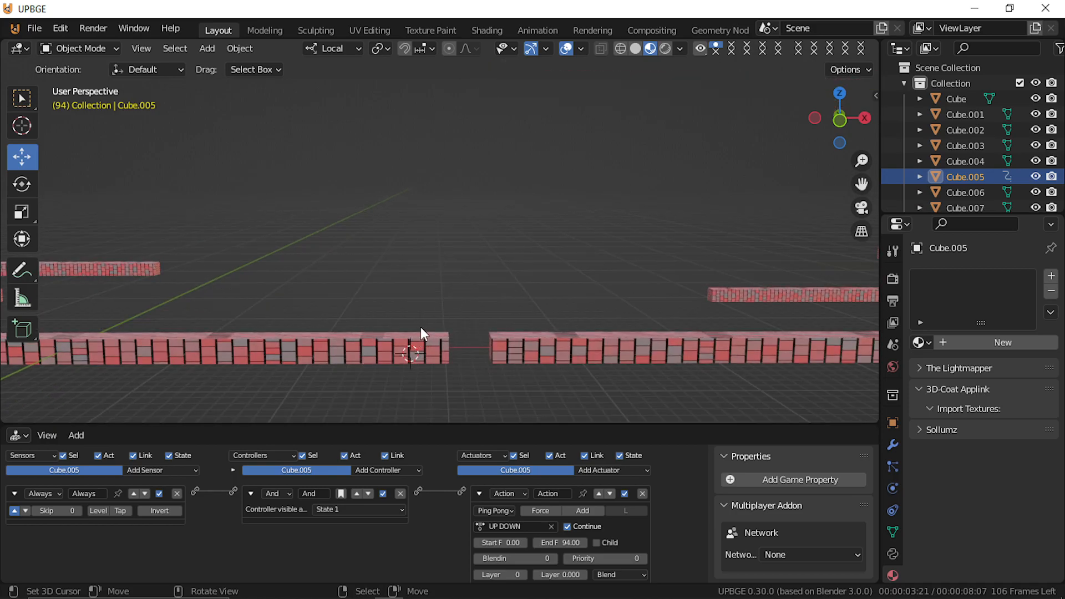
middle_click_drag(388, 336, 421, 315)
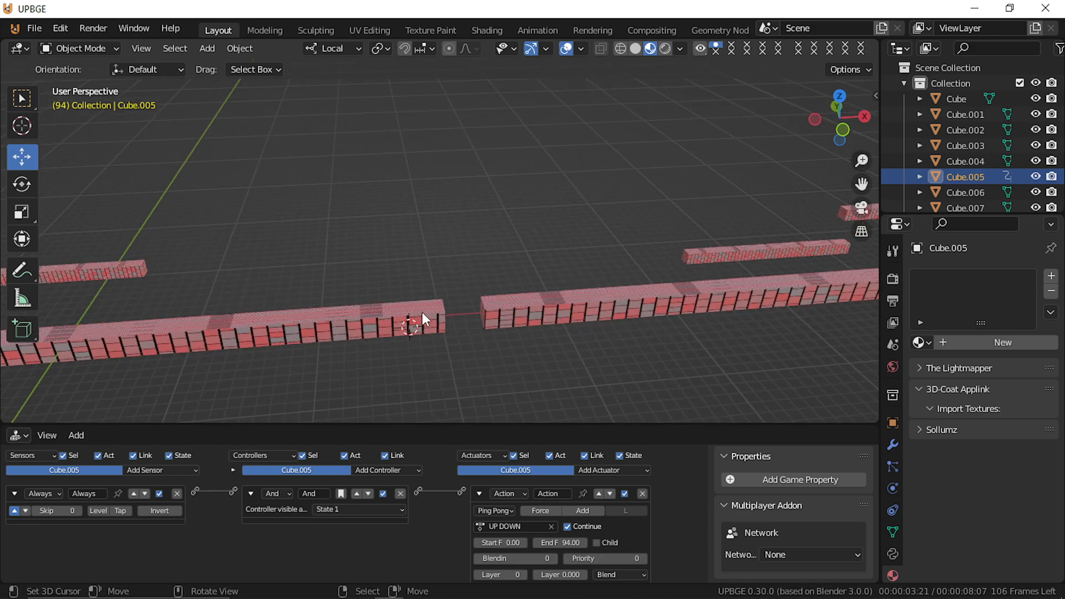
left_click(420, 310)
key("Tab")
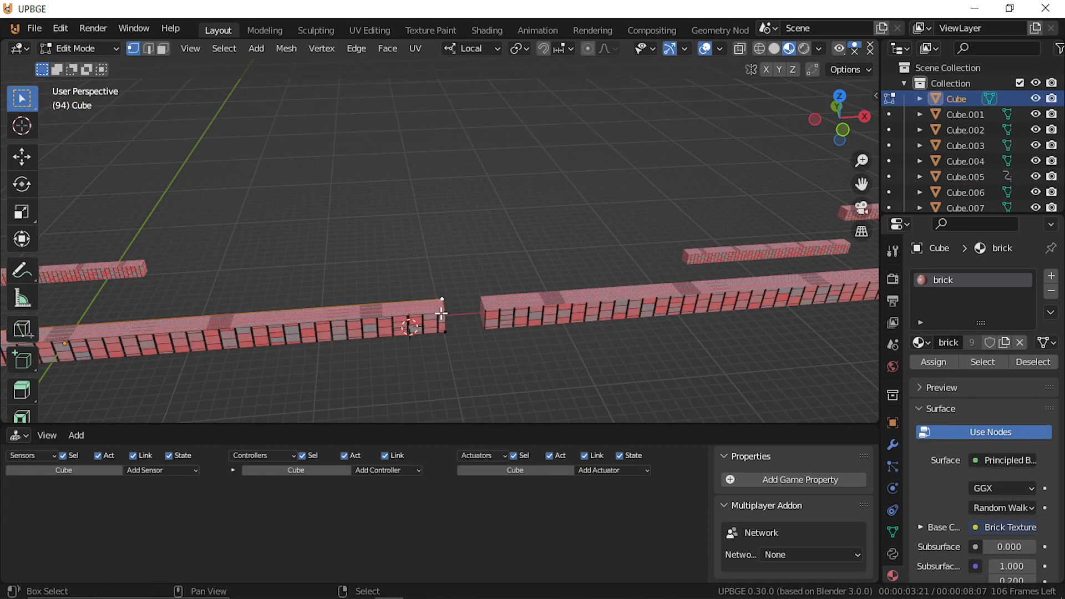
key("shift+a")
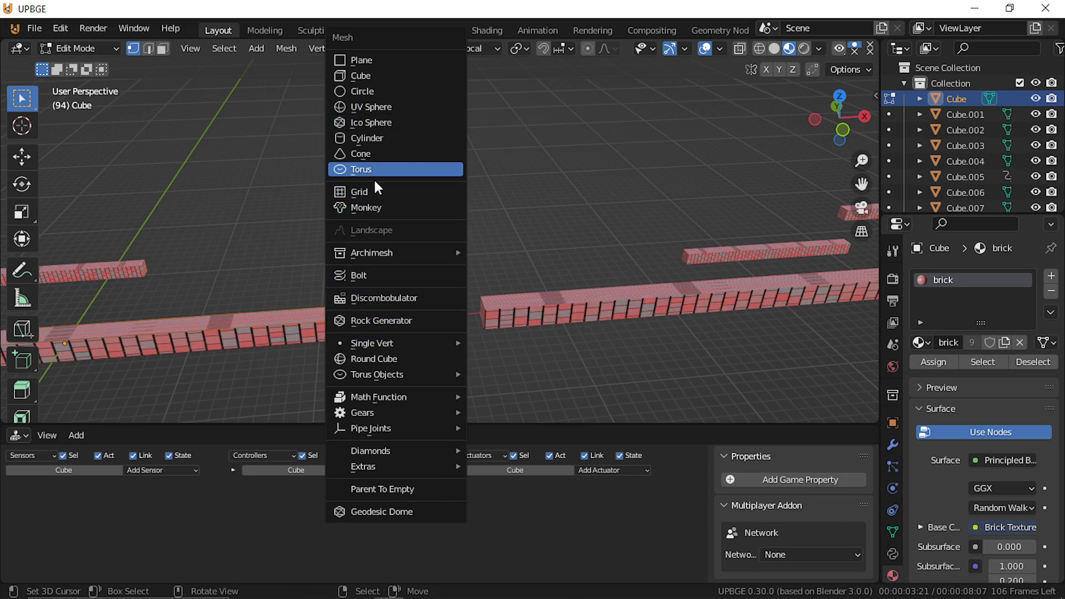
key("shift+a")
key("shift+s")
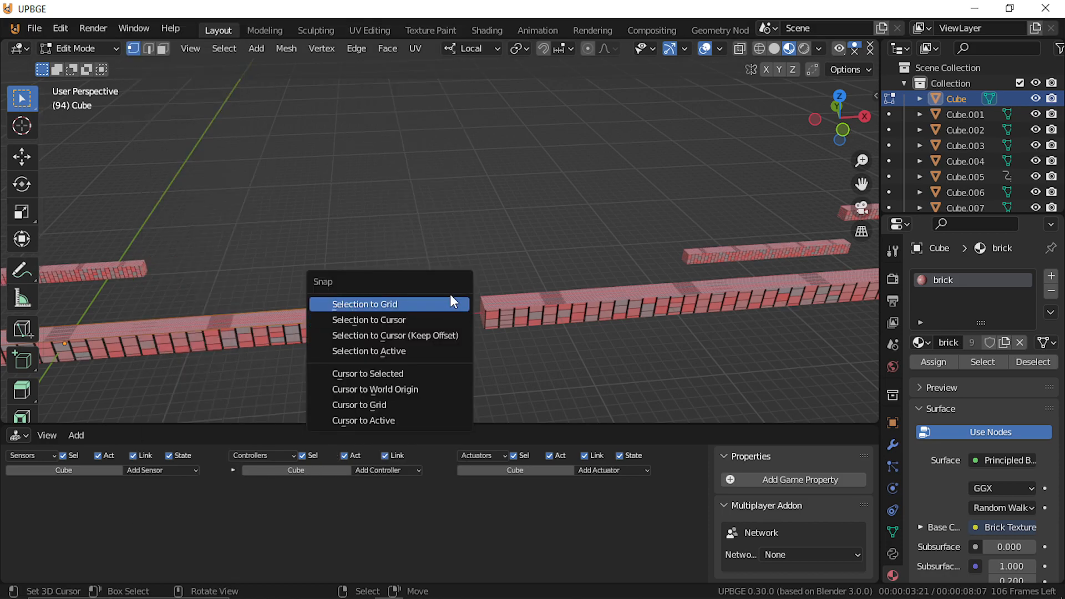
left_click(394, 374)
key("Tab")
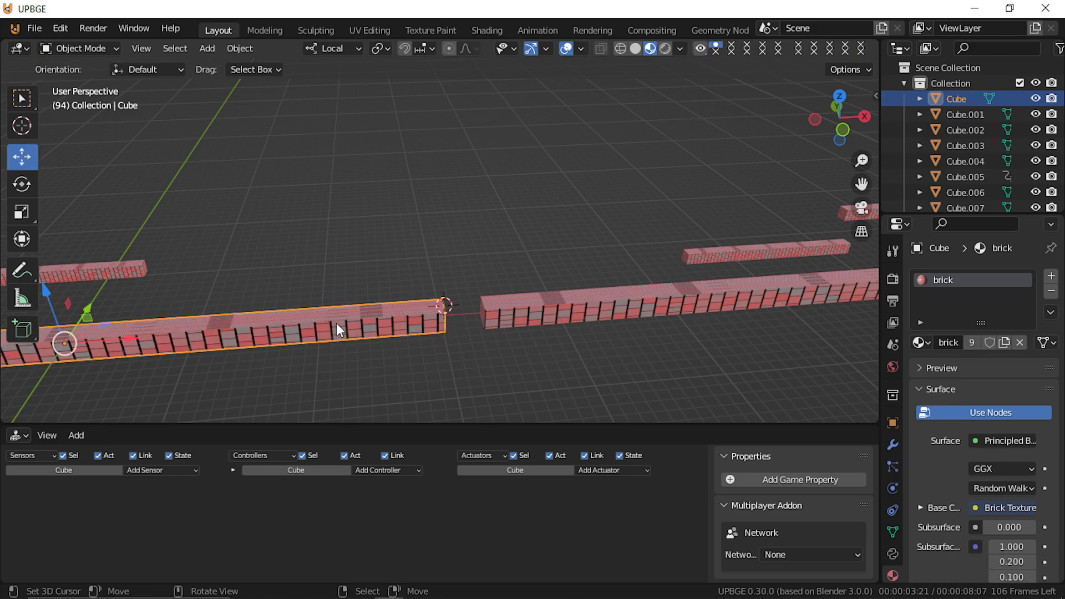
Step: Add a cone mesh with 5 vertices at the 3D cursor
scroll(336, 324, "up", 2)
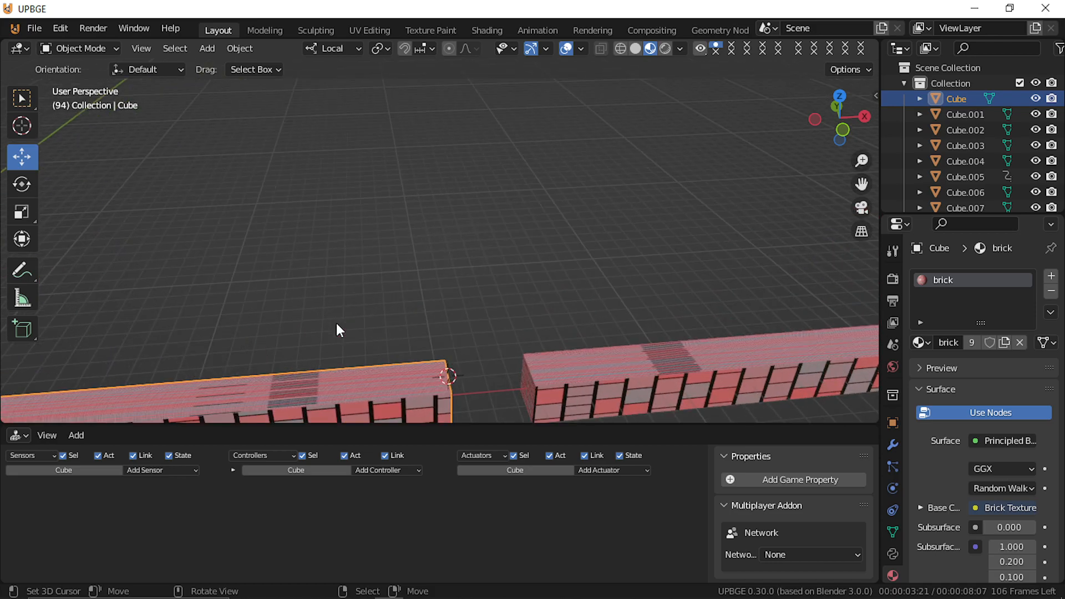
mouse_move(336, 322)
middle_mouse_down()
mouse_move(323, 282)
mouse_move(334, 236)
mouse_move(328, 330)
middle_mouse_up()
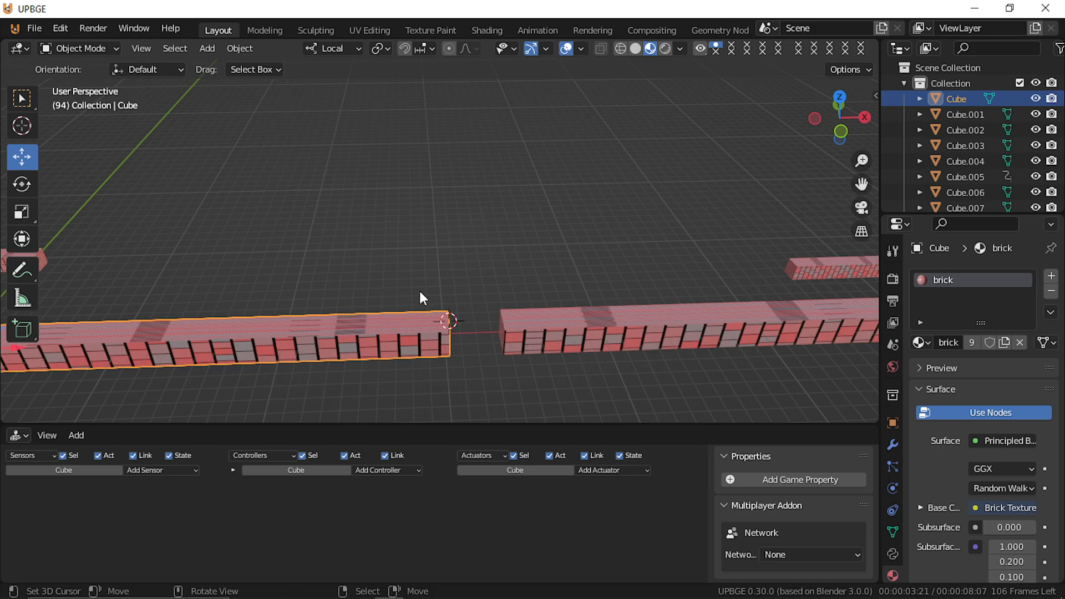
key("shift+a")
mouse_move(438, 258)
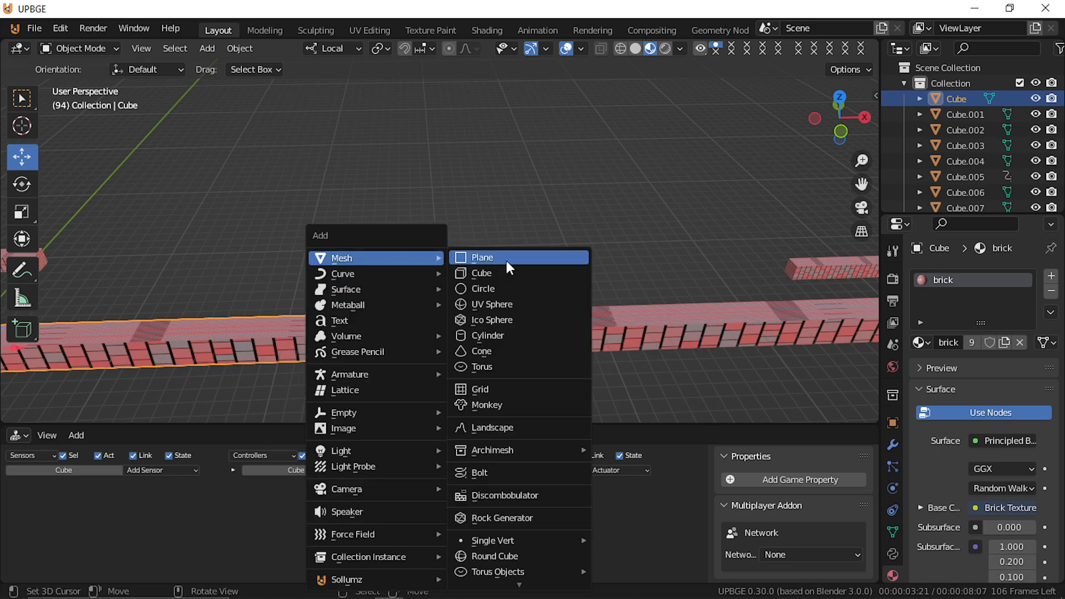
left_click(497, 354)
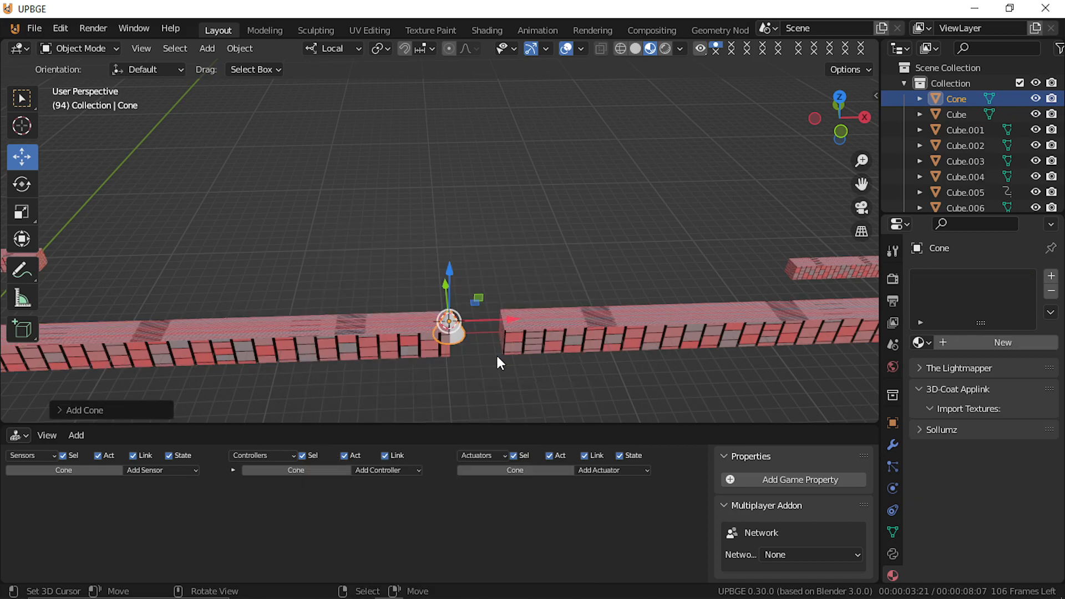
left_click(61, 410)
left_click(197, 208)
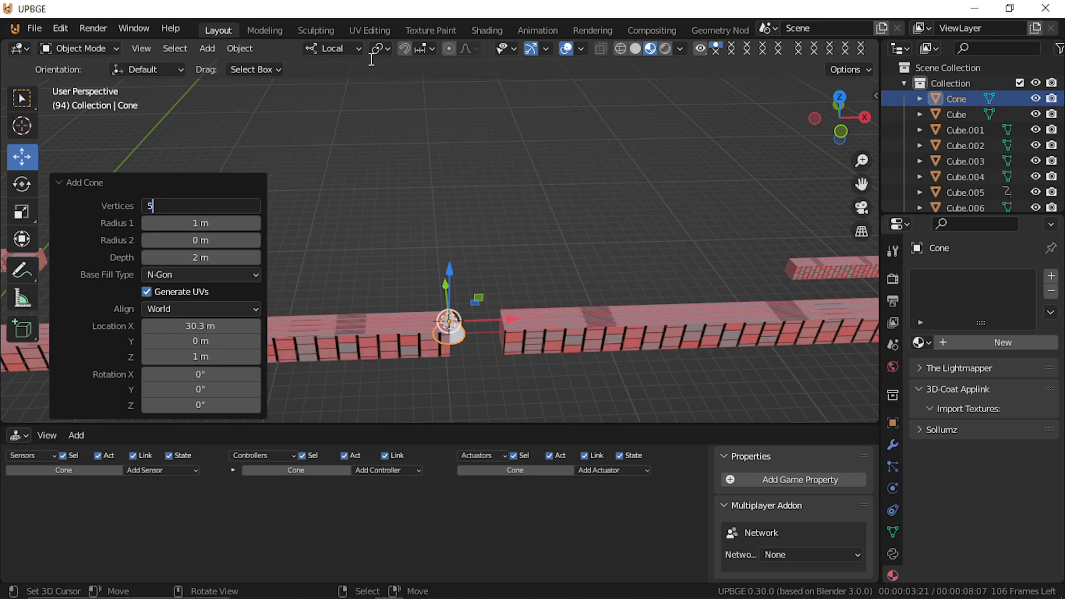
type("5")
key("Return")
Step: Move the cone about -2.27 m along X onto the first ground block and scale it about 2.46 times along Z
scroll(451, 283, "up", 4)
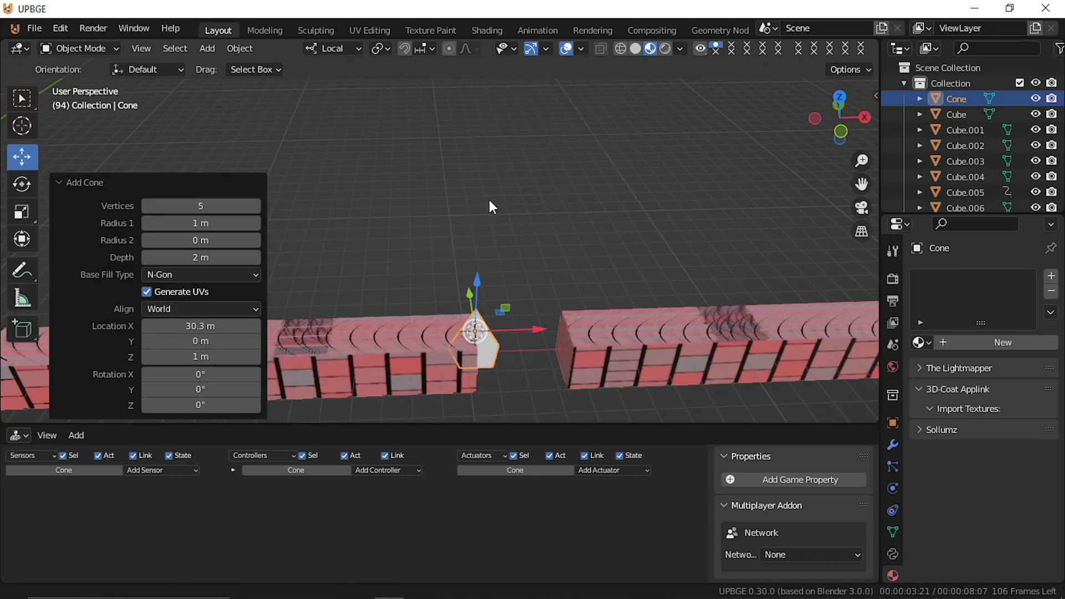
middle_click_drag(484, 211, 546, 399, "shift")
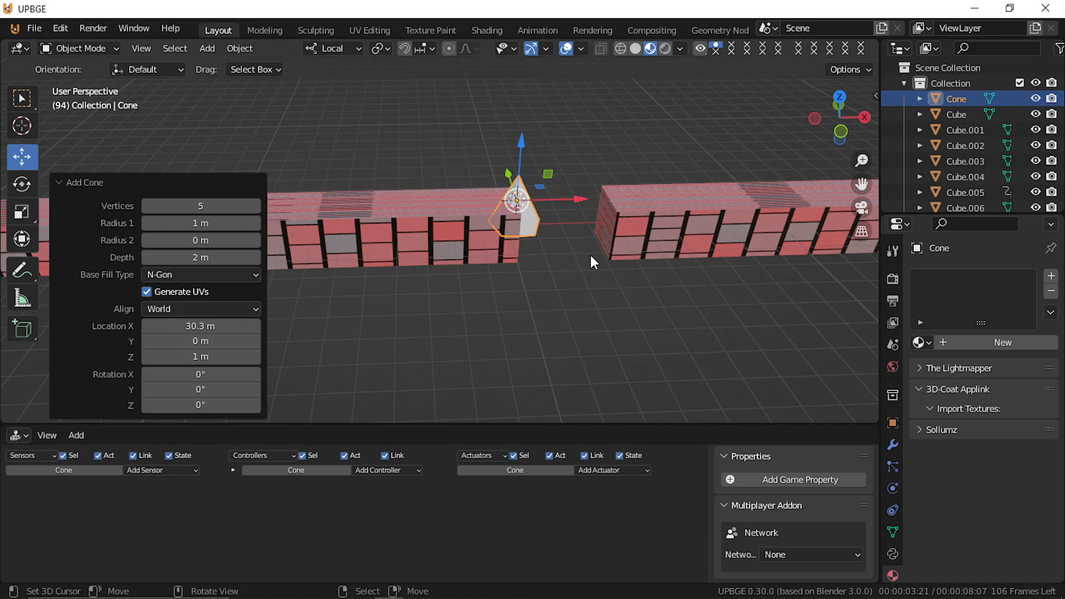
key("g")
key("x")
left_click(547, 244)
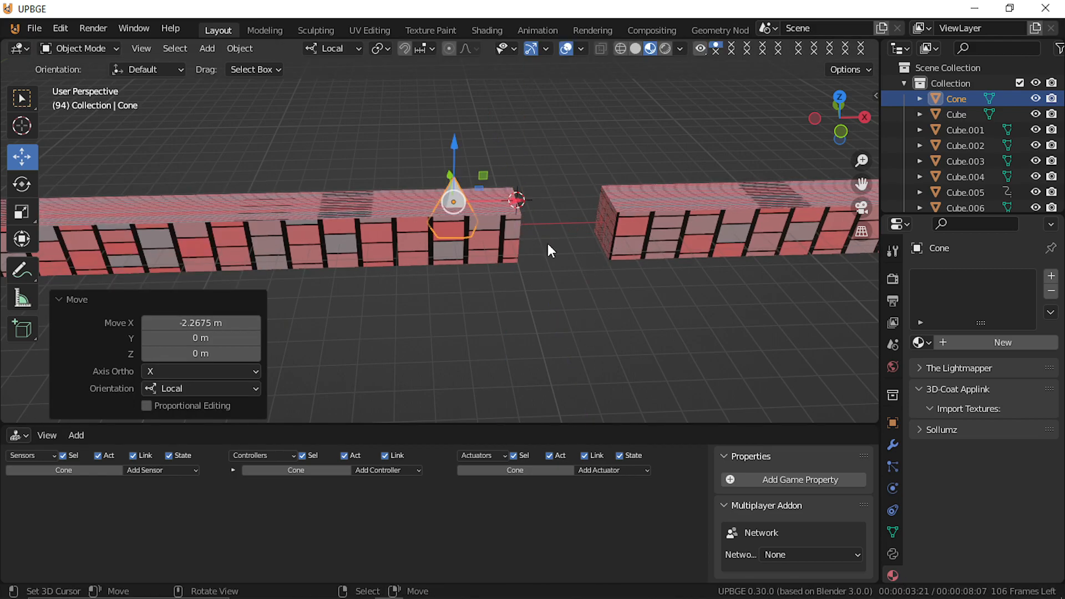
key("s")
key("z")
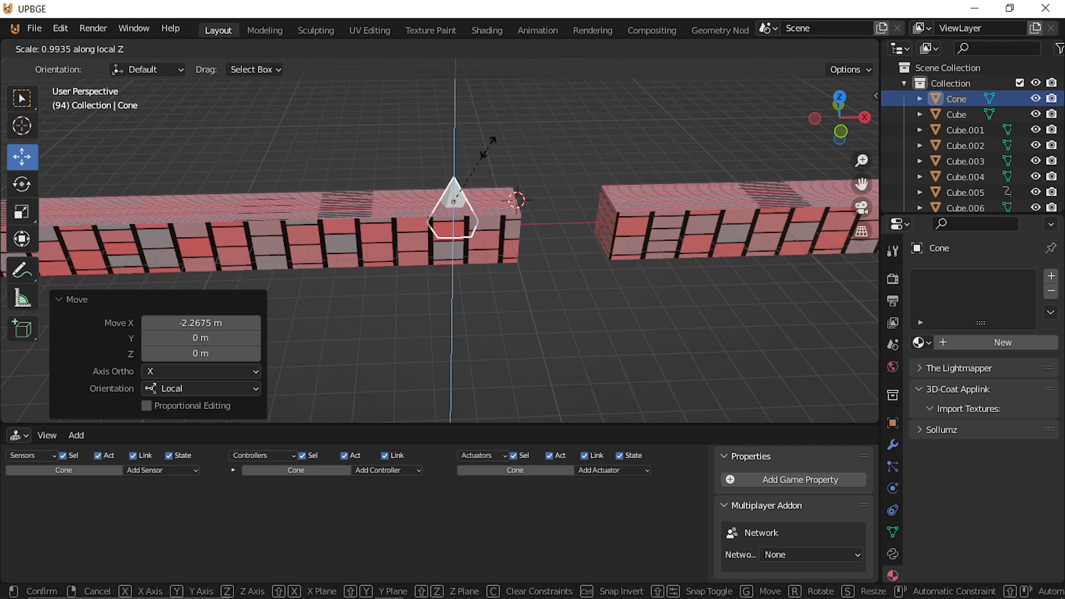
left_click(495, 415)
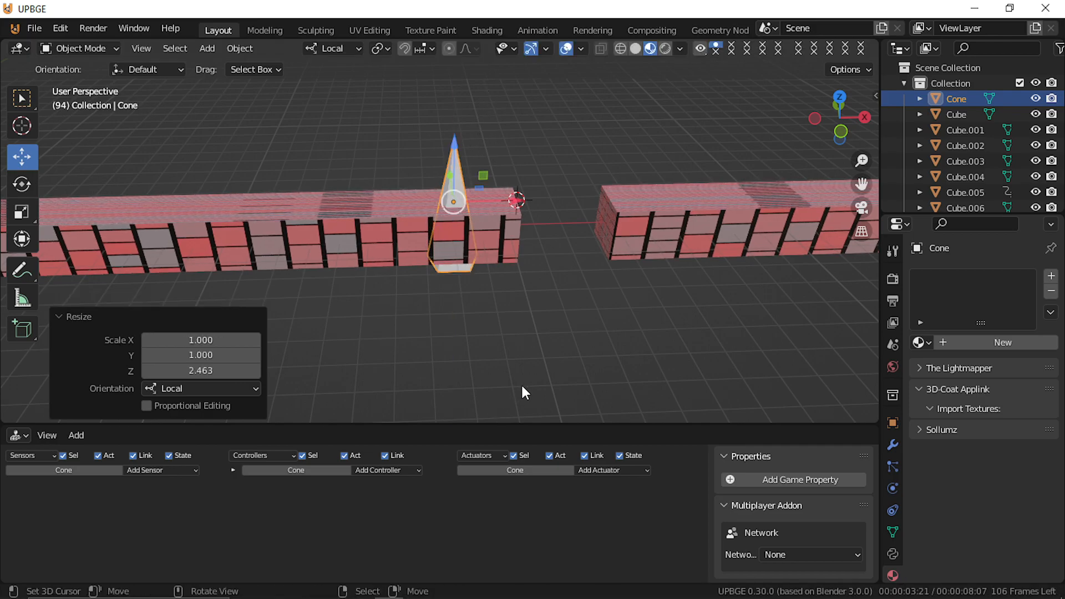
Step: Scale the cone down uniformly to about 0.27 times its size
key("s")
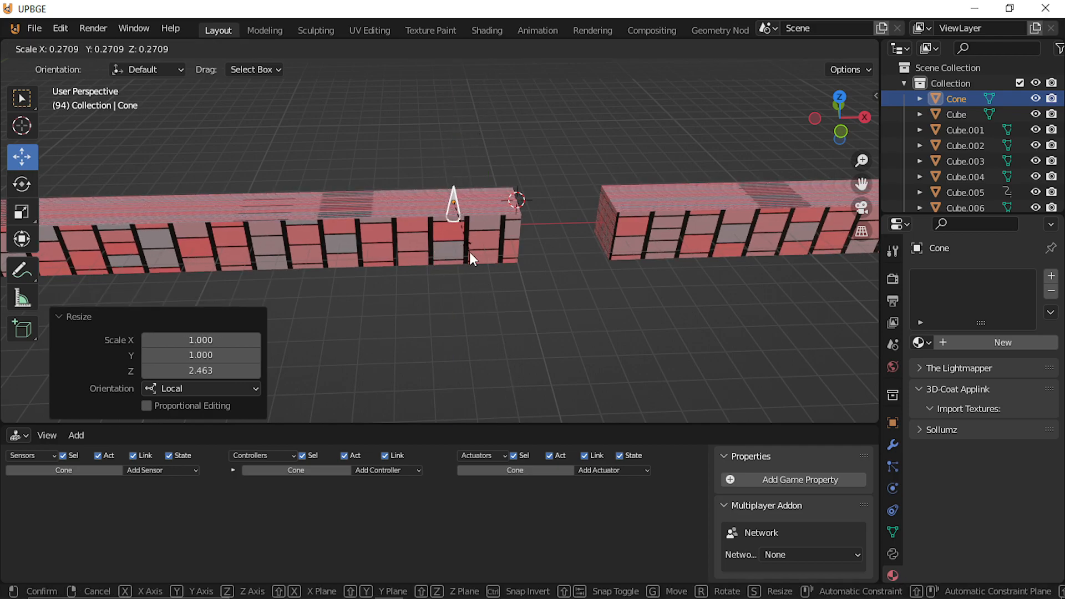
left_click(469, 250)
key("shift+grave")
key("w")
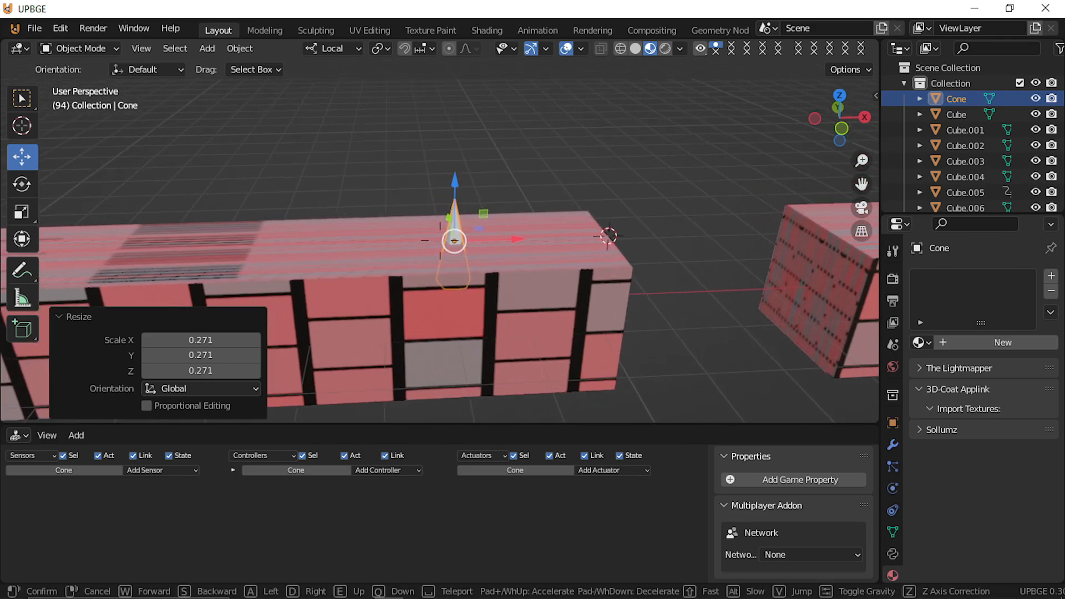
key("a")
key("w")
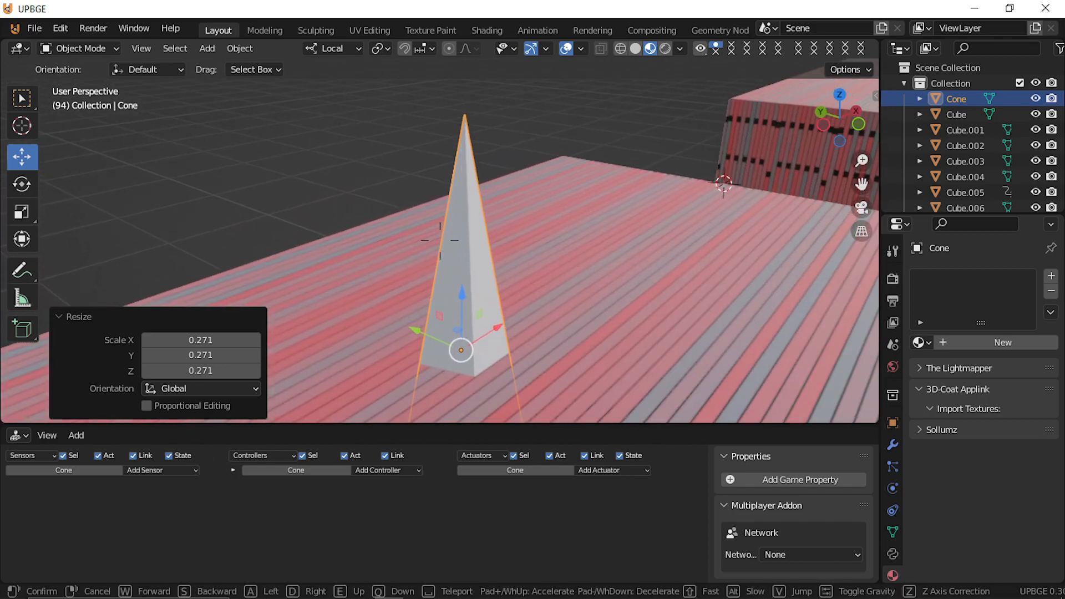
key("s")
left_click(442, 248)
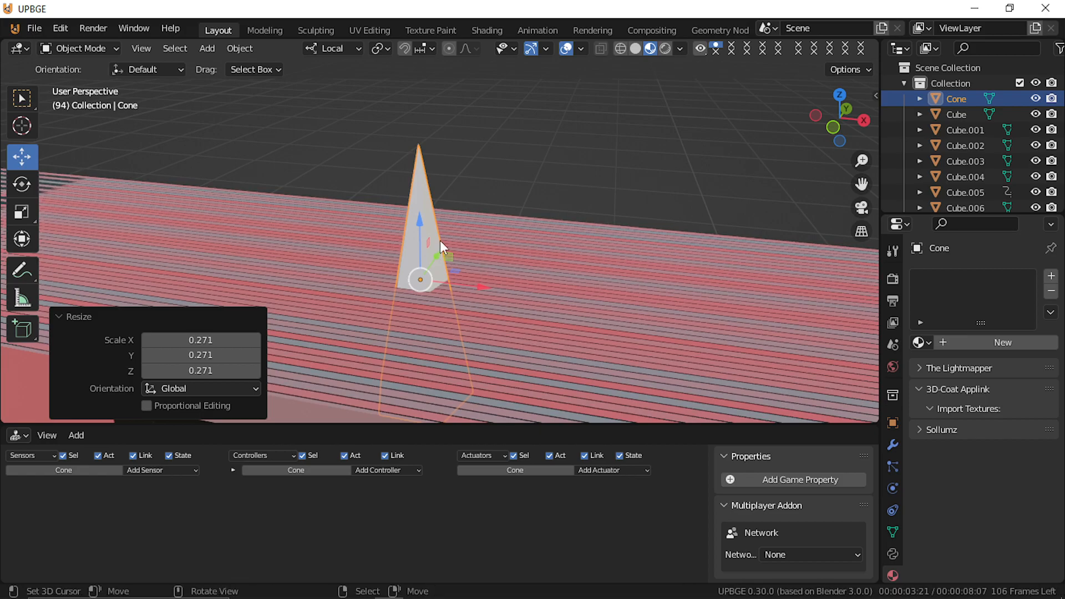
Step: Raise the cone about 0.66 m along Z so its base rests on top of the first ground block
key("g")
key("z")
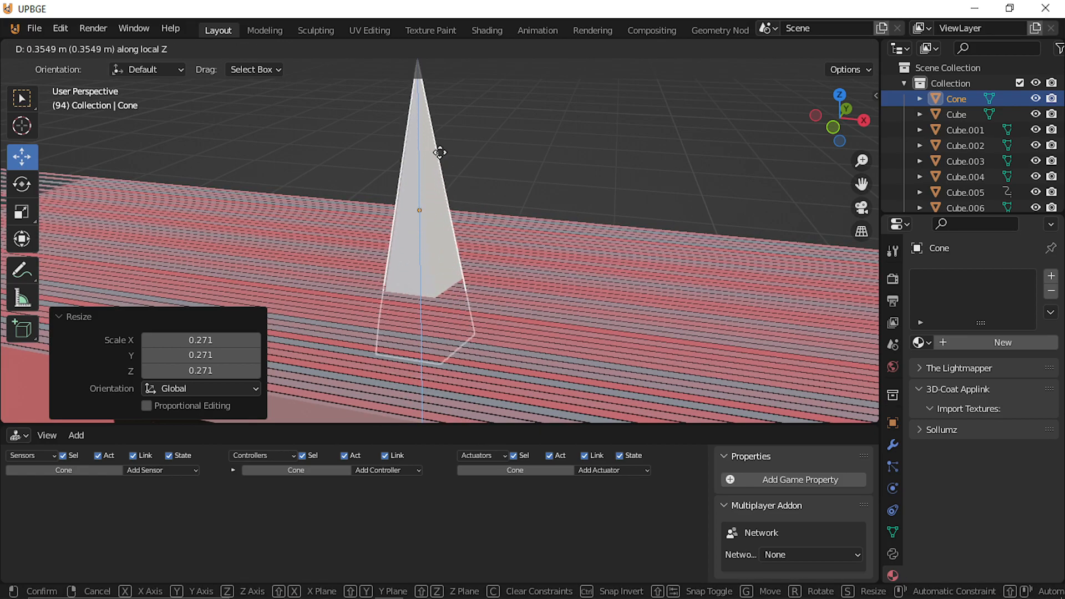
left_click(423, 105)
scroll(424, 149, "down", 5)
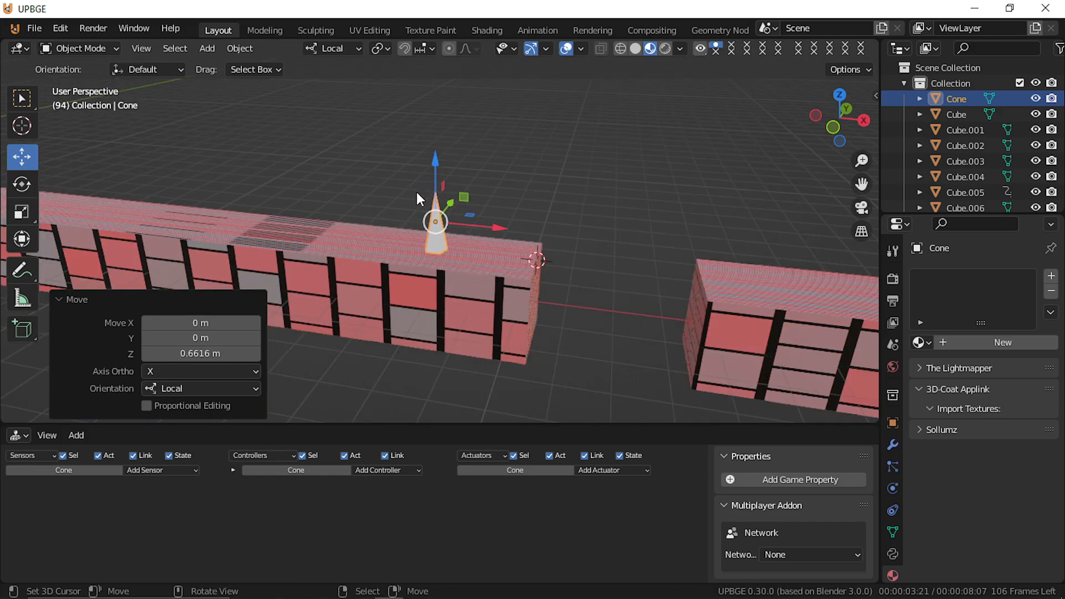
scroll(411, 205, "down", 4)
middle_click_drag(405, 208, 446, 252)
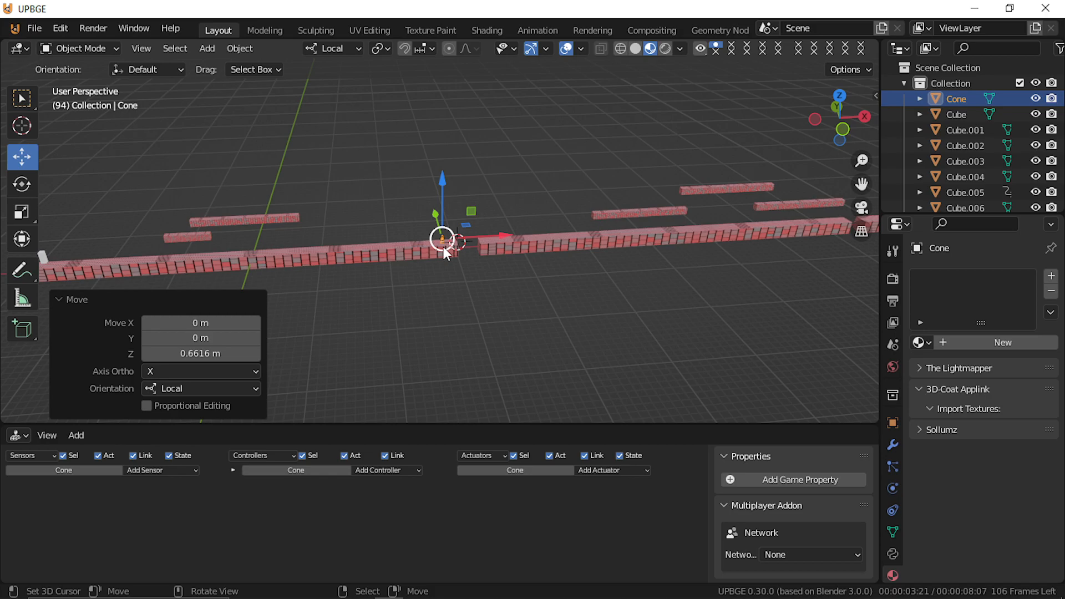
scroll(444, 247, "up", 6)
middle_click_drag(450, 251, 438, 208)
scroll(438, 208, "up", 3)
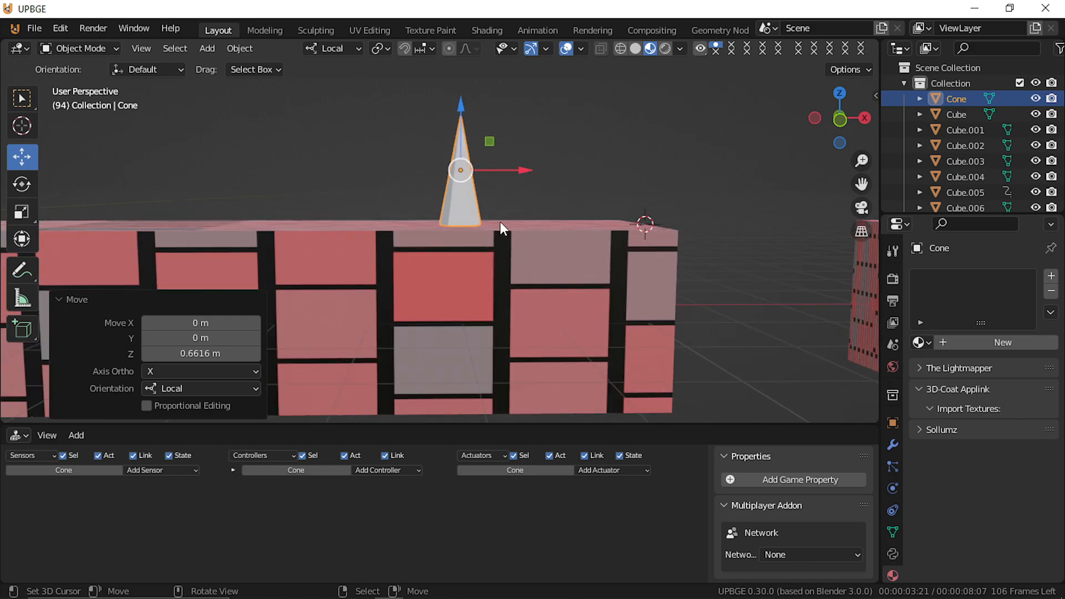
Step: Move the player about 54.9 m along X beside the cone in front view and briefly run the game to compare their sizes
key("KP_3")
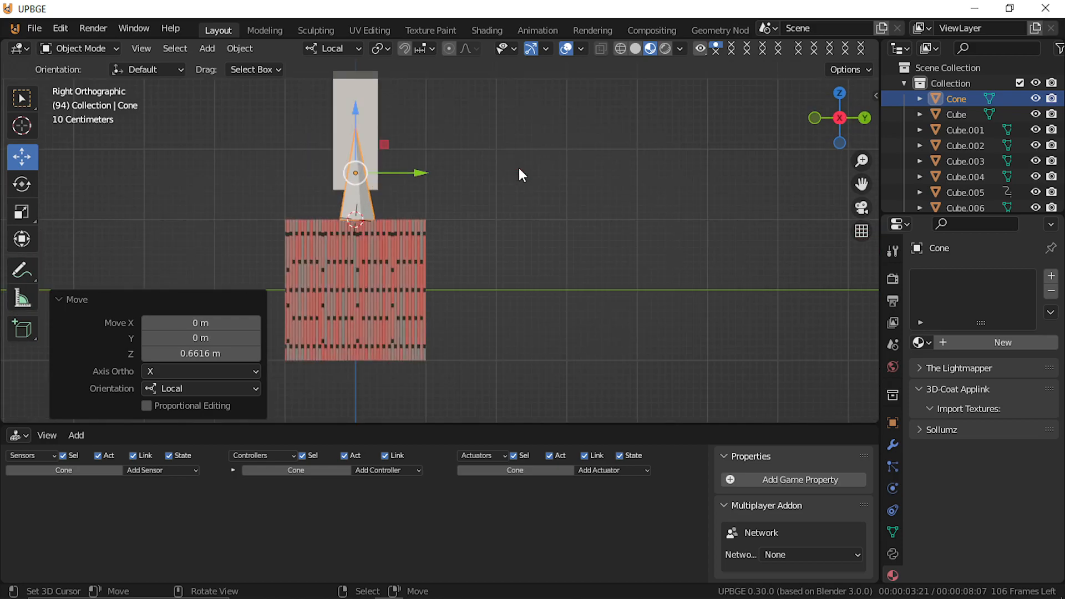
key("KP_1")
scroll(518, 177, "down", 6)
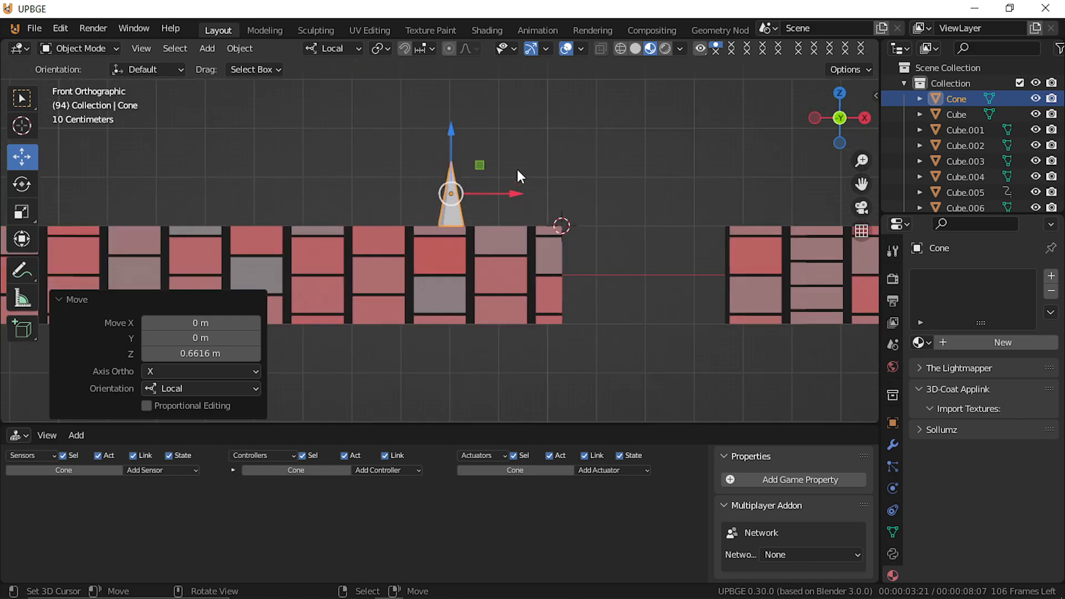
scroll(511, 179, "down", 5)
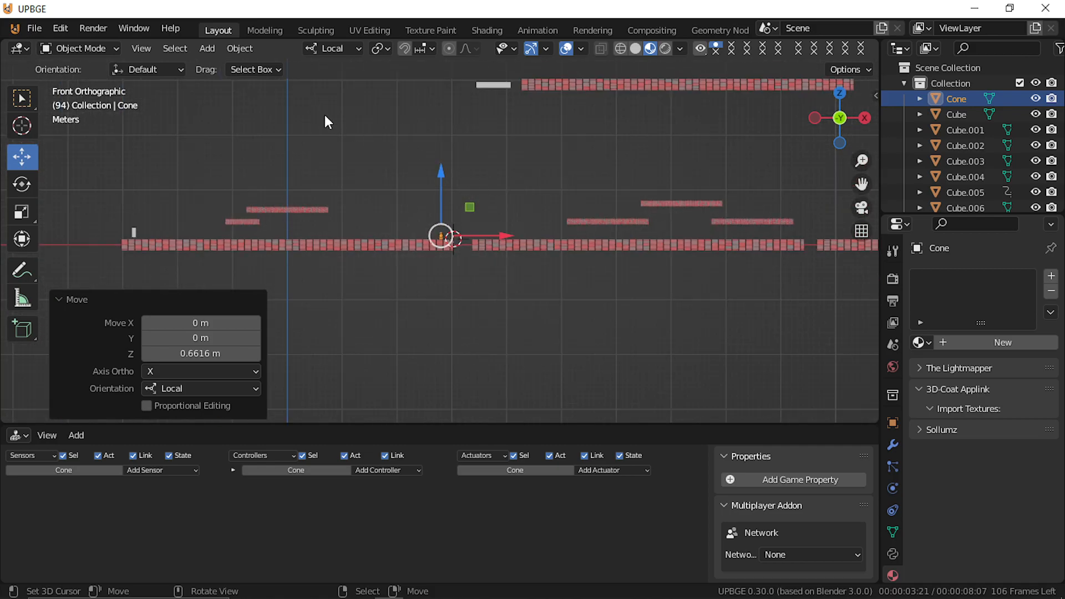
left_click(133, 232)
key("g")
key("x")
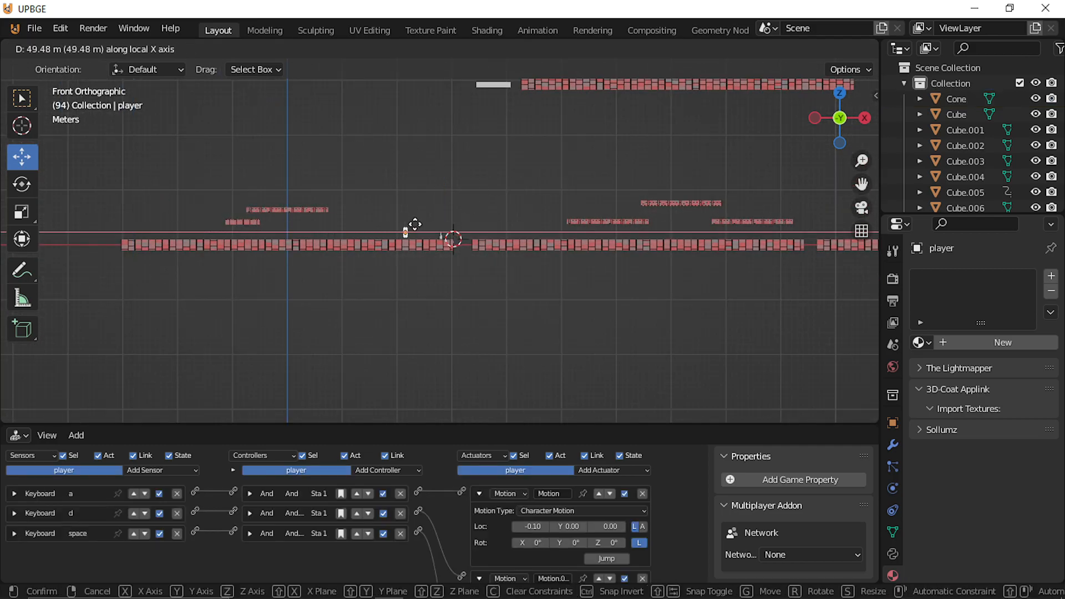
left_click(432, 224)
scroll(437, 235, "up", 5)
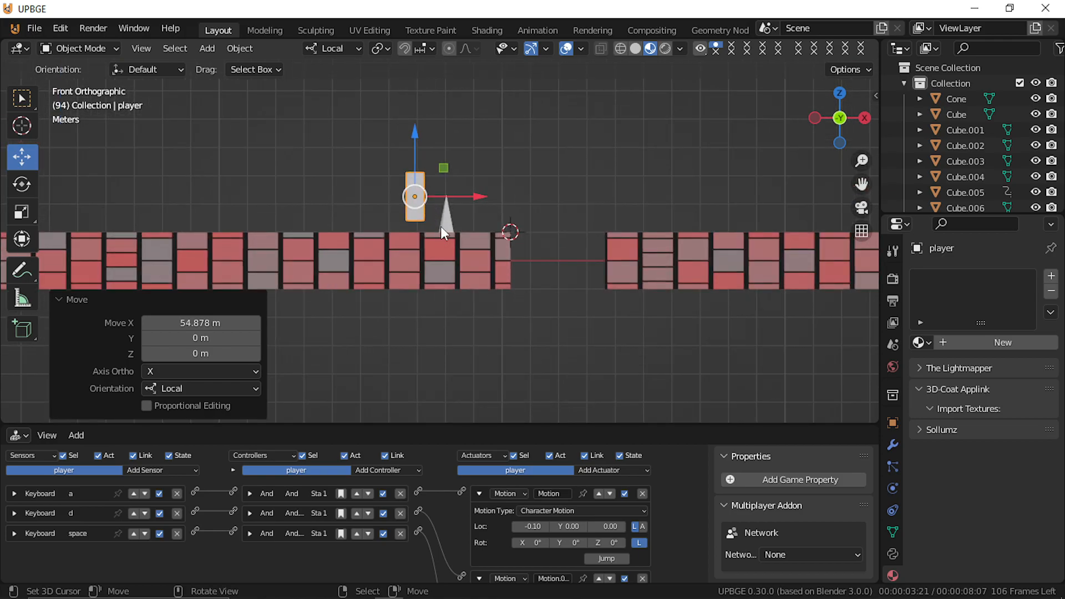
key("p")
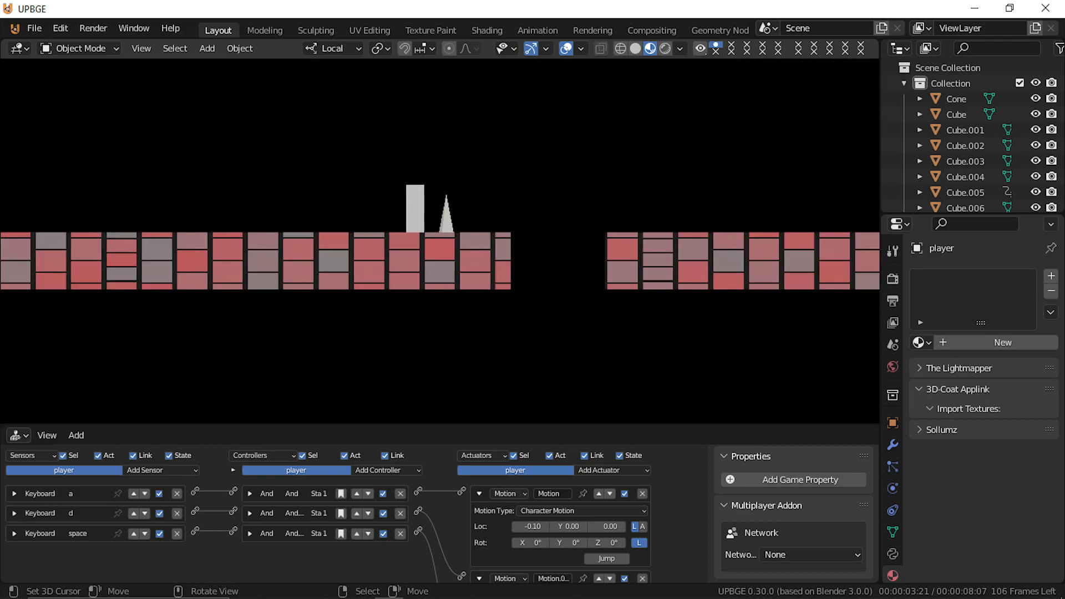
key("Escape")
Step: Scale the cone down further, lower it about 0.31 m onto the block, and test it in the game
left_click(447, 221)
key("s")
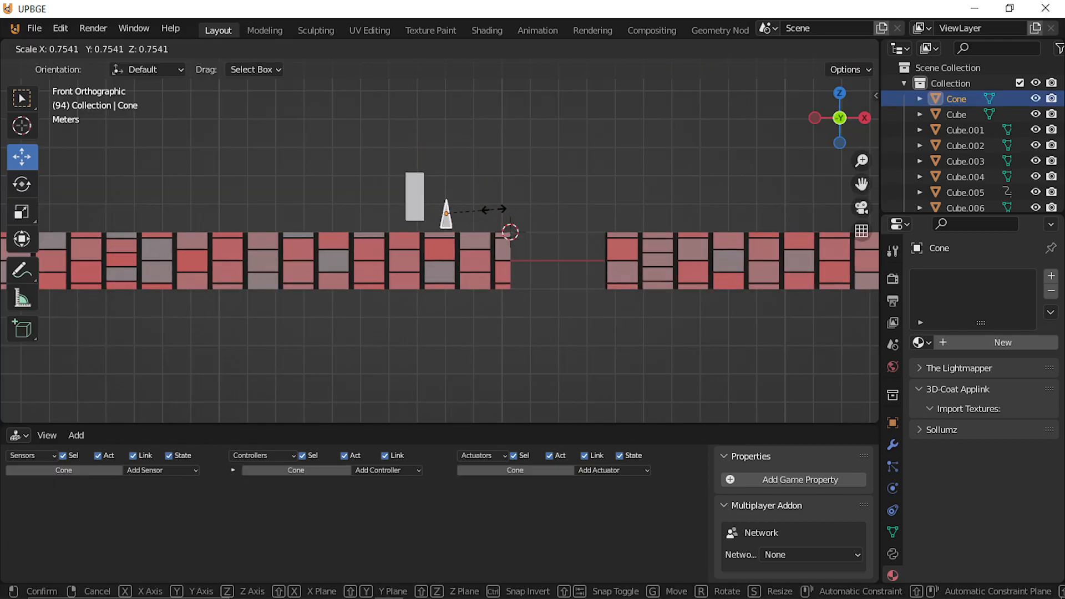
left_click(447, 176)
left_click_drag(448, 178, 454, 189)
key("p")
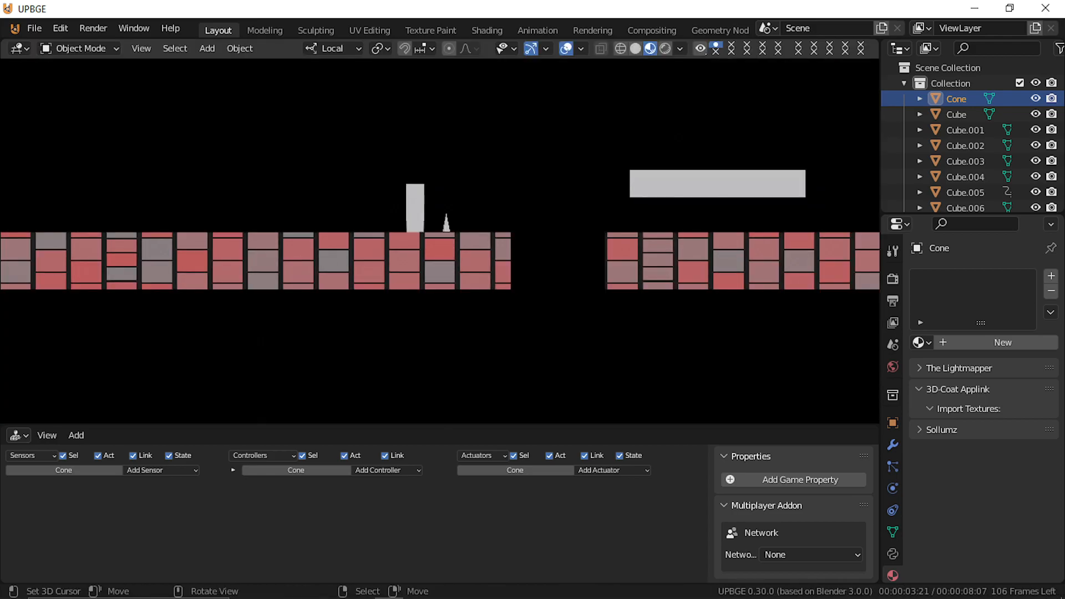
key("Escape")
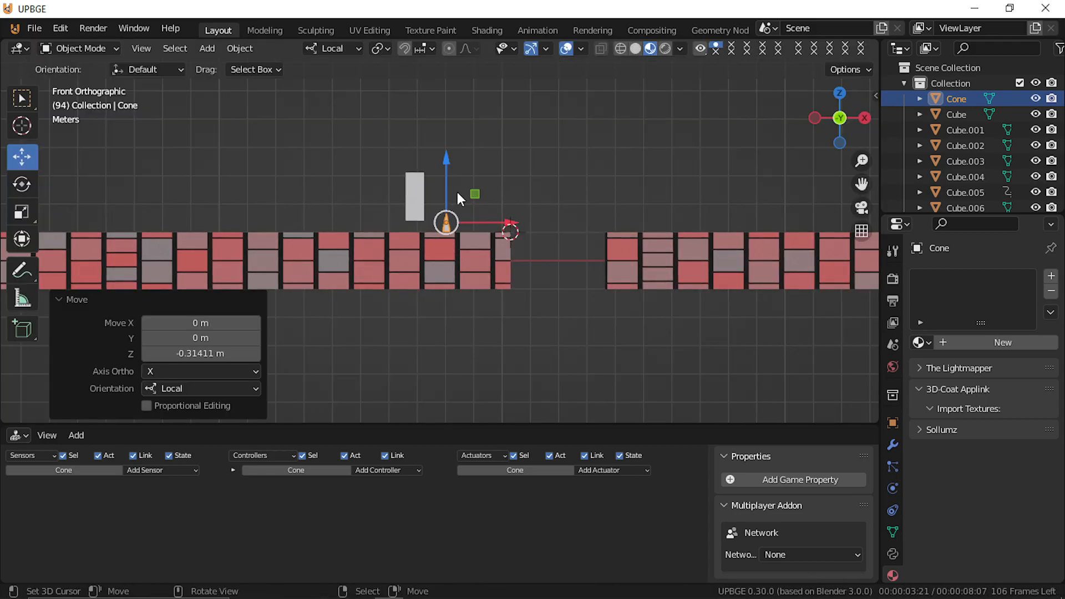
Step: Move the player about -53.7 m along X, back to the start of the first ground block
left_click(414, 184)
scroll(430, 199, "down", 6)
key("g")
key("x")
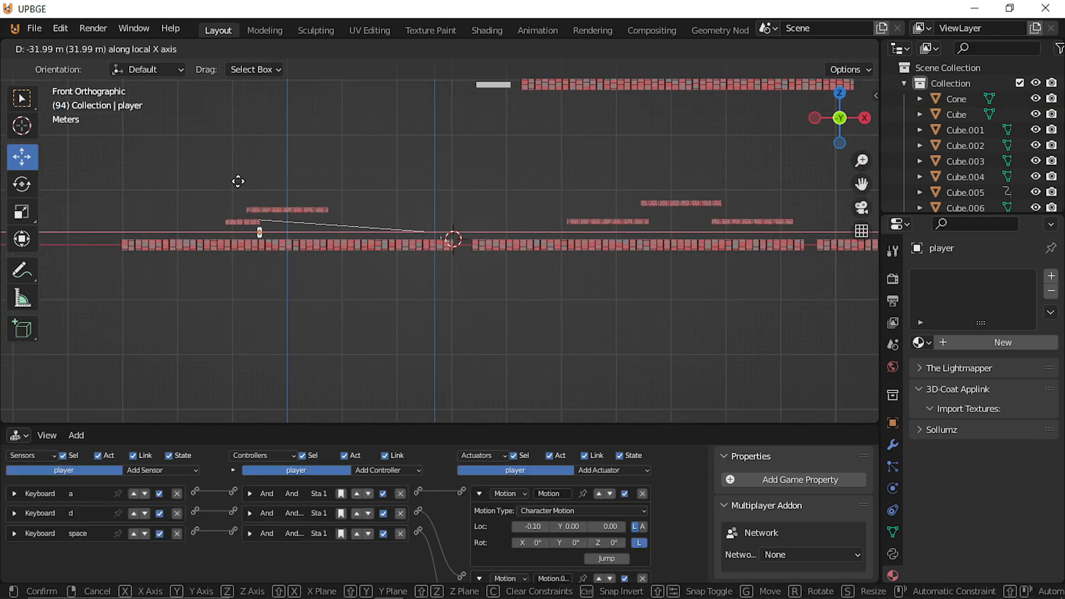
left_click(134, 172)
scroll(437, 160, "up", 5)
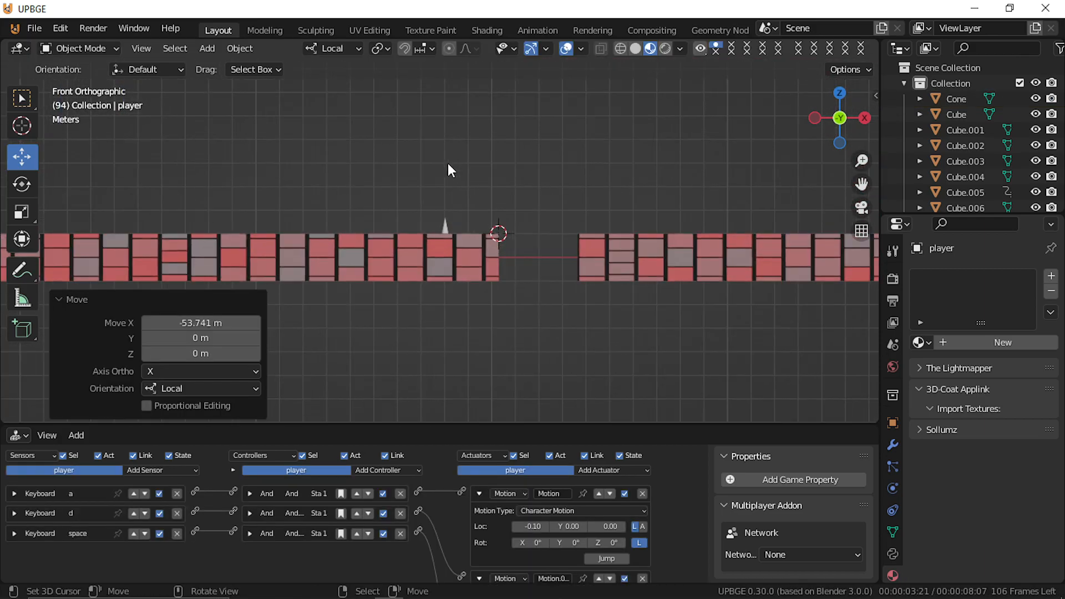
Step: Duplicate the cone's mesh in Edit Mode and place the copy about -0.28 m along X
scroll(450, 170, "up", 7)
left_click(464, 167)
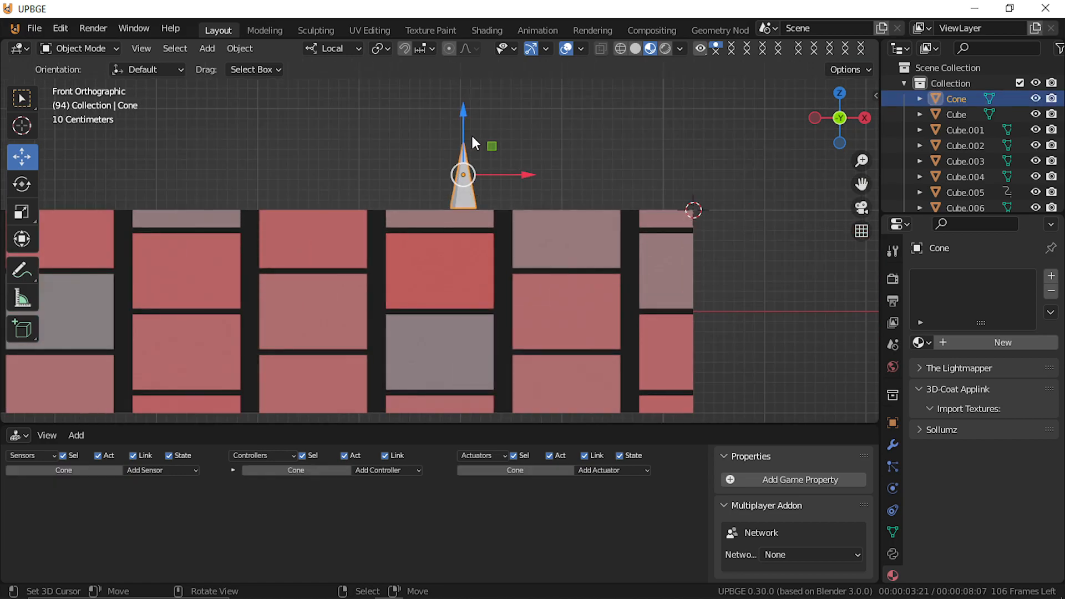
key("Tab")
key("shift+s")
key("Escape")
key("shift+d")
key("x")
key("x")
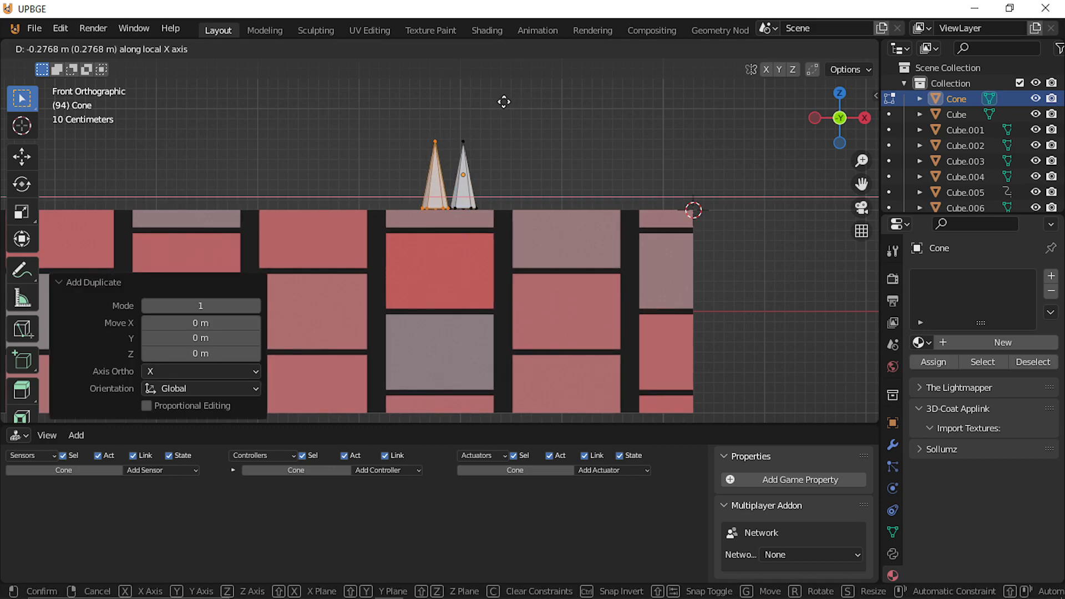
left_click(503, 101)
Step: Duplicate the spike three more times along negative X, about 0.3 m apart, to form a row of five
key("shift+d")
key("x")
key("x")
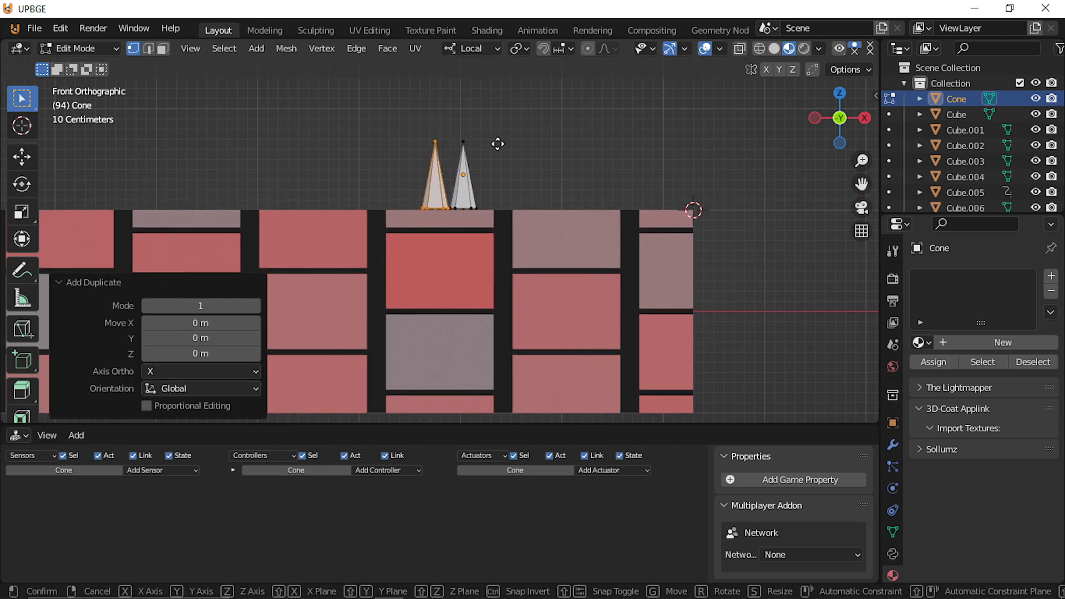
left_click(447, 133)
key("shift+d")
key("x")
key("x")
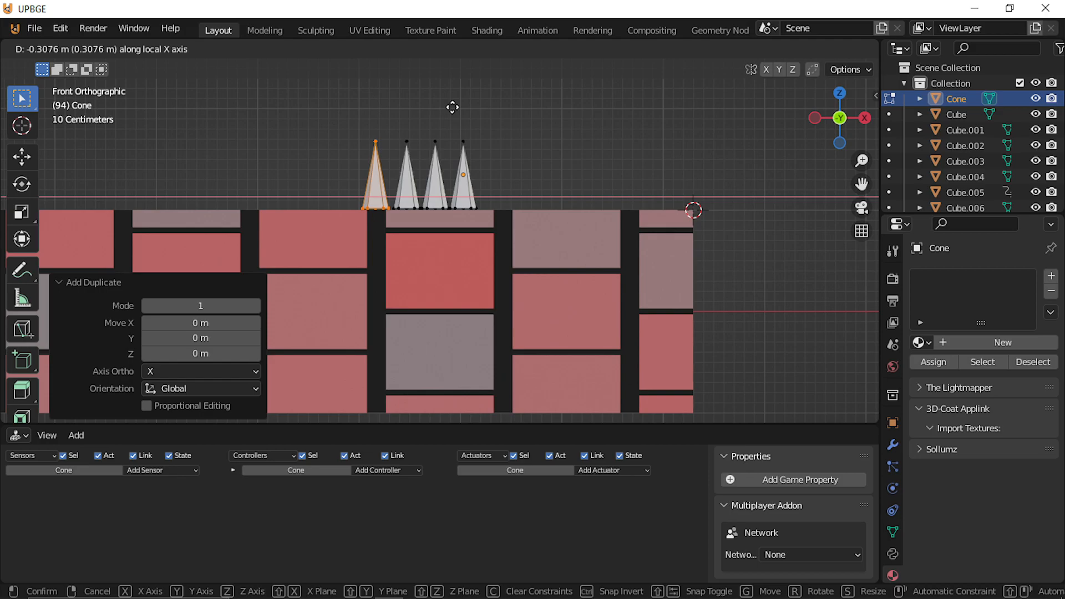
left_click(457, 107)
key("shift+d")
right_click(415, 73)
key("g")
key("x")
key("x")
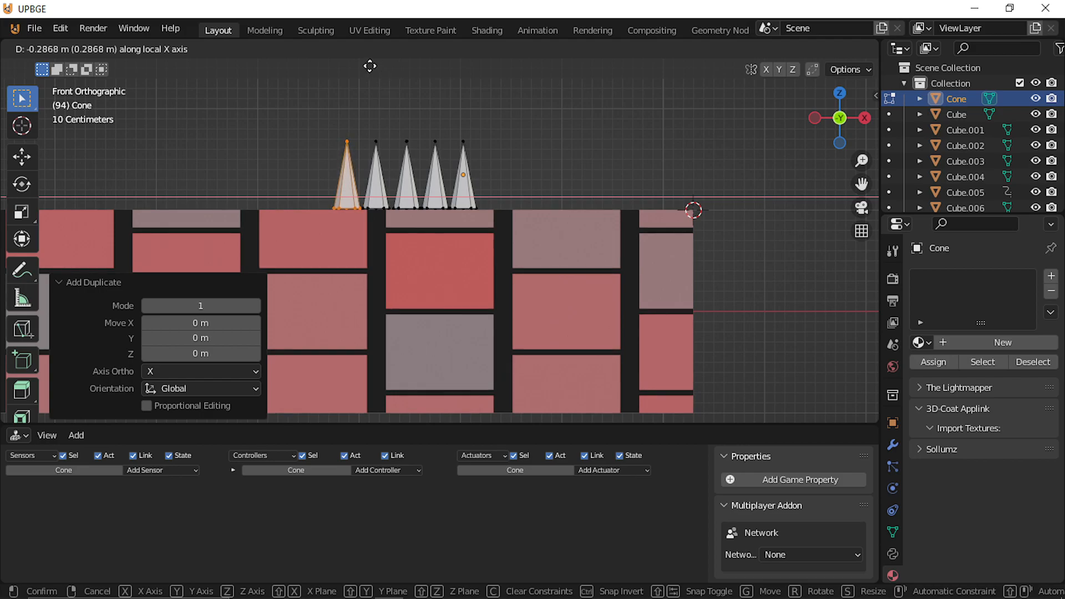
left_click(358, 67)
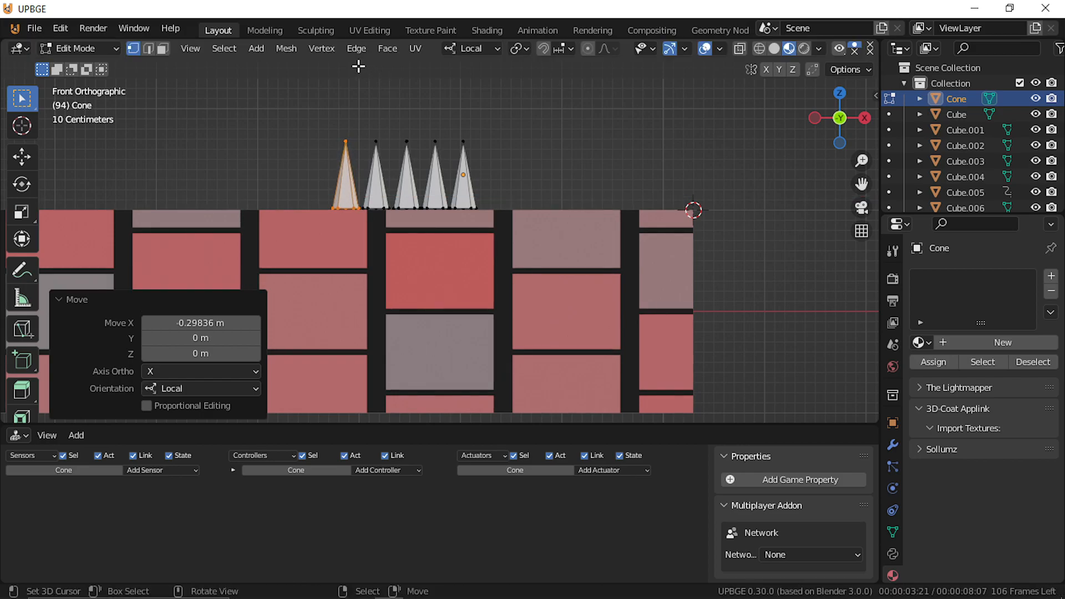
Step: Return to Object Mode and shift the spike row about 1.87 m along X to the block's end beside the gap
scroll(388, 94, "down", 6)
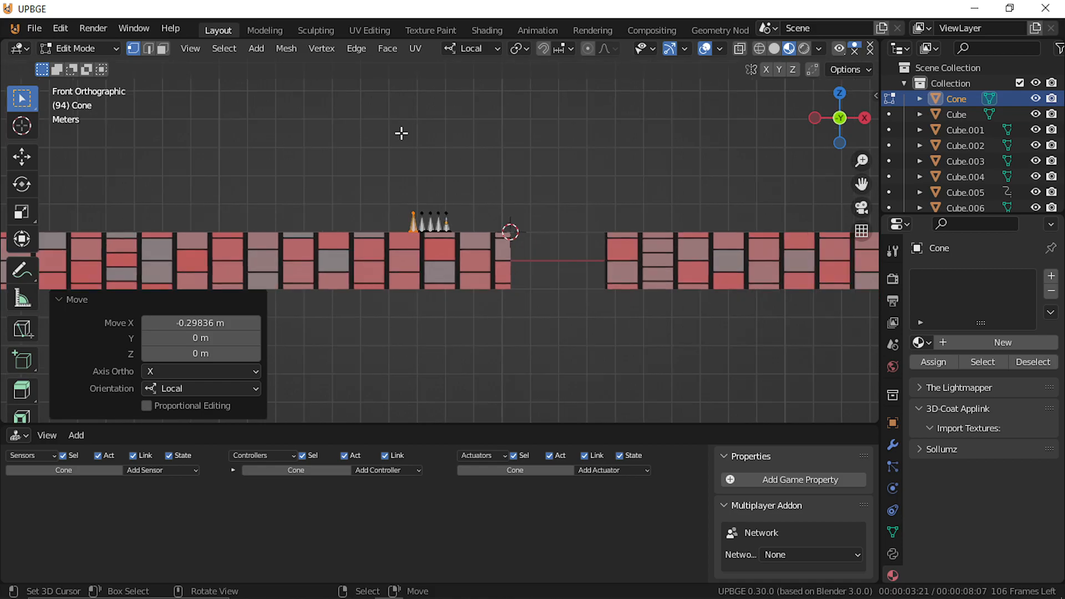
key("Tab")
left_click_drag(434, 158, 445, 155)
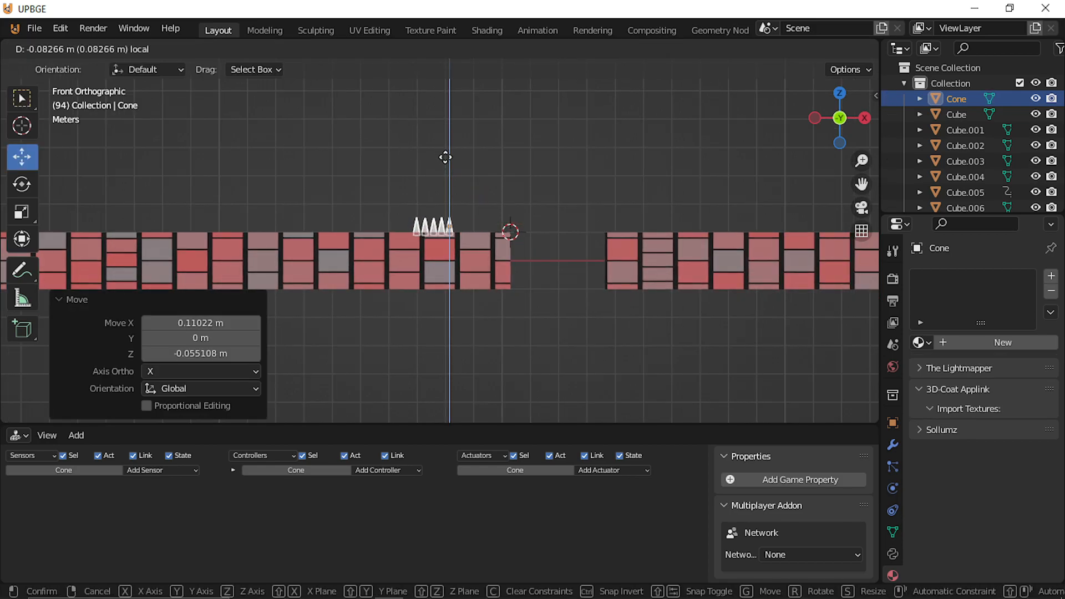
right_click(447, 158)
left_click_drag(496, 225, 548, 230)
scroll(478, 187, "down", 6)
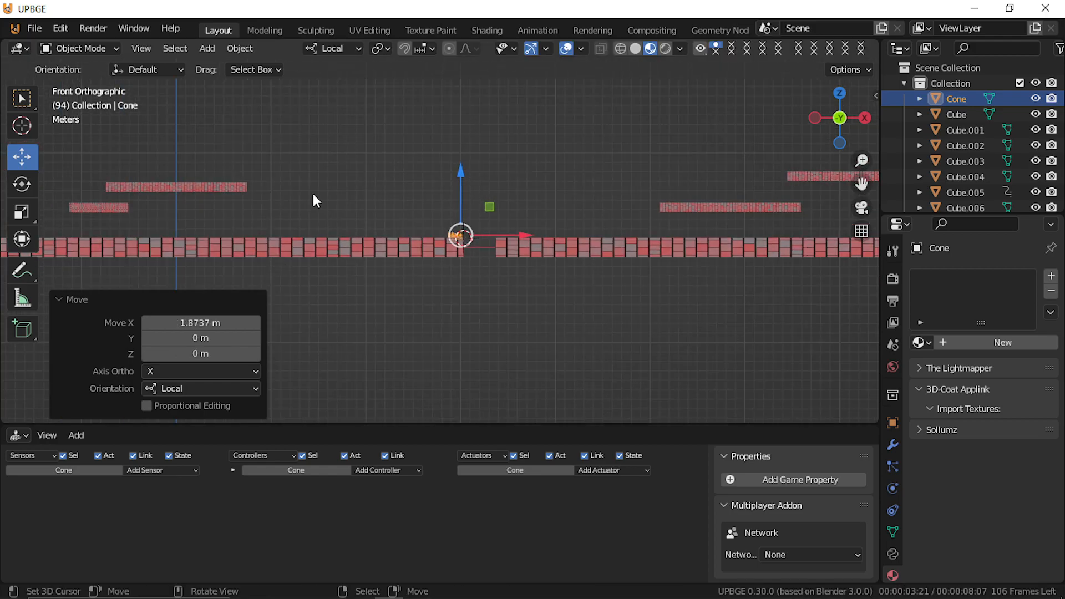
Step: Move the player about 46.2 m along X, closer to the spike row
scroll(315, 193, "down", 4)
left_click(194, 243)
left_click_drag(198, 235, 415, 241)
Step: Run the game, walk the player forward and back near the spikes to judge the row, and end the game
key("p")
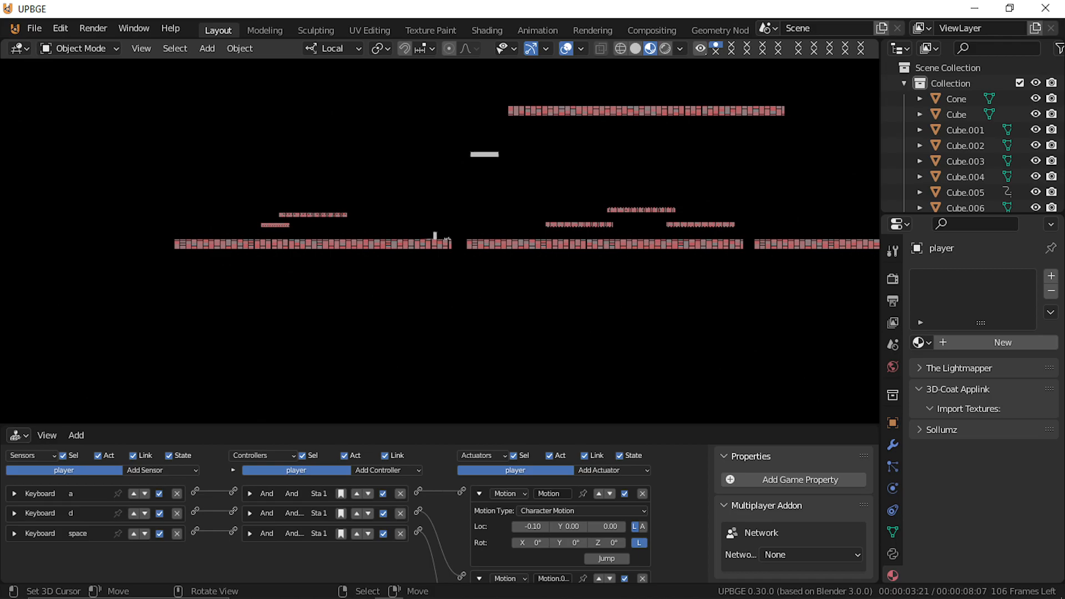
key("Escape")
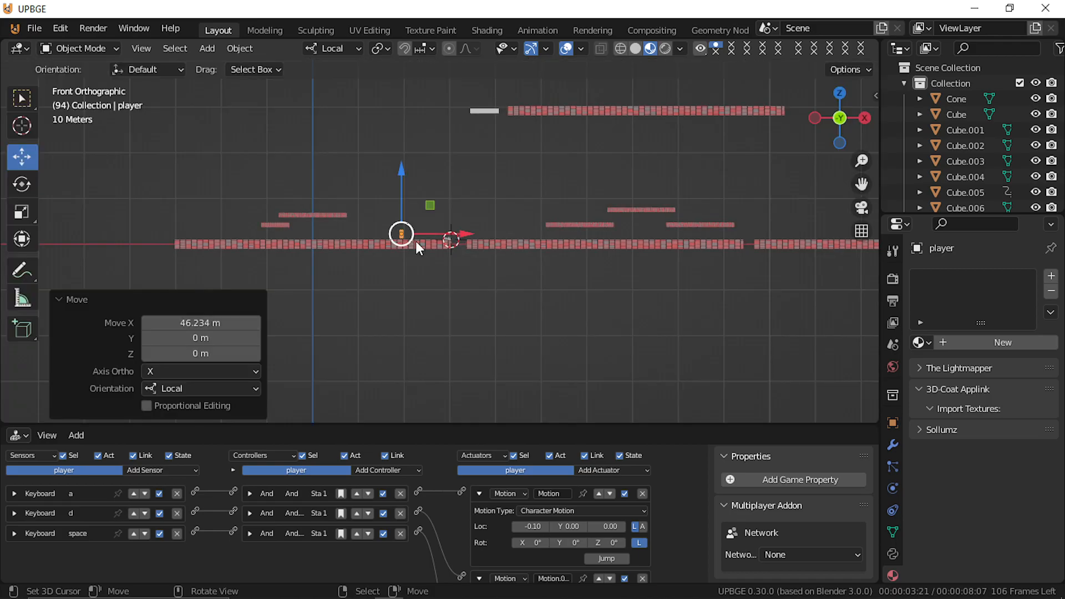
scroll(415, 240, "up", 4)
key("p")
key("d")
key("a")
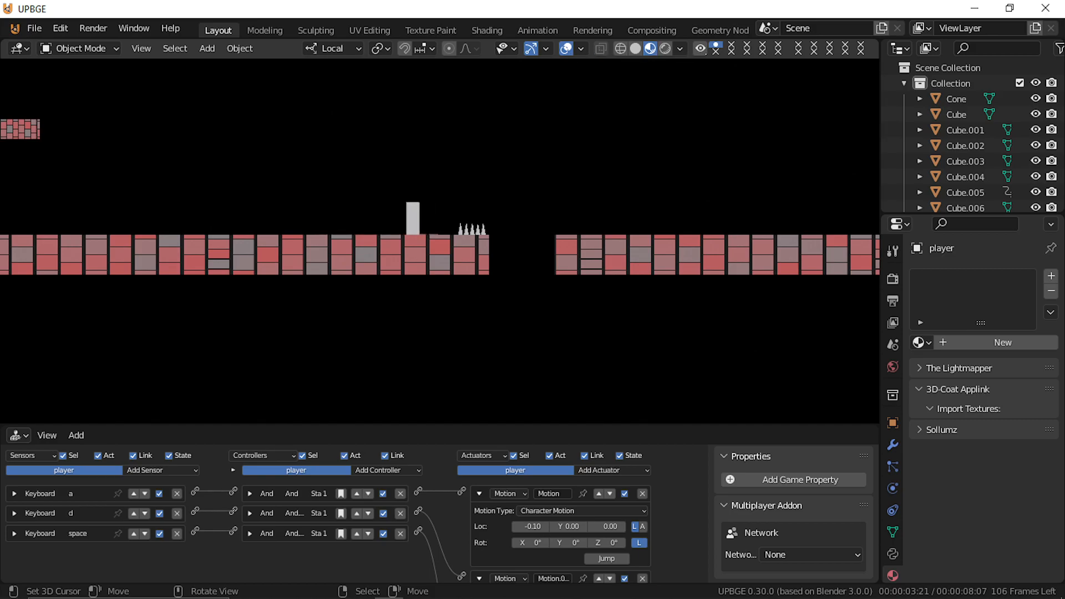
key("Escape")
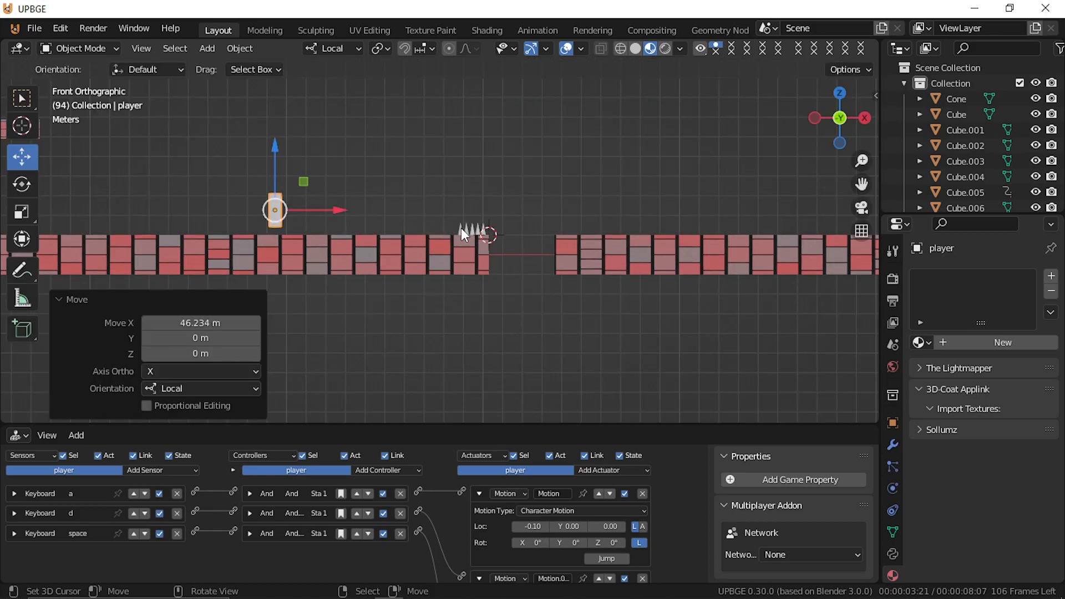
Step: Duplicate the whole five-spike row in Edit Mode, offset the copy about 1.48 m along negative X, and return to Object Mode
left_click(462, 229)
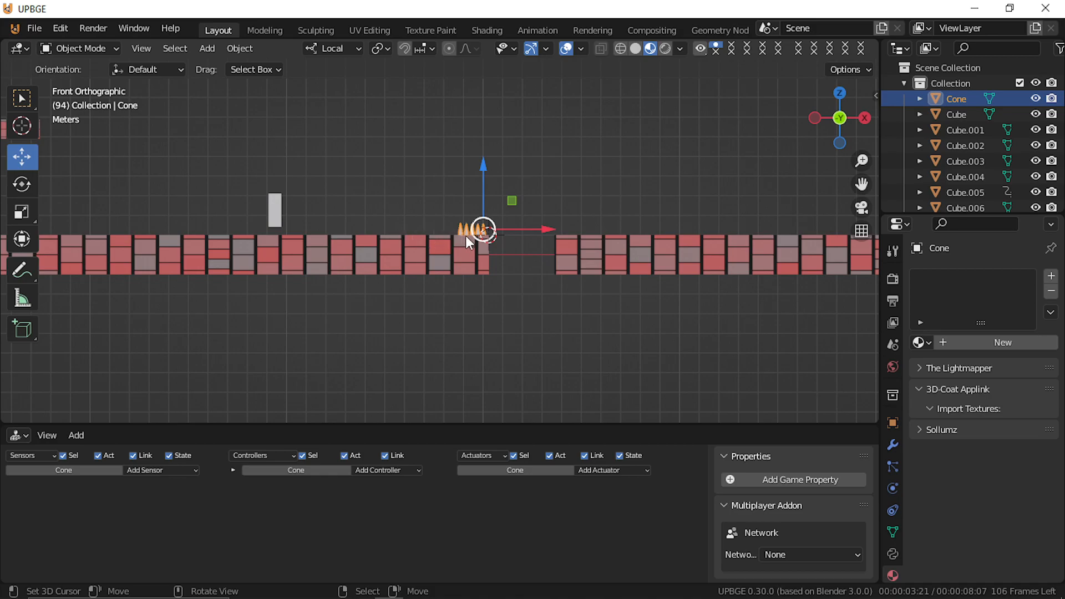
key("Tab")
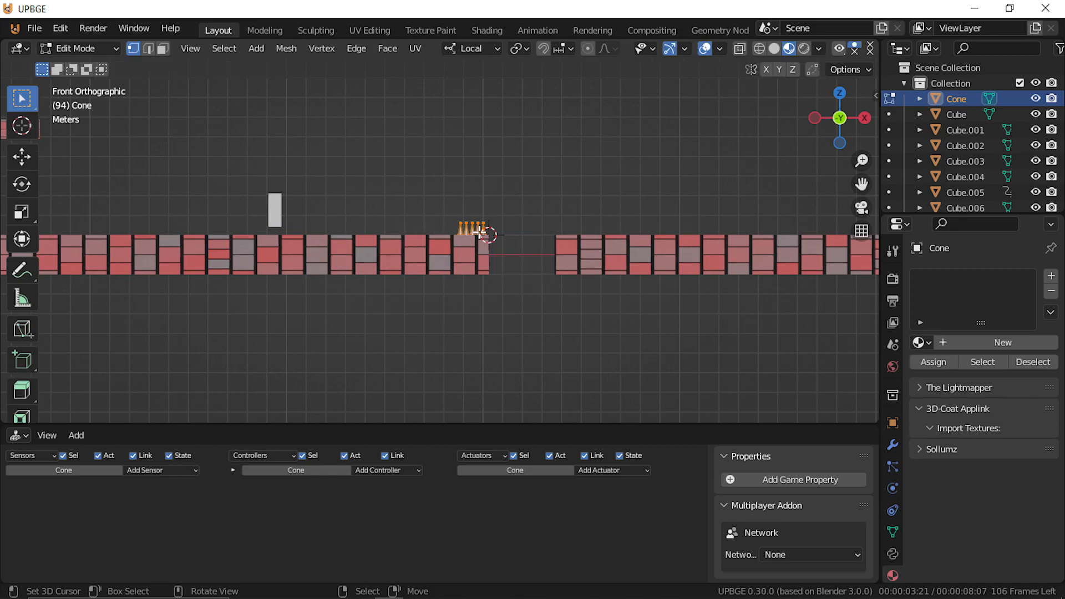
key("shift+d")
key("Escape")
key("g")
key("x")
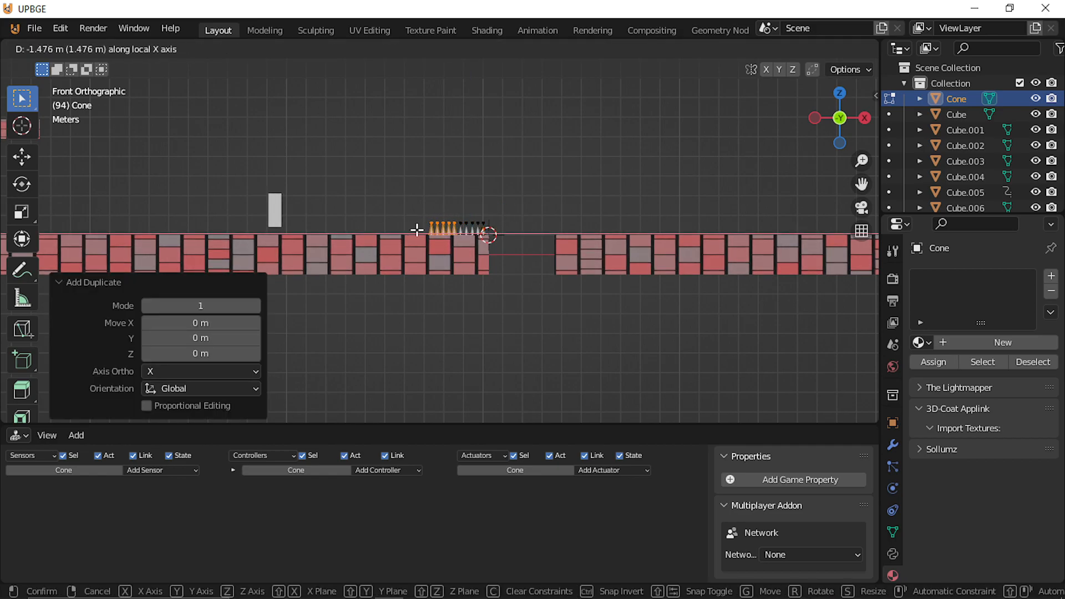
left_click(417, 230)
key("Tab")
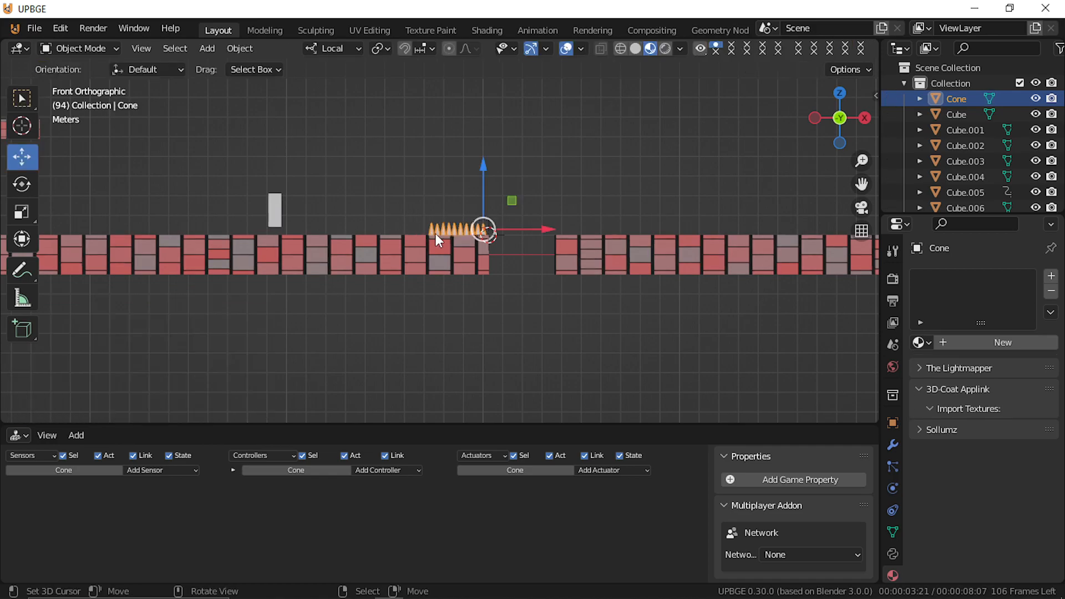
Step: Run the game, jump the player toward and over the lengthened spike row to test the distance, and end the game
key("p")
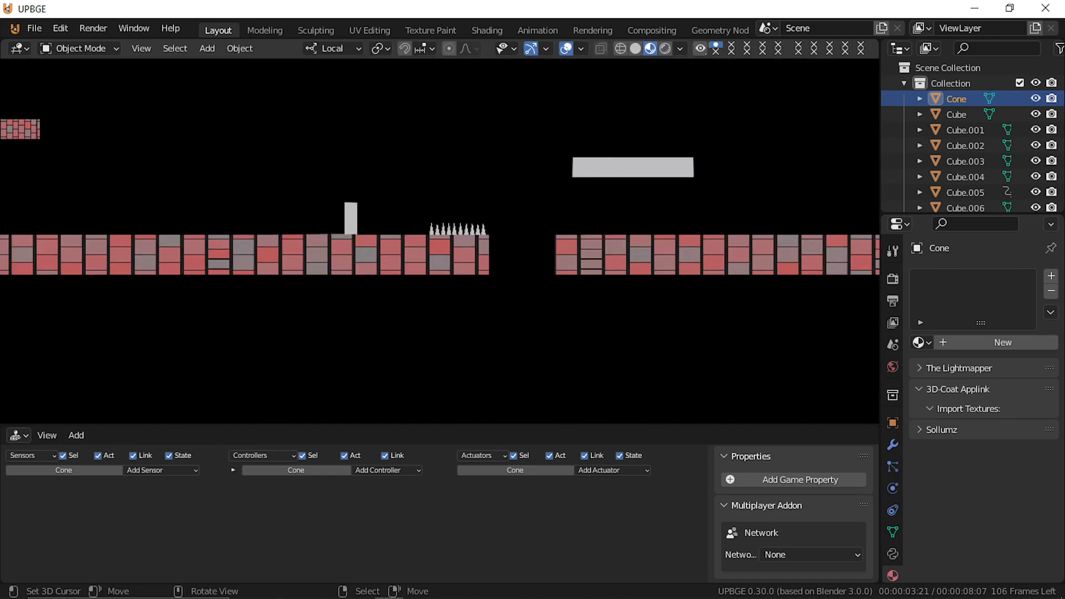
key("Right")
key("Up")
key("Right")
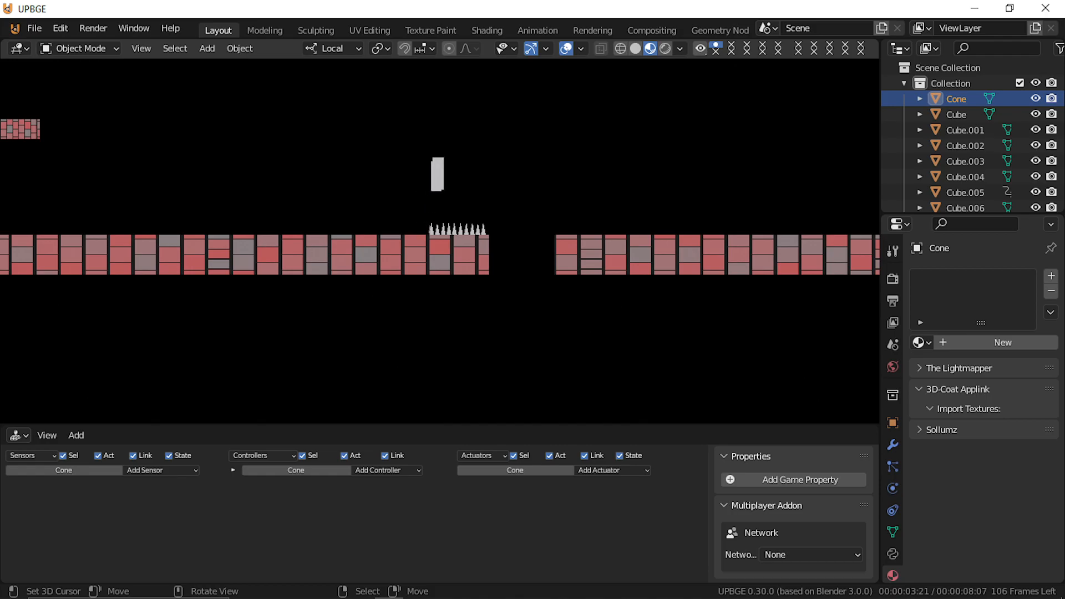
key("Left")
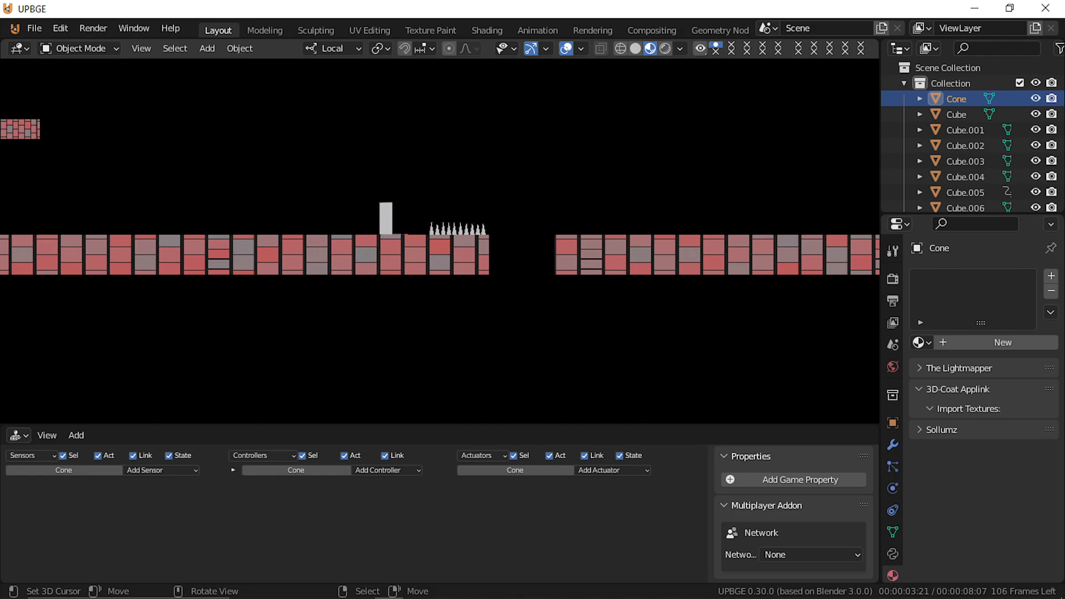
key("Right")
key("Up")
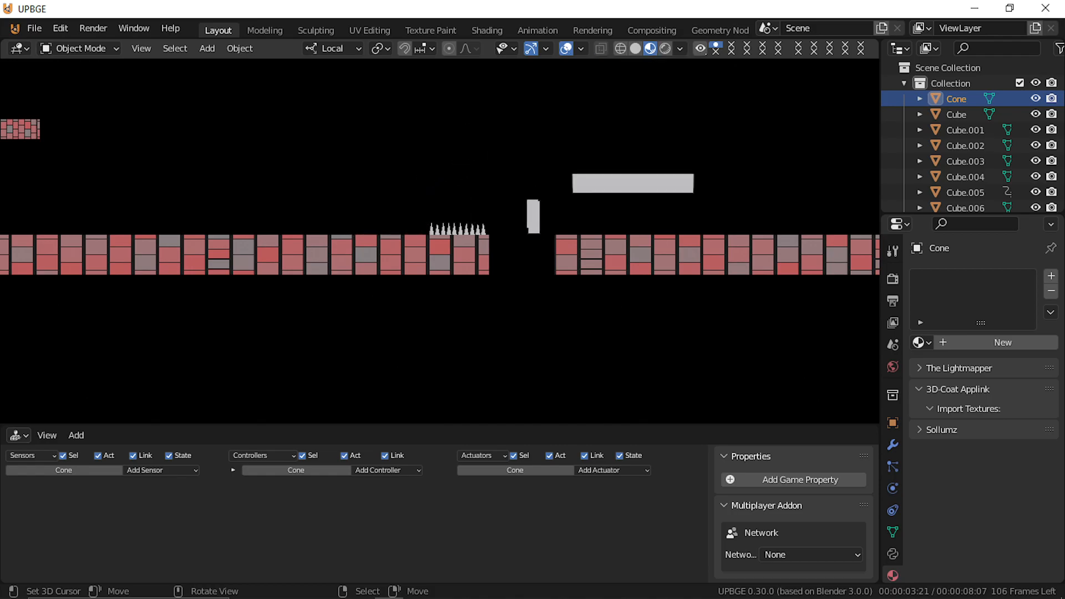
key("Escape")
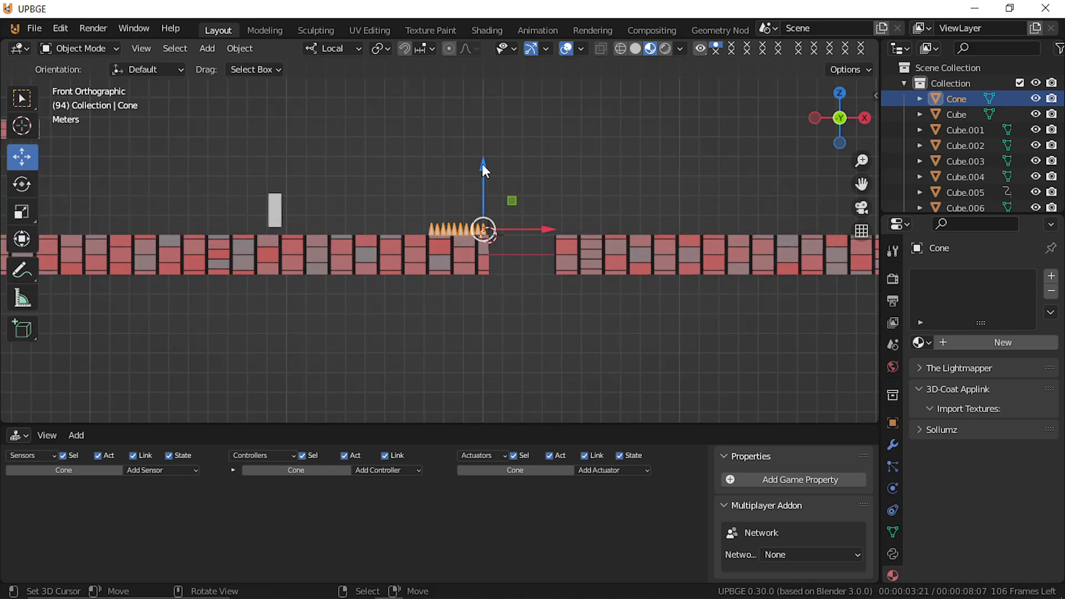
left_click(19, 436)
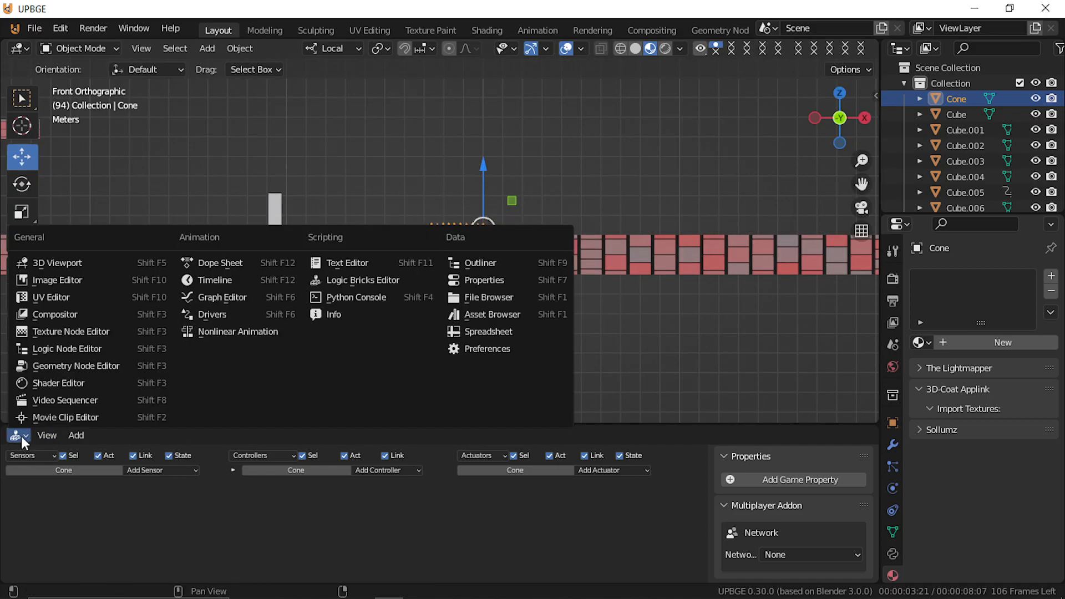
left_click(34, 433)
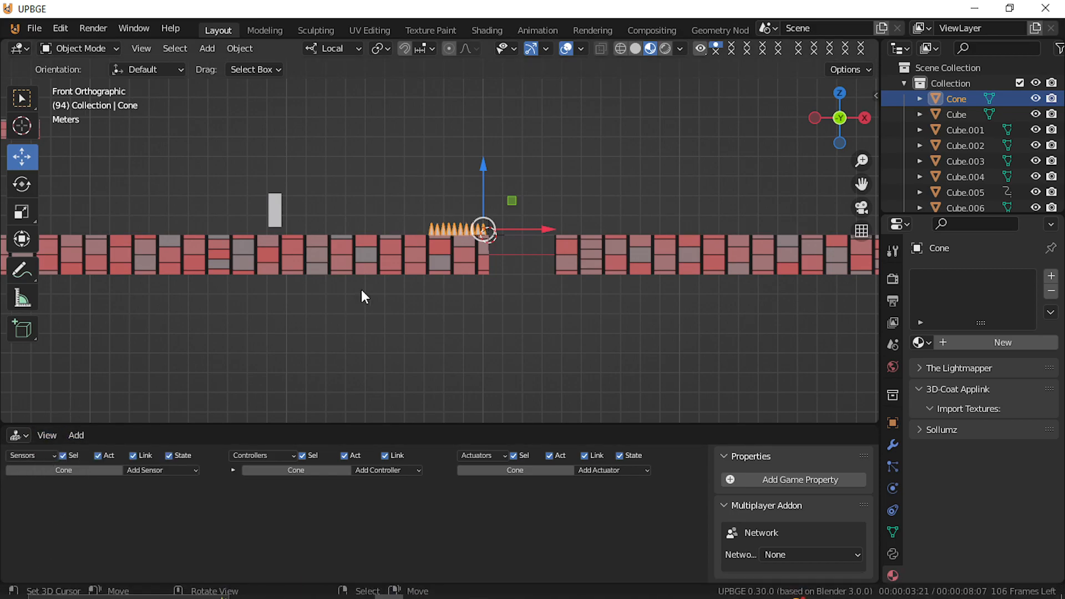
mouse_move(482, 165)
left_mouse_down()
mouse_move(484, 180)
mouse_move(485, 157)
mouse_move(492, 174)
left_mouse_up()
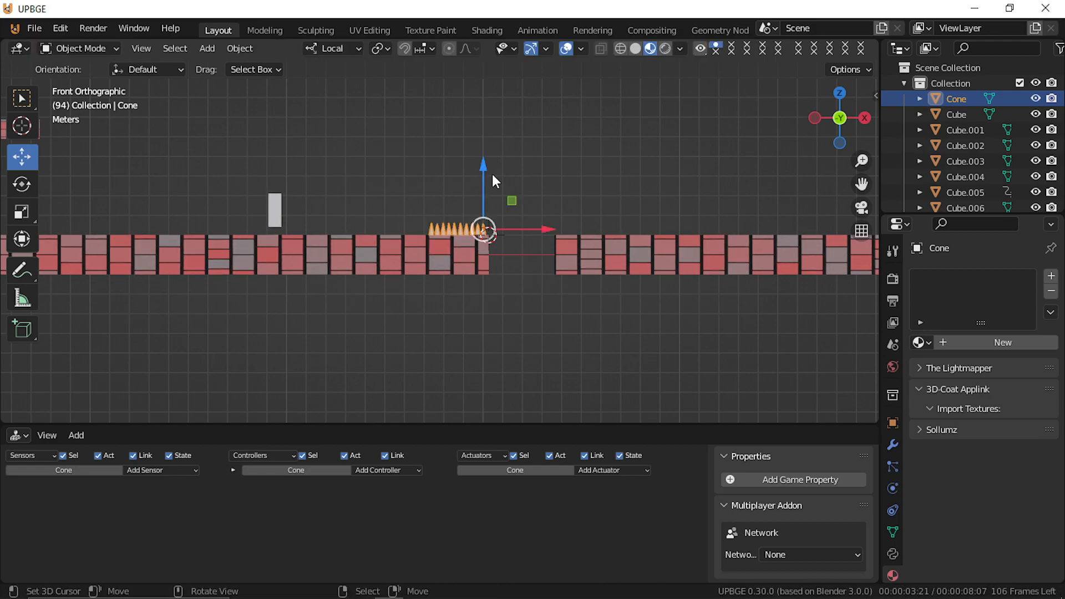
left_click(20, 437)
left_click(22, 437)
left_click(45, 435)
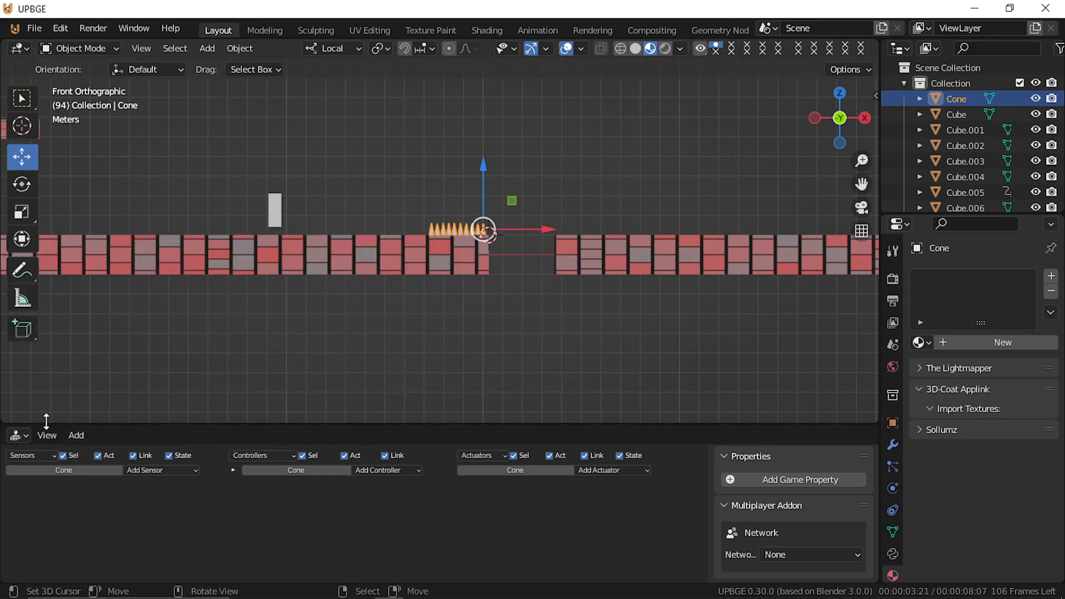
Step: Switch the logic bricks area to the Dope Sheet and set the current frame to 0
left_click(13, 438)
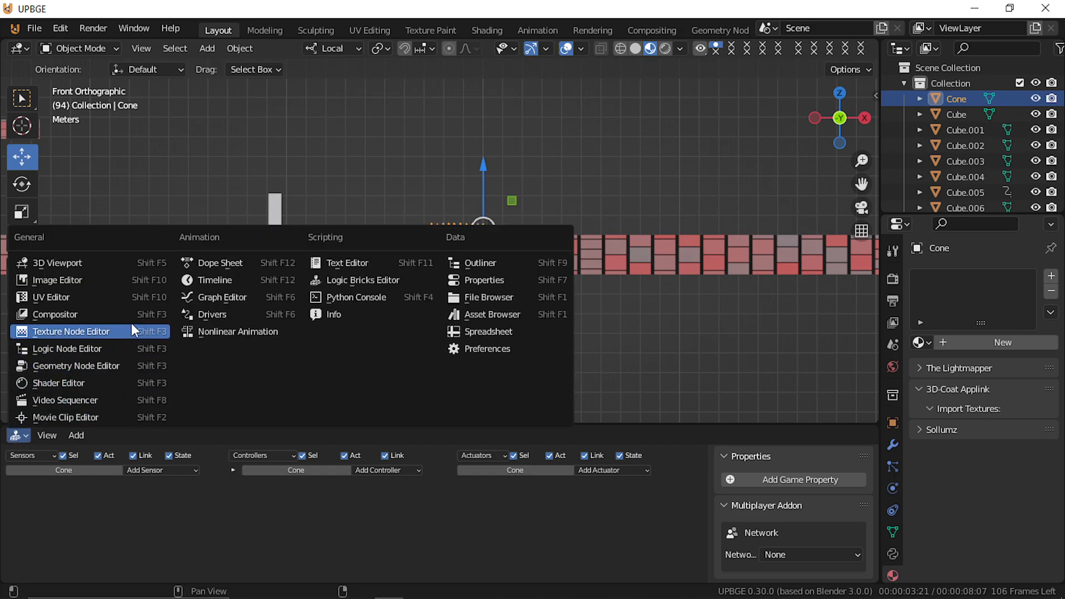
left_click(223, 264)
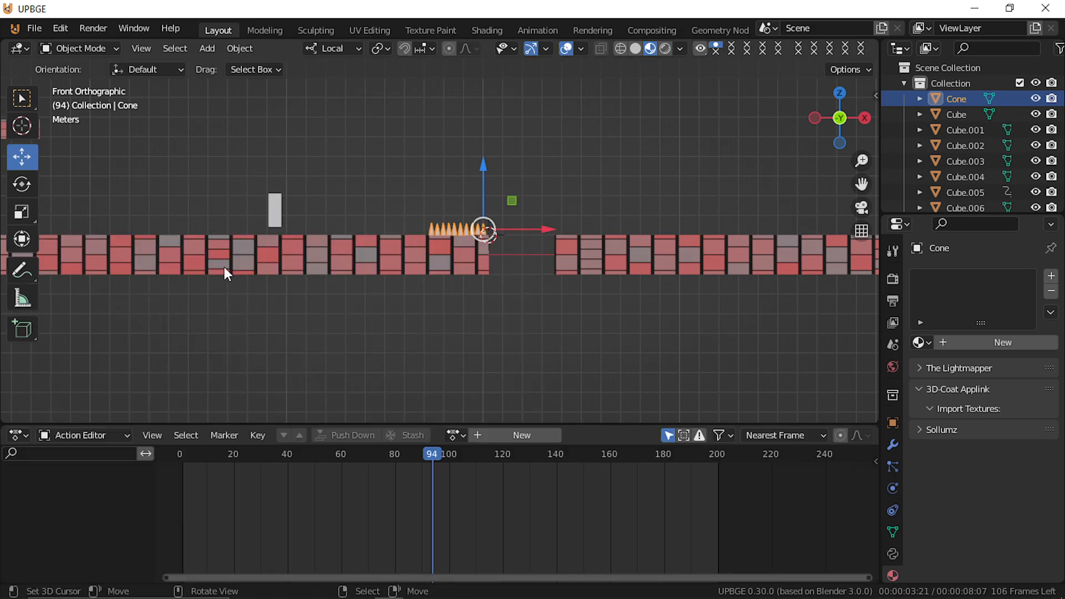
left_click_drag(434, 461, 182, 484)
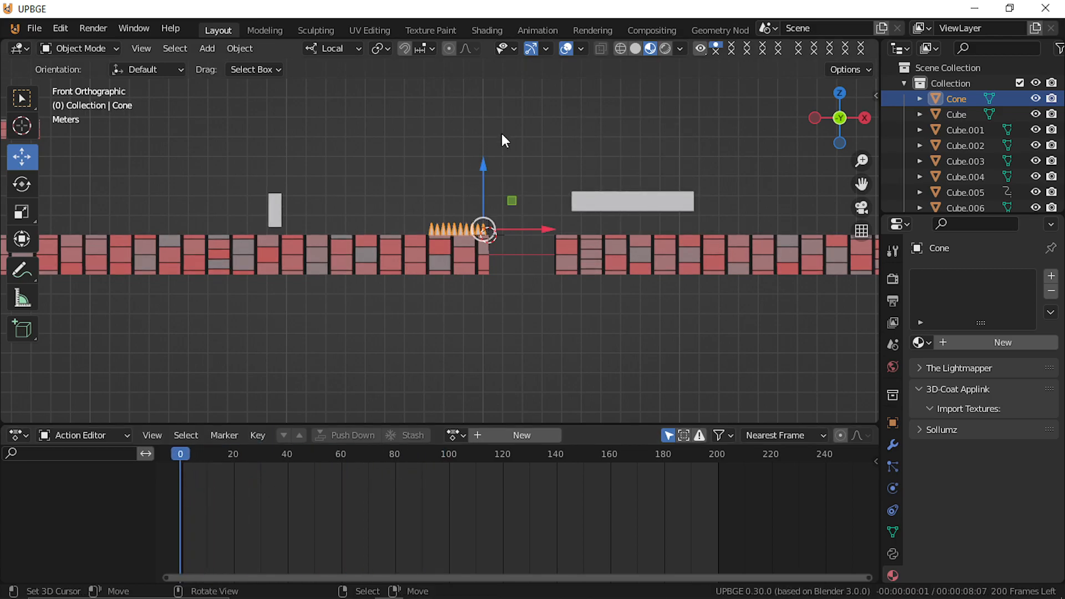
Step: Lower the spike row about 0.61 m along Z into the ground block and set its origin to its geometry
left_click_drag(484, 167, 508, 289)
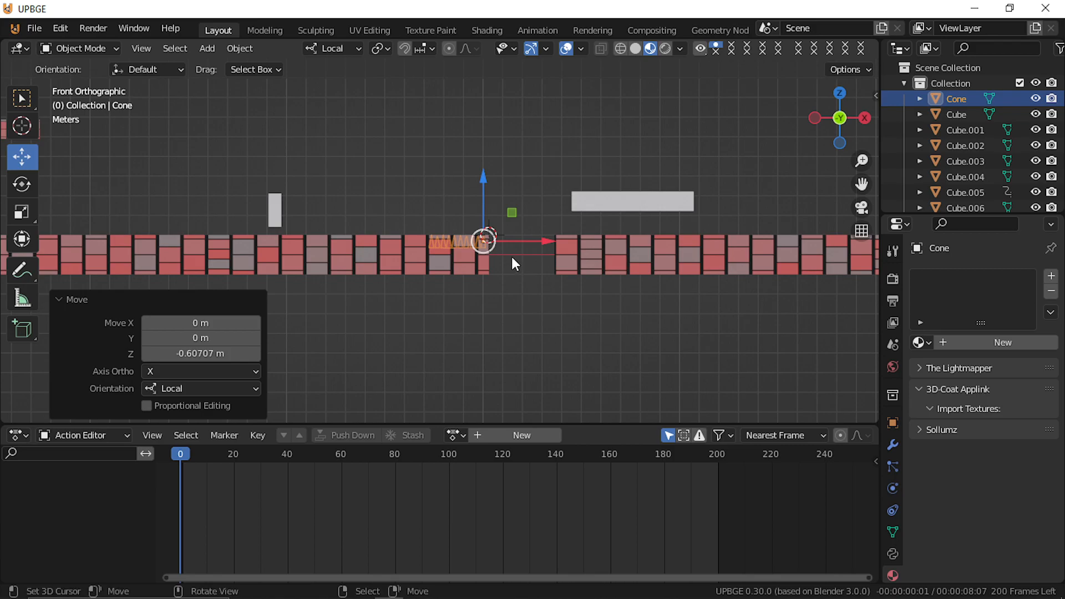
right_click(516, 254)
mouse_move(516, 254)
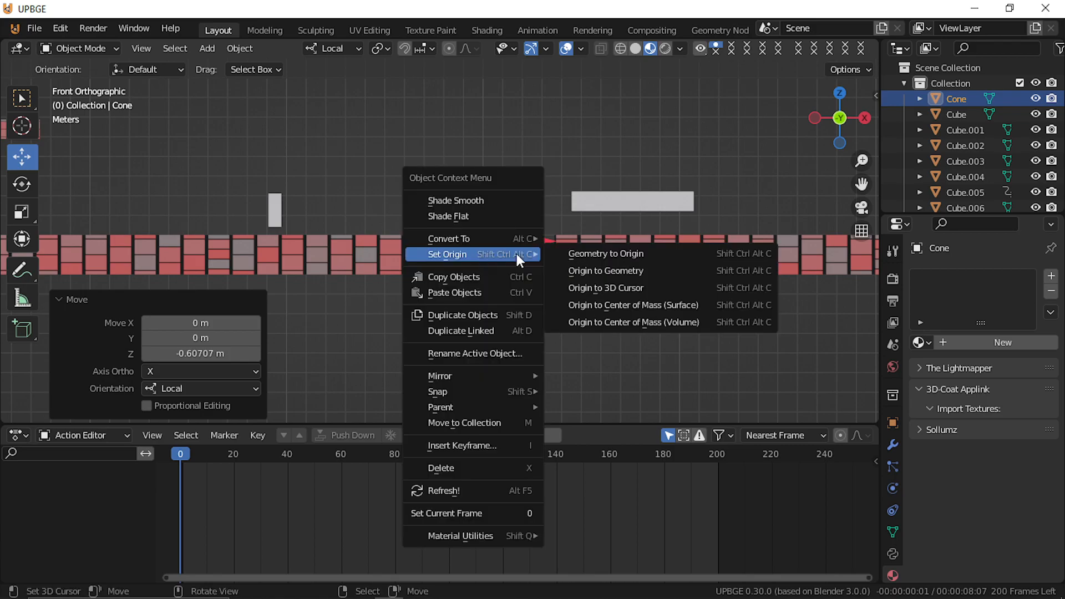
left_click(626, 271)
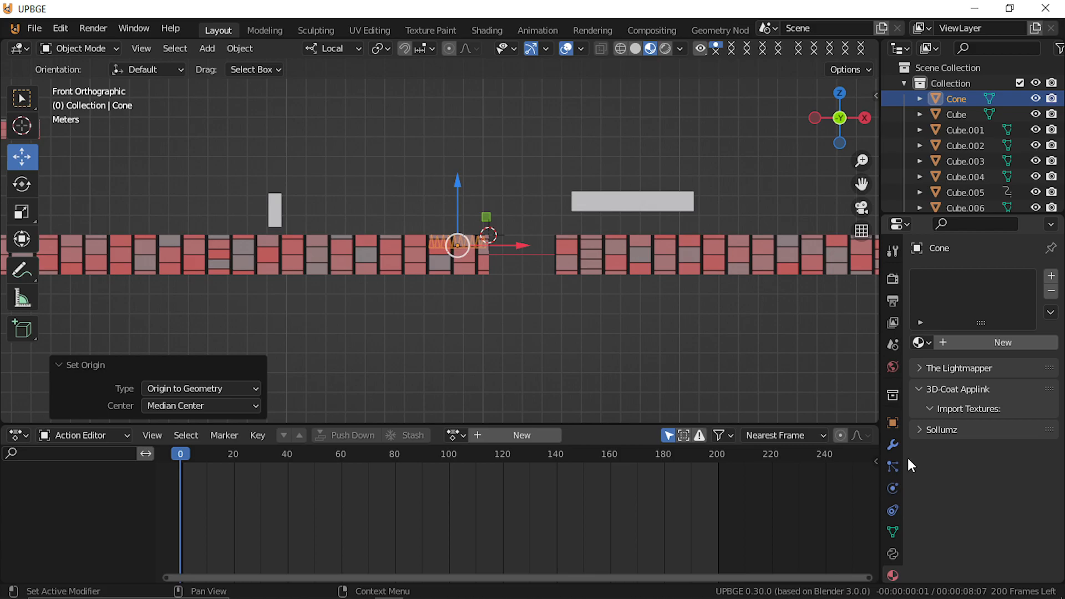
Step: Enable Collision Bounds in the spike row's game physics and set the bounds type to Triangle Mesh
left_click(893, 485)
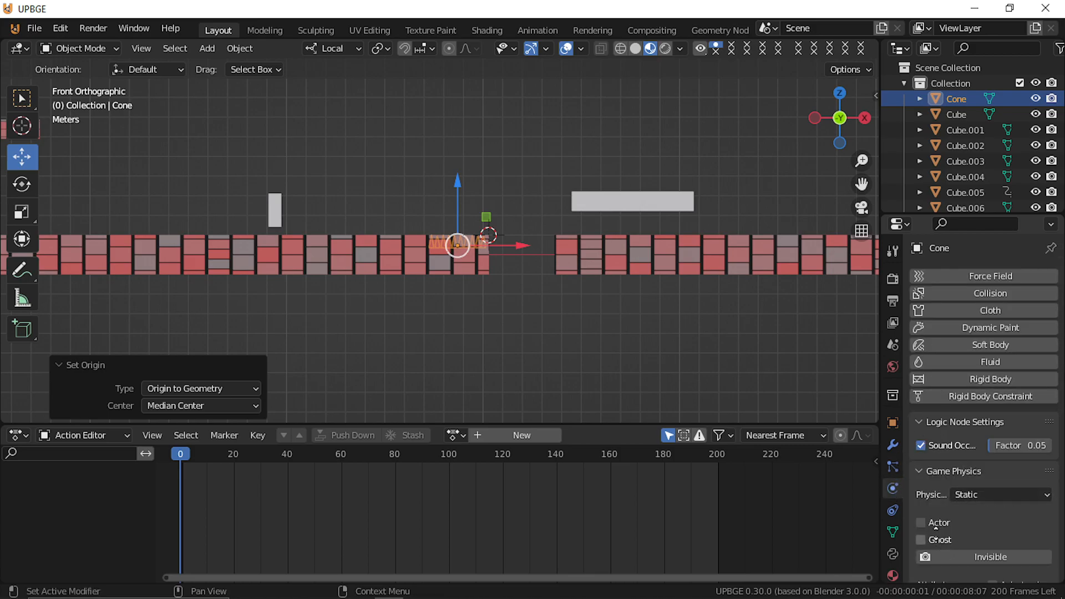
scroll(936, 537, "down", 10)
left_click(930, 457)
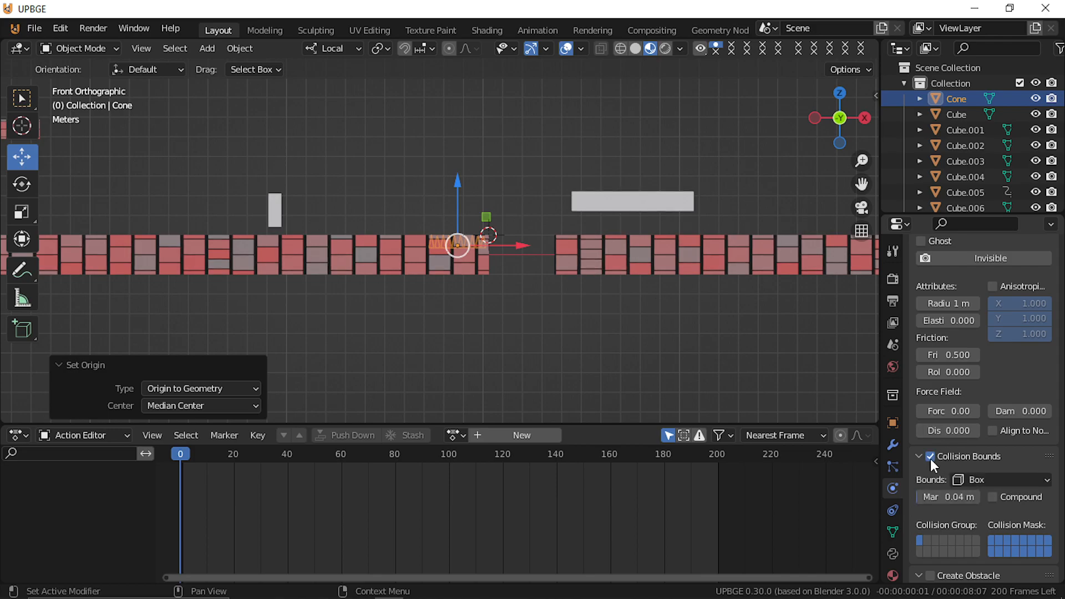
left_click(977, 479)
left_click(990, 446)
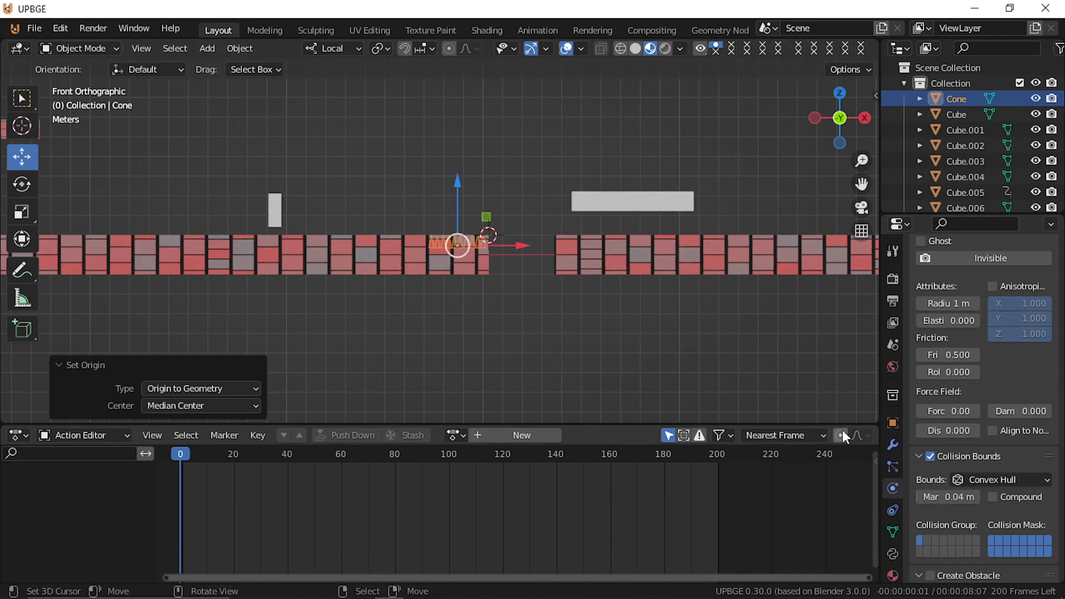
left_click(977, 480)
left_click(985, 465)
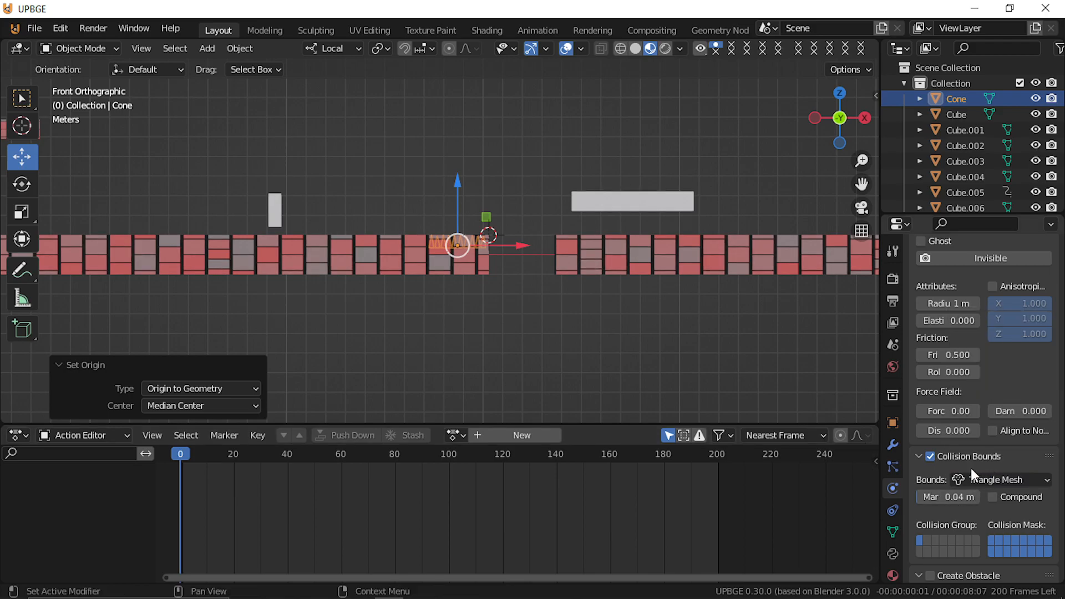
scroll(986, 507, "up", 10)
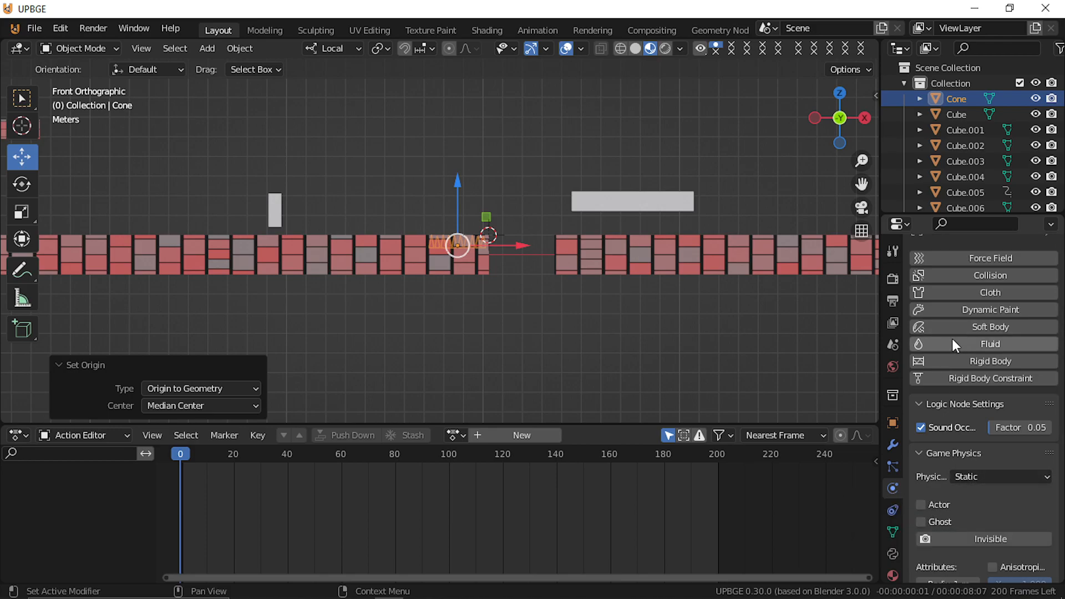
scroll(953, 345, "up", 1)
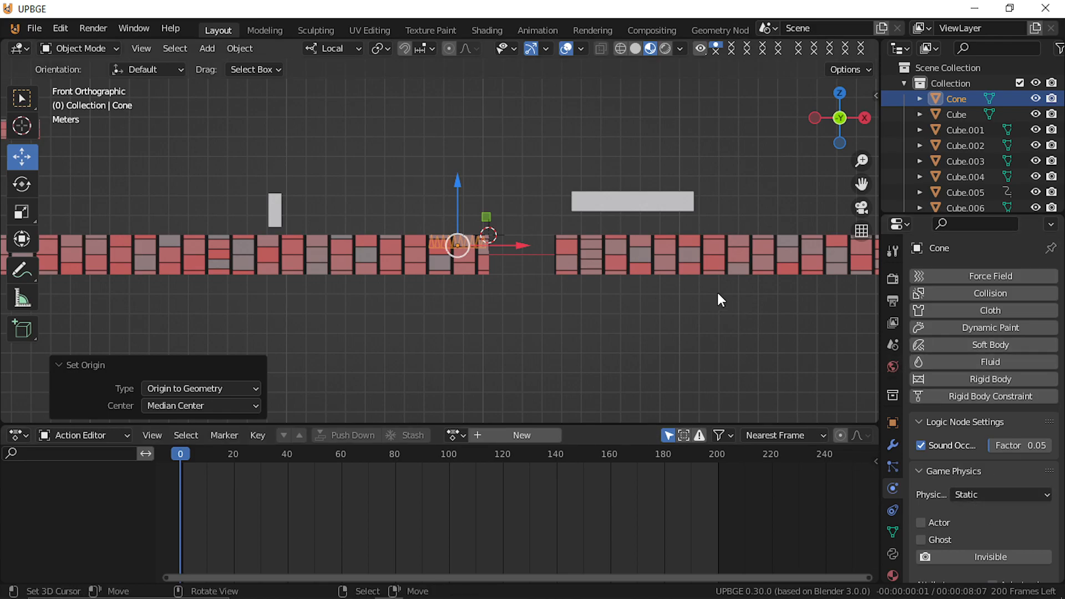
Step: Lower the spike row another 0.07 m or so along Z so the tips sit below the block's top surface
scroll(648, 291, "up", 8)
scroll(649, 294, "up", 3)
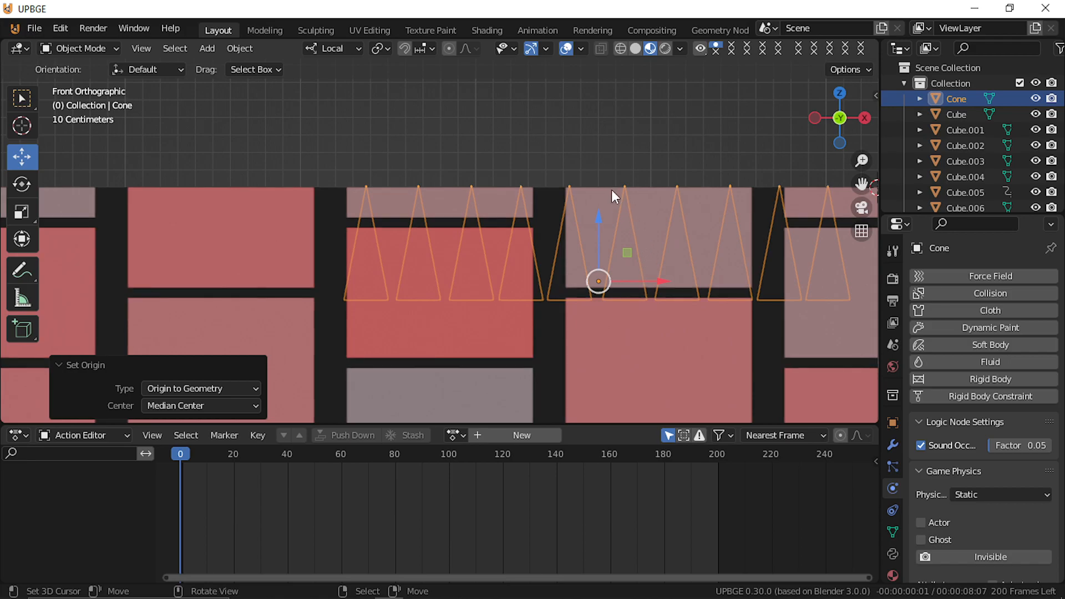
left_click_drag(603, 214, 585, 275)
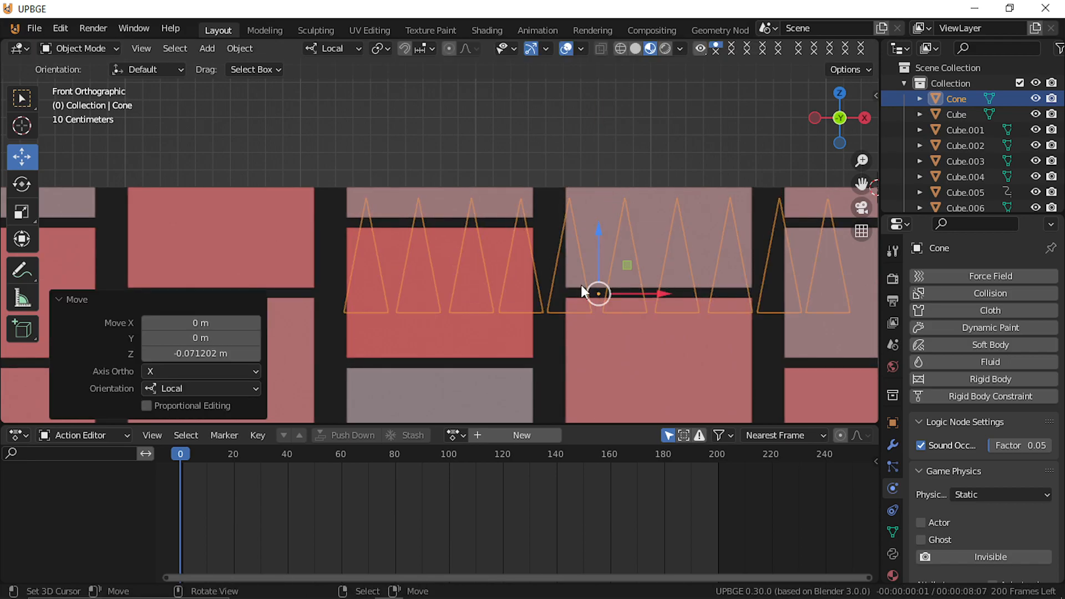
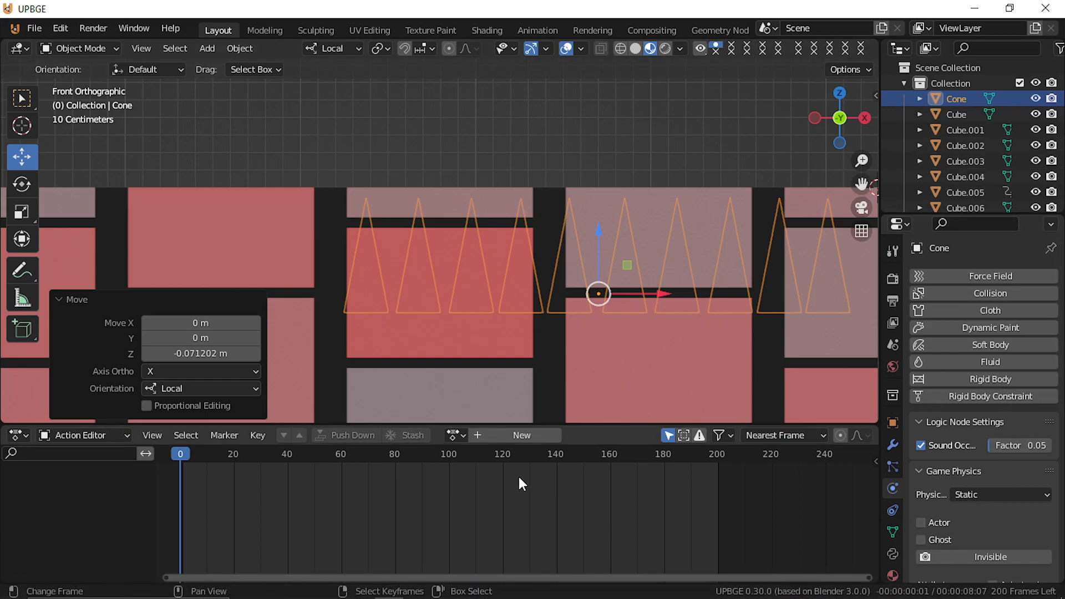
Step: Insert a keyframe for the lowered spike row at frame 1
left_click(18, 435)
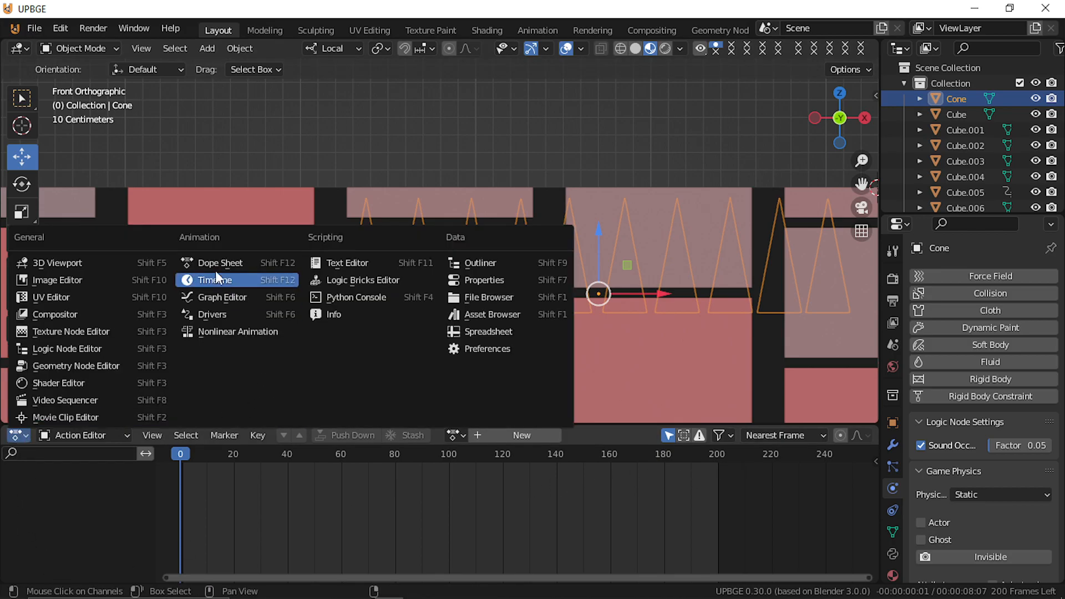
left_click(184, 491)
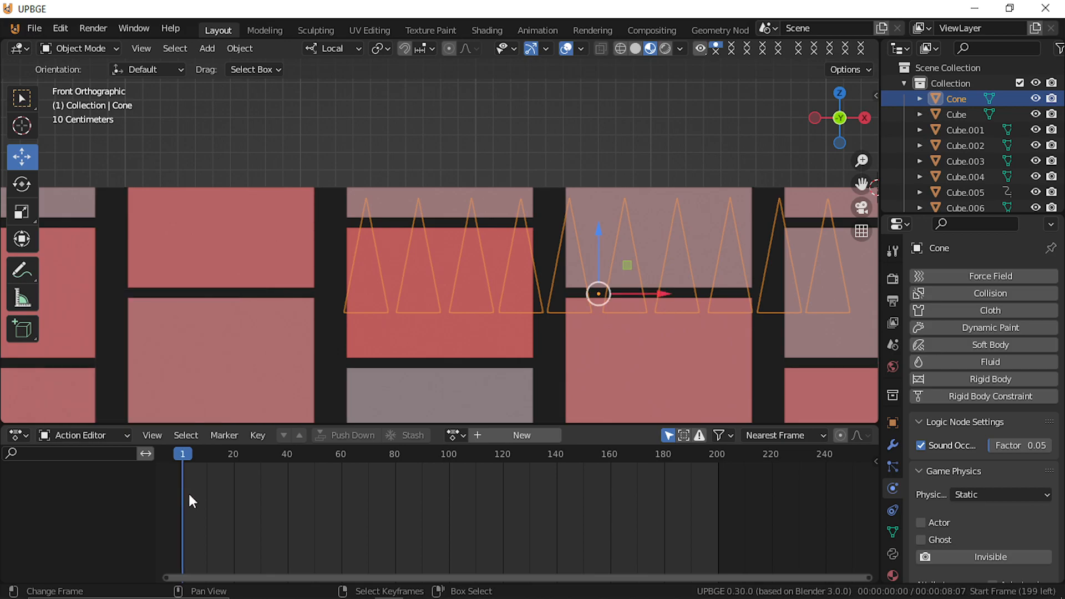
key("i")
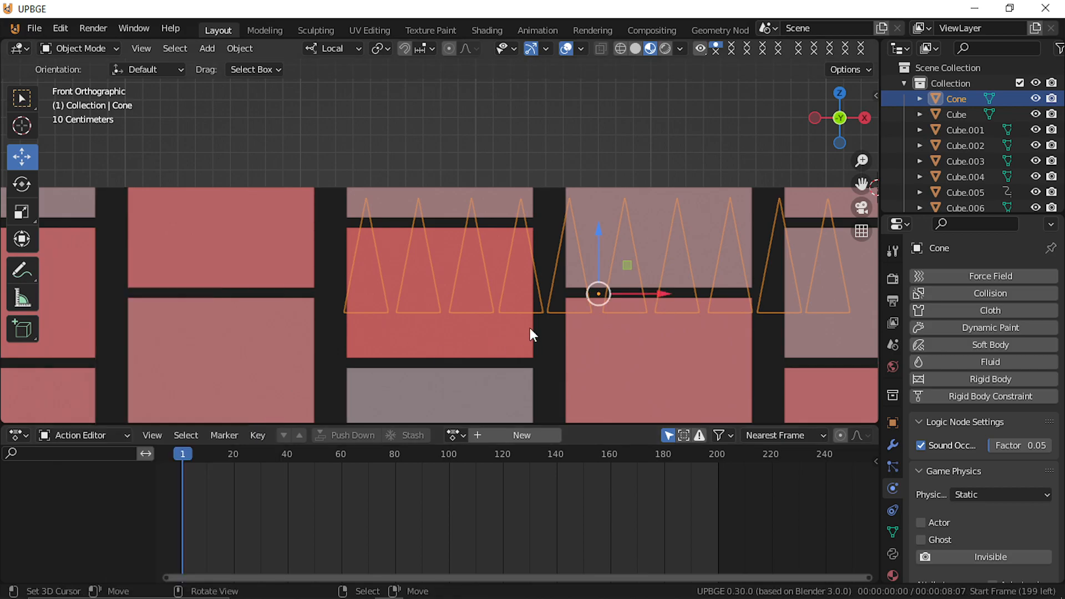
key("i")
left_click(513, 288)
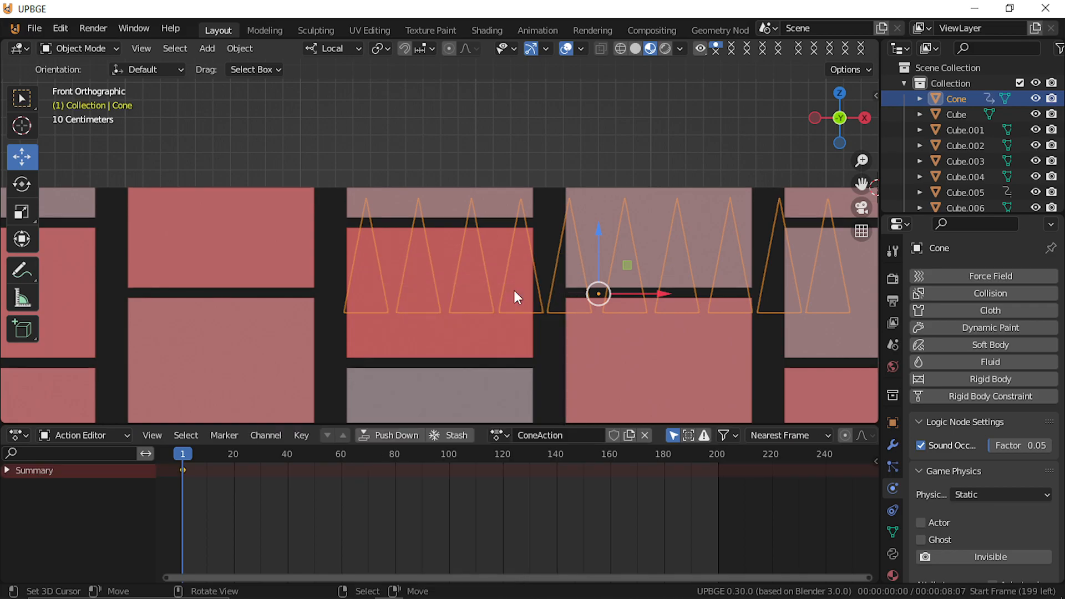
Step: Go to frame 5 and raise the spike row about 0.65 m along Z so the spikes stick out of the block
mouse_move(174, 505)
left_mouse_down()
mouse_move(210, 510)
mouse_move(194, 509)
left_mouse_up()
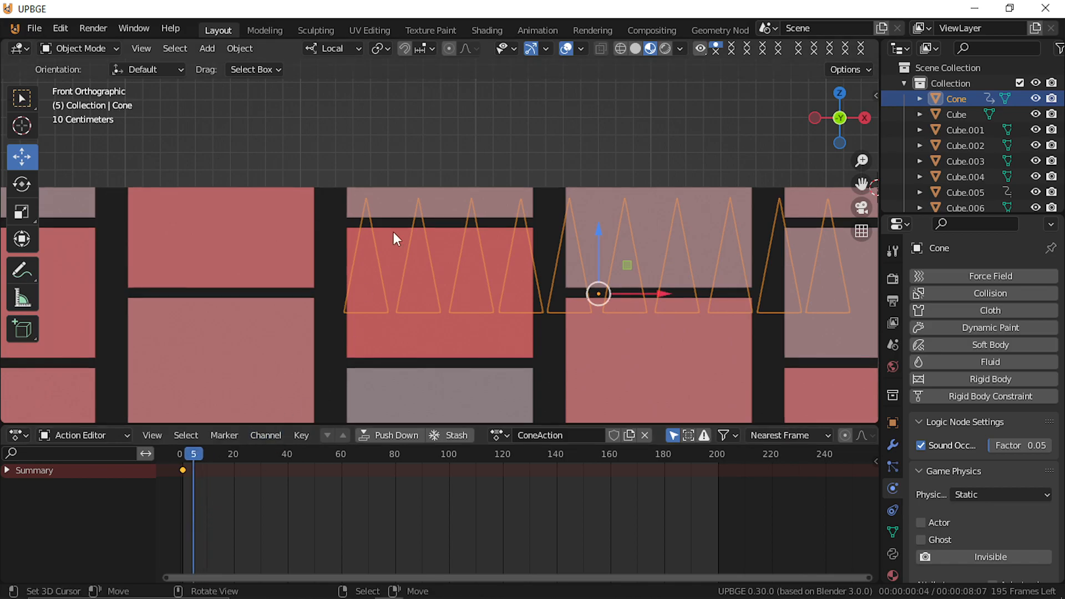
key("g")
key("z")
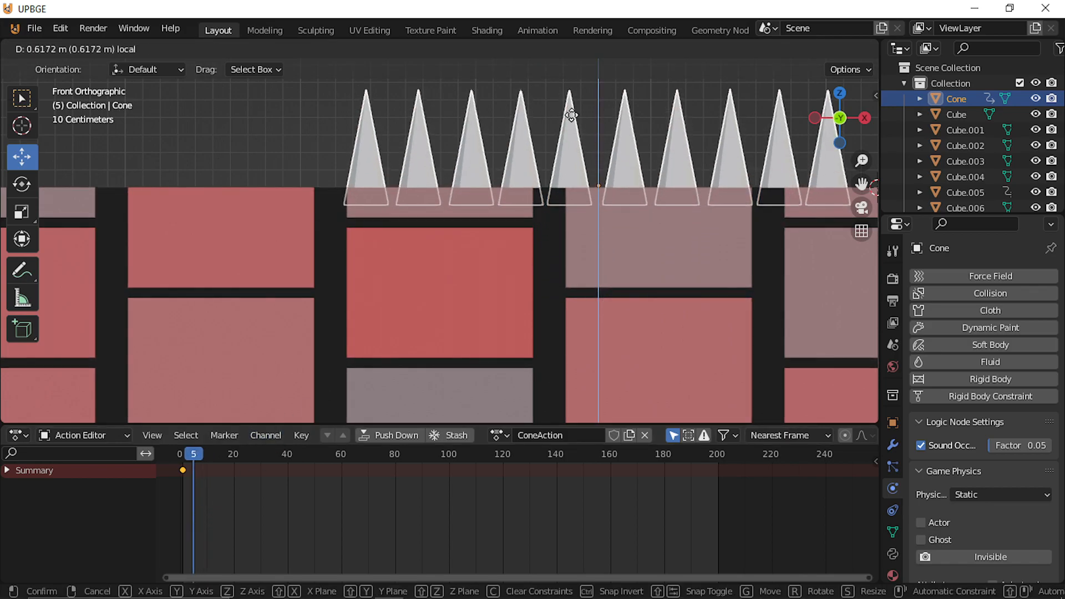
left_click(562, 65)
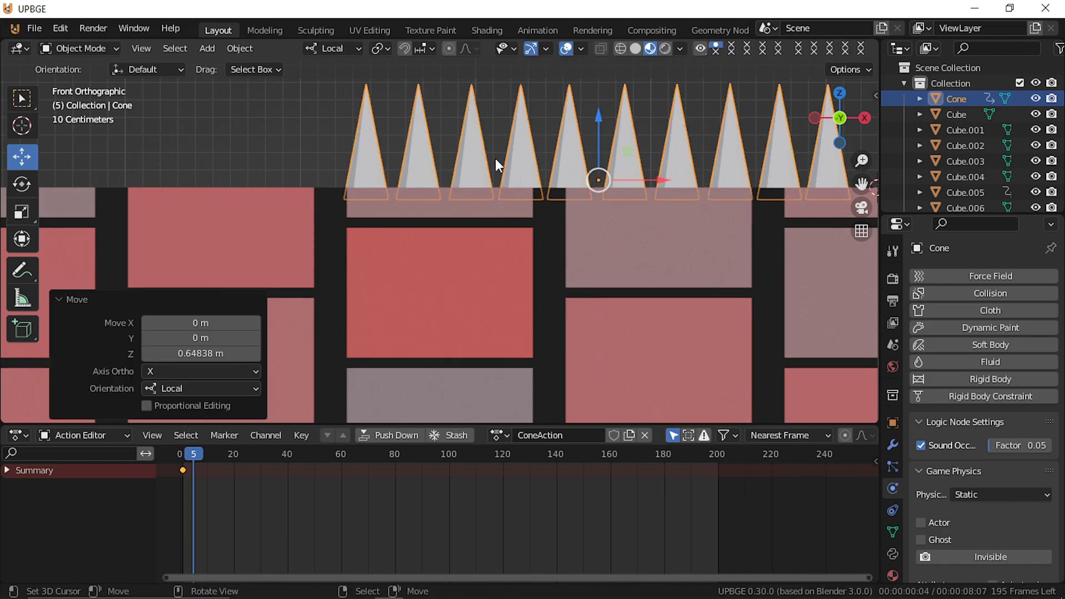
Step: Insert a keyframe for the raised spike row at frame 5 and play the animation briefly
key("i")
left_click(414, 159)
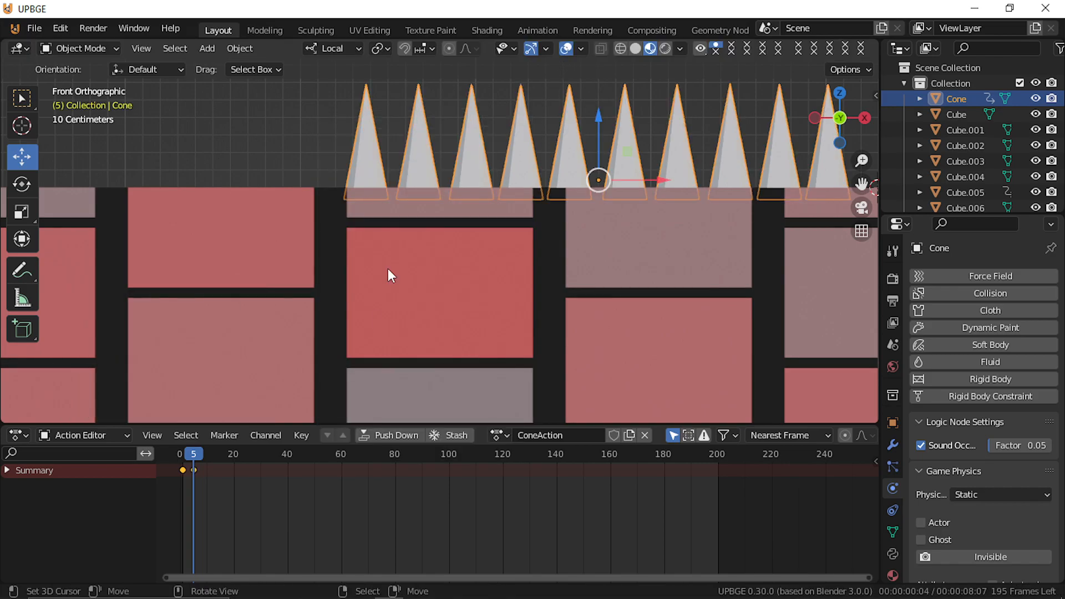
left_click_drag(198, 507, 873, 509)
key("space")
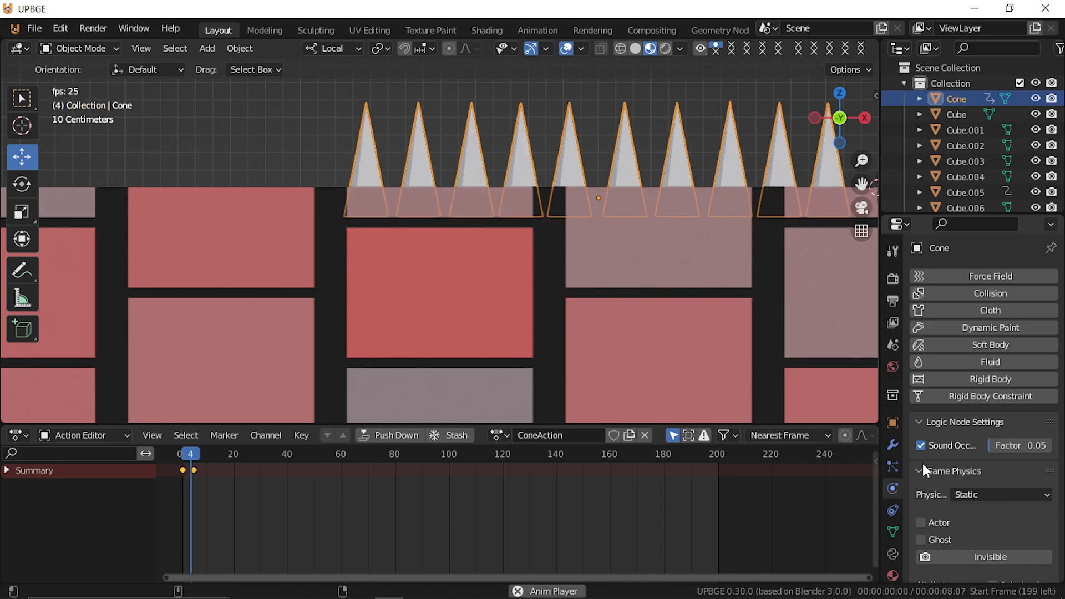
key("space")
Step: Go to frame 60 and insert a keyframe that holds the spike row in its raised position
left_click_drag(223, 510, 341, 528)
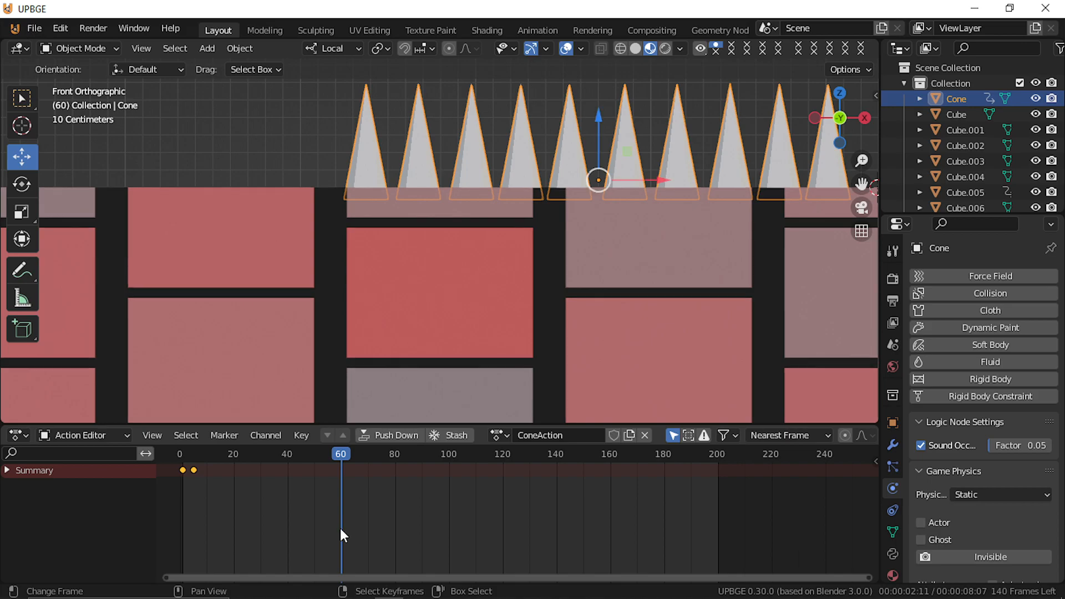
key("i")
left_click(504, 214)
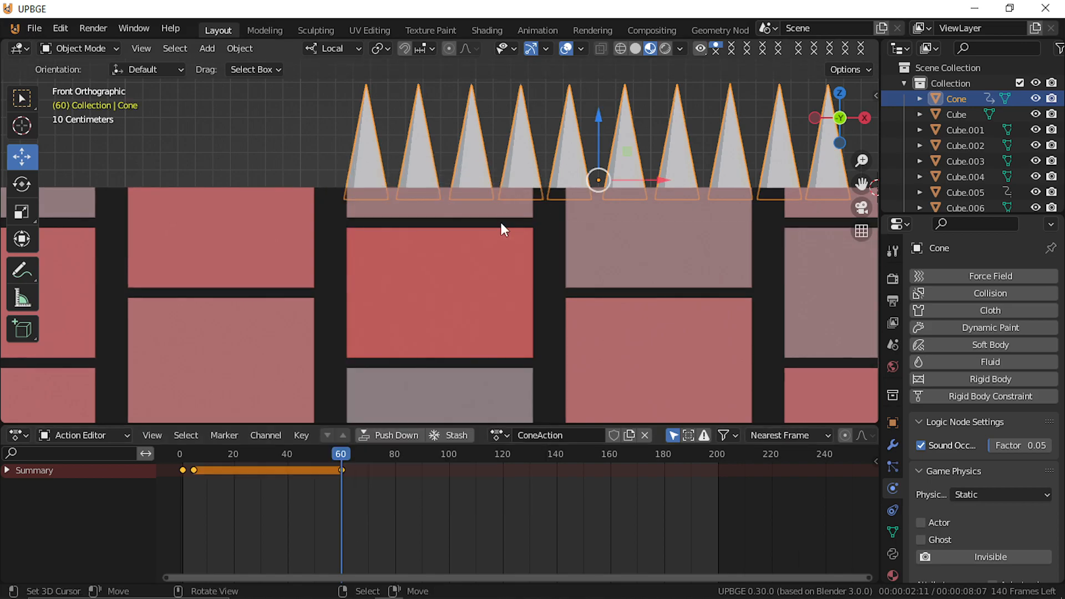
Step: Go to frame 100 and duplicate the lowered spike row's first keyframe onto that frame
left_click_drag(350, 524, 448, 514)
left_click_drag(605, 126, 605, 238)
key("Escape")
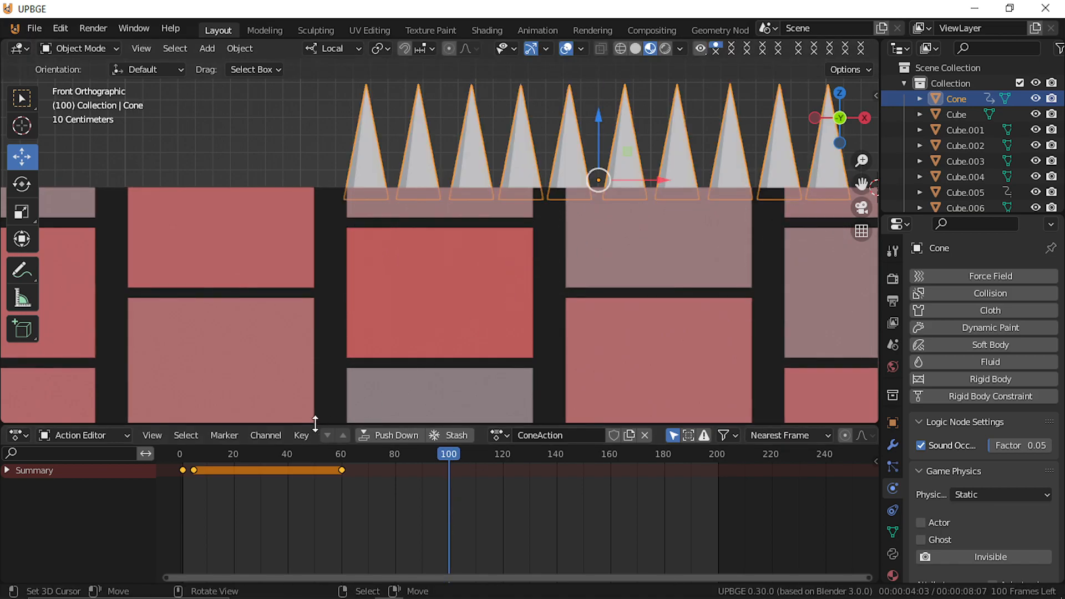
left_click(182, 468)
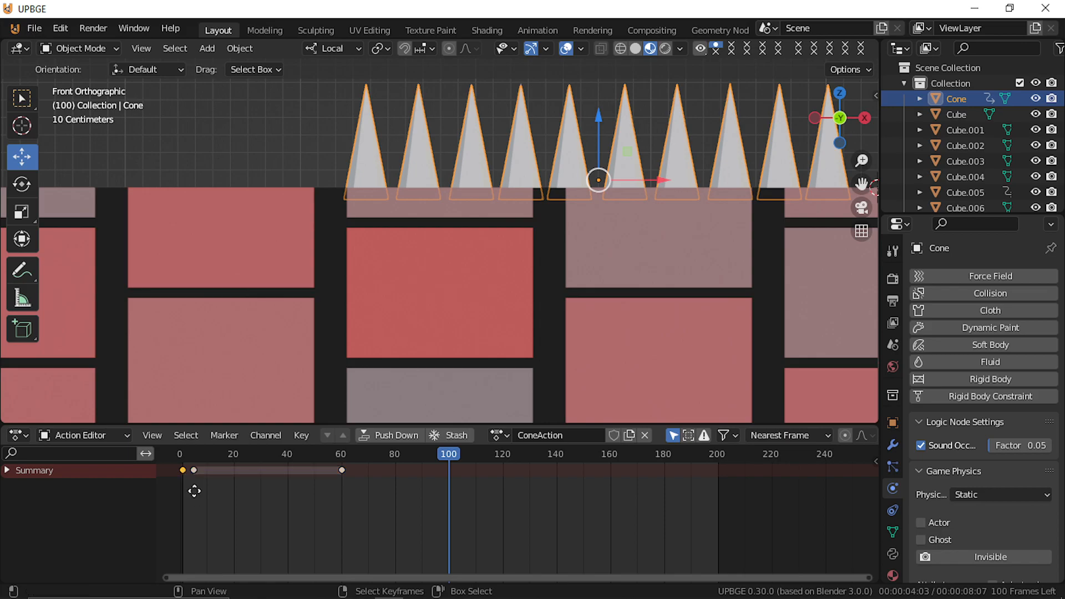
key("g")
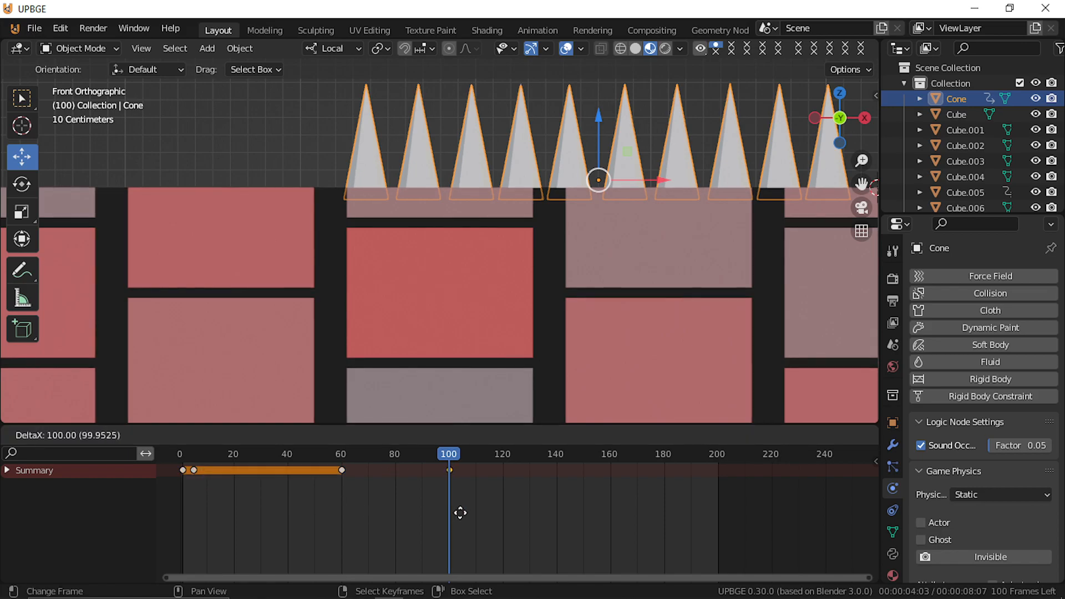
left_click(448, 516)
Step: Play the spike animation from the start to check how the row rises, holds and retracts
left_click(190, 505)
left_click(181, 504)
key("space")
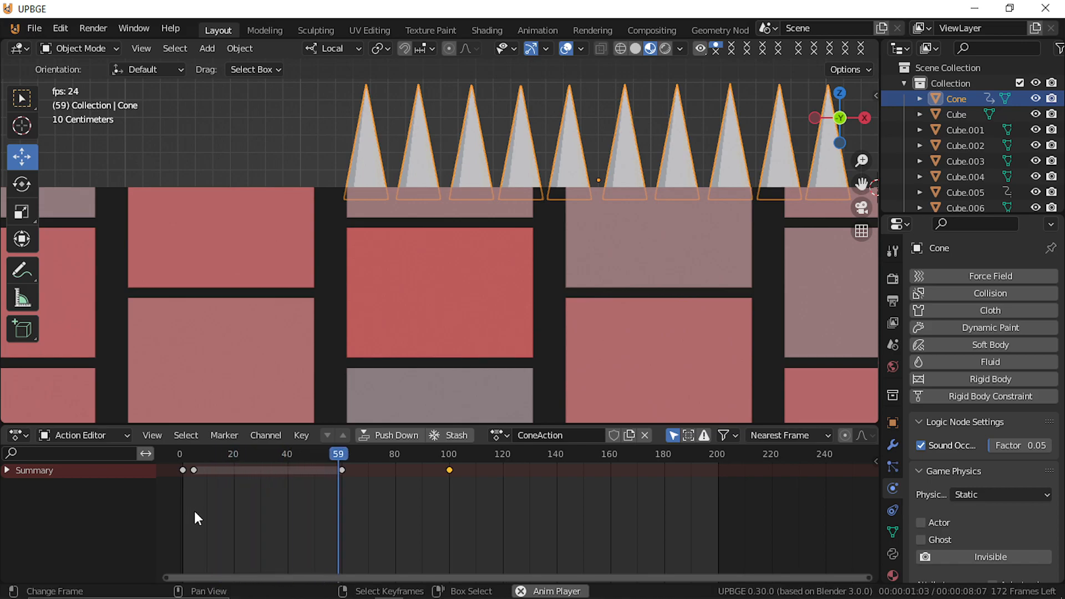
key("space")
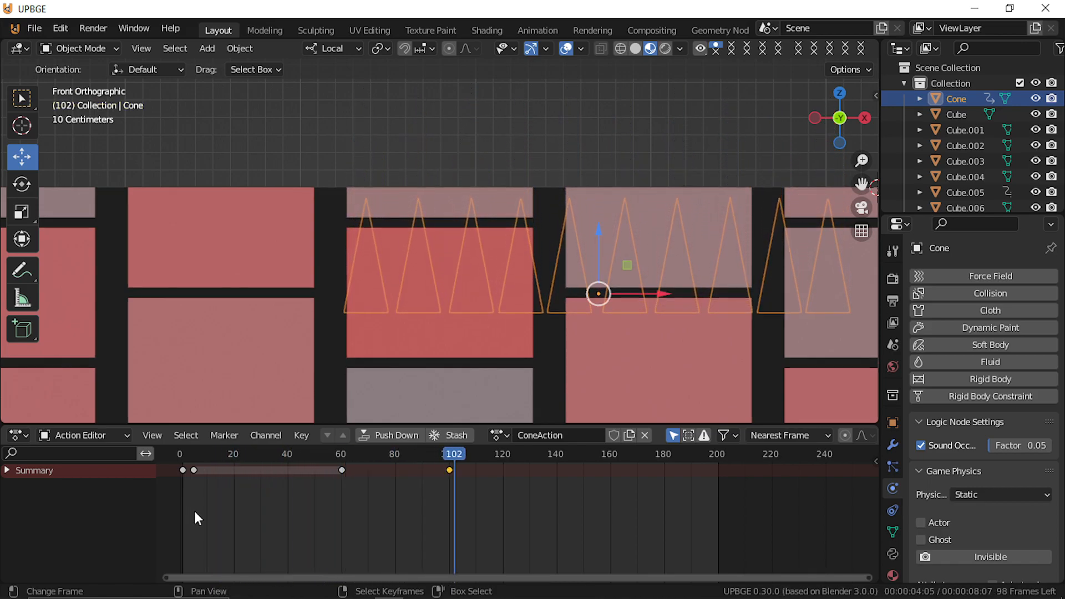
key("shift+Left")
key("space")
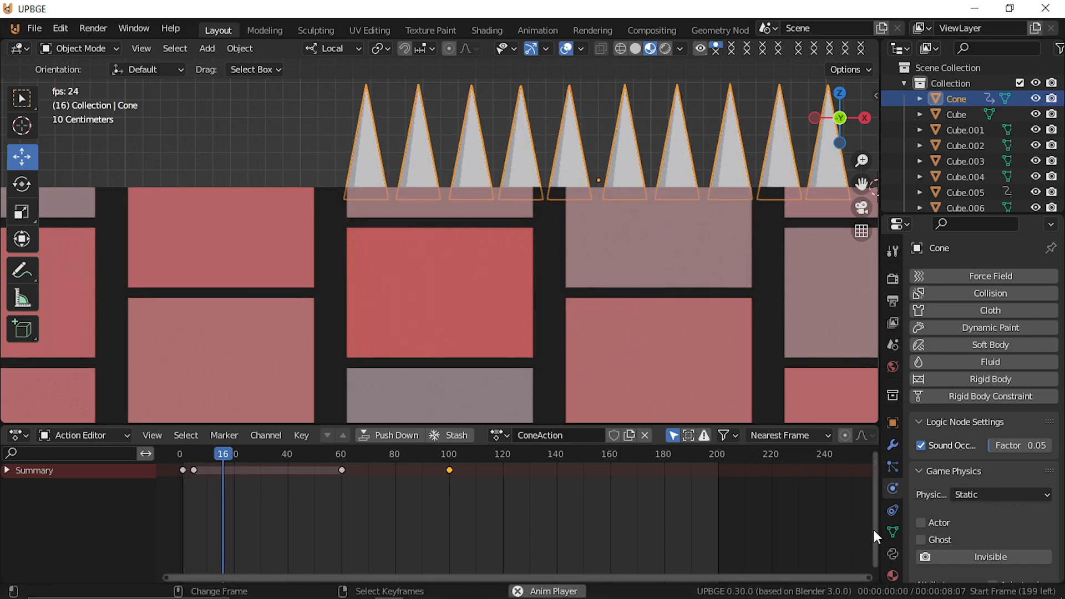
key("space")
Step: Move the second spike keyframe to frame 3 for a faster rise and play the animation again
middle_click_drag(241, 534, 352, 499)
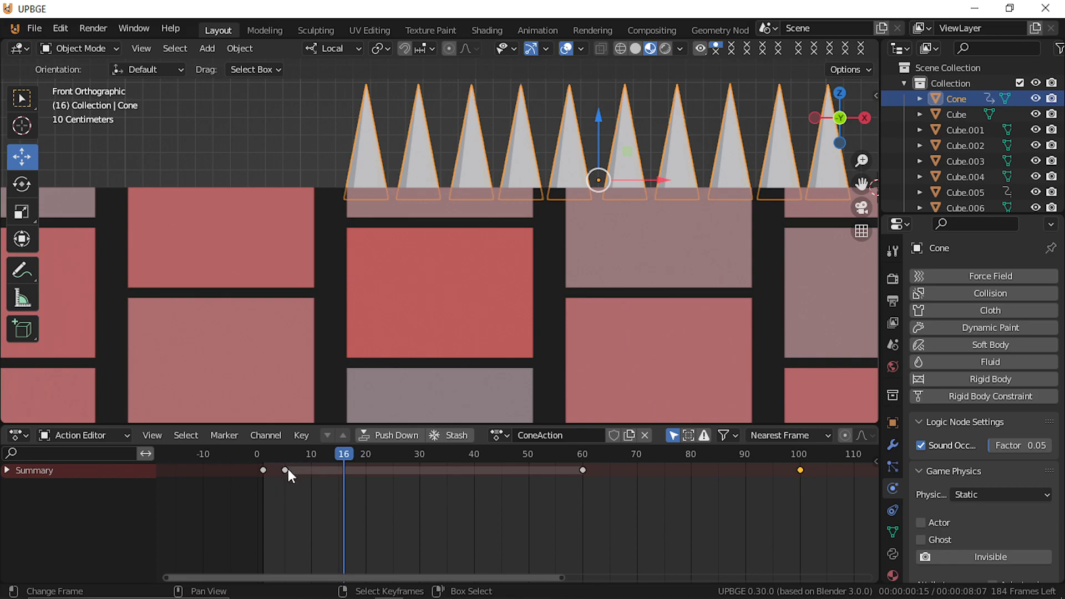
left_click_drag(284, 471, 274, 472)
left_click(254, 488)
key("space")
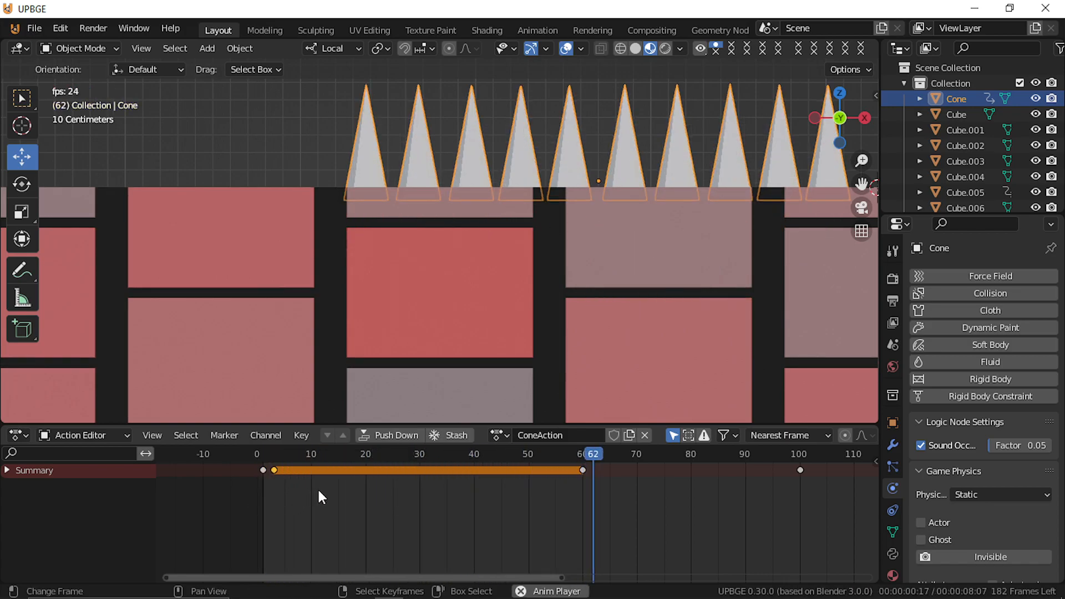
key("space")
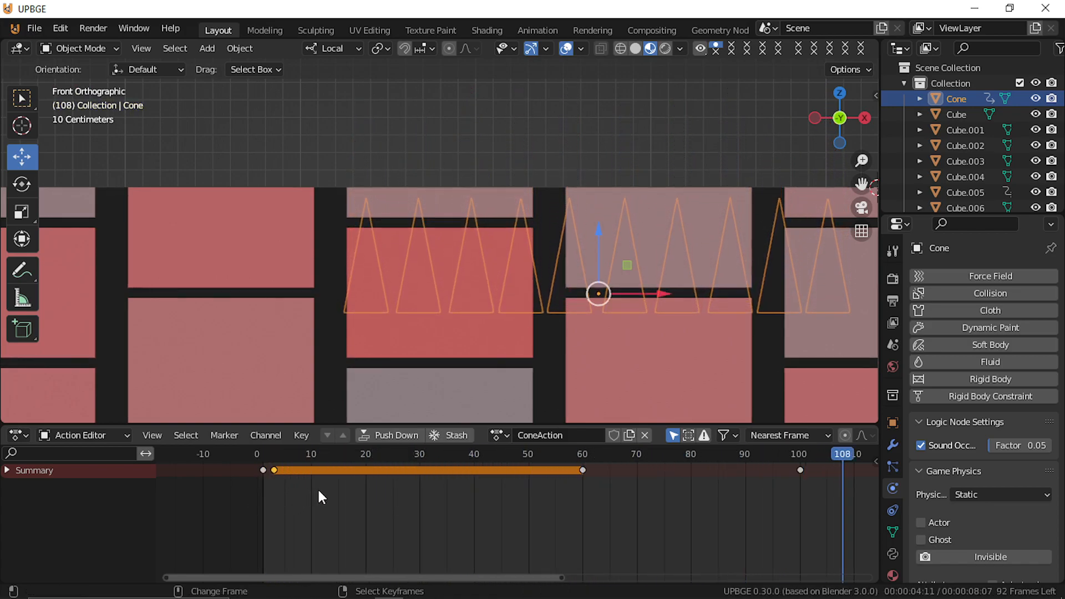
Step: Rename the spike row's action as SPIKE KILL
scroll(310, 511, "down", 4)
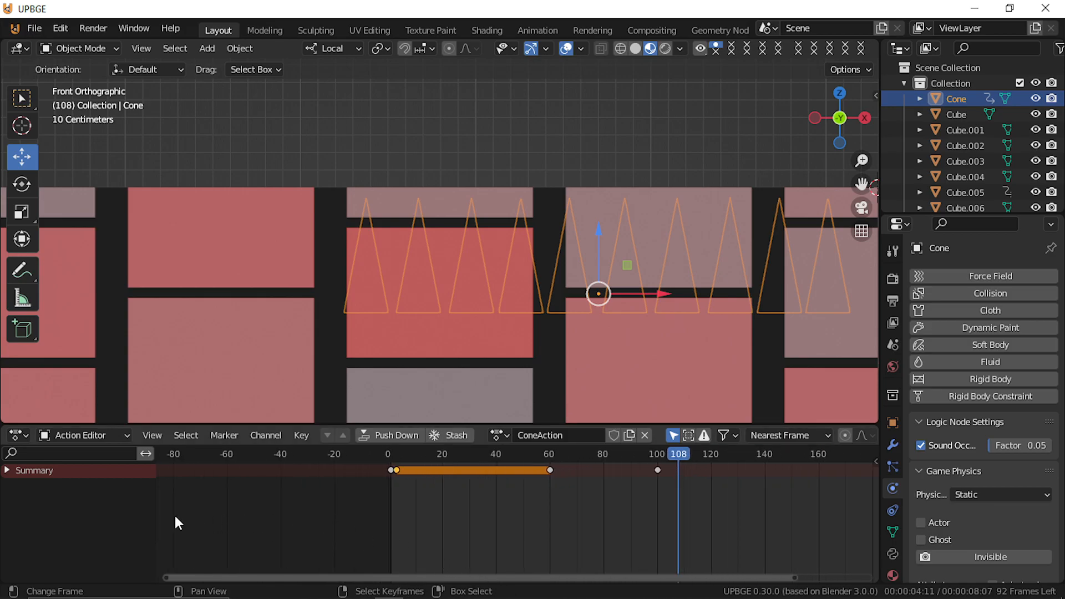
left_click(564, 436)
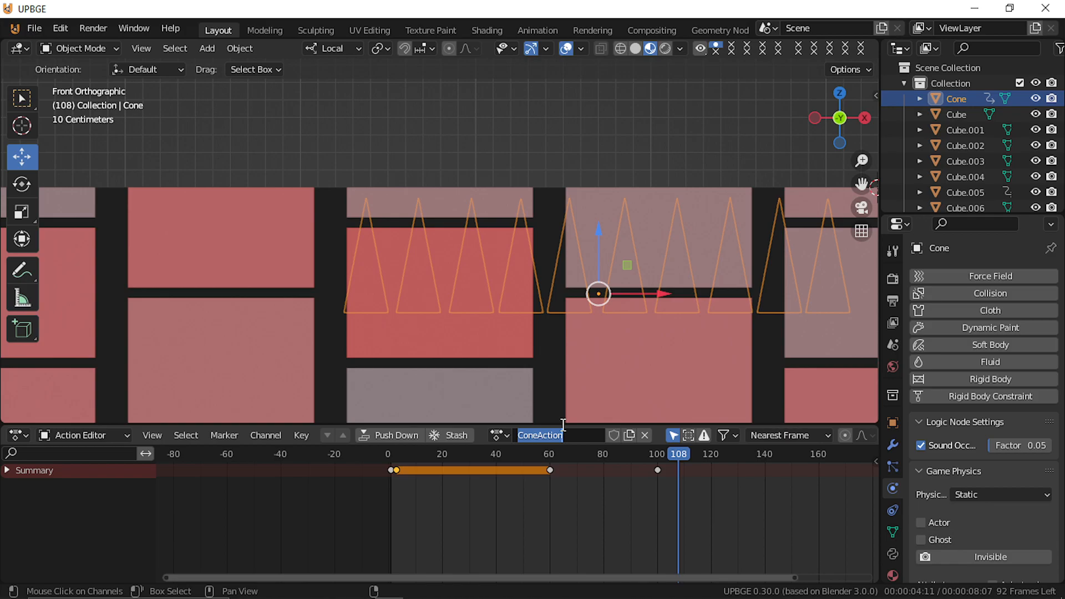
type("SPIKE KILL")
key("Return")
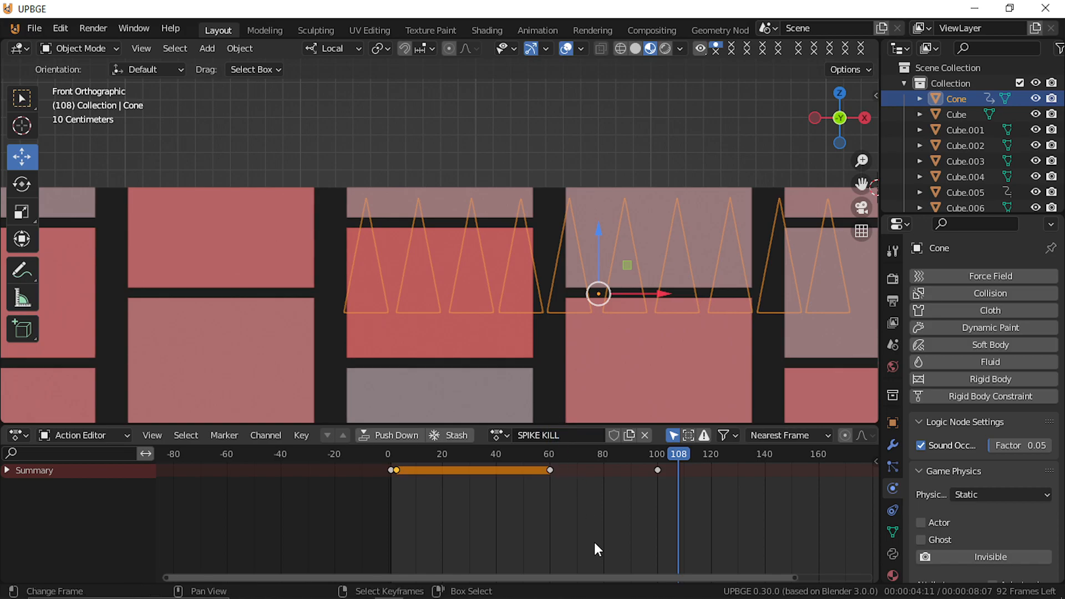
Step: Return to frame 0 and change the Action Editor area to the Logic Bricks Editor
left_click_drag(597, 545, 355, 530)
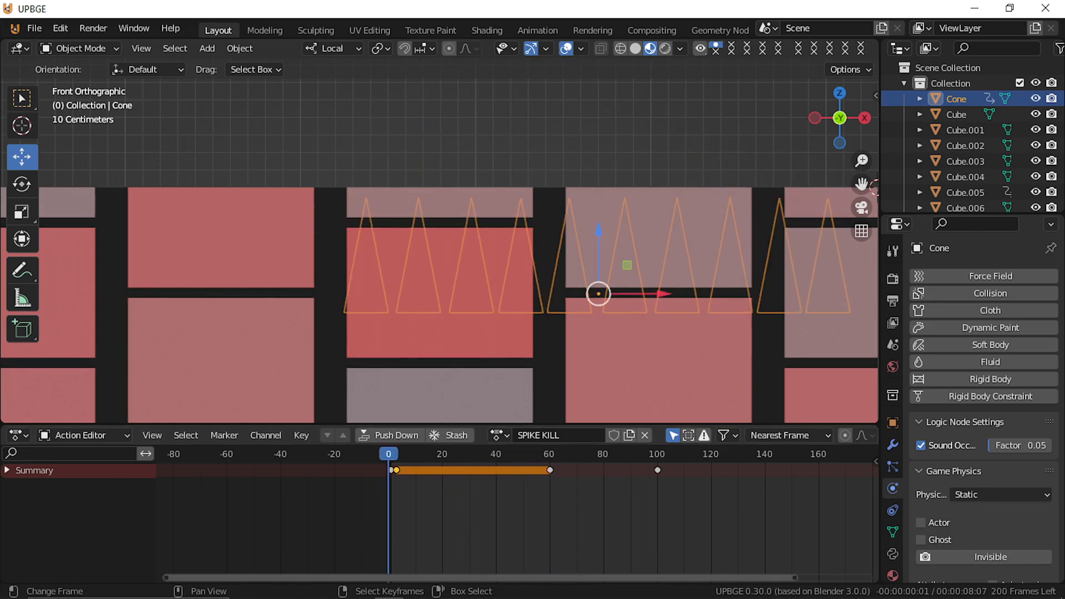
left_click(18, 435)
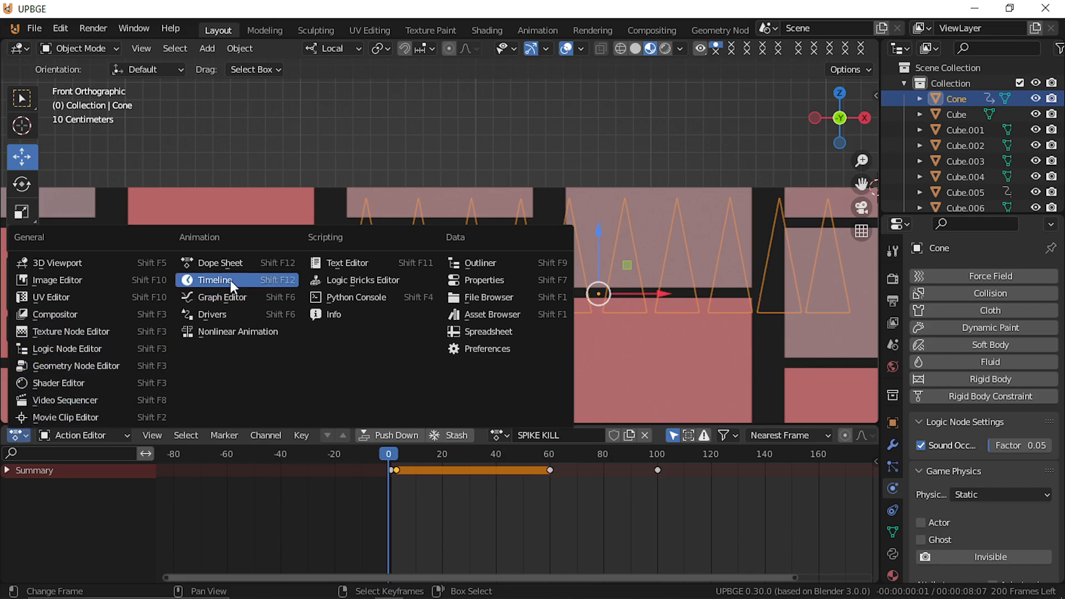
left_click(354, 281)
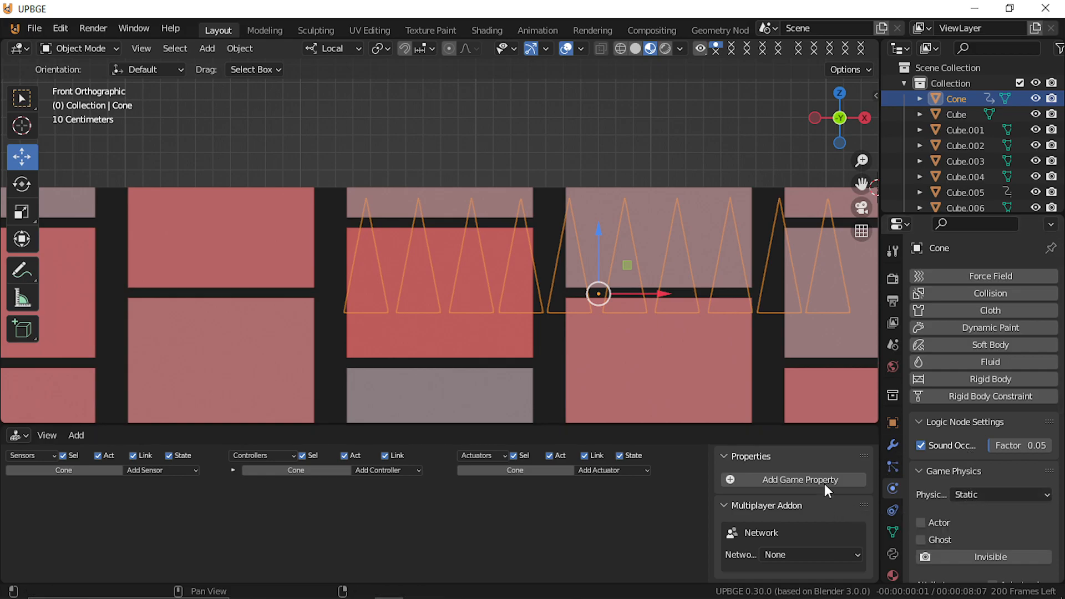
Step: Add a game property to the spike row and name it Speake
left_click(782, 481)
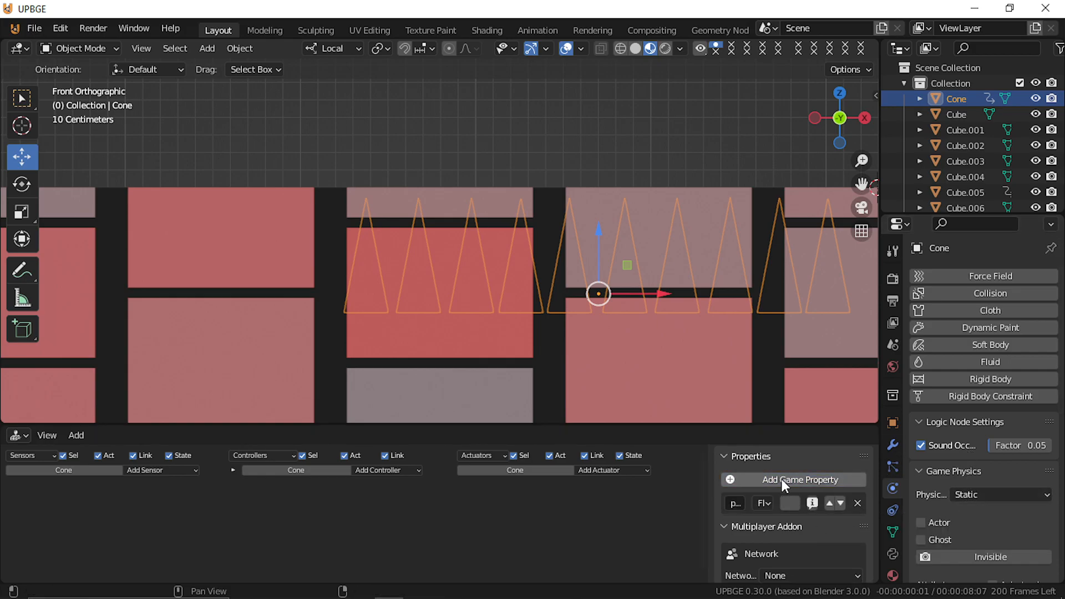
left_click(734, 503)
type("sP")
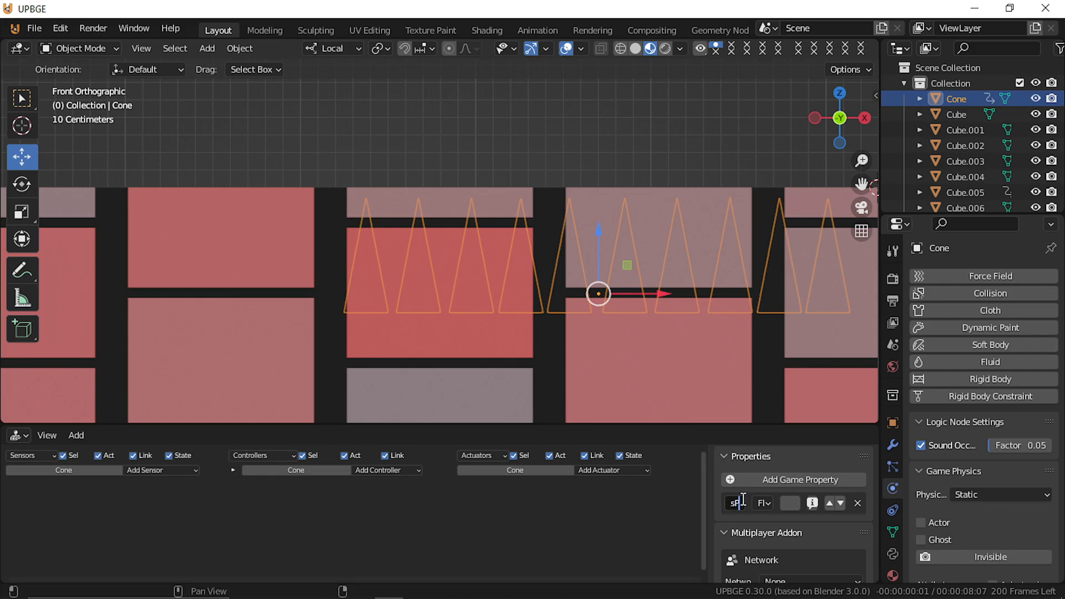
key("BackSpace")
key("BackSpace")
type("Speake")
double_click(735, 501)
key("Return")
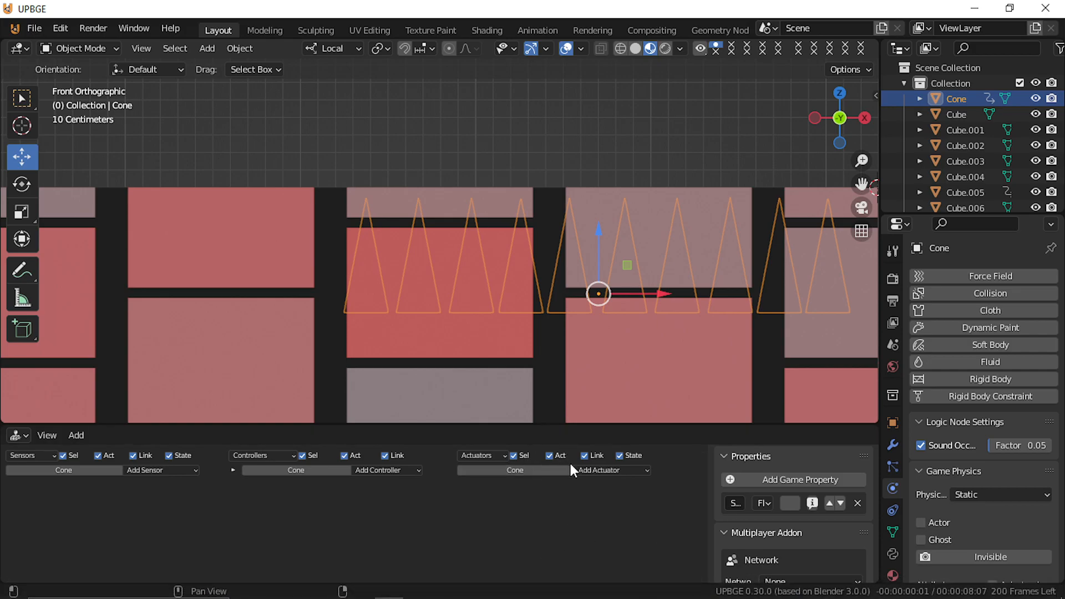
Step: Select the player block above the ground and check its game property beside its logic bricks
scroll(221, 268, "down", 4)
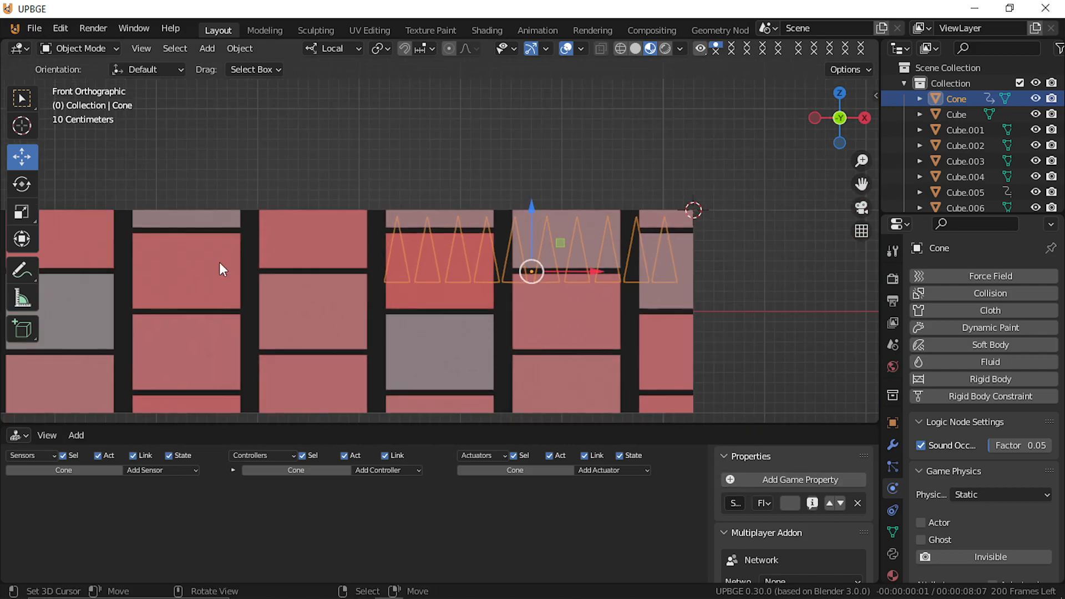
scroll(221, 269, "down", 1)
middle_click_drag(220, 268, 561, 303, "shift")
left_click(478, 254)
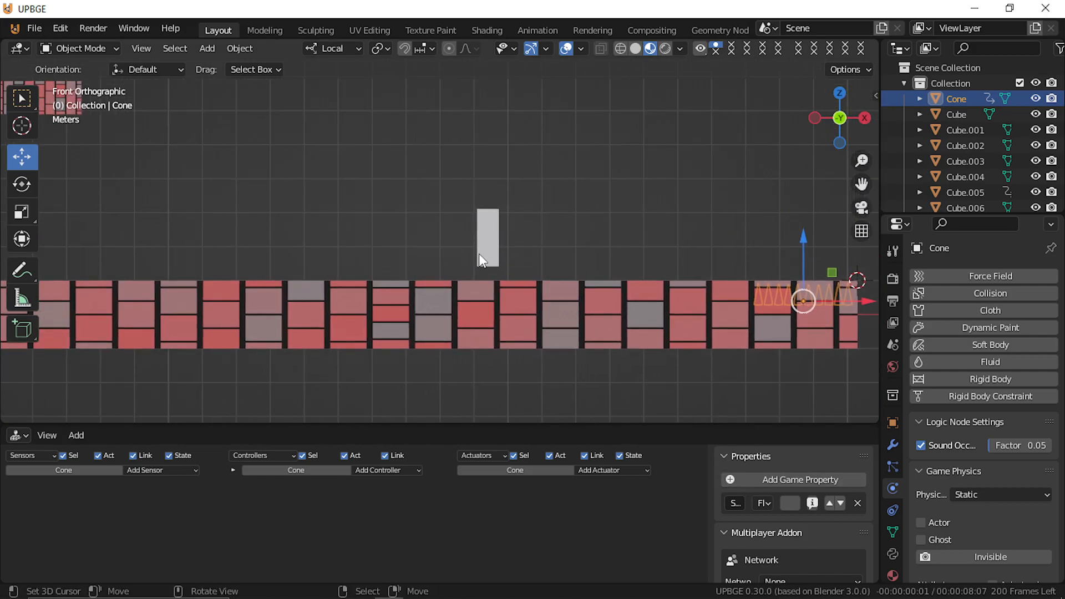
left_click(805, 478)
type("key")
key("Return")
mouse_move(711, 505)
left_mouse_down()
mouse_move(569, 506)
mouse_move(697, 505)
left_mouse_up()
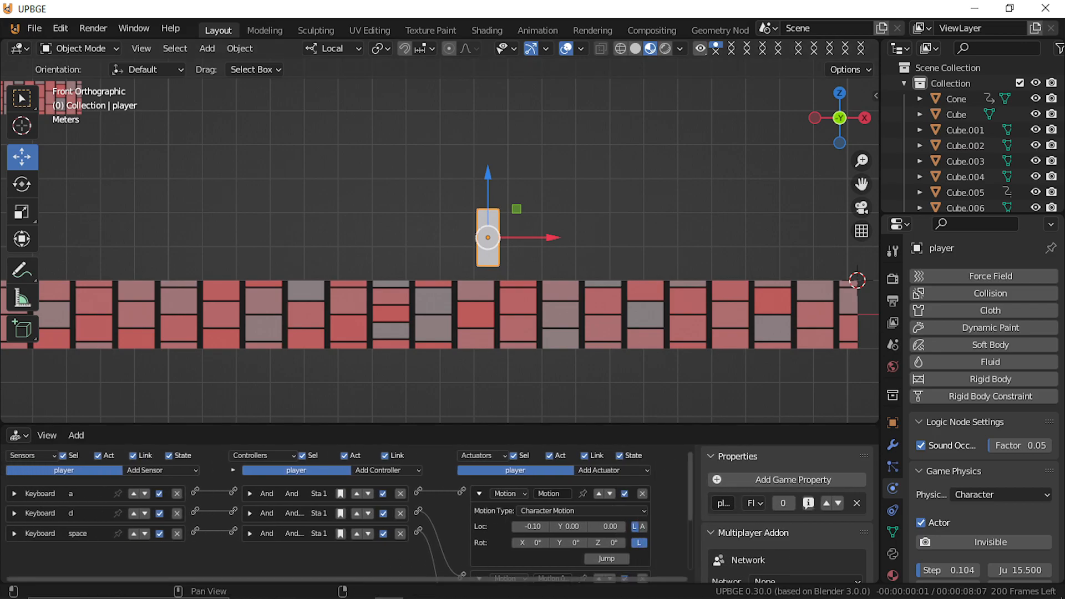
Step: Reselect the spike row and add an Always sensor with true level triggering enabled
scroll(577, 275, "down", 3)
middle_click_drag(578, 276, 404, 289, "shift")
left_click(454, 300)
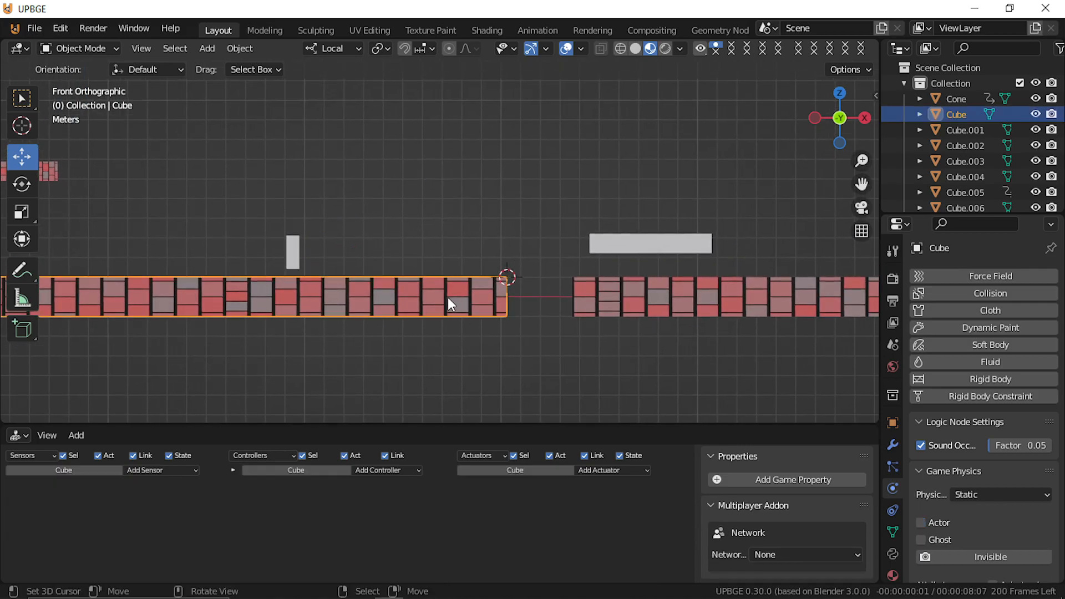
left_click(485, 291)
left_click(484, 291)
left_click(491, 278)
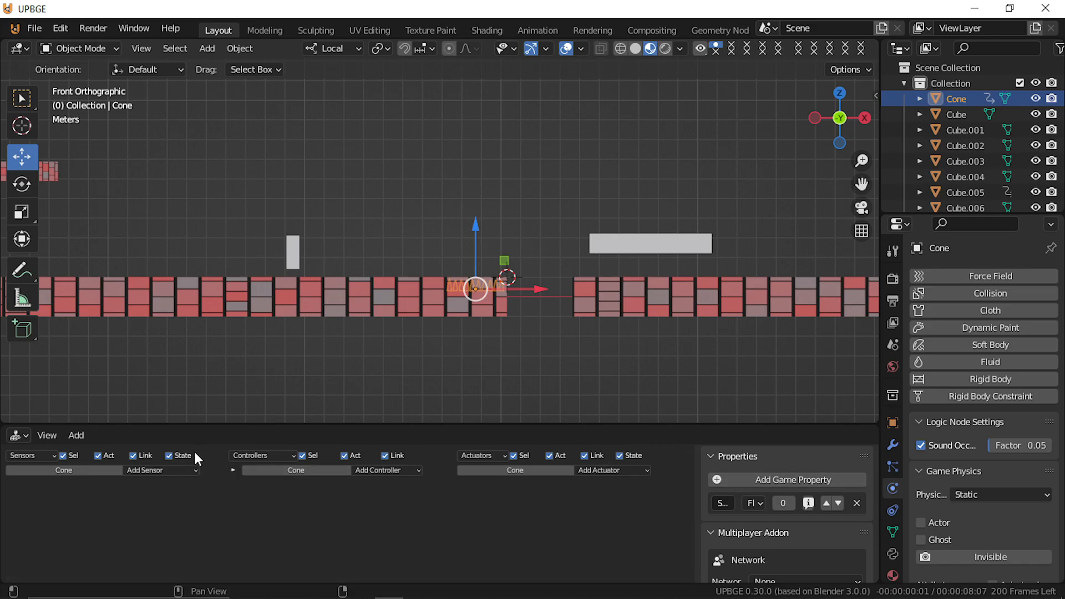
left_click(159, 472)
left_click(163, 444)
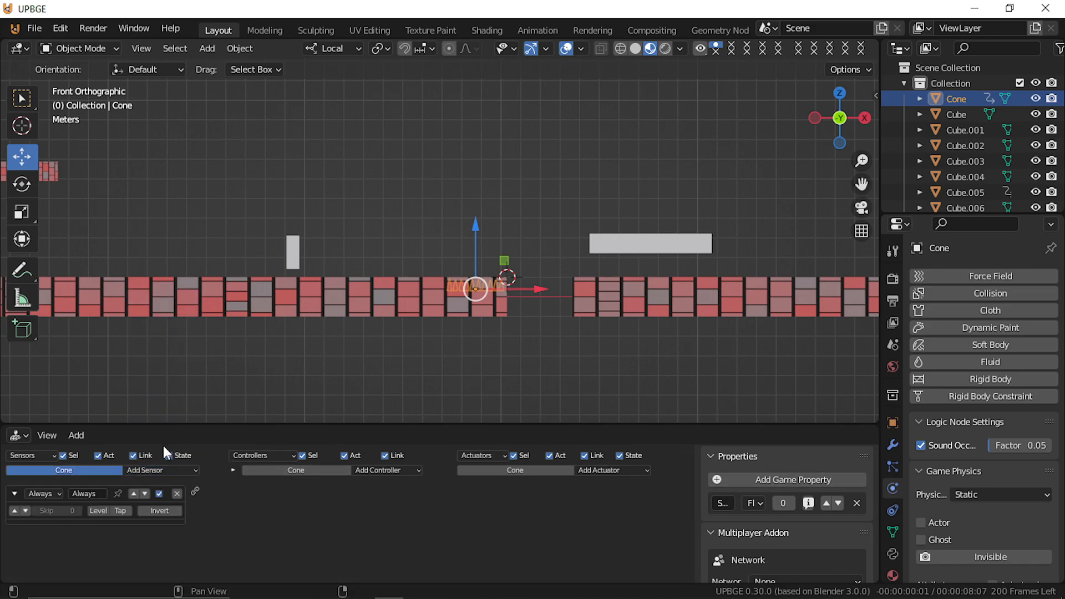
left_click(623, 470)
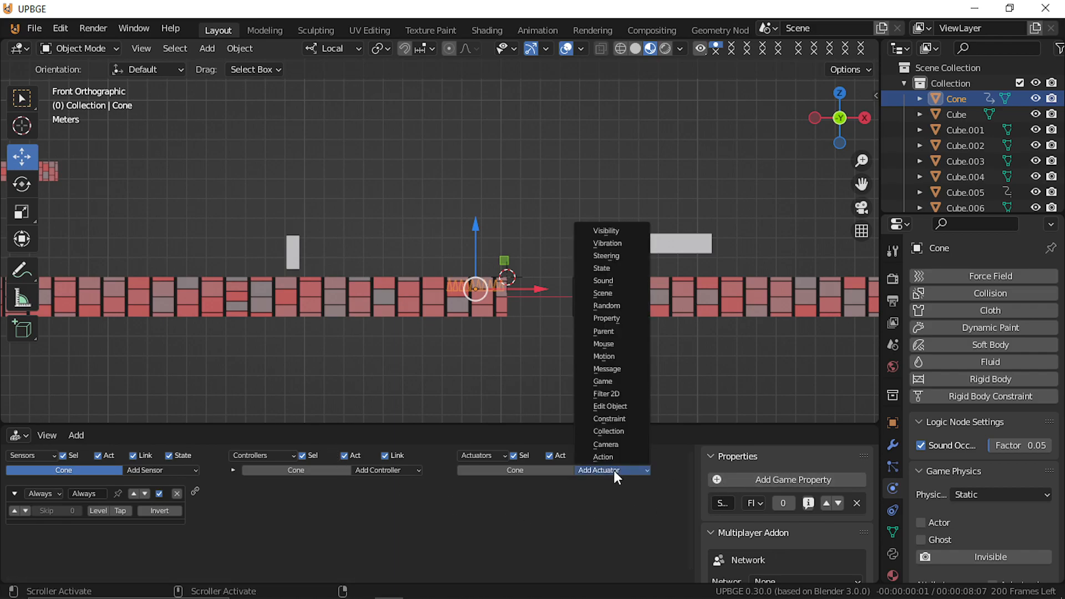
left_click(15, 510)
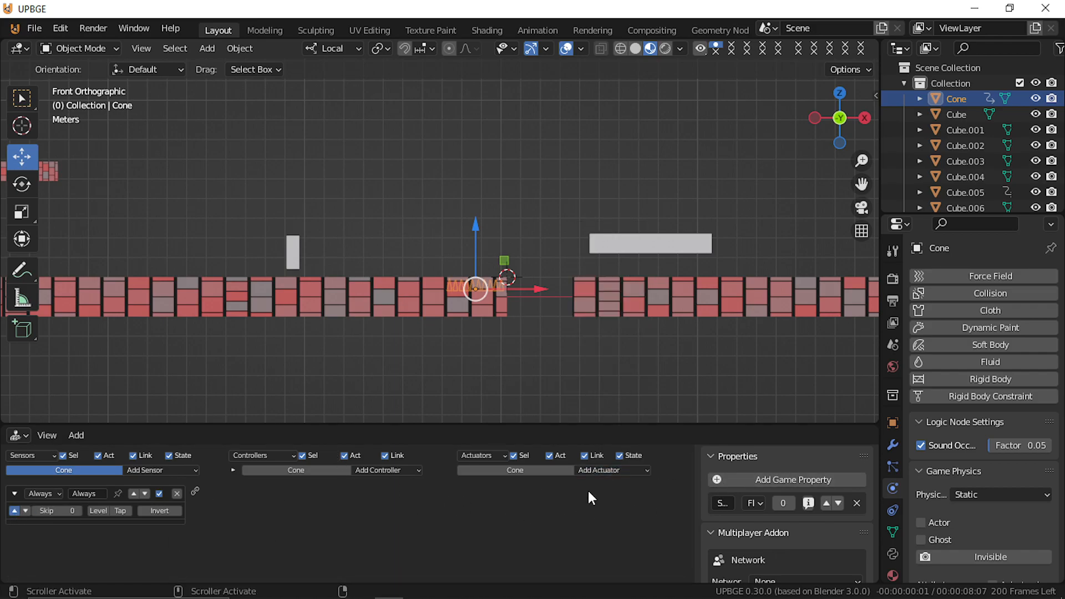
Step: Add an Action actuator to the spike row and set its play mode to Loop End
left_click(605, 469)
left_click(606, 419)
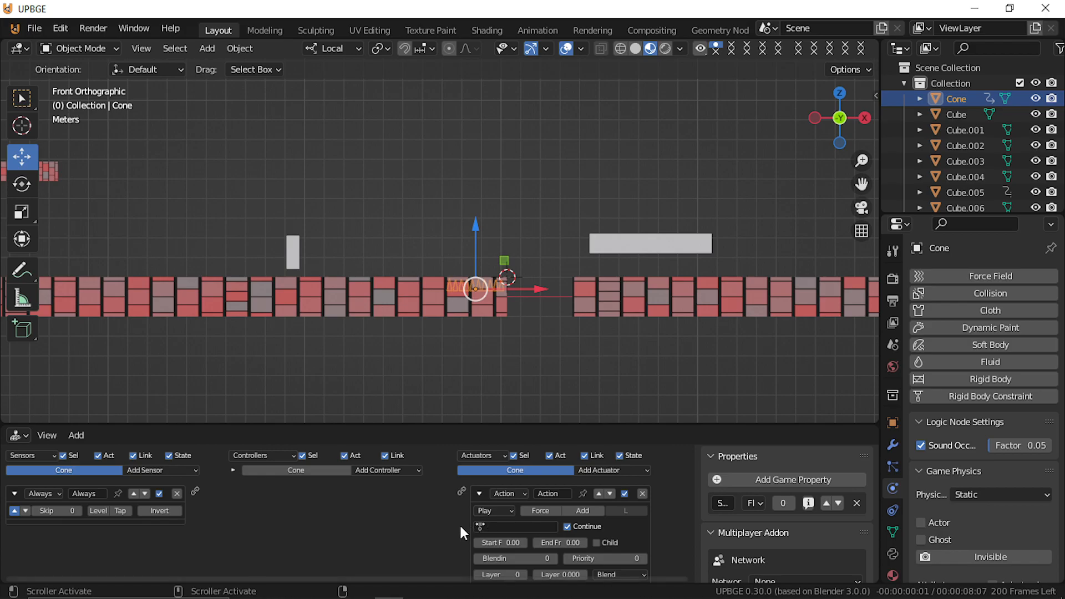
left_click(494, 510)
left_click(511, 448)
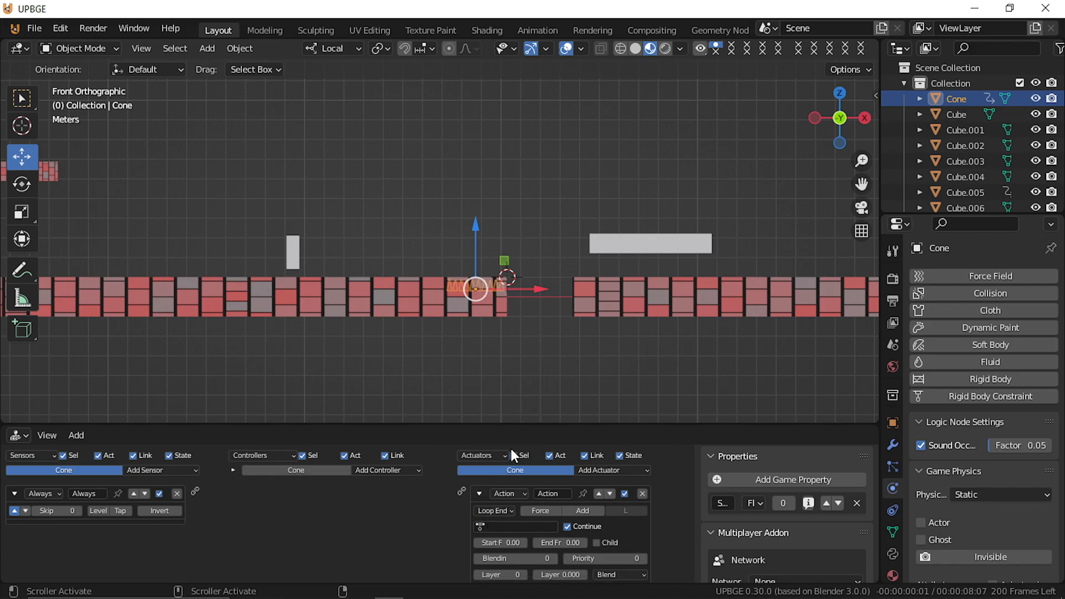
Step: Link the Always sensor to the Action actuator through an And controller and assign the SPIKE KILL action
left_click_drag(195, 492, 464, 489)
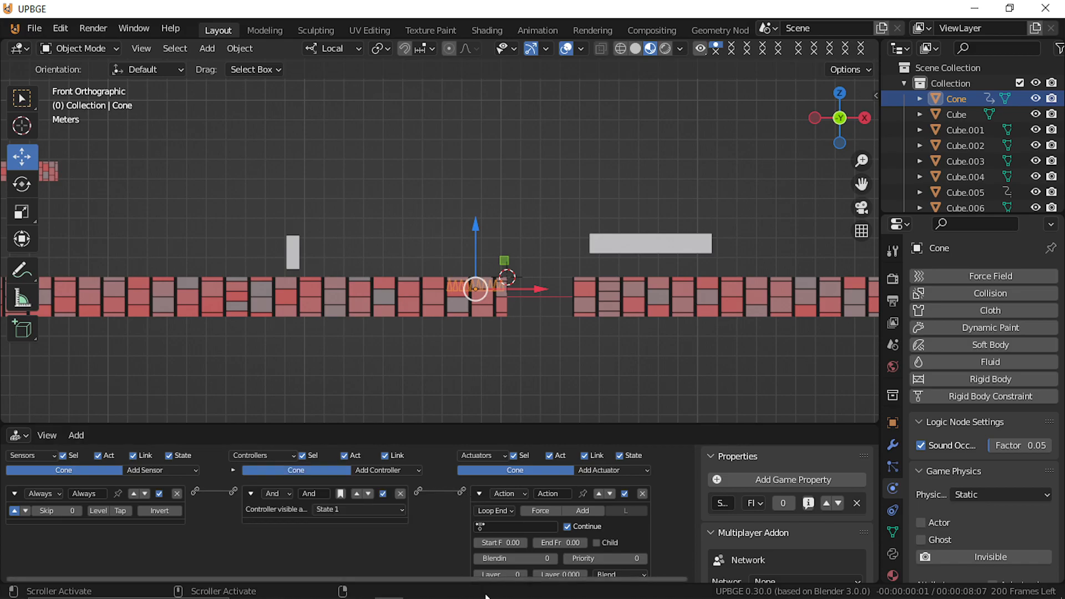
left_click(505, 526)
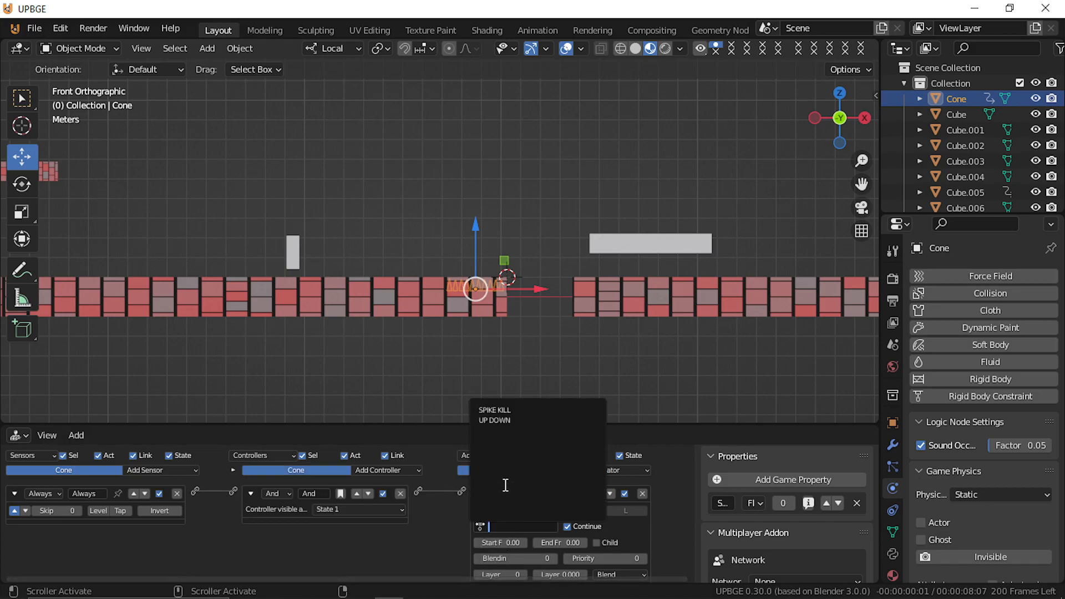
left_click(512, 410)
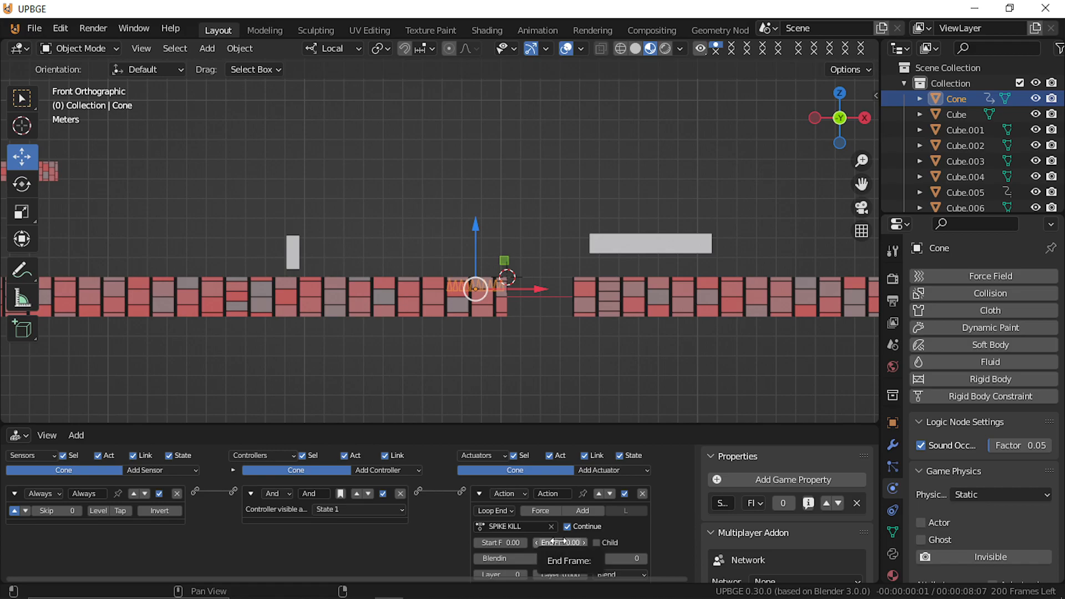
Step: Step through the spike row's keyframes to its last frame and set the Action actuator's end frame to 100
key("Right")
key("Up")
key("Up")
key("Up")
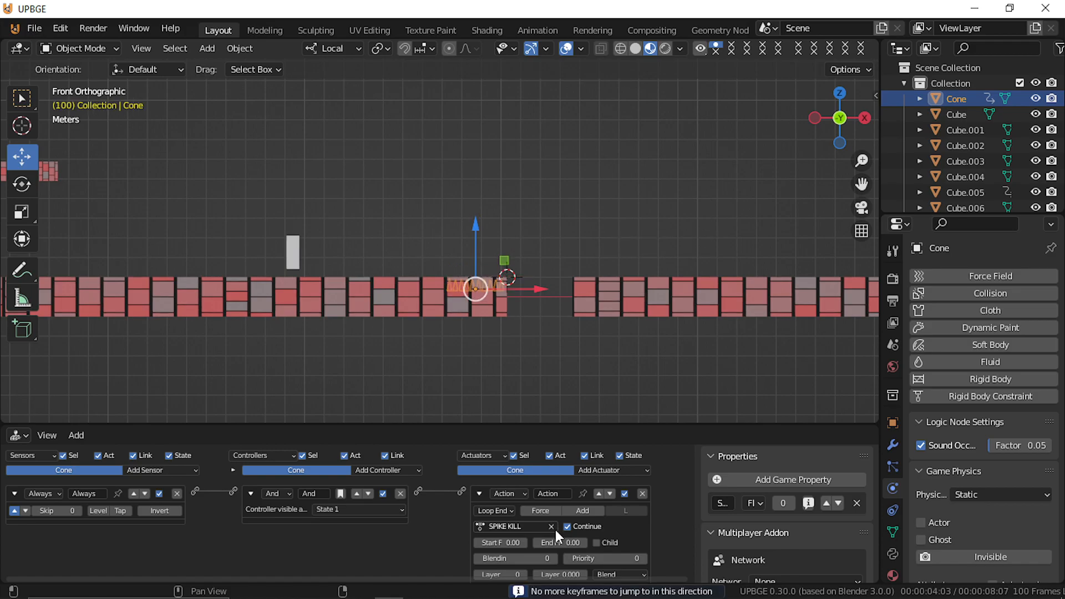
left_click(551, 543)
type("100")
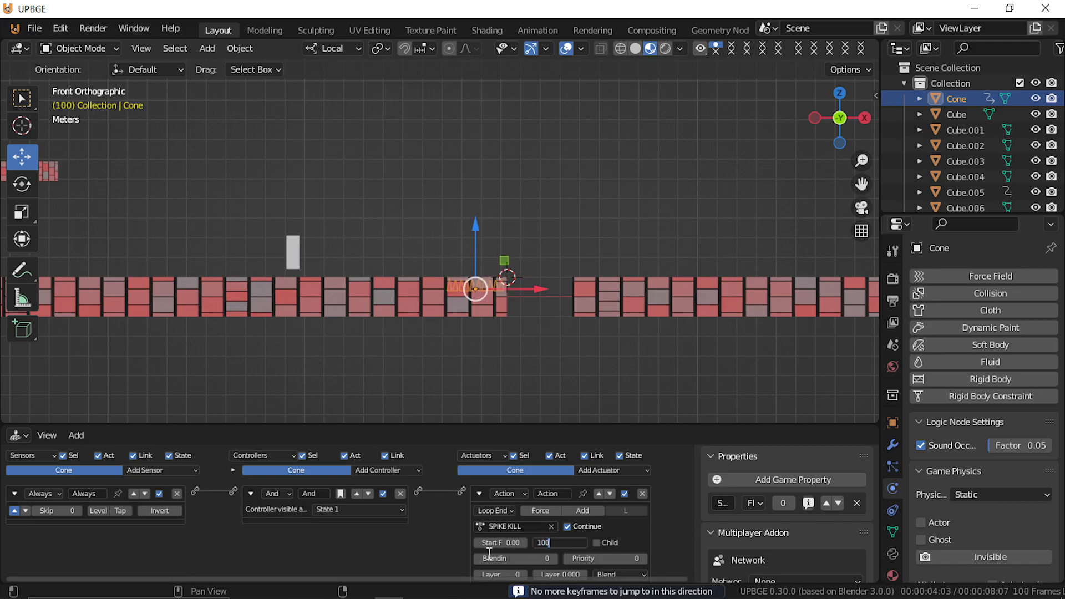
key("Return")
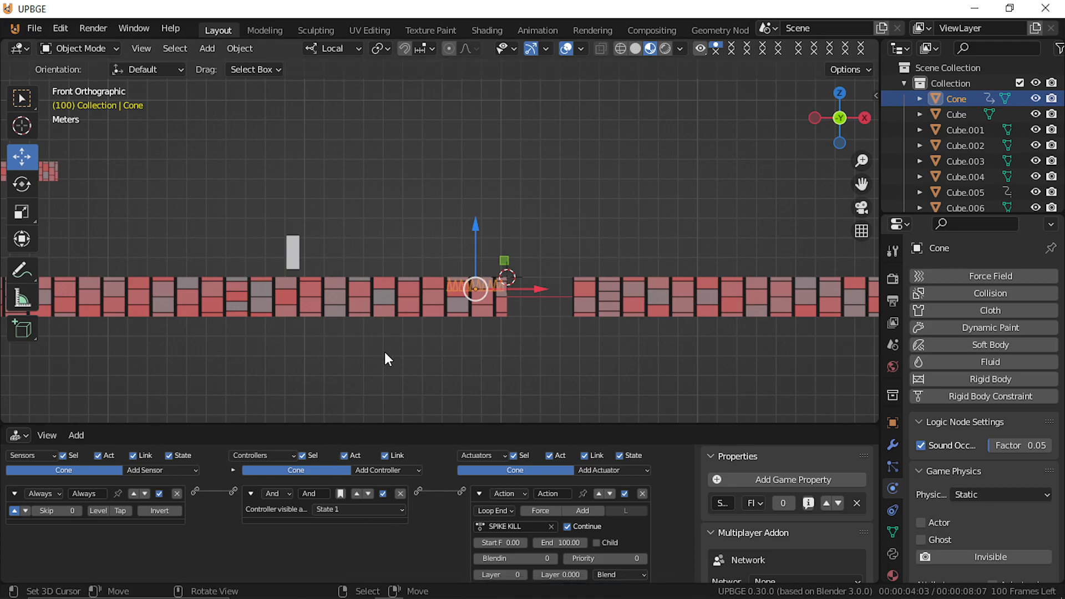
Step: Run the game and walk the player back and forth beside the spikes to check their looping animation
key("p")
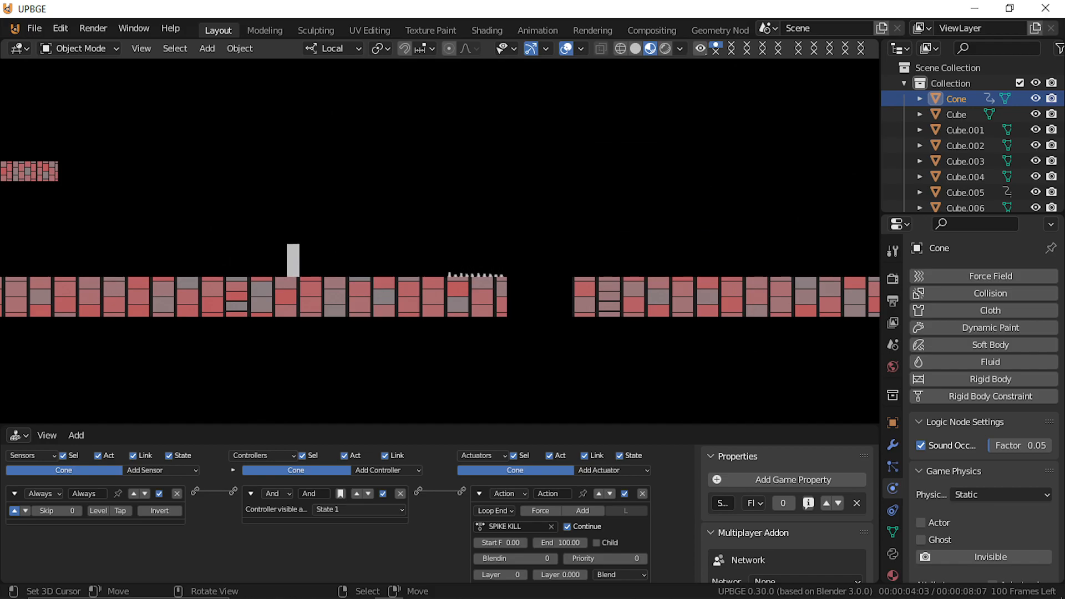
key("Right")
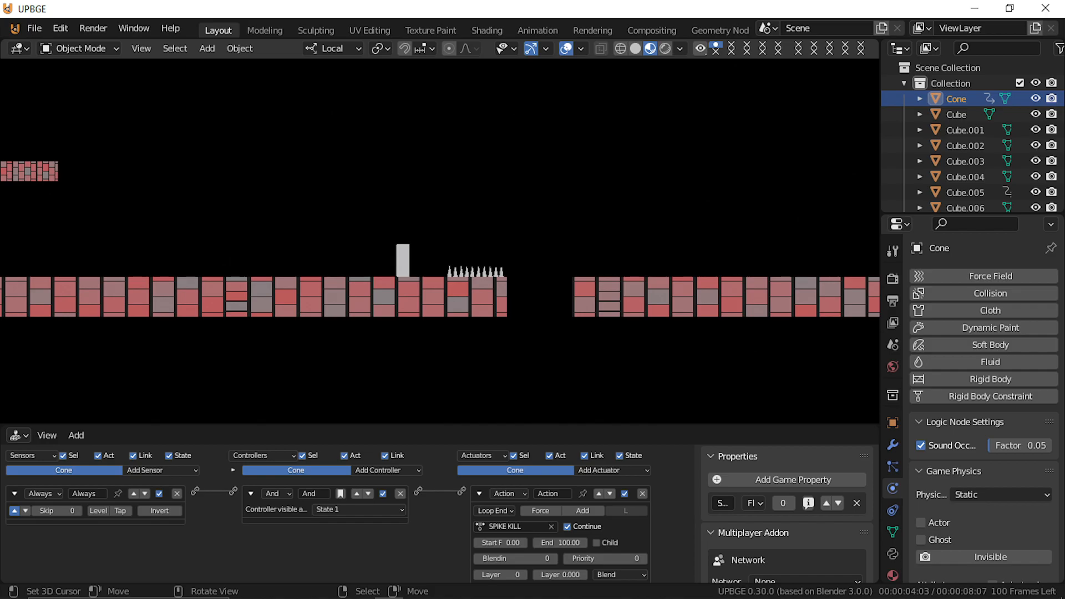
key("d")
key("a")
key("d")
key("d")
key("d")
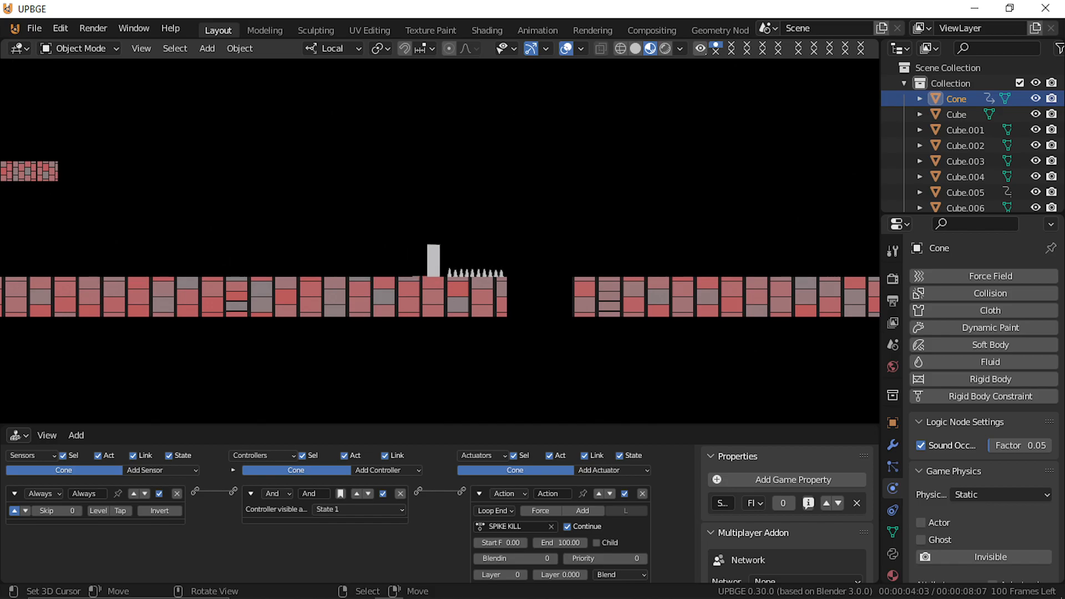
key("a")
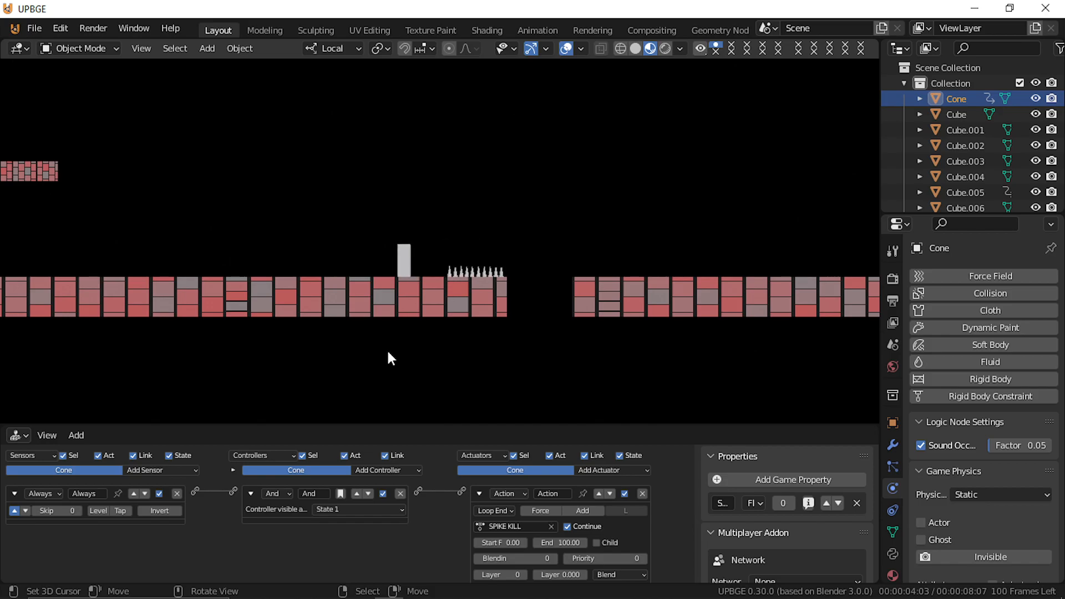
key("Escape")
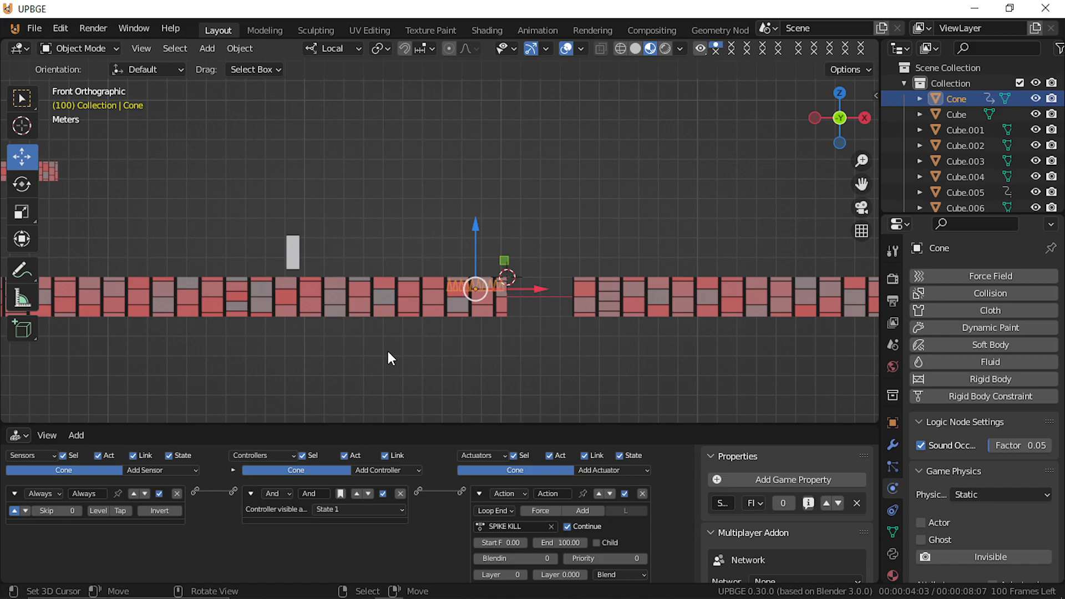
Step: Set the spike Action actuator's end frame to 200 and playtest jumping the player over the spikes and gap
left_click(570, 536)
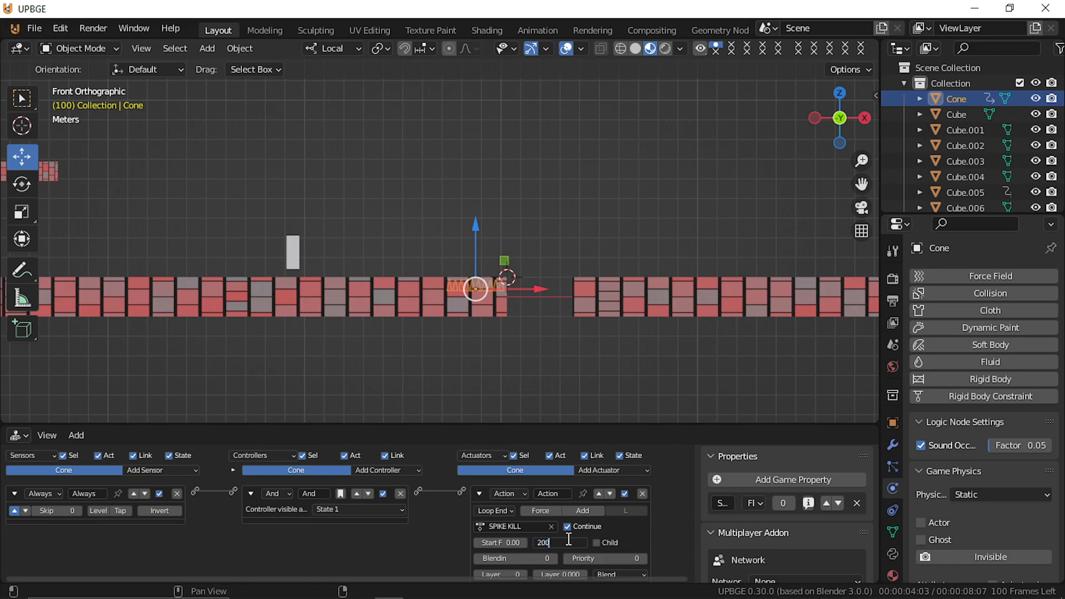
key("Return")
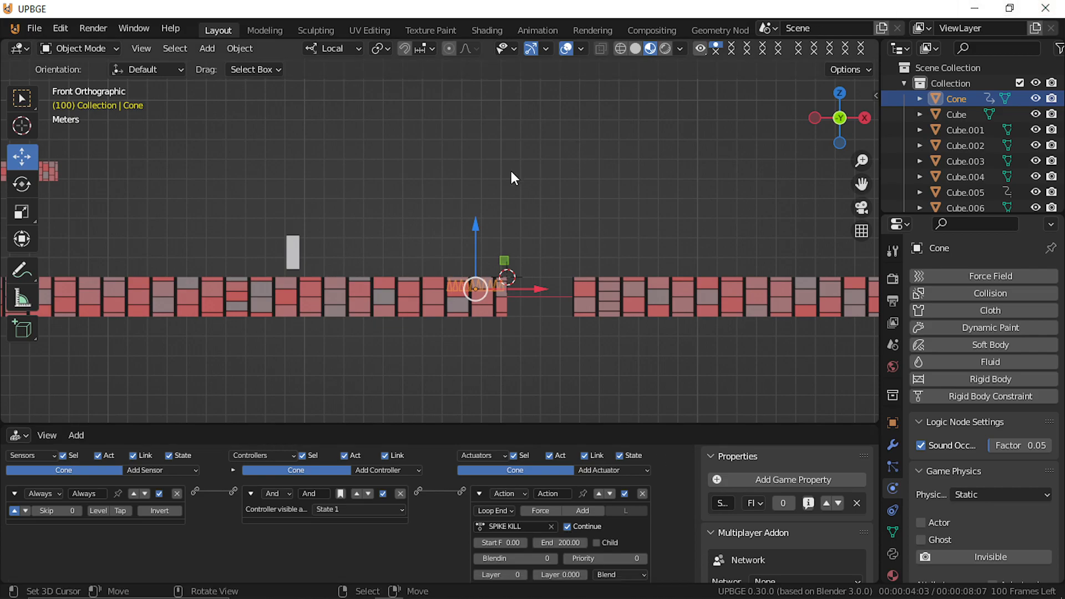
key("p")
key("d")
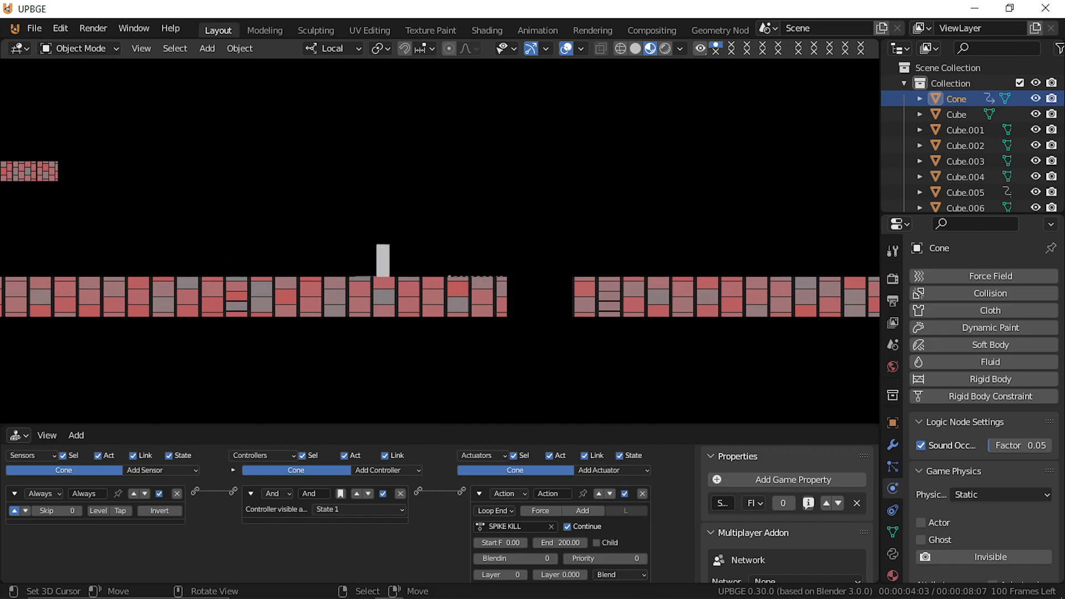
key("space")
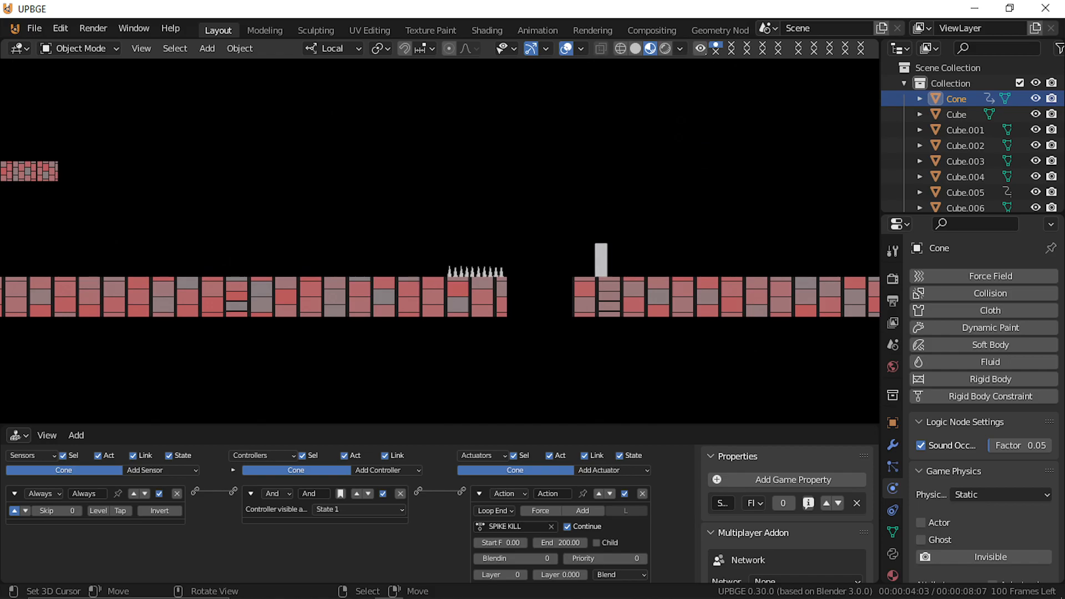
key("Right")
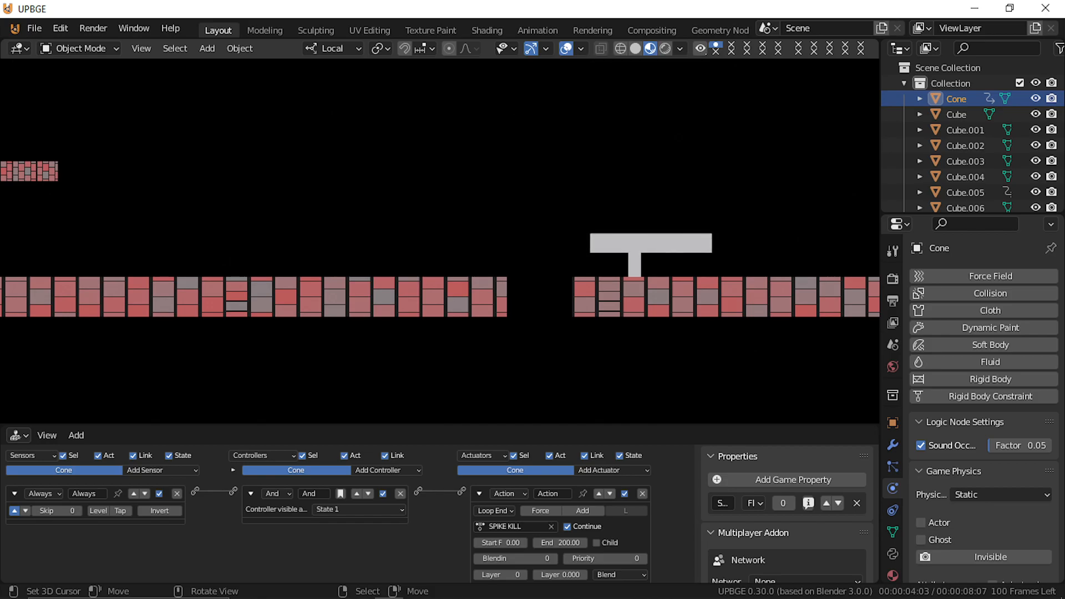
key("Escape")
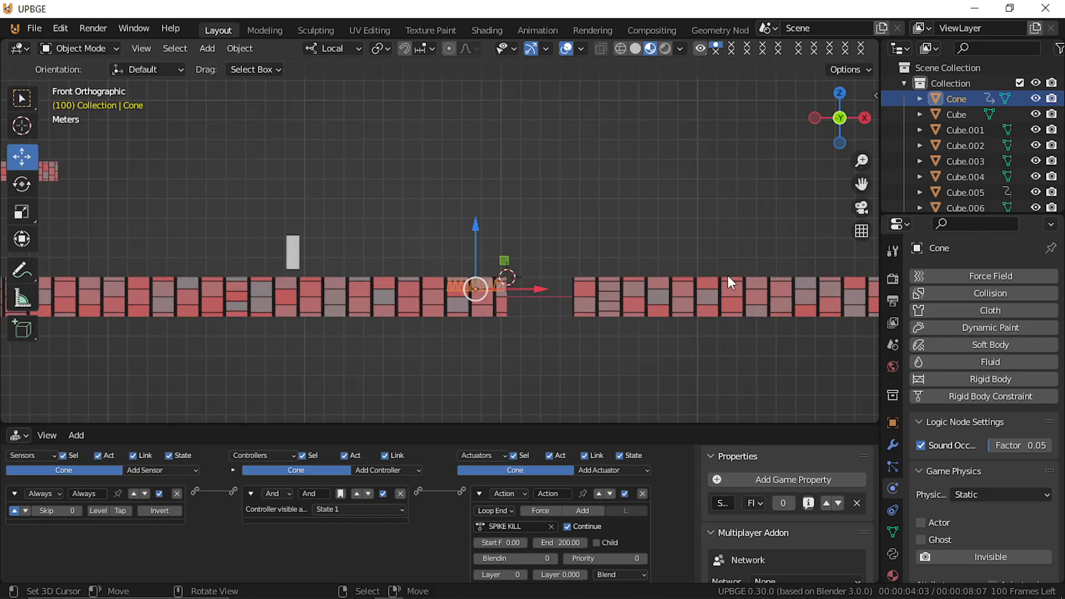
Step: Select the elevator platform and play back its UP DOWN animation in the viewport
scroll(557, 143, "down", 8)
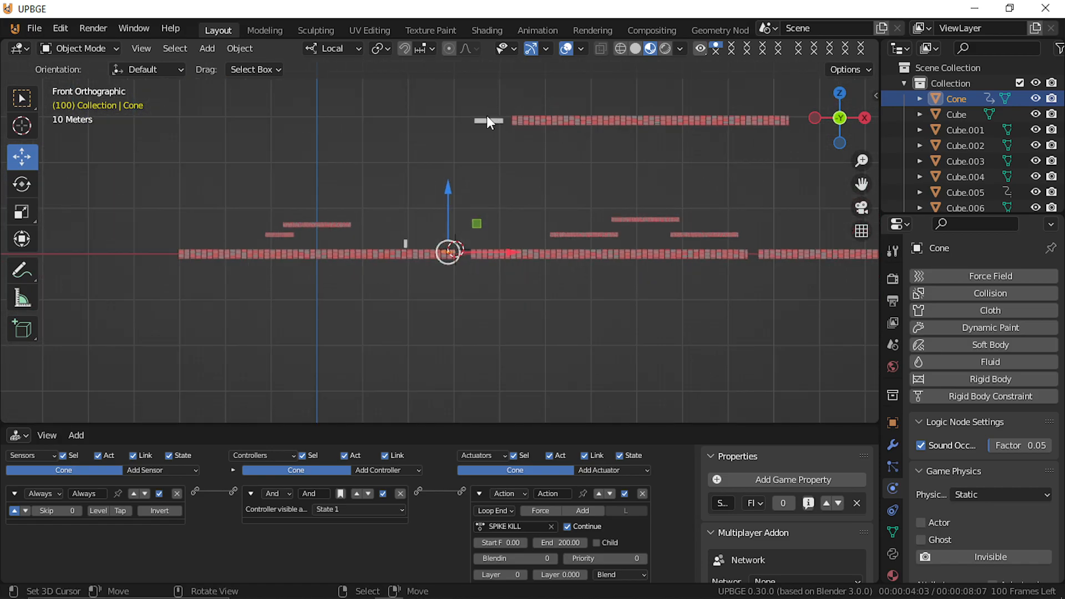
left_click(488, 121)
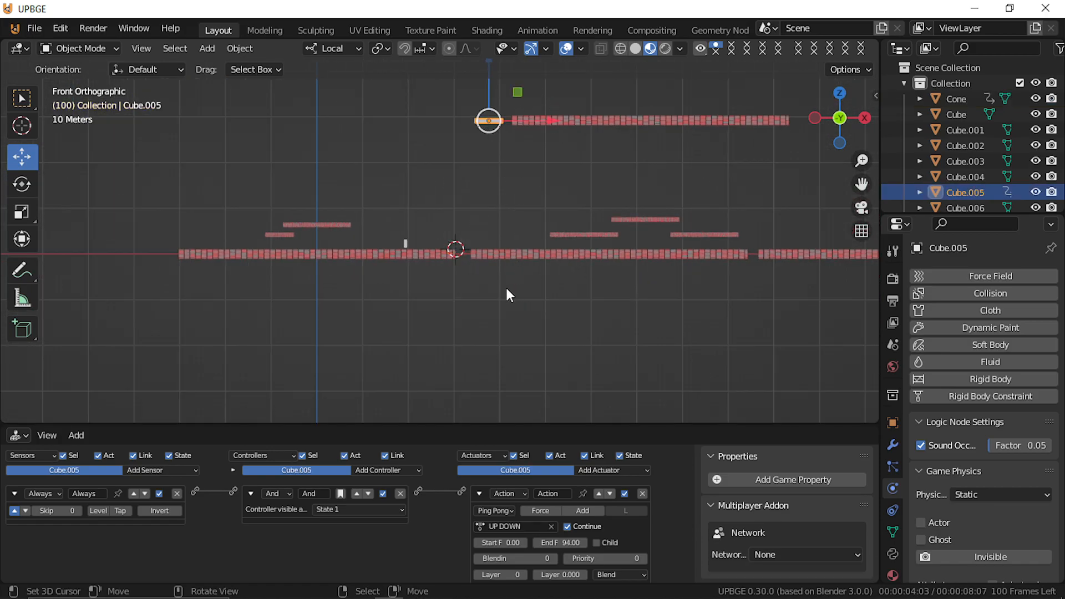
key("space")
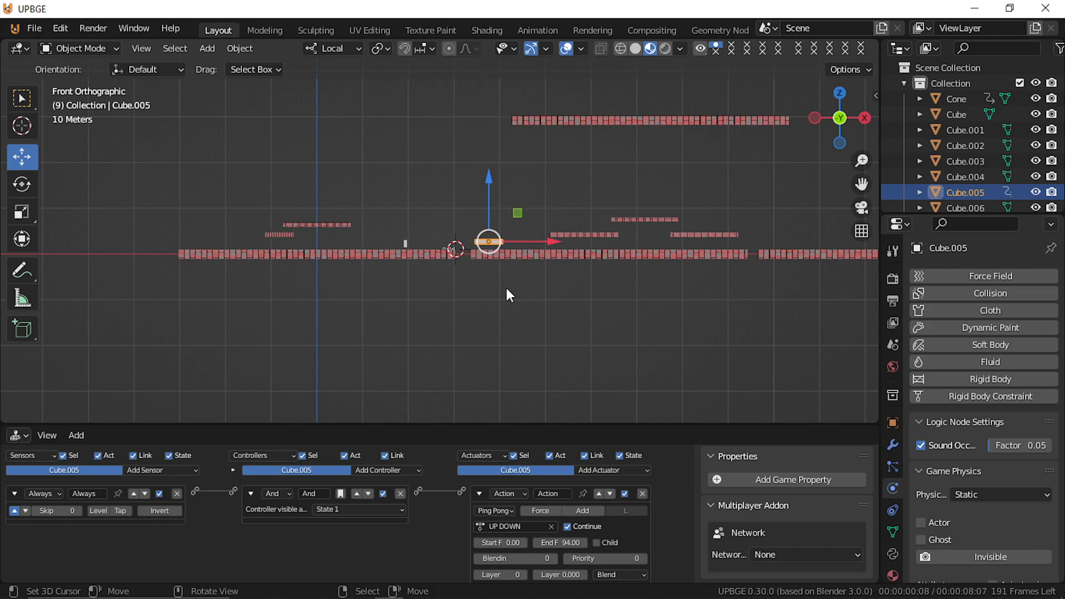
scroll(509, 295, "up", 8)
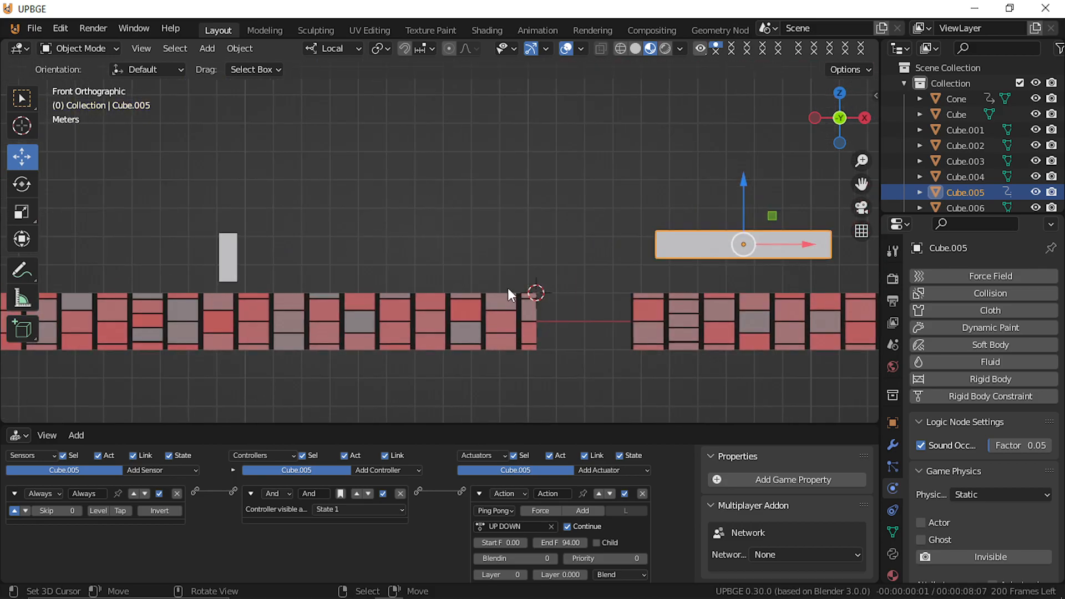
Step: Move the player block across the gap onto the ground beside the elevator platform, and reselect the platform
left_click(233, 256)
left_click_drag(249, 256, 680, 309)
left_click(697, 245)
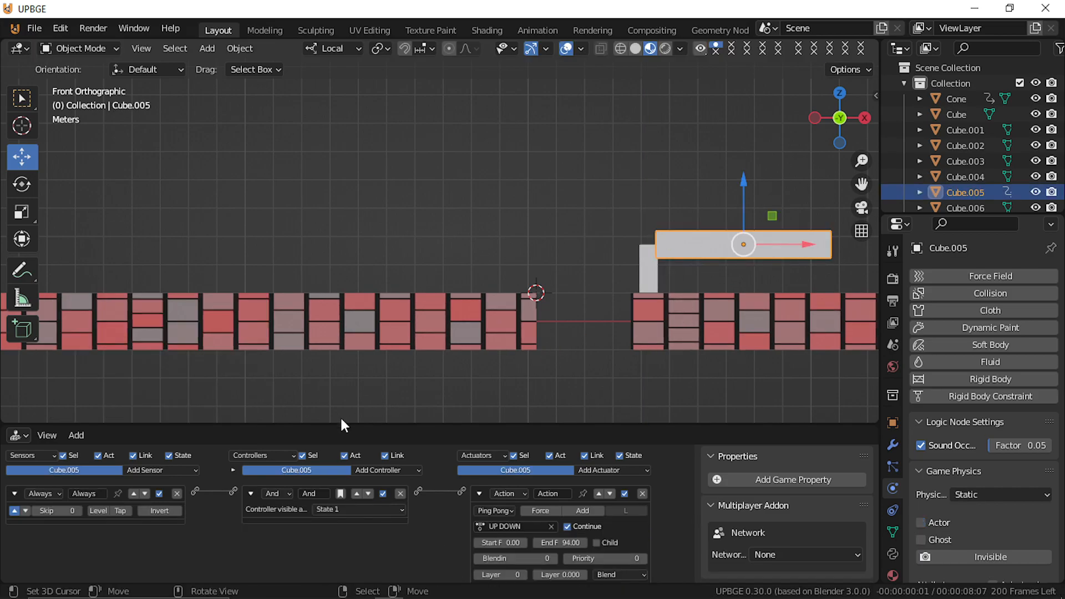
Step: Show the Timeline in place of the logic bricks and delete the X and Y Location channels from the elevator's UP DOWN action
left_click(20, 436)
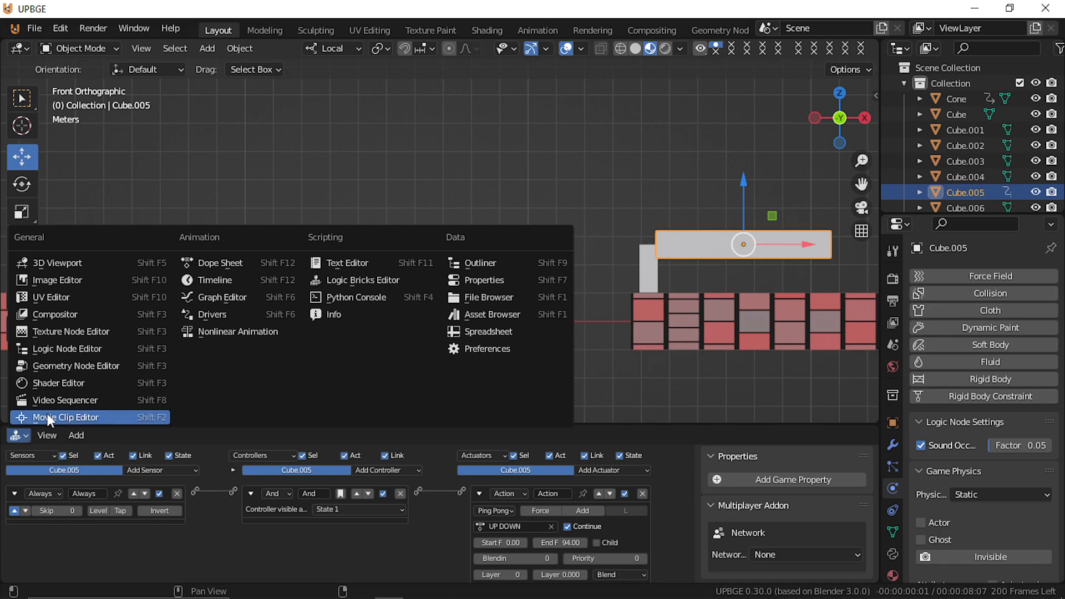
left_click(194, 280)
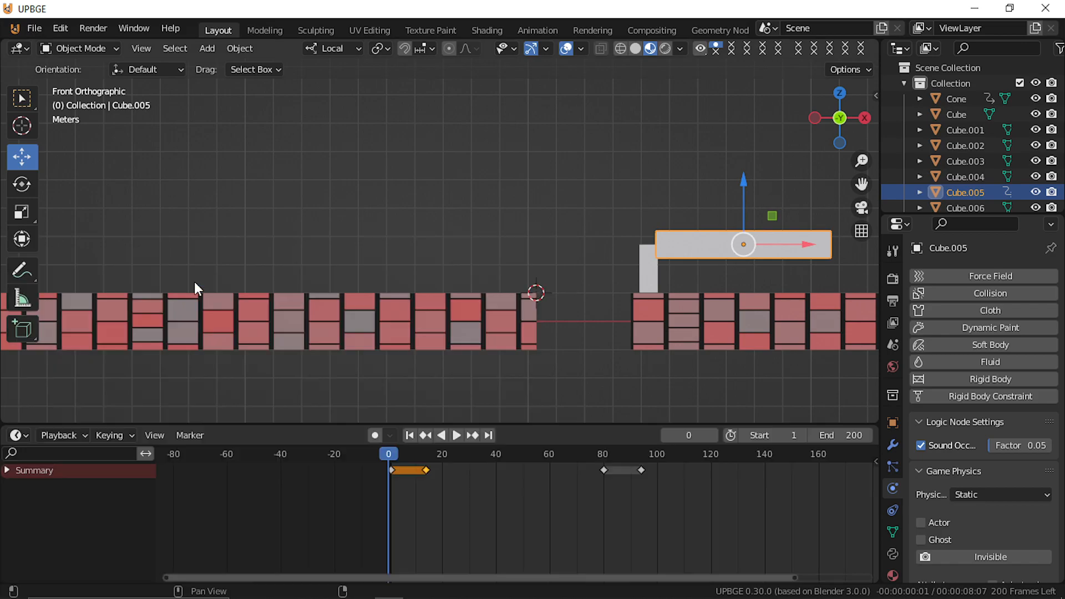
left_click(6, 470)
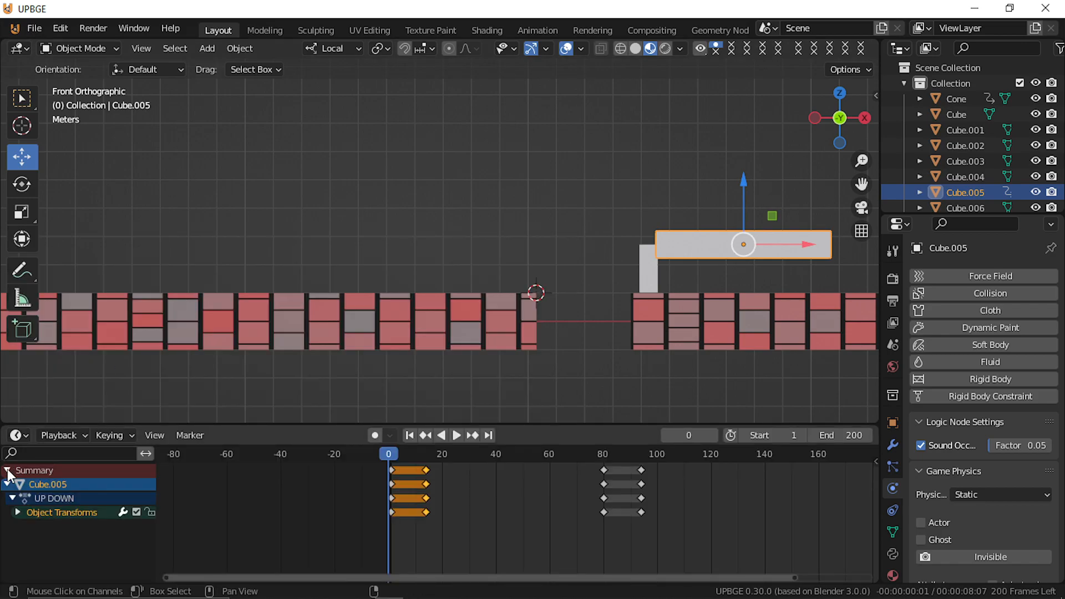
left_click(17, 512)
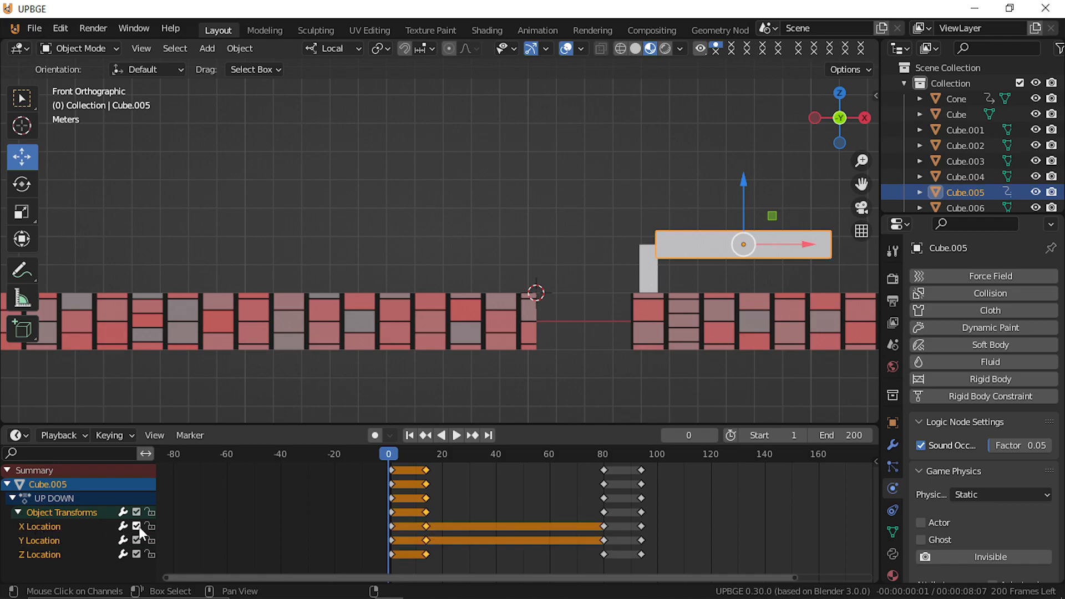
key("x")
left_click(45, 529)
key("x")
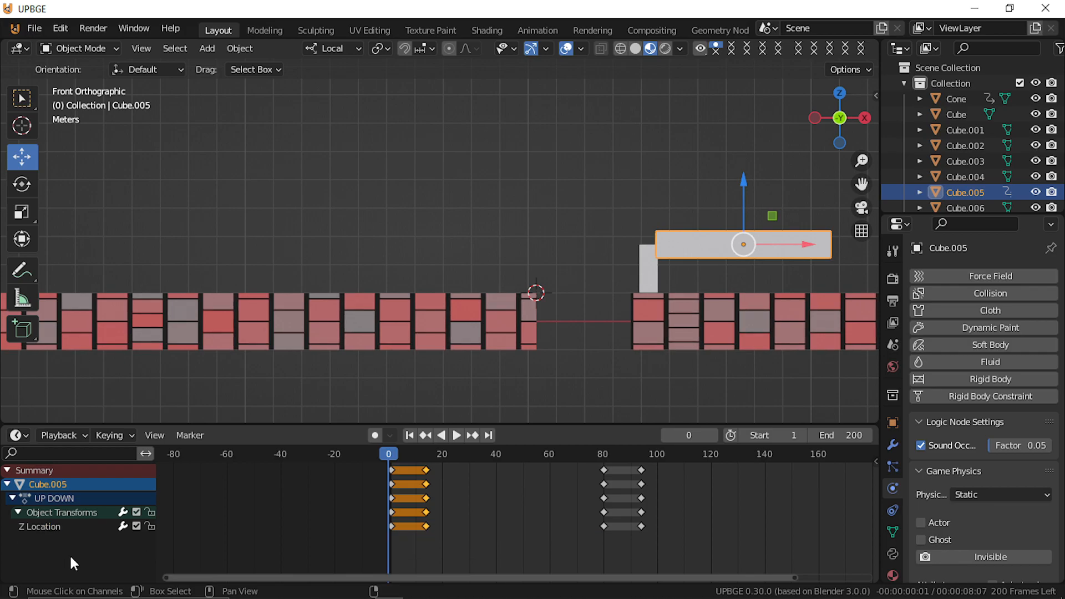
Step: Move the elevator platform about 0.49 m along its local X axis, away from the player, and preview its animation
key("g")
key("x")
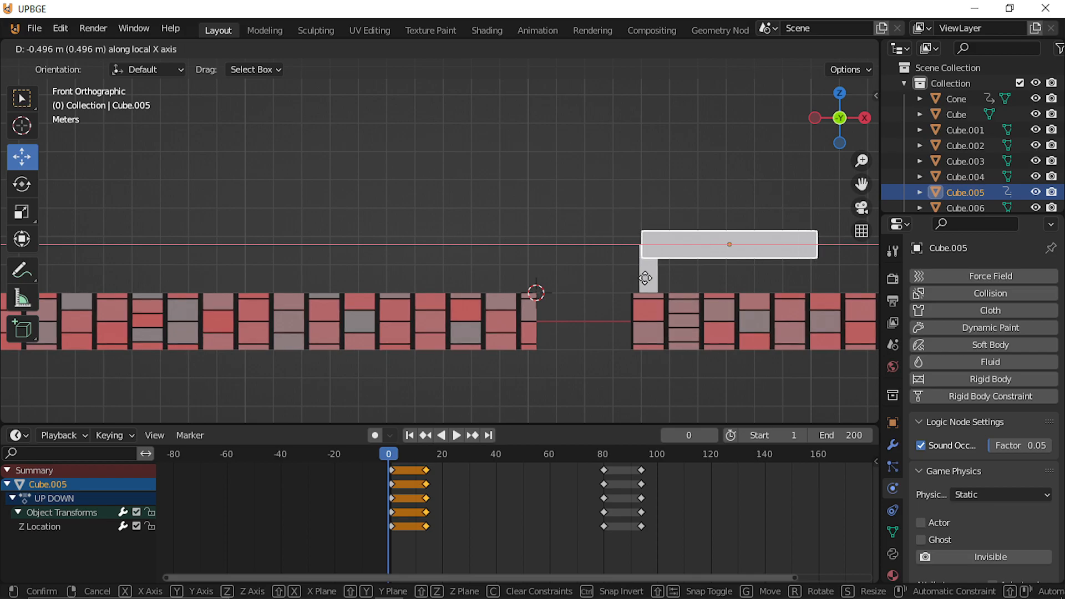
left_click(721, 298)
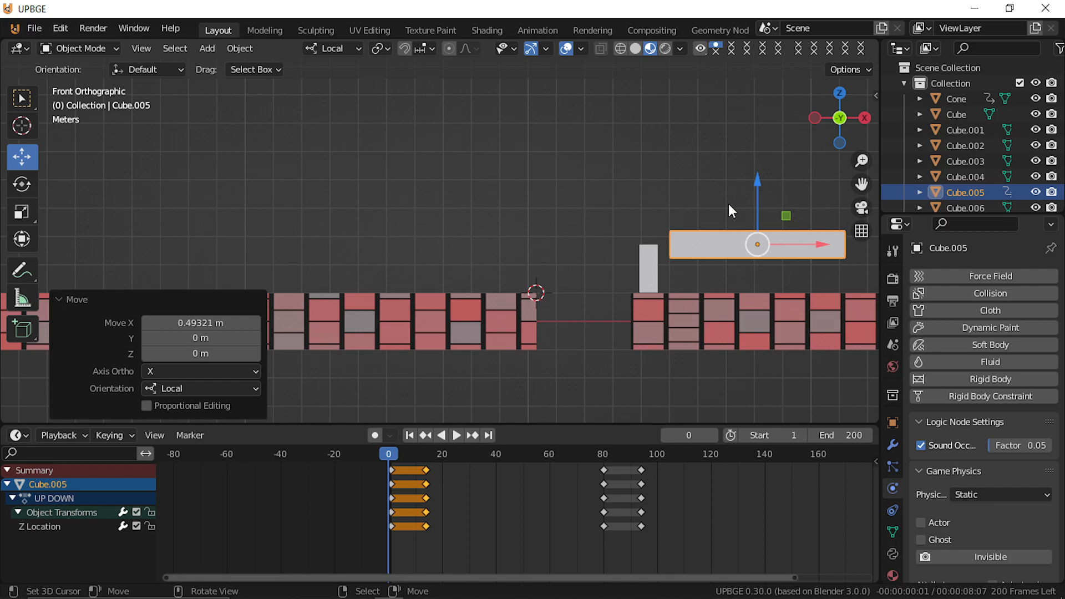
scroll(741, 177, "down", 7)
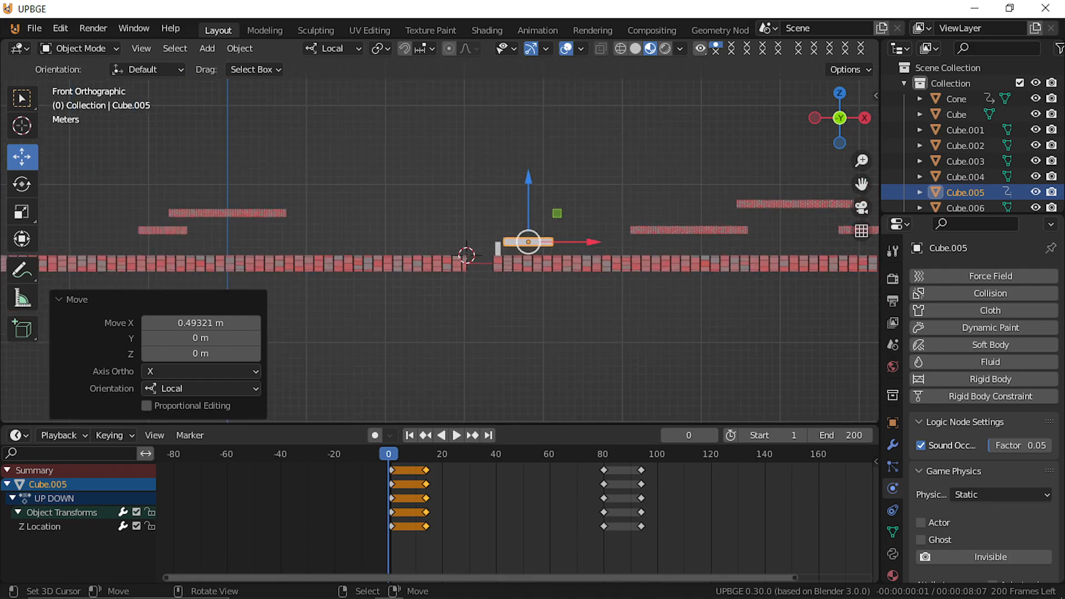
key("p")
key("Escape")
key("space")
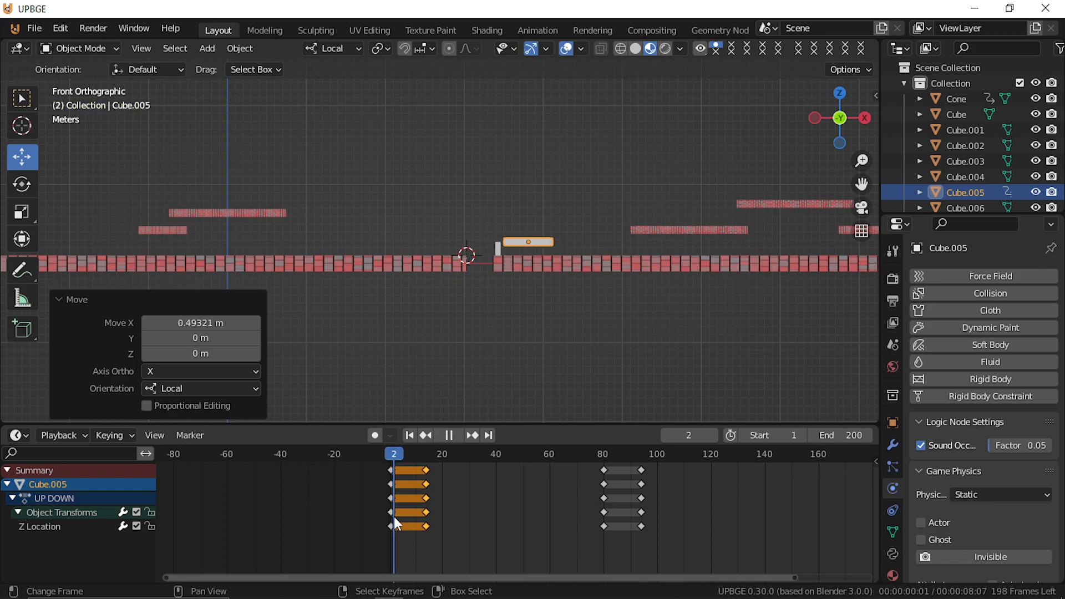
key("space")
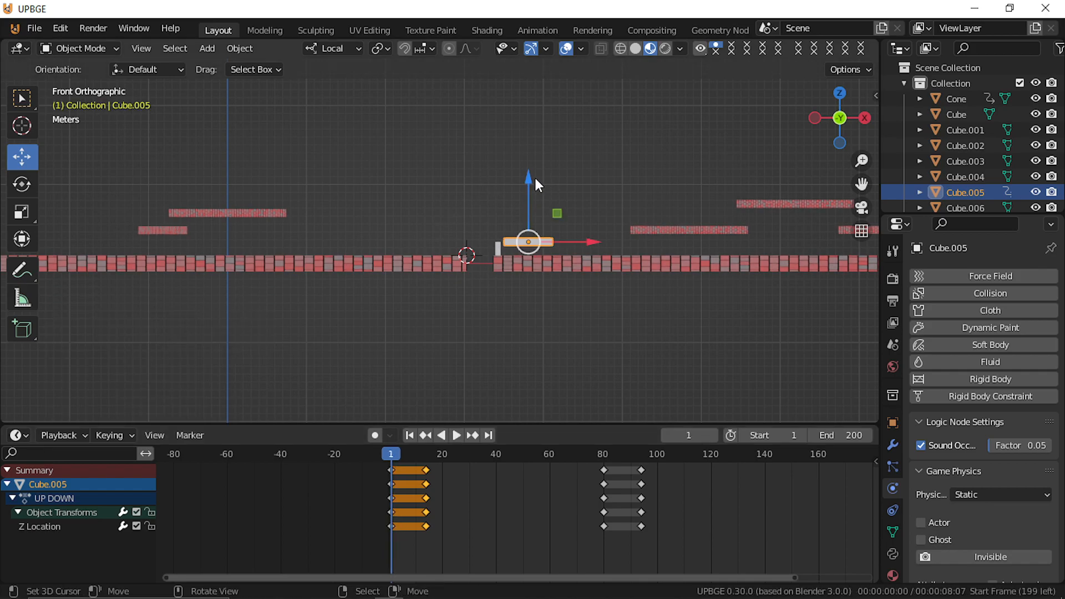
Step: Raise the elevator platform about 1.09 m along Z and run the game to test it with the player
left_click_drag(530, 177, 528, 170)
key("p")
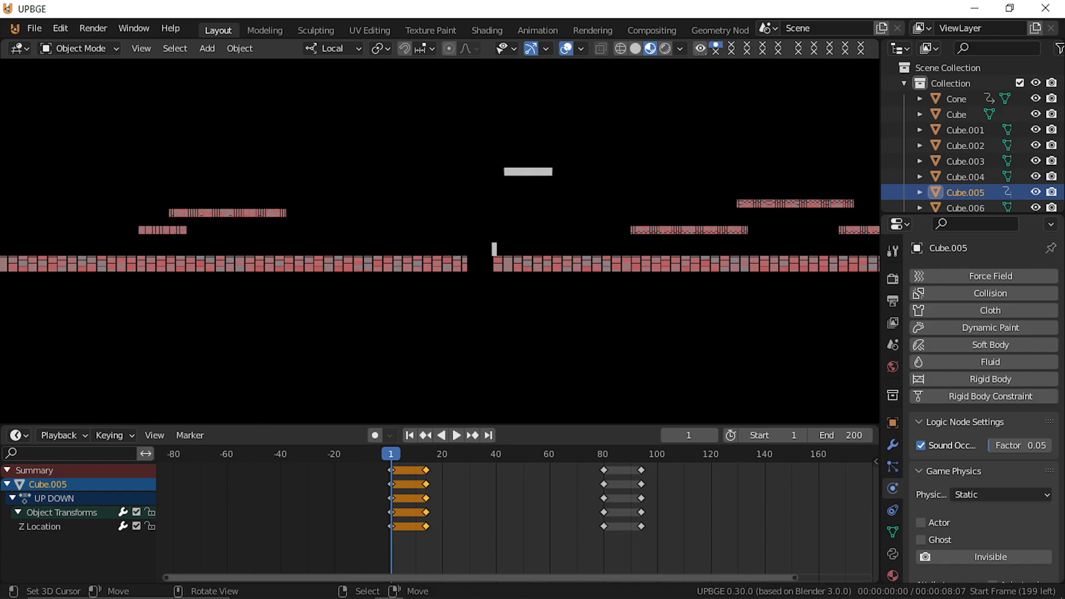
key("space")
key("d")
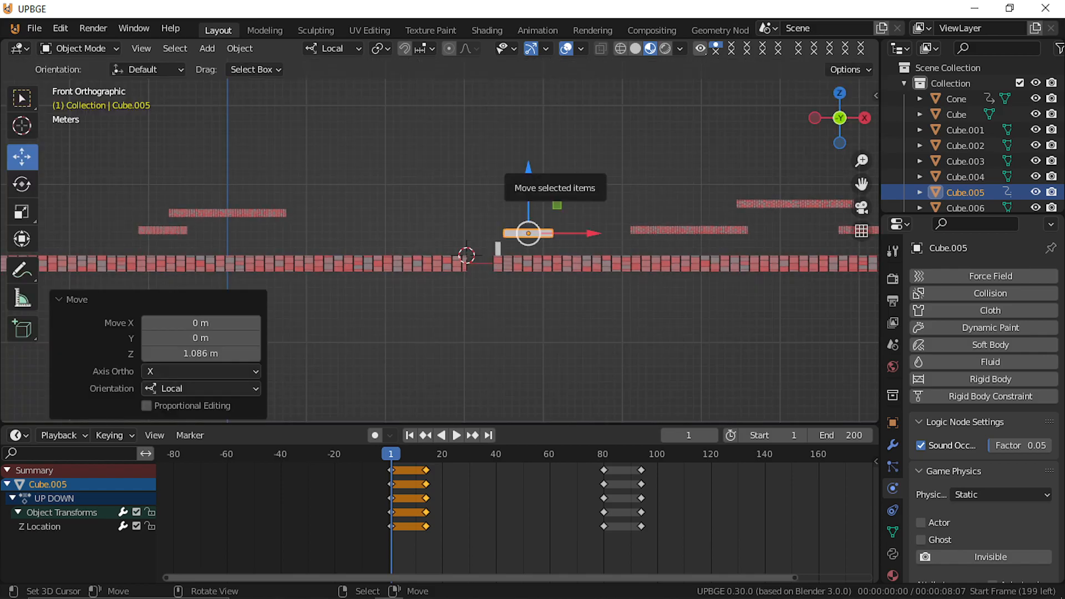
key("Escape")
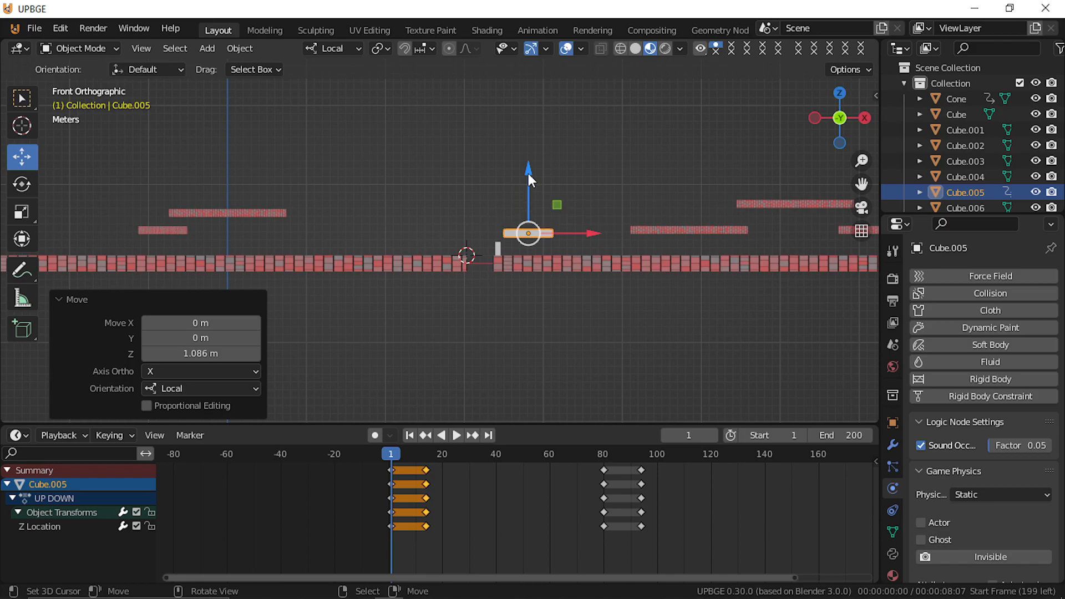
Step: Insert a Location keyframe for the elevator at frame 1 and delete the resulting X and Y Location channels
key("i")
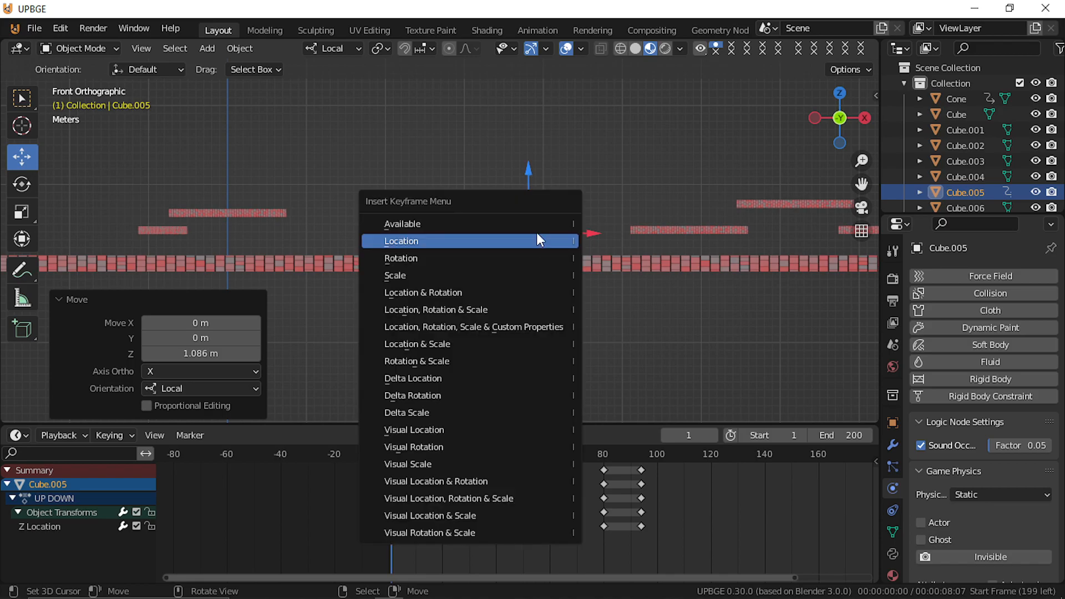
left_click(537, 238)
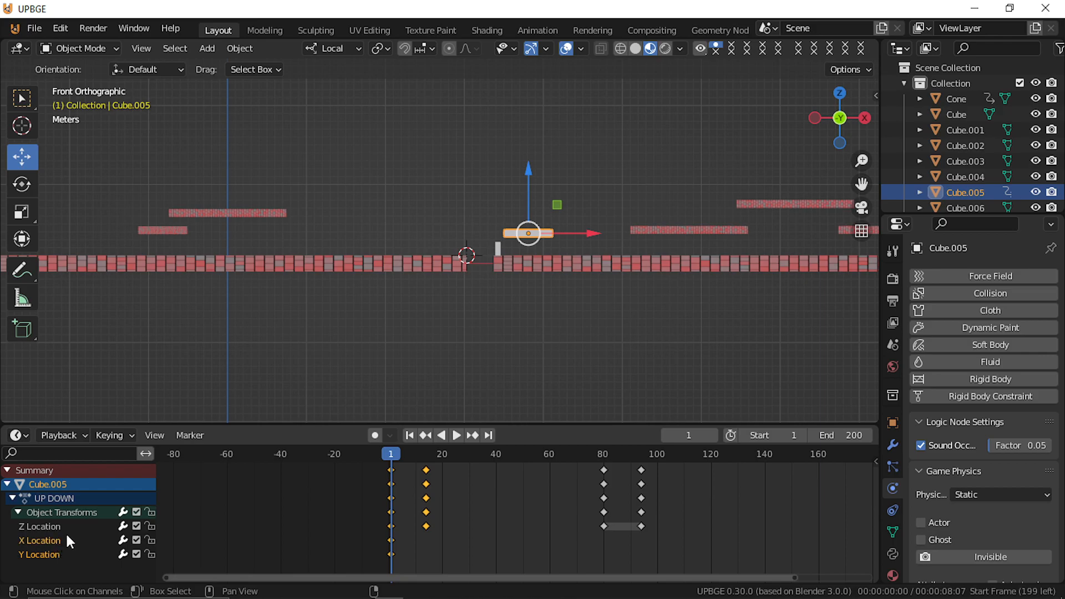
key("x")
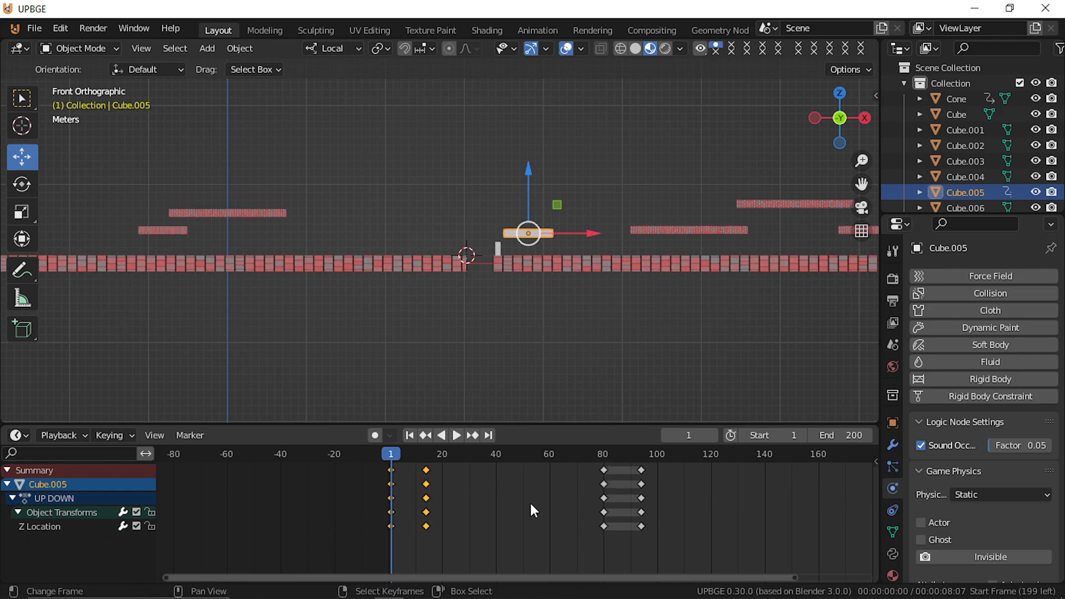
Step: Preview the elevator's animation between frames 1 and 14 and check its keyframes in the Timeline
left_click(426, 471)
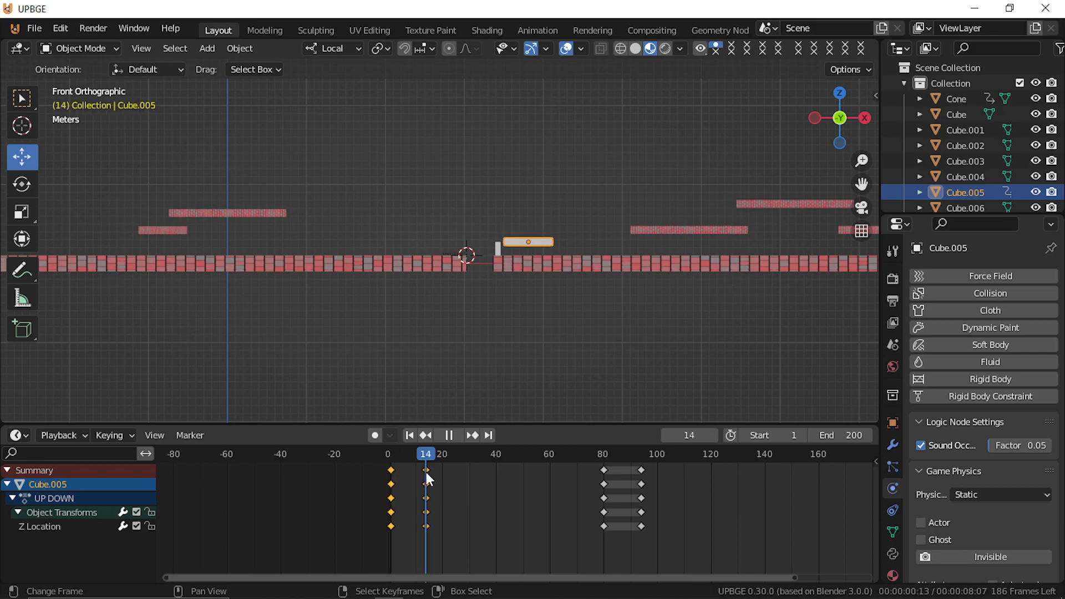
left_click(393, 469)
left_click_drag(392, 467, 642, 505)
left_click(607, 506)
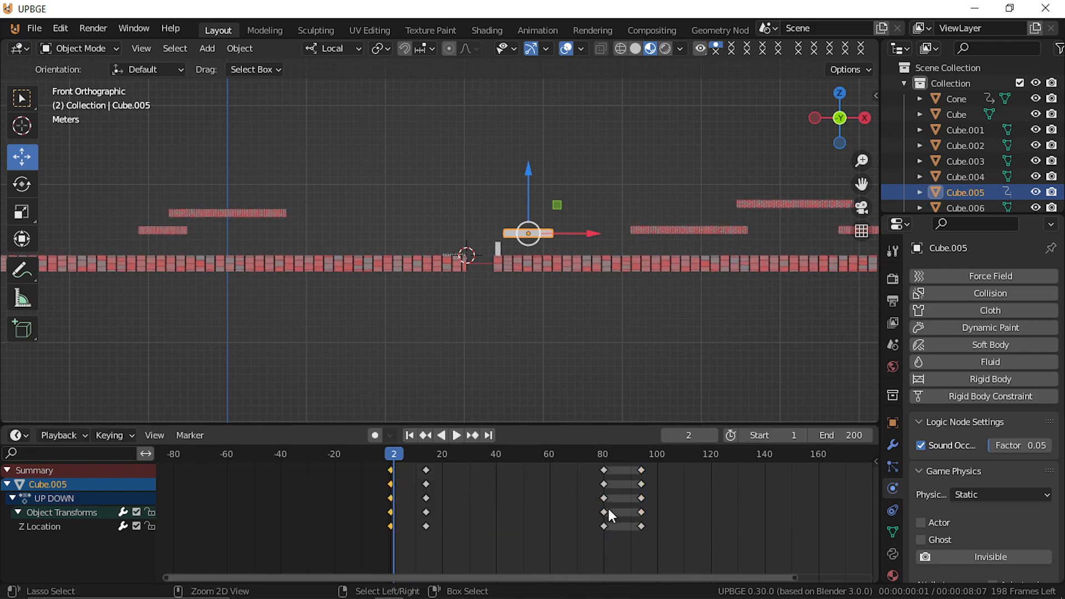
key("bracketleft")
key("space")
left_click_drag(429, 526, 394, 578)
key("space")
scroll(575, 354, "down", 3)
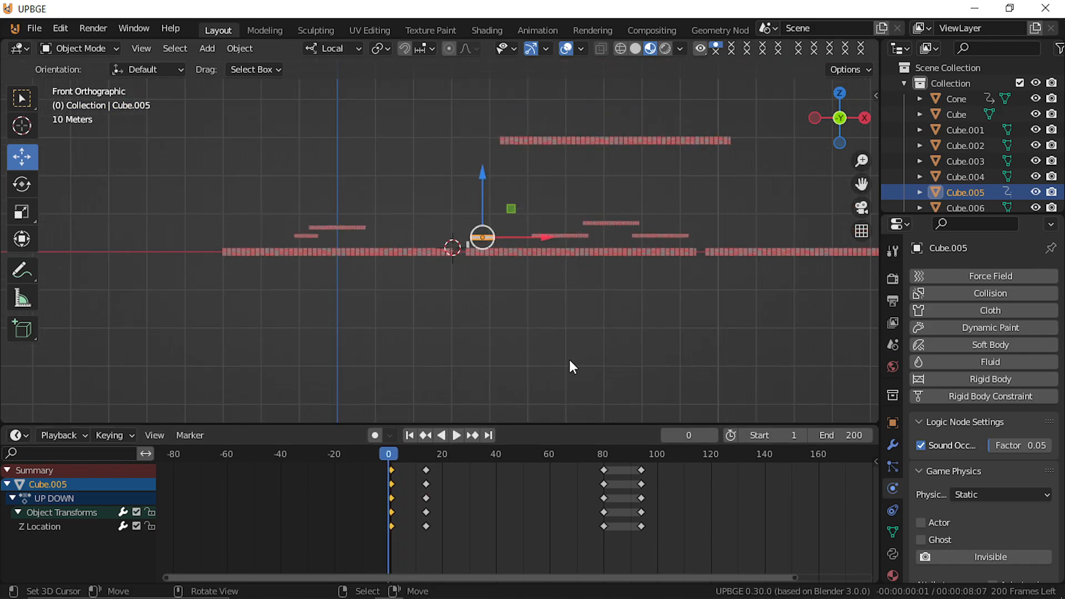
Step: Run the game and compare the elevator's motion with its position at frame 1
key("p")
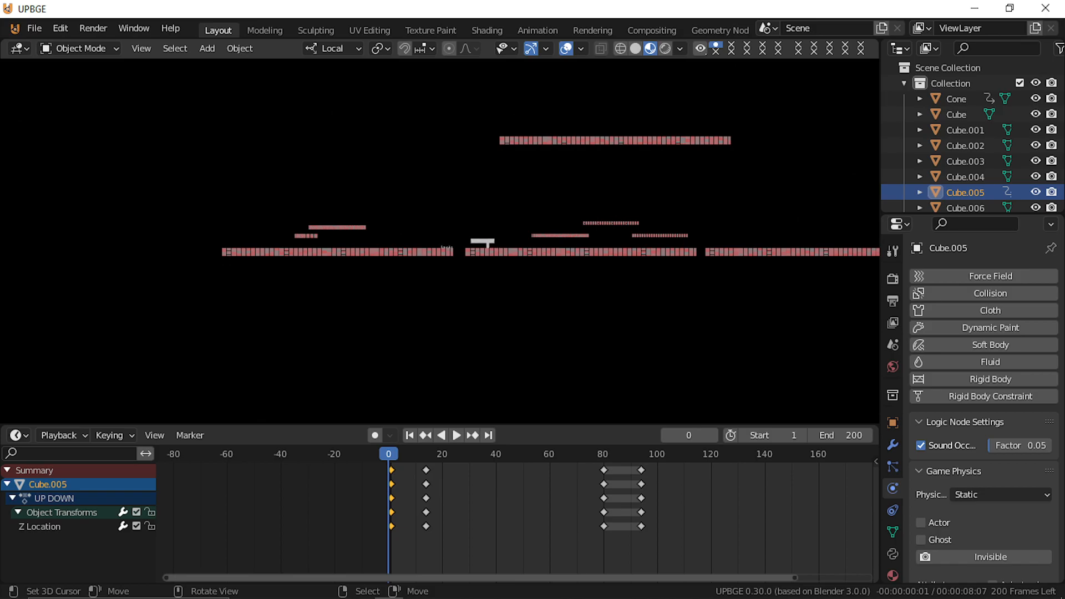
key("Escape")
key("space")
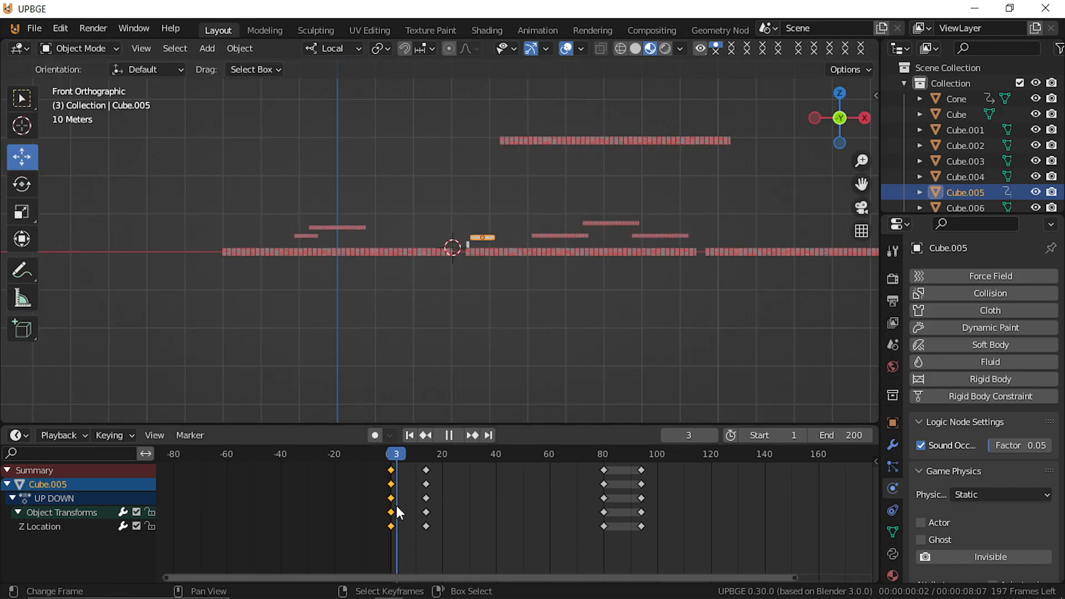
left_click_drag(396, 504, 391, 509)
key("space")
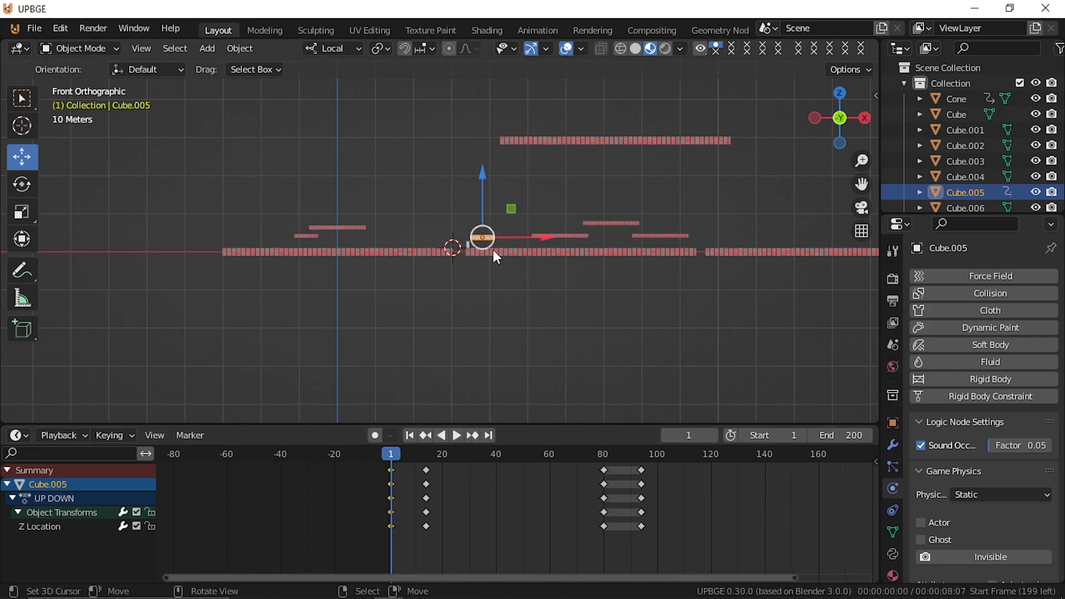
scroll(553, 196, "up", 3)
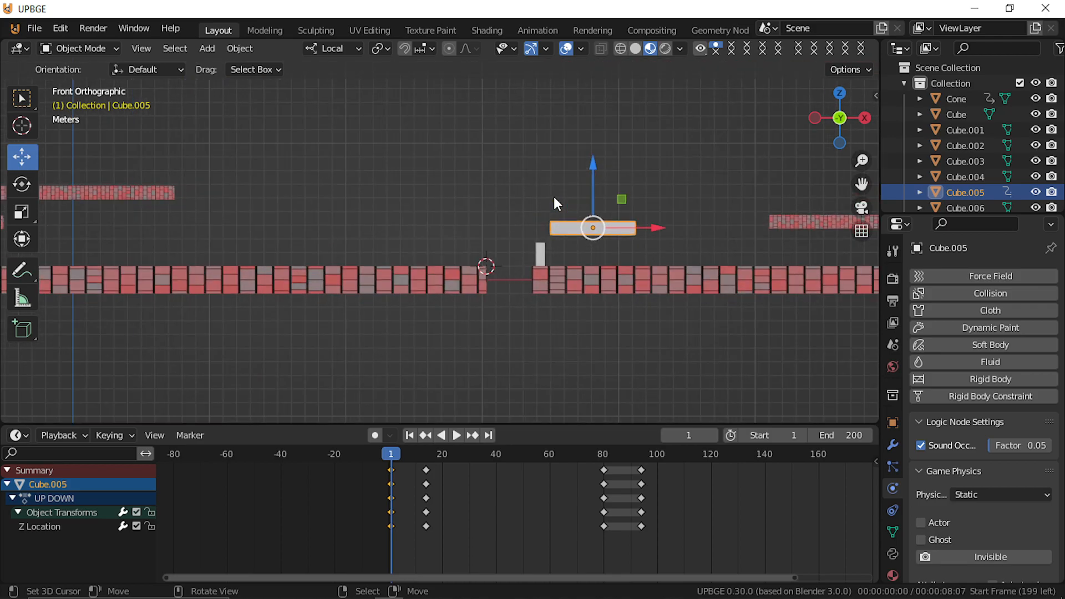
key("p")
key("Escape")
Step: Duplicate the elevator's frame 1 keyframe onto frame 14 so the platform holds its starting height
key("space")
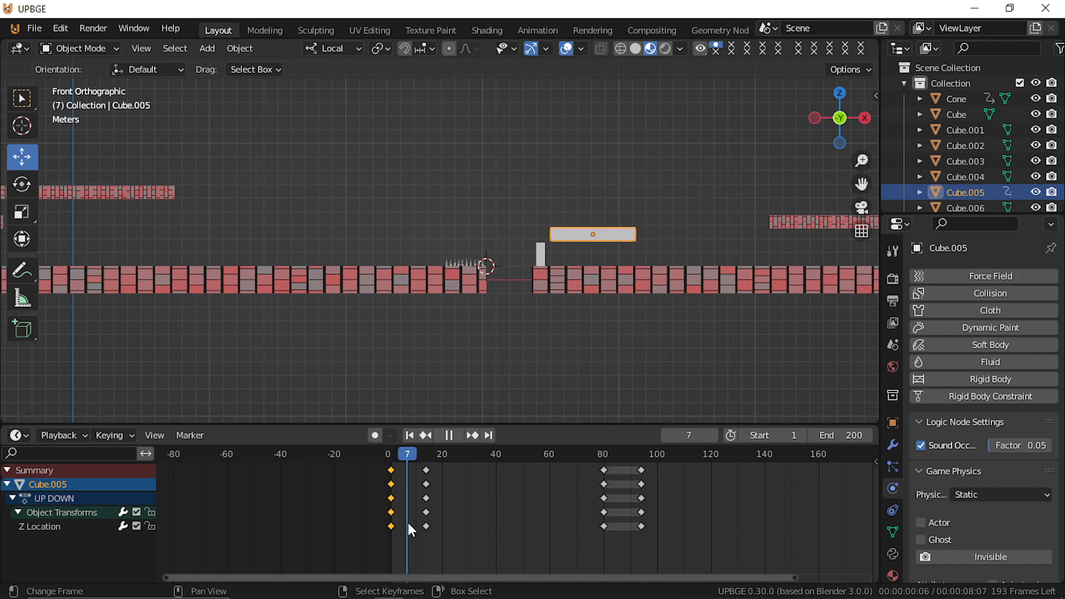
left_click(425, 524)
key("space")
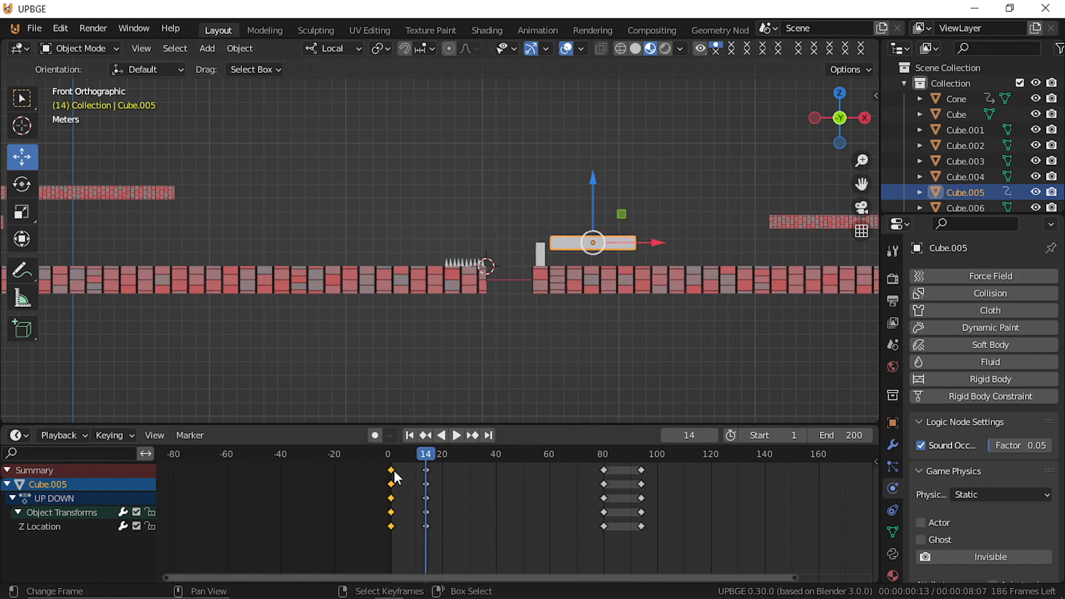
key("shift+d")
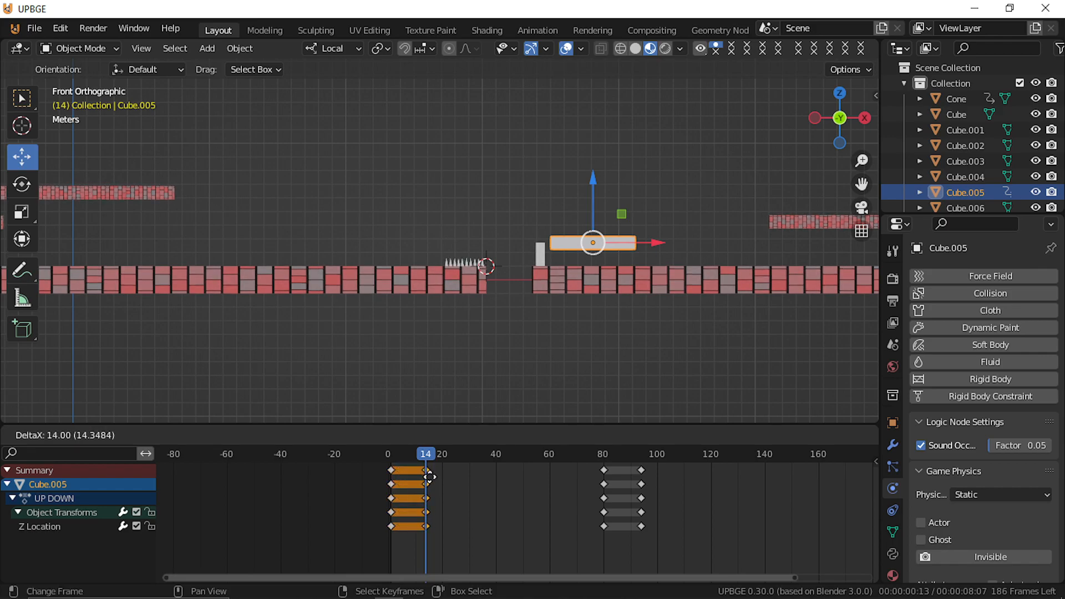
left_click(429, 485)
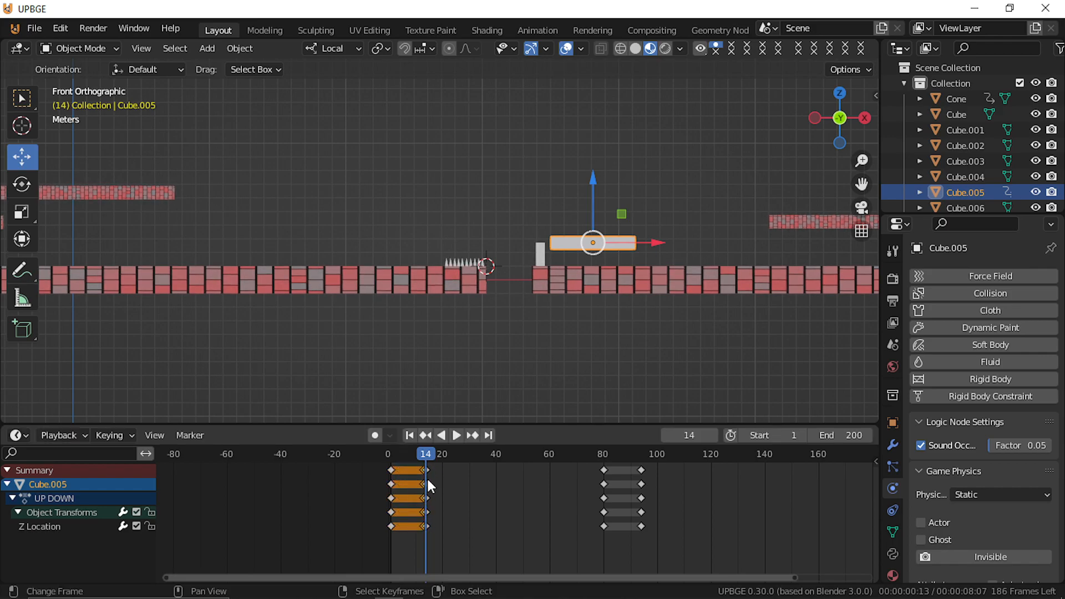
key("g")
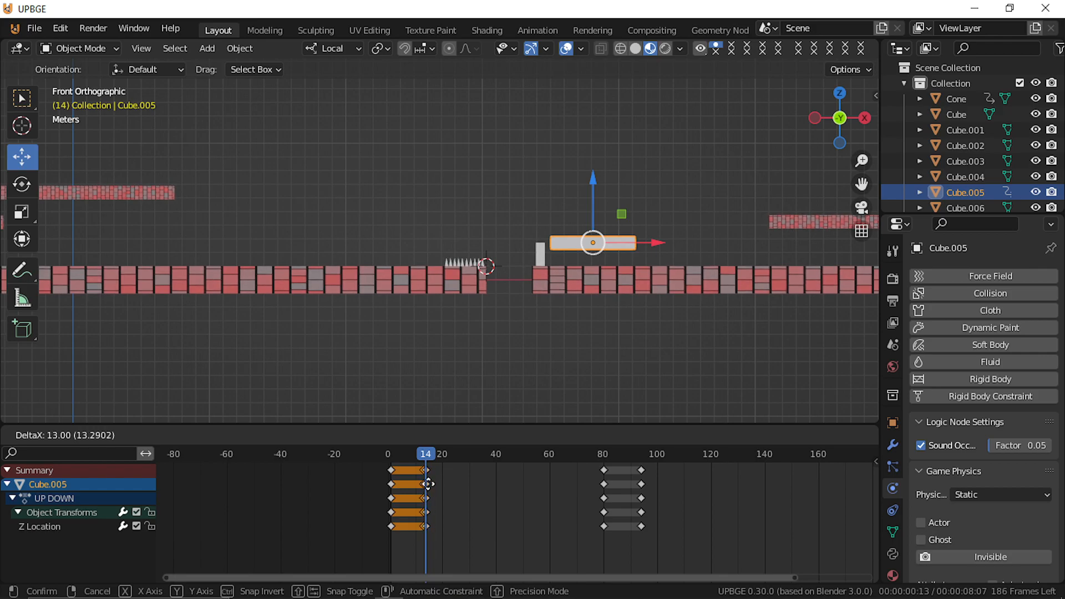
left_click(431, 484)
Step: Play back the elevator's animation from the start to check the hold before it rises
key("shift+ctrl+space")
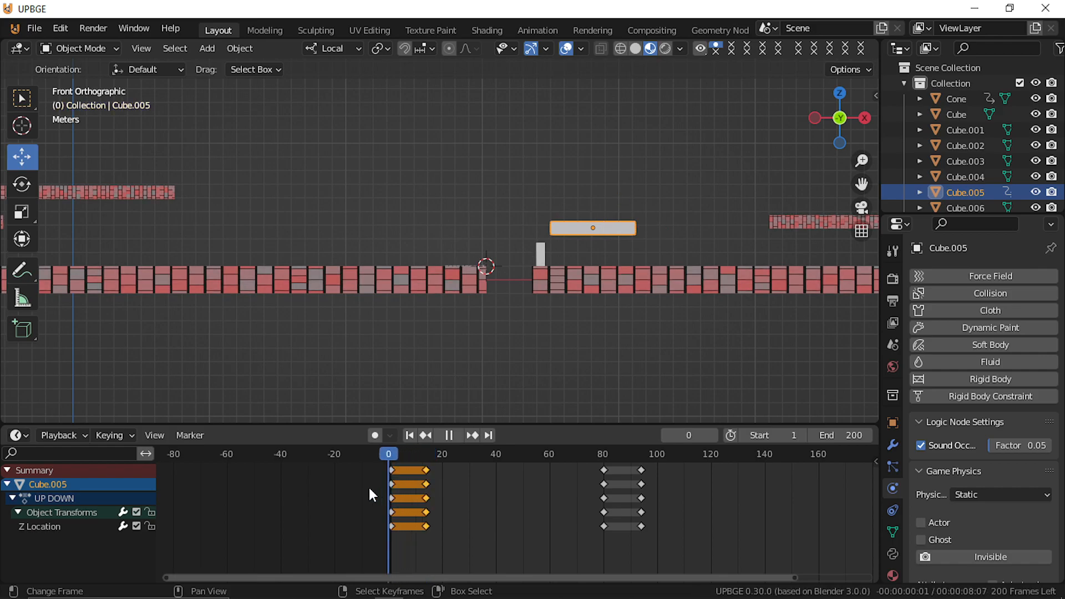
key("F3")
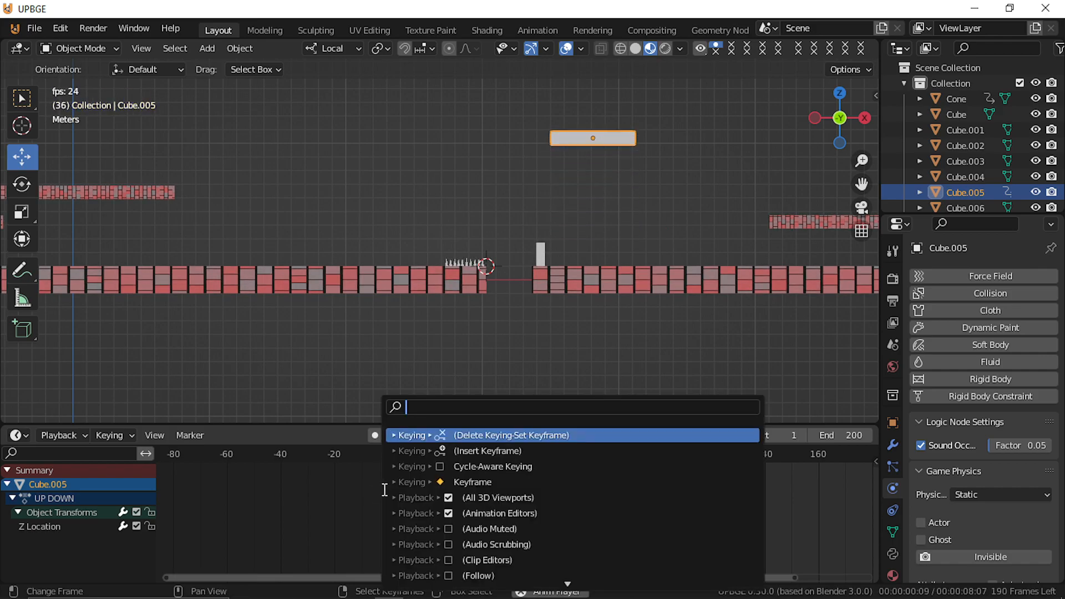
key("Escape")
key("Escape")
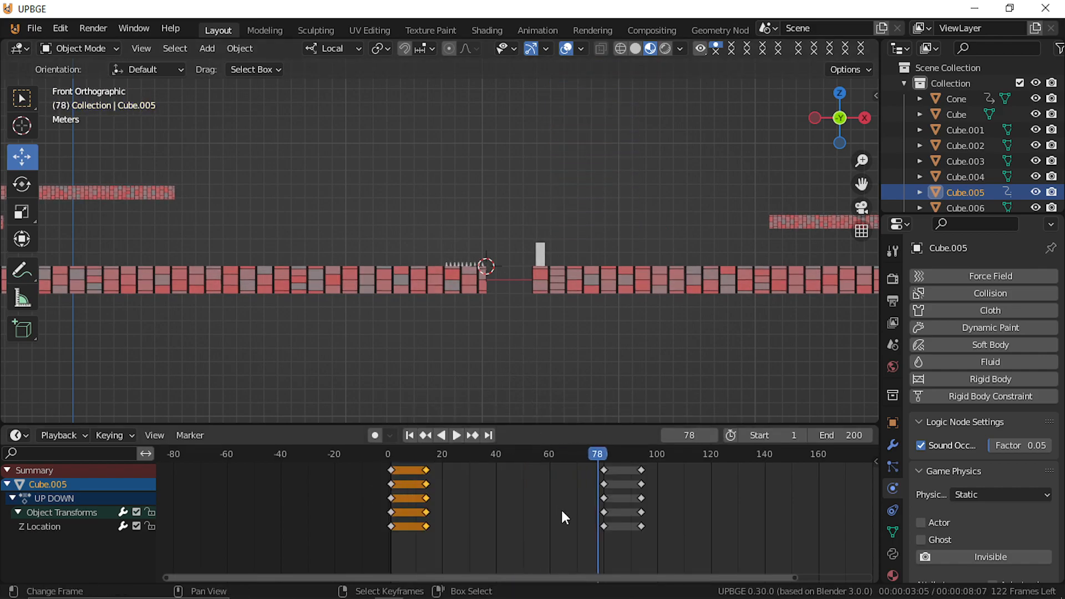
Step: Run the game and move and jump the player onto the elevator platform to test it
key("p")
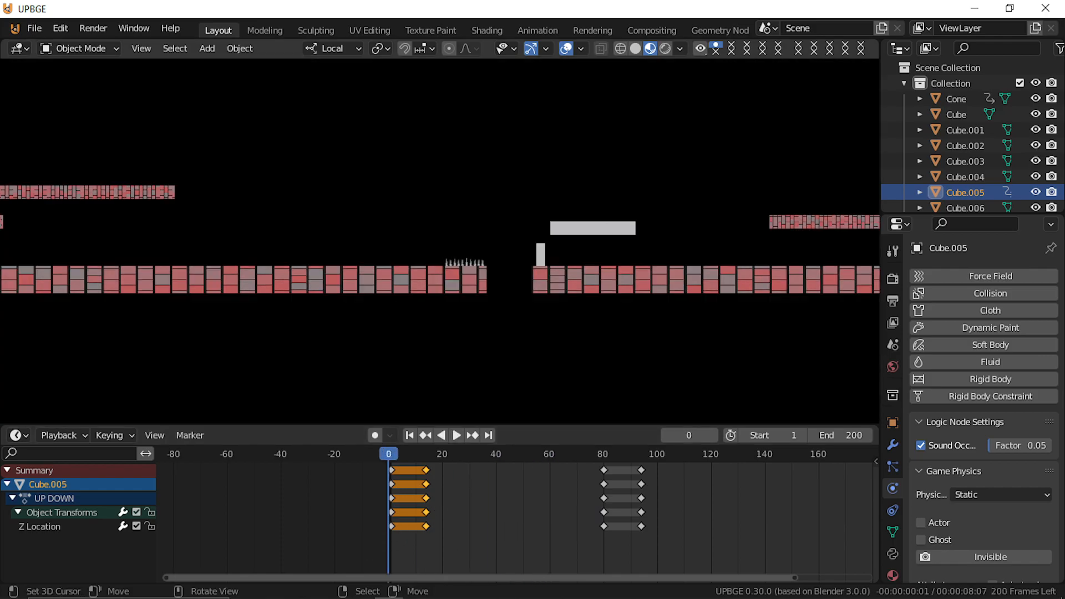
key("d")
key("a")
key("d")
key("a")
key("d")
key("a")
key("space")
key("a")
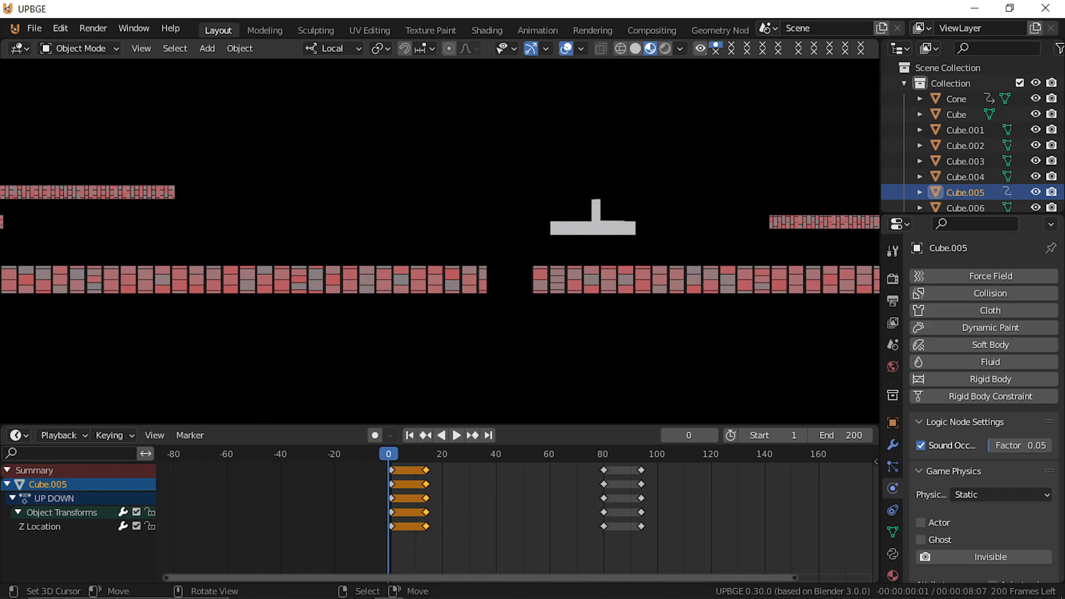
key("Escape")
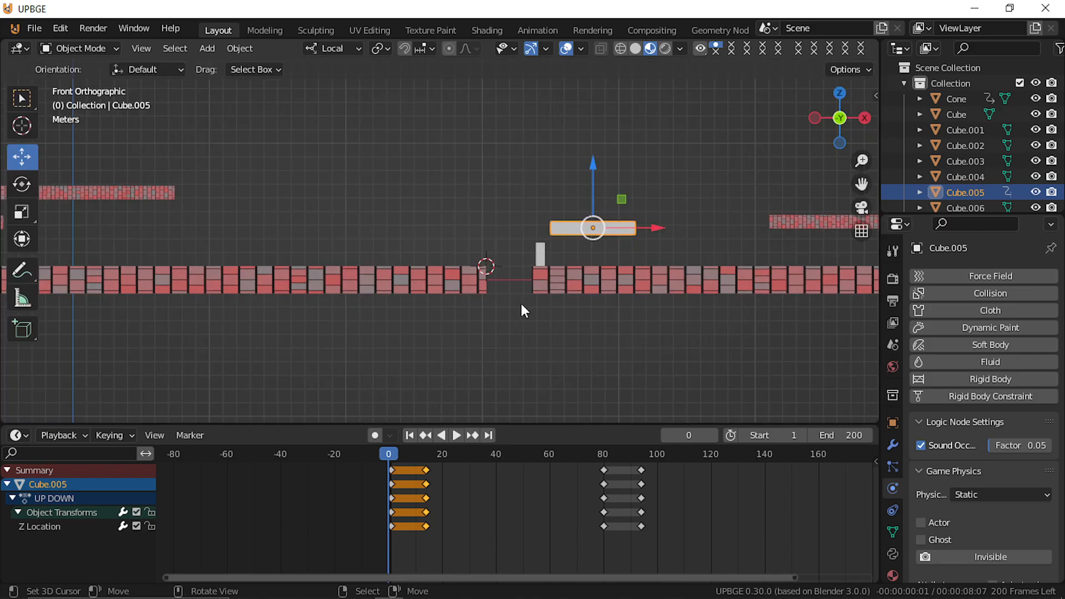
Step: Move the player about 24.8 m back along its local X axis, to the ground before the spikes
scroll(541, 318, "down", 4)
scroll(541, 336, "up", 5)
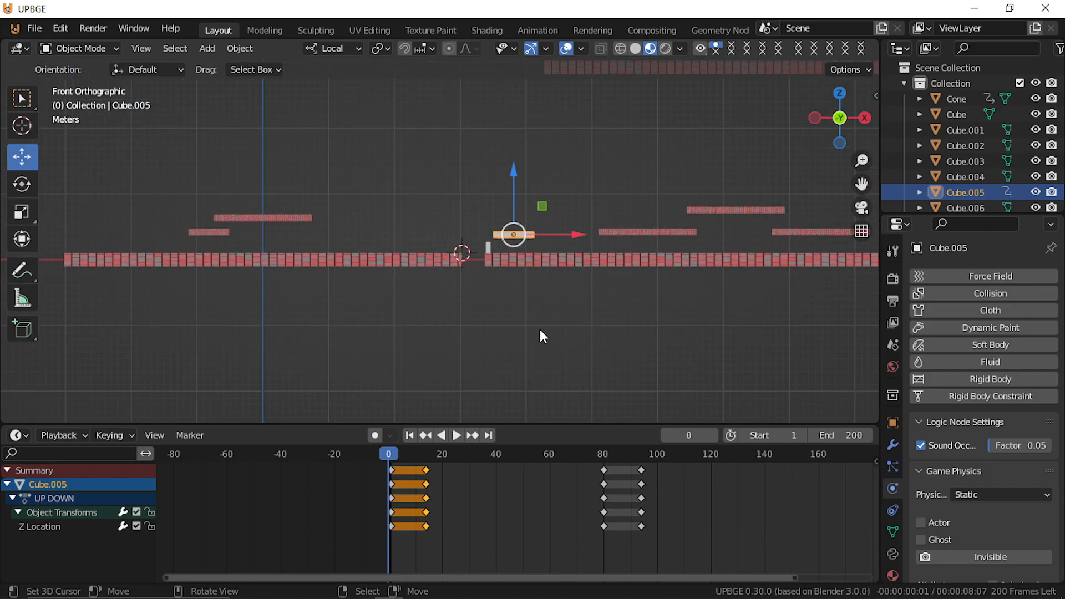
left_click(523, 249)
key("g")
key("x")
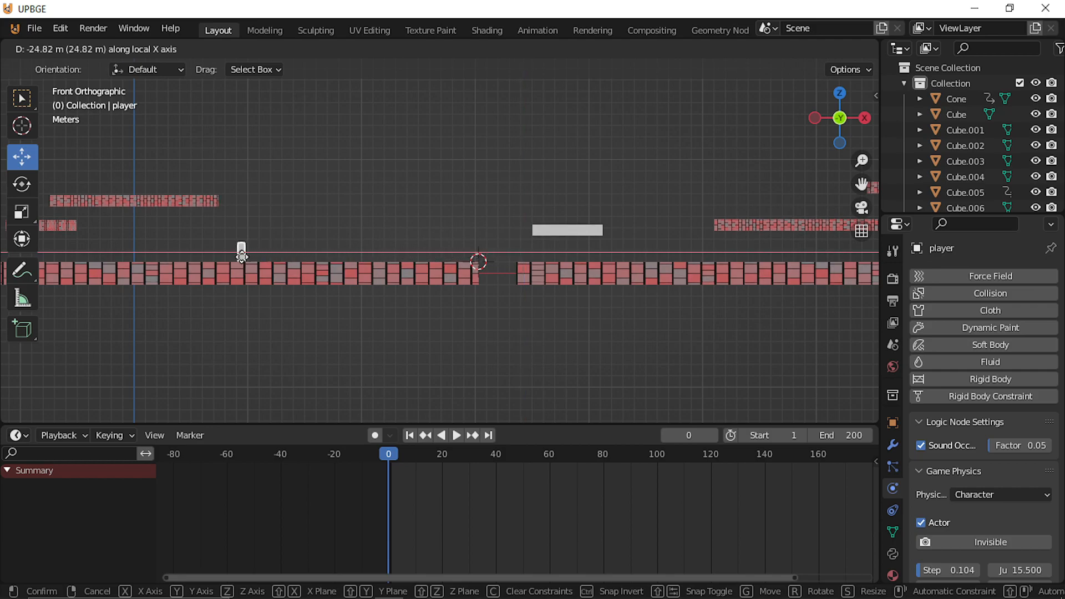
left_click(217, 263)
Step: Go to frame 23 and show the player's logic bricks in place of the Timeline with the Motion.001 actuator collapsed
left_click(449, 482)
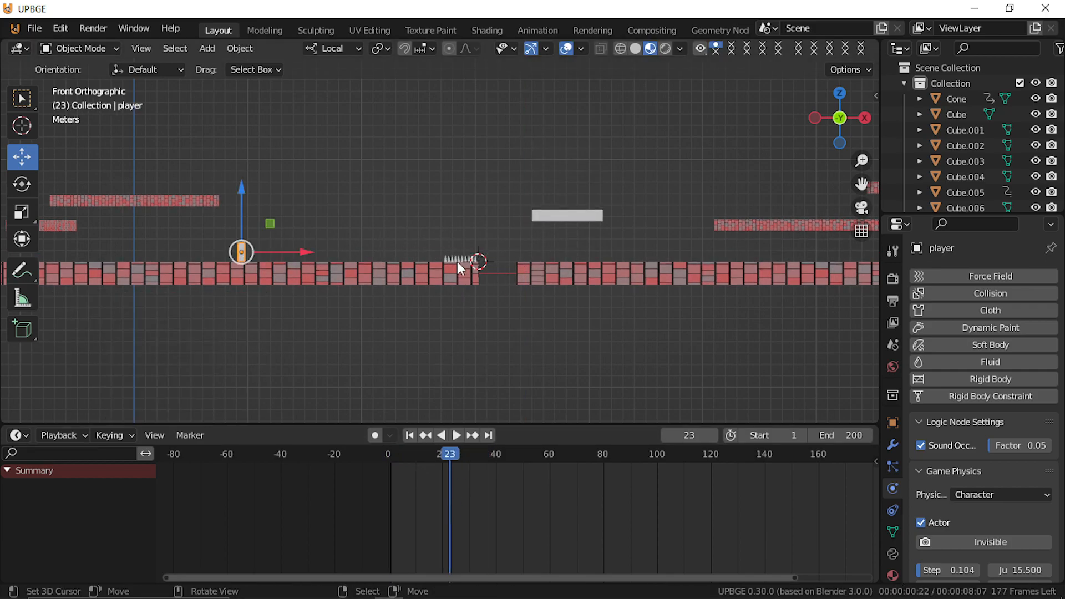
left_click(19, 435)
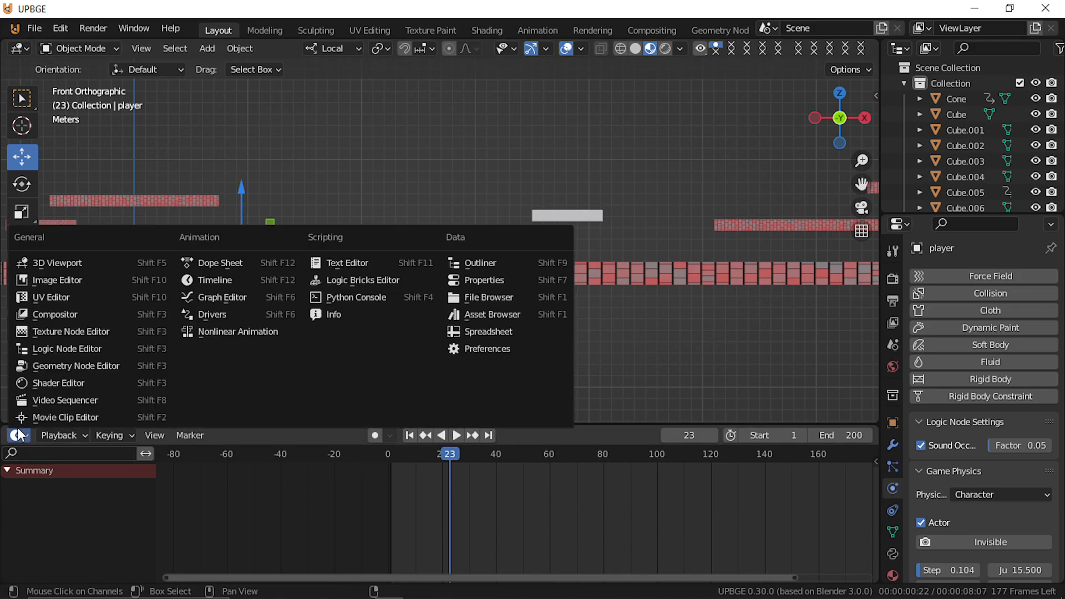
left_click(351, 281)
left_click(476, 492)
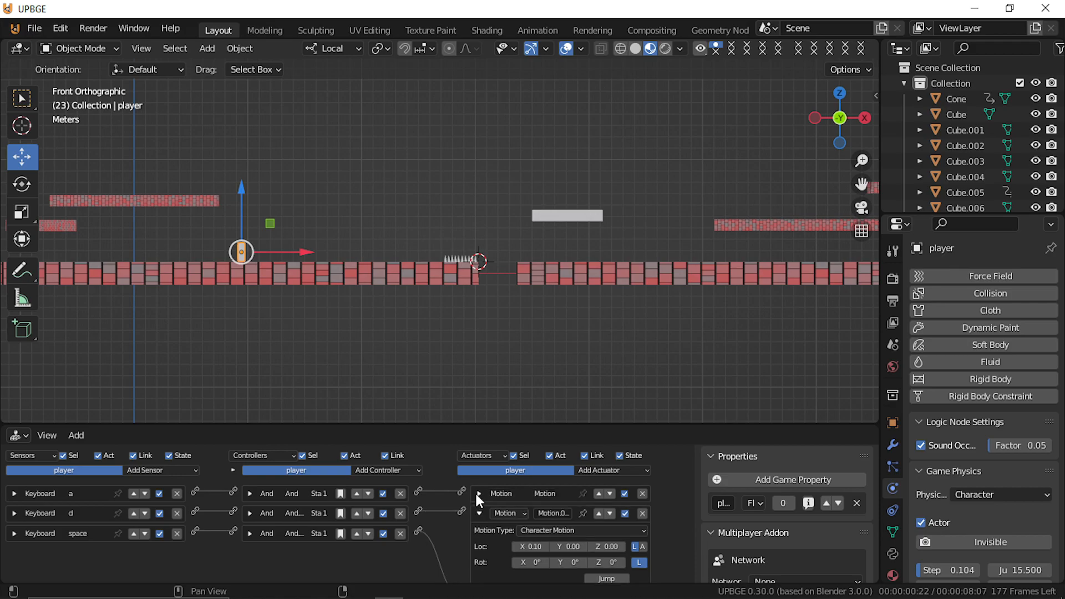
left_click(480, 511)
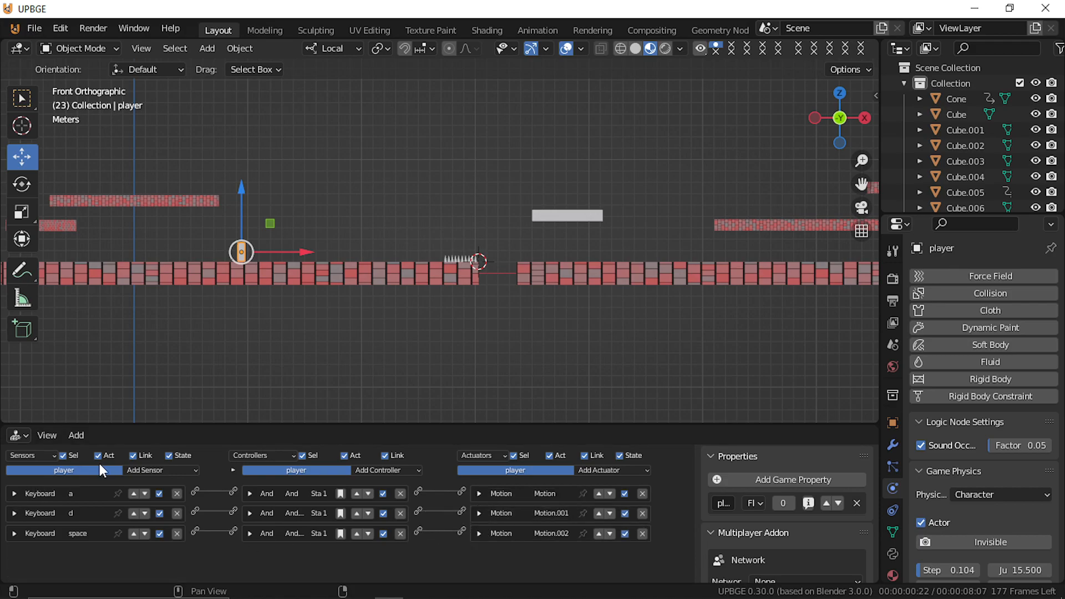
Step: Add a Collision sensor to the player and set its property to Spikes
left_click(145, 471)
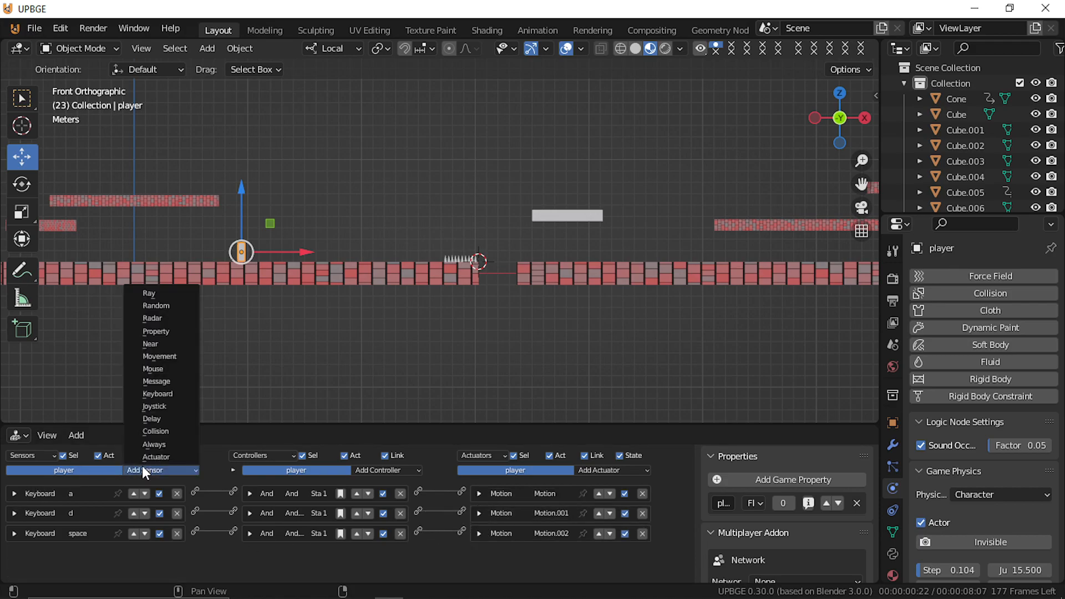
left_click(177, 429)
scroll(143, 509, "down", 1)
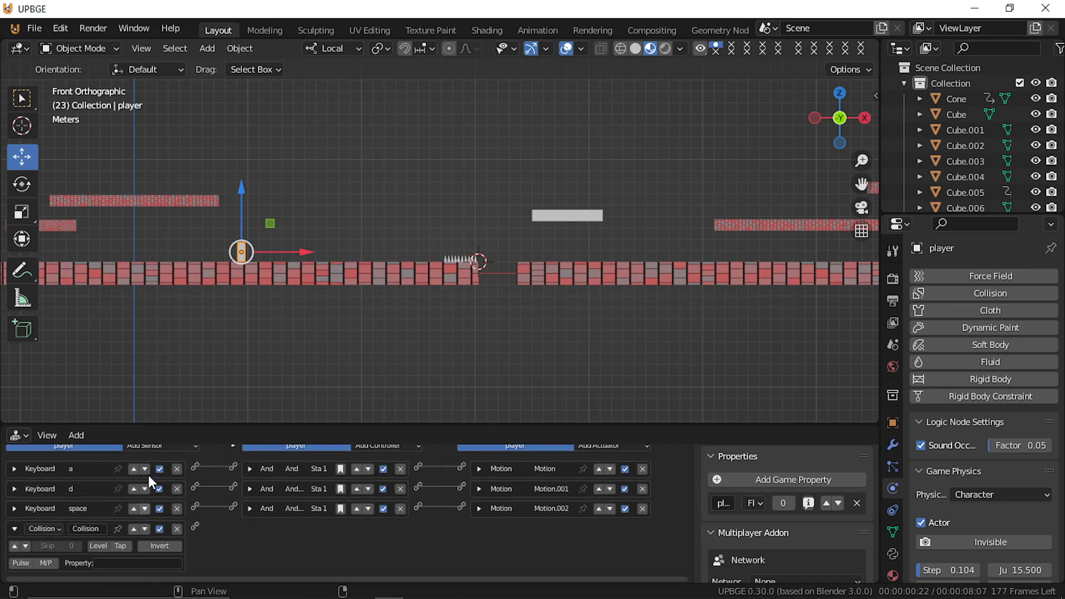
left_click(118, 564)
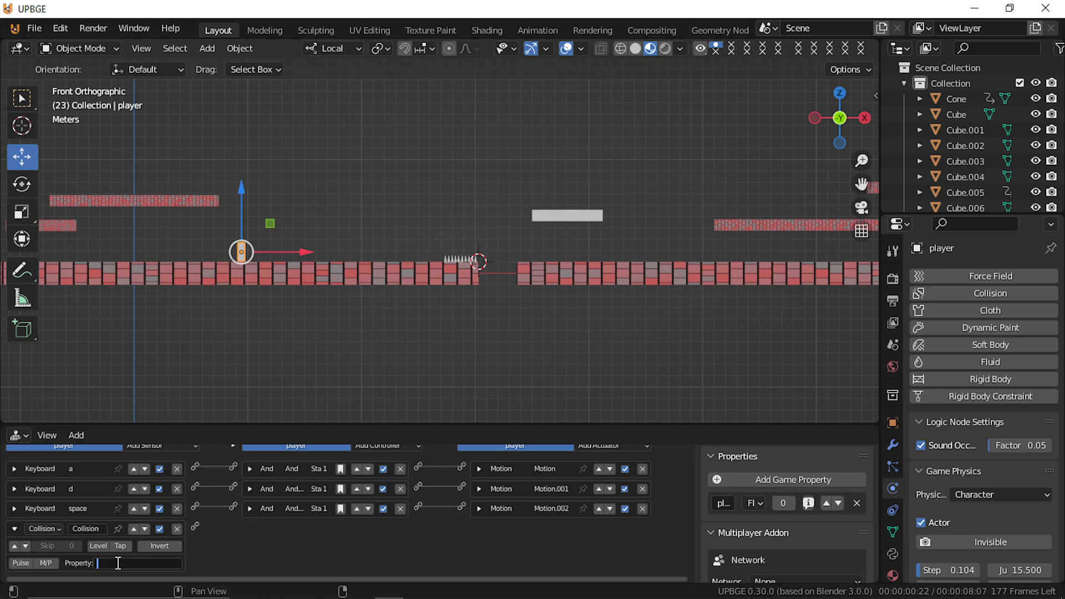
type("Spikes")
key("Return")
Step: Check the spikes' game property name and change the player's Collision sensor property to Spike
left_click(471, 258)
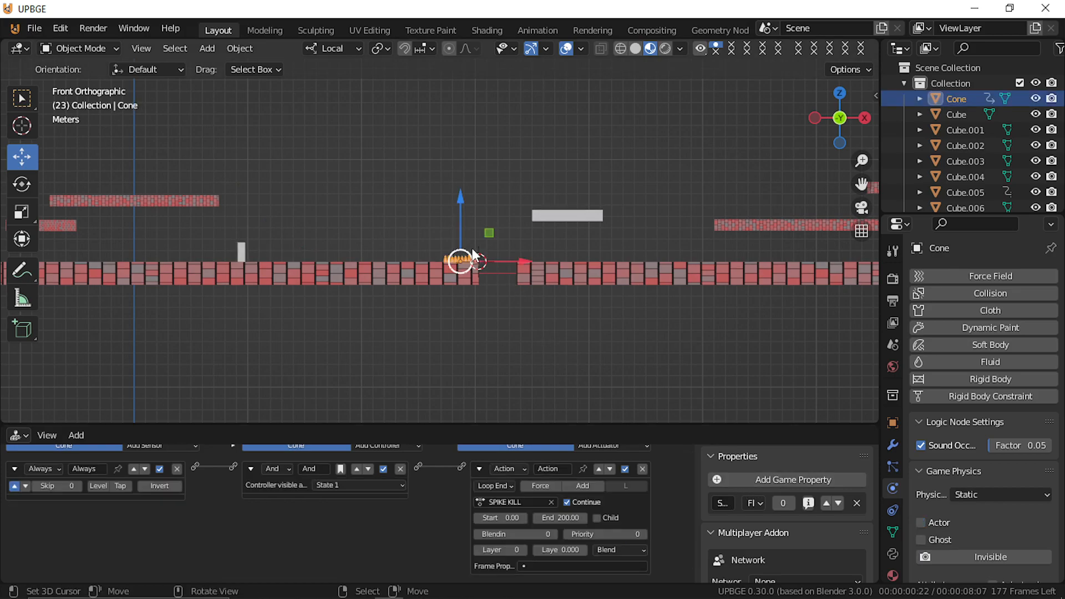
left_click(726, 506)
key("Return")
left_click(236, 247)
left_click(127, 562)
key("End")
key("BackSpace")
key("Return")
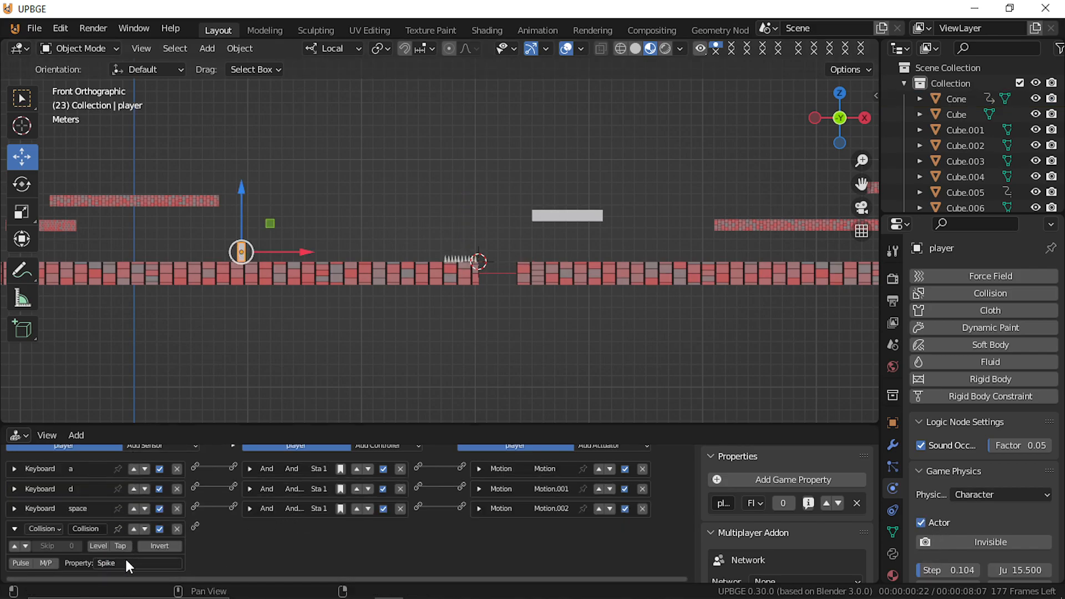
Step: Enable true level triggering on the player's Collision sensor, rename it death and collapse it
left_click(12, 543)
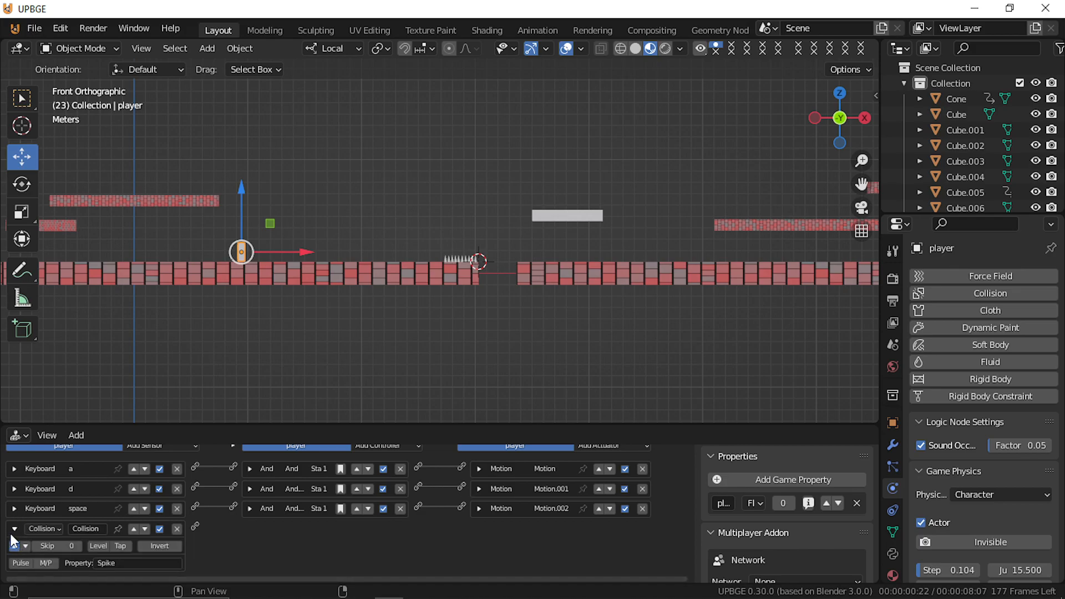
left_click(102, 529)
type("c")
type("eath")
key("Return")
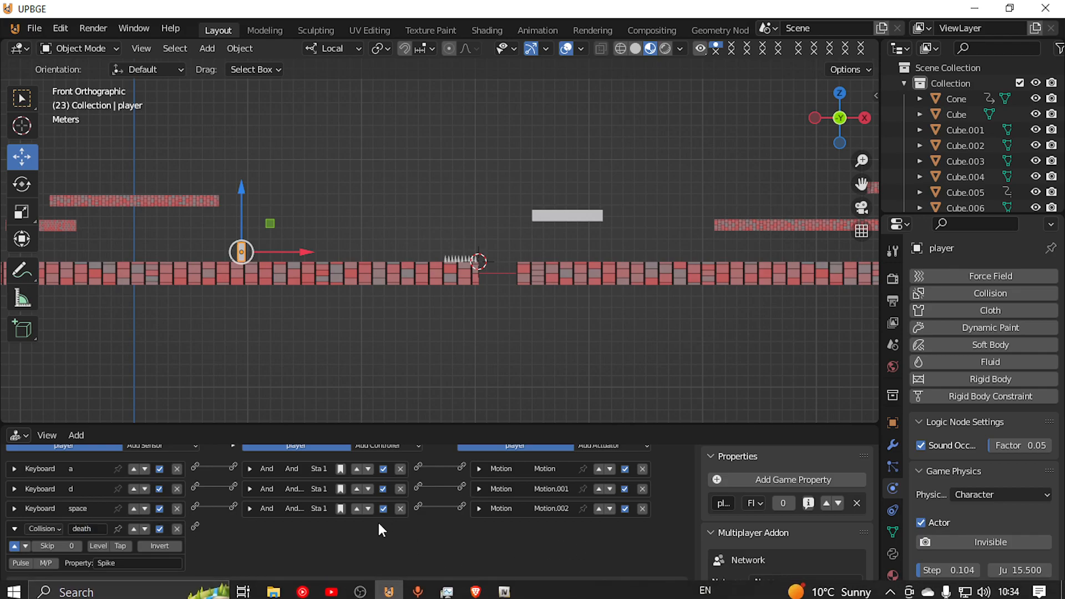
left_click(15, 529)
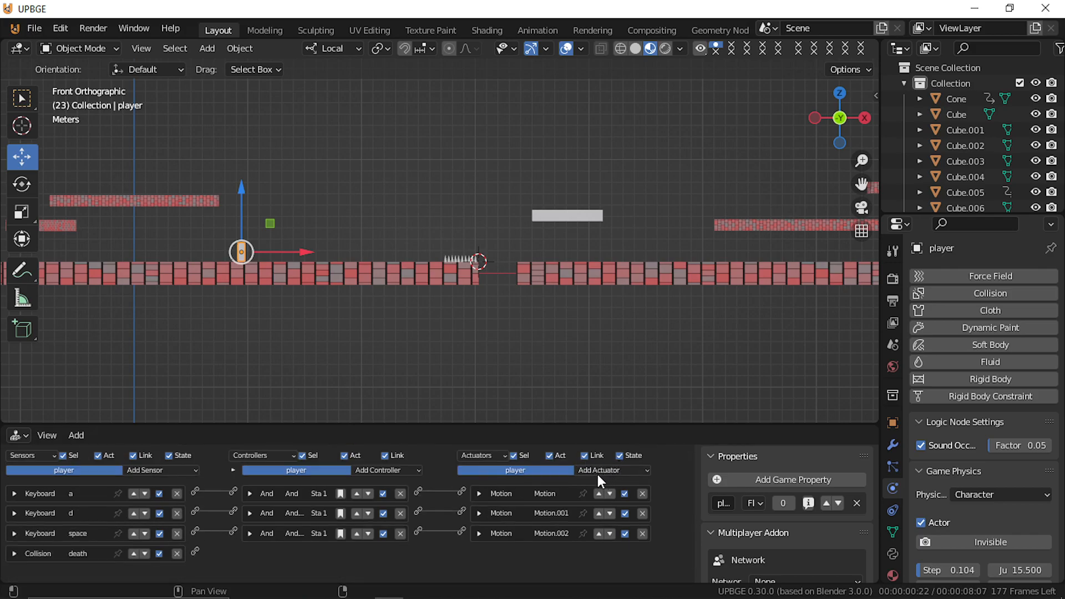
Step: Add a Scene actuator in Set Scene mode to the player and wire the death sensor to it
left_click(597, 473)
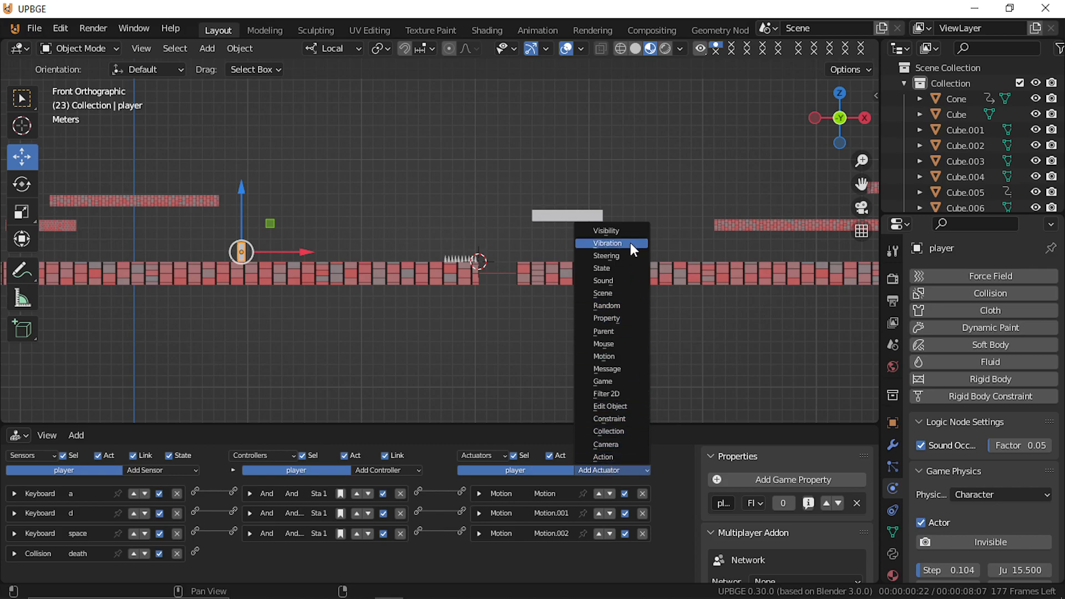
left_click(604, 293)
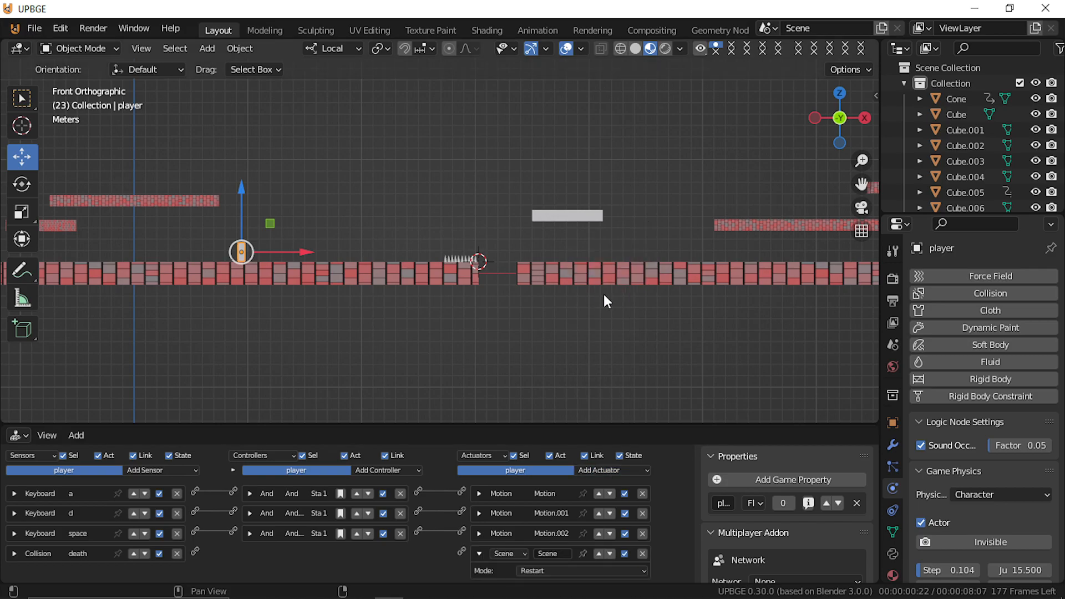
left_click(551, 564)
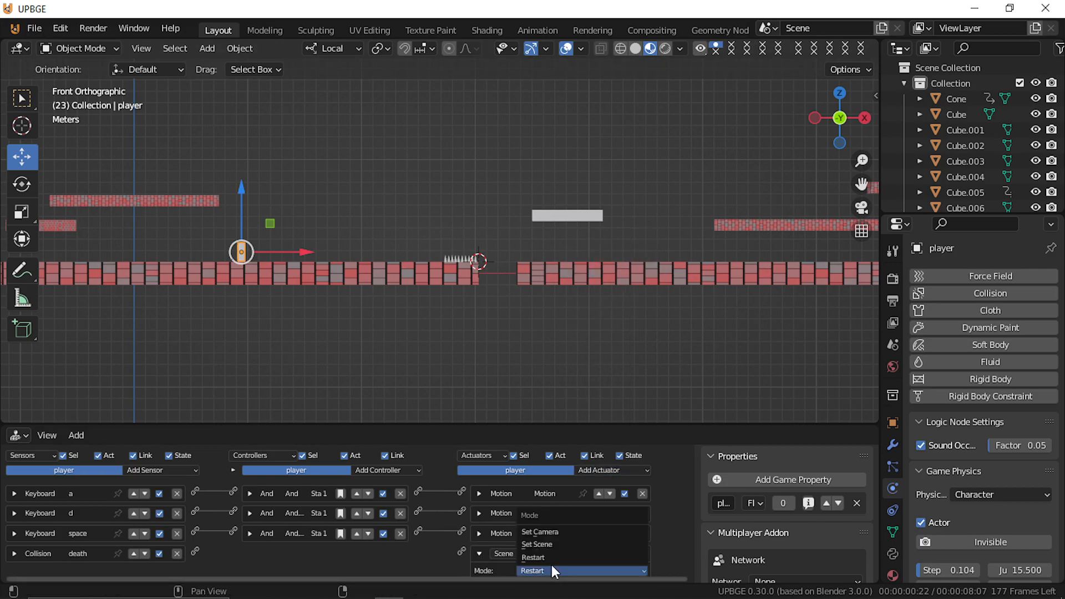
left_click(554, 545)
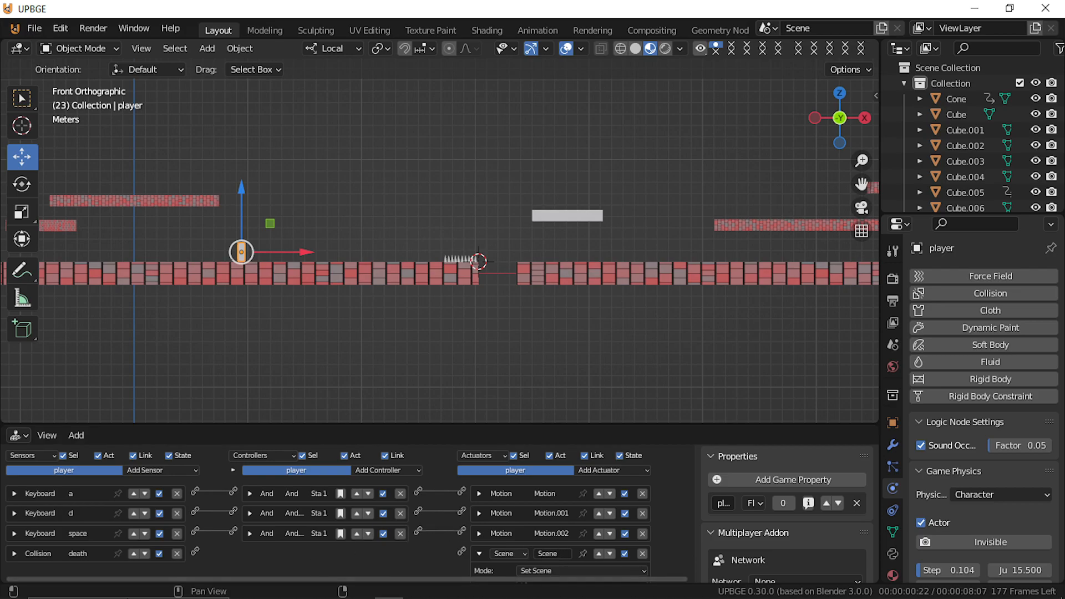
left_click_drag(195, 551, 461, 551)
scroll(492, 554, "down", 1)
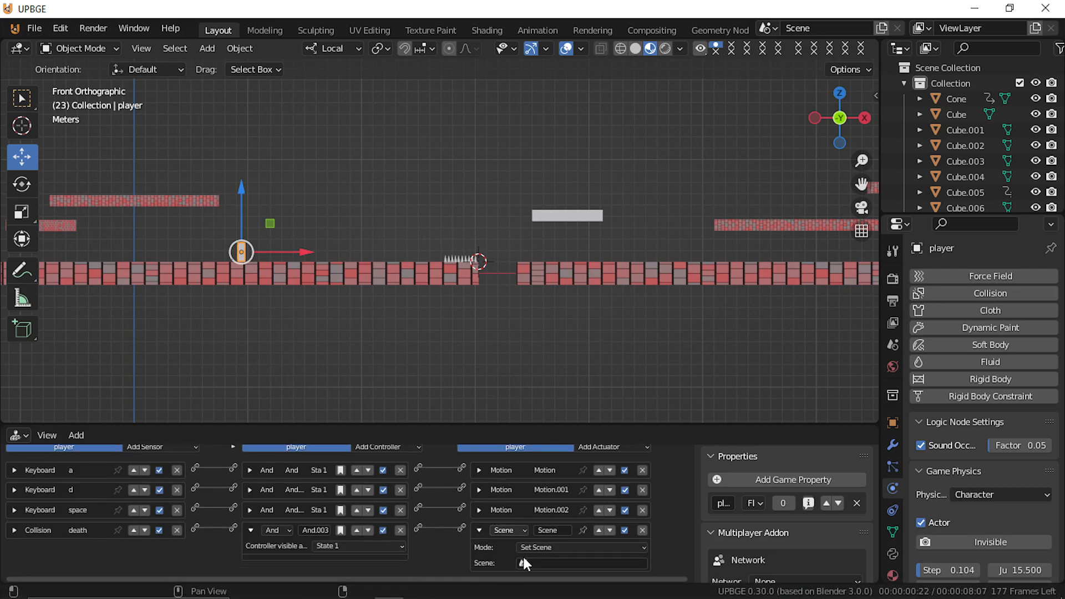
Step: Check the scenes offered for the player's Scene actuator and rename the current scene Main
left_click(548, 562)
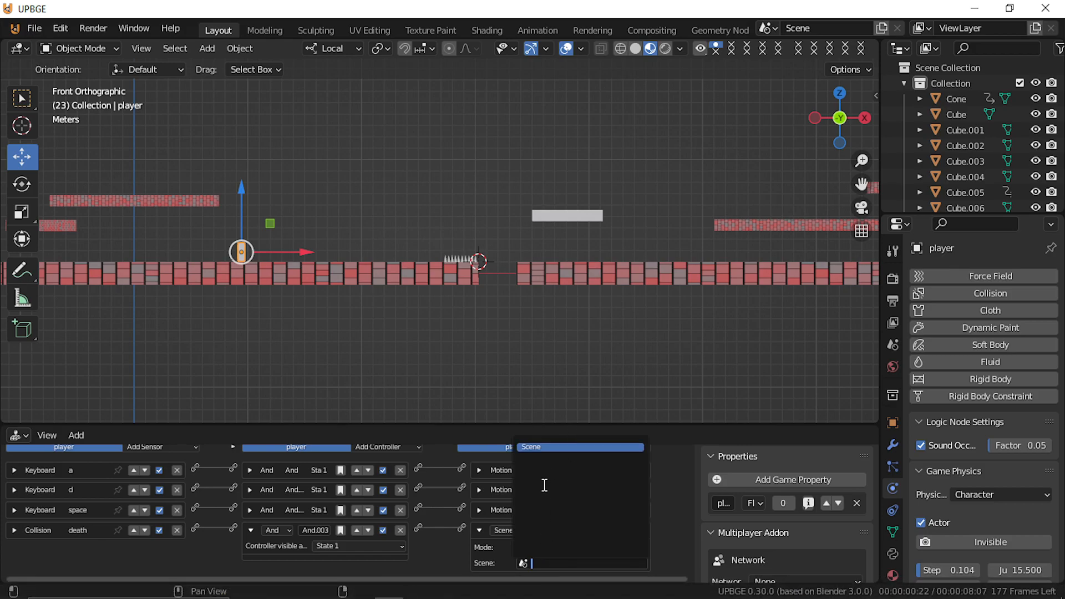
left_click(810, 37)
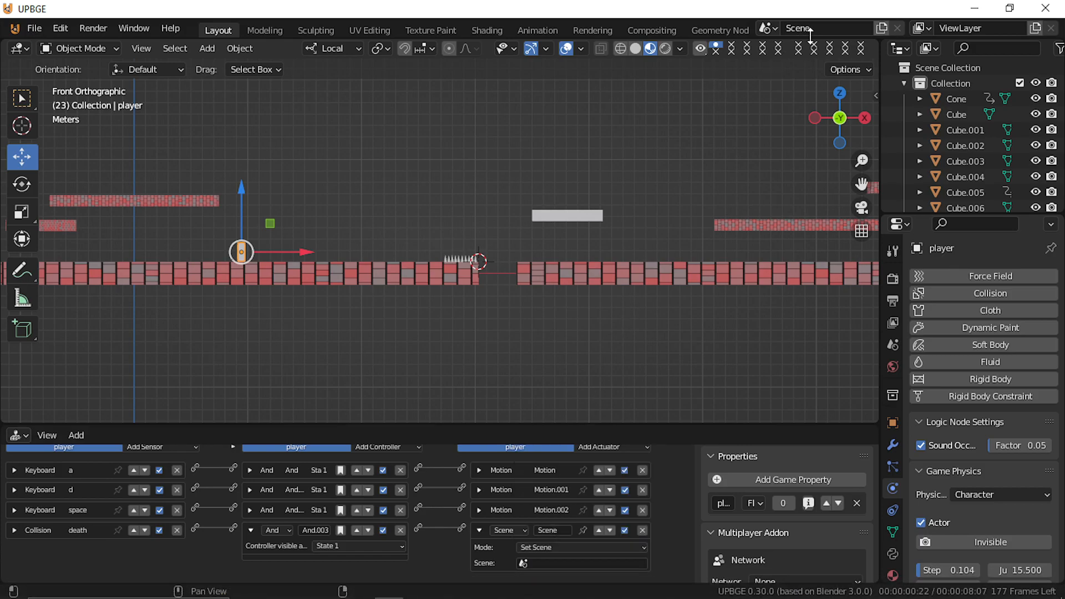
left_click(813, 32)
type("Main")
key("Return")
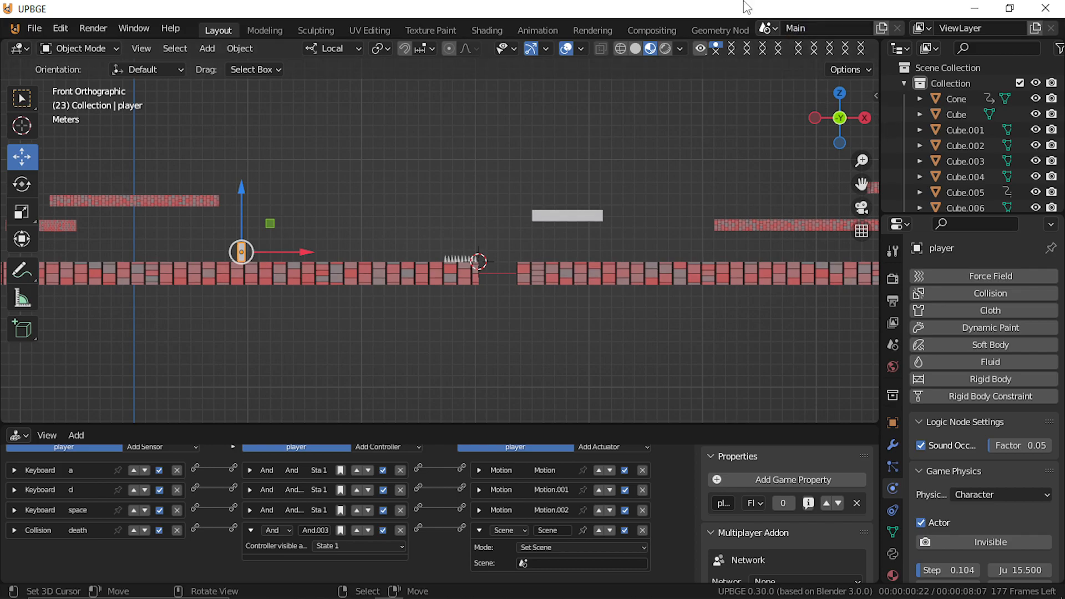
Step: Create a new, empty scene with default settings
left_click(775, 28)
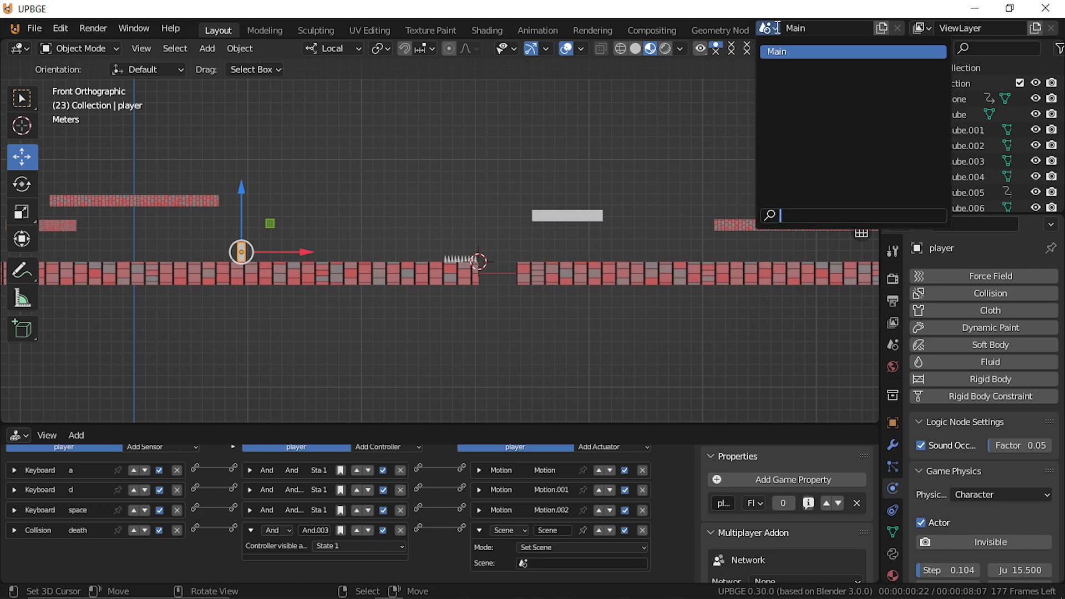
left_click(881, 28)
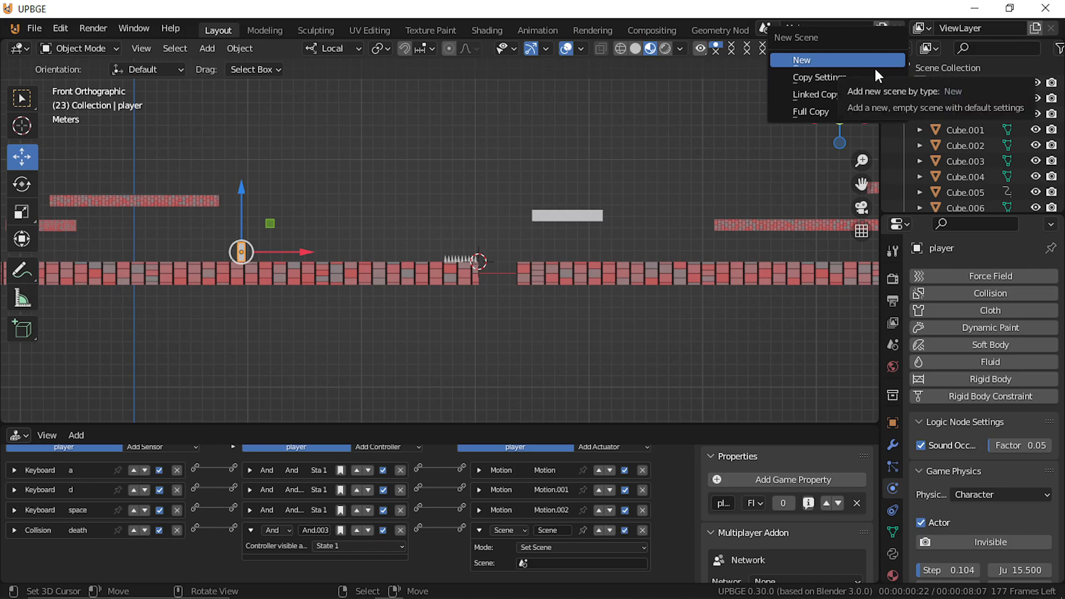
left_click(830, 58)
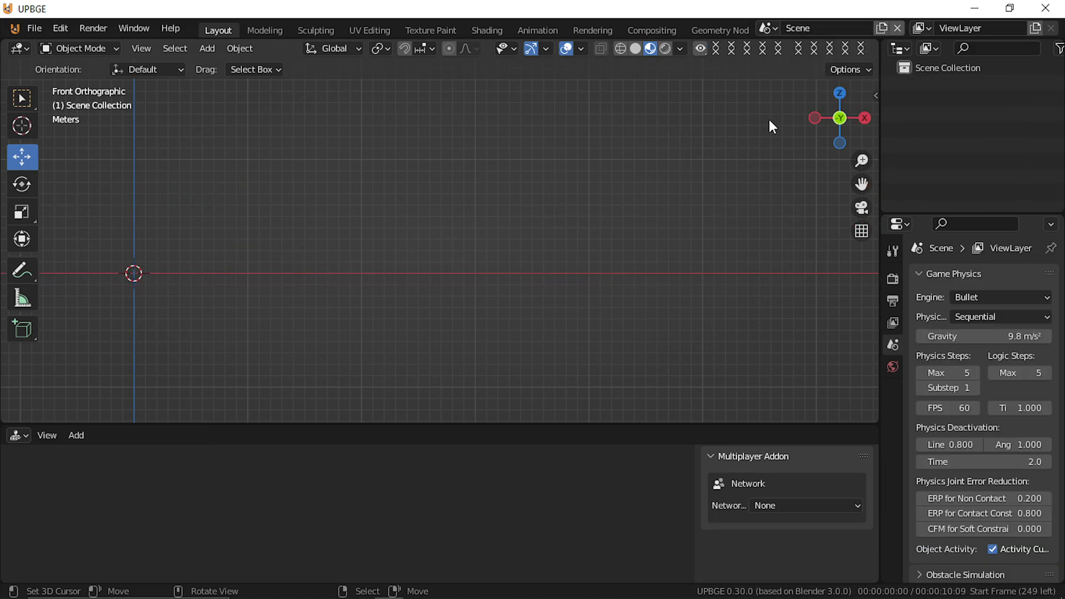
scroll(314, 167, "up", 4)
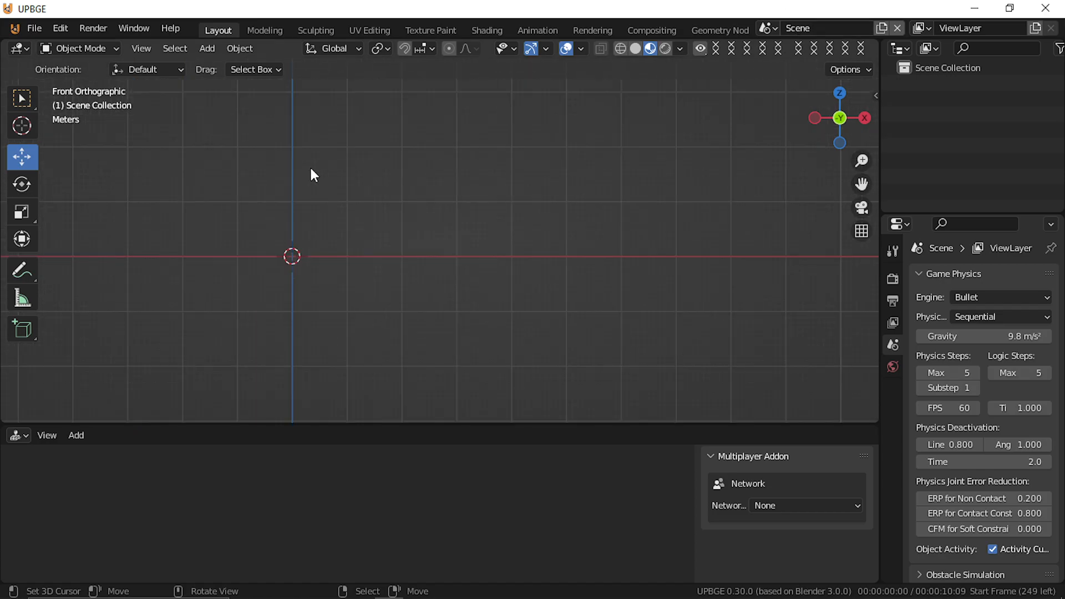
middle_click_drag(304, 192, 439, 209, "shift")
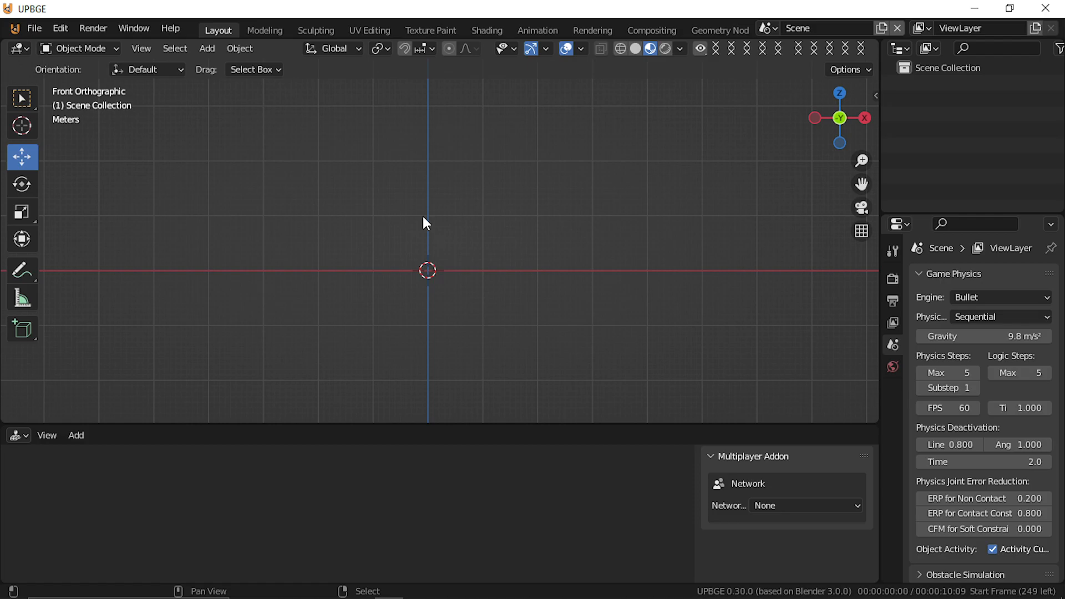
Step: Add a camera at the new scene's origin and set its lens type to Orthographic
key("shift+a")
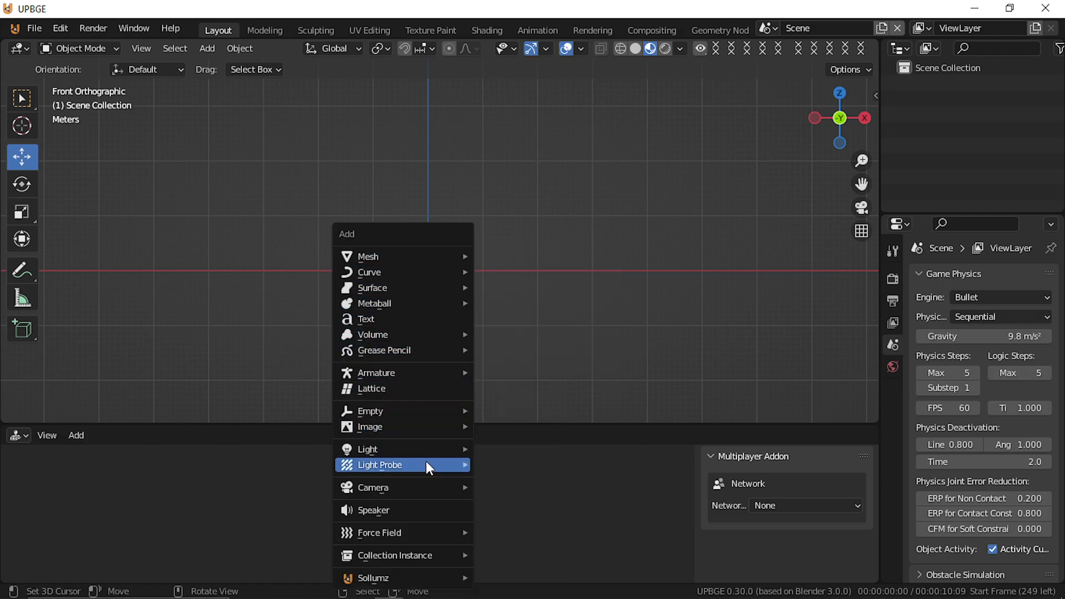
mouse_move(422, 488)
left_click(511, 491)
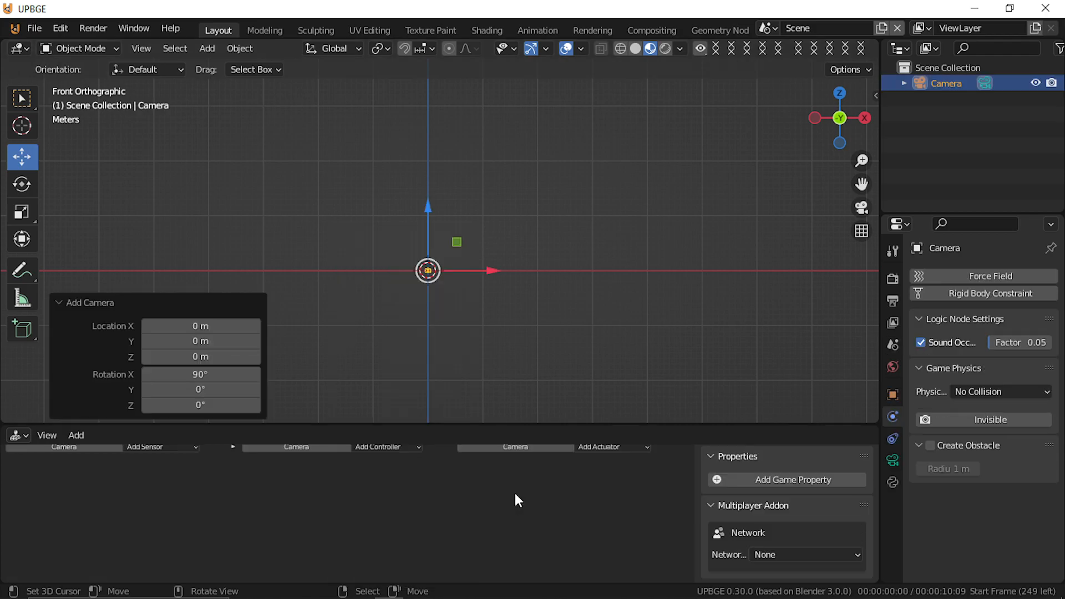
left_click(893, 460)
left_click(1023, 347)
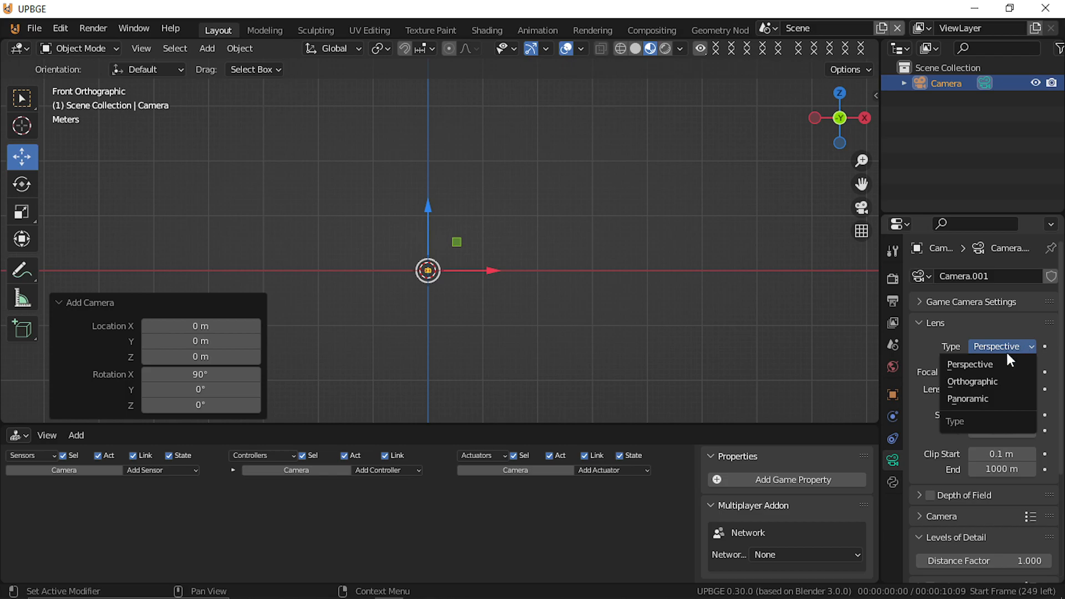
left_click(988, 384)
middle_click_drag(430, 273, 604, 260, "shift")
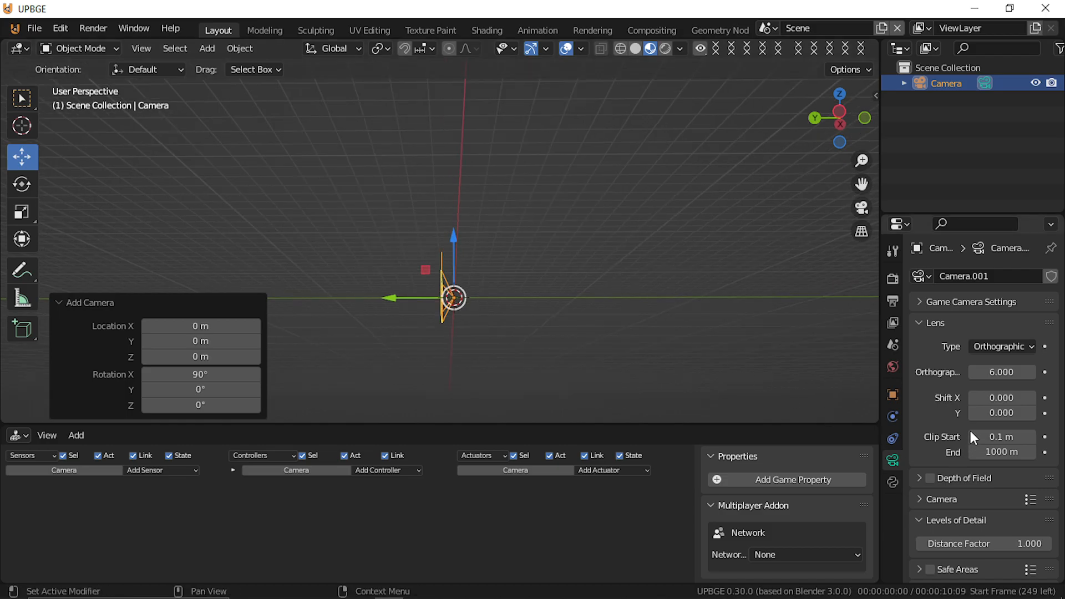
left_click_drag(969, 436, 1001, 437)
key("Escape")
left_click_drag(993, 372, 1046, 372)
key("Escape")
left_click_drag(1001, 452, 996, 452)
key("Escape")
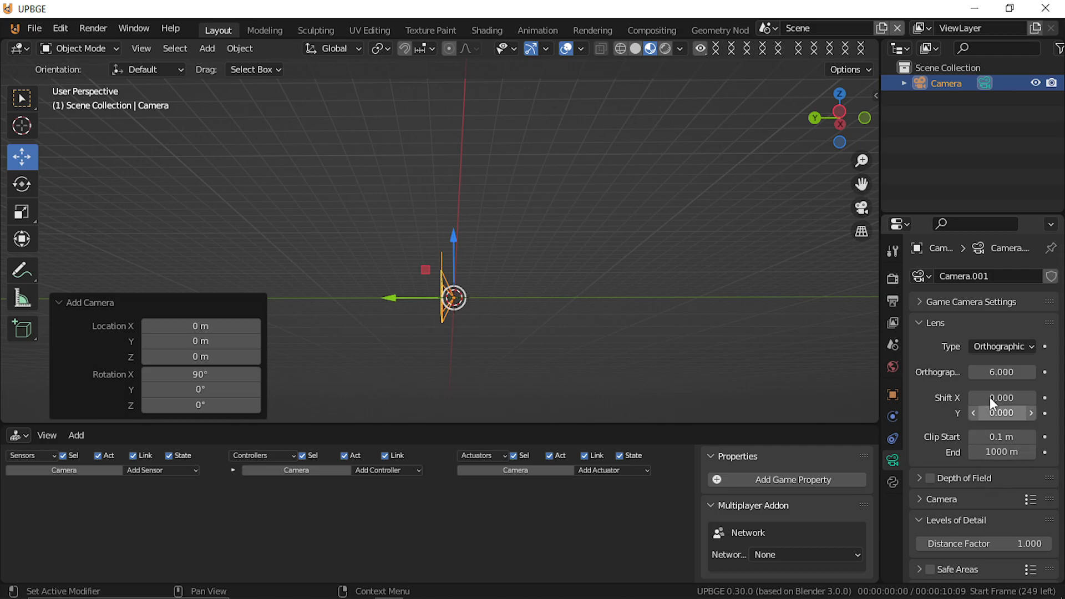
middle_click_drag(561, 298, 561, 404)
key("s")
key("y")
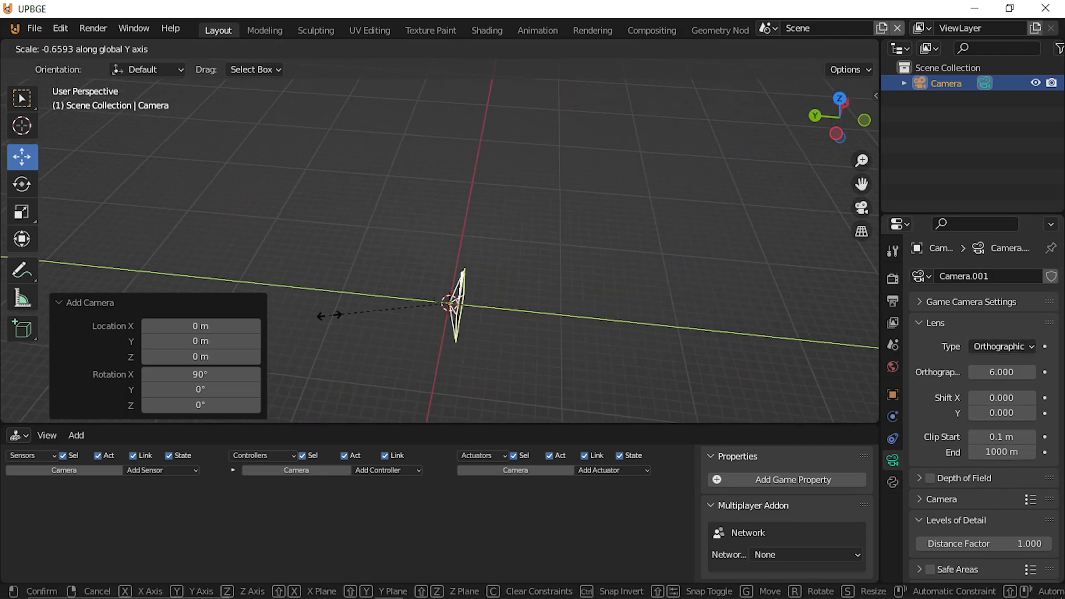
key("Escape")
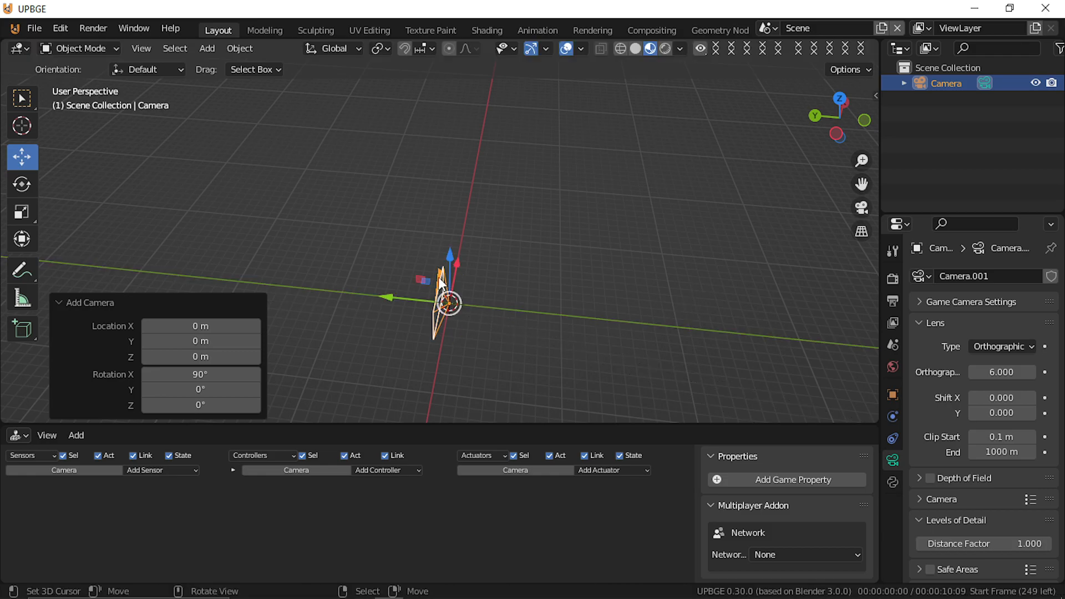
left_click_drag(448, 272, 511, 294)
key("Escape")
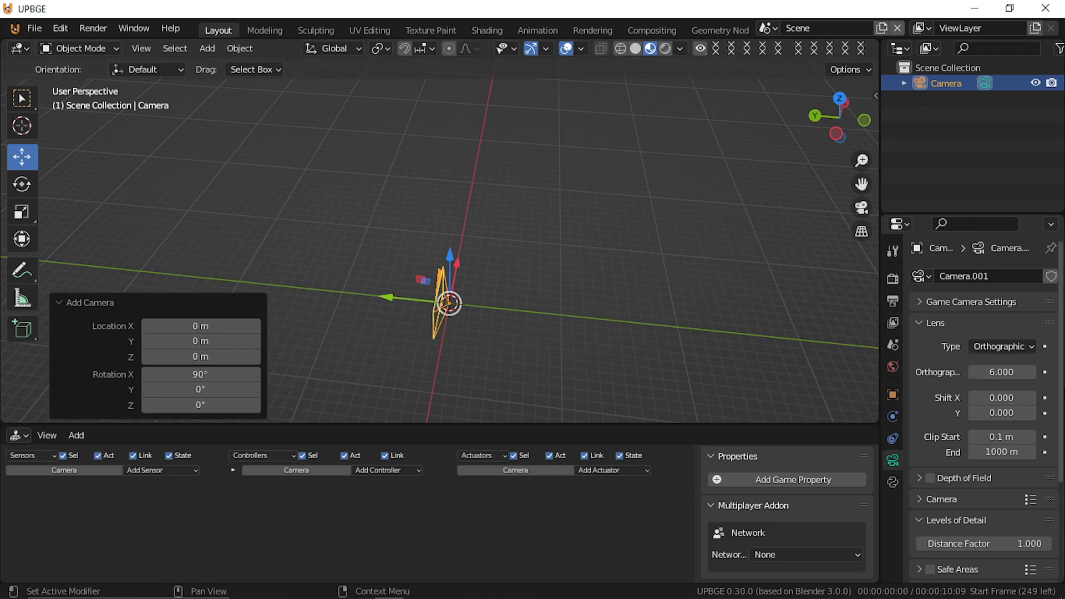
Step: Set the camera's orthographic scale to 24.6 and clear its rotation
left_click_drag(1001, 371, 1046, 372)
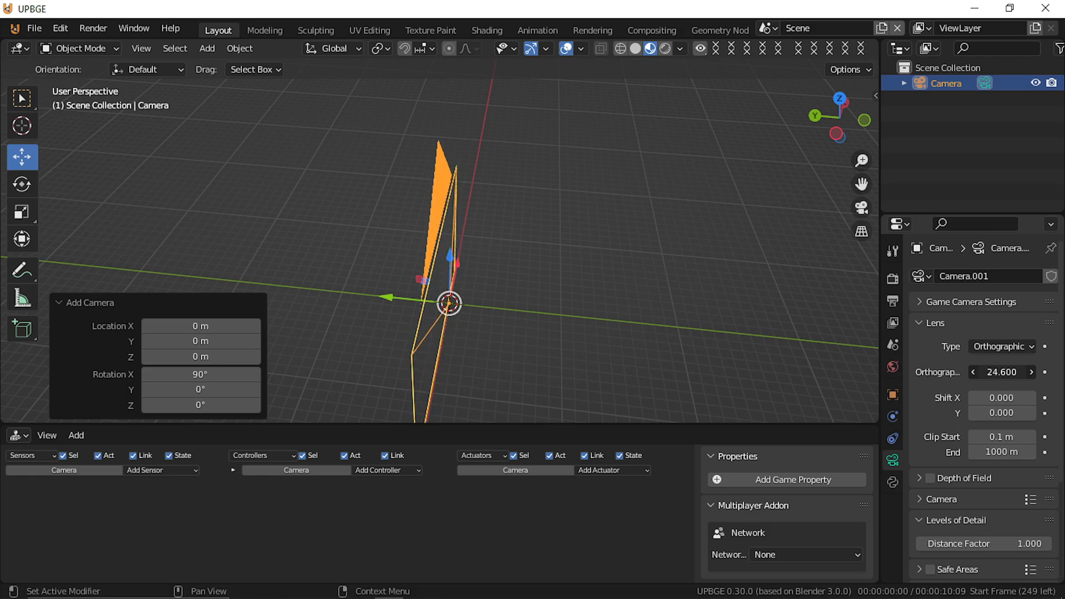
key("alt+r")
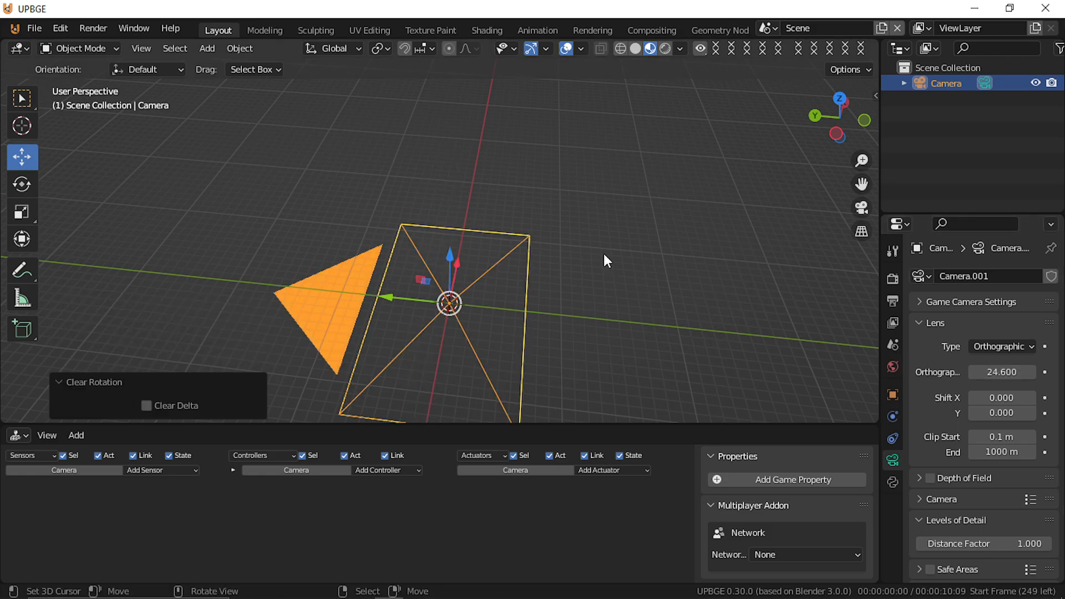
Step: Raise the camera about 14.17 m along Z and look through it
middle_click_drag(390, 78, 557, 291)
key("g")
key("z")
left_click(539, 153)
key("KP_0")
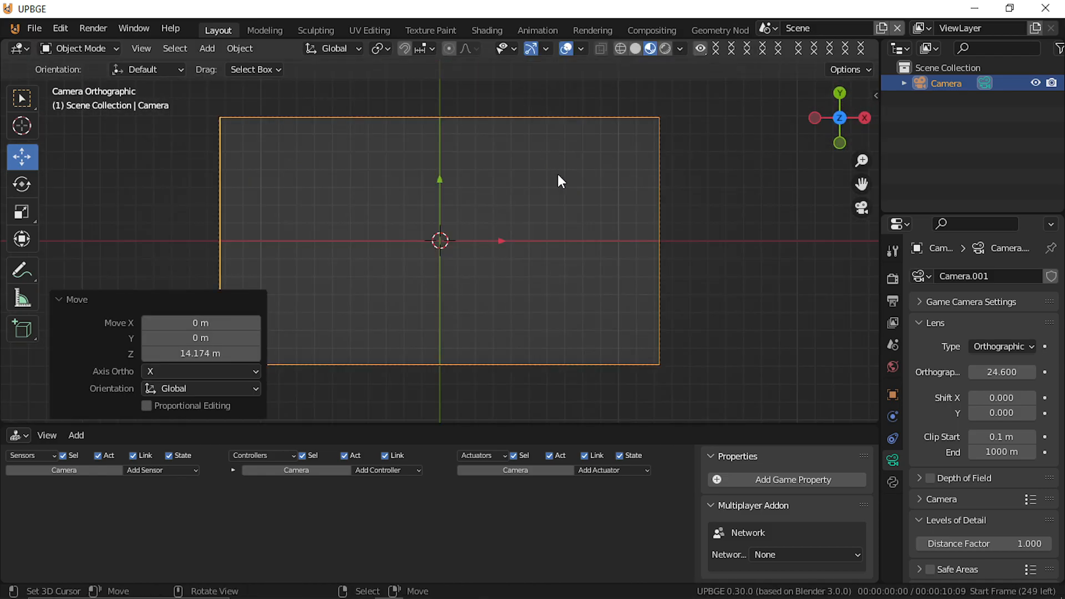
Step: Add a text object at the origin and replace its text with Try Again
key("shift+a")
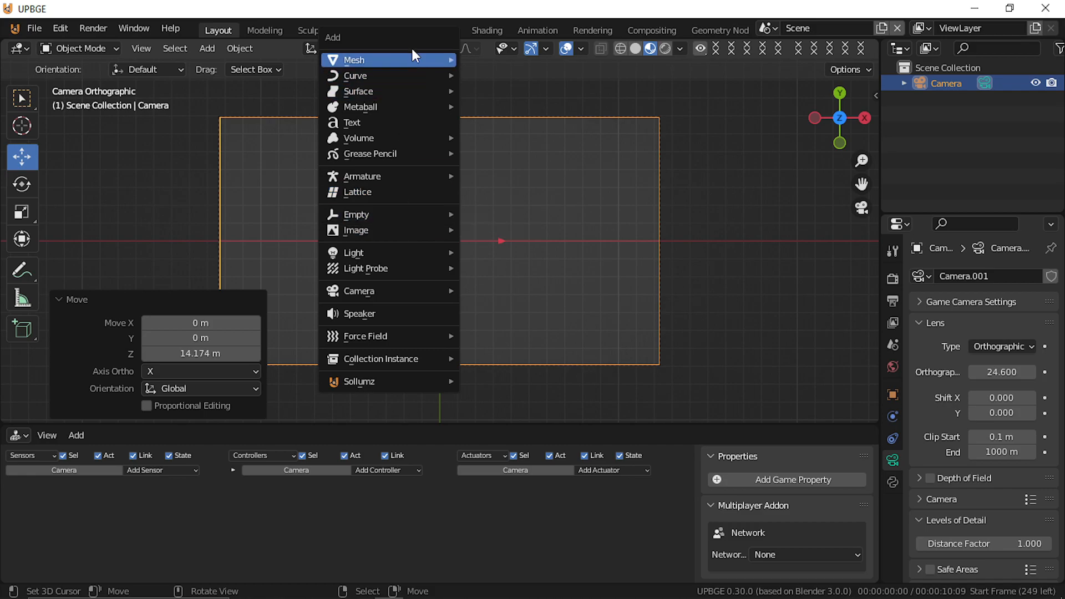
left_click(369, 123)
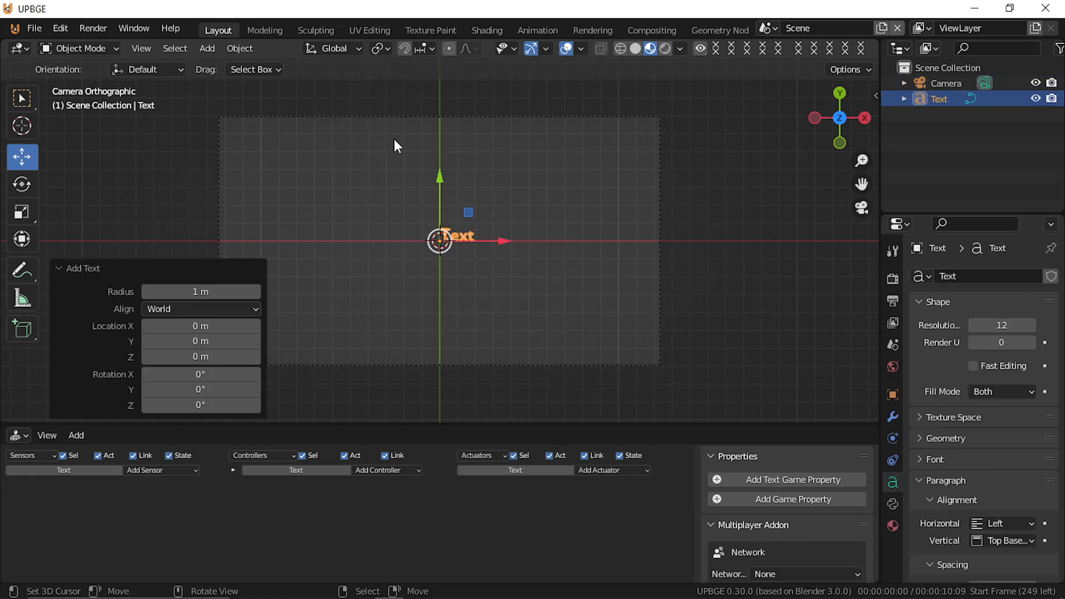
key("Tab")
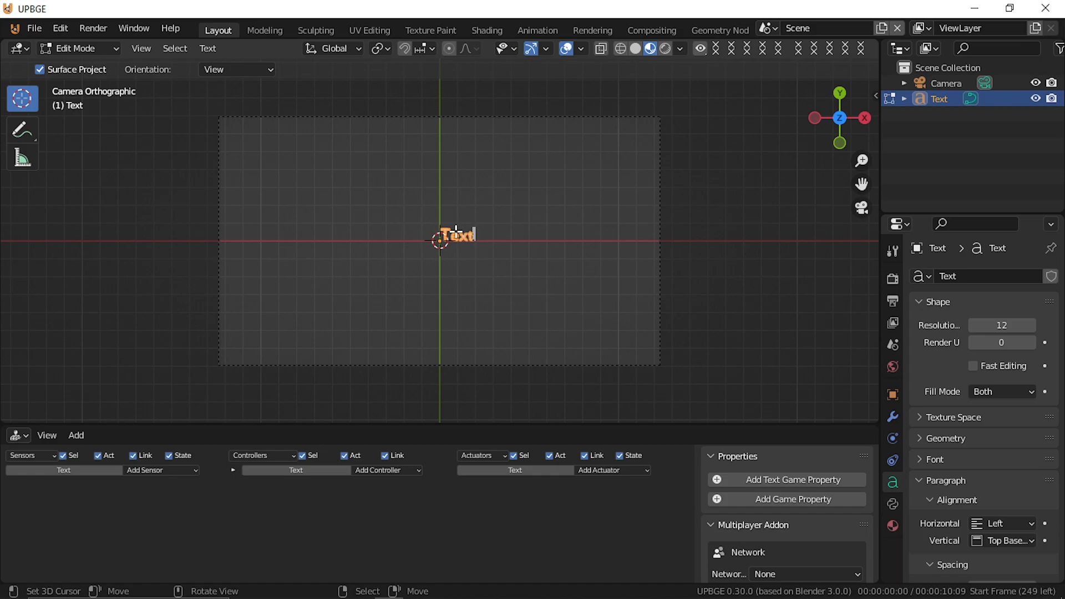
key("BackSpace")
key("BackSpace")
key("BackSpace")
key("BackSpace")
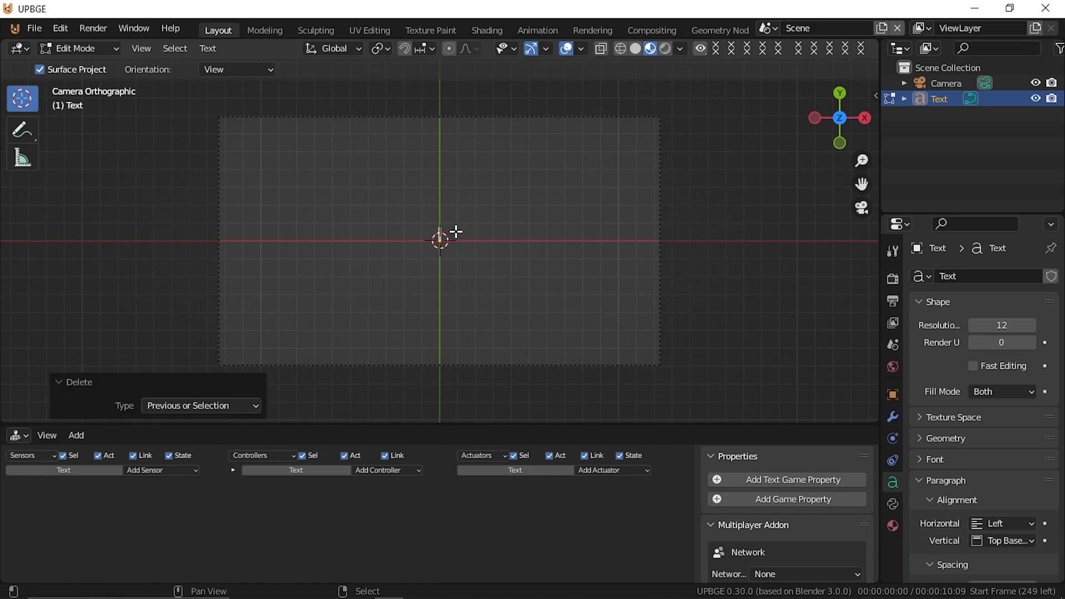
type("Try ")
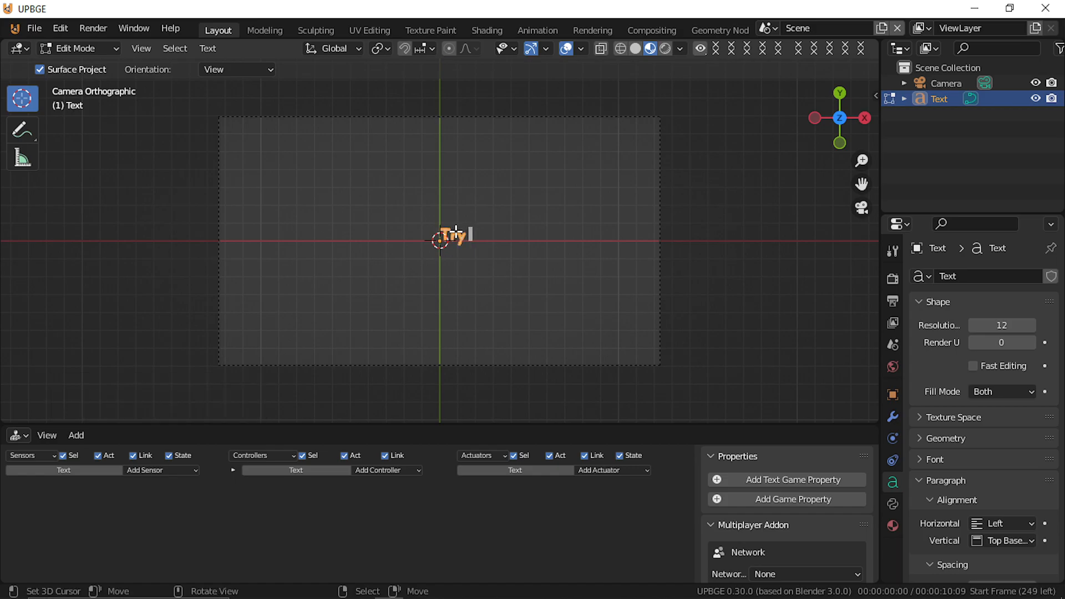
type("Again")
key("Tab")
Step: Enlarge the Try Again text and shift it about 8.8 m along negative X to center it horizontally in the camera frame
key("s")
left_click(633, 265)
key("g")
key("x")
left_click(500, 272)
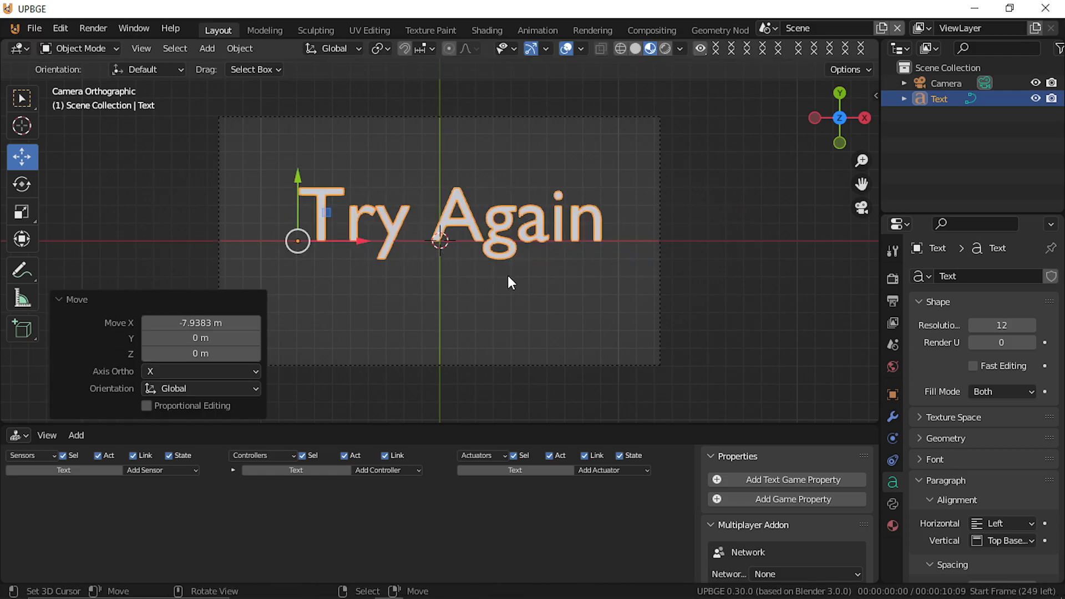
key("g")
key("x")
left_click(490, 275)
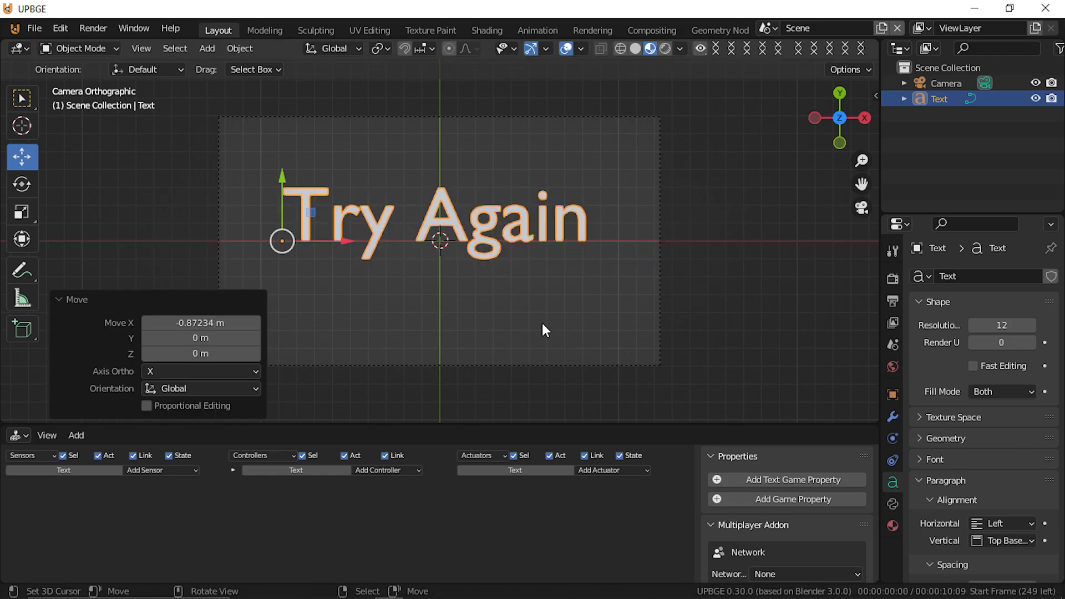
Step: Move the Try Again text down about 0.52 m along the Y axis
key("Tab")
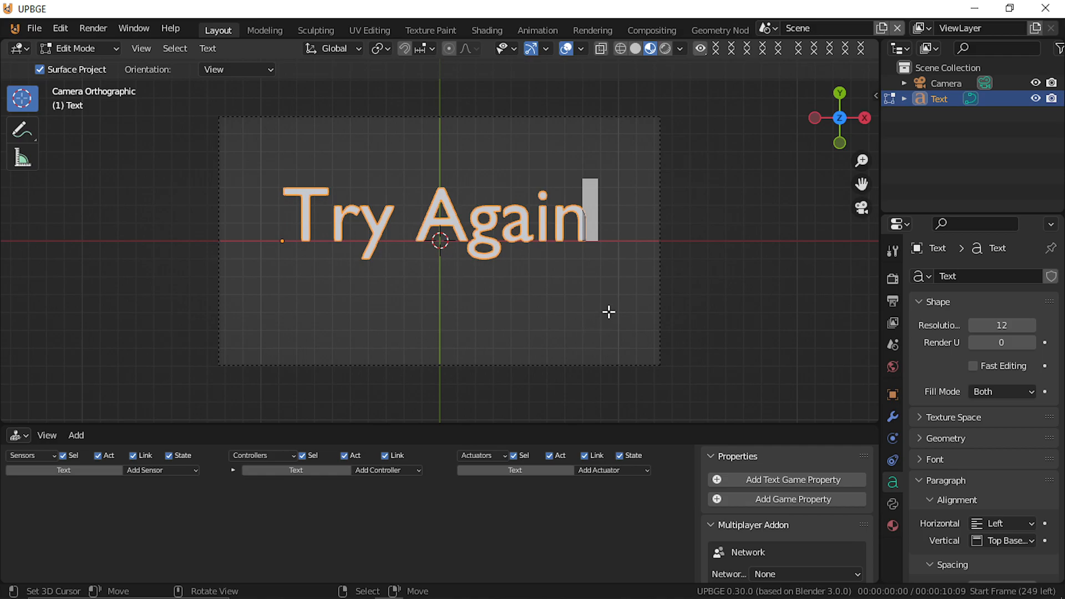
key("Tab")
key("g")
key("y")
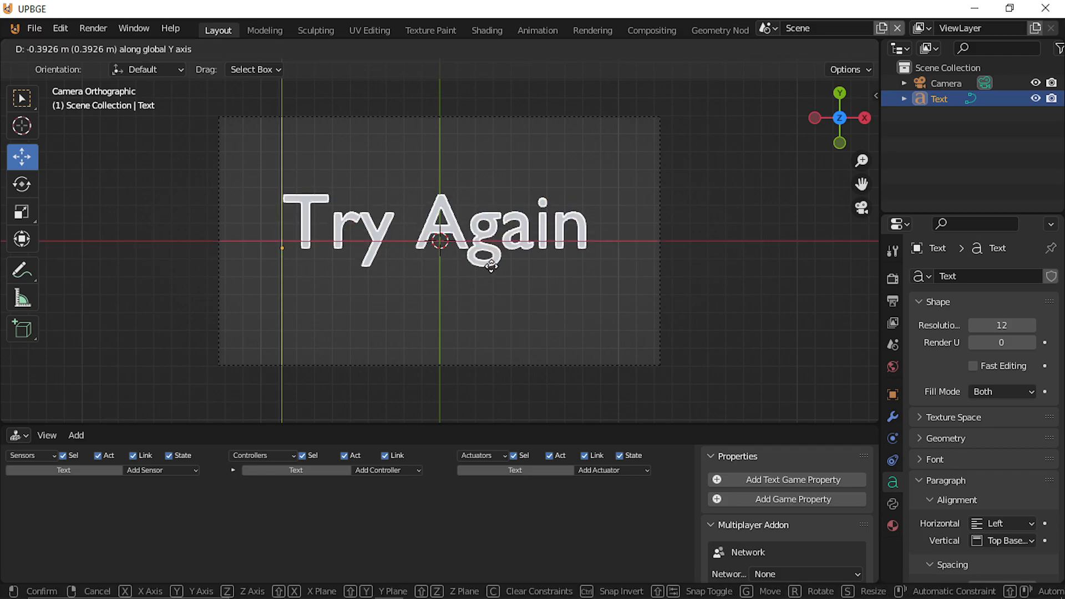
left_click(419, 433)
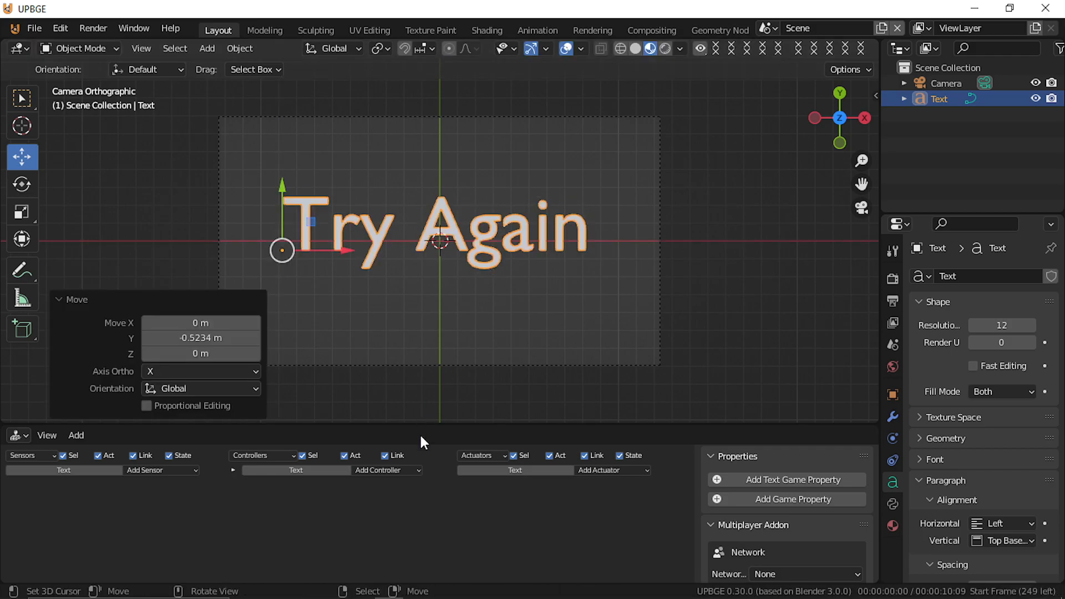
Step: Add a Delay sensor to the camera and set its delay to 200
left_click(142, 472)
left_click(222, 201)
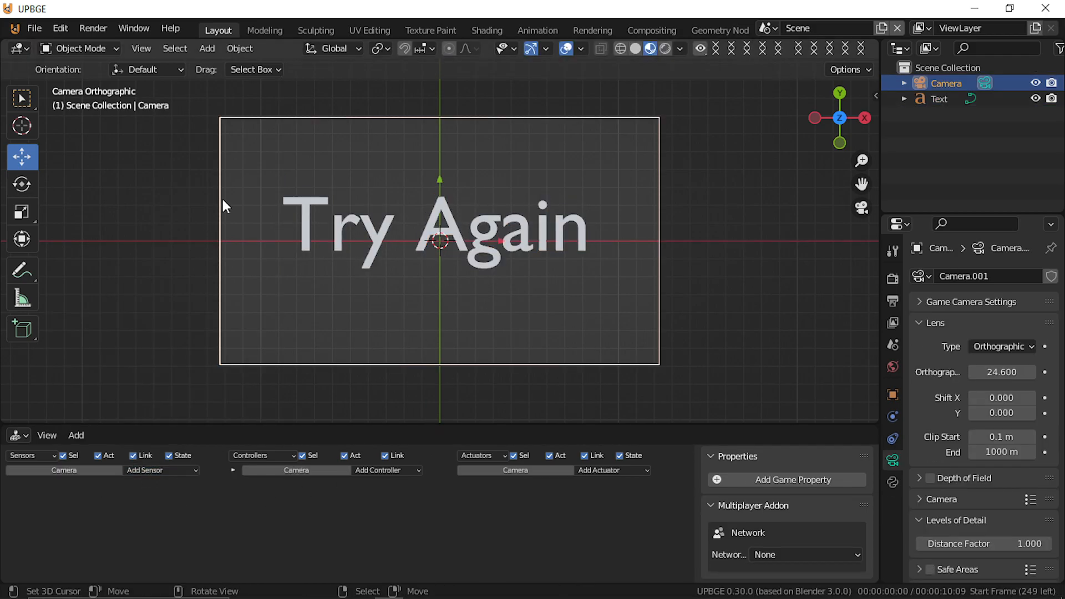
left_click(156, 470)
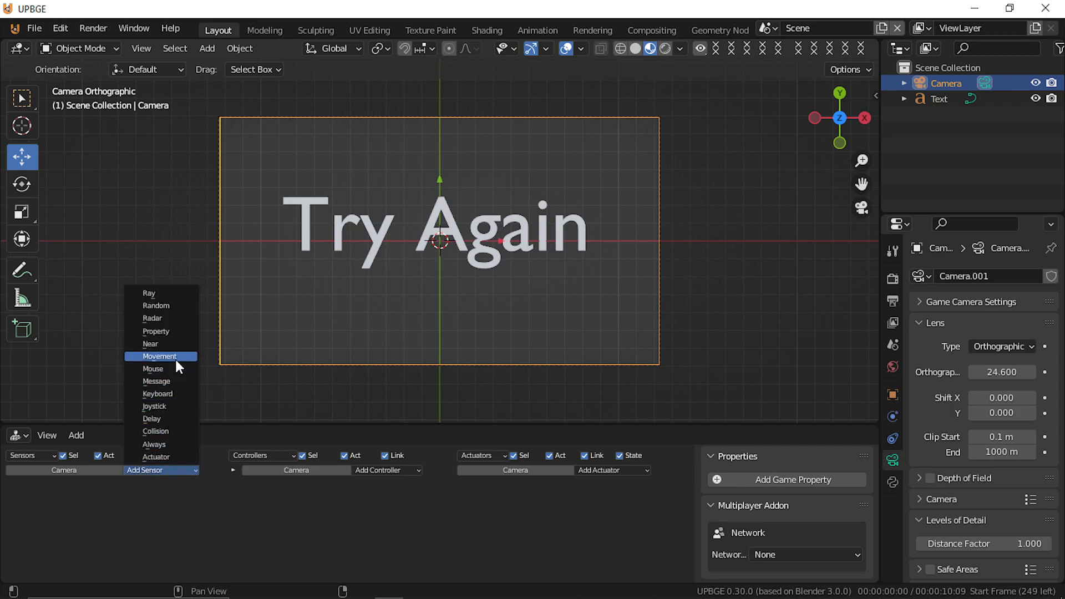
left_click(168, 418)
left_click(54, 530)
type("200")
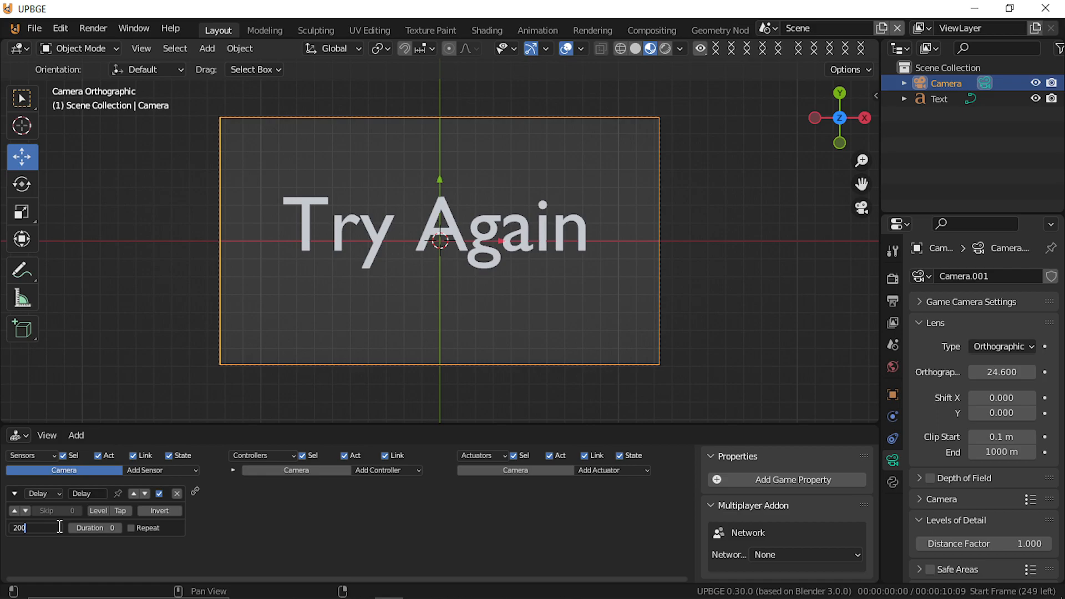
key("Return")
Step: Set the Delay sensor's duration to 200 and enable true level triggering and Repeat
left_click(94, 526)
type("200")
key("Return")
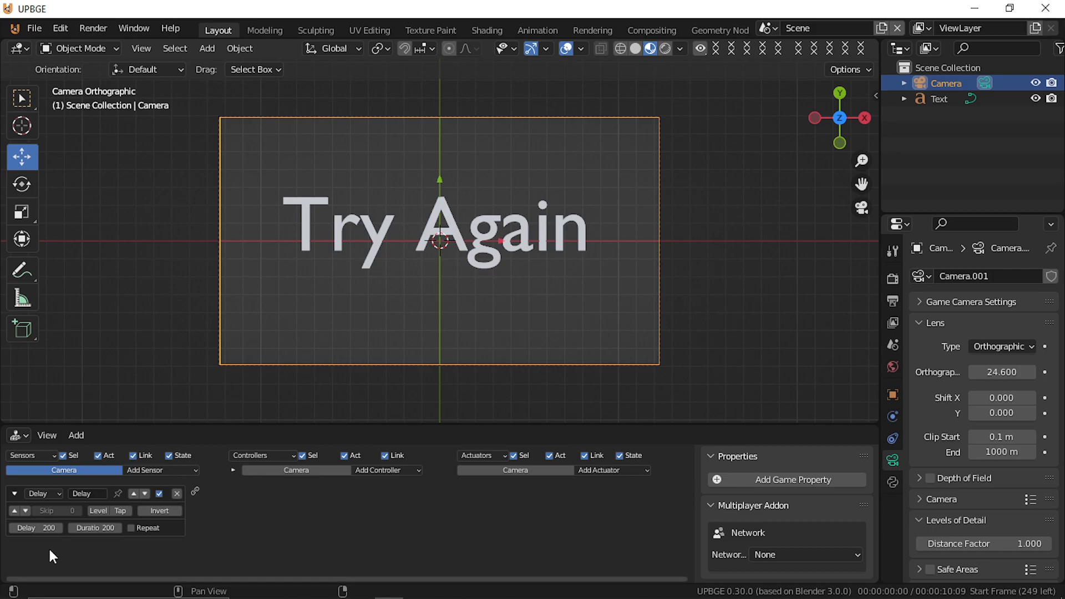
left_click(14, 510)
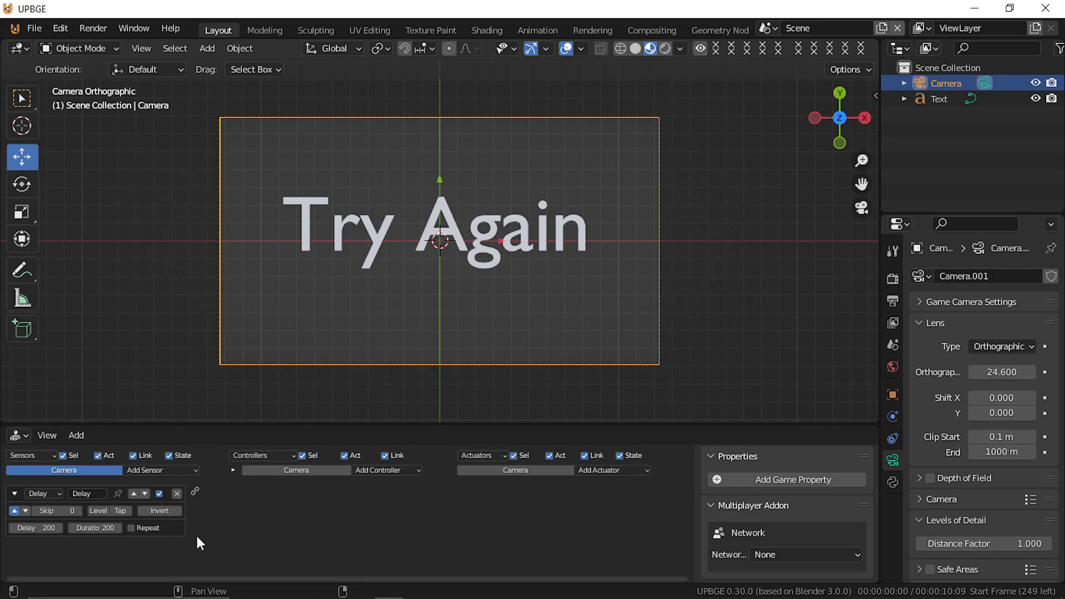
left_click(132, 530)
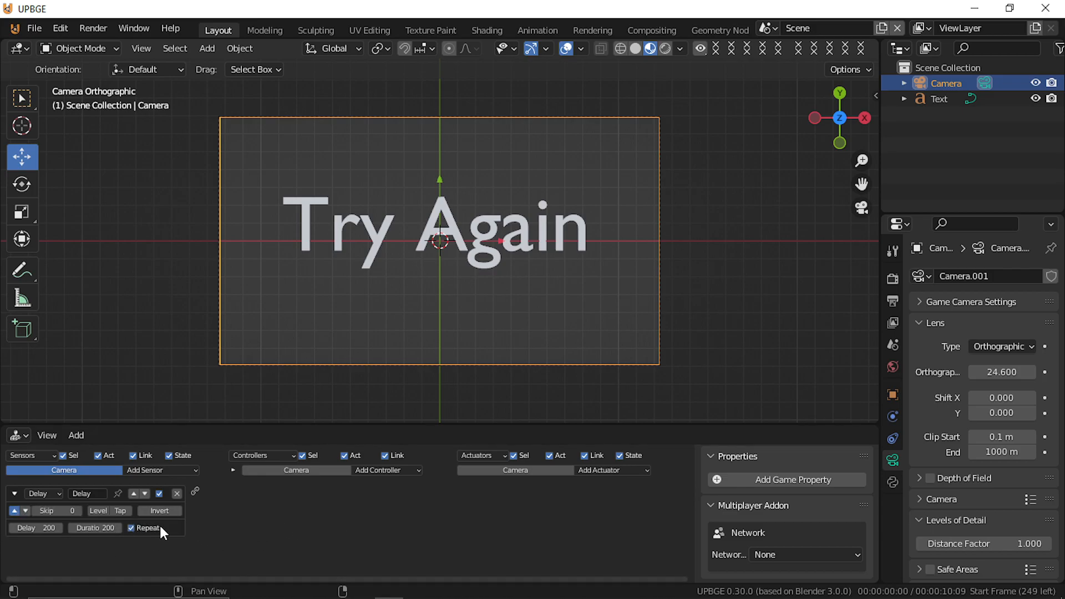
Step: Add a Game actuator to the camera
left_click(605, 470)
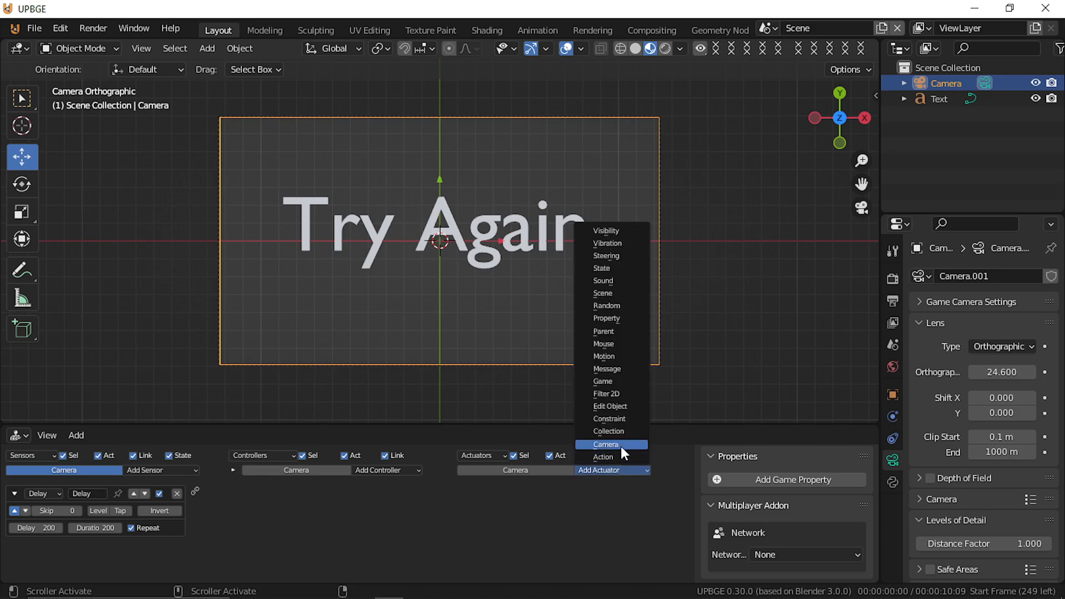
left_click(618, 381)
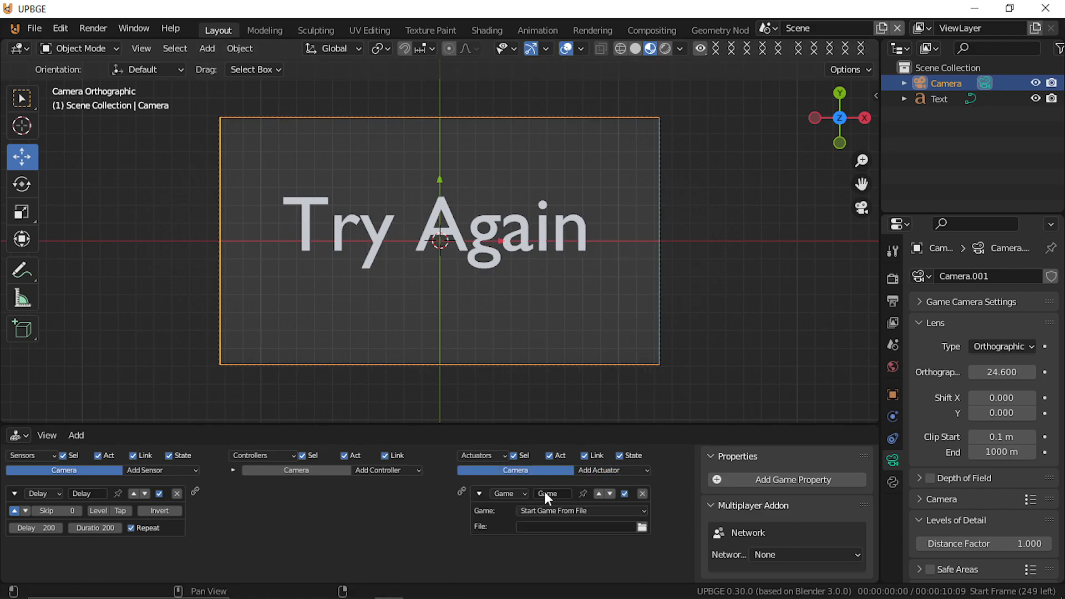
Step: Set the camera's Game actuator to Restart Game, wire the Delay sensor to it and run the game
left_click(550, 511)
left_click(550, 492)
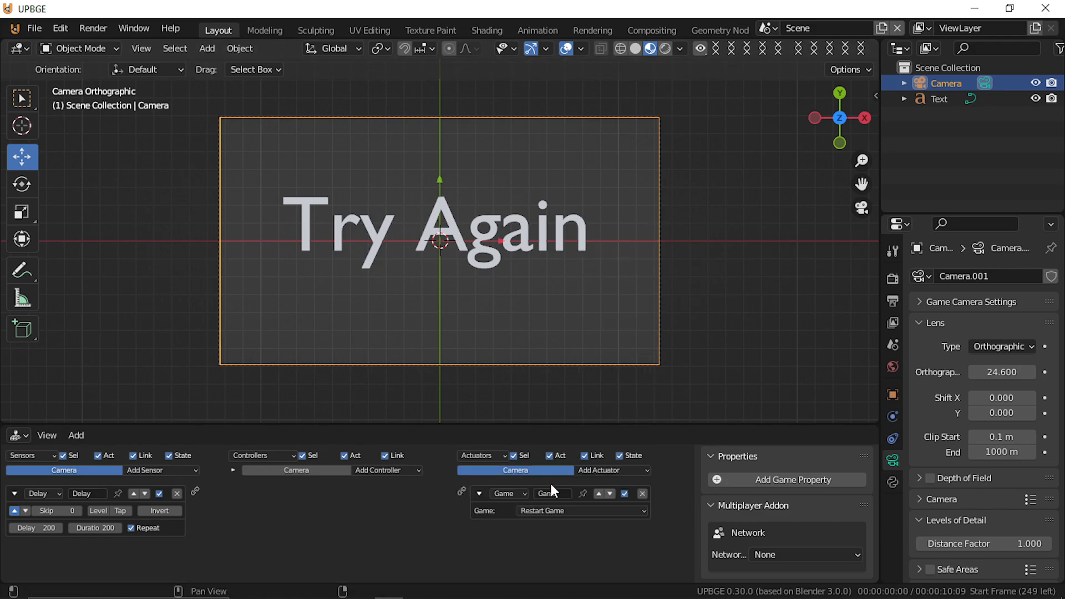
left_click_drag(213, 494, 461, 491)
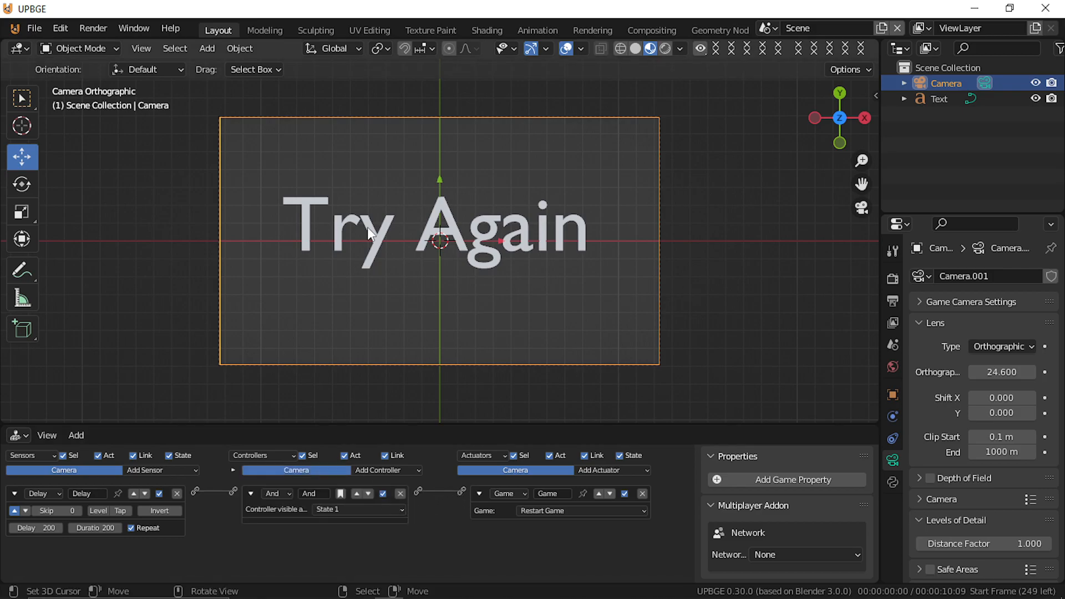
key("p")
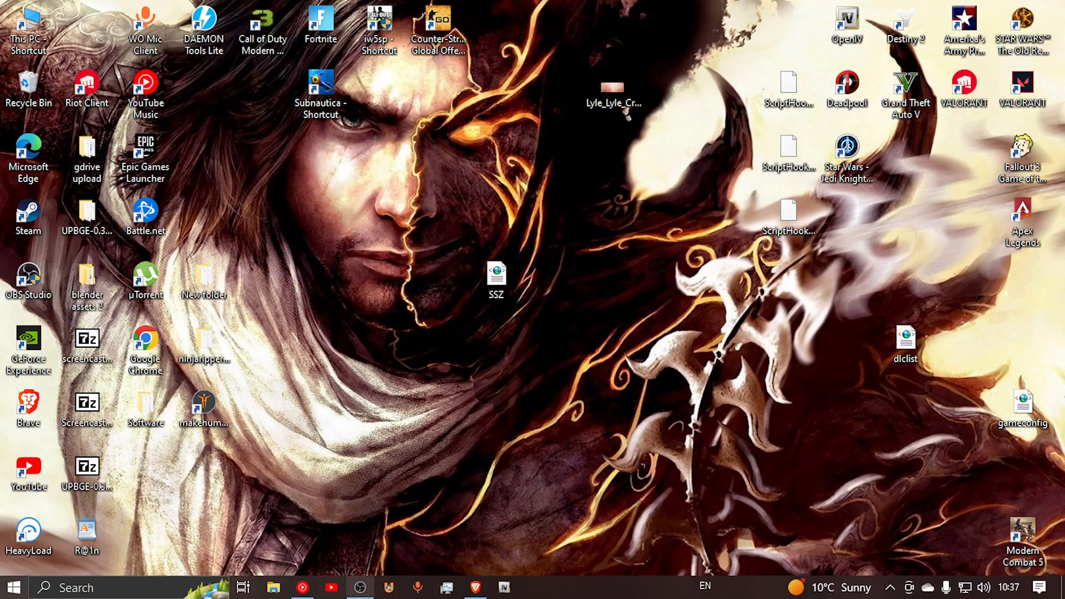
Step: Relaunch UPBGE and recover the Try Again project from its auto-save
left_click(388, 586)
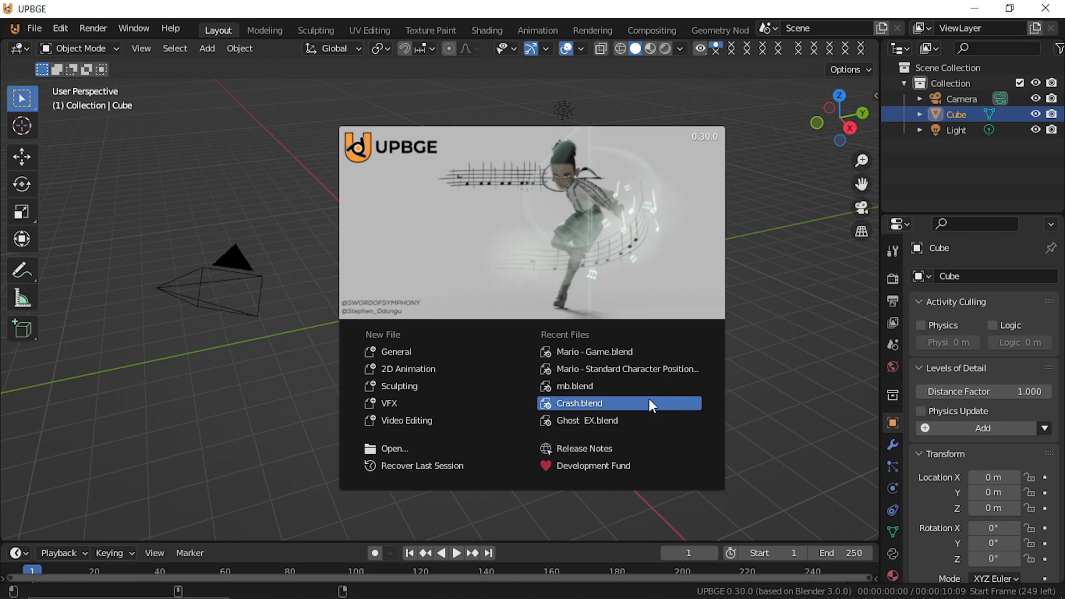
left_click(823, 143)
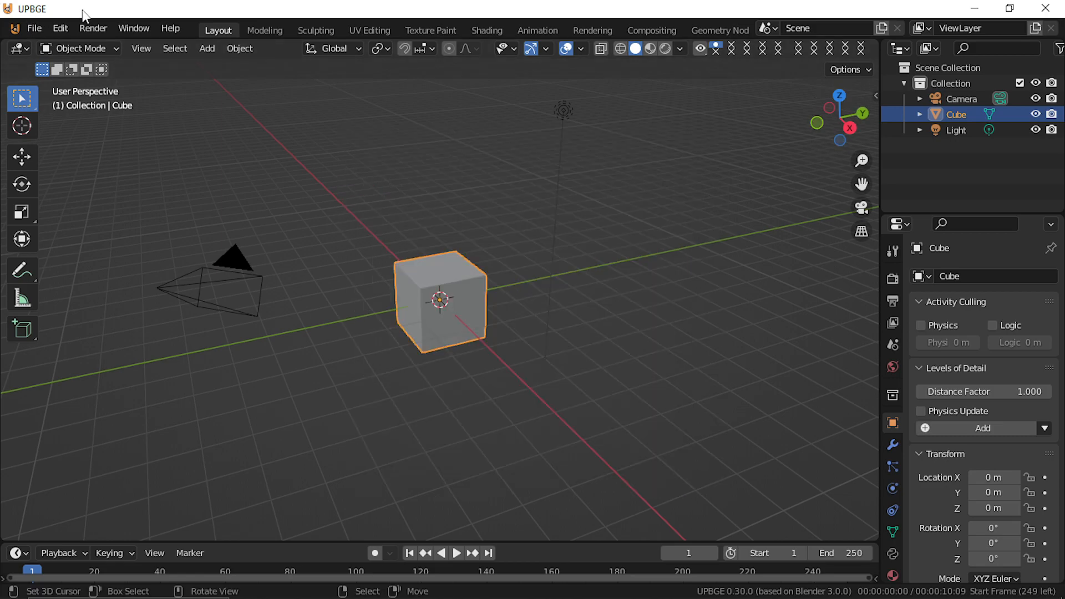
left_click(35, 27)
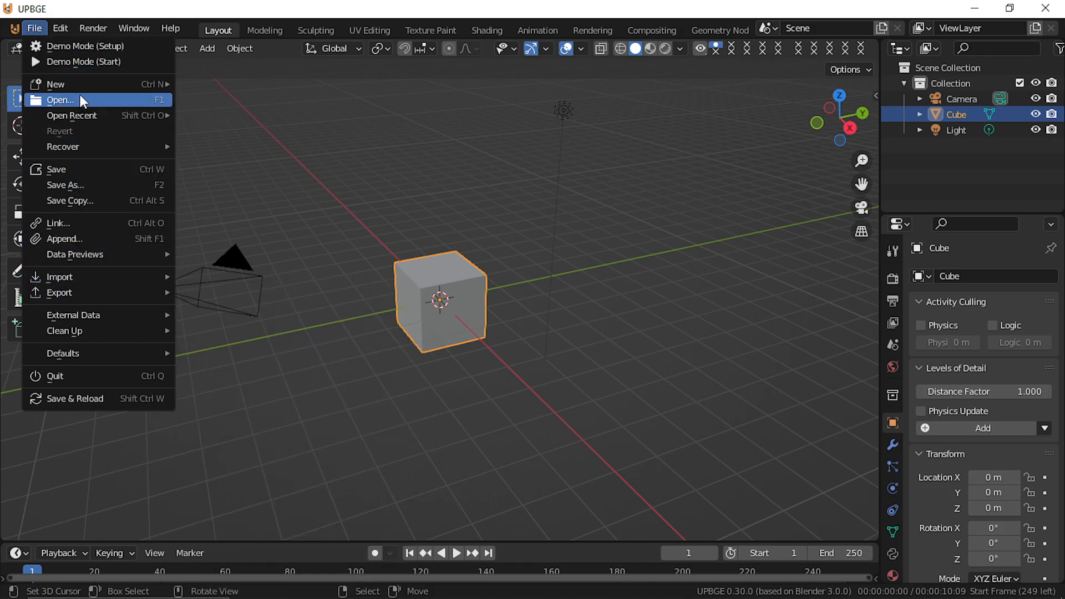
mouse_move(93, 90)
mouse_move(101, 148)
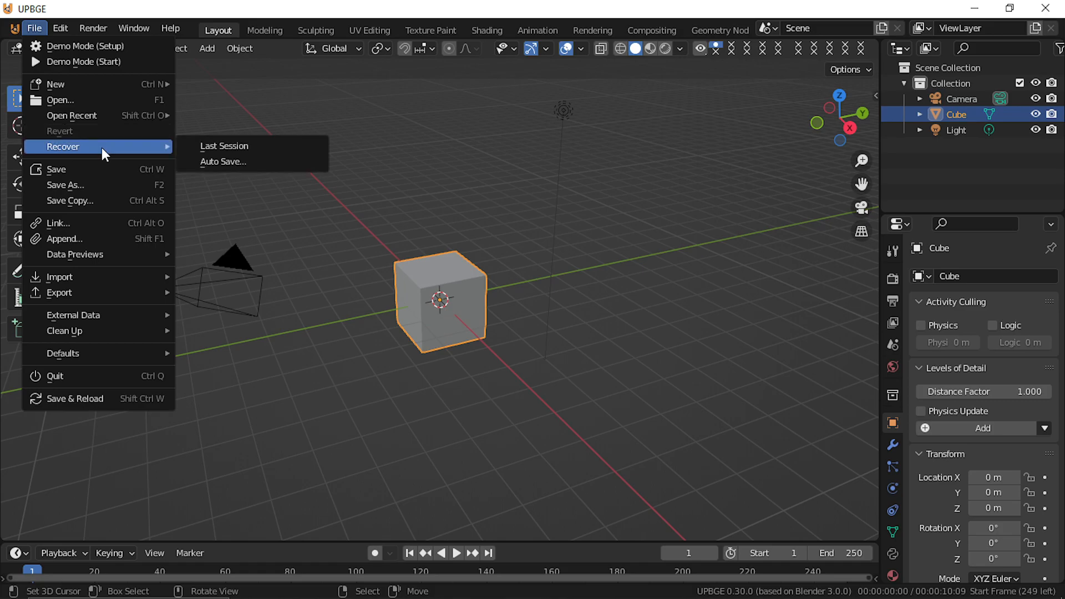
left_click(254, 157)
left_click(374, 139)
double_click(374, 143)
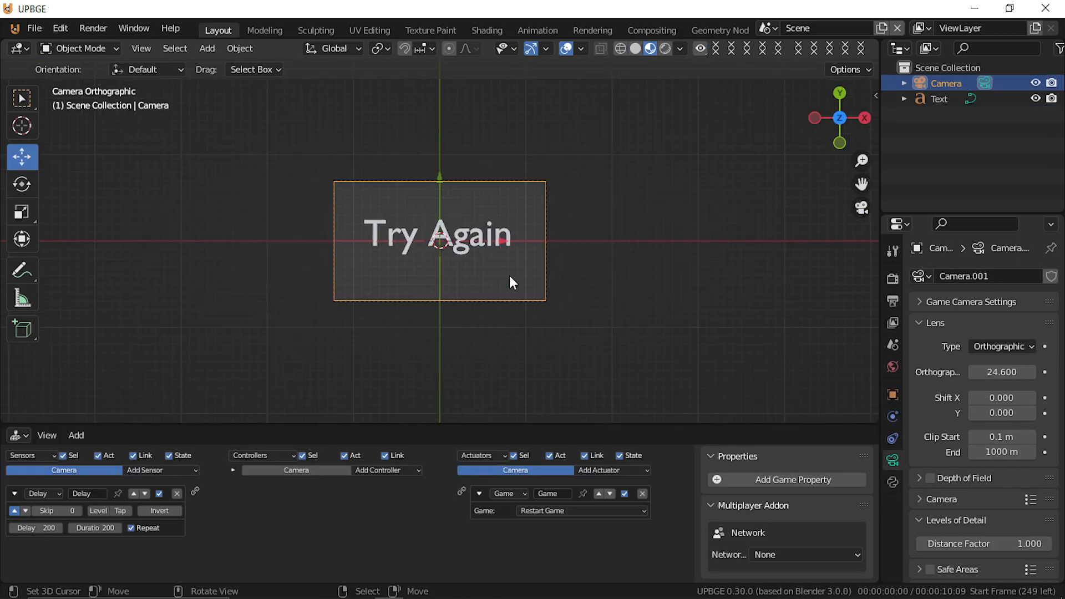
Step: Wire the camera's Delay sensor to its Game actuator through an And controller
scroll(509, 275, "up", 3)
left_click_drag(195, 488, 460, 491)
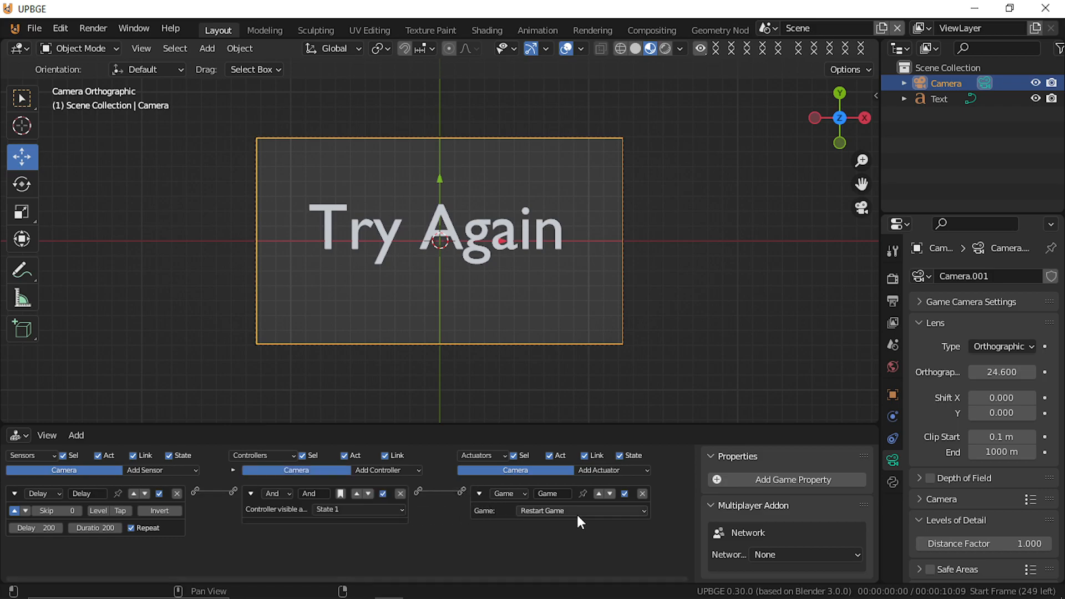
left_click(577, 511)
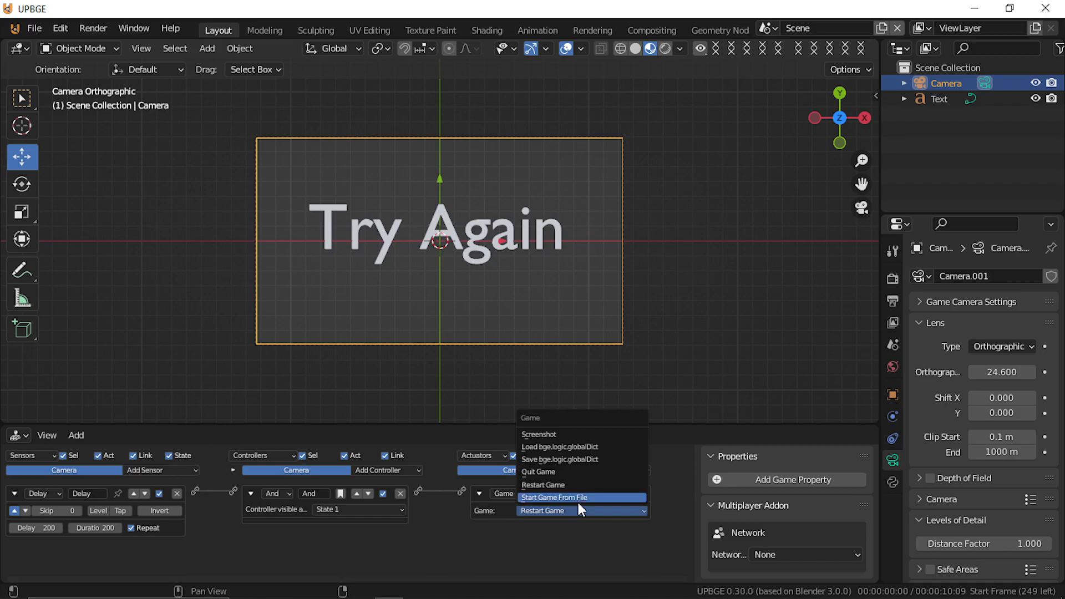
Step: Change the camera's actuator type to Scene, using Set Scene mode with Main as the target scene
left_click(498, 491)
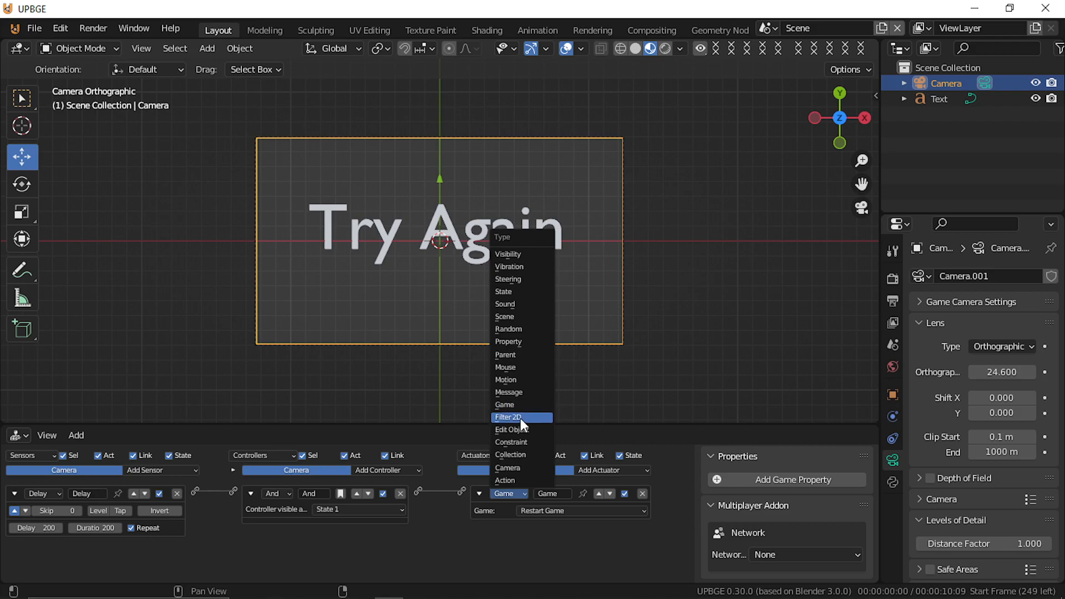
left_click(527, 316)
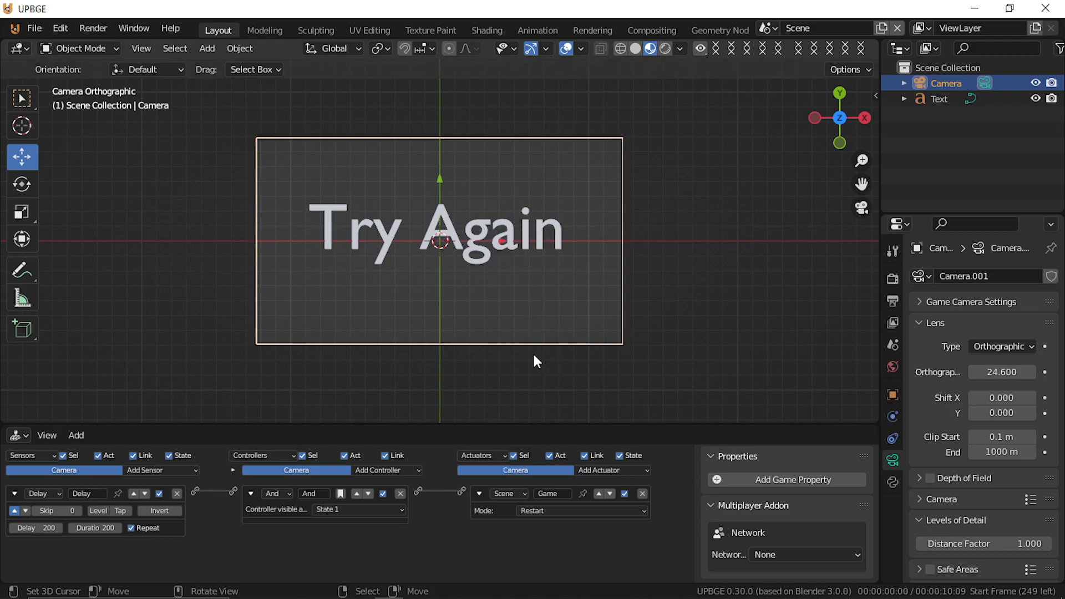
left_click(538, 510)
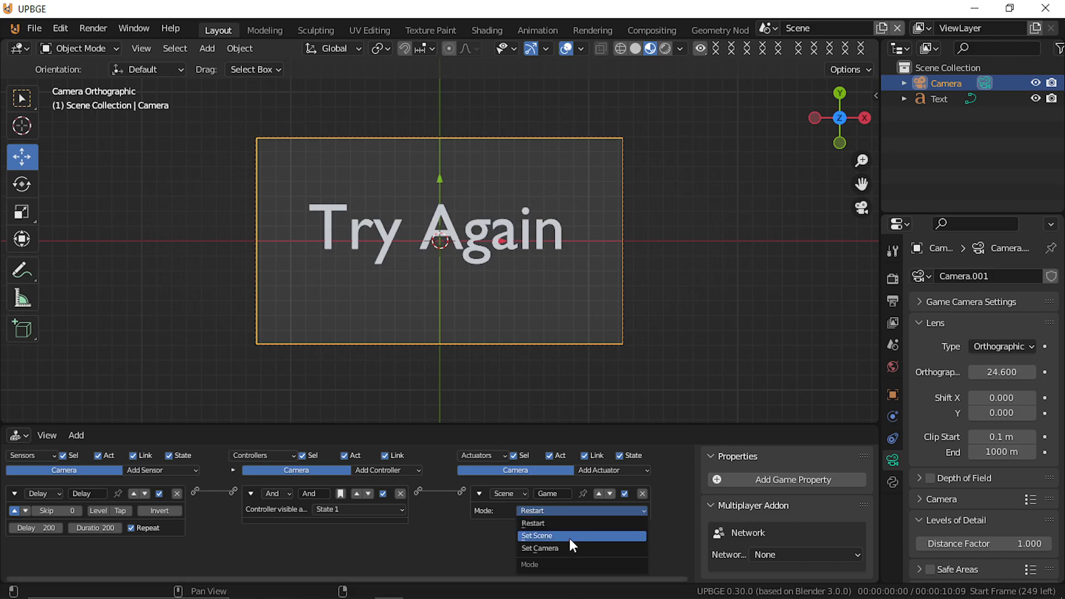
left_click(569, 536)
left_click(564, 526)
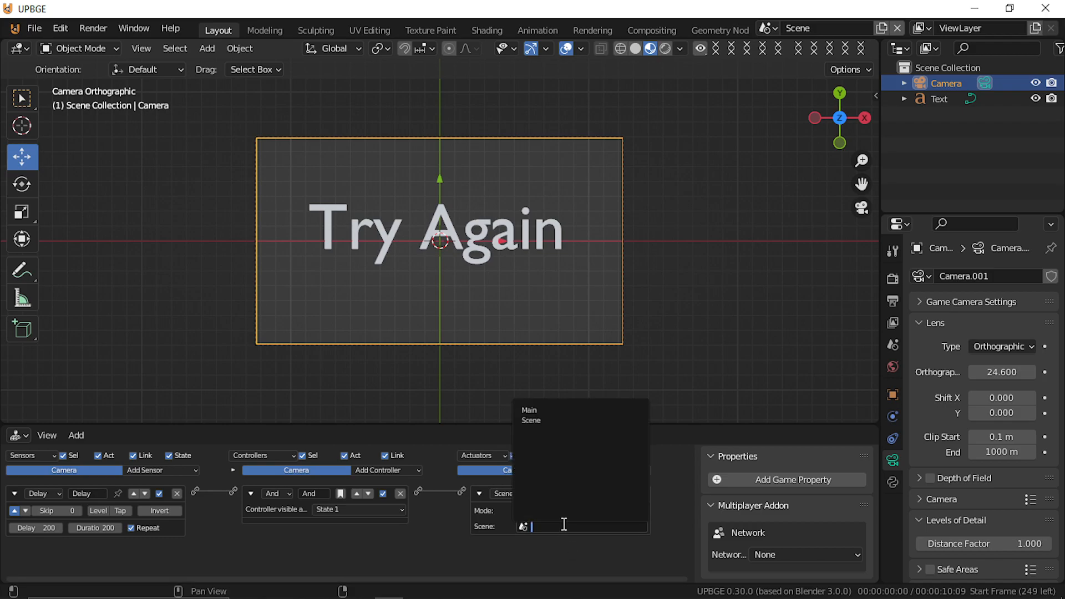
left_click(560, 402)
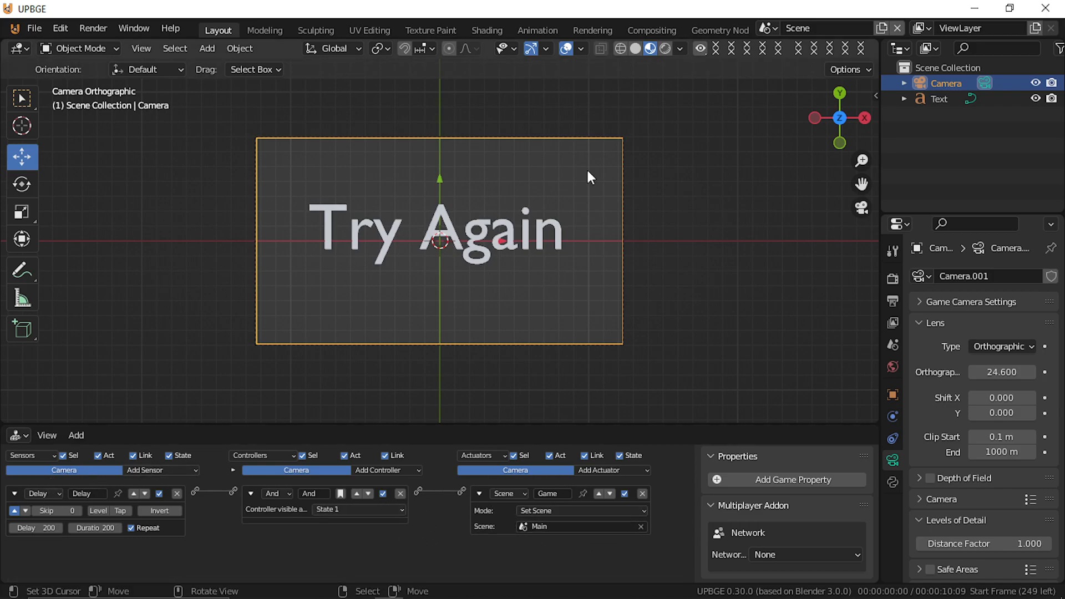
Step: Switch to the Main scene and set the player's Scene actuator for the death collision to target Main
left_click(770, 30)
left_click(774, 51)
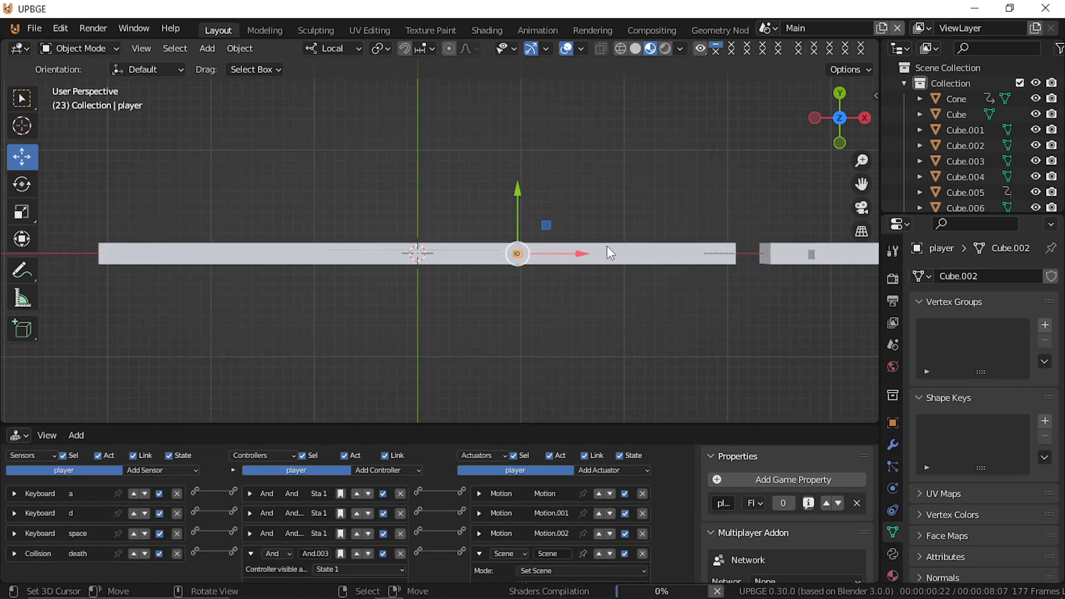
scroll(606, 275, "up", 3)
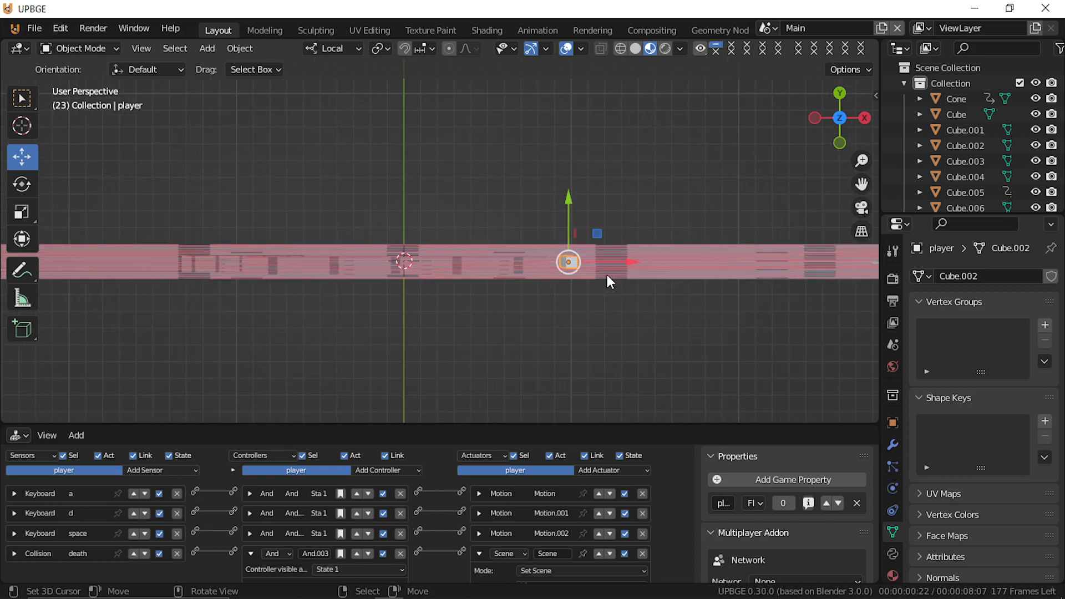
scroll(607, 275, "down", 6)
middle_click_drag(607, 277, 484, 126)
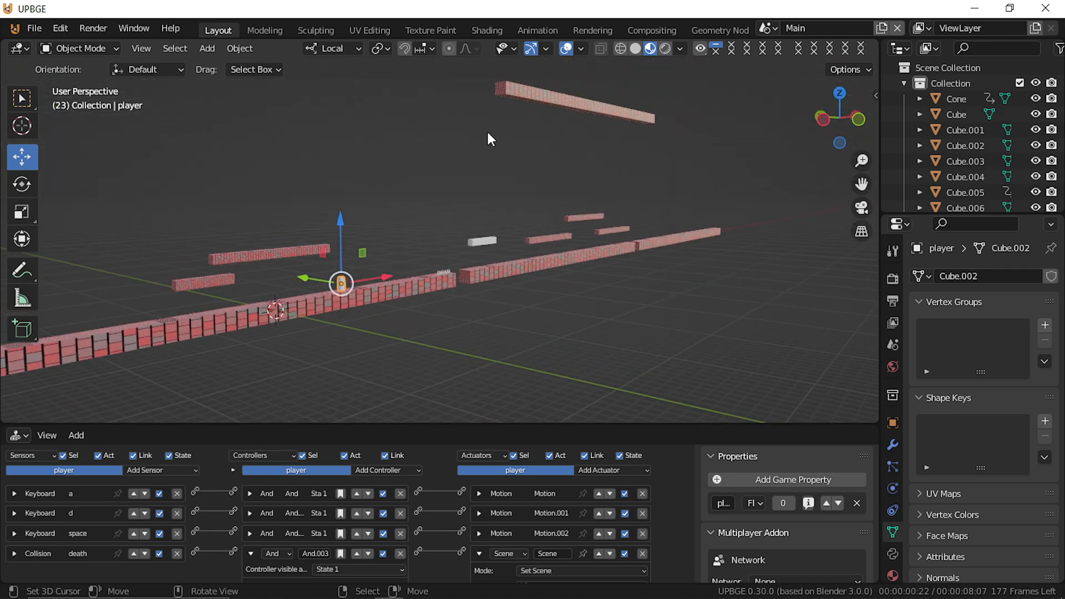
left_click_drag(553, 425, 554, 244)
left_click(547, 408)
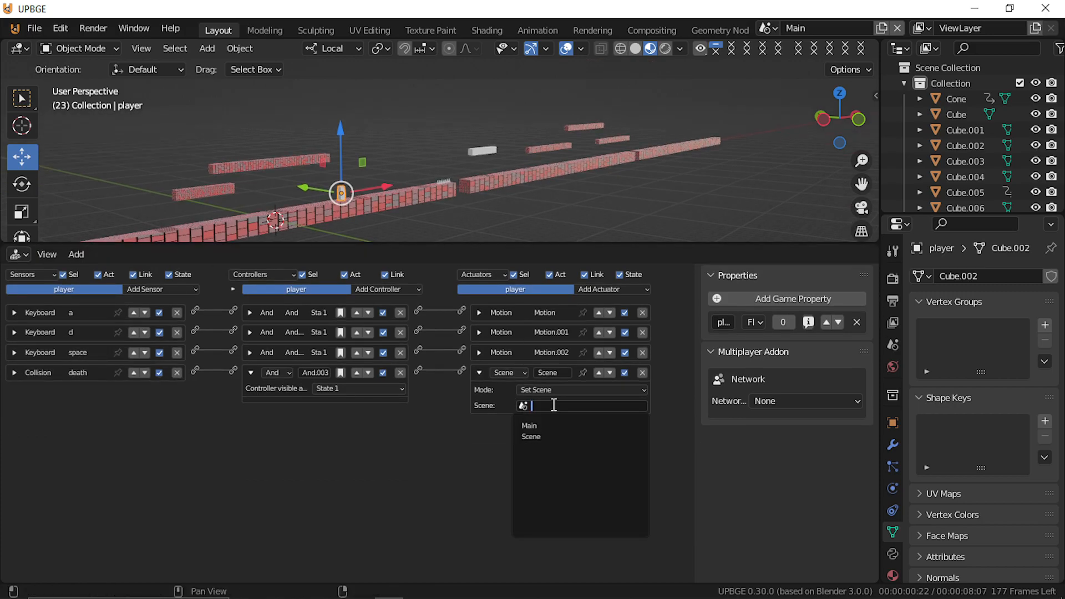
left_click(554, 432)
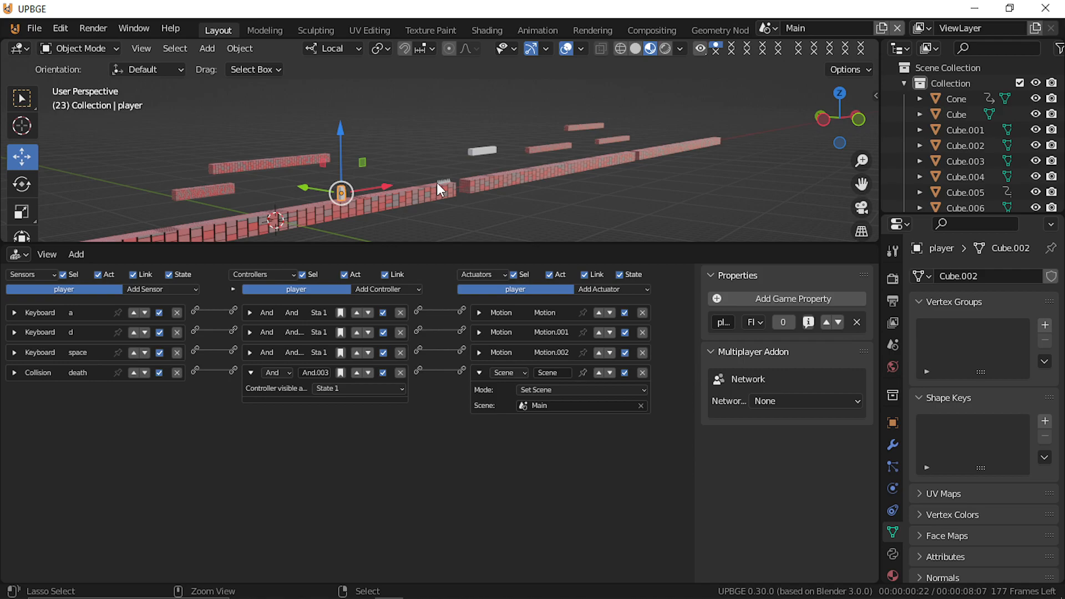
Step: Save the project as "2d game" in the source folder
key("ctrl+s")
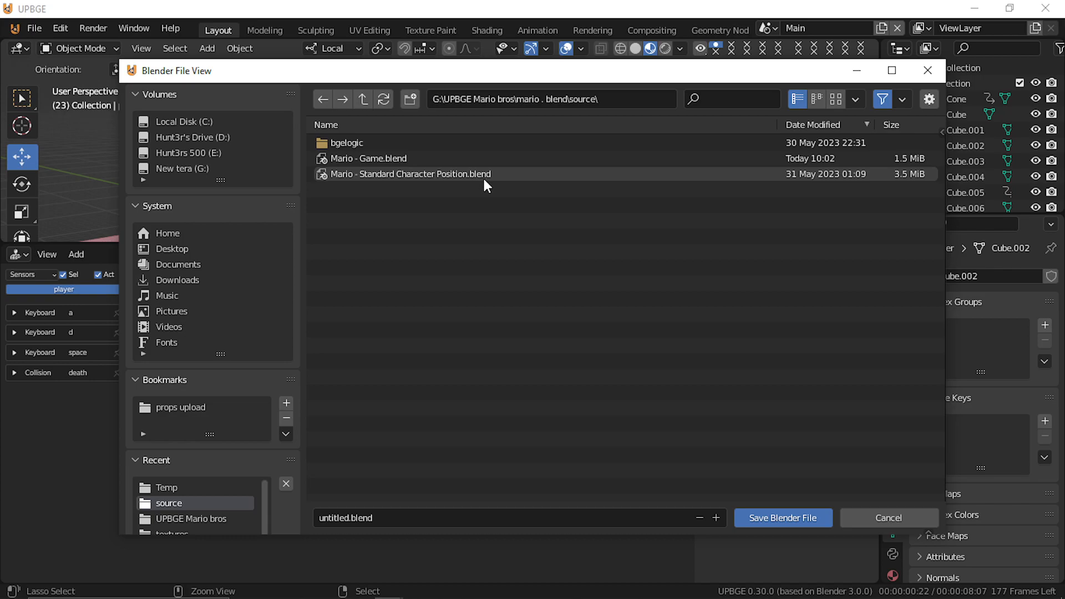
left_click(449, 518)
type("2d")
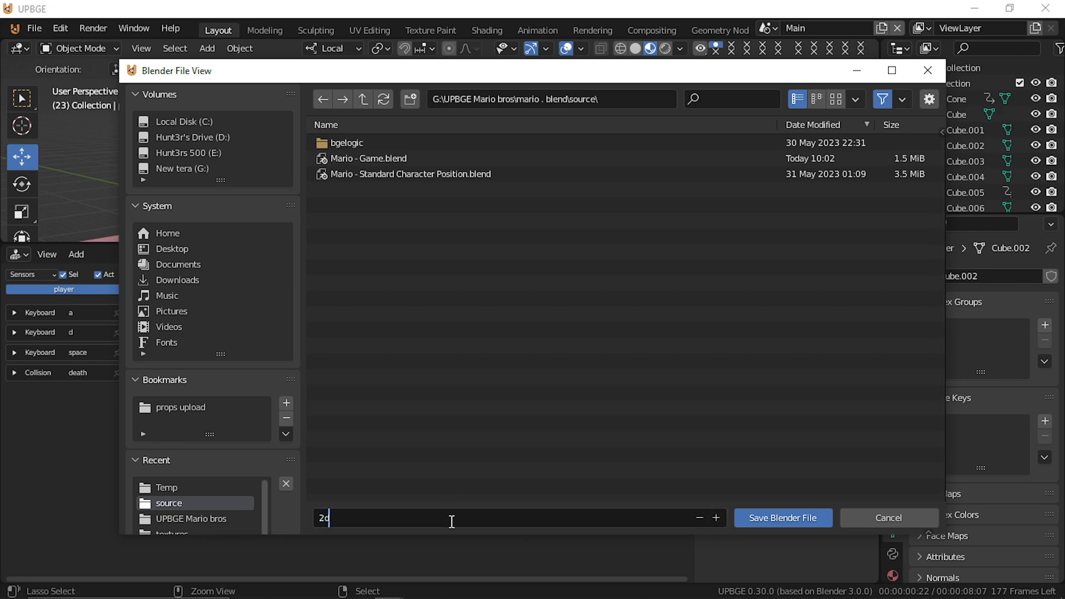
type(" game")
key("Return")
left_click(806, 515)
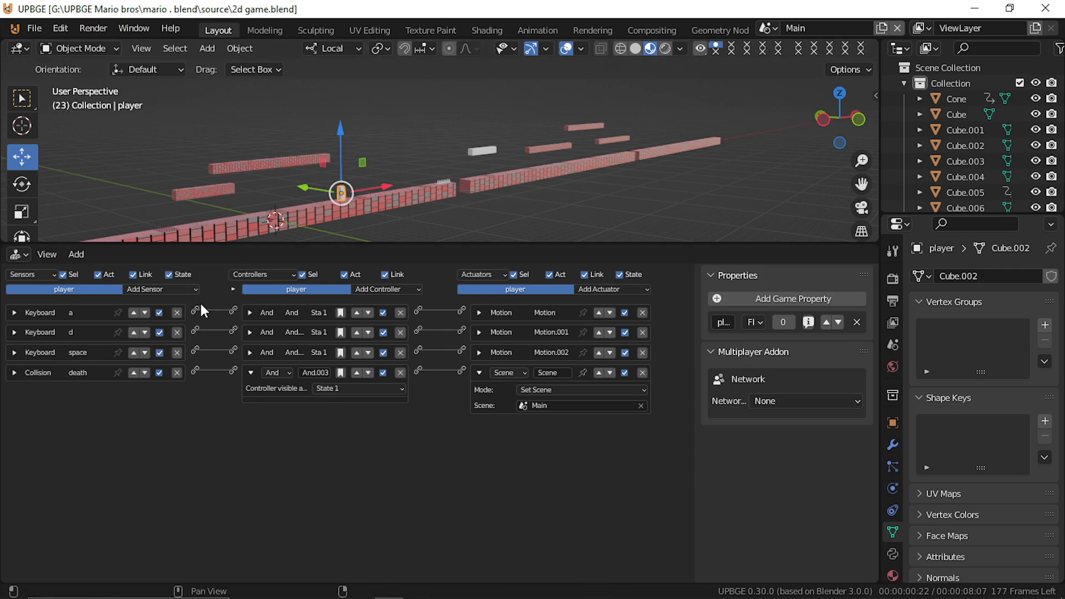
Step: Run the game, moving and jumping the player toward the spikes to test the death collision, and stop it
middle_click_drag(429, 202, 341, 214)
key("p")
key("d")
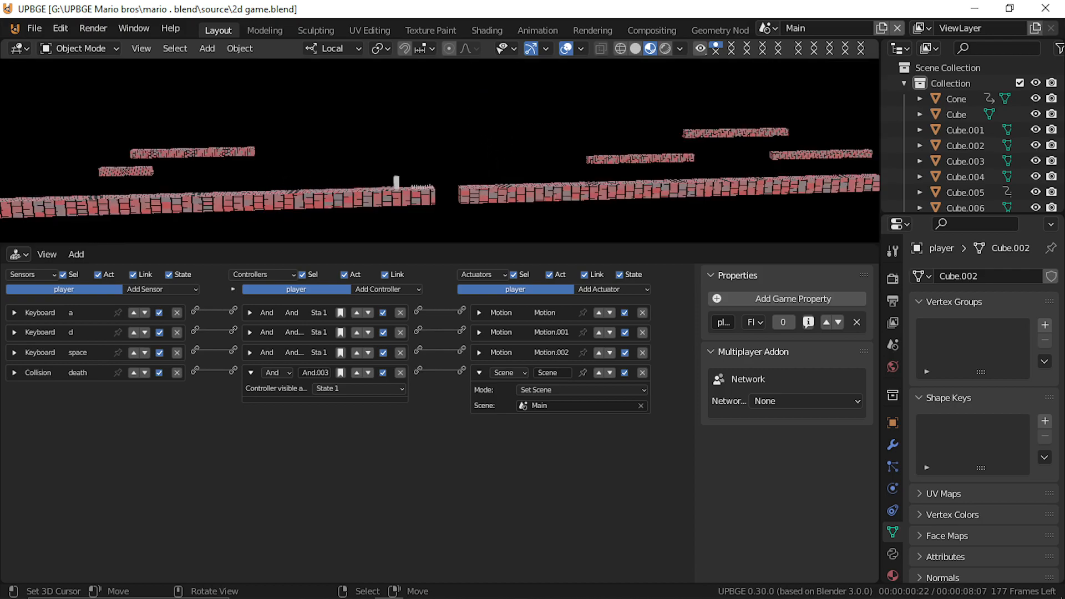
key("d")
key("space")
key("space")
key("Escape")
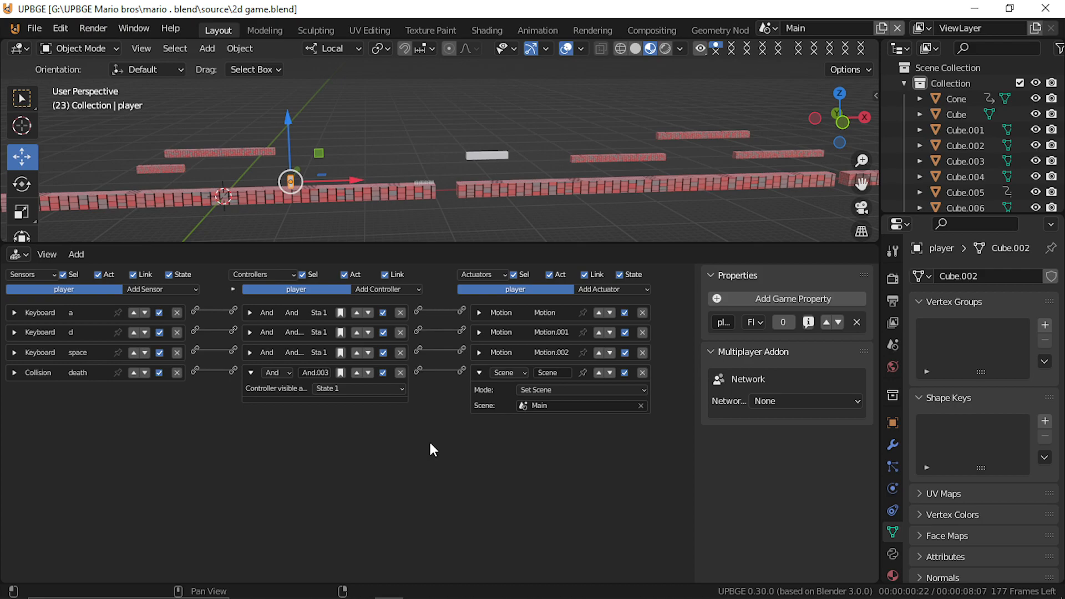
Step: Switch to the Try Again scene named Scene and delete it from the file
left_click(557, 390)
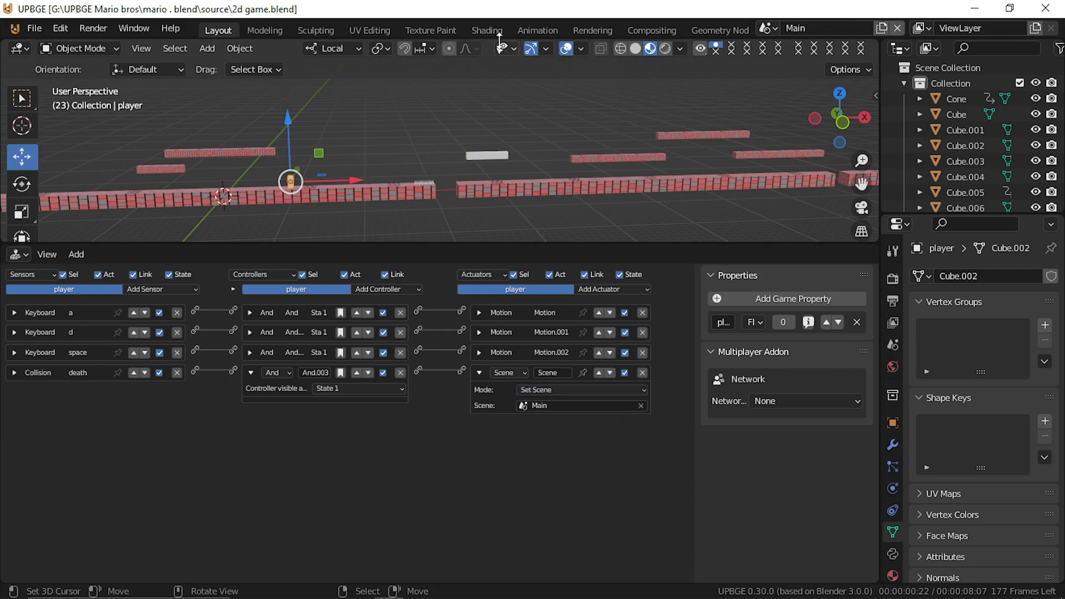
left_click(770, 28)
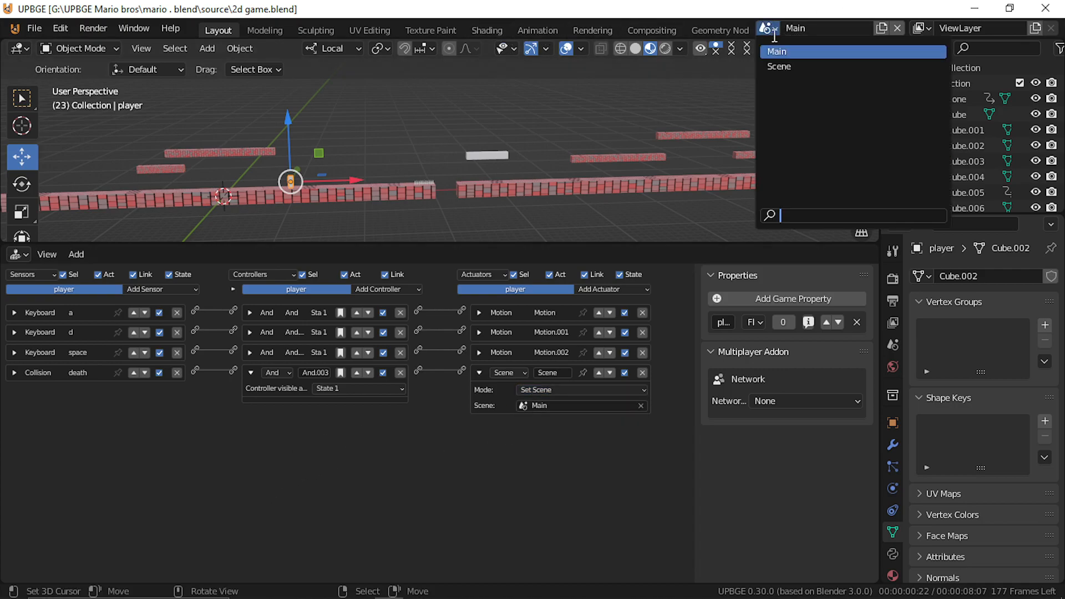
left_click(830, 66)
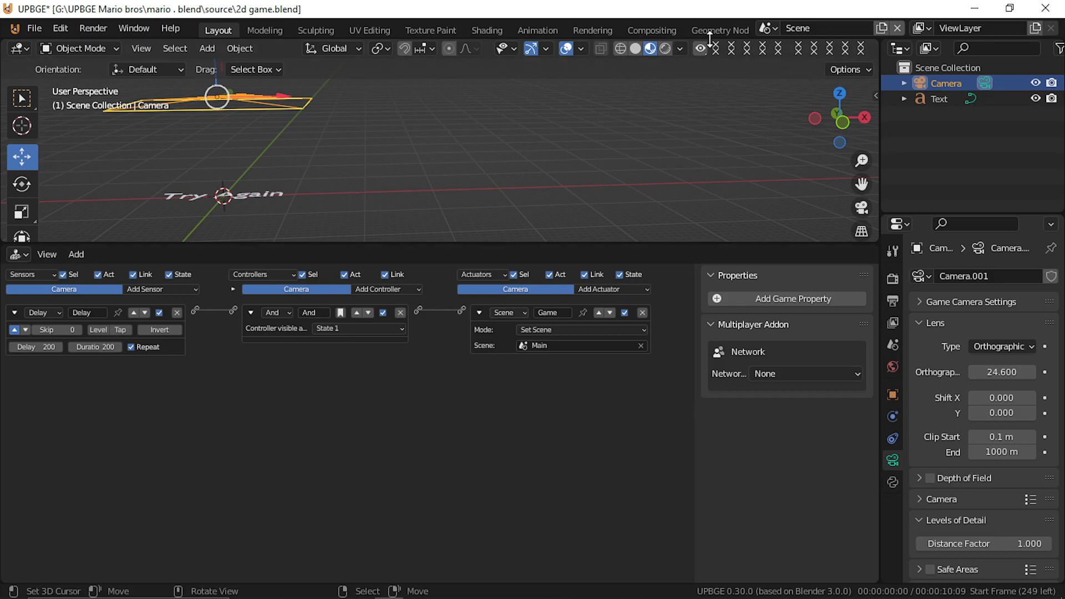
left_click(898, 27)
Step: Add a camera to the Main scene and move it about -143 m along the Y axis, away from the level
middle_click_drag(296, 151, 532, 206)
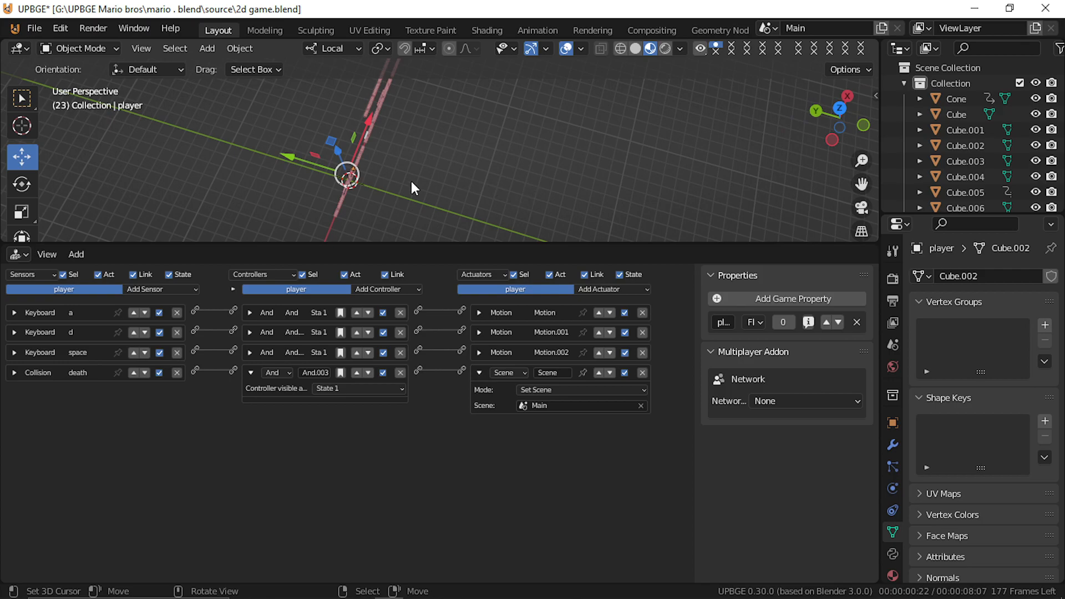
key("shift+a")
mouse_move(426, 181)
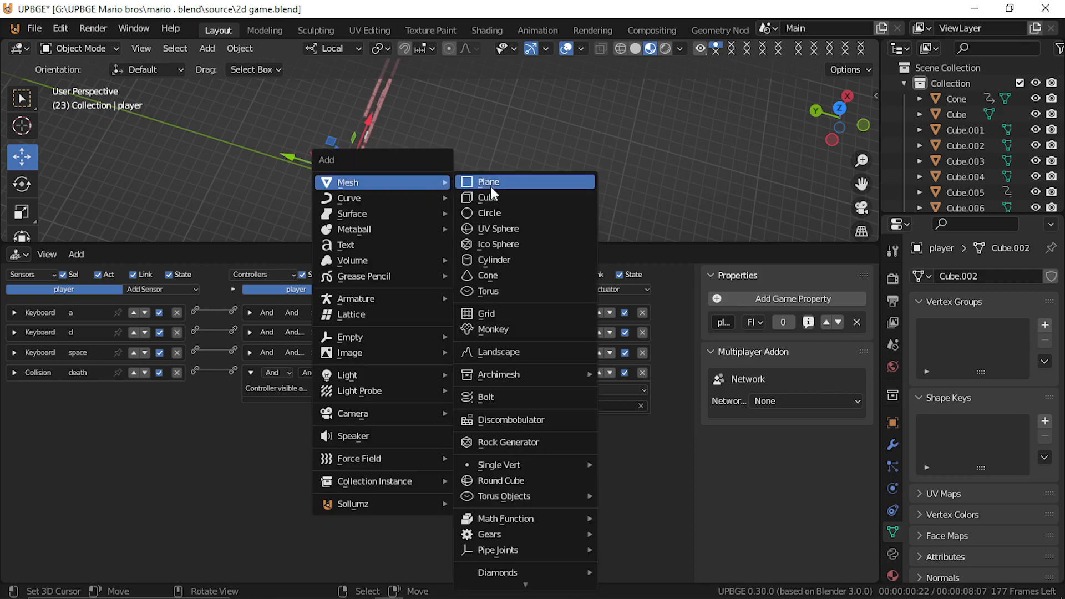
mouse_move(370, 415)
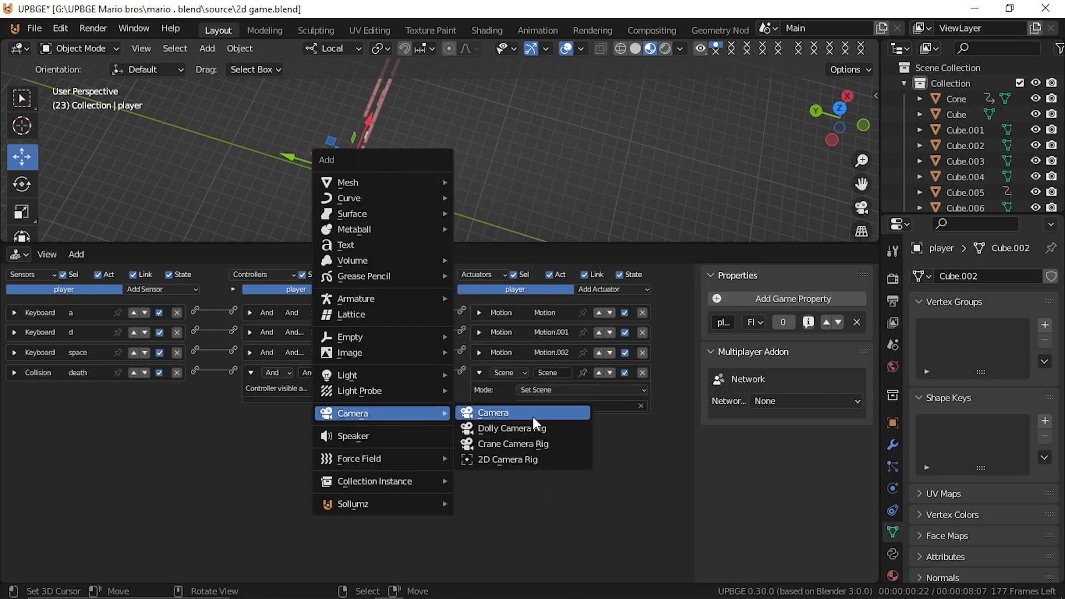
left_click(532, 417)
key("g")
key("x")
key("x")
key("y")
left_click(558, 237)
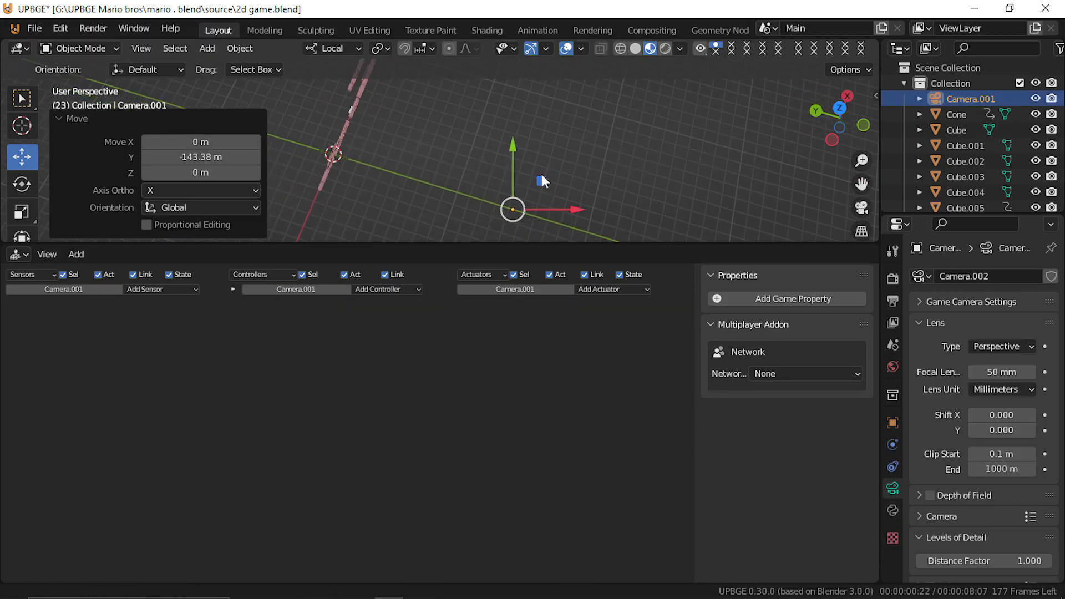
Step: Make the new camera orthographic with a scale of 36.9 and clear its rotation
left_click(999, 349)
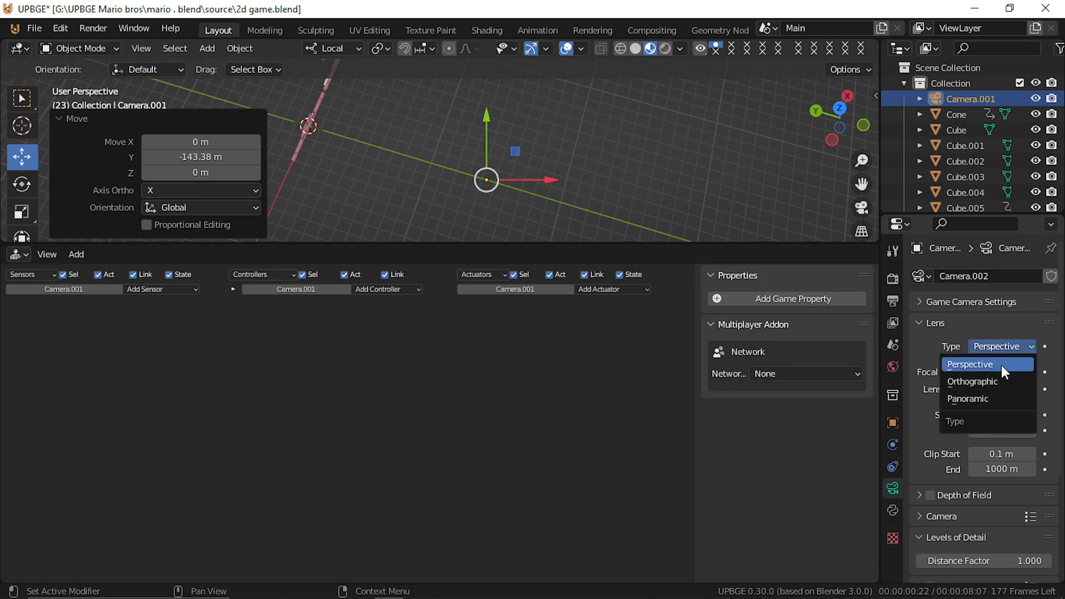
left_click(1000, 382)
middle_click_drag(511, 132, 516, 177, "shift")
key("alt+r")
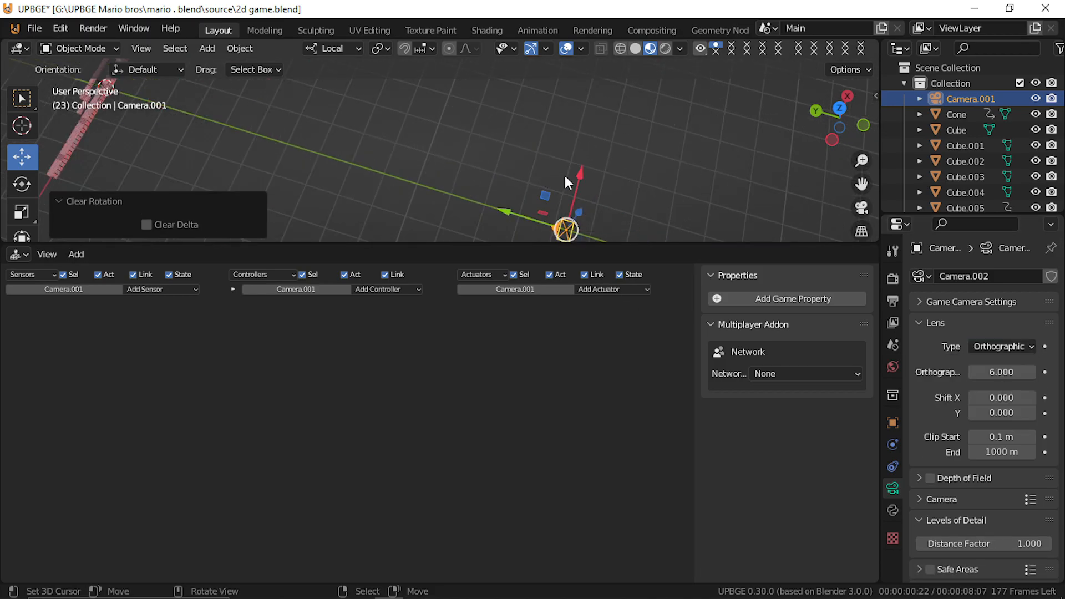
middle_click_drag(629, 209, 591, 115)
left_click_drag(1014, 376, 1048, 376)
Step: Raise the new camera about 7.73 m along its local Z axis
key("g")
key("z")
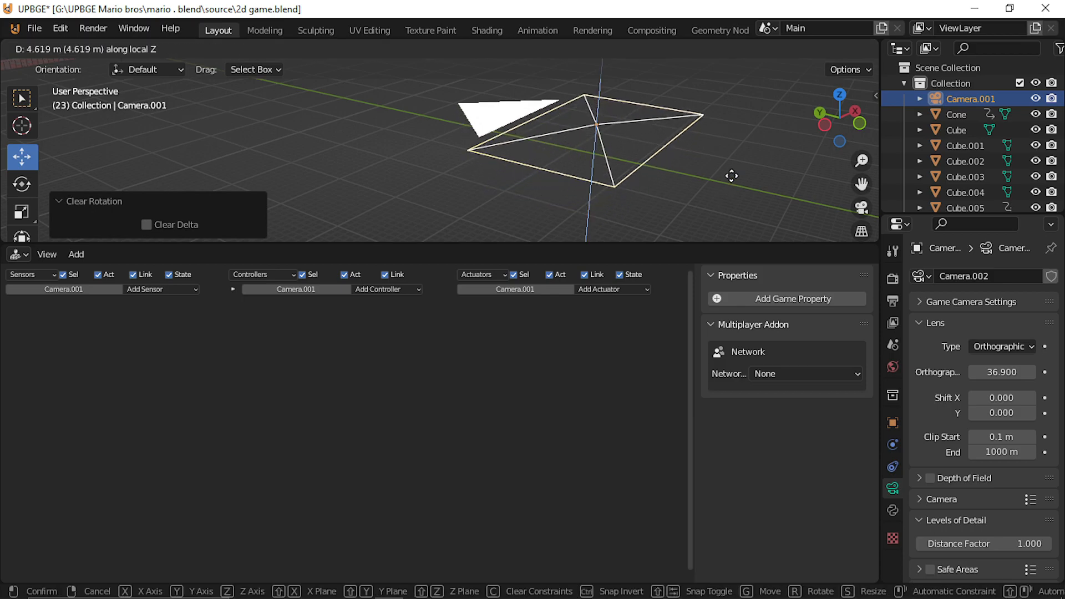
left_click(736, 157)
Step: Snap the 3D cursor to the selected camera and add a text object at that point
key("shift+s")
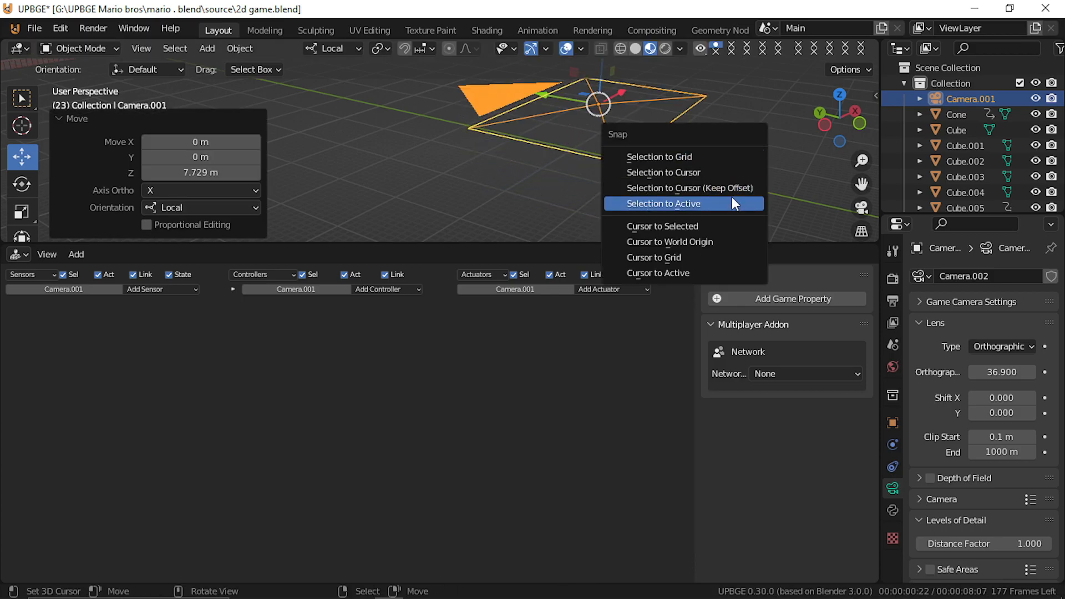
left_click(722, 223)
key("shift+a")
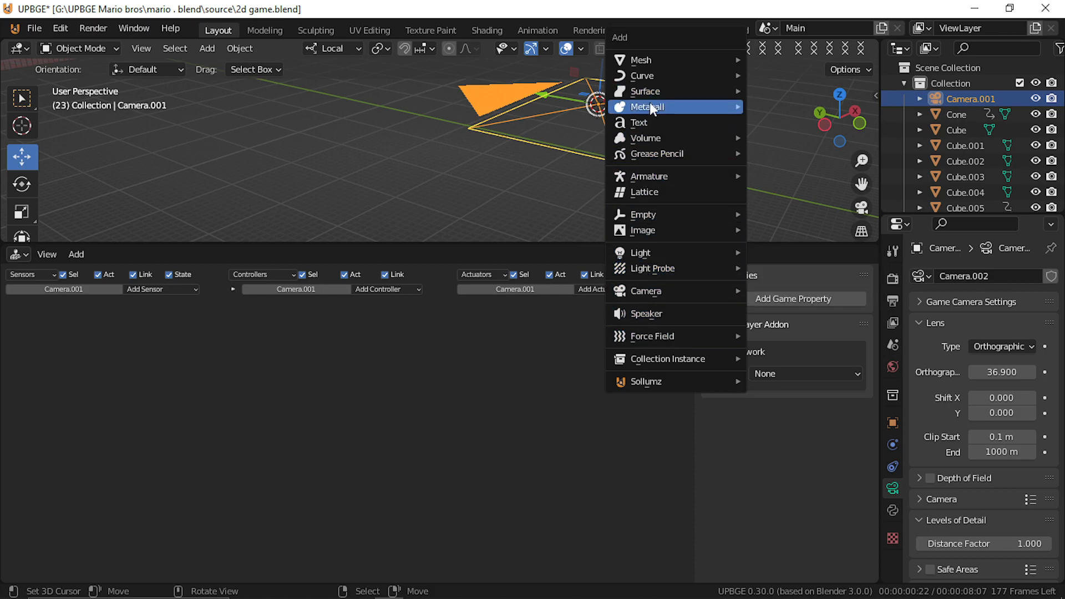
left_click(650, 122)
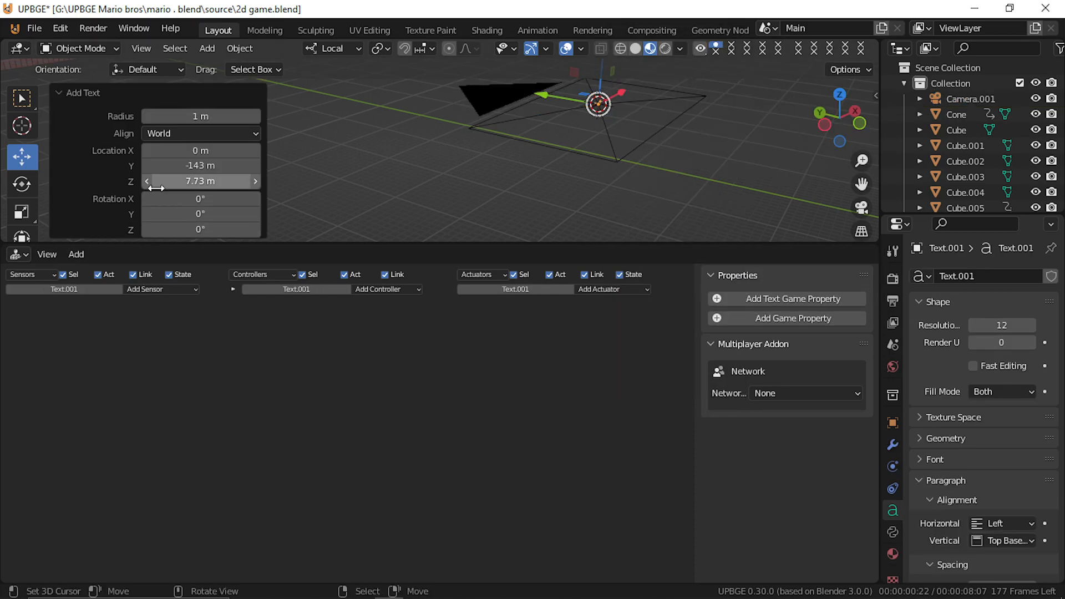
Step: Lower the text object about 6.9 m along Z so it sits below the camera
key("KP_7")
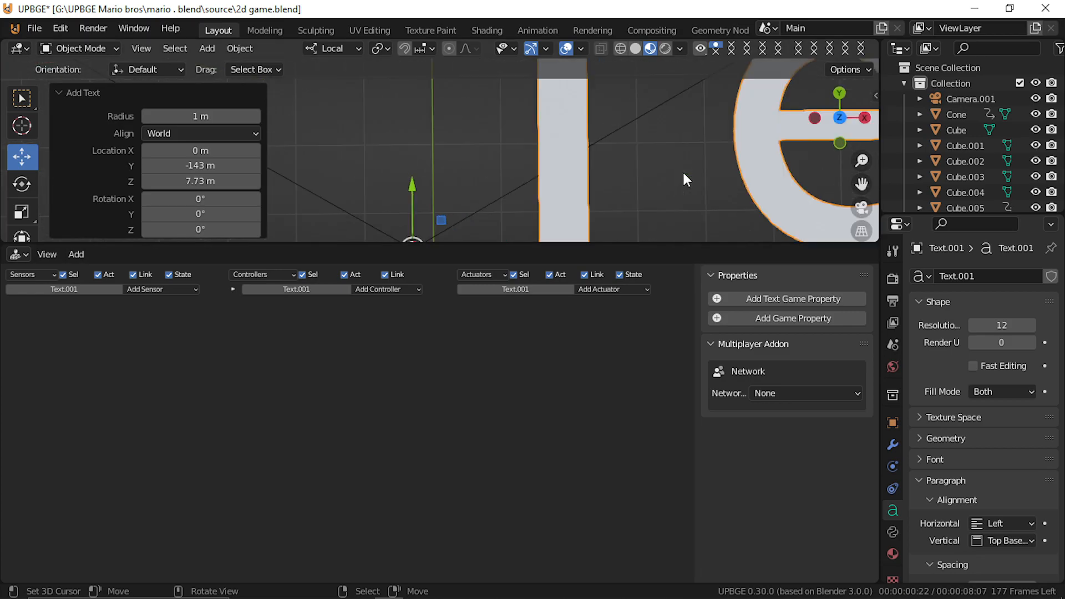
middle_click_drag(557, 139, 565, 111)
key("g")
key("z")
left_click(557, 138)
Step: In the camera view, scale the text up about 6.55 times and shift it in the negative X direction
key("KP_0")
scroll(555, 135, "up", 2)
key("s")
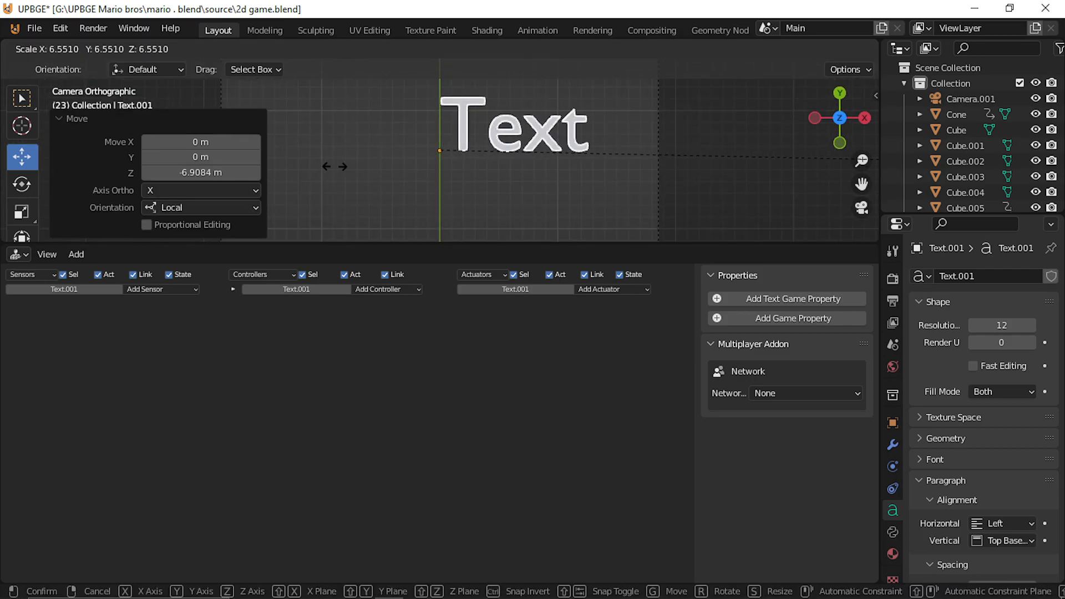
left_click(334, 166)
key("g")
key("x")
left_click(237, 166)
Step: Replace the default text content with "Try Again"
key("Tab")
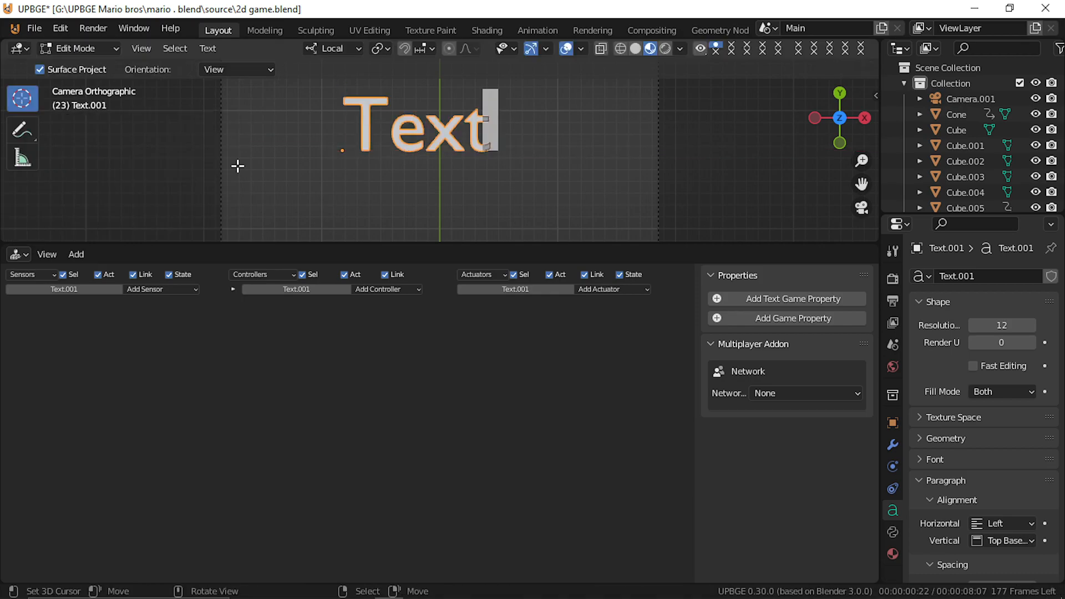
key("BackSpace")
key("BackSpace")
key("BackSpace")
key("BackSpace")
type("T")
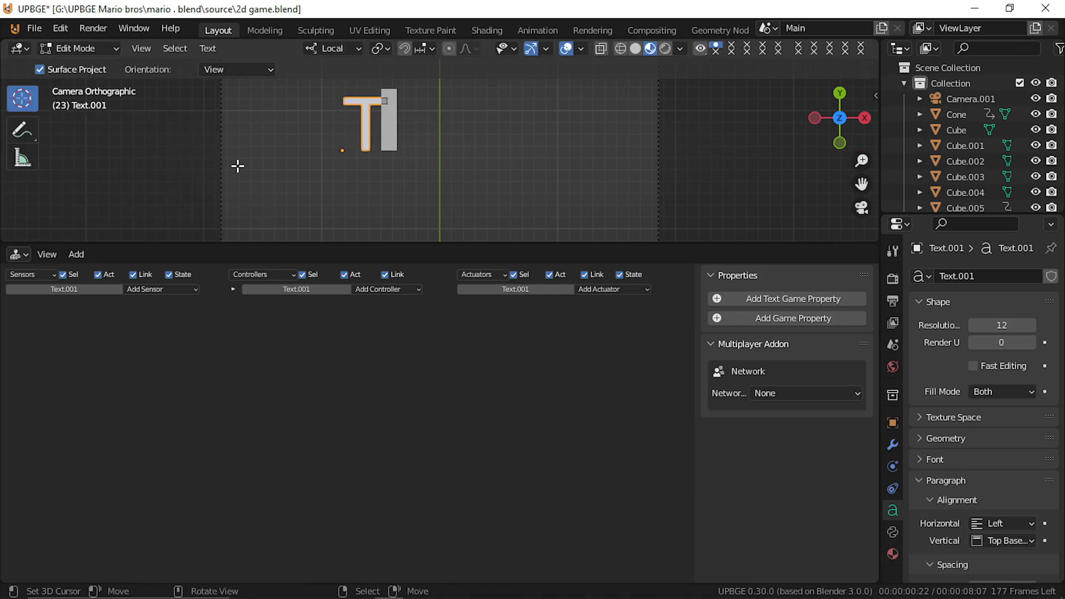
type("ry ")
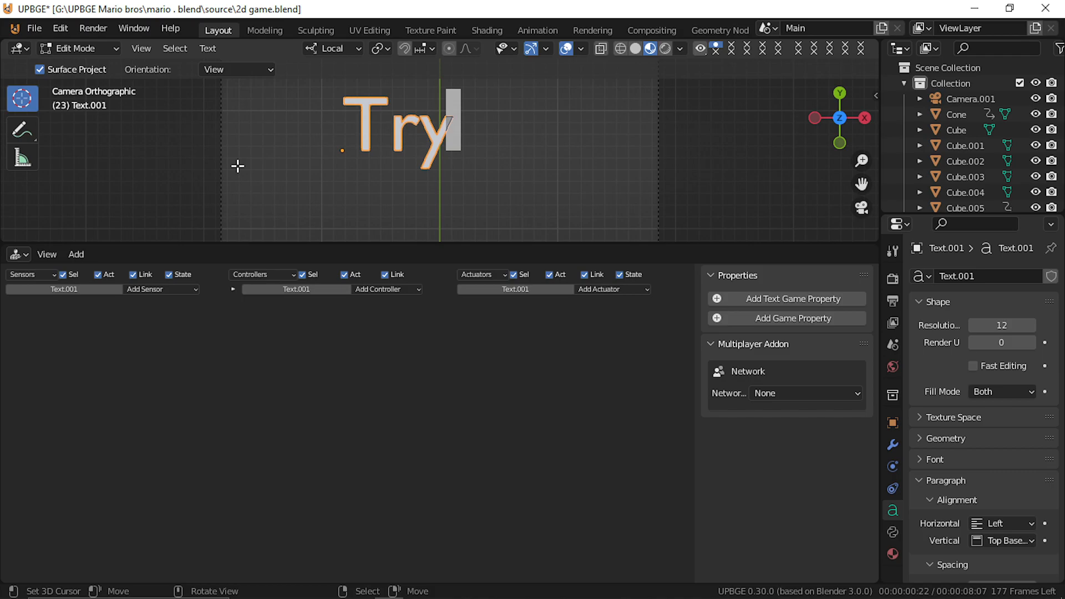
type("Agai")
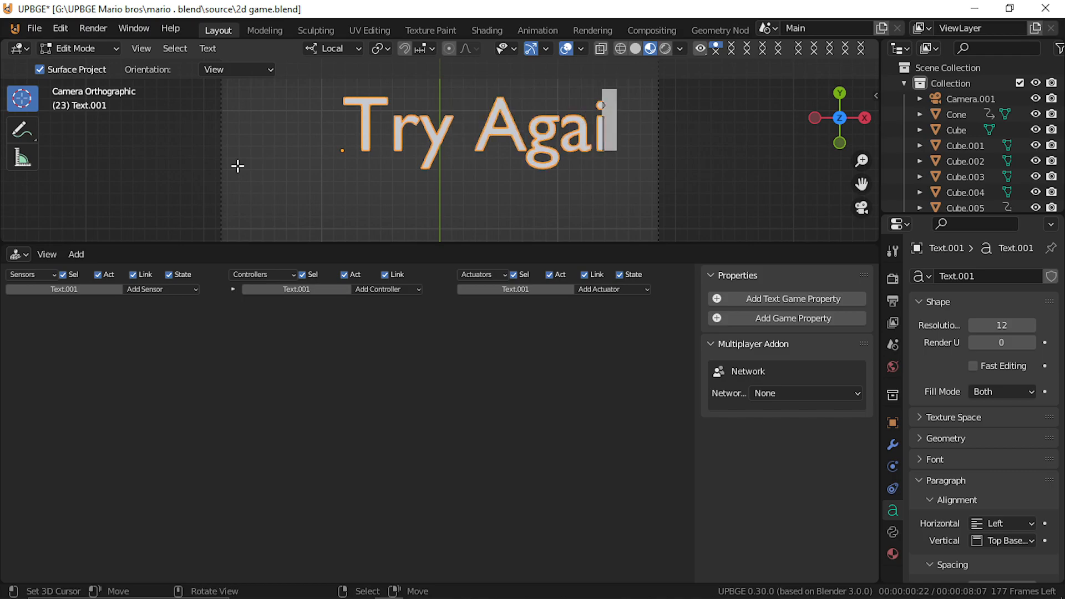
type("n")
key("Tab")
Step: Move the Try Again text about -4.9 m along X to center it in the camera frame
key("g")
key("x")
left_click(373, 195)
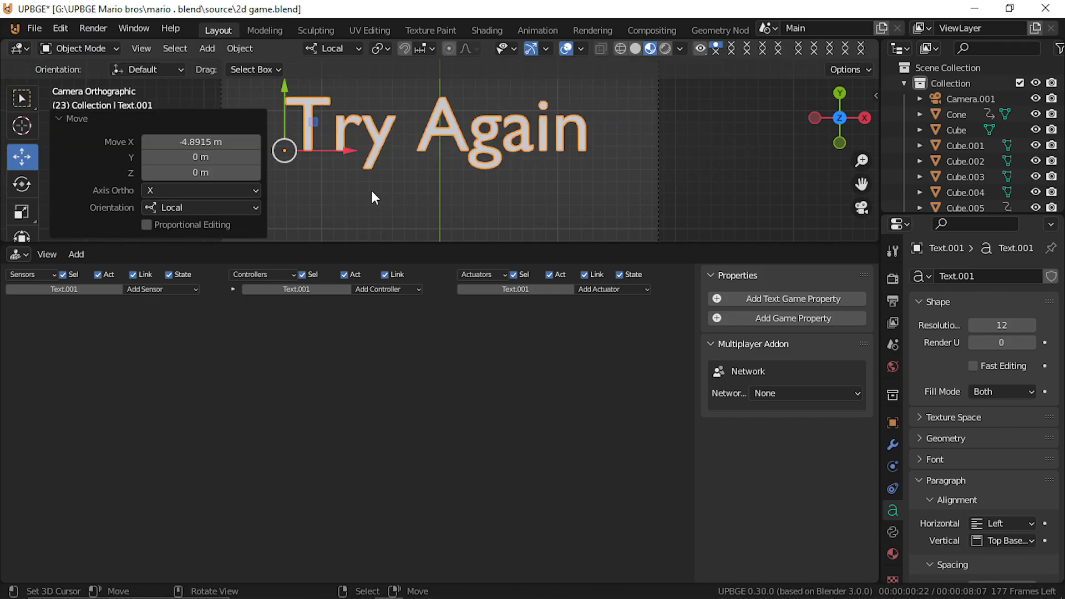
Step: Load Ink Free Regular from the Windows fonts folder as the text's regular font
scroll(465, 170, "down", 3)
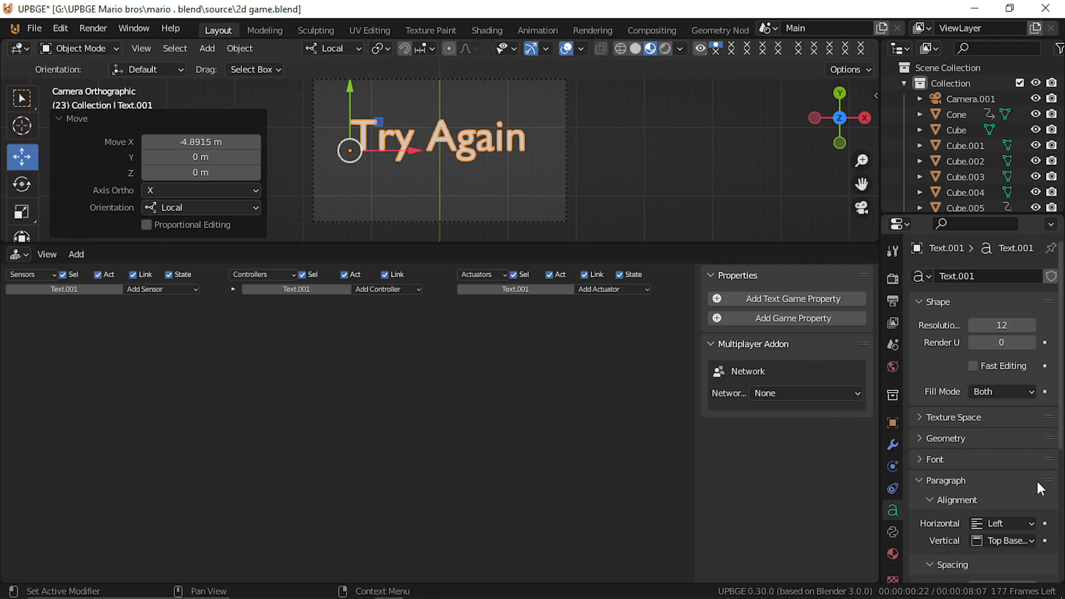
scroll(1008, 518, "down", 7)
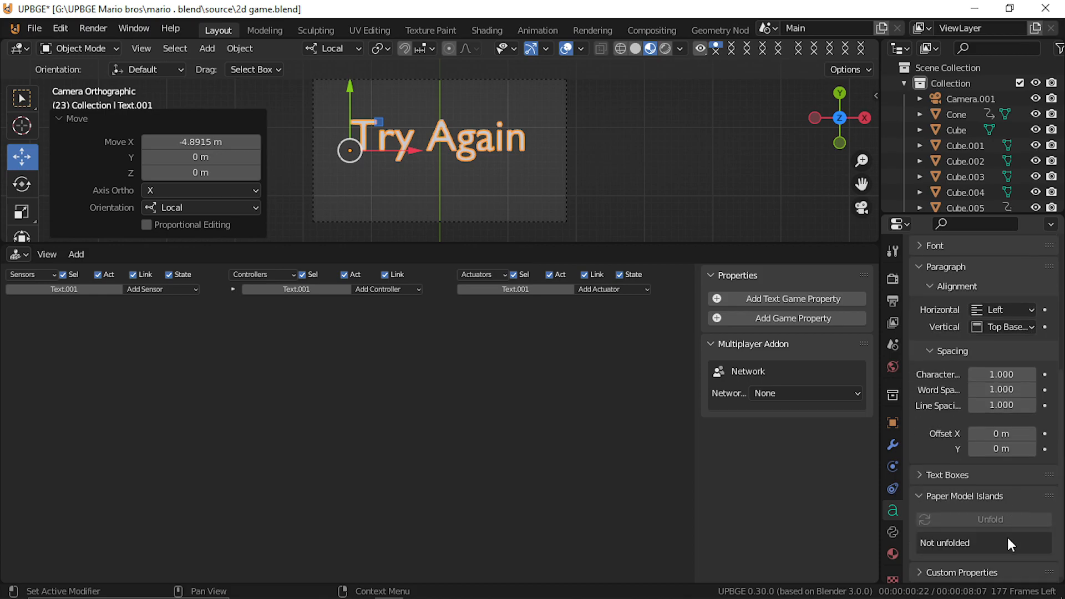
scroll(1007, 537, "up", 3)
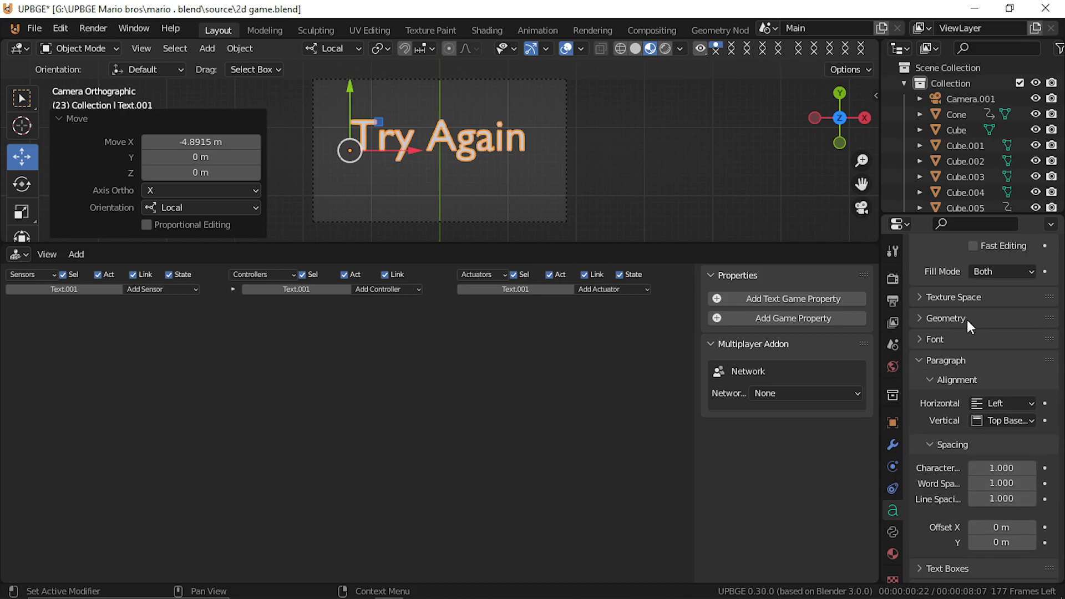
left_click(964, 338)
left_click(1032, 363)
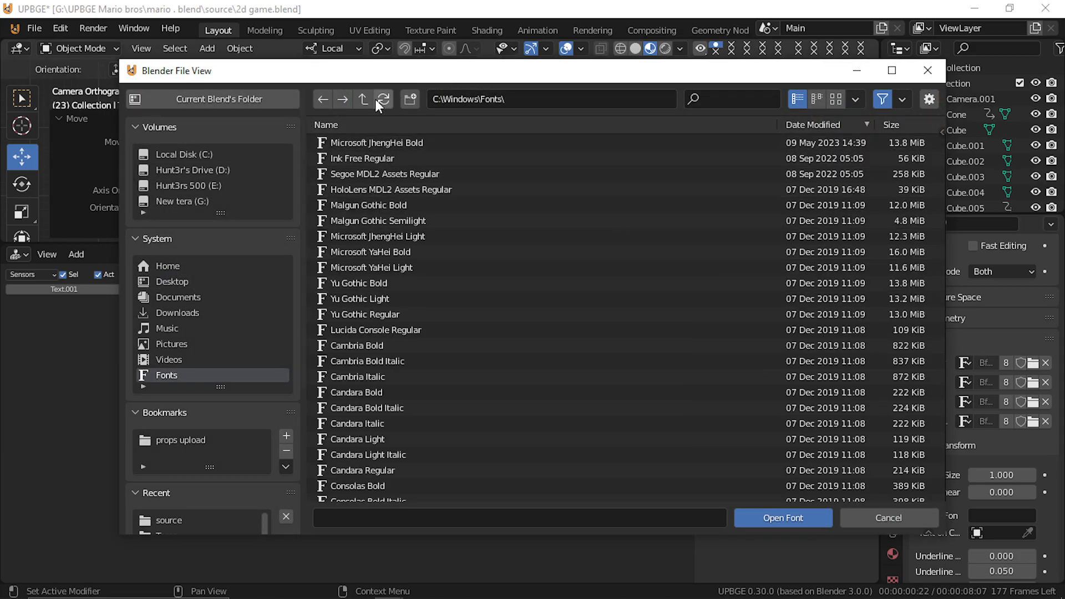
left_click(836, 99)
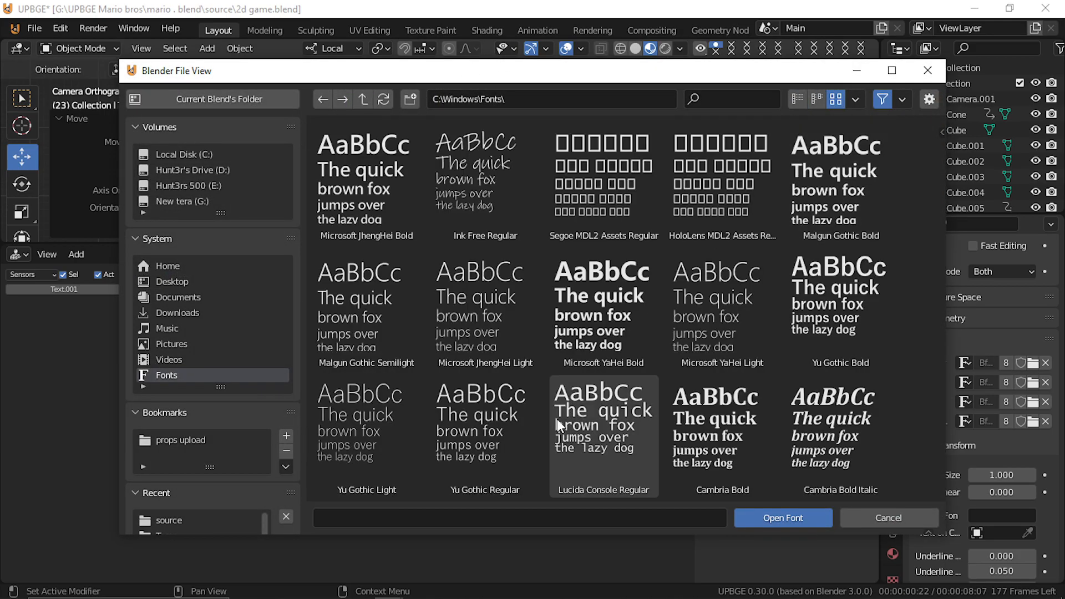
left_click(448, 207)
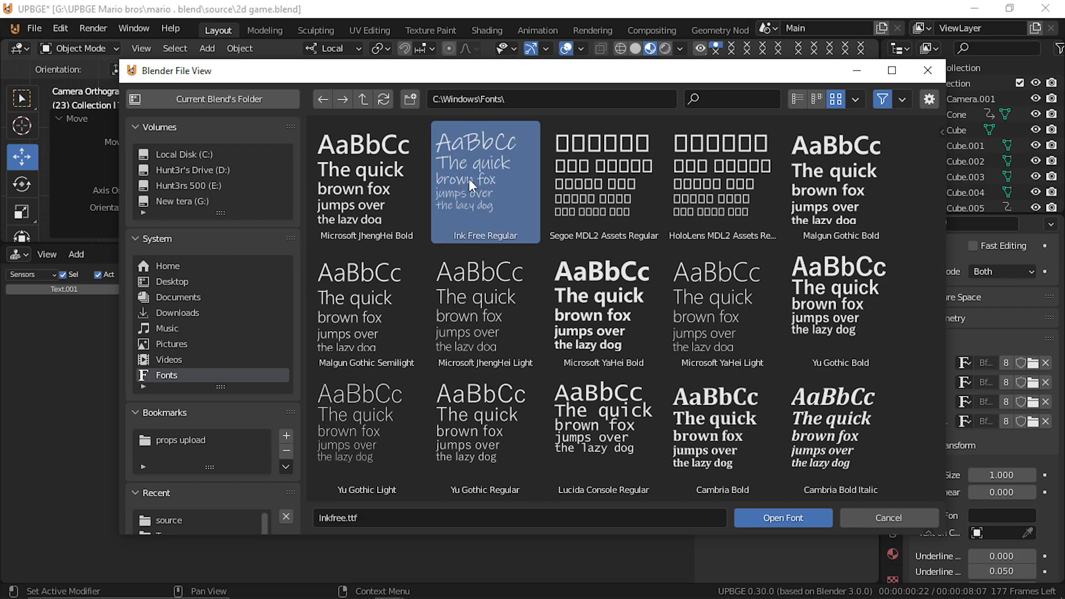
double_click(493, 147)
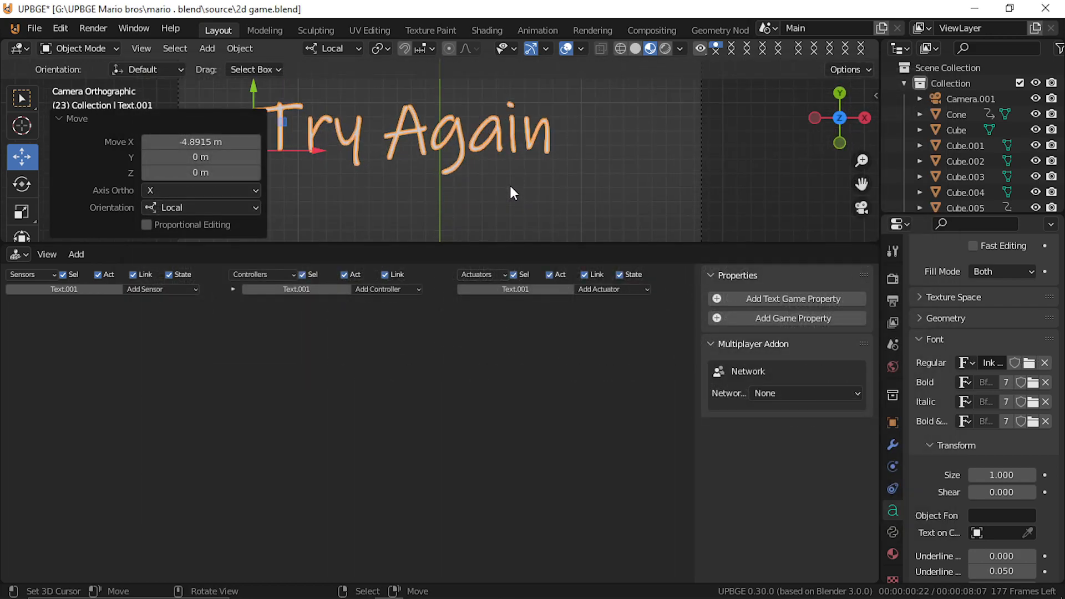
Step: Enlarge the Try Again text about 1.45 times and move it about -3.1 m along its local X axis
scroll(509, 184, "down", 3)
key("Tab")
key("Tab")
left_click(524, 185)
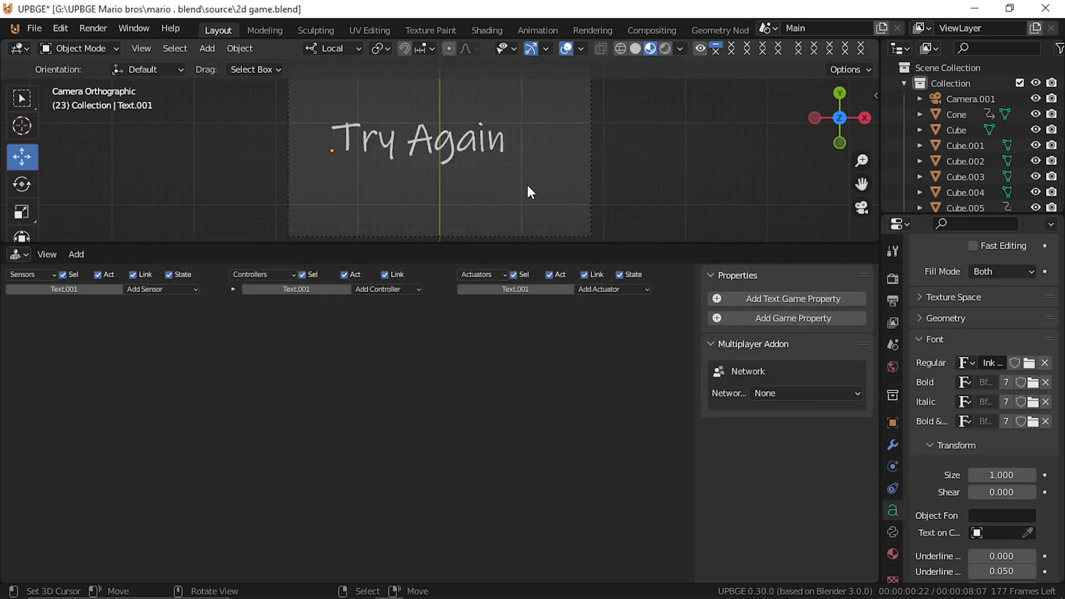
left_click(490, 145)
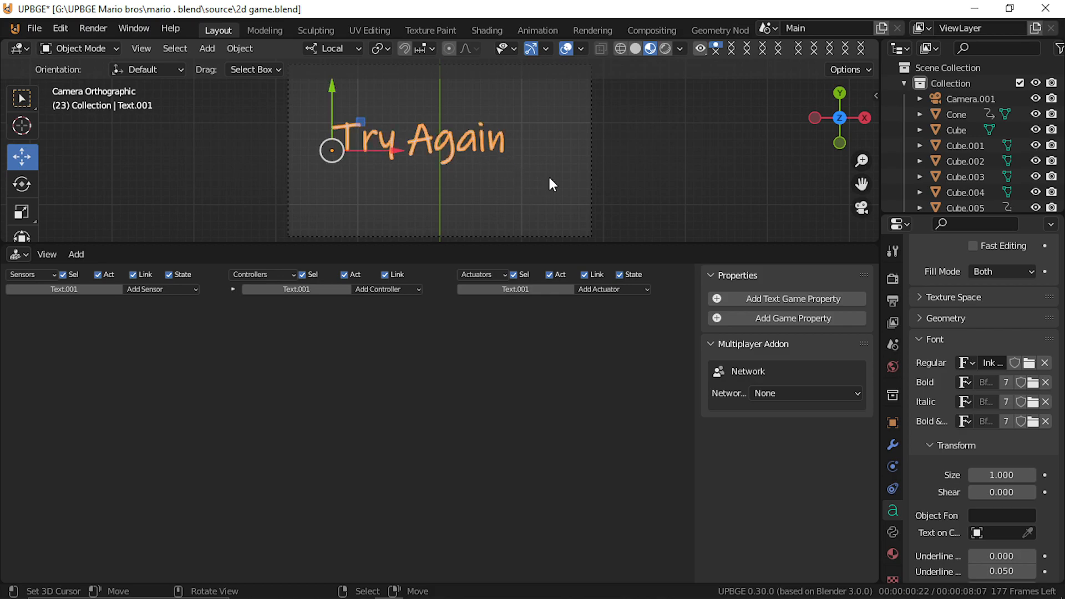
key("s")
left_click(647, 178)
key("g")
key("x")
key("x")
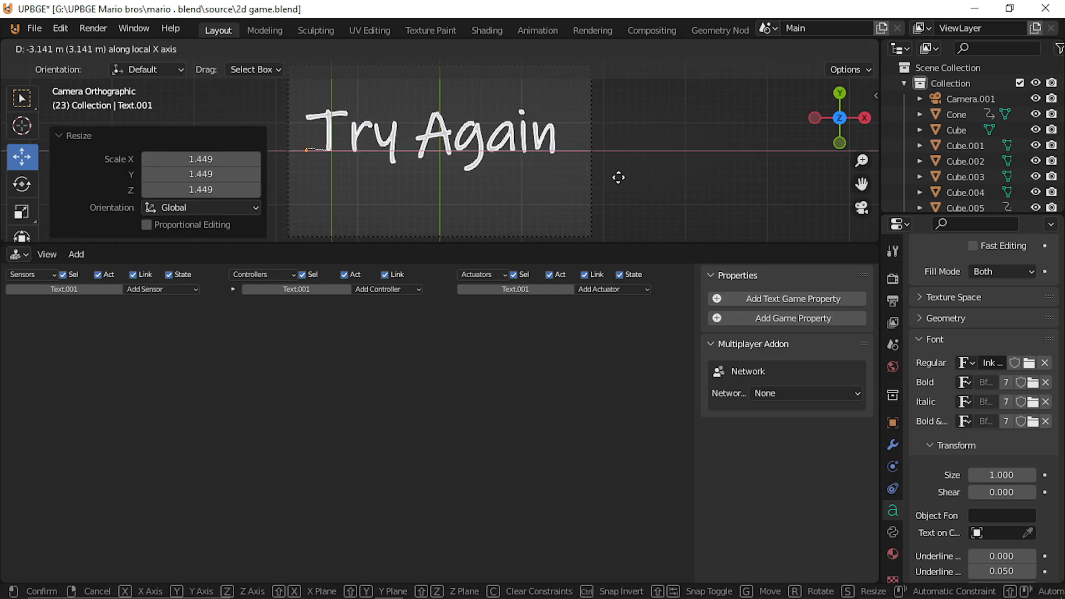
left_click(620, 183)
Step: Apply the scale of the Try Again text object
key("Tab")
key("Tab")
left_click(607, 183)
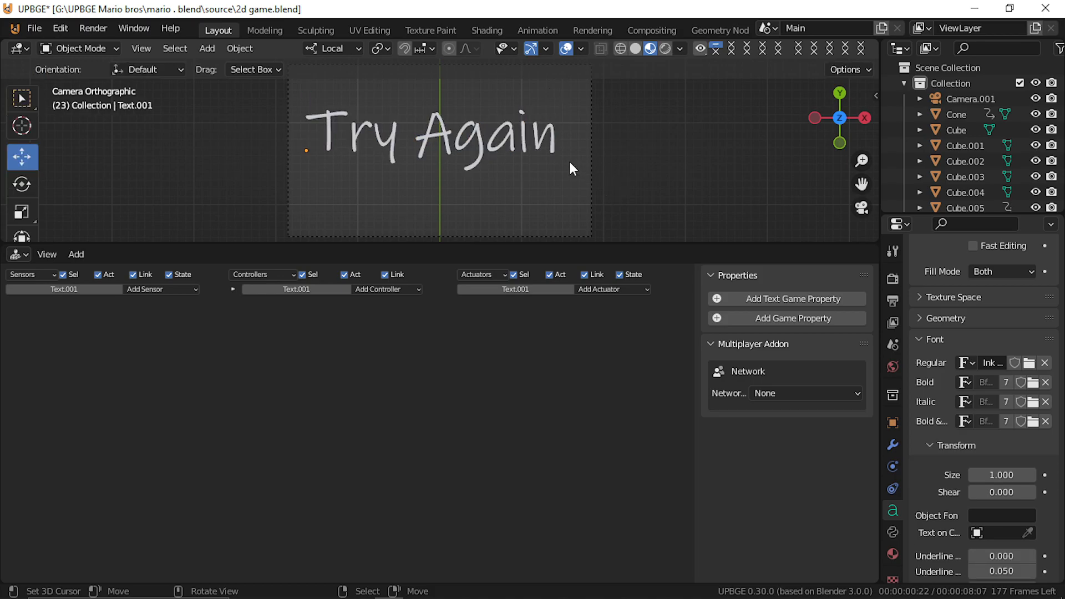
left_click(509, 148)
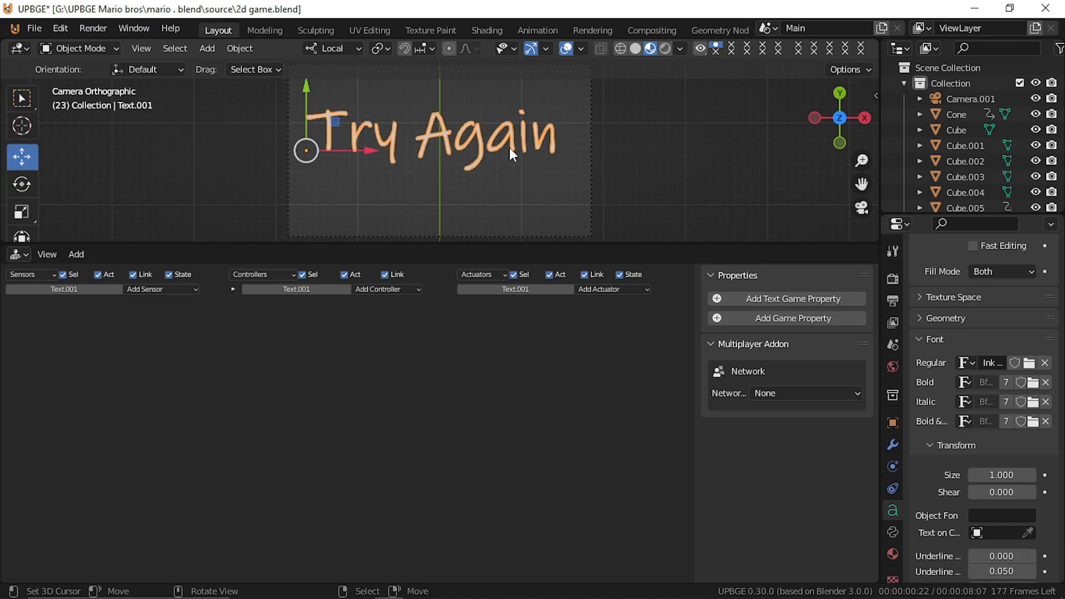
key("ctrl+a")
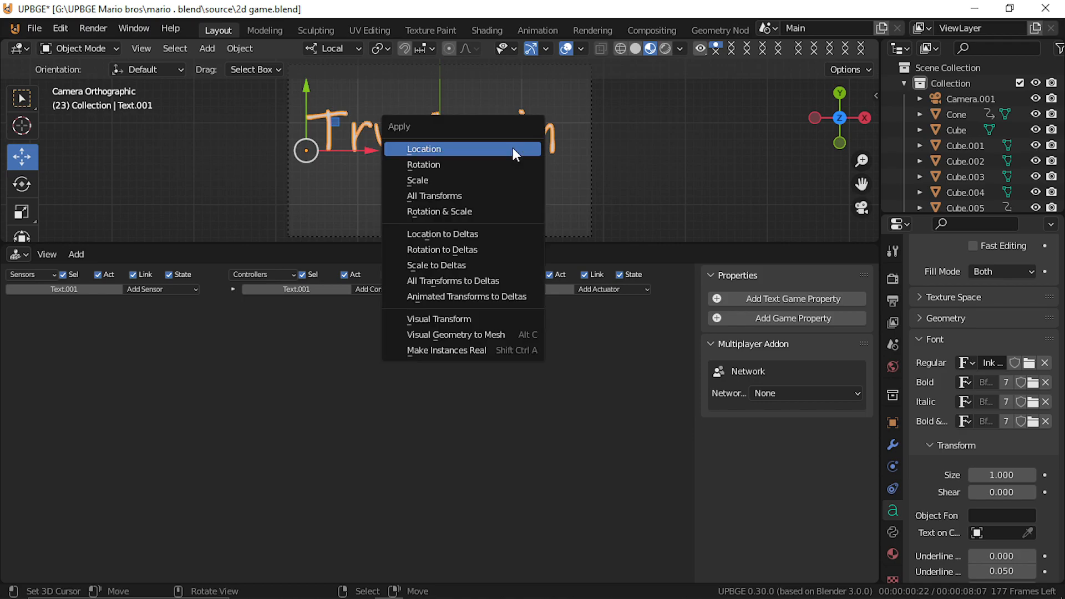
left_click(503, 181)
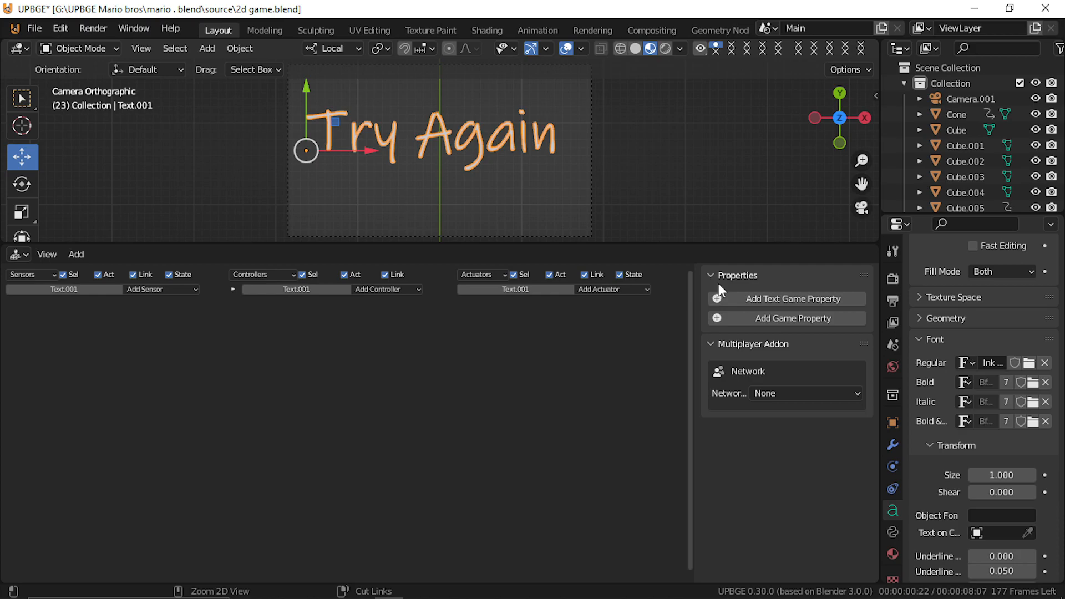
Step: Convert the Try Again text object to a mesh
key("ctrl+c")
key("Escape")
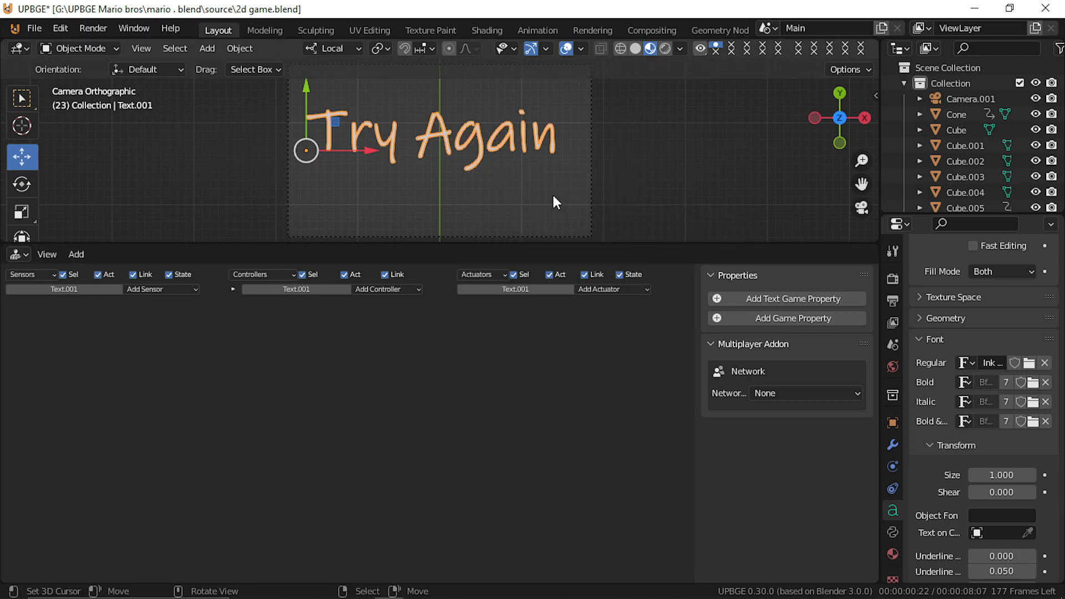
key("KP_0")
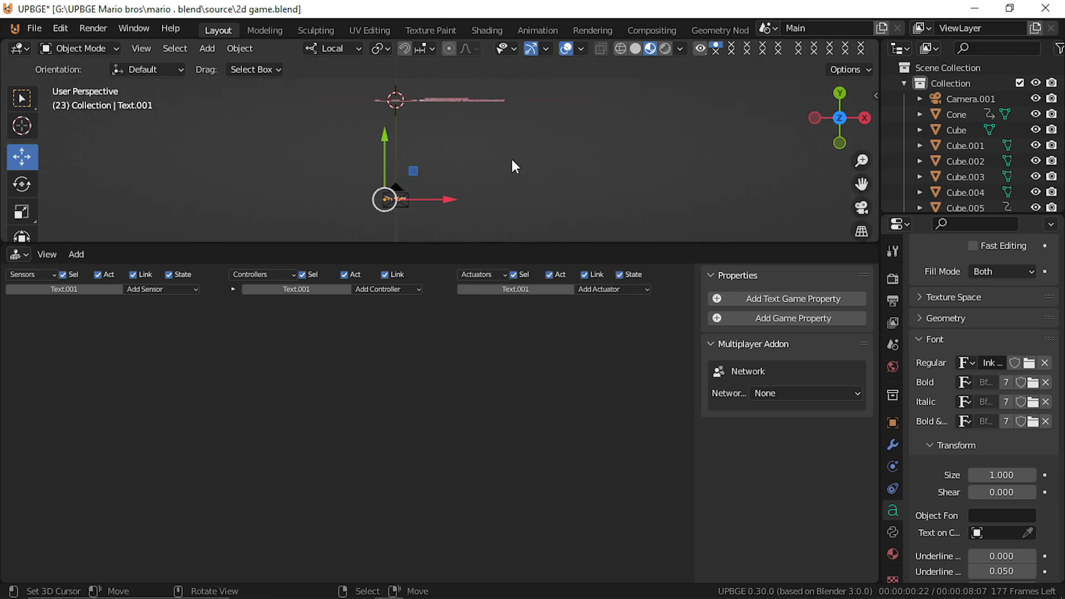
key("KP_0")
key("alt+c")
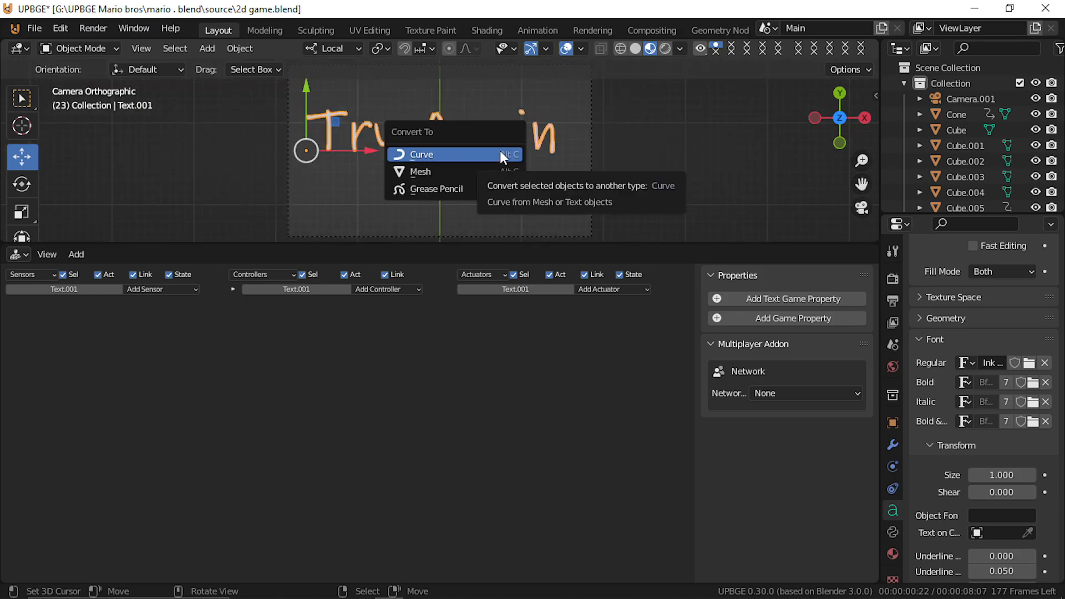
left_click(451, 164)
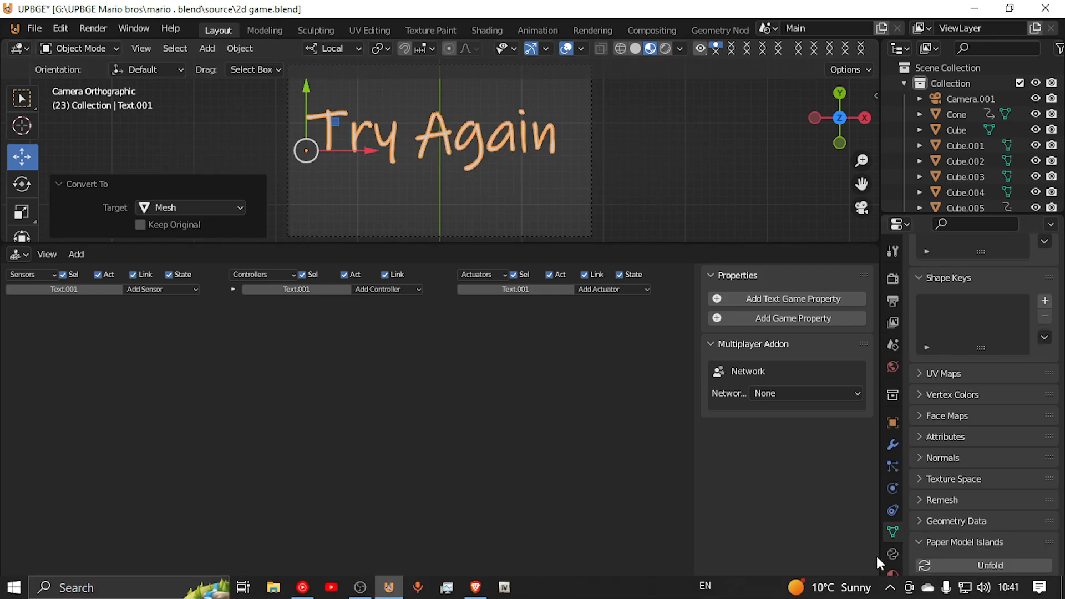
Step: Create a new material for the Try Again mesh and name it "text D"
left_click(894, 574)
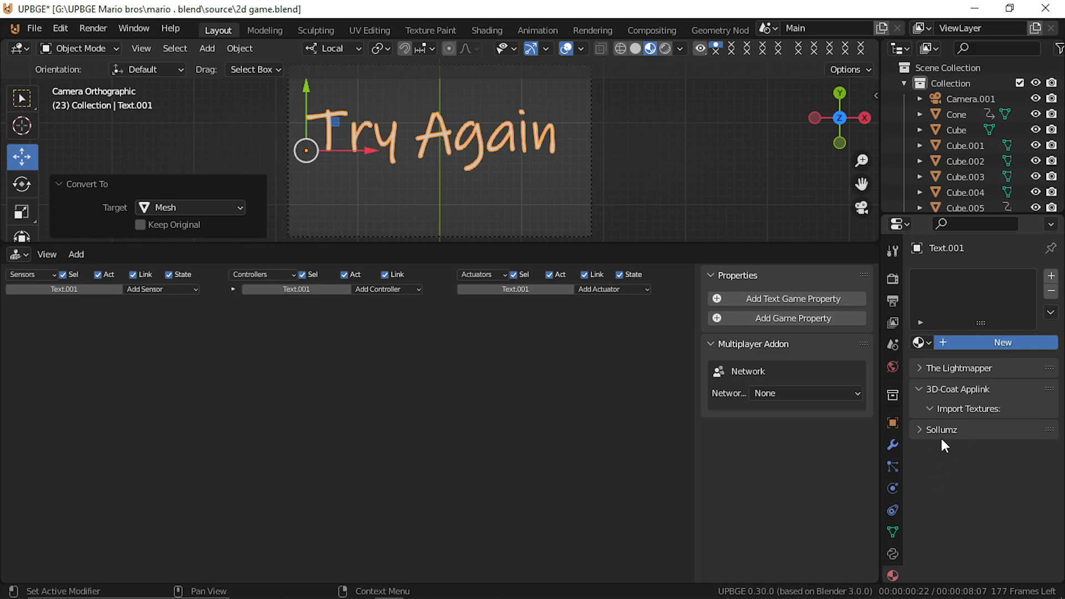
left_click(939, 343)
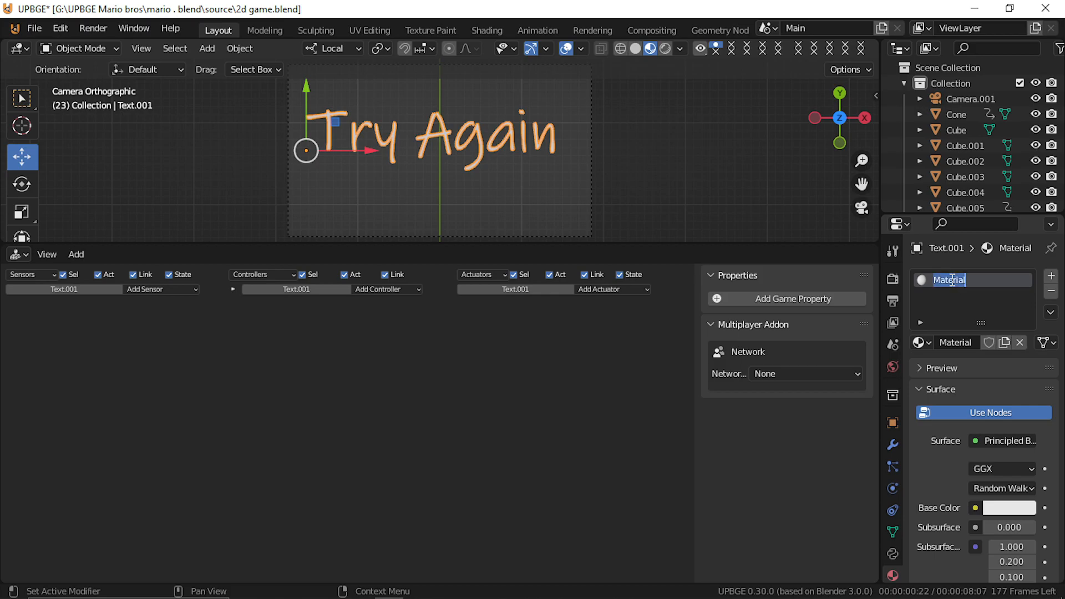
type("text D")
key("Return")
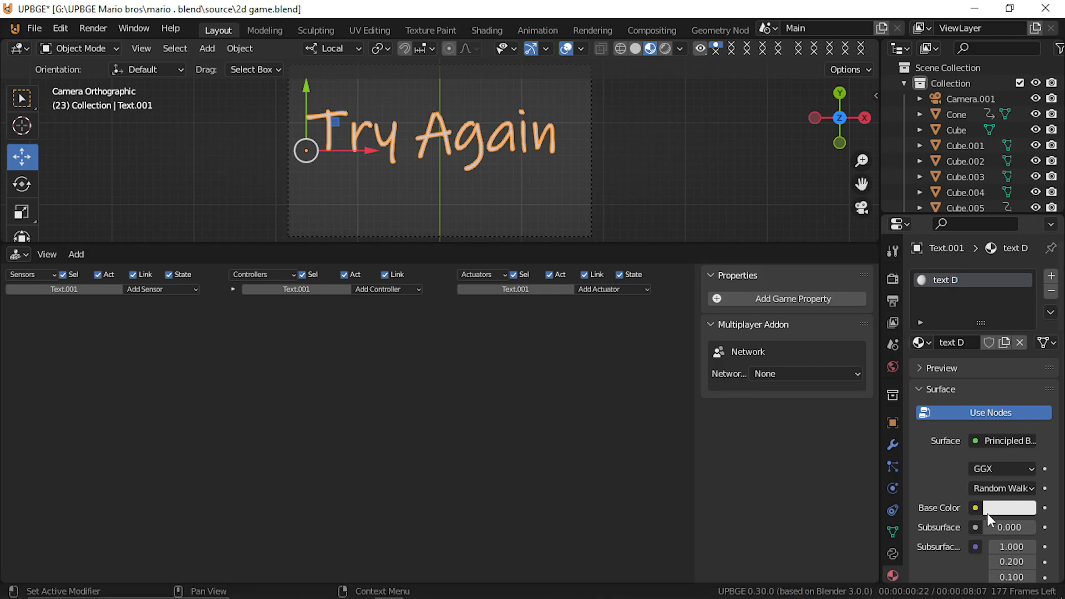
Step: Set the text D material's base color to red, with hue 1, saturation 1 and value 0.8
left_click(1001, 509)
left_click(1020, 510)
left_click(951, 398)
mouse_move(952, 399)
left_mouse_down()
mouse_move(909, 377)
mouse_move(941, 398)
mouse_move(982, 290)
mouse_move(963, 355)
mouse_move(1001, 369)
mouse_move(956, 401)
left_mouse_up()
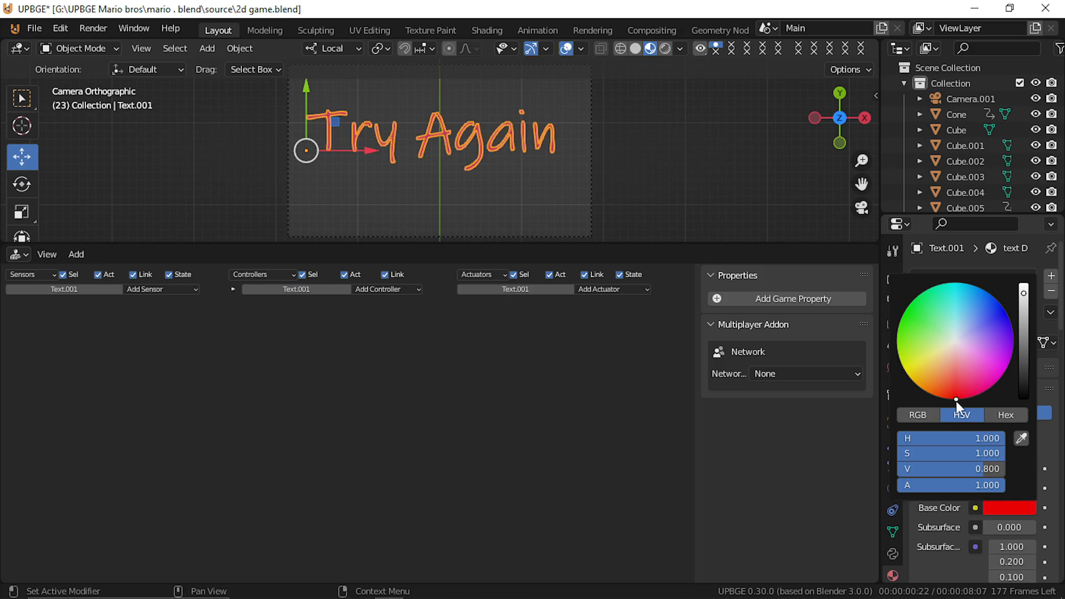
key("Tab")
key("Tab")
left_click(474, 162)
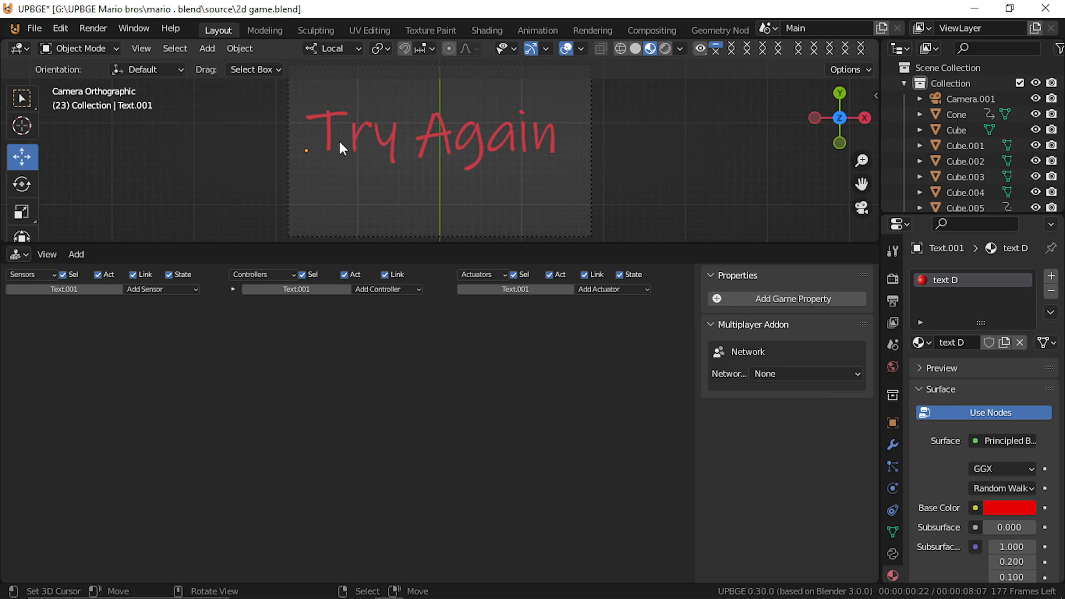
key("shift+a")
mouse_move(310, 108)
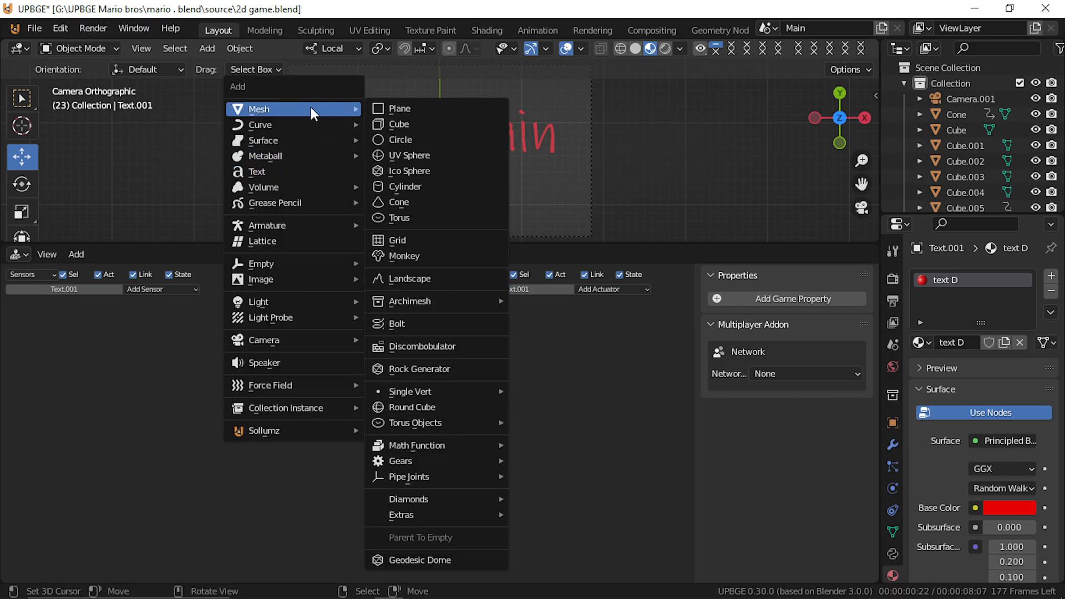
left_click(453, 108)
middle_click_drag(430, 132, 477, 71)
scroll(476, 78, "down", 8)
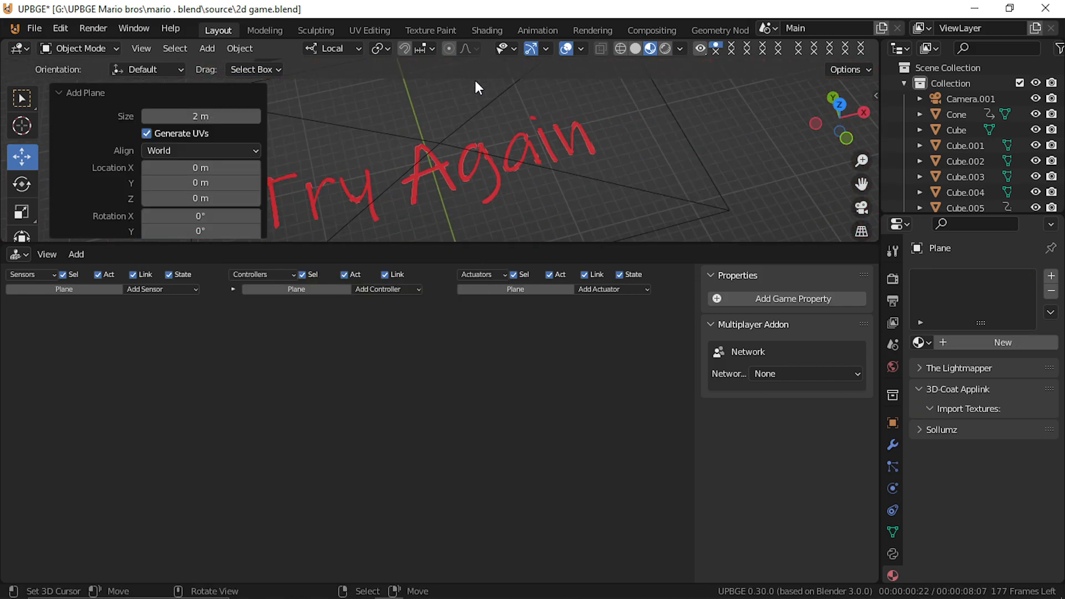
key("g")
key("Escape")
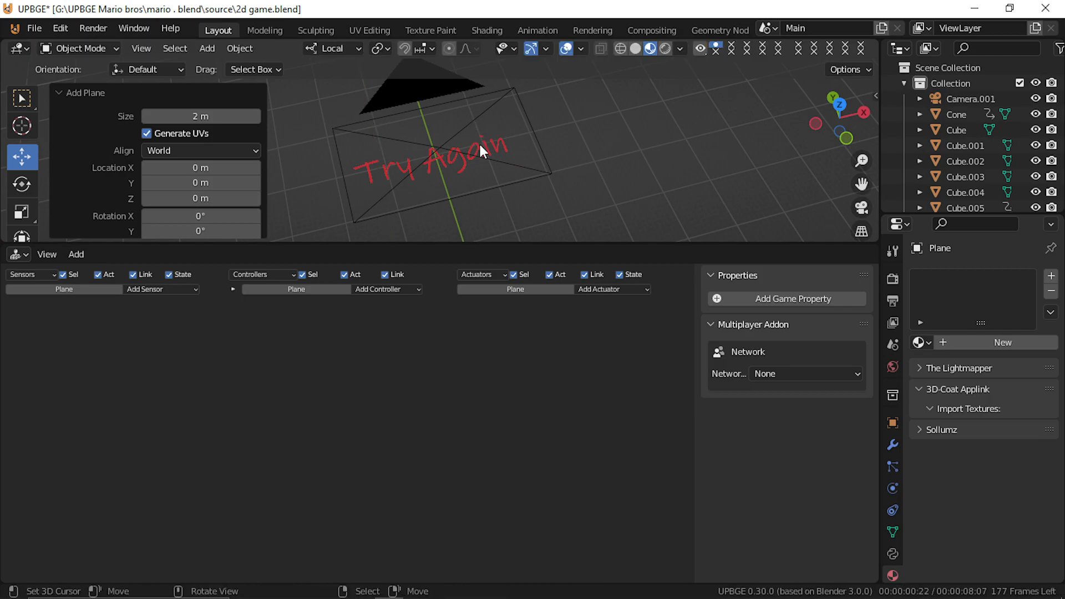
scroll(478, 142, "down", 5)
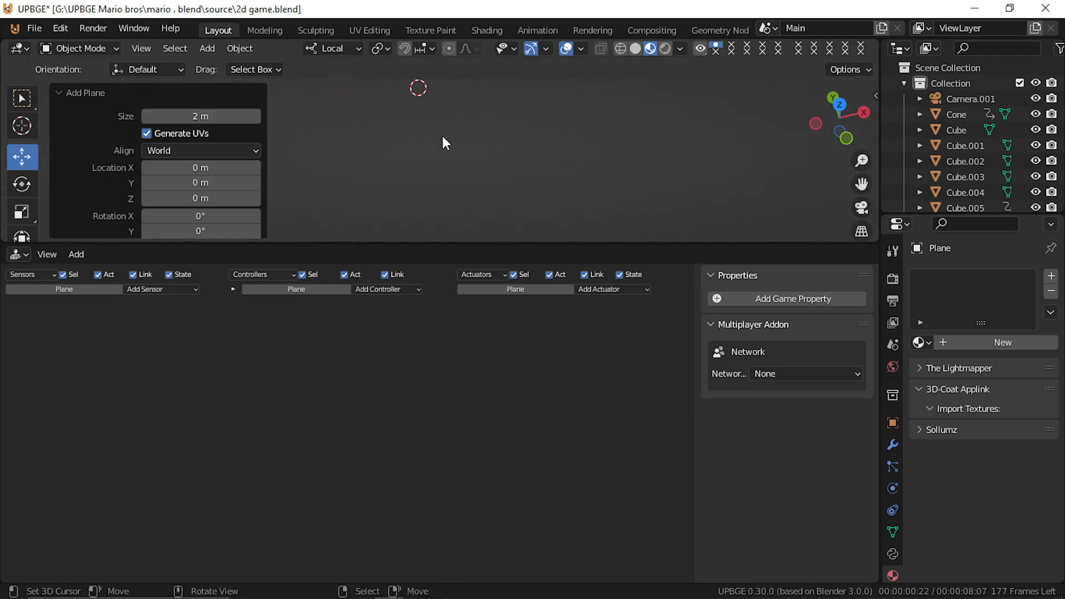
key("x")
left_click(442, 142)
Step: Snap the 3D cursor to the orthographic camera that frames the Try Again text
left_click(431, 134)
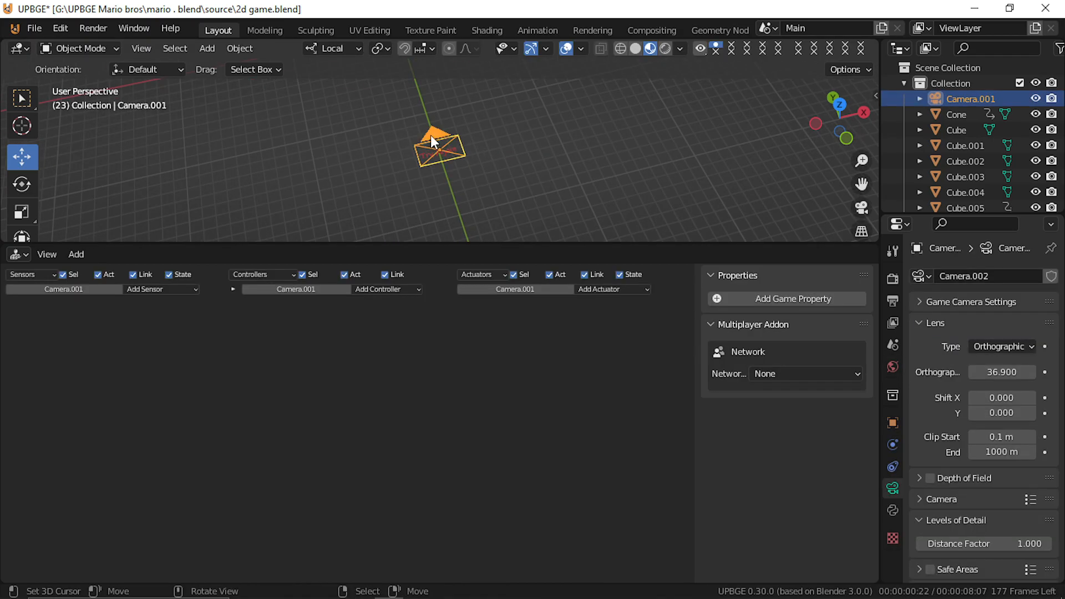
key("shift+s")
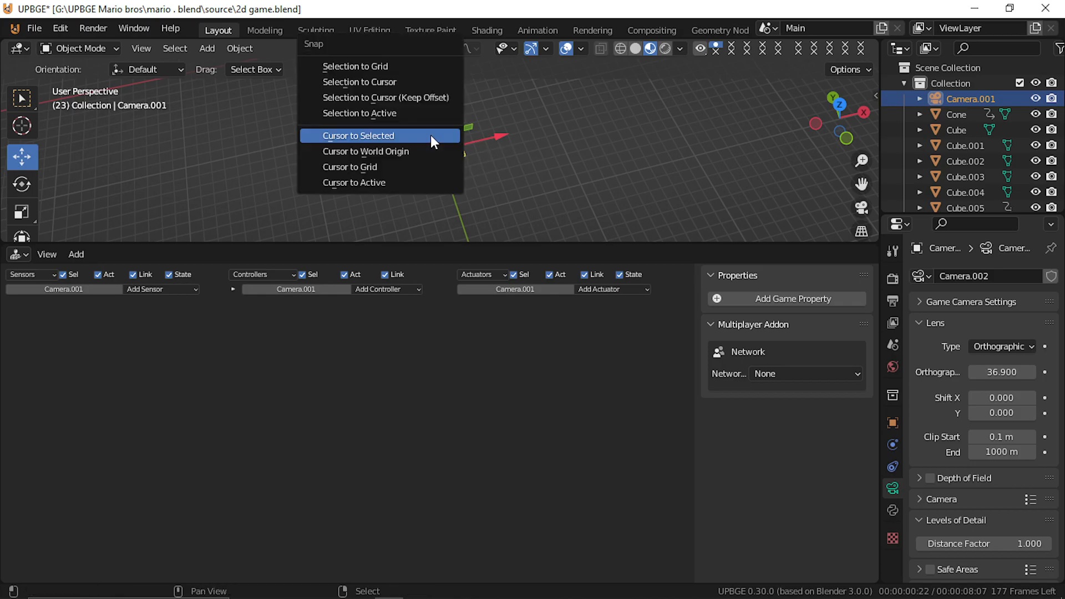
left_click(431, 136)
Step: Add a plane at the 3D cursor, move it along Z to sit behind the Try Again text, and scale it by about 42
key("shift+a")
mouse_move(435, 135)
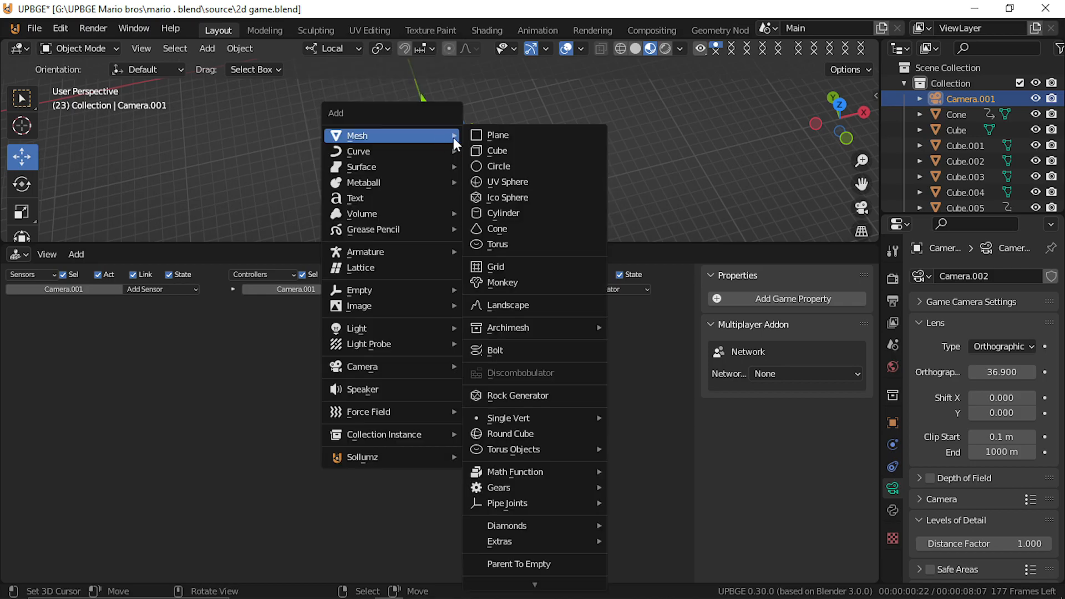
left_click(527, 136)
key("g")
key("z")
left_click(485, 133)
key("s")
left_click(368, 67)
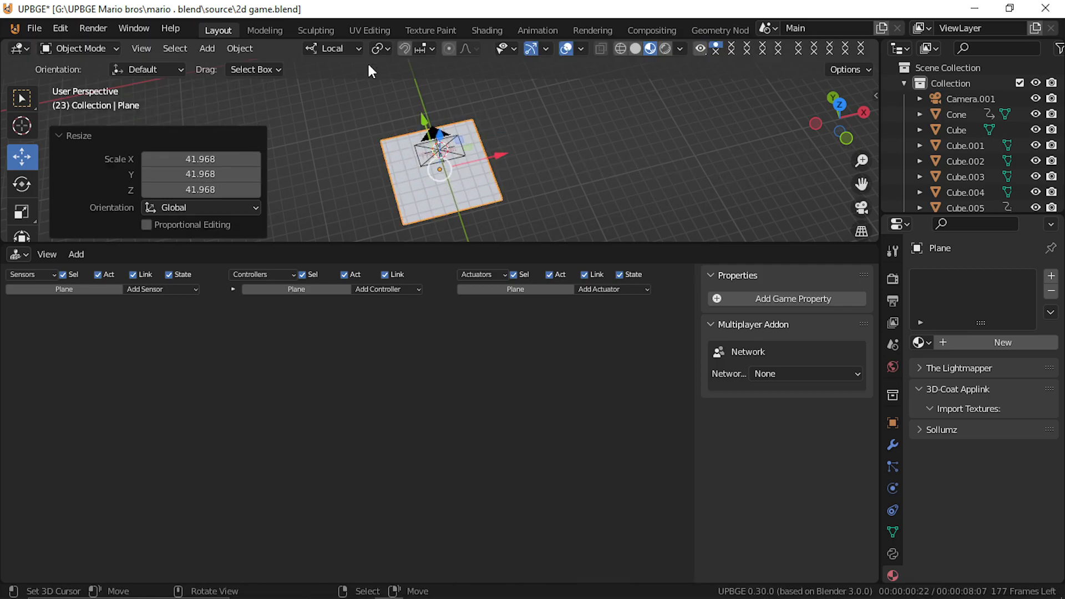
Step: Create a new material for the background plane and set its base color to black
left_click(966, 339)
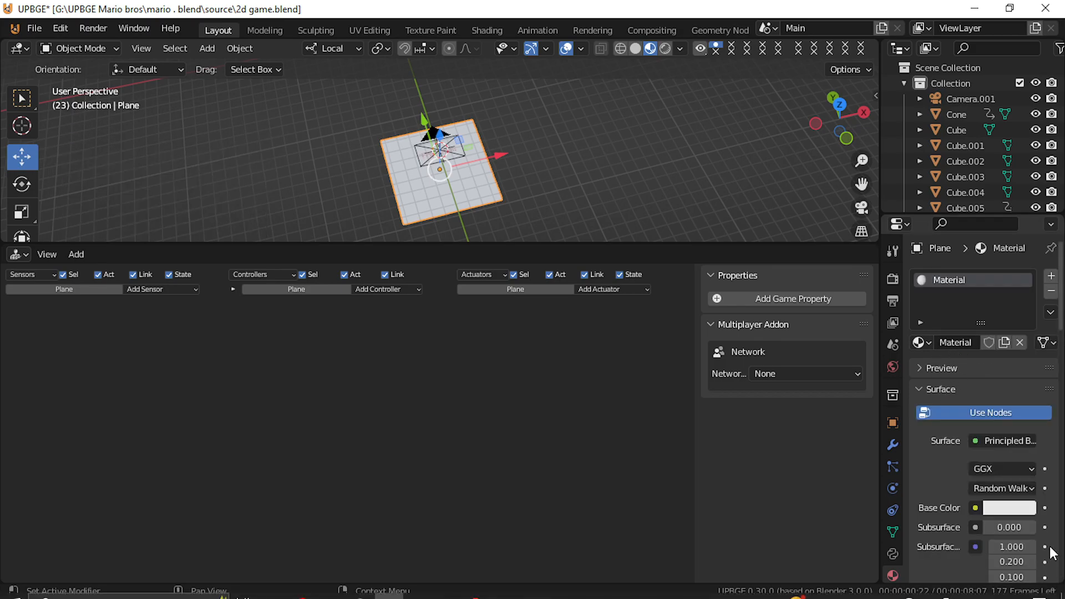
left_click(1010, 508)
left_click_drag(1020, 316, 1023, 398)
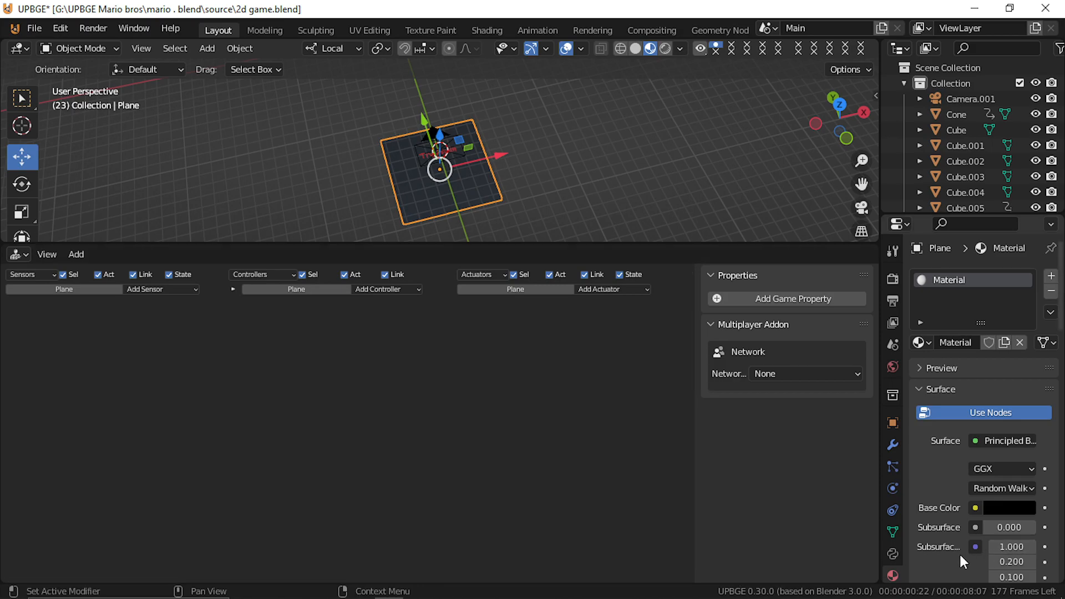
Step: Set the background plane material's specular to 0 and roughness to 1, and check the result through the camera
scroll(962, 565, "down", 5)
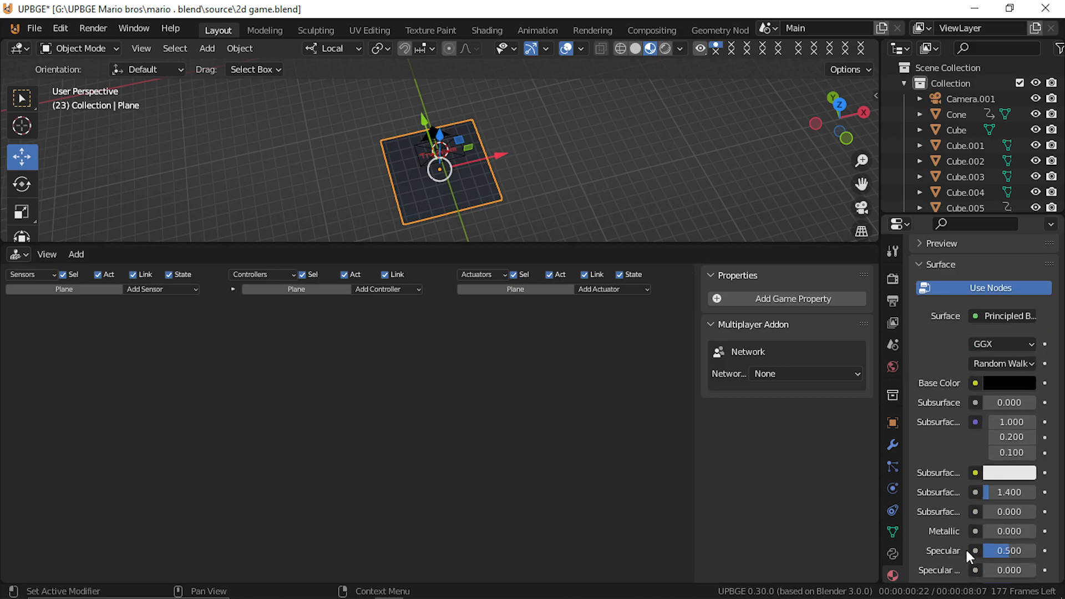
left_click_drag(1015, 551, 987, 548)
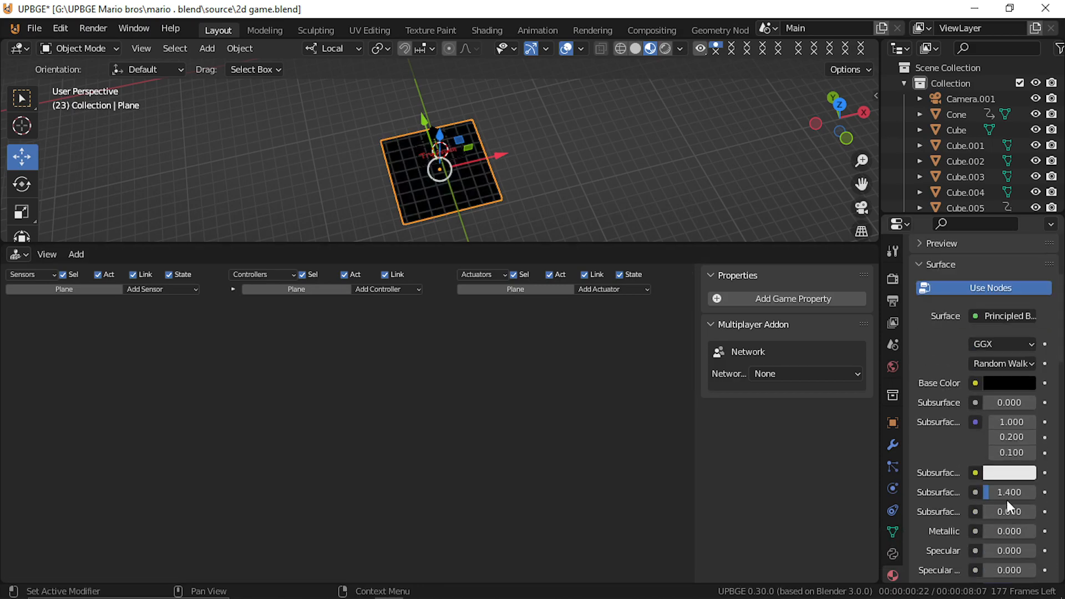
scroll(1012, 553, "down", 4)
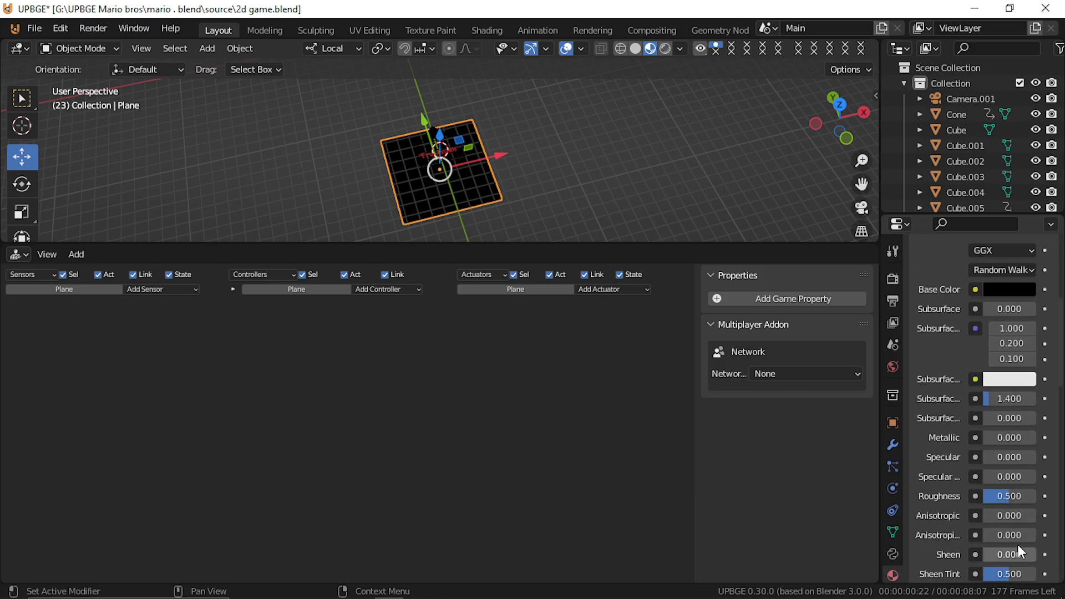
left_click_drag(999, 498, 1037, 497)
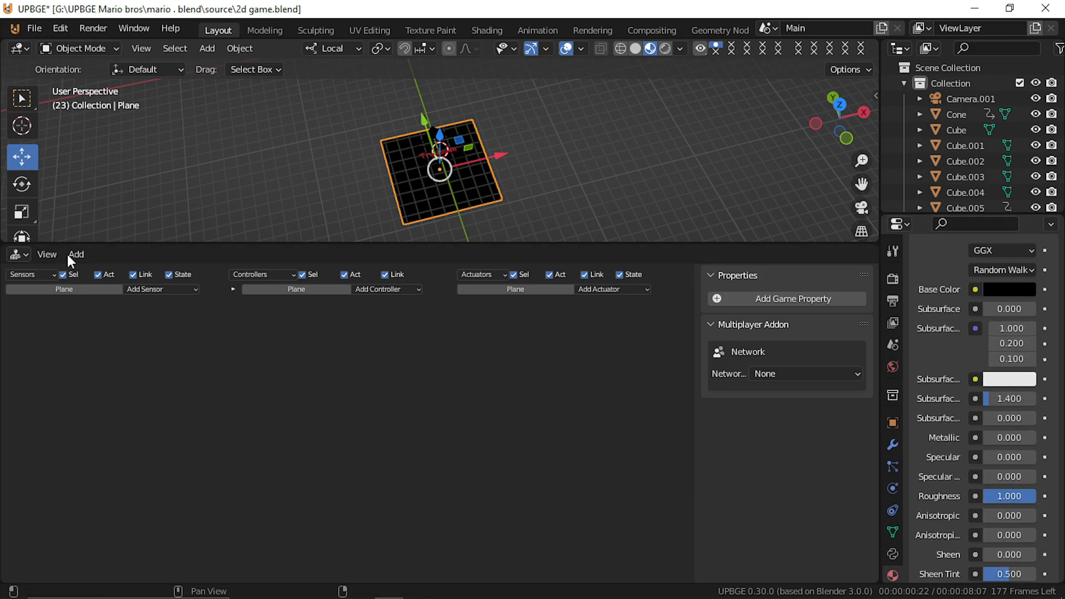
key("KP_0")
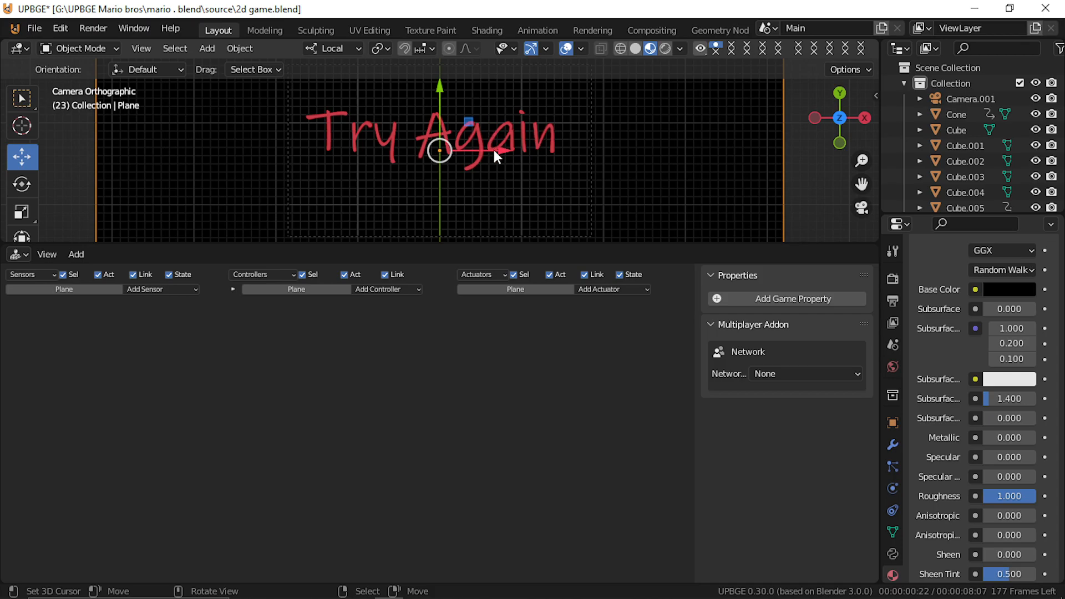
key("alt+a")
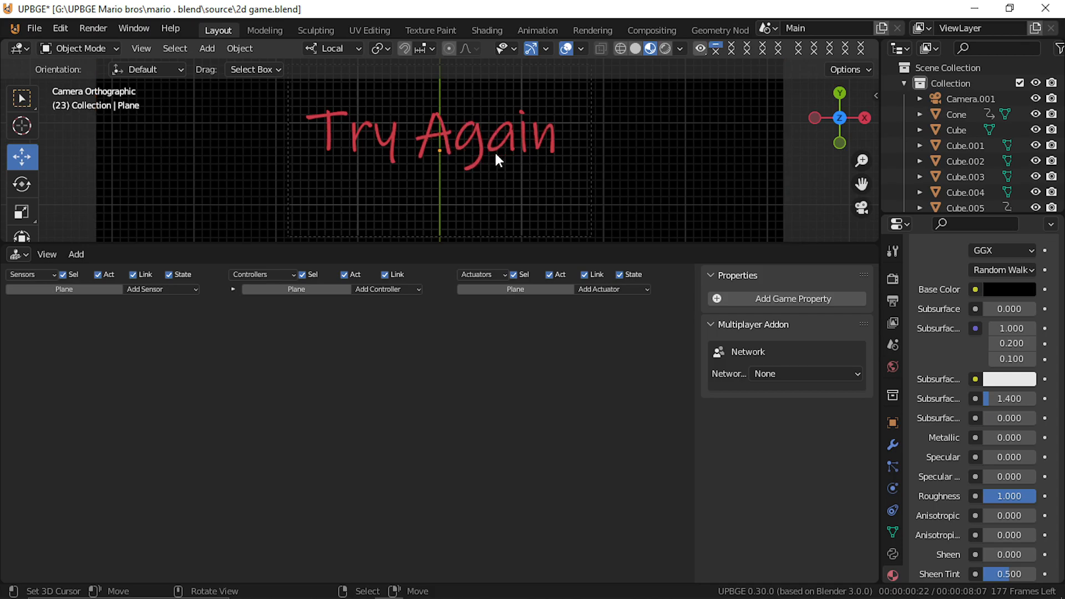
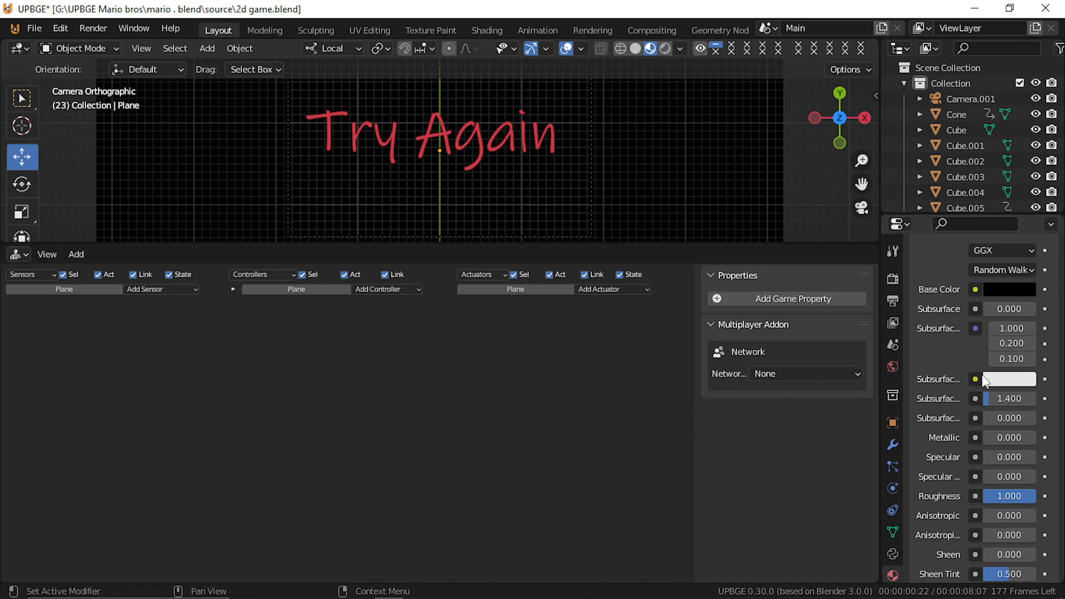
Step: Set the Try Again text material's emission color to red, with saturation 1 and value 1
left_click(468, 125)
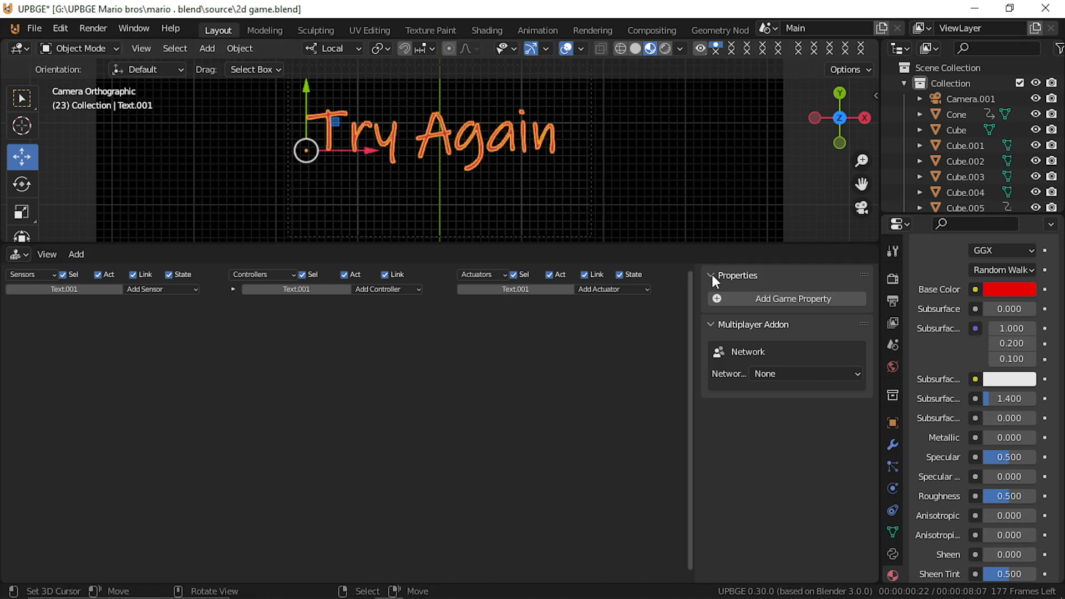
scroll(990, 530, "down", 5)
scroll(990, 531, "down", 5)
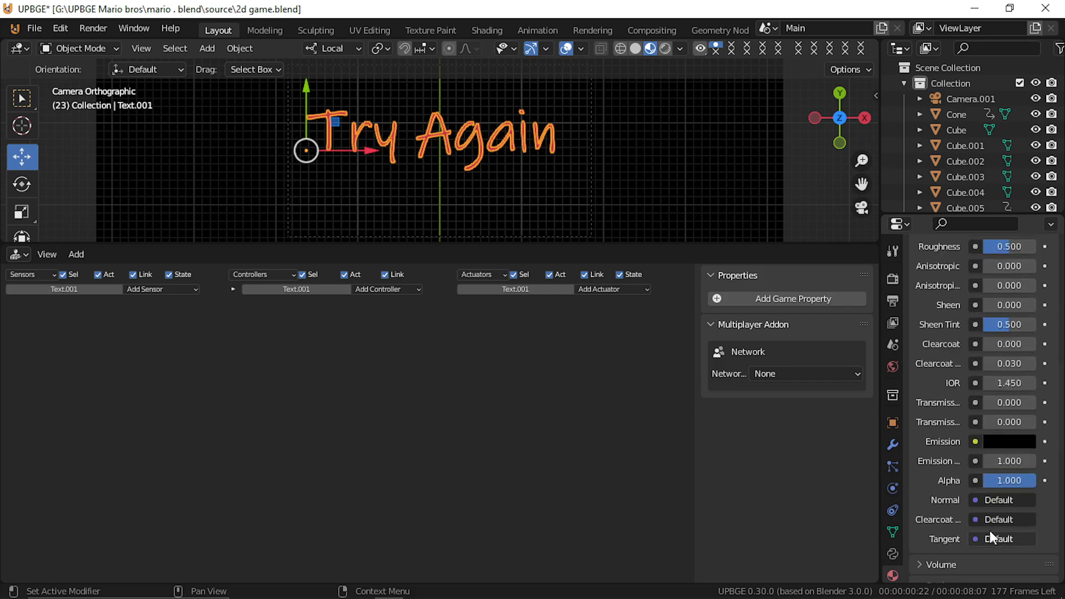
left_click(1009, 442)
left_click_drag(1026, 257, 1023, 219)
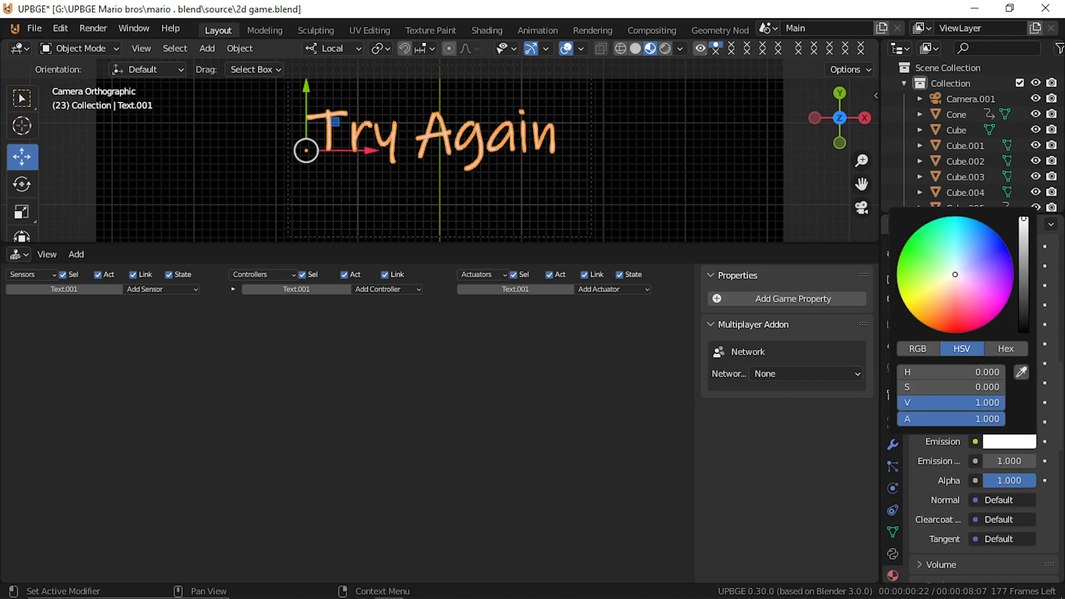
left_click_drag(947, 332, 953, 336)
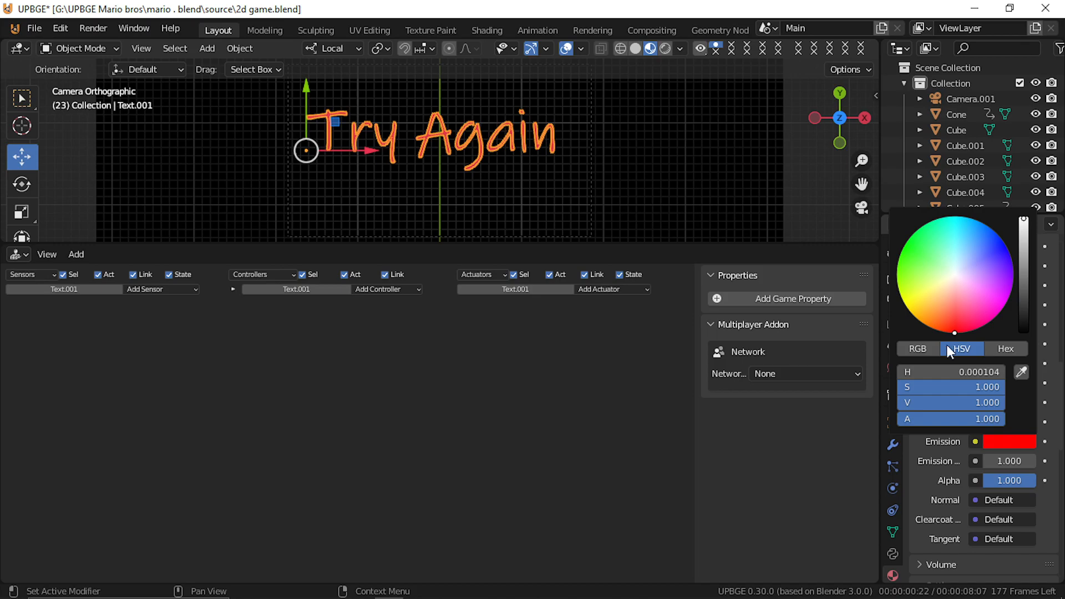
left_click(451, 166)
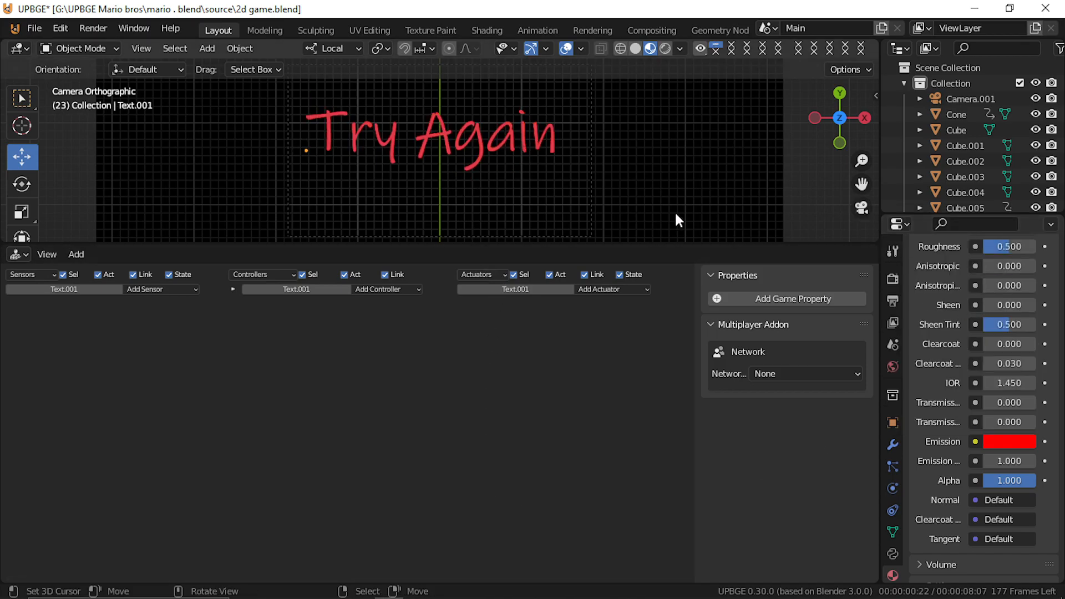
Step: Set the Try Again text material's specular to 0 and roughness to 1
scroll(977, 386, "up", 8)
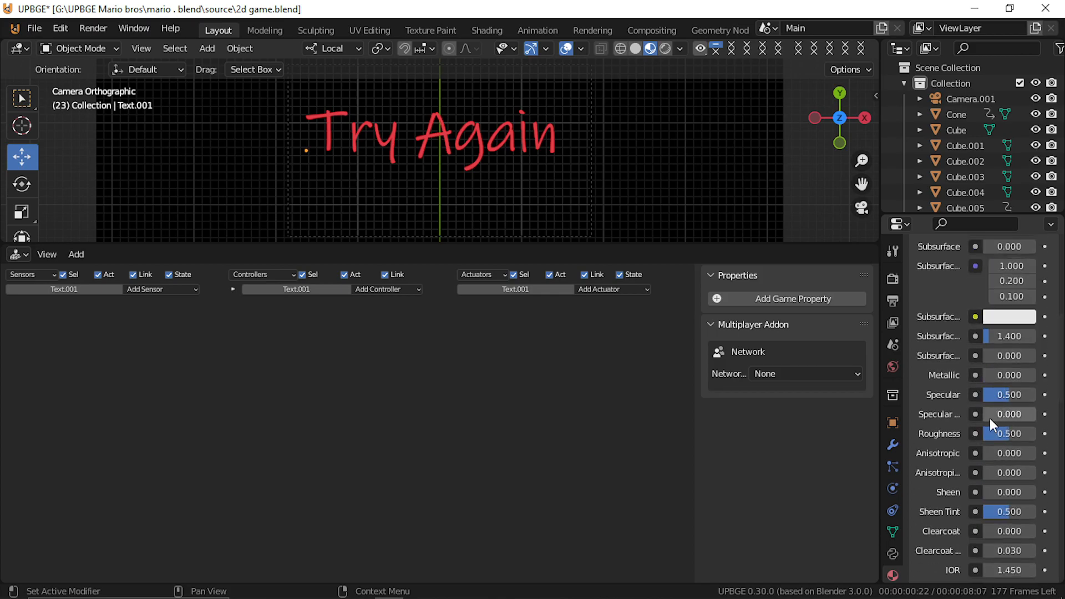
left_click(472, 128)
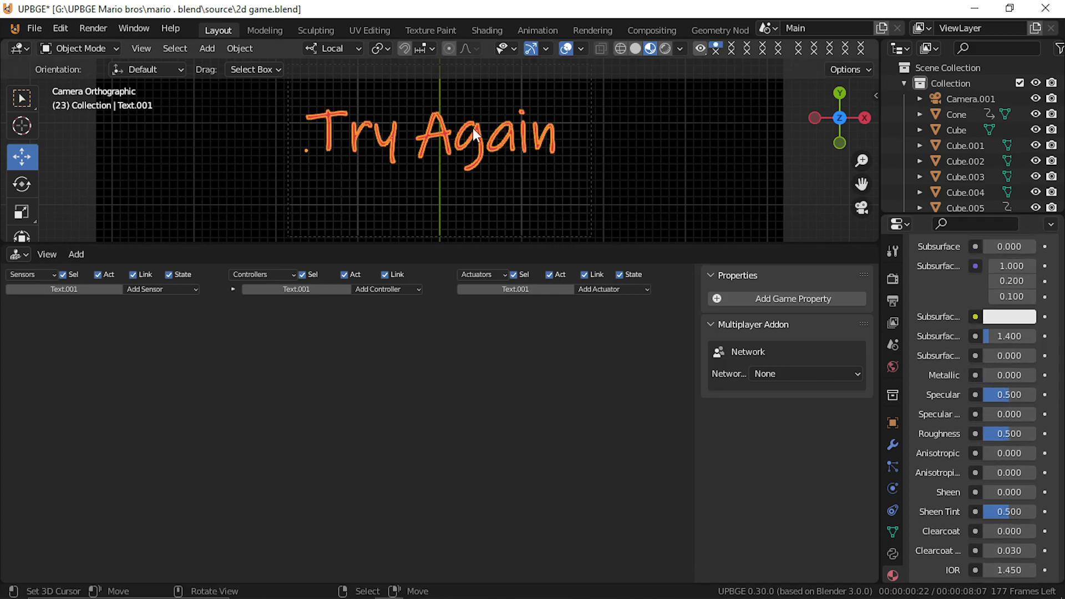
left_click(548, 185)
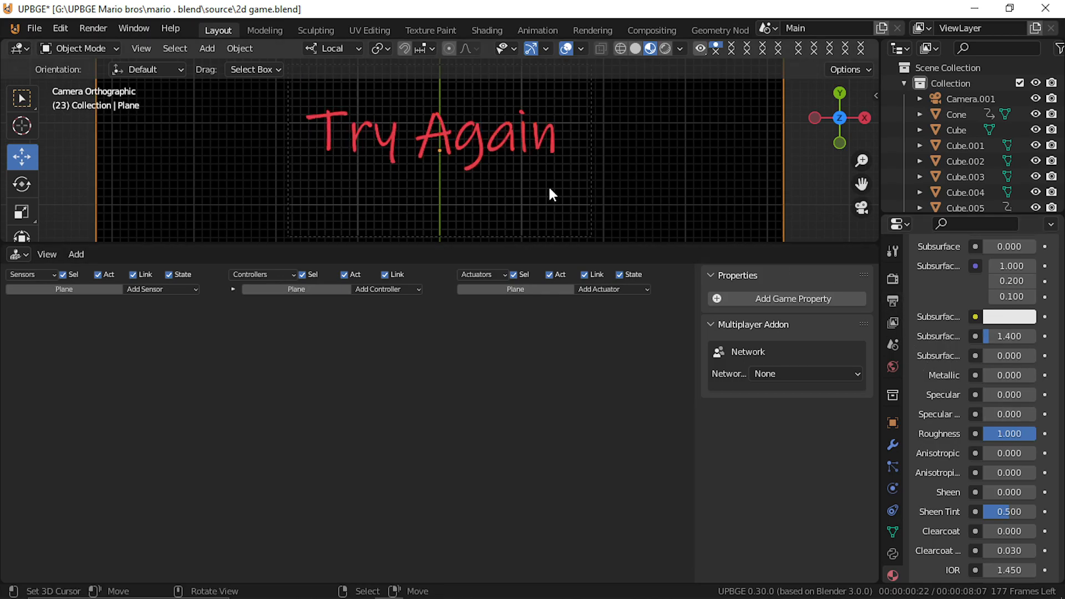
scroll(972, 468, "down", 5)
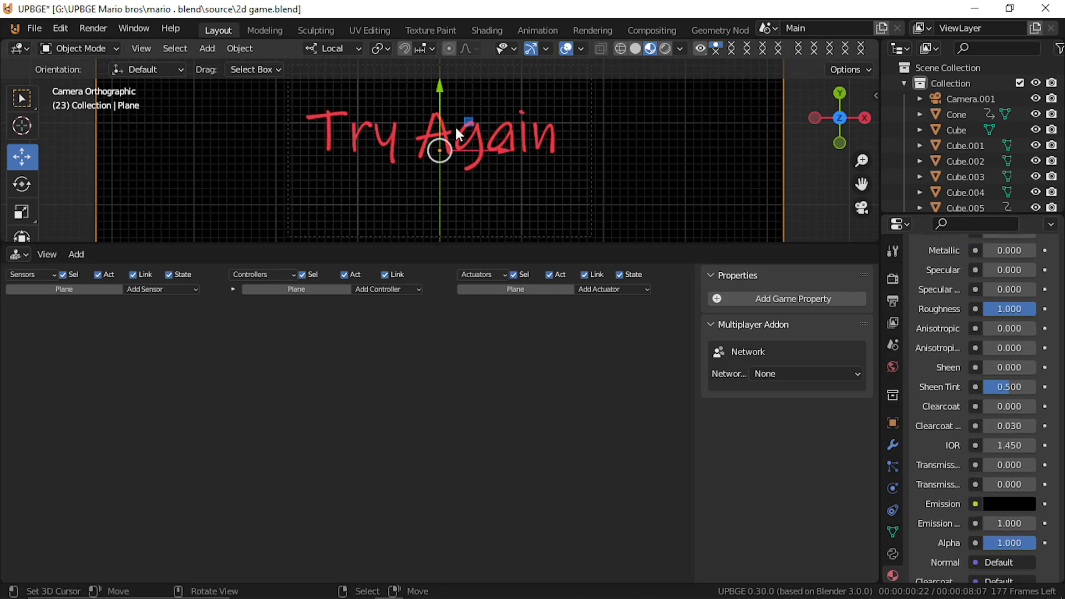
left_click(477, 128)
scroll(1038, 444, "up", 5)
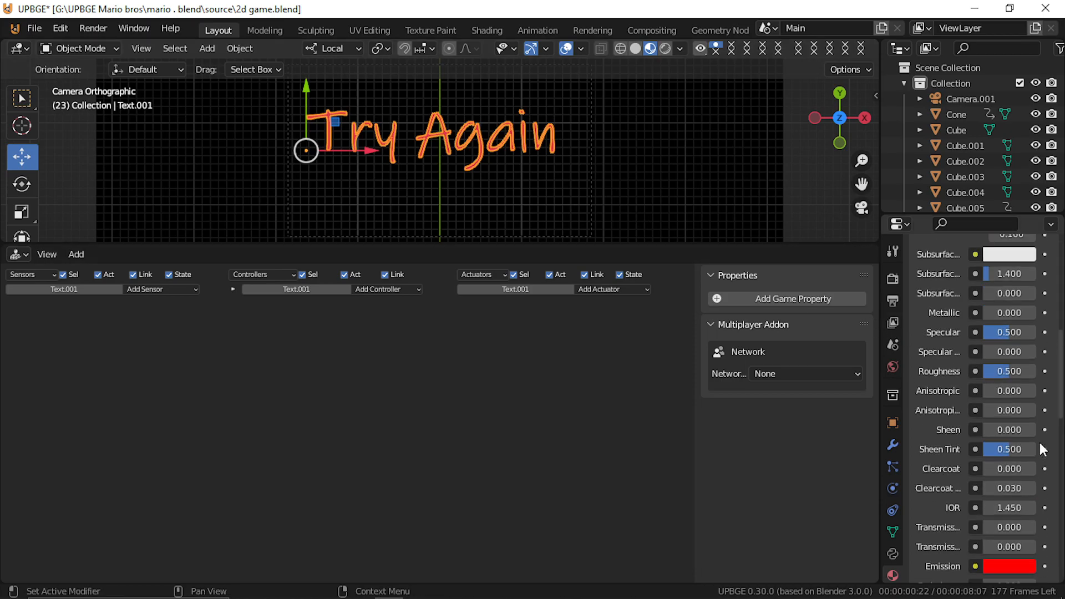
left_click_drag(1009, 394, 984, 395)
left_click_drag(1004, 433, 1035, 433)
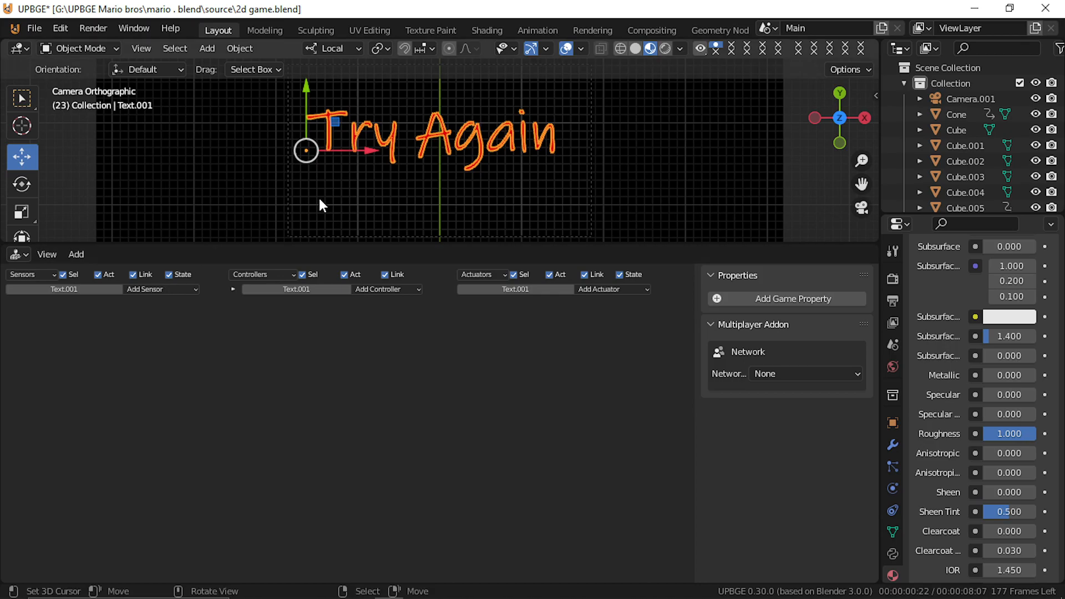
Step: Rename the camera framing the Try Again text as "Death cam"
scroll(321, 197, "down", 3)
left_click(431, 192)
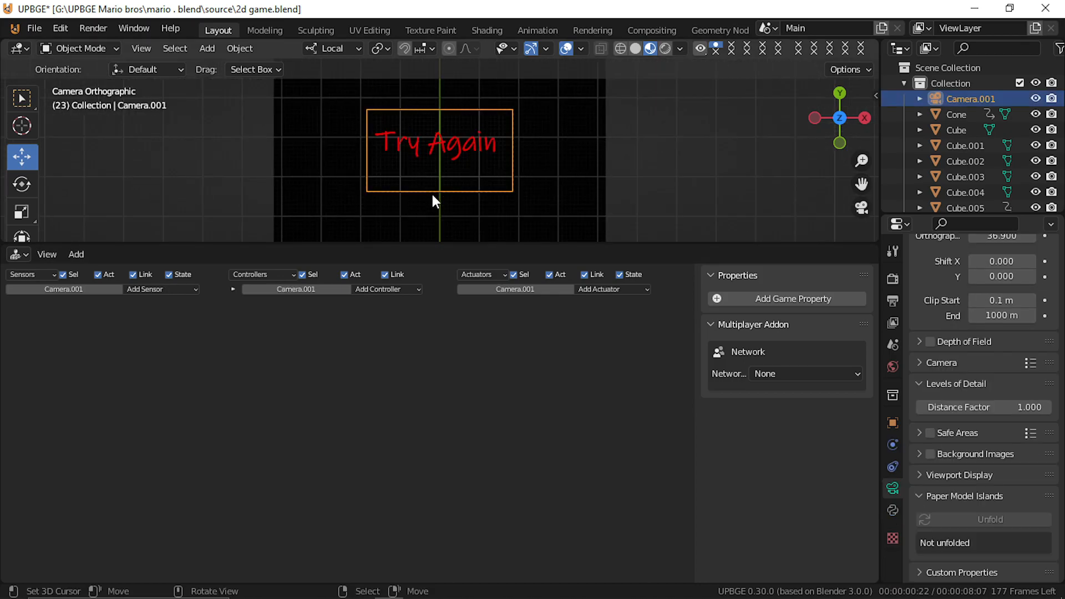
double_click(983, 99)
type("Death cam")
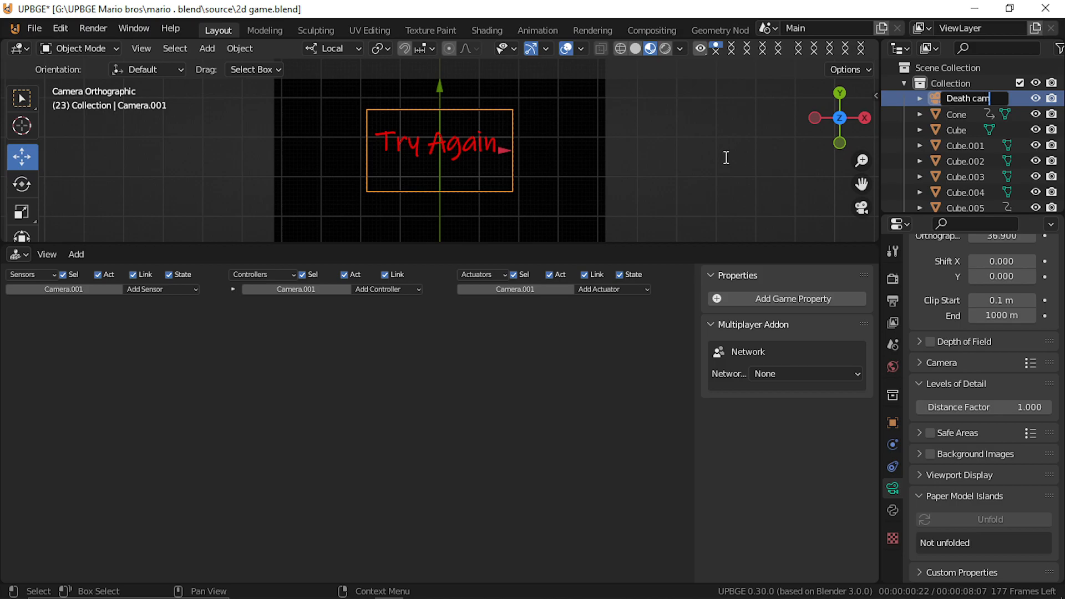
key("Return")
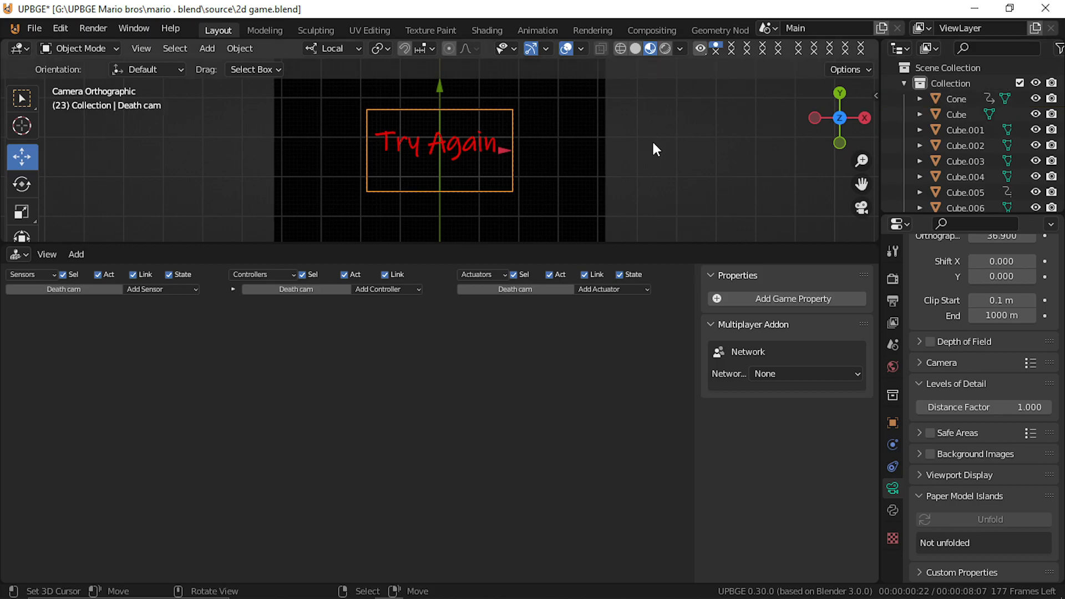
Step: Fly back to the platform level and select the player object to show its logic bricks
middle_click_drag(295, 173, 364, 126)
scroll(363, 125, "down", 8)
key("shift+grave")
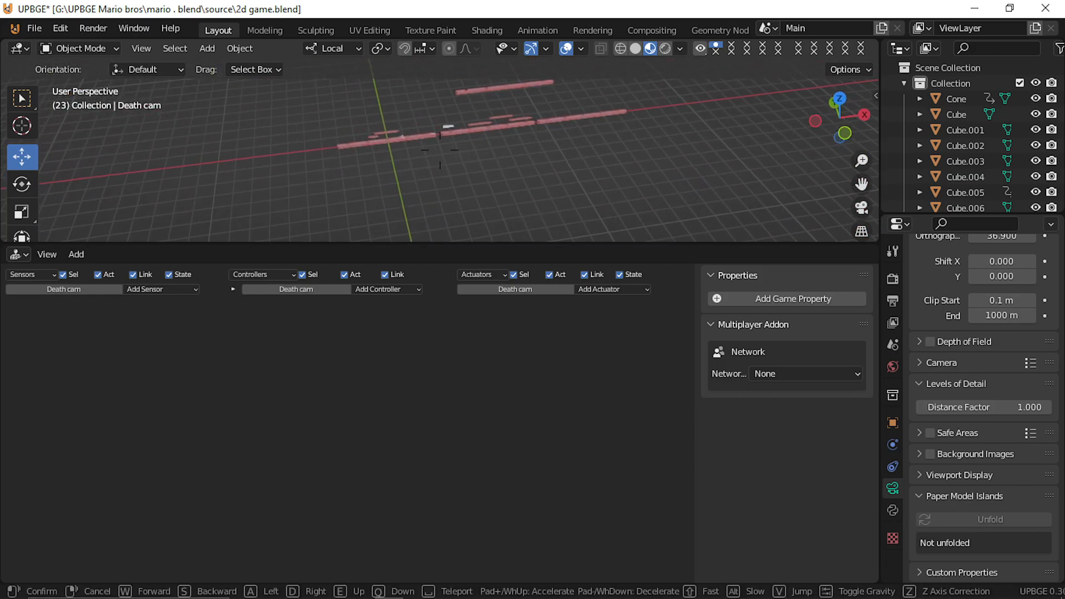
key("w")
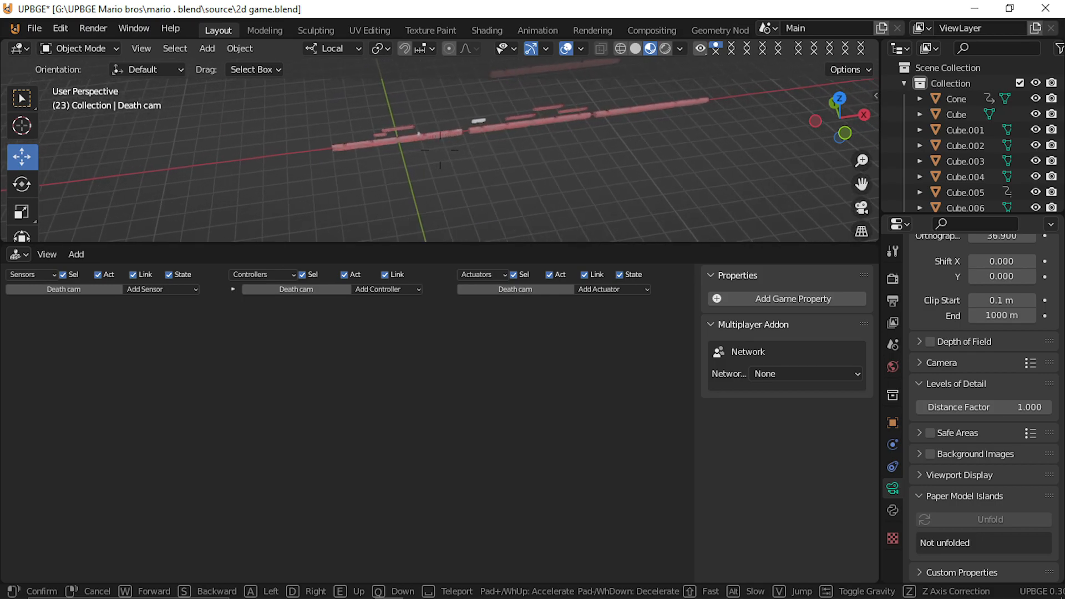
key("w")
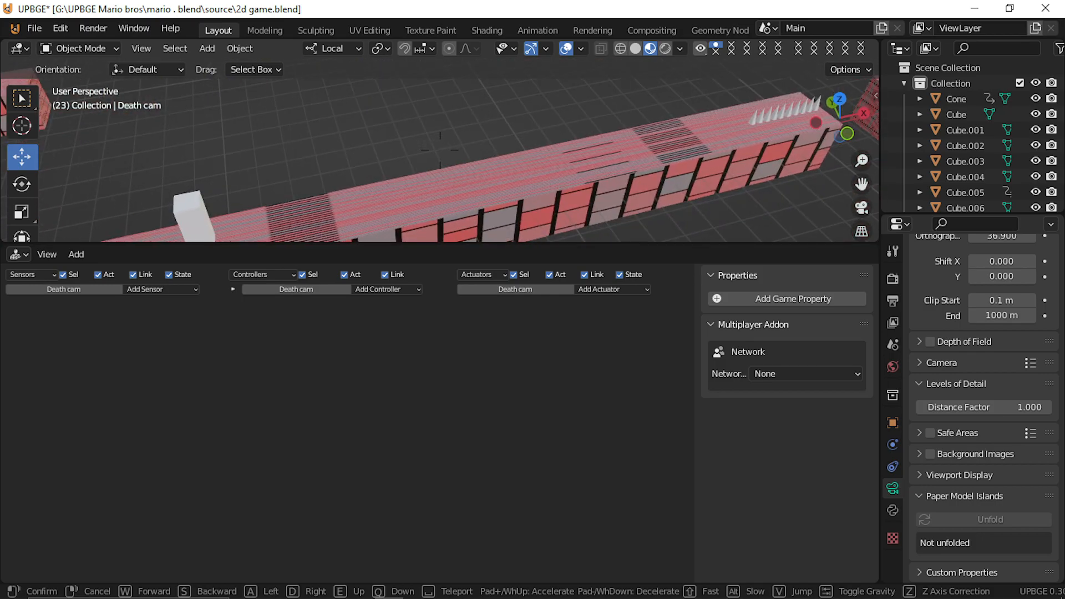
left_click(375, 151)
left_click(326, 152)
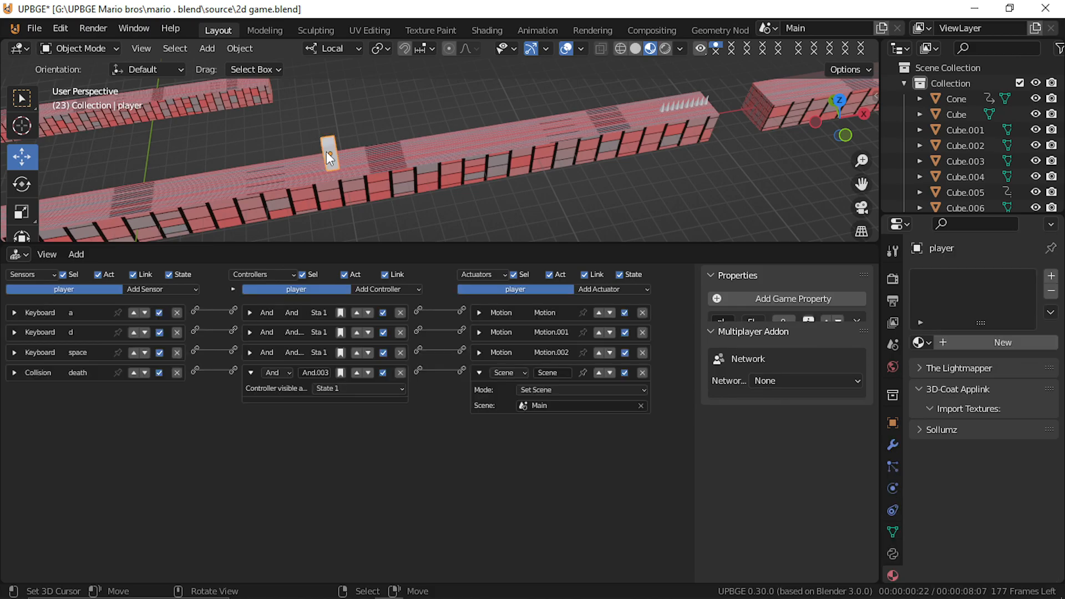
Step: Set the player's death Scene actuator to Set Camera mode with Death cam as the camera object
left_click(561, 389)
left_click(567, 427)
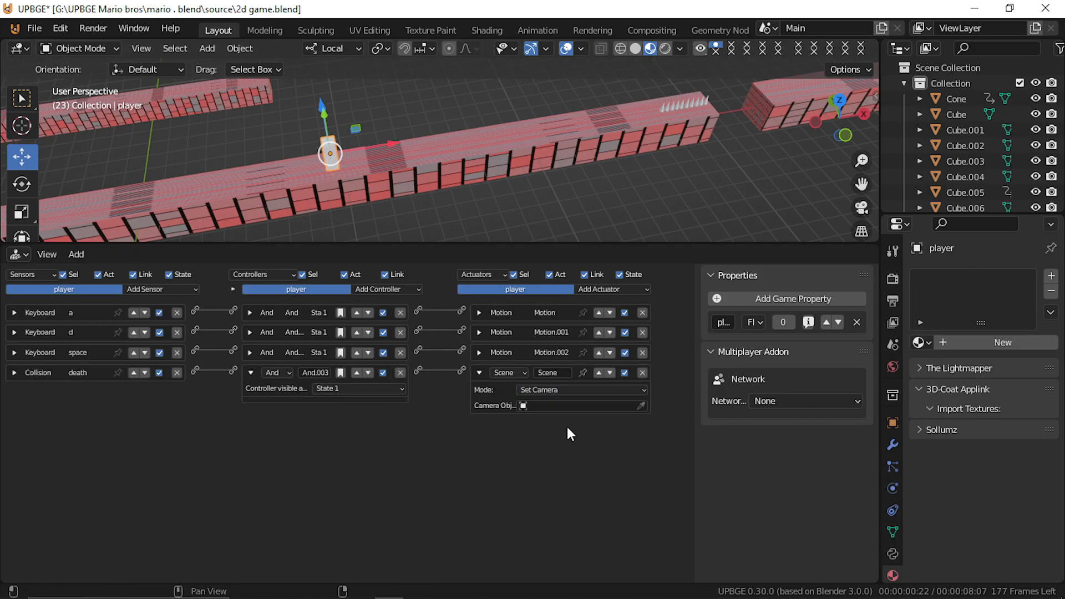
left_click(564, 406)
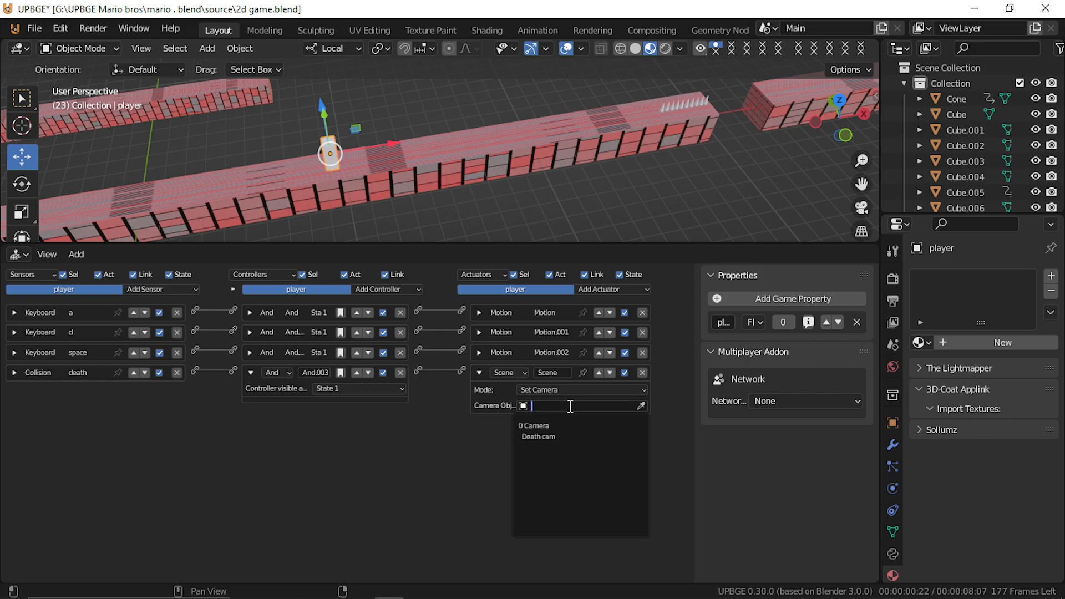
left_click(577, 437)
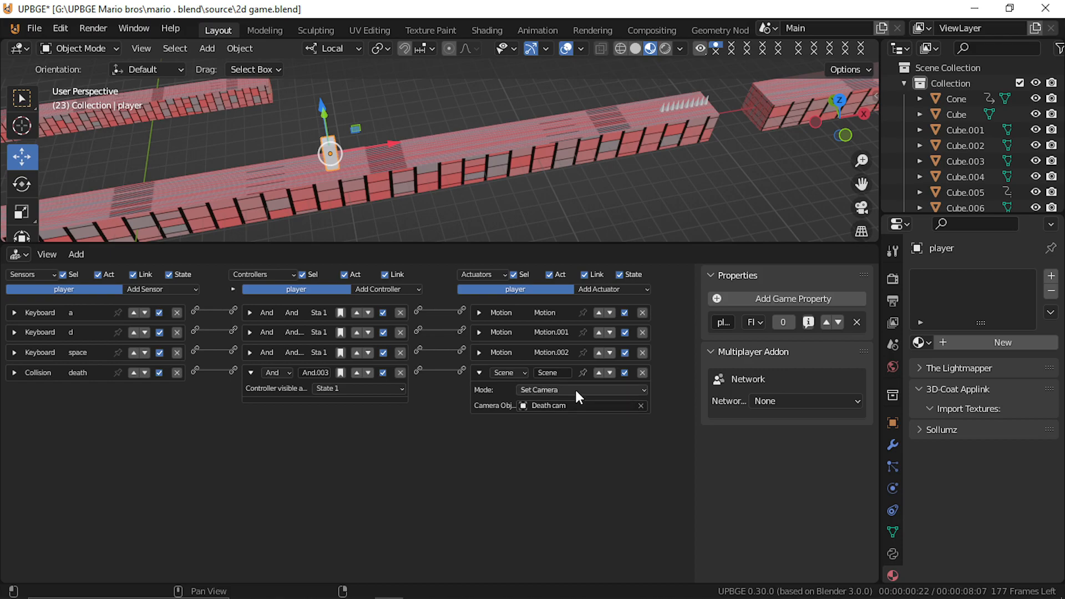
scroll(581, 139, "down", 10)
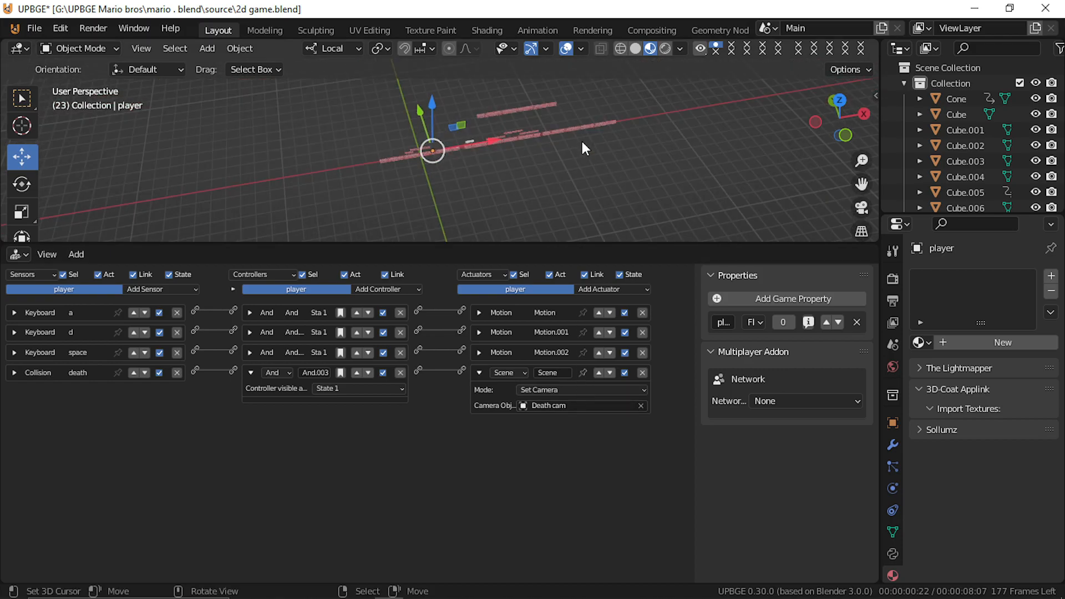
key("KP_0")
middle_click_drag(579, 138, 468, 174)
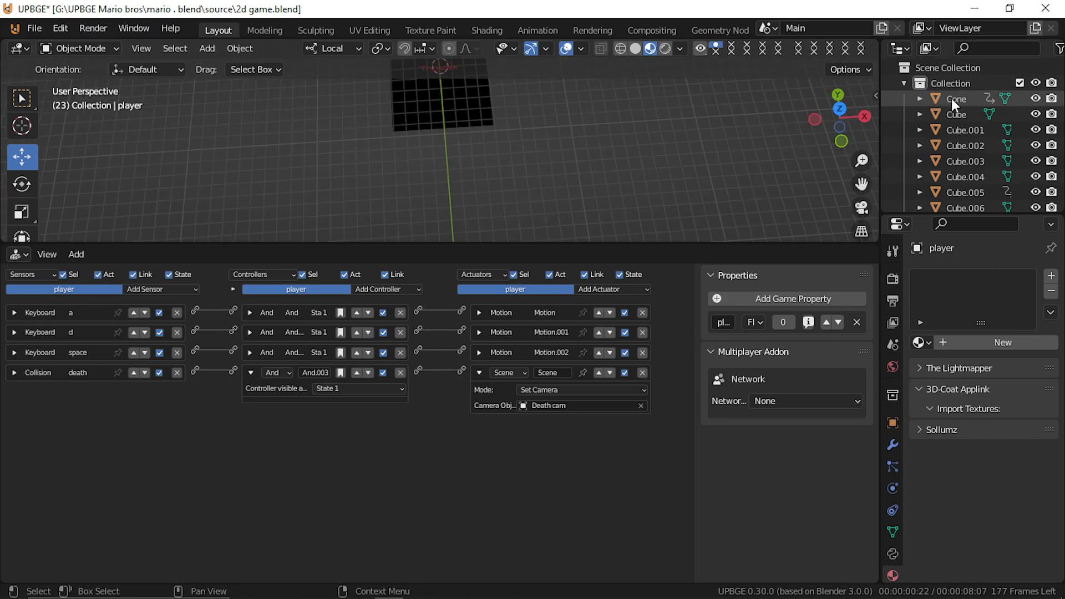
scroll(953, 128, "down", 4)
scroll(953, 155, "up", 4)
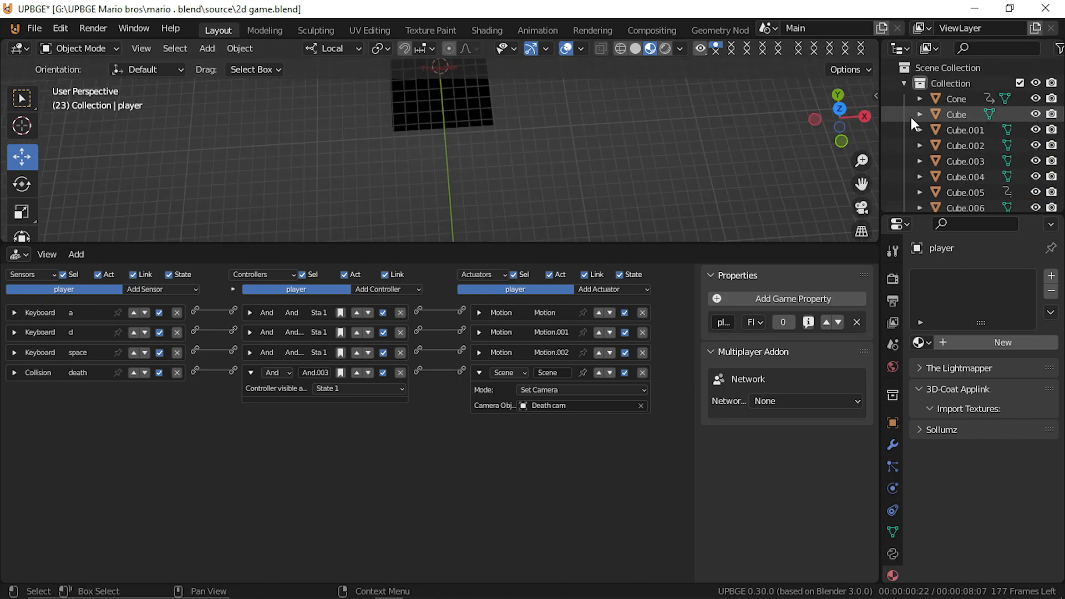
left_click(899, 50)
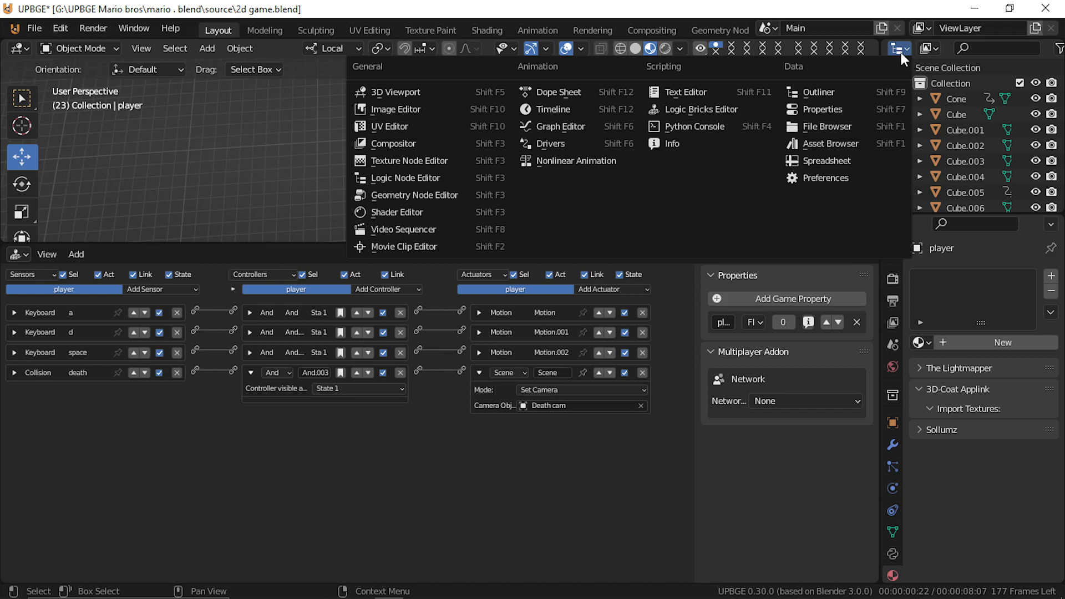
left_click(899, 49)
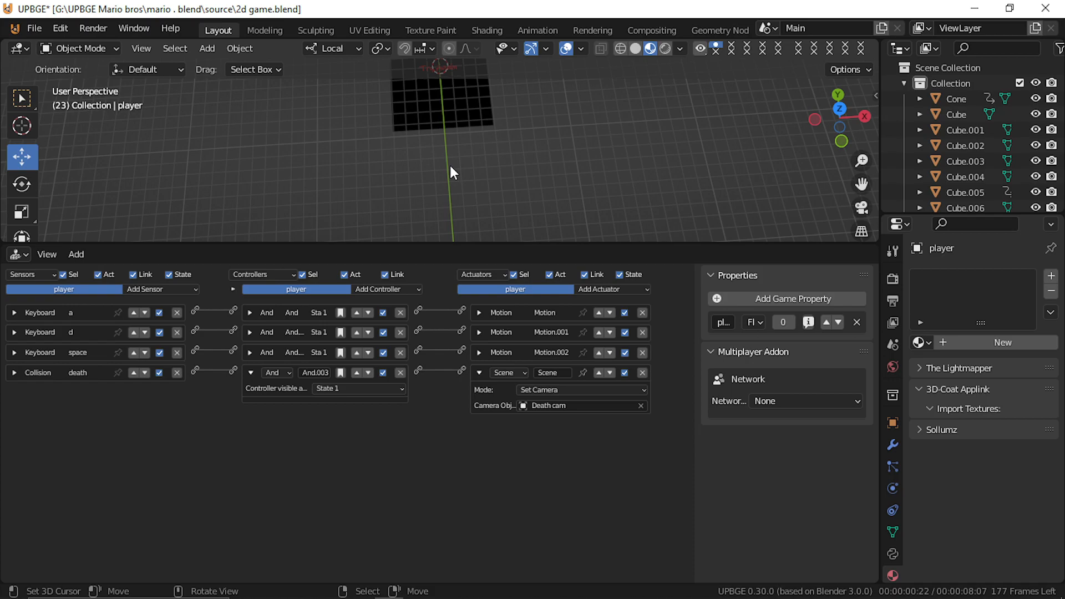
Step: Fly back to the platform level, run the game briefly while walking the player forward, and end the run
key("shift+grave")
key("w")
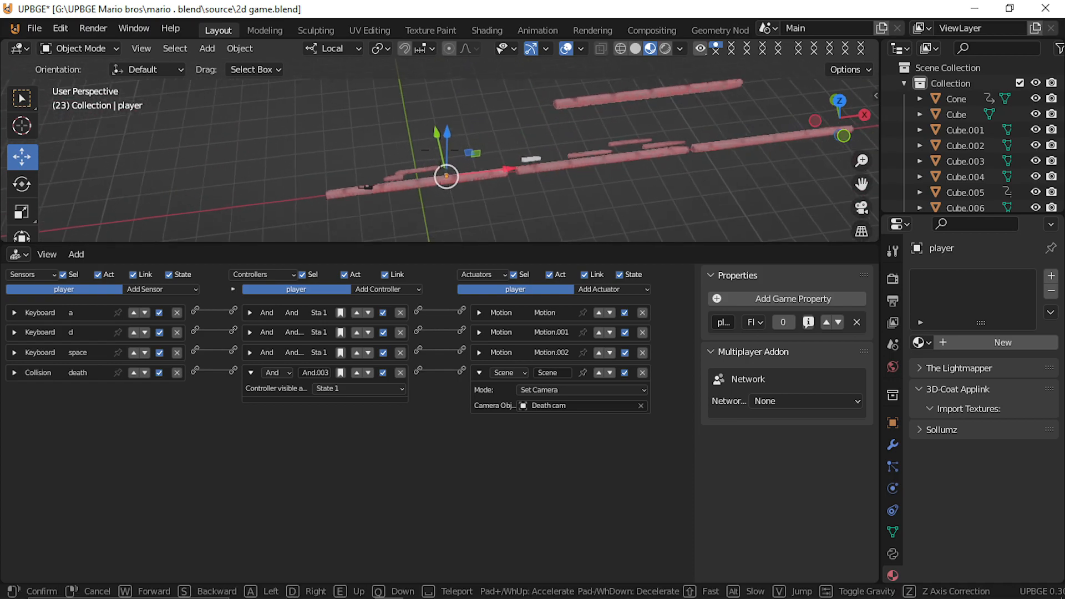
left_click(441, 150)
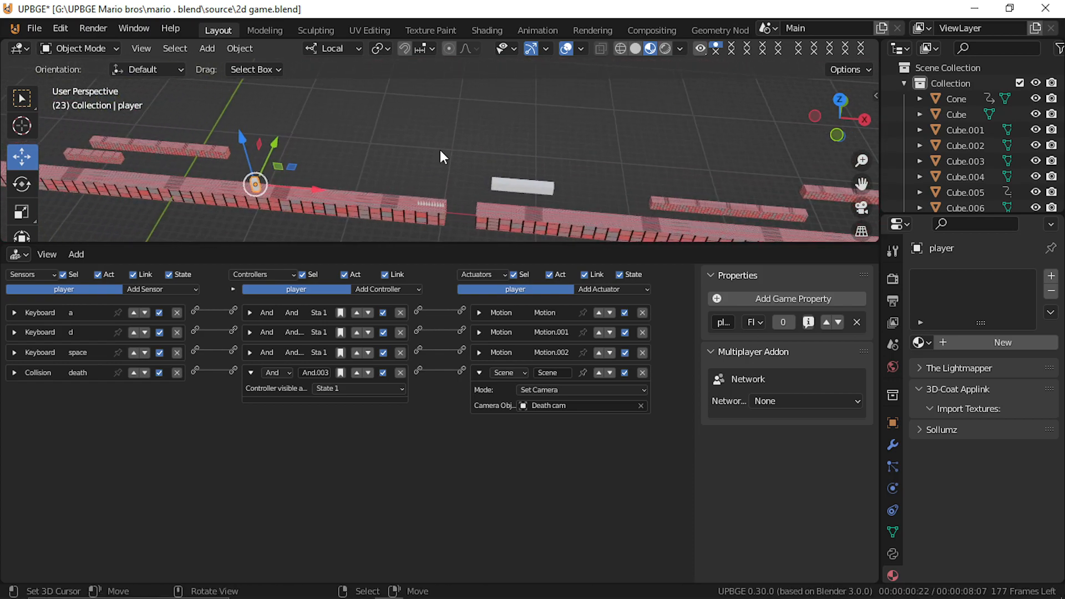
key("p")
key("d")
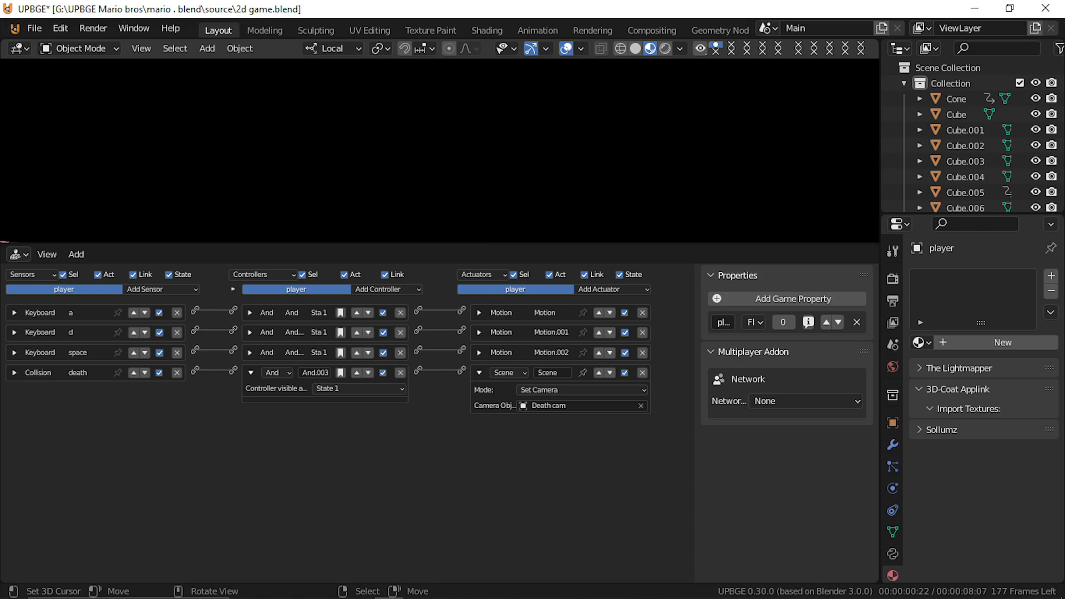
key("Escape")
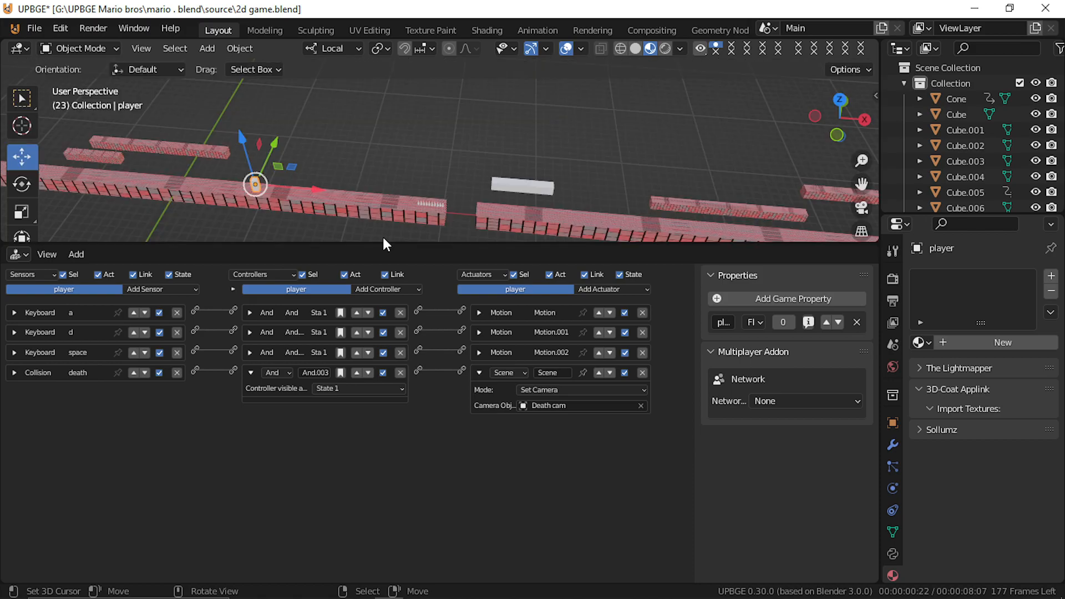
Step: Enlarge the 3D viewport and move the player about 15.7 m along X to just before the spikes
left_click_drag(427, 244, 418, 481)
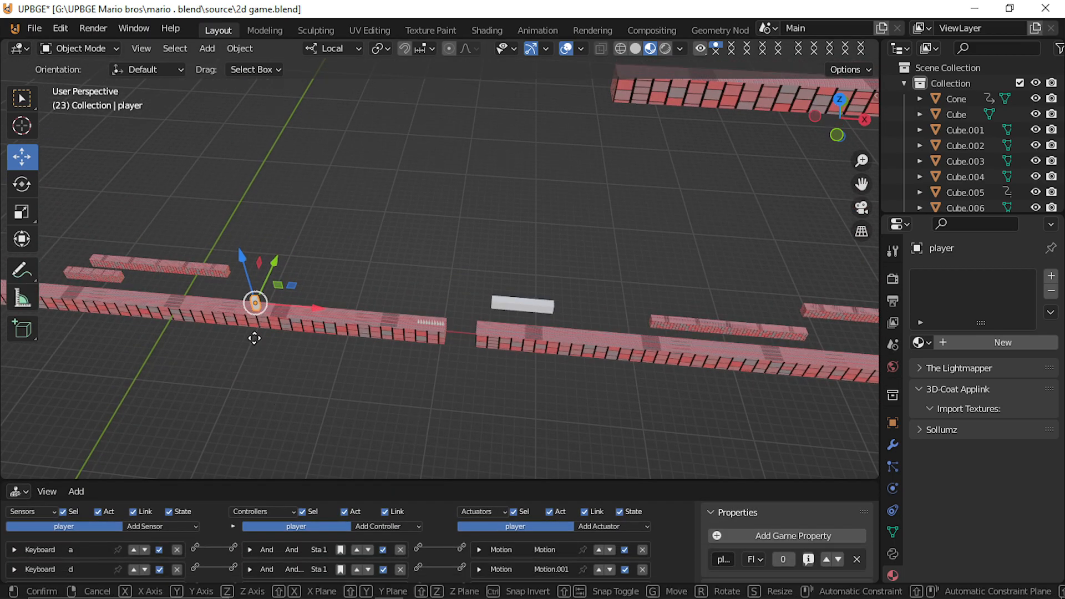
key("g")
key("x")
left_click(394, 341)
Step: Test the death trigger by running the game and walking the player onto the spikes, and end the run
key("p")
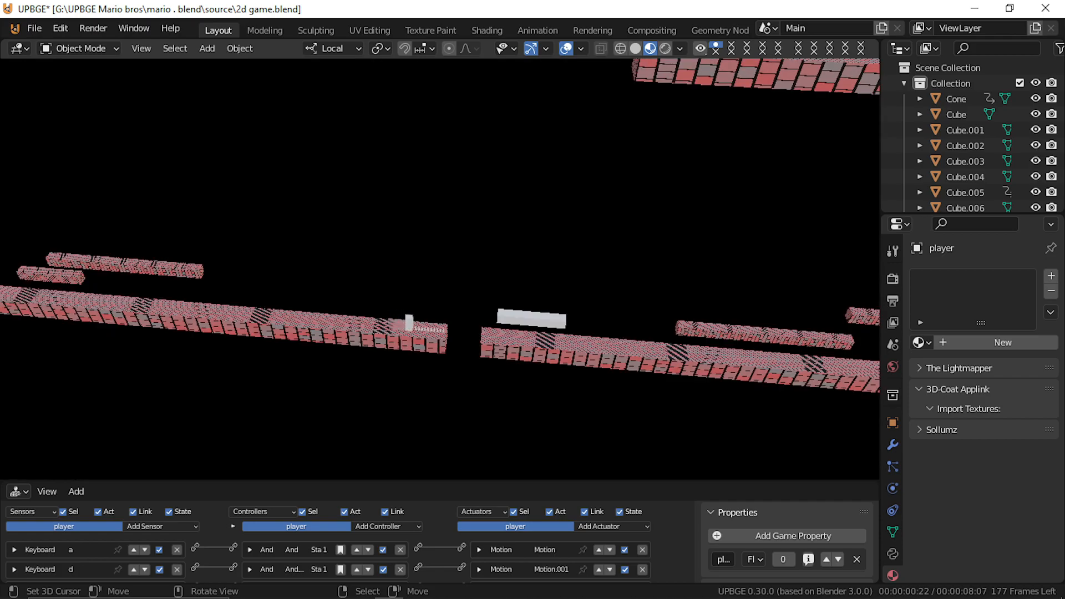
key("d")
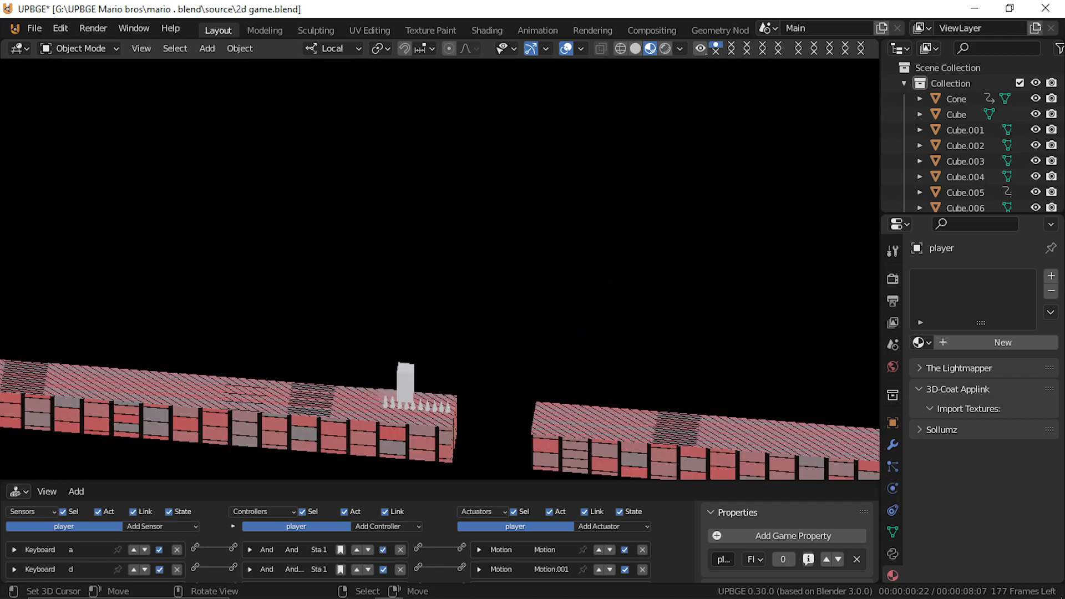
key("a")
key("Escape")
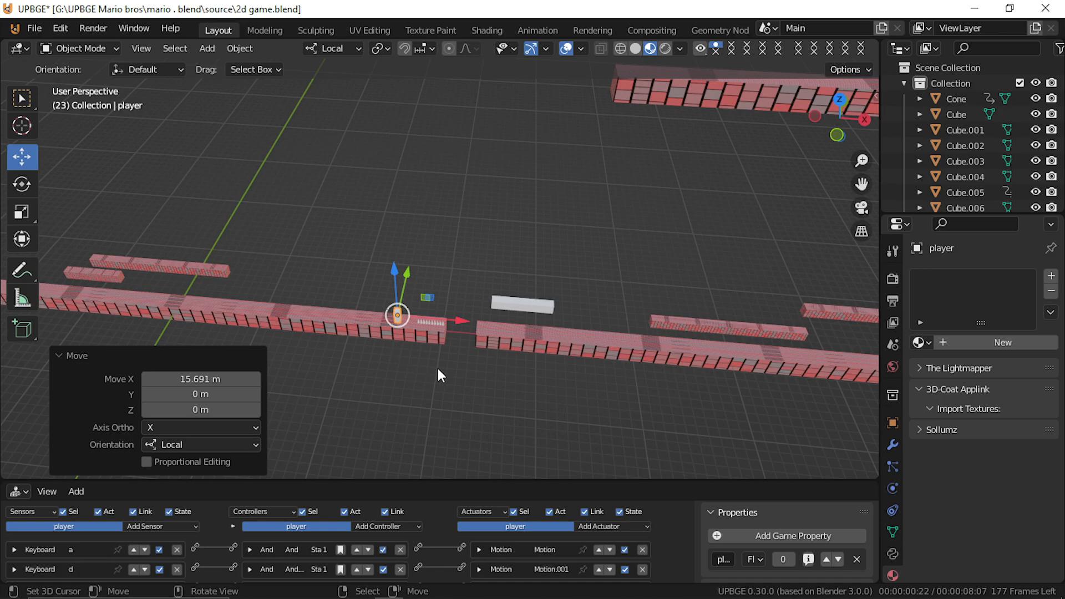
Step: Add a new camera to the scene and set its lens type to Orthographic
scroll(437, 368, "down", 5)
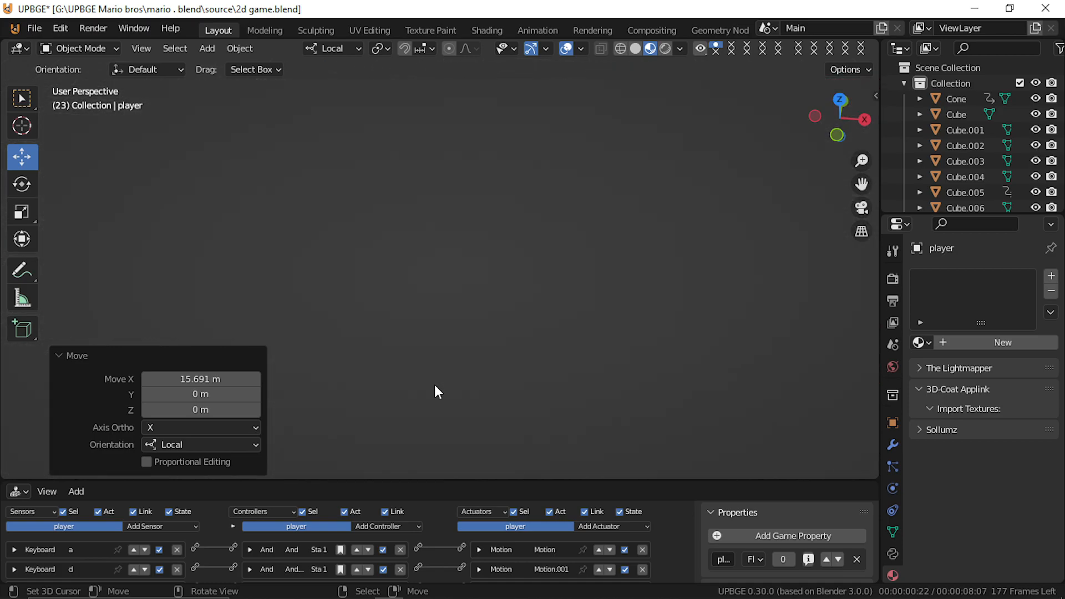
key("shift+a")
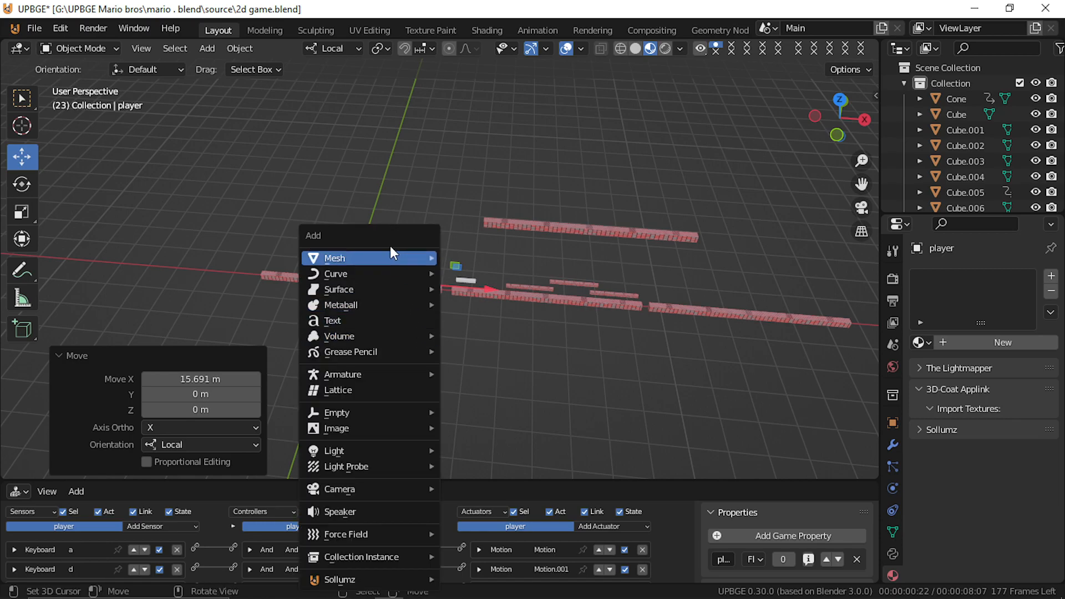
mouse_move(394, 490)
left_click(493, 488)
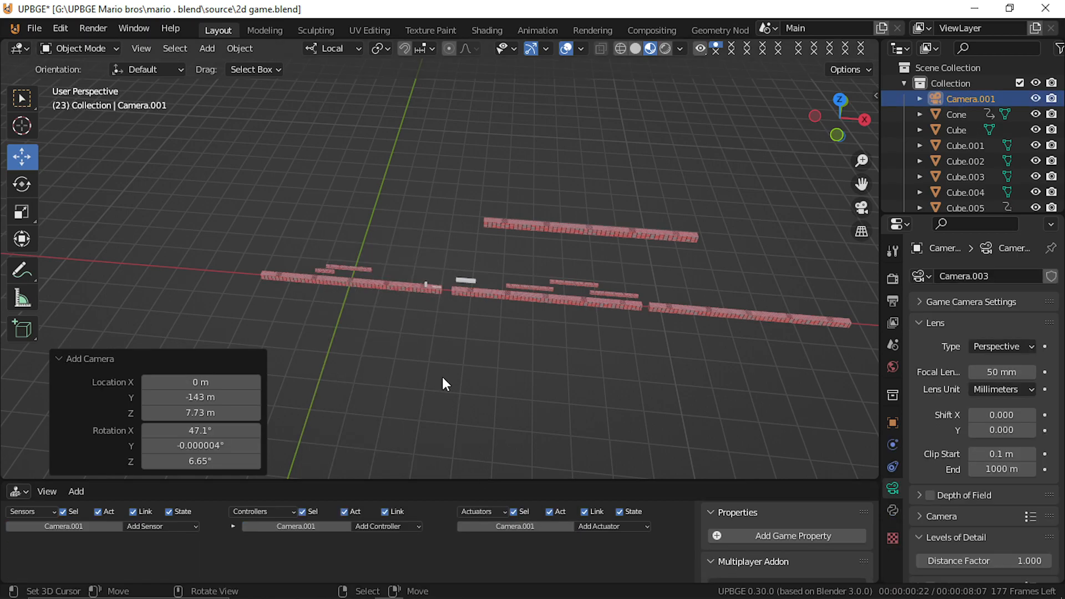
left_click(1002, 346)
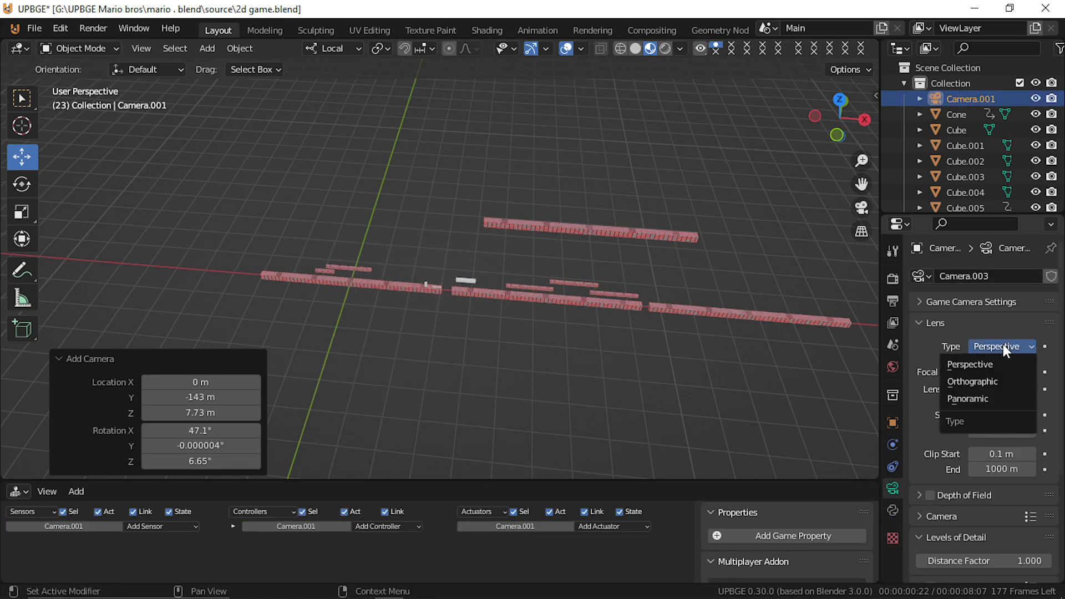
left_click(1007, 383)
Step: Move the new camera about 128.4 m along global Y to just in front of the platforms
key("KP_Decimal")
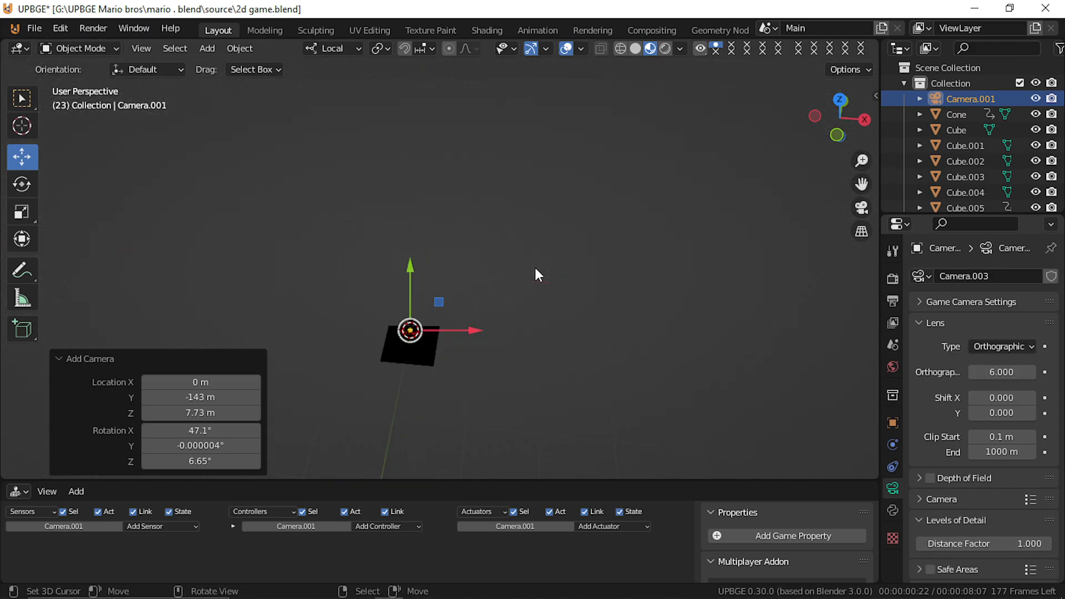
key("Home")
key("g")
key("y")
key("y")
key("y")
key("y")
left_click(457, 145)
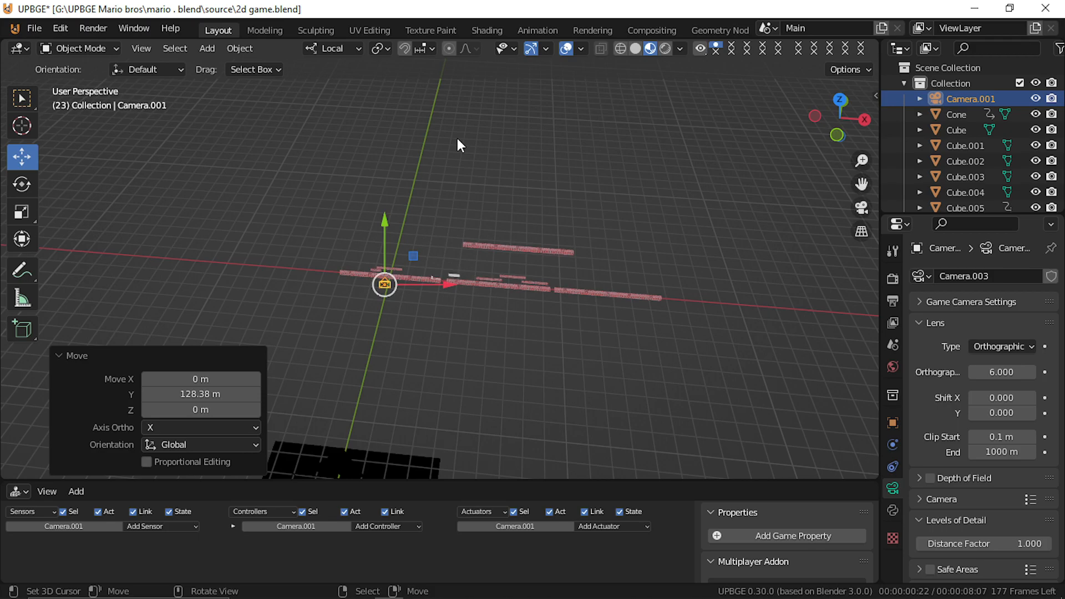
Step: Clear the new camera's rotation and turn it 90° about X, and make it the active camera view
key("alt+r")
key("r")
key("x")
key("x")
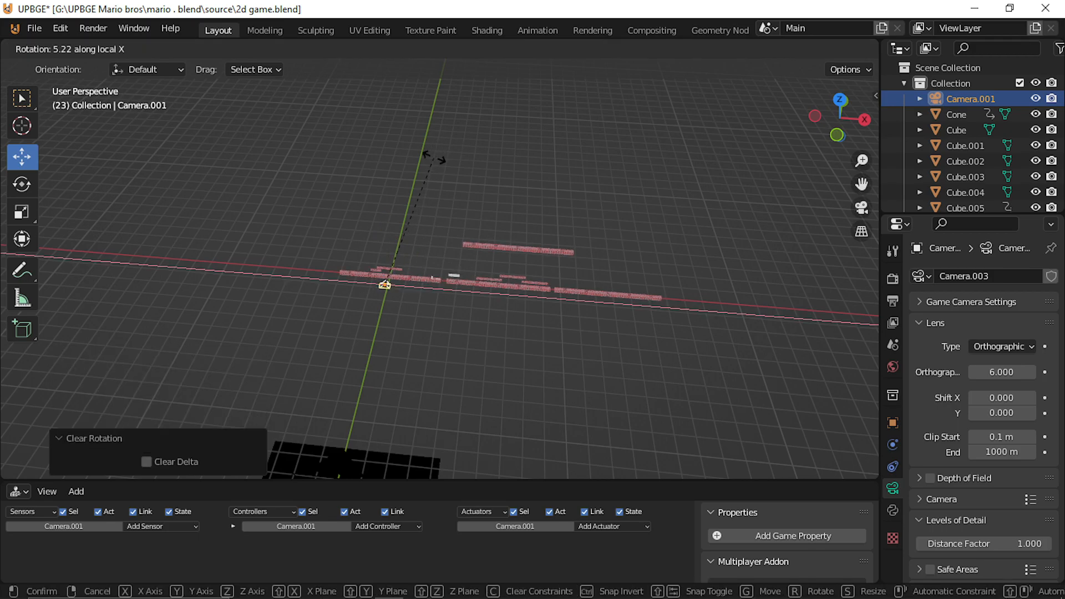
type("0")
key("Return")
scroll(392, 268, "up", 3)
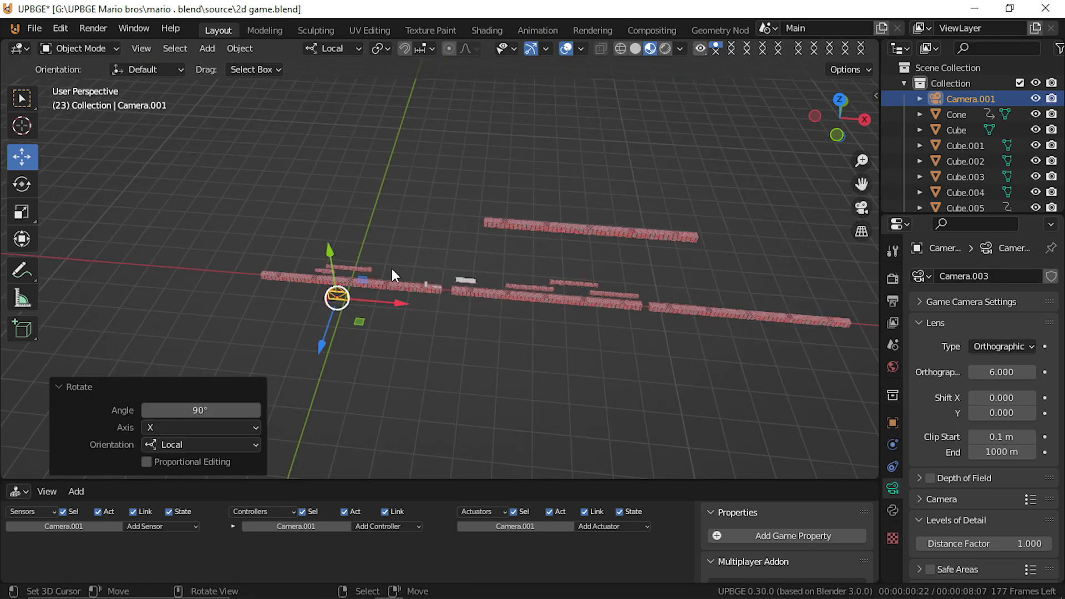
key("KP_0")
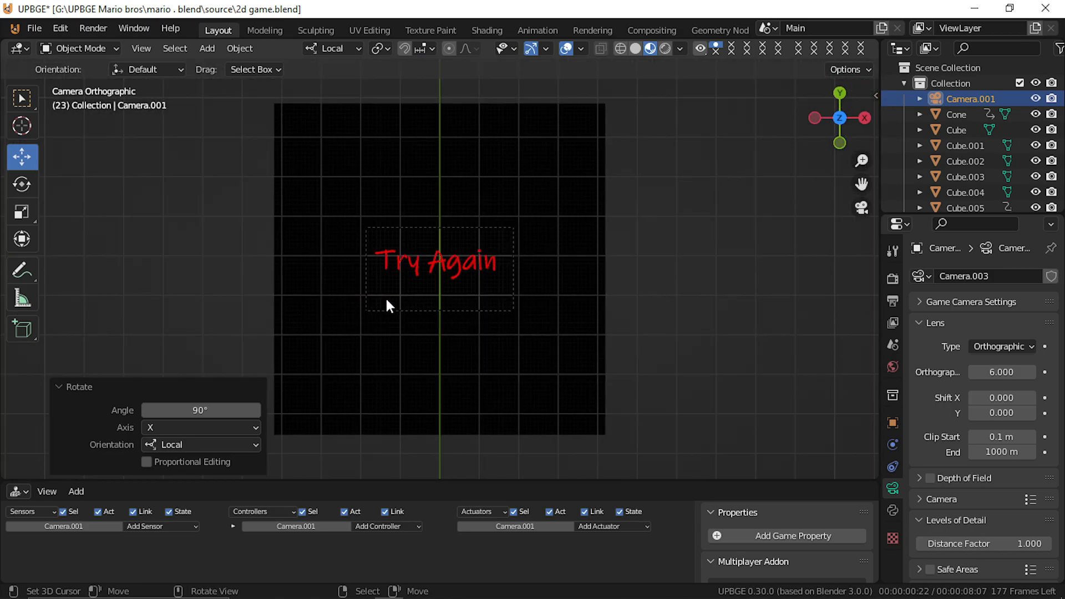
key("ctrl+KP_0")
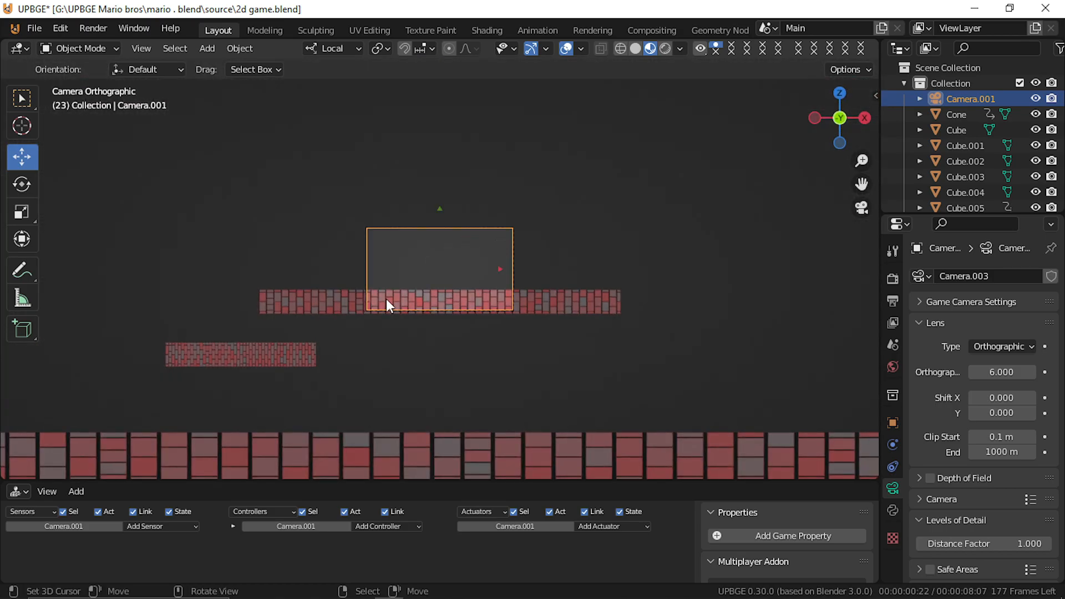
Step: Lower the new camera about 7 m along global Z to the ground platform and set its orthographic scale to 22.8
key("g")
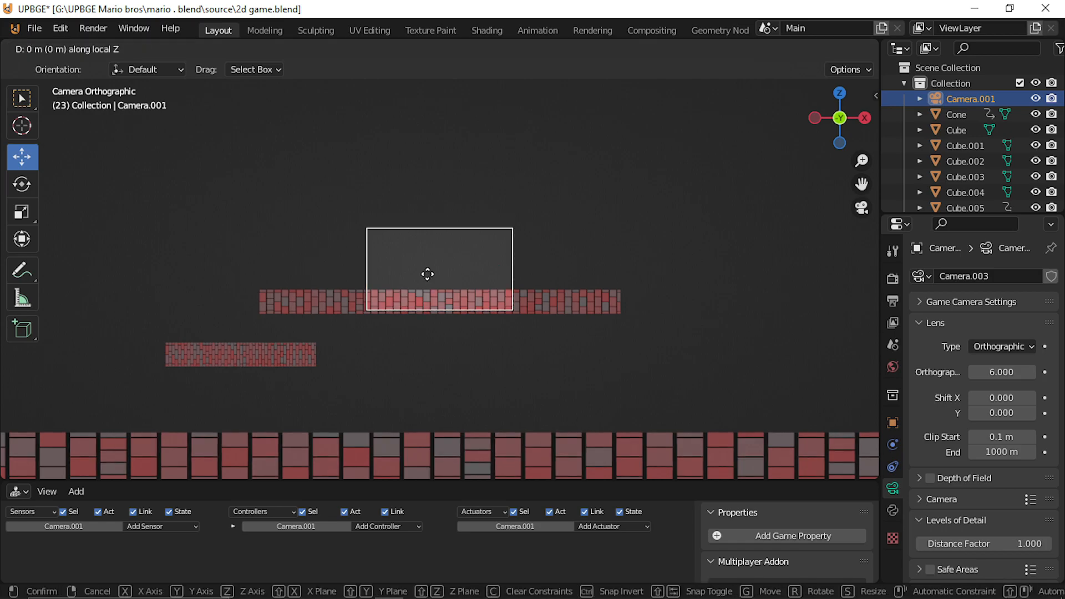
key("z")
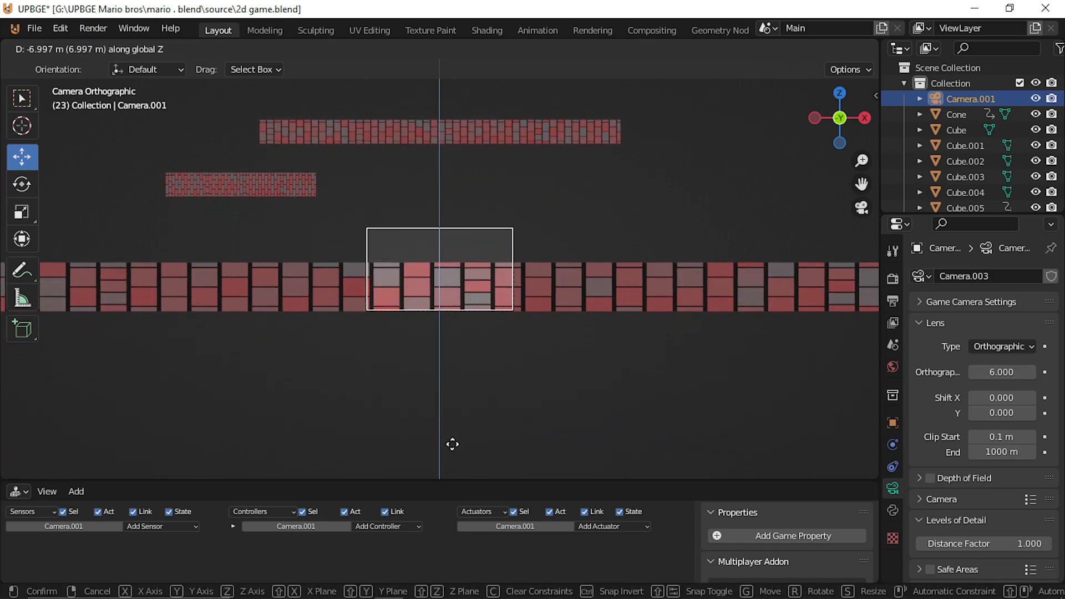
left_click(451, 444)
left_click_drag(1000, 373, 1064, 373)
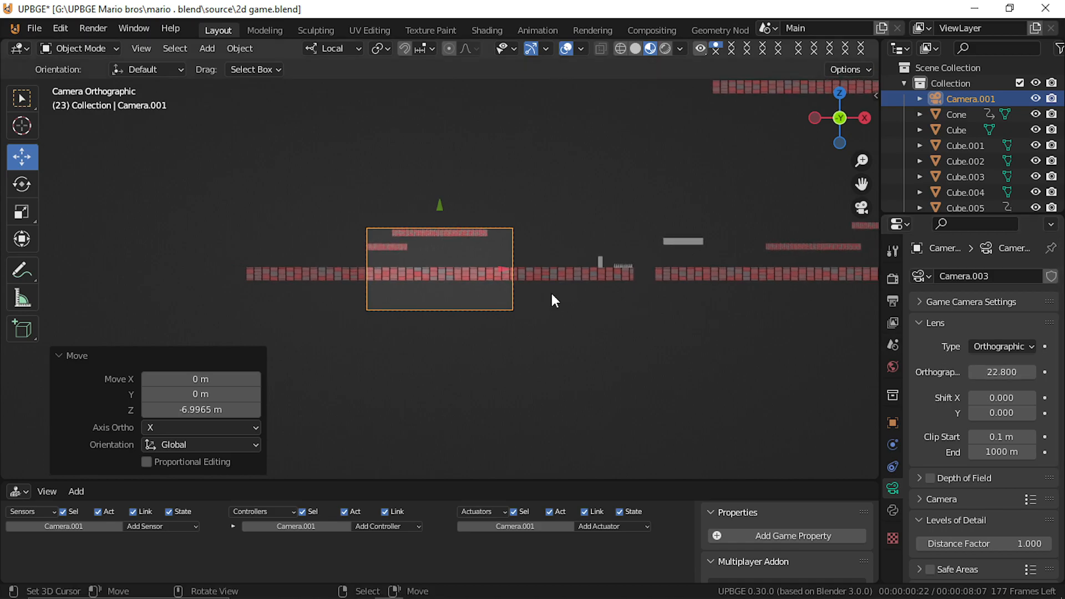
Step: Move the player back along X to the start of the first ground platform
left_click(602, 260)
left_click_drag(625, 261, 306, 278)
Step: Move the new camera about -19.4 m along X to frame the player, and shift it back about 0.43 m
left_click(367, 297)
key("g")
key("z")
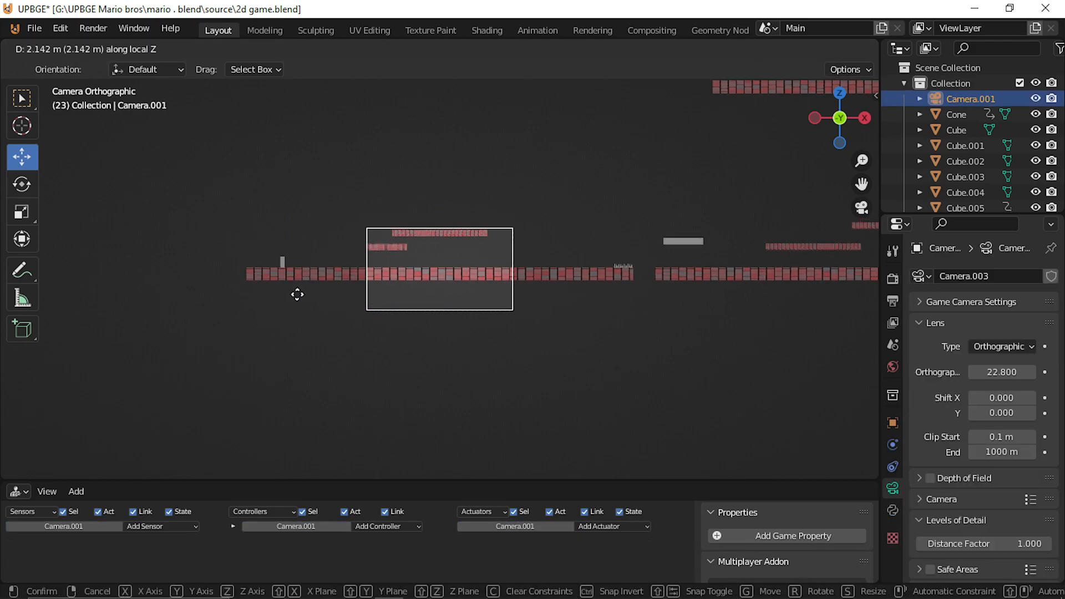
key("x")
key("x")
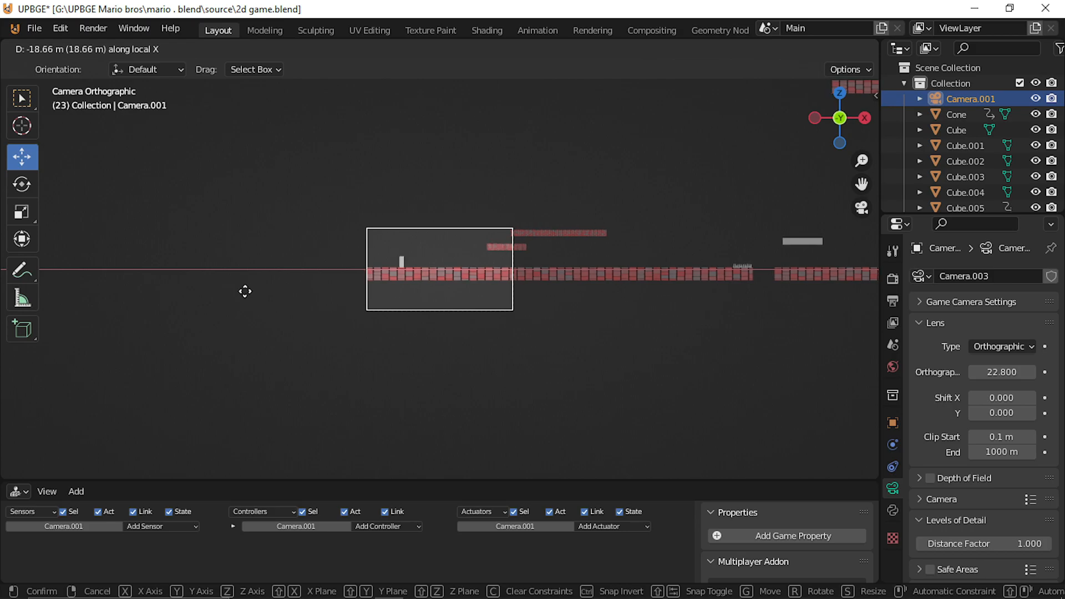
left_click(240, 292)
key("g")
key("z")
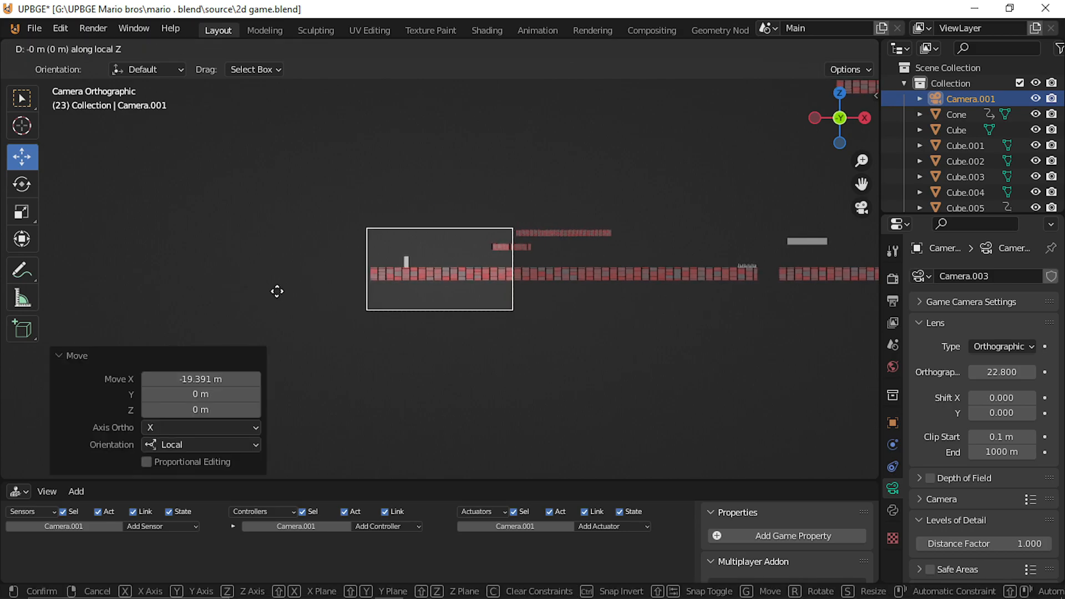
key("x")
key("x")
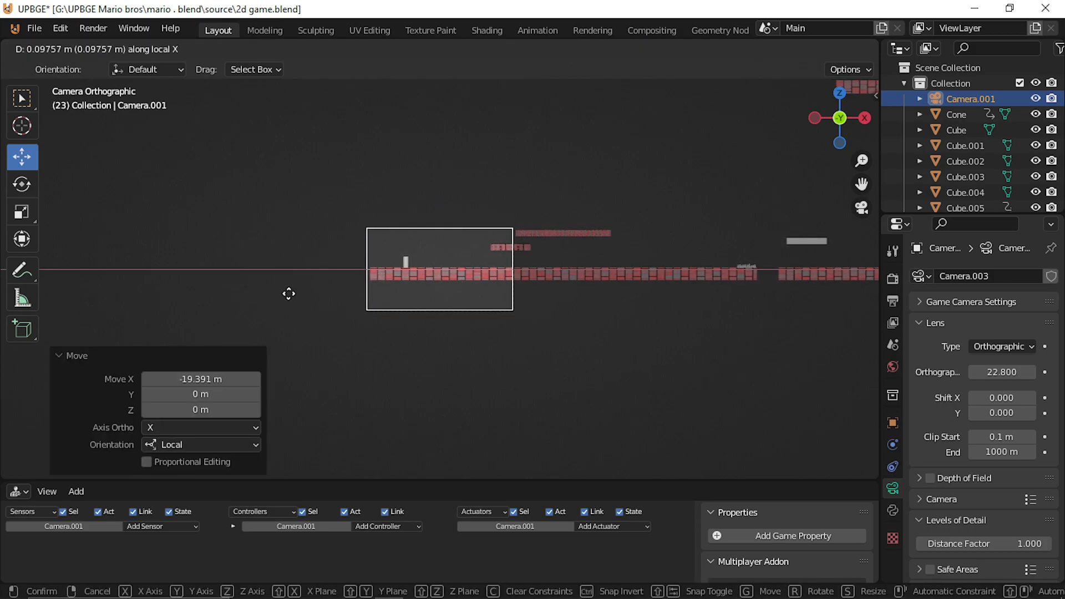
left_click(346, 295)
Step: Move the player about 4.97 m along X to near the middle of the camera frame
scroll(339, 310, "up", 6)
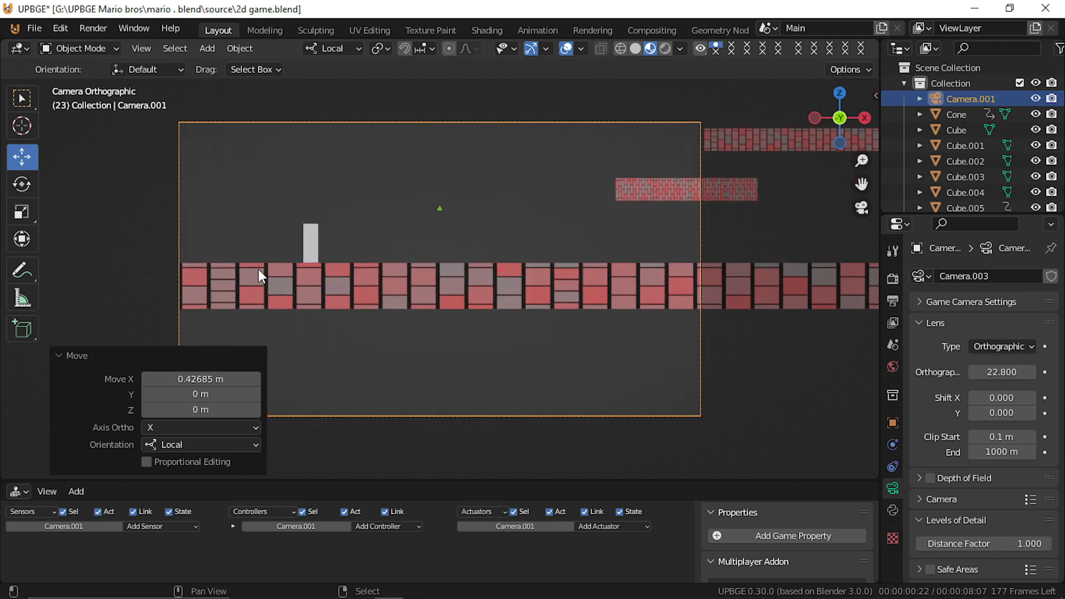
left_click(308, 248)
key("g")
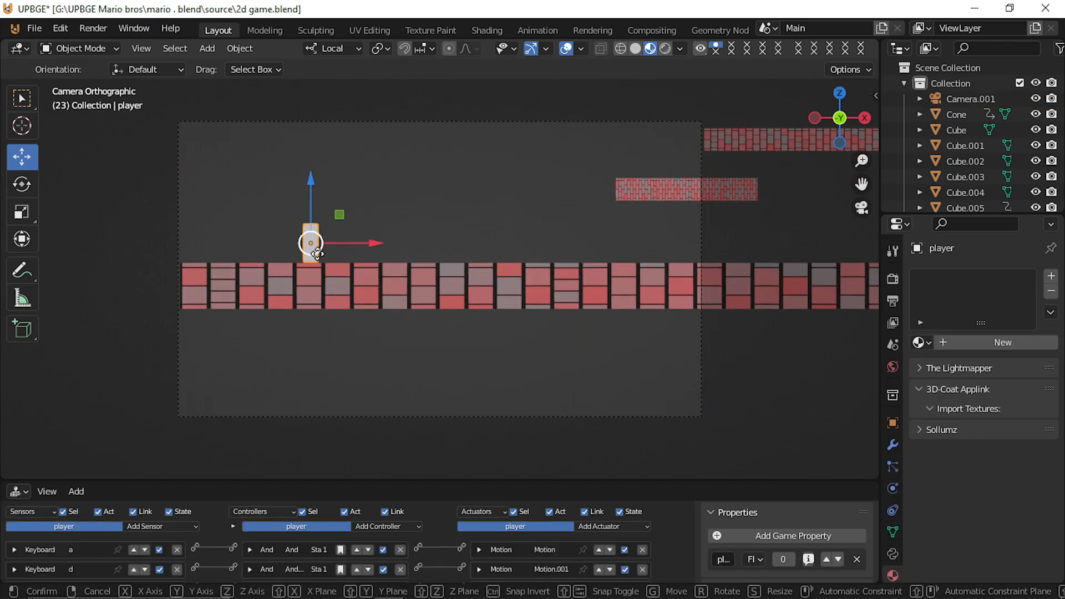
key("x")
left_click(431, 277)
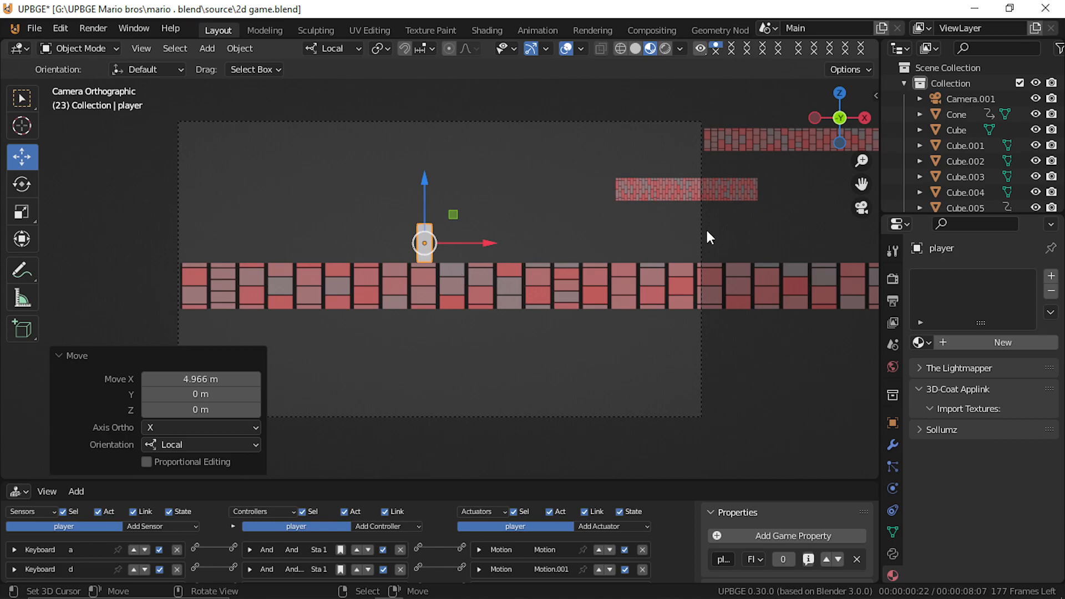
Step: Parent the gameplay camera to the player with the Object parent type
left_click(534, 121)
left_click(419, 245, "shift")
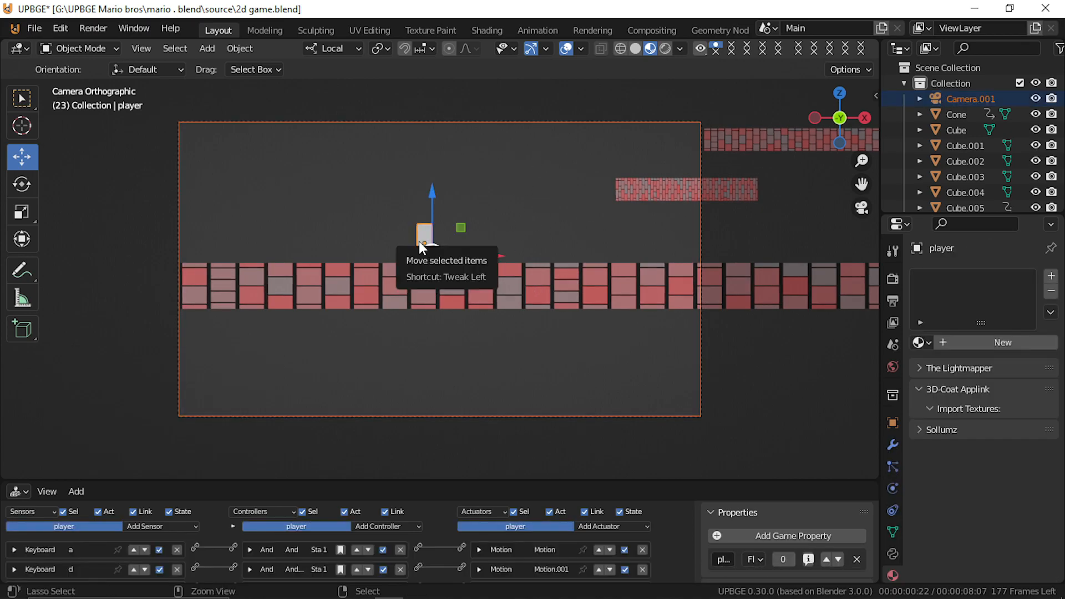
key("ctrl+p")
left_click(420, 244)
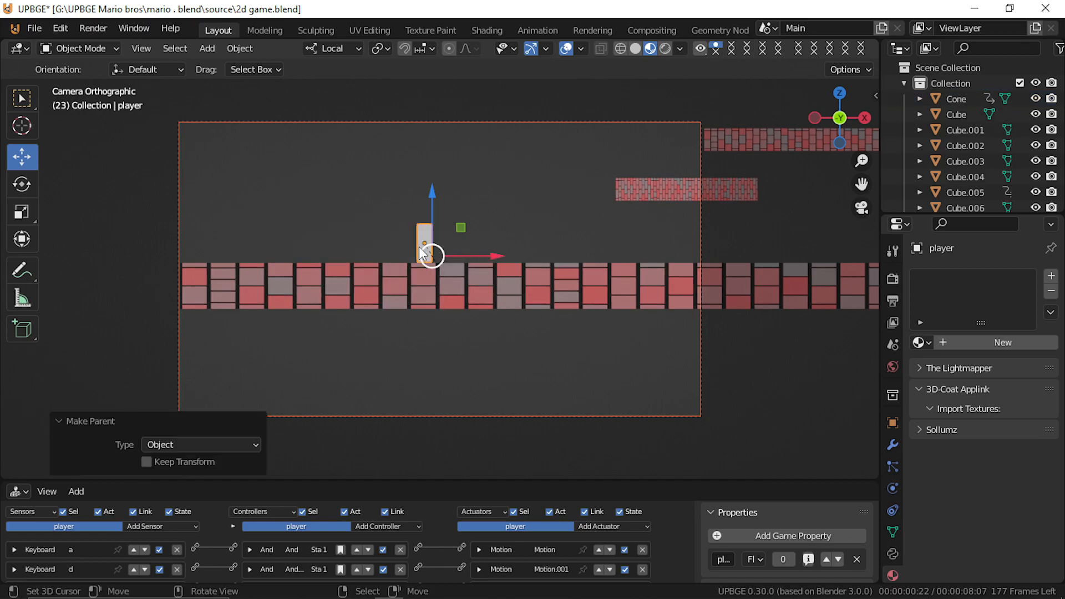
Step: Playtest the game by running forward and jumping until the player dies, and stop the game
key("p")
key("d")
key("w")
key("d")
key("w")
key("w")
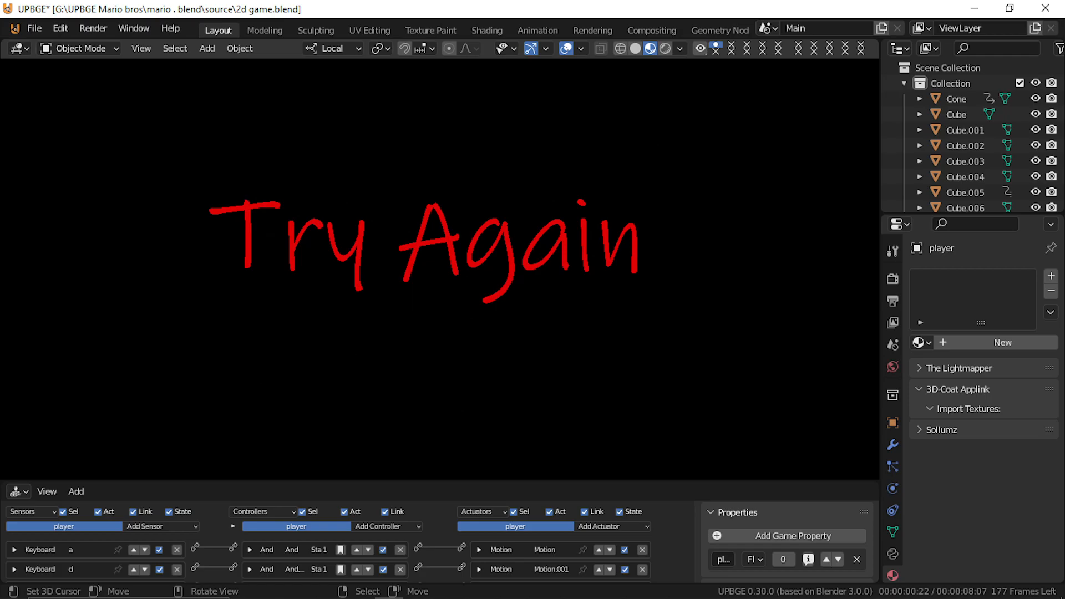
key("Escape")
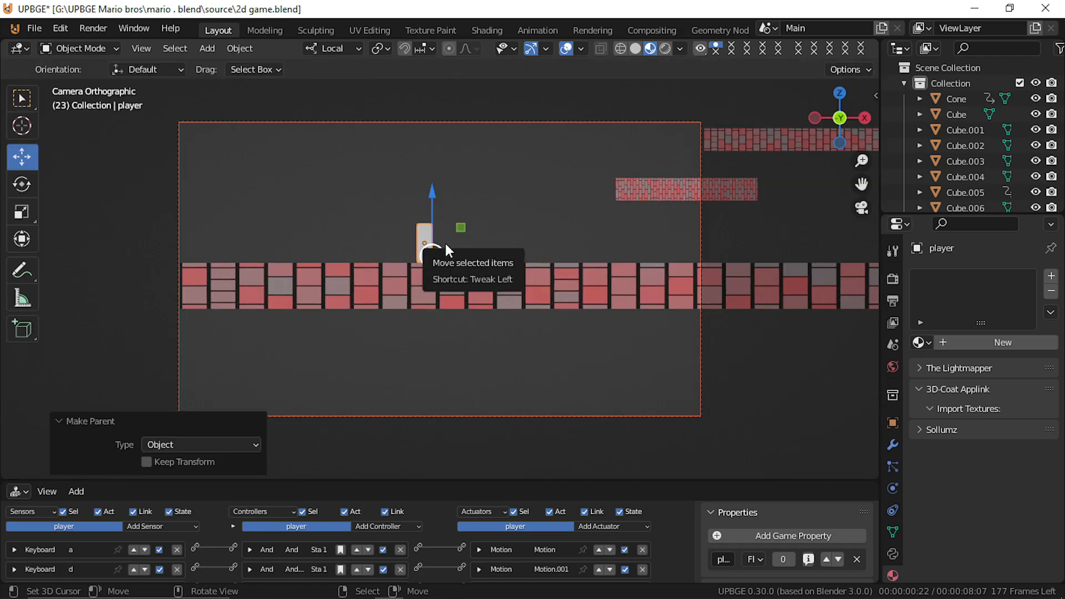
Step: Playtest again, running past the spikes and jumping across the floating platforms to check the camera follow, and stop the game
key("p")
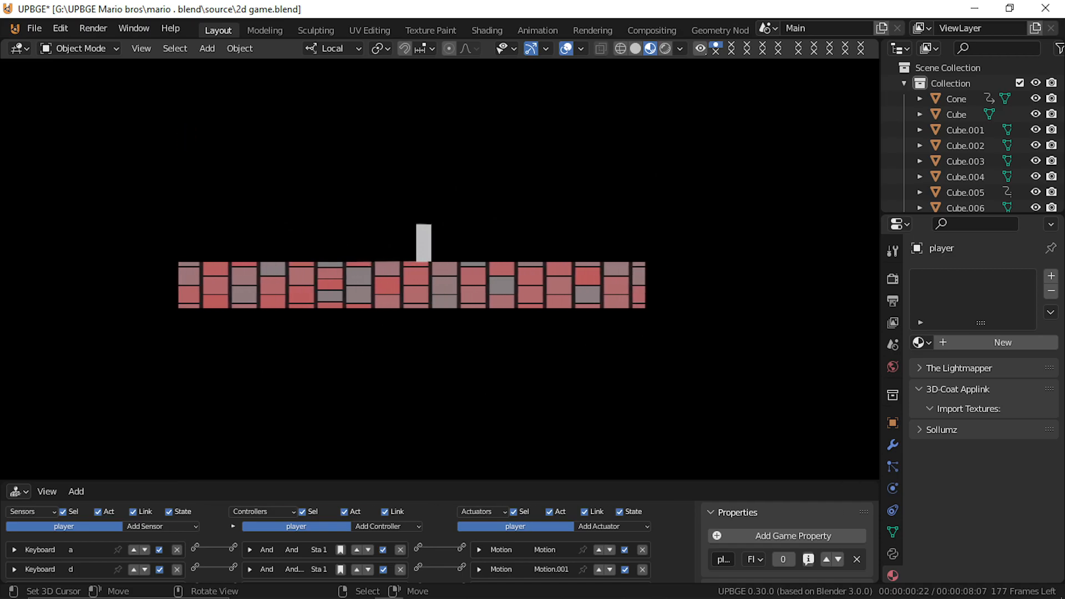
key("d")
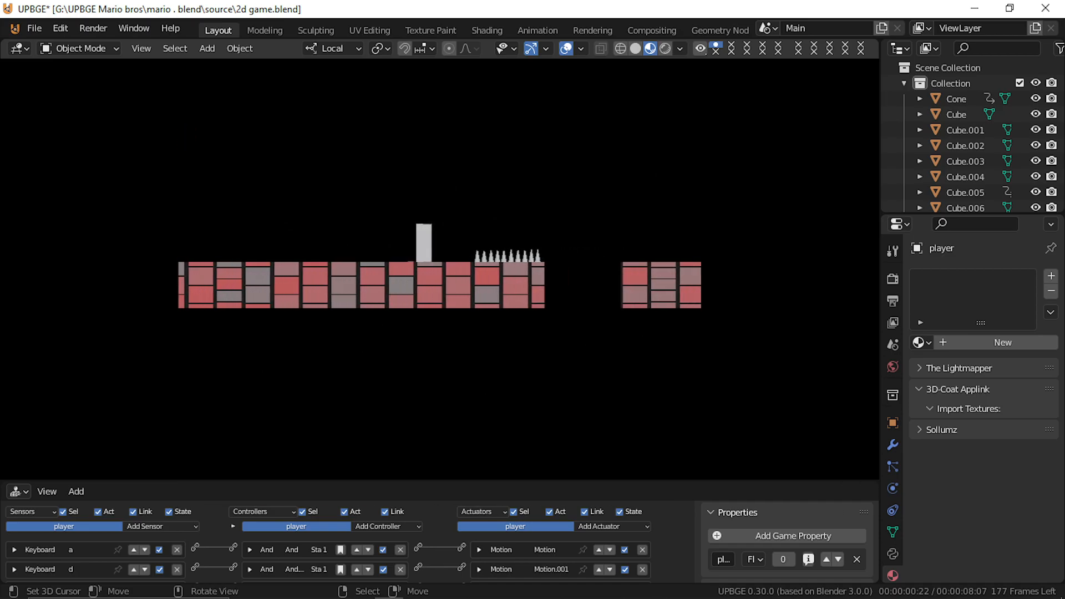
key("d")
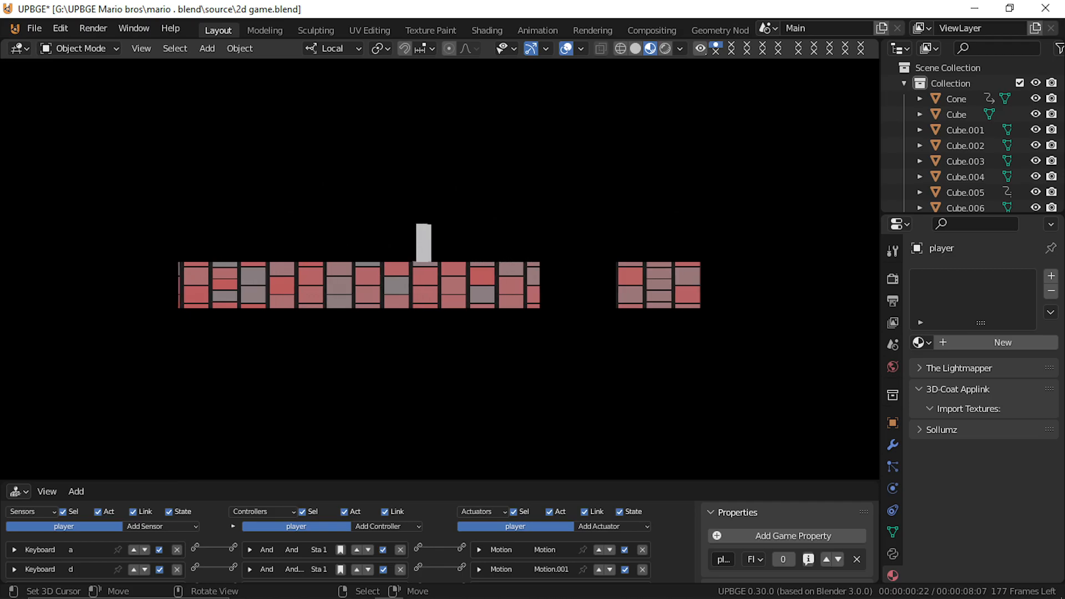
key("w")
key("d")
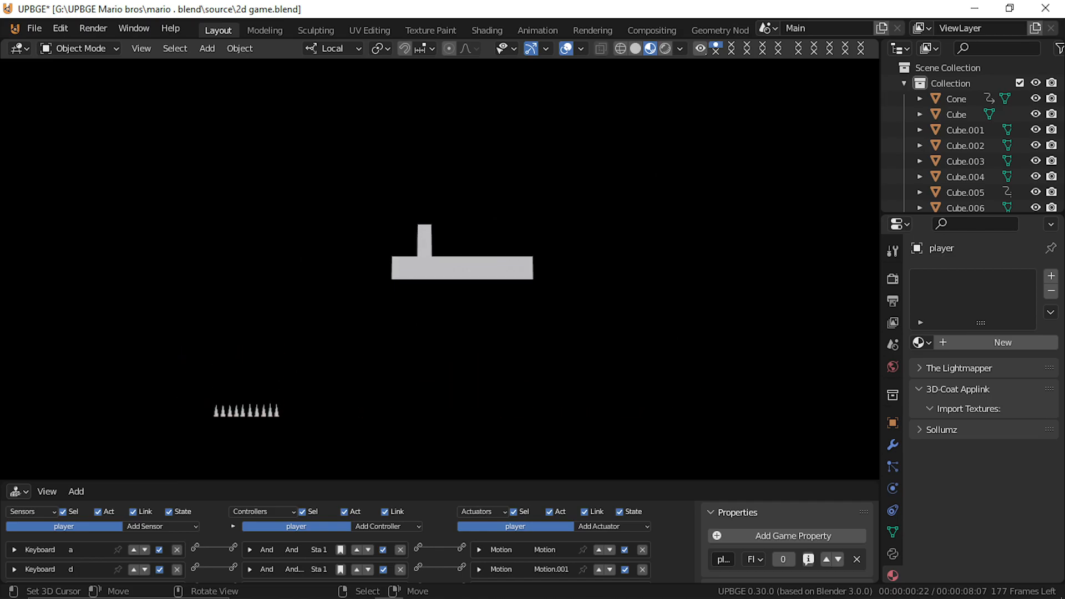
key("d")
key("w")
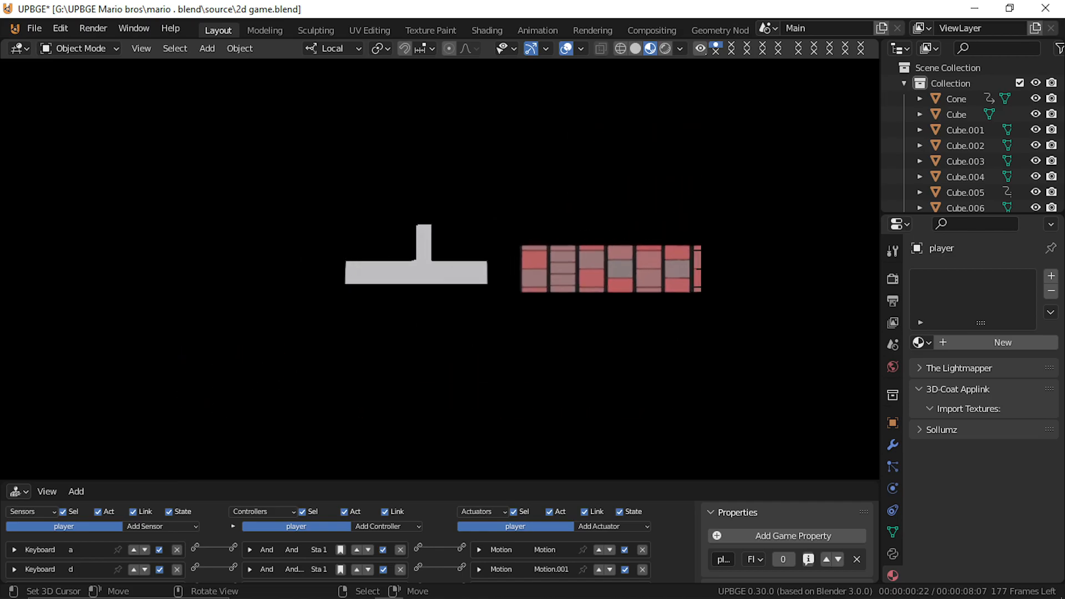
key("d")
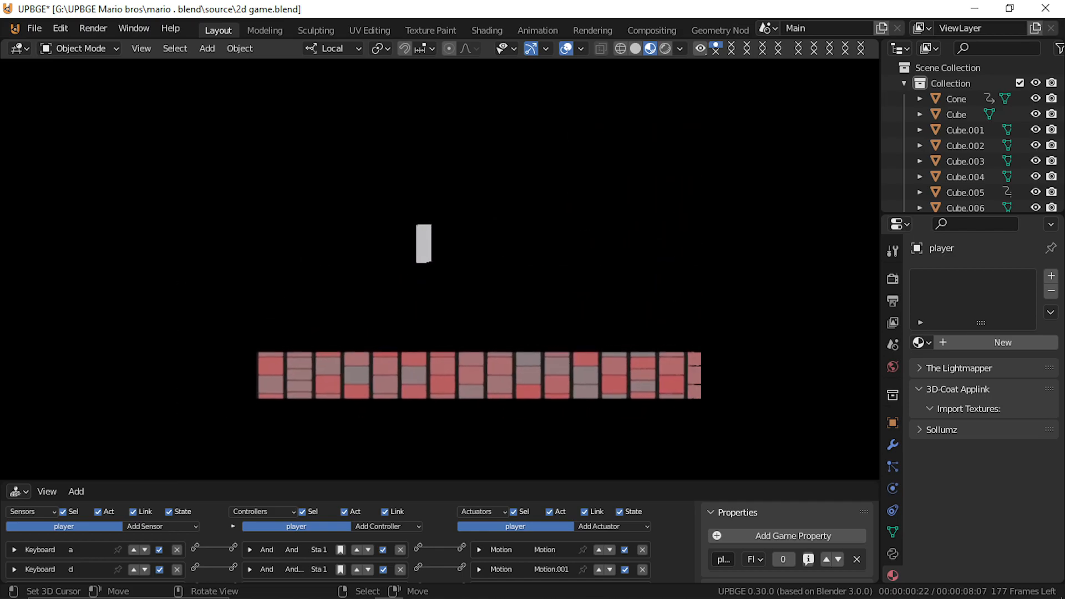
key("Escape")
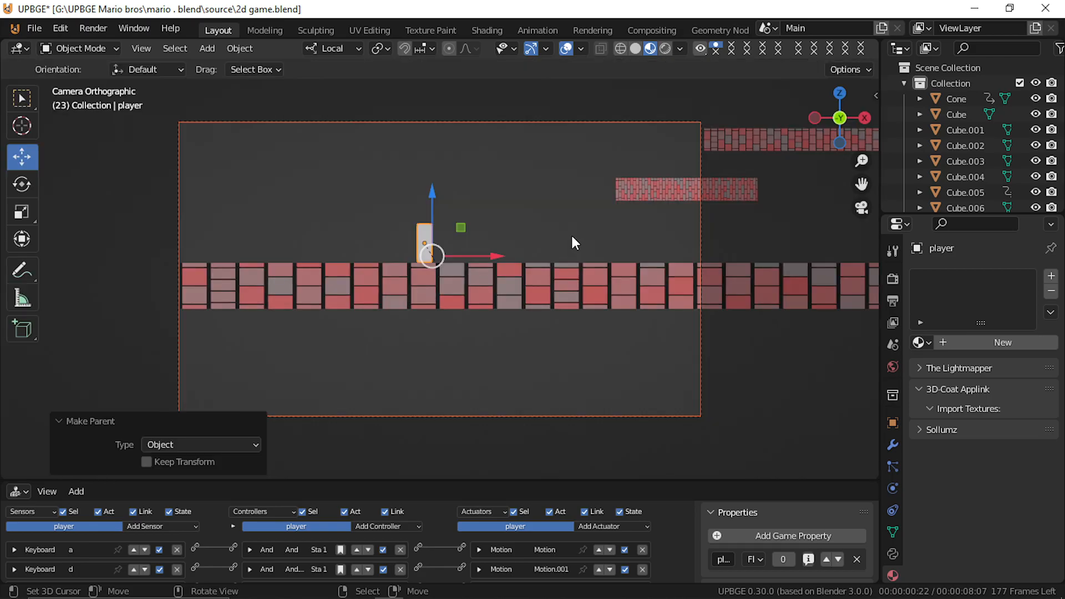
Step: Raise the gameplay camera about 4.56 m along global Z and playtest the new framing
left_click(702, 241)
key("g")
key("z")
key("z")
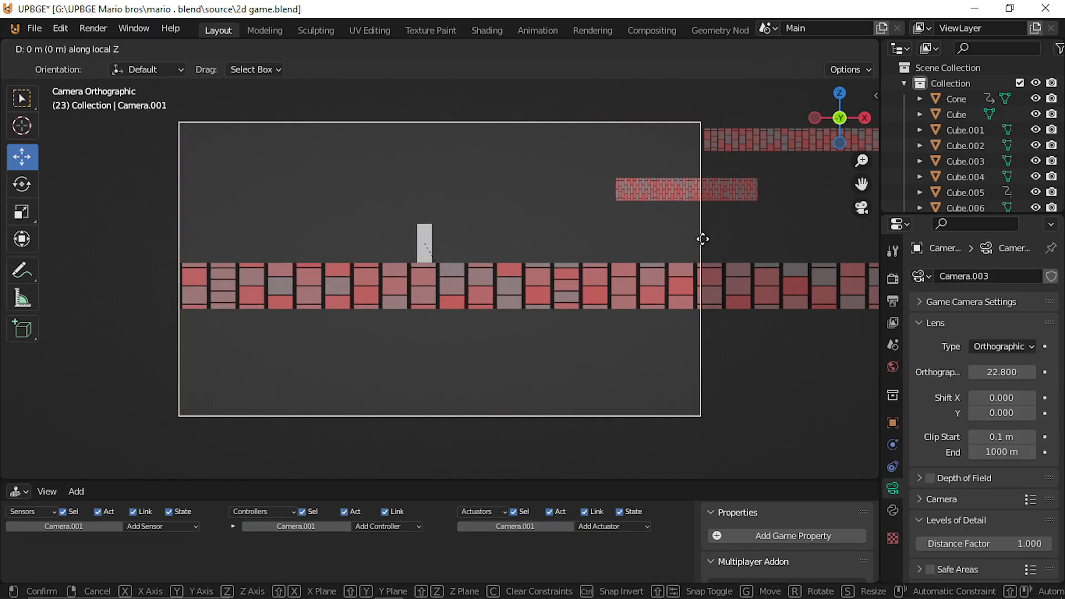
key("z")
key("z")
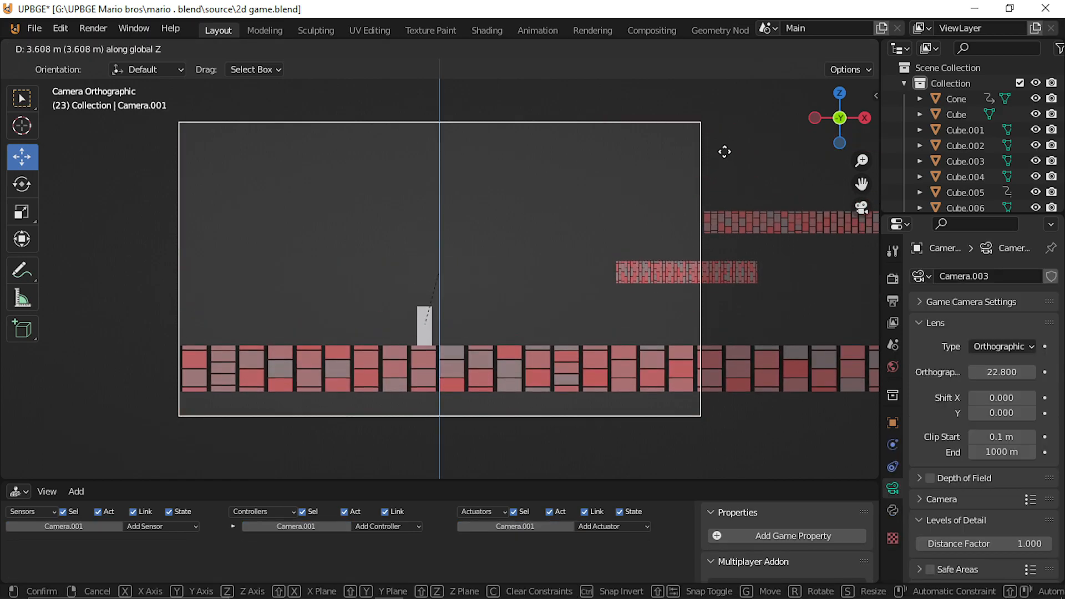
left_click(741, 185)
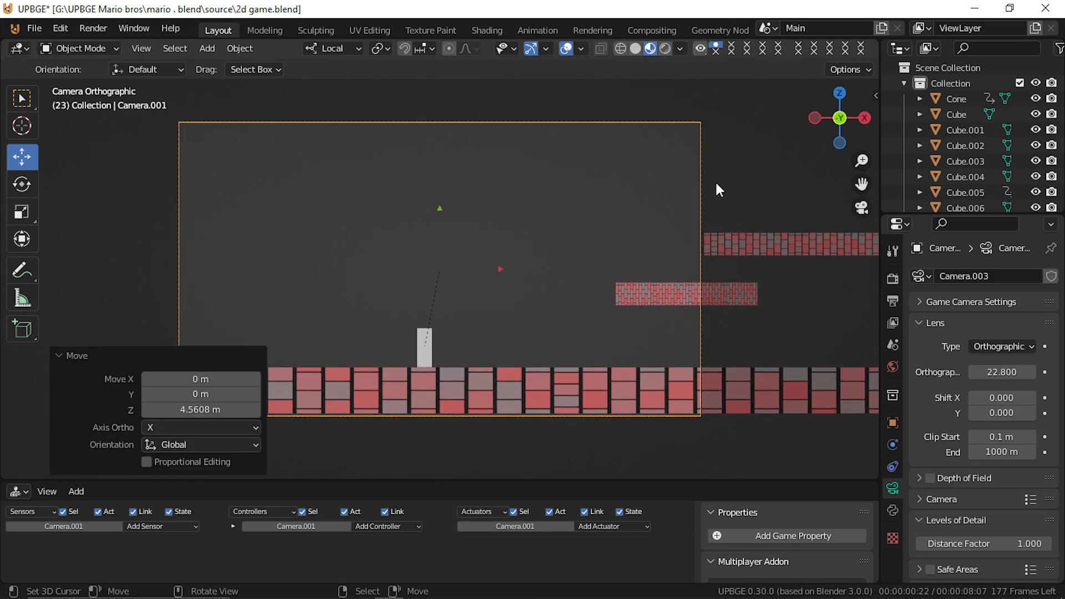
key("p")
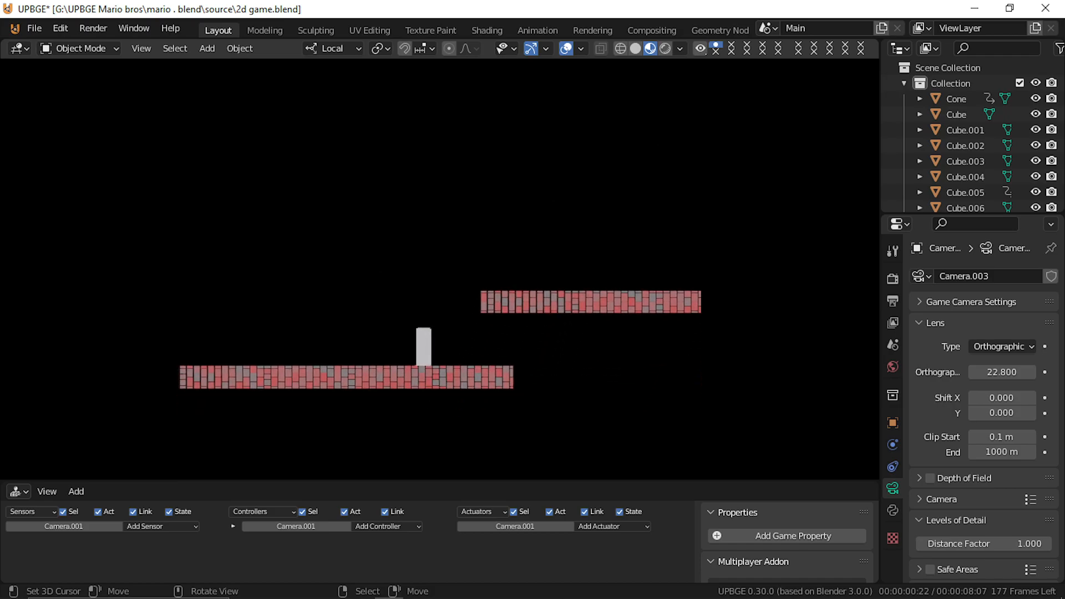
key("Escape")
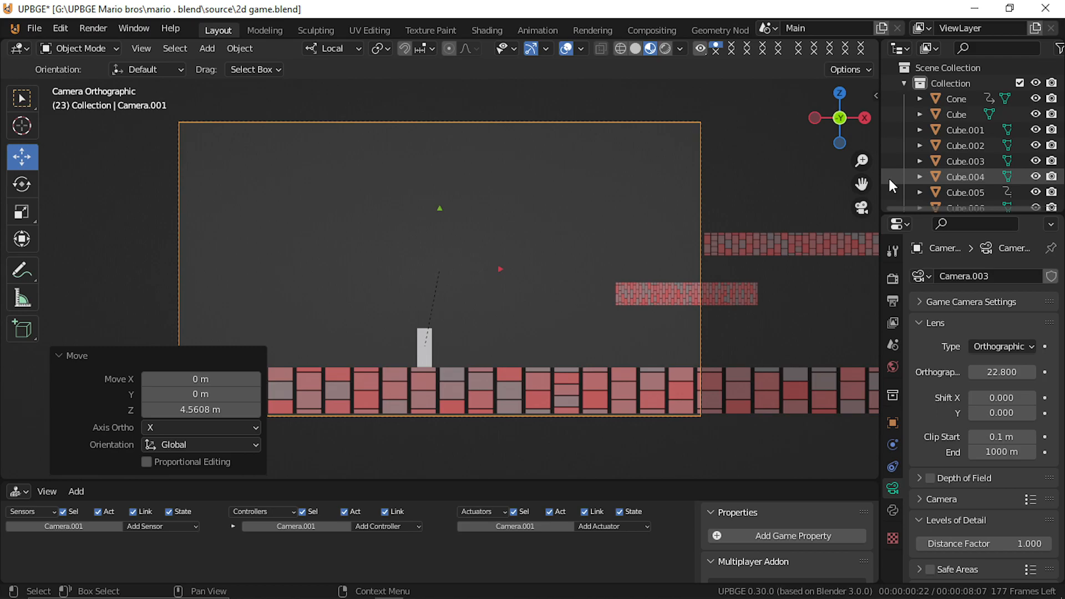
Step: Duplicate the last ground platform in place and scale the copy to 0.108 along its local X to make a short block
middle_click_drag(311, 418, 598, 312)
key("shift+grave")
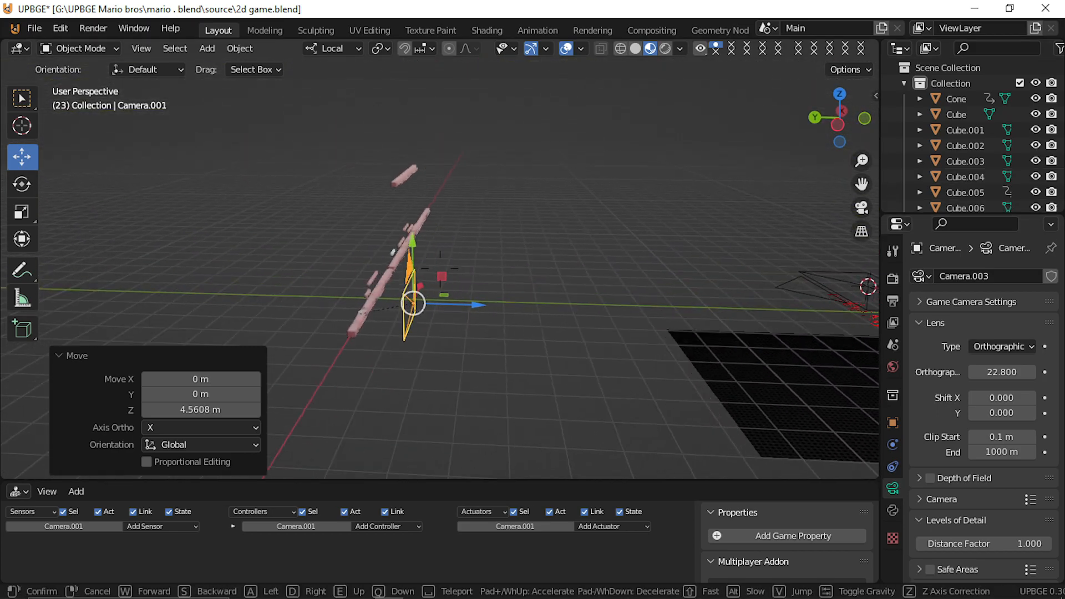
key("w")
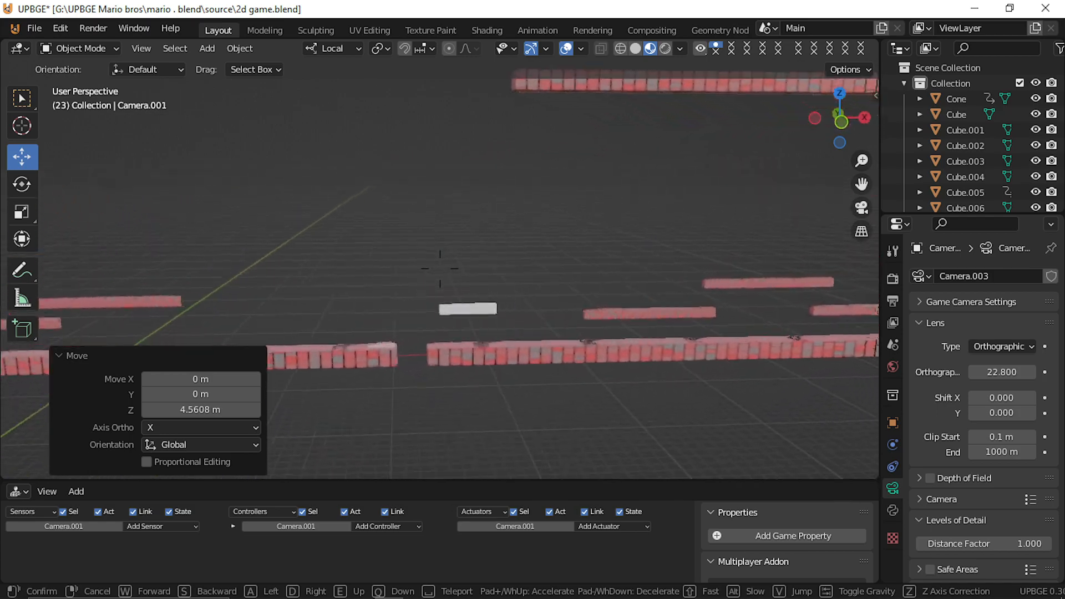
key("w")
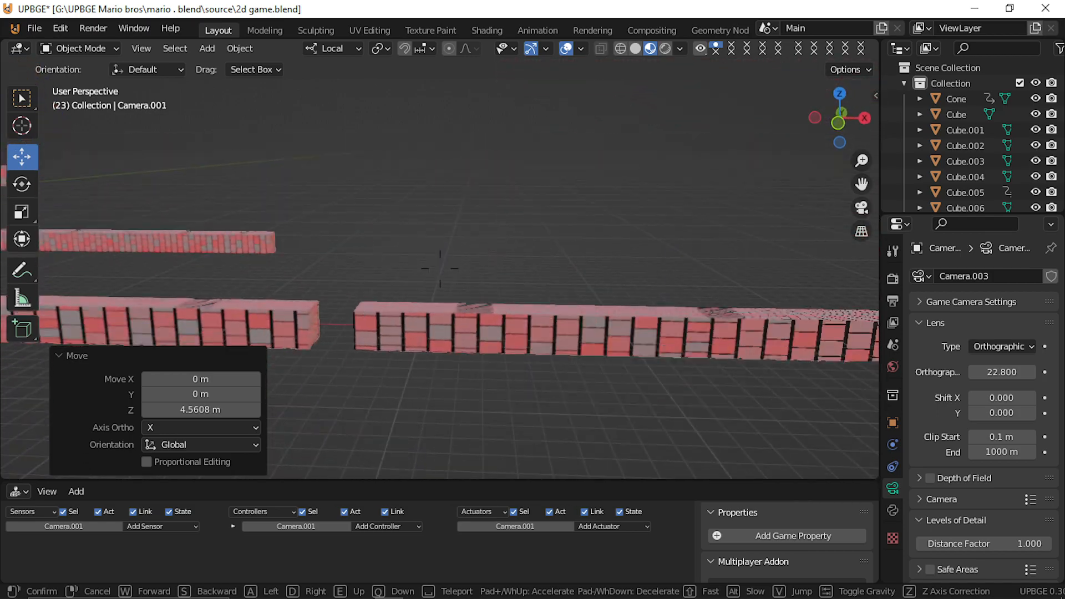
key("w")
left_click(440, 268)
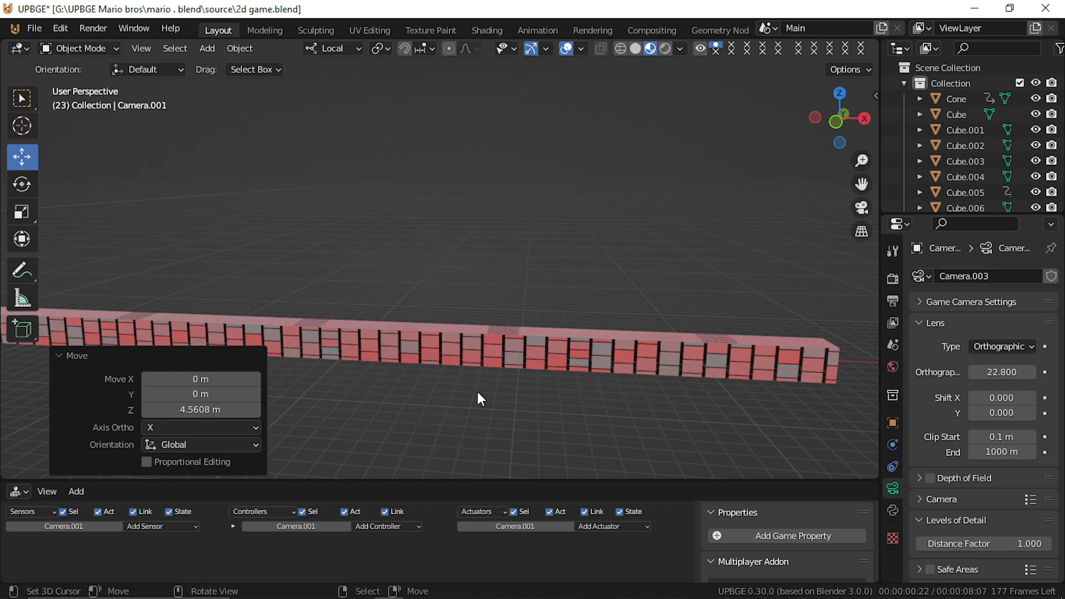
scroll(494, 365, "down", 8)
scroll(493, 365, "up", 8)
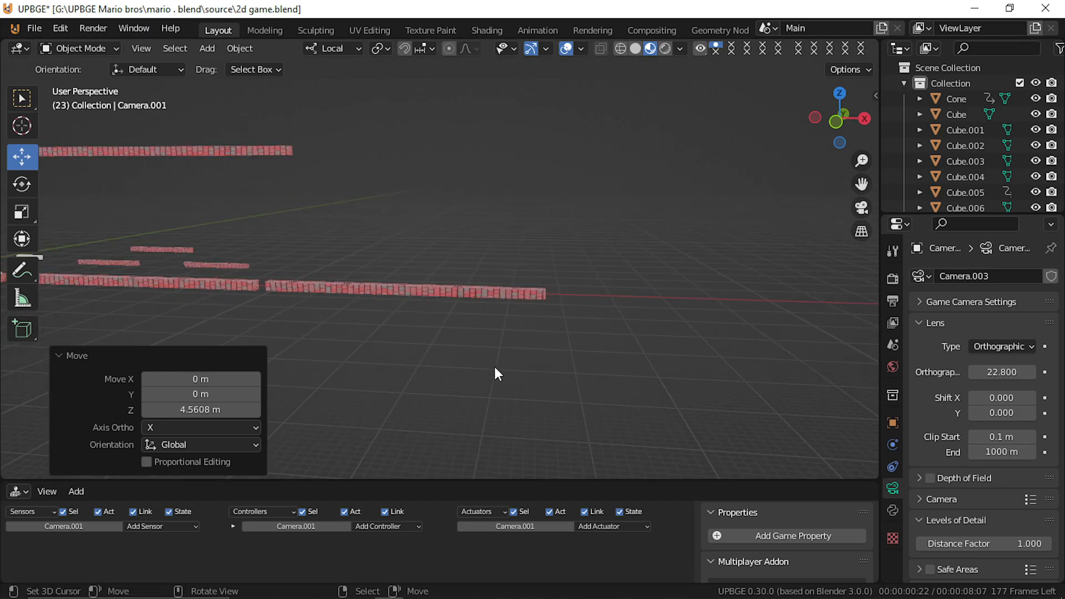
scroll(495, 367, "down", 5)
left_click(461, 293)
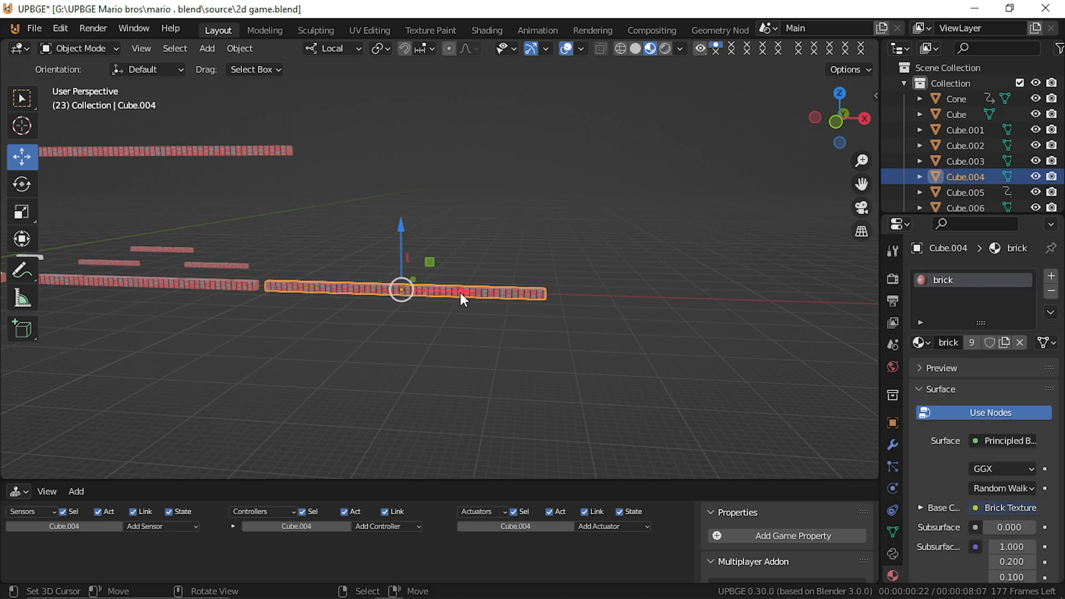
key("shift+d")
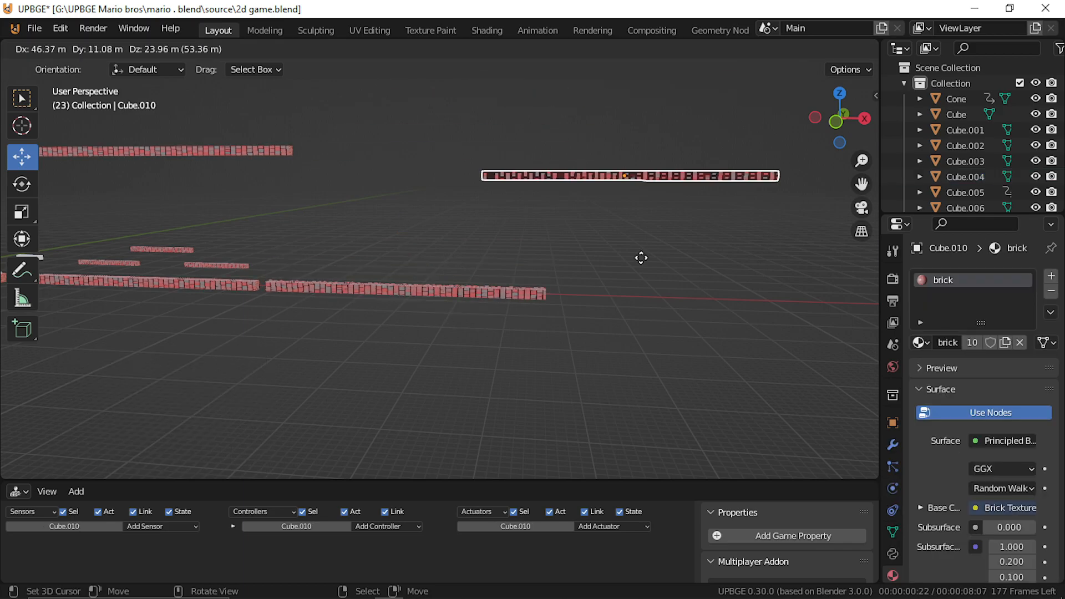
key("Escape")
key("s")
key("x")
key("x")
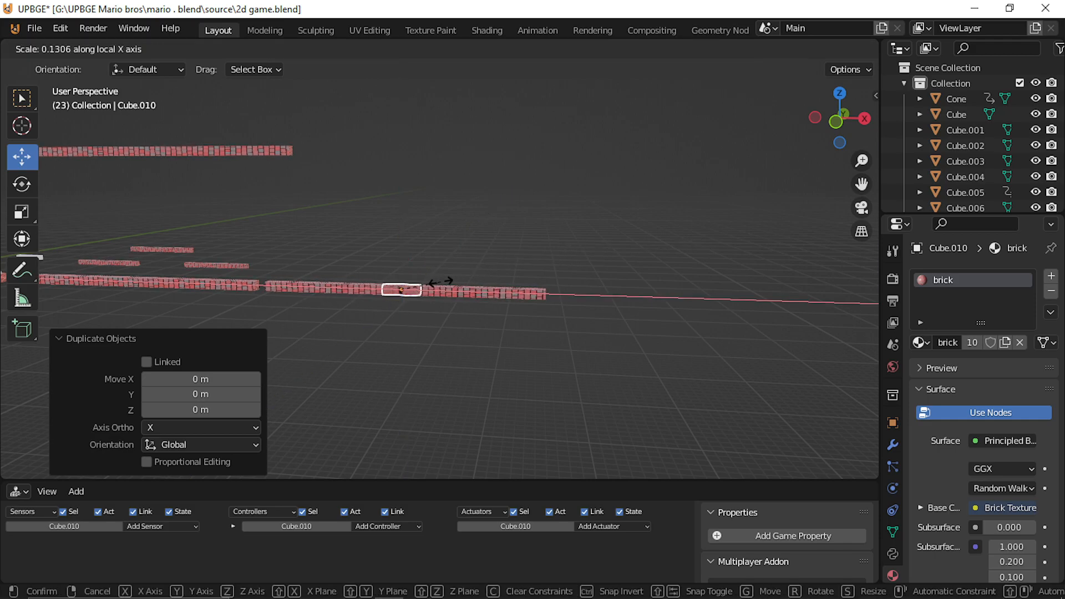
left_click(431, 279)
Step: Raise the short block about 2.03 m along local Z so it sits on the ground platform
key("g")
key("z")
key("z")
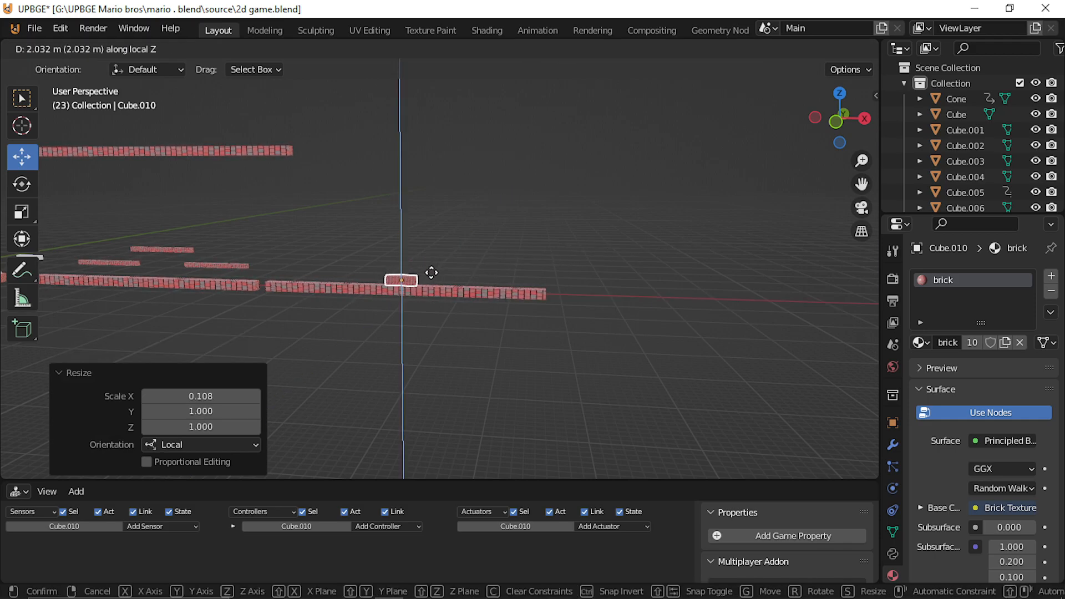
left_click(435, 280)
Step: Duplicate the block, raise the copy about 2.11 m along local Z, and narrow it along local X as a second tier
scroll(434, 282, "up", 5)
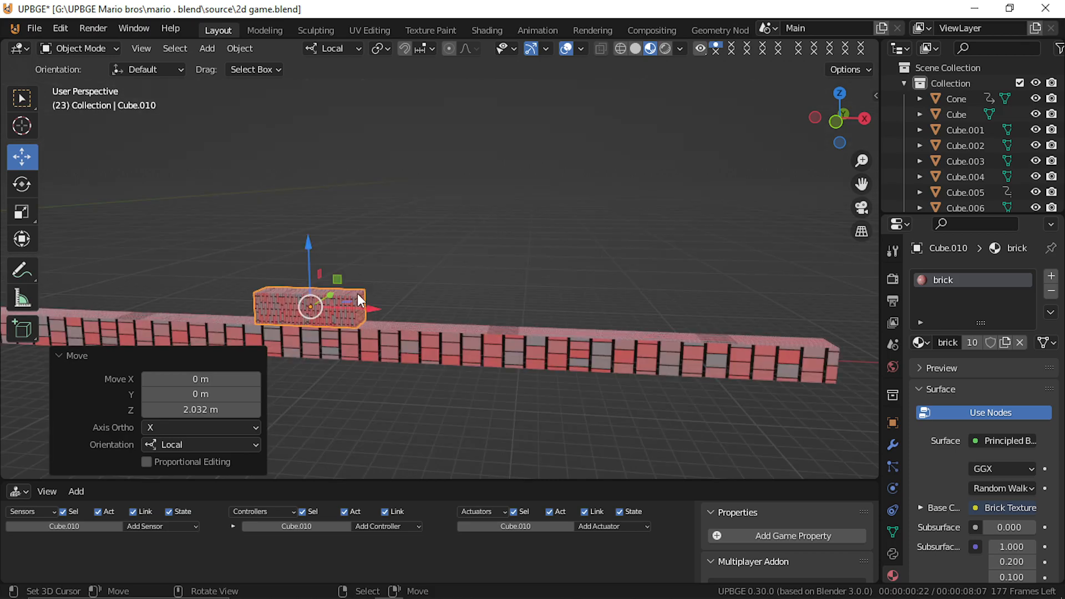
key("shift+d")
key("z")
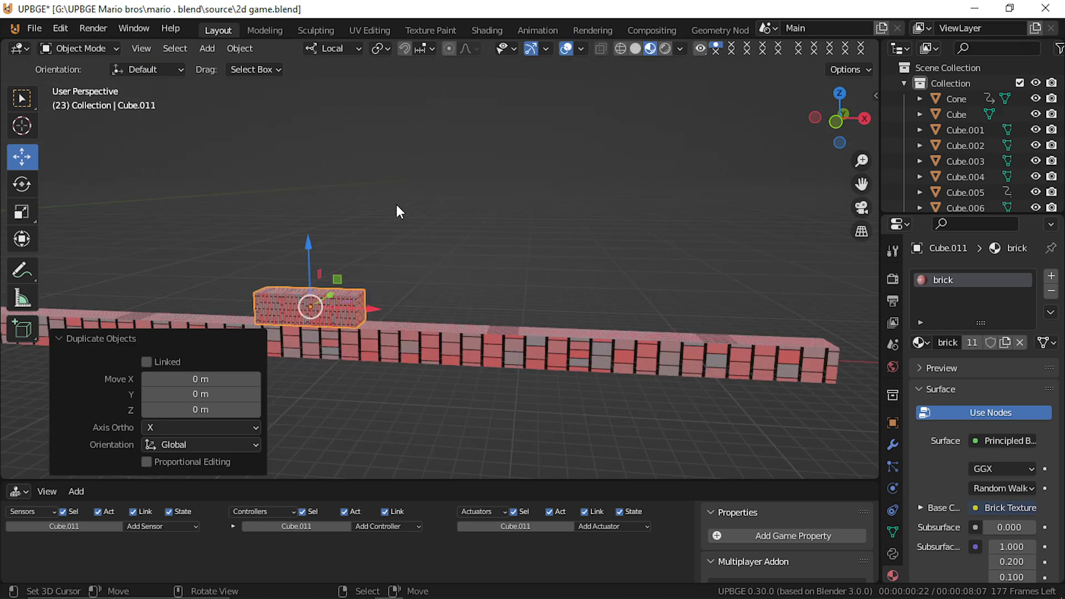
left_click(405, 169)
key("s")
key("x")
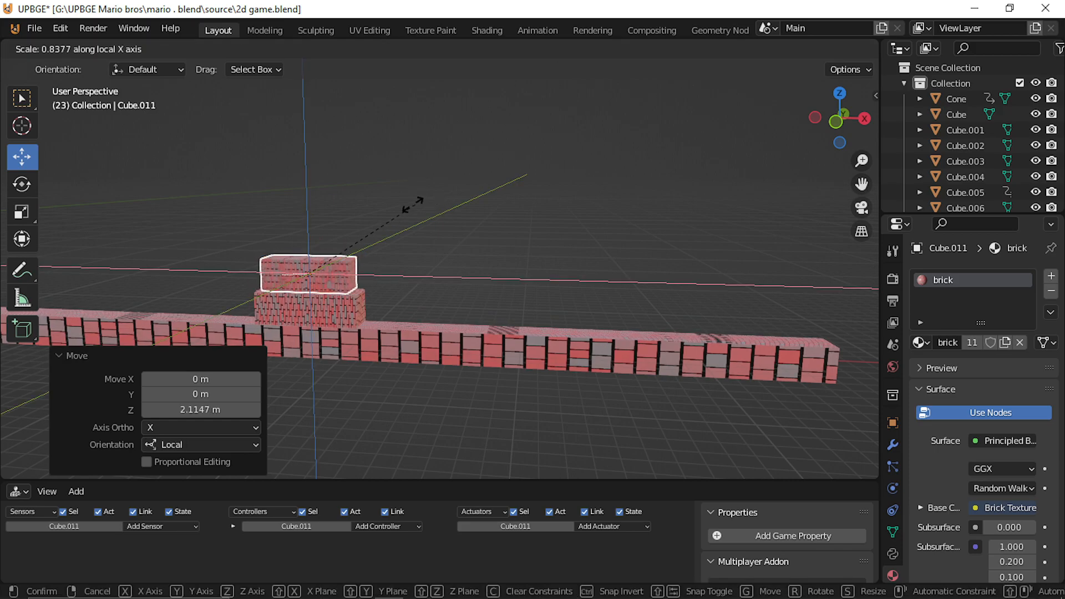
left_click(357, 204)
Step: Duplicate the second-tier block, raise the copy onto it along Z, and scale it to 0.477 along local X
key("shift+d")
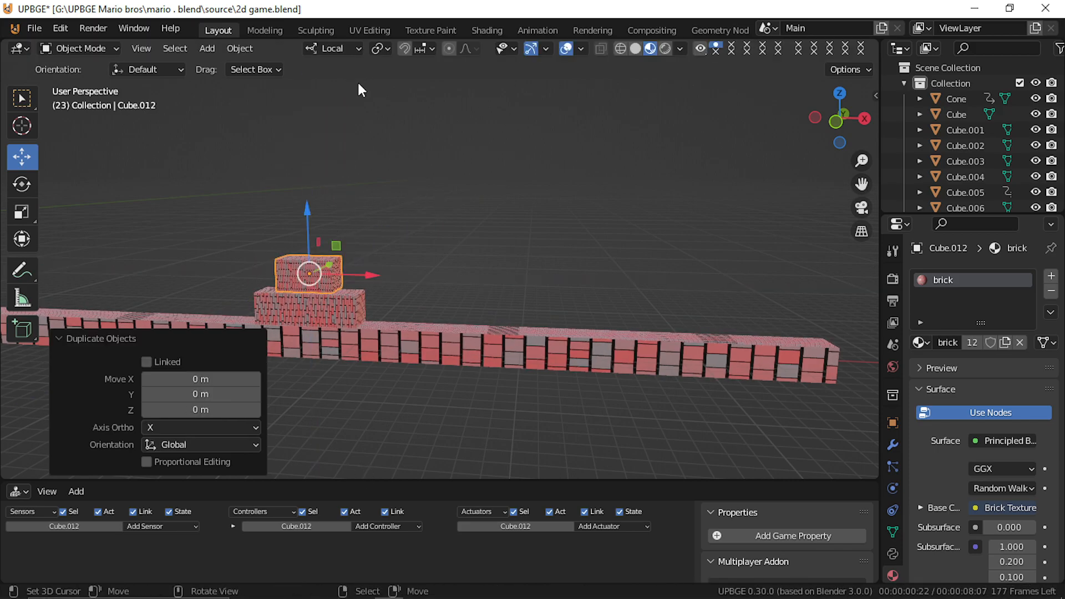
key("z")
left_click(357, 468)
key("s")
key("x")
left_click(411, 258)
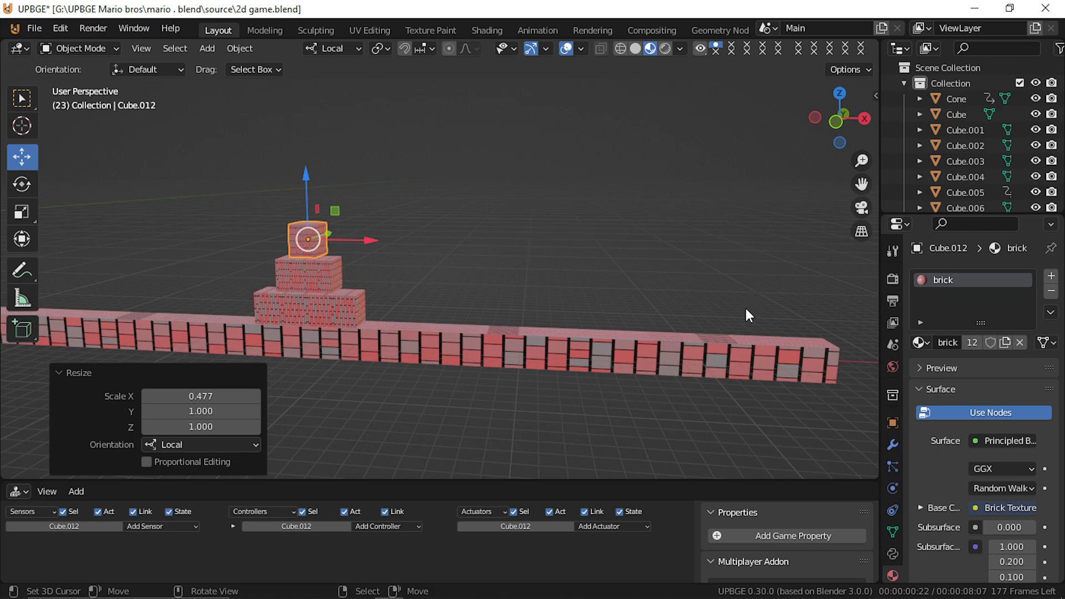
Step: Scale the top block of the stepped brick stack to 0.158 along its local Y to make a thin slab
middle_click_drag(447, 328, 548, 286)
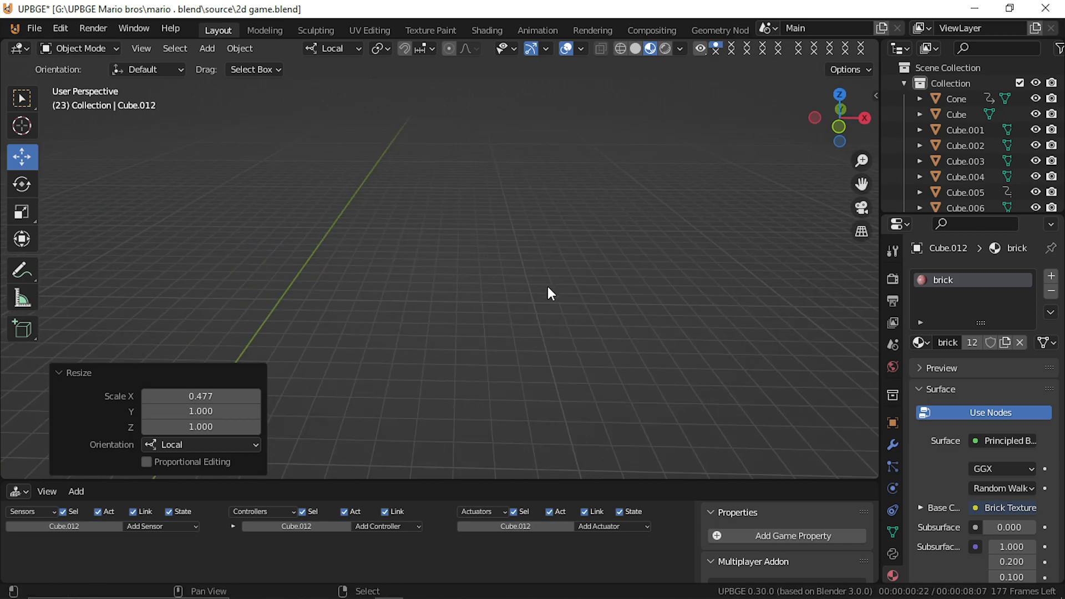
key("shift+grave")
key("w")
key("Return")
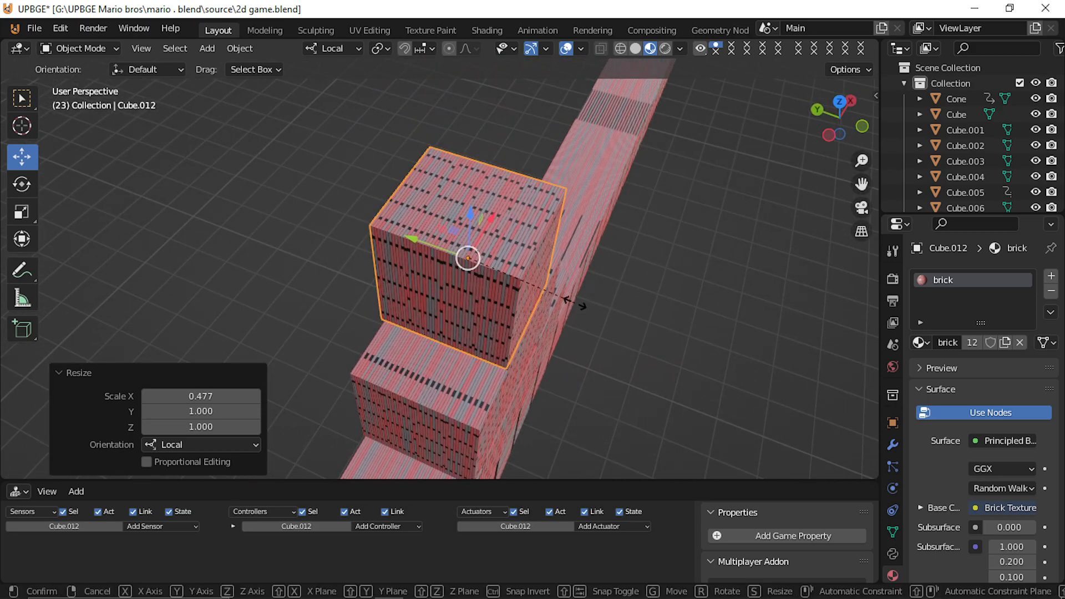
key("s")
key("y")
key("y")
left_click(478, 272)
Step: Move the thin slab about 0.70 m along local Y and lower it about 0.11 m along Z onto the second tier
key("g")
key("y")
key("y")
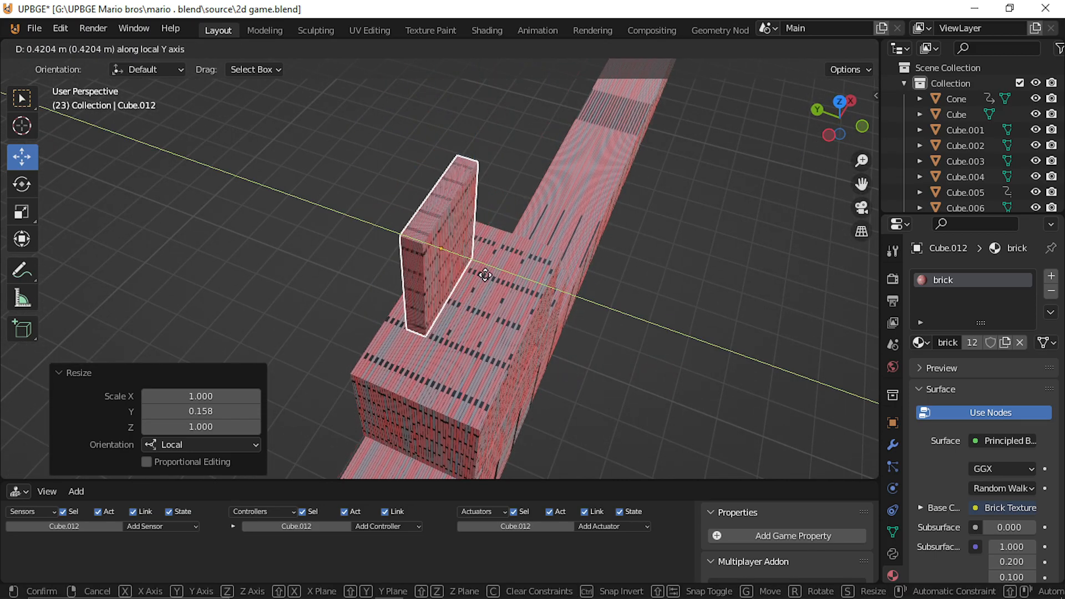
left_click(469, 266)
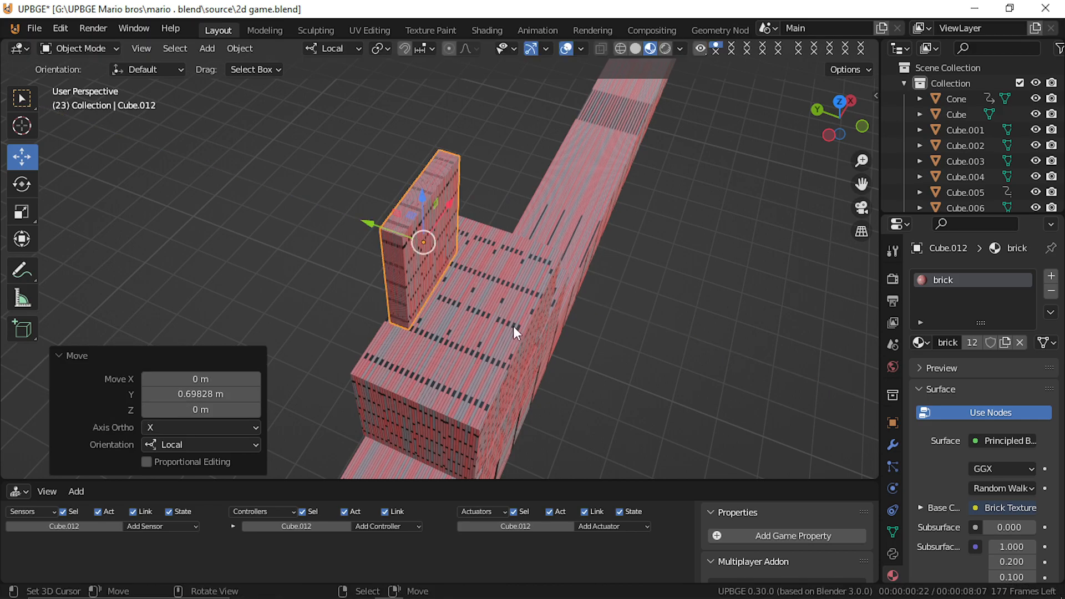
key("shift+grave")
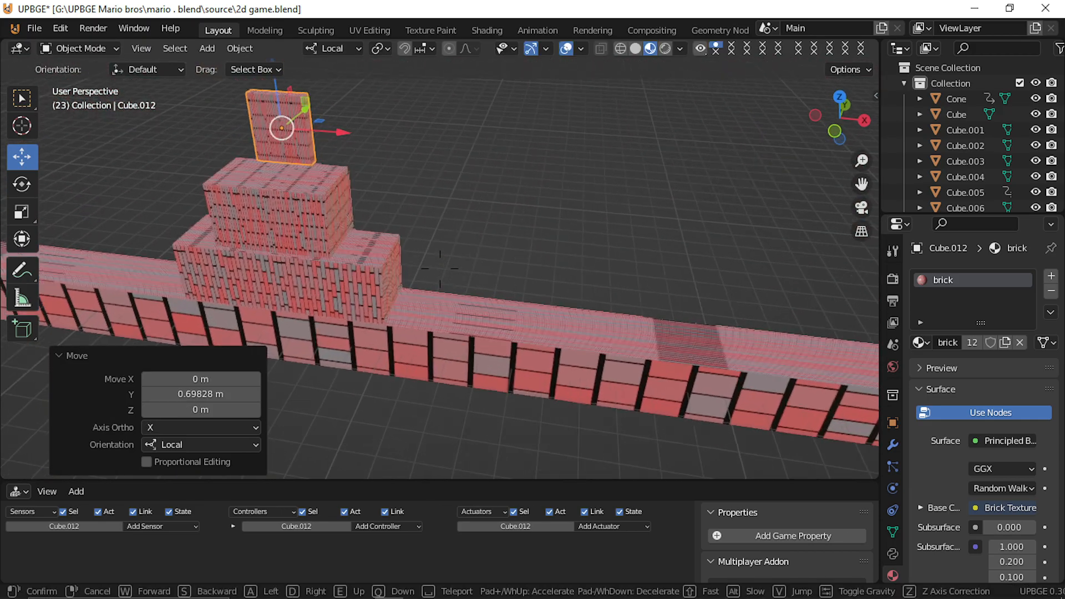
key("w")
key("w")
left_click(446, 169)
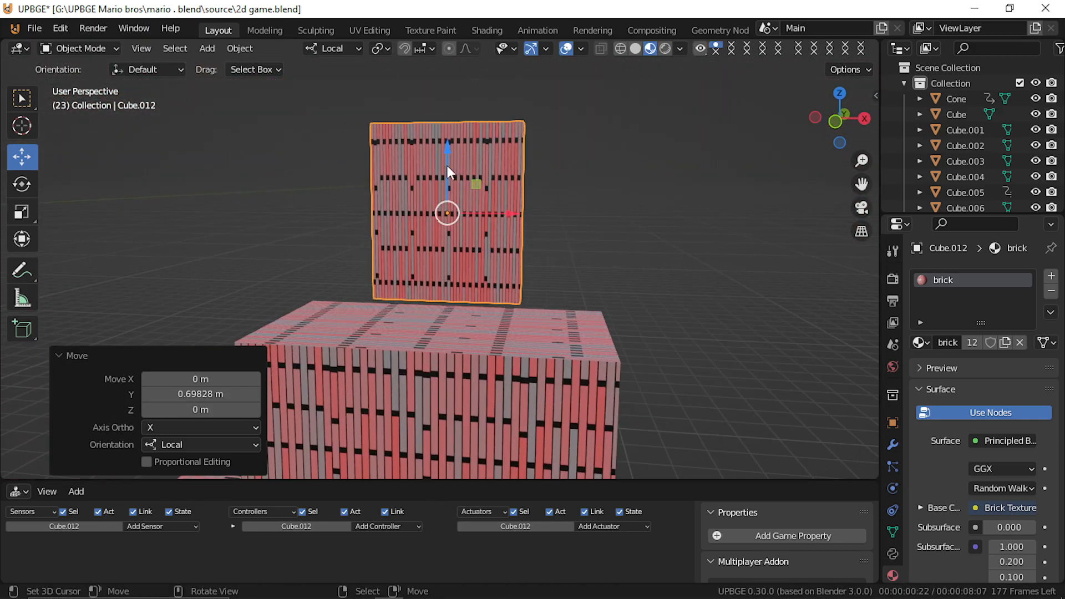
left_click_drag(441, 150, 430, 199)
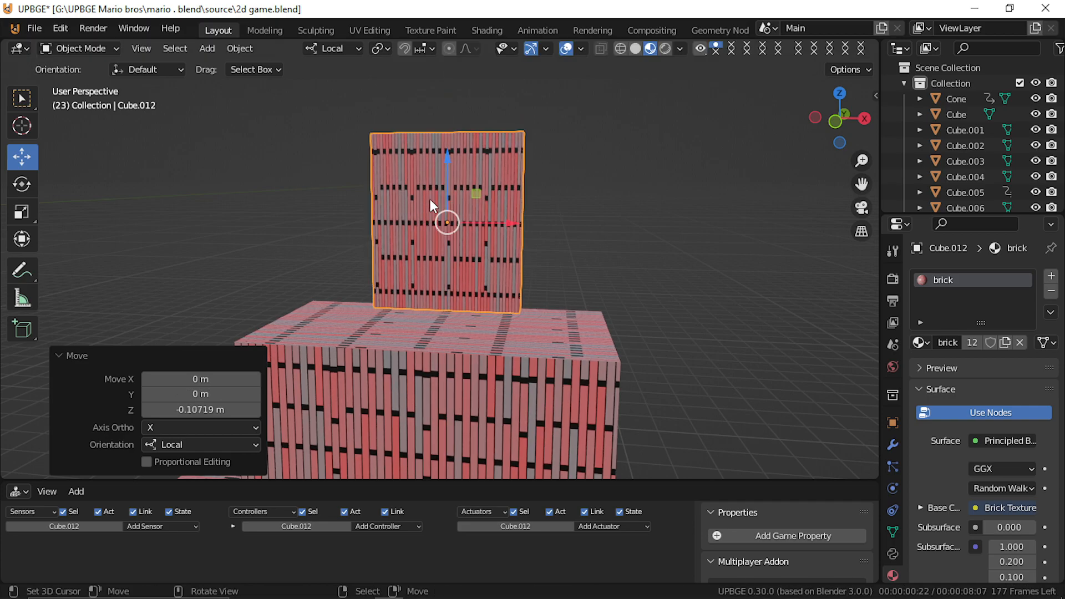
Step: Add two vertical loop cuts to the slab and spread them to 2.355 along X to outline the door posts
key("Tab")
key("ctrl+r")
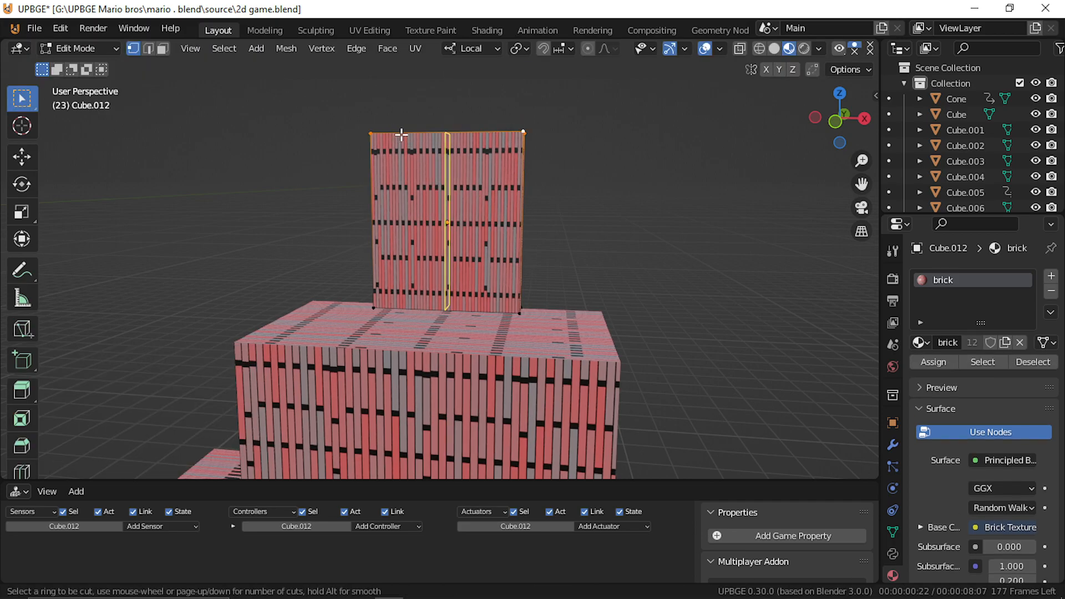
scroll(401, 134, "up", 1)
left_click(401, 134)
right_click(402, 134)
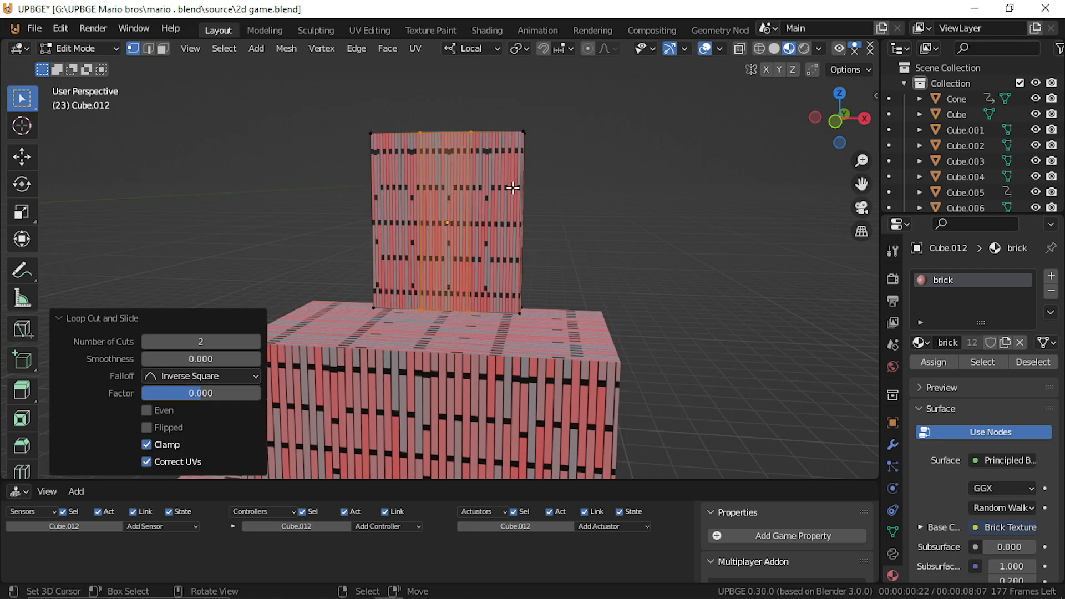
key("s")
key("x")
left_click(620, 210)
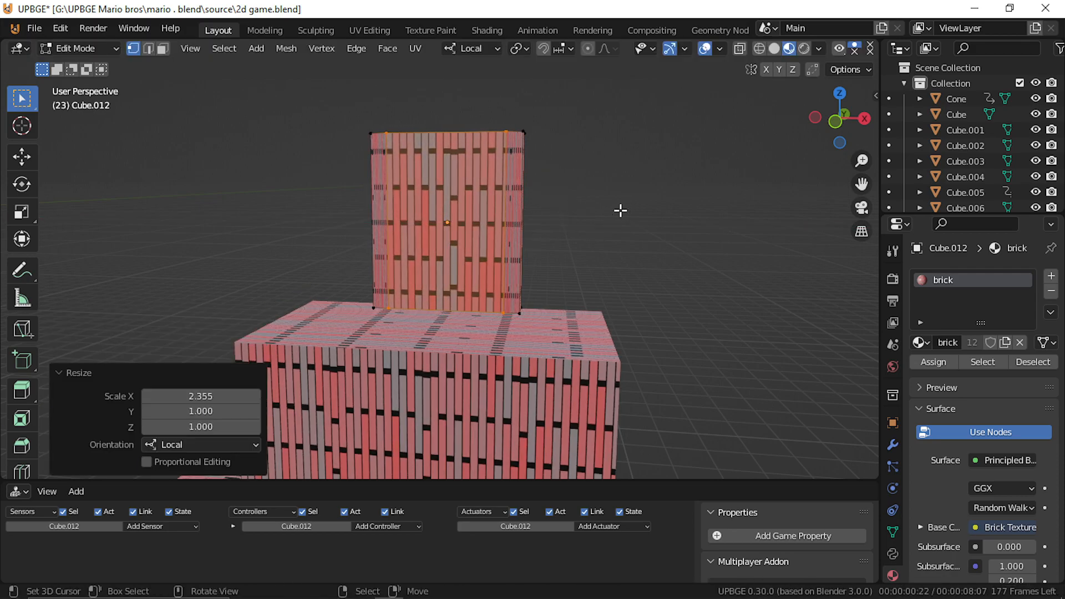
Step: Add a horizontal loop cut around the slab and slide it close to the top edge as the lintel line
key("g")
key("g")
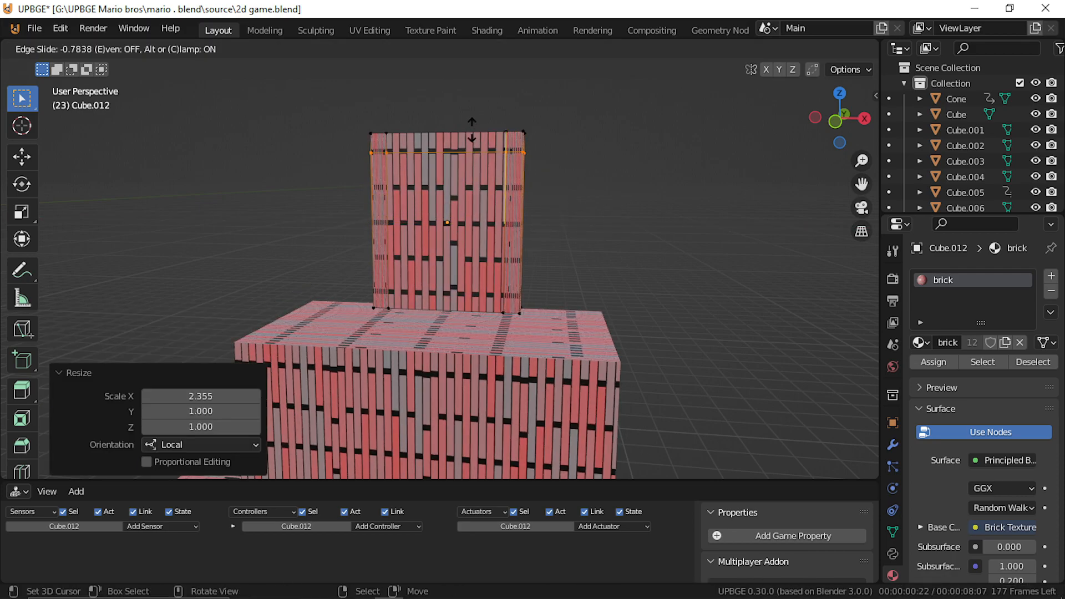
left_click(472, 135)
Step: Delete the large centre faces on the front and back of the slab to open a doorway through it
left_click(162, 48)
left_click(456, 227)
key("x")
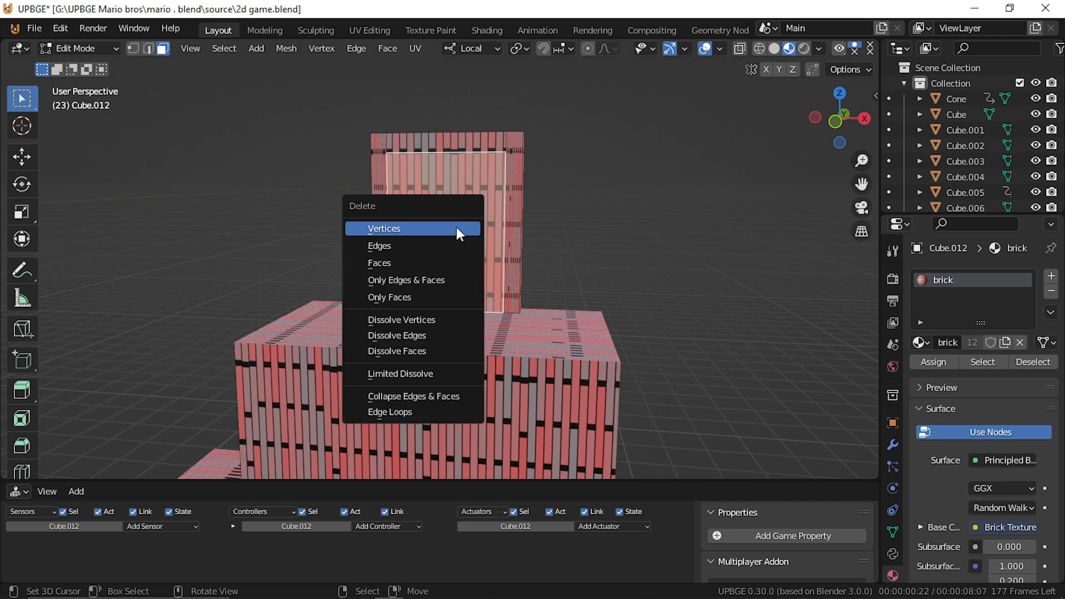
left_click(458, 257)
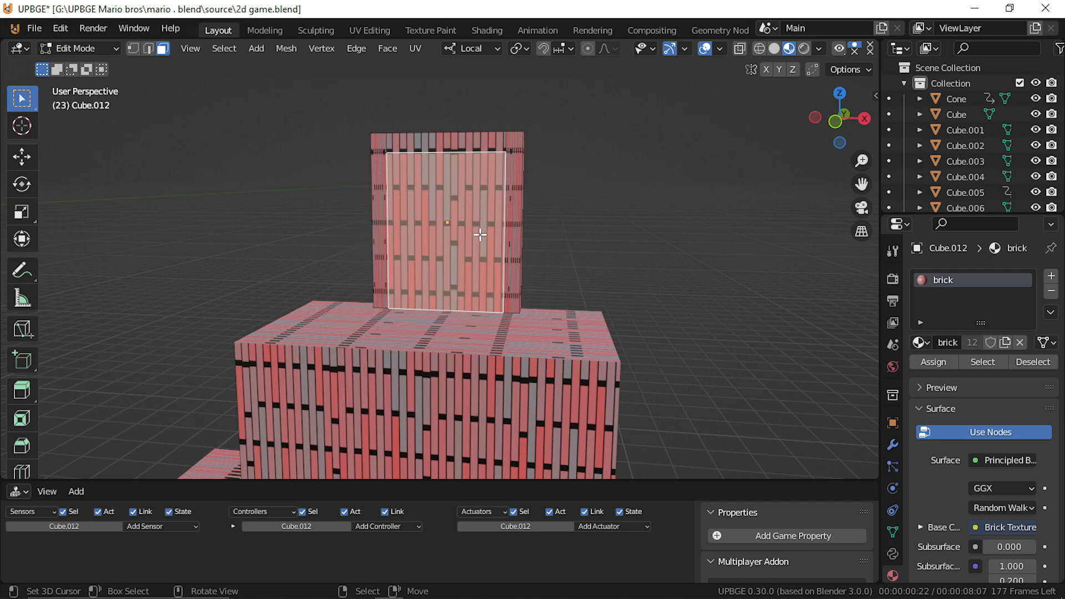
key("shift+grave")
key("w")
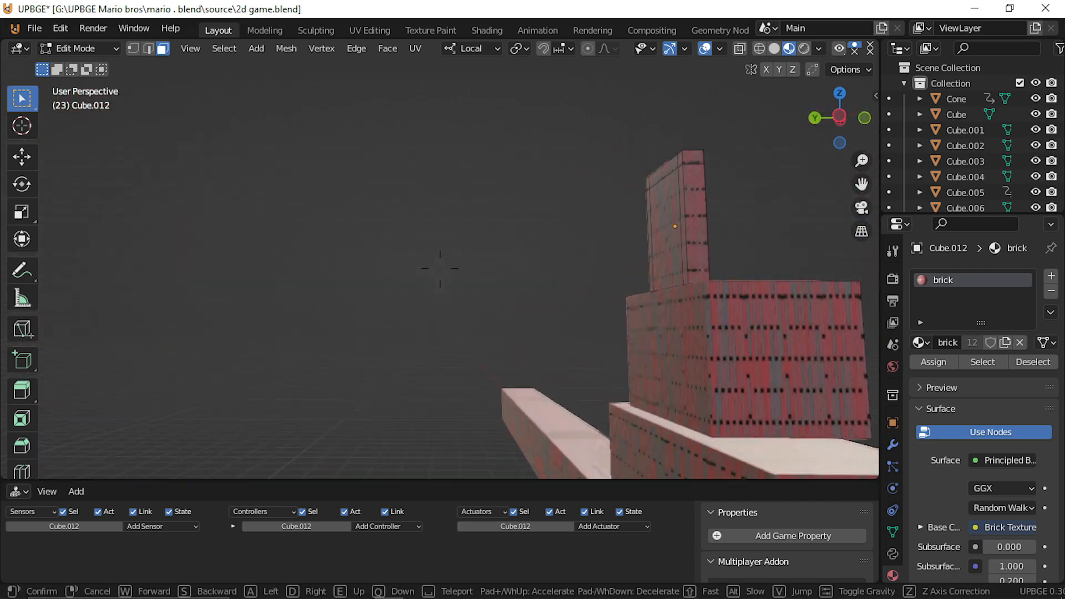
key("s")
left_click(440, 268)
left_click(540, 237)
key("x")
left_click(539, 237)
key("ctrl+z")
key("x")
left_click(532, 274)
Step: Select the floor face between the two door posts and duplicate it in place
key("shift+grave")
key("s")
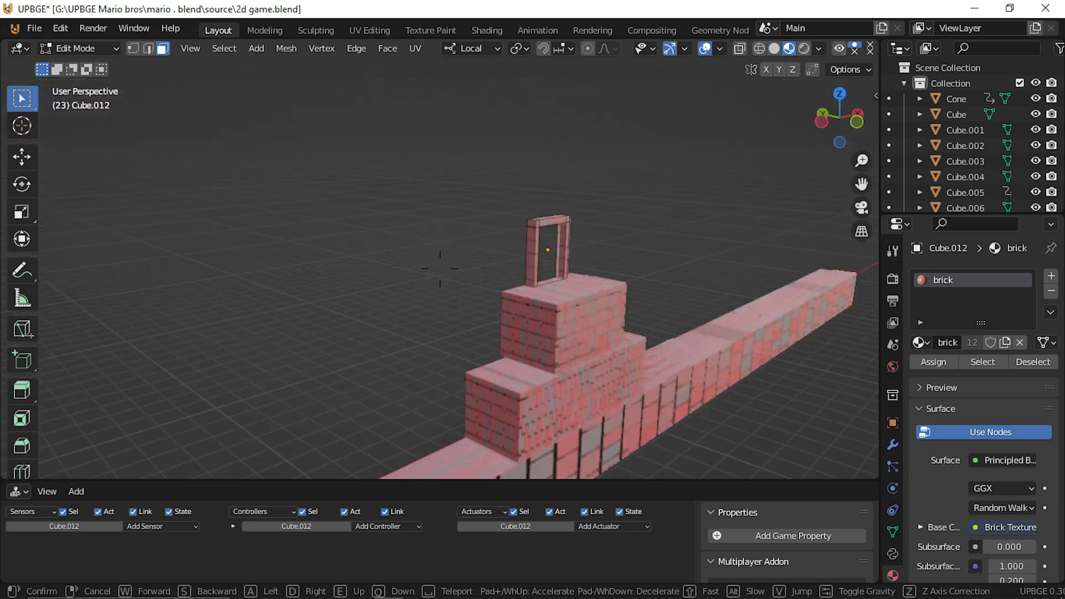
key("w")
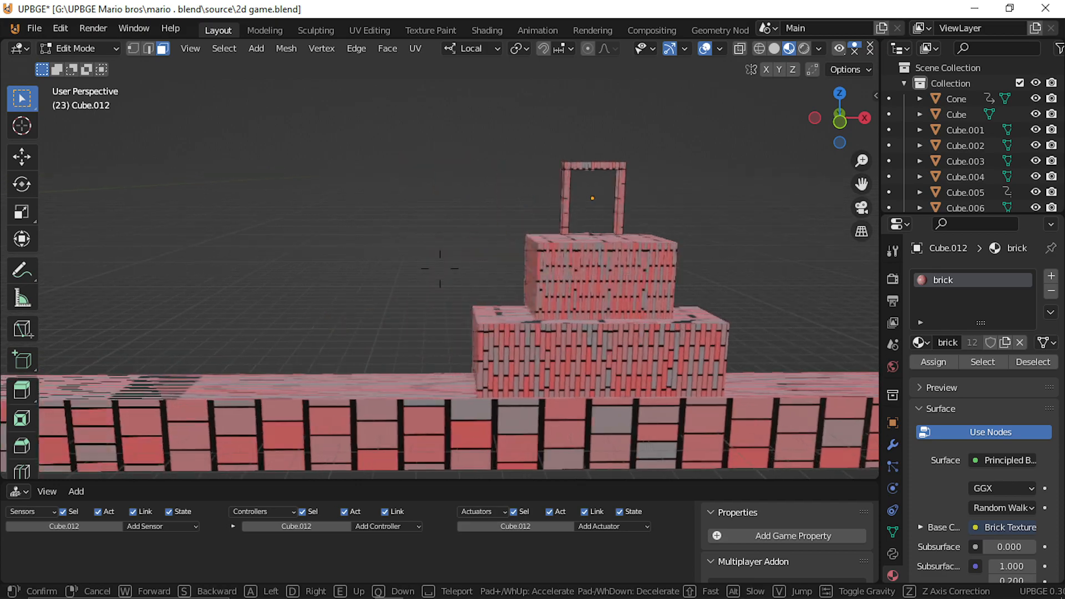
key("w")
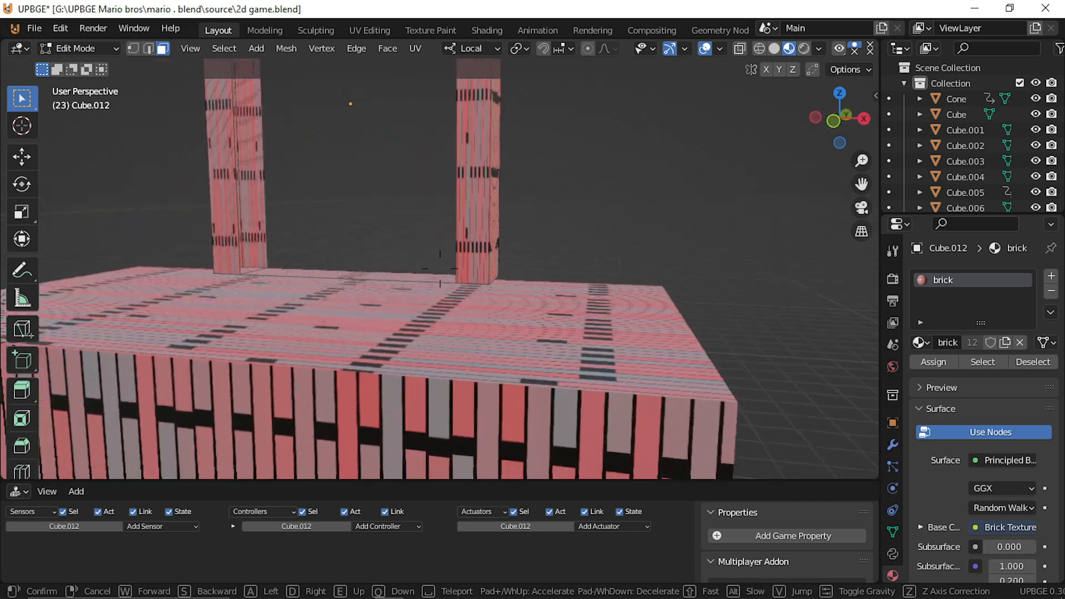
key("Return")
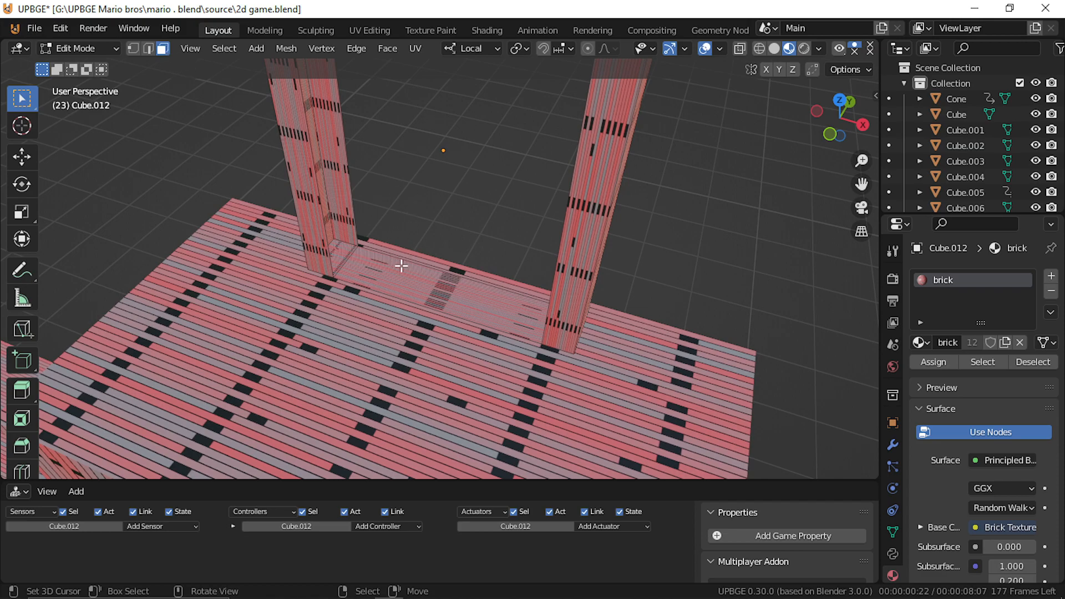
left_click(392, 293)
key("shift")
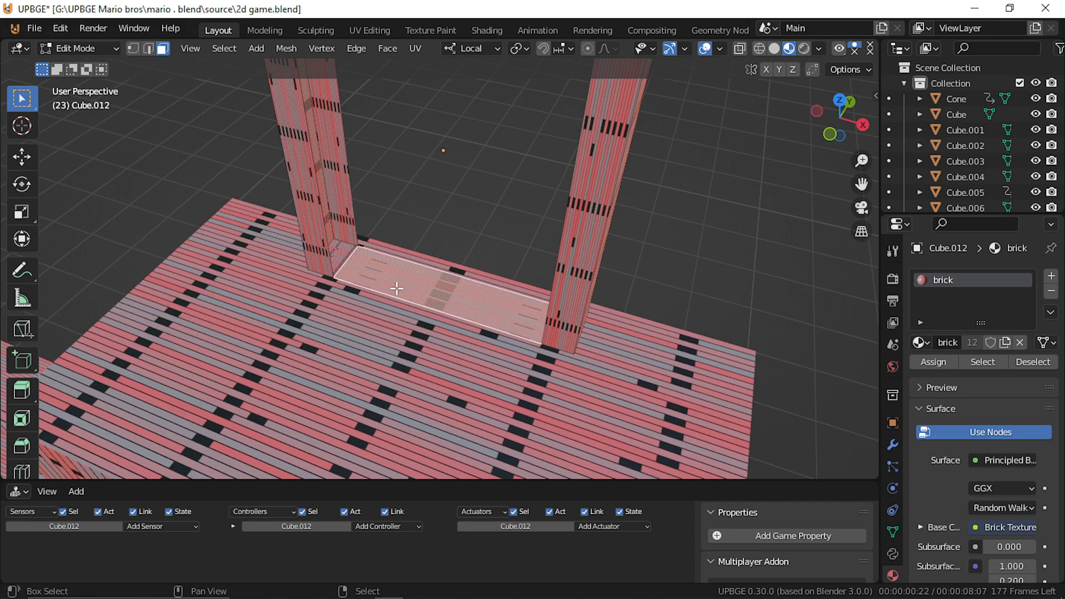
key("shift+d")
right_click(376, 238)
Step: Extrude the duplicated floor face up about 1.46 m and raise its top another 0.32 m to fill the doorway
key("e")
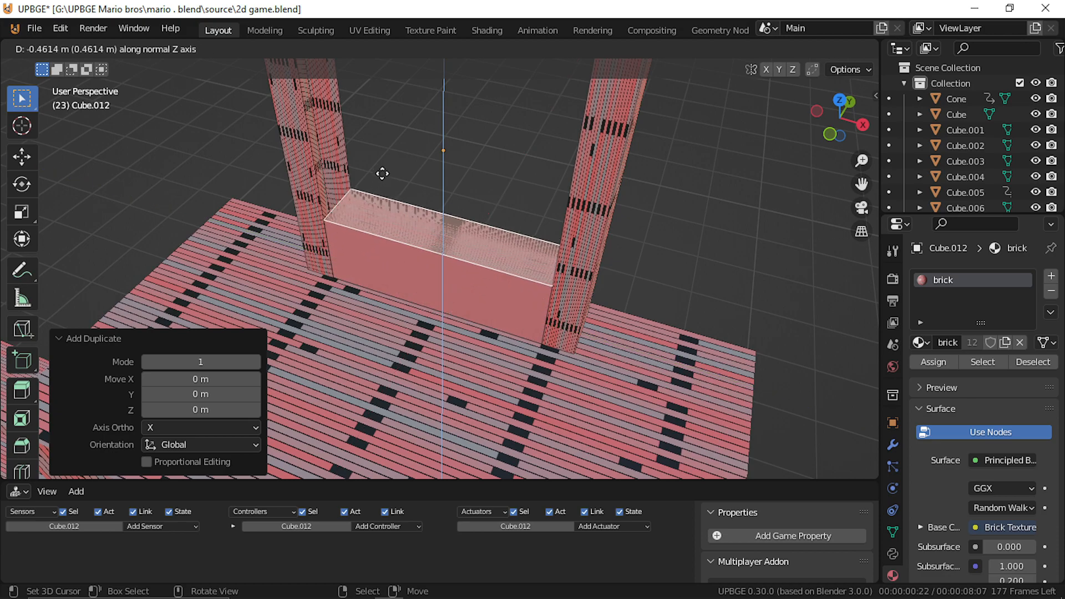
left_click(394, 62)
scroll(432, 250, "down", 4)
key("g")
key("z")
key("z")
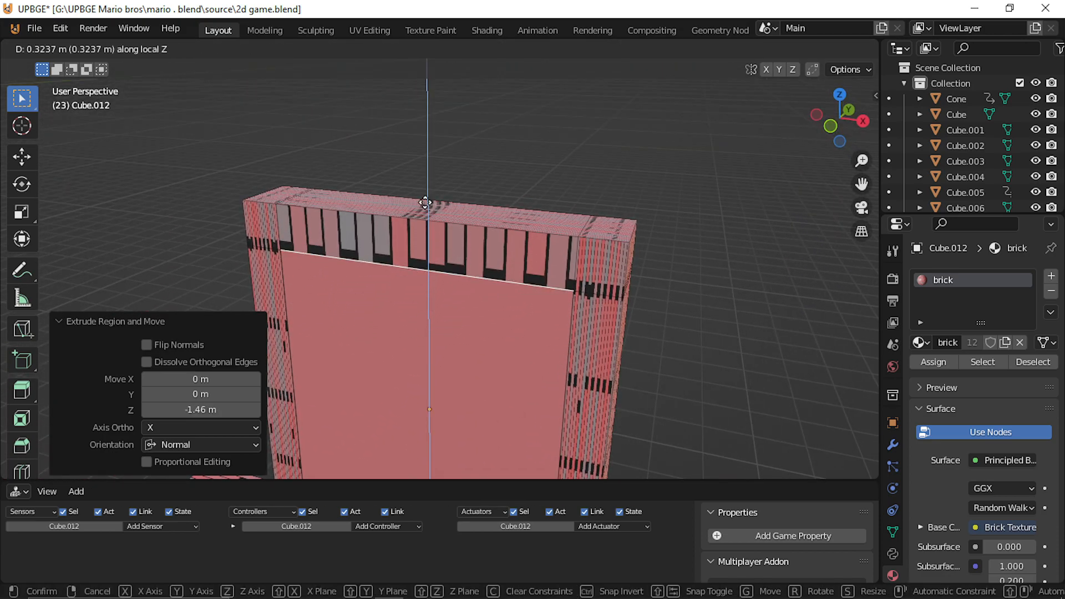
left_click(423, 204)
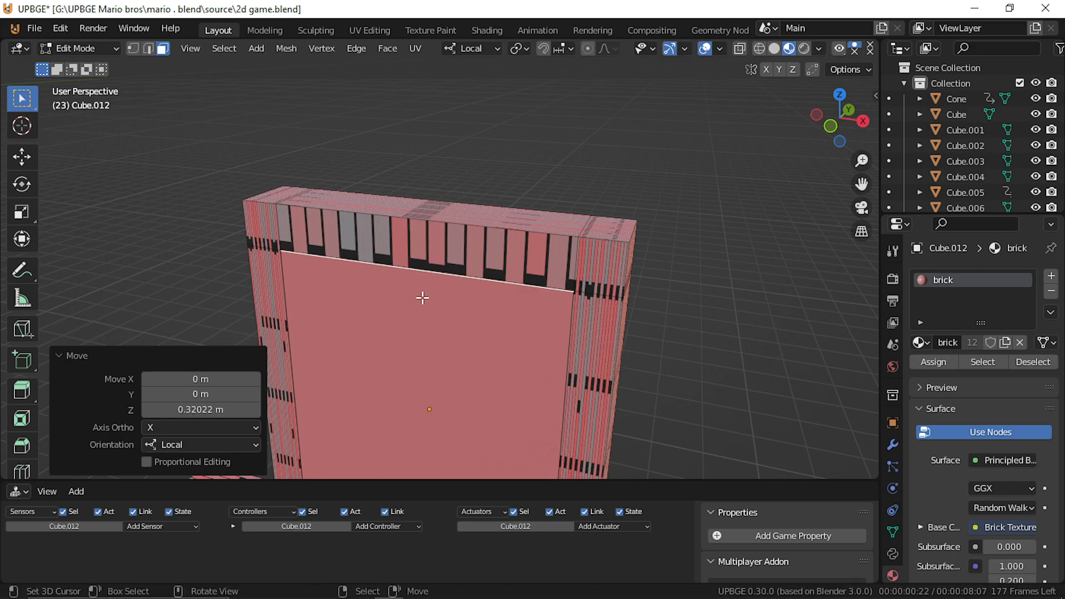
key("Tab")
scroll(427, 354, "down", 3)
middle_click_drag(427, 354, 718, 291)
key("s")
key("y")
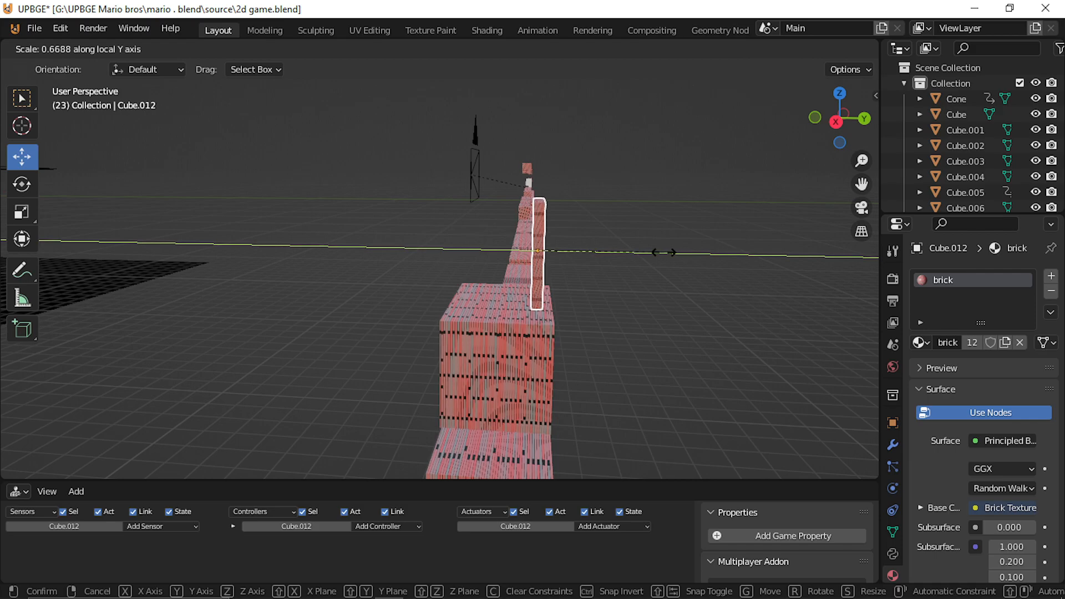
key("Escape")
Step: Select all geometry linked to the door panel's top face and separate the selection into its own object
key("Tab")
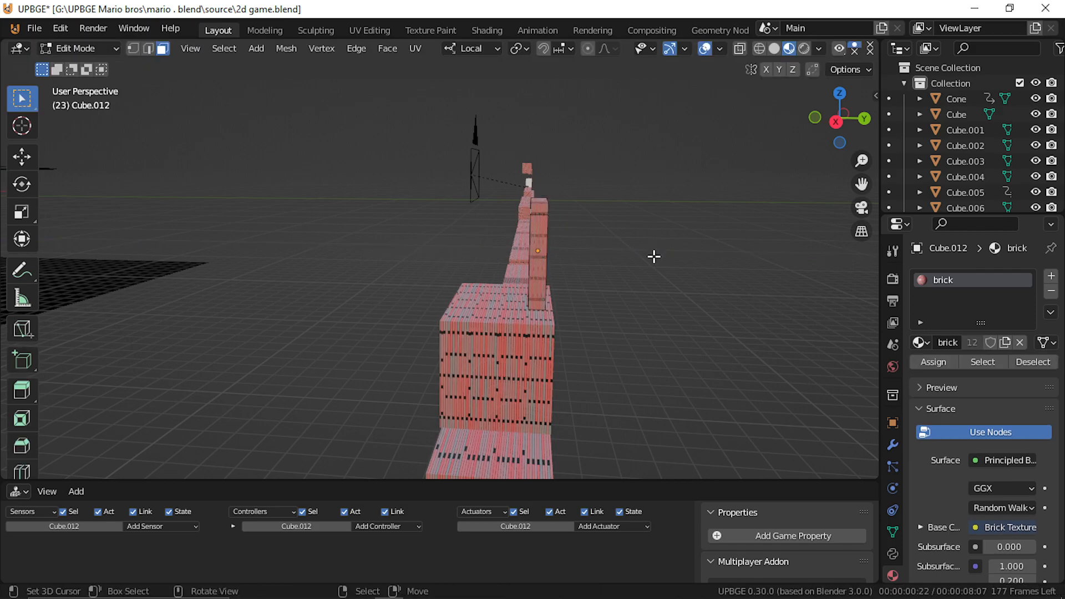
key("ctrl+l")
key("p")
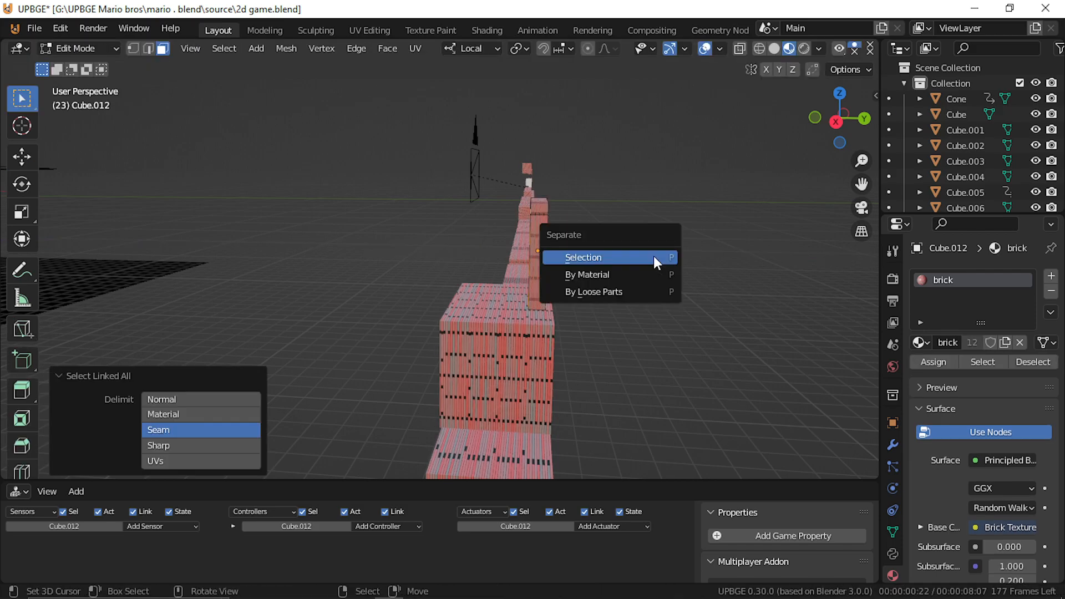
left_click(653, 255)
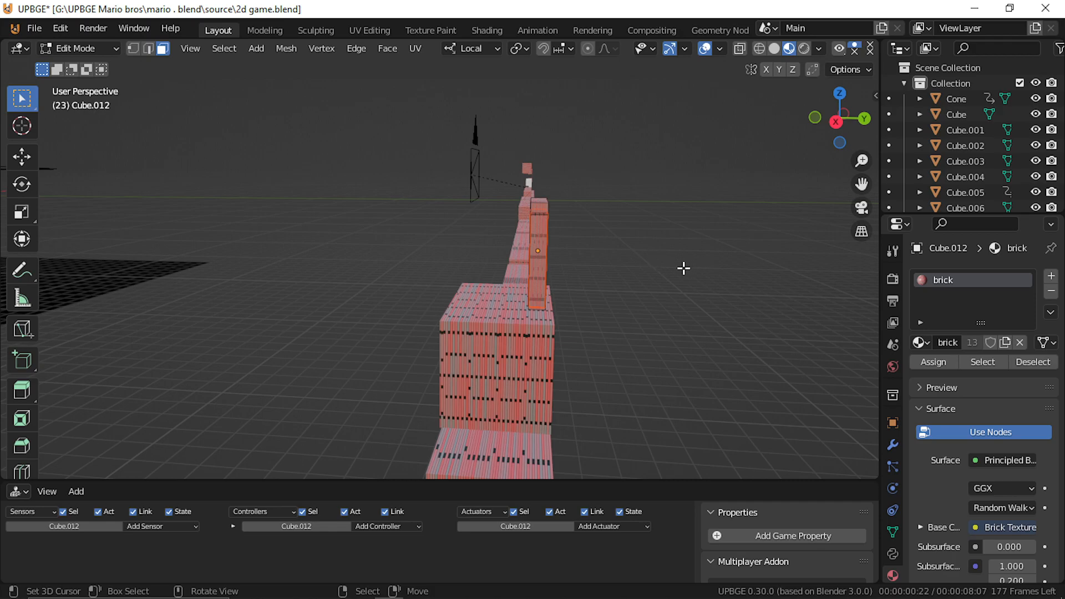
key("Tab")
Step: Select the separated door panel and scale it to 0.458 along its local Y
key("shift+grave")
key("w")
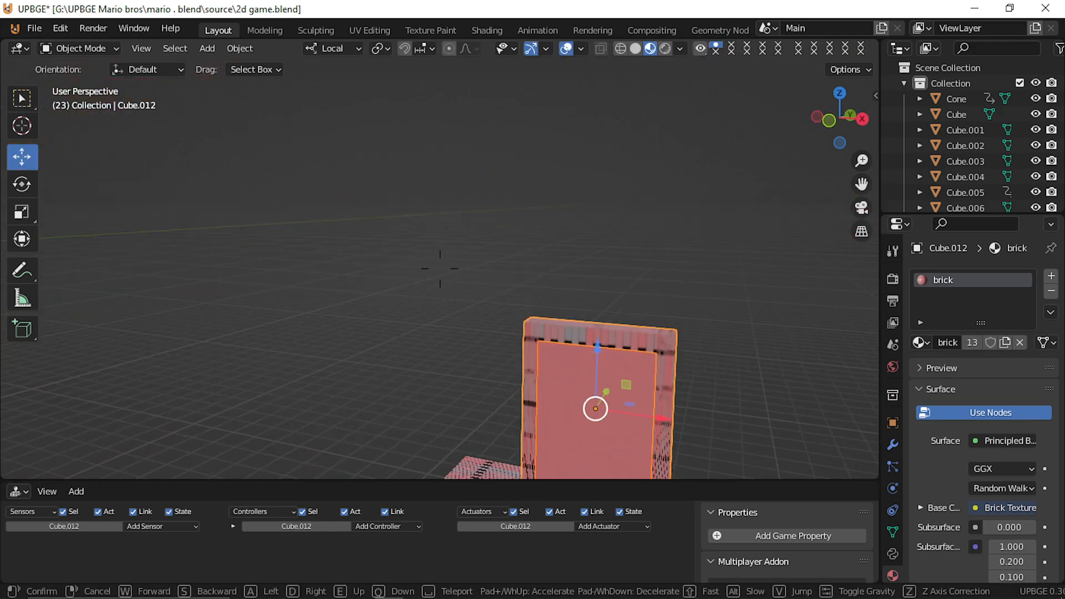
left_click(448, 269)
left_click(528, 247)
middle_click_drag(528, 248, 368, 297)
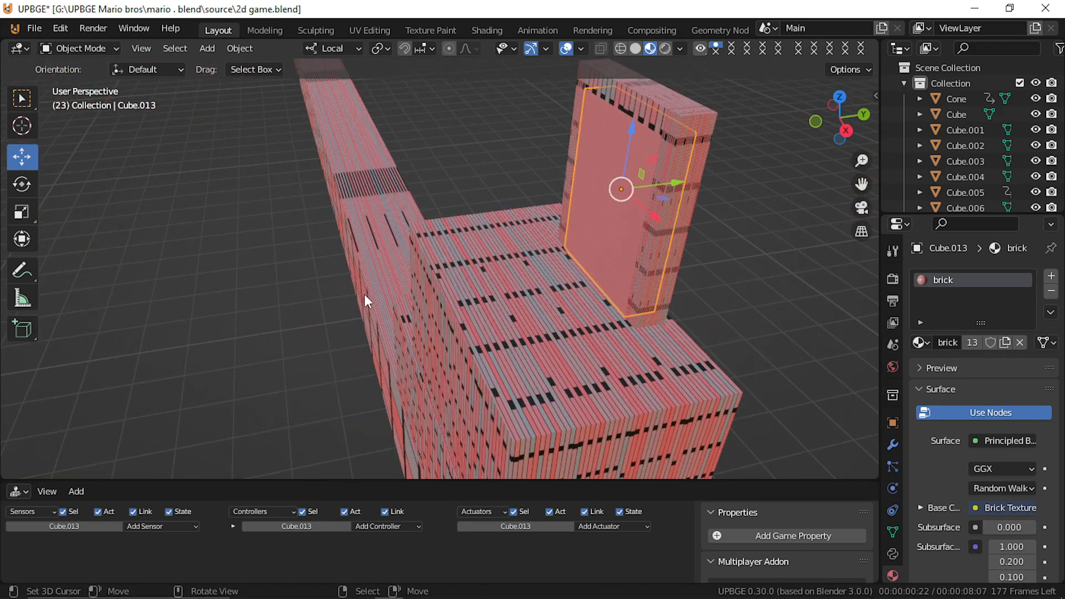
key("s")
key("y")
key("y")
left_click(526, 271)
Step: Try sliding the door panel down along its local Z
key("g")
key("z")
key("z")
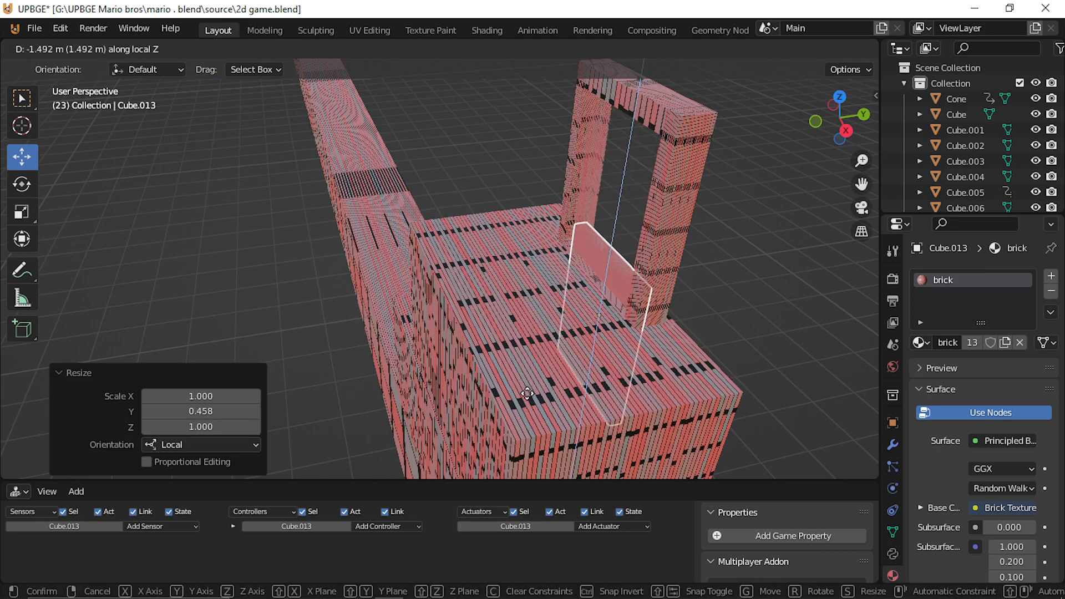
left_click(521, 271)
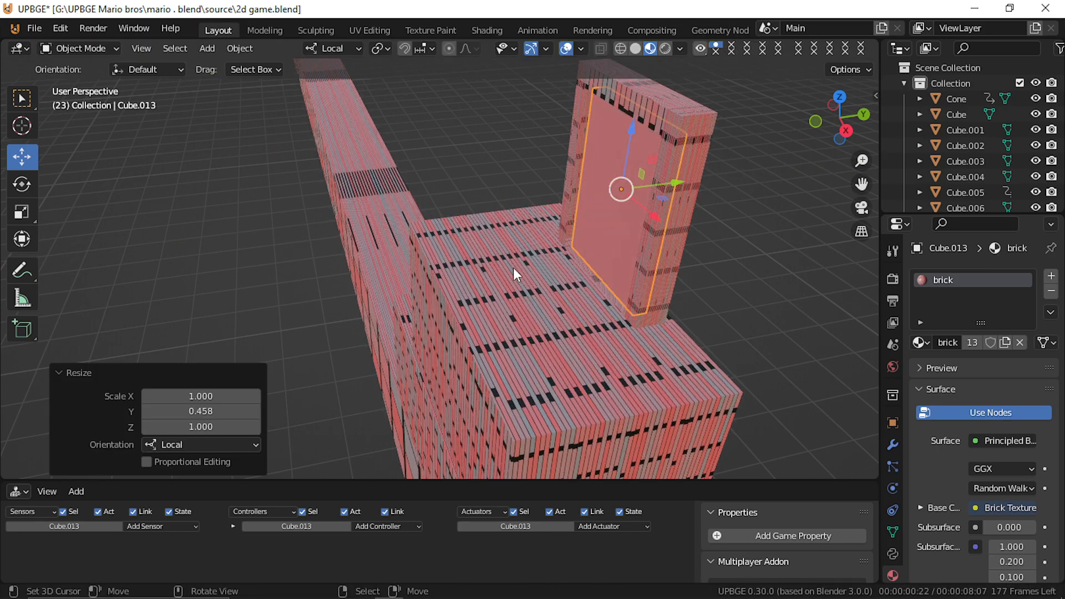
key("w")
key("d")
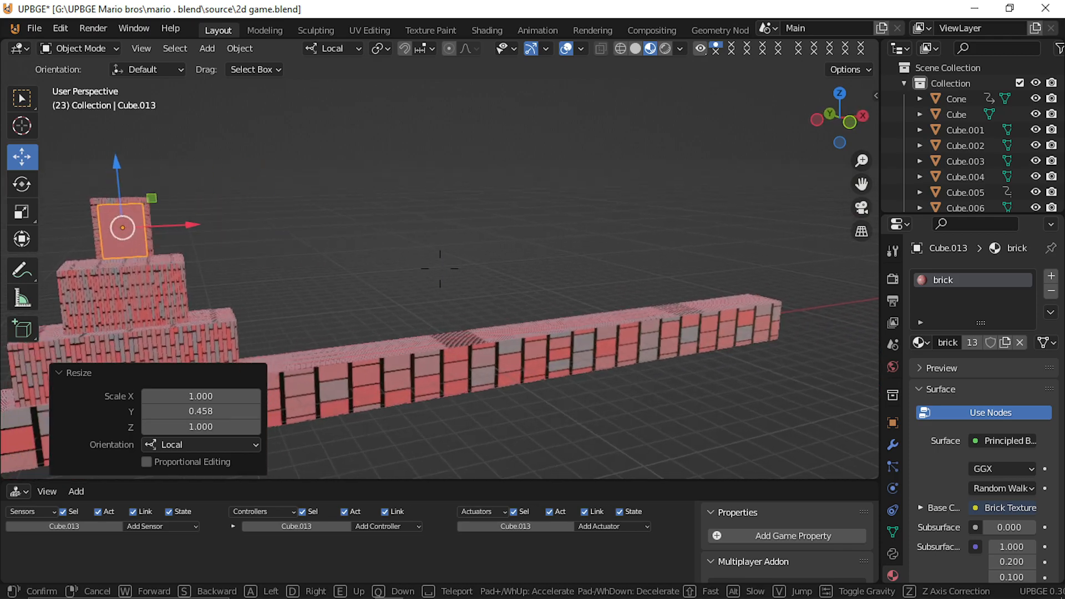
key("d")
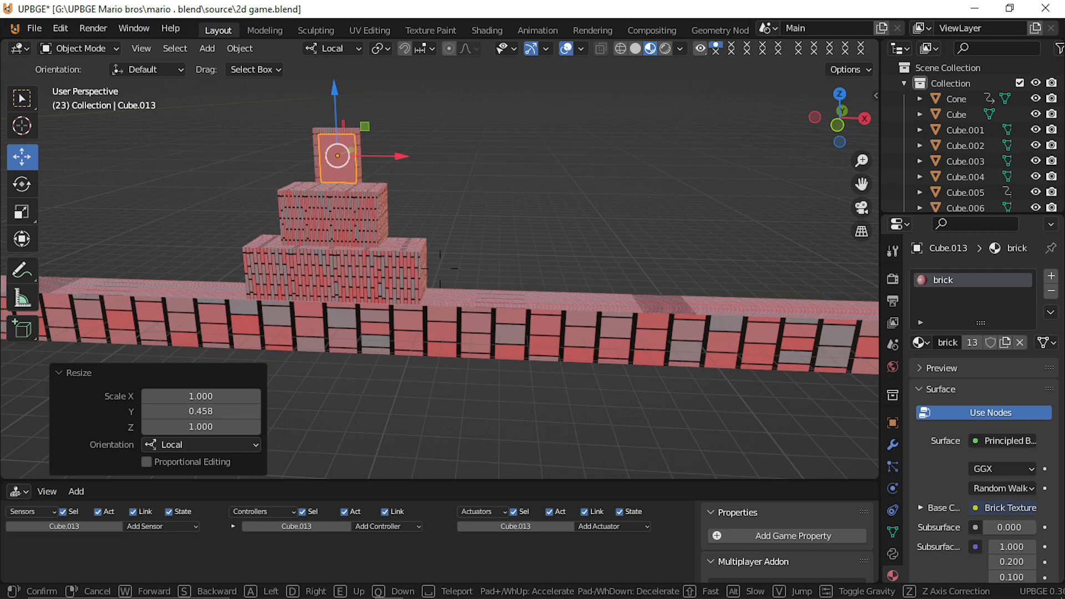
key("d")
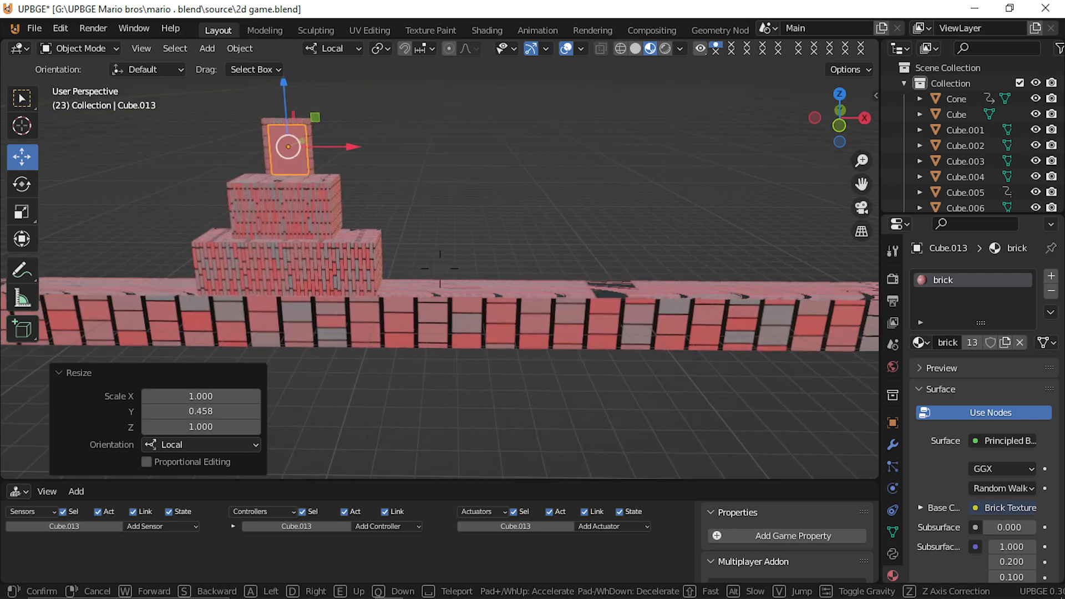
key("d")
key("a")
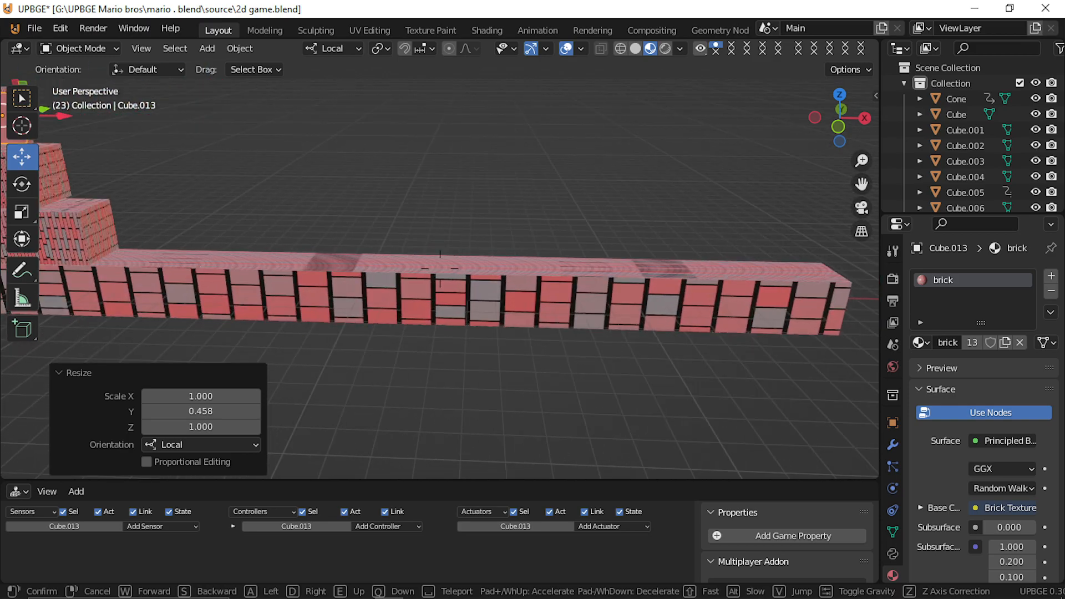
left_click(630, 260)
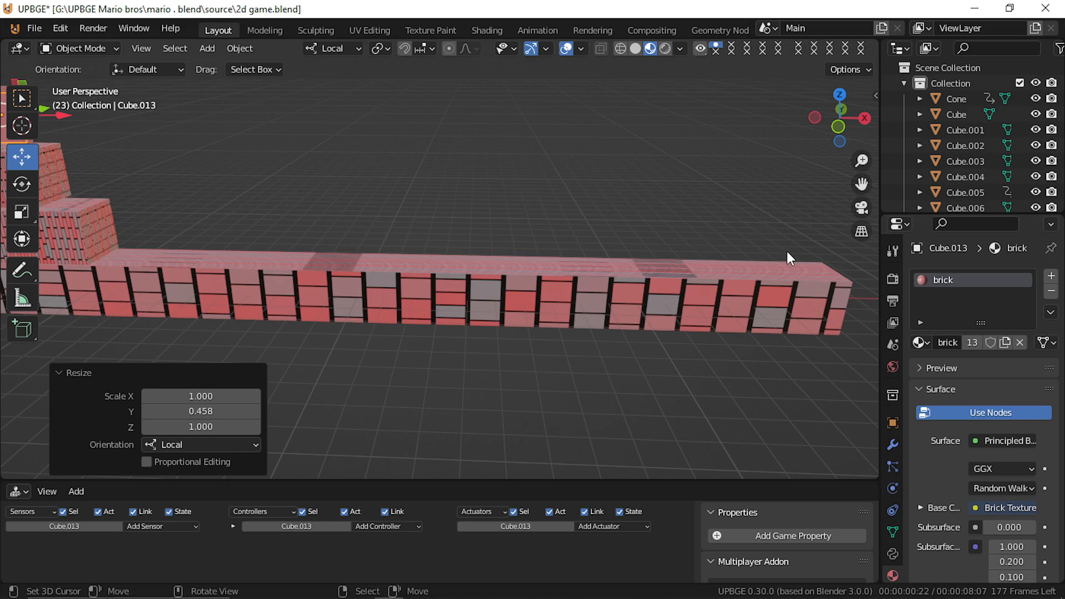
Step: Select the row of spikes at the far end of the first brick platform, beside the gap
right_click(770, 262, "shift")
right_click(434, 260, "shift")
scroll(263, 252, "down", 15)
scroll(262, 251, "up", 3)
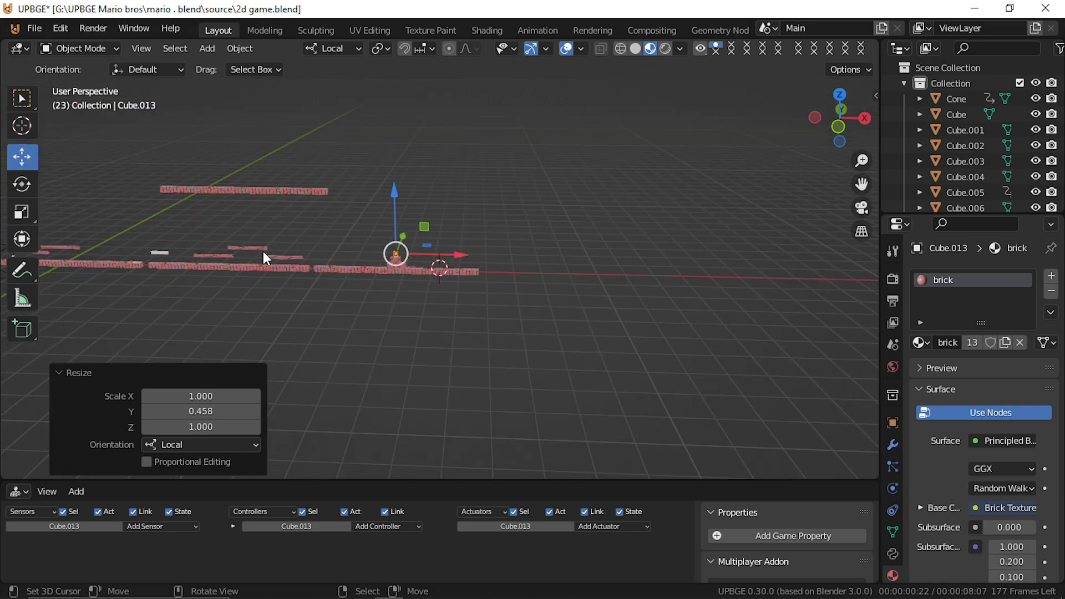
key("shift+grave")
key("w")
left_click(440, 268)
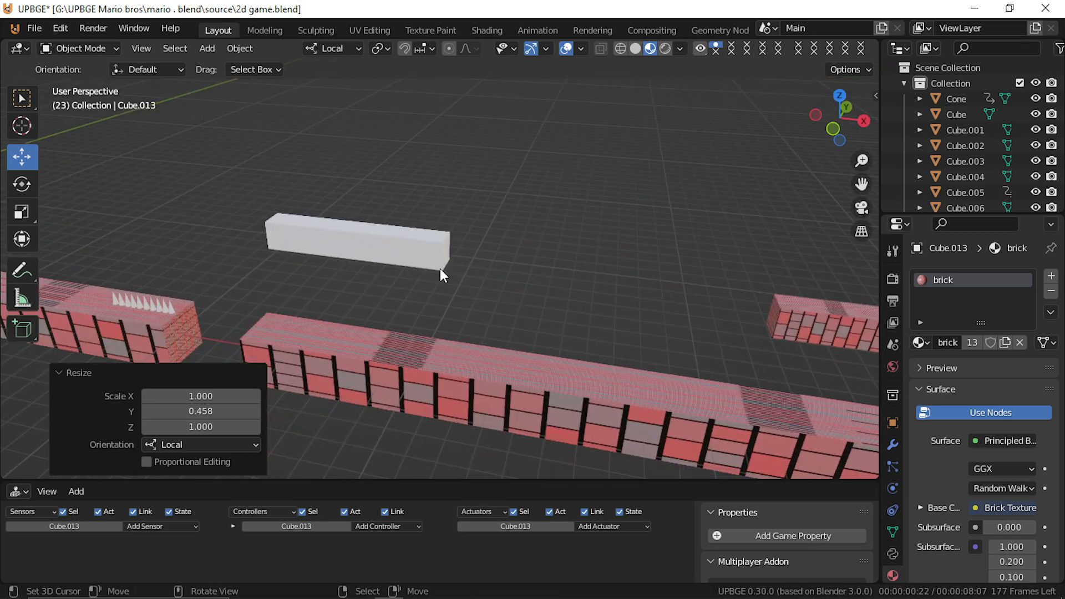
left_click(170, 304)
scroll(169, 304, "down", 6)
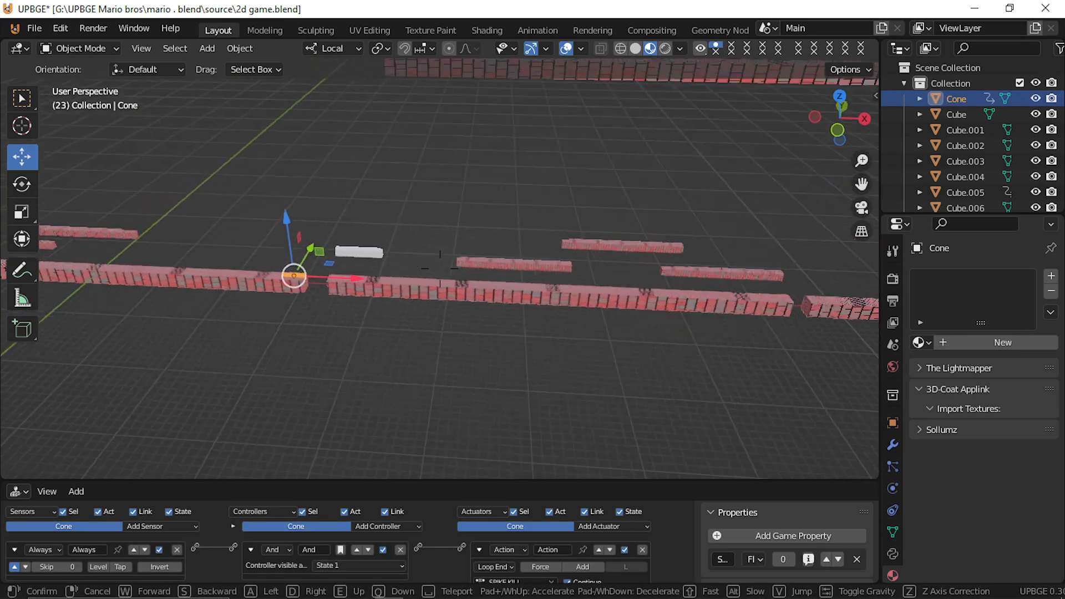
Step: Switch the logic bricks area to the Timeline editor
left_click(17, 492)
right_click(21, 491)
left_click(17, 492)
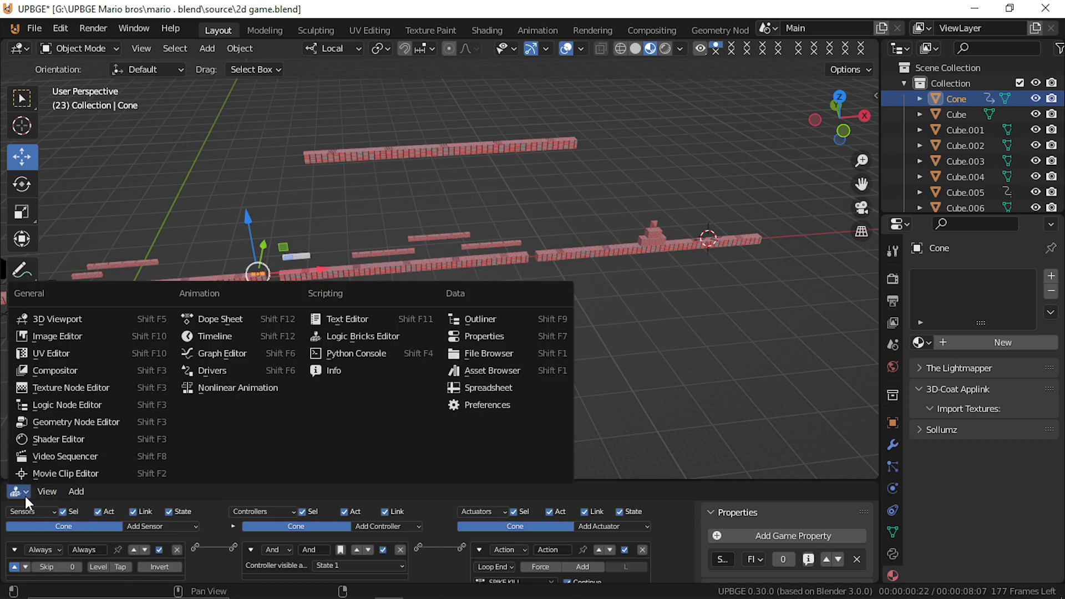
left_click(244, 335)
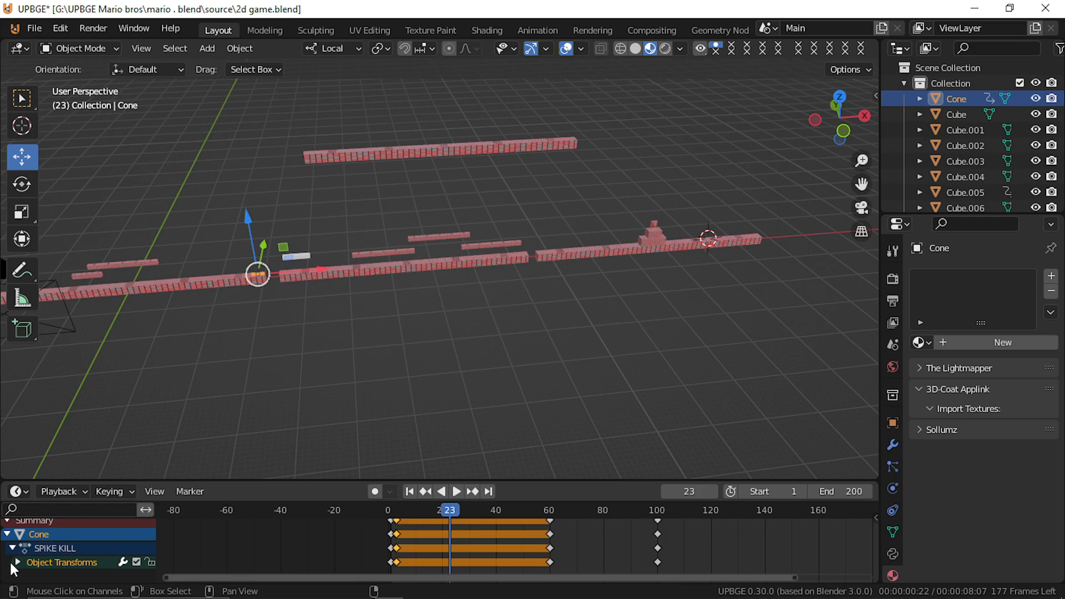
Step: Expand the spikes' Object Transforms in the SPIKE KILL action and delete the X and Y Location channels
left_click(10, 561)
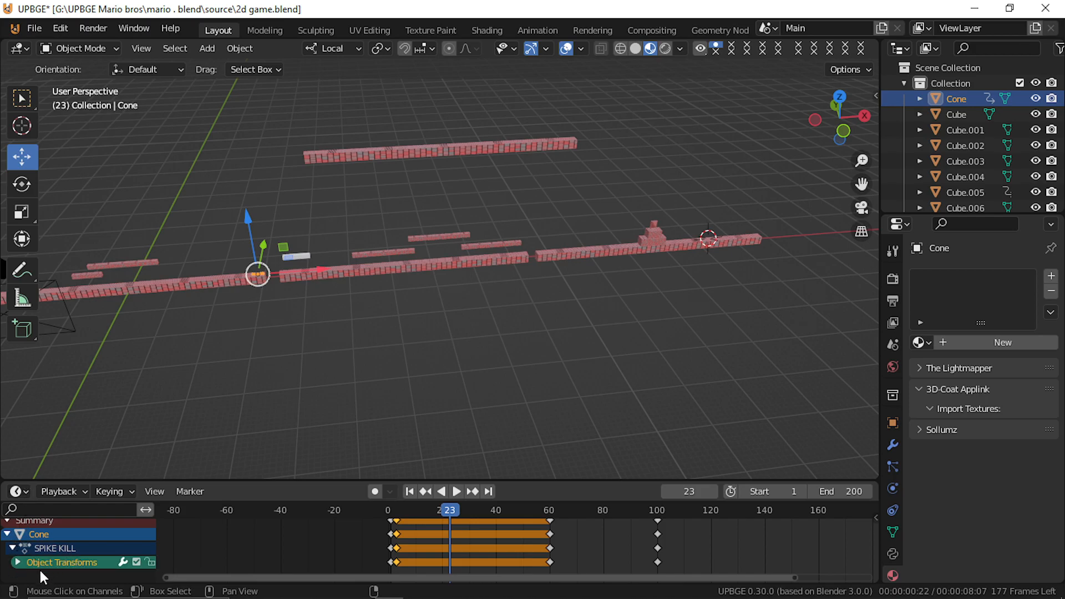
left_click(19, 561)
scroll(27, 557, "down", 3)
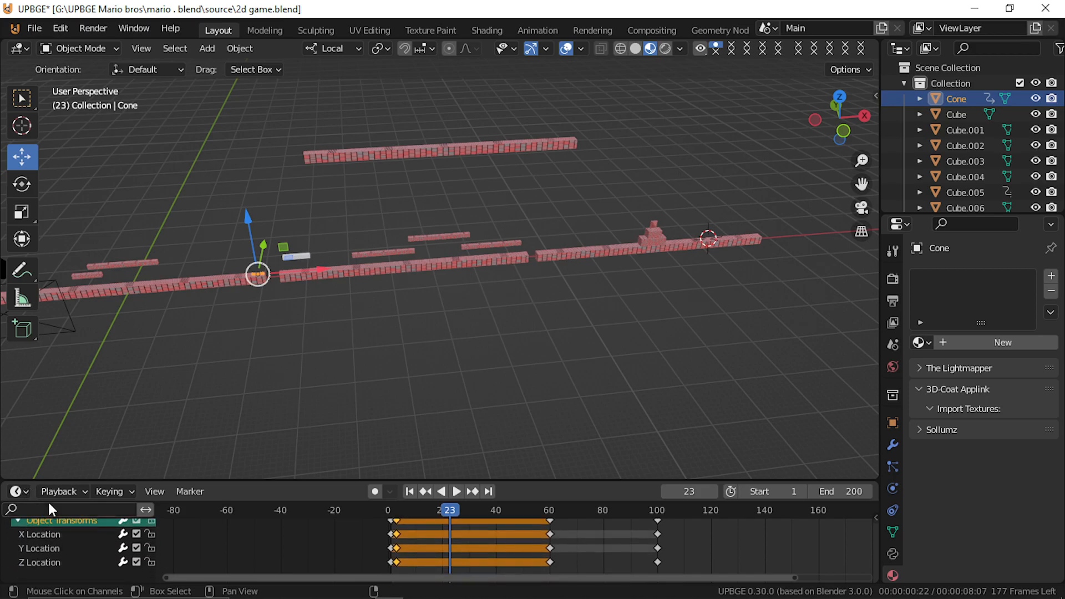
left_click(43, 547)
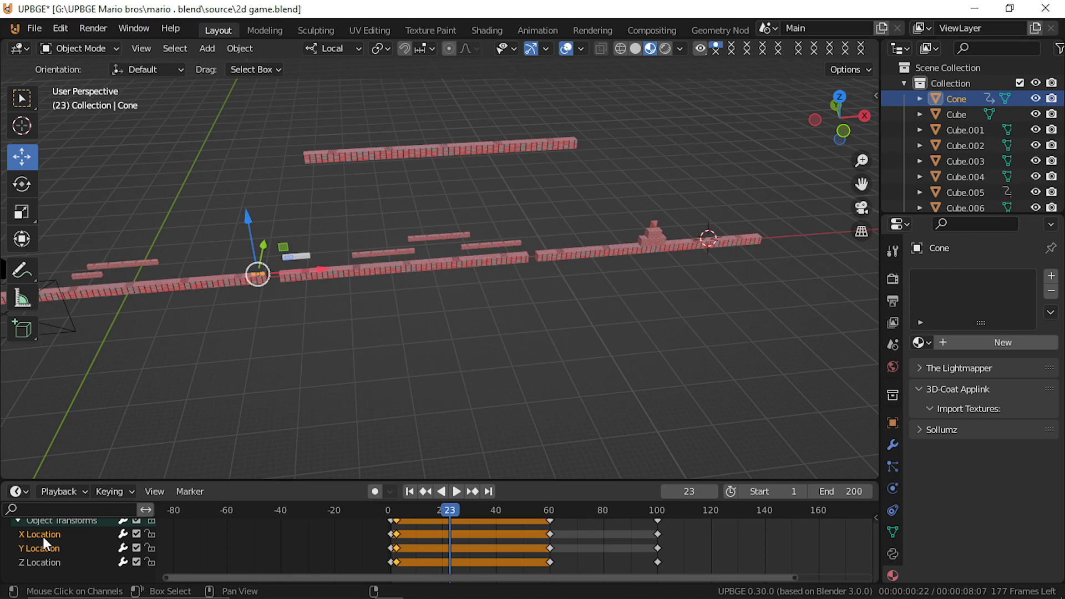
key("x")
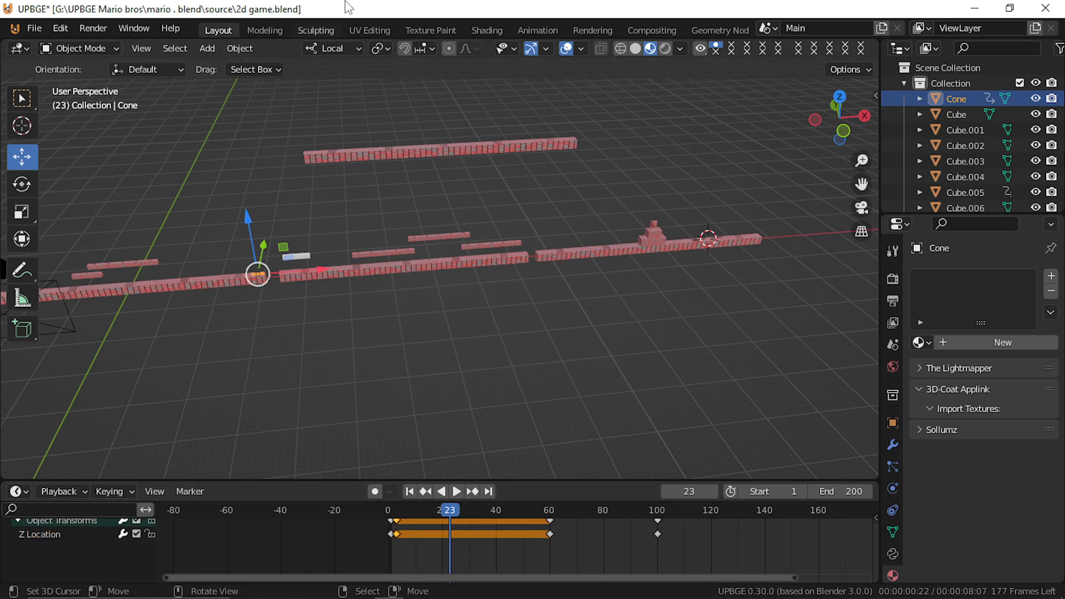
Step: Duplicate the spikes and move the copy 105.14 m along local X, onto the ground past the stepped obstacle
key("shift+d")
right_click(435, 190)
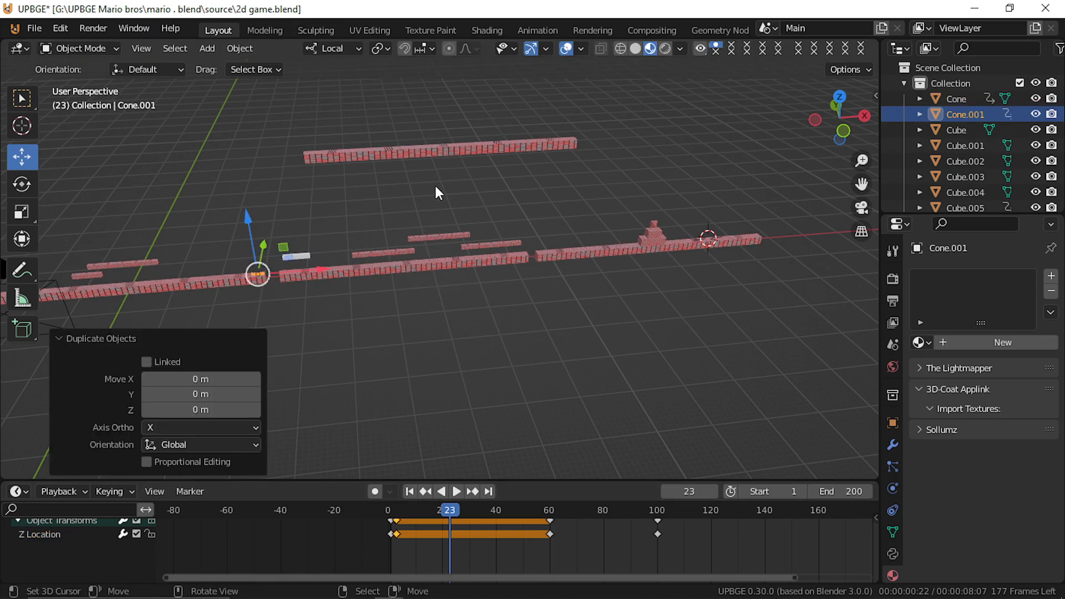
key("g")
key("x")
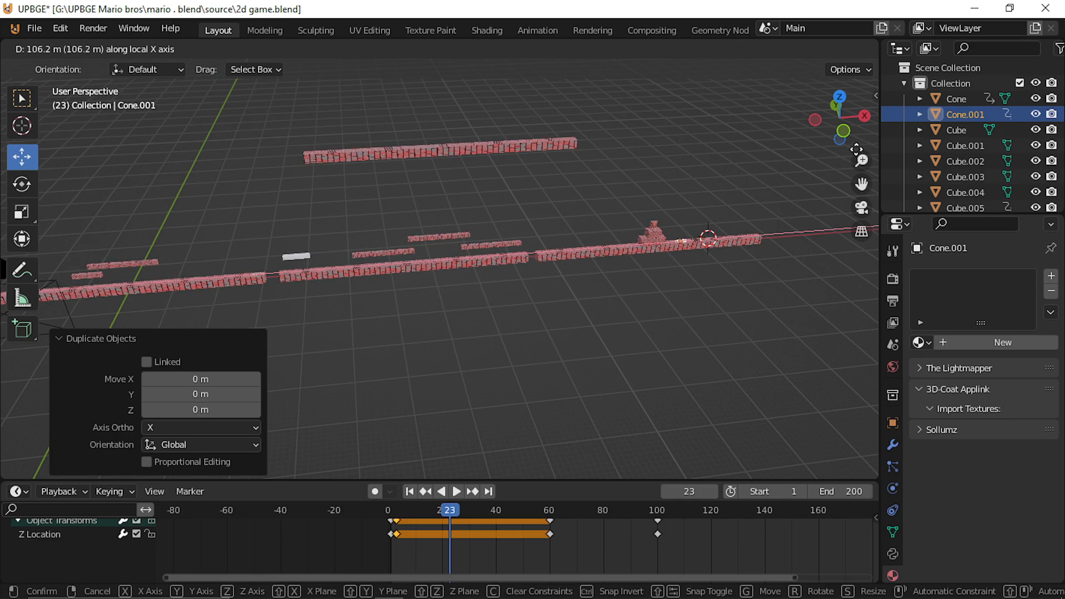
left_click(695, 250)
Step: Shift the duplicated spikes another 1.165 m along local X, away from the stepped obstacle
key("shift+grave")
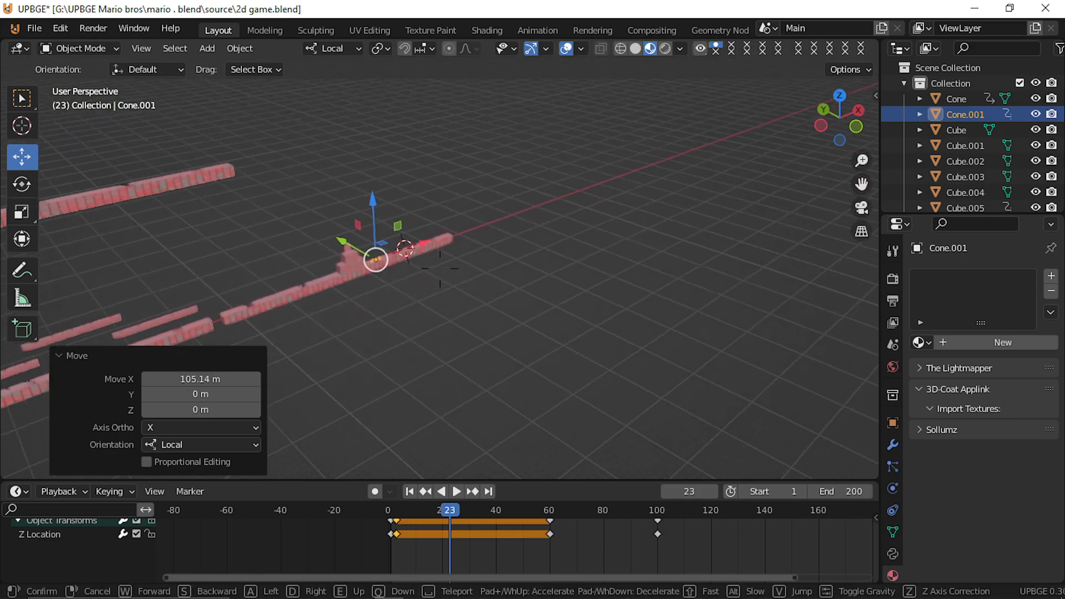
key("w")
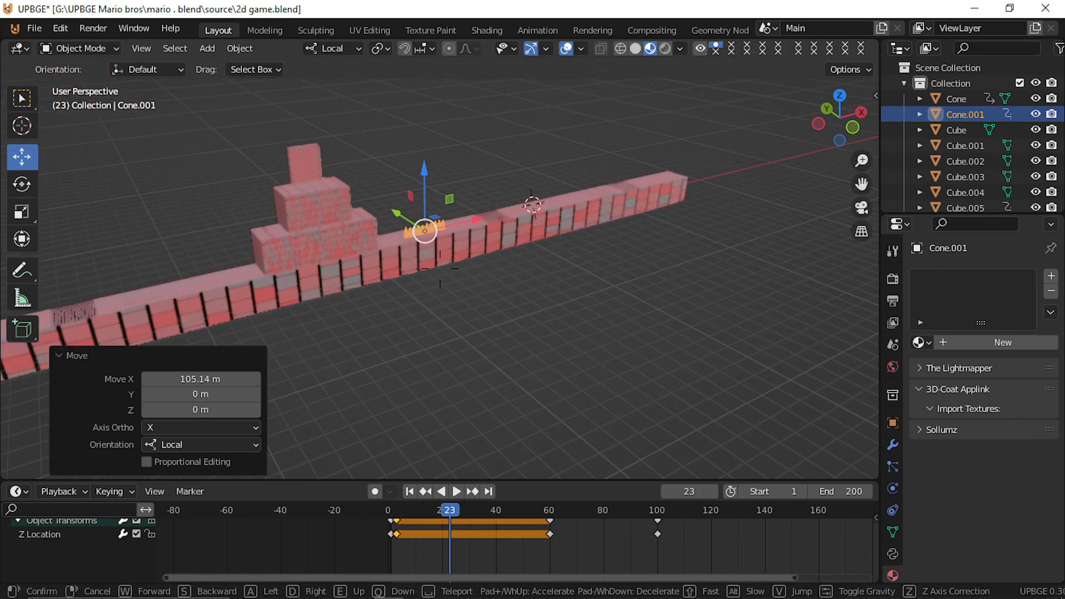
key("s")
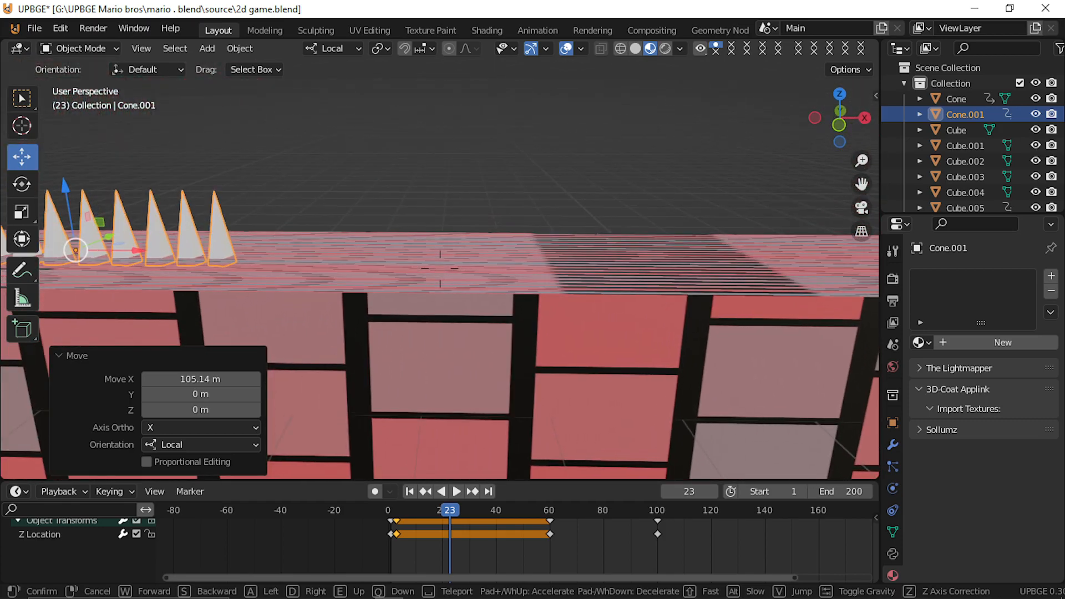
key("s")
key("a")
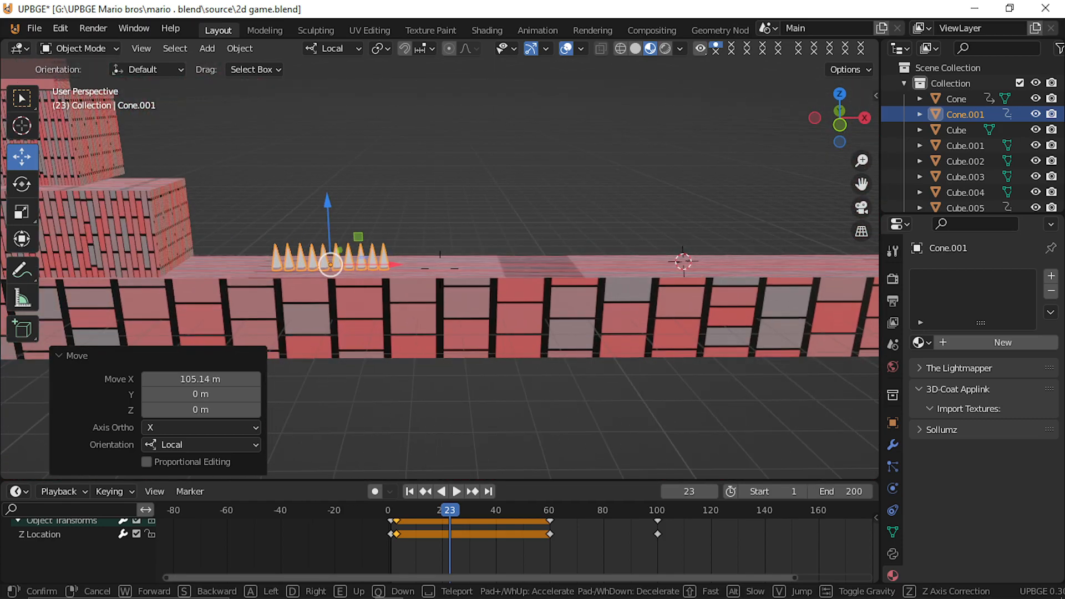
left_click(440, 269)
left_click_drag(395, 264, 442, 260)
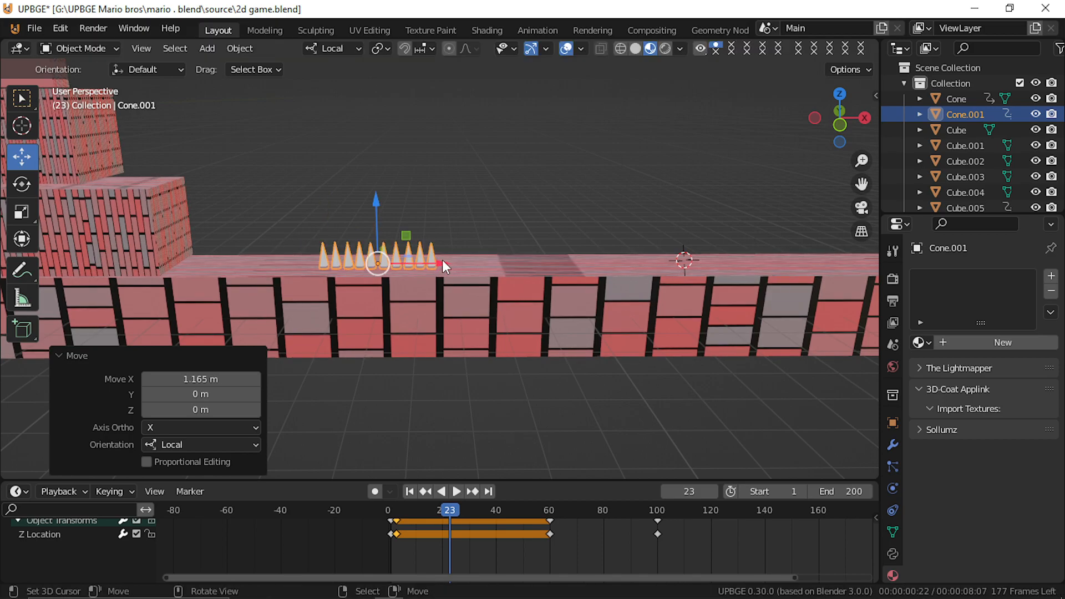
Step: Duplicate the spike row twice along local X, spacing the copies 5.498 m and 4.486 m apart
key("shift+d")
key("x")
left_click(692, 243)
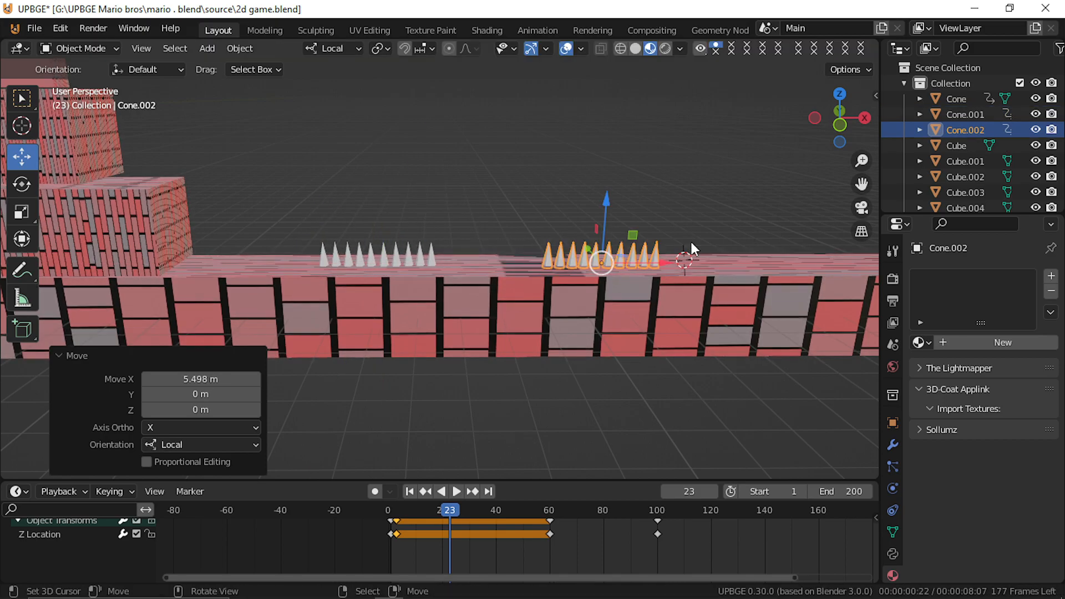
key("shift+d")
key("x")
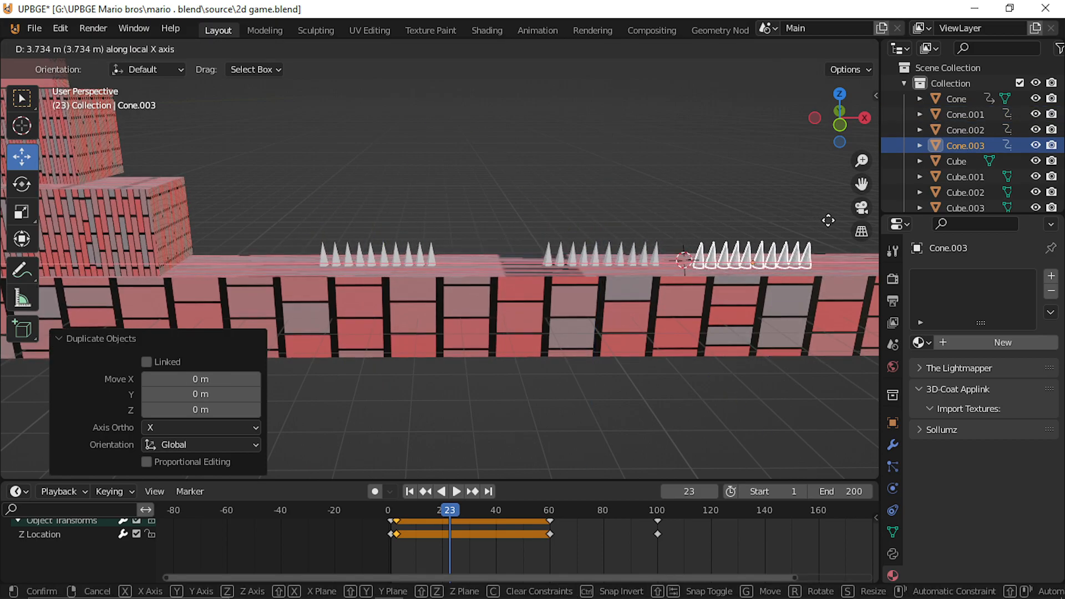
left_click(831, 220)
Step: Add a fourth spike row by duplicating the last one about 5.13 m along local X, and briefly run the game
key("shift+grave")
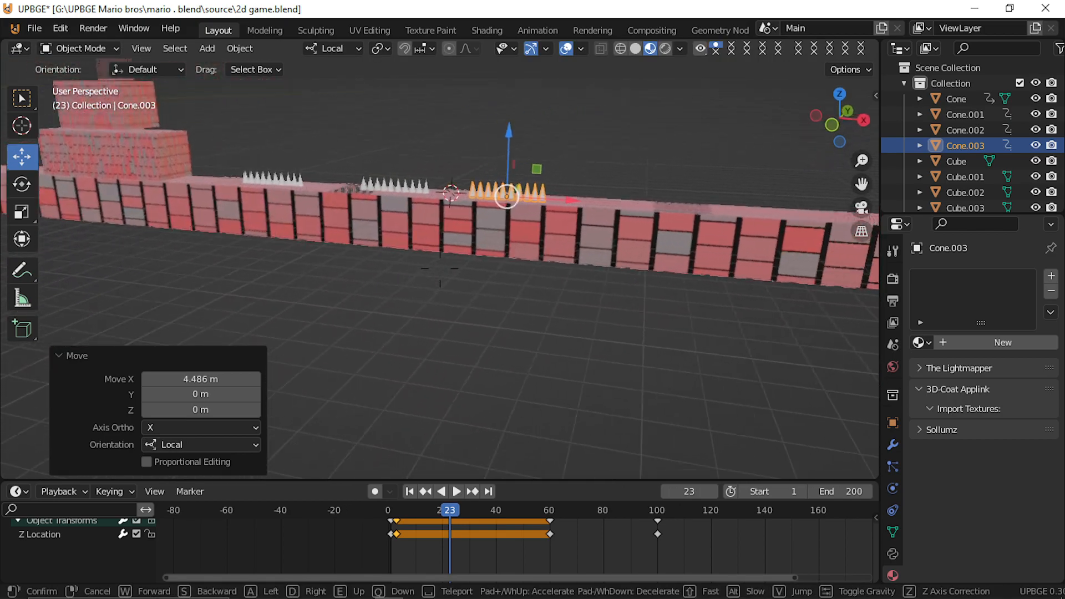
left_click(440, 269)
key("shift+d")
key("x")
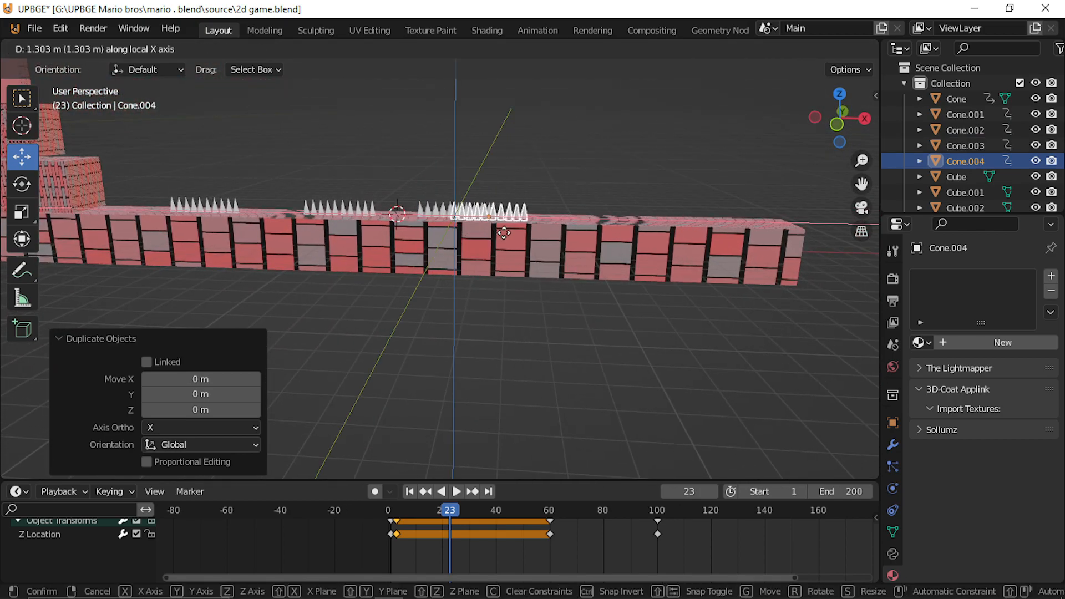
left_click(603, 271)
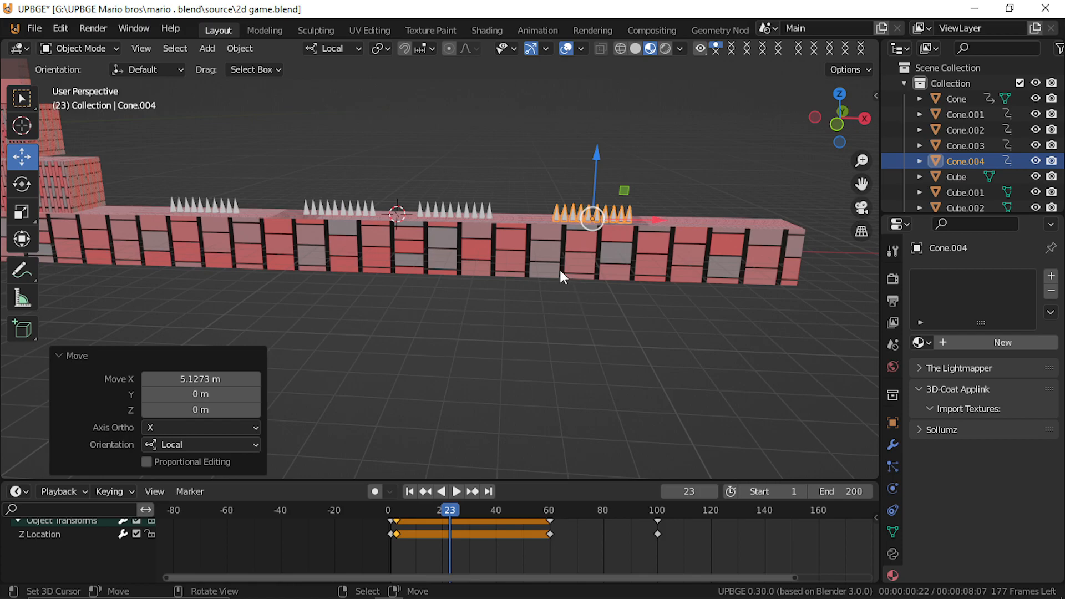
key("p")
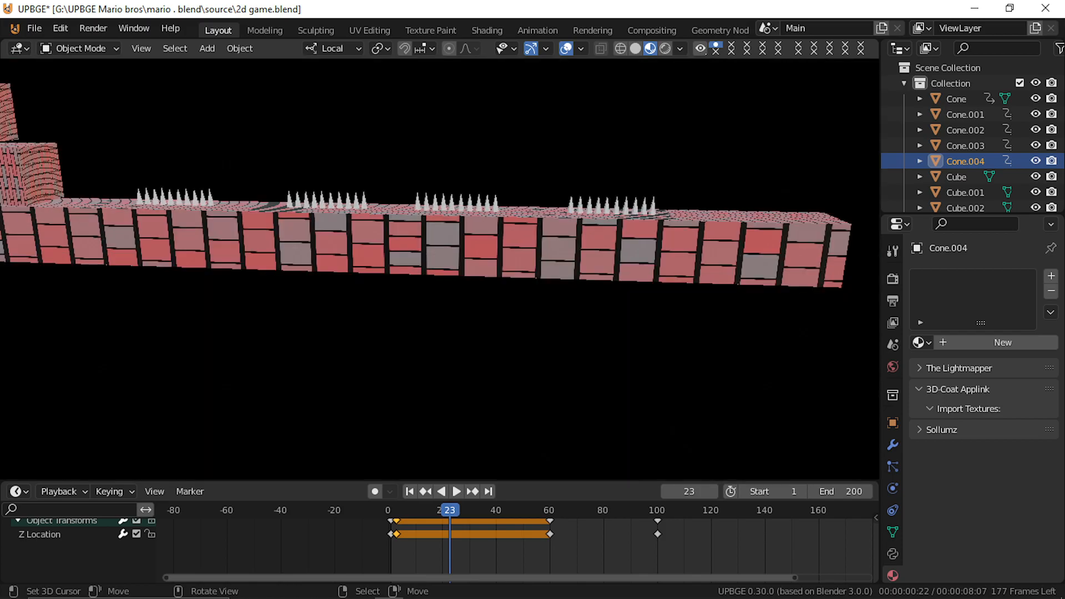
key("Escape")
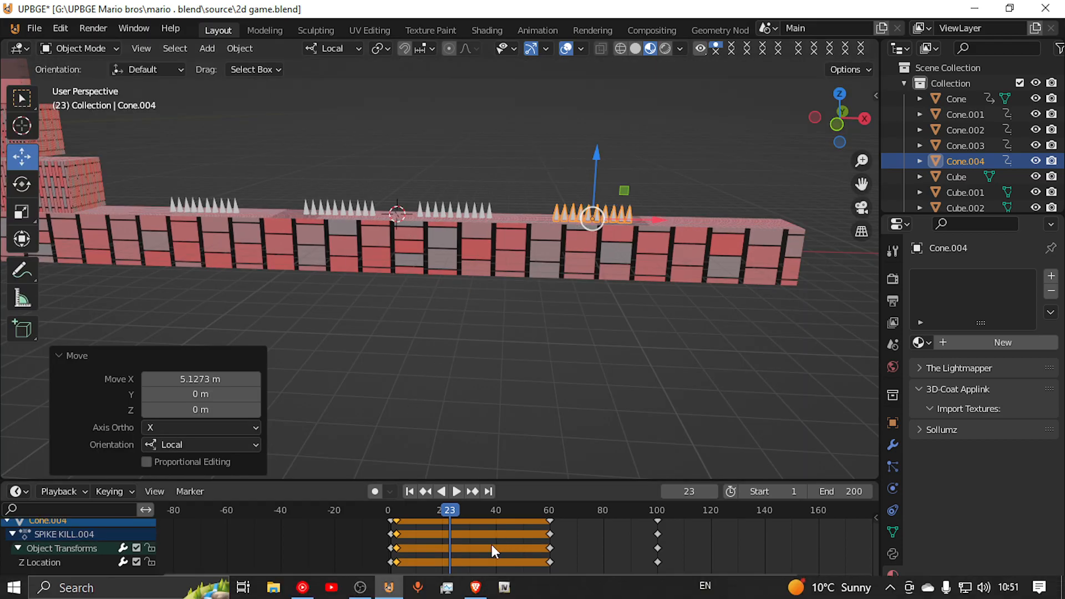
Step: Enlarge the timeline area so all channels of the last spike row fit
scroll(491, 545, "down", 3)
scroll(489, 544, "down", 2)
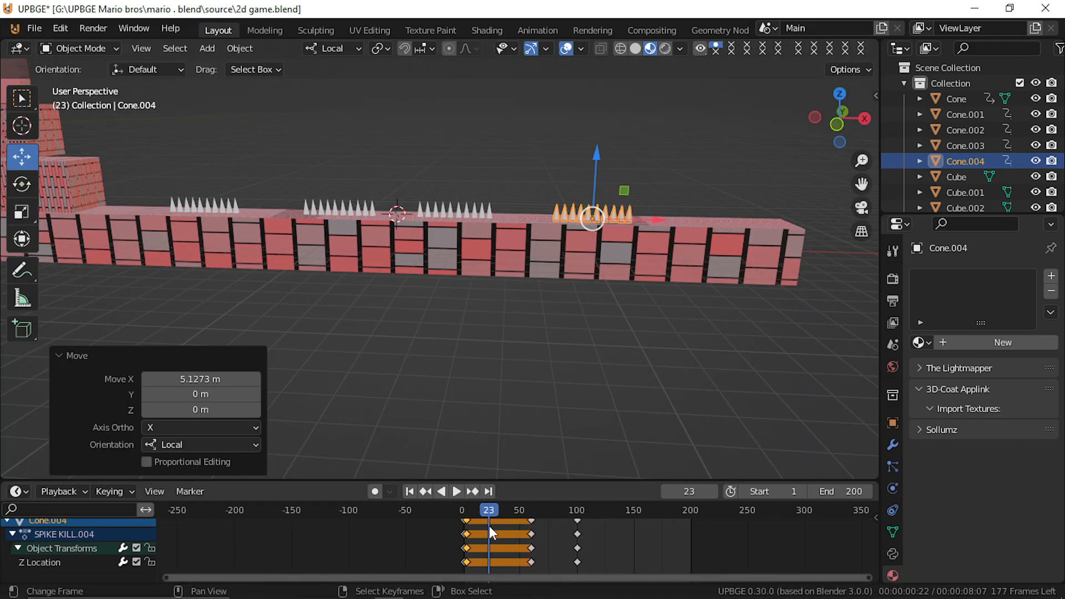
left_click_drag(509, 480, 510, 294)
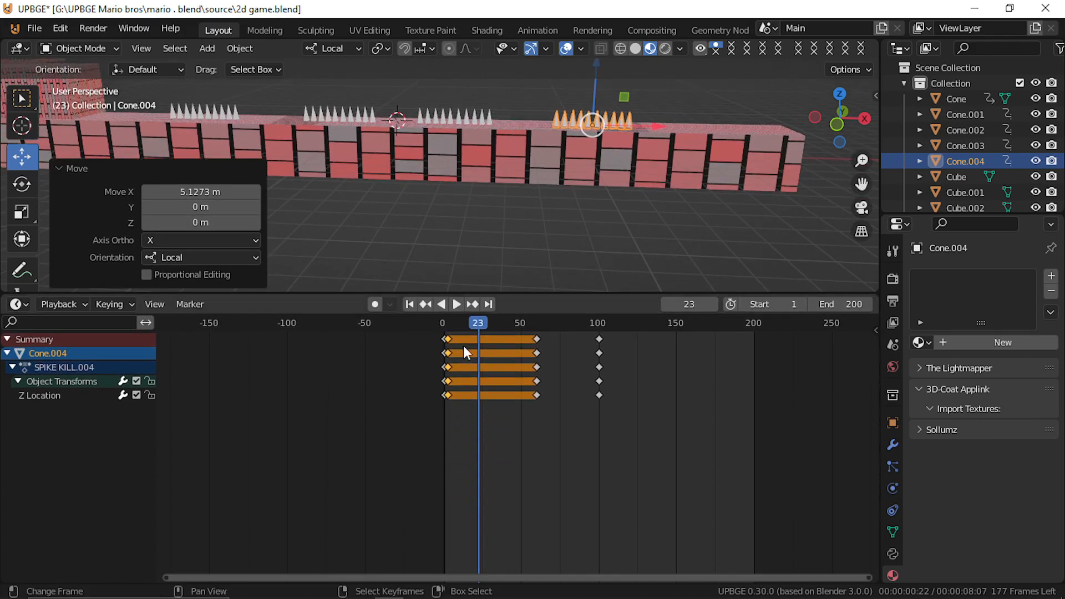
Step: Try deleting the last spike row's first keyframe and moving its next keyframe earlier
left_click(443, 339)
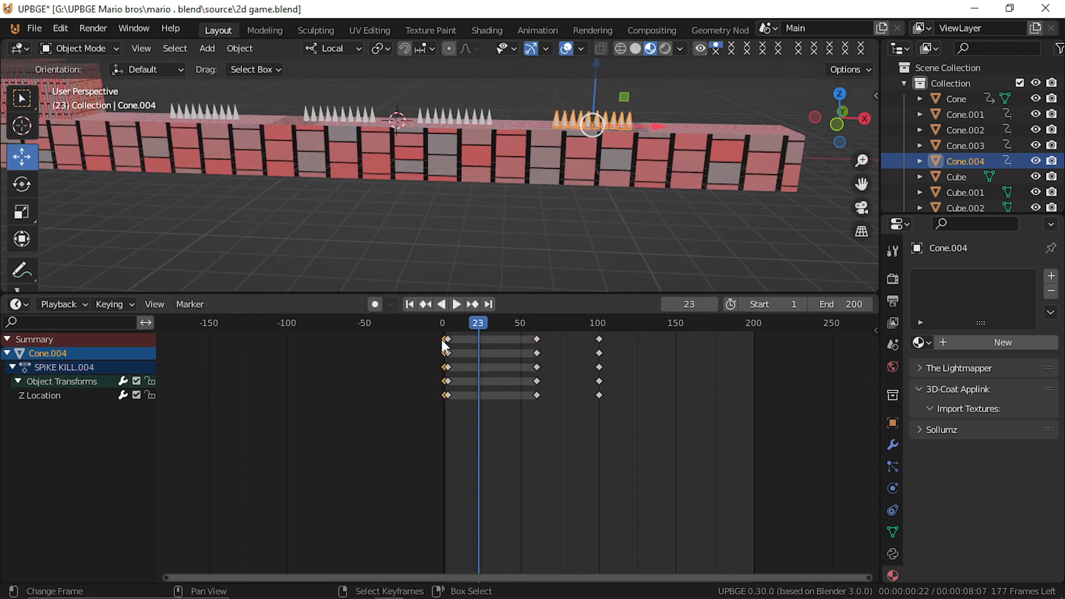
key("x")
left_click(432, 367)
left_click(446, 344)
key("g")
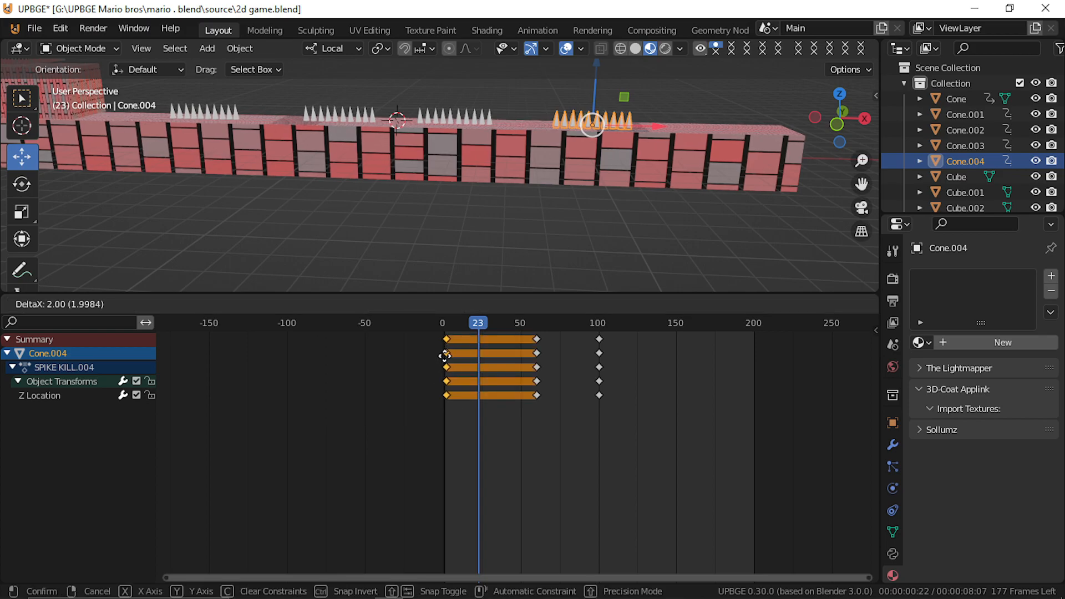
left_click(449, 388)
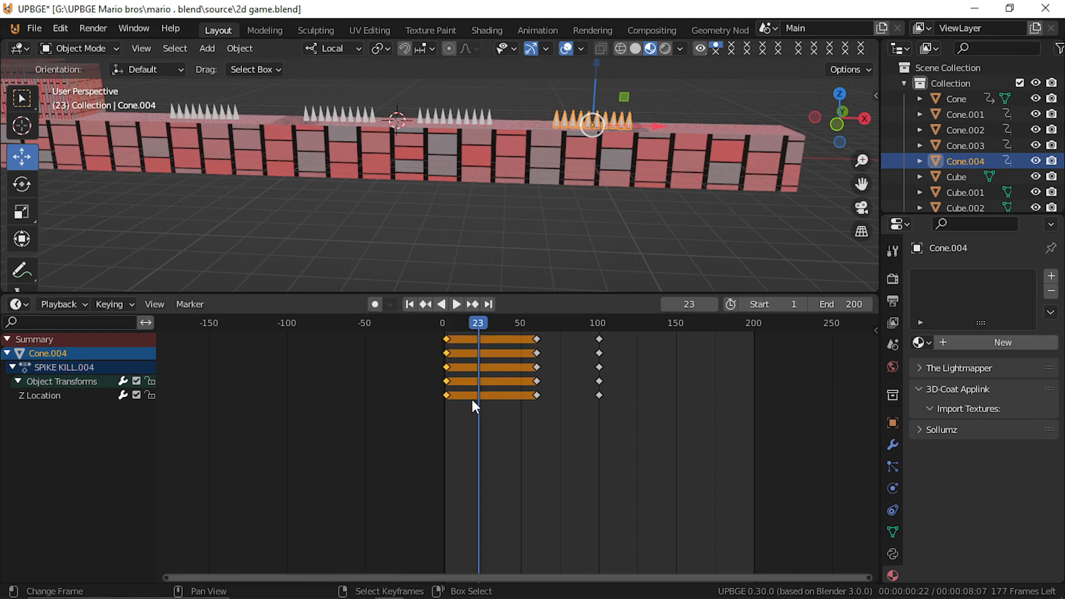
Step: Preview the animation and undo the keyframe edits on the last spike row
key("shift+Left")
key("space")
left_click_drag(447, 398, 411, 386)
key("space")
key("ctrl+z")
key("ctrl+z")
key("ctrl+z")
key("ctrl+z")
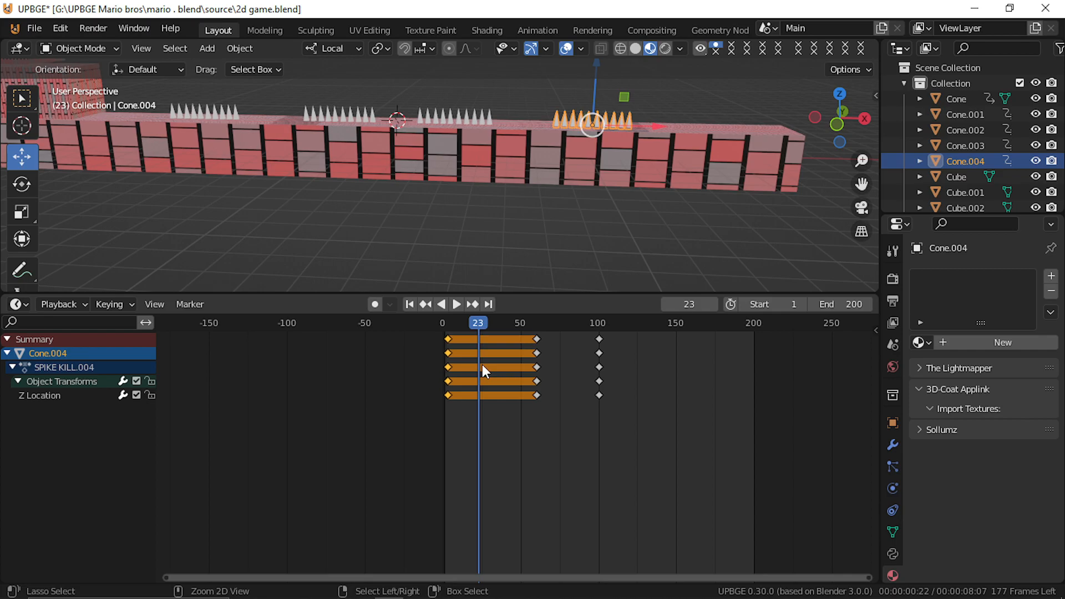
Step: Shift all keyframes of the last spike row 12 frames later and preview the animation
left_click_drag(468, 365, 427, 379)
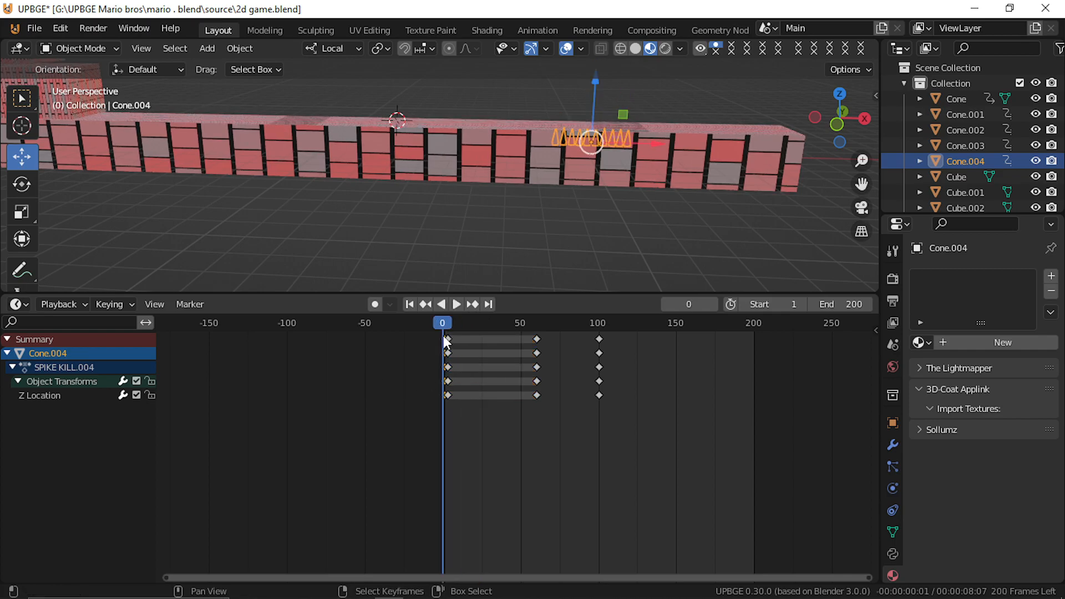
left_click(448, 338)
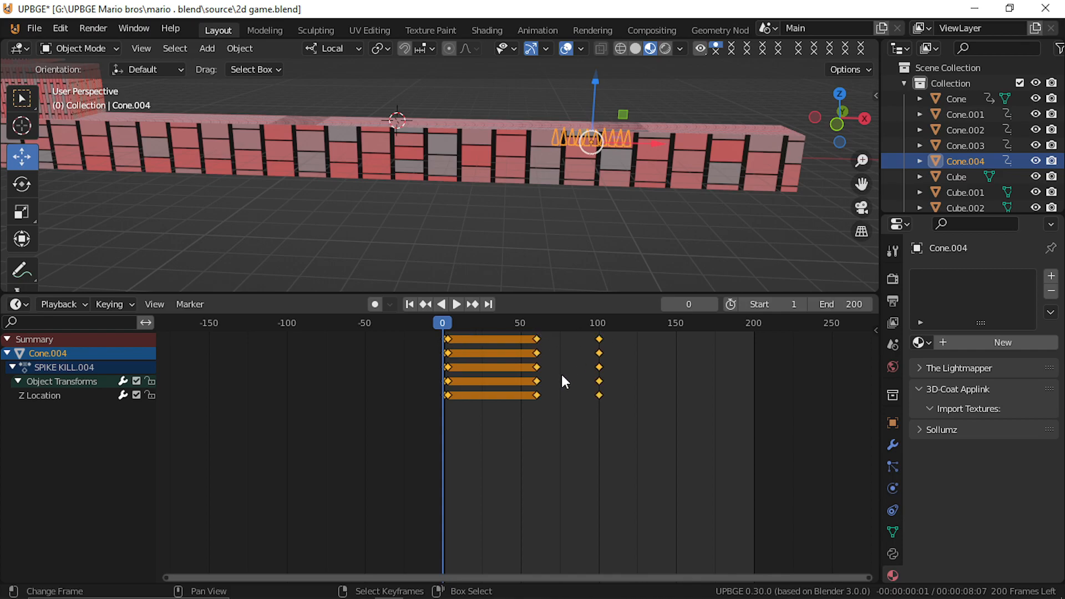
key("g")
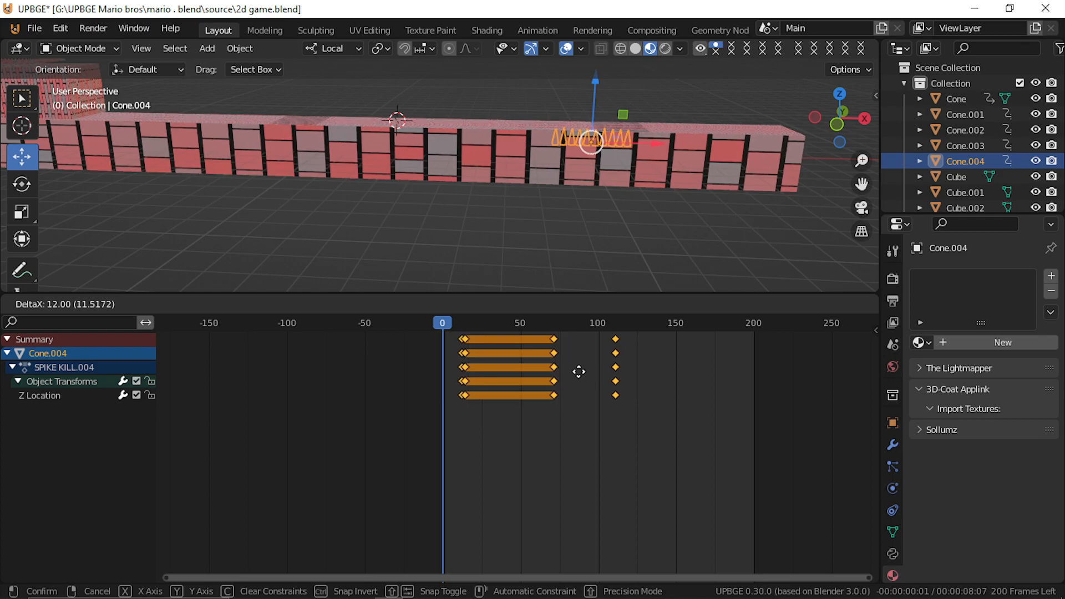
left_click(579, 371)
key("space")
key("space")
left_click(473, 382)
Step: Select the third spike row, shift all its keyframes 51 frames later and scrub to frame 62
left_click(446, 111)
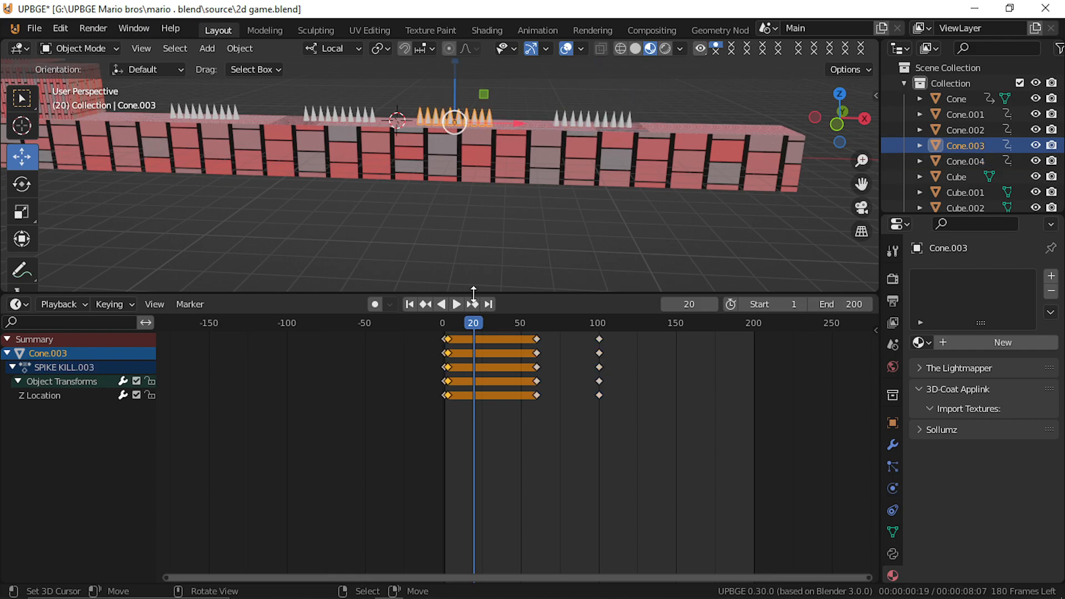
key("a")
key("g")
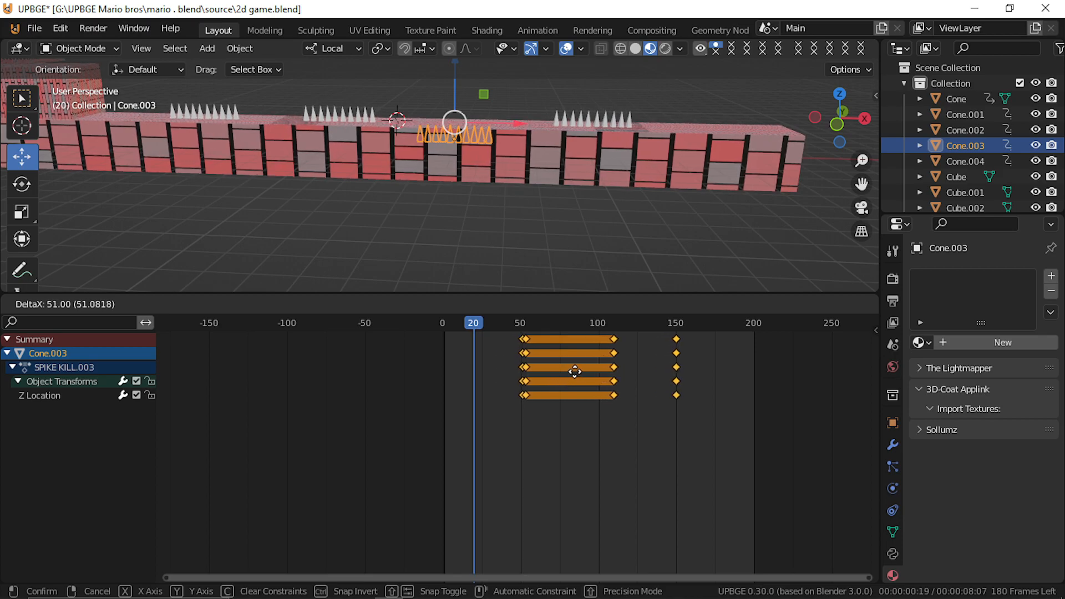
left_click(575, 372)
left_click_drag(484, 414, 540, 380)
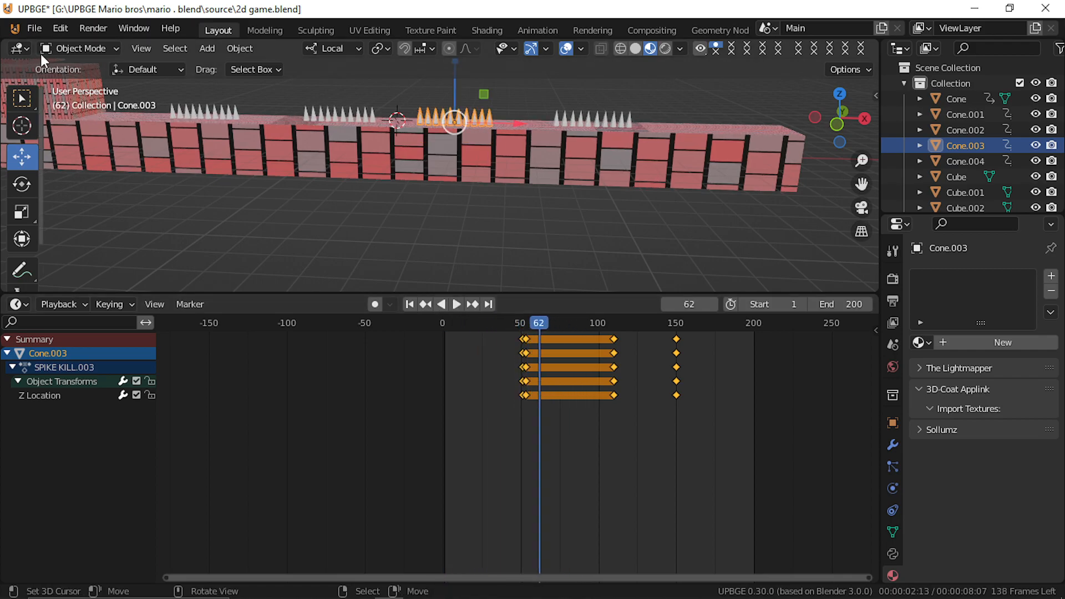
Step: Shift all keyframes of the first spike row so its last keyframe falls on frame 200, preview playback and return to frame 1
left_click(209, 113)
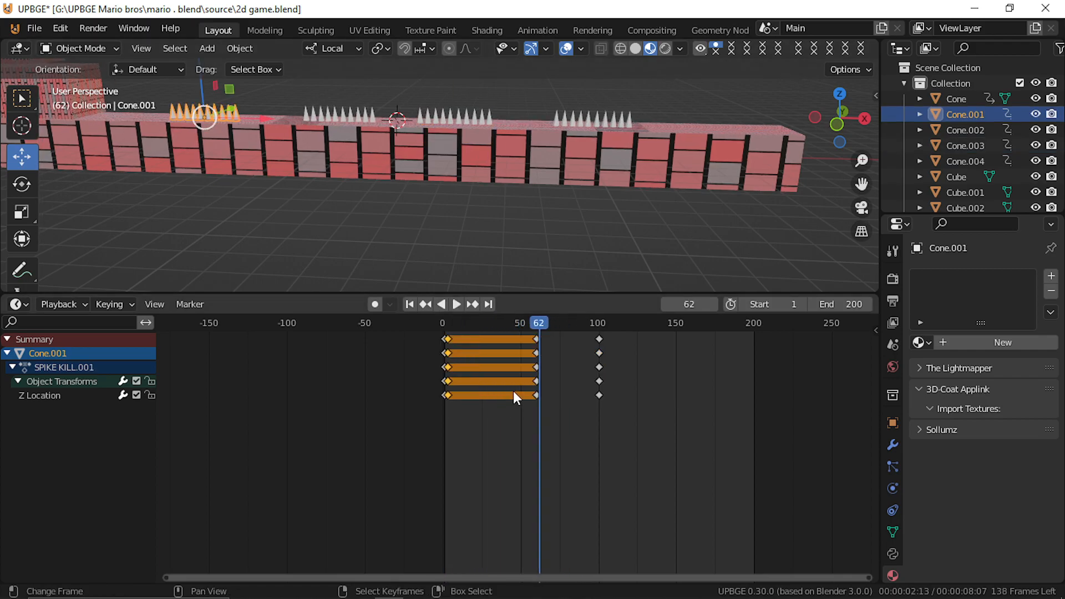
left_click(546, 374)
key("a")
key("g")
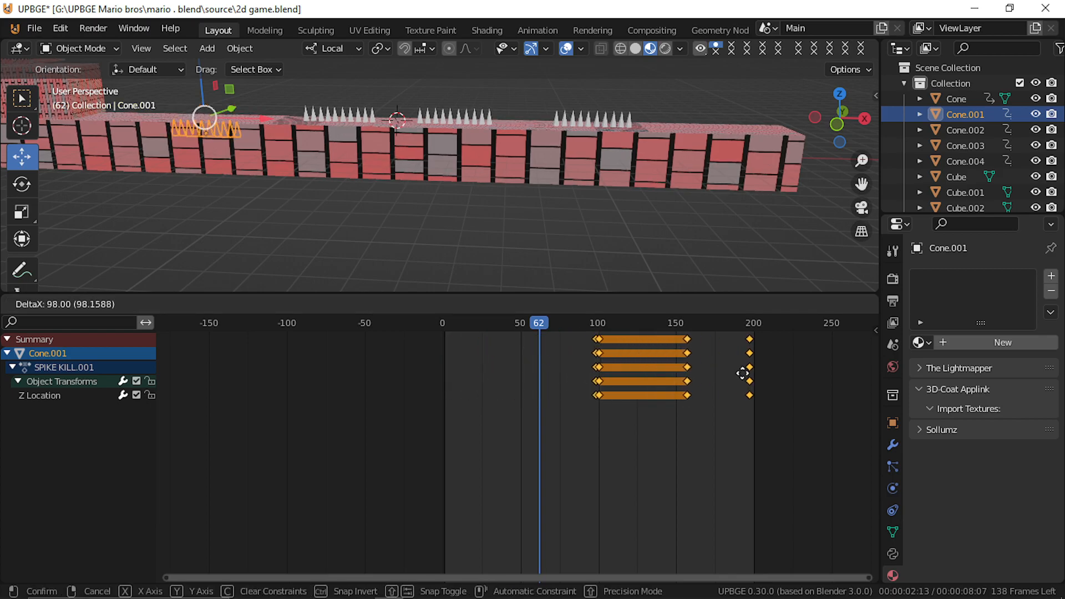
left_click(747, 371)
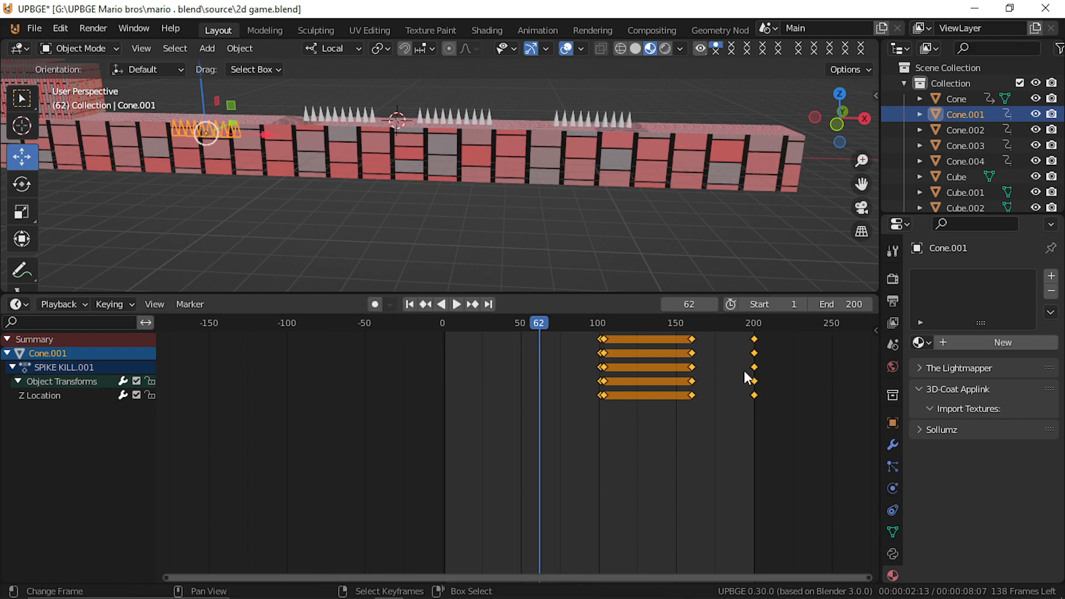
key("space")
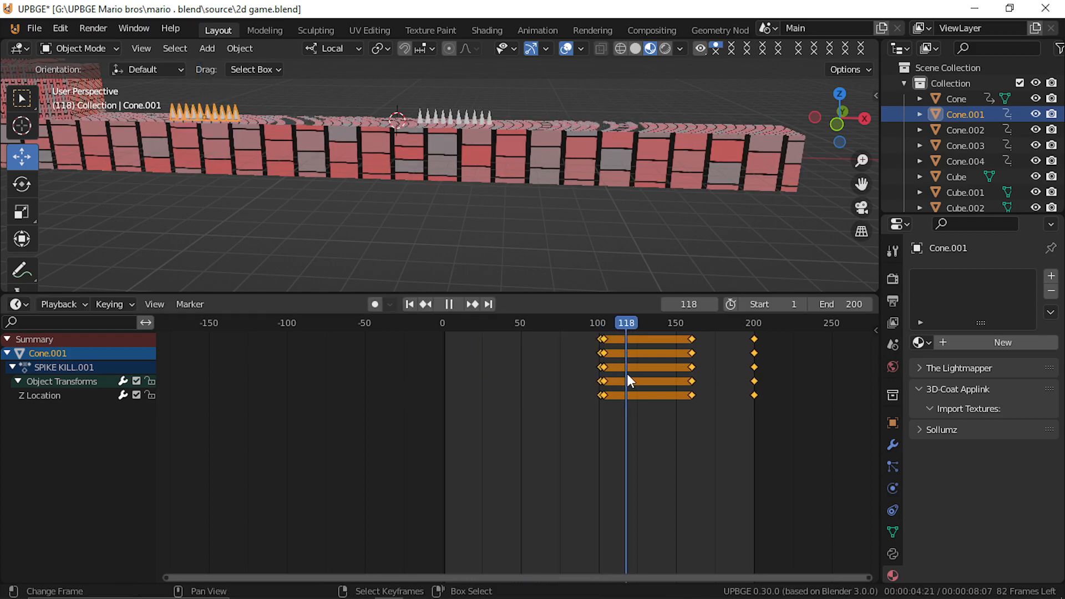
left_click_drag(686, 367, 444, 359)
key("space")
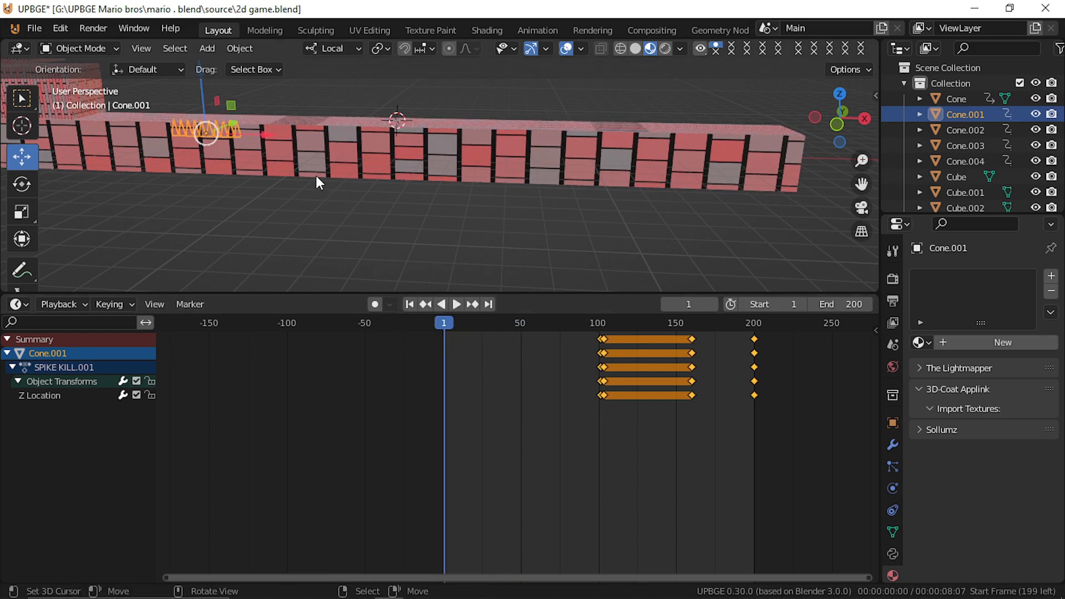
Step: Change the timeline area to the Logic Bricks Editor to show the first spike row's logic
left_click(22, 304)
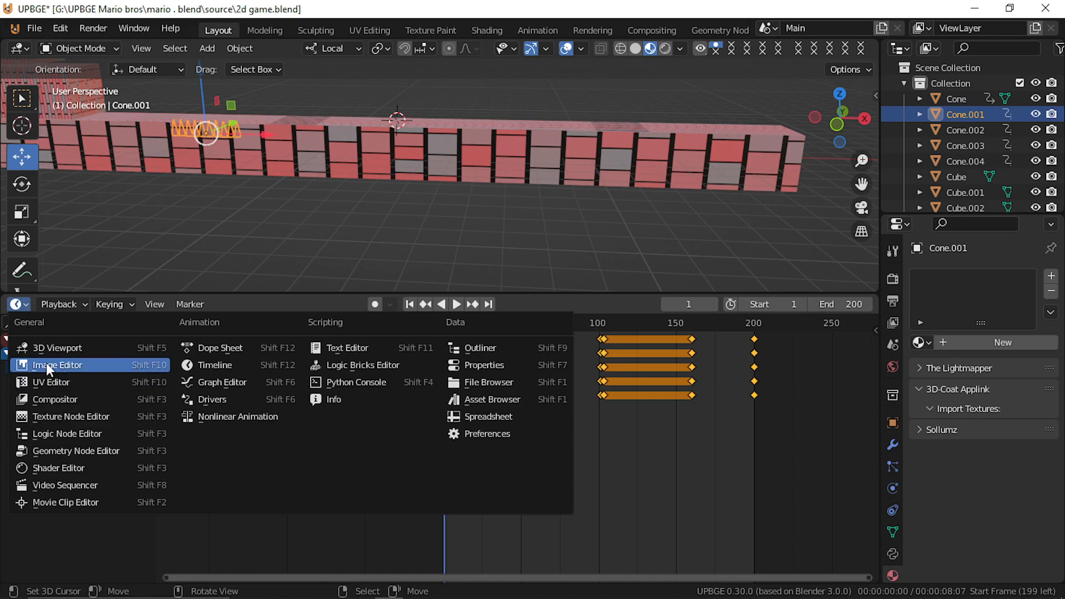
left_click(205, 351)
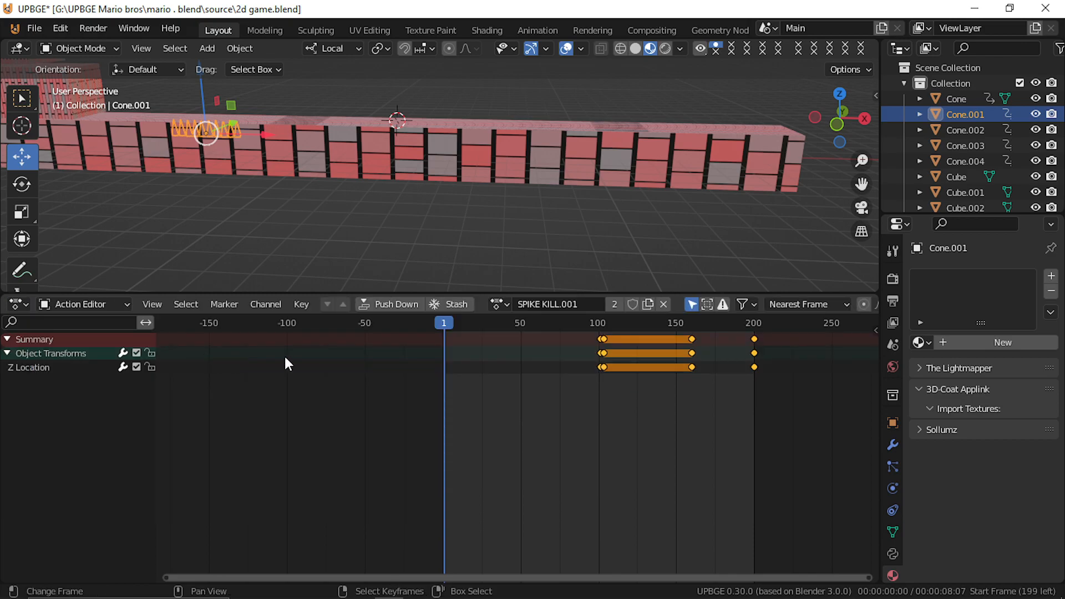
left_click(21, 305)
left_click(375, 368)
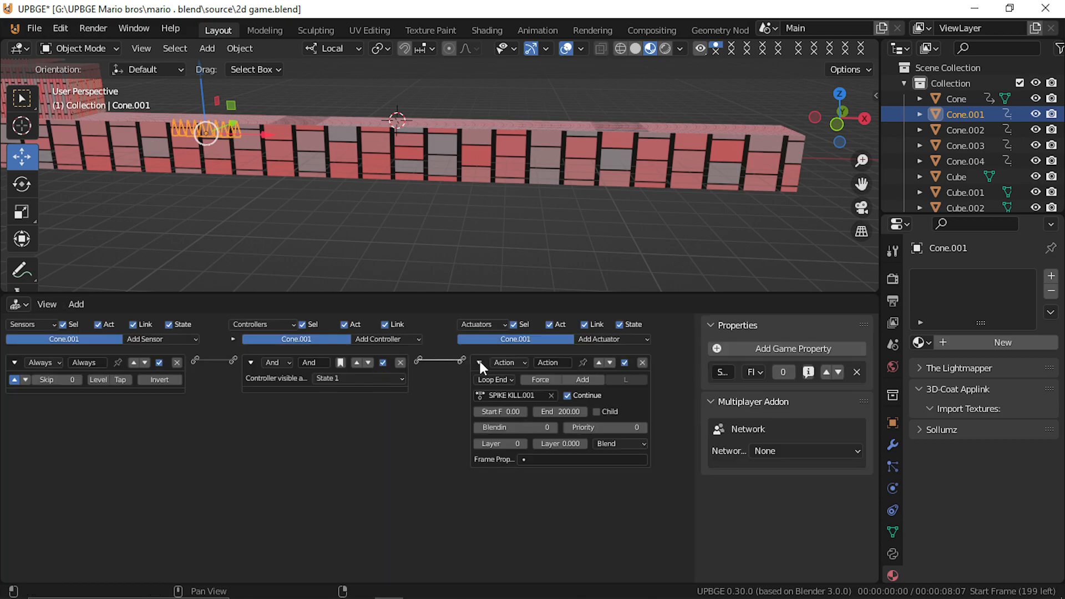
Step: Set the end frame of the first spike row's Action actuator to 250
left_click(560, 411)
type("250")
key("Return")
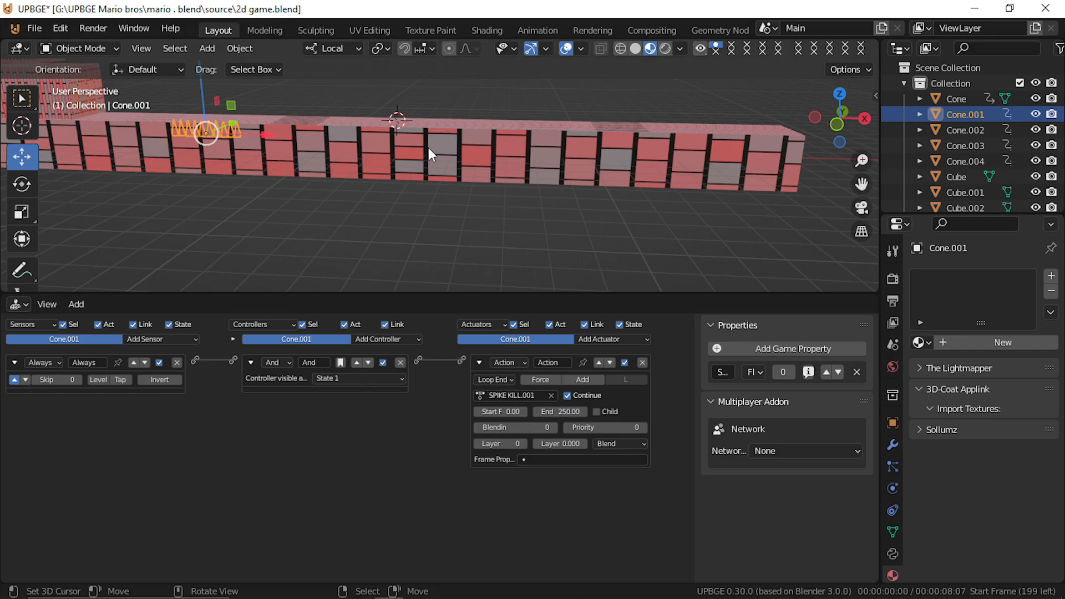
Step: Play the animation until the second spike row rises and set its Action actuator's end frame to 300
key("space")
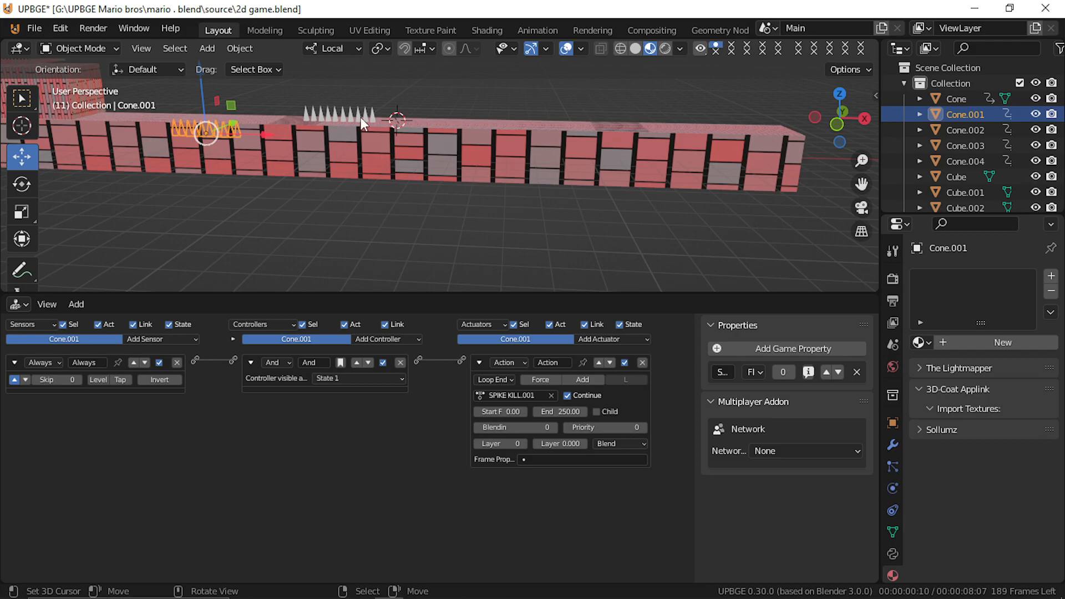
left_click(361, 118)
left_click(561, 411)
type("250")
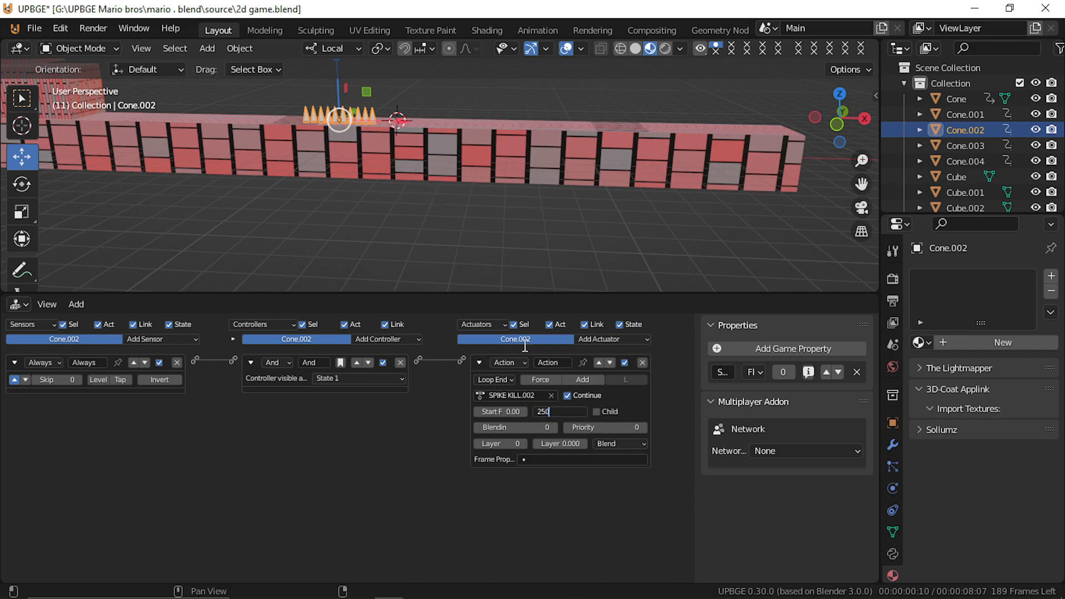
key("Escape")
left_click(567, 411)
type("300")
key("Return")
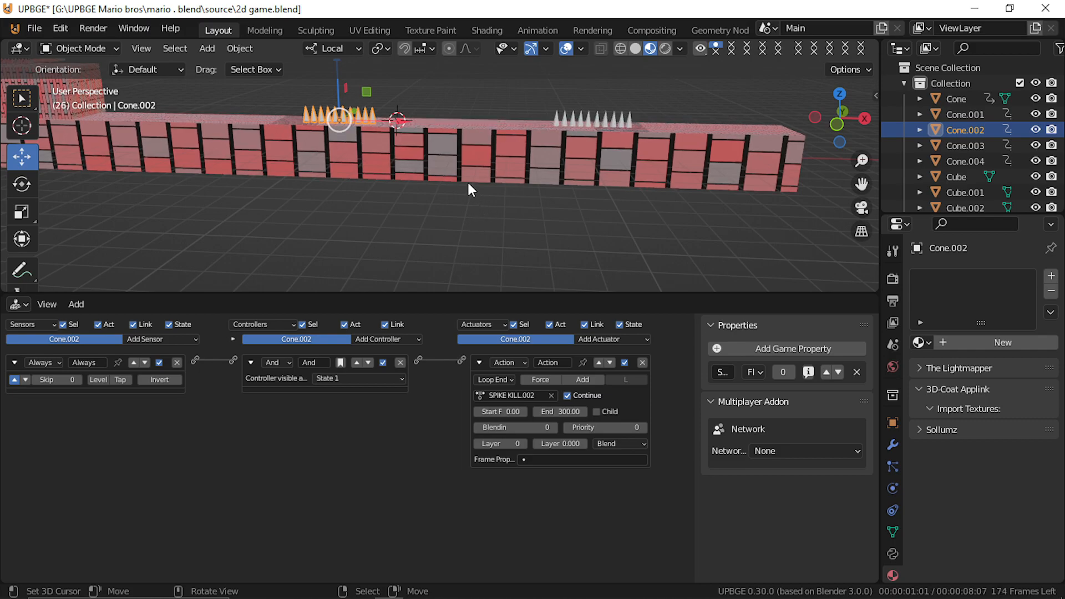
Step: Set the end frame of the last spike row's Action actuator to 250
left_click(576, 118)
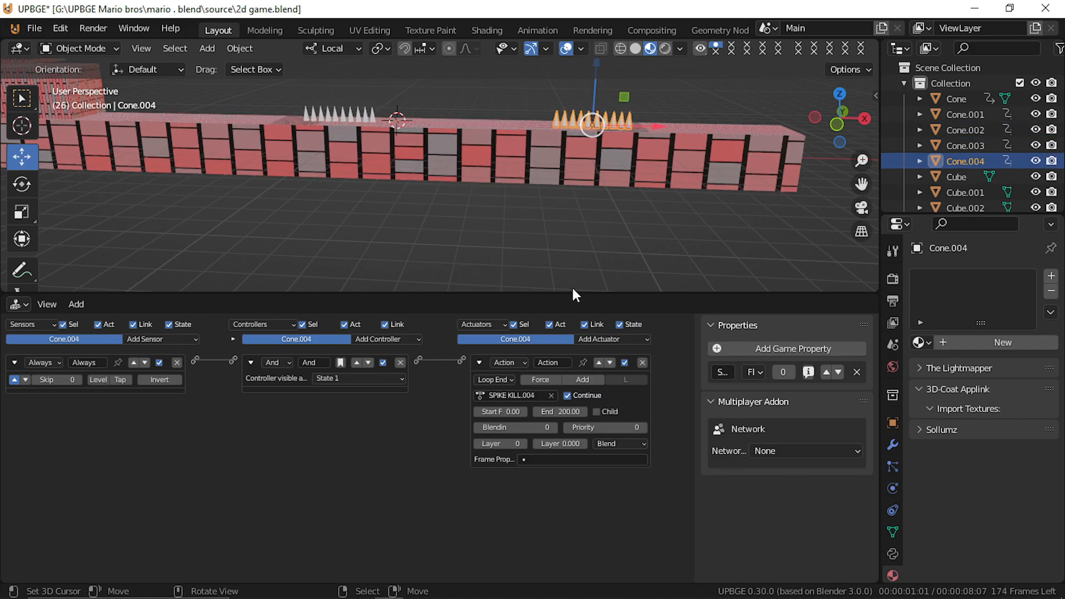
left_click(575, 411)
type("252")
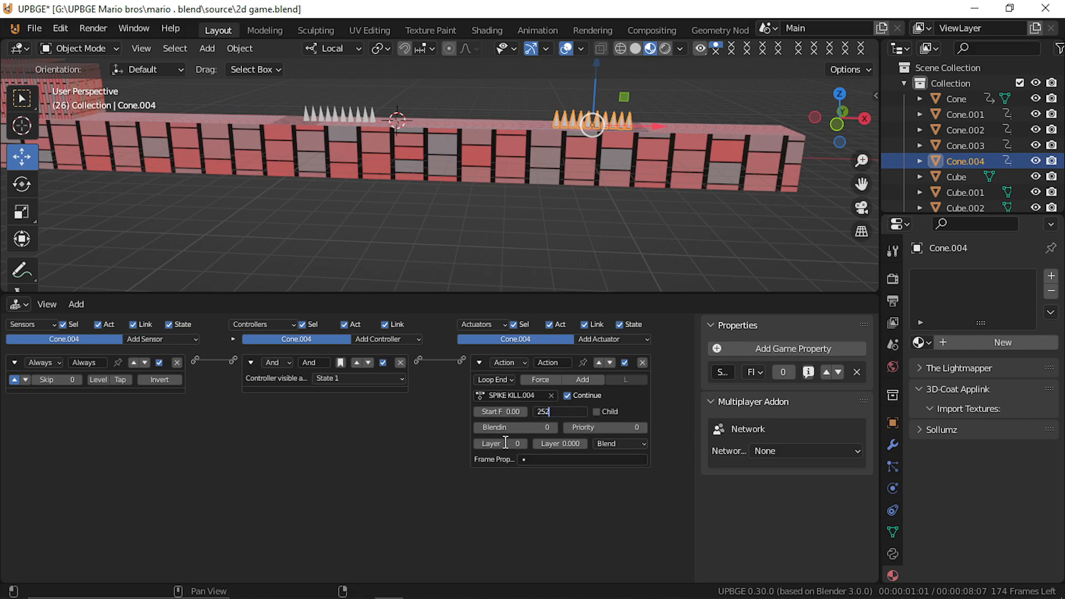
type("0")
key("Return")
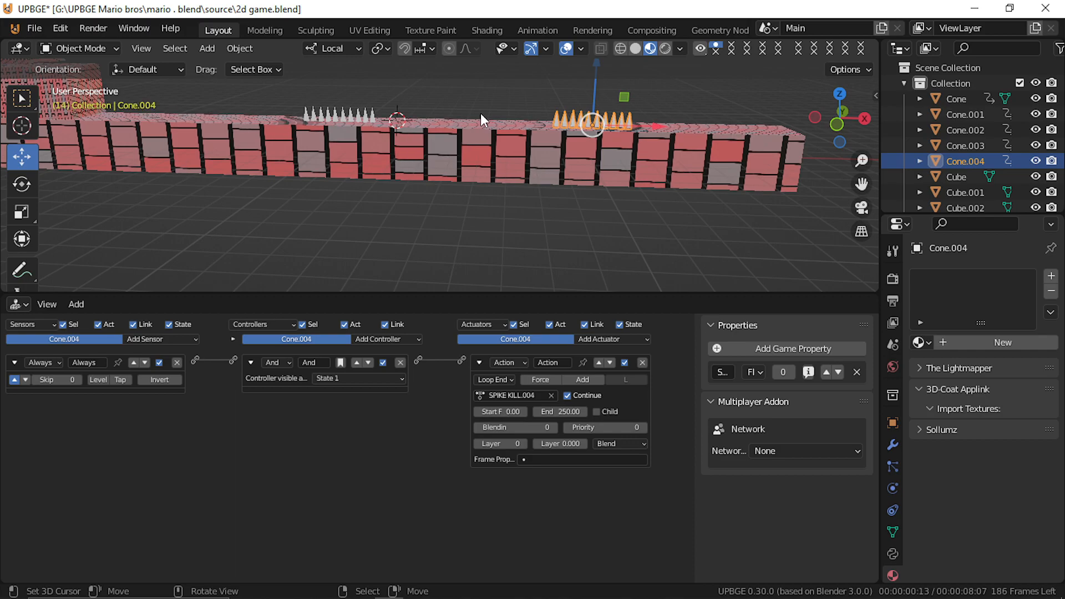
Step: Preview the spike animation in the viewport and run the game to check the timing of the spike rows
key("Escape")
key("space")
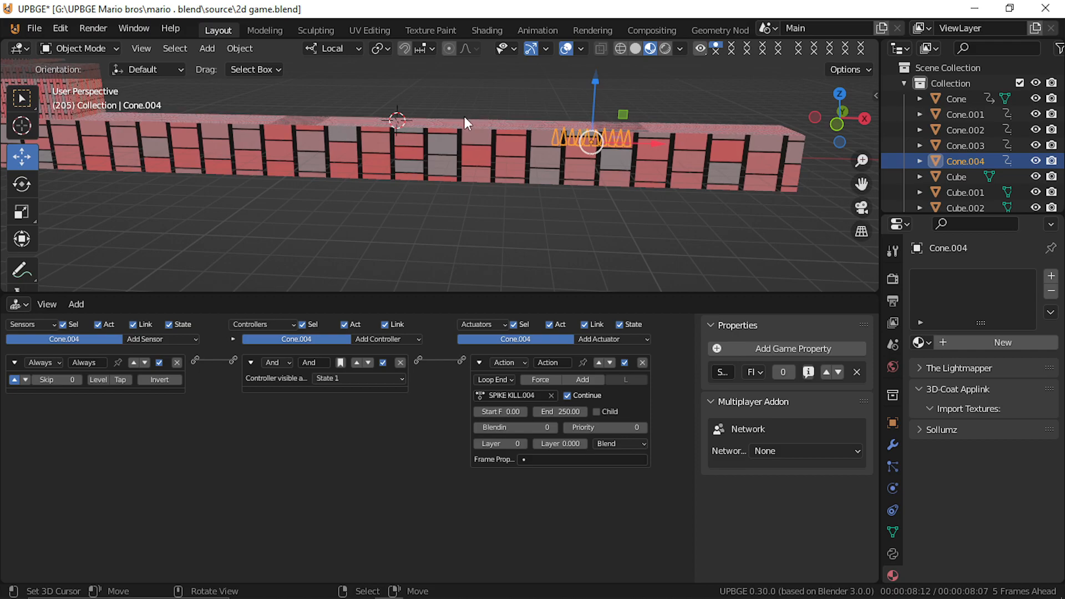
left_click(21, 324)
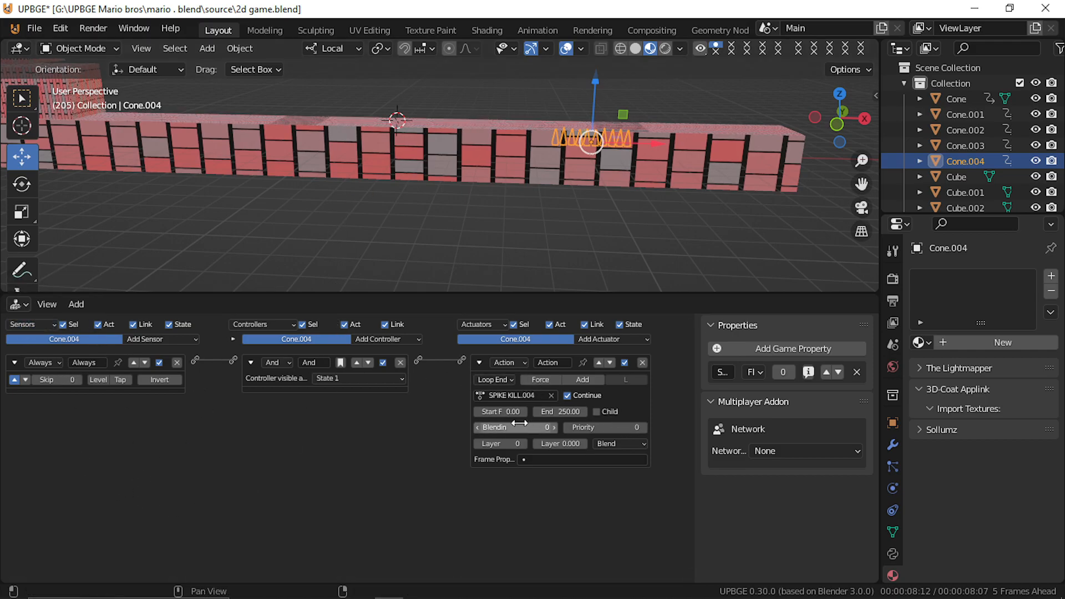
key("p")
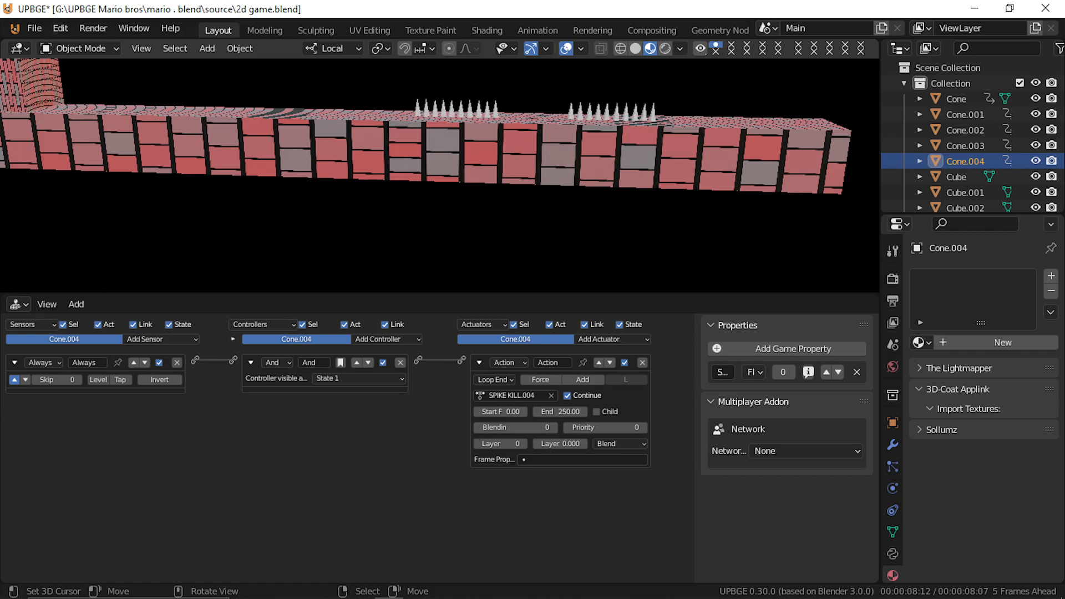
key("Escape")
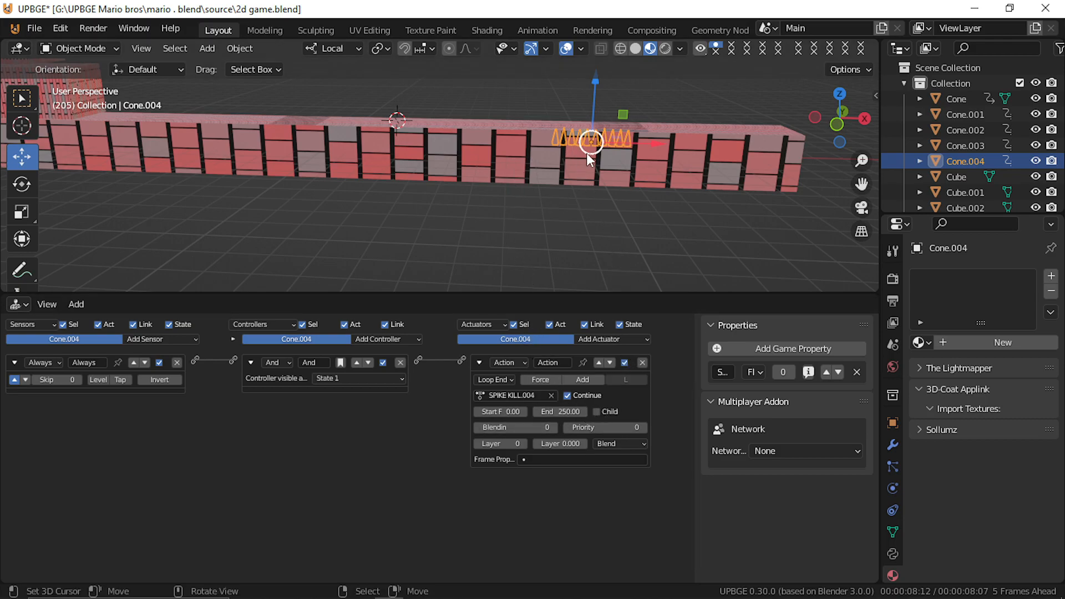
Step: Set the end frame of the last spike row's Action actuator to 200
left_click(567, 411)
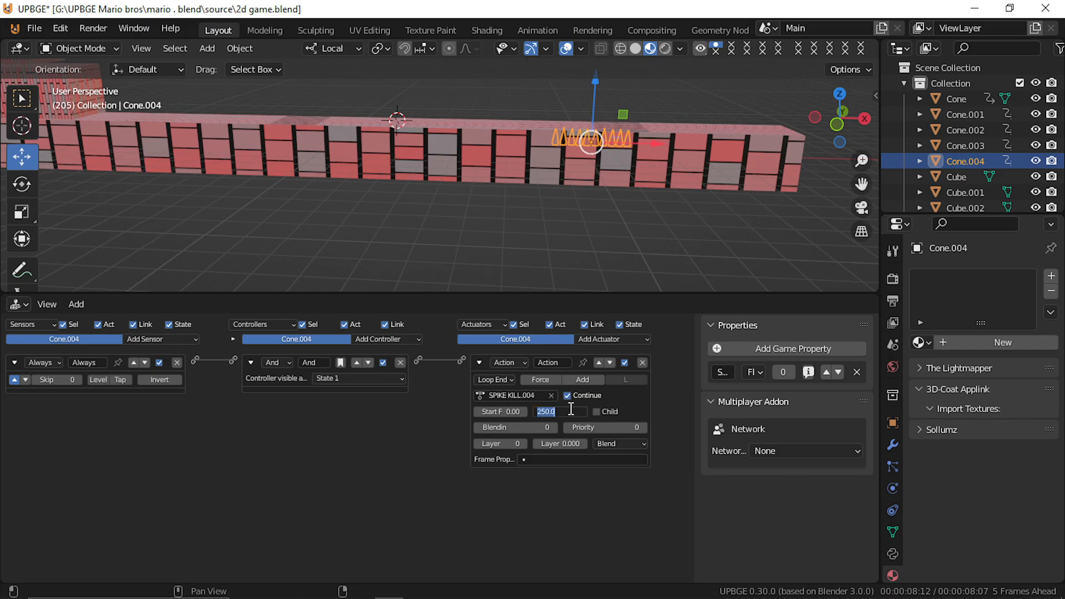
type("200")
key("Return")
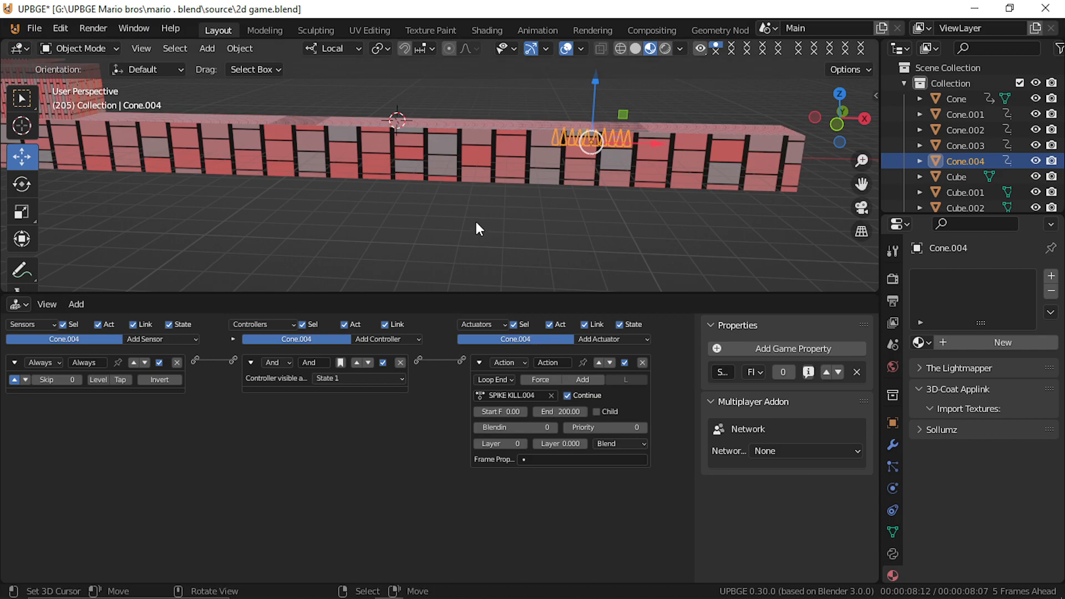
Step: Step back to frame 150, select the first spike row and set its Action actuator's end frame to 200
key("Left")
key("Left")
key("Left")
key("Left")
key("Left")
key("Left")
key("Left")
key("Left")
key("Left")
key("Left")
key("Left")
key("Left")
key("Left")
key("Left")
key("Left")
key("Left")
key("Left")
key("Left")
key("Left")
key("Left")
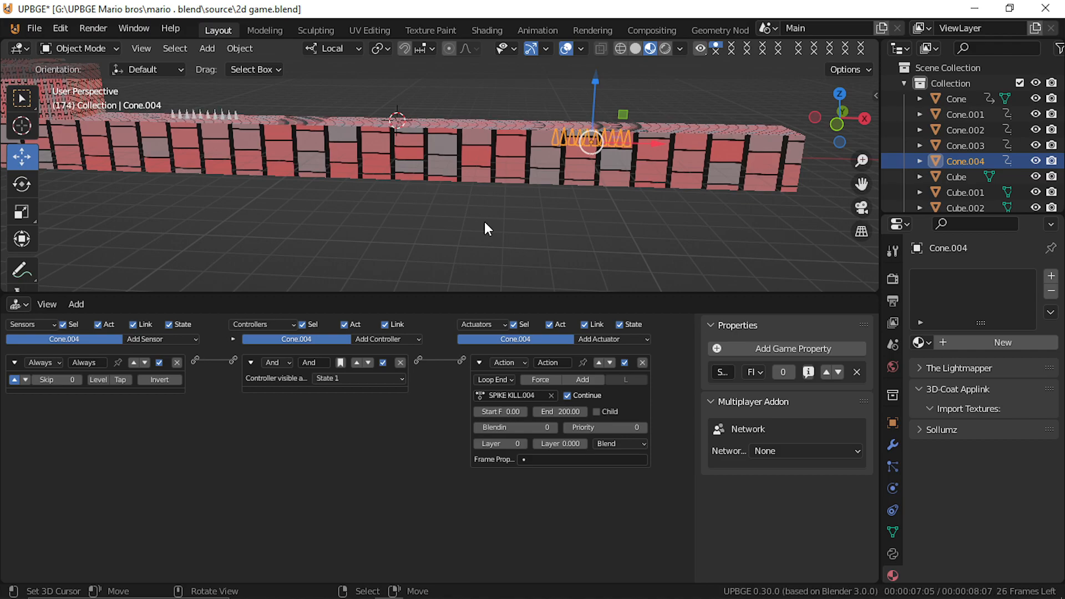
key("Left")
key("Left")
key("Left")
key("Left")
key("Left")
key("Left")
key("Left")
key("Left")
key("Left")
key("Left")
left_click(217, 106)
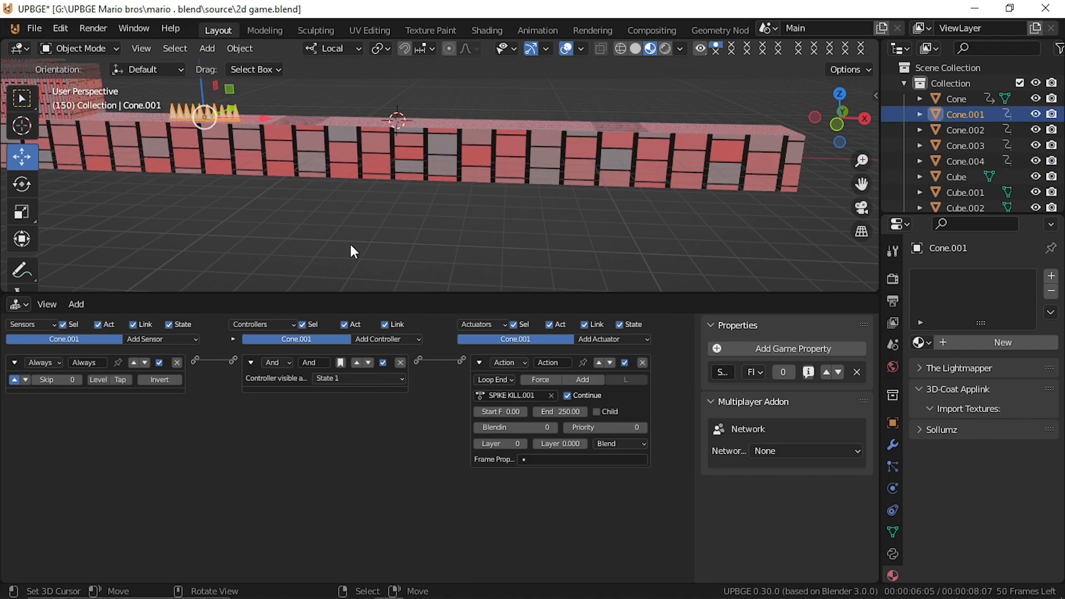
left_click(568, 411)
type("200")
key("Return")
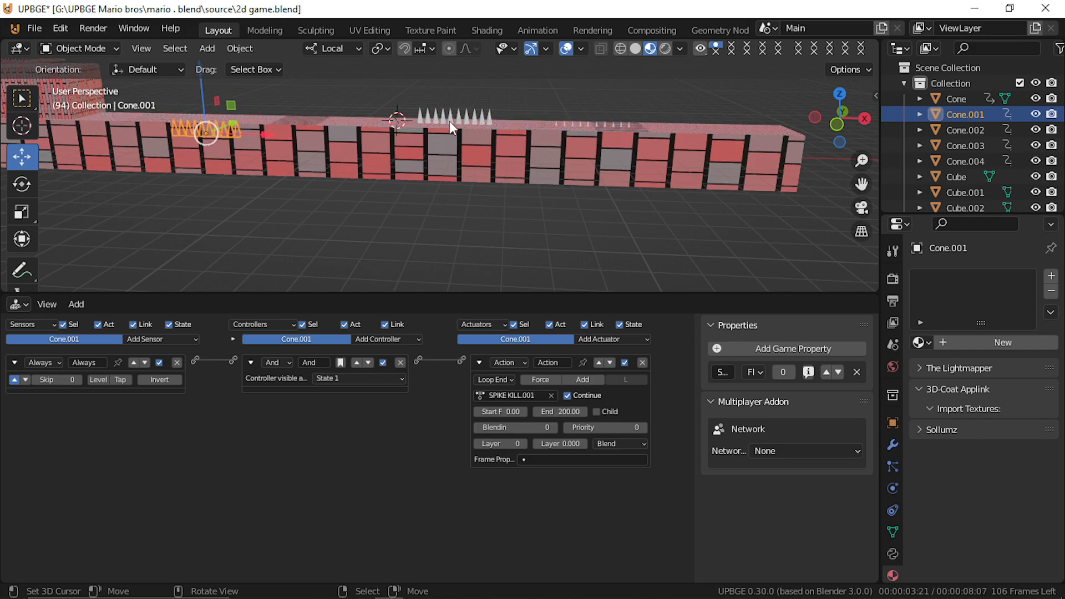
Step: Select the third spike row to check its Action settings, run the game and step back to frame 64
left_click(449, 121)
left_click(451, 117)
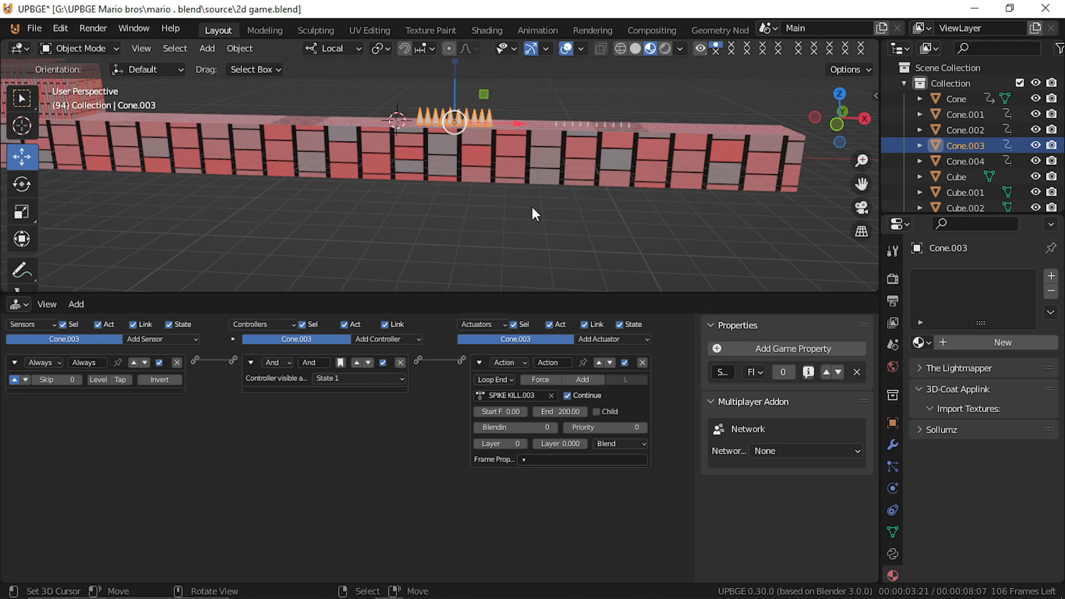
key("p")
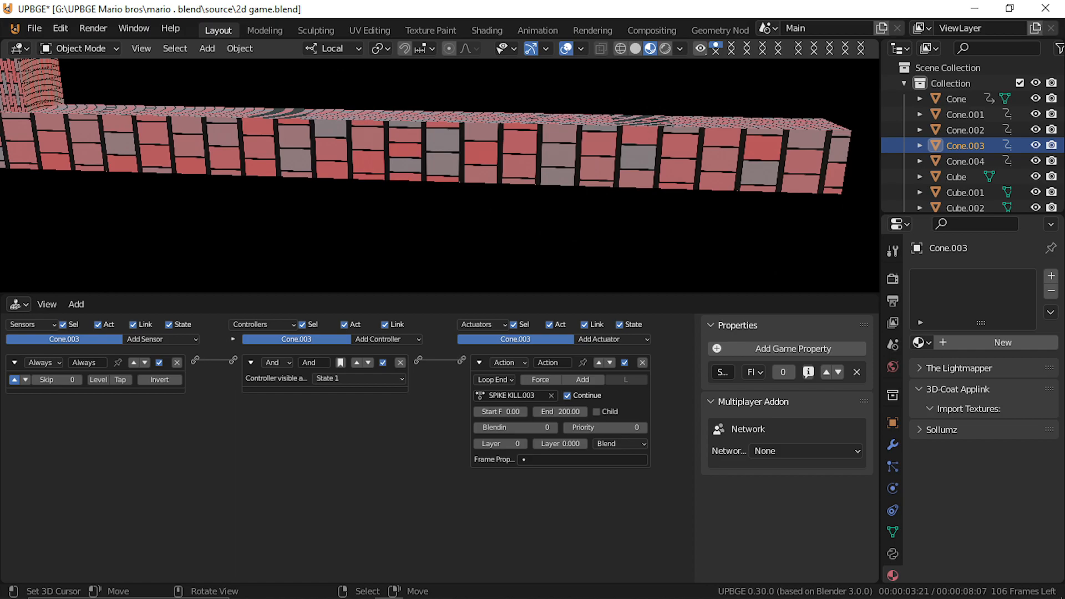
key("Escape")
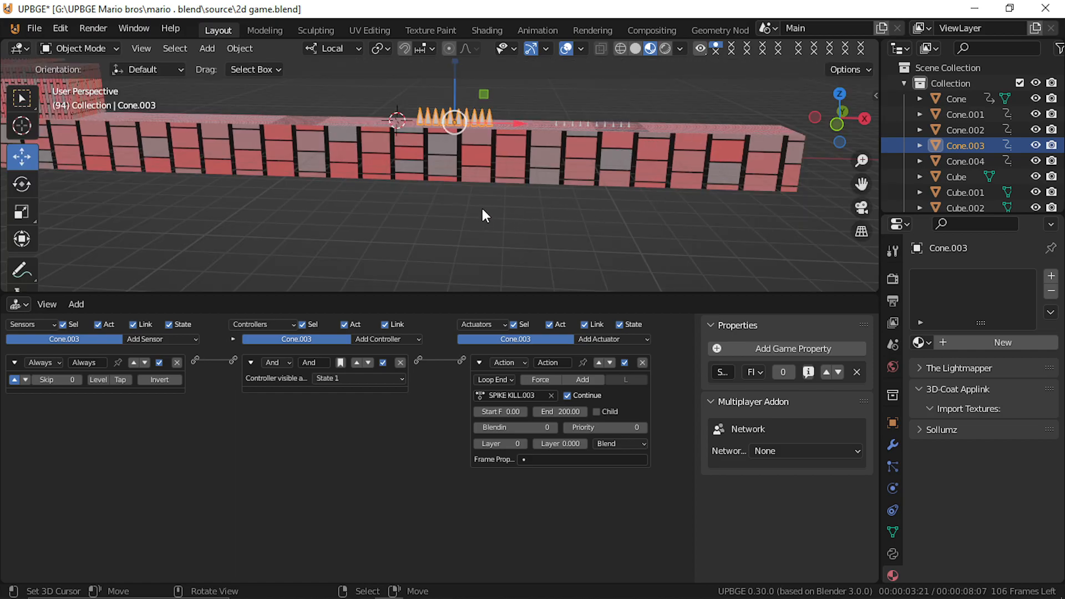
key("Left")
key("Left")
key("Left")
key("Left")
key("Left")
key("Left")
key("Left")
key("Left")
key("Left")
key("Left")
key("Left")
key("Left")
key("Left")
key("Left")
key("Left")
key("Left")
key("Left")
key("Left")
key("Left")
key("Left")
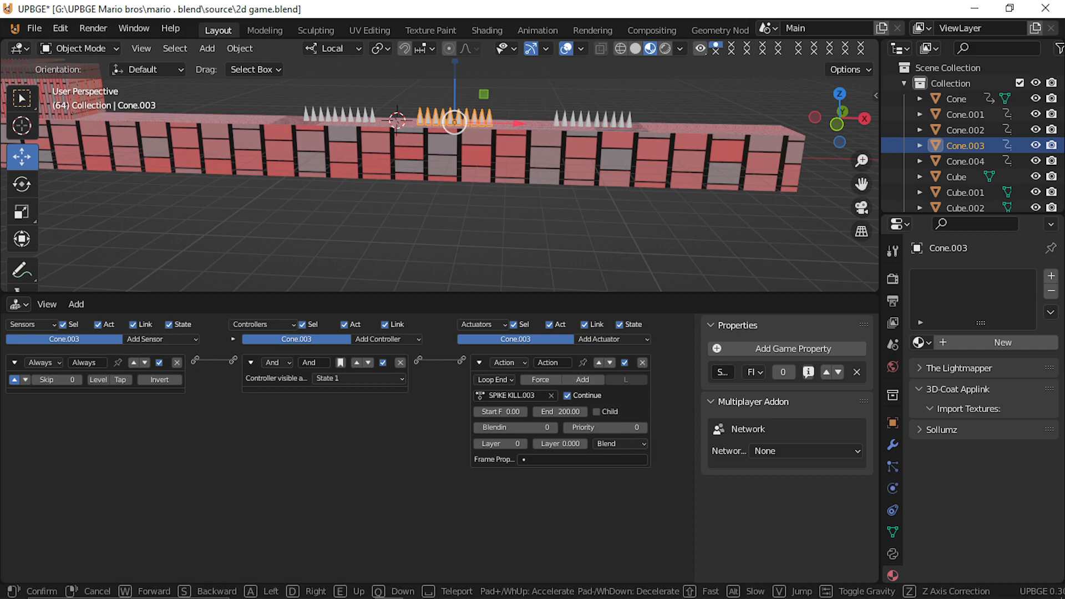
Step: Add a cube at the 3D cursor on top of the platform's far end and scale it to 0.1
key("shift+grave")
key("w")
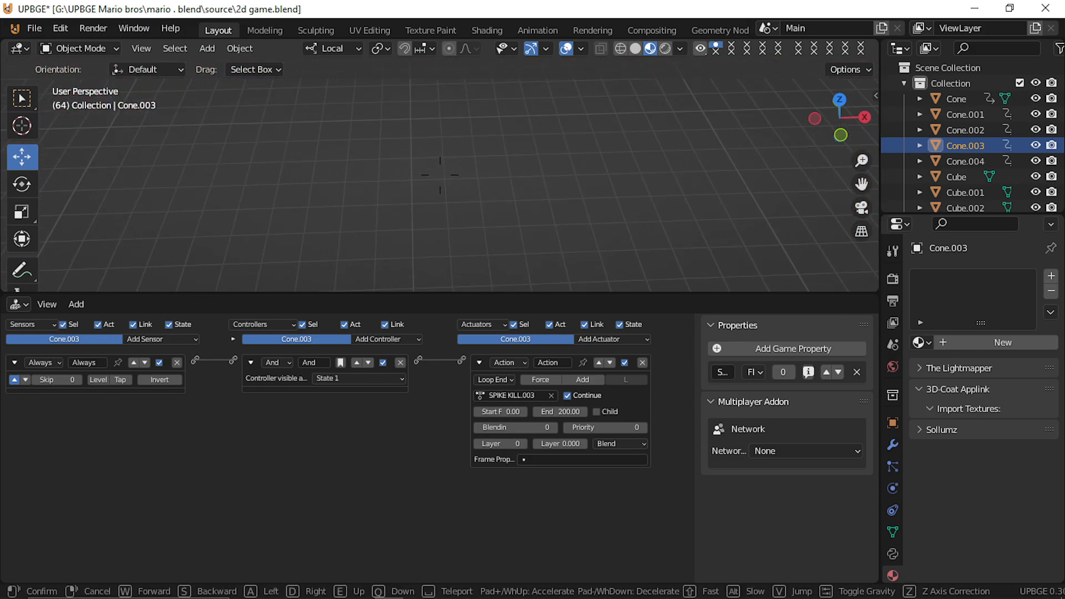
key("Escape")
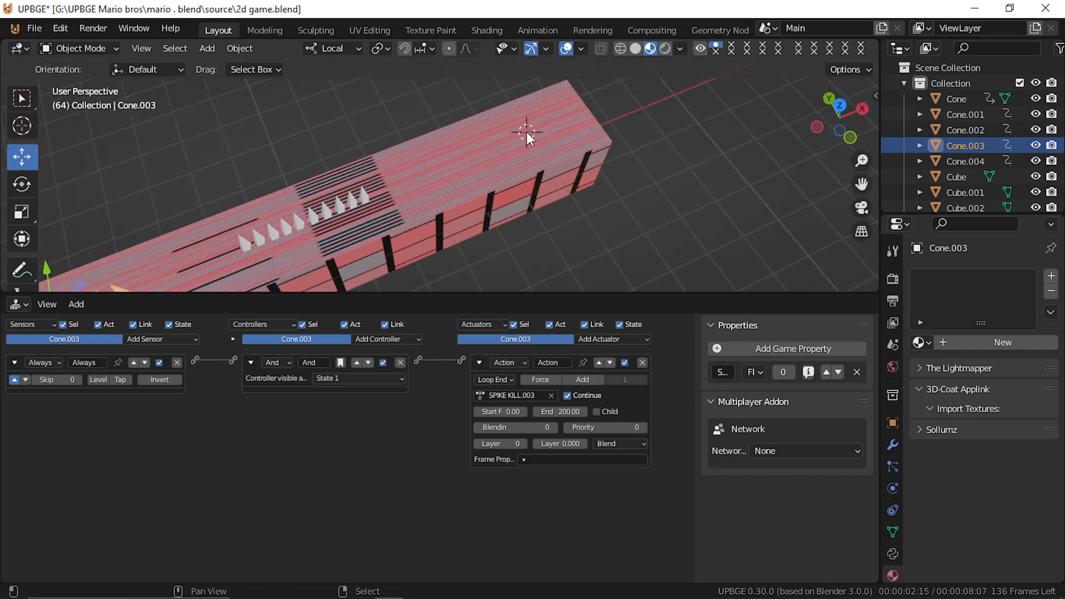
key("shift+a")
mouse_move(456, 63)
left_click(560, 81)
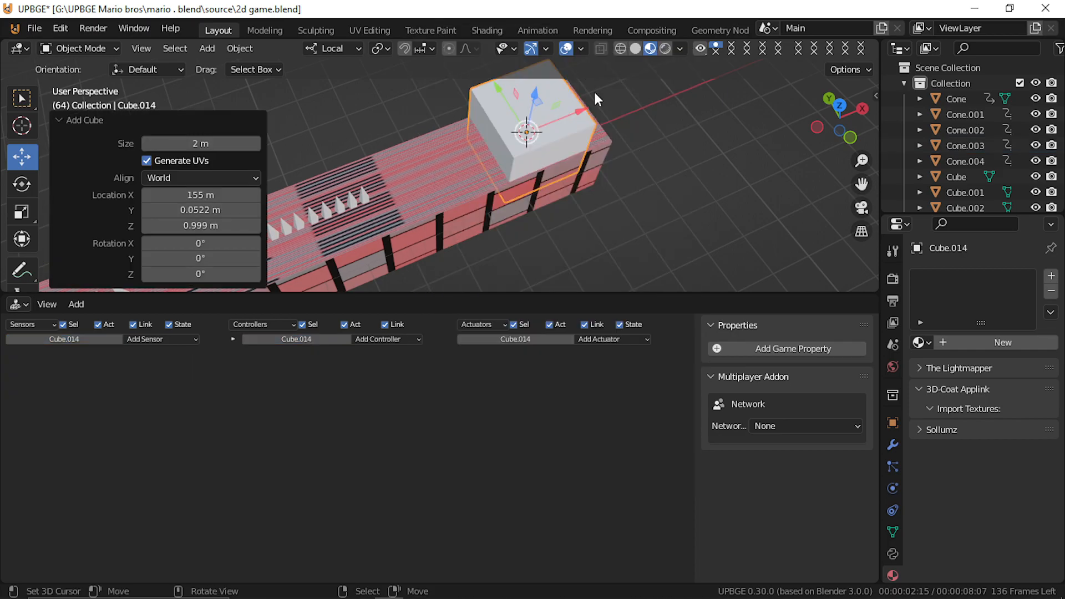
key("s")
left_click(526, 132)
Step: Raise the small cube along its local Z axis so it sits just above the platform's top surface
key("shift+grave")
key("s")
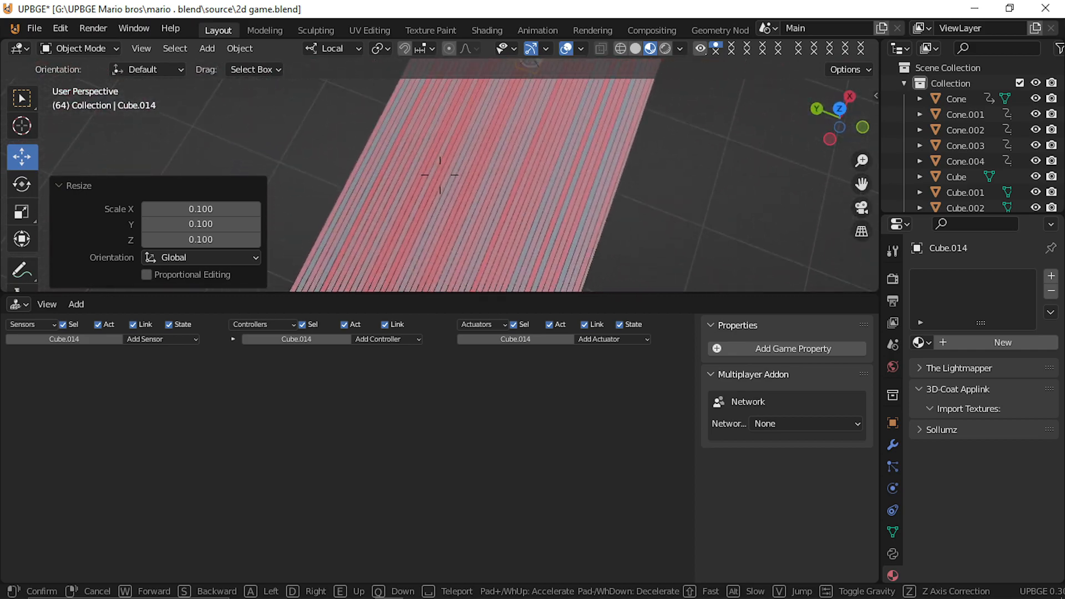
key("d")
left_click(439, 176)
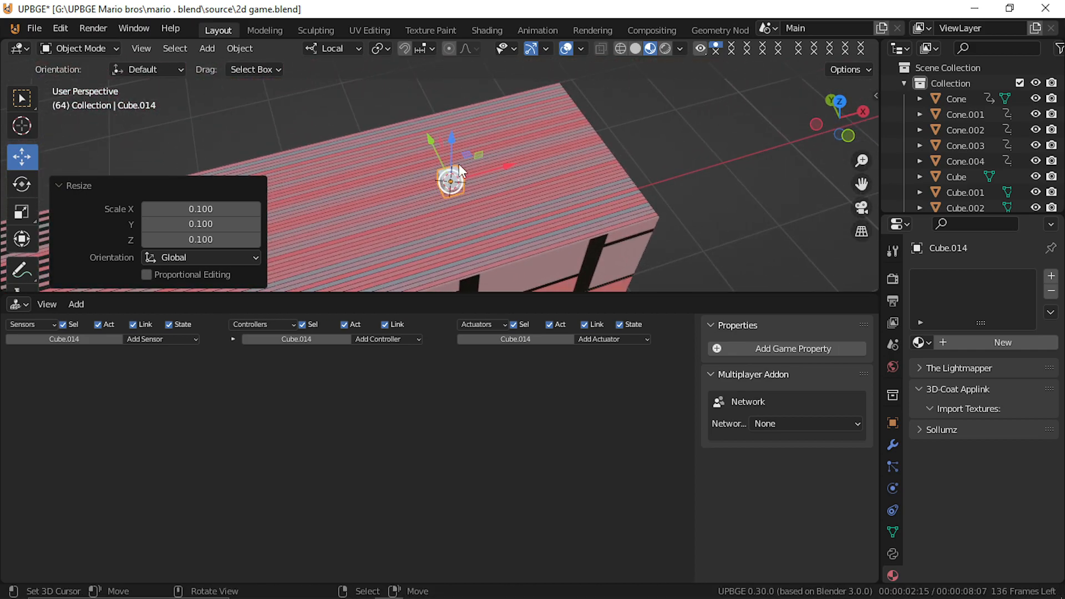
key("Tab")
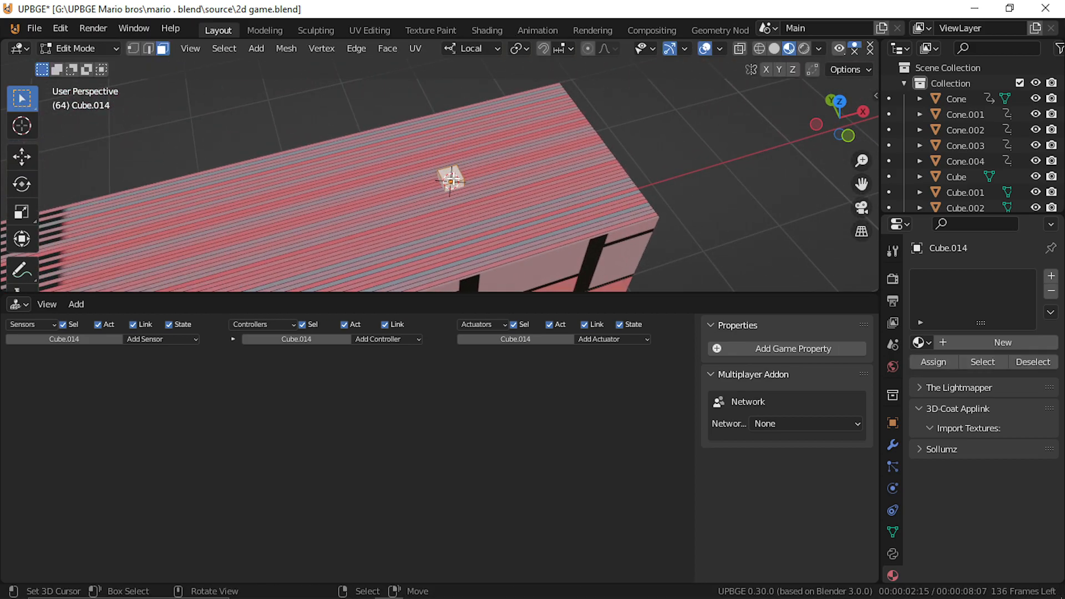
key("g")
key("z")
left_click(463, 173)
key("Tab")
key("g")
key("z")
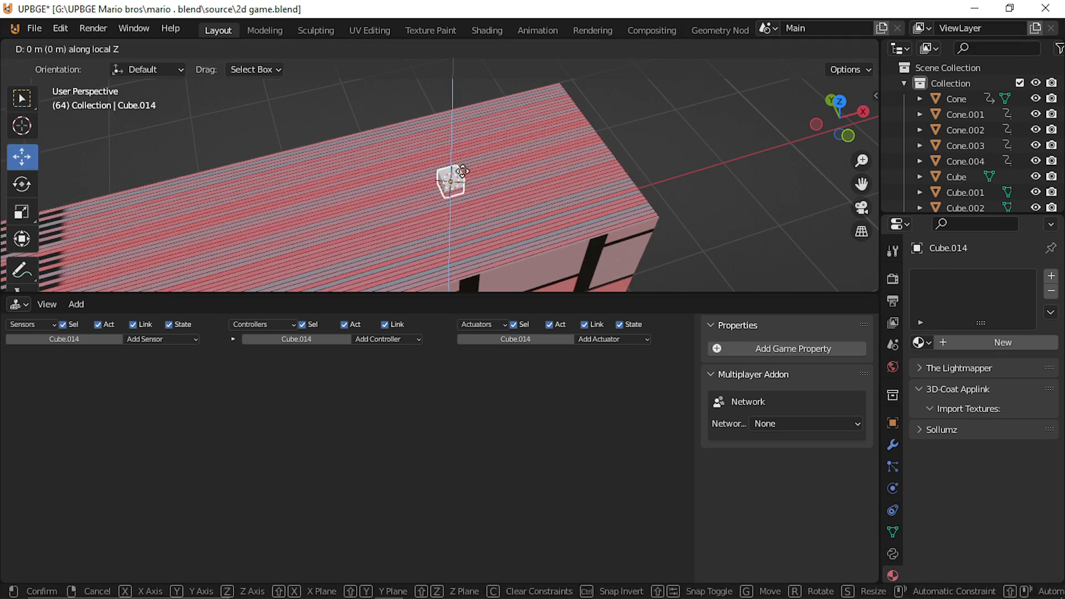
left_click(449, 169)
Step: Inset the cube's side face that points back along the platform by about 0.43 m
key("Tab")
left_click(447, 169)
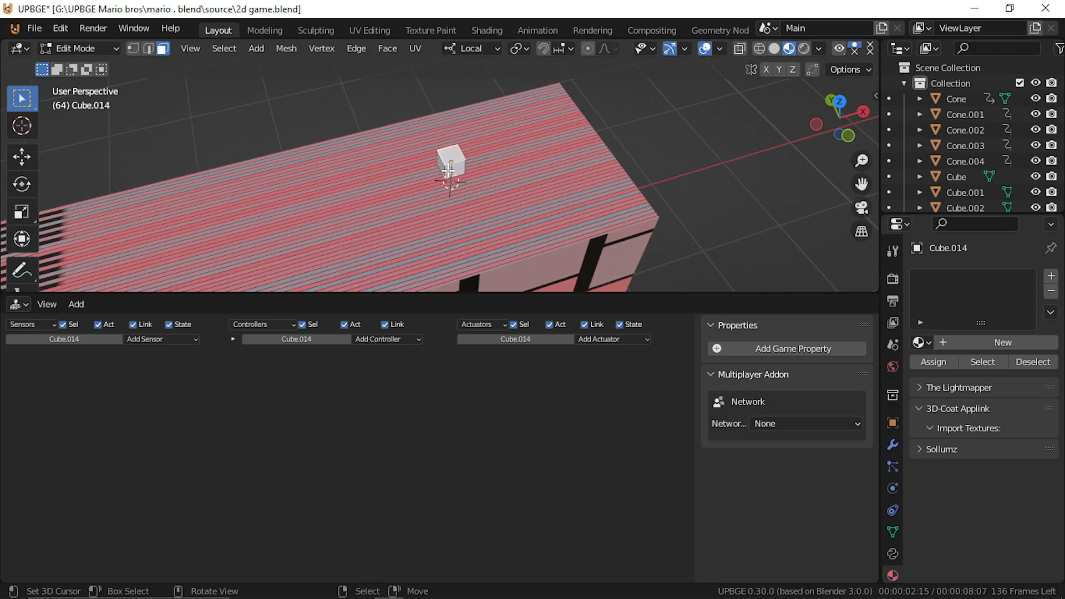
left_click(446, 168)
key("i")
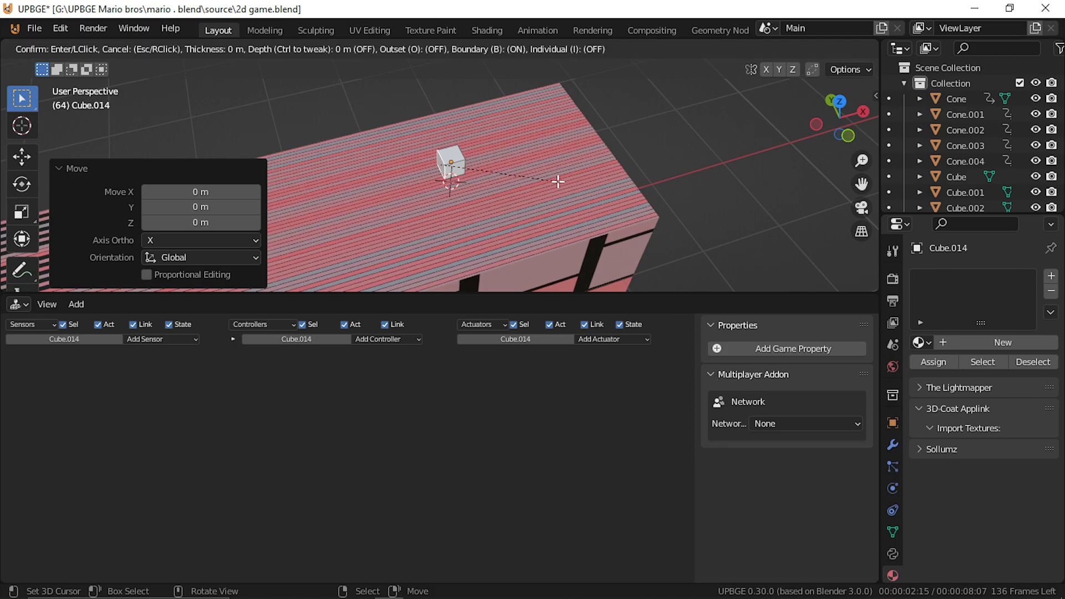
left_click(551, 178)
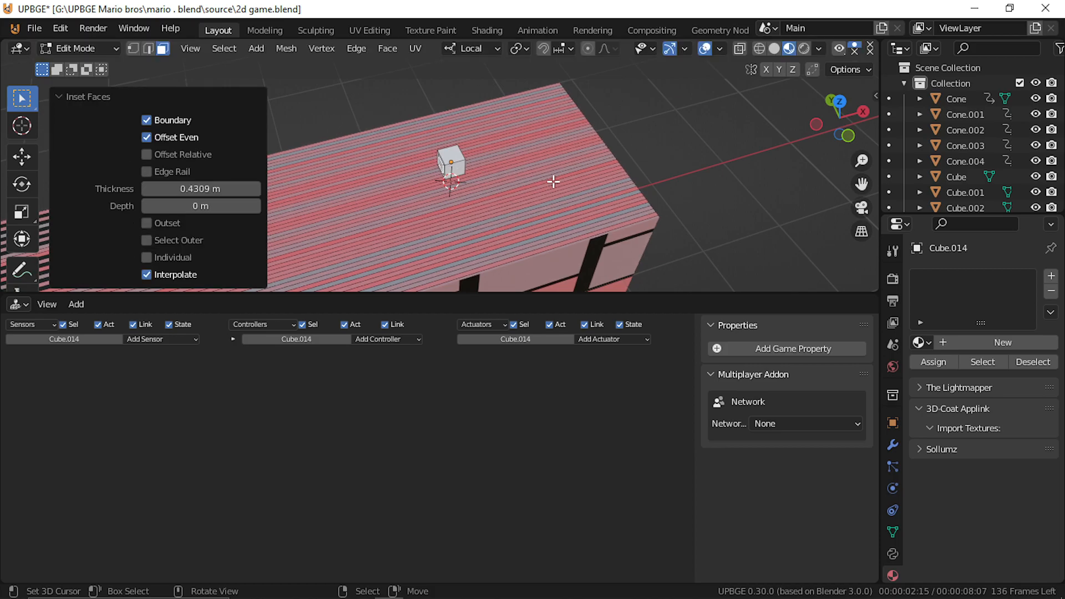
Step: Extrude the inset face outward by about 0.56 m, and extrude it again by about 0.23 m to form a shaft
key("e")
left_click(491, 189)
key("e")
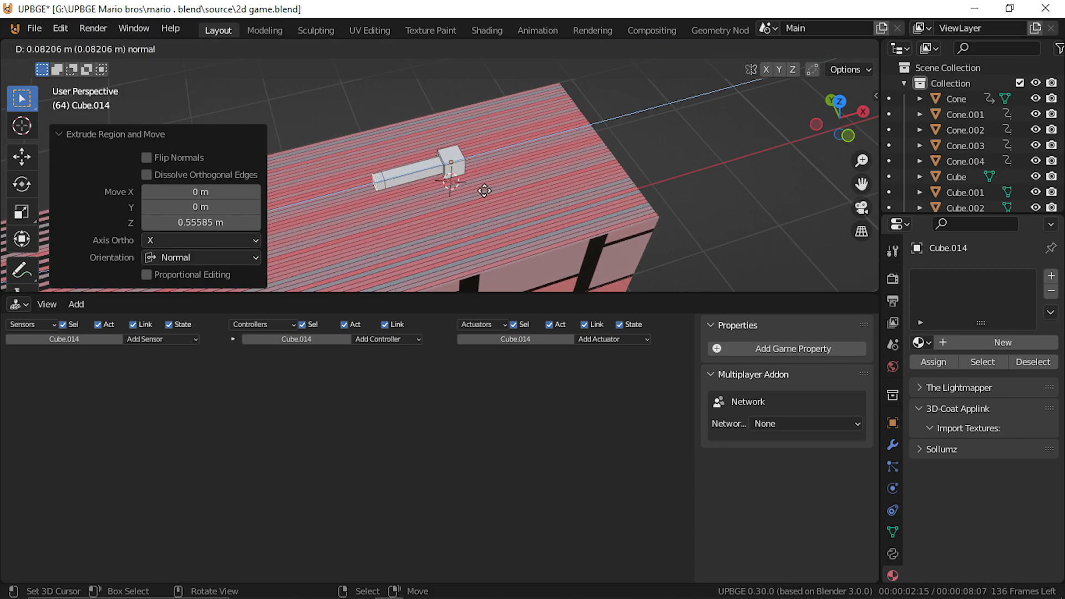
left_click(480, 188)
Step: Extrude the underside face of the shaft's end segment downward by about 0.10 m to form the key's tooth
key("shift+grave")
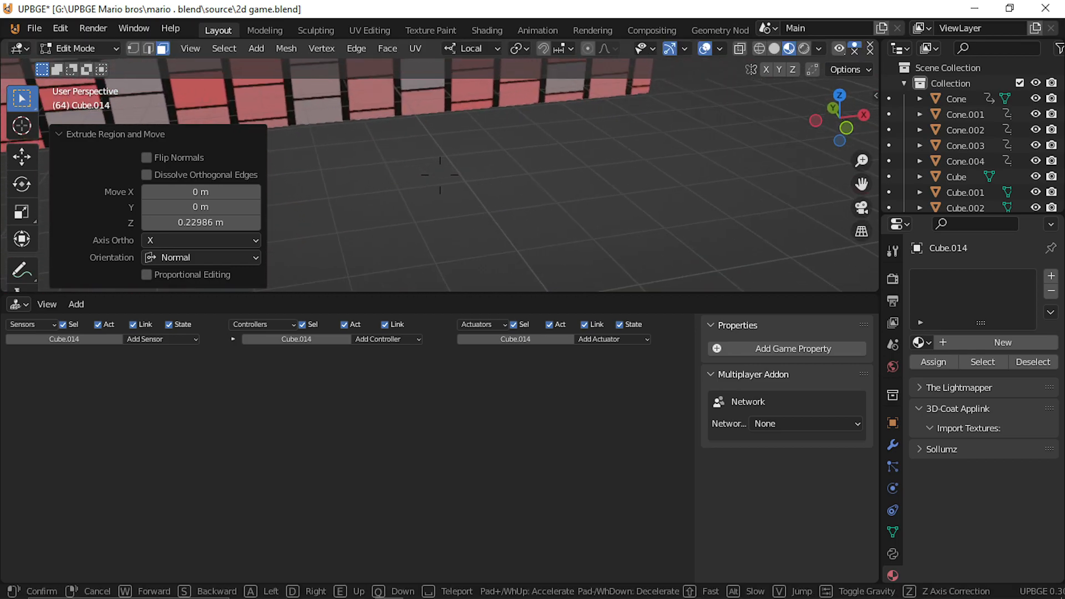
key("w")
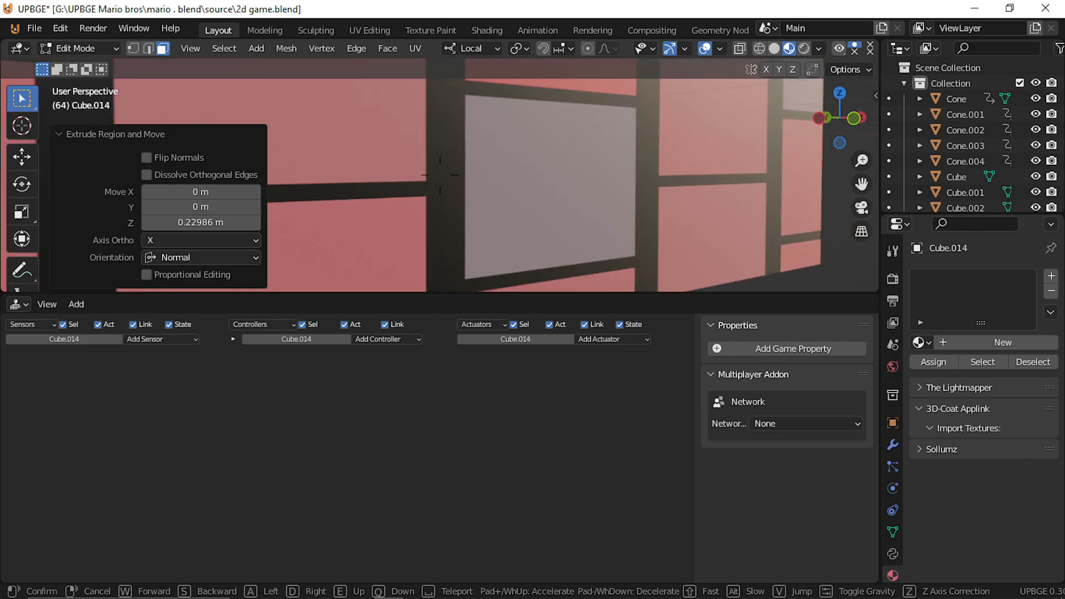
key("s")
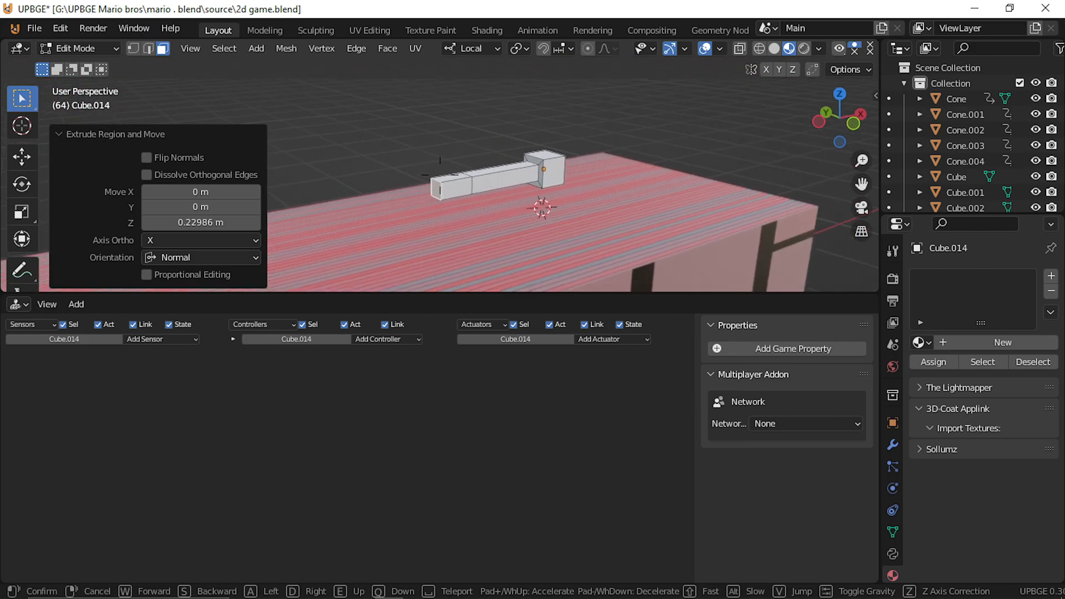
key("w")
key("w")
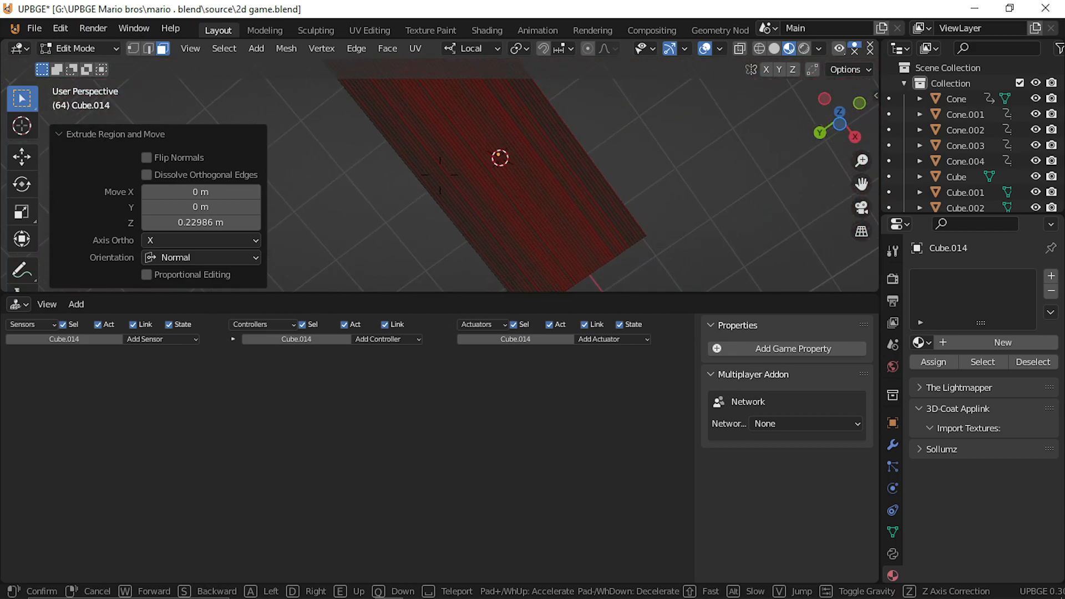
key("w")
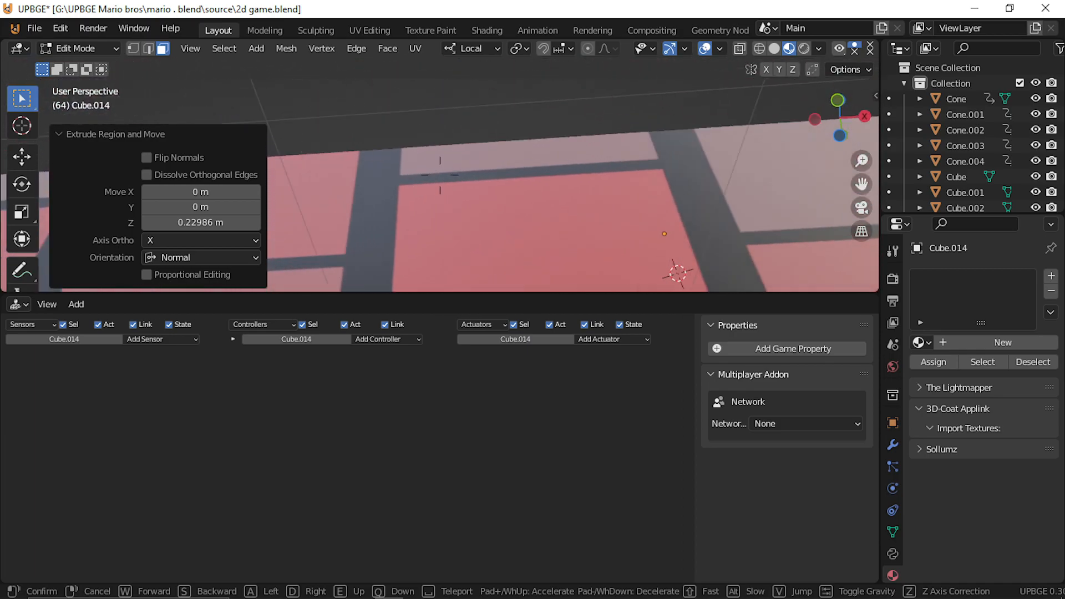
key("w")
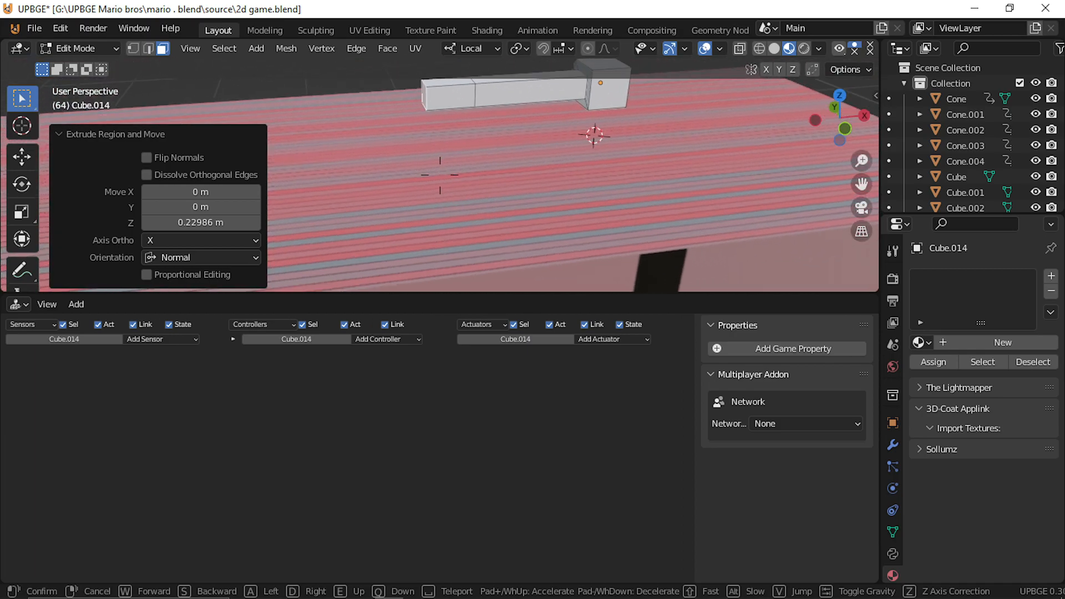
key("w")
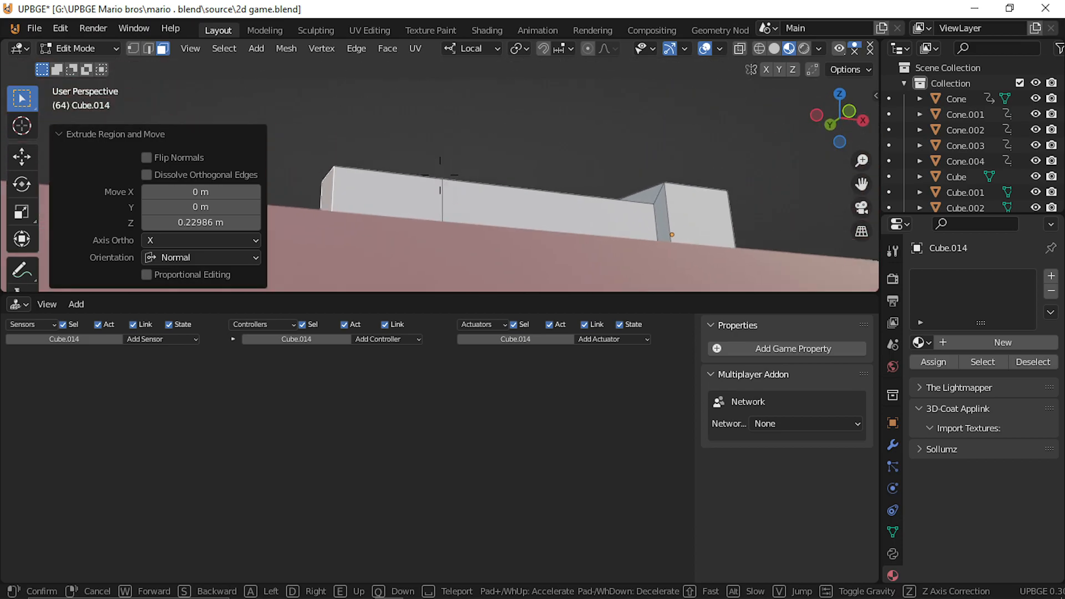
left_click(440, 174)
left_click(440, 138)
key("e")
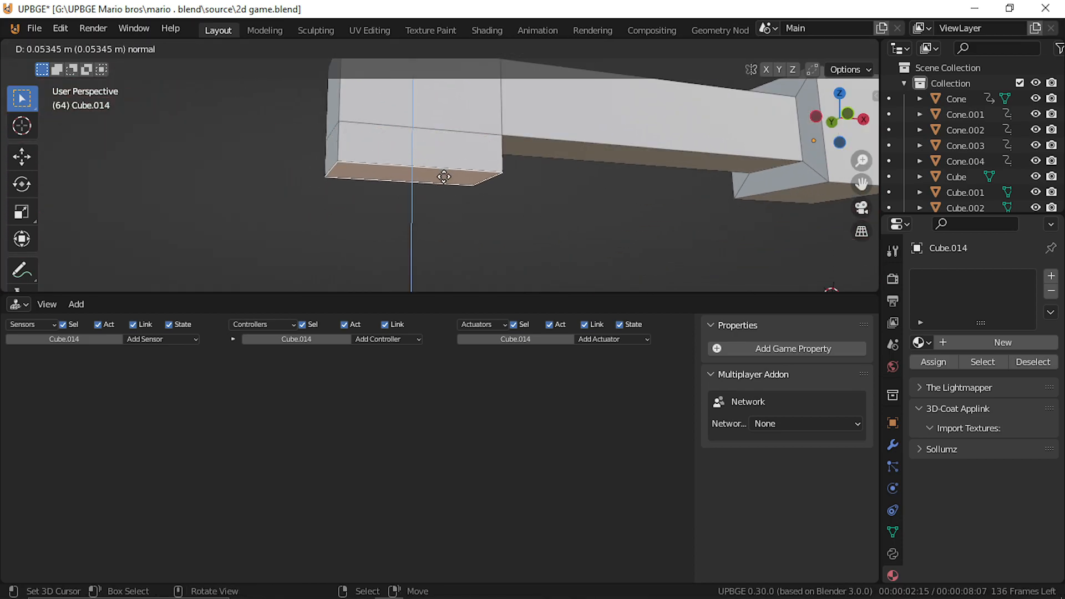
left_click(451, 206)
Step: Return to Object Mode, scale the key-shaped object down to about 0.386 and apply its scale
key("shift+grave")
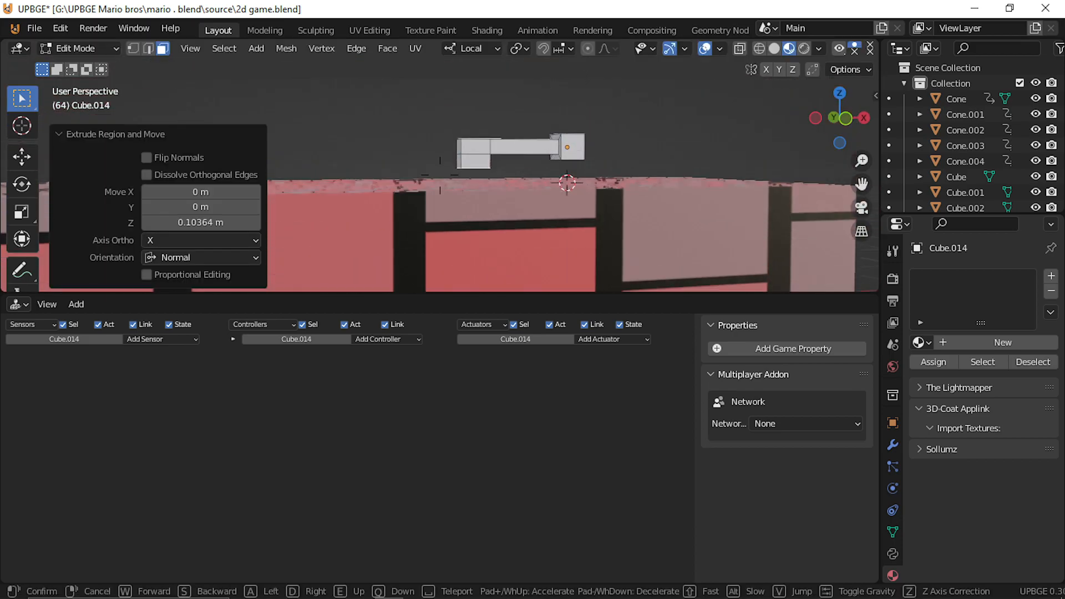
left_click(440, 175)
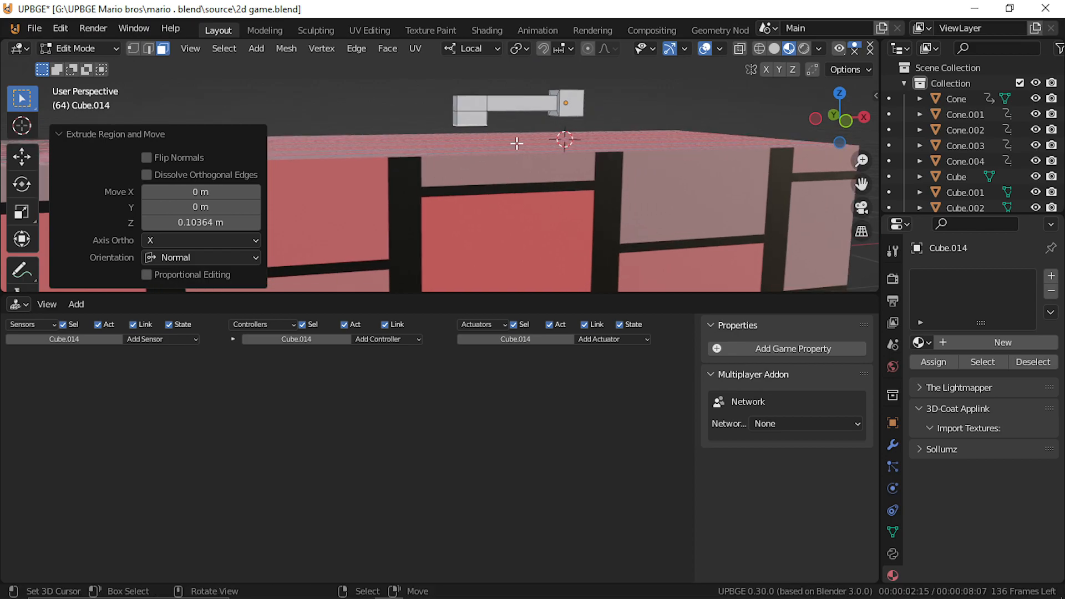
key("Tab")
key("shift+grave")
key("s")
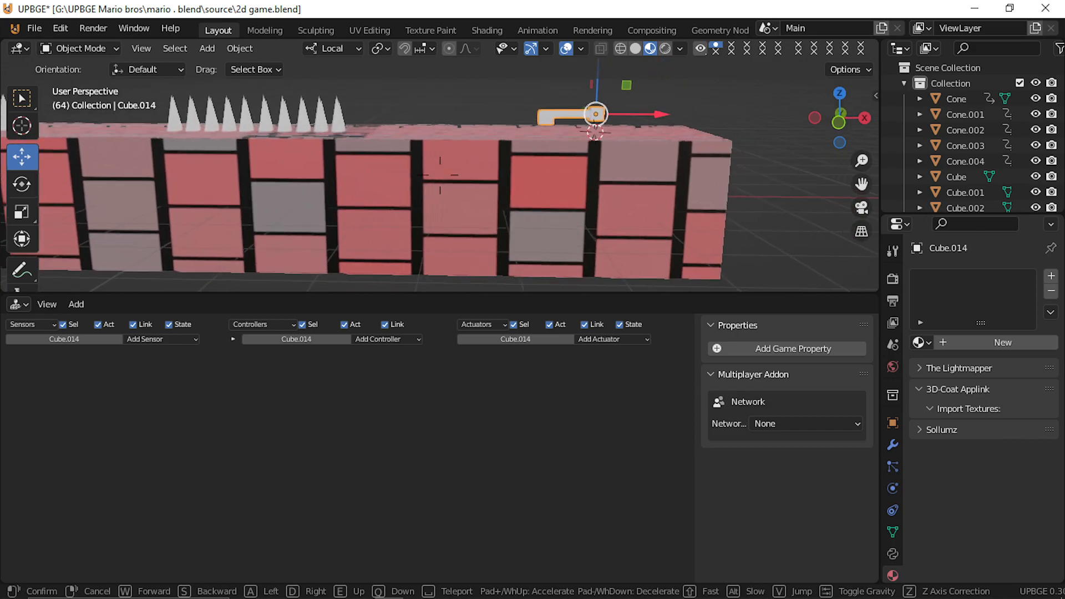
left_click(440, 175)
key("s")
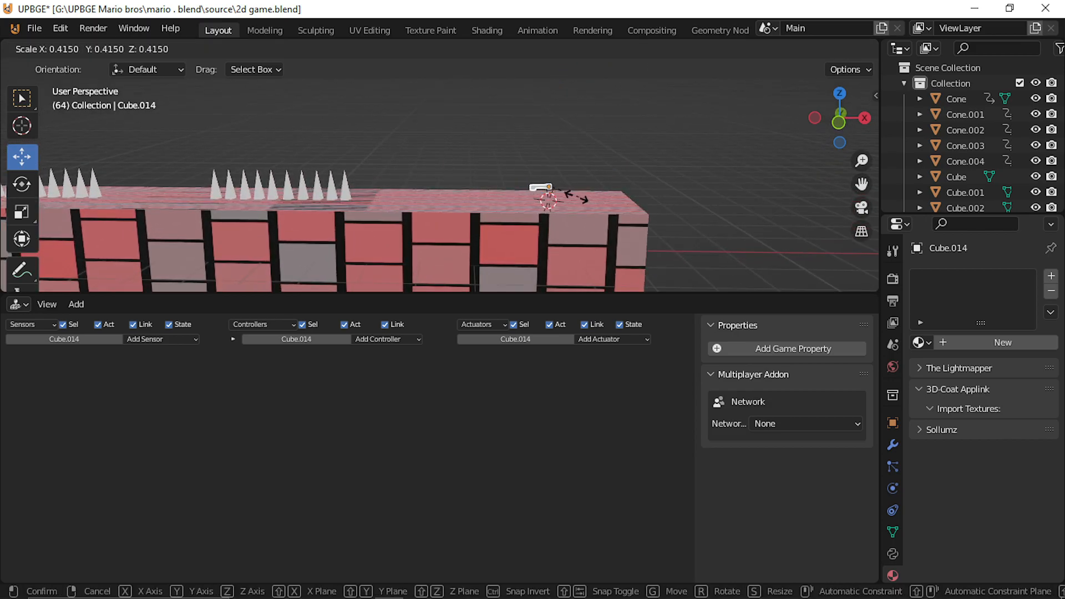
left_click(577, 196)
key("ctrl+a")
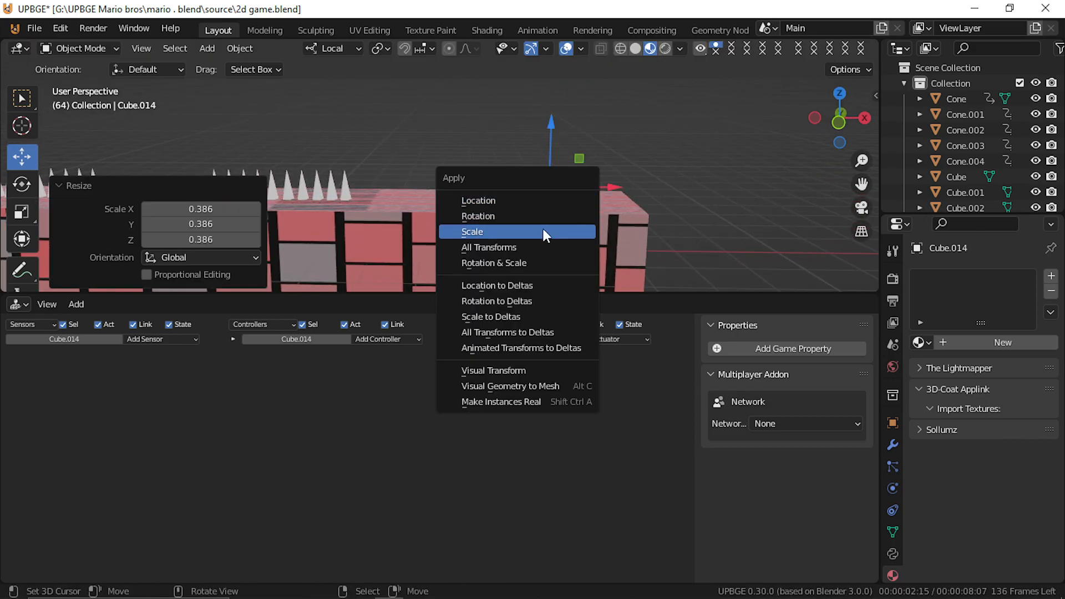
left_click(519, 232)
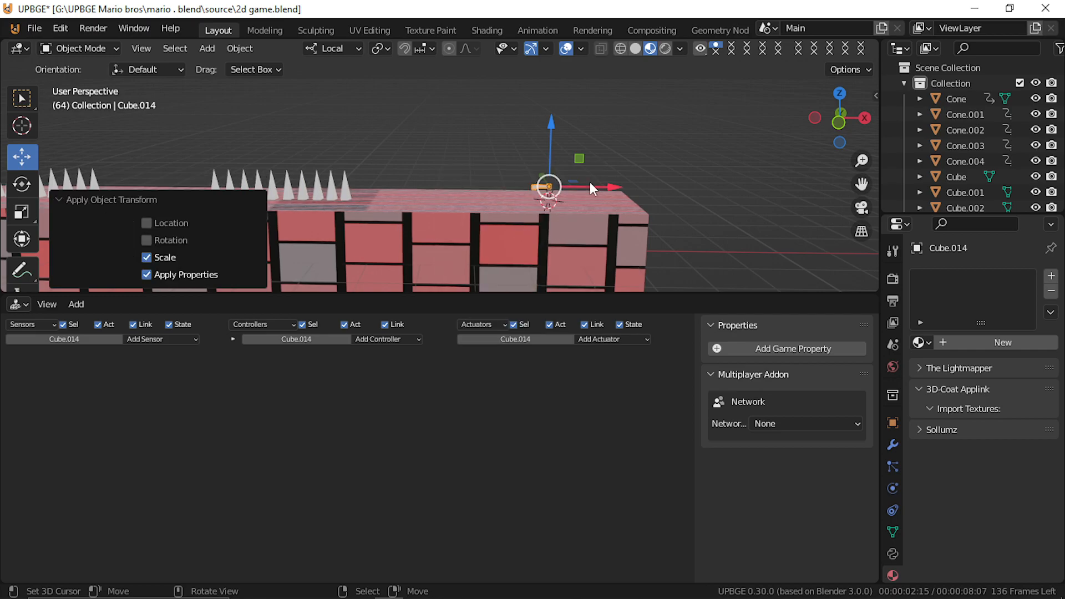
Step: Add a Collision sensor to the key object with the property player and true level triggering enabled
left_click(158, 338)
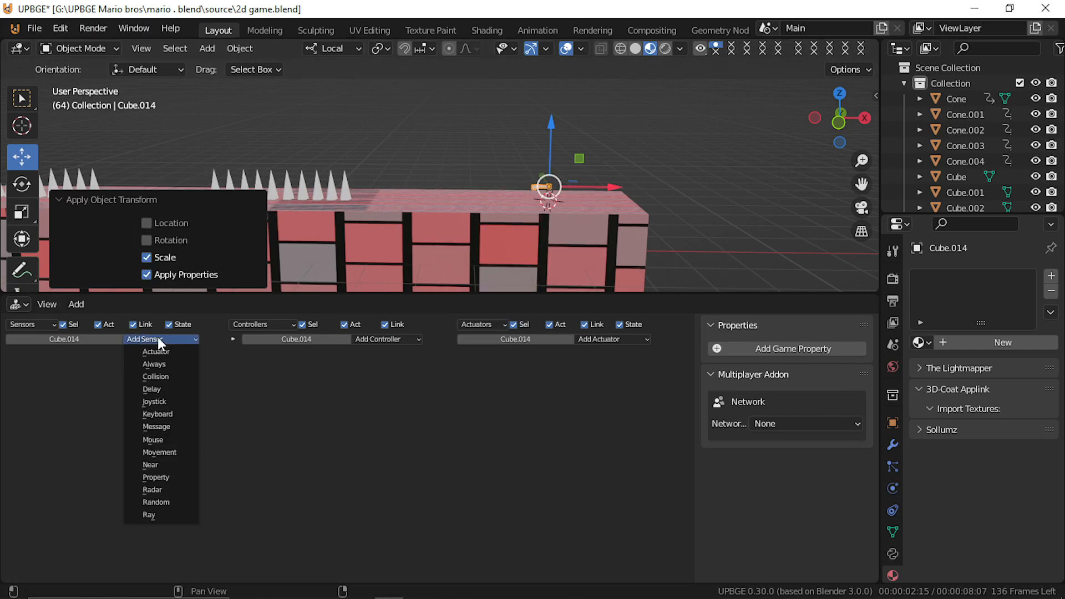
left_click(168, 377)
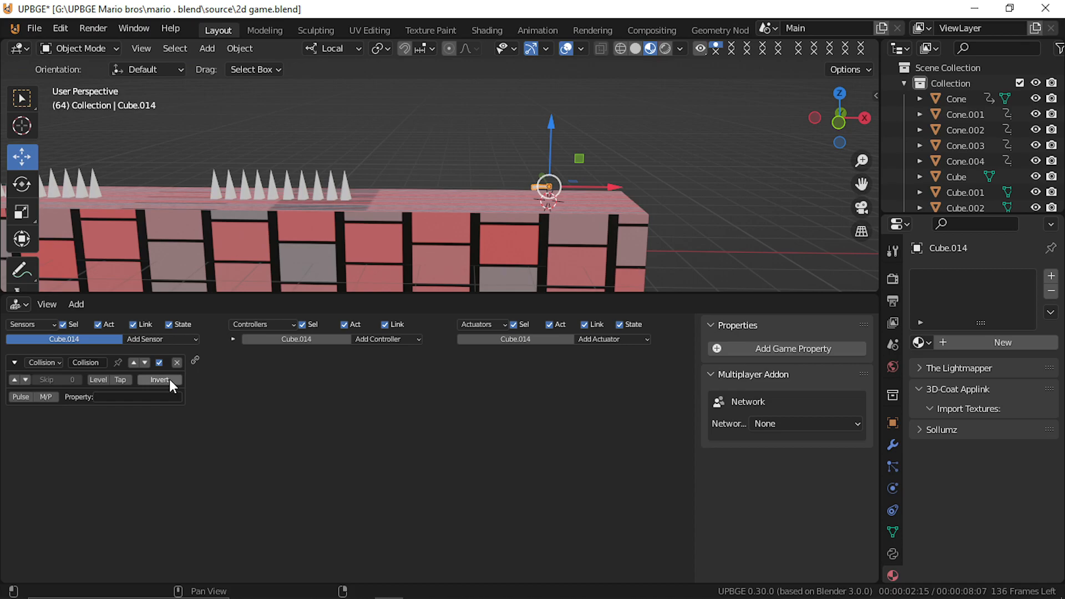
left_click(153, 400)
left_click(14, 379)
Step: Add an Edit Object actuator set to End Object and link the Collision sensor to it
left_click(610, 339)
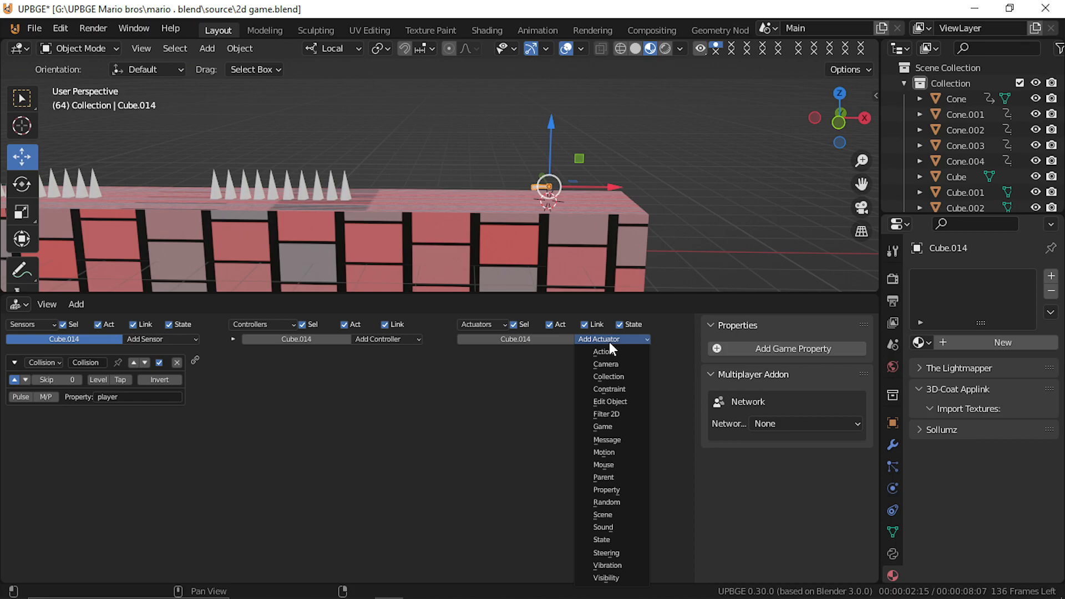
left_click(610, 401)
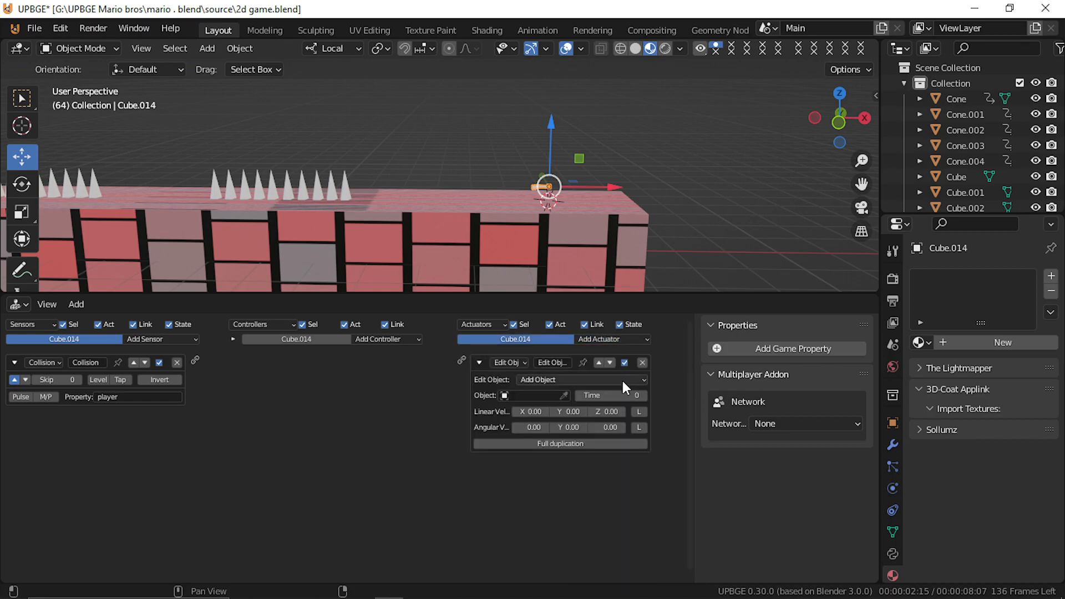
left_click(537, 381)
left_click(545, 402)
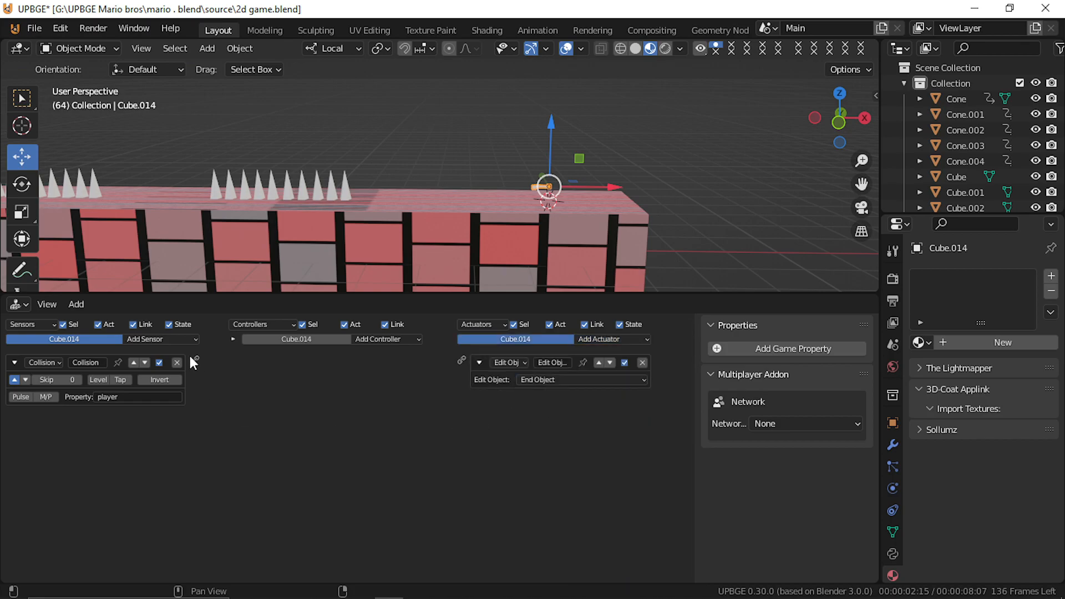
left_click_drag(196, 360, 461, 357)
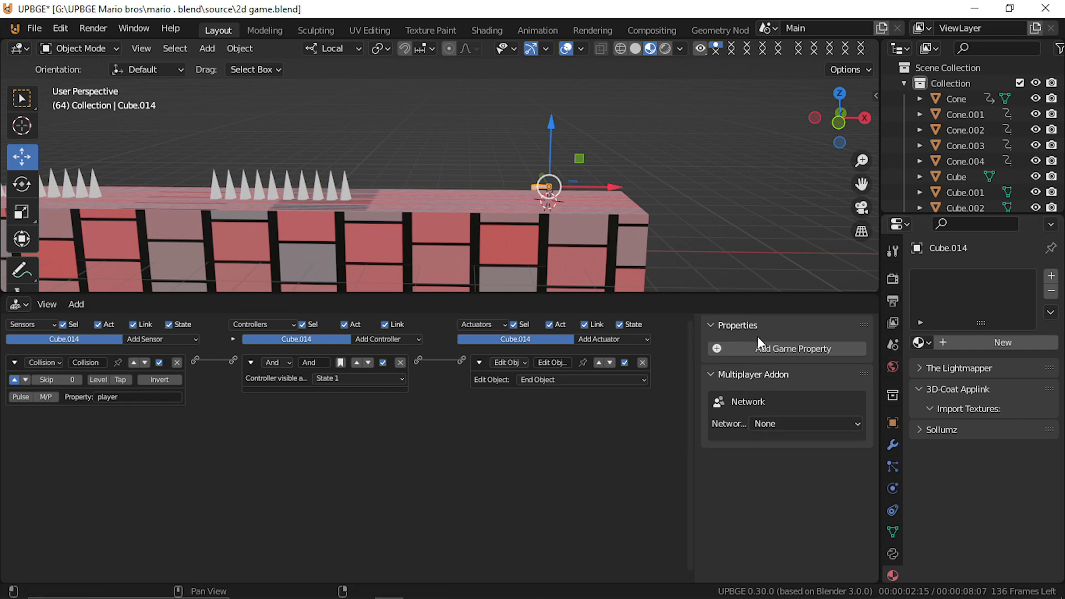
Step: Add a game property named key to the key object
left_click(777, 350)
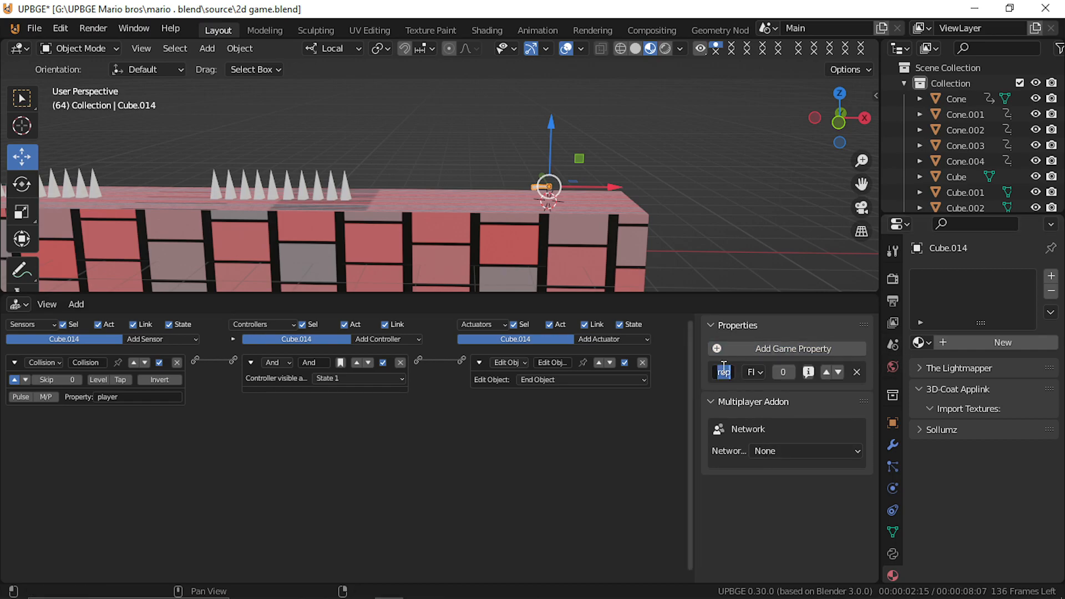
type("key")
key("Return")
Step: Select the player in the camera view and add a Collision sensor to it with the property key
scroll(472, 171, "down", 8)
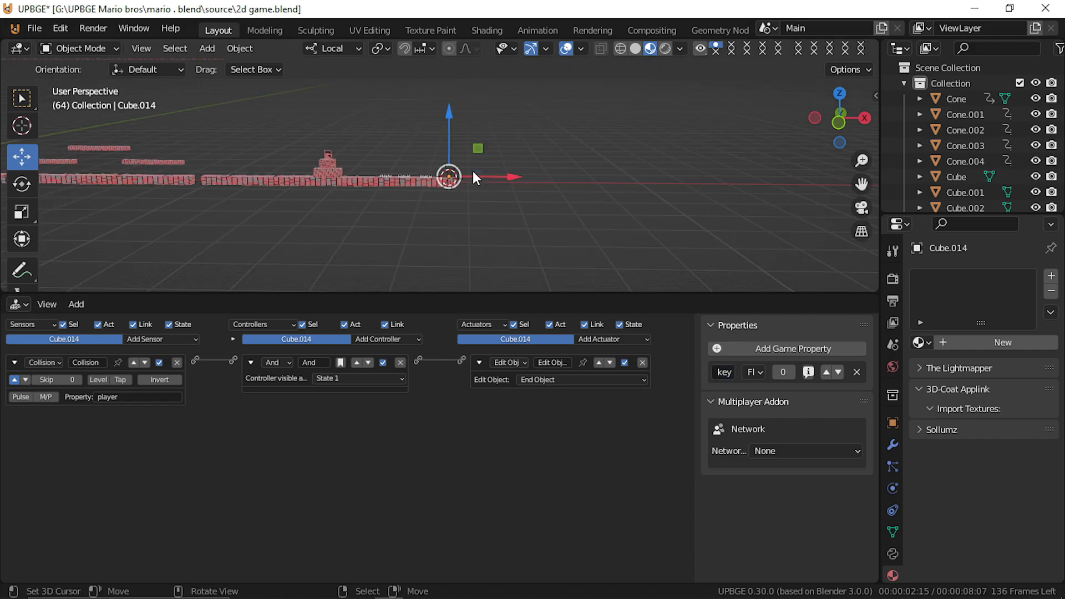
key("shift+grave")
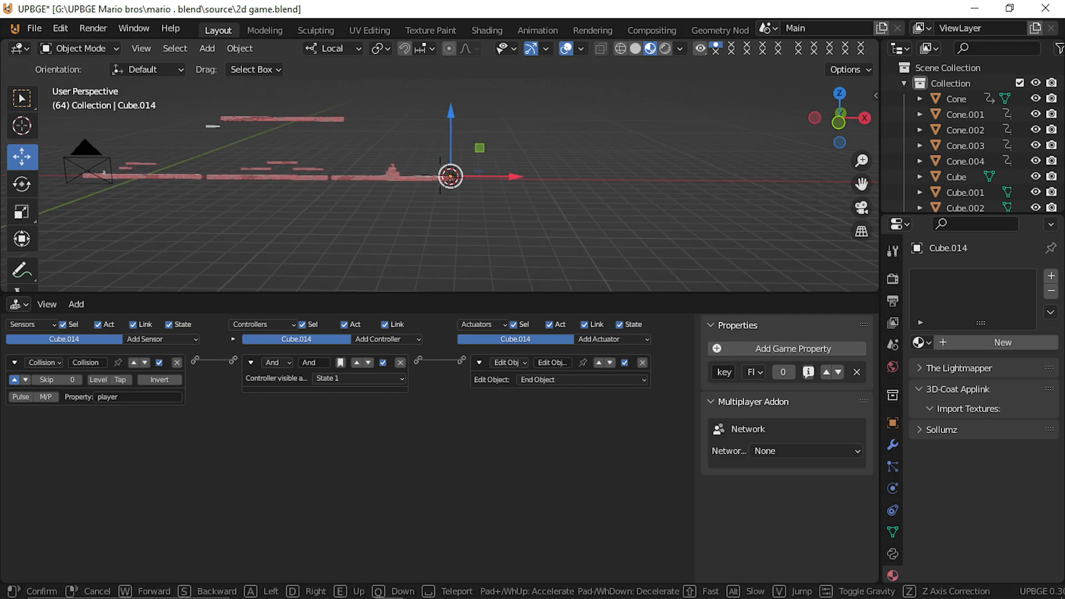
key("Escape")
key("KP_0")
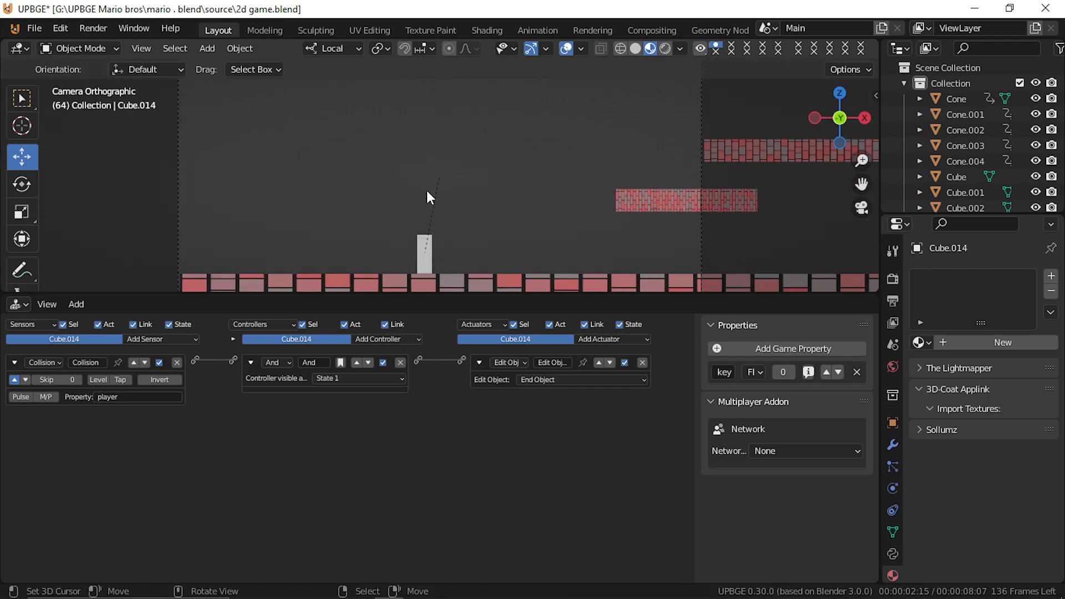
left_click(425, 238)
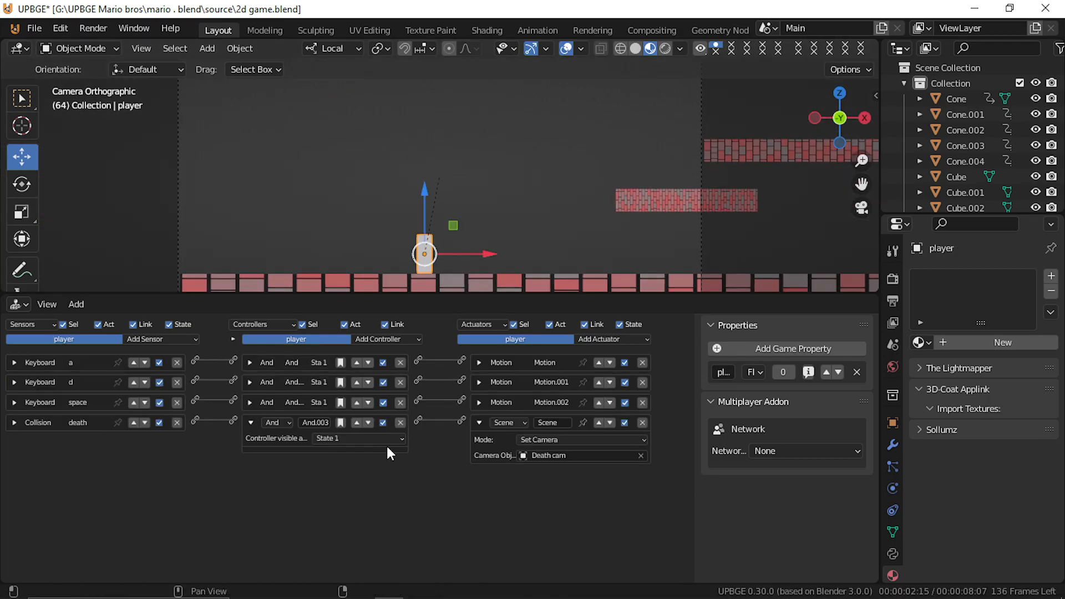
left_click(167, 338)
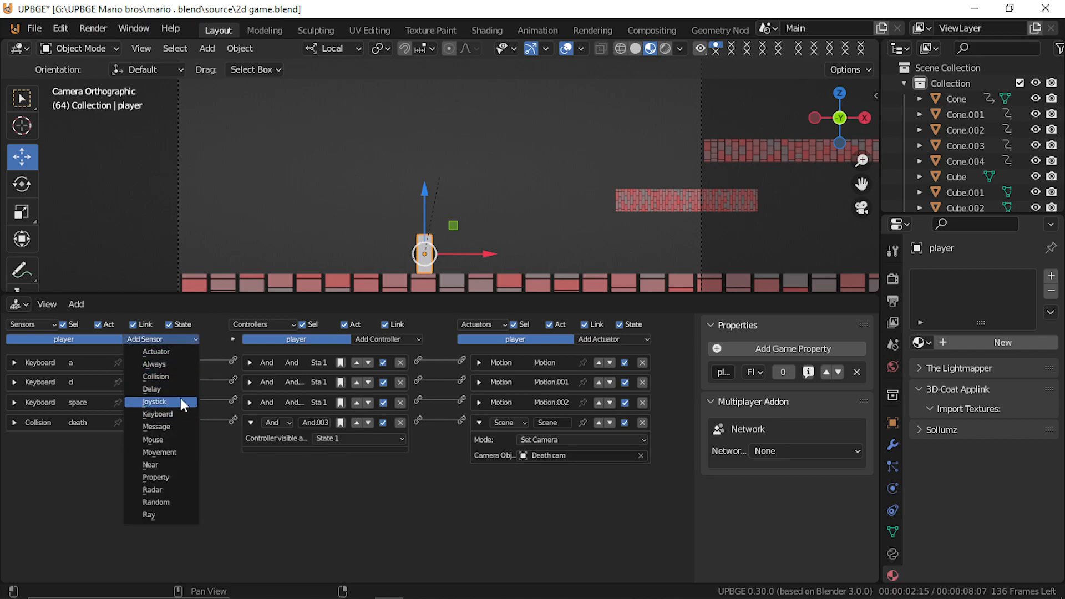
left_click(161, 376)
left_click(127, 476)
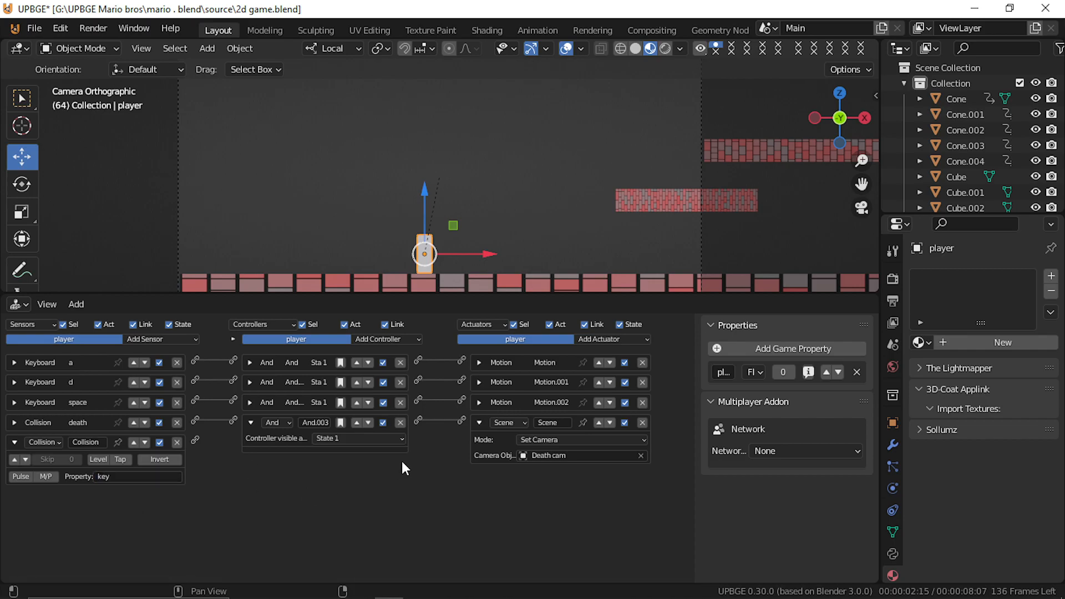
Step: Add a game property named has end key to the player and set its type to Boolean
left_click(590, 340)
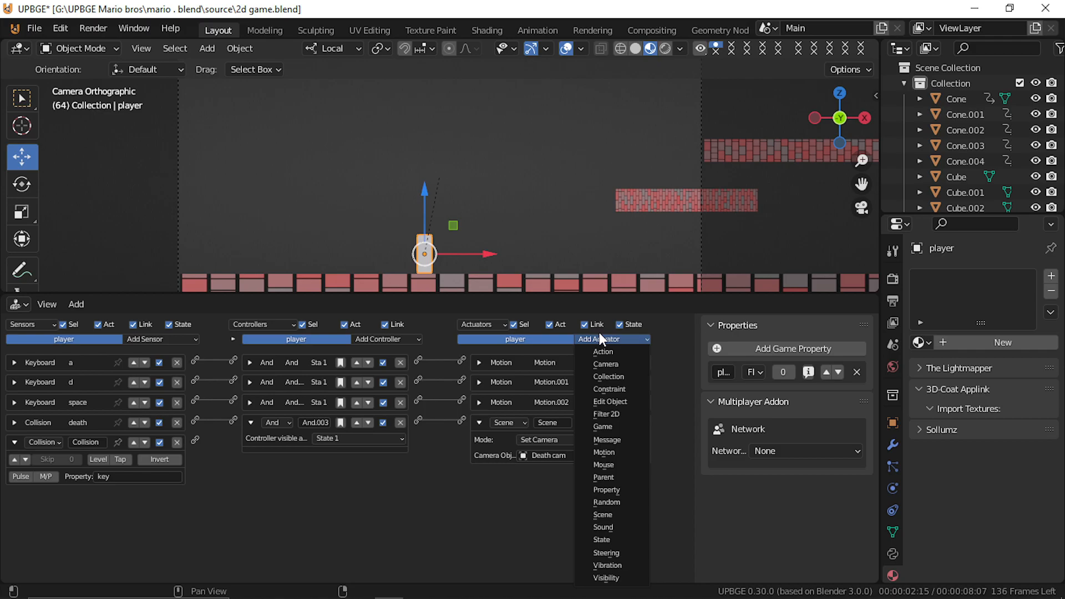
left_click(824, 349)
left_click(724, 399)
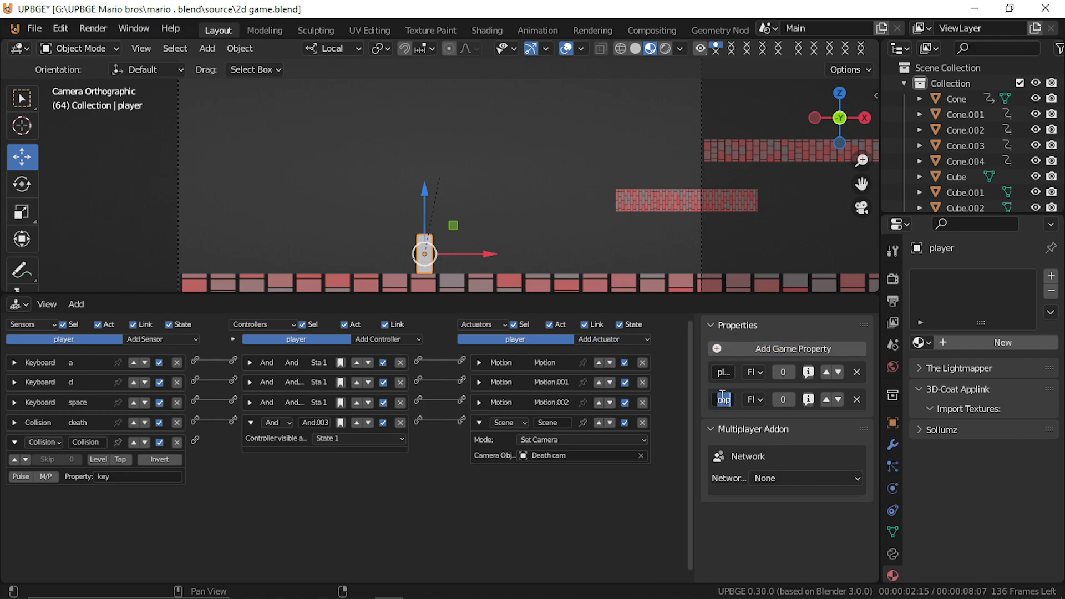
type("be")
key("Return")
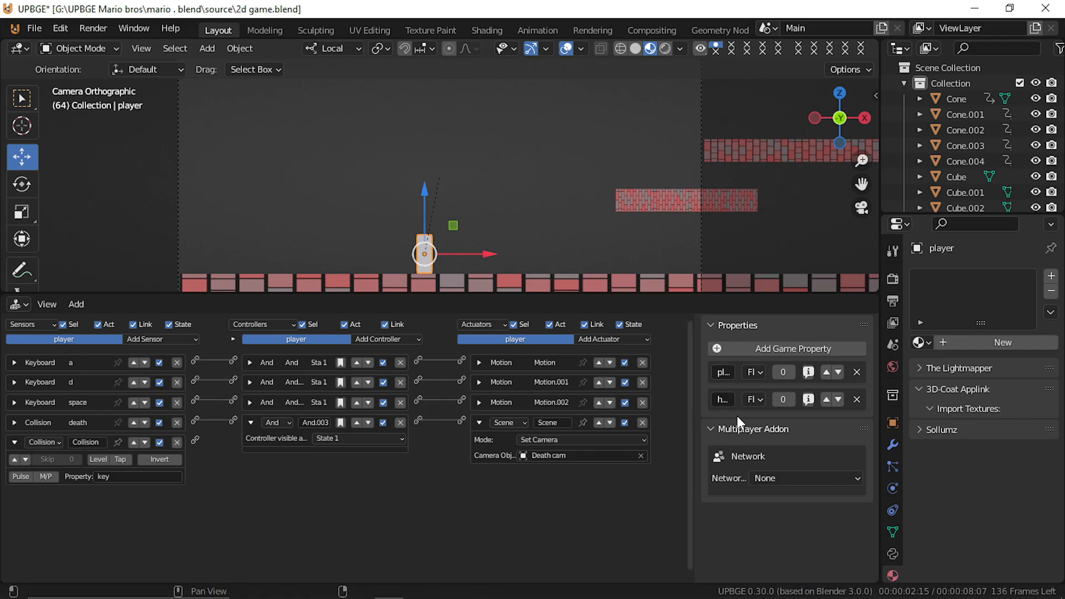
left_click(753, 399)
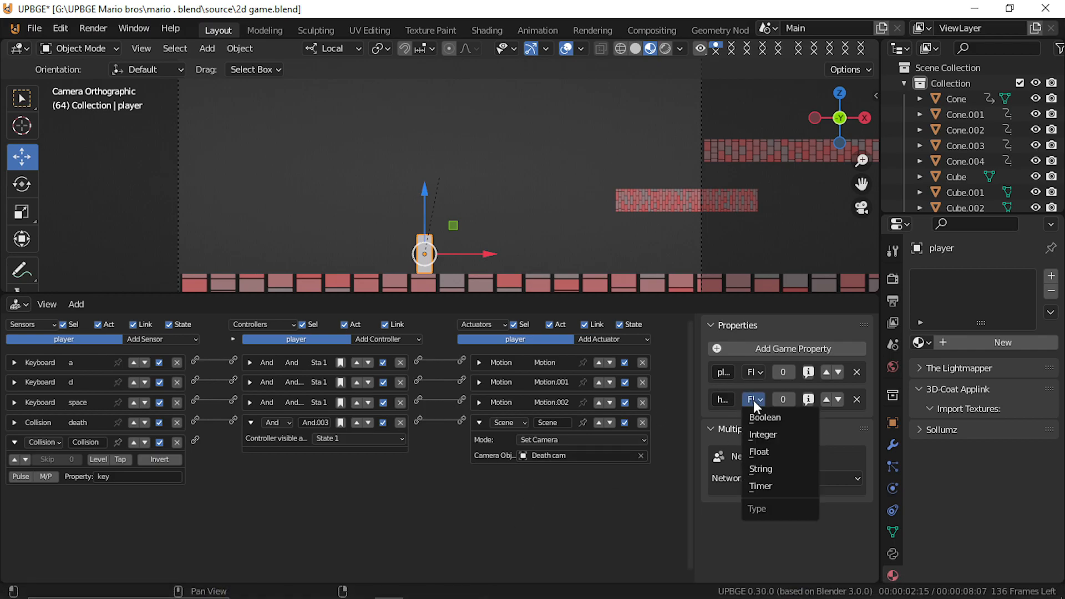
left_click(751, 419)
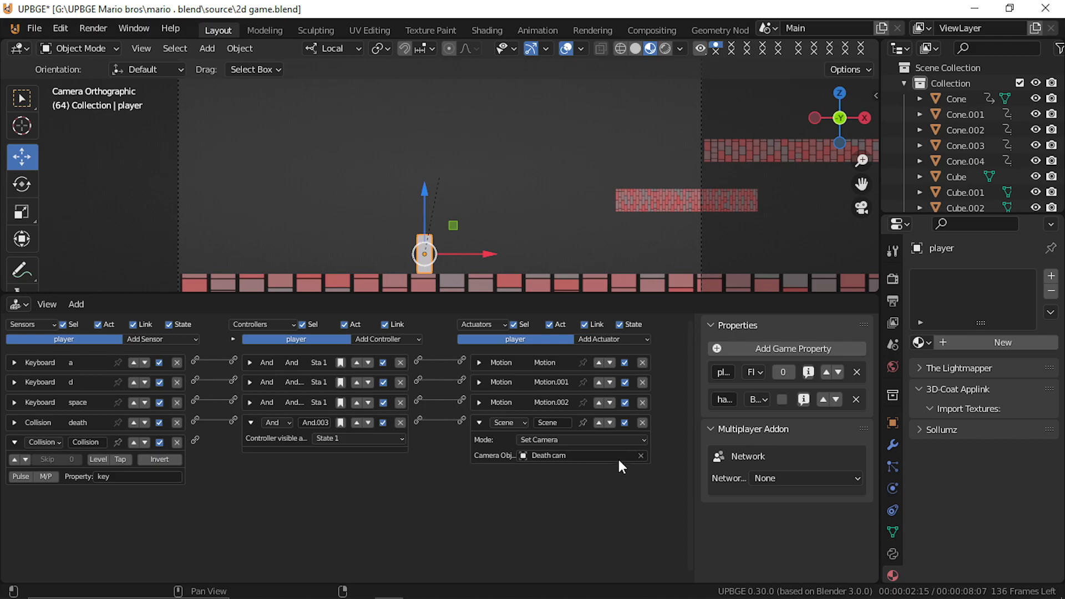
Step: Add a Property actuator to the player and link the key Collision sensor to it
left_click(620, 339)
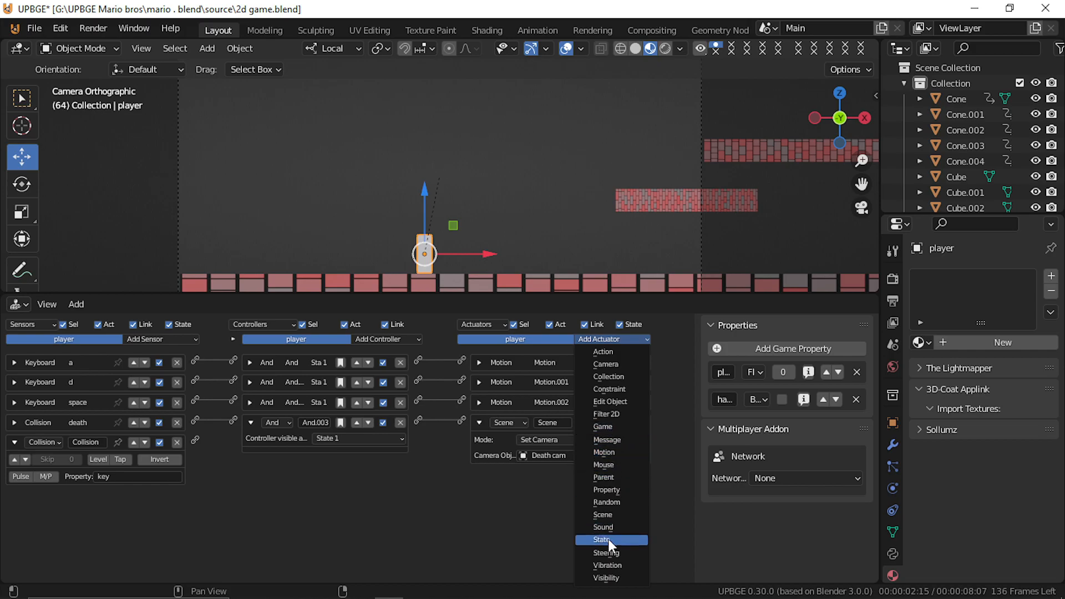
scroll(625, 548, "down", 3)
scroll(625, 543, "up", 5)
scroll(625, 542, "up", 2)
left_click(614, 489)
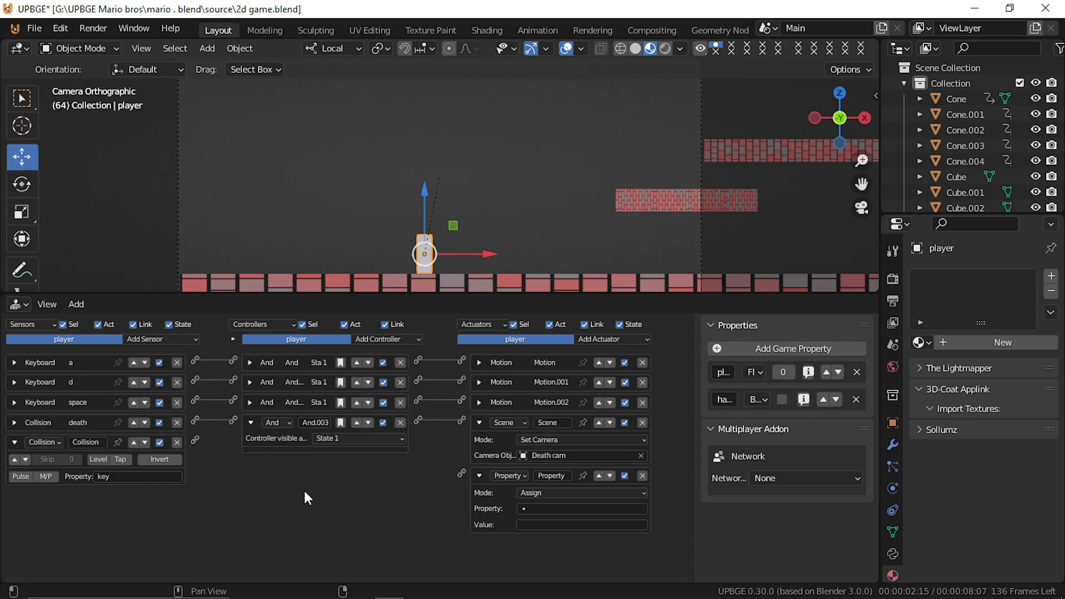
left_click_drag(195, 440, 462, 470)
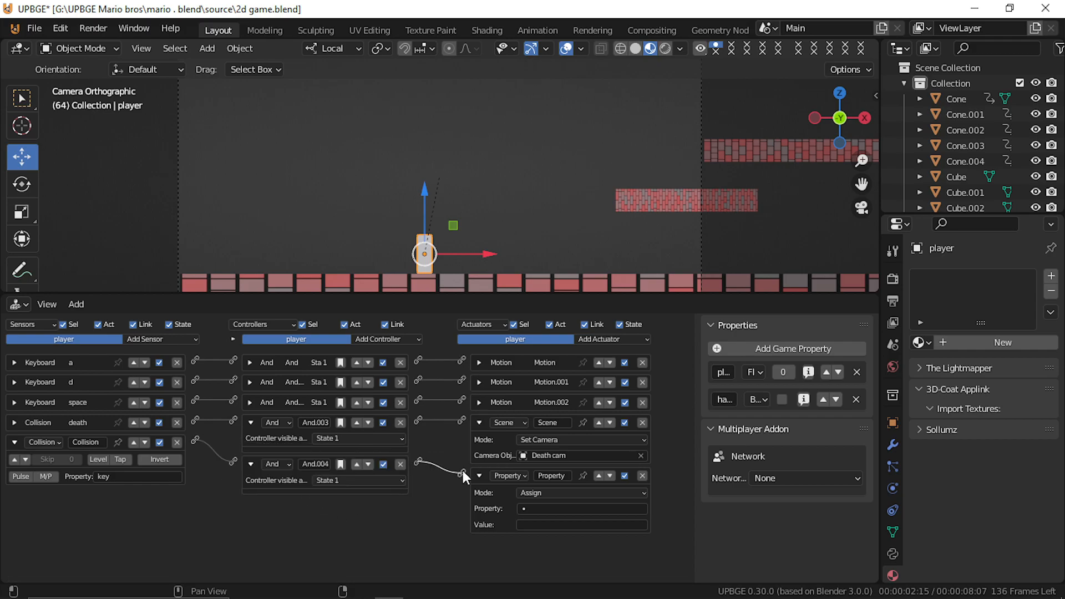
Step: Configure the Property actuator to assign the value True to the has end key property
left_click(560, 492)
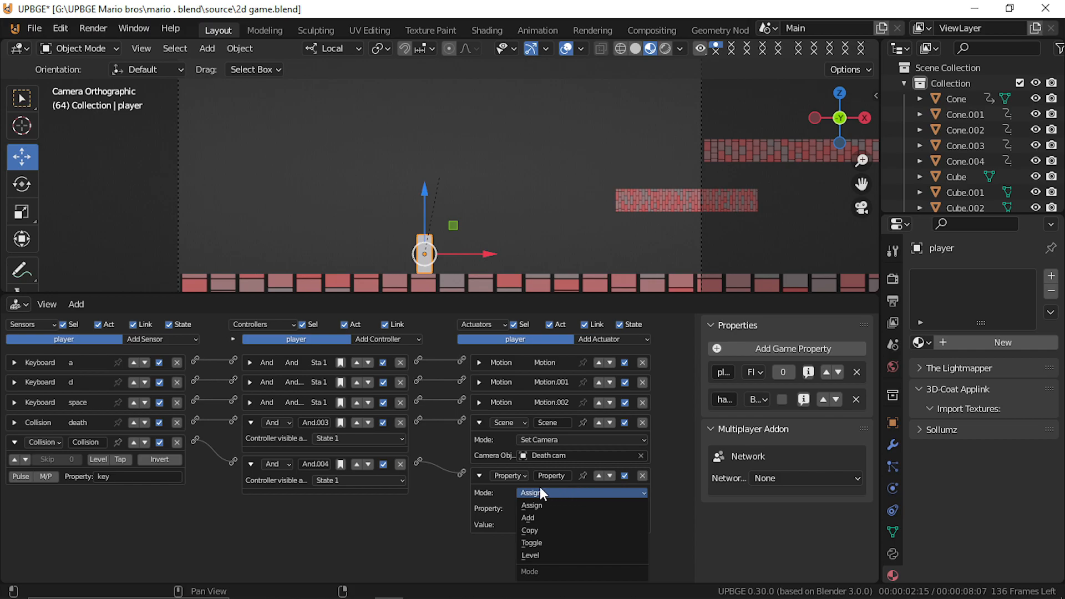
left_click(532, 491)
left_click(544, 509)
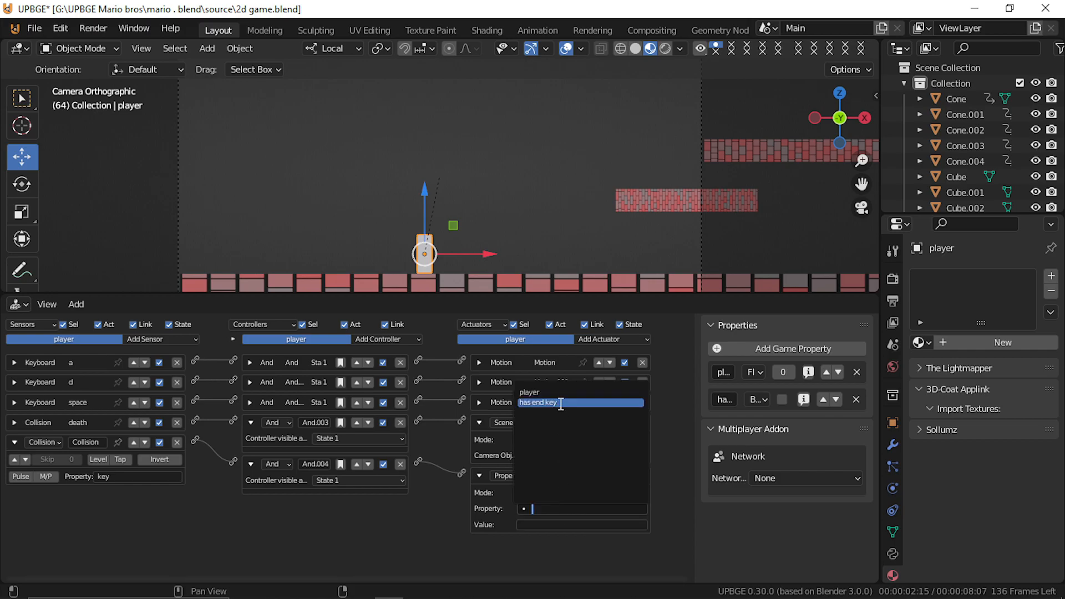
left_click(559, 404)
left_click(558, 525)
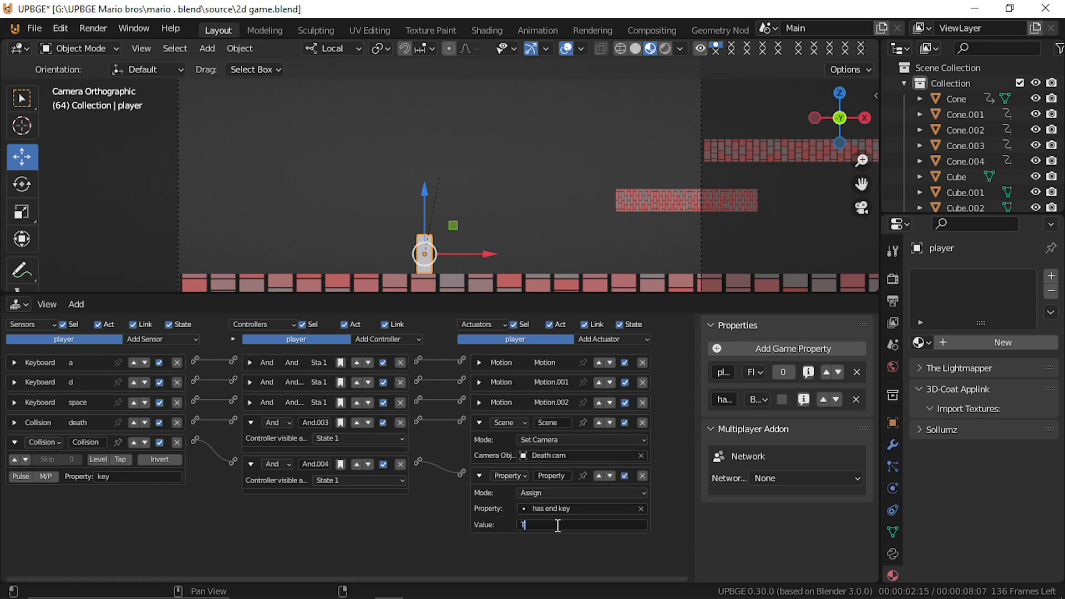
type("True")
key("Return")
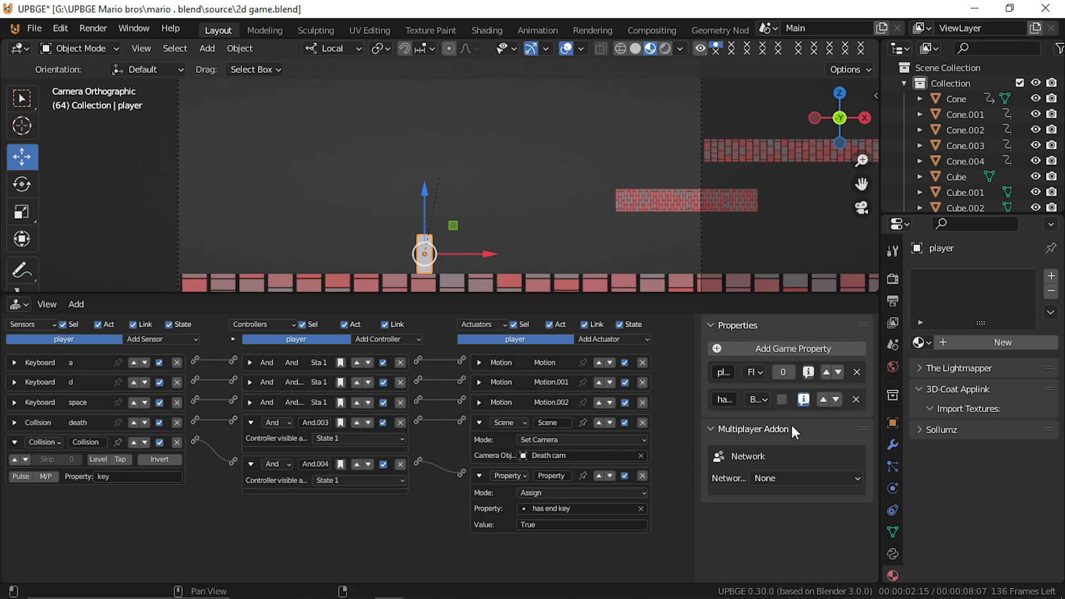
Step: Enable debugging of the has end key property and turn on Debug Properties in the Game Debug settings
left_click(892, 282)
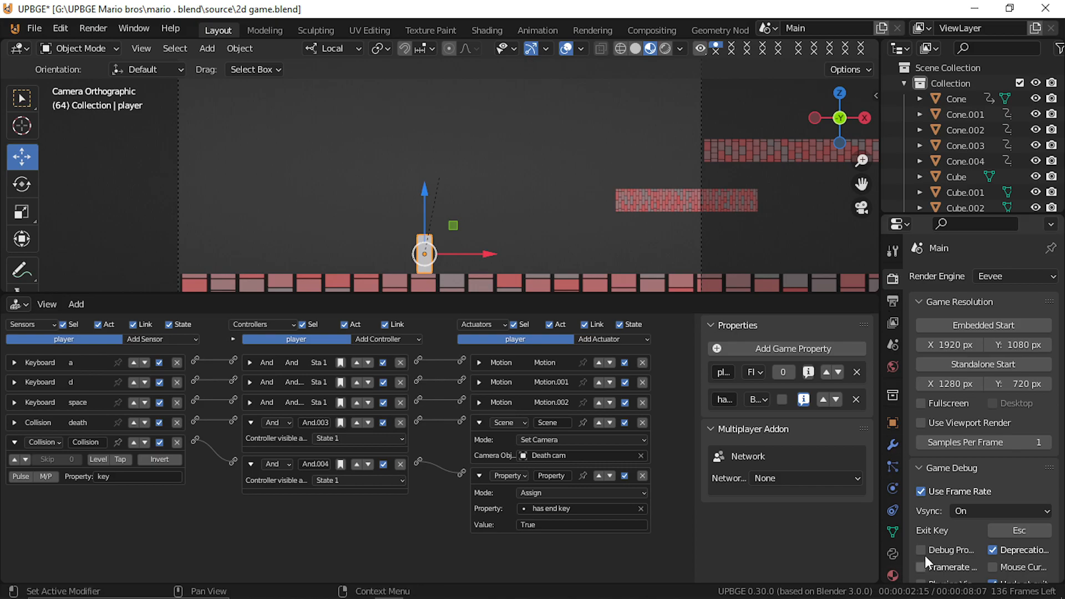
scroll(959, 500, "down", 8)
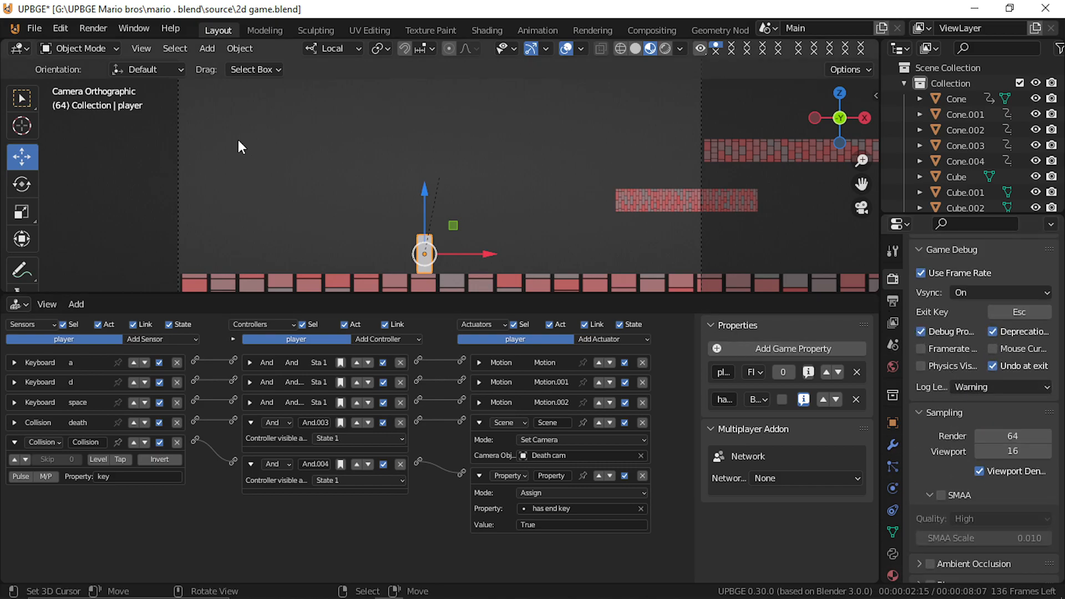
scroll(561, 240, "down", 7)
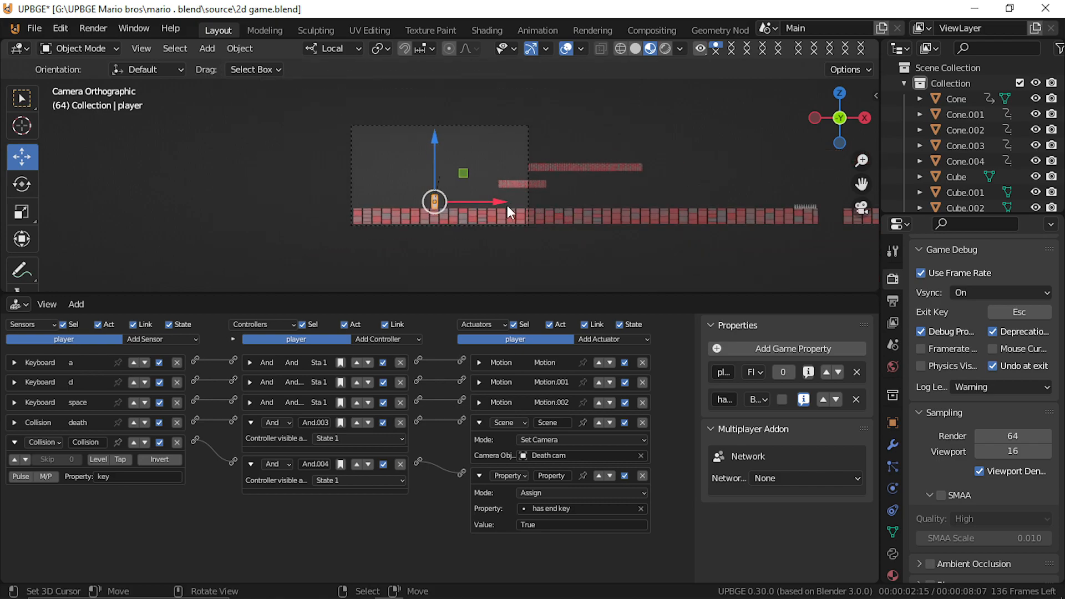
key("g")
key("y")
right_click(485, 243)
Step: Move the player about 172 m along X to just before the key at the platform's end
left_click_drag(485, 208, 333, 186)
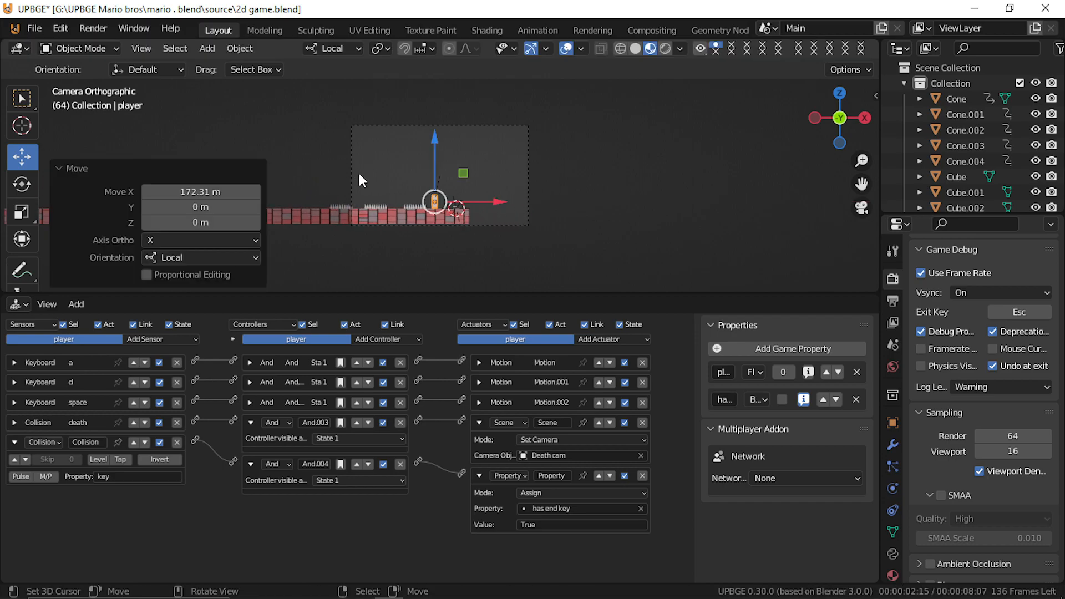
scroll(358, 171, "up", 3)
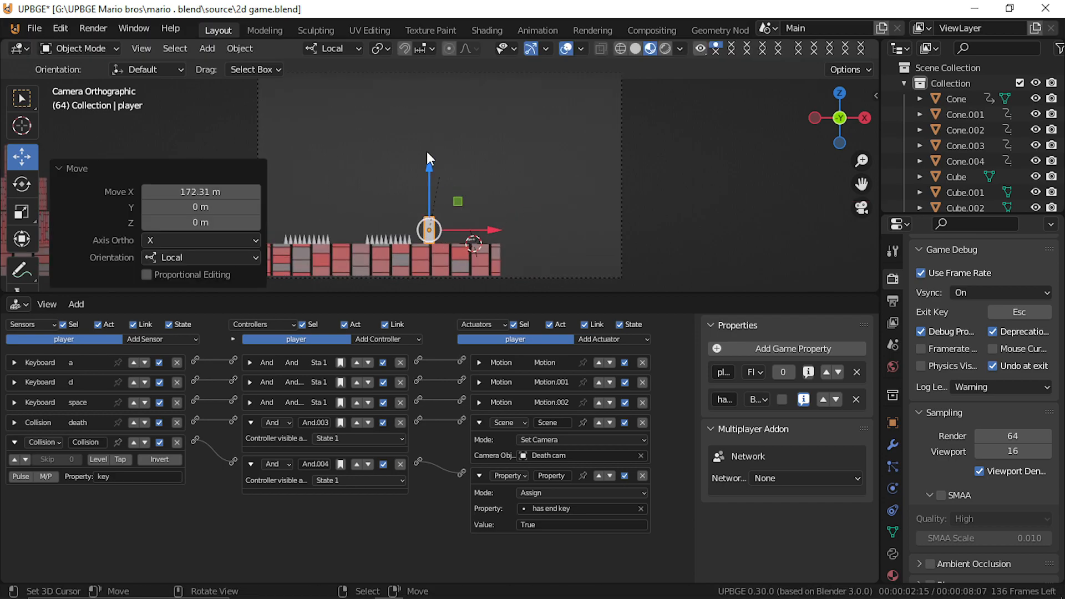
Step: Run the game and walk the player into the key to check the has end key value, then stop it
key("p")
key("d")
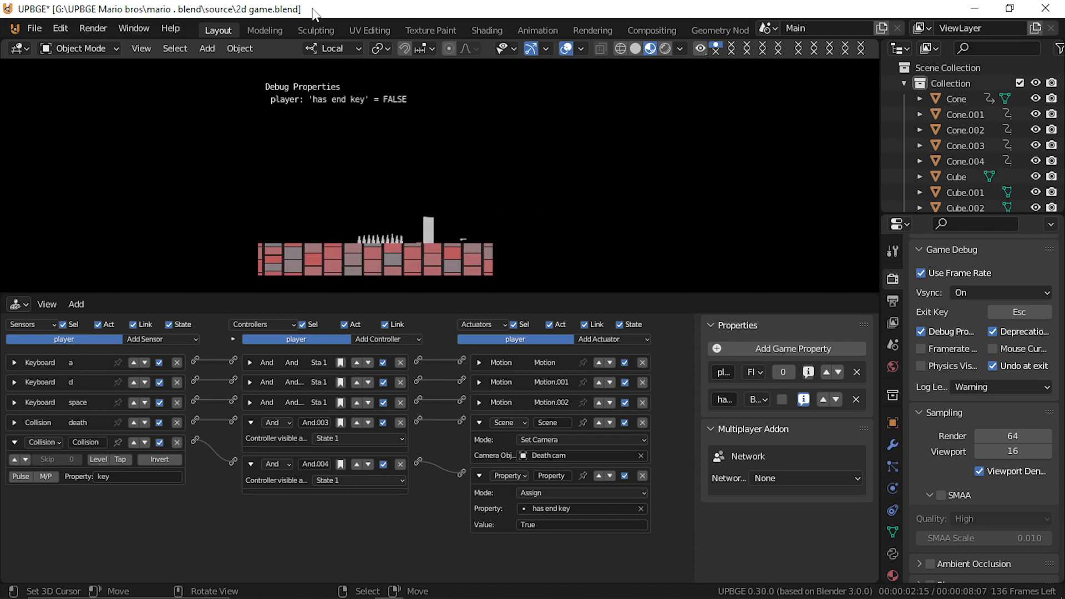
key("d")
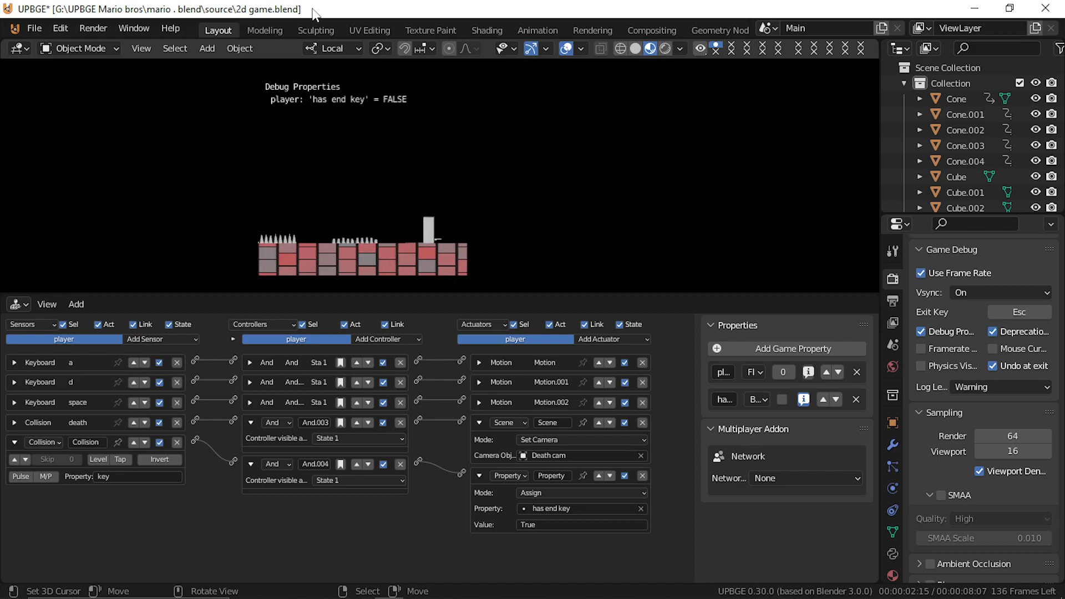
key("d")
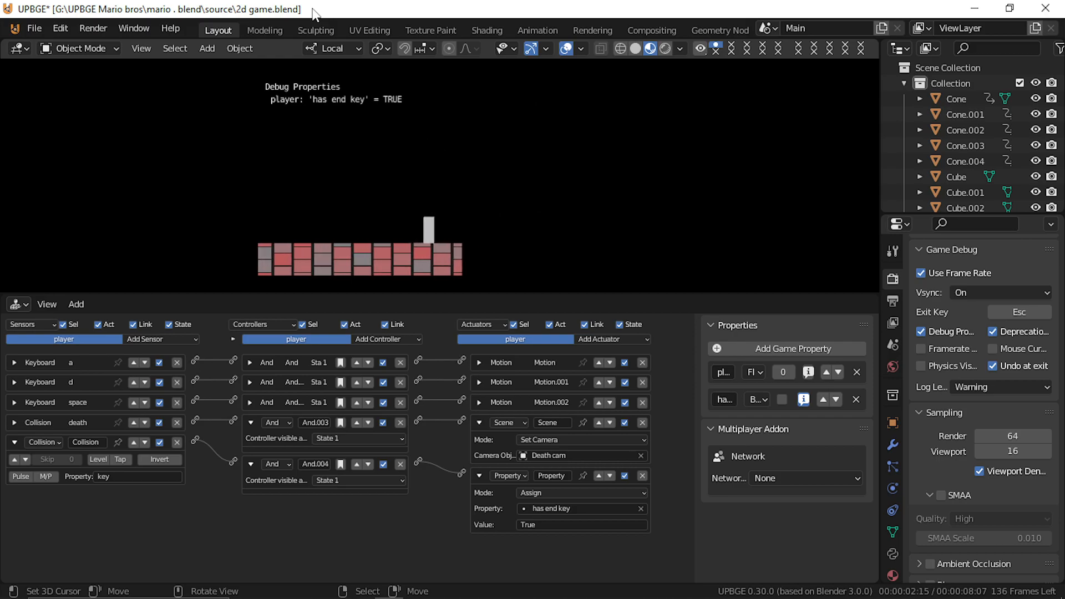
key("Escape")
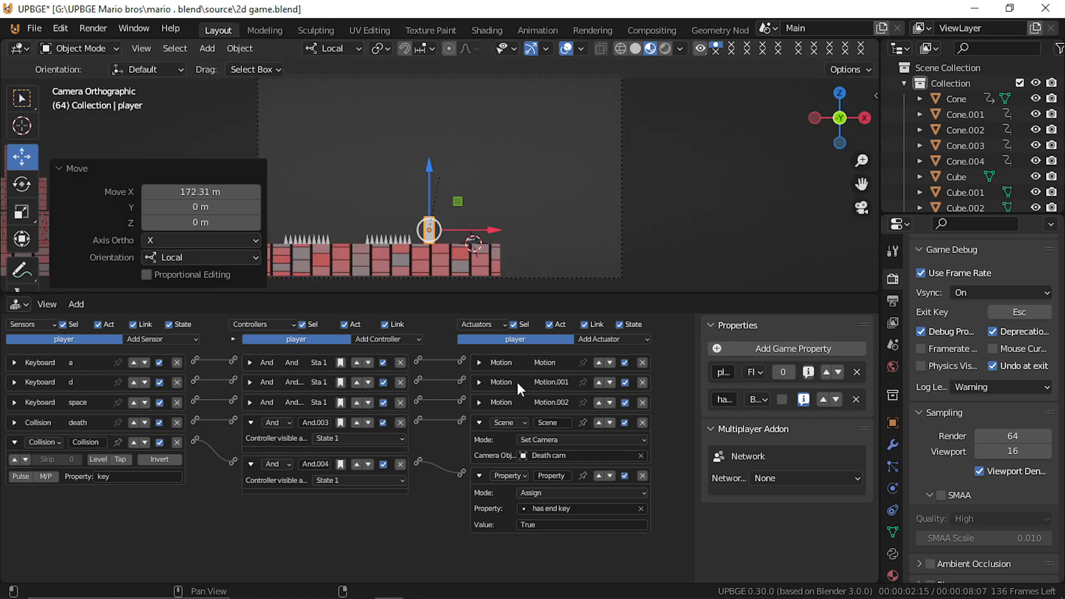
Step: Select the key object at the platform's end and apply its scale
left_click(474, 240)
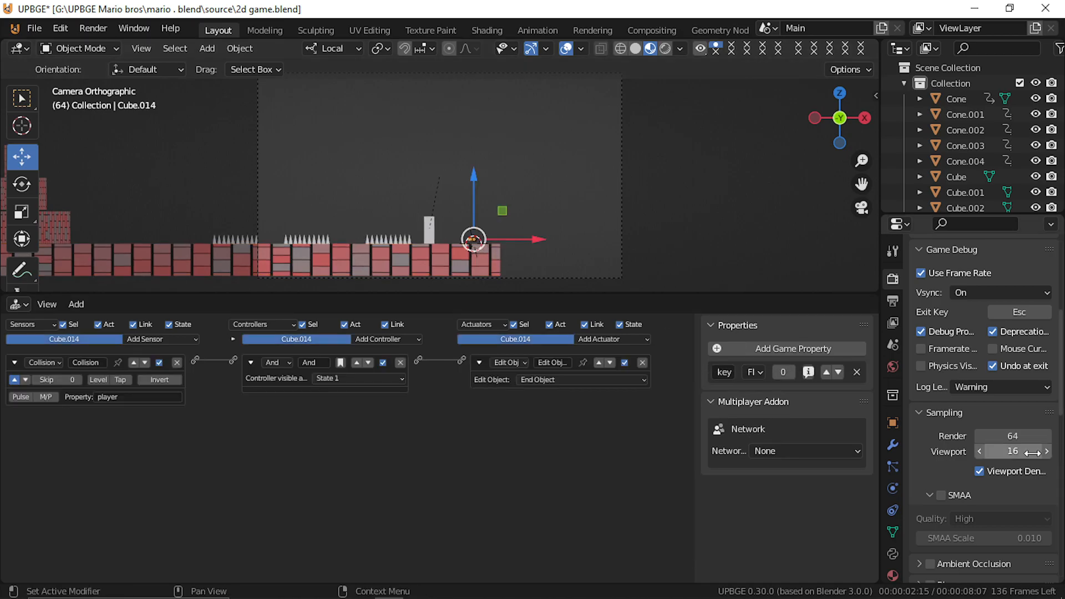
key("ctrl+a")
left_click(555, 240)
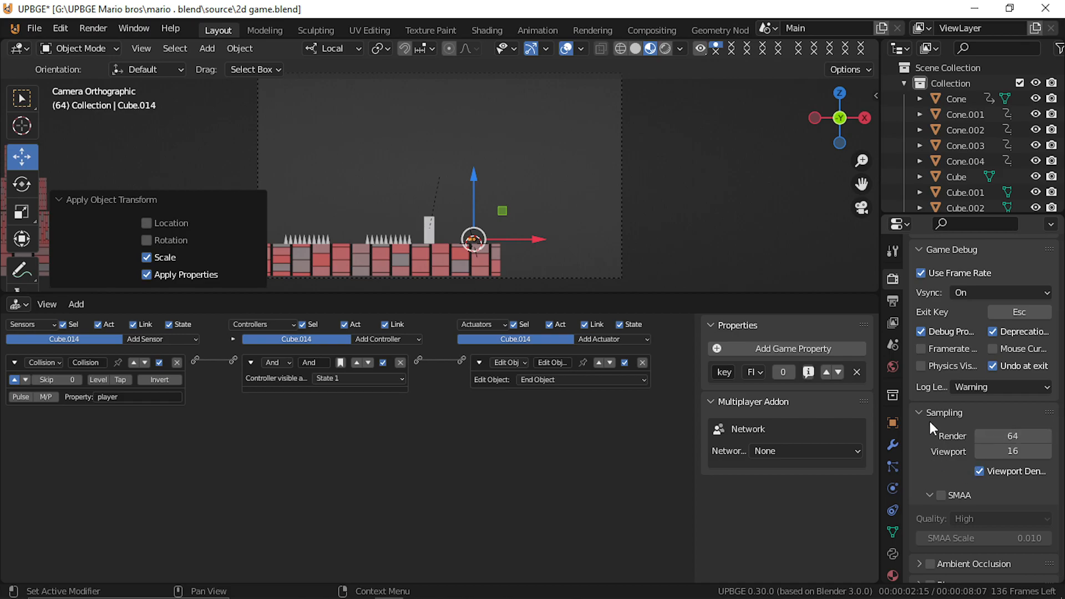
Step: Enable Collision Bounds and Actor in the key object's game physics
left_click(892, 486)
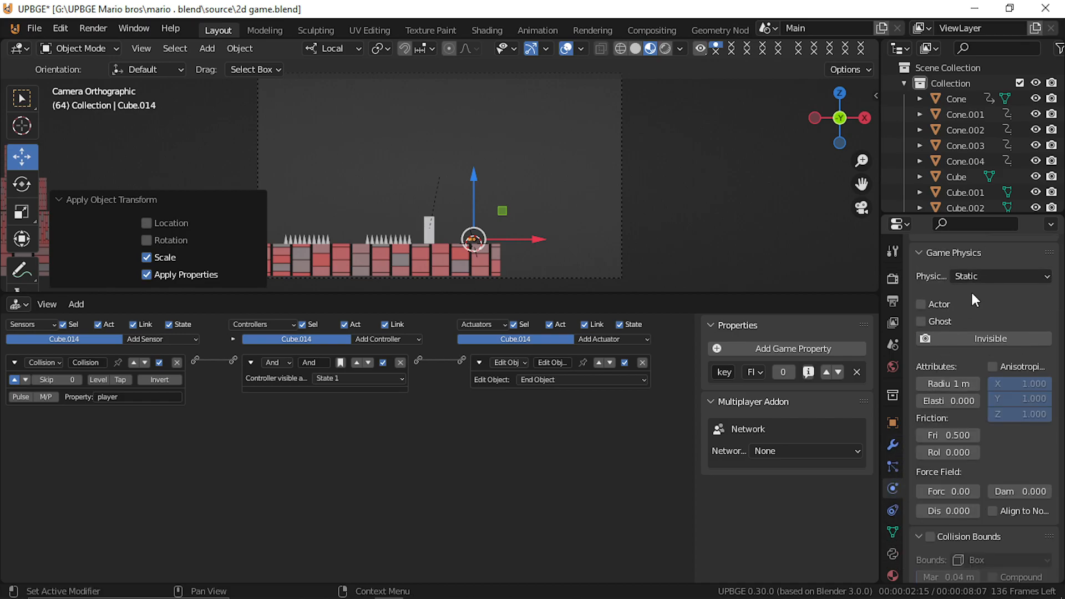
scroll(969, 511, "down", 1)
scroll(969, 511, "down", 2)
left_click(930, 442)
scroll(947, 325, "up", 4)
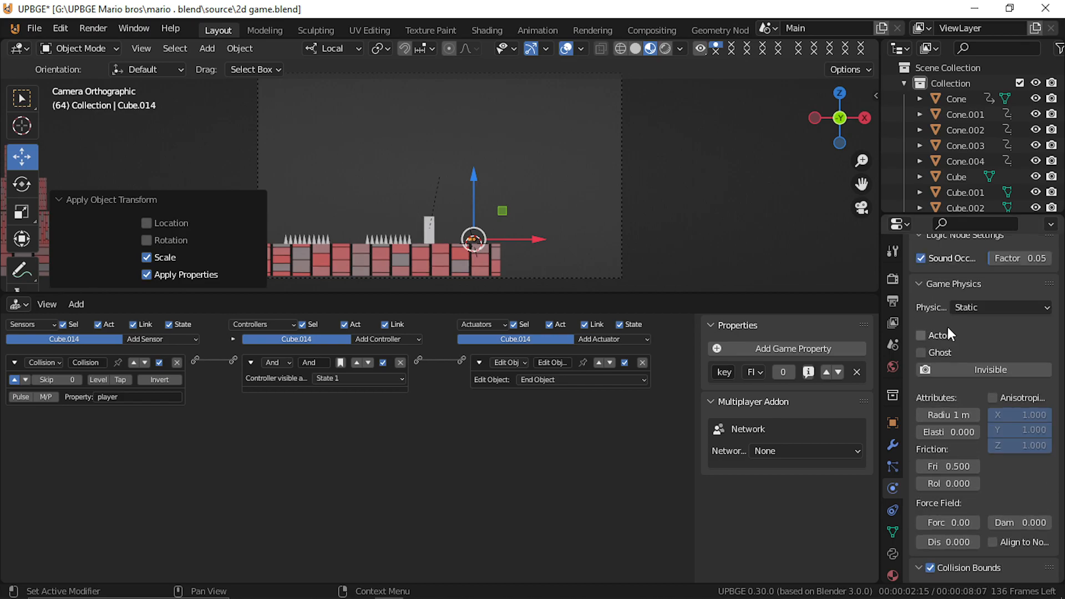
left_click(931, 335)
Step: Playtest picking up the key with its new physics settings and walking back, then end the game
key("p")
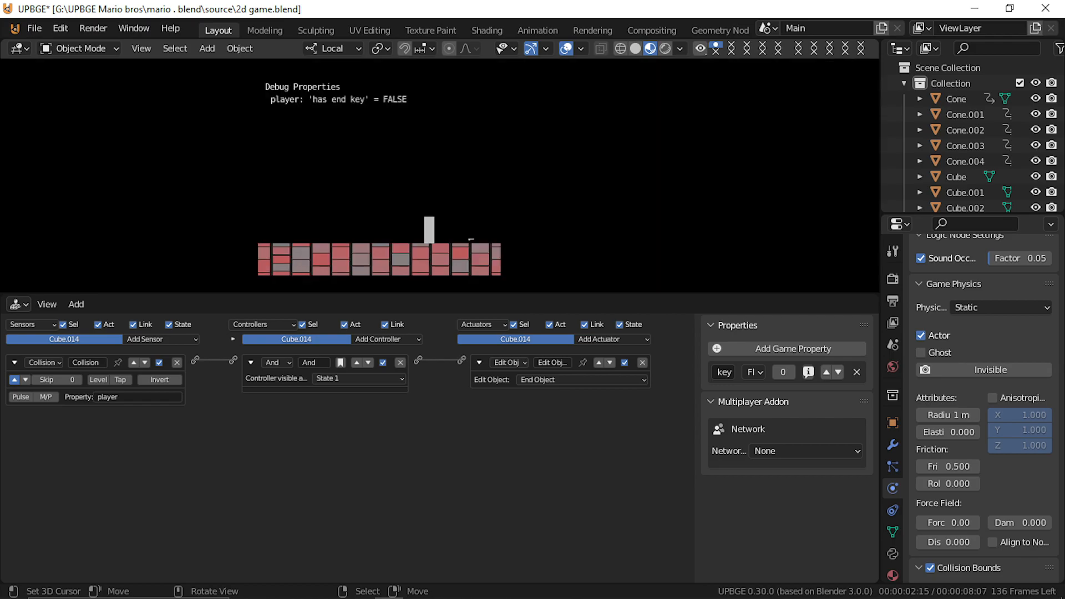
key("d")
key("a")
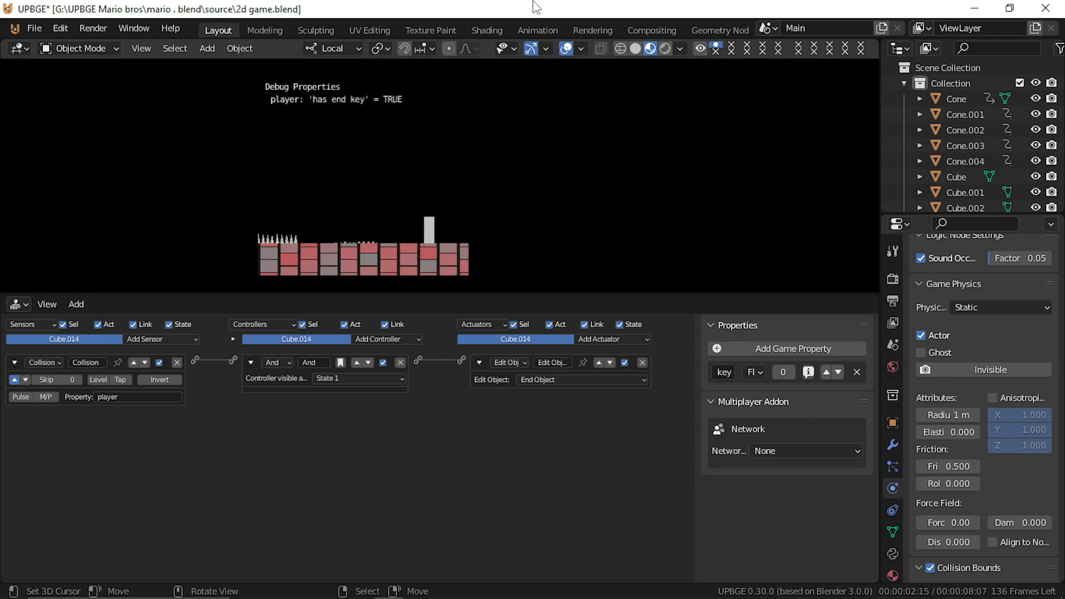
key("Escape")
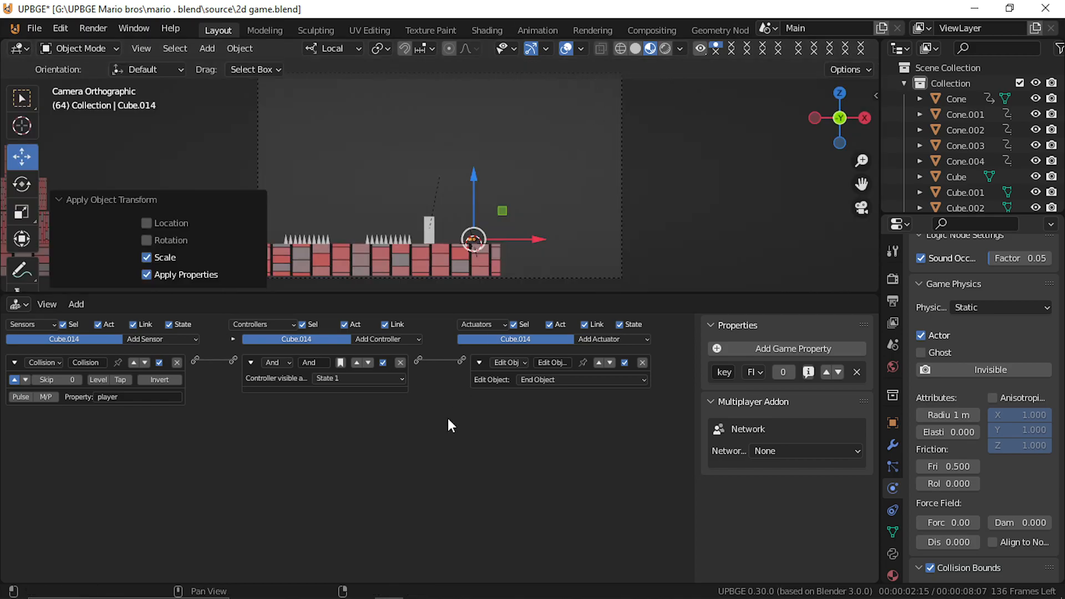
Step: Add a Property sensor to the player checking has end key equal to True, with true level triggering enabled
left_click(431, 225)
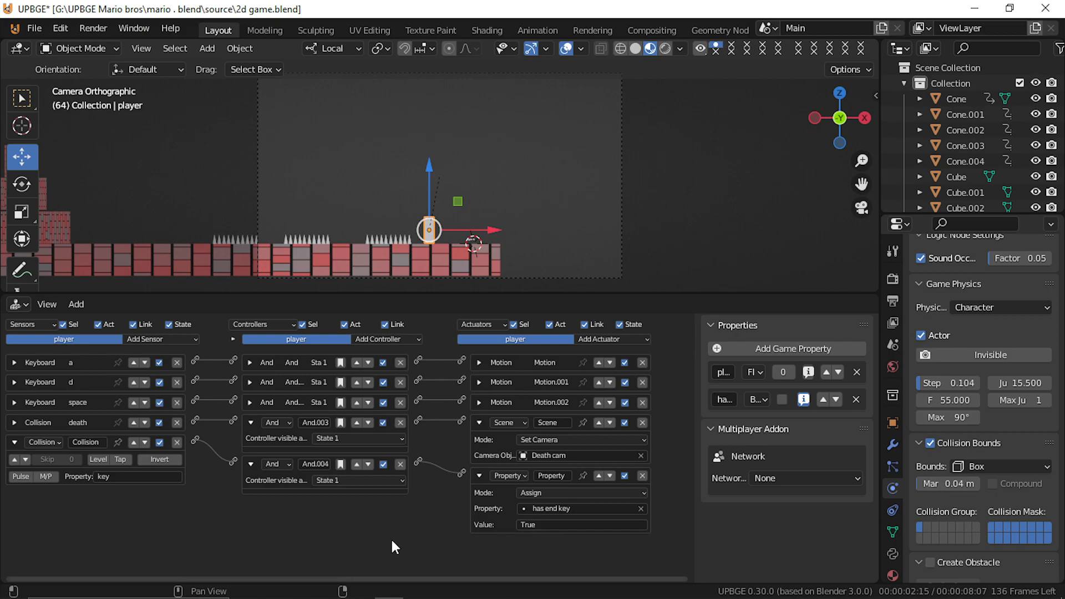
left_click(168, 338)
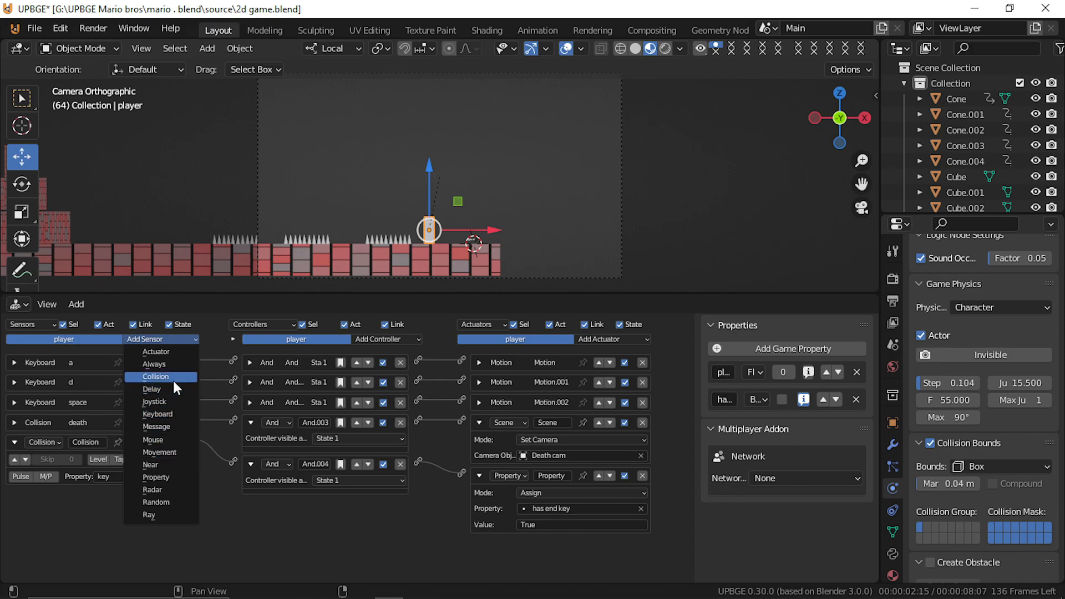
left_click(166, 476)
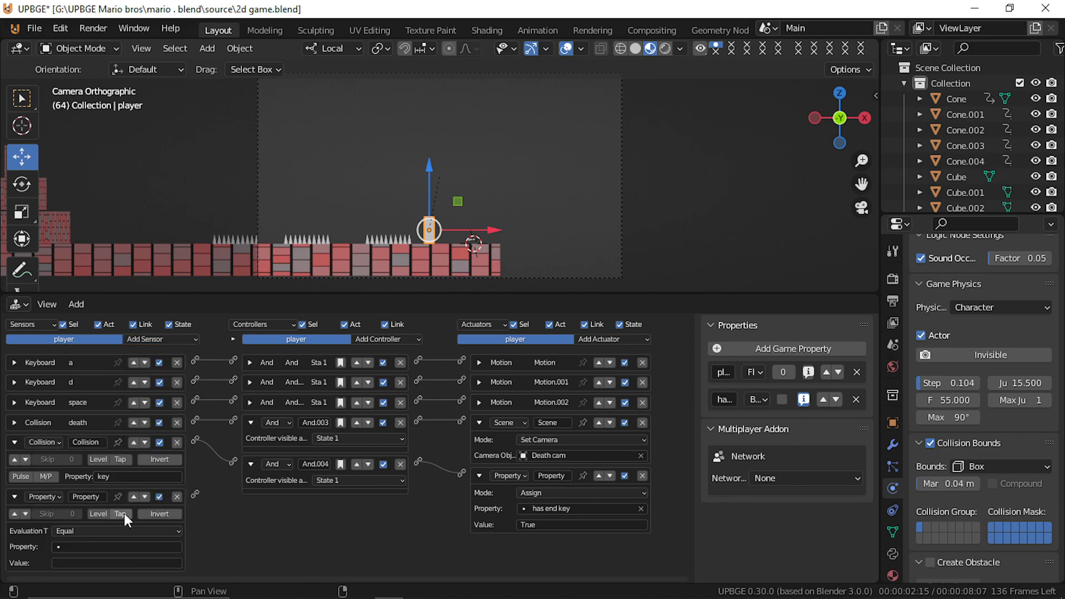
left_click(101, 546)
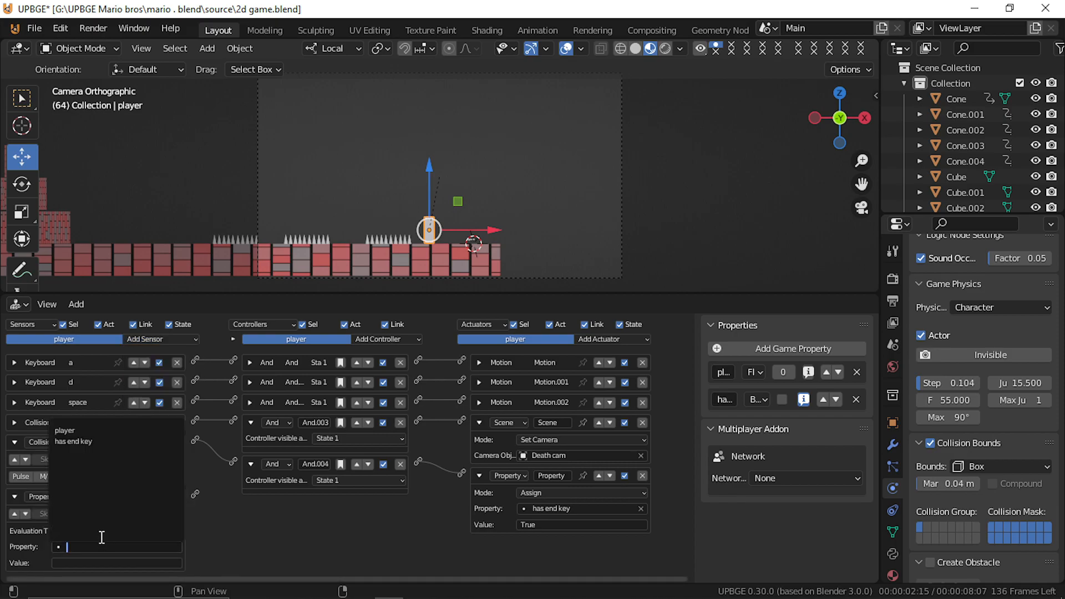
left_click(87, 441)
left_click(88, 562)
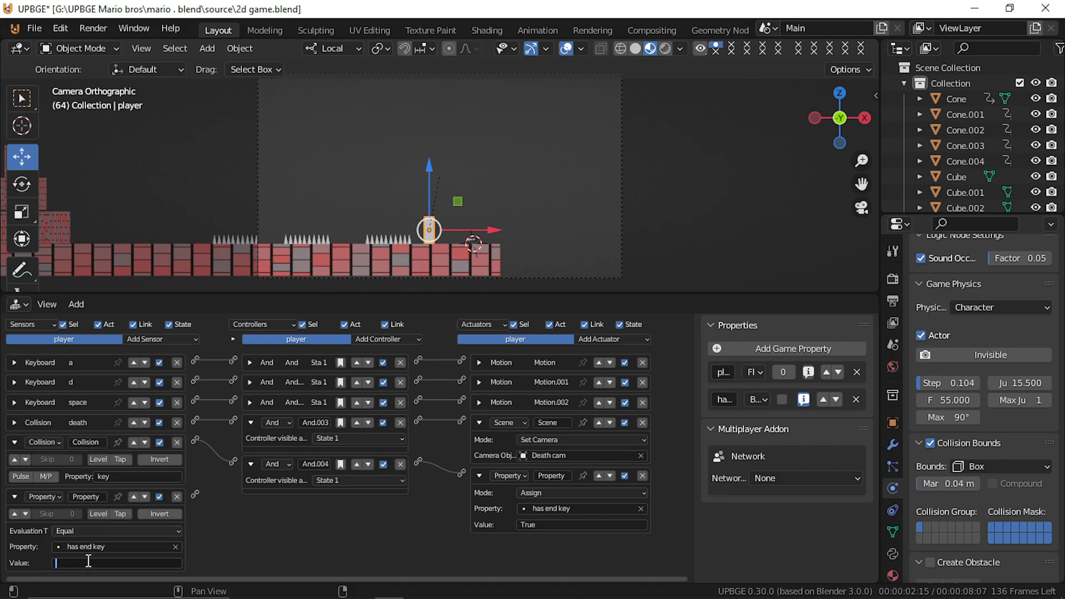
type("T")
type("rey")
left_click(14, 513)
Step: Add a Message actuator to the player below its has end key Property actuator, leaving the recipient empty
left_click(612, 339)
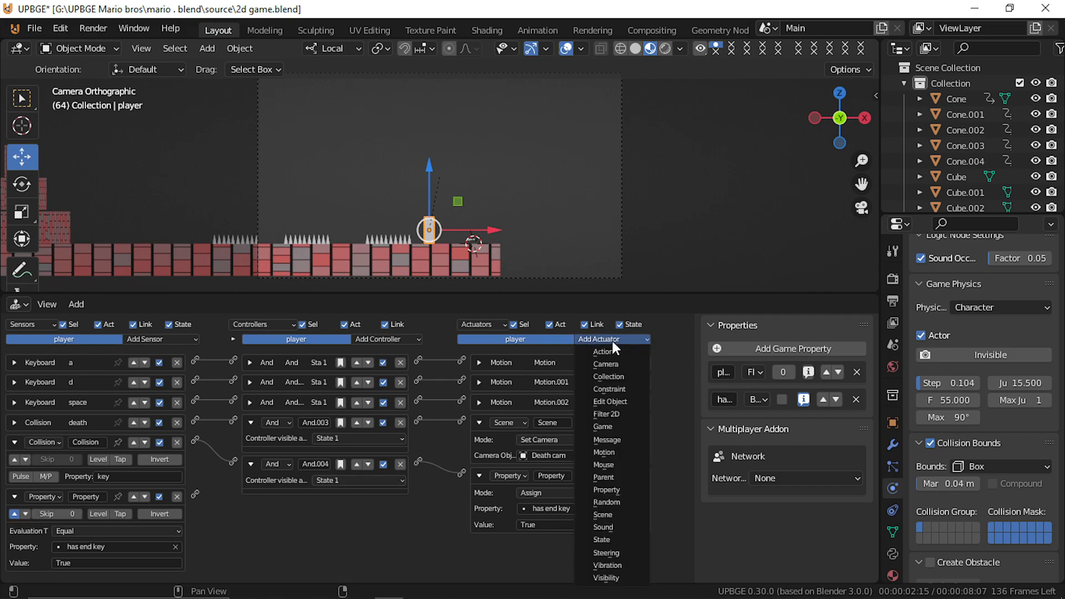
key("Escape")
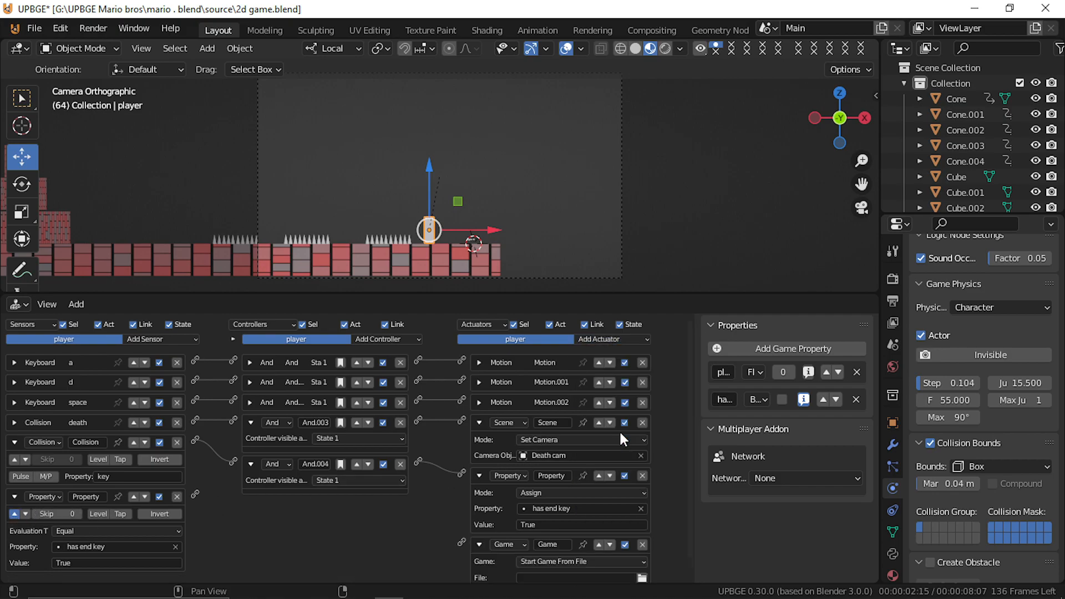
left_click(601, 338)
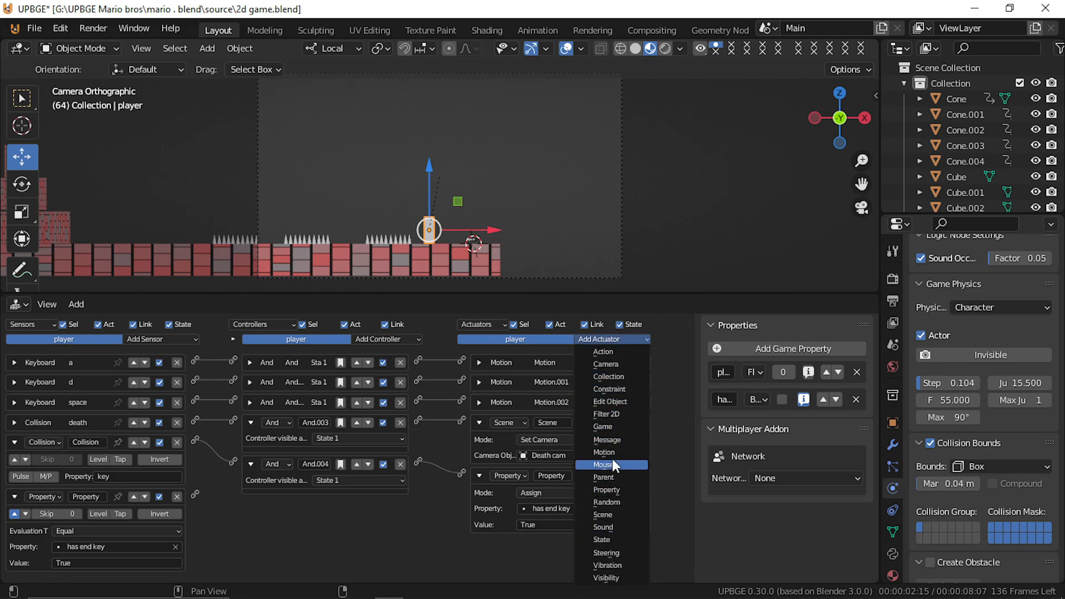
left_click(615, 440)
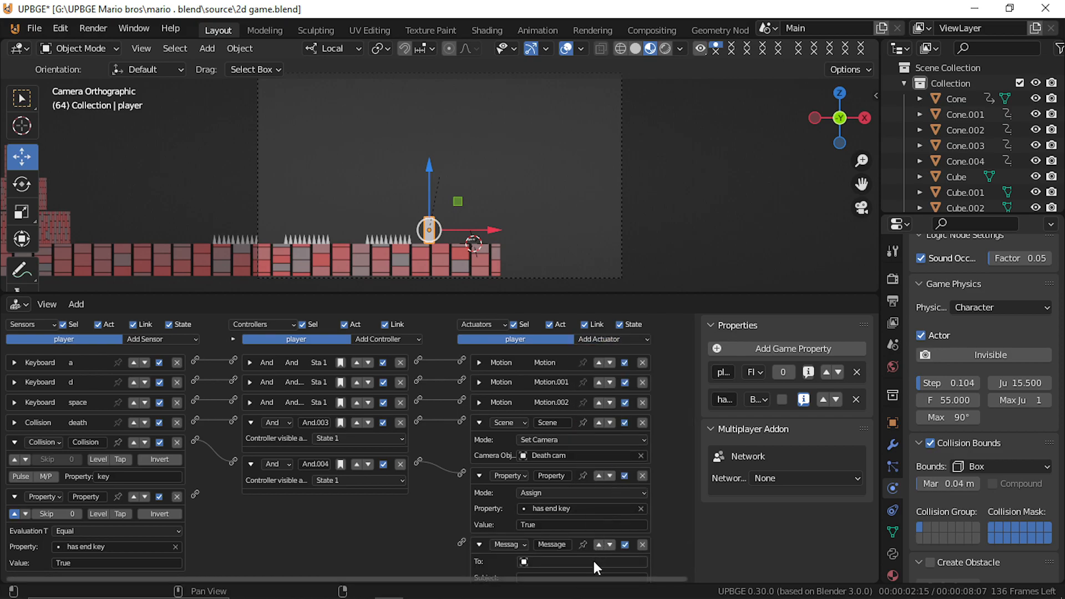
left_click(593, 561)
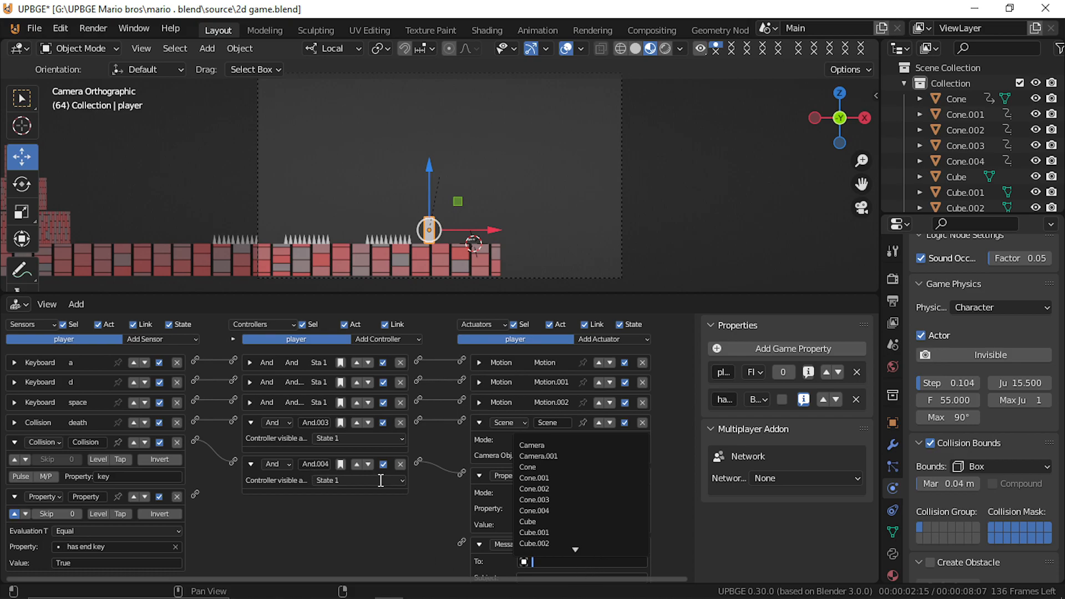
key("Escape")
scroll(585, 515, "down", 2)
Step: Set the Message actuator's subject to Has end key, link the has end key Property sensor to it, and copy the subject text
left_click(565, 547)
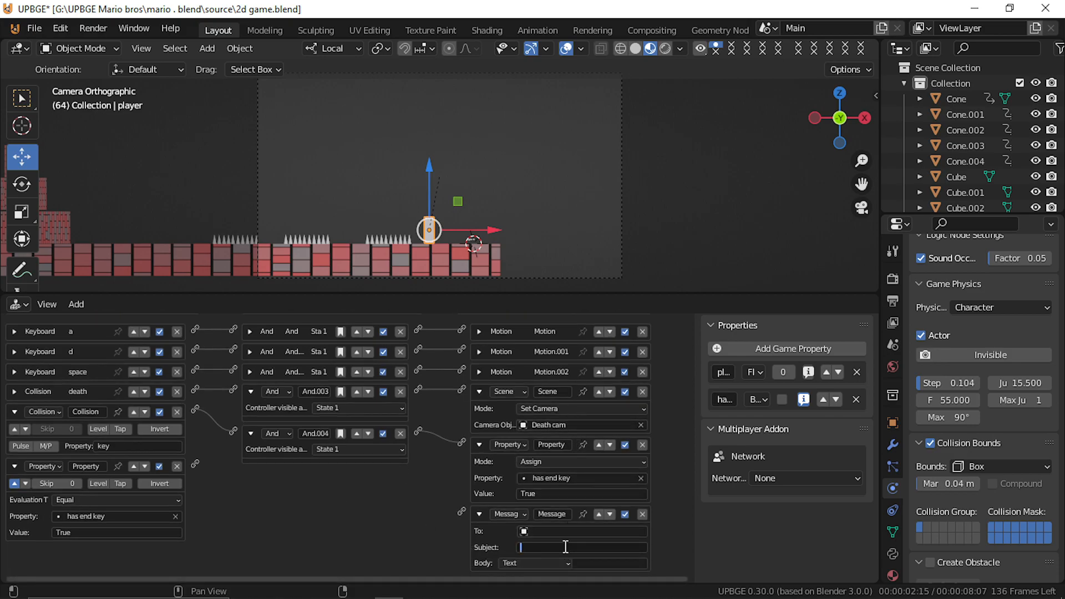
type("H")
type("as end key")
key("Return")
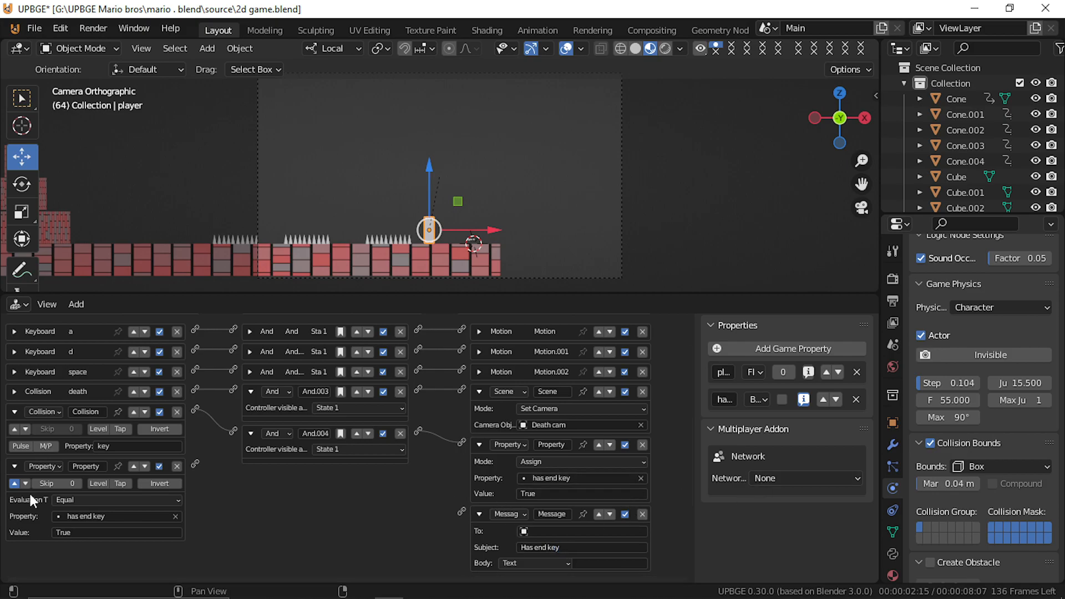
left_click_drag(278, 498, 462, 510)
left_click(565, 545)
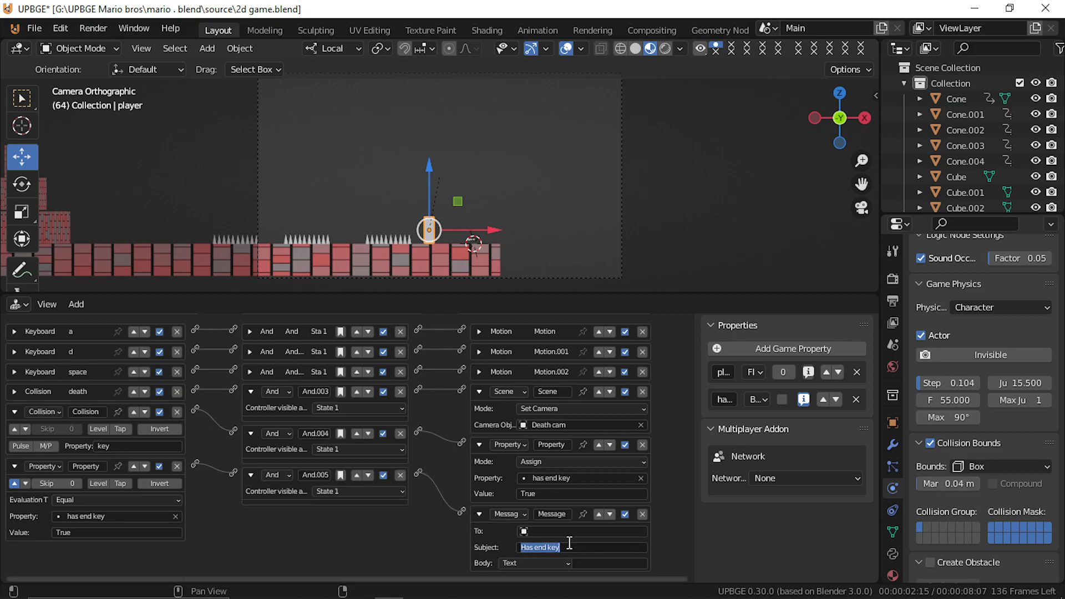
Step: Playtest the level by collecting the end key and heading back to the block pyramid, then end the game
left_click(428, 204)
scroll(428, 204, "down", 3)
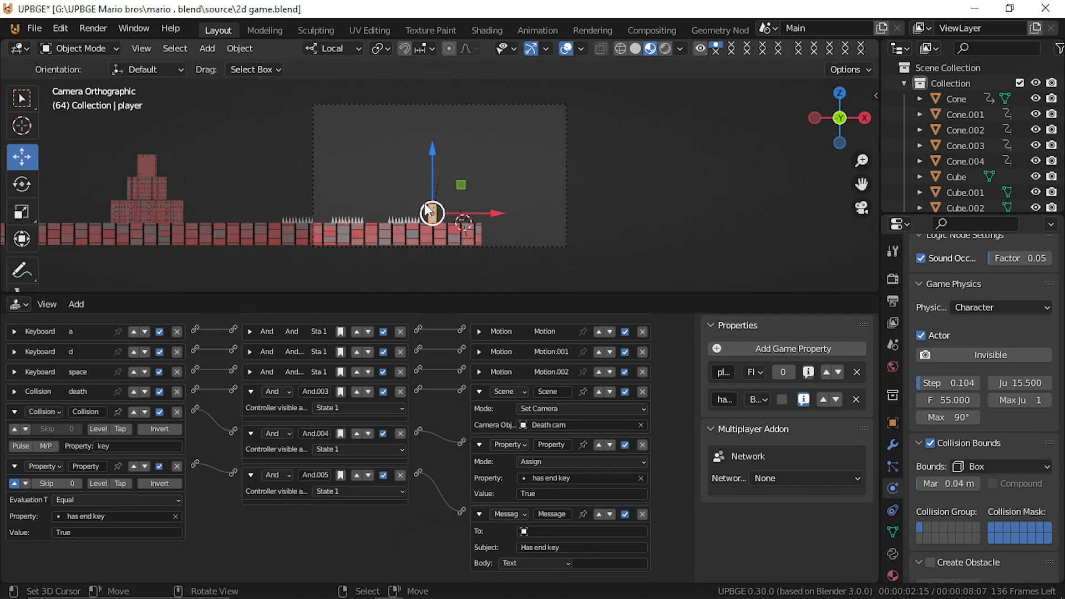
left_click(192, 168)
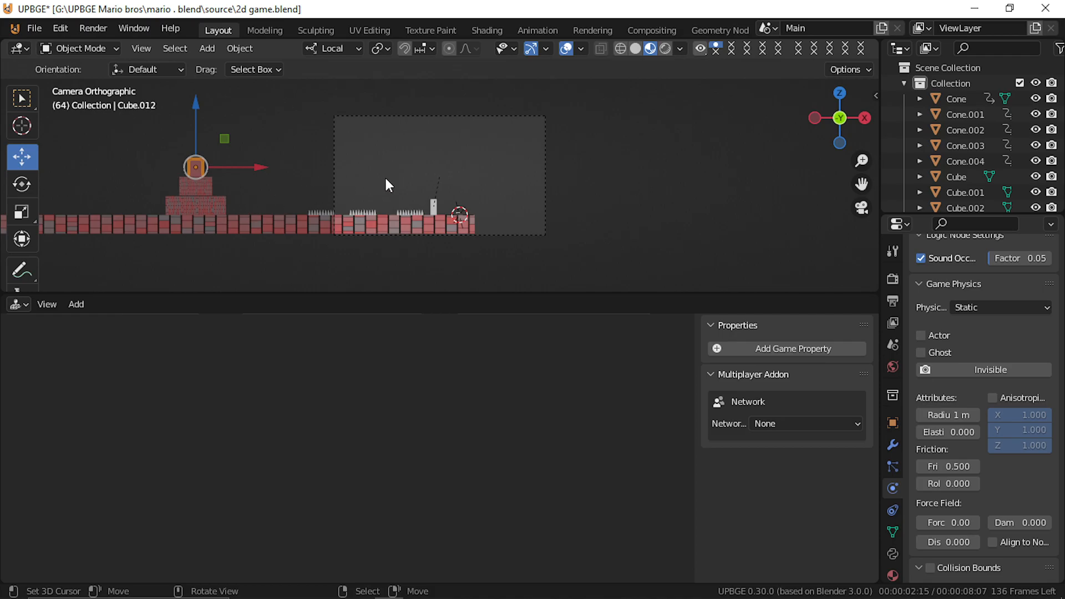
key("p")
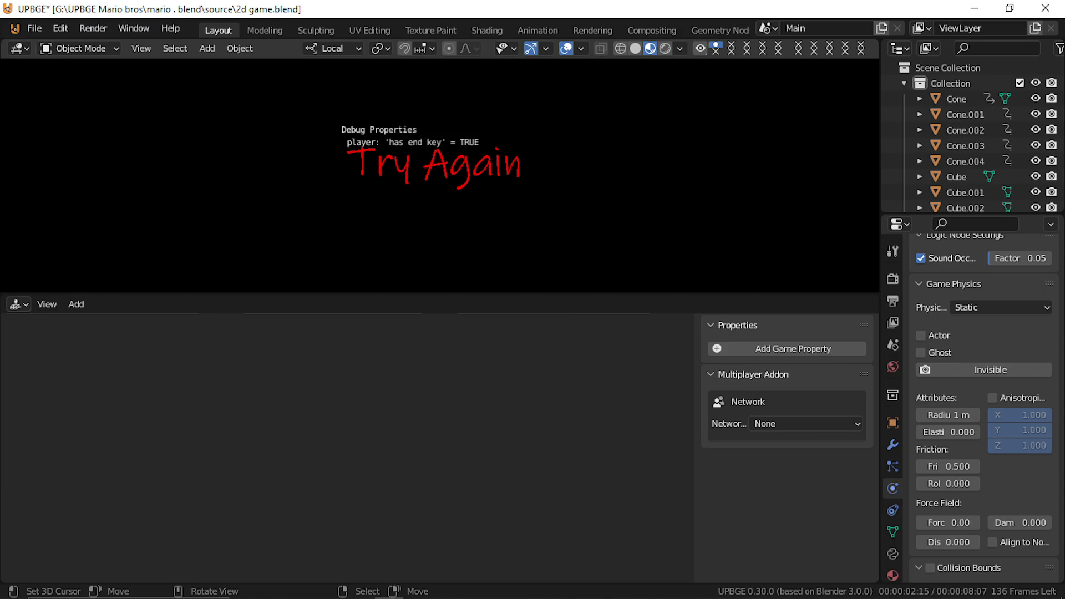
key("Escape")
key("p")
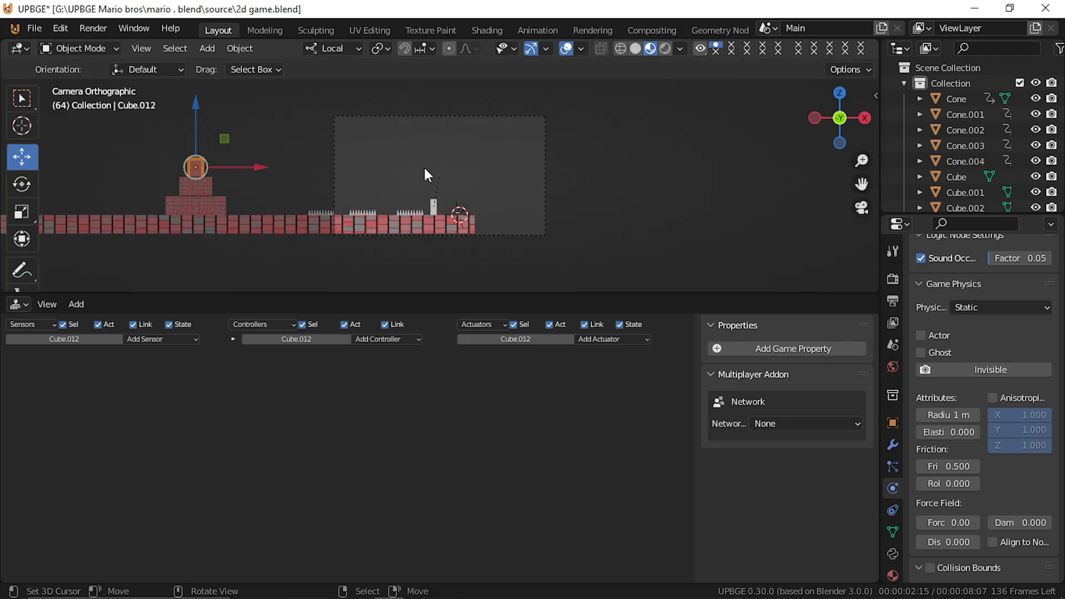
key("p")
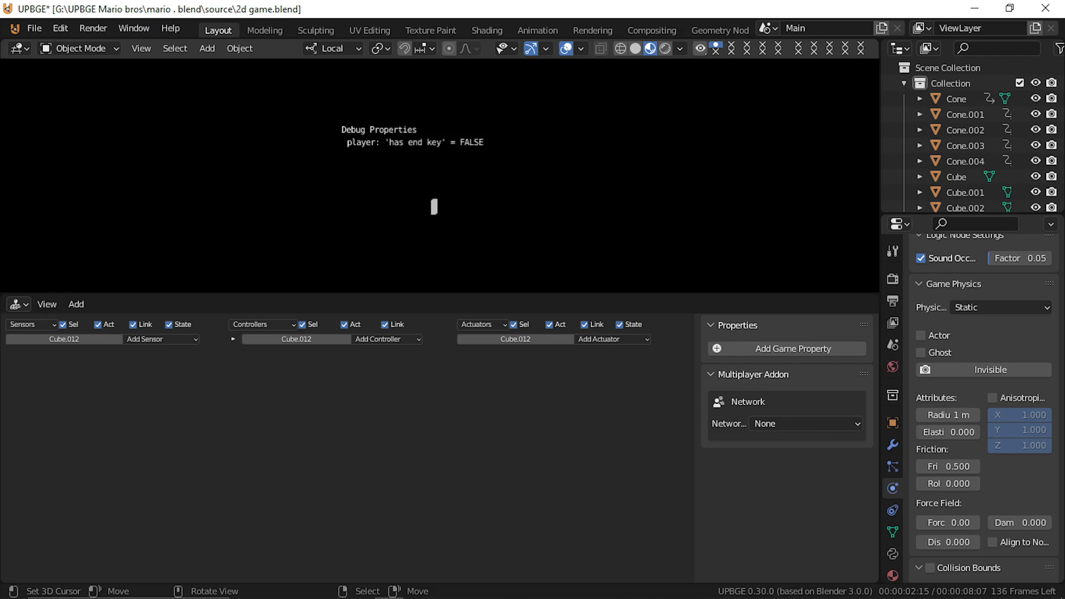
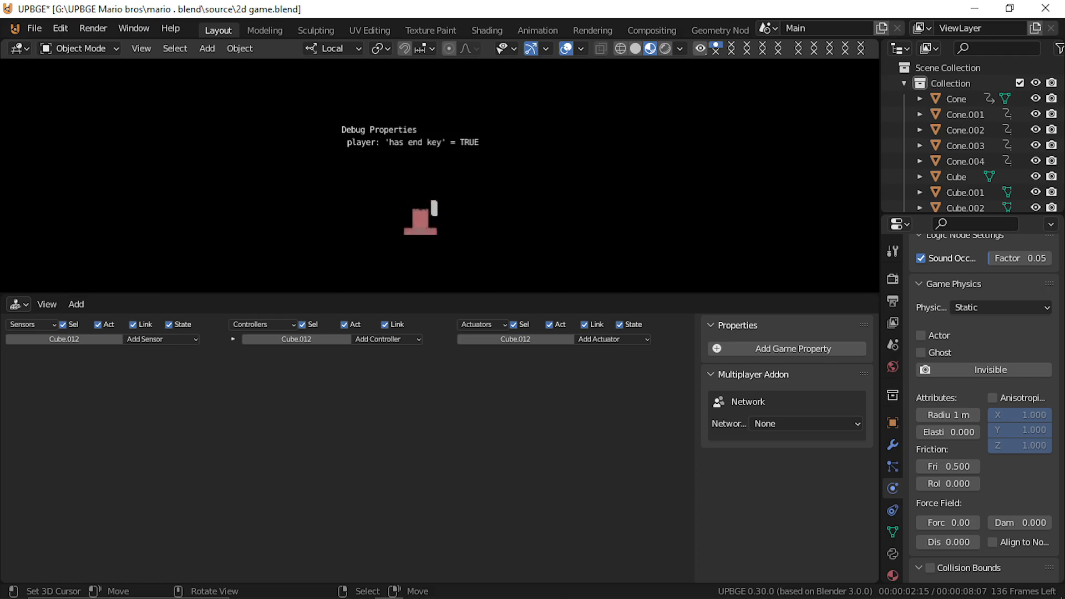
key("Escape")
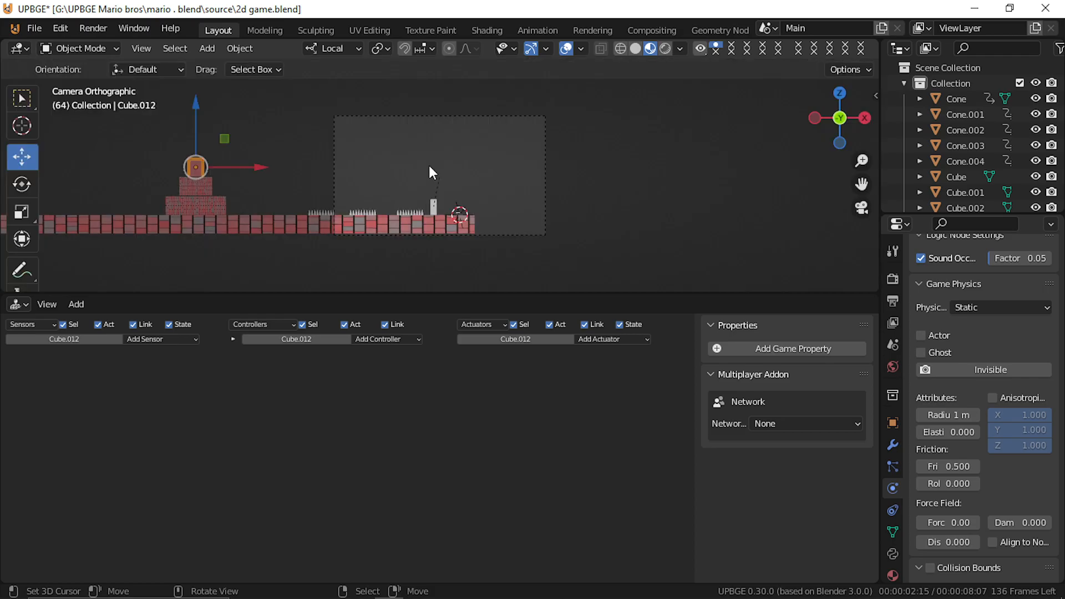
Step: Place the 3D cursor beside the block pyramid and duplicate the pyramid's wide base block in place
left_click(192, 166)
right_click(240, 205, "shift")
left_click(217, 204)
key("shift+d")
right_click(297, 210)
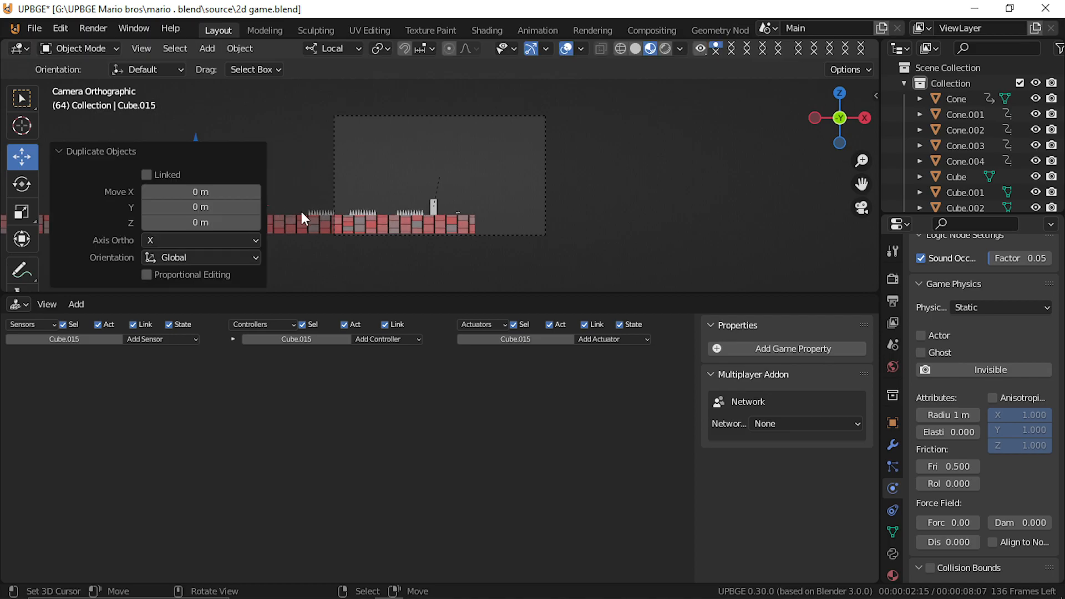
left_click(68, 153)
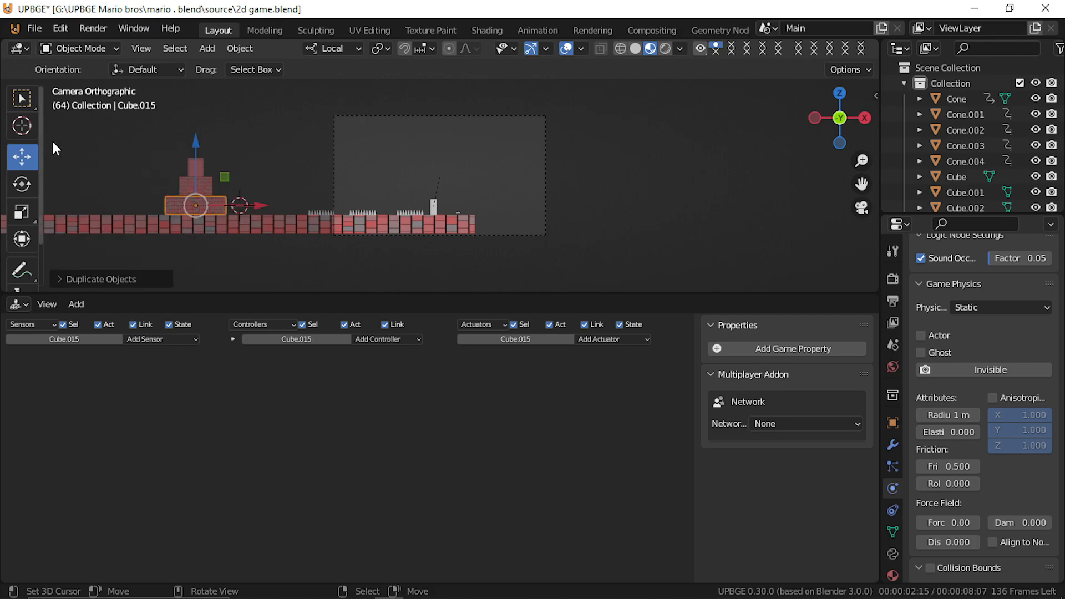
Step: Shrink the duplicated base block into a small cube and position it along X just beside the pyramid's base
key("g")
key("x")
left_click(341, 201)
key("s")
key("x")
left_click(295, 205)
key("s")
left_click(290, 176)
key("g")
key("x")
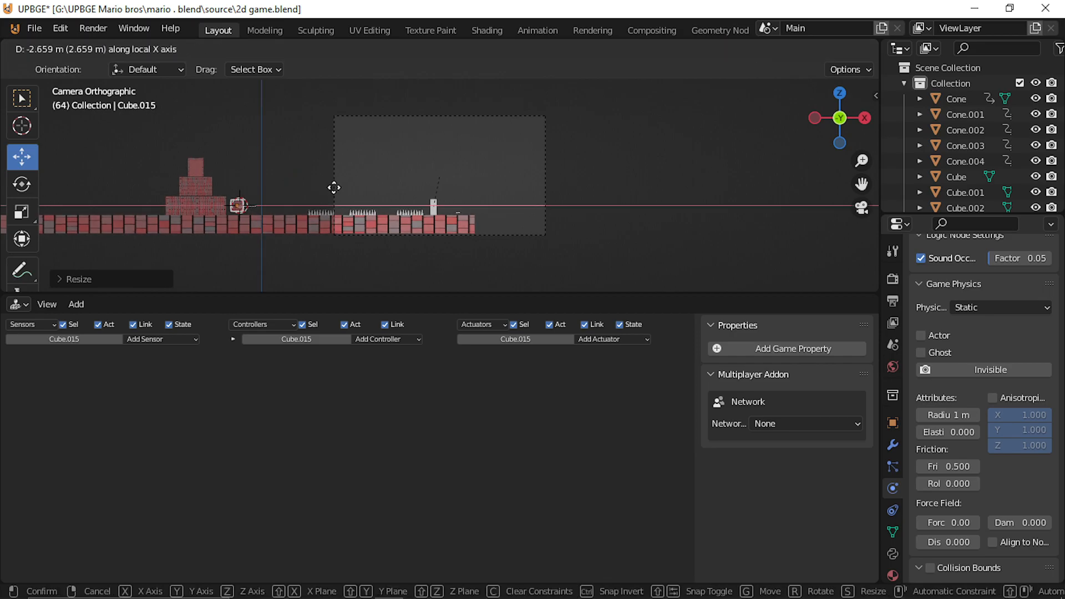
left_click(336, 190)
key("shift+a")
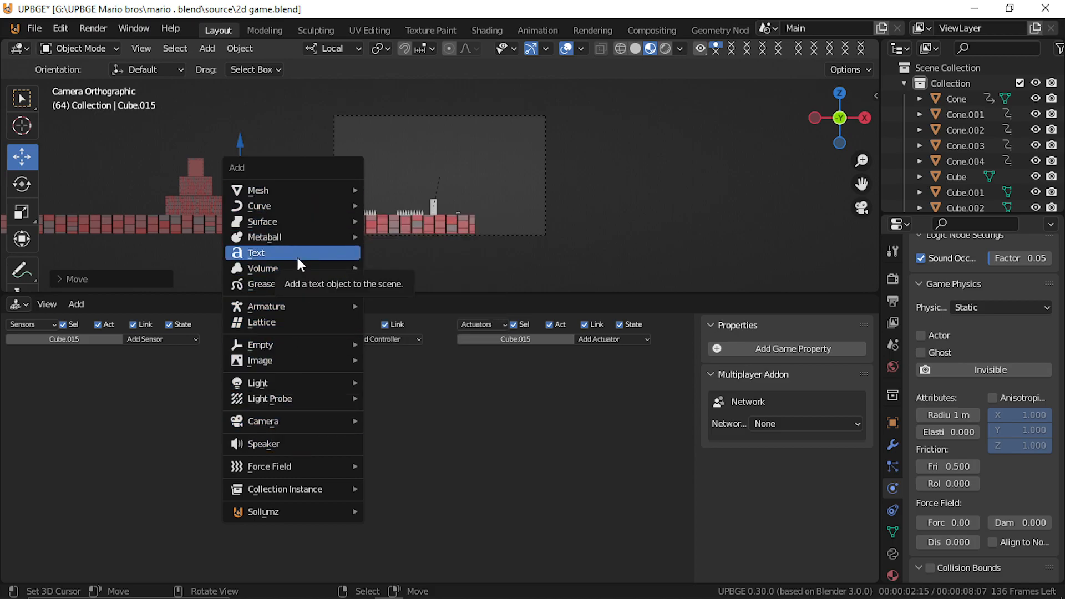
key("Escape")
key("shift+a")
Step: Apply the small cube's scale and enable Actor in its game physics
mouse_move(300, 209)
mouse_move(249, 270)
key("ctrl+a")
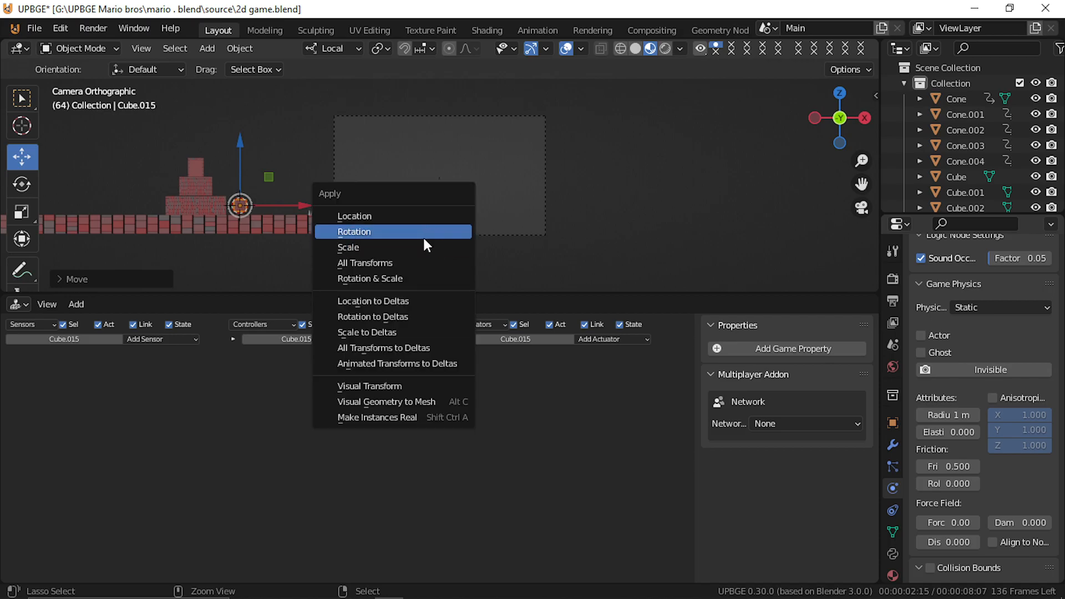
left_click(411, 250)
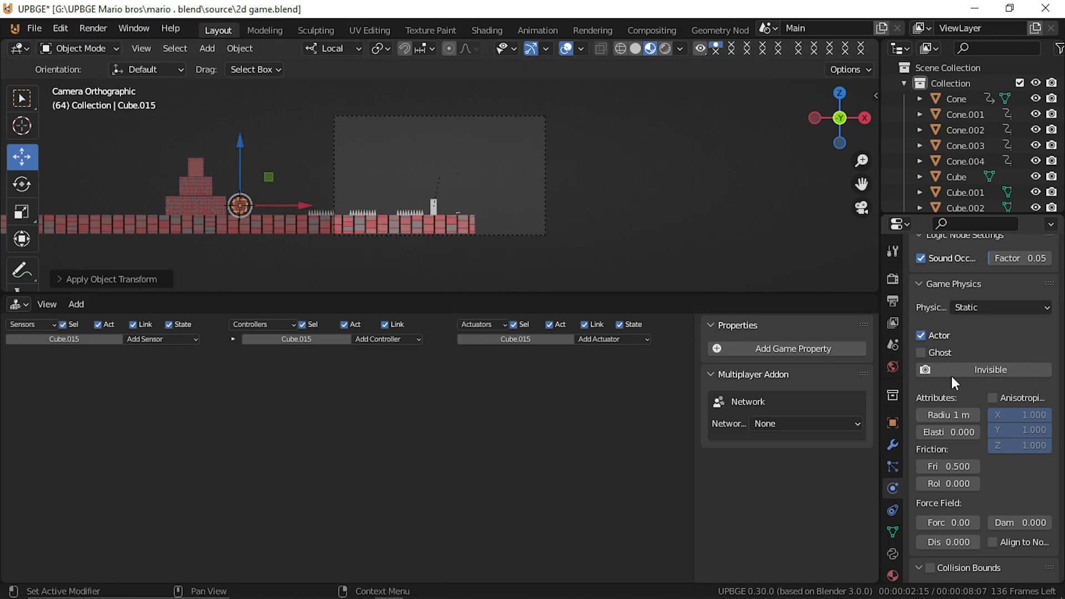
Step: Add a game property to the small cube beside the pyramid and rename it
left_click(803, 346)
left_click(736, 370)
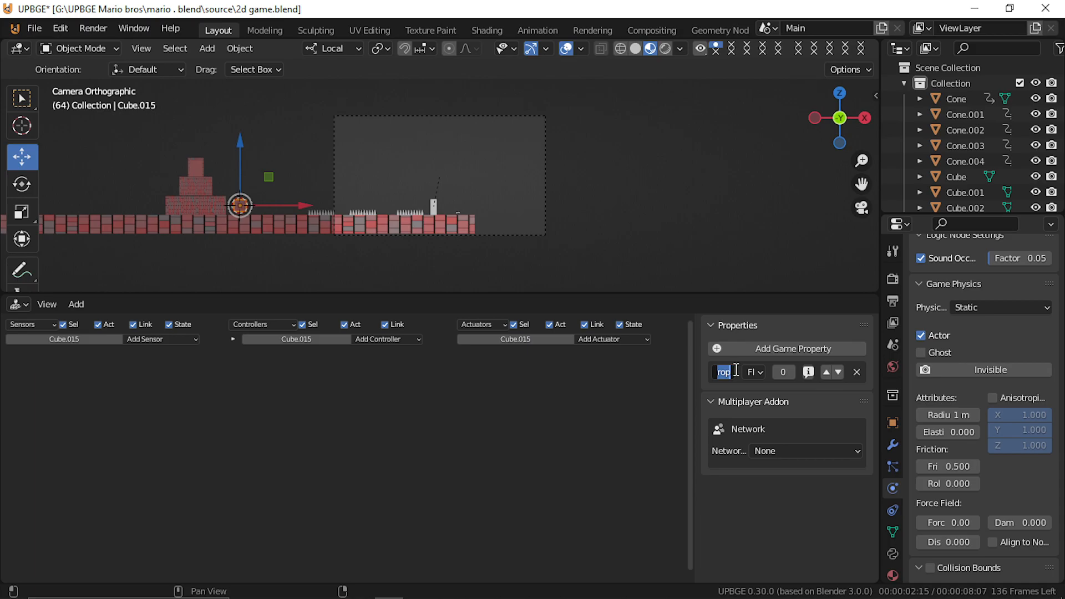
type("no")
type("or")
key("Return")
Step: Add a Message sensor to the small cube with the subject Has end key and true level triggering enabled
left_click(177, 338)
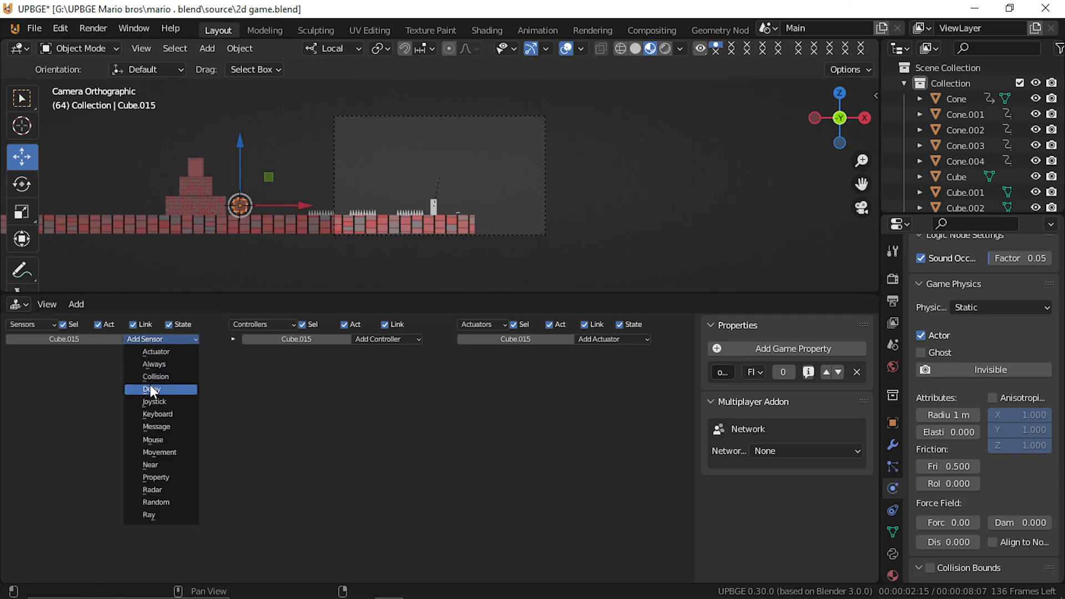
left_click(156, 427)
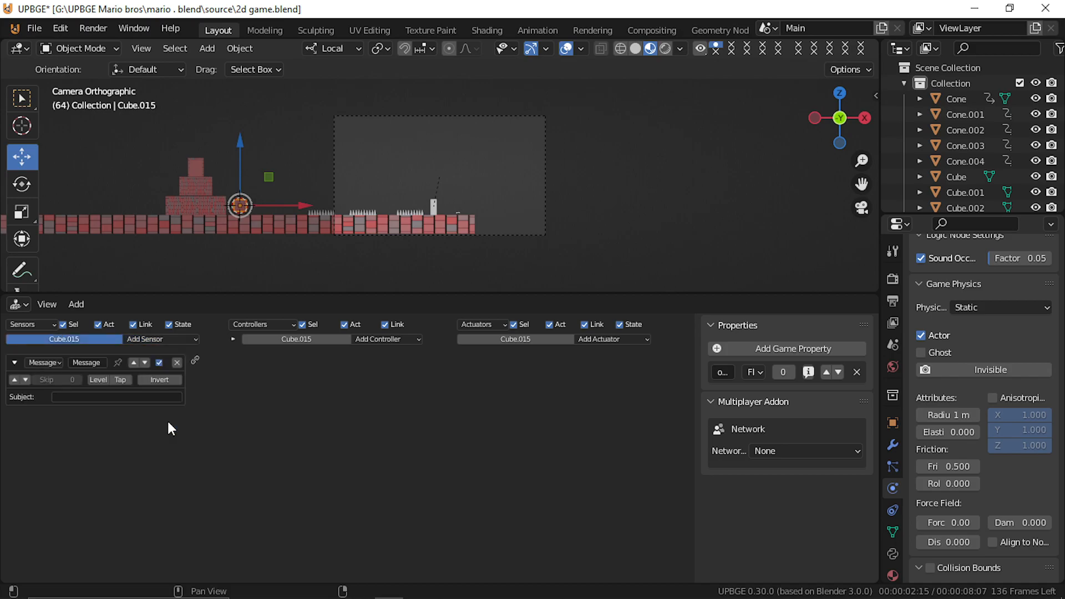
left_click(149, 395)
type("Has end key")
key("Return")
left_click(14, 380)
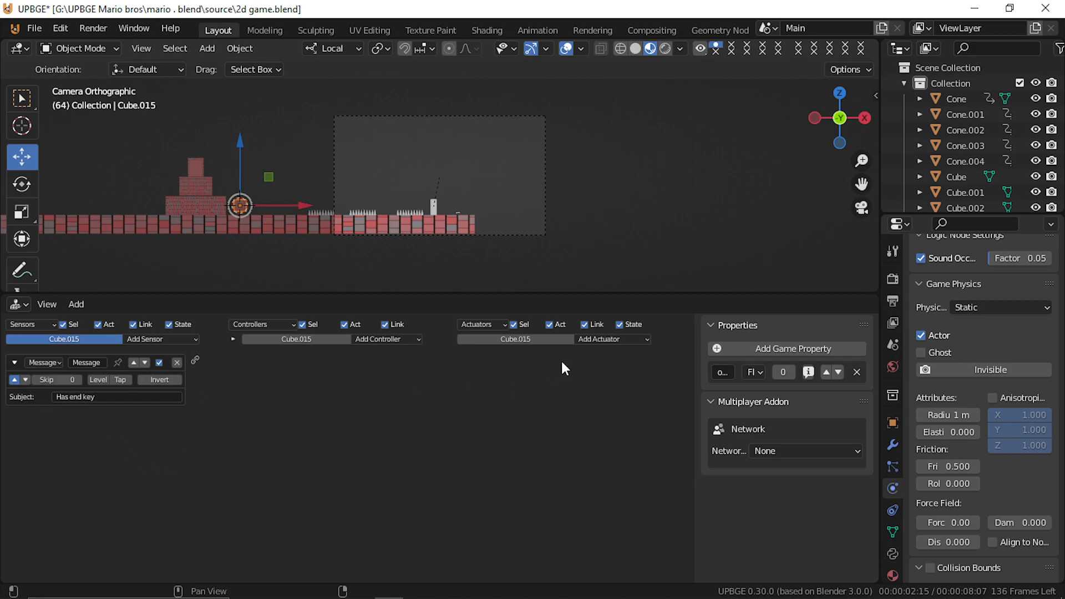
Step: Add an Action actuator to the small cube and link its Message sensor to it
left_click(596, 339)
left_click(603, 340)
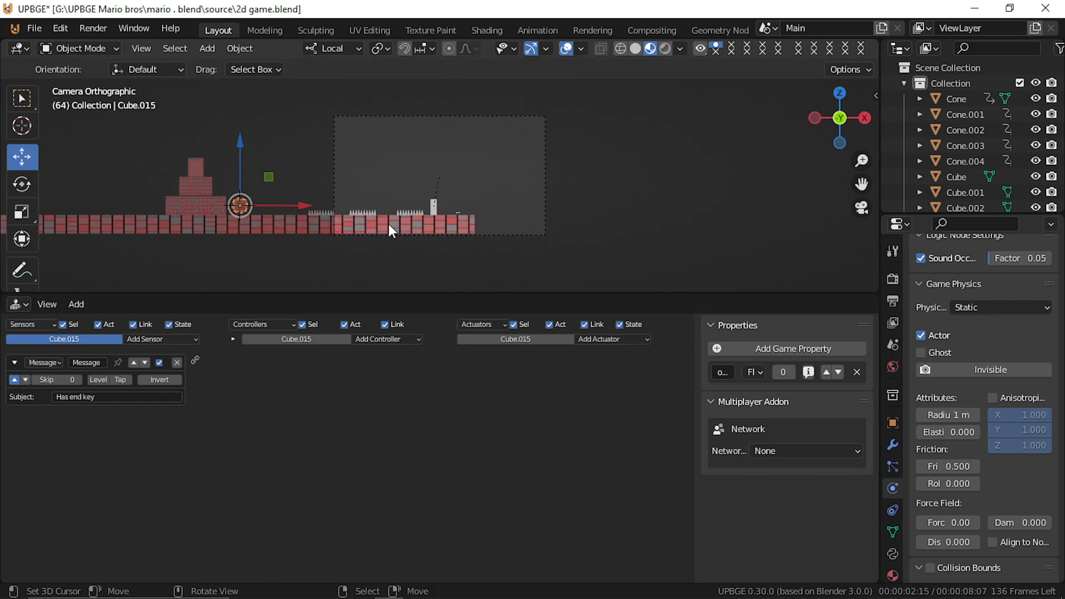
left_click(605, 340)
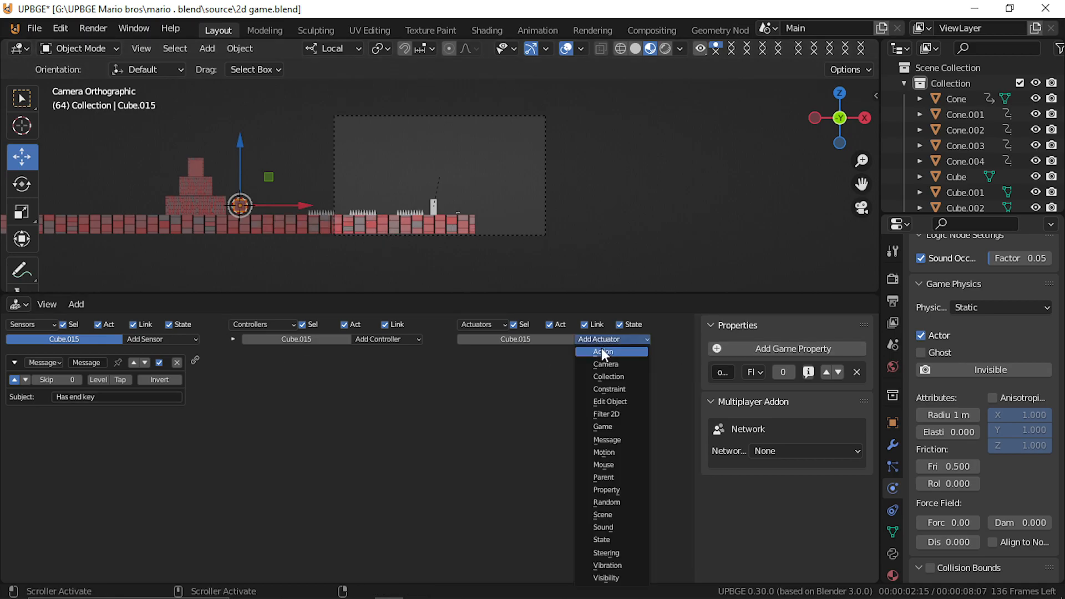
left_click(603, 353)
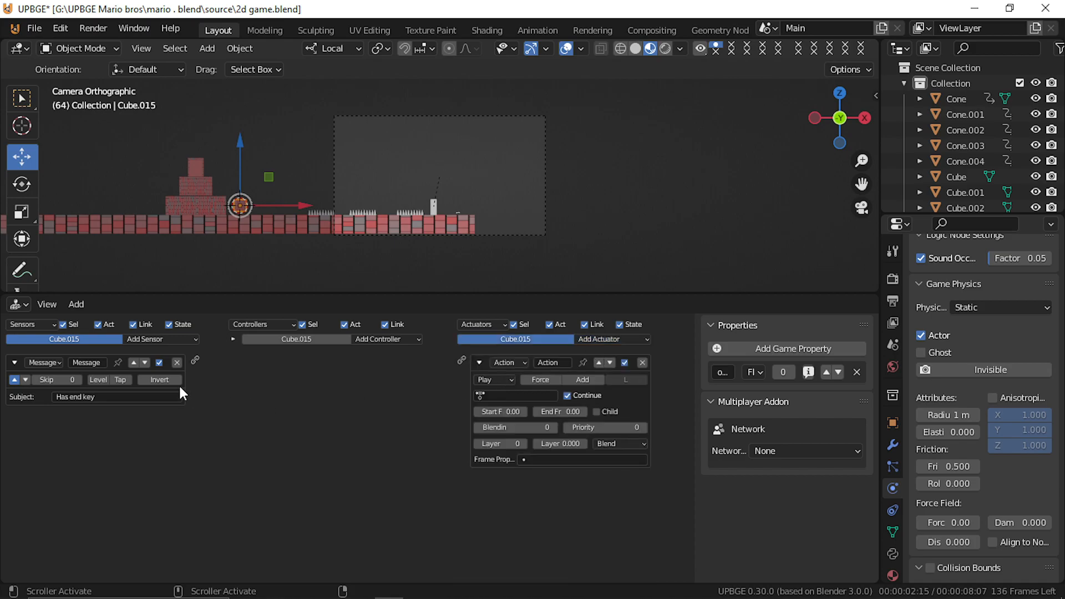
left_click_drag(195, 361, 461, 360)
Step: Replace the logic bricks area with the Dope Sheet's Action Editor for animating the small cube
left_click(11, 305)
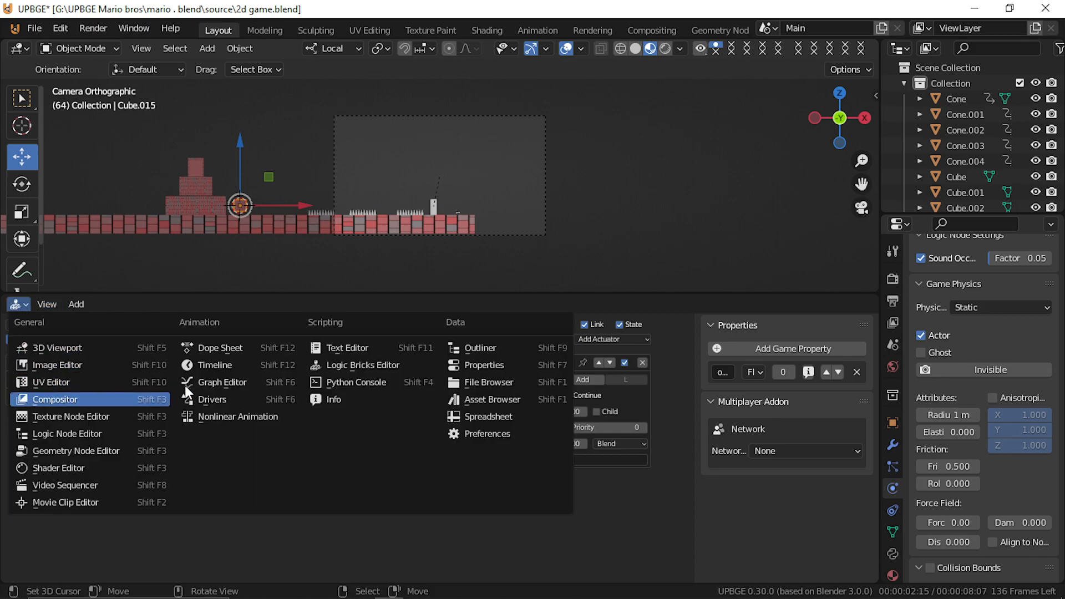
left_click(217, 362)
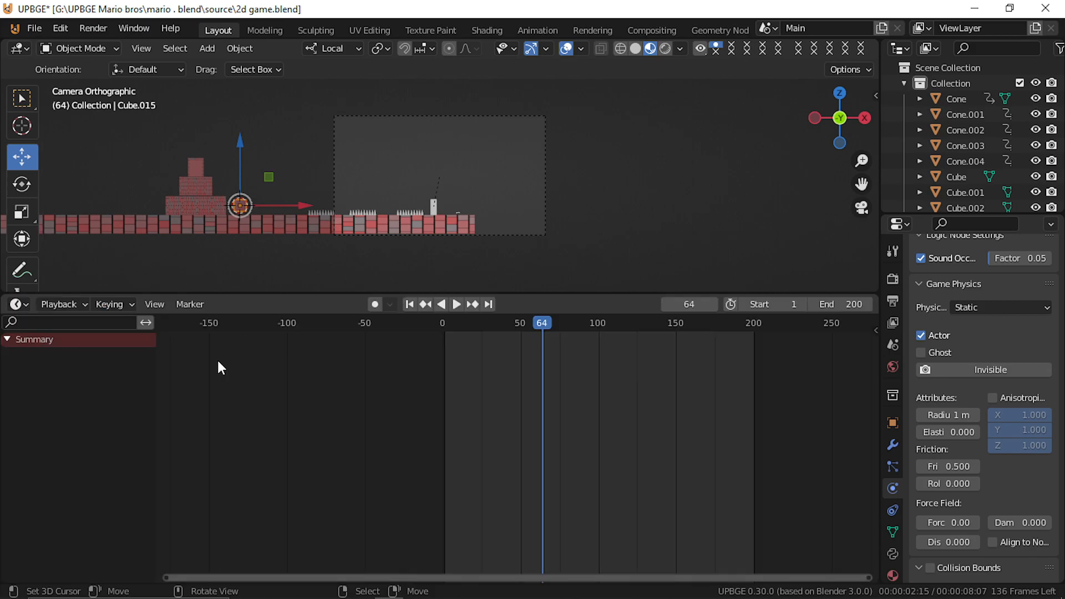
left_click(60, 304)
left_click(15, 306)
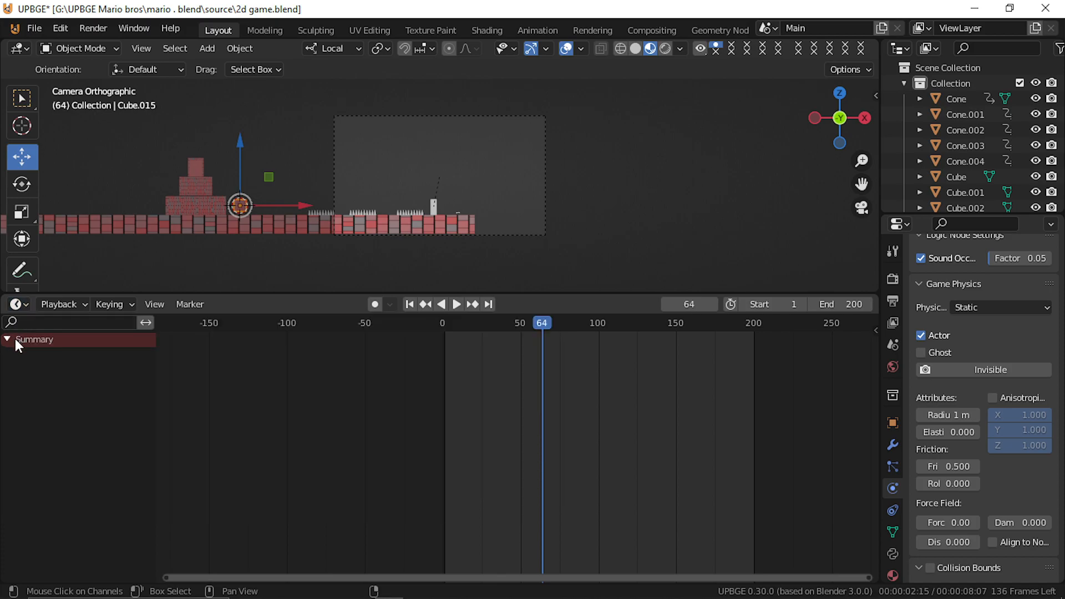
left_click(15, 305)
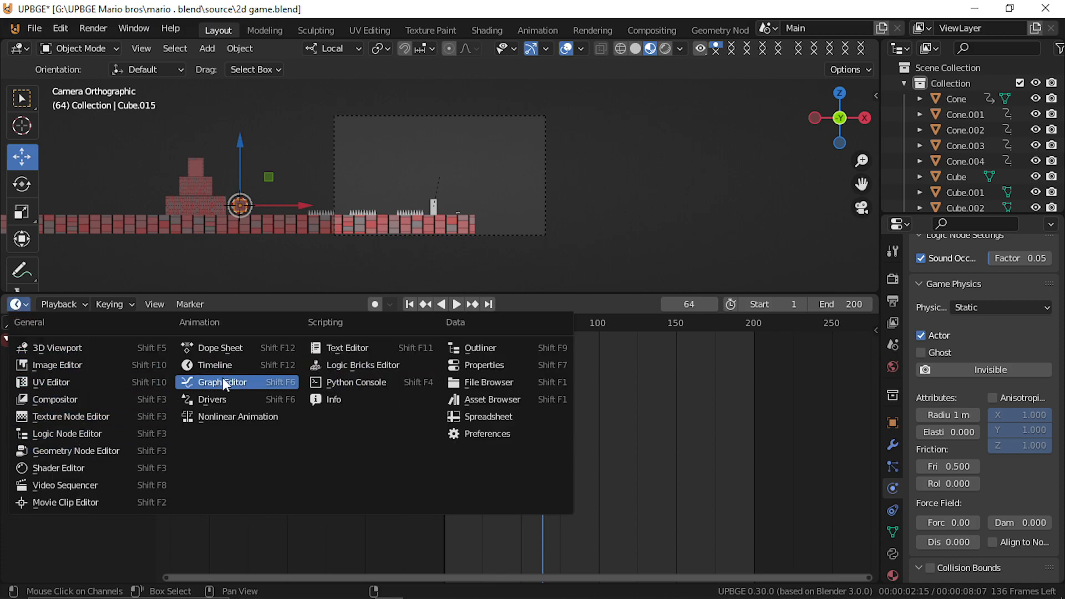
left_click(223, 349)
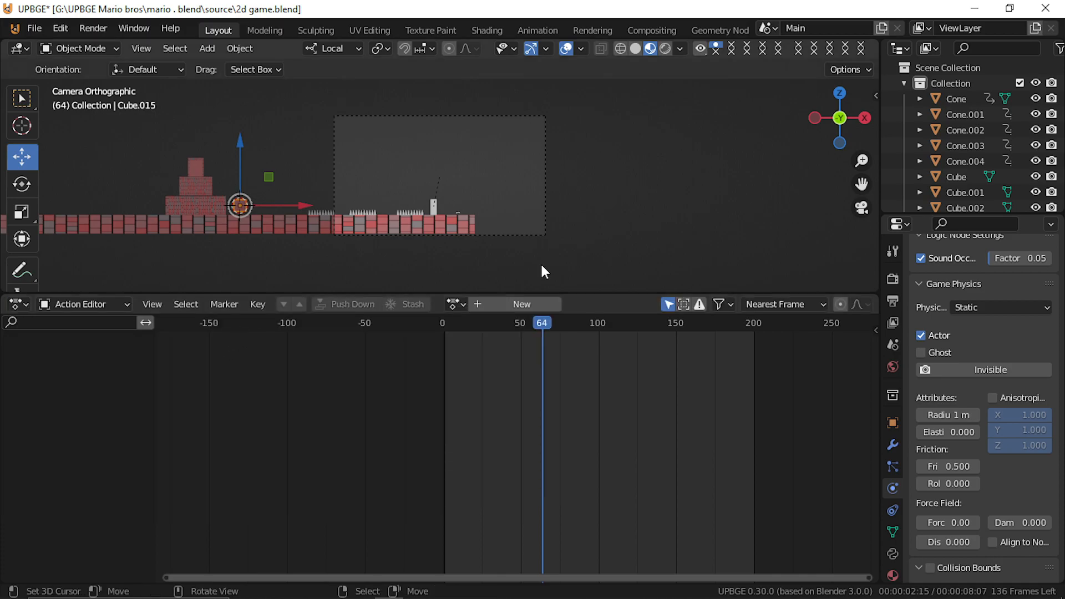
Step: At frame 1, lower the small cube to just beneath the brick floor and insert a Location keyframe
left_click_drag(537, 389, 446, 407)
left_click_drag(248, 152, 244, 181)
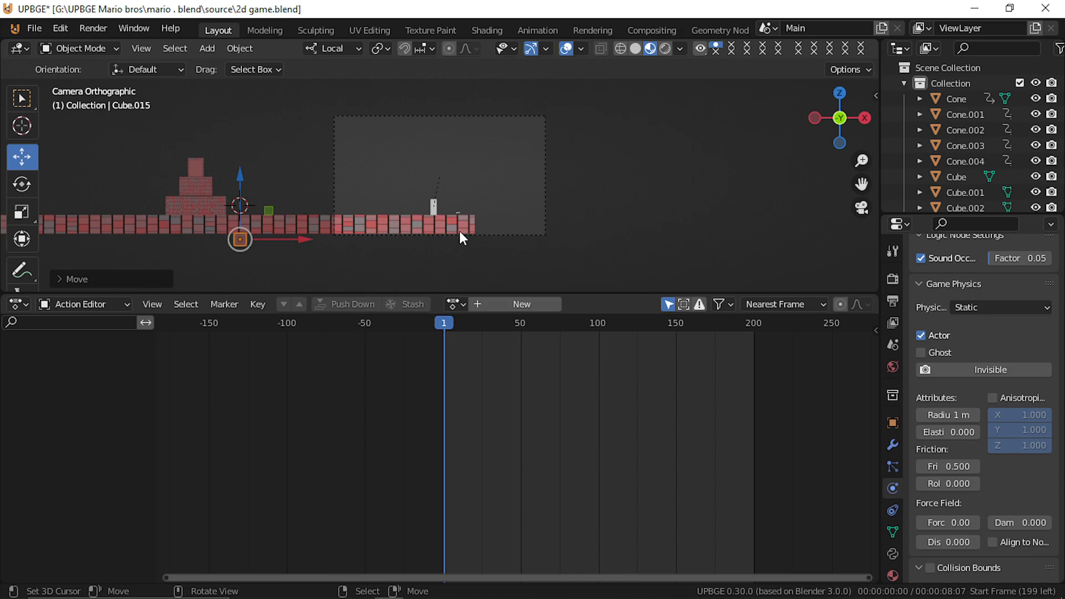
key("i")
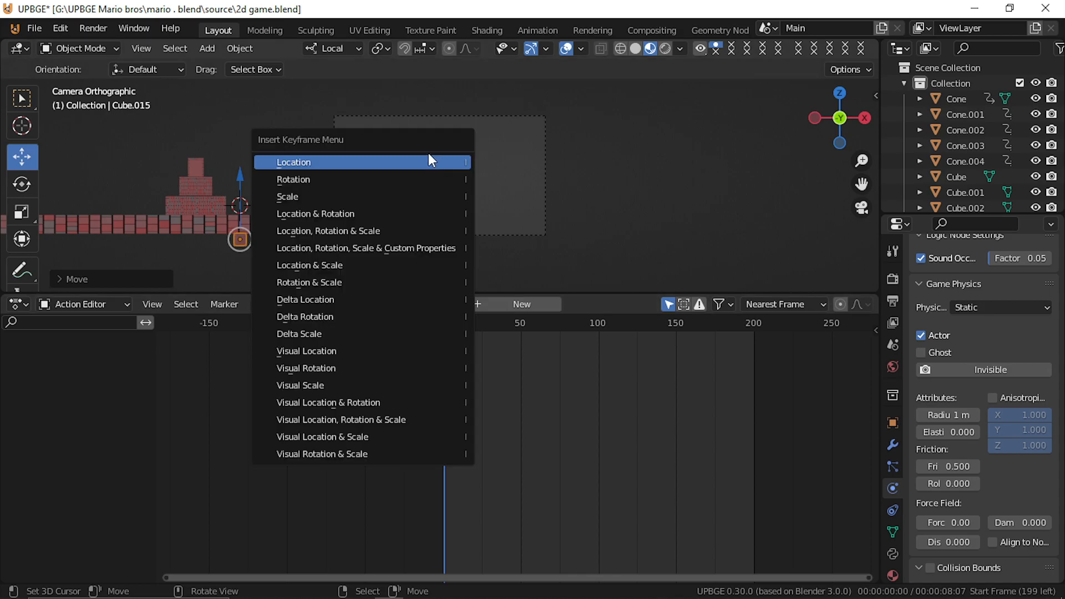
left_click(369, 158)
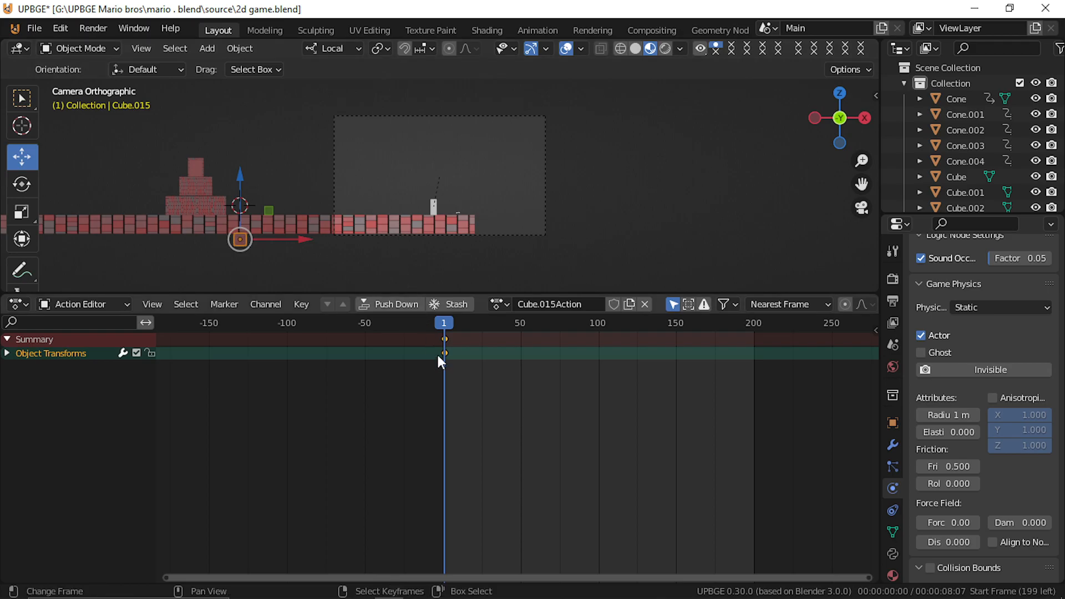
Step: At frame 2, raise the small cube above the brick floor and scale it about 3.1 times along Z
left_click_drag(452, 366, 443, 365)
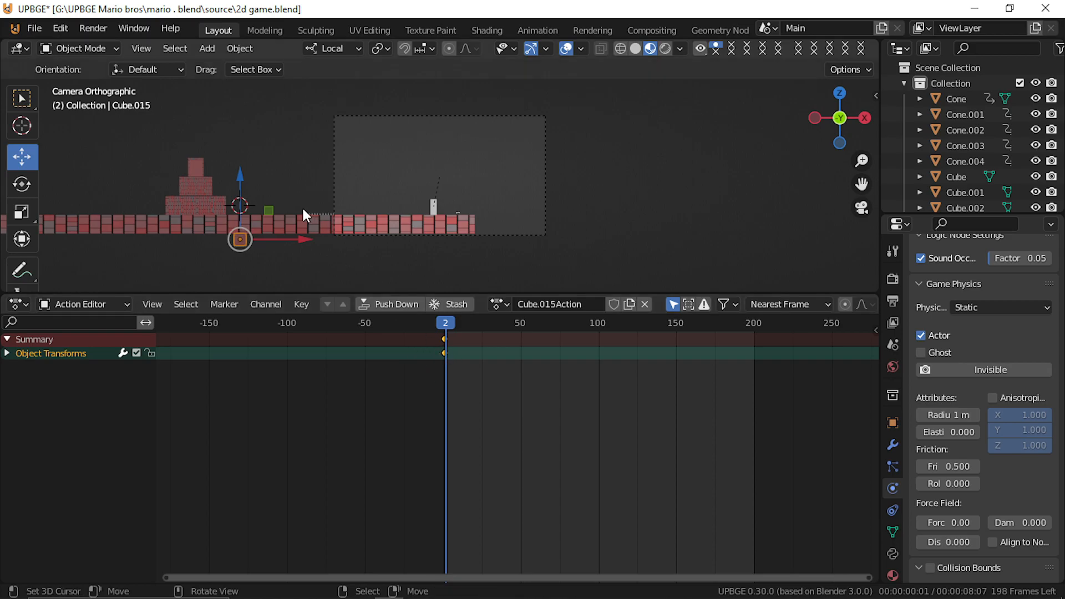
left_click_drag(240, 178, 240, 139)
key("s")
key("z")
key("Escape")
key("s")
key("z")
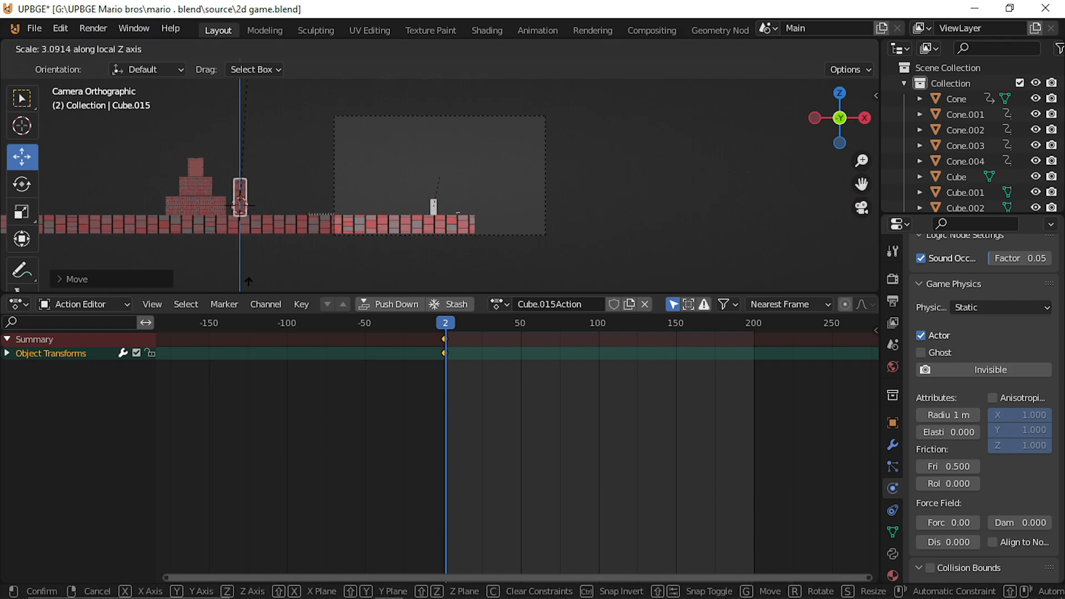
key("Return")
Step: Apply the scale of the stretched block and insert a Location keyframe at frame 2
key("ctrl+a")
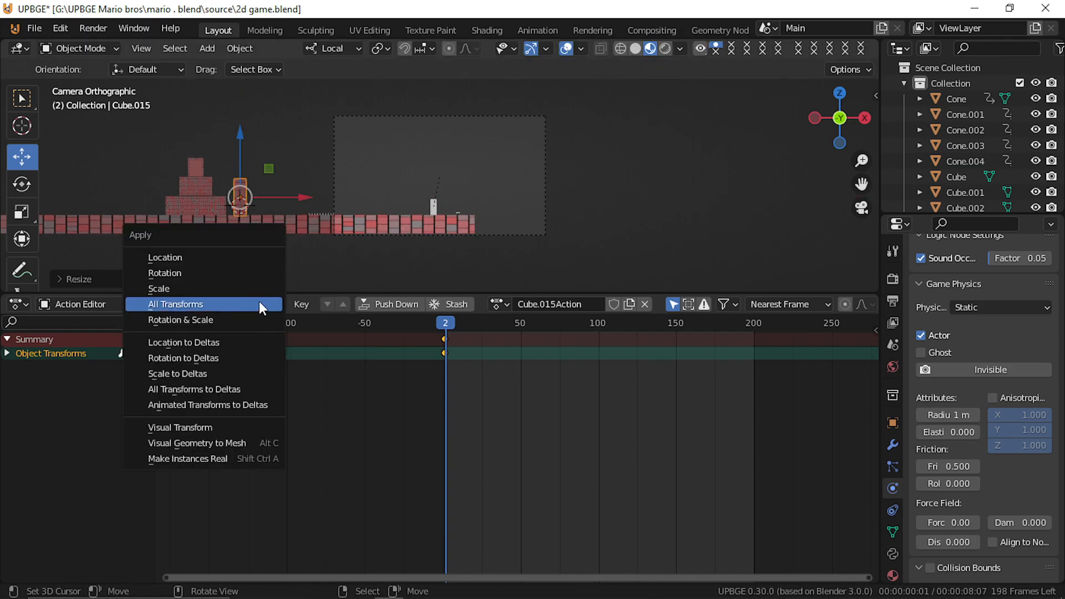
left_click(248, 287)
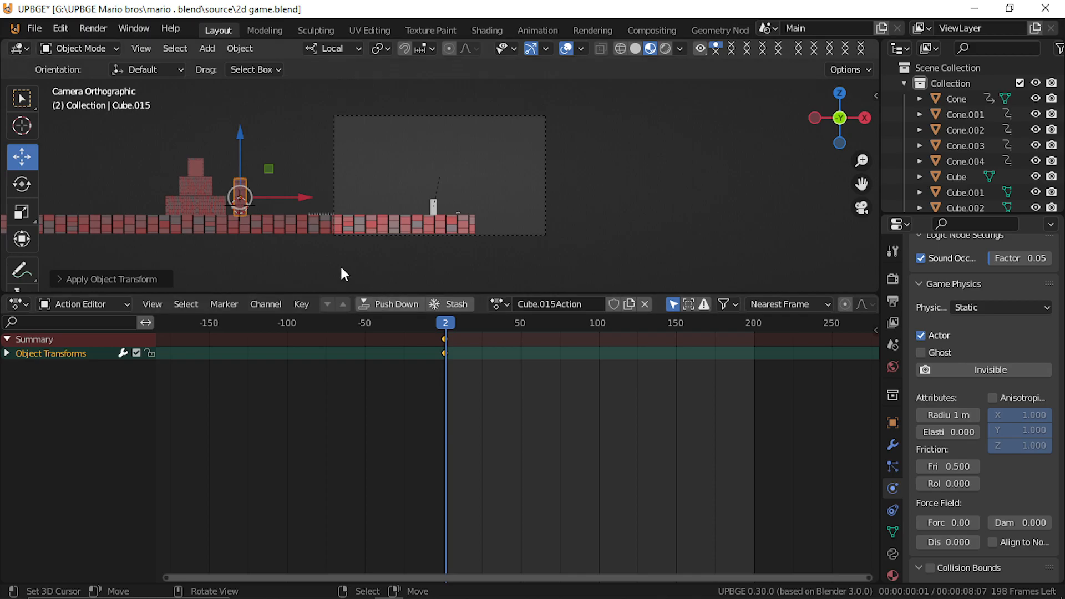
key("i")
left_click(317, 203)
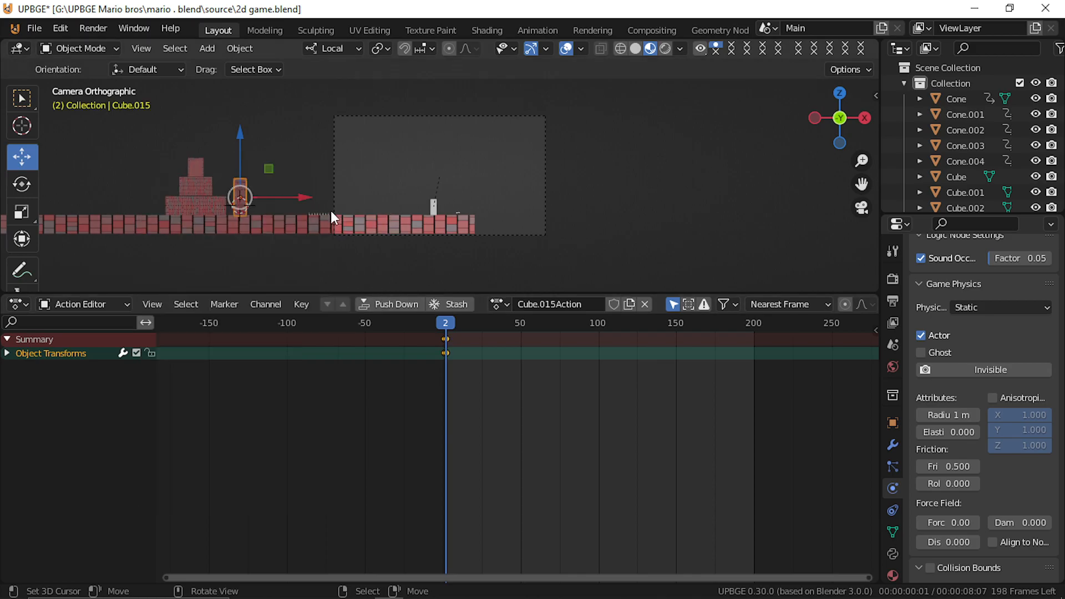
left_click(441, 360)
left_click_drag(244, 224, 244, 258)
scroll(388, 384, "up", 5)
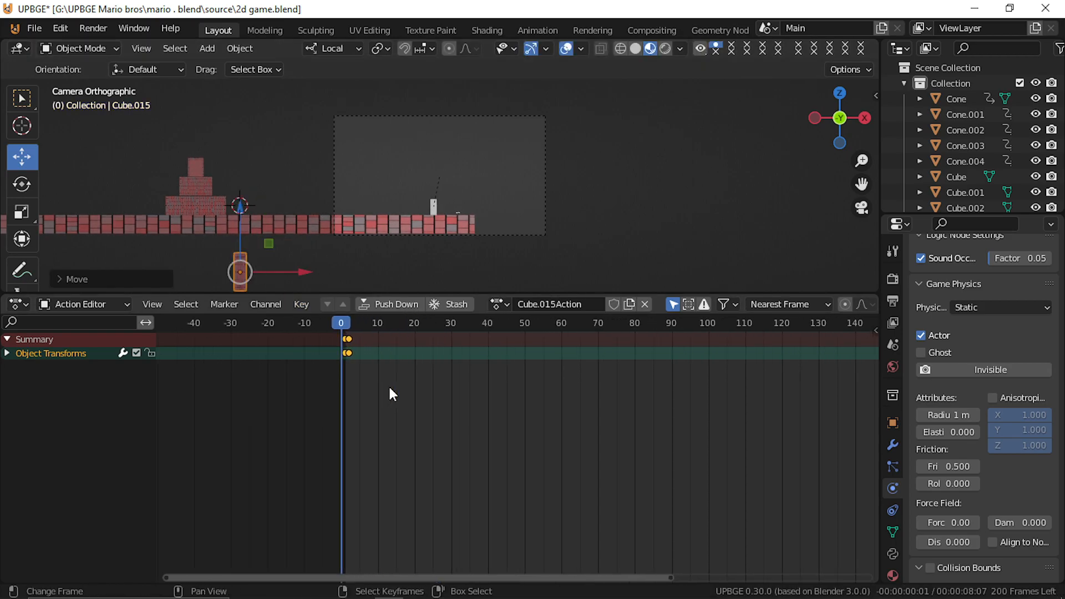
Step: At frame 1, move the block down about 1.9 m along Z, fully beneath the brick floor, and insert a Location keyframe
key("Right")
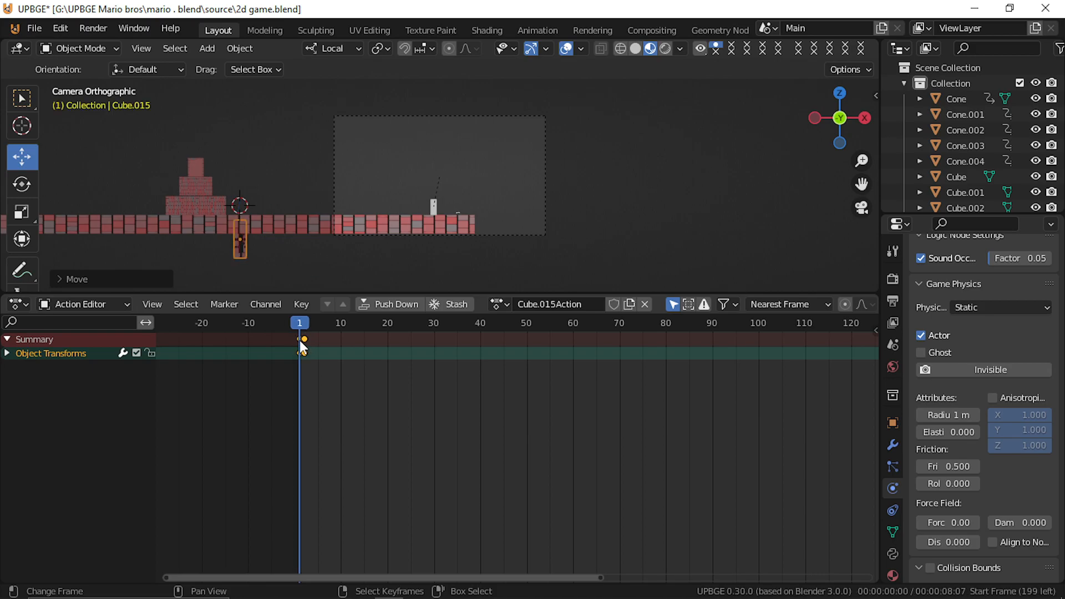
key("g")
key("z")
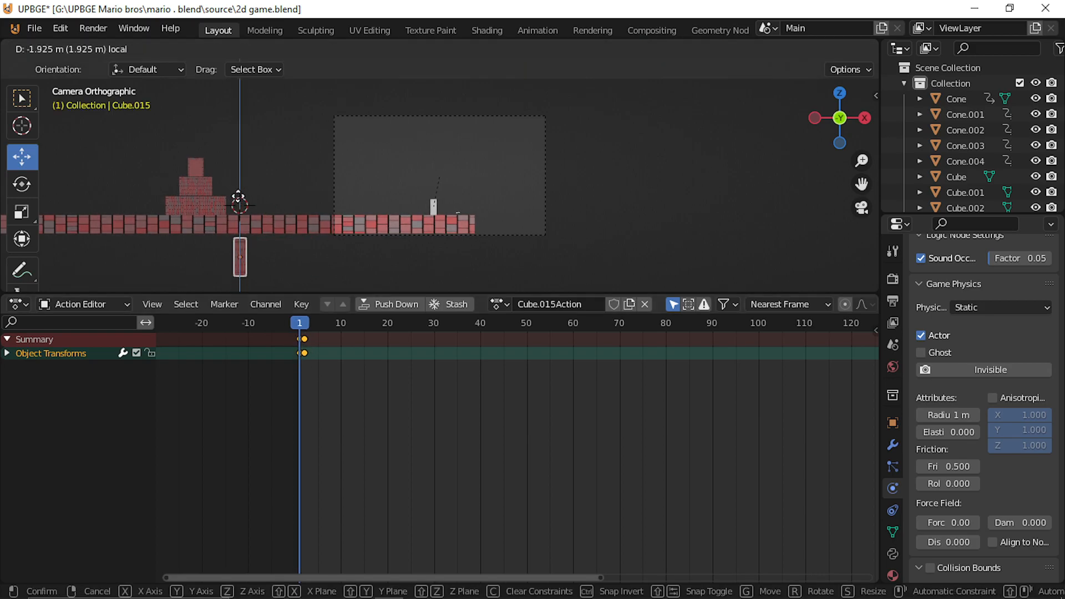
left_click(238, 194)
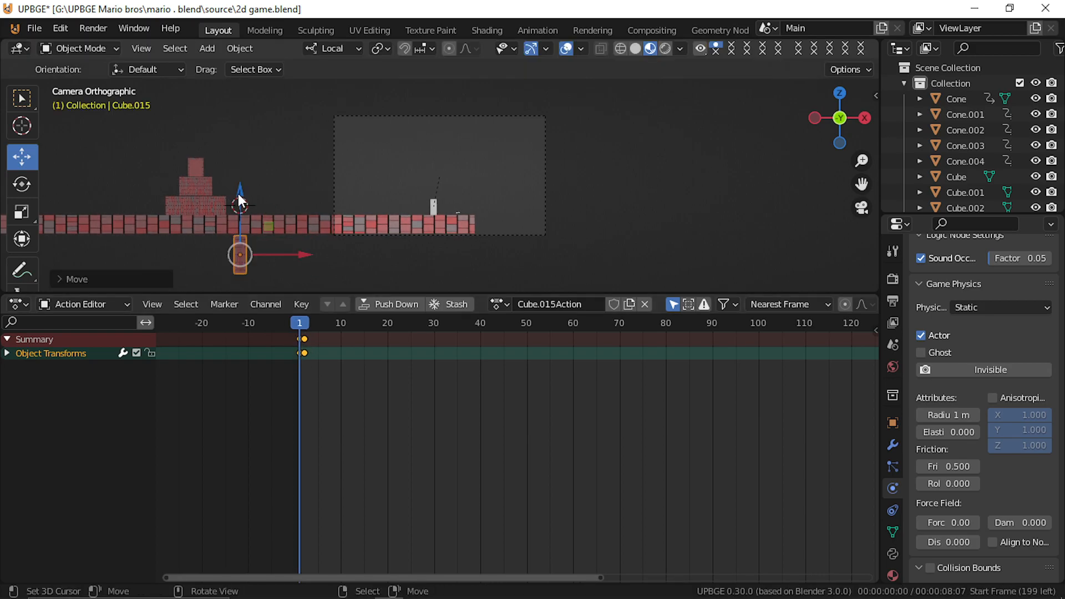
key("i")
left_click(360, 184)
left_click_drag(301, 355, 312, 355)
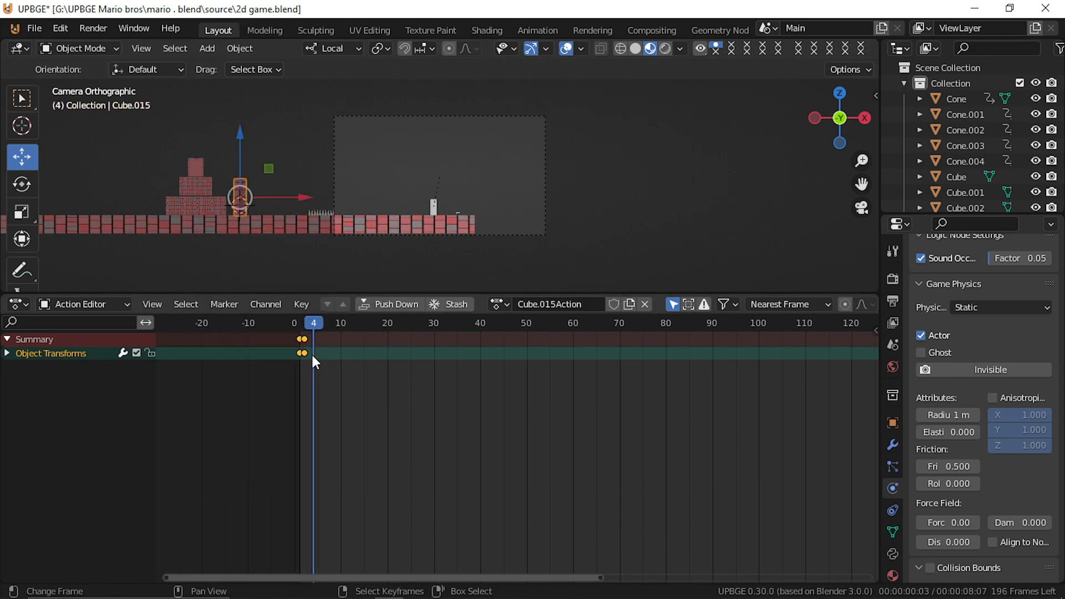
Step: Open the material settings of the stretched block with its brick material
left_click(893, 573)
scroll(987, 308, "up", 5)
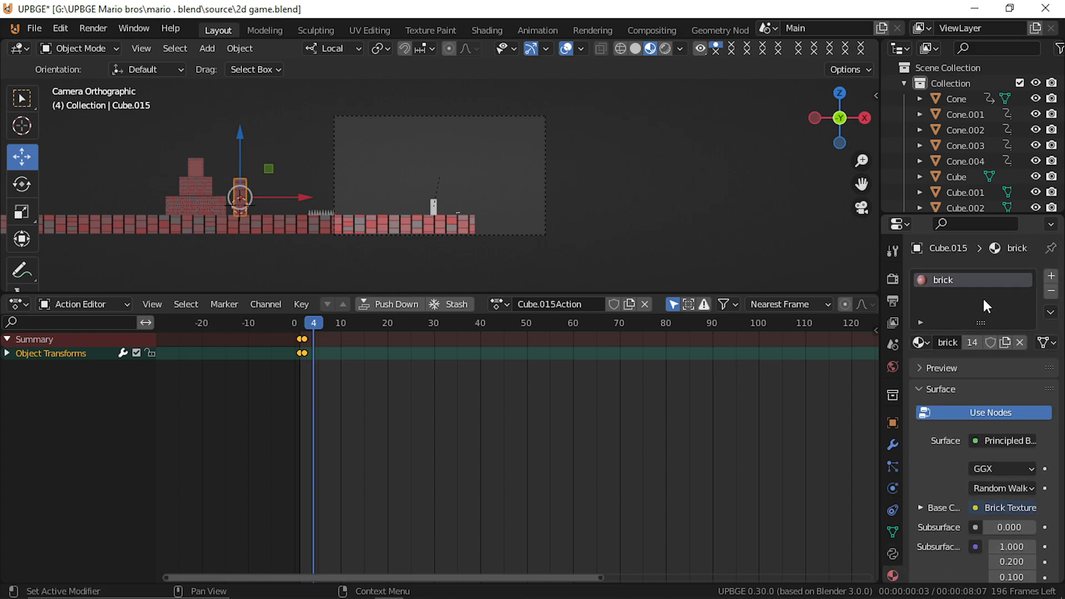
Step: Remove the brick material from the door block Cube.015 and enable its Collision Bounds and Create Obstacle physics options
left_click(1051, 291)
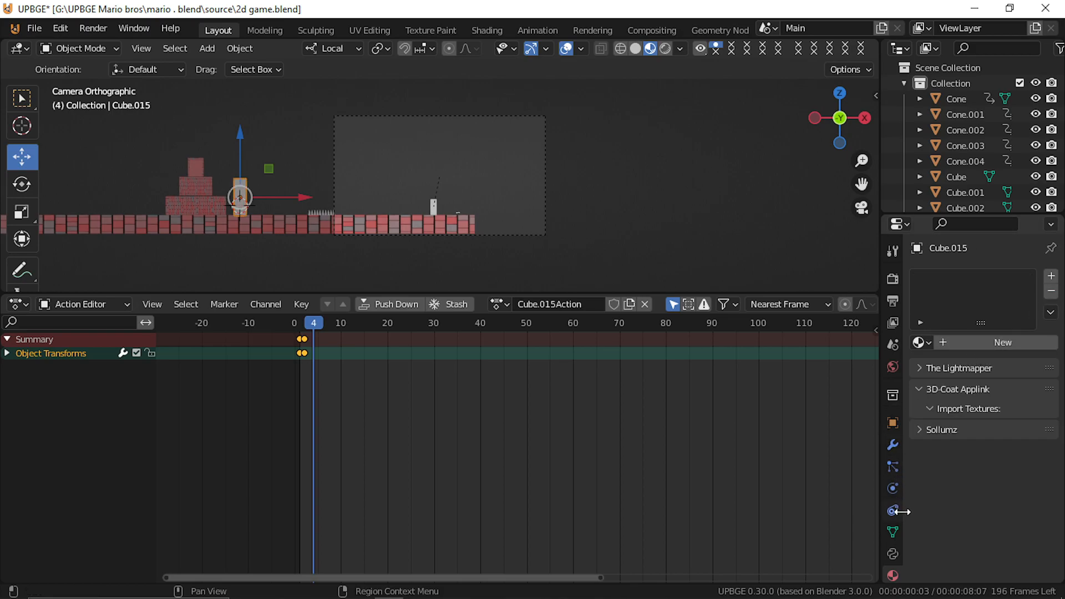
left_click(892, 488)
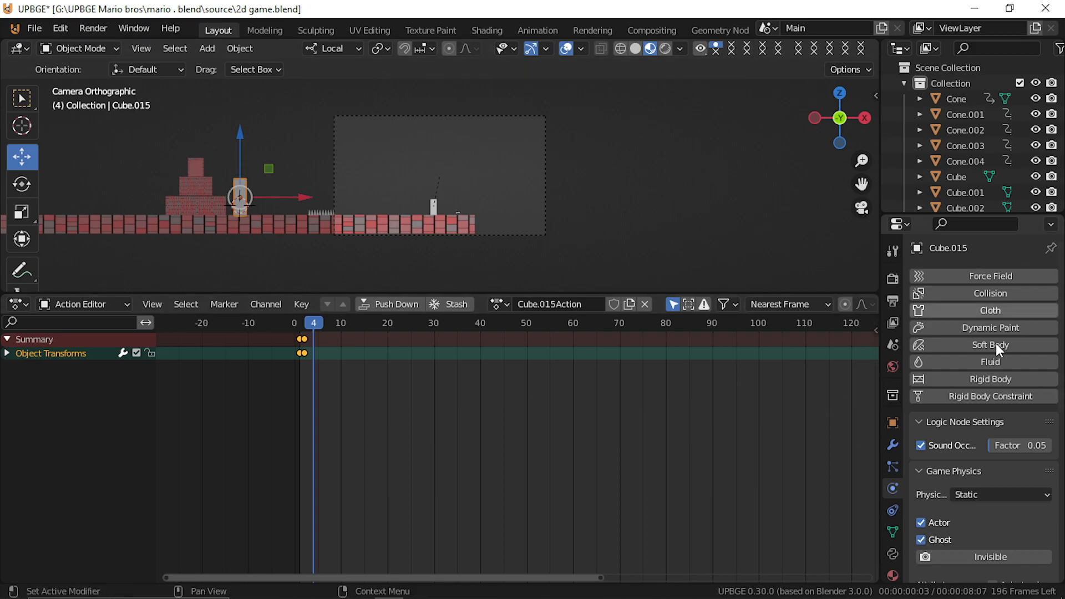
scroll(963, 528, "down", 8)
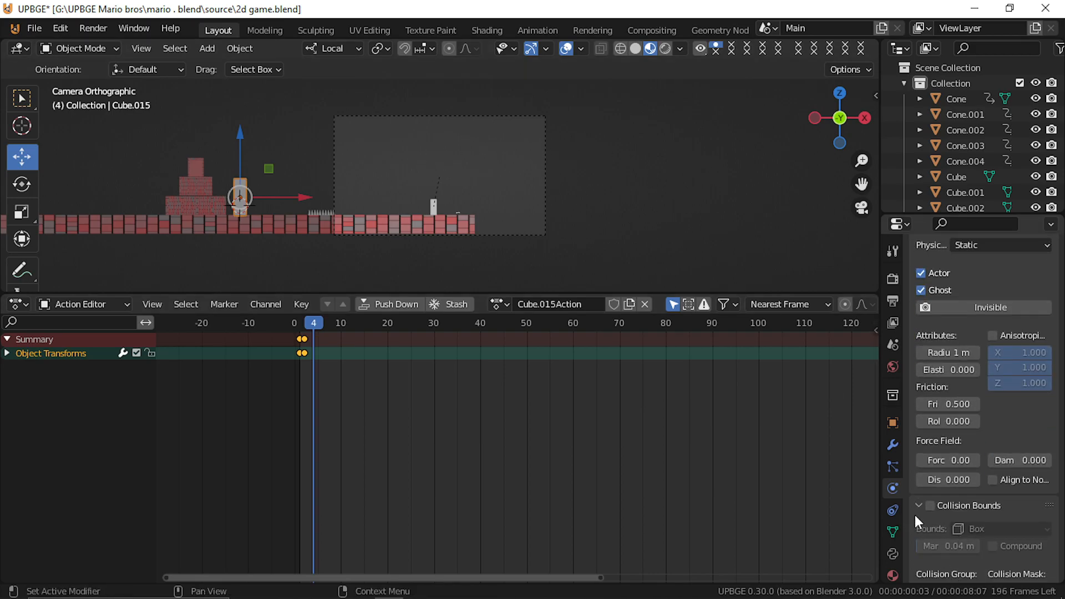
left_click(930, 506)
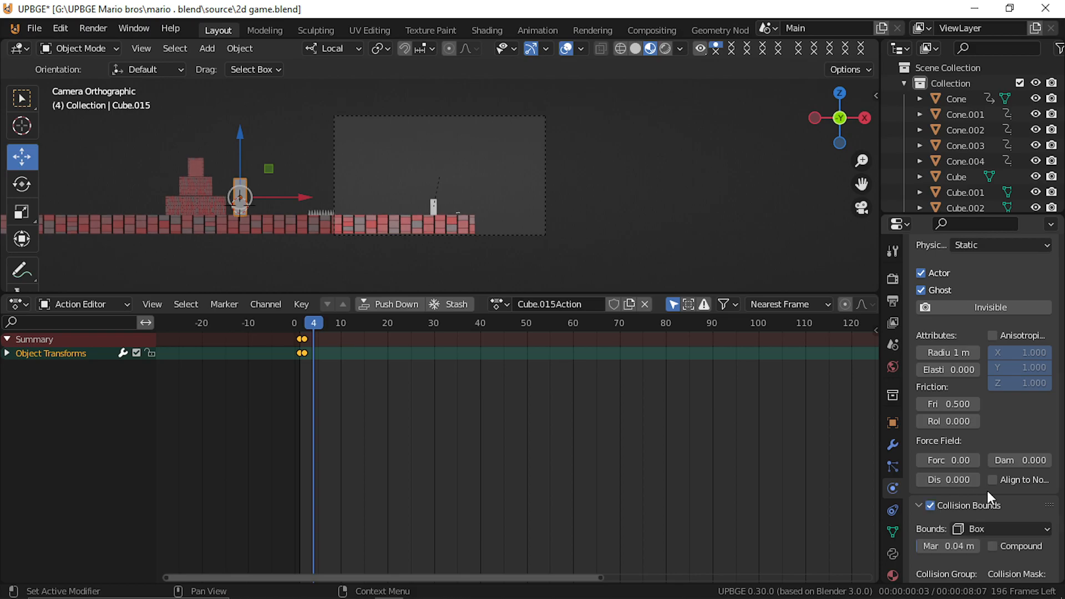
scroll(944, 521, "down", 3)
left_click(930, 546)
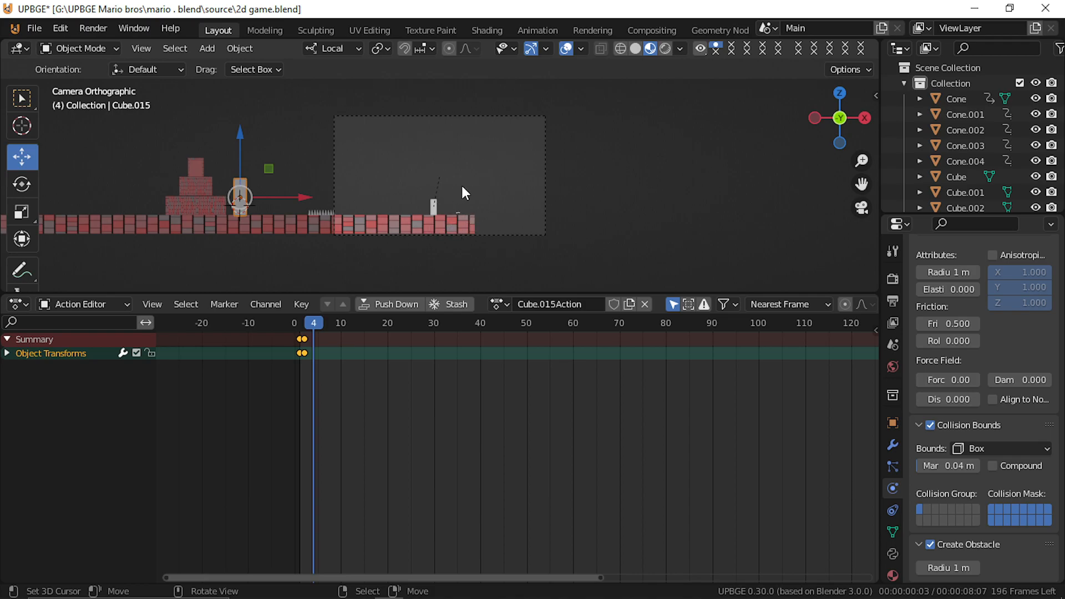
Step: Show the player's logic bricks and set its "has end key" game property to true
left_click(432, 204)
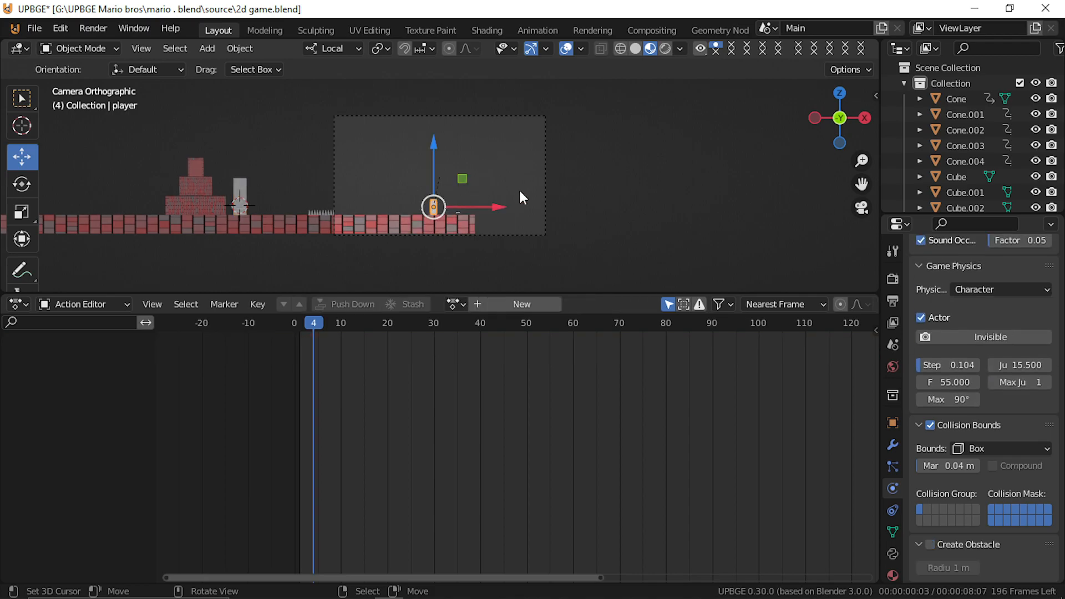
left_click(18, 304)
left_click(361, 364)
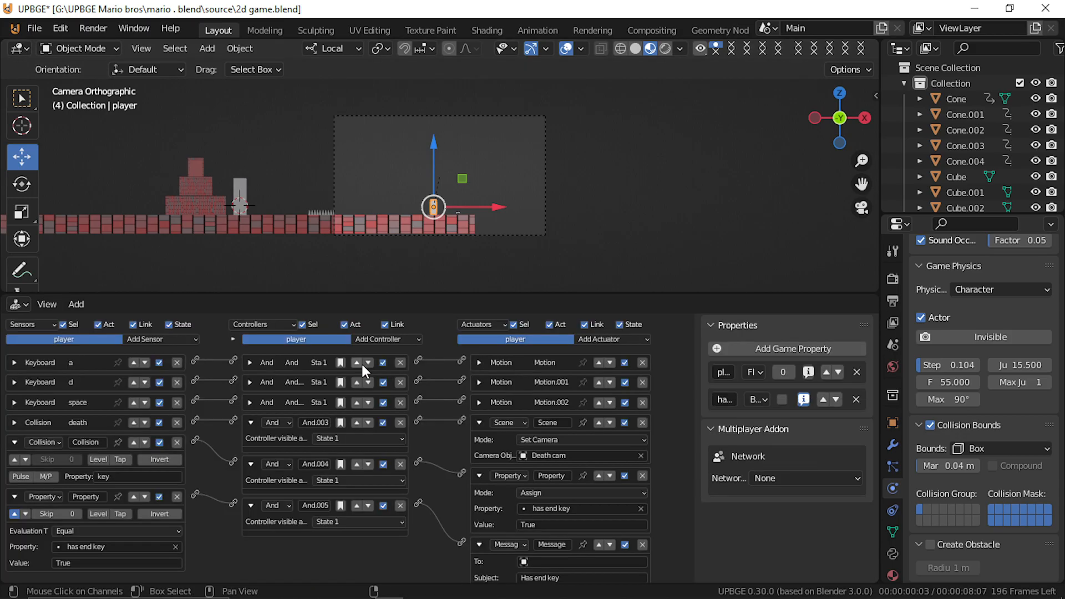
scroll(559, 468, "down", 2)
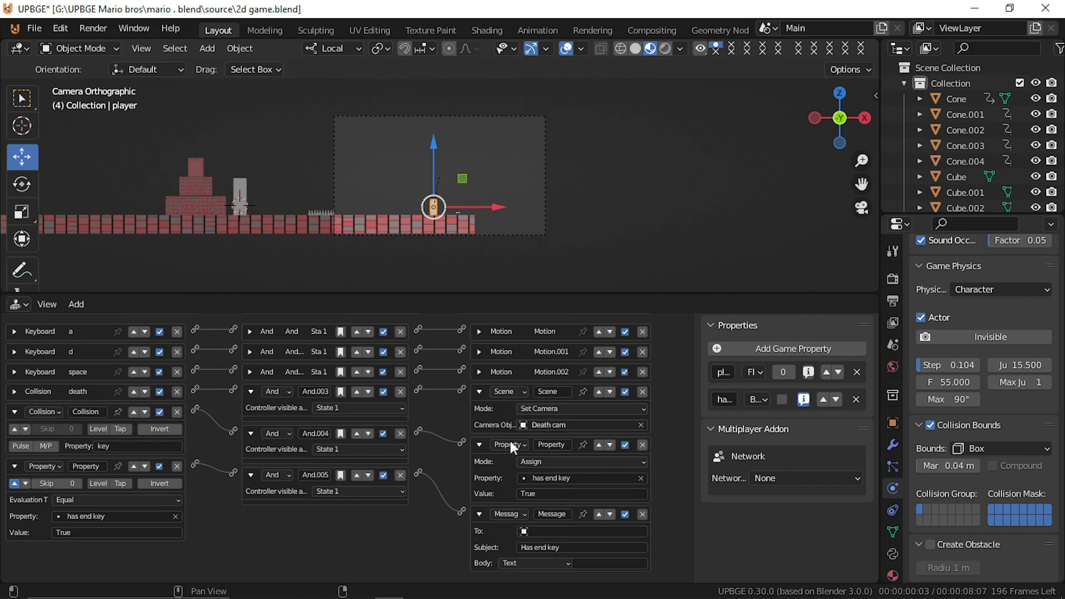
left_click(780, 400)
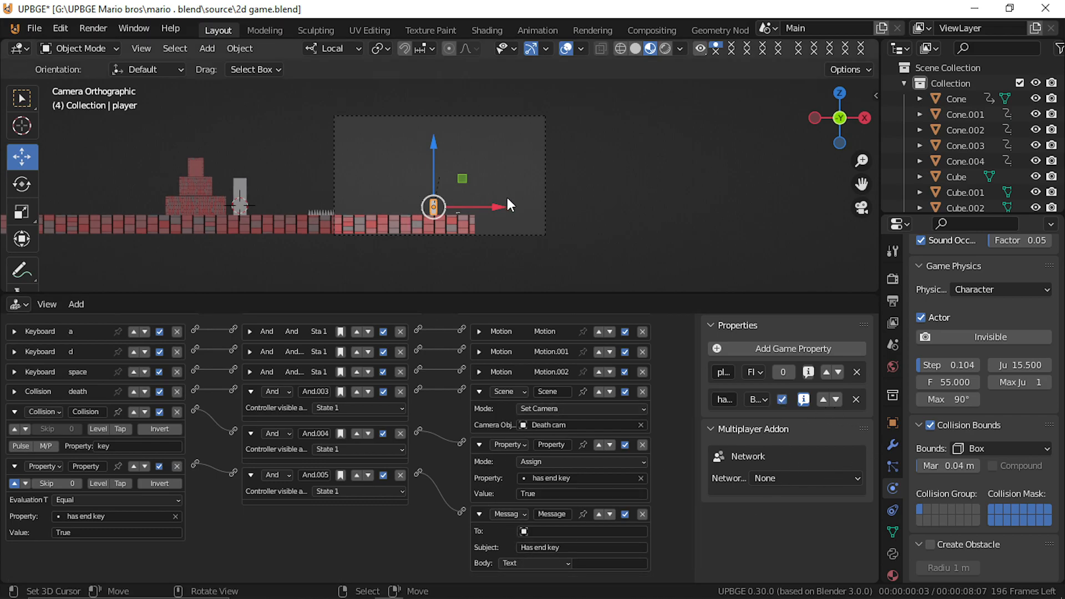
Step: Move the player along X to stand beside the door block, and test-run the game briefly
left_click_drag(499, 207, 329, 251)
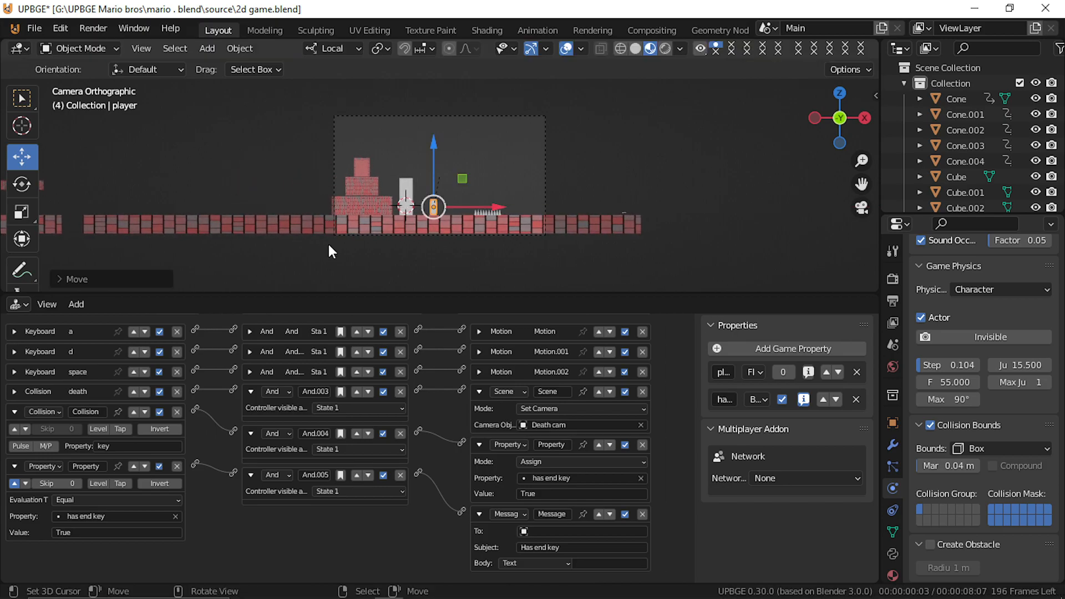
key("p")
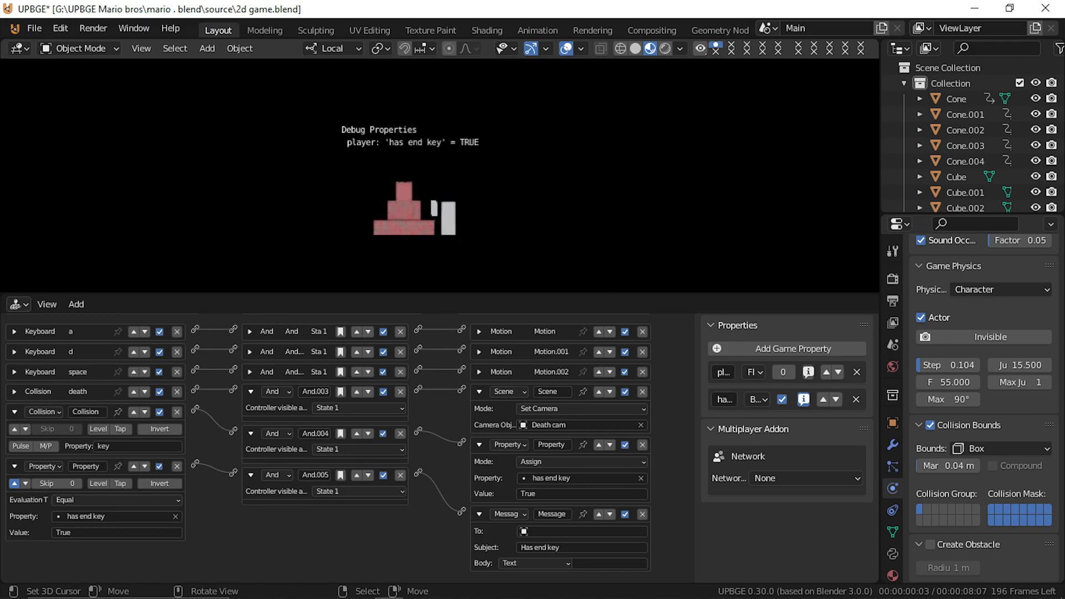
key("Escape")
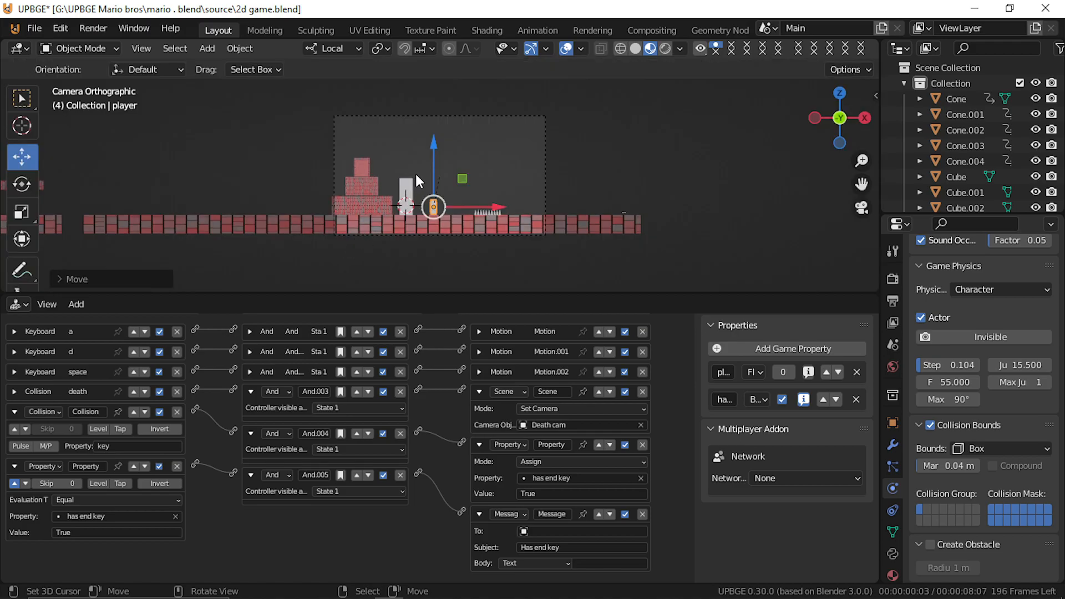
Step: Rename the door block's animation action to "door open c" in the Action Editor
left_click(408, 190)
scroll(501, 397, "up", 2)
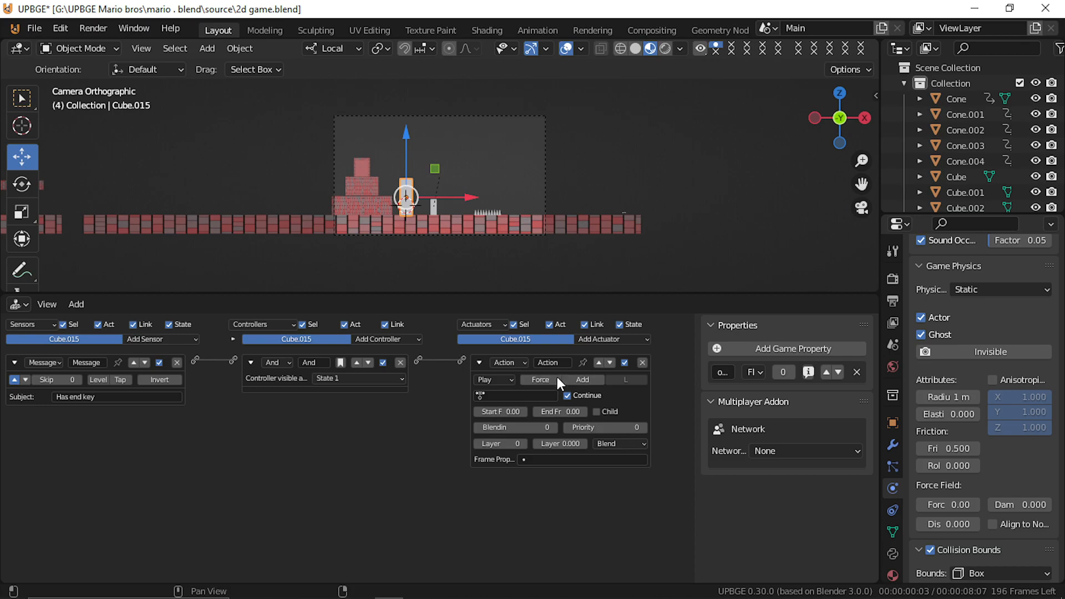
left_click(521, 395)
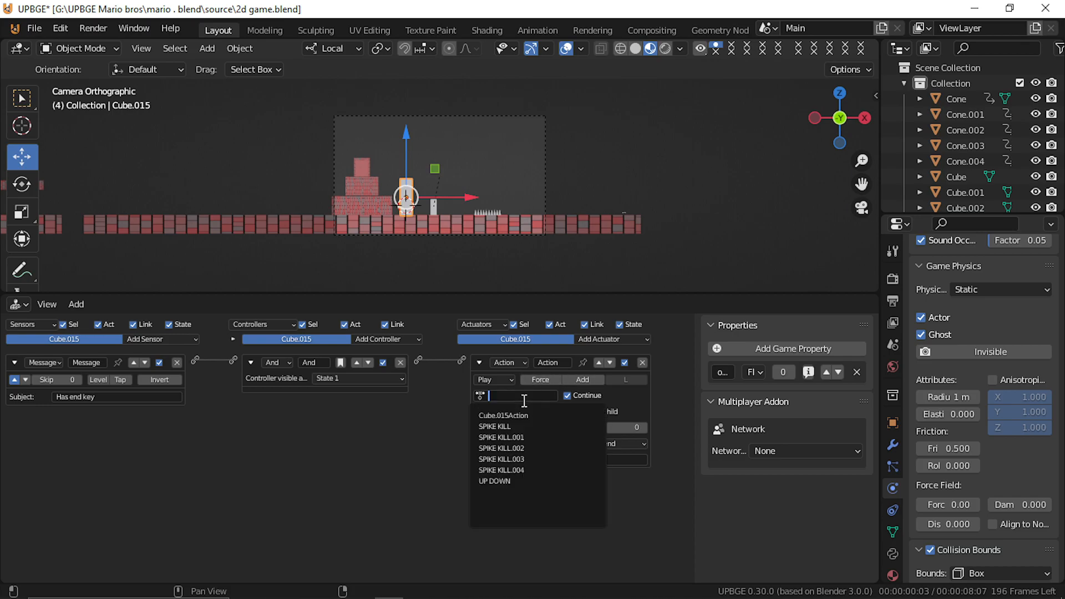
left_click(28, 306)
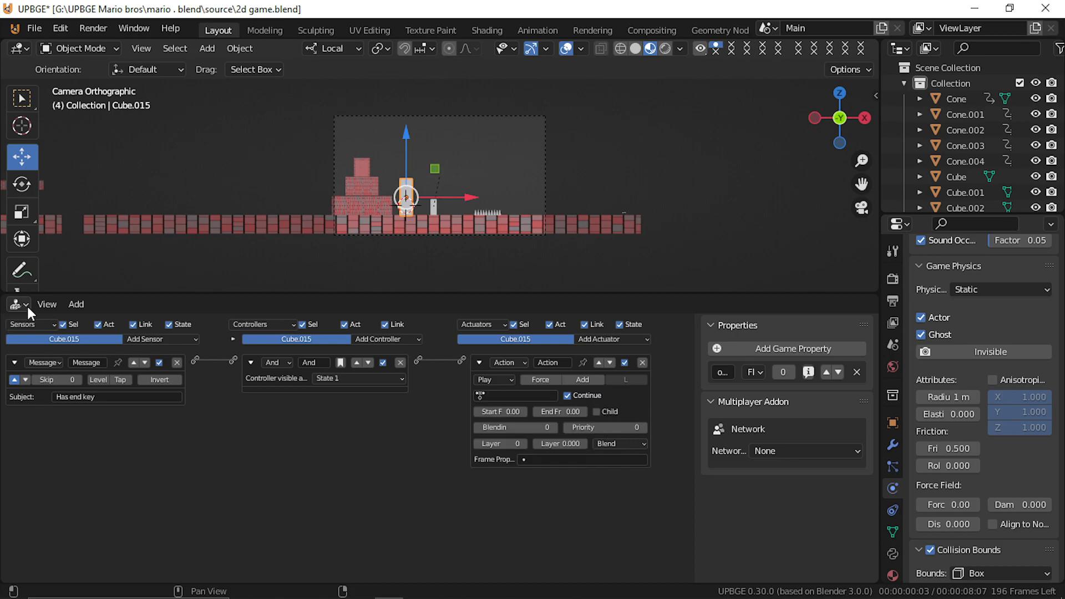
left_click(28, 306)
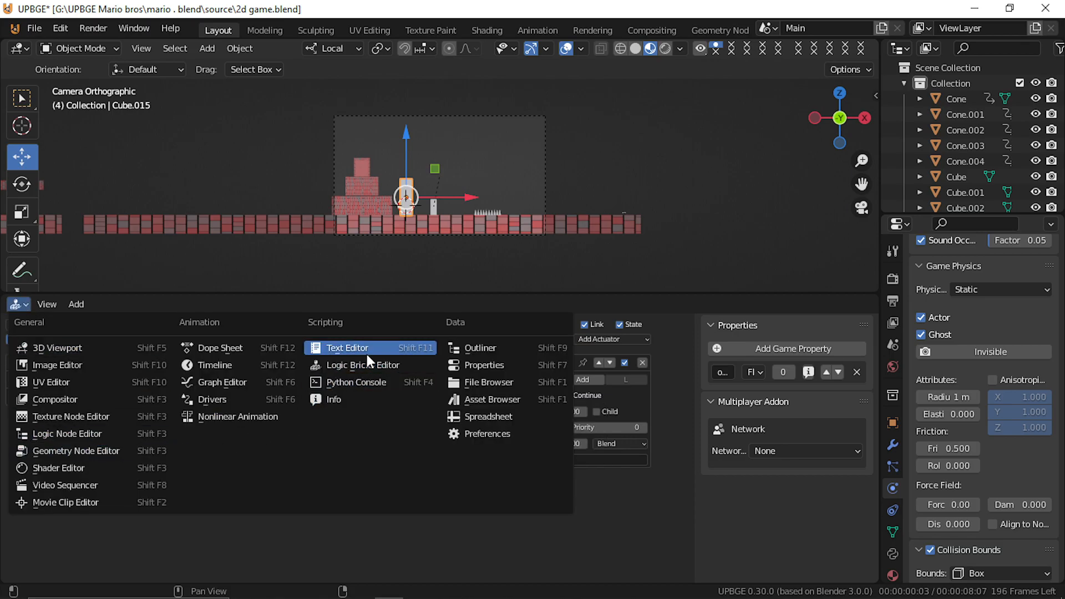
left_click(203, 348)
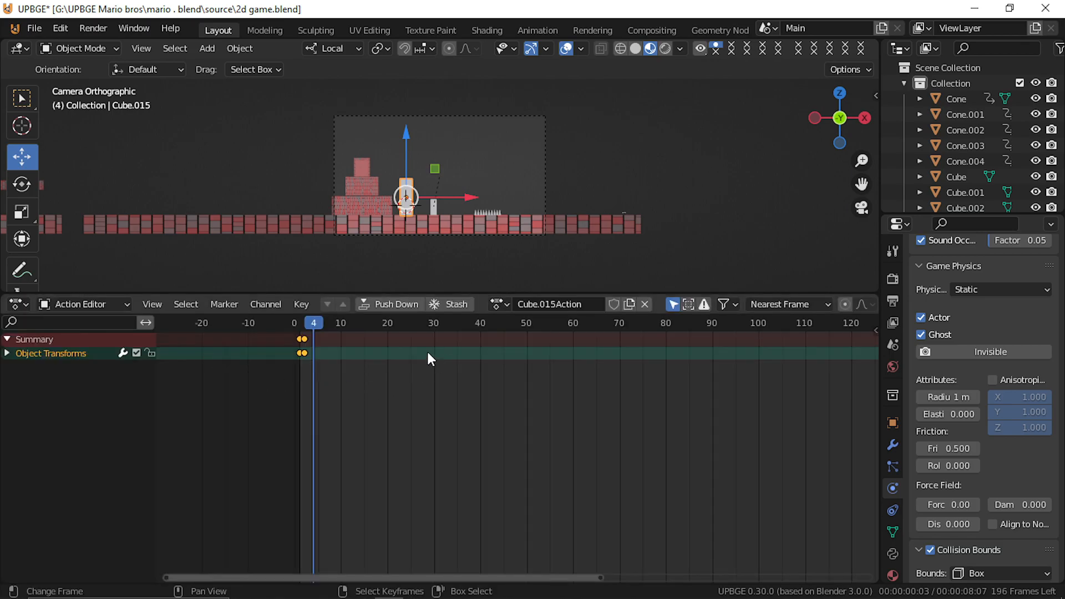
left_click(571, 305)
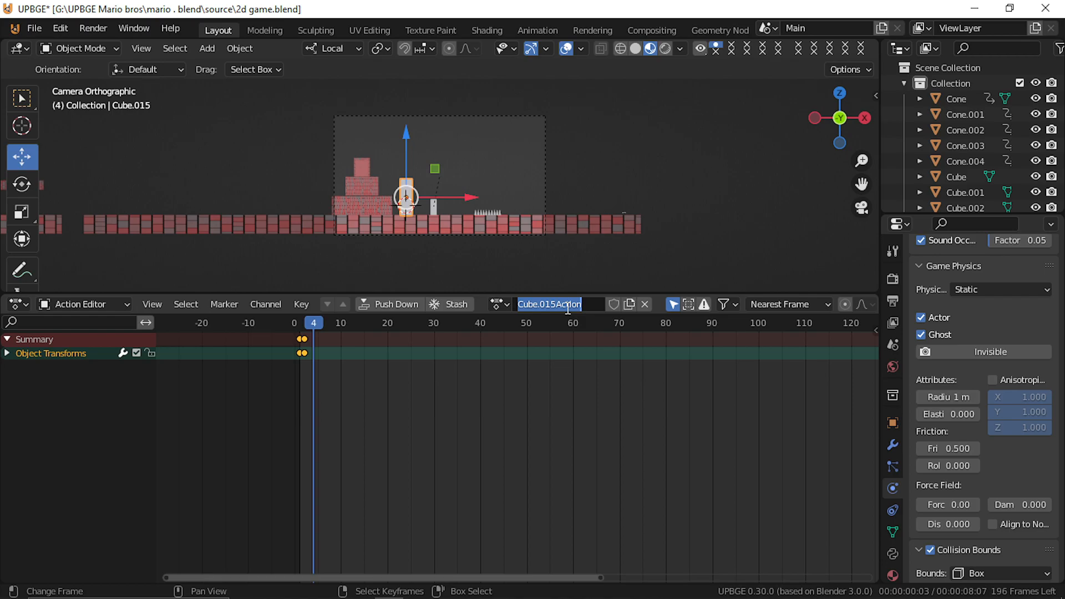
type("door open c")
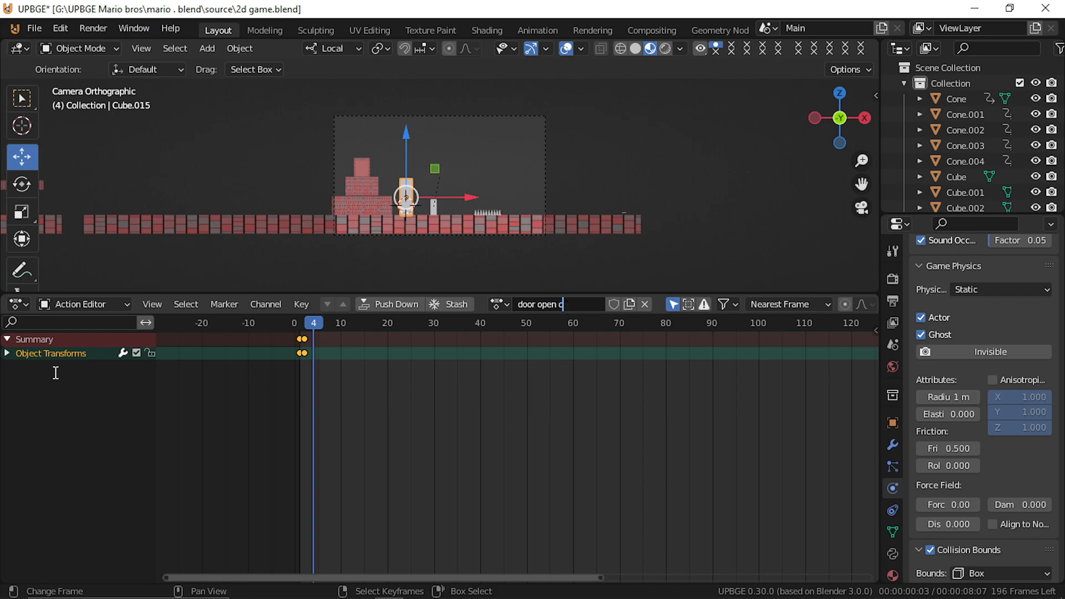
left_click(21, 301)
Step: Return to the Logic Bricks editor and assign the "door open c" action to the door's Action actuator
left_click(21, 301)
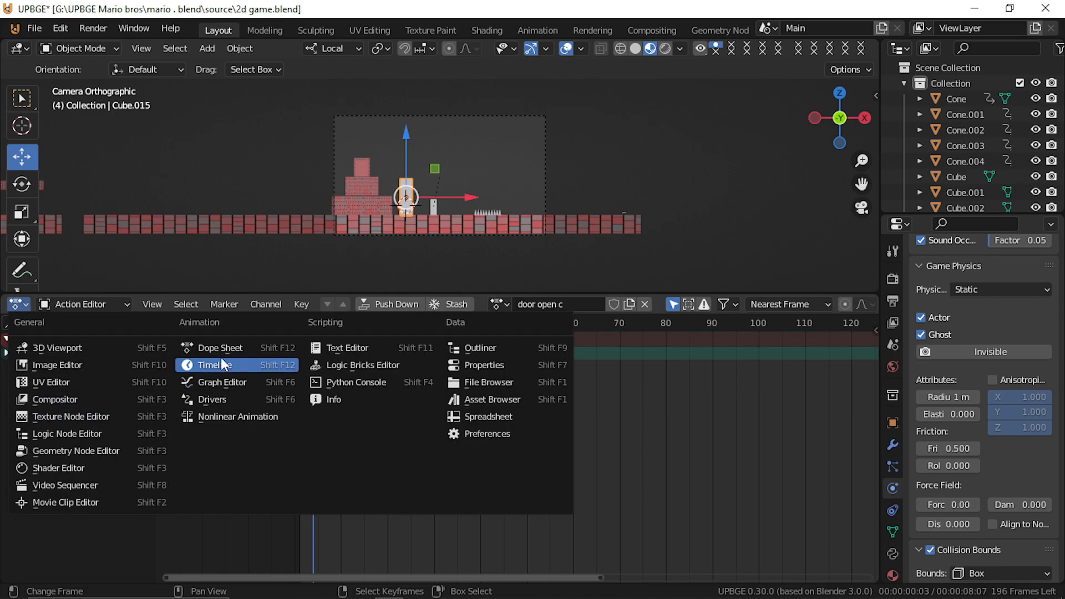
key("Escape")
left_click(13, 307)
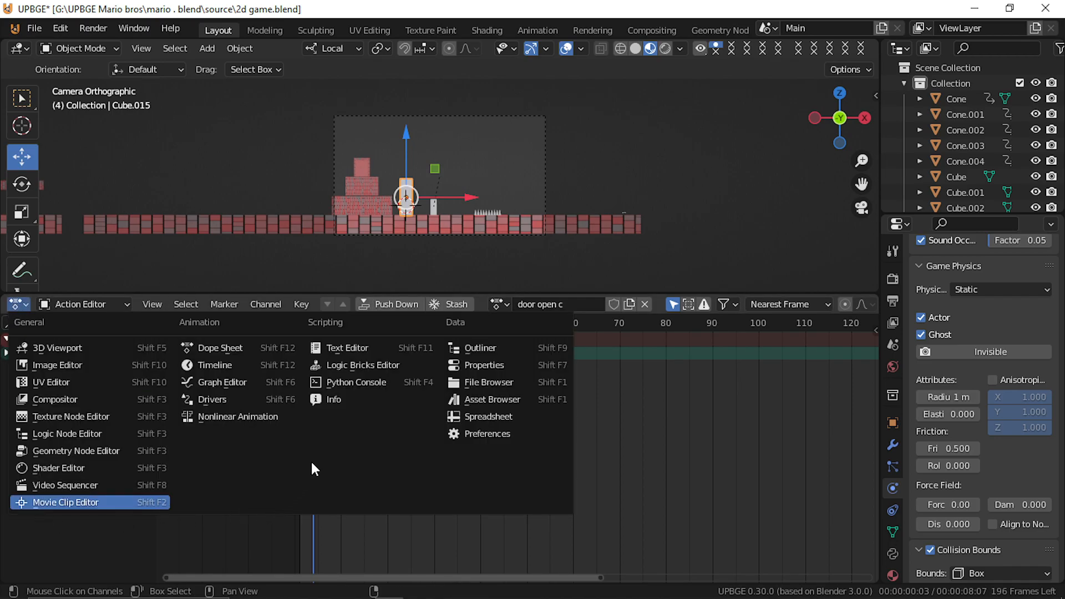
left_click(379, 366)
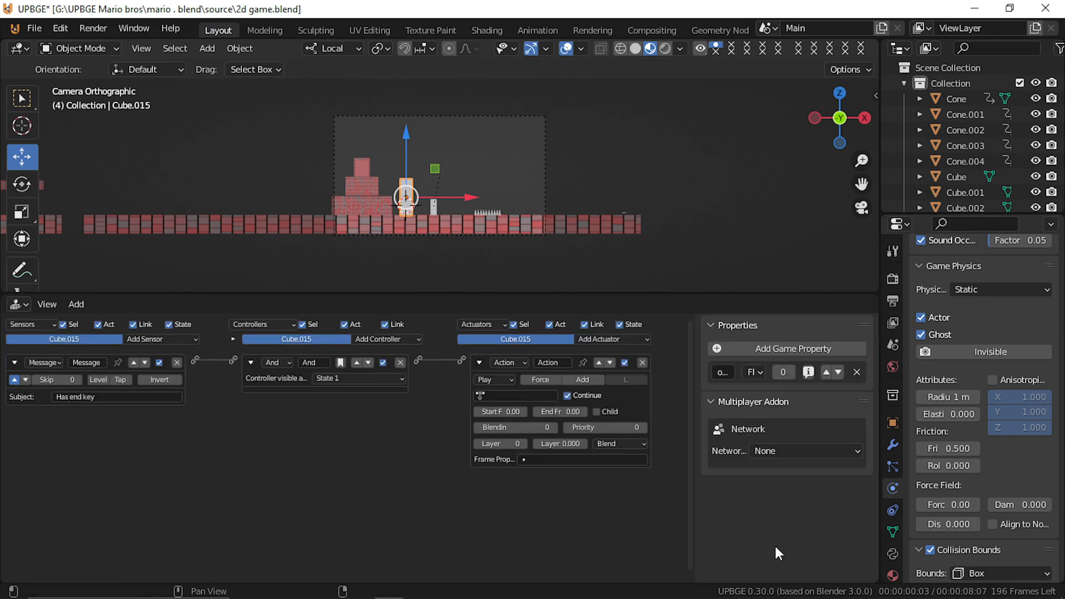
left_click(552, 396)
left_click(538, 415)
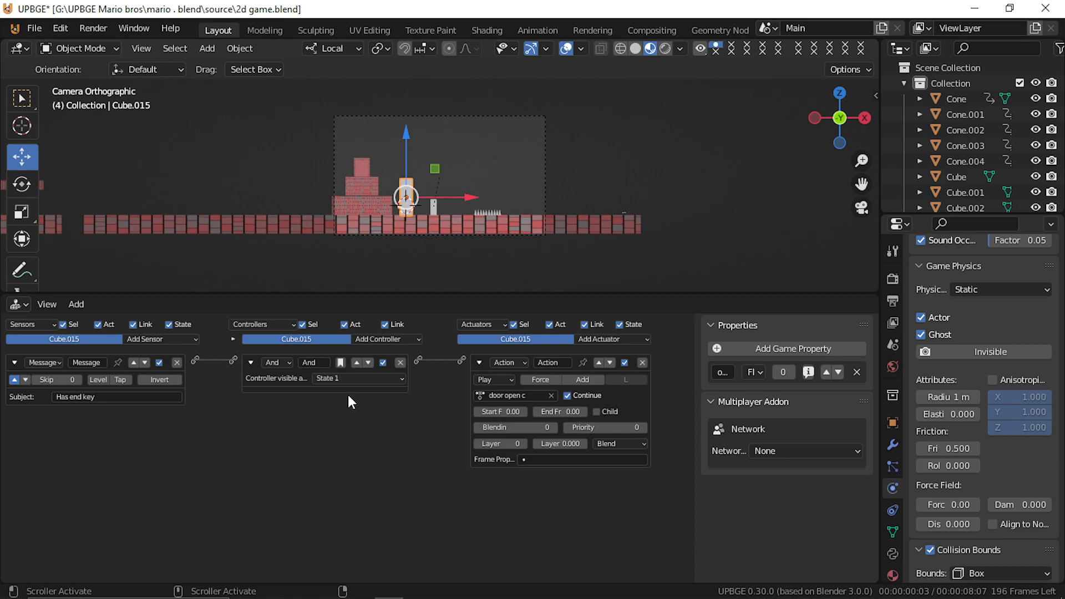
Step: Collapse the door's existing Message and Action bricks and add a Collision sensor with the property "player"
left_click(479, 362)
left_click(14, 362)
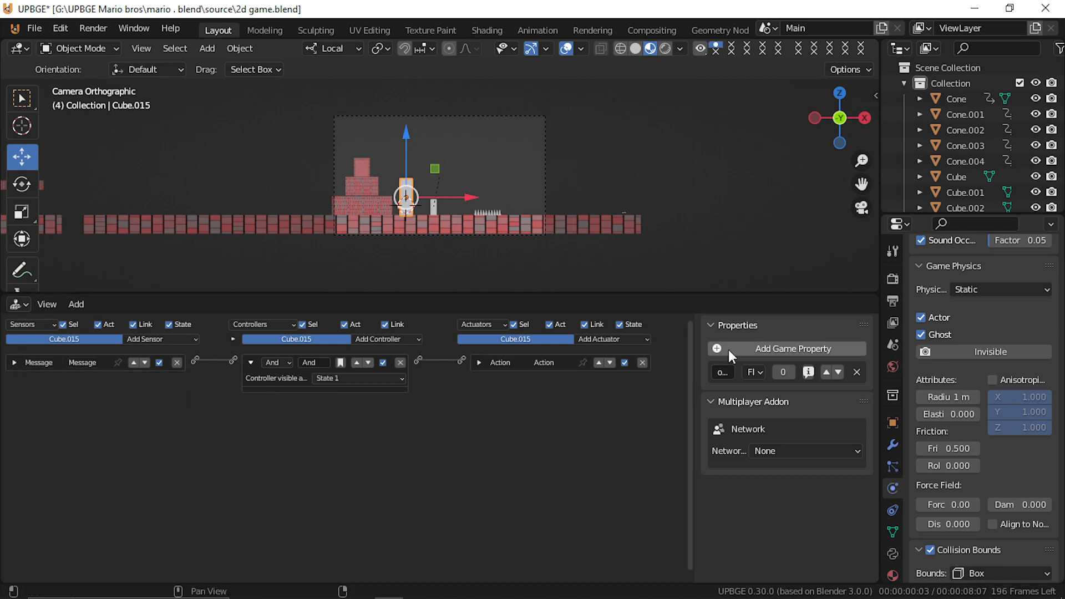
left_click(609, 339)
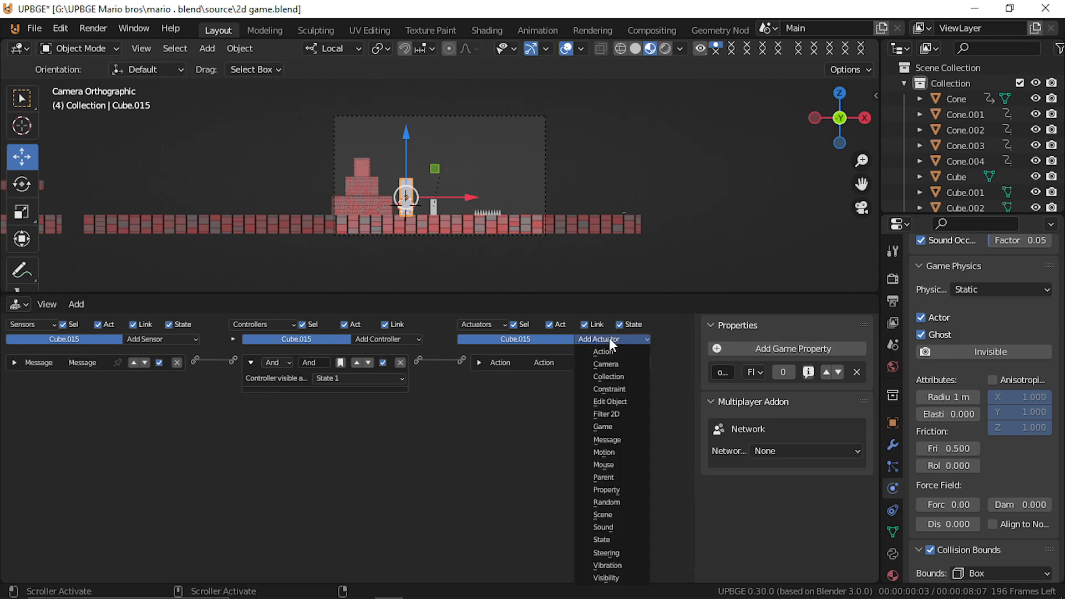
left_click(165, 338)
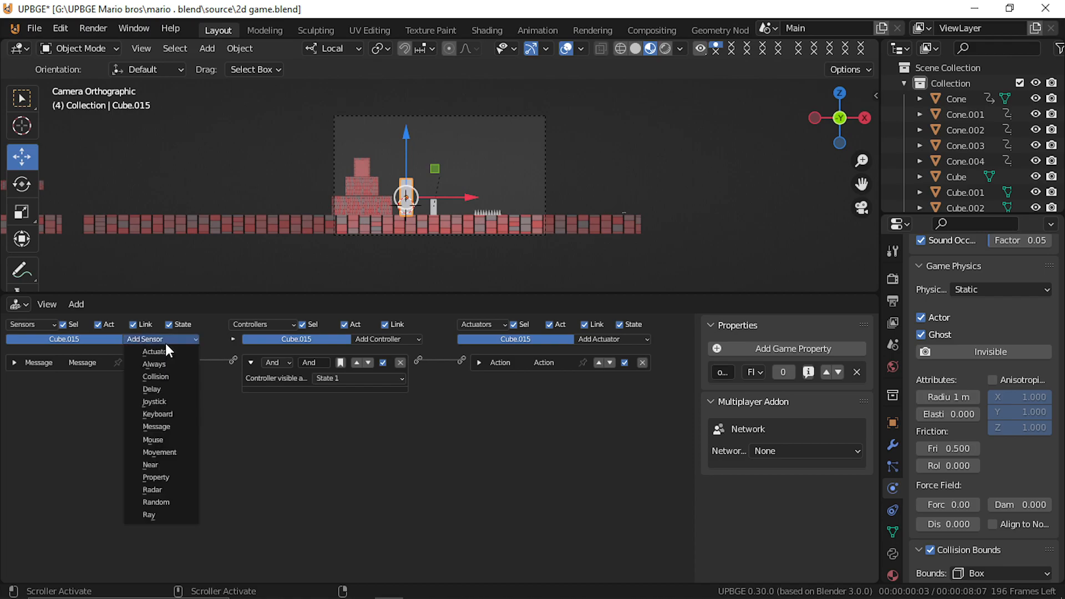
left_click(169, 376)
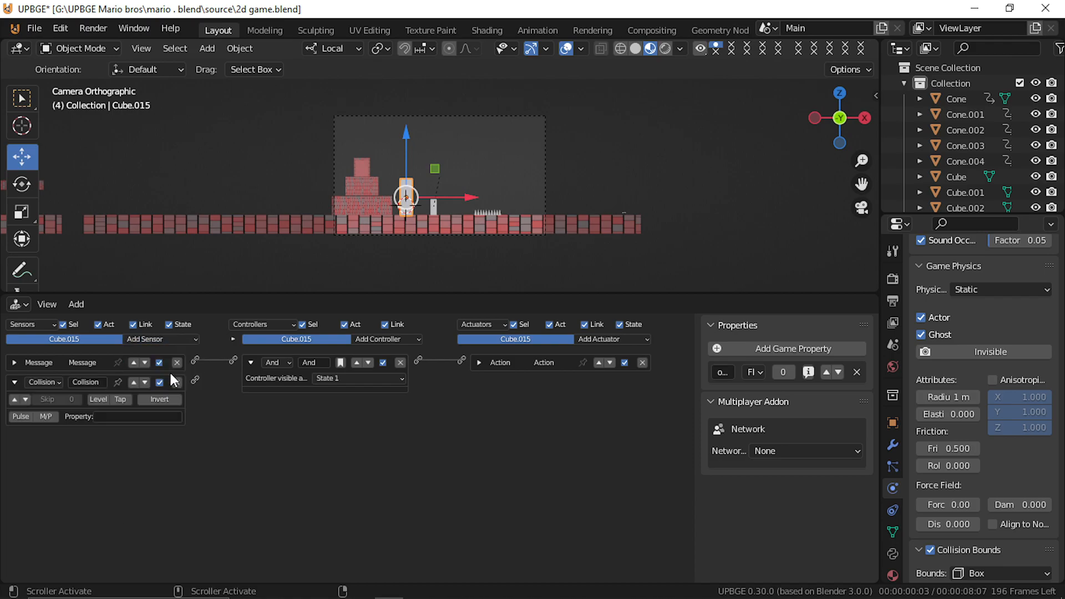
left_click(115, 416)
type("player")
key("Return")
left_click(14, 382)
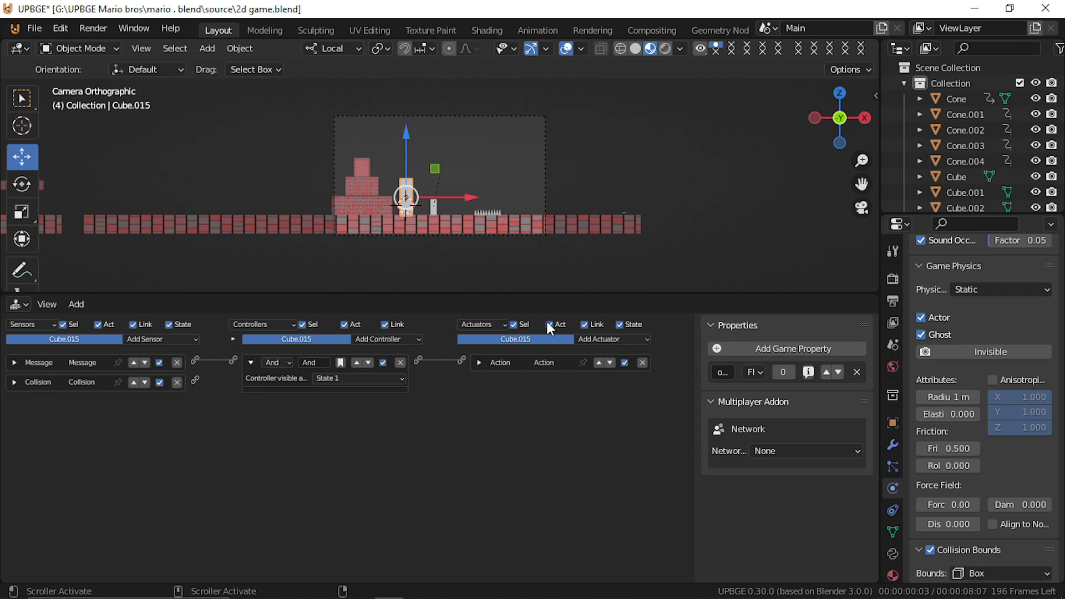
Step: Add a Message actuator with subject "Has end key" to the door and link the Collision sensor to it
left_click(604, 337)
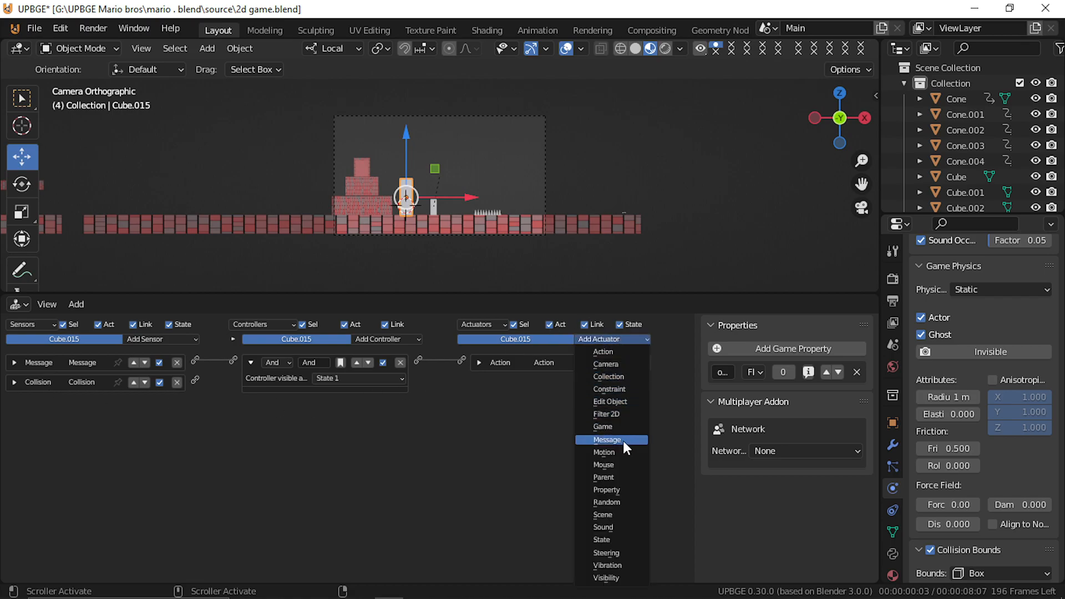
left_click(604, 439)
left_click(531, 413)
type("Has end key")
key("Return")
left_click_drag(196, 381, 461, 381)
Step: Change the subject of the door's Message actuator to "open door"
left_click(362, 166)
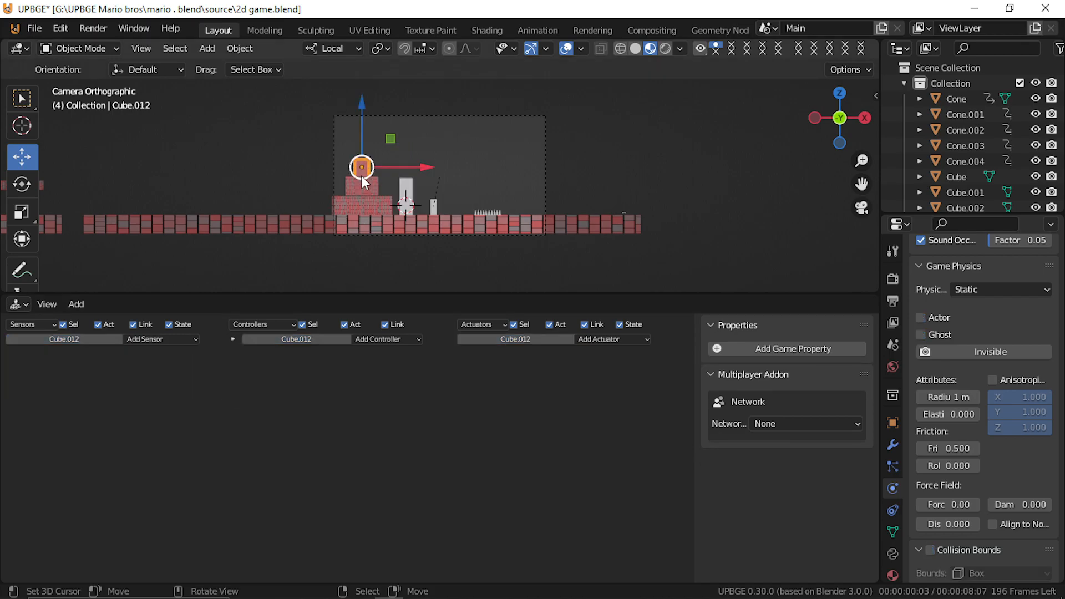
left_click(358, 170)
left_click(408, 177)
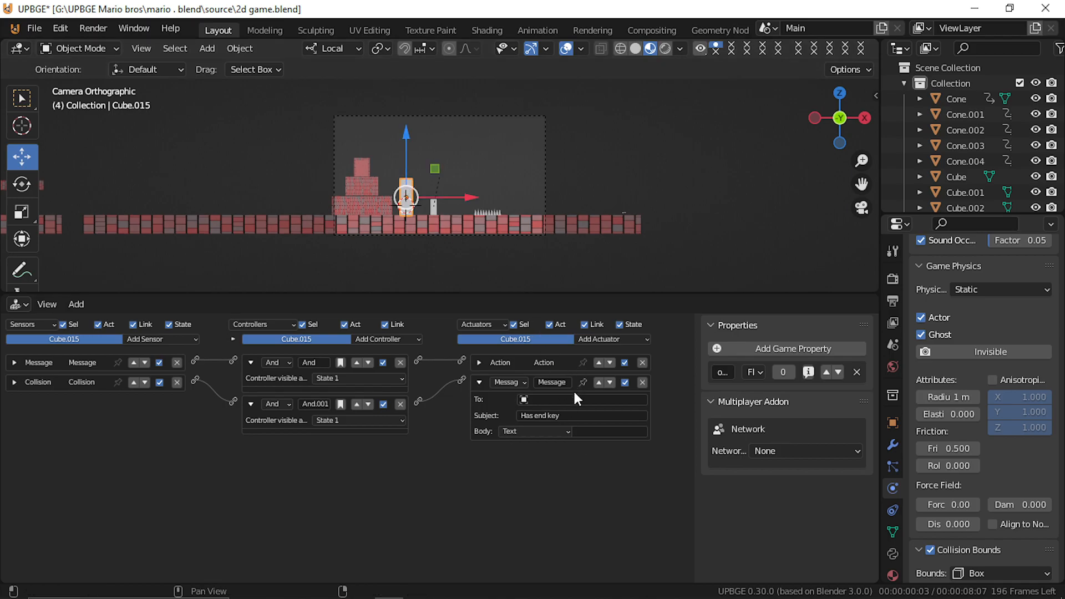
left_click(576, 416)
type("open door")
left_click(577, 416)
left_click(370, 161)
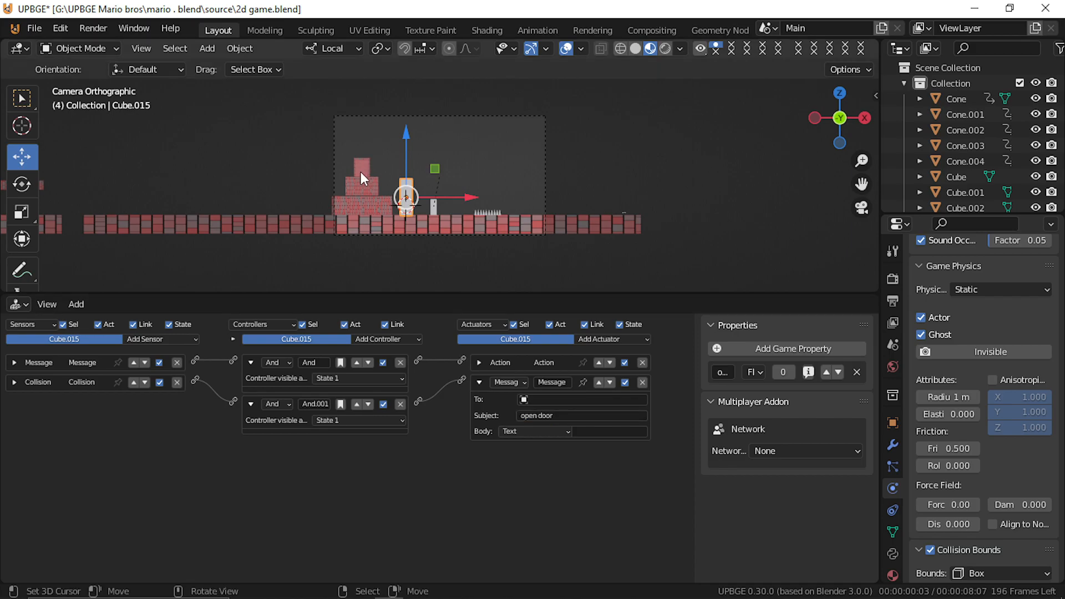
Step: Add a Message sensor with subject "open door" to the top pyramid block Cube.013 and enable its true level triggering
left_click(360, 173)
left_click(157, 337)
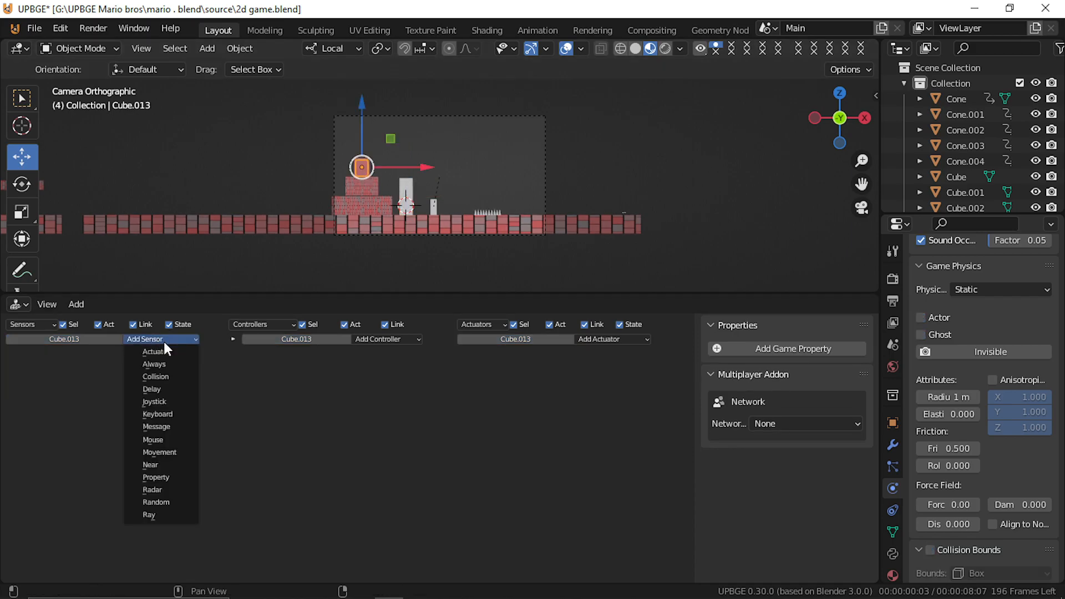
left_click(171, 430)
left_click(119, 397)
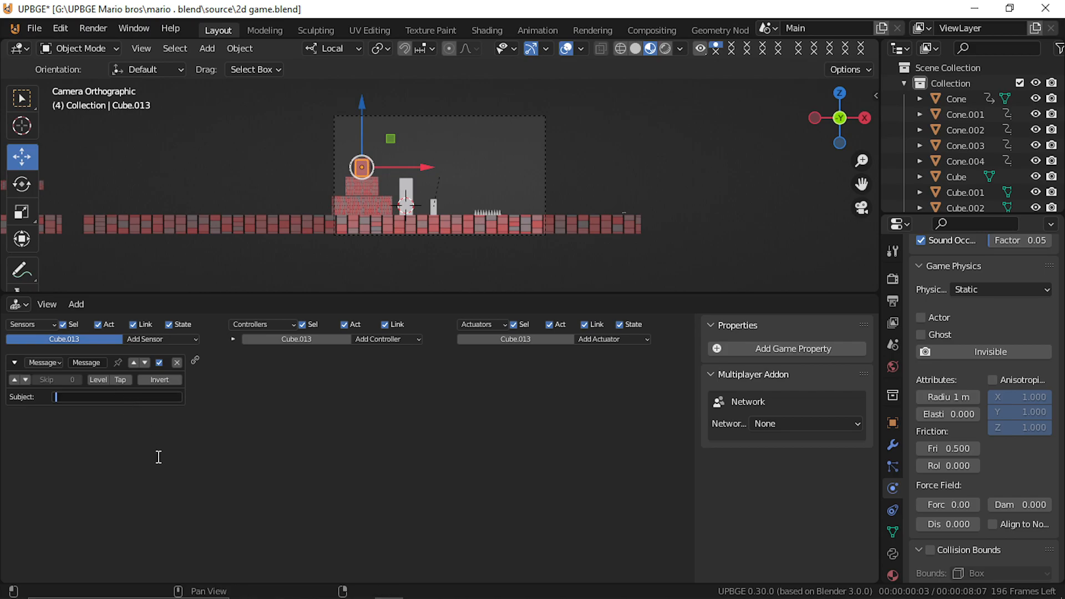
left_click(390, 427)
left_click(70, 398)
type("open door")
left_click(14, 380)
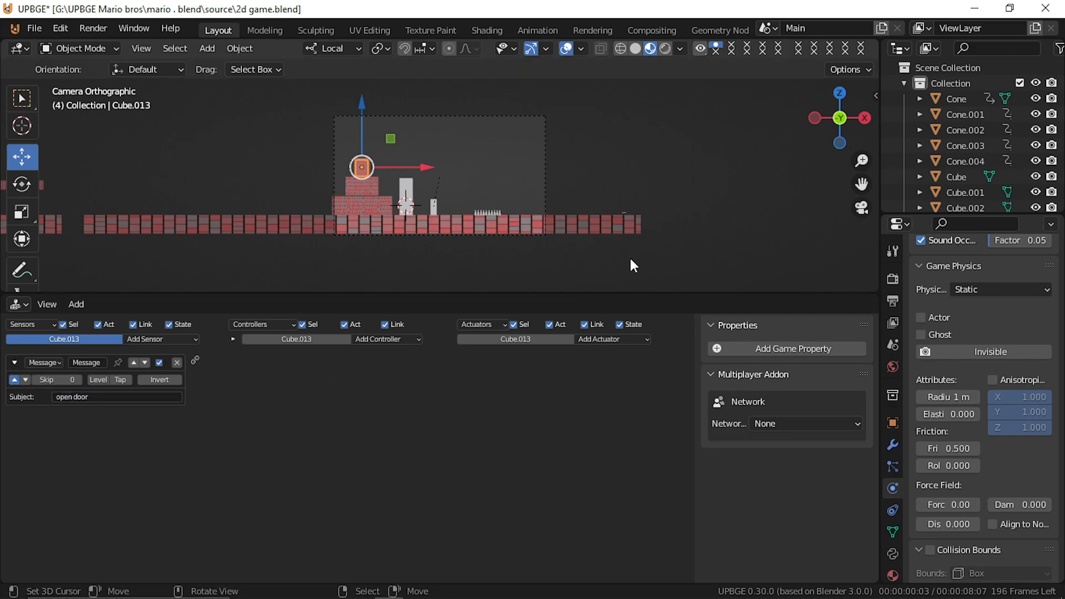
Step: Set the "open door" Message sensor of Cube.013 to Tap without true level triggering and link it to a new Action actuator
left_click(587, 339)
left_click(613, 351)
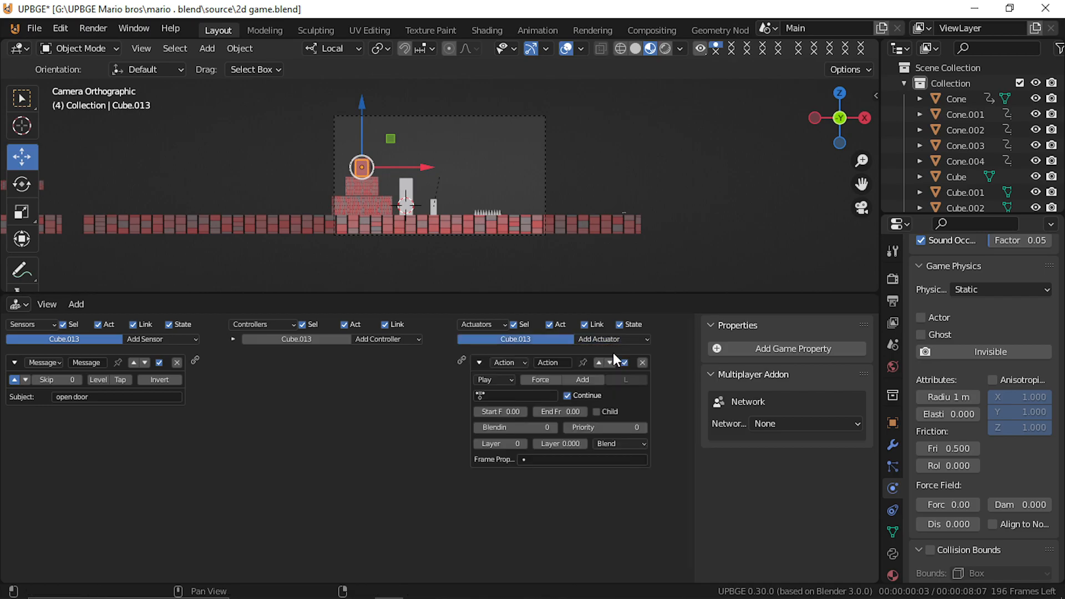
left_click(18, 379)
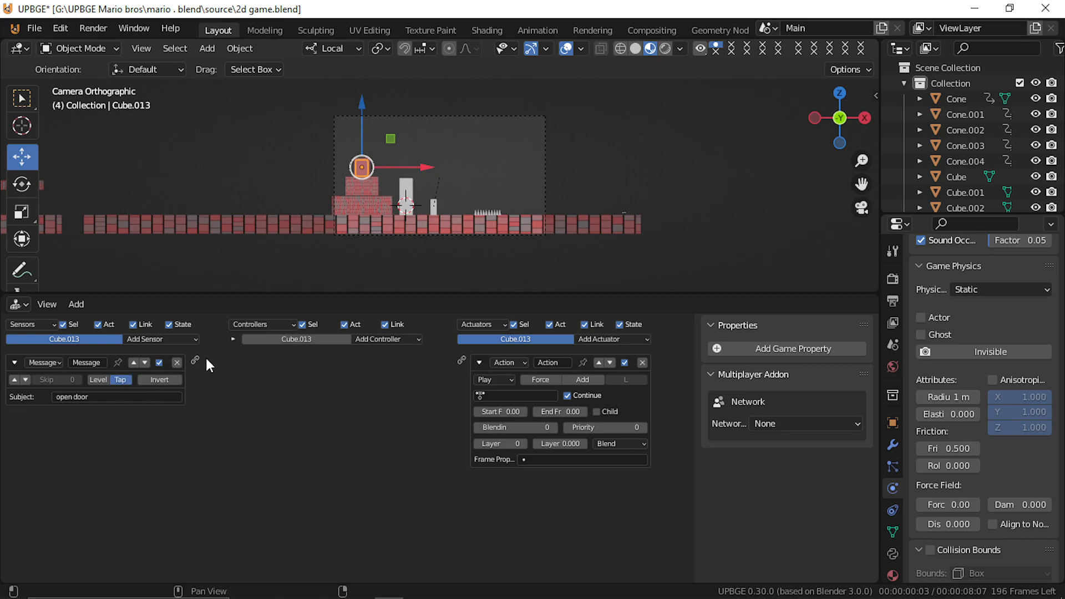
left_click_drag(195, 361, 463, 360)
left_click(543, 394)
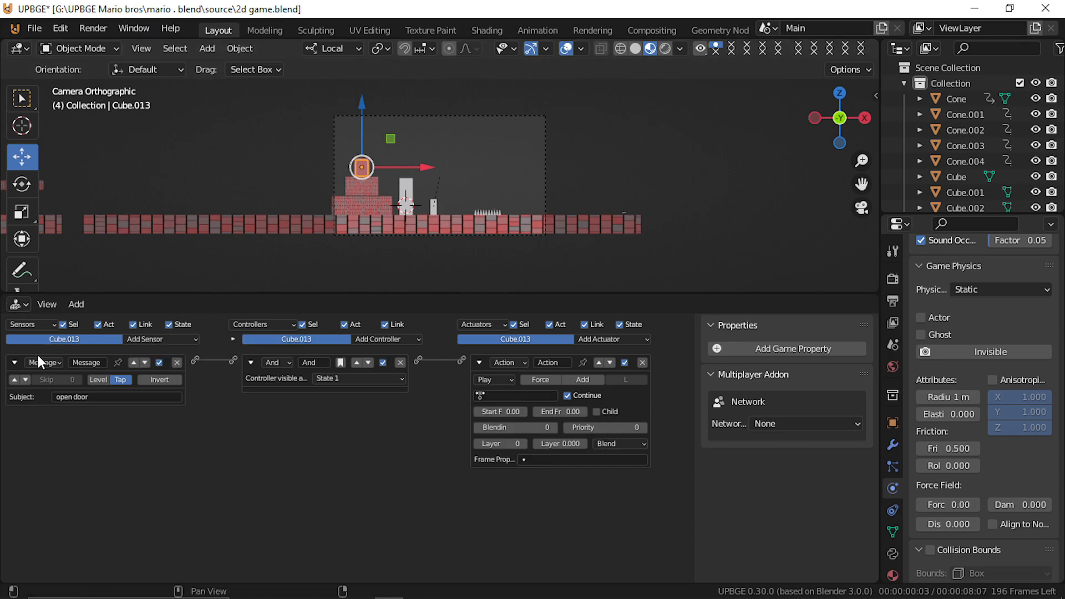
Step: Switch the logic area to the Action Editor and insert a location keyframe for Cube.013 at frame 1
left_click(25, 303)
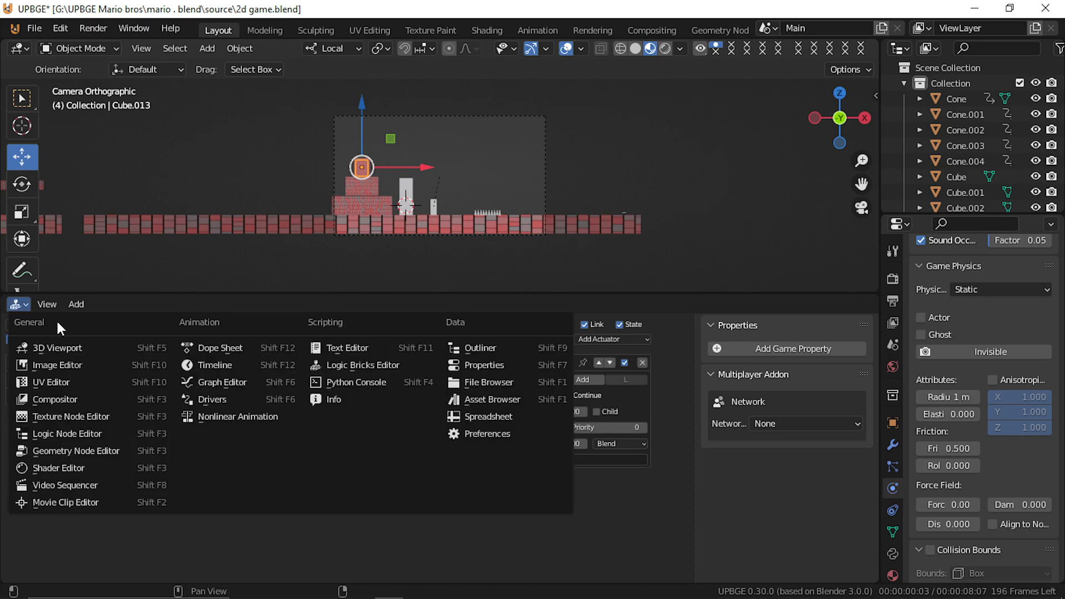
left_click(208, 346)
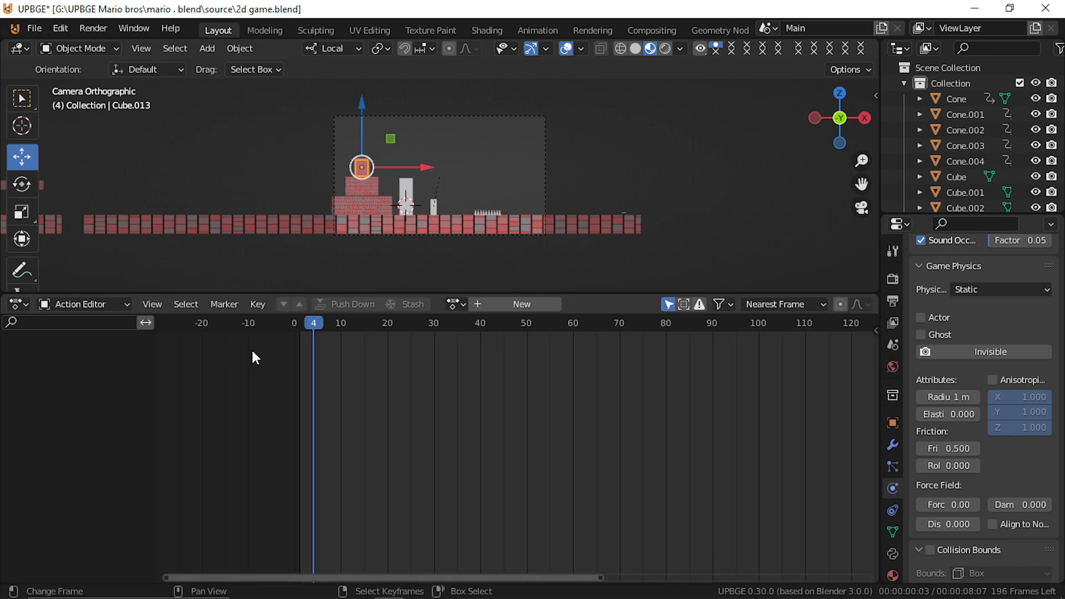
left_click_drag(315, 391, 301, 388)
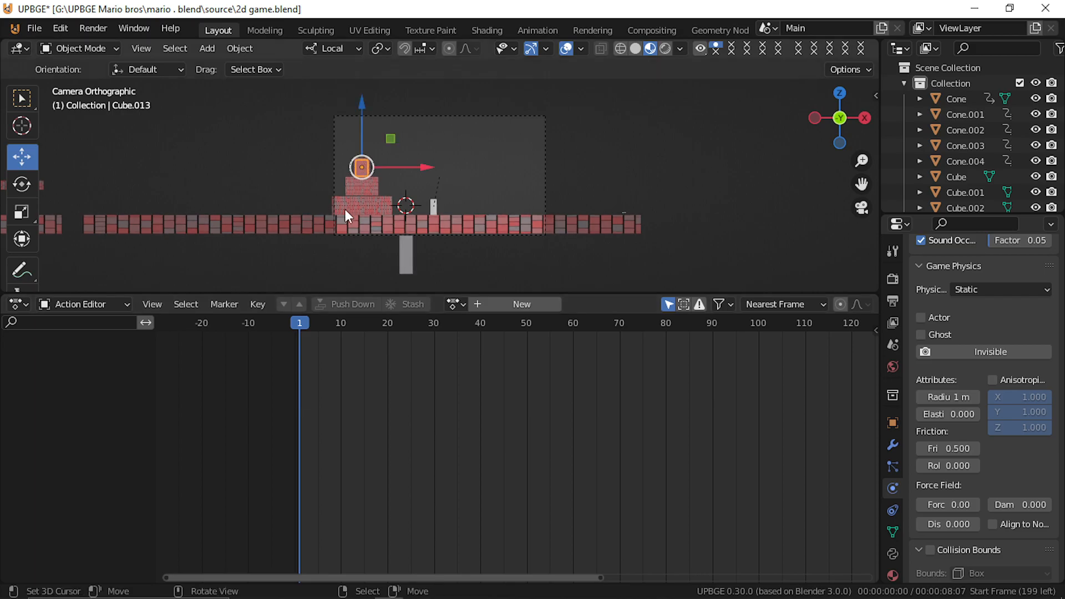
key("i")
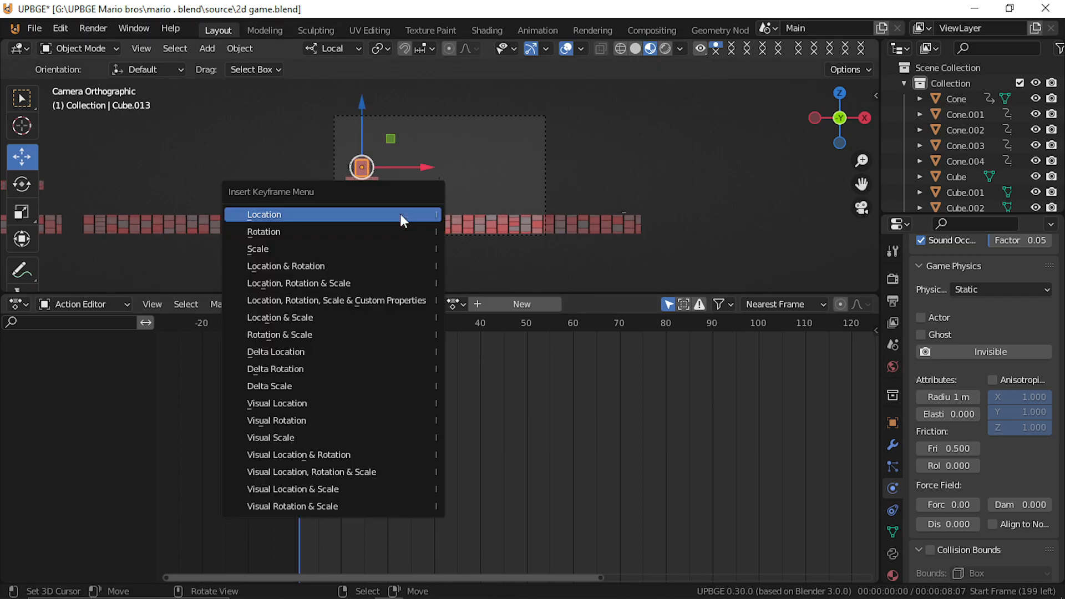
left_click(400, 214)
Step: At frame 10, lower Cube.013 by about one block height and insert a location keyframe
mouse_move(331, 382)
left_mouse_down()
mouse_move(318, 389)
mouse_move(342, 382)
left_mouse_up()
left_click_drag(361, 109, 361, 129)
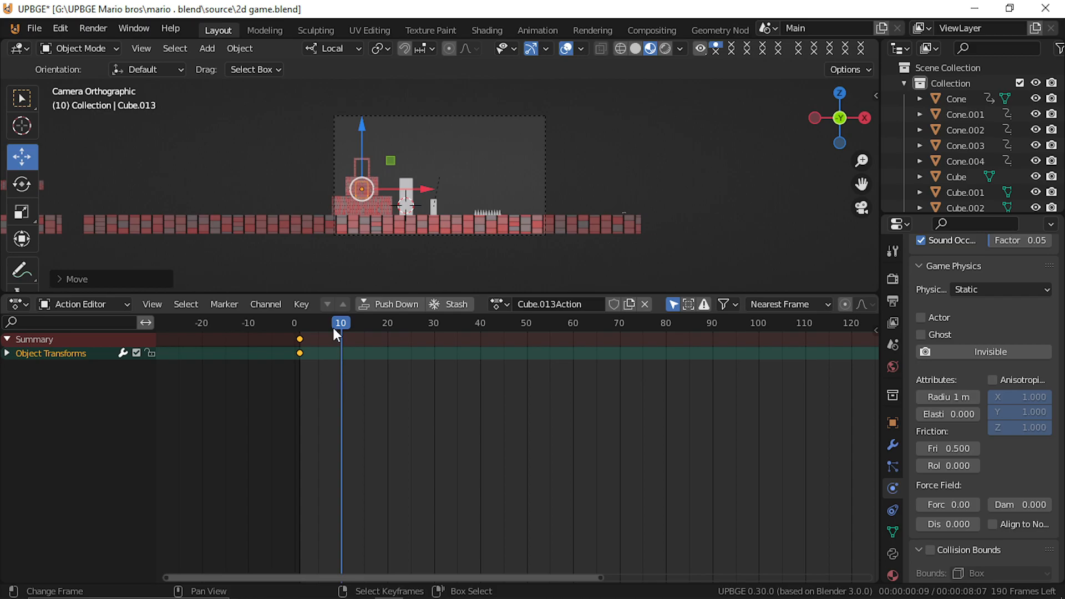
key("i")
left_click(342, 385)
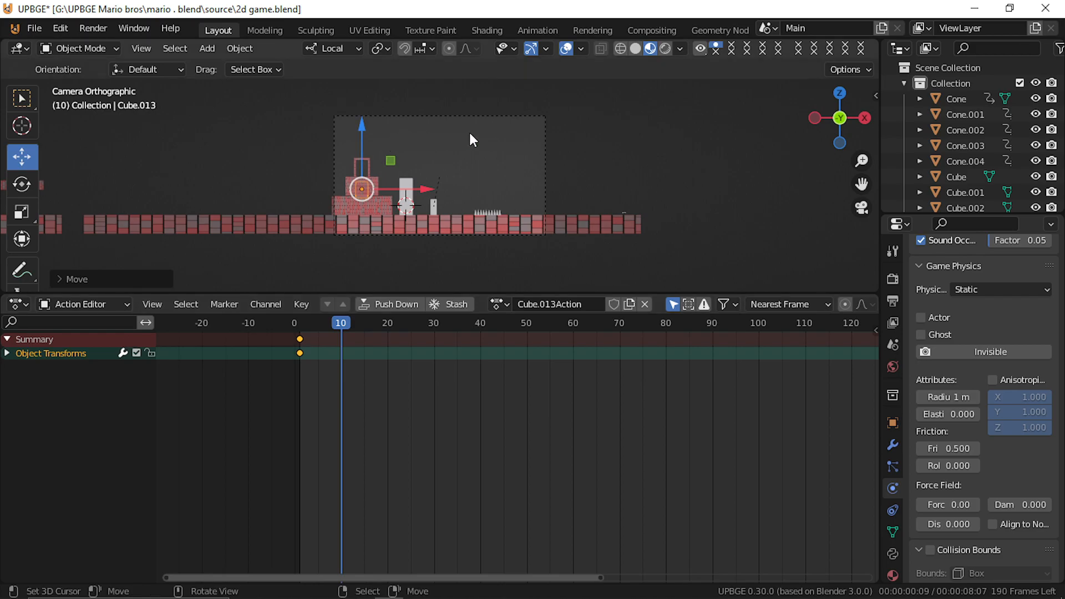
key("i")
left_click(475, 117)
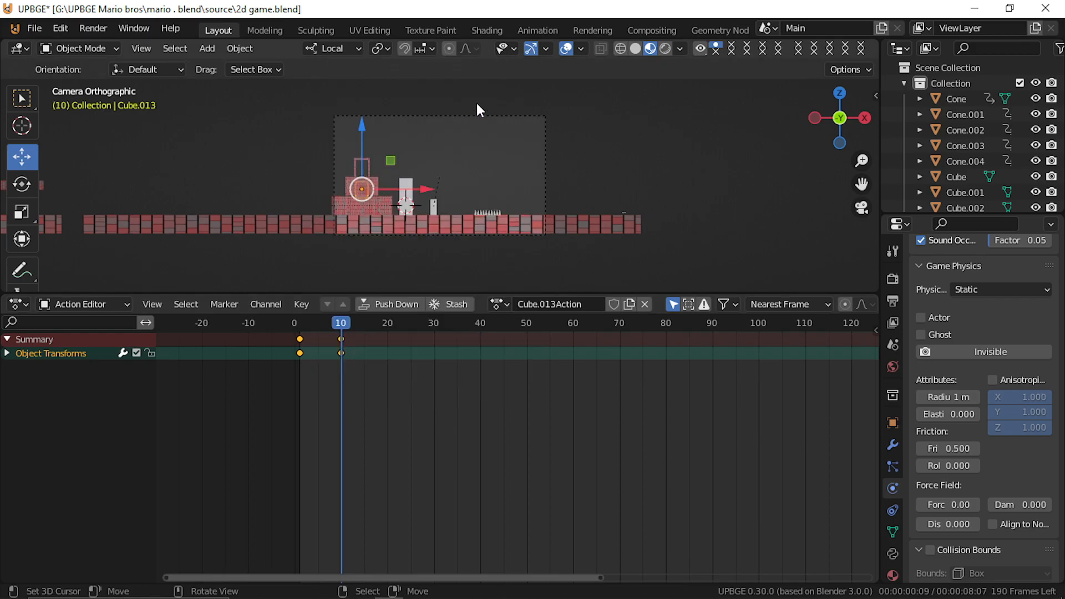
Step: Preview the block's lowering animation and move its end keyframe from frame 10 to frame 30
left_click_drag(344, 394, 287, 392)
key("space")
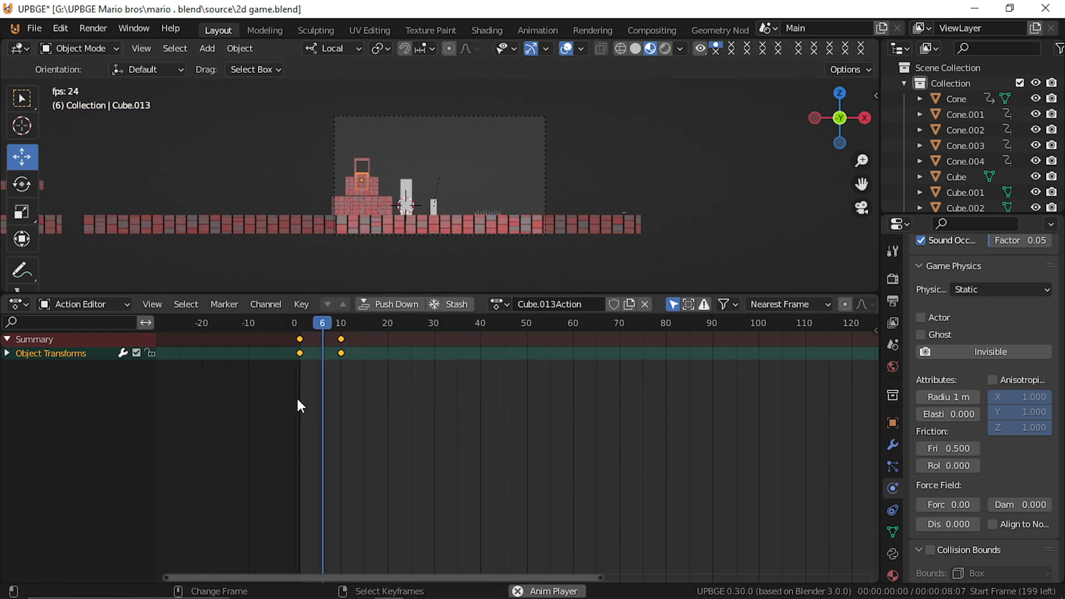
key("space")
left_click(341, 337)
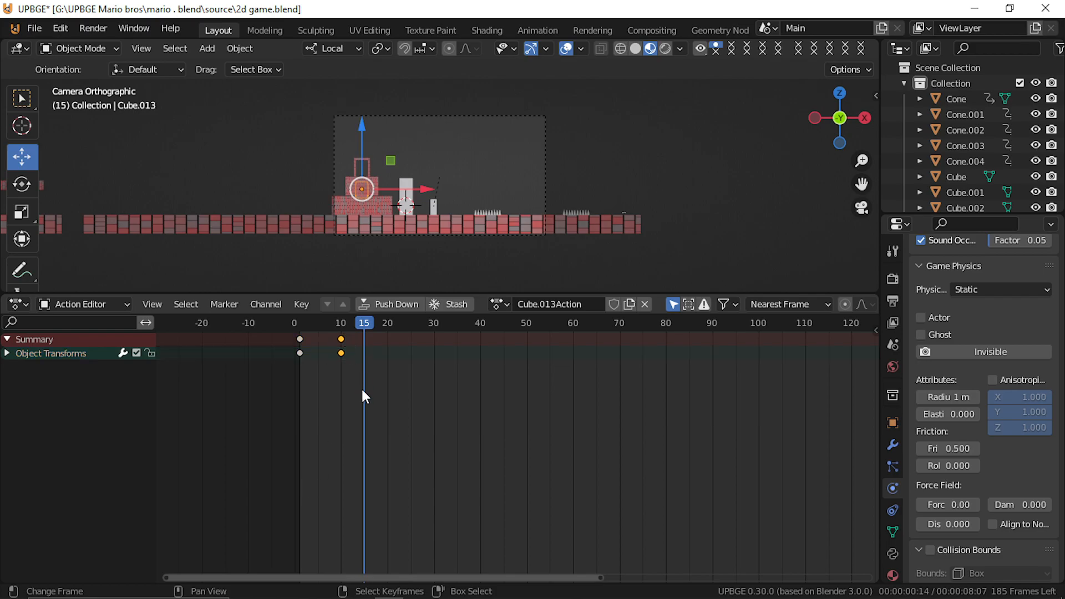
key("g")
left_click(455, 384)
Step: Play back the retimed block animation from the start and return to frame 0
key("shift+Left")
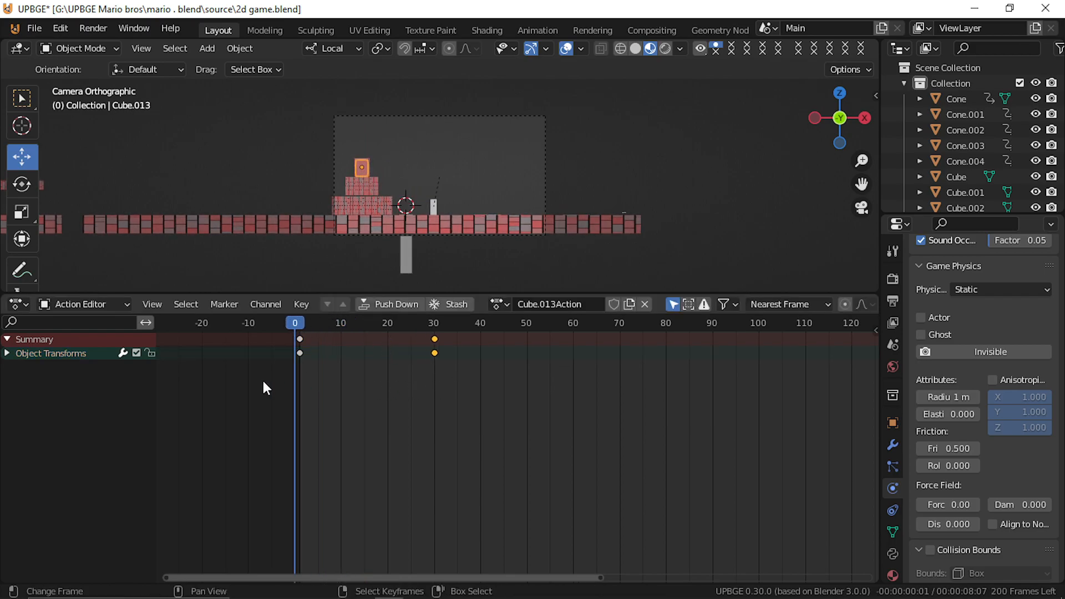
key("space")
key("space")
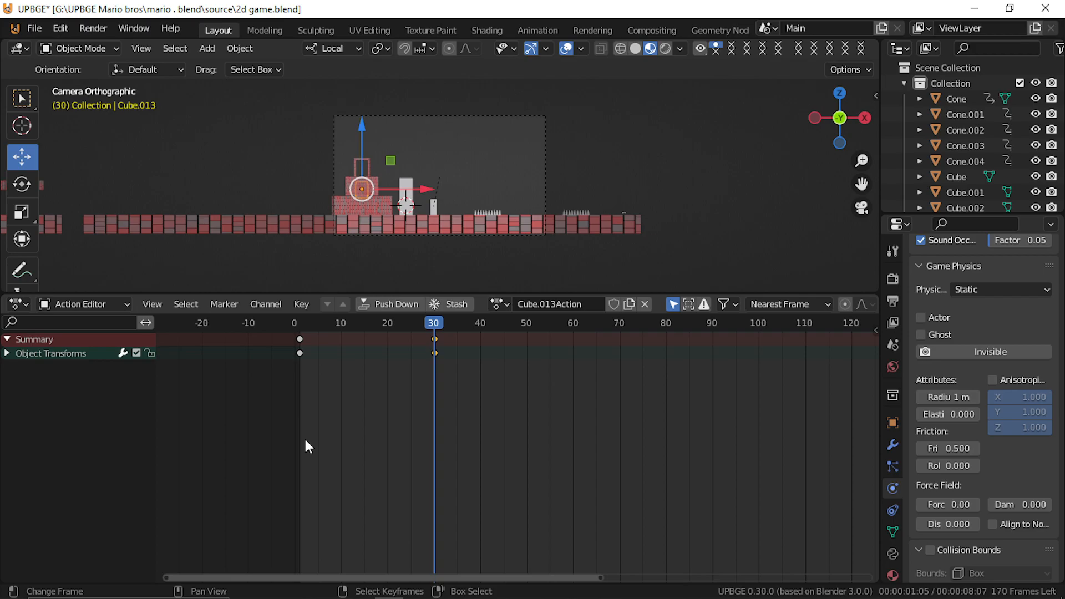
key("shift+Left")
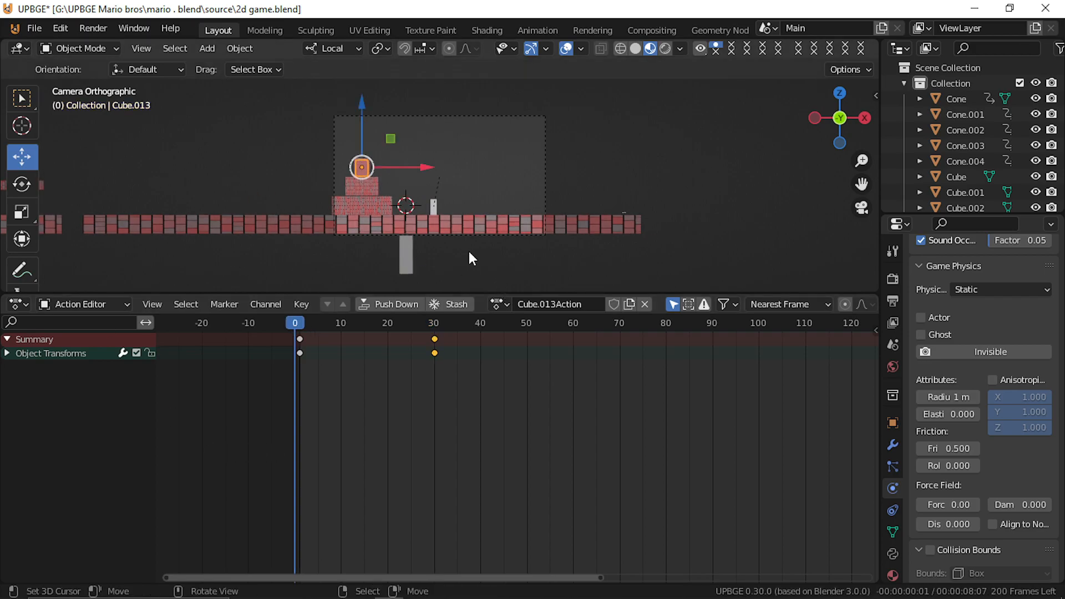
key("space")
key("space")
key("shift+Left")
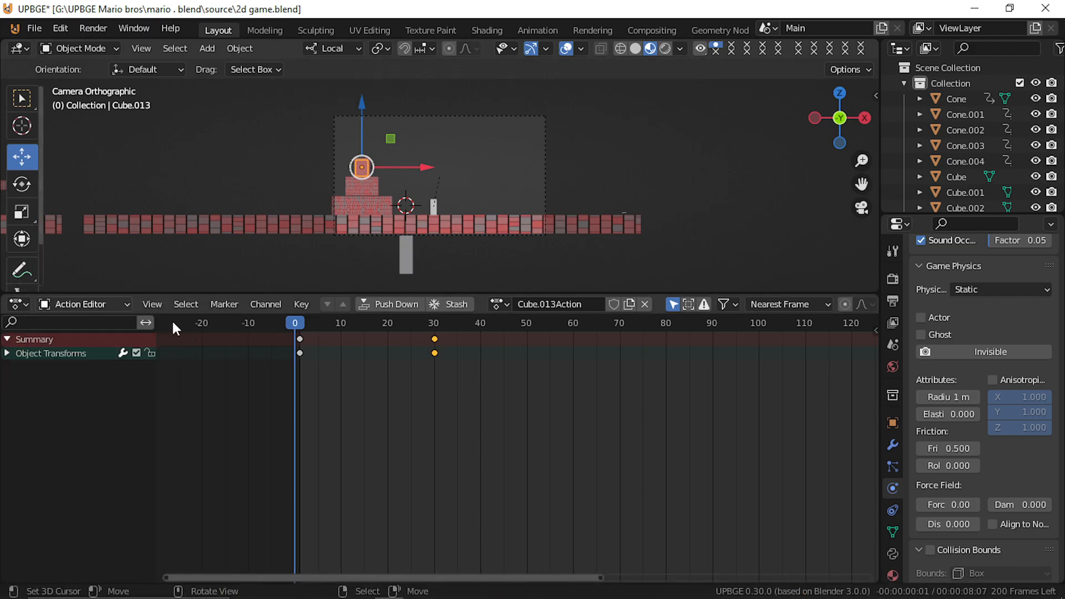
Step: Rename the action of Cube.013 as "door open"
left_click(562, 304)
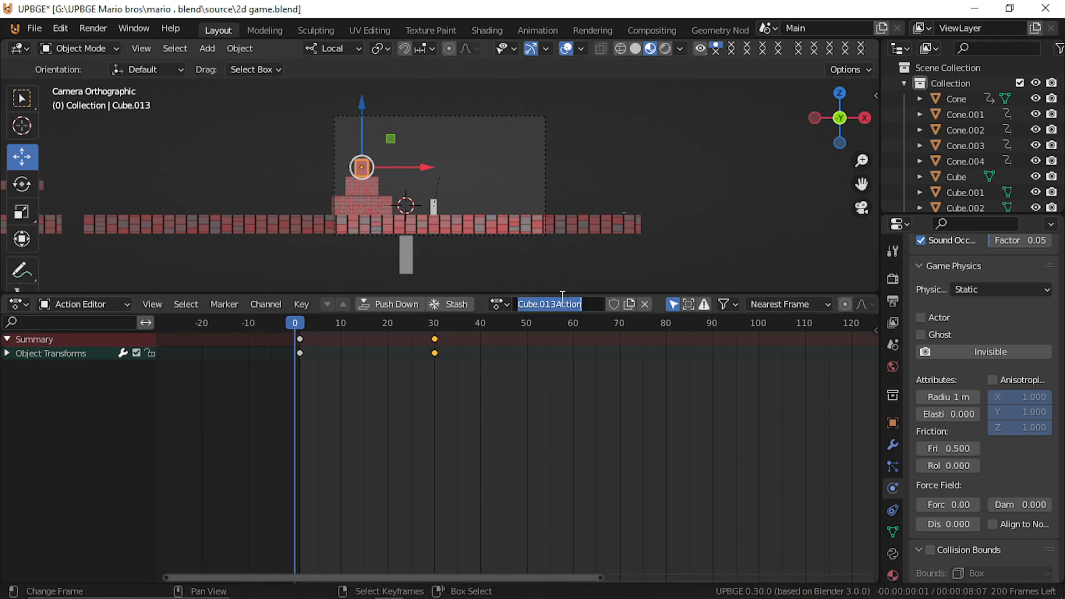
type("door opn")
key("BackSpace")
type("en")
key("Return")
Step: Back in the Logic Bricks Editor, assign "door open" to the Action actuator of Cube.013, set its end frame to 30 and test the game
left_click(54, 305)
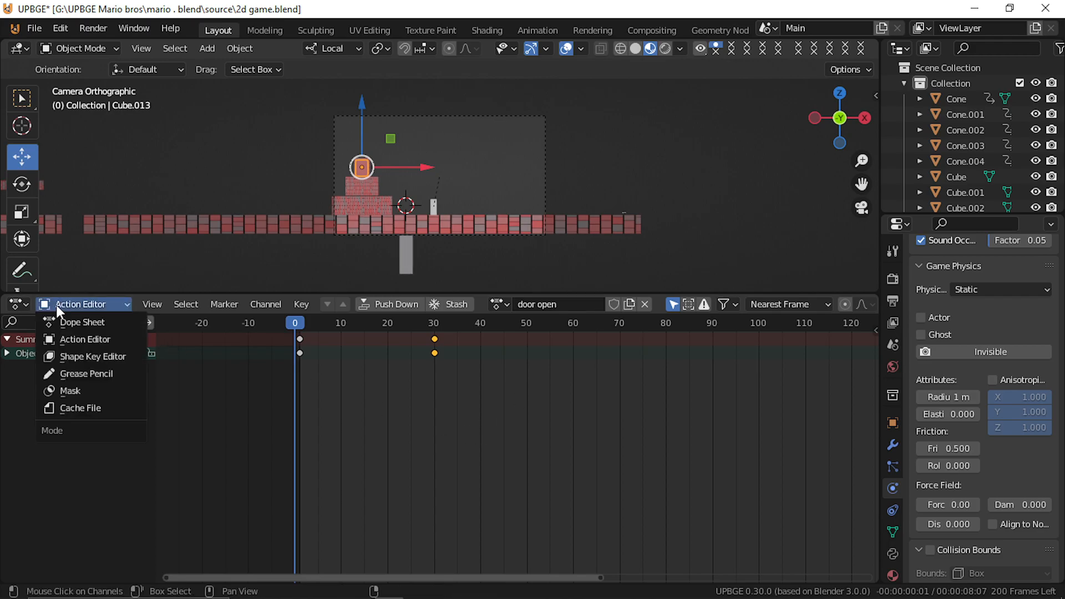
left_click(17, 304)
key("Escape")
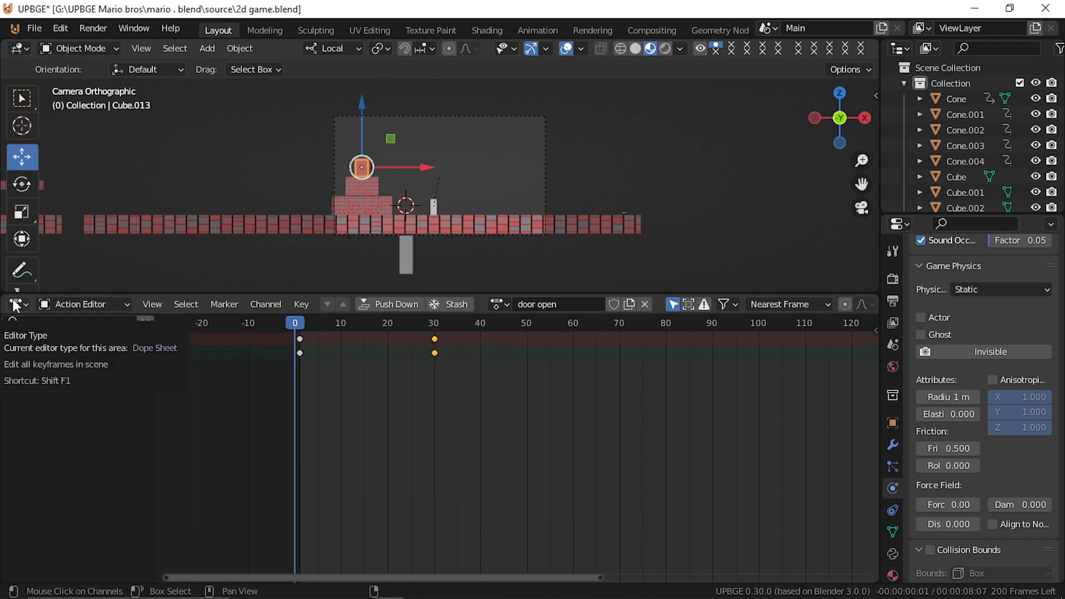
left_click(17, 303)
left_click(358, 365)
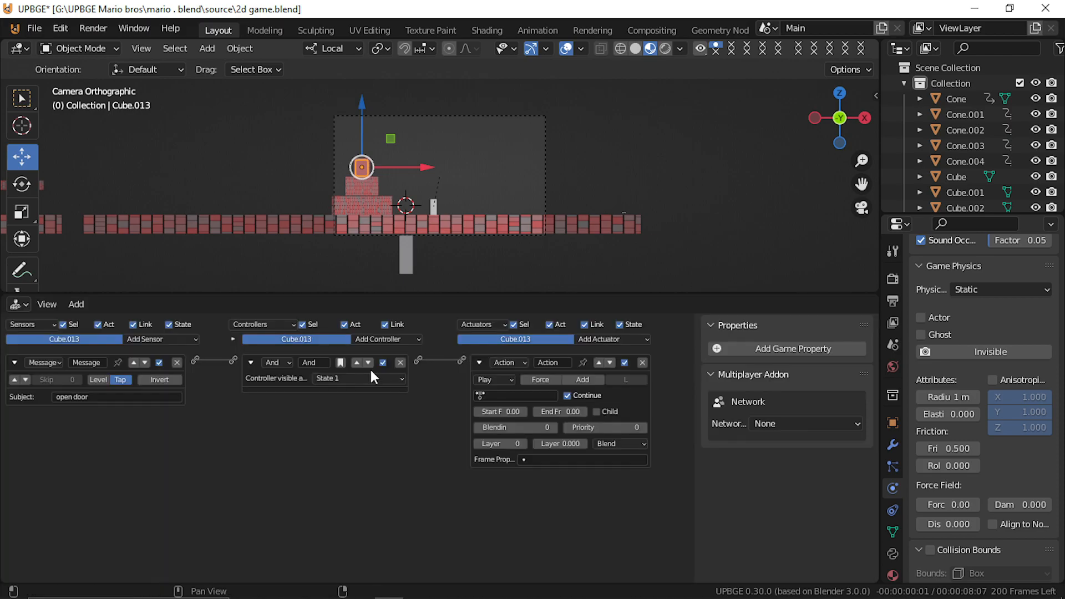
left_click(505, 394)
left_click(586, 412)
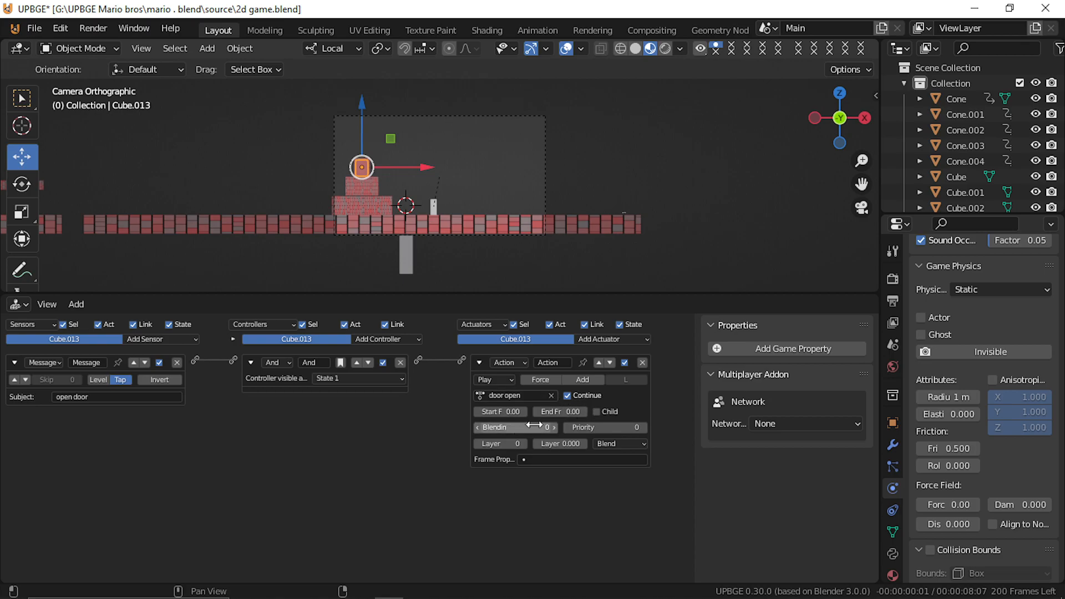
left_click(561, 411)
type("30")
key("Return")
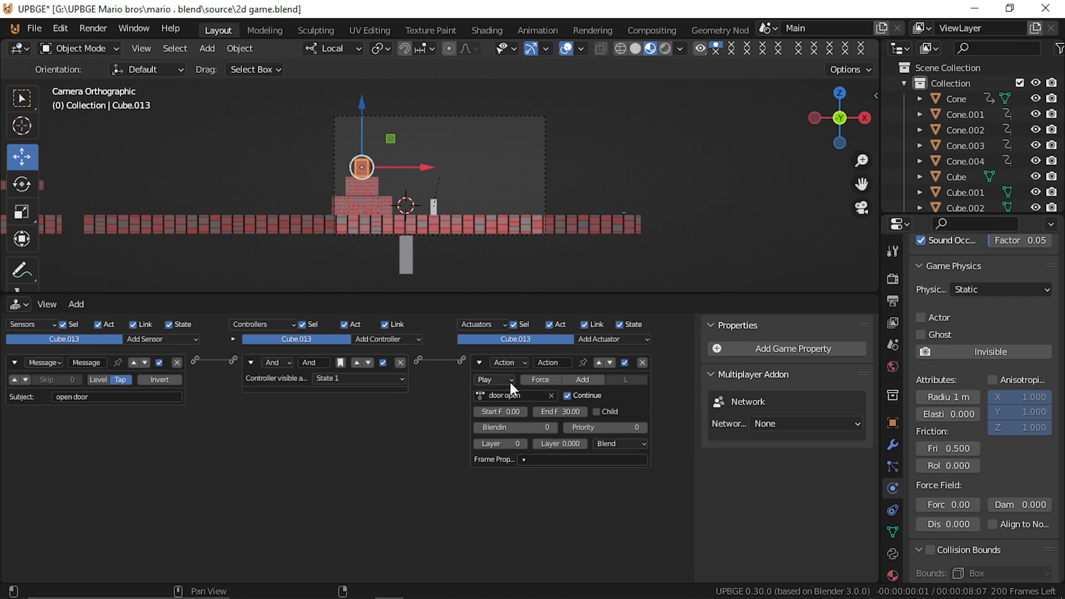
key("p")
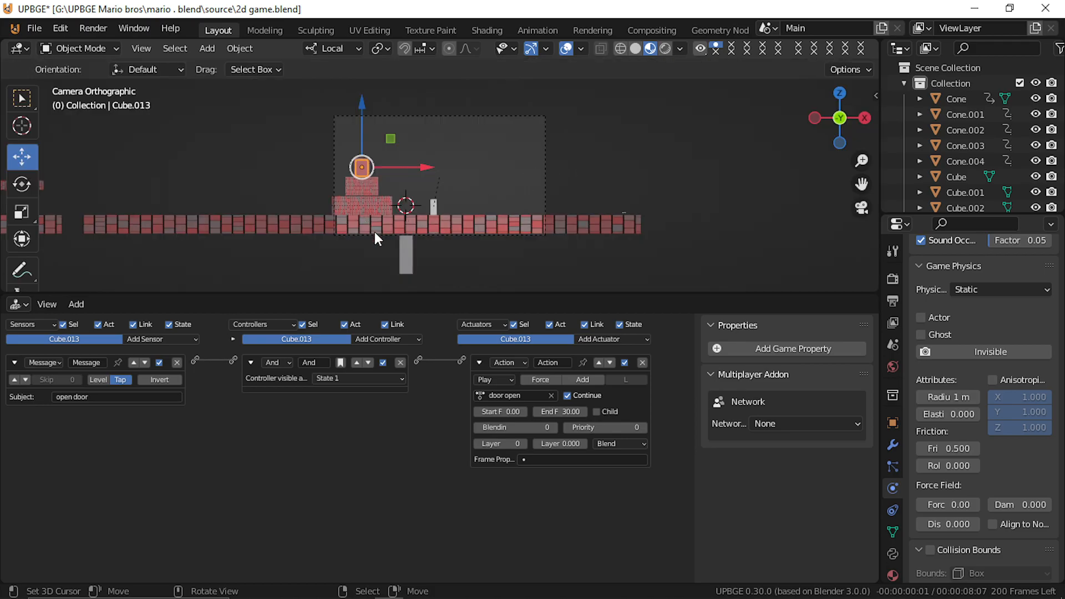
Step: Set the end frame of the Action actuator on the door Cube.015 to 3 and test the game
left_click(412, 260)
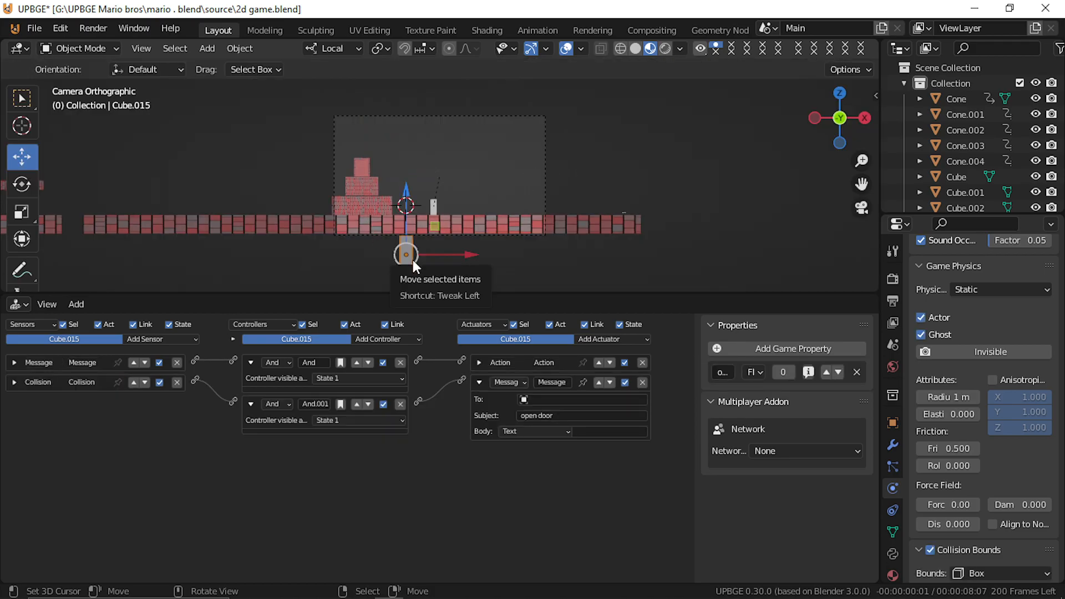
left_click(478, 363)
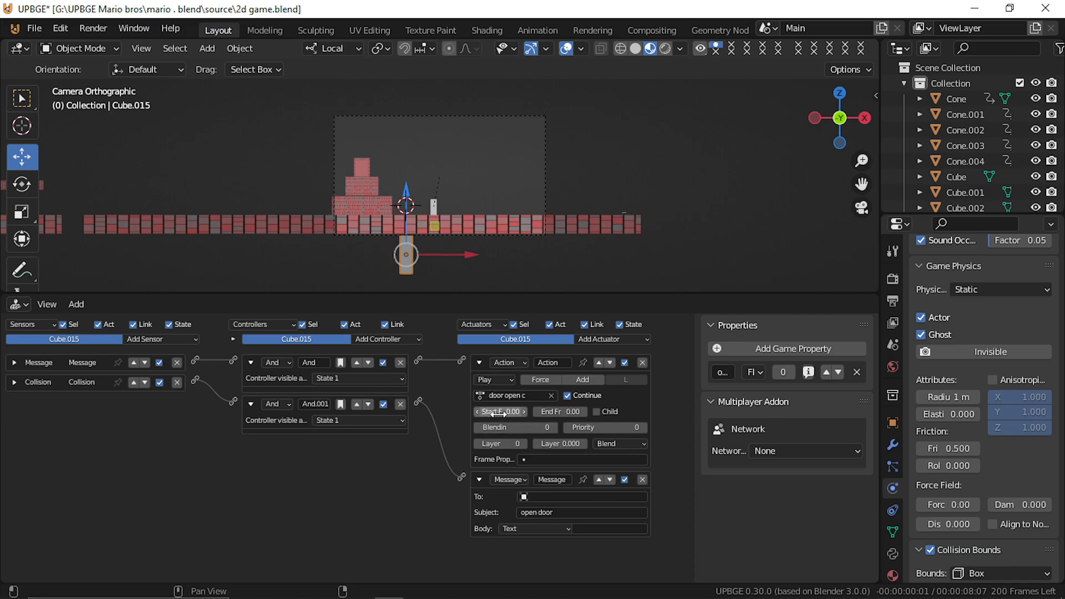
left_click(584, 411)
left_click(583, 412)
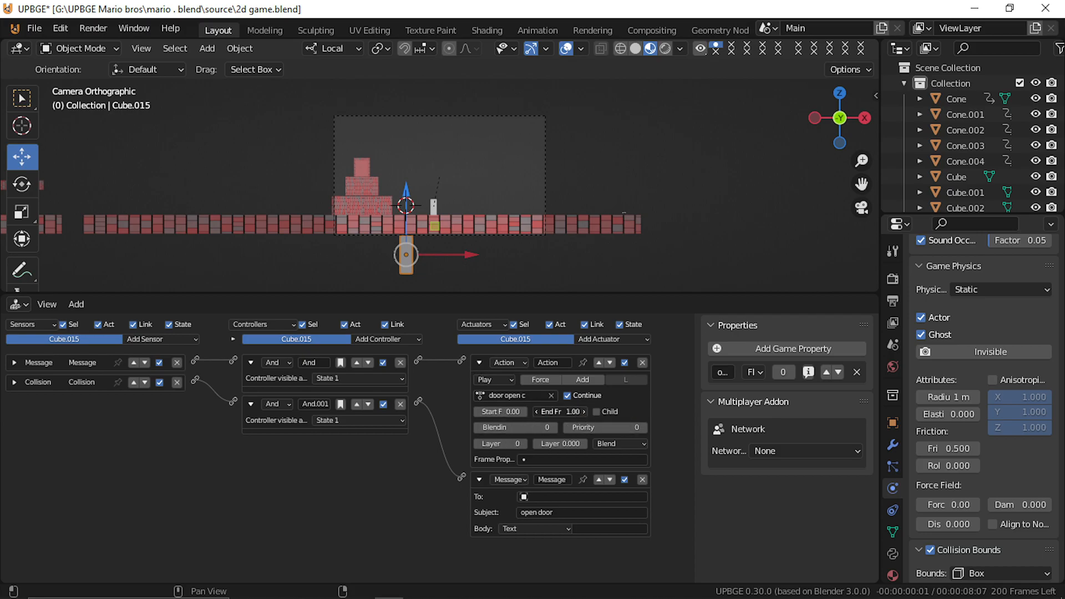
left_click(584, 411)
key("p")
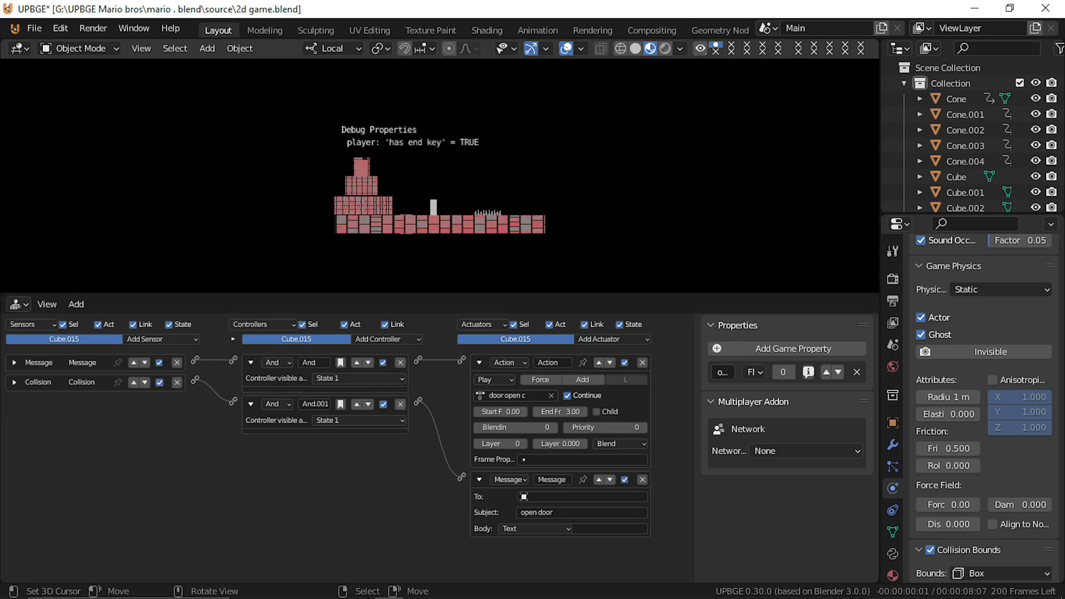
key("Escape")
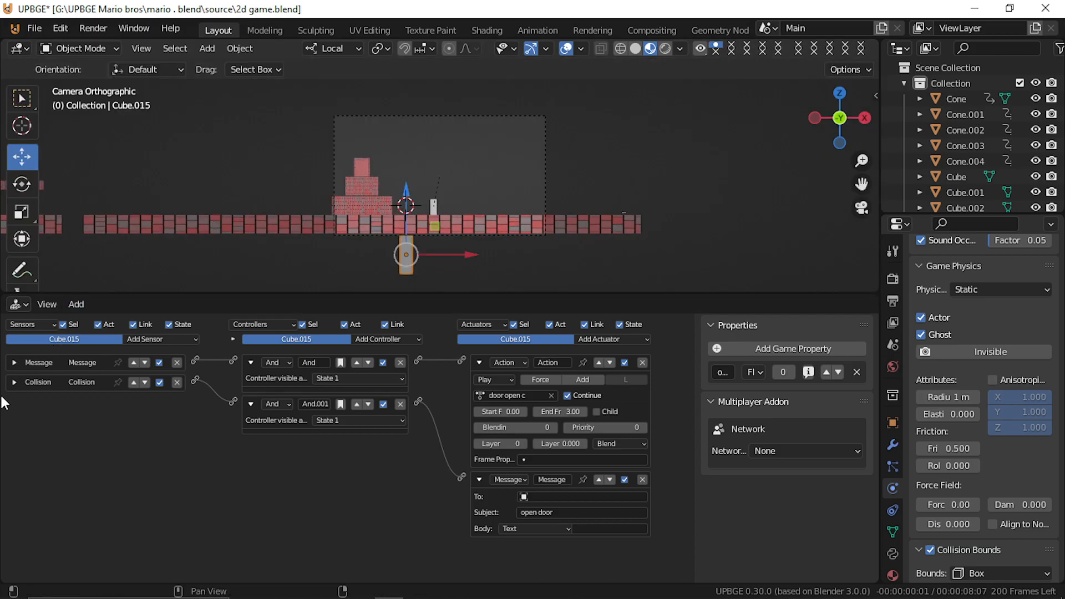
Step: Switch the door's "Has end key" Message sensor from true level triggering to Tap, disable Continue on its Action actuator and test the game
left_click(12, 363)
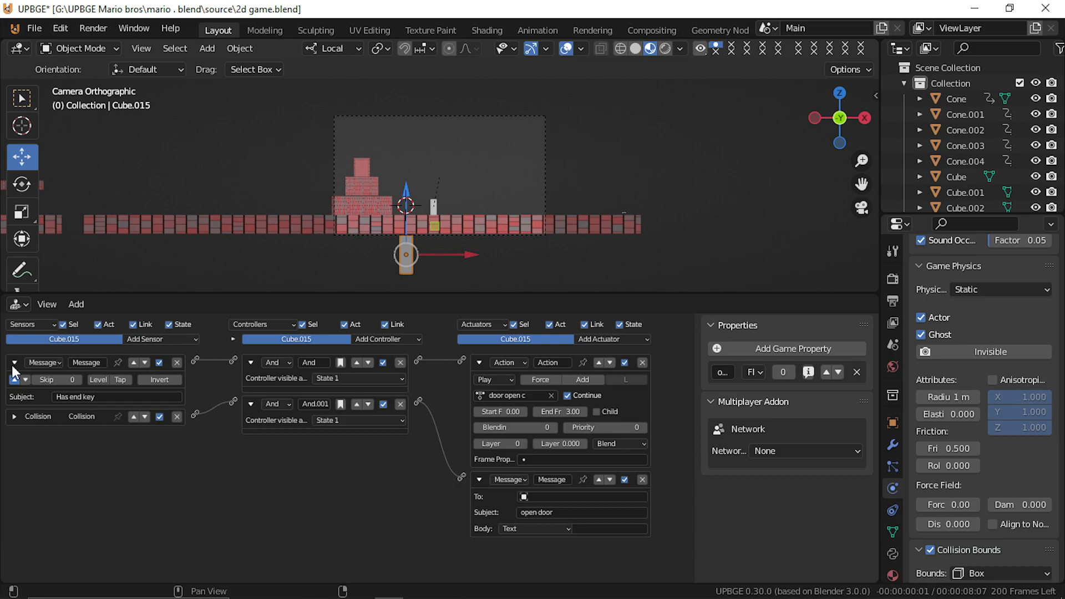
left_click(15, 379)
key("p")
key("Escape")
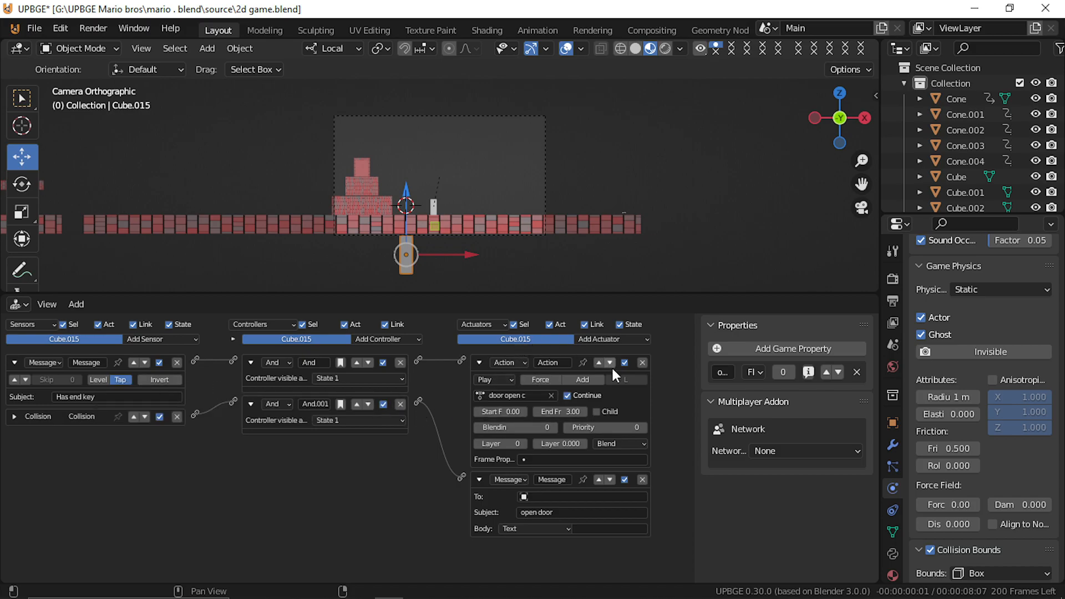
key("p")
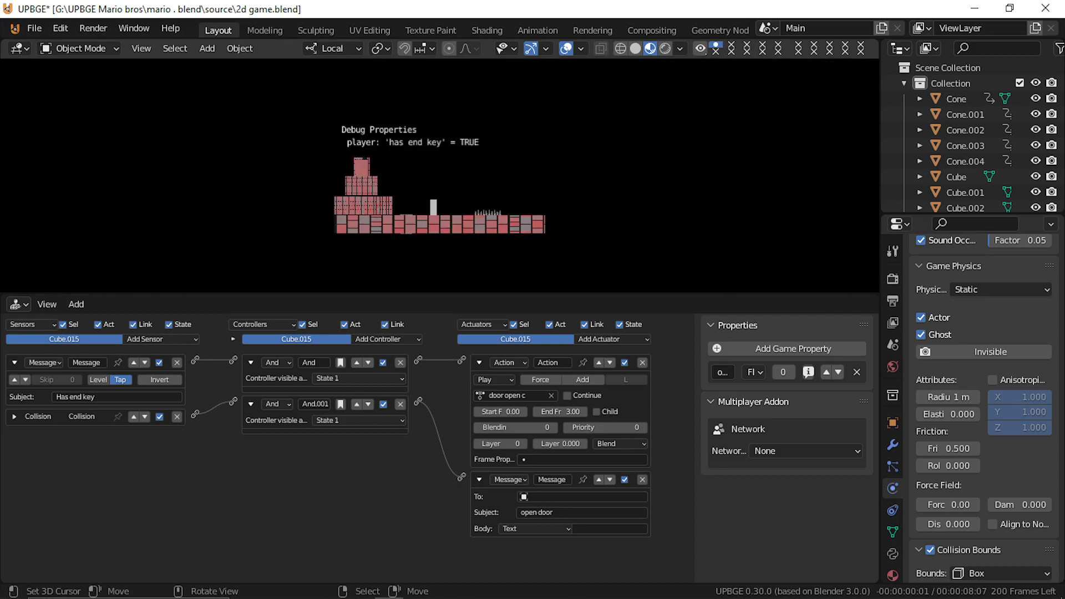
key("Escape")
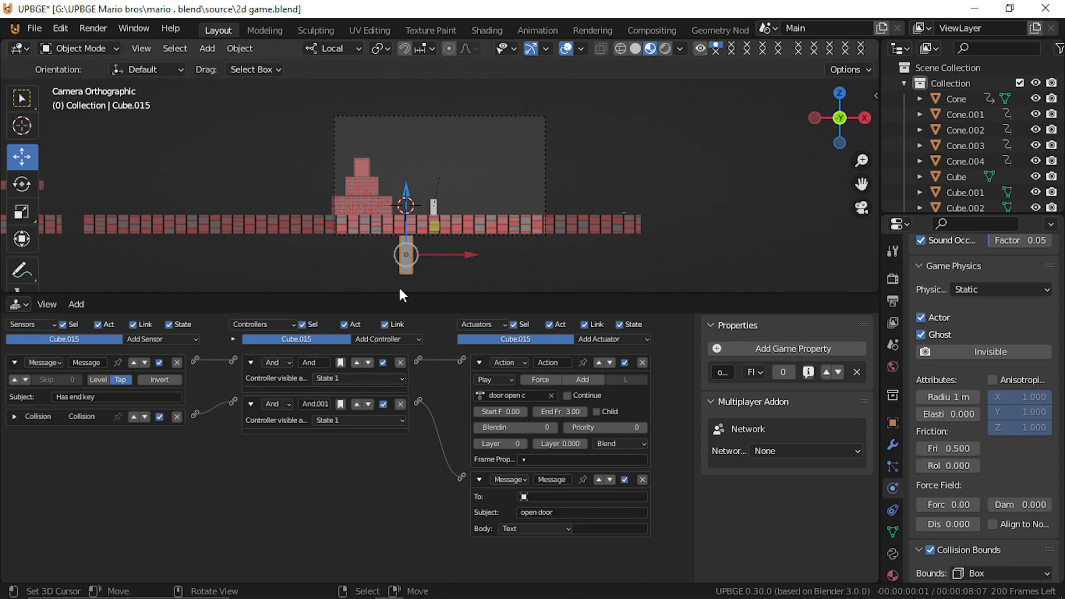
Step: Disable true level triggering on the player's "has end key" Property sensor and test the game by walking the player left
left_click(433, 207)
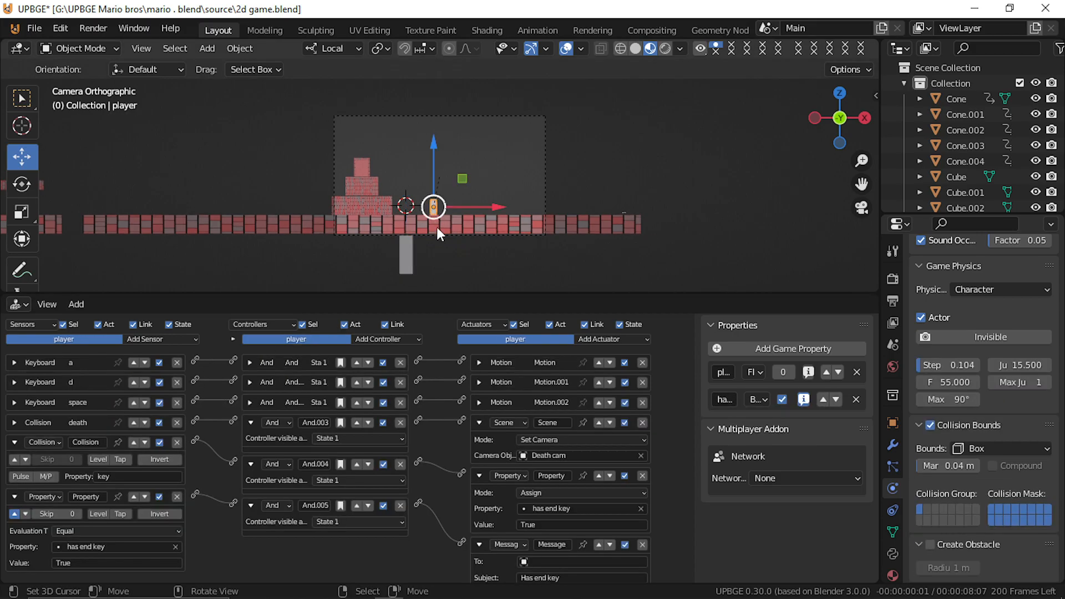
scroll(487, 480, "down", 1)
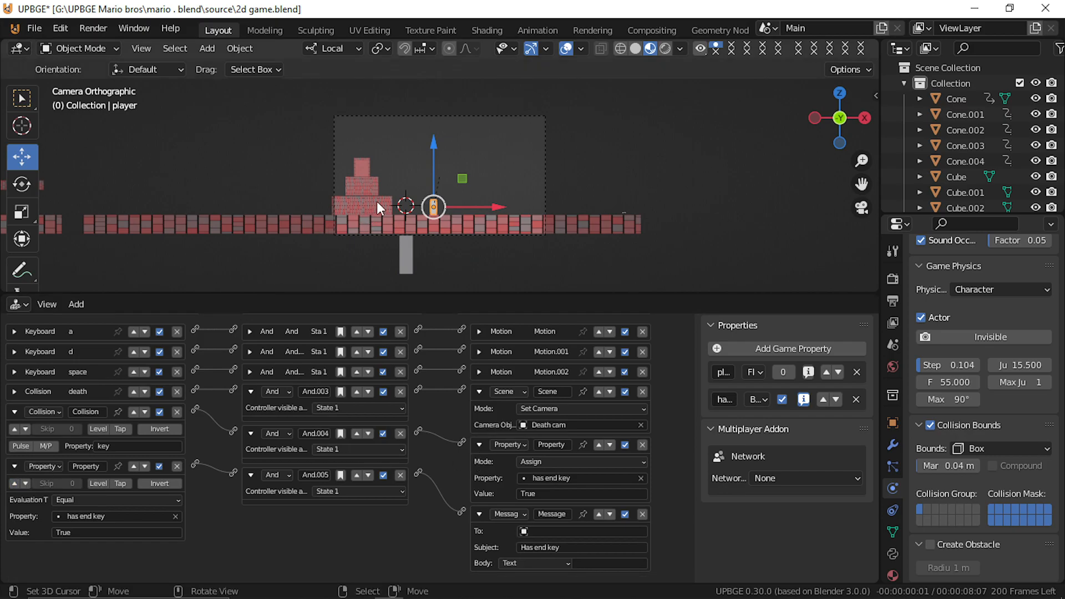
key("p")
key("a")
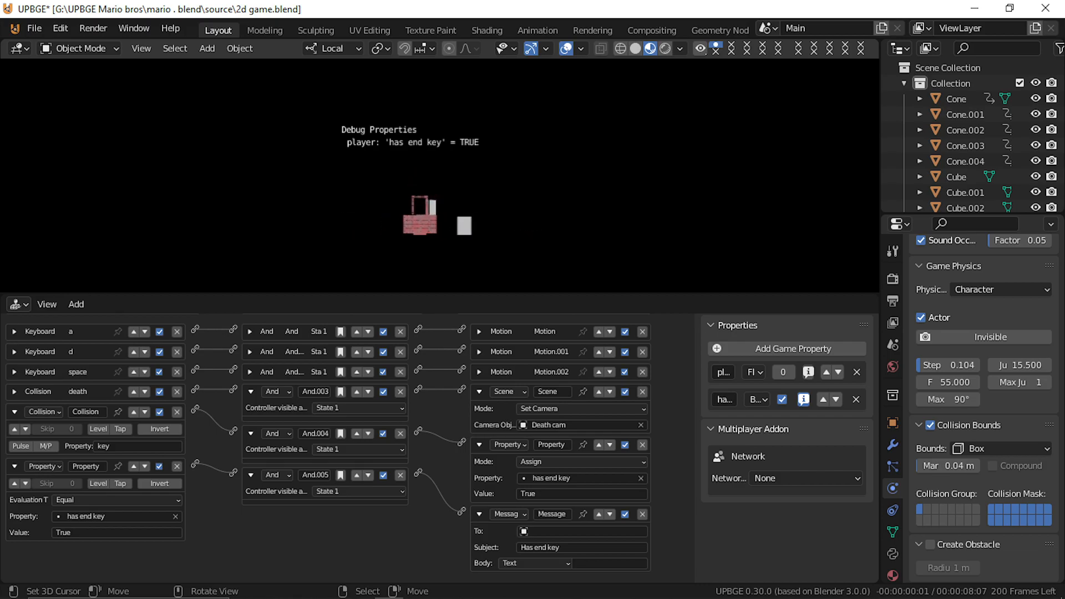
Step: Stop the game, select the door Cube.015 and collapse its Action and Message actuators
key("Escape")
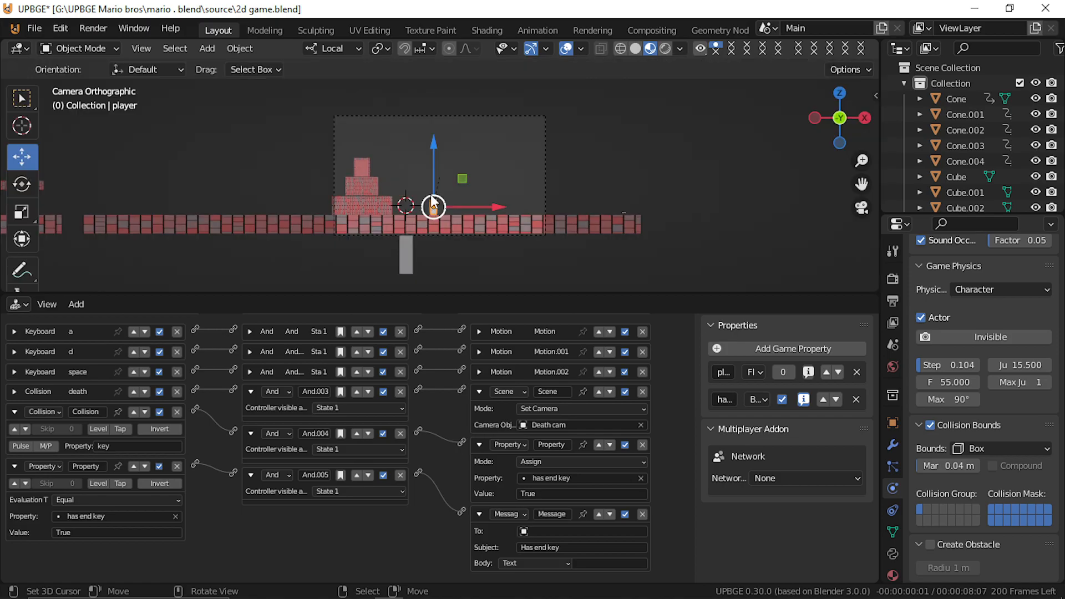
left_click(415, 252)
scroll(468, 334, "up", 1)
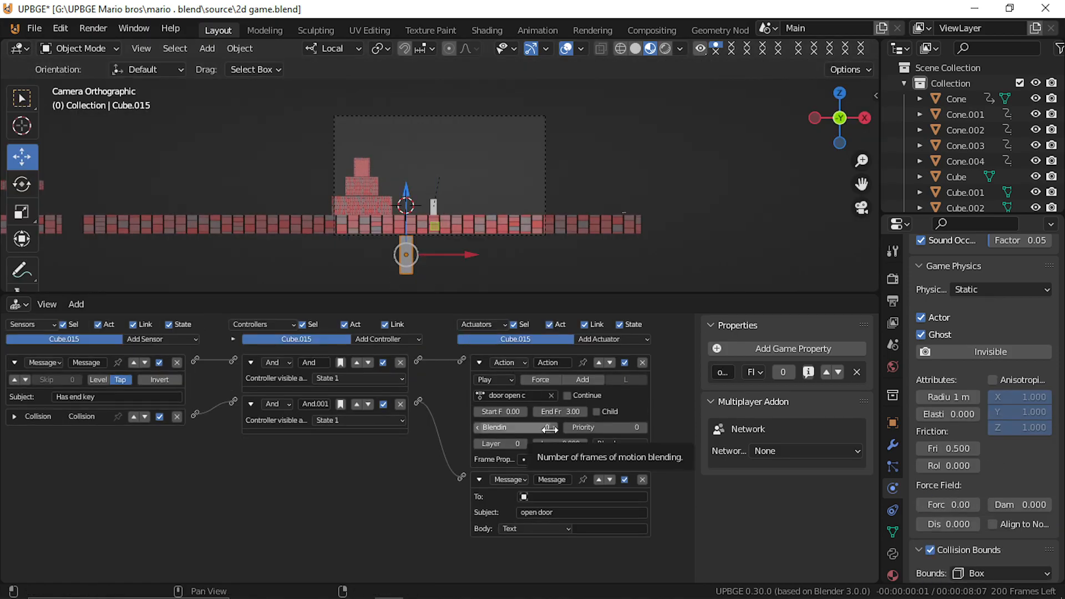
left_click(479, 362)
left_click(479, 382)
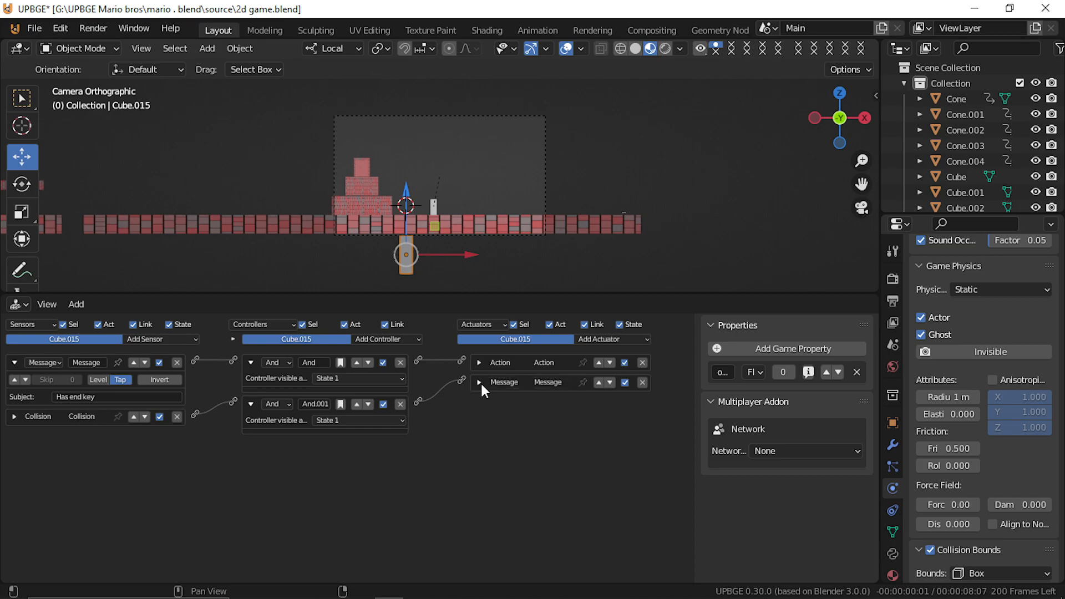
left_click(627, 340)
left_click(591, 366)
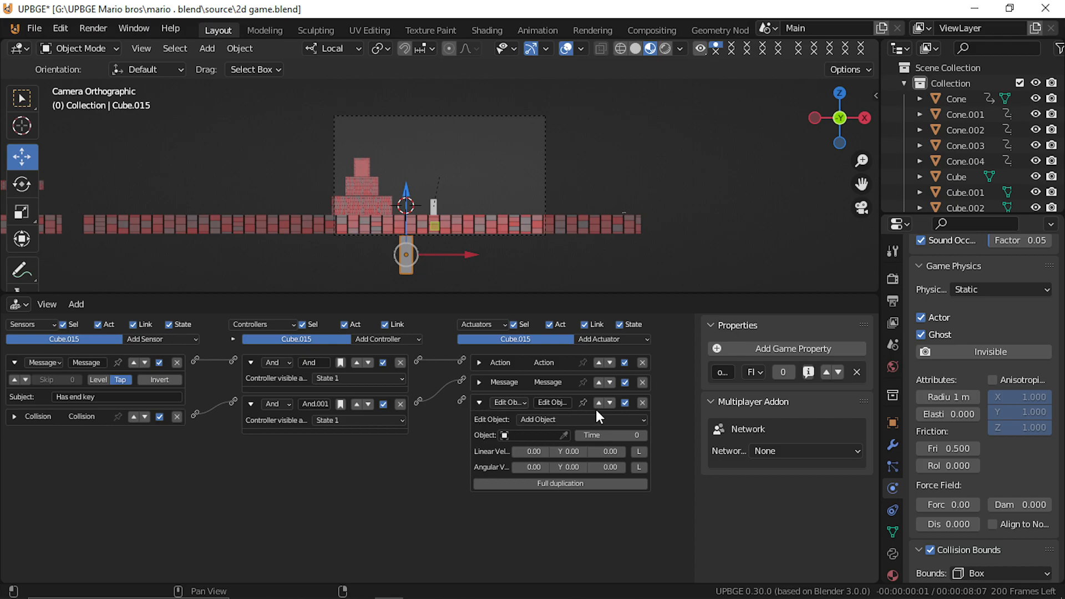
left_click(642, 402)
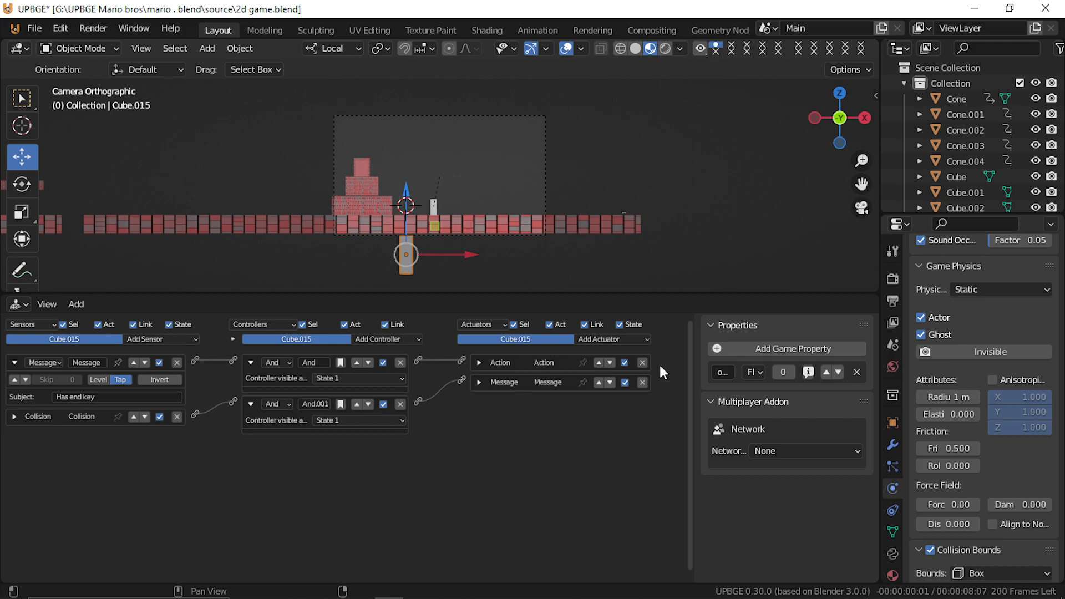
left_click(619, 338)
left_click(617, 362)
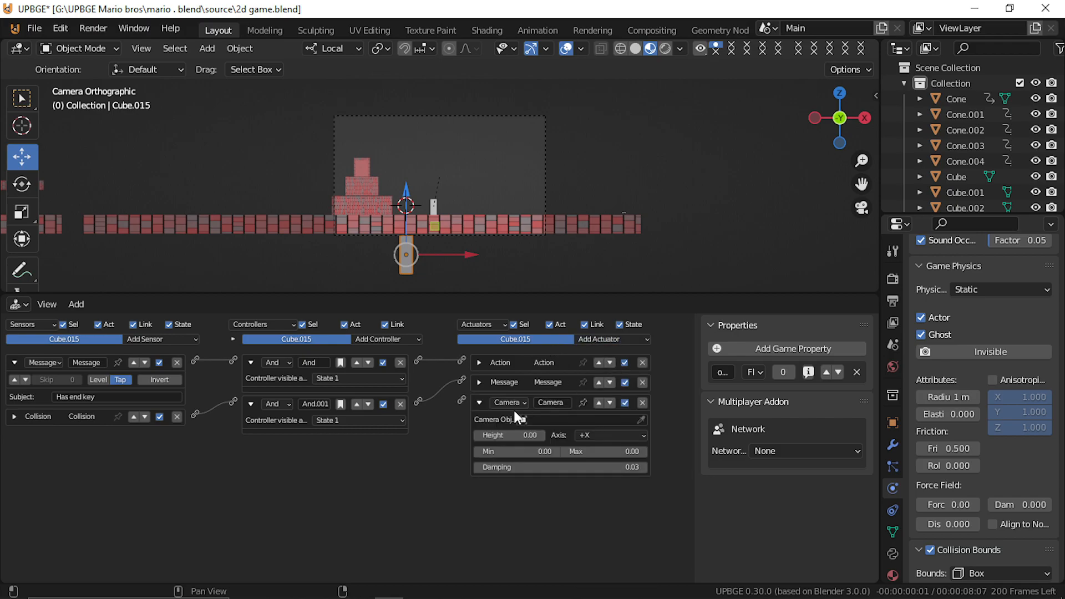
left_click(642, 403)
Step: Add a second Action actuator to Cube.015 and link the And.001 controller to it
left_click(597, 339)
left_click(618, 352)
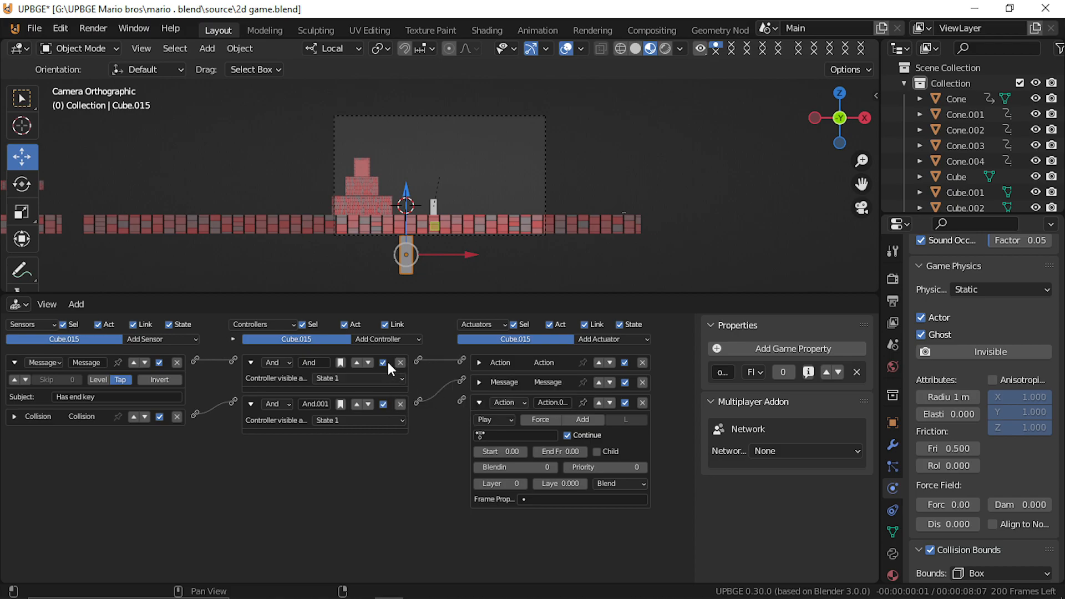
left_click_drag(419, 360, 458, 400)
left_click_drag(418, 400, 461, 398)
Step: Assign the "door open c" action to the new Action actuator on Cube.015
left_click(514, 435)
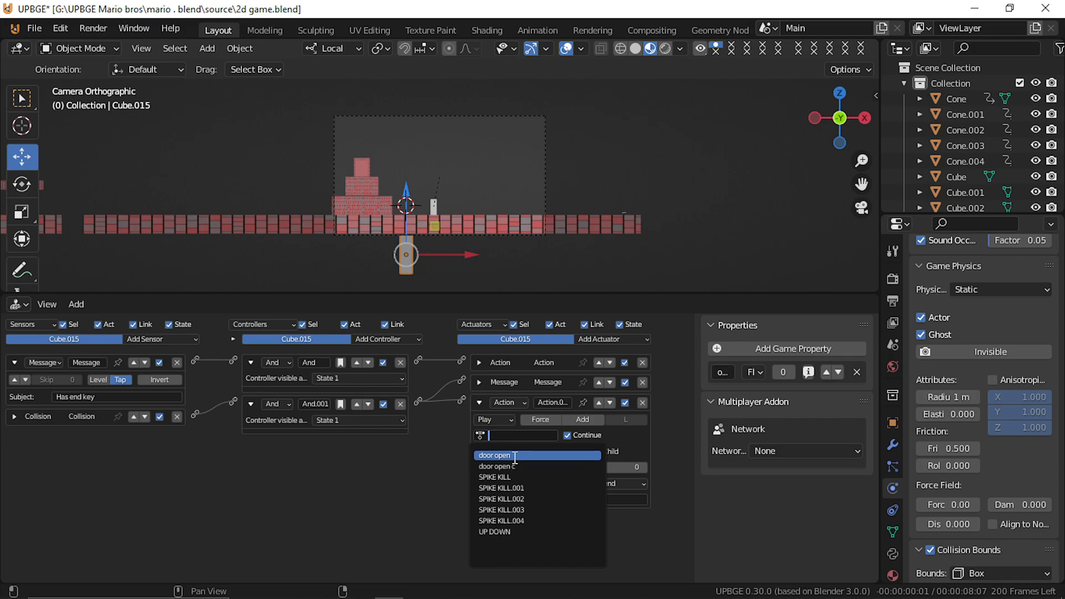
left_click(514, 455)
left_click(481, 361)
left_click(477, 357)
left_click(535, 435)
left_click(541, 467)
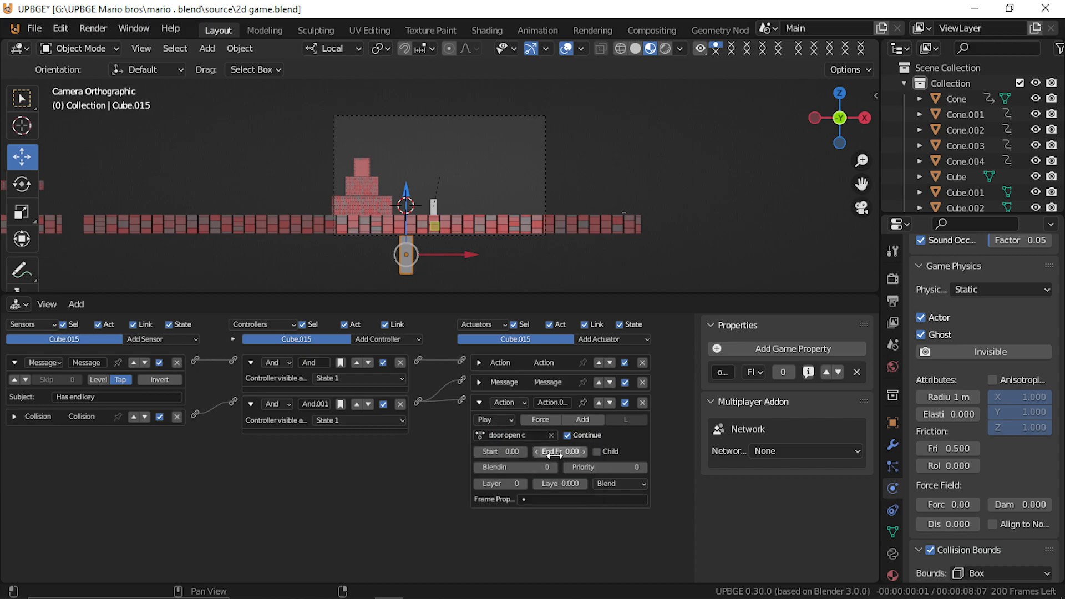
Step: Set the start frame of Cube.015's second Action actuator to 3 and test the game
left_click(519, 451)
type("3")
key("Return")
key("p")
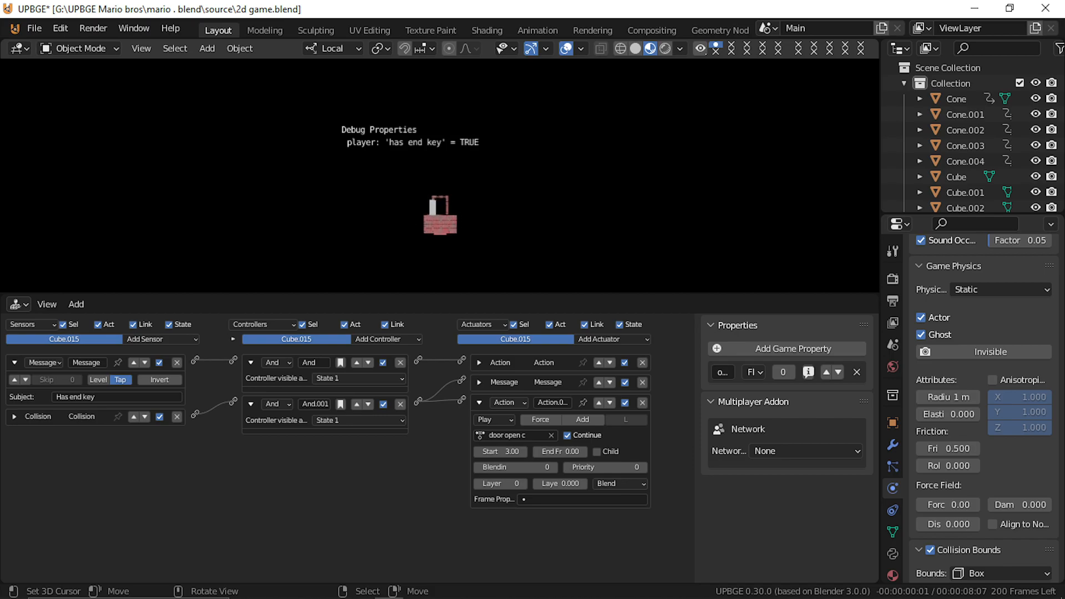
key("Escape")
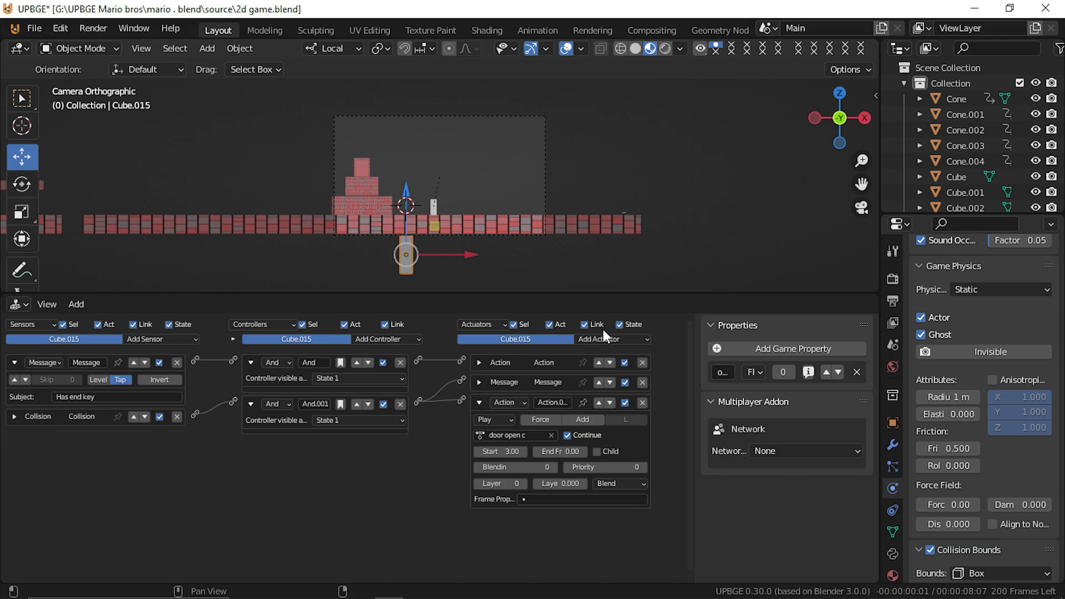
Step: Select the player and collapse all of its expanded sensors, actuators and controllers
left_click(434, 211)
left_click(432, 201)
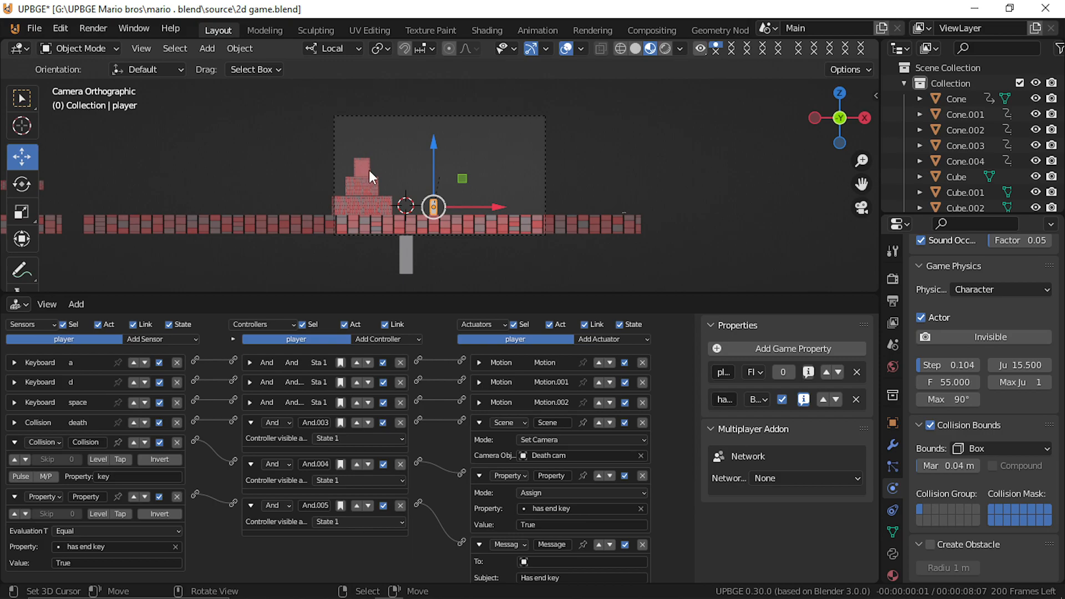
left_click(15, 442)
left_click(14, 462)
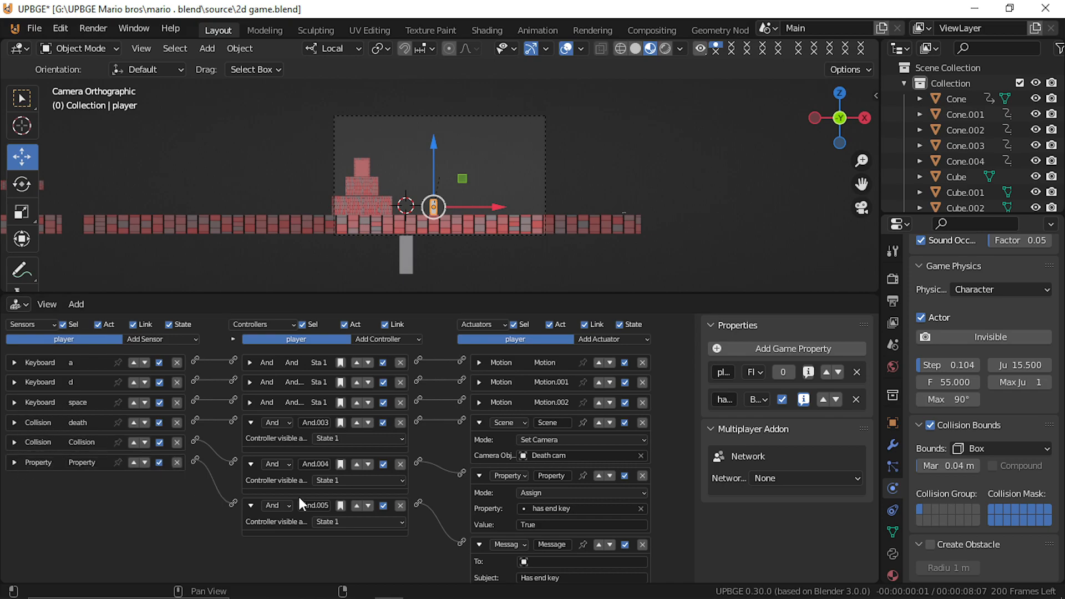
left_click(481, 426)
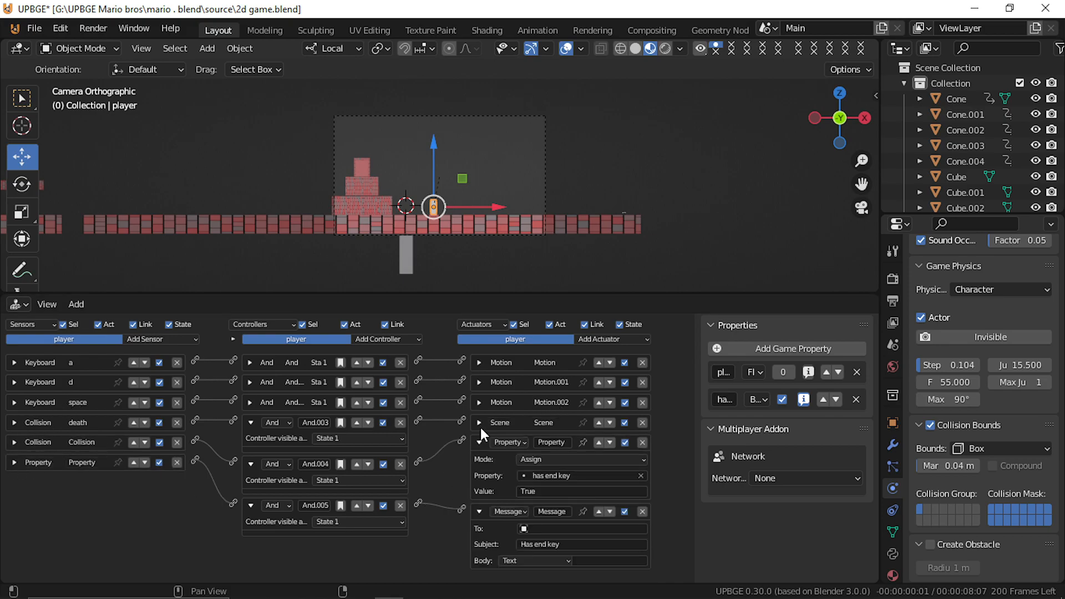
left_click(481, 441)
left_click(481, 461)
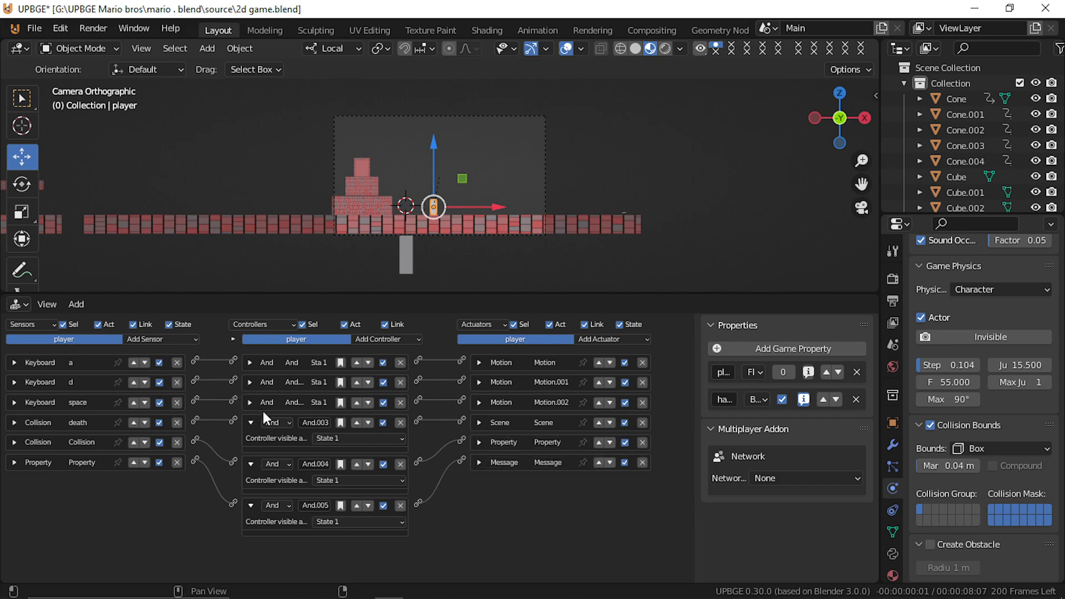
left_click(250, 423)
left_click(250, 442)
left_click(252, 462)
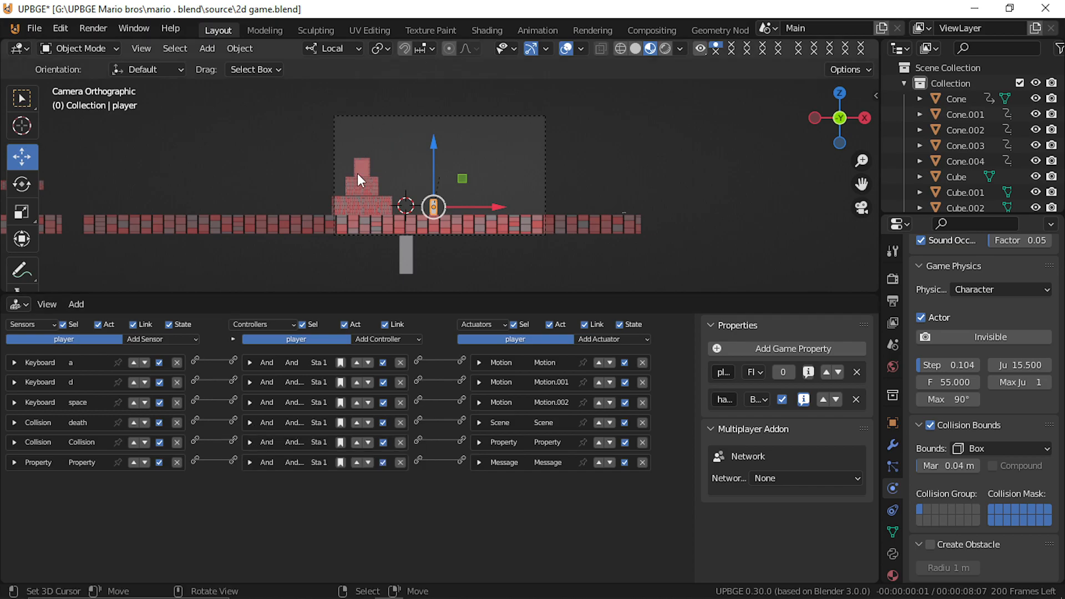
Step: Add a Message sensor to Cube.012 with the subject "open door", copied from the Message sensor of Cube.013
left_click(371, 166)
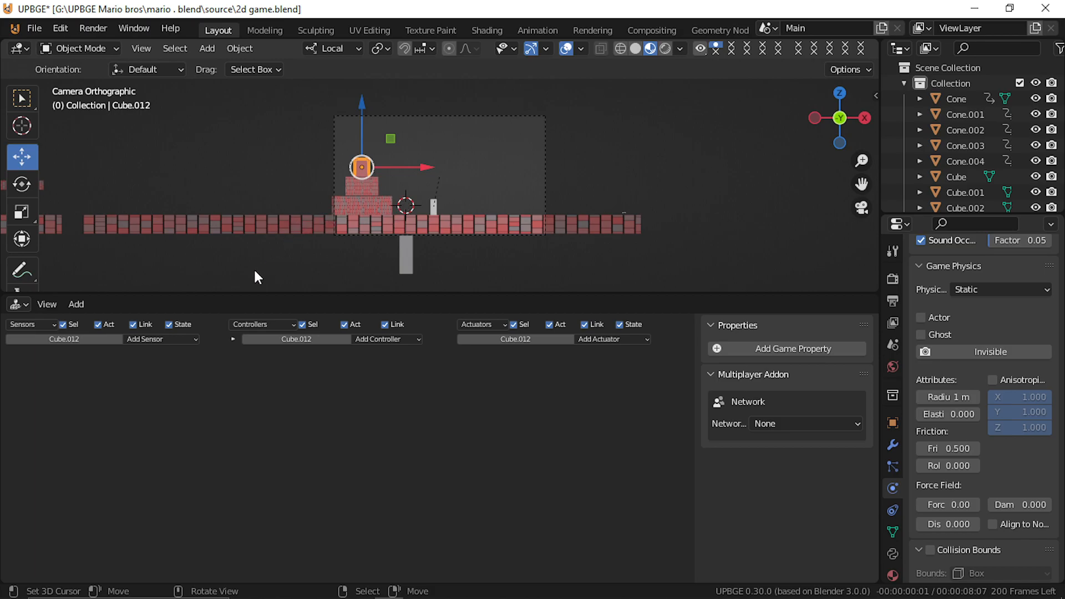
left_click(136, 339)
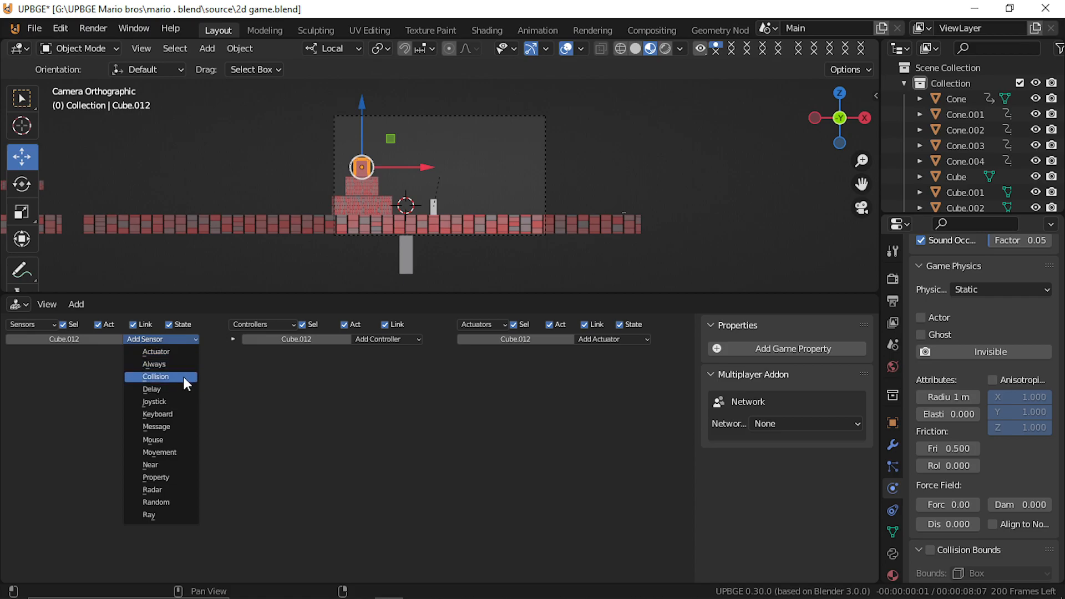
left_click(174, 425)
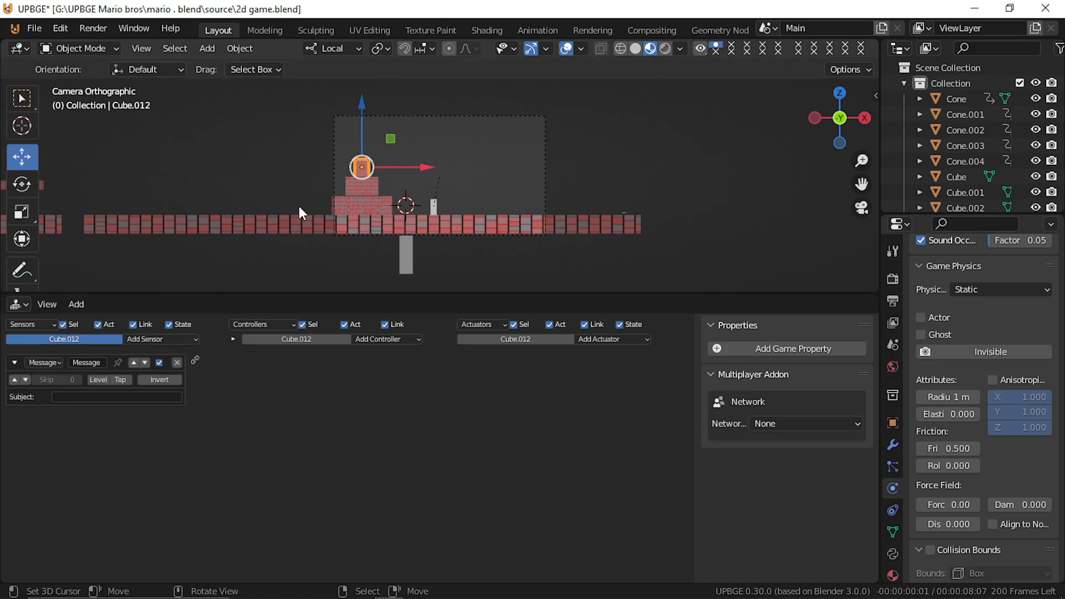
left_click(362, 164)
left_click(153, 397)
key("ctrl+c")
left_click(210, 477)
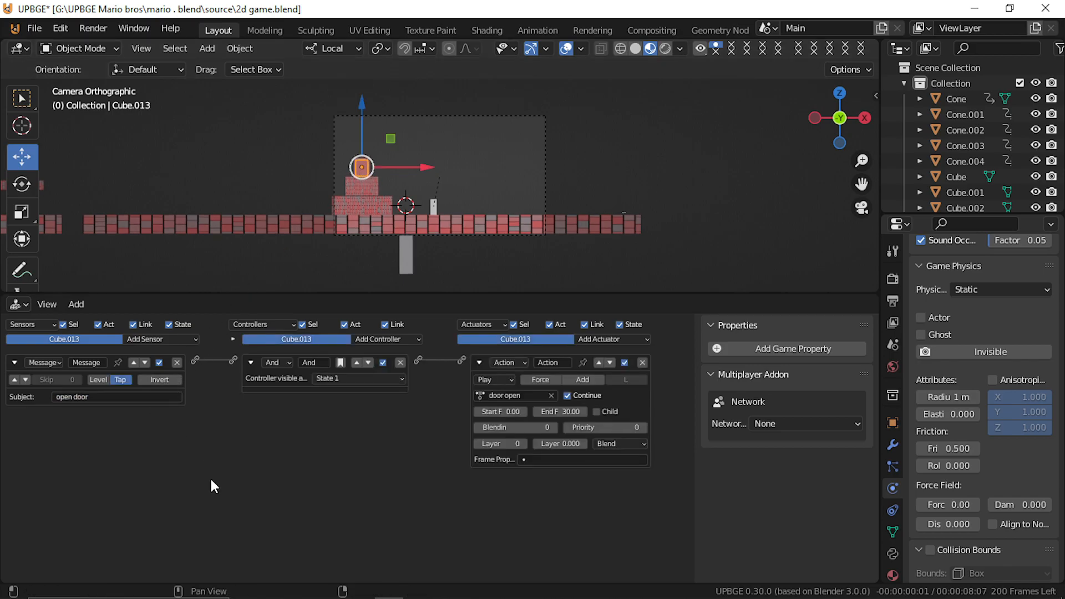
left_click(371, 164)
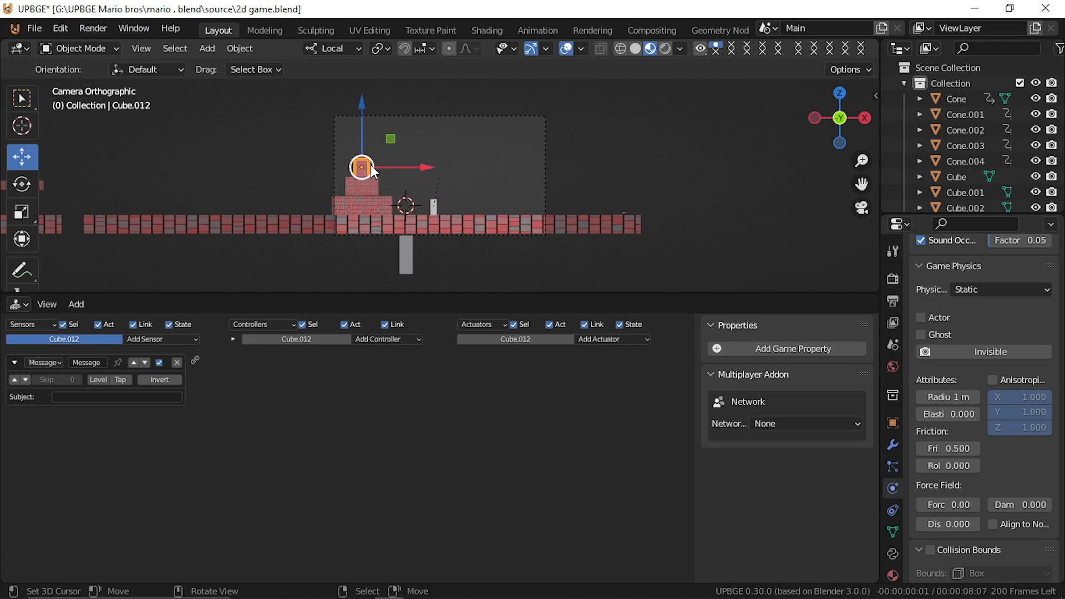
left_click(147, 395)
key("ctrl+v")
key("Return")
Step: Add a State actuator to Cube.012, link the "open door" sensor to it and enable the sensor's true level triggering
left_click(598, 339)
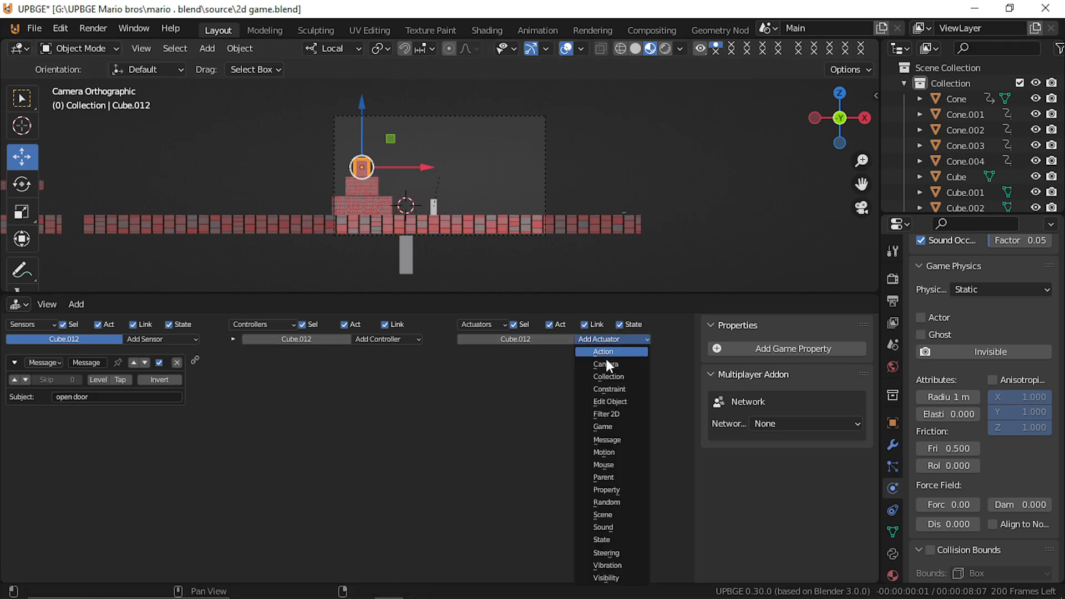
left_click(607, 540)
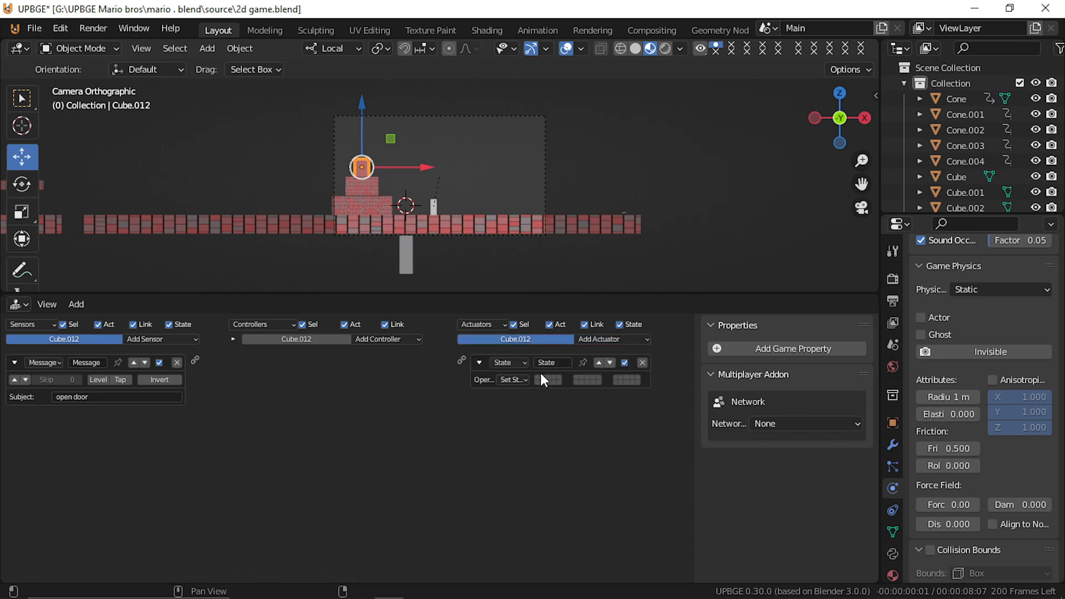
left_click_drag(196, 360, 459, 358)
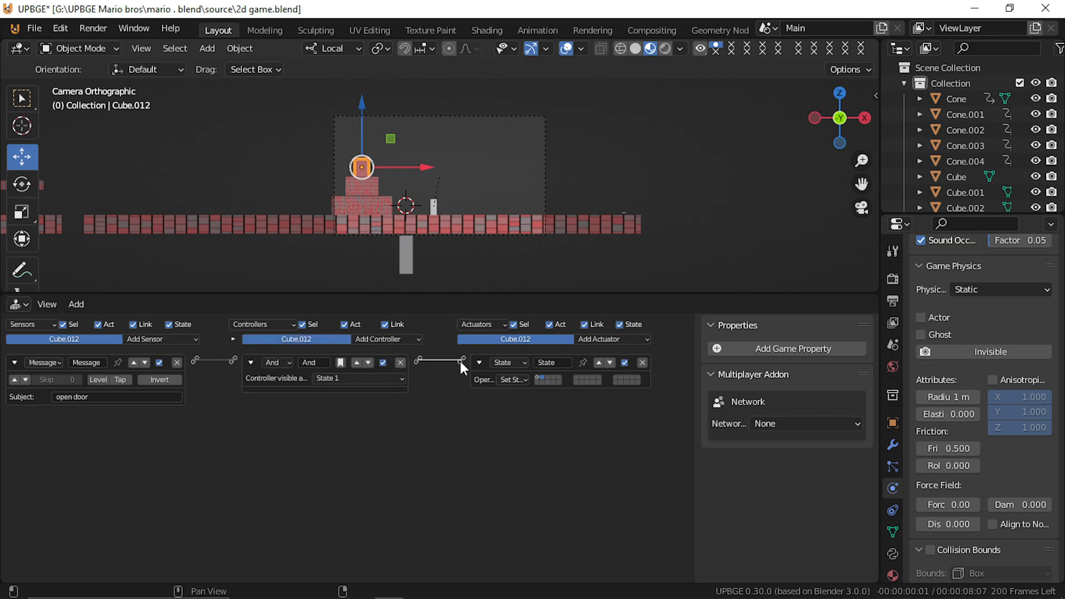
left_click(14, 380)
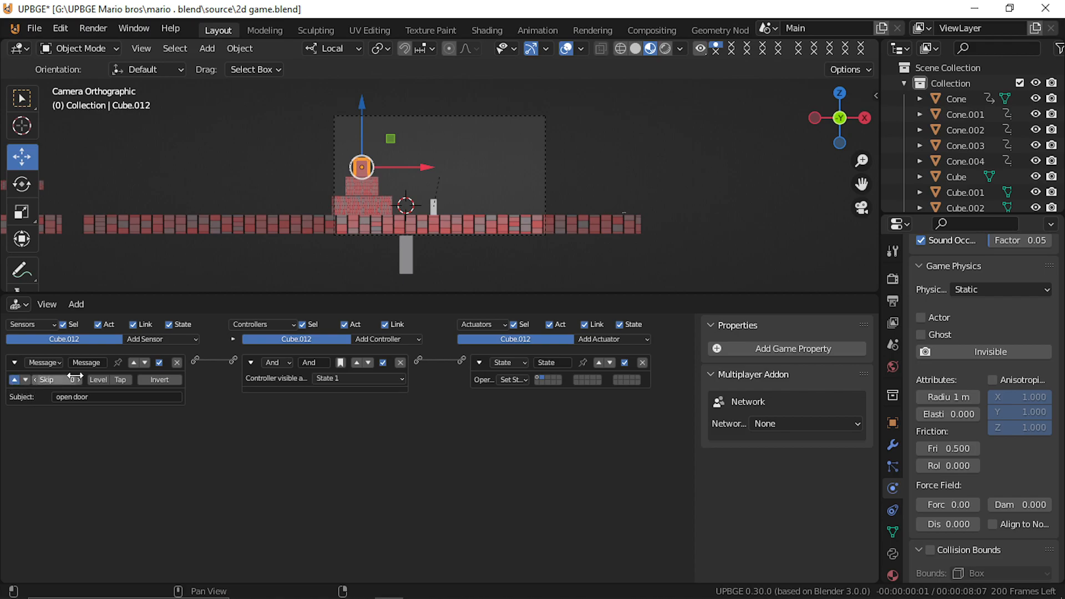
Step: Show state 2 of Cube.012 and add a Near sensor with the property "palyer"
left_click(232, 339)
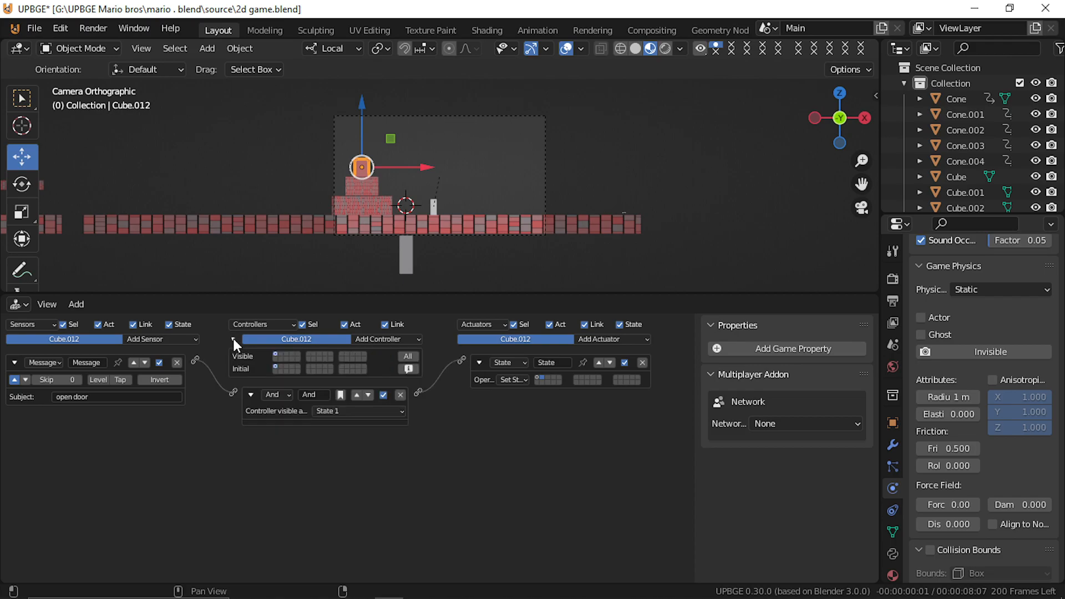
left_click(282, 355)
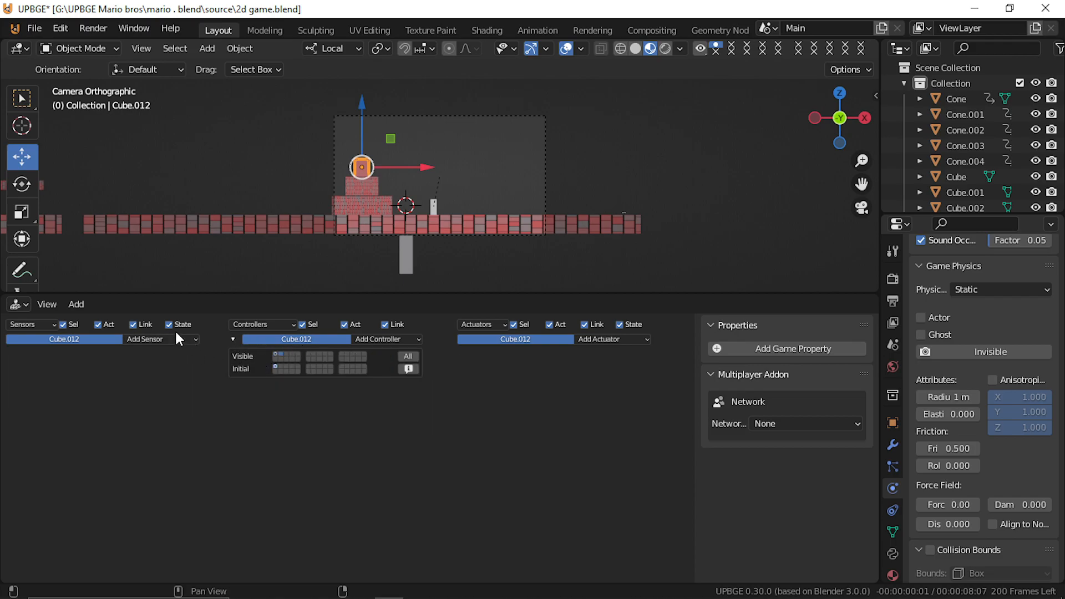
left_click(162, 339)
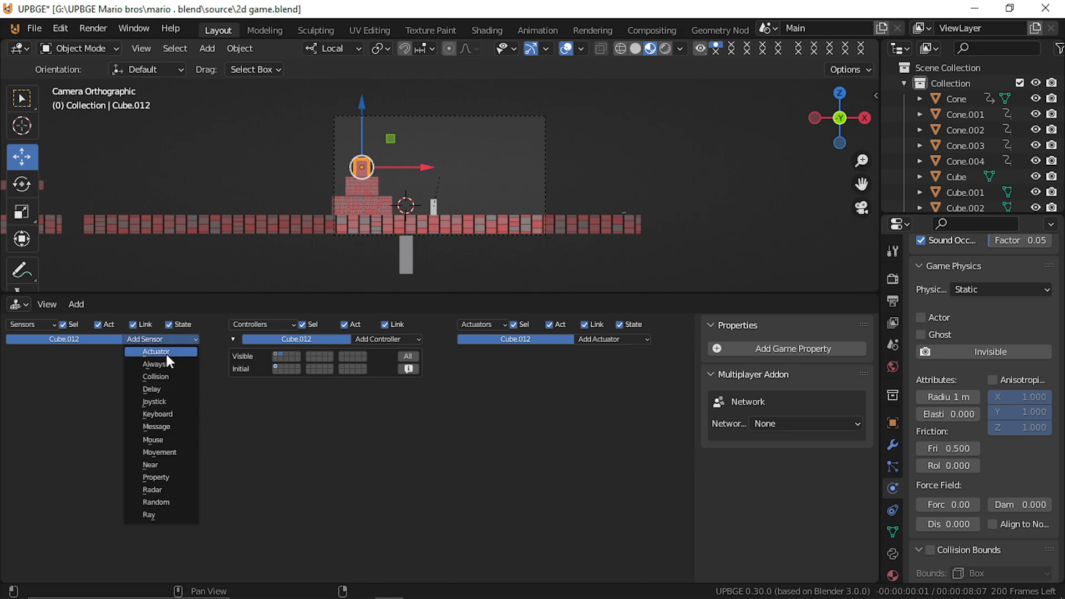
left_click(159, 466)
left_click(93, 395)
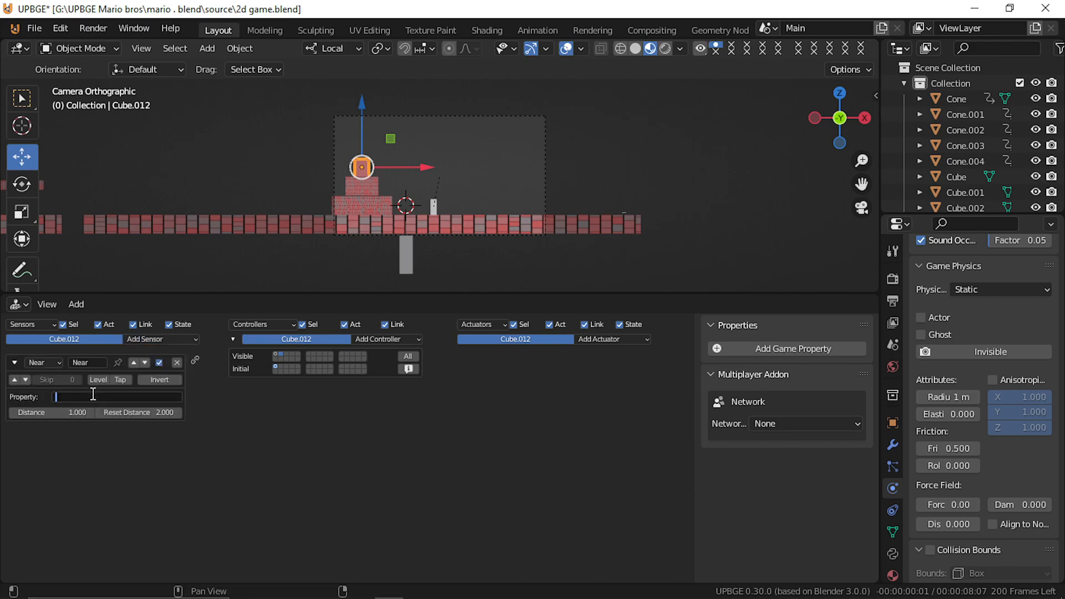
type("palyer")
left_click(398, 482)
Step: Add a Keyboard sensor to Cube.012 for the W key and enable its true level triggering
left_click(161, 338)
left_click(164, 415)
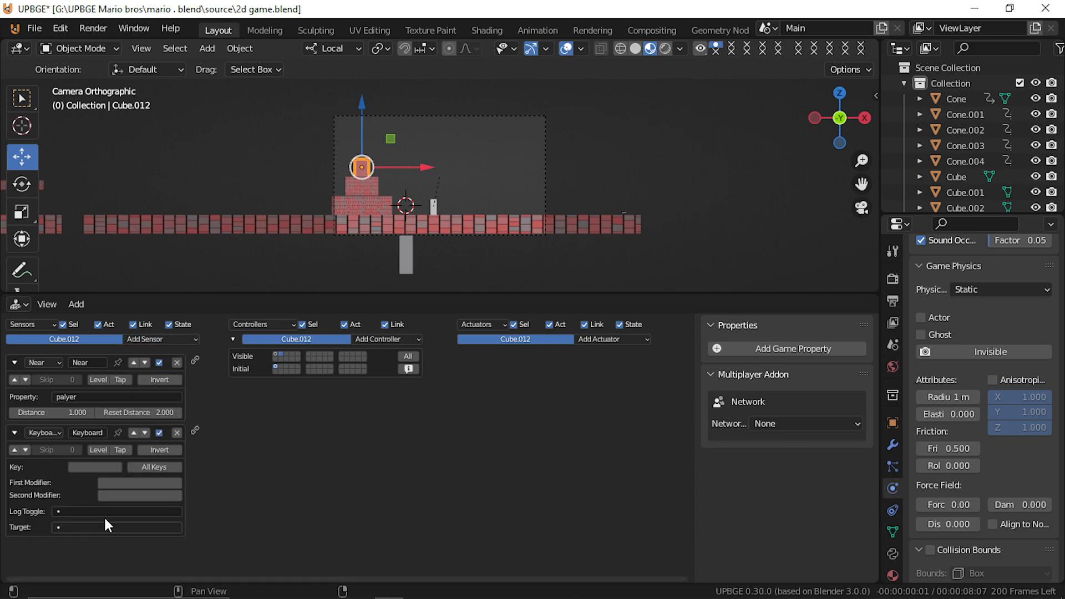
key("w")
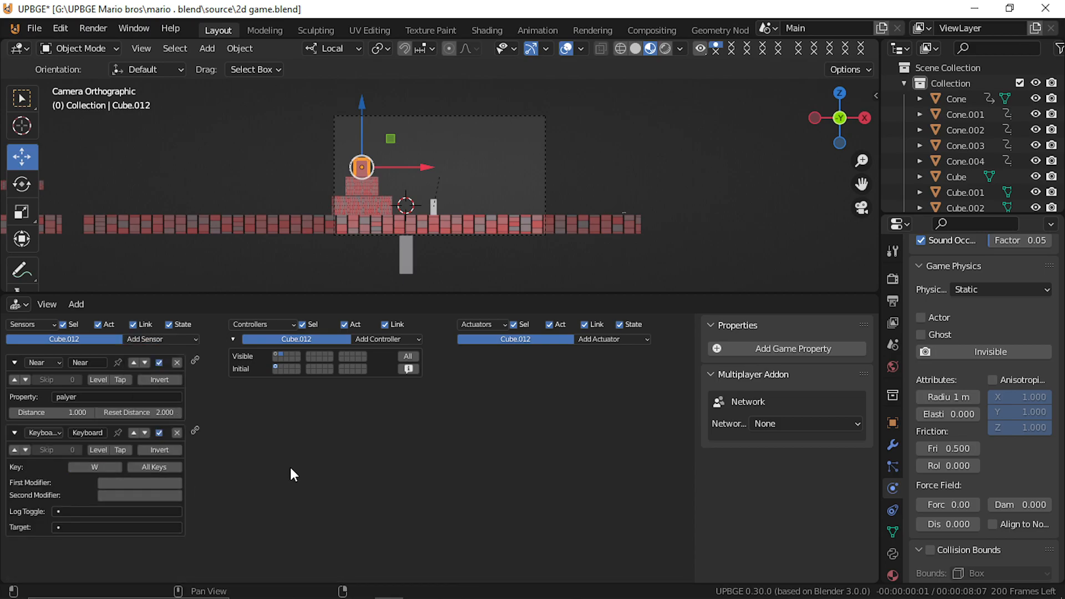
left_click(15, 449)
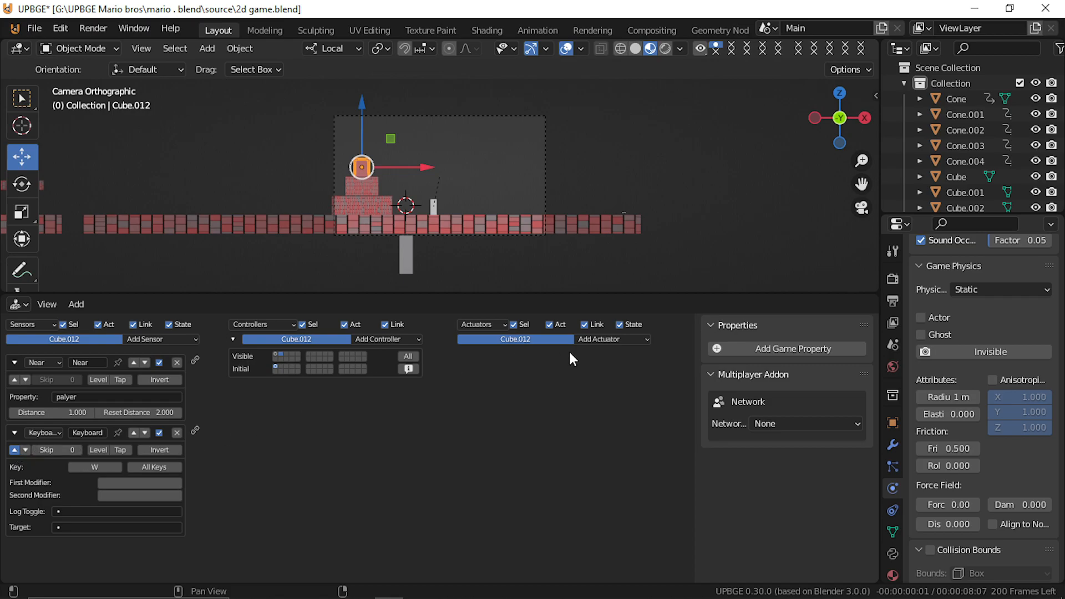
Step: Add a Game actuator set to Restart Game to Cube.012 and link both the Near and Keyboard sensors to it through one And controller
left_click(607, 340)
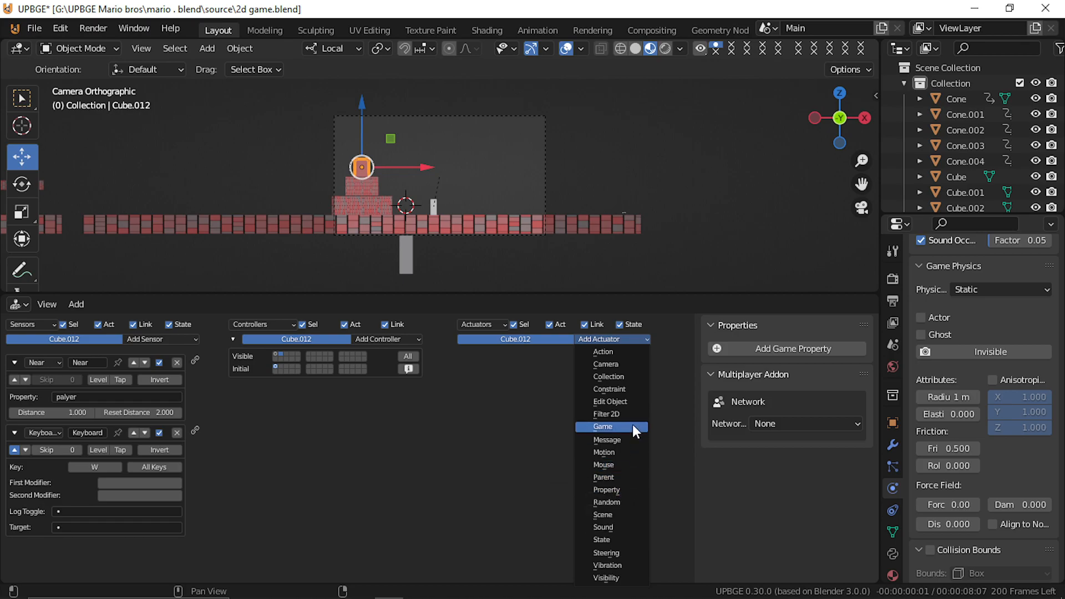
left_click(616, 426)
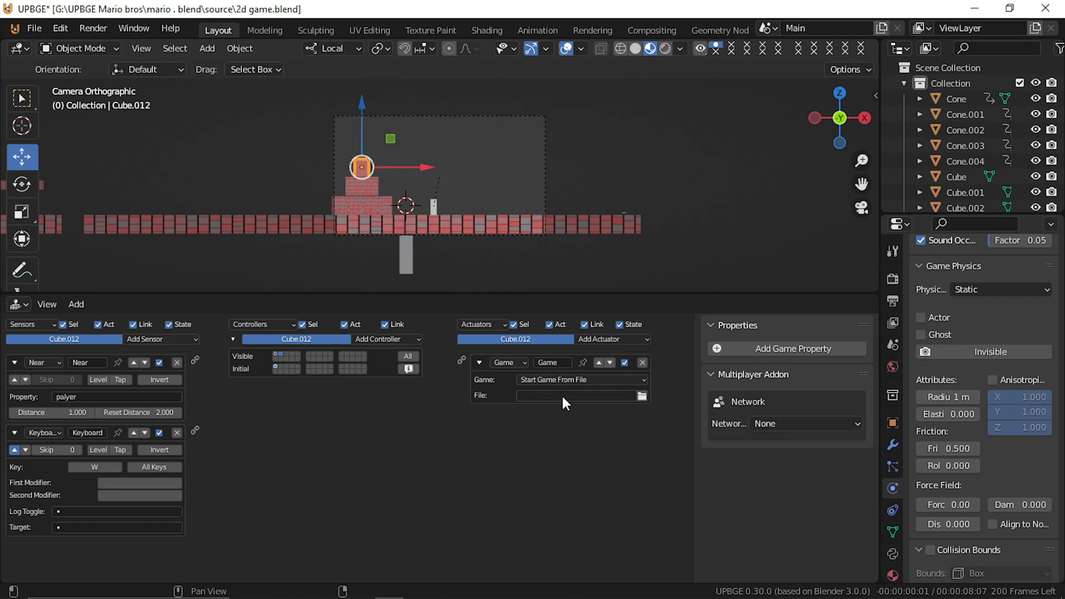
left_click(590, 396)
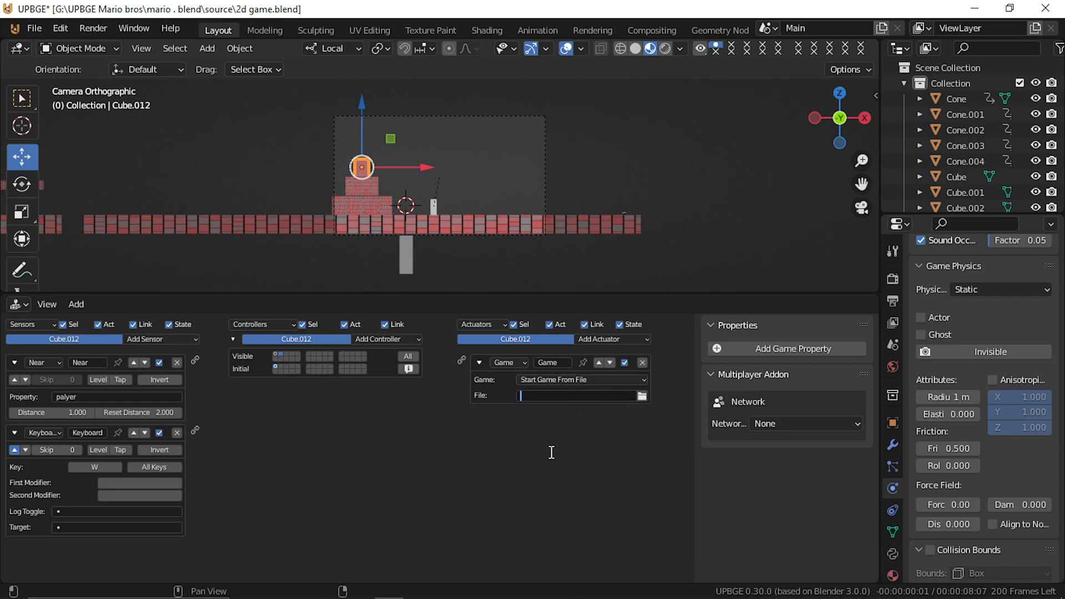
left_click(560, 381)
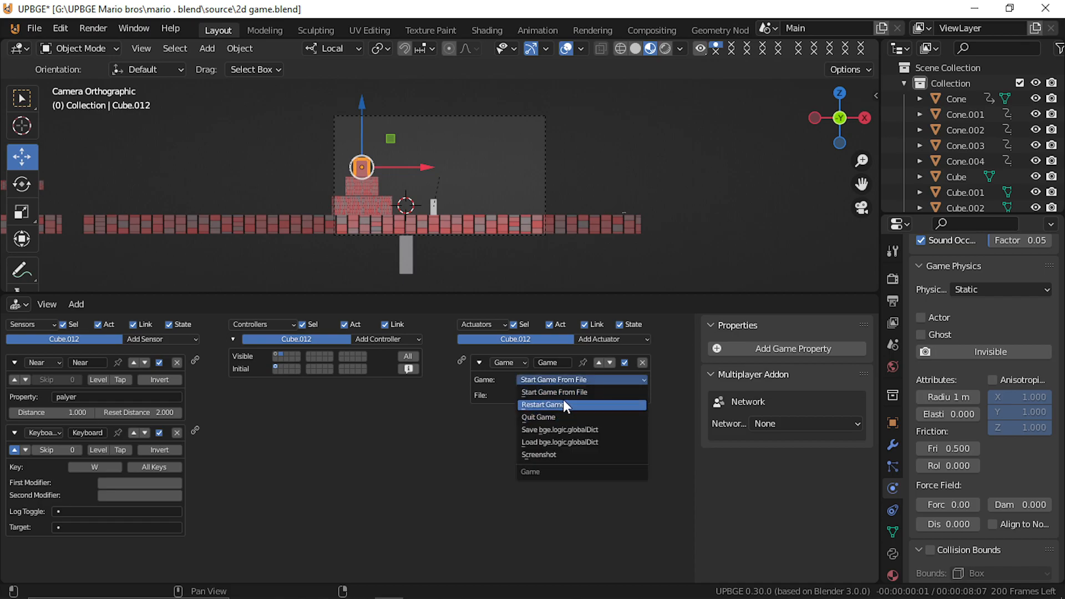
left_click(563, 400)
left_click_drag(195, 359, 462, 358)
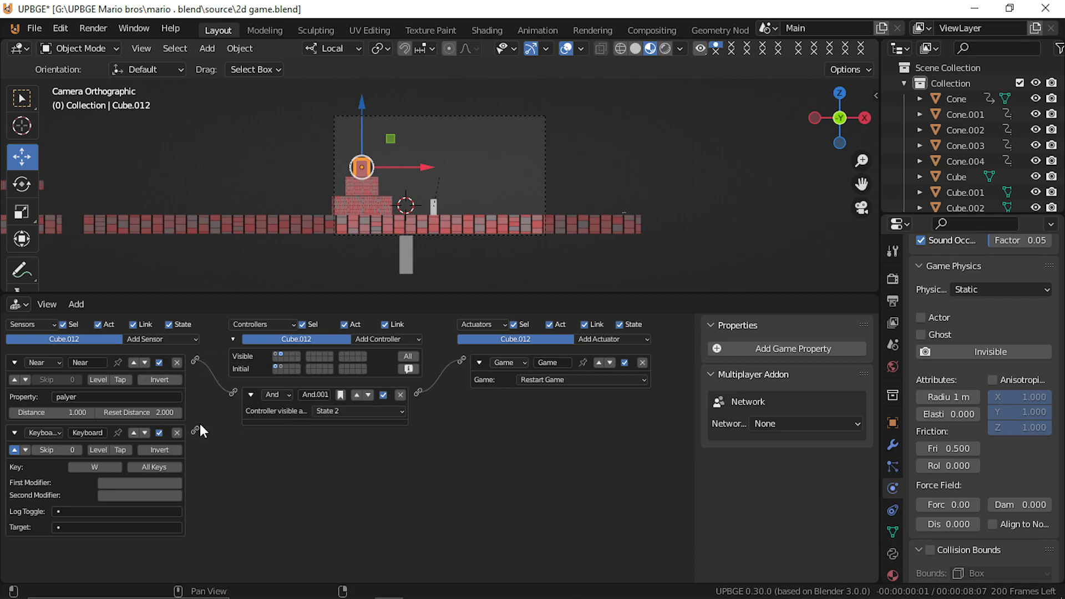
left_click_drag(196, 430, 235, 391)
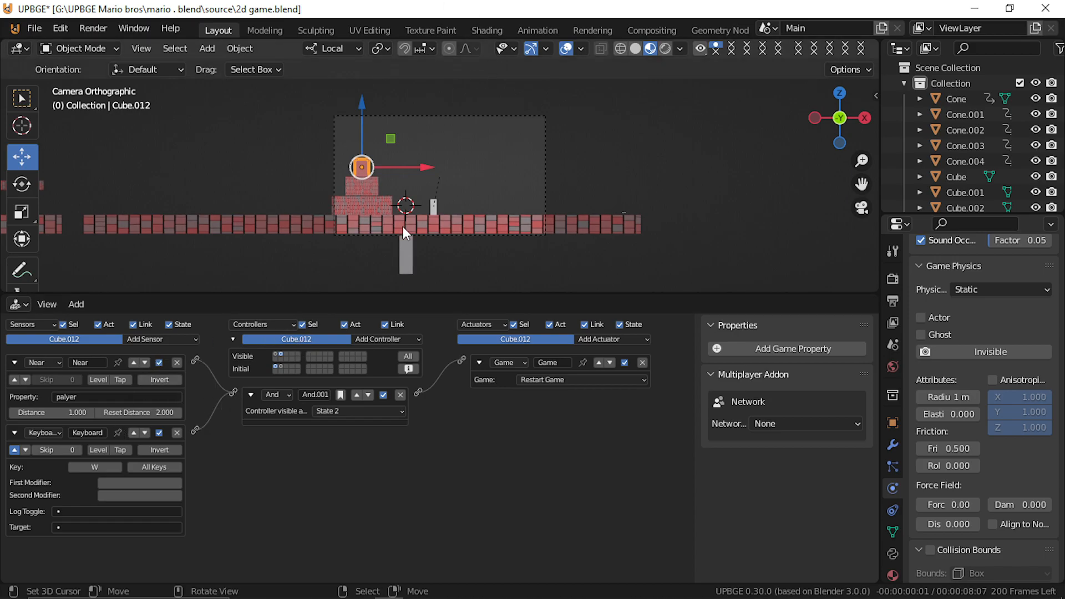
Step: Playtest the level by moving the player up the brick steps to the door and trying to enter it
key("p")
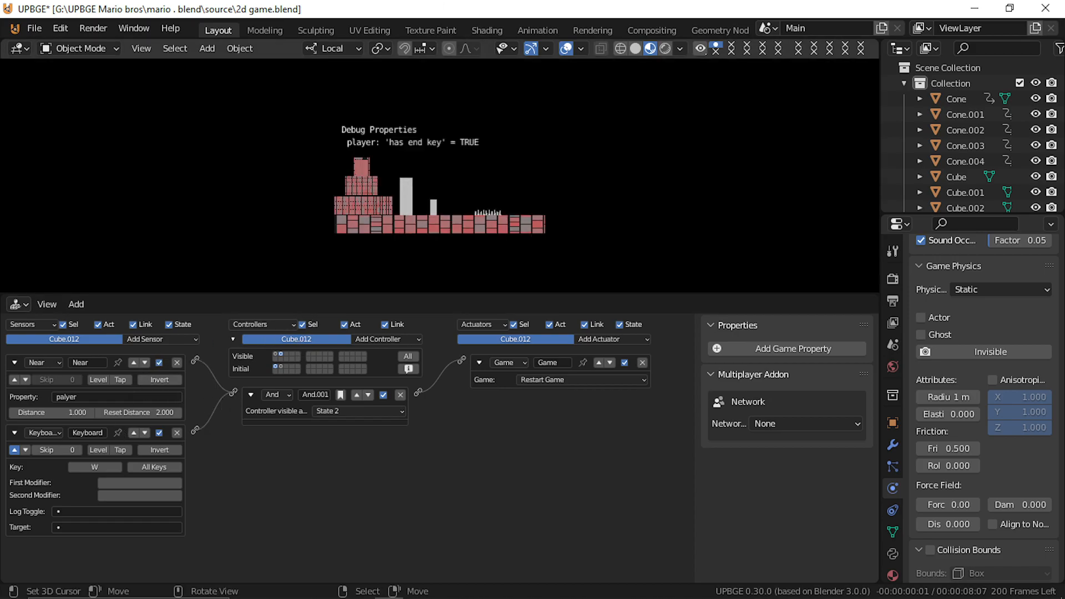
key("a")
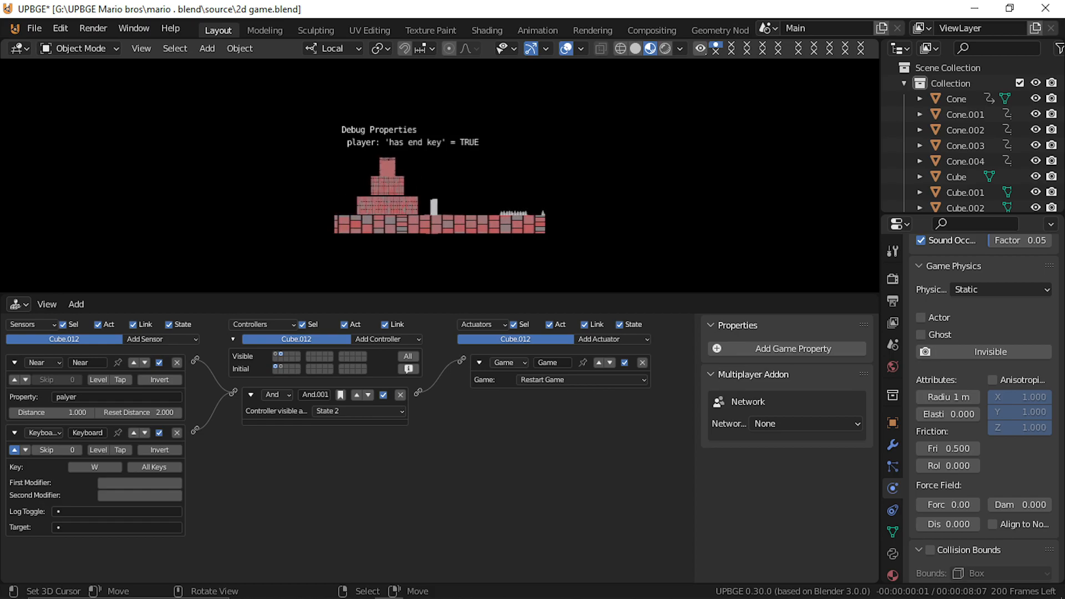
key("a")
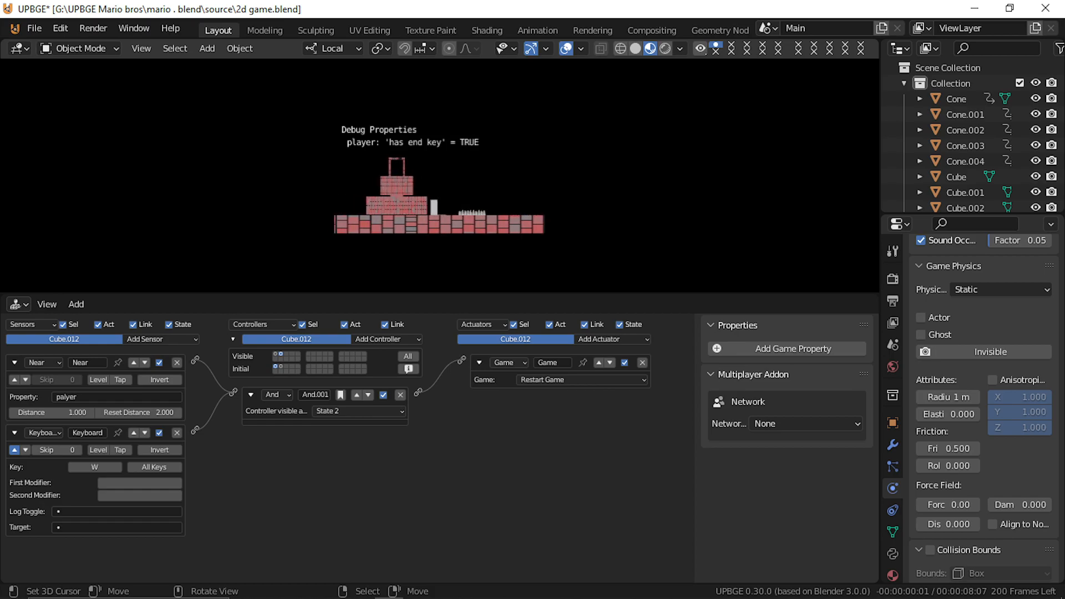
key("space")
key("a")
key("space")
key("a")
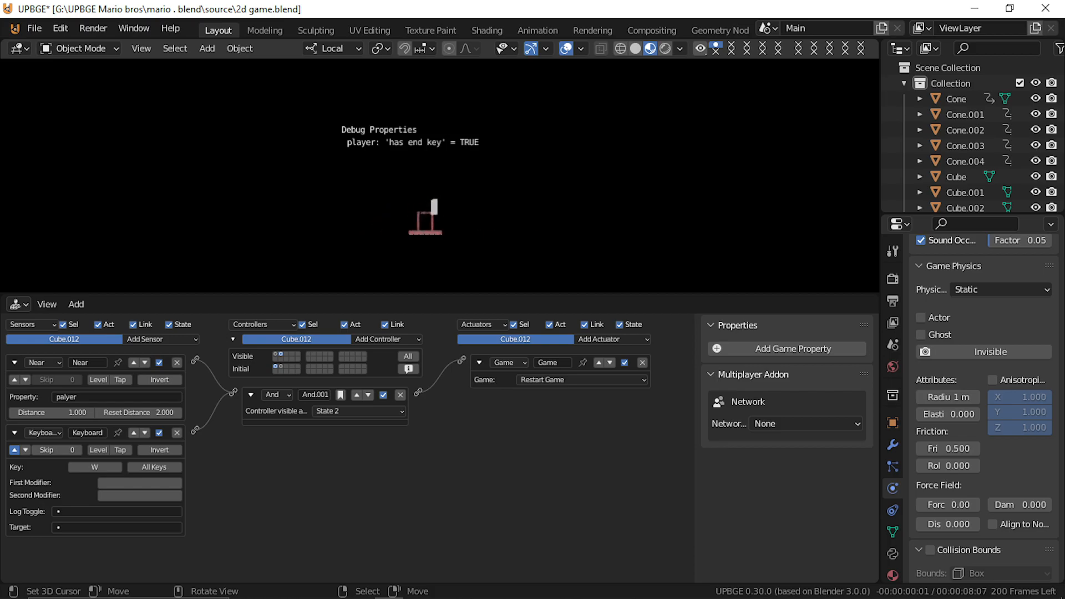
key("d")
key("a")
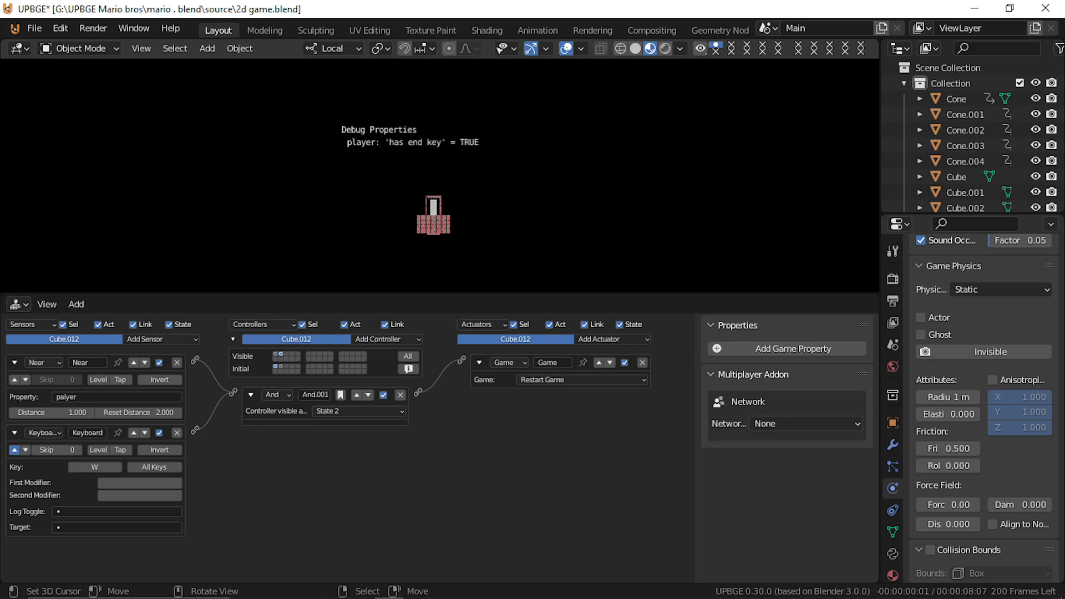
key("Escape")
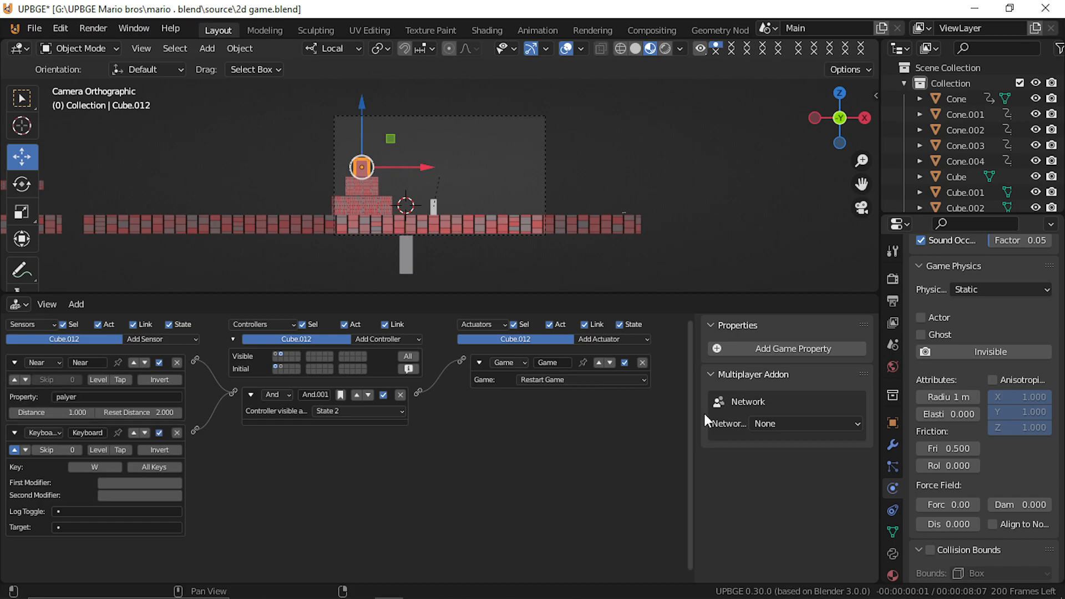
Step: Add a game property named "df" to Cube.012 and playtest entering the door
left_click(787, 346)
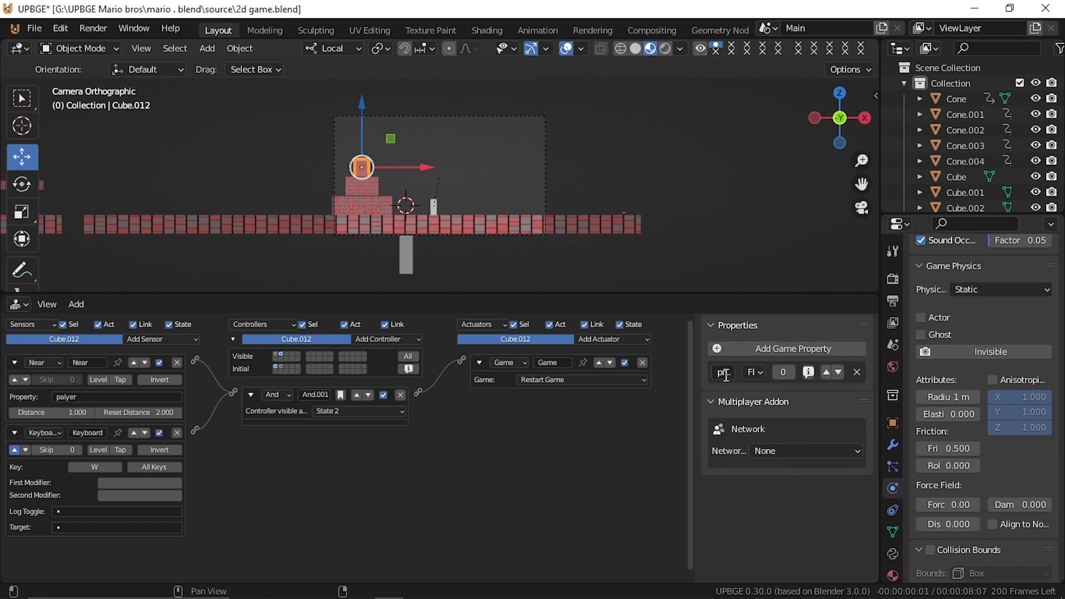
type("df")
left_click(682, 166)
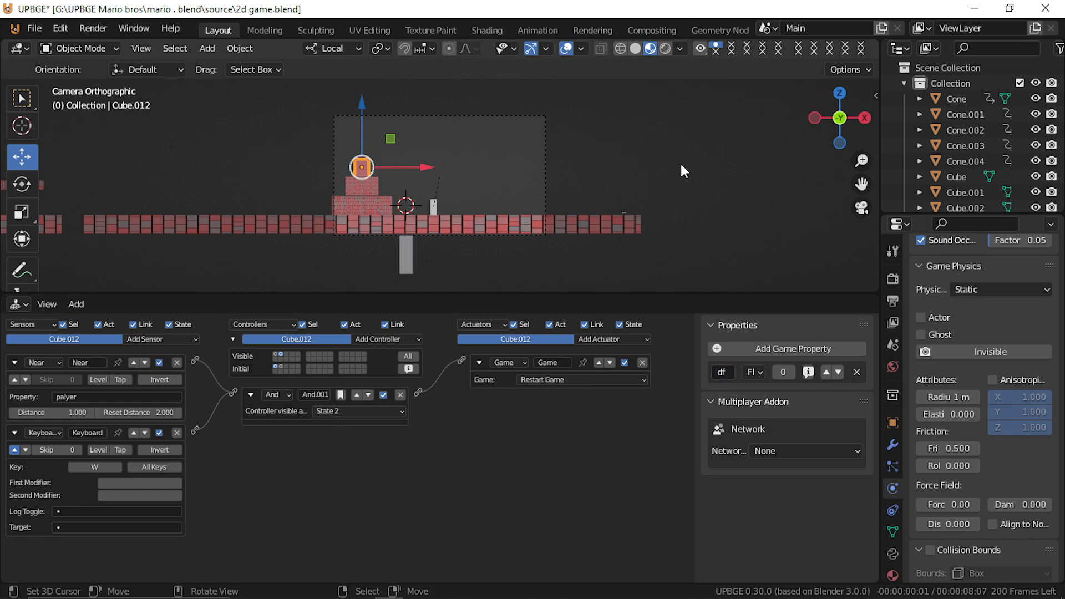
key("p")
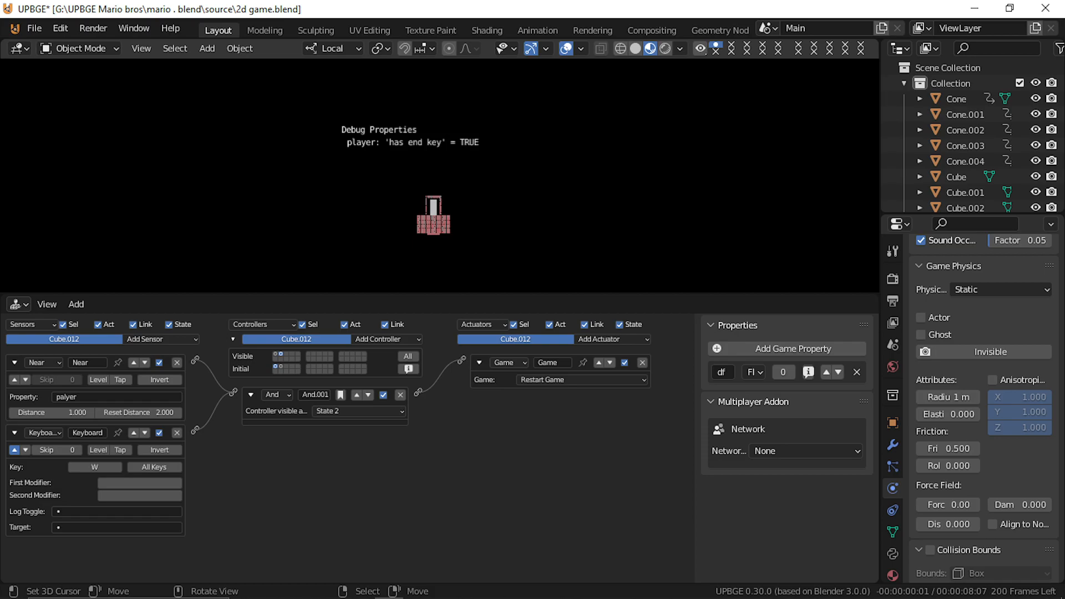
key("Escape")
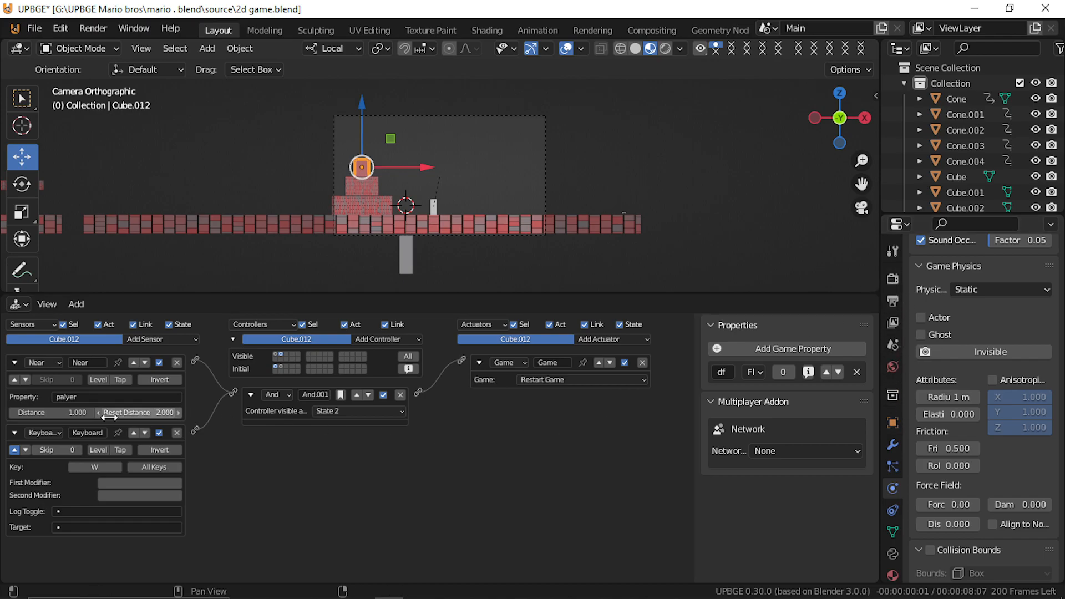
Step: Enable true level triggering on Cube.012's Near sensor and playtest entering the door
left_click(15, 376)
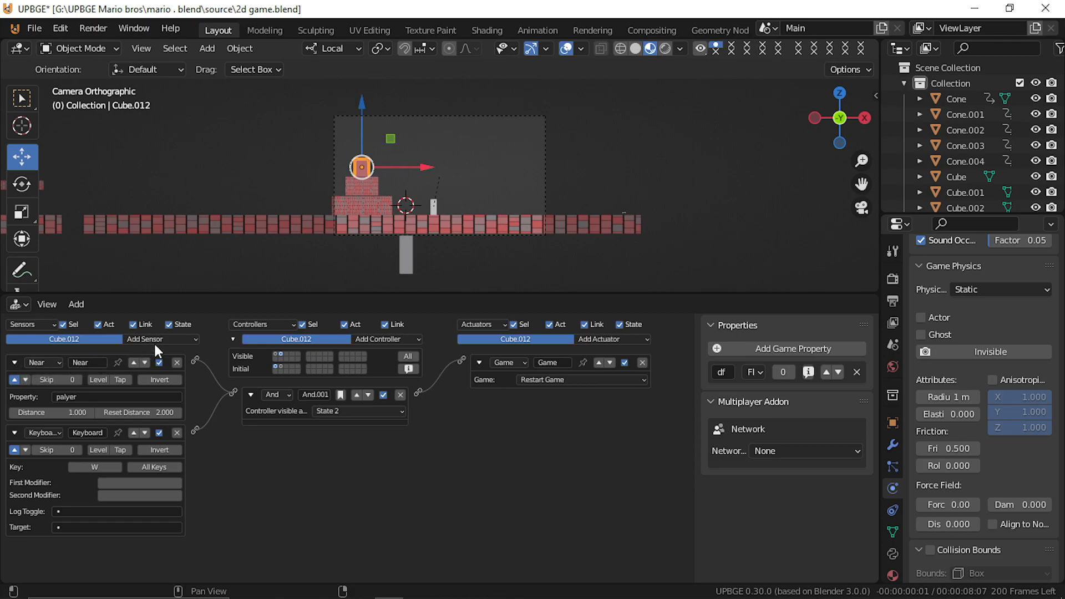
key("p")
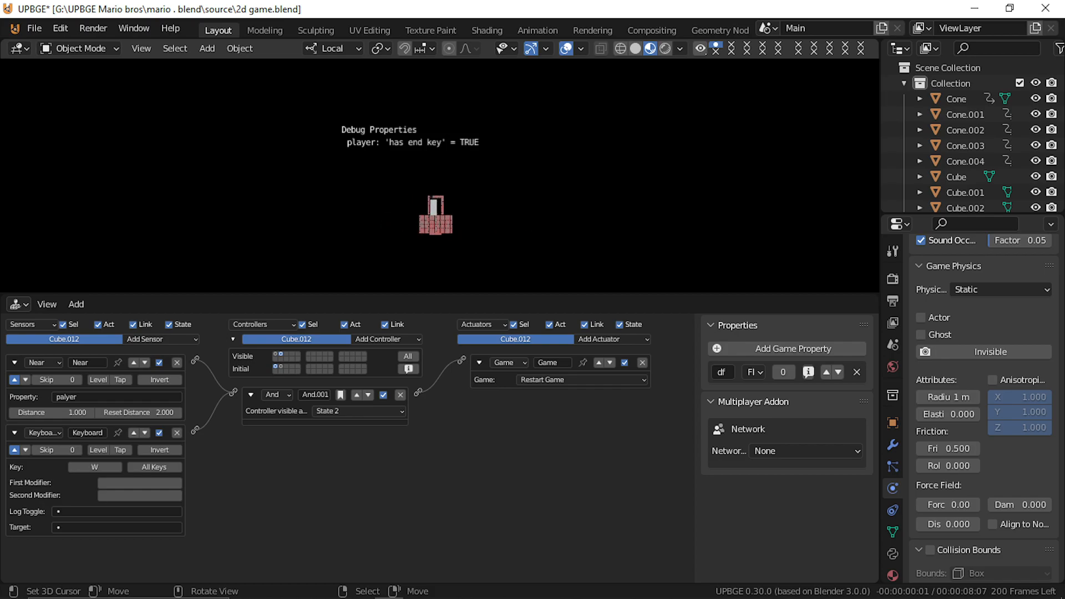
key("Escape")
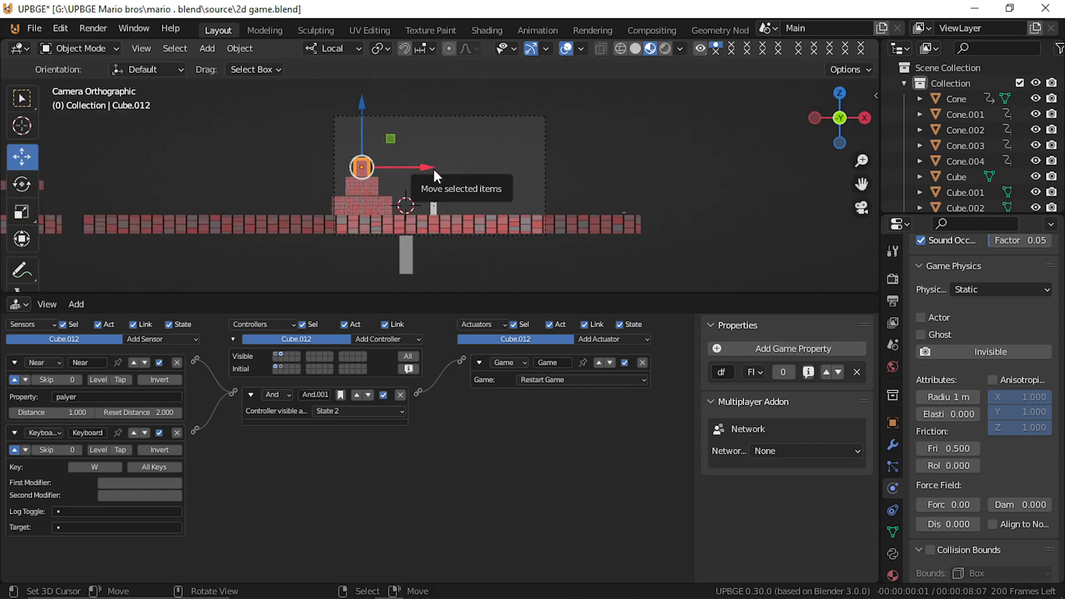
Step: Enable Actor and box Collision Bounds in the game physics of Cube.012, using the player's settings as reference, and playtest the door
left_click(436, 206)
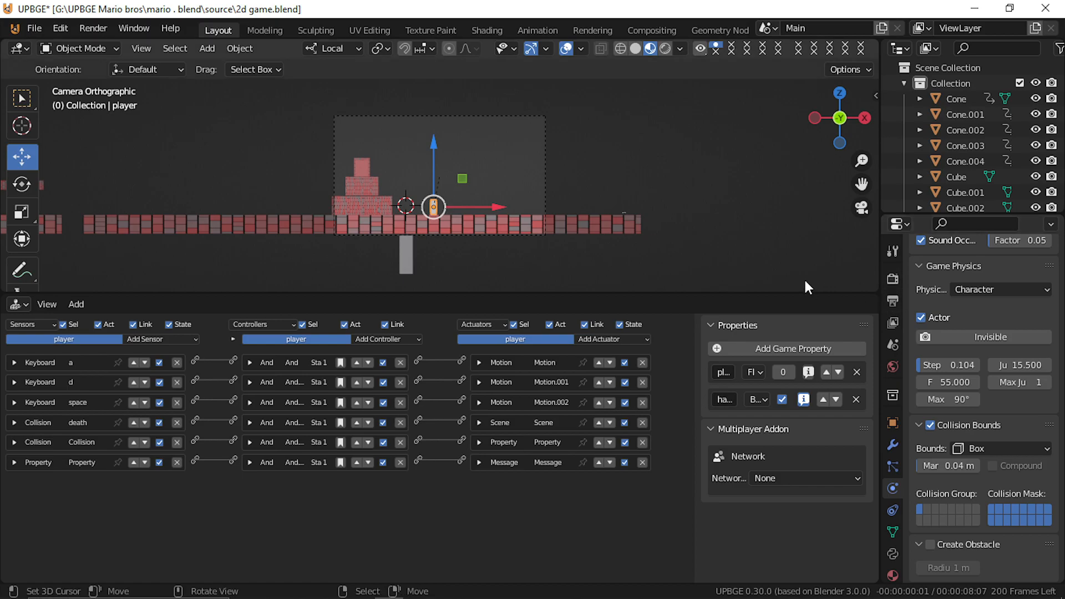
left_click(372, 166)
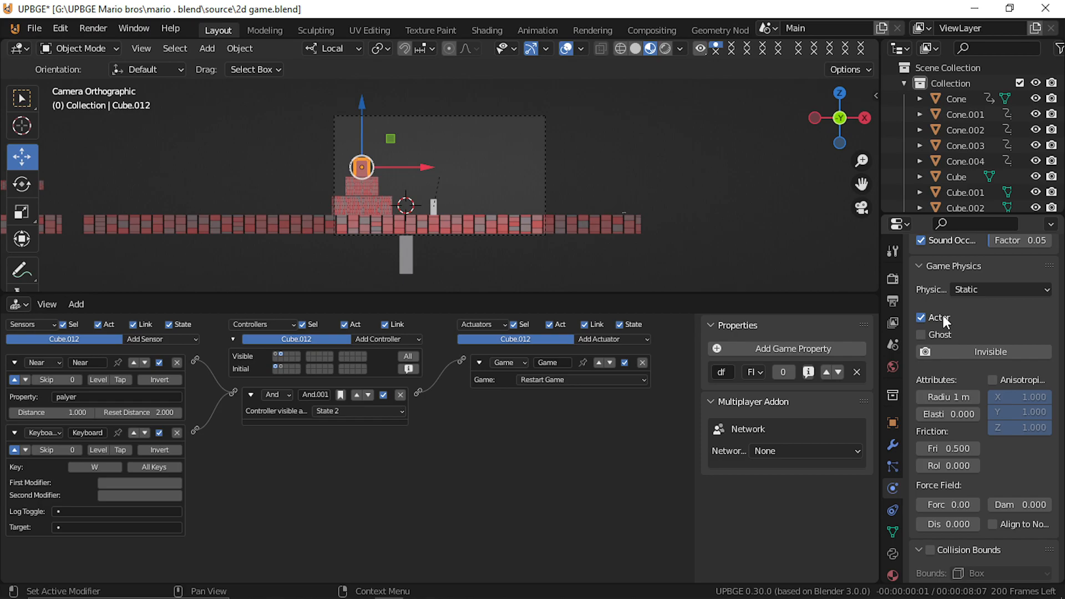
left_click(925, 551)
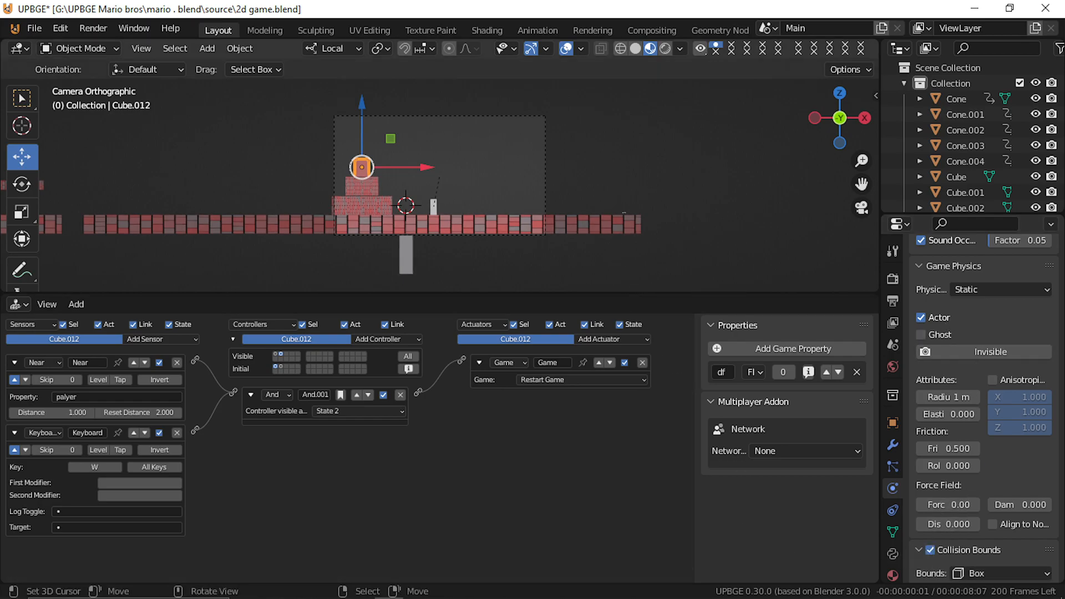
key("p")
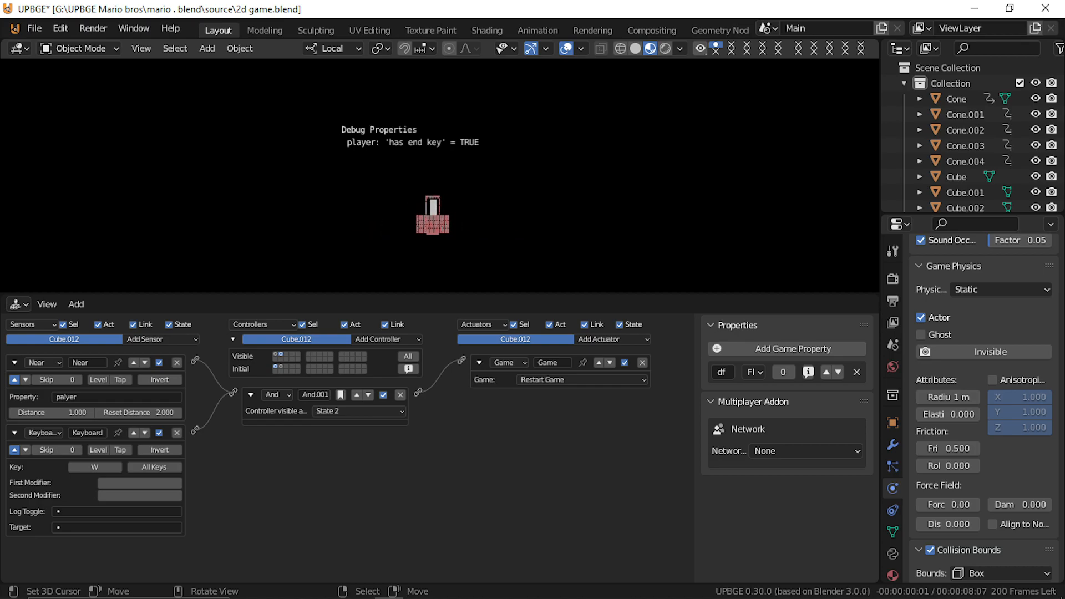
key("Escape")
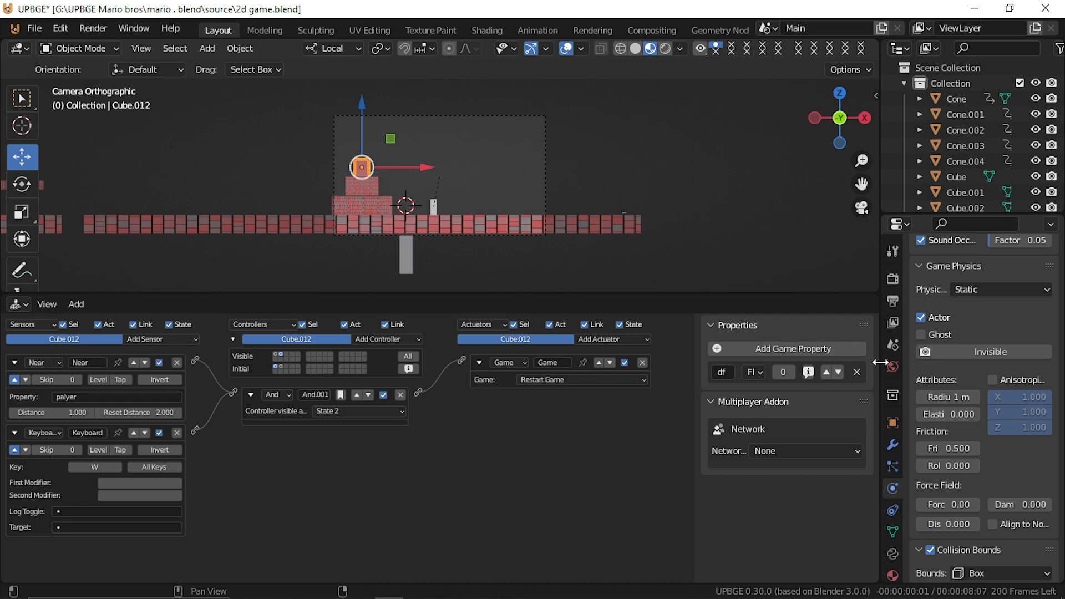
Step: Turn on physics visualization in the game debug settings and playtest with the player at the door
left_click(894, 279)
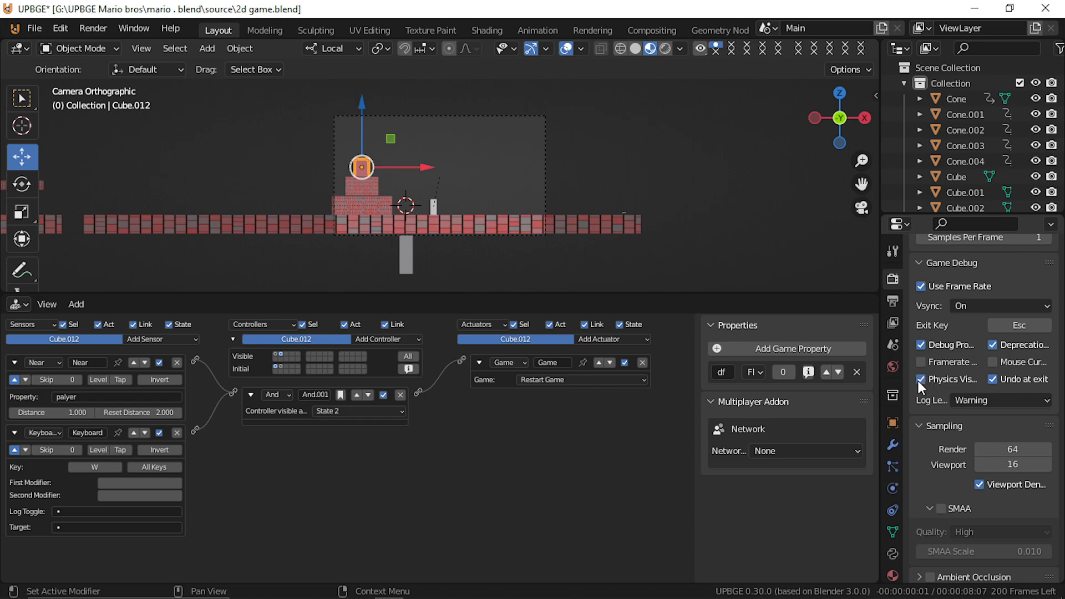
key("p")
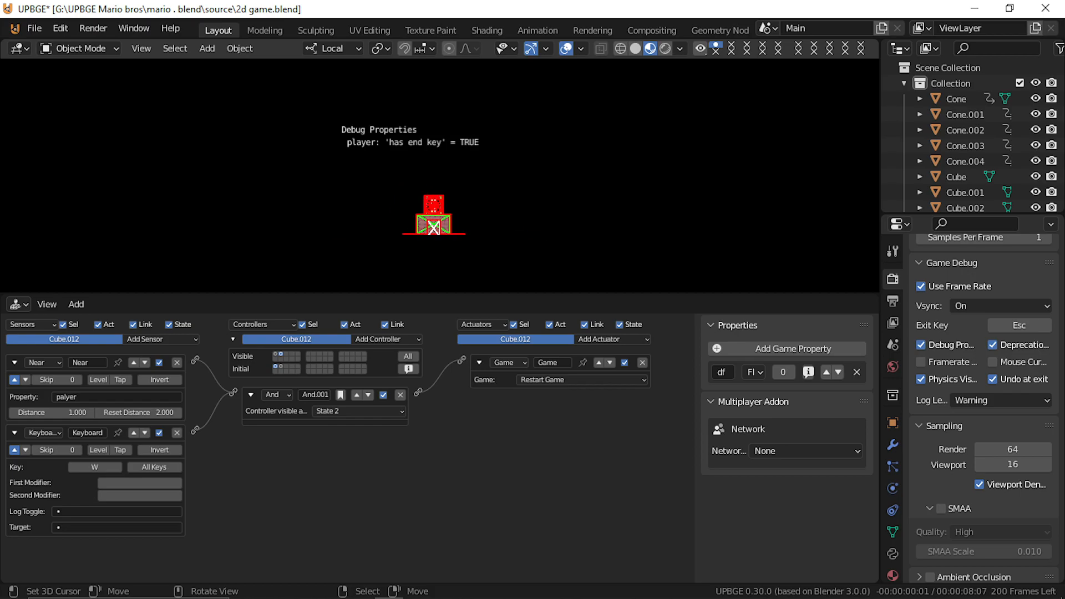
key("Escape")
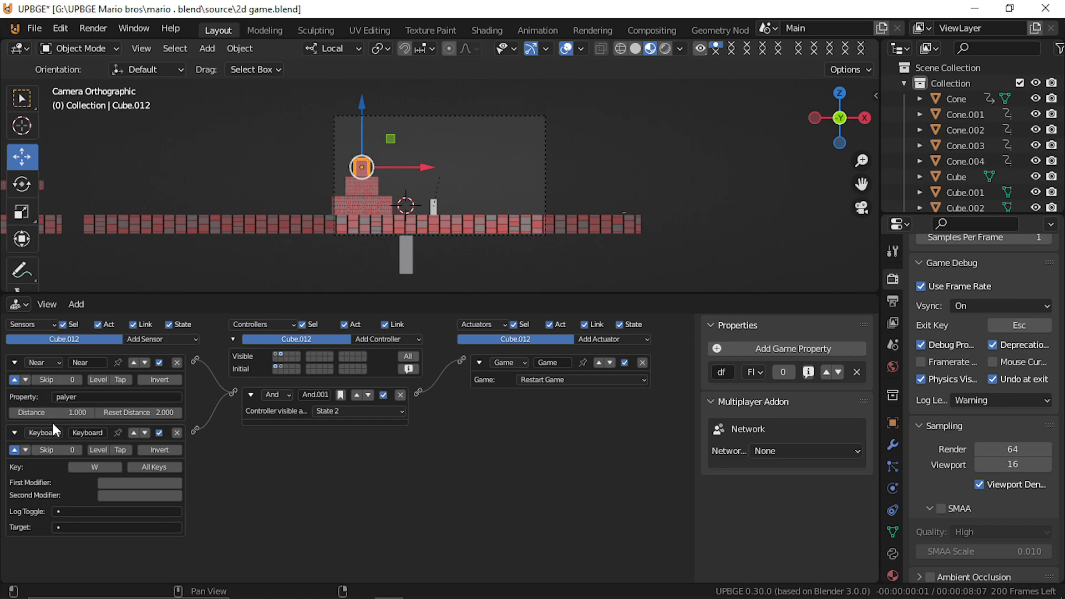
Step: Set the Near sensor's distance to 2 and reset distance to 3, and playtest the door
left_click(74, 412)
type("2")
key("Return")
left_click(153, 413)
type("3")
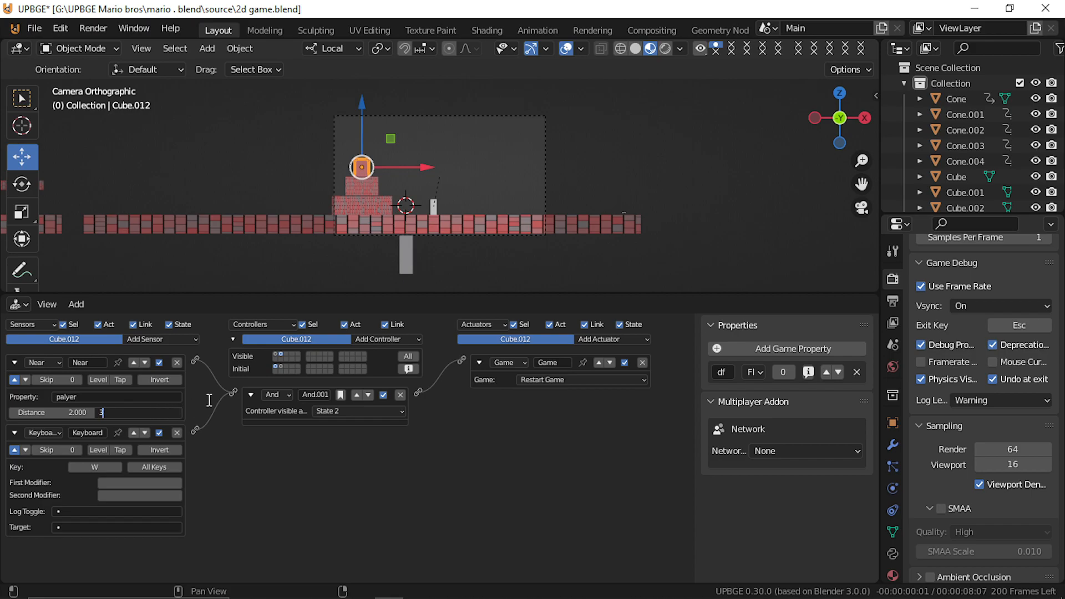
key("Return")
key("p")
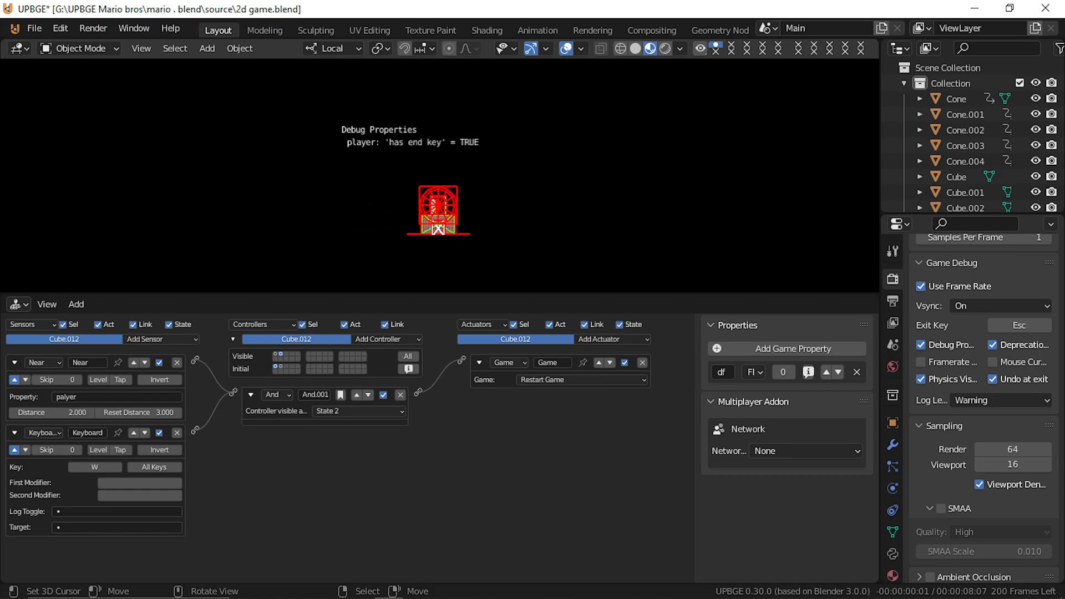
key("Escape")
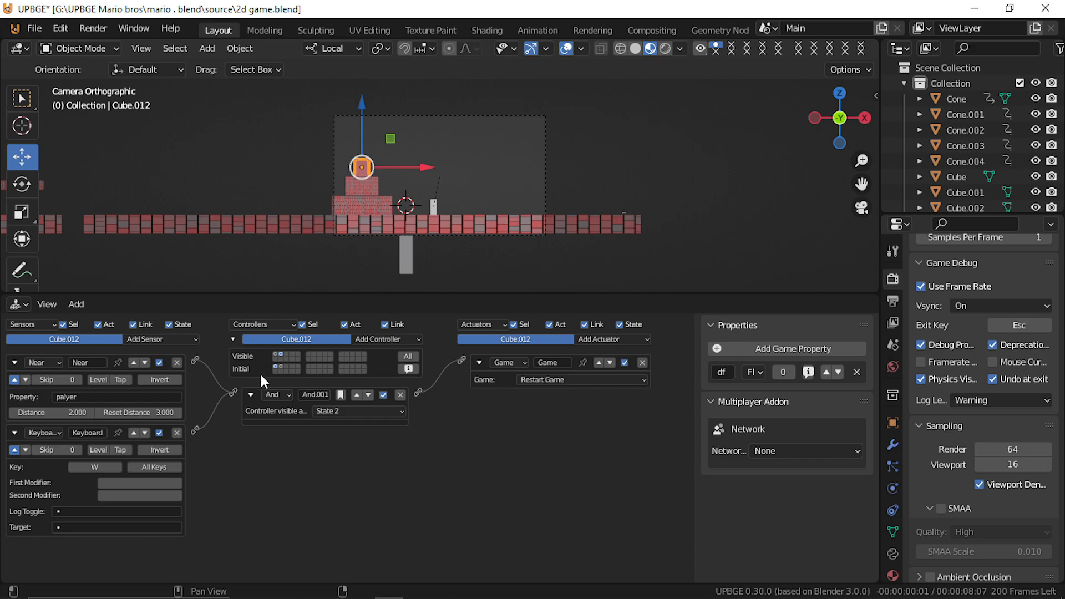
Step: Delete the Near sensor from Cube.012, turn off physics visualization and collapse the remaining Keyboard sensor
left_click(176, 363)
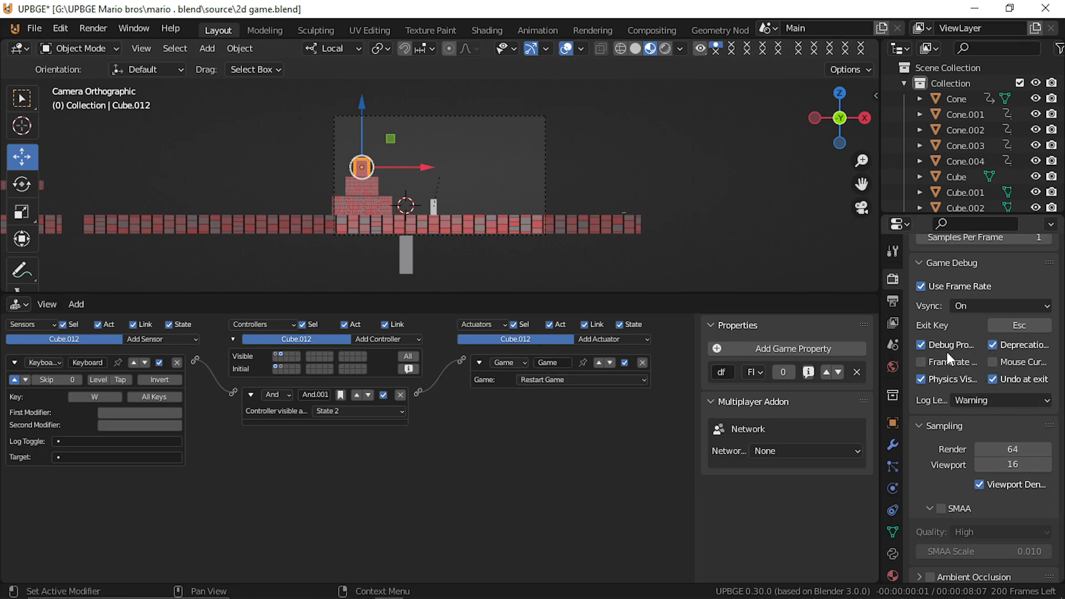
left_click(921, 344)
left_click(921, 345)
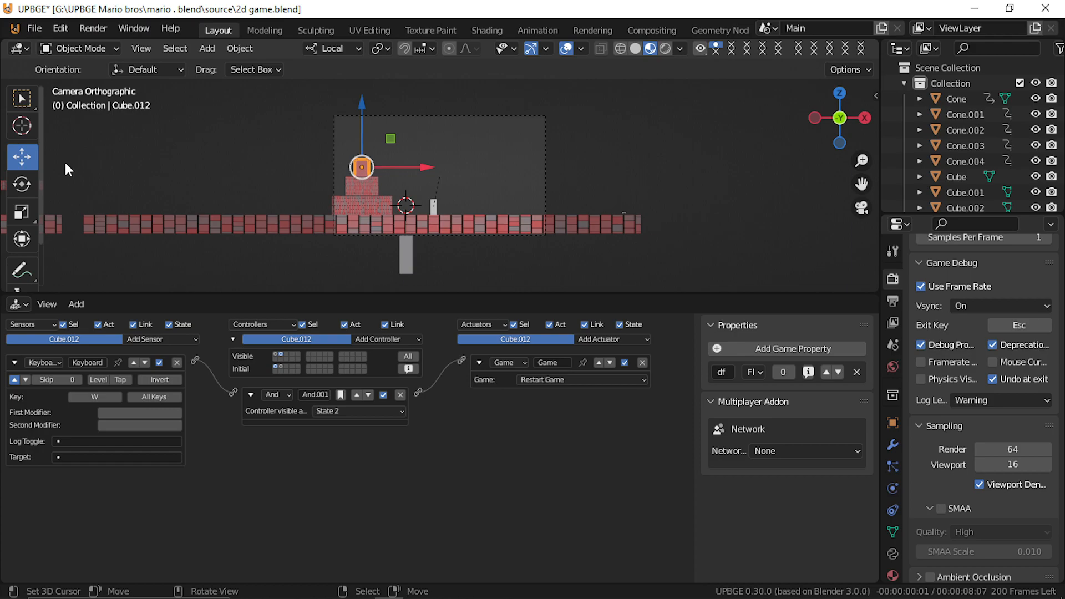
left_click(14, 363)
Step: Fly the view in close to the door frame Cube.012 to examine it in perspective
middle_click_drag(352, 174, 359, 204)
key("shift+grave")
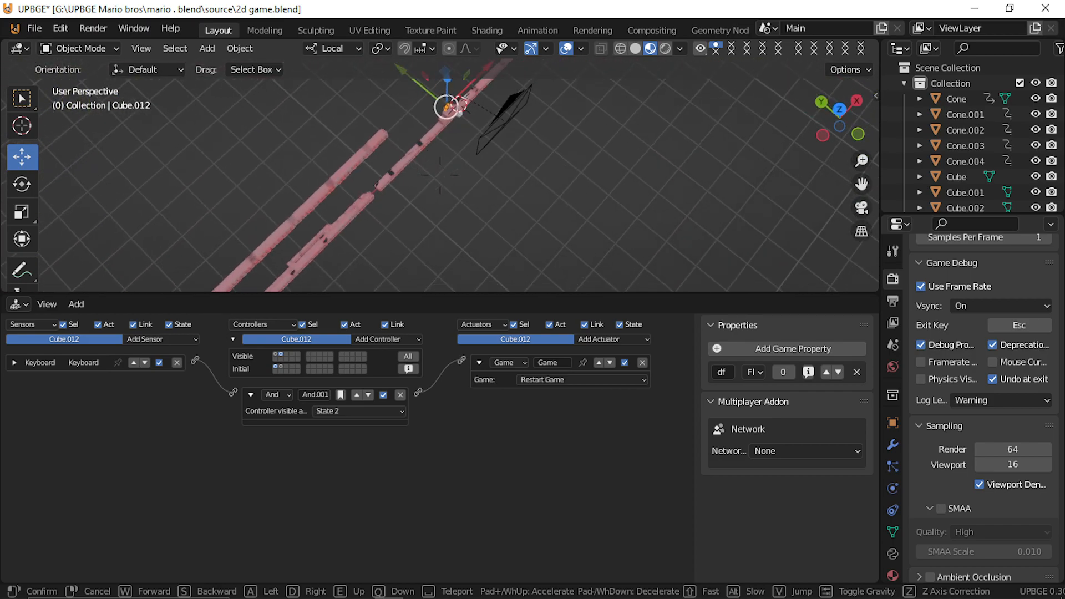
key("w")
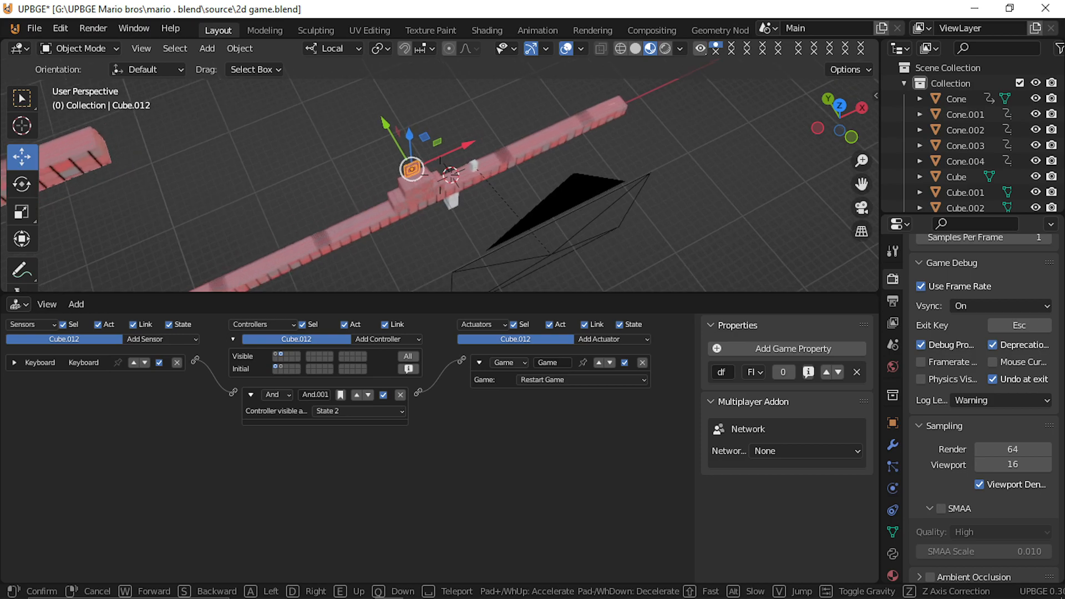
key("w")
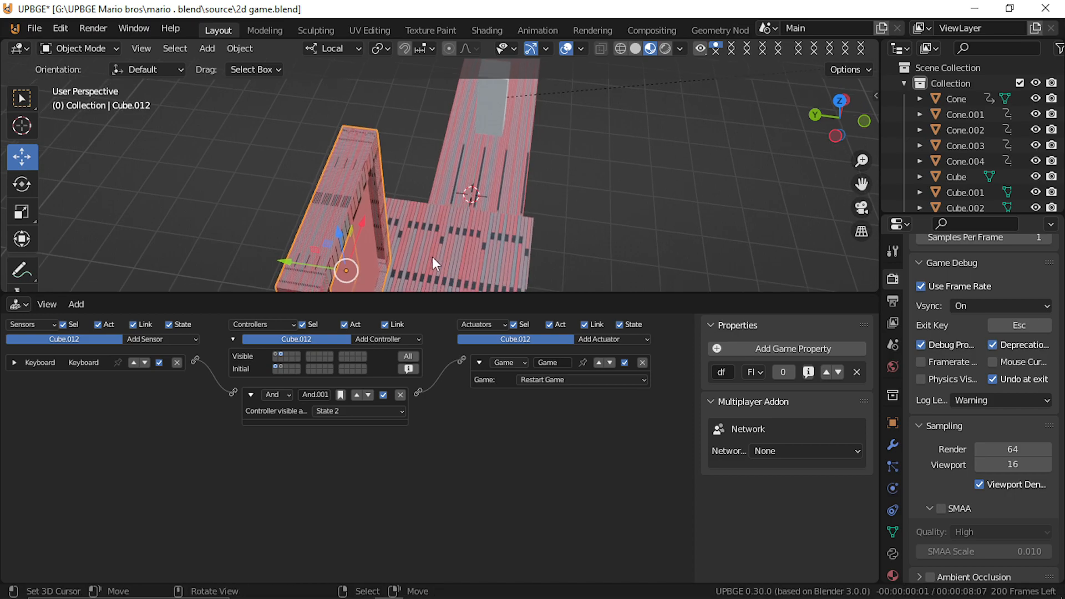
Step: Duplicate the panel inside the door frame, move the copy along Y in front of the frame and scale it along Y into a thick block
key("shift+grave")
key("w")
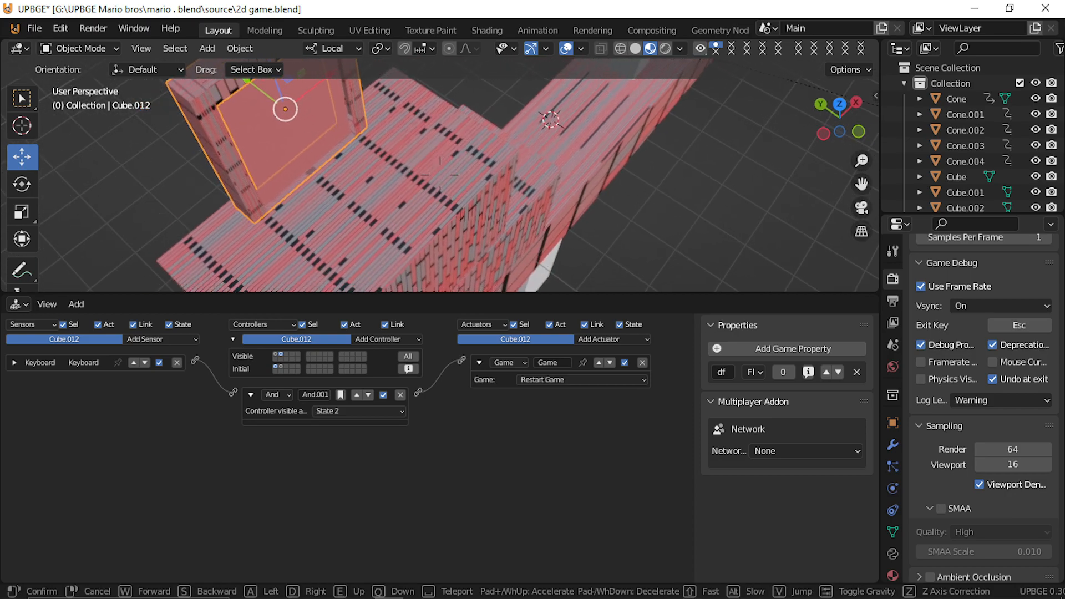
left_click(454, 172)
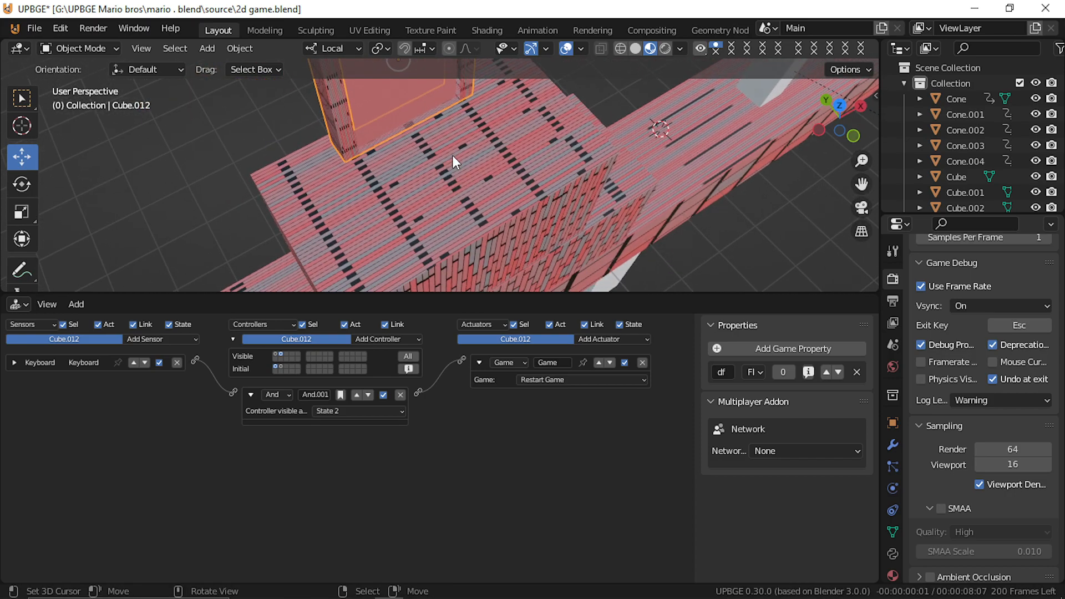
left_click(396, 111)
key("shift+d")
key("y")
left_click(481, 215)
key("s")
key("y")
left_click(769, 436)
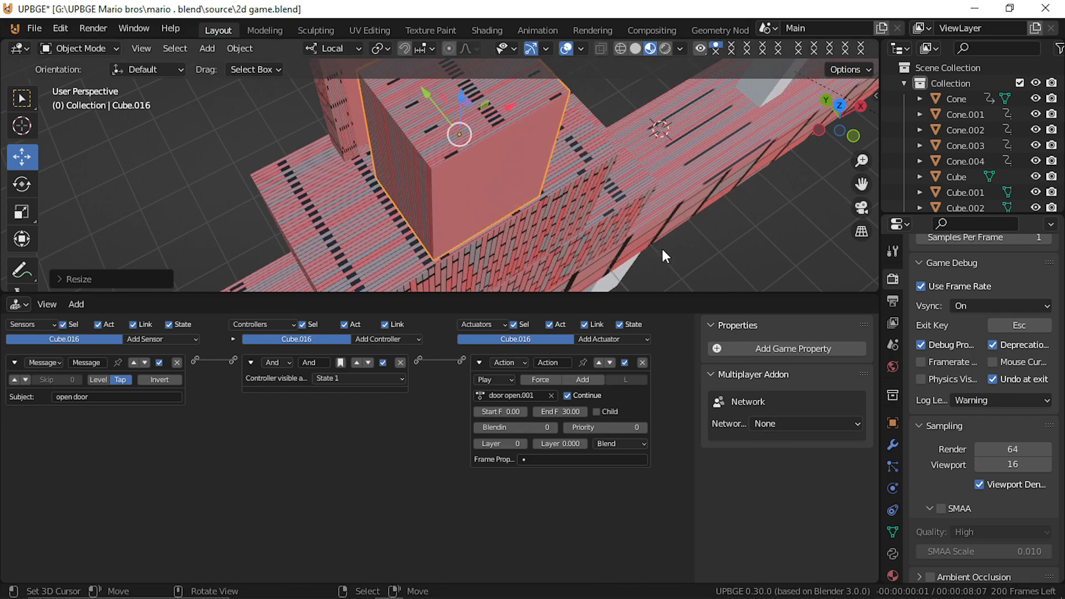
Step: Remove the brick material from the duplicated block Cube.016
left_click(616, 286)
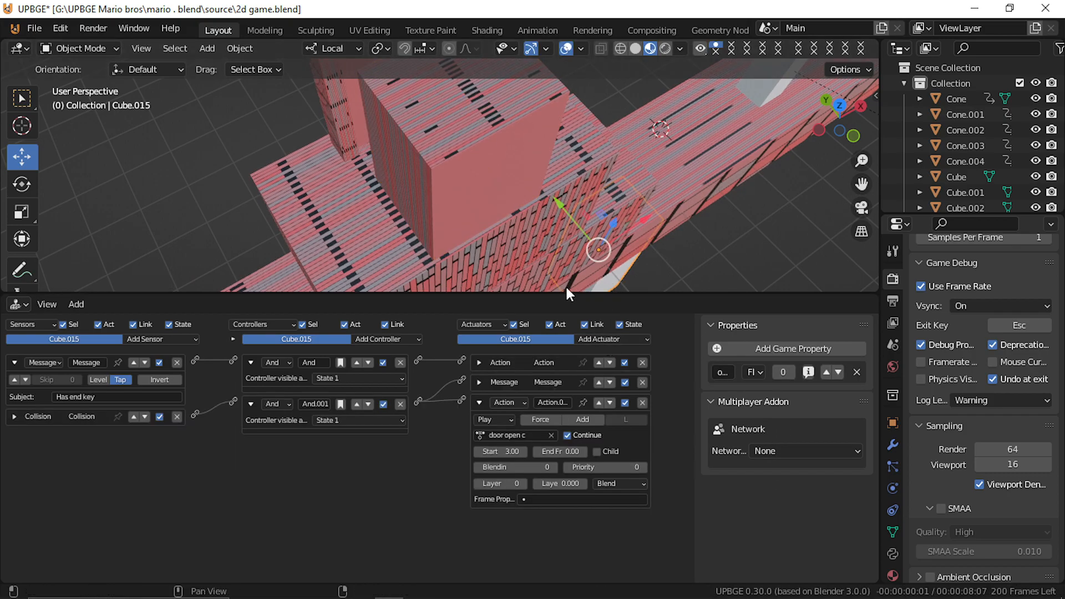
left_click(440, 158)
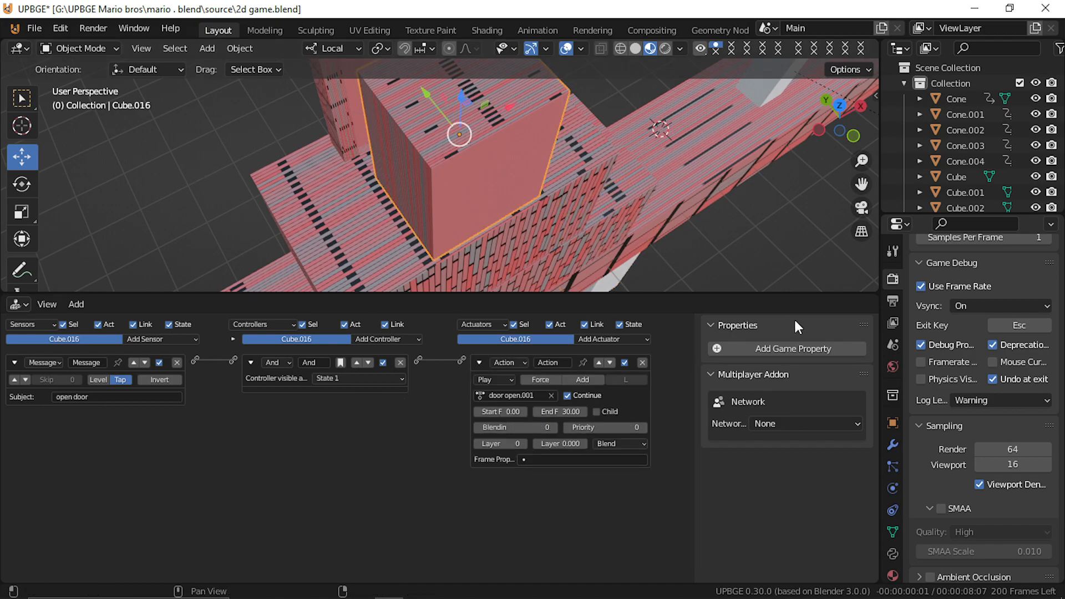
left_click(897, 568)
scroll(1011, 348, "up", 3)
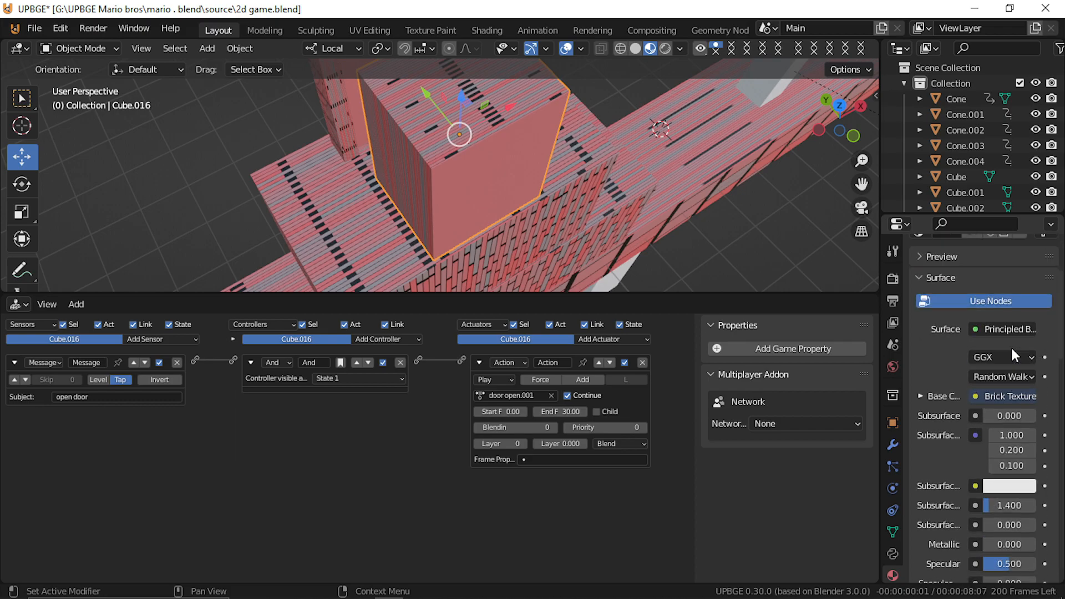
scroll(1010, 348, "up", 2)
left_click(1051, 291)
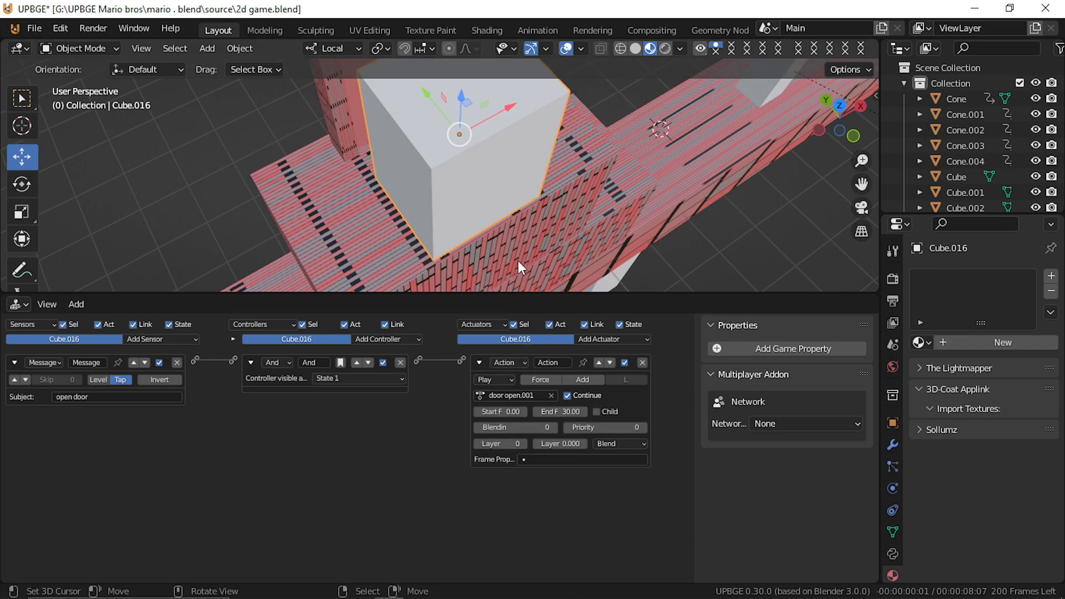
Step: Show Cube.016's keyframes in the Timeline, delete the X and Y Location channels from its door open.001 action, and playtest the game
left_click(19, 303)
left_click(205, 367)
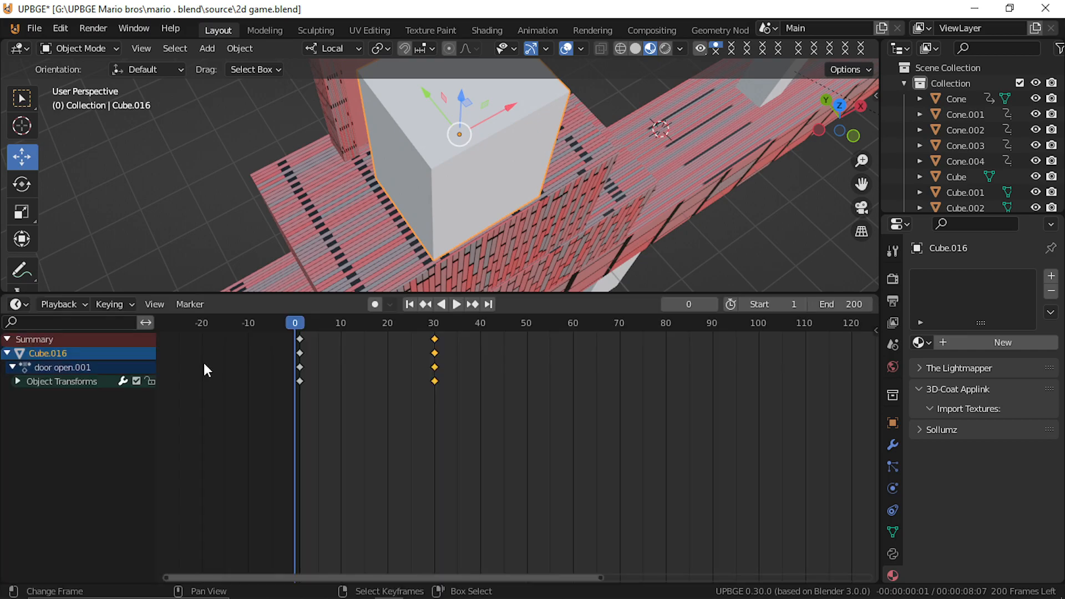
left_click(17, 381)
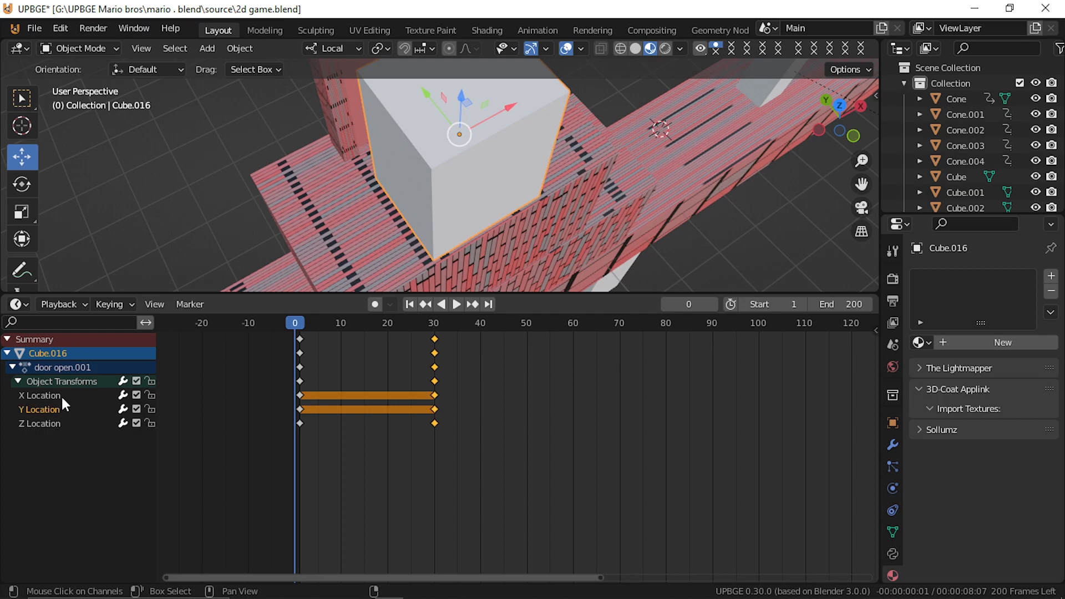
key("x")
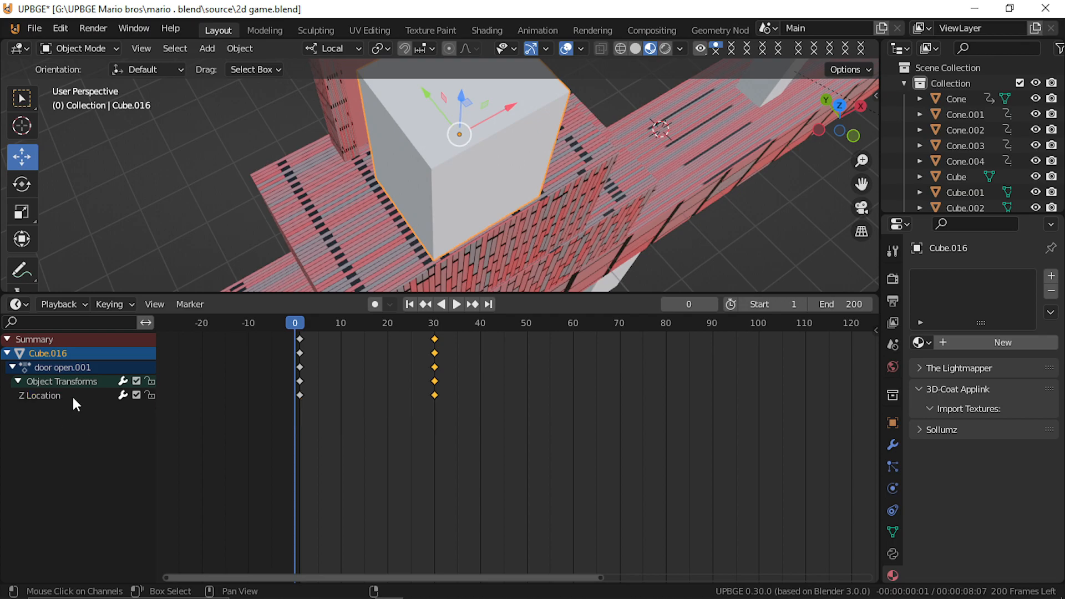
key("p")
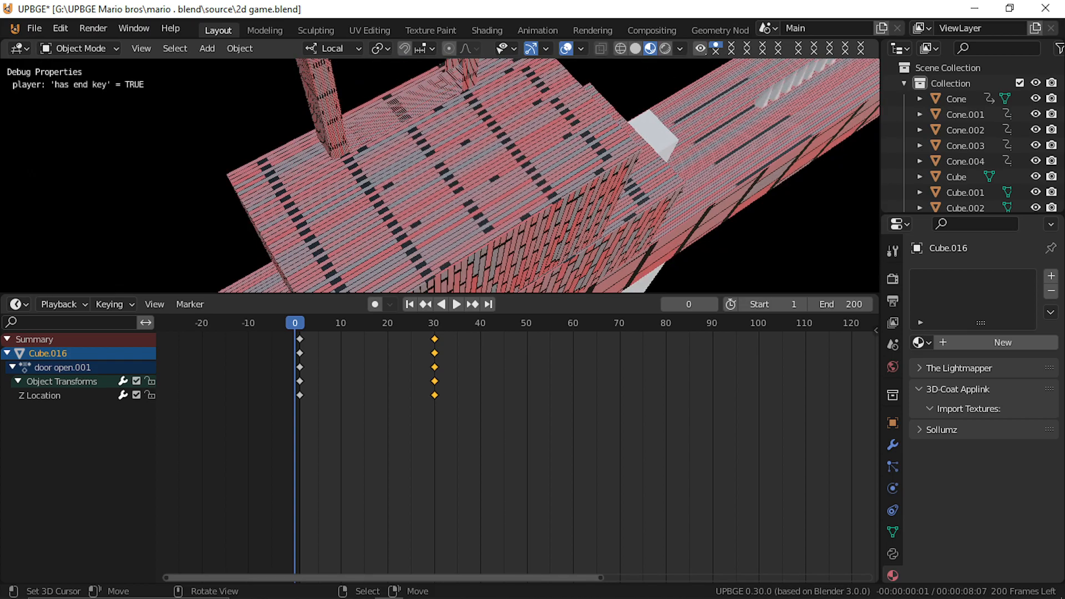
key("Escape")
Step: Swap Cube.016's keyframes so the frame 30 pose sits at frame 1 and the frame 1 pose sits at frame 30
right_click(301, 339)
key("g")
left_click(466, 322)
left_click(434, 335)
key("g")
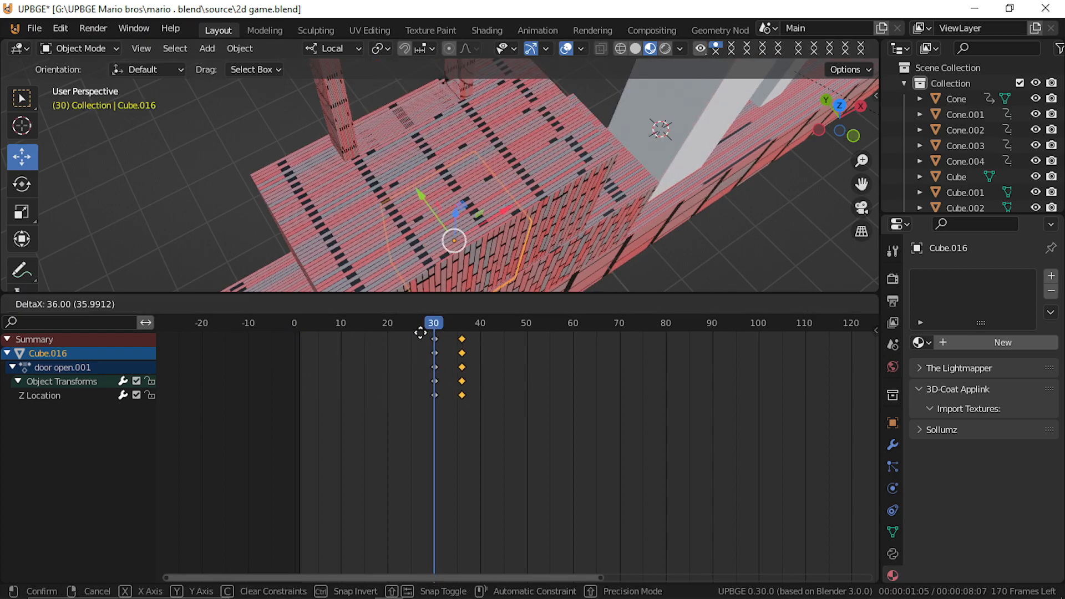
left_click(438, 342)
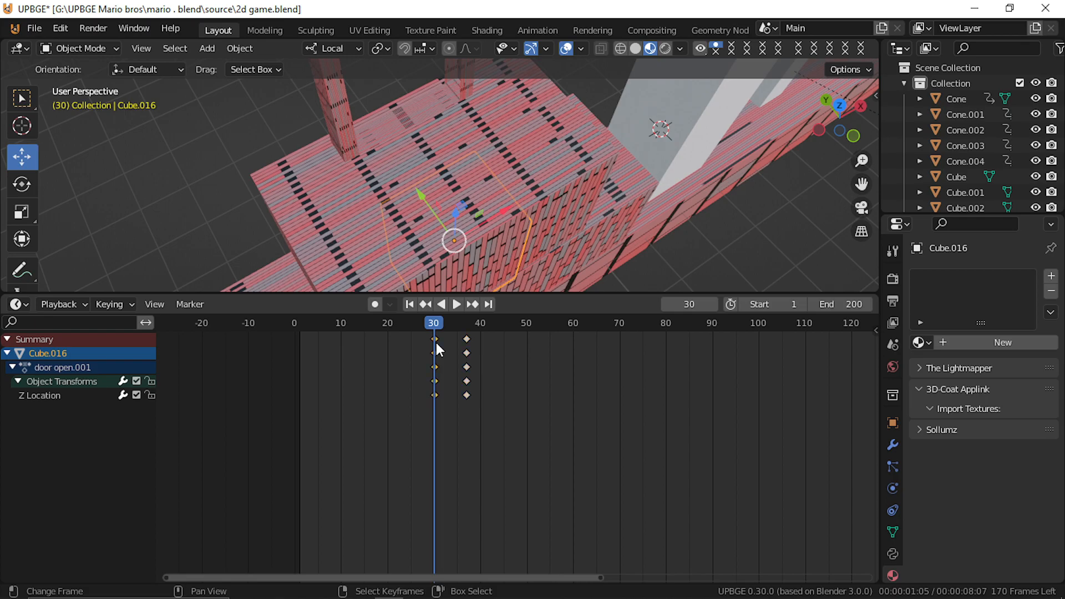
left_click(434, 339)
key("g")
left_click(307, 364)
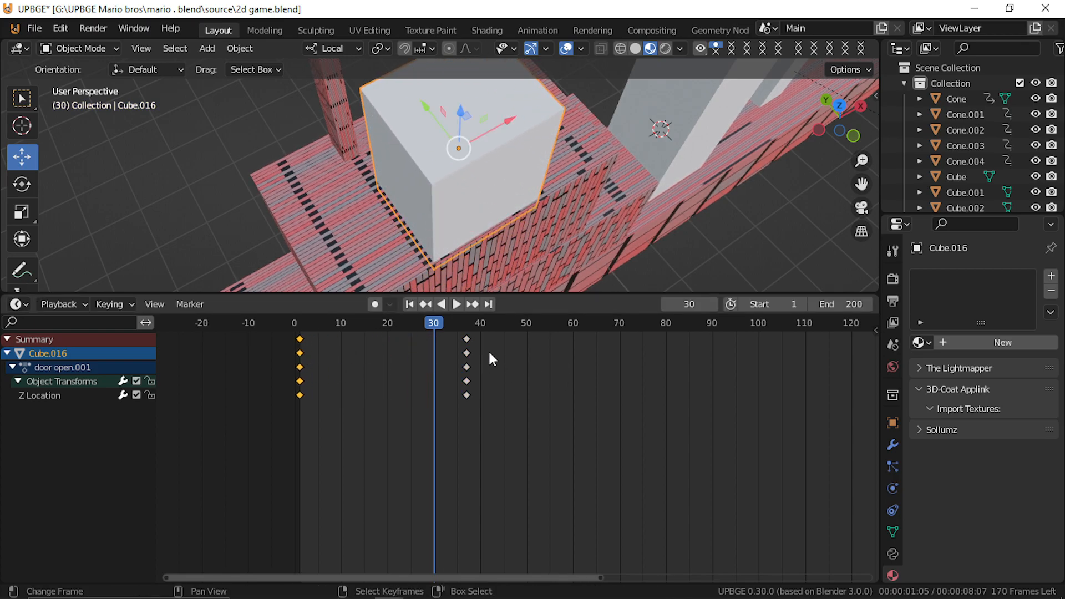
key("g")
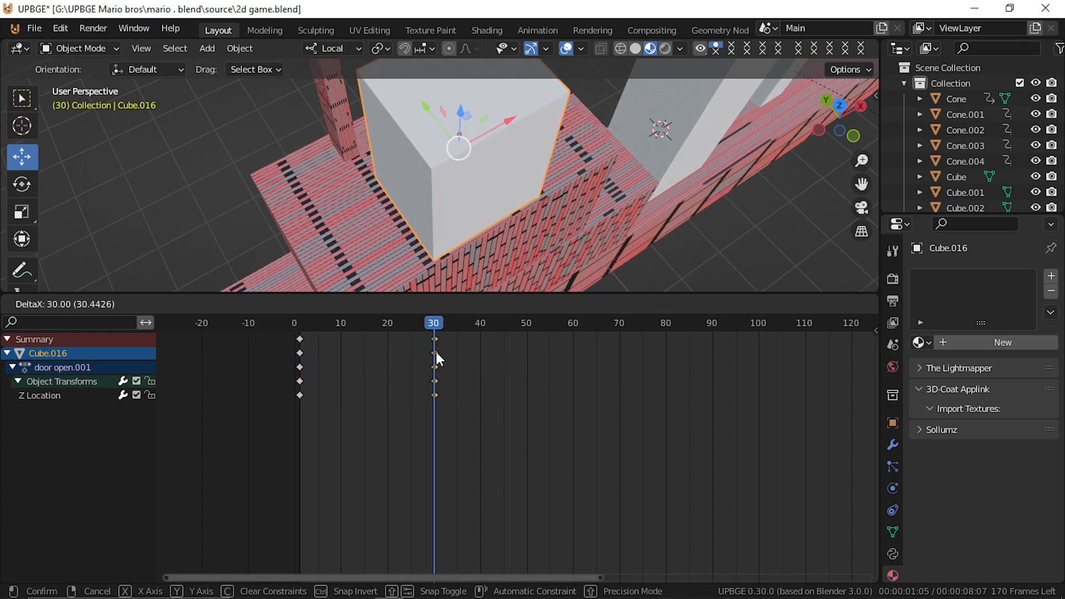
left_click(434, 353)
Step: Play back Cube.016's animation and scrub to frame 30 to check the motion, keeping the block selected
left_click(351, 369)
key("space")
left_click_drag(351, 368, 298, 372)
key("space")
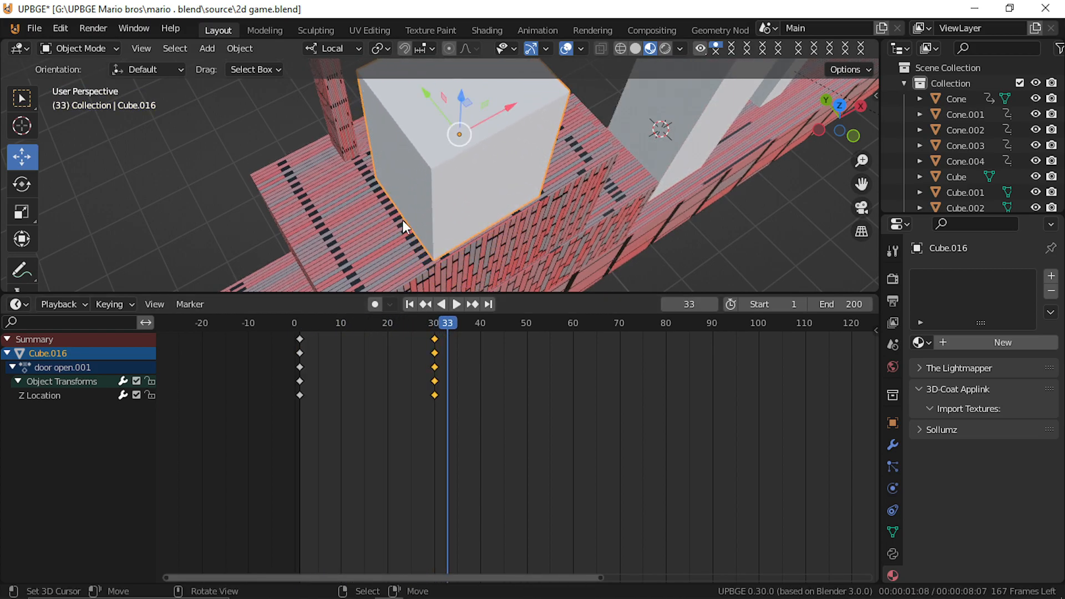
left_click_drag(336, 337, 434, 324)
left_click(475, 148)
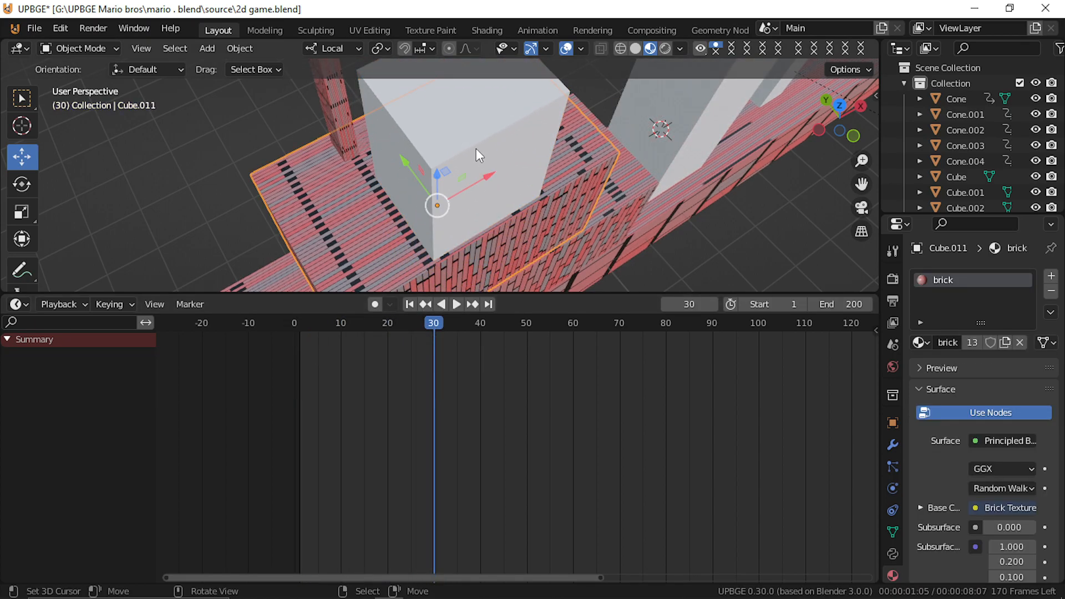
left_click(476, 148)
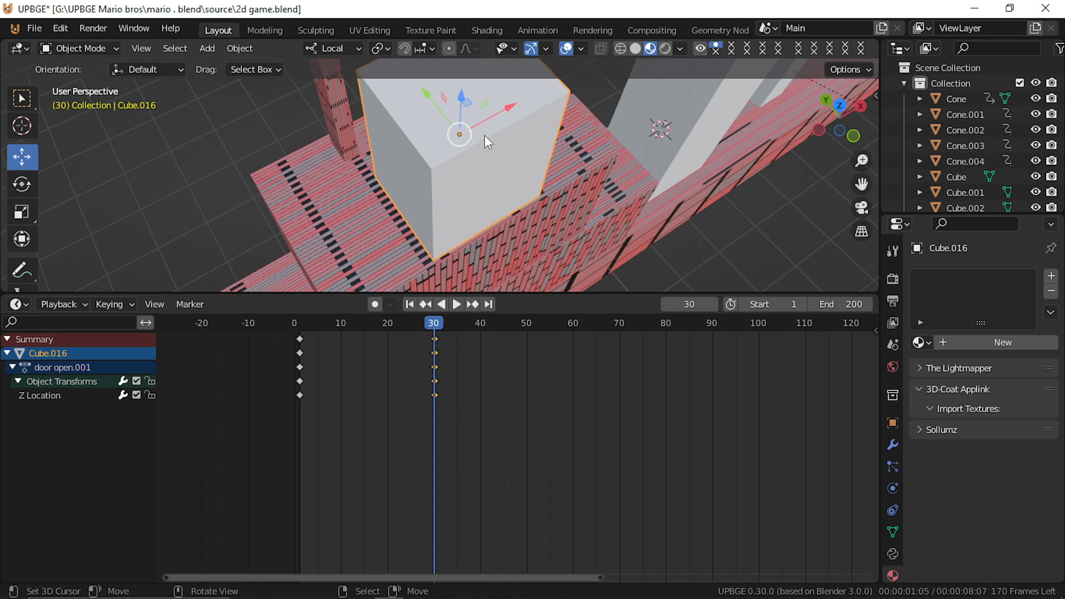
Step: Switch the lower editor to the Logic Bricks Editor and collapse Cube.016's Action actuator and Message sensor
left_click(21, 304)
mouse_move(59, 304)
left_click(23, 305)
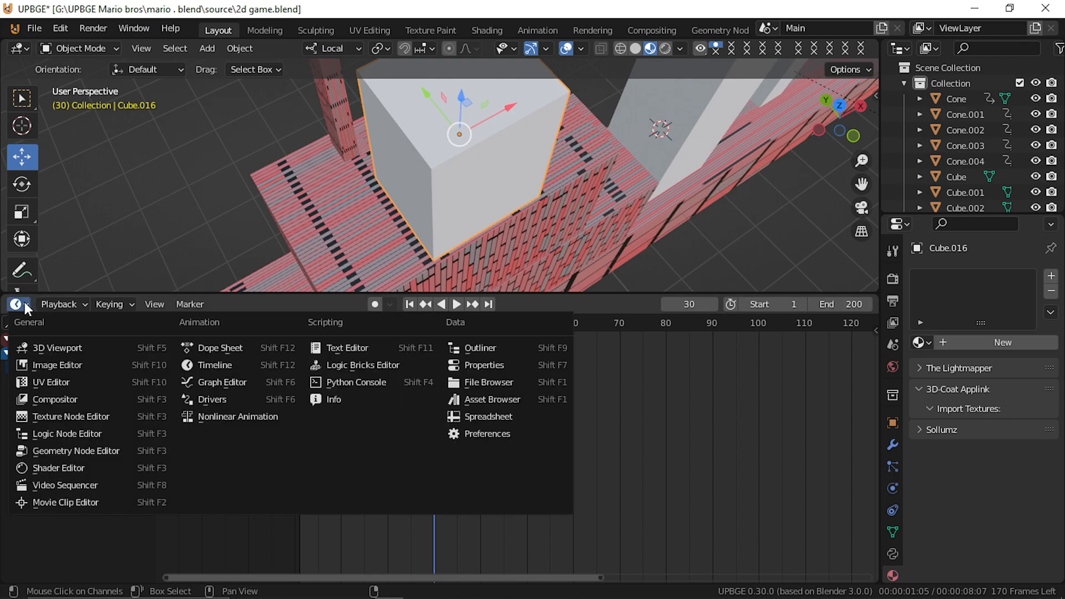
left_click(361, 369)
left_click(479, 363)
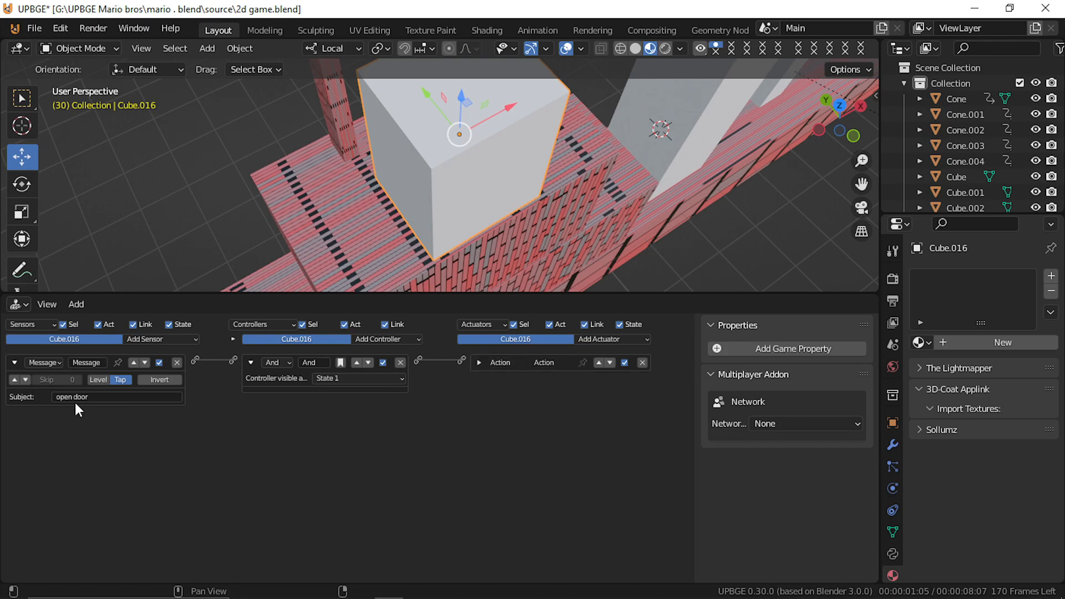
left_click(15, 363)
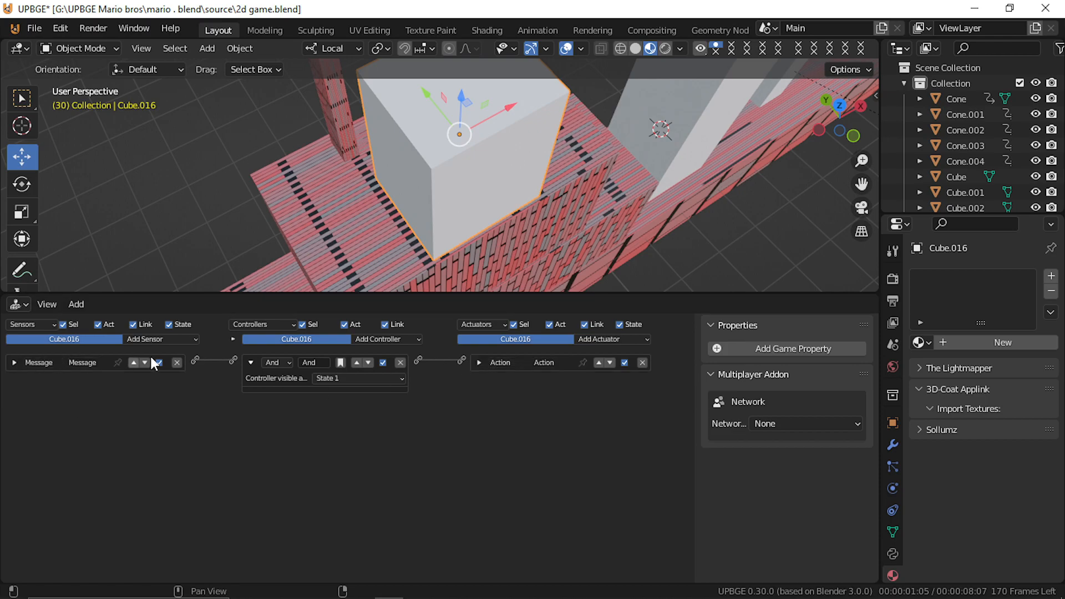
Step: Add a Collision sensor to Cube.016 with the property player
left_click(181, 342)
left_click(174, 377)
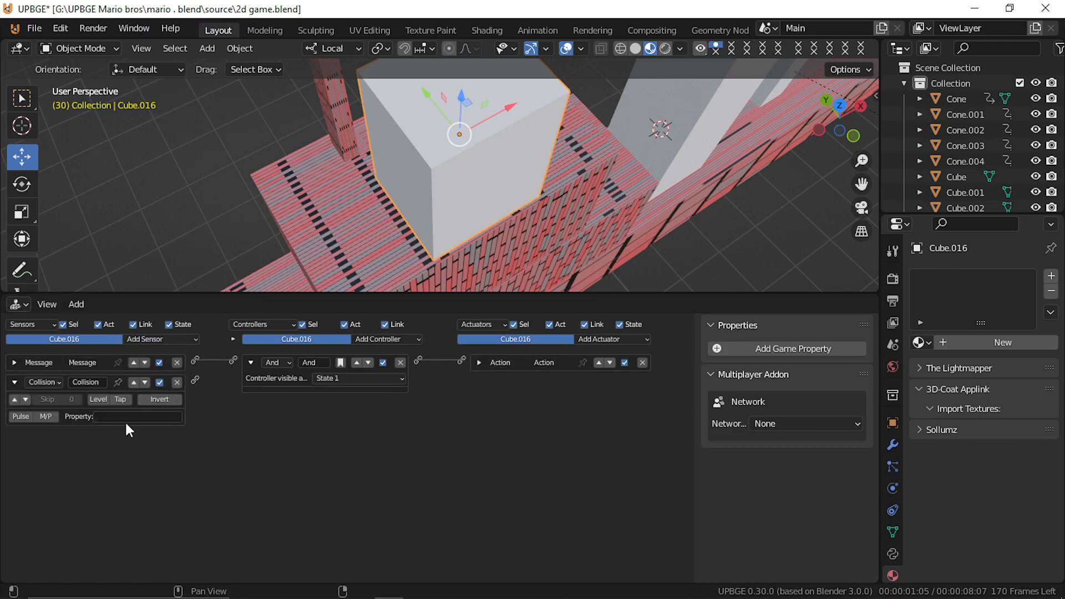
left_click(153, 416)
type("player")
key("Return")
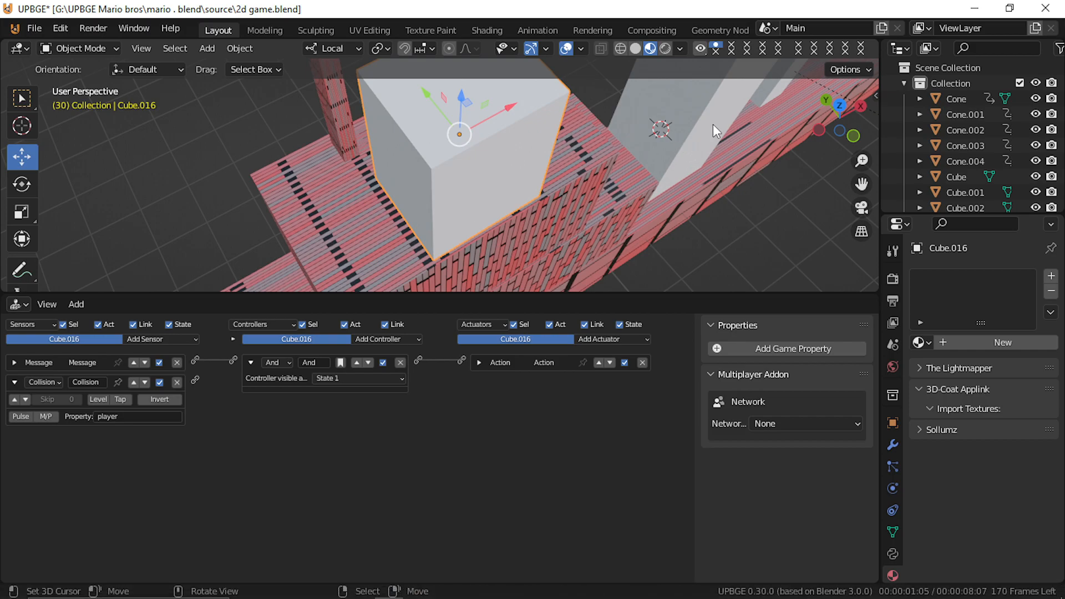
Step: Check the game property names on Cube.015 and the player object, and return to Cube.016
left_click(767, 82)
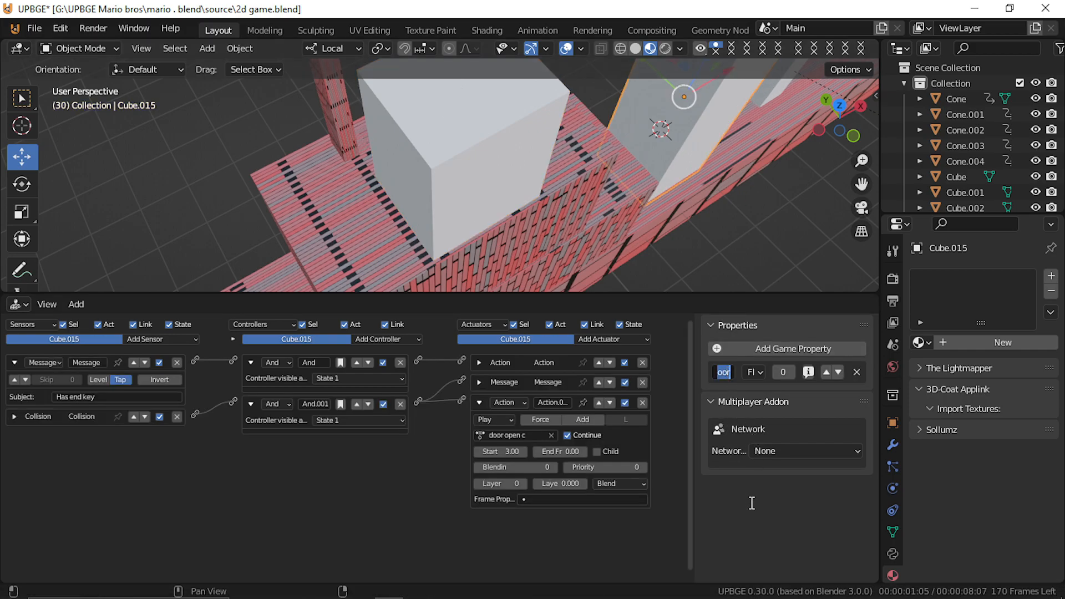
key("Return")
left_click(763, 239)
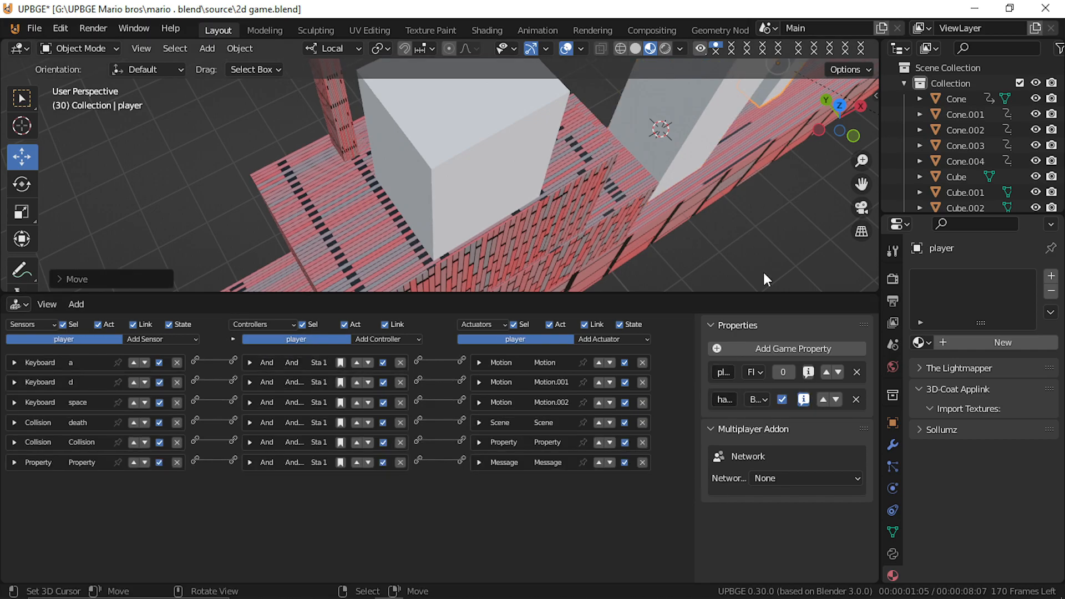
double_click(724, 372)
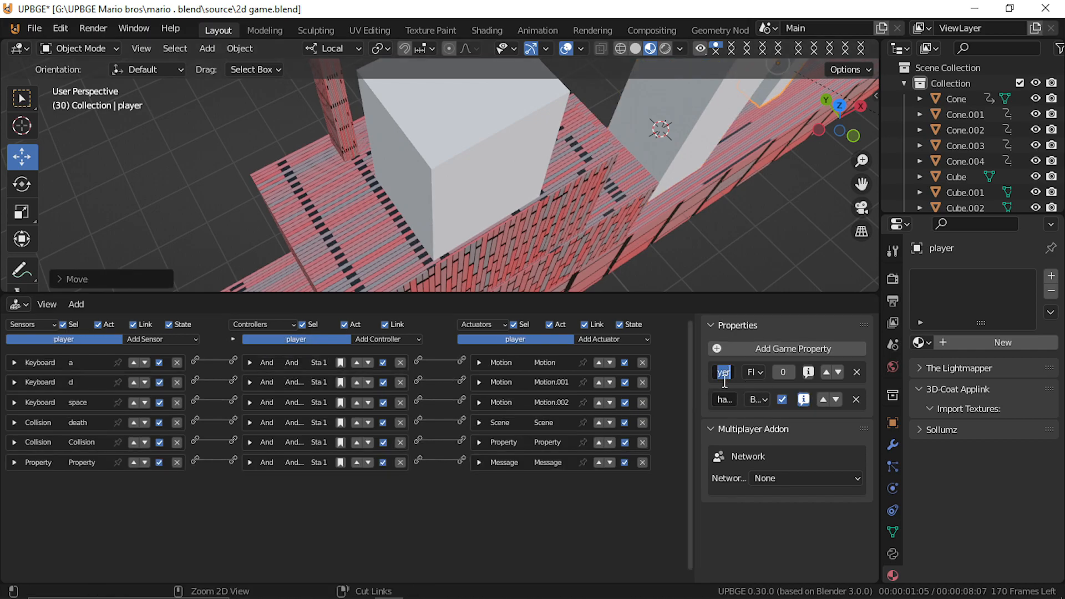
key("Return")
left_click(474, 179)
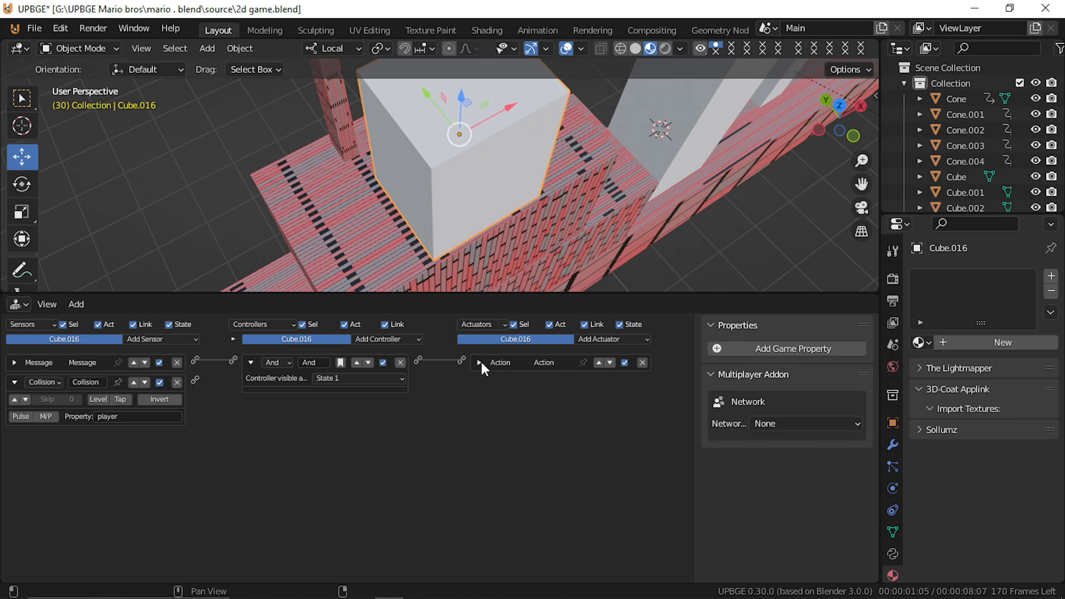
Step: Check the property name in Cube.016's Collision sensor and turn on its true level triggering
left_click(128, 415)
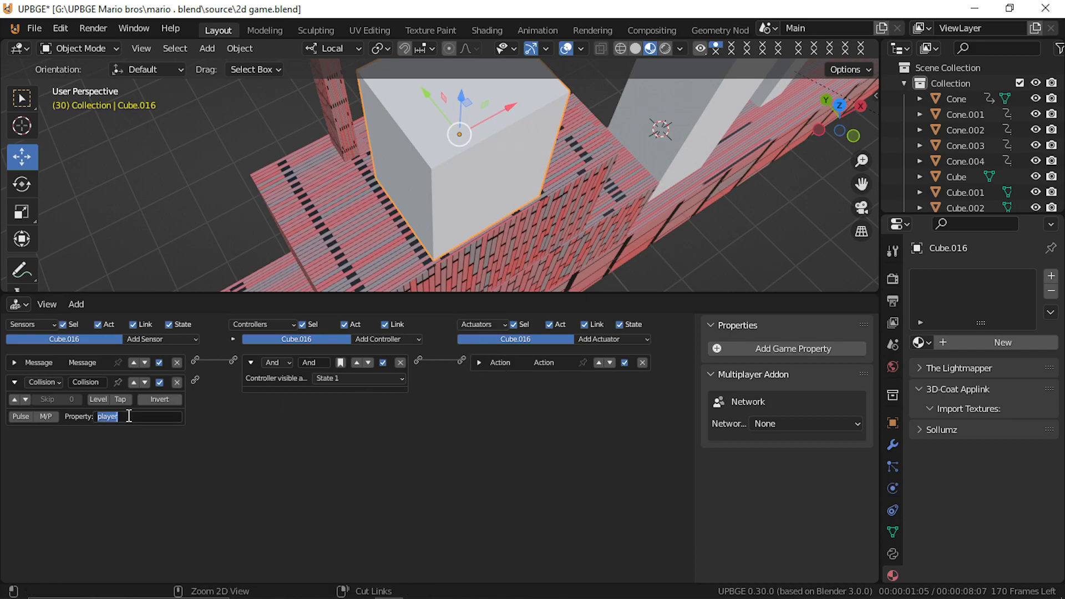
left_click(154, 472)
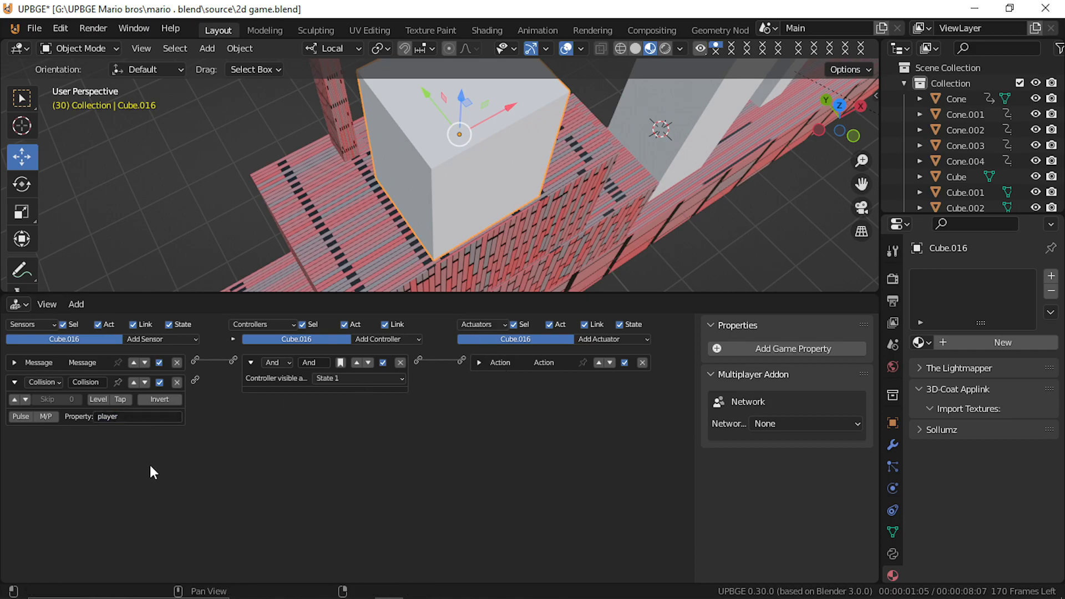
left_click(15, 399)
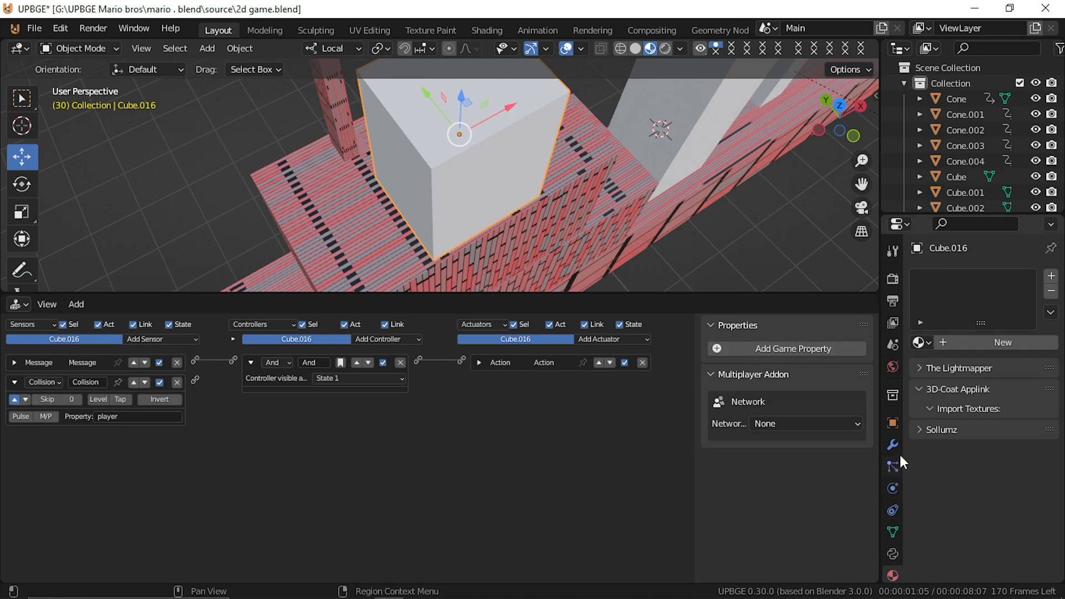
Step: Turn on Box collision bounds in Cube.016's game physics and apply the object's scale
left_click(892, 486)
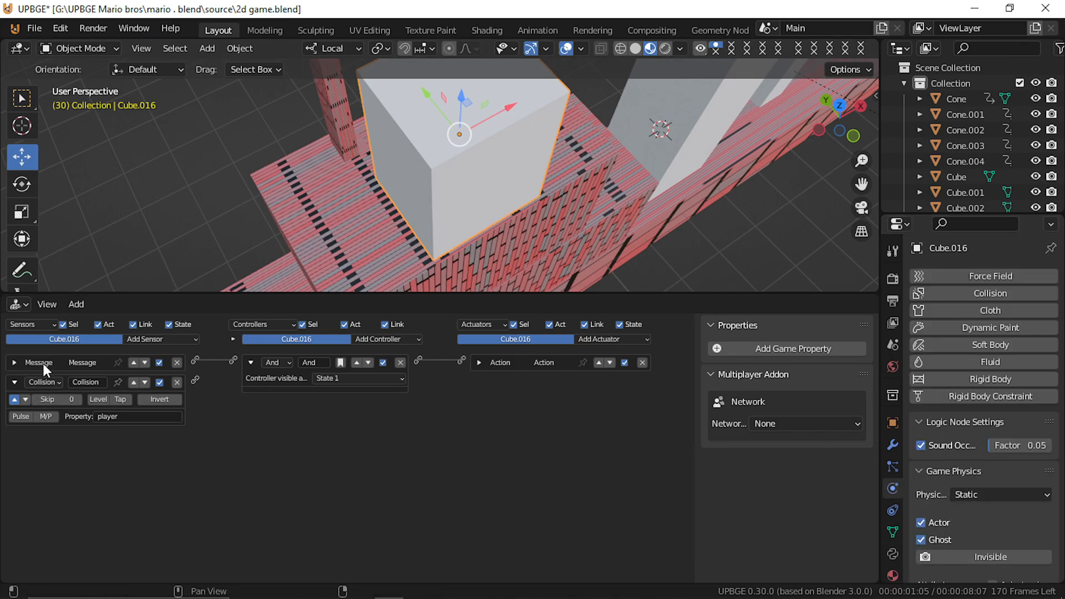
scroll(943, 534, "down", 4)
scroll(944, 535, "down", 10)
left_click(930, 425)
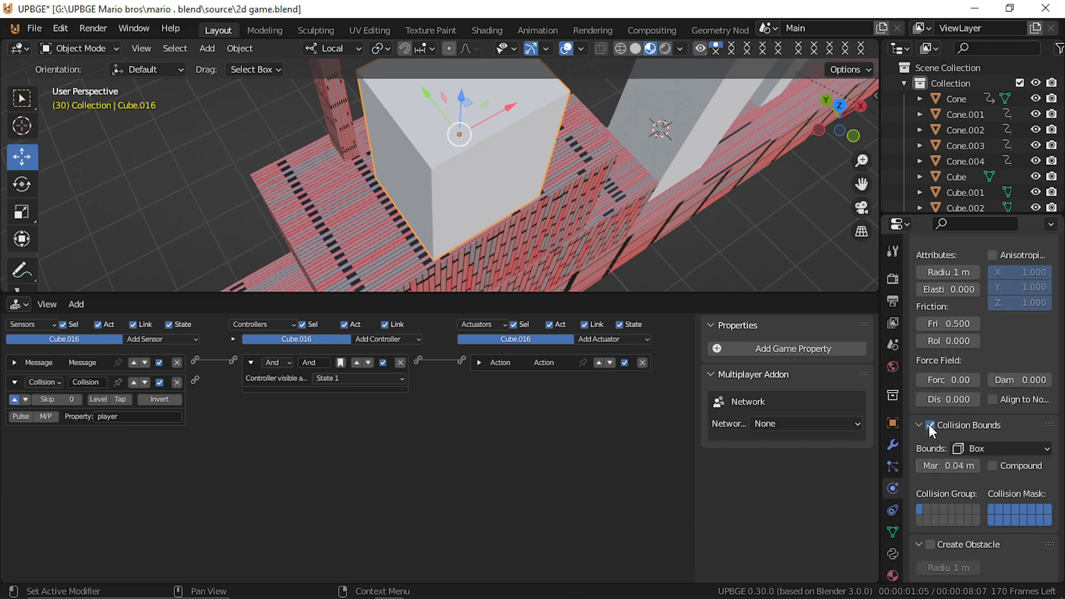
key("ctrl+a")
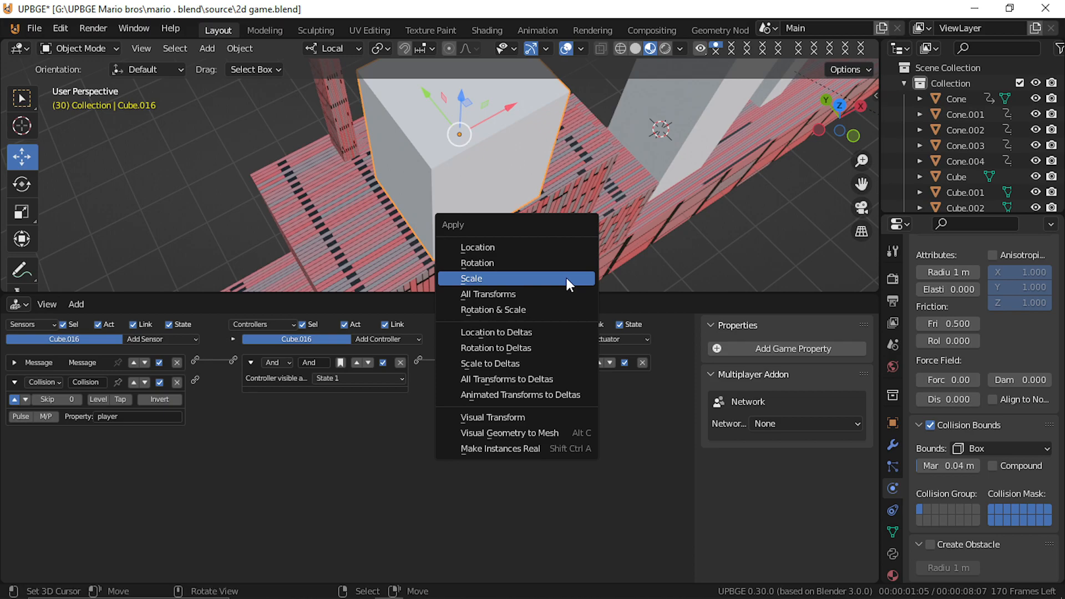
left_click(566, 278)
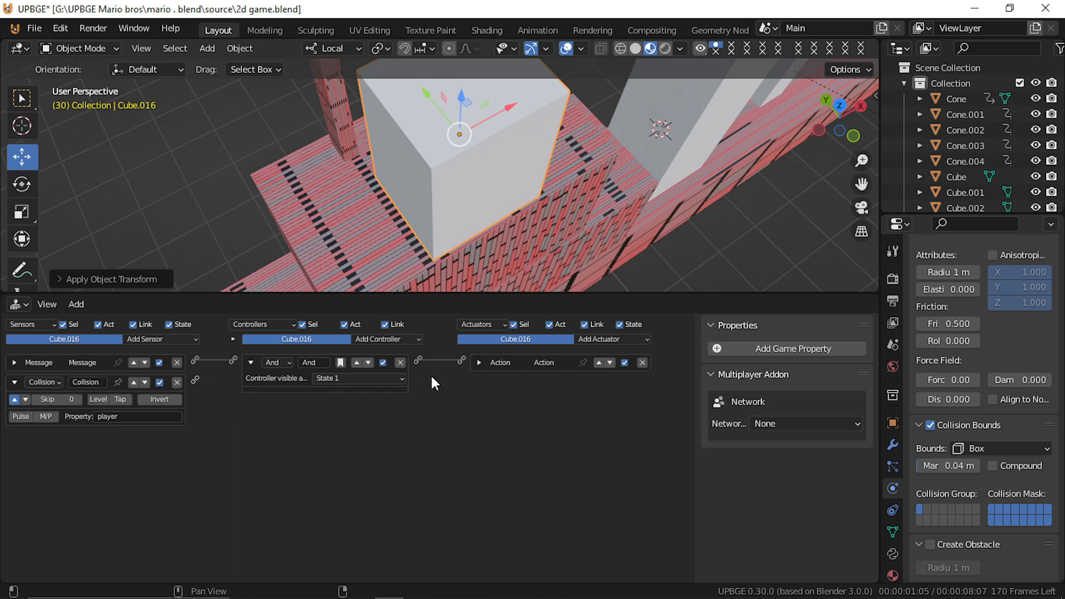
Step: Add a Game actuator set to Restart Game on Cube.016 and link it to the Collision sensor through a new And controller
left_click(610, 342)
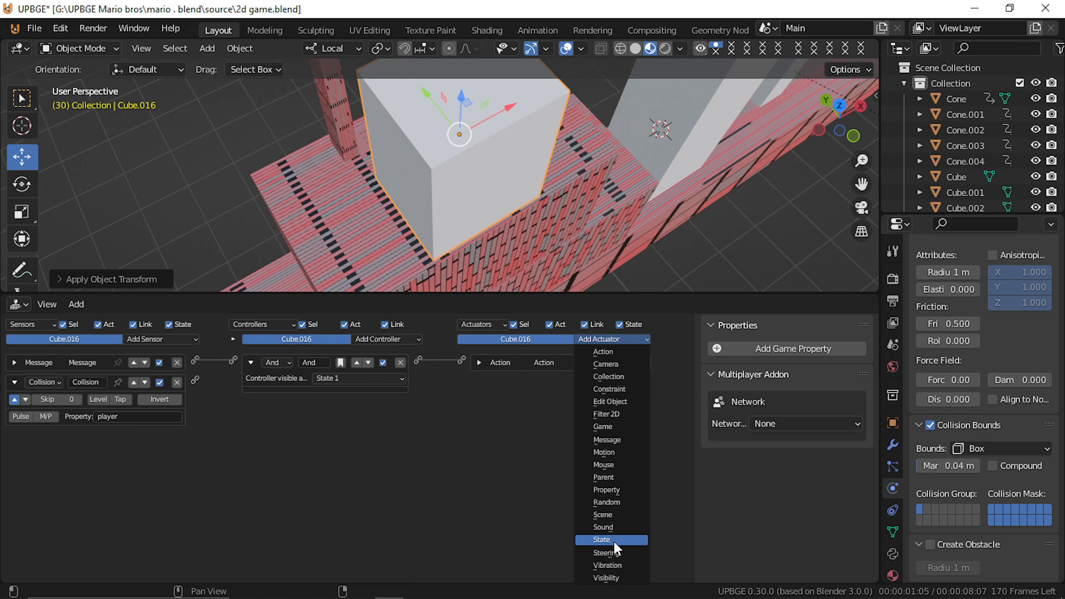
left_click(621, 428)
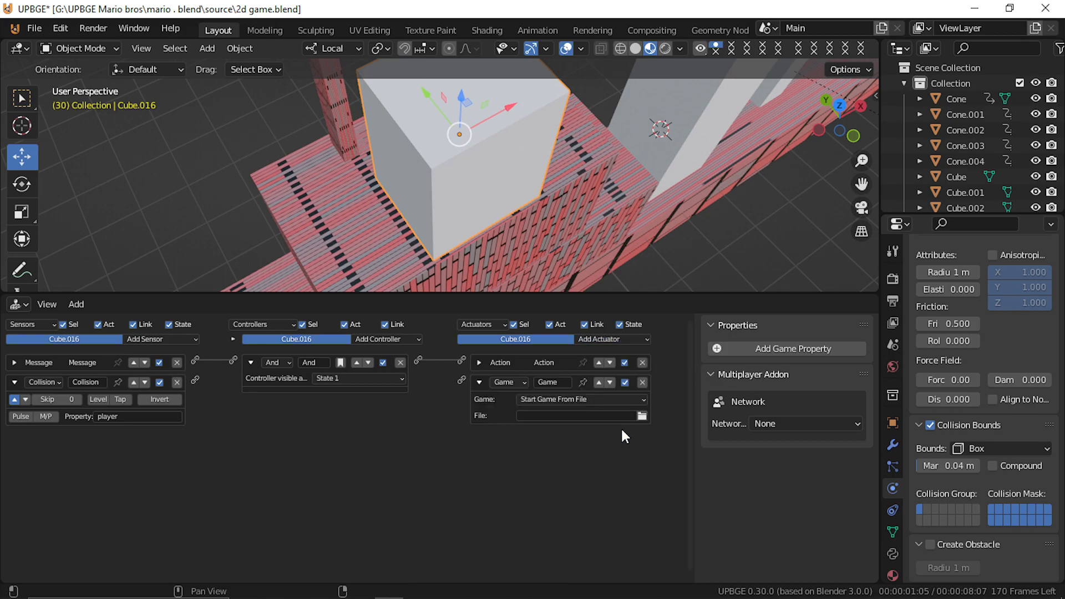
left_click(563, 400)
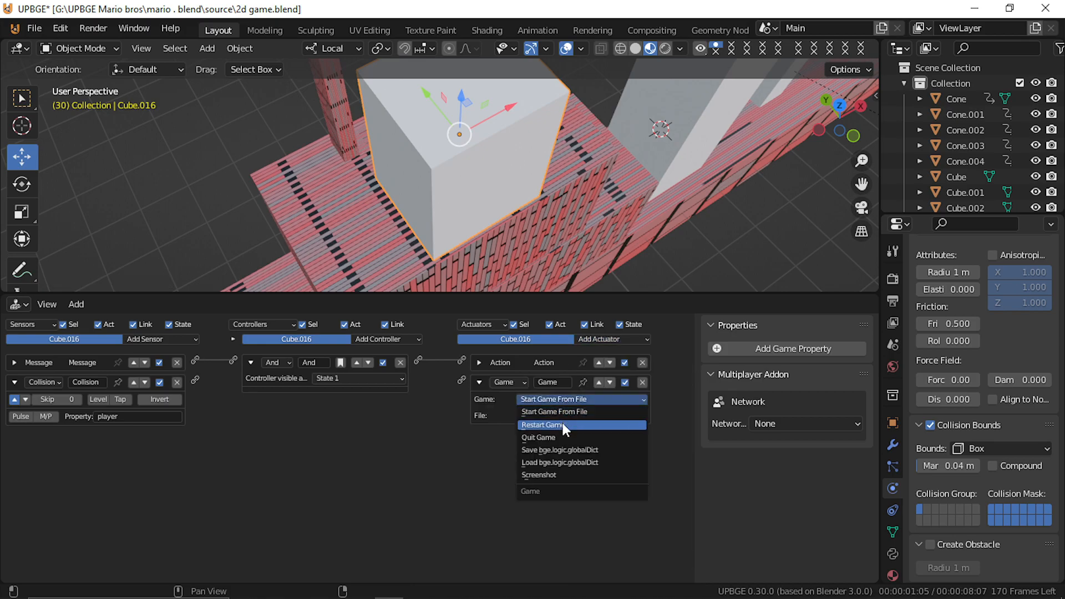
left_click(563, 424)
left_click_drag(195, 380, 460, 383)
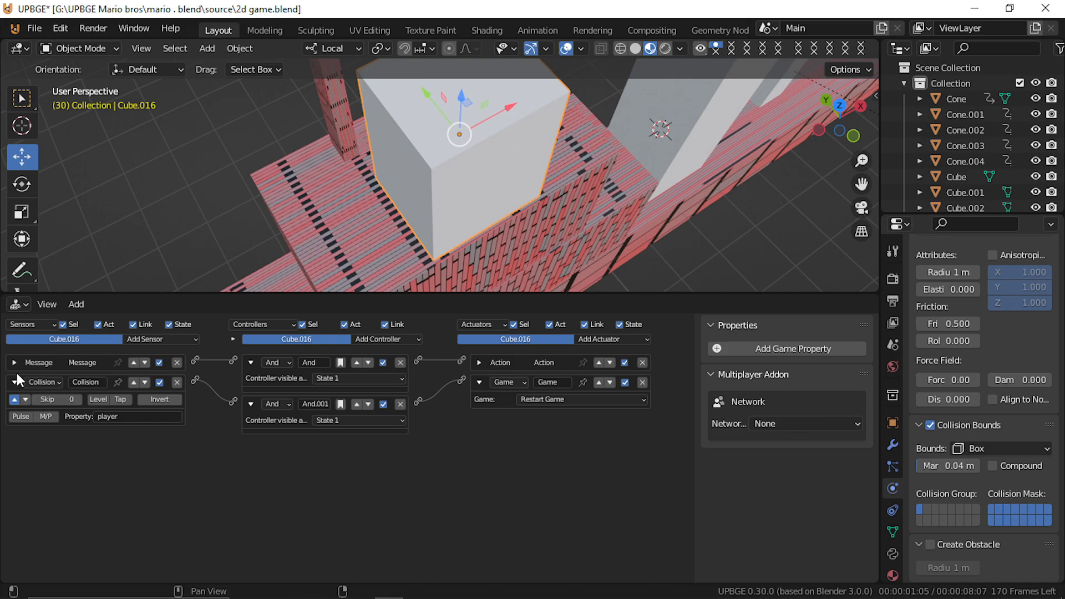
Step: Add a Keyboard sensor for the W key to Cube.016, enable its true level triggering, and link it to the restart controller
left_click(138, 337)
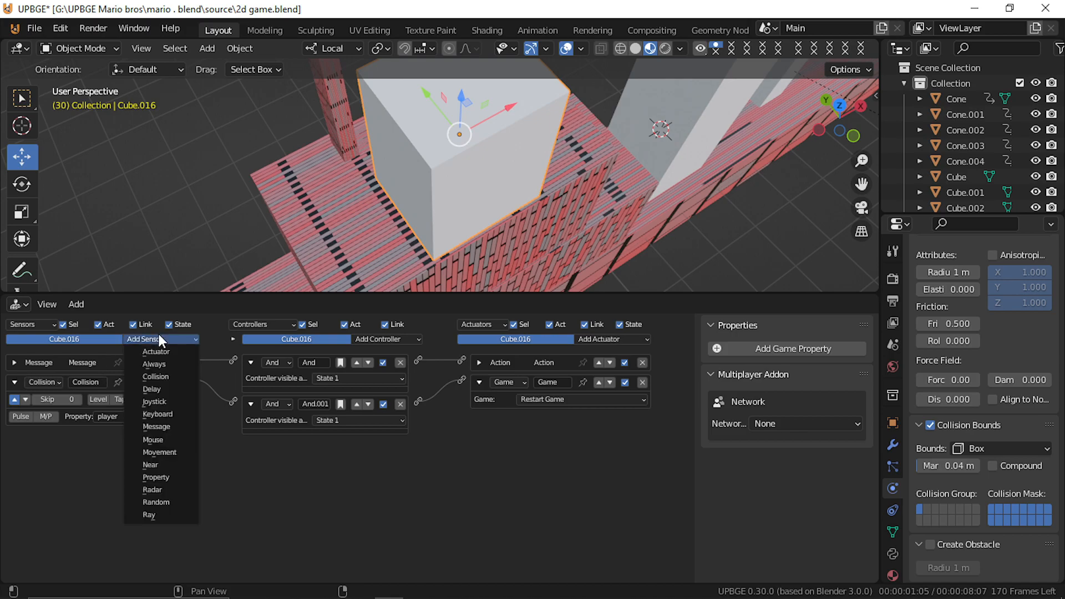
left_click(174, 413)
left_click(96, 471)
key("w")
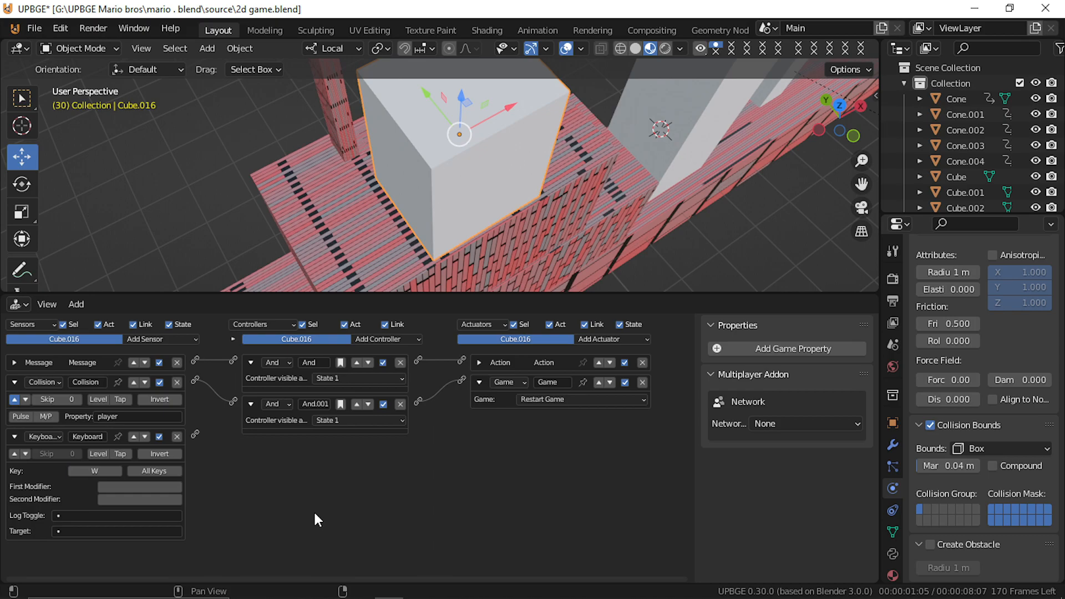
left_click(14, 453)
Step: Run the game from a view of the brick steps and test the W restart, then stop the game
middle_click_drag(519, 252, 480, 223)
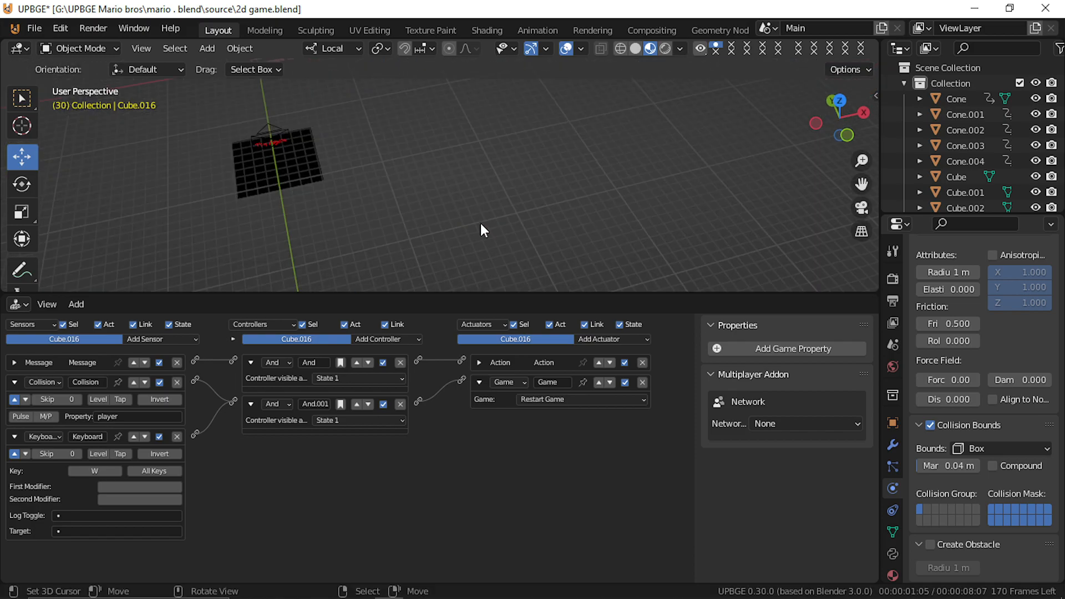
key("shift+grave")
key("w")
key("w")
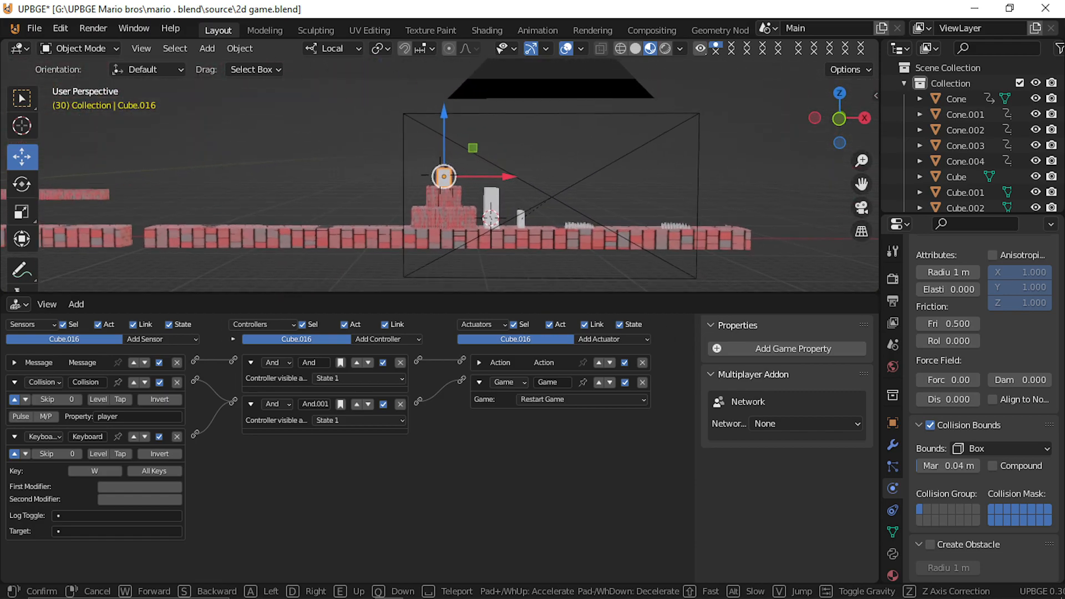
left_click(440, 174)
key("p")
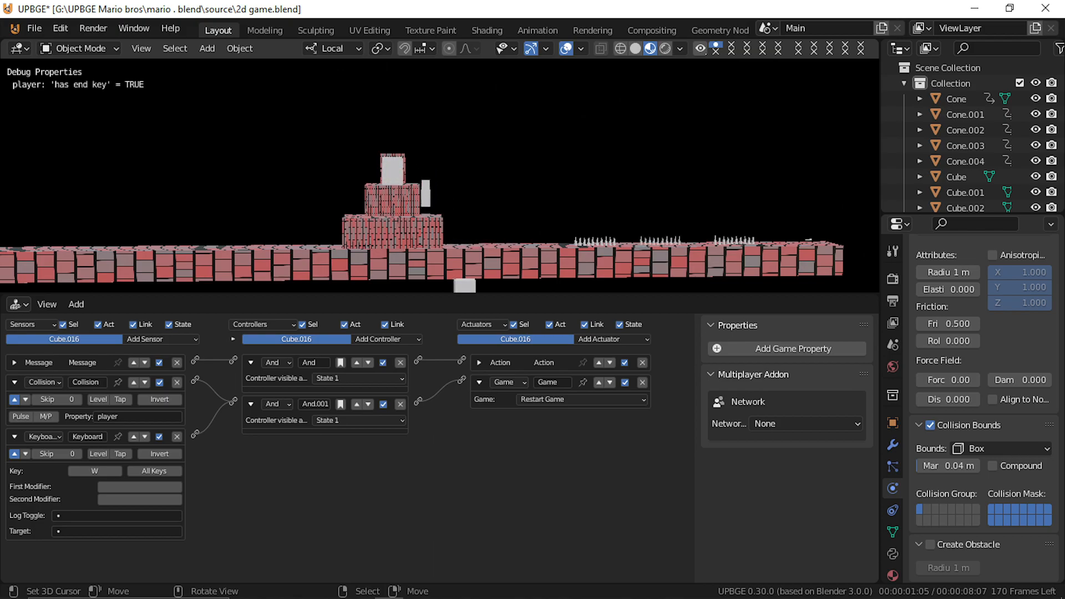
key("w")
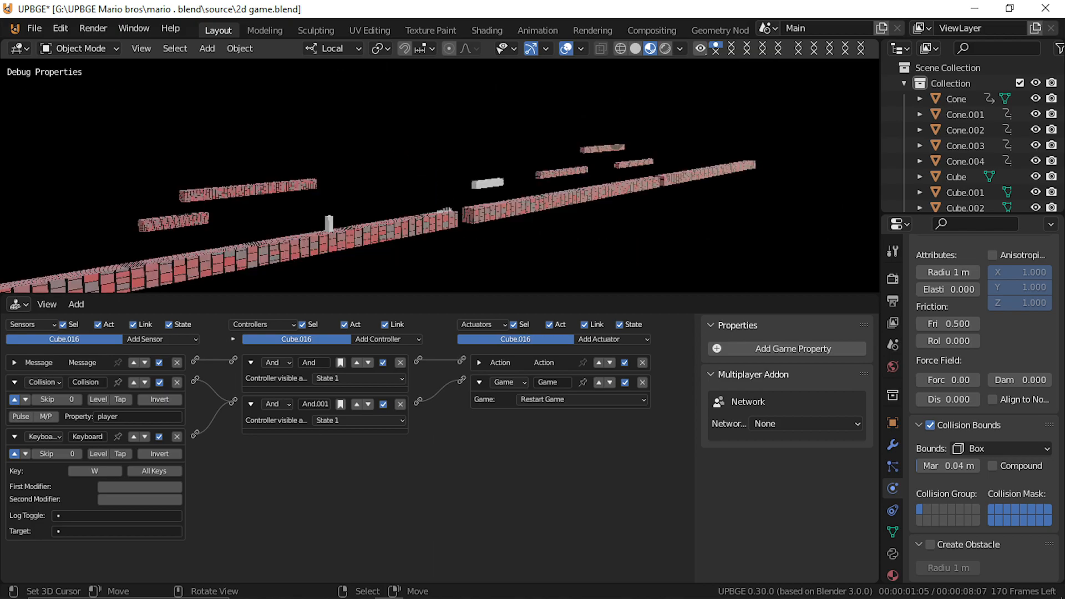
key("a")
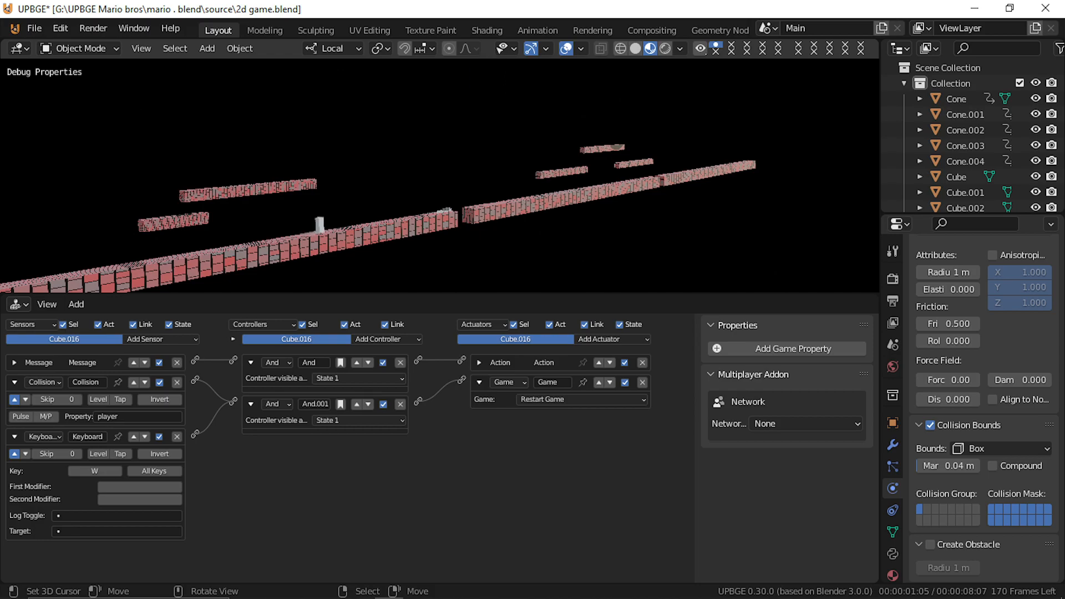
key("Escape")
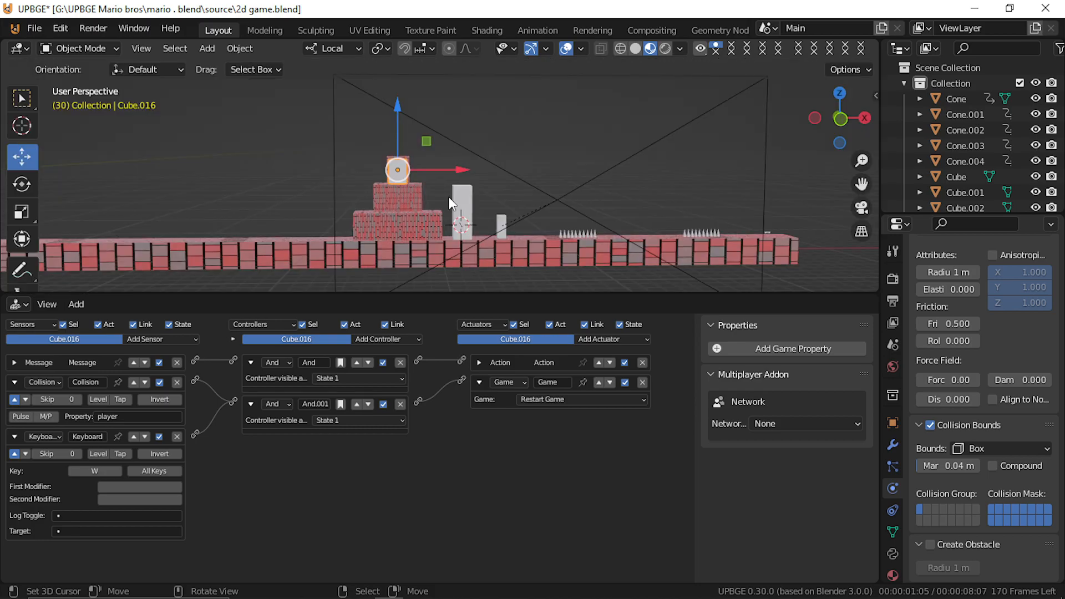
Step: Turn off the player's Boolean game property 'has end key'
left_click(501, 231)
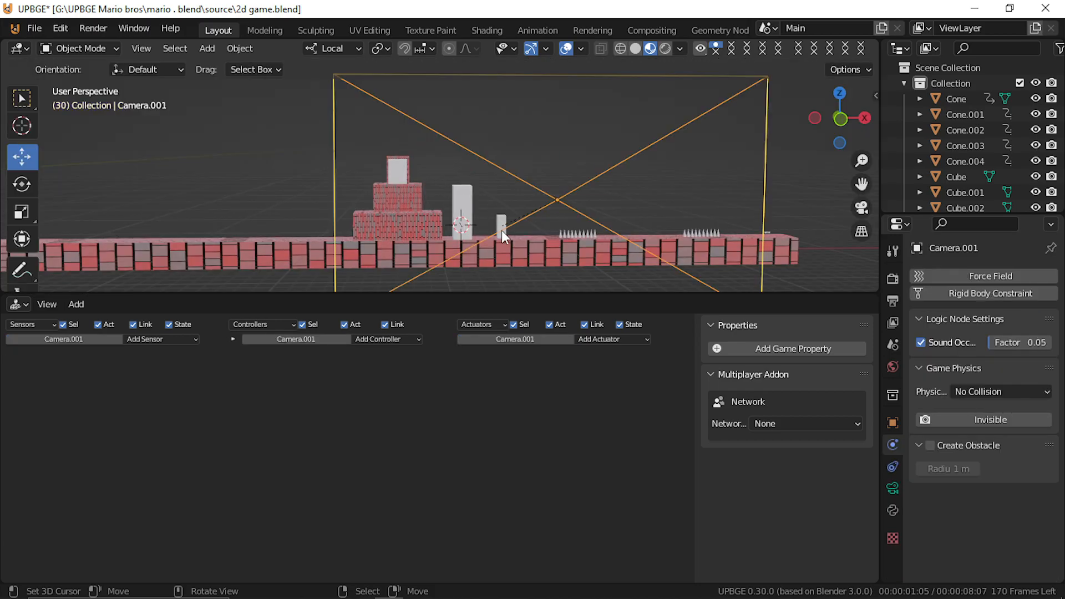
left_click(501, 230)
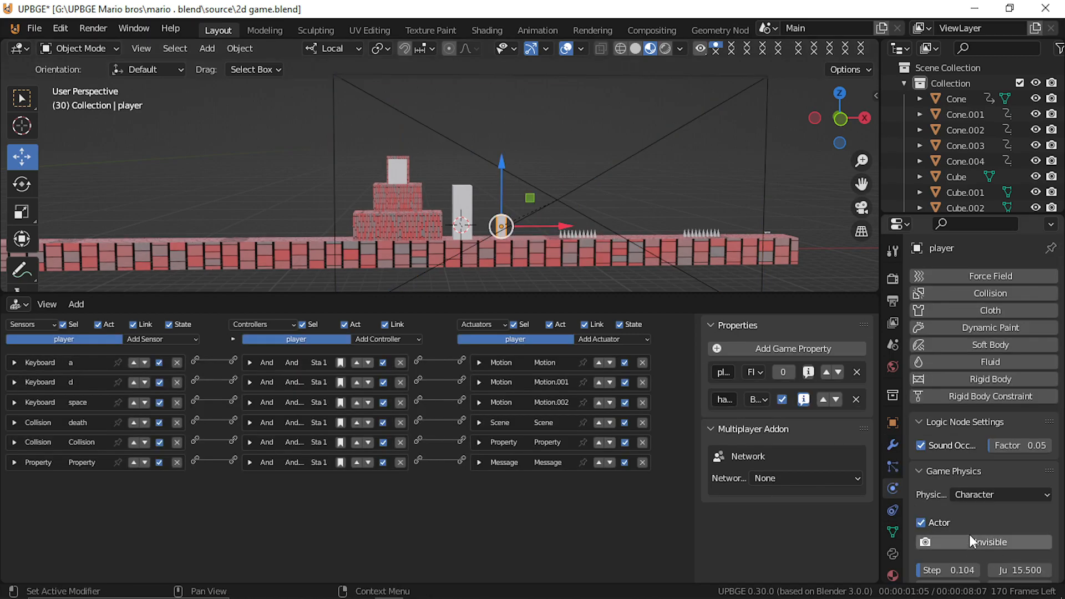
left_click(782, 399)
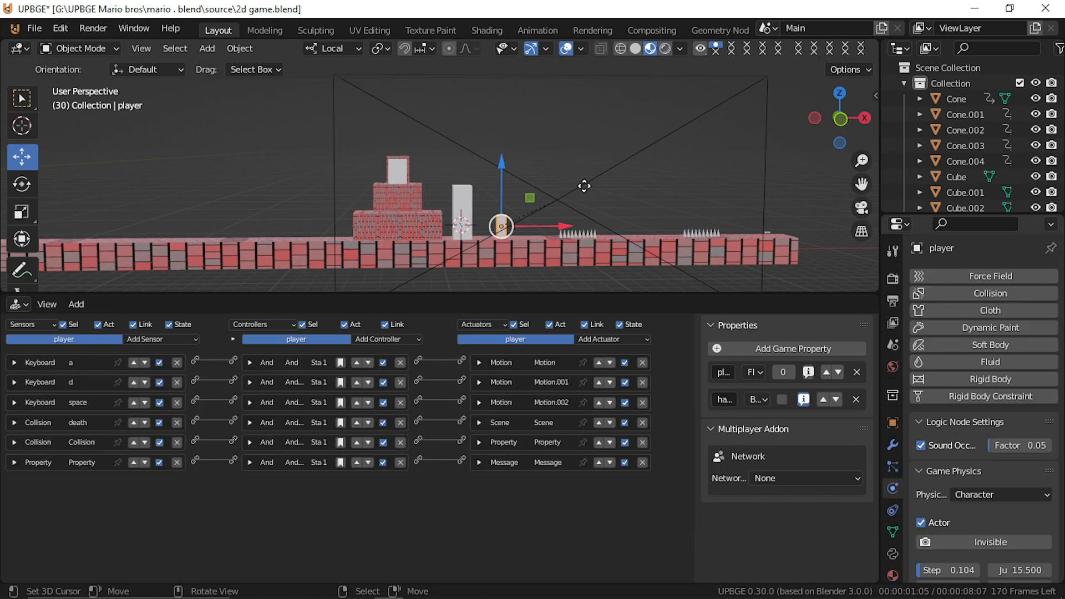
Step: Move the player along its X axis to the start of the level's brick ground and save the file
key("g")
key("x")
left_click(88, 247)
middle_click_drag(186, 226, 240, 226)
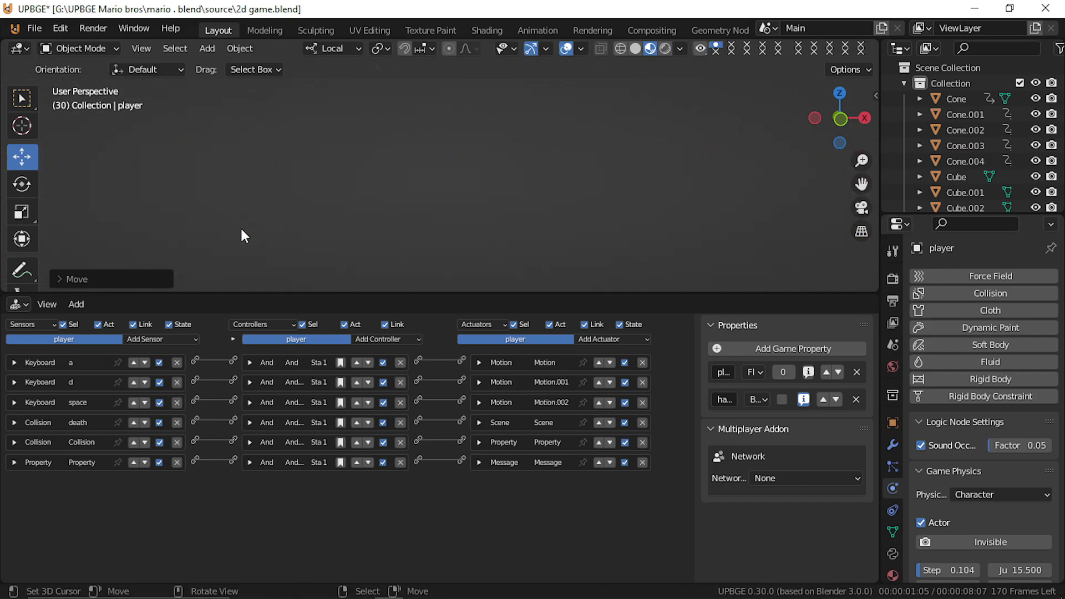
scroll(327, 256, "down", 9)
scroll(329, 258, "up", 5)
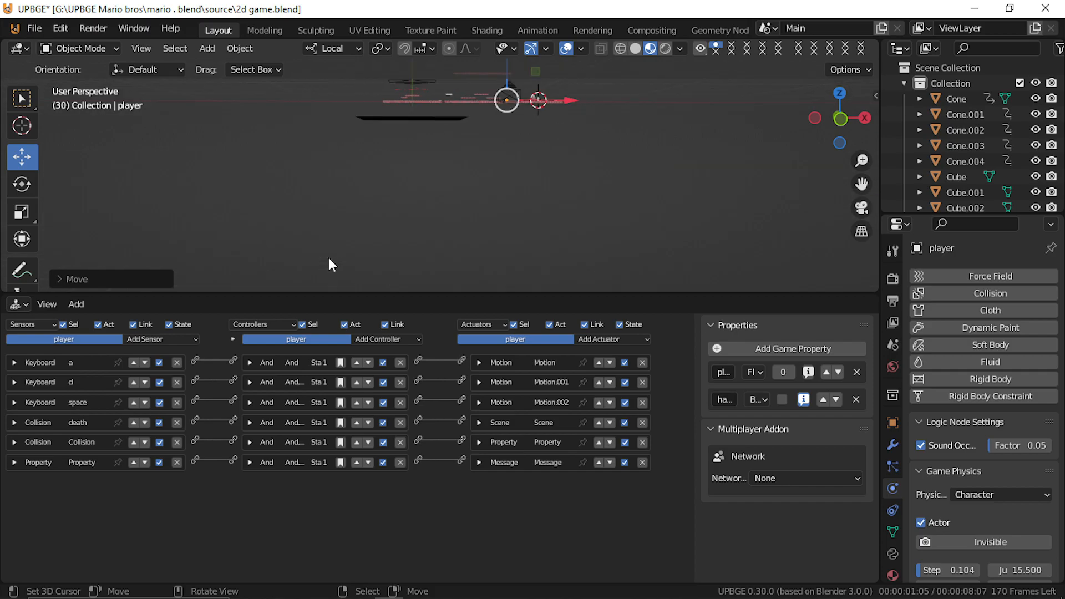
key("KP_0")
key("g")
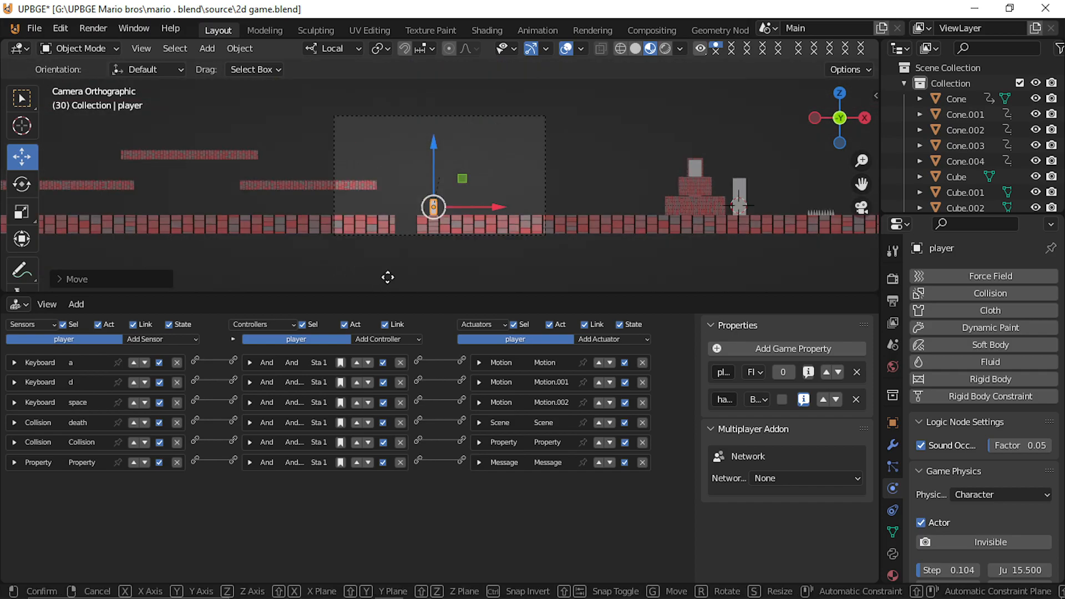
key("x")
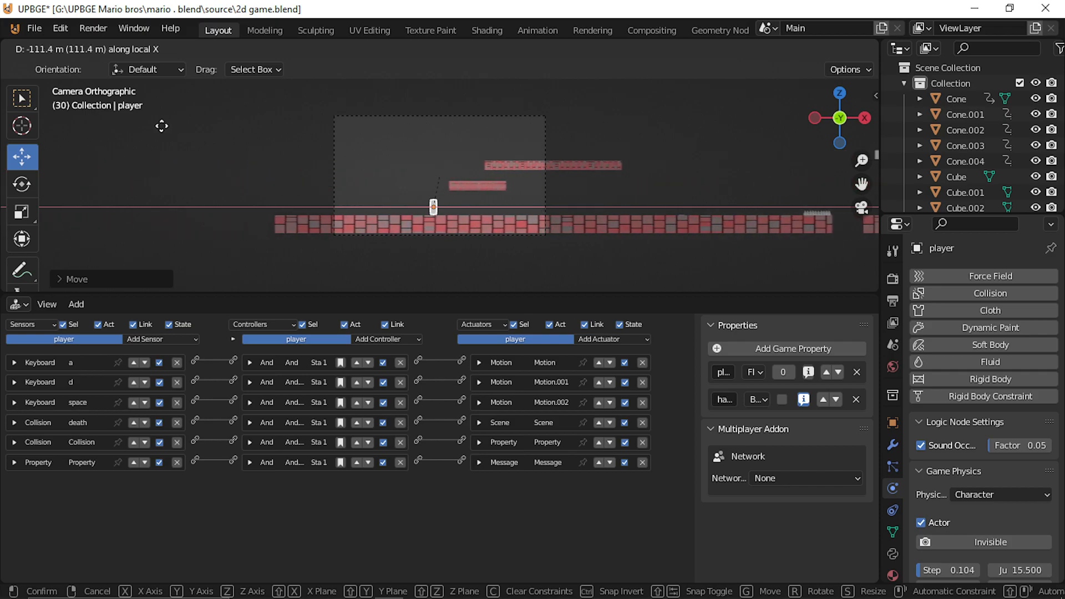
left_click(37, 132)
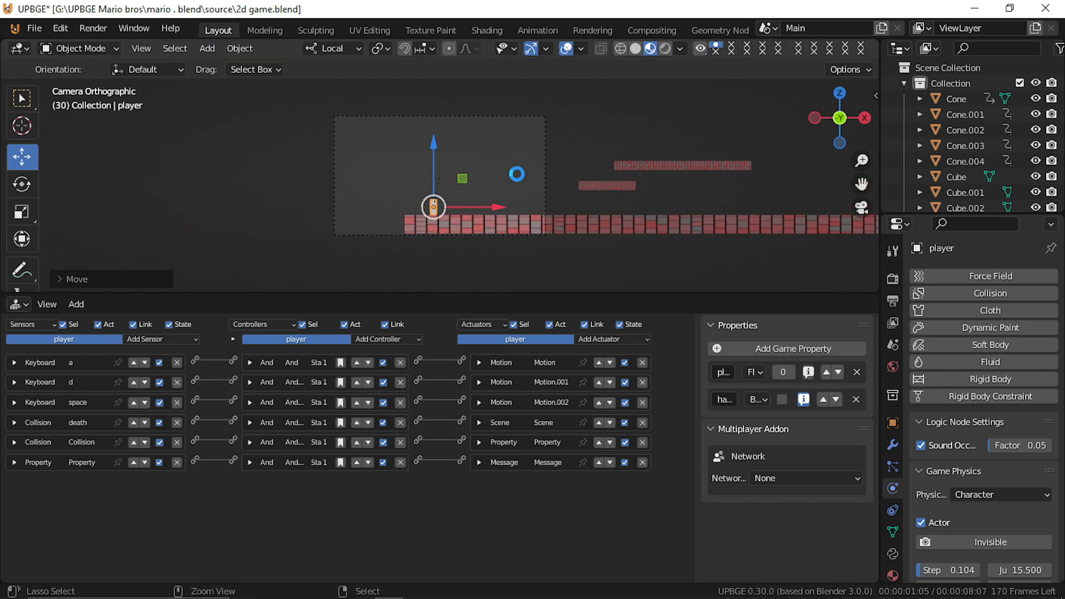
key("ctrl+s")
Step: Playtest the level from its start across the platforms to the stepped brick structure and tall block, then stop the game
key("p")
key("d")
key("d")
key("space")
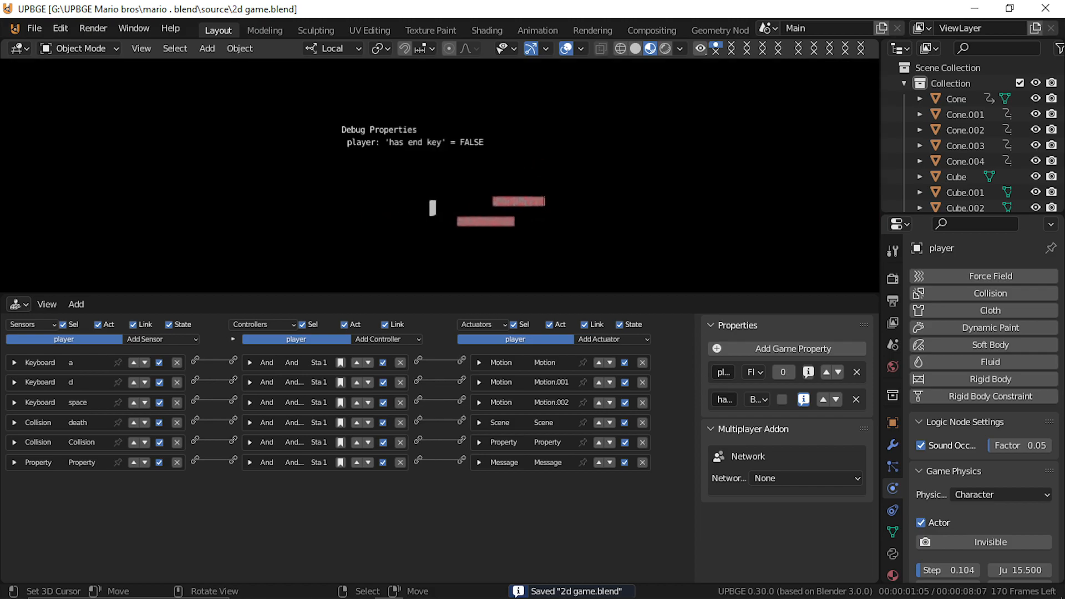
key("d")
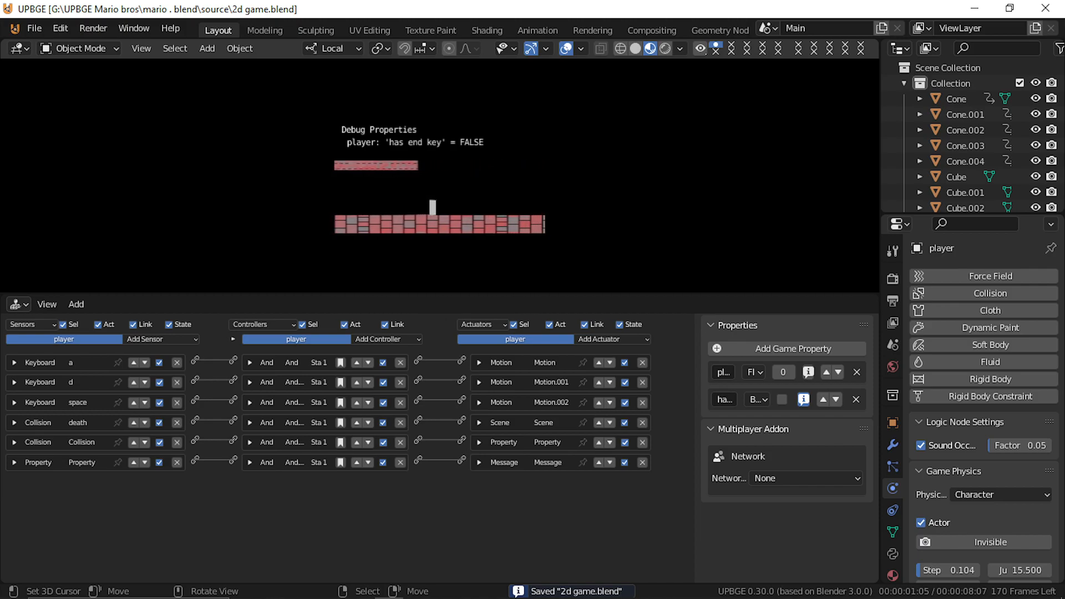
key("d")
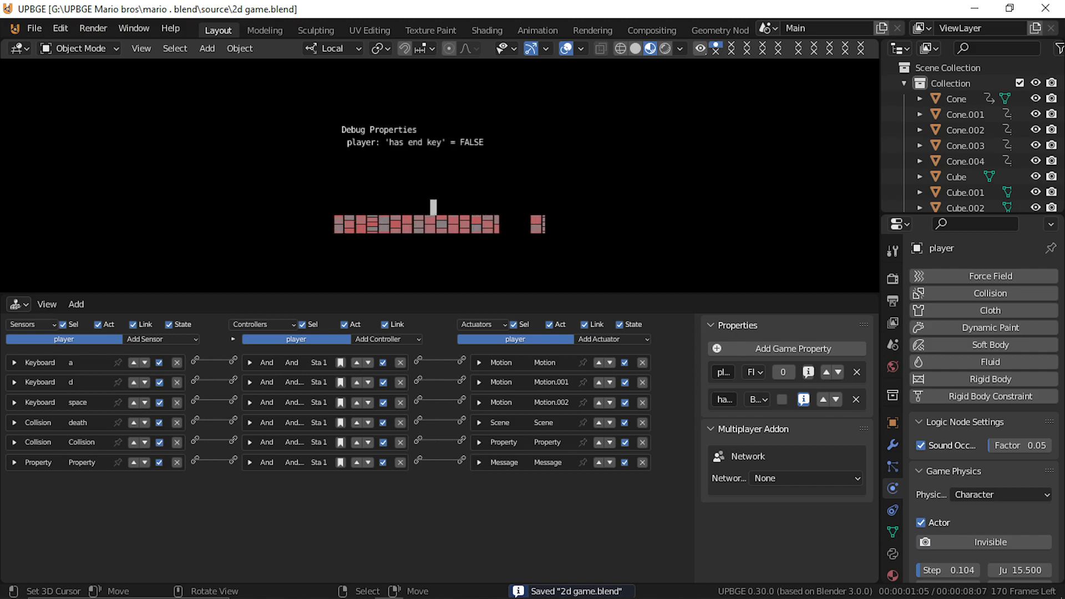
key("d")
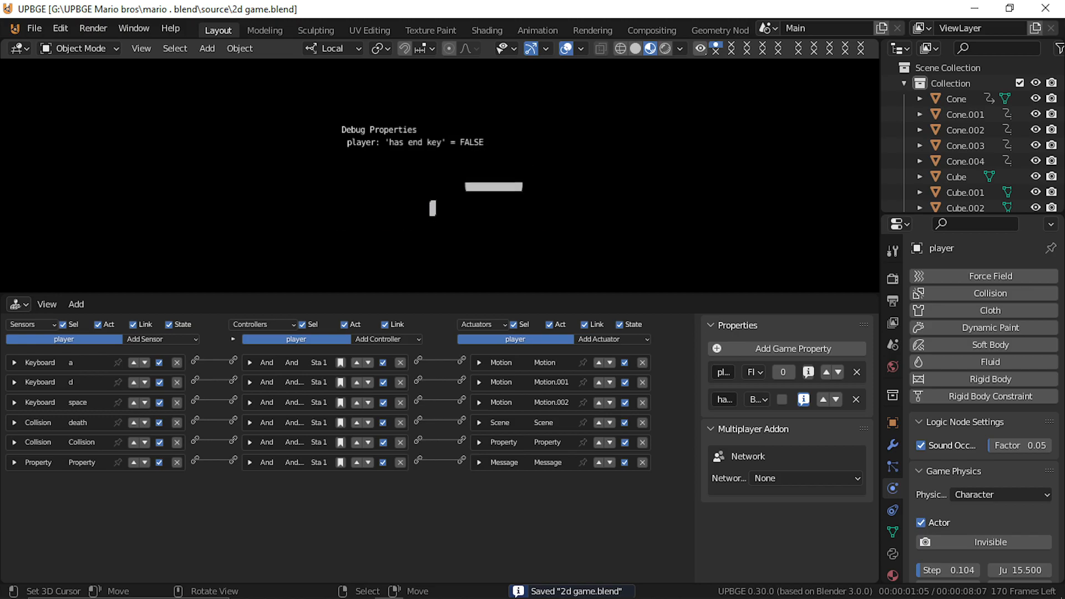
key("d")
key("space")
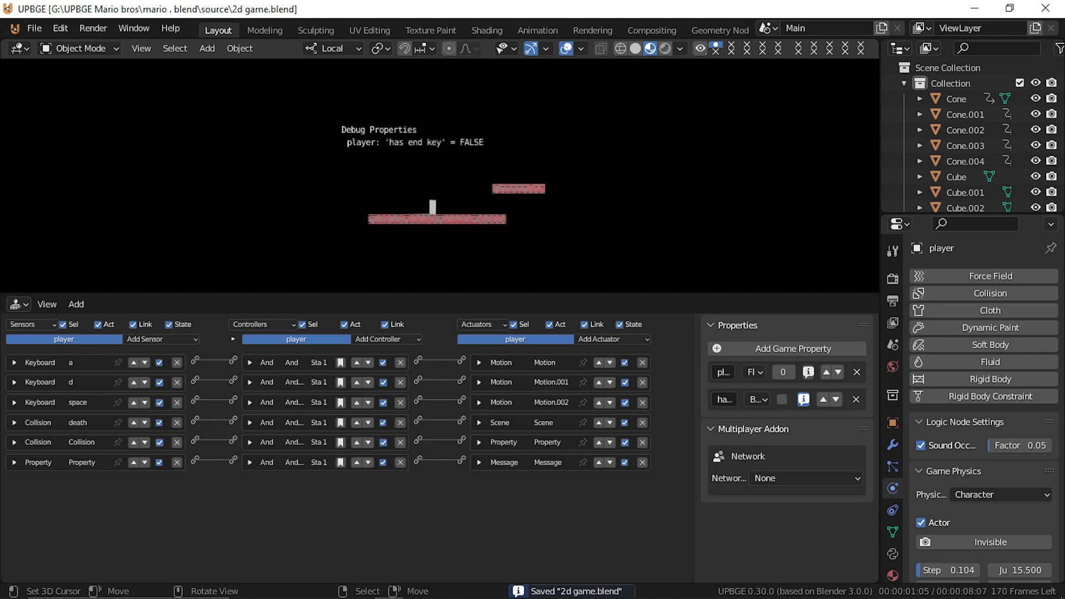
key("d")
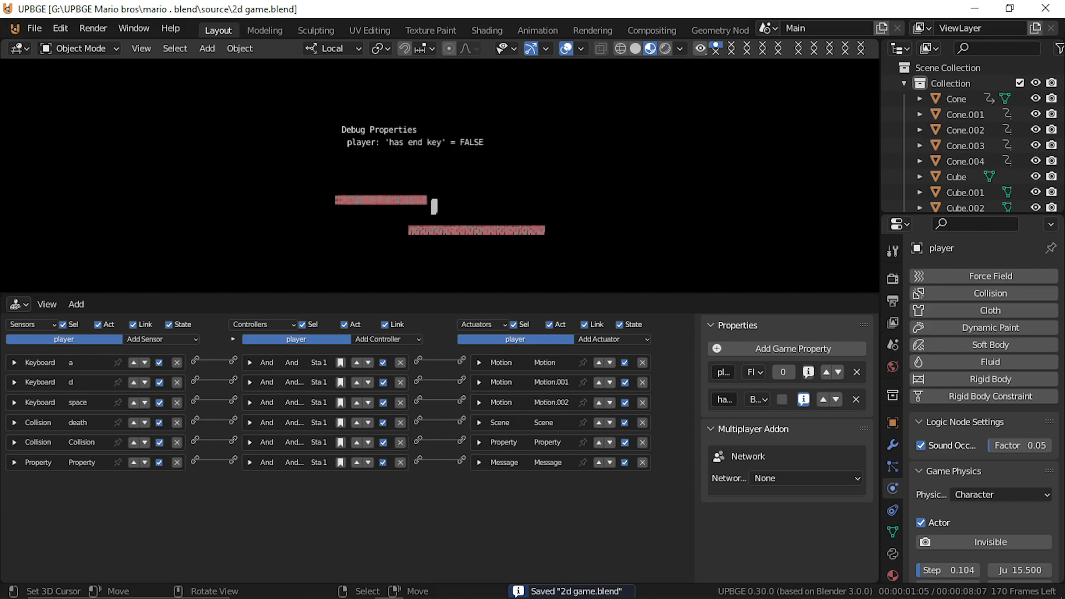
key("d")
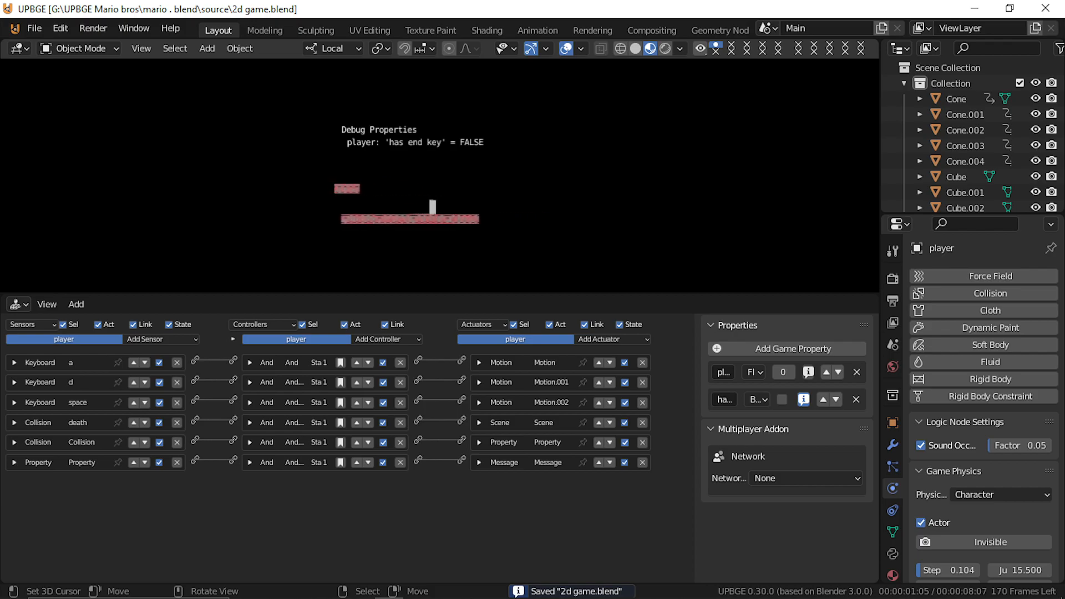
key("d")
key("d")
key("d")
key("d")
key("d")
key("space")
key("a")
key("d")
key("space")
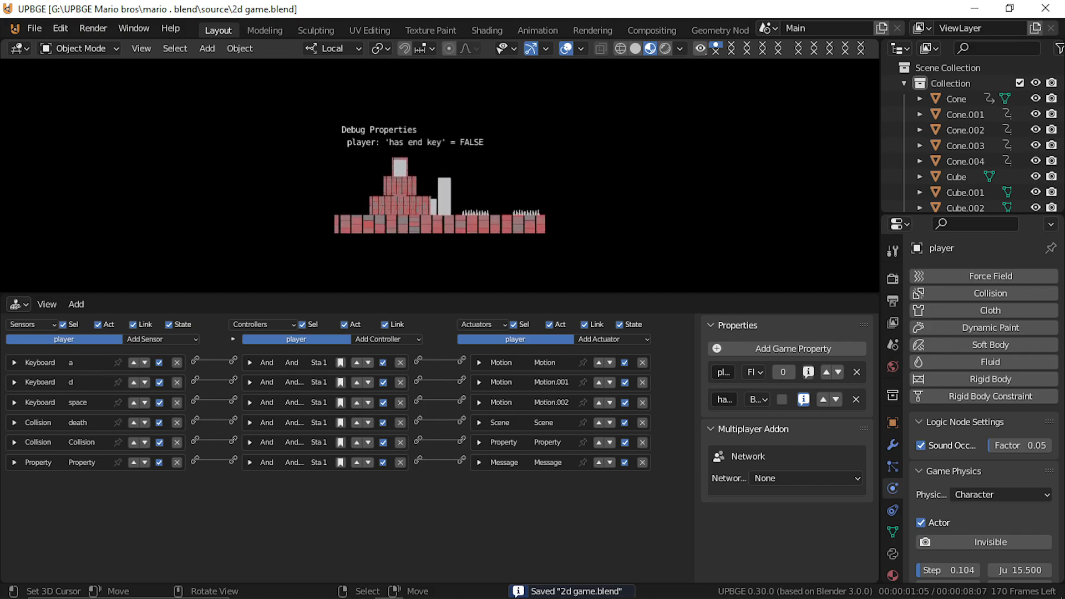
key("Escape")
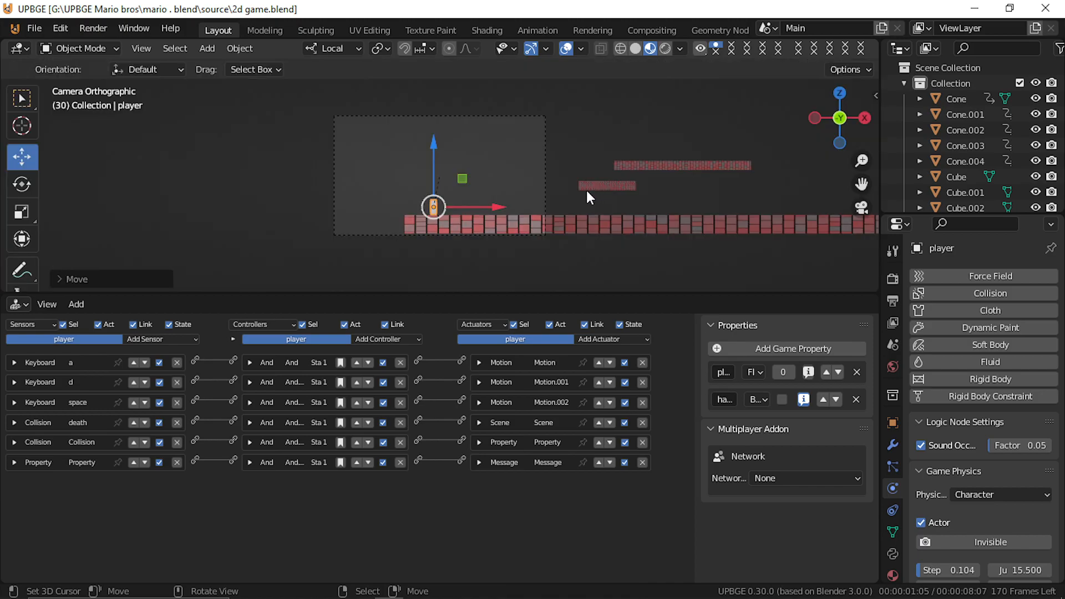
Step: Step the timeline back to frame 0 while viewing the brick steps and door
key("shift+grave")
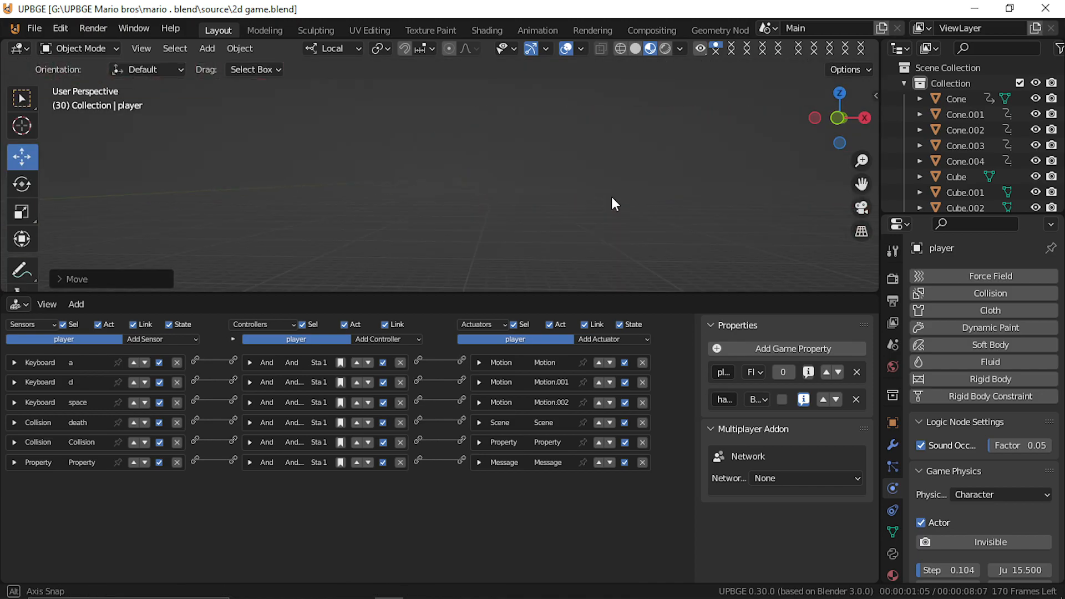
left_click(441, 175)
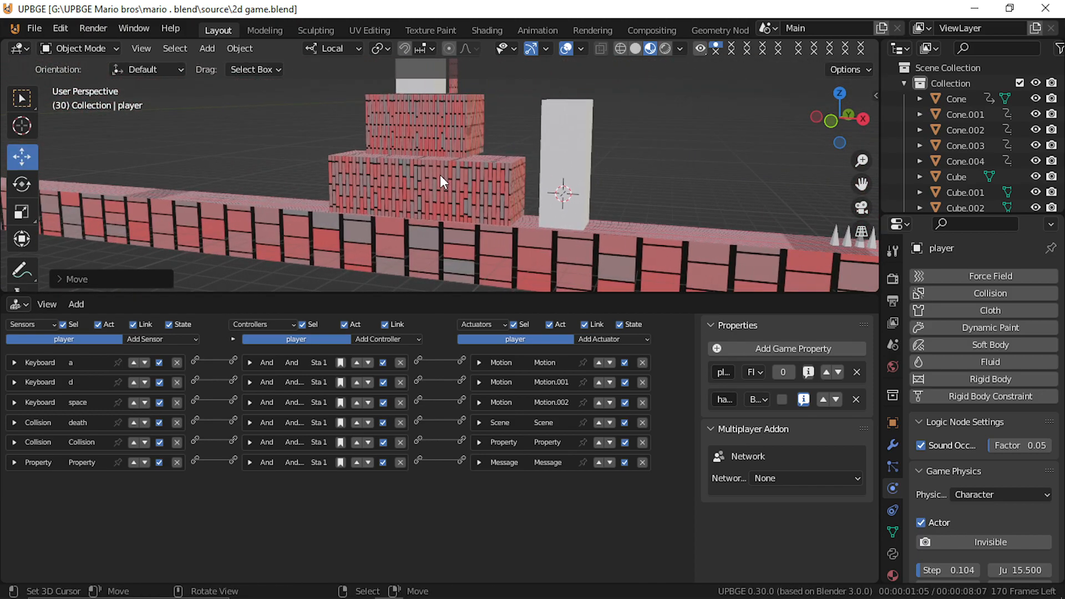
key("Left")
key("Left")
key("Left")
key("Left")
key("Left")
key("Left")
key("Left")
key("Left")
key("Left")
key("Left")
key("Left")
key("Left")
key("Left")
key("Left")
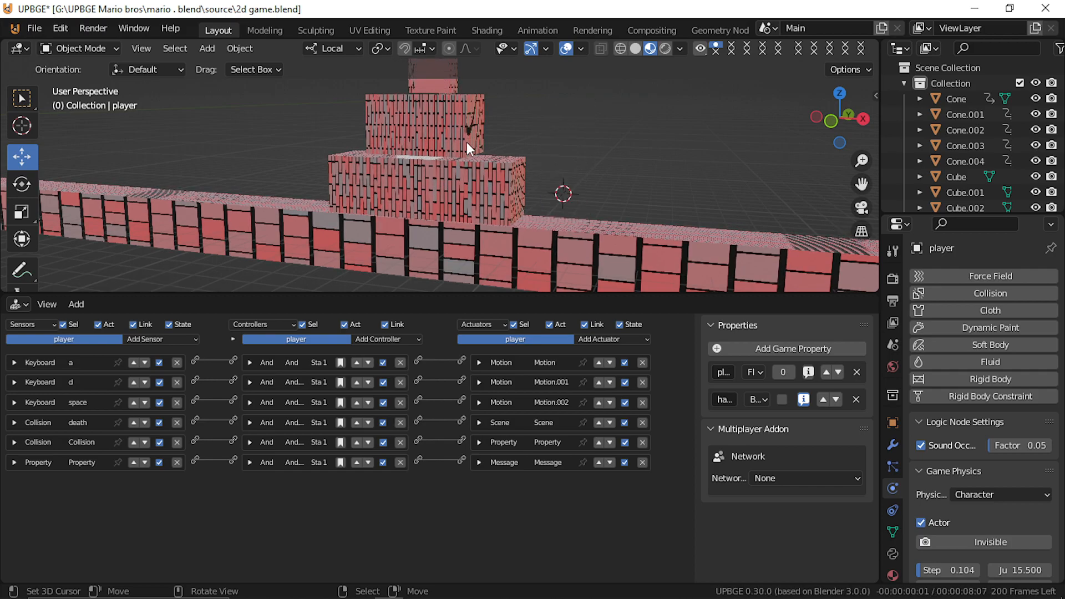
Step: Playtest the level through its camera, running and jumping the player from the start across the brick ground, gaps and floating platforms
key("KP_0")
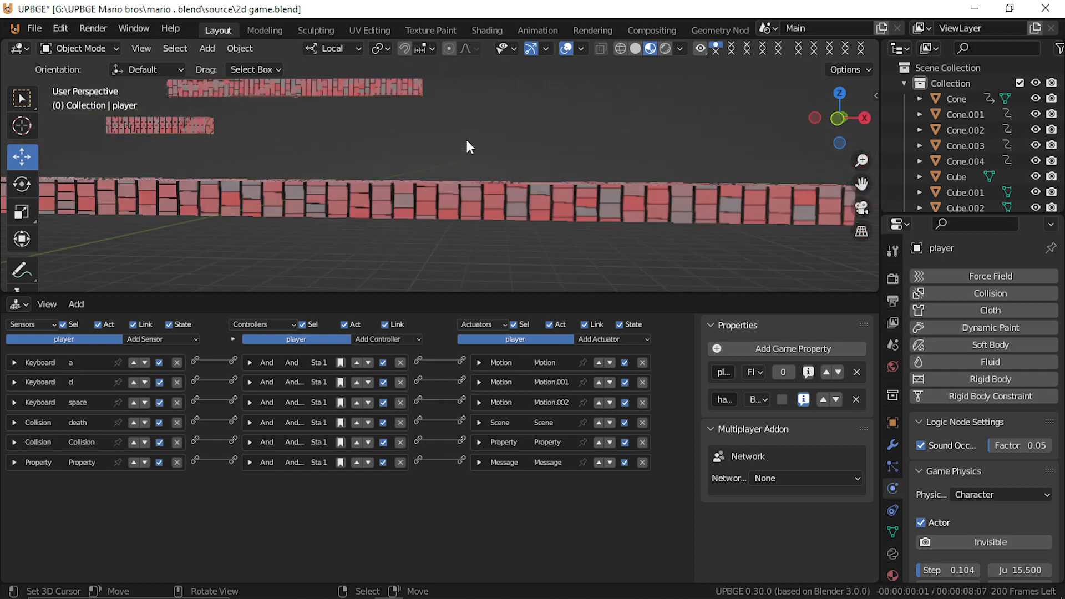
key("p")
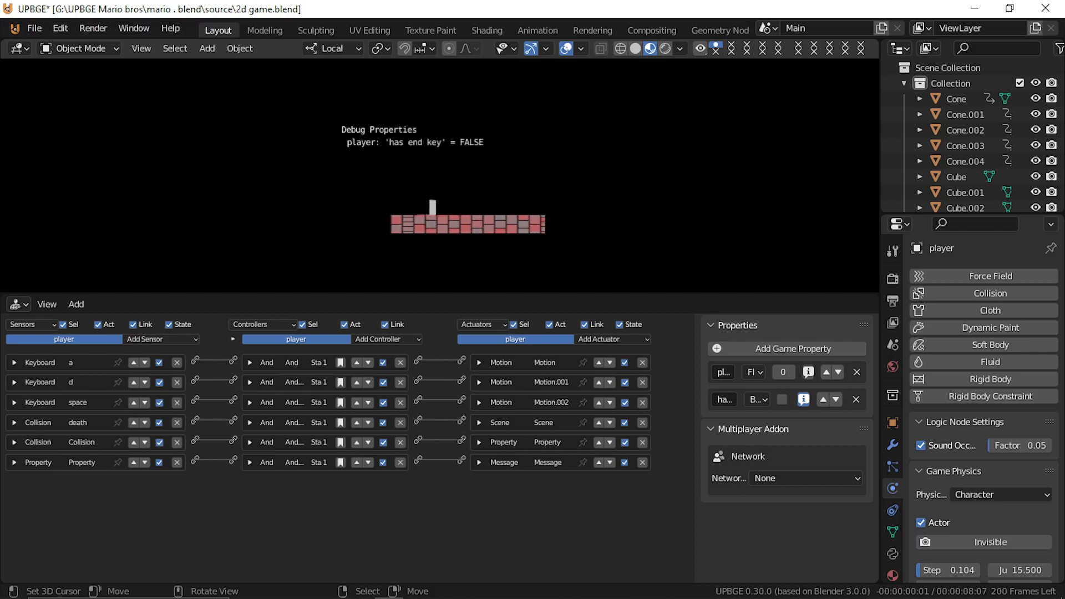
key("d")
key("space")
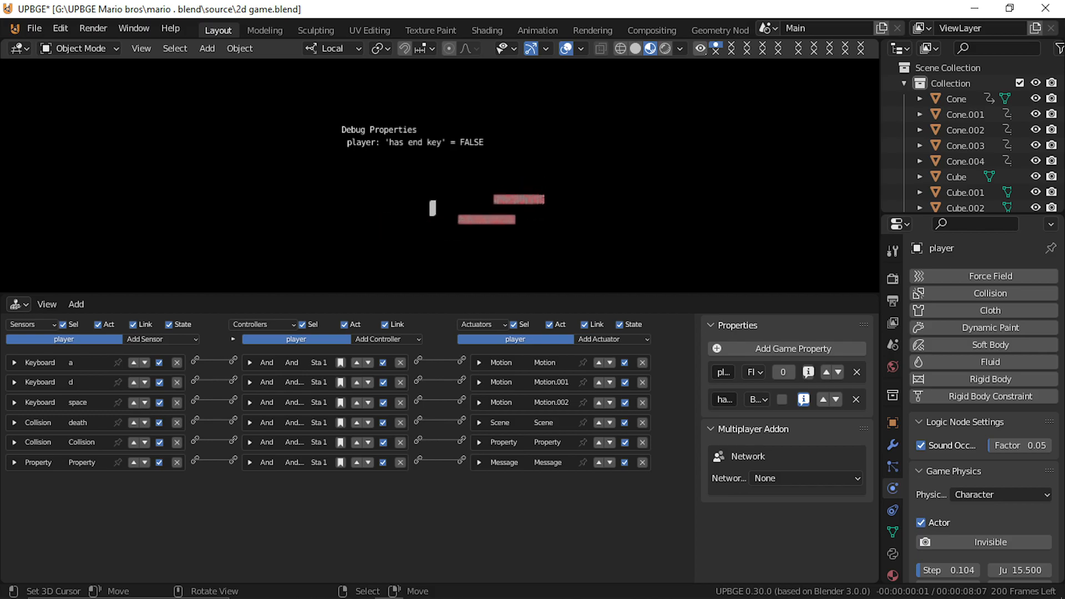
key("a")
key("space")
key("d")
key("space")
key("d")
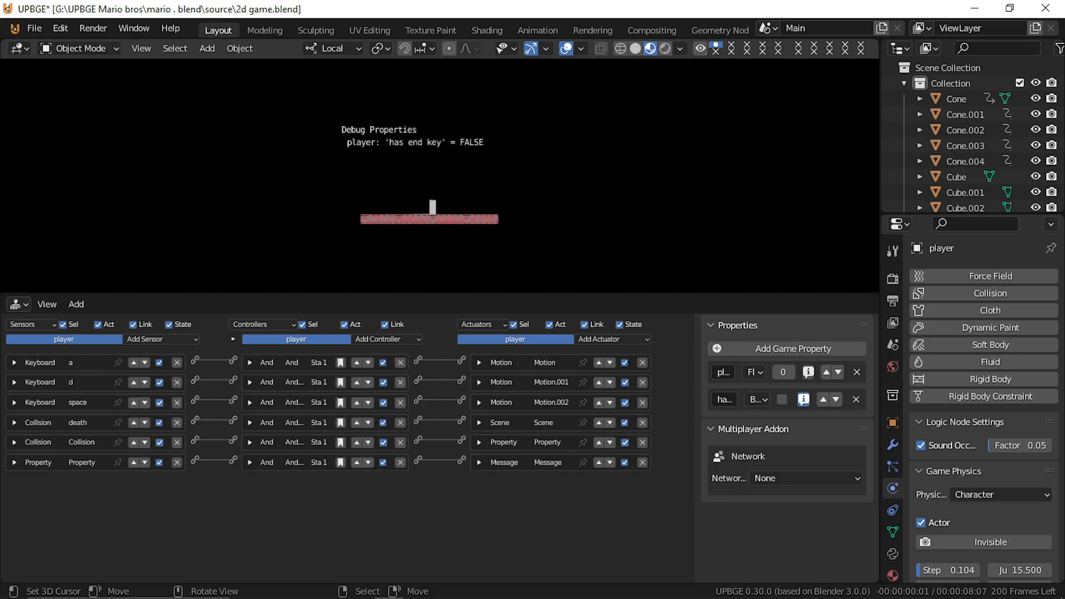
key("d")
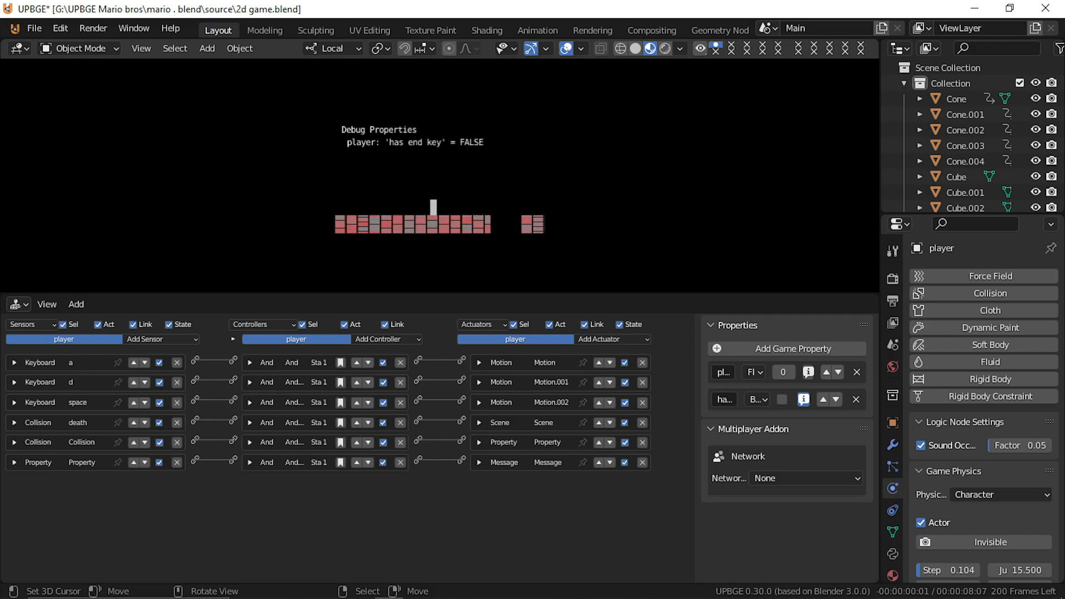
key("d")
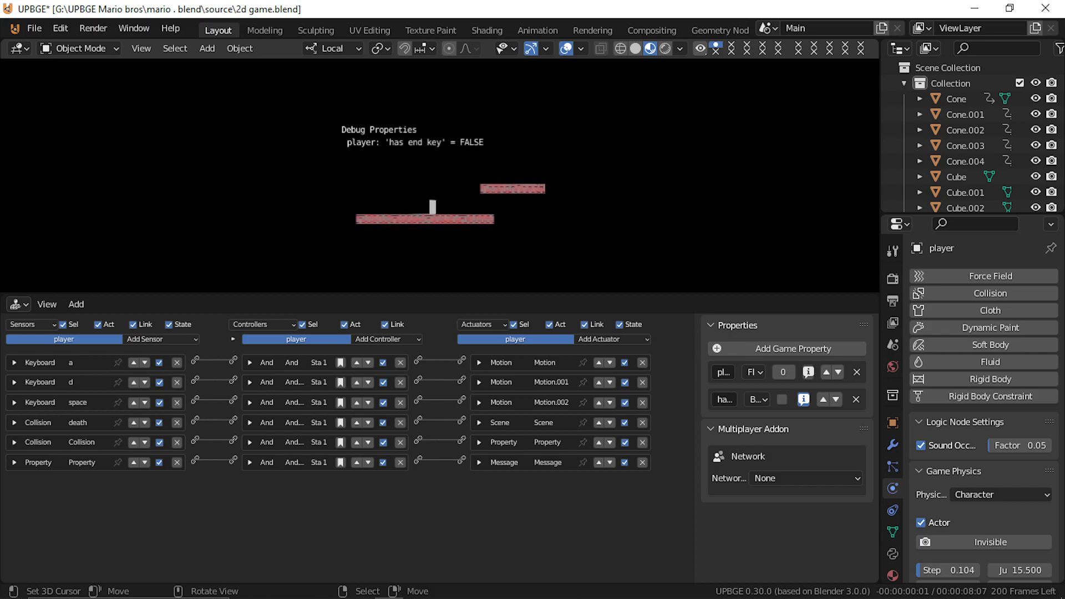
key("d")
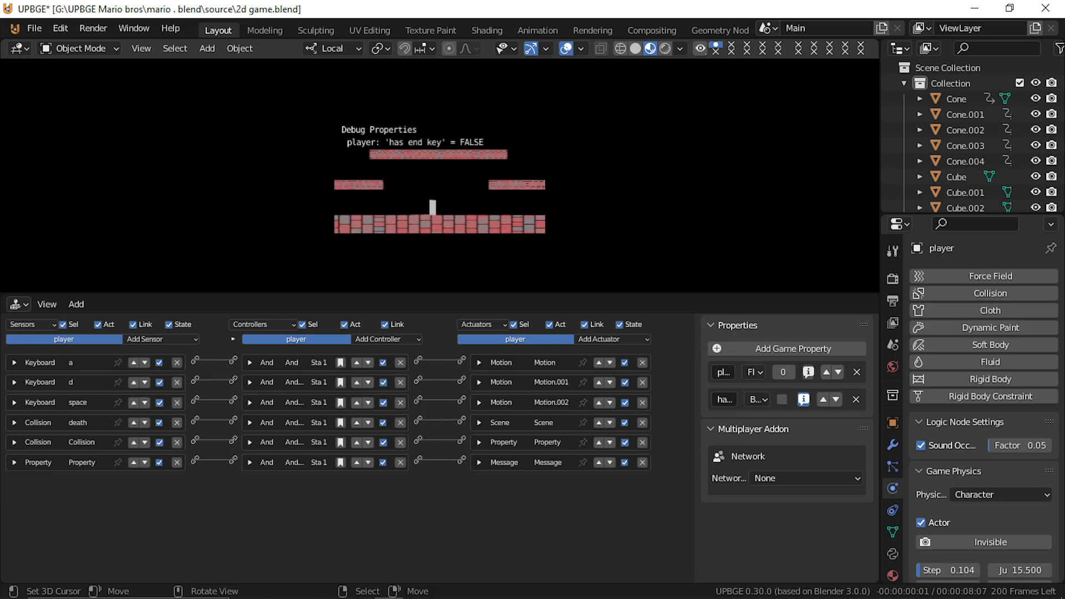
key("d")
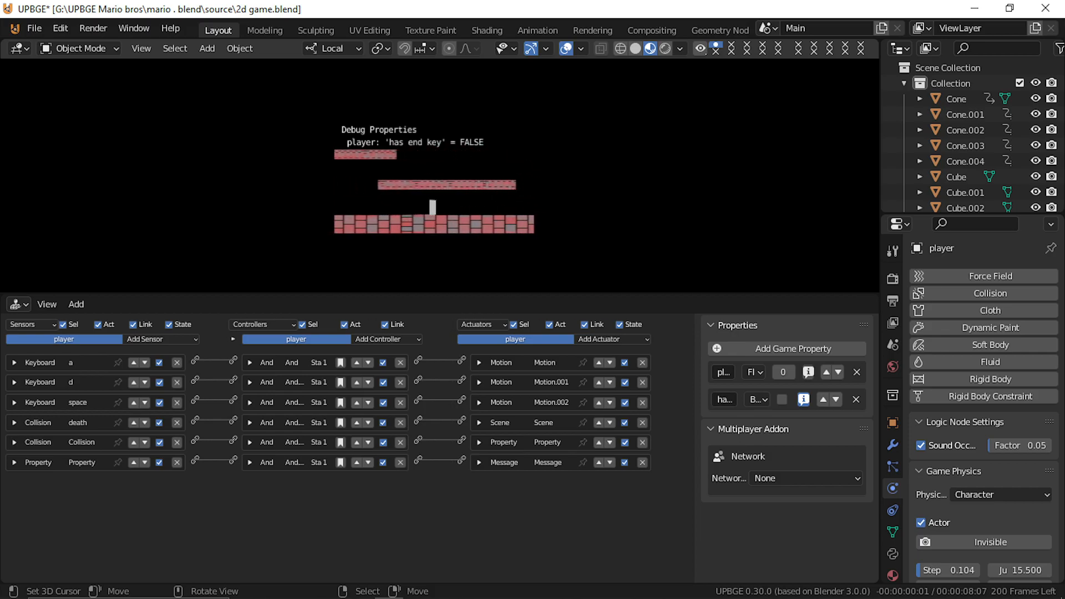
key("d")
key("space")
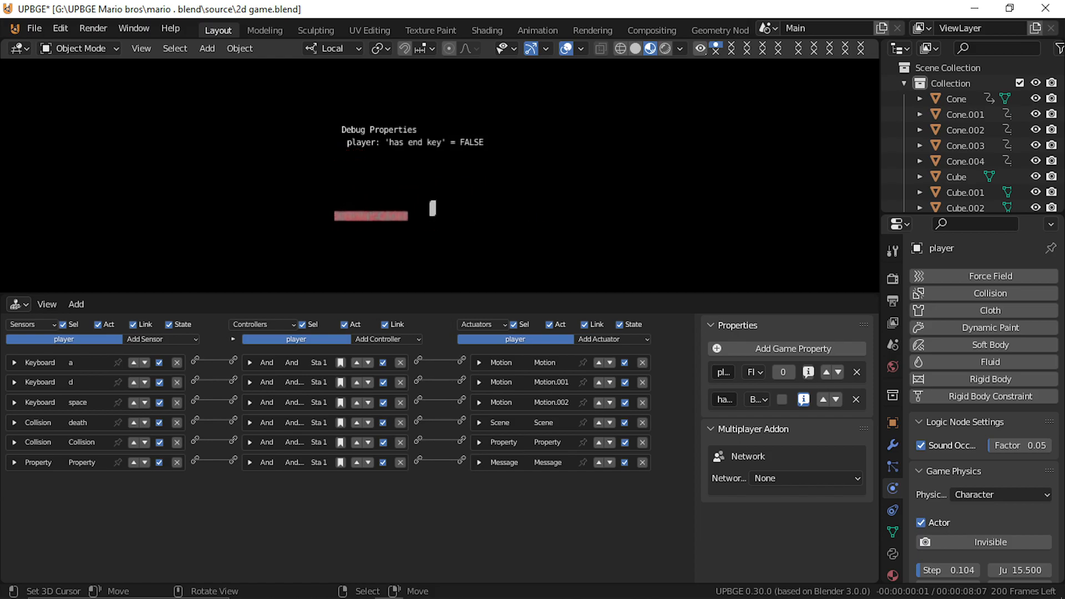
key("d")
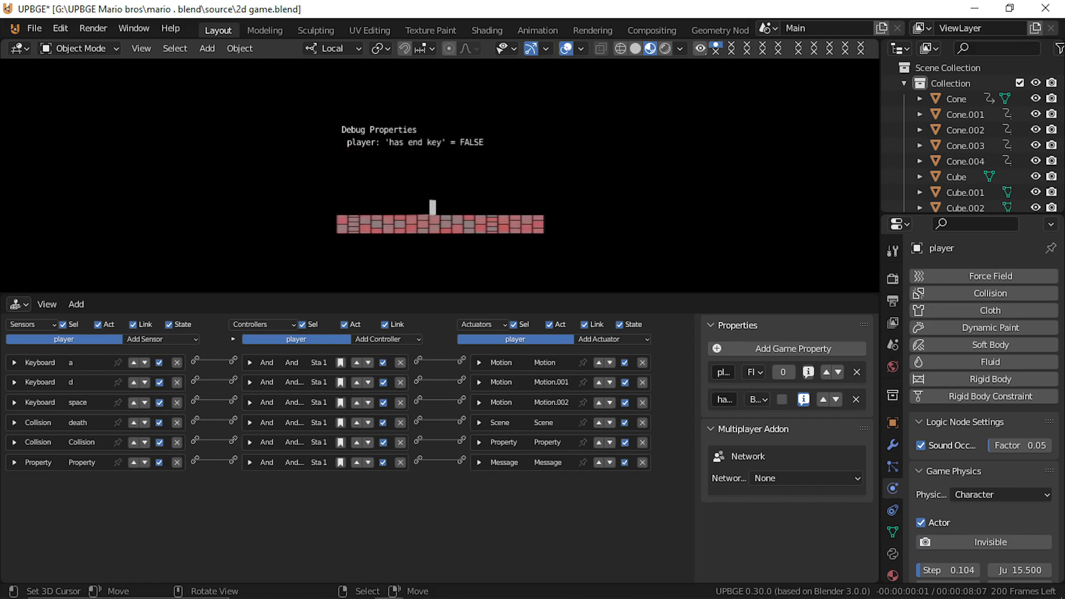
Step: Continue the playtest over the stepped brick structure and past the spikes to collect the end key
key("d")
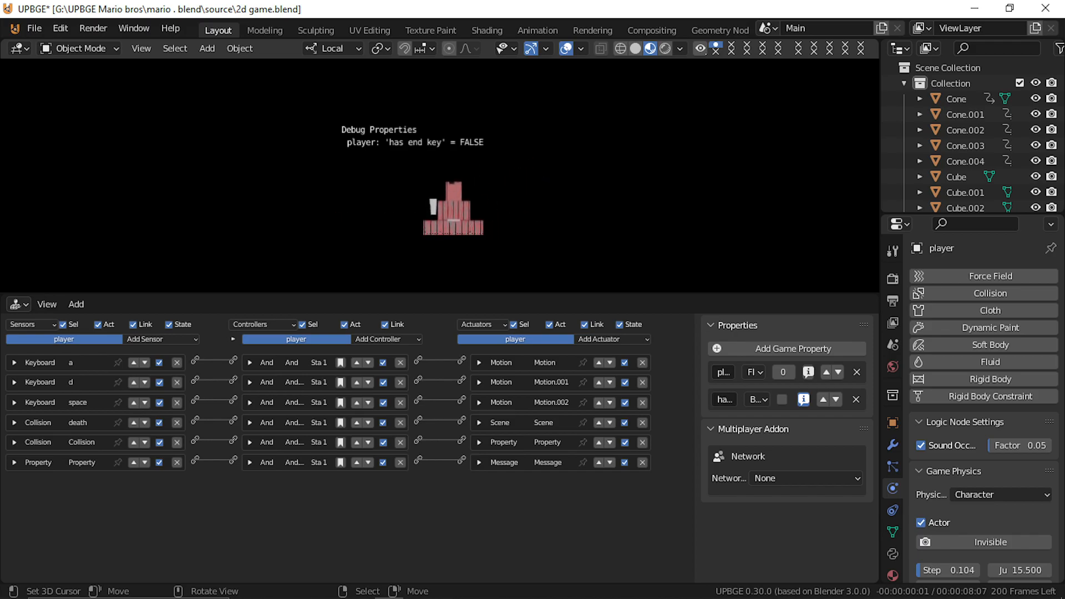
key("d")
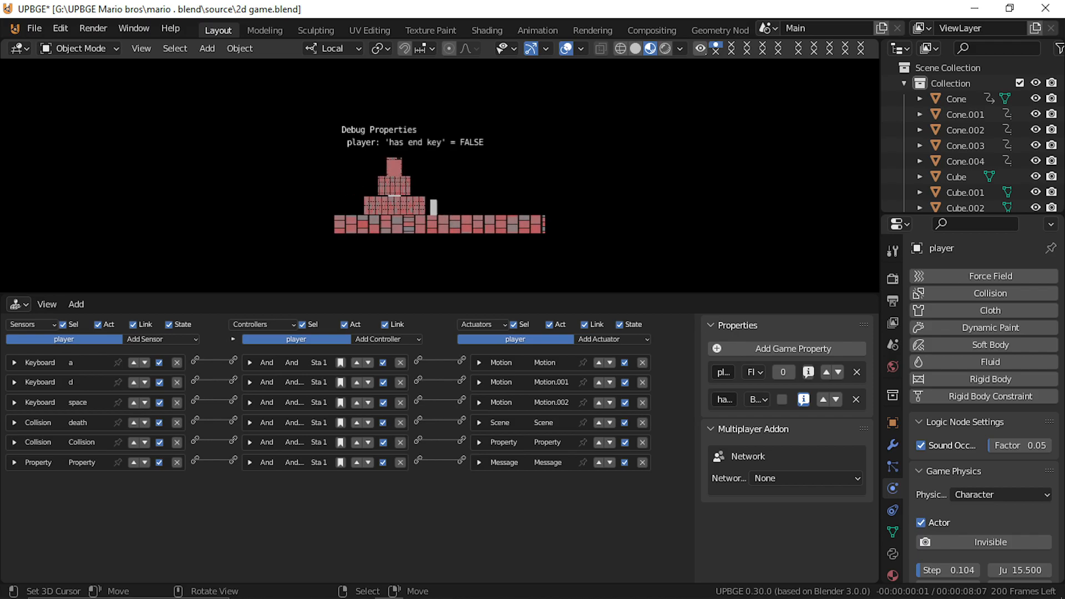
key("d")
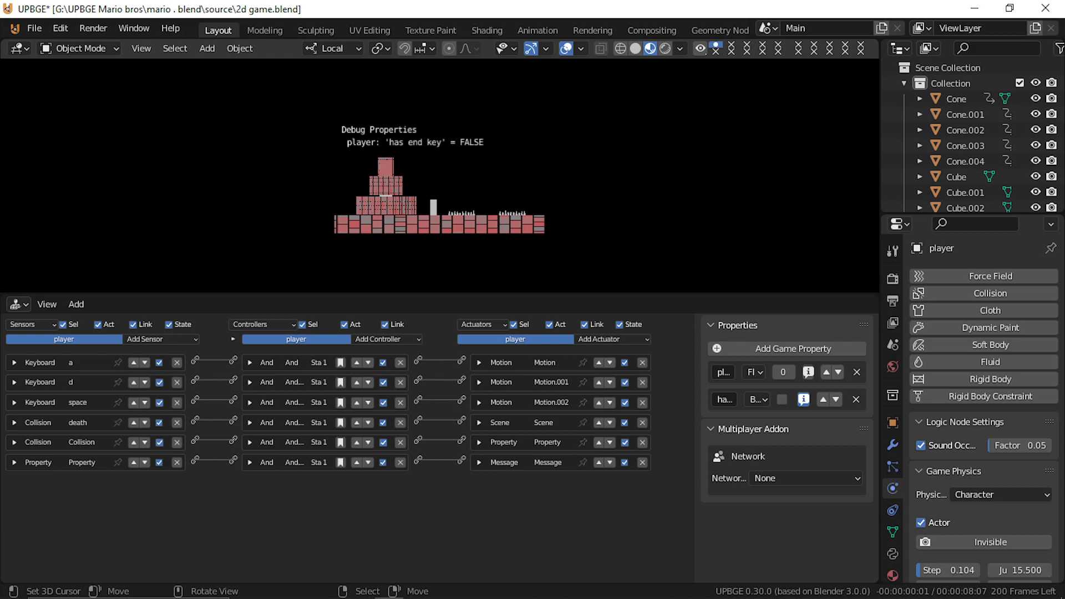
key("d")
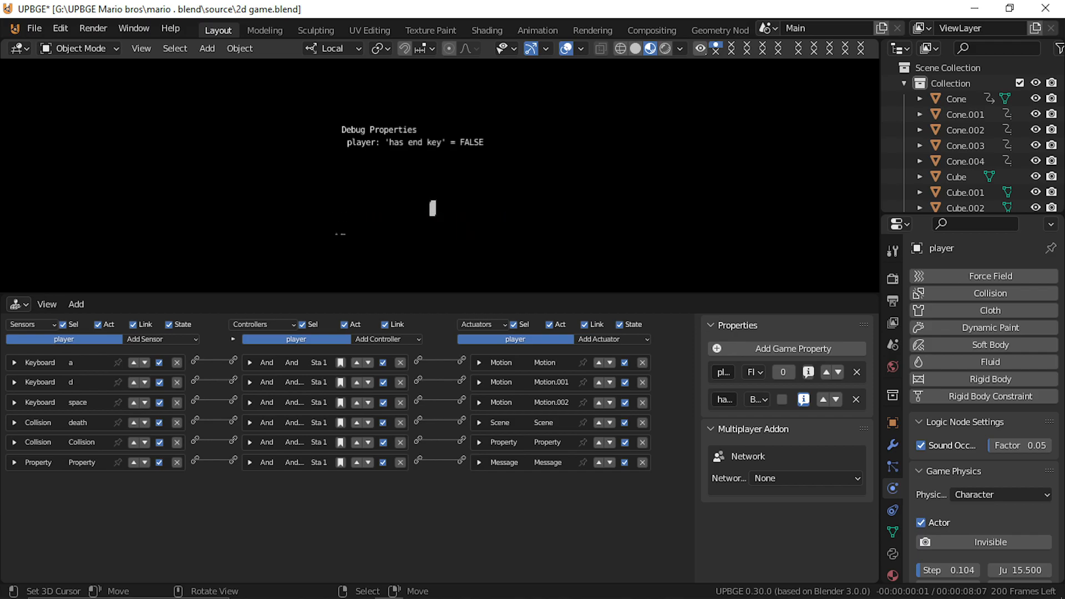
key("d")
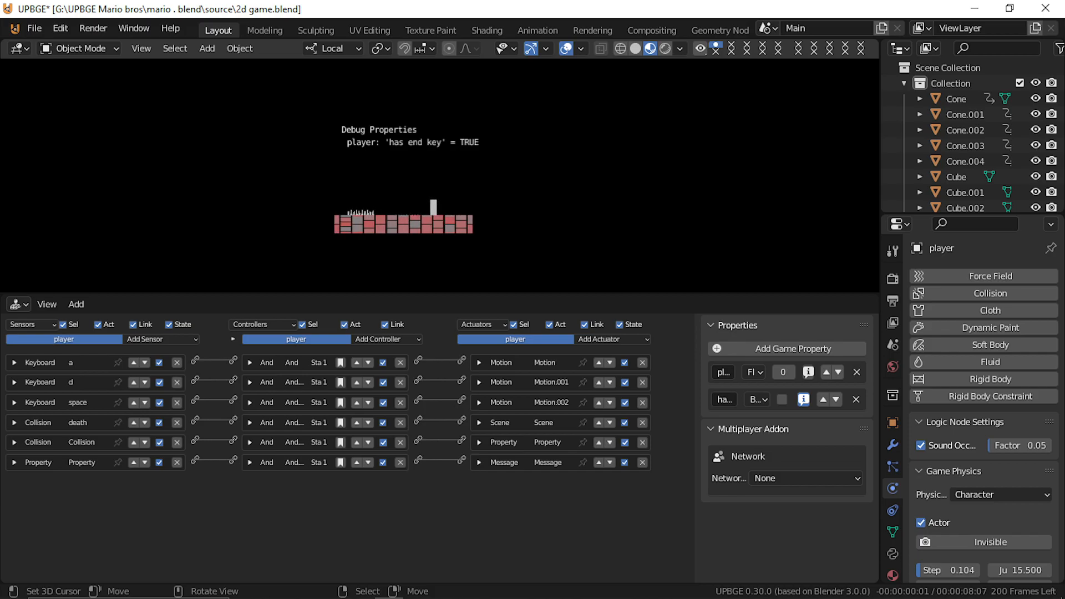
key("d")
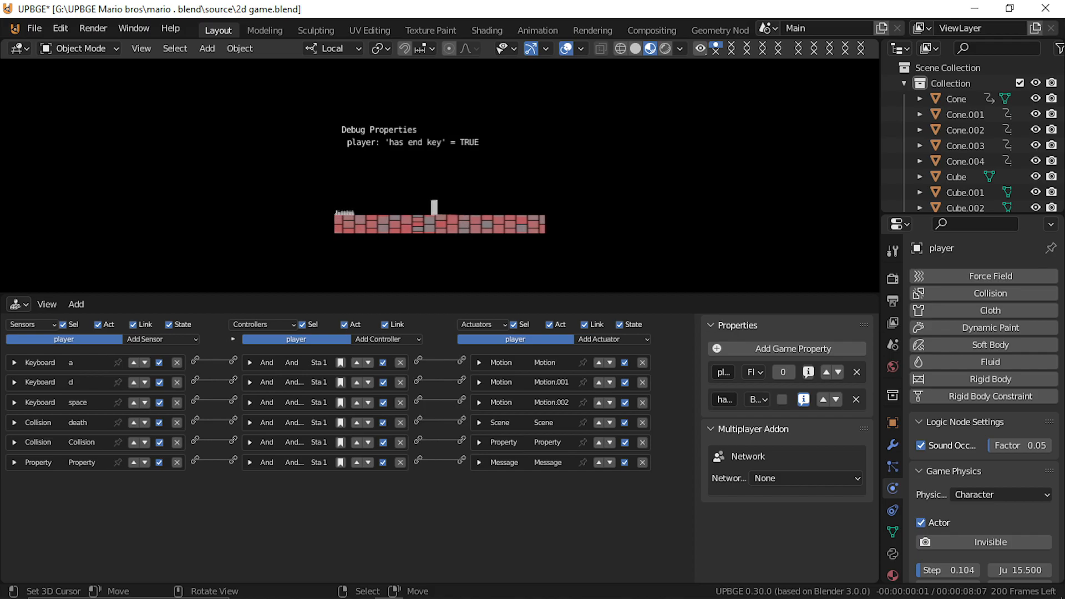
Step: Take the end key back to the door to test the game restart, and stop the game
key("a")
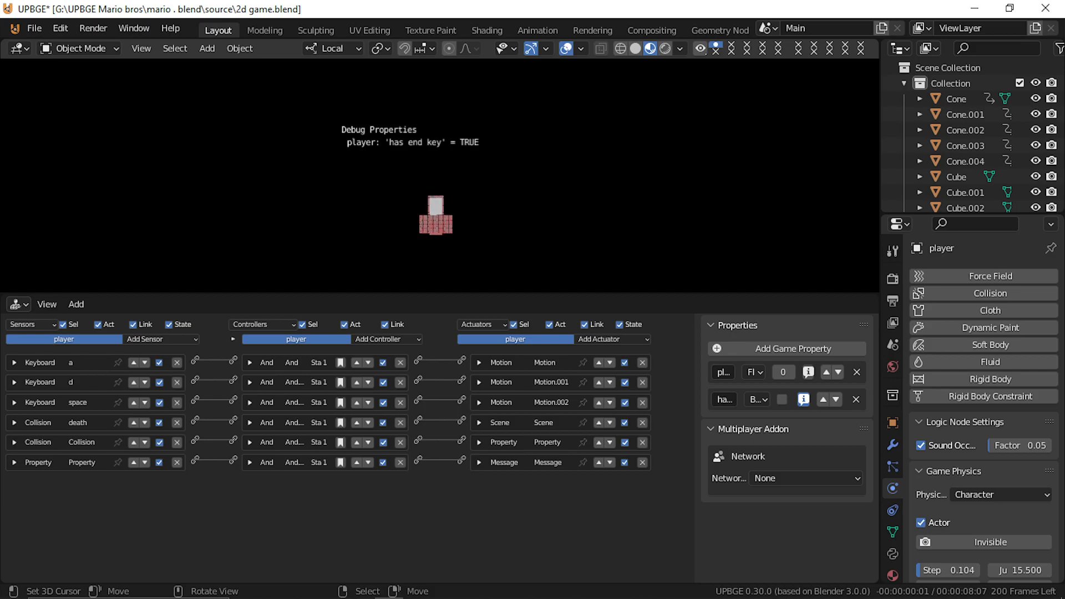
key("d")
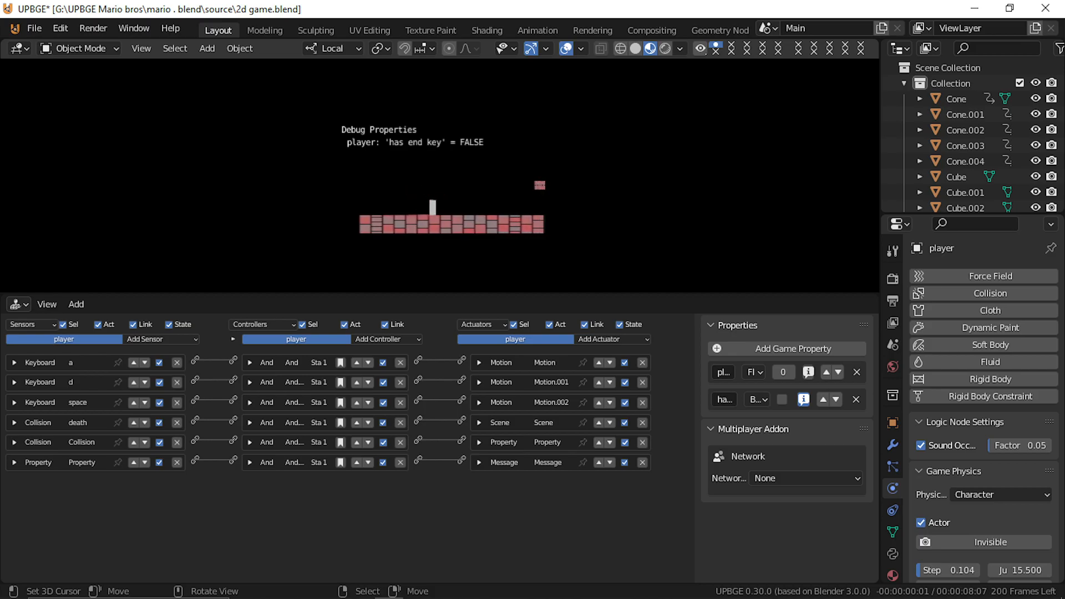
key("Escape")
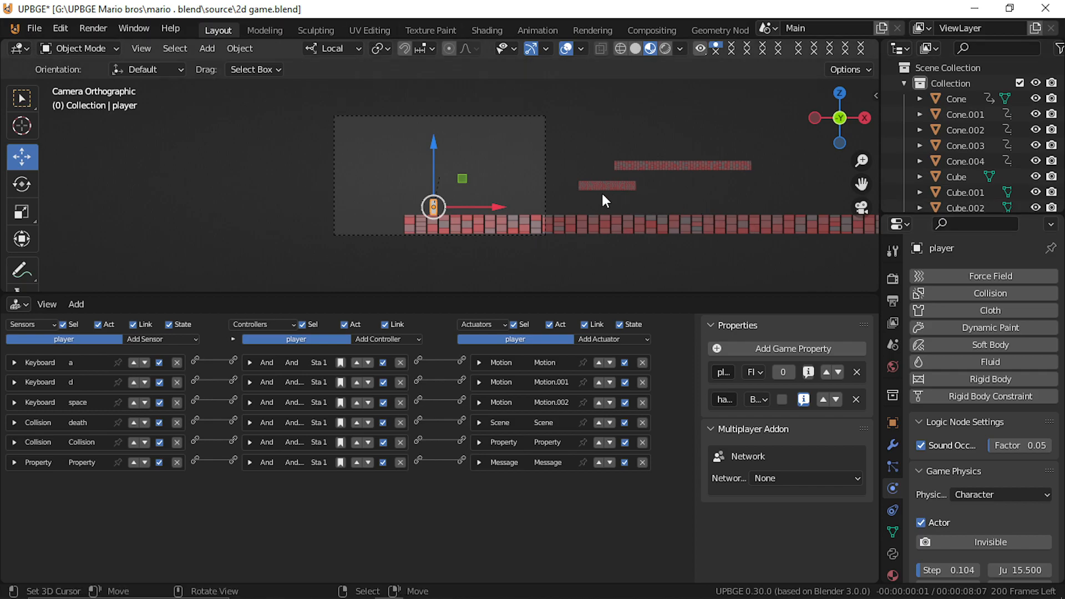
Step: Add a cylinder mesh with 8 vertices at the 3D cursor near the start of the brick ground
middle_click_drag(601, 191, 610, 214)
key("shift+grave")
key("s")
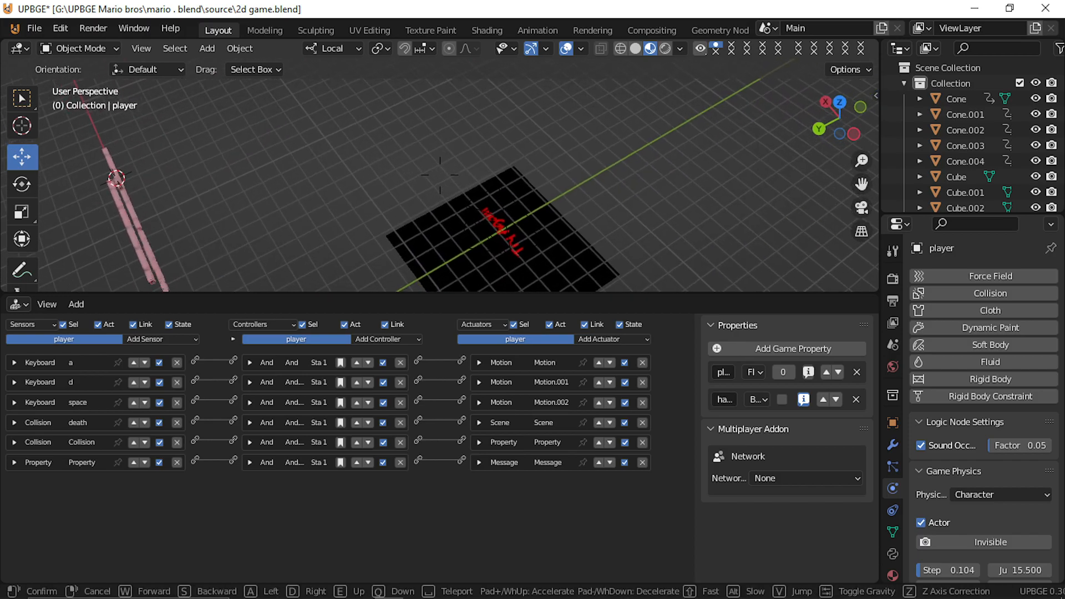
key("w")
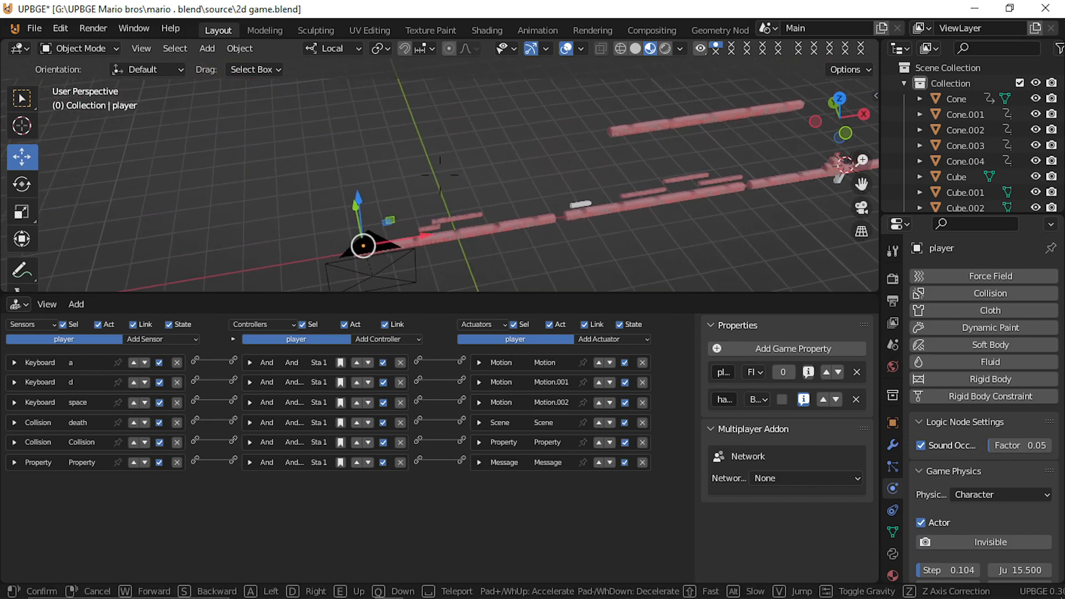
key("w")
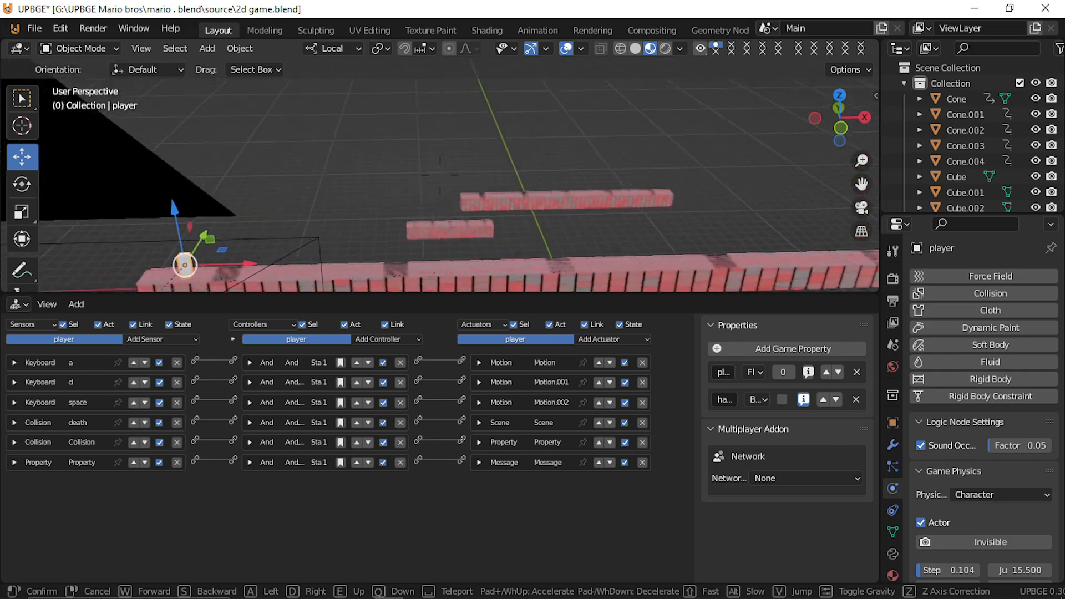
left_click(431, 195)
key("shift+a")
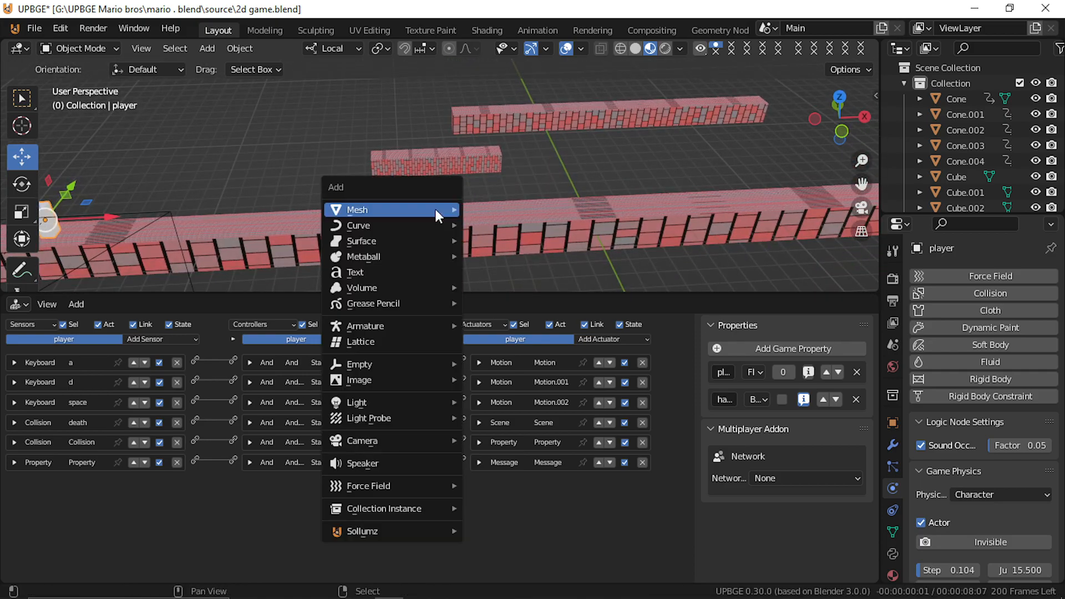
mouse_move(435, 210)
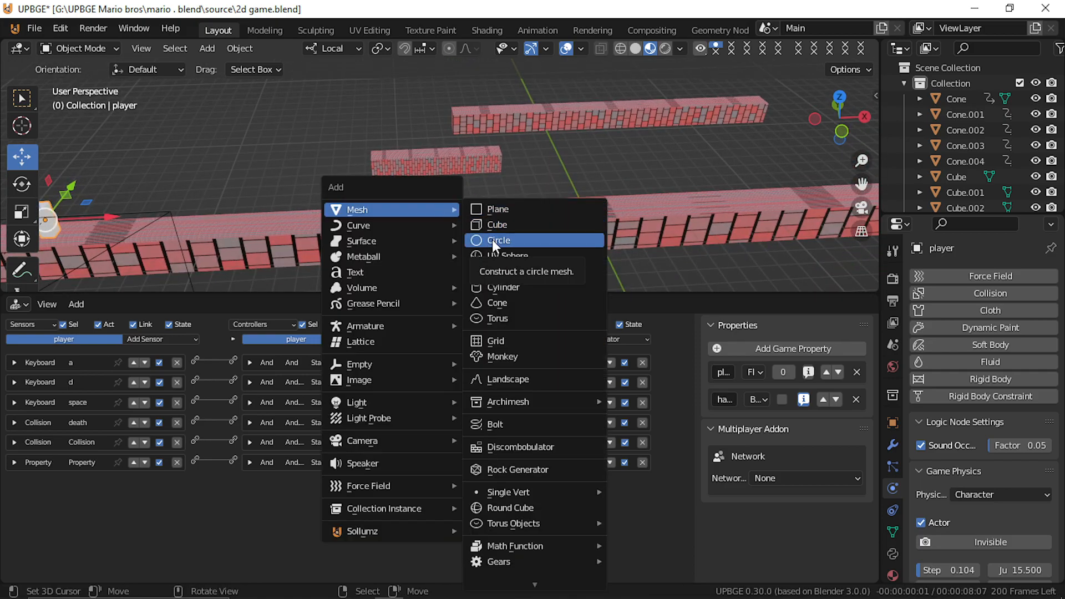
left_click(508, 287)
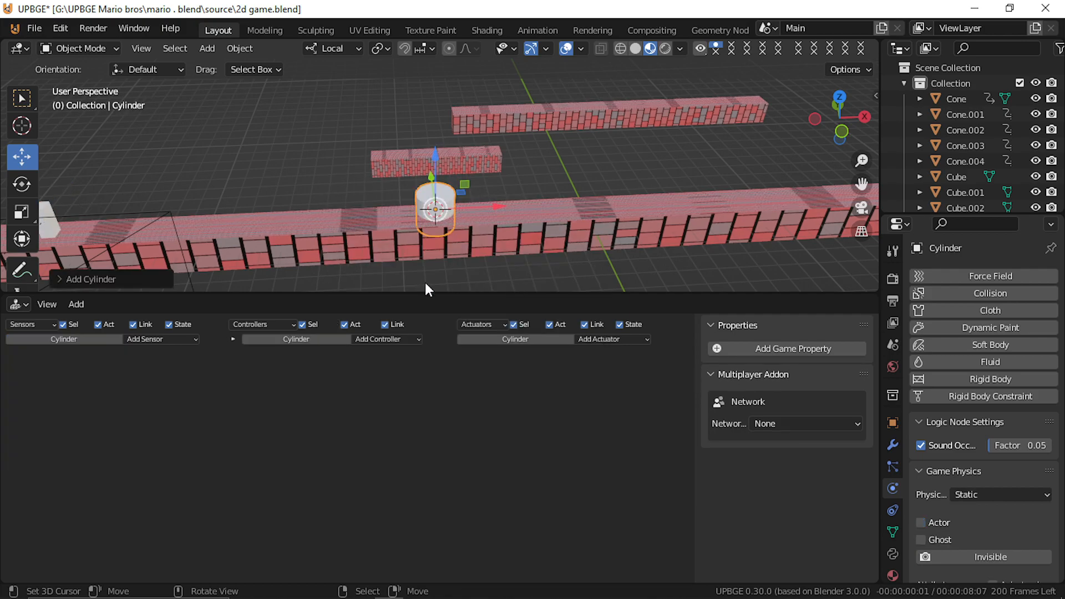
left_click(58, 278)
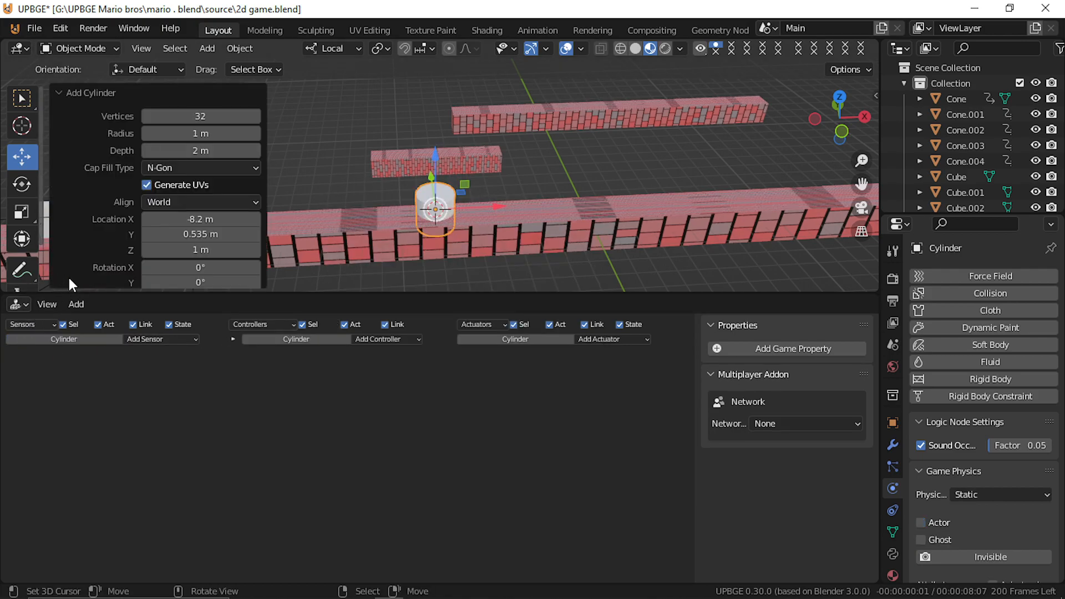
left_click(209, 116)
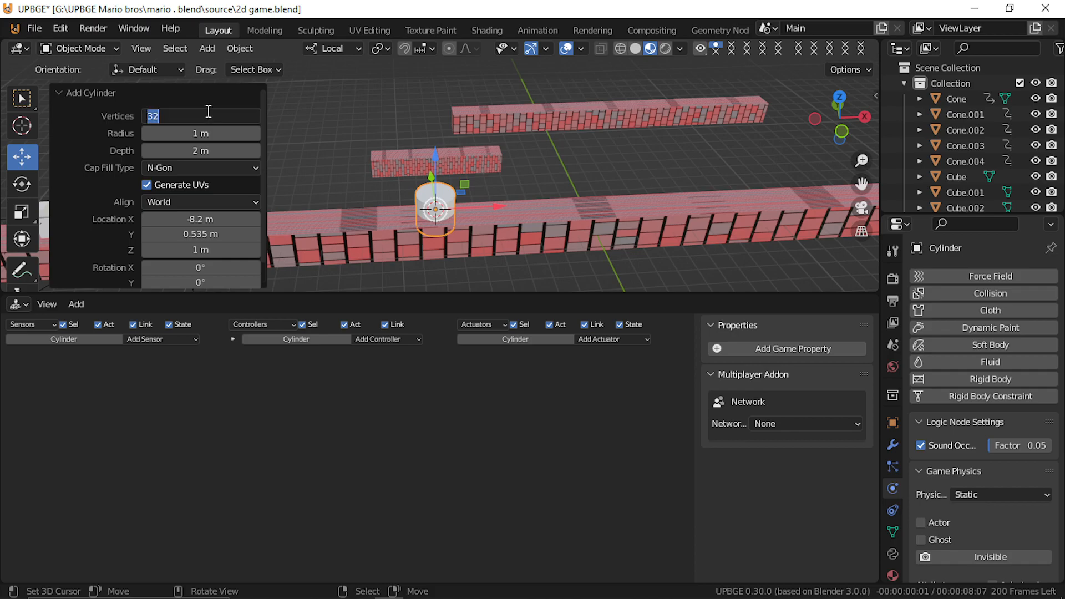
type("8")
key("Return")
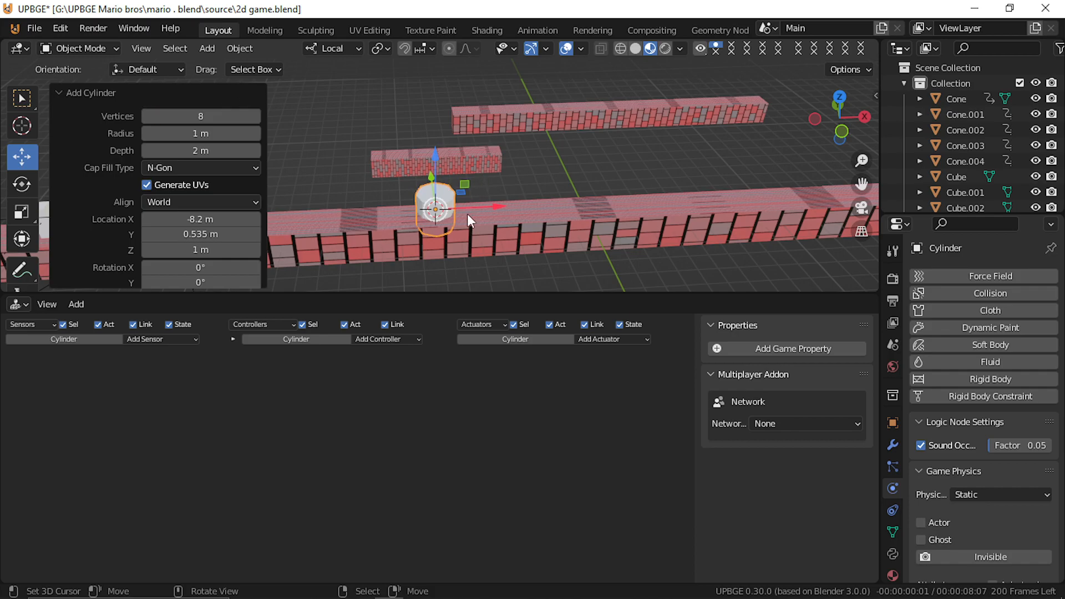
Step: Flatten the cylinder to about 0.172 along its local Z axis and rotate it 90° about its local X axis
key("s")
key("z")
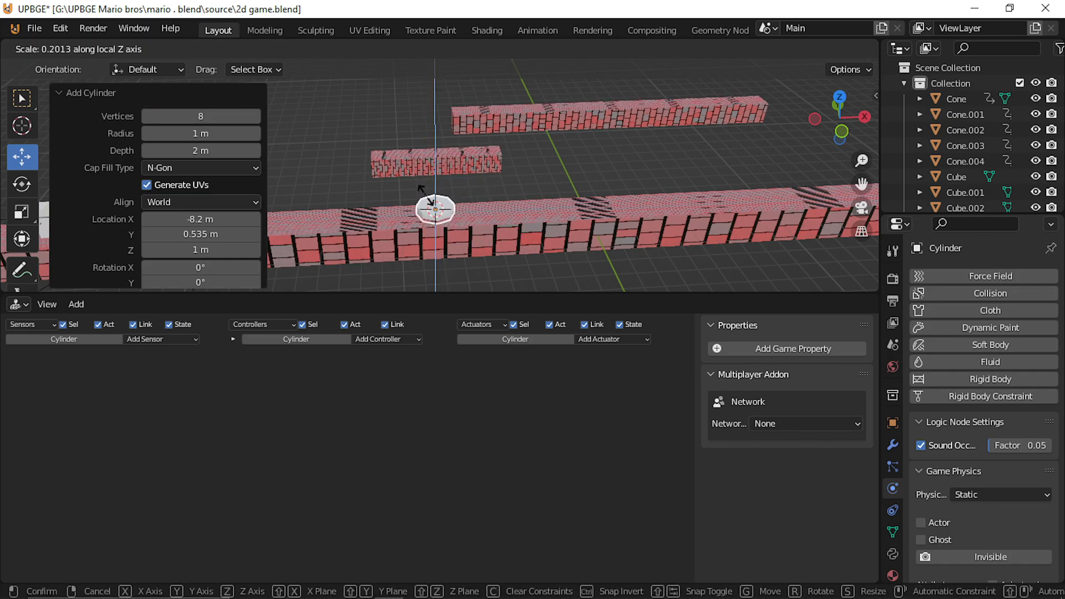
left_click(422, 194)
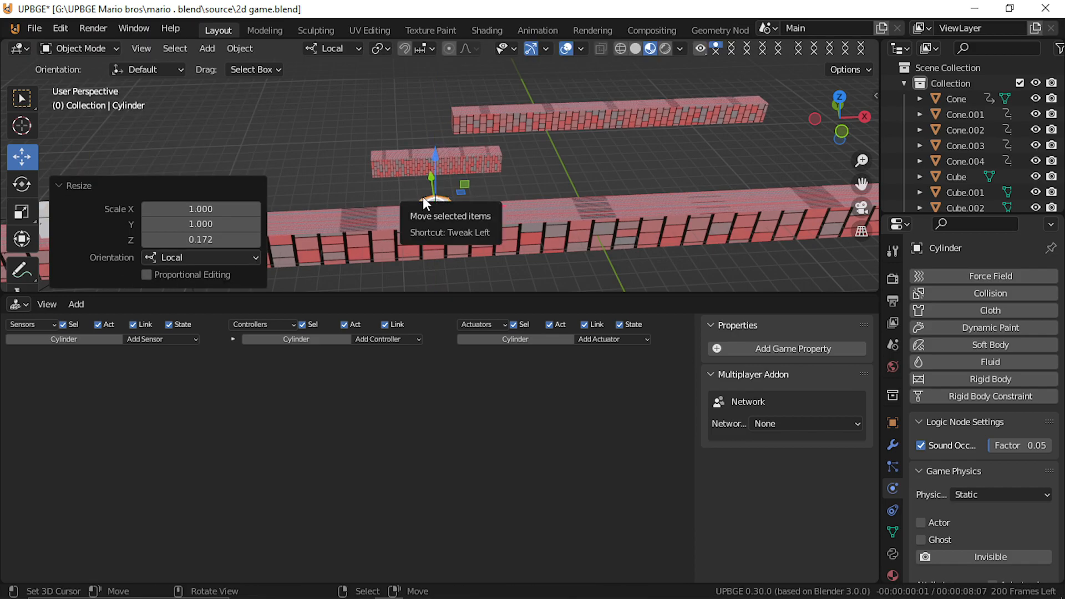
type("rx90")
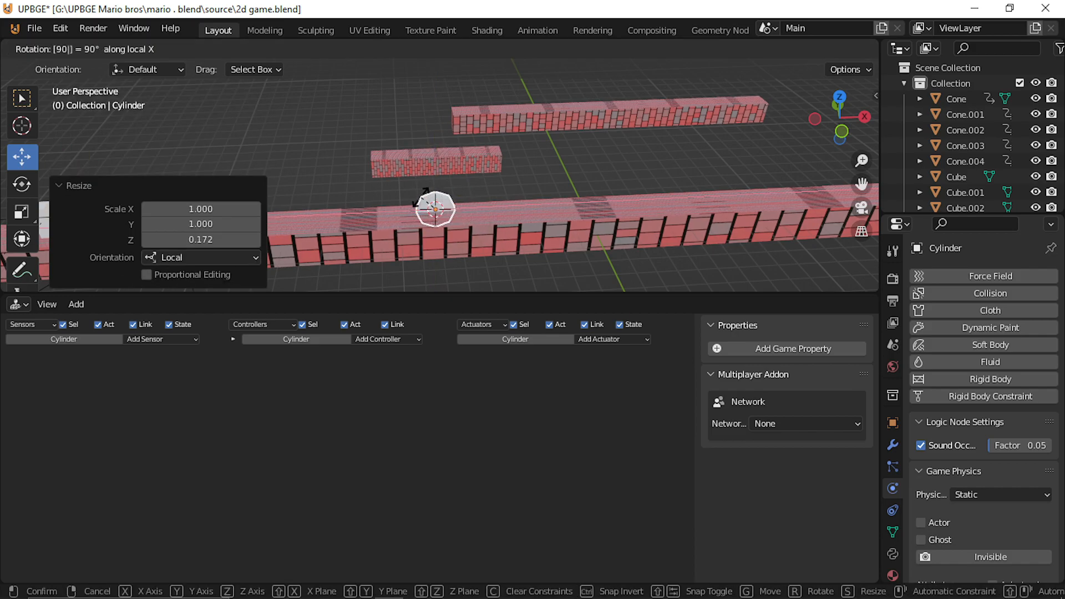
key("Return")
Step: Scale the cylinder uniformly to about 0.343 and move it about -7.5 m along its local Z axis
key("s")
left_click(472, 200)
key("g")
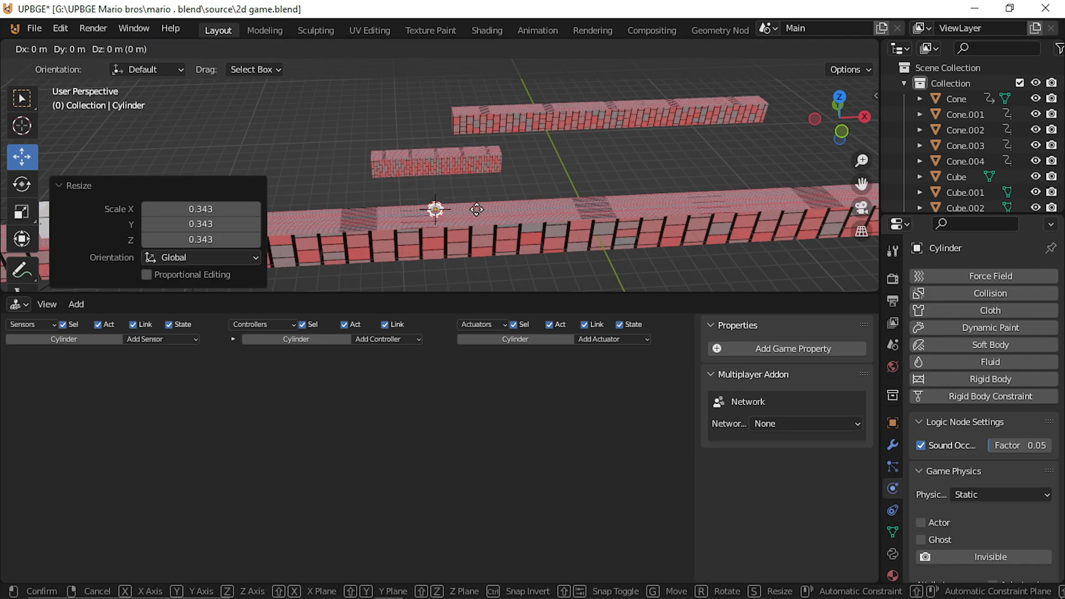
key("z")
key("z")
left_click(472, 139)
Step: Move the cylinder about 8.18 m along its local Z axis to bring it onto the brick ground
key("shift+grave")
key("w")
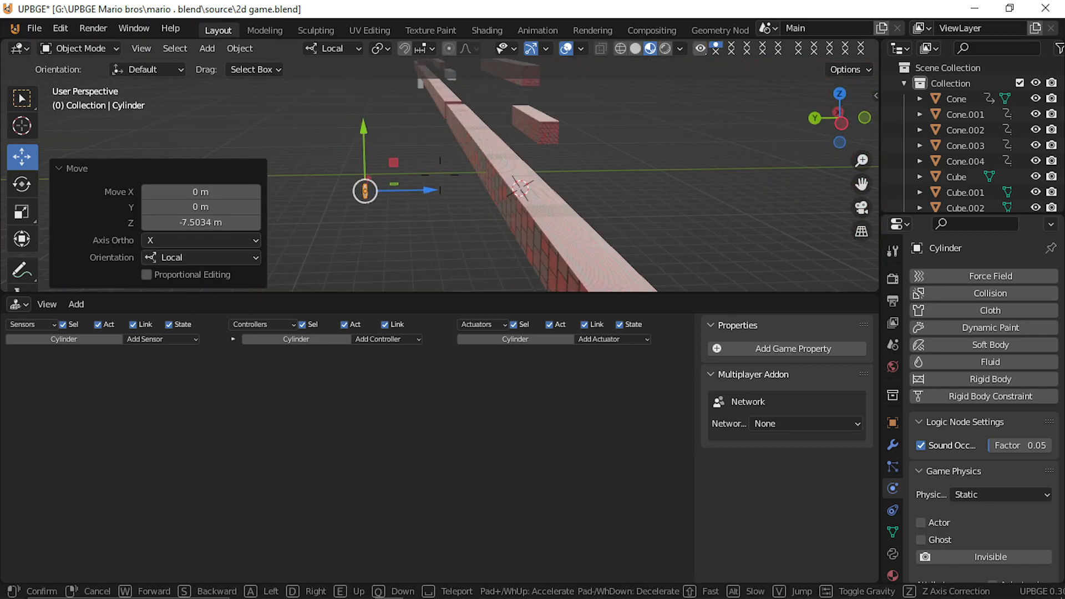
left_click(440, 174)
key("g")
key("z")
key("z")
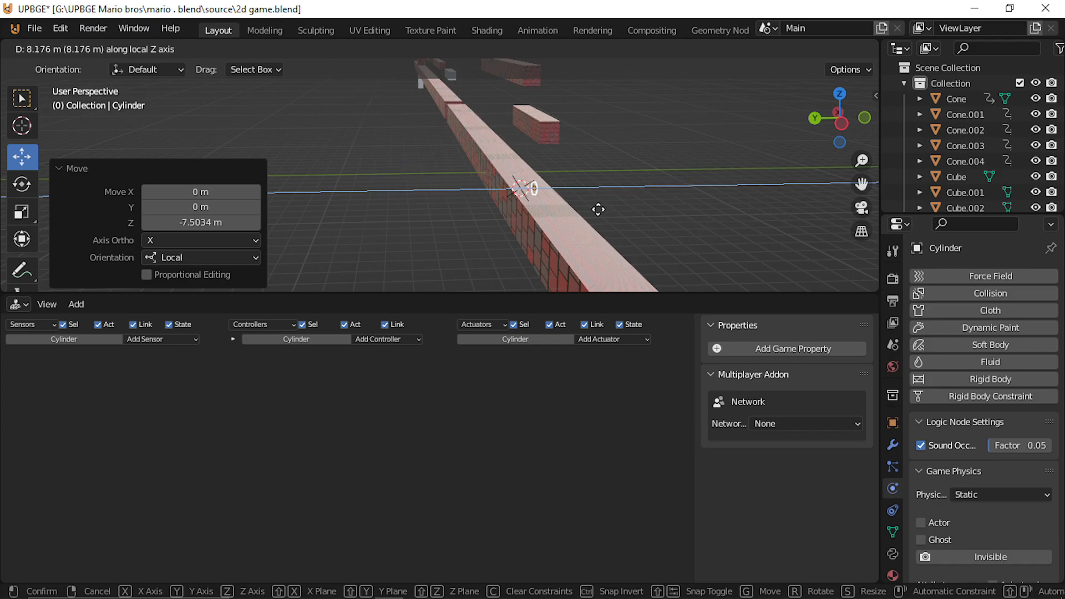
left_click(597, 208)
key("shift+grave")
key("w")
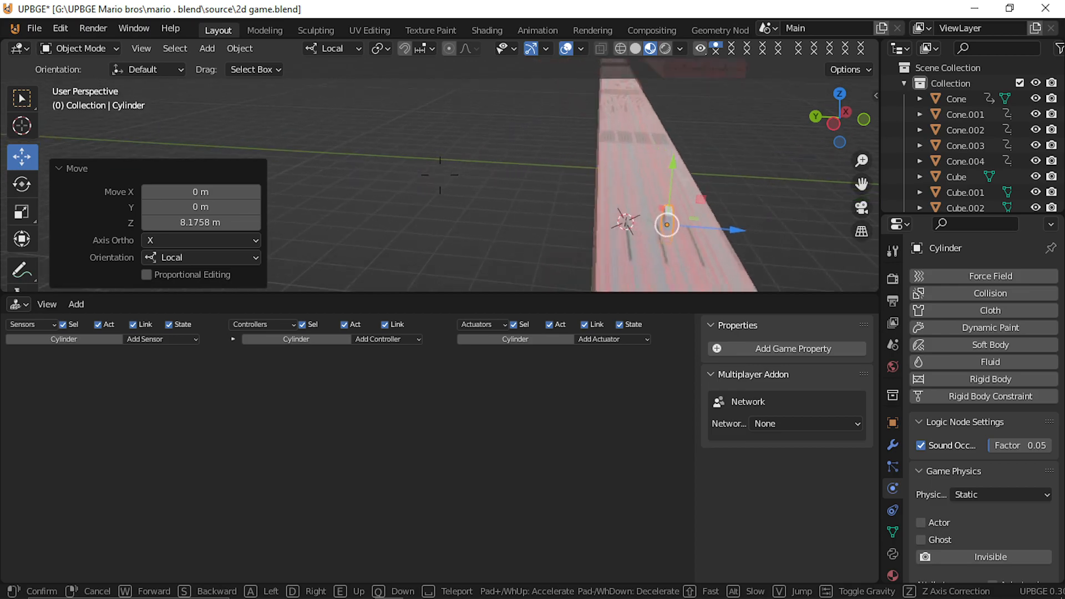
Step: Move the cylinder about 0.46 m along its local Y axis and apply its scale
left_click(567, 148)
mouse_move(654, 152)
left_mouse_down()
mouse_move(636, 159)
mouse_move(668, 155)
left_mouse_up()
left_click_drag(596, 102, 599, 91)
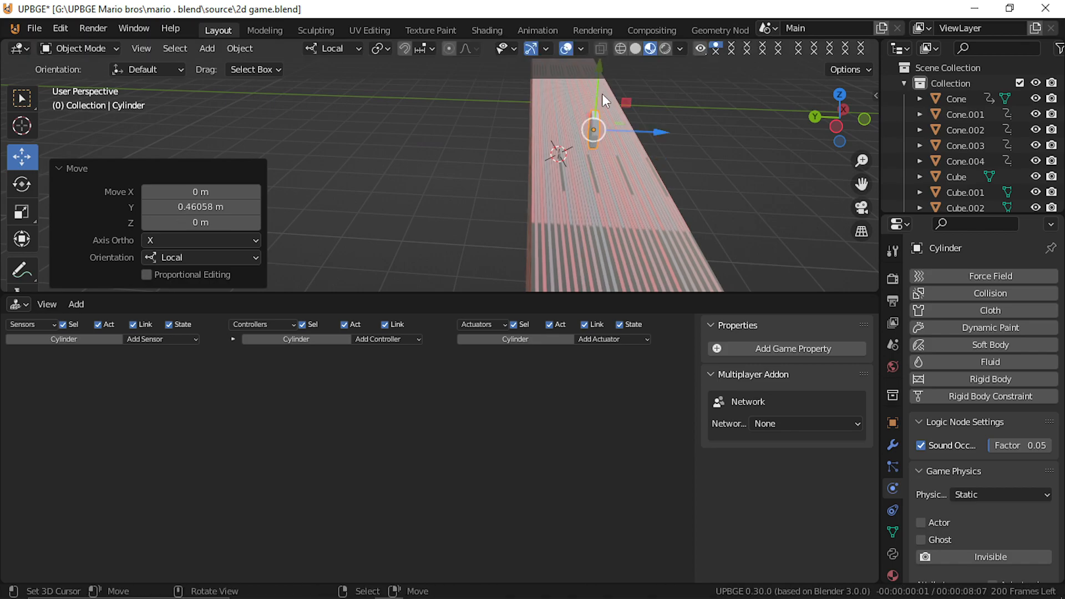
key("ctrl+a")
left_click(631, 148)
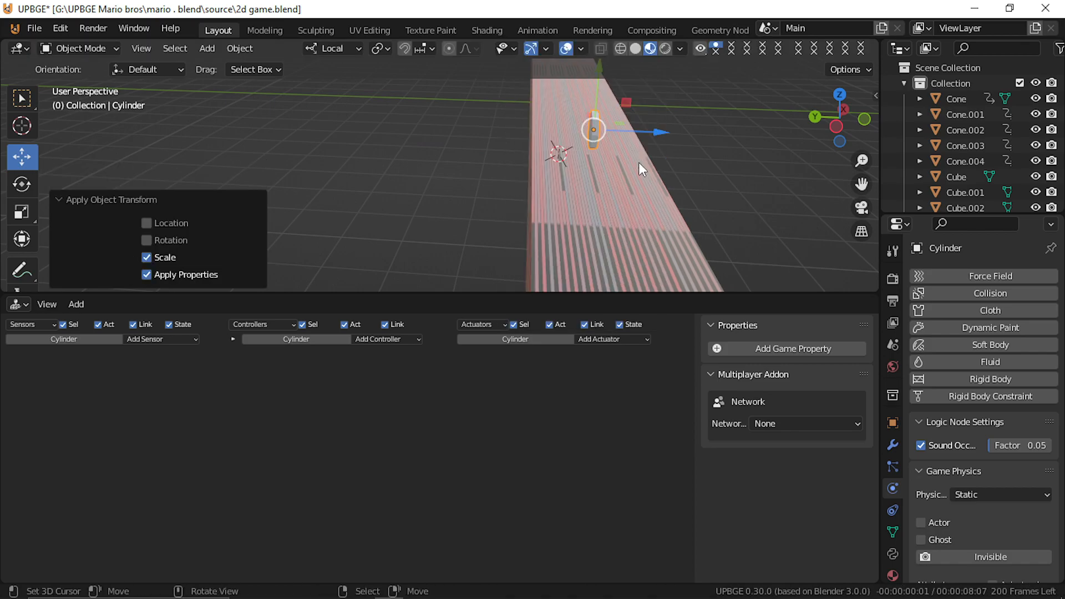
Step: Inset the two flat faces of the cylinder by about 0.0489 m
key("shift+grave")
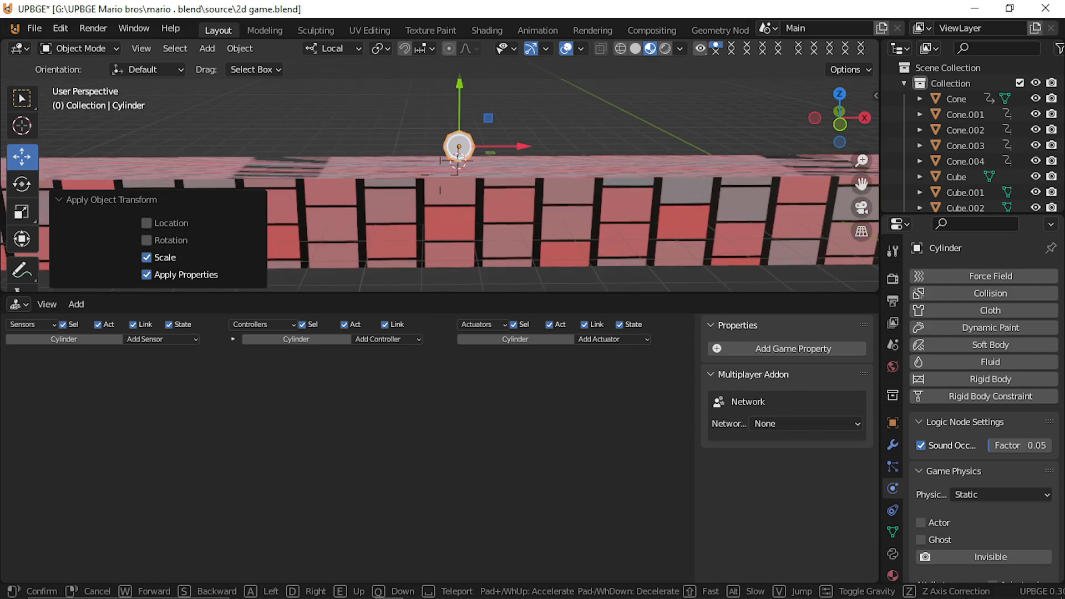
left_click(733, 163)
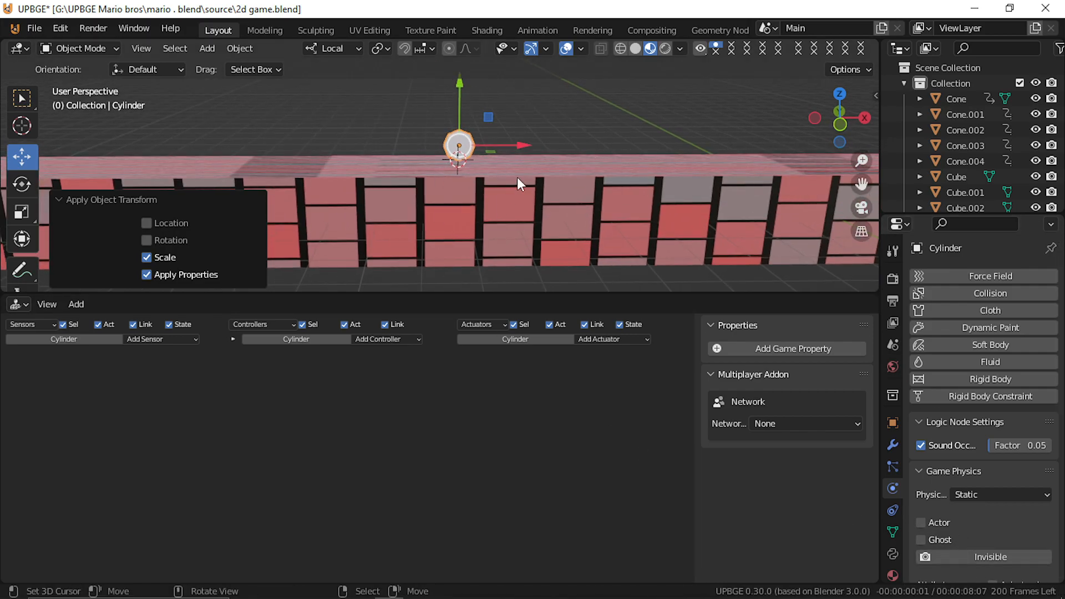
key("Tab")
key("shift+grave")
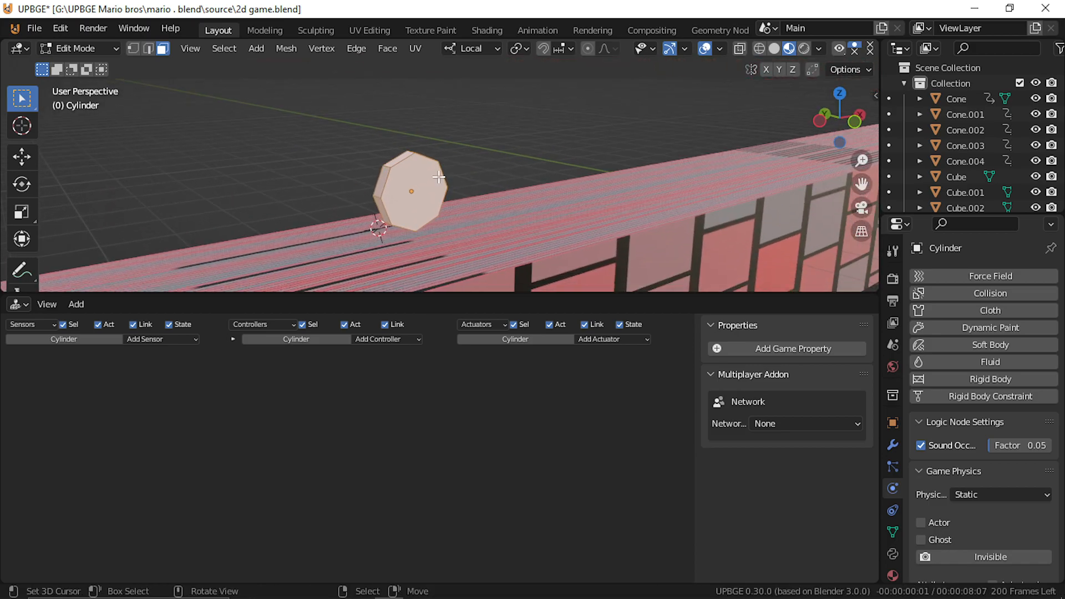
left_click(369, 164)
key("shift+grave")
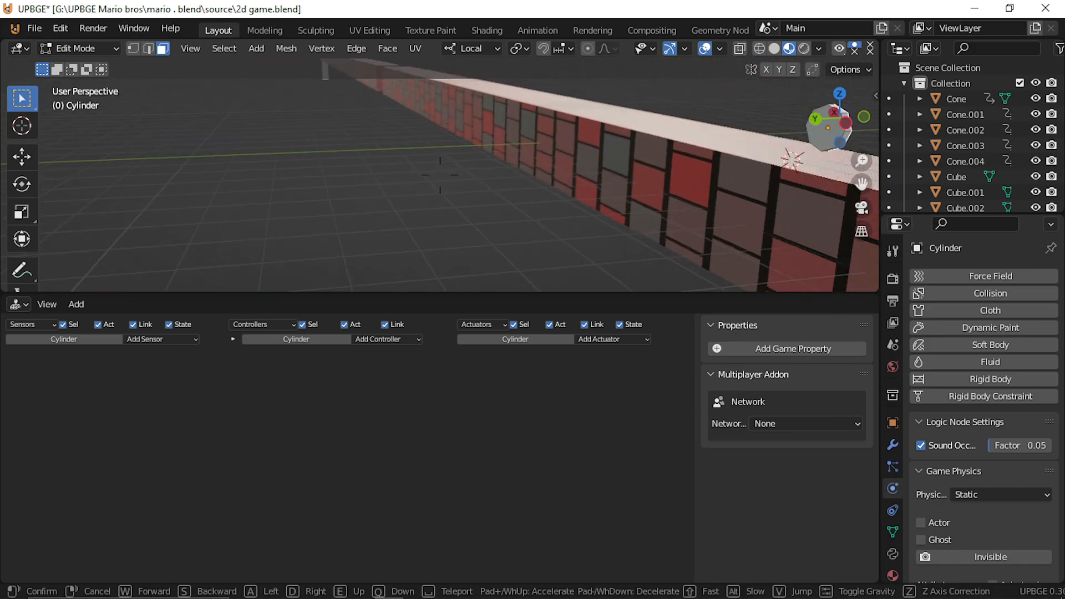
key("w")
left_click(491, 238)
key("i")
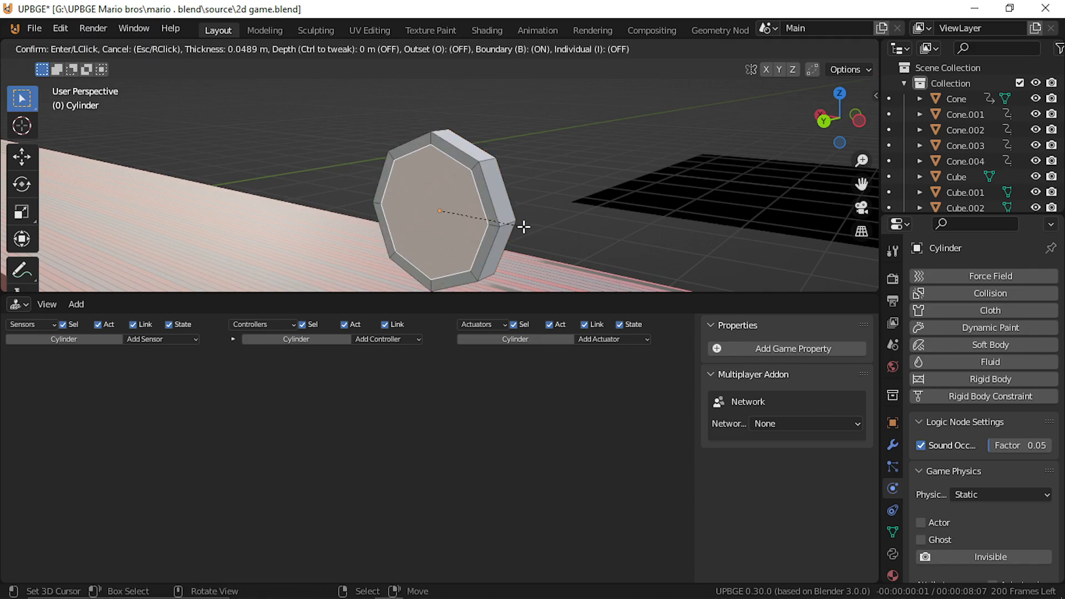
left_click(523, 226)
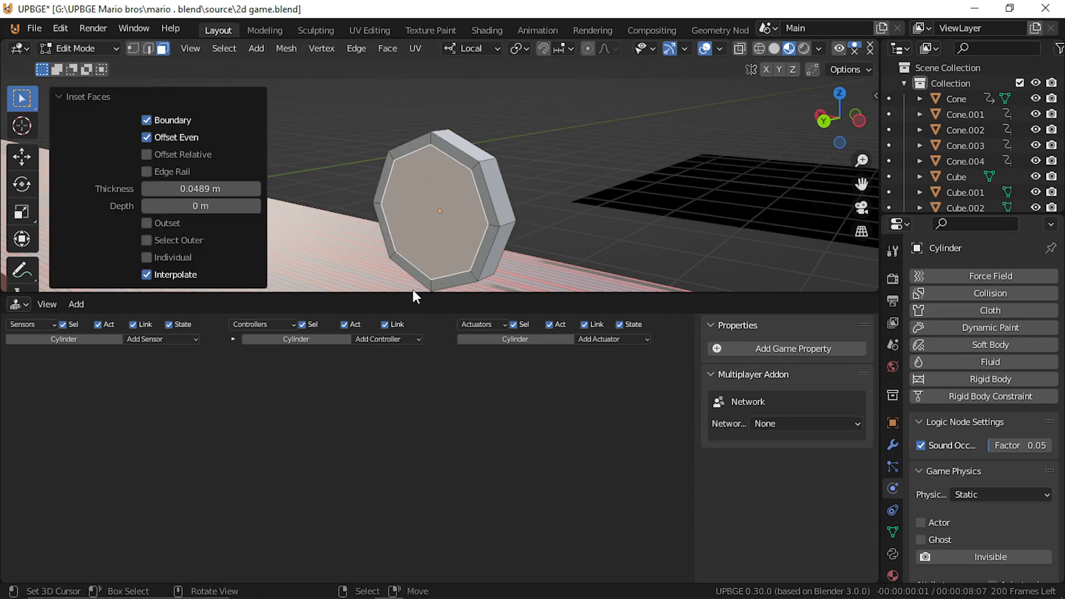
Step: Add two material slots to the cylinder and create a new material in each
left_click(892, 575)
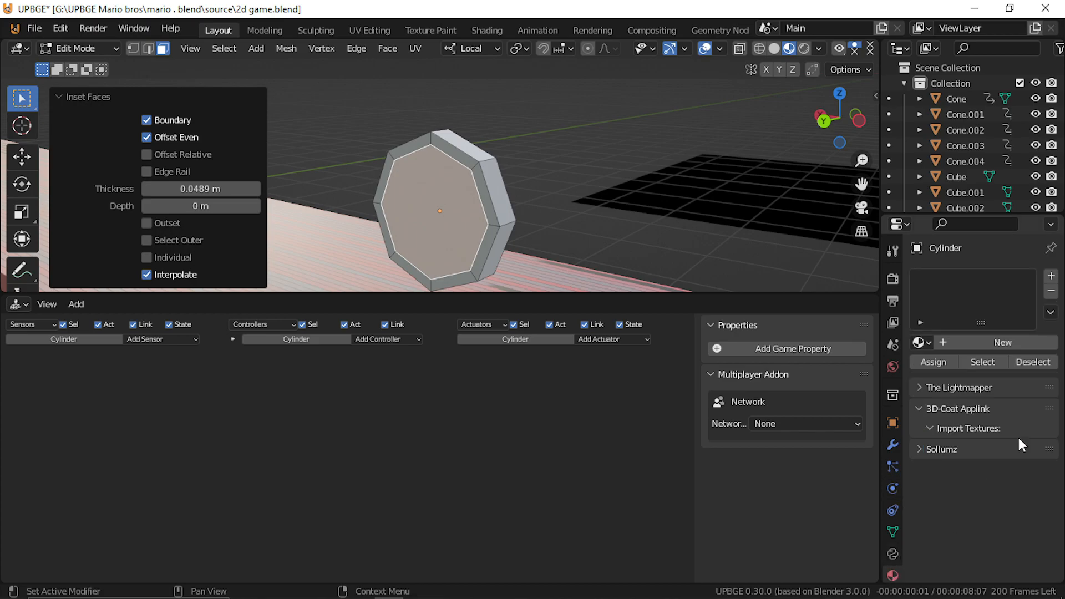
left_click(1050, 276)
left_click(1050, 276)
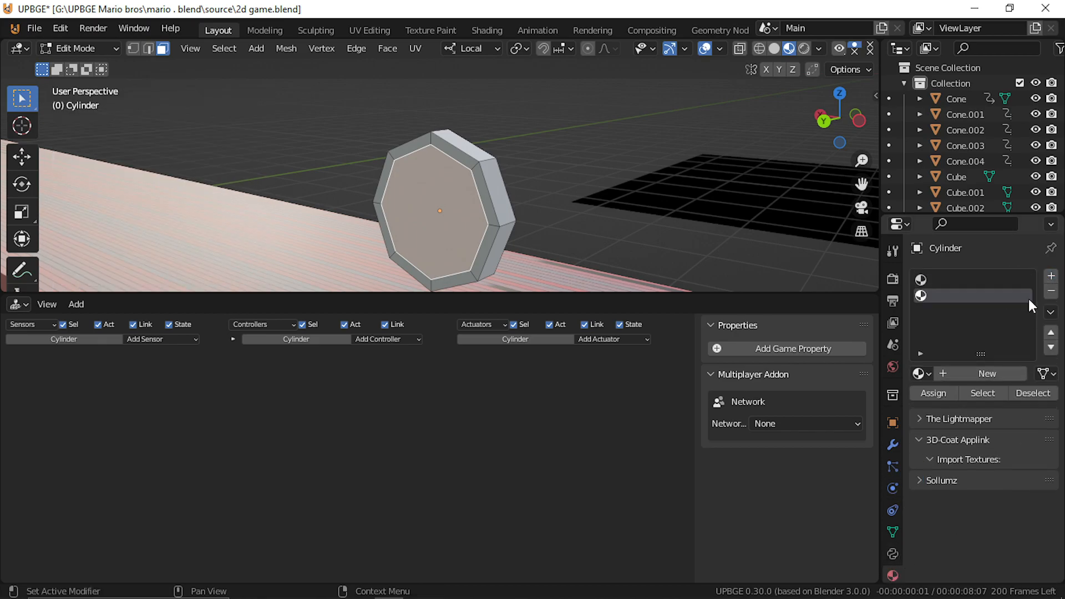
left_click(930, 278)
left_click(968, 370)
left_click(937, 296)
left_click(985, 373)
Step: Name the cylinder's first material c1
left_click(956, 278)
double_click(956, 278)
type("c1")
key("Return")
Step: Name the cylinder's second material c2
left_click(943, 293)
double_click(944, 292)
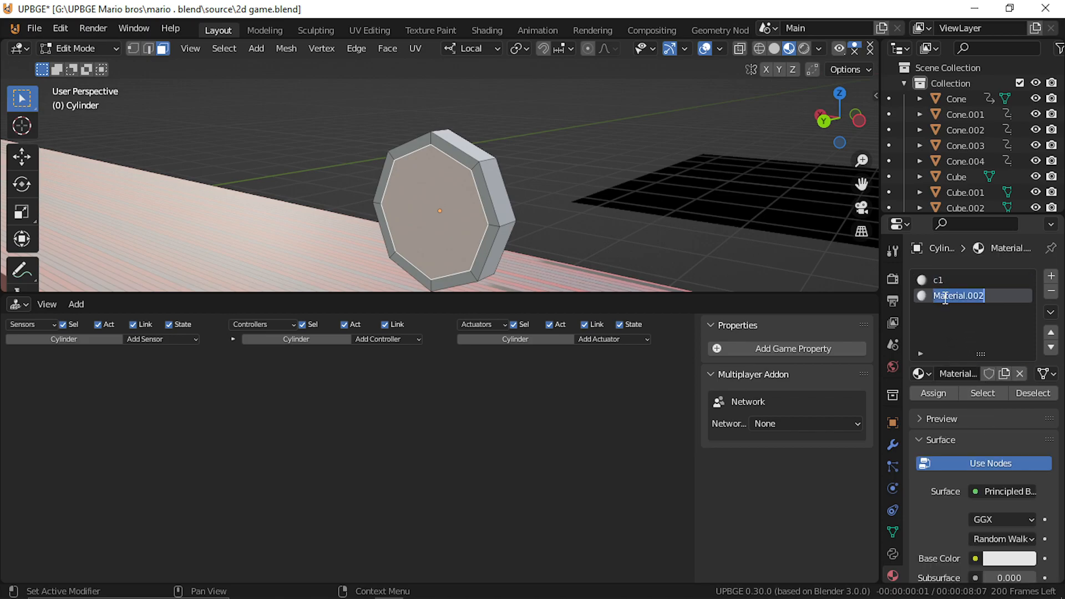
type("c1")
key("Return")
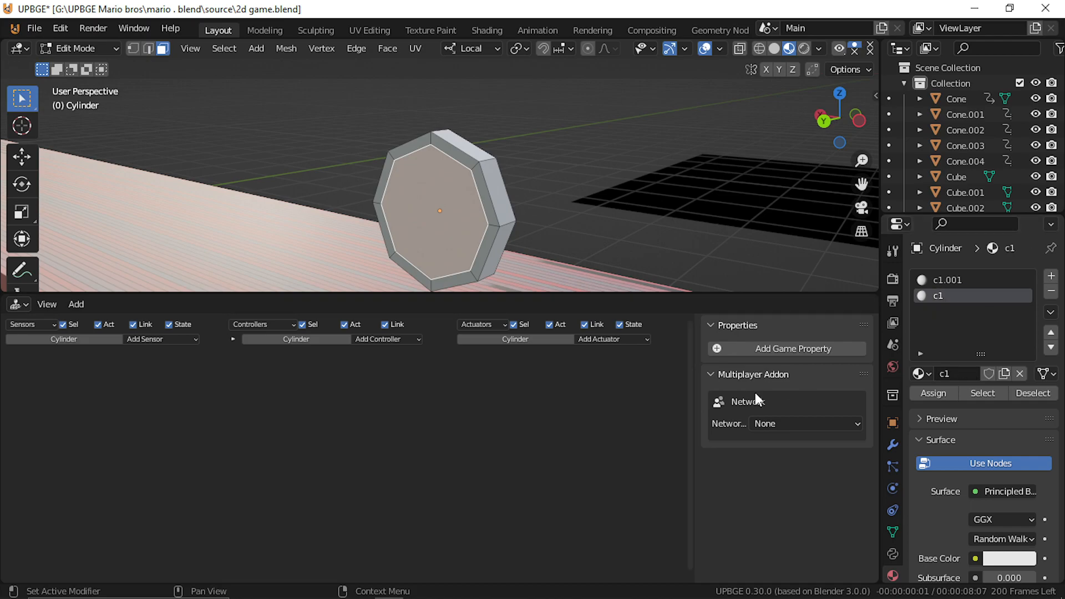
double_click(940, 298)
type("c2")
key("Return")
Step: Remove the .001 suffix from the first material's name so it reads c1
left_click(972, 280)
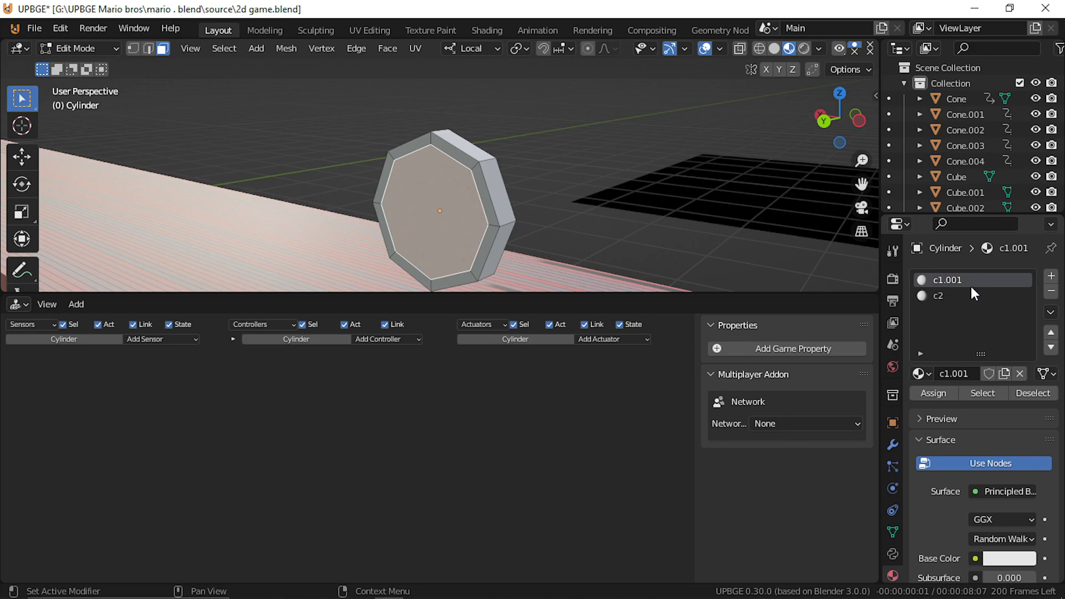
double_click(970, 278)
left_click(972, 279)
key("BackSpace")
key("Return")
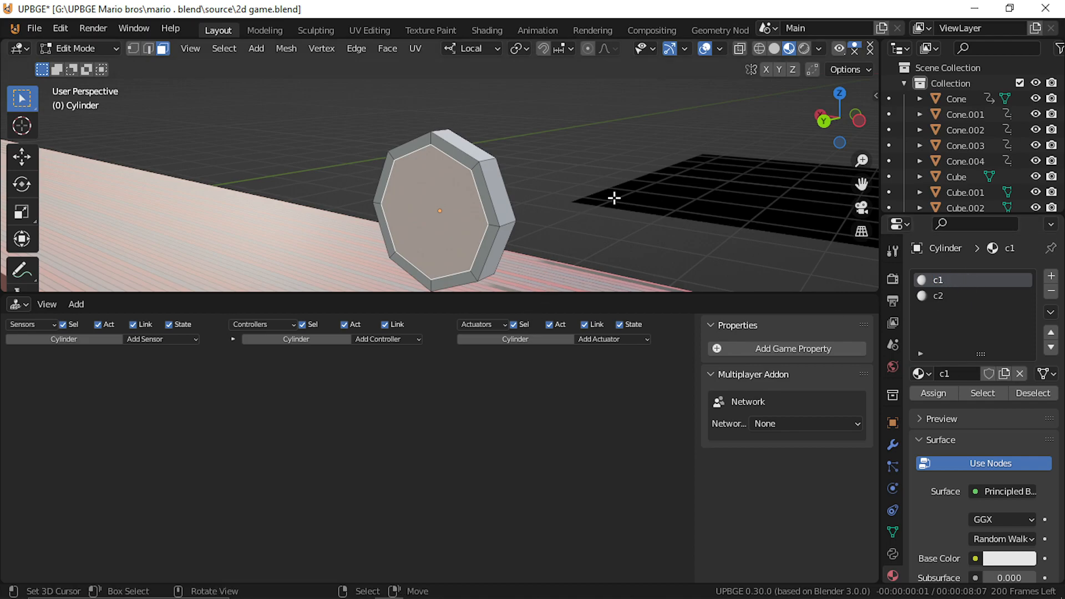
Step: Assign material c2 to the inset faces and set its base color to yellow with hue 0.144, saturation 1.000 and value 0.800
key("shift+grave")
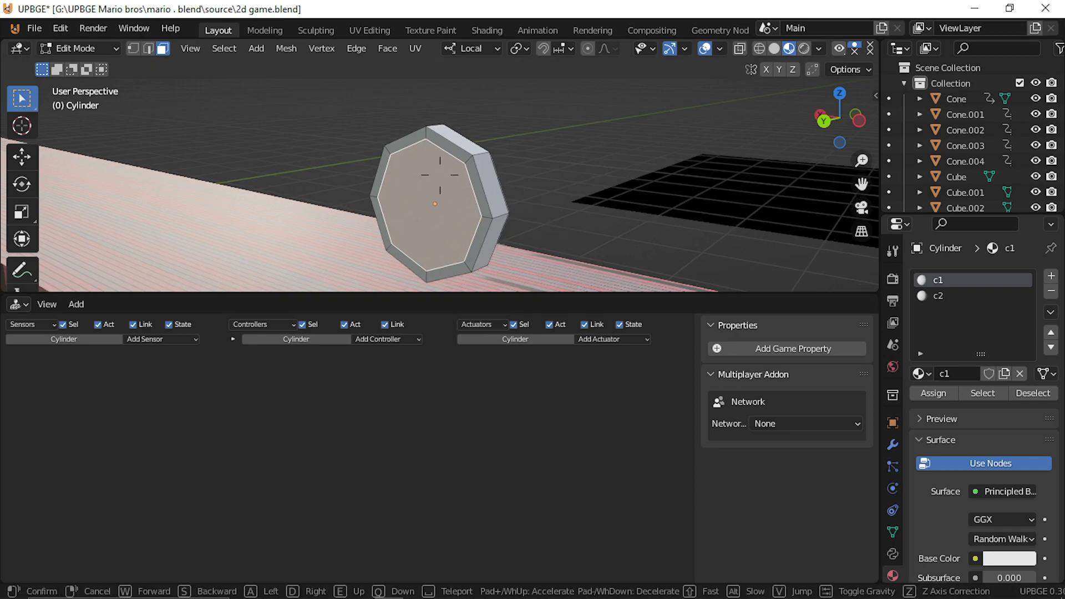
key("w")
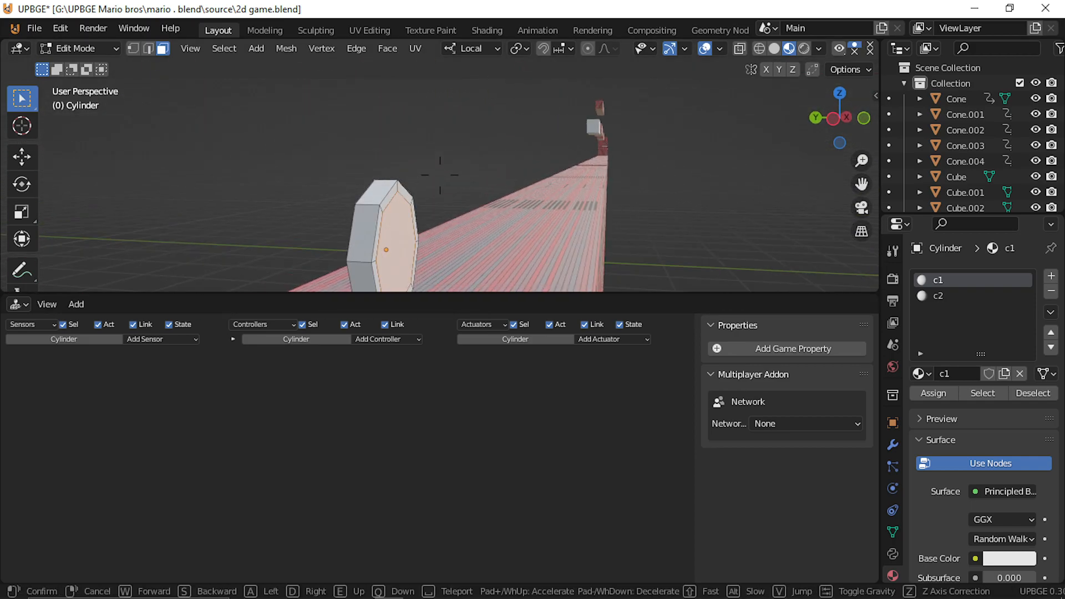
key("Return")
left_click(926, 296)
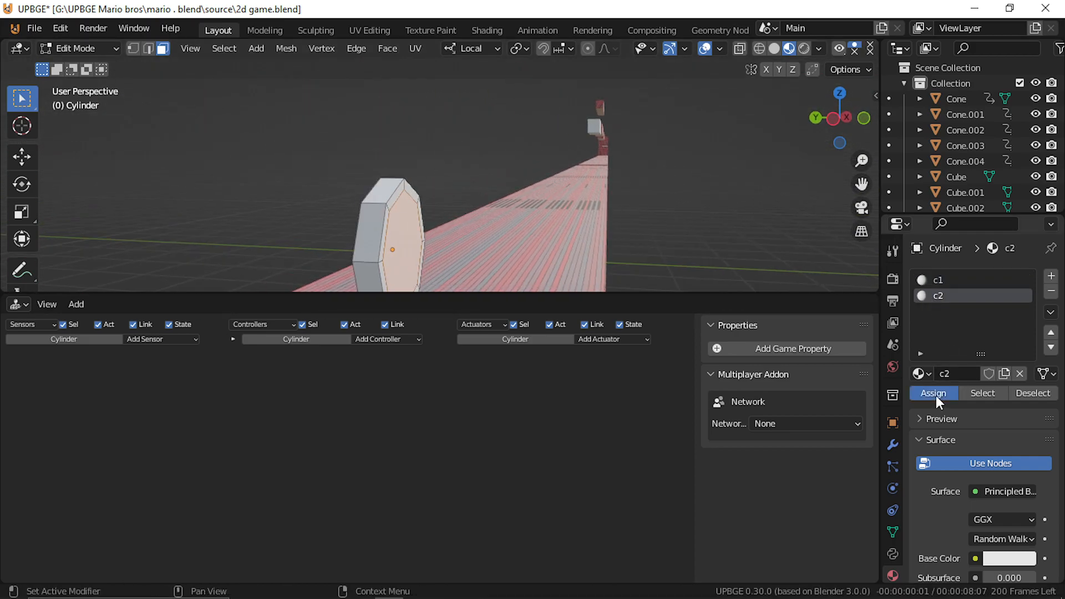
left_click(1005, 558)
left_click_drag(943, 425, 932, 445)
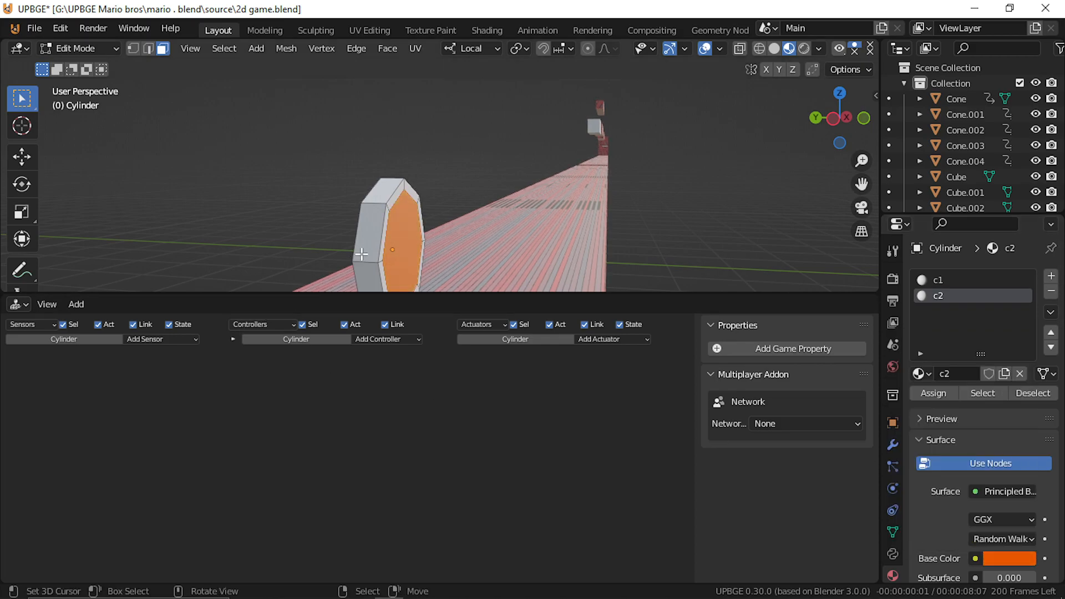
mouse_move(1005, 559)
left_mouse_down()
mouse_move(979, 565)
mouse_move(997, 561)
left_mouse_up()
left_click(997, 561)
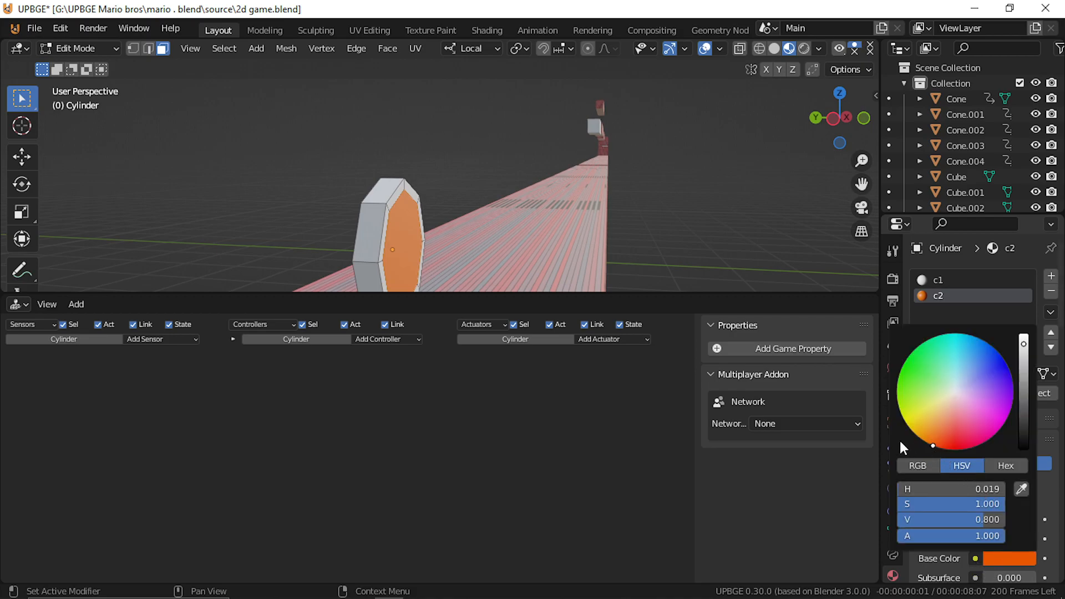
left_click_drag(927, 448, 907, 417)
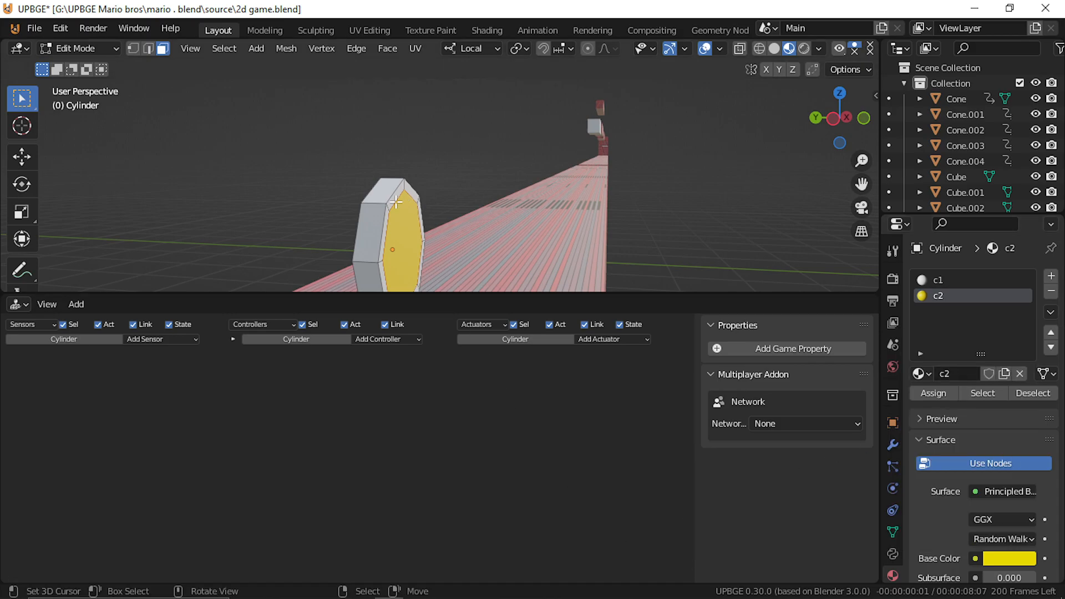
Step: Set material c1's base color to orange for the coin's rim and return to Object Mode
key("a")
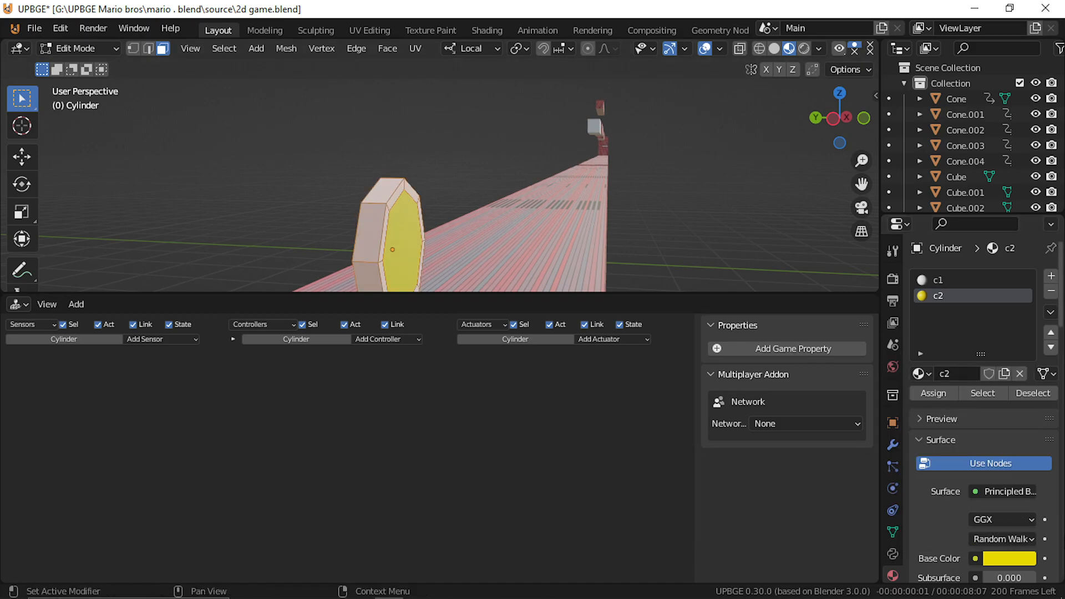
left_click(1018, 557)
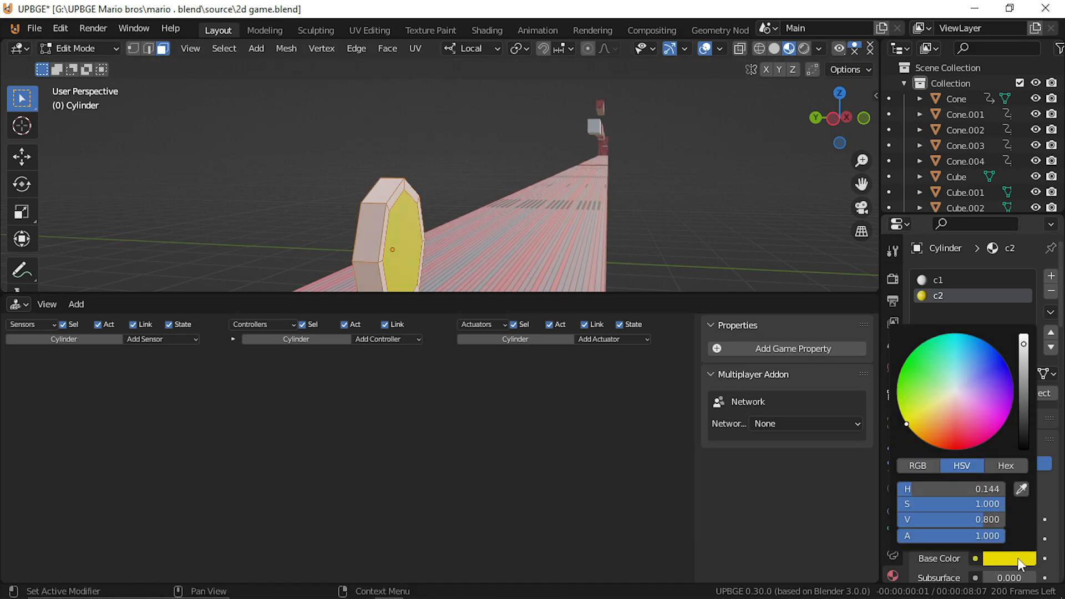
left_click(931, 280)
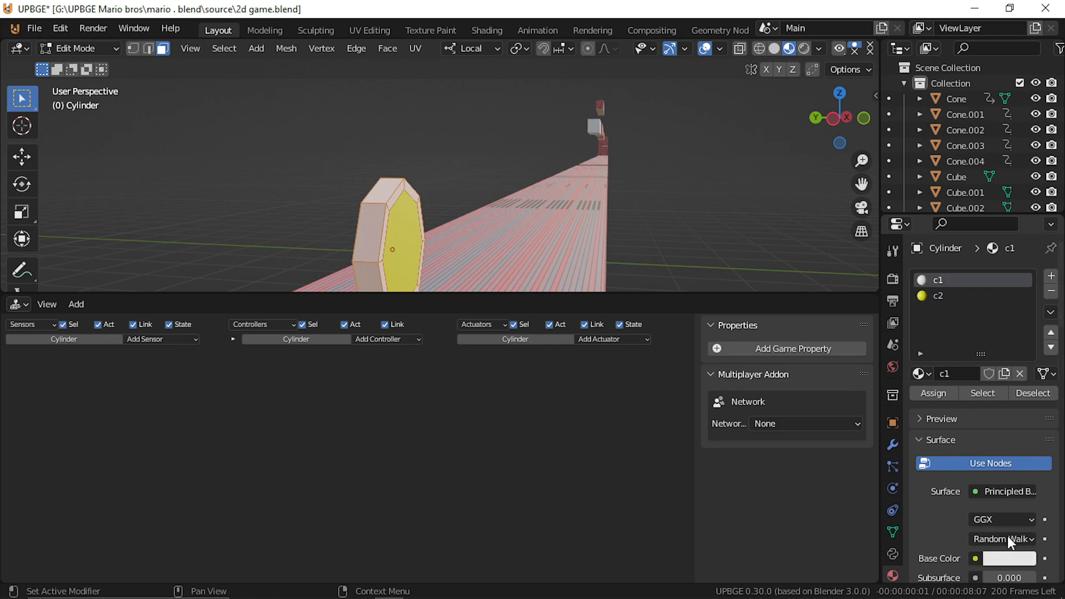
left_click(1006, 561)
left_click_drag(936, 413, 921, 441)
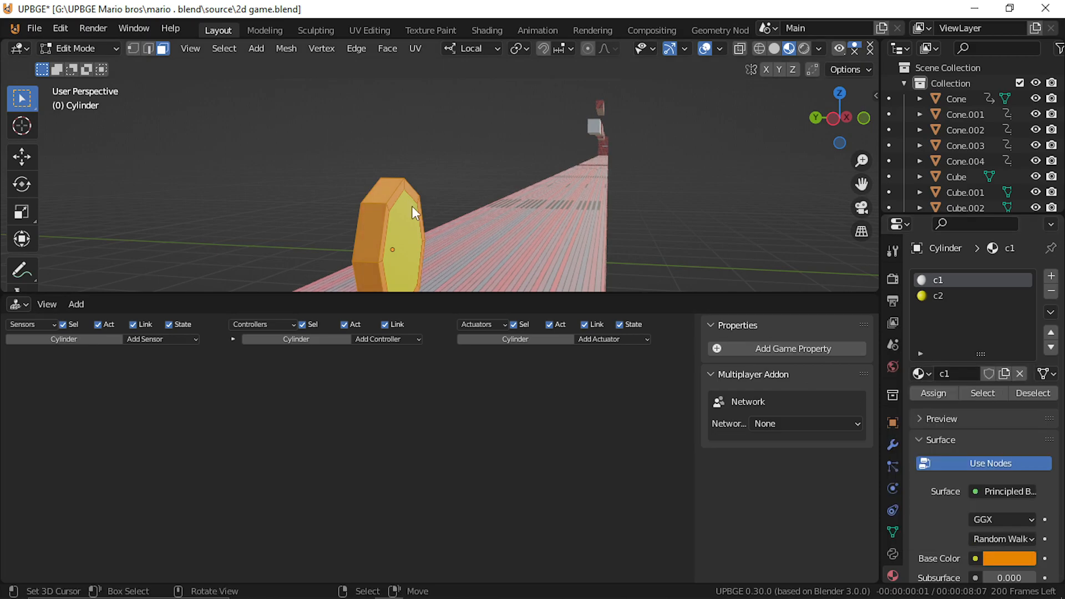
key("Tab")
Step: Scale the coin uniformly to about 0.616
key("shift+grave")
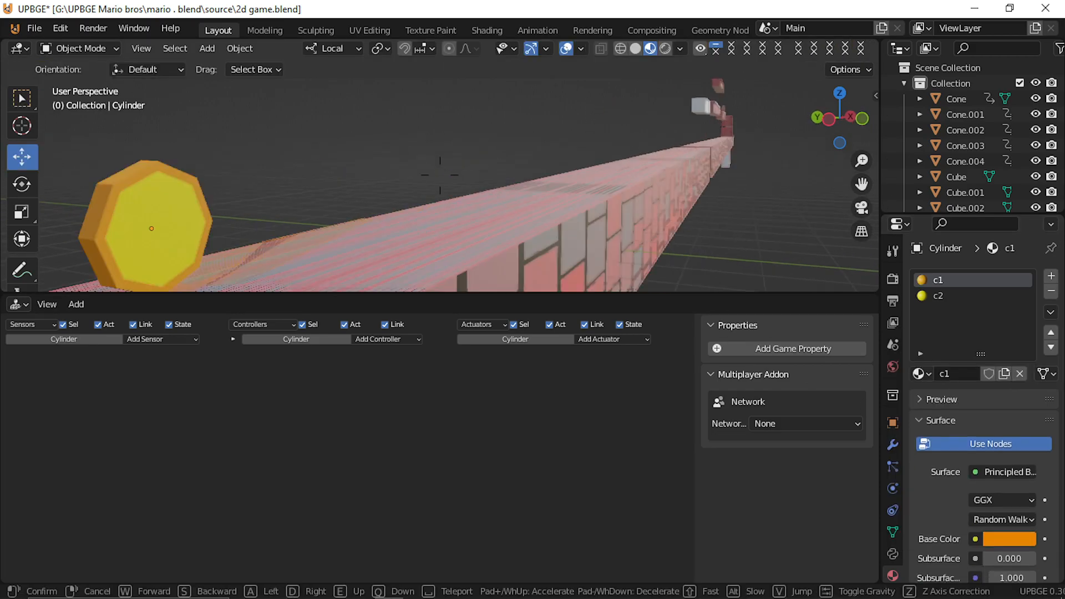
key("s")
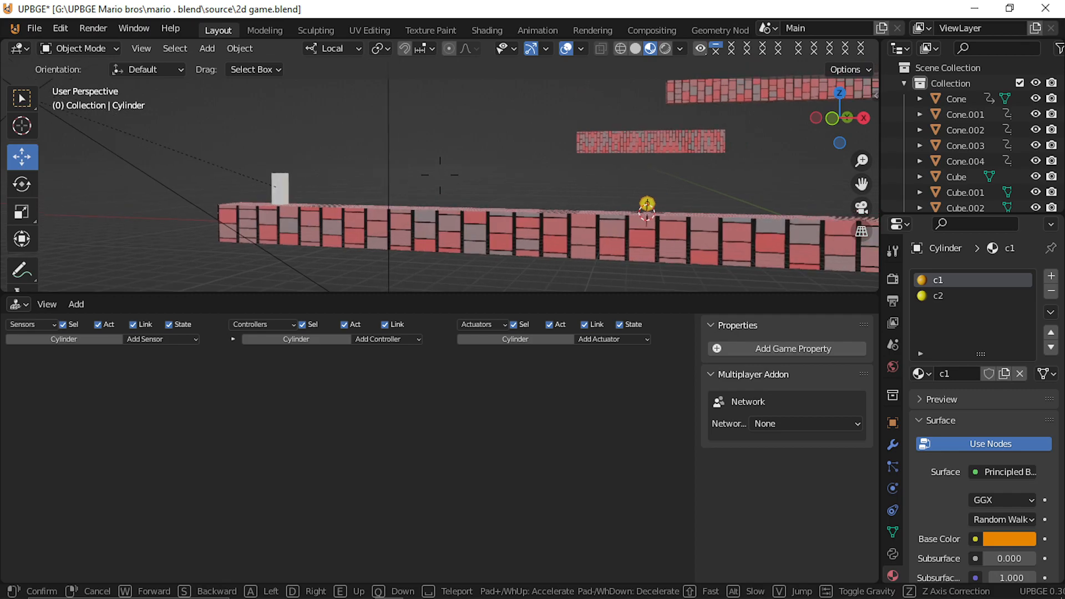
left_click(495, 143)
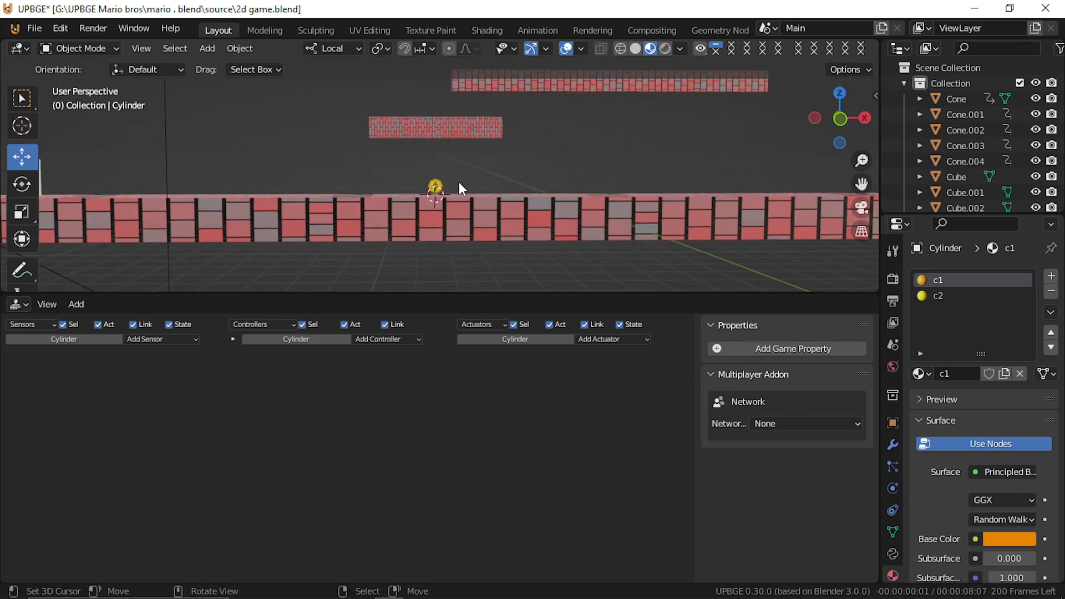
key("s")
left_click(484, 182)
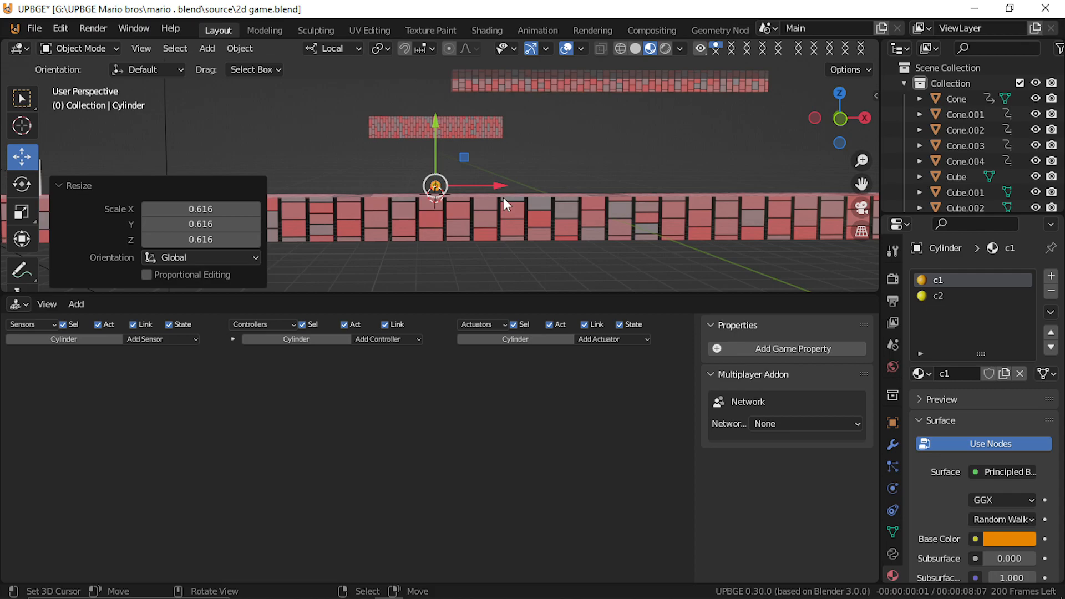
Step: Add an Actuator sensor and a Simple Motion actuator to the coin and link them through an And controller
left_click(160, 339)
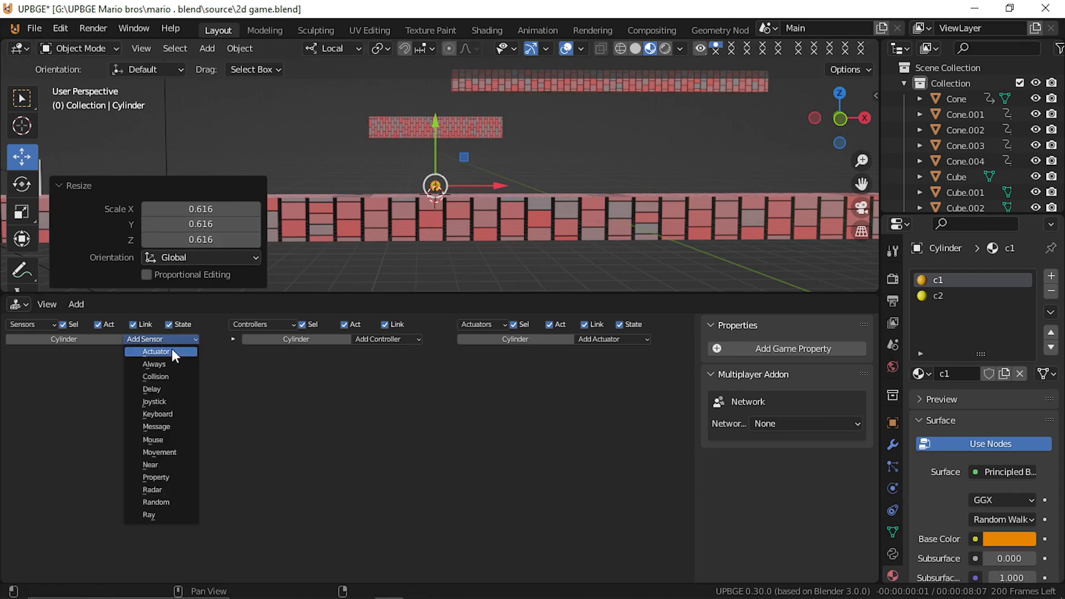
left_click(172, 351)
left_click(625, 338)
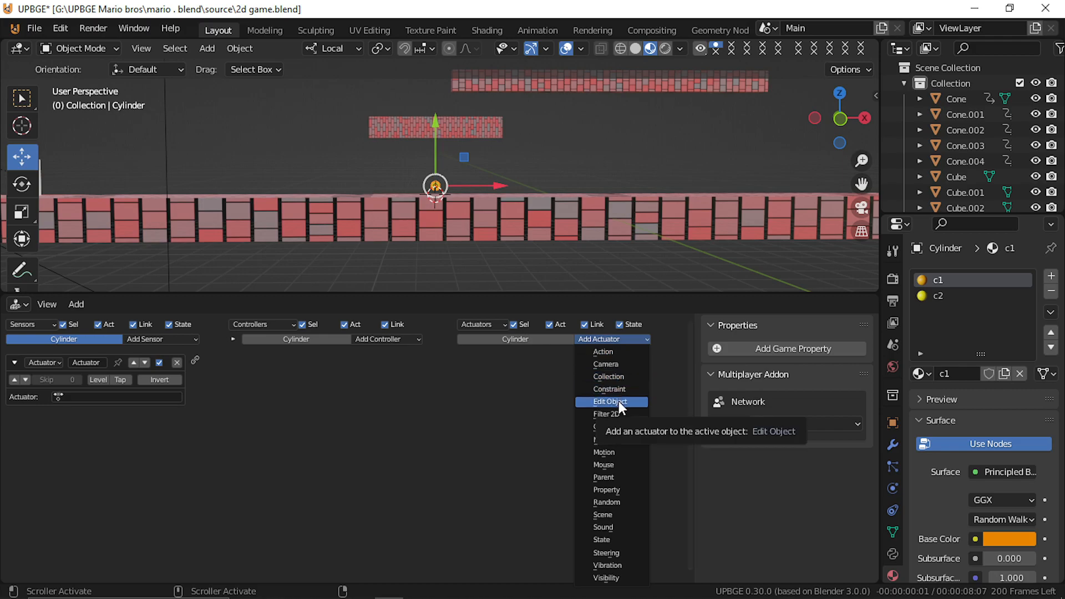
left_click(604, 452)
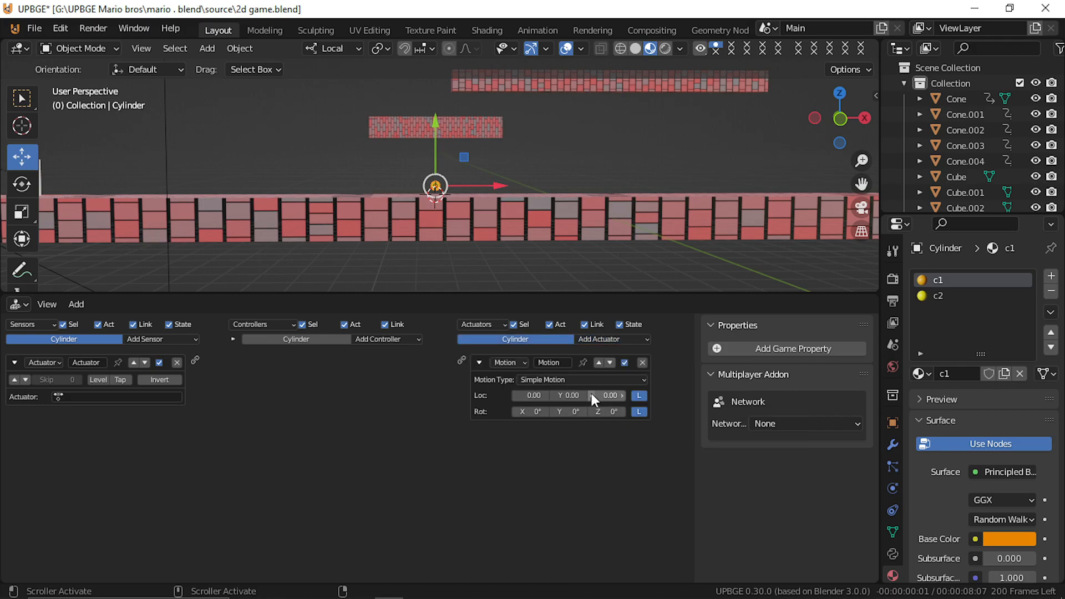
left_click_drag(194, 359, 459, 358)
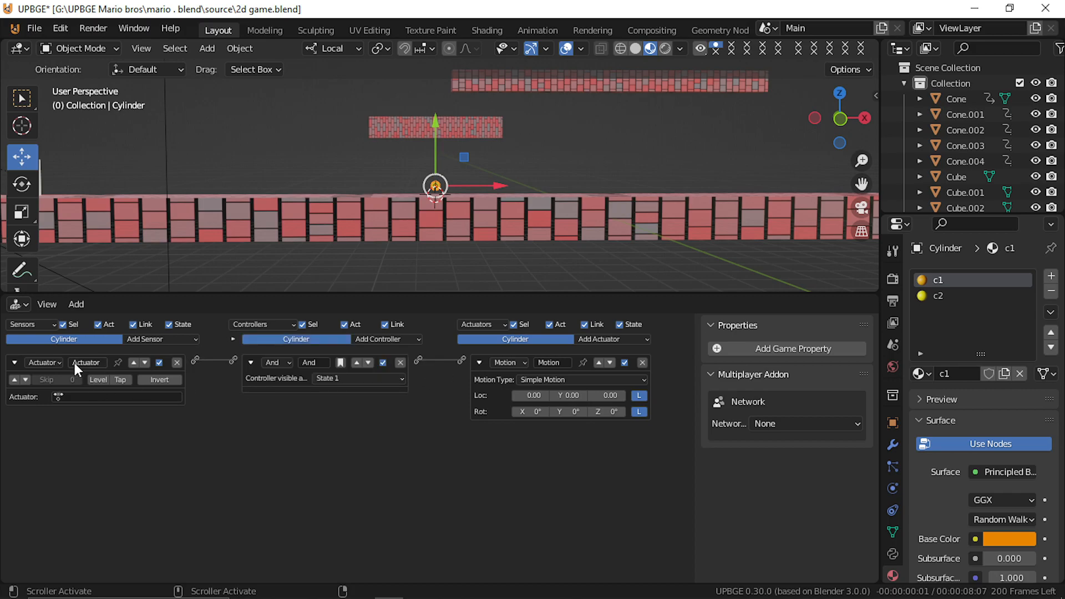
Step: Change the coin's sensor type to Always with true-level triggering and set the Motion actuator's local Z rotation to 2.2°
left_click(48, 363)
left_click(42, 387)
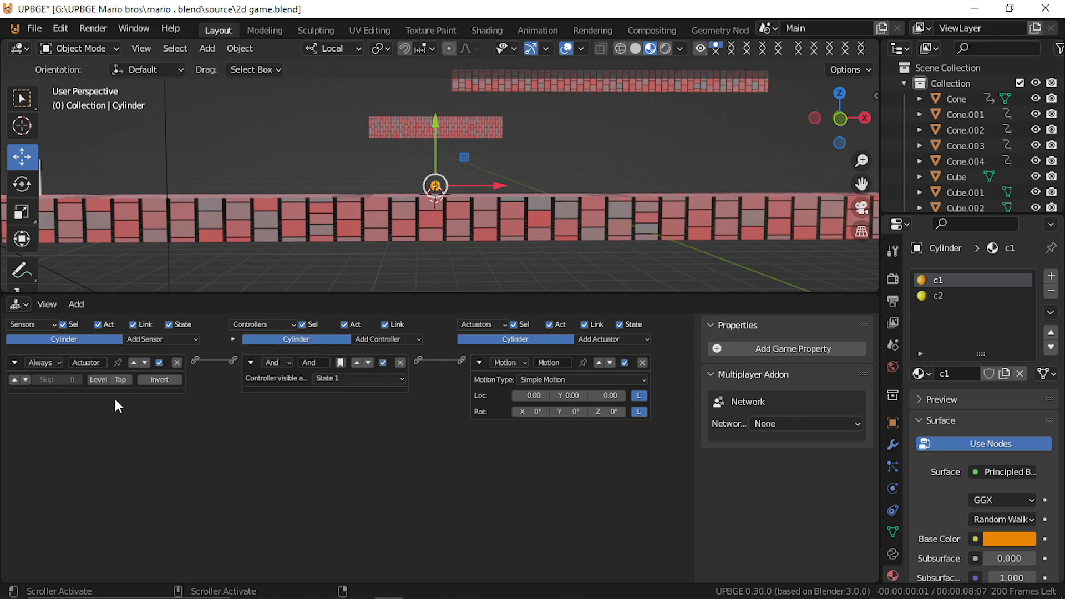
left_click(15, 380)
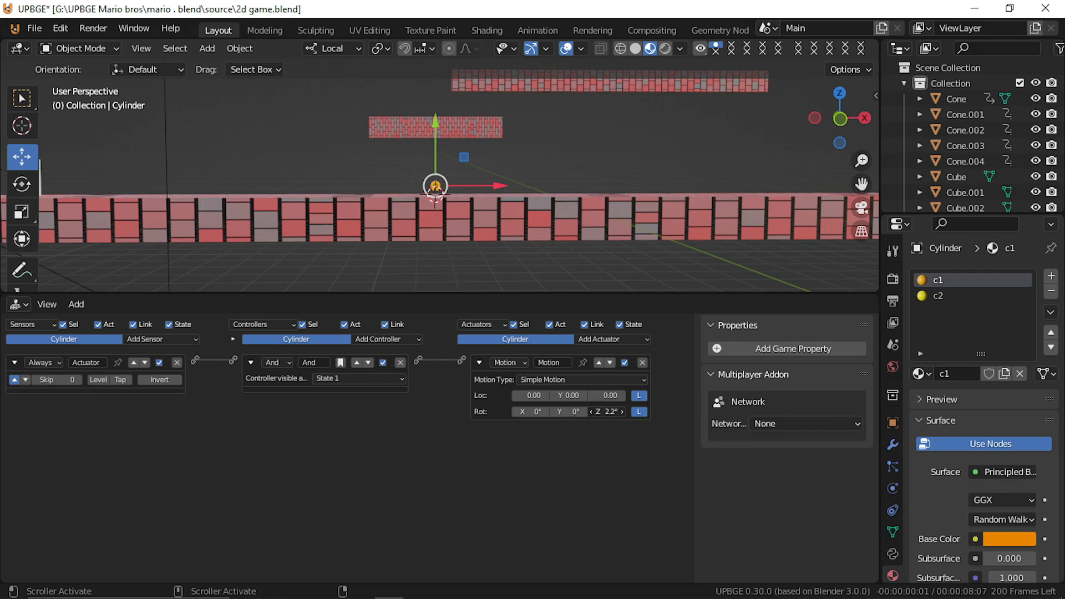
Step: Start the game to check the coin's rotation in the level
key("p")
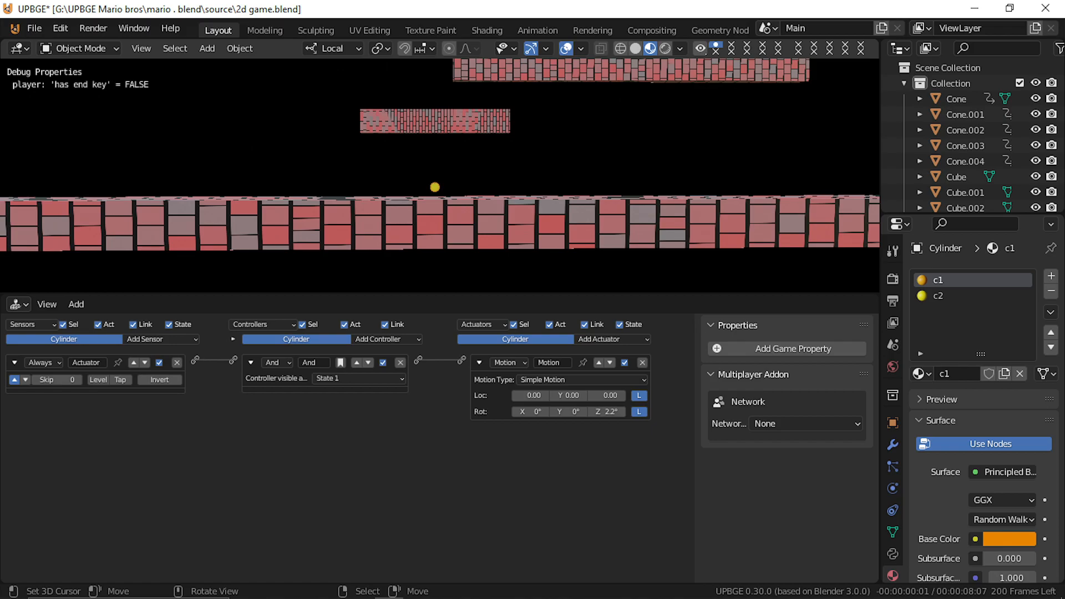
Step: Set the coin's Motion actuator Z rotation to 17° and run the game briefly
key("Escape")
left_click(607, 412)
type("15")
key("Return")
left_click_drag(609, 411, 616, 412)
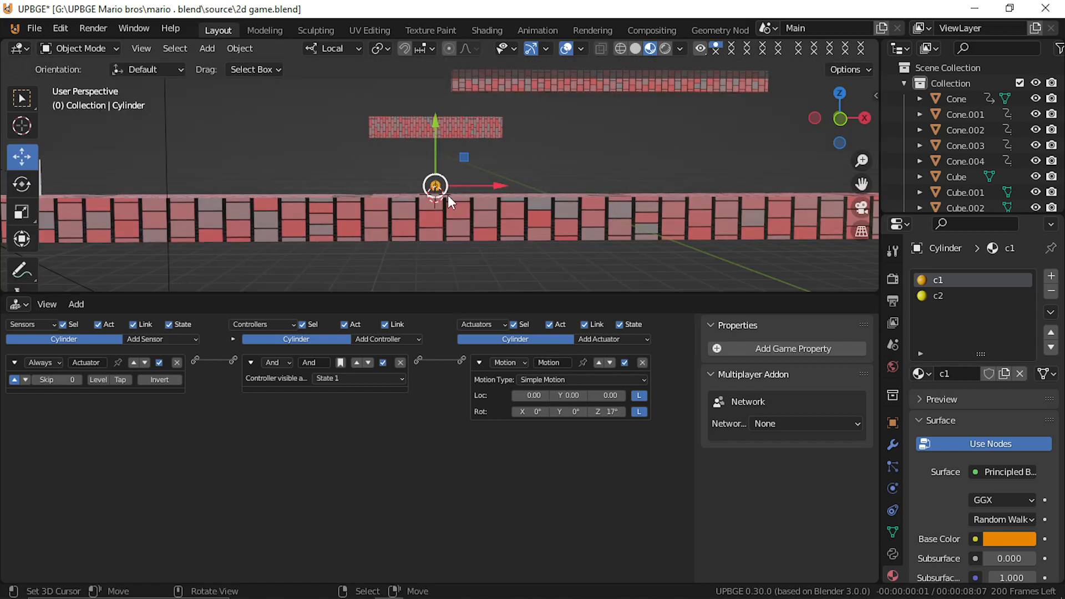
key("p")
key("Escape")
Step: Run the game from a close-up view of the coin to check how it spins
key("shift+grave")
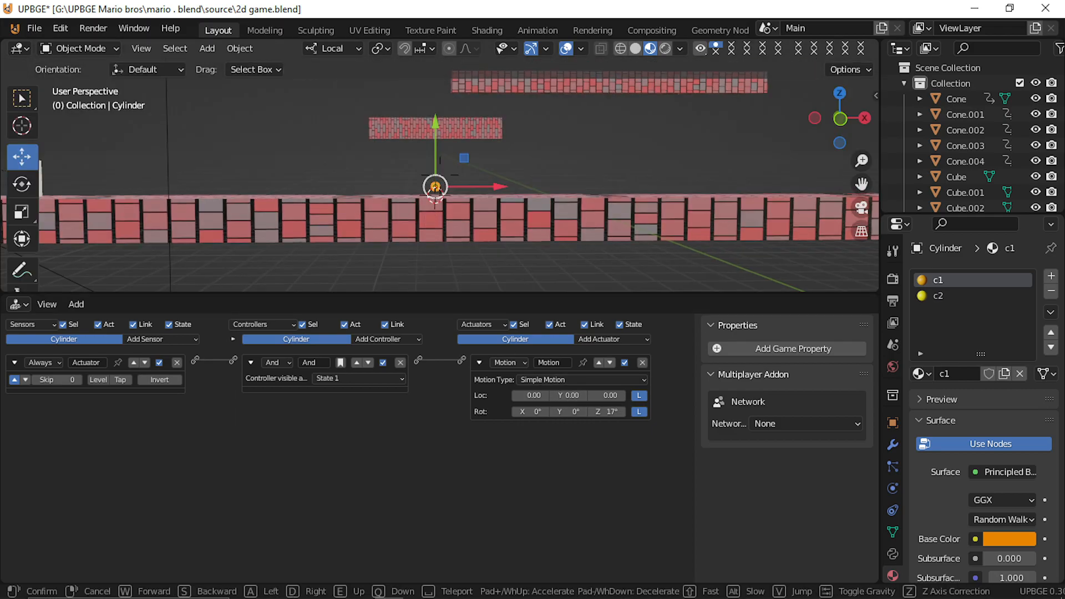
key("w")
left_click(442, 181)
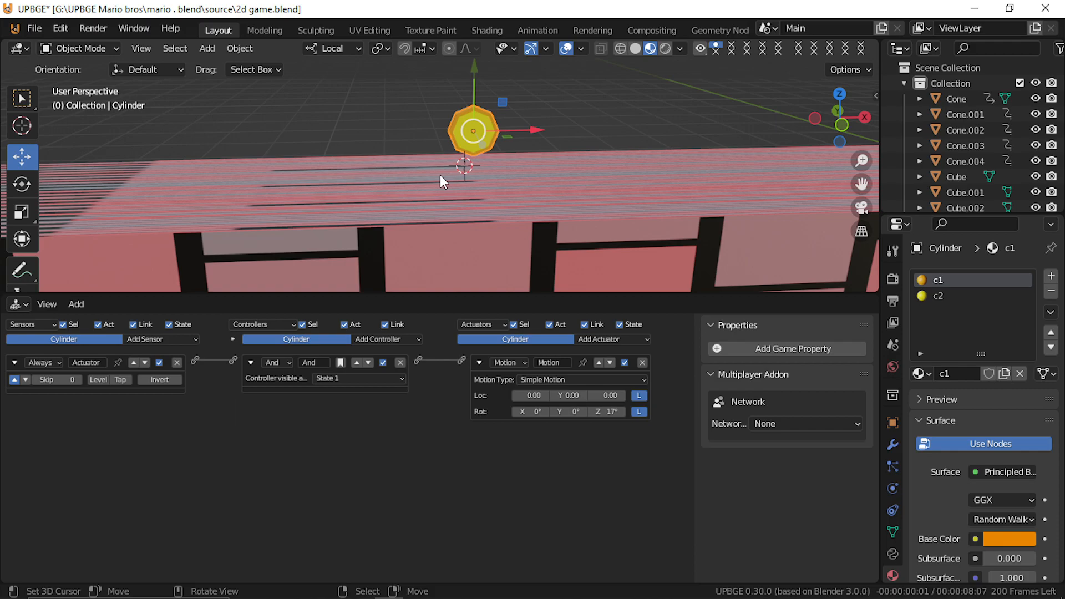
key("p")
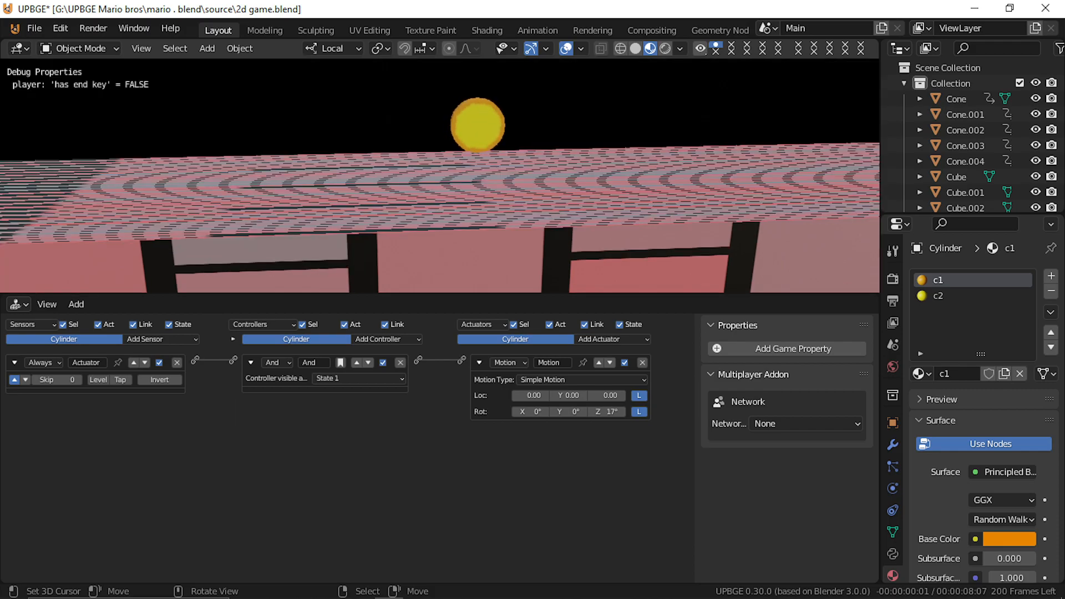
key("Escape")
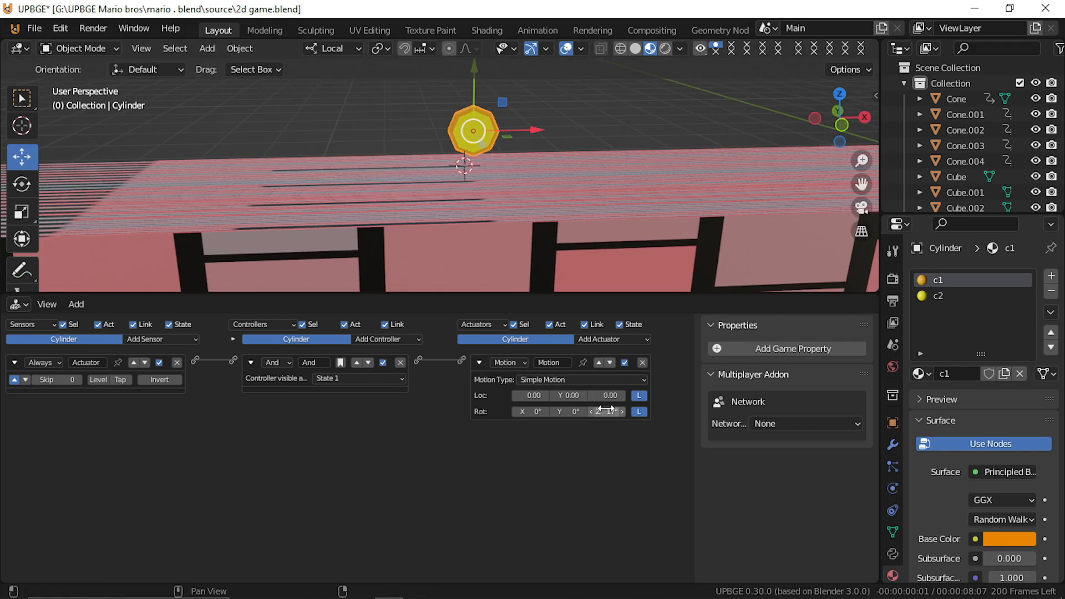
Step: Apply the coin's rotation transform and test its spin in the game
key("ctrl+a")
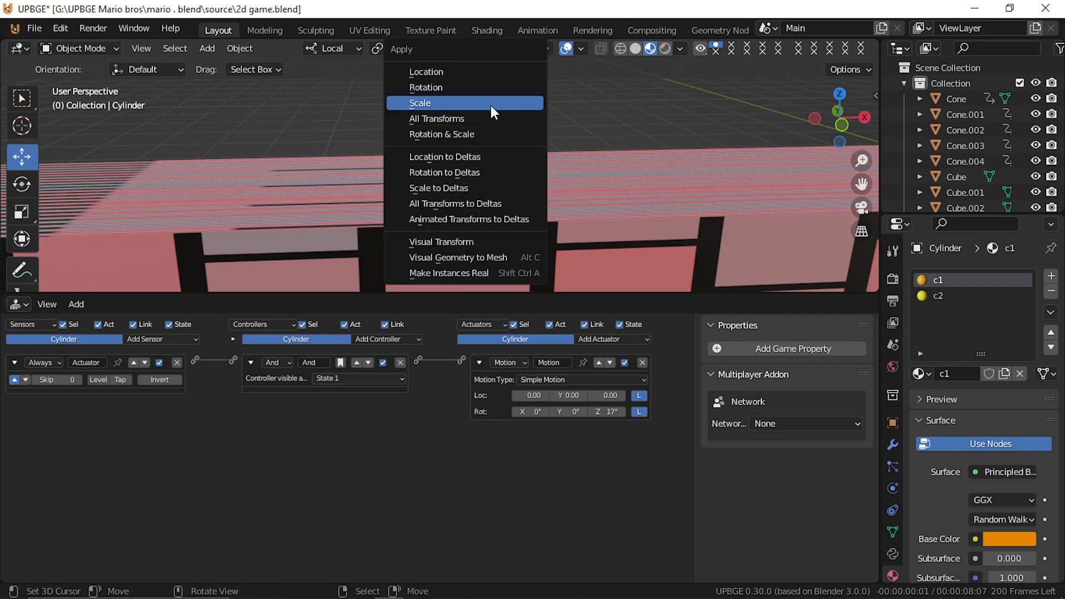
left_click(462, 88)
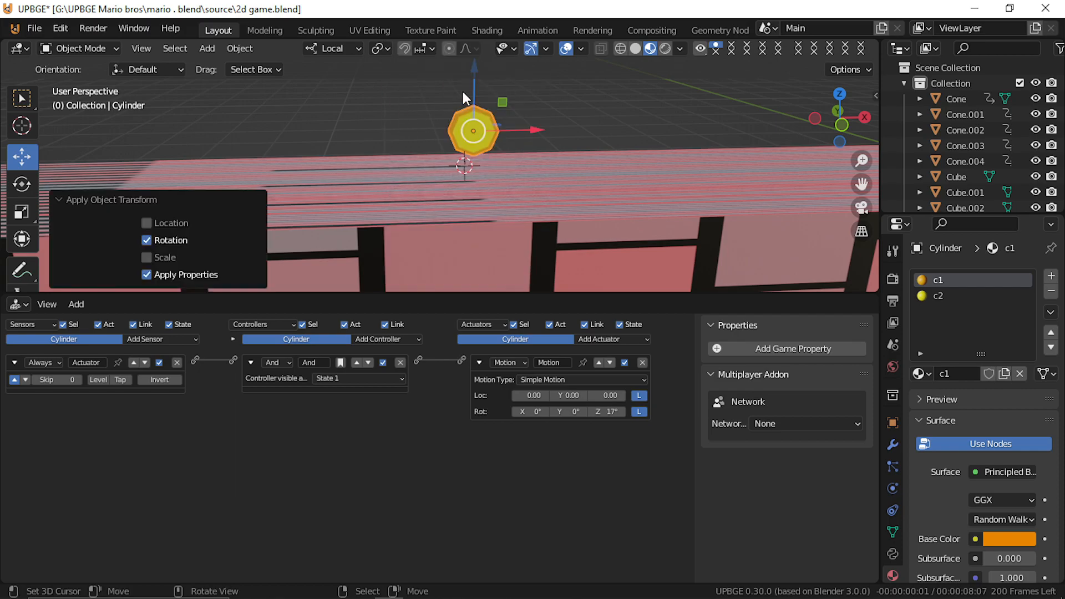
key("p")
key("Escape")
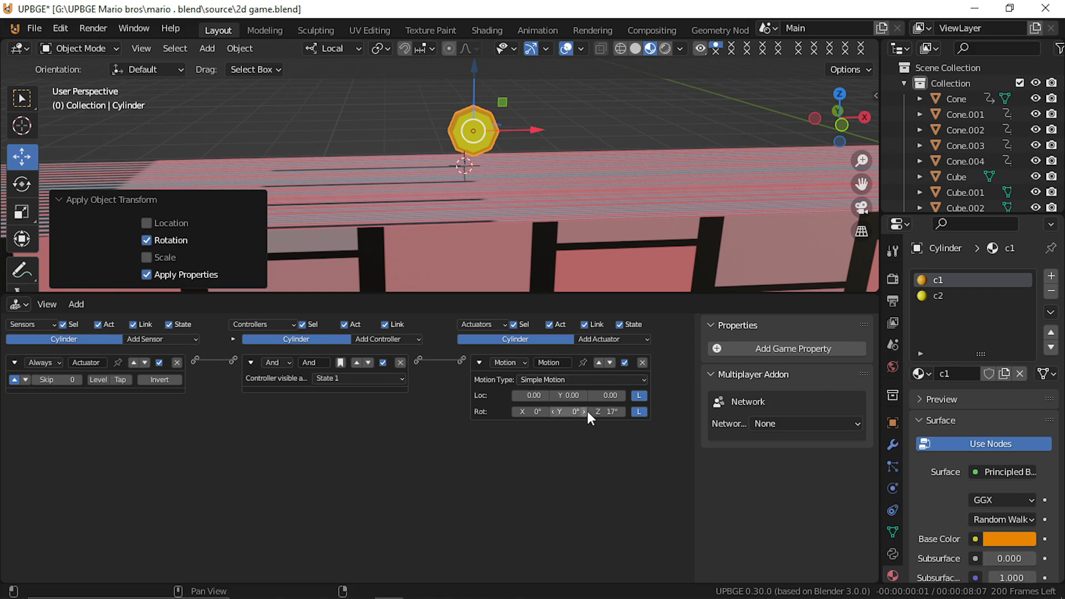
Step: Set the coin's Motion actuator Z rotation to 2° and test the spin in the game
left_click(609, 411)
type("2")
key("Return")
key("p")
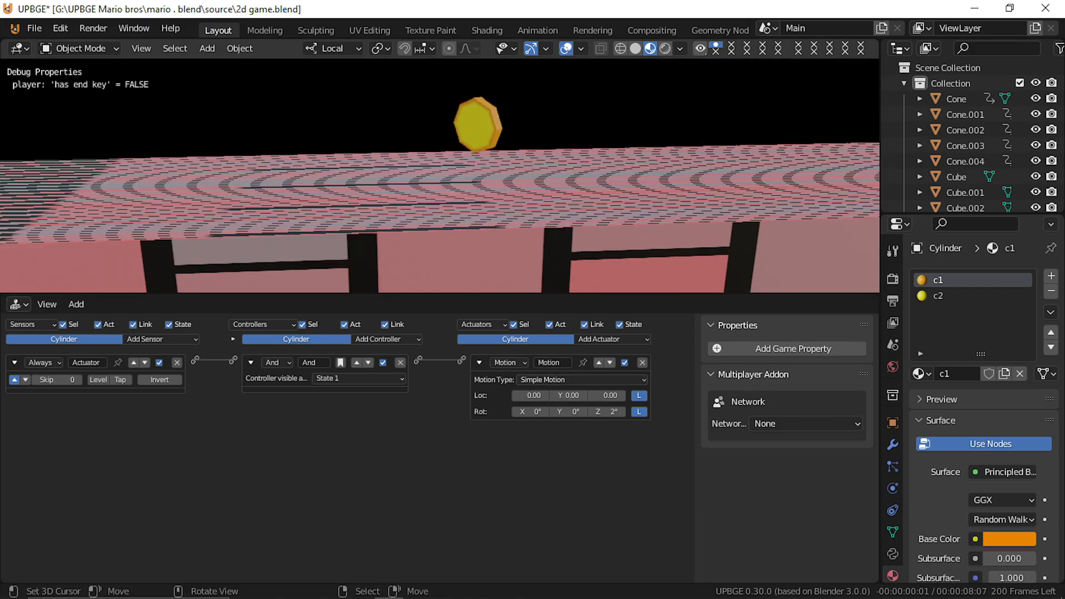
key("Escape")
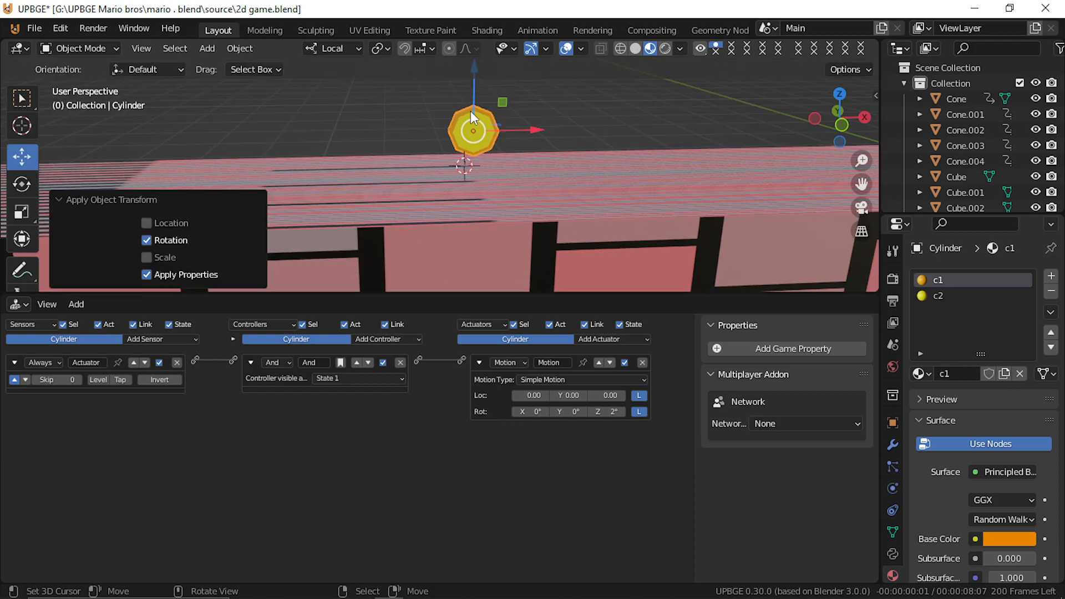
left_click(163, 339)
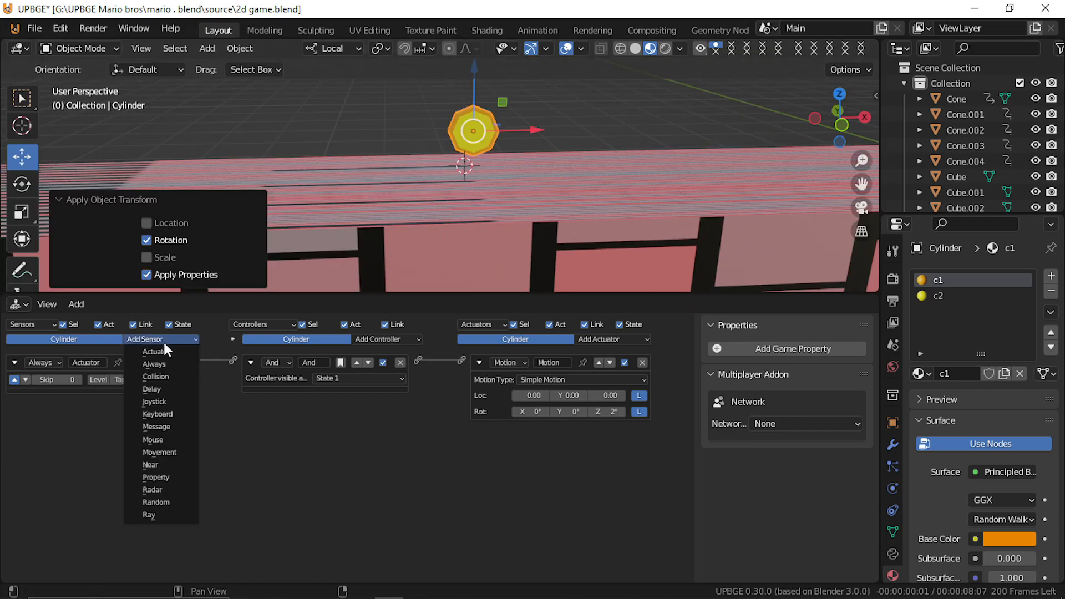
key("KP_Decimal")
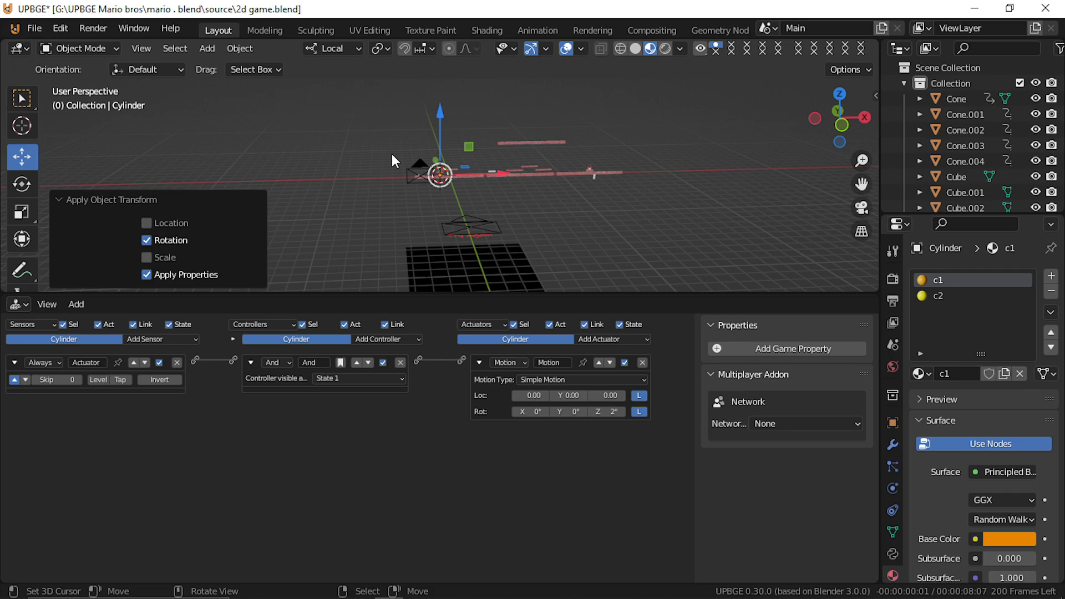
key("p")
key("Escape")
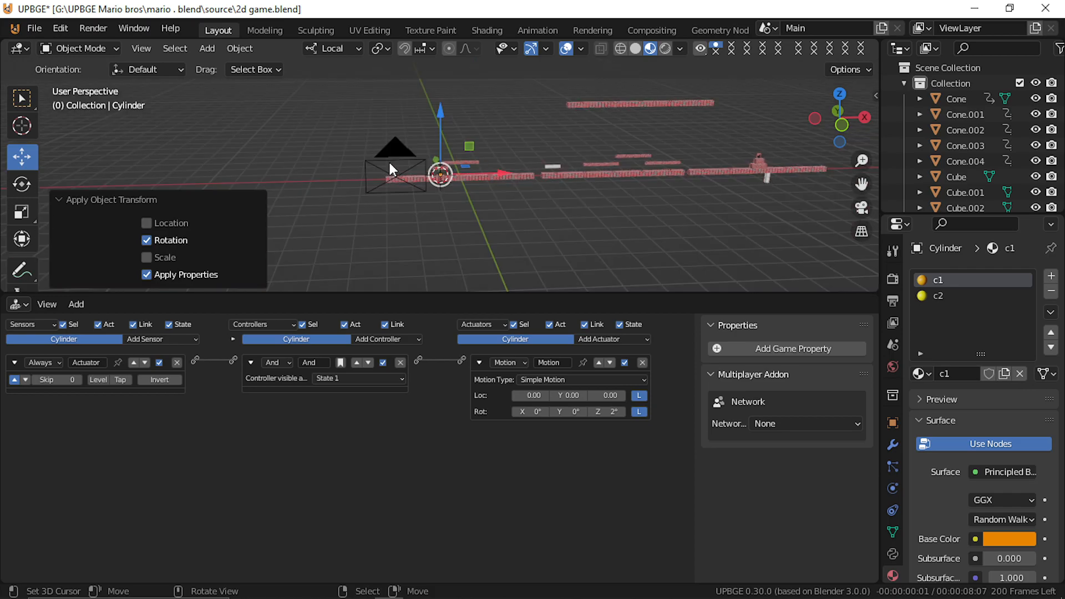
Step: Select the orthographic camera at the start of the level and snap the 3D cursor to it
scroll(388, 160, "up", 5)
scroll(400, 142, "down", 6)
left_click(395, 149)
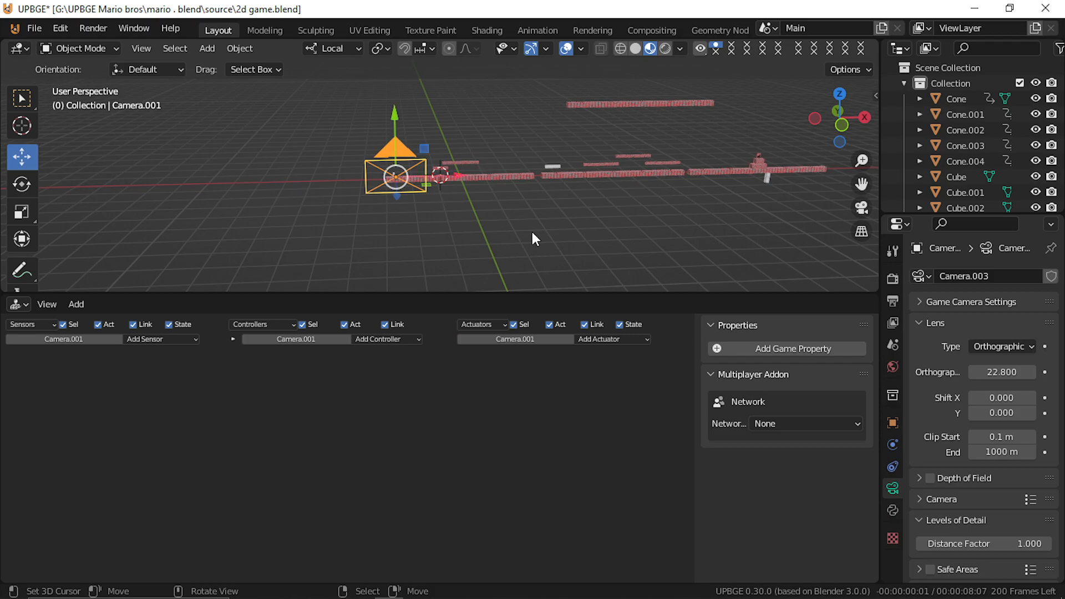
key("KP_0")
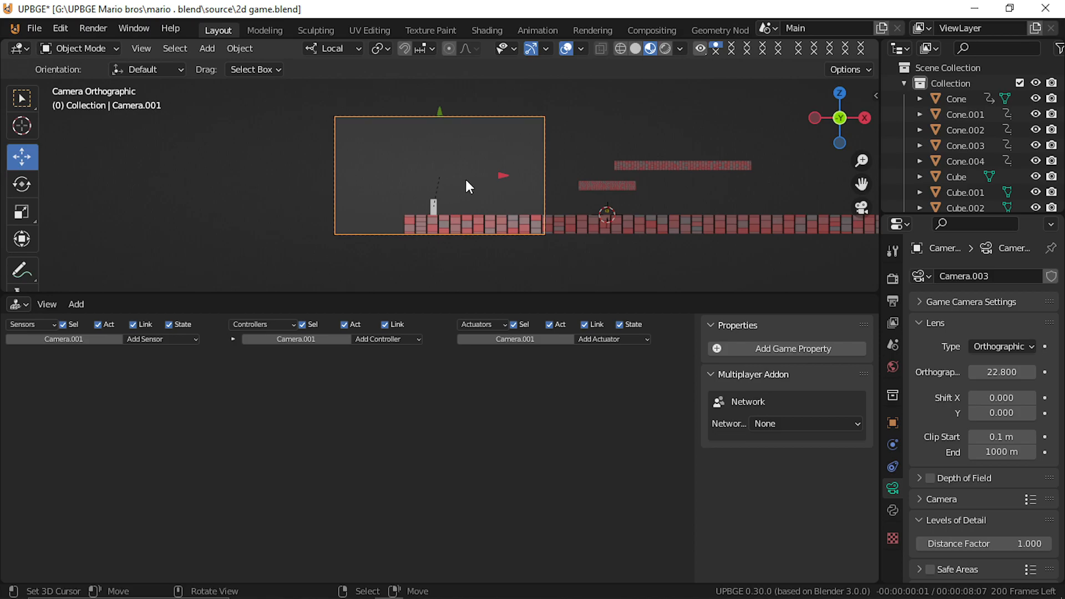
key("shift+s")
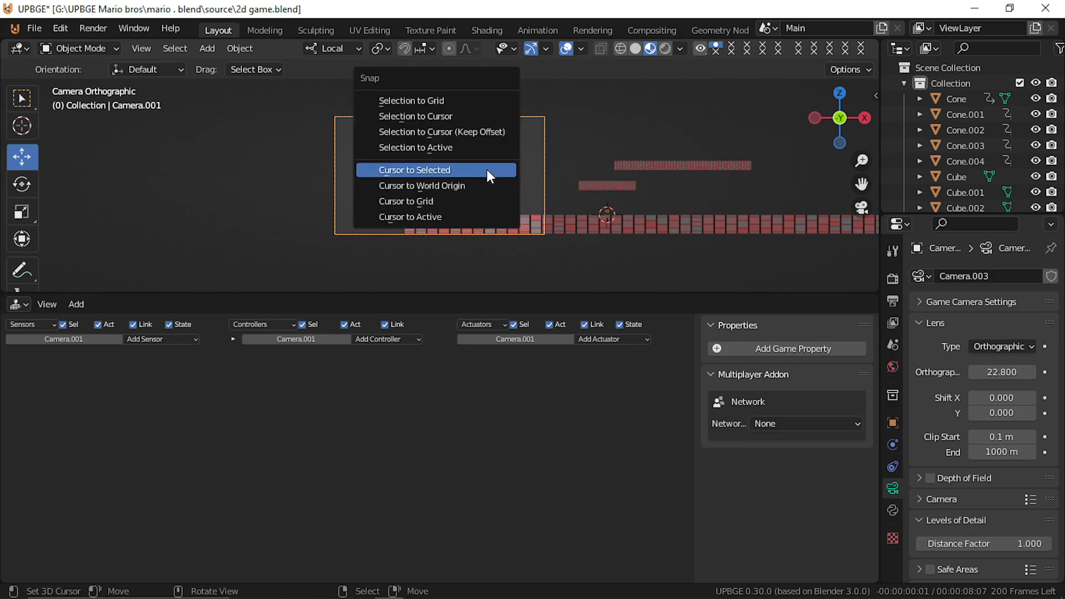
left_click(484, 172)
Step: Add a text object at the 3D cursor on the level's orthographic camera
key("shift+grave")
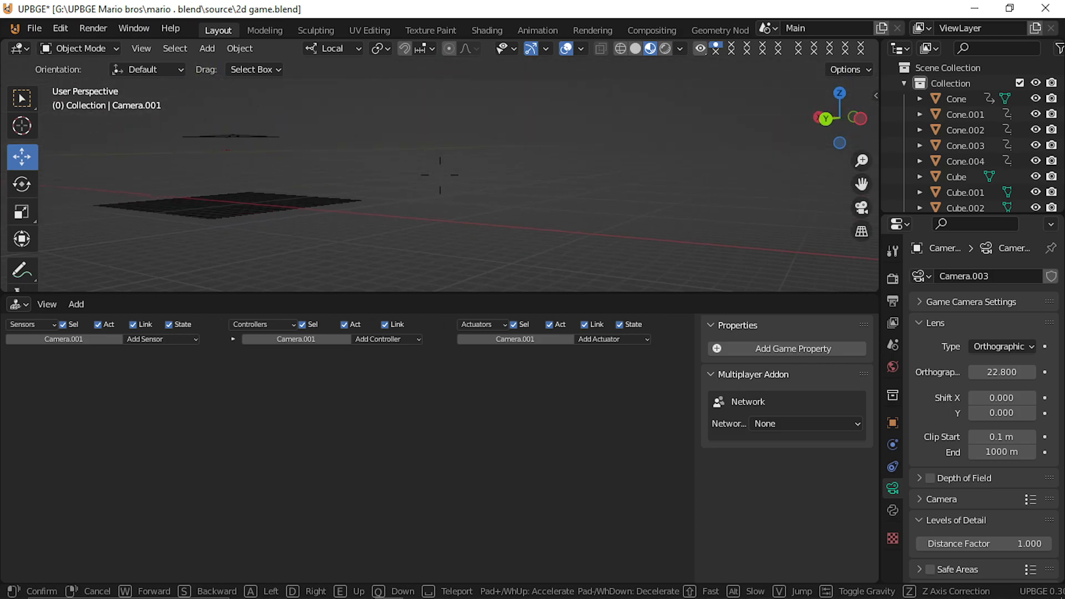
left_click(422, 190)
key("KP_Decimal")
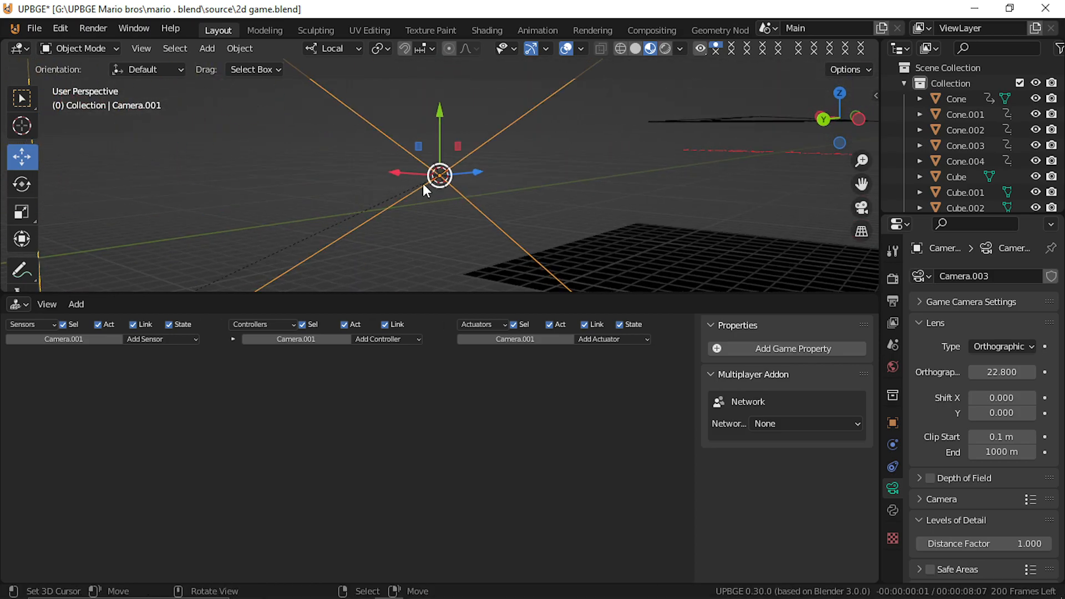
key("shift+grave")
key("s")
left_click(439, 175)
key("shift+a")
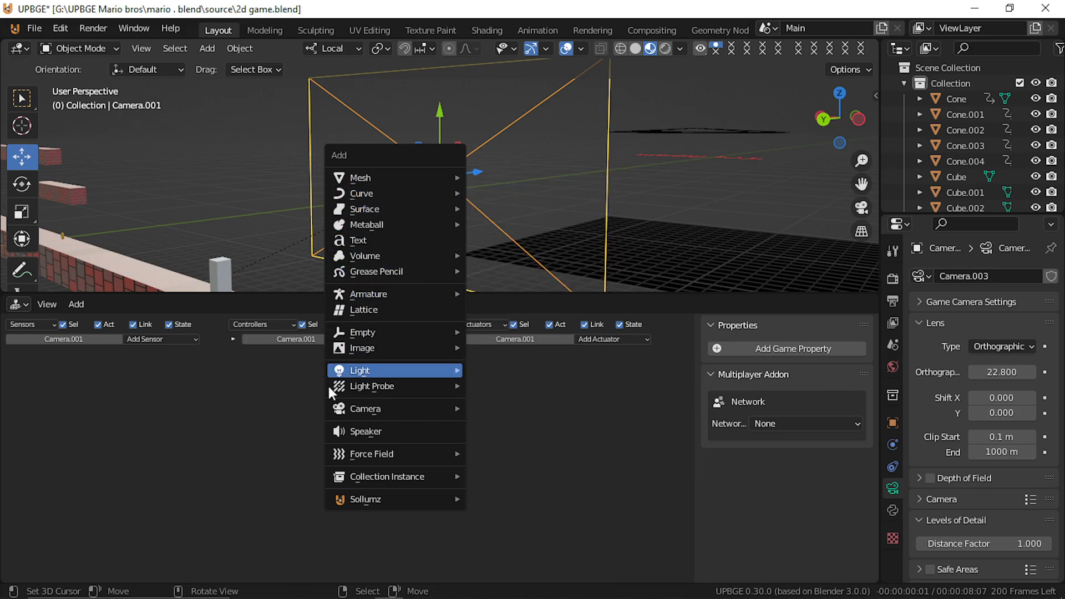
mouse_move(333, 413)
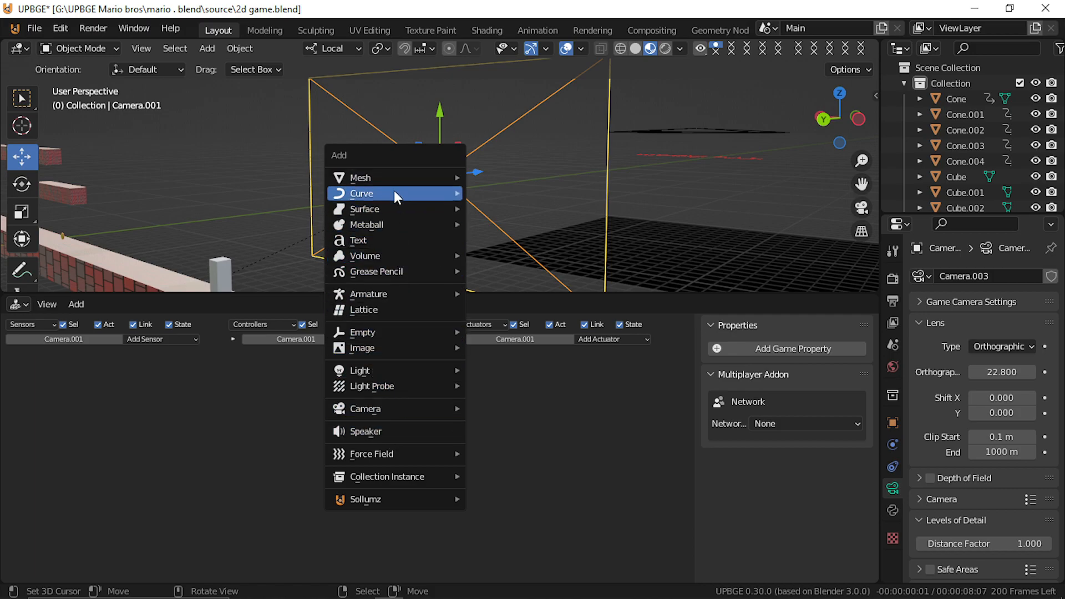
mouse_move(394, 191)
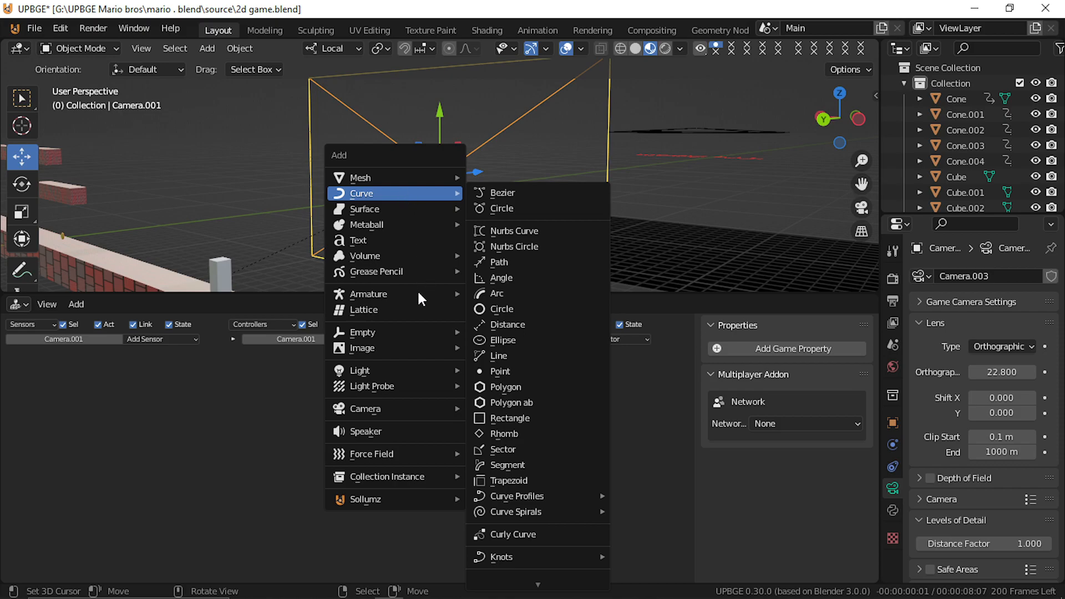
mouse_move(383, 297)
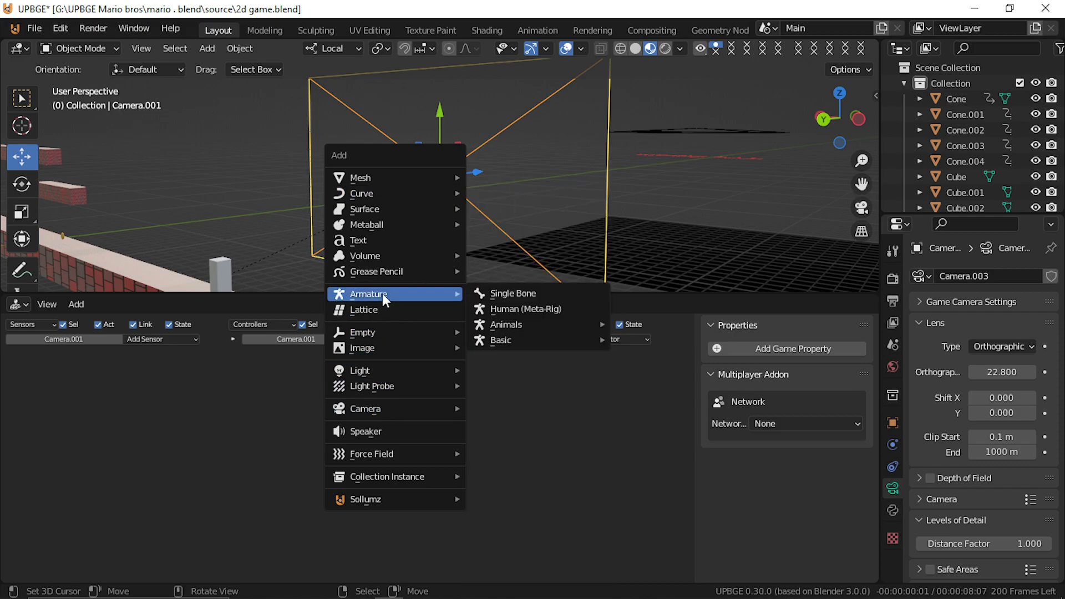
left_click(385, 239)
Step: Scale the new text uniformly to about 3.386 and rotate it 90° about the X axis
key("s")
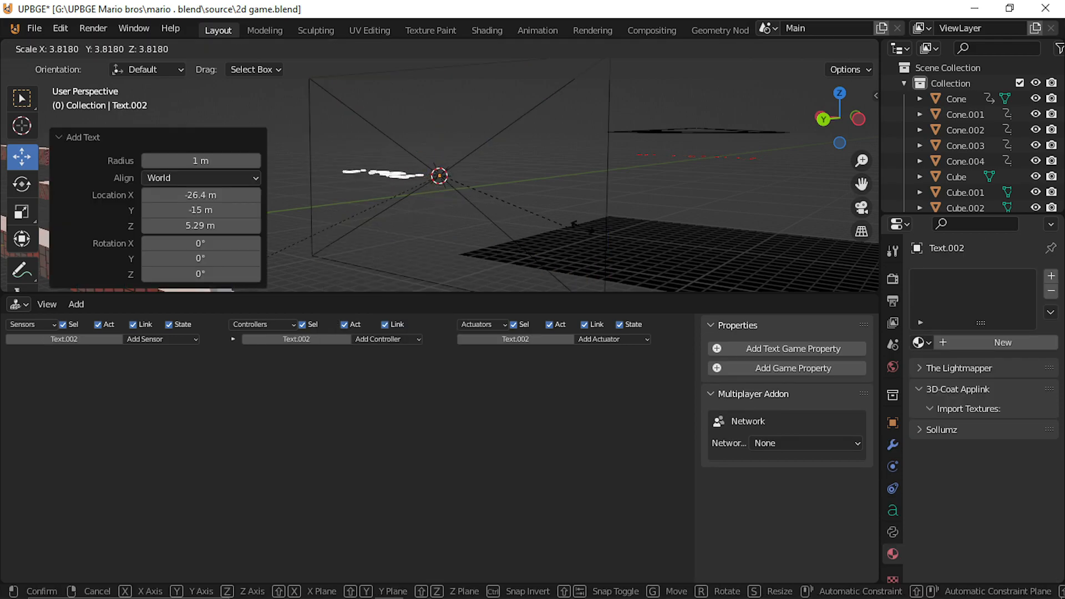
left_click(544, 236)
type("sr")
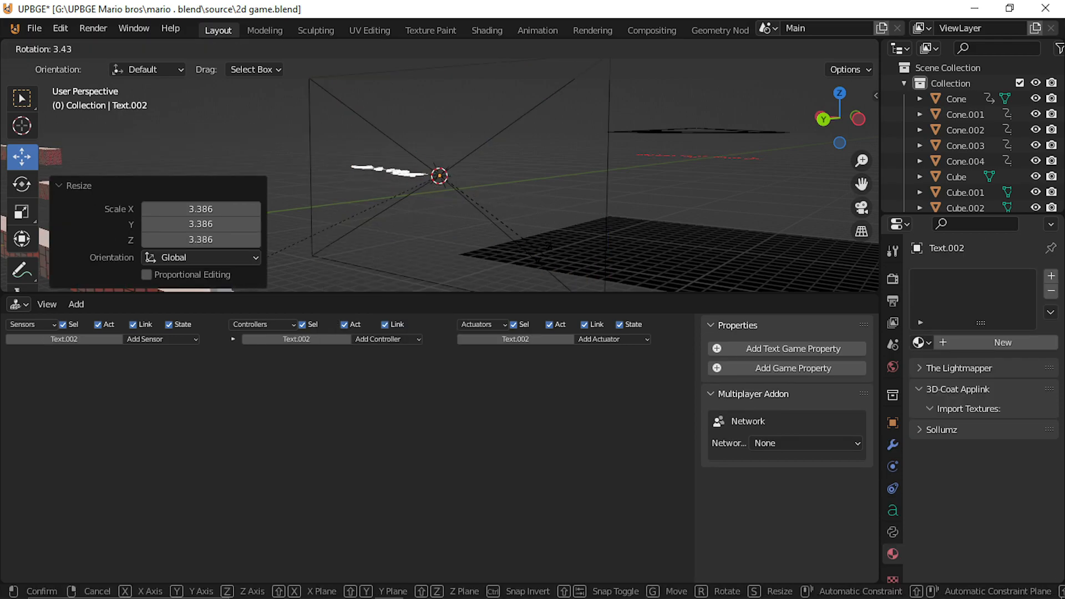
type("x90")
key("Return")
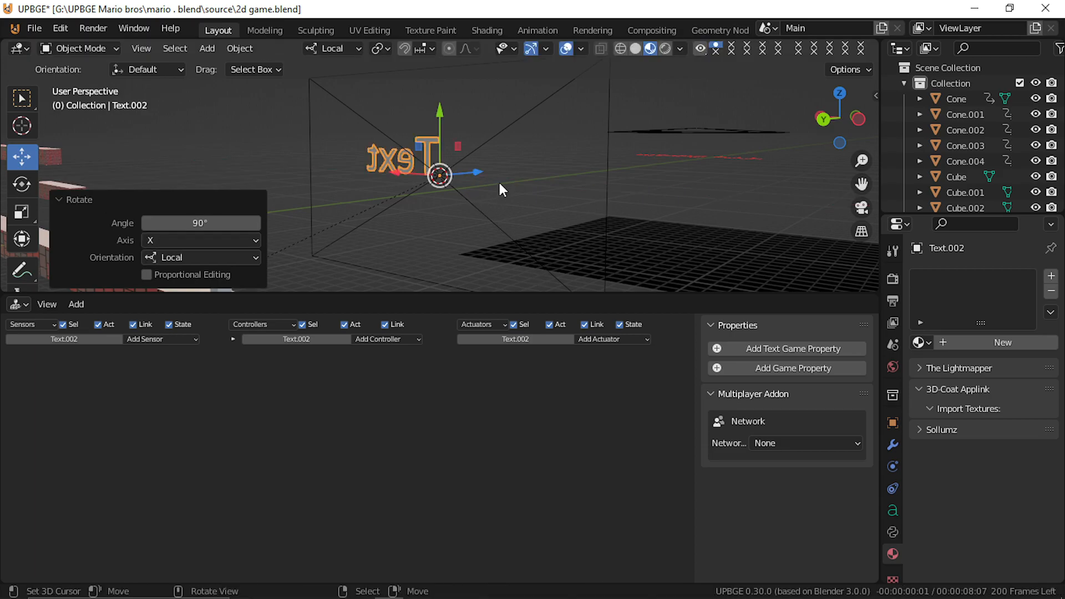
Step: Move the text about -0.779 m along its local Z axis so it sits in front of the camera
key("KP_0")
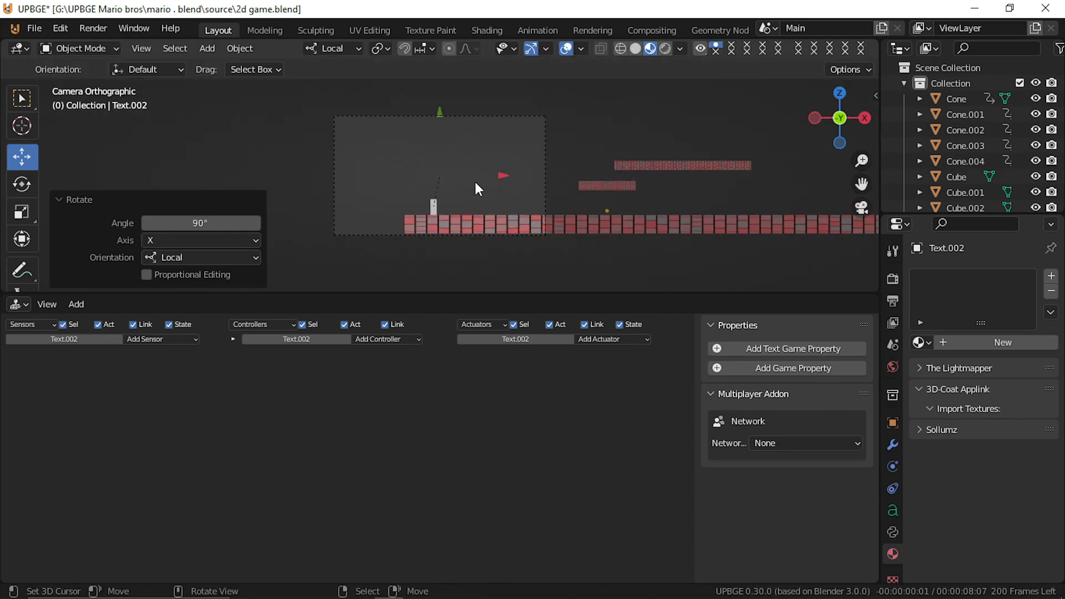
key("KP_0")
key("shift+grave")
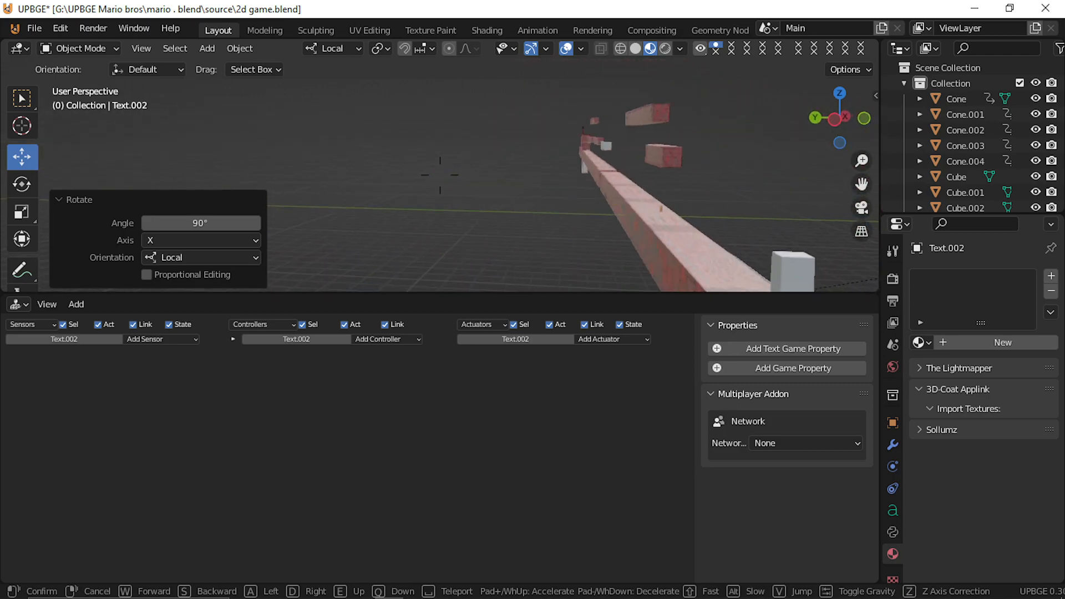
left_click(441, 173)
key("g")
key("z")
left_click(394, 168)
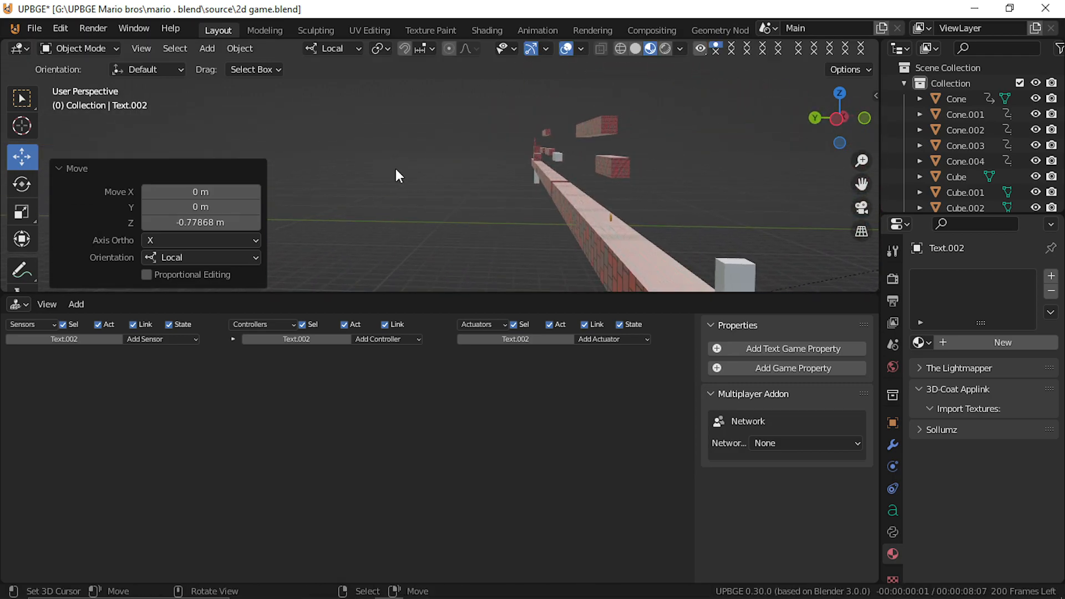
key("KP_0")
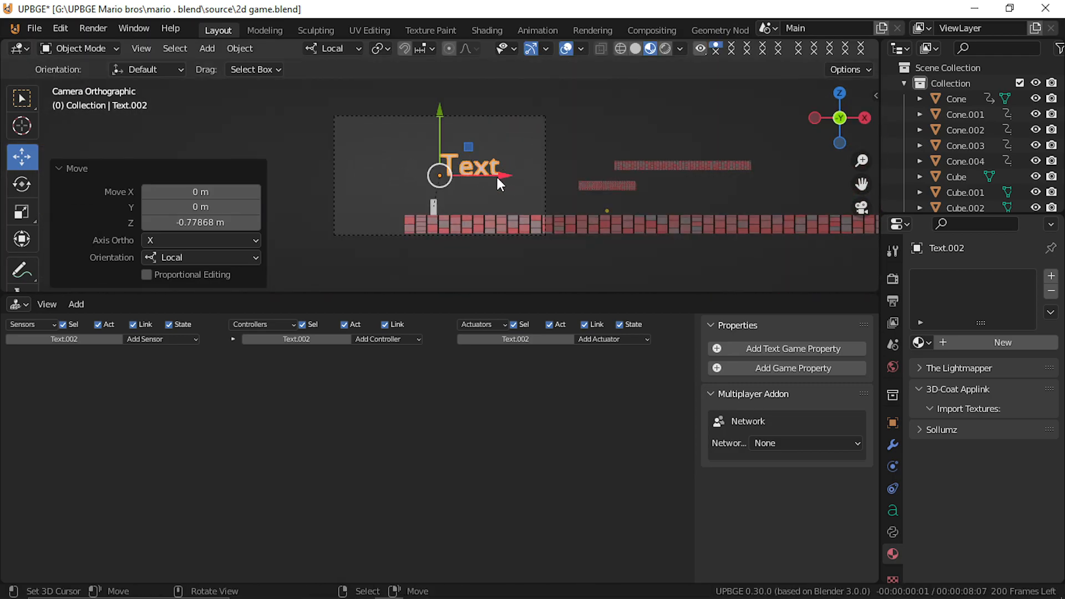
Step: Move the text about -11.6 m along X and raise it about 3.7 m along global Z within the camera view
key("g")
key("x")
left_click(390, 174)
key("g")
key("z")
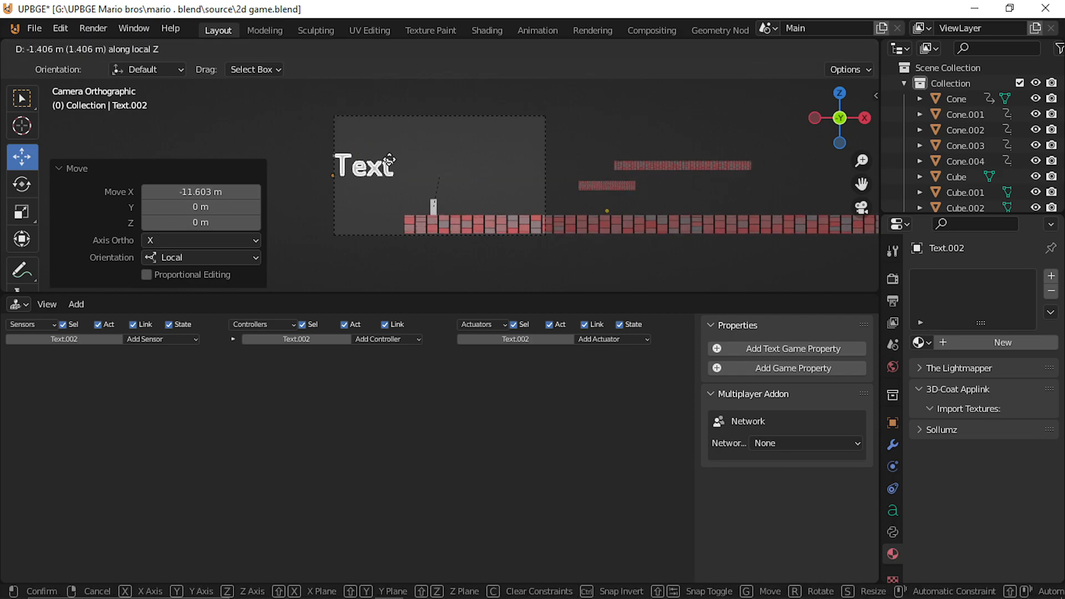
key("Escape")
key("g")
key("z")
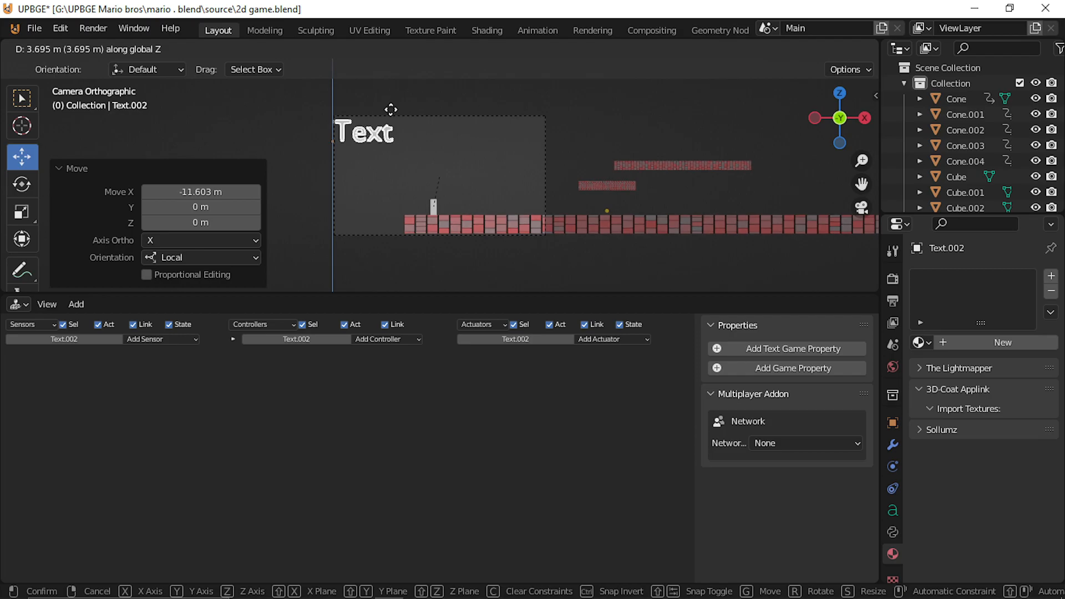
key("Escape")
Step: Scale the text to about 0.378 and fit it into the camera frame's upper corner, about 1.617 m along local Y and 0.436 m along X
key("s")
left_click(358, 115)
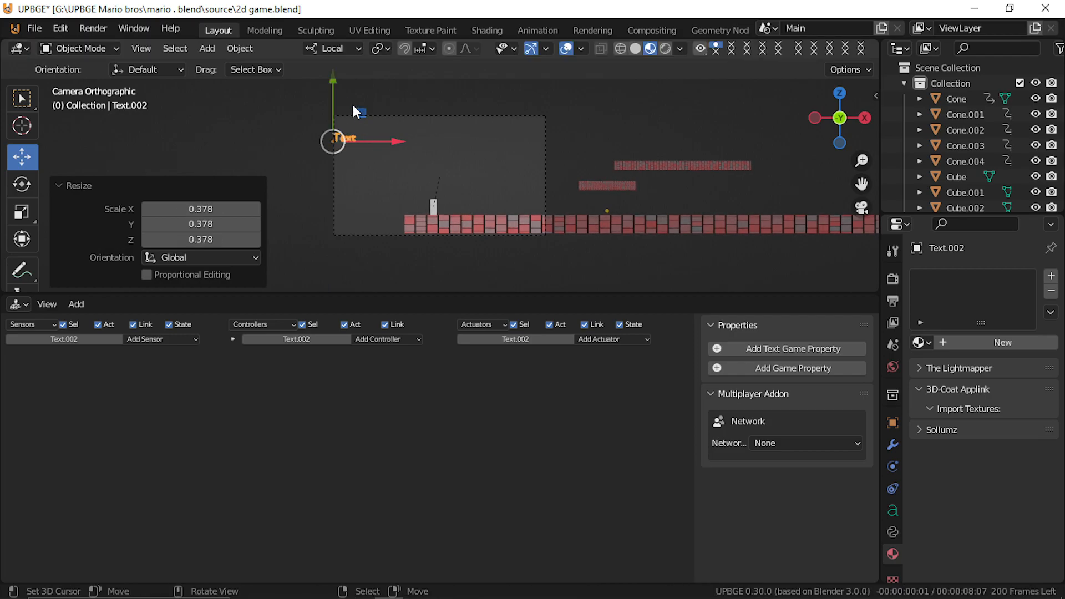
key("g")
key("y")
key("y")
left_click(330, 82)
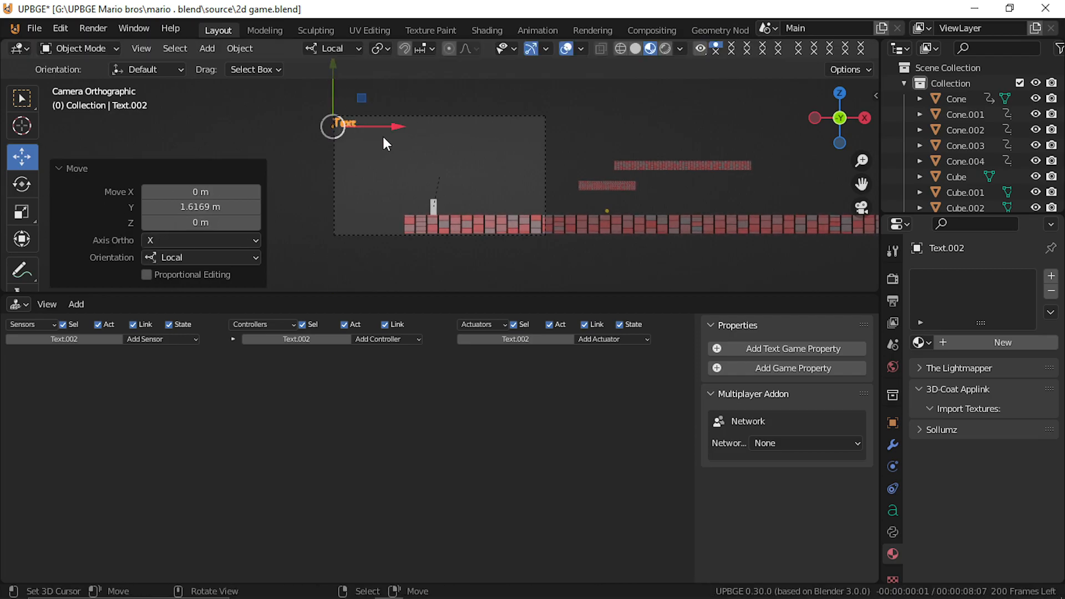
key("g")
key("x")
key("x")
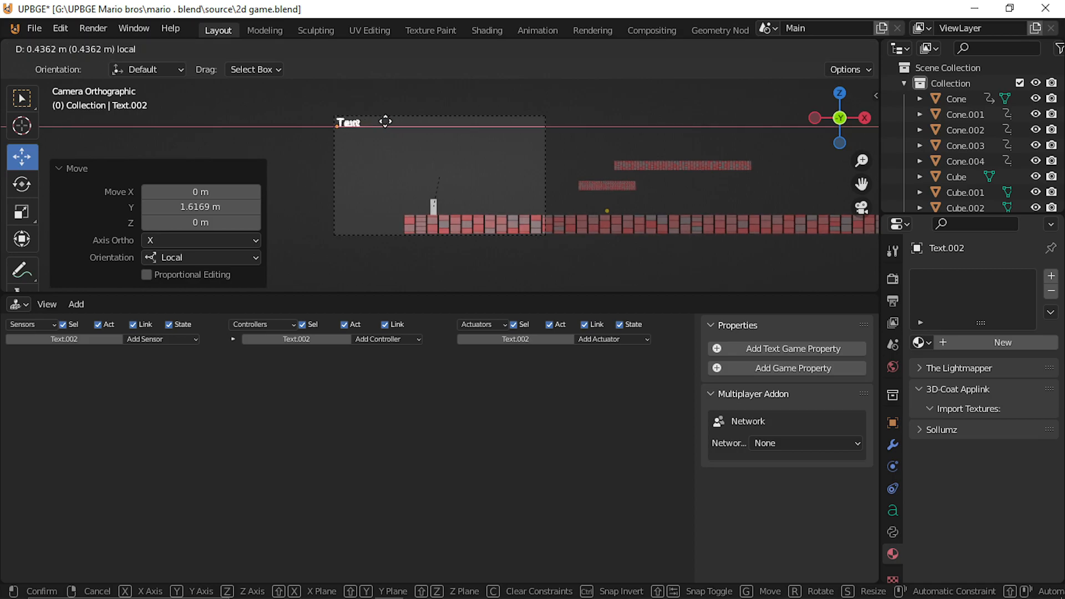
left_click(385, 121)
Step: Replace the content of the camera-corner text with "Coins"
key("Tab")
key("BackSpace")
key("BackSpace")
key("BackSpace")
key("BackSpace")
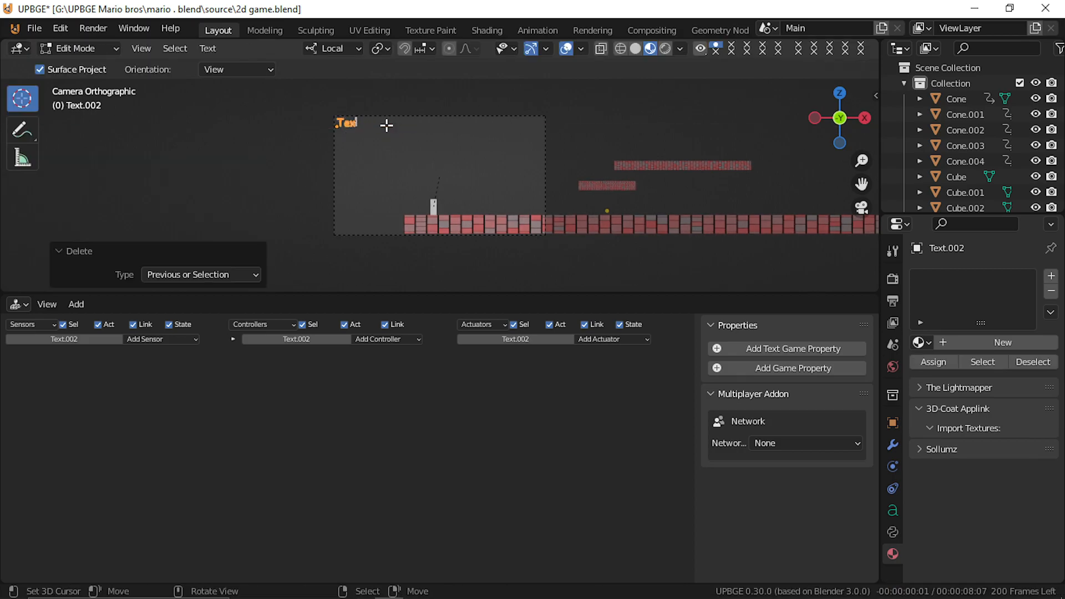
type("Soins")
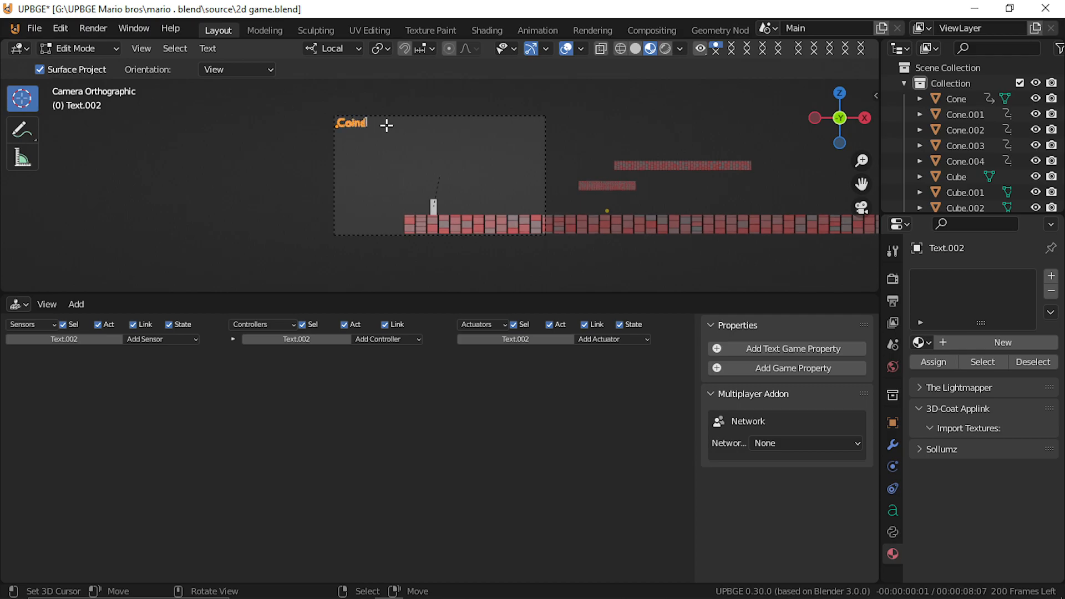
key("BackSpace")
type(":")
key("Tab")
scroll(388, 128, "up", 3)
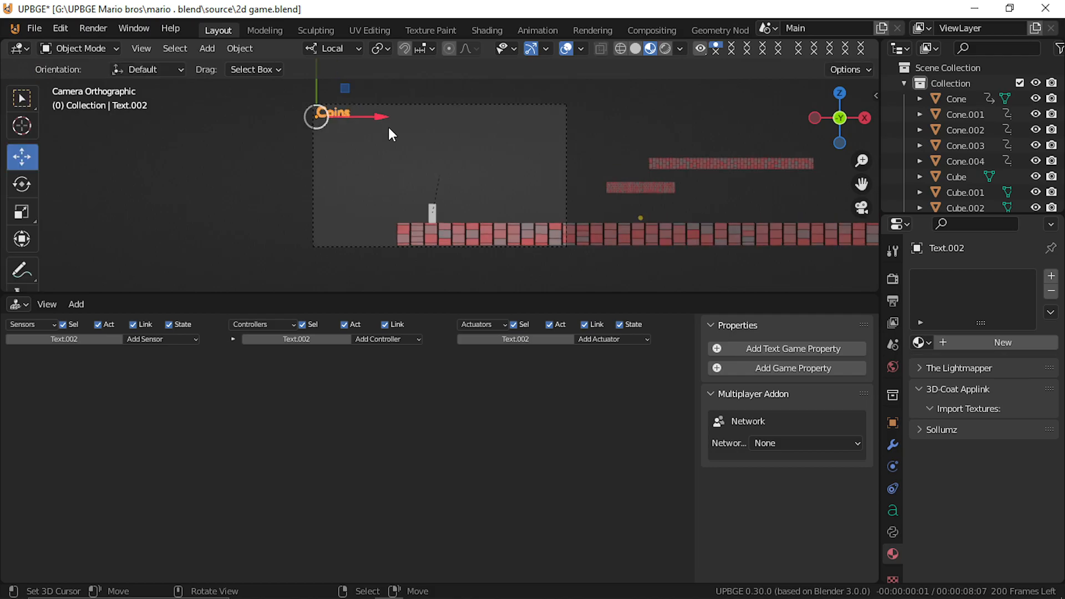
Step: Duplicate the Coins text and move the copy along its local X axis, just past the end of the original
middle_click_drag(330, 166, 347, 185, "shift")
key("shift+d")
key("Escape")
key("g")
key("x")
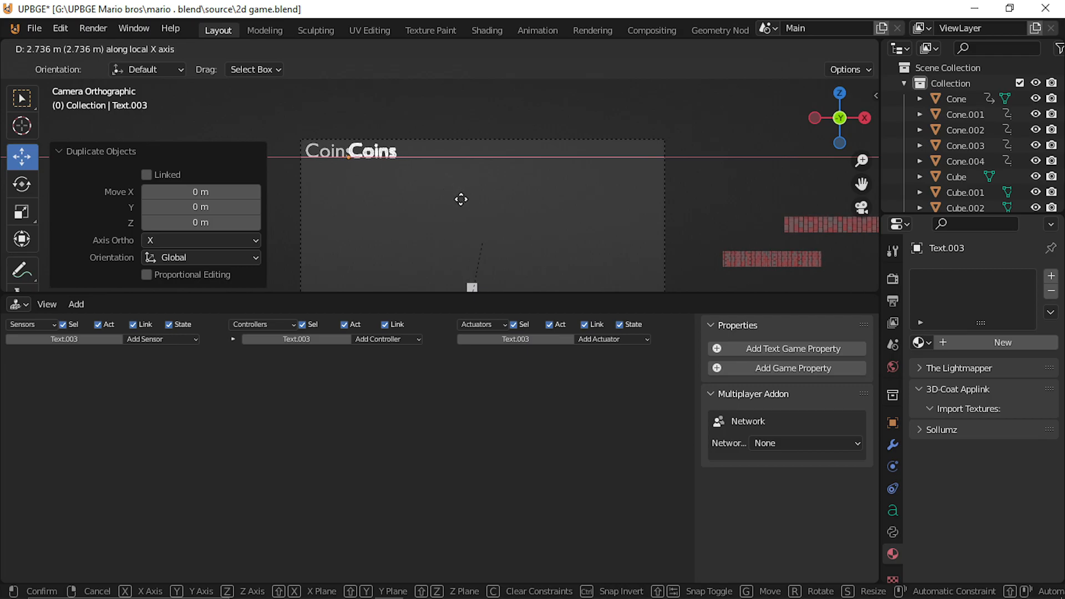
left_click(486, 202)
Step: Extend the original text so that it reads "Coins ="
left_click(331, 153)
key("Tab")
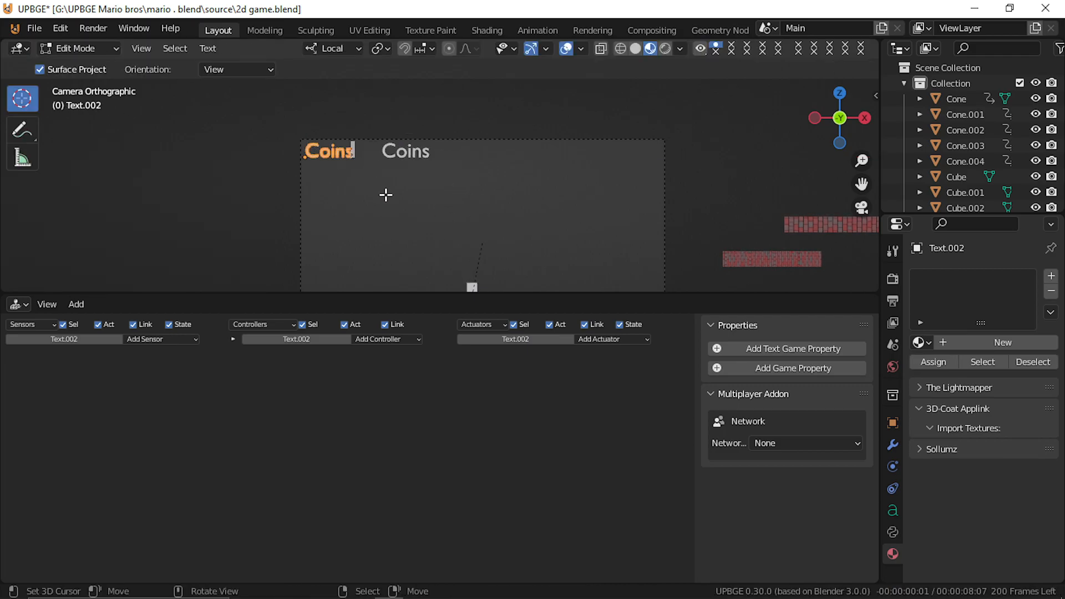
type("-")
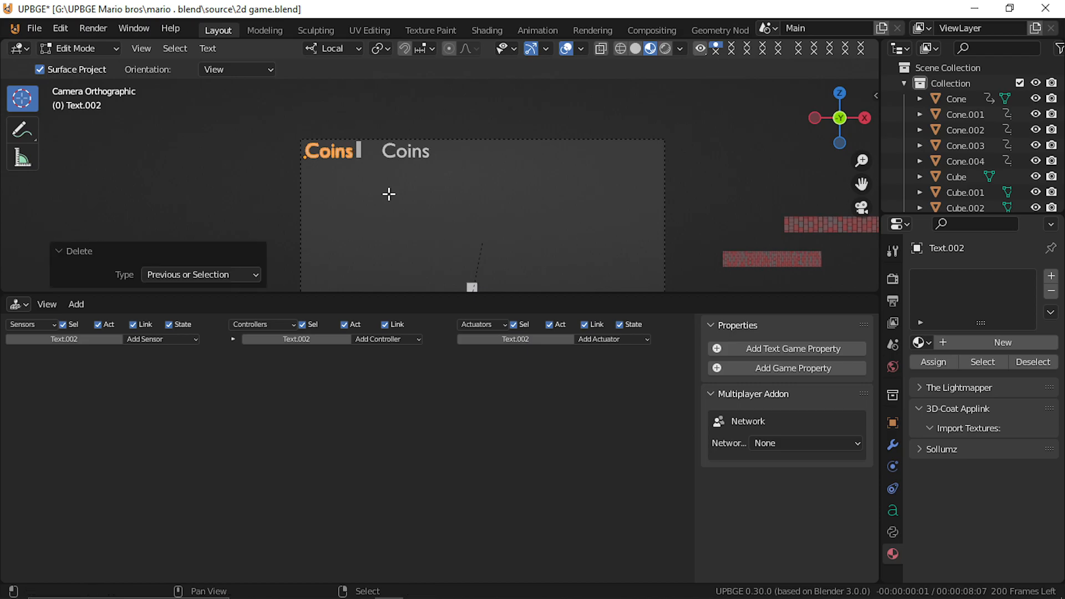
key("BackSpace")
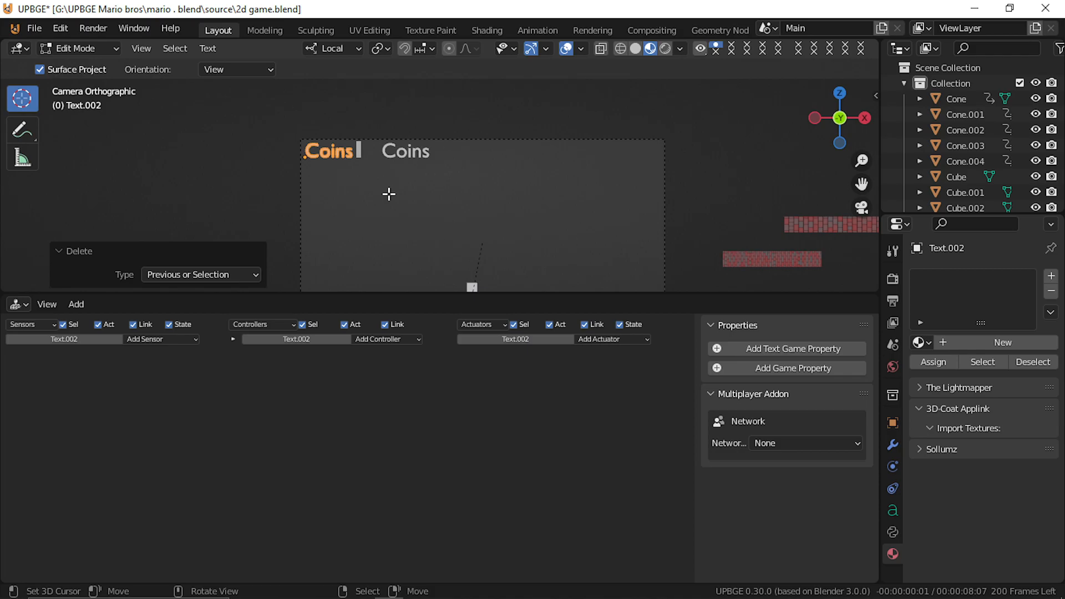
key("Tab")
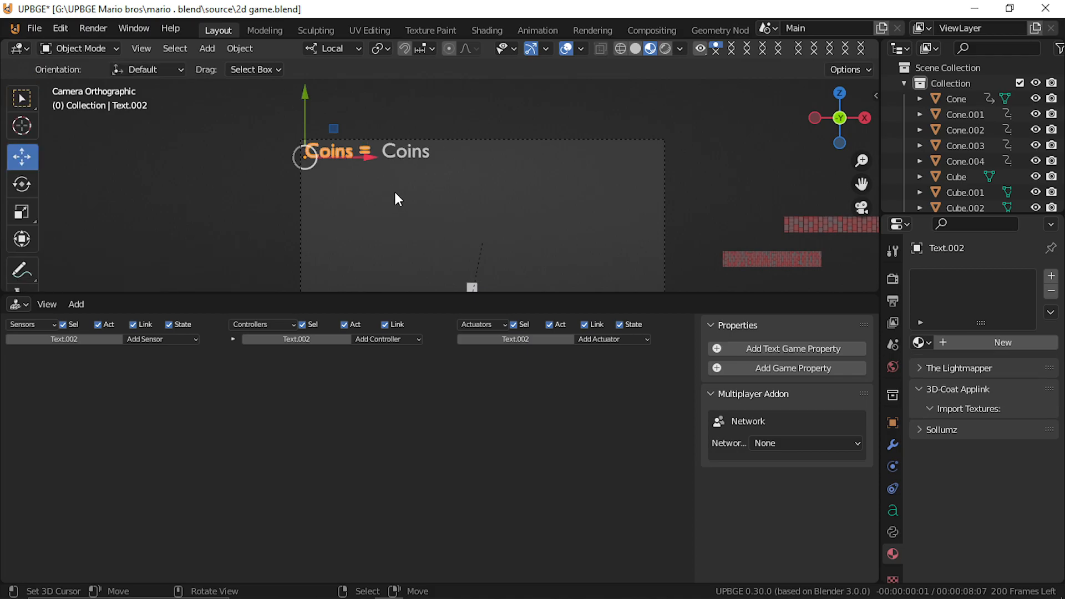
Step: Change the duplicated text's content to "0" and add a text game property to it
left_click(414, 146)
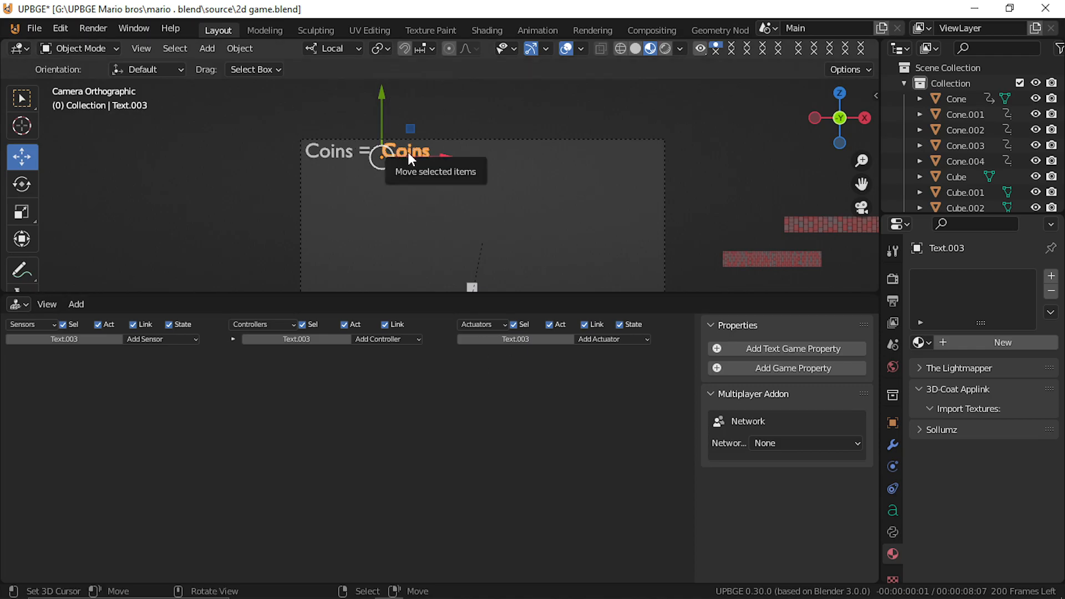
key("Tab")
key("BackSpace")
key("BackSpace")
key("BackSpace")
key("BackSpace")
key("BackSpace")
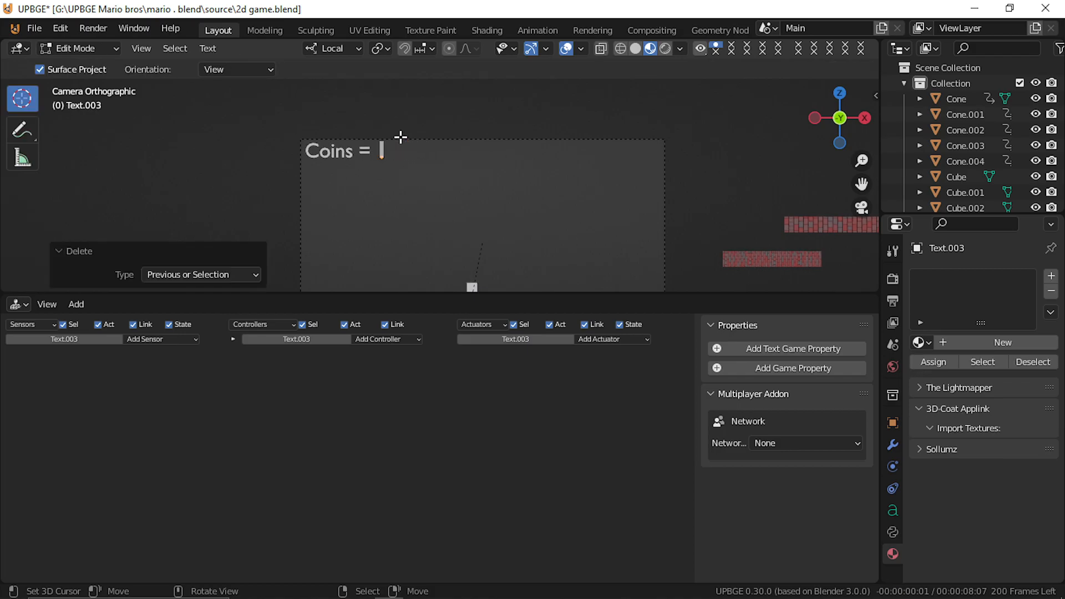
type("0")
key("BackSpace")
key("Tab")
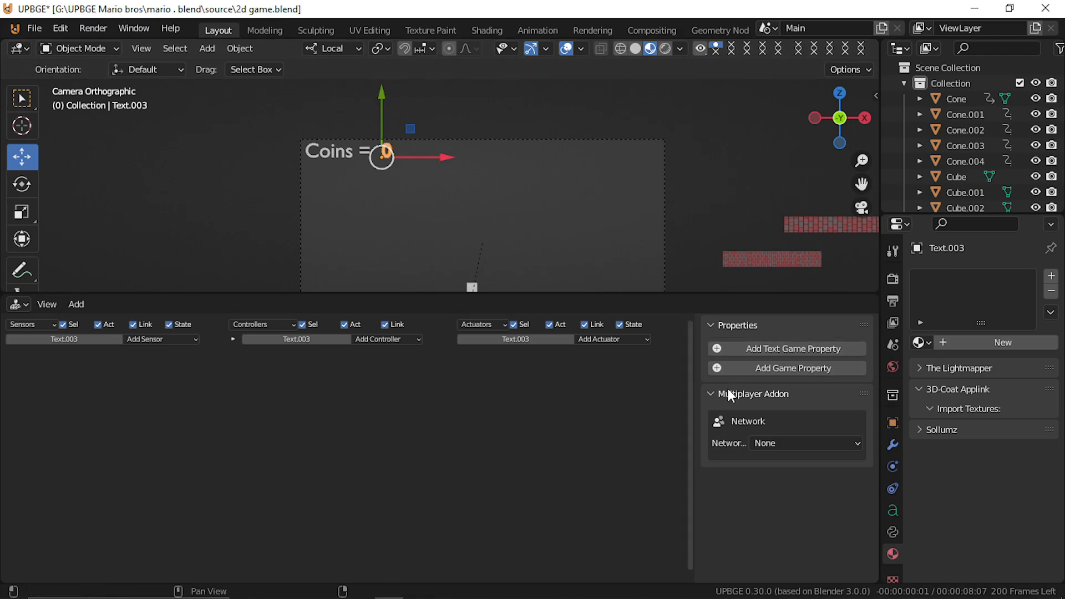
left_click(828, 347)
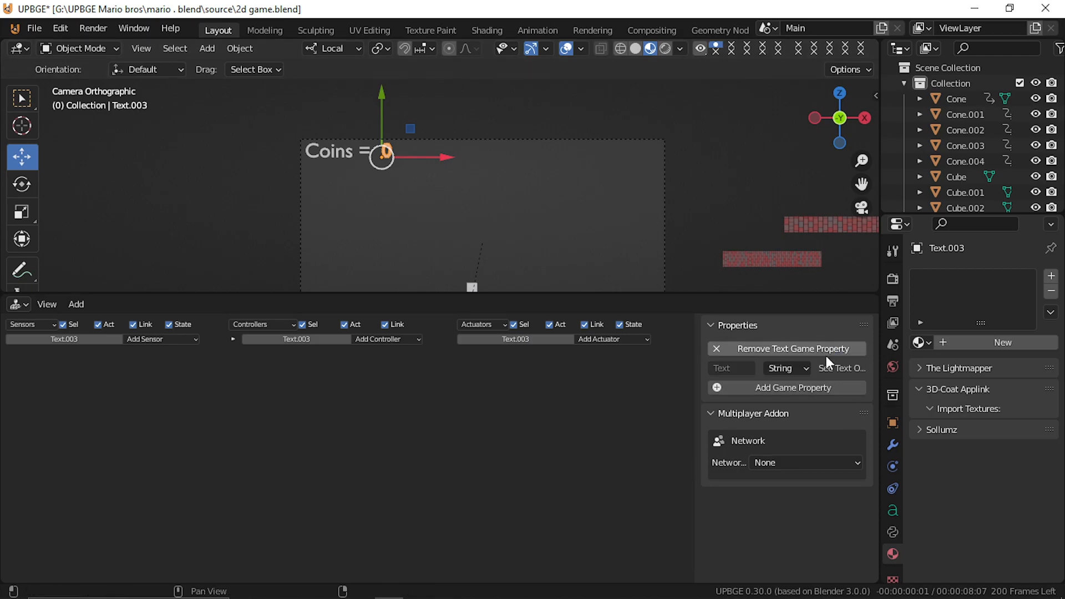
left_click(799, 391)
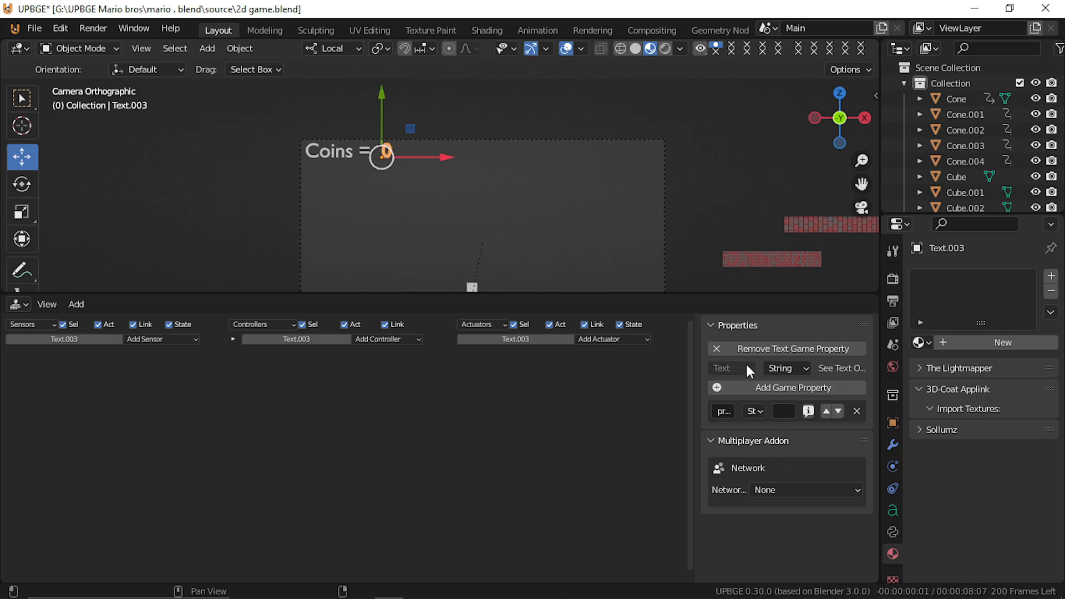
left_click(794, 367)
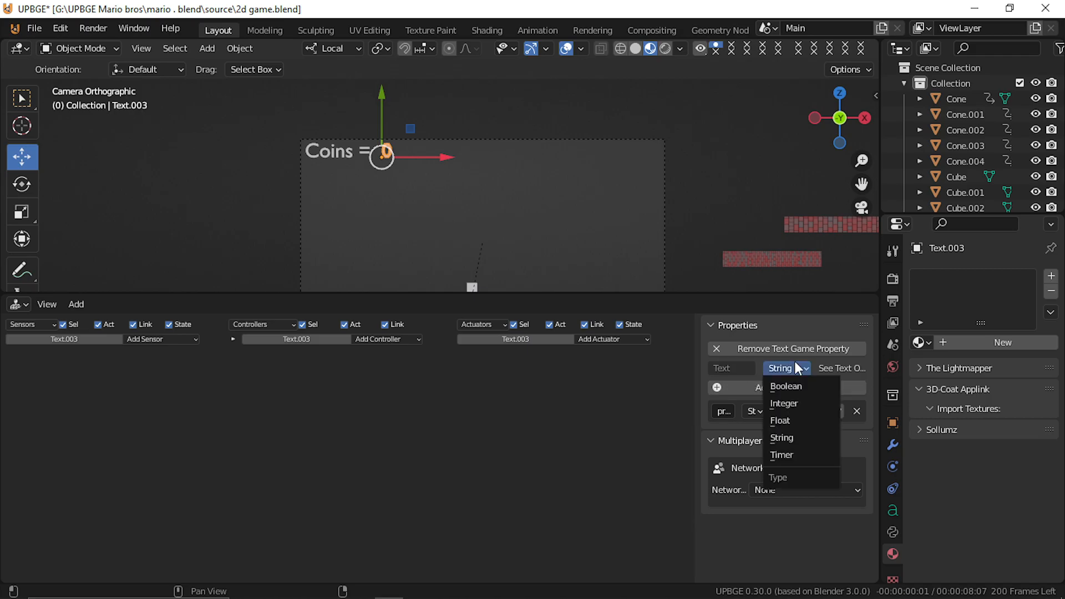
left_click(794, 434)
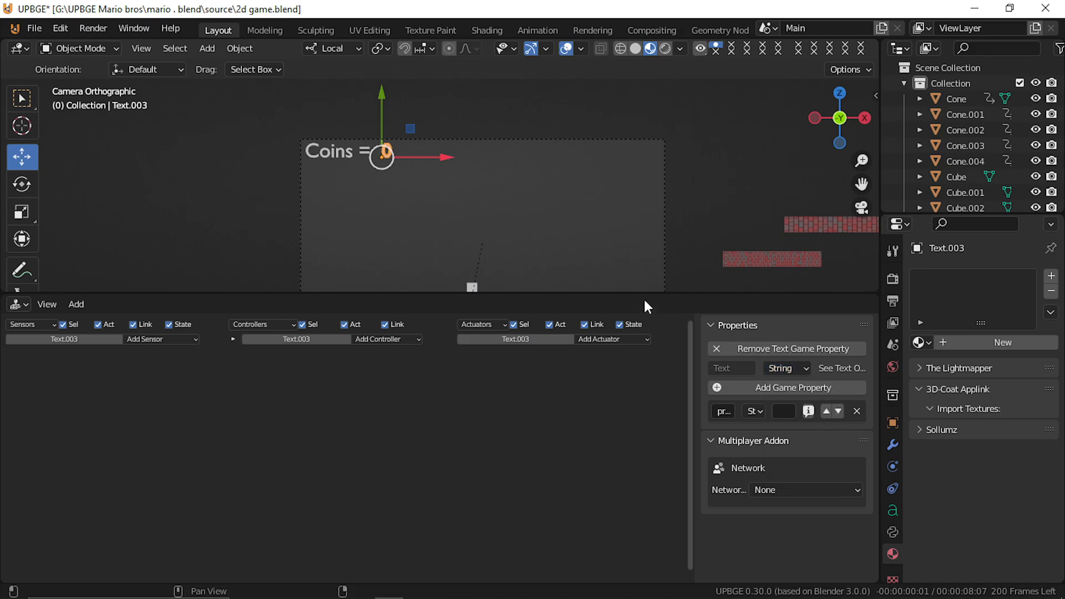
left_click(783, 368)
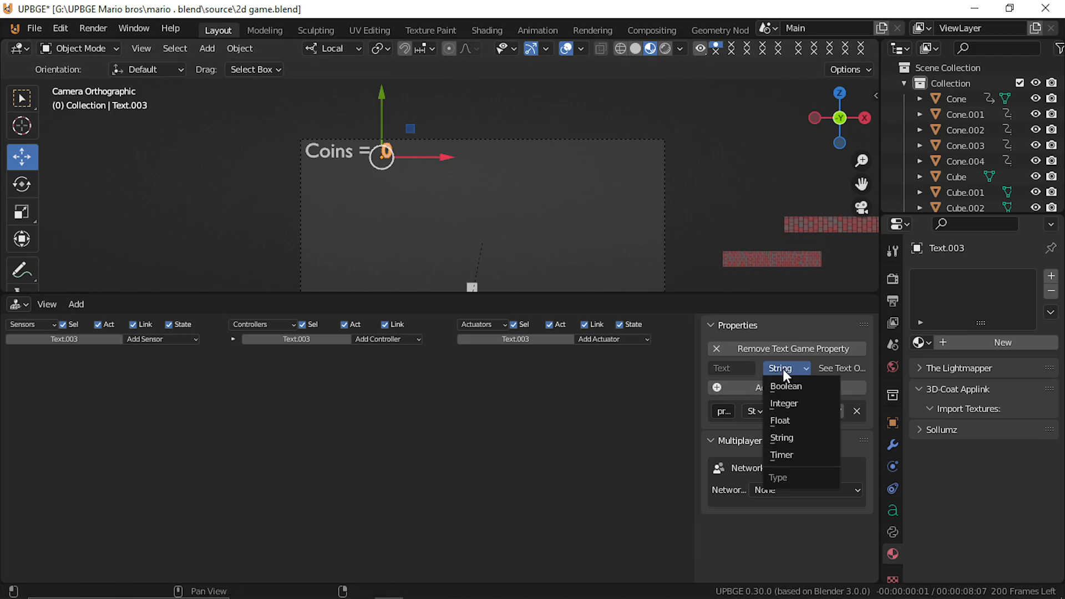
left_click(797, 402)
left_click(855, 411)
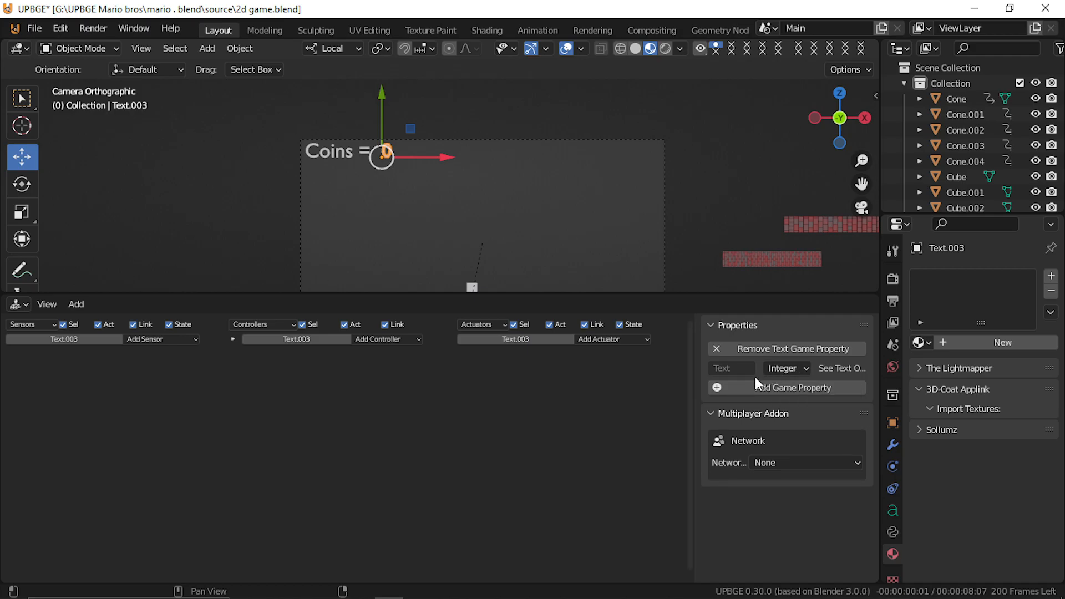
left_click(797, 368)
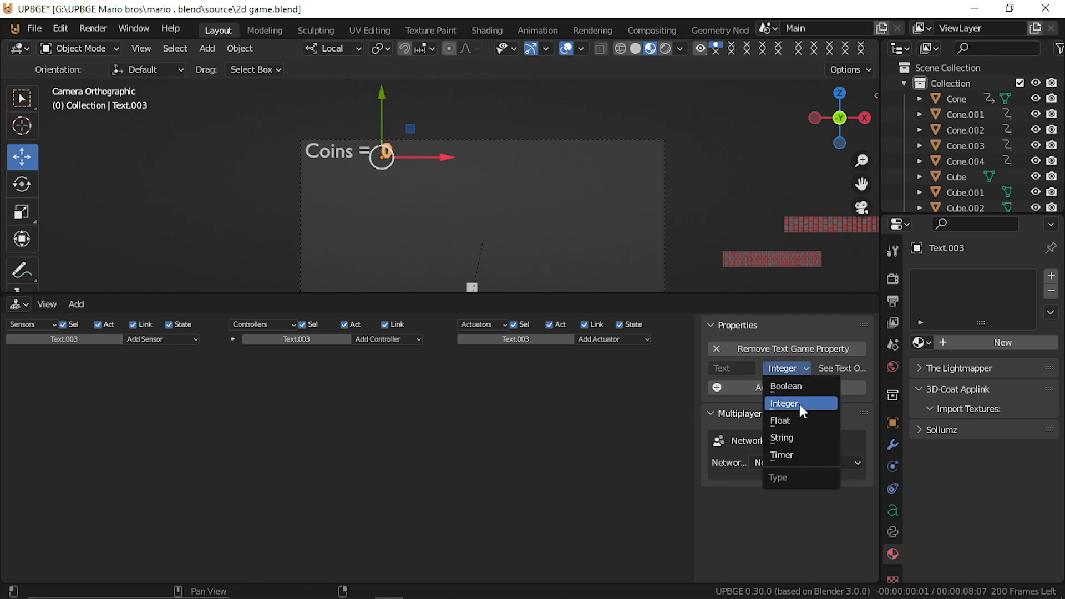
left_click(799, 437)
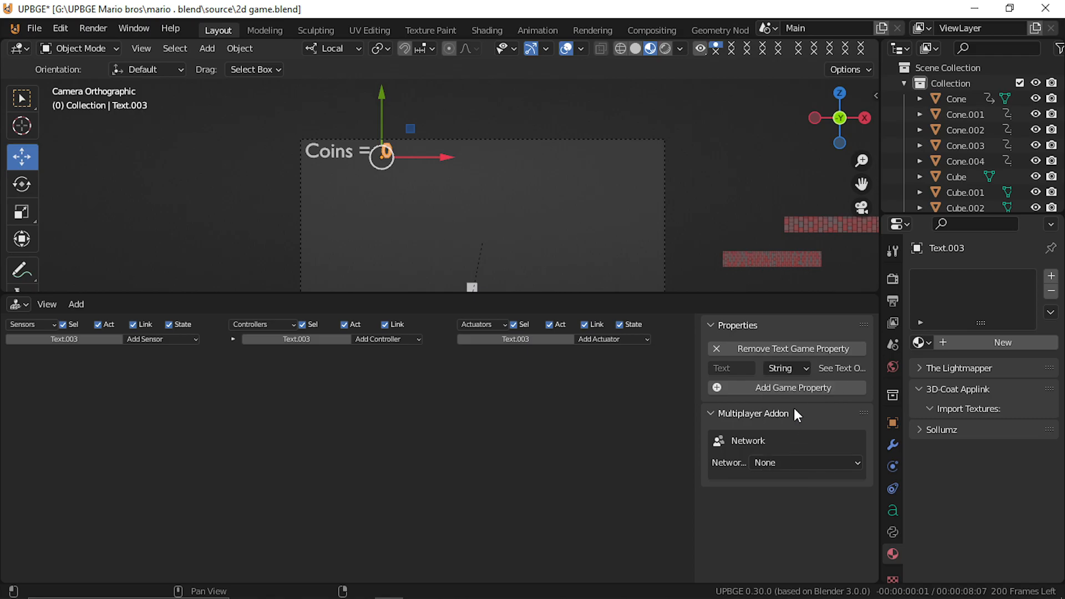
left_click(787, 369)
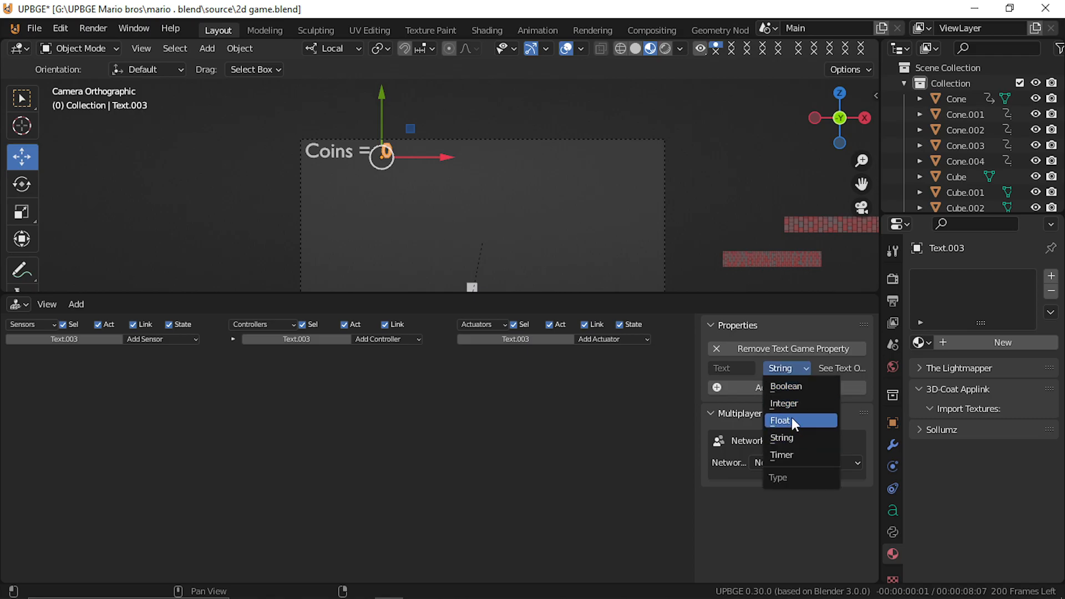
left_click(788, 436)
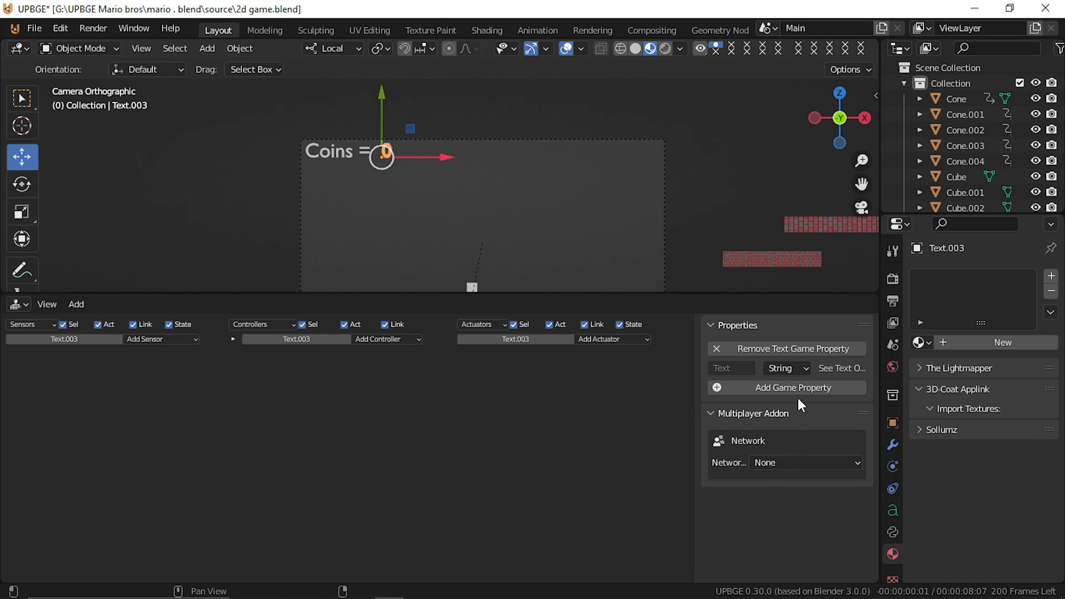
Step: Add a String game property named "coins" to the 0 text
left_click(772, 387)
left_click(721, 411)
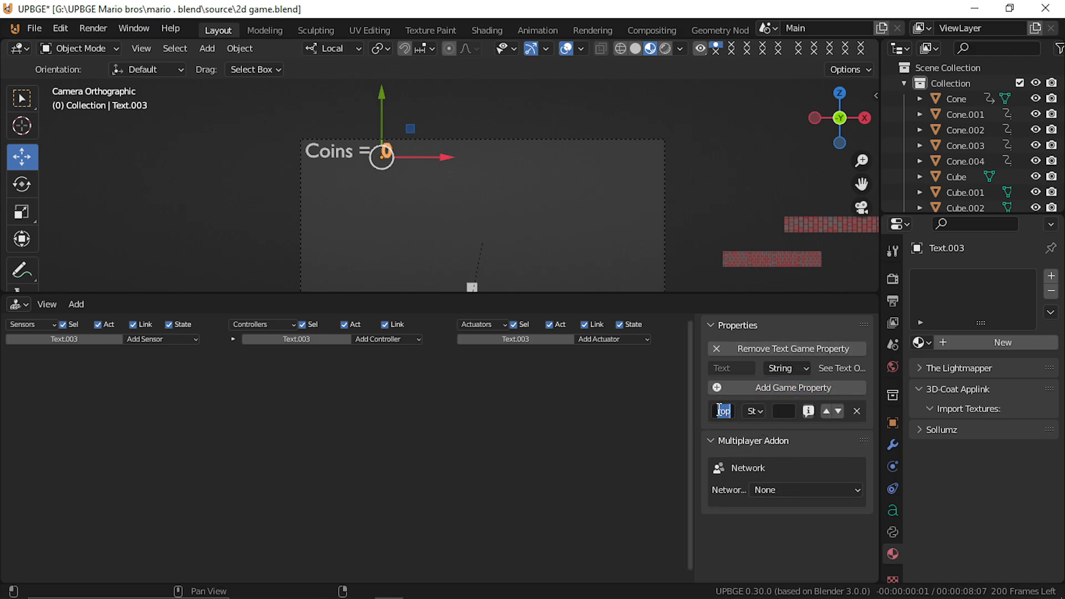
type("coin")
left_click(510, 442)
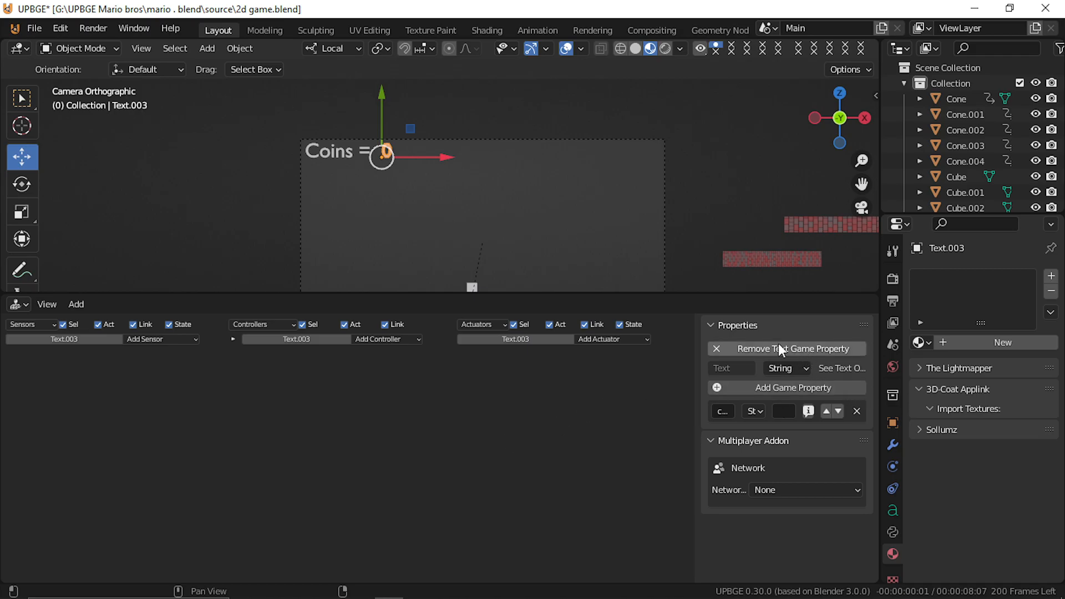
Step: Test-run the game, enable debug display for the coins property, and run the game again
key("p")
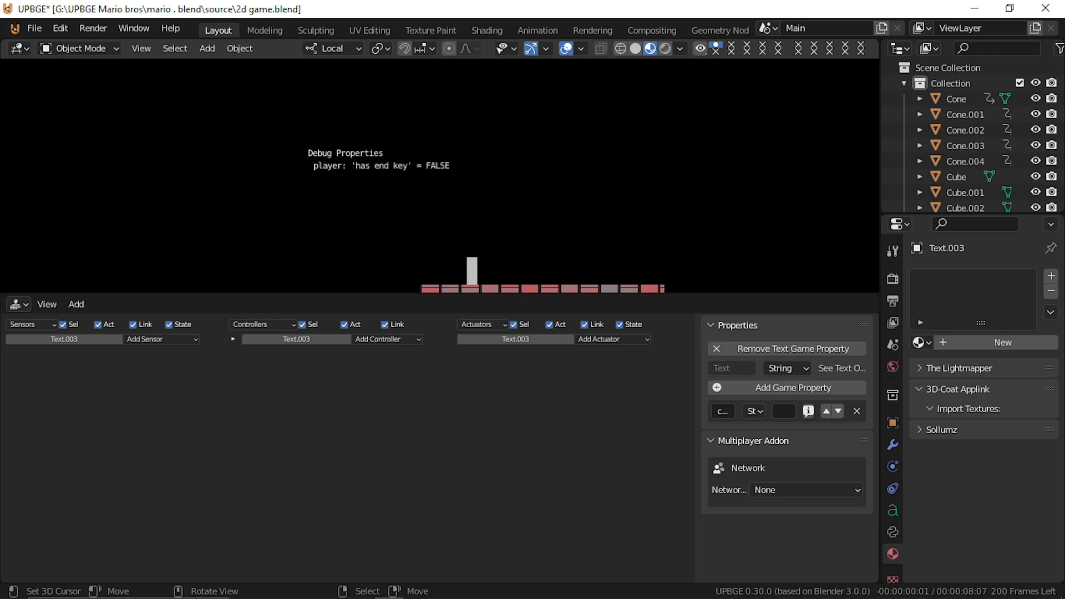
key("Escape")
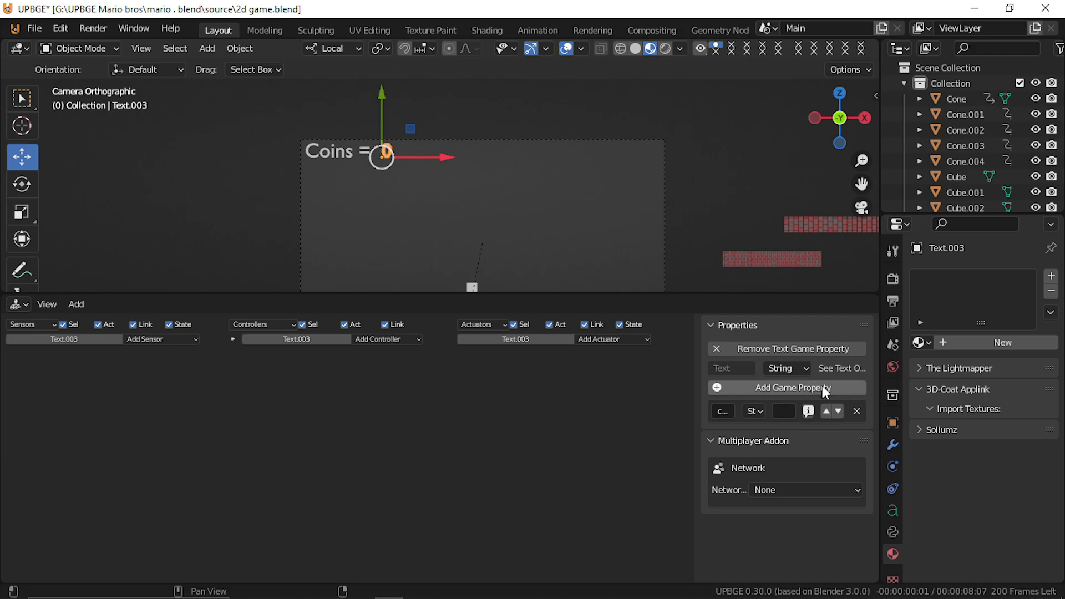
left_click(808, 411)
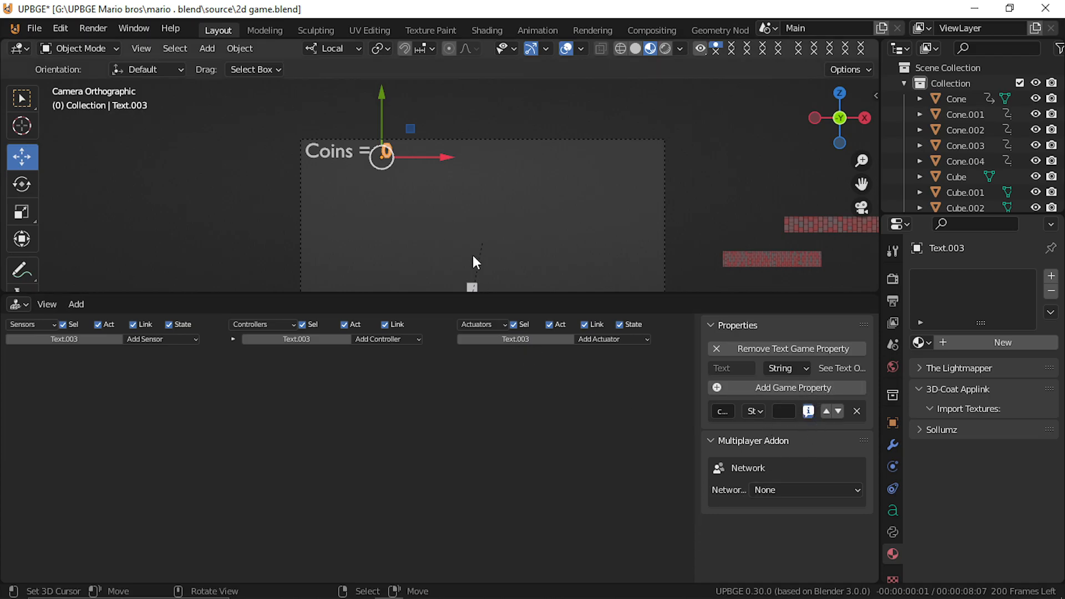
key("p")
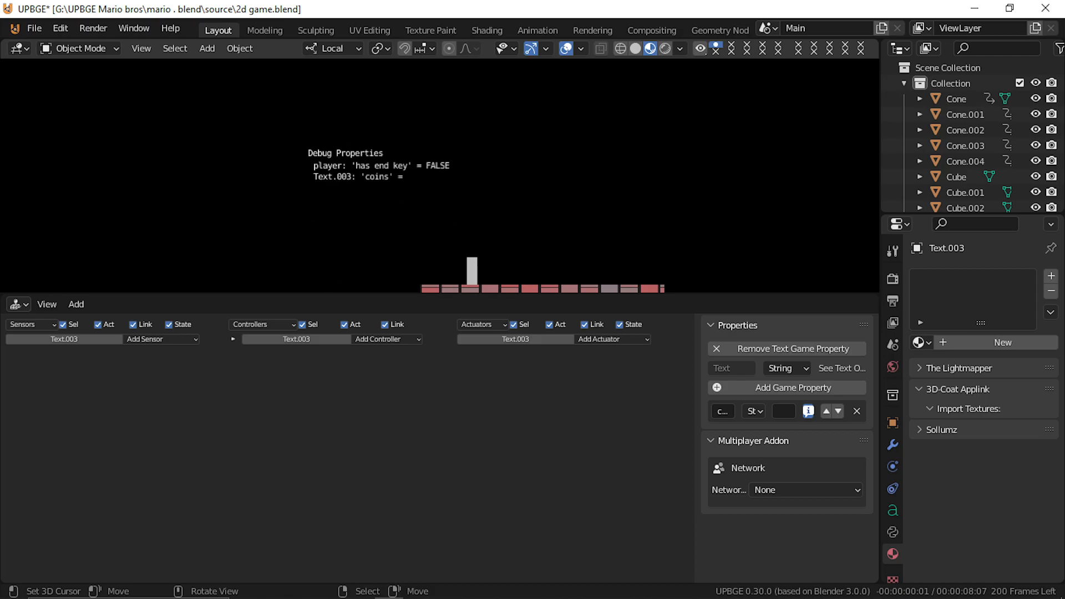
key("Escape")
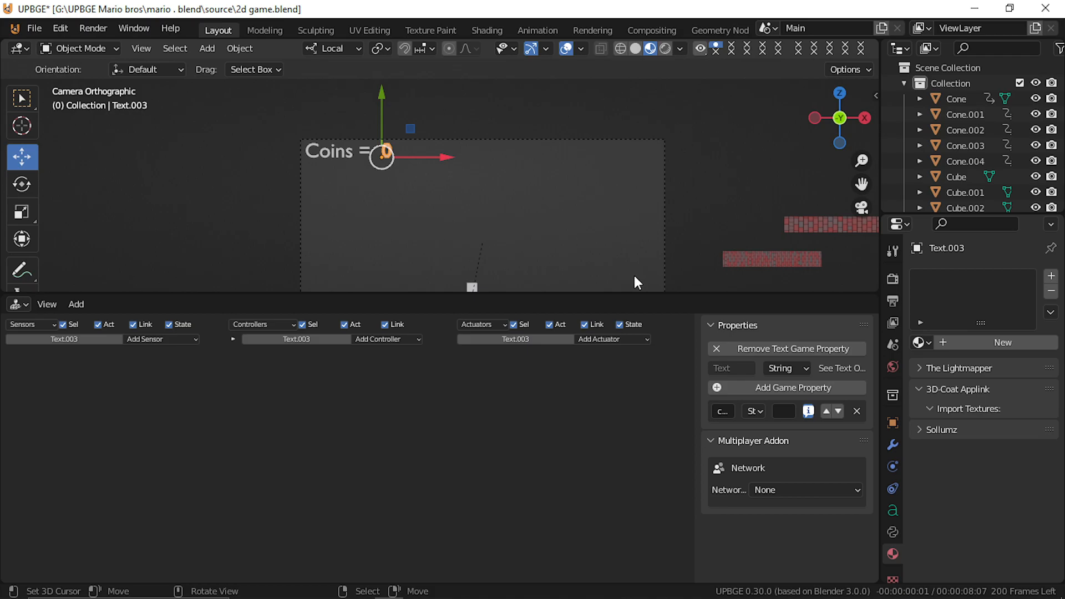
Step: Run the game at several zoom levels to examine how the "Coins = 0" display appears in the camera view
left_click(323, 159)
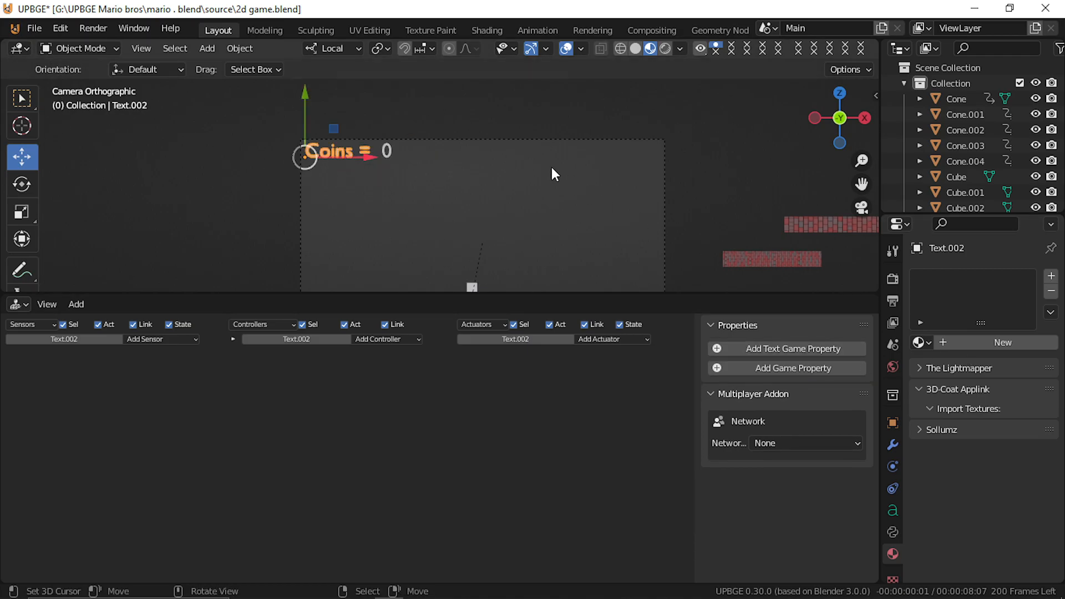
key("p")
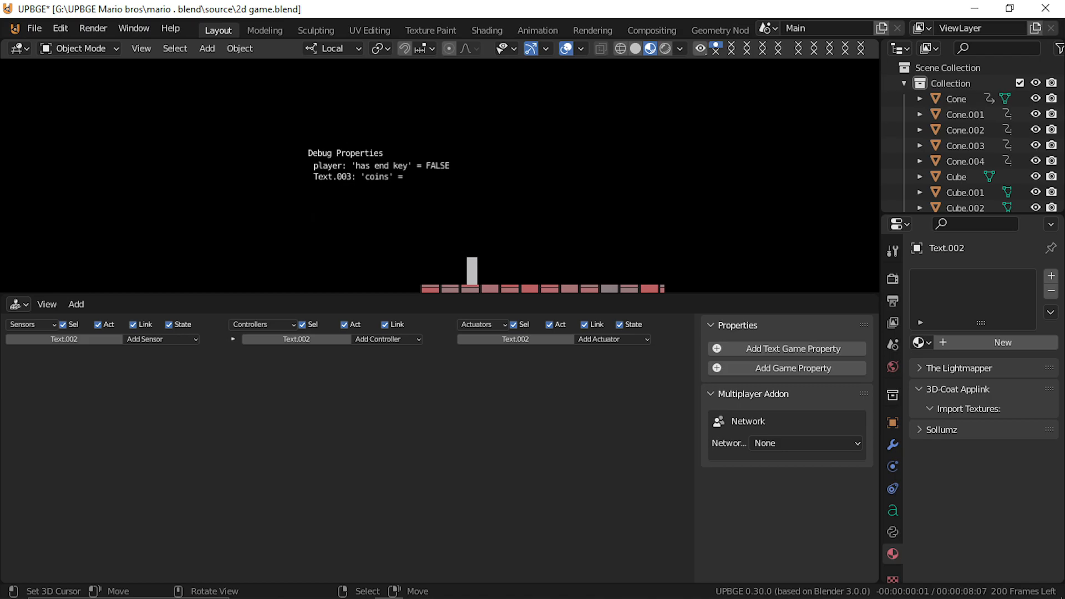
key("Escape")
scroll(659, 134, "down", 2)
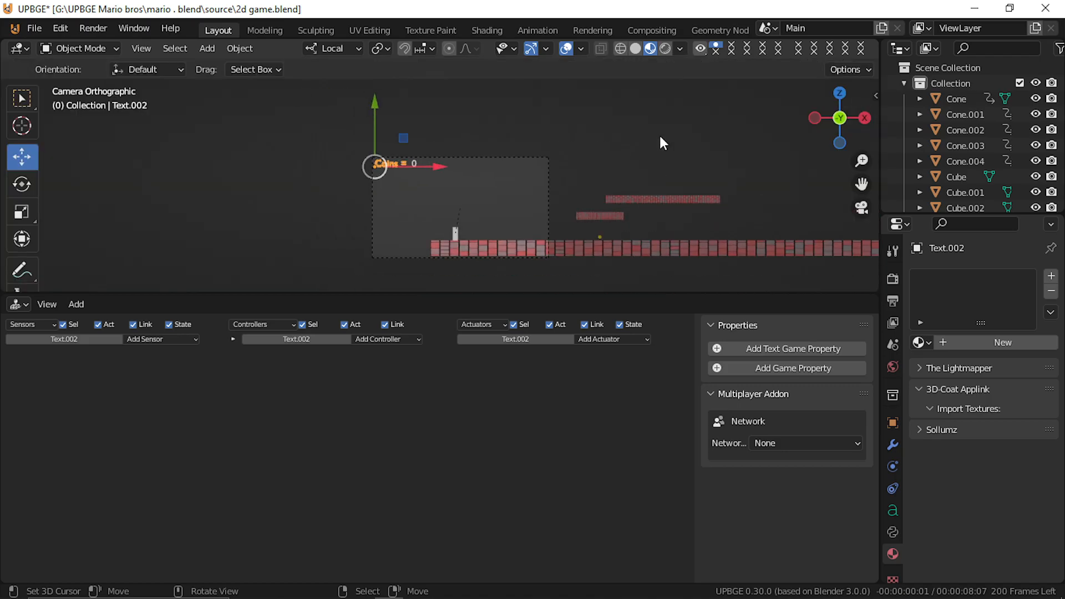
key("p")
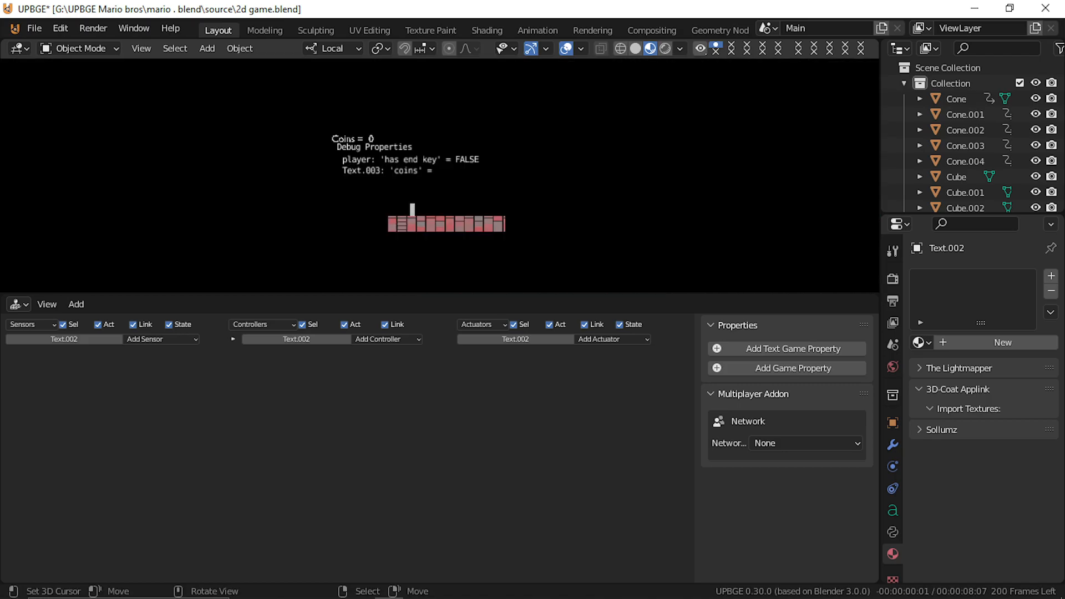
key("Escape")
scroll(595, 124, "up", 3)
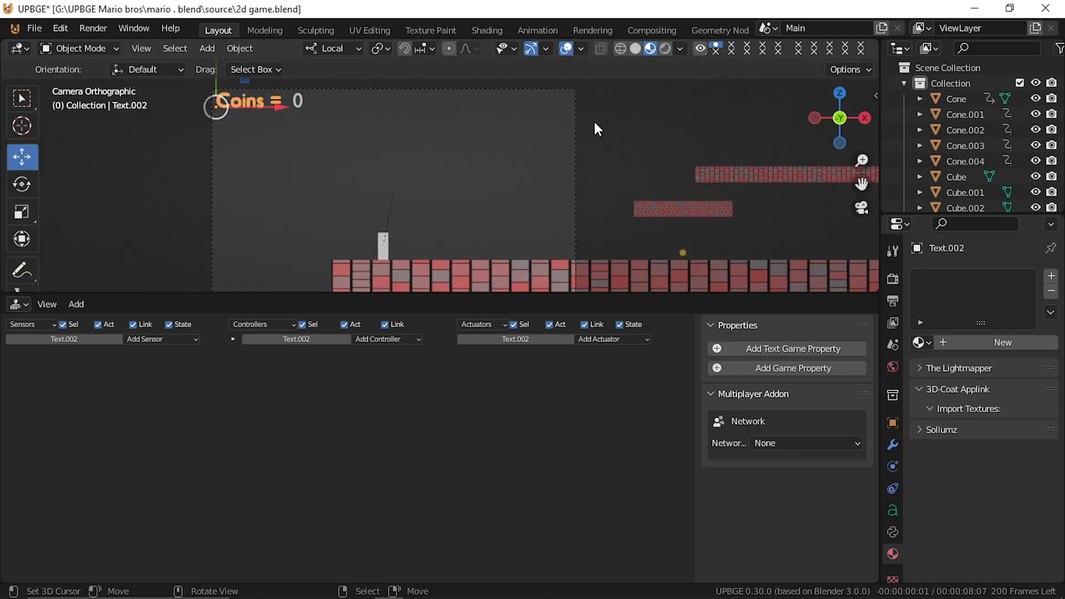
key("p")
key("Escape")
Step: Set the 0 text's coins property to 1 and run the game to test the counter
left_click(302, 104)
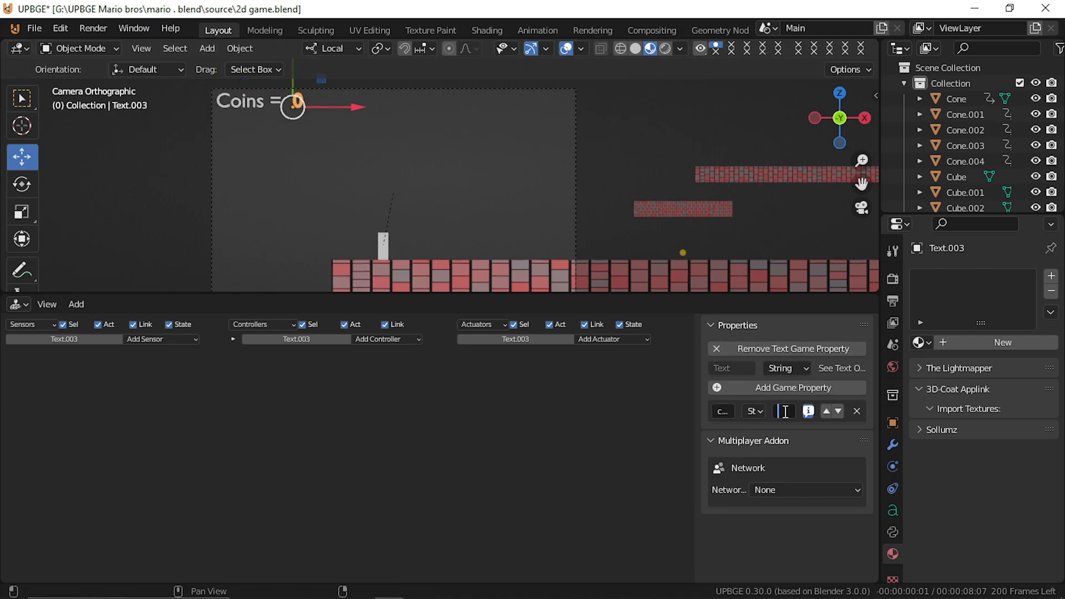
type("1")
key("Return")
key("p")
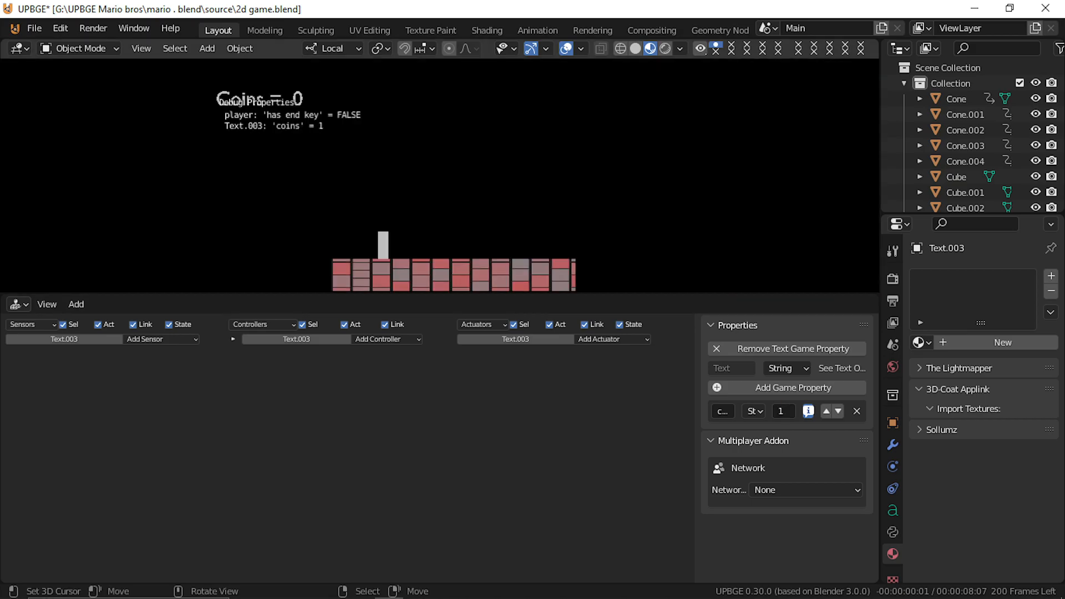
key("Escape")
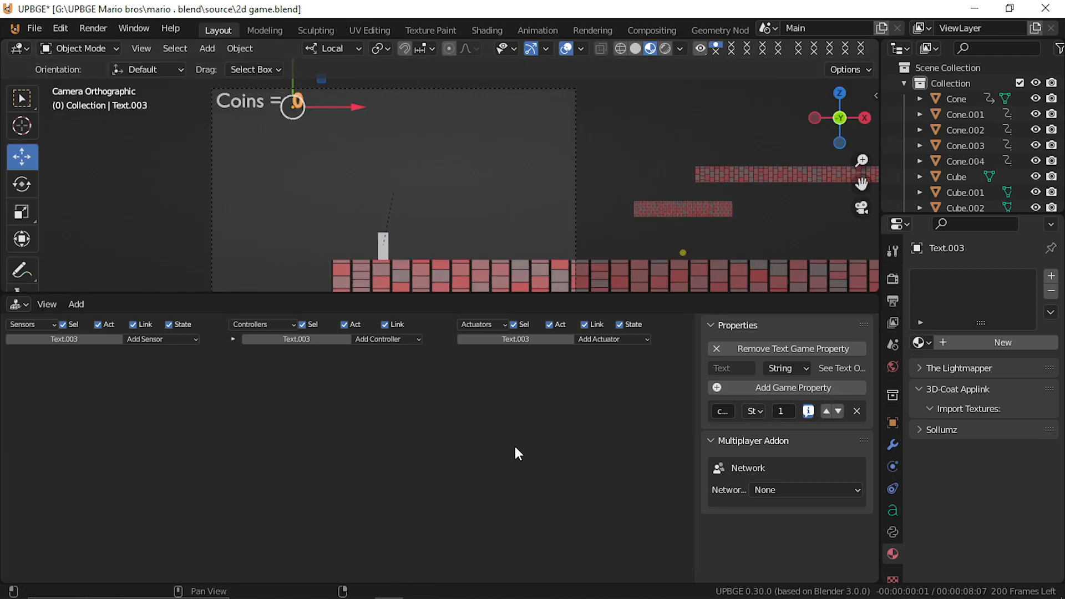
left_click(175, 337)
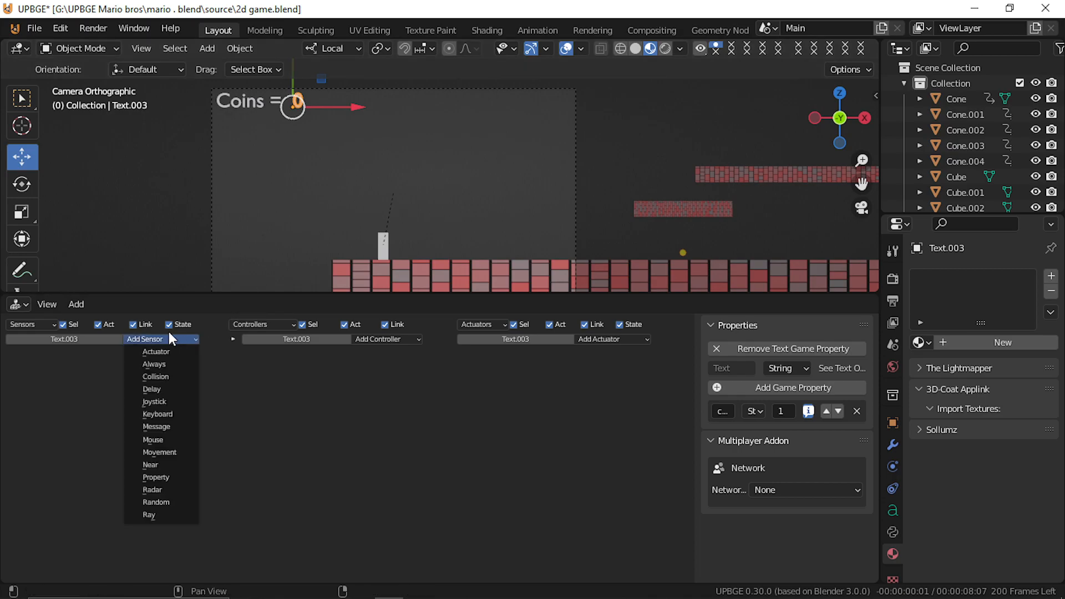
left_click(168, 331)
left_click(132, 338)
left_click(165, 477)
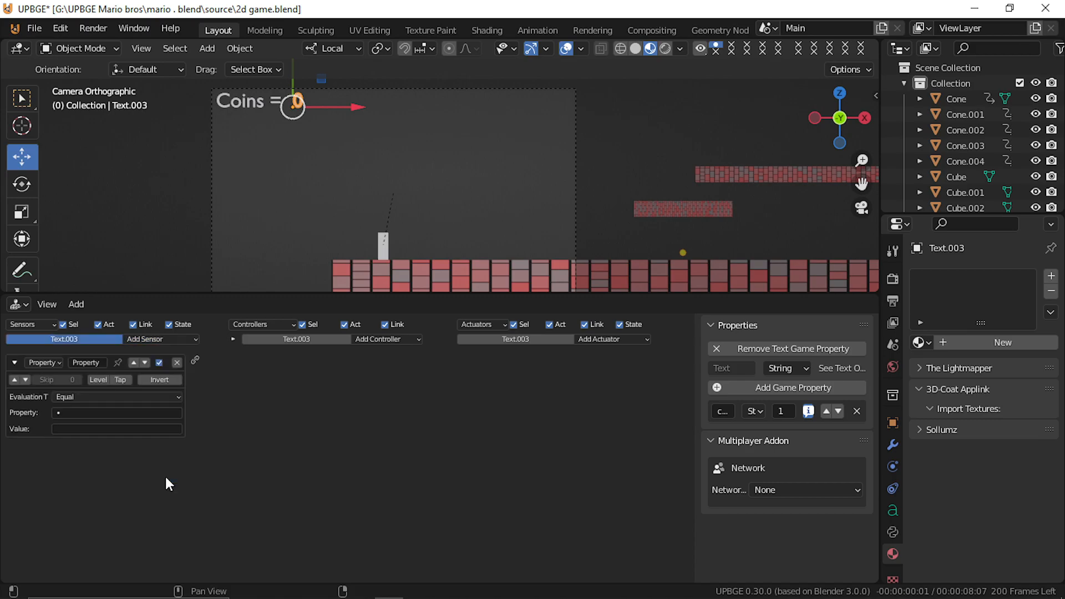
left_click(95, 397)
left_click(177, 363)
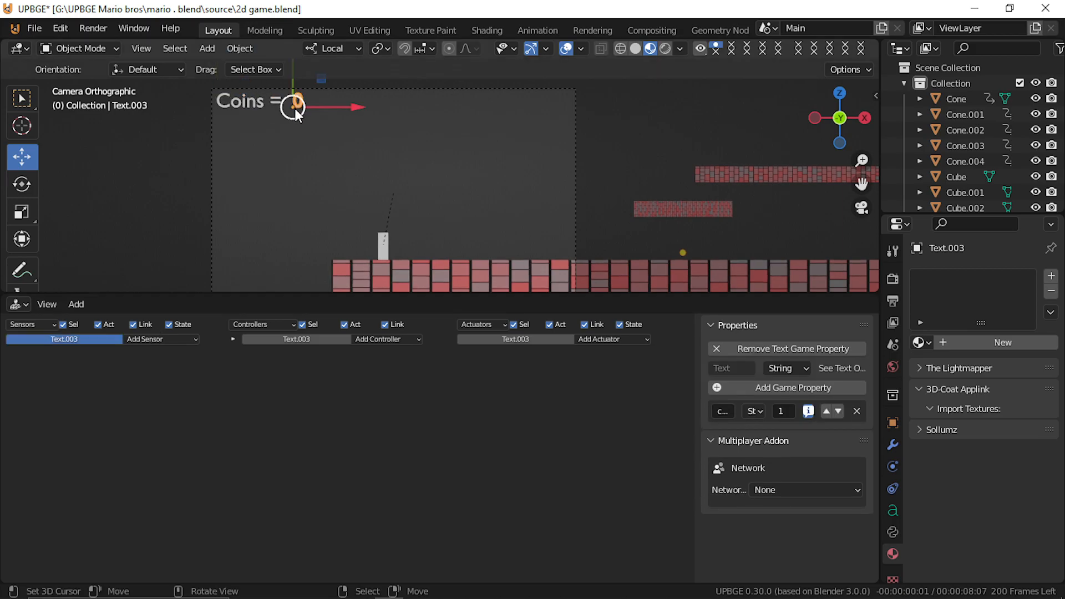
left_click(186, 338)
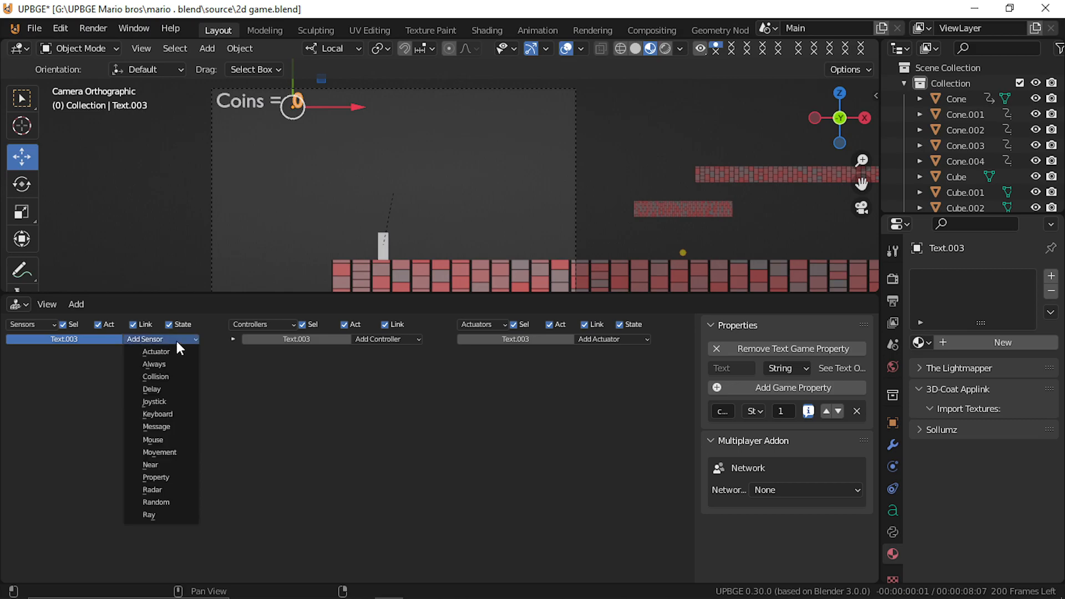
left_click(141, 339)
left_click(171, 478)
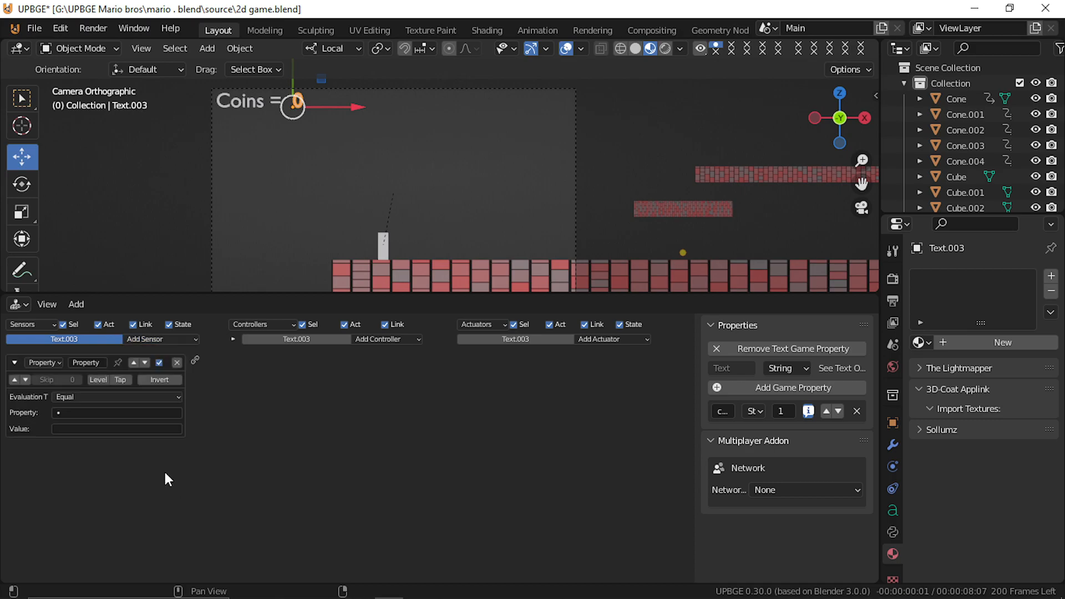
left_click(49, 361)
left_click(89, 397)
left_click(177, 362)
Step: Add a Message sensor to the 0 text with the subject "+ 1" and Tap enabled
left_click(170, 341)
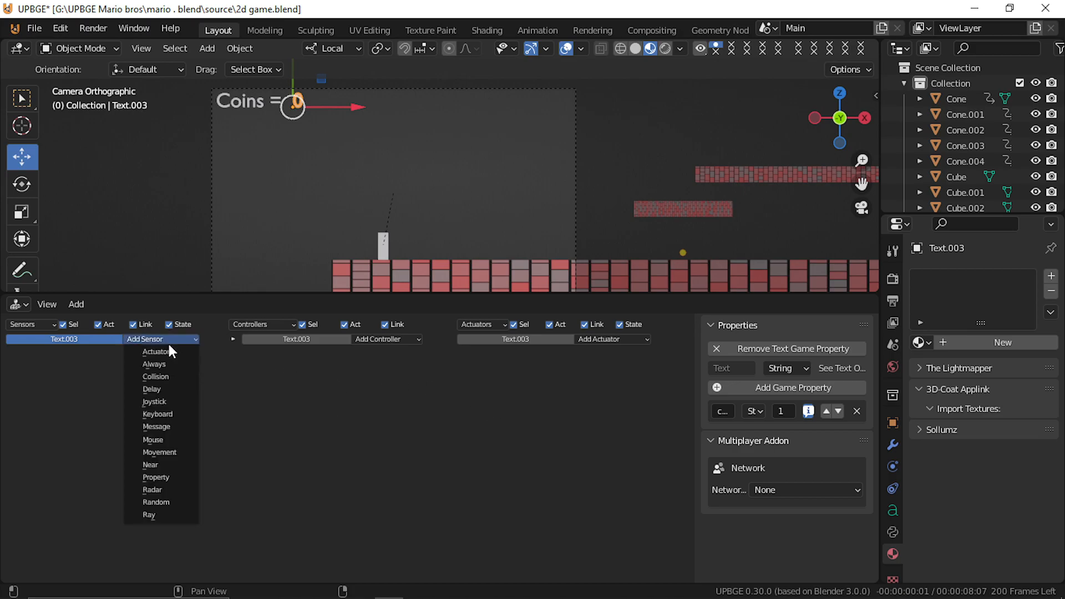
left_click(156, 424)
left_click(65, 397)
type("+1")
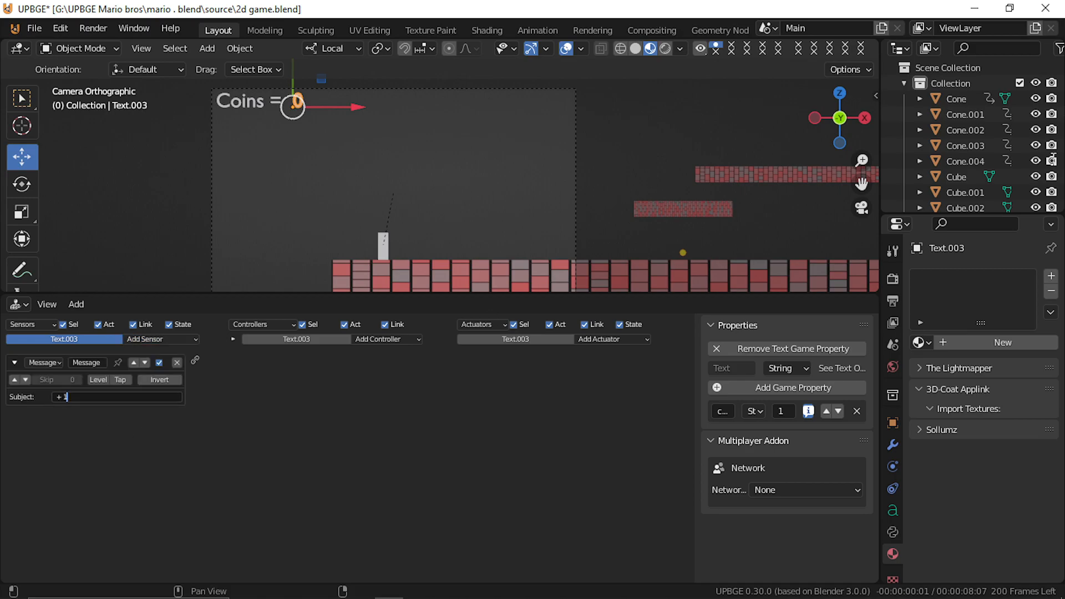
left_click(354, 501)
Step: Add a Property actuator to the 0 text and link the Message sensor to it through an And controller
left_click(600, 338)
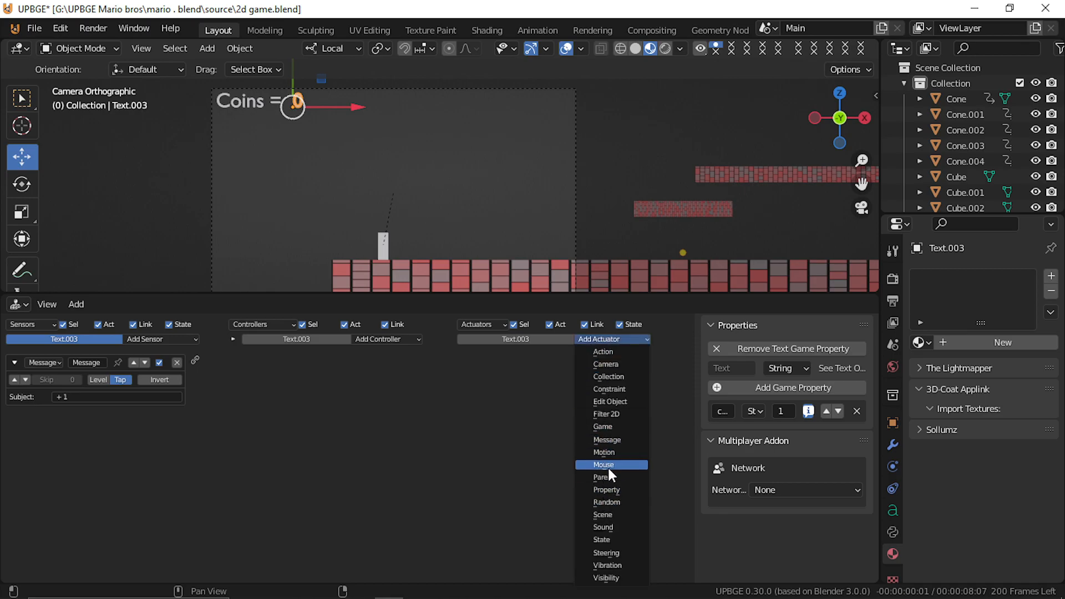
left_click(606, 490)
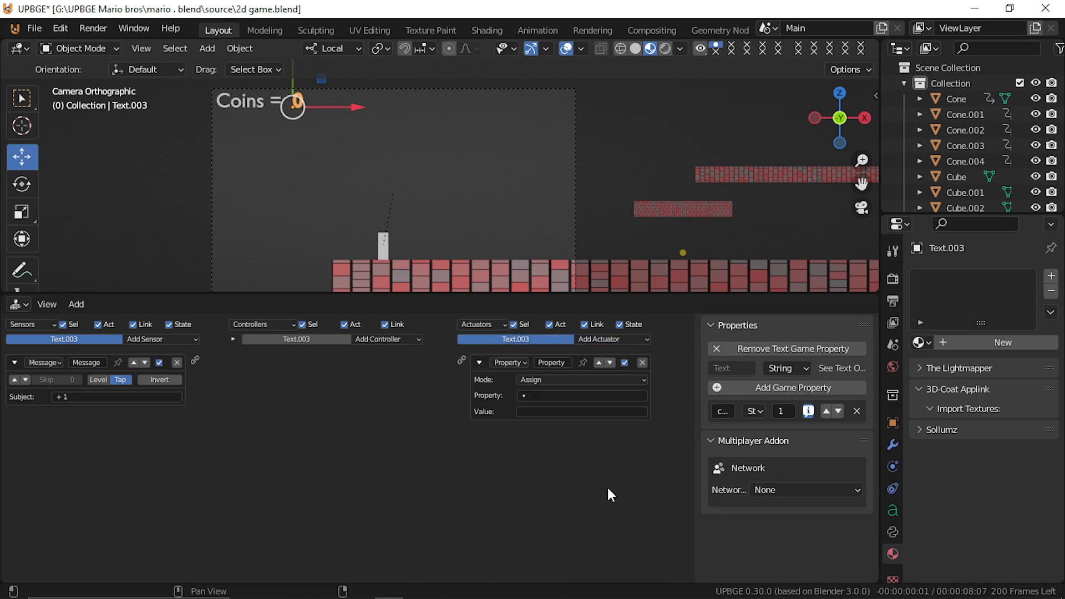
left_click_drag(195, 360, 459, 362)
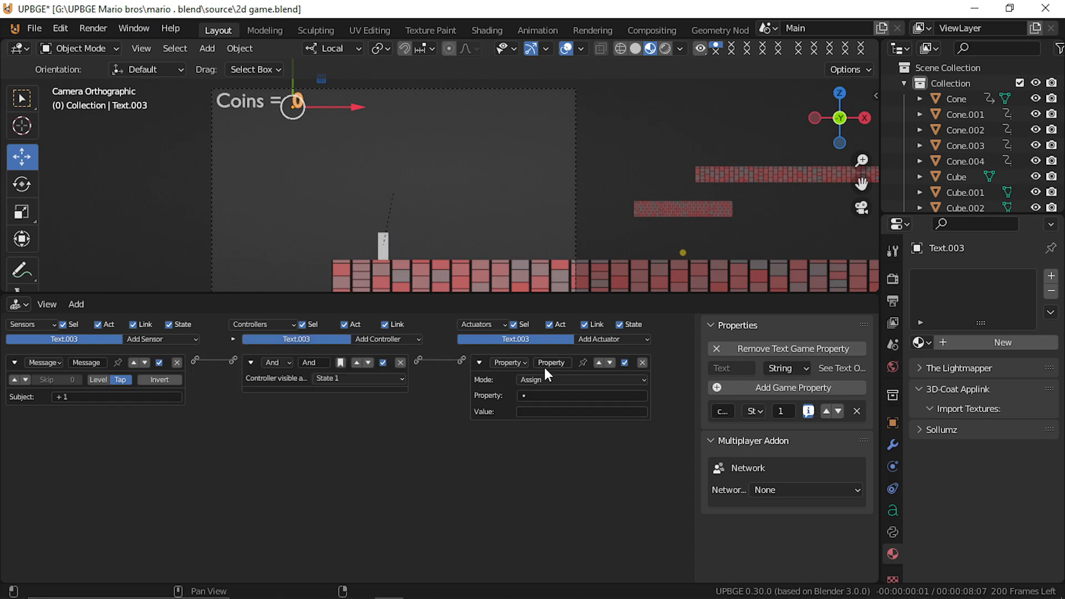
Step: Set the Property actuator to Add mode, targeting the coins property with a value of +1
left_click(549, 380)
left_click(537, 397)
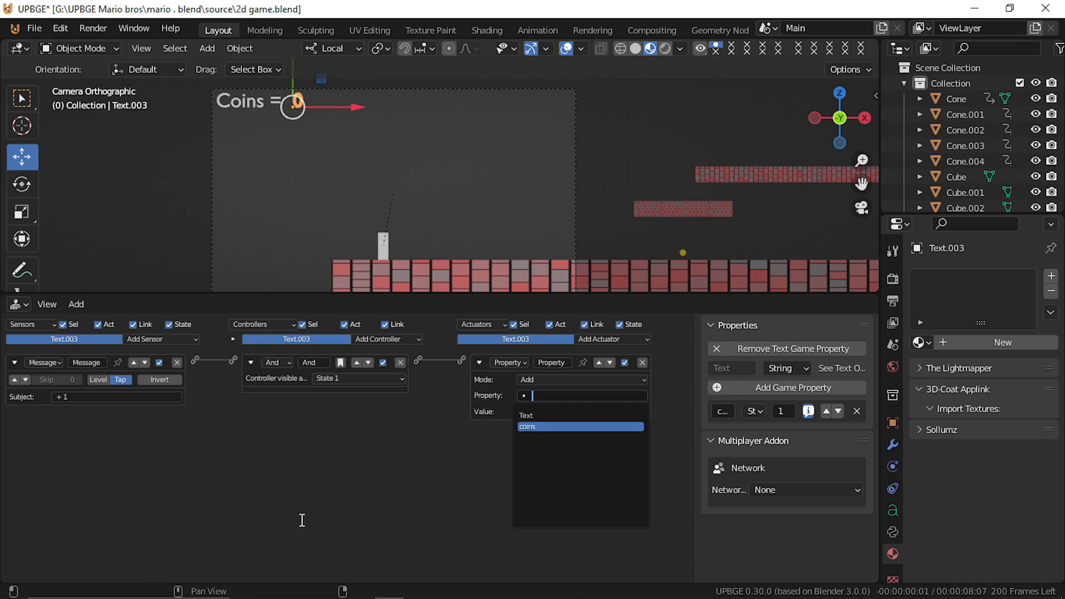
left_click(550, 426)
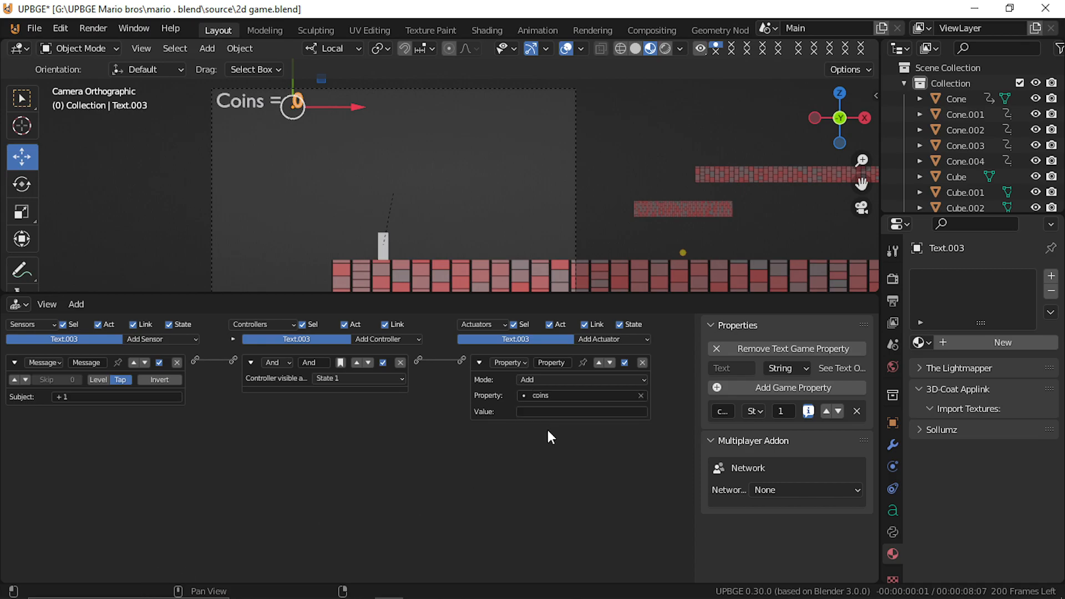
left_click(540, 411)
left_click(430, 423)
Step: Add a Keyboard sensor for the Spacebar and link it to the Property actuator through its own And controller
left_click(163, 341)
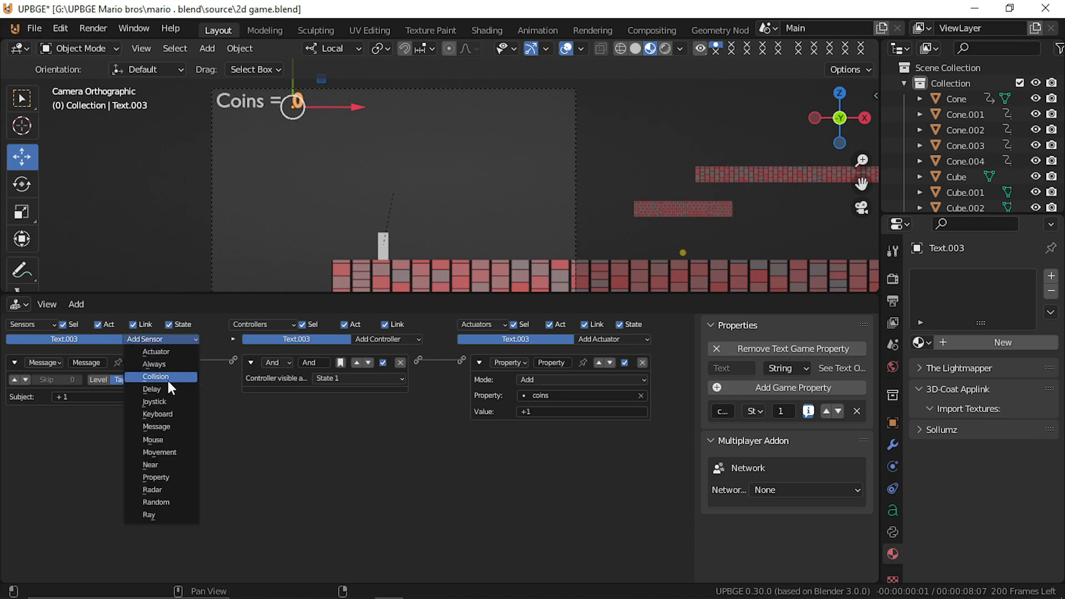
left_click(164, 410)
left_click_drag(195, 415, 232, 358)
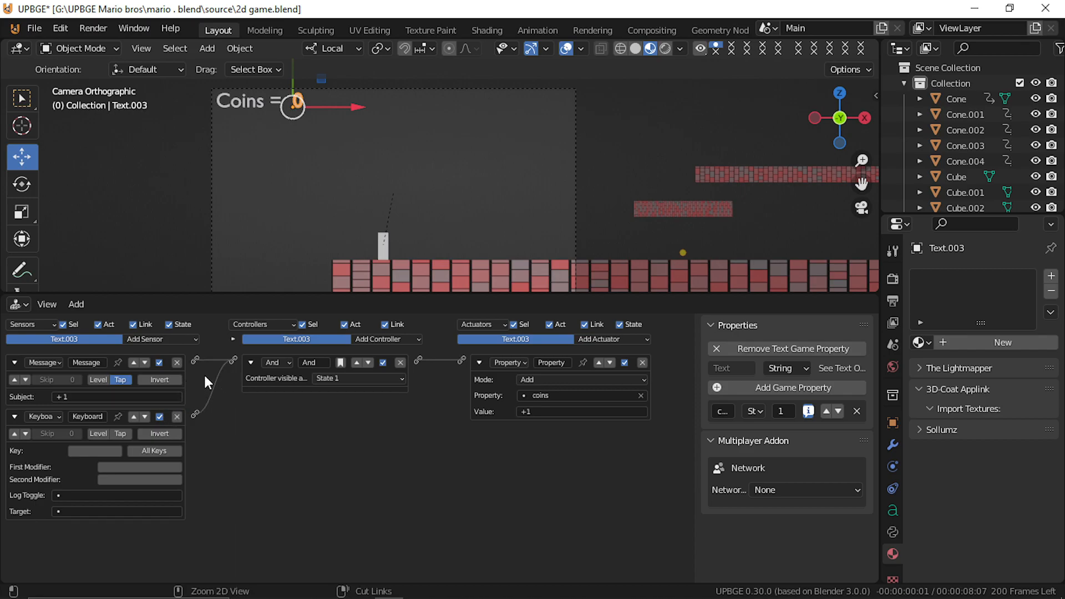
left_click_drag(195, 413, 458, 358)
left_click_drag(197, 414, 463, 359)
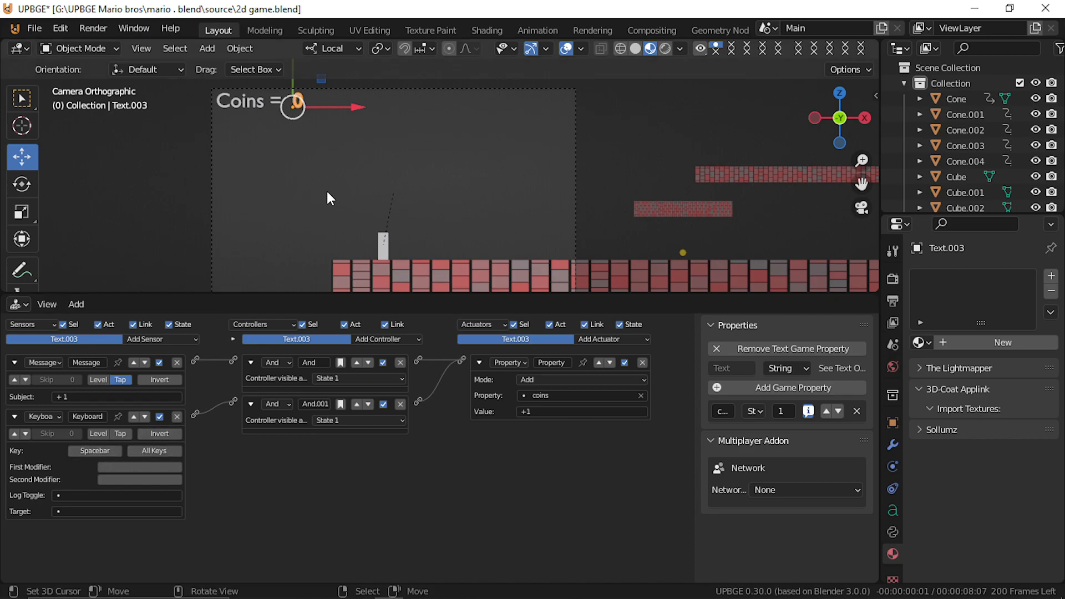
Step: Run the game and trigger the Keyboard sensor to test how the coins property increases
key("p")
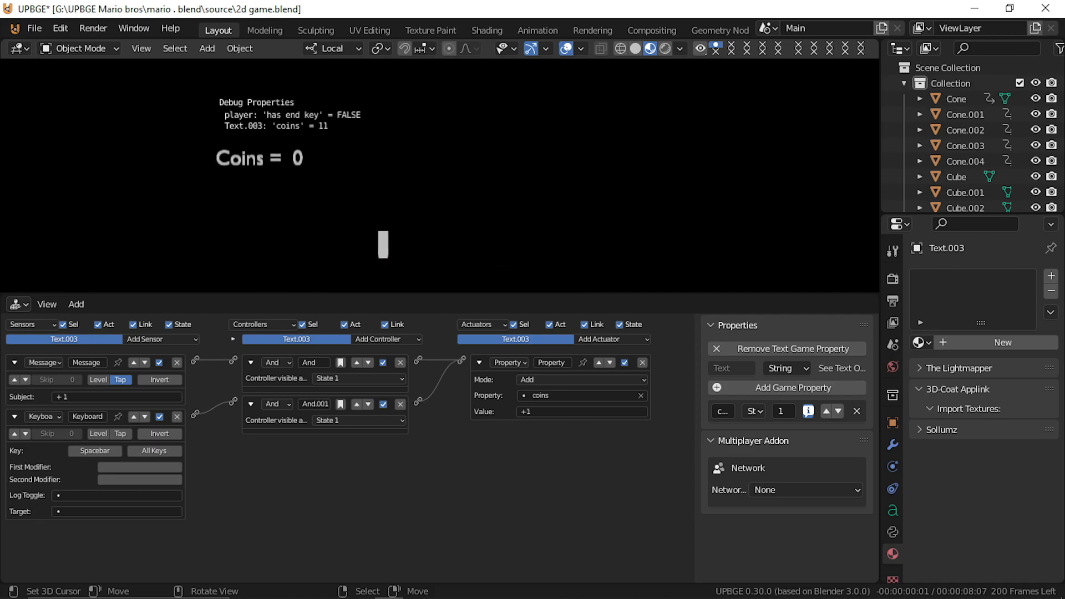
key("space")
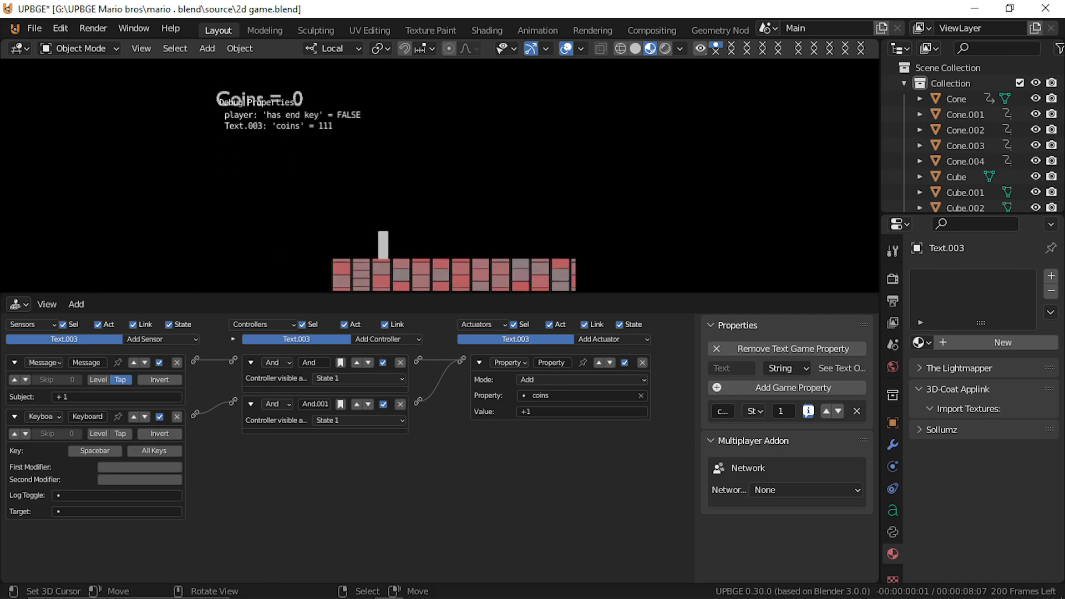
key("Escape")
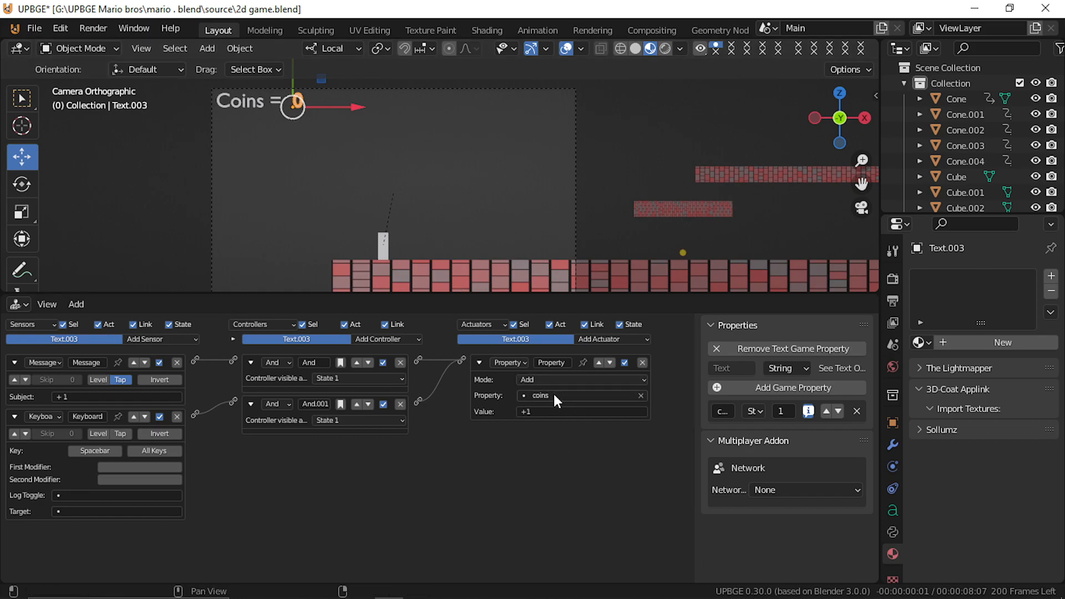
Step: Set the Property actuator's value to 1 and test-run the game
left_click(558, 411)
type("1p")
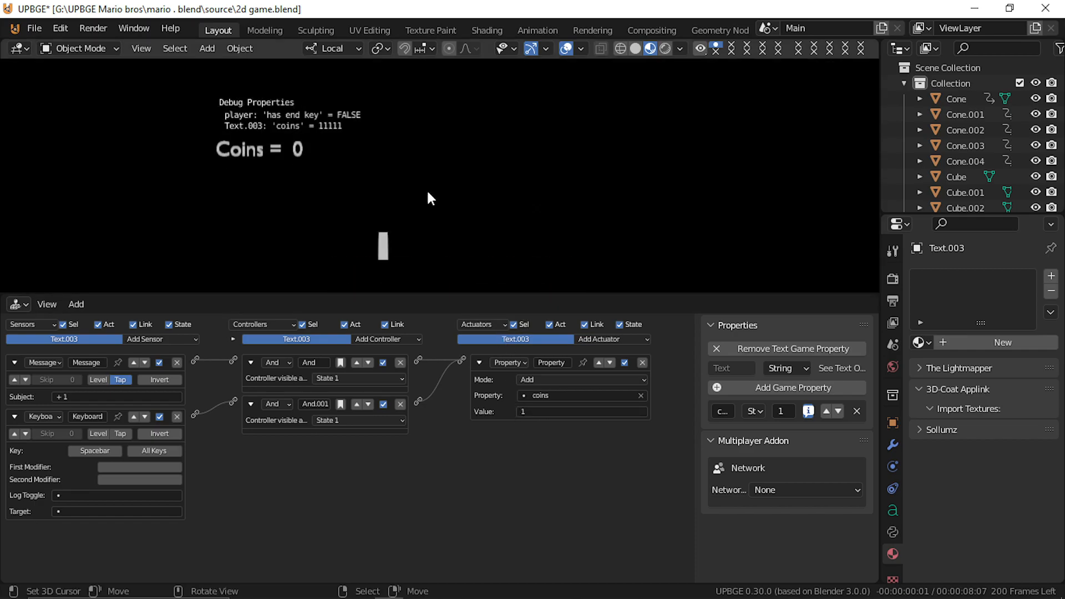
key("Escape")
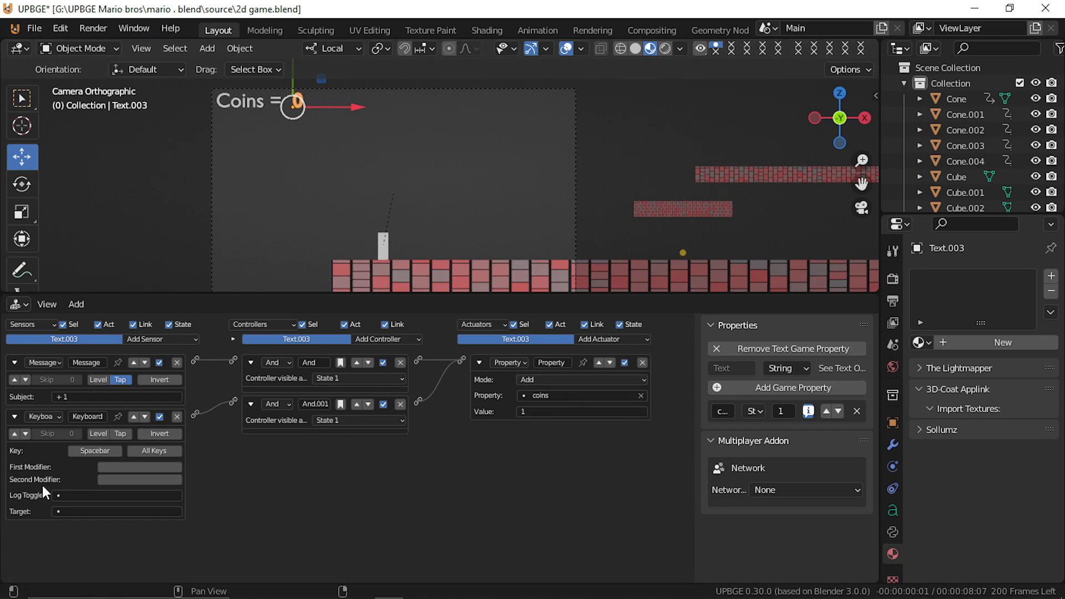
Step: Cut the link between the Message sensor's And controller and the Property actuator, and test-run the game
left_click(553, 382)
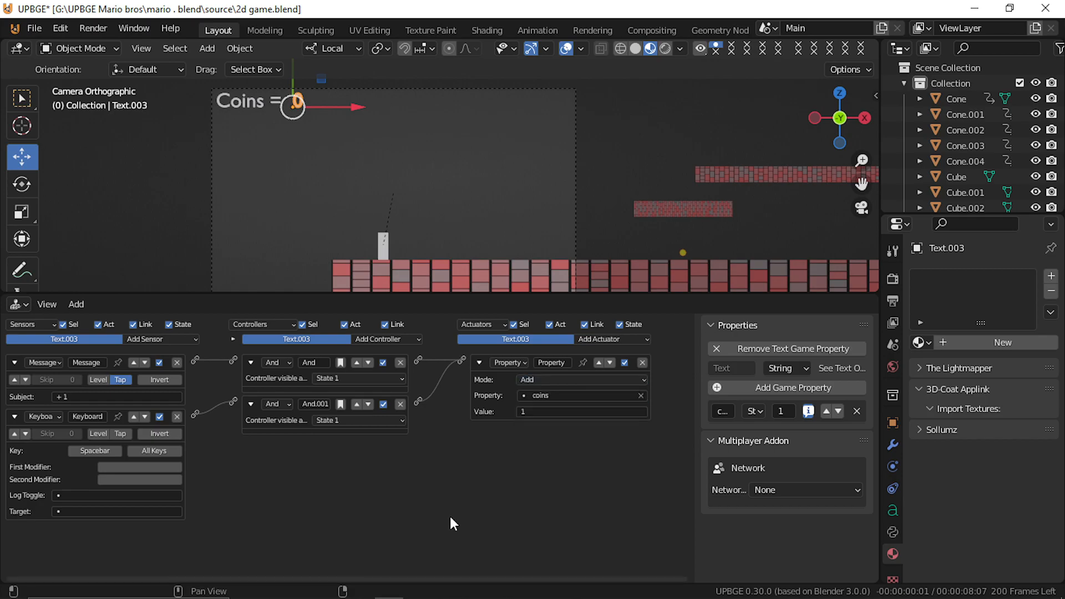
left_click_drag(430, 392, 419, 400)
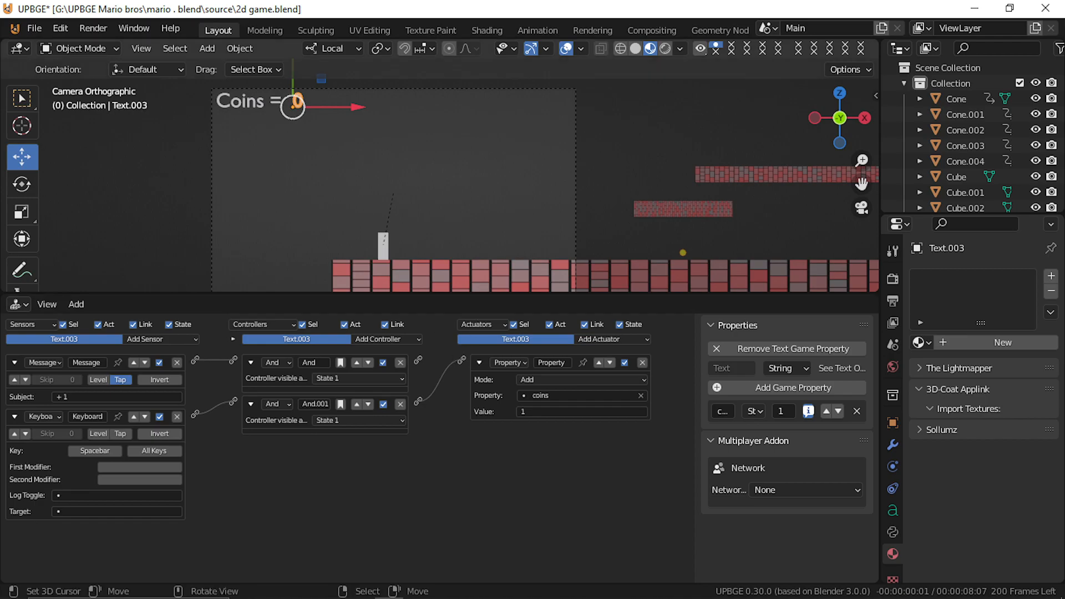
key("p")
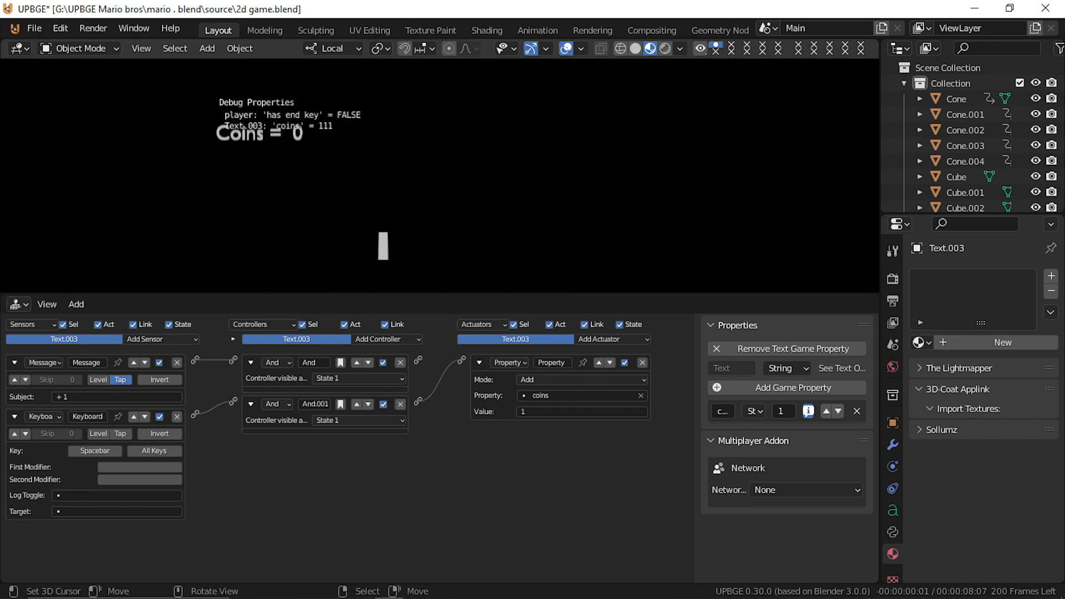
key("Escape")
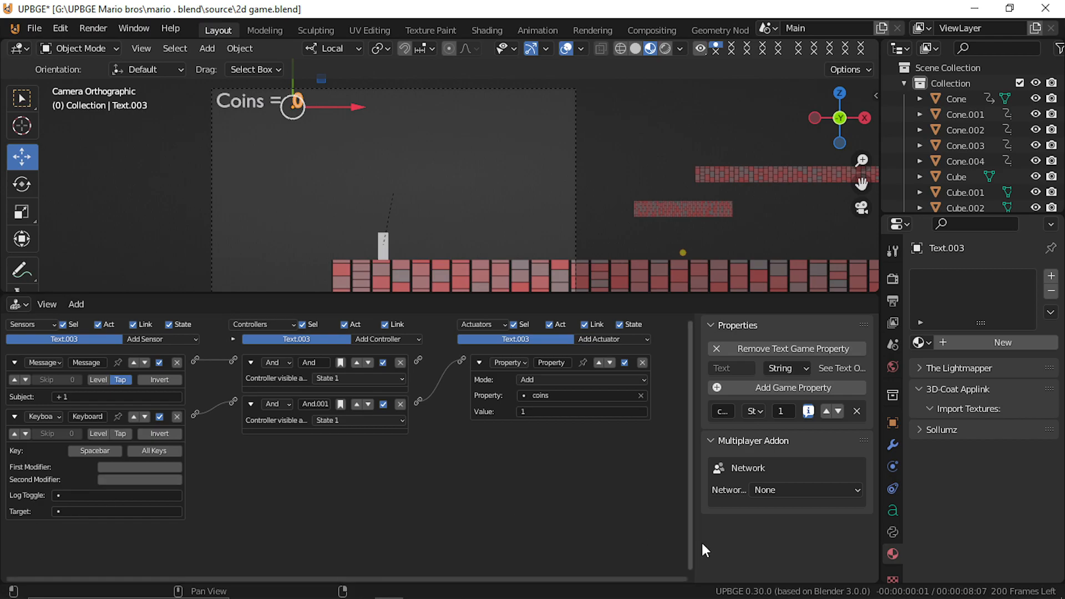
Step: Change the coins property's type to Integer and run the game to test counting with the Spacebar
left_click(753, 411)
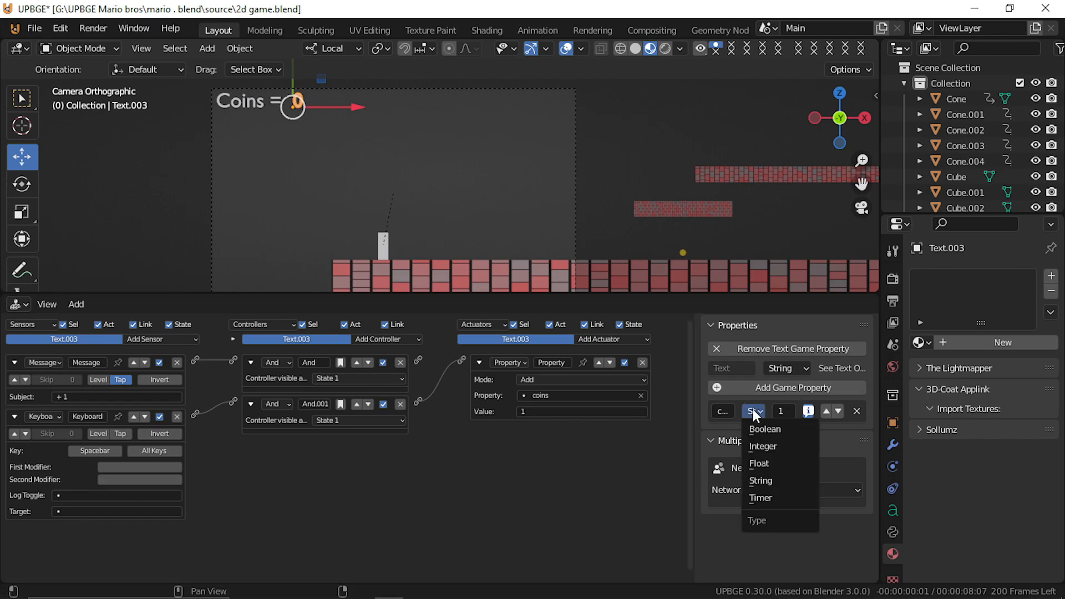
left_click(777, 445)
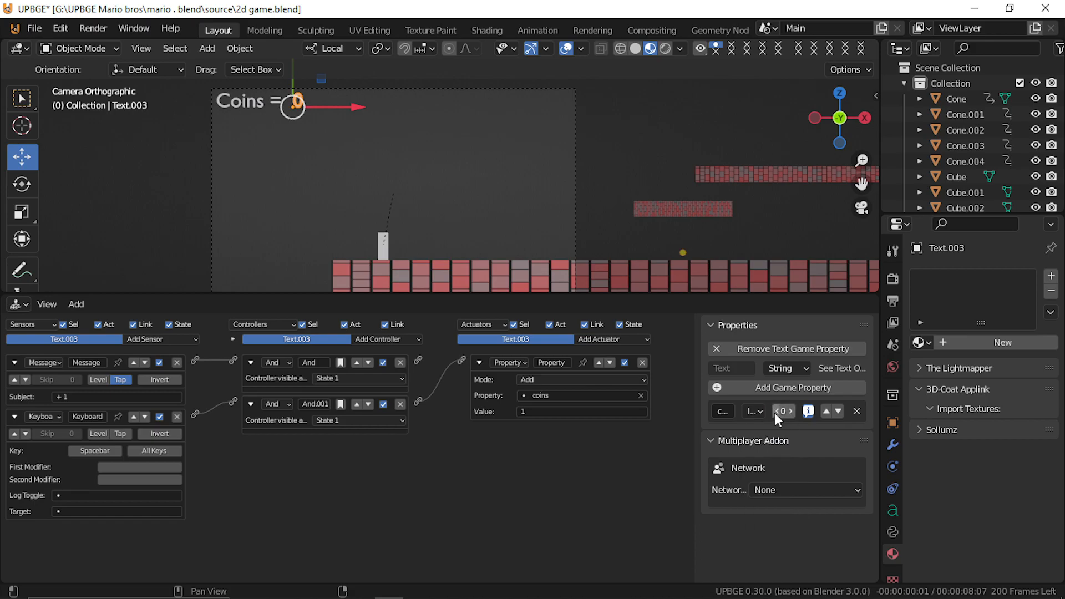
key("p")
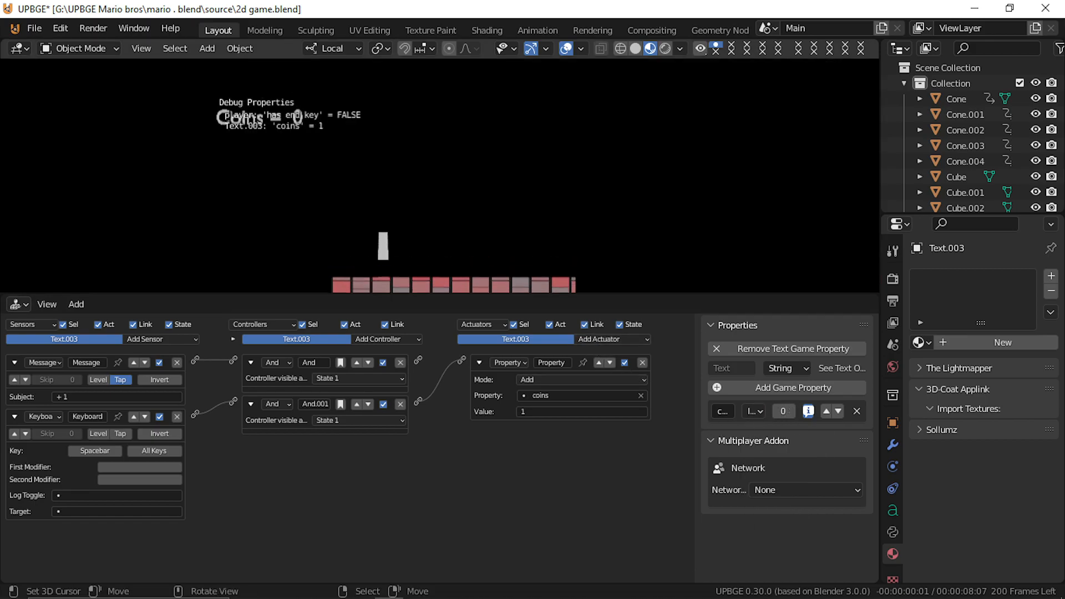
key("space")
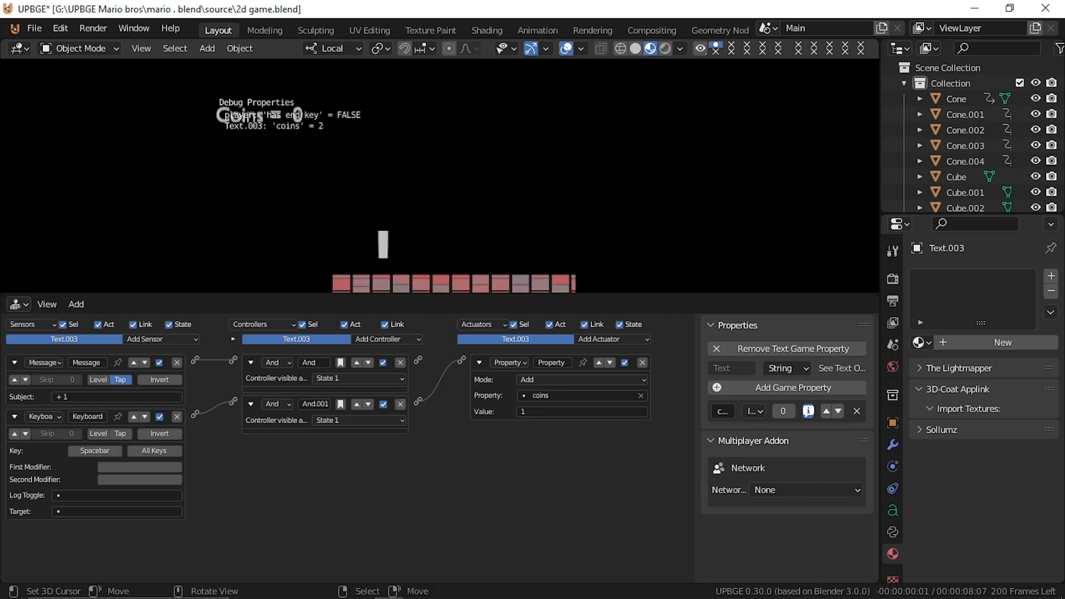
key("Escape")
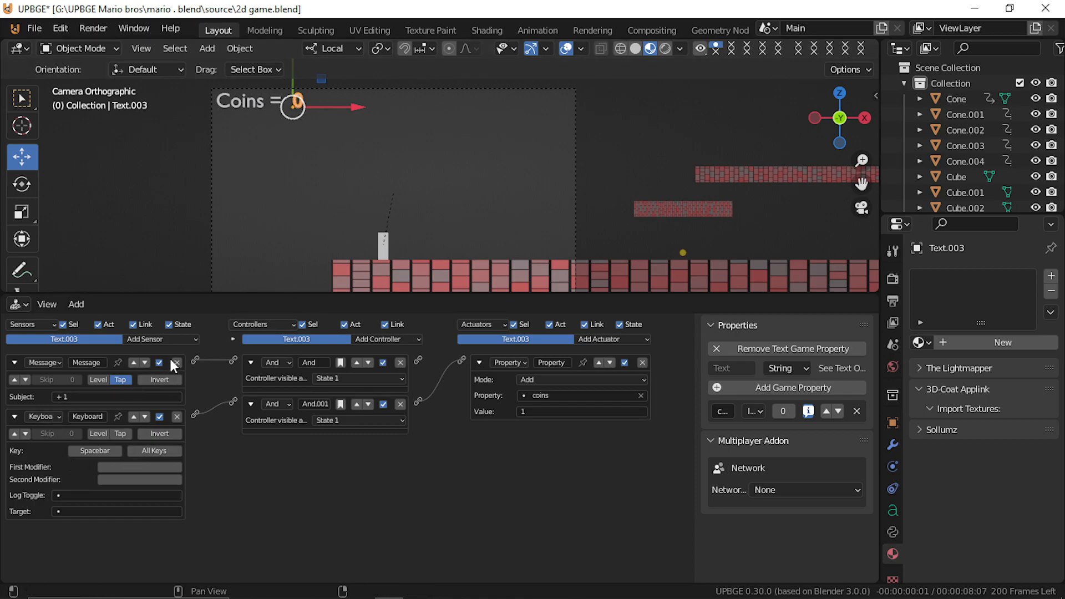
Step: Try adding a Property sensor to the counter text's logic bricks, and remove it
left_click(143, 339)
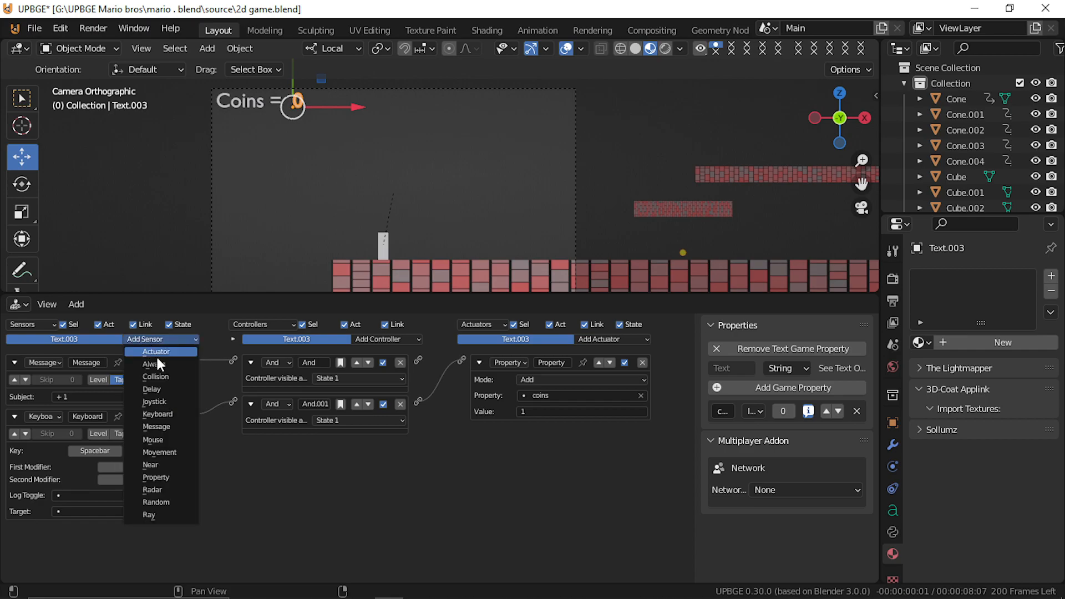
left_click(592, 339)
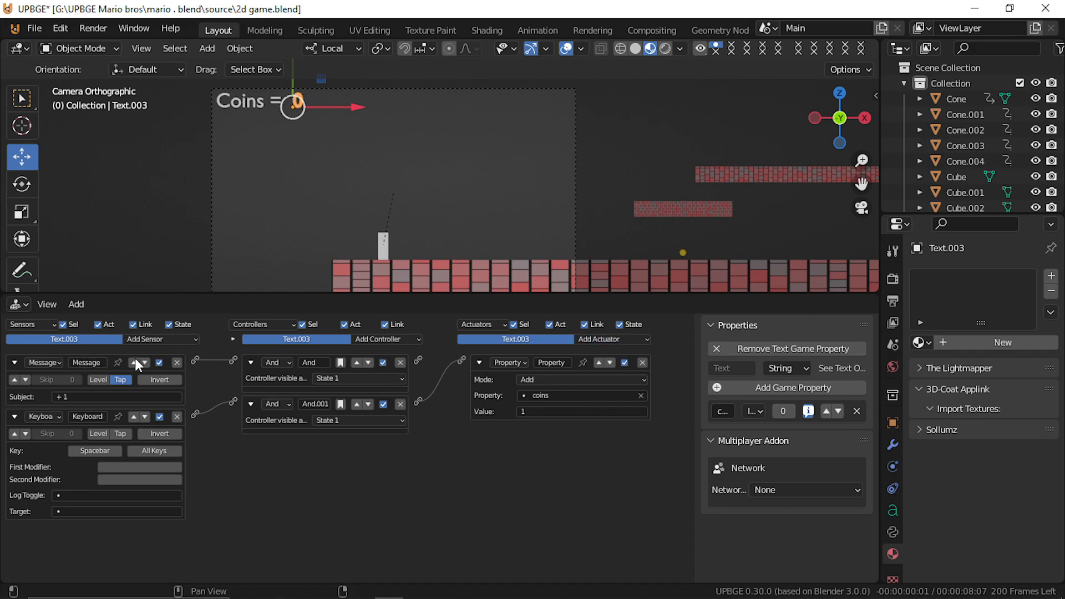
left_click(158, 341)
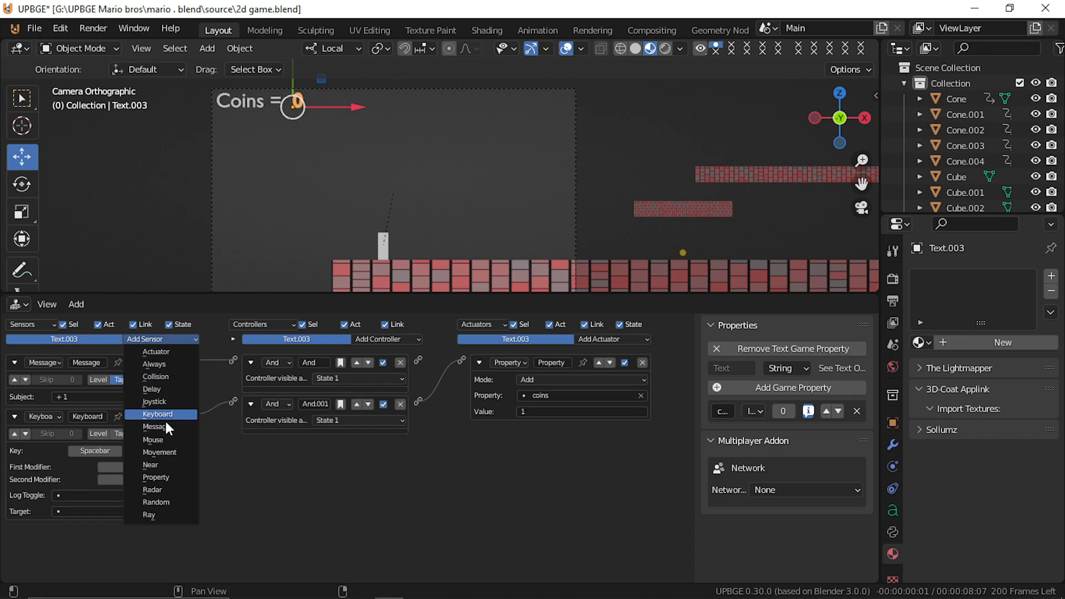
left_click(175, 477)
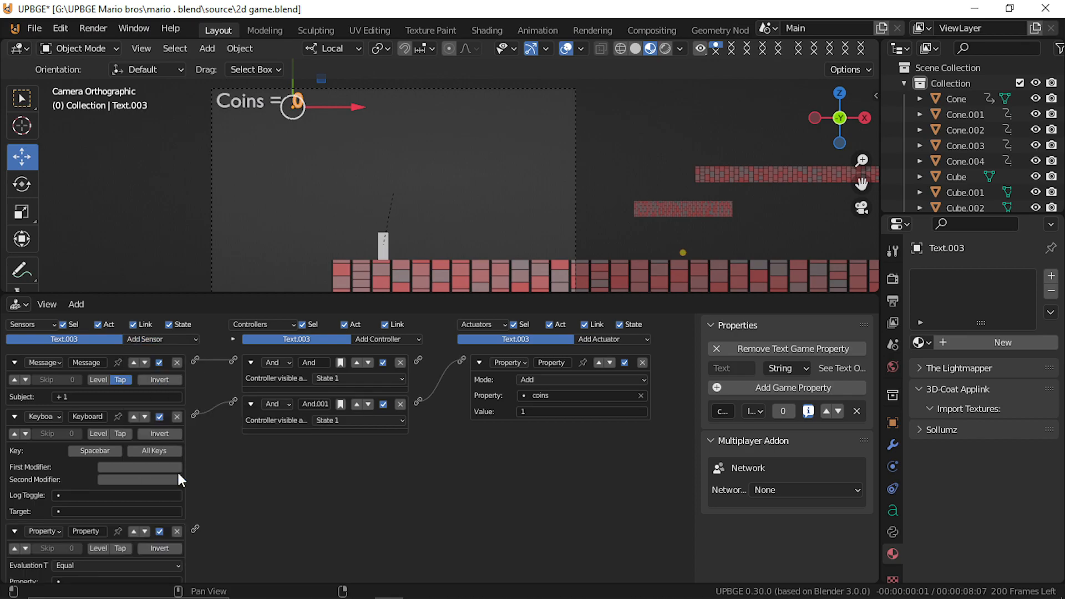
scroll(105, 504, "down", 1)
left_click(85, 546)
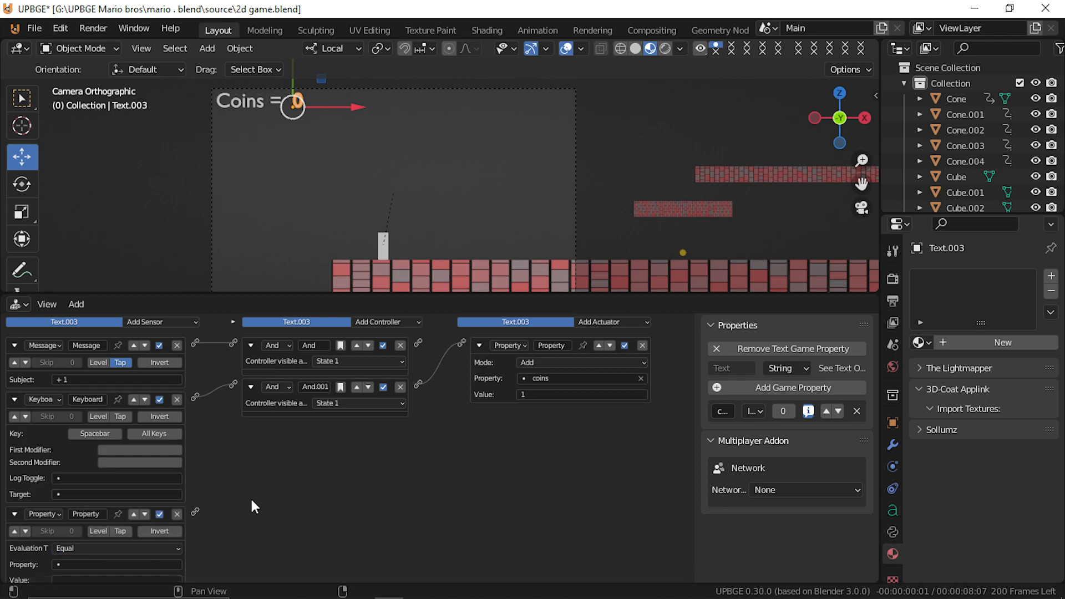
left_click(177, 513)
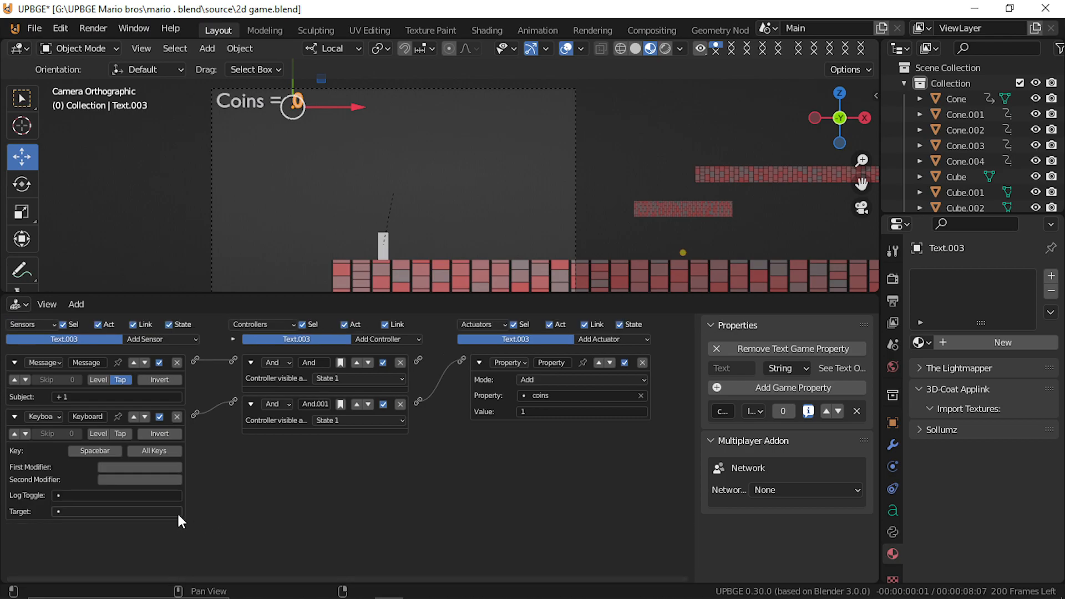
left_click(161, 336)
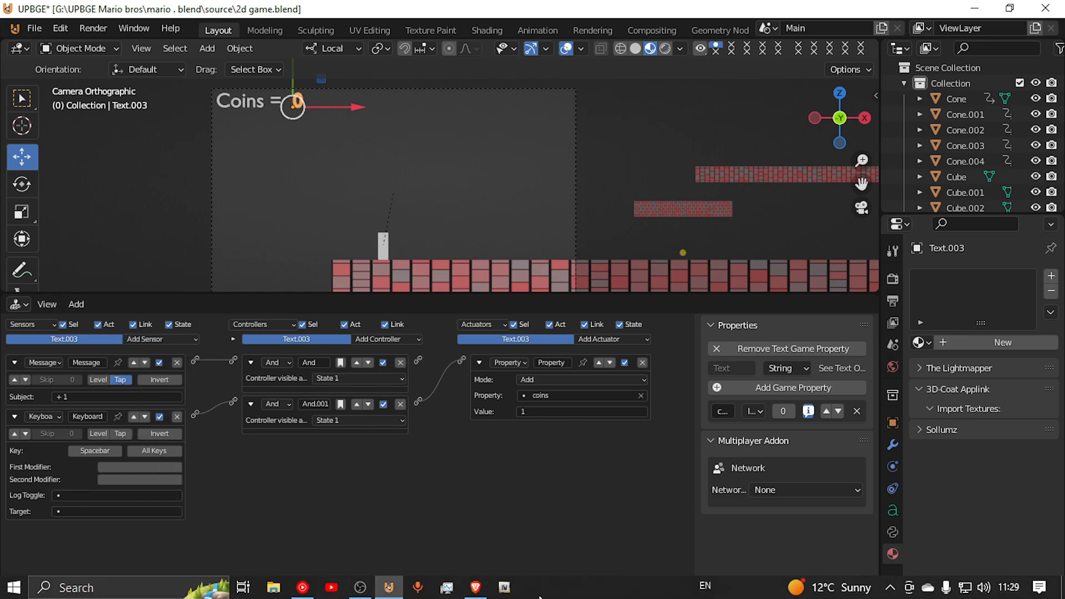
left_click(360, 588)
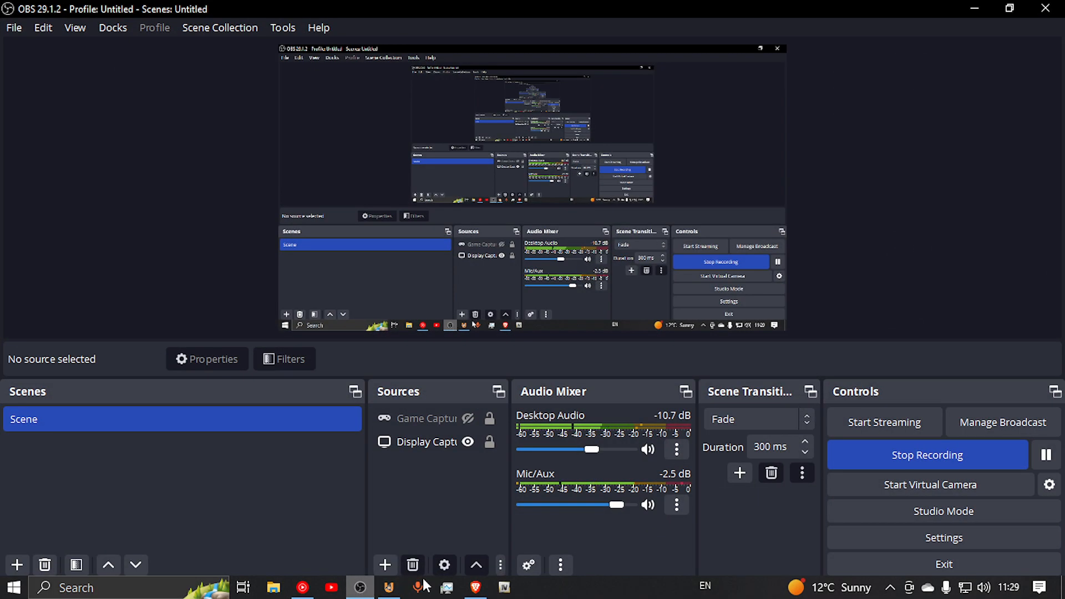
left_click(1046, 455)
left_click(1046, 455)
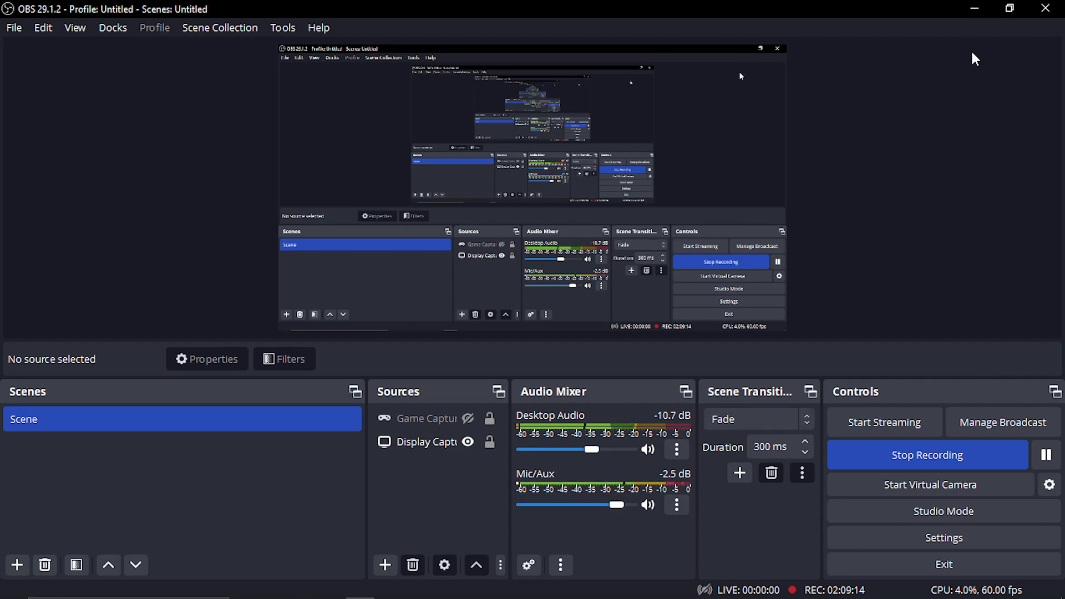
left_click(974, 9)
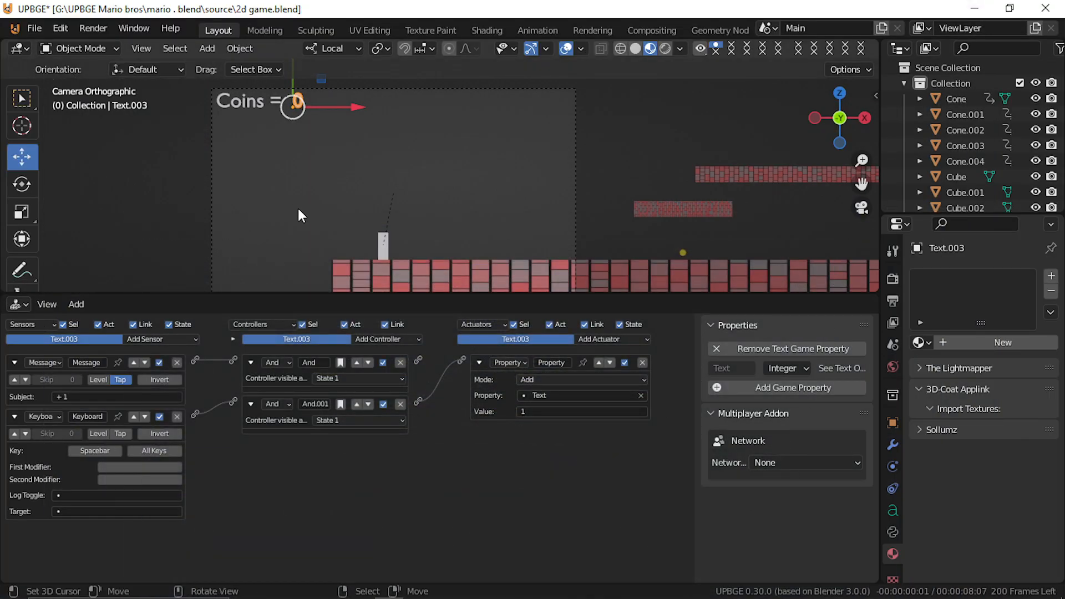
Step: Run the game and trigger the Keyboard sensor to test that the Text property counts up
key("p")
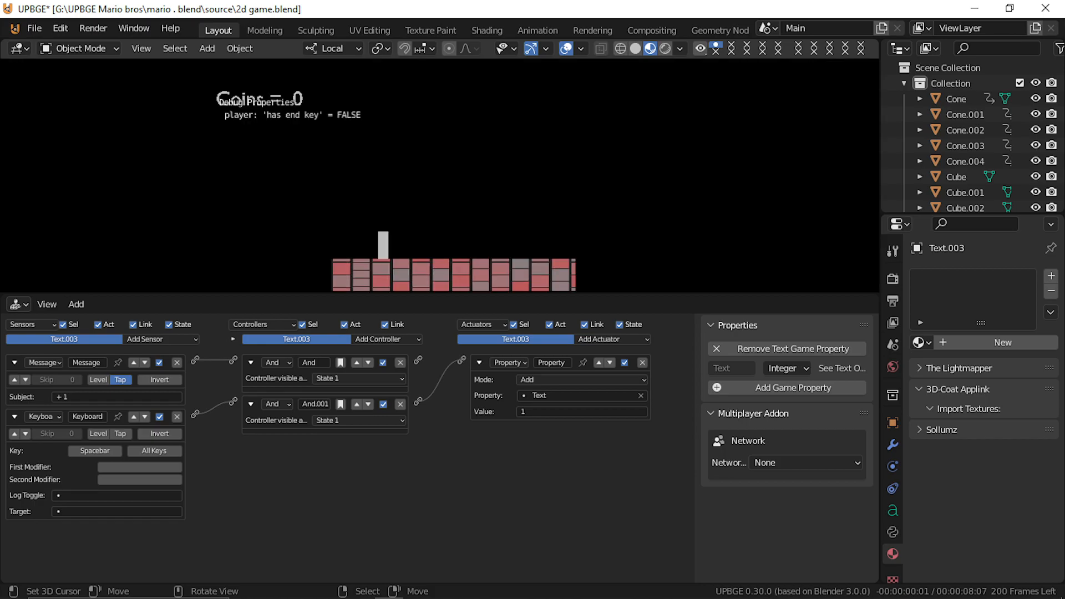
key("space")
key("space")
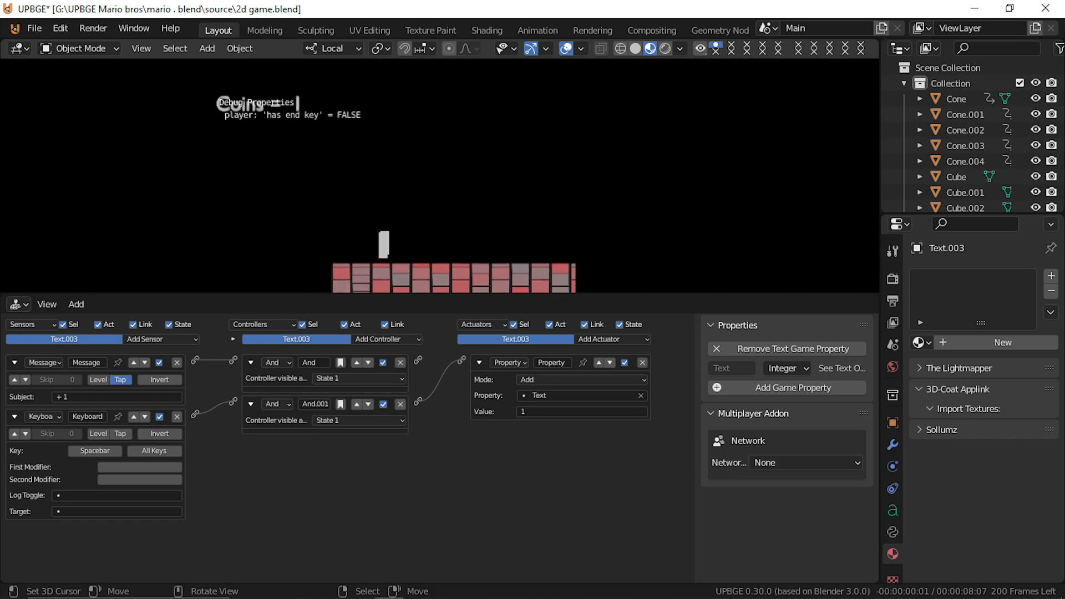
Step: End the game test and parent the "Coins =" label and its number to the camera using the Object option
key("space")
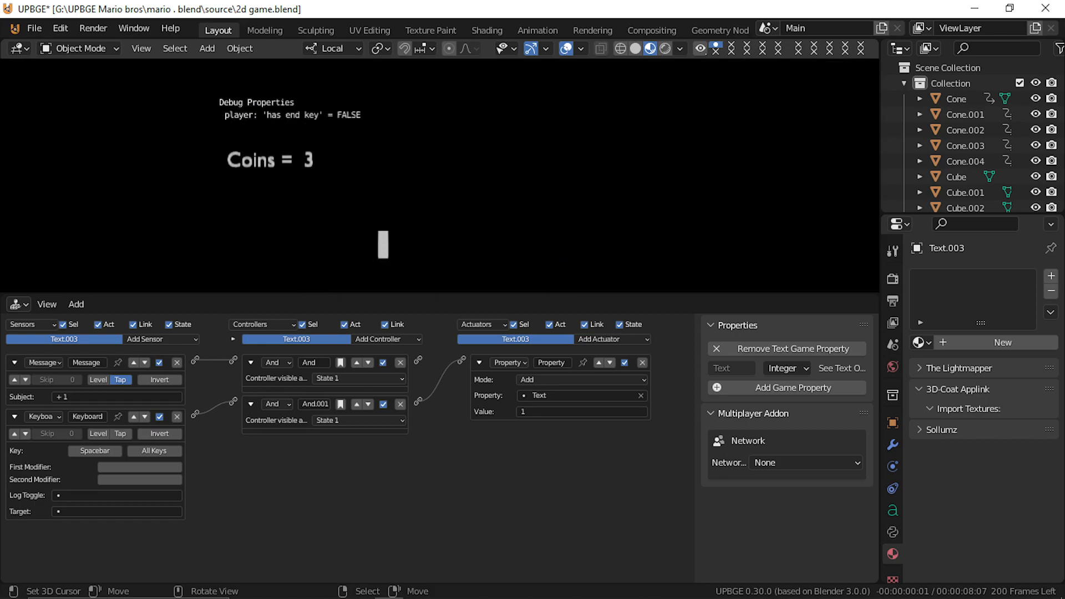
key("Escape")
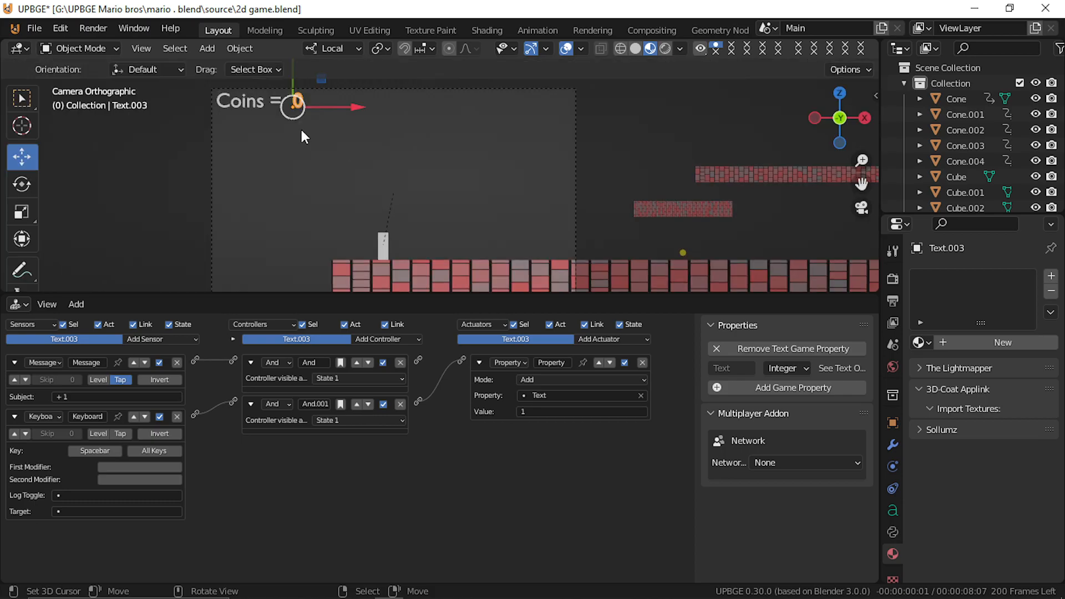
left_click(238, 90)
left_click(272, 107)
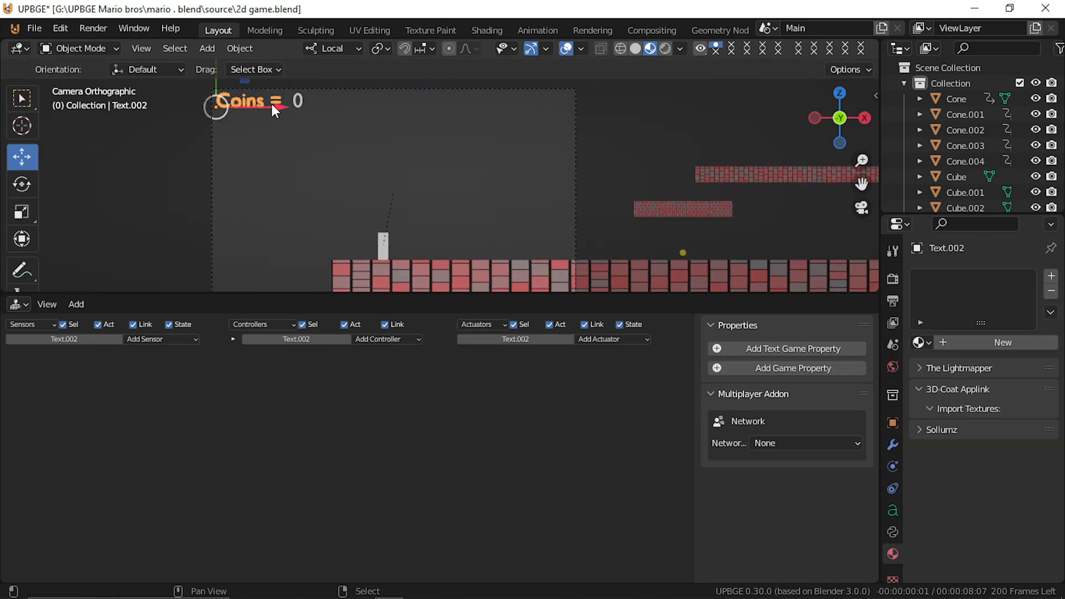
left_click(299, 103, "shift")
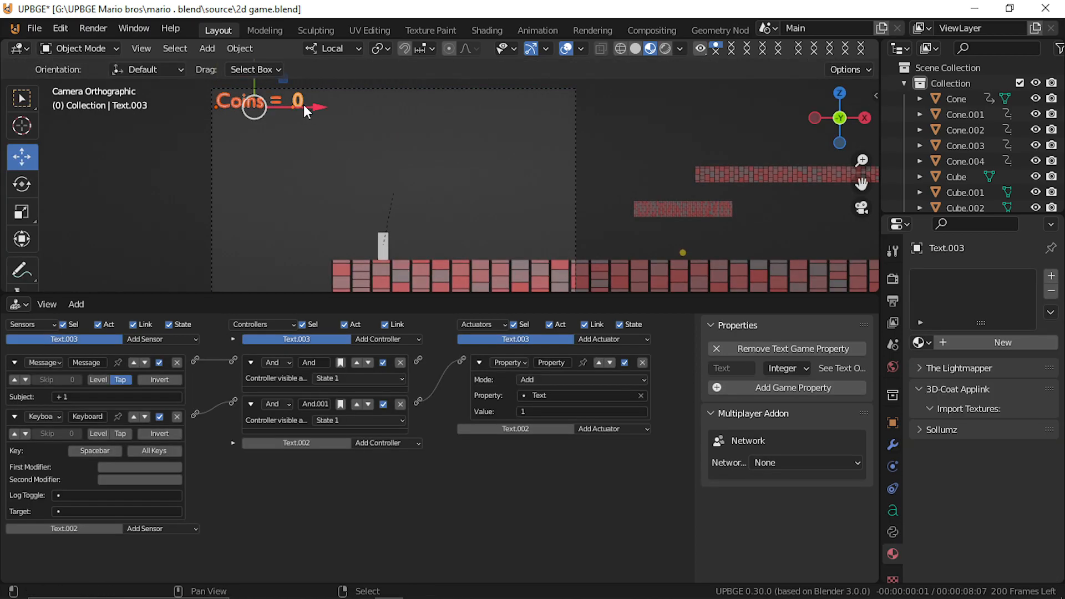
left_click(212, 163, "shift")
key("ctrl+p")
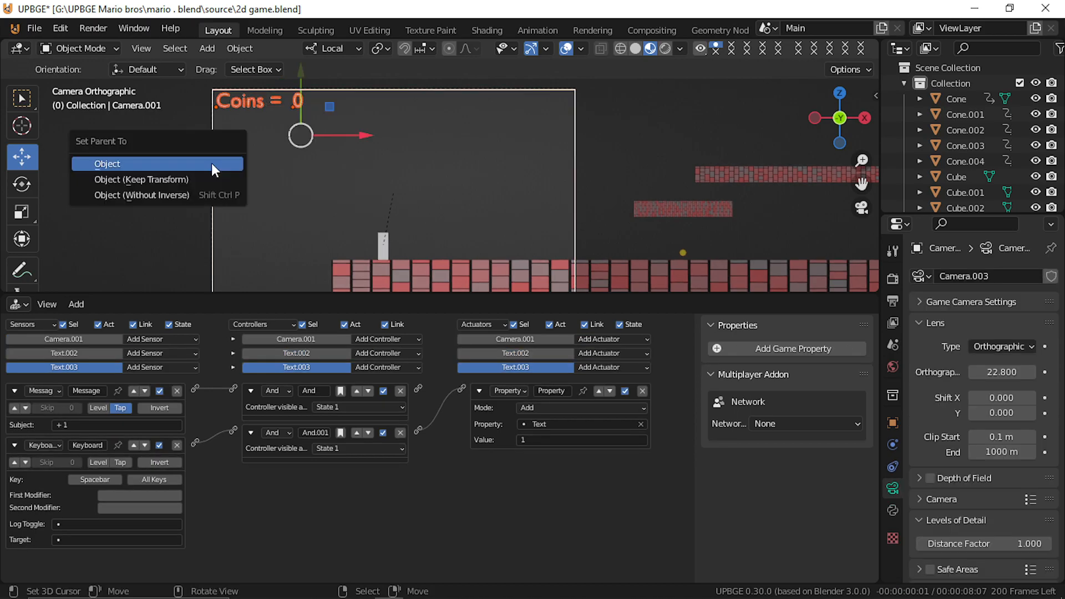
left_click(211, 165)
Step: Play-test the game briefly and disable the Debug Properties display in the game debug settings
key("p")
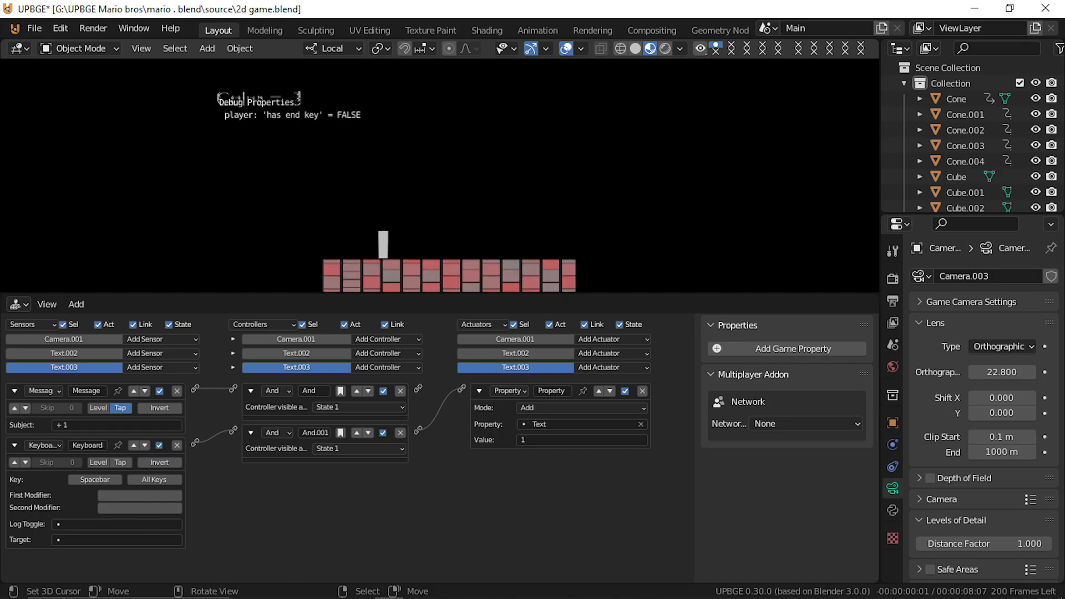
key("Escape")
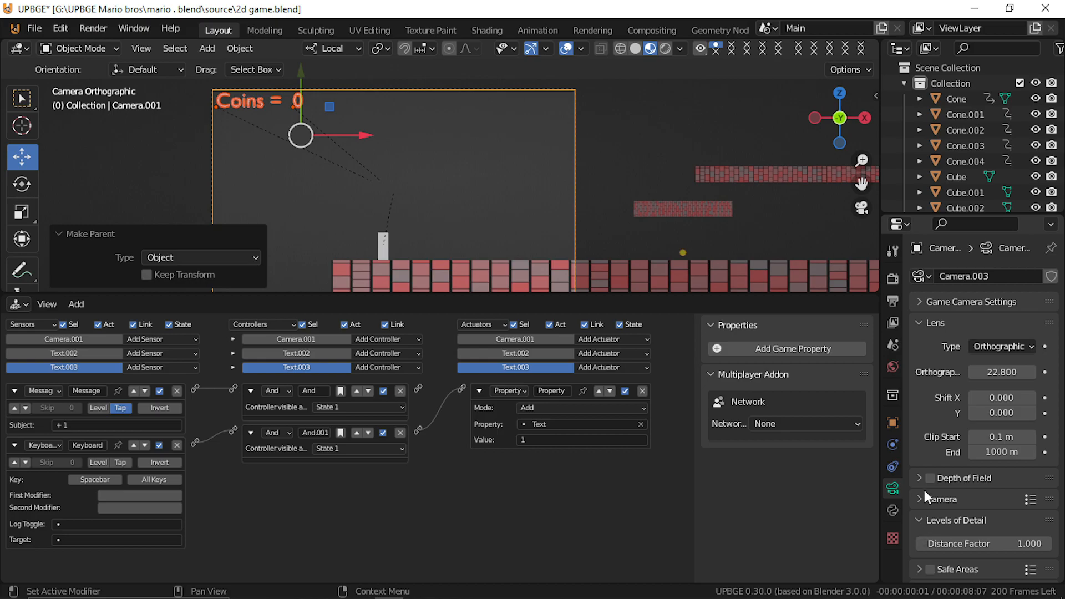
left_click(892, 279)
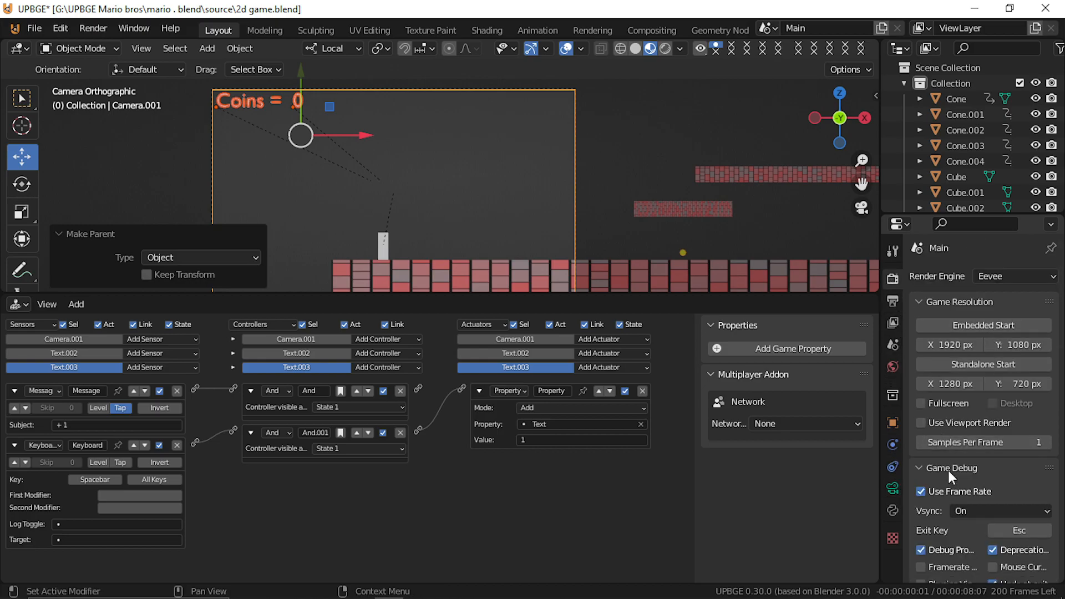
left_click(925, 550)
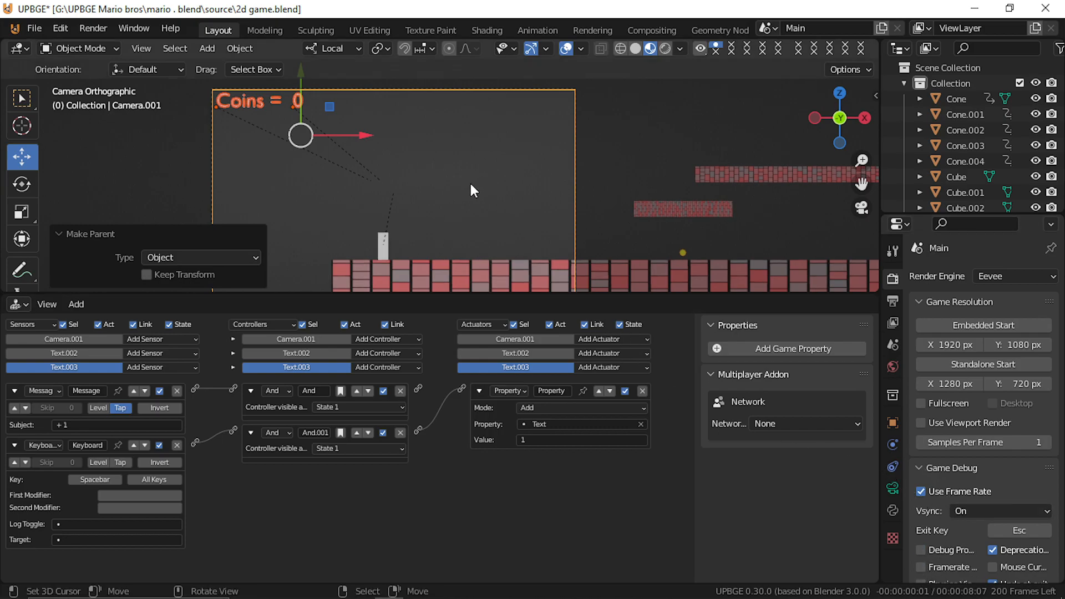
Step: Play-test the coin counter by making the player jump several times, and stop the game
key("p")
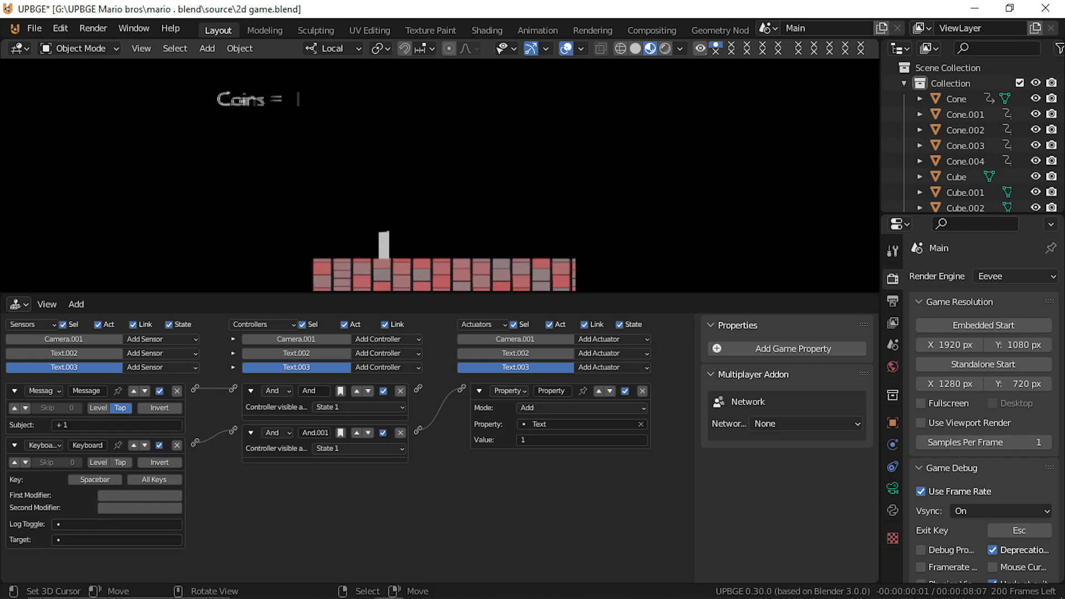
key("space")
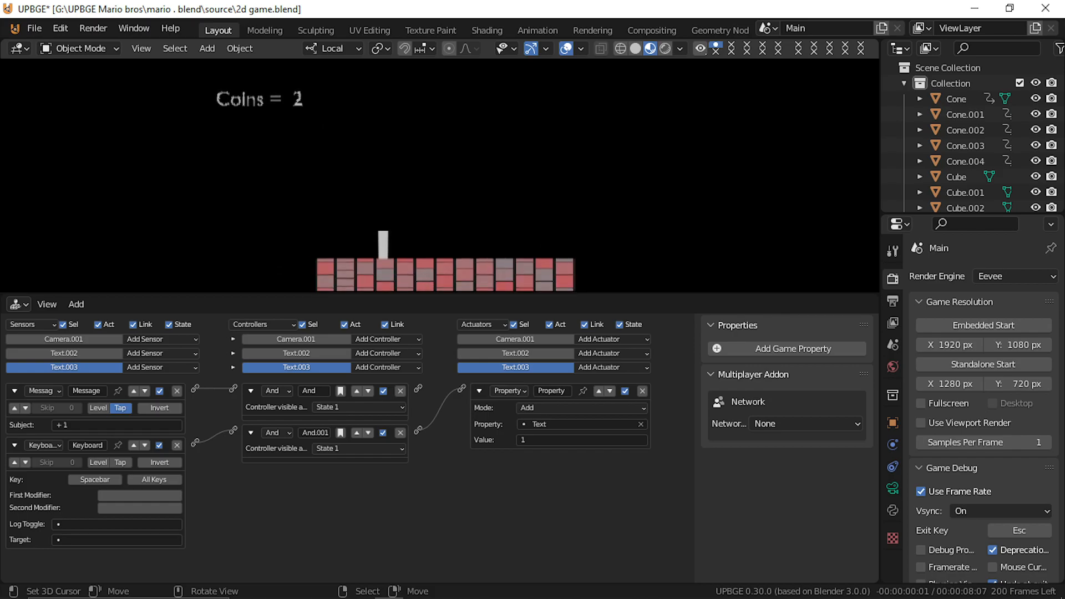
key("space")
key("space")
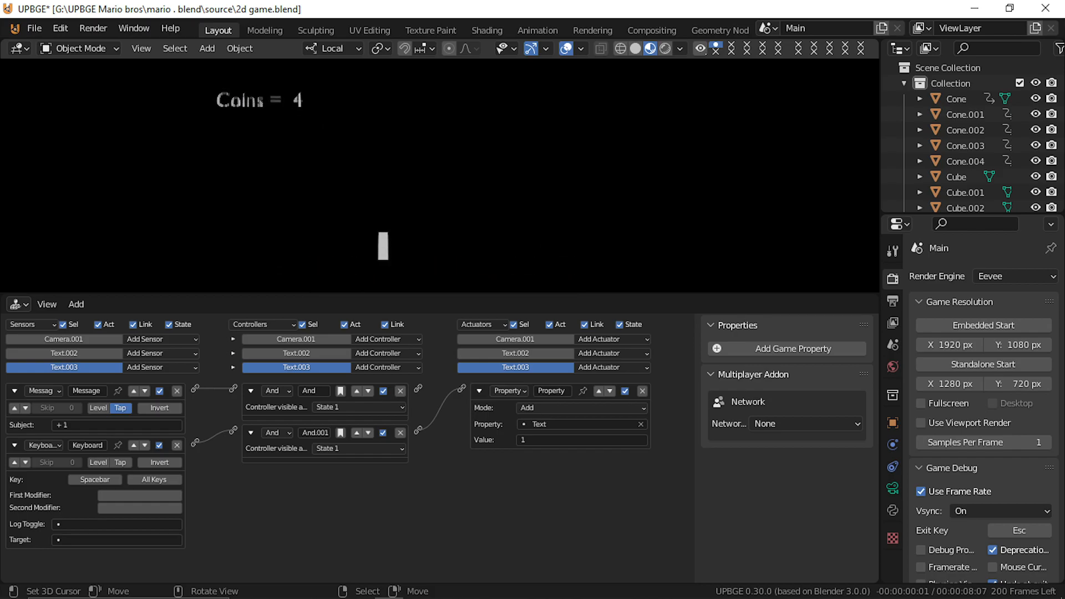
key("Escape")
middle_click_drag(340, 155, 557, 196)
key("g")
key("z")
key("z")
left_click(580, 209)
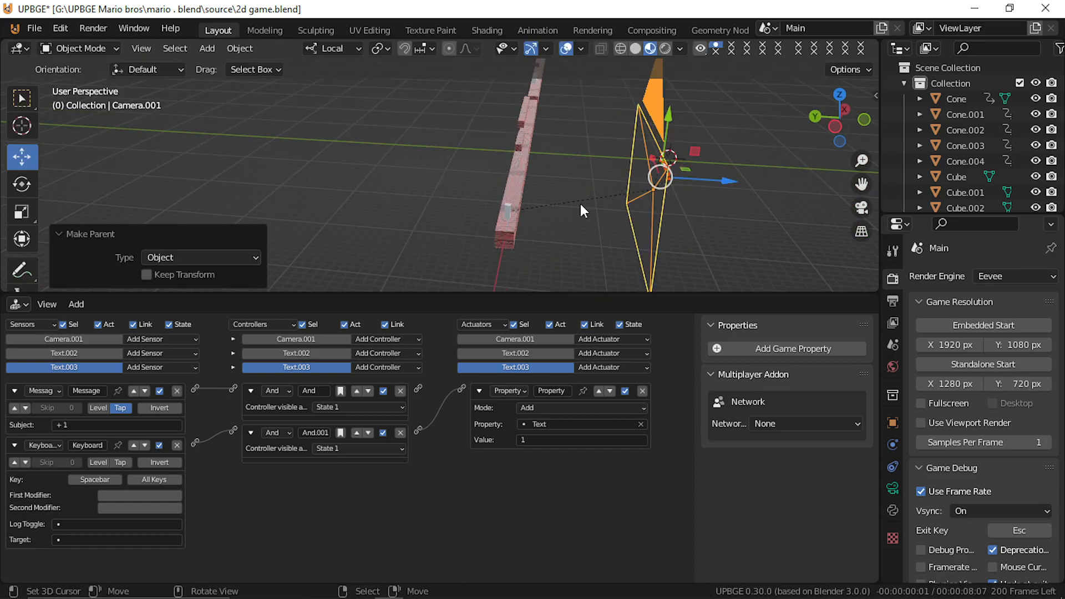
Step: Move the "Coins =" label and its number together by -3.002 m along their local Z axis and return to the camera view
left_click(687, 181)
middle_click_drag(701, 189, 664, 179)
left_click(520, 163, "shift")
key("g")
key("z")
key("z")
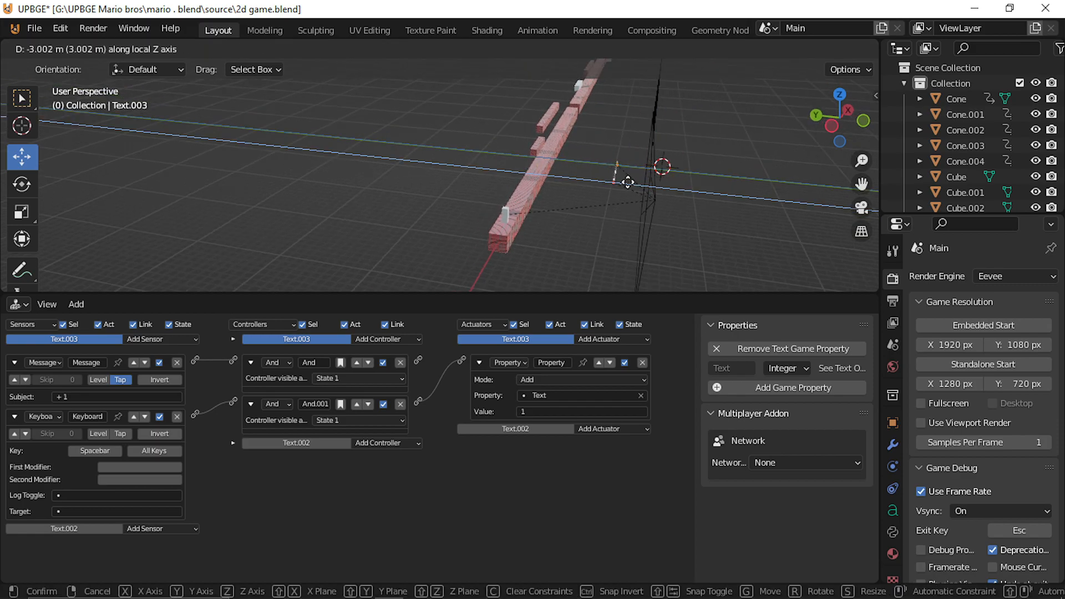
left_click(626, 178)
key("KP_0")
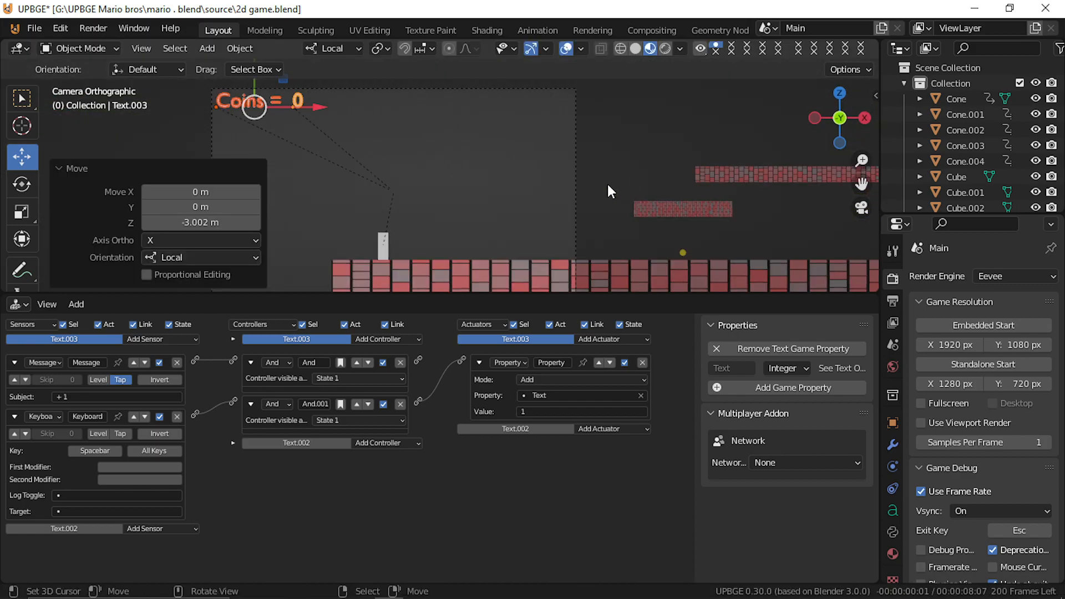
Step: Run the game to check the repositioned coin counter while the player jumps, and stop it
key("p")
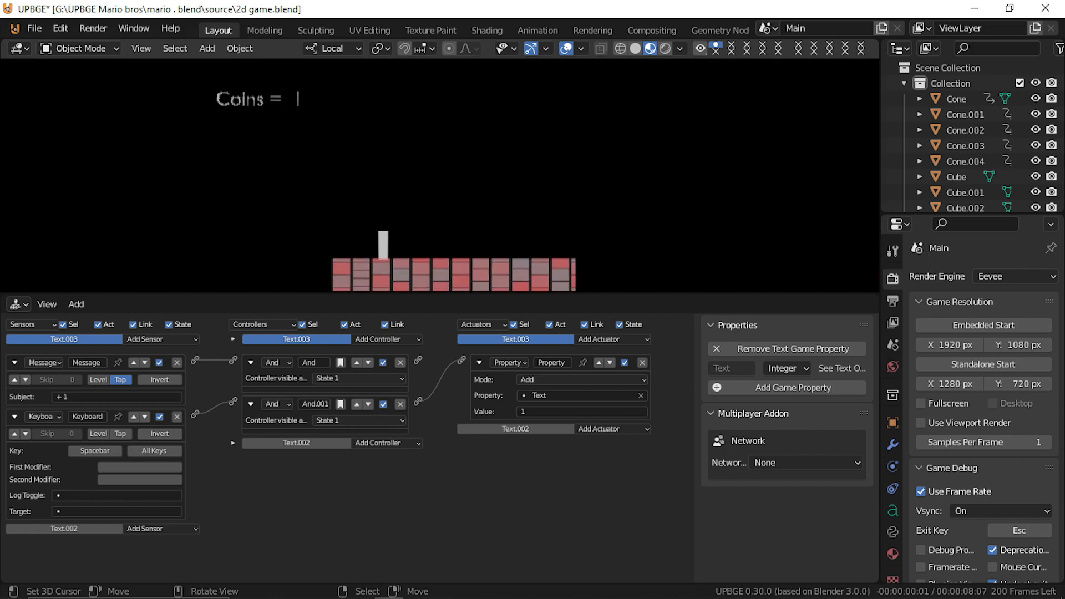
key("space")
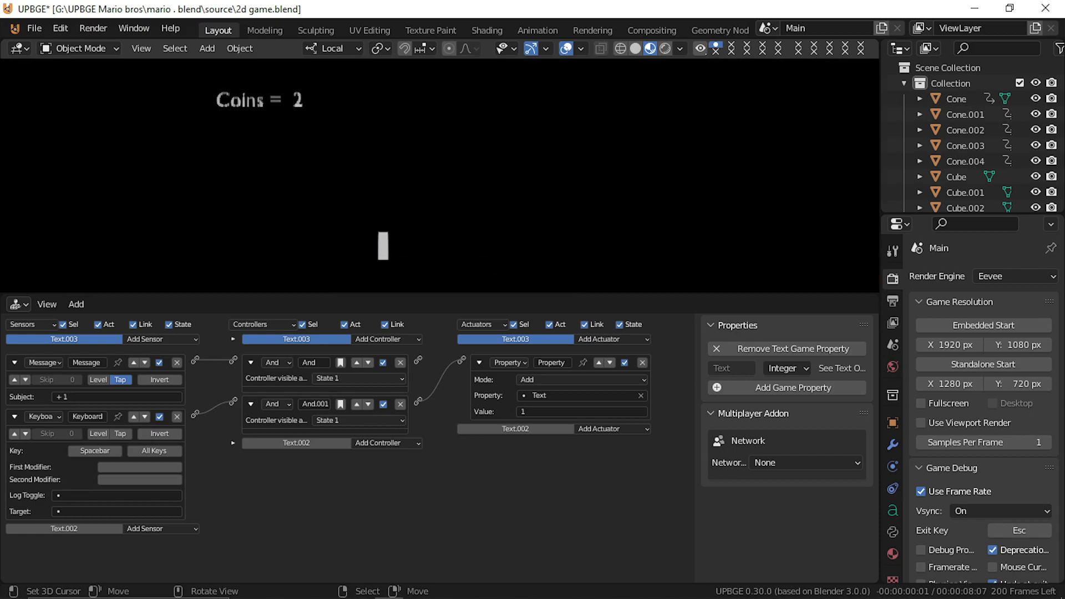
key("Escape")
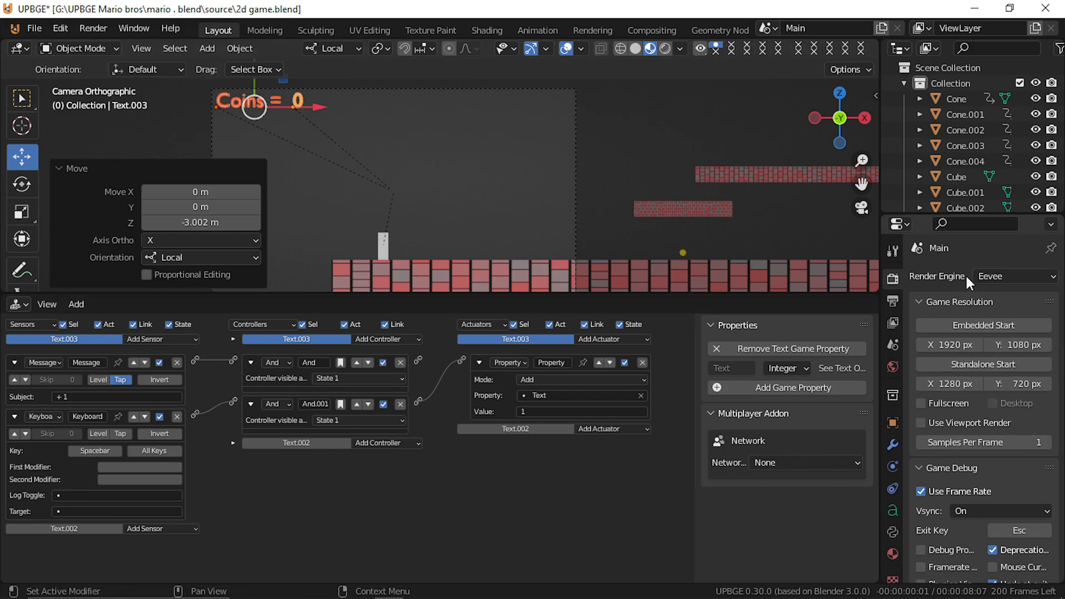
Step: Try Cambria Bold as the regular font of the coin number text
left_click(894, 510)
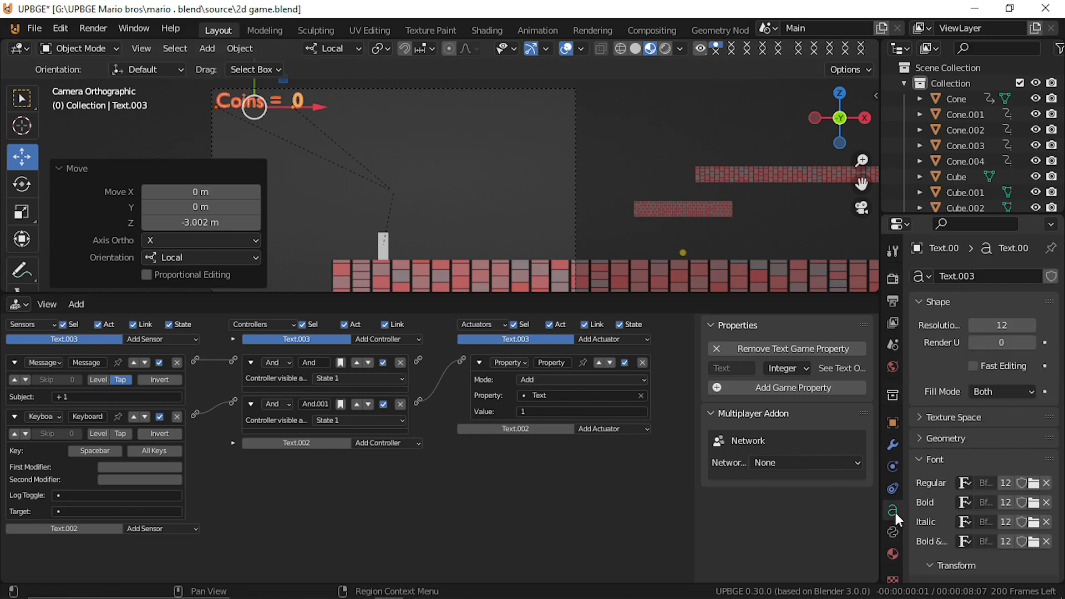
left_click(1032, 484)
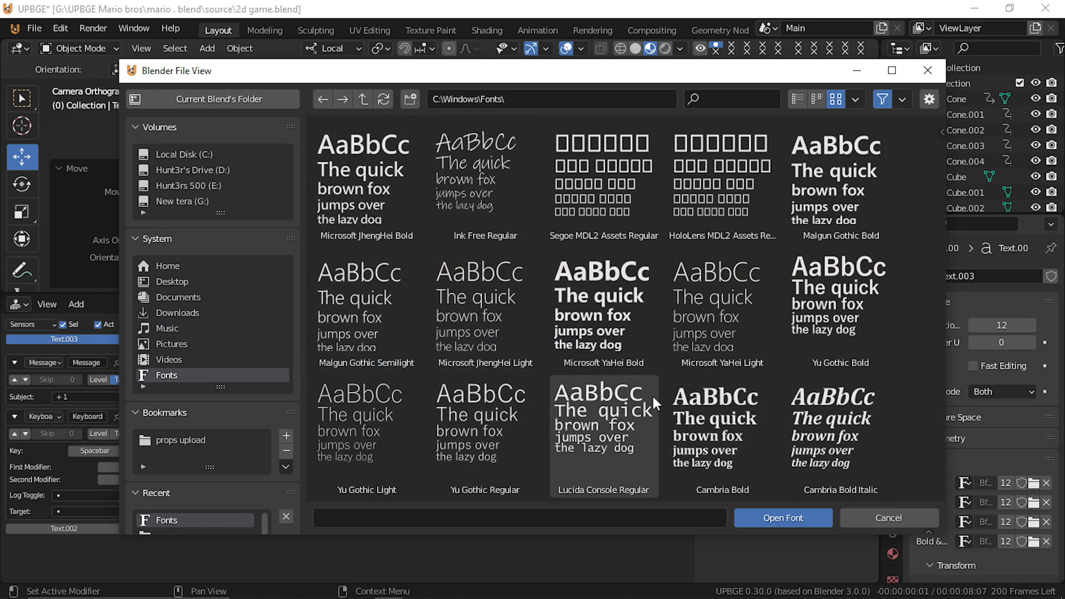
left_click(730, 394)
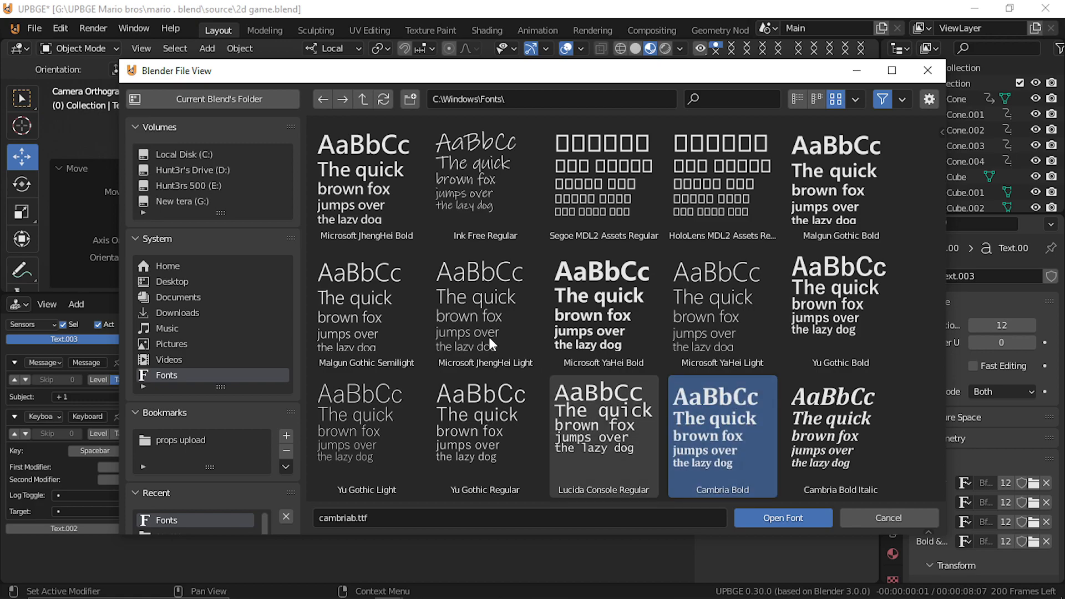
double_click(704, 430)
left_click(299, 101)
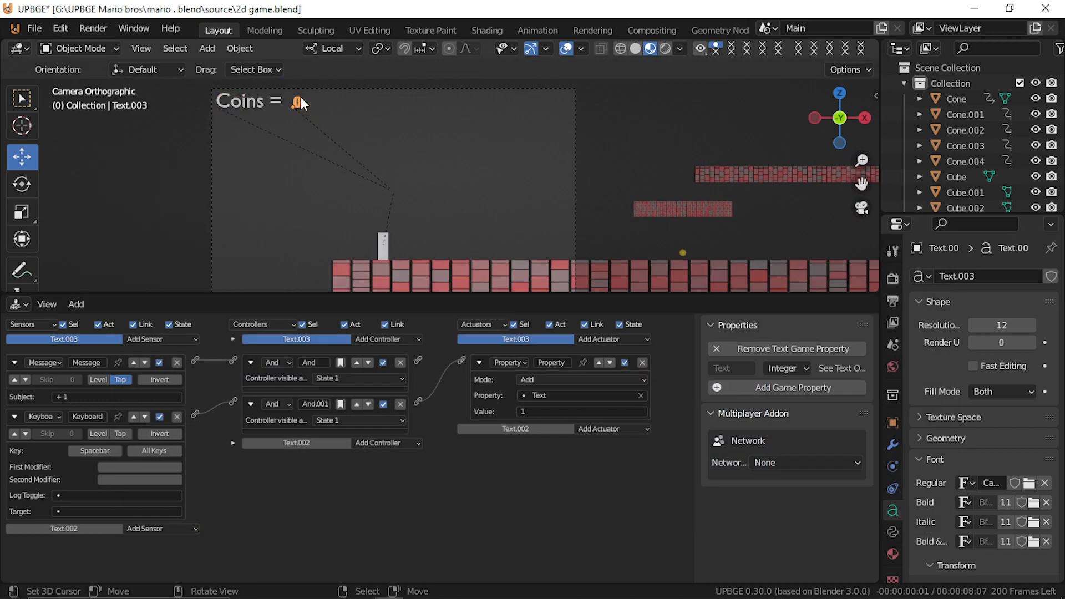
Step: Set the regular font of the coin number text to Microsoft YaHei Bold
left_click(1029, 484)
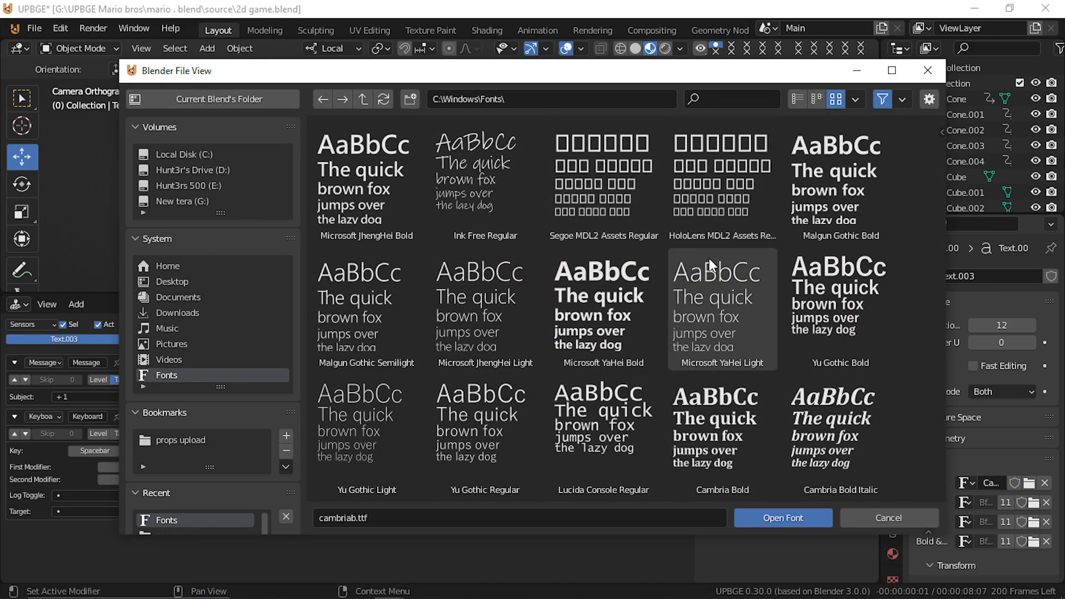
scroll(830, 300, "down", 5)
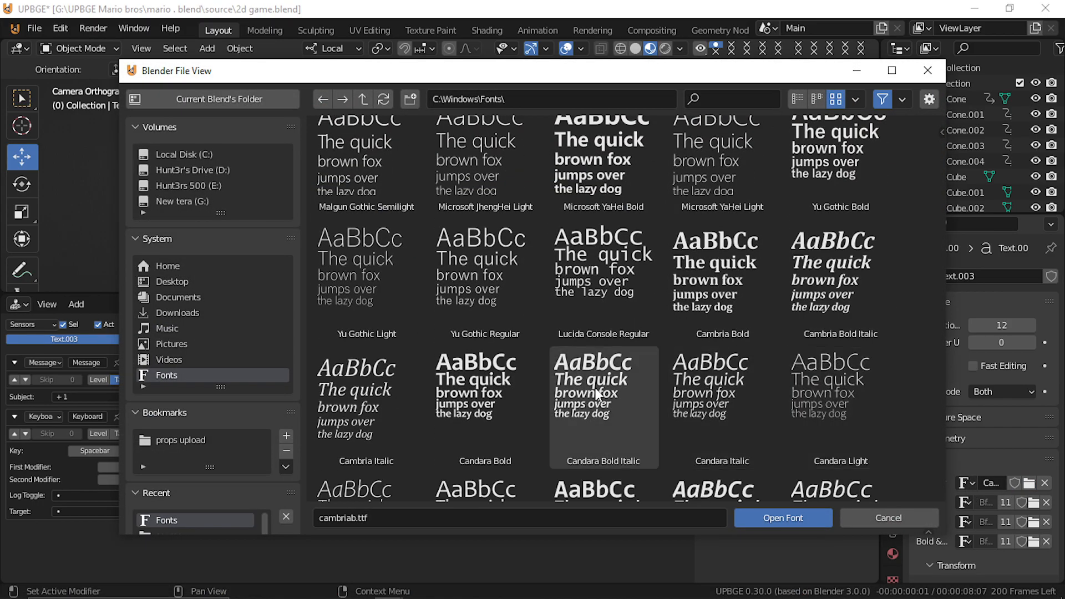
scroll(463, 285, "up", 5)
left_click(575, 341)
double_click(613, 301)
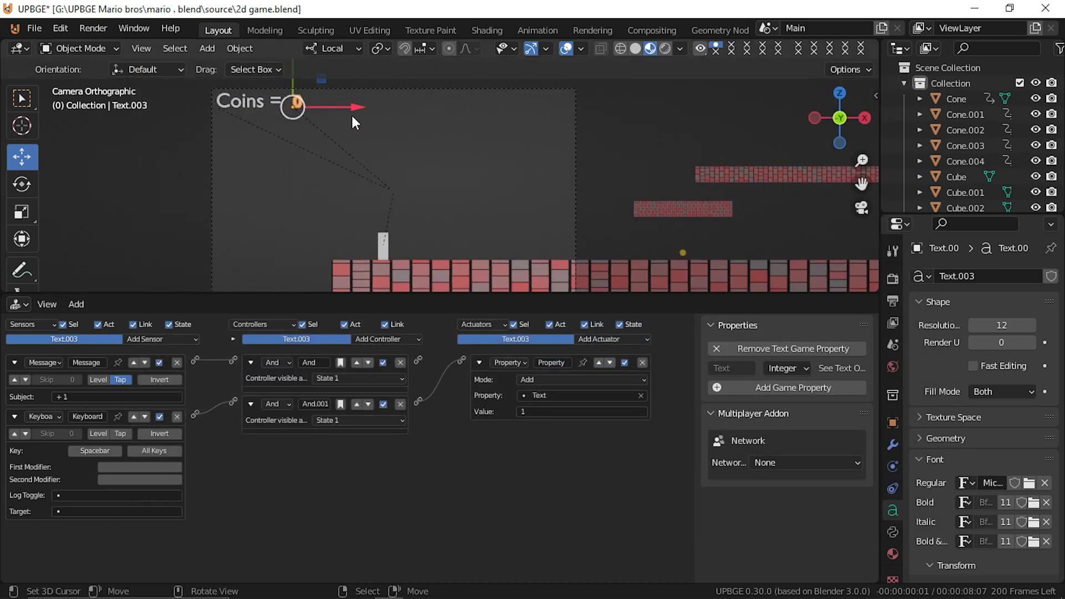
Step: Play-test the game twice to check the coin number in its new font and how it follows the player
key("p")
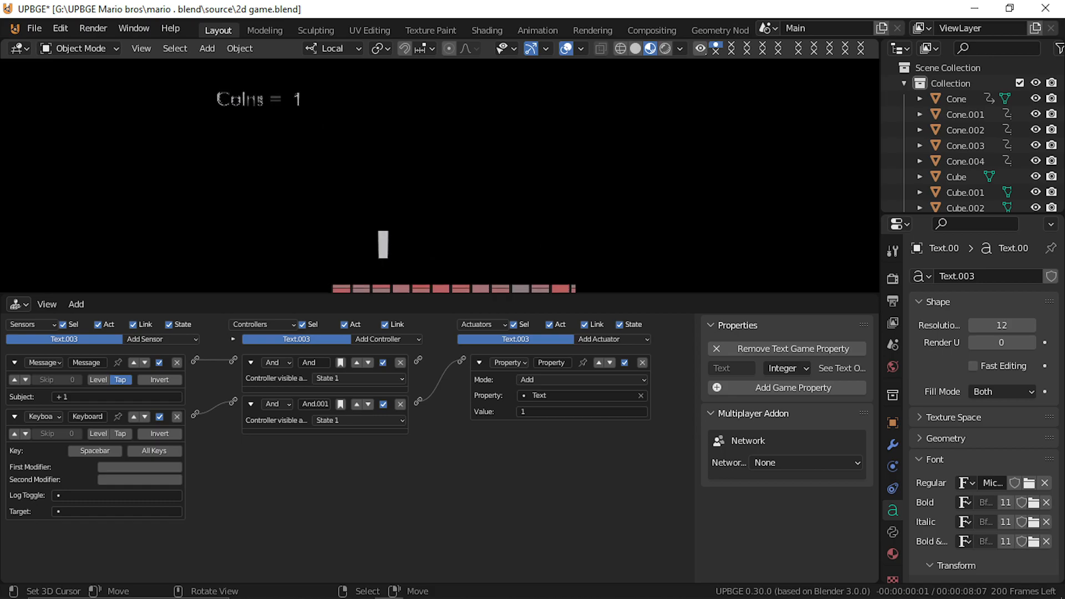
key("Escape")
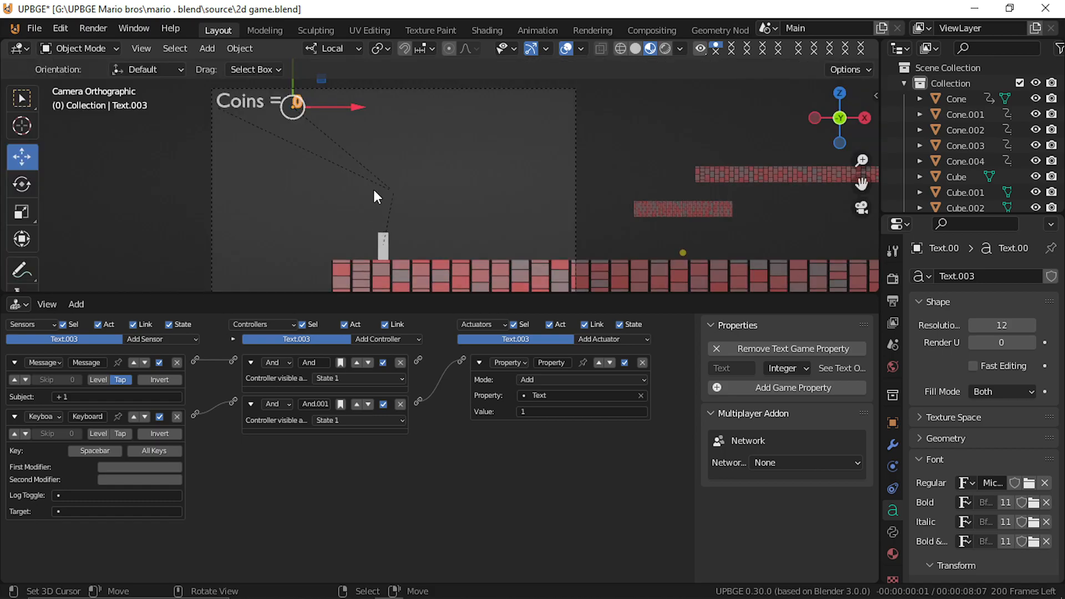
key("p")
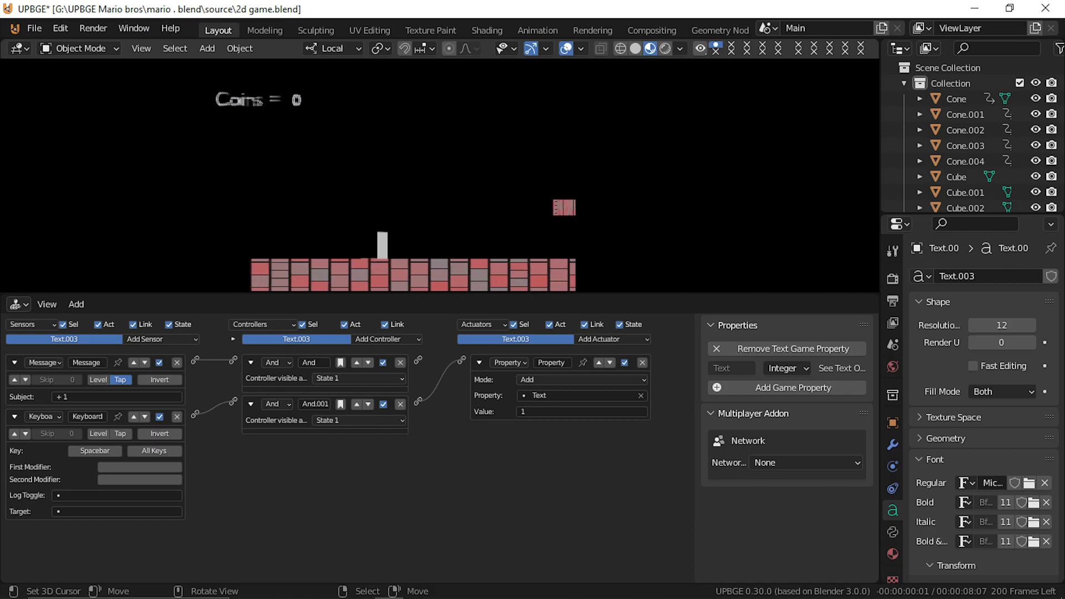
key("Escape")
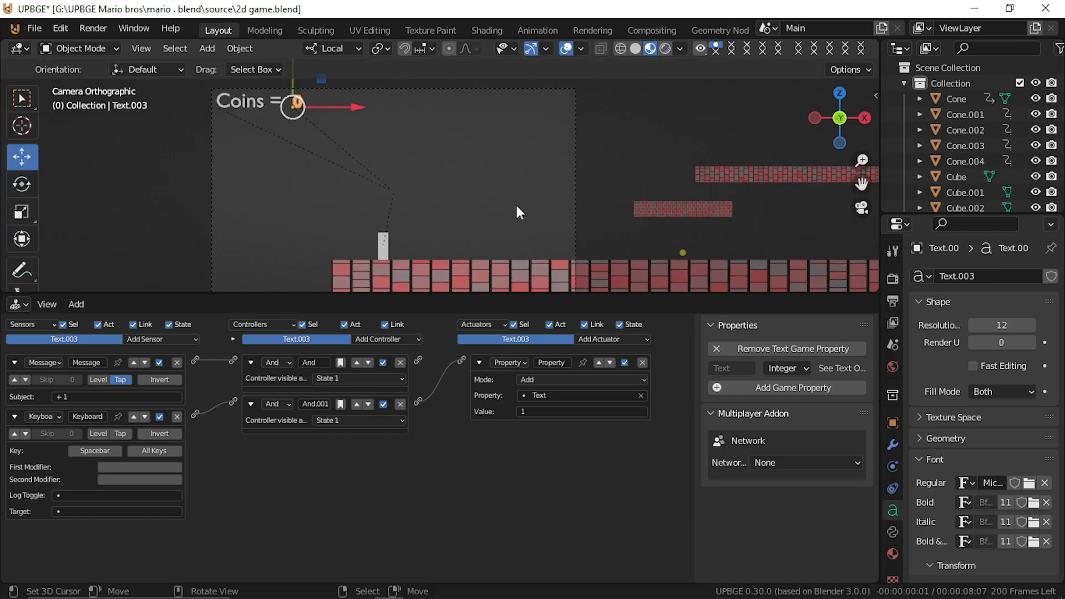
Step: Examine the logic bricks of the coin, the player and the camera, expanding the player's Property sensor
left_click(681, 253)
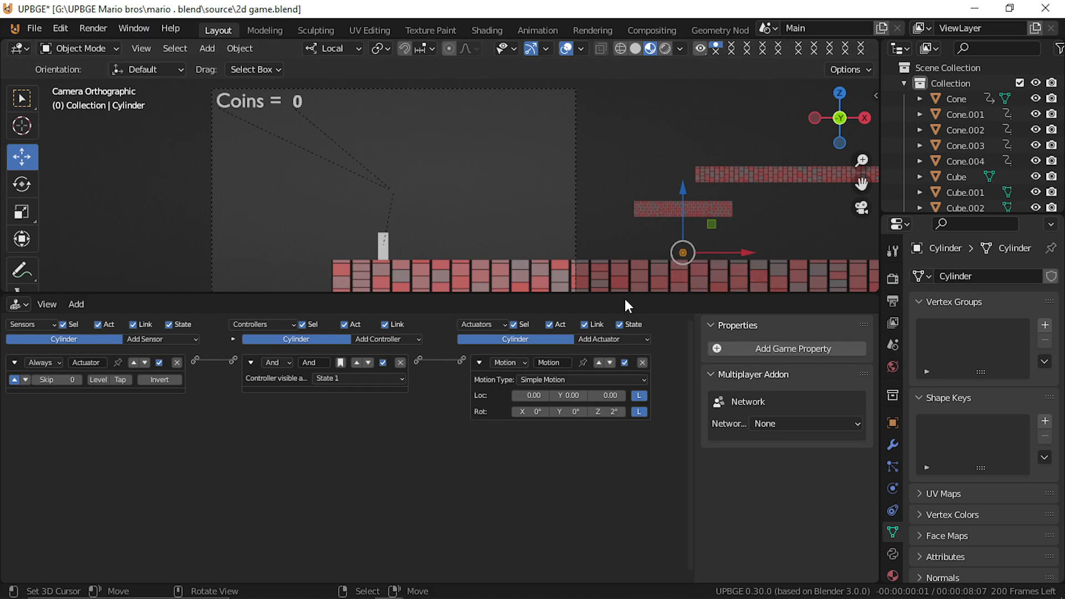
left_click(378, 251)
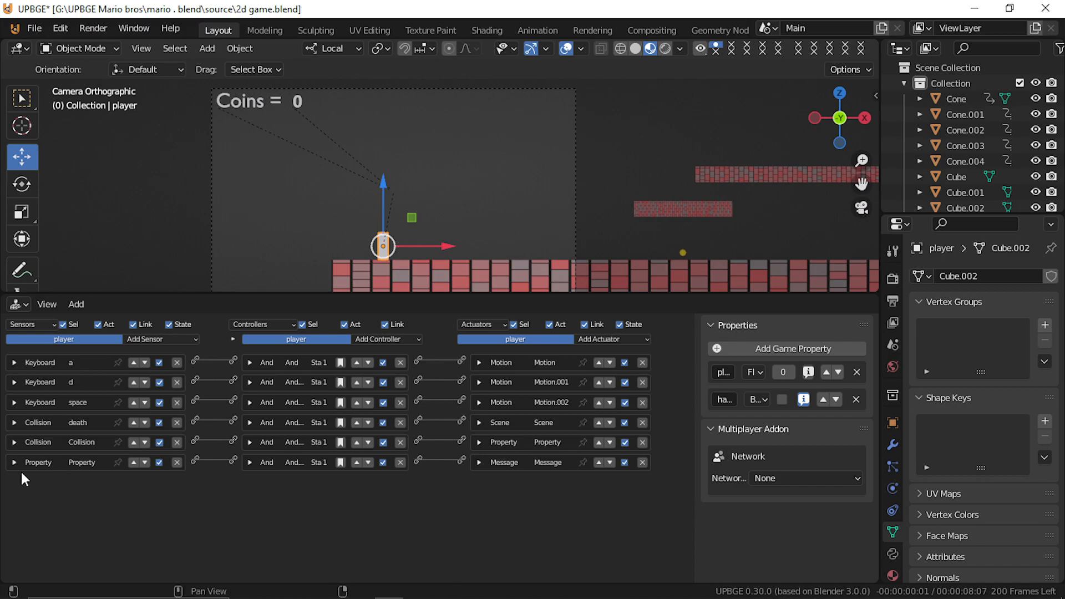
left_click(14, 462)
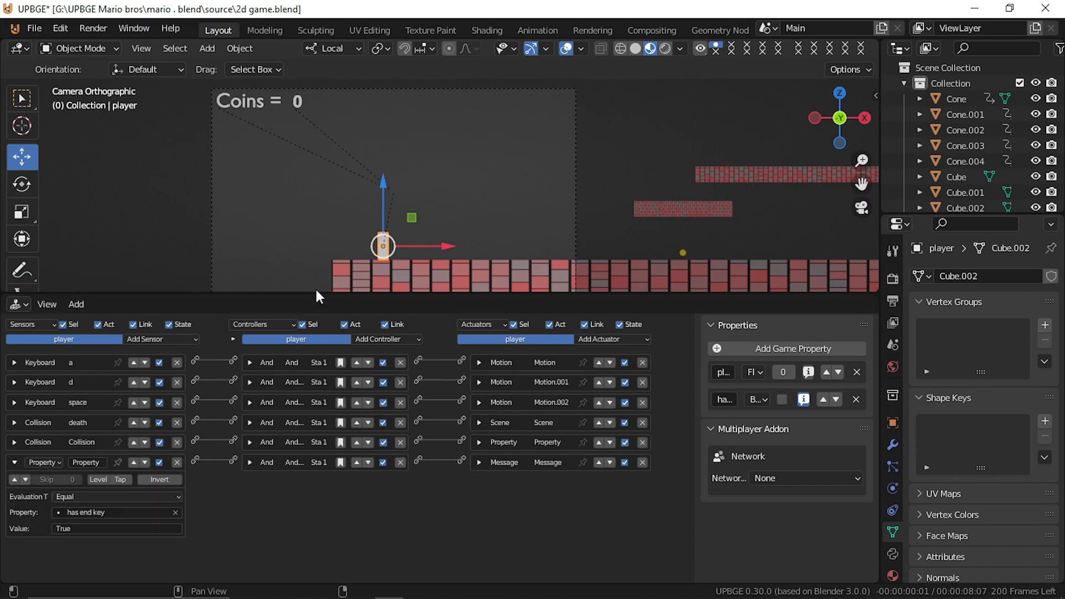
left_click(441, 88)
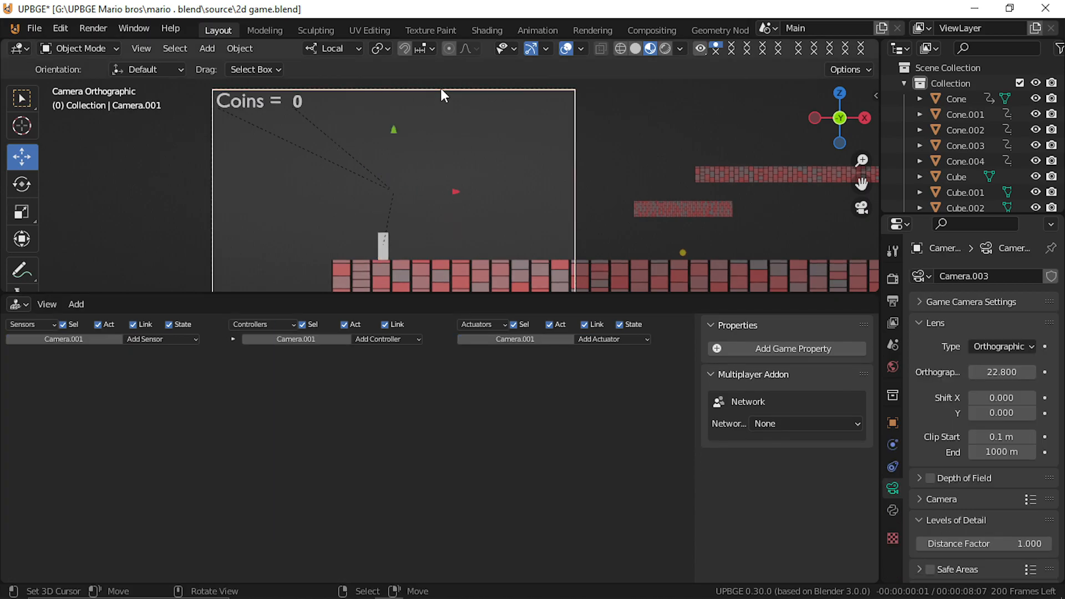
Step: Delete the And controller linking the keyboard sensor to the Property actuator on the coin number text
left_click(295, 102)
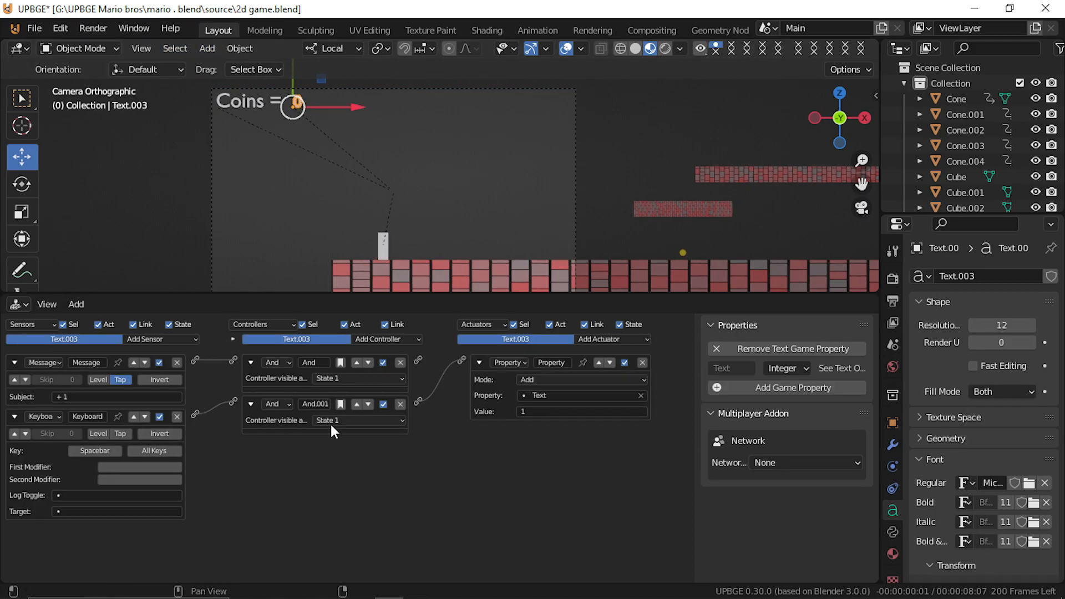
left_click(400, 404)
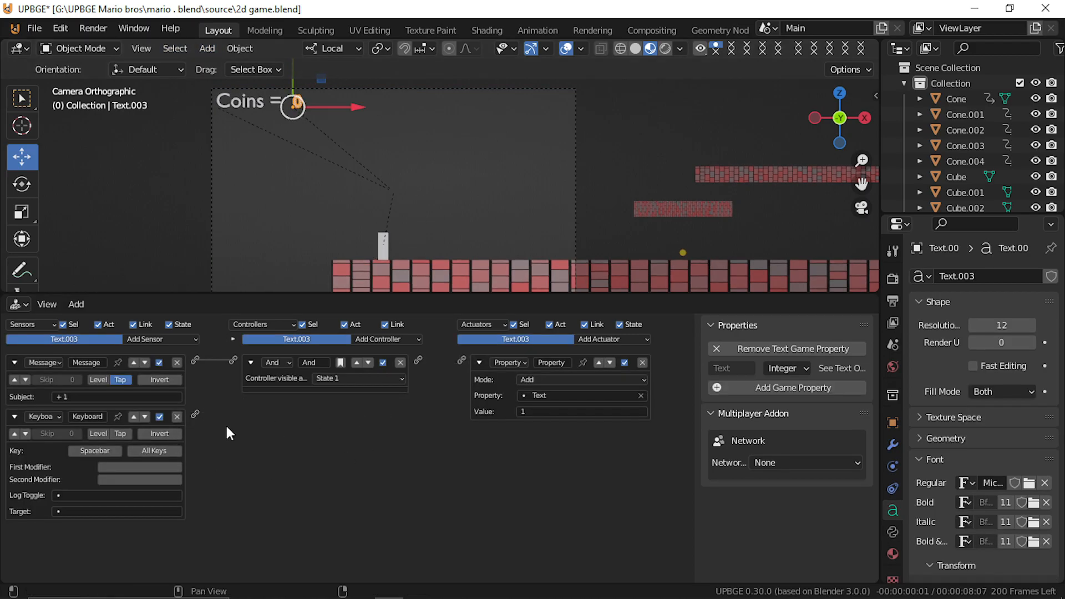
Step: Delete the Keyboard sensor from the coin number text, keeping its Message sensor
left_click(177, 417)
left_click(125, 397)
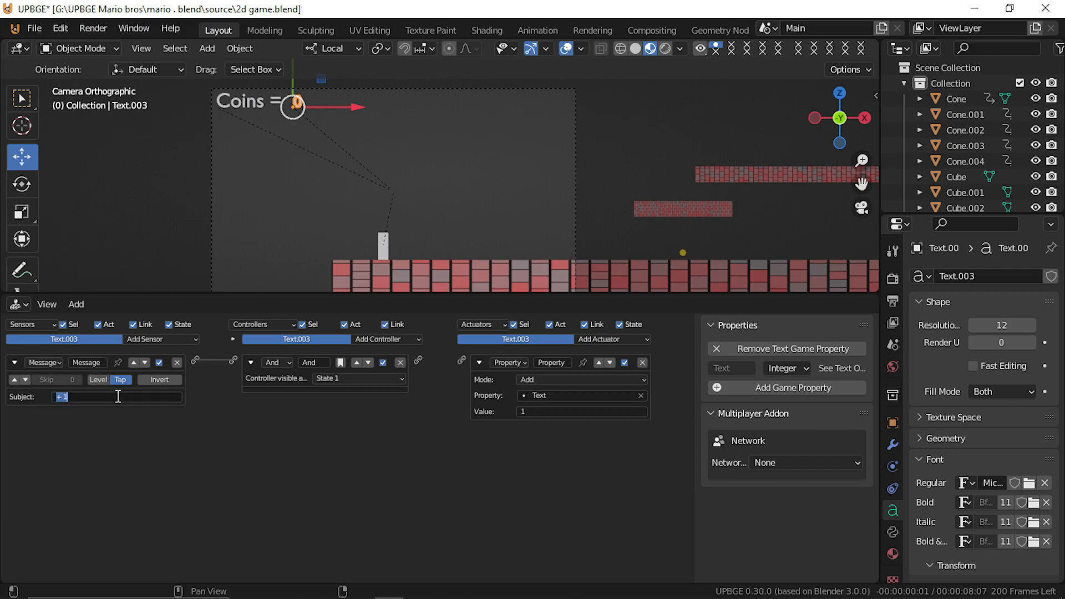
Step: Add a Collision sensor and an Edit Object actuator set to End Object to the coin
left_click(681, 251)
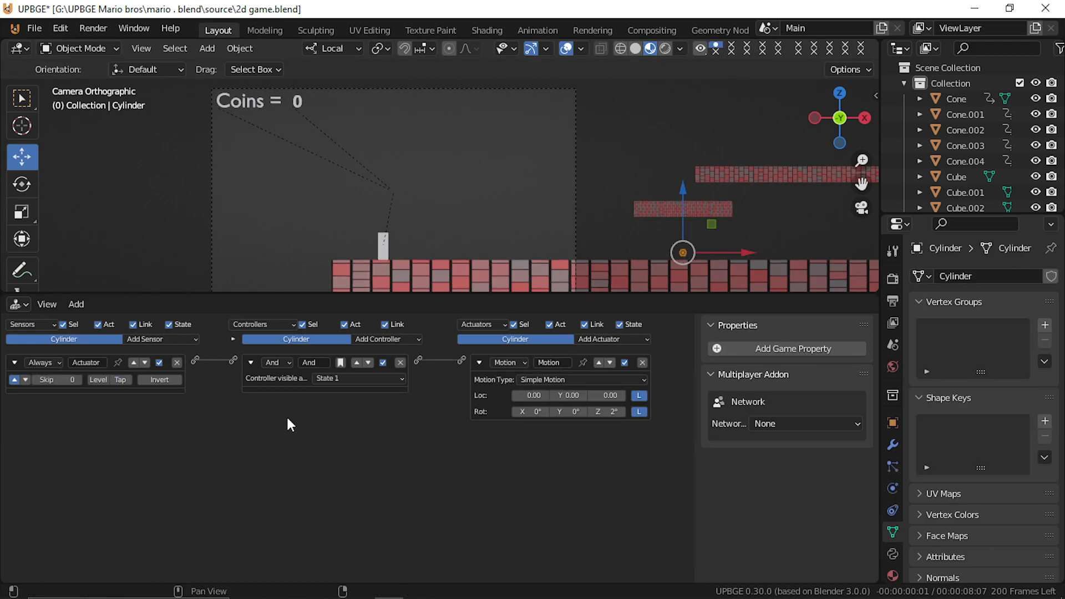
left_click(170, 339)
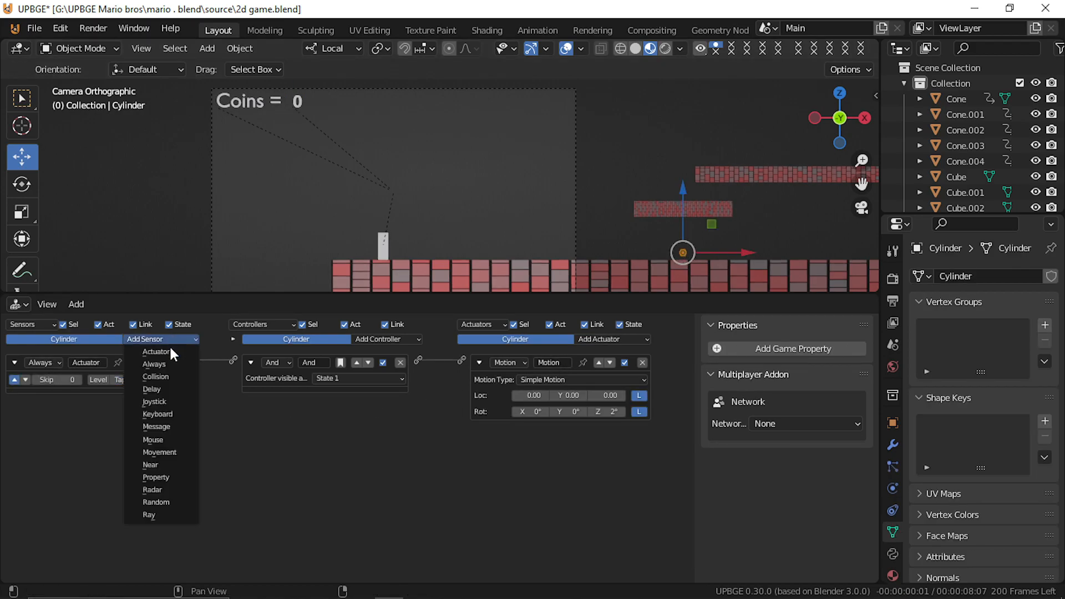
left_click(167, 378)
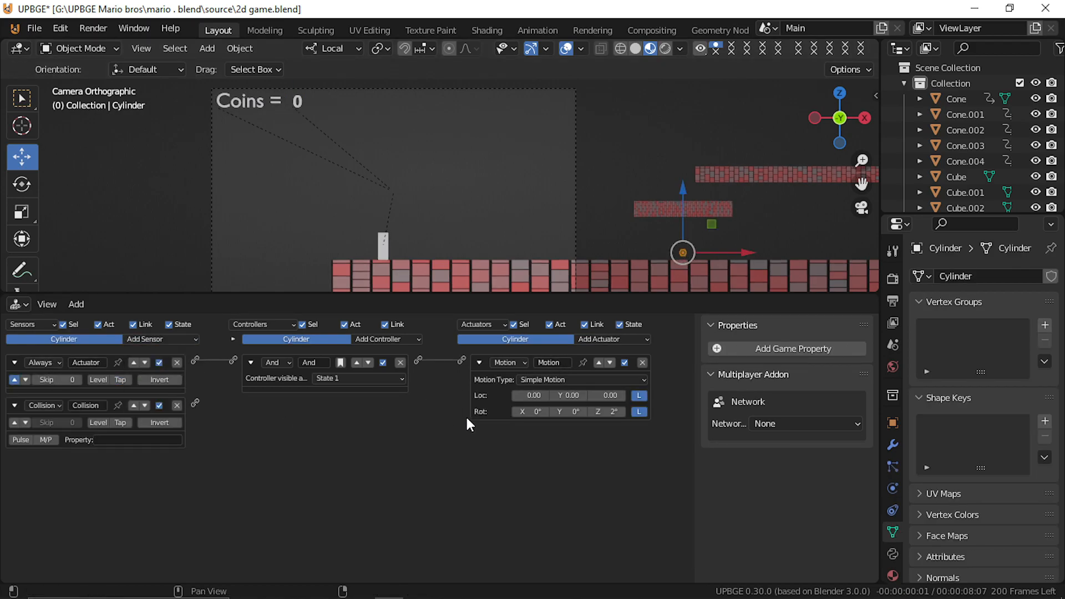
left_click(608, 338)
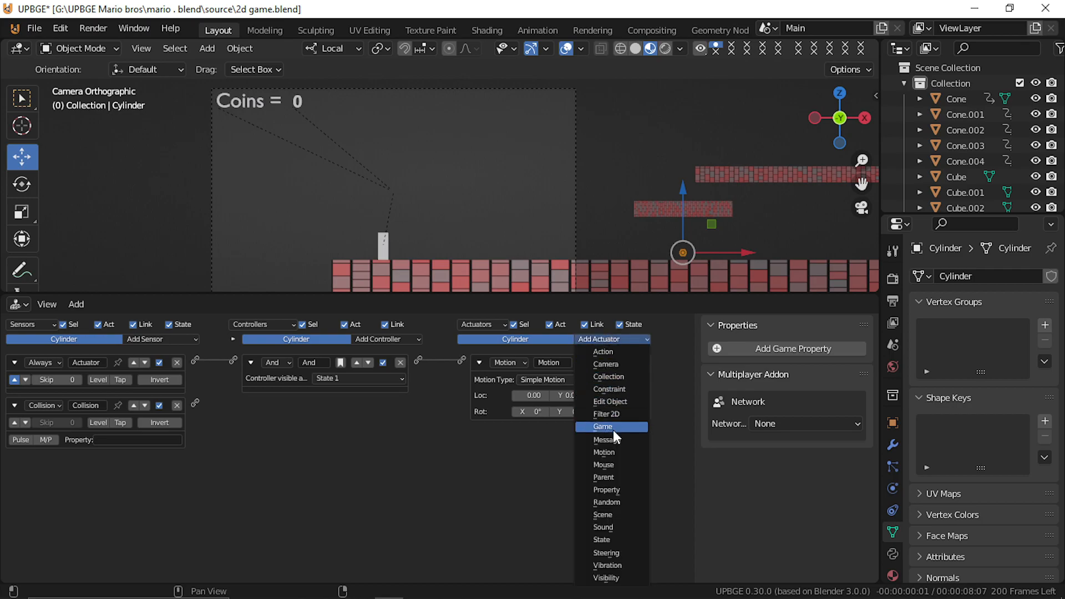
left_click(610, 401)
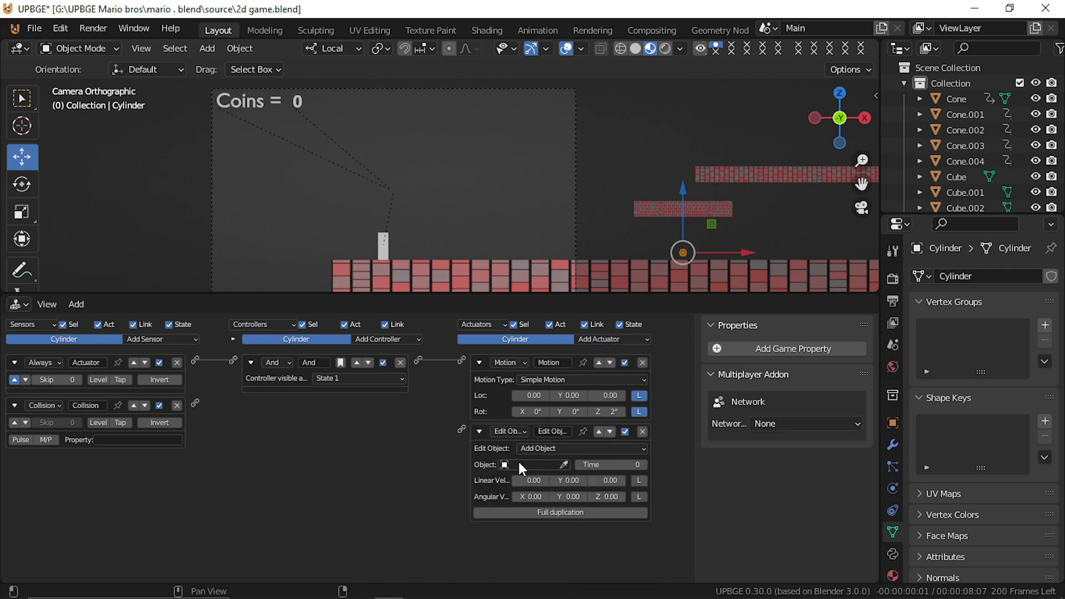
left_click(541, 449)
left_click(543, 468)
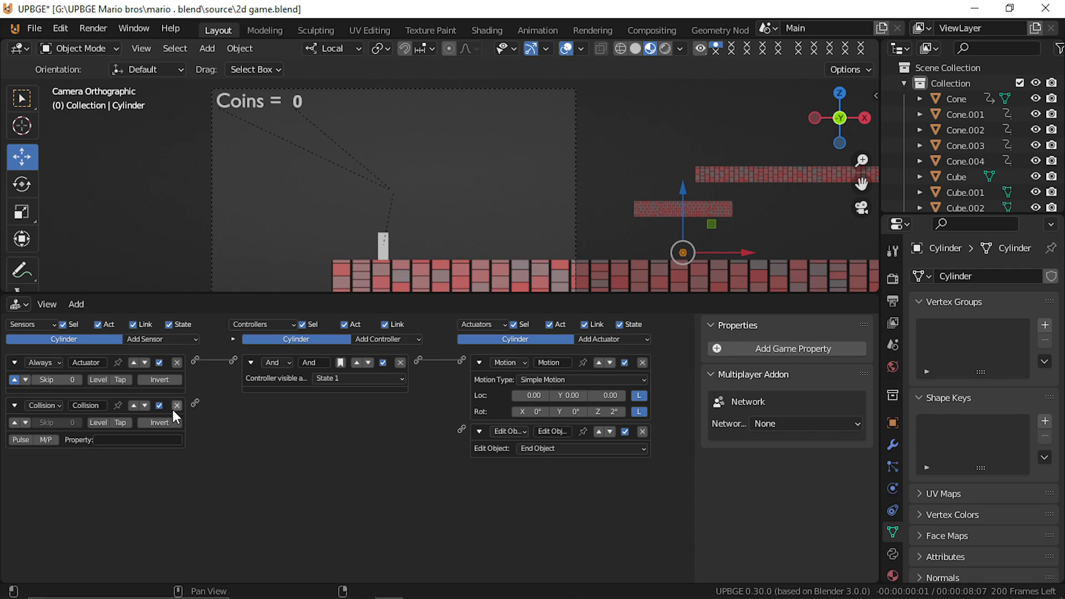
Step: Link the coin's Collision sensor to the End Object actuator, set its property to player and enable true level triggering
left_click_drag(196, 404, 461, 429)
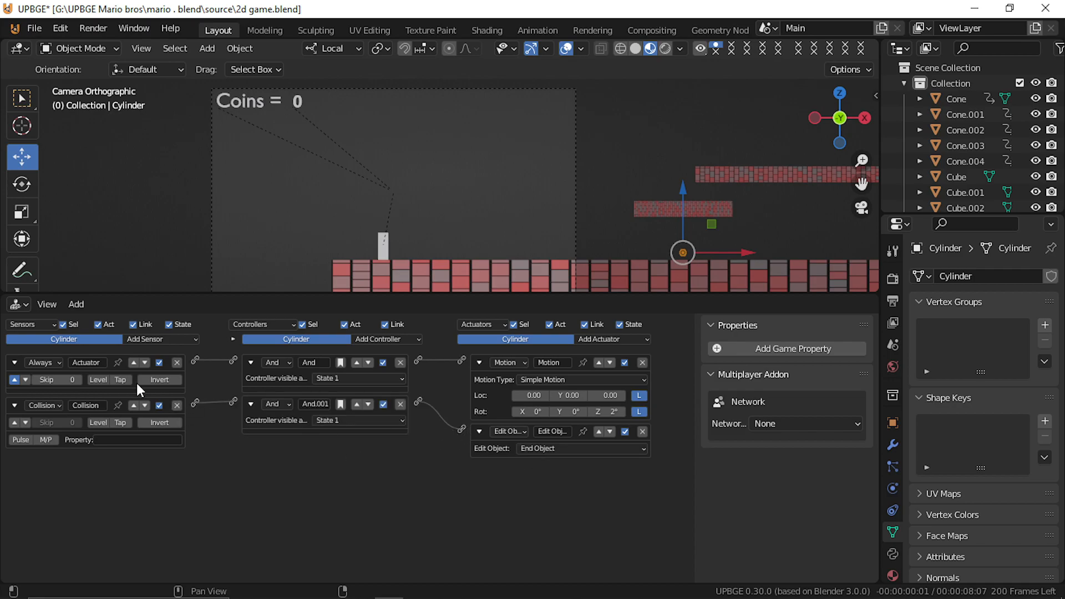
left_click(127, 440)
type("player")
left_click(155, 524)
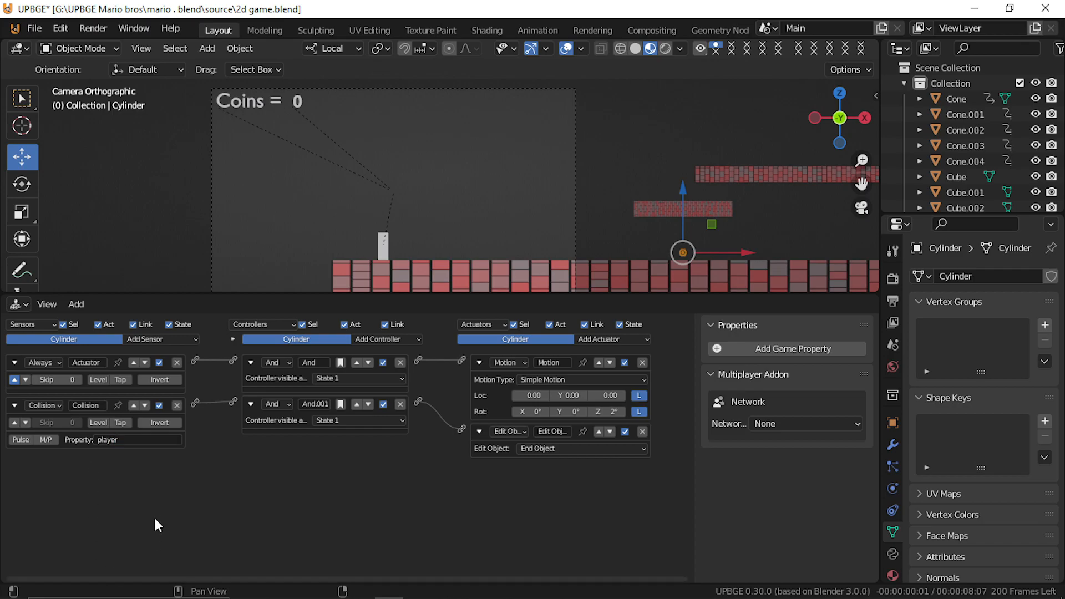
left_click(25, 422)
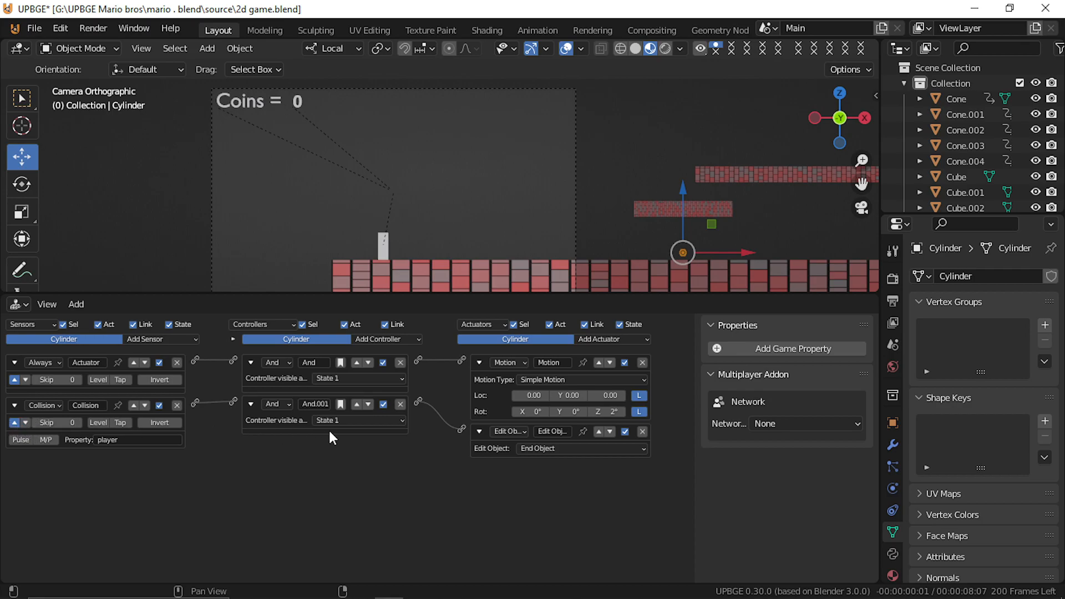
Step: Add a Message actuator with subject +1 to the coin and link it to the collision's And controller
left_click(479, 363)
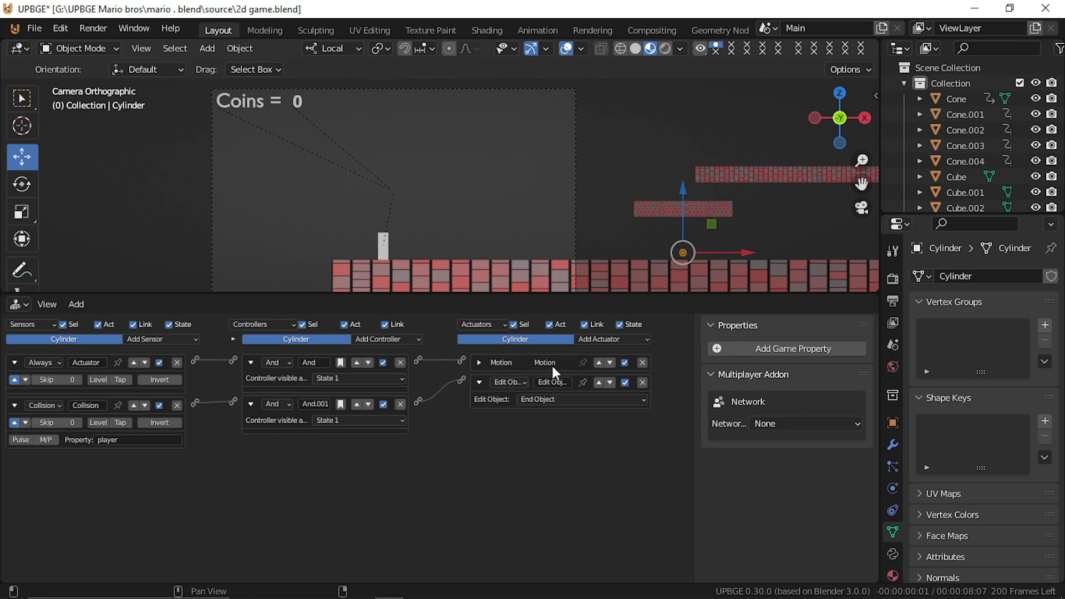
left_click(617, 340)
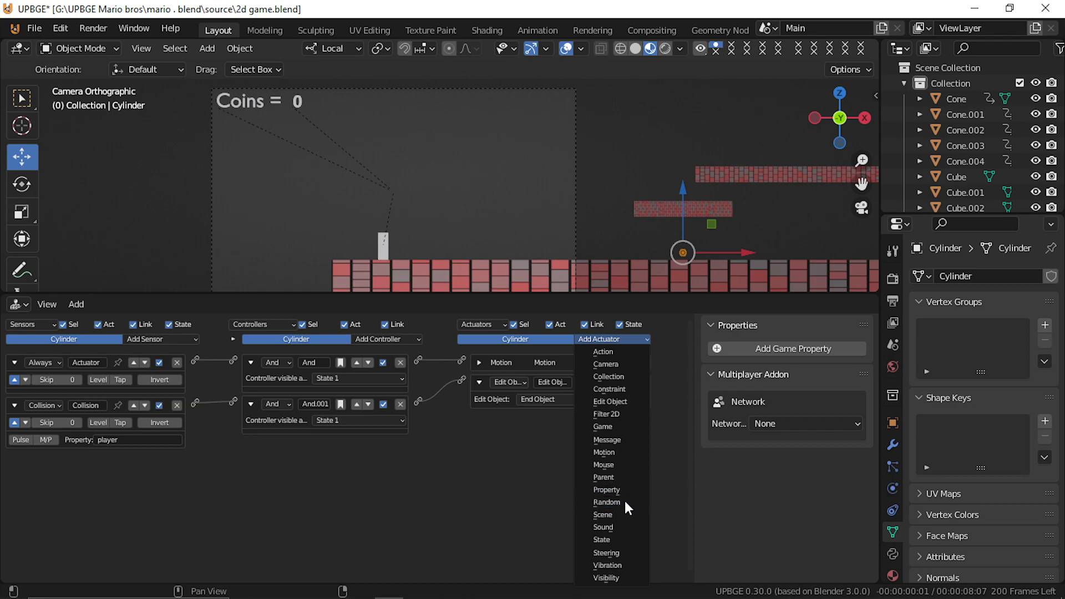
left_click(607, 440)
left_click(585, 452)
type("+1")
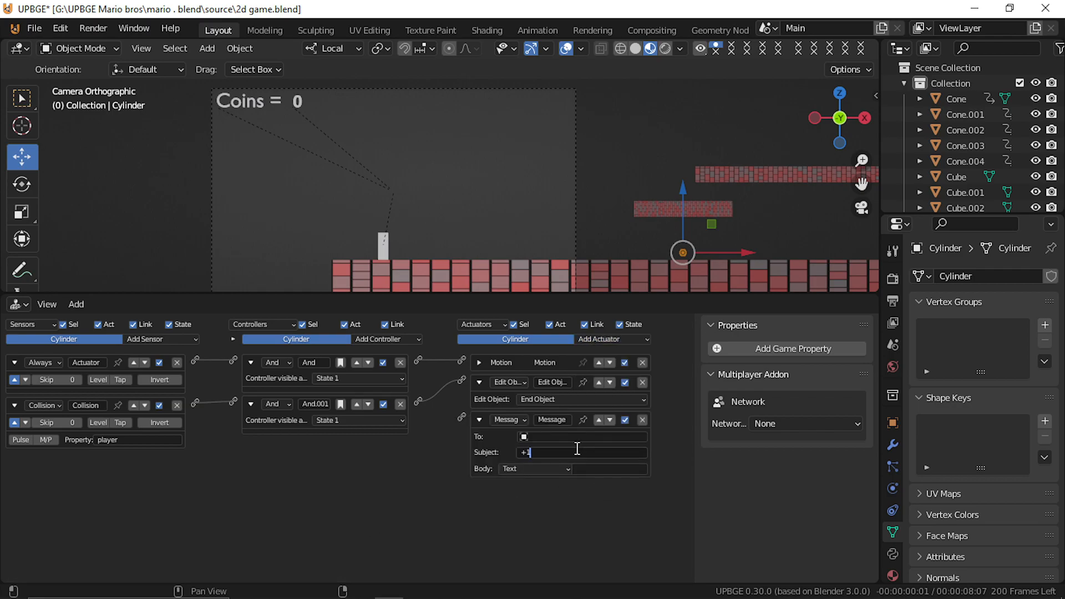
key("Return")
left_click_drag(418, 402, 462, 416)
Step: Play-test the game by walking the player through the coin to check the counter
key("p")
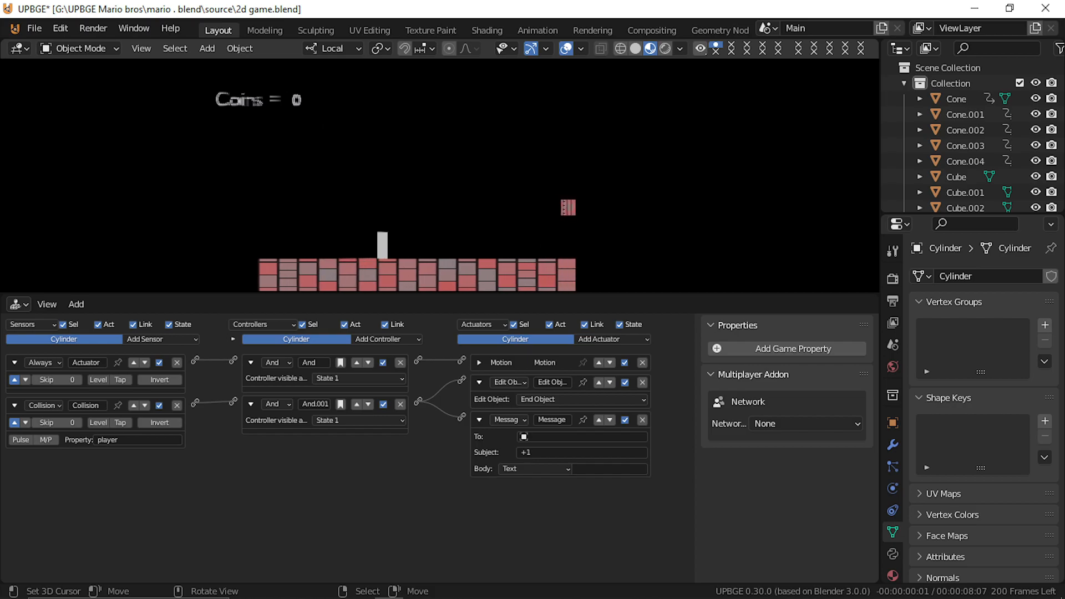
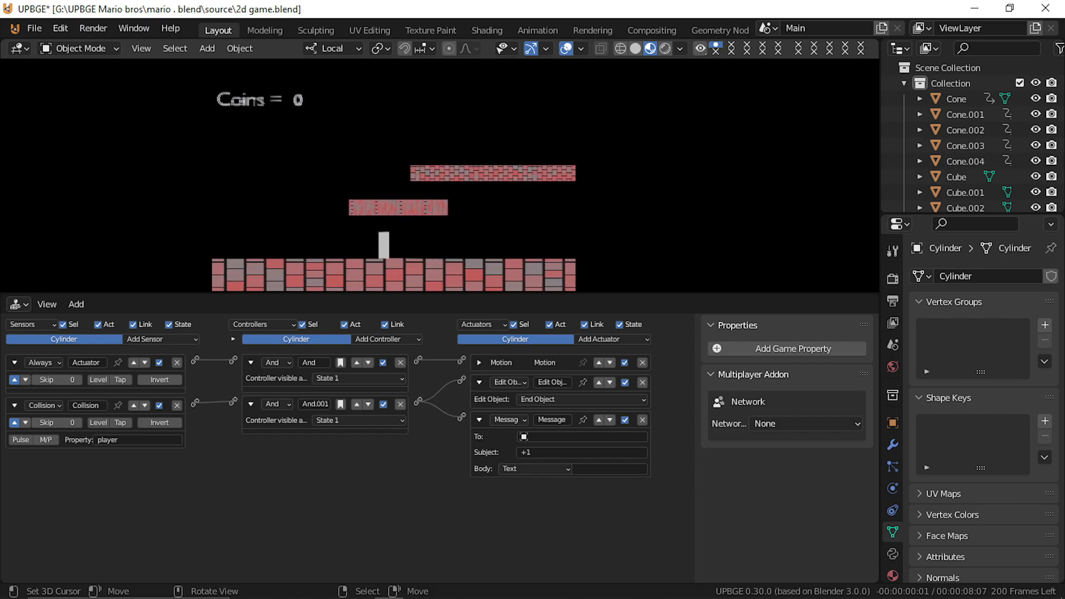
key("Escape")
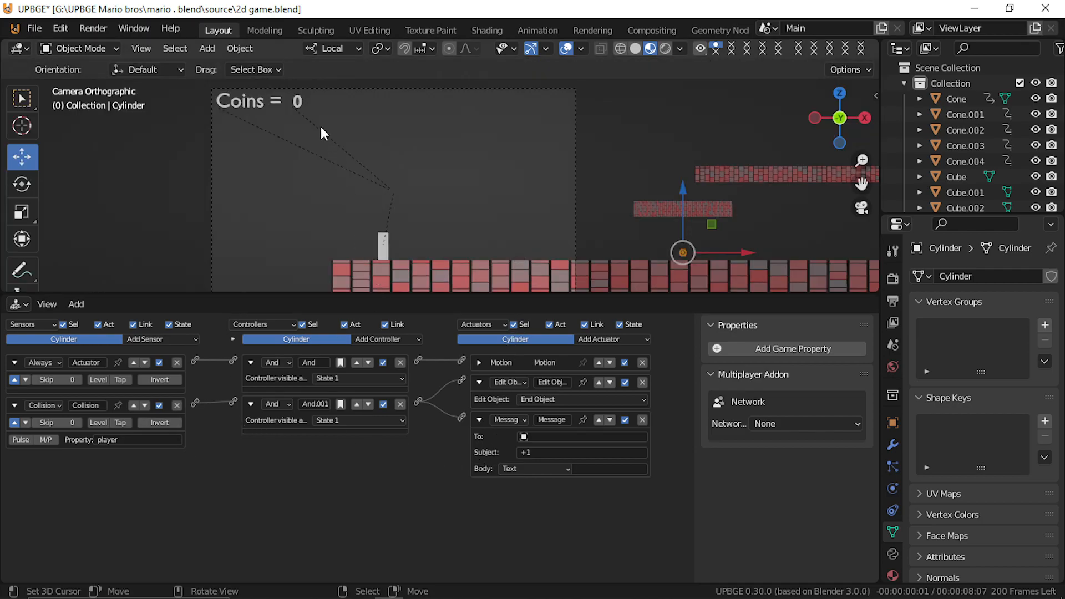
Step: Link the And controller of the coin number text to its Property actuator
left_click(297, 103)
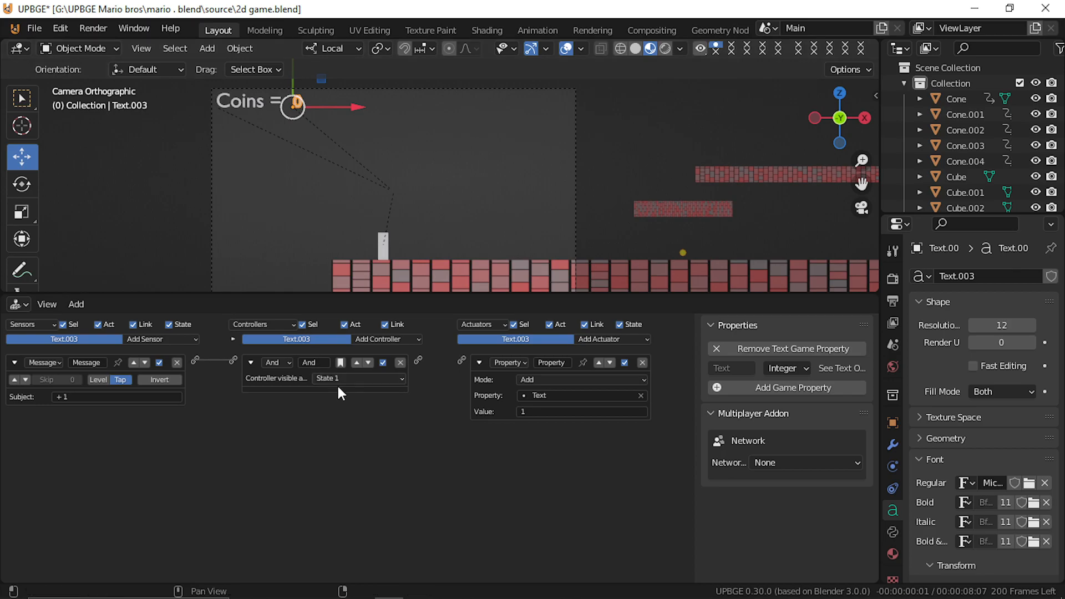
left_click(136, 391)
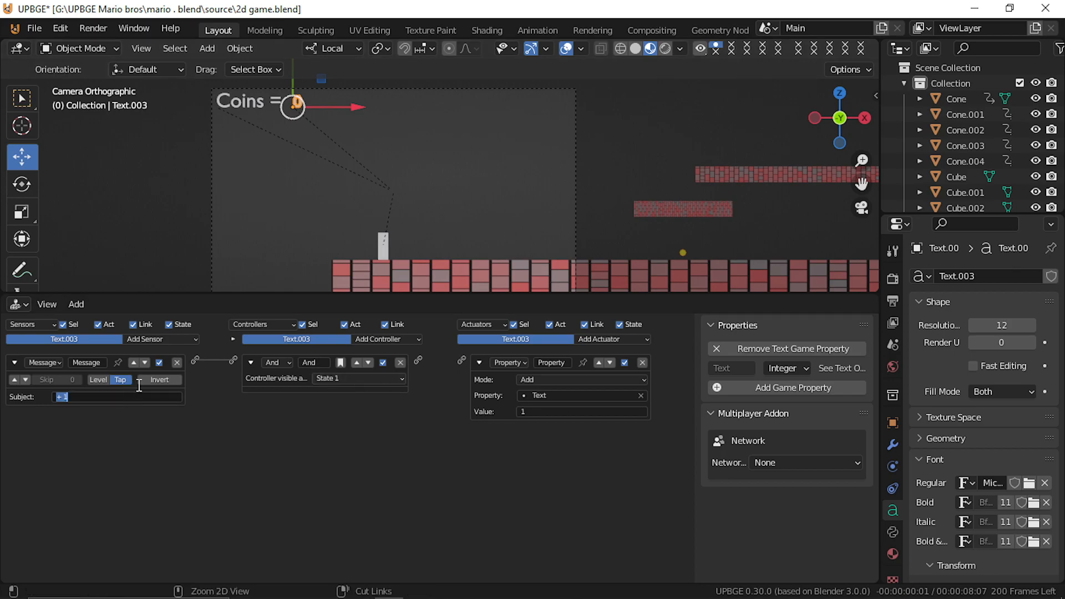
left_click(119, 447)
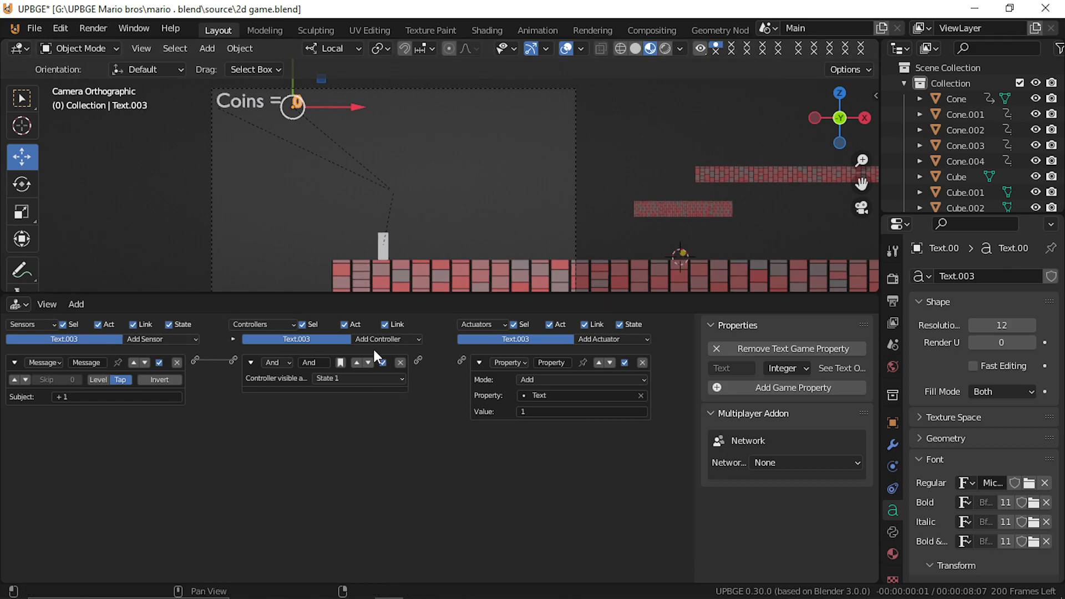
left_click_drag(460, 357, 459, 360)
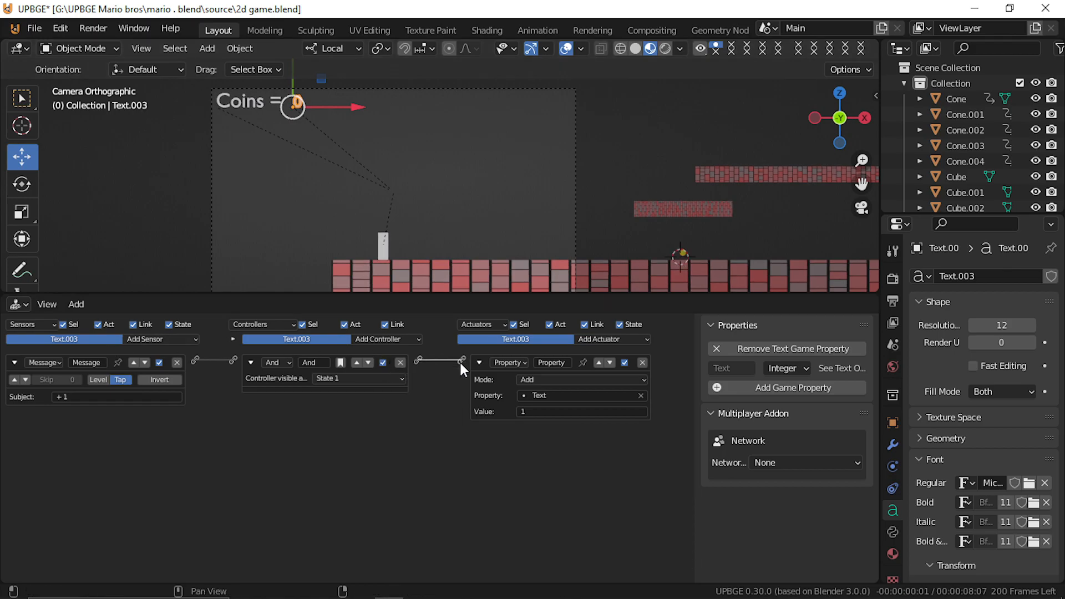
Step: Compare the coin's collision property with the player's game property name, and play-test the coin pickup again
left_click(682, 253)
left_click(146, 438)
left_click(189, 459)
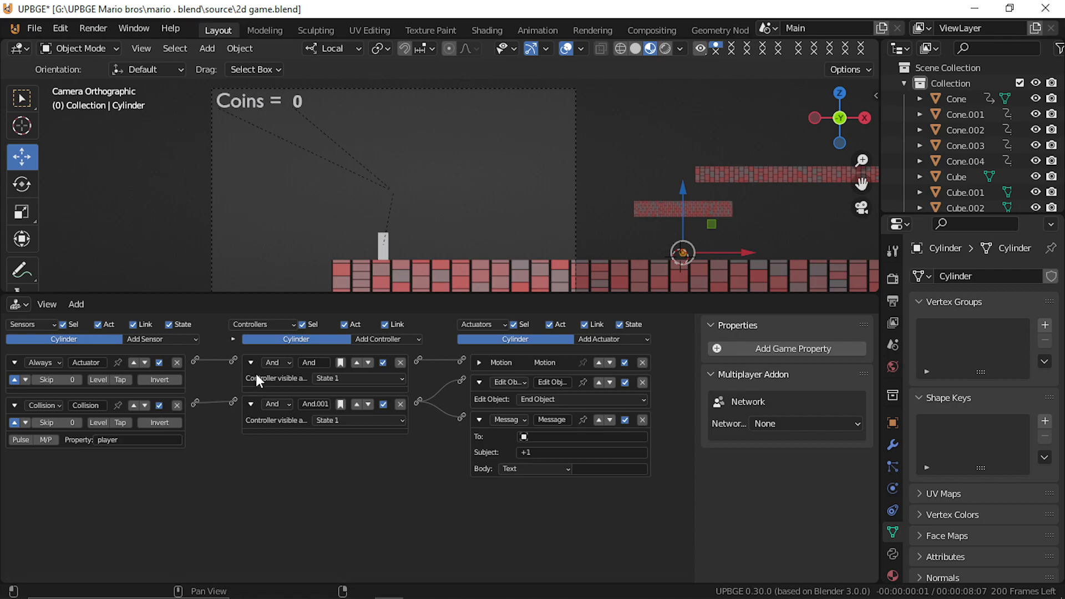
left_click(382, 239)
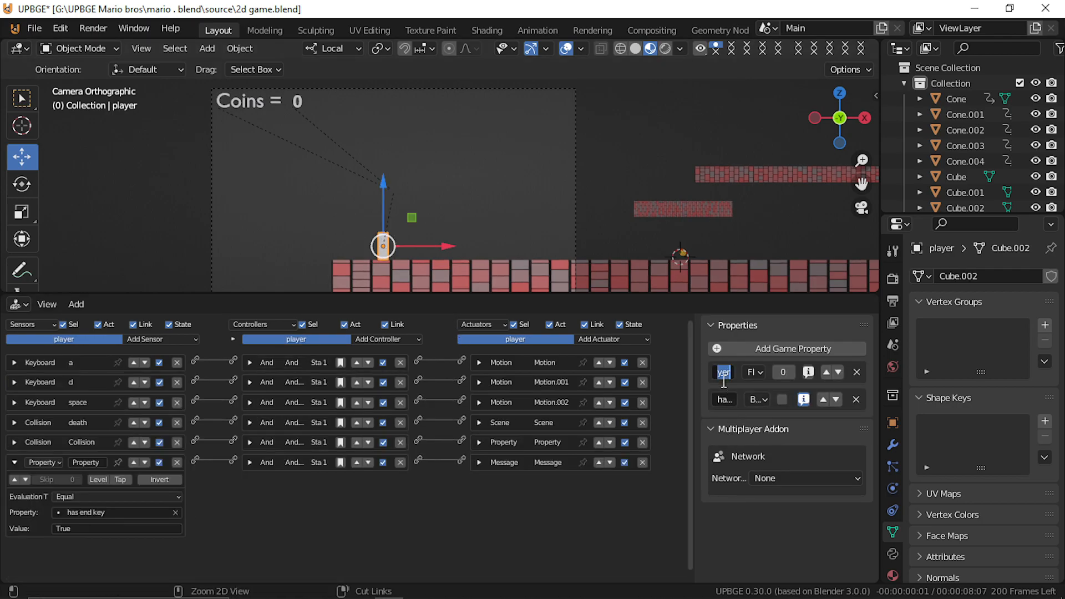
key("Return")
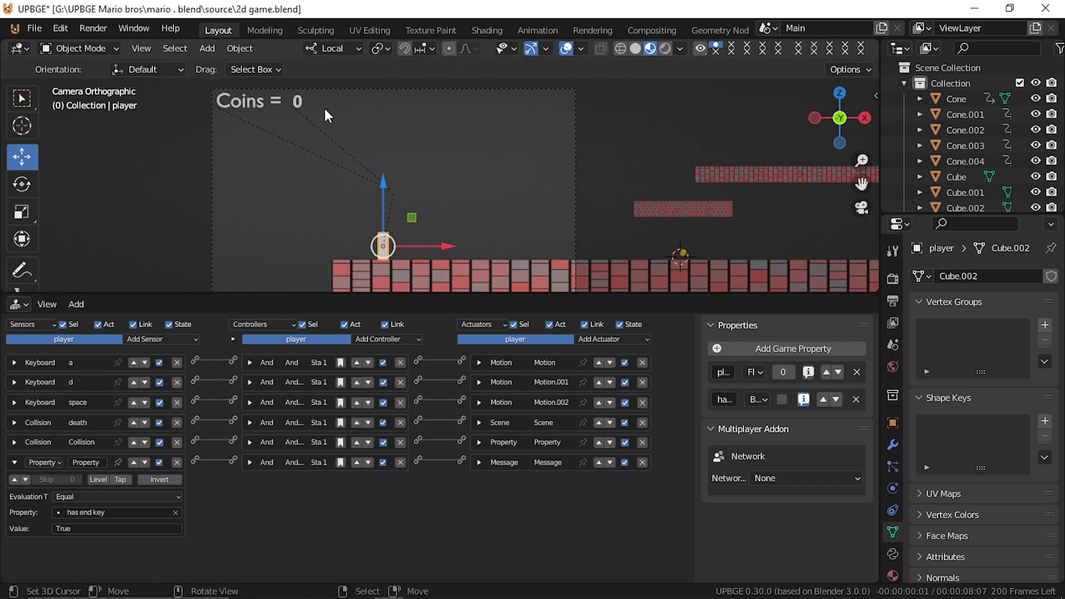
left_click(685, 251)
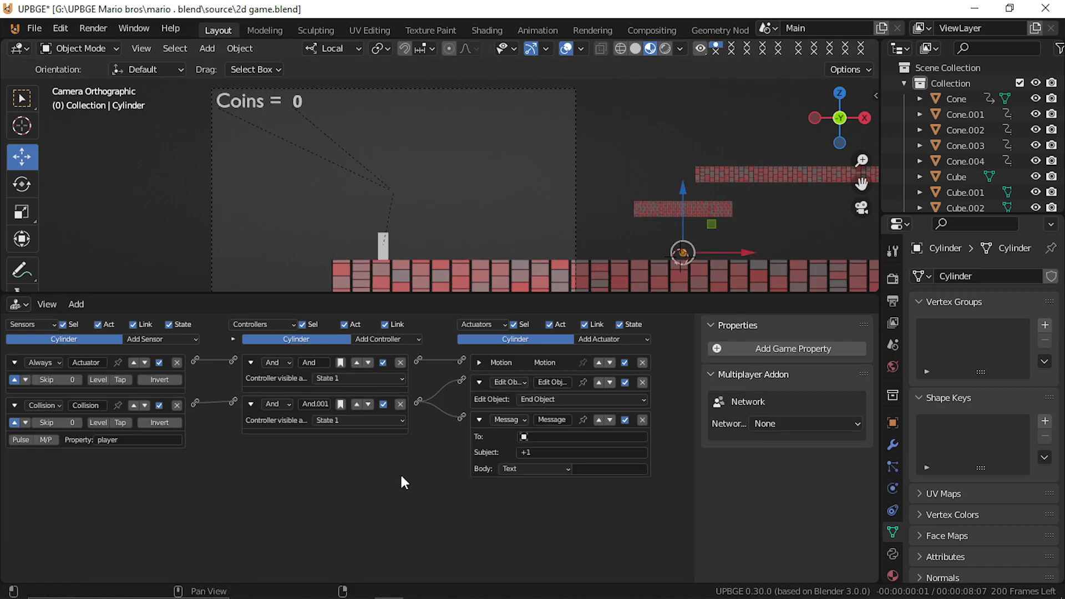
left_click(133, 440)
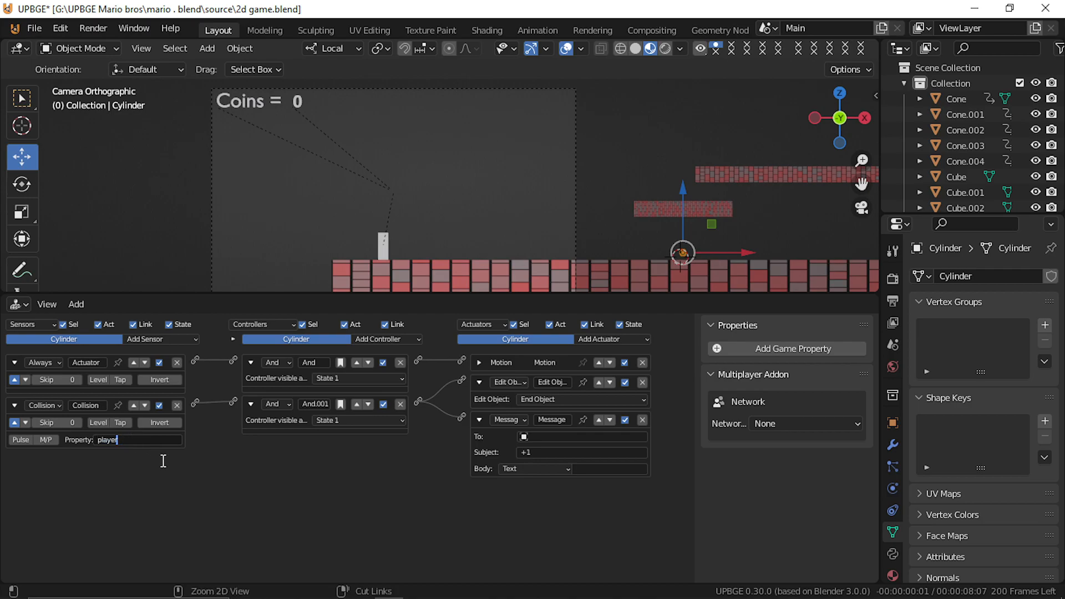
key("Return")
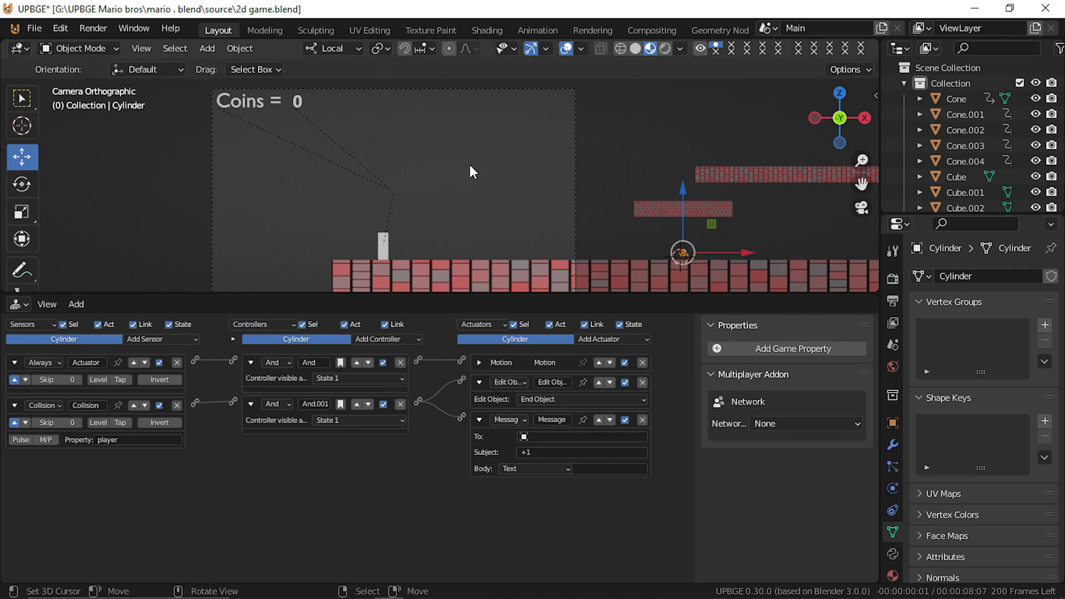
key("p")
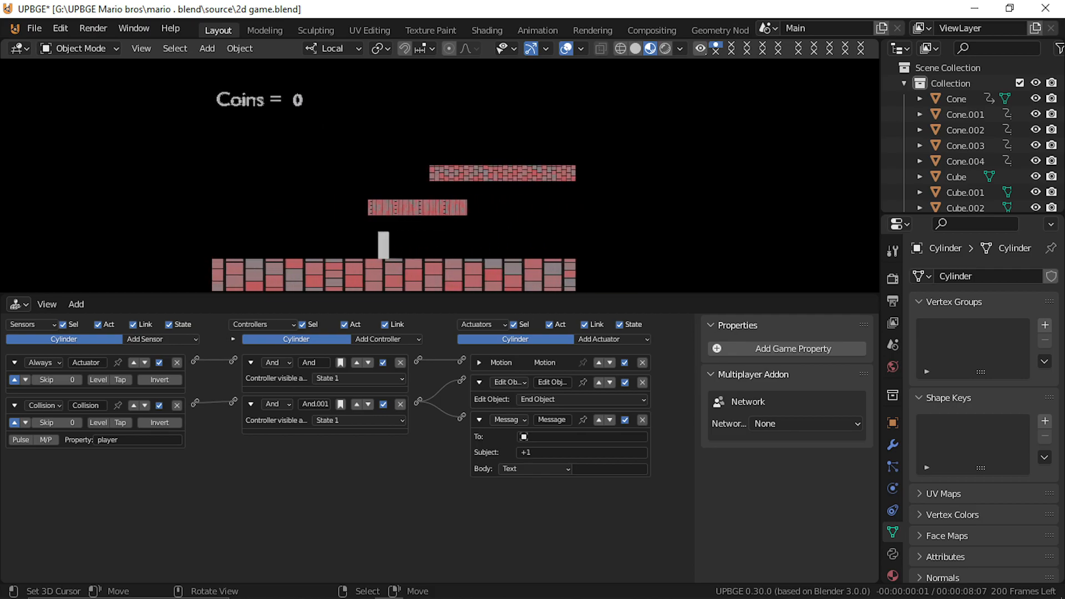
key("Escape")
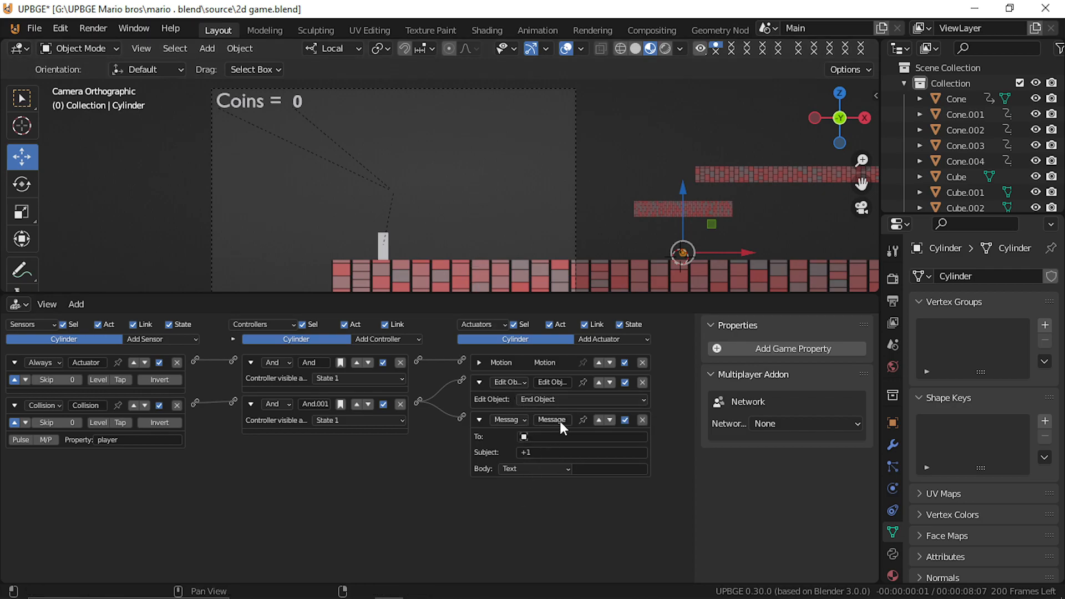
Step: Set the Message sensor subject of the coin number text to +1, without a space, matching the coin's Message actuator
left_click(553, 452)
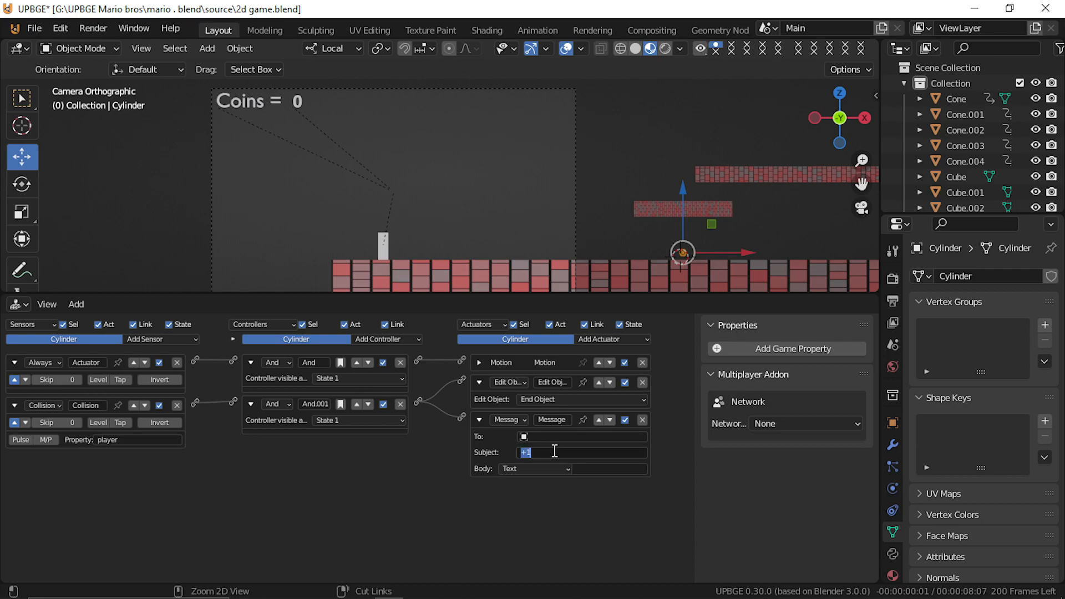
key("Return")
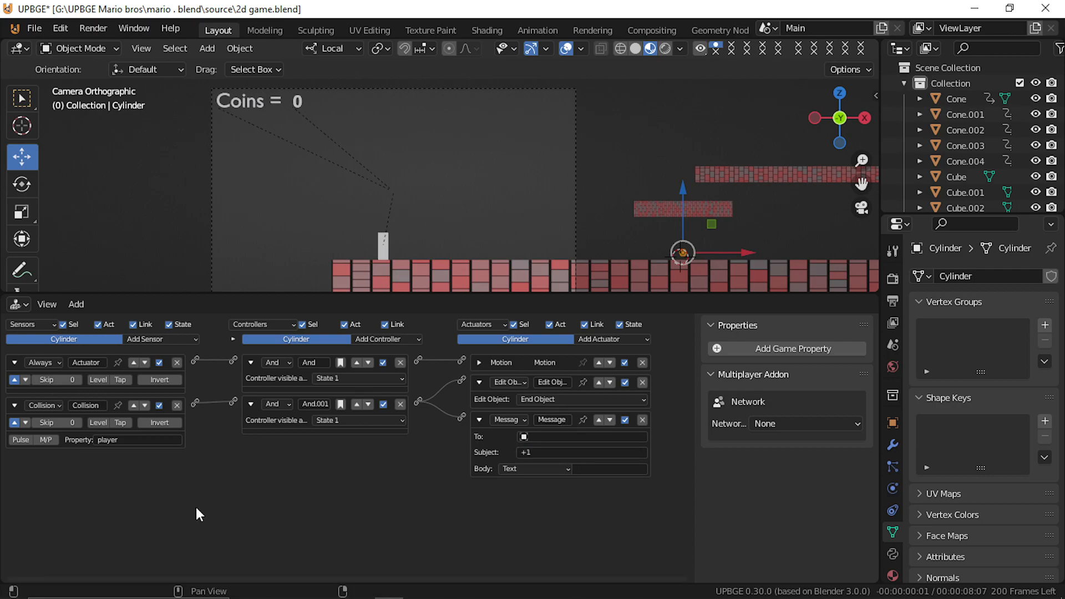
left_click(301, 92)
left_click(302, 95)
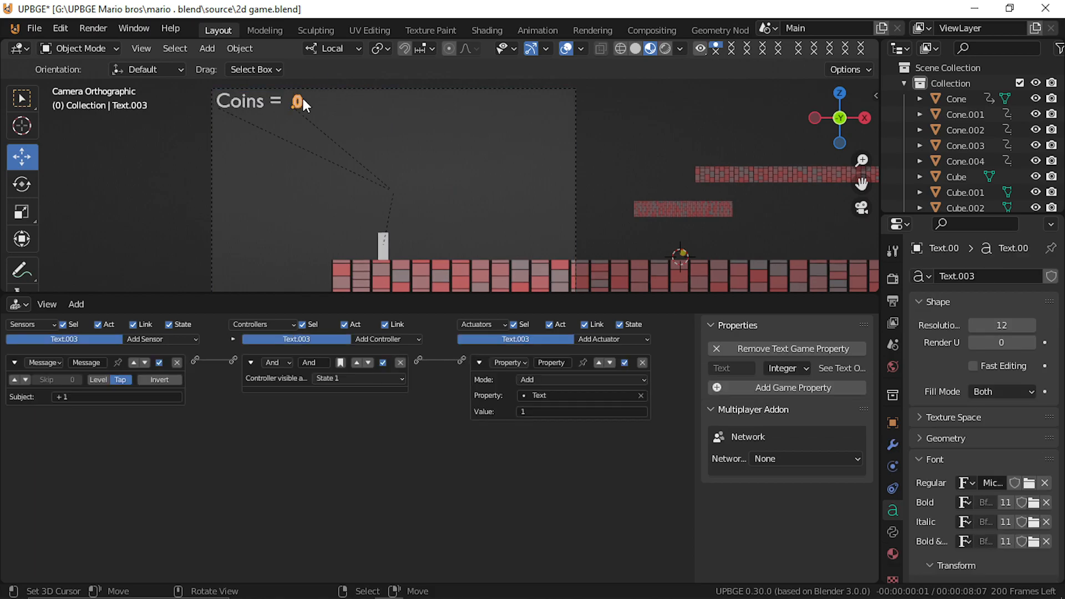
left_click(73, 397)
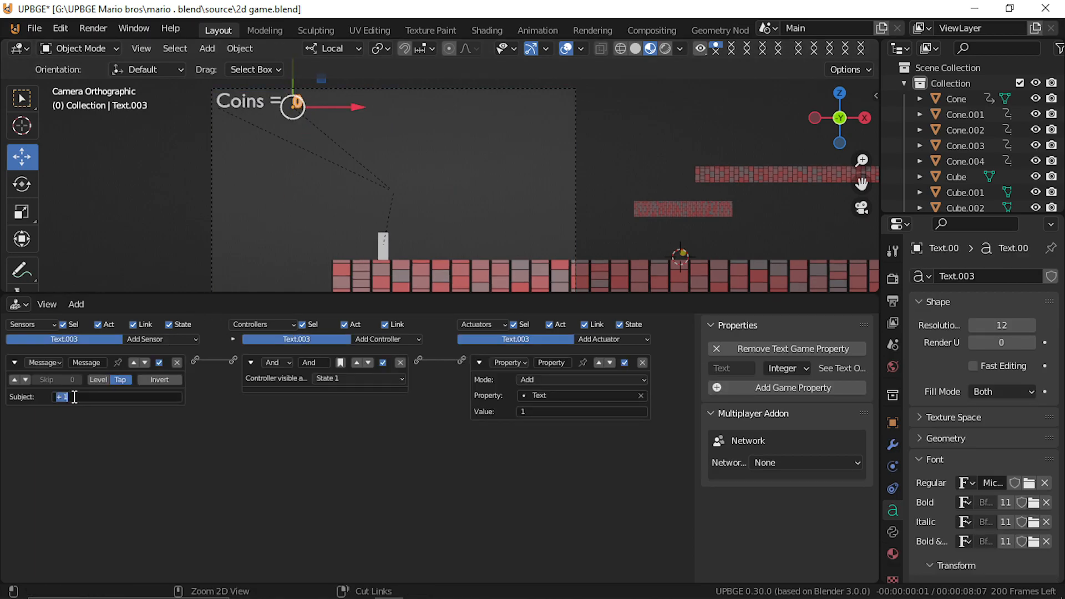
key("o")
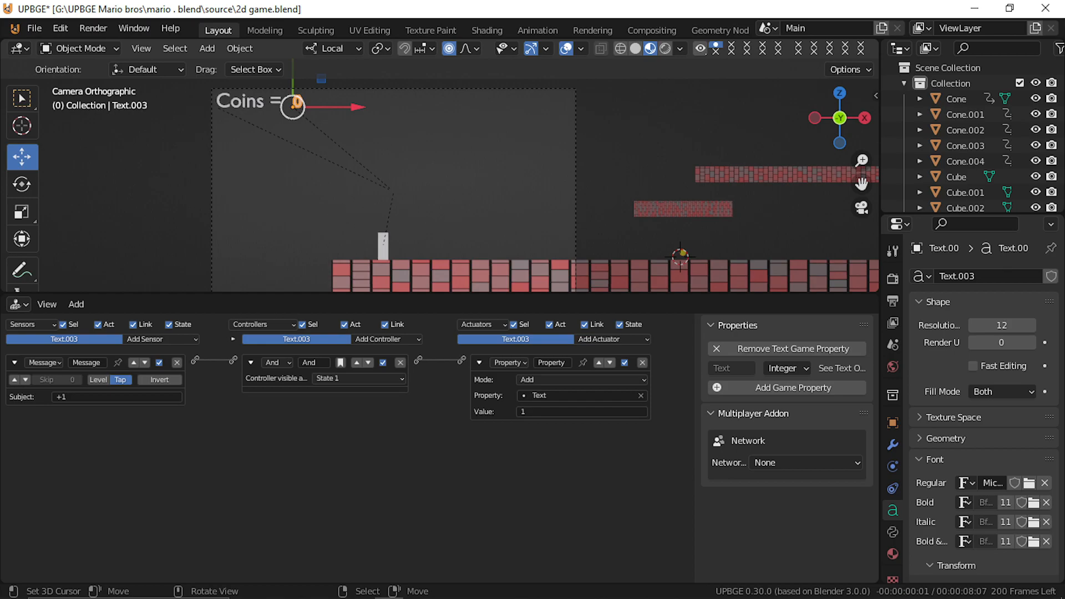
Step: Play-test the game, moving the player through the coin and back to check that the counter increases
key("p")
key("Right")
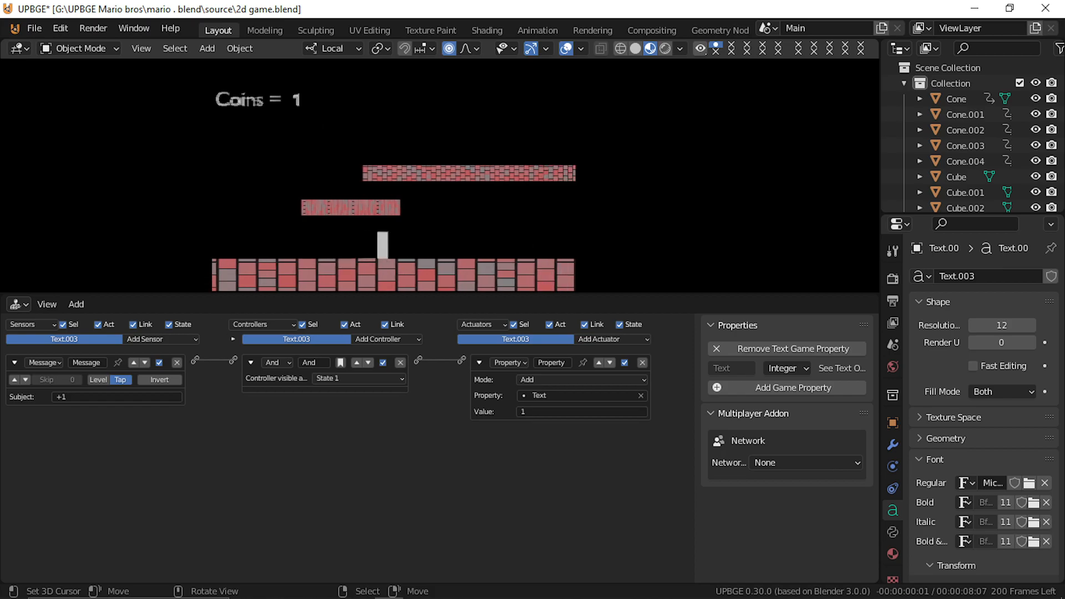
key("Left")
key("Escape")
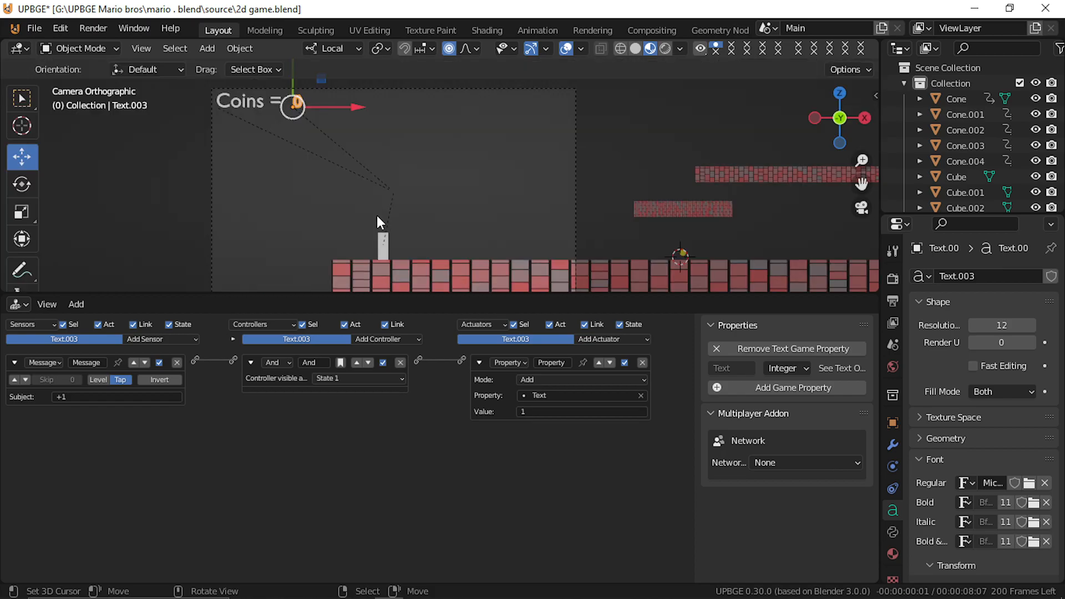
Step: Duplicate the coin on the ground and place the copy directly beside it along the X axis
left_click(686, 249)
middle_click_drag(717, 250, 594, 267, "shift")
key("shift+d")
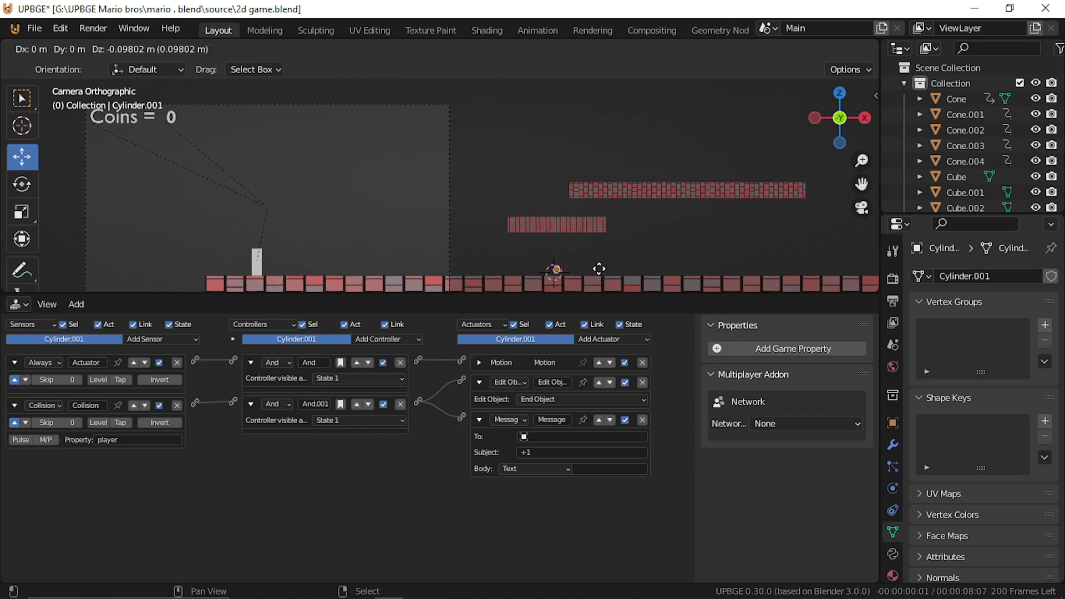
key("Escape")
key("g")
key("Escape")
left_click_drag(618, 265, 650, 268)
key("Escape")
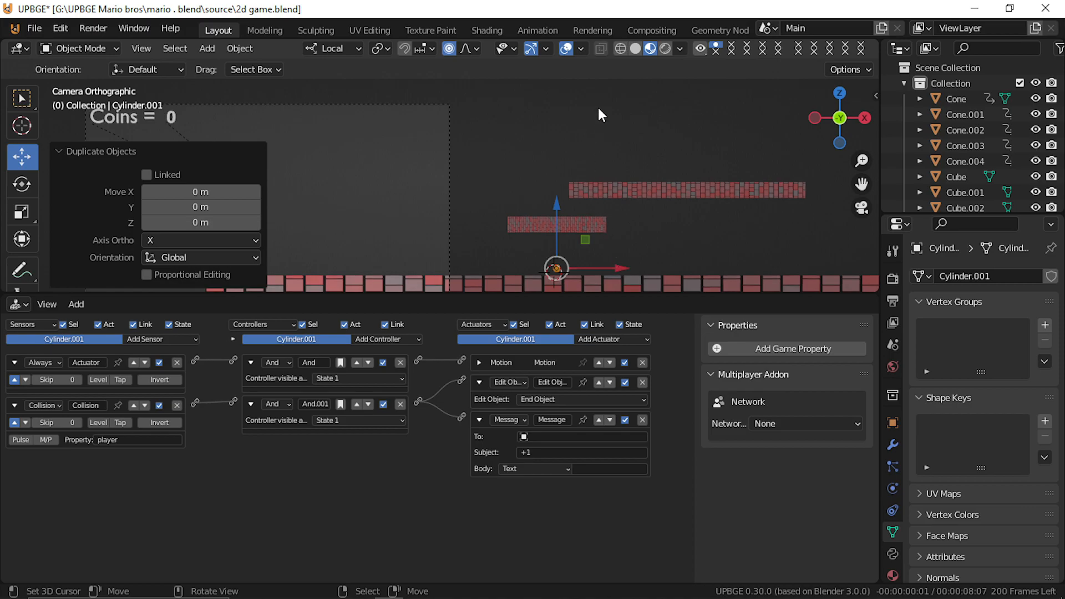
left_click_drag(621, 268, 658, 255)
Step: Duplicate the coin copy and shift it along the local X axis to form a row of three coins
key("shift+d")
key("Escape")
key("g")
key("x")
key("x")
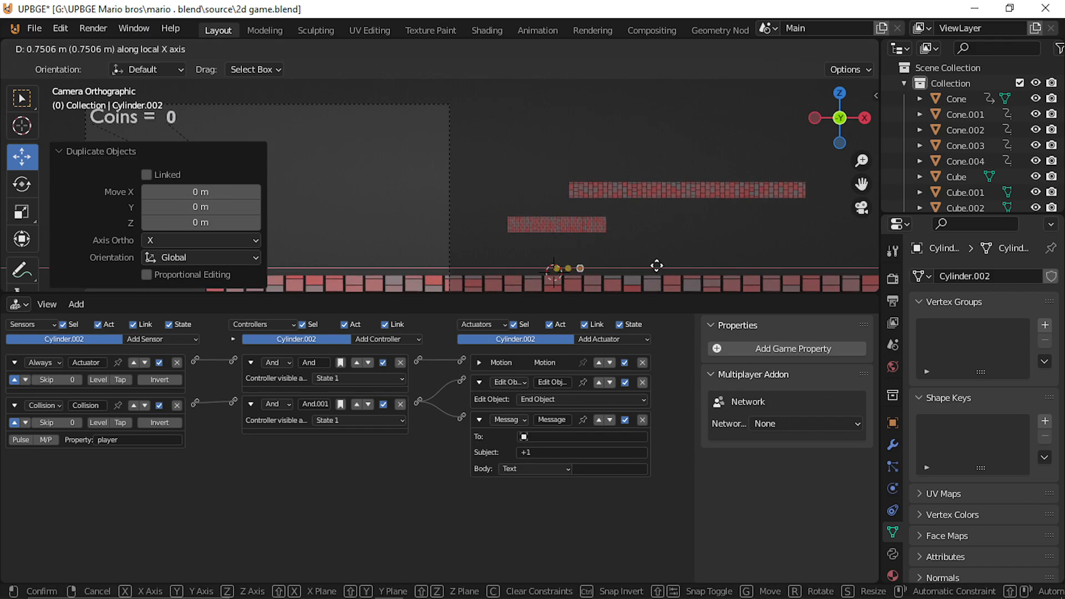
left_click(656, 265)
Step: Duplicate all three coins together and raise the copies about 3.57 m to just above the small brick platform
left_click(567, 266, "shift")
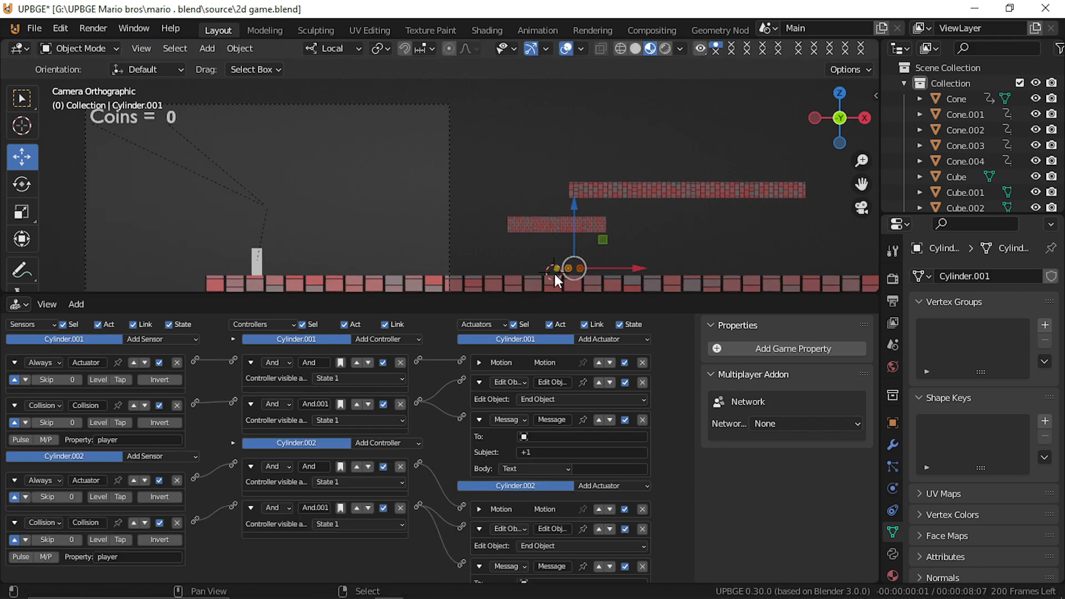
left_click(553, 271, "shift")
left_click(613, 220)
key("g")
key("z")
key("z")
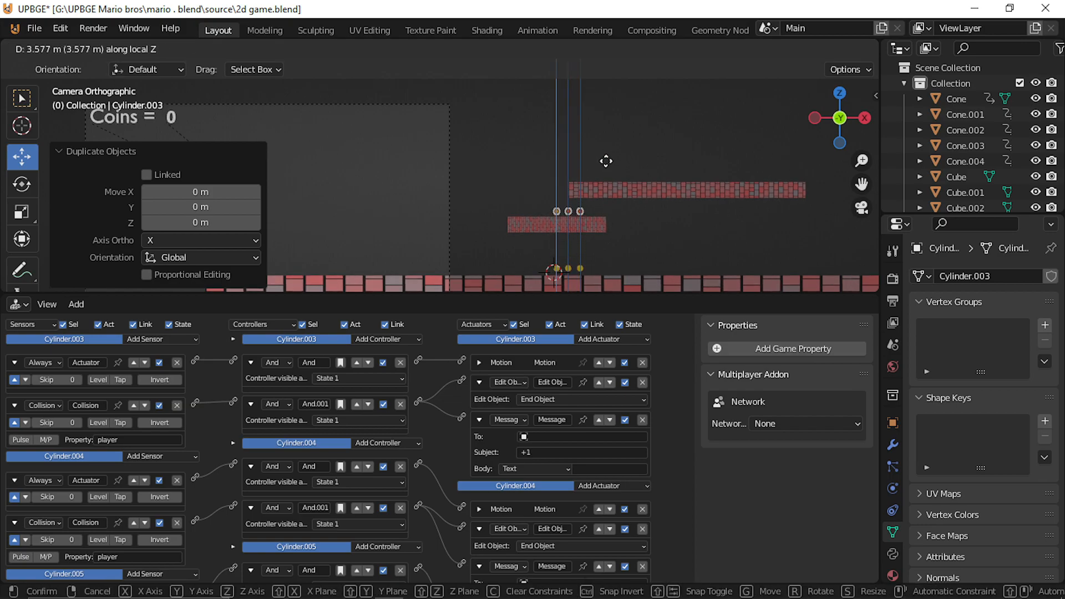
key("z")
key("z")
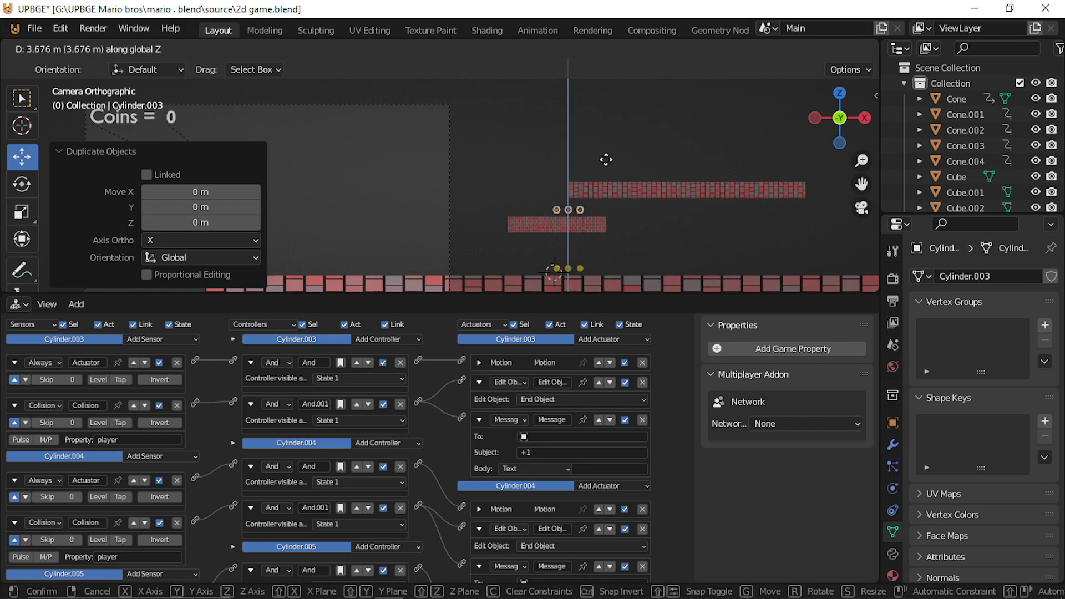
left_click(605, 175)
Step: Shift the raised coin row back along the local X axis so it sits over the middle of the small brick platform
key("g")
key("x")
key("x")
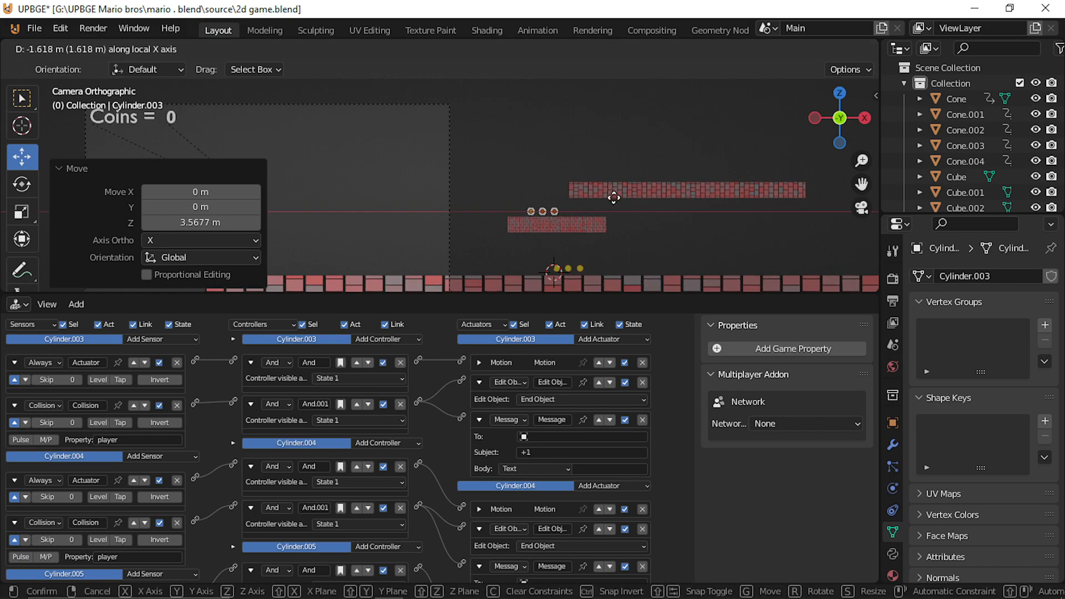
left_click(613, 198)
key("g")
key("x")
key("x")
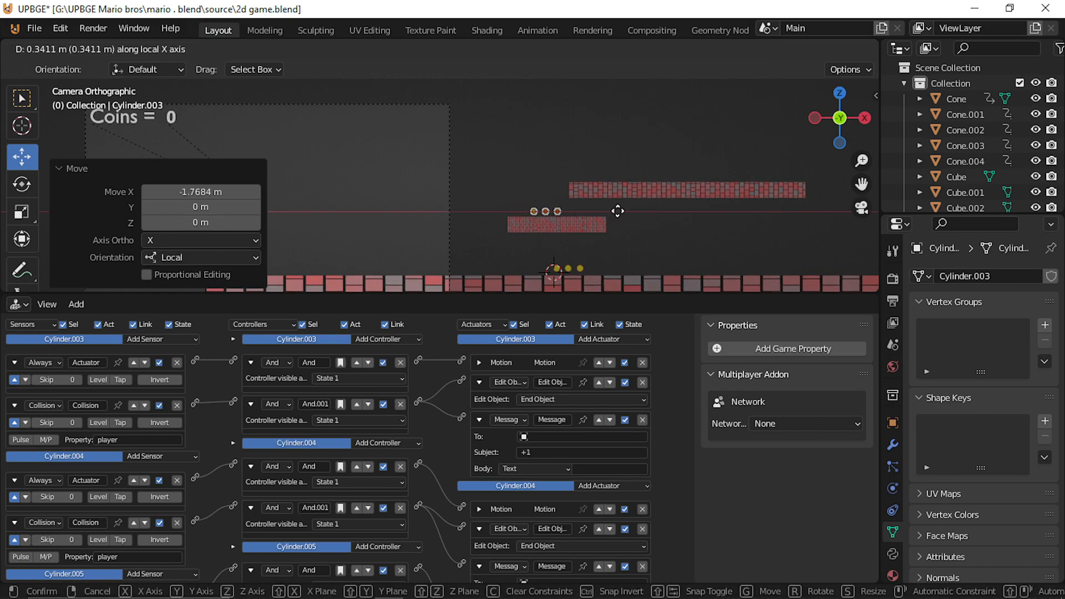
left_click(617, 214)
Step: Duplicate the coin row, raise it about 2.18 m, and move it along X over the start of the long brick platform
key("shift+d")
right_click(570, 182)
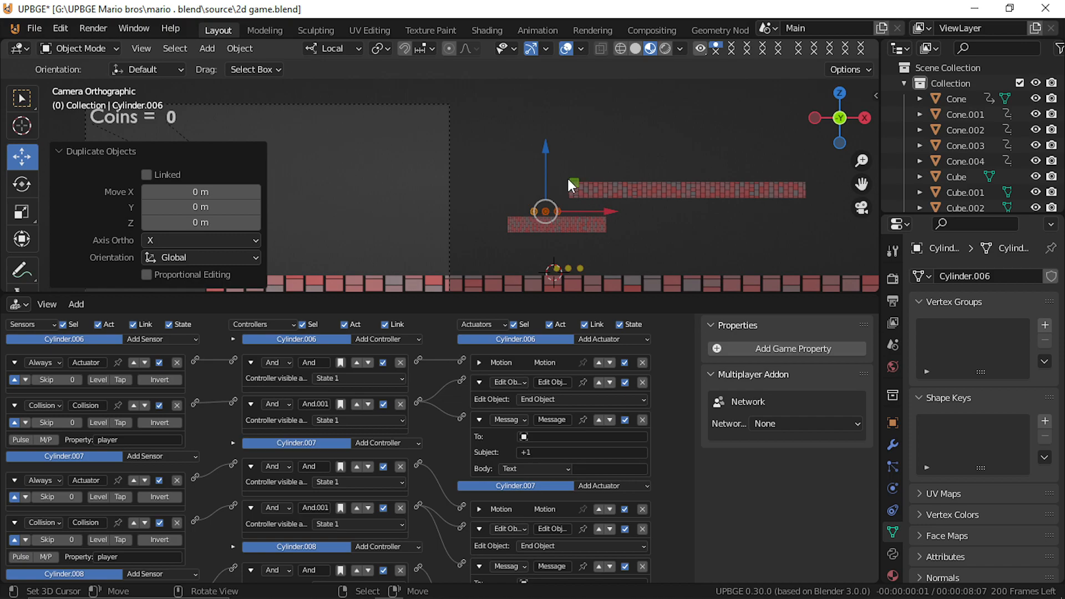
left_click_drag(547, 165, 548, 120)
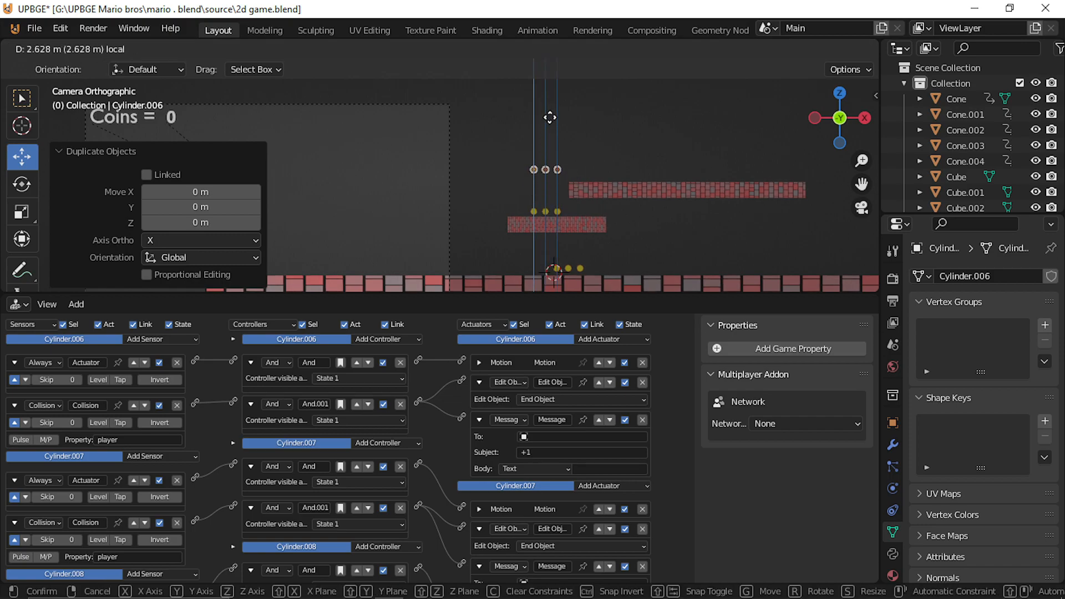
left_click(549, 125)
key("g")
key("x")
key("x")
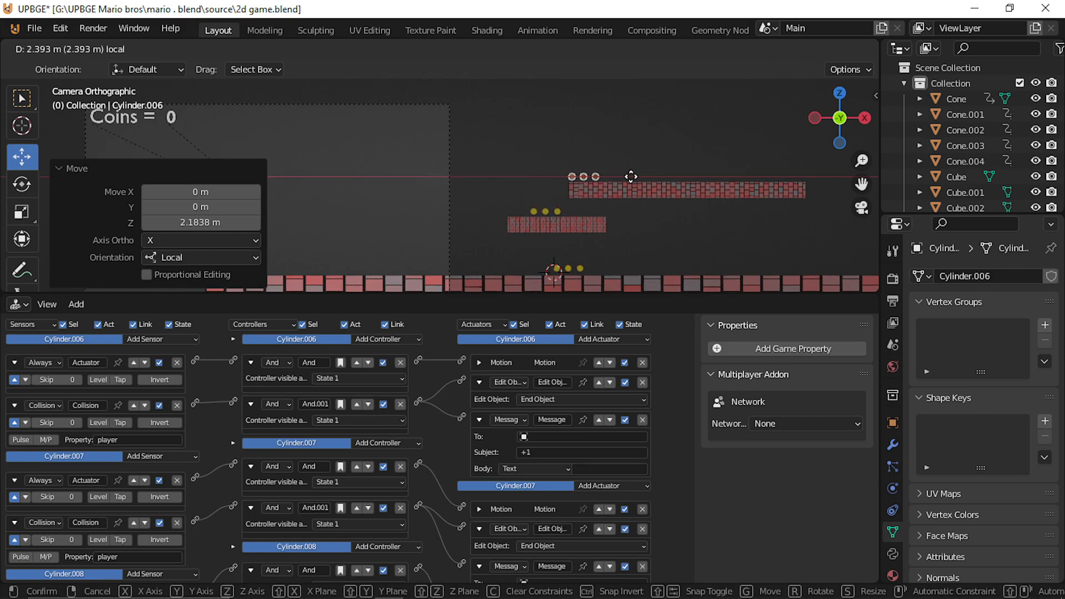
left_click(637, 176)
Step: Duplicate the coin row along the local X axis to the middle of the long brick platform
key("shift+d")
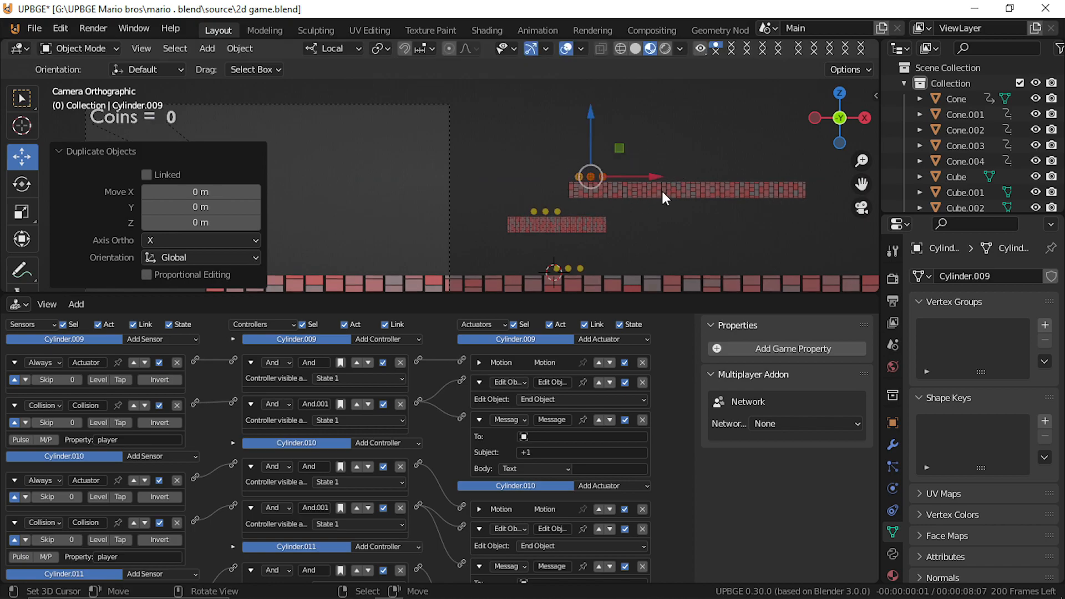
key("x")
key("x")
left_click(746, 230)
Step: Duplicate the middle coin row about 5.33 m along the local X axis to the far end of the long platform
key("shift+d")
key("x")
key("x")
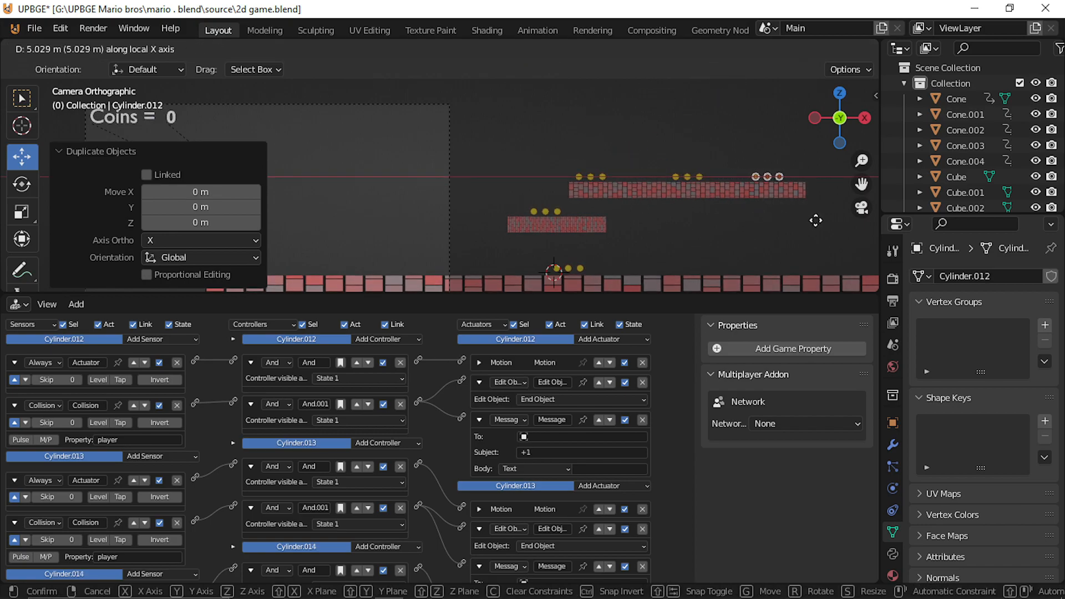
left_click(804, 220)
Step: Duplicate the platform-end coin row and lower the copy about 5.8 m to just above the ground
middle_click_drag(798, 217, 568, 192, "shift")
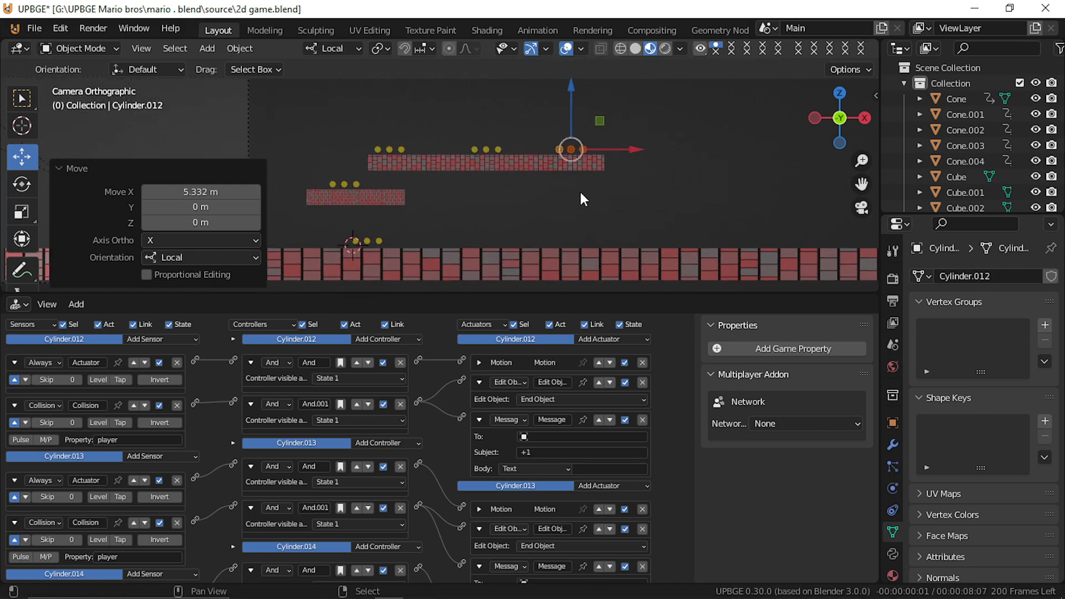
key("shift+d")
key("z")
key("z")
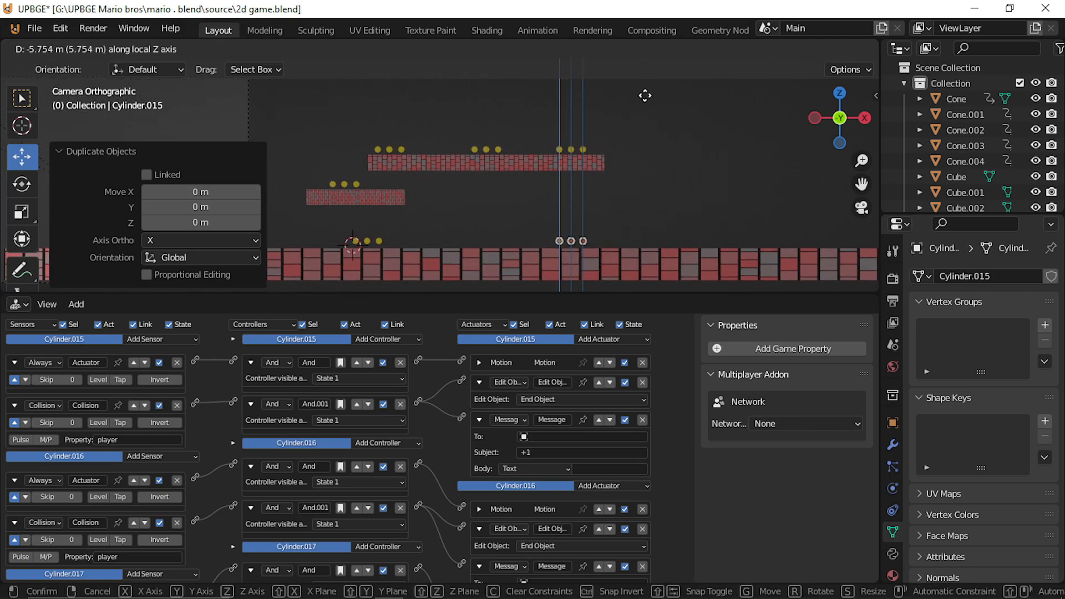
left_click(644, 96)
Step: Move the lowered coin row farther along the ground, past the end of the long platform
middle_click_drag(620, 199, 681, 181)
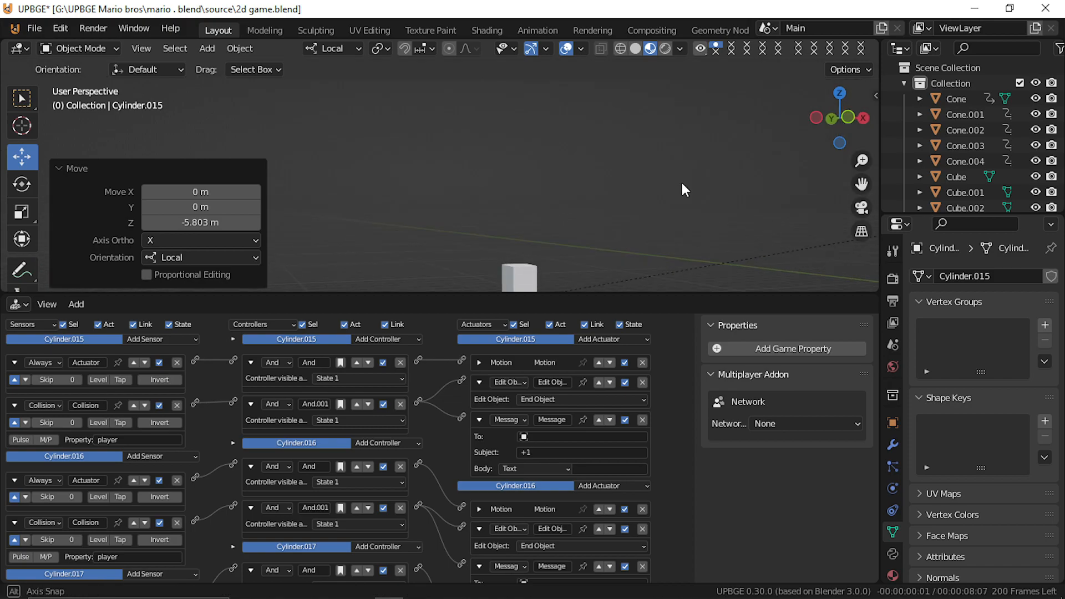
key("KP_0")
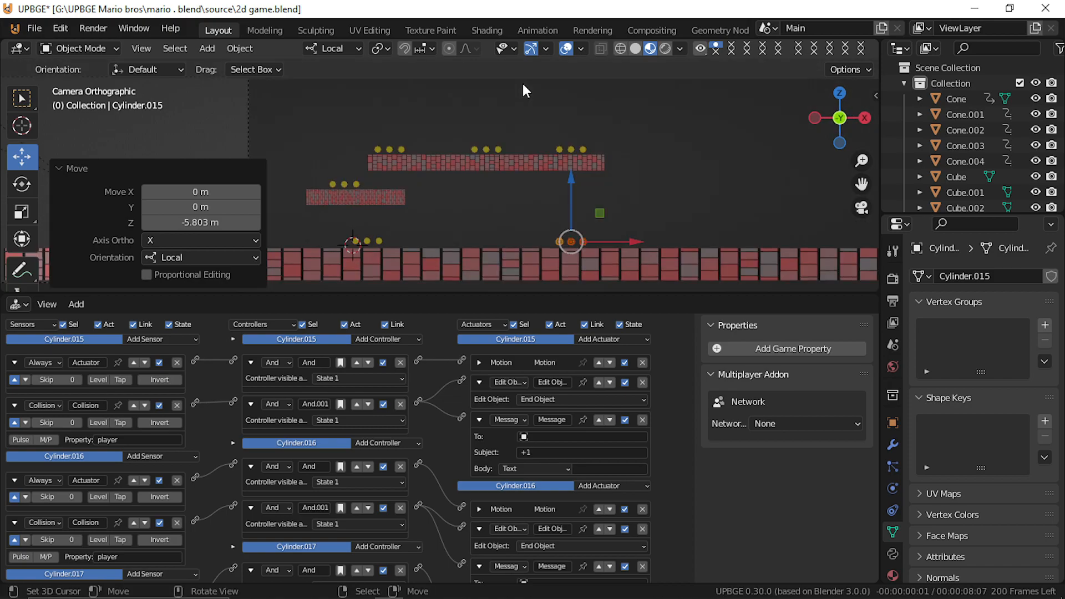
key("KP_0")
scroll(746, 236, "down", 5)
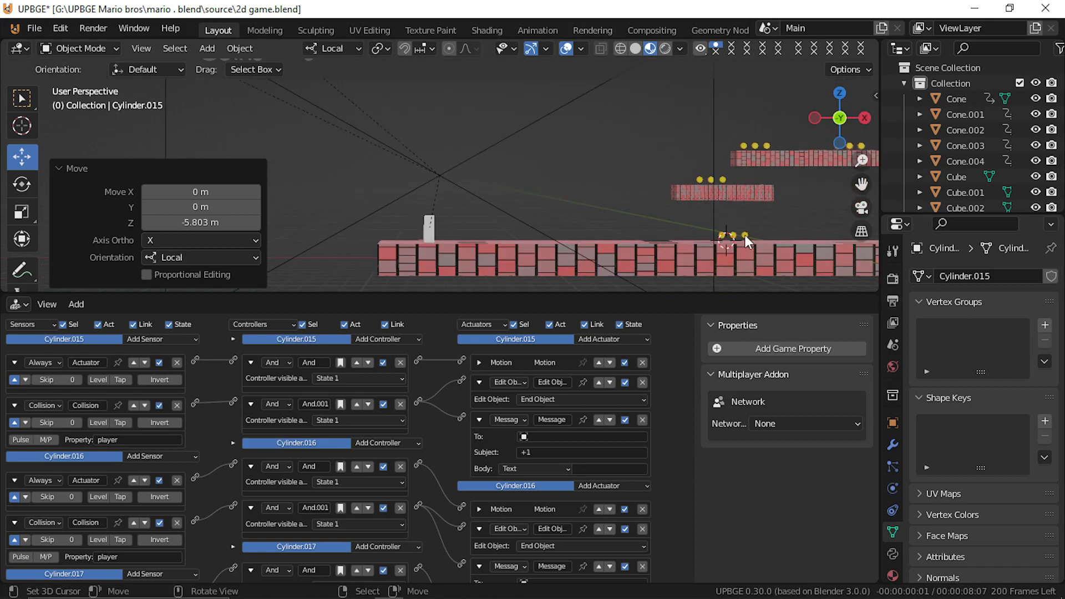
middle_click_drag(743, 234, 398, 227, "shift")
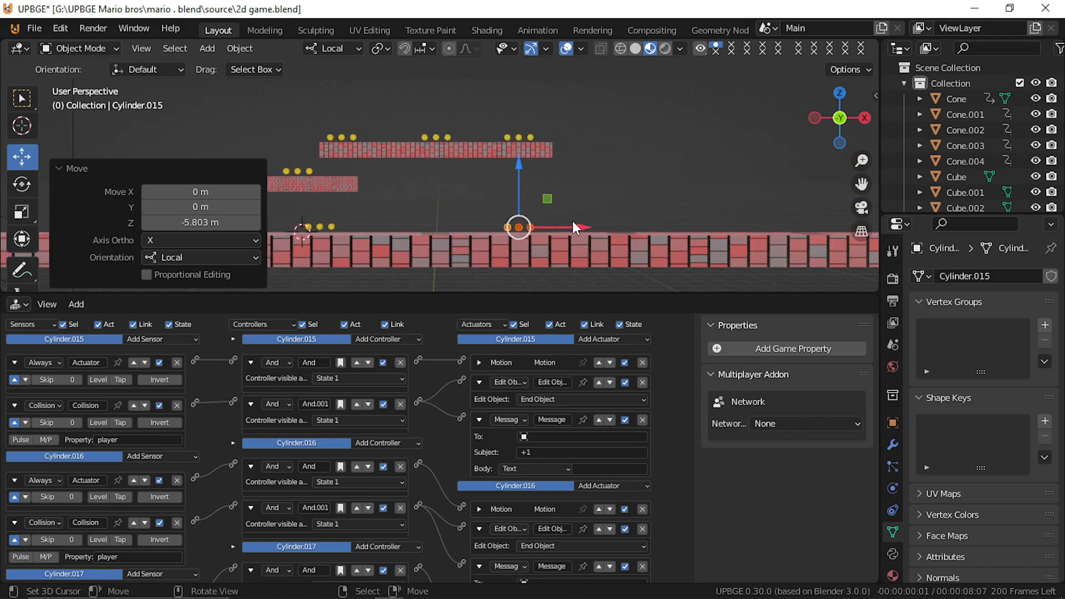
key("g")
left_click(626, 222)
Step: Duplicate the ground coin row and move the copy about 8.78 m along the local X axis
middle_click_drag(626, 221, 491, 220, "shift")
key("shift+d")
left_click(503, 216)
key("g")
key("x")
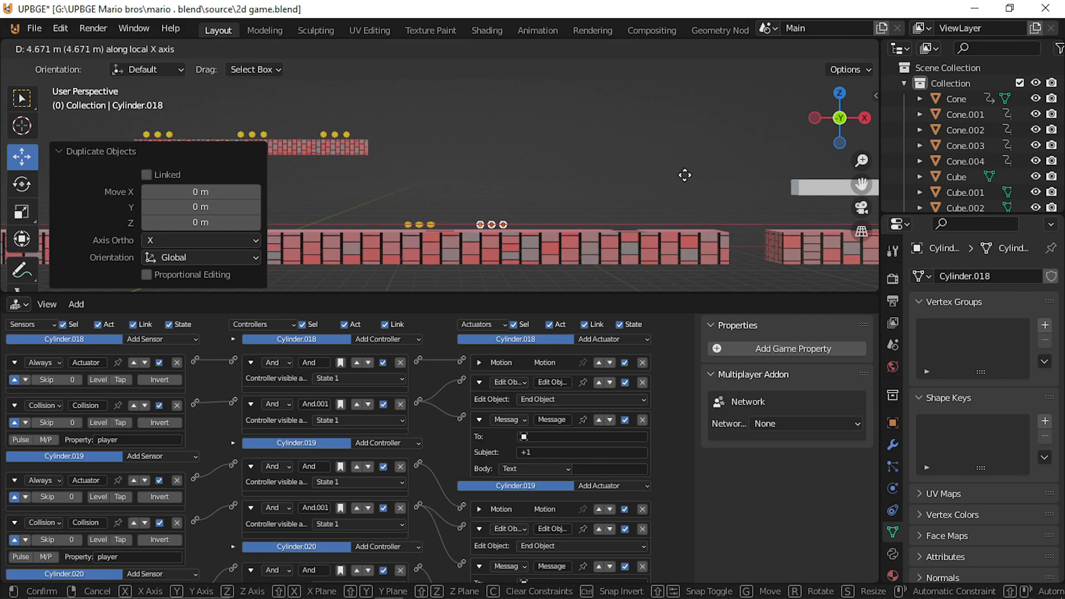
left_click(743, 199)
Step: Duplicate the coin row along X across the gap to the ground below the brick platform that follows the white block
middle_click_drag(743, 199, 420, 260, "shift")
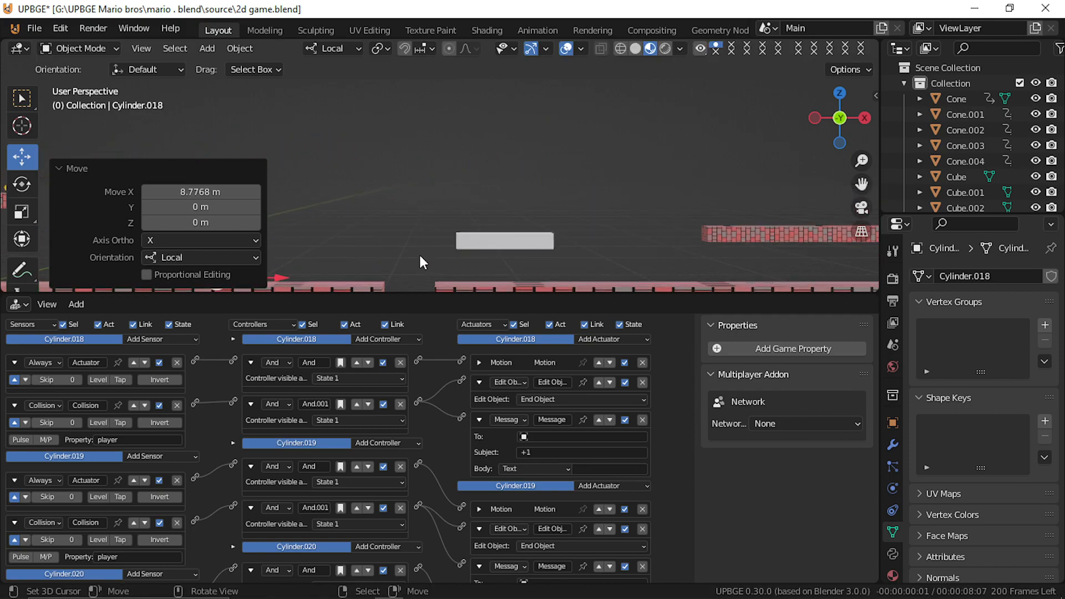
key("shift+d")
key("x")
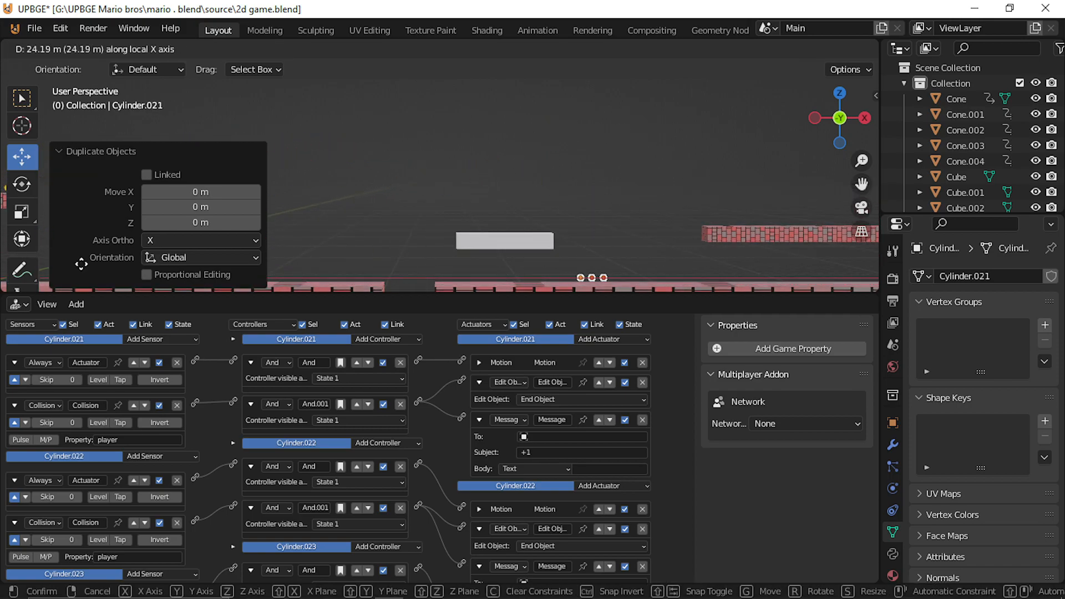
left_click(223, 257)
Step: Duplicate the ground coin row and raise the copy about 3.88 m to just above the brick platform
middle_click_drag(552, 239, 354, 251, "shift")
key("shift+d")
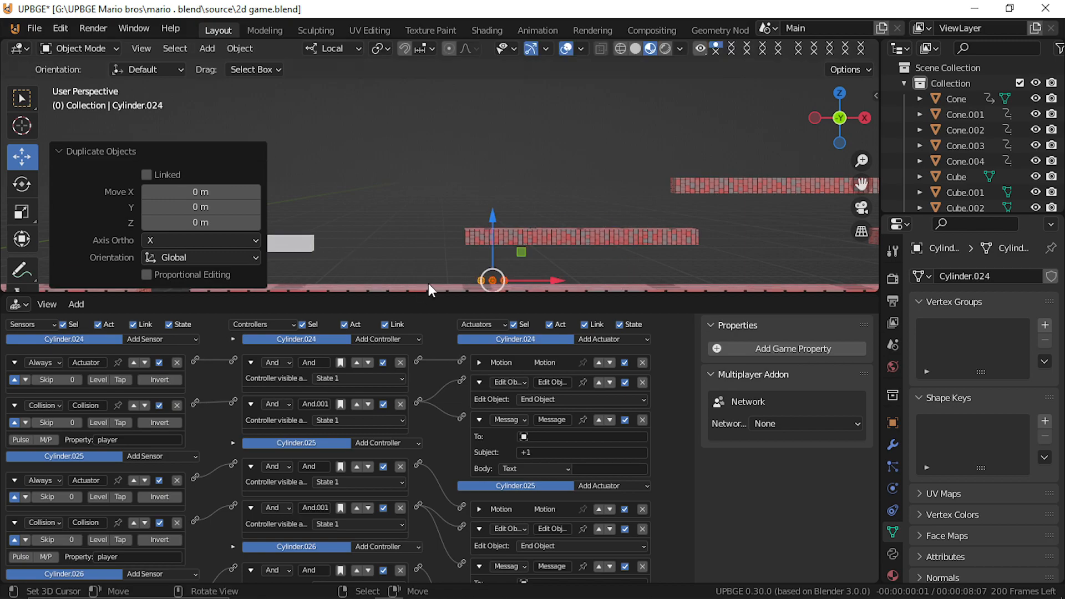
key("z")
key("z")
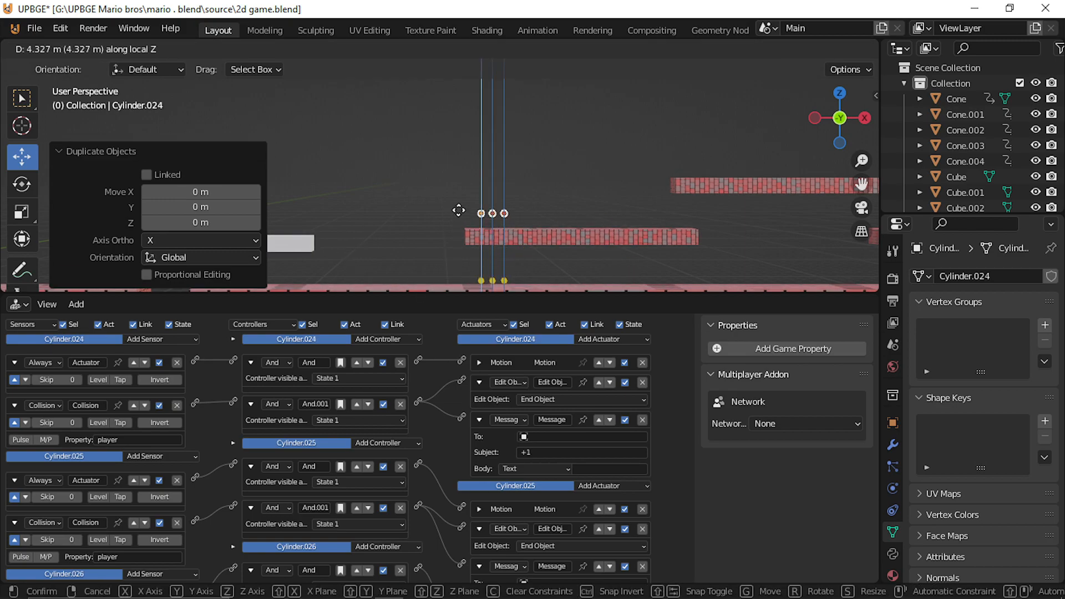
left_click(461, 220)
Step: Duplicate the coin row along the local X axis to the far end of the same brick platform
key("shift+d")
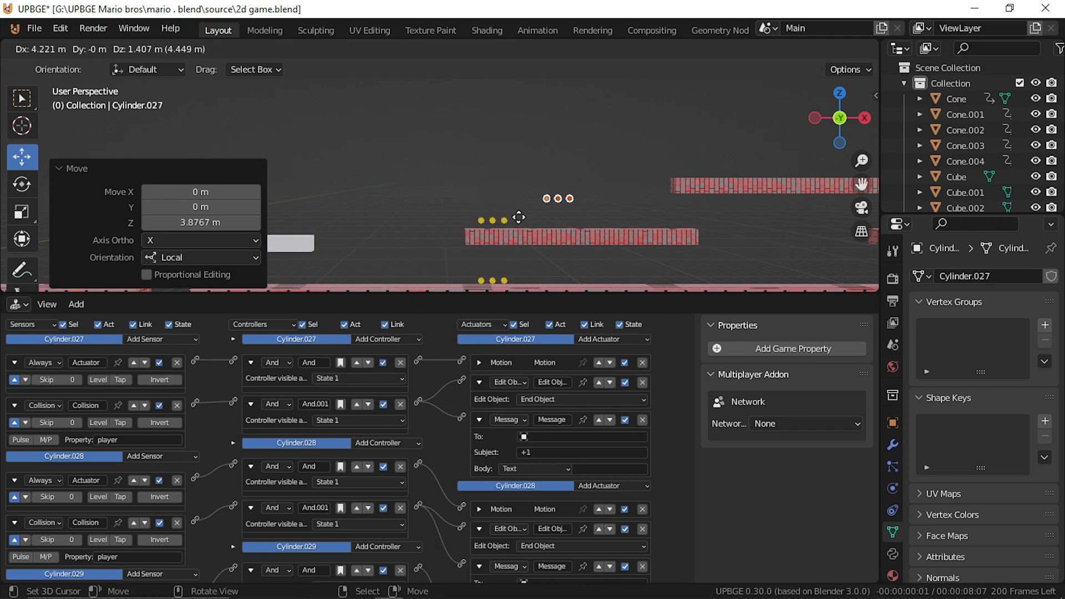
key("x")
key("x")
left_click(619, 225)
Step: Duplicate the platform-end coin row and raise the copy to the level of the next higher brick platform
middle_click_drag(617, 224, 451, 234, "shift")
key("shift+d")
key("z")
key("z")
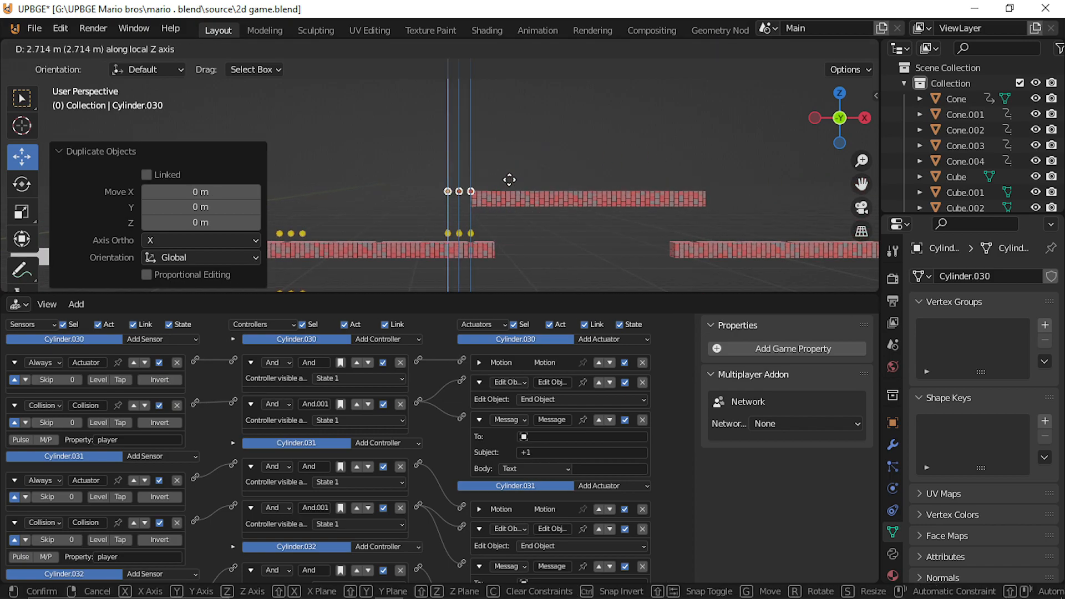
left_click(514, 175)
Step: Move the raised coin row along X over the near end of the higher platform and adjust its height above the bricks
key("g")
key("x")
key("x")
left_click(521, 191)
key("g")
key("z")
key("z")
left_click(502, 146)
Step: Duplicate the coin row along the local X axis toward the middle of the higher brick platform
key("shift+d")
key("x")
key("x")
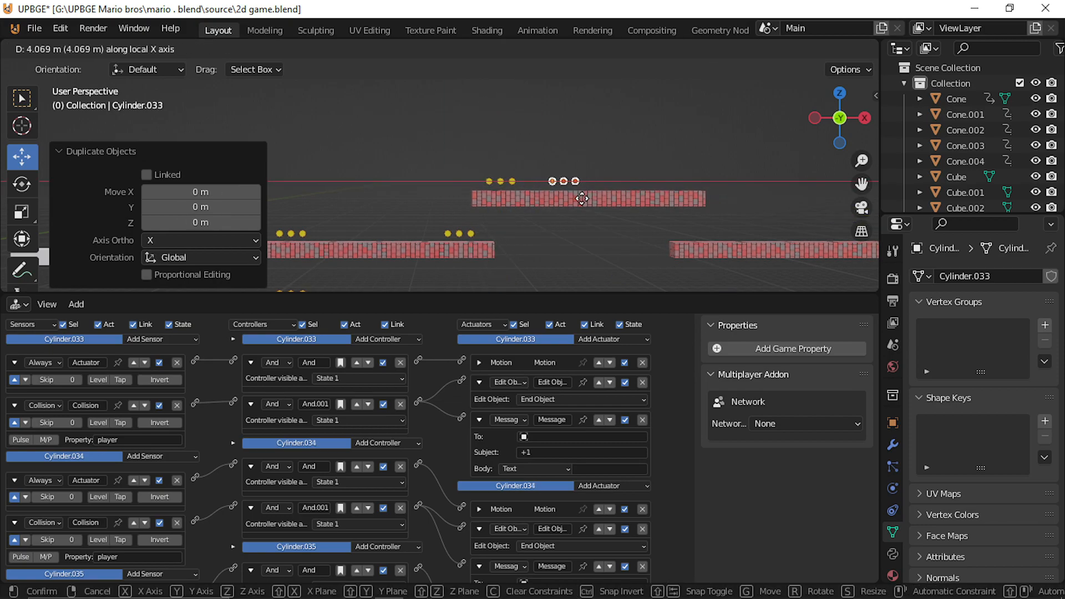
left_click(588, 191)
Step: Duplicate the coin row along the local X axis to the far end of the higher brick platform
key("shift+d")
key("x")
key("x")
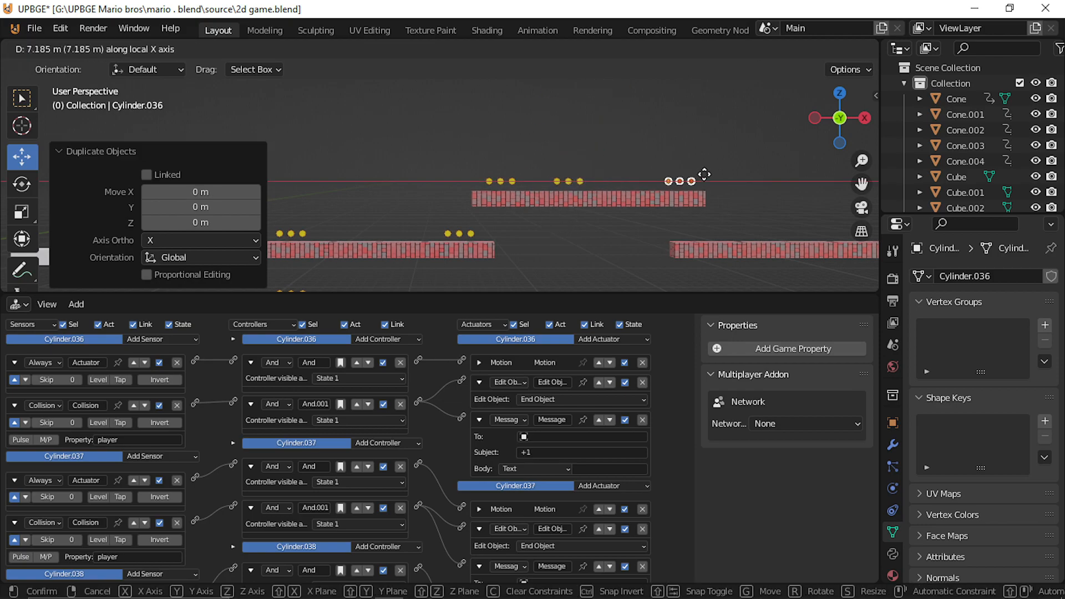
left_click(693, 178)
Step: Duplicate the coin row, lower it about 3.3 m, and move it along X over the start of the next lower platform
scroll(661, 204, "down", 3)
middle_click_drag(645, 207, 527, 190, "shift")
key("shift+d")
key("z")
key("z")
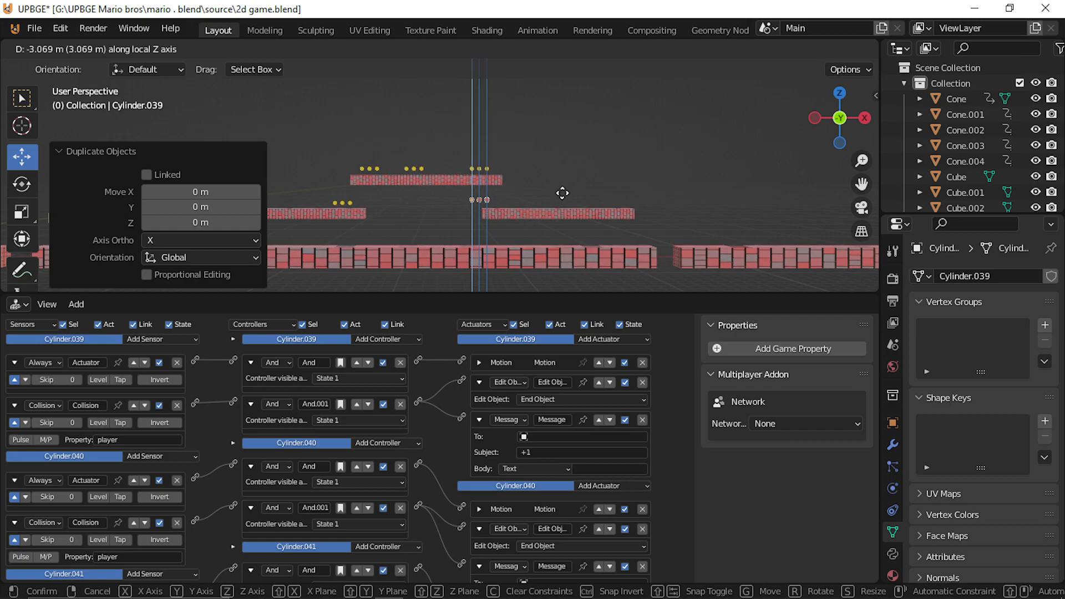
left_click(562, 197)
key("g")
key("x")
key("x")
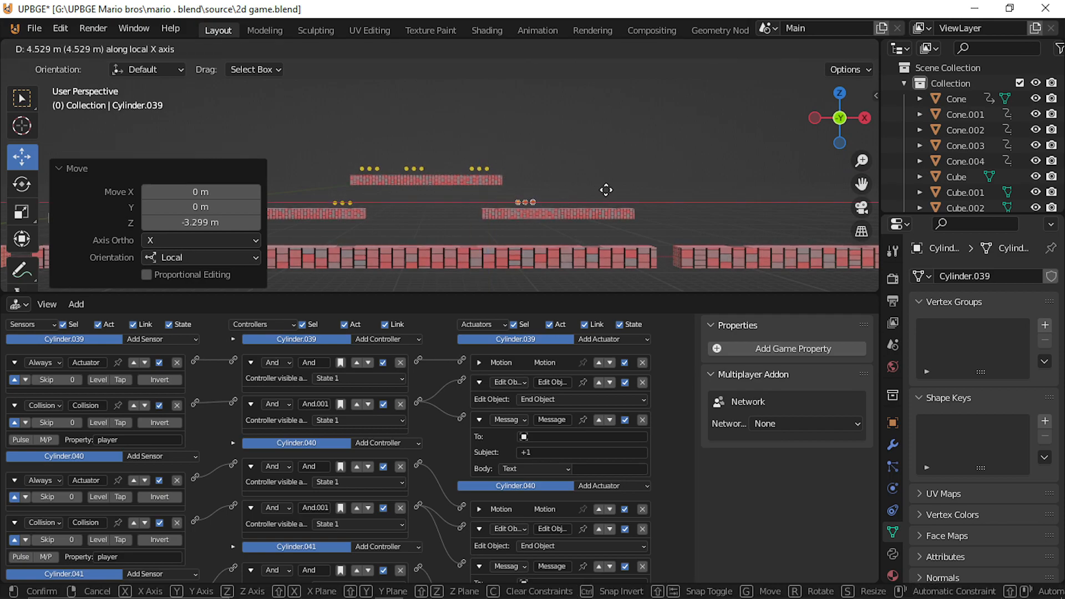
left_click(604, 192)
Step: Duplicate the coin row about 8.83 m along the local X axis to the far end of the lower platform
key("shift+d")
key("x")
key("x")
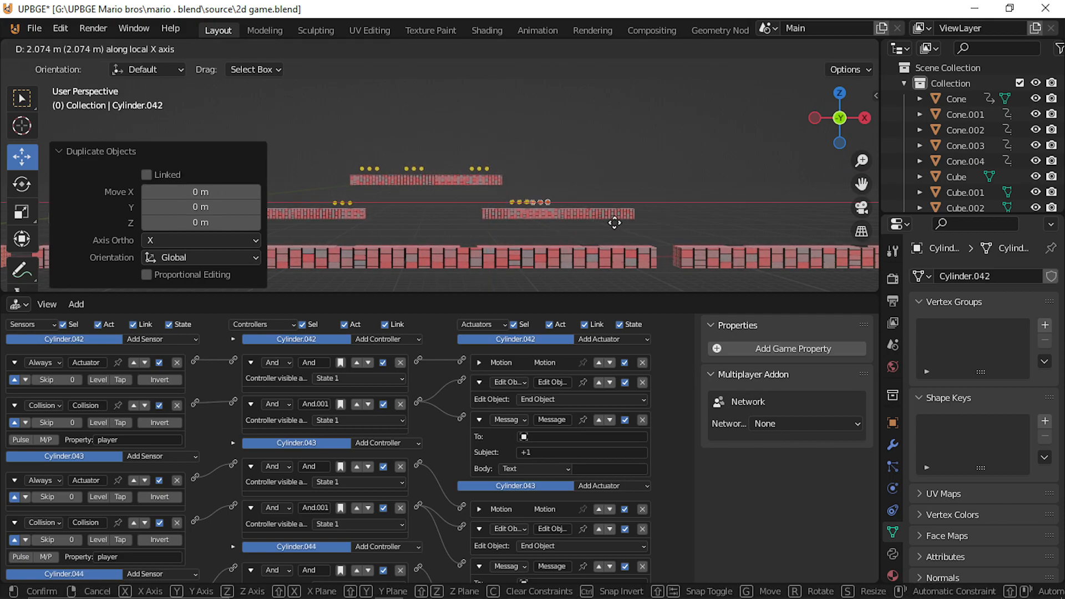
left_click(676, 218)
Step: Duplicate the coin row and raise the copy about 25.89 m to the long brick platform high above the level
scroll(556, 192, "down", 6)
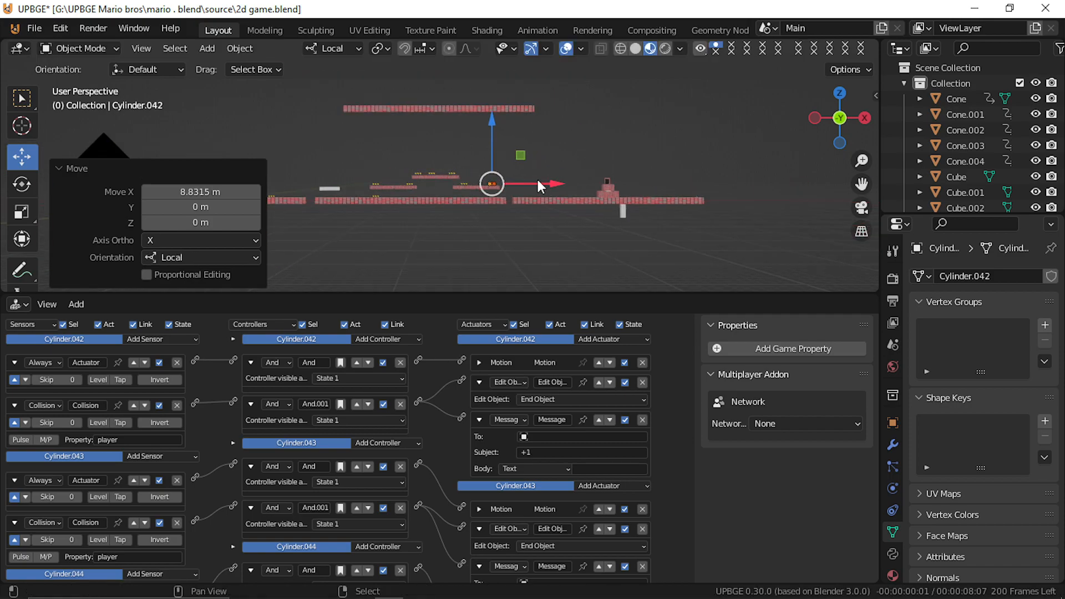
middle_click_drag(537, 178, 538, 262, "shift")
key("shift+d")
right_click(537, 161)
key("g")
key("z")
key("z")
left_click(534, 148)
Step: Lower the coin row about 0.28 m so it sits closer to the high platform's surface
scroll(523, 178, "up", 6)
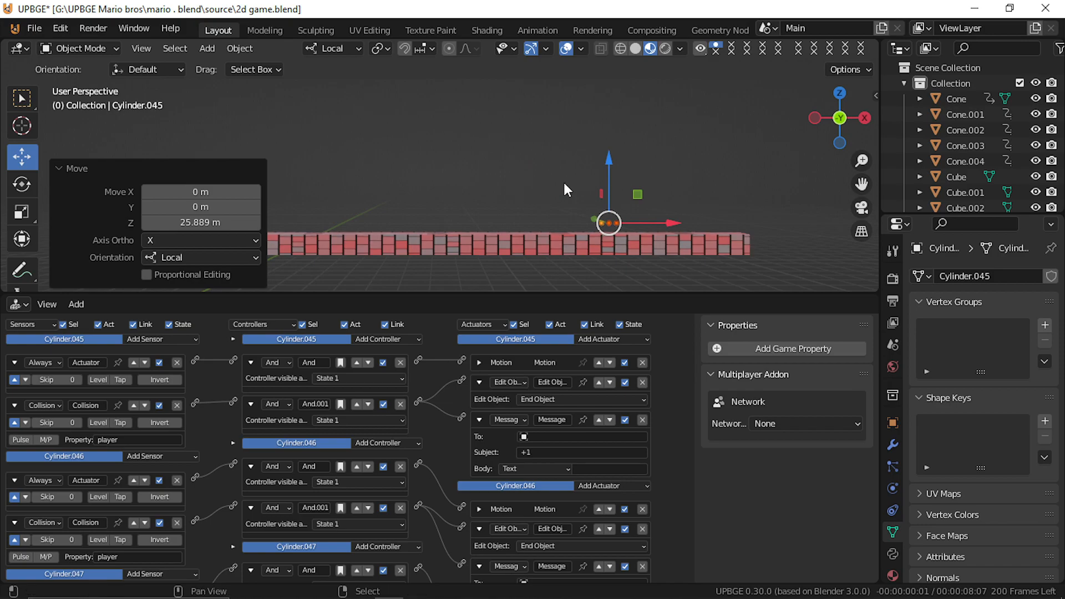
key("g")
key("z")
key("z")
left_click(502, 163)
Step: Duplicate the coin row on the high platform and move it backward along X to extend the row to six coins
middle_click_drag(503, 165, 553, 186, "shift")
key("shift+d")
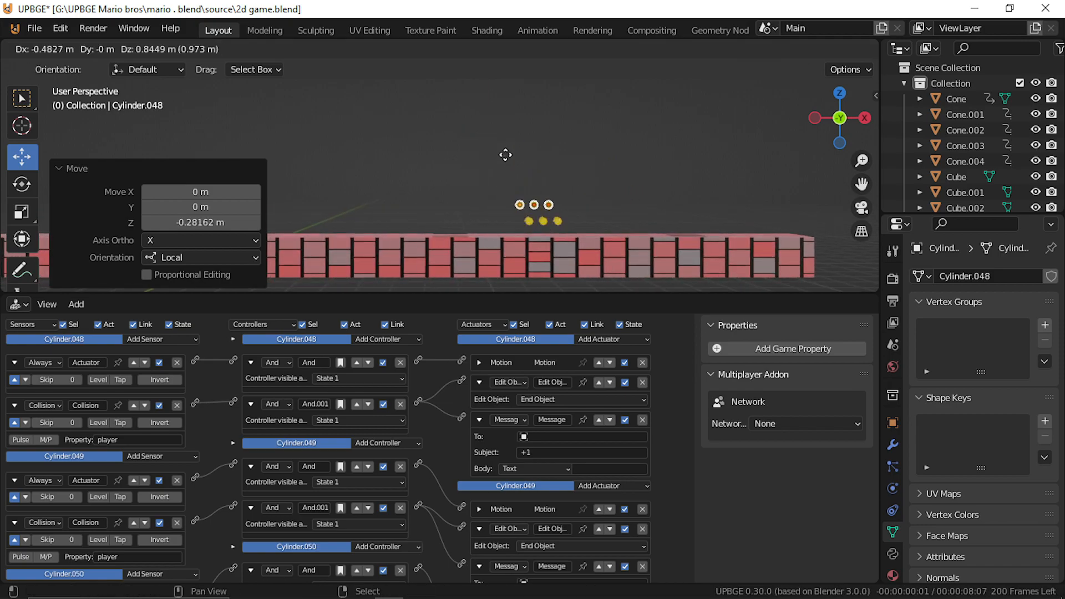
right_click(524, 165)
key("g")
key("x")
key("x")
left_click(480, 159)
Step: Duplicate the three selected coins and move the copy about 2.25 m backward along local X, extending the row to nine coins
key("shift+d")
right_click(490, 165)
key("g")
key("x")
key("x")
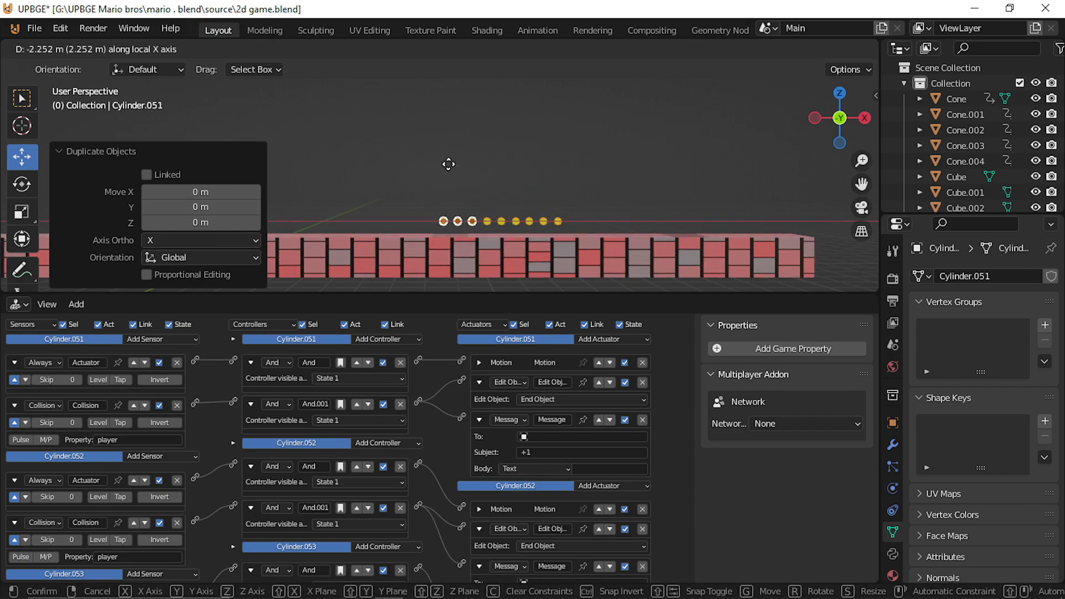
left_click(447, 162)
Step: Duplicate the end three coins and move the copy about 2.21 m backward along local X, making a twelve-coin row
key("shift+d")
right_click(449, 165)
key("g")
key("x")
key("x")
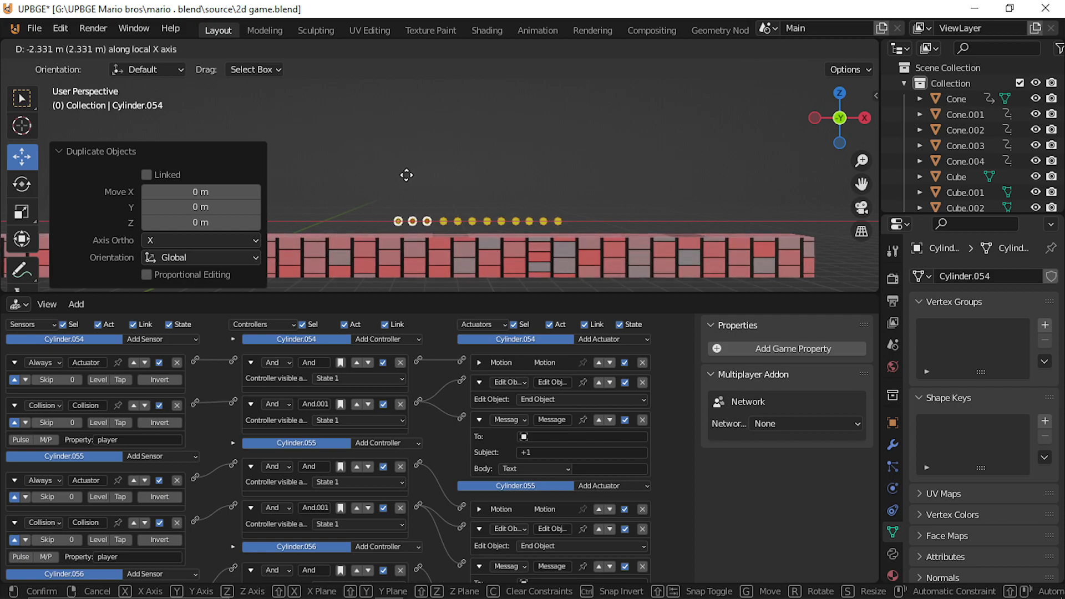
left_click(407, 173)
Step: Duplicate the last coin trio again and shift it backward along local X to extend the row to fifteen coins
middle_click_drag(405, 171, 508, 189, "shift")
key("shift+d")
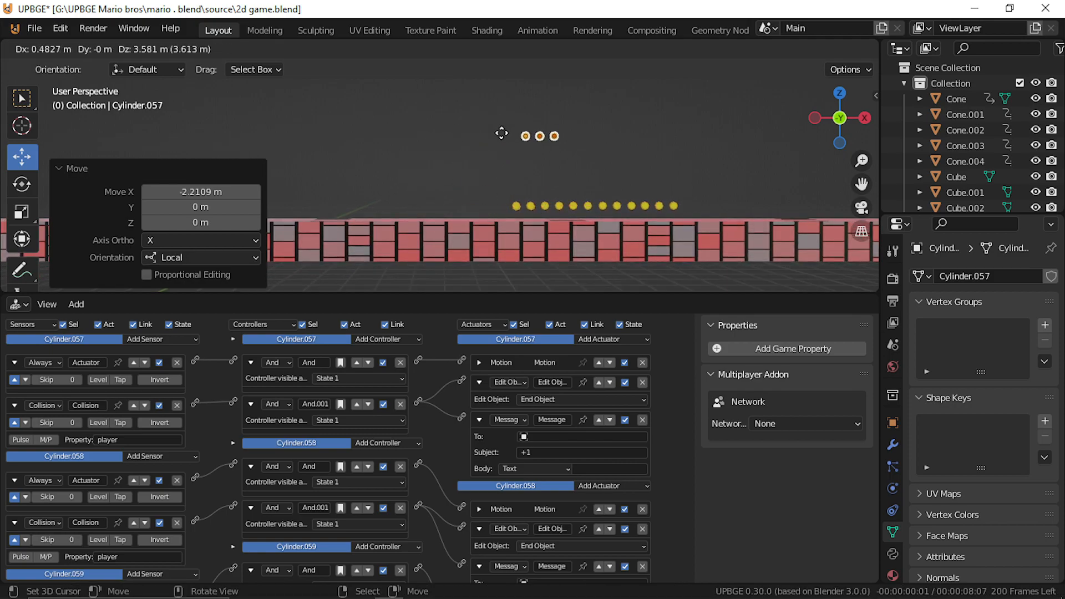
right_click(458, 172)
key("g")
key("x")
key("x")
left_click(436, 176)
Step: Duplicate the end coin trio about 2.33 m backward along local X to lengthen the row to eighteen coins
key("shift+d")
right_click(451, 164)
key("g")
key("x")
key("x")
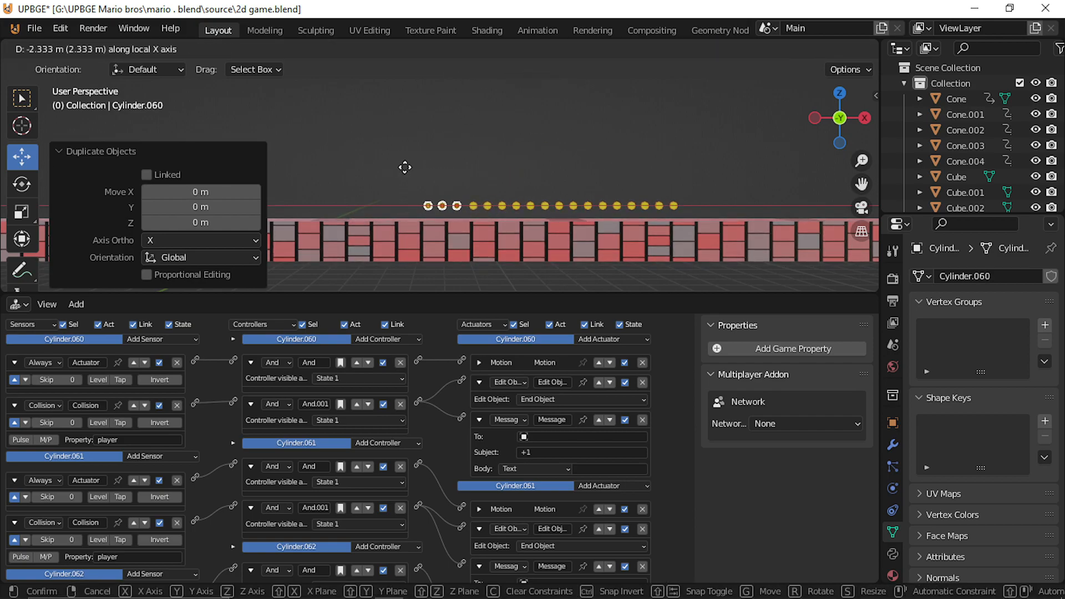
left_click(405, 169)
Step: Duplicate the end coin trio about 2.29 m backward along local X to complete a row of 21 coins
middle_click_drag(410, 176, 497, 171, "shift")
key("shift+d")
right_click(437, 196)
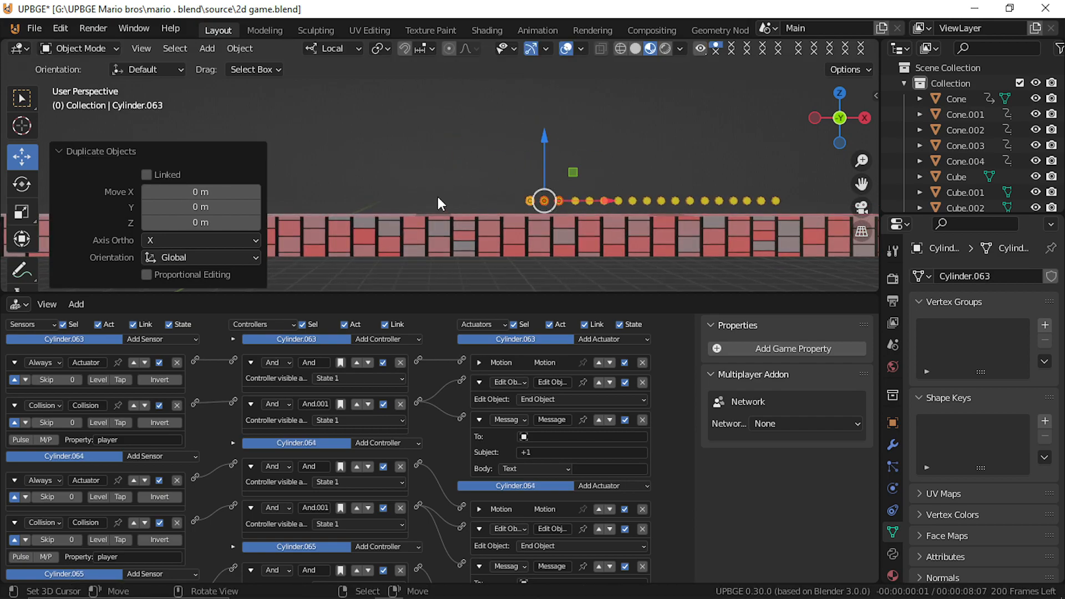
key("g")
key("x")
key("x")
left_click(395, 205)
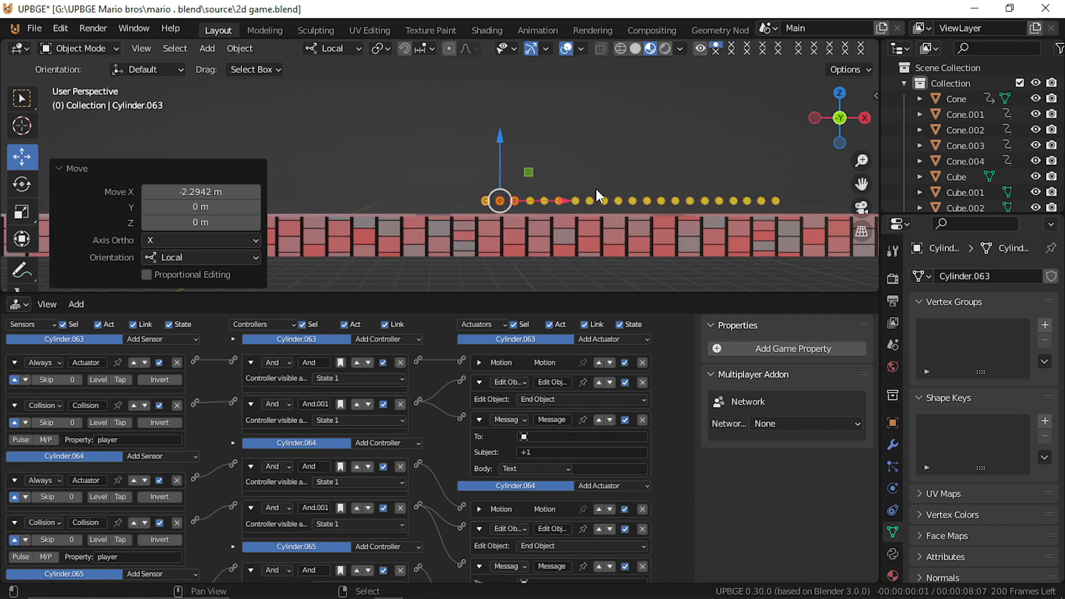
Step: Select the whole 21-coin row and move it backward along X to the starting end of the high platform
key("b")
left_click_drag(417, 139, 817, 204)
scroll(706, 217, "down", 4)
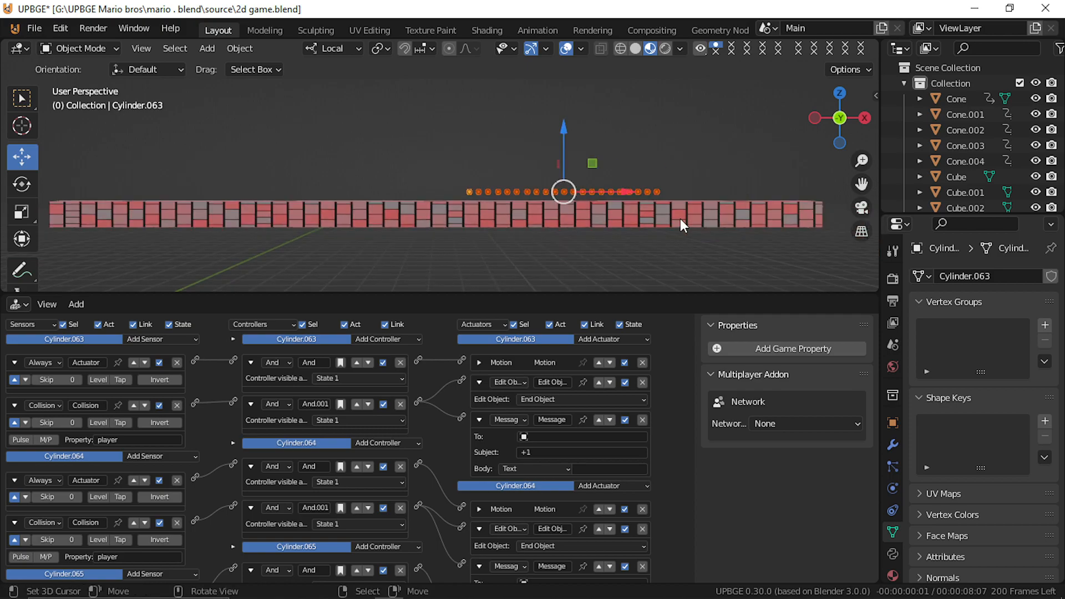
middle_click_drag(660, 185, 661, 216, "shift")
key("g")
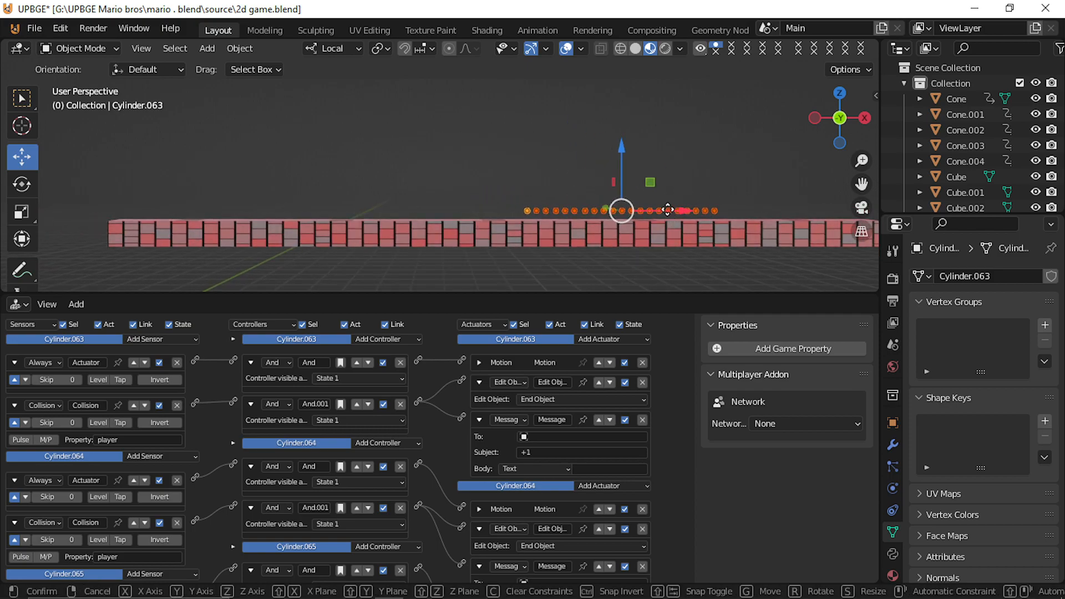
key("x")
left_click(268, 211)
Step: Duplicate the 21-coin row about 19.05 m forward along local X and raise the copy about 0.75 m
key("shift+d")
key("x")
right_click(375, 221)
key("g")
key("x")
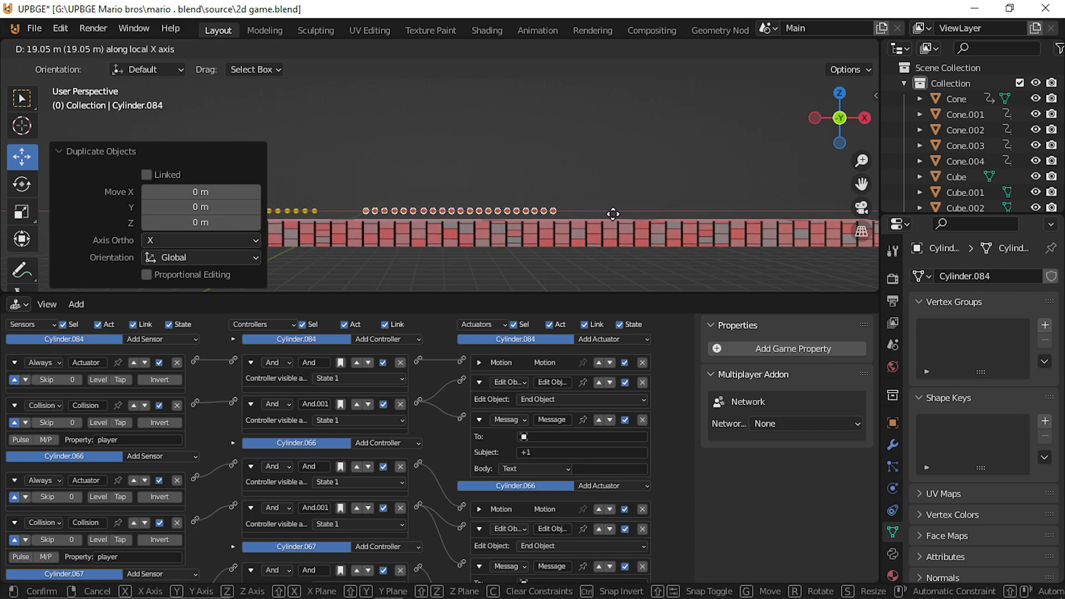
left_click(613, 214)
key("g")
key("z")
left_click(614, 206)
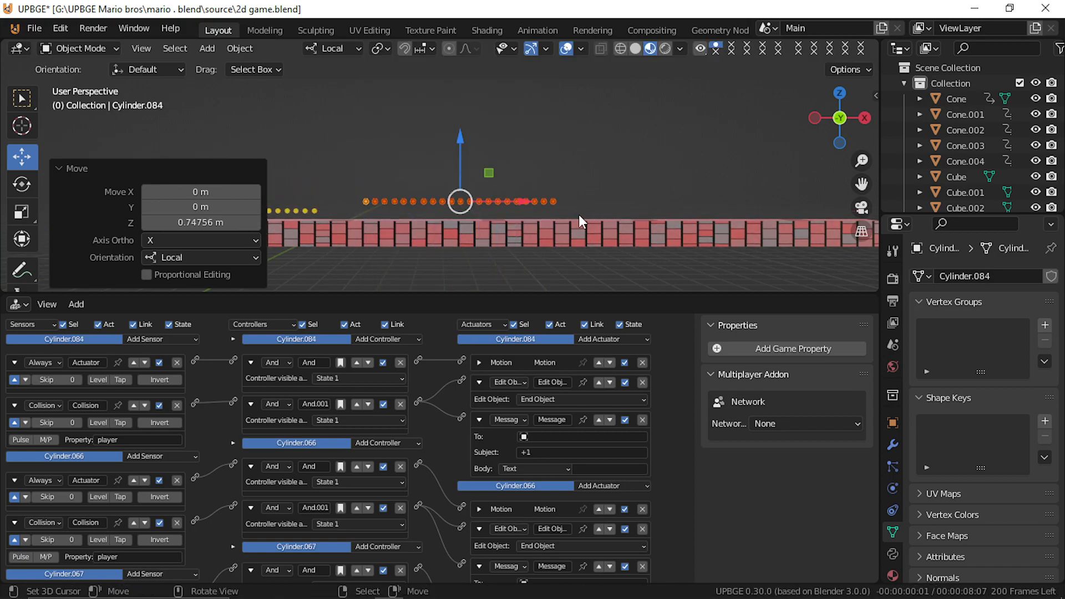
Step: Duplicate the raised coin row about 18.62 m forward along local X and lower the new row about 0.57 m
key("shift+d")
key("x")
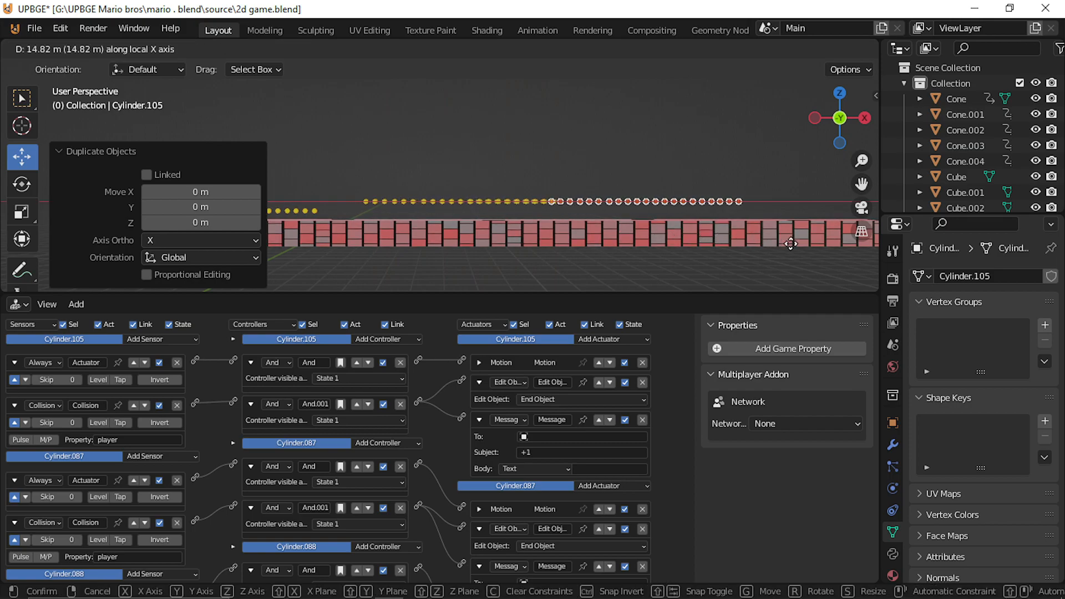
left_click(836, 237)
key("g")
key("z")
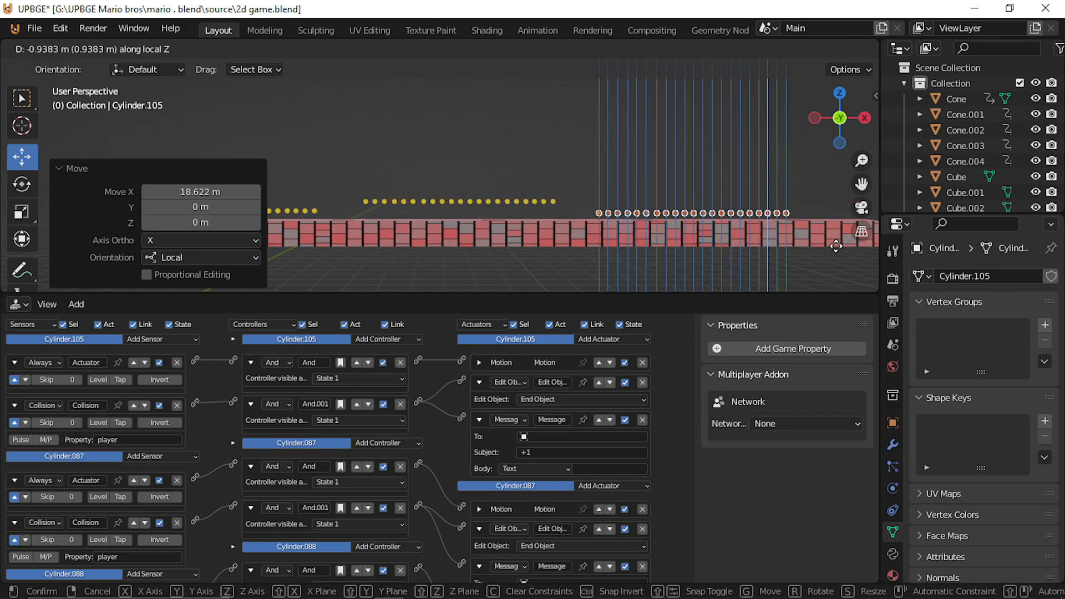
left_click(732, 236)
Step: Select the six coins in the middle of the third row and raise them about 0.75 m along Z
middle_click_drag(732, 236, 569, 234, "shift")
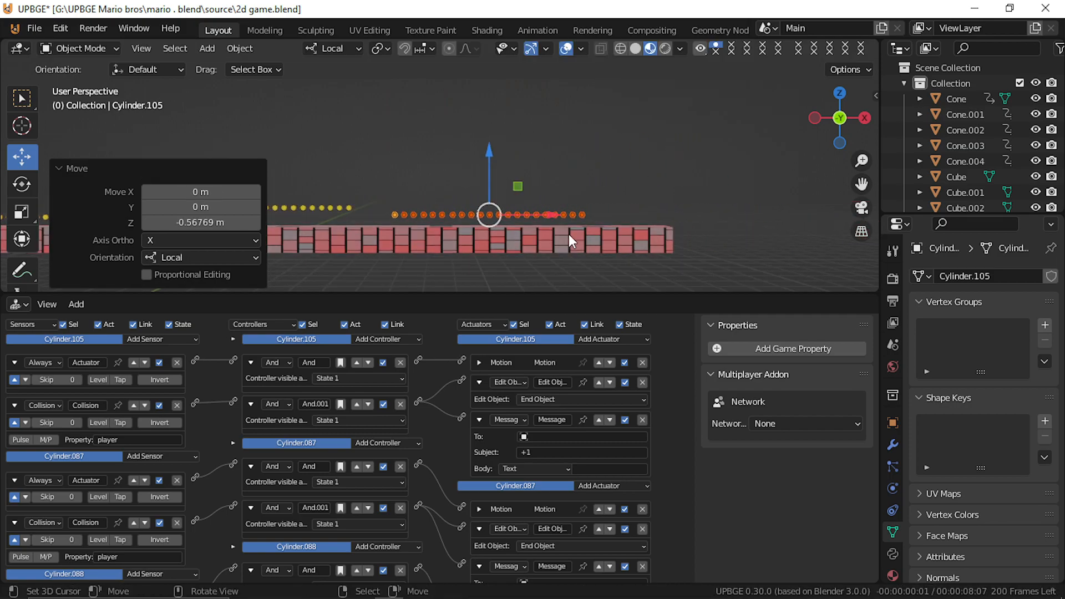
left_click(473, 216)
key("b")
left_click_drag(460, 190, 514, 223)
key("g")
key("z")
key("z")
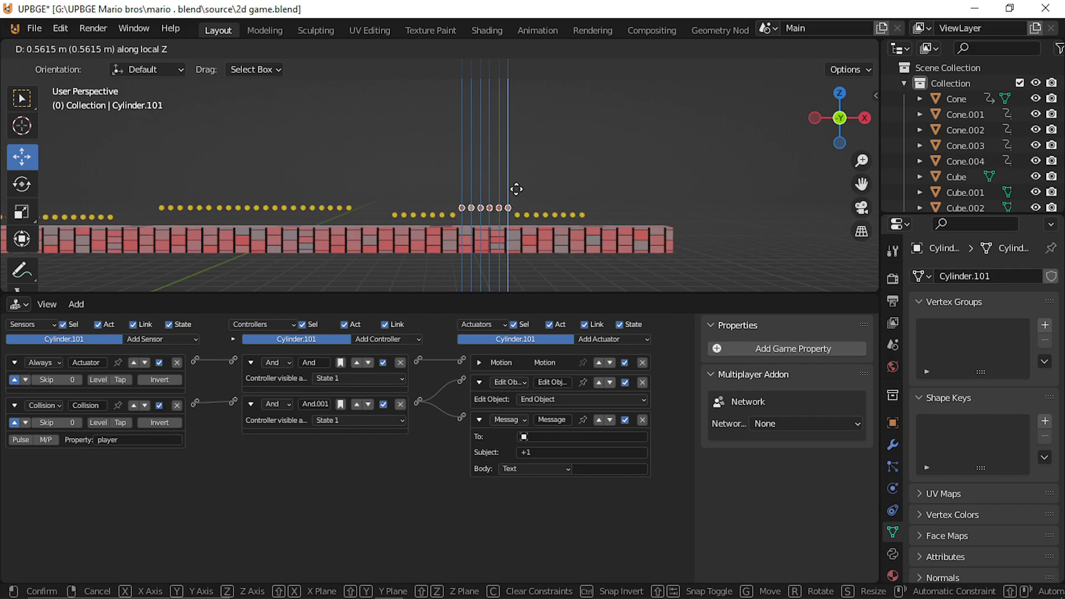
left_click(514, 187)
Step: Select the coins at both ends of the second row and lower them about 0.62 m, leaving the middle group raised
middle_click_drag(495, 192, 476, 182, "shift")
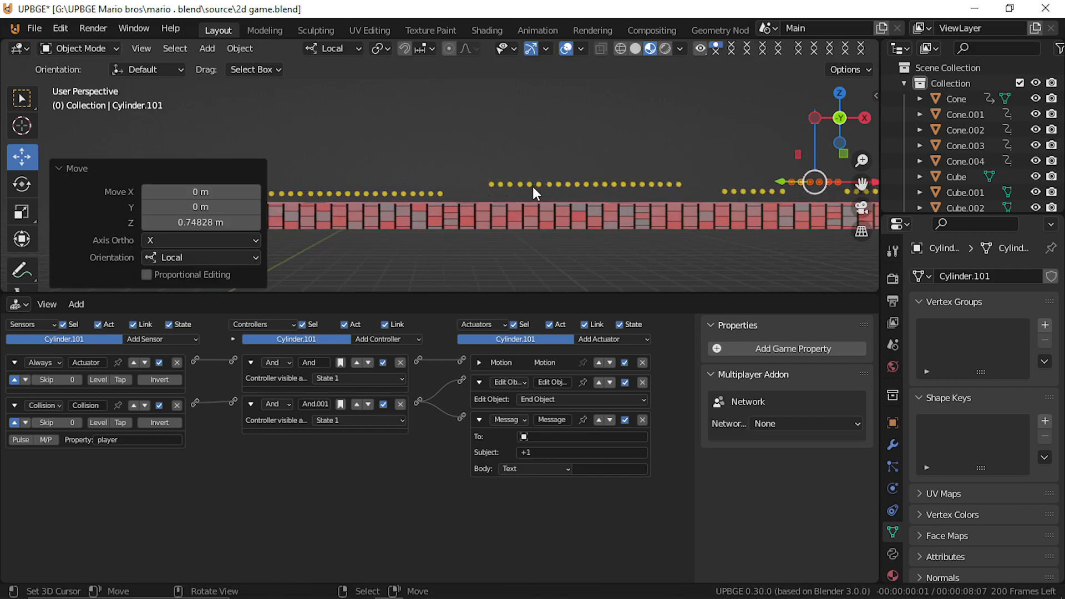
left_click(496, 183)
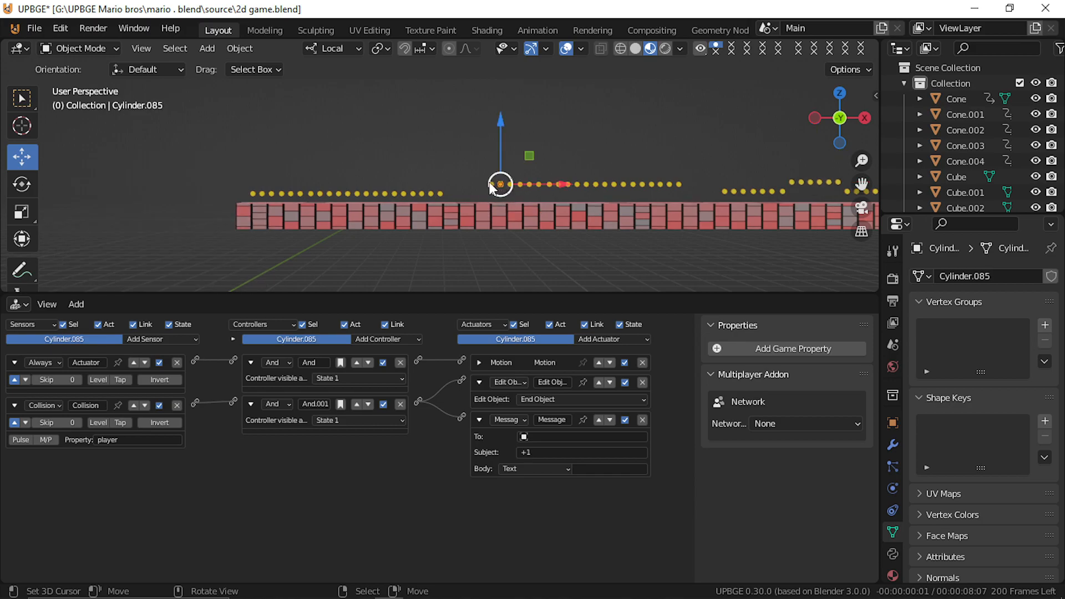
key("b")
left_click_drag(480, 171, 532, 187)
key("b")
left_click_drag(610, 151, 684, 190)
key("g")
key("z")
key("z")
left_click(470, 183)
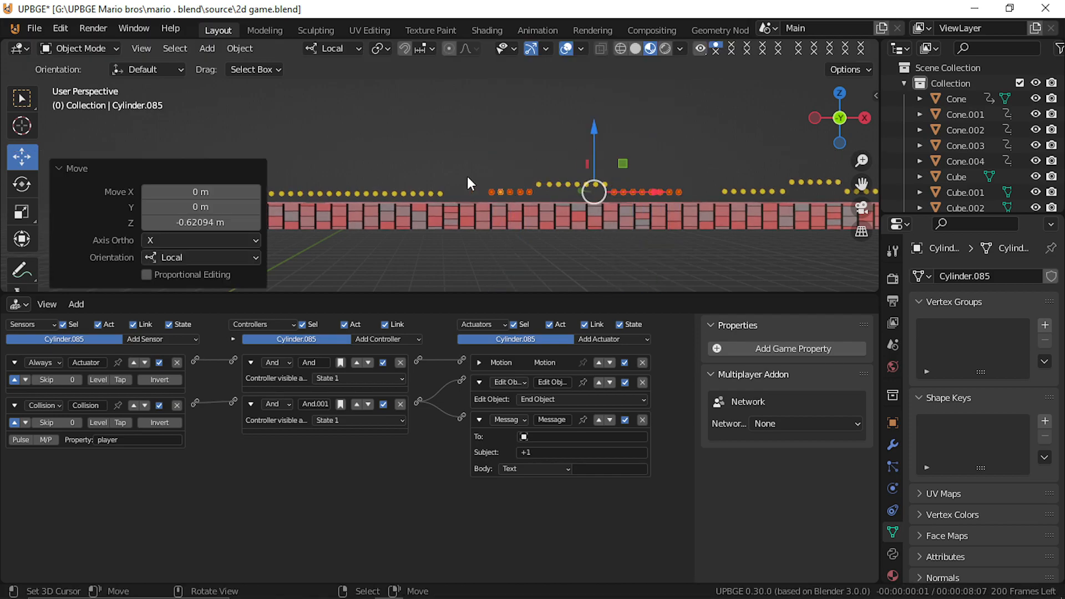
Step: Select the middle coins of the first row, excluding the stray coin near its end, and raise them about 0.62 m
left_click(423, 196)
key("b")
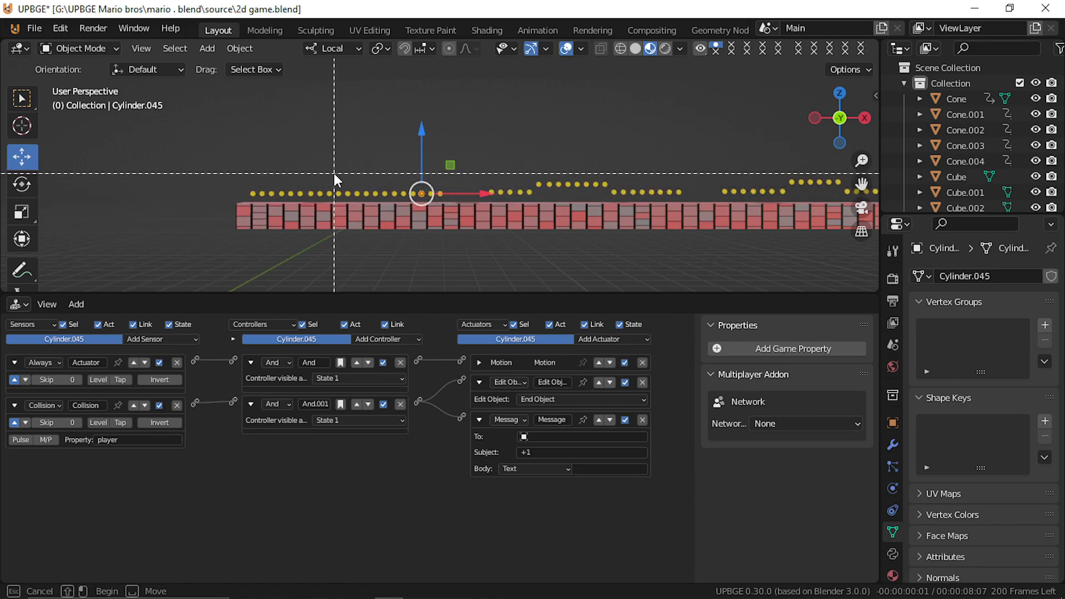
left_click_drag(307, 178, 404, 201)
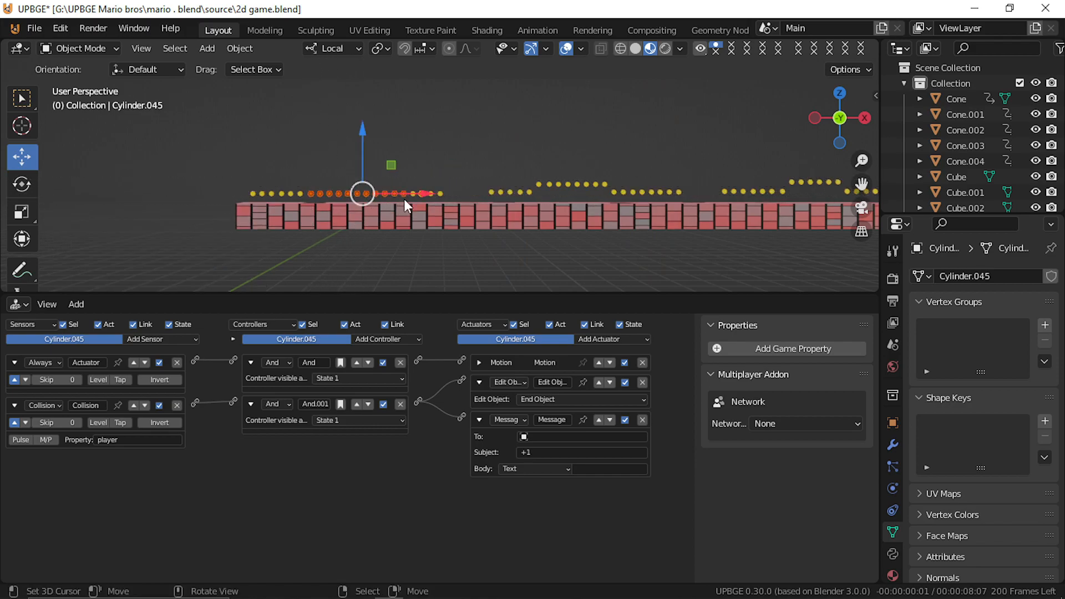
key("g")
key("z")
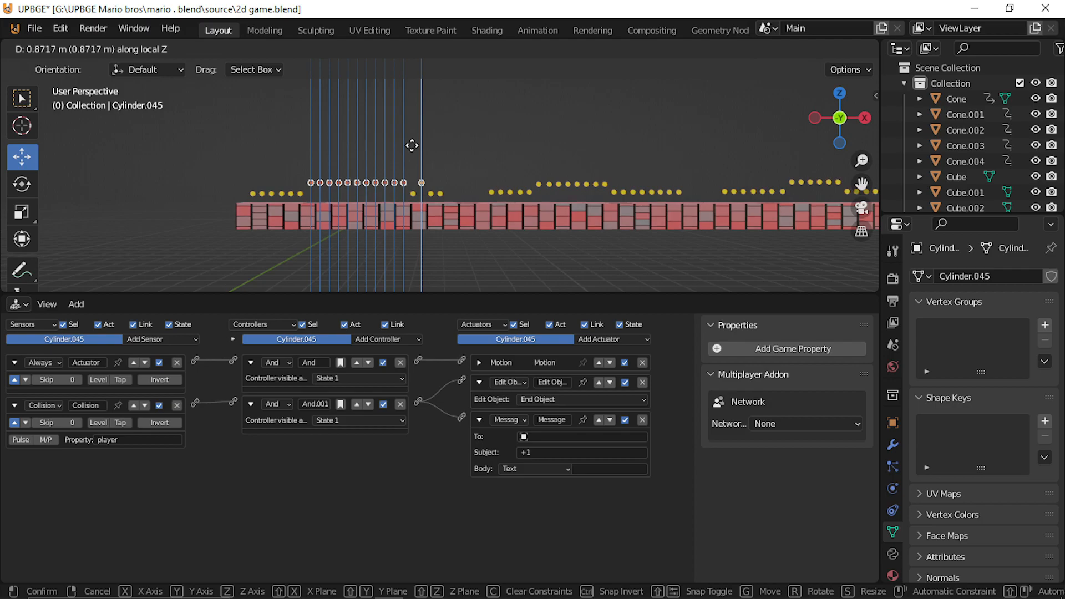
right_click(412, 145)
key("c")
left_click(422, 207)
right_click(411, 204)
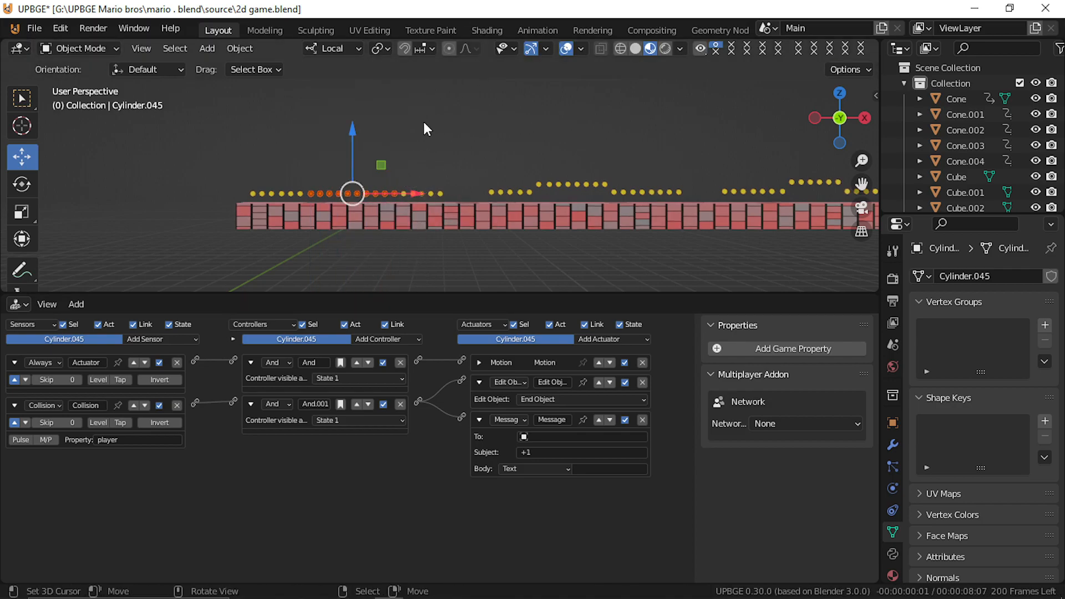
left_click_drag(355, 123, 377, 119)
Step: Duplicate the three end coins of the lower platform beside the ground gap and move the copy about 9.18 m along local X past the gap
middle_click_drag(191, 168, 115, 113, "shift")
scroll(115, 113, "down", 2)
middle_click_drag(163, 75, 365, 110, "shift")
scroll(380, 119, "up", 2)
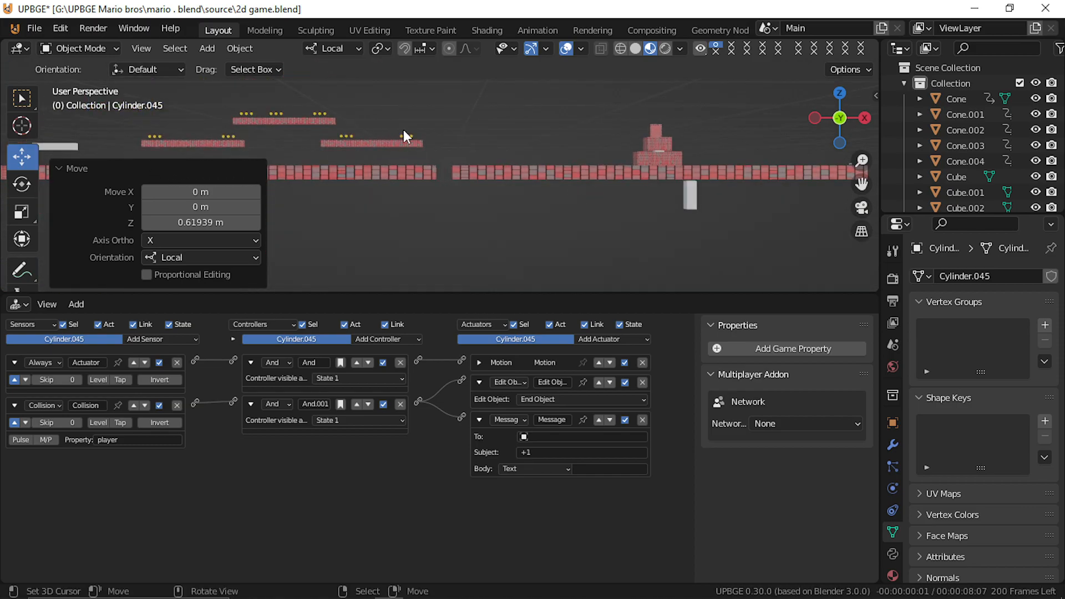
left_click(404, 135)
key("c")
left_click(407, 136)
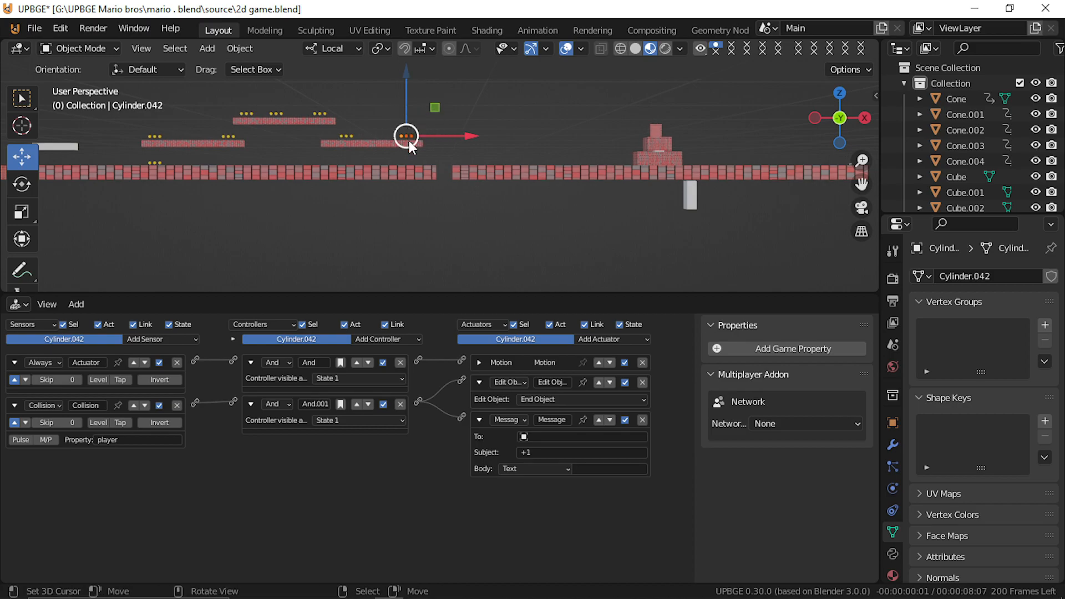
key("Escape")
key("shift+d")
key("Escape")
key("g")
key("z")
key("z")
key("x")
key("x")
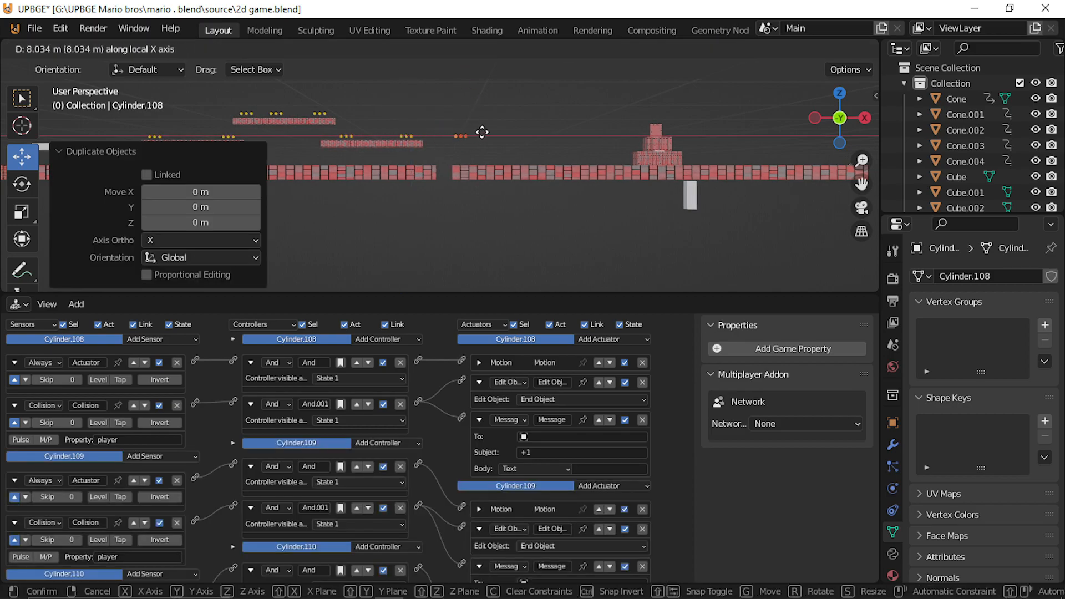
left_click(462, 109)
Step: Lower the copied coin trio about 3.67 m so it sits just above the ground beyond the gap
key("g")
key("z")
key("z")
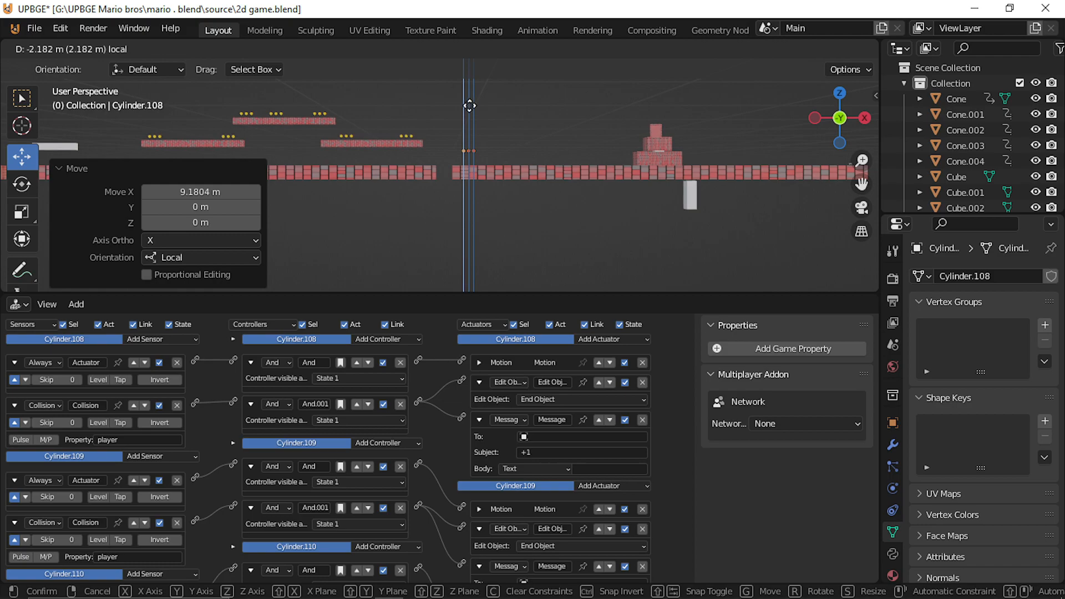
left_click(469, 114)
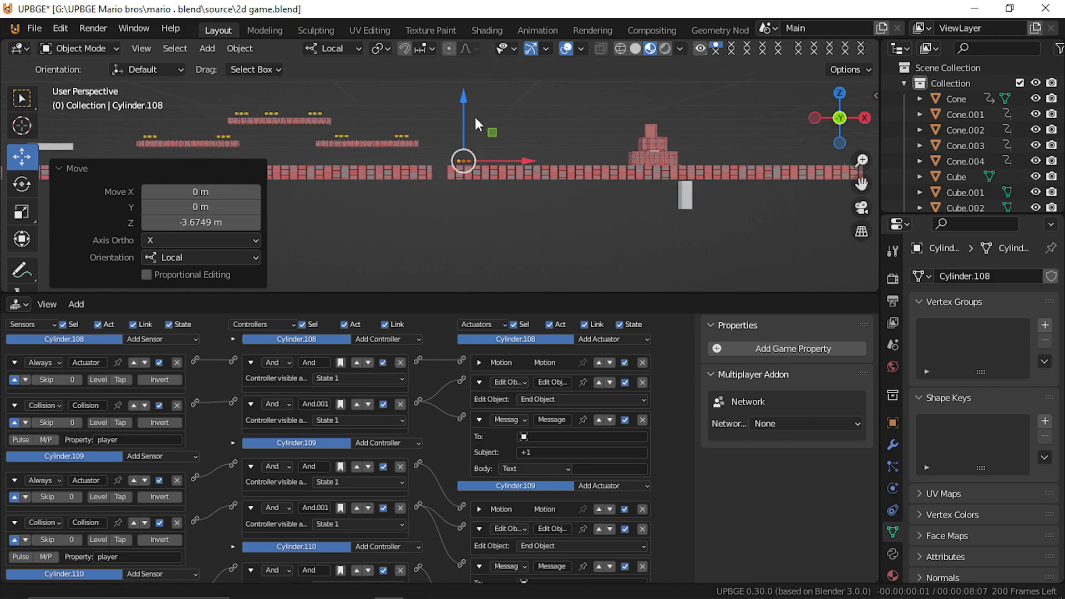
Step: Duplicate the ground coin trio about 17.1 m along local X, placing it just before the stepped brick pyramid
middle_click_drag(477, 115, 419, 133, "shift")
key("shift+grave")
left_click(441, 174)
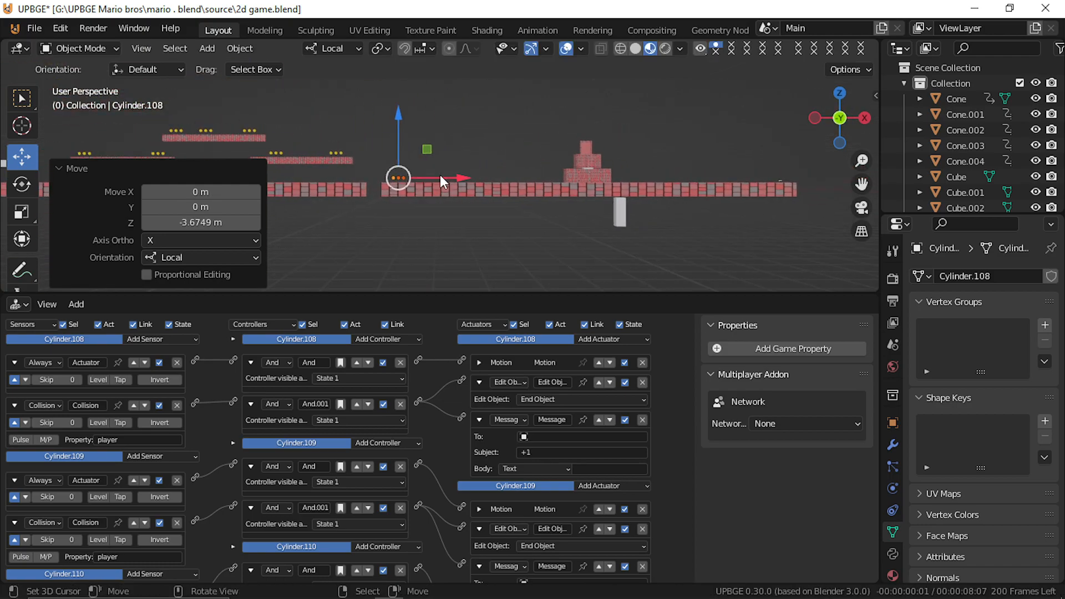
key("shift+d")
key("x")
key("x")
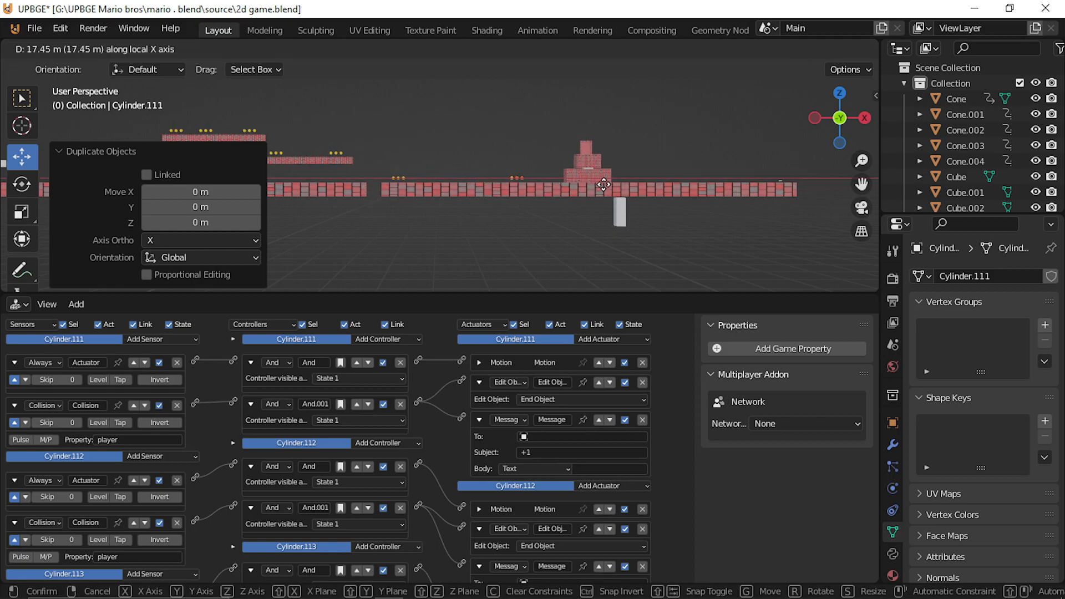
left_click(590, 187)
Step: Frame the level's start in the camera view, collapse the Move settings, and play-test the coin counter before ending the game
scroll(601, 186, "down", 3)
middle_click_drag(568, 174, 204, 189, "shift")
key("KP_0")
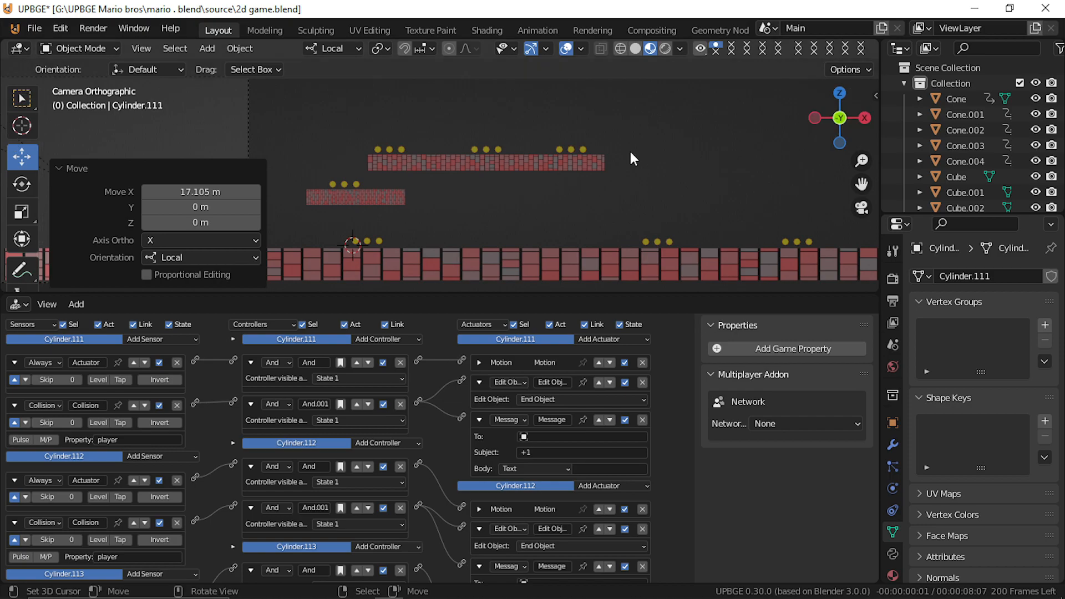
left_click(61, 167)
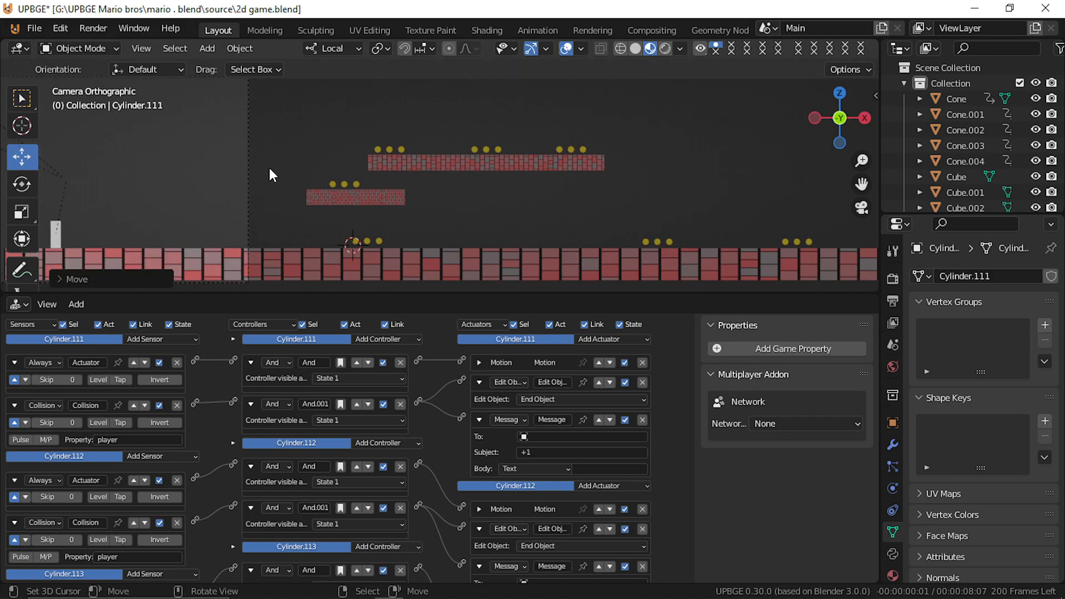
scroll(250, 181, "down", 3)
middle_click_drag(248, 182, 425, 190, "shift")
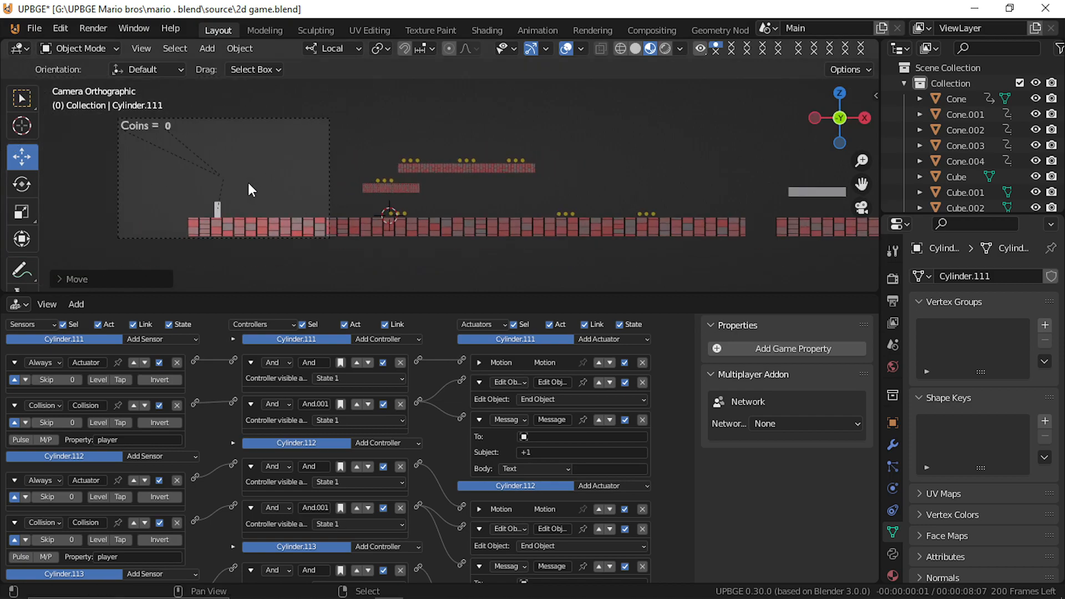
scroll(426, 193, "up", 3)
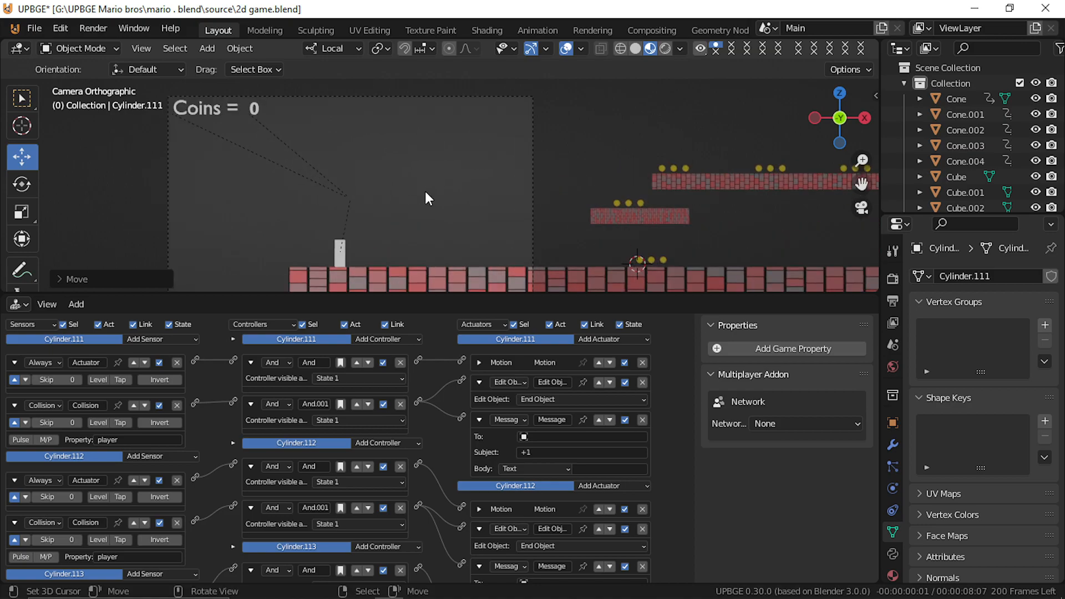
scroll(426, 192, "up", 1)
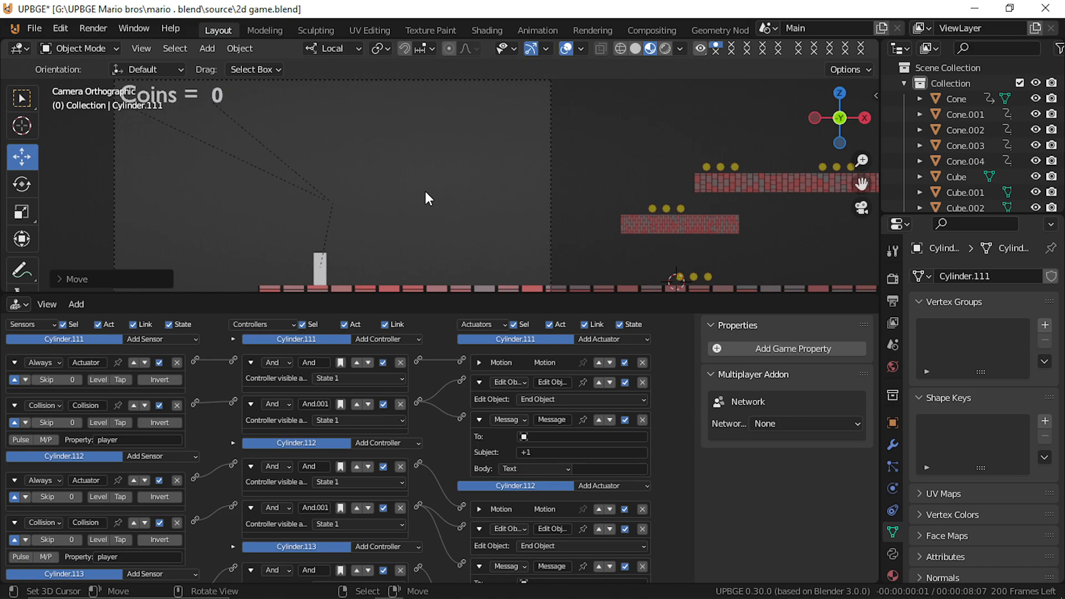
key("p")
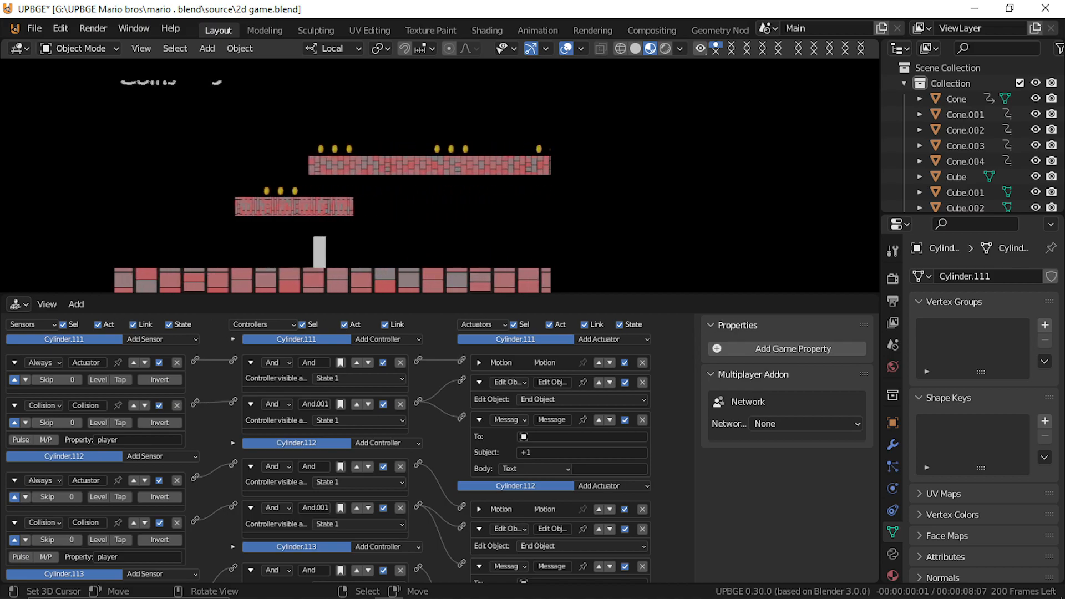
key("Escape")
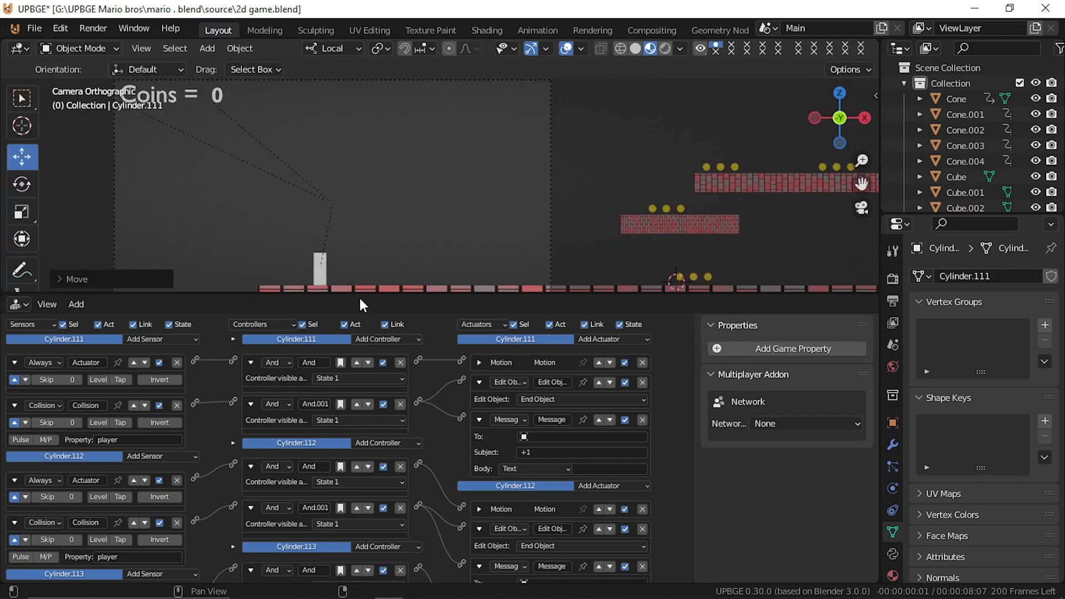
Step: Enlarge the 3D viewport over the logic editor and play-test collecting the first three ground coins
left_click_drag(358, 295, 339, 565)
key("p")
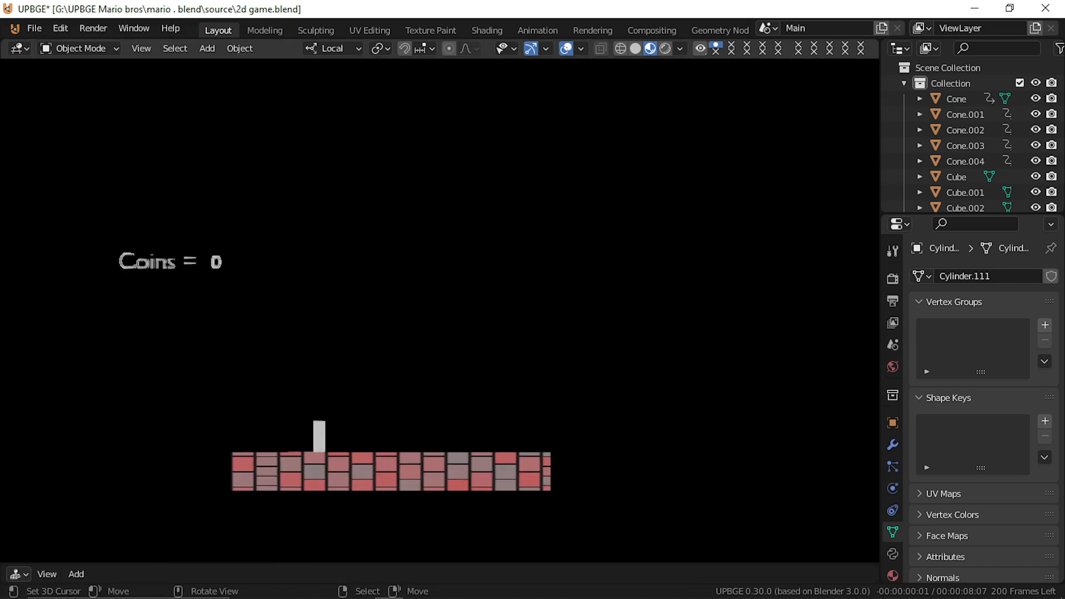
key("Right")
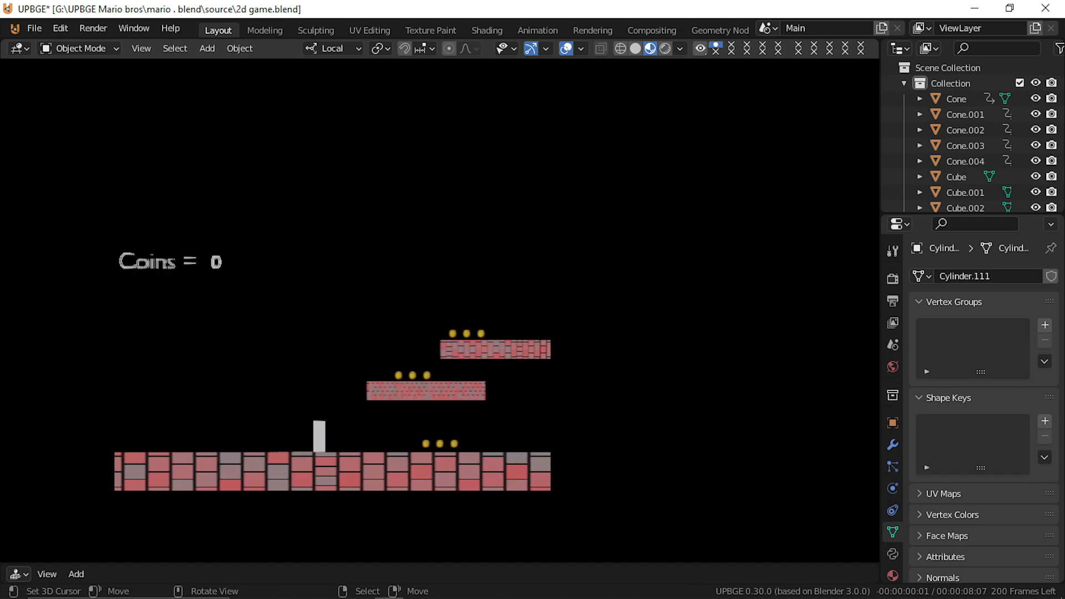
key("Right")
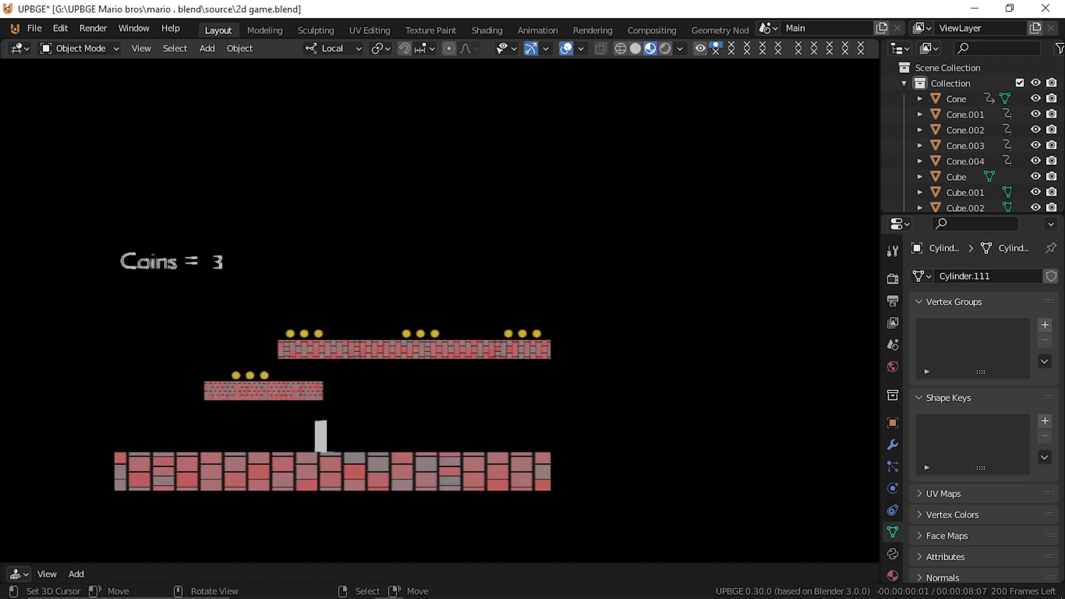
Step: Play-test climbing the first two brick platforms, collecting the coins along both of them
key("Left")
key("Up")
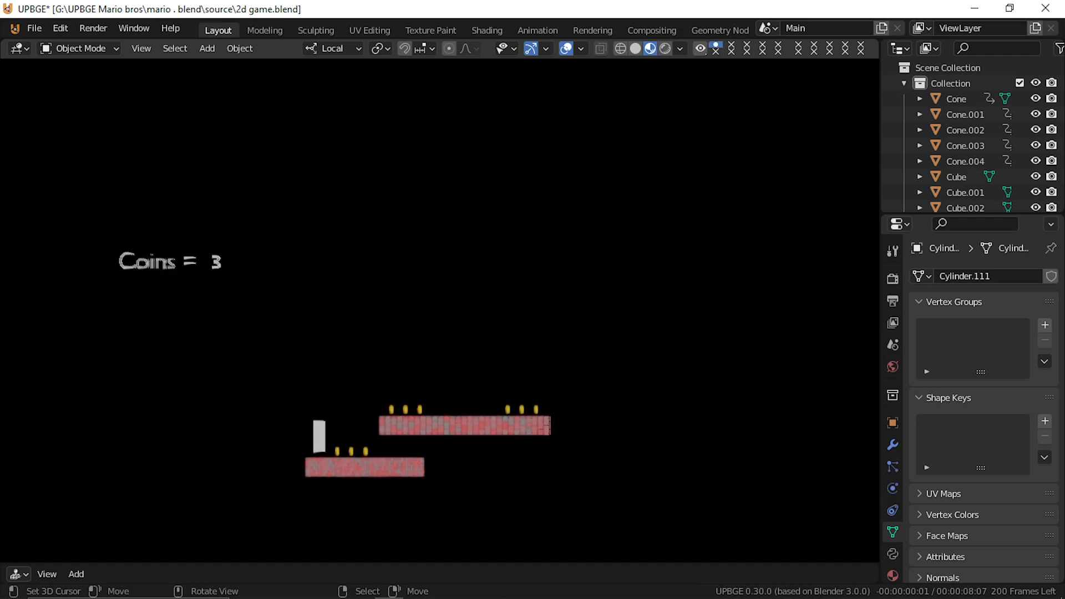
key("Right")
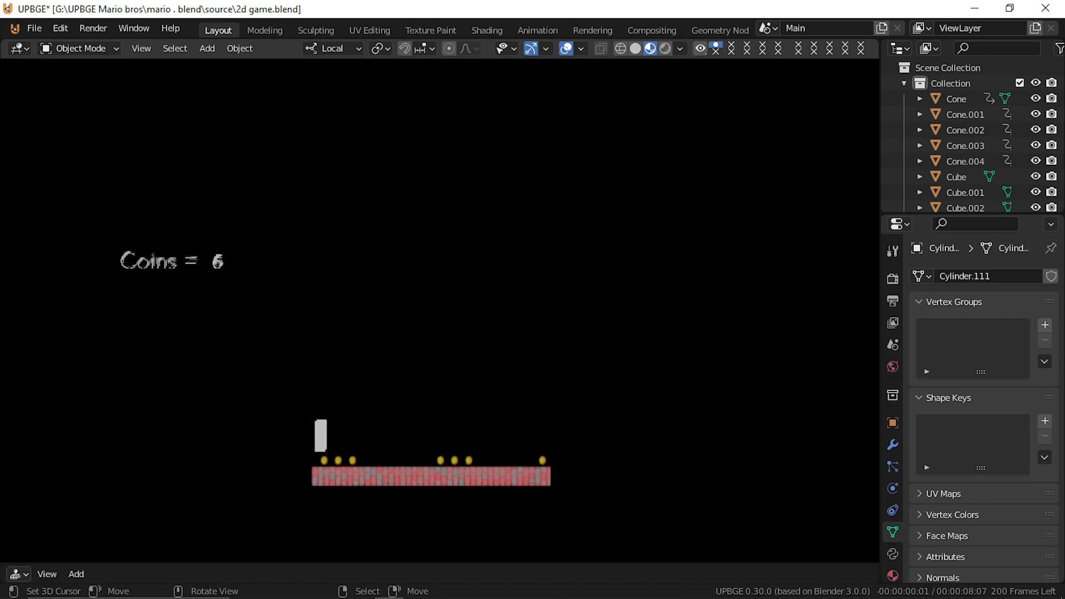
key("Right")
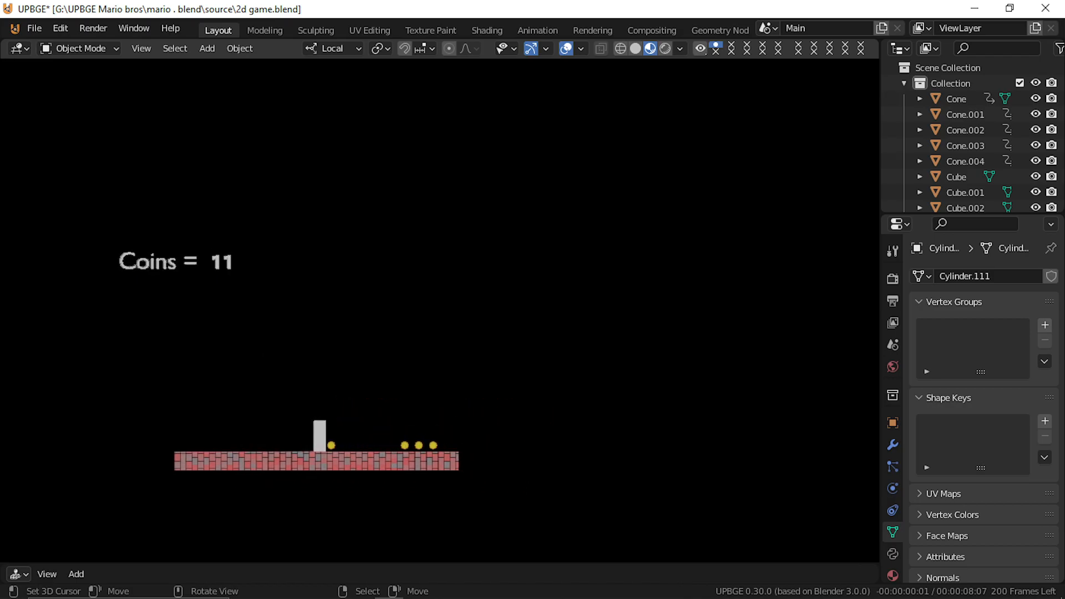
key("Right")
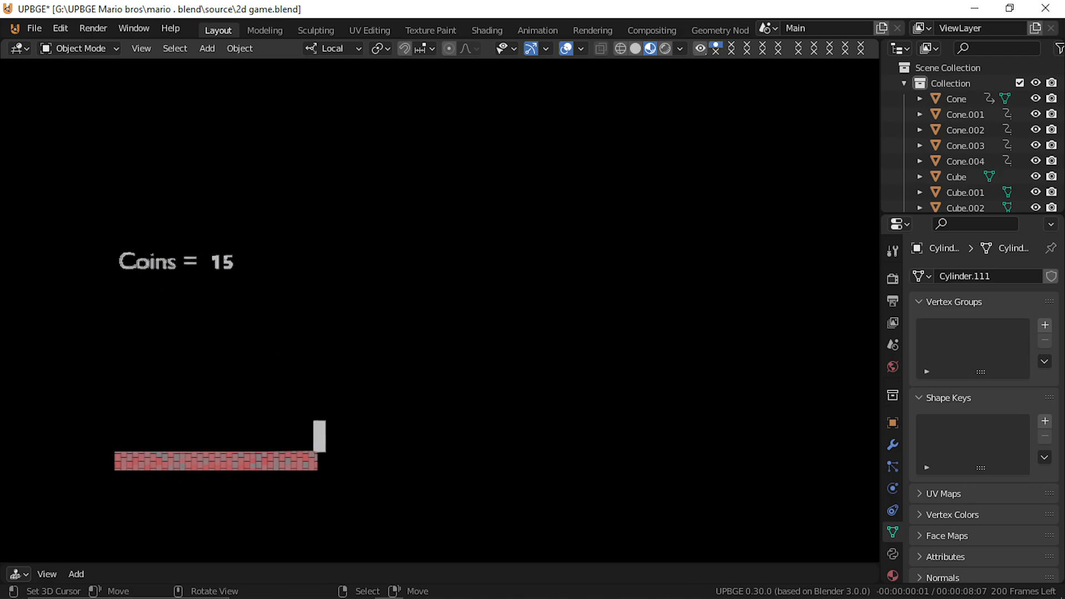
Step: Play-test the remaining coins on the first ground stretch and cross the gap over the plain white platform
key("Right")
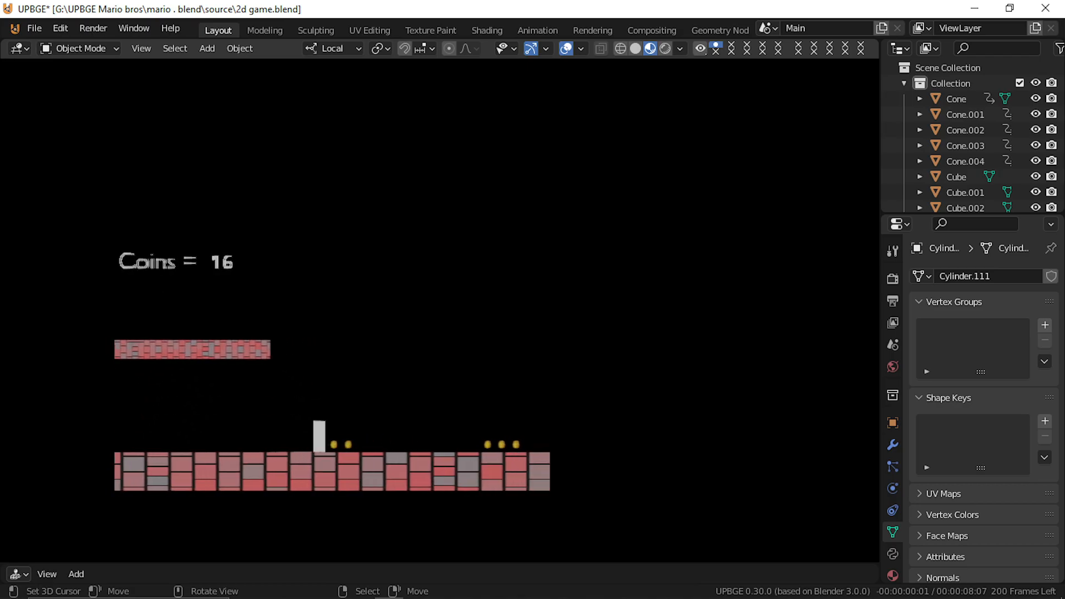
key("Right")
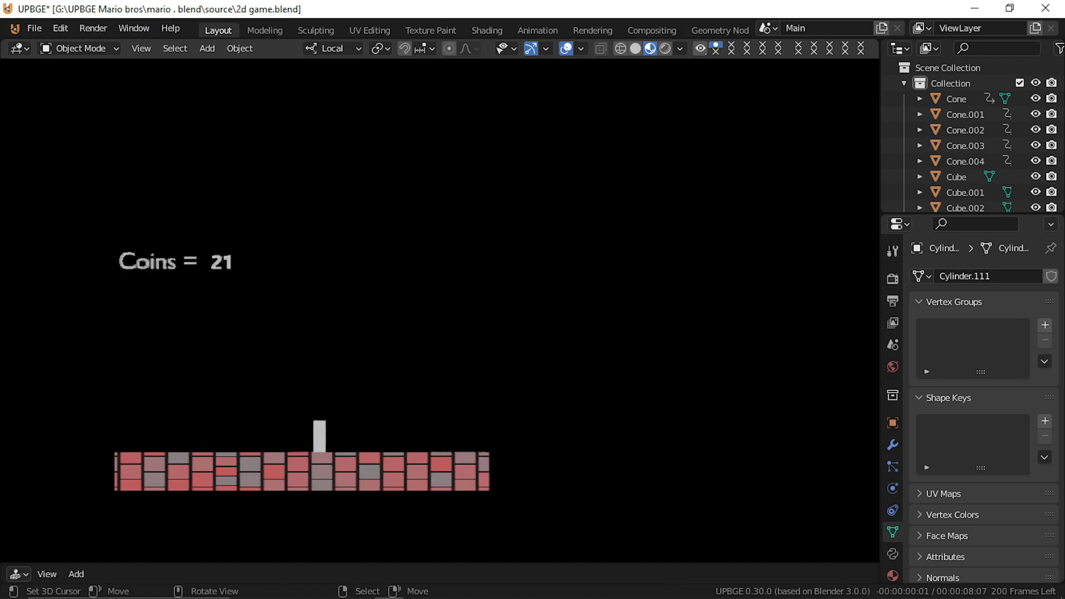
key("Right")
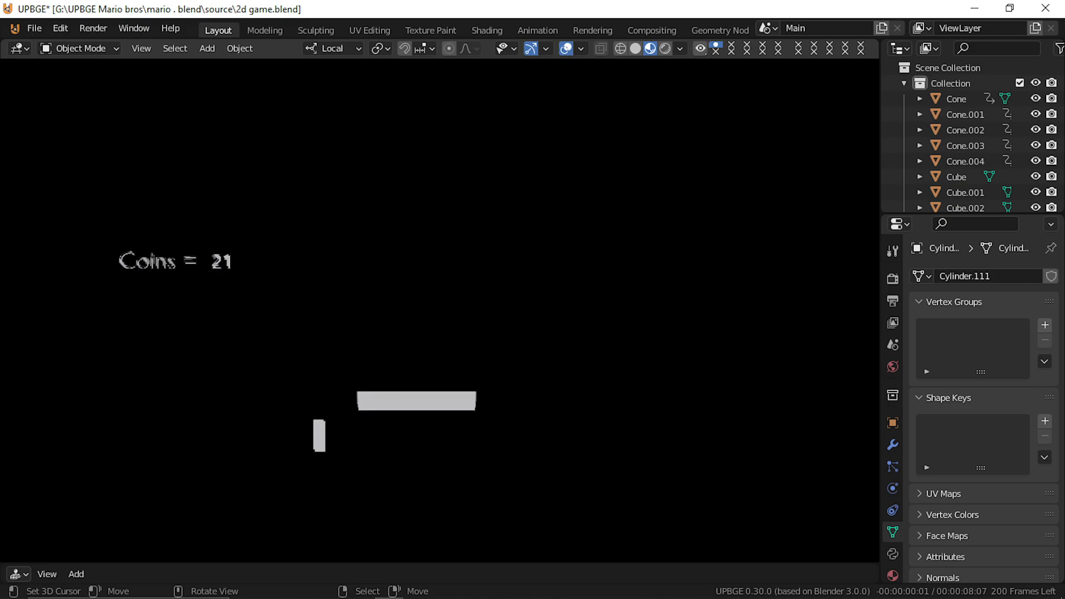
key("Right")
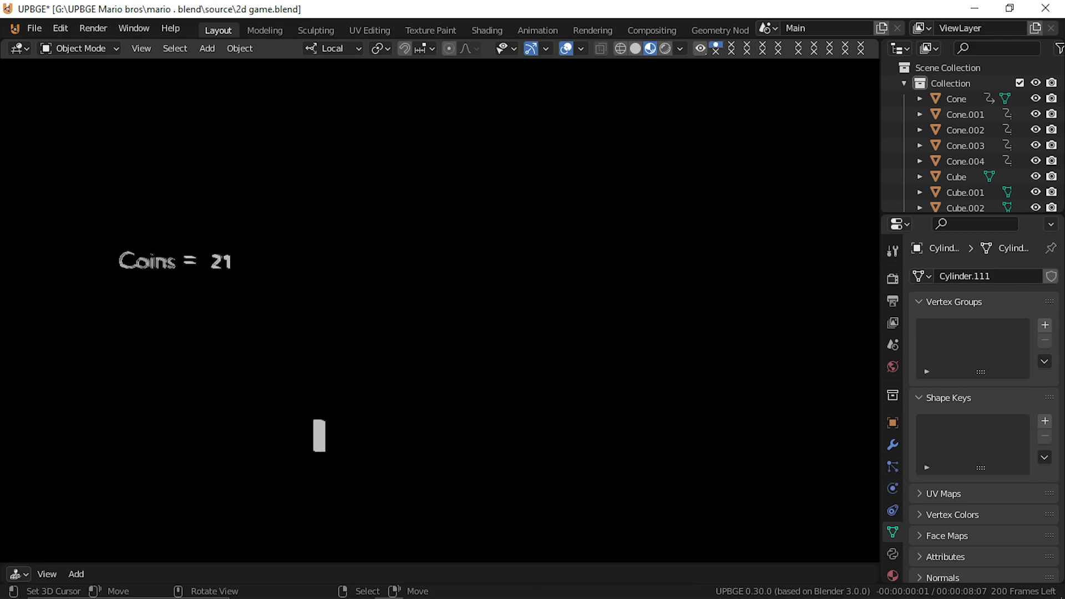
key("Right")
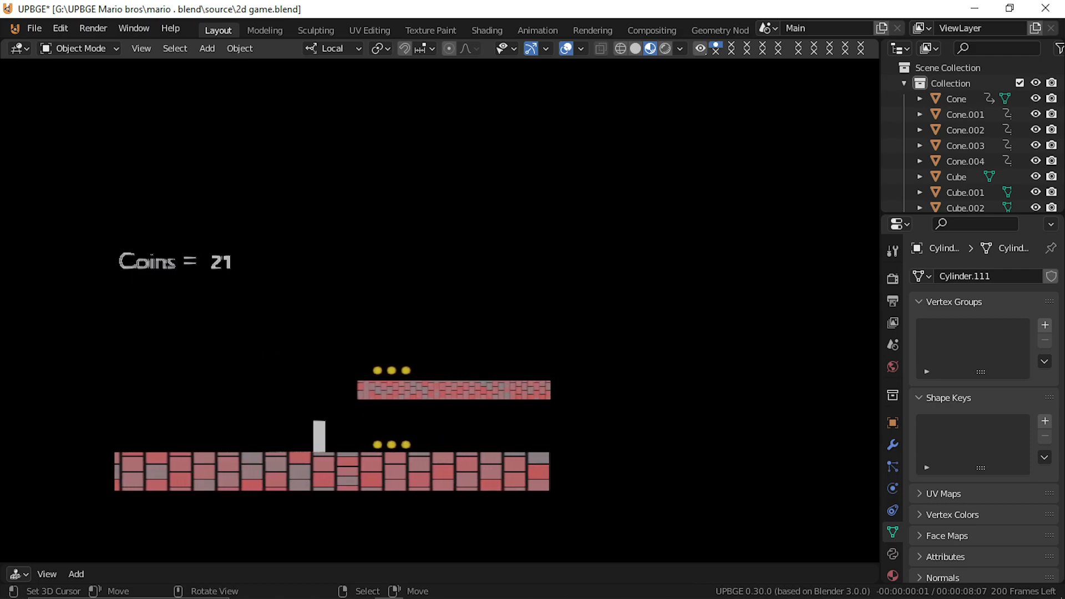
Step: Play-test the coins on the ground beyond the white platform and on the low brick platform above it
key("Right")
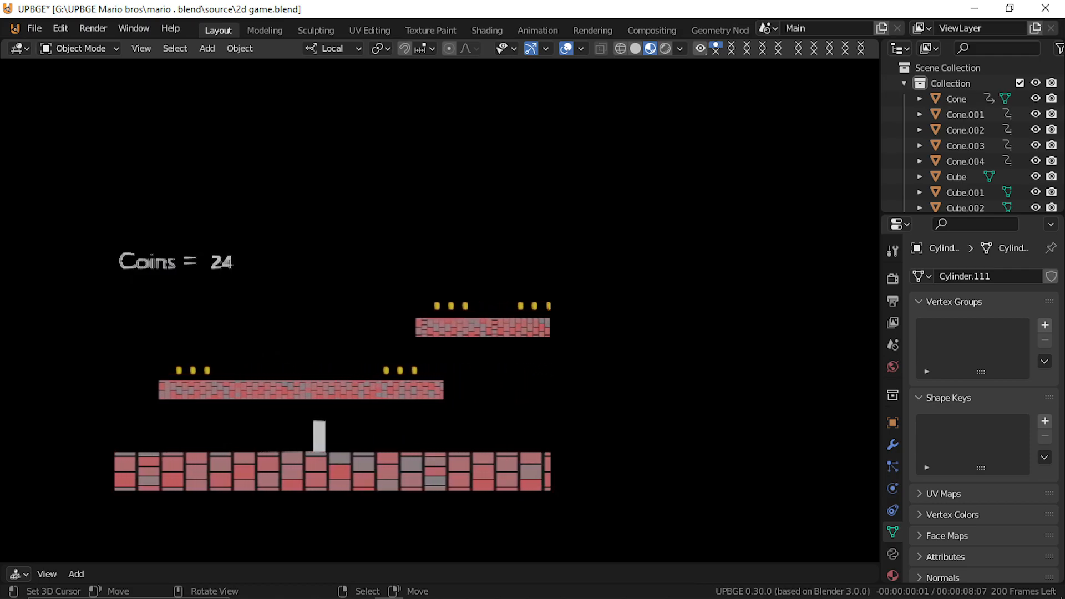
key("Right")
key("Right")
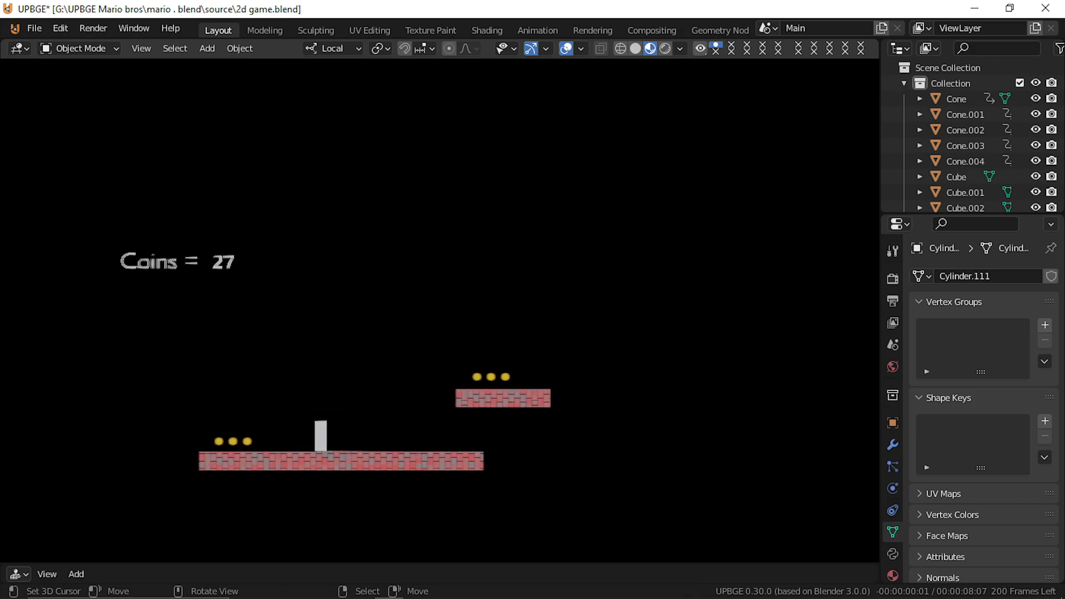
key("Left")
key("Right")
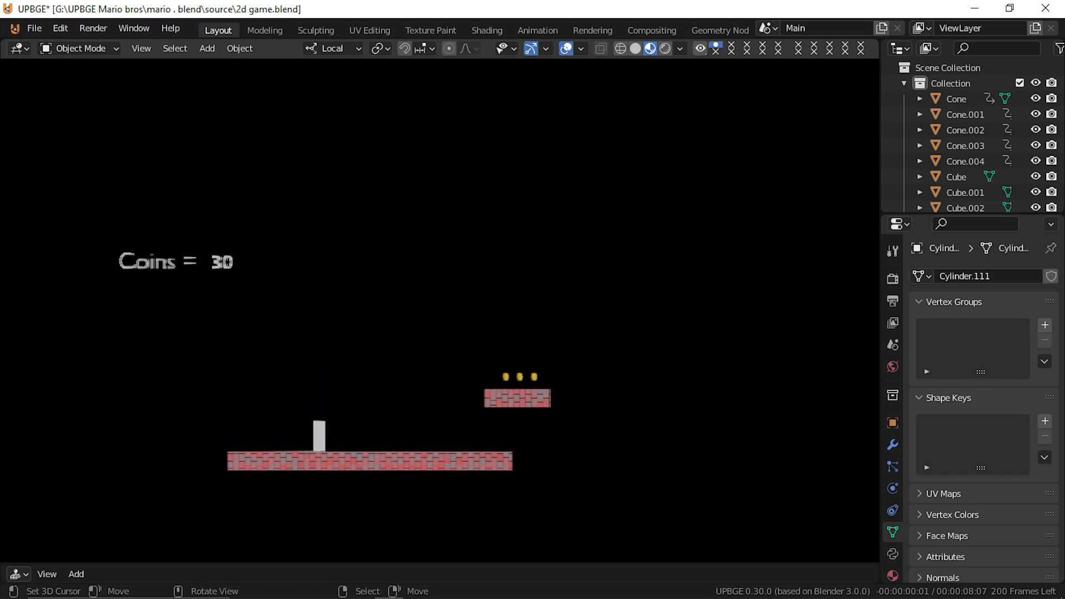
Step: Play-test the coin trios on the higher brick platform and drop onto the platform beyond it
key("space")
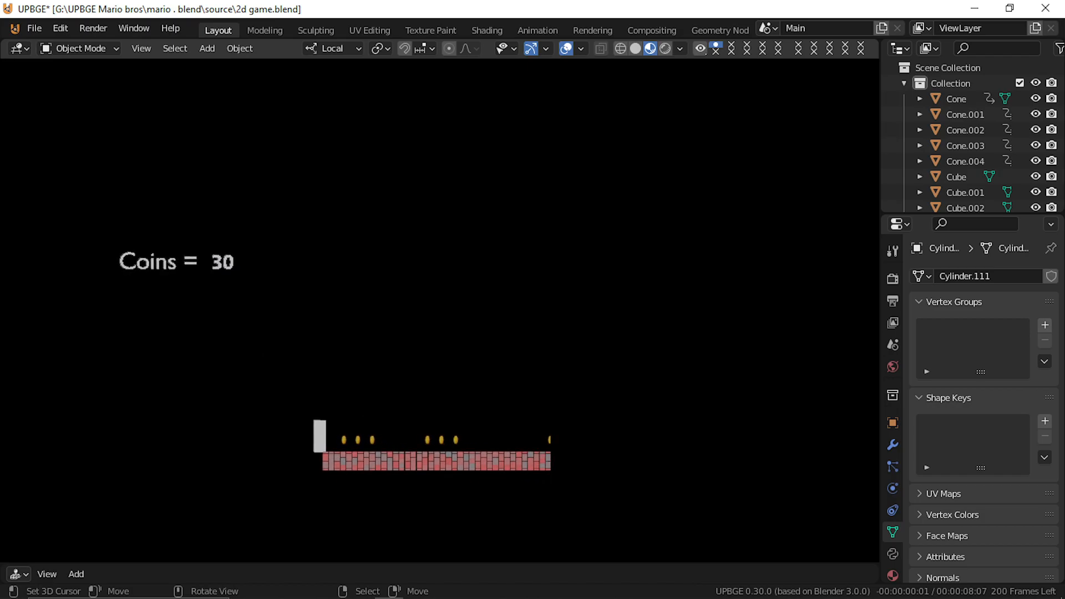
key("Right")
key("Right")
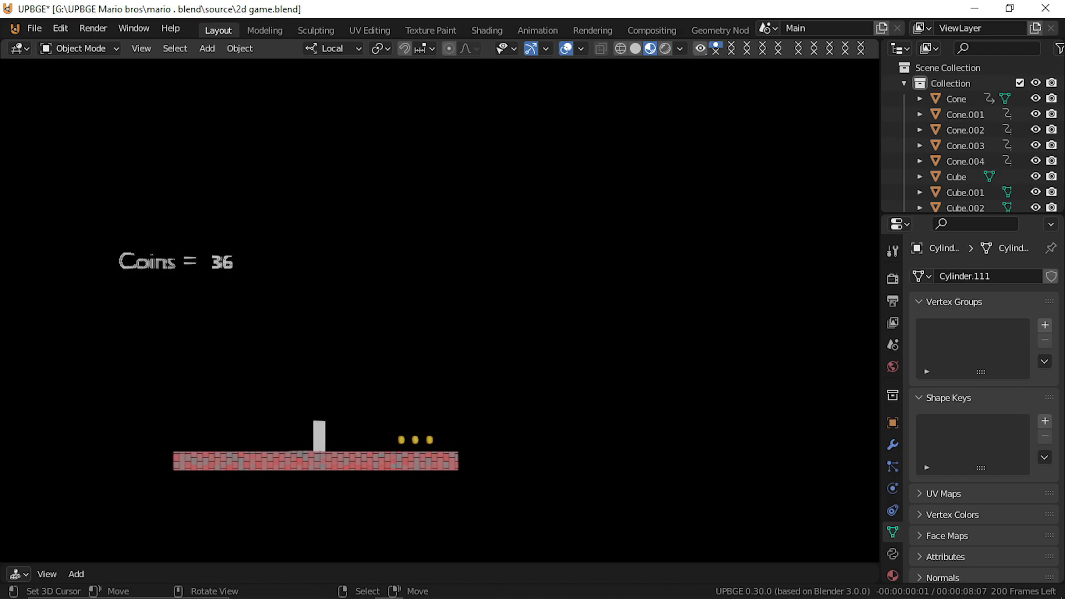
key("Right")
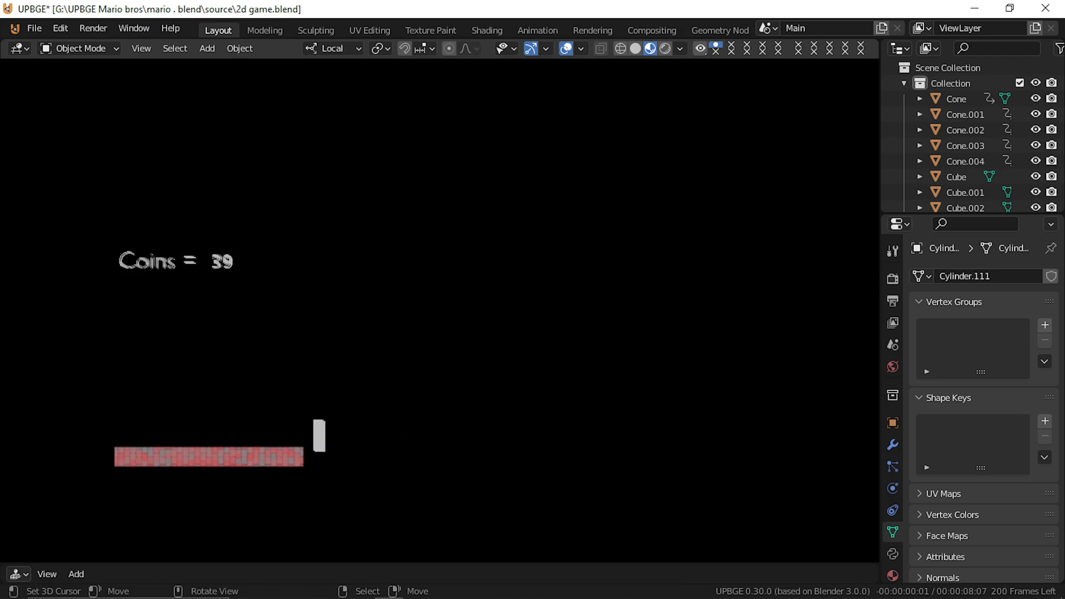
key("Right")
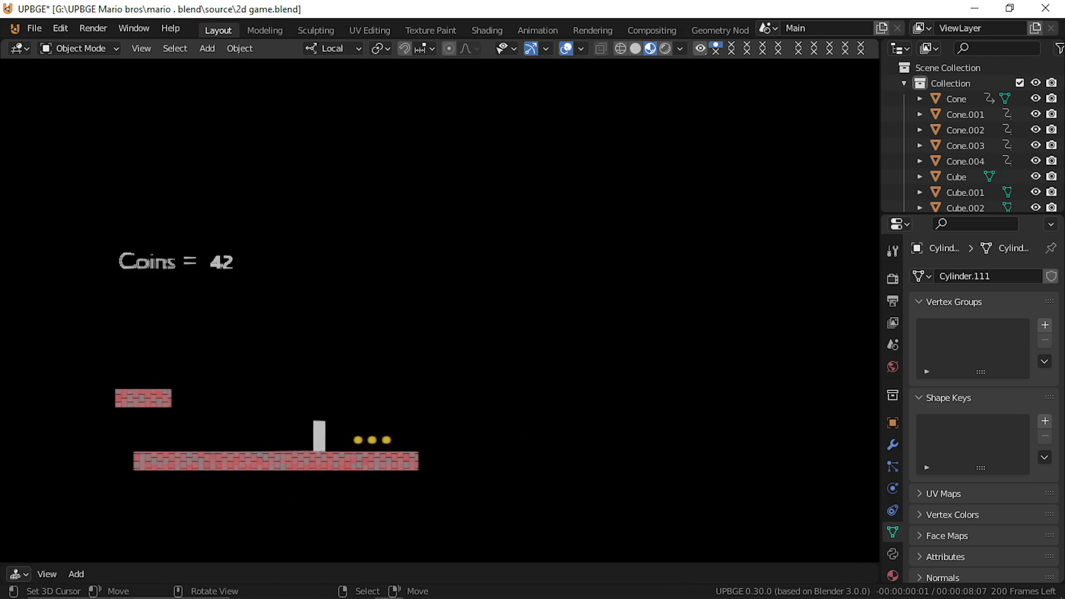
Step: Play-test the last platform's coins and the ground coins up to the stepped brick pyramid
key("Right")
key("Left")
key("Right")
key("space")
key("Right")
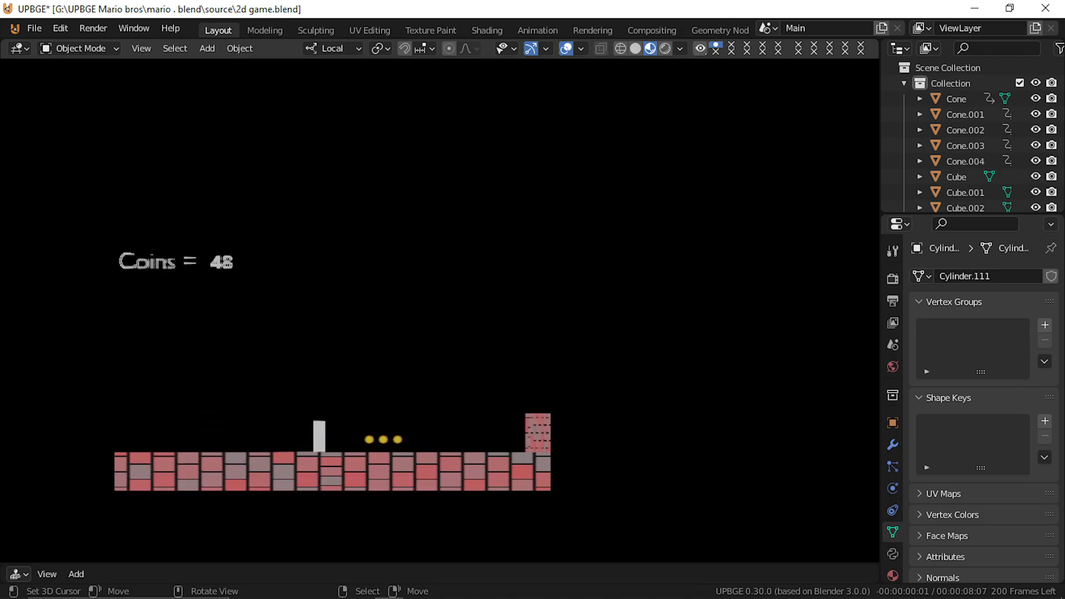
key("Right")
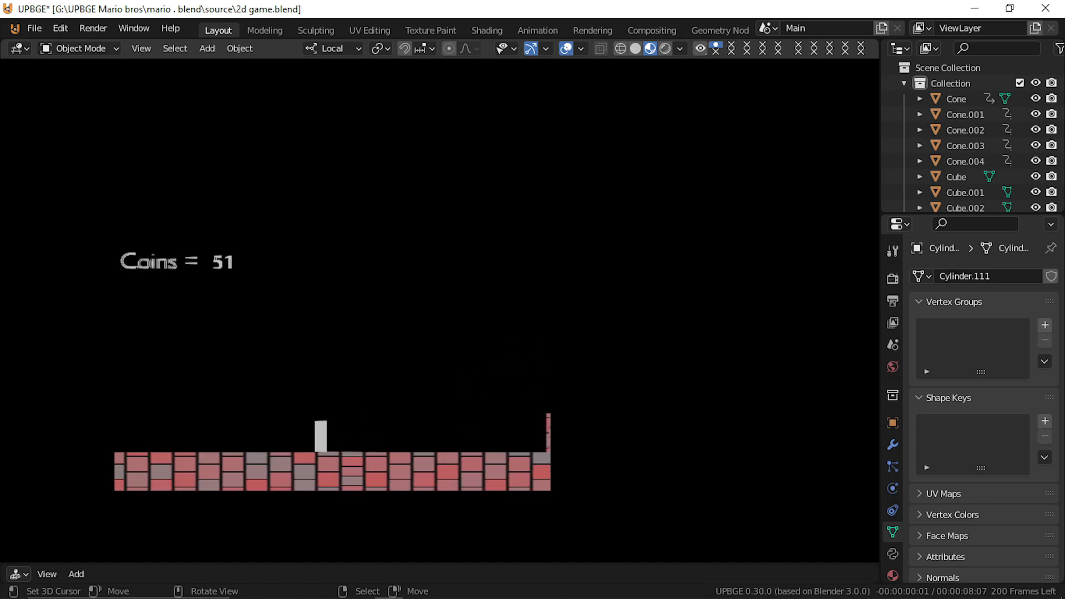
Step: Move the player back across the cleared ground and platforms to the plain white platform
key("Right")
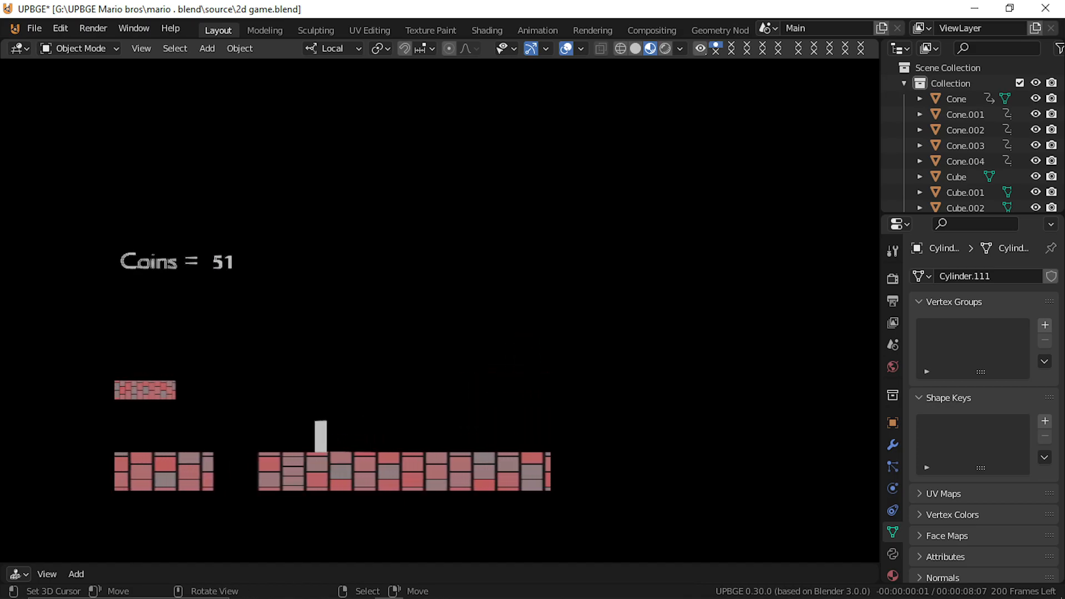
key("Left")
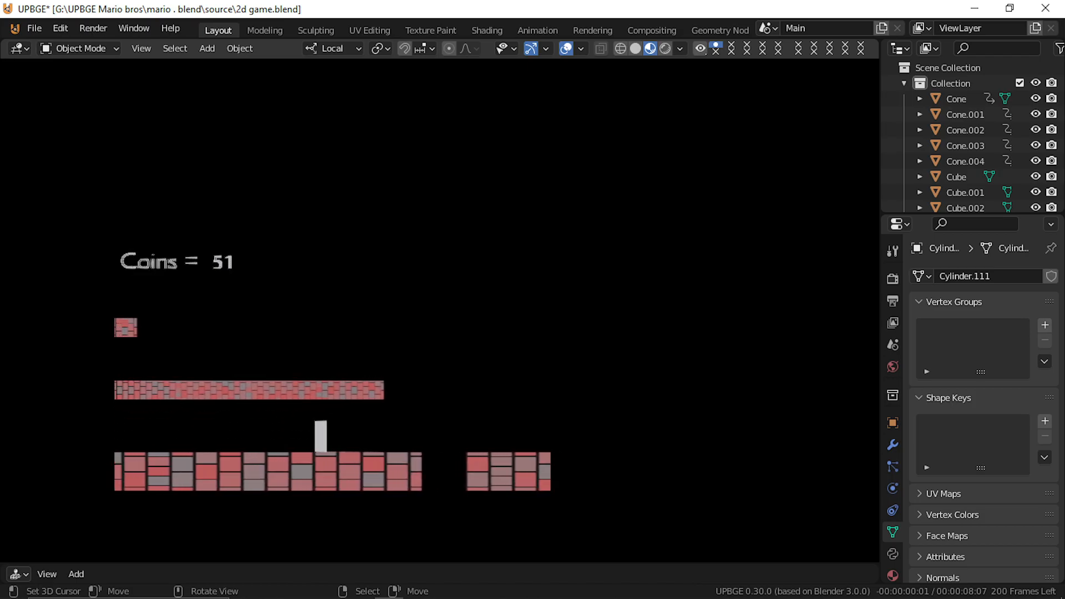
key("Left")
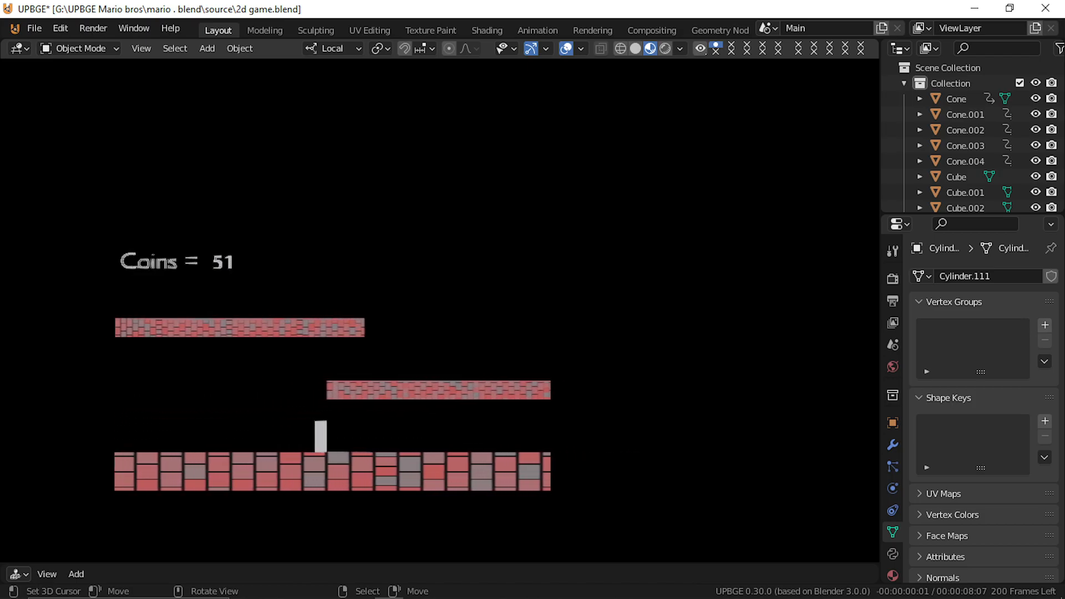
key("space")
key("Left")
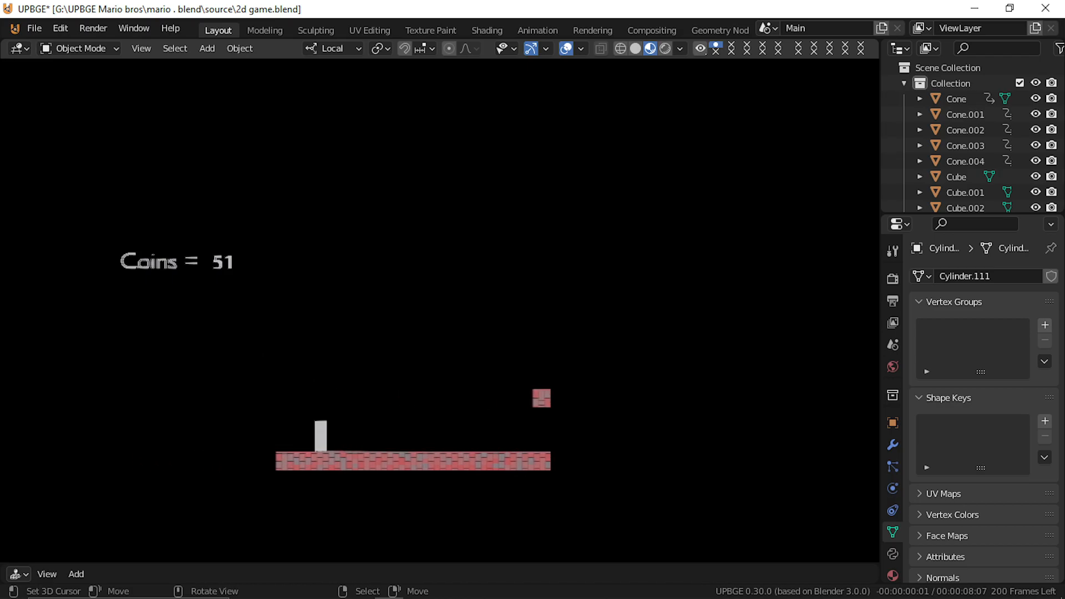
key("Left")
key("Left")
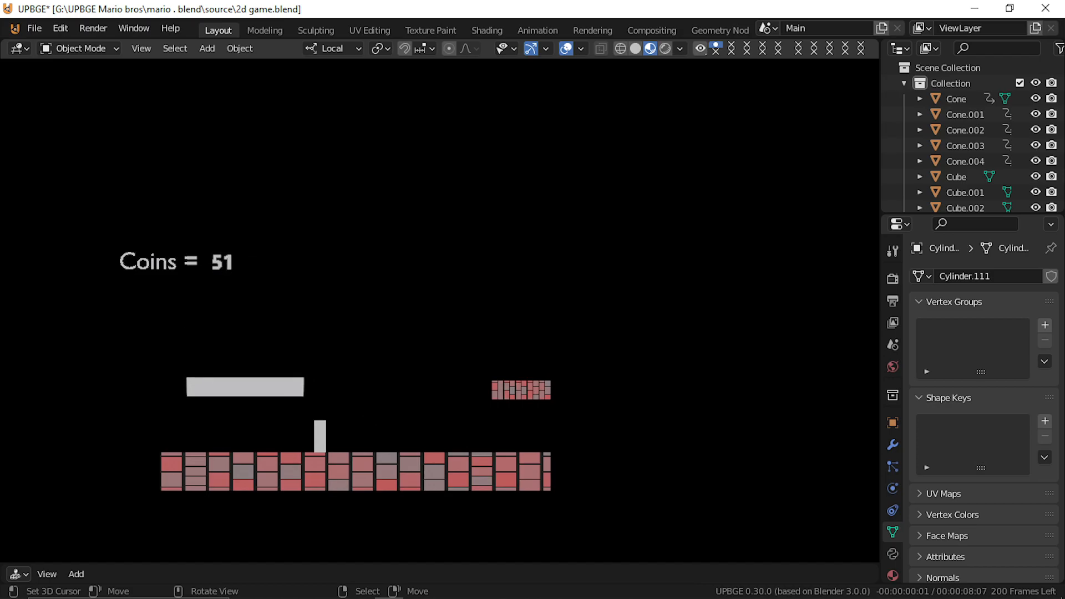
Step: Play-test the stacked coin rows and the route past the stepped brick pyramid, and end the game
key("space")
key("Left")
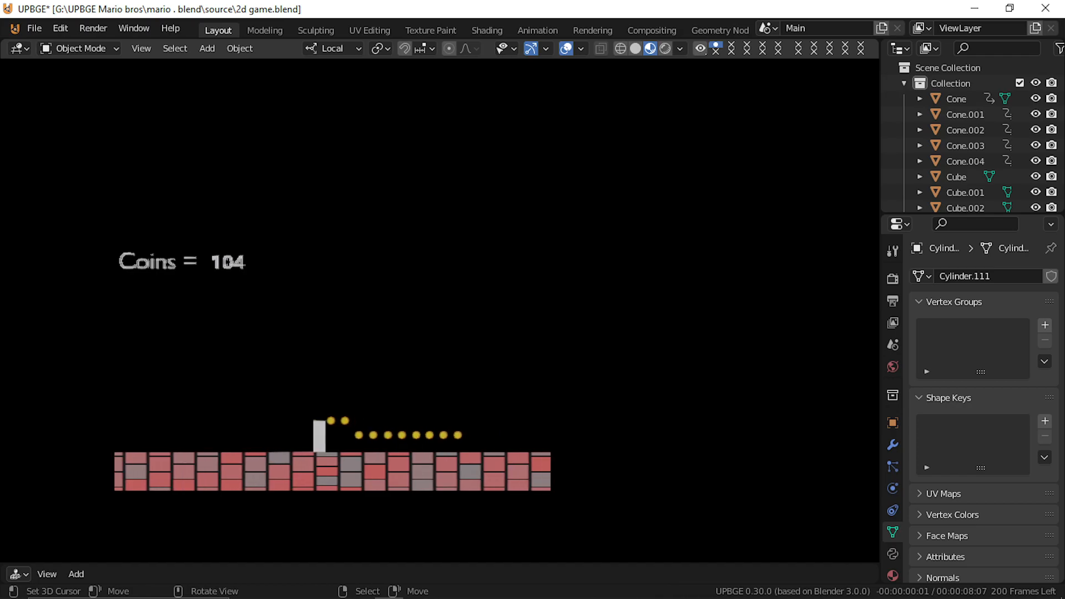
key("Right")
key("Right")
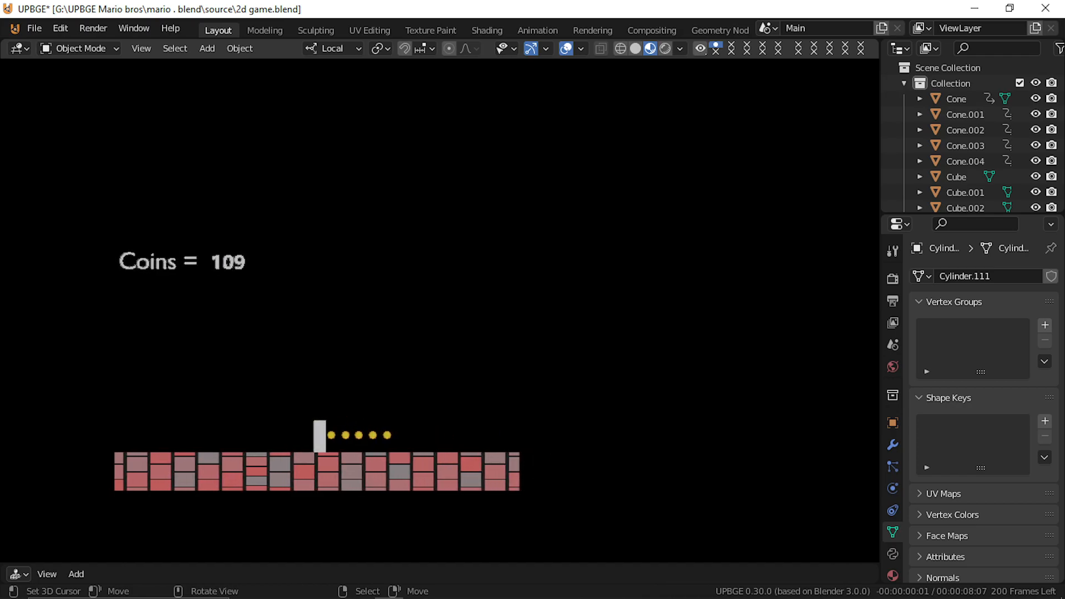
key("Right")
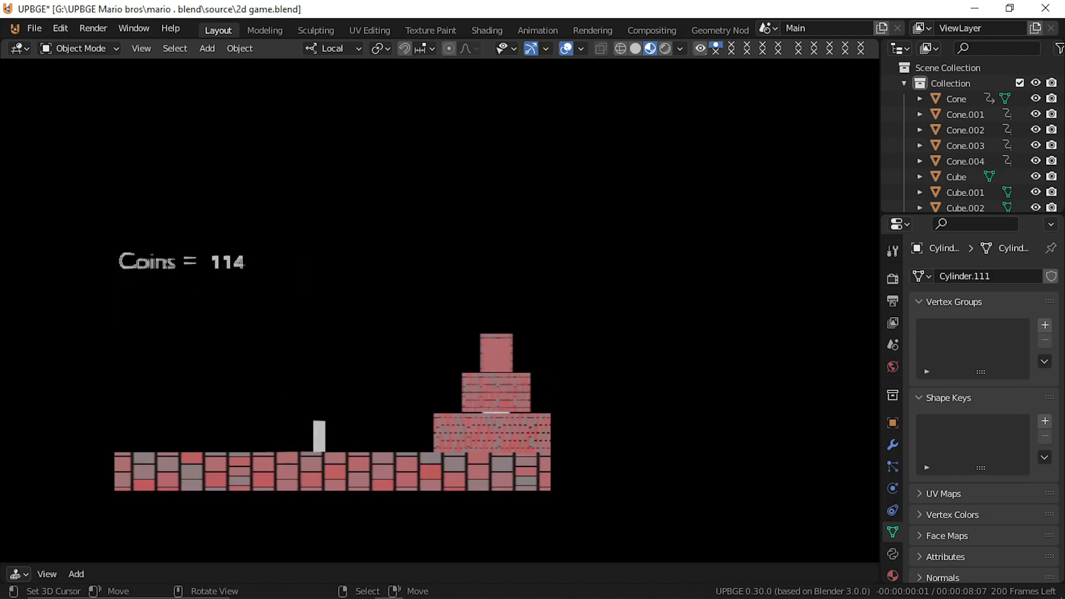
key("Right")
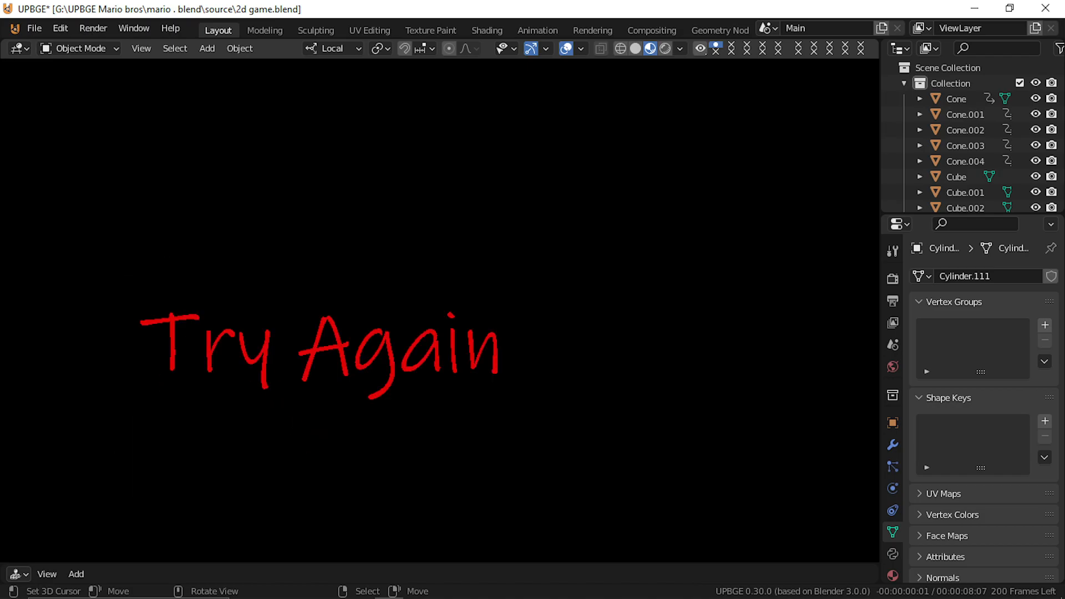
key("Escape")
Step: Circle-select the coin trios on the first ground stretch and on the two brick platforms above it
middle_click_drag(398, 324, 164, 330)
scroll(421, 311, "down", 5)
scroll(164, 332, "up", 3)
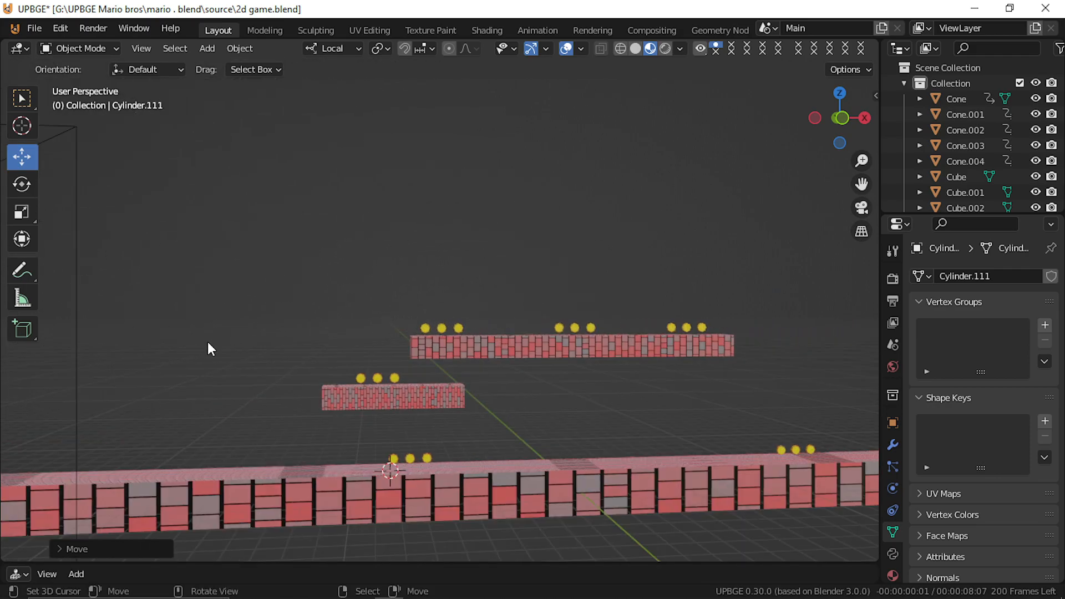
left_click(390, 453)
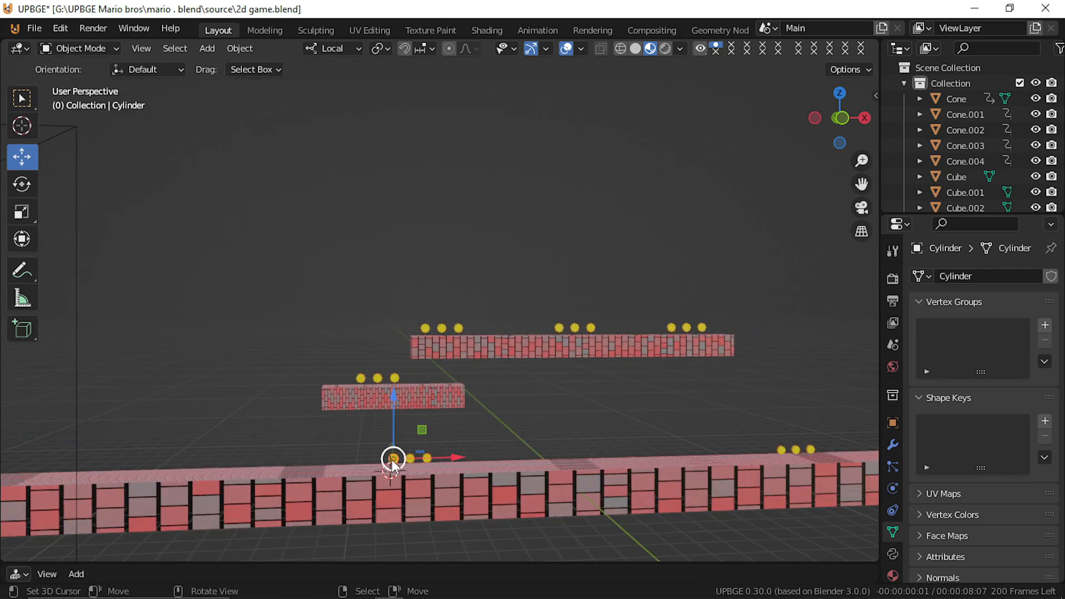
key("c")
mouse_move(453, 382)
left_mouse_down()
mouse_move(331, 364)
mouse_move(474, 304)
mouse_move(474, 319)
left_mouse_up()
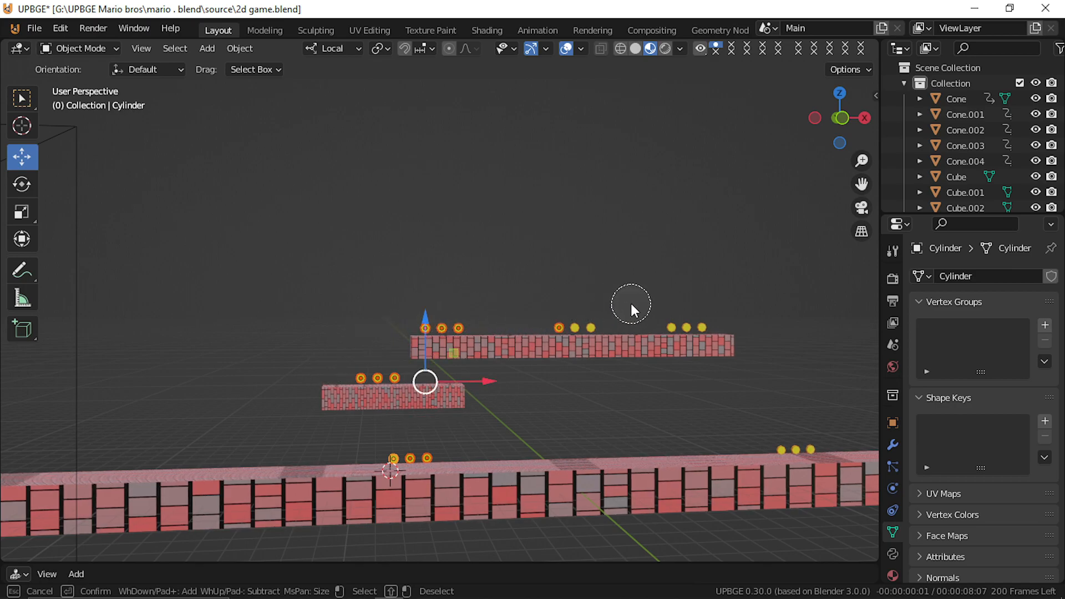
left_click_drag(560, 311, 707, 314)
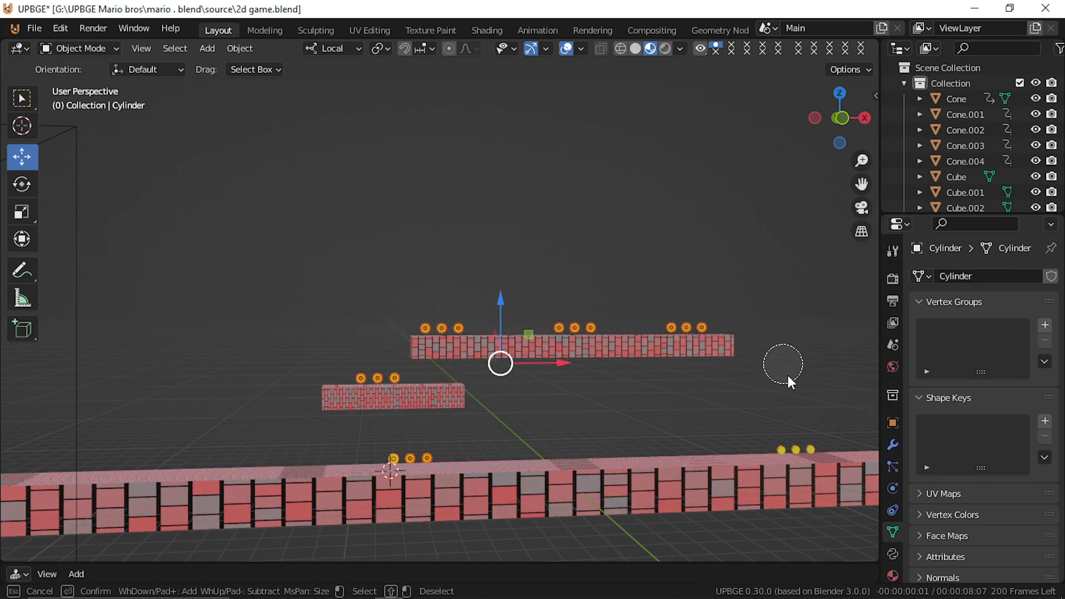
left_click_drag(803, 424, 780, 437)
right_click(786, 434)
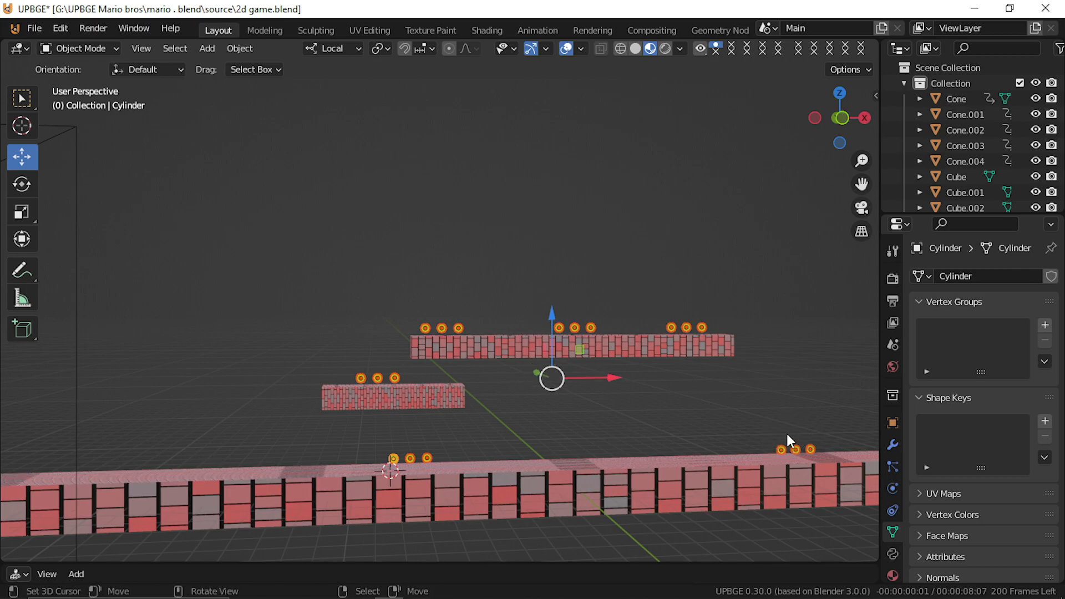
Step: Circle-select the coin trios on the middle ground stretch and on the three brick platforms above it
scroll(786, 433, "down", 2)
middle_click_drag(754, 423, 77, 402)
key("c")
right_click(587, 440)
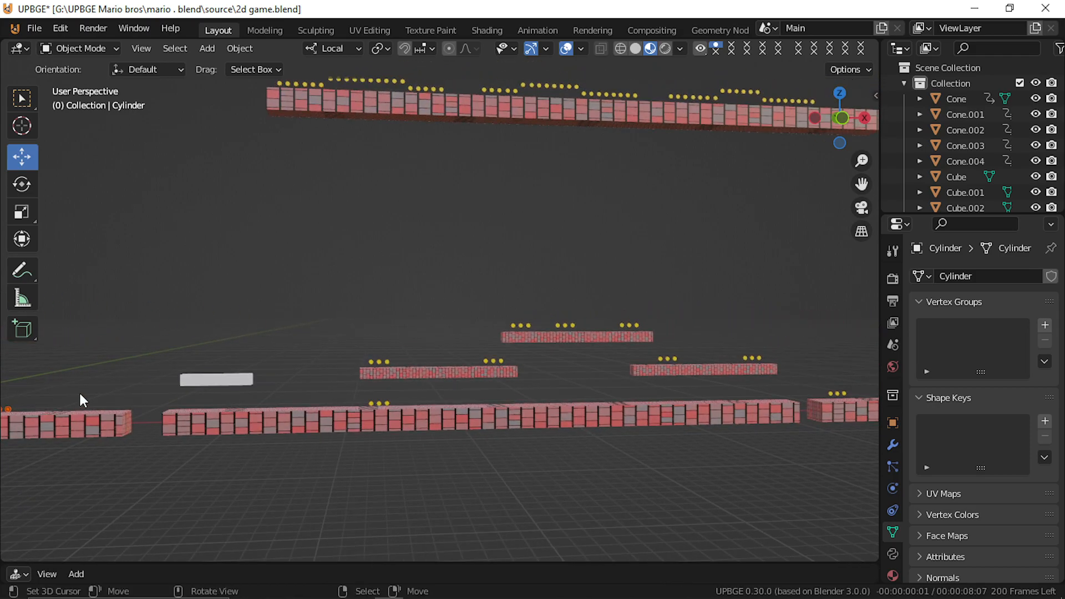
key("c")
left_click(384, 394)
left_click(494, 344)
mouse_move(490, 350)
left_mouse_down()
mouse_move(574, 317)
mouse_move(661, 314)
mouse_move(667, 359)
mouse_move(770, 366)
left_mouse_up()
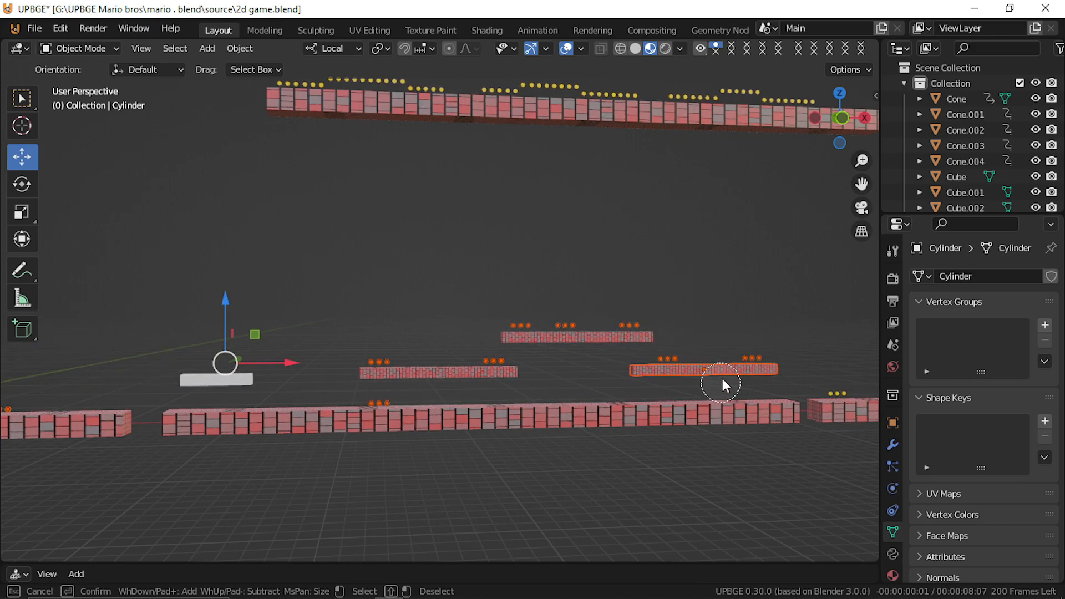
right_click(707, 368)
Step: Circle-select the coin trios on the last ground stretch before the stepped brick pyramid
middle_click_drag(717, 375, 443, 421, "shift")
key("c")
left_click_drag(654, 382, 710, 408)
right_click(693, 410)
Step: Circle-select all the coin rows above the long, high brick platform
mouse_move(660, 417)
middle_mouse_down("shift")
mouse_move(483, 393)
mouse_move(107, 409)
mouse_move(250, 444)
mouse_move(559, 372)
mouse_move(785, 348)
mouse_move(794, 359)
mouse_move(236, 66)
mouse_move(33, 148)
mouse_move(76, 108)
middle_mouse_up("shift")
key("c")
mouse_move(155, 339)
left_mouse_down()
mouse_move(282, 311)
mouse_move(399, 309)
mouse_move(331, 336)
mouse_move(388, 322)
mouse_move(747, 318)
left_mouse_up()
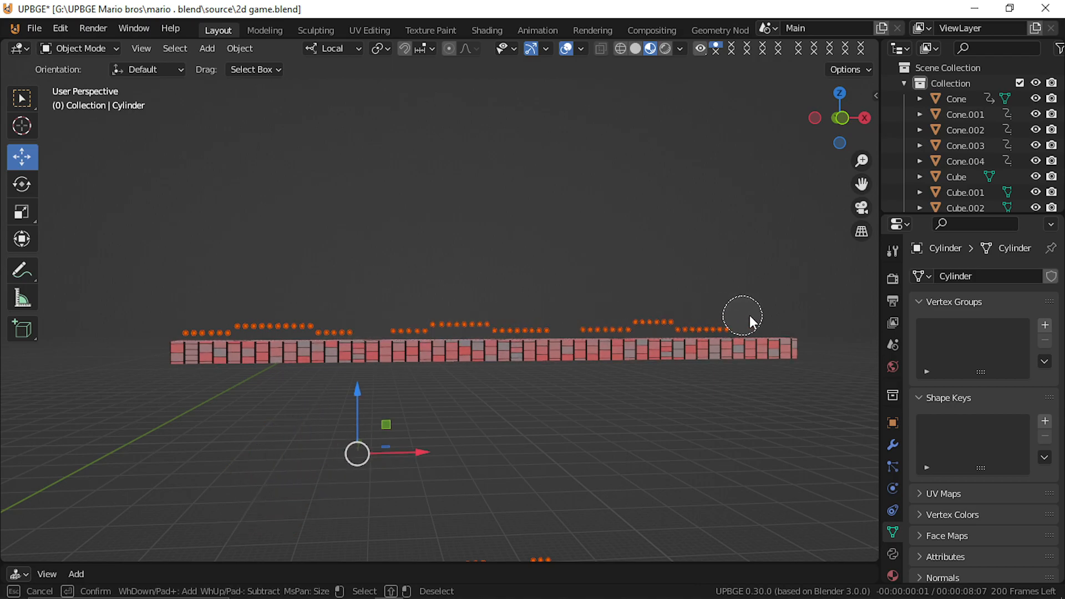
right_click(768, 317)
scroll(632, 366, "down", 4)
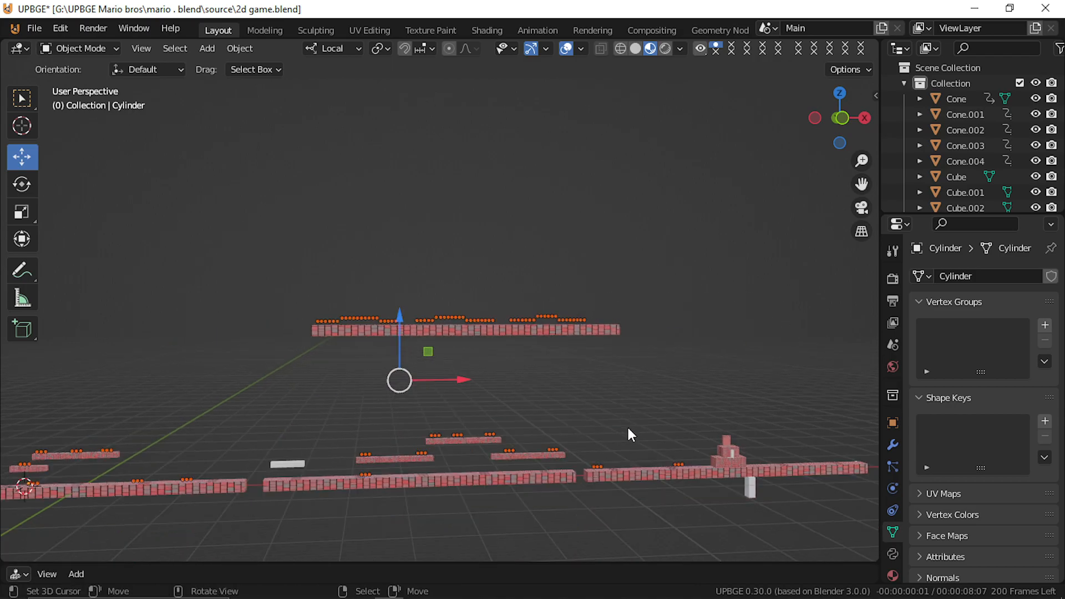
Step: Enable collision bounds in the active coin's game physics and set the bounds shape to Cylinder
middle_click_drag(444, 461, 826, 367, "shift")
scroll(774, 375, "up", 6)
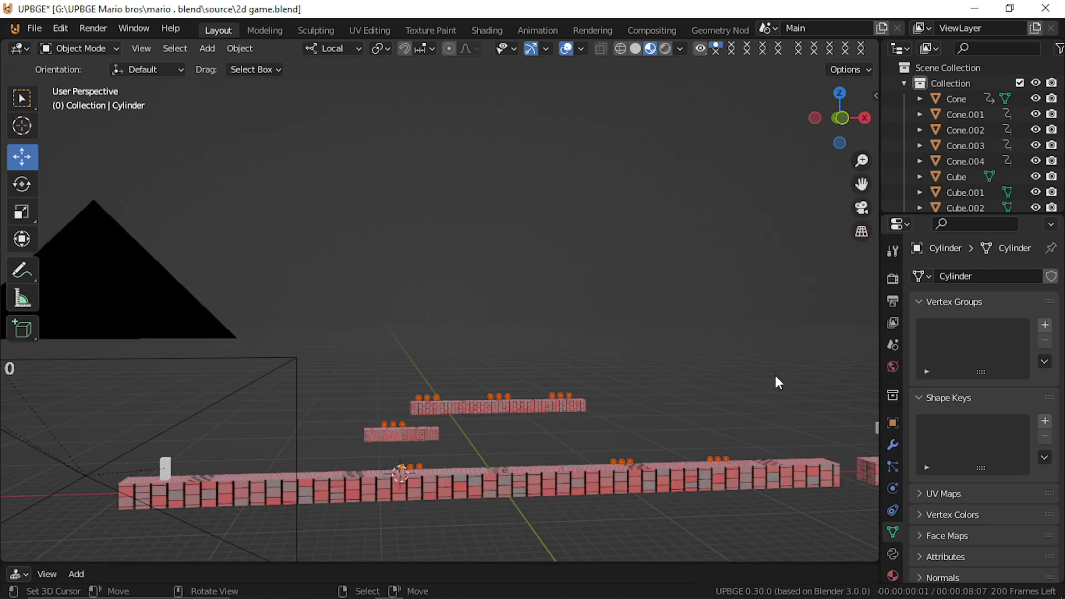
middle_click_drag(331, 504, 345, 357, "shift")
scroll(361, 353, "up", 2)
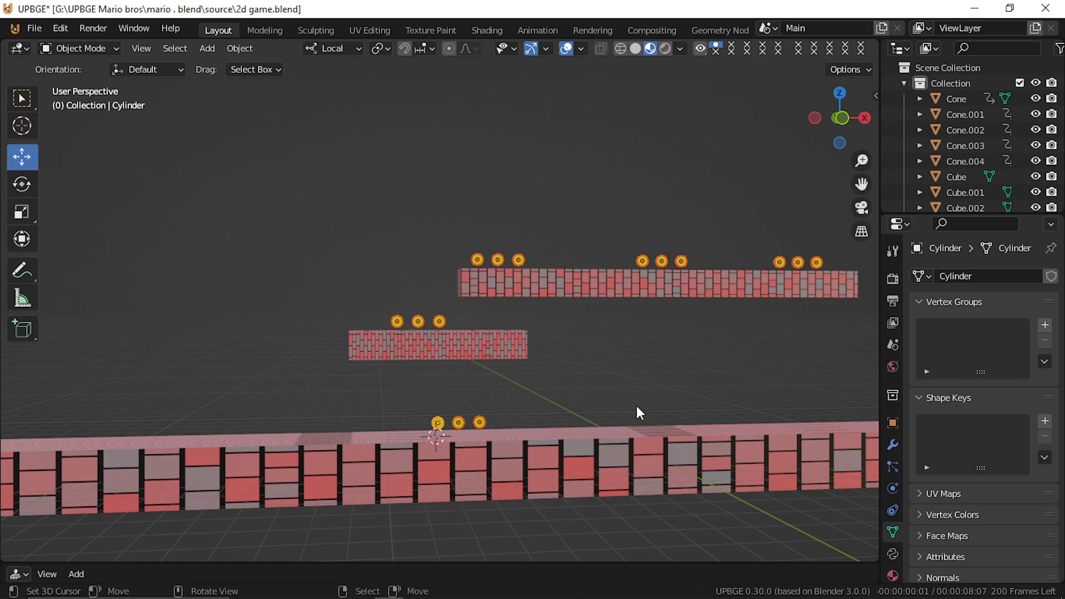
left_click(892, 491)
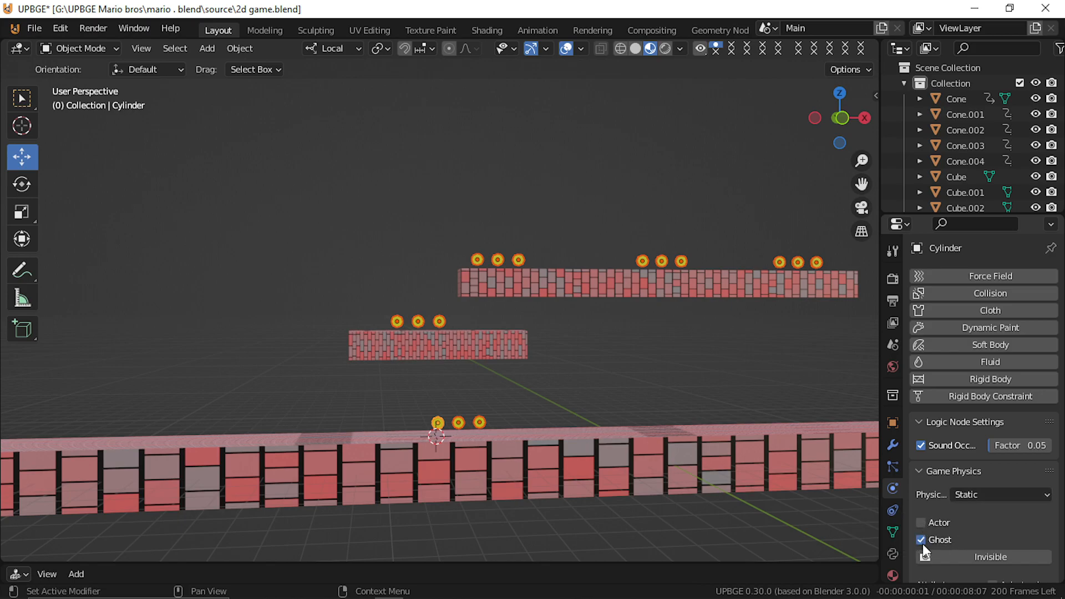
scroll(923, 544, "down", 12)
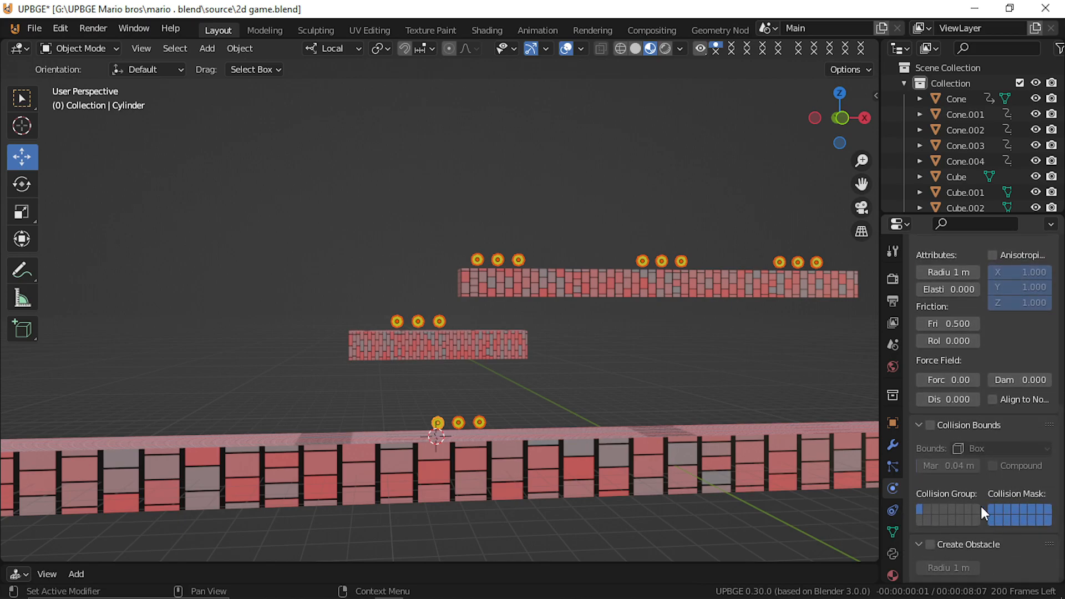
left_click(930, 425)
left_click(994, 449)
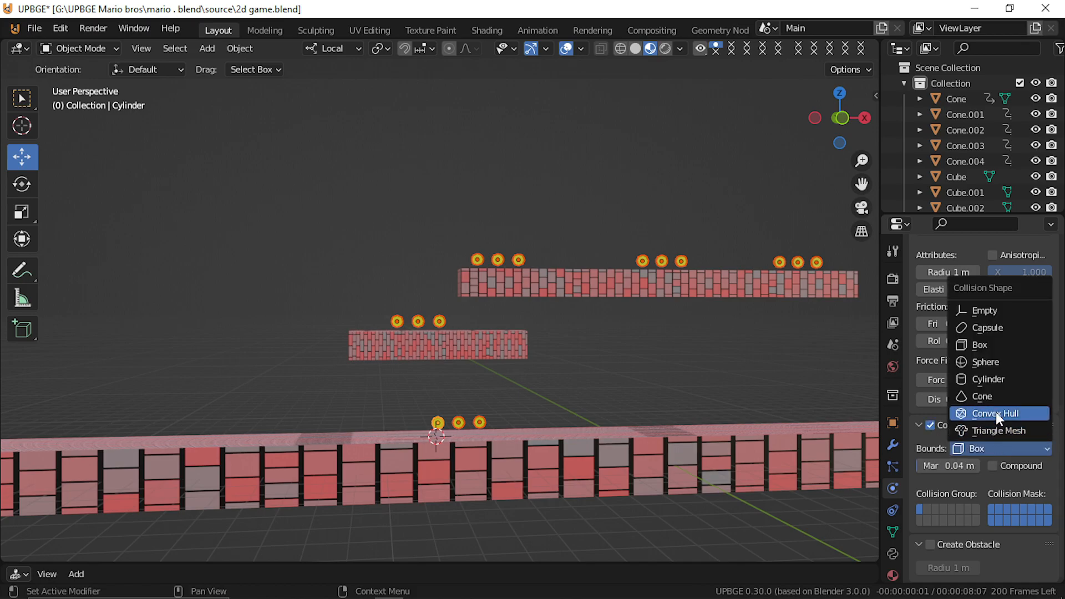
left_click(1002, 375)
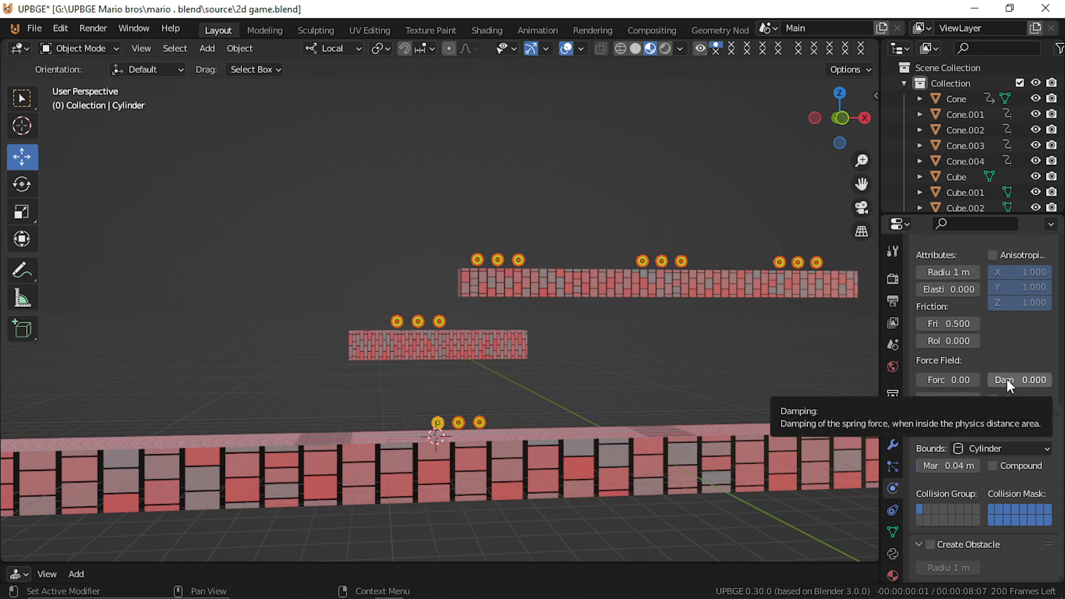
left_click(991, 444)
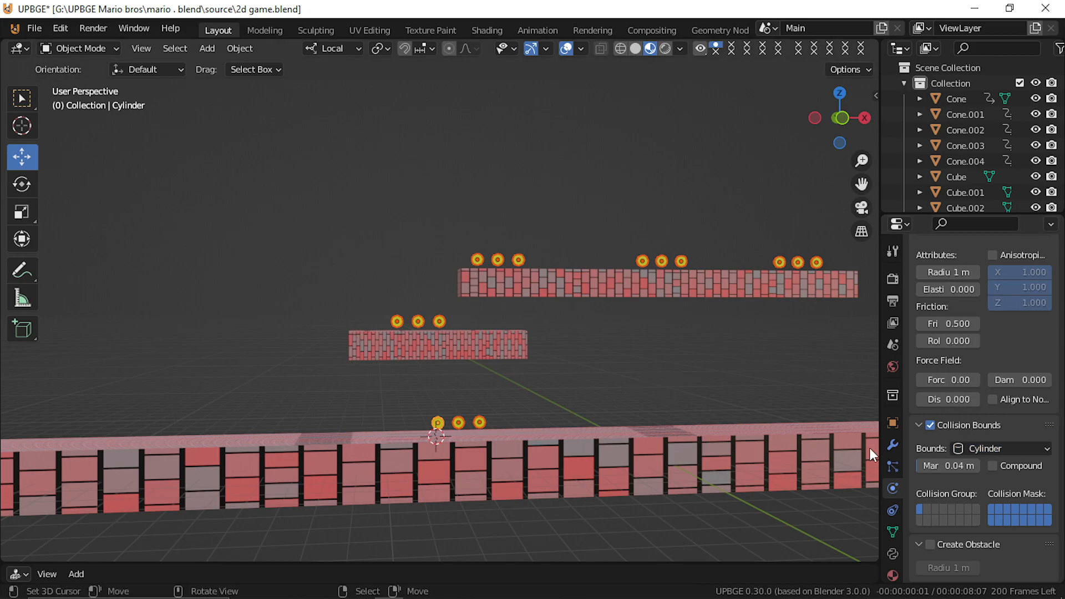
left_click(1003, 441)
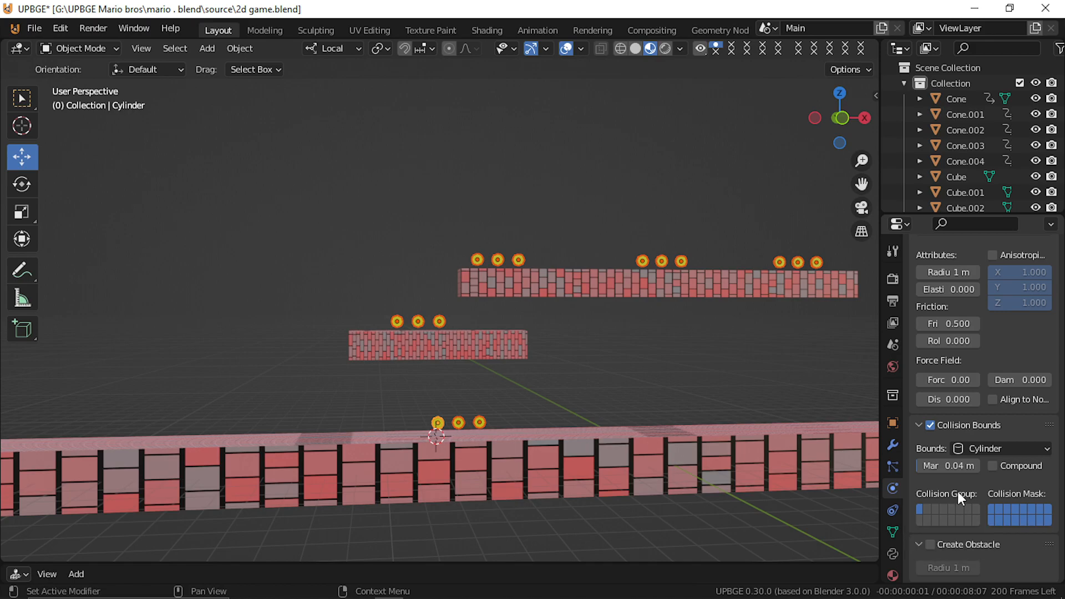
Step: Copy the active coin's physics properties to all the selected coins
left_click(224, 46)
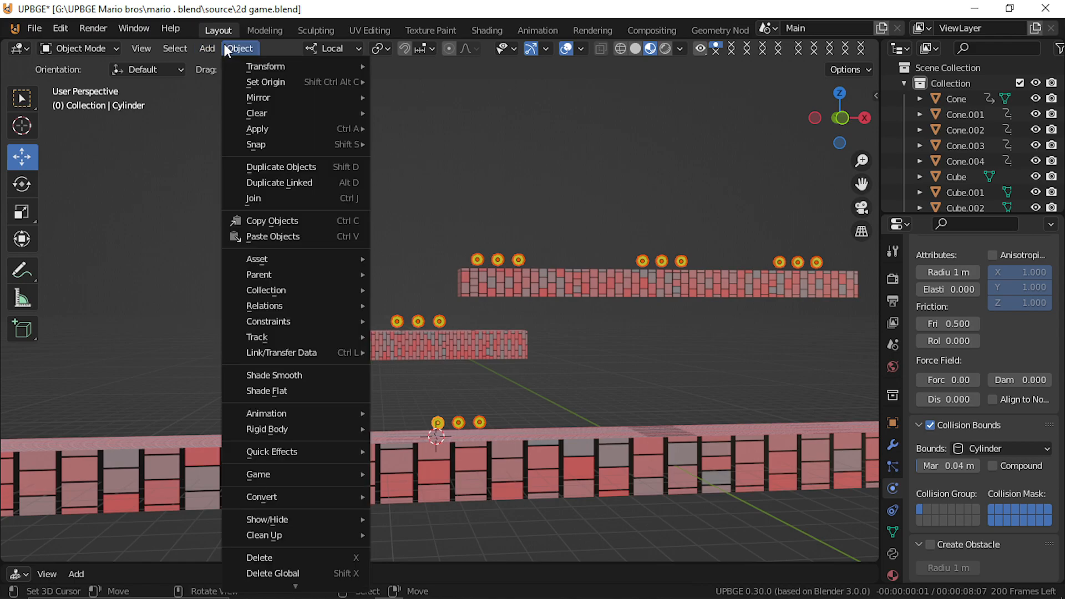
mouse_move(287, 461)
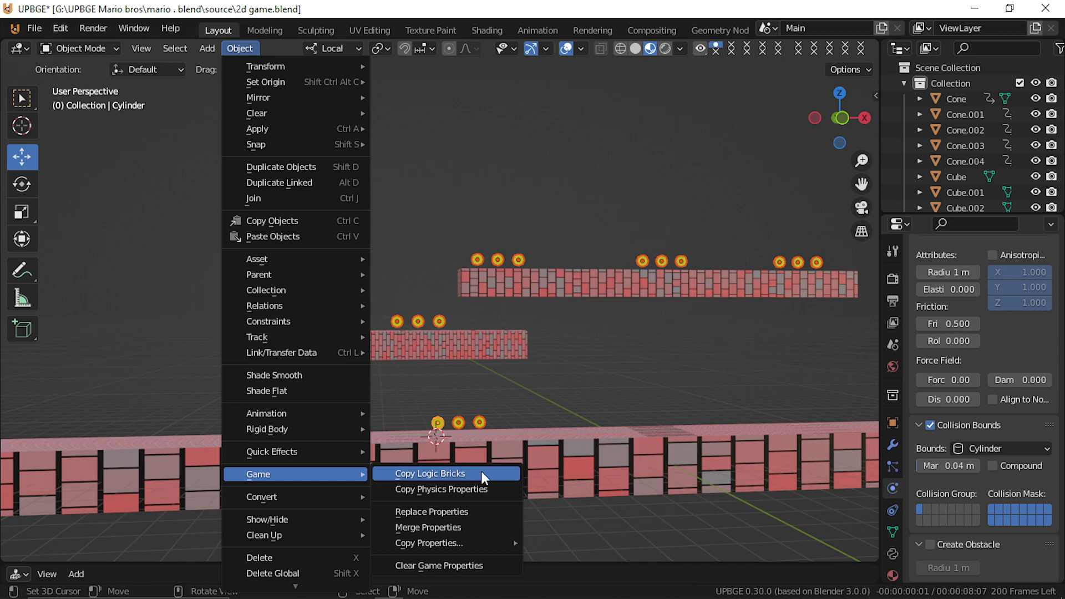
left_click(483, 488)
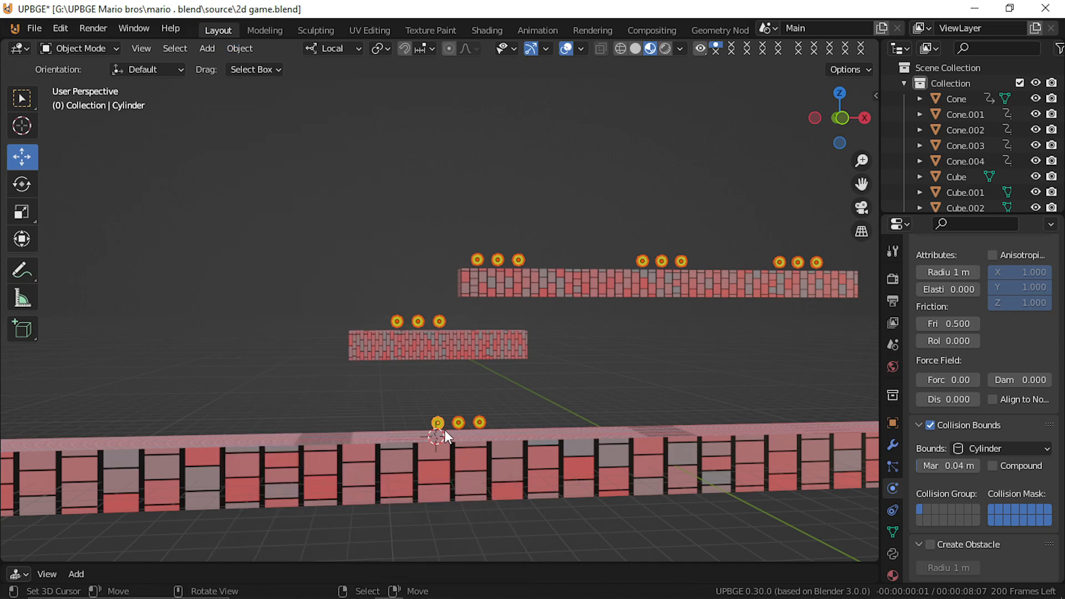
Step: Play-test from the camera view, collecting the first ground coins and jumping up to the lower brick platform's coins
key("KP_0")
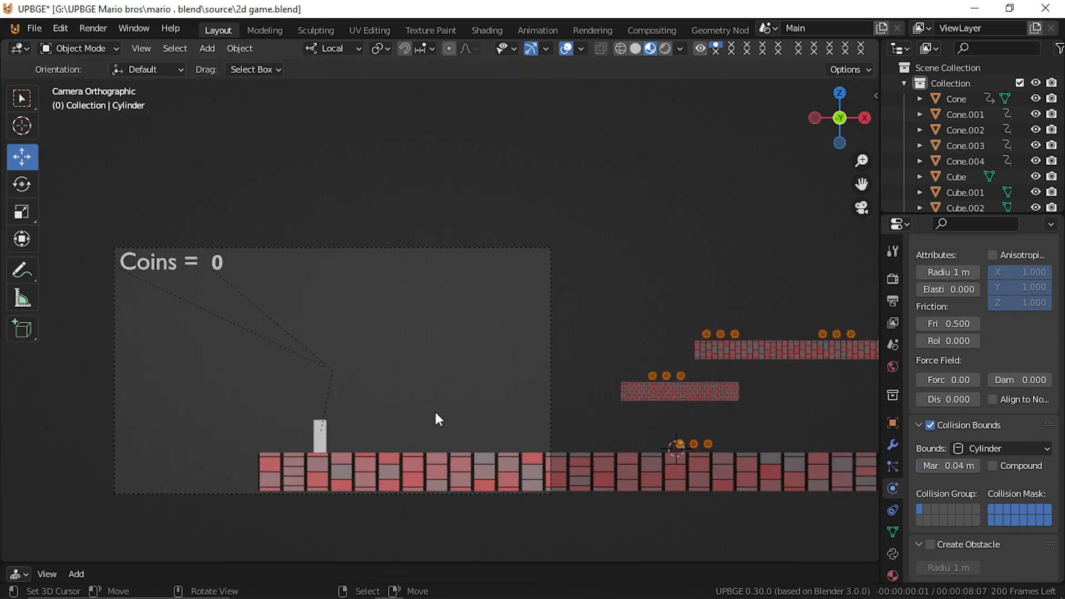
key("p")
key("Right")
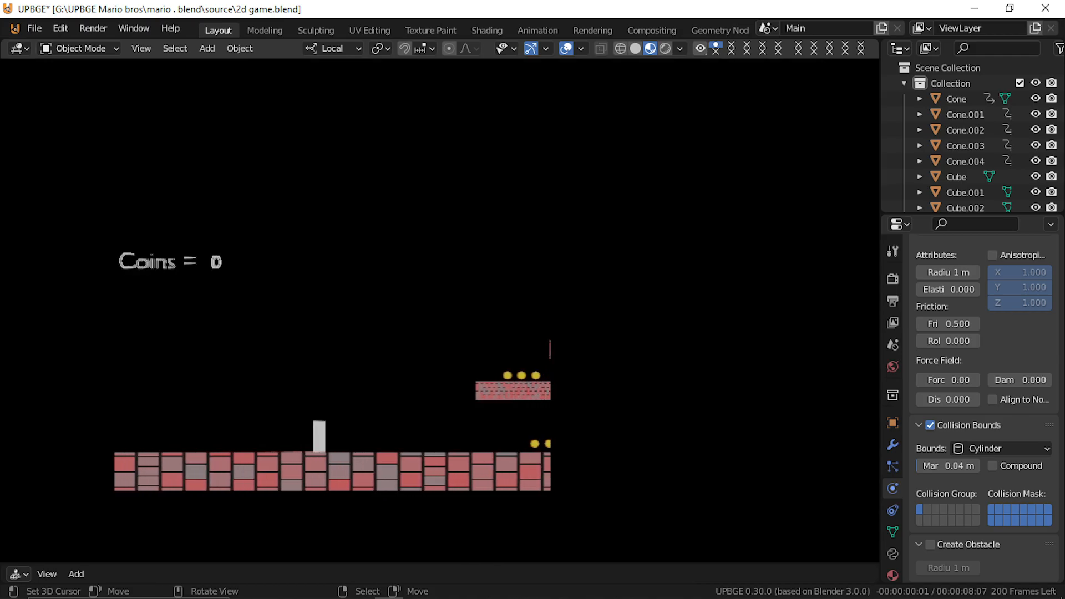
key("Right")
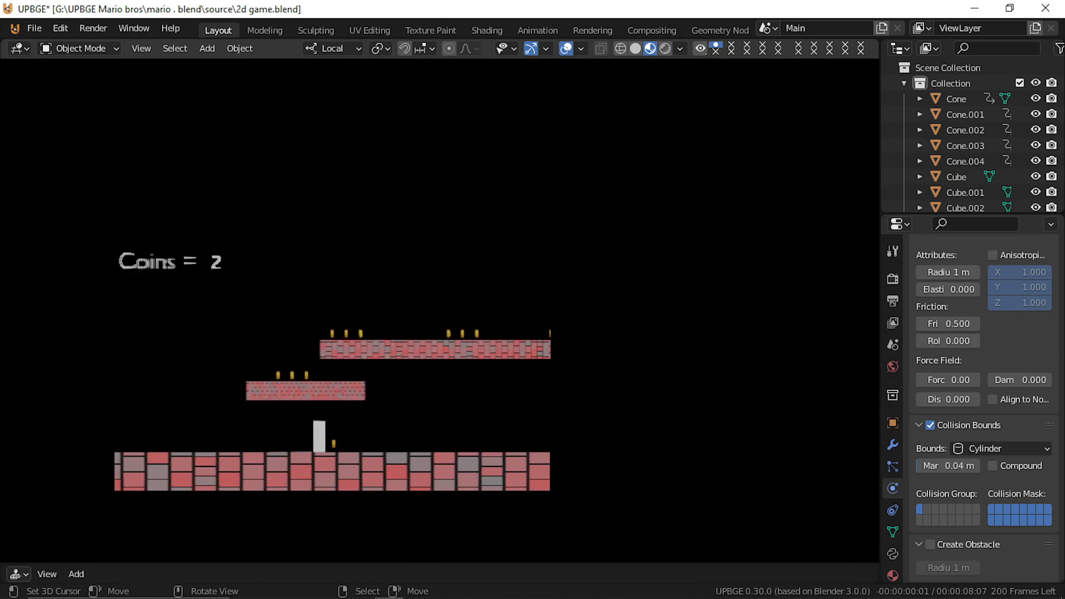
key("Left")
key("Left")
key("Right")
key("space")
key("Left")
key("space")
key("Right")
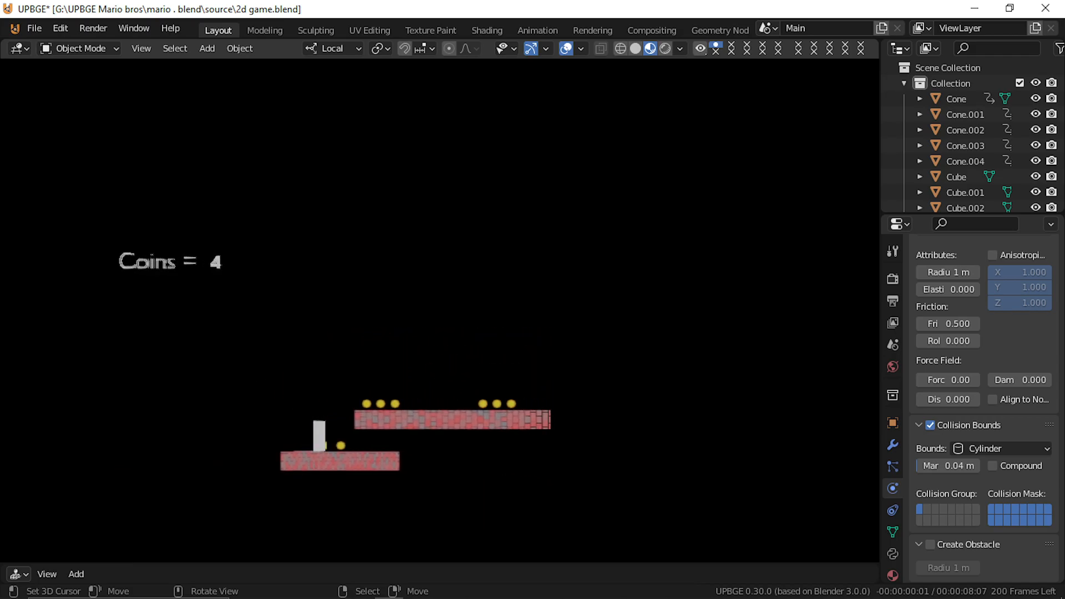
Step: Play-test the upper brick platform's coins and the way beyond it, and end the game
key("Right")
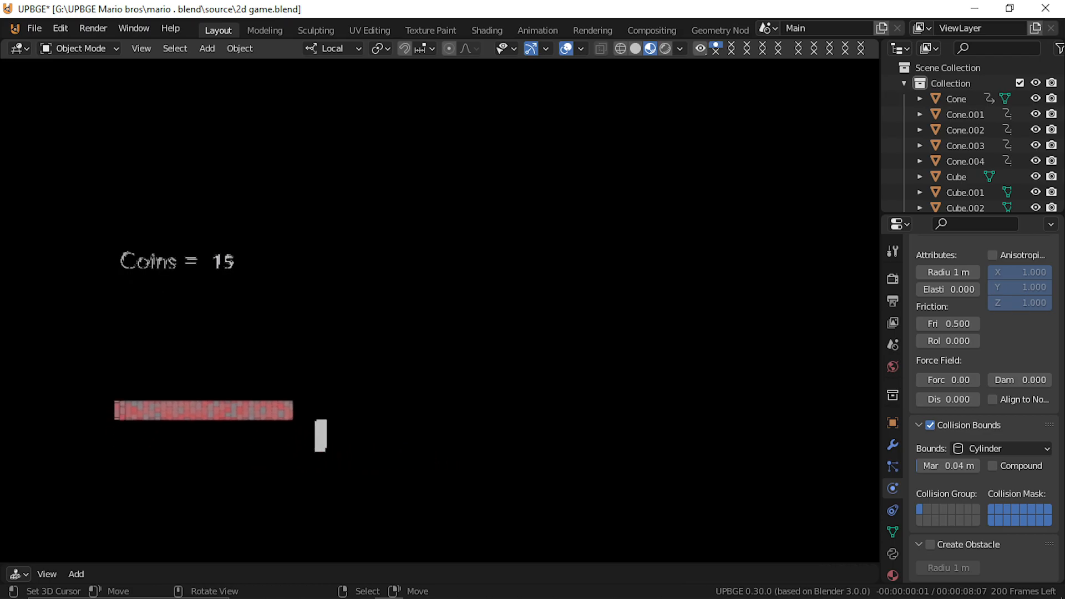
key("Right")
key("Right")
key("Right")
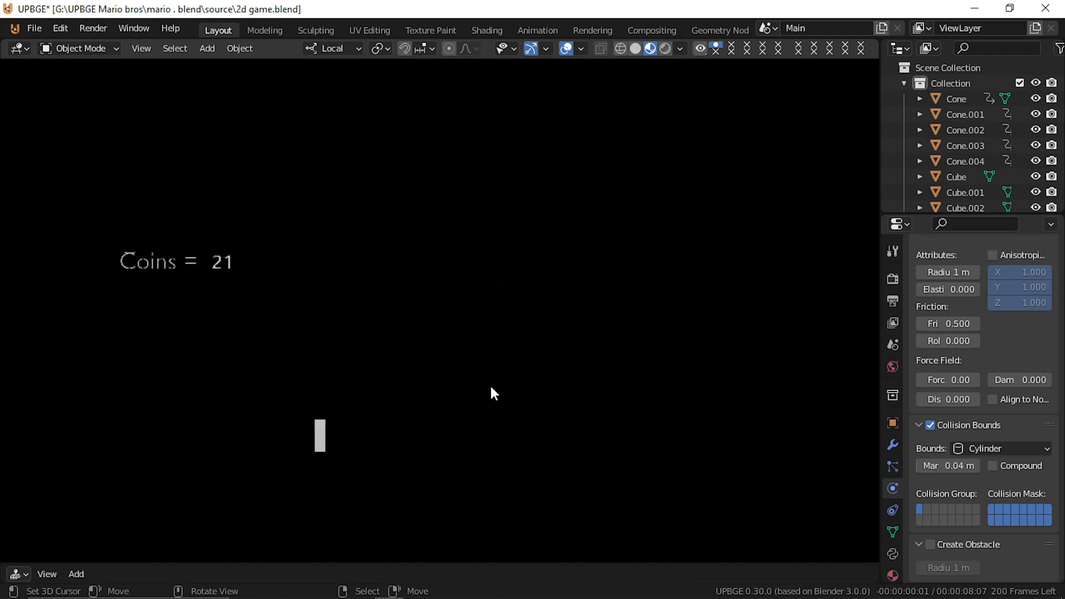
key("Escape")
Step: Restart the game and collect the coins on the first ground stretch and its two brick platforms
key("p")
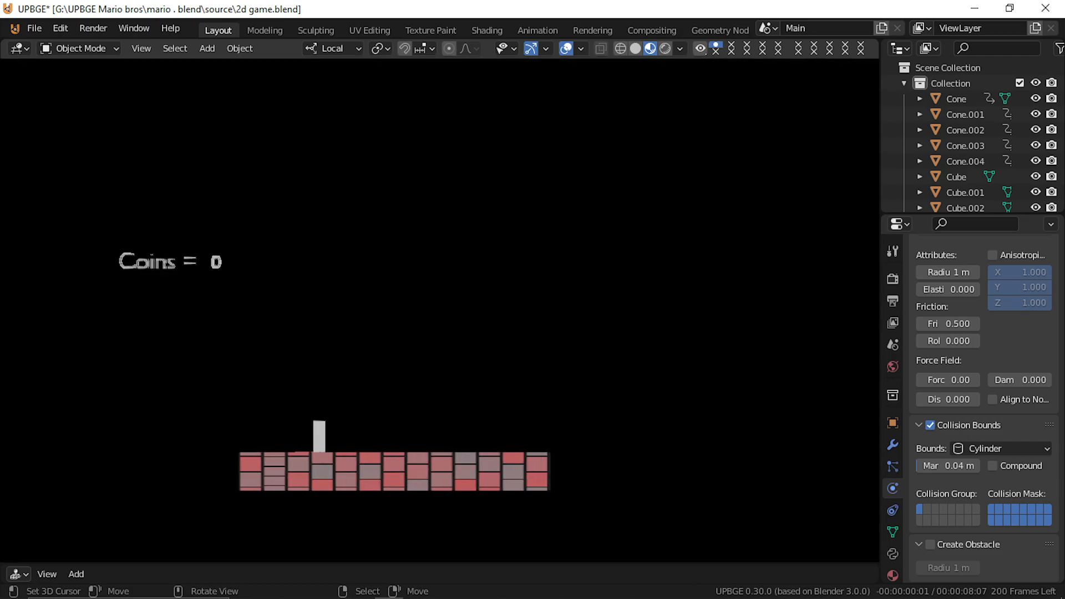
key("Right")
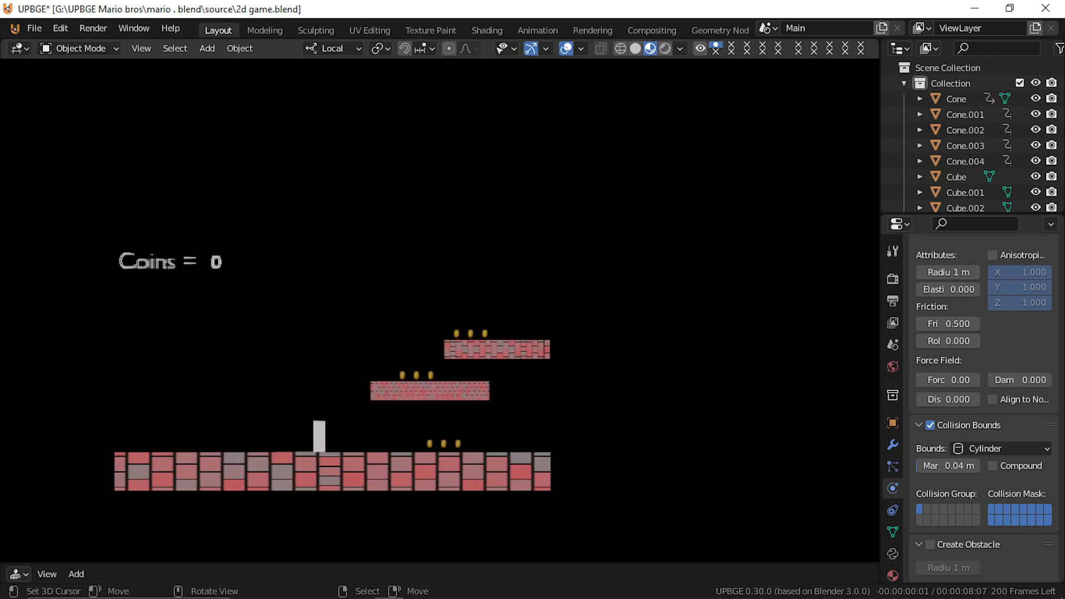
key("Right")
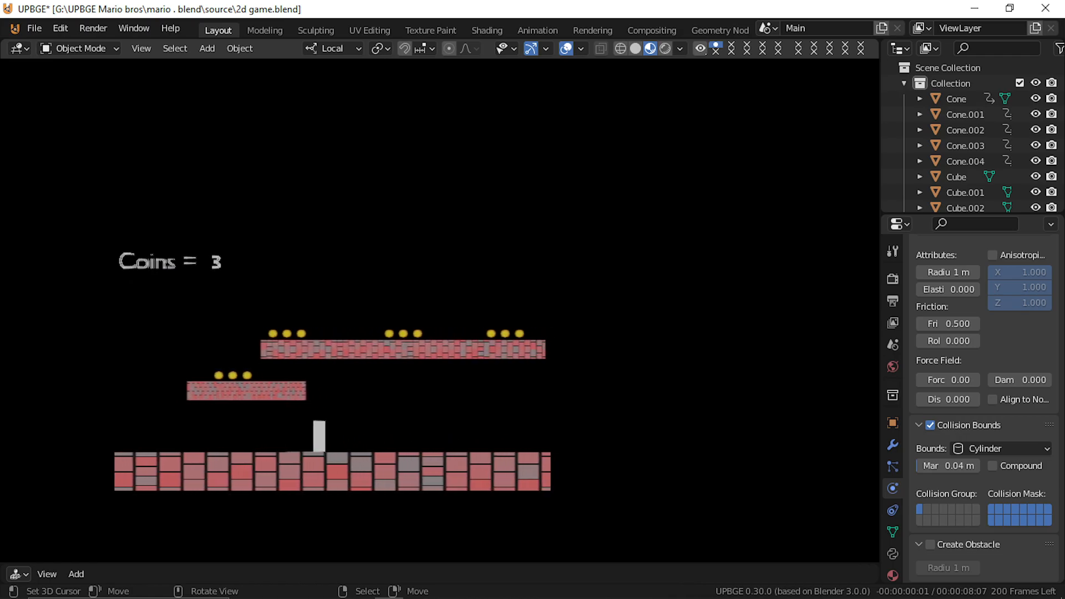
key("Left")
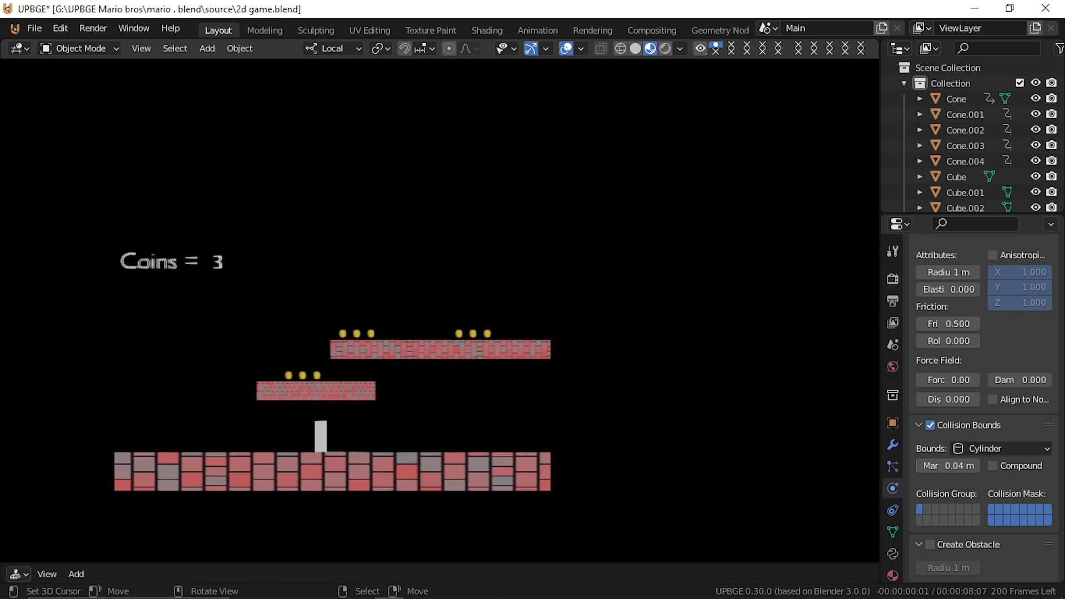
key("Up")
key("Right")
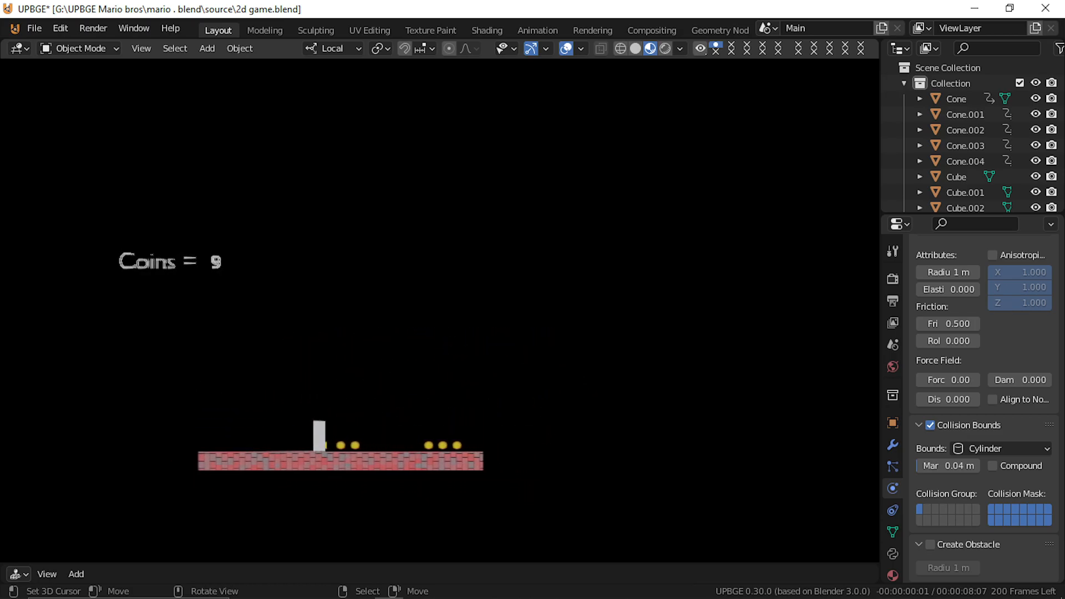
key("Right")
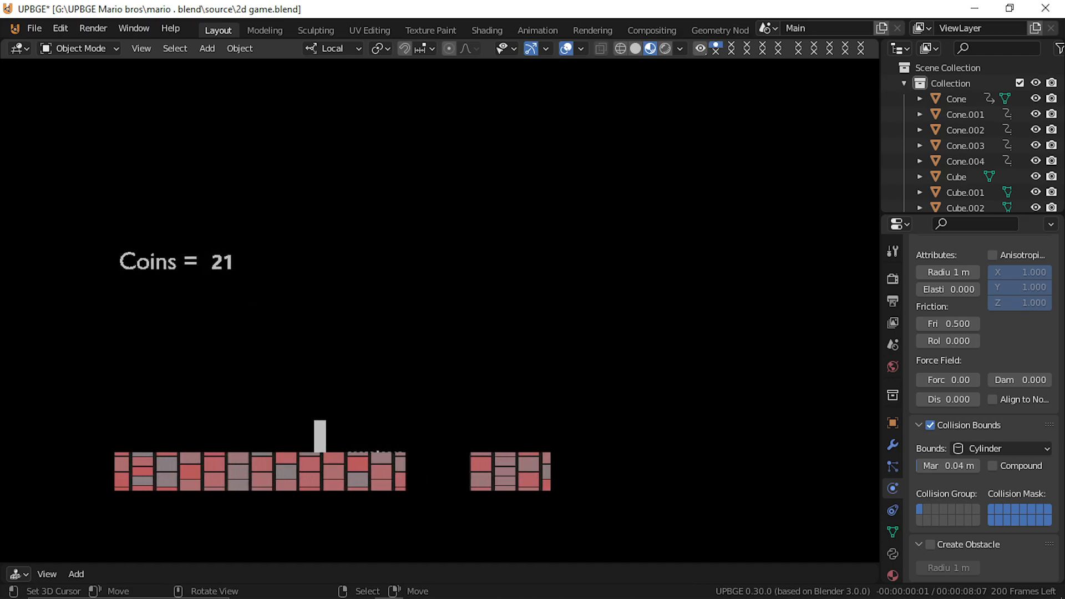
Step: Play-test the jump via the plain white platform and collect the coin rows along the high brick platform
key("Right")
key("Up")
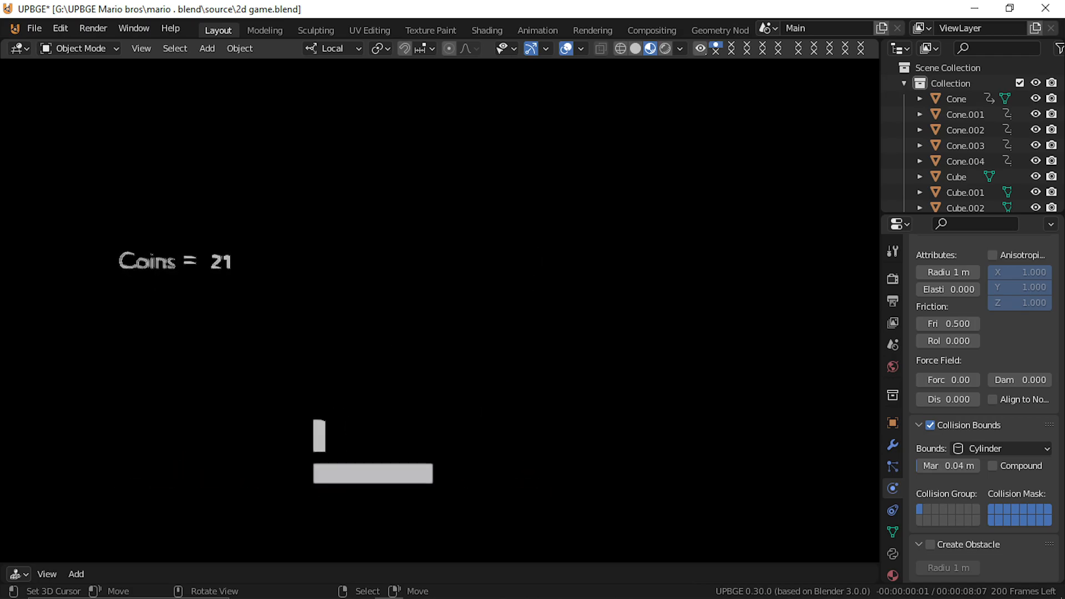
key("Right")
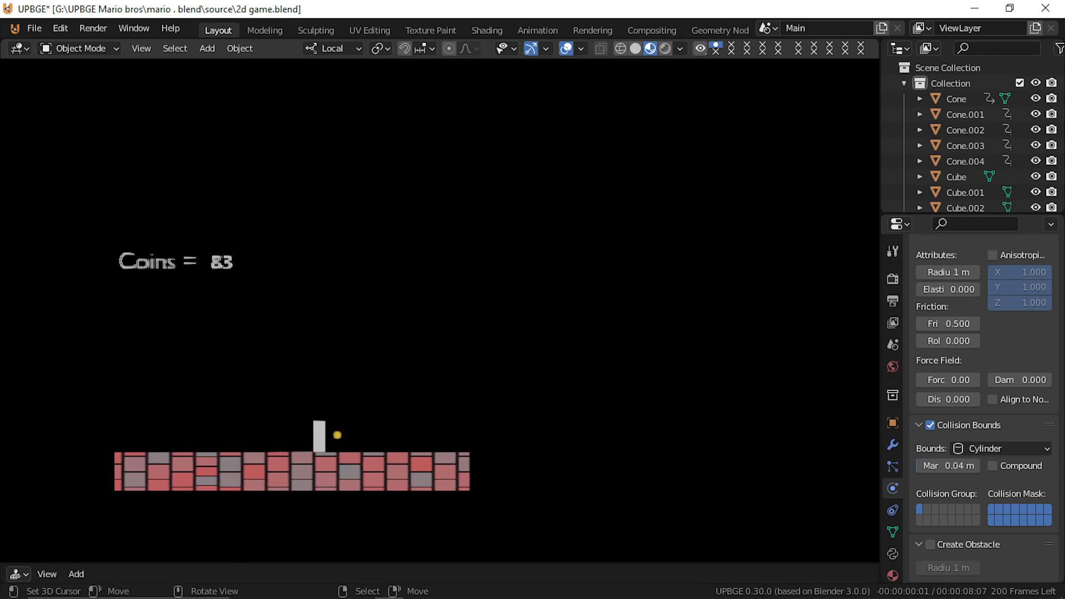
key("Left")
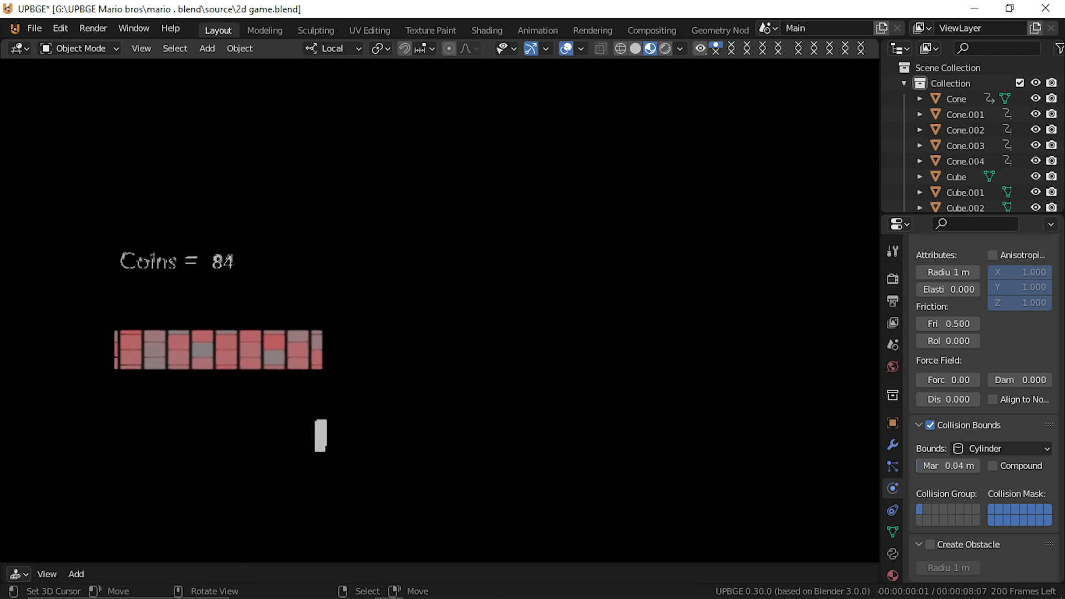
Step: Play-test the coins on the middle brick platforms, moving back across them and down to the ground below
key("space")
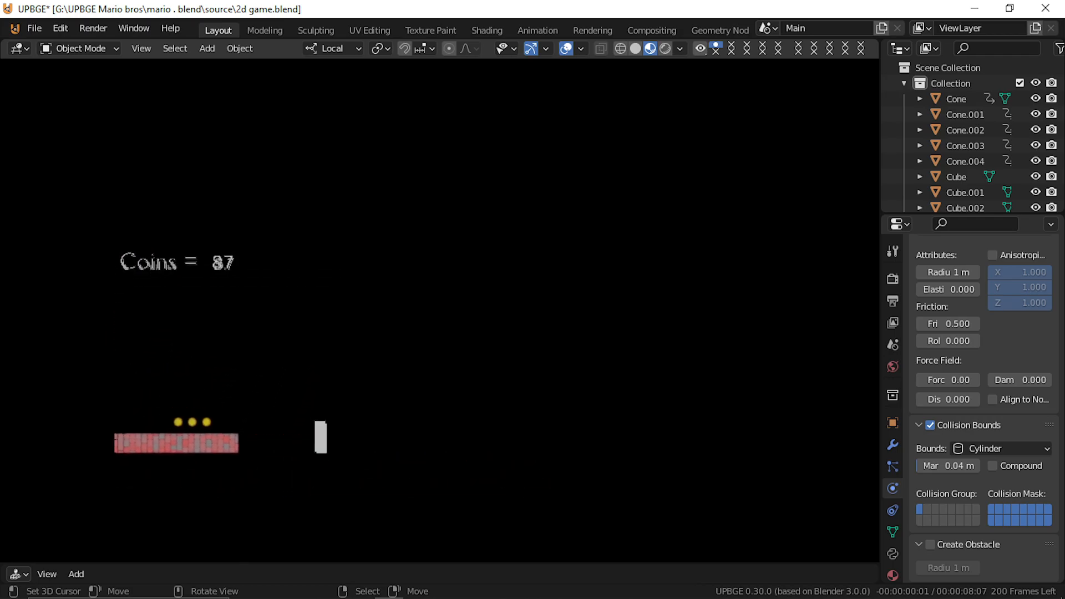
key("Left")
key("Right")
key("Left")
key("space")
key("Right")
key("space")
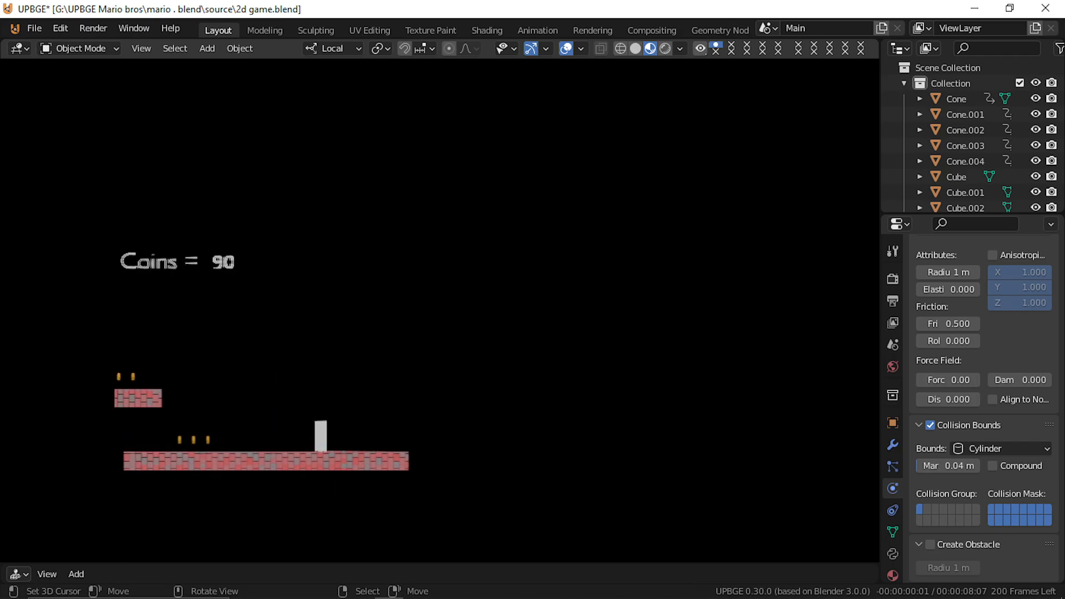
key("Left")
key("space")
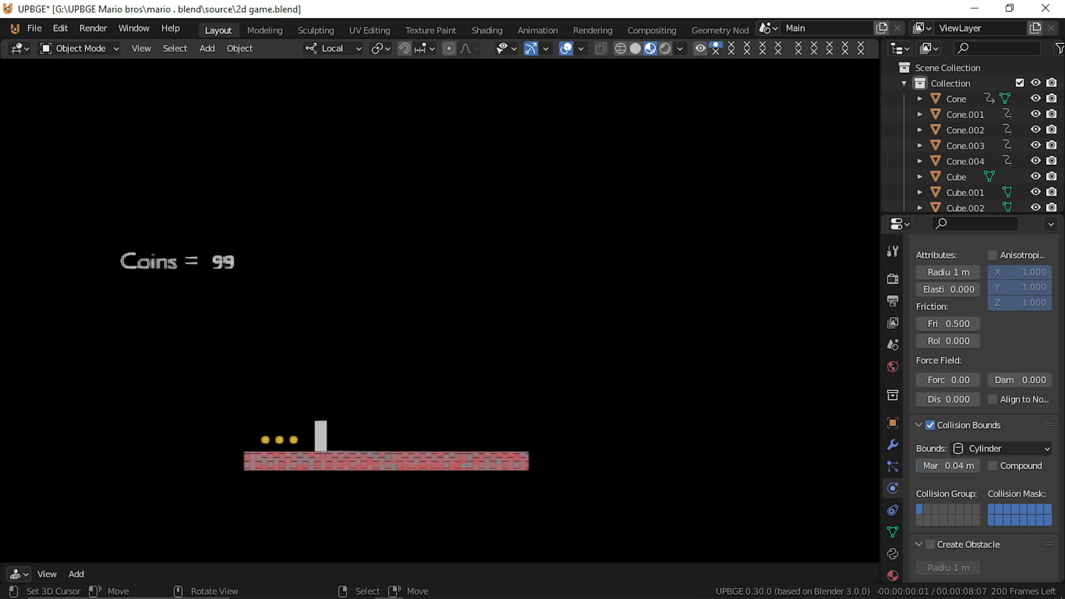
key("Left")
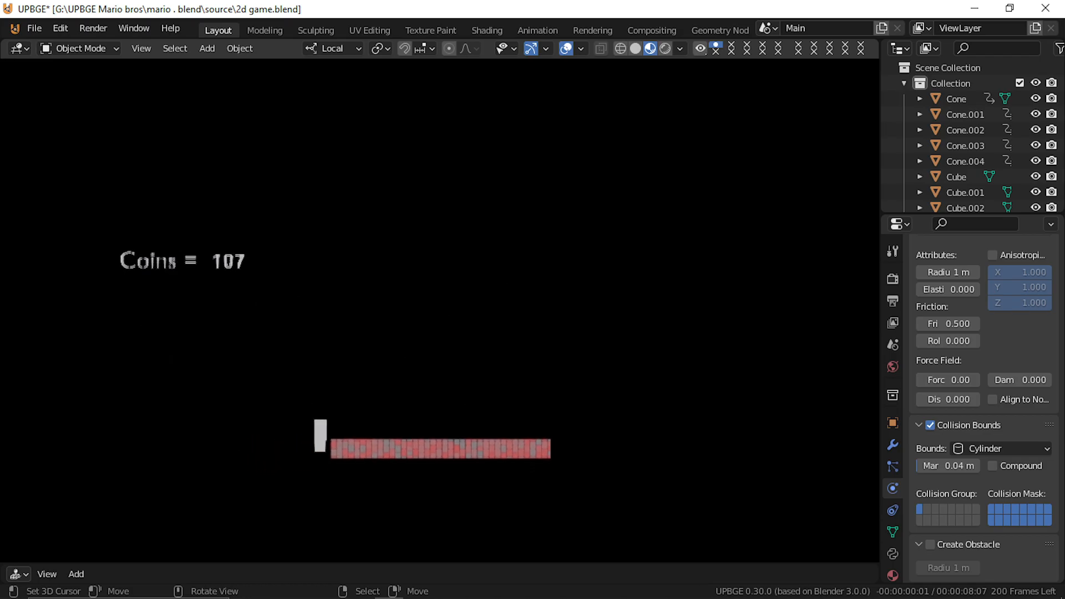
key("Right")
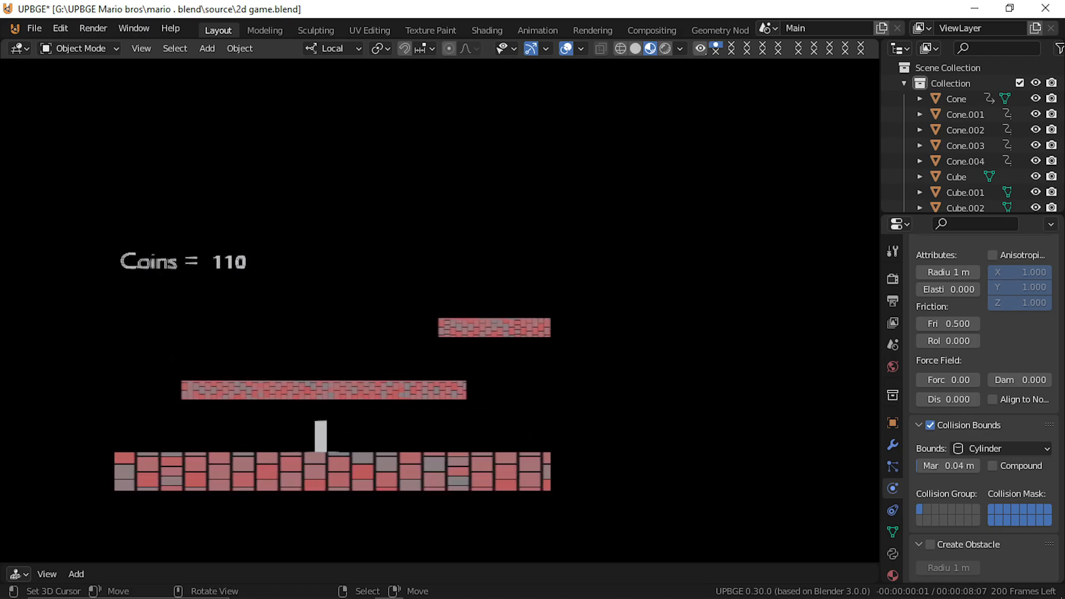
Step: Play-test the long ground stretch beneath the brick platforms, cross the gap, and collect the three coins before the stepped brick tower
key("Left")
key("Right")
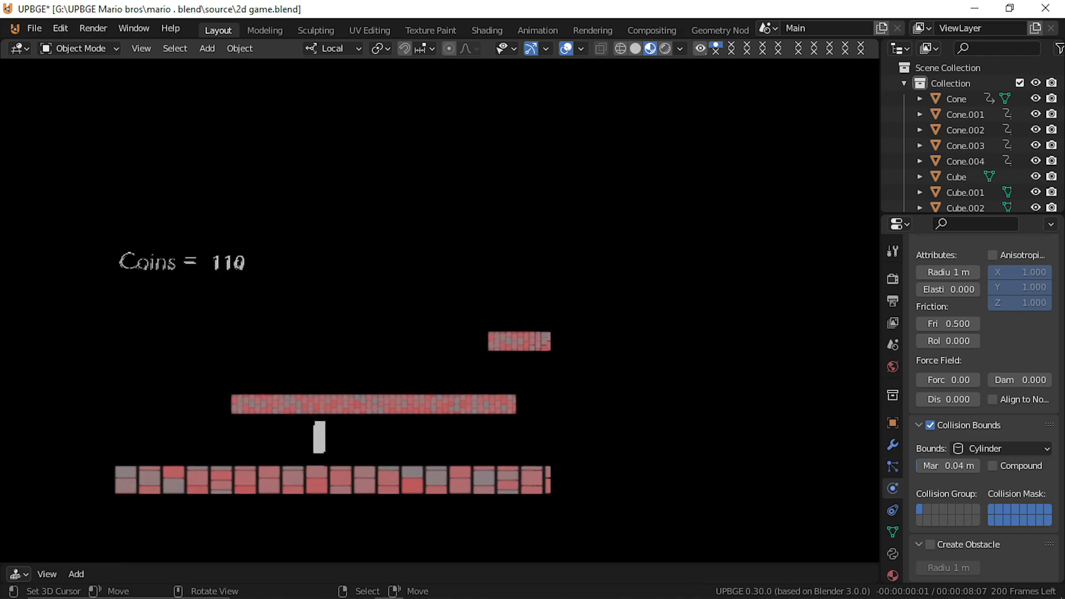
key("Right")
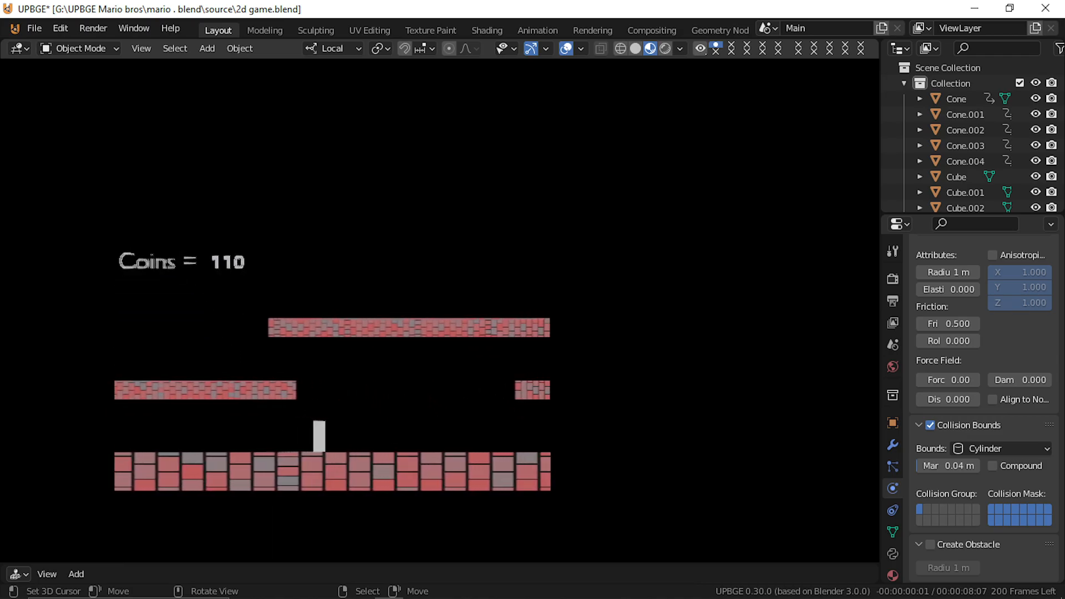
key("Right")
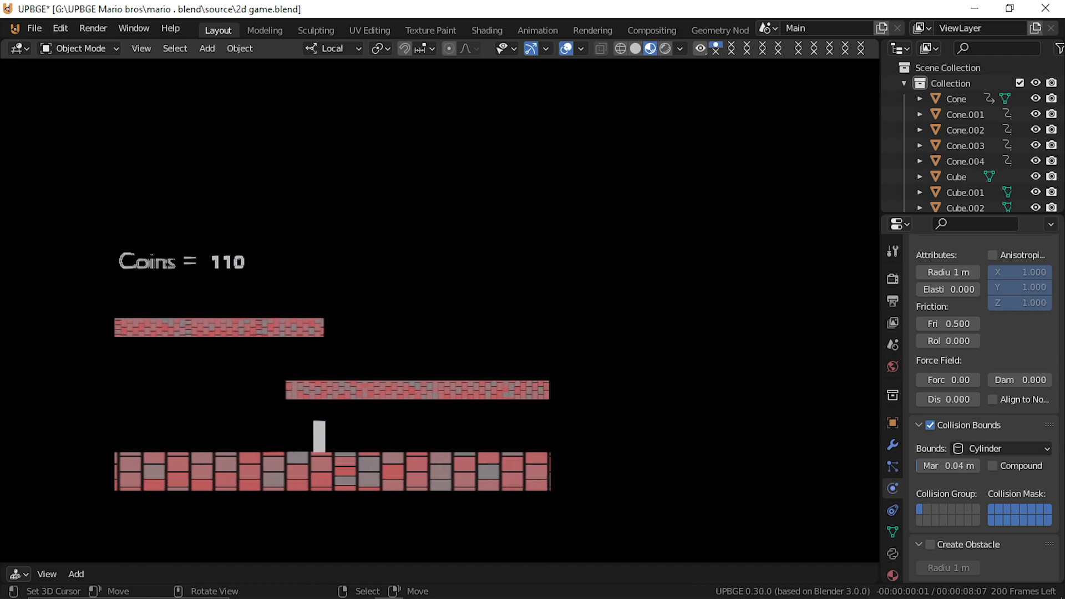
key("Right")
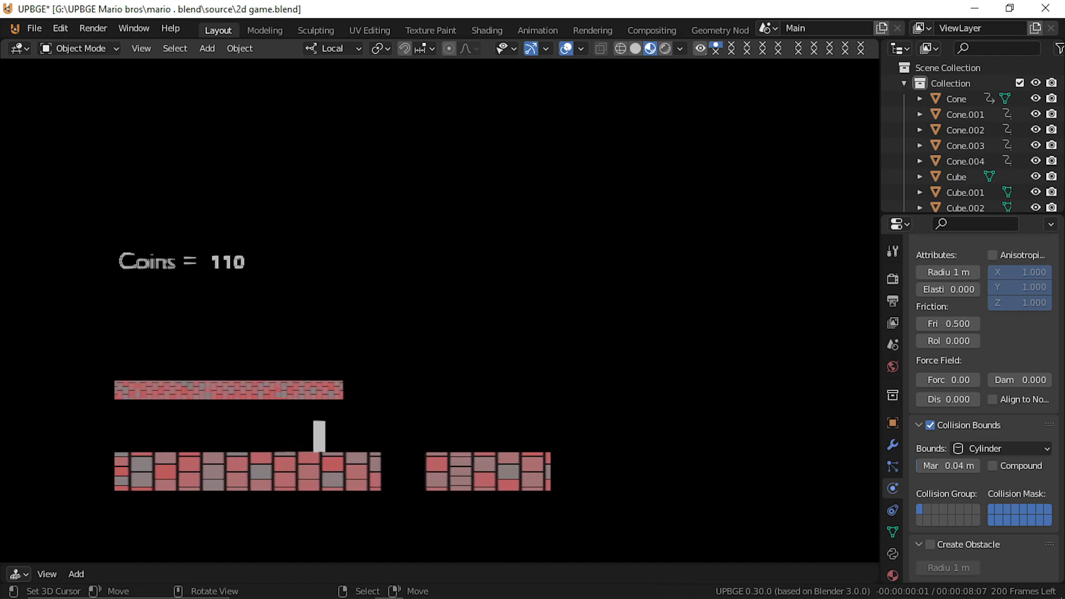
key("Right")
key("Up")
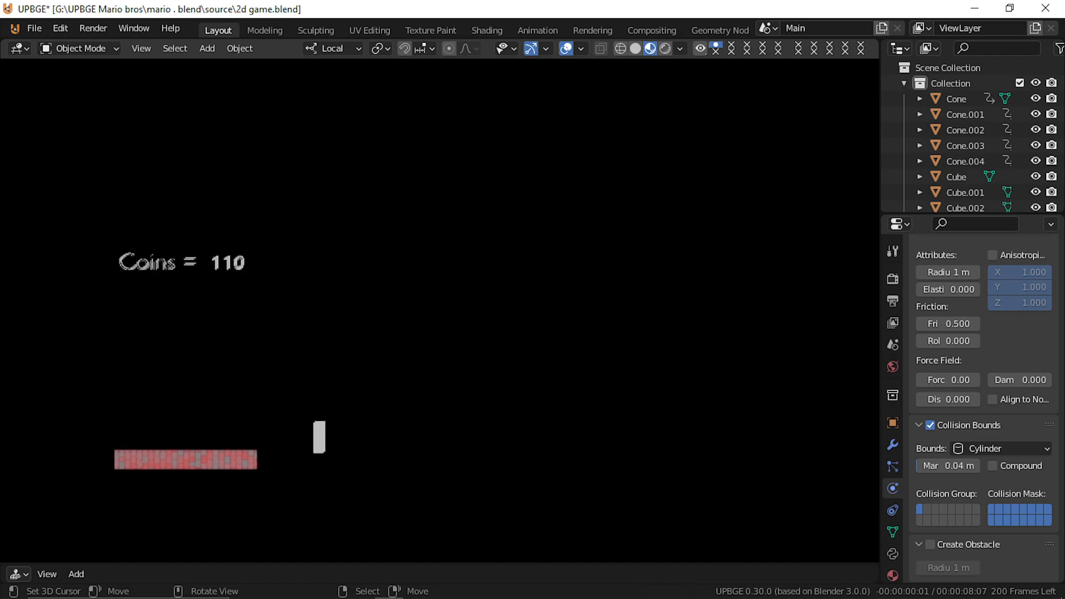
key("Right")
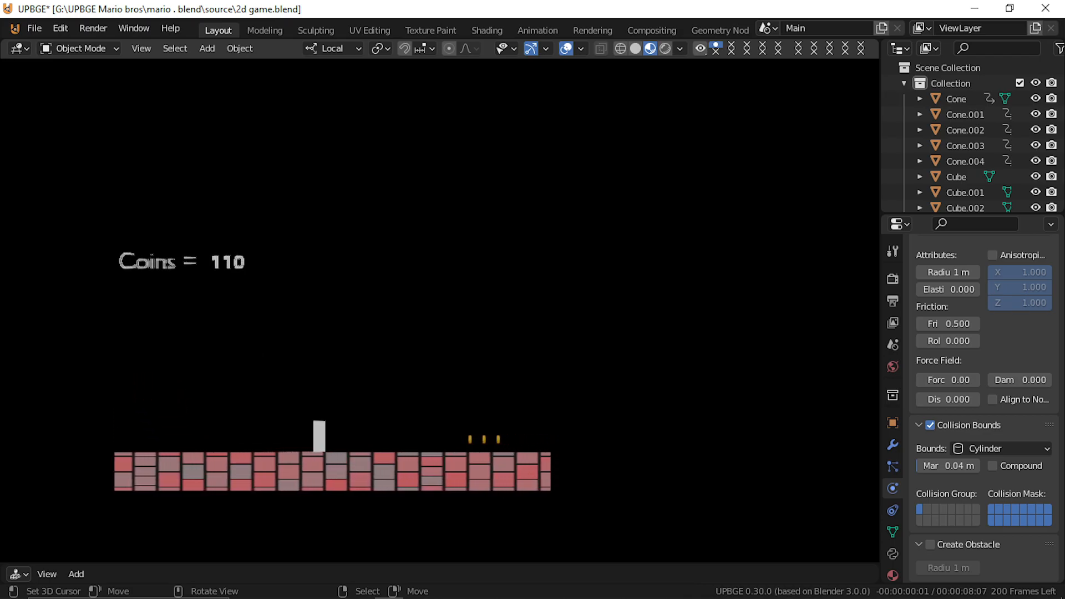
key("Right")
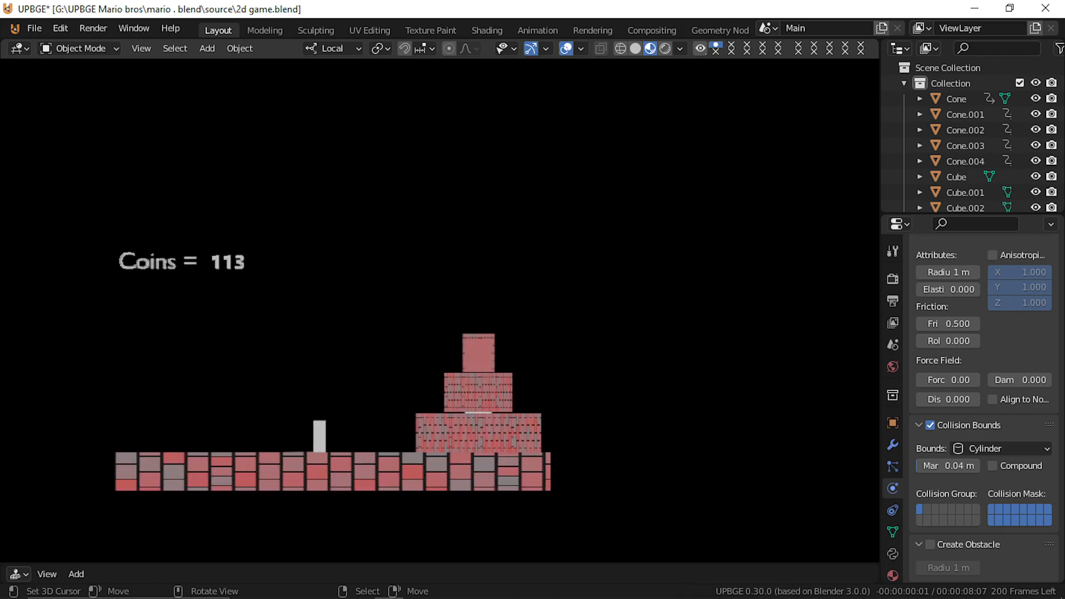
Step: Play-test the way back over the middle brick platforms to the plain white platform and the ground, and end the game
key("Left")
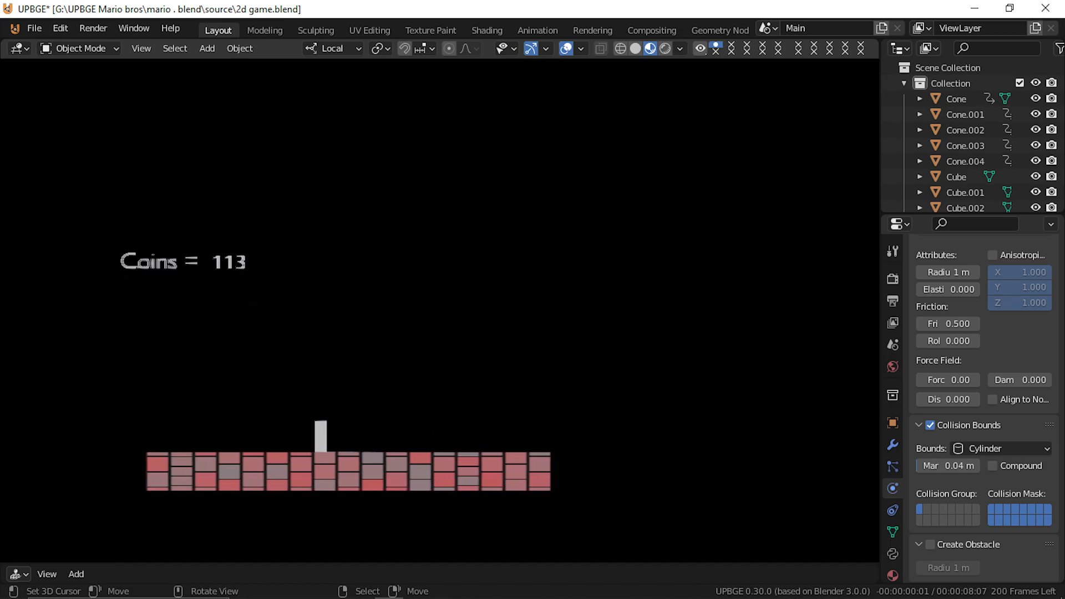
key("Left")
key("Up")
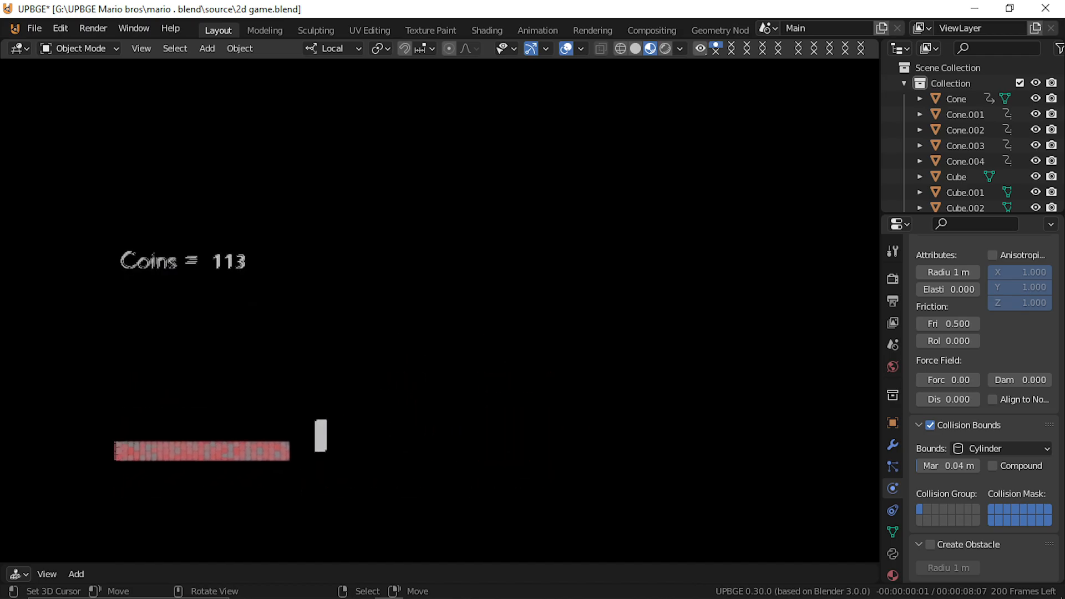
key("Left")
key("Left")
key("Up")
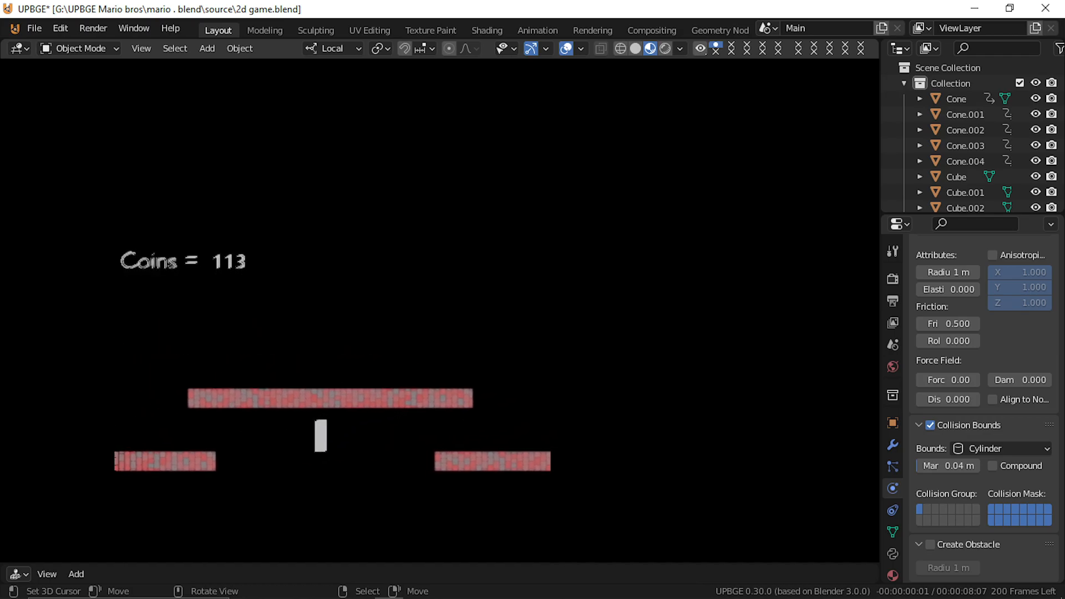
key("Left")
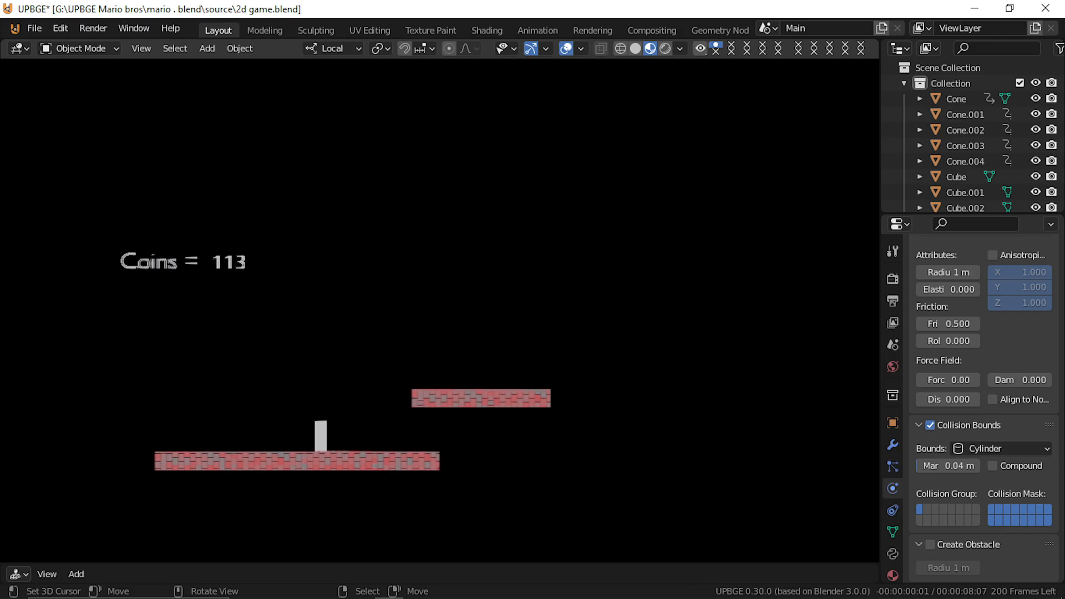
key("Left")
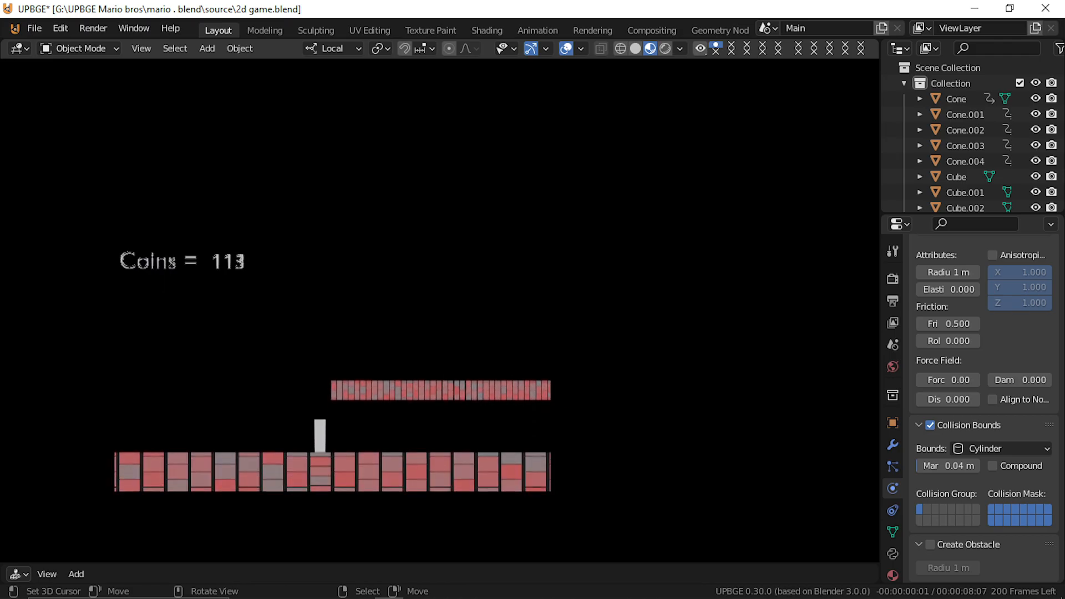
key("Left")
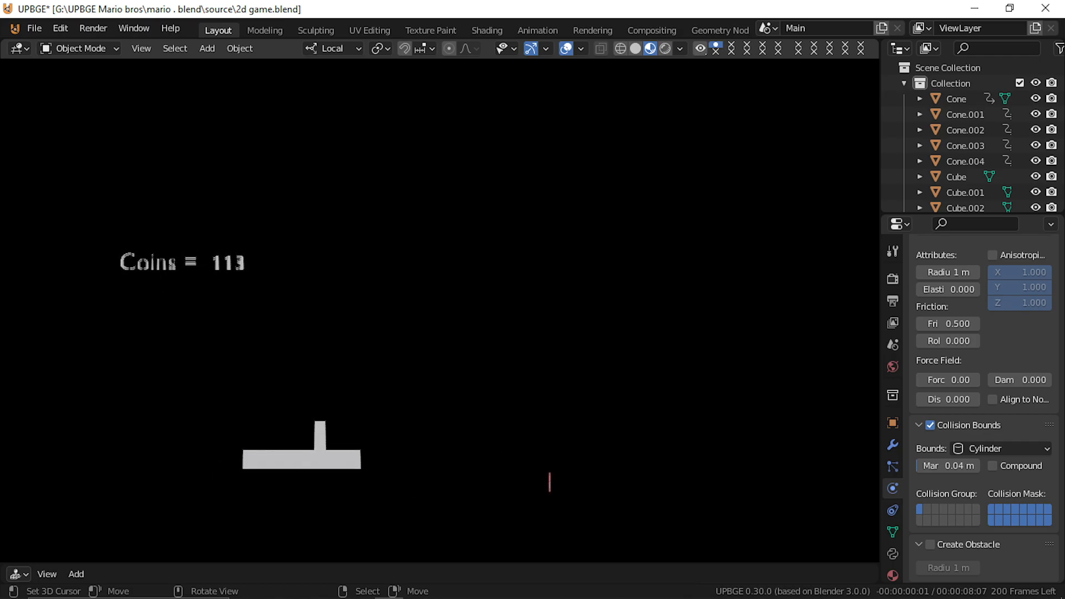
key("Right")
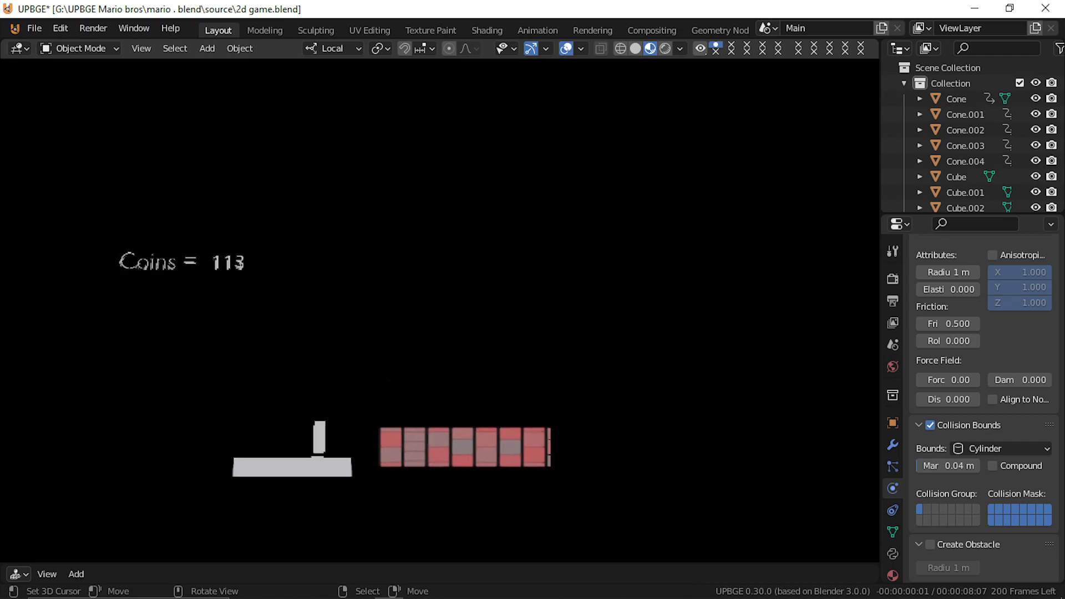
key("Left")
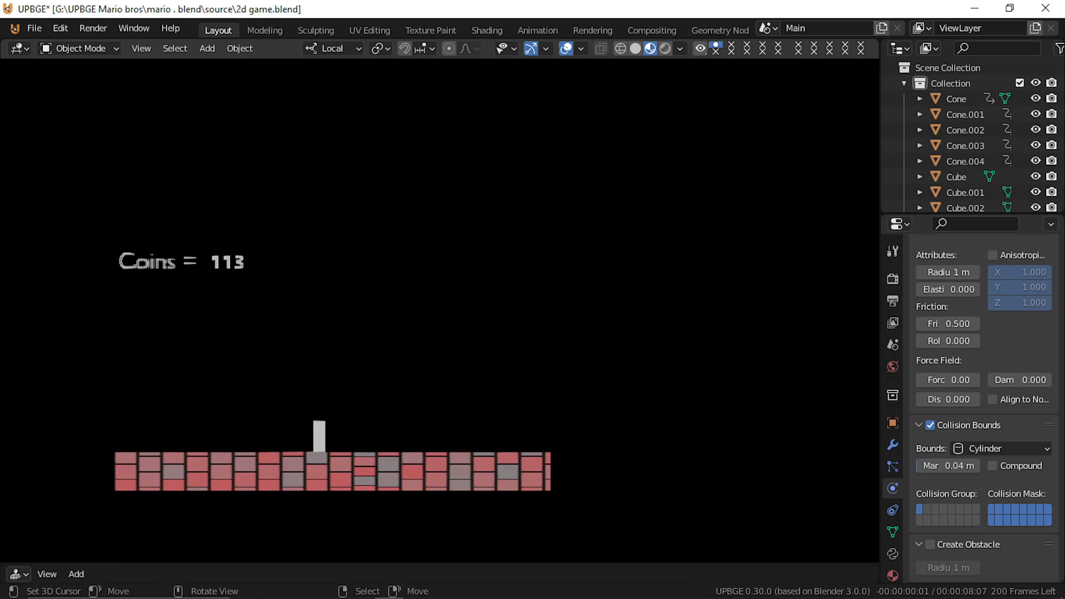
key("Escape")
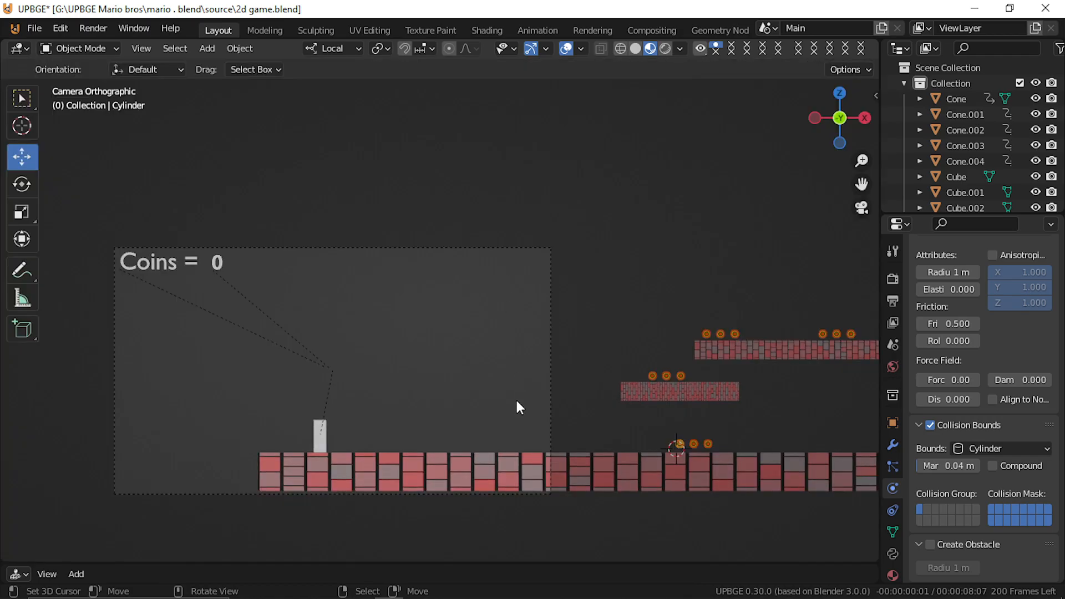
Step: Restart the game and collect the ground coins beyond the gap and the coin rows back across the middle brick platforms
key("p")
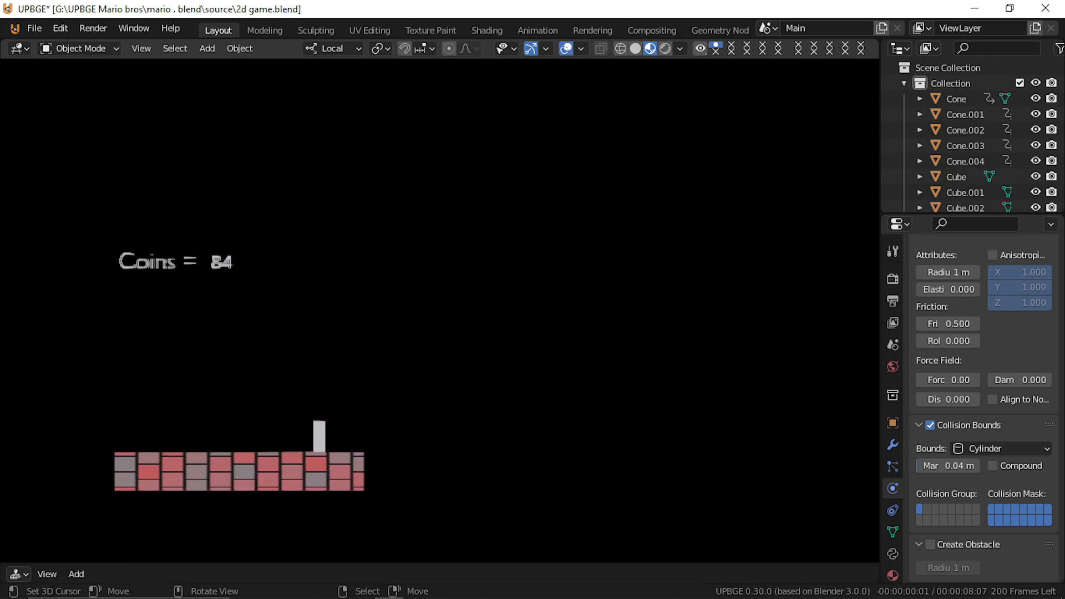
key("Right")
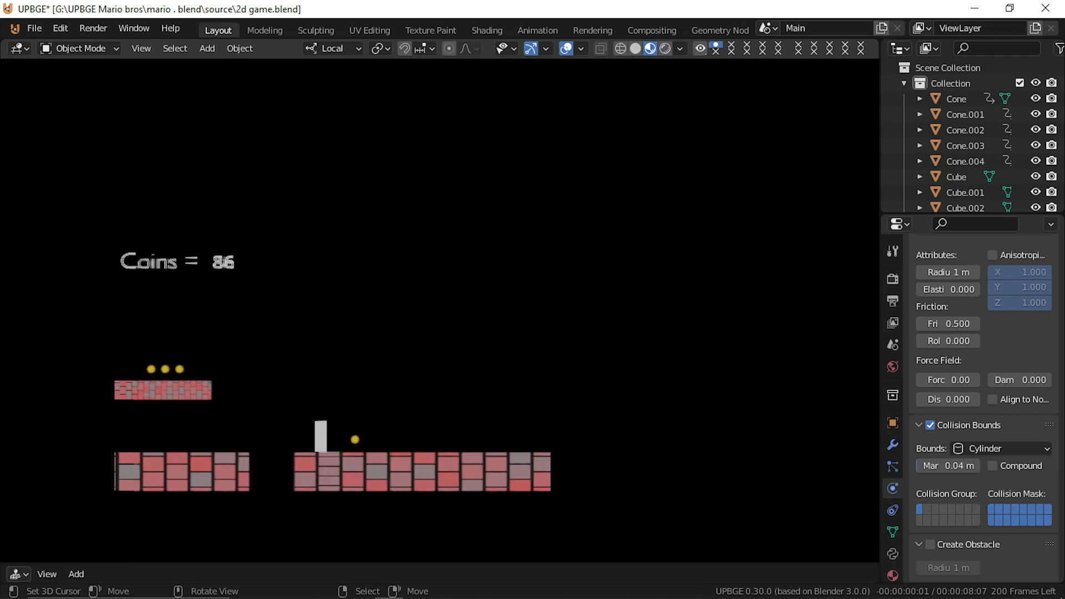
key("Right")
key("Left")
key("space")
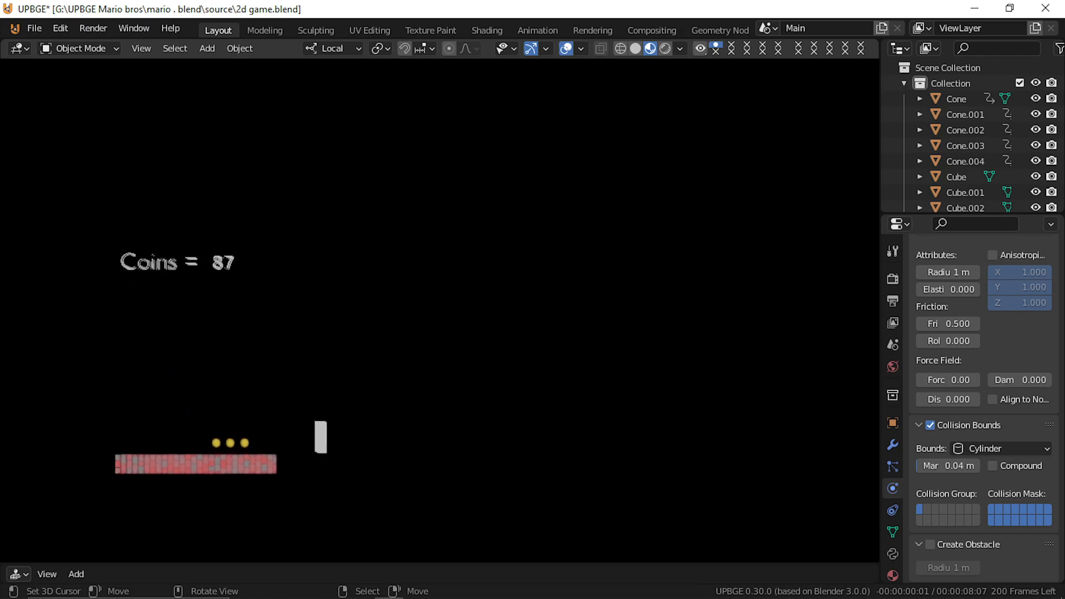
key("space")
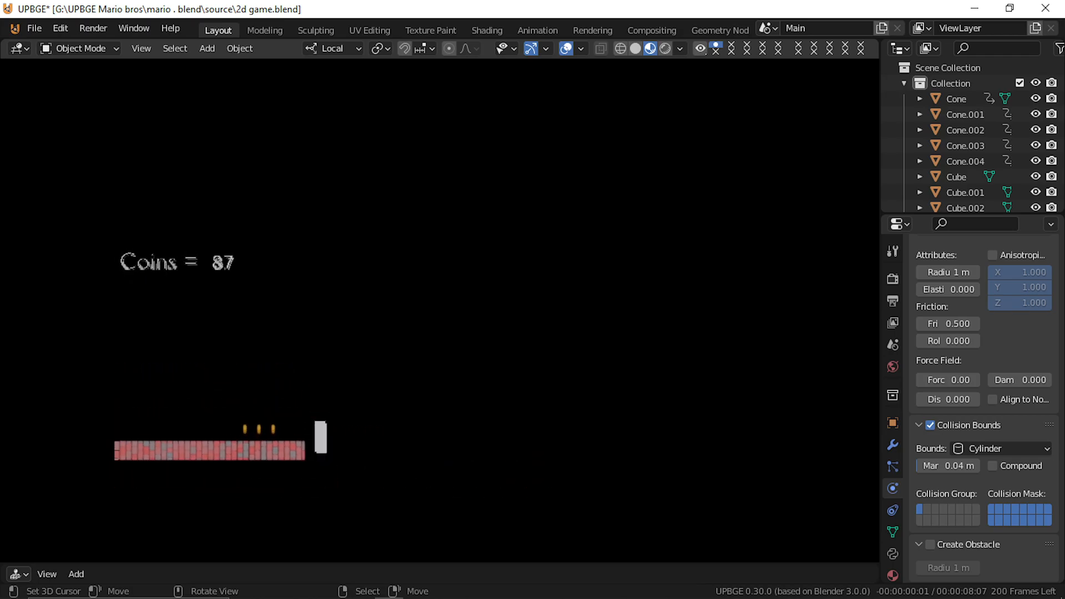
key("Left")
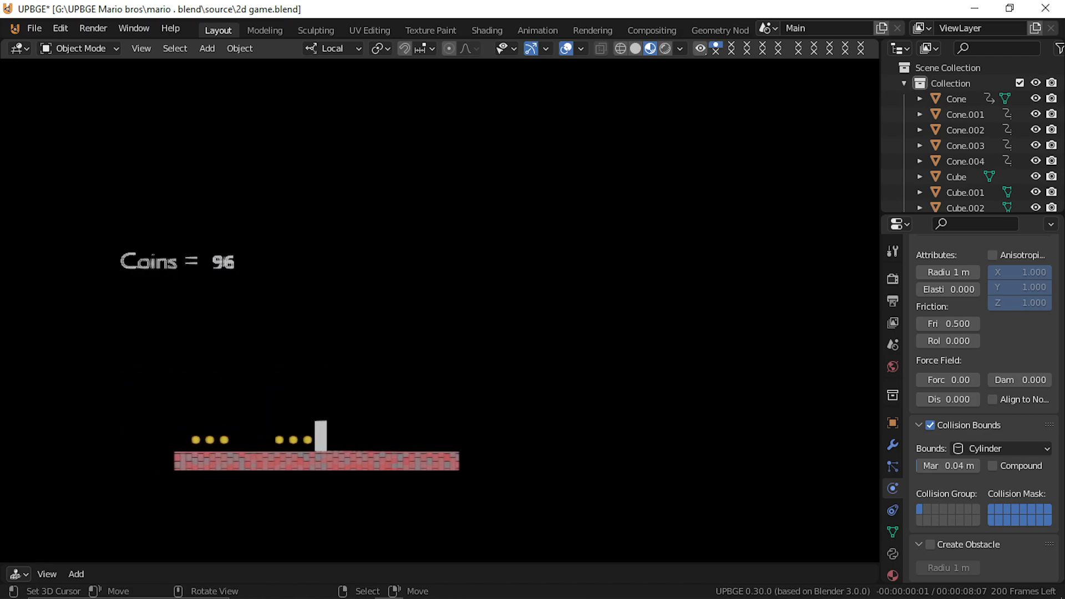
key("Right")
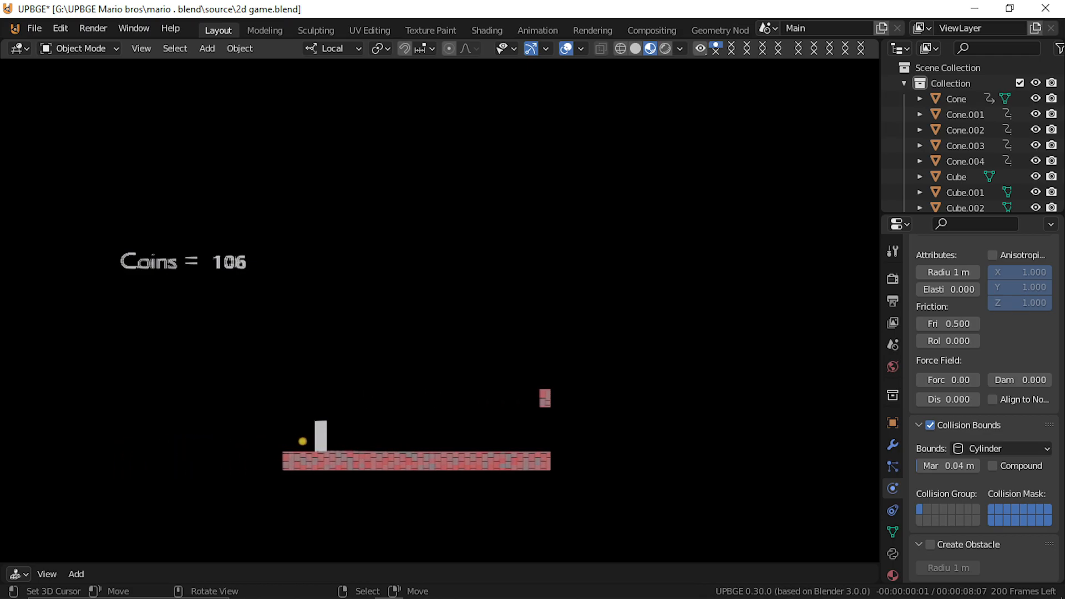
Step: Collect the ground coins below the platforms, run on to the coins before the stepped brick tower, and end the game
key("Right")
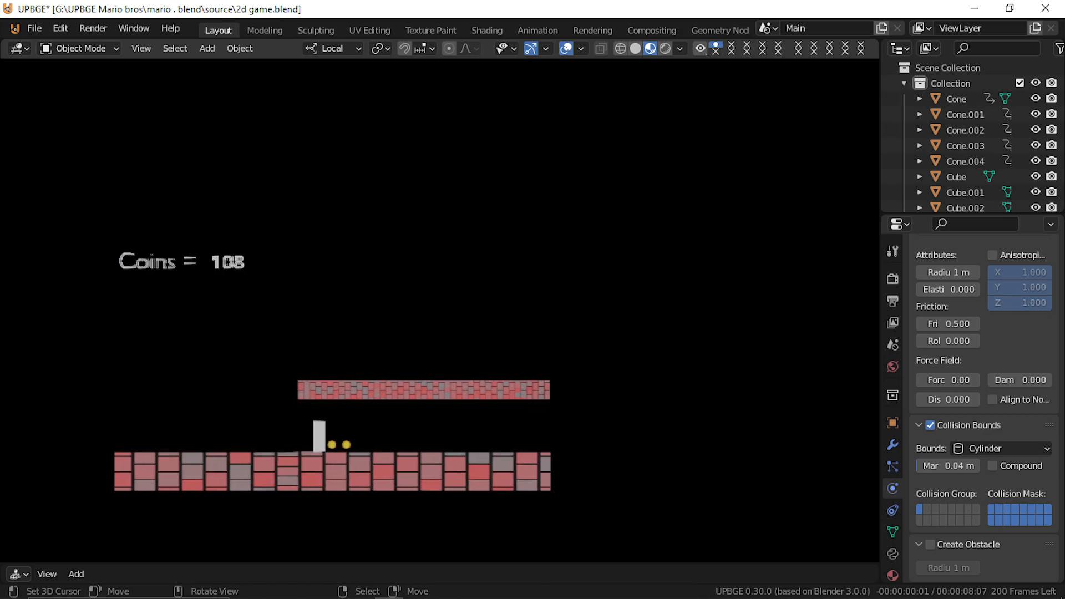
key("Left")
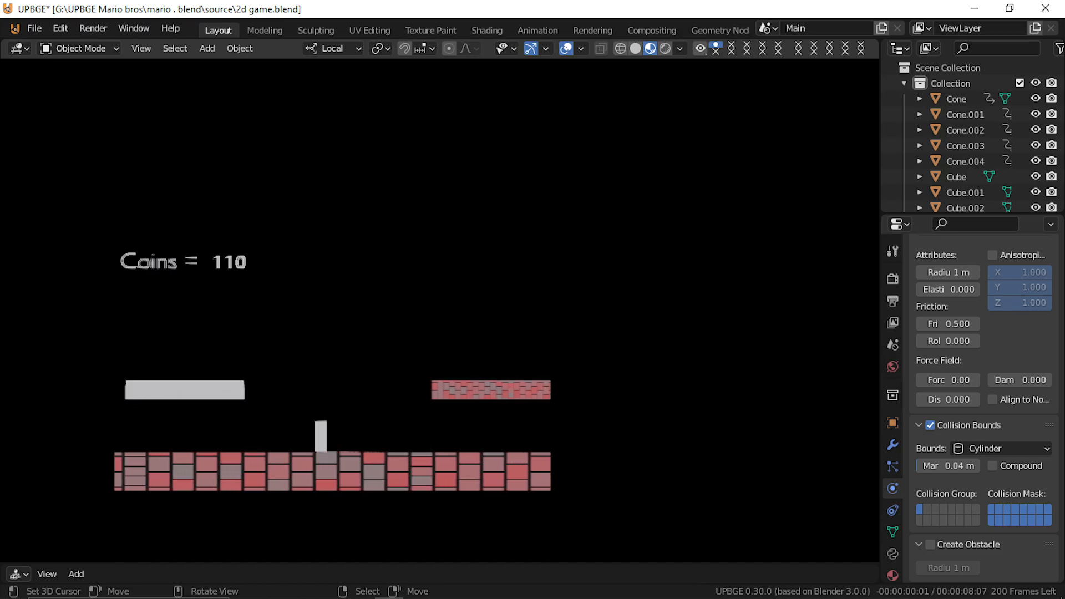
key("Right")
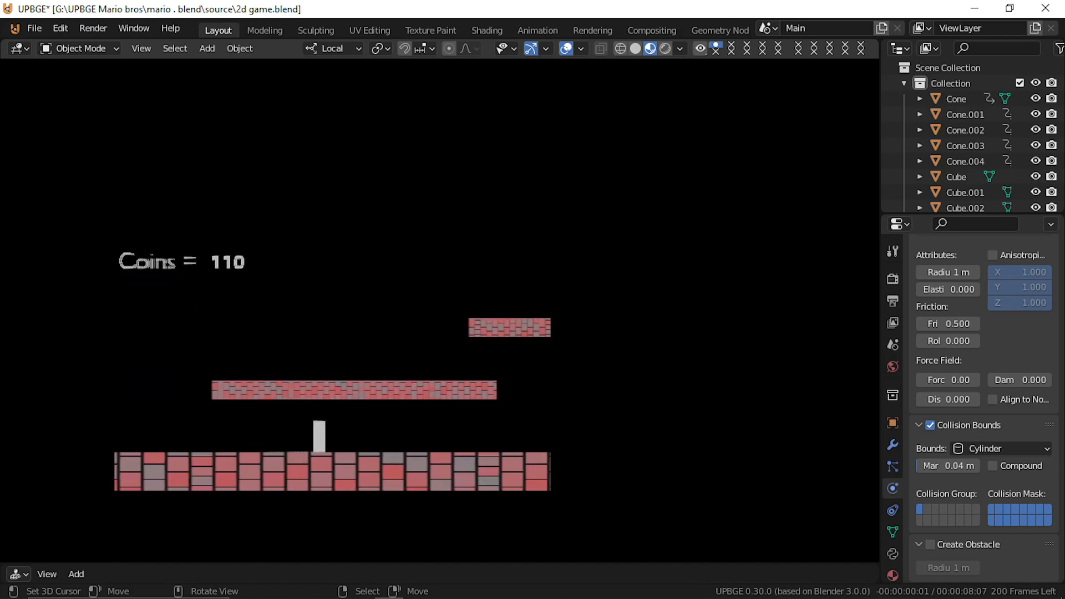
key("Right")
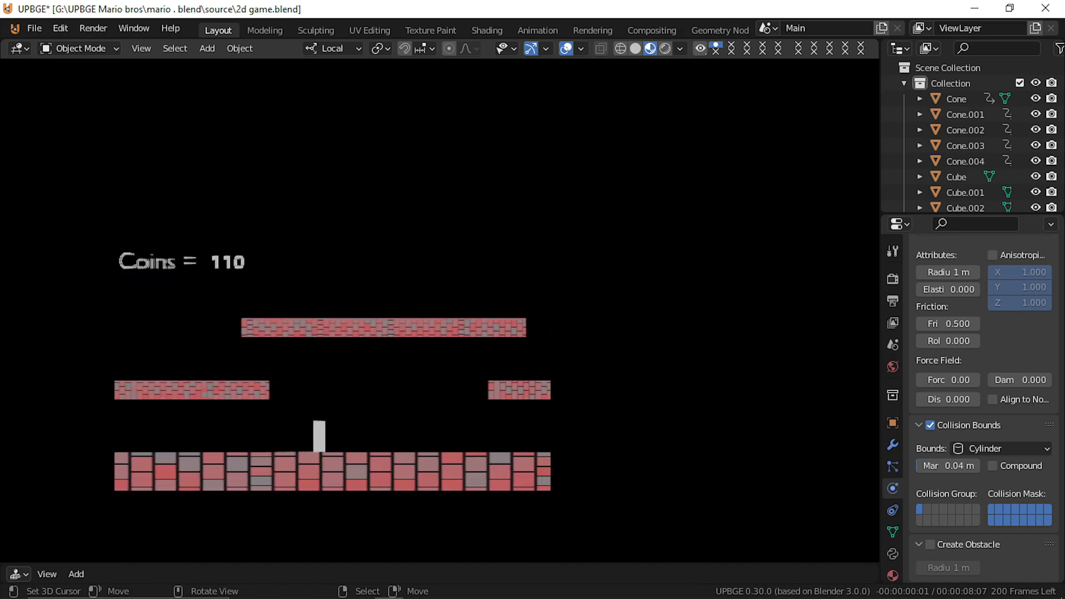
key("Right")
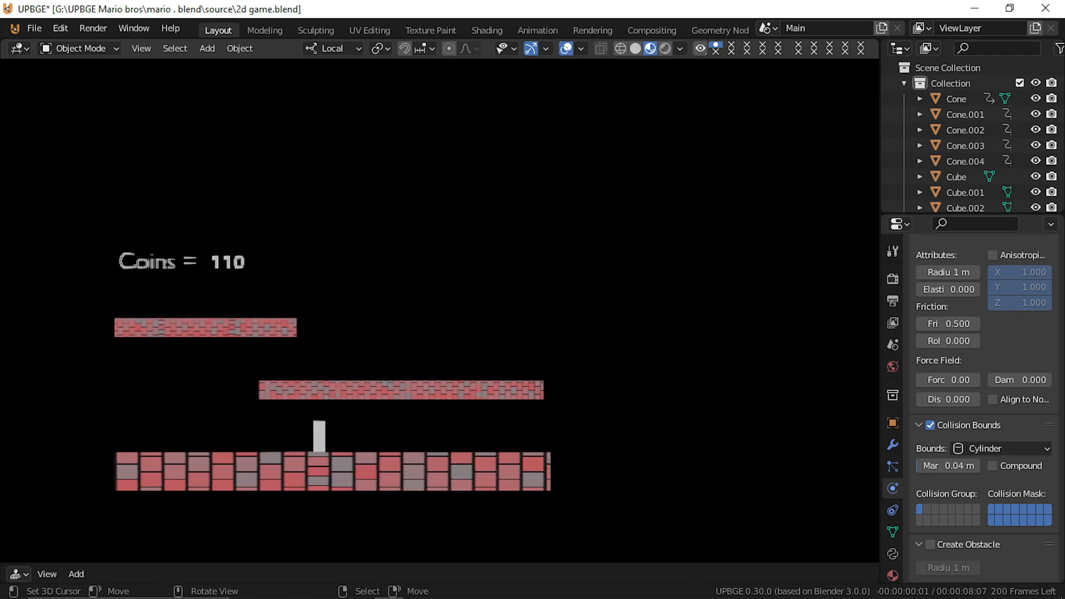
key("Right")
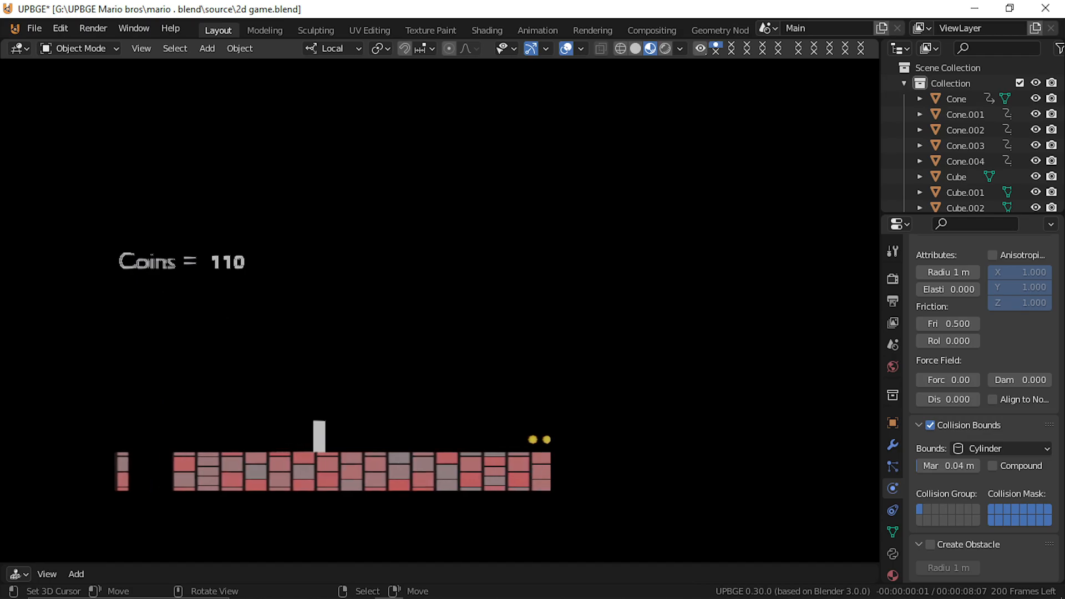
key("Right")
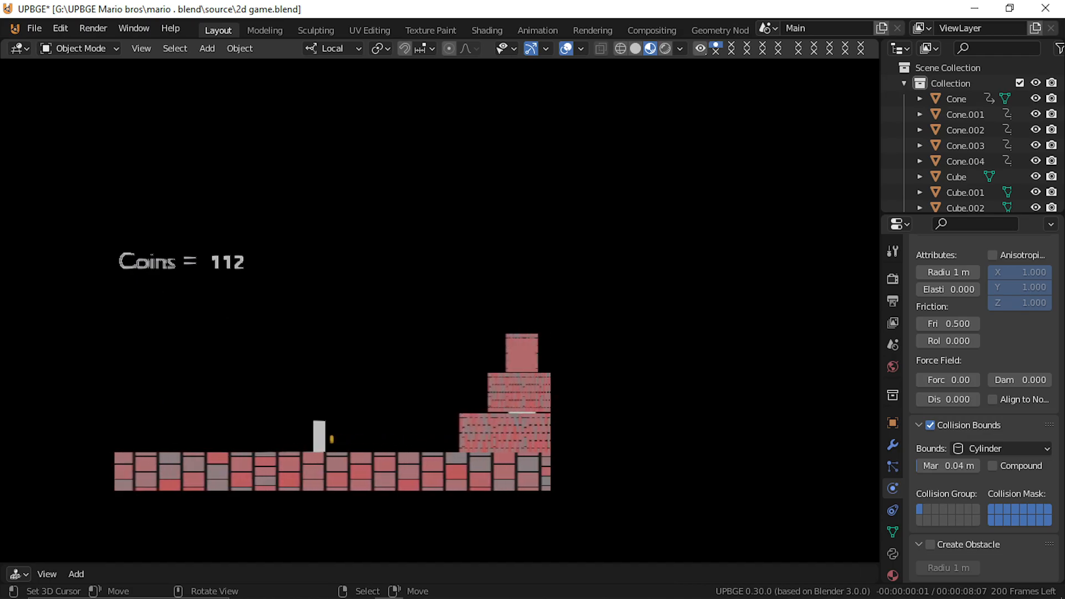
key("Escape")
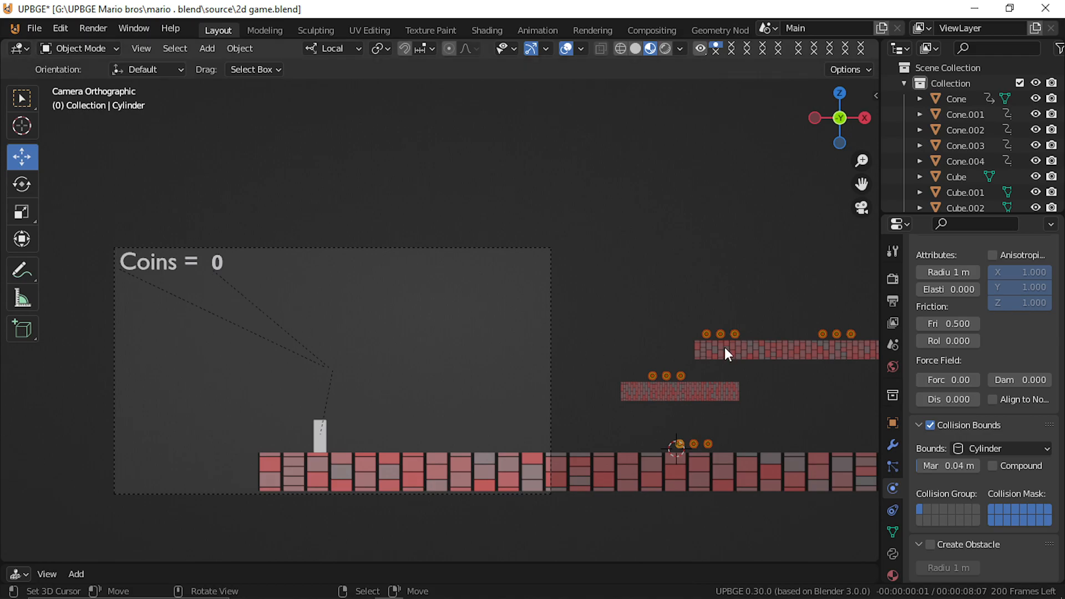
Step: Fly through the level in perspective to examine the coin rows on the ground, the platforms and the high brick platform
key("shift+grave")
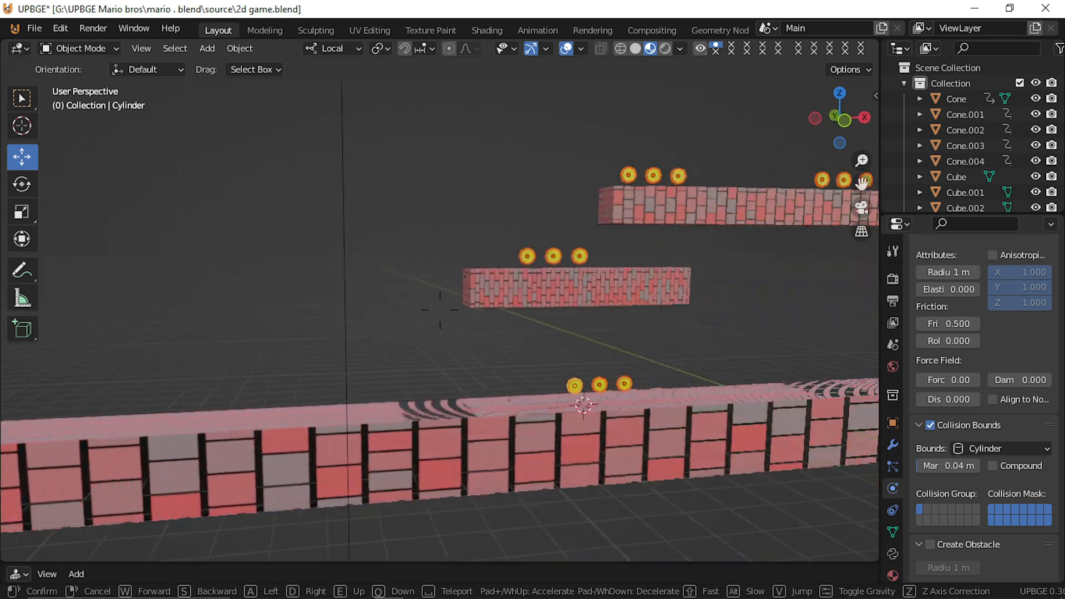
key("s")
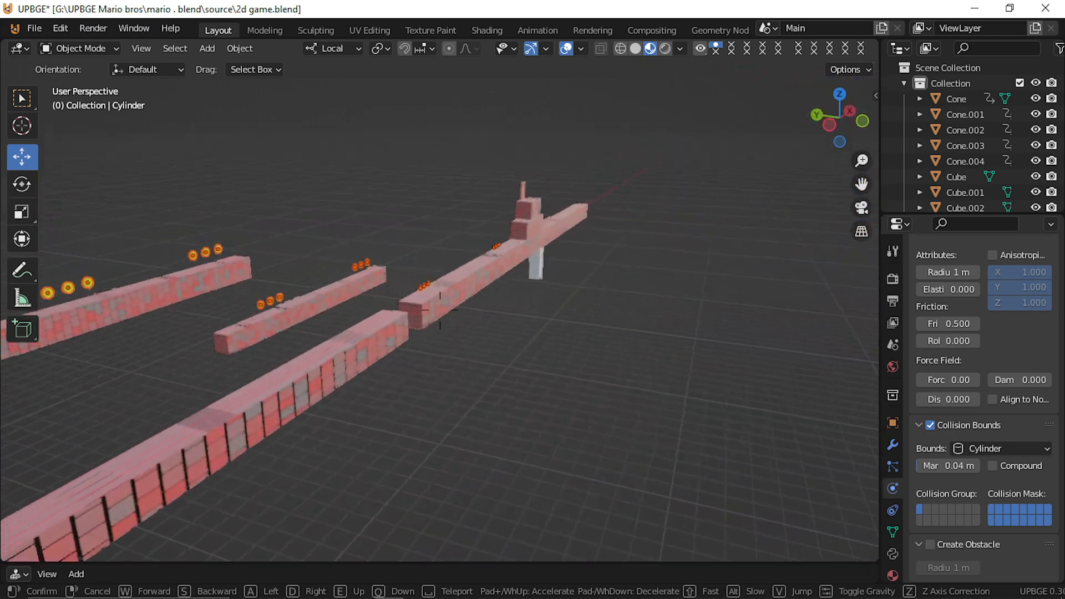
key("w")
key("d")
key("s")
left_click(441, 309)
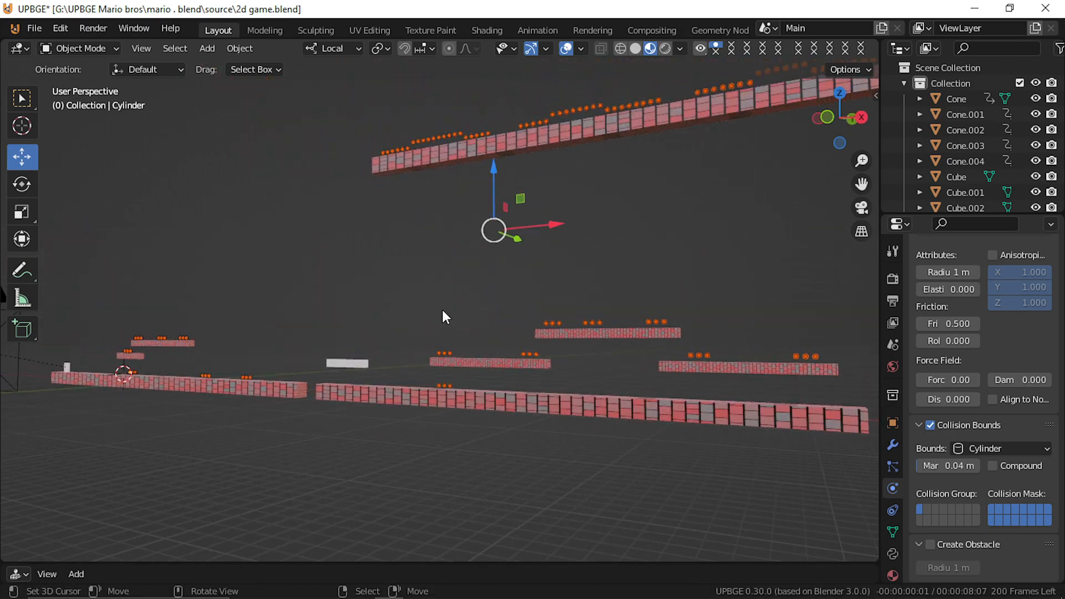
Step: Run the game briefly from the camera view, end it, and maximize the 3D viewport
key("KP_0")
key("p")
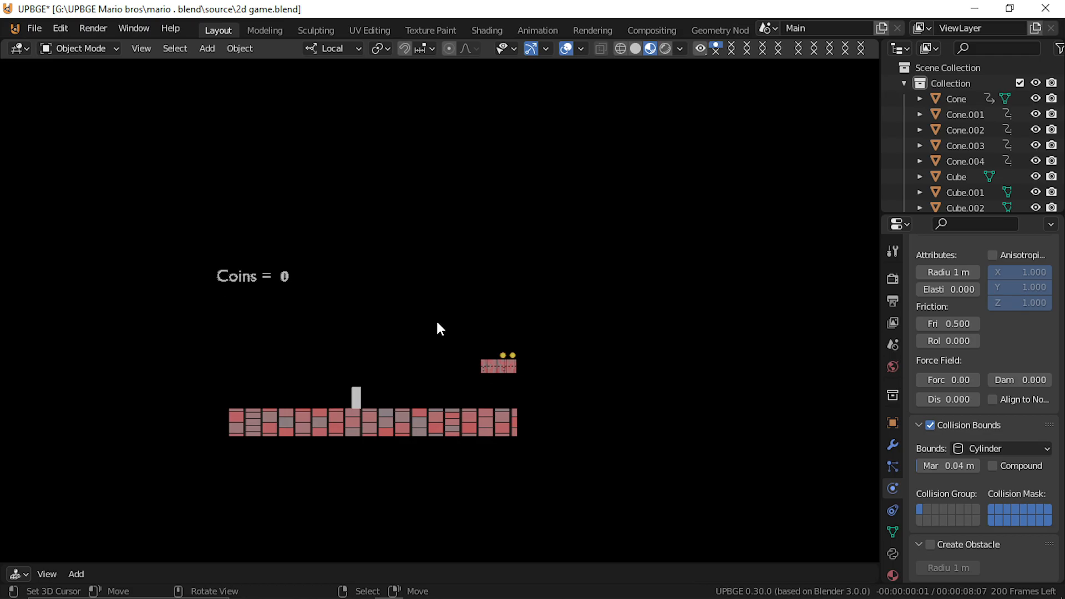
key("Escape")
key("ctrl+space")
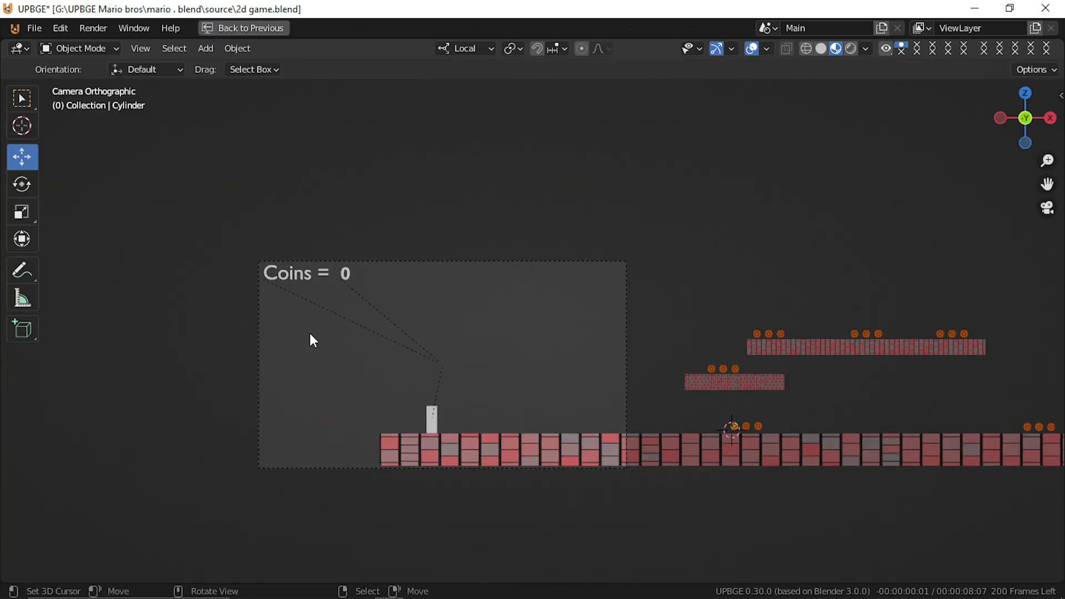
Step: Zoom the camera view to frame the level start, run the game, and collect the first three ground coins
scroll(269, 343, "up", 4)
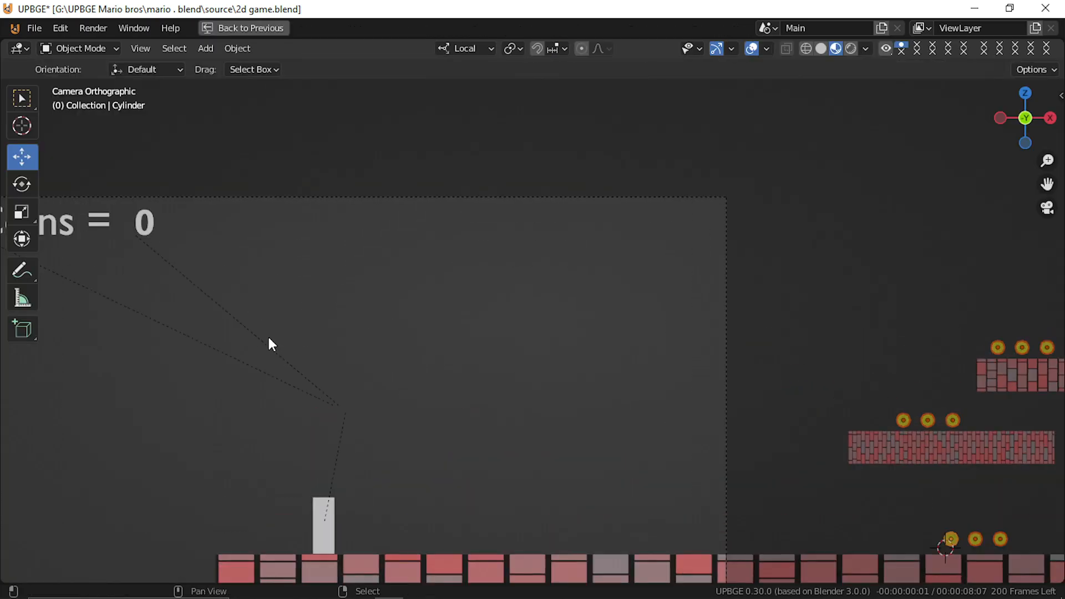
scroll(268, 344, "down", 3)
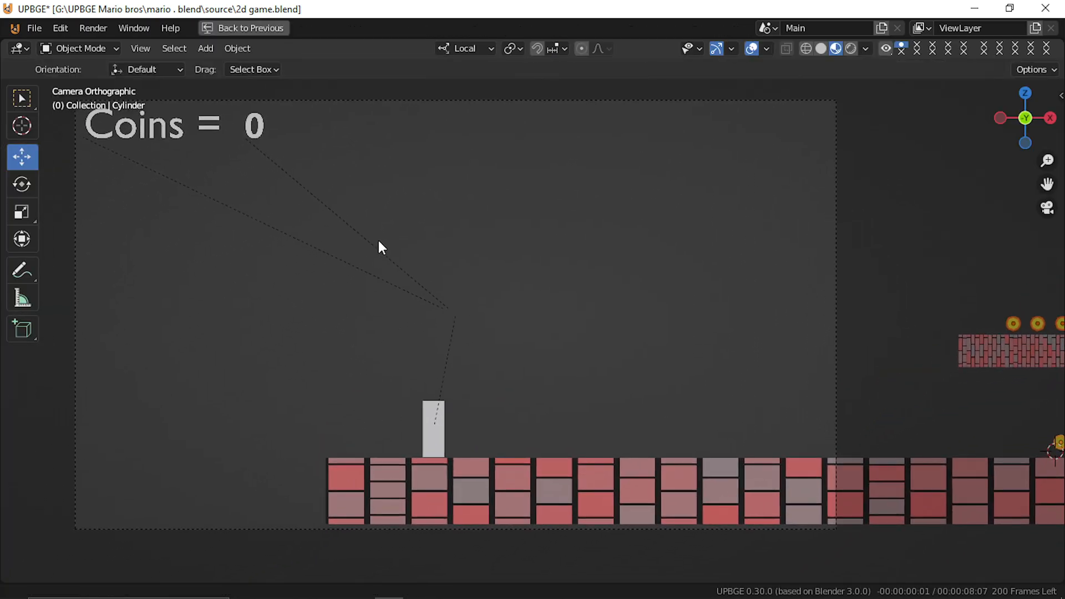
key("o")
key("p")
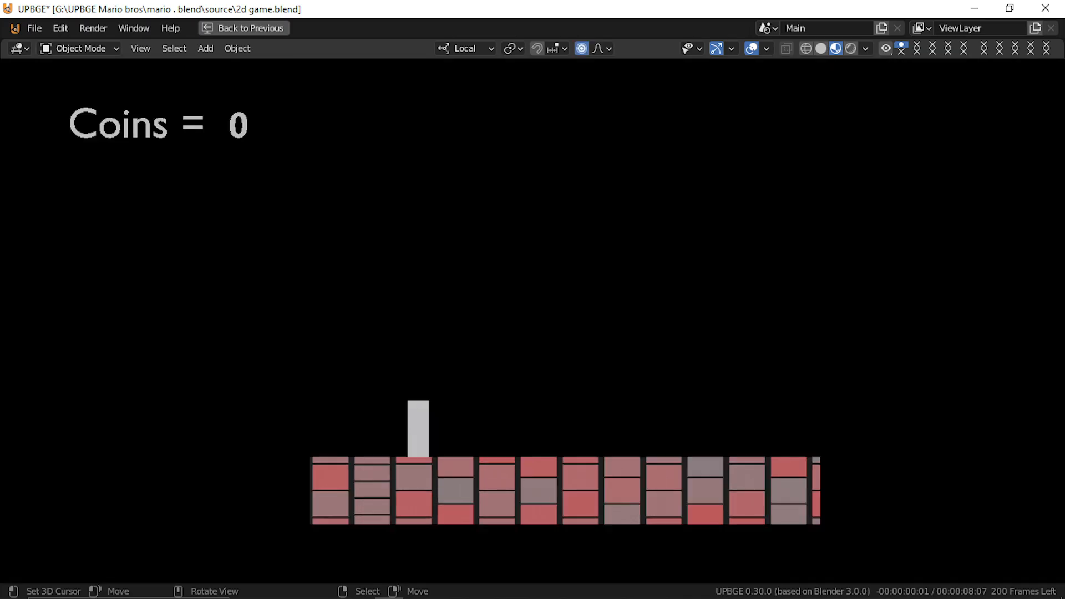
key("Right")
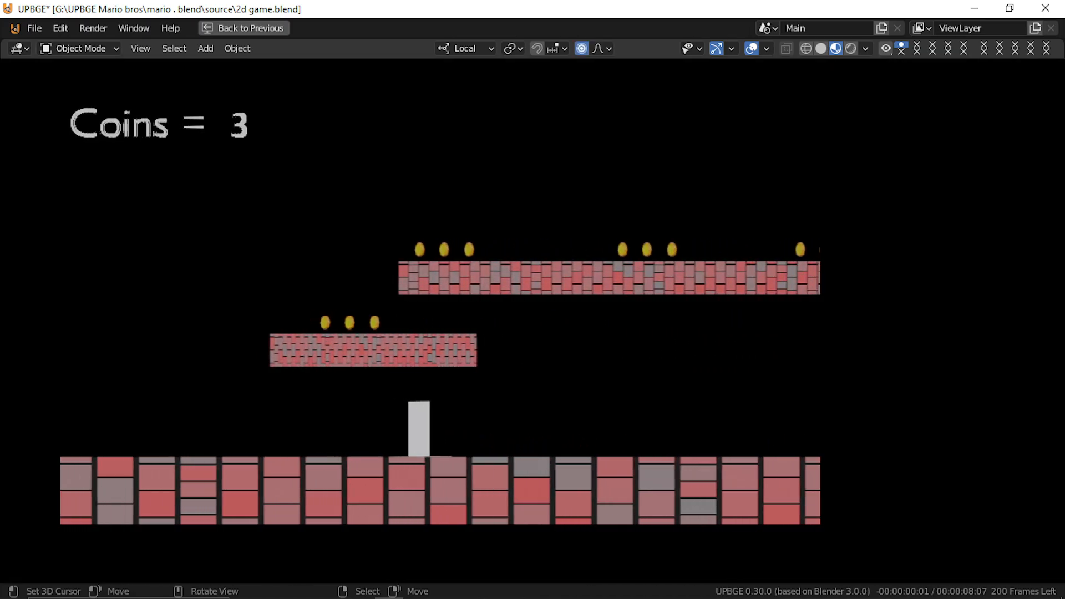
Step: Jump onto the two brick platforms above the first ground coins and collect the coin rows on both
key("Left")
key("space")
key("Right")
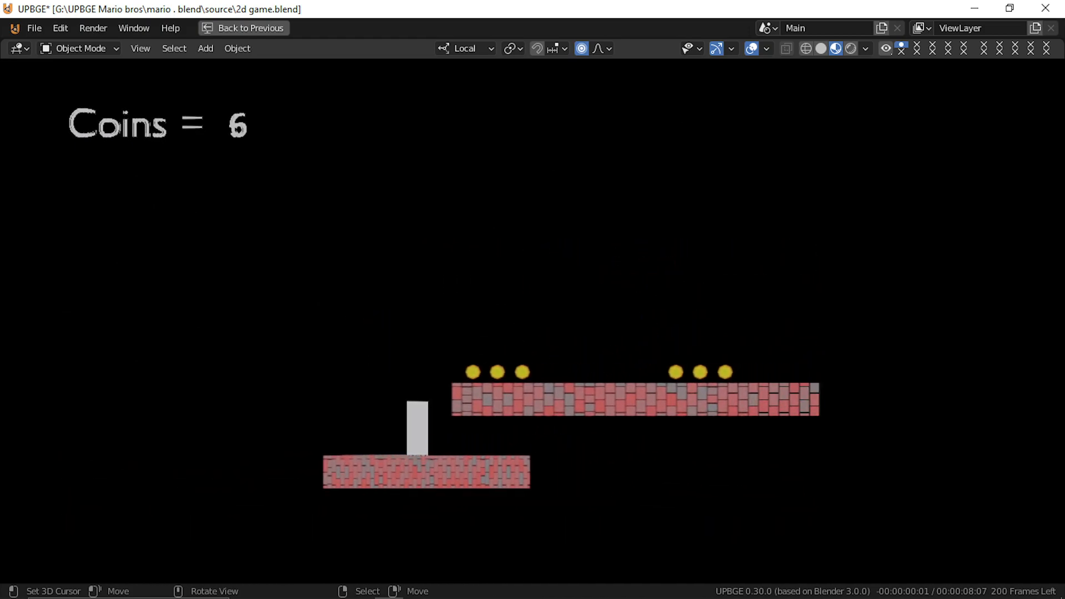
key("space")
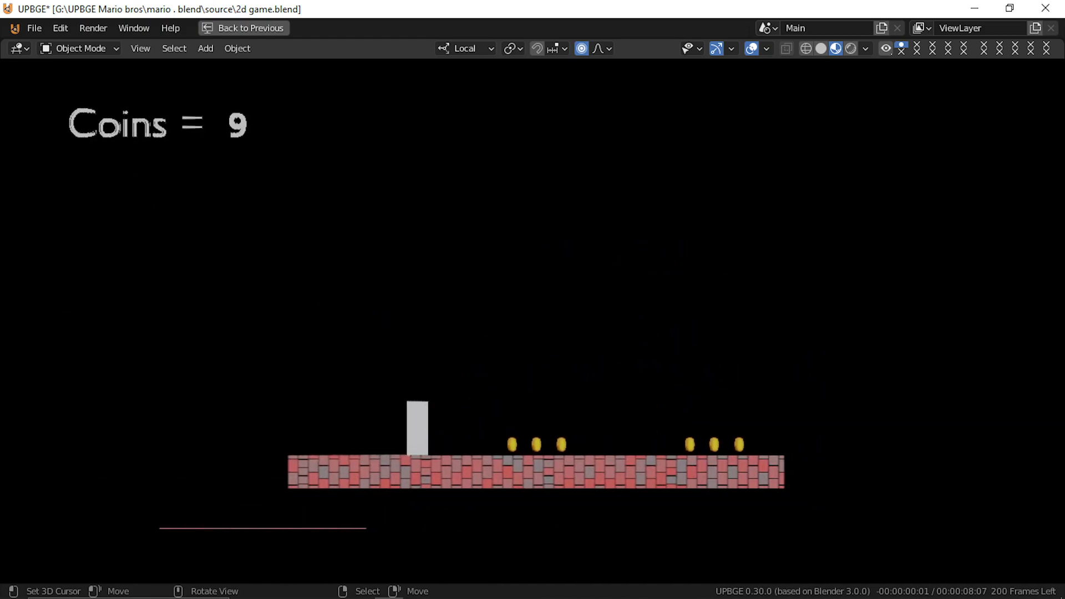
key("Right")
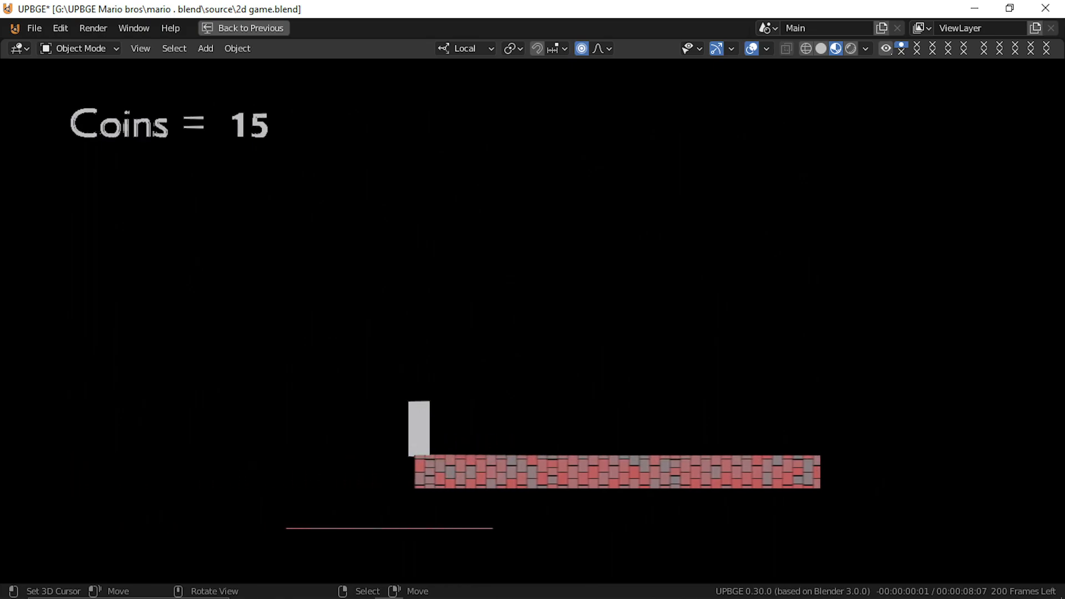
Step: Drop from the upper platform to the ground and collect the two ground coin rows before the spikes
key("Left")
key("Right")
key("Left")
key("Right")
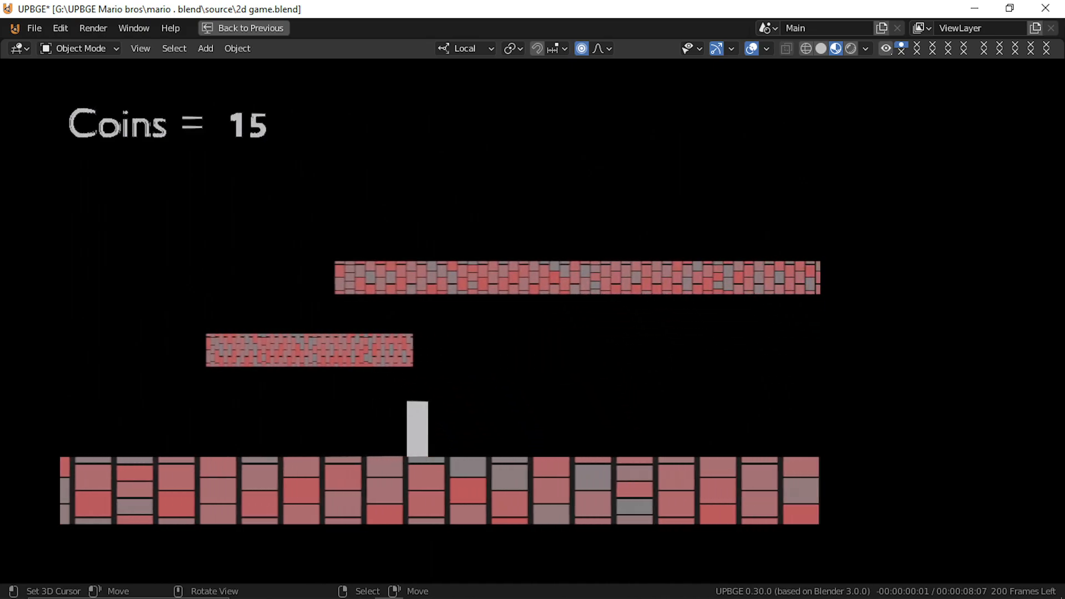
key("Right")
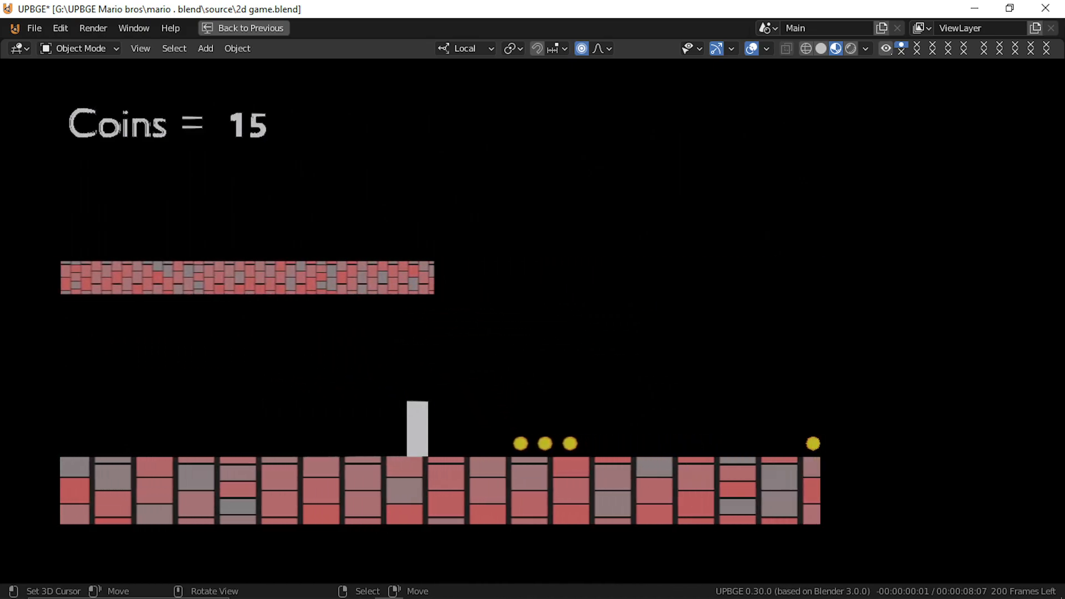
key("Right")
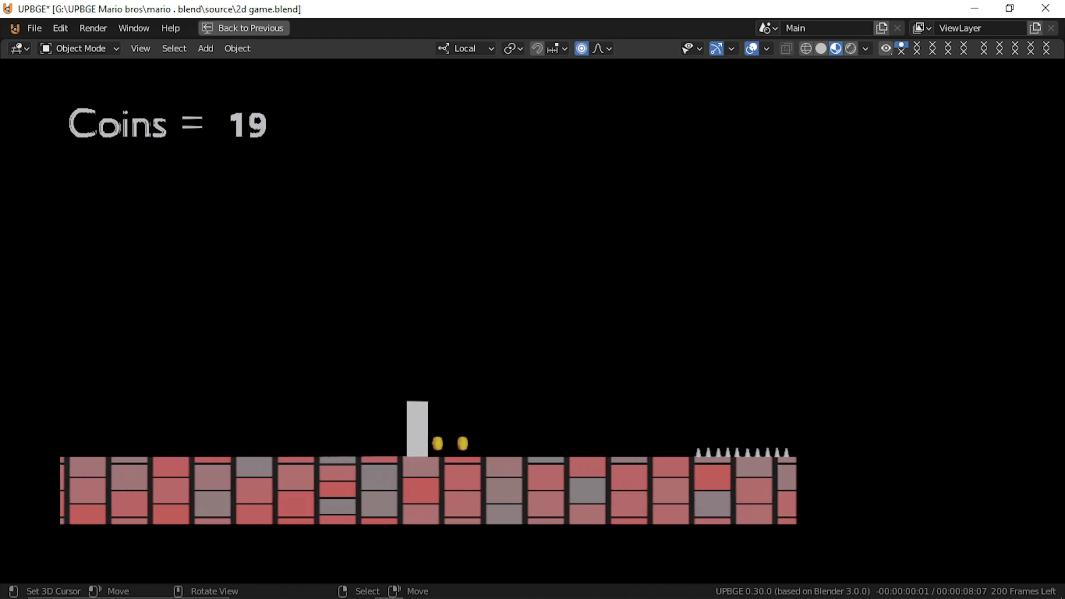
key("Right")
Step: Jump over the spikes and cross the gap by the plain grey platform to the next brick ground
key("Up")
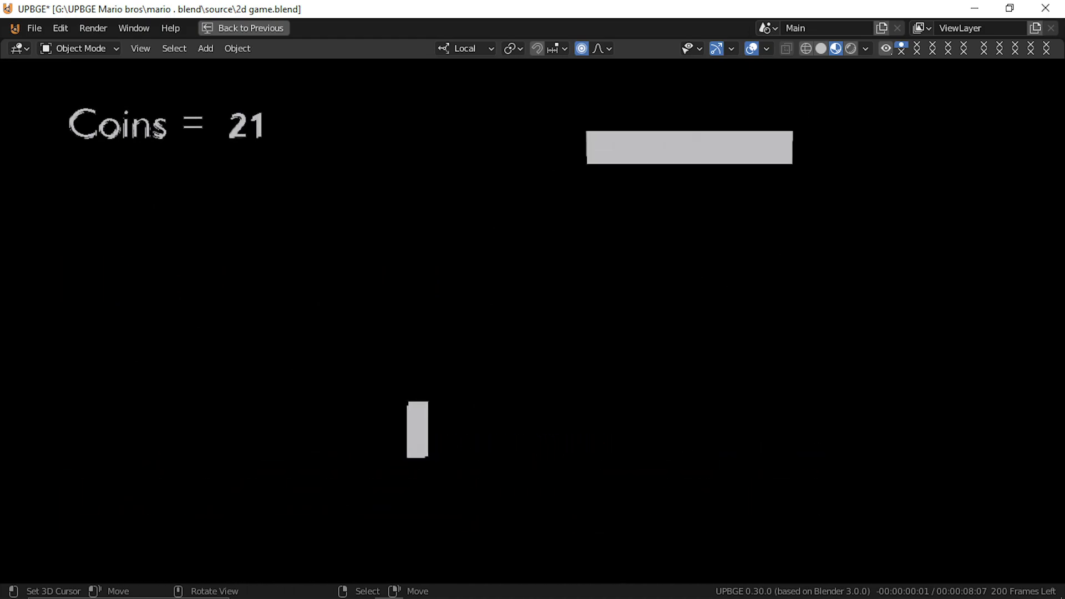
key("Right")
key("Up")
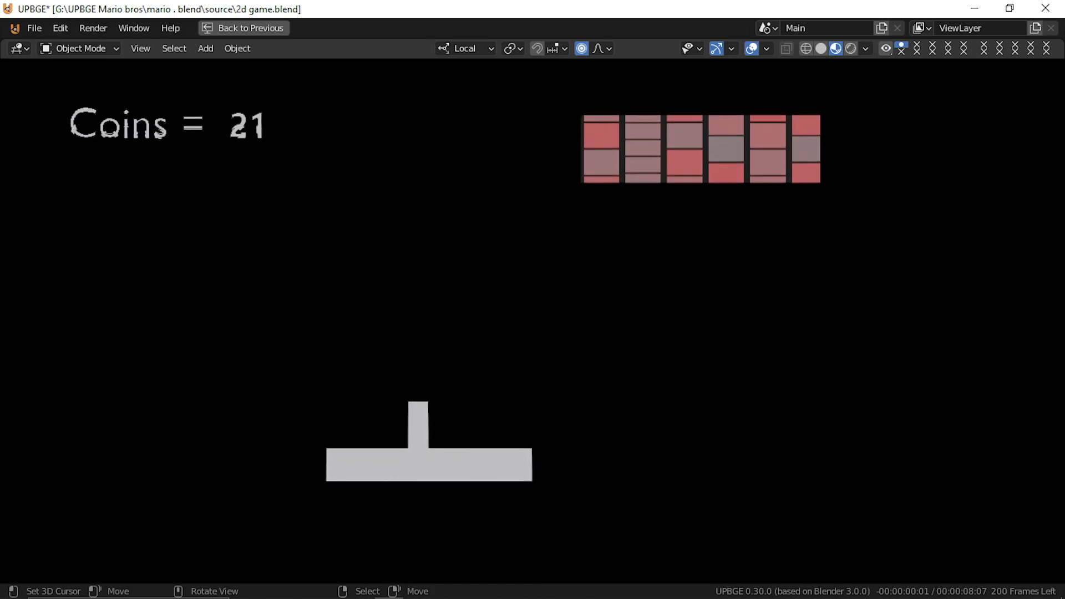
key("Right")
key("Right")
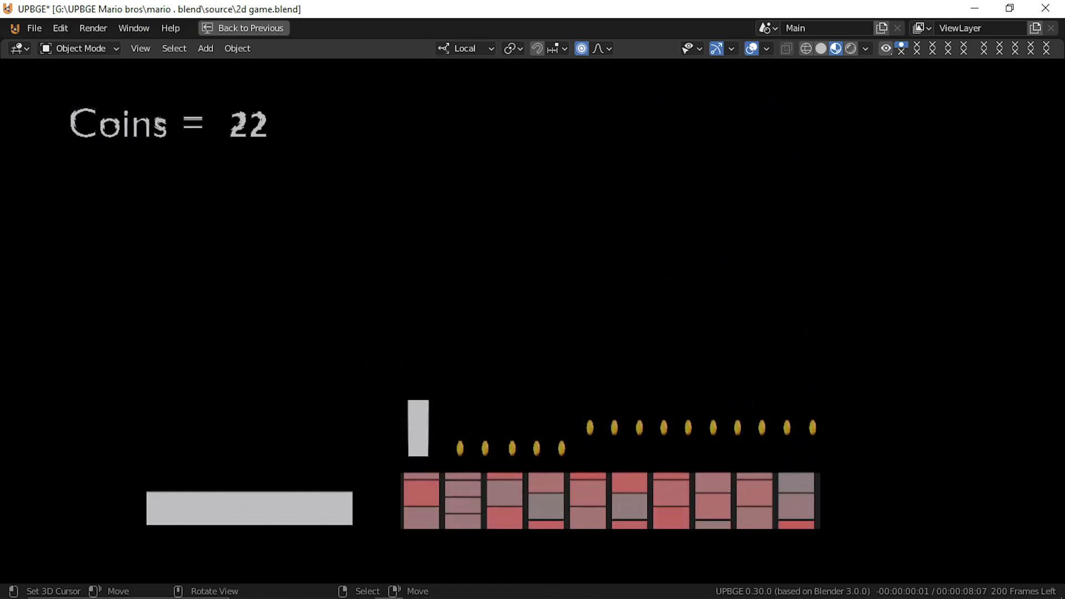
Step: Run through the long coin rows on the brick ground, cross the following gap, and turn back towards the coins behind
key("Right")
key("Right")
key("Right")
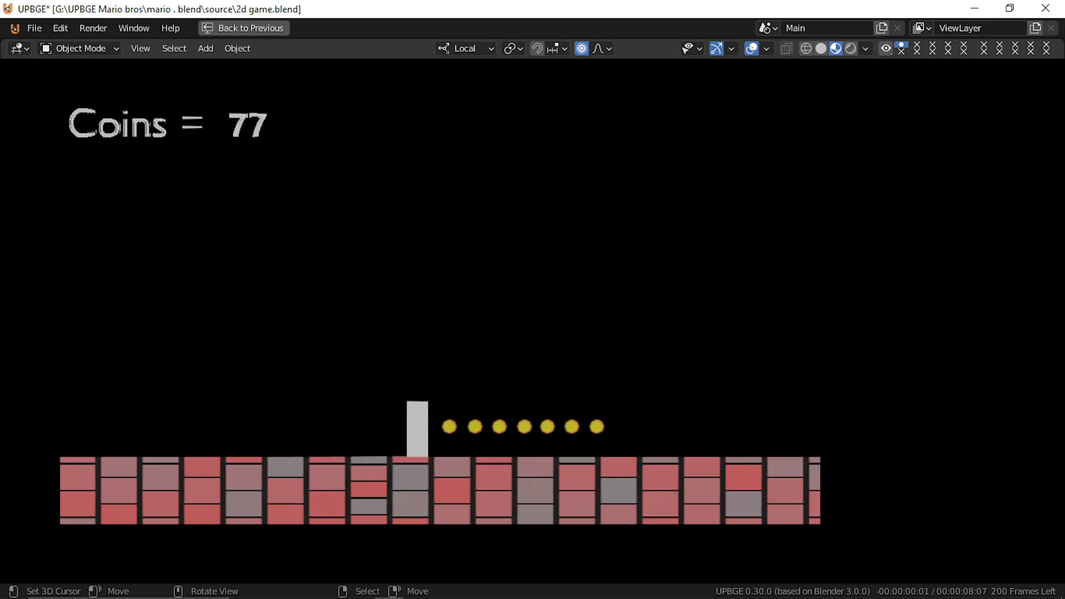
key("Right")
key("Left")
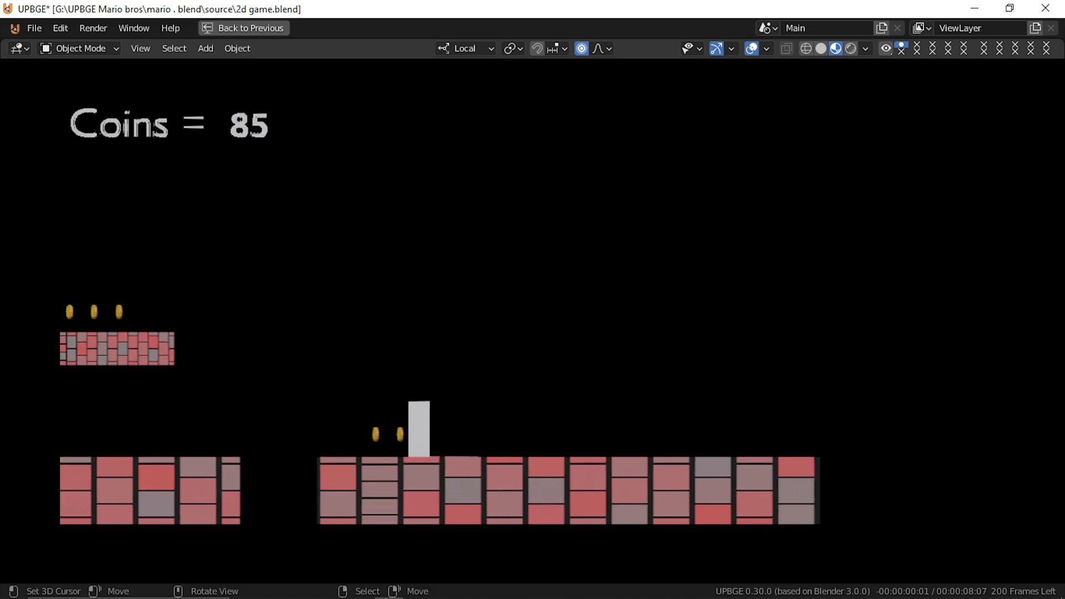
Step: Go back over the gap, climb onto the middle brick platforms, and collect the coin rows on the highest one
key("Left")
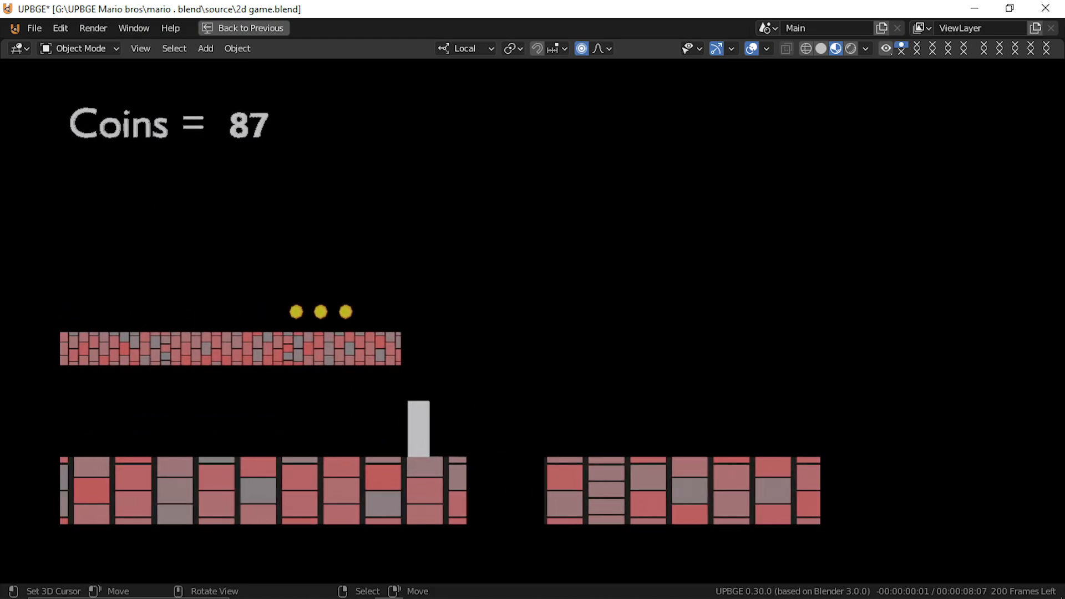
key("space")
key("Left")
key("Left")
key("space")
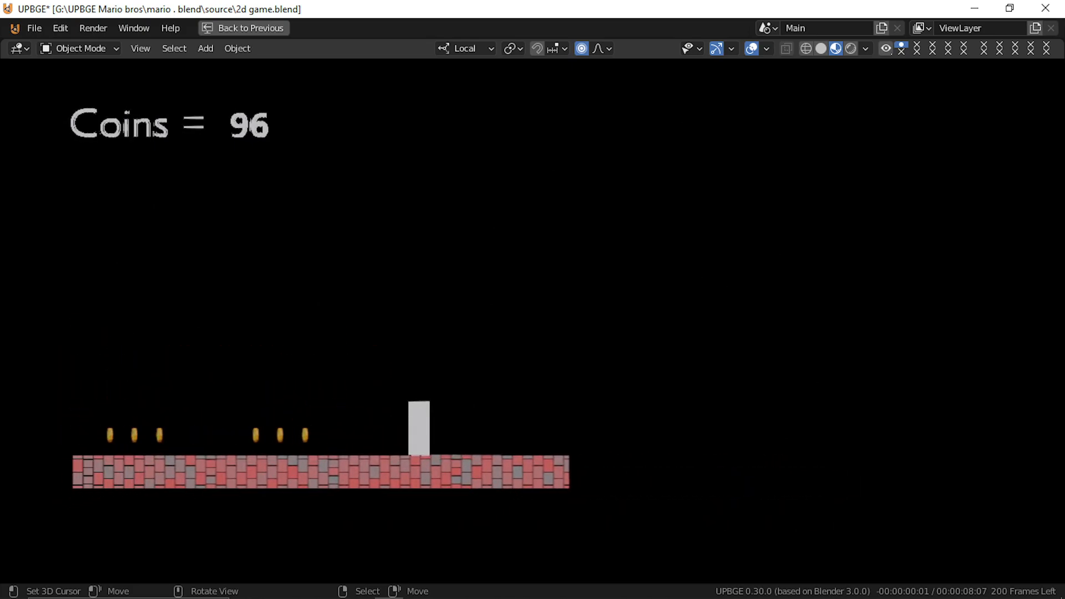
key("Left")
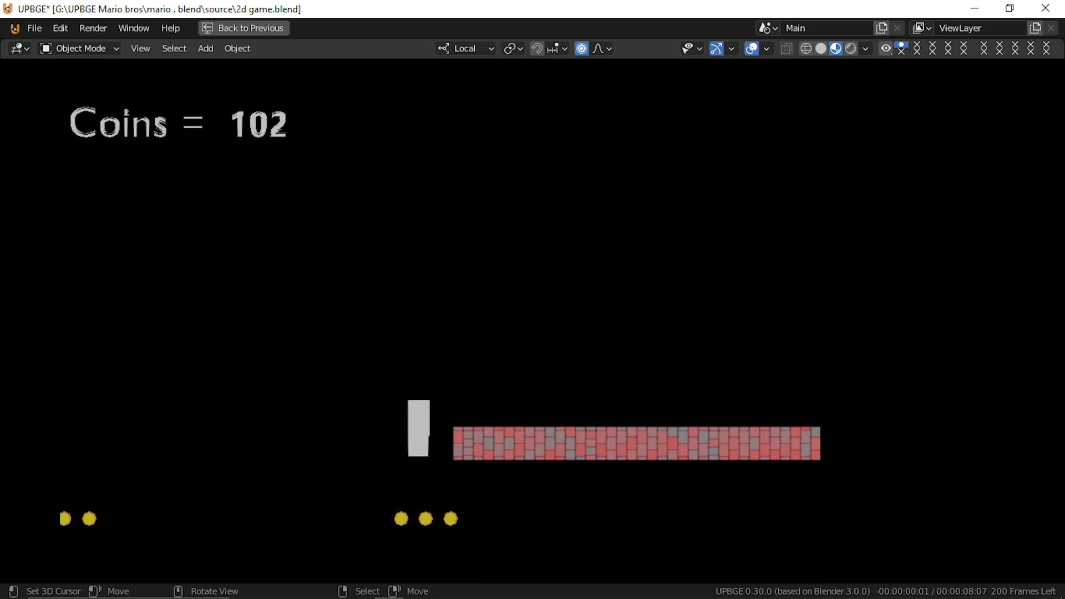
Step: Collect the remaining coins on the lower brick platform, drop down, and collect the three ground coins beneath it
key("Right")
key("Left")
key("Left")
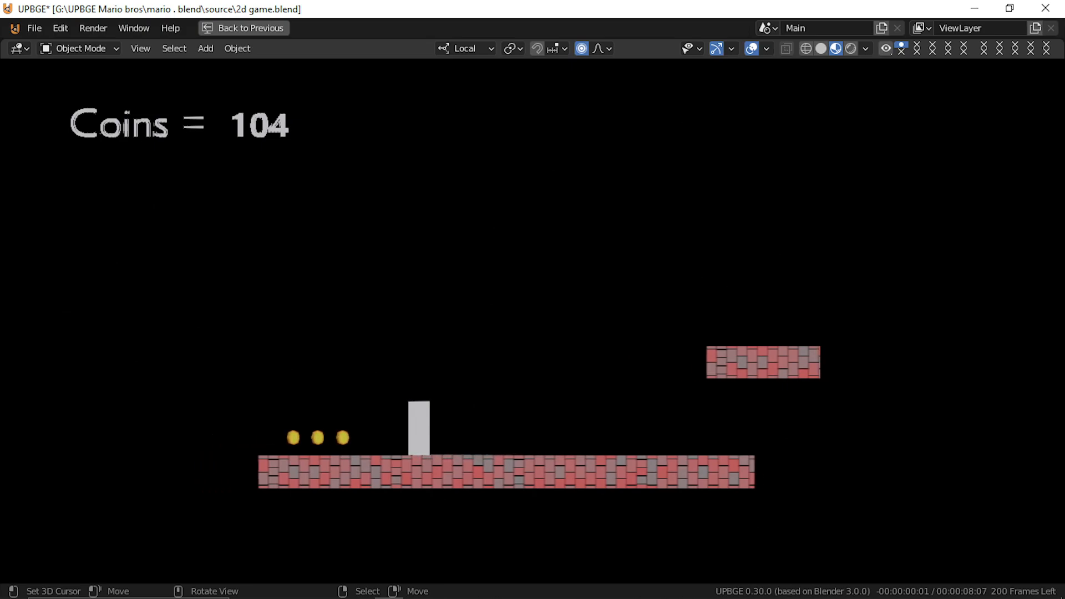
key("Right")
key("Left")
key("Left")
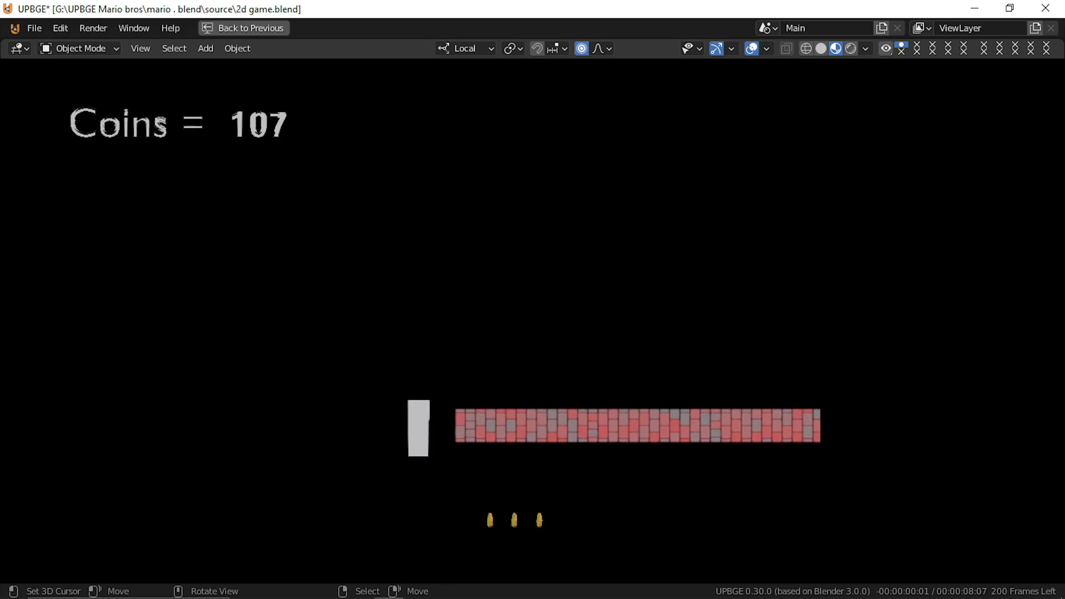
key("Left")
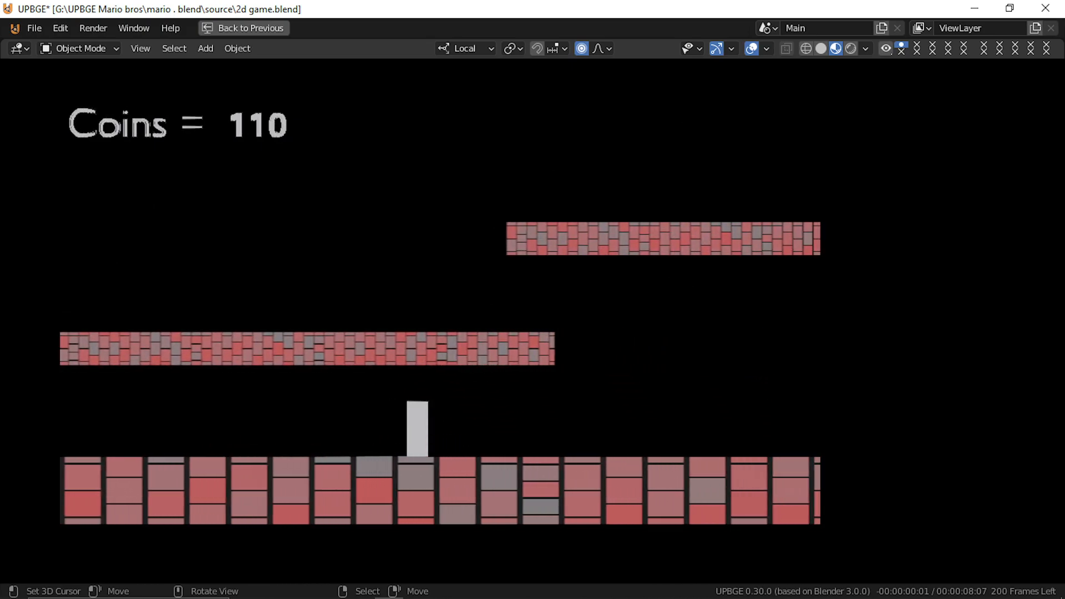
Step: Check the ground below the platforms, run back across the gap, and collect the three coins before the stepped brick tower
key("Left")
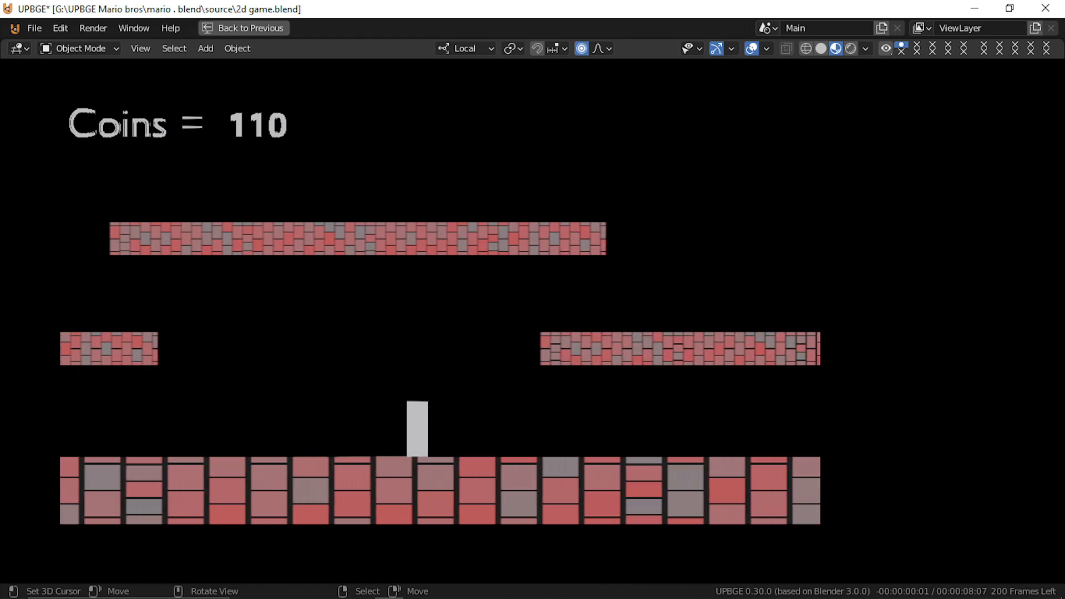
key("Right")
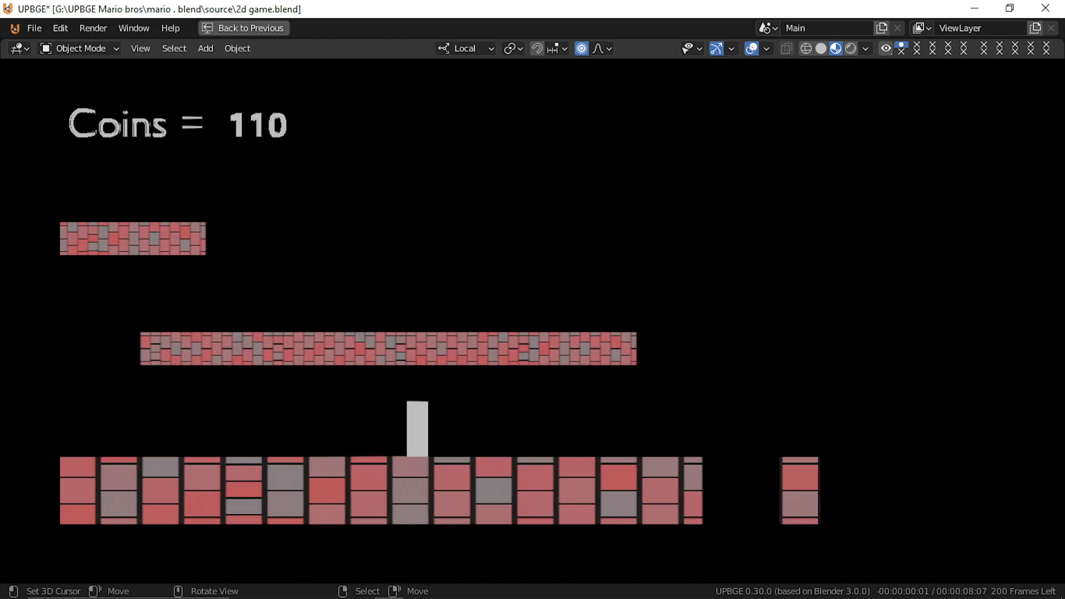
key("Up")
key("Right")
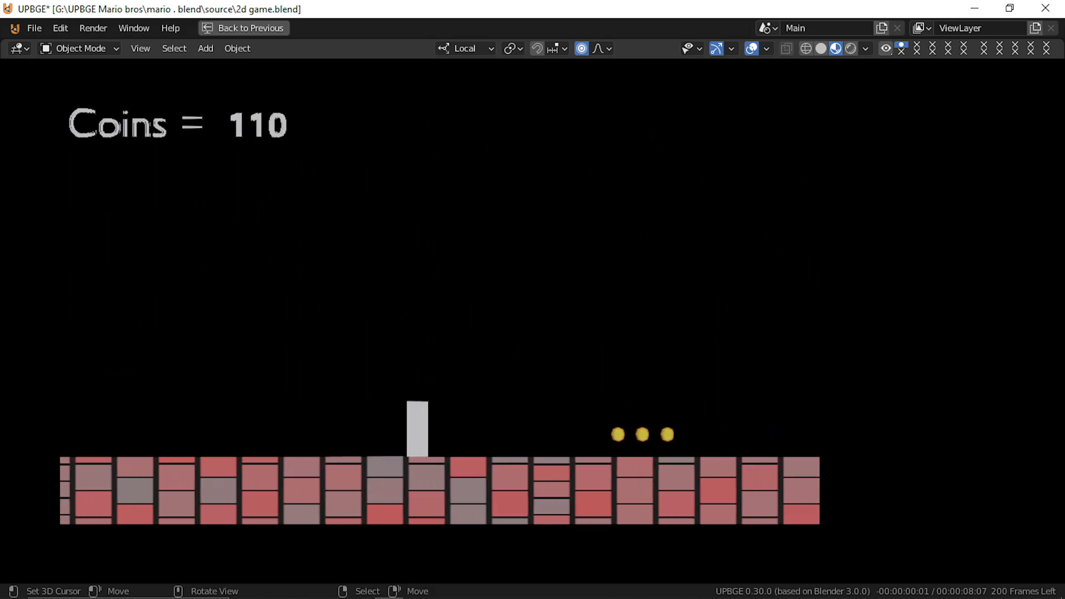
key("Right")
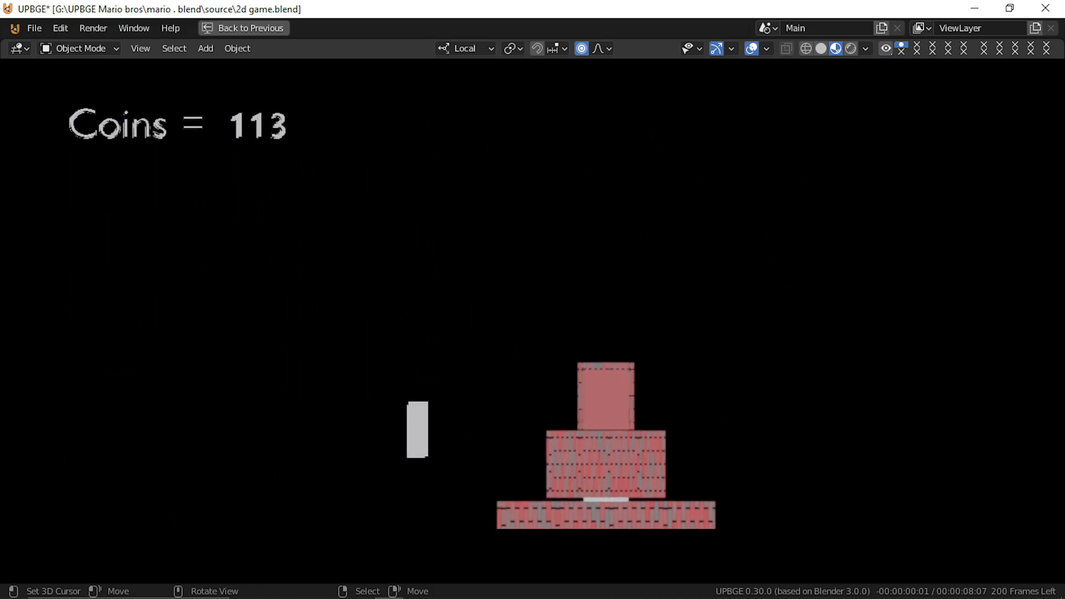
Step: Jump over the stepped brick tower and continue past the spike rows towards the far end of the ground
key("Right")
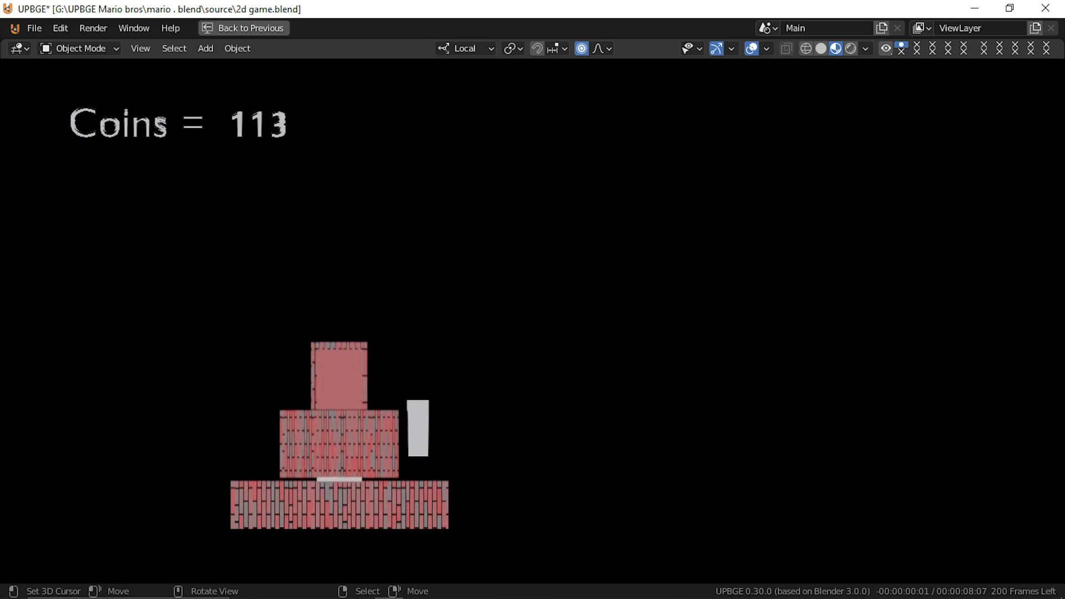
key("Right")
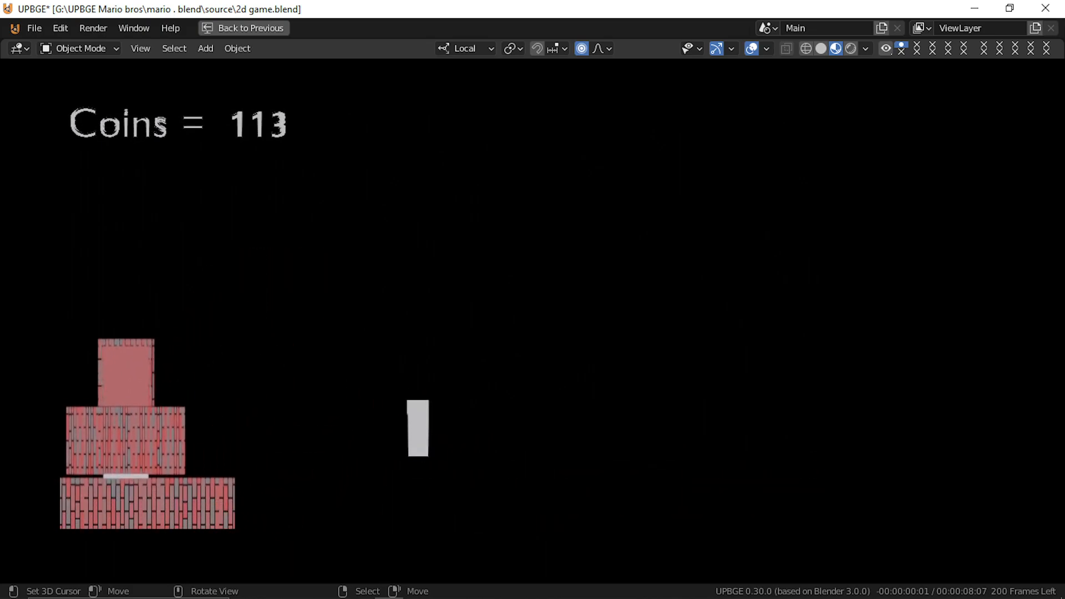
key("Right")
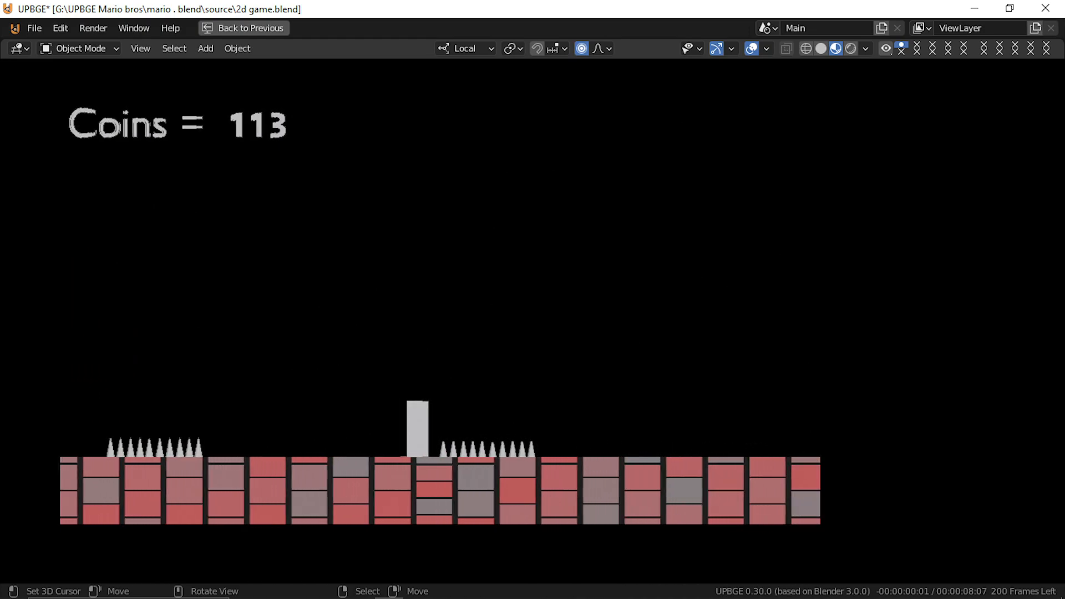
key("Right")
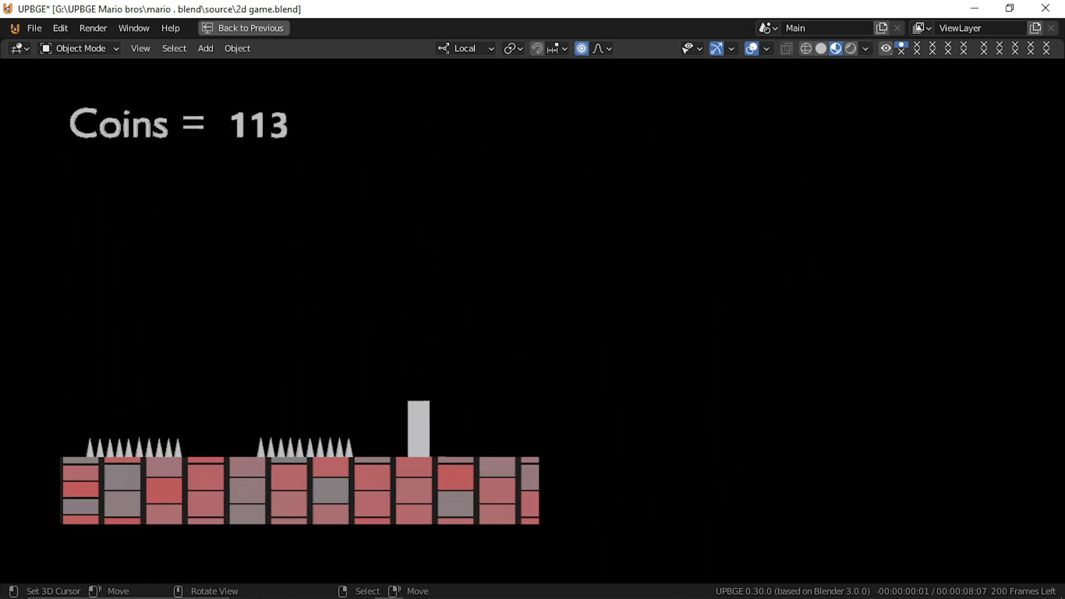
key("Right")
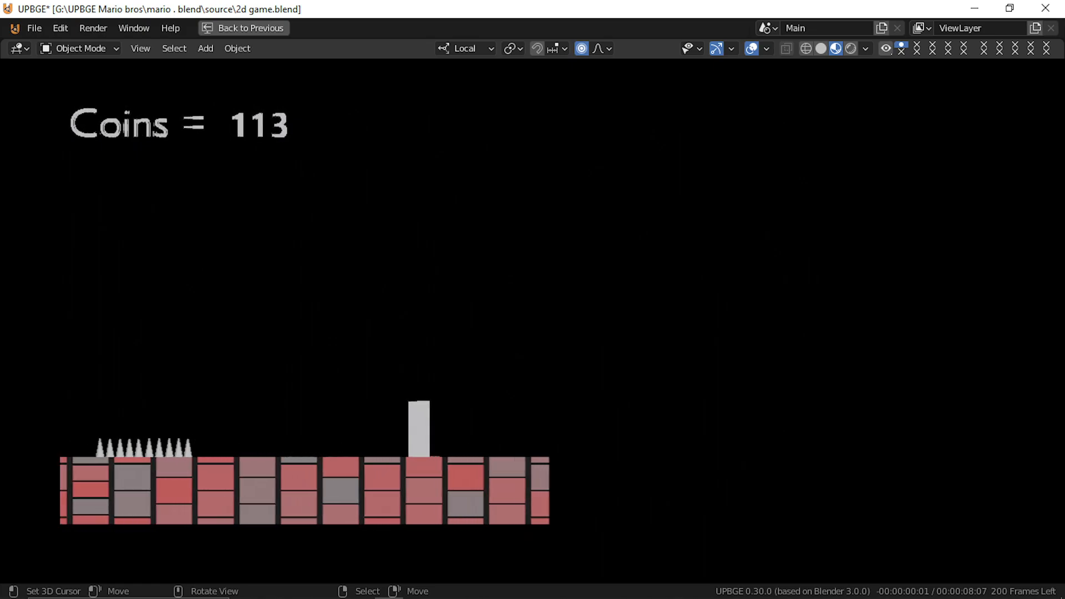
Step: Run back past the spikes to the tall grey block beside the brick tower, and end the game
key("Left")
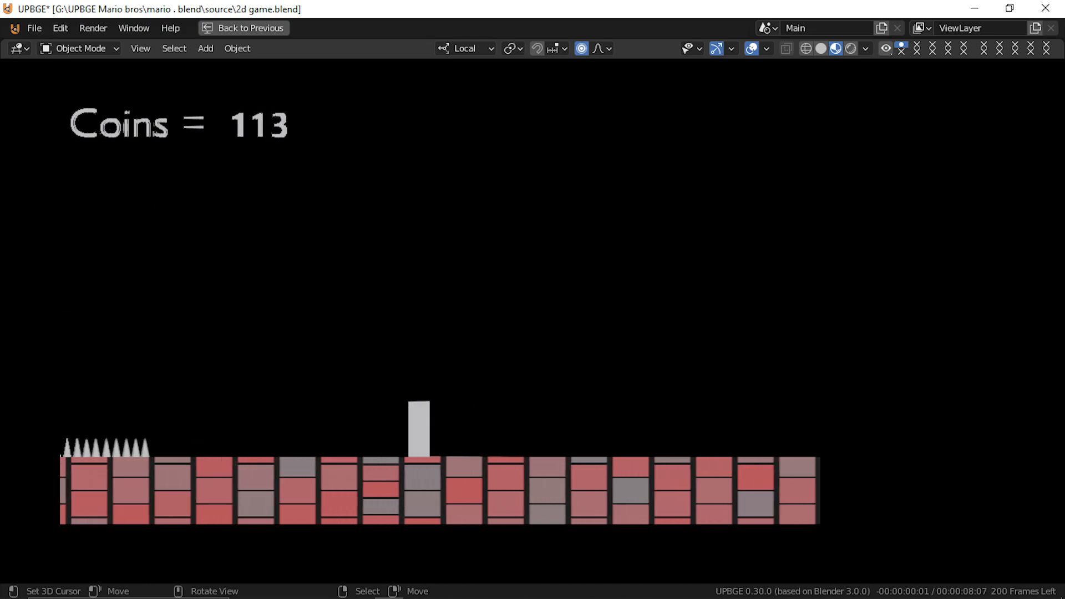
key("Left")
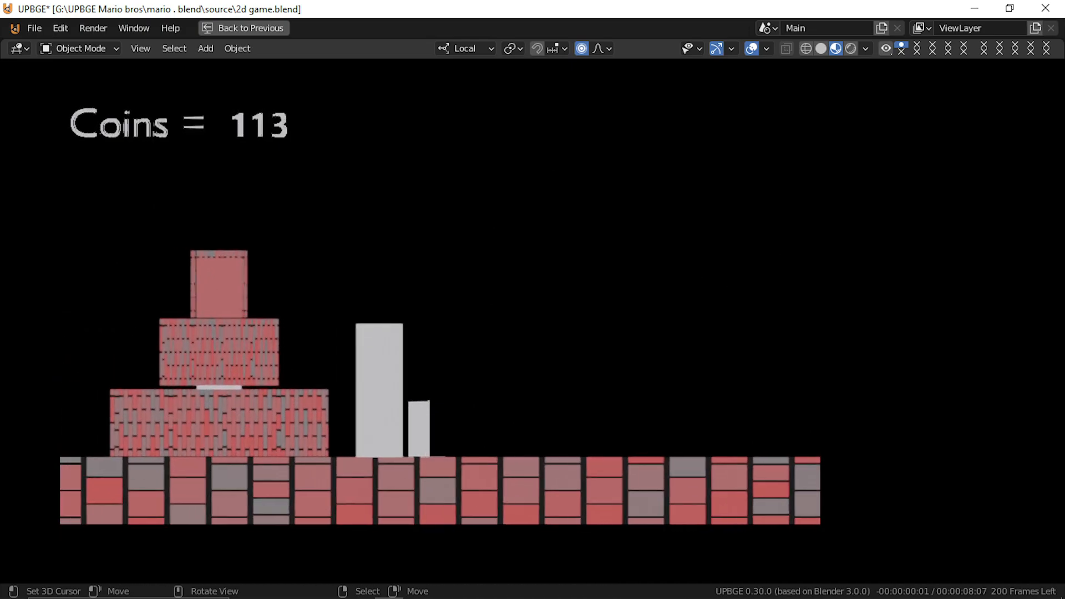
key("Left")
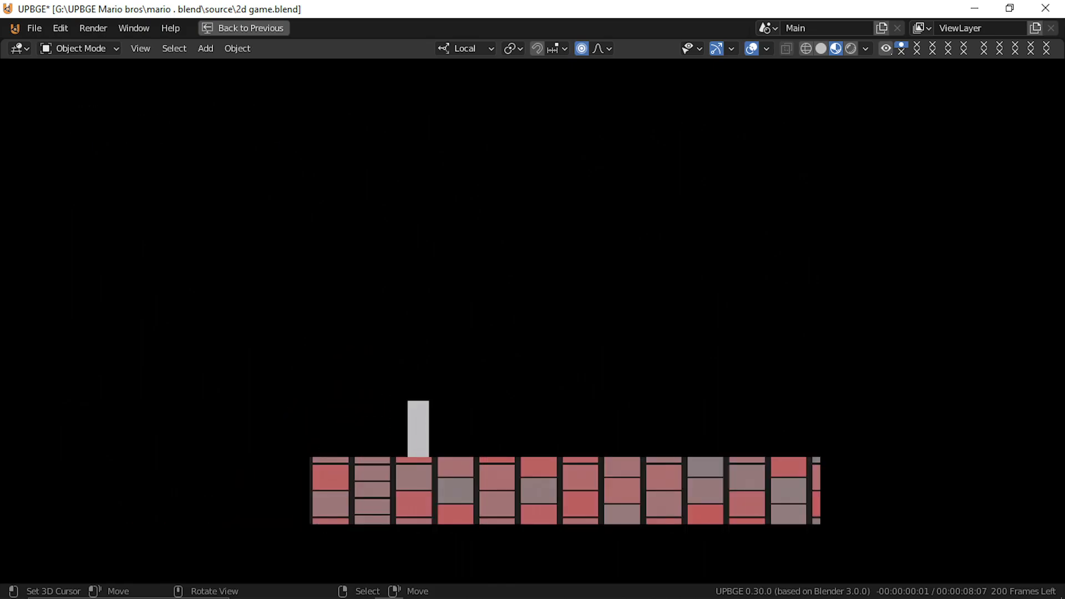
key("Escape")
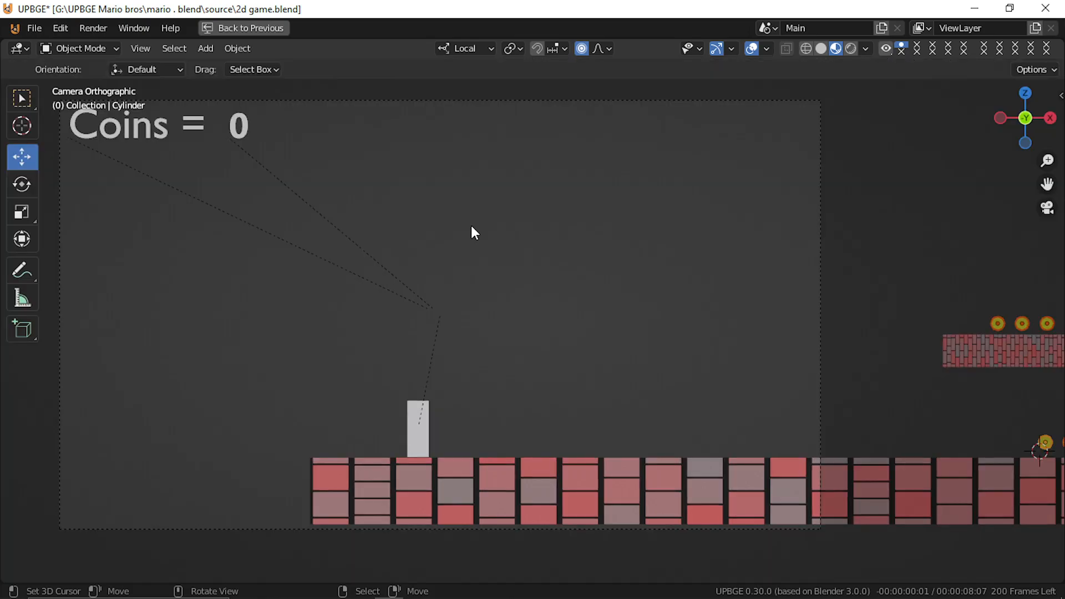
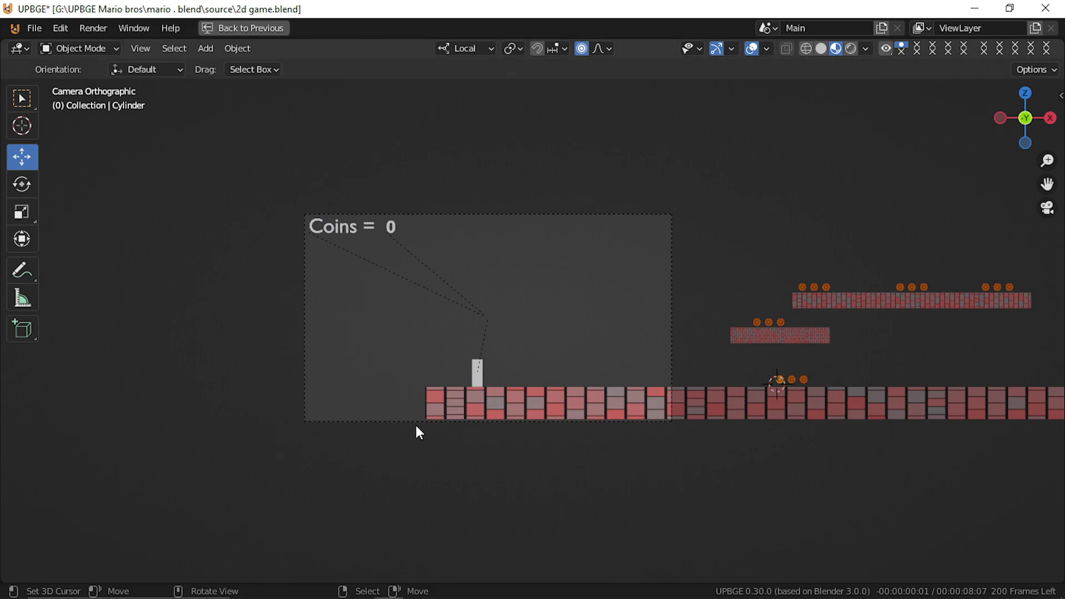
Step: Select the white player block on the ground and enter Edit Mode on its mesh
left_click(476, 383)
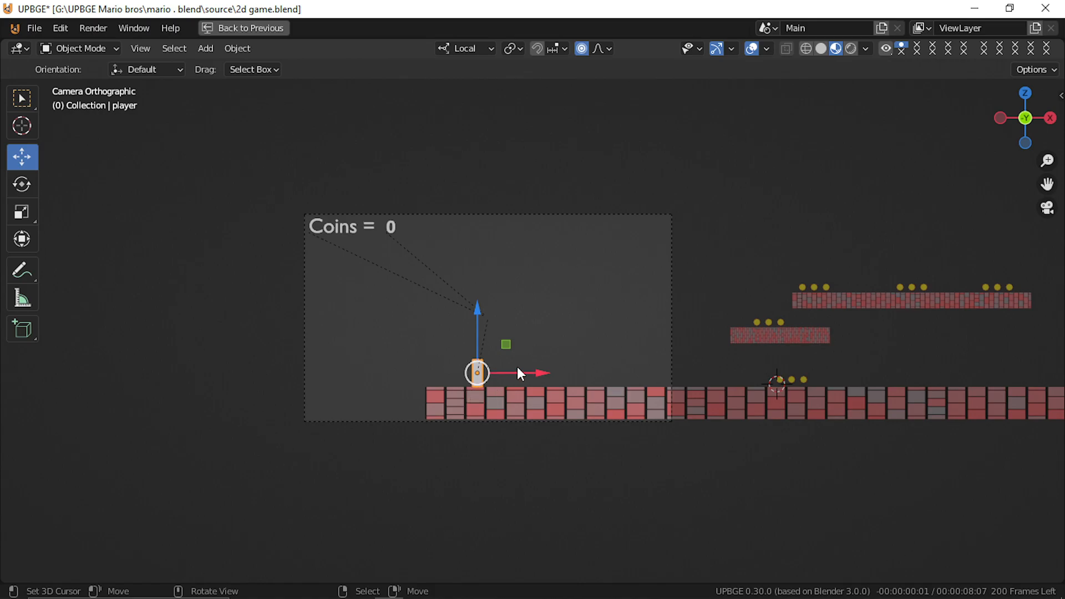
key("Tab")
key("shift+a")
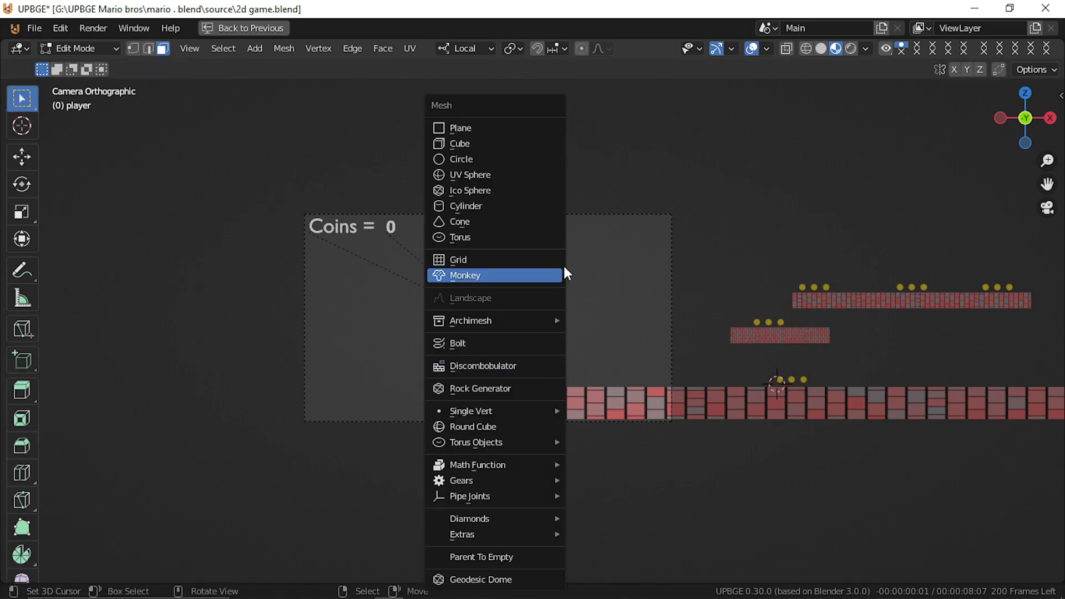
left_click(477, 181)
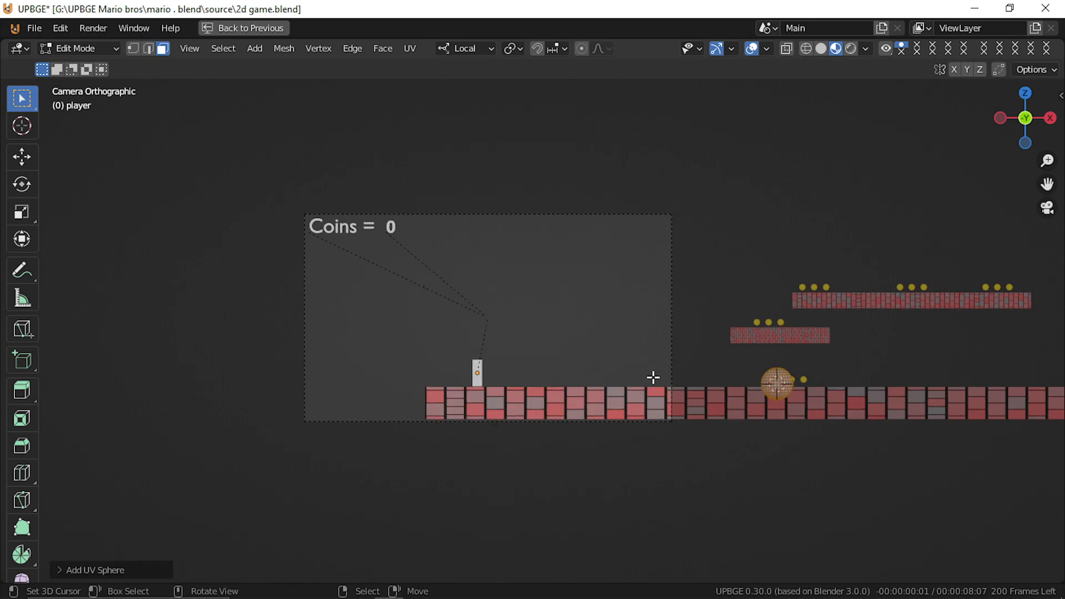
key("x")
left_click(727, 384)
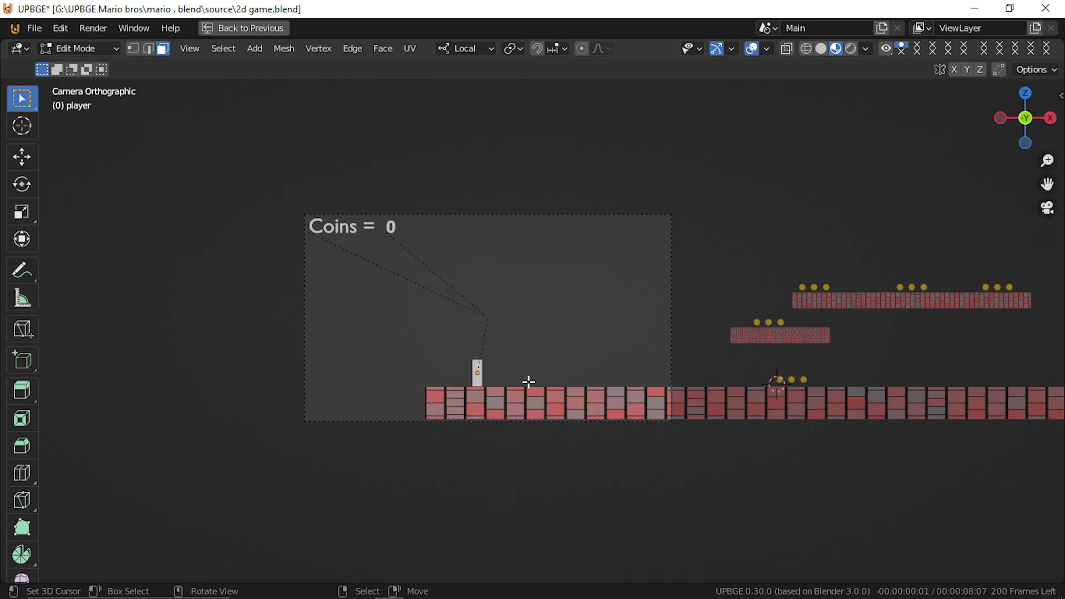
key("shift+s")
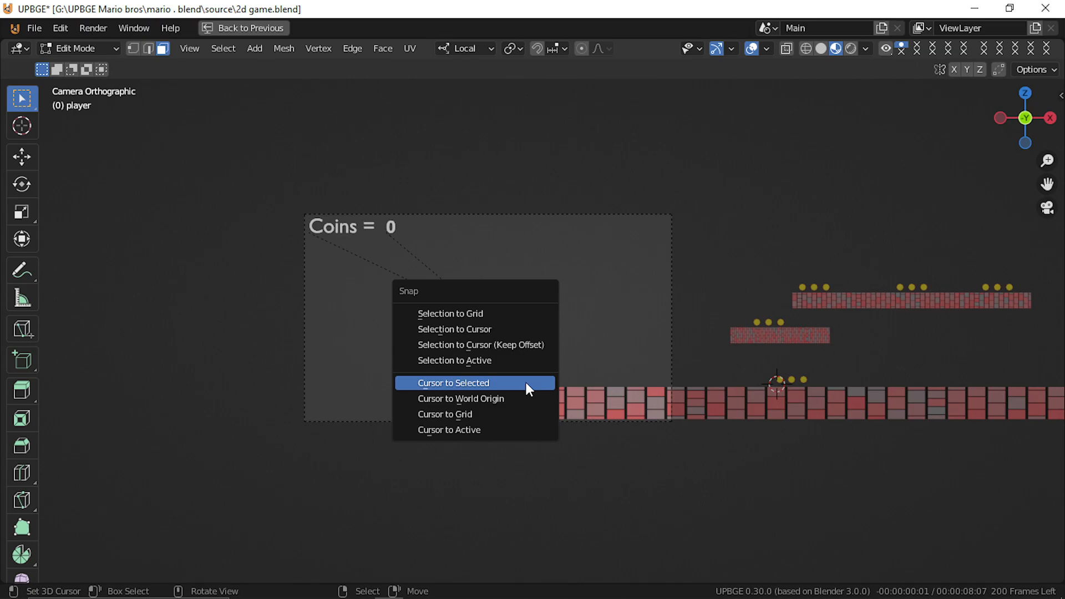
left_click(525, 382)
key("shift+a")
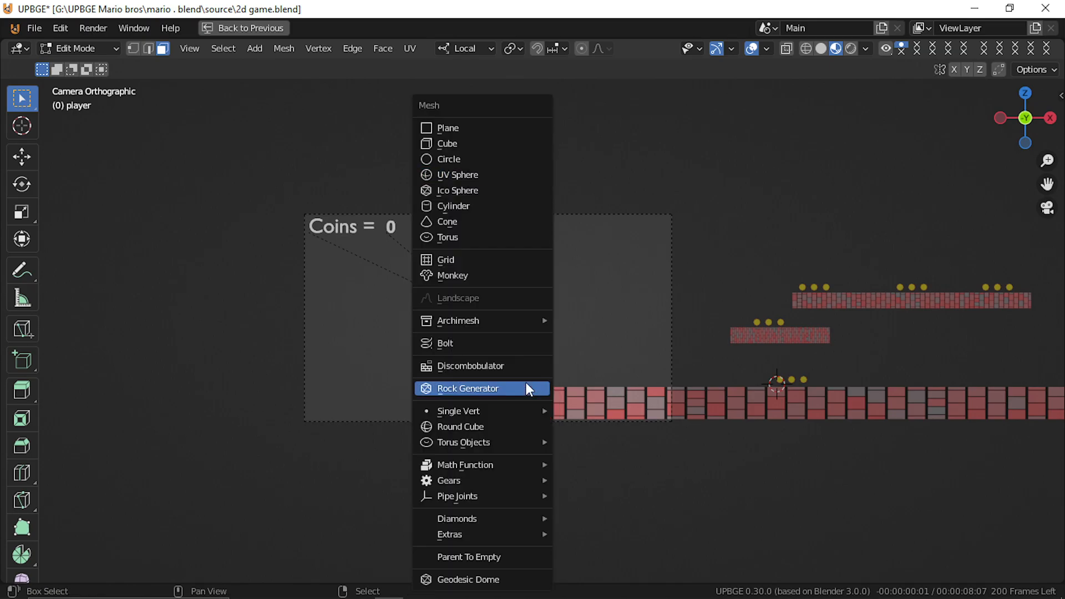
left_click(468, 427)
key("x")
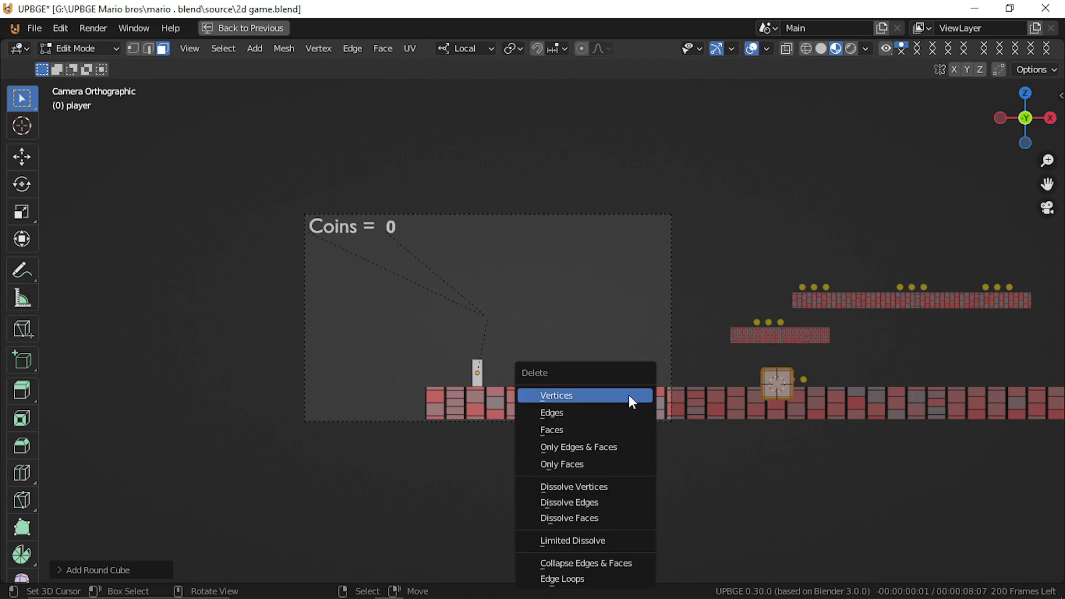
left_click(629, 394)
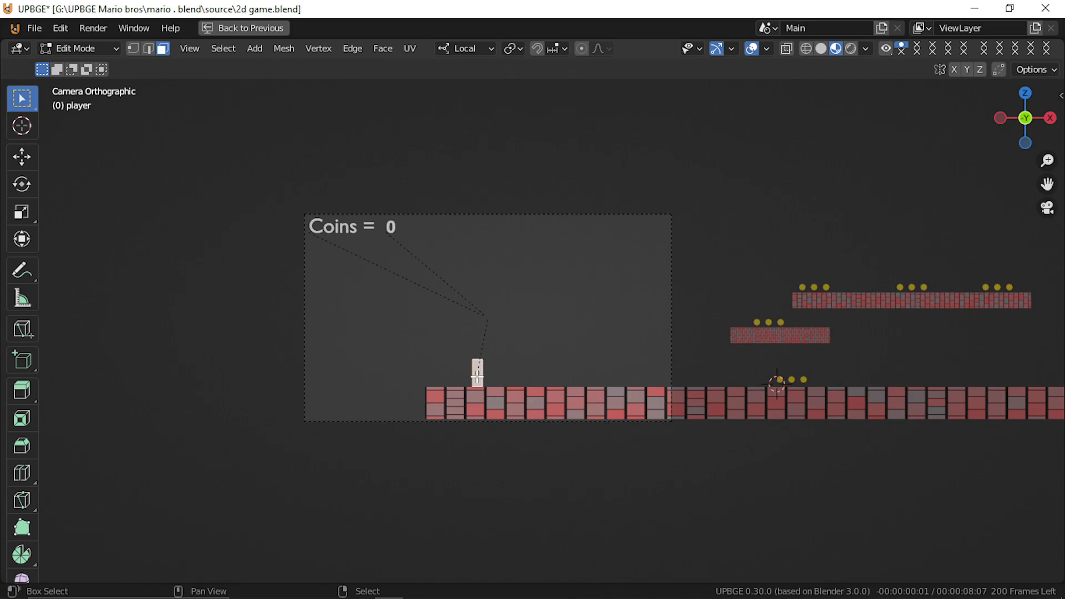
Step: Snap the 3D cursor to the selected player mesh and add a Round Cube there
key("shift+s")
left_click(477, 376)
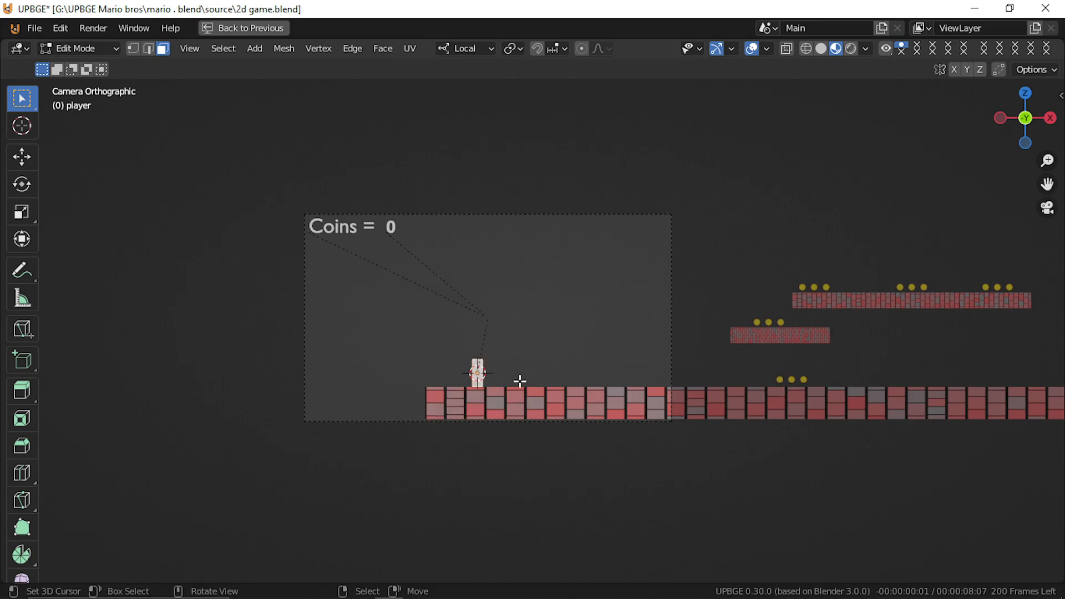
key("shift+a")
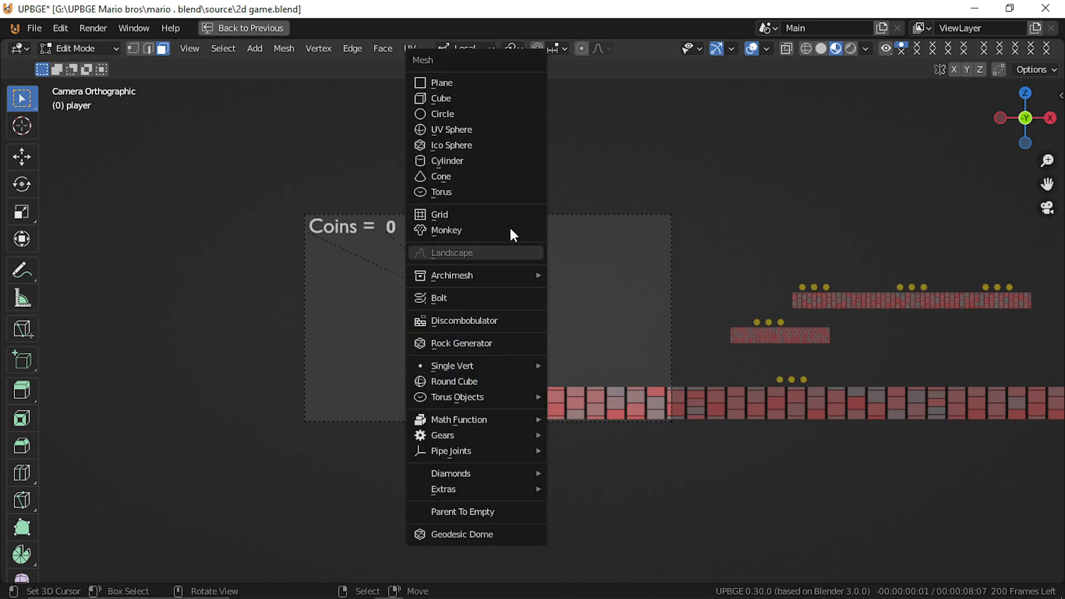
left_click(441, 378)
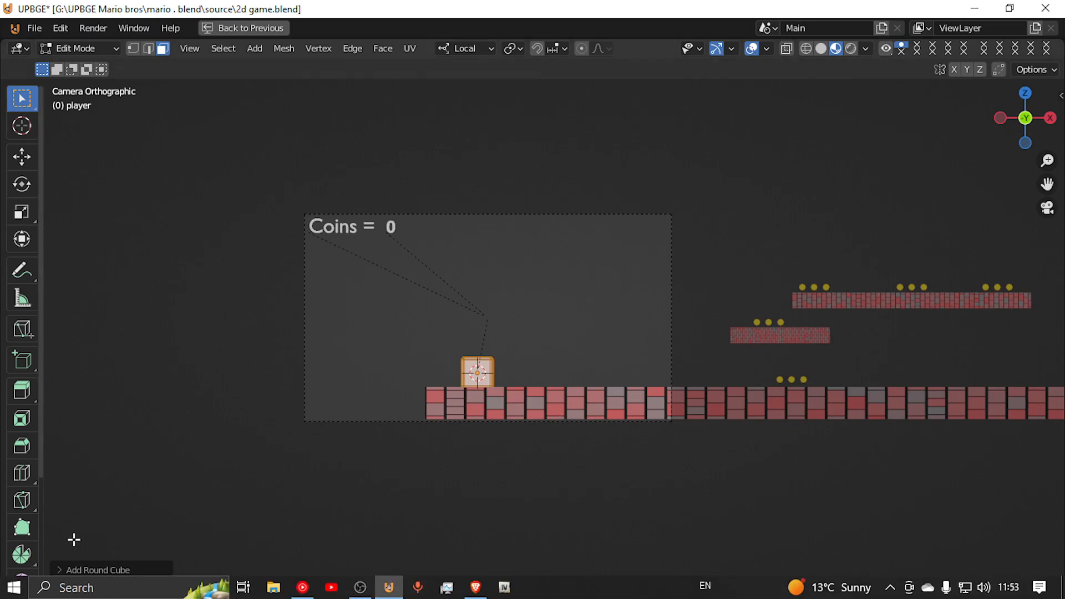
Step: Increase the round cube's radius until it forms a sphere, and scale it down by 0.742 and 0.104 to about the player's size
left_click(58, 569)
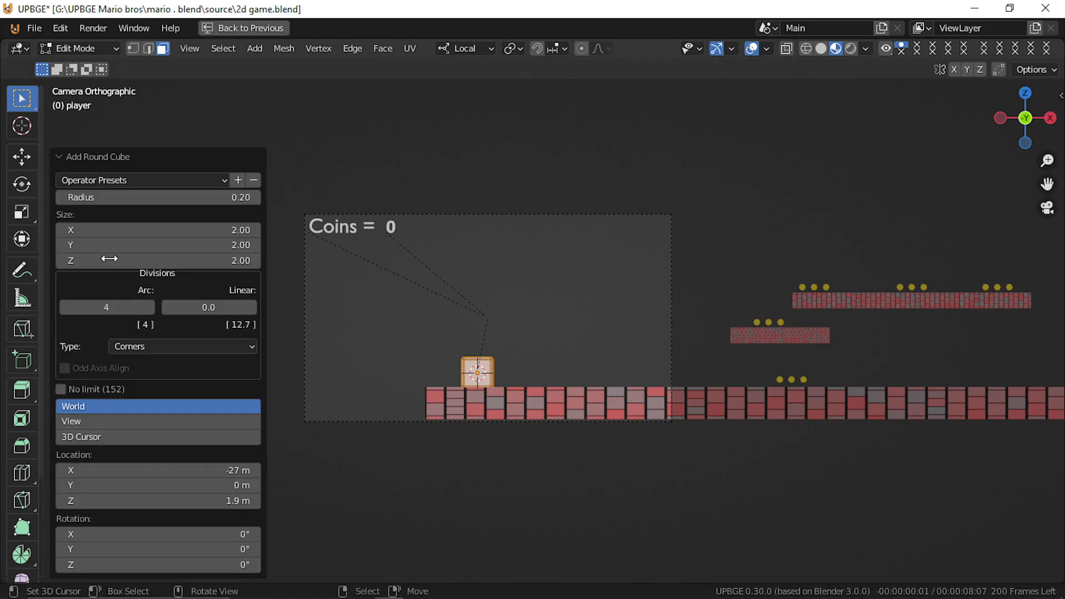
left_click(124, 185)
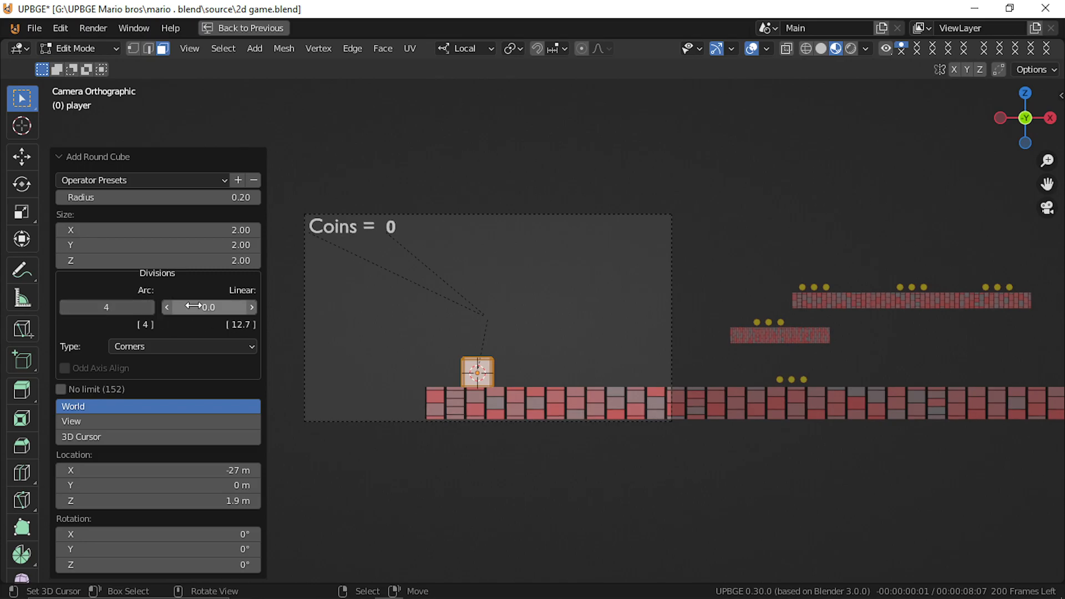
left_click_drag(108, 197, 190, 242)
key("s")
left_click(481, 265)
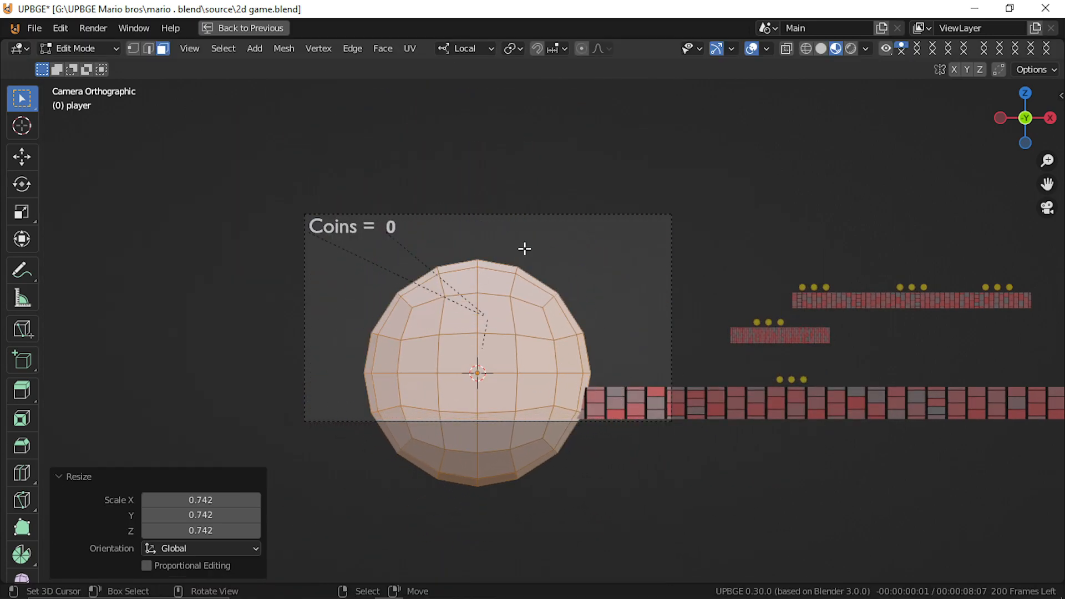
key("s")
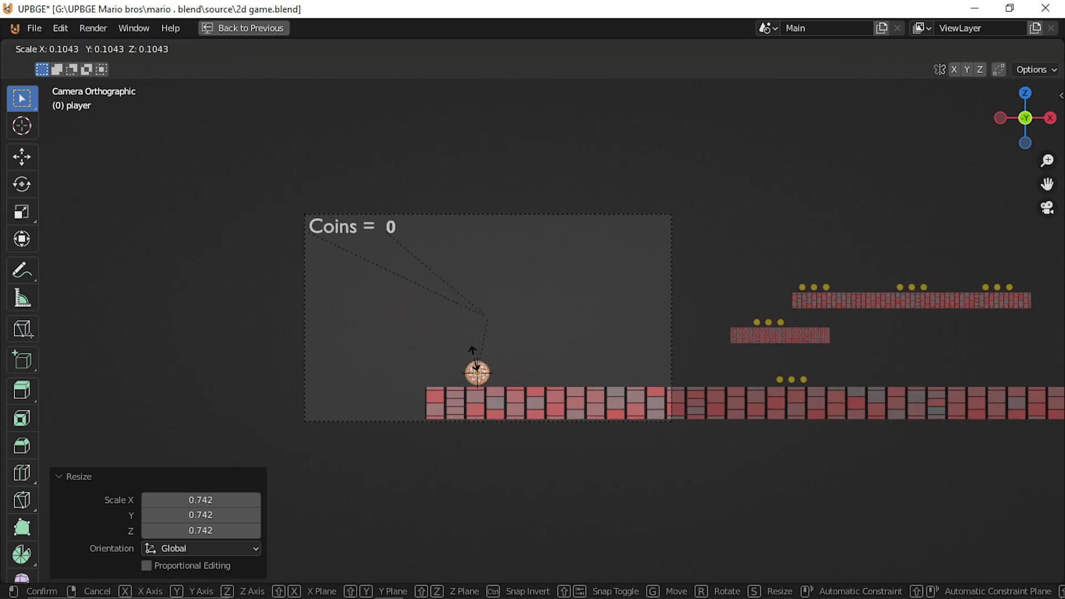
left_click(473, 359)
Step: Scale the player sphere up by 1.179 so its underside reaches the brick ground
scroll(538, 393, "up", 5)
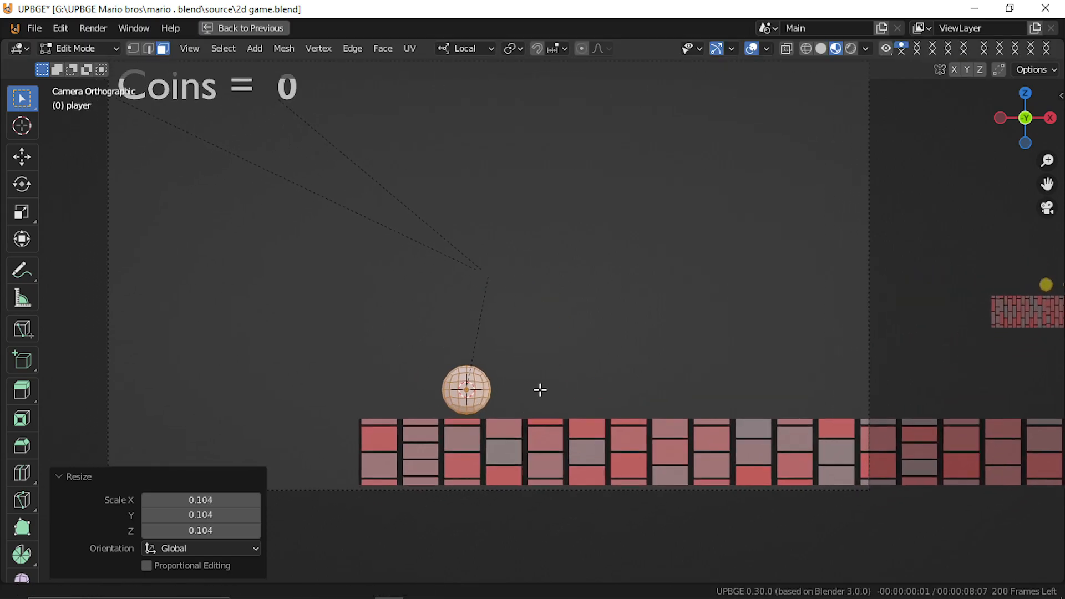
scroll(538, 393, "up", 2)
key("s")
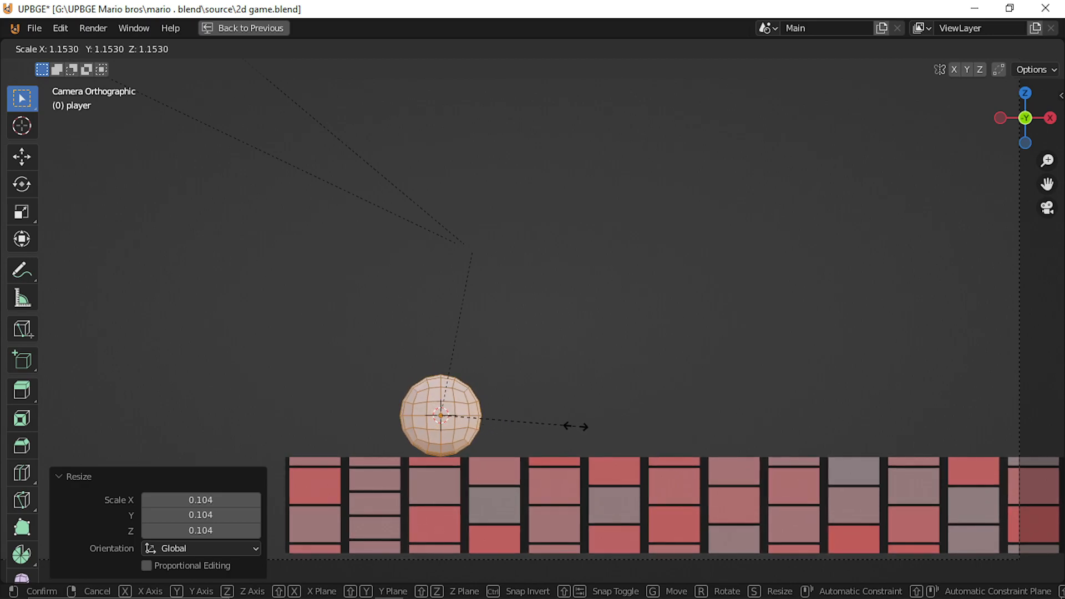
left_click(579, 425)
scroll(529, 401, "down", 2)
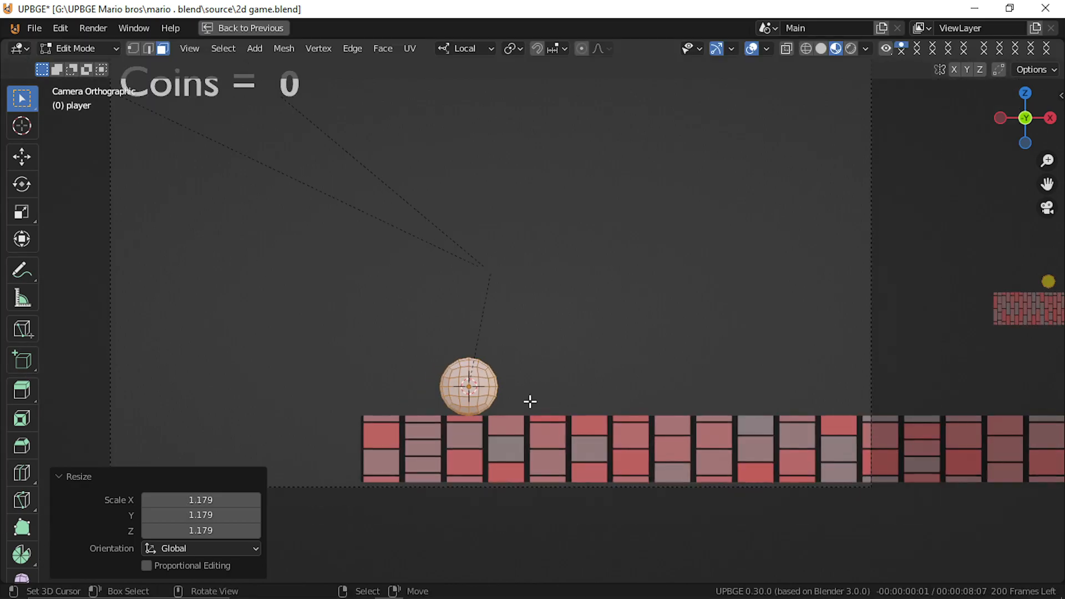
Step: Return to Object Mode, play-test moving the spherical player back and forth along the ground, and end the game
key("p")
left_click(544, 360)
key("Tab")
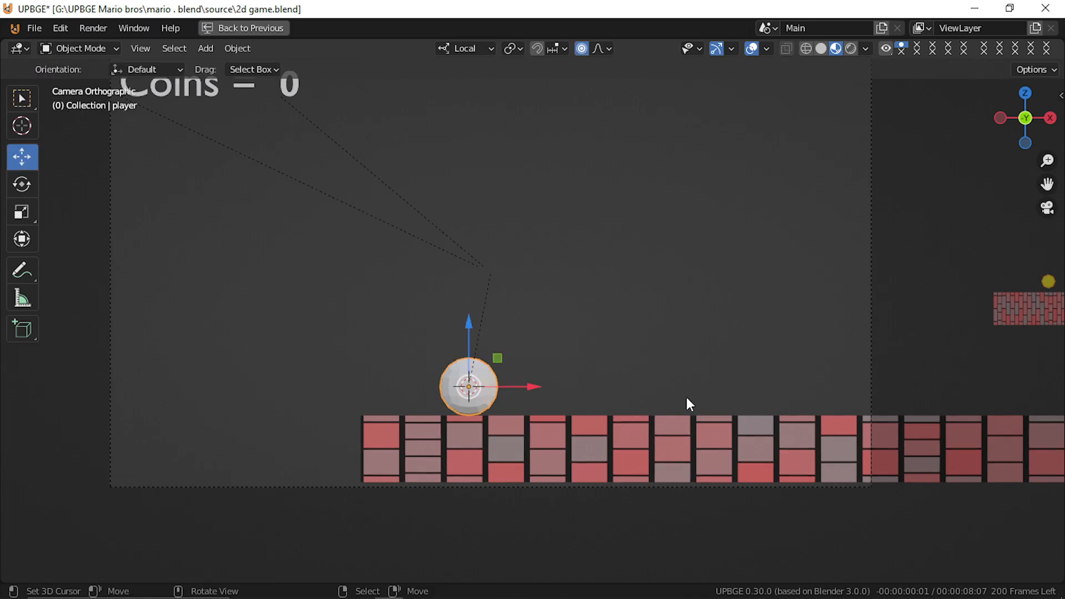
key("p")
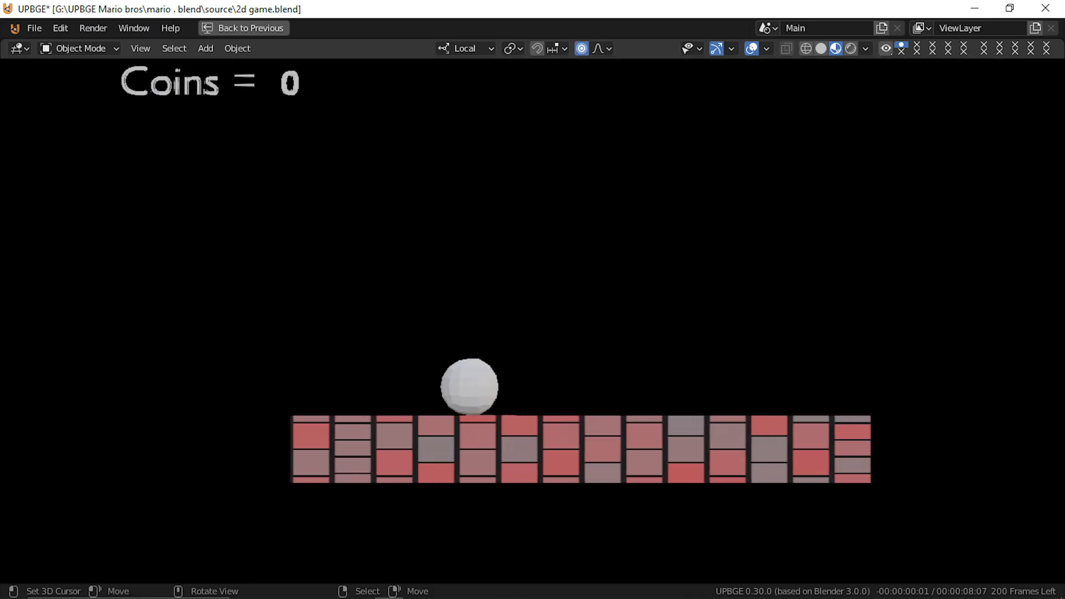
key("d")
key("a")
key("d")
key("a")
key("Escape")
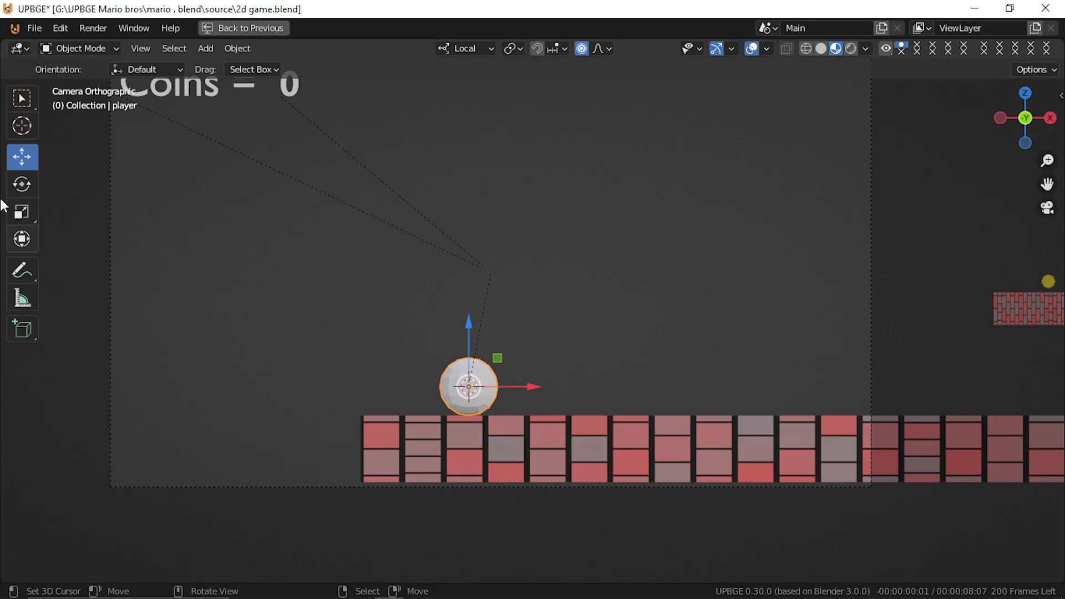
Step: Restore the full workspace layout and apply Shade Smooth to the player sphere
key("ctrl+space")
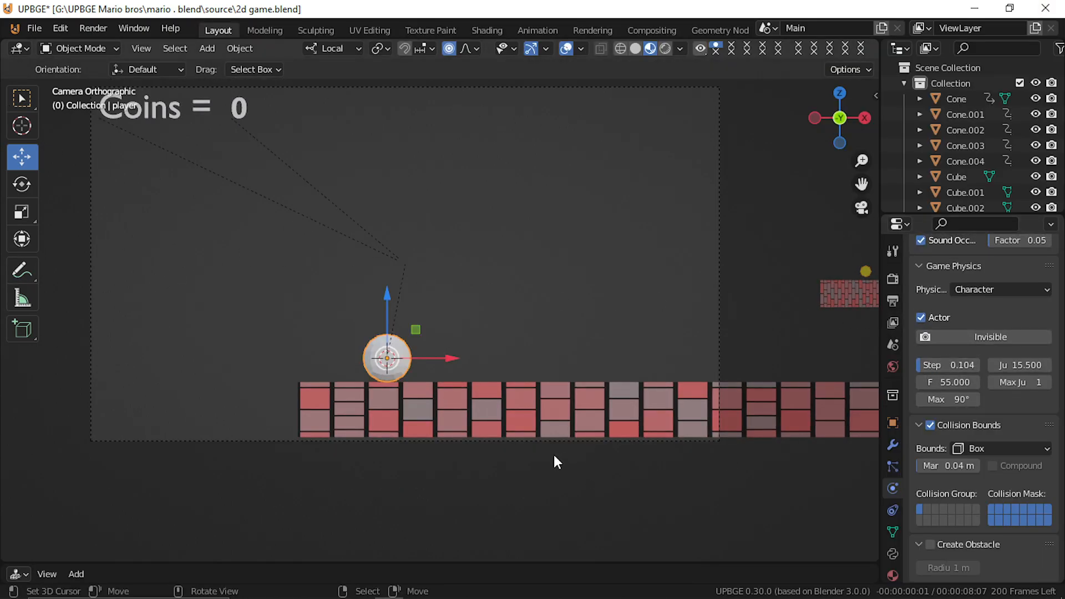
right_click(491, 341)
key("F3")
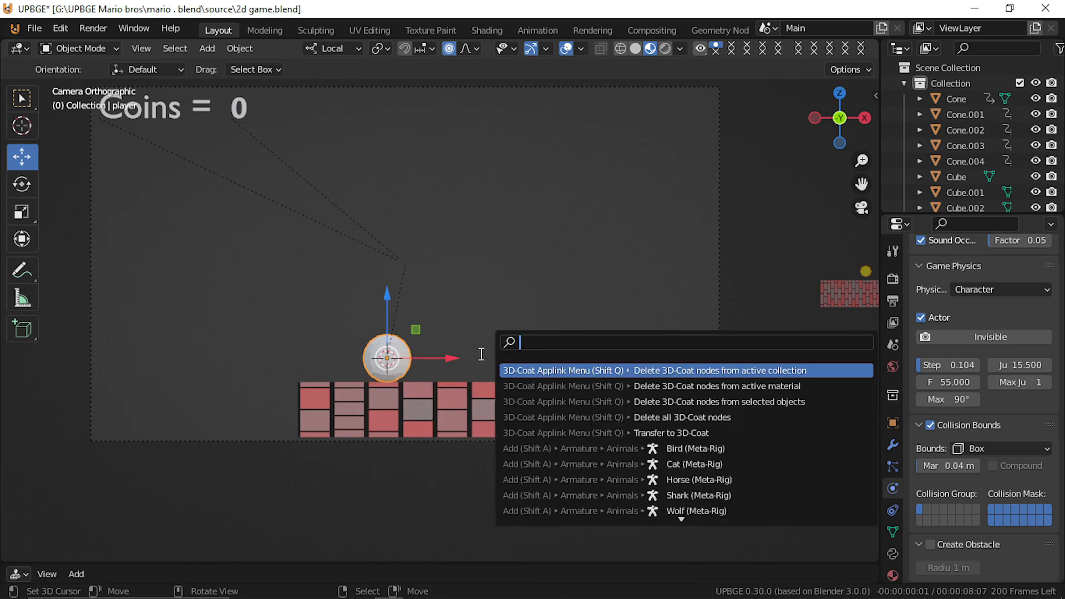
type("shade")
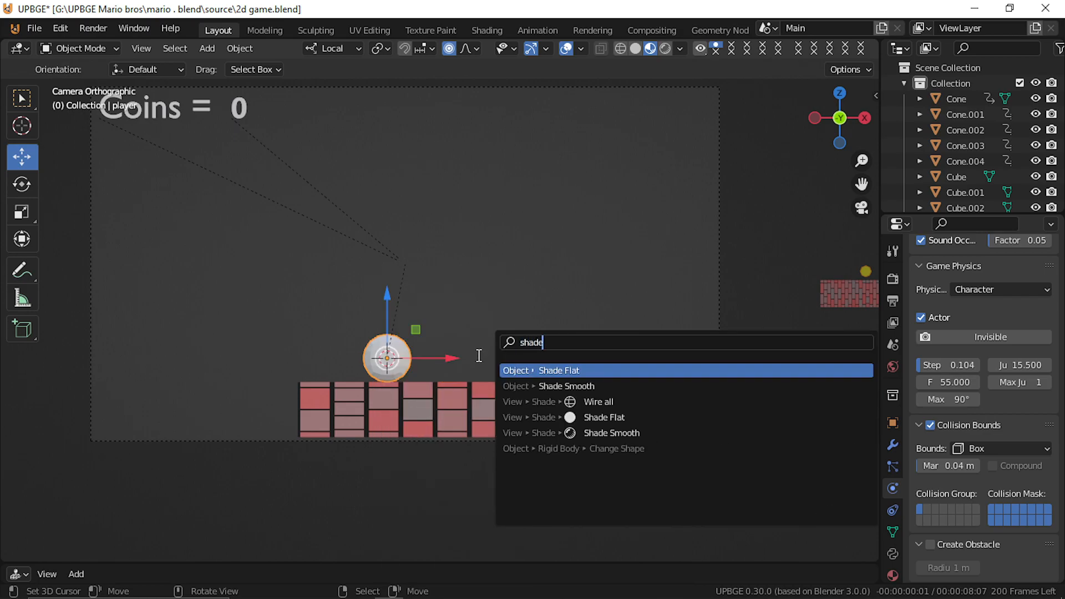
key("Down")
key("Return")
key("Tab")
key("Tab")
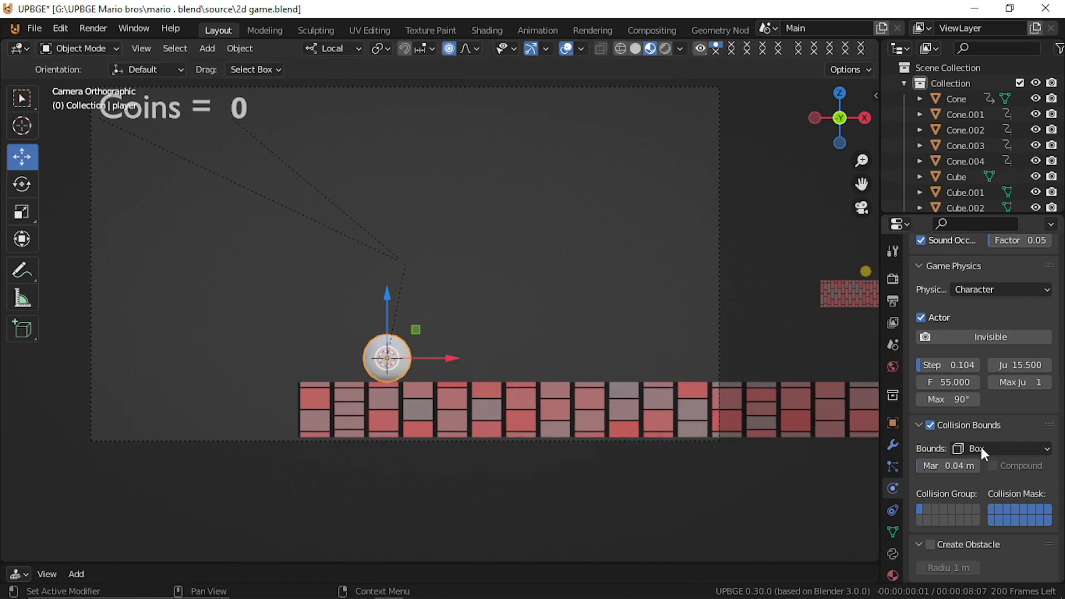
Step: Set the player's collision bounds to Sphere and test it briefly in the game
left_click(964, 447)
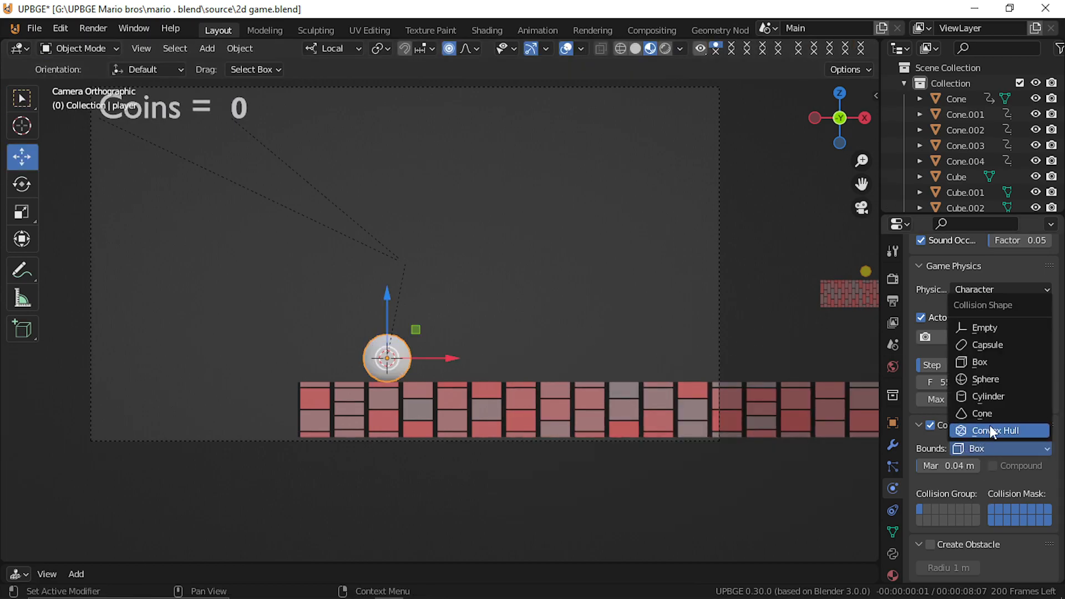
left_click(1007, 378)
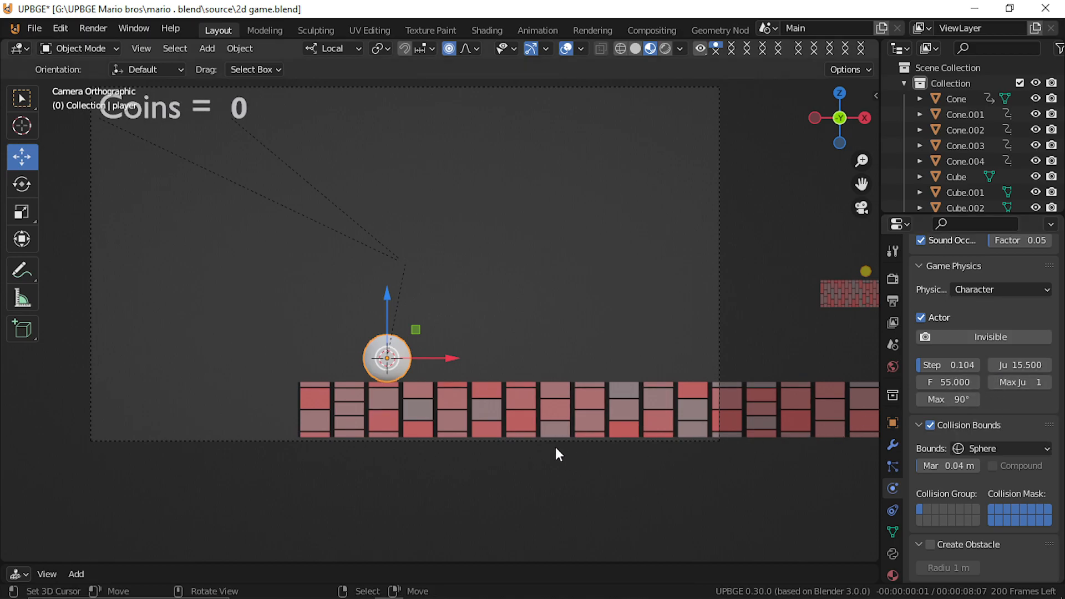
key("p")
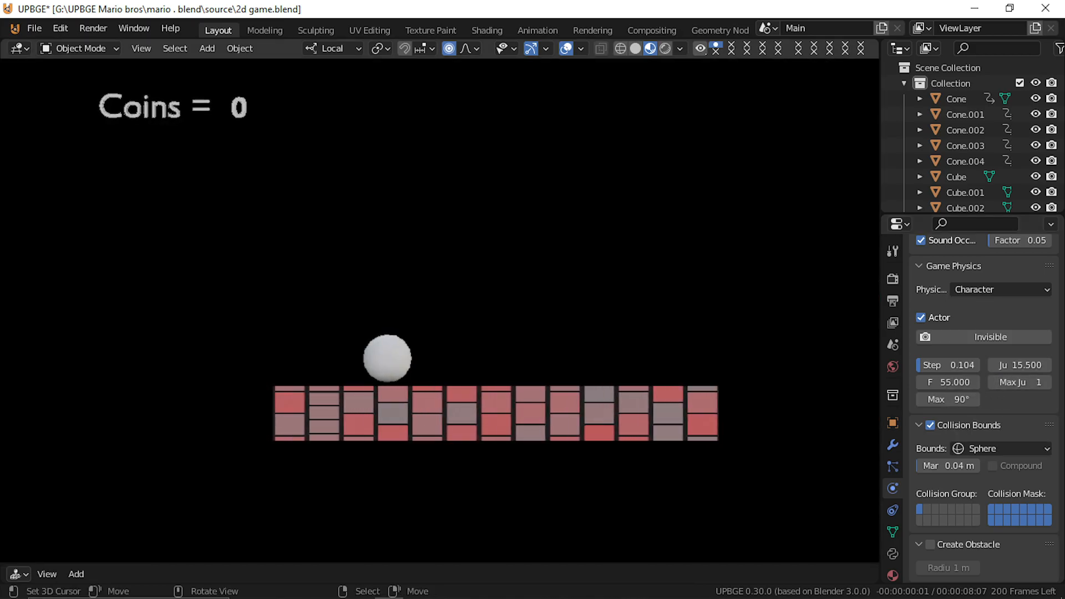
key("Escape")
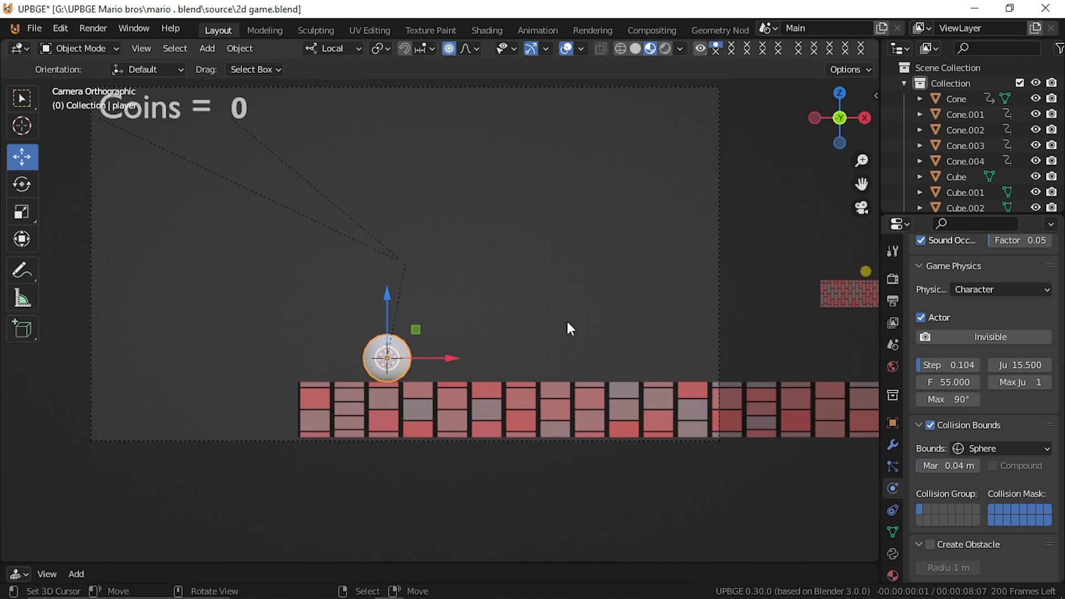
Step: Apply the scale transform to the player sphere
key("shift+a")
key("Escape")
key("ctrl+a")
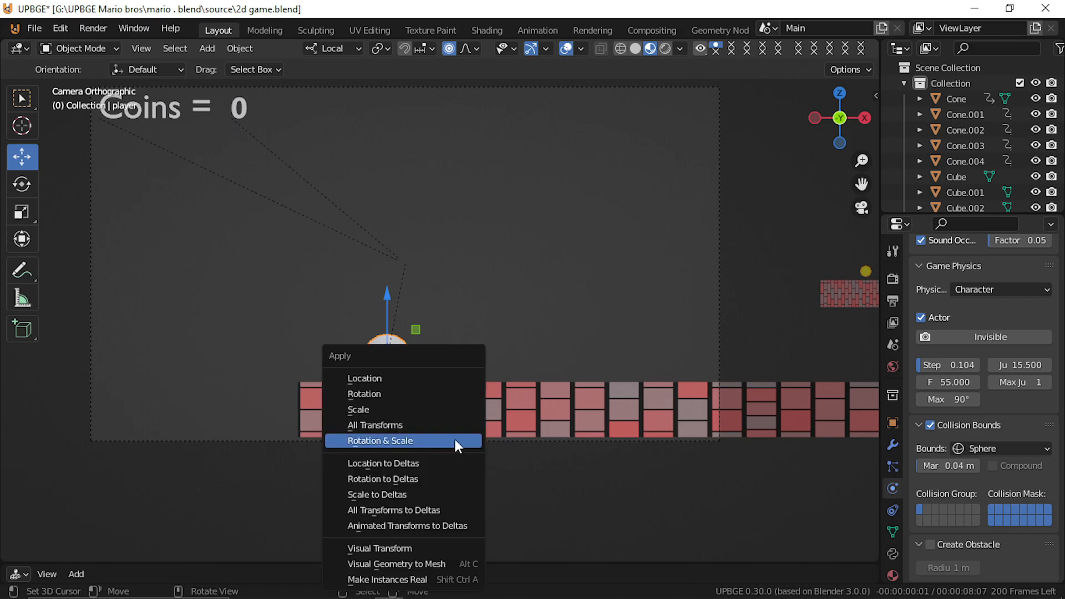
left_click(428, 415)
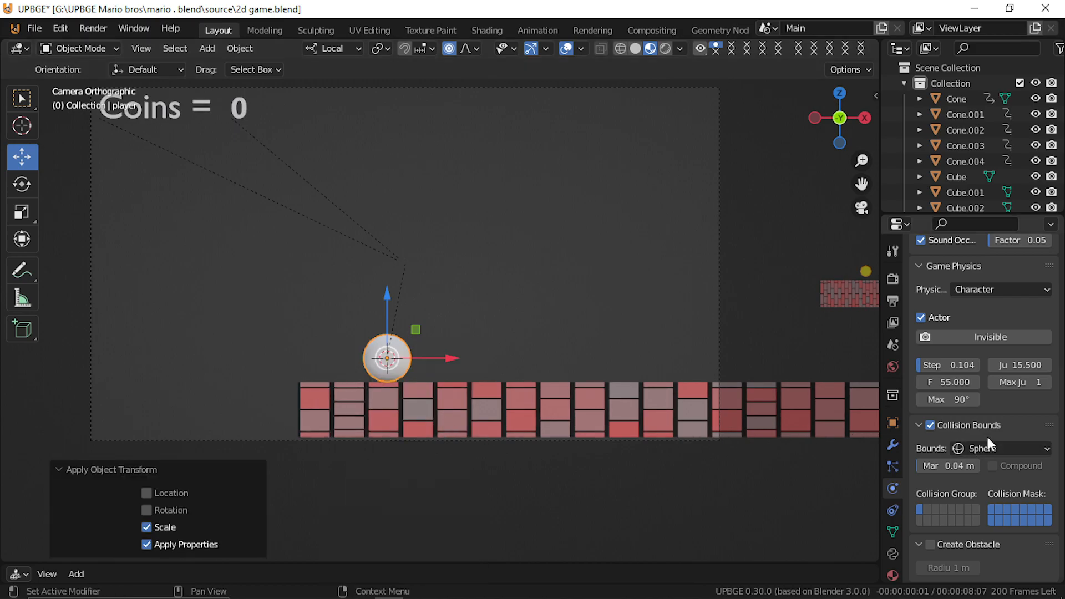
Step: Set the player's physics type to Rigid Body and test it briefly in the game
left_click(981, 286)
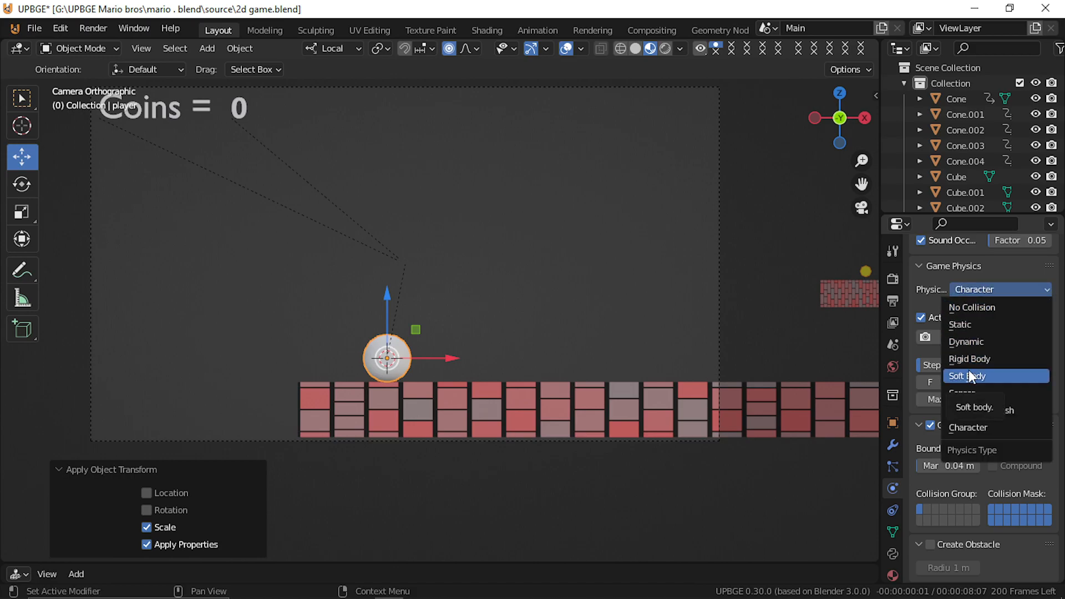
left_click(986, 360)
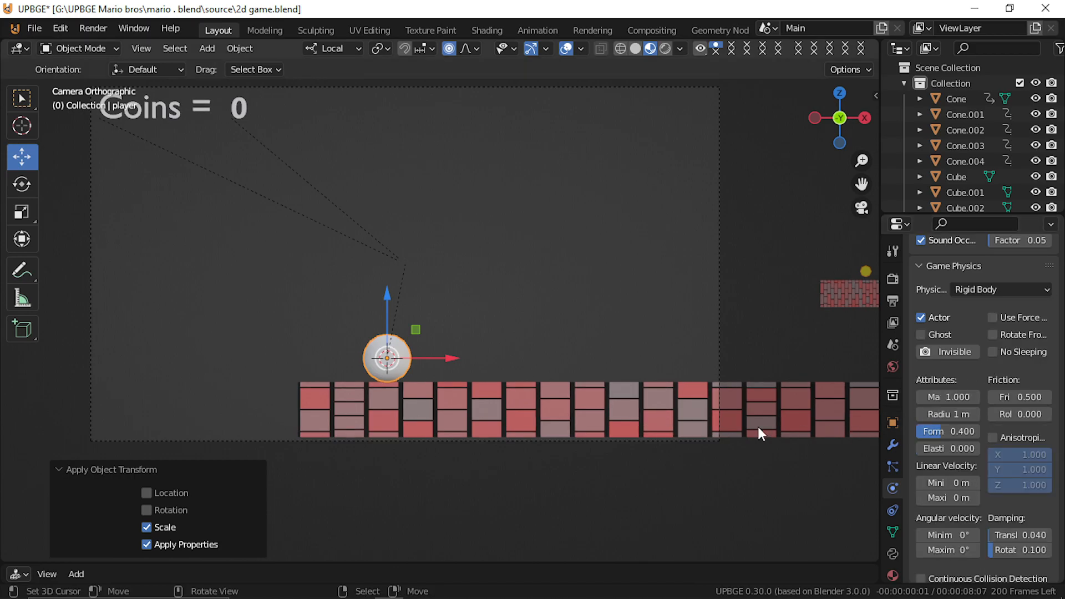
key("p")
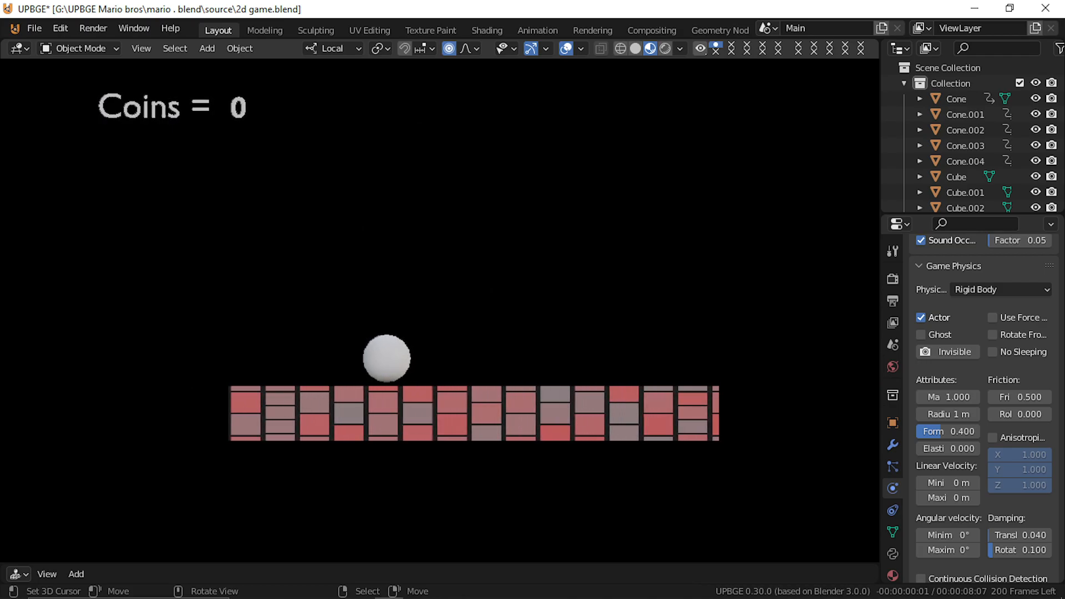
key("Escape")
Step: Set the player sphere's physics type to Soft Body and test it briefly in the game
left_click(964, 288)
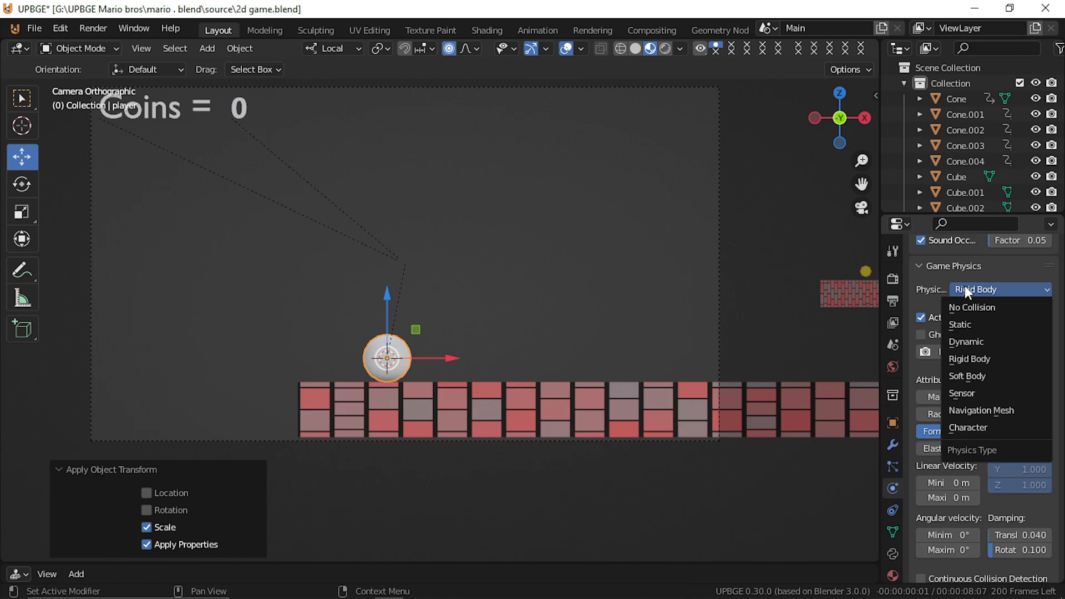
left_click(976, 376)
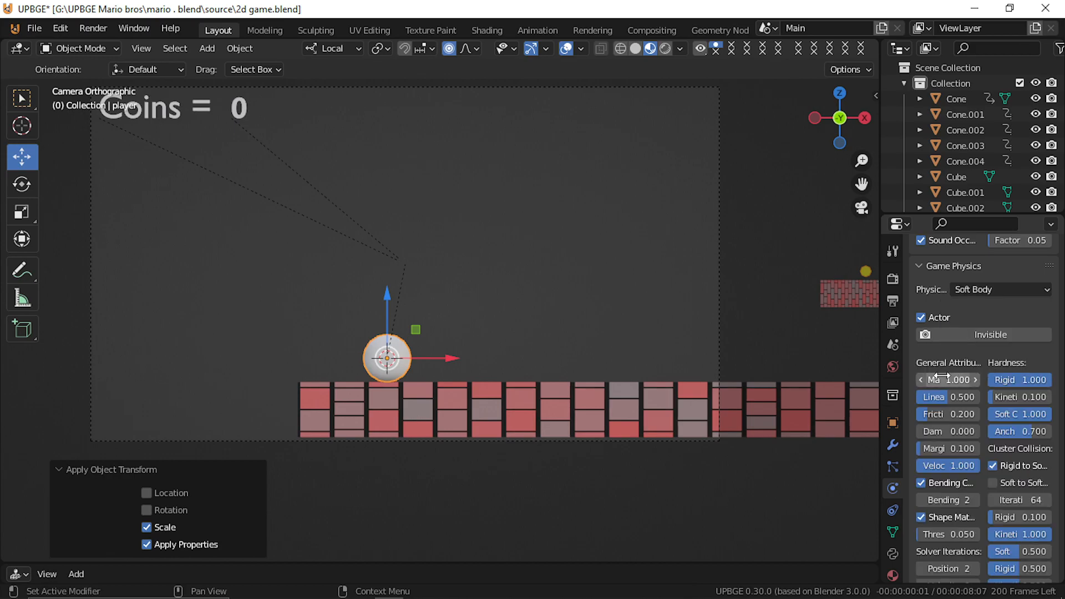
key("p")
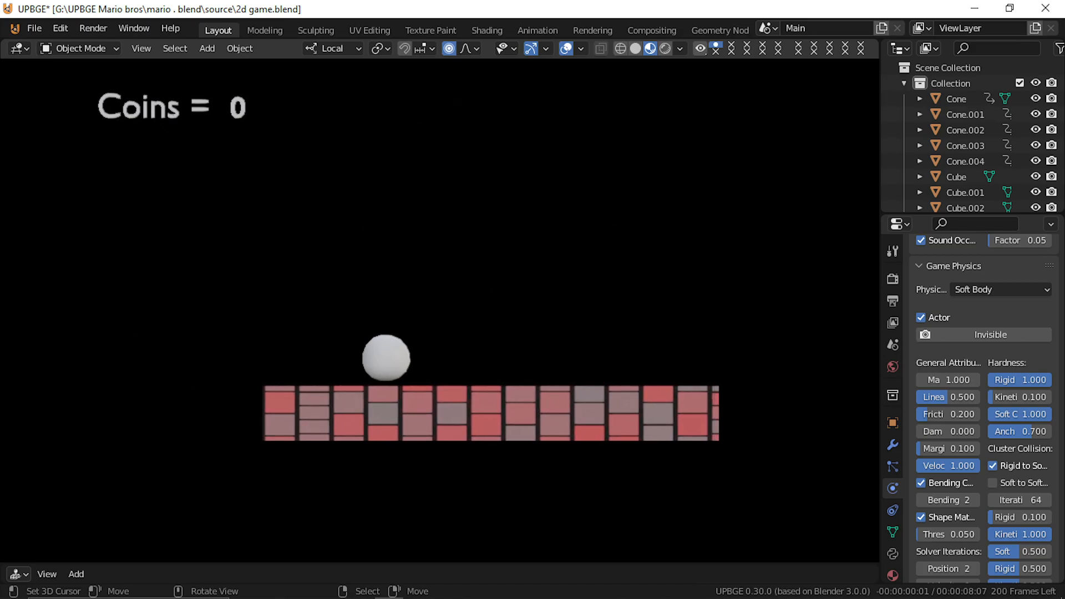
key("Escape")
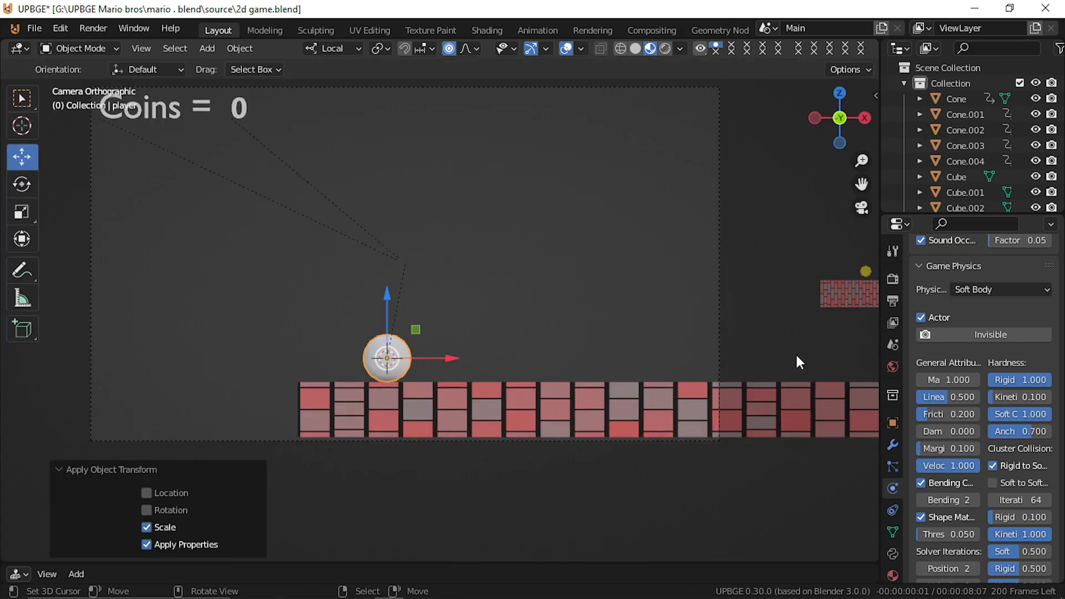
Step: Set the player's physics type to Character and delete the sphere's mesh geometry
left_click(996, 289)
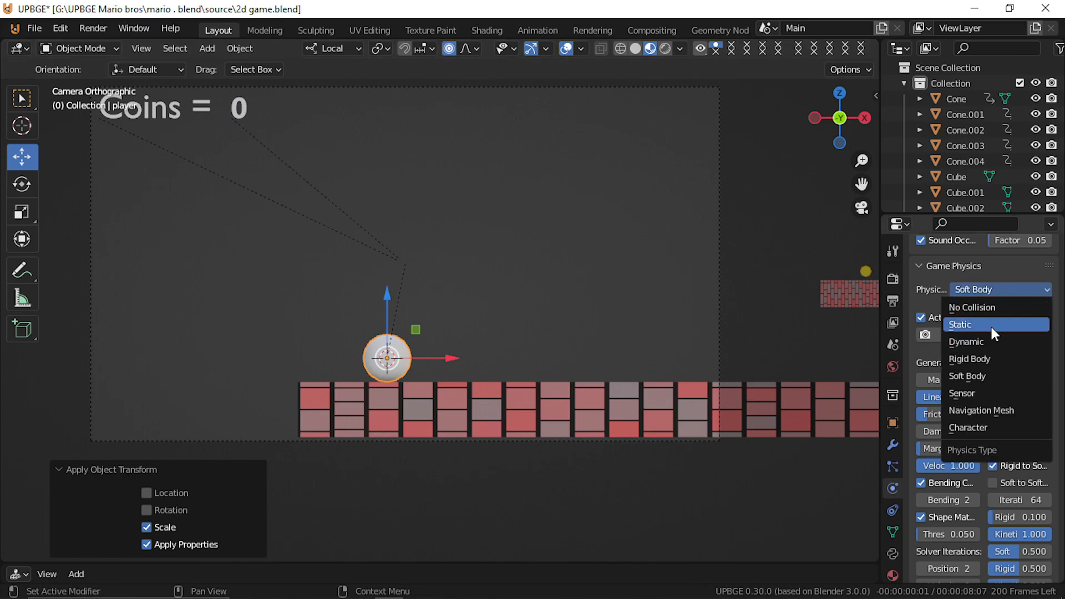
left_click(991, 427)
key("Tab")
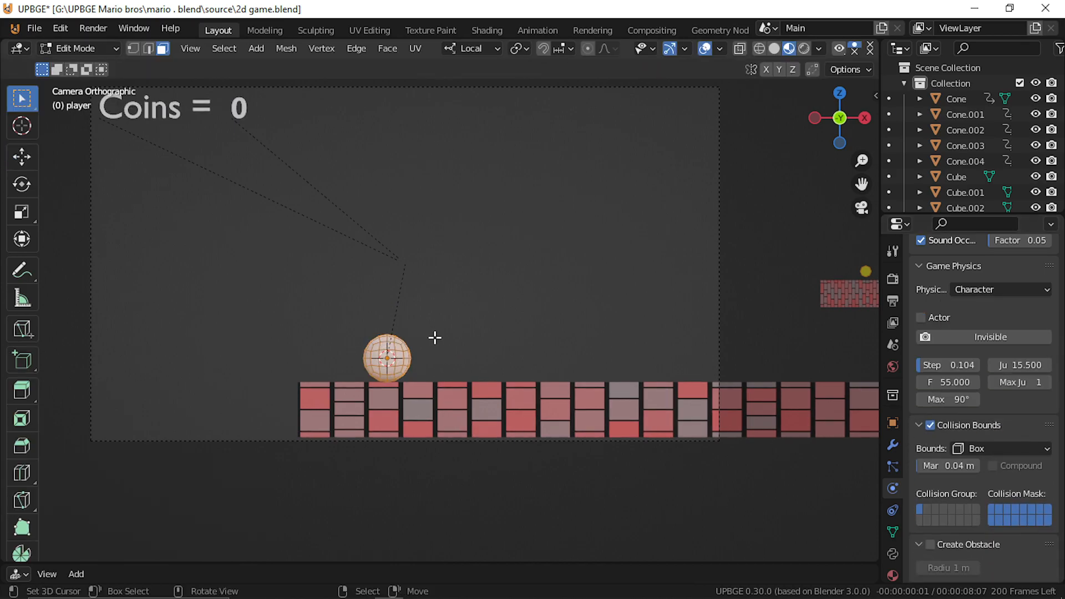
key("x")
left_click(444, 370)
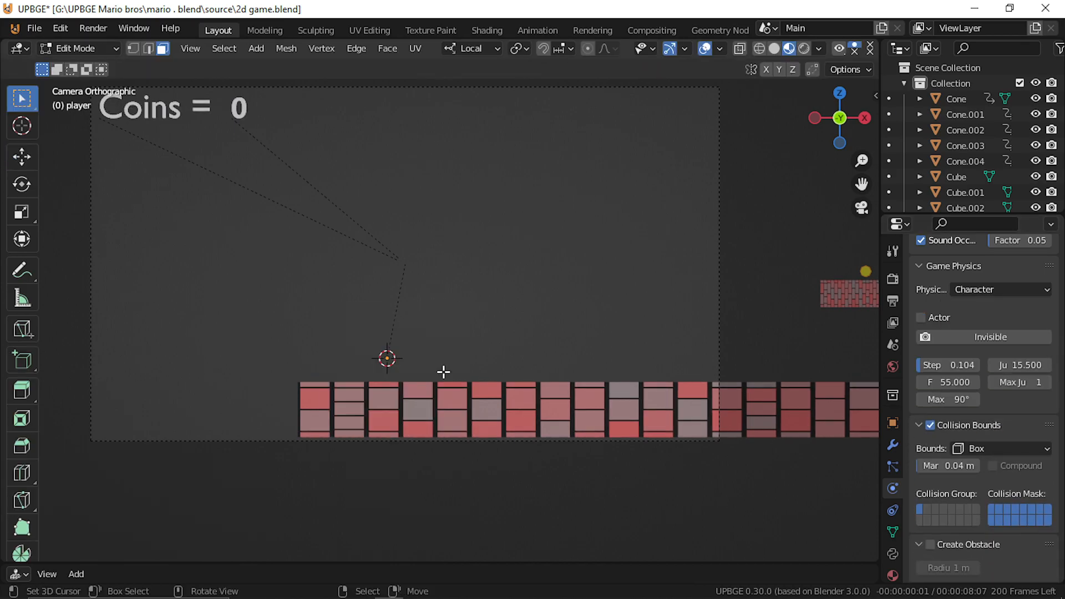
Step: Undo the sphere and physics changes back to the original box-shaped player
key("ctrl+z")
key("ctrl+z")
key("ctrl+z")
key("ctrl+z")
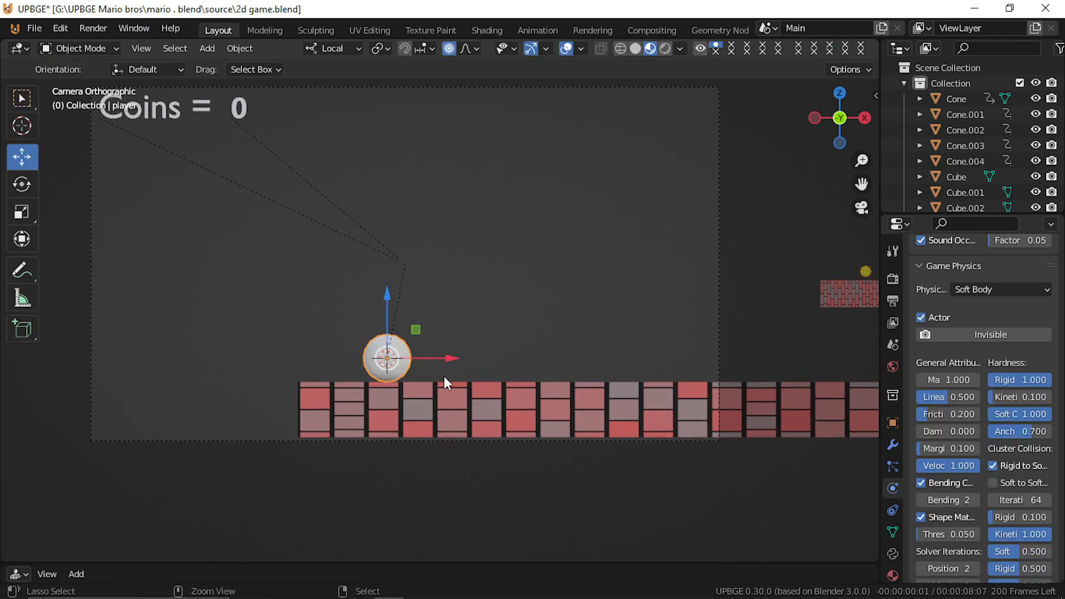
key("ctrl+z")
key("ctrl+z")
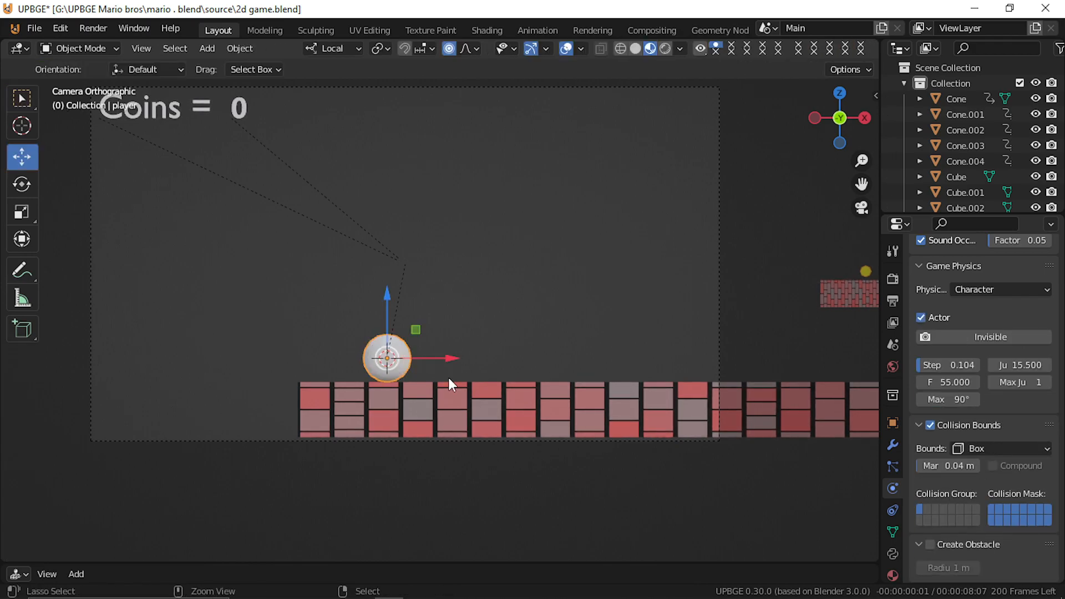
key("ctrl+z")
key("ctrl+z")
key("ctrl+z")
key("ctrl+z")
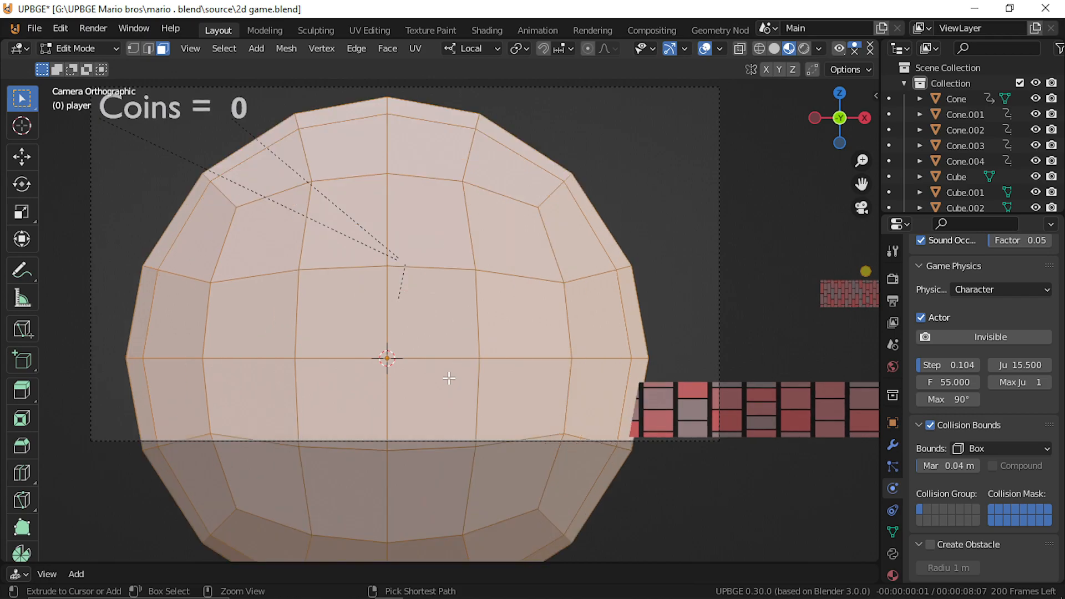
key("ctrl+z")
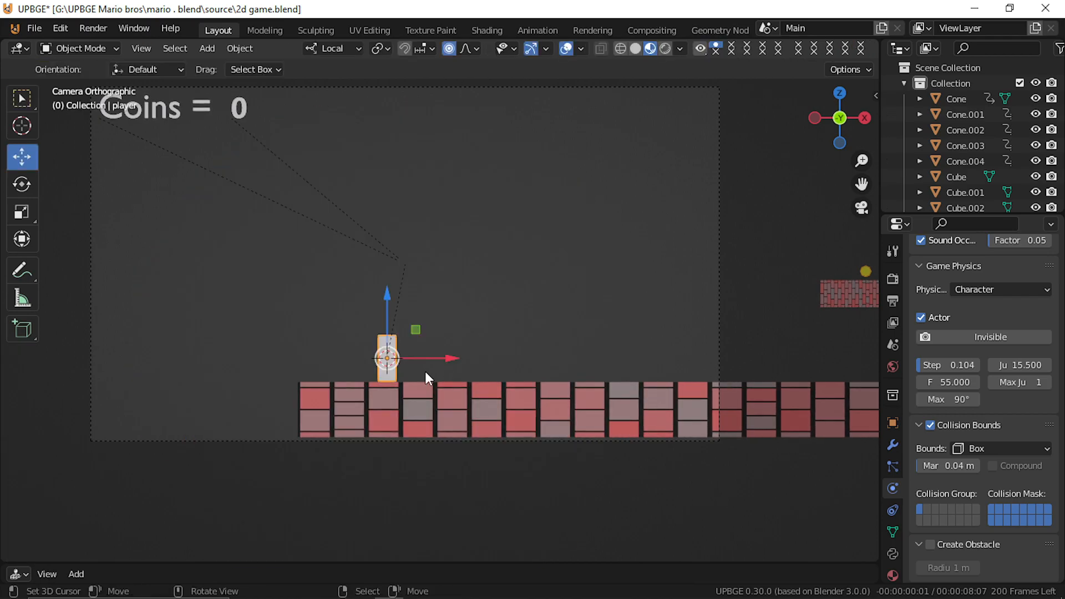
Step: Test the game by moving the box player back and forth and jumping, and end the test
key("p")
key("Right")
key("Left")
key("Right")
key("Left")
key("Left")
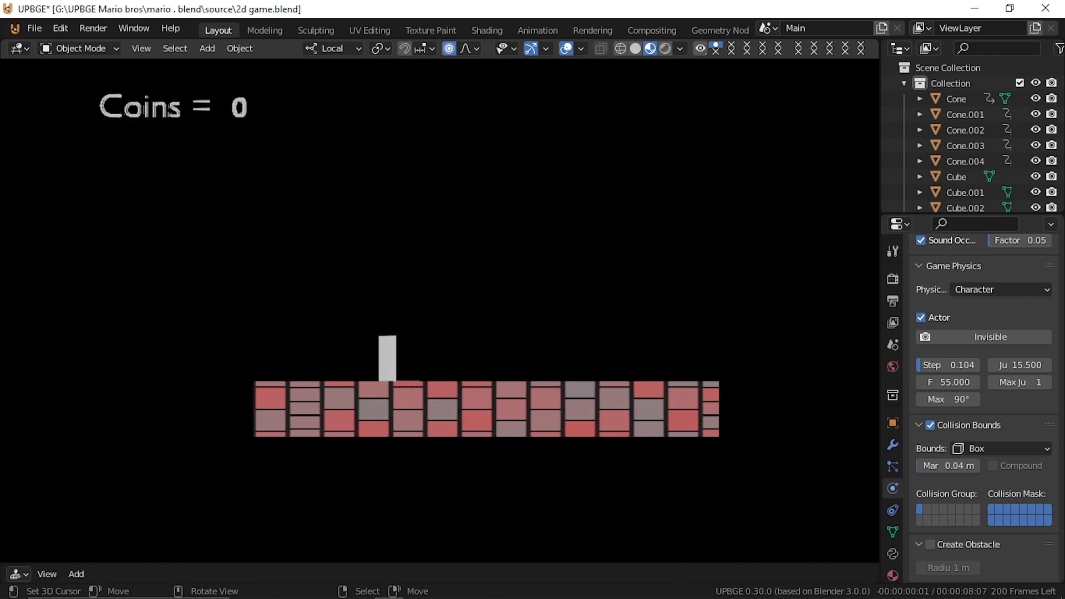
key("Right")
key("Left")
key("Right")
key("space")
key("Left")
key("Right")
key("space")
key("Left")
key("Right")
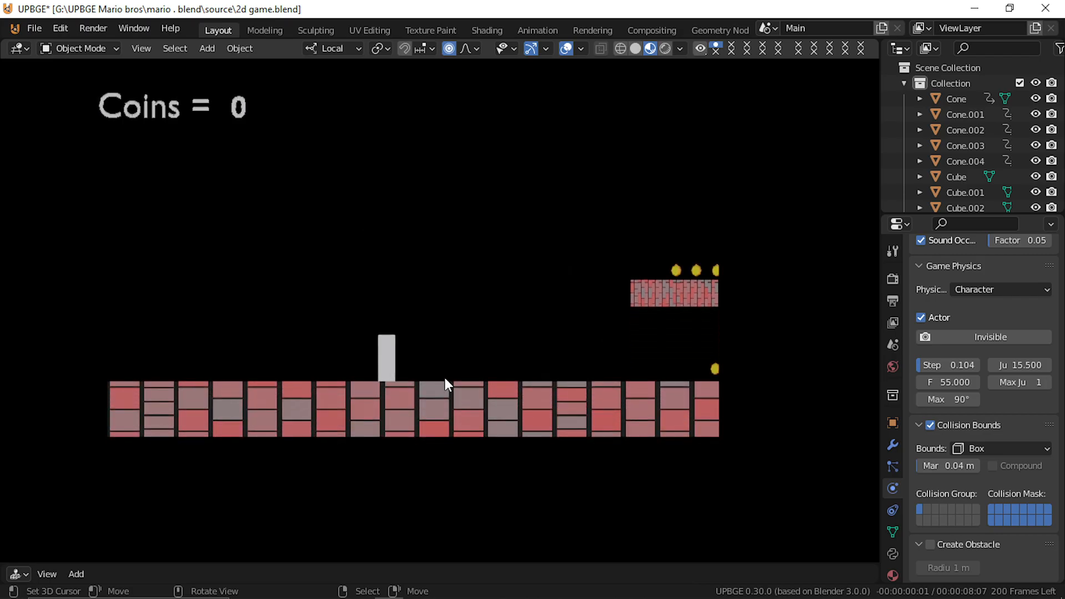
key("Escape")
Step: Raise the long floating platform together with its three groups of coins by about 1.02 m along Z
middle_click_drag(661, 330, 643, 331)
key("shift+grave")
key("d")
key("s")
key("a")
left_click(467, 281)
left_click(481, 257)
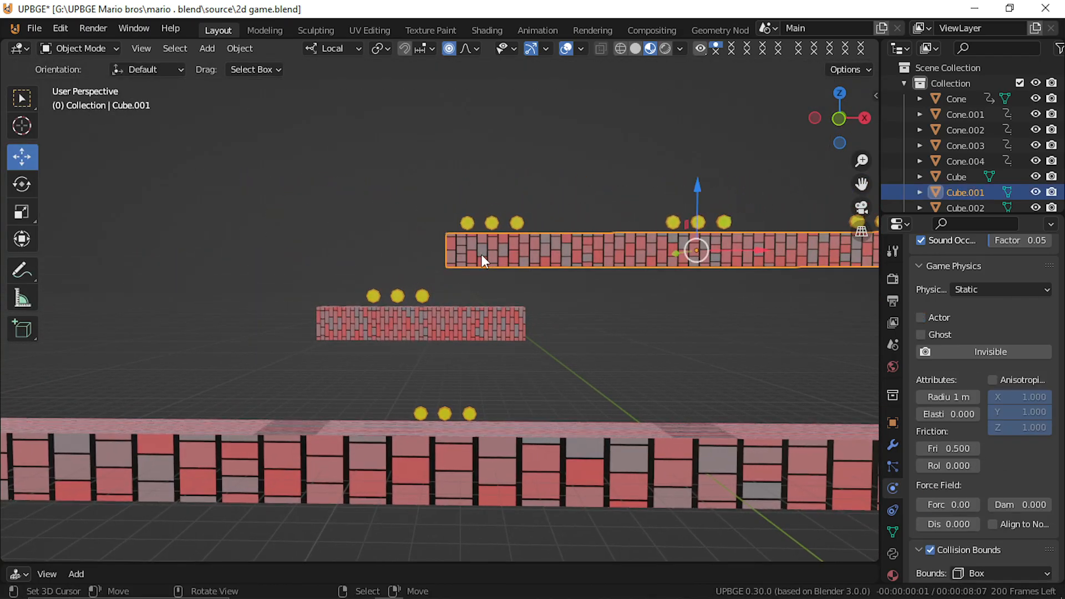
left_click(465, 223, "shift")
left_click(491, 222, "shift")
left_click(518, 223, "shift")
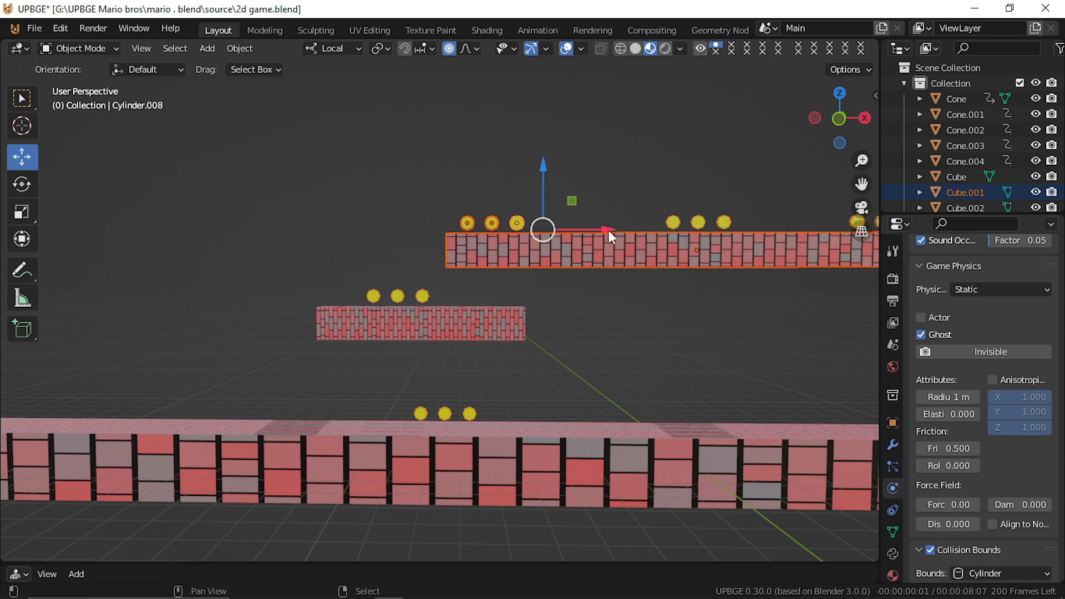
left_click(697, 222, "shift")
left_click(722, 221, "shift")
key("shift+grave")
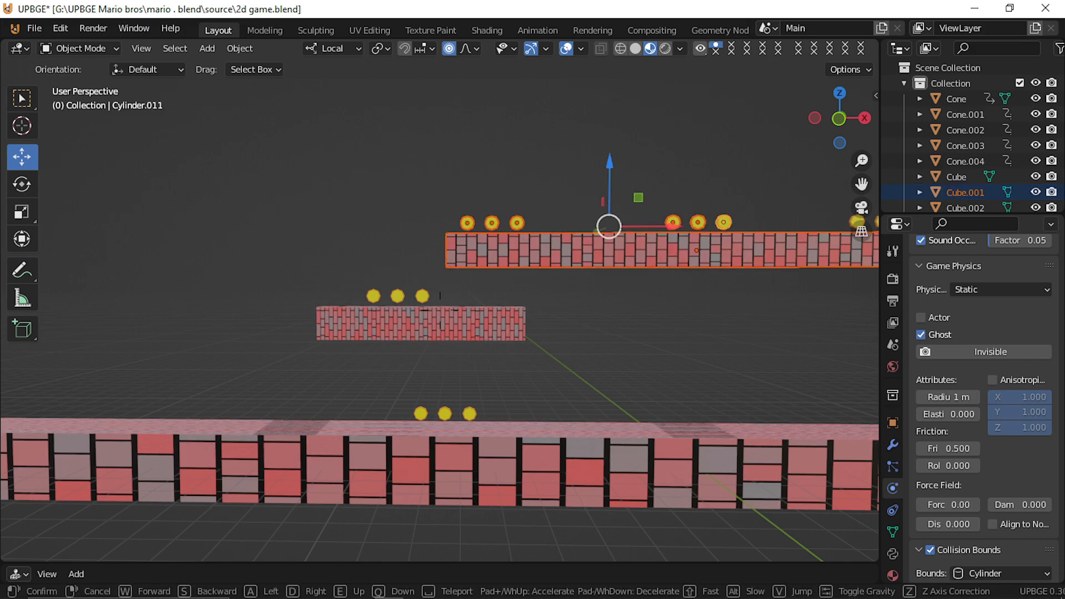
key("d")
left_click(430, 309)
left_click(399, 223, "shift")
left_click(375, 223, "shift")
left_click(350, 224, "shift")
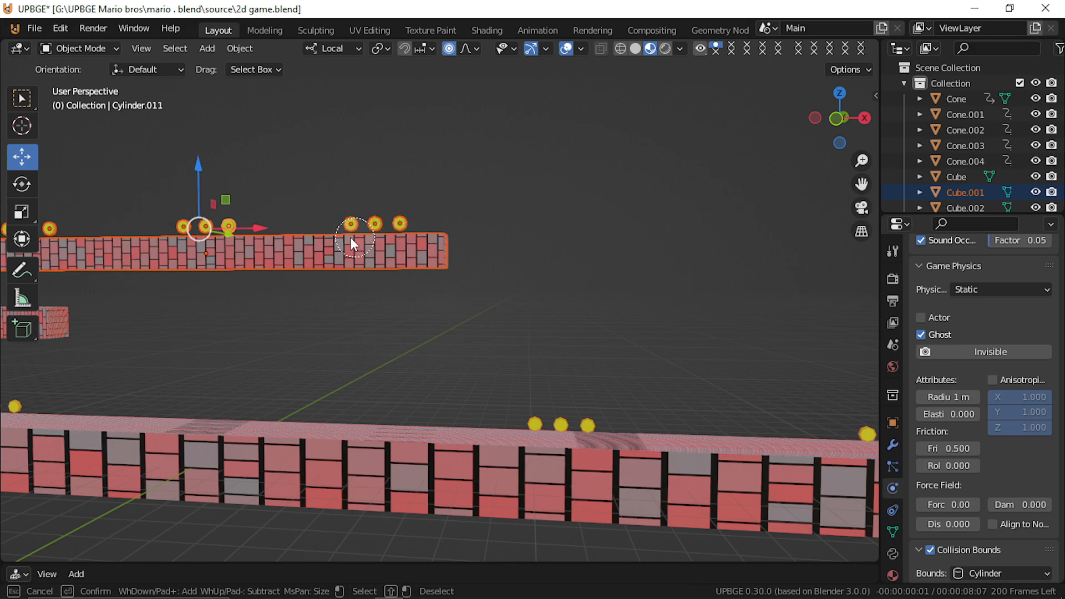
key("shift+grave")
key("a")
key("s")
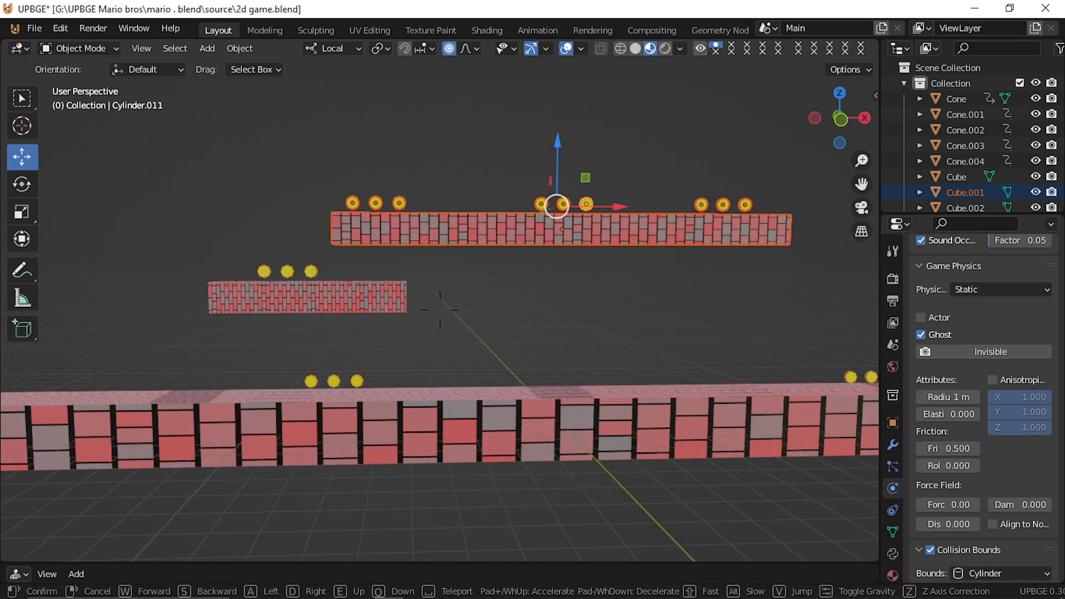
key("d")
left_click(440, 302)
key("g")
key("z")
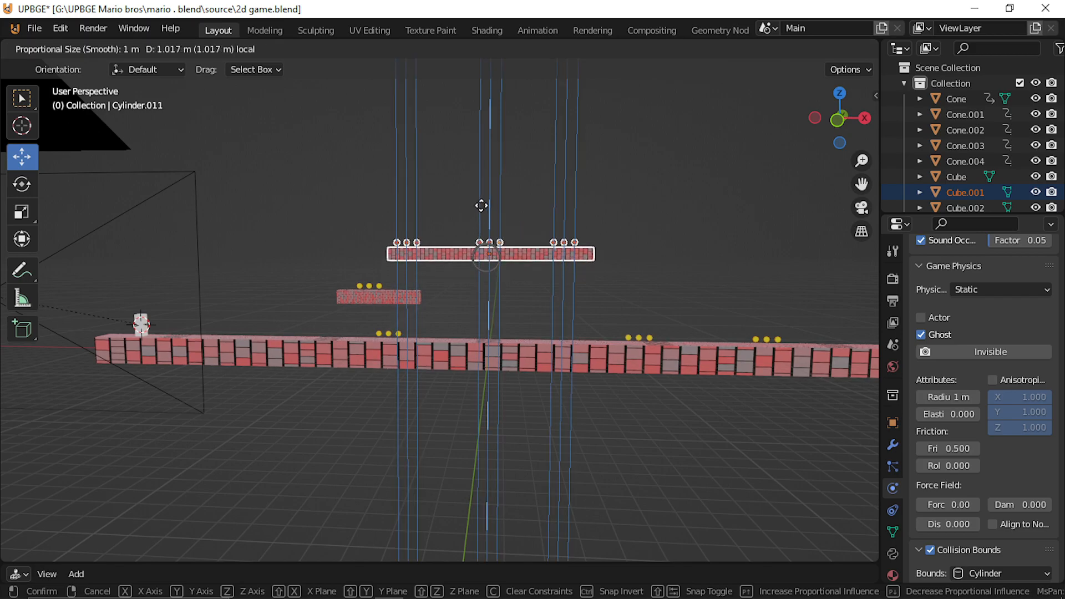
left_click(481, 213)
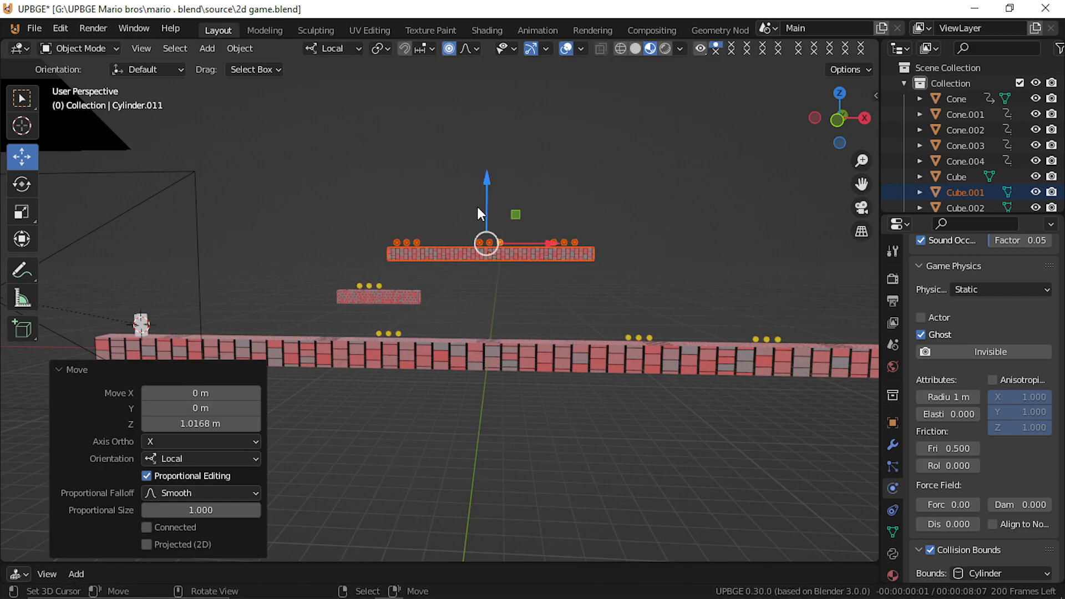
Step: Raise only the middle three coins above the long floating platform by about 1.35 m
left_click(488, 252)
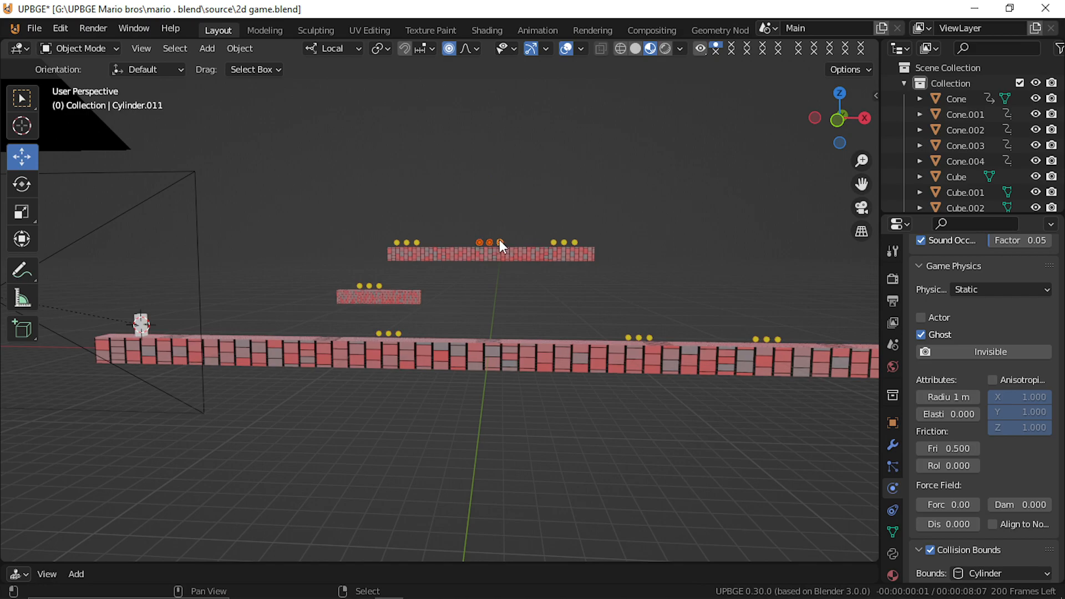
left_click_drag(494, 213, 497, 200)
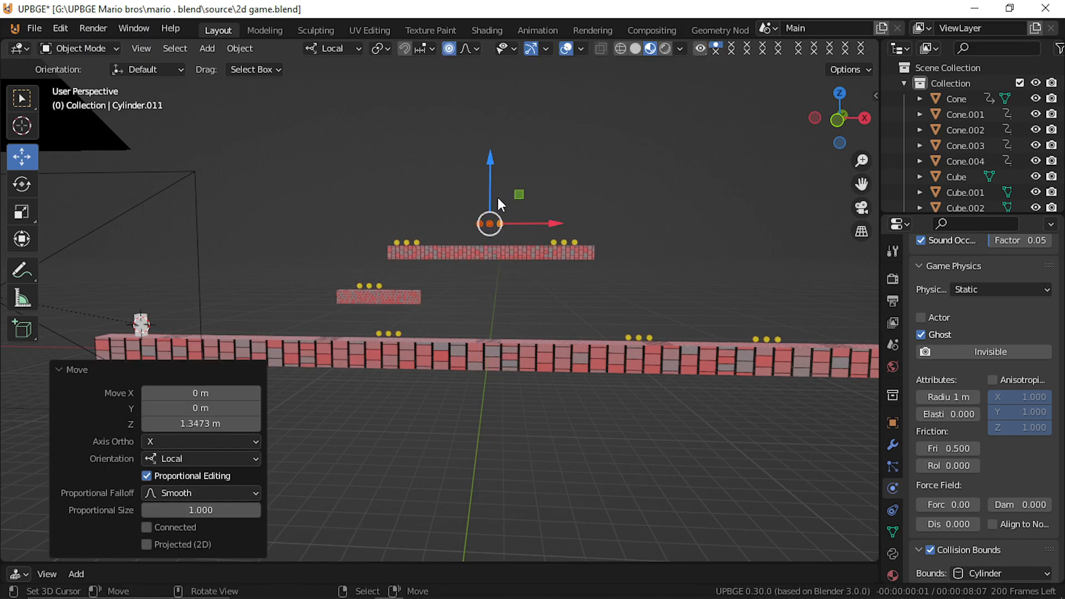
middle_click_drag(686, 299, 684, 299, "shift")
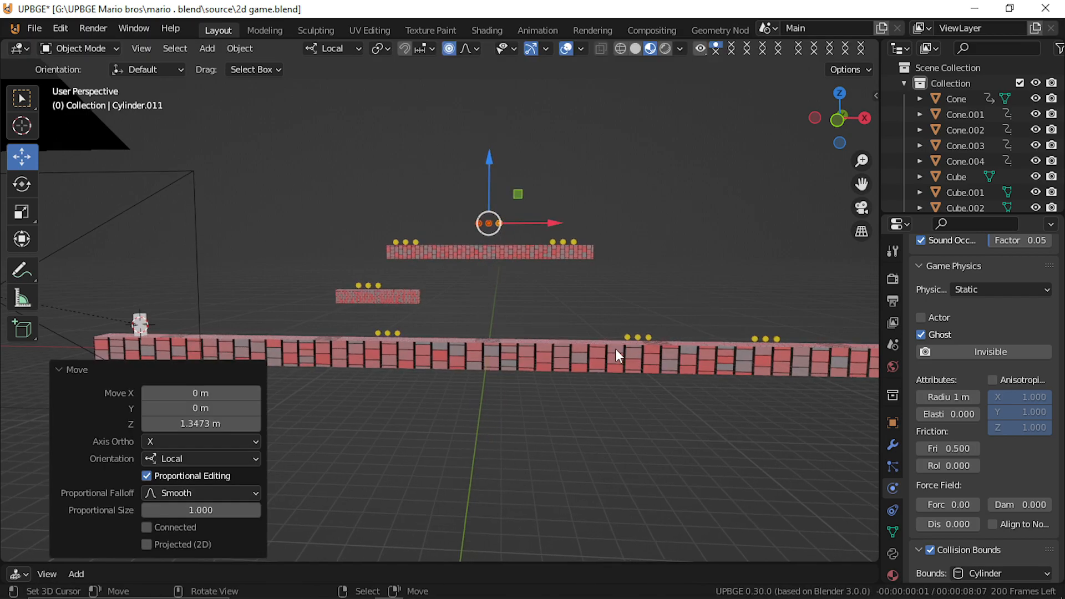
Step: Raise the farthest group of three coins on the first ground section by about 1.23 m along Z
left_click(753, 335)
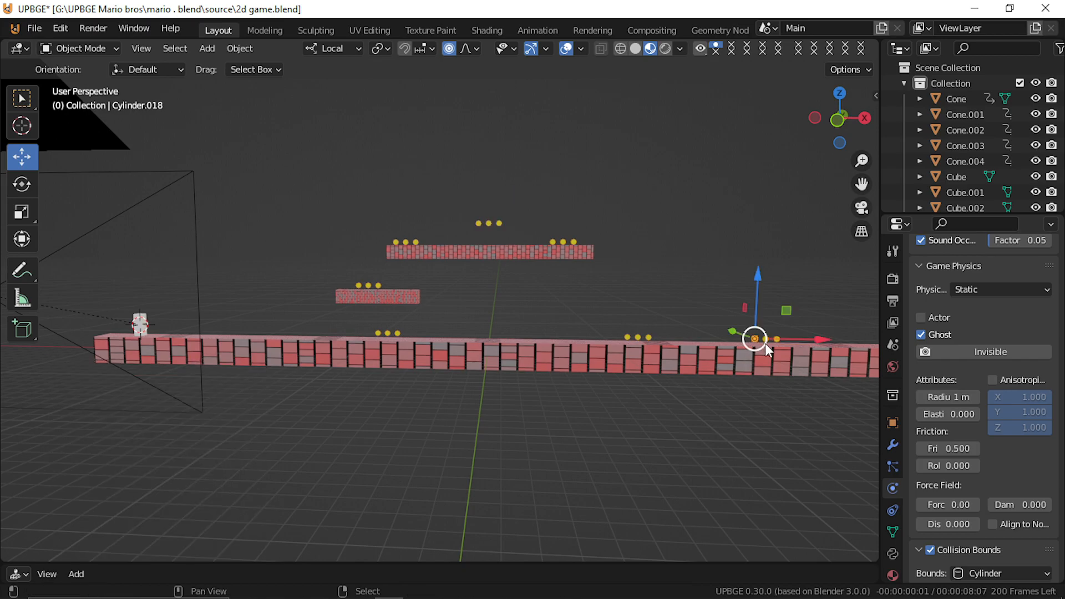
key("shift+d")
key("z")
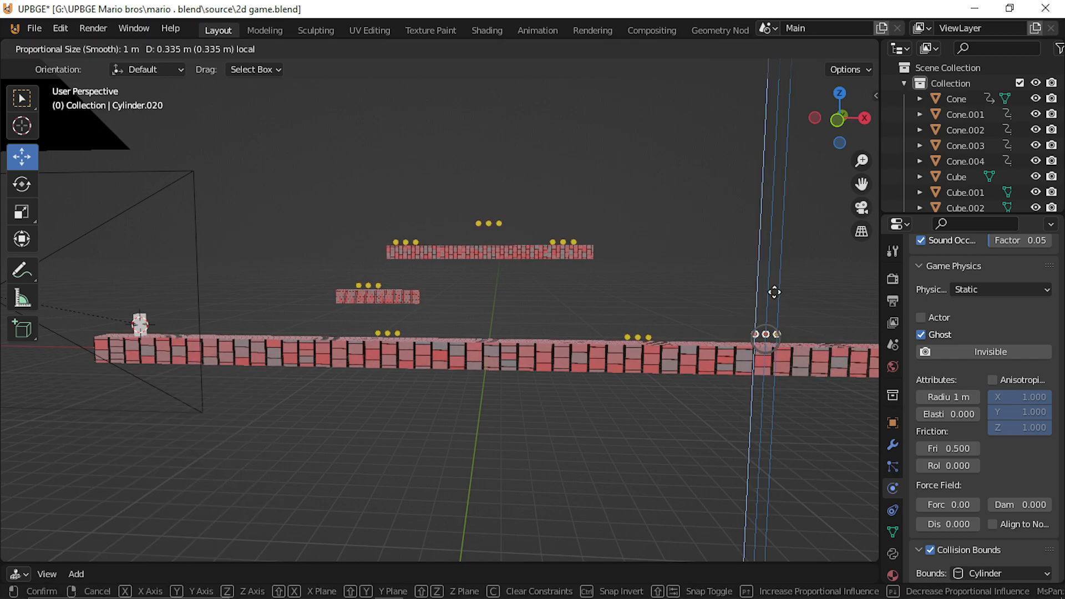
left_click(777, 284)
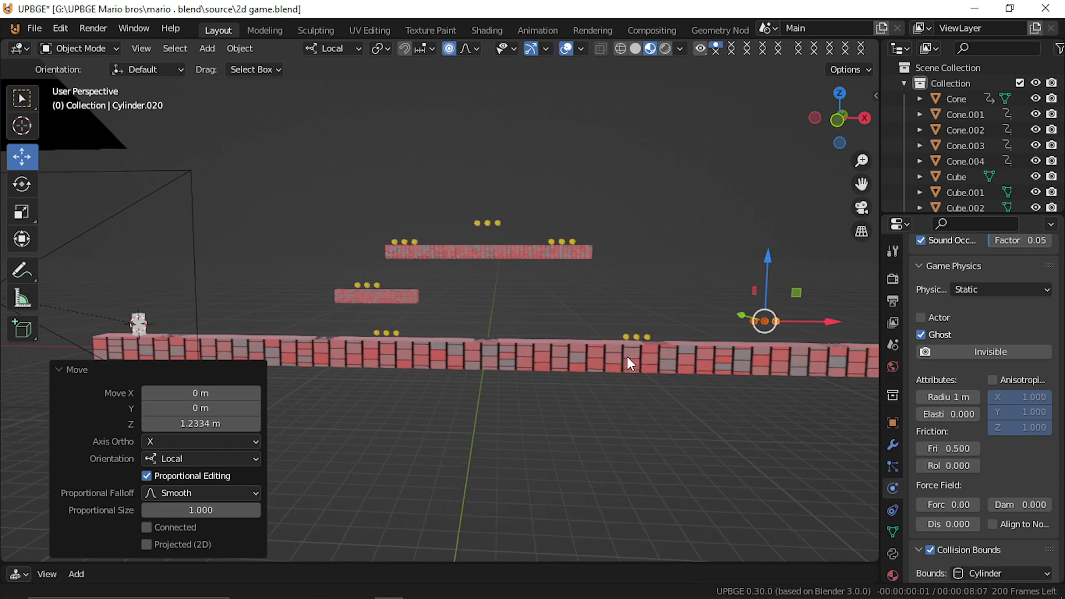
Step: Raise the middle three coins above the highest platform of the next section by about 1.53 m
middle_click_drag(615, 390, 574, 254)
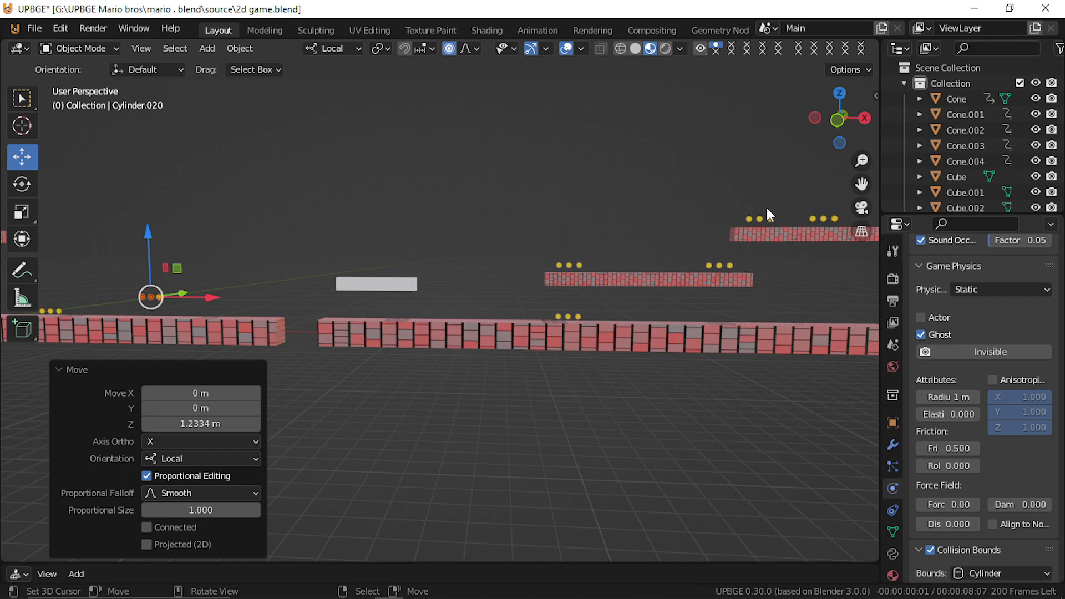
left_click(811, 219)
left_click(829, 215, "shift")
left_click(835, 212, "shift")
left_click_drag(828, 171, 827, 143)
Step: Raise the three ground coins just before the stepped brick pyramid by about 0.97 m along Z
middle_click_drag(829, 240, 262, 283, "shift")
middle_click_drag(643, 325, 438, 130, "shift")
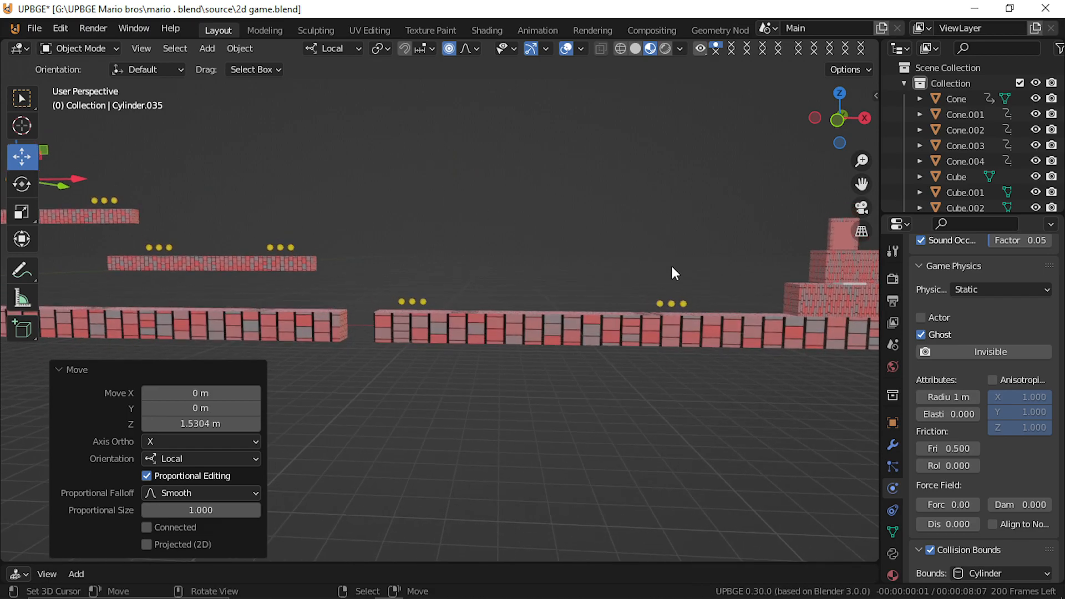
left_click(658, 304)
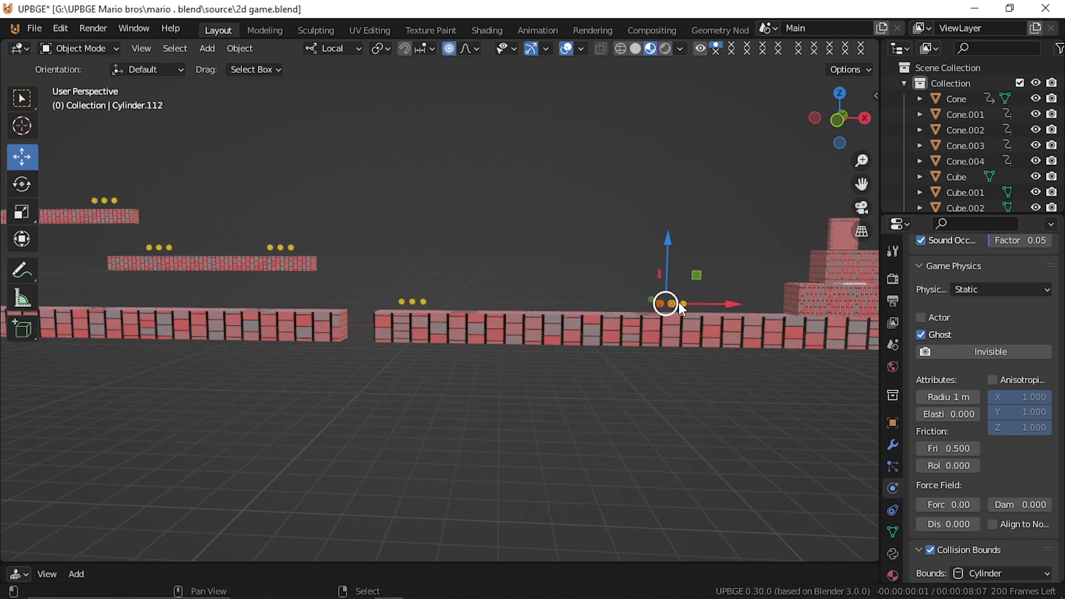
key("g")
key("z")
left_click(668, 245)
Step: Raise the three elevated rows of coins above the long upper ground section by about 1.33 m along Z
scroll(471, 292, "down", 5)
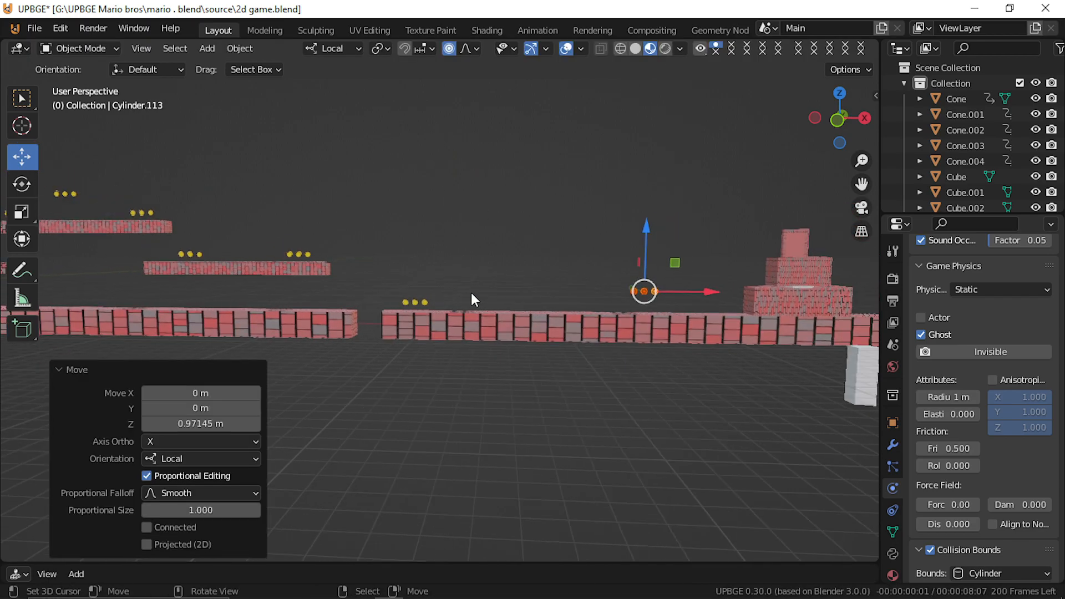
middle_click_drag(470, 283, 25, 506, "shift")
scroll(519, 377, "up", 5)
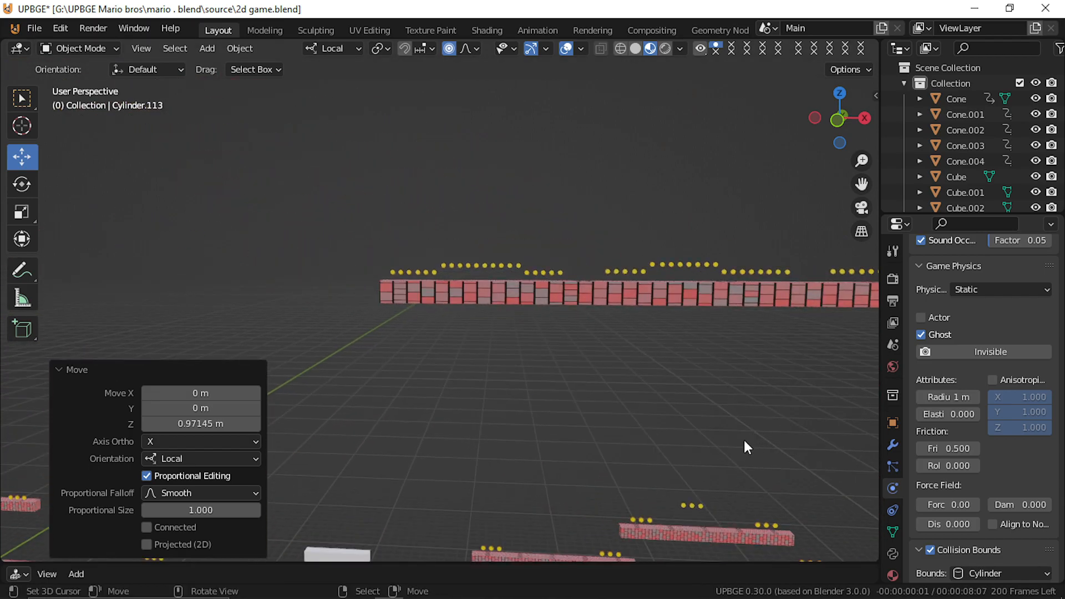
key("c")
left_click_drag(457, 235, 533, 242)
key("Escape")
middle_click_drag(530, 248, 131, 165, "shift")
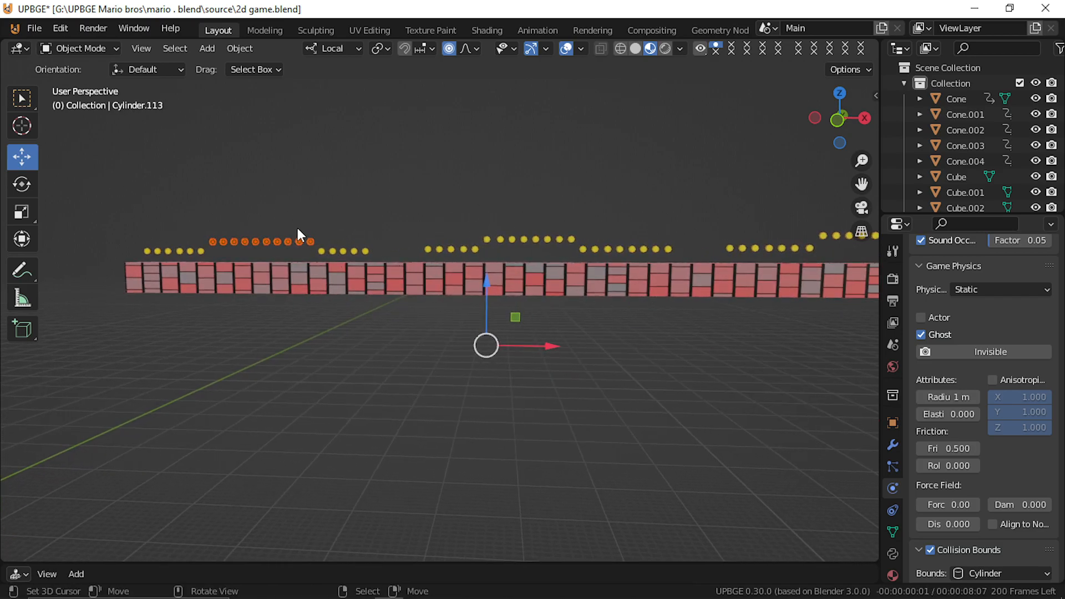
left_click(308, 239)
key("c")
left_click_drag(277, 236, 228, 234)
mouse_move(488, 216)
left_mouse_down()
mouse_move(553, 229)
mouse_move(584, 211)
left_mouse_up()
left_click(834, 221)
key("Escape")
mouse_move(828, 218)
middle_mouse_down("shift")
mouse_move(574, 224)
mouse_move(720, 111)
mouse_move(712, 113)
middle_mouse_up("shift")
key("c")
mouse_move(656, 202)
left_mouse_down()
mouse_move(632, 222)
mouse_move(677, 222)
left_mouse_up()
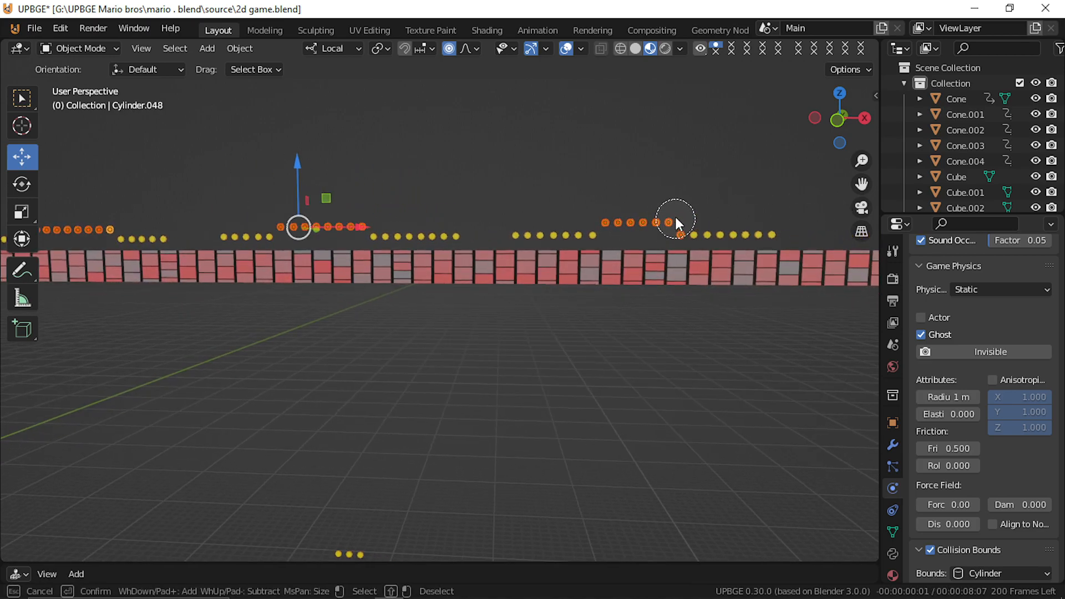
middle_click(686, 243)
key("Escape")
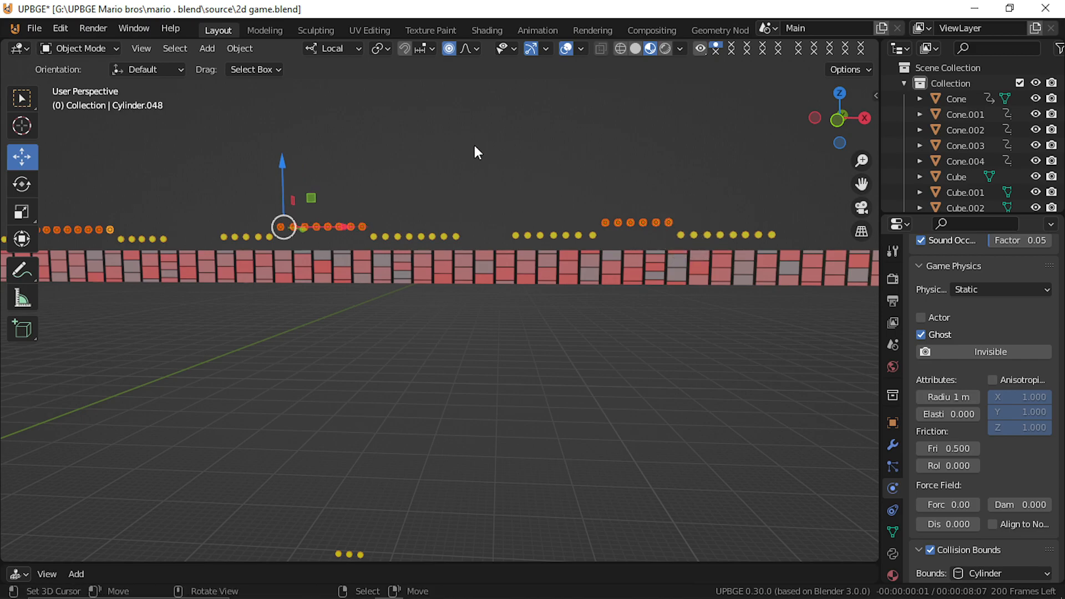
key("g")
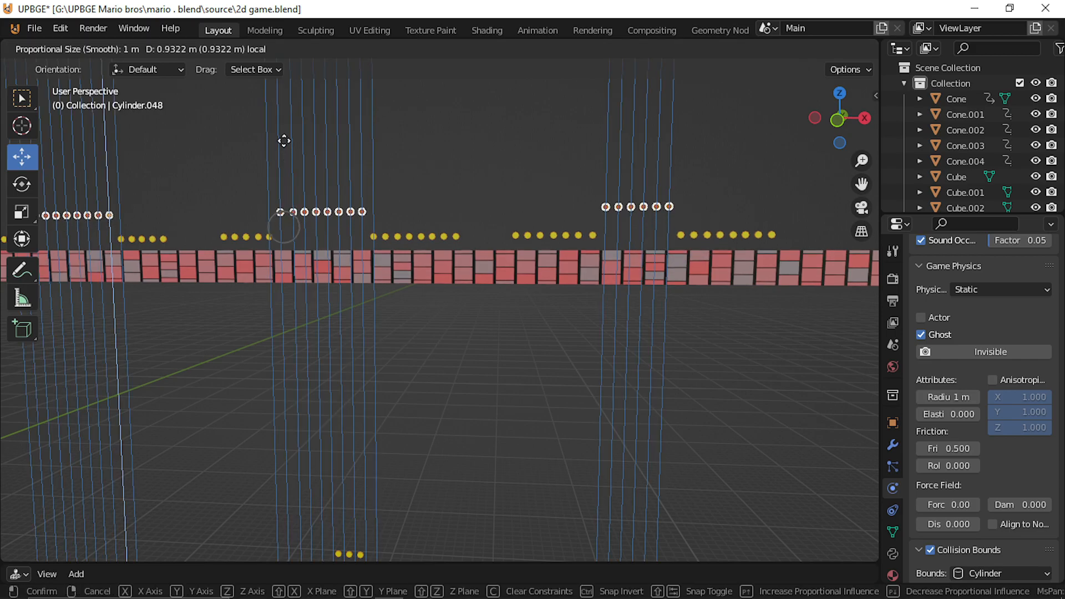
left_click(287, 134)
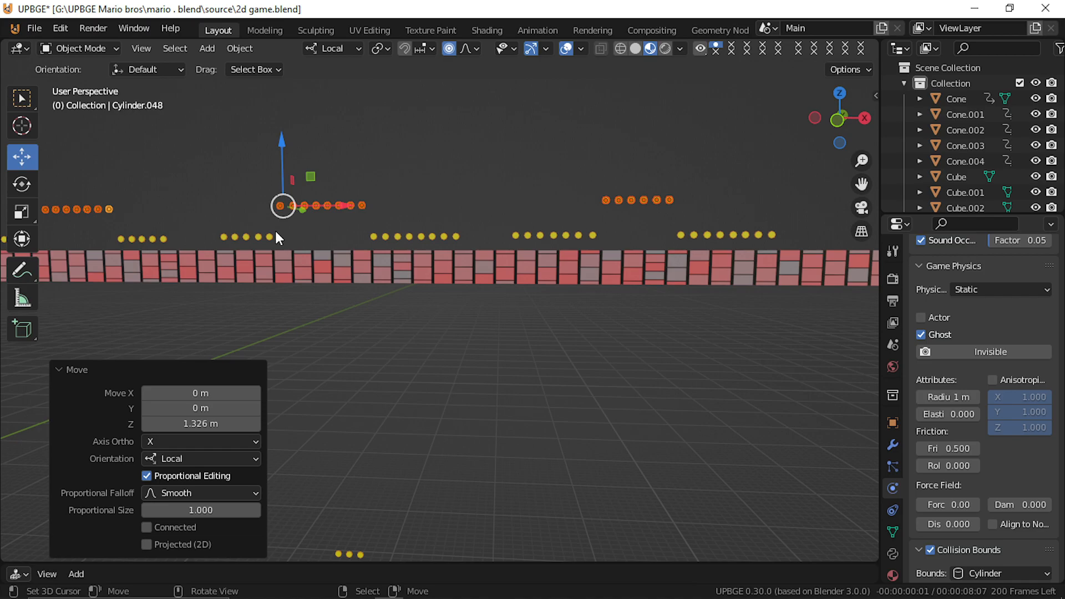
Step: Play-test the game from the camera view, jumping across the first platforms to collect coins, and stop it
key("KP_0")
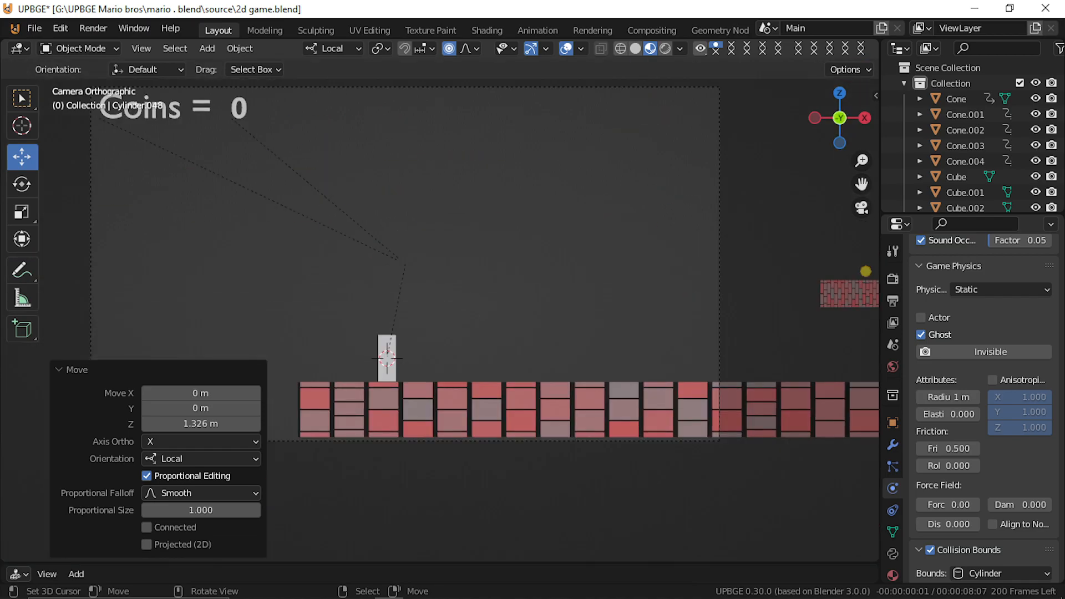
key("p")
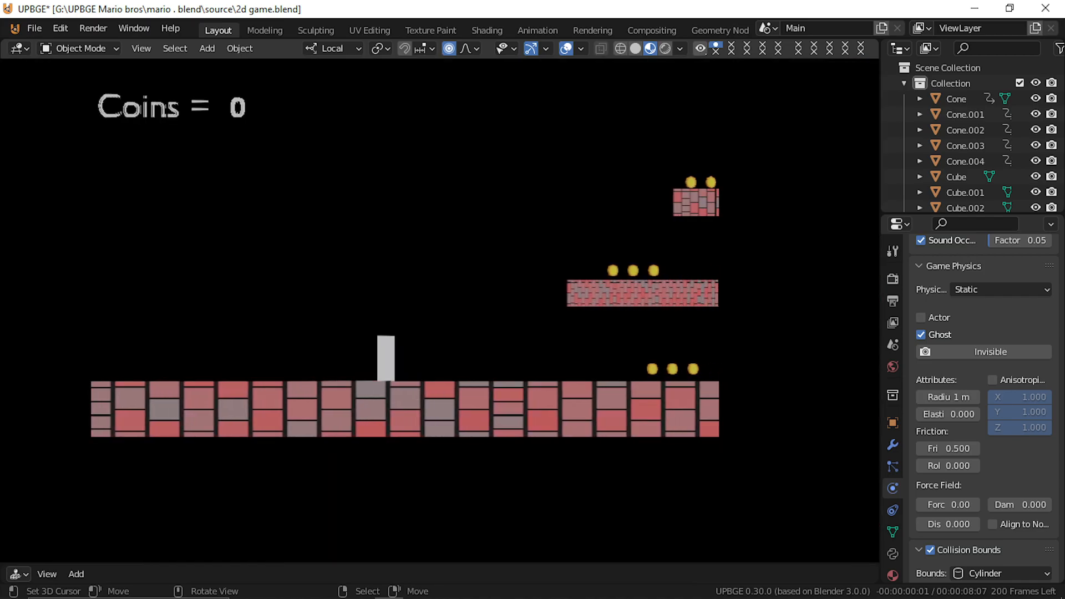
key("Right")
key("Up")
key("Up")
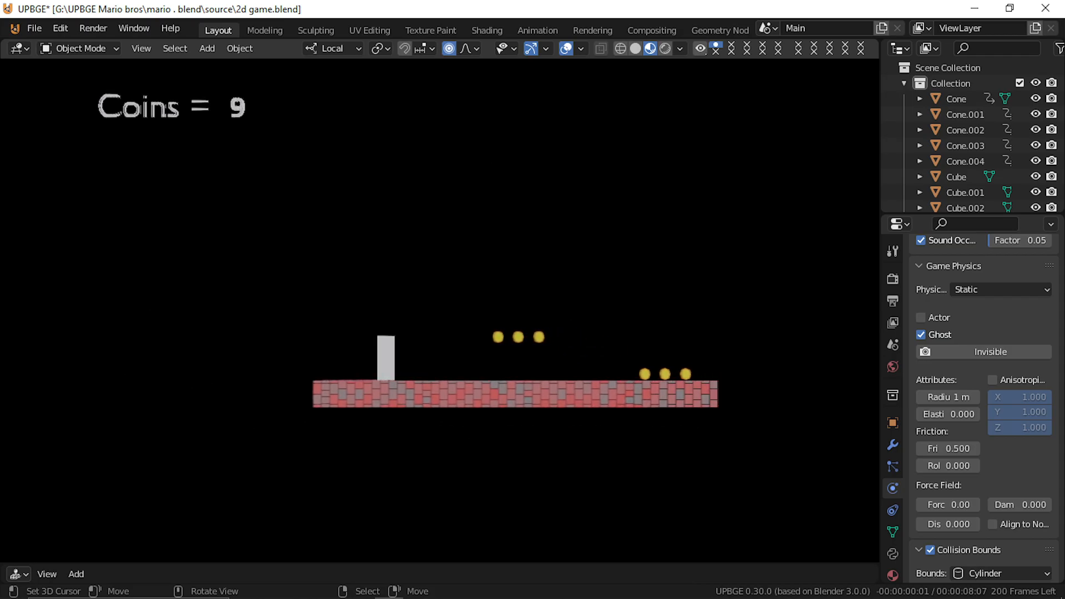
key("Up")
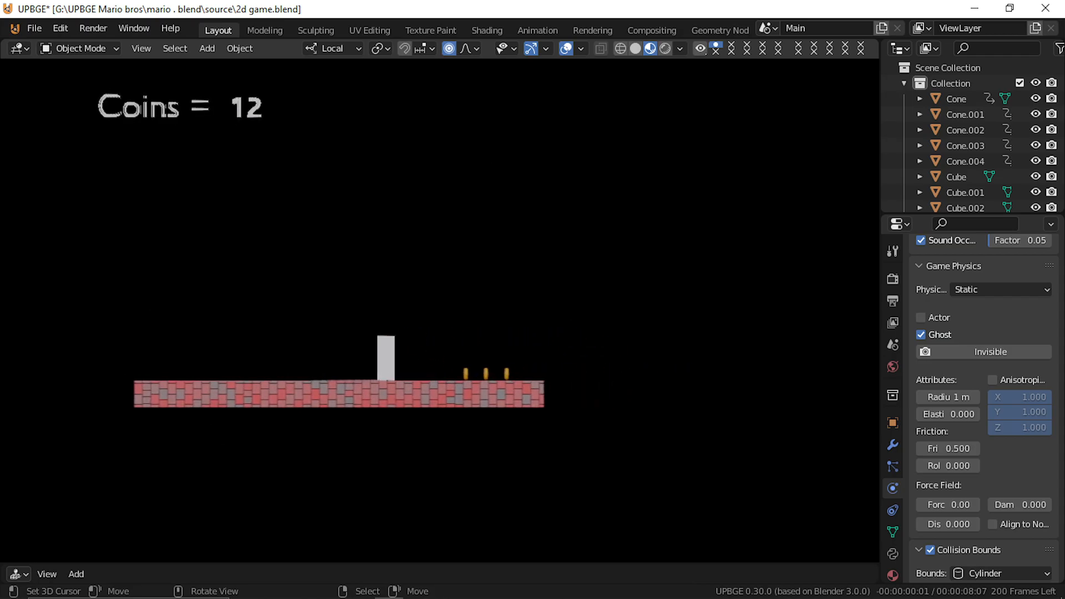
key("Escape")
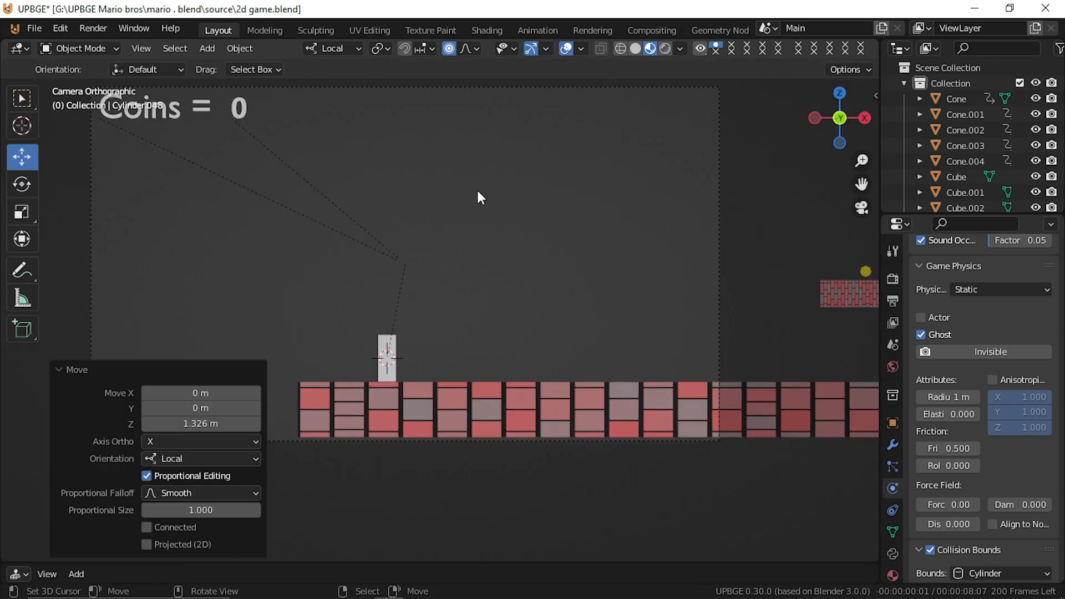
Step: Raise only the middle three coins above the long floating platform of the first section by about 1.91 m along Z
scroll(582, 340, "down", 3)
middle_click_drag(436, 340, 495, 331)
middle_click_drag(485, 387, 444, 312, "shift")
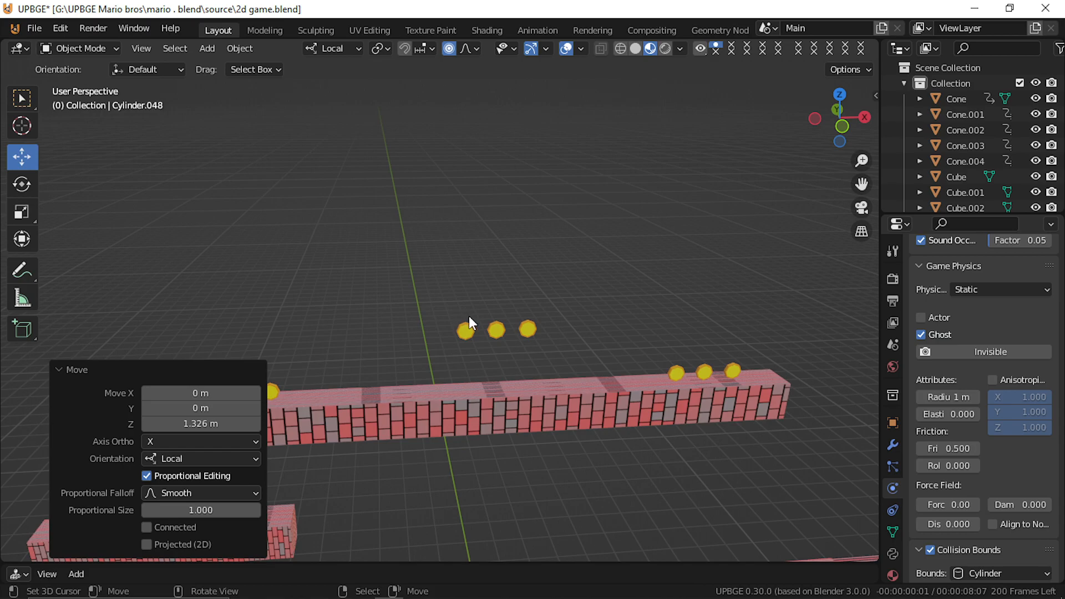
left_click(465, 330)
left_click(497, 329, "shift")
left_click(528, 330, "shift")
left_click_drag(501, 271, 508, 190)
Step: Raise the three elevated rows of coins above the long upper ground section by about 2.12 m along Z
scroll(577, 282, "down", 4)
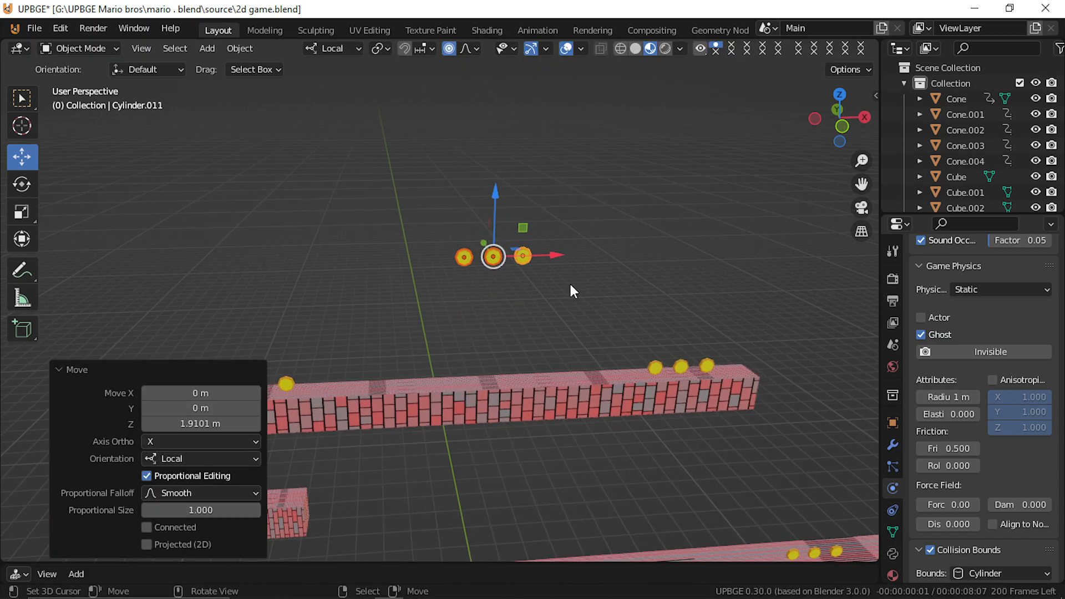
key("shift+grave")
key("d")
key("d")
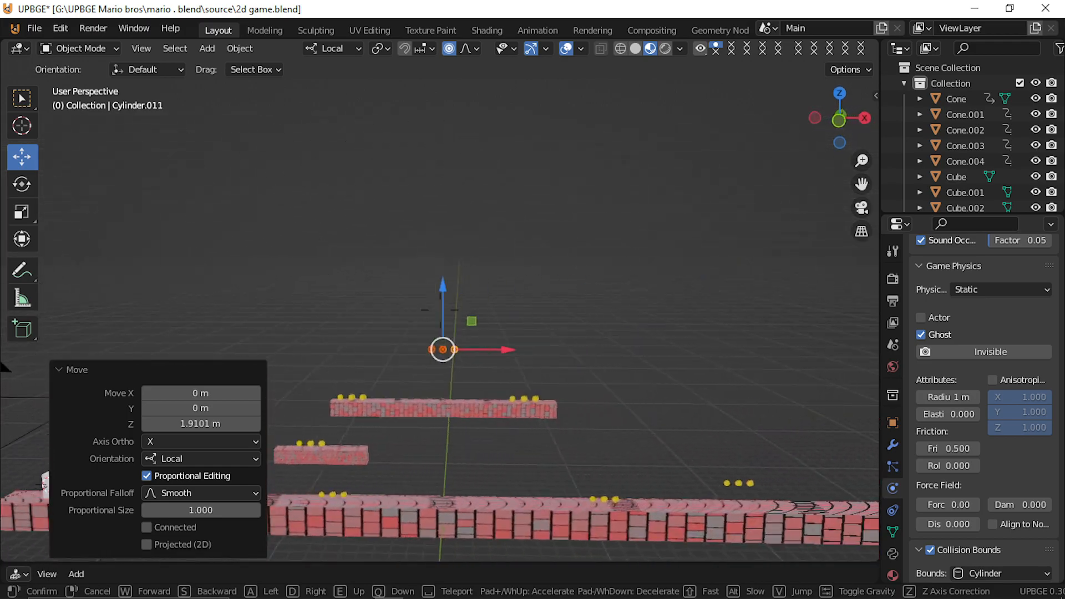
key("w")
left_click(440, 310)
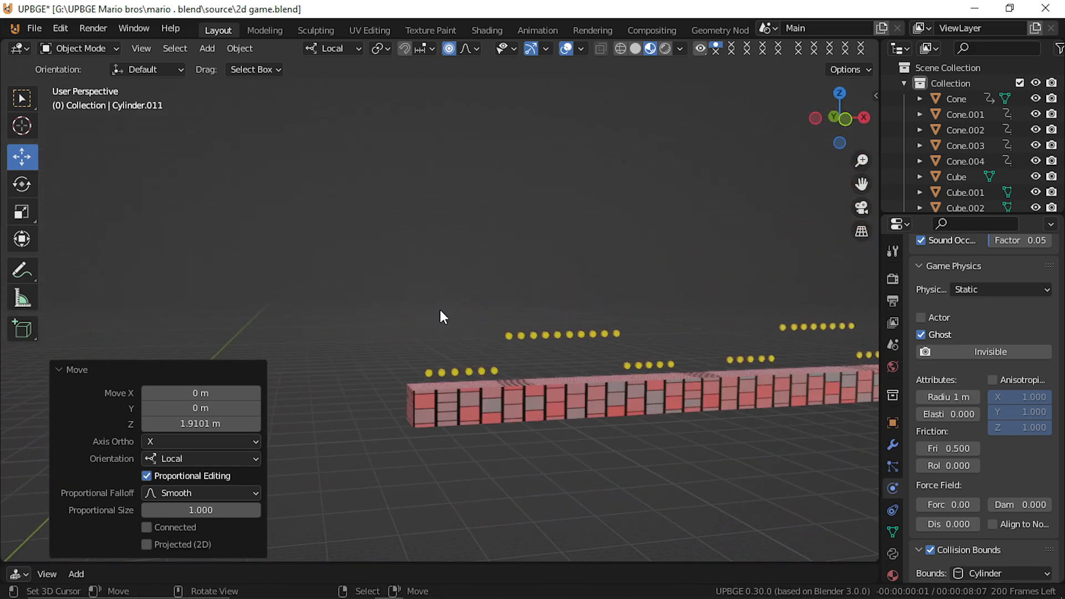
key("c")
mouse_move(481, 315)
left_mouse_down()
mouse_move(621, 334)
mouse_move(861, 327)
left_mouse_up()
key("Escape")
middle_click_drag(860, 327, 677, 195, "shift")
key("c")
key("Escape")
key("g")
key("z")
left_click(442, 232)
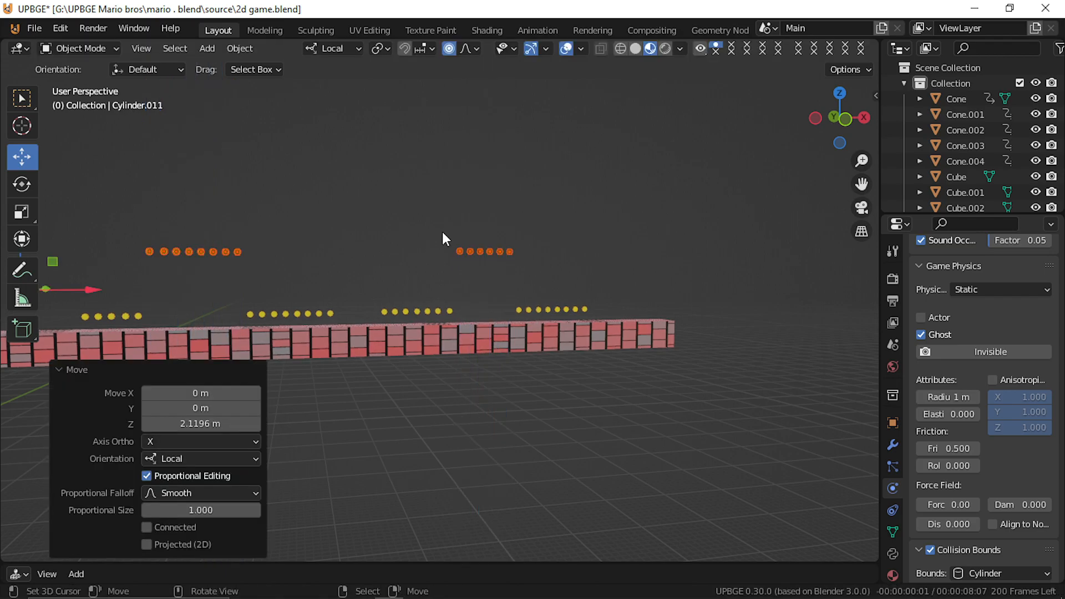
Step: Play-test the game from the camera view across the lower ground sections and up onto the white platform
key("KP_0")
key("p")
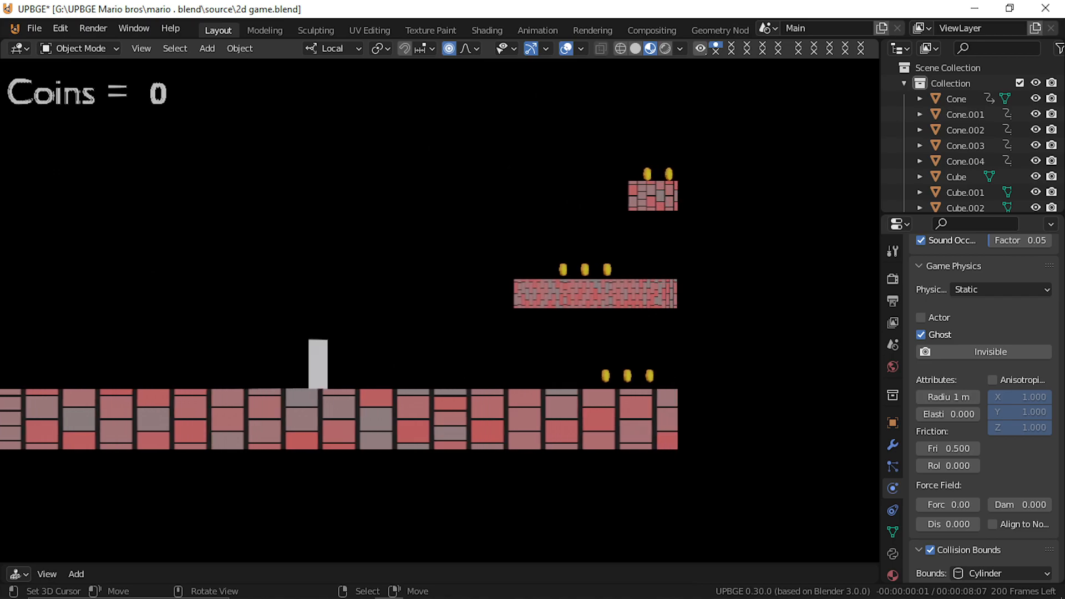
key("Right")
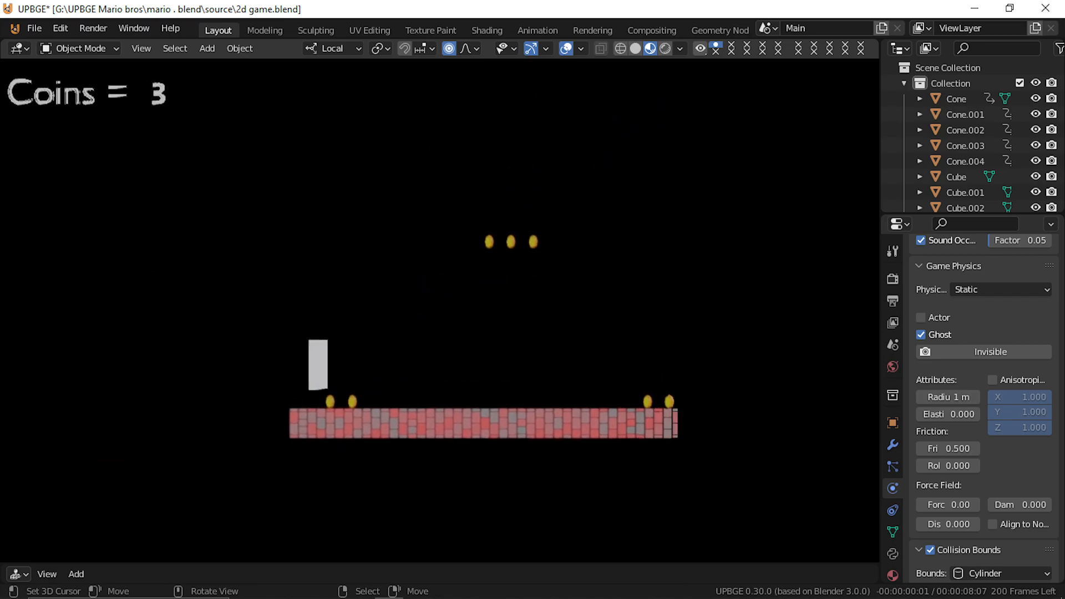
key("Up")
key("Right")
key("Right")
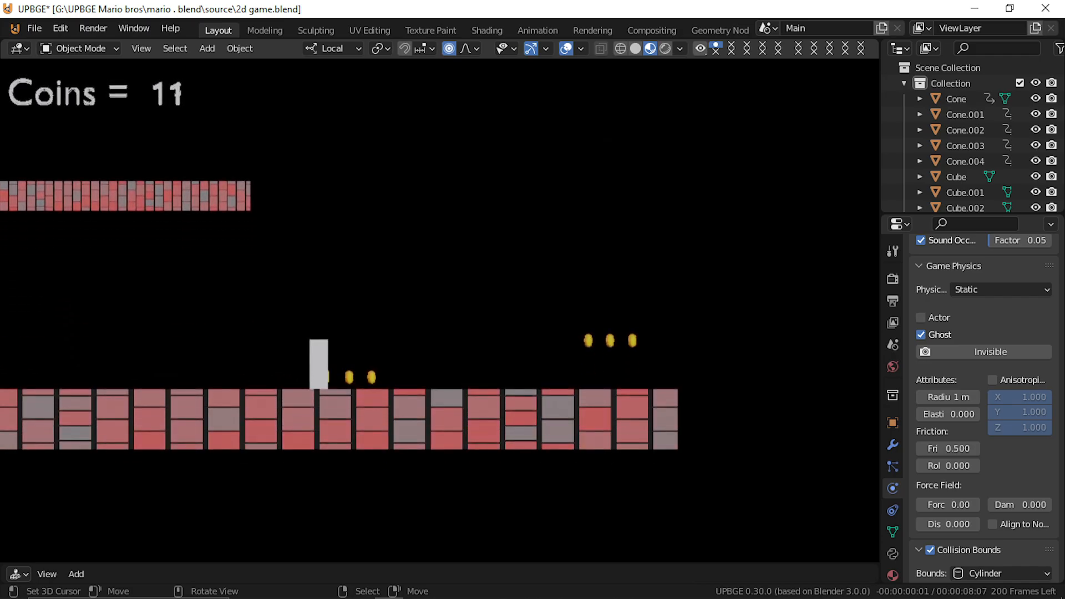
key("Right")
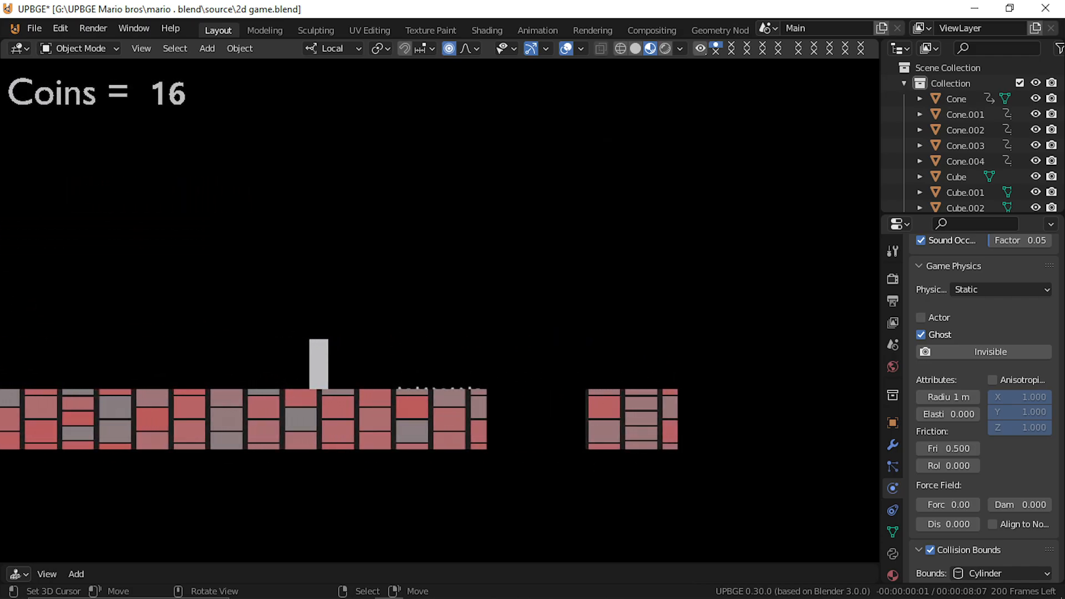
key("Right")
key("Up")
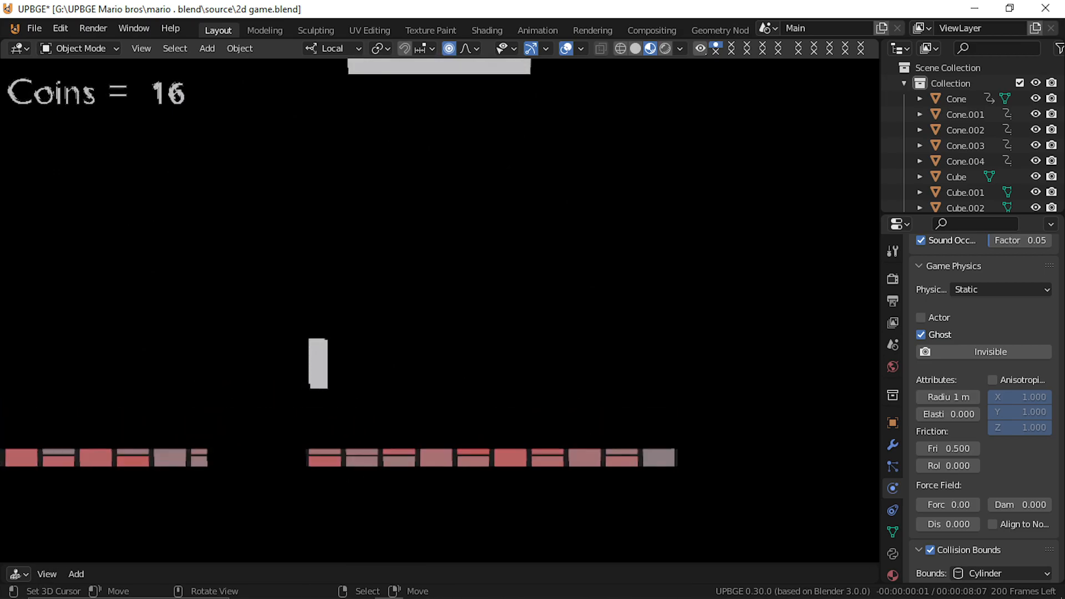
key("Up")
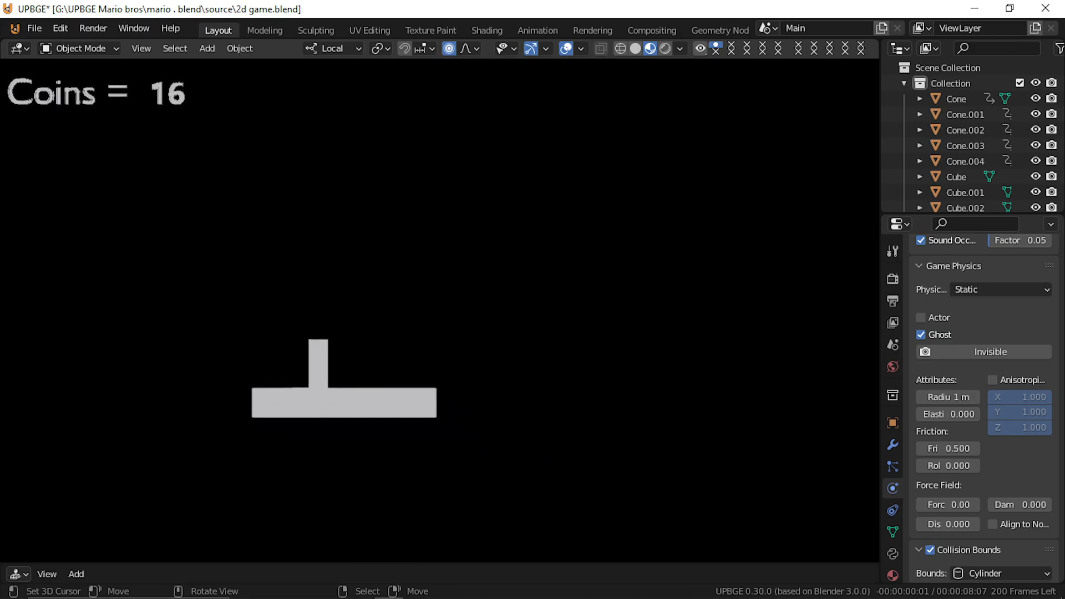
Step: Play through the upper ground section, collecting its low and elevated coin rows, and stop the game near its far end
key("Right")
key("Right")
key("Up")
key("Right")
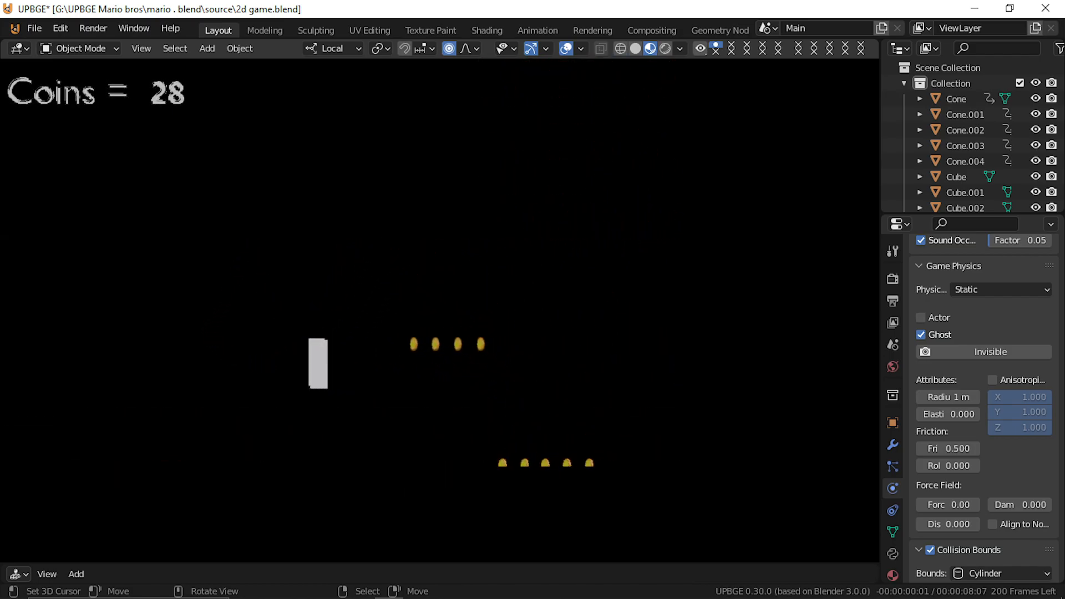
key("Right")
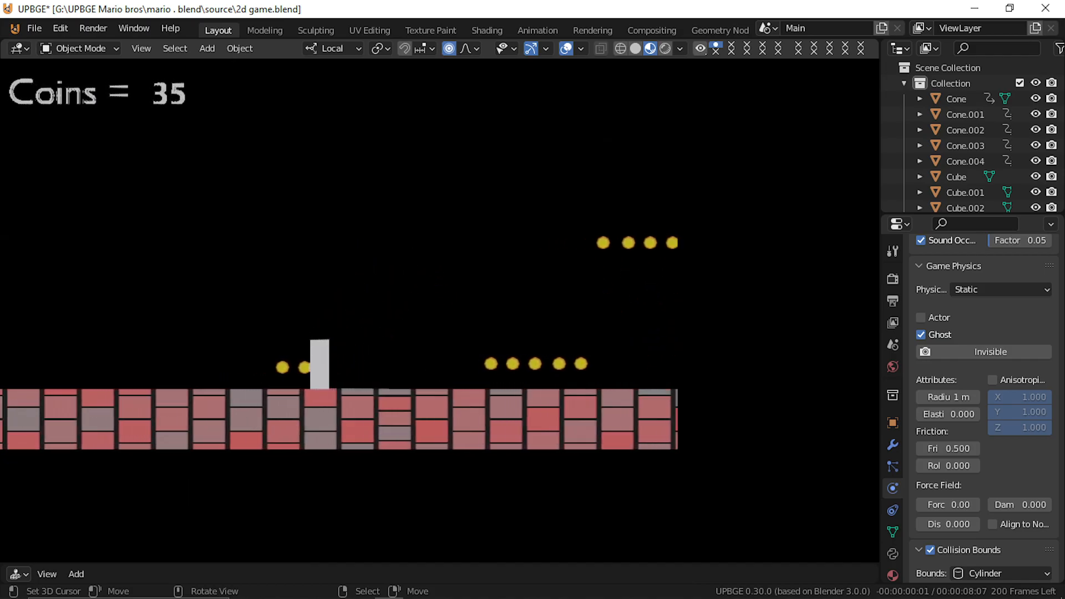
key("Right")
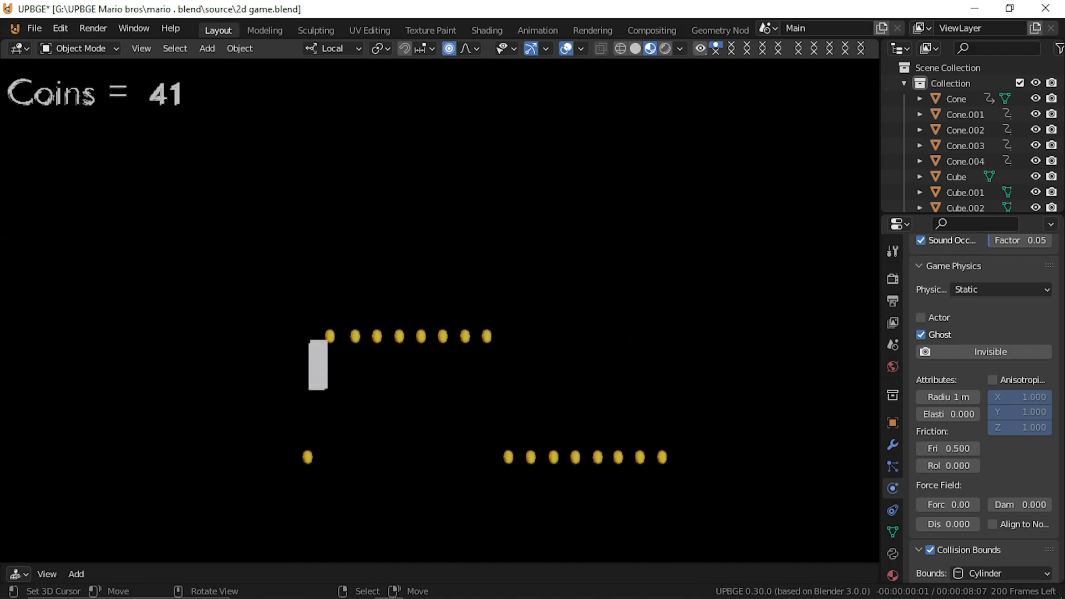
key("Right")
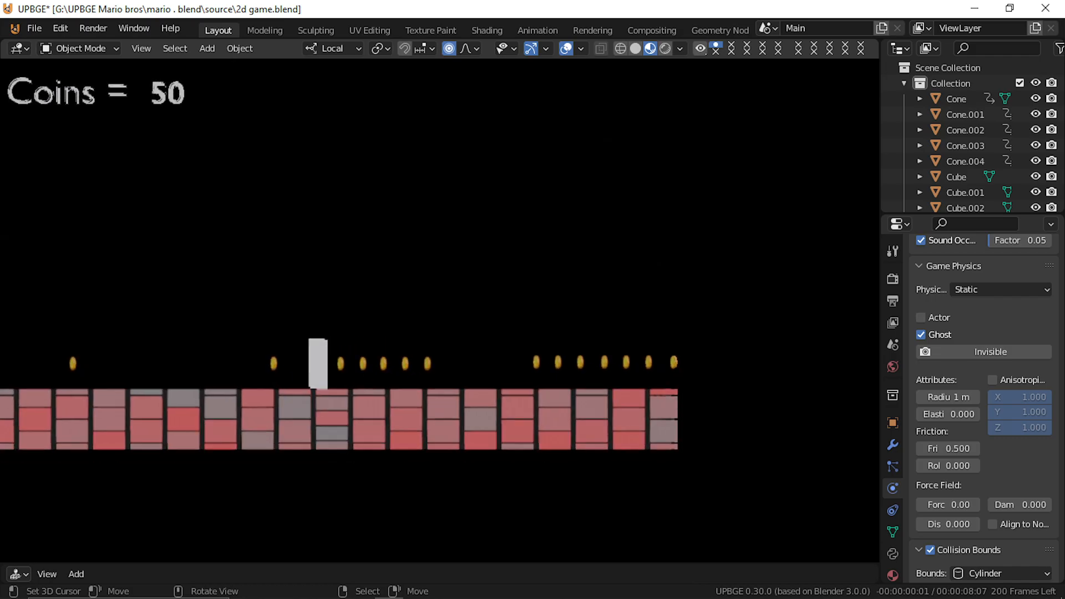
key("Right")
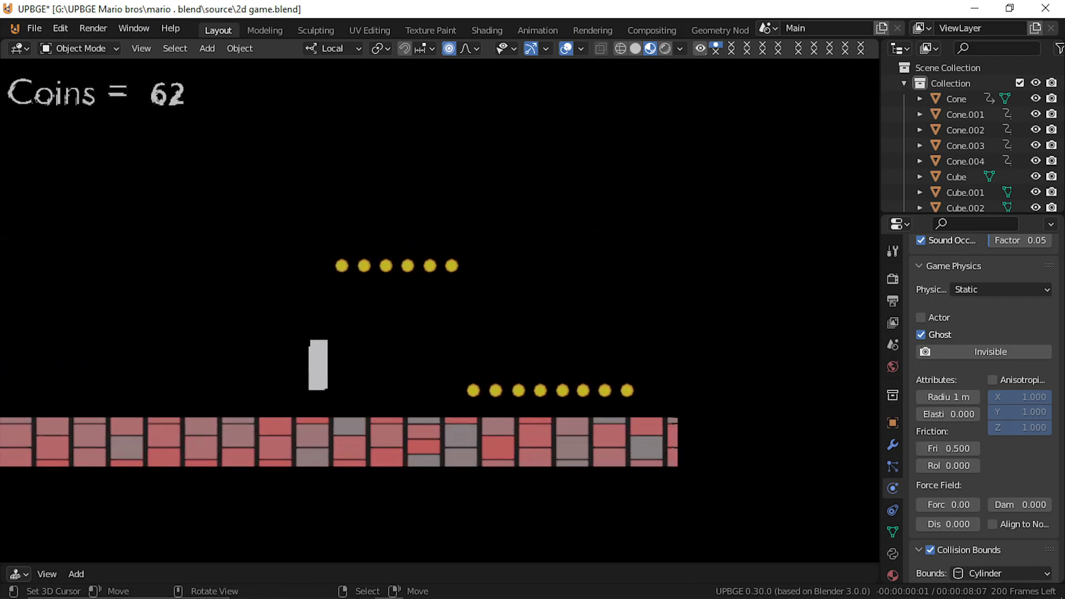
key("Right")
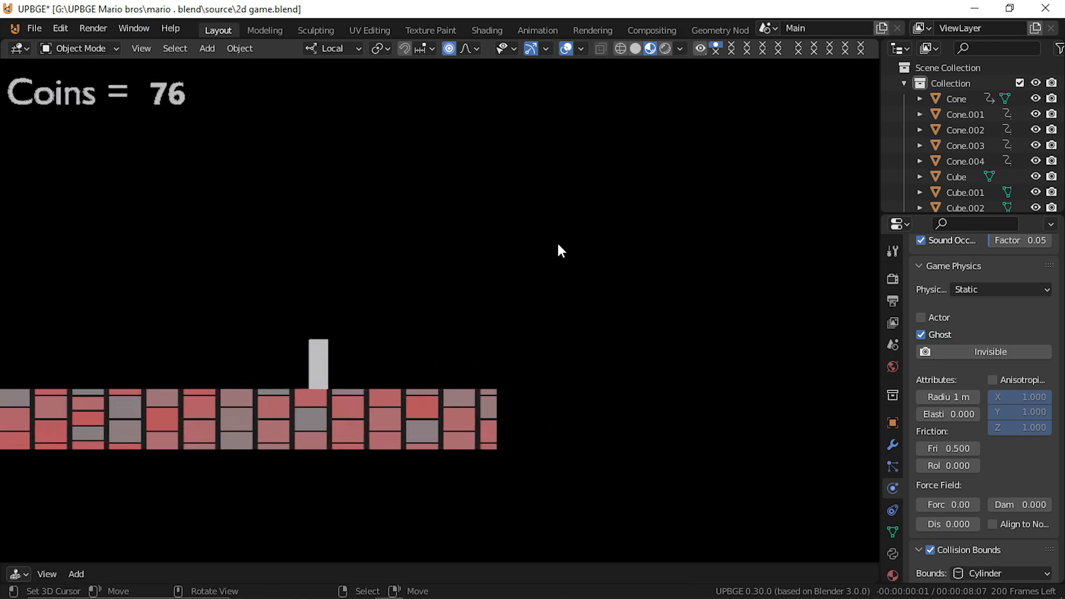
key("Escape")
Step: Raise the middle three coins above the highest platform of the next section by about 2.26 m along Z
middle_click_drag(591, 287, 569, 299)
key("shift+grave")
key("s")
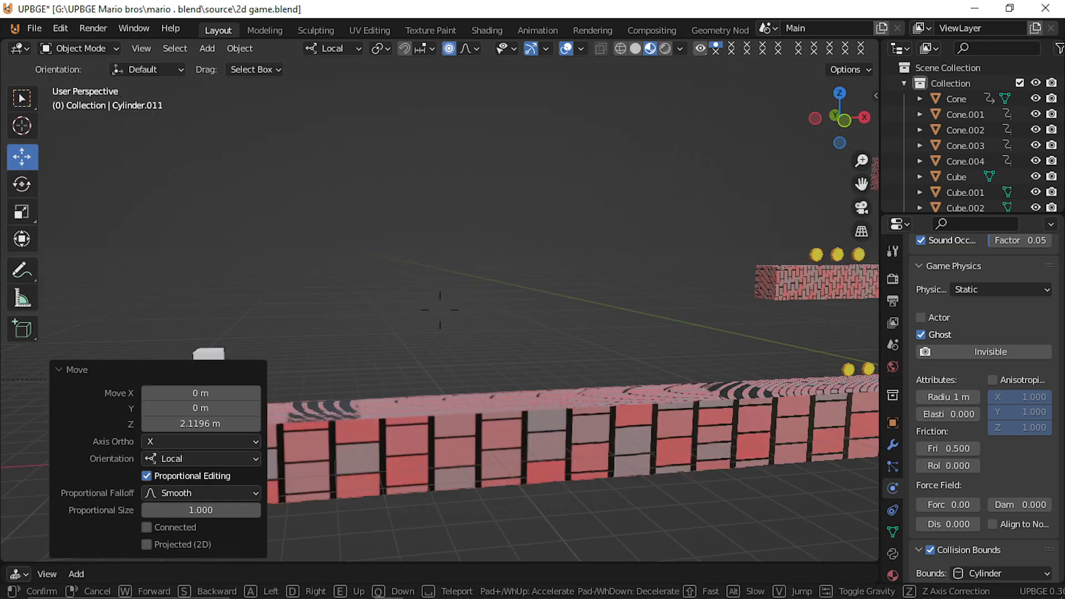
key("w")
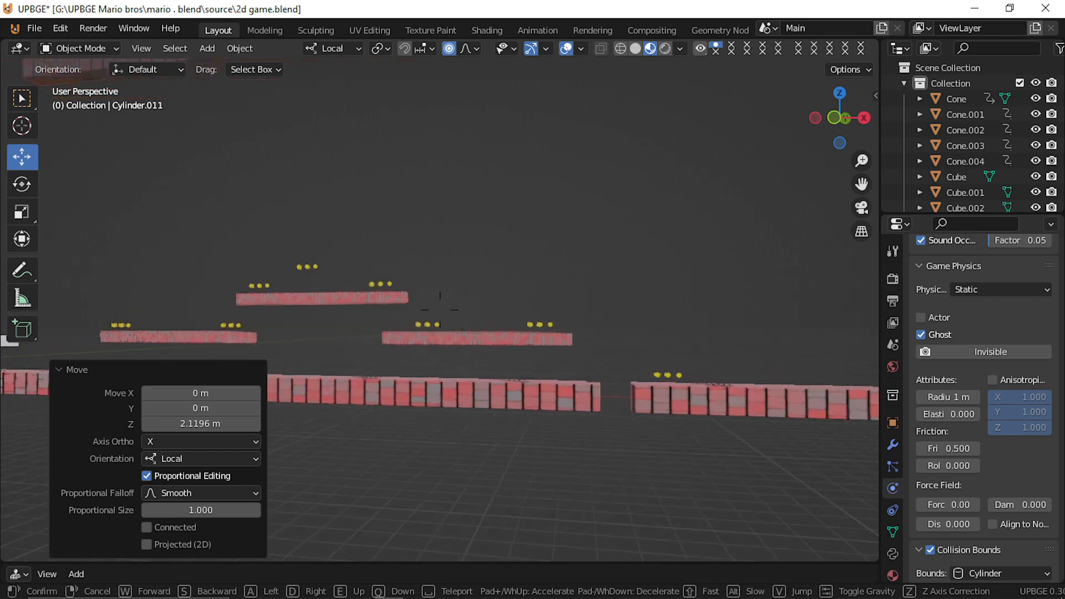
key("s")
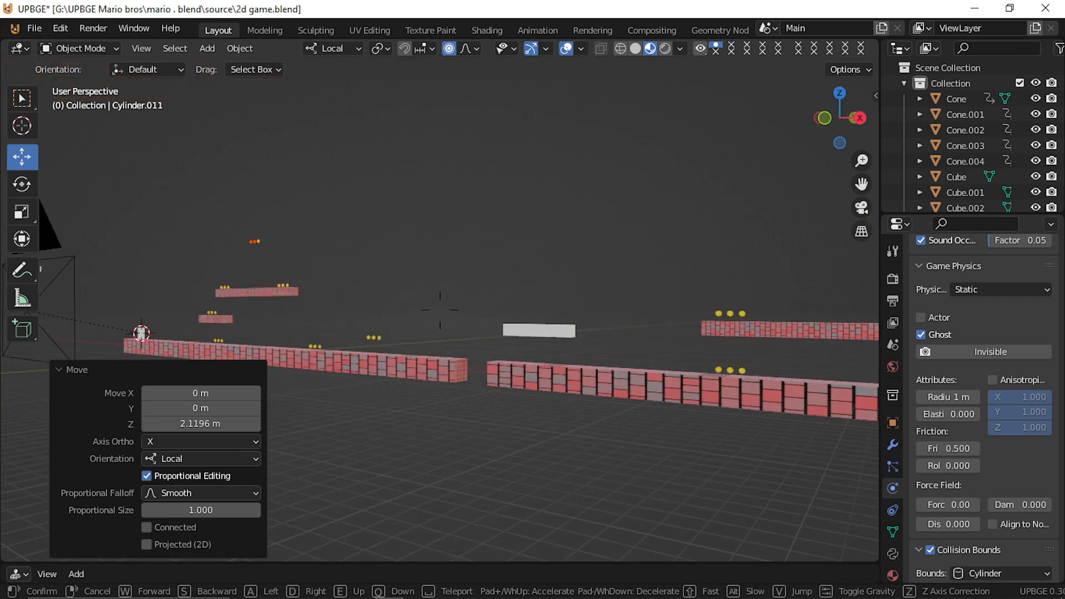
left_click(407, 288)
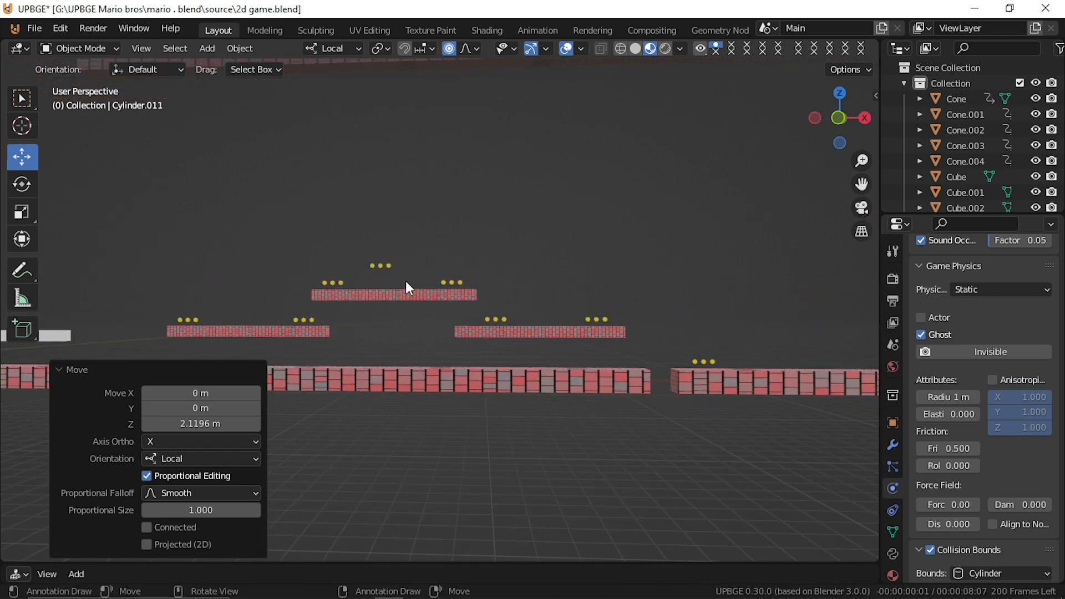
left_click(380, 266)
left_click_drag(380, 265, 390, 186)
Step: Raise the three coins just before the brick pyramid by about 2.26 m along Z and save the file
key("shift+grave")
key("s")
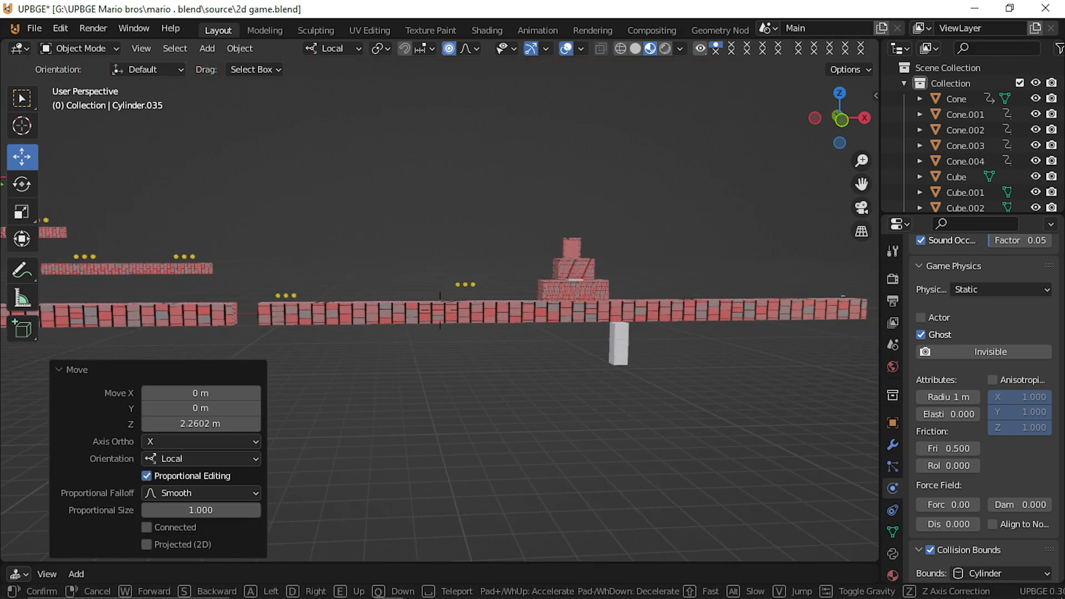
left_click(481, 292)
left_click(461, 284)
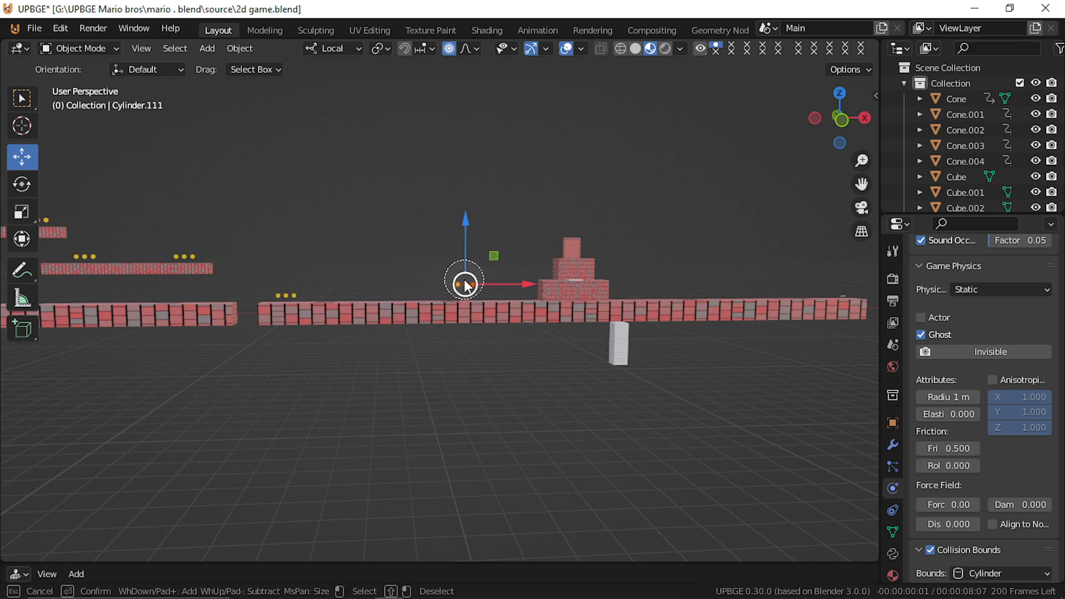
mouse_move(464, 243)
left_mouse_down()
mouse_move(476, 225)
mouse_move(465, 242)
left_mouse_up()
middle_click_drag(378, 318, 415, 284)
key("ctrl")
key("ctrl+s")
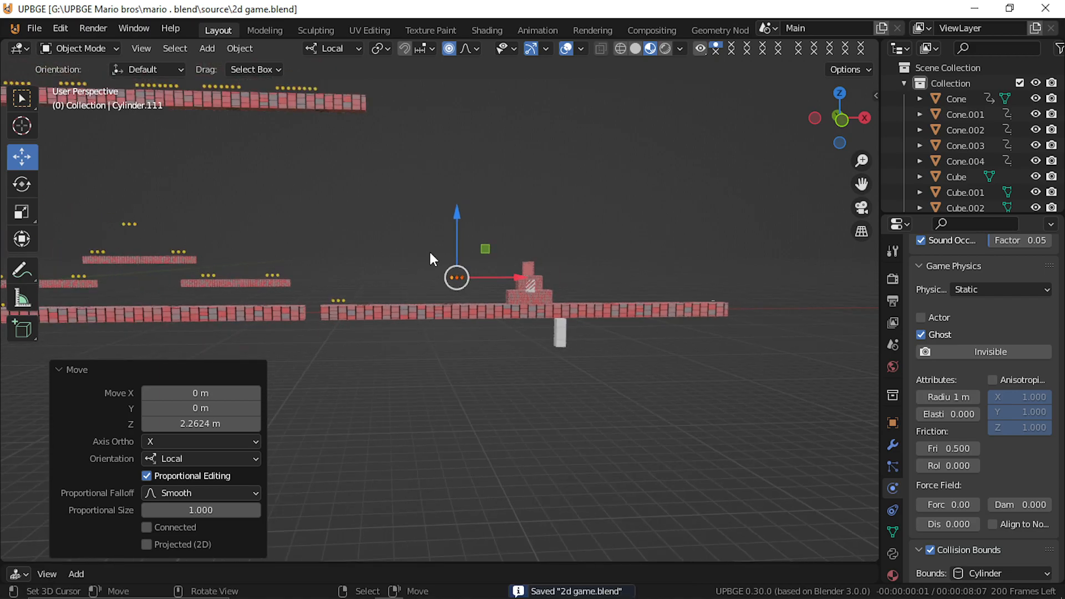
scroll(430, 254, "down", 4)
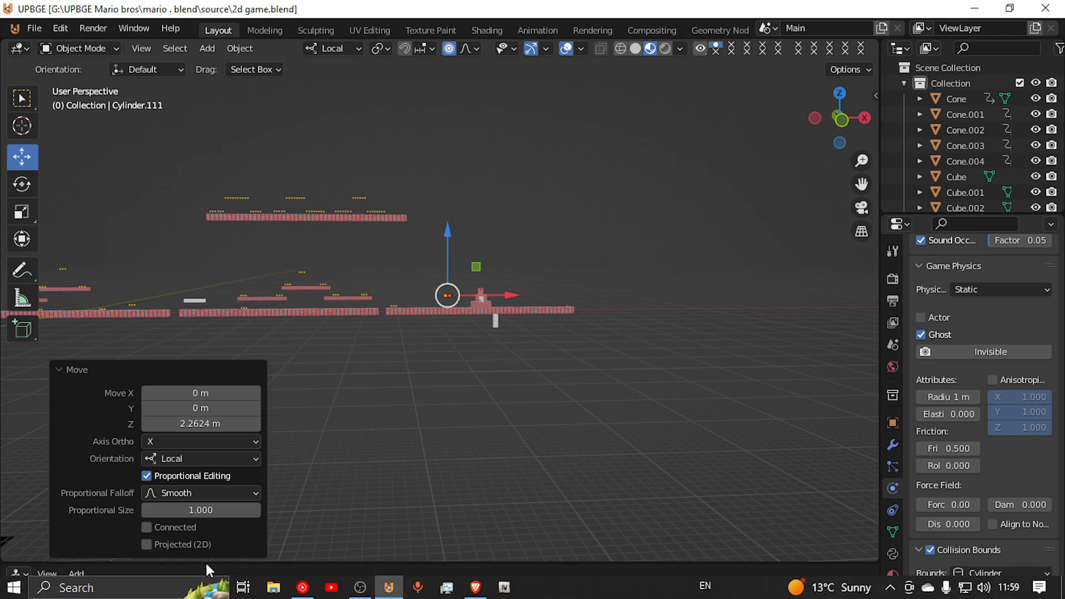
Step: Switch to YouTube Studio in the browser, remove the "I haven't responded" comment filter, and read the comment requesting a 2D Super Mario Bros game
left_click(482, 590)
left_click(130, 12)
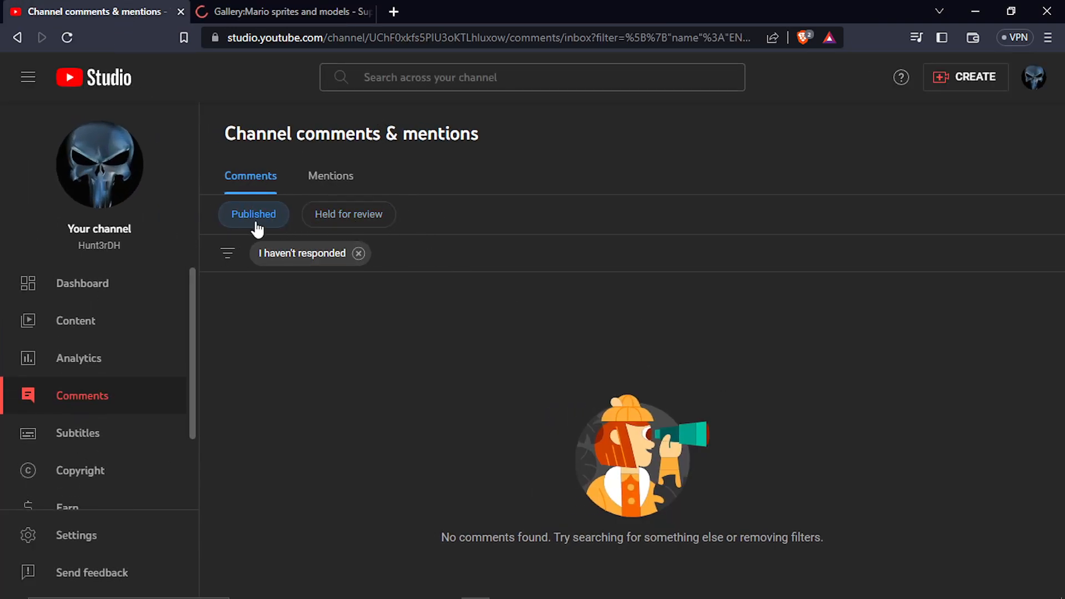
left_click(359, 253)
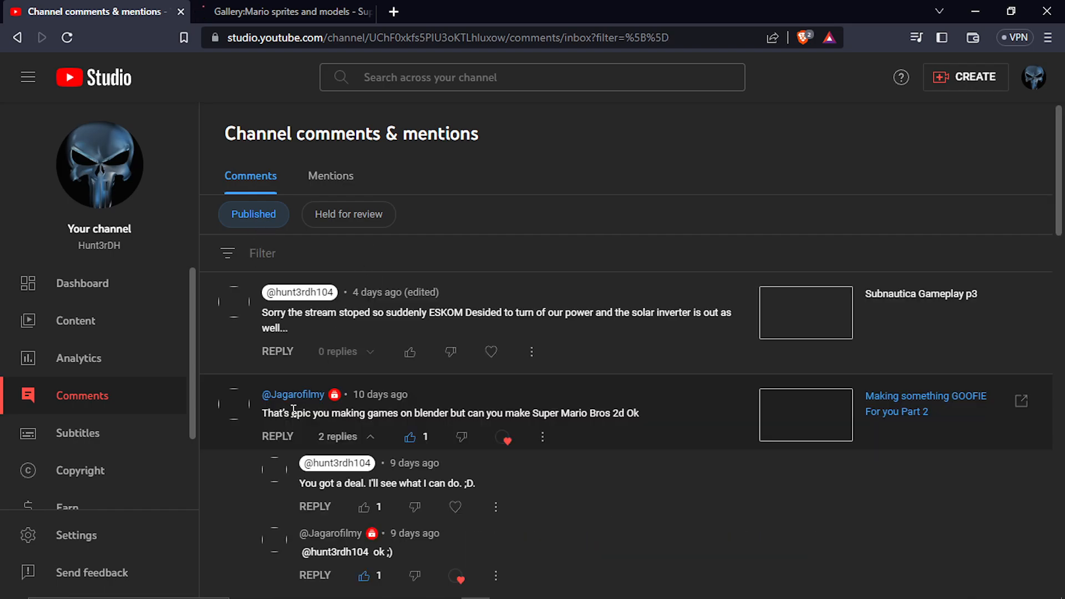
scroll(253, 392, "down", 2)
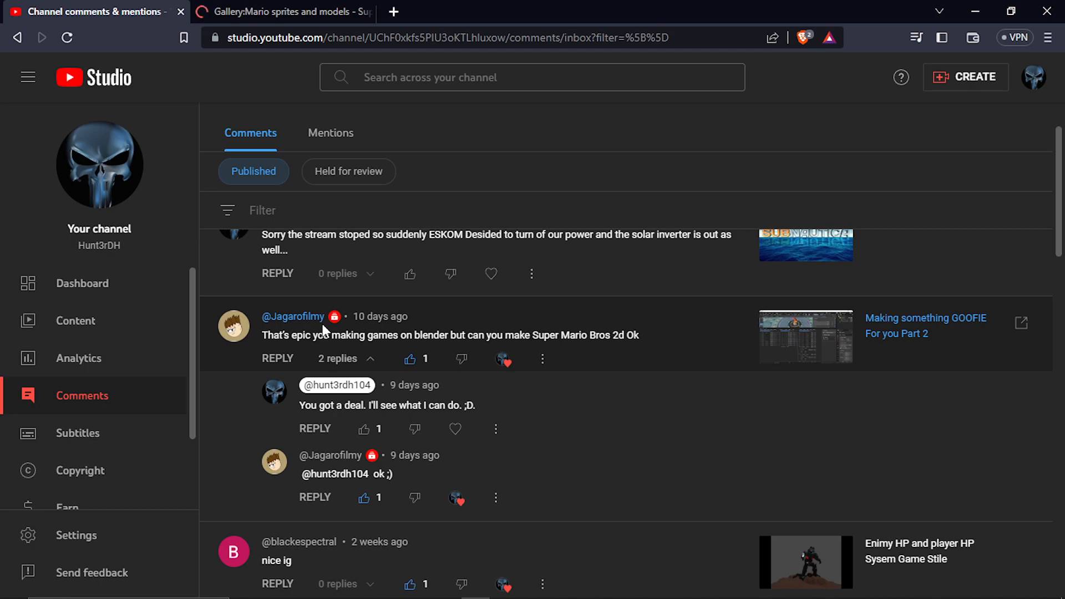
left_click(988, 13)
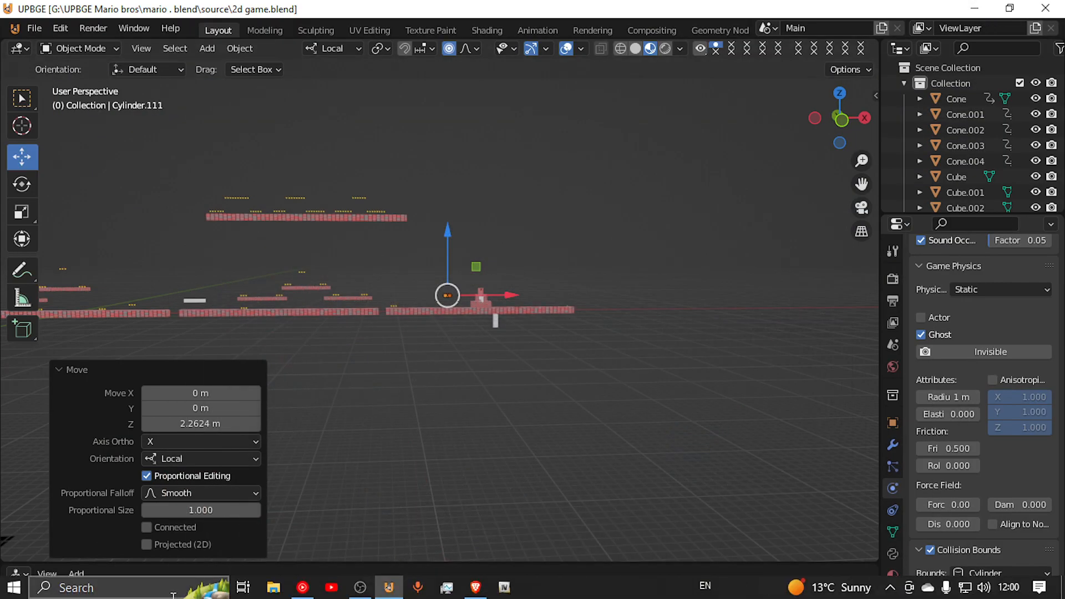
mouse_move(388, 588)
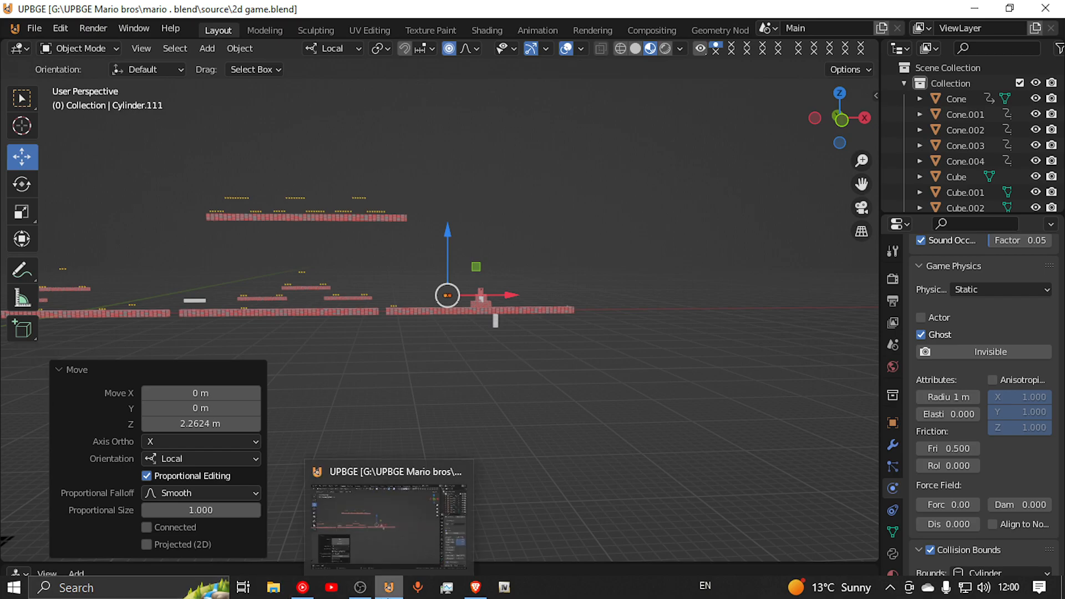
left_click(360, 587)
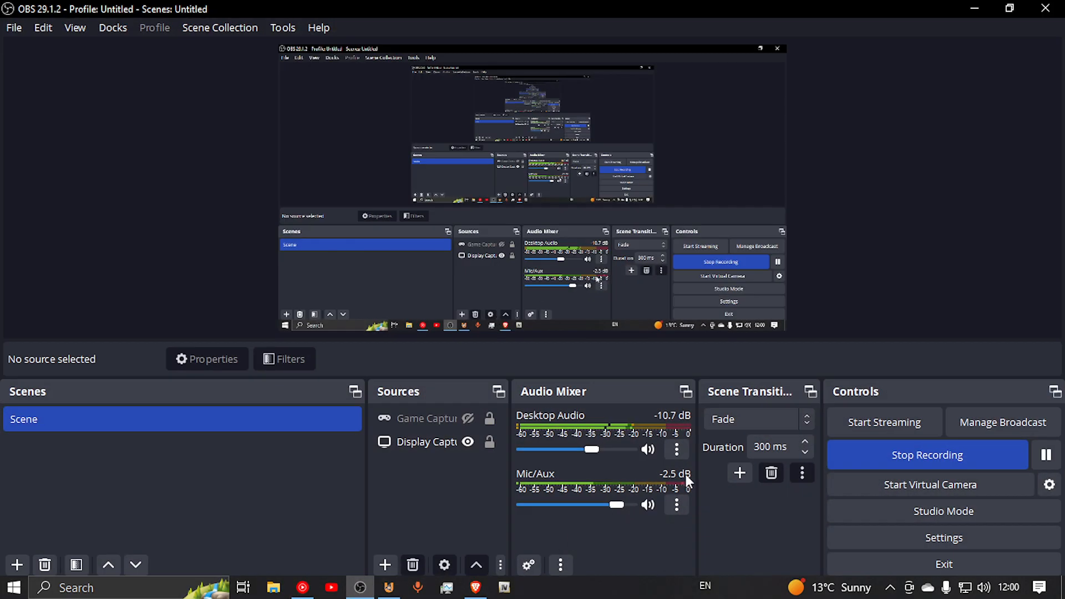